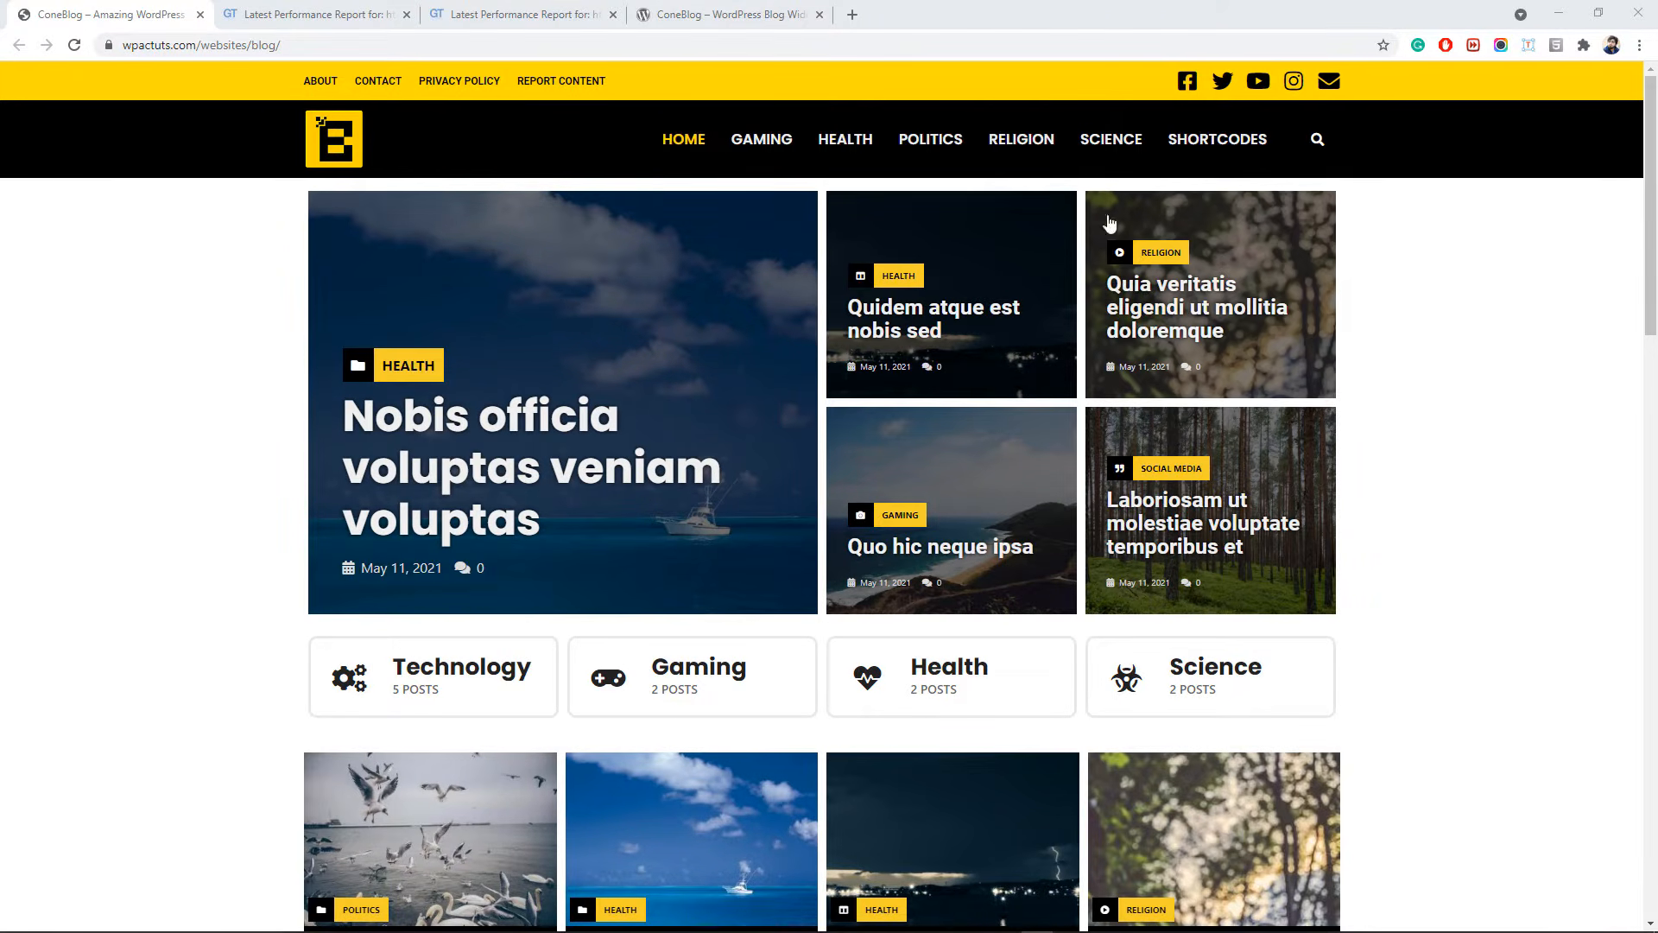
- Look over the ConeBlog demo homepage, then read the free widgets list on the plugin's WordPress.org page
scroll(389, 271, "down", 1)
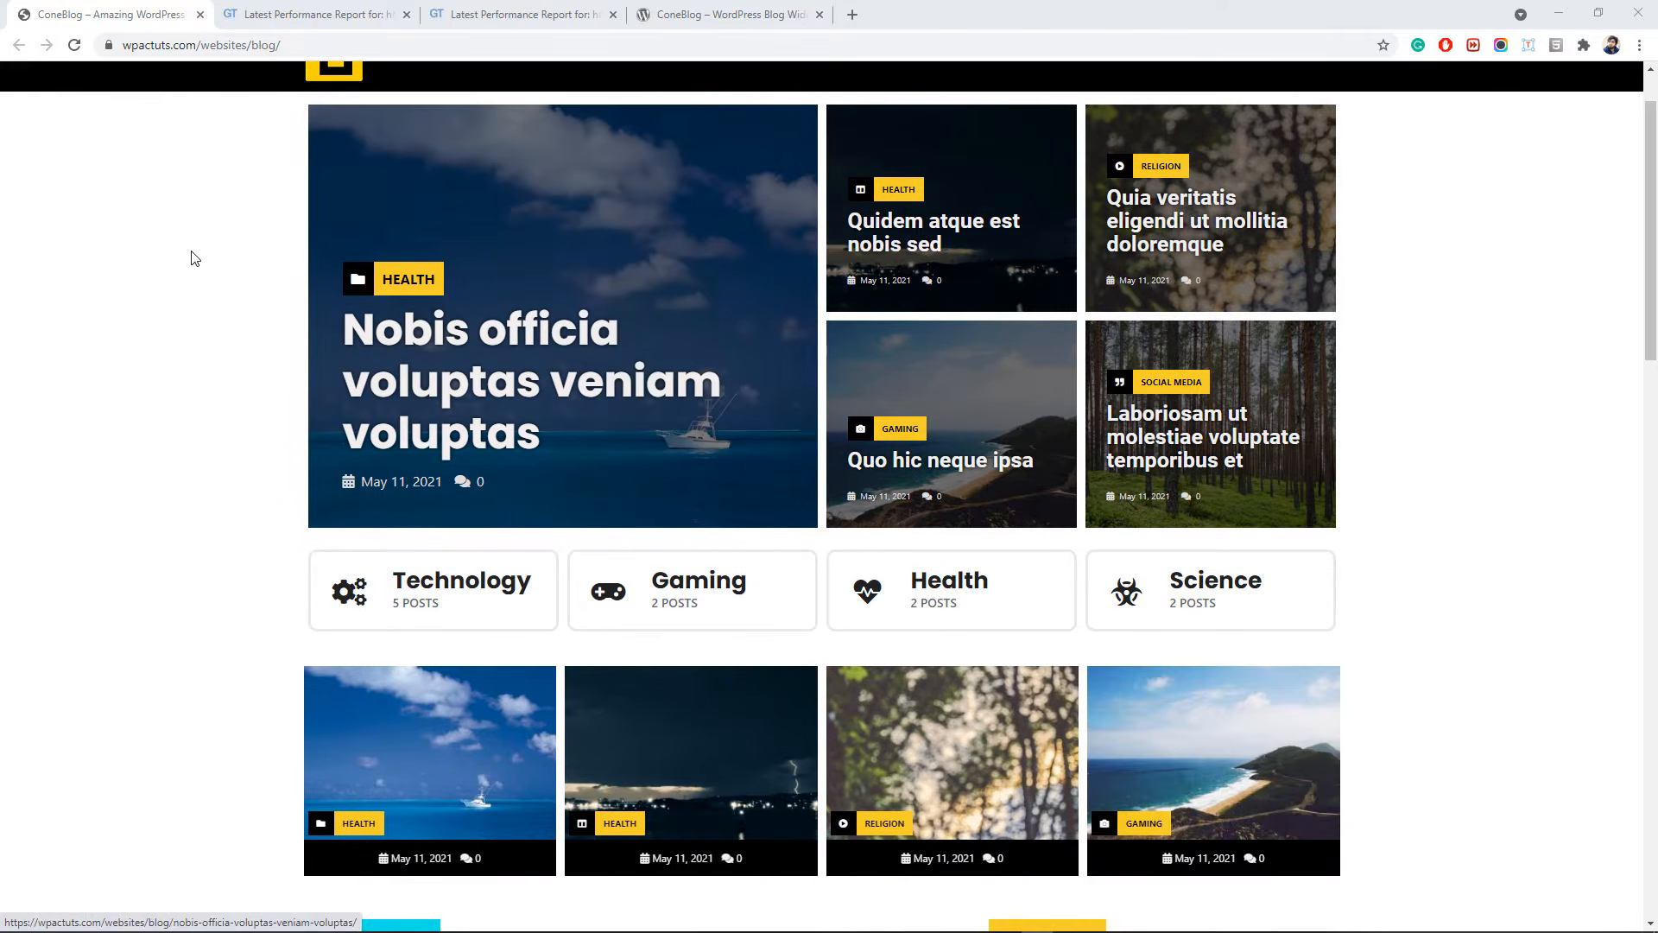
scroll(202, 249, "up", 1)
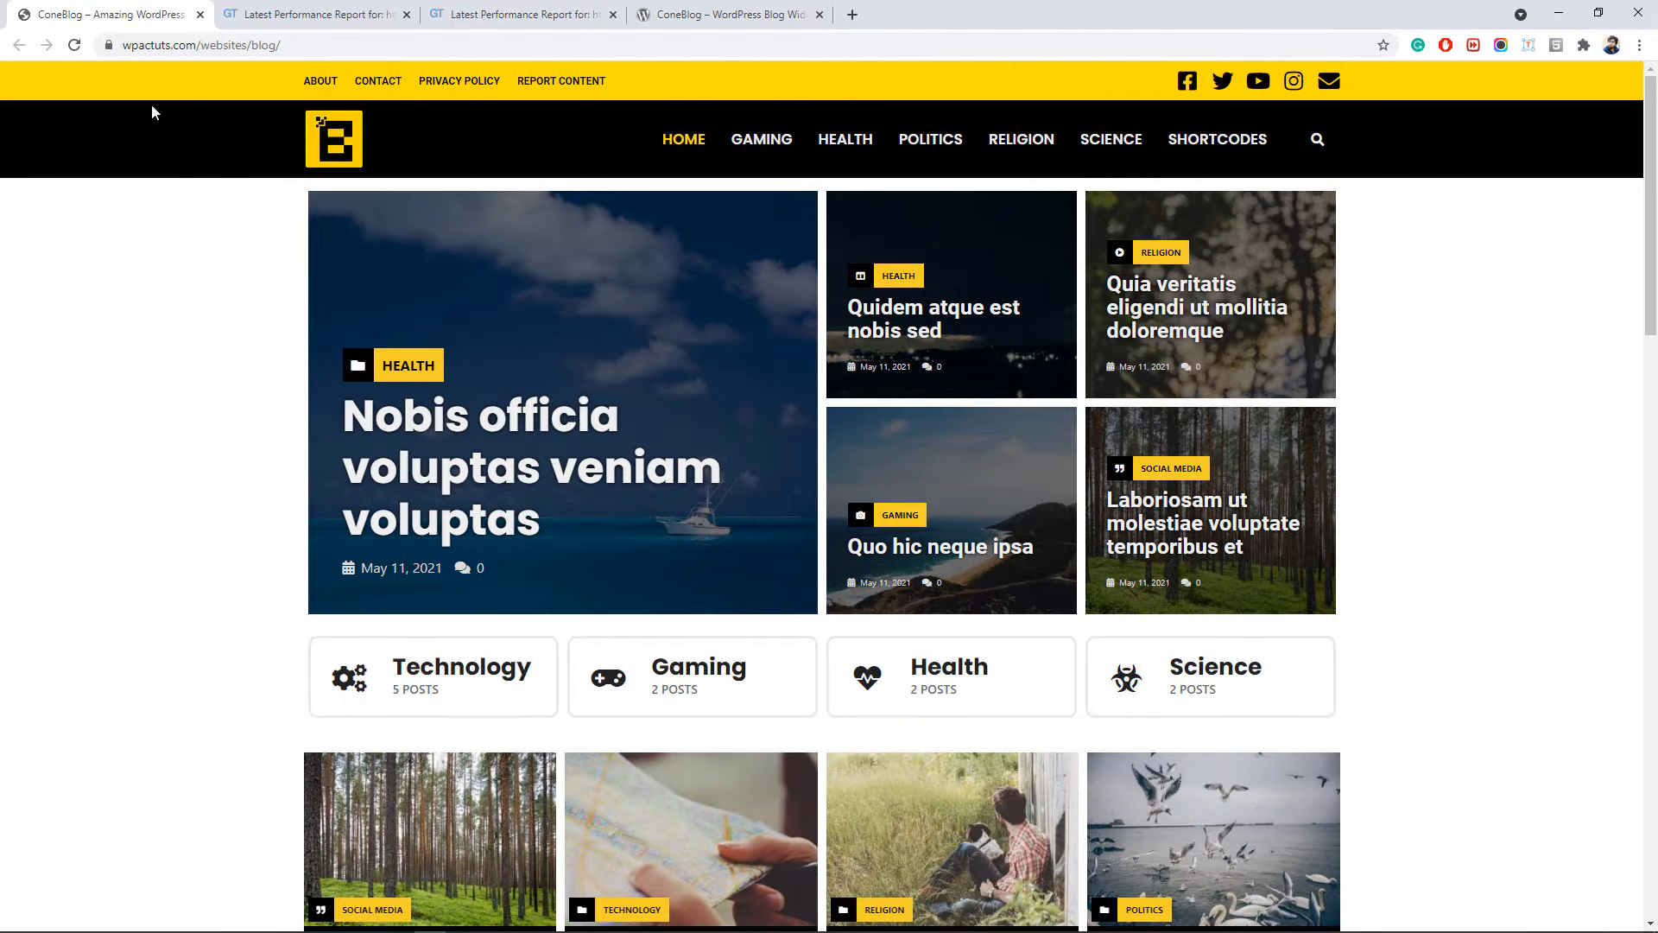
left_click(748, 8)
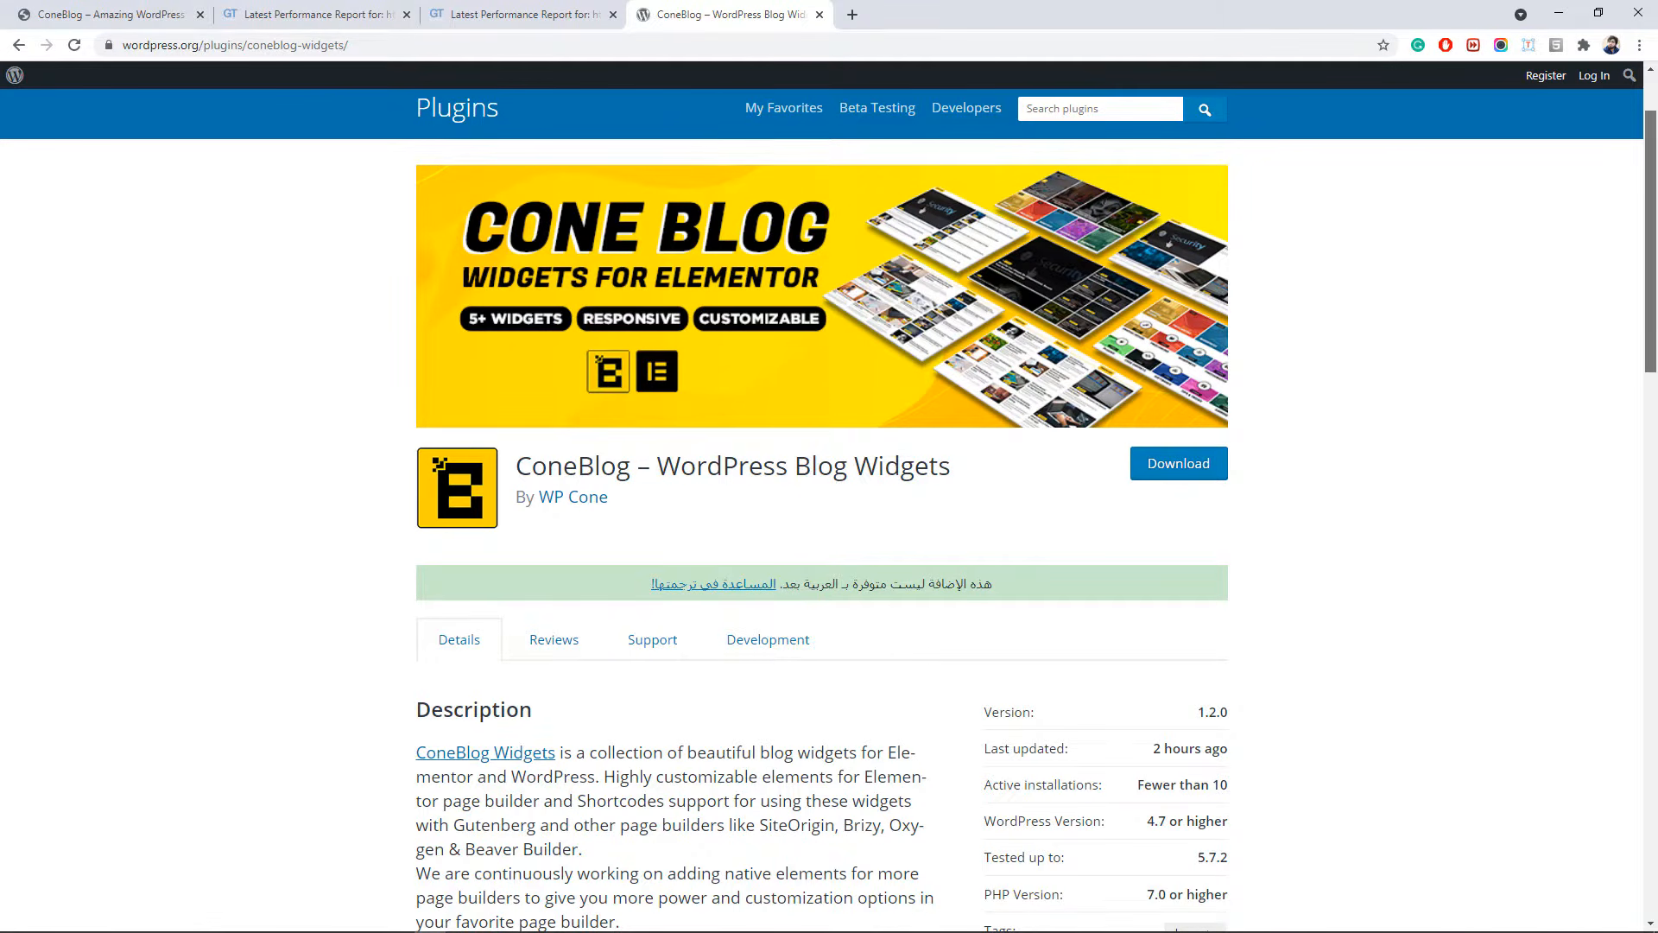
left_click_drag(1652, 152, 1652, 397)
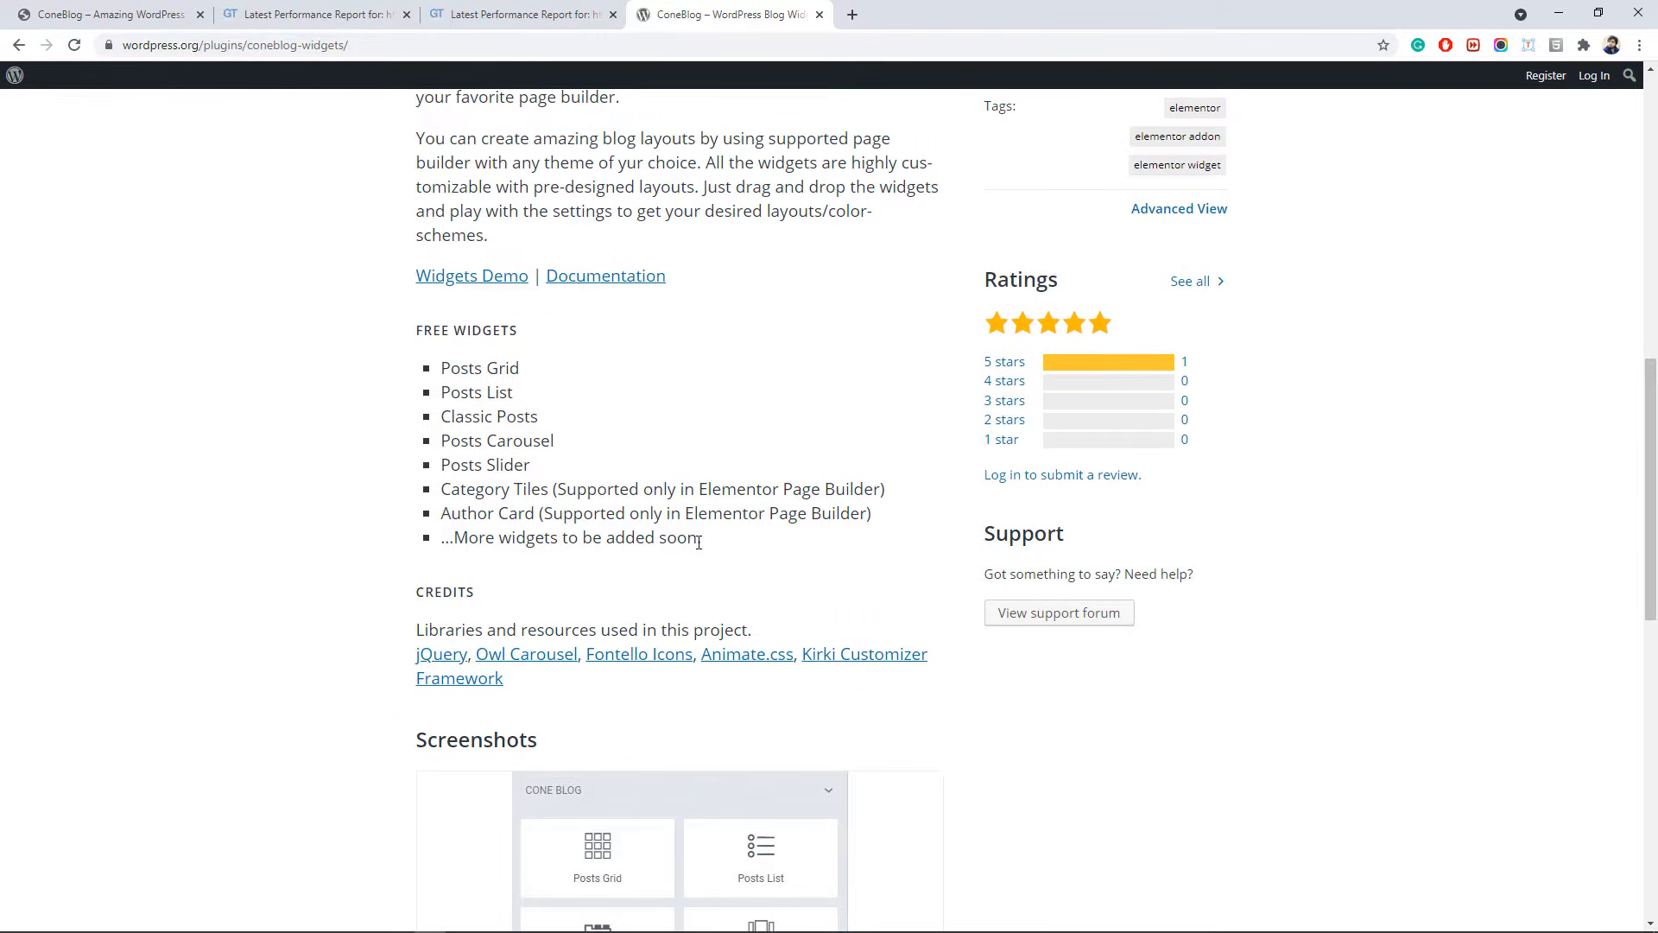
left_click_drag(715, 546, 594, 542)
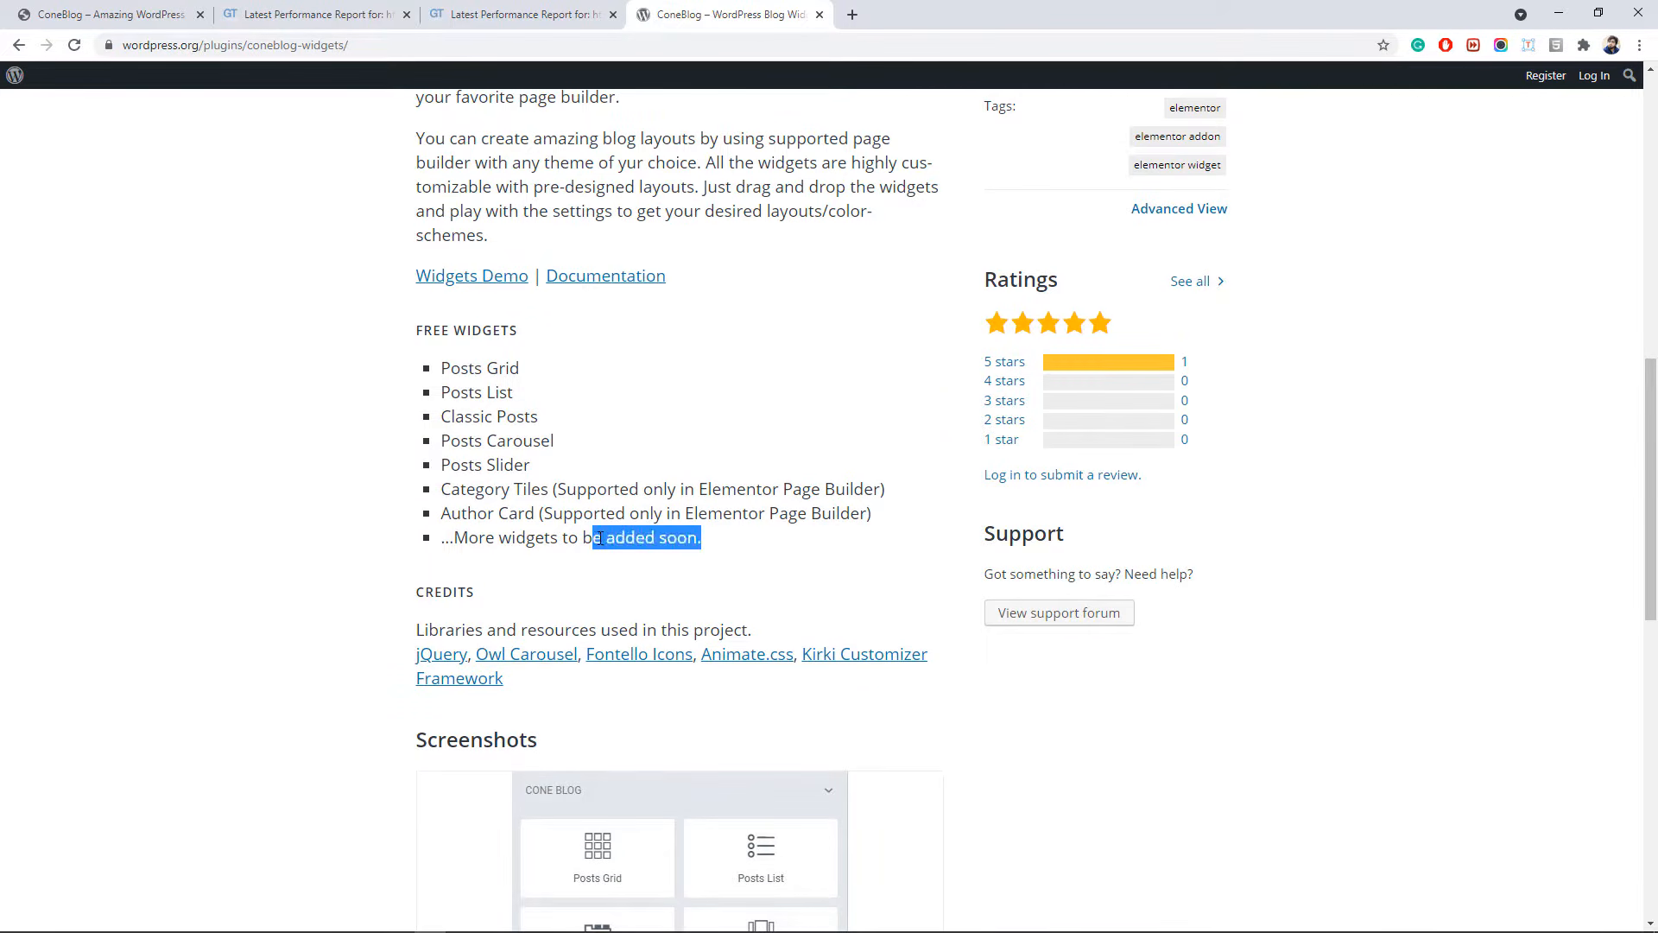
mouse_move(1654, 406)
left_mouse_down()
mouse_move(1655, 151)
mouse_move(1653, 434)
left_mouse_up()
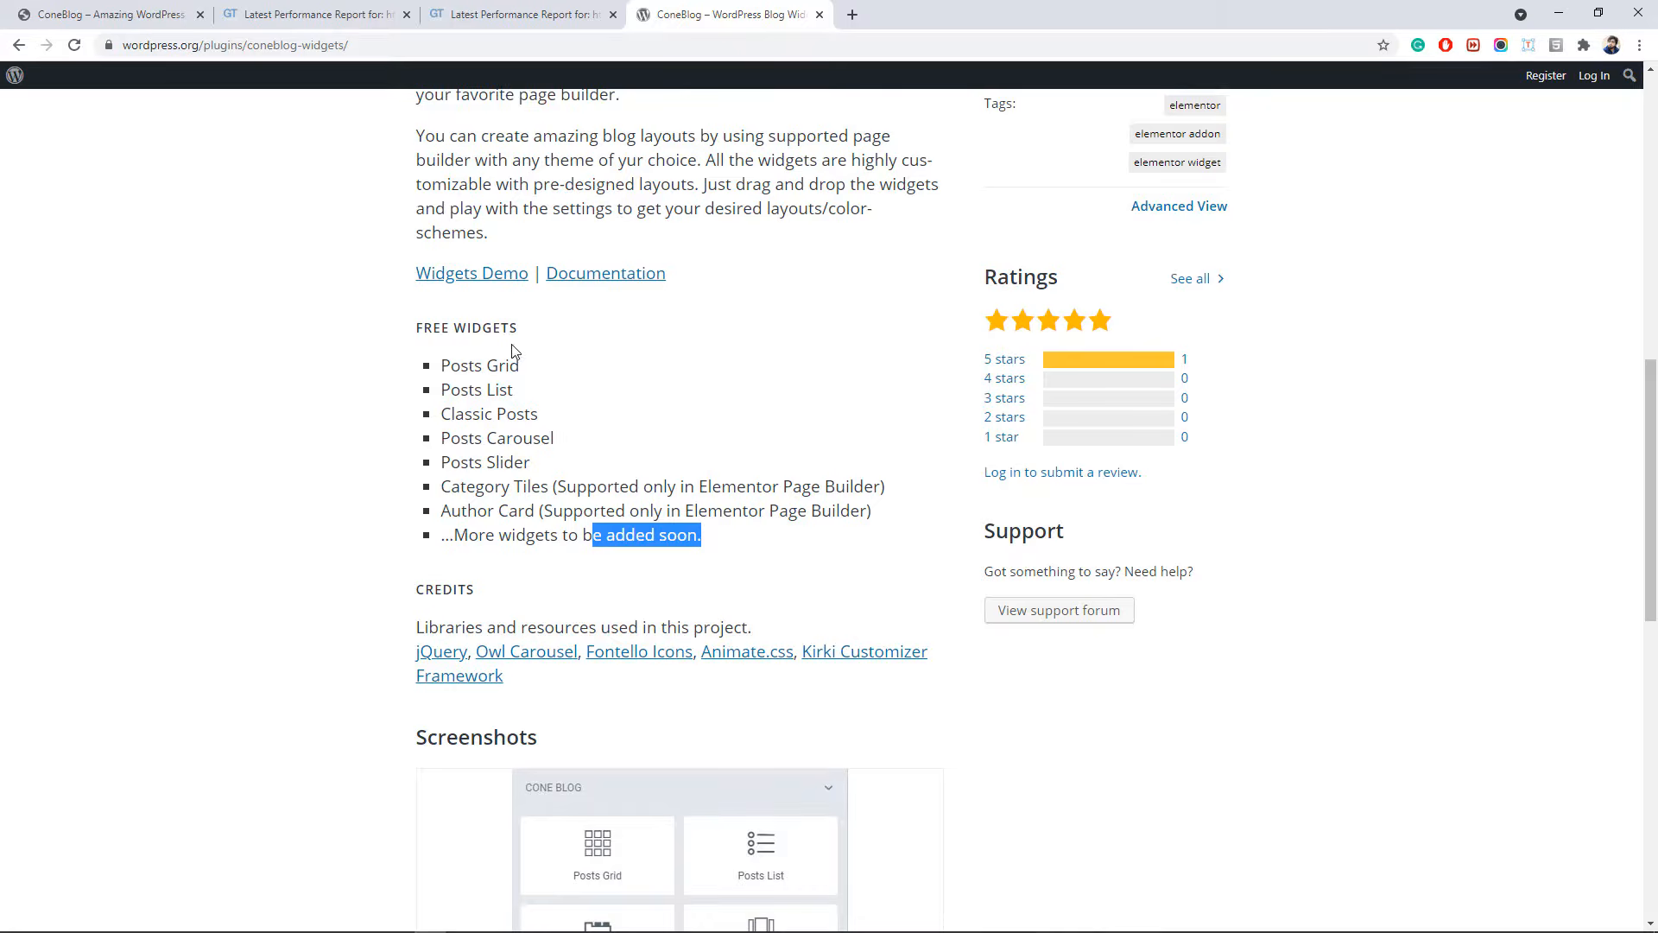
- Examine the demo blog homepage's layout, from the featured posts down through the category tiles, carousel, Technology and Posts List sections
left_click(143, 15)
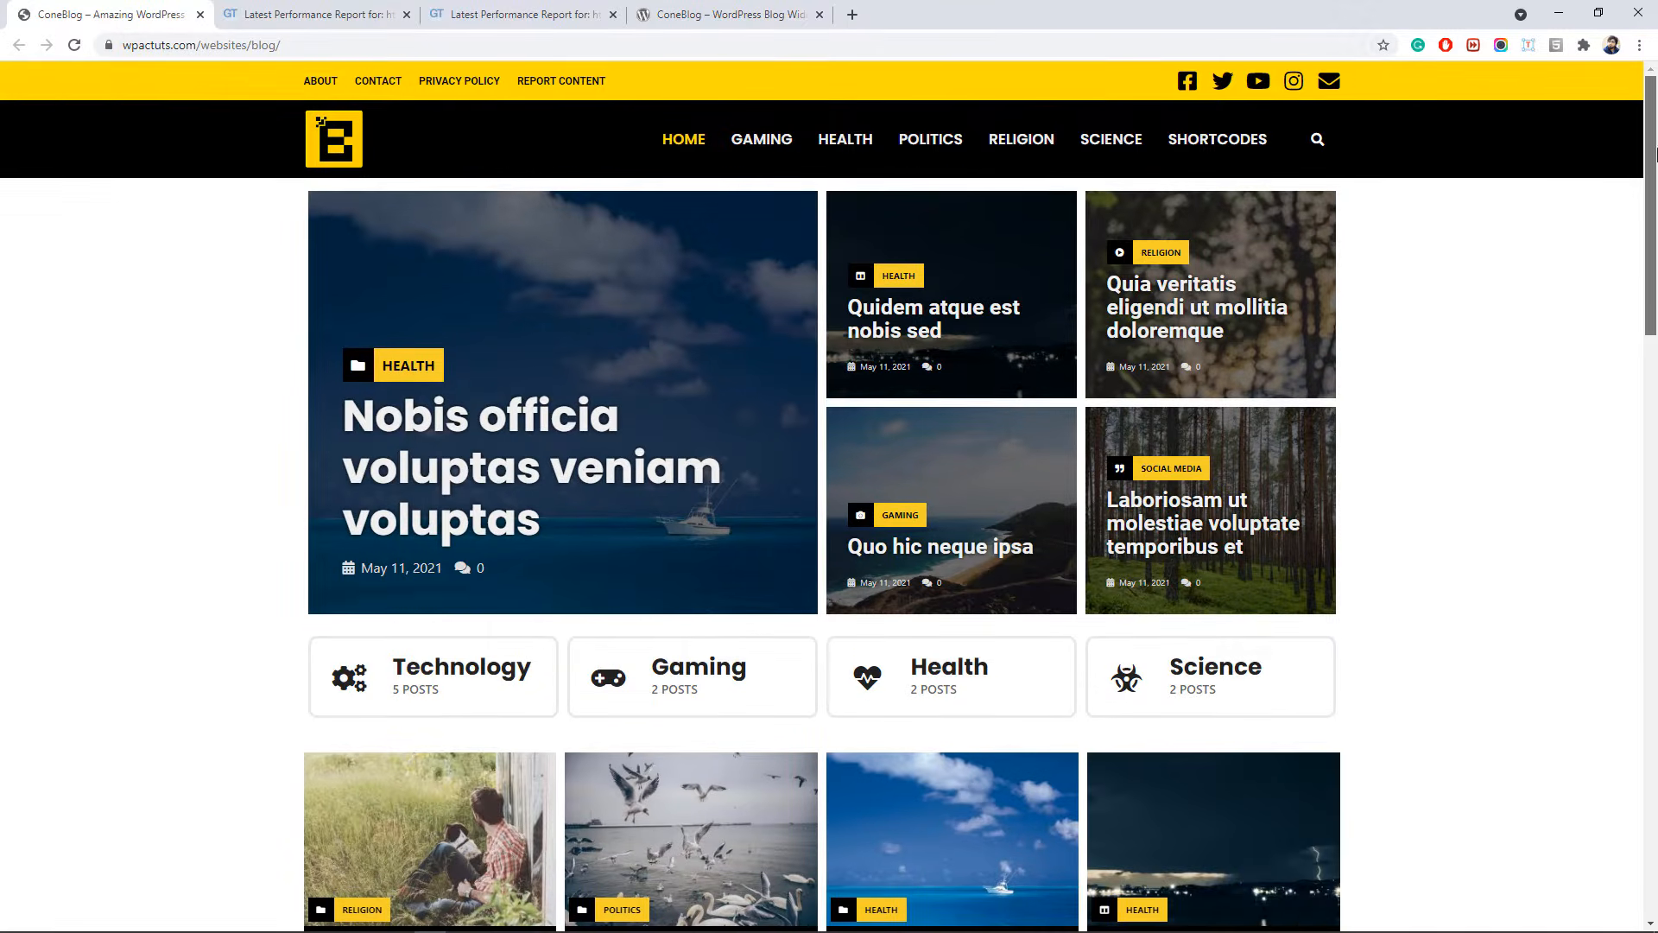
left_click_drag(1653, 176, 1656, 118)
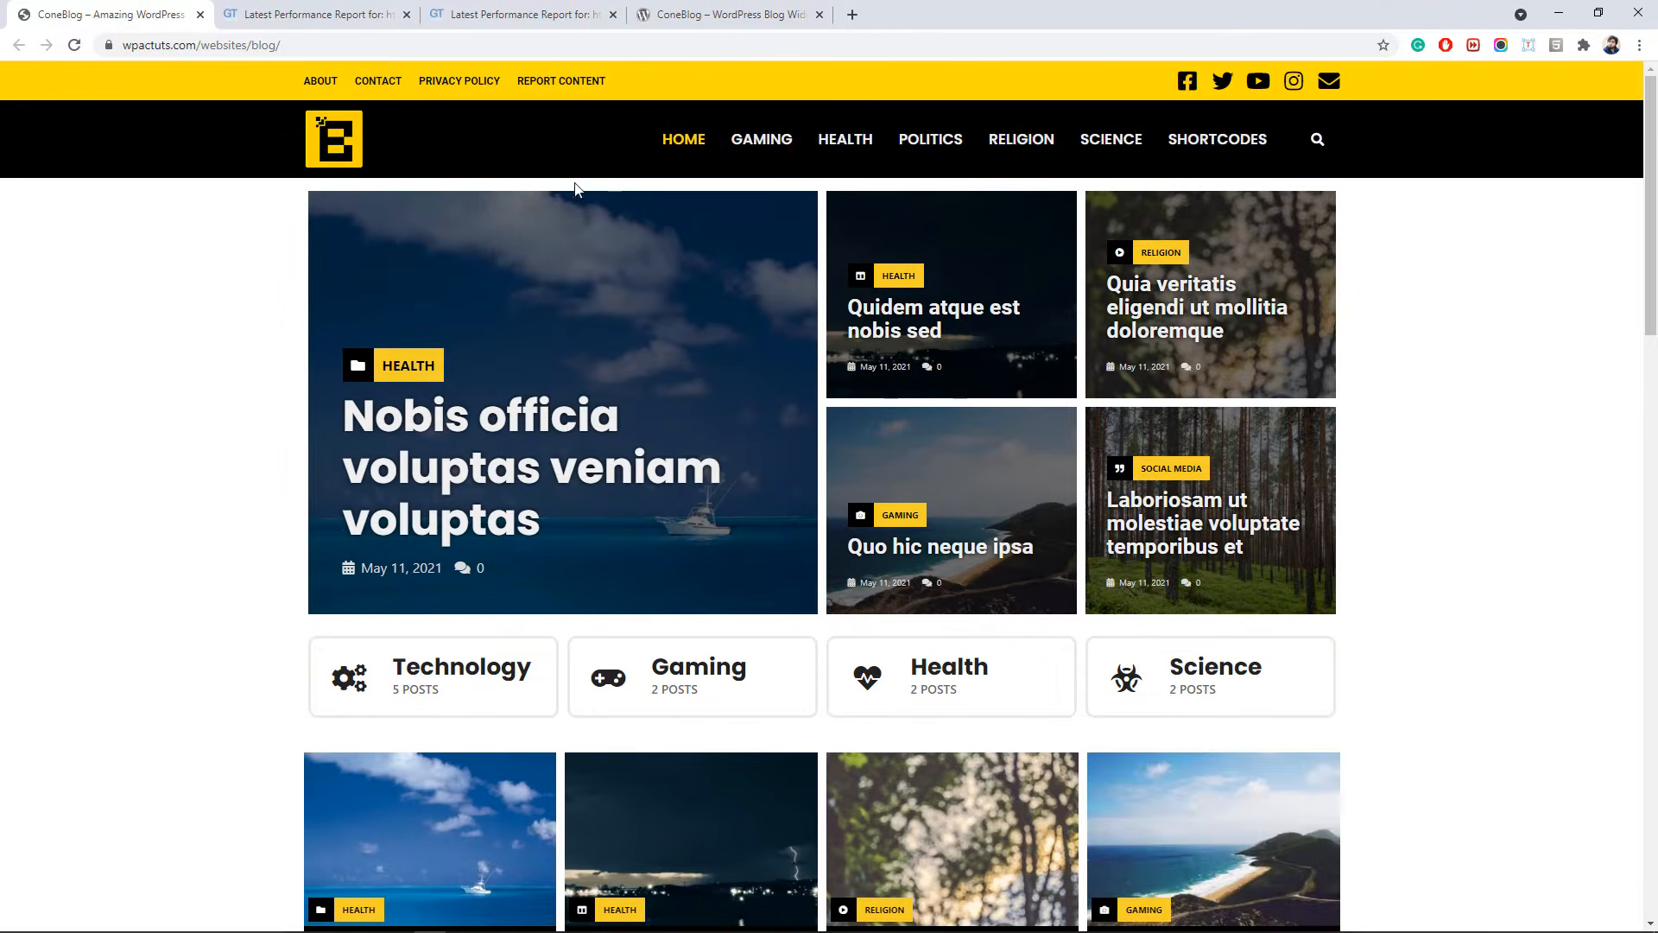
scroll(1656, 272, "down", 1)
scroll(1655, 272, "down", 4)
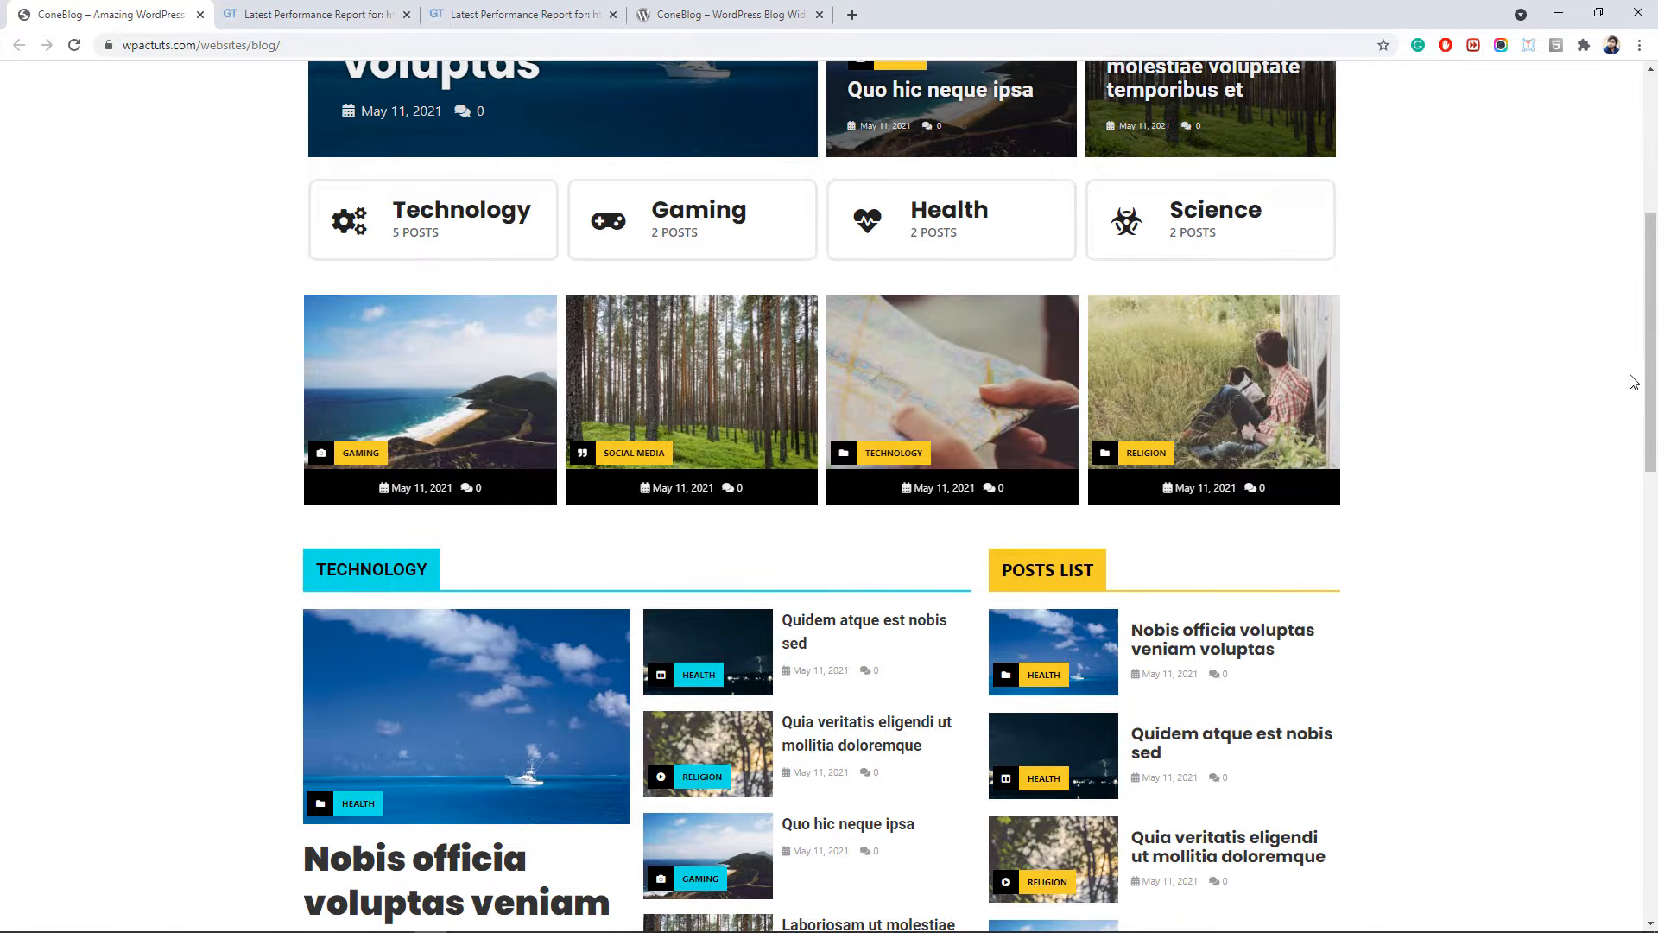
scroll(1655, 432, "down", 1)
scroll(1655, 432, "down", 3)
scroll(1655, 431, "up", 10)
- Compare the GTmetrix performance reports for the demo blog homepage and its shortcodes page, checking the homepage's full length in between
left_click(271, 11)
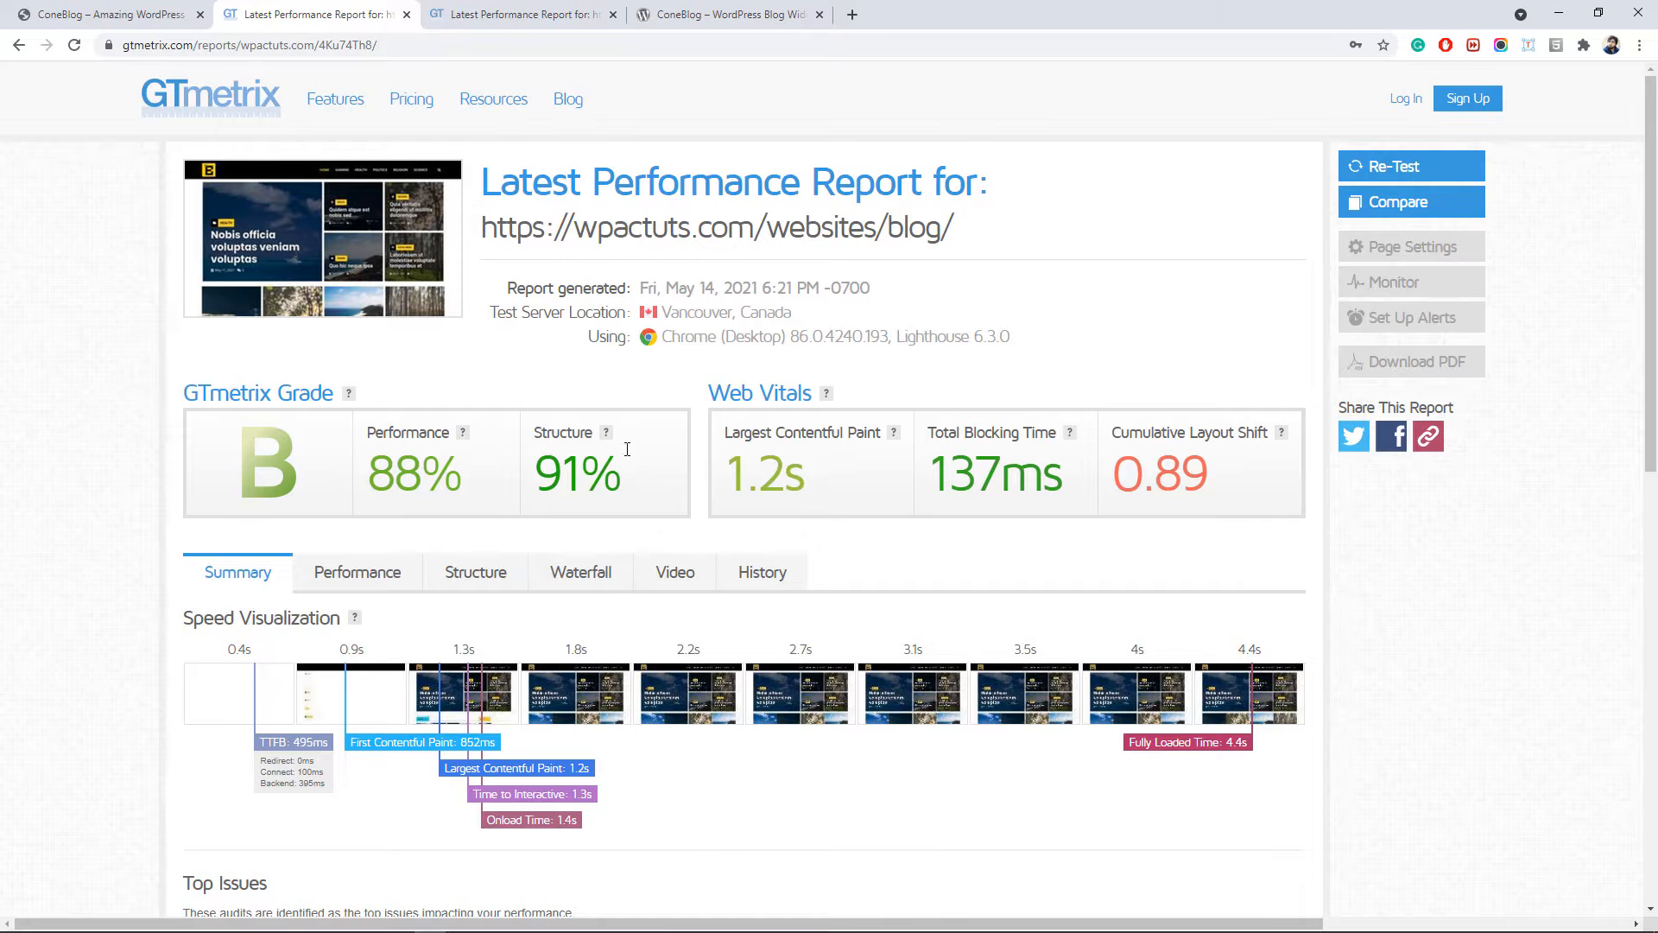
left_click(535, 15)
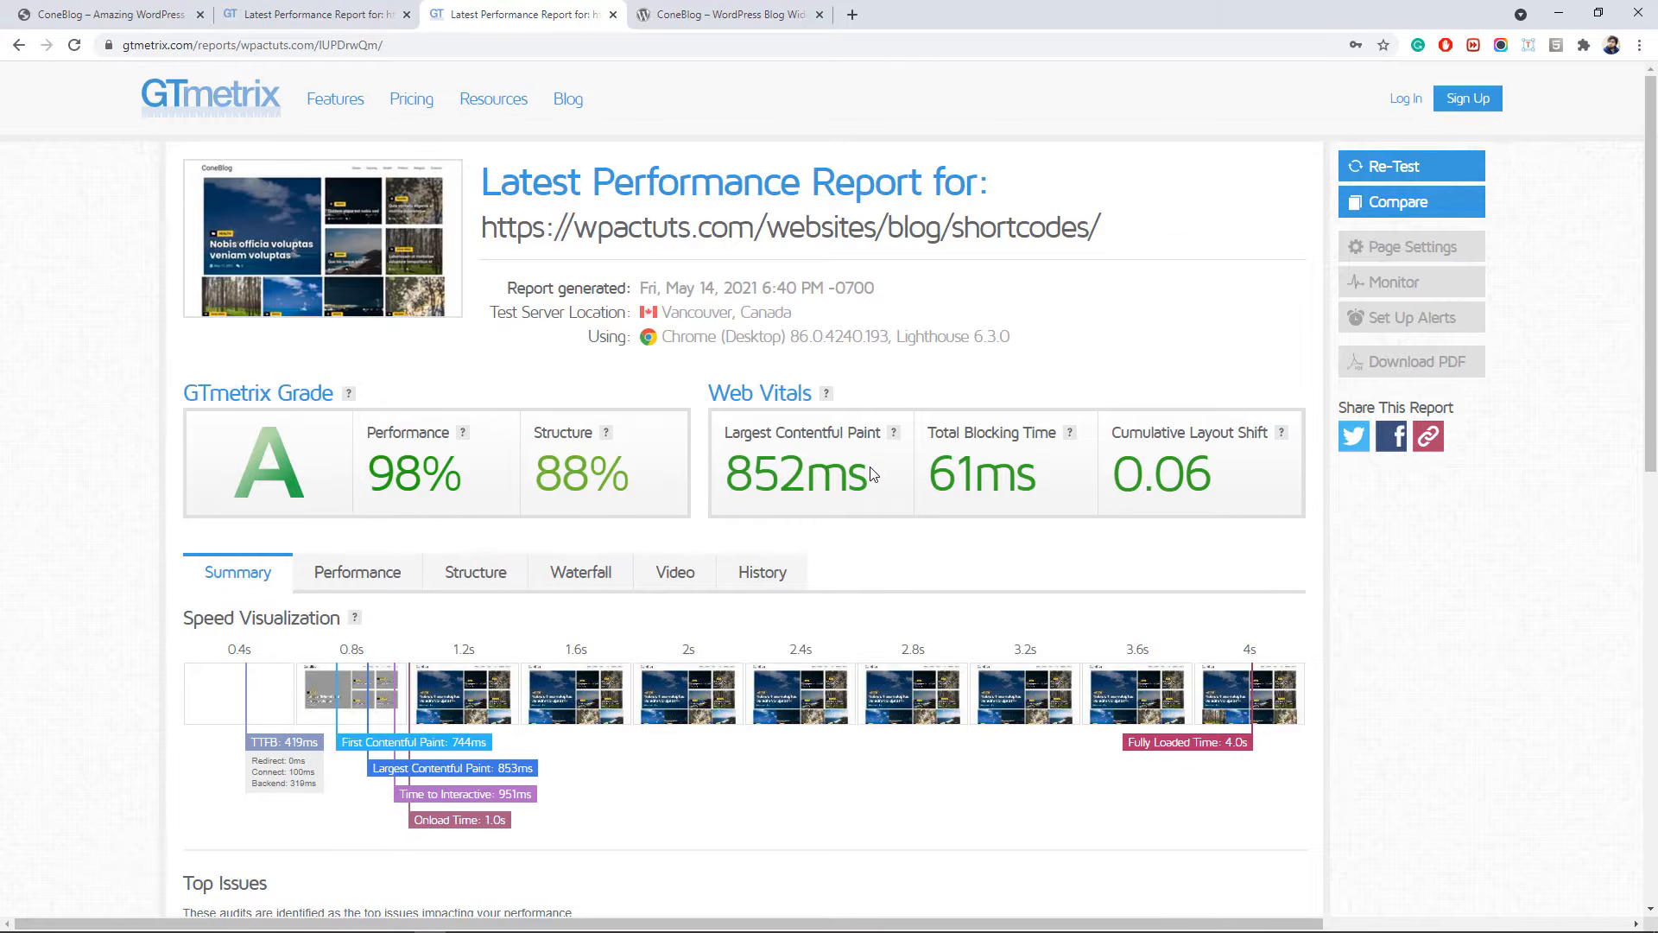
left_click(52, 14)
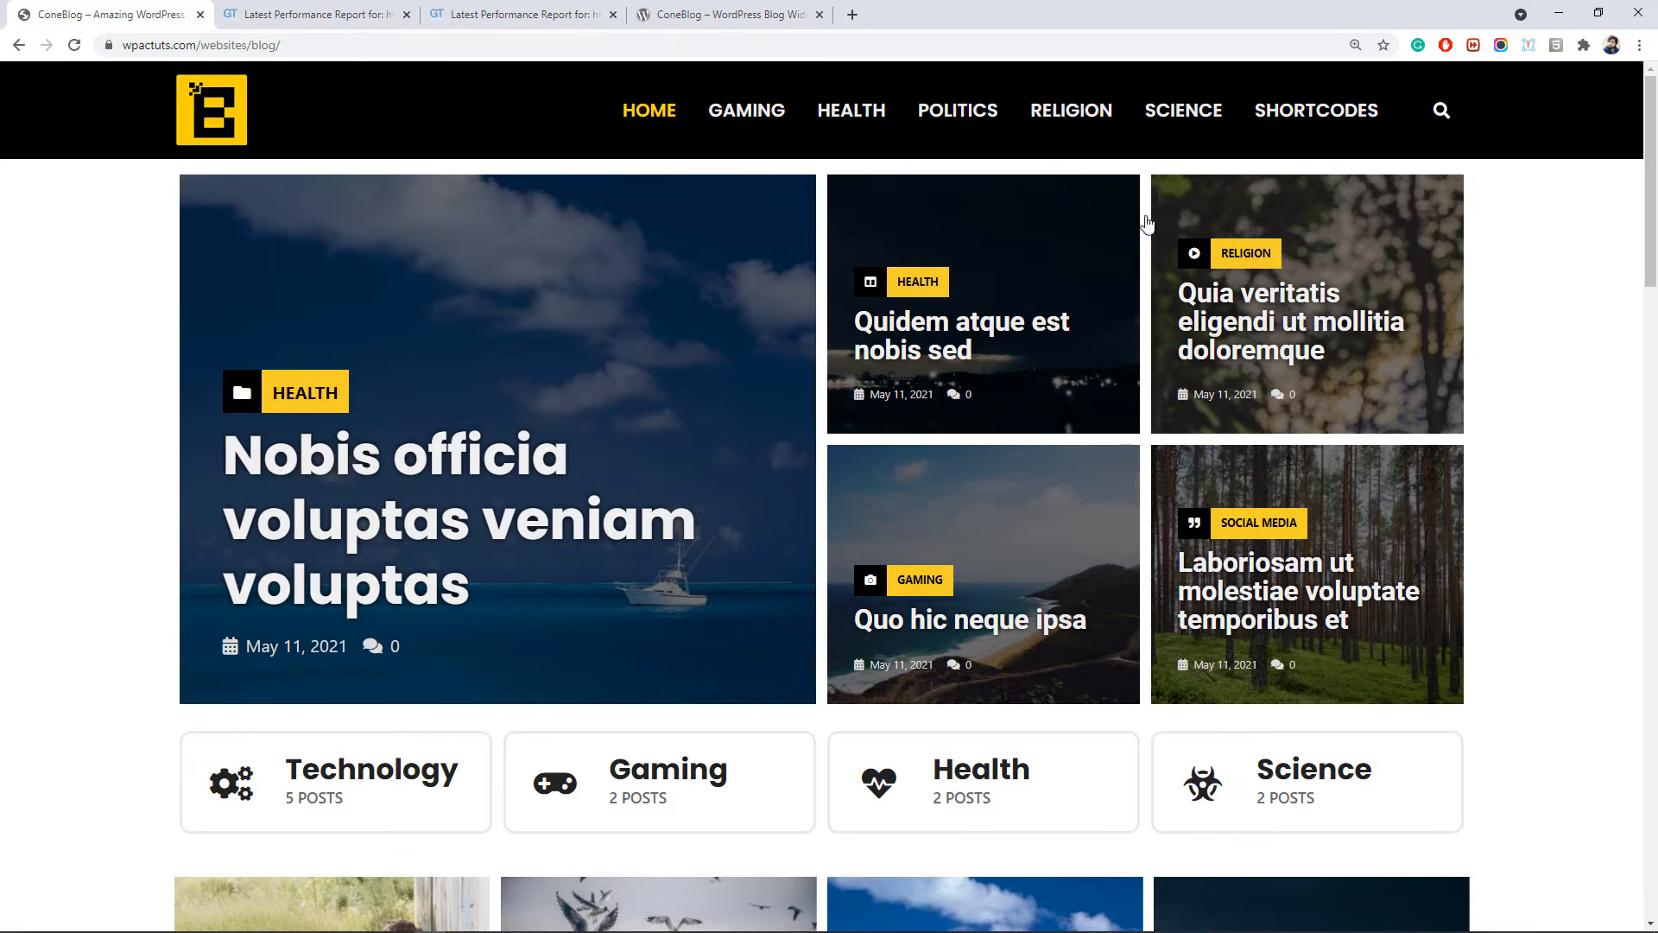
scroll(829, 496, "down", 20)
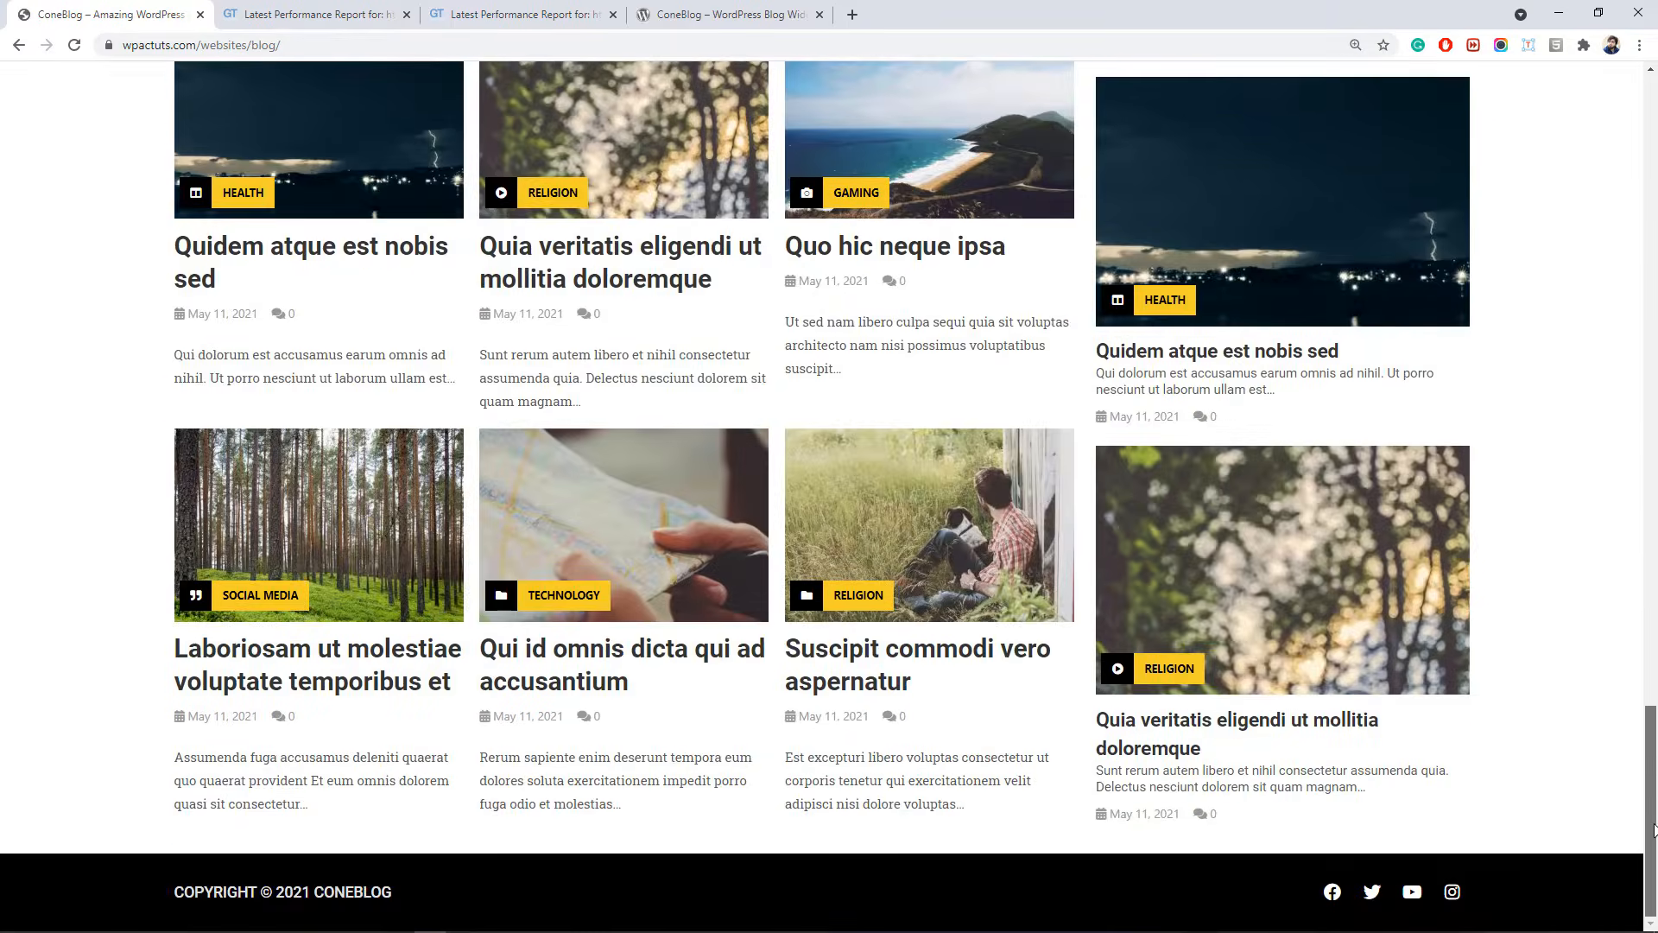
scroll(829, 496, "up", 4)
scroll(473, 86, "up", 20)
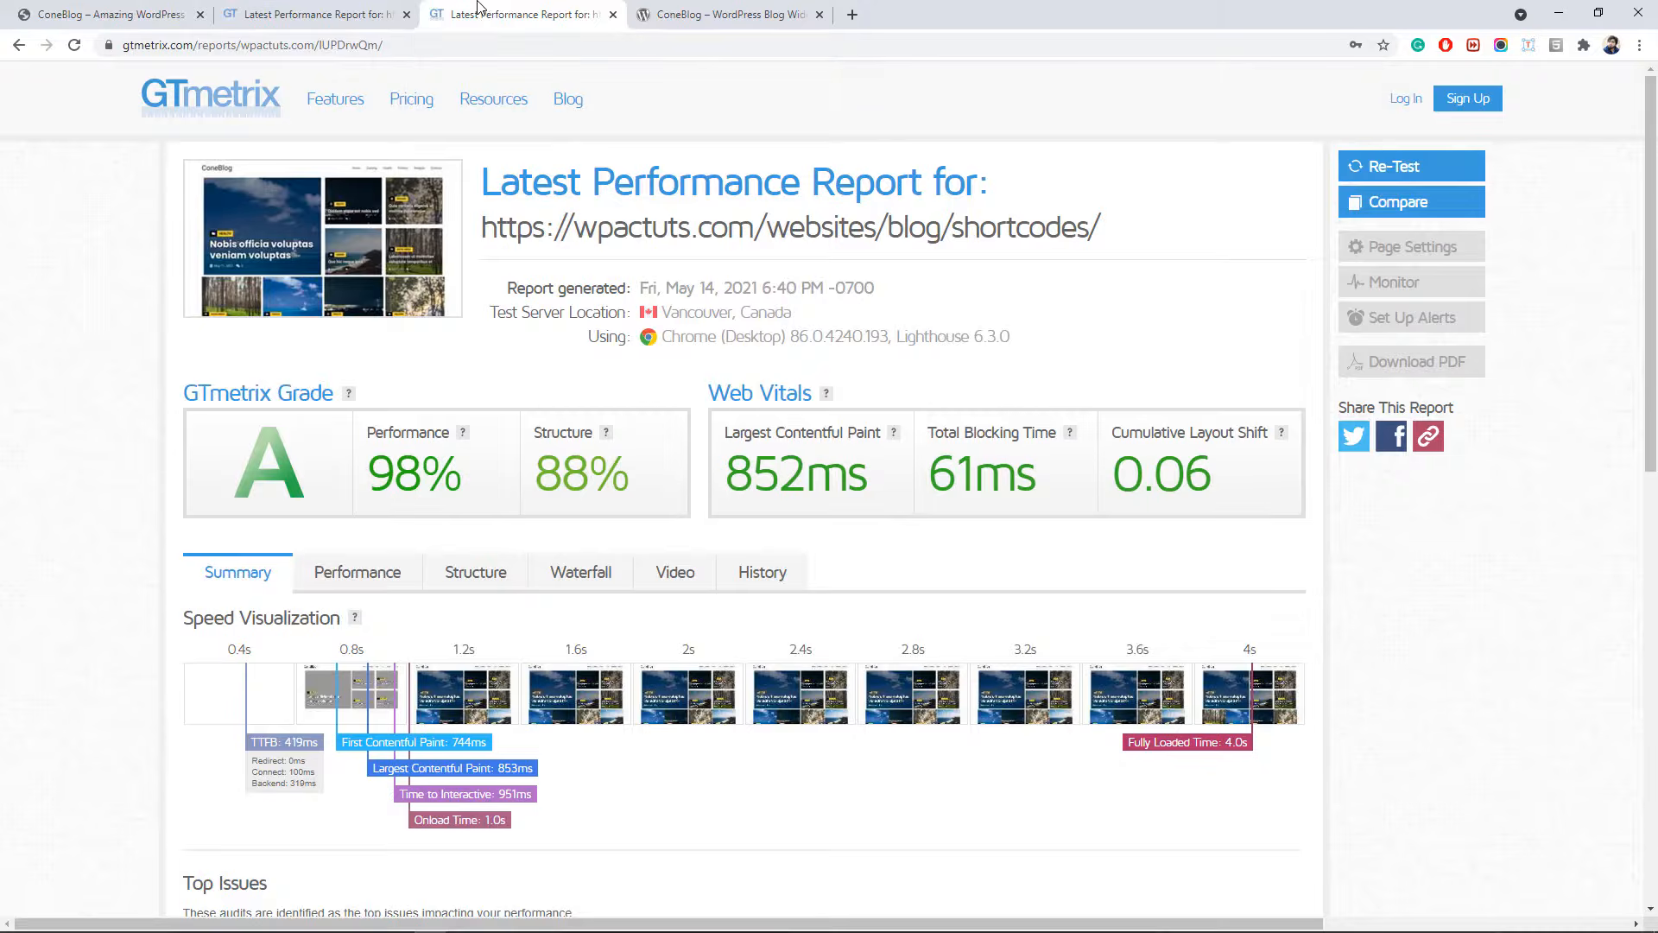
left_click(481, 12)
left_click(328, 14)
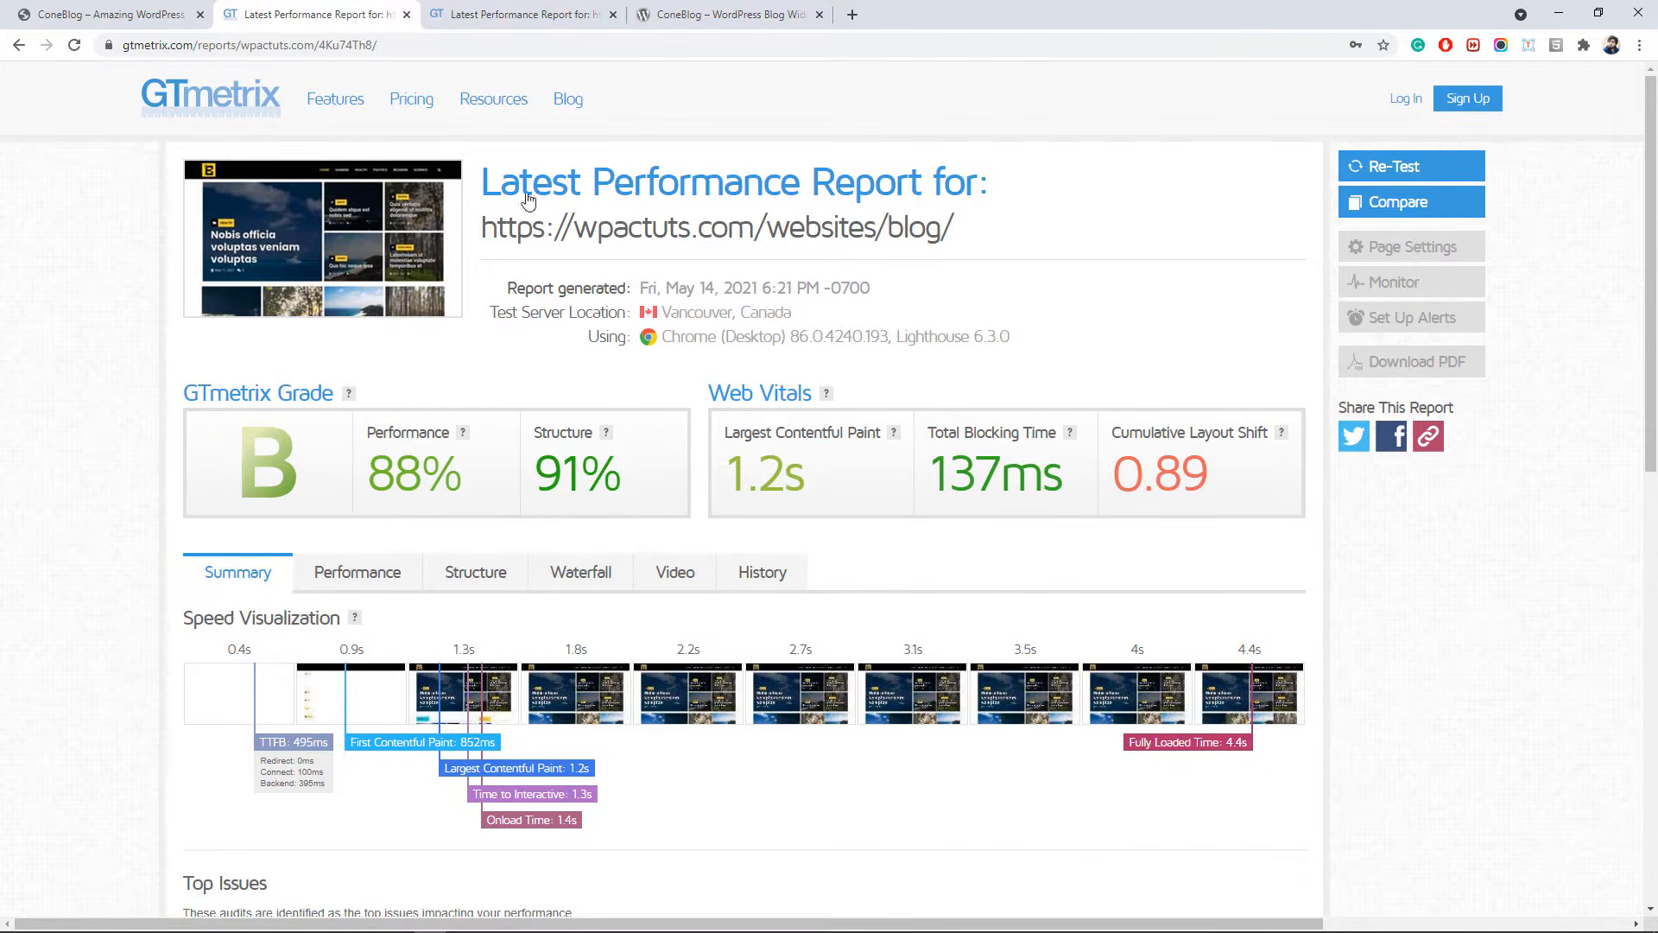
left_click(520, 14)
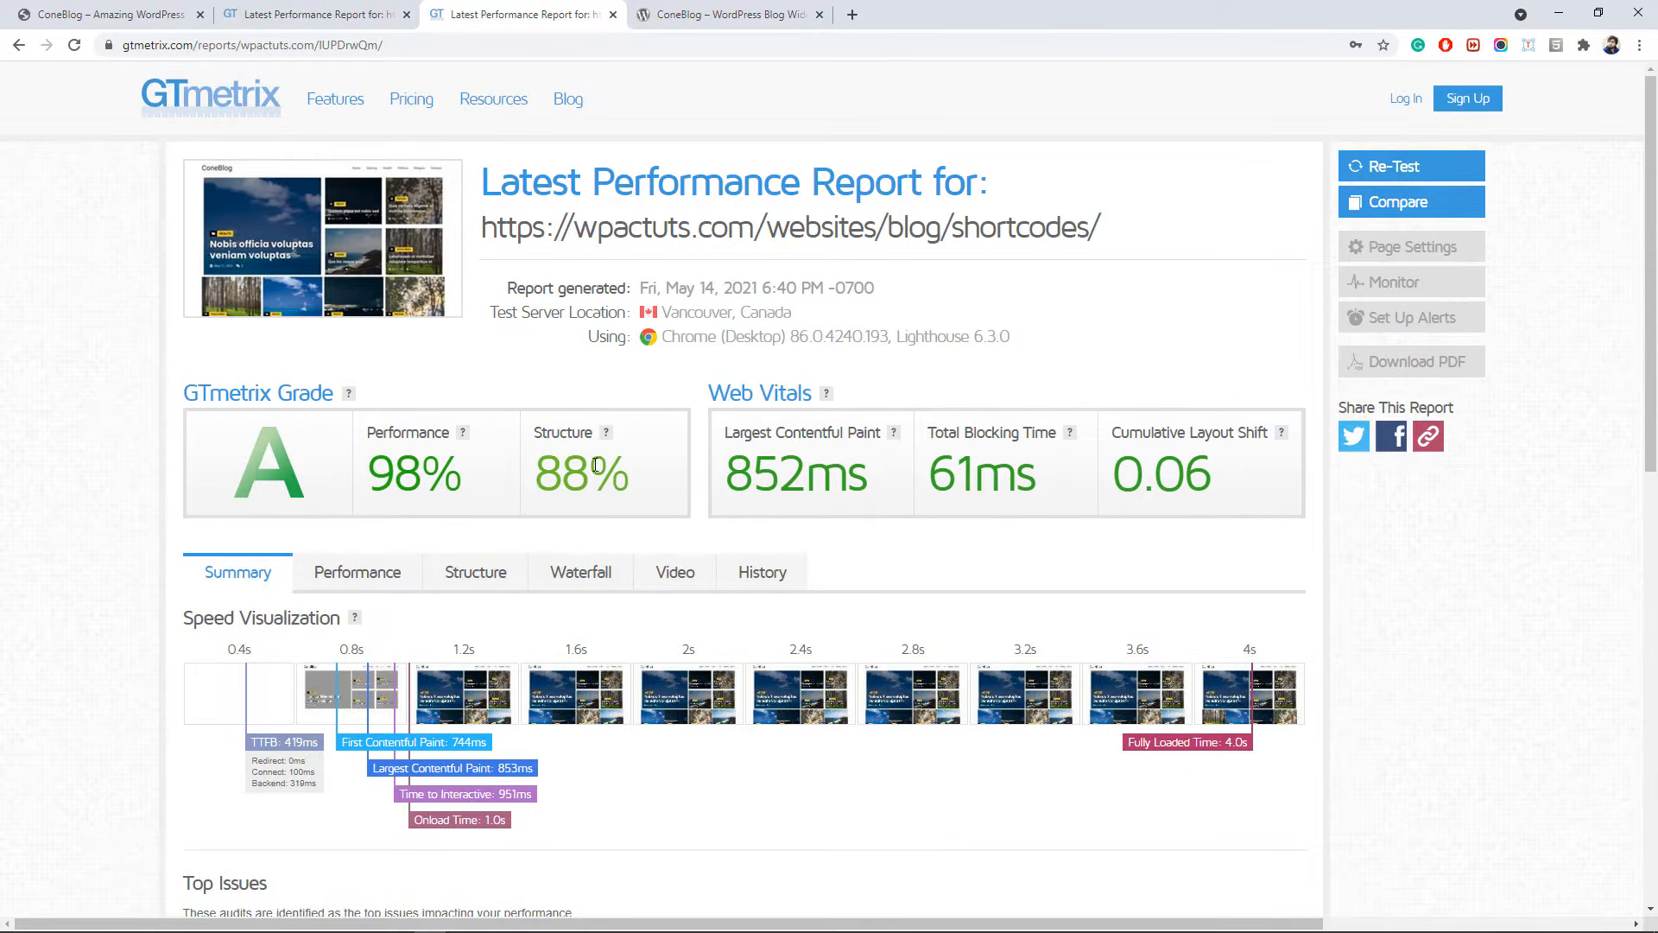
left_click_drag(640, 482, 525, 482)
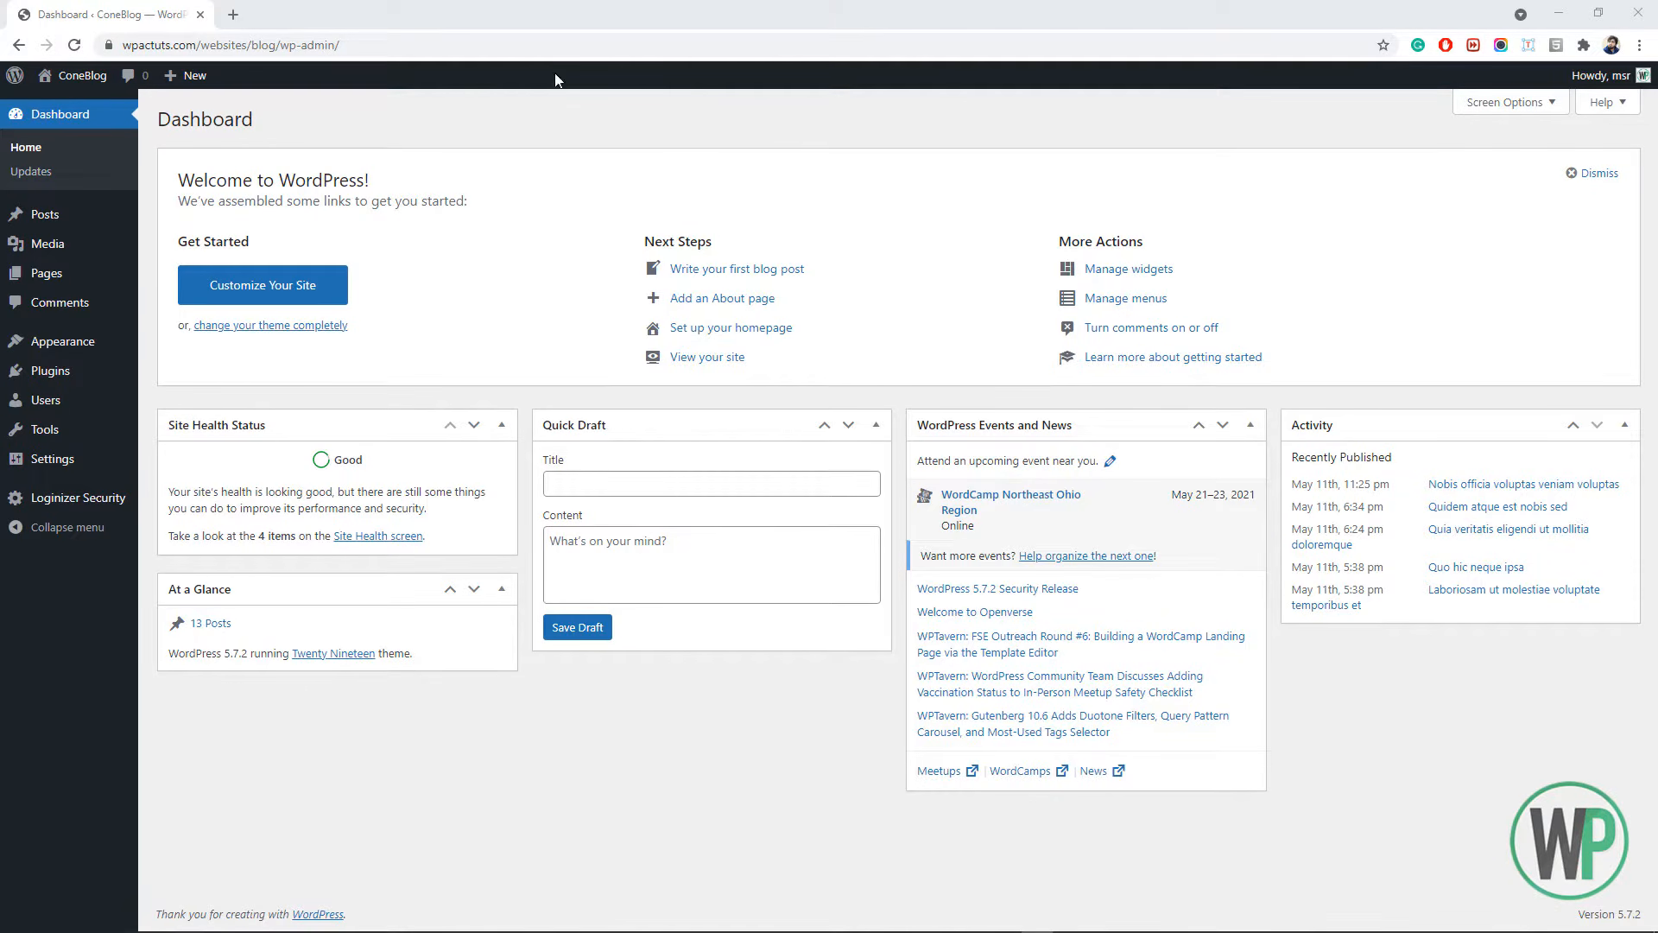
- Search the site's installed themes for "astra"
left_click(312, 131)
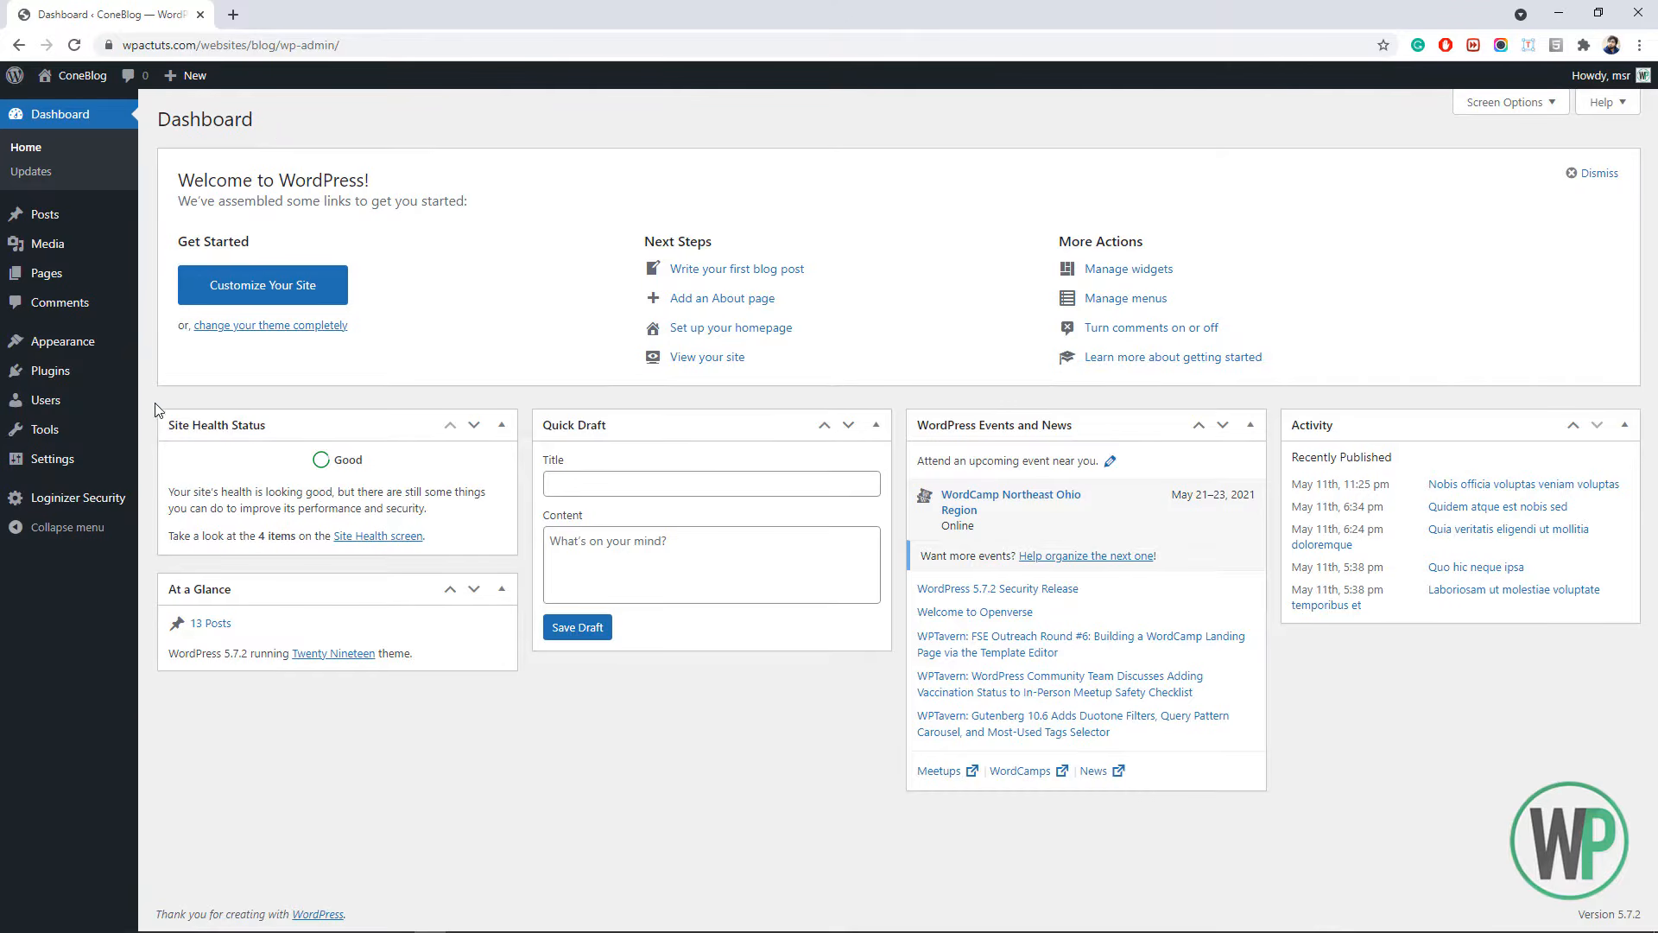
mouse_move(118, 385)
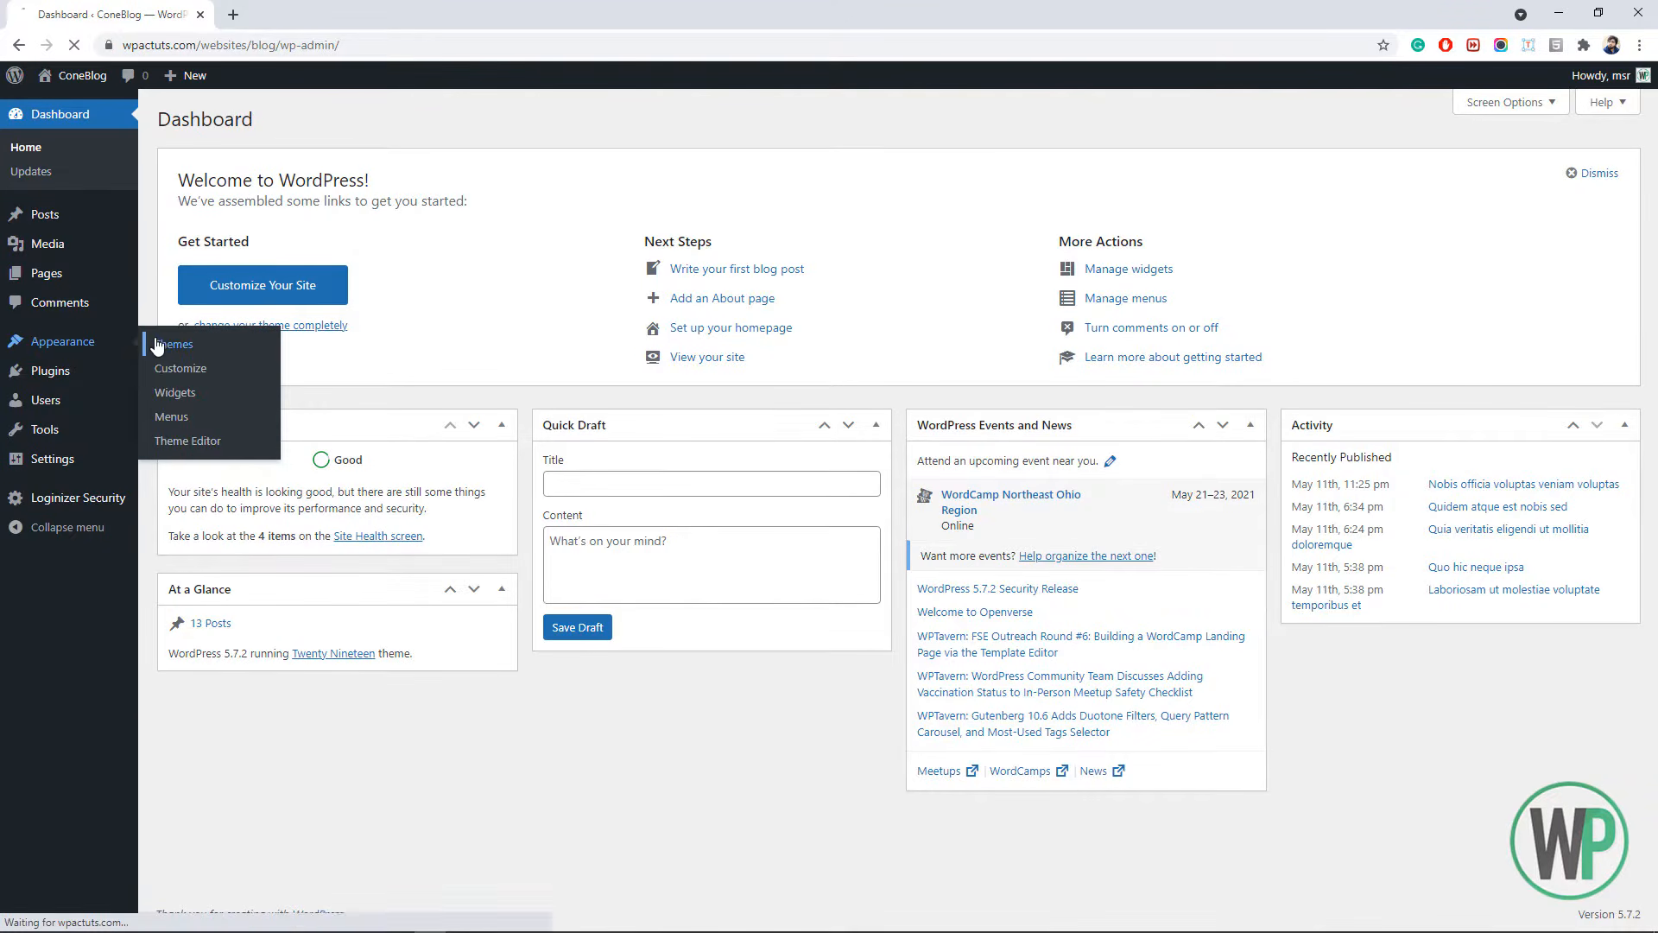
left_click(169, 344)
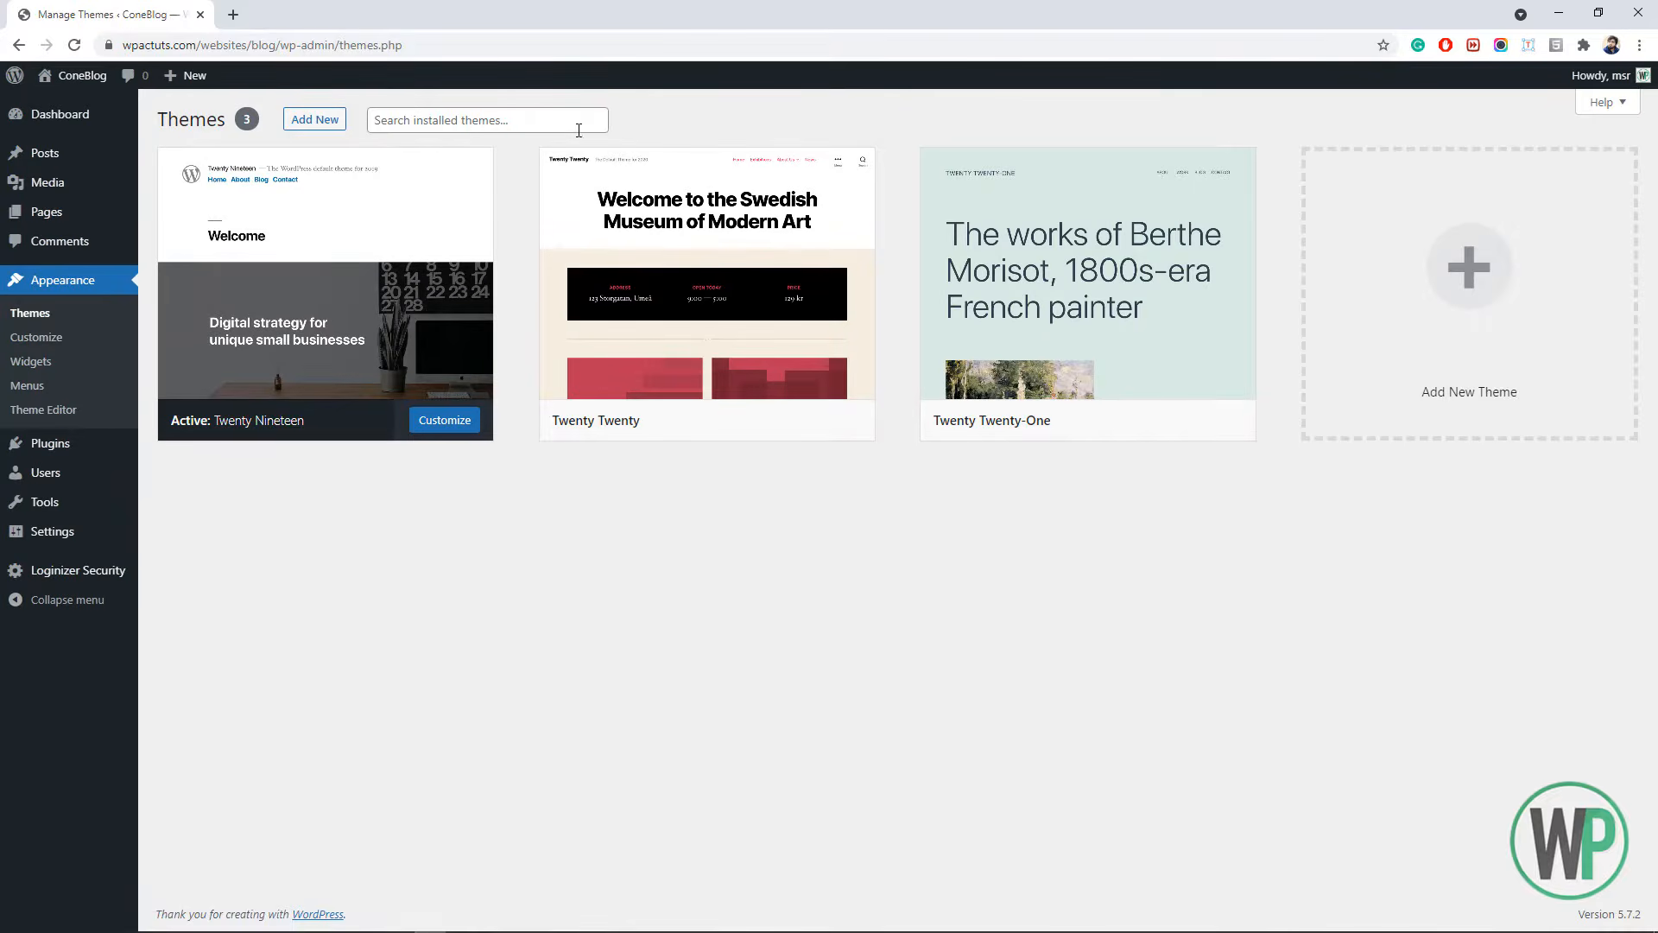
left_click(575, 127)
type("as")
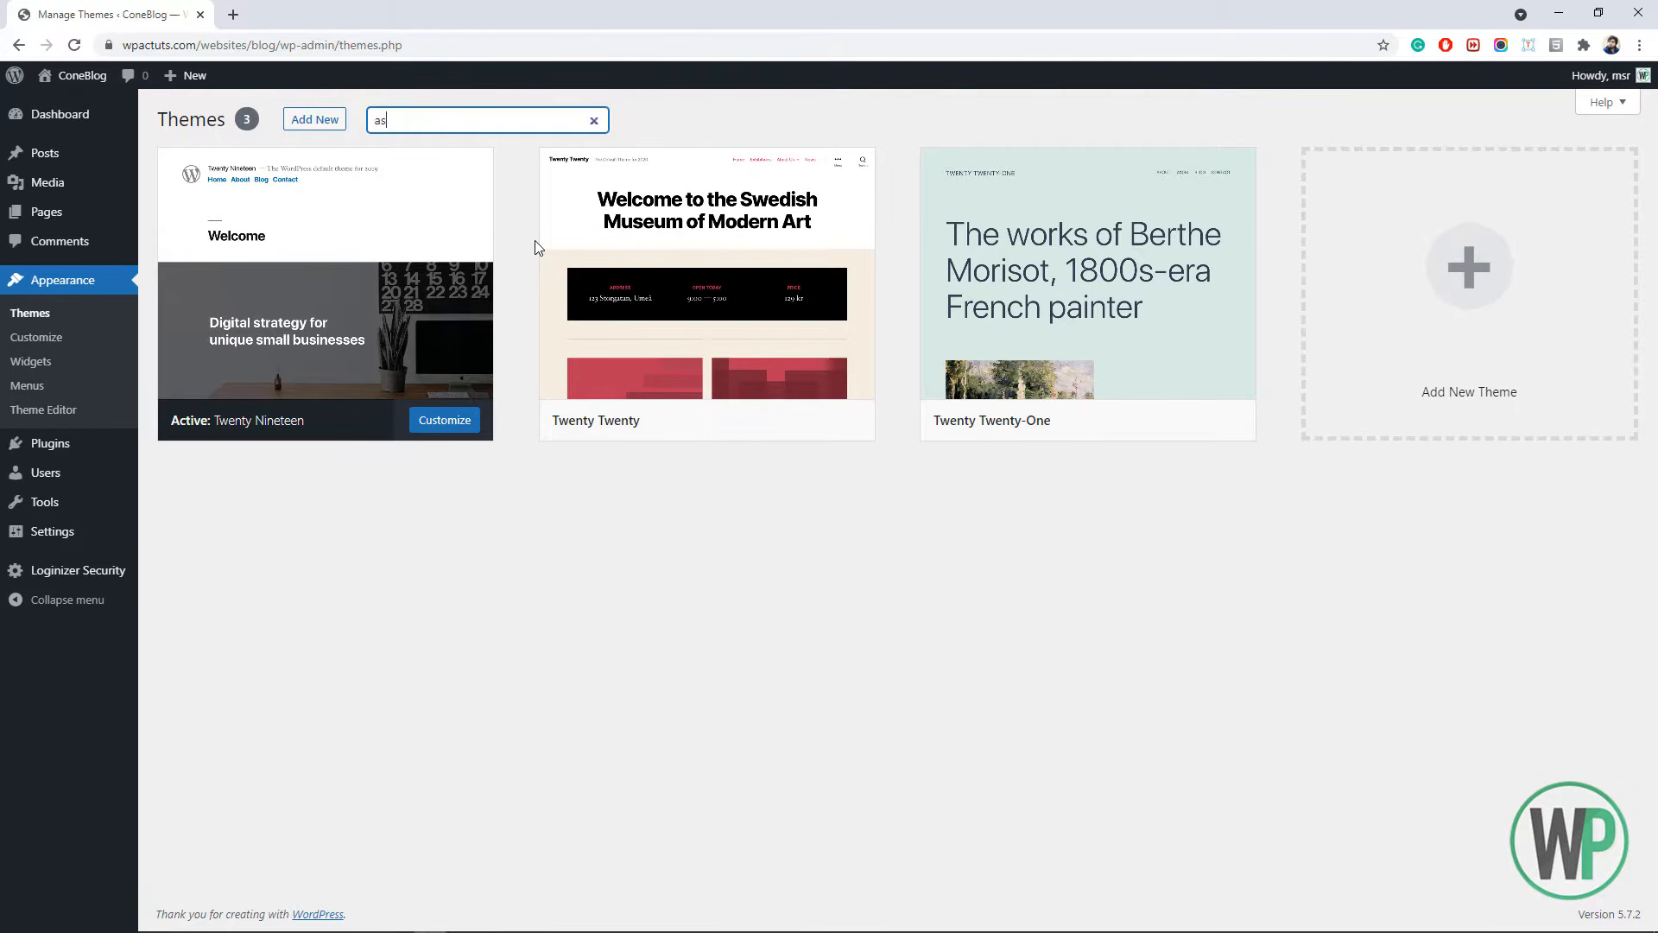
type("tra")
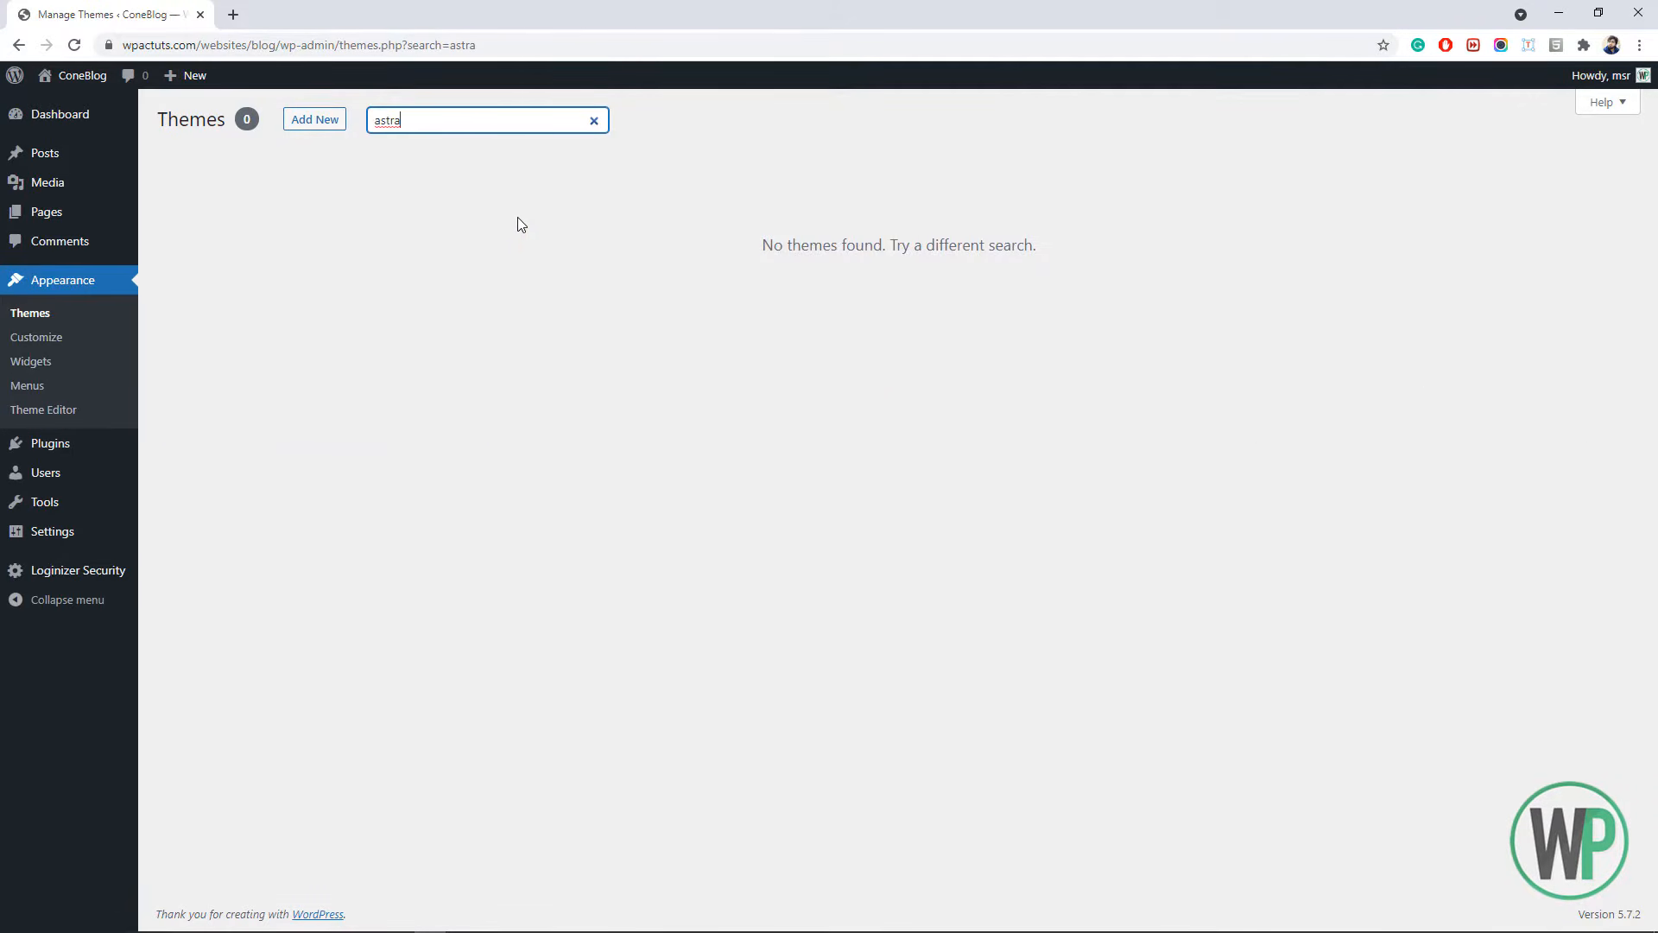
- Find the Astra theme by searching "astra" among the themes available to add, then install and activate it
left_click(314, 124)
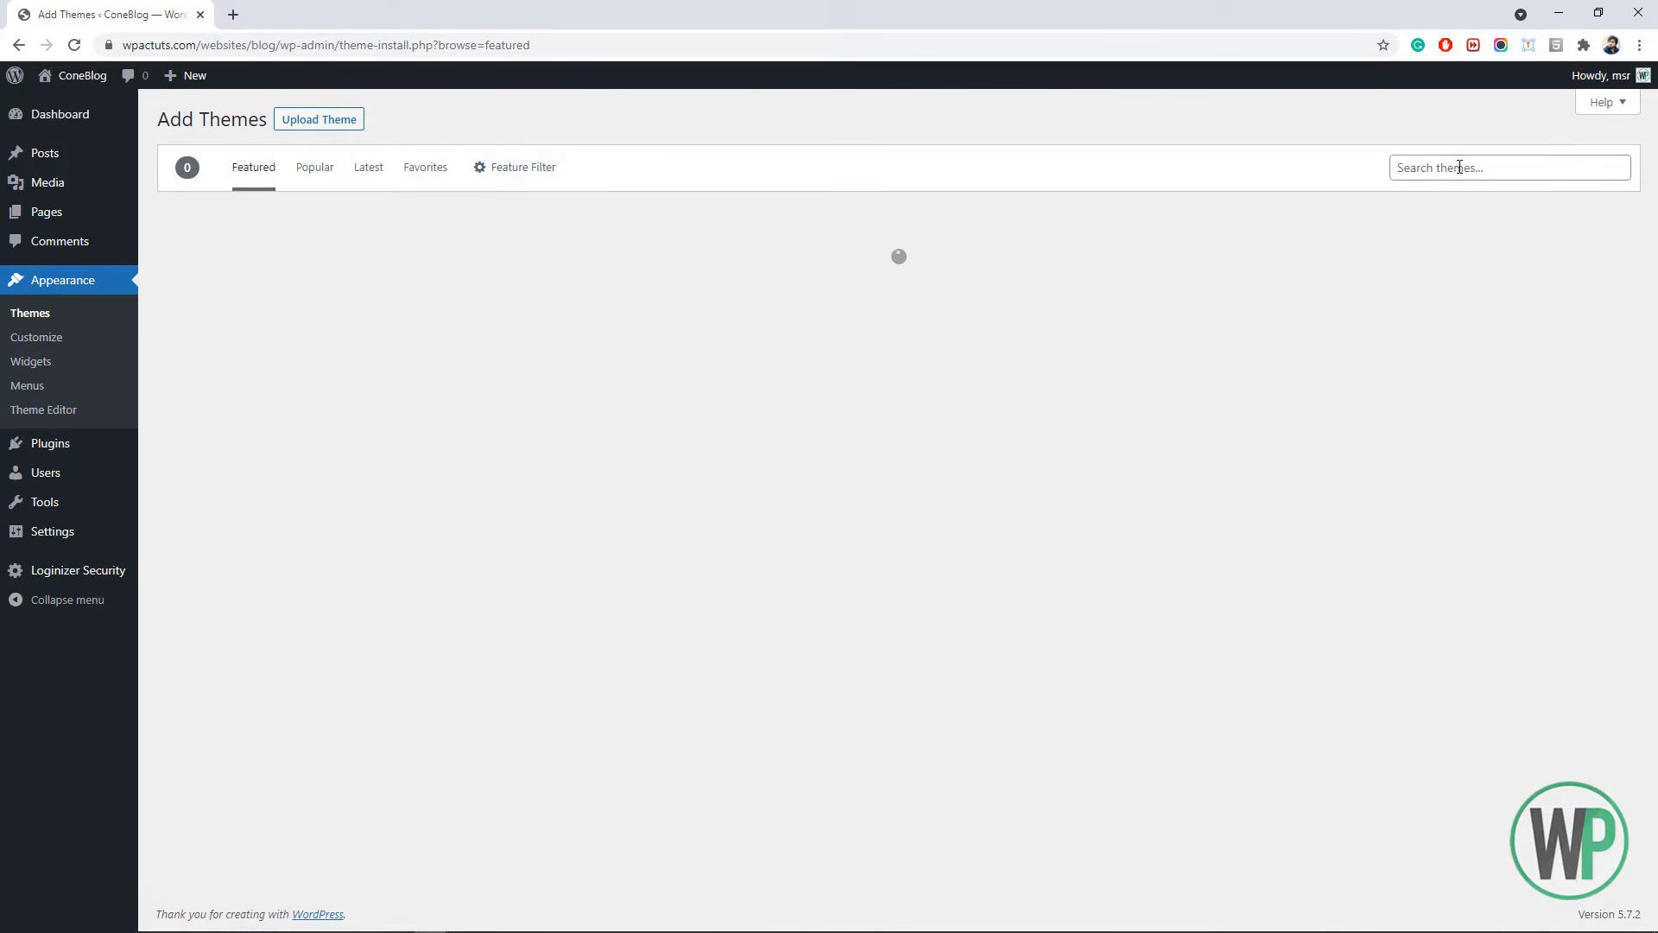
type("astra")
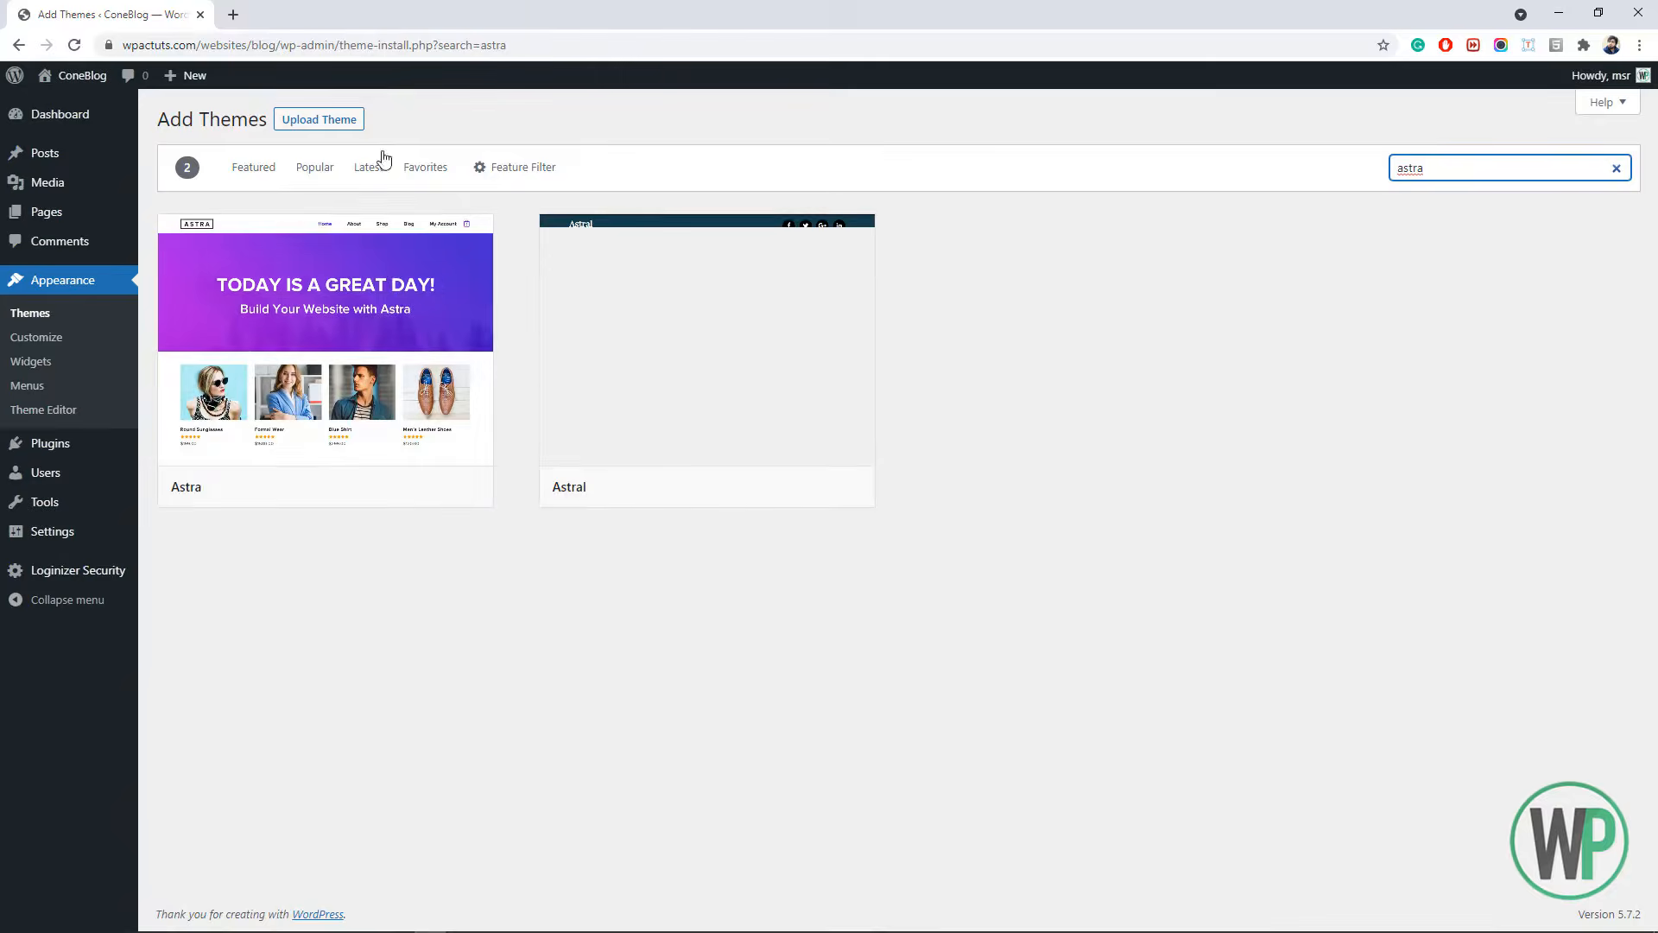
left_click(397, 486)
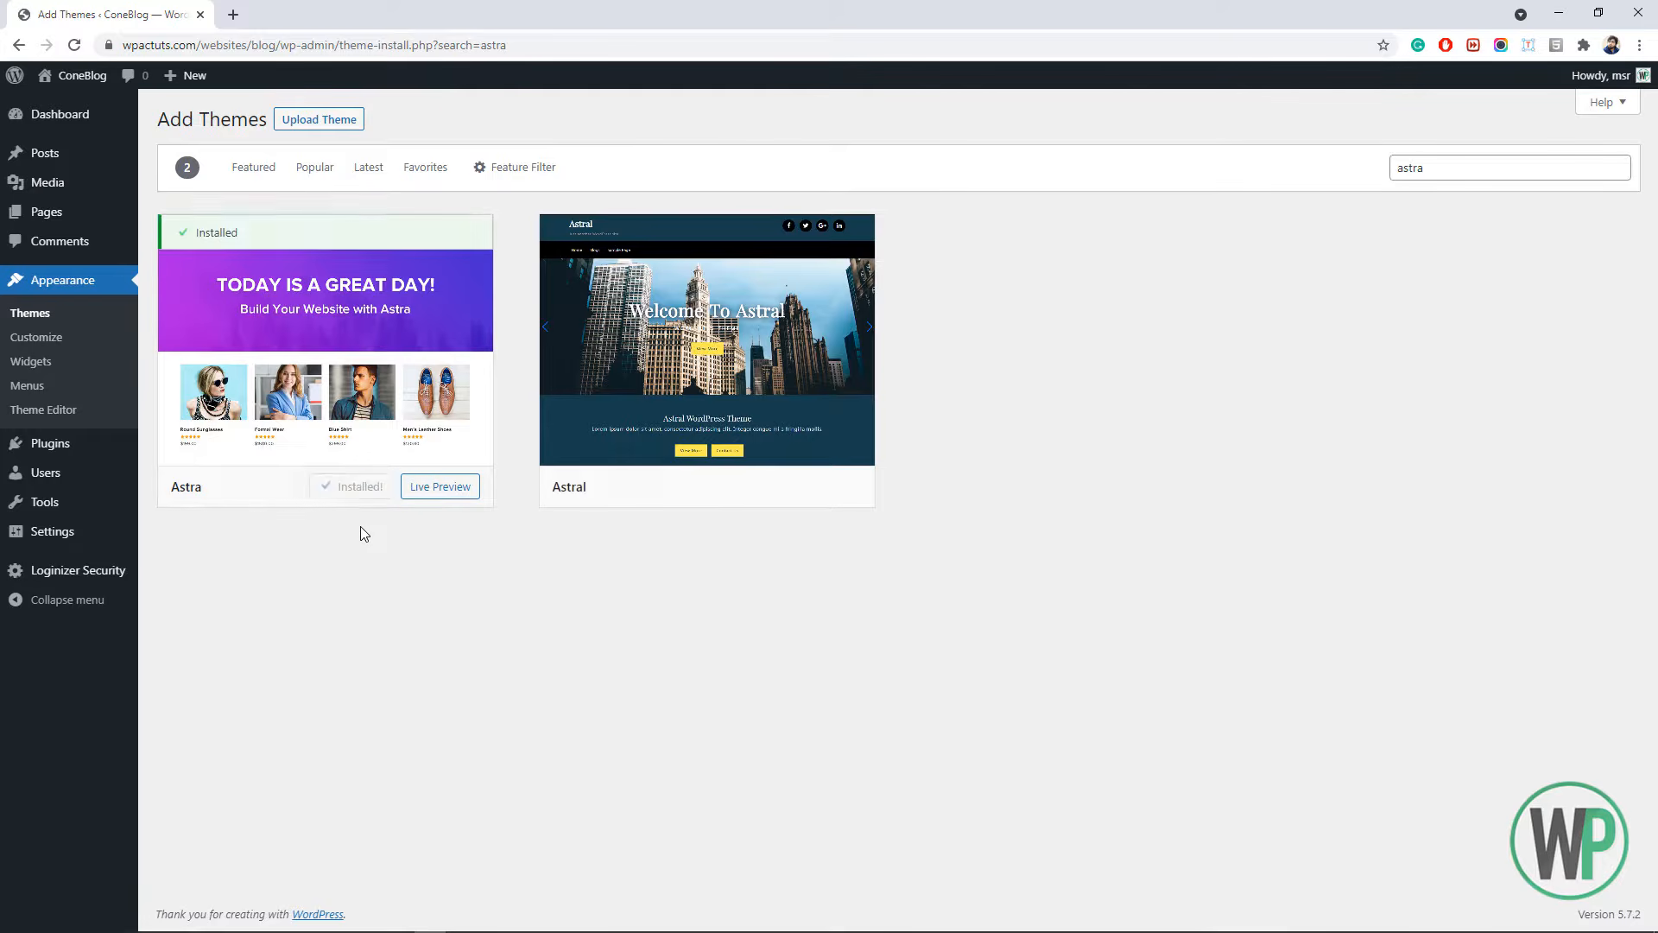
left_click(363, 487)
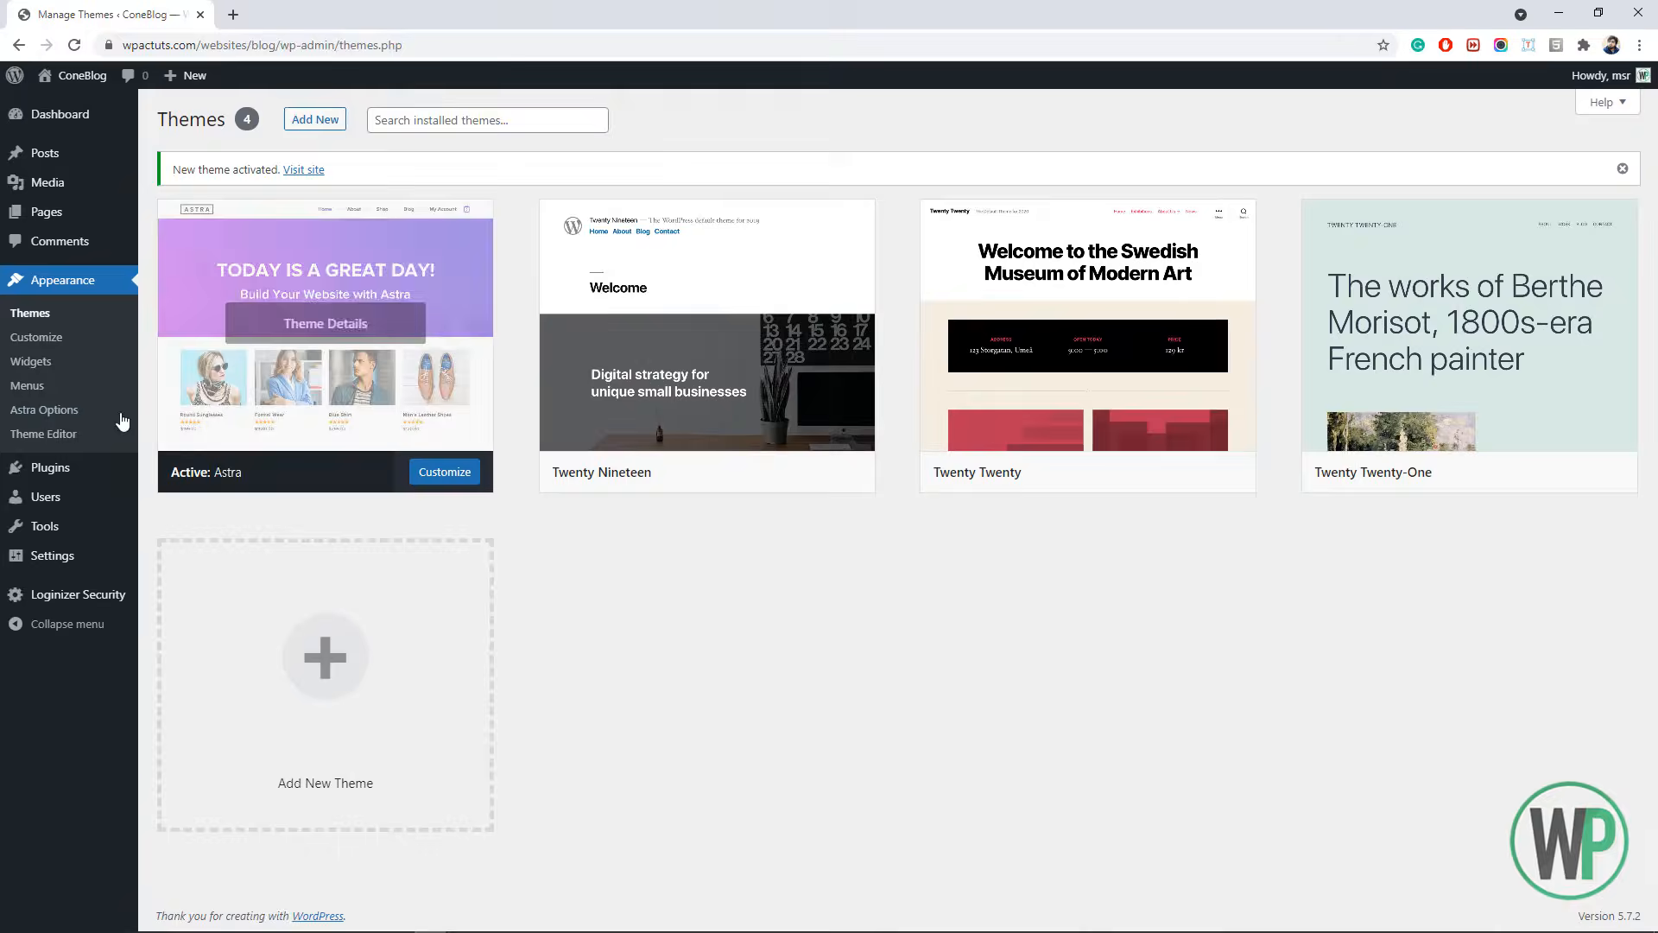
- Search the plugins available to add for "elementor", then install and activate Elementor Website Builder
left_click(167, 494)
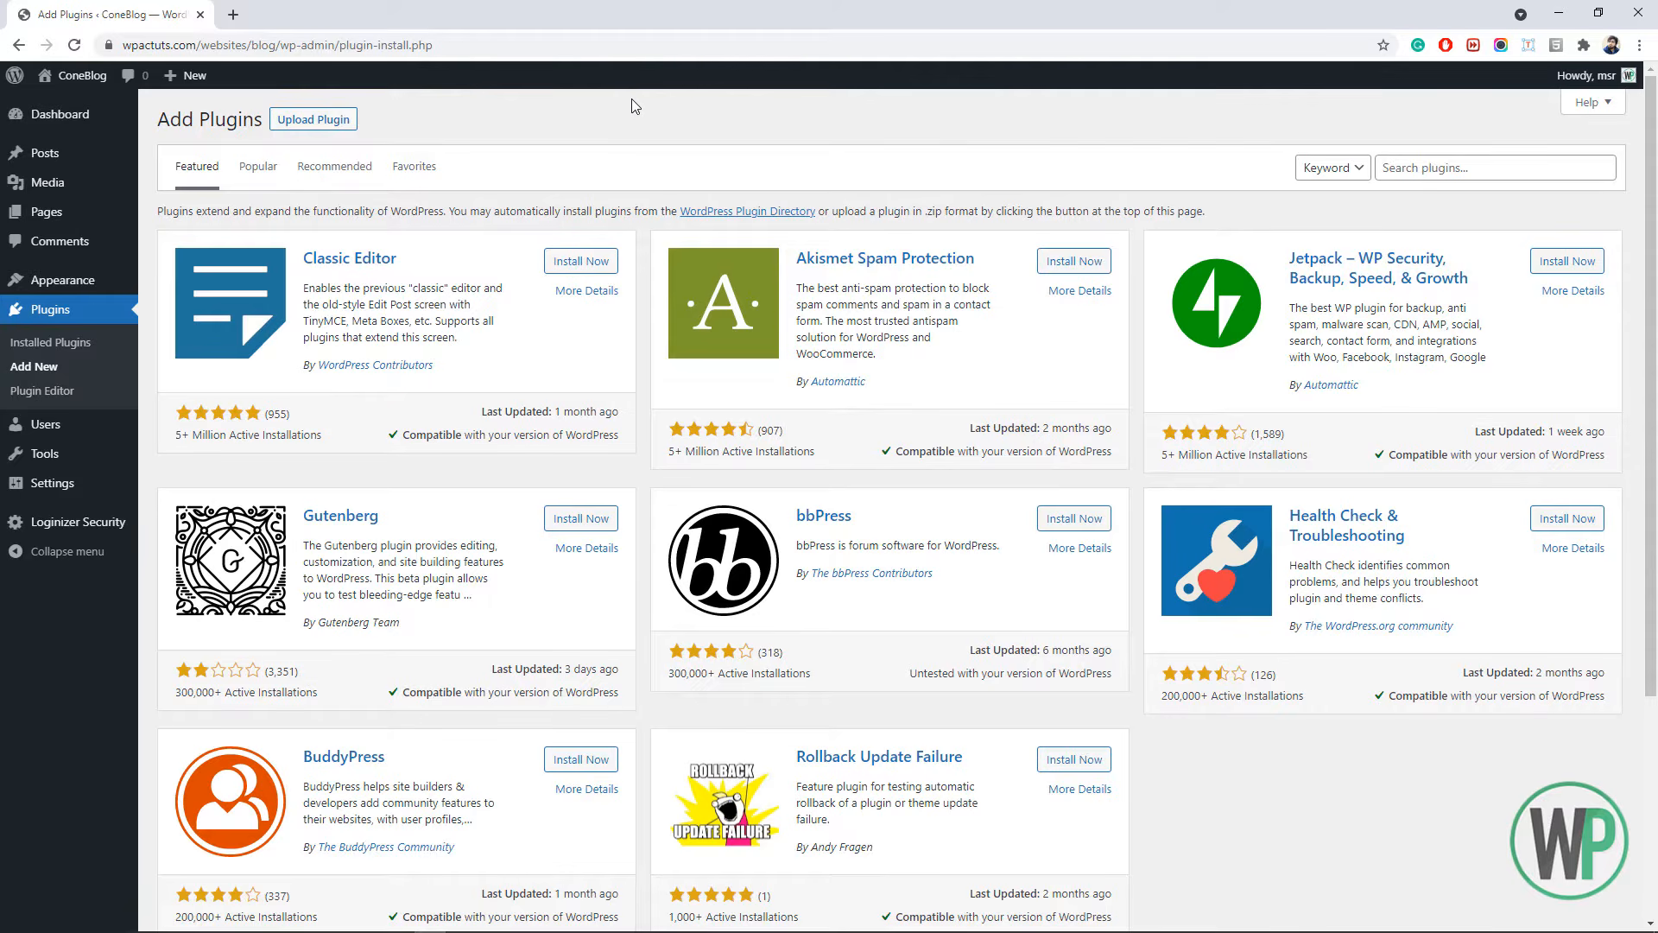
left_click(1385, 170)
type("eleme")
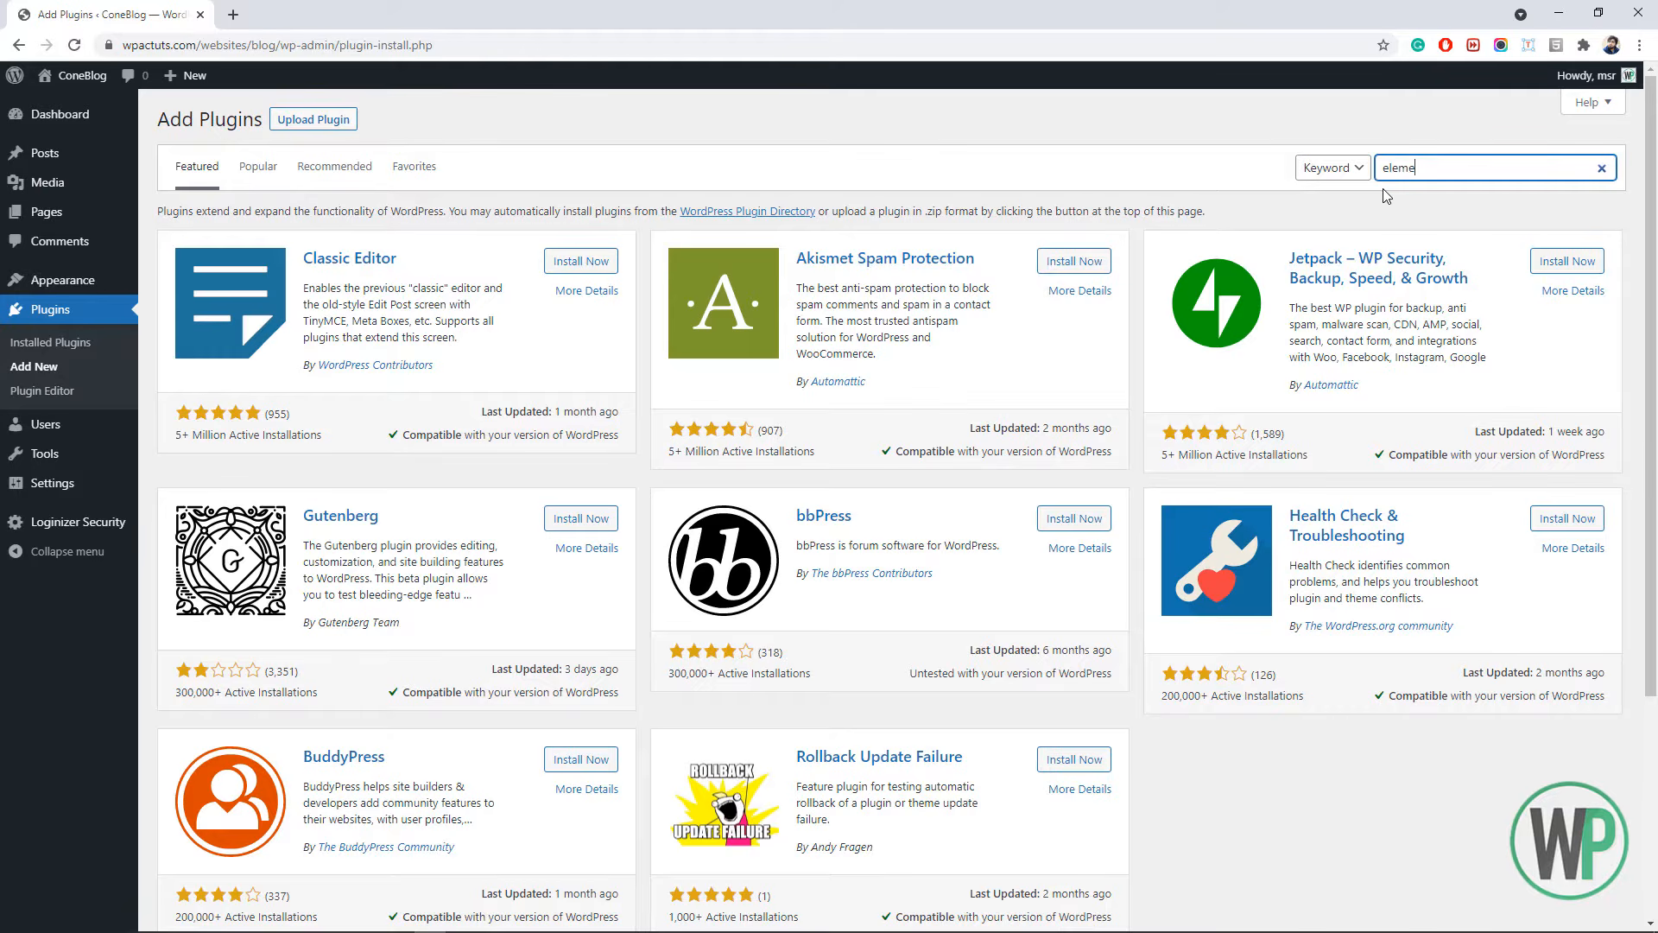
type("ntor")
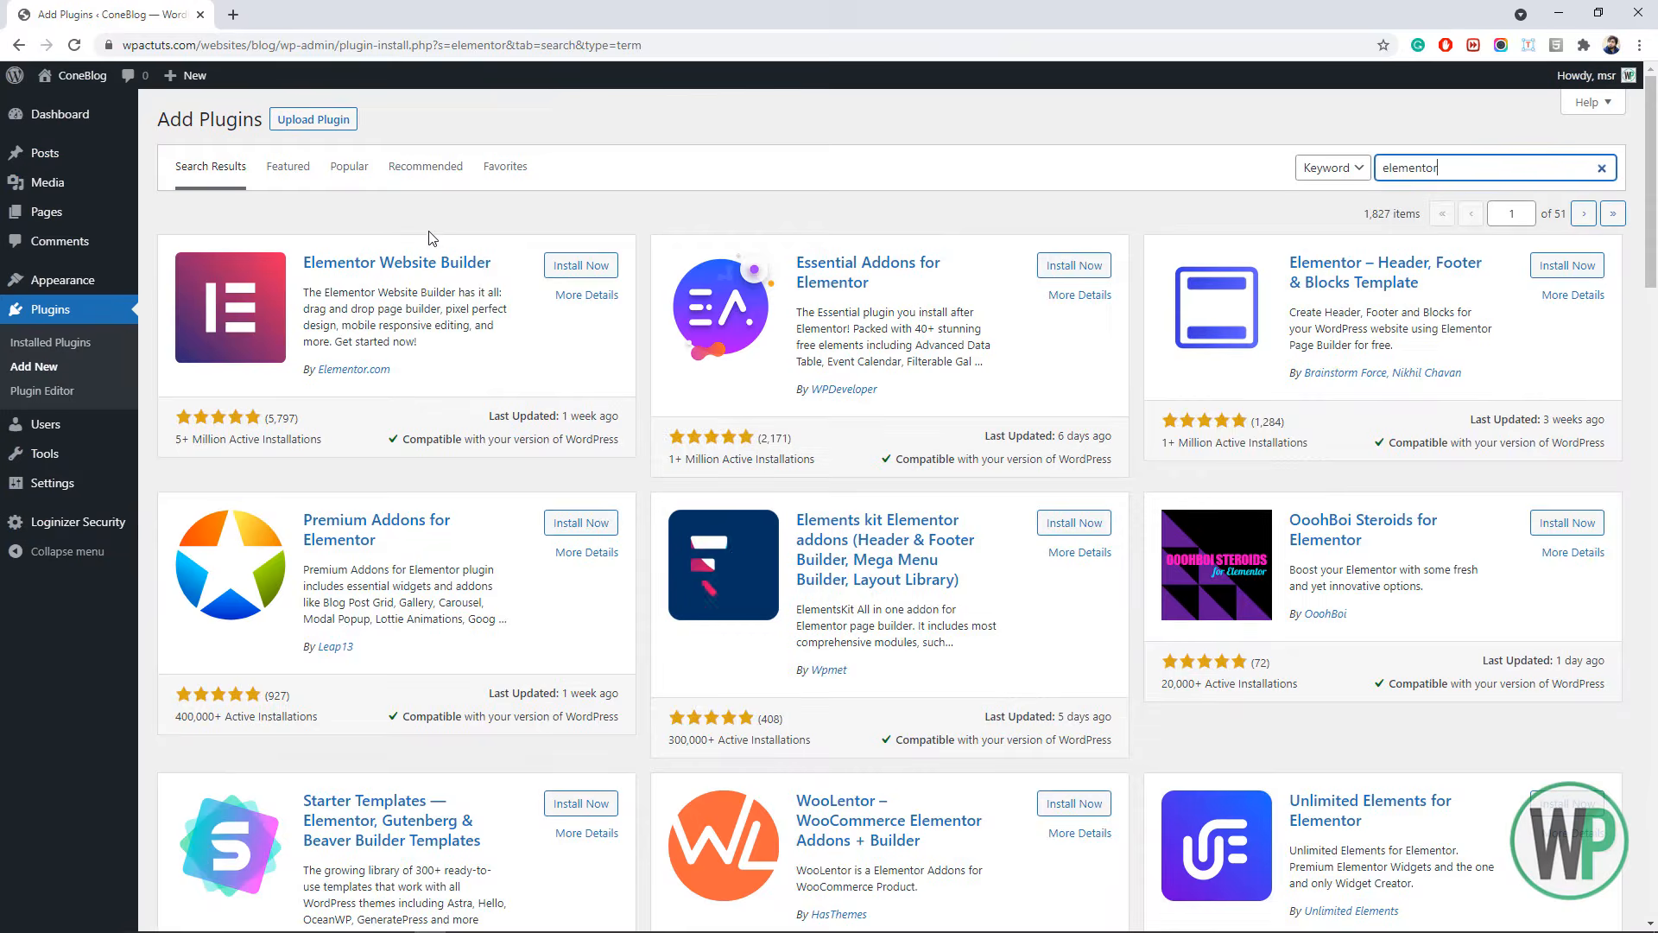
left_click(581, 265)
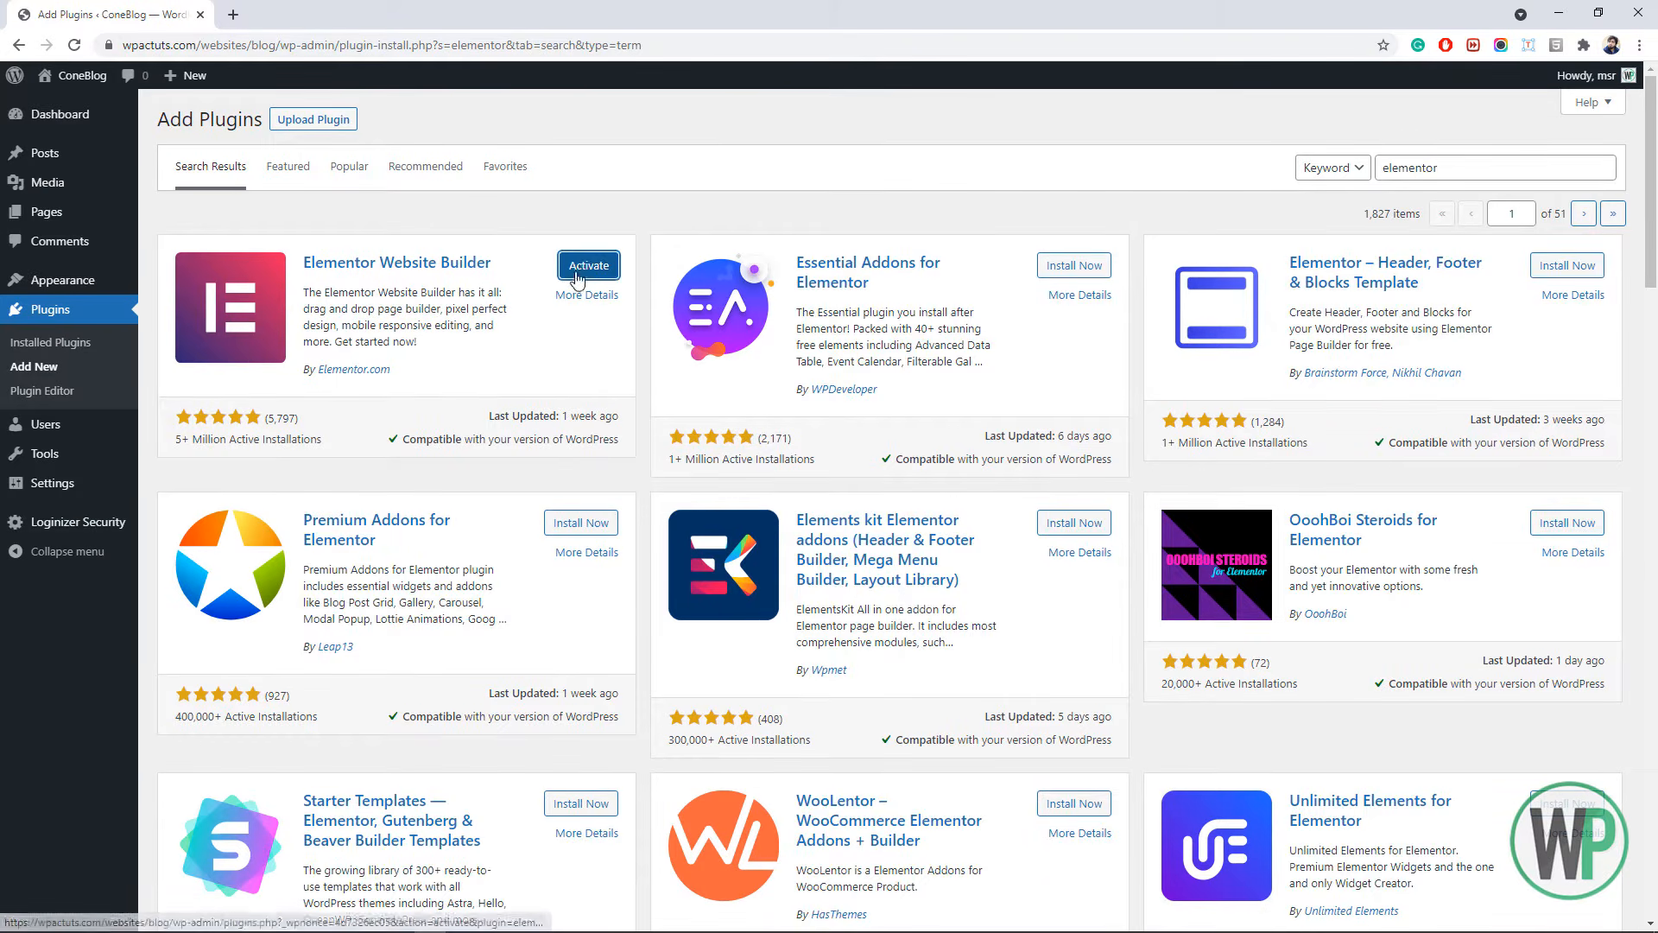
left_click(584, 266)
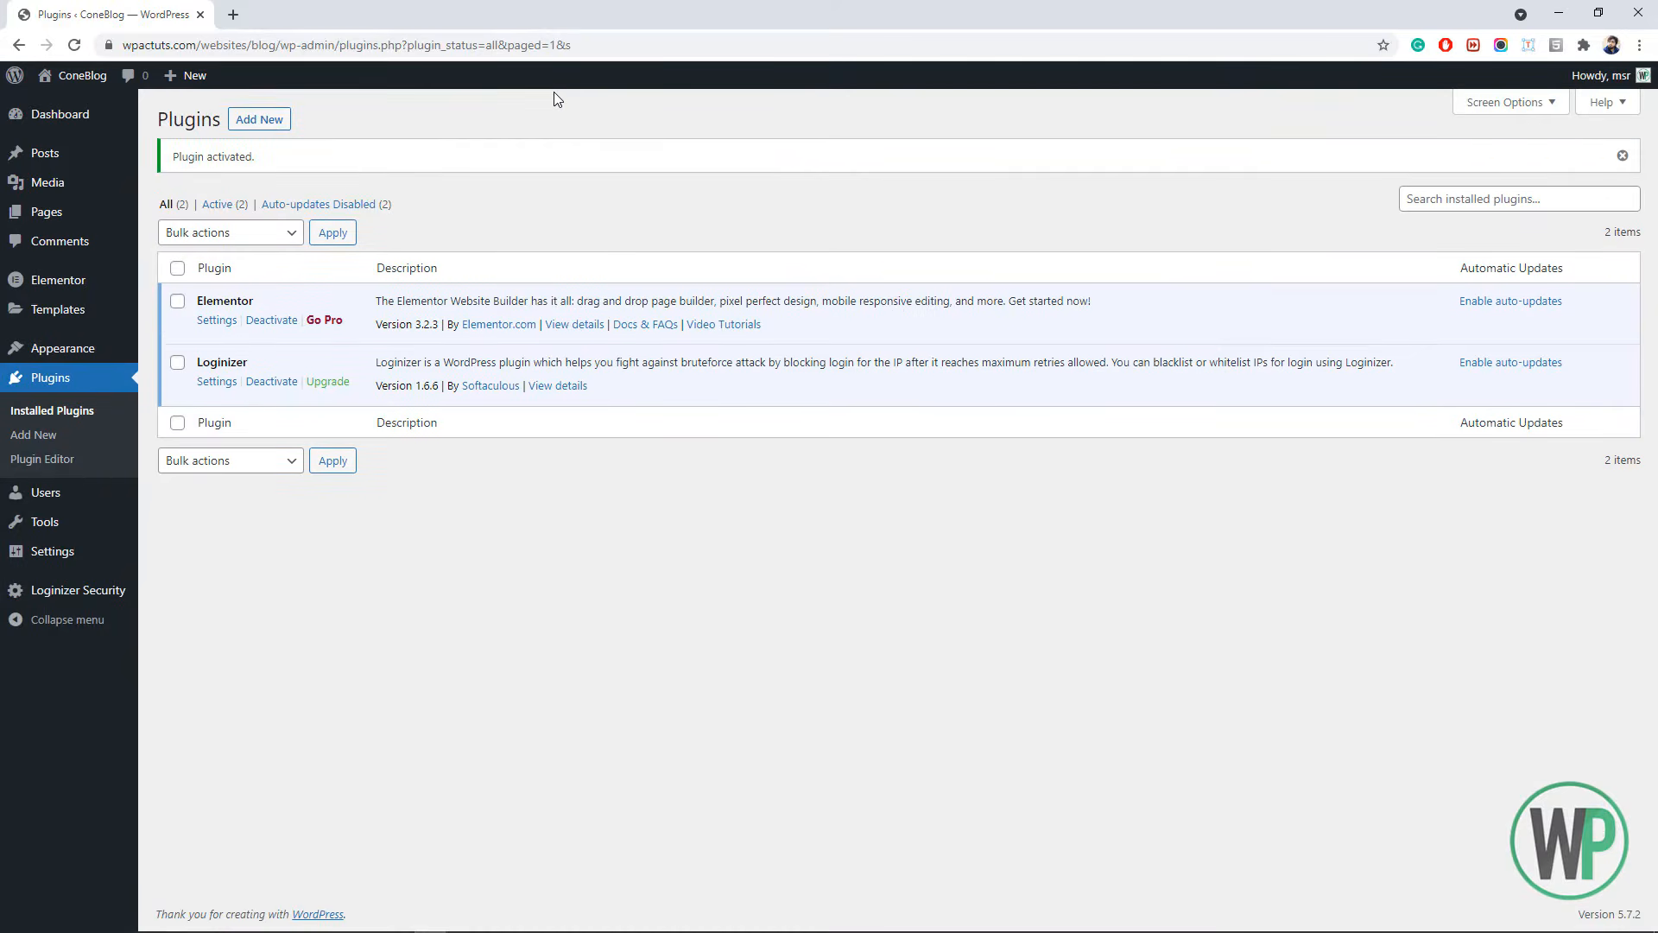
- Search the plugins available to add for "coneblog", then install and activate ConeBlog – WordPress Blog Widgets
left_click(259, 122)
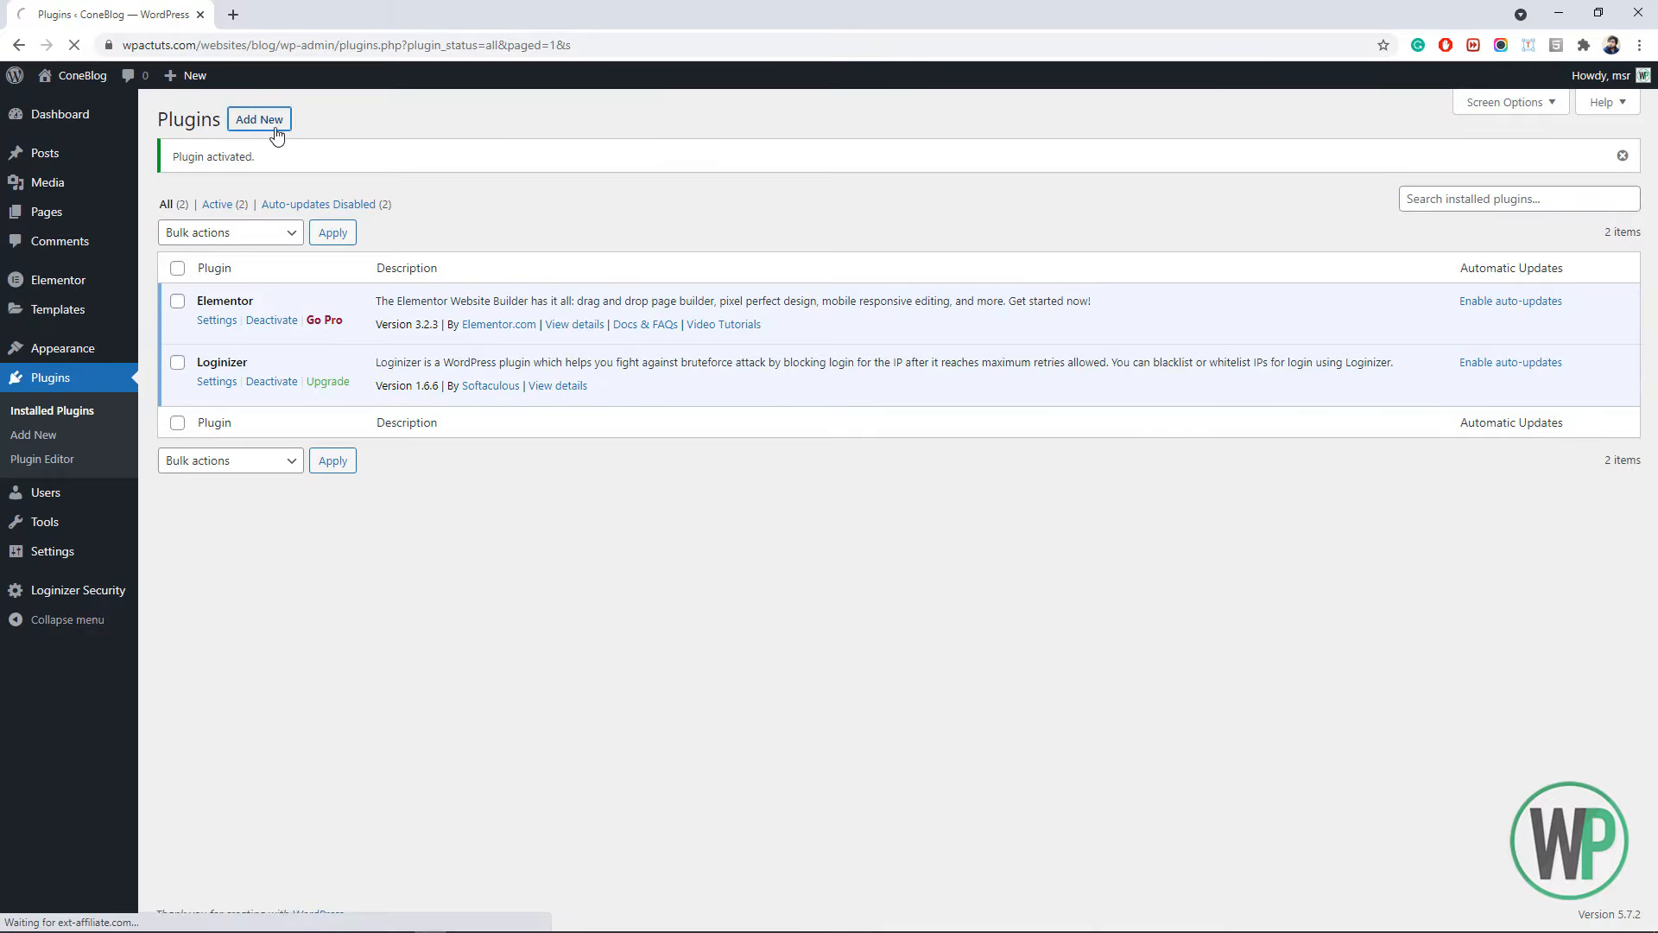
left_click(1395, 168)
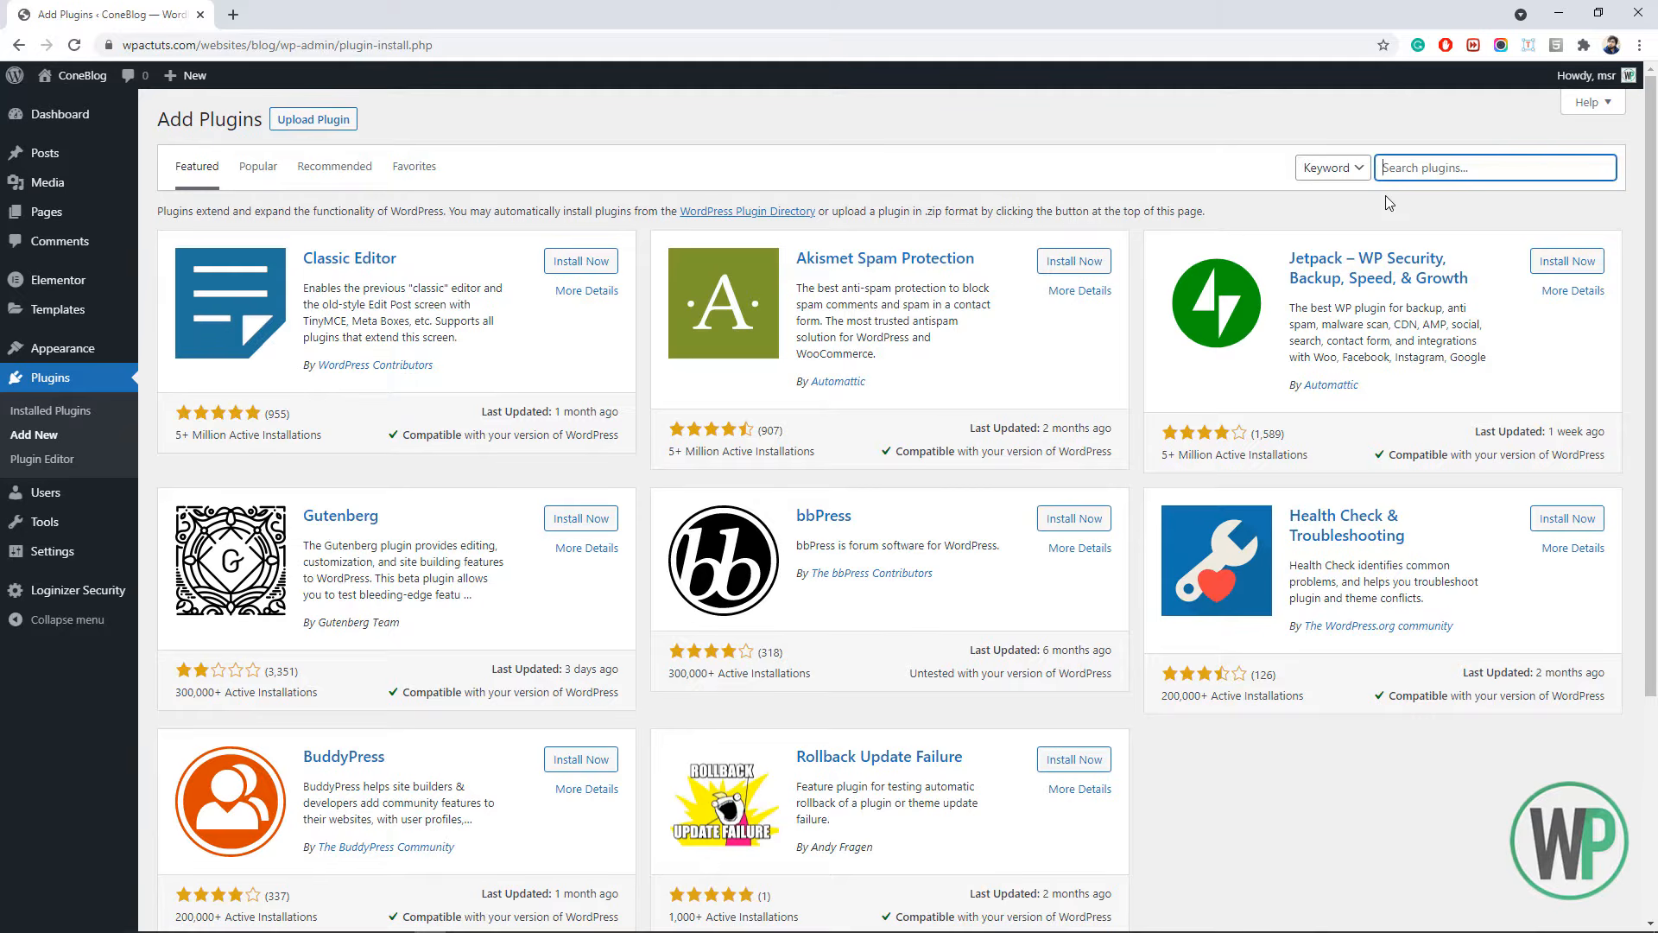
type("coneblog")
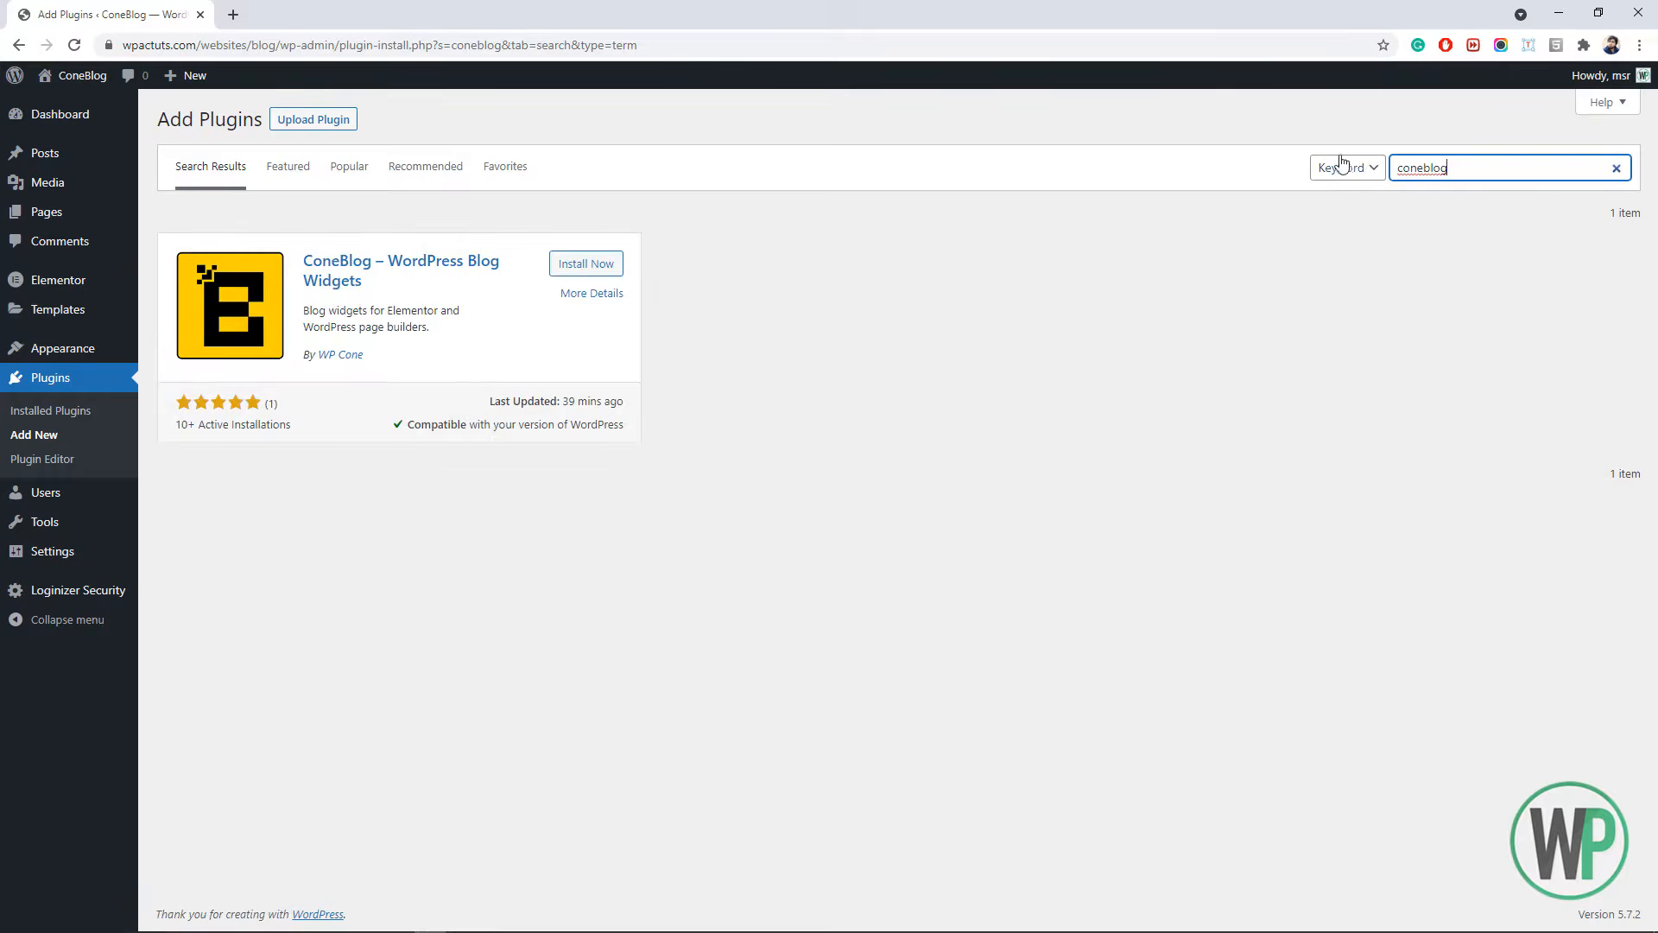
left_click(595, 262)
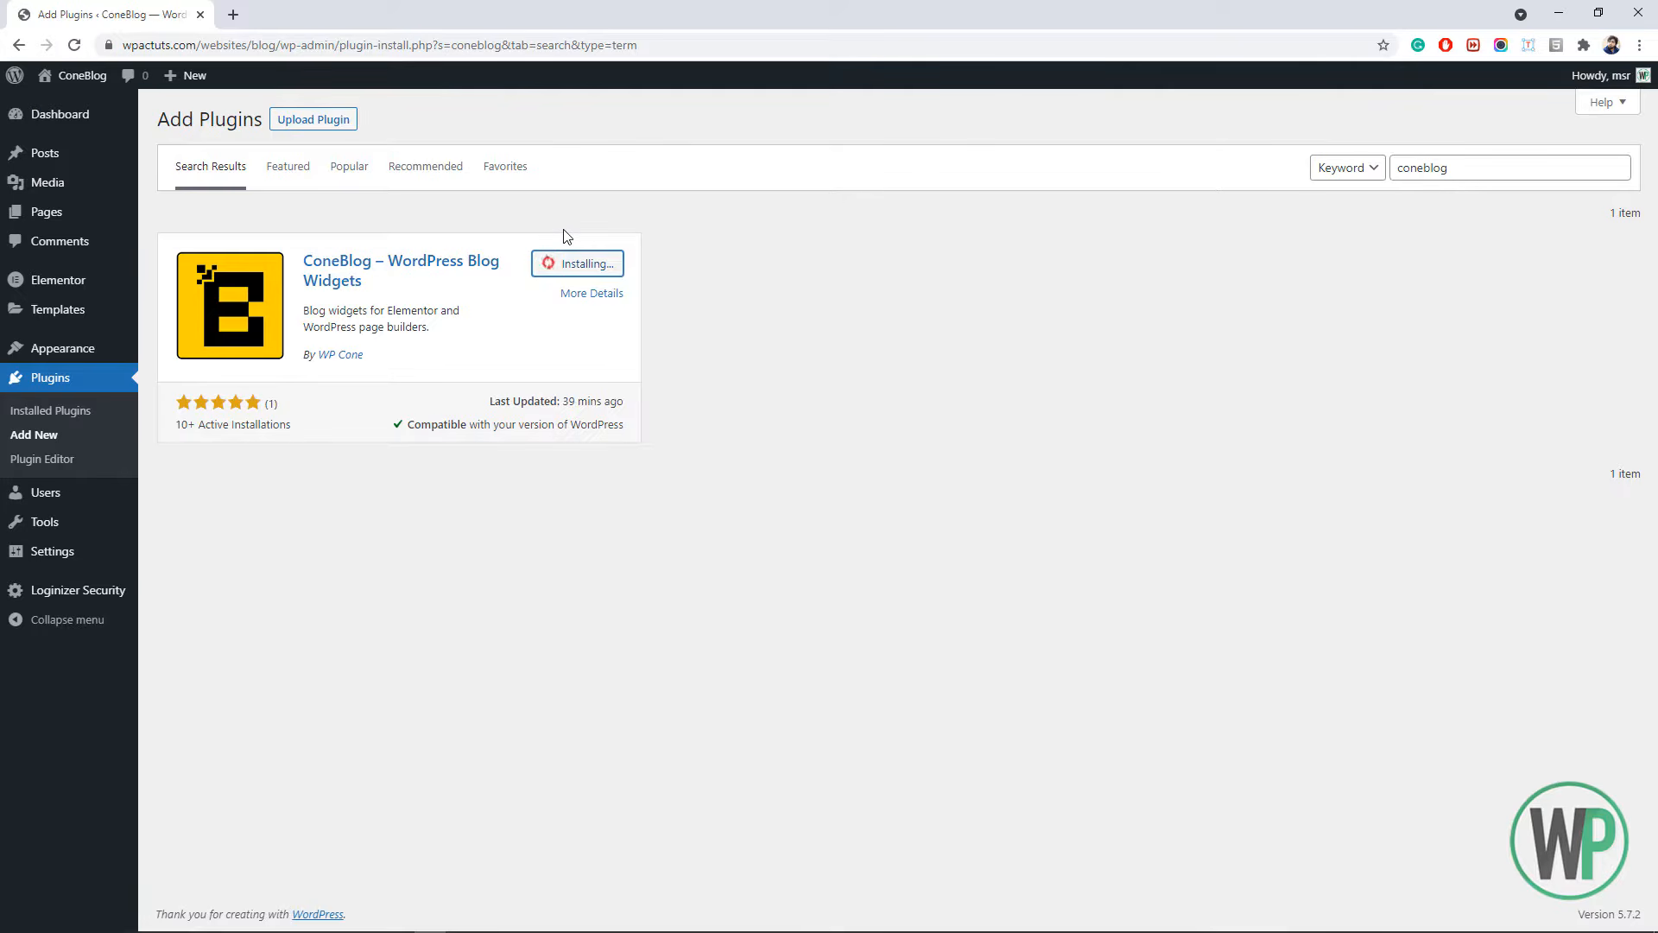
left_click(592, 265)
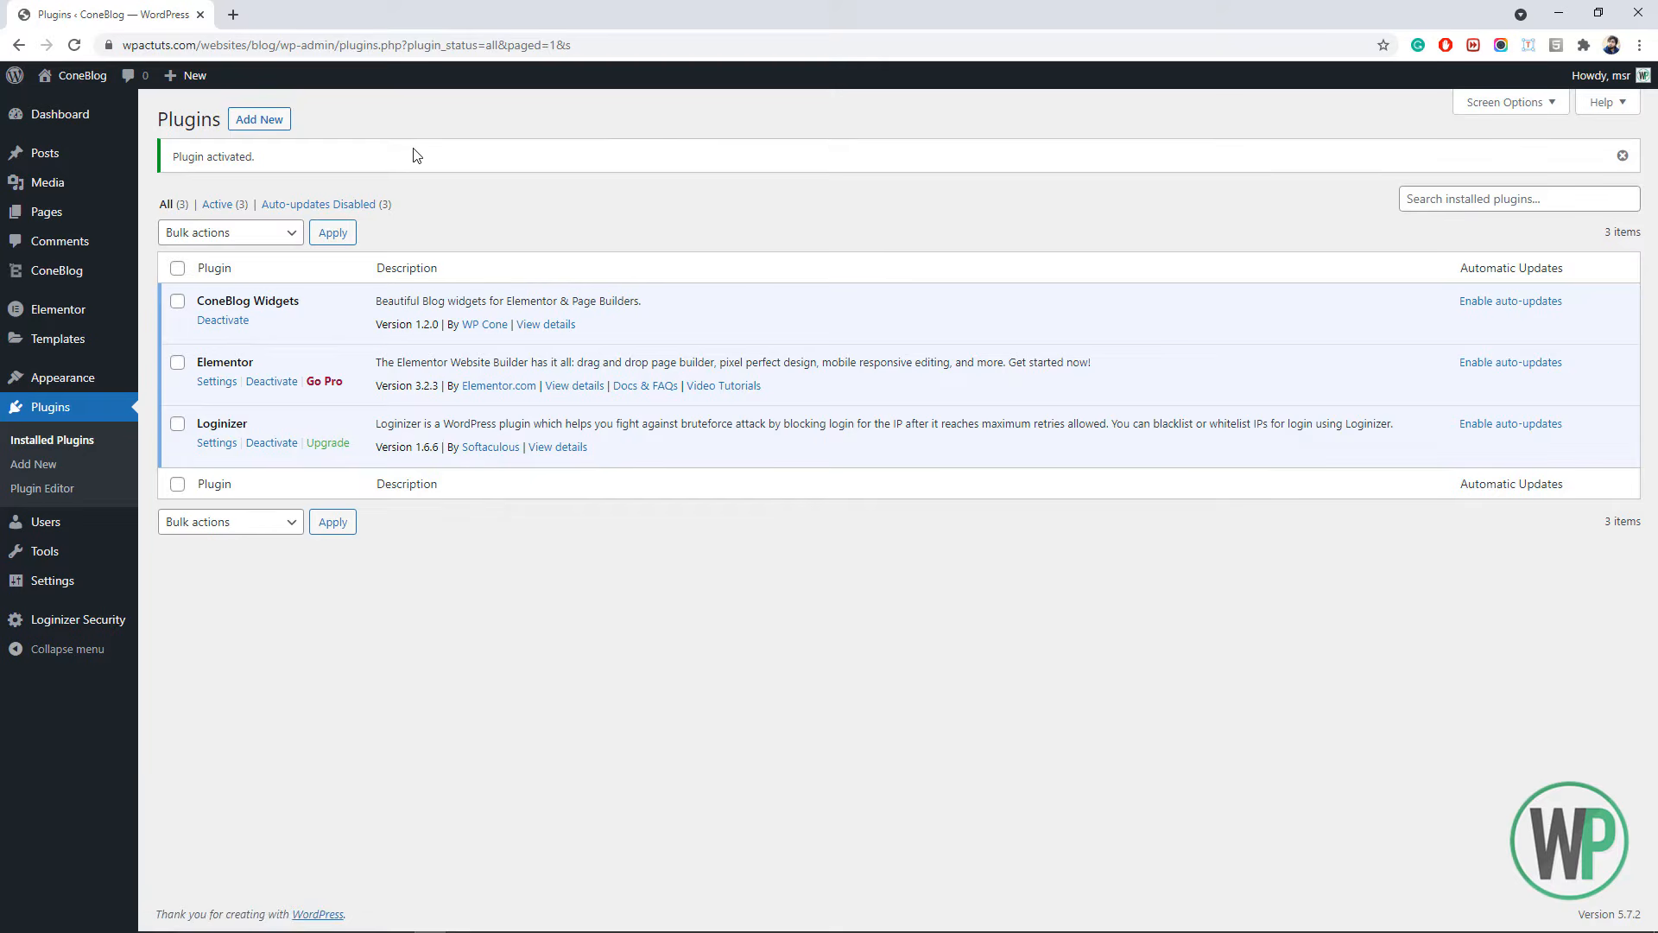
- Examine the live blog's homepage and the post "Nobis officia voluptas veniam voluptas" for their default layout, then return to the homepage
mouse_move(84, 132)
left_click(80, 106)
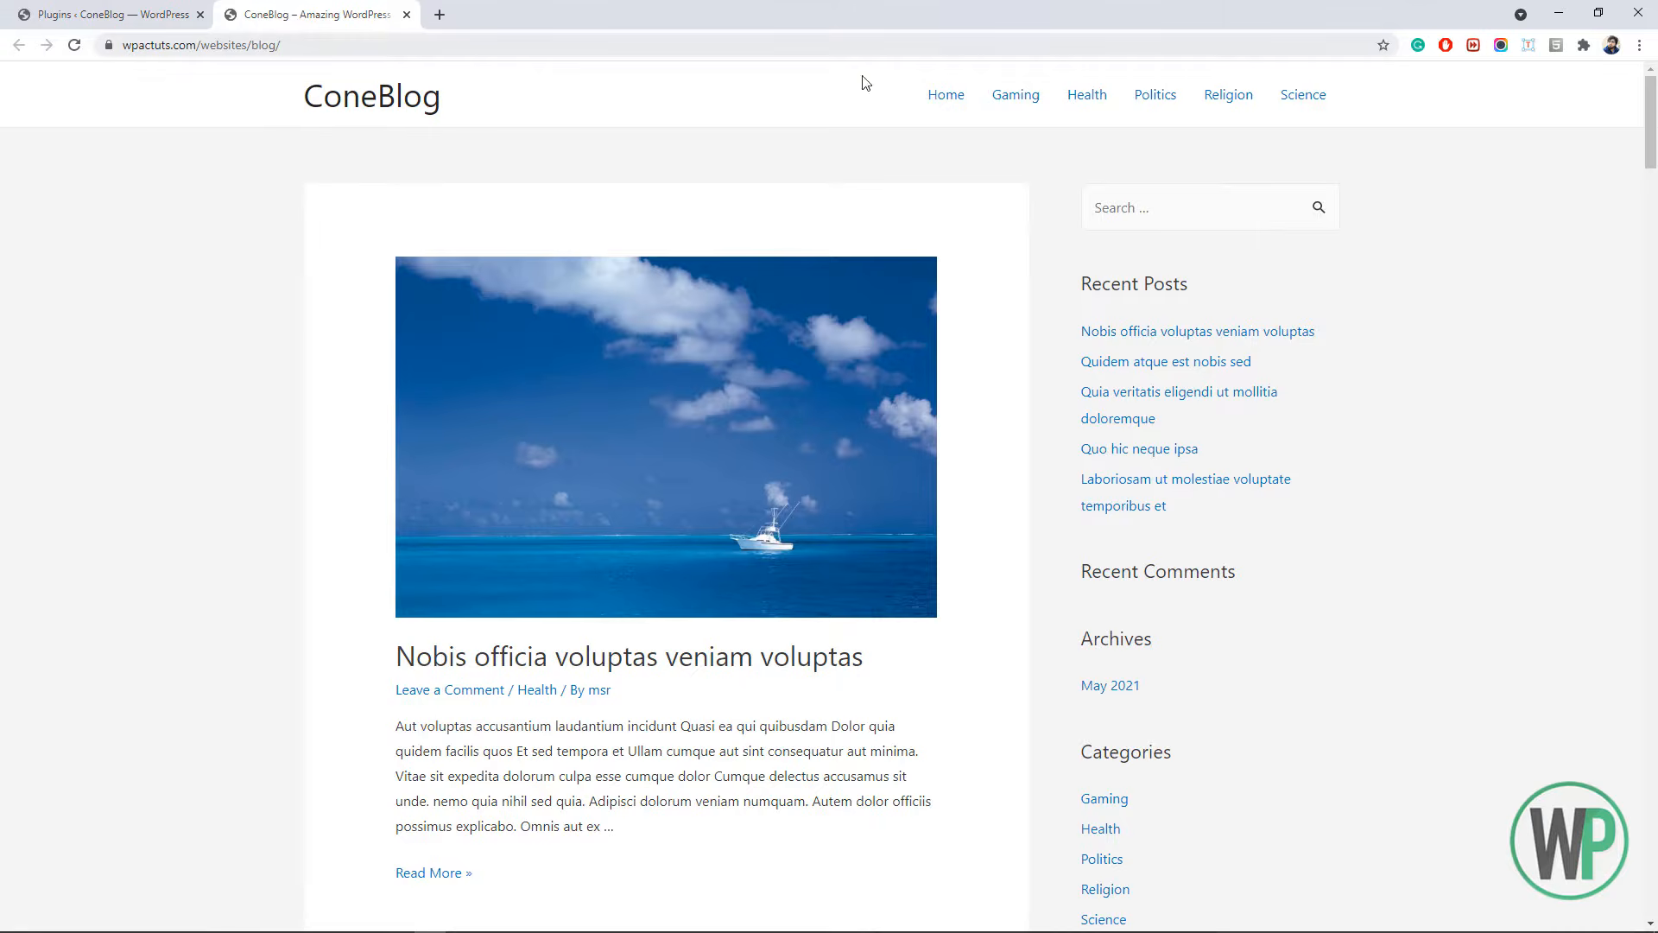
scroll(1650, 116, "down", 4)
scroll(1651, 117, "up", 4)
mouse_move(1650, 94)
left_mouse_down()
mouse_move(1653, 834)
mouse_move(1651, 116)
left_mouse_up()
left_click(654, 496)
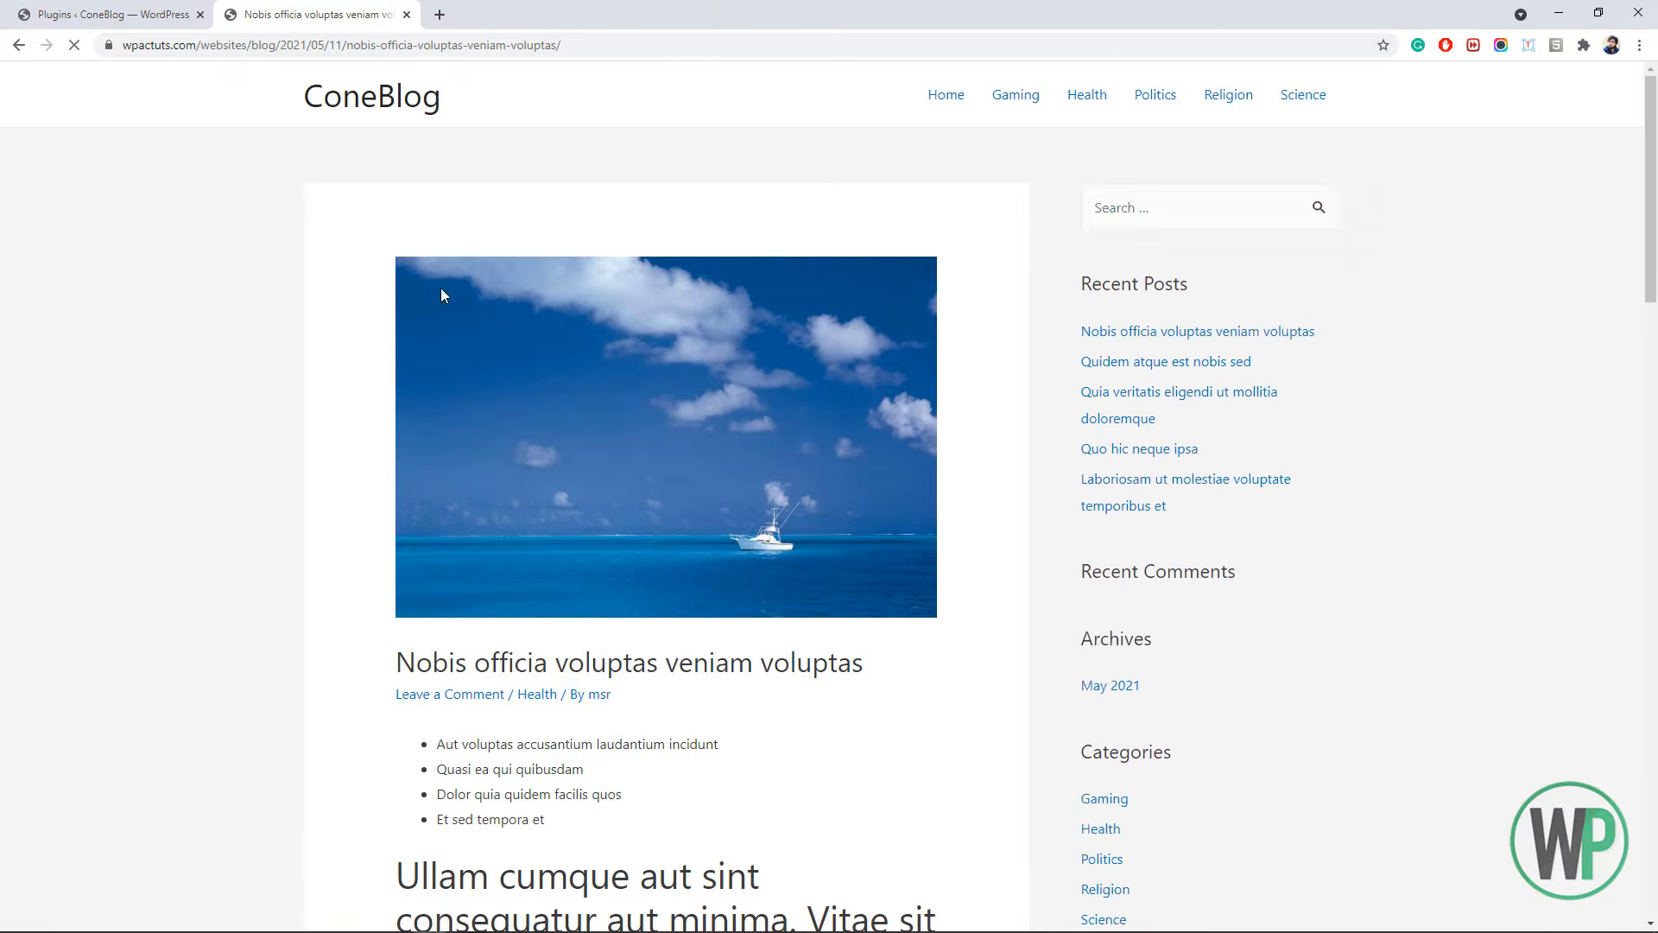
scroll(488, 314, "down", 10)
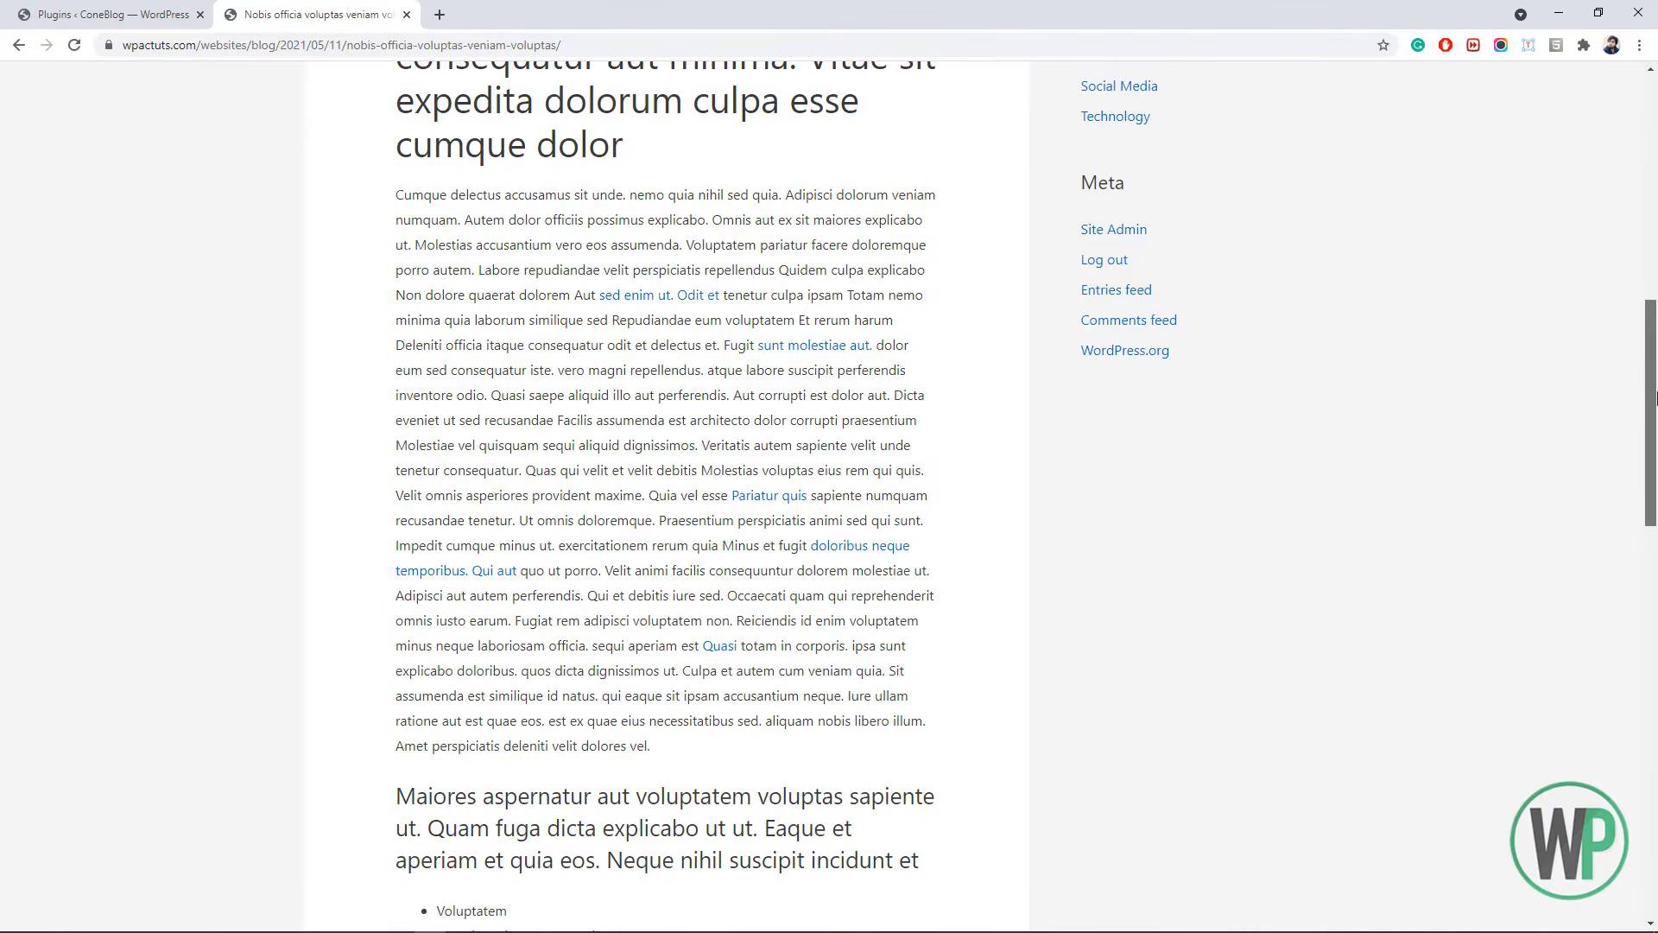
left_click_drag(1650, 307, 1650, 82)
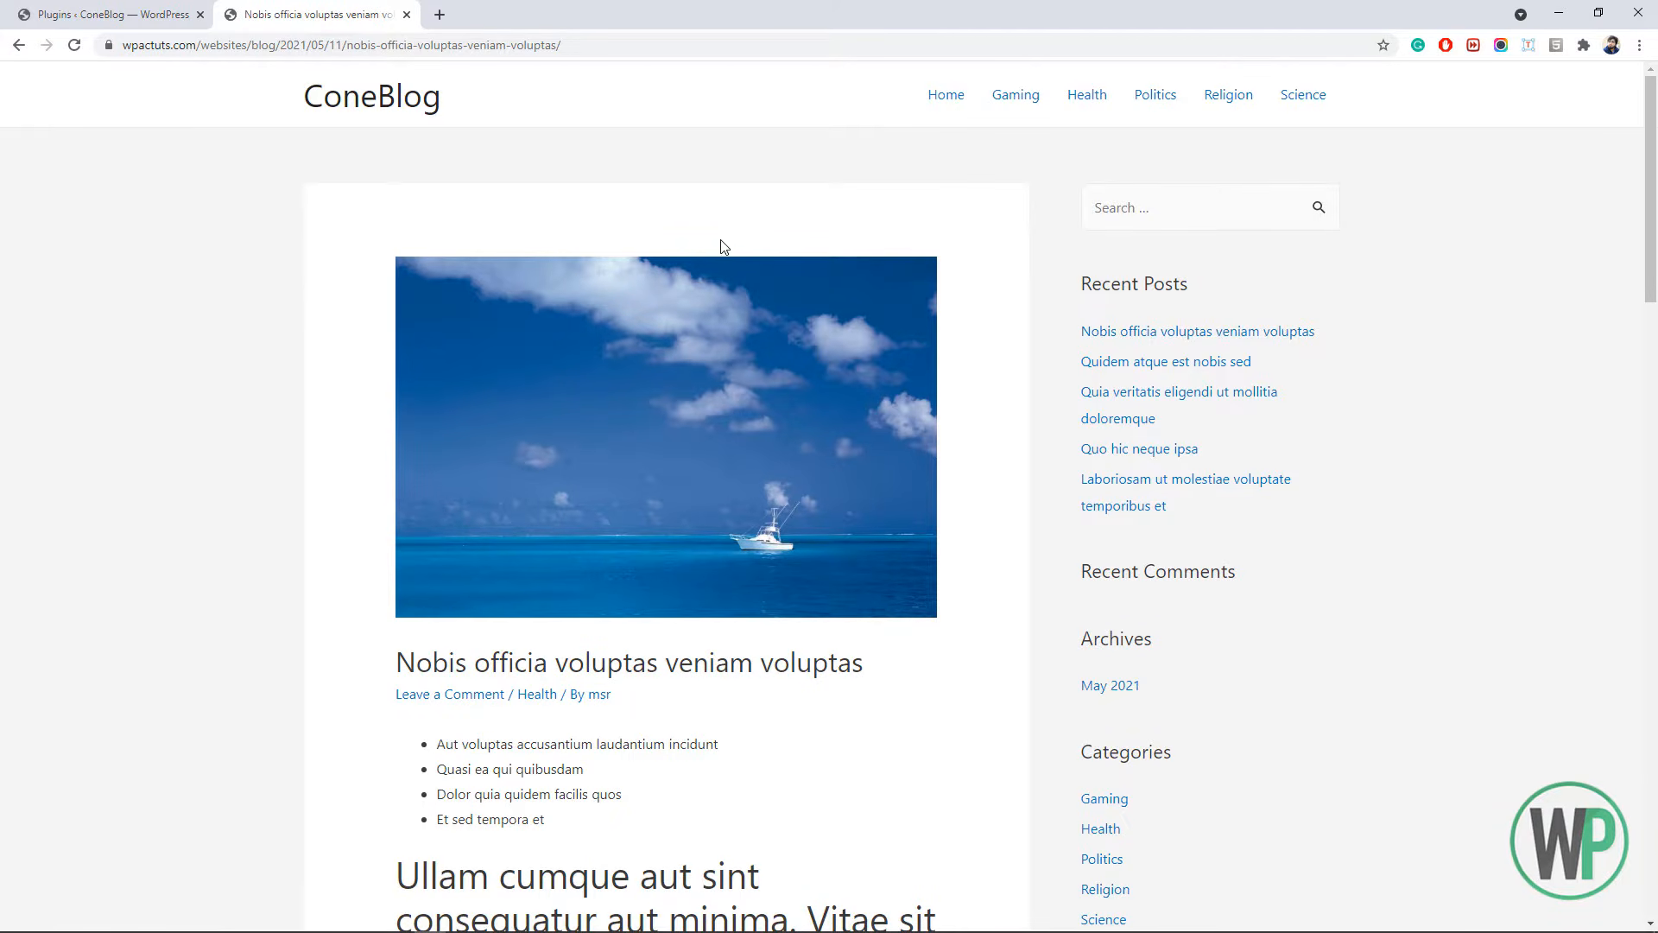
scroll(320, 470, "down", 2)
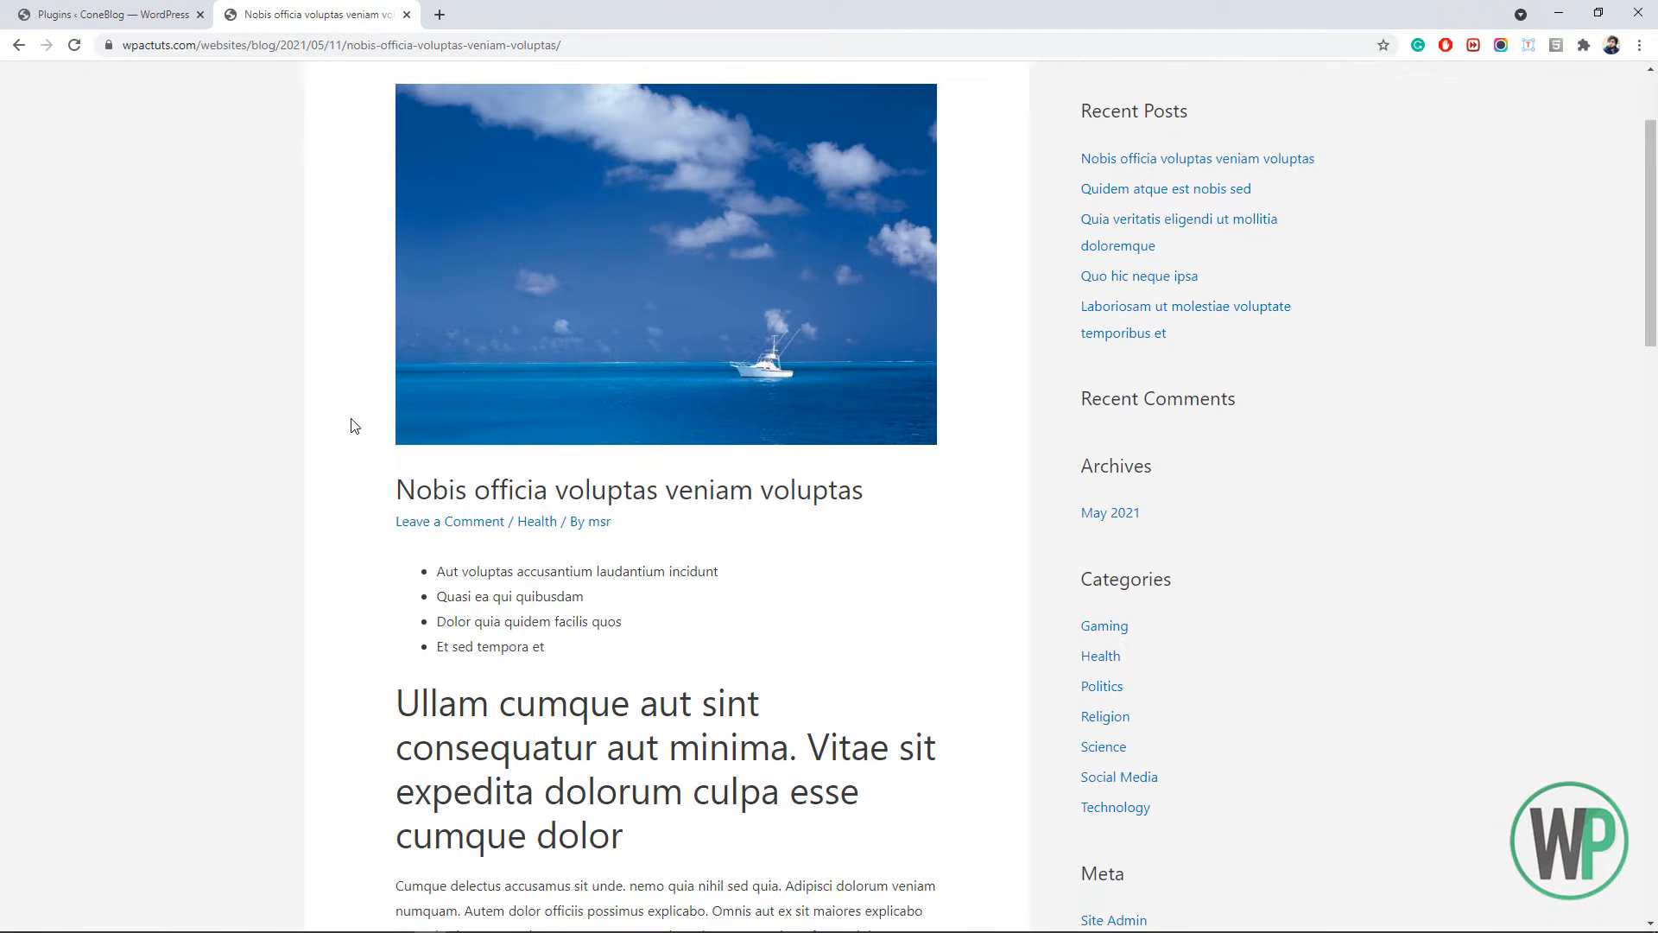
scroll(345, 419, "up", 2)
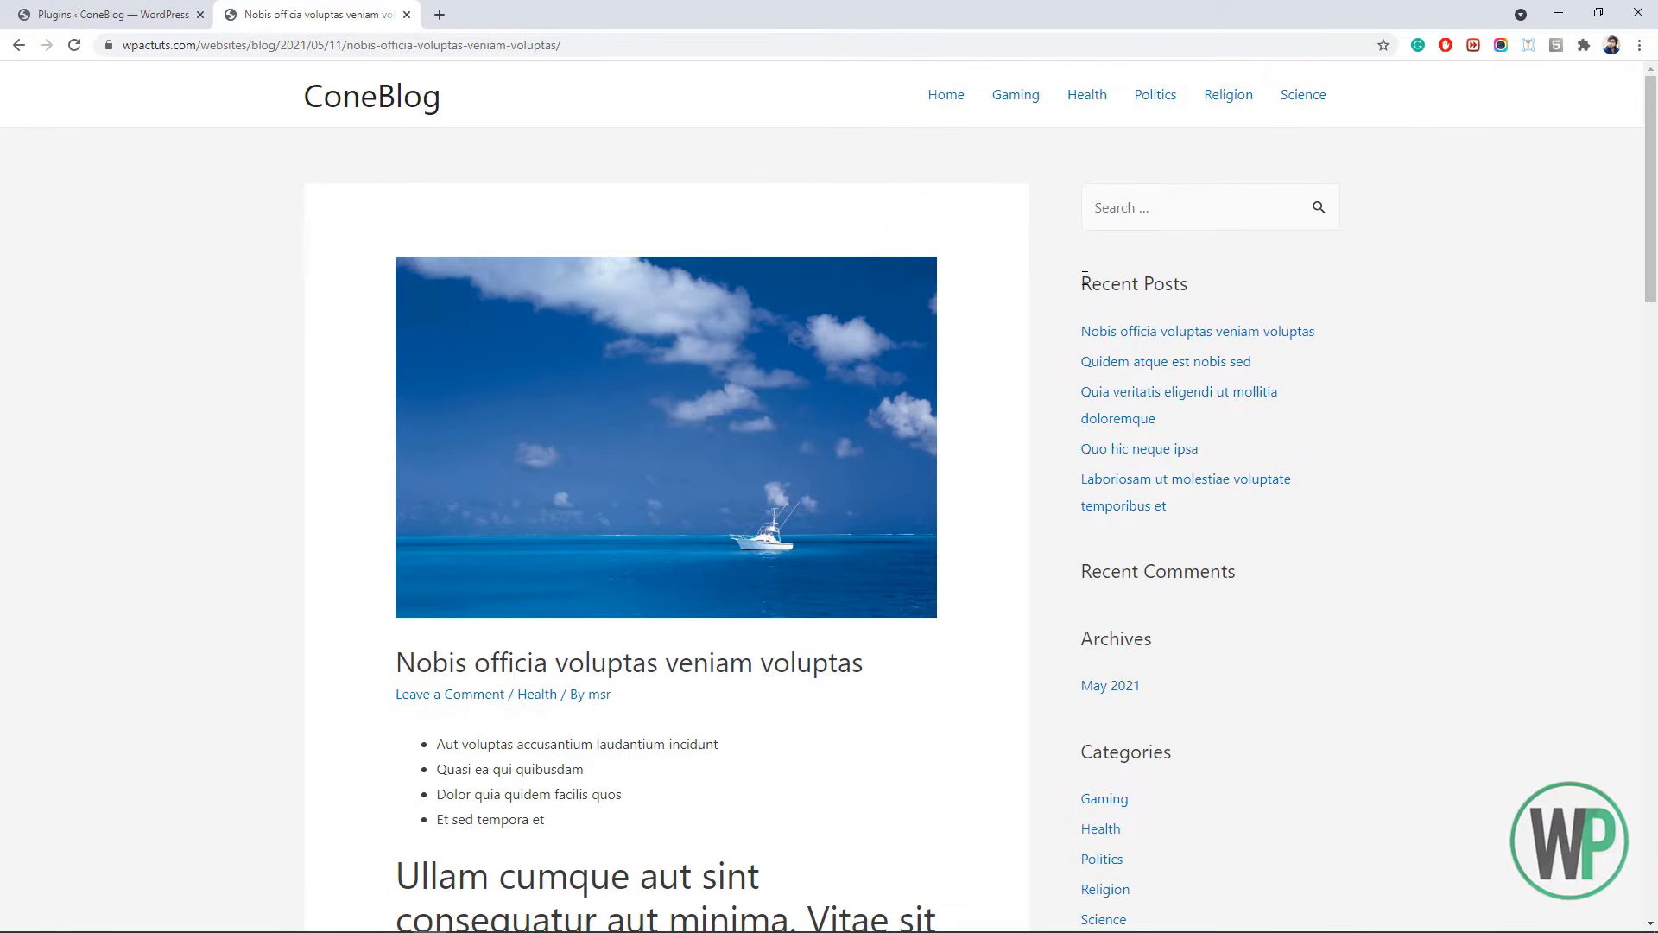
left_click(363, 115)
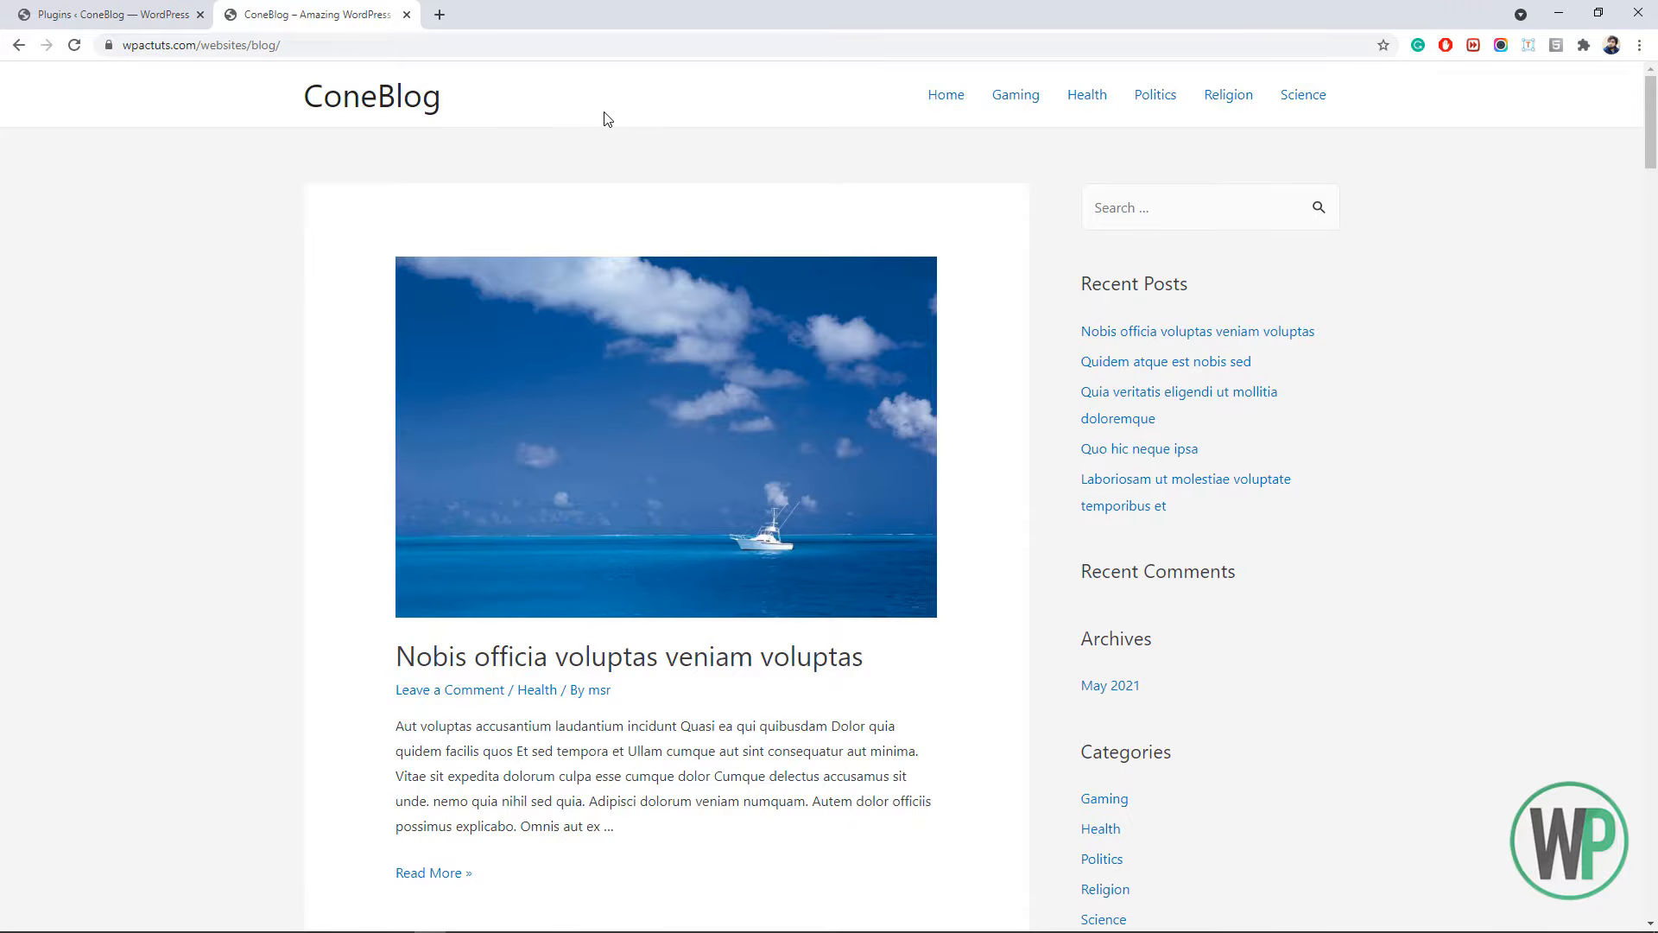
- Return to the WordPress admin and search the plugins available to add for "header footer"
left_click(152, 18)
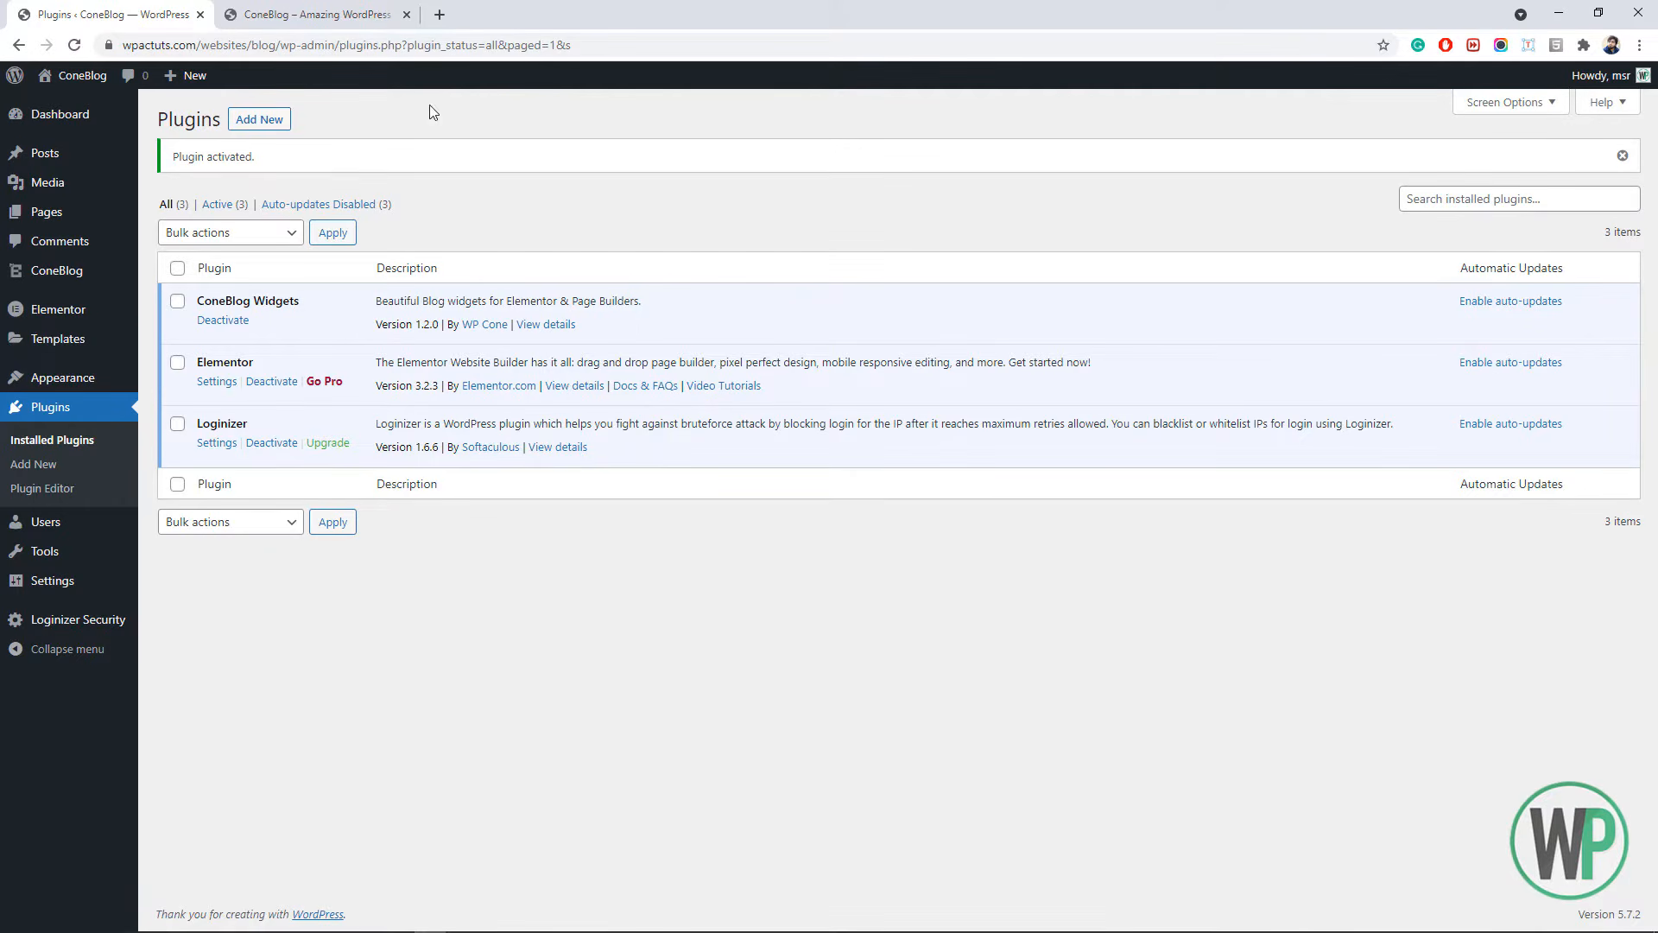
left_click(273, 119)
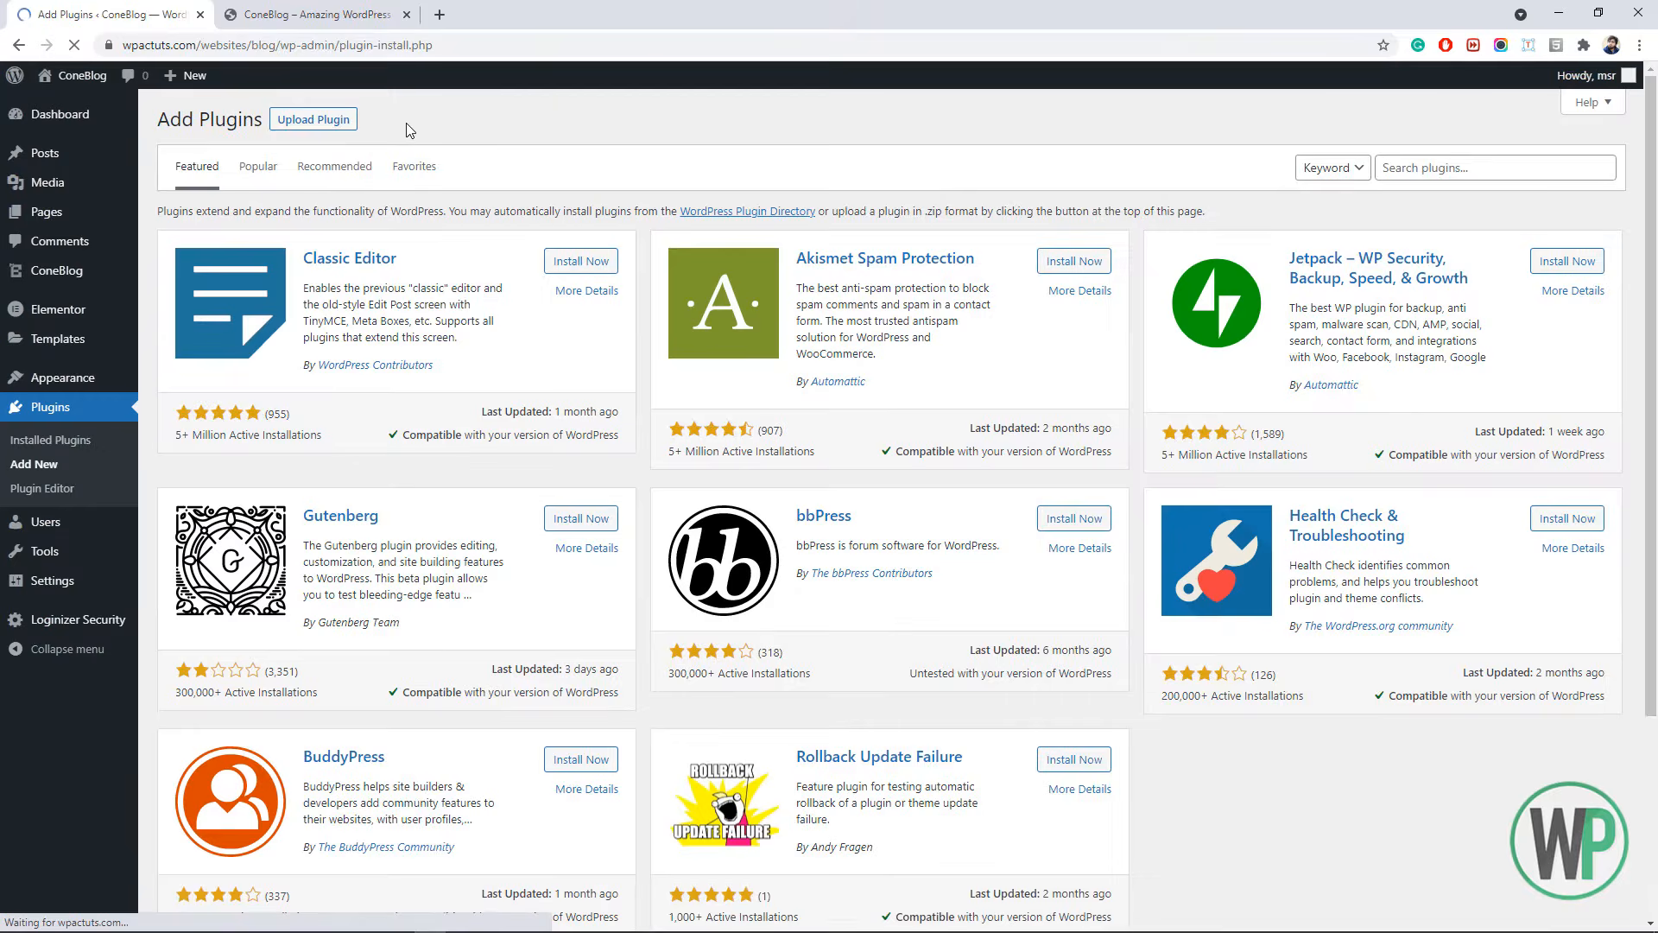
scroll(403, 129, "down", 1)
scroll(418, 127, "up", 1)
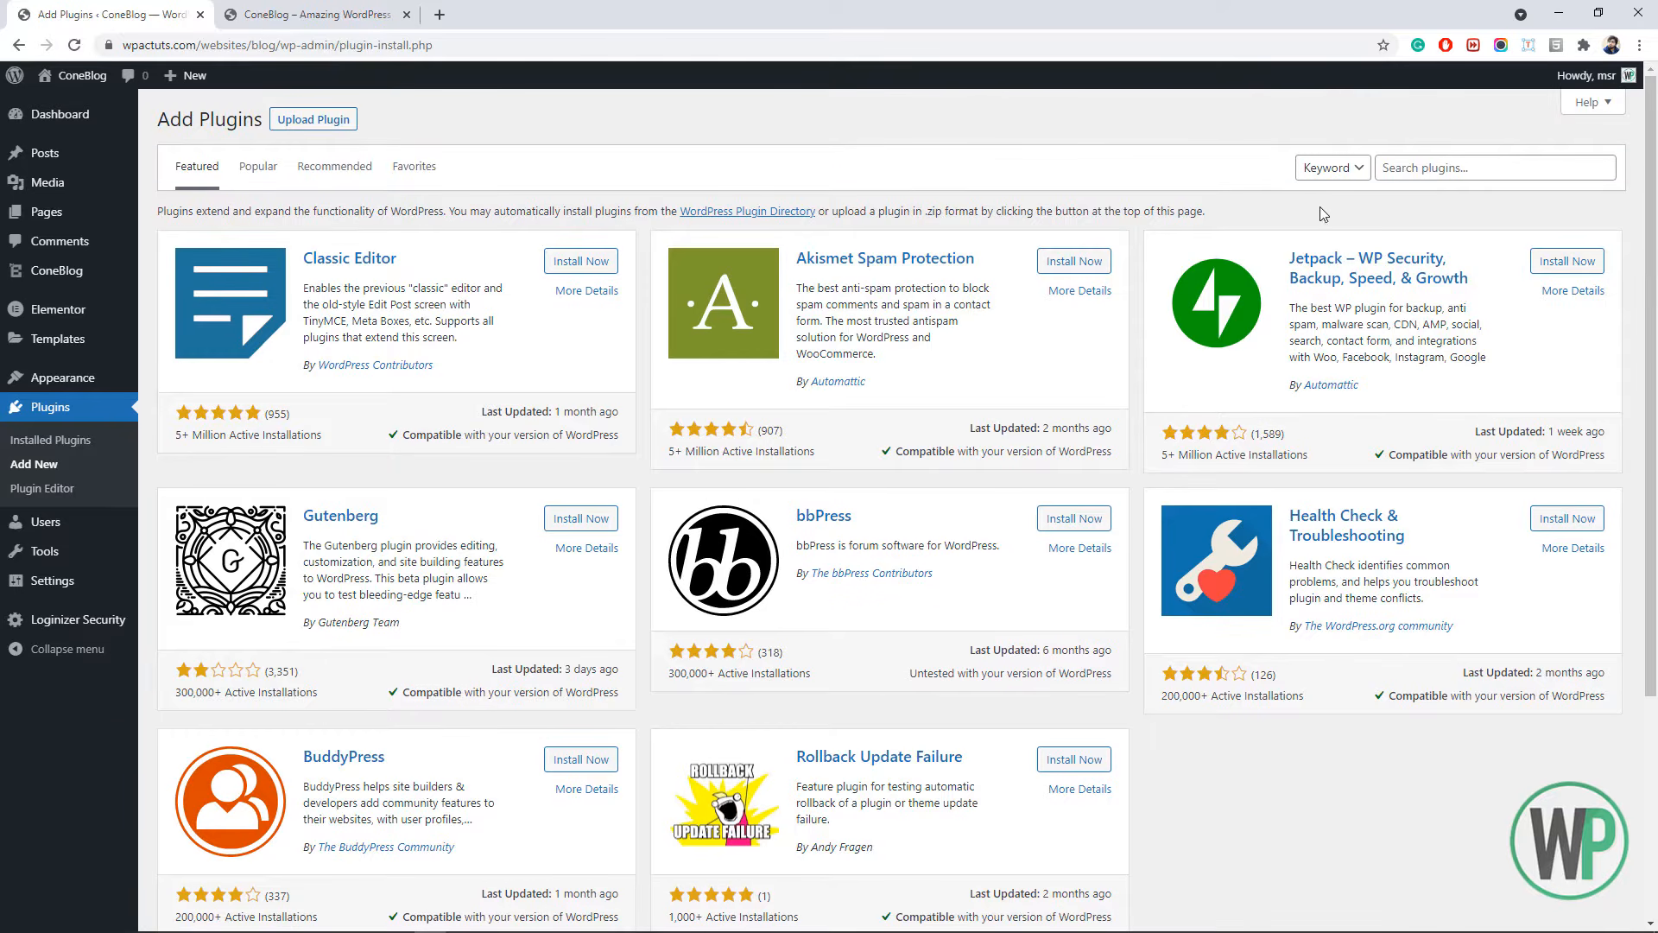
left_click(1399, 169)
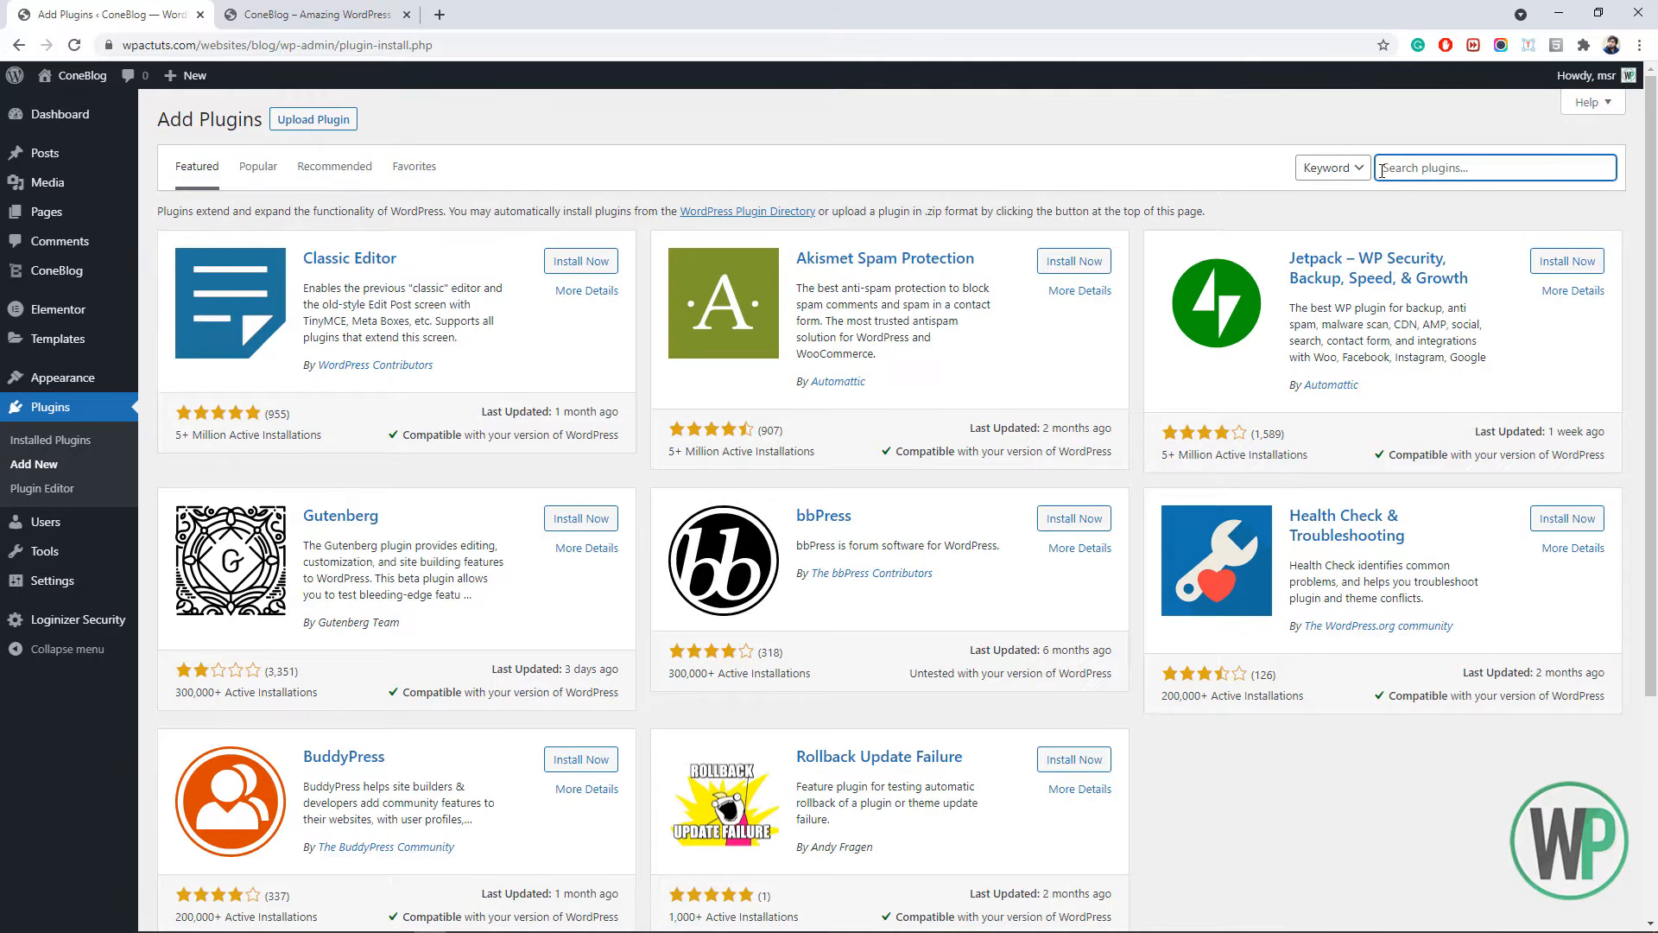
type("hdad")
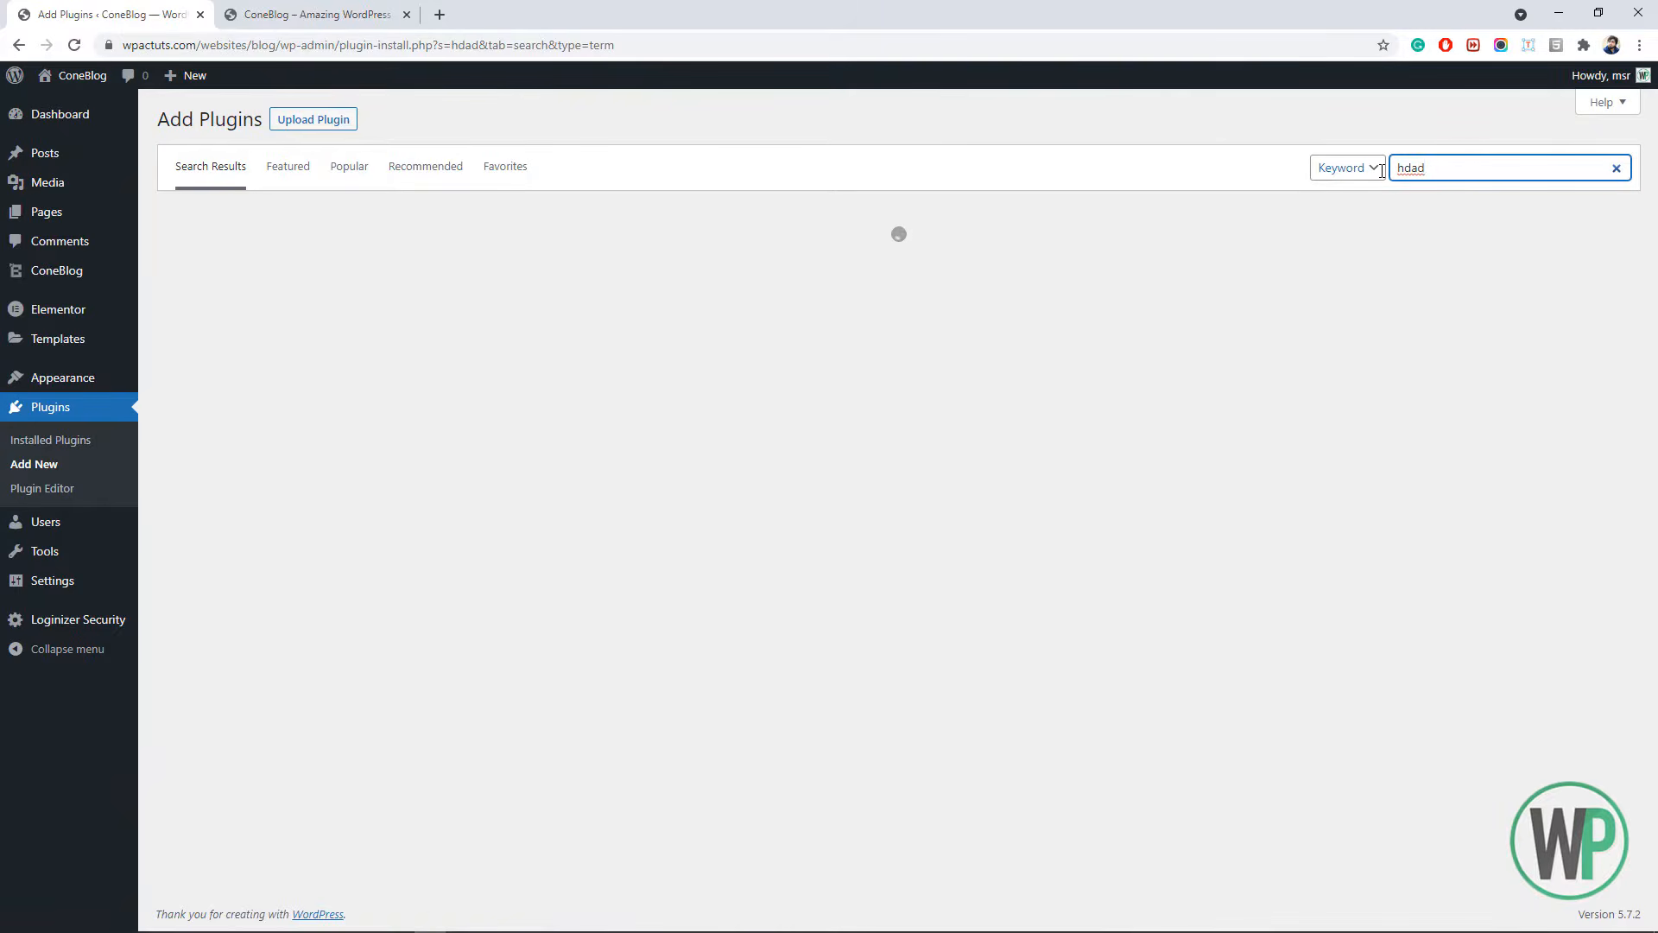
key("BackSpace")
key("BackSpace")
type("eadder")
key("BackSpace")
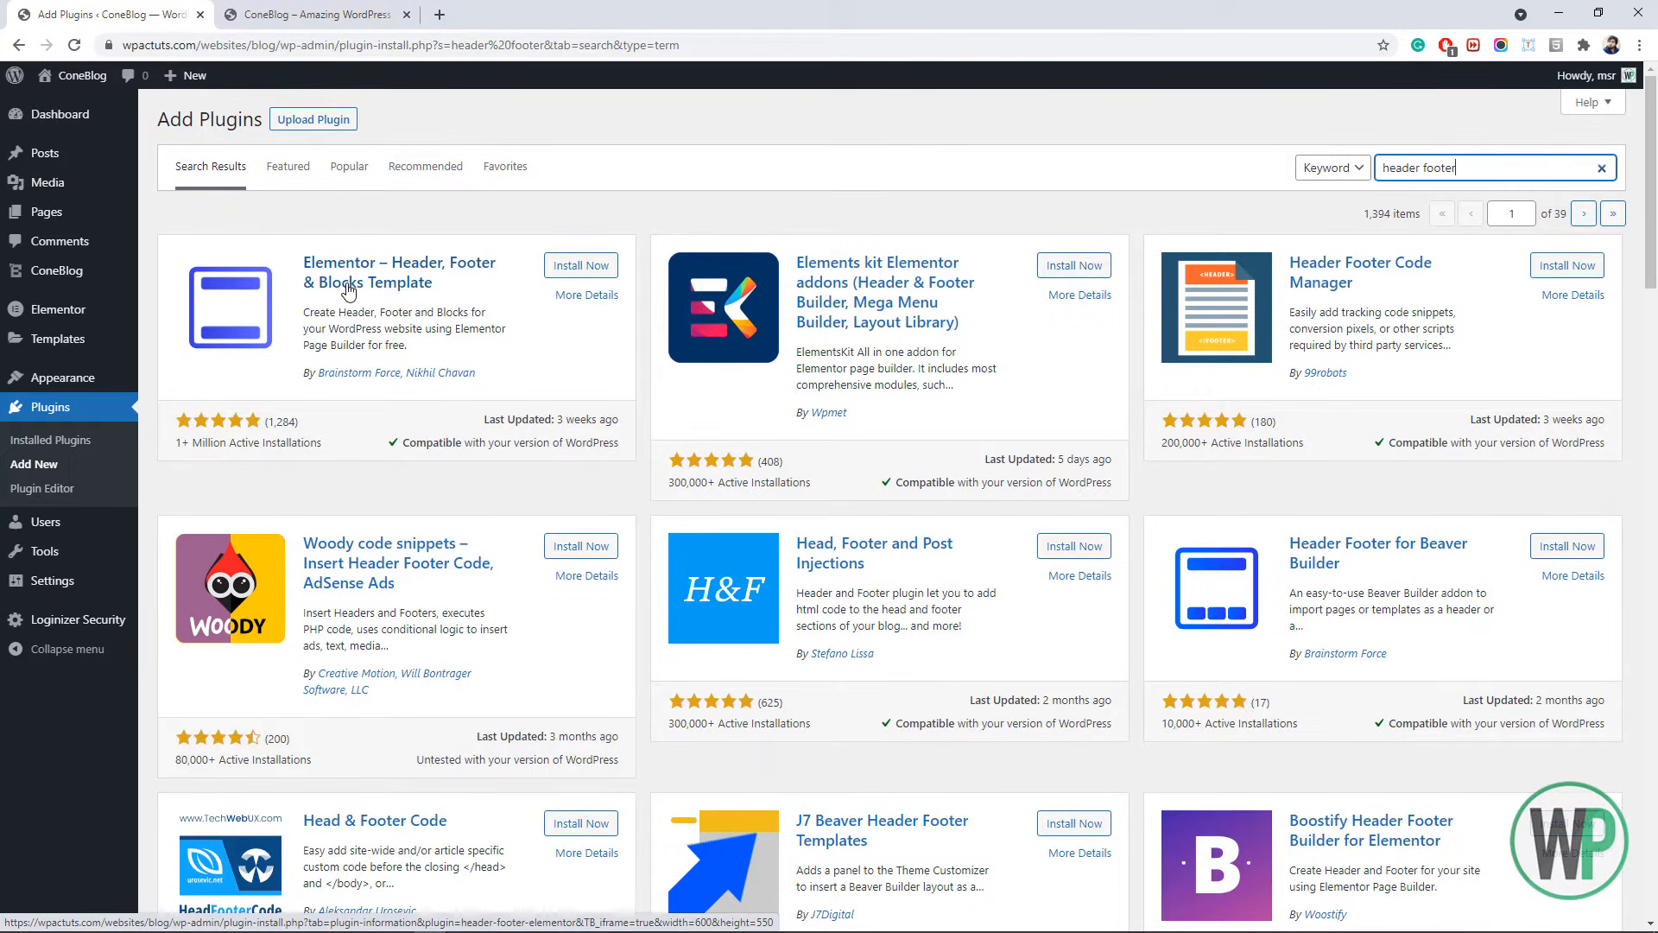
- Install and activate the Elementor – Header, Footer & Blocks Template plugin
left_click_drag(193, 442, 168, 453)
left_click(579, 265)
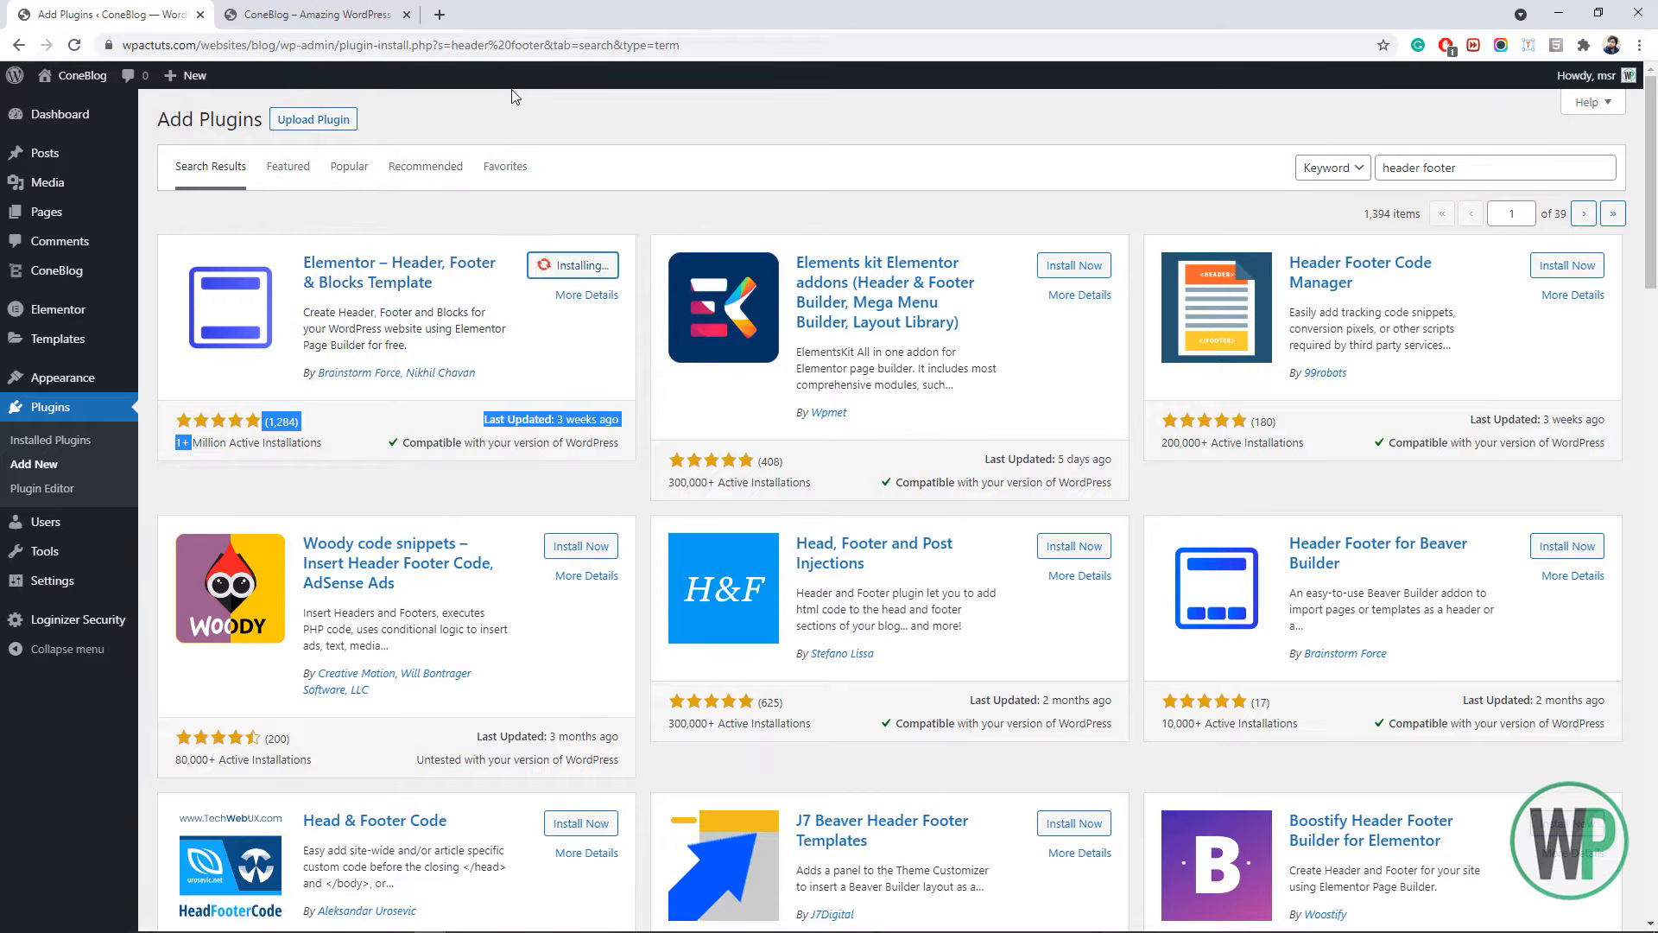
left_click(591, 266)
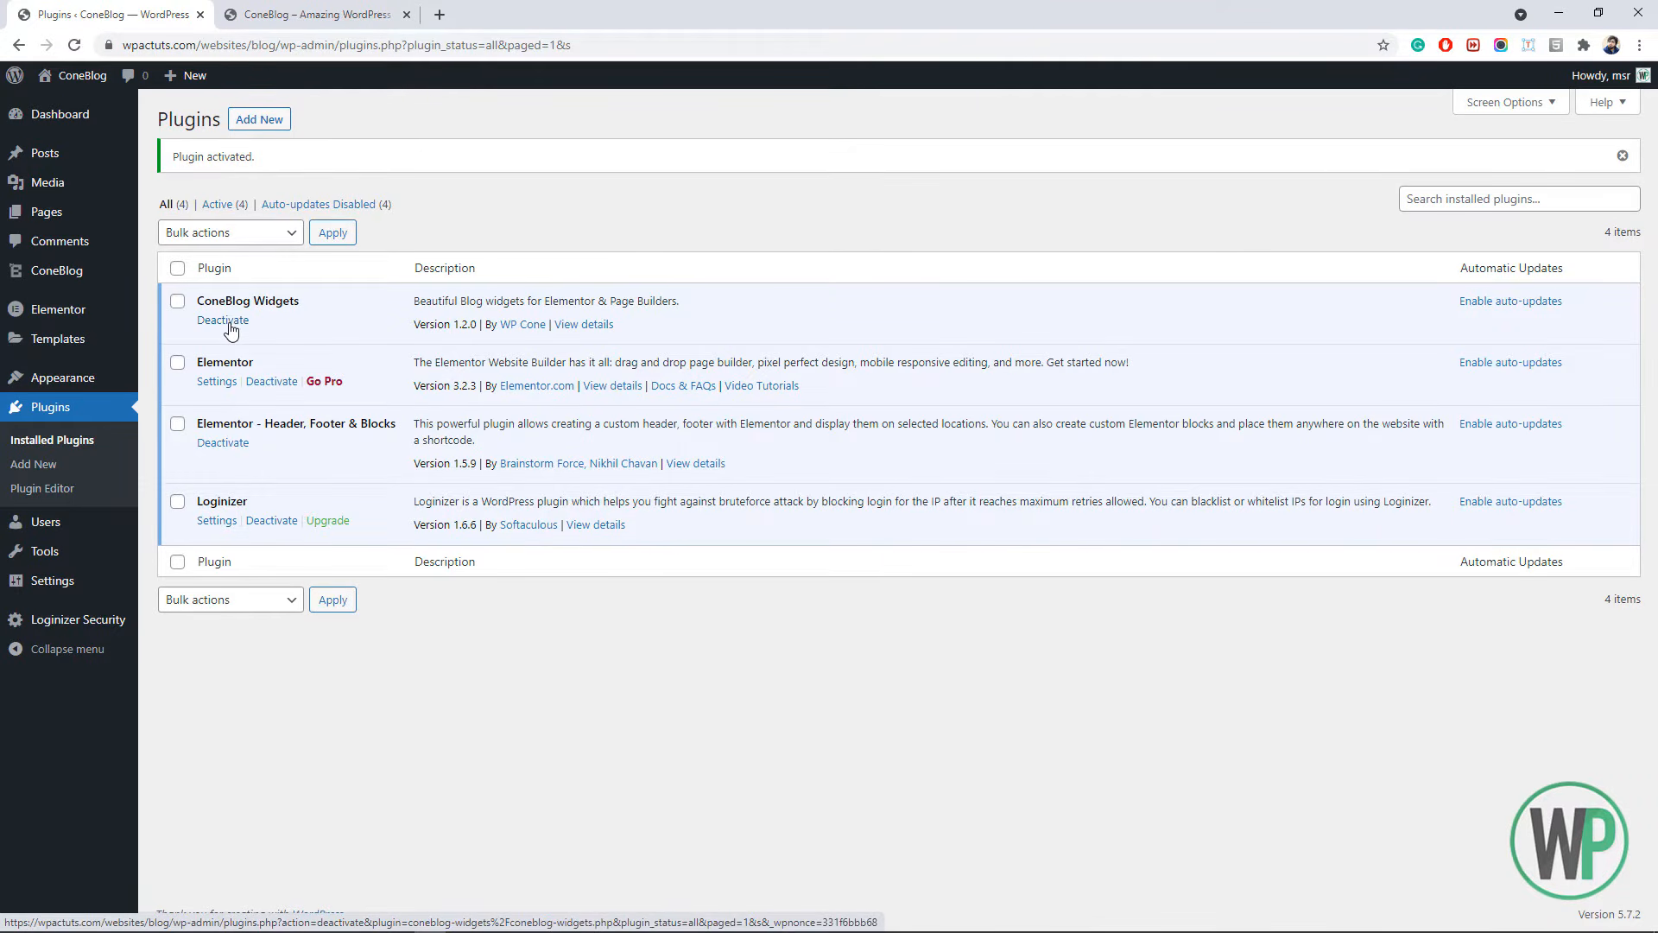
- Check the live homepage, then add a new Header Footer & Blocks template titled "Header" in the WordPress admin
left_click(296, 15)
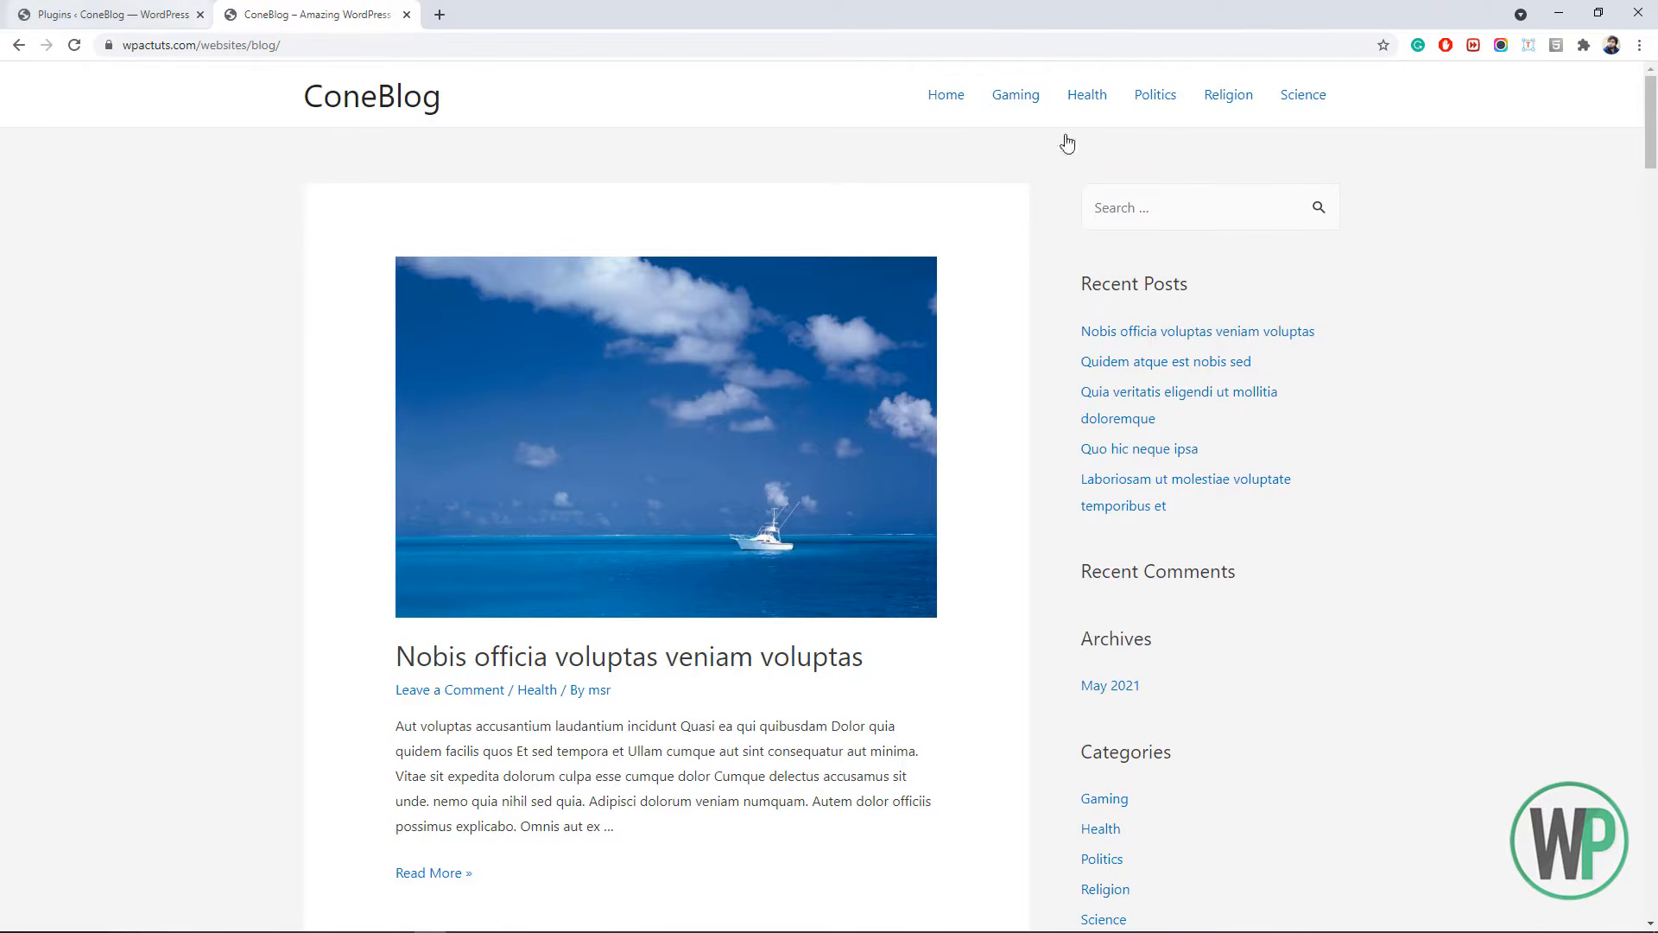
left_click_drag(1653, 160, 1651, 121)
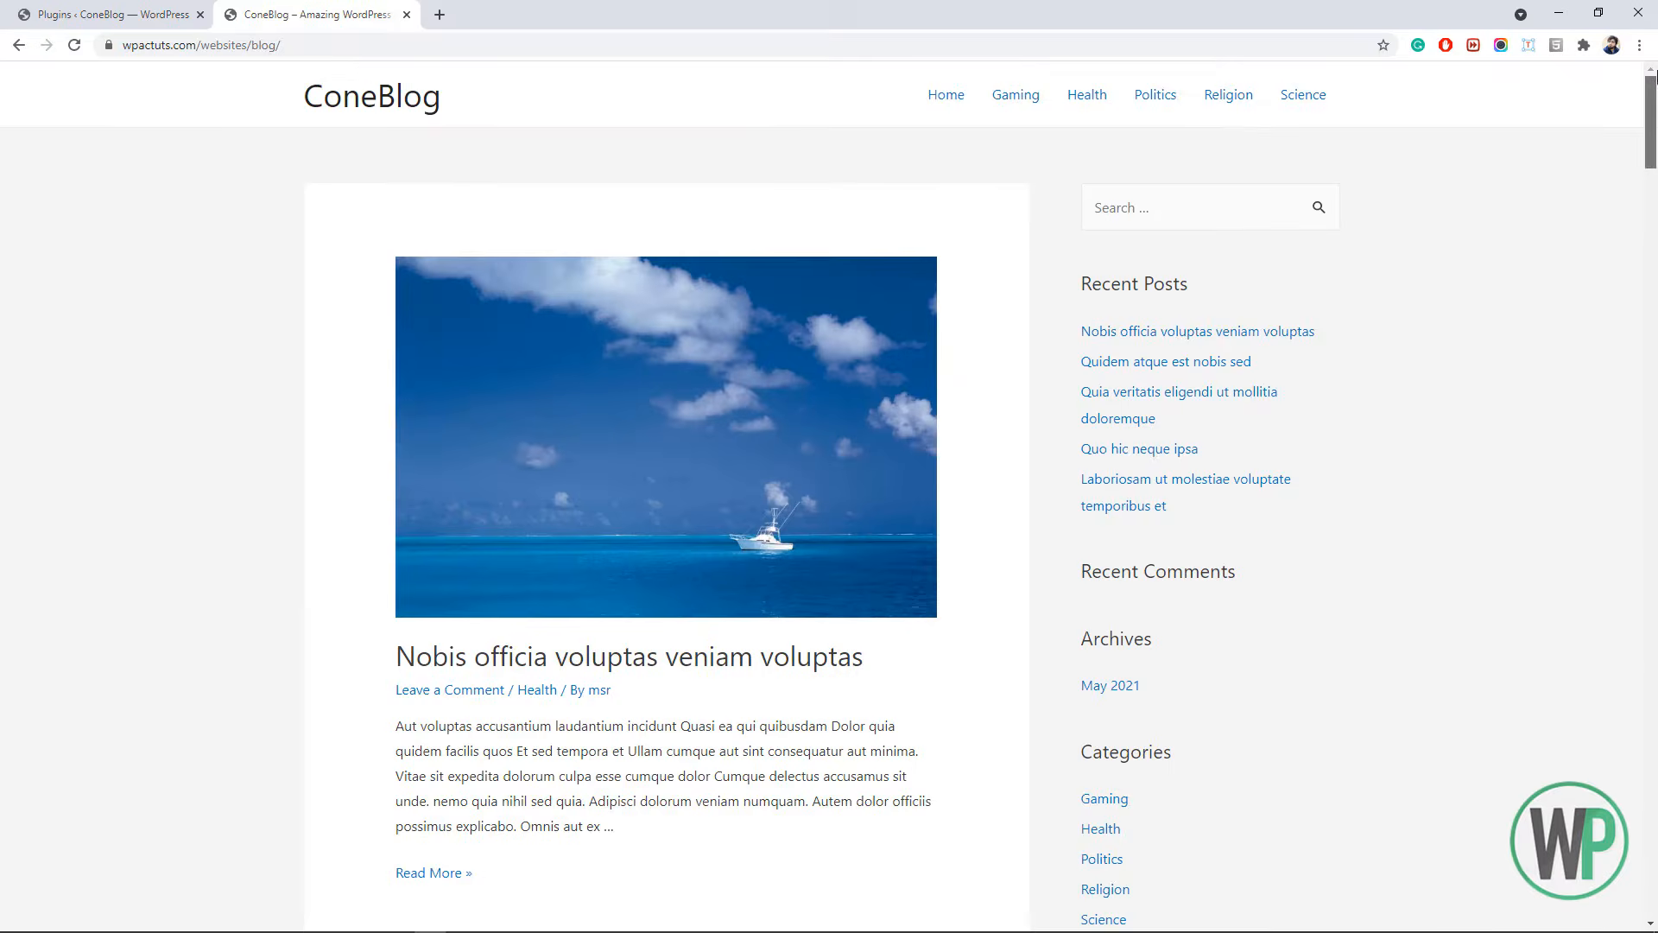
left_click(155, 12)
mouse_move(109, 397)
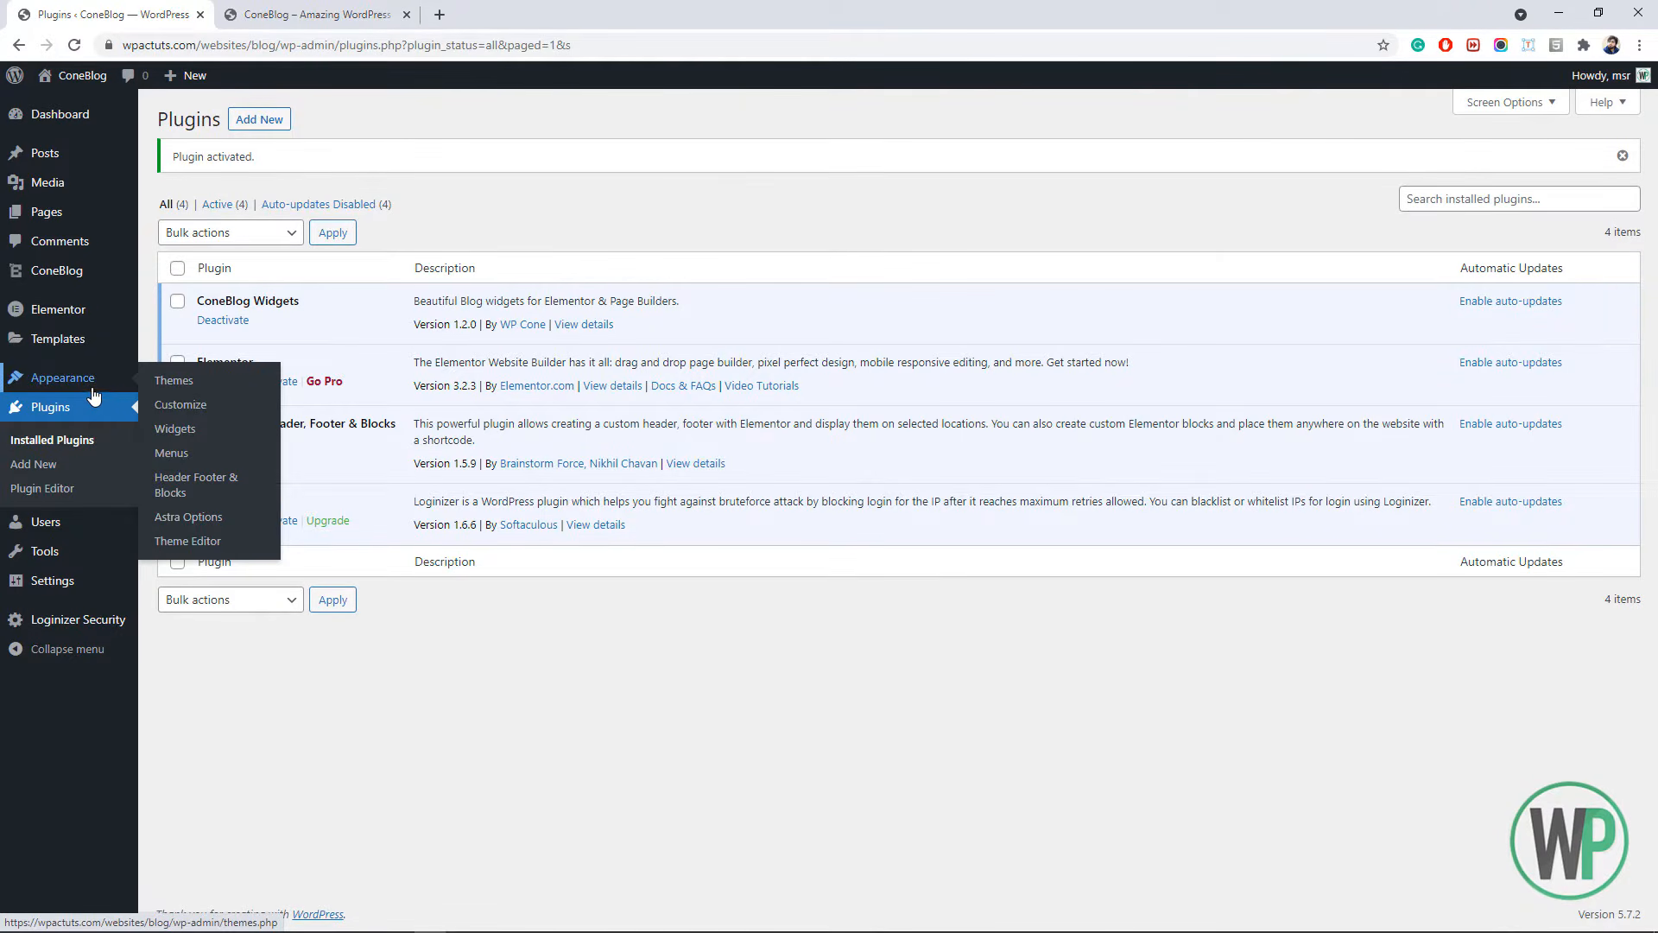
middle_click(202, 495)
left_click(359, 22)
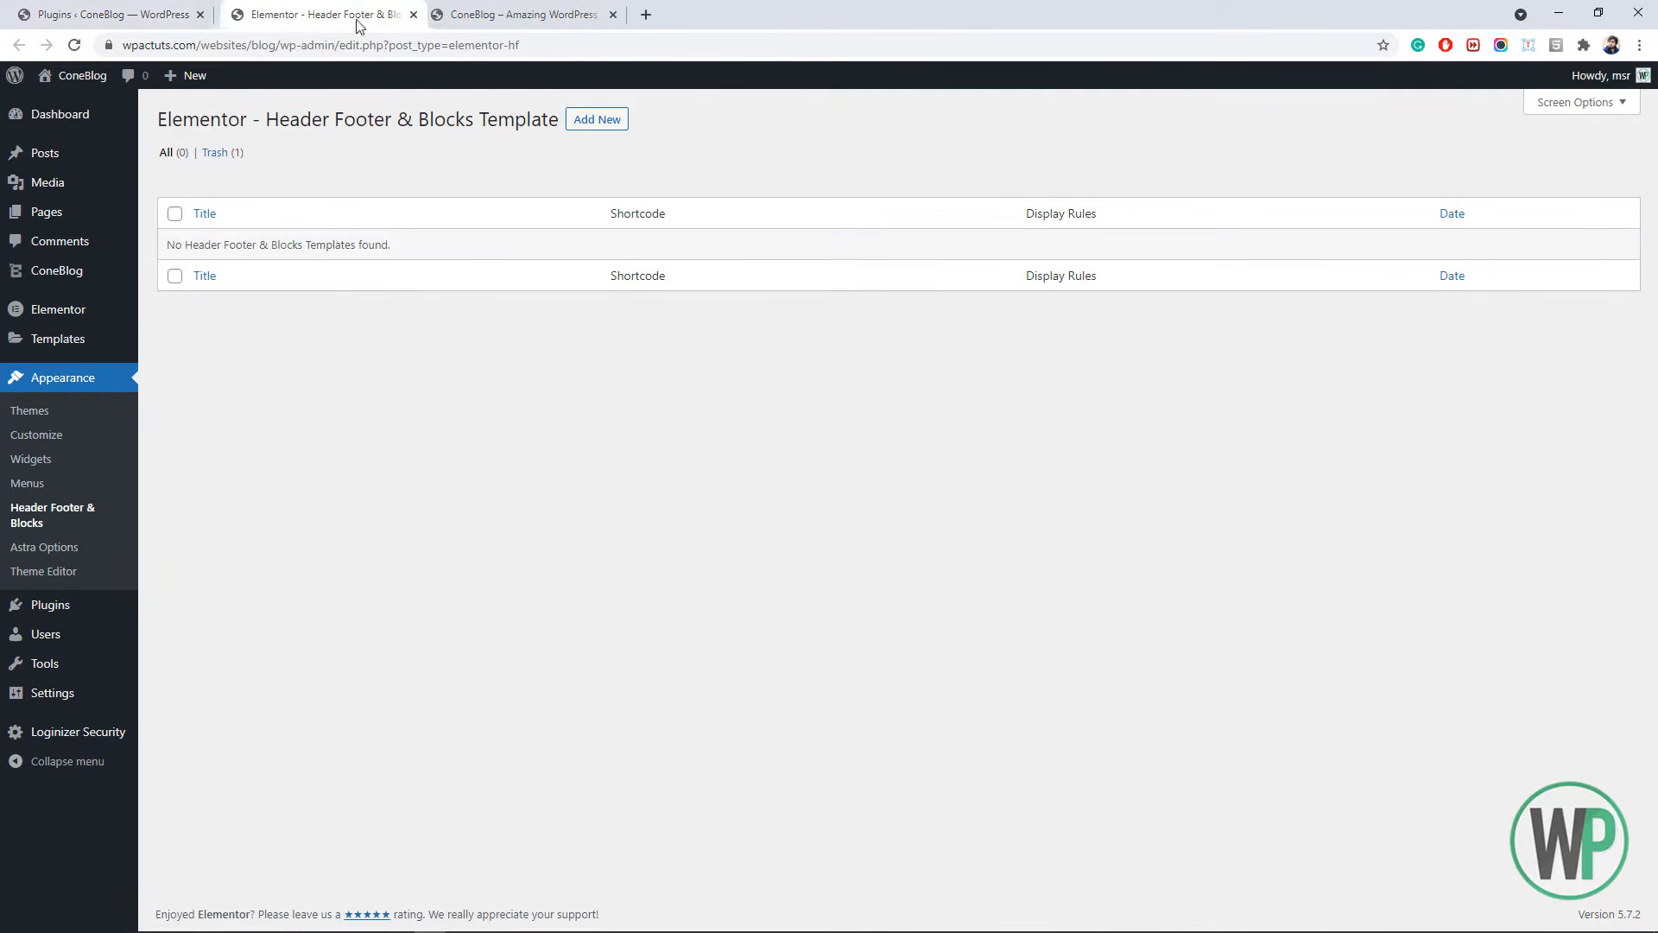
left_click(601, 130)
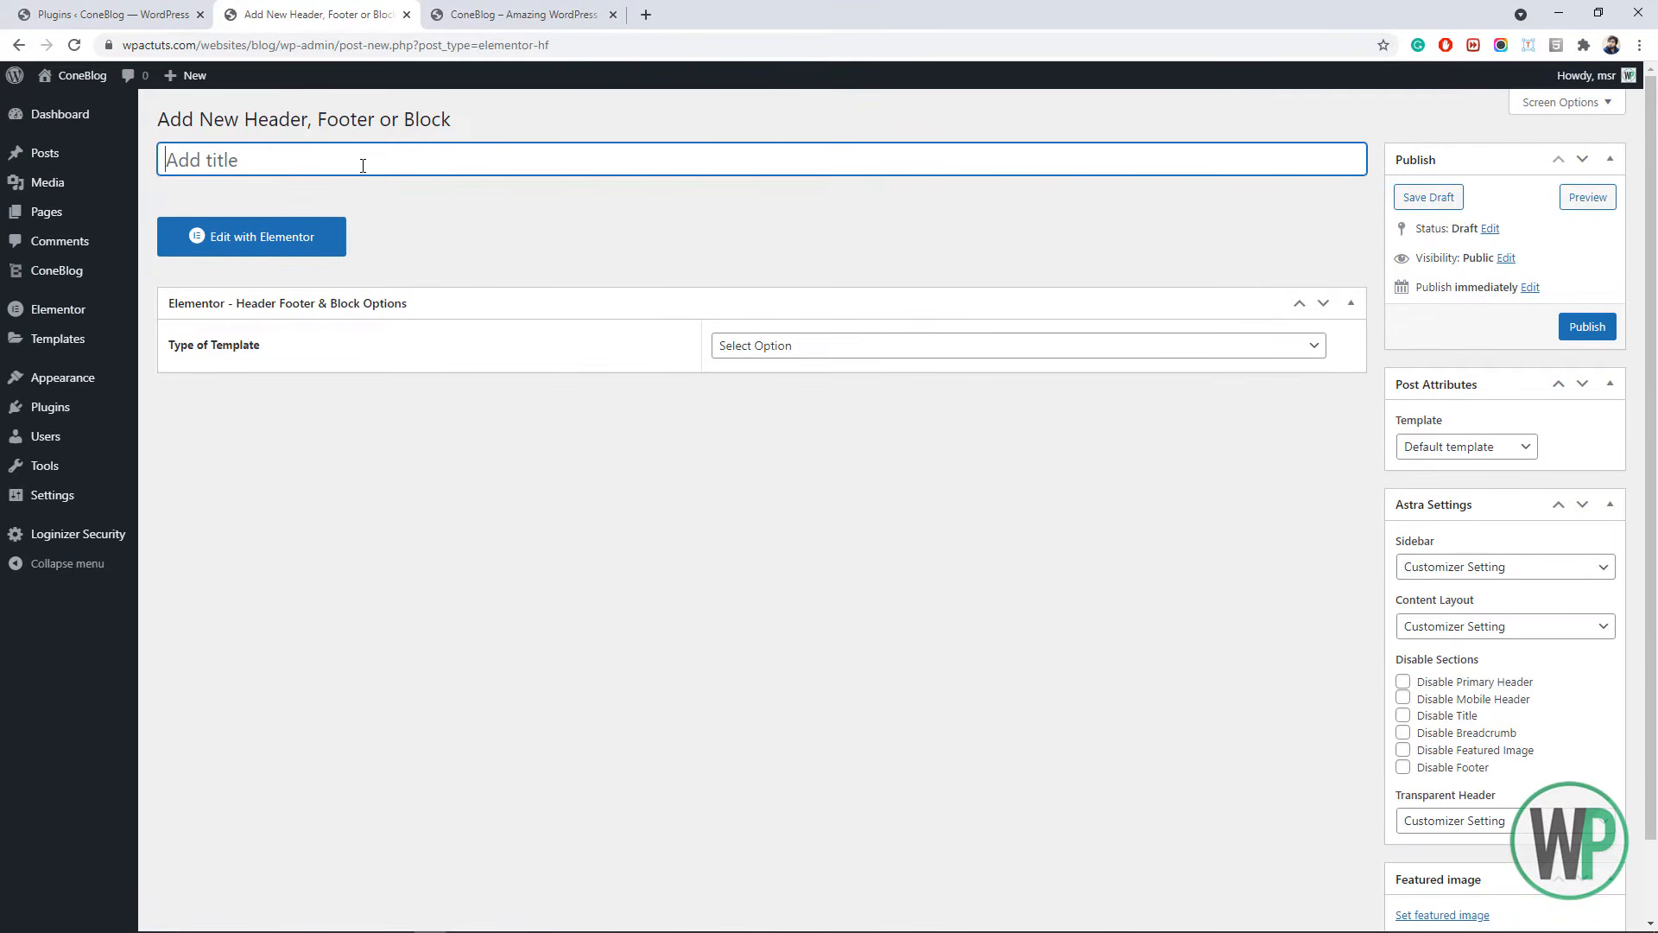
type("Header")
- Set the template's type to Header and display it on the Entire Website
left_click(891, 344)
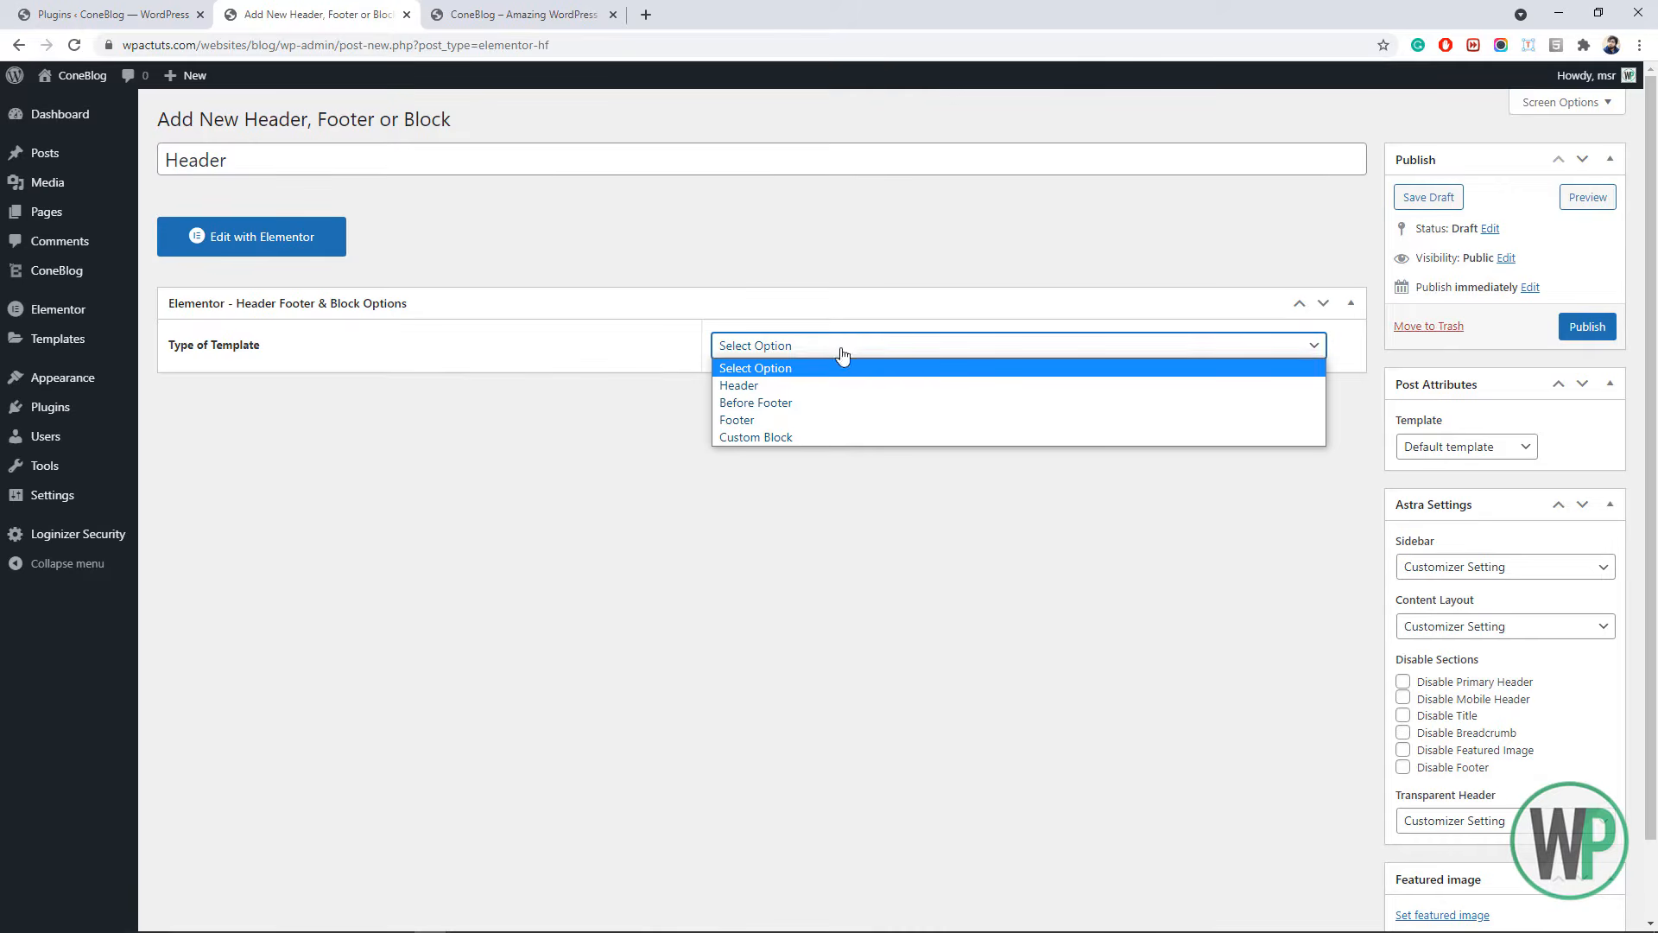
left_click(846, 388)
left_click(846, 408)
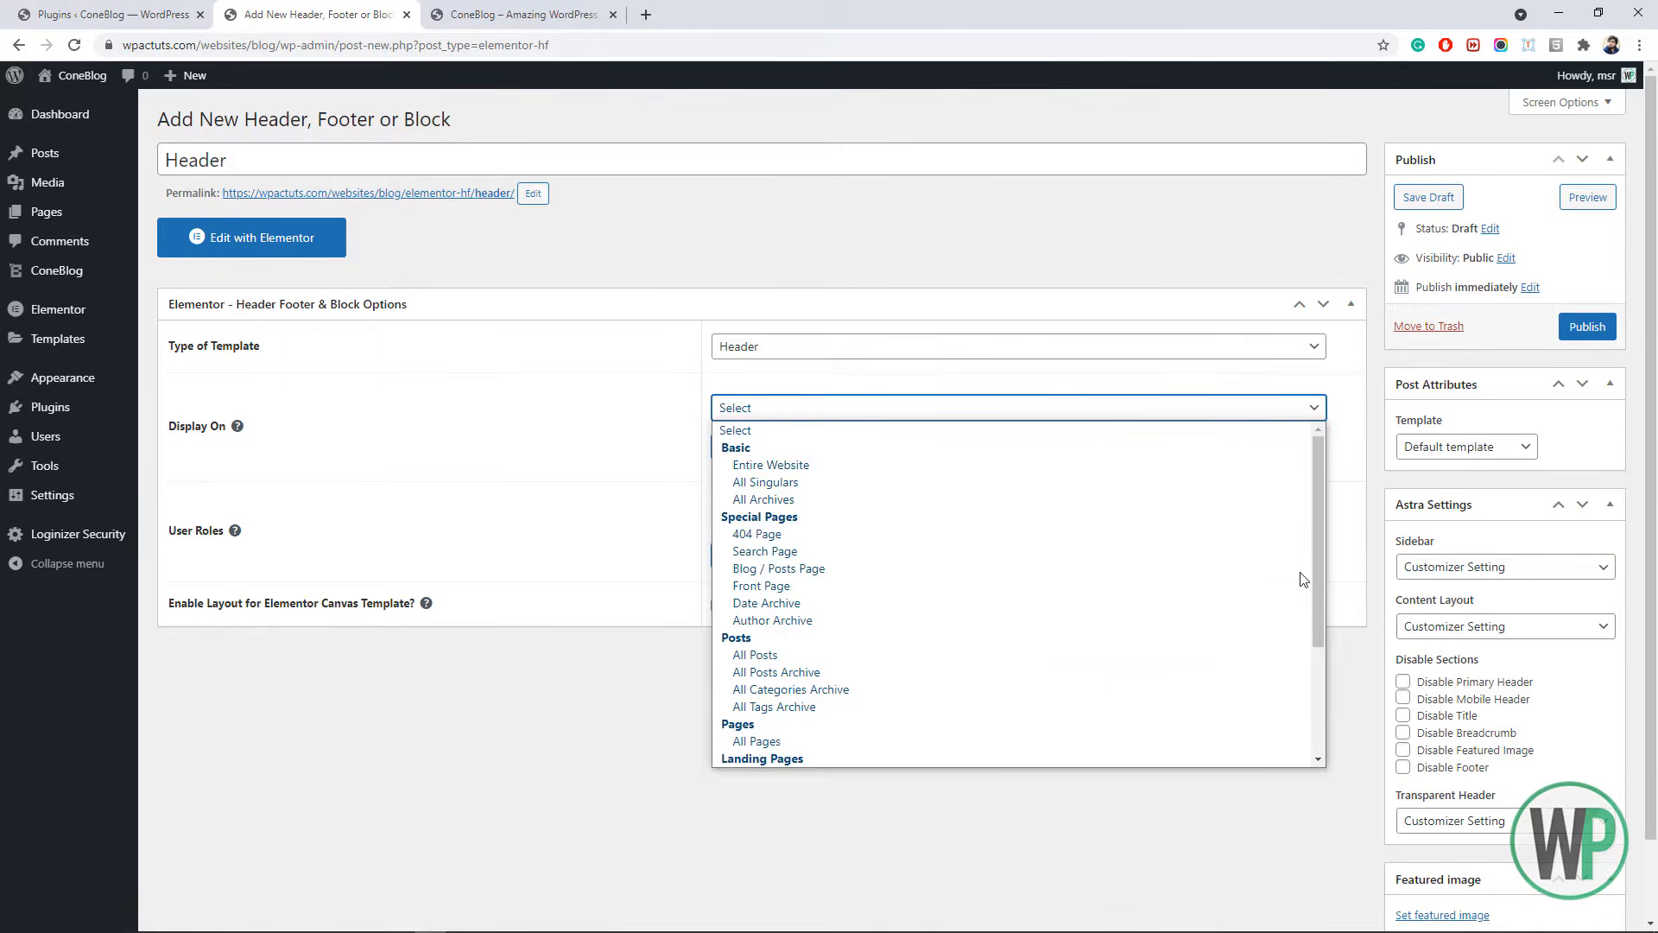
left_click_drag(1319, 508, 1317, 458)
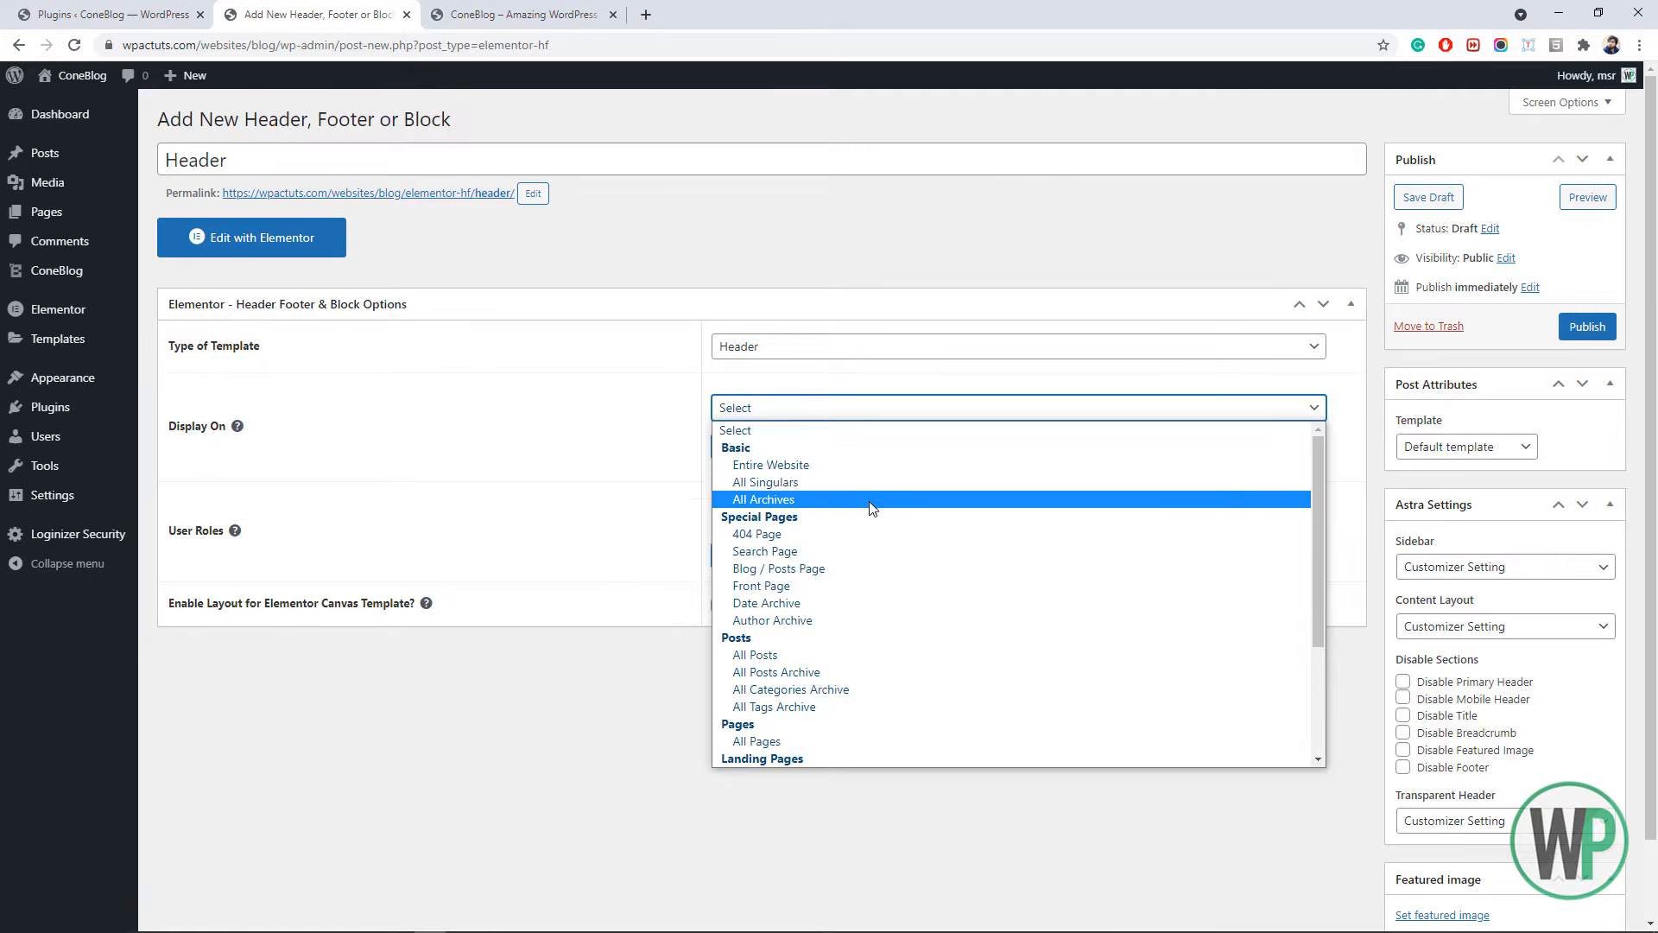
left_click(771, 465)
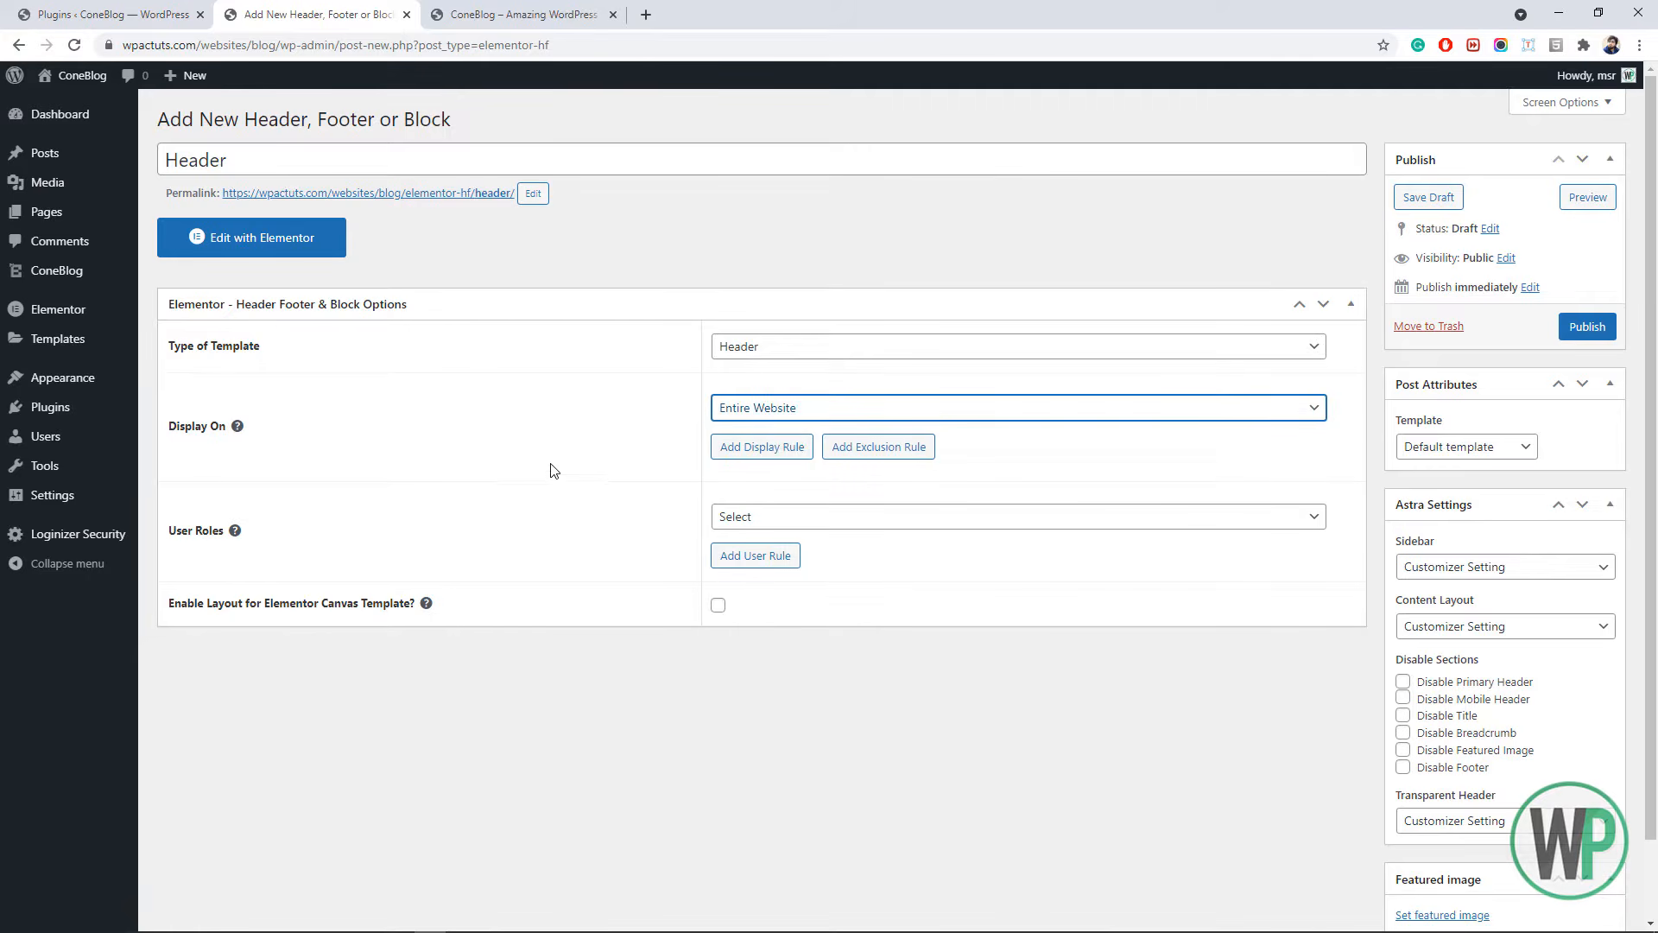
- Publish the Header template and try to open it for editing in Elementor
left_click(1587, 327)
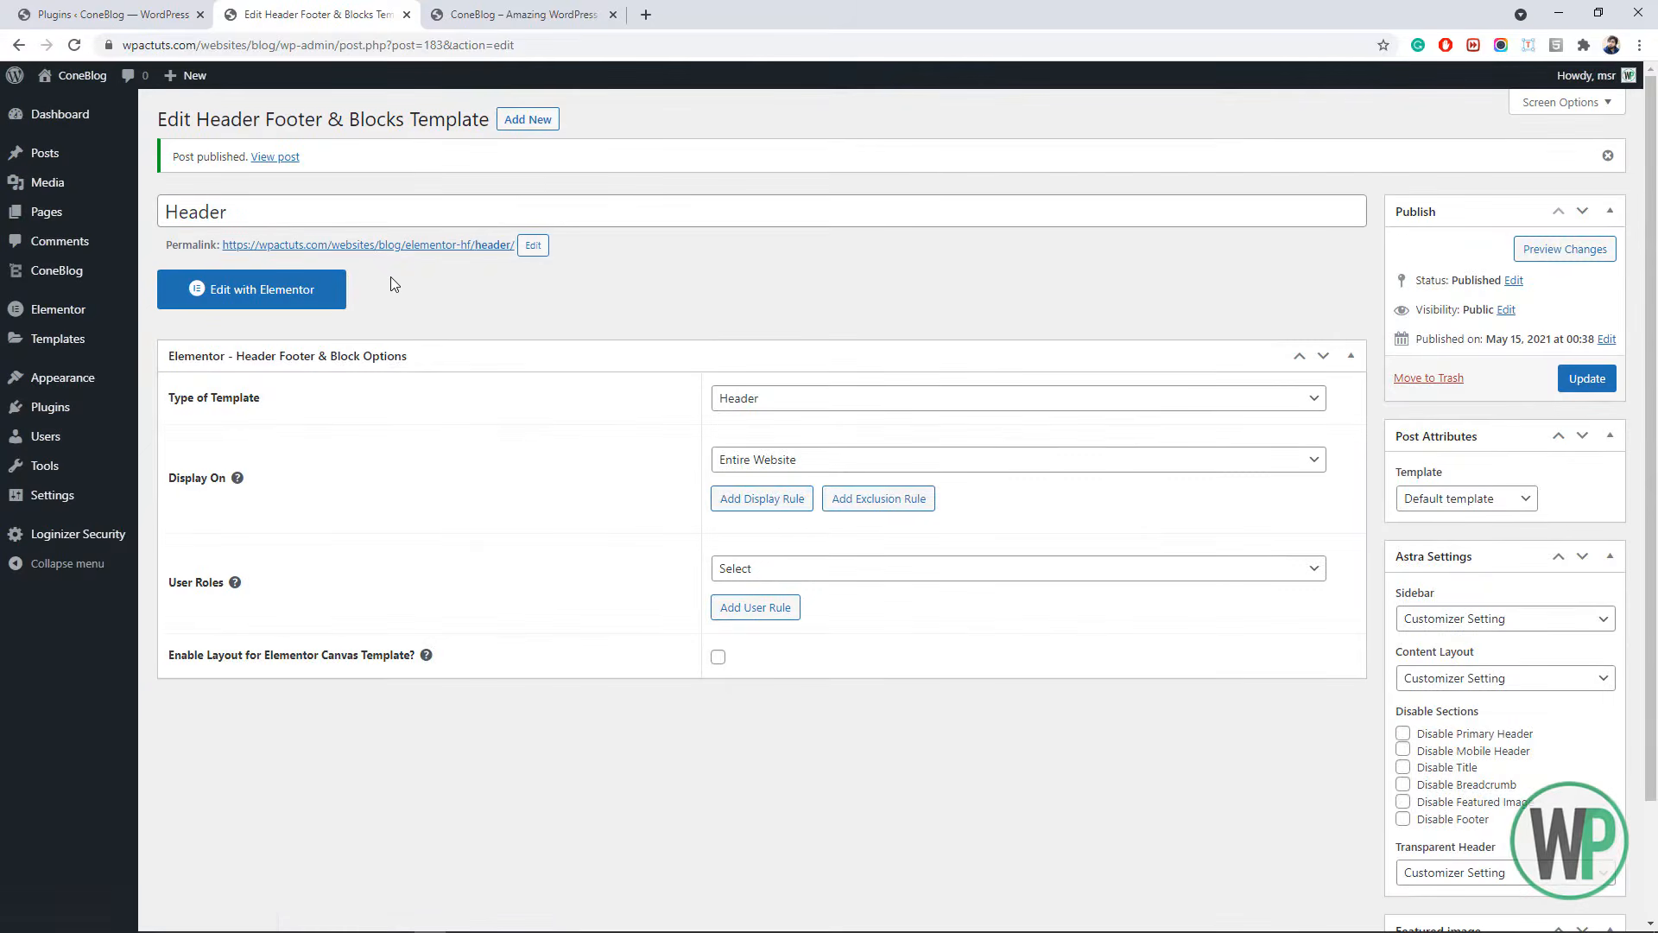
left_click(332, 307)
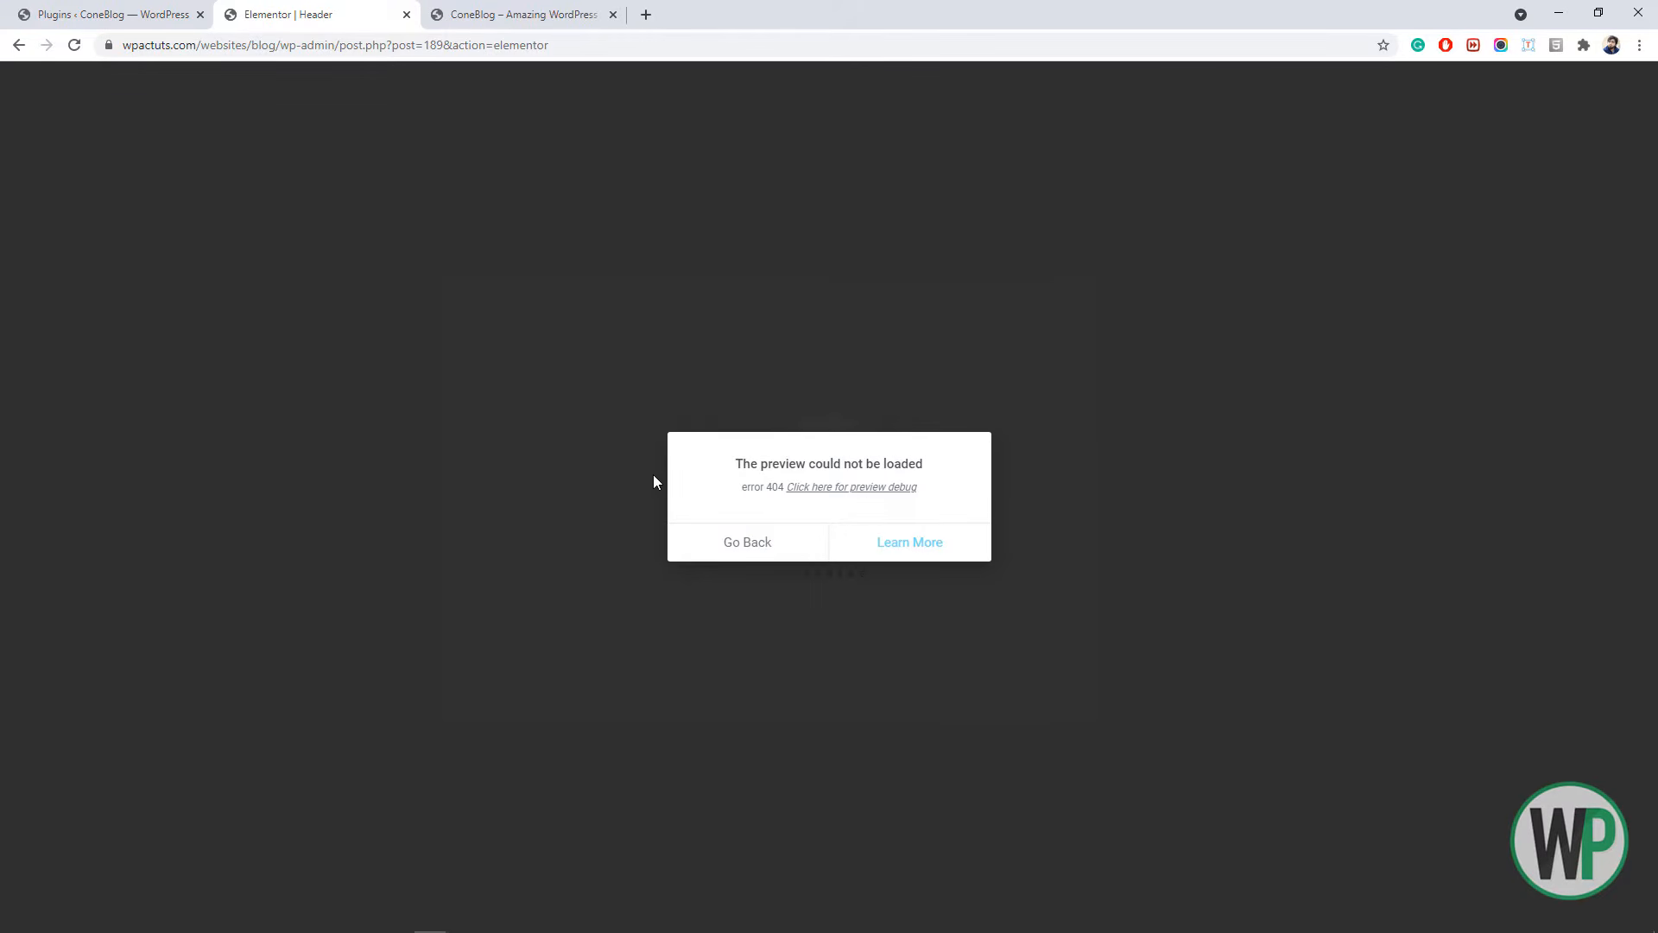
- Enable Elementor for the Header Footer & Blocks Template post type, save the settings and return to the Header template's editor
left_click(130, 14)
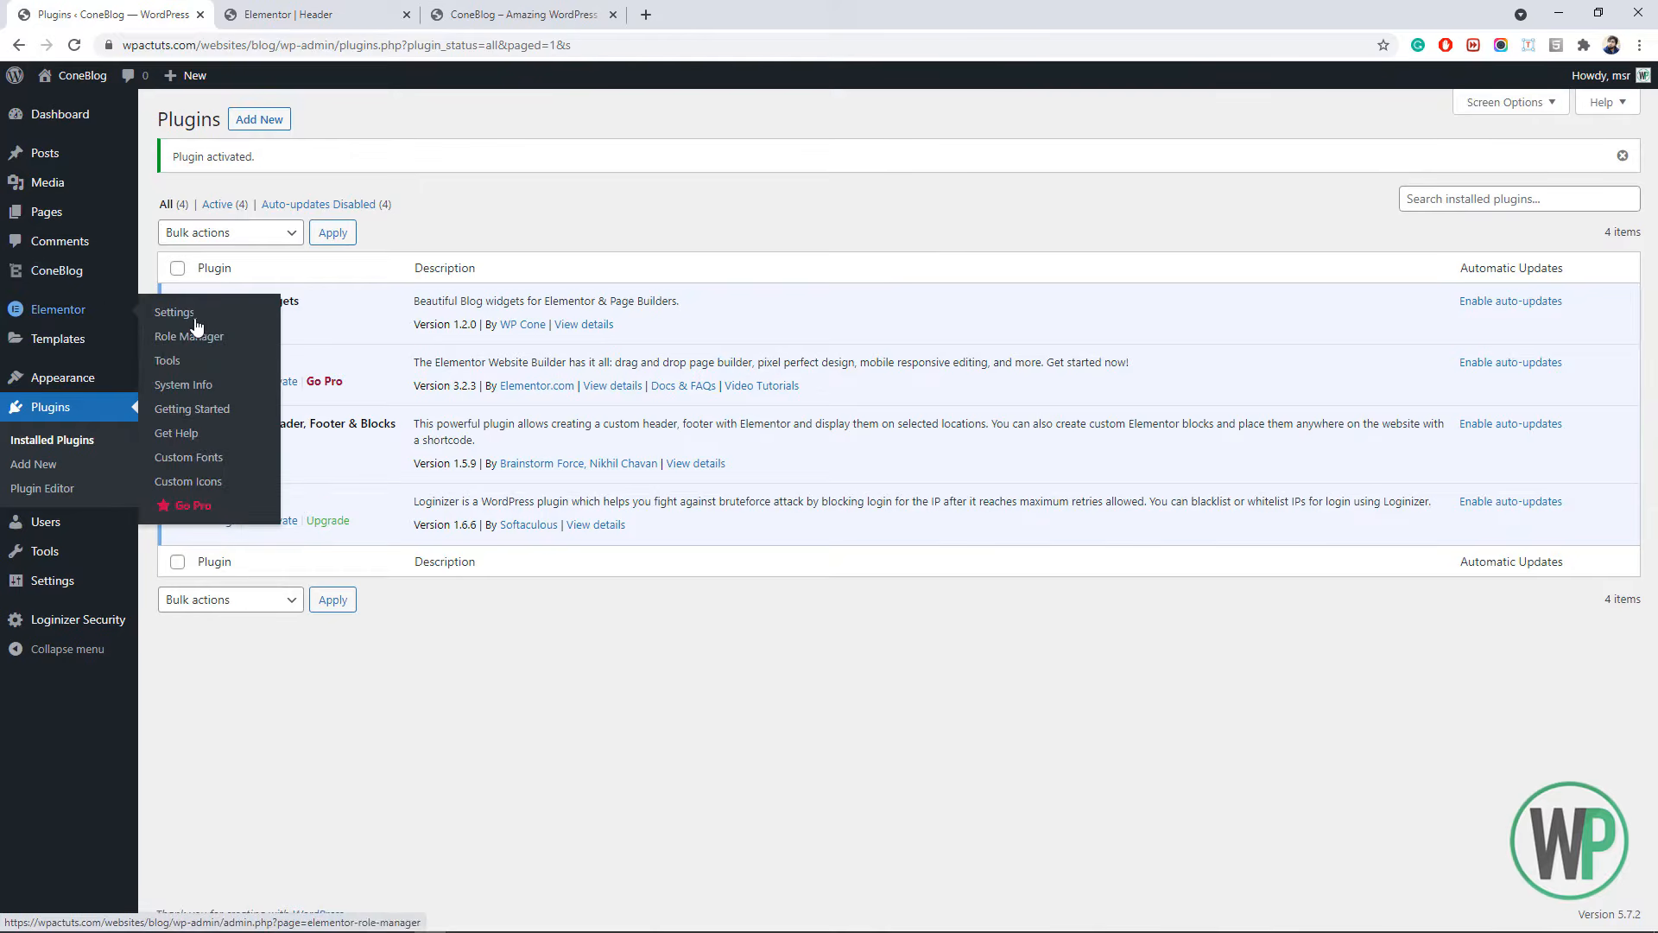
left_click(183, 313)
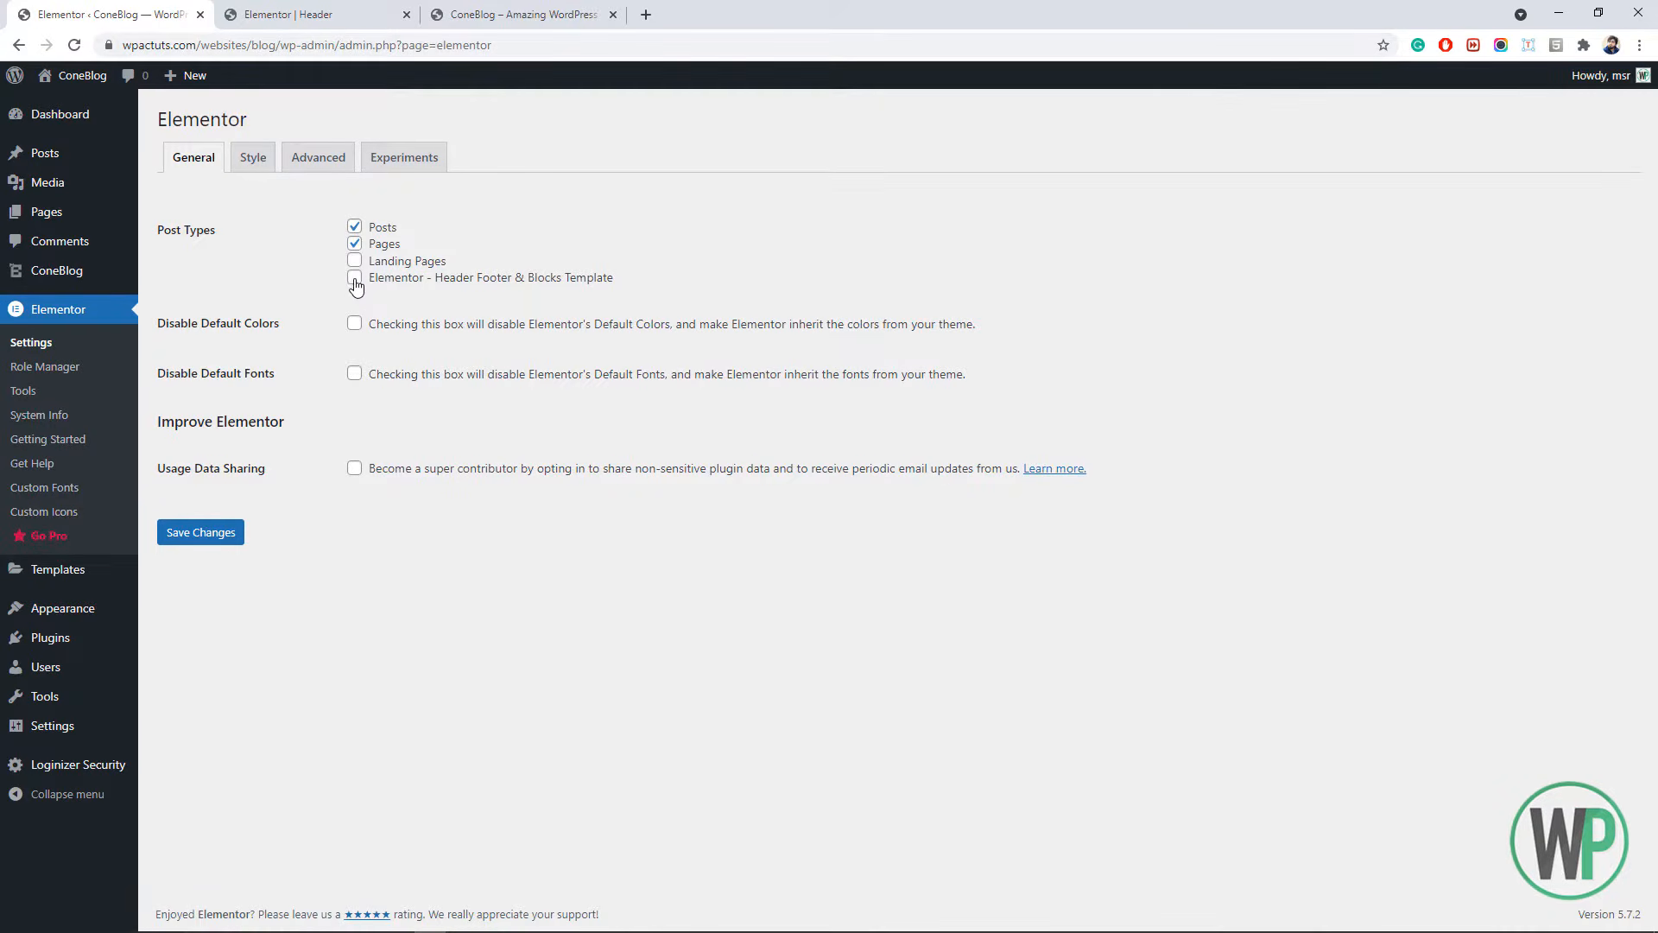
left_click(355, 279)
left_click(230, 530)
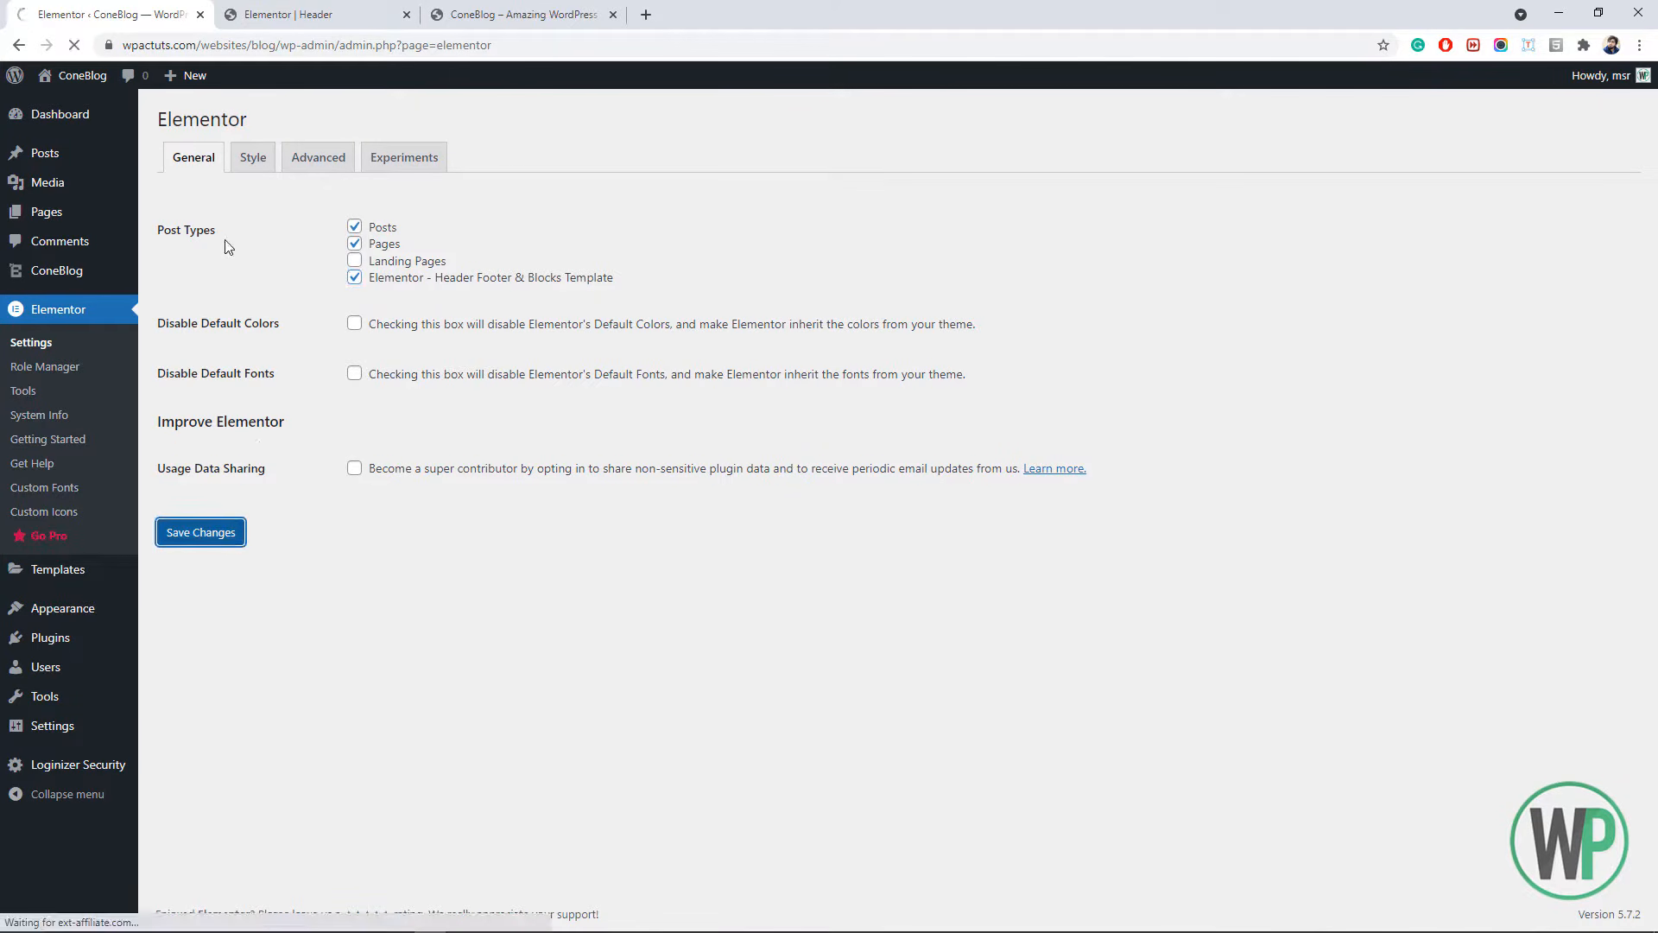
left_click(335, 12)
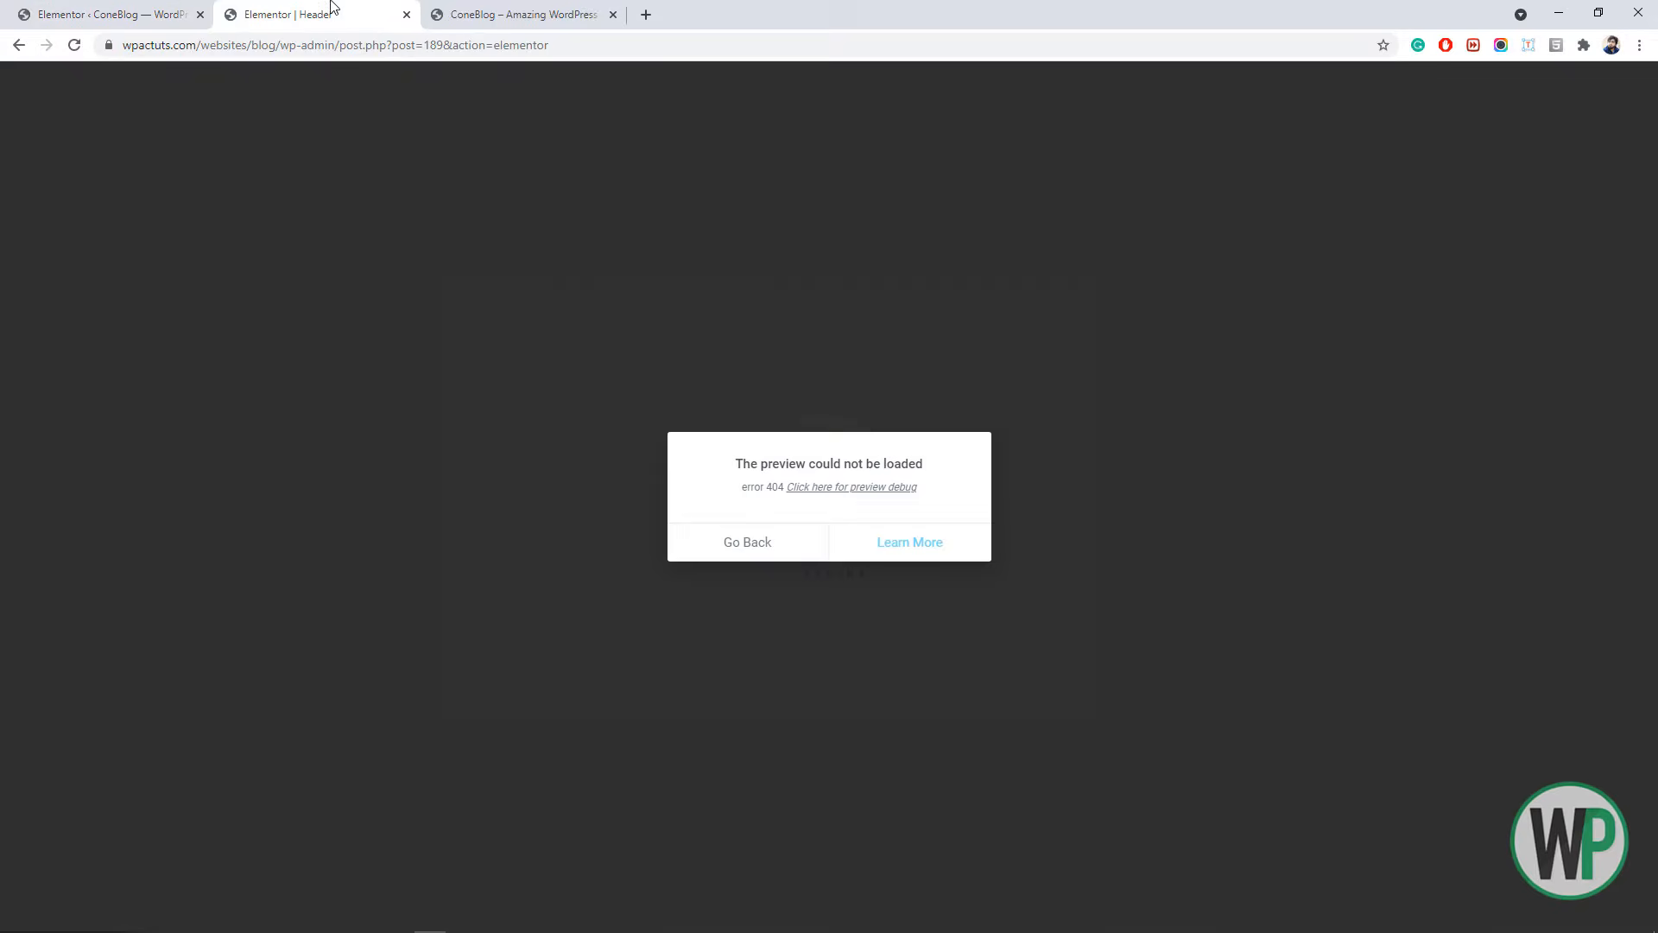
- Reload the Header template's Elementor editor, then change the site's permalink structure to Post name and save it
left_click(74, 46)
left_click(59, 12)
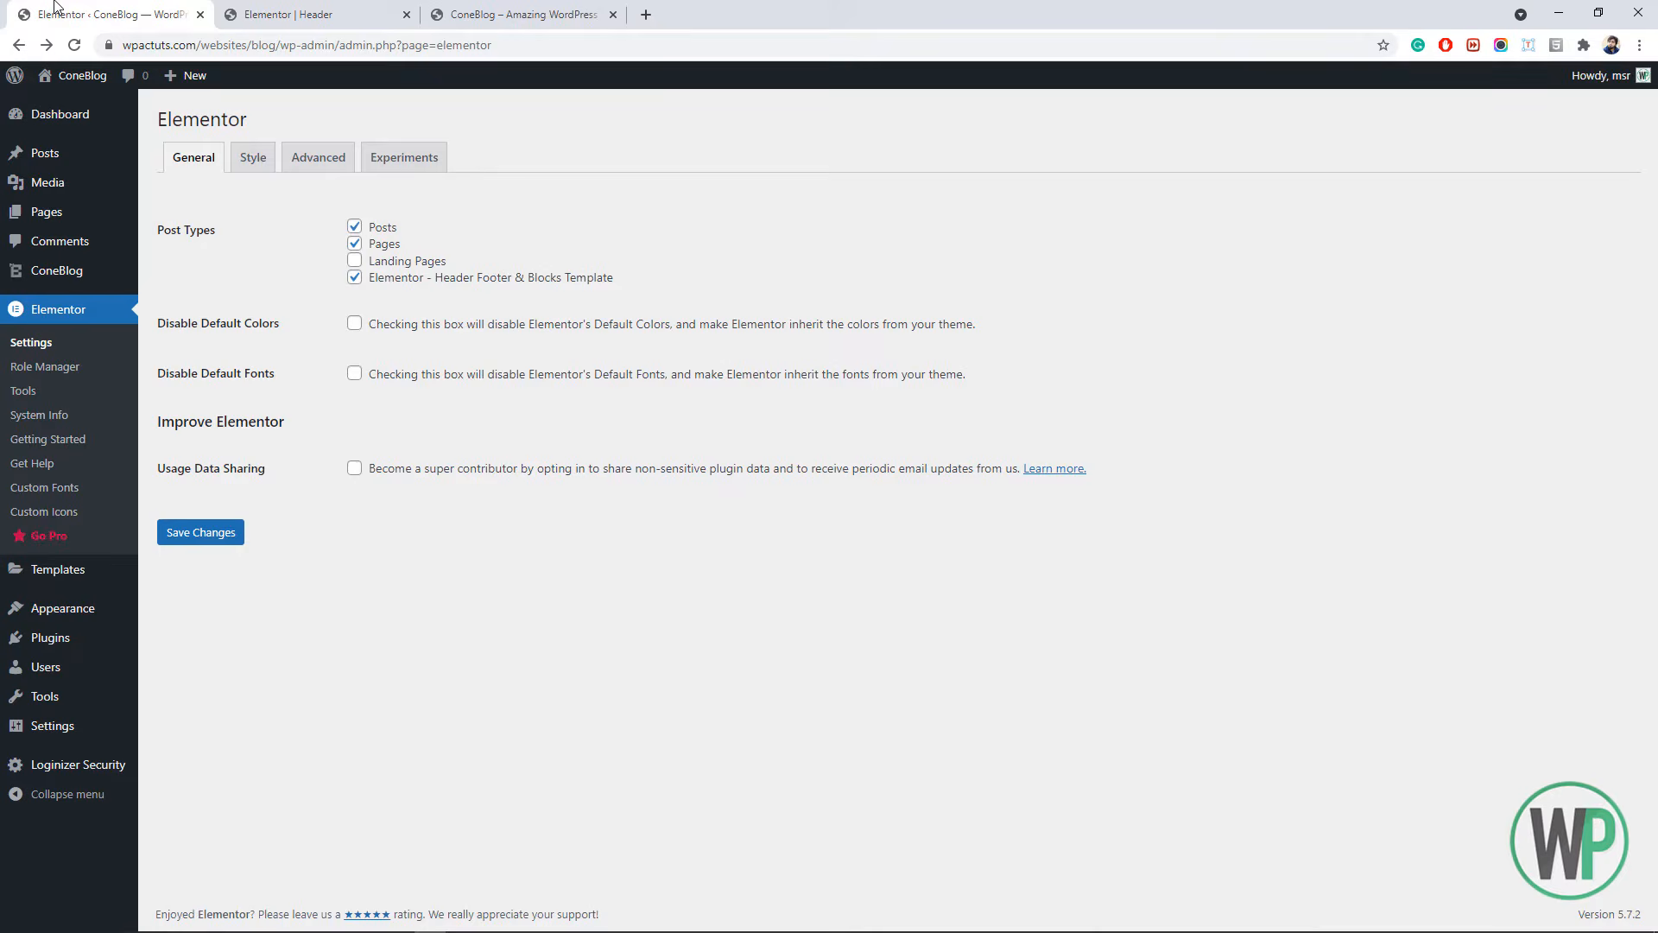
mouse_move(78, 747)
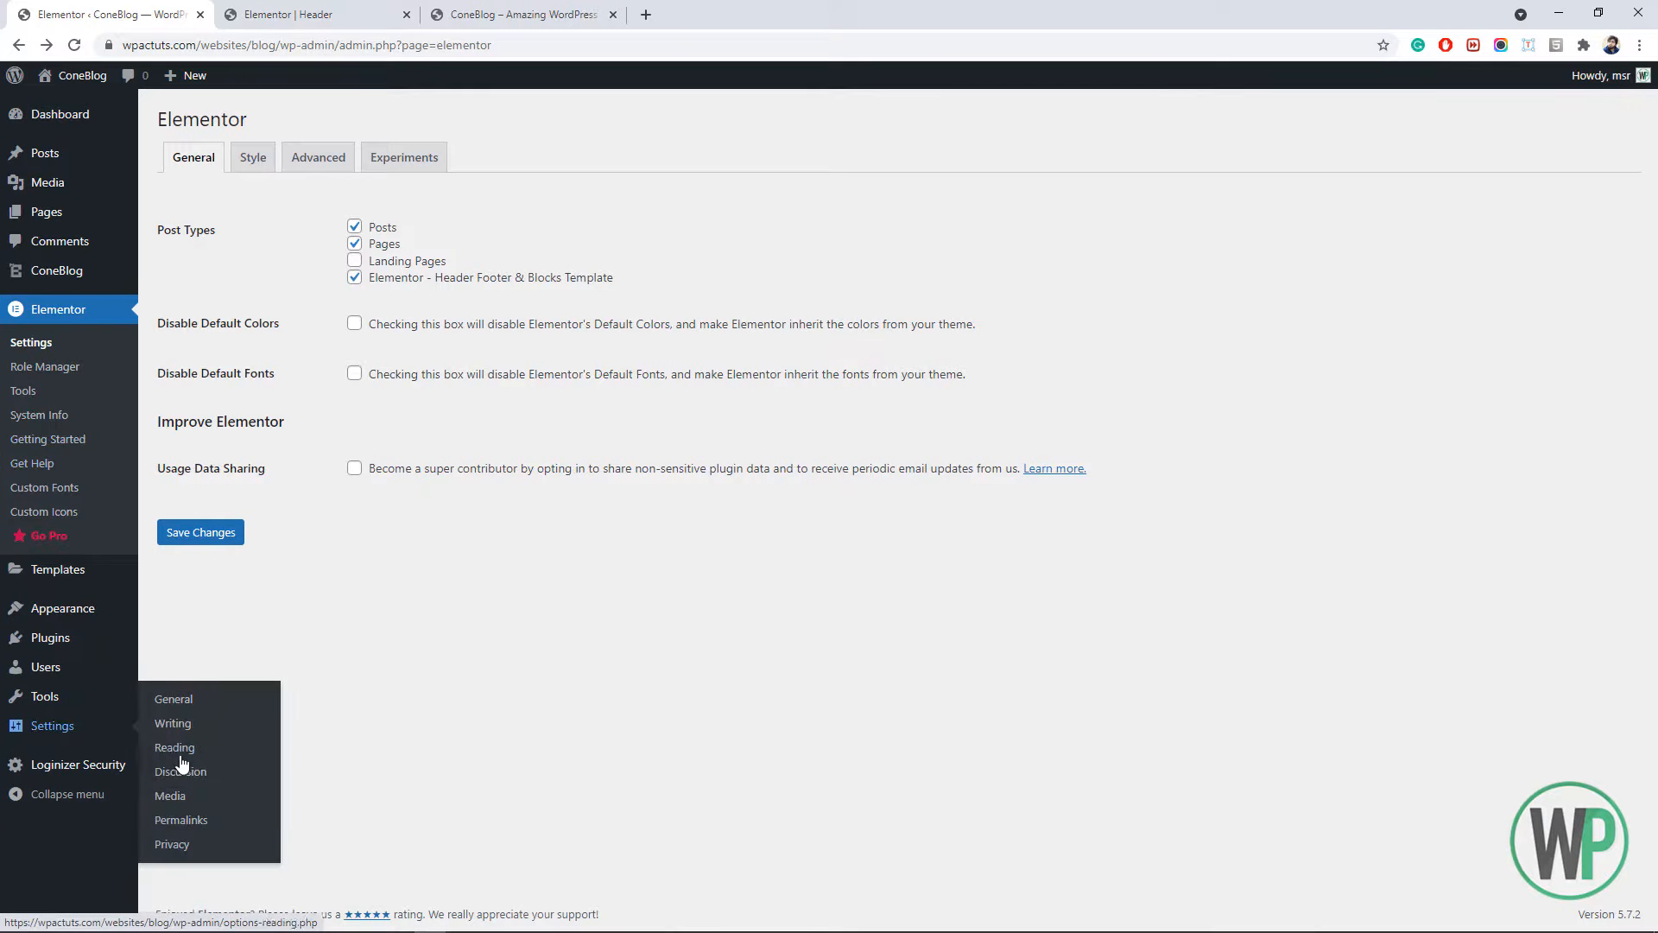
left_click(208, 820)
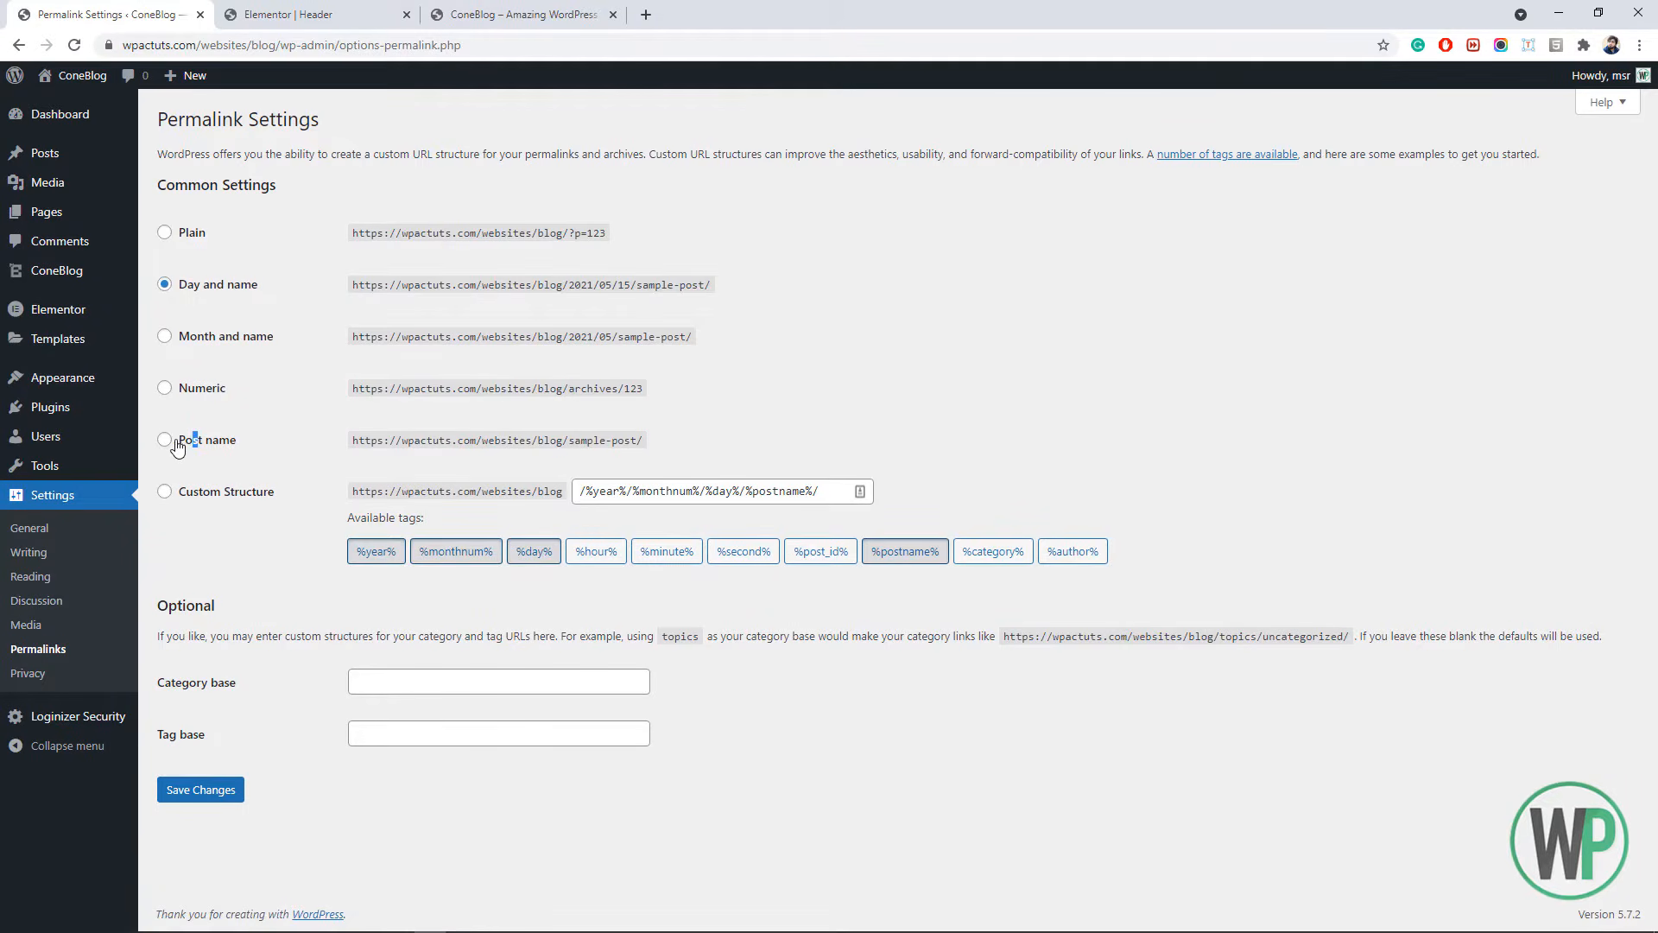
left_click(167, 441)
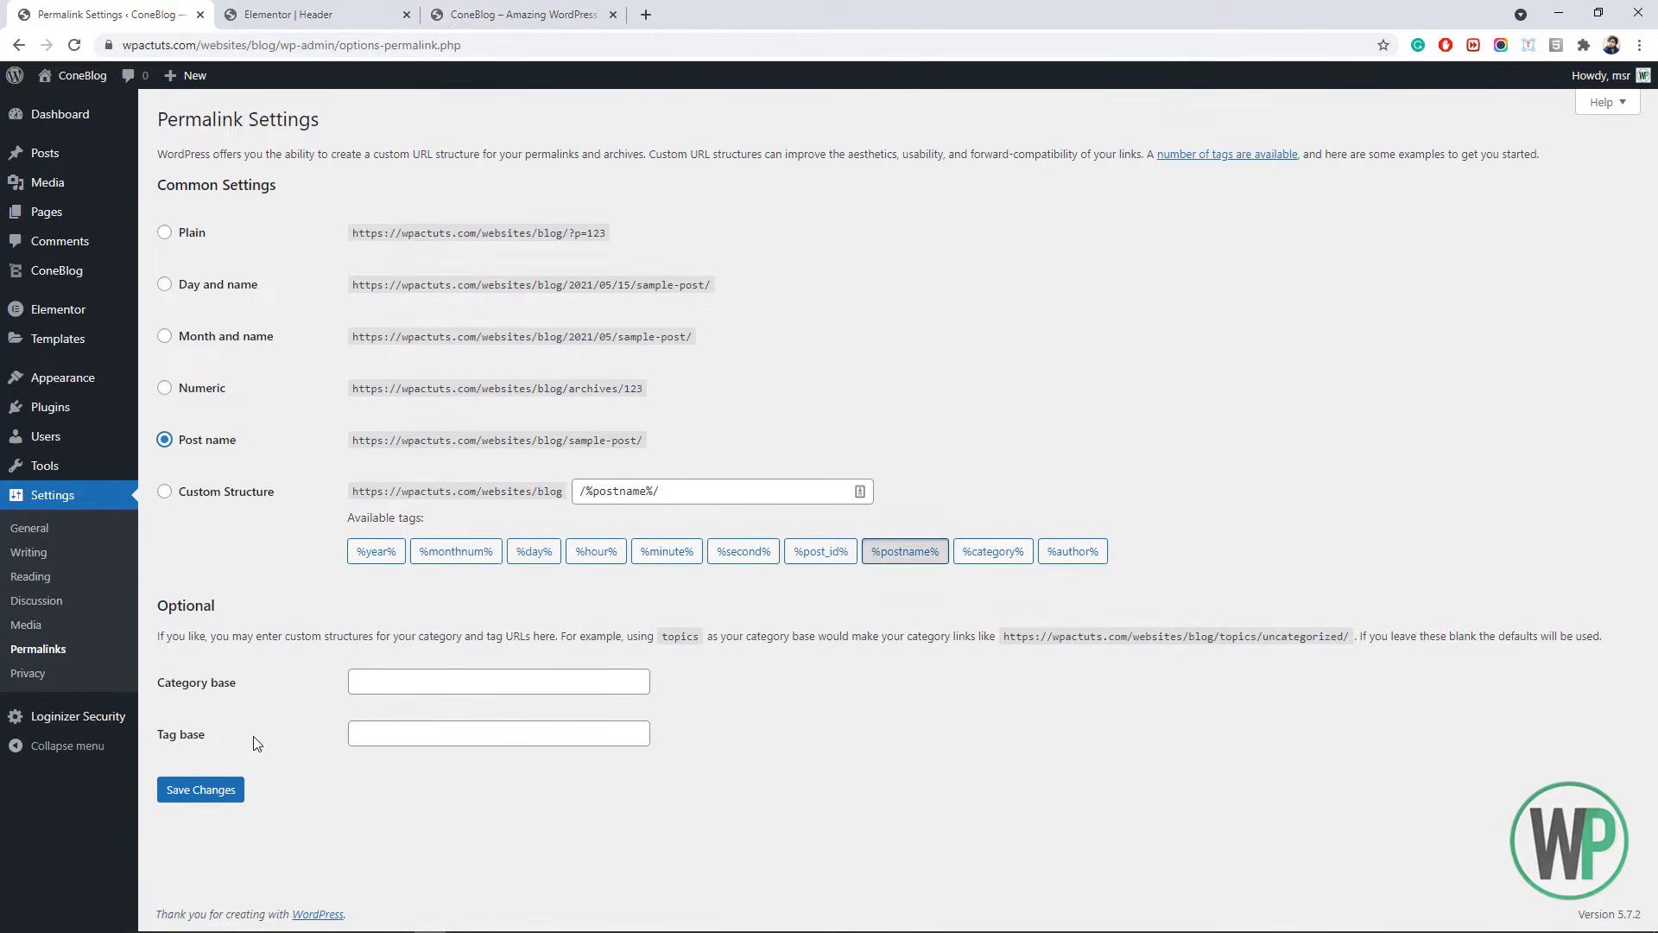
left_click(235, 789)
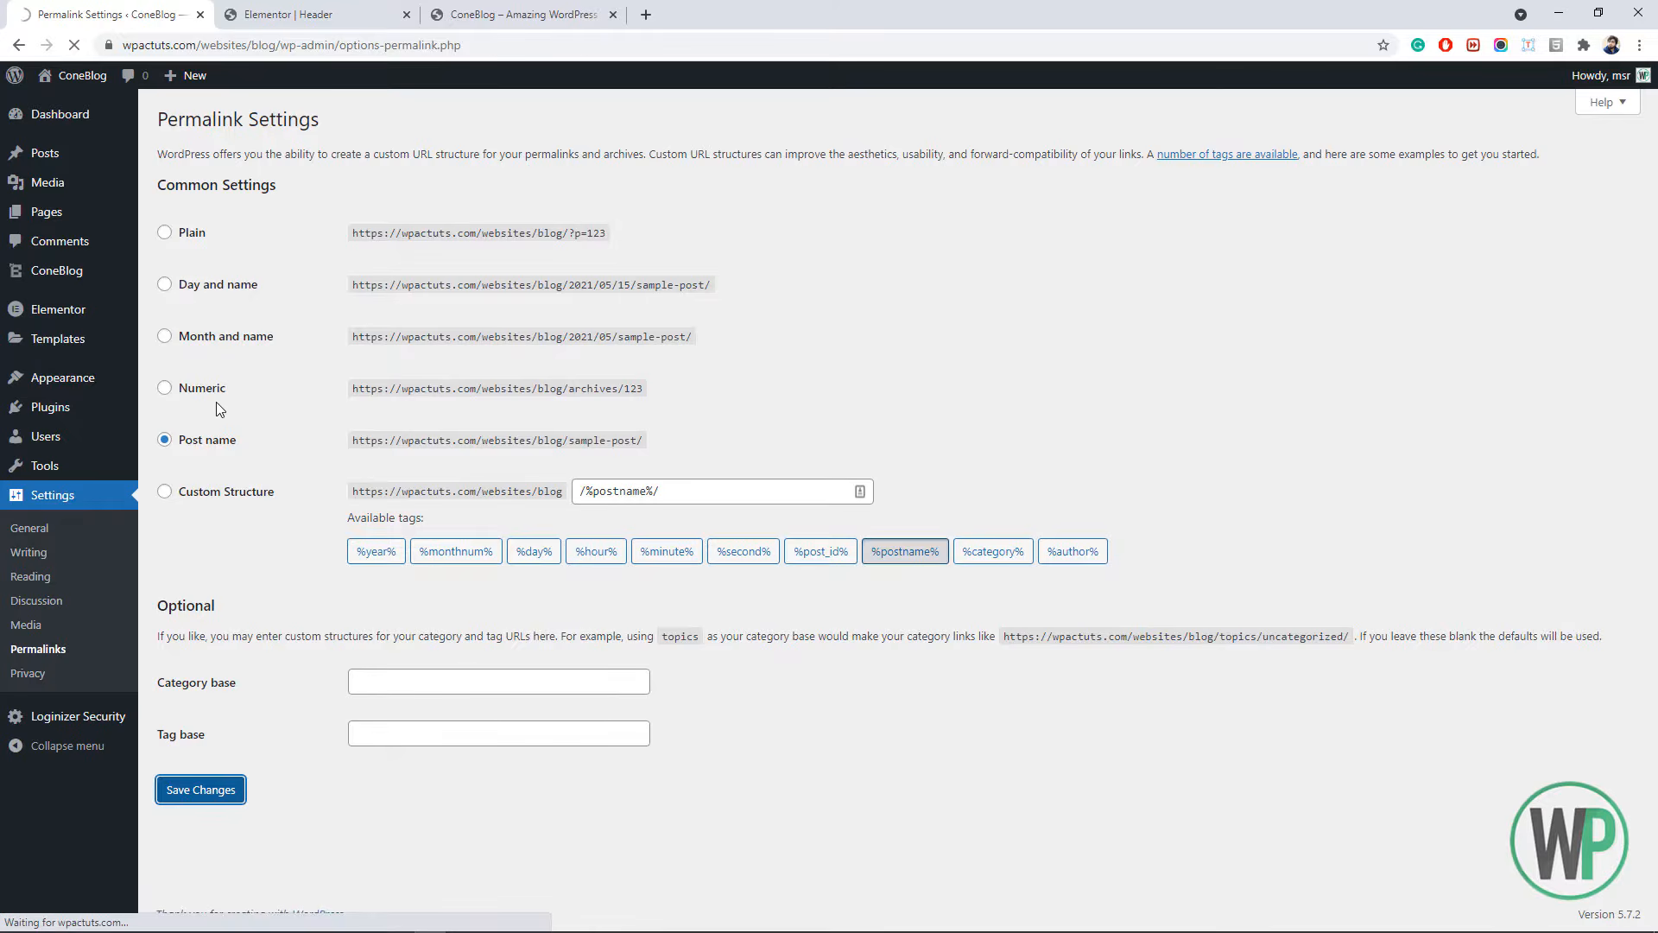
left_click(201, 830)
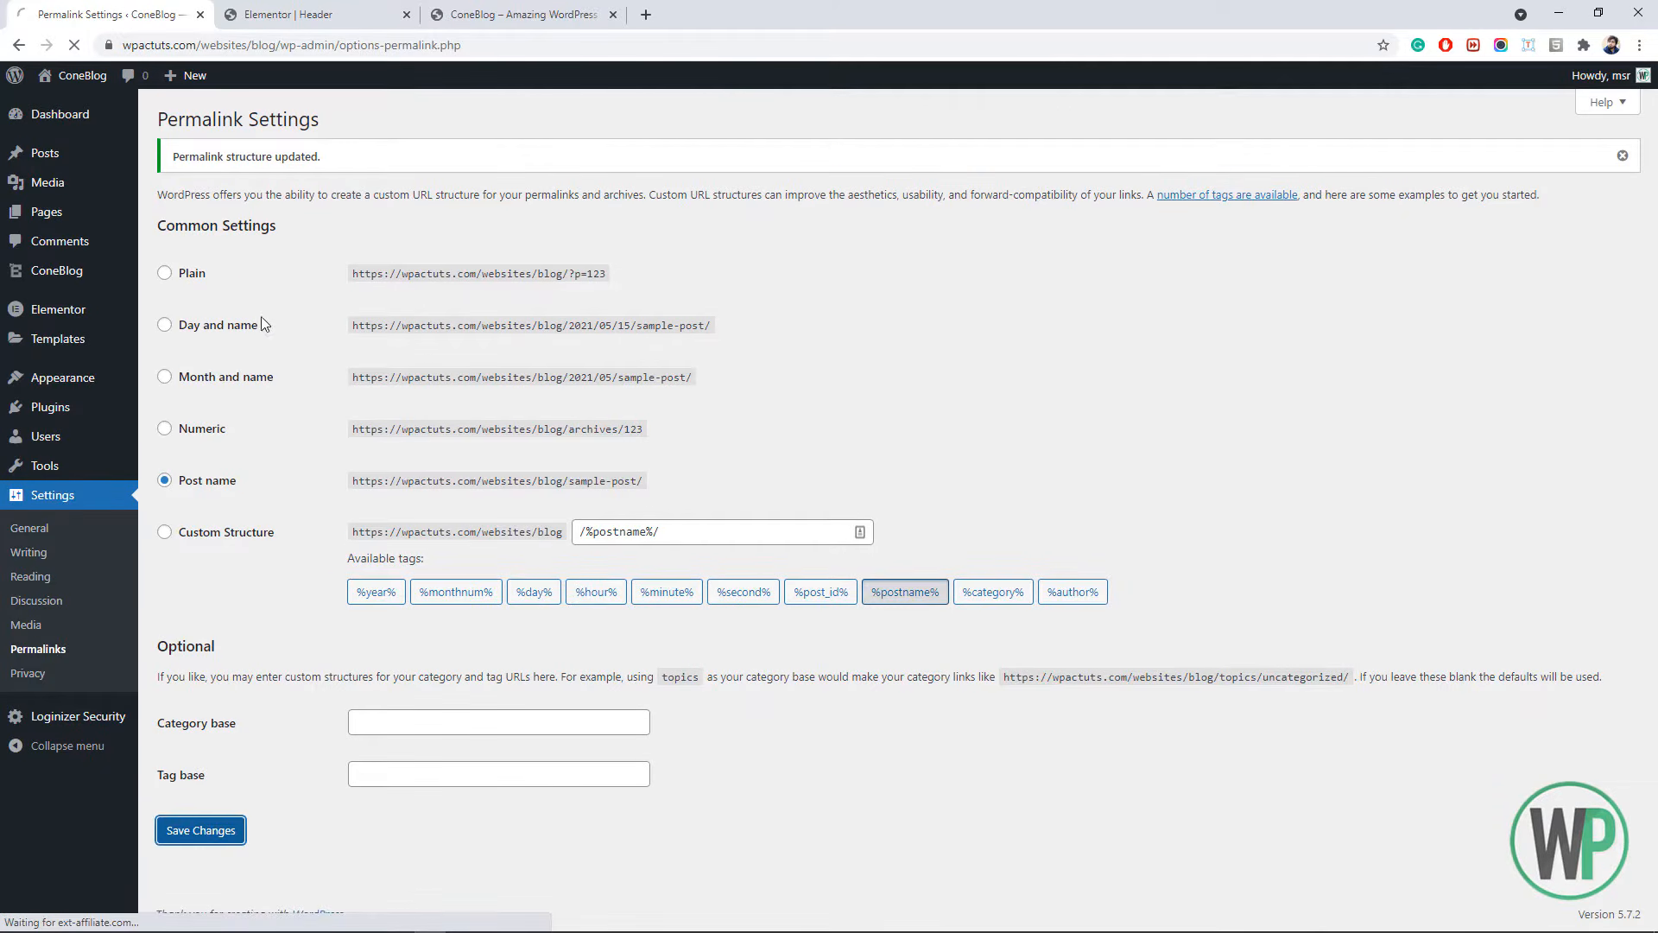
- Close the Header template's Elementor editor and permanently delete the existing Header template from Header Footer & Blocks
left_click(312, 14)
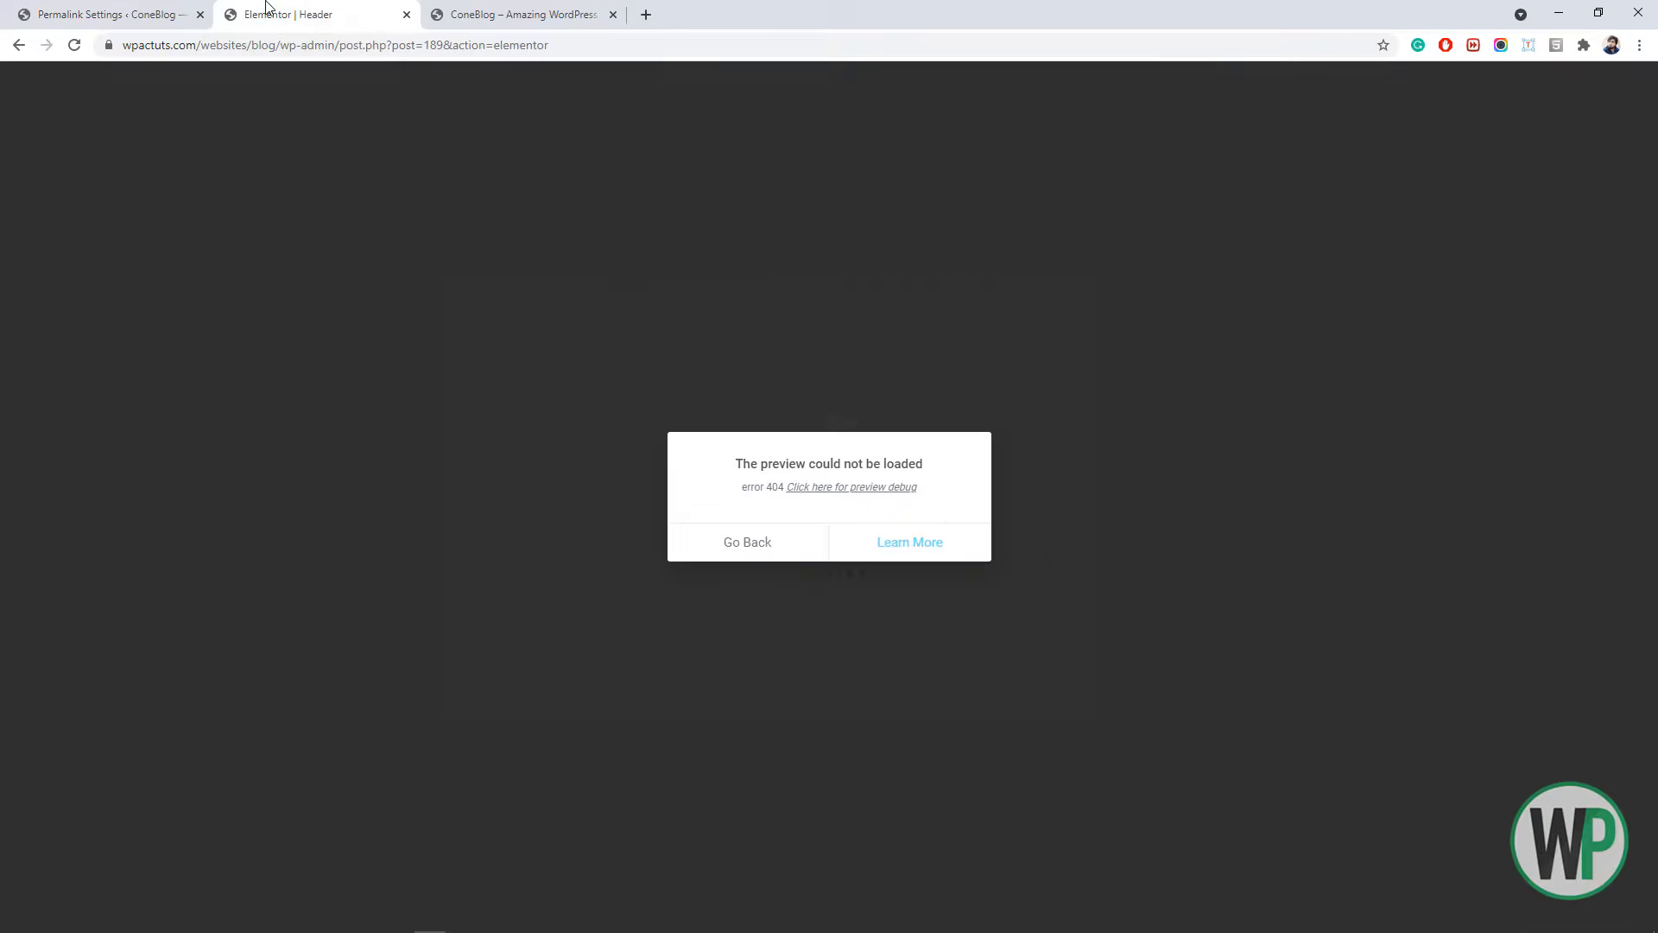
left_click(112, 14)
mouse_move(104, 380)
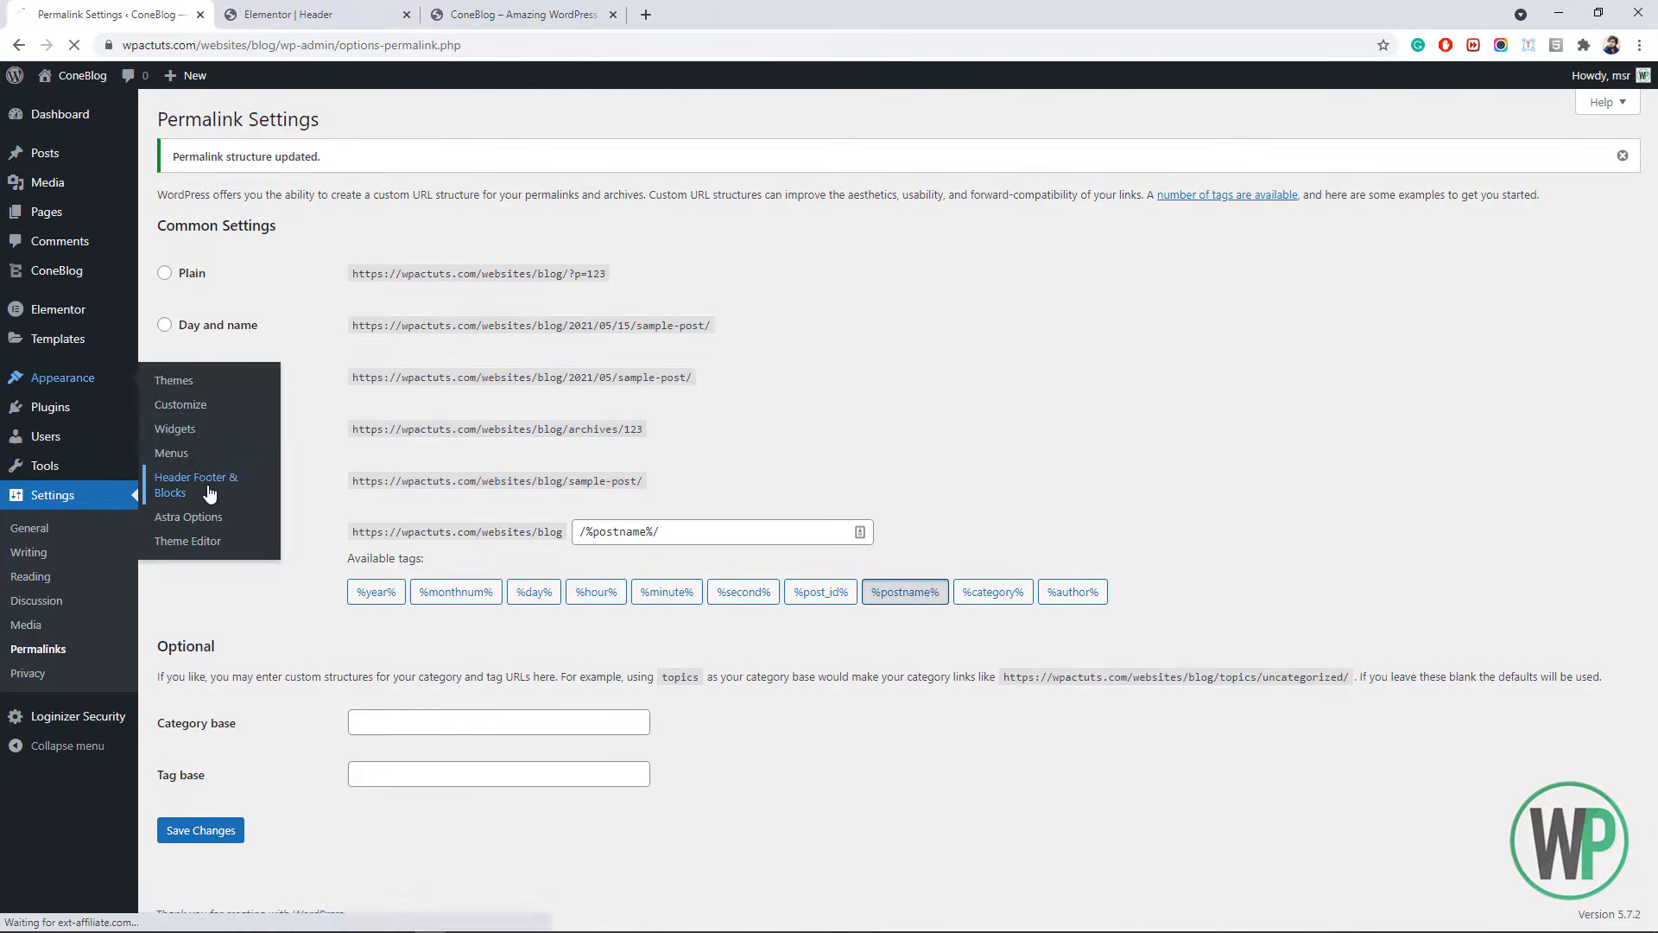
left_click(206, 485)
left_click(407, 14)
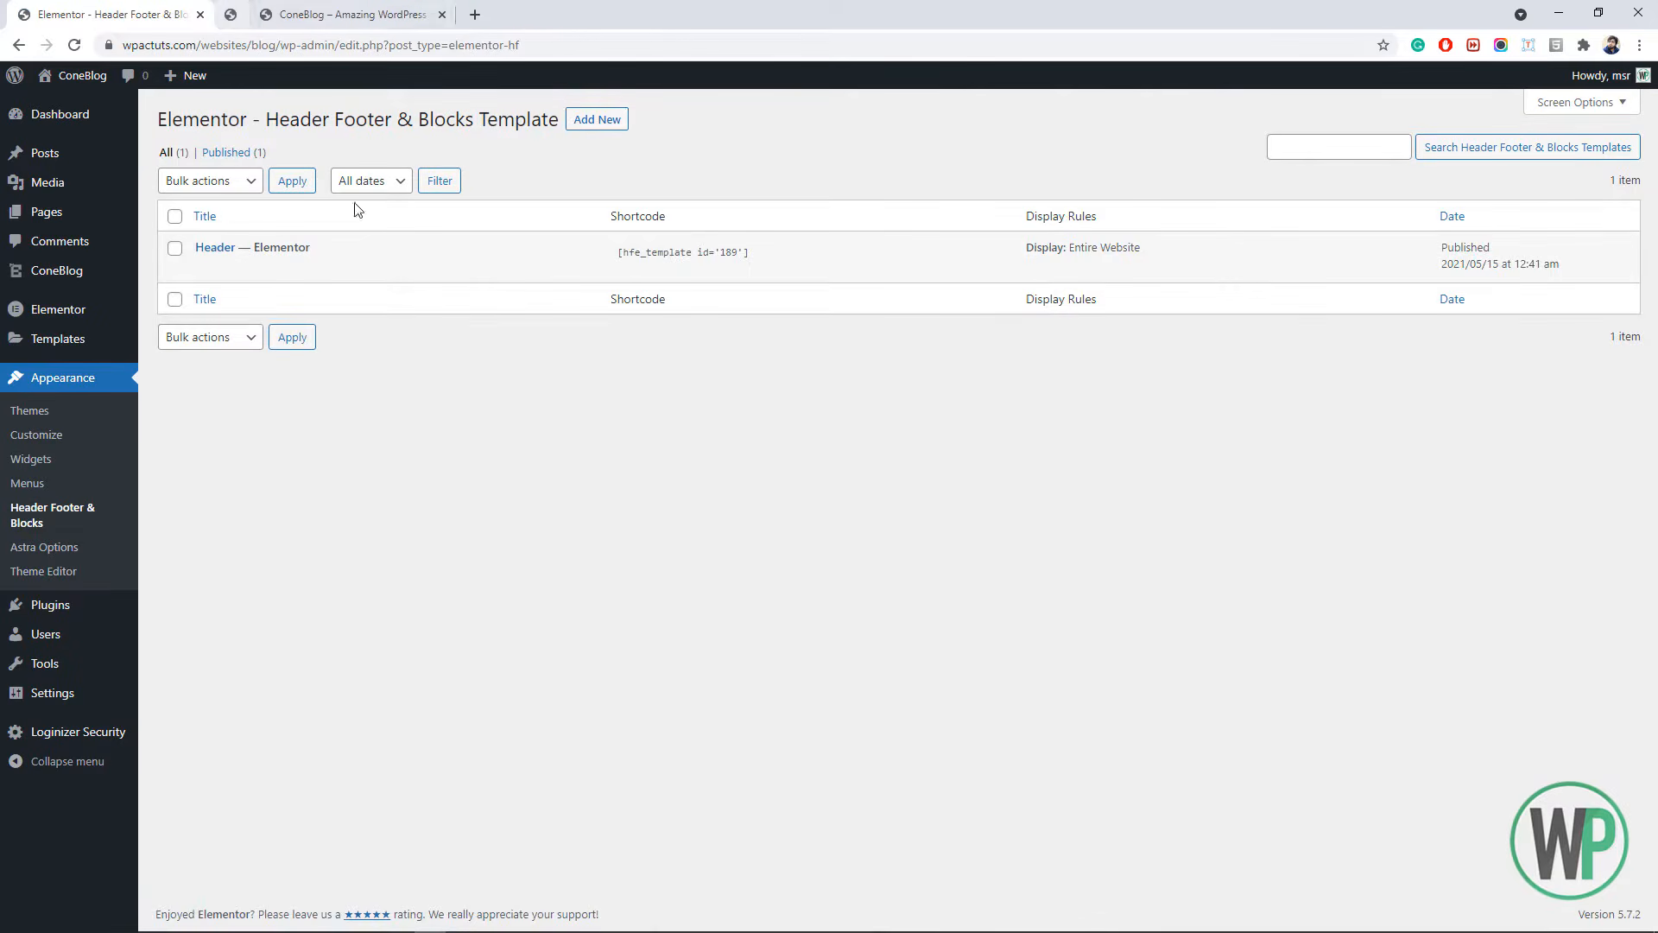
left_click(293, 268)
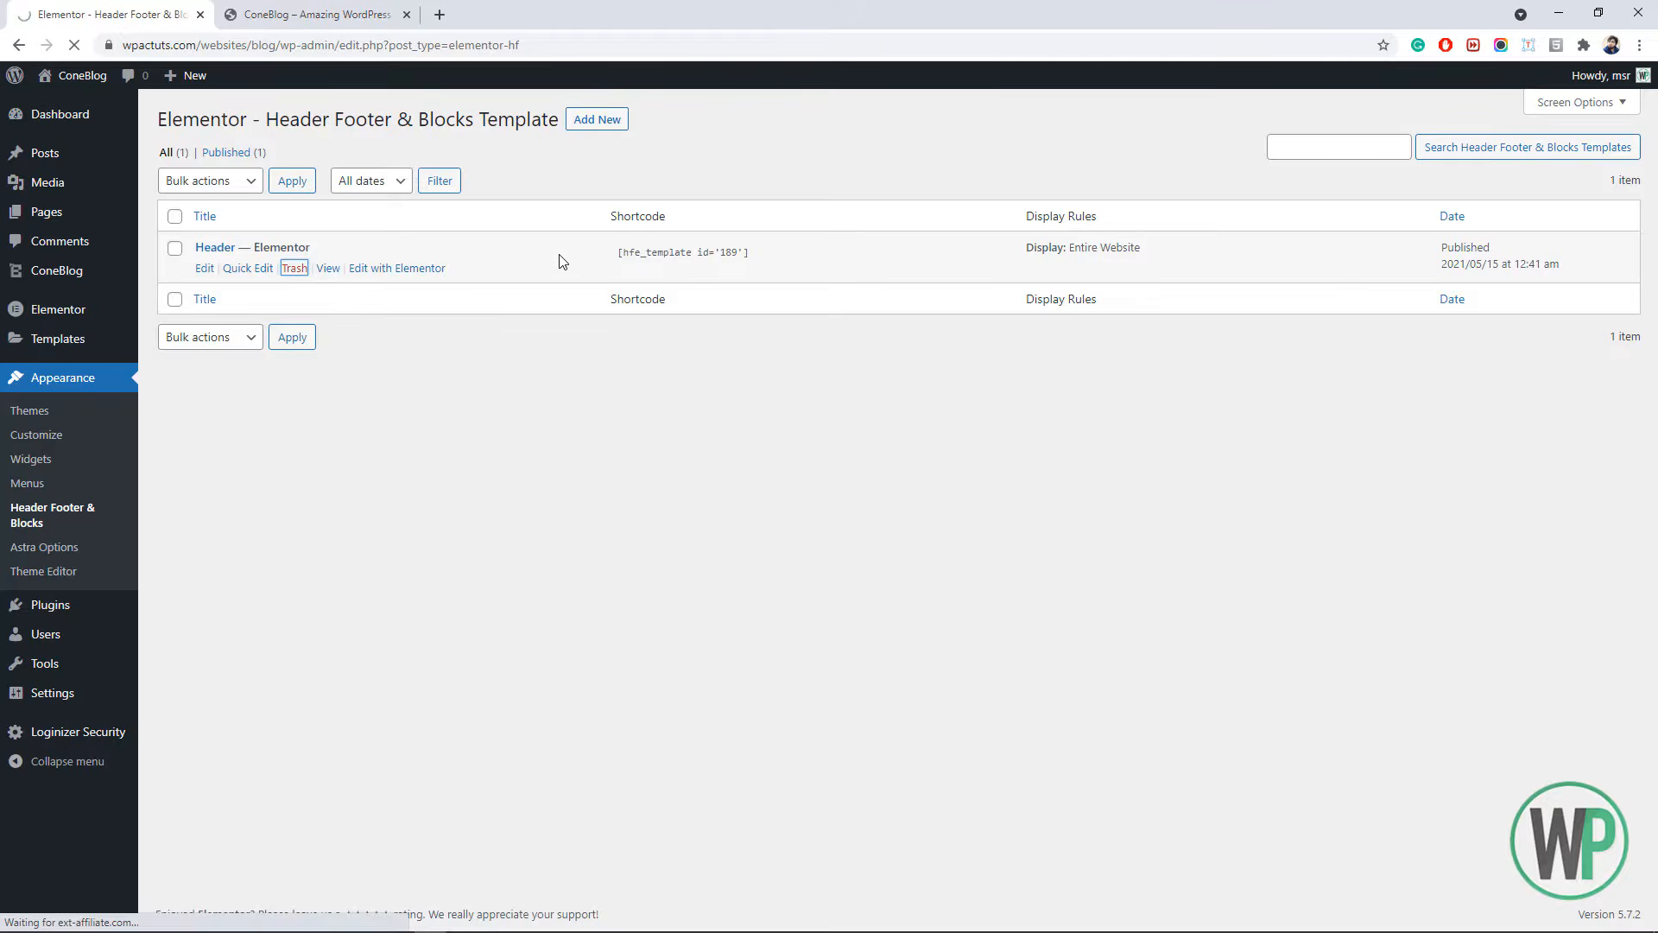
left_click(211, 209)
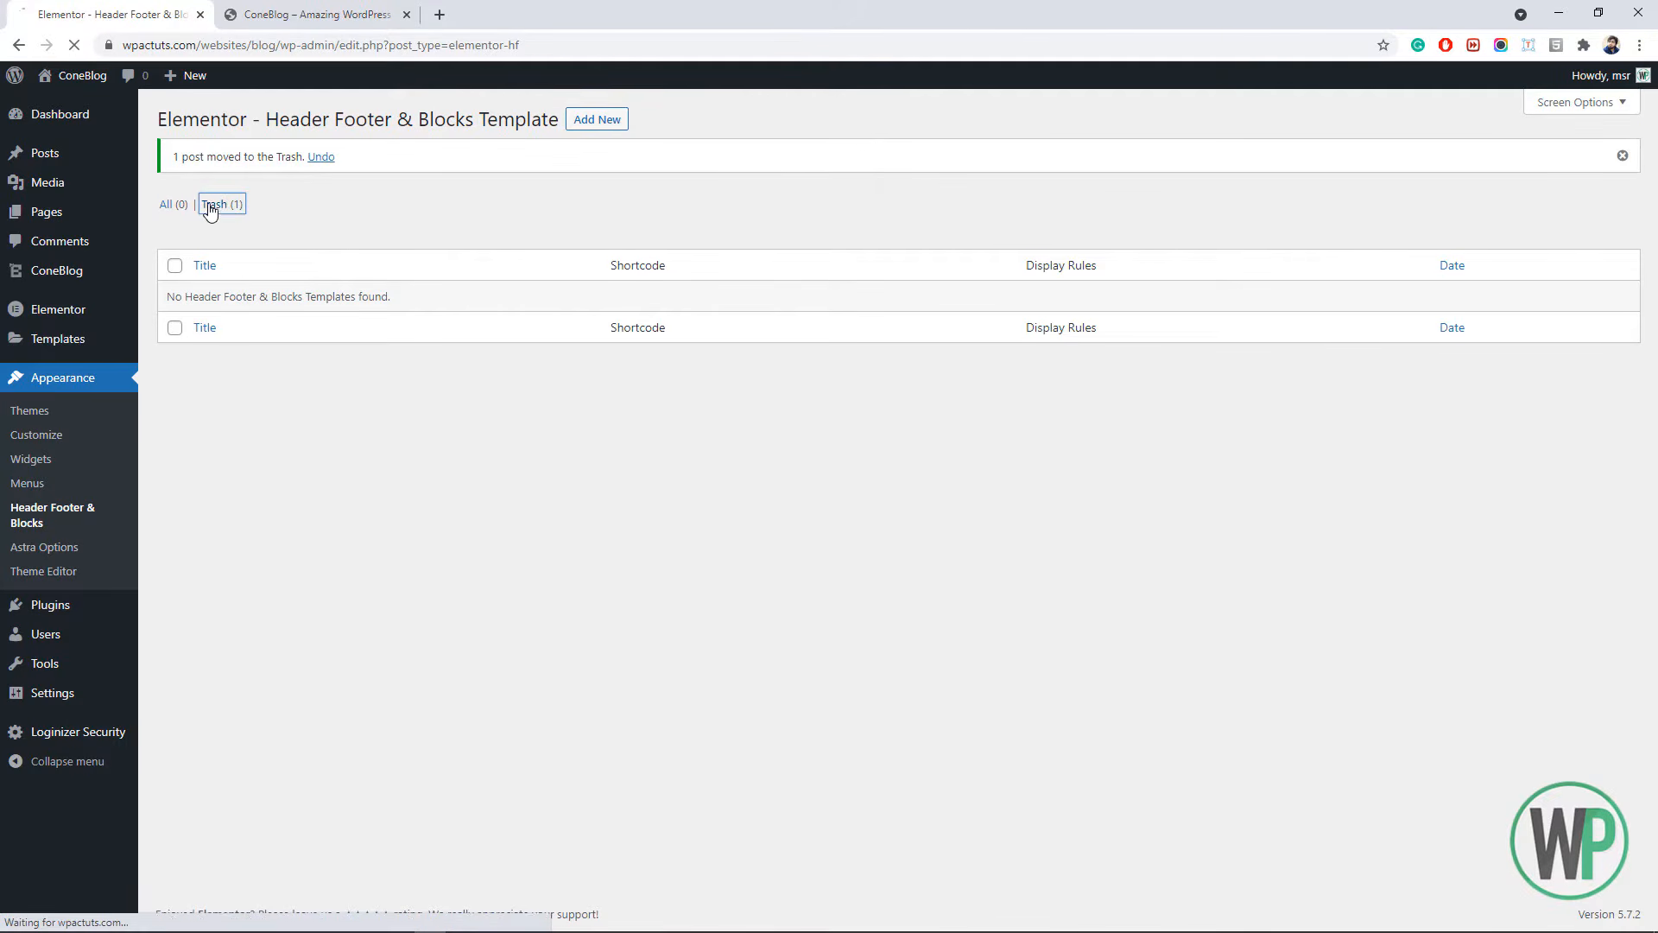
left_click(267, 270)
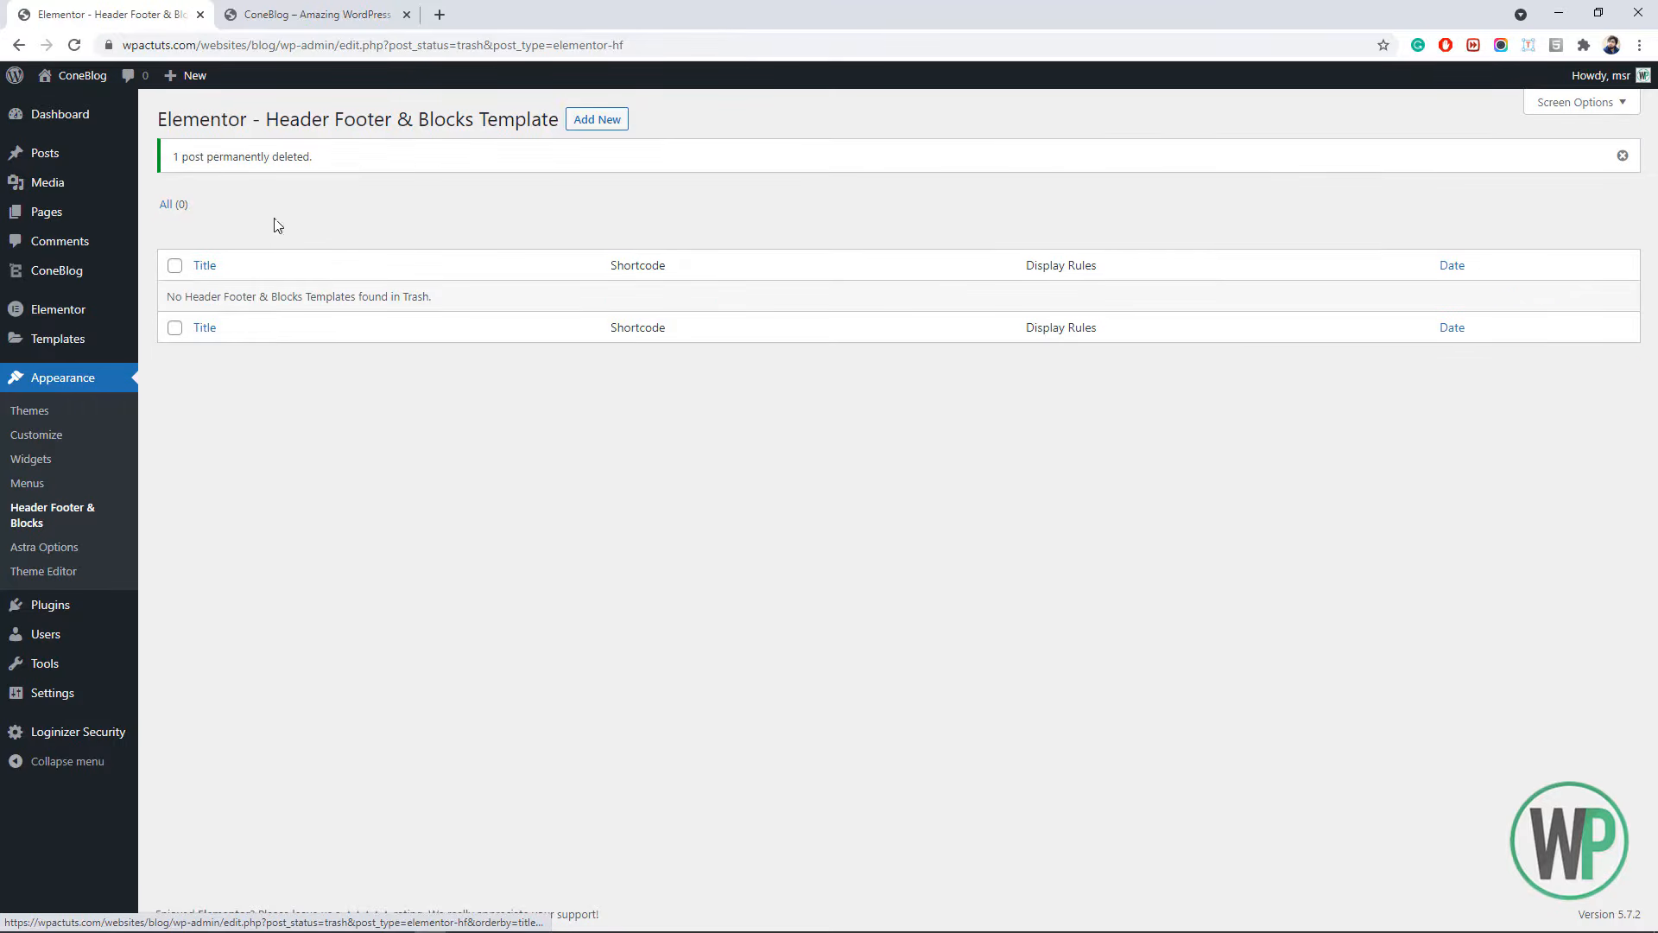
- Publish a new Header Footer & Blocks template titled "Header" with type Header, displayed on the Entire Website
left_click(596, 120)
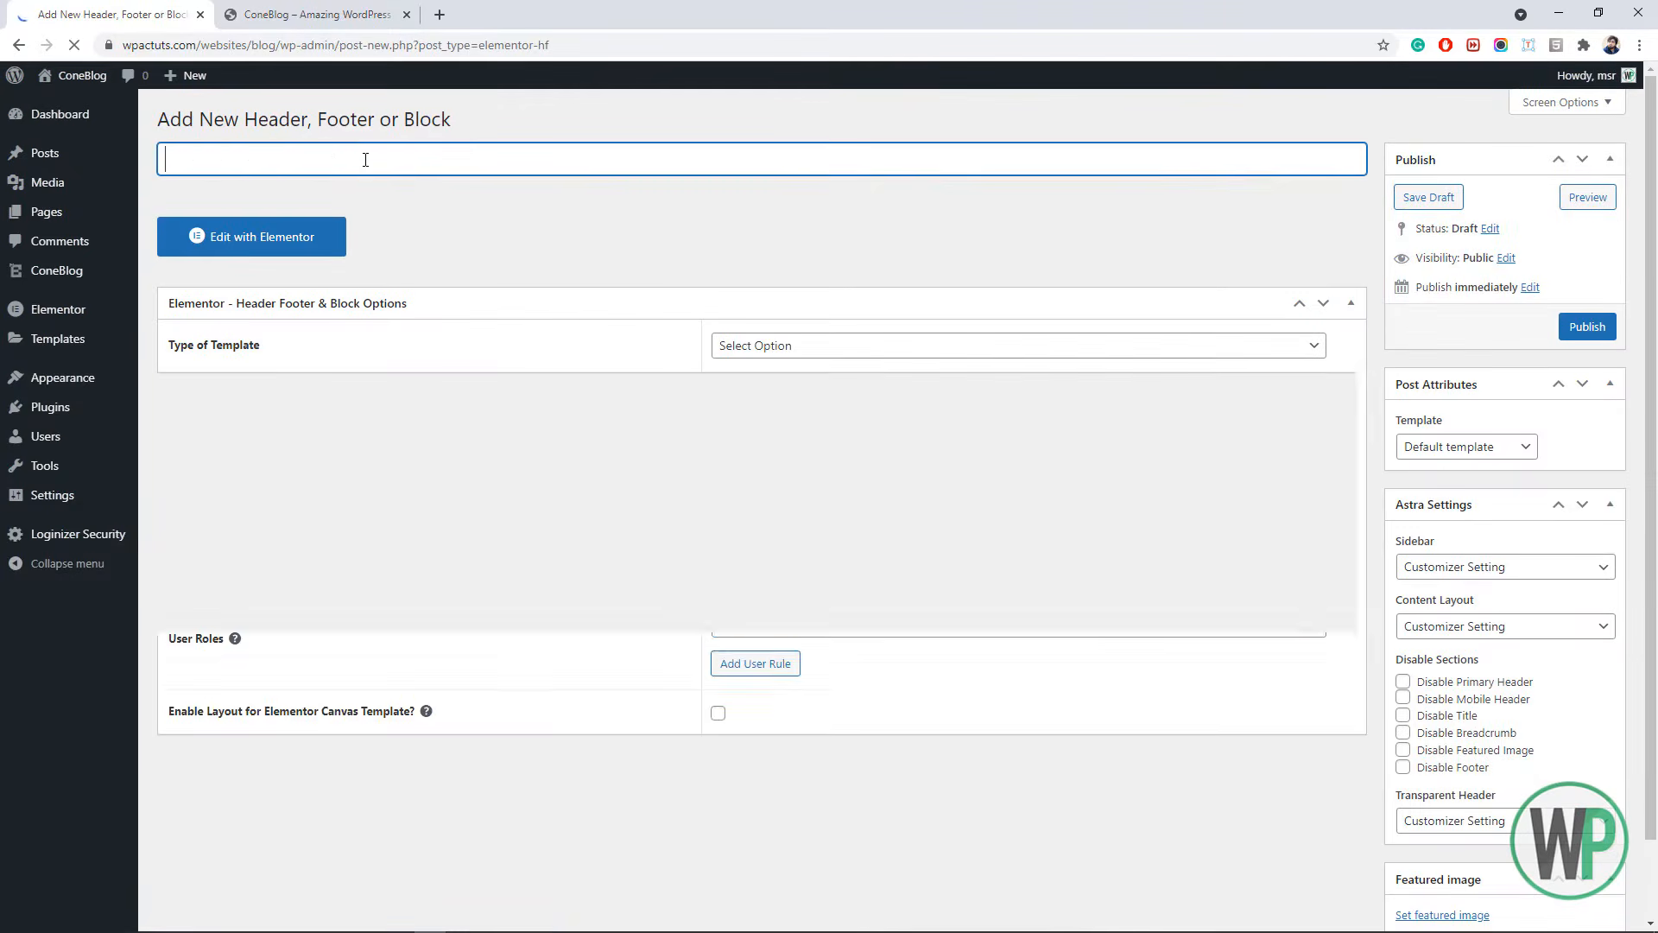
type("Header")
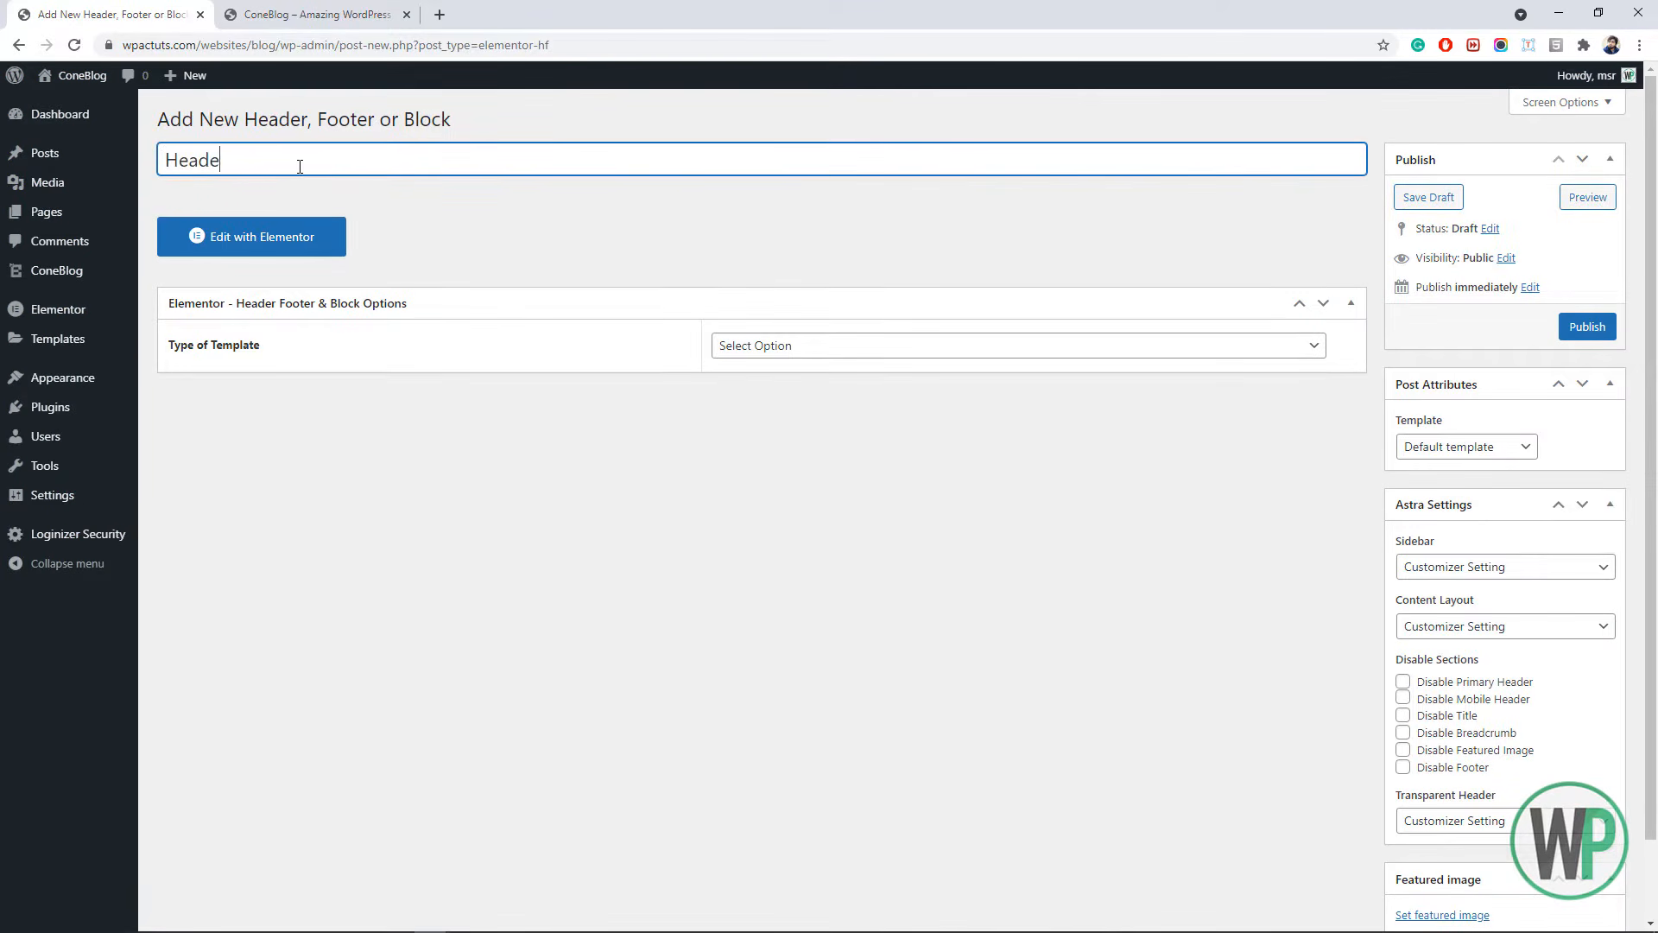
left_click(758, 347)
left_click(741, 385)
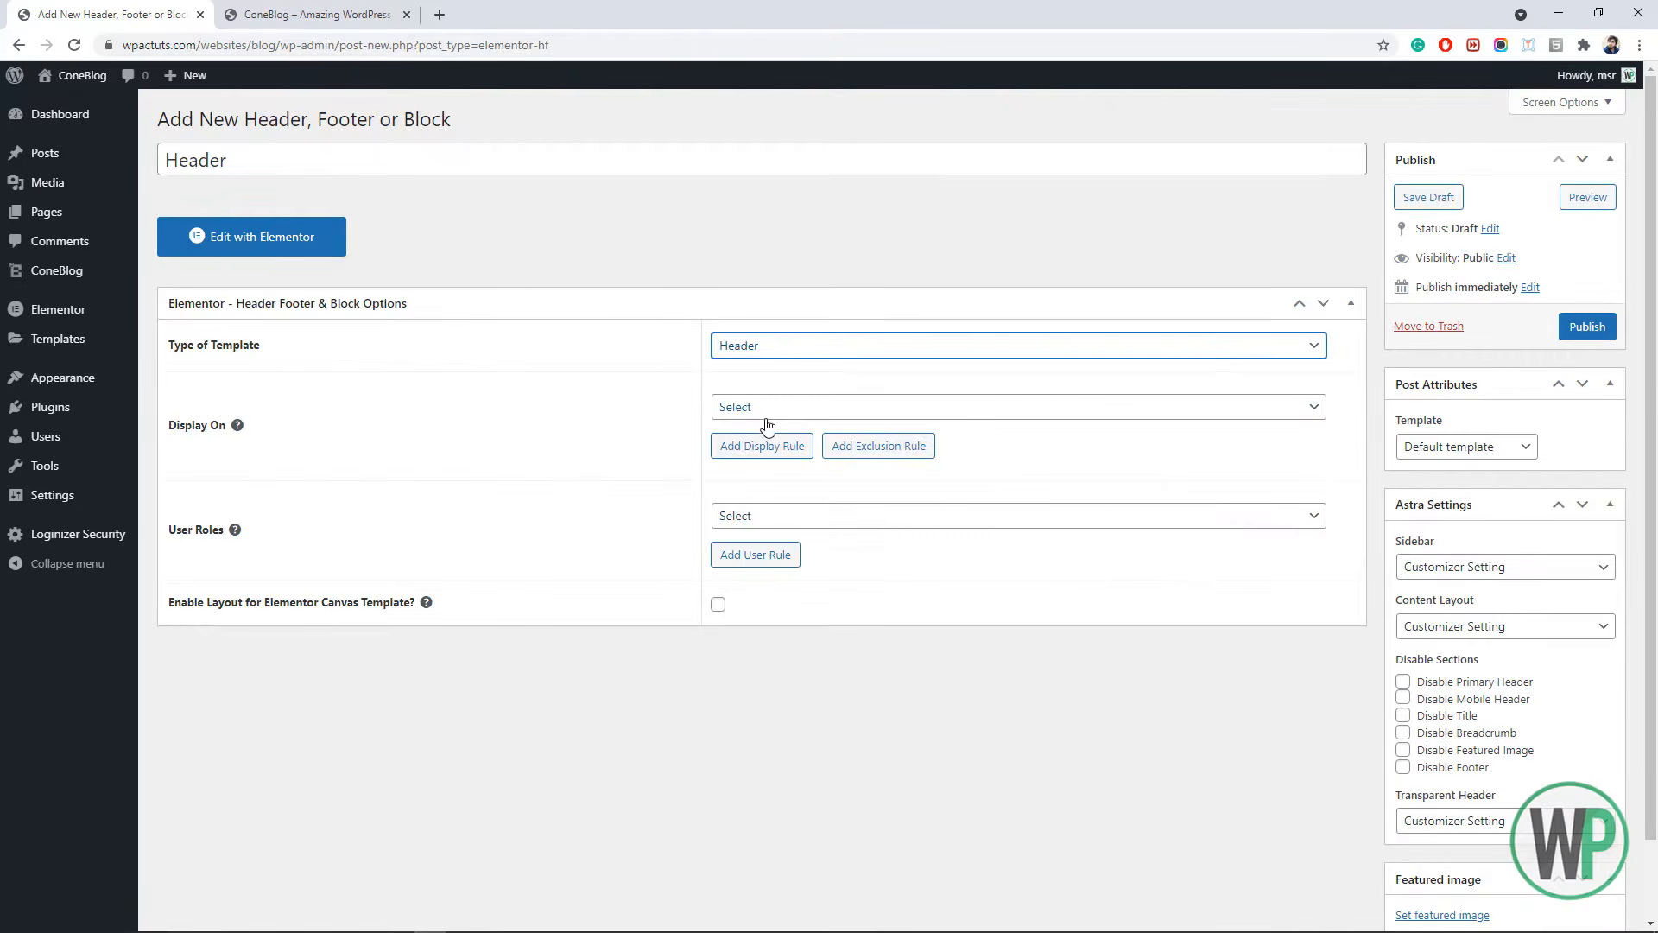
left_click(760, 408)
left_click(781, 466)
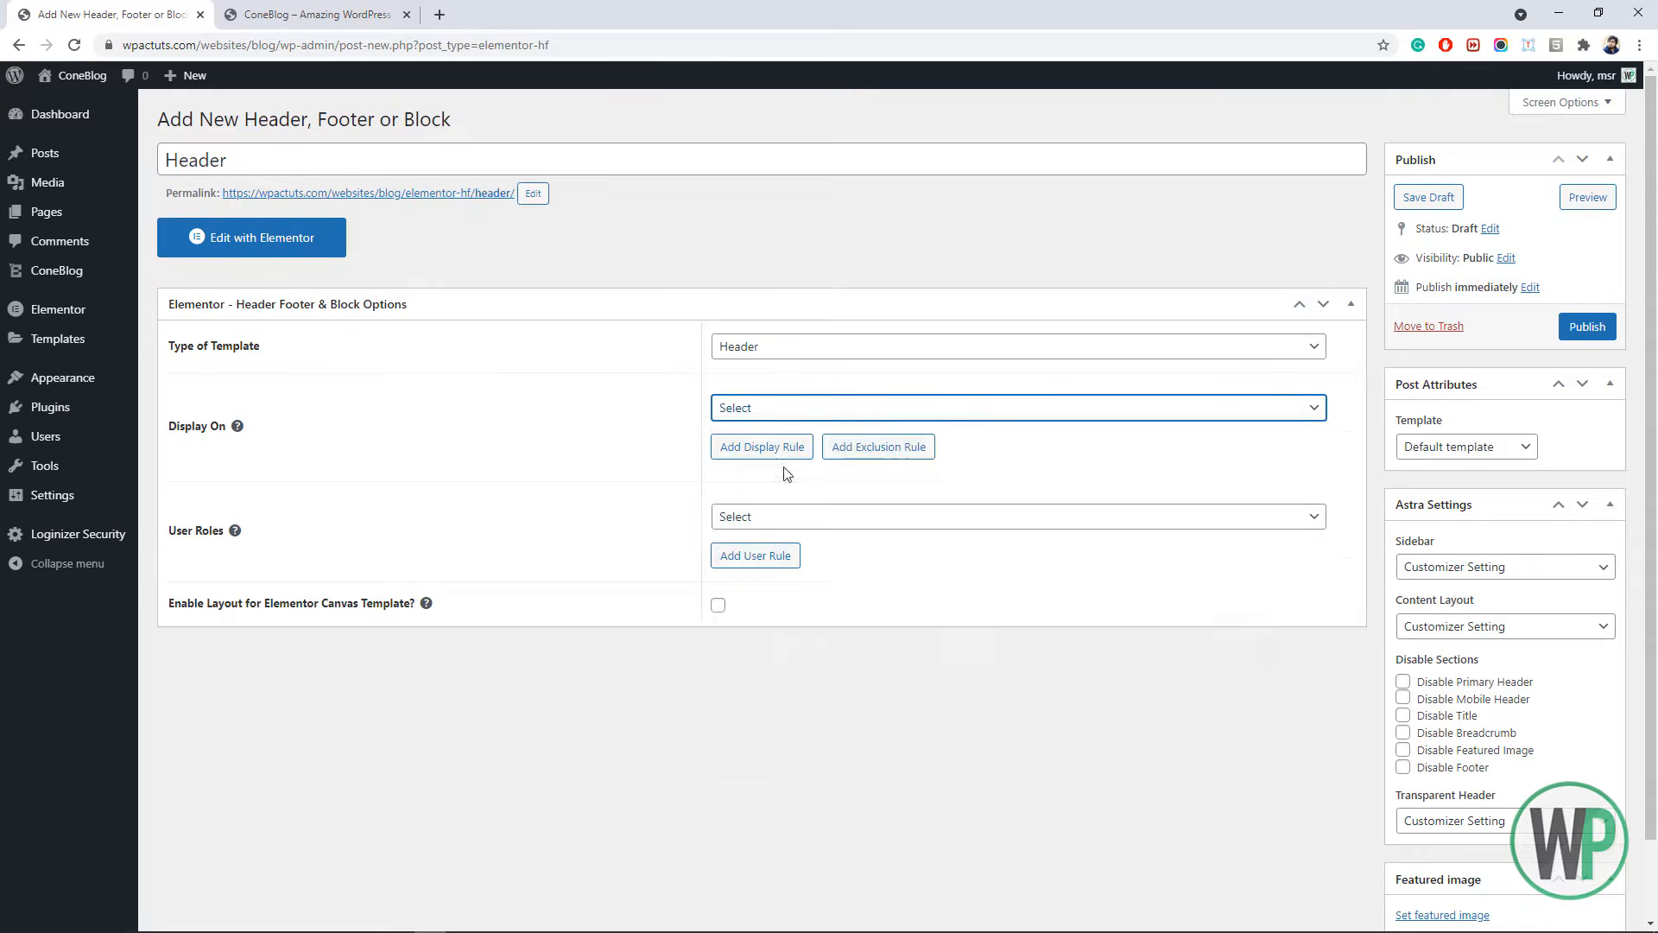
left_click(1587, 327)
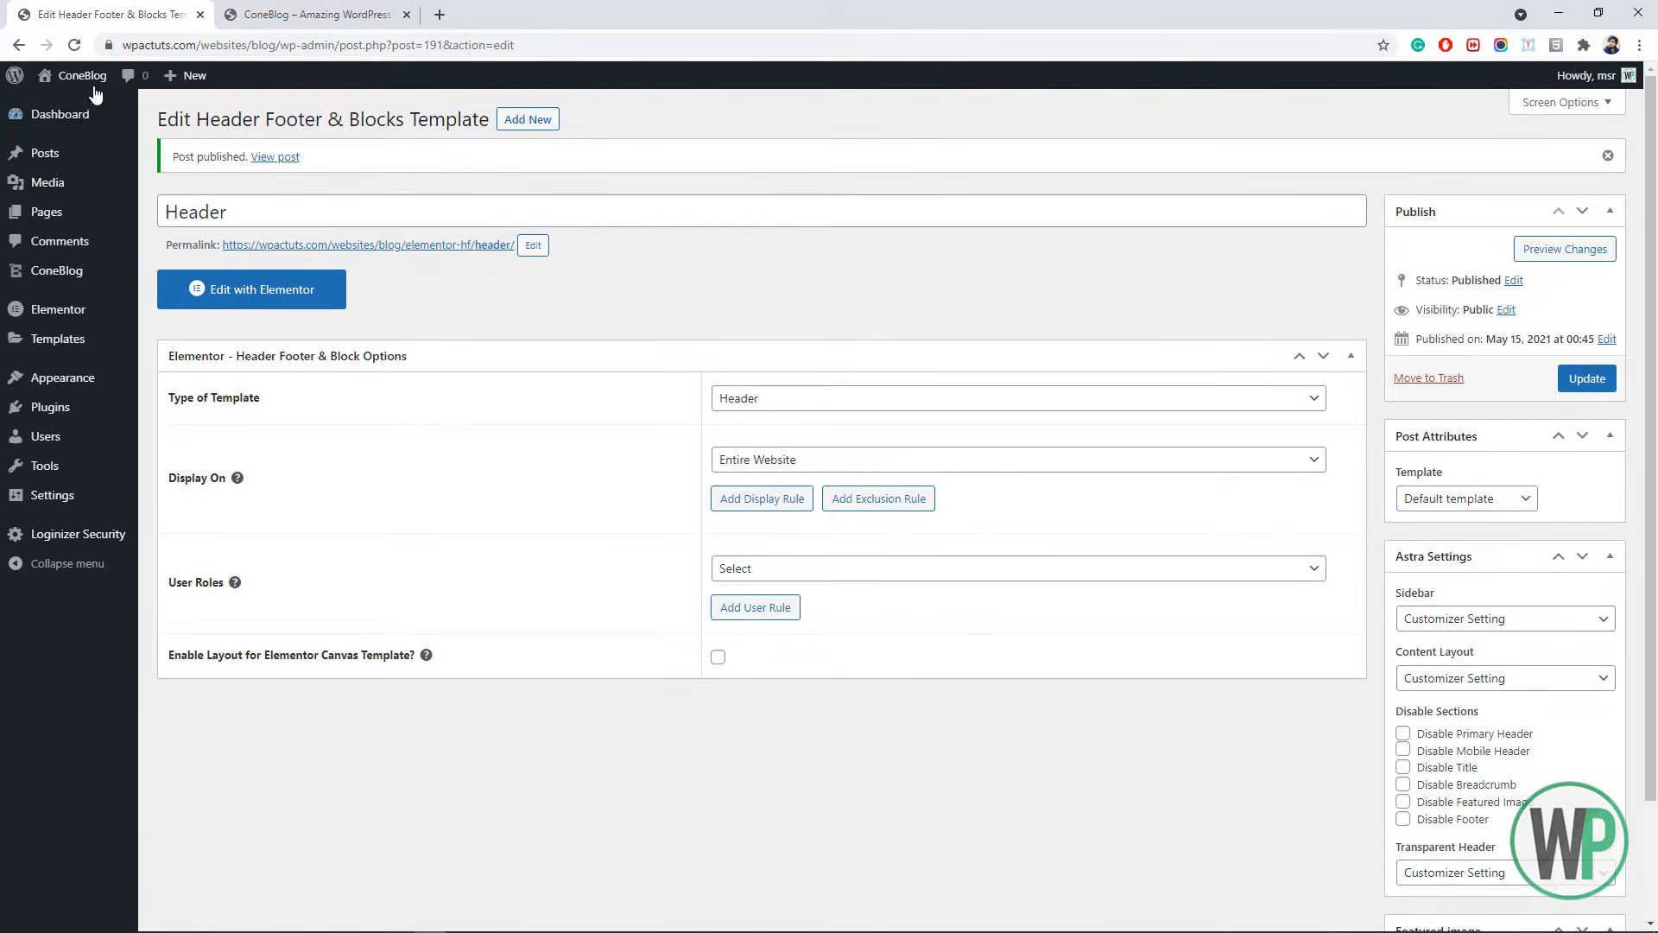
- Keep the WordPress dashboard open in a separate first browser tab and open the new Header template in Elementor
middle_click(65, 130)
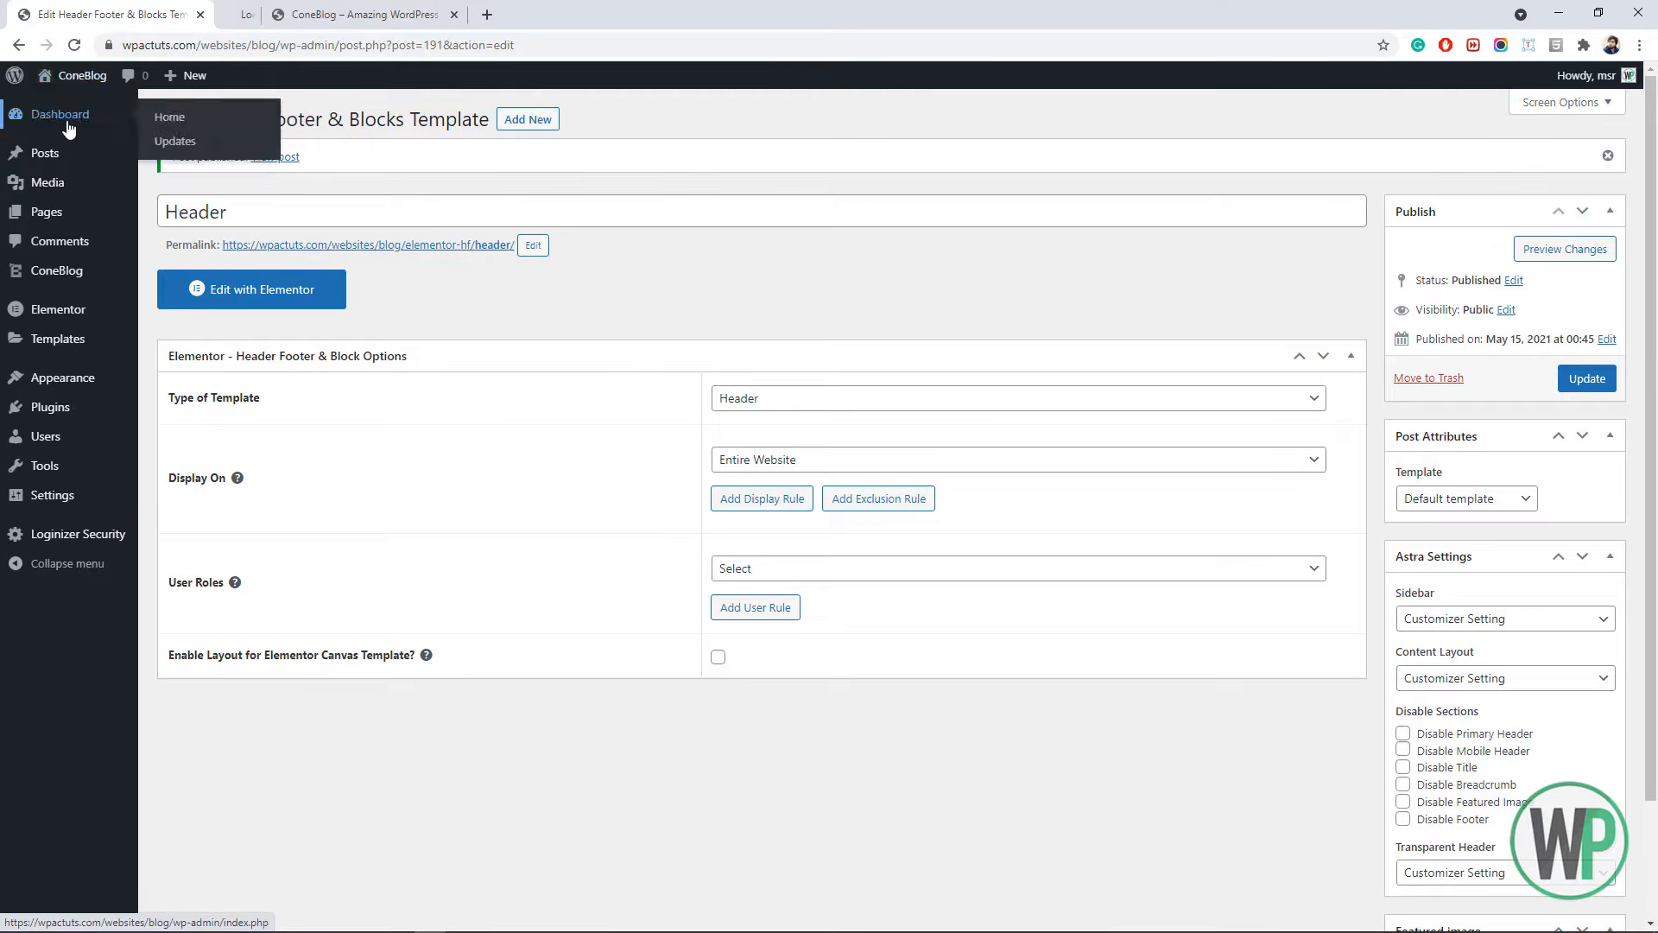
left_click_drag(295, 10, 128, 9)
left_click(313, 13)
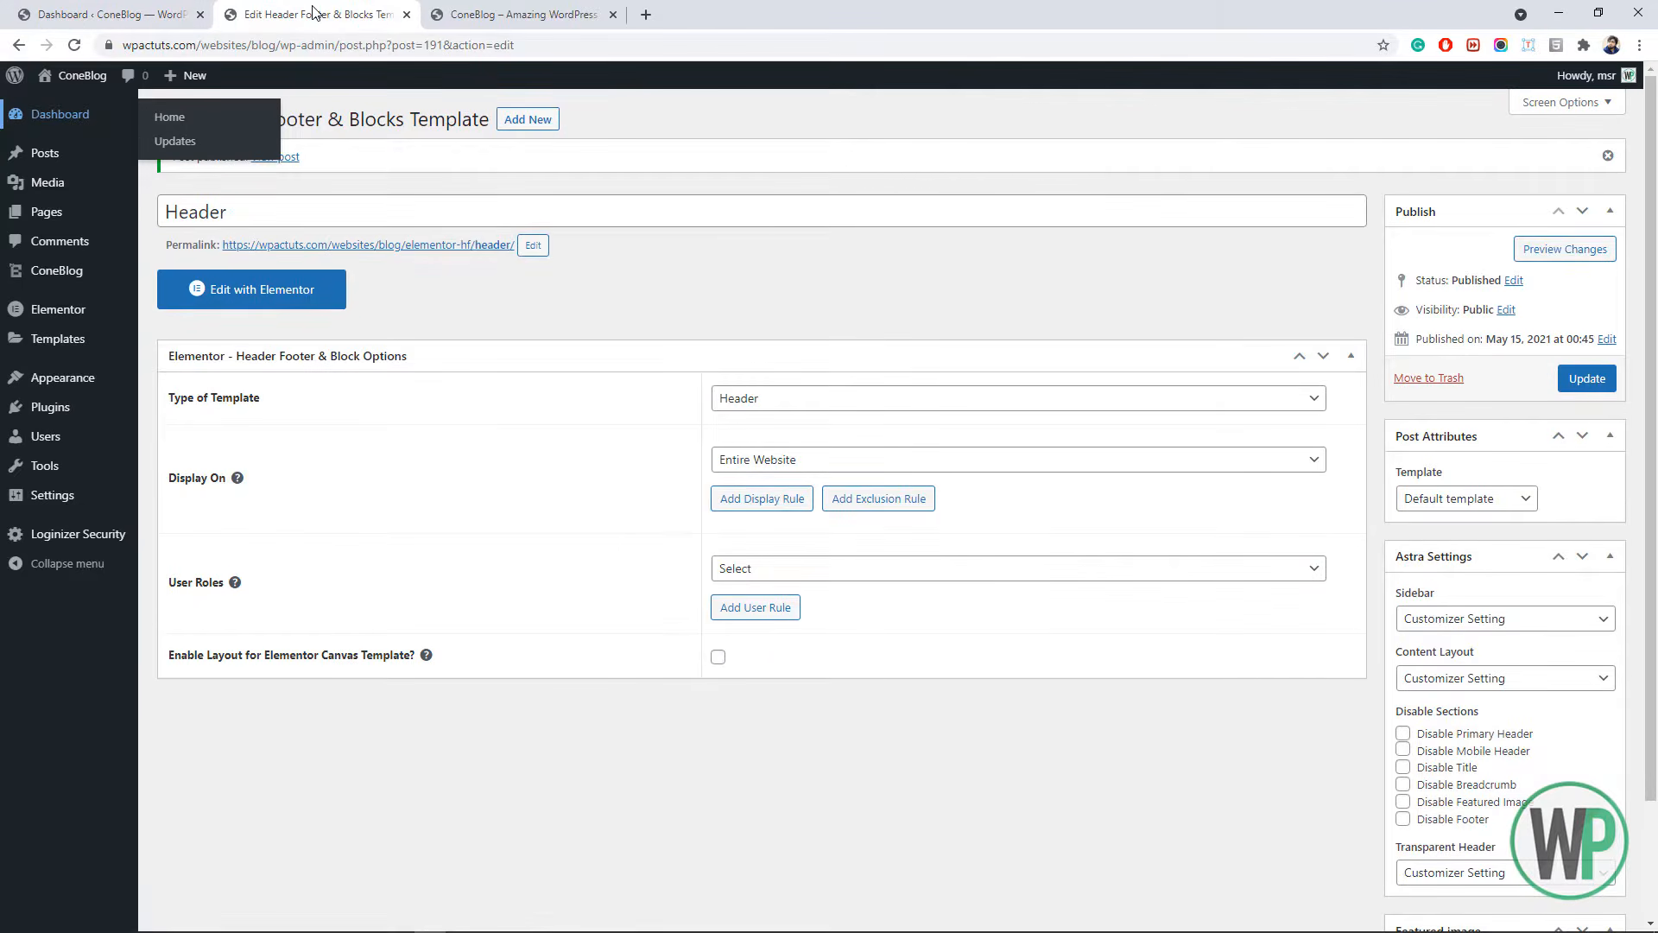
left_click(281, 286)
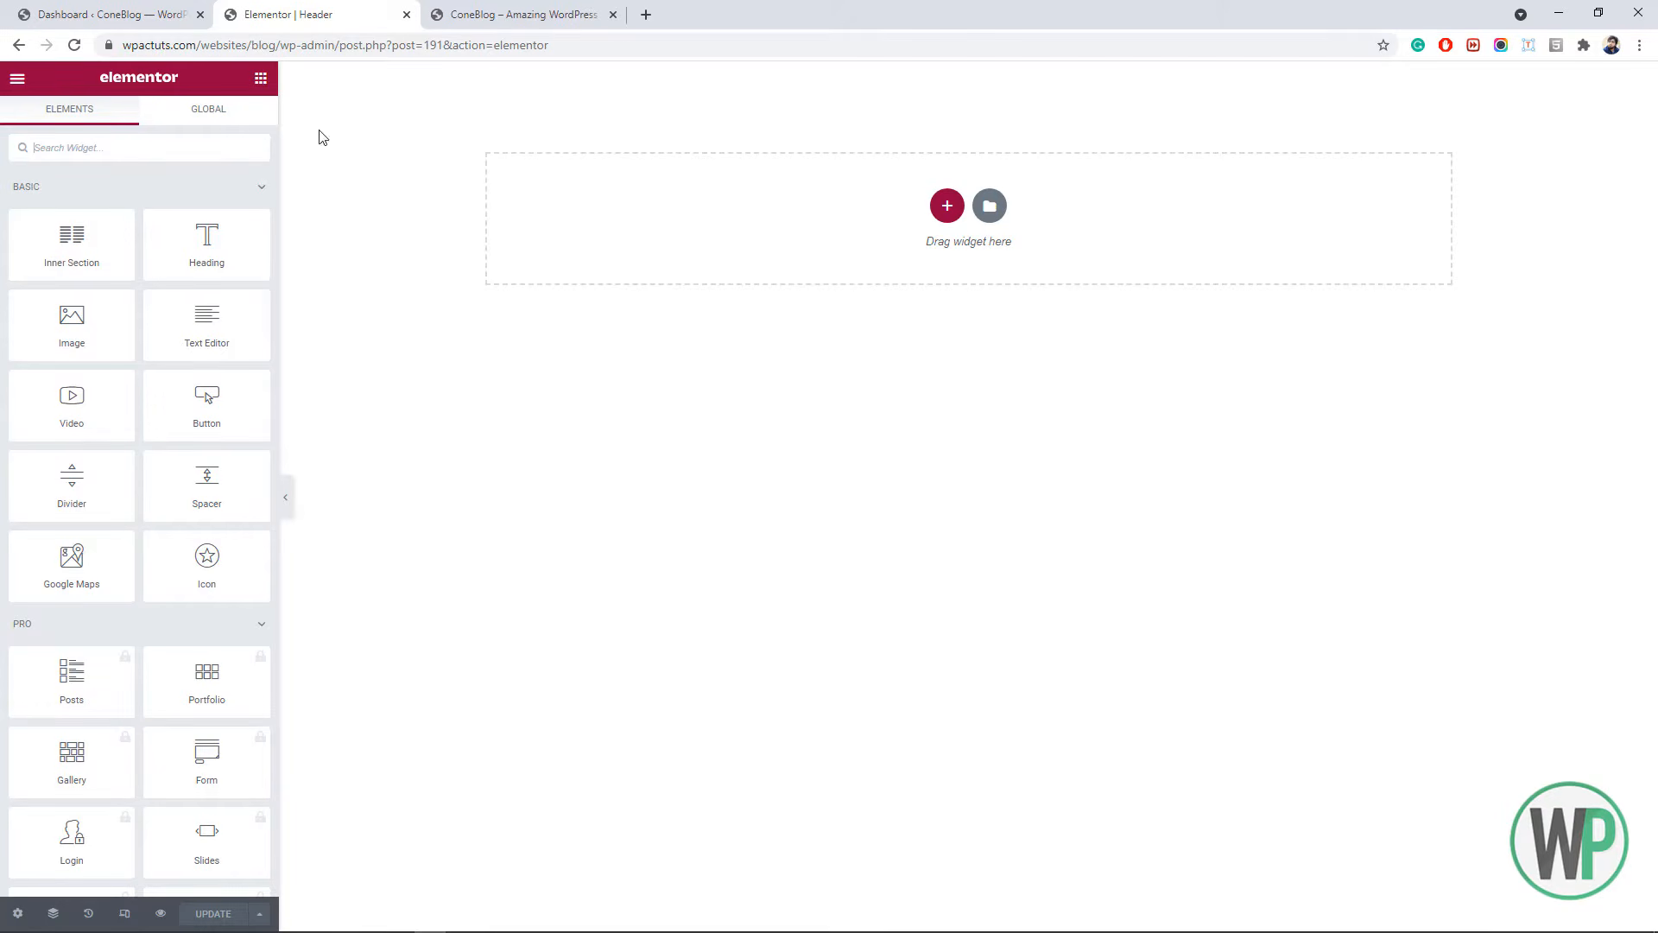
- Add a single-column section to the header and insert a second column beside the first
left_click(947, 201)
left_click(726, 269)
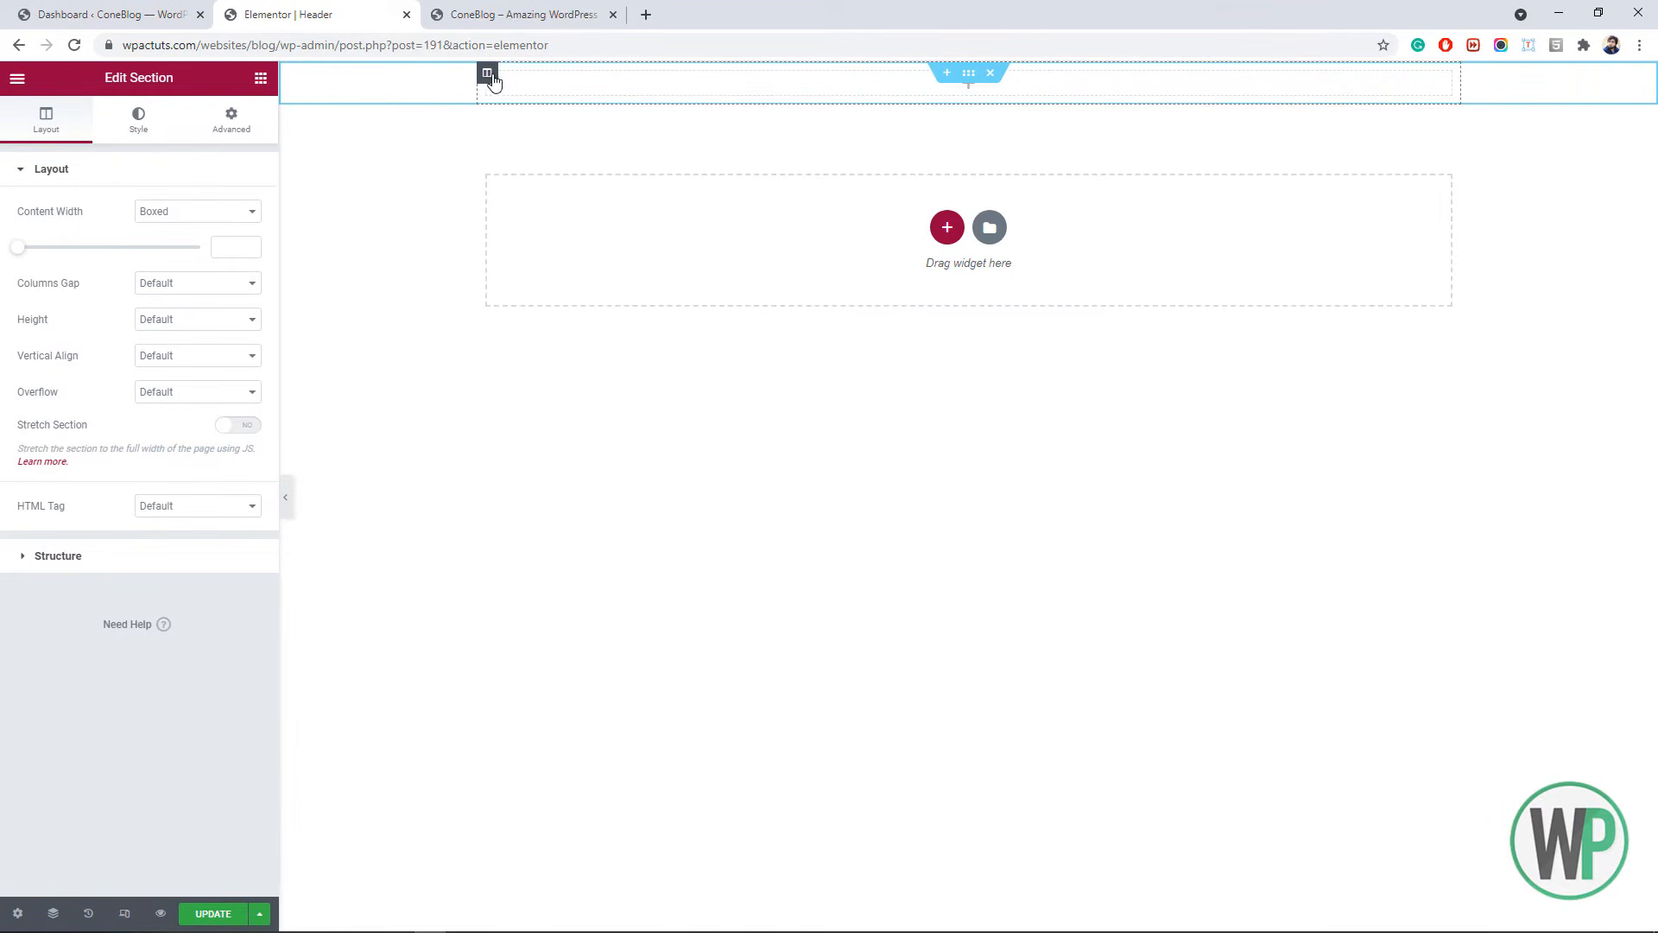
right_click(488, 73)
left_click(552, 149)
- Set the first header column's width to 10%
right_click(496, 83)
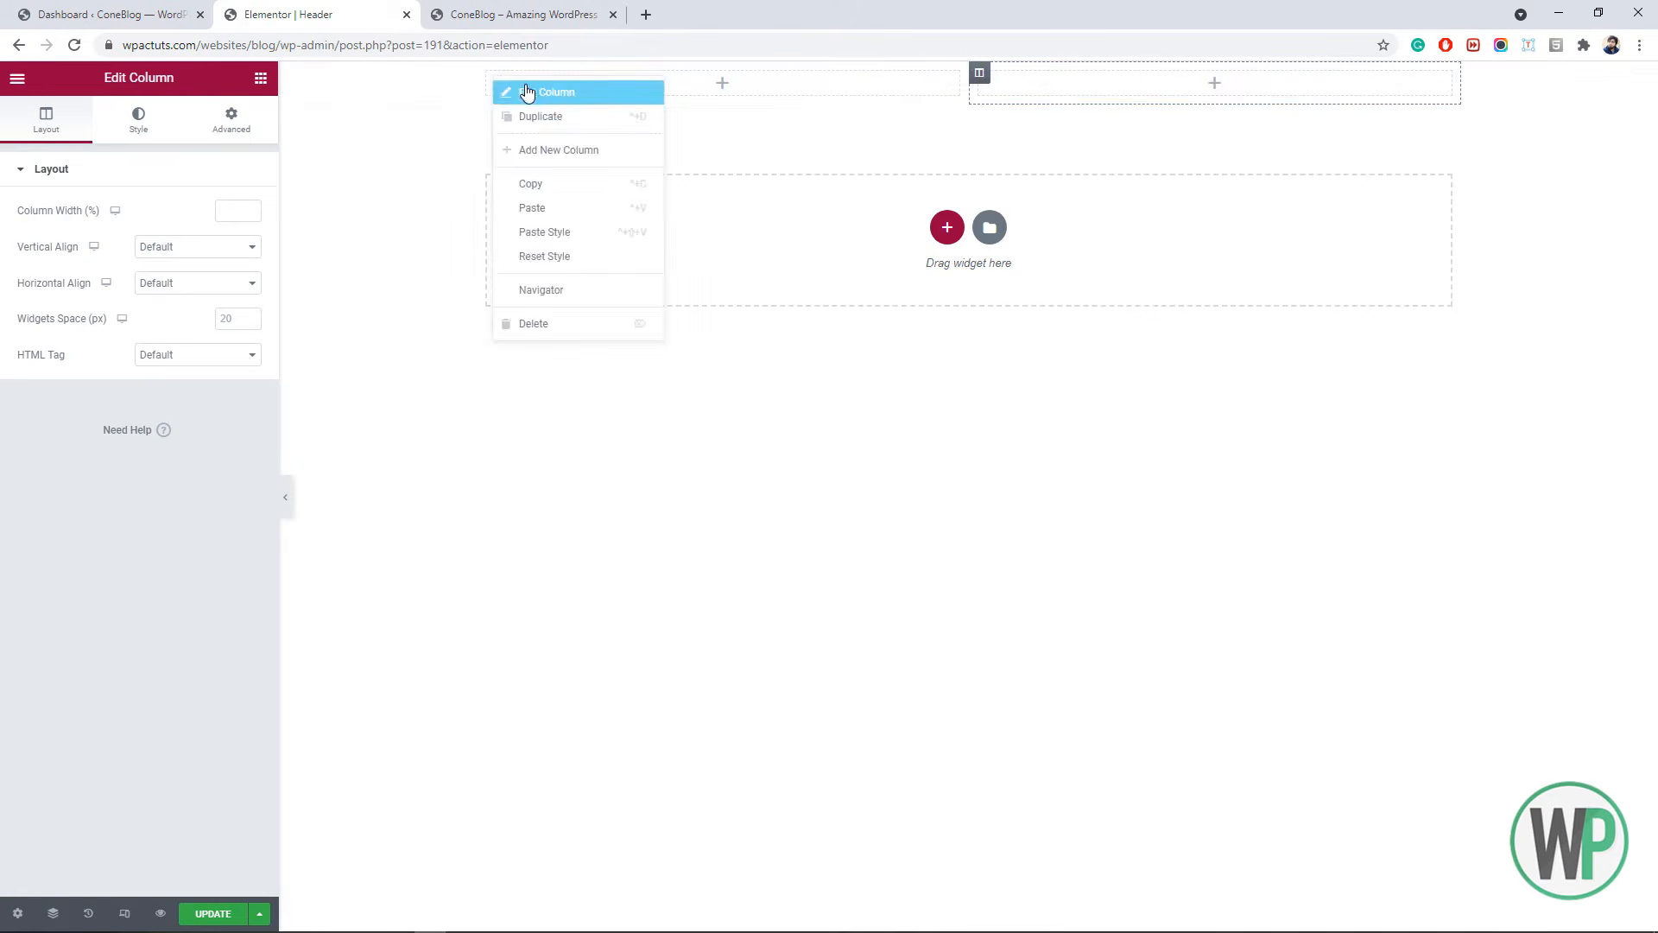
left_click(289, 158)
left_click(223, 209)
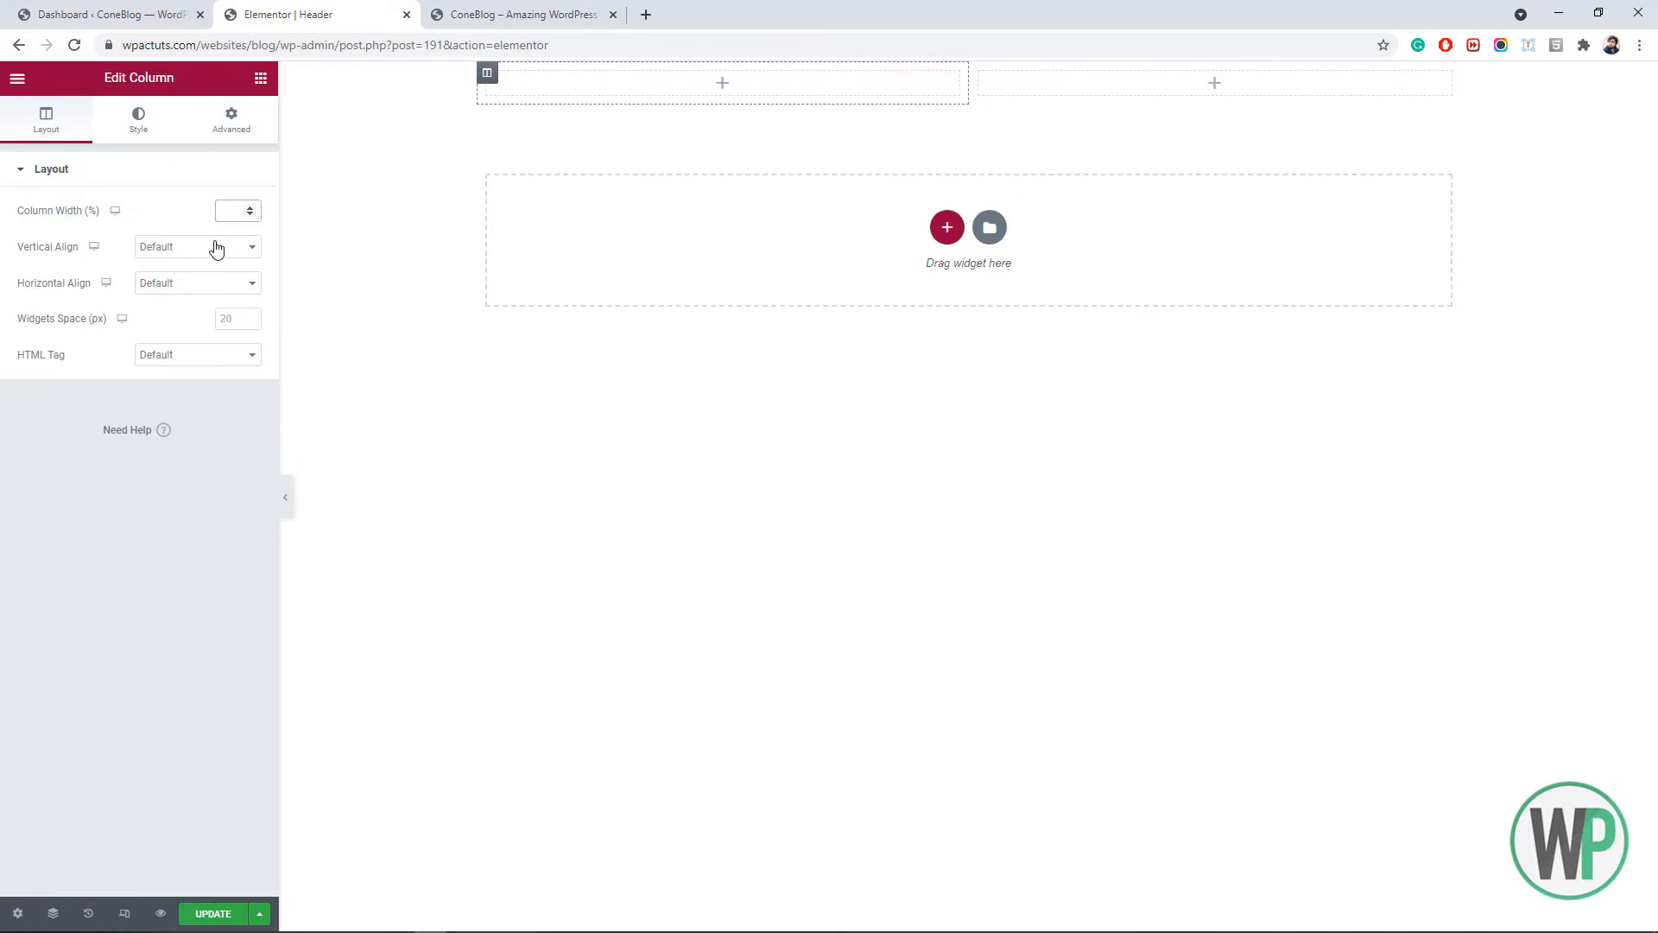
type("10")
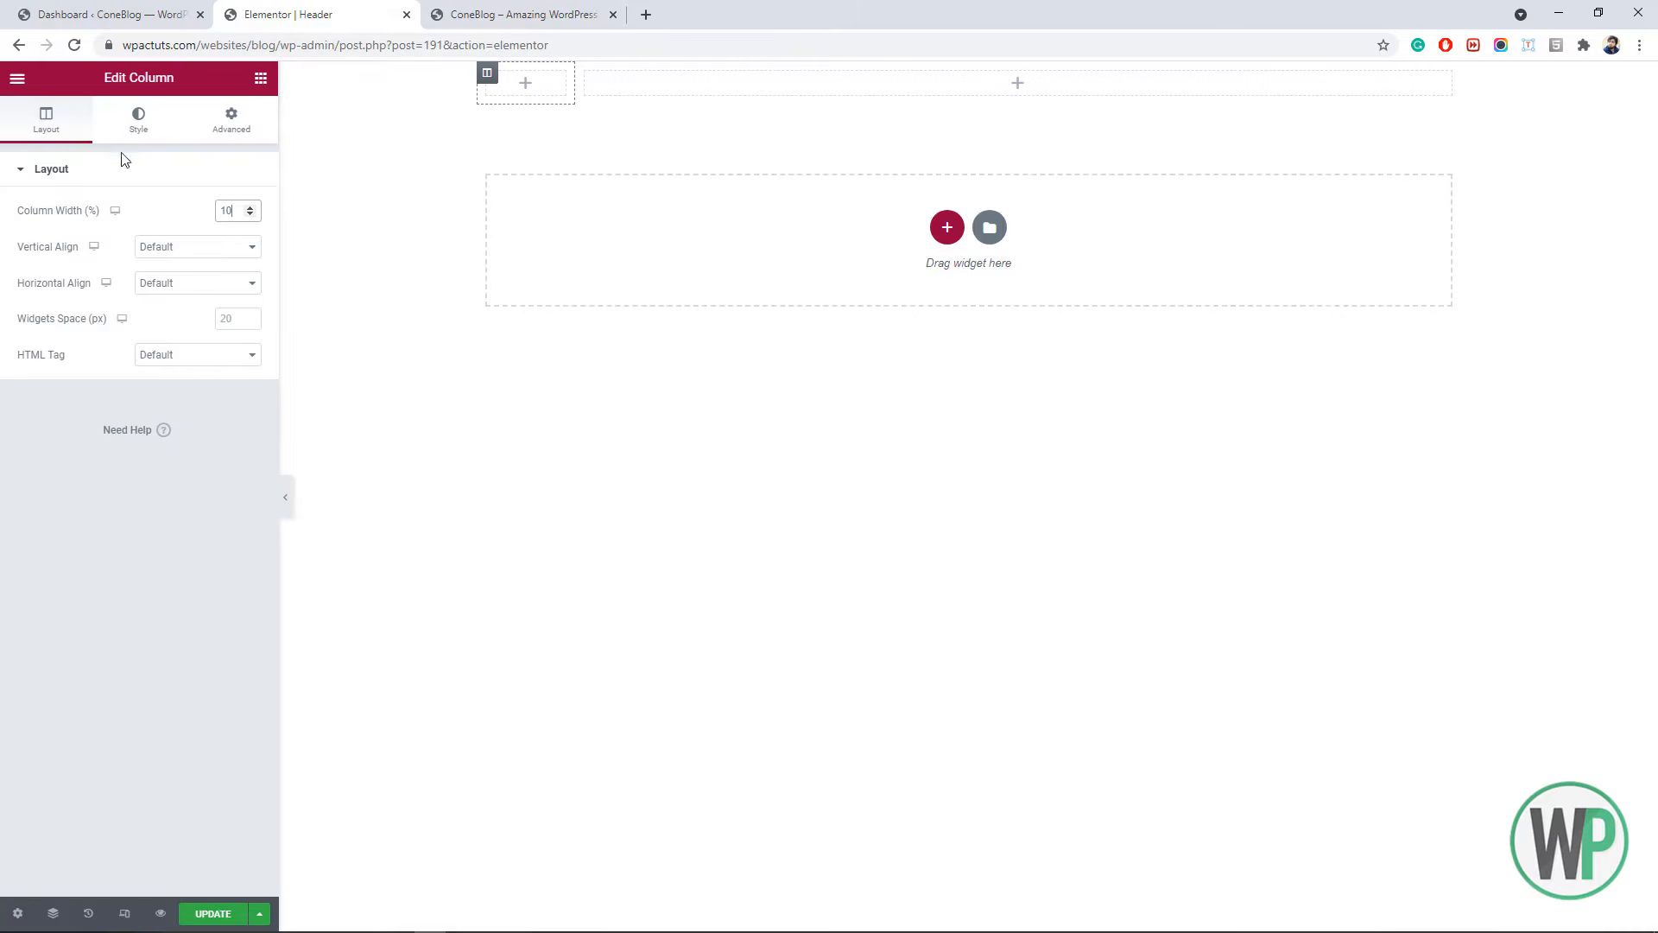
- Place an Image widget in the narrow first column and insert the yellow-and-black logo from the Media Library
left_click(260, 78)
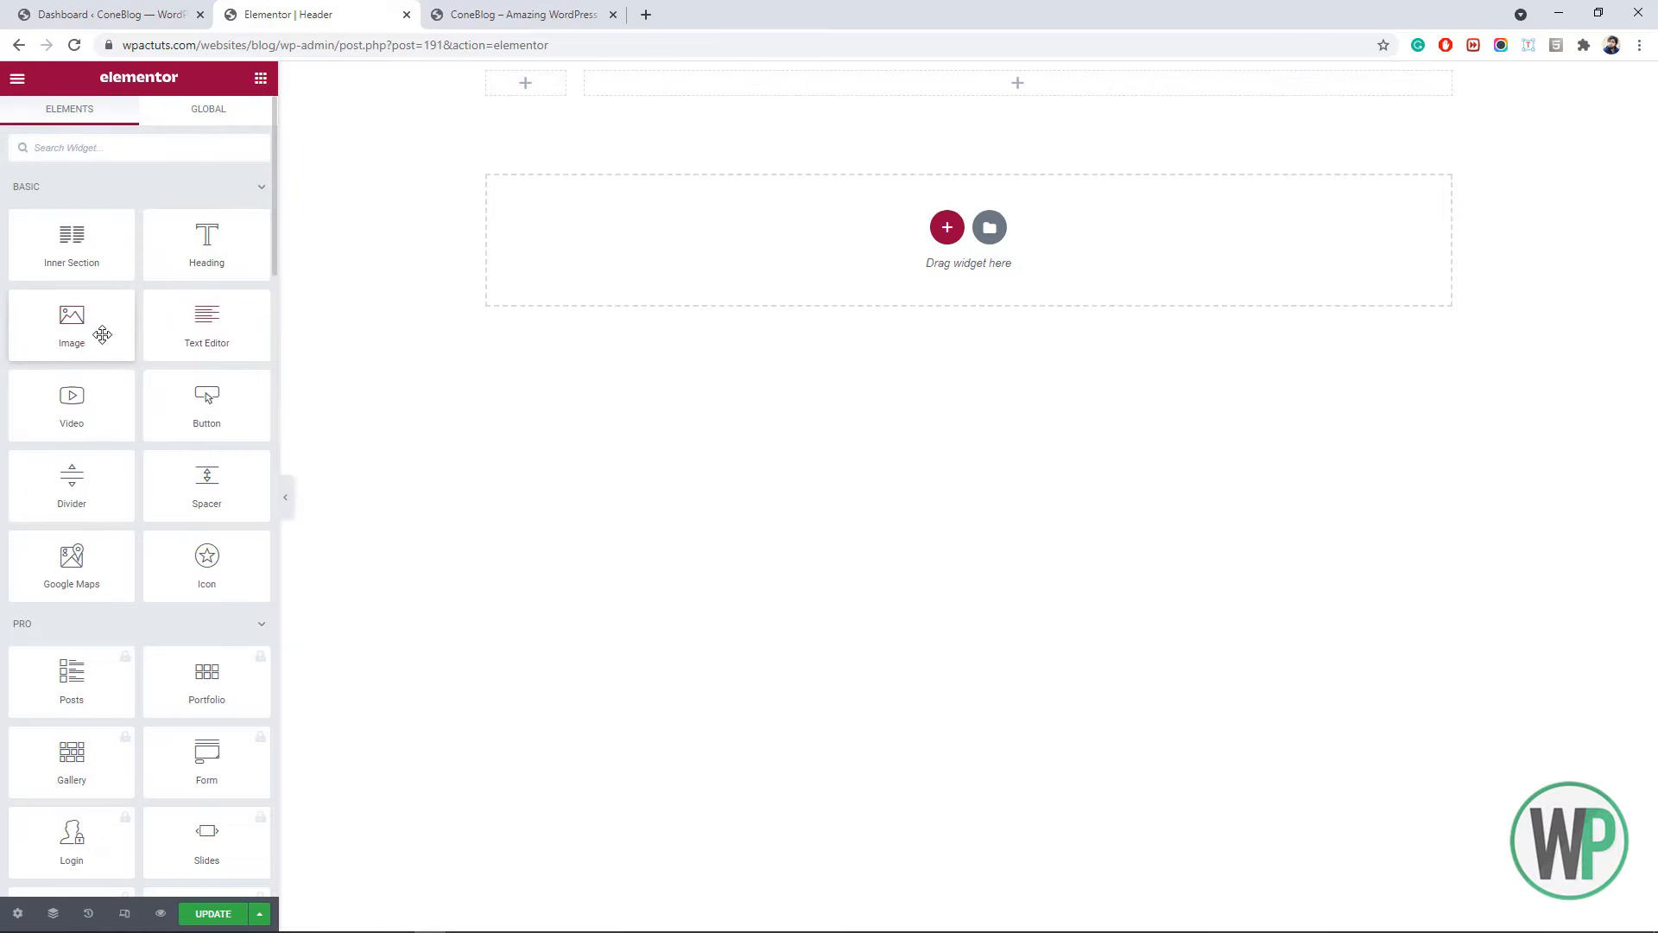
left_click_drag(115, 326, 525, 91)
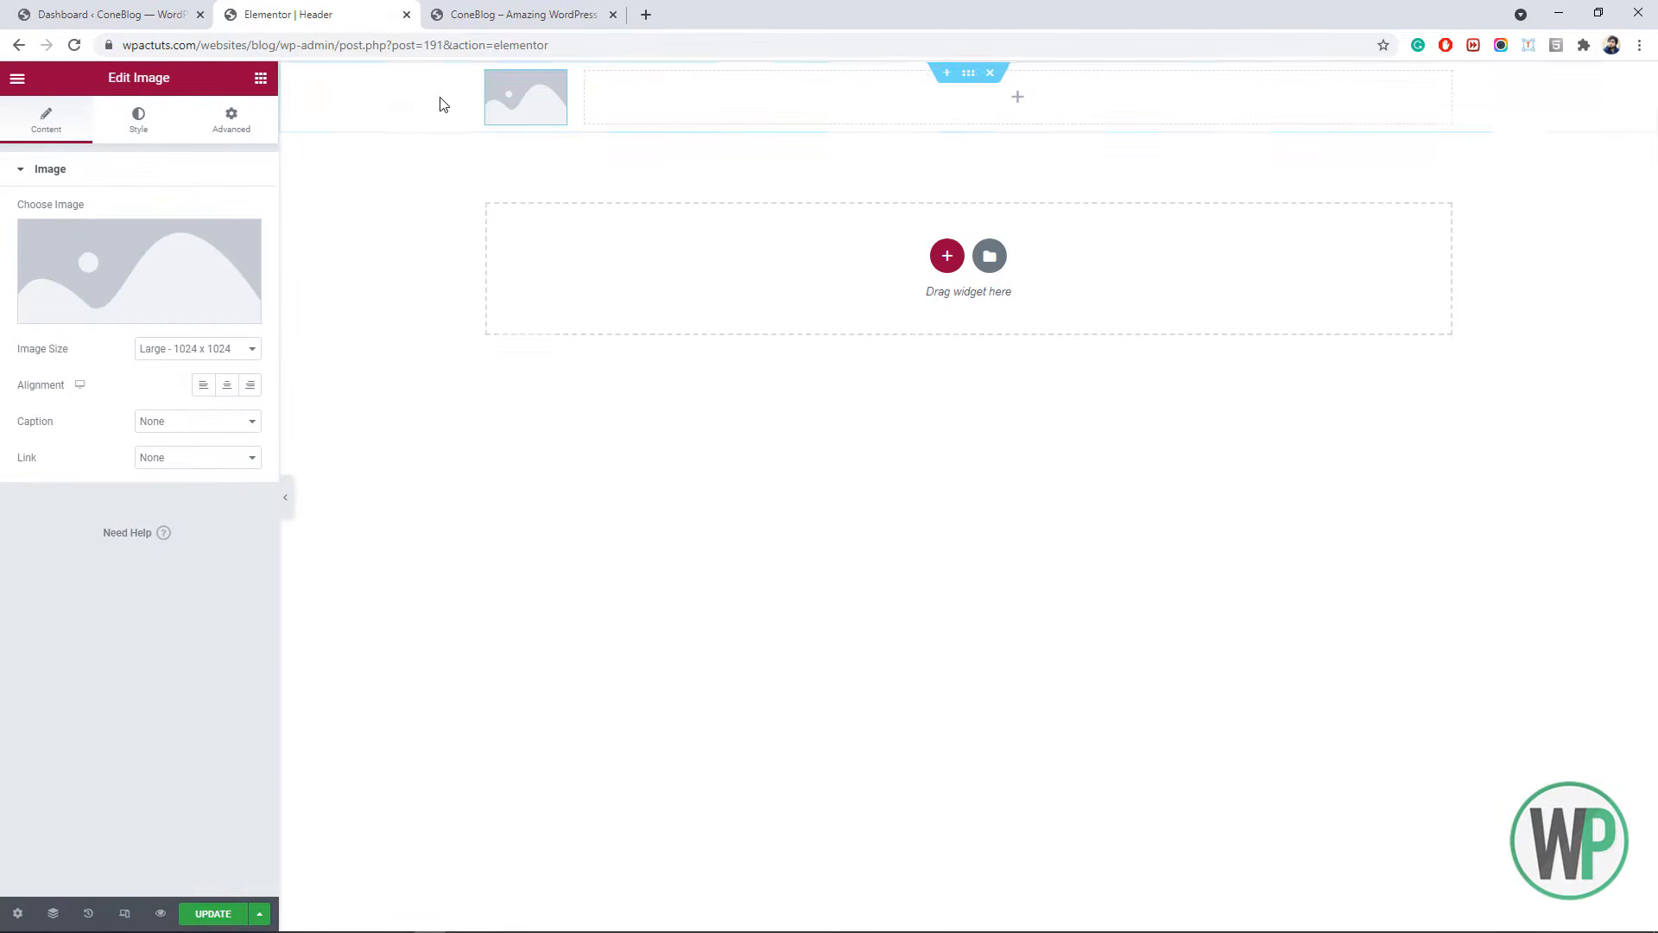
left_click(209, 268)
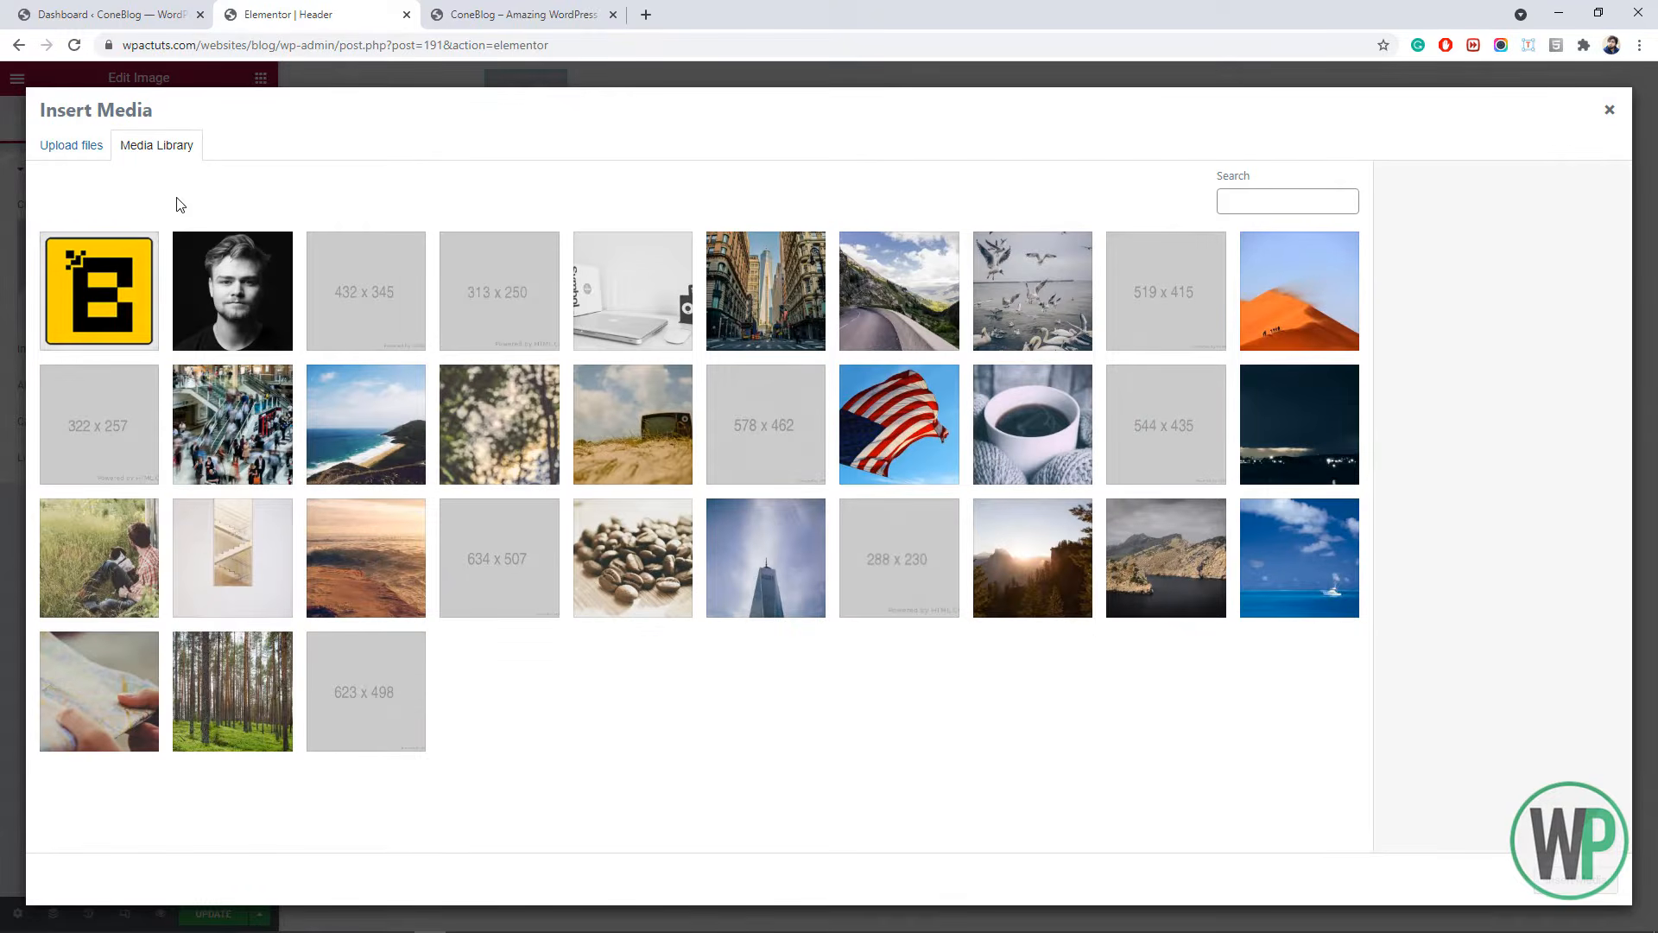
left_click(155, 285)
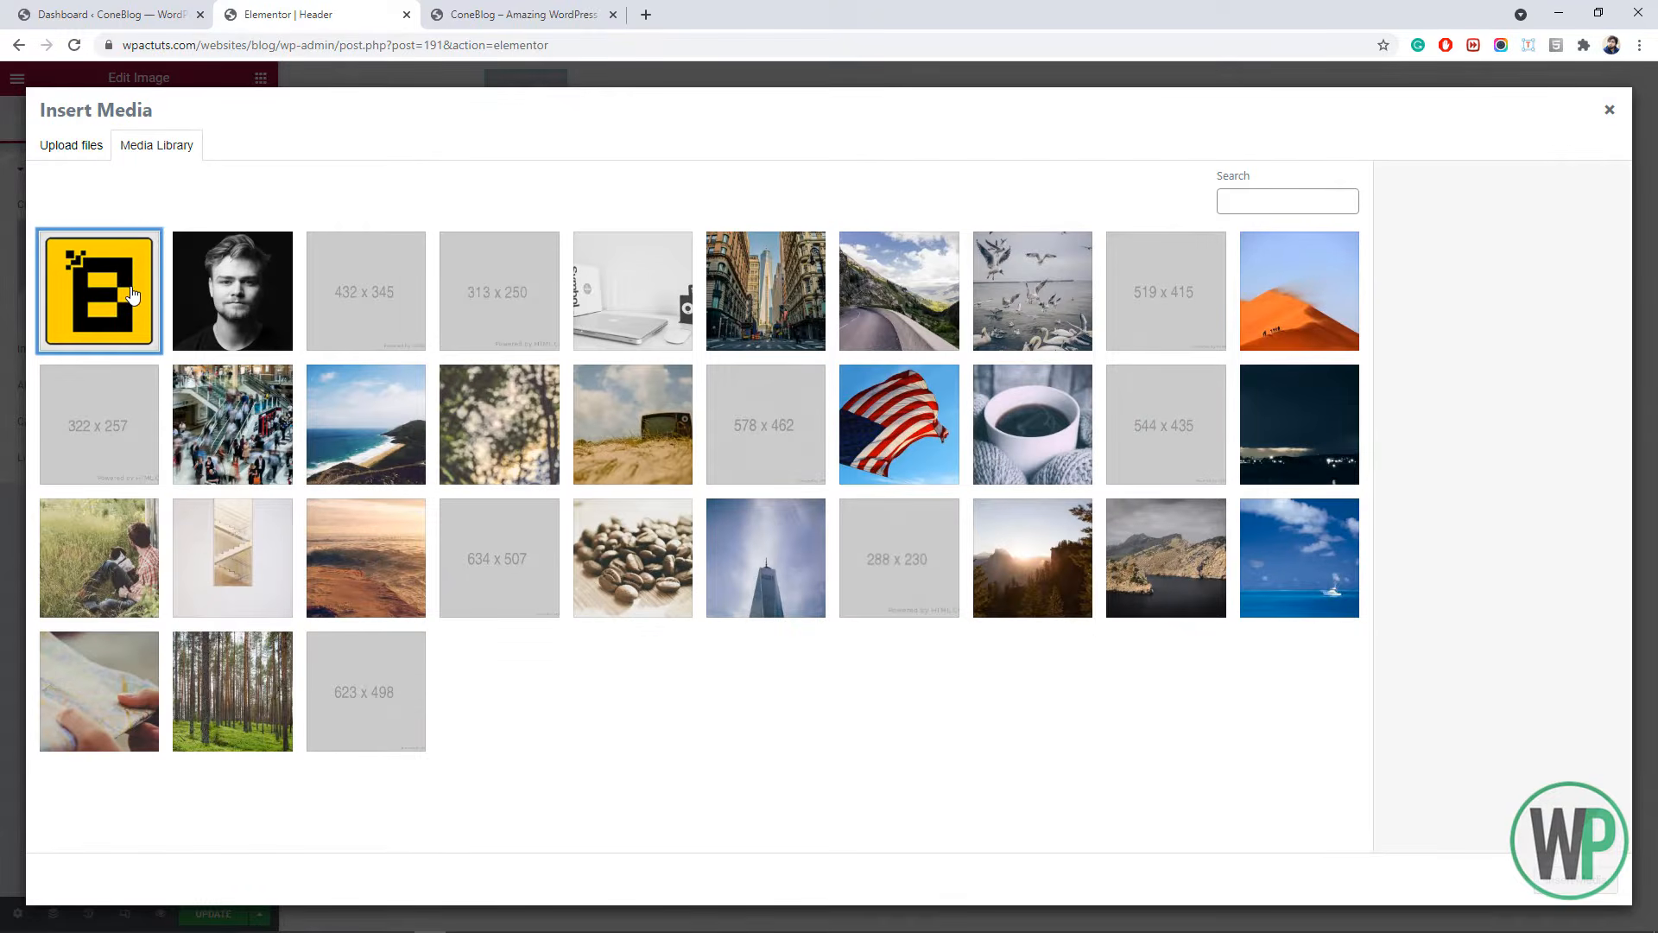
left_click(1527, 890)
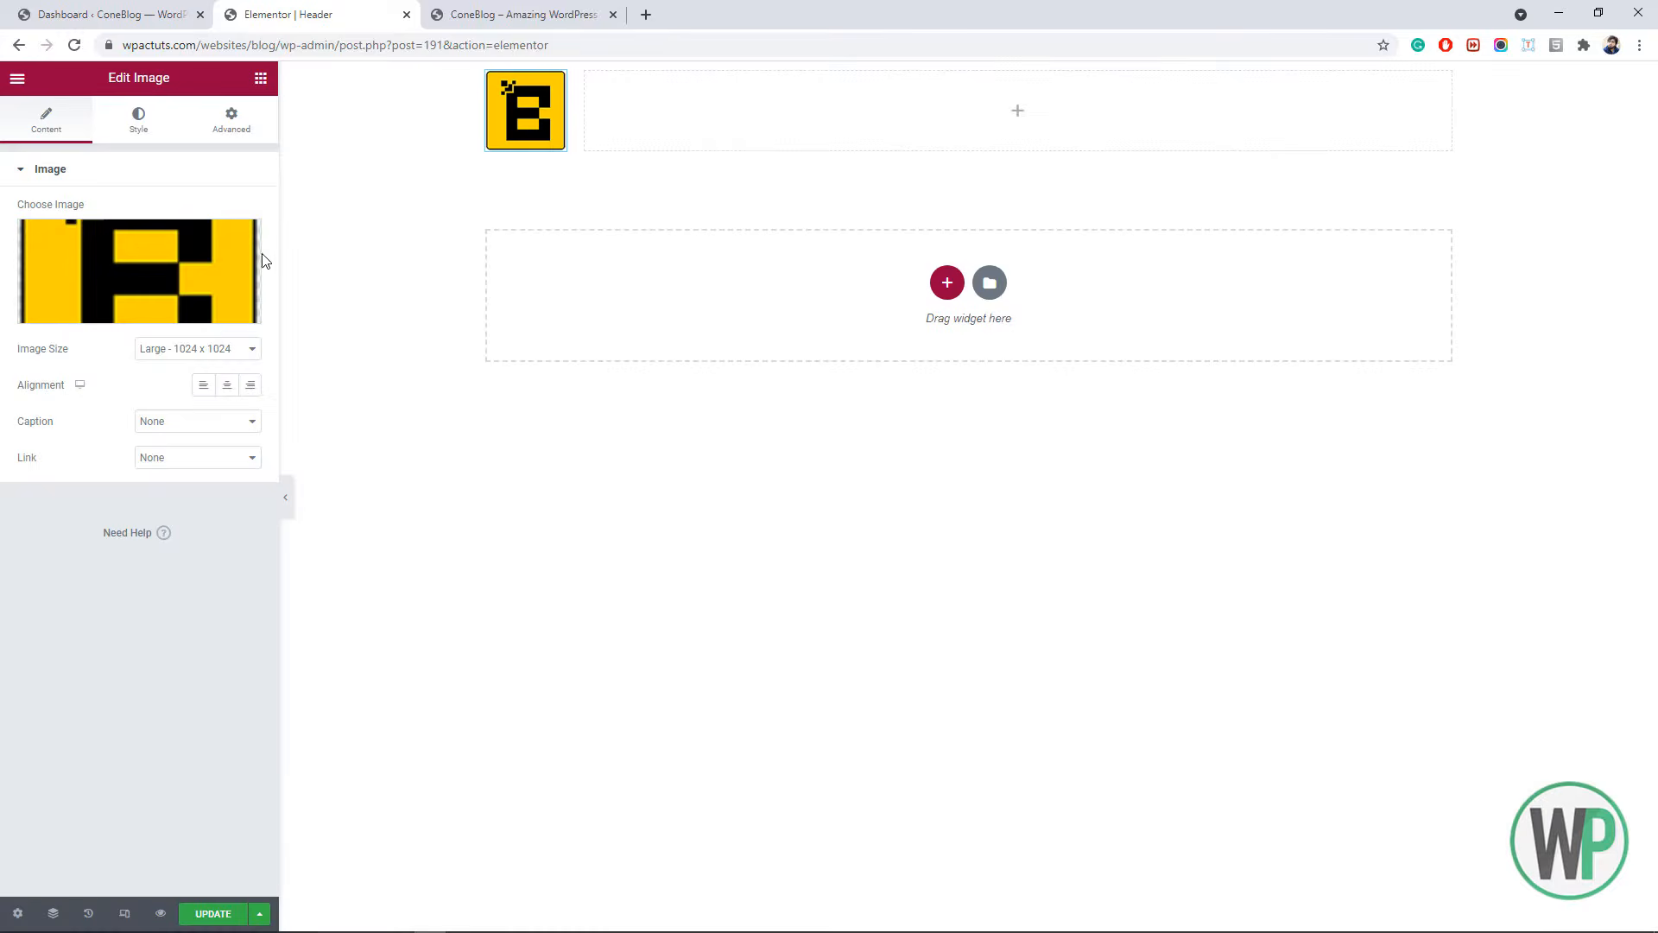
- Set the logo image's maximum width to 70 px
left_click(139, 123)
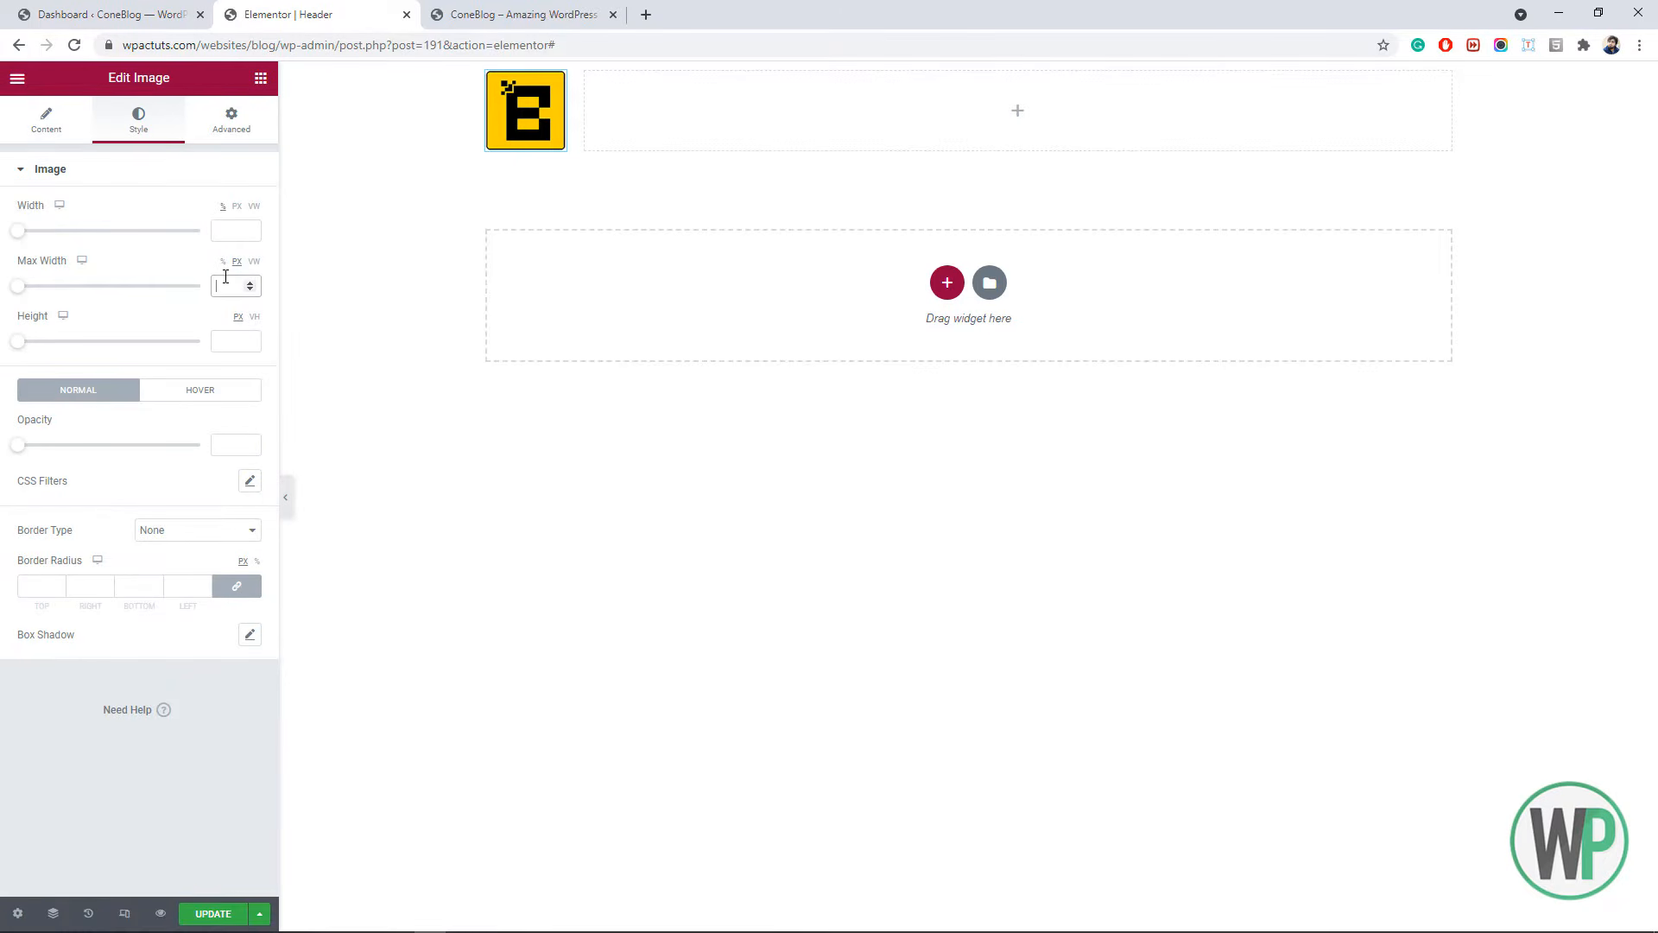
left_click(225, 278)
type("70")
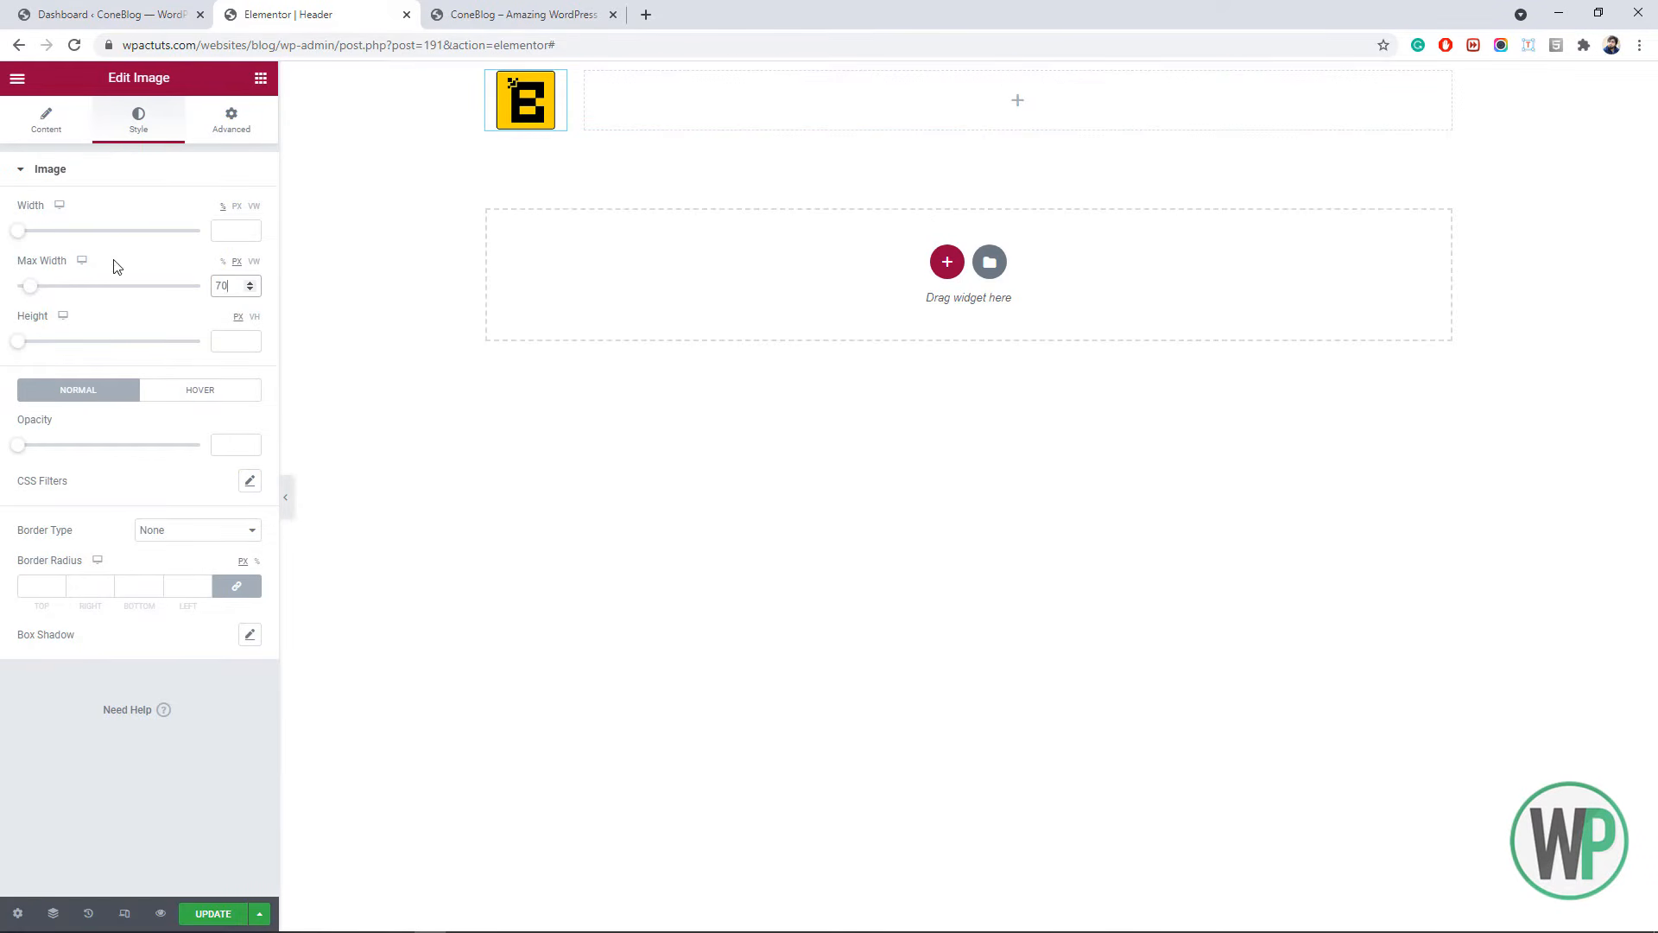
- Align the logo to the left and set its image size to Thumbnail - 150 x 150
left_click(51, 121)
left_click(204, 384)
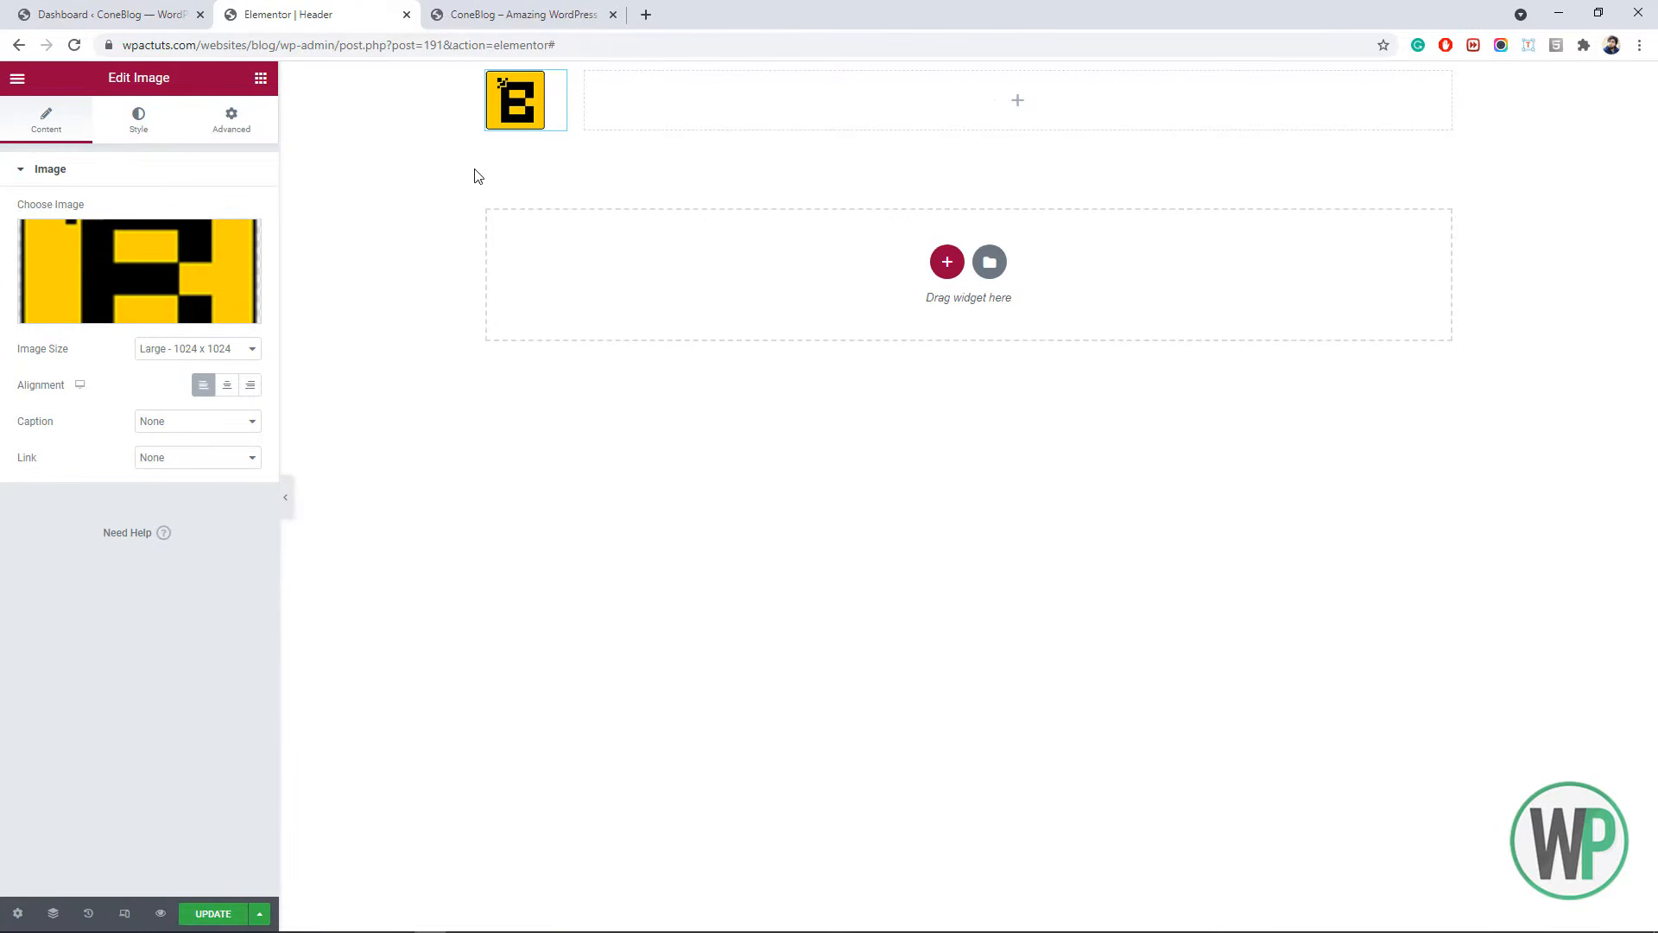
left_click(242, 345)
left_click(231, 364)
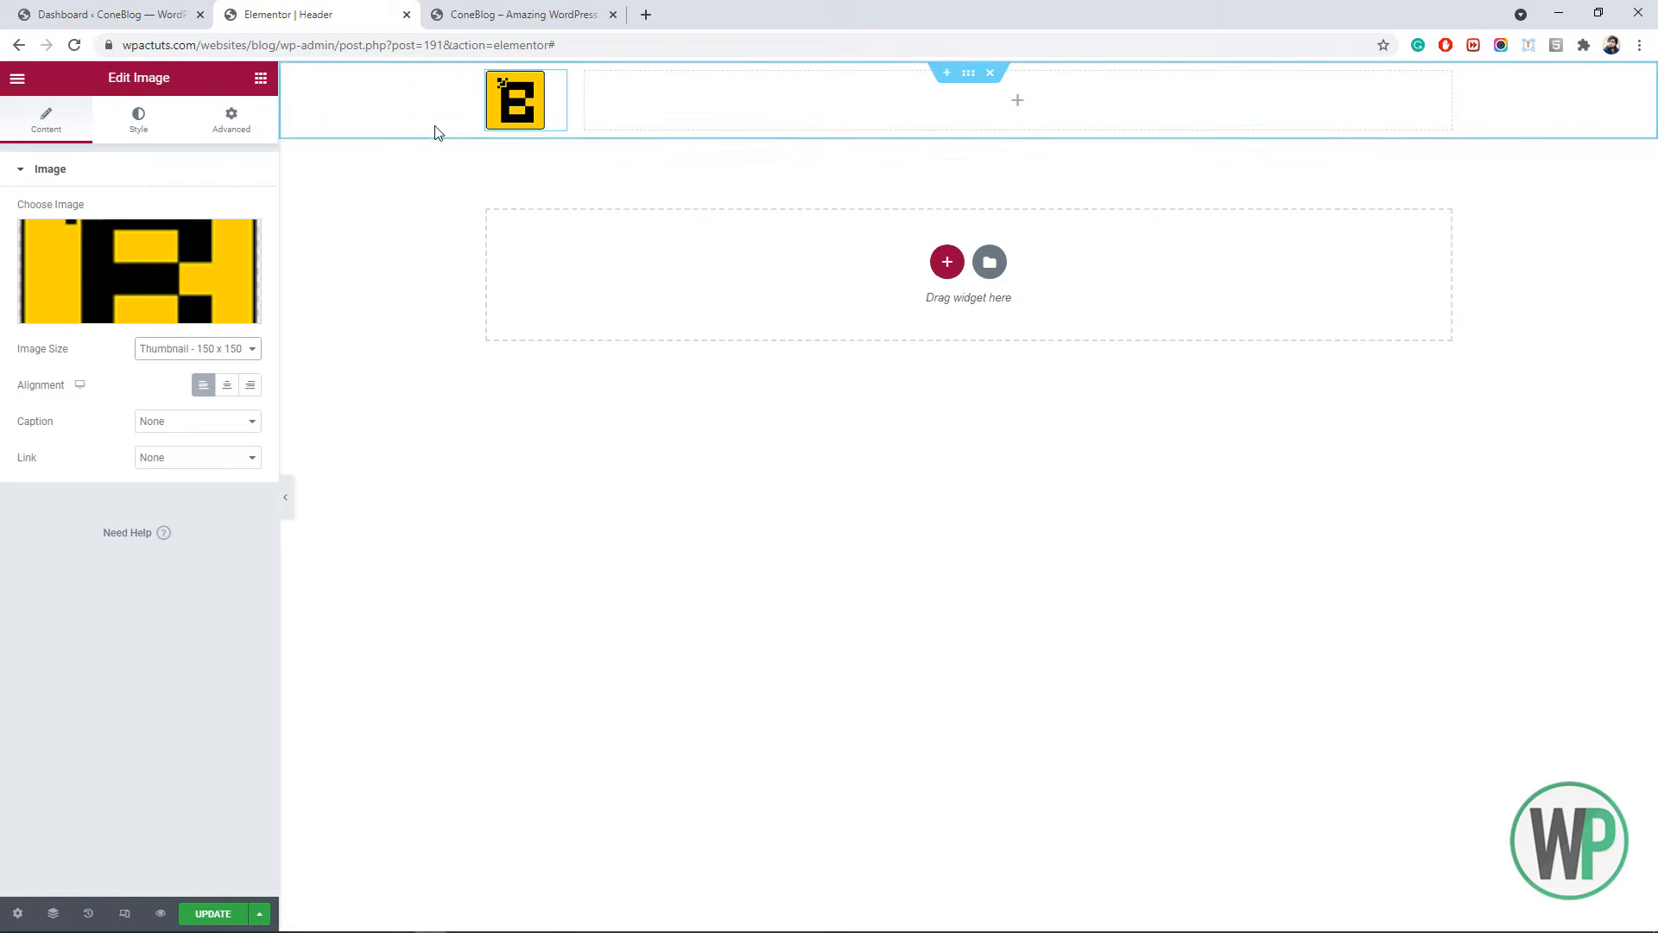
left_click(216, 457)
left_click(215, 498)
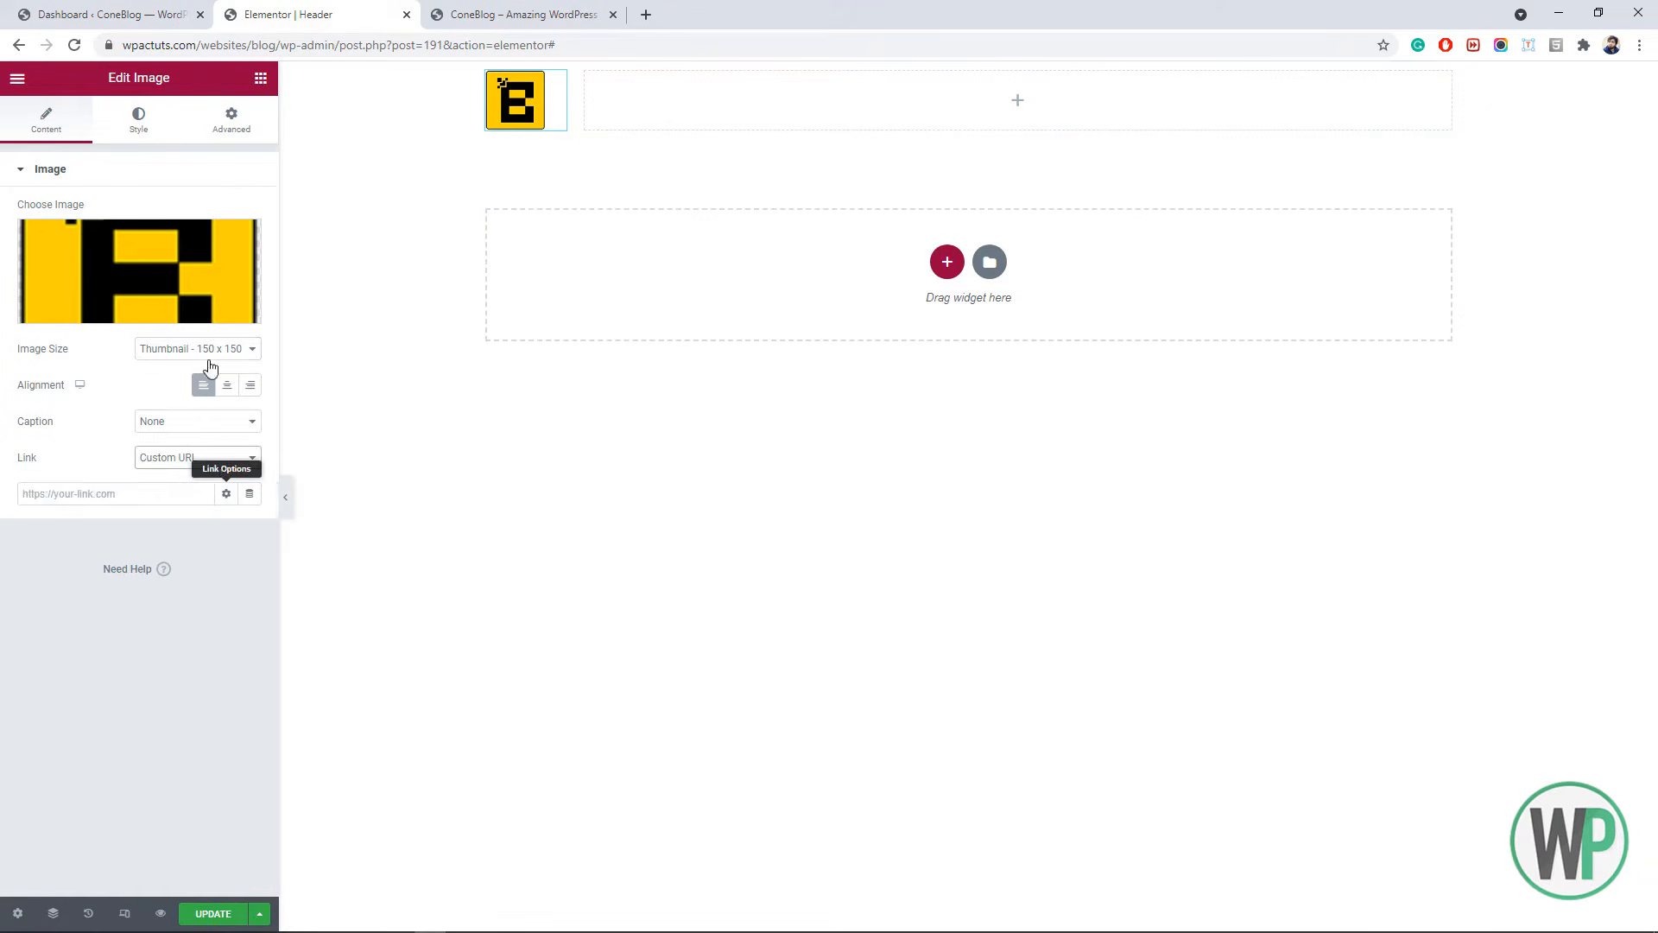
left_click_drag(277, 45, 31, 52)
key("ctrl+c")
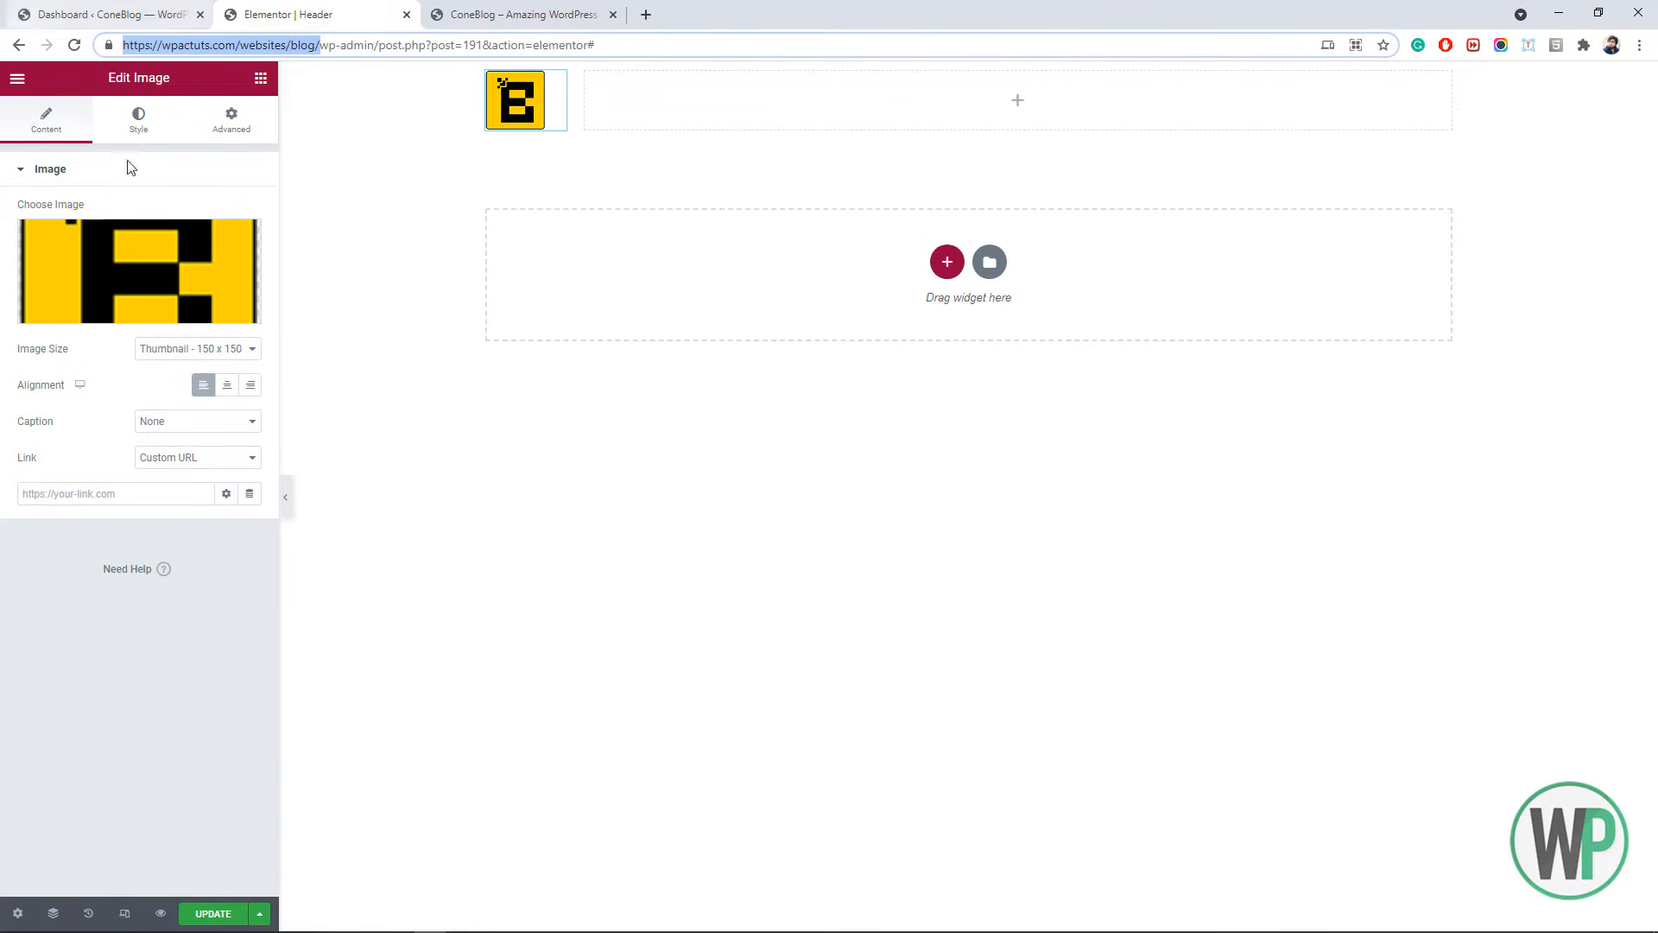
left_click(186, 492)
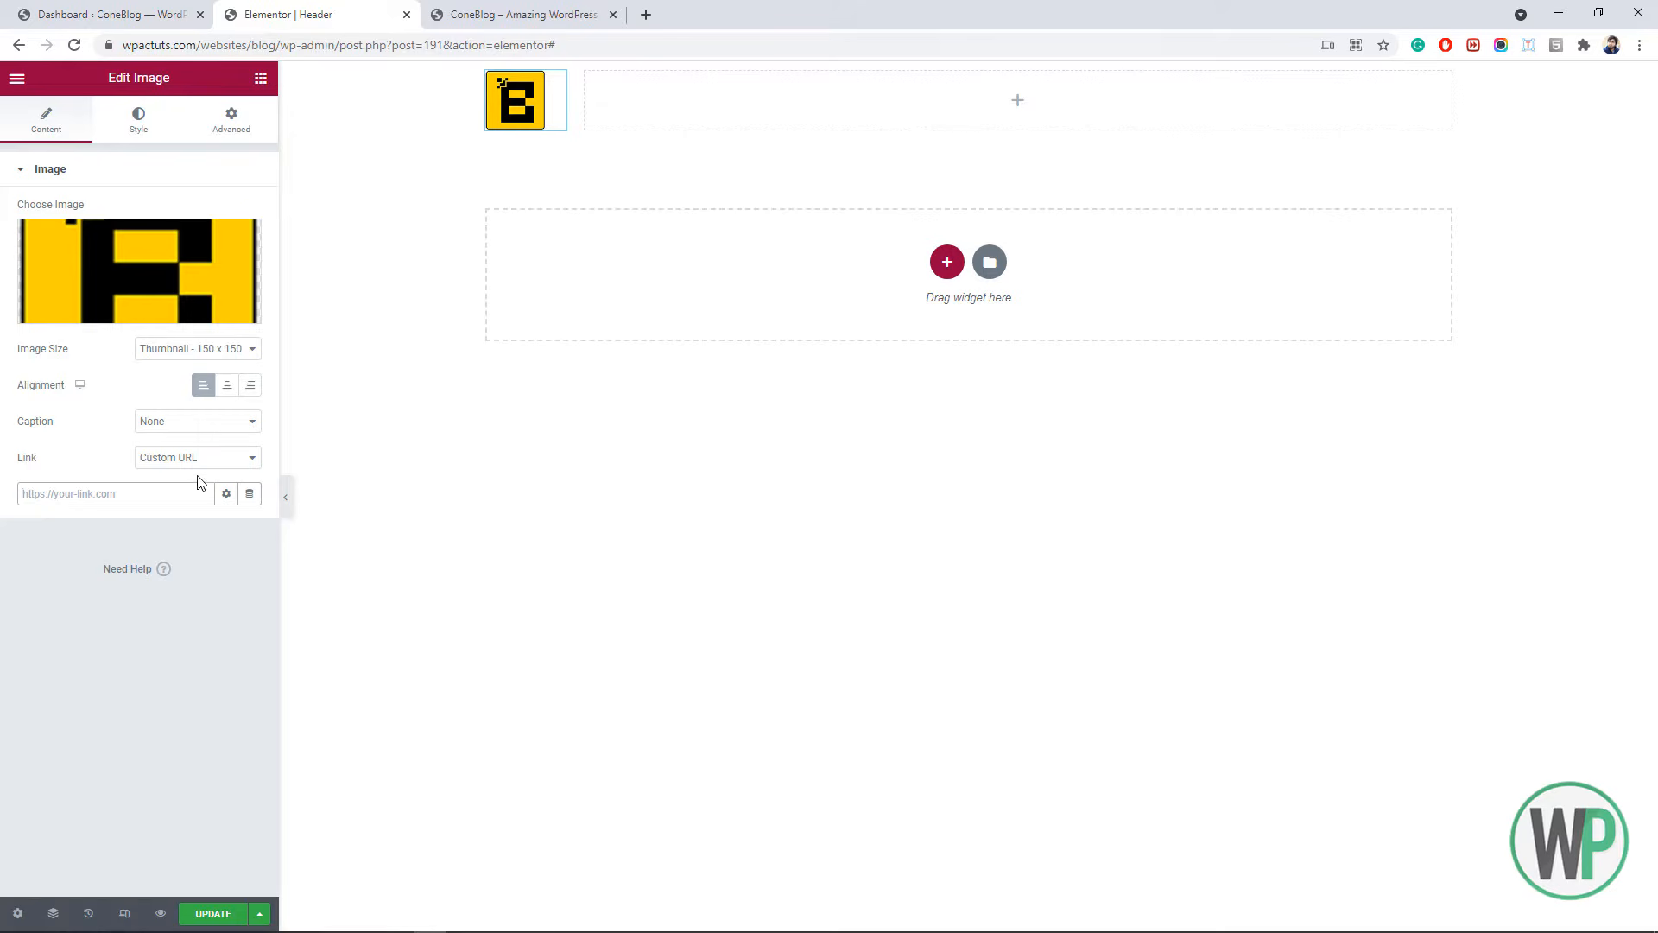
key("ctrl+v")
- Add a new column to the header section after the wide empty column
left_click(704, 107)
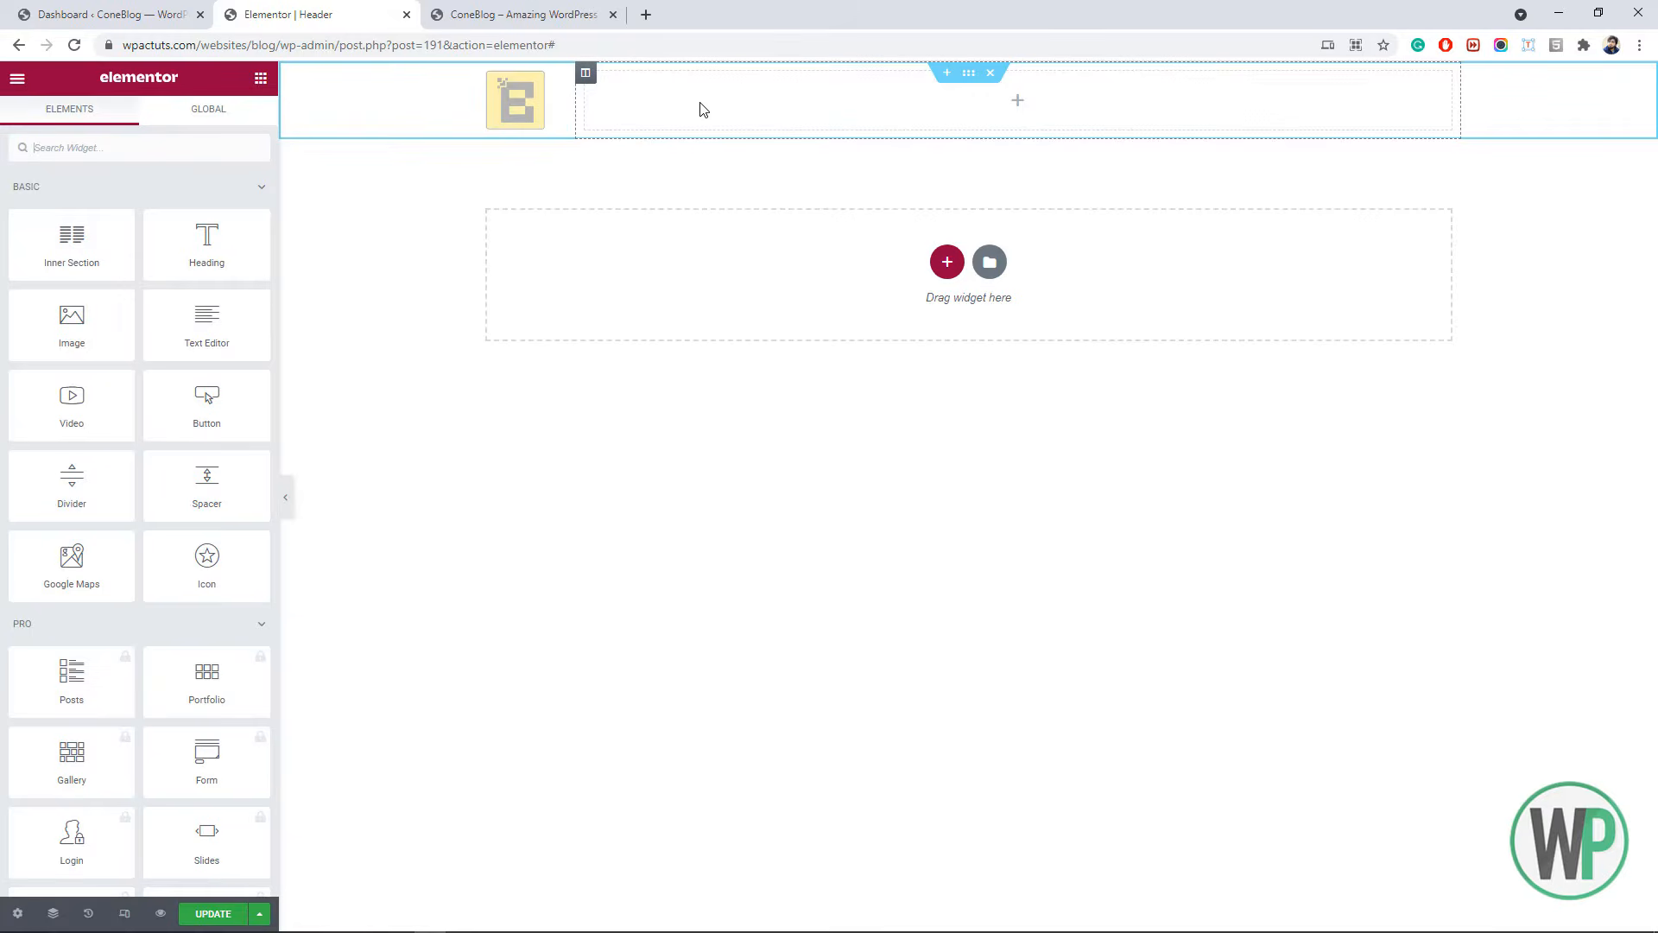
right_click(586, 76)
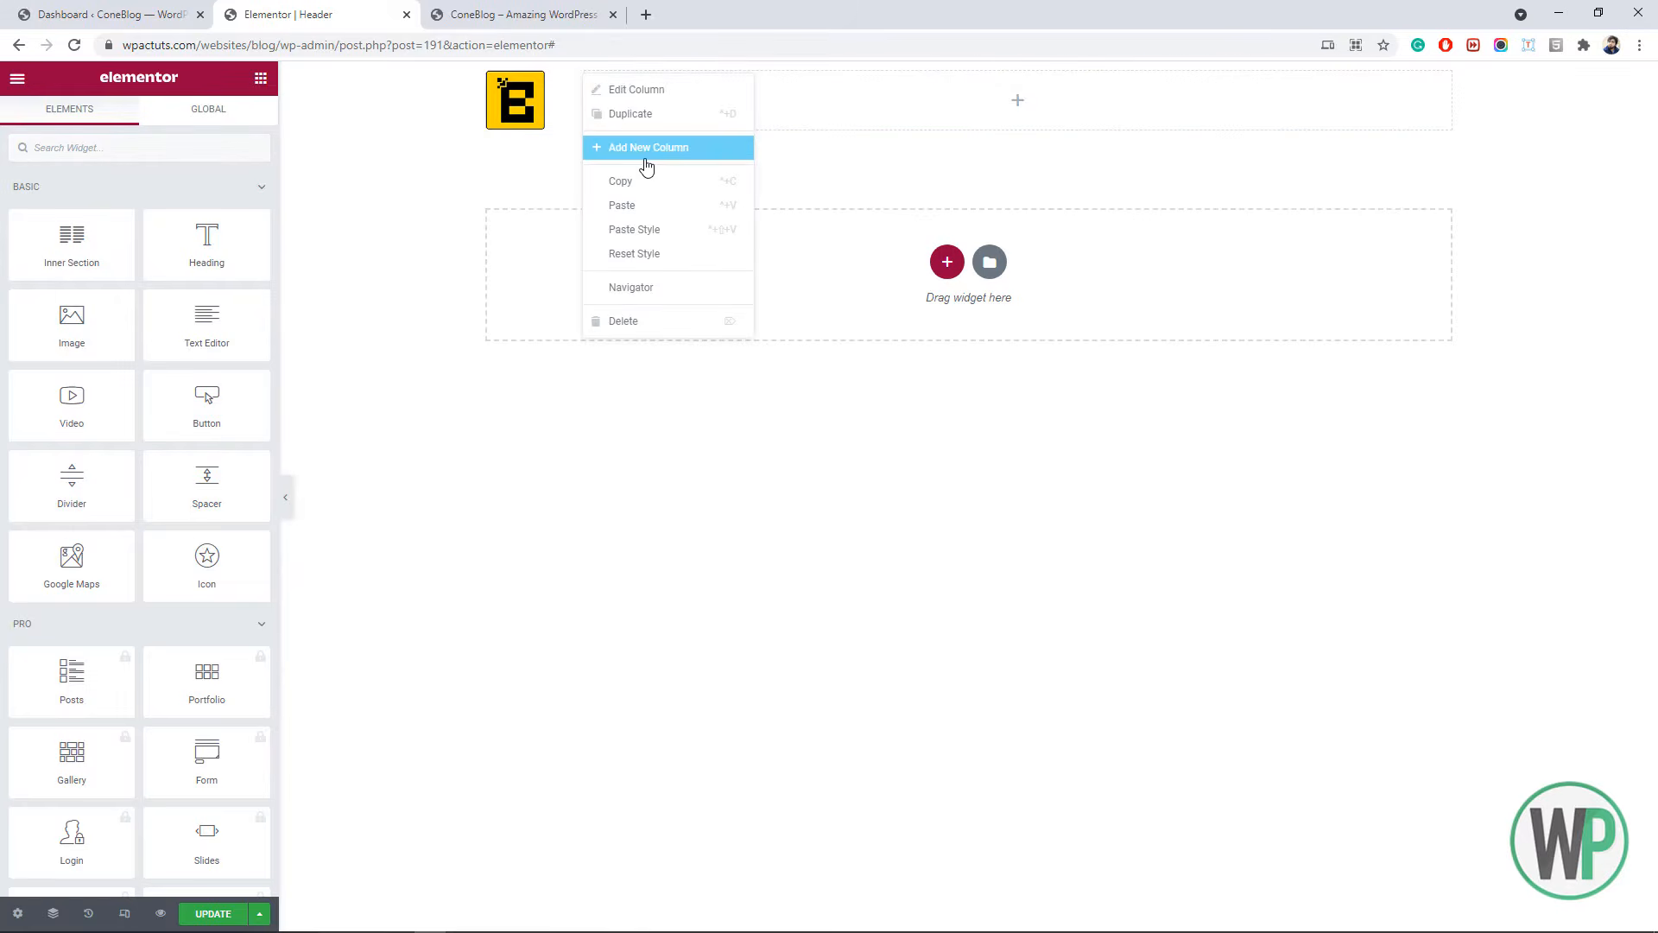
left_click(646, 159)
- Set the logo column's width to 10% and the last header column's width to 5%
right_click(486, 73)
left_click(520, 92)
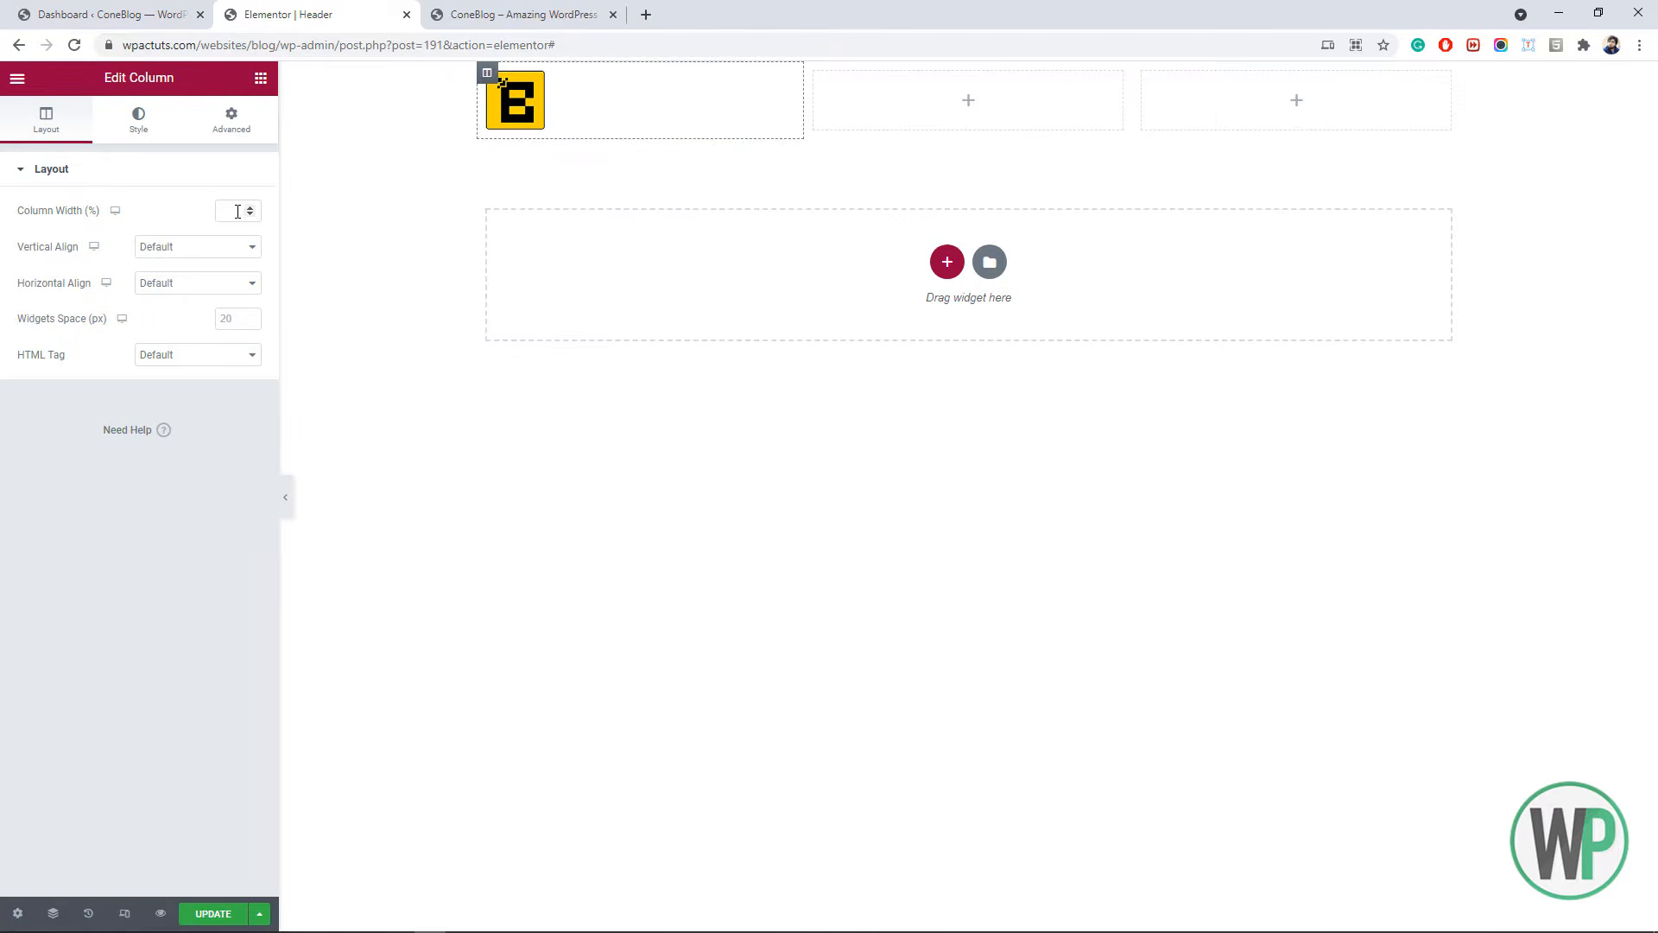
type("10")
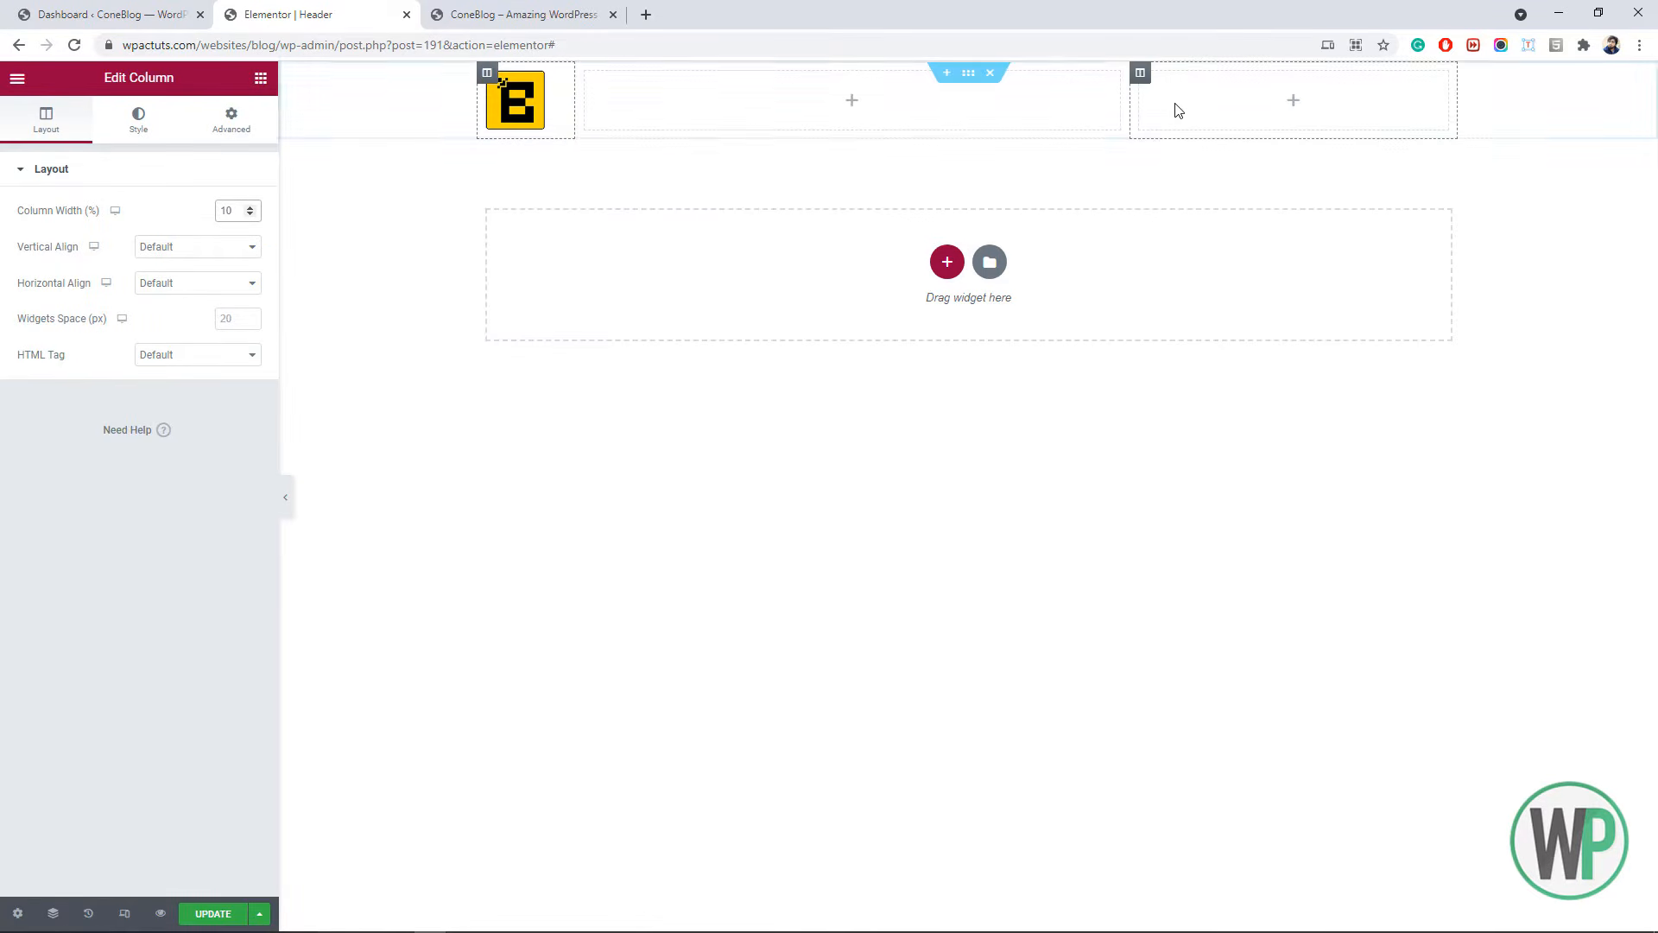
right_click(1144, 73)
left_click(1183, 85)
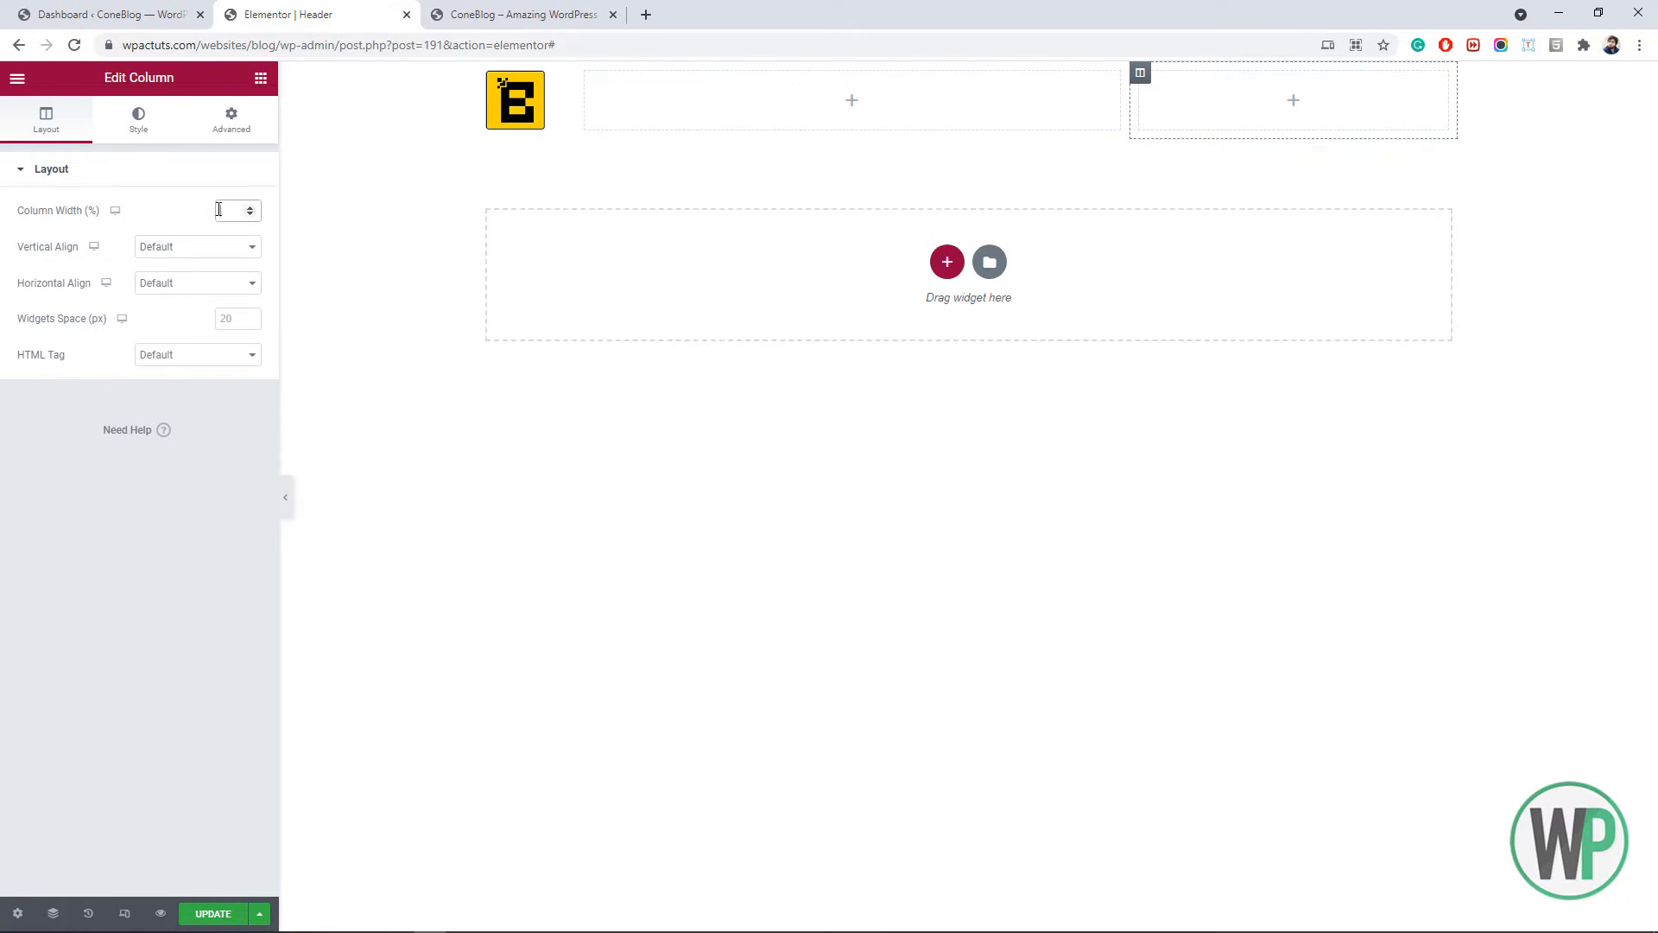
type("5")
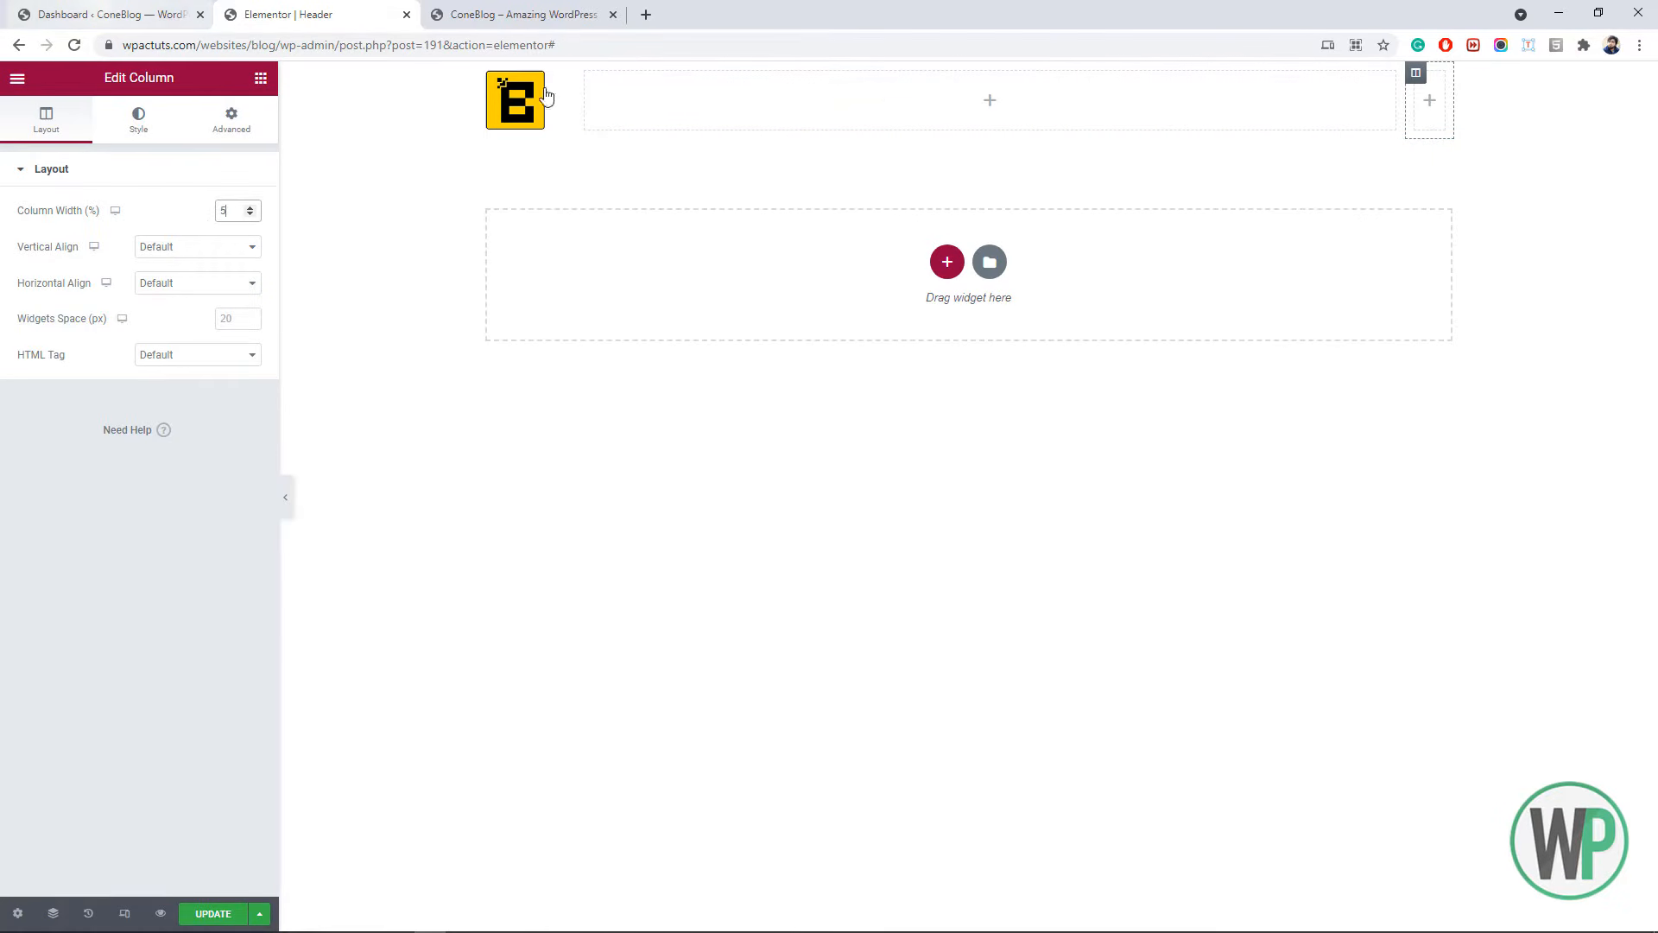
- Set the header section's vertical alignment to Middle
right_click(982, 86)
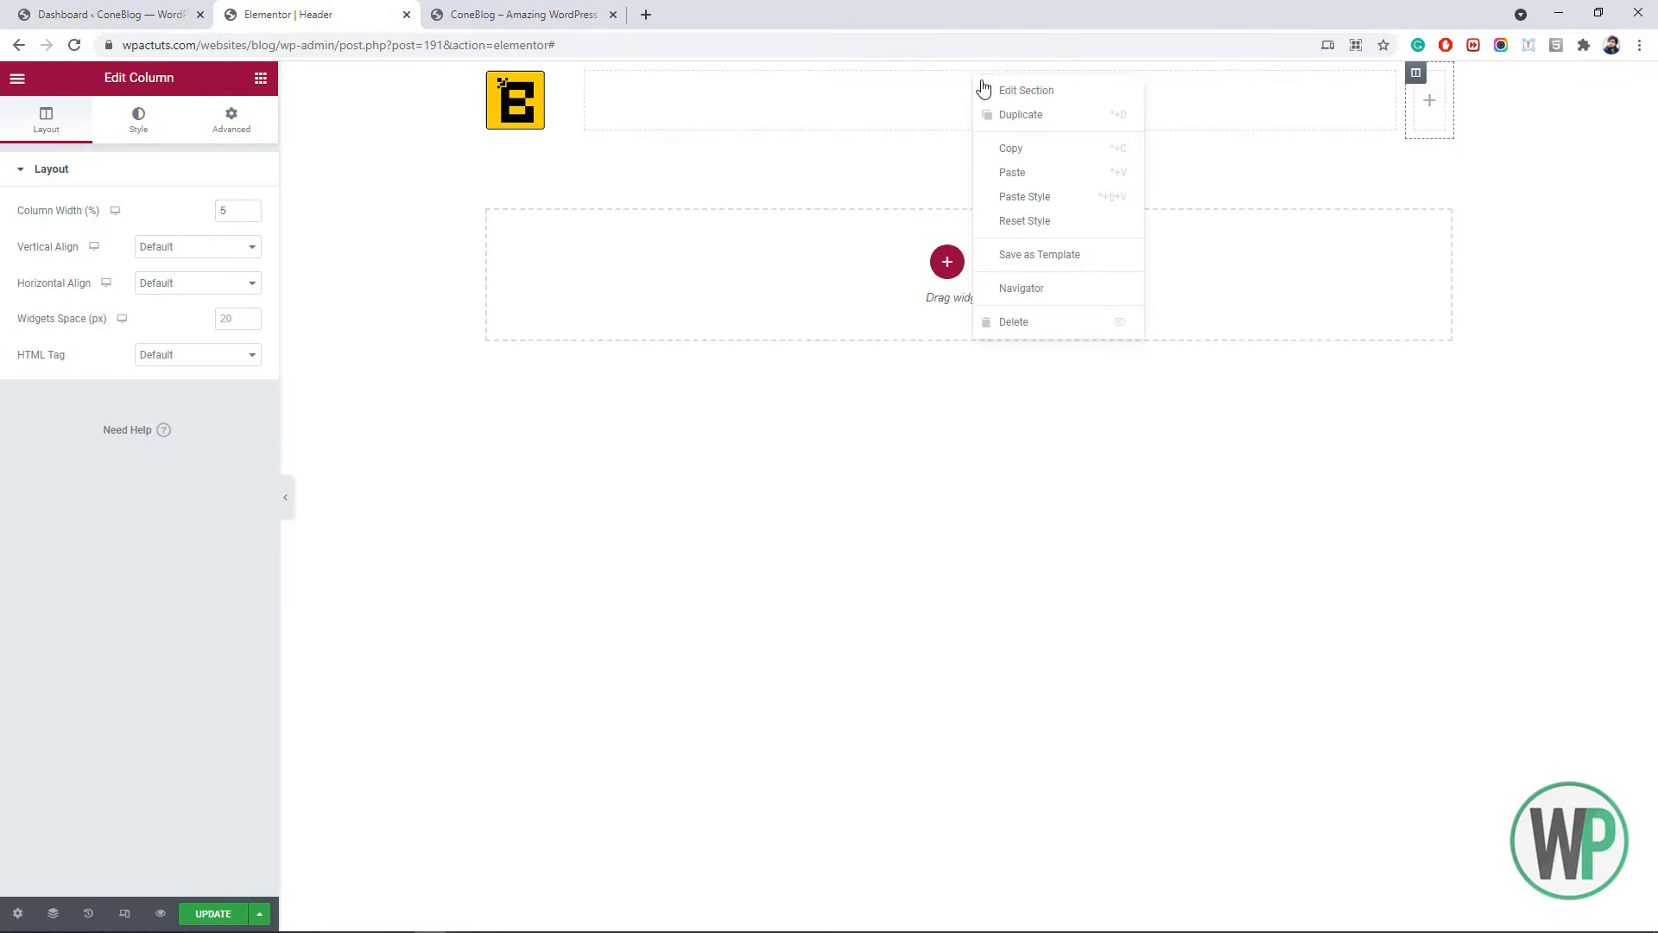
left_click(997, 86)
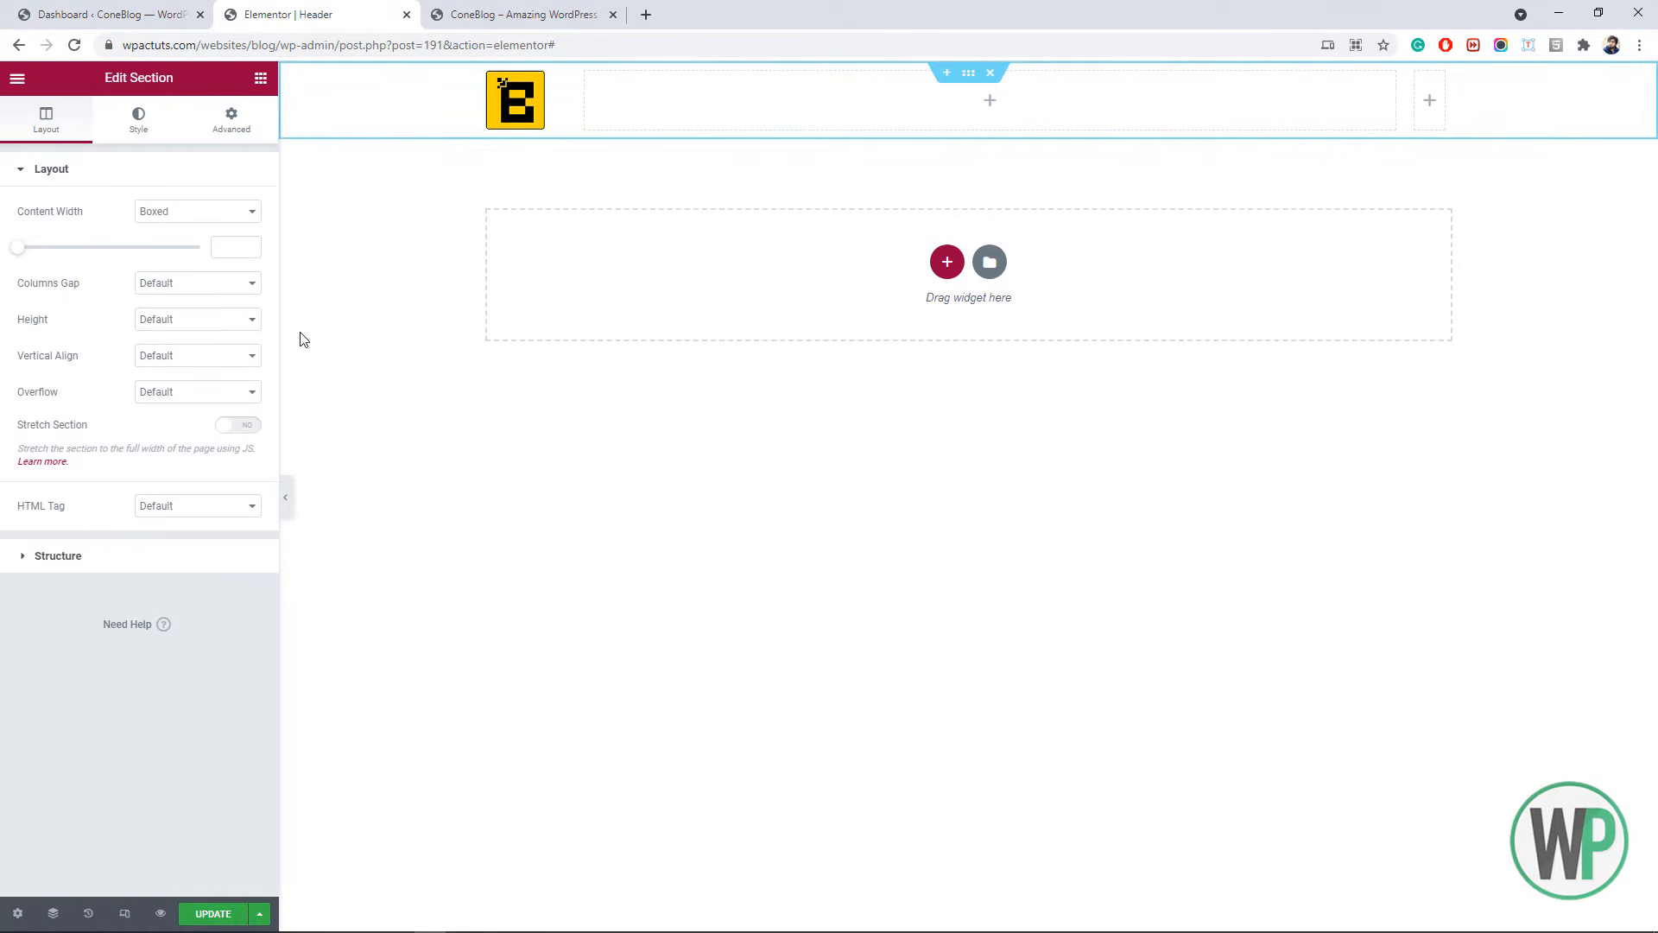
left_click(212, 354)
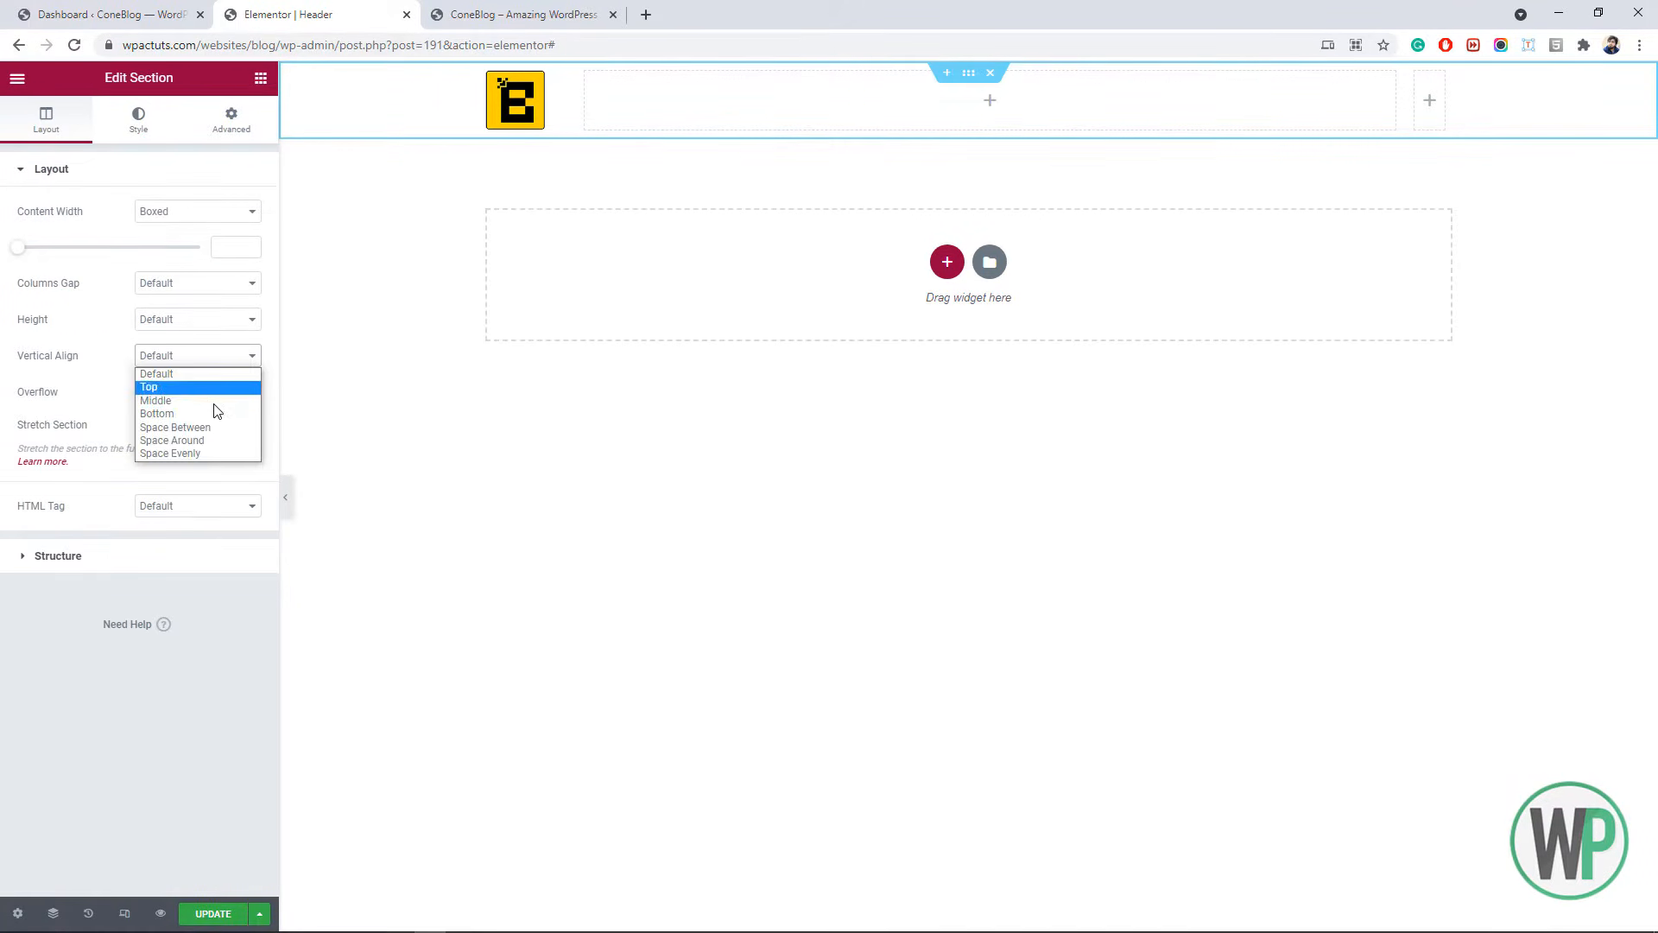
left_click(215, 408)
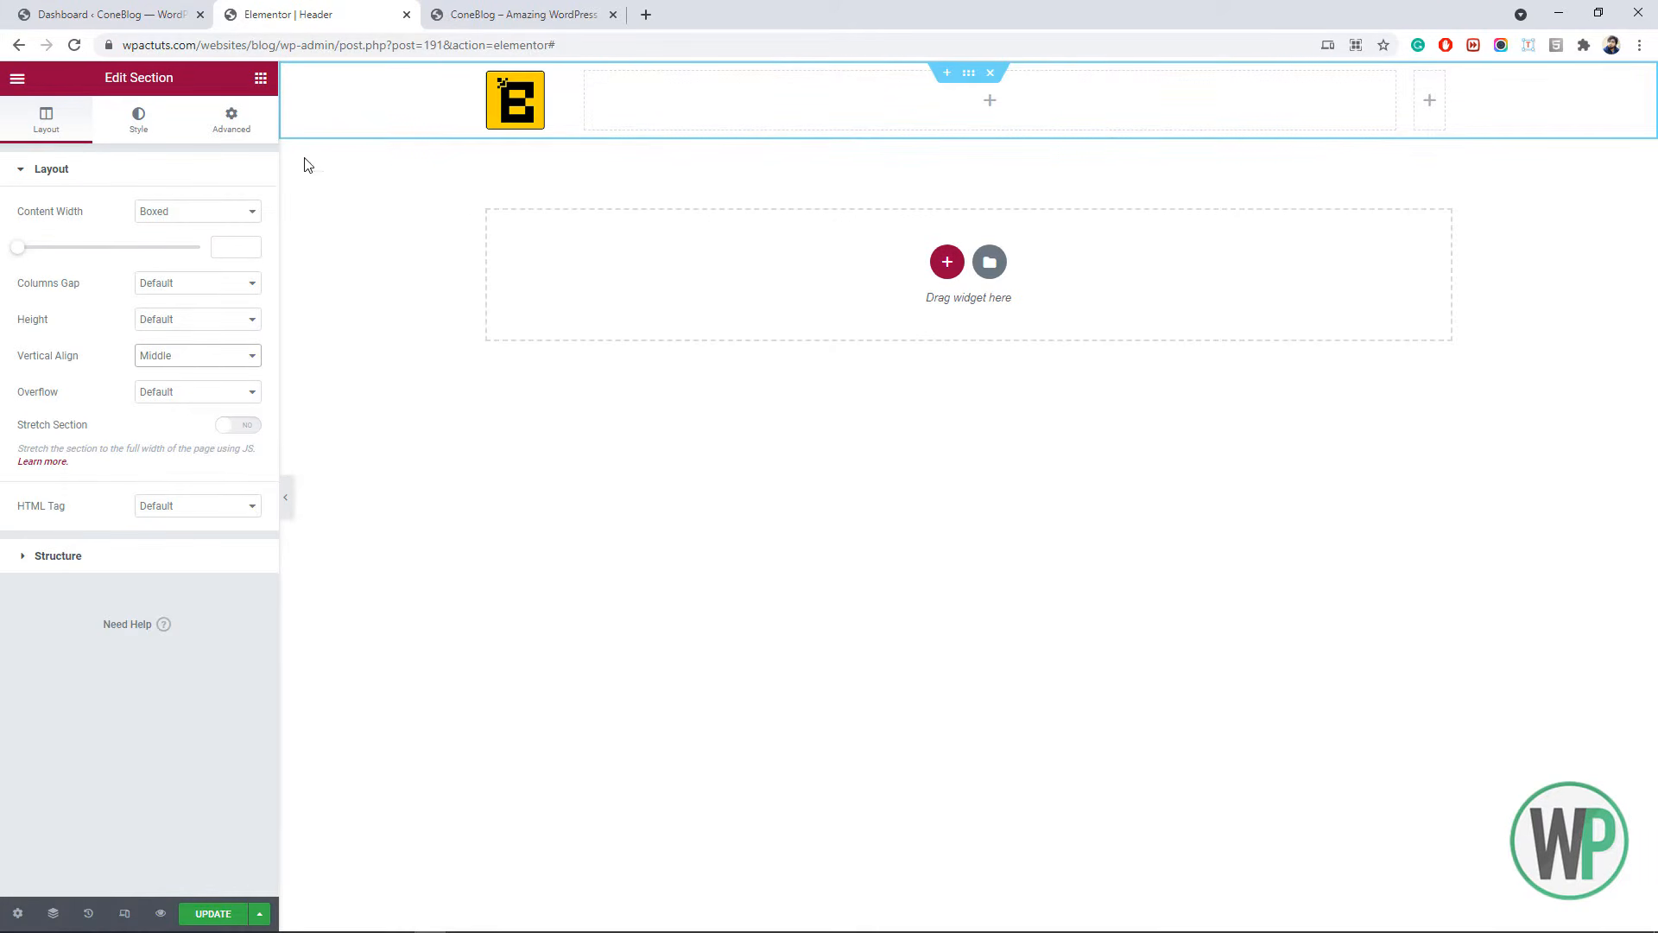
- Place the Header, Footer & Blocks Navigation Menu widget in the wide middle column, using Main Menu
left_click(259, 78)
scroll(196, 406, "down", 15)
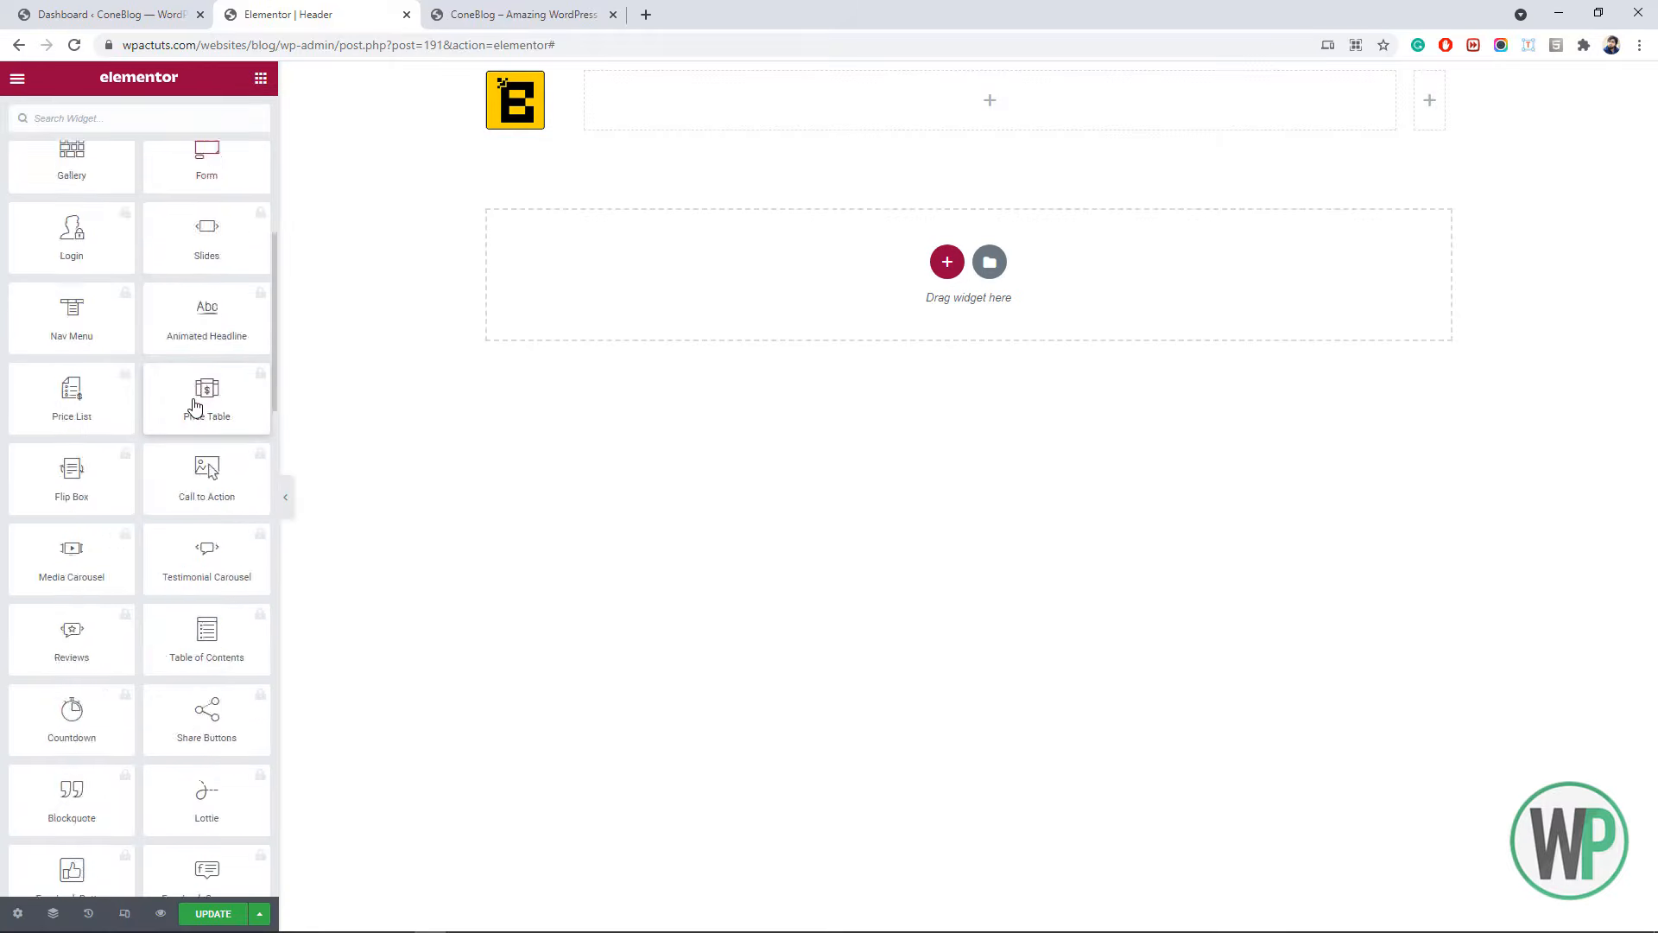
scroll(196, 411, "down", 15)
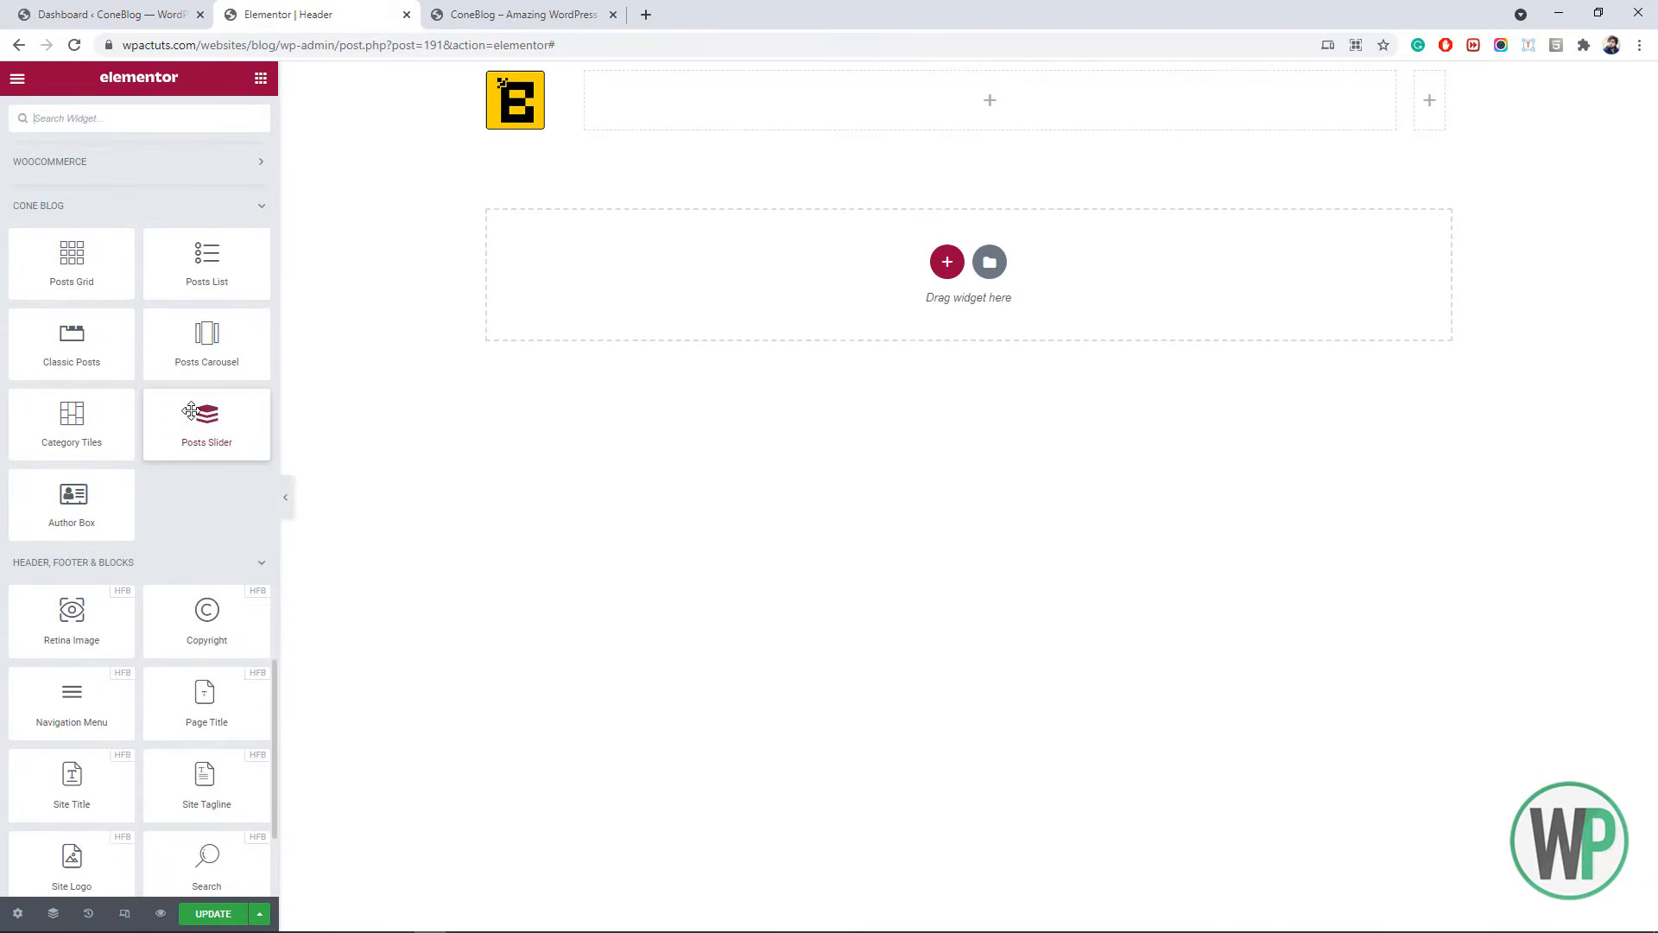
scroll(195, 436, "up", 1)
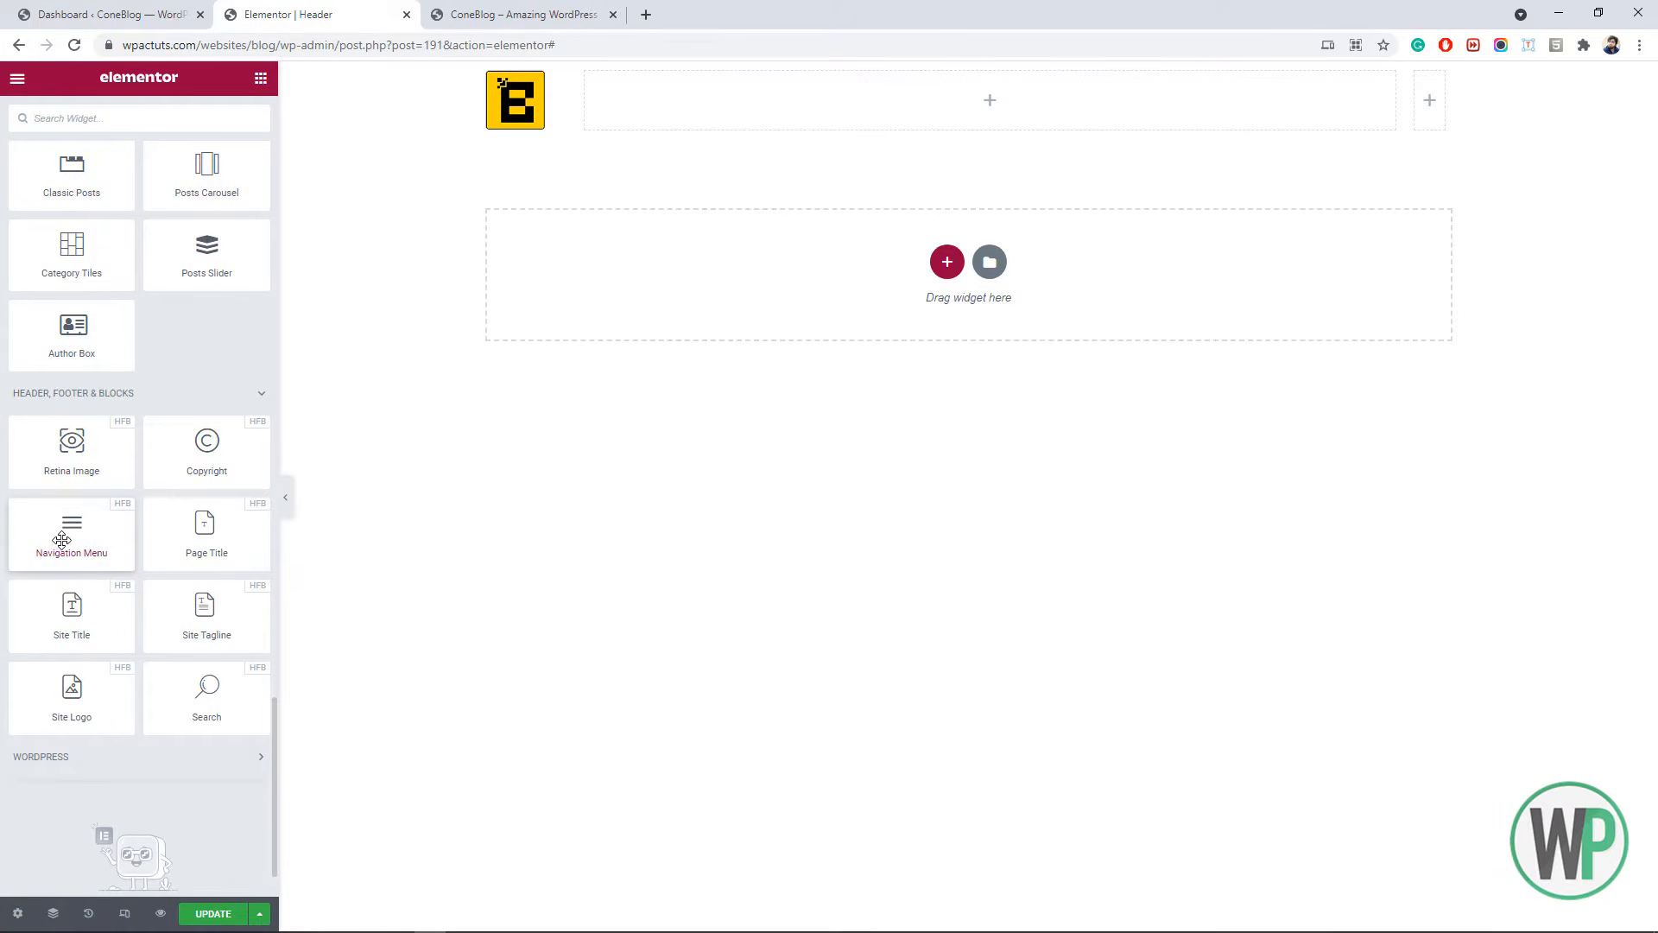
left_click_drag(64, 539, 713, 95)
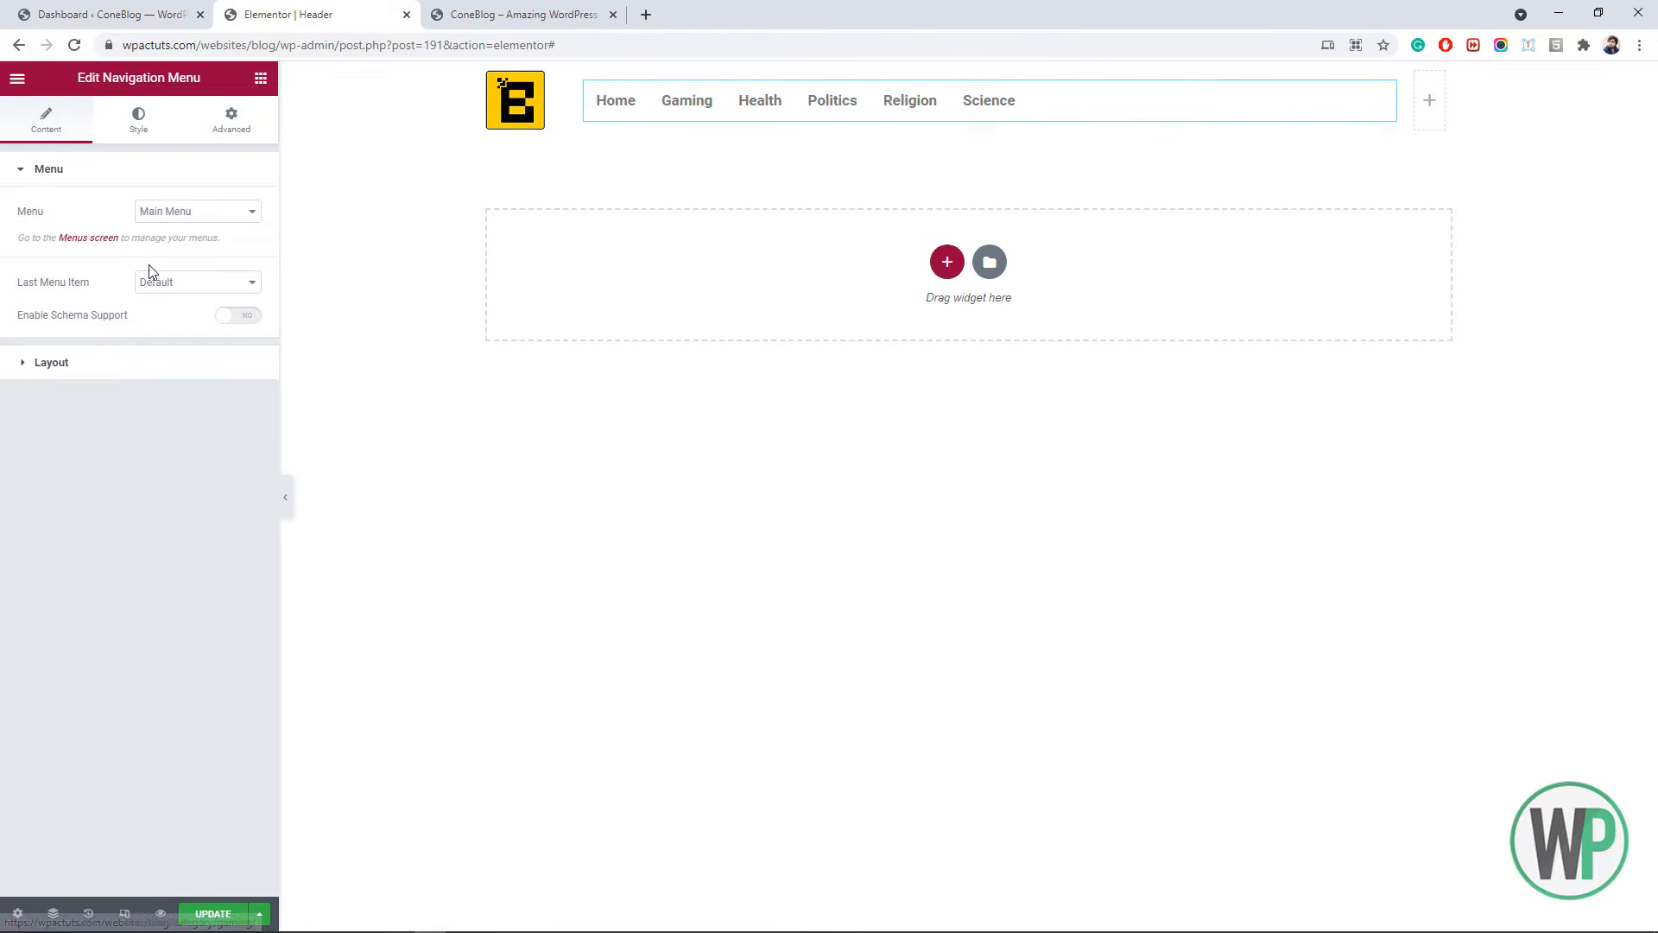
left_click(163, 216)
left_click(163, 219)
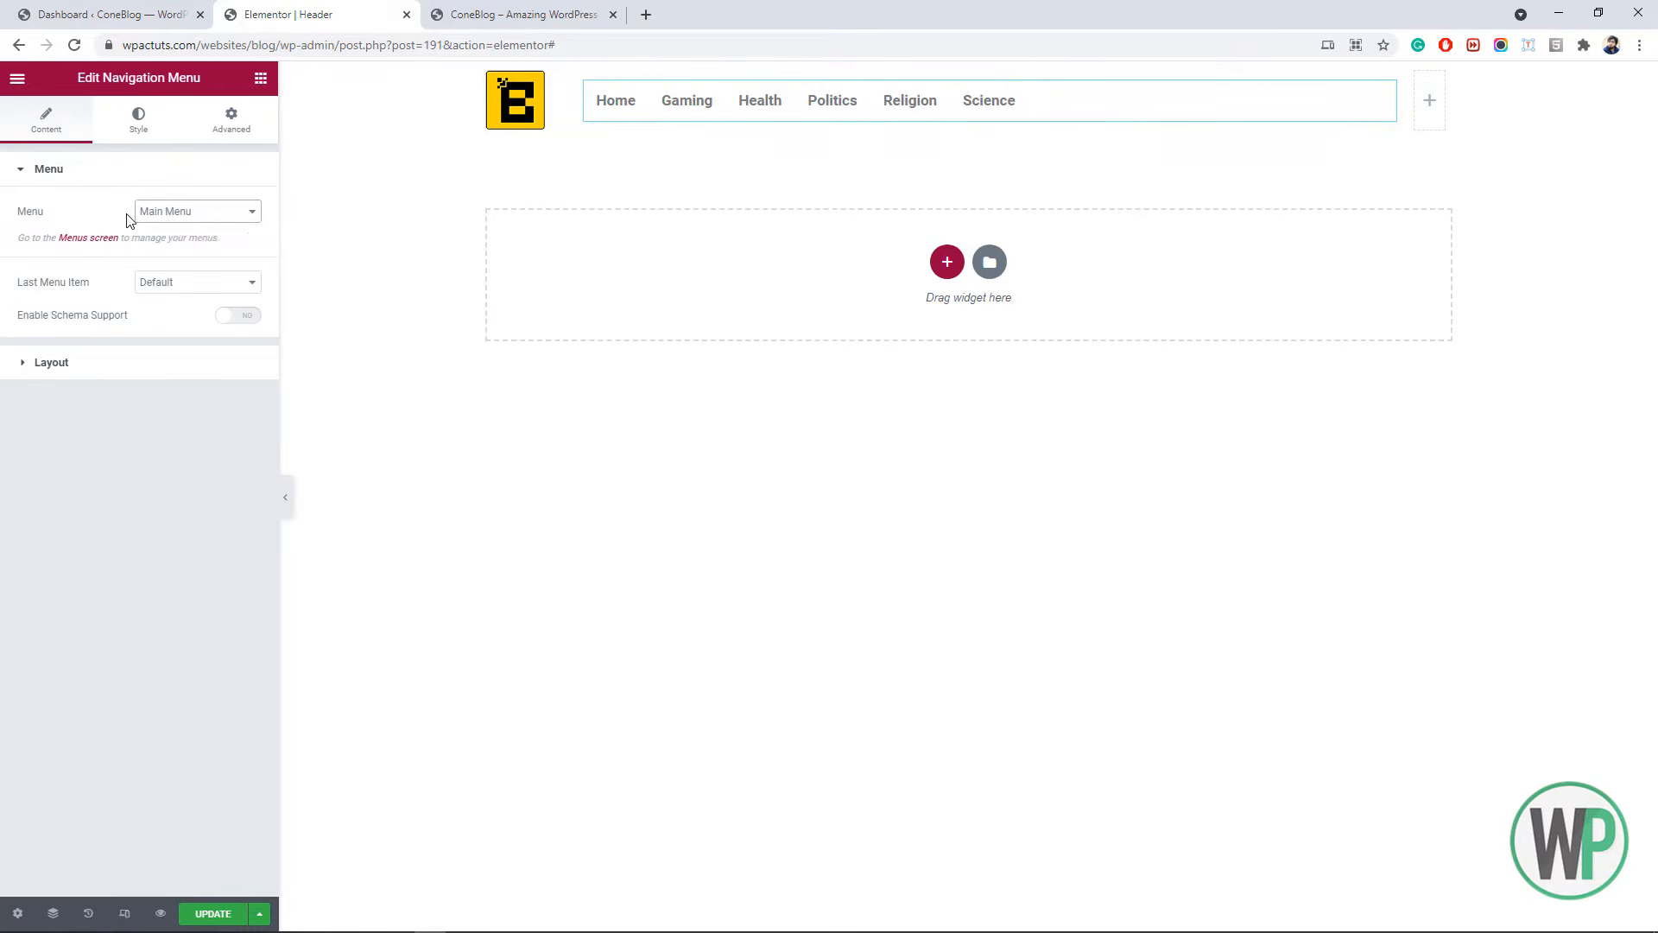
- Try the Button style for the last menu item and return it to Default
left_click(172, 285)
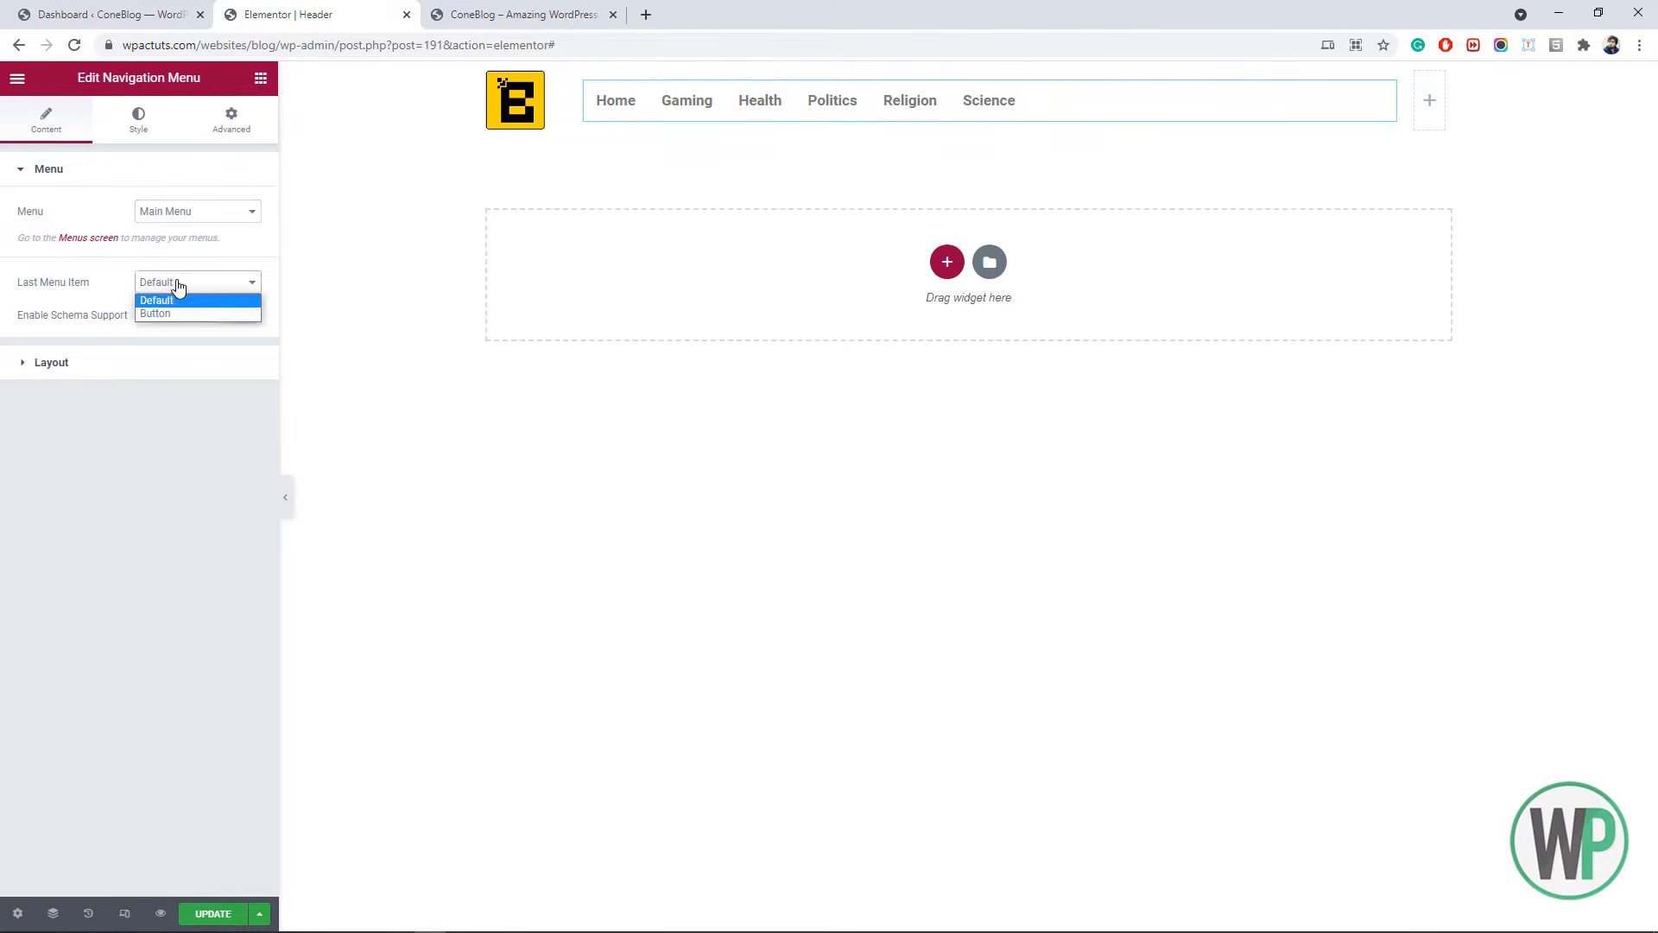
left_click(179, 288)
left_click(177, 288)
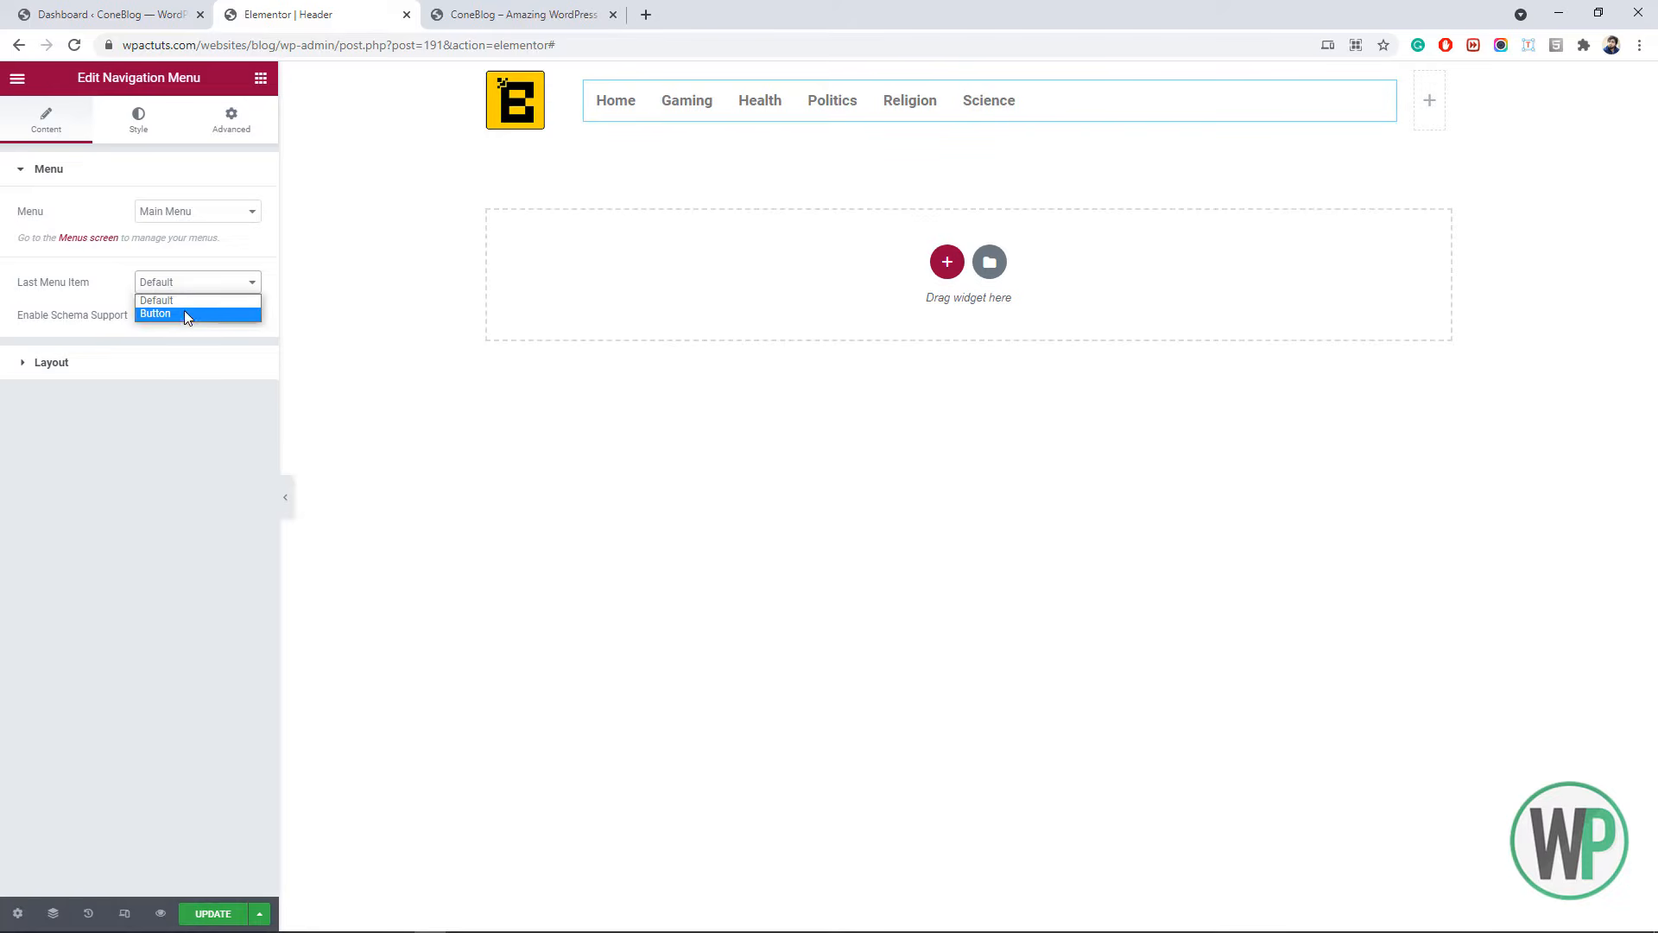
left_click(184, 312)
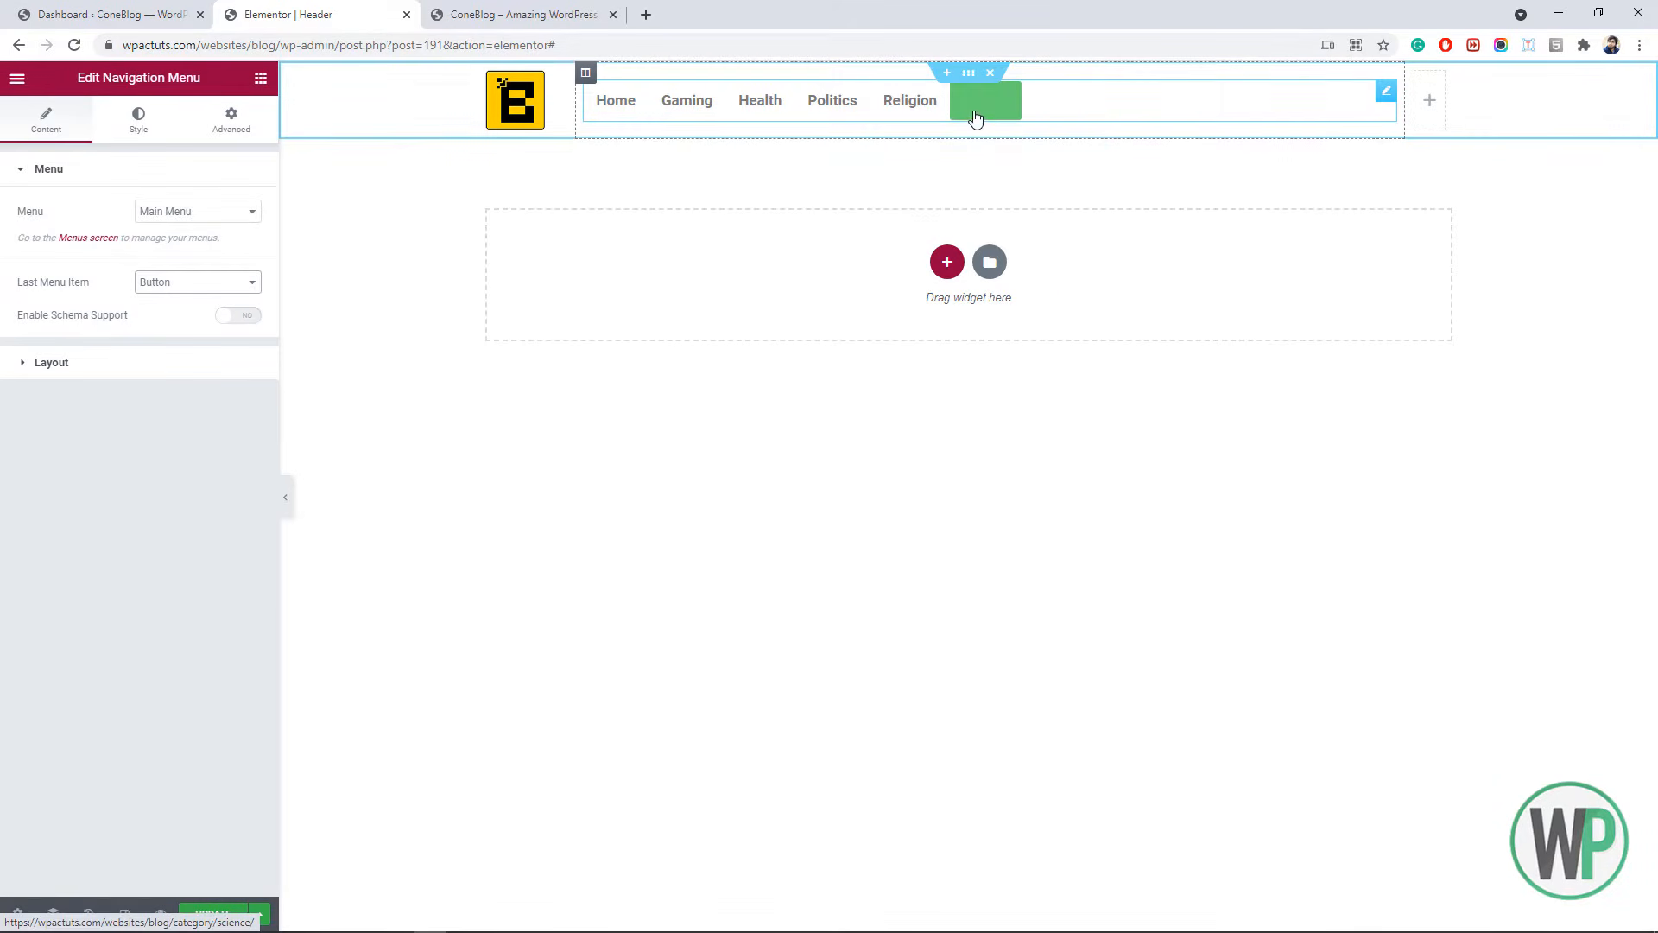
left_click(222, 285)
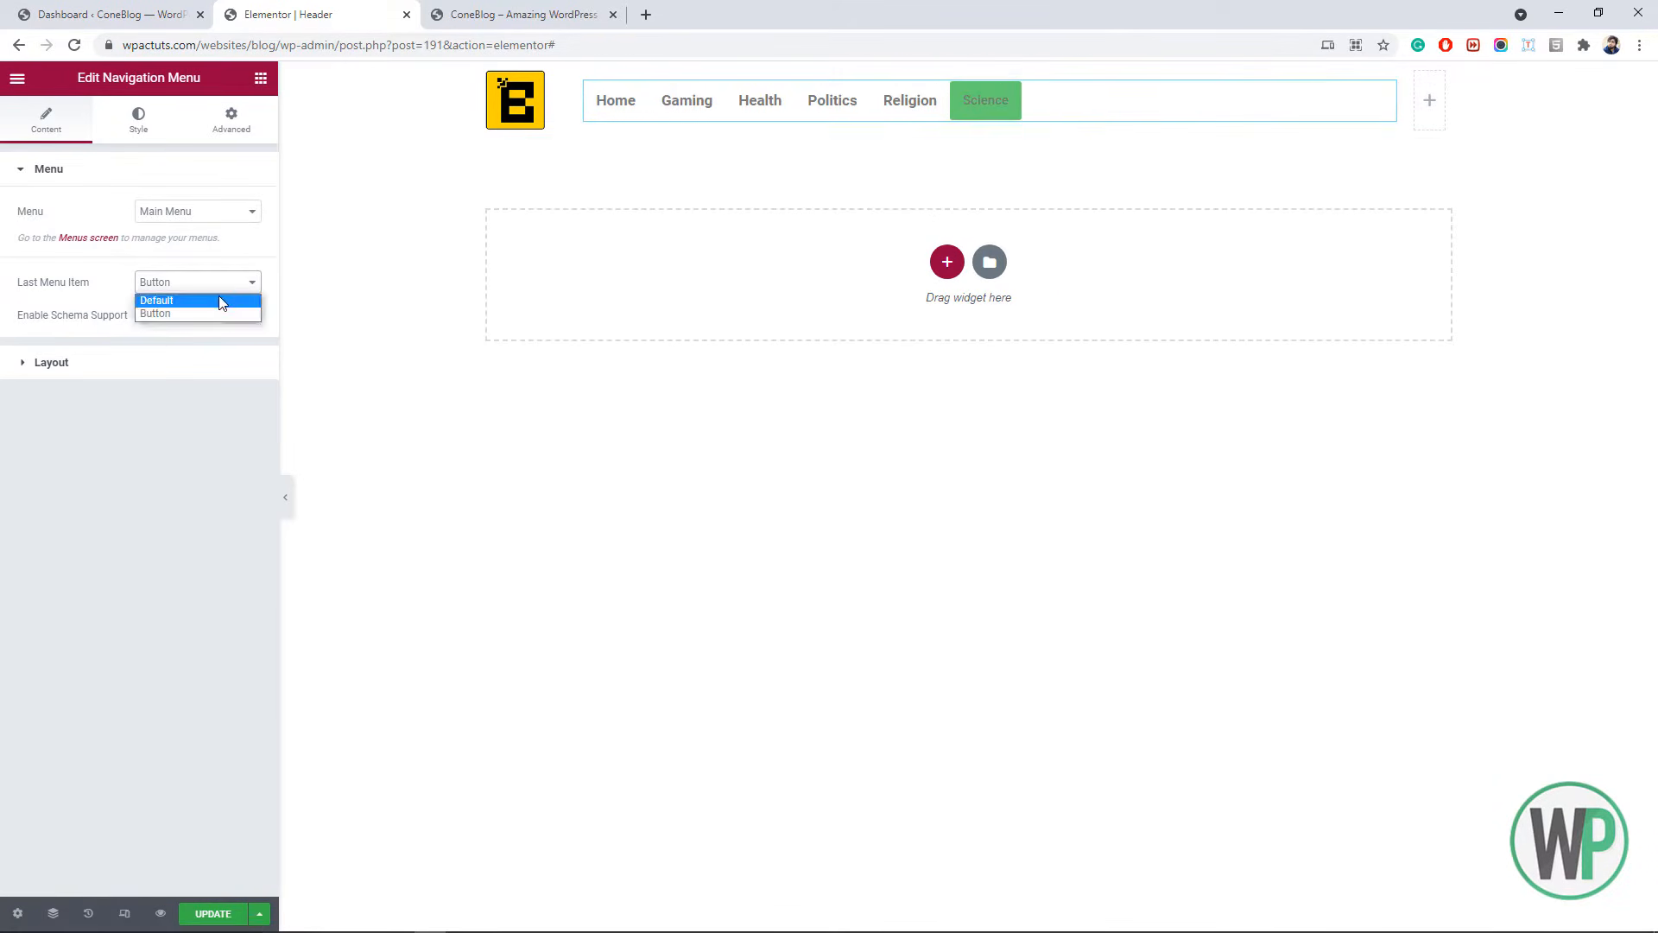
left_click(197, 300)
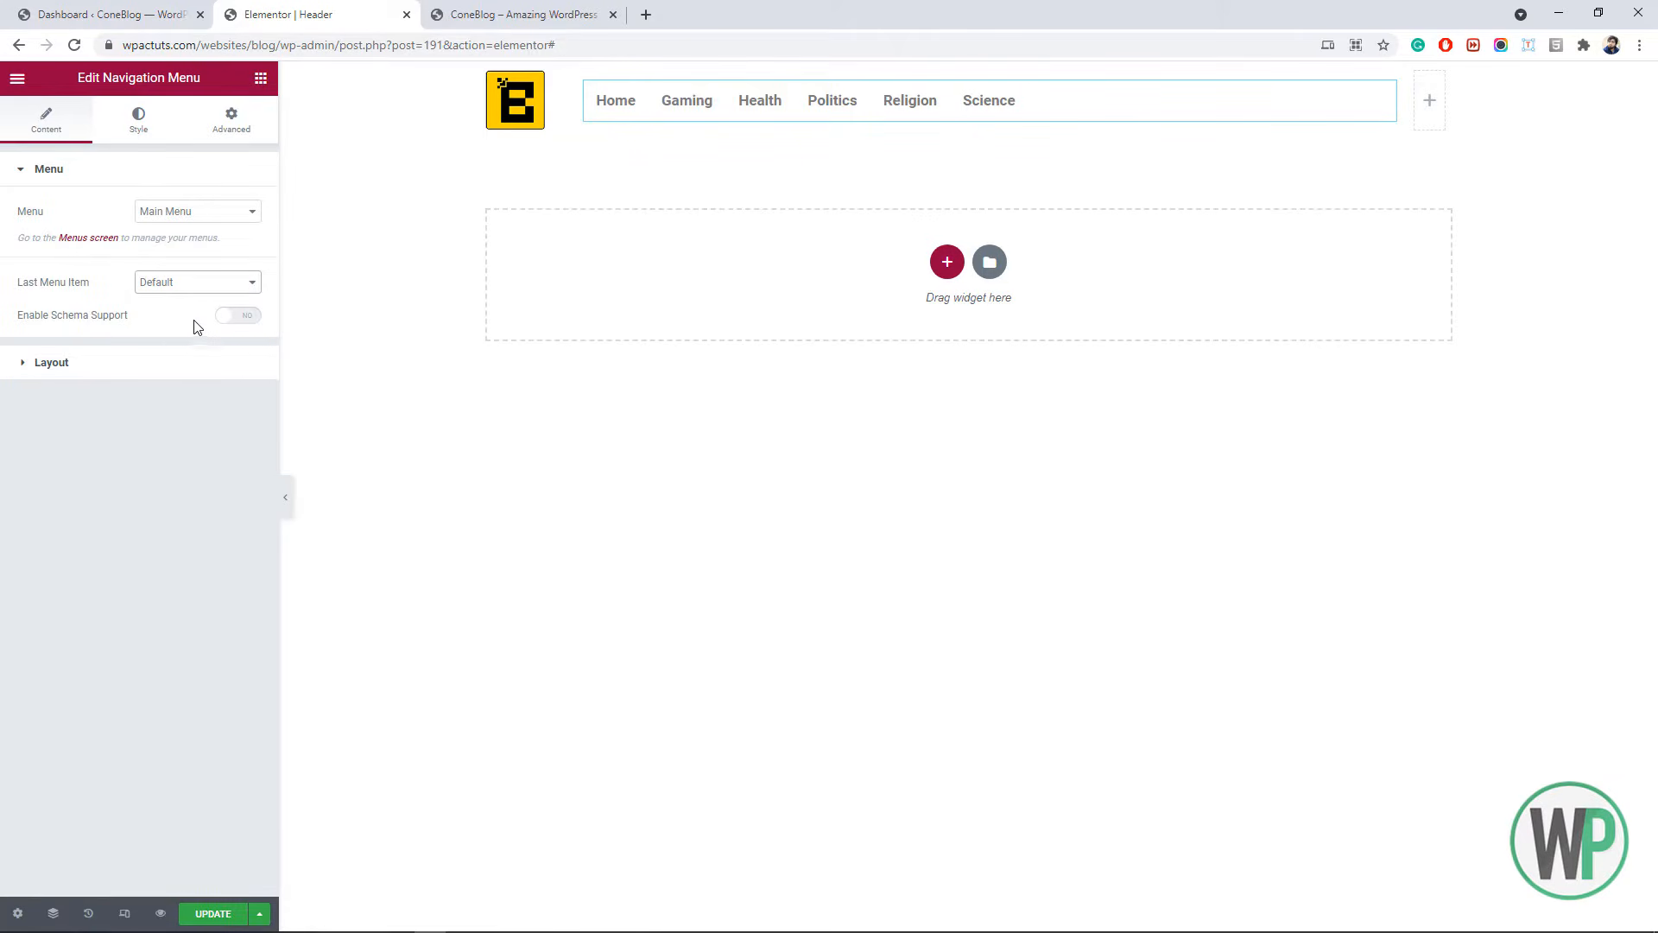
- Align the horizontal navigation menu to the right and set its responsive breakpoint to Mobile (768px >)
left_click(232, 316)
left_click(152, 374)
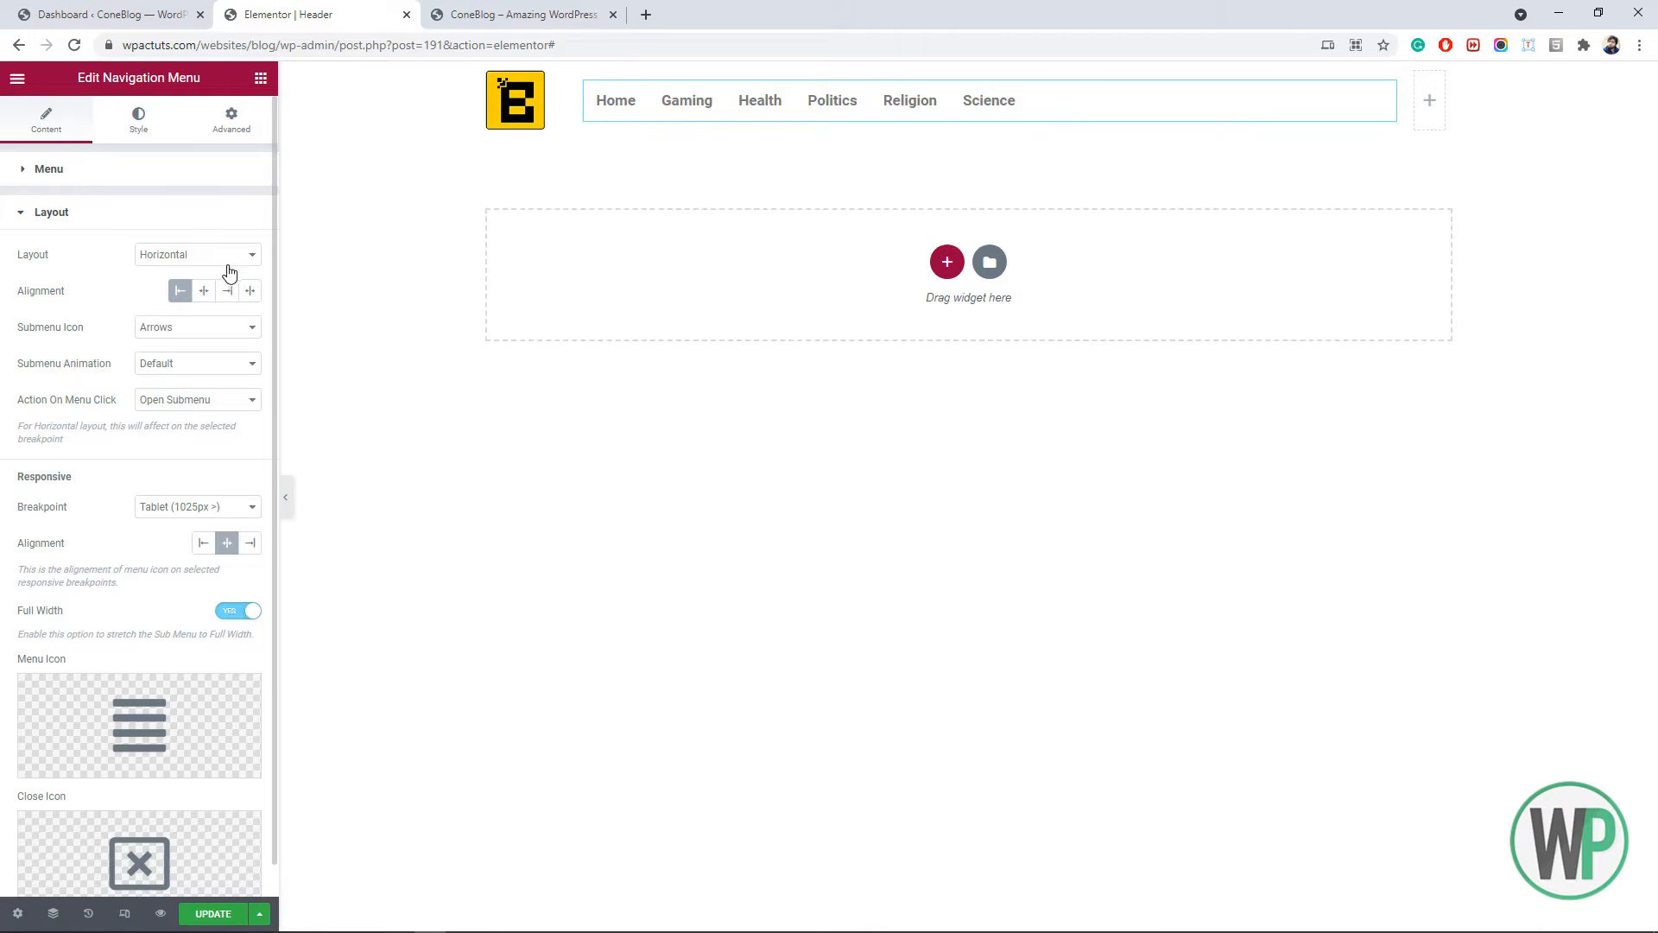
left_click(226, 294)
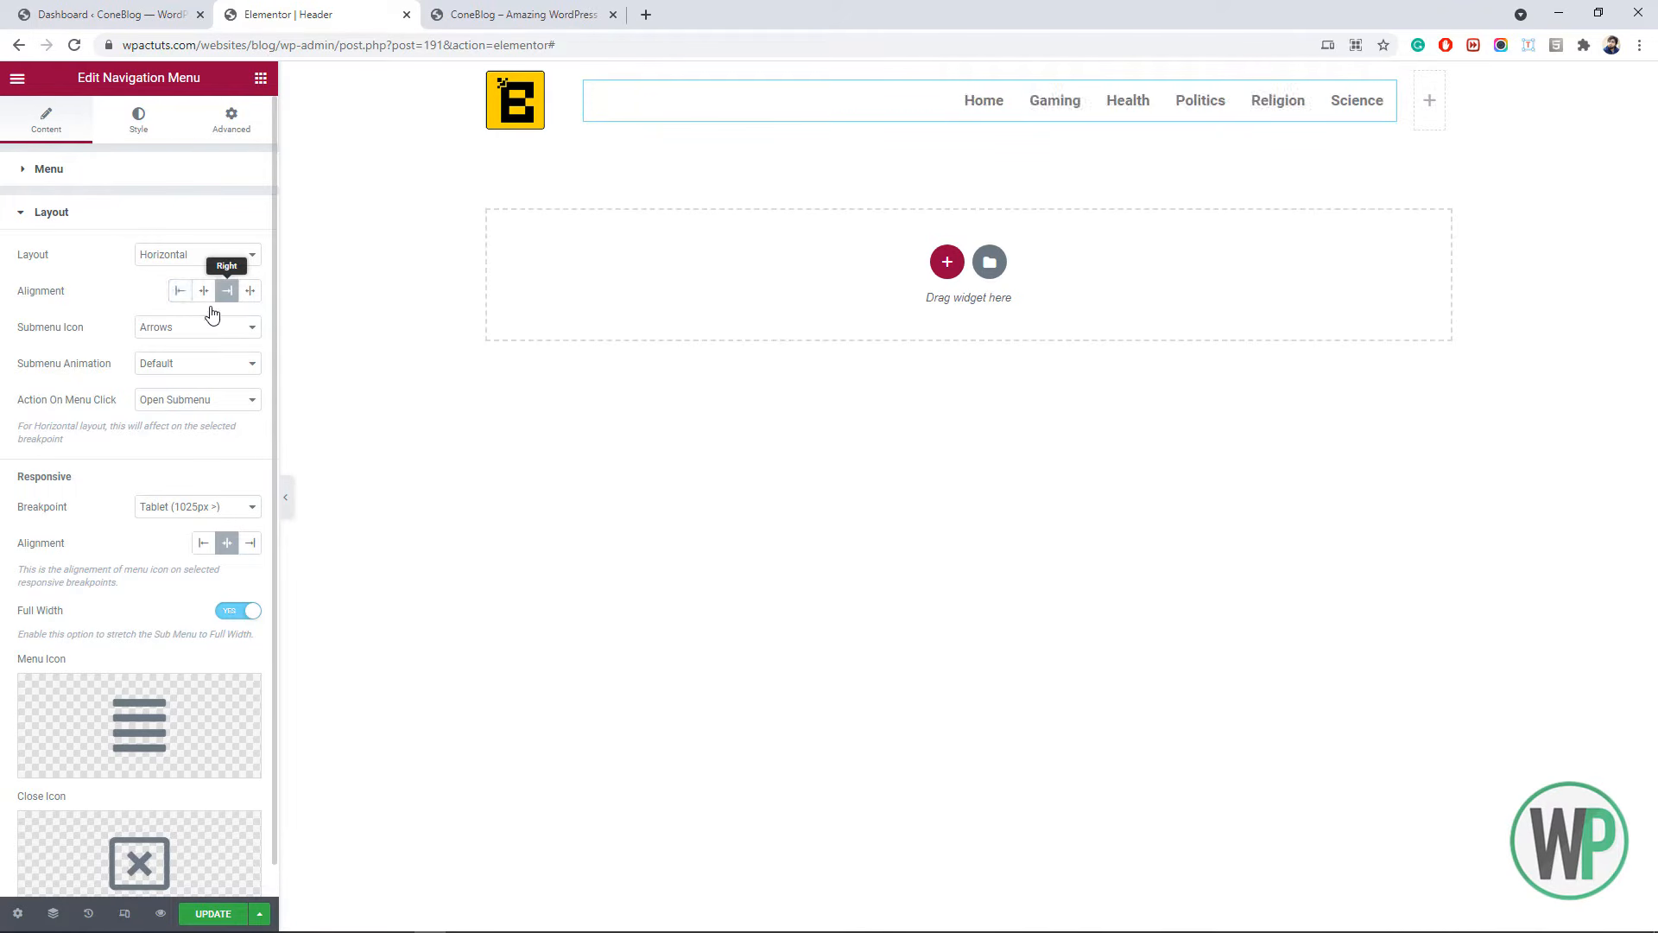
scroll(110, 359, "down", 1)
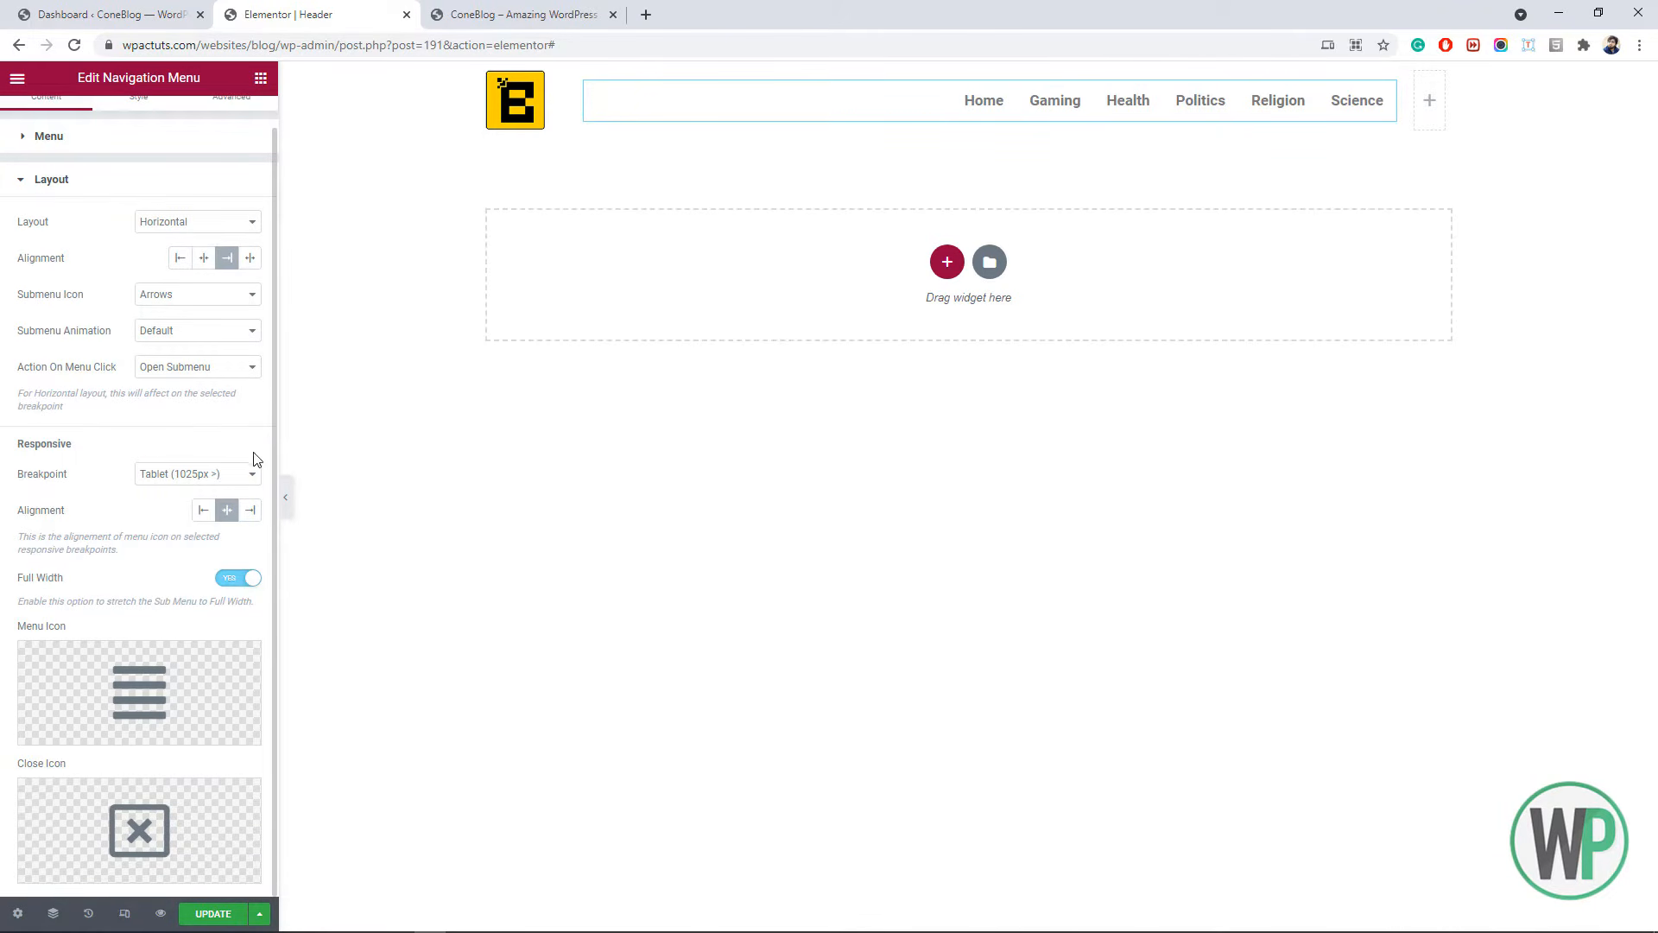
left_click(242, 473)
left_click(211, 499)
scroll(138, 473, "up", 1)
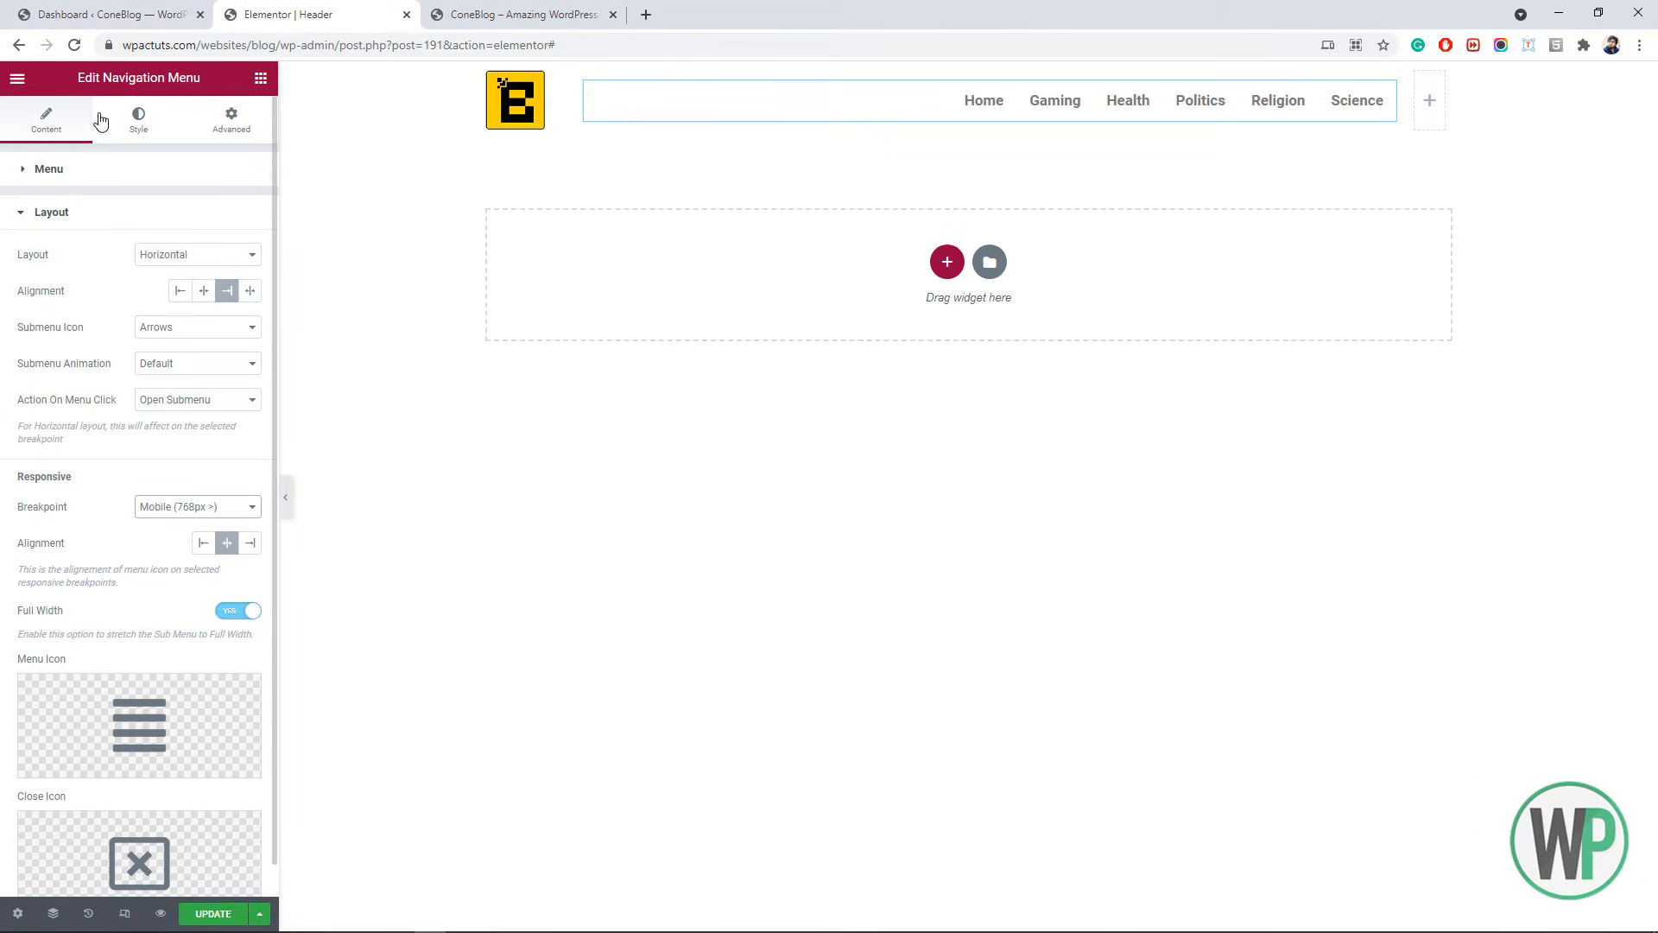
- Give the header section a classic black background color
left_click(131, 119)
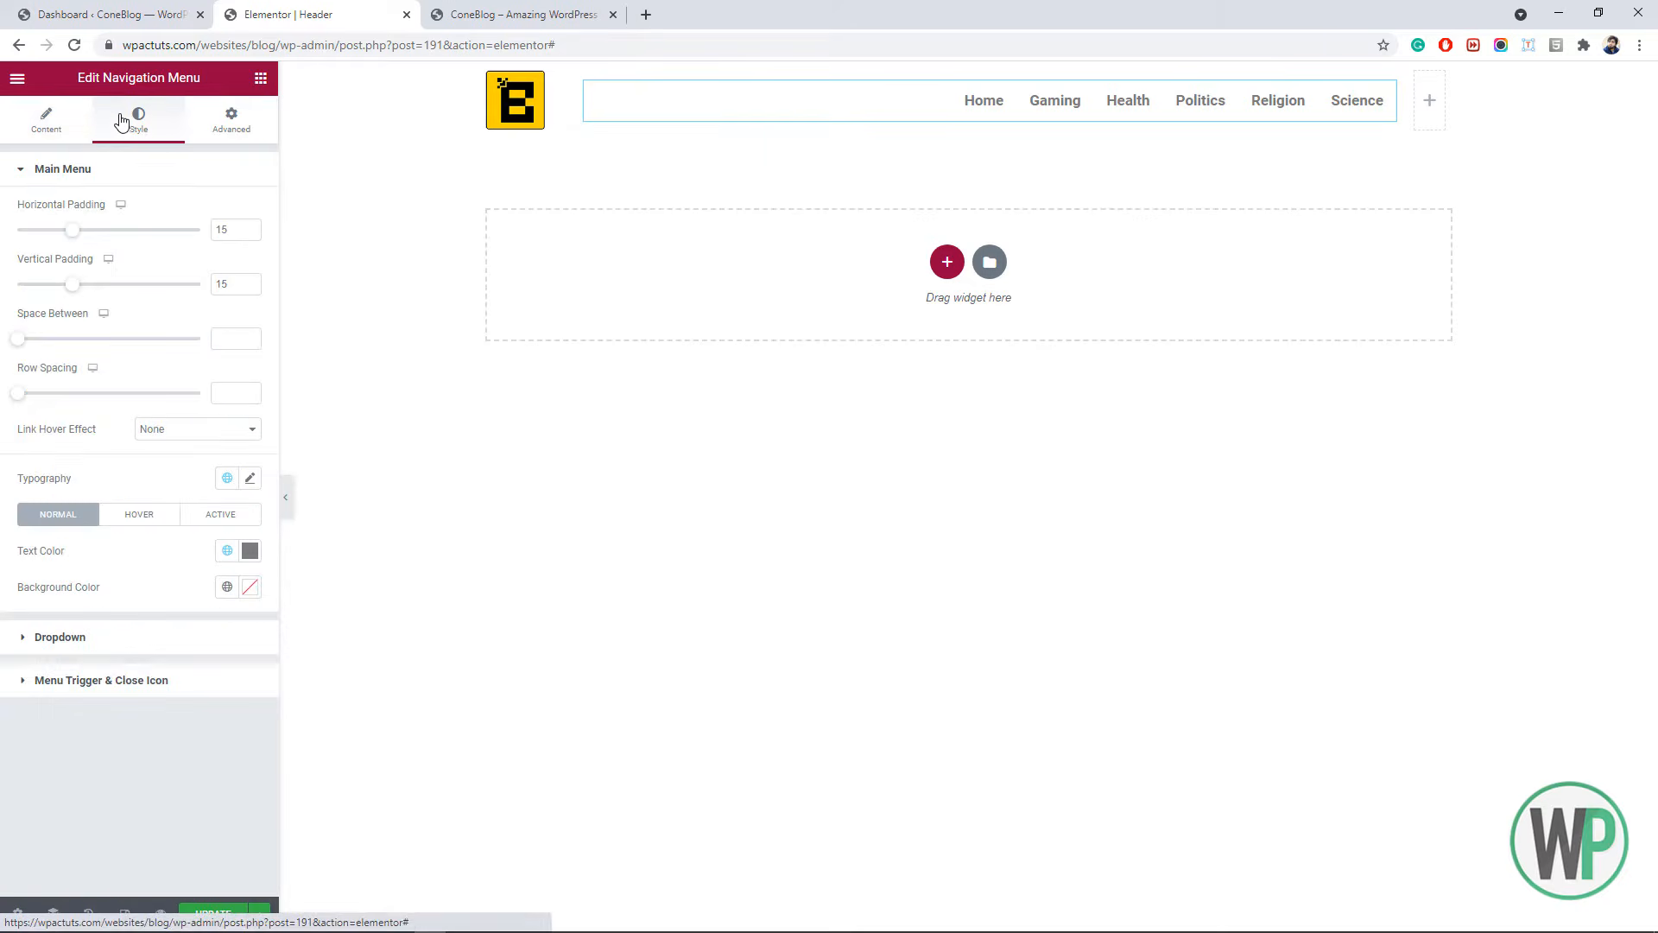
right_click(345, 104)
left_click(380, 117)
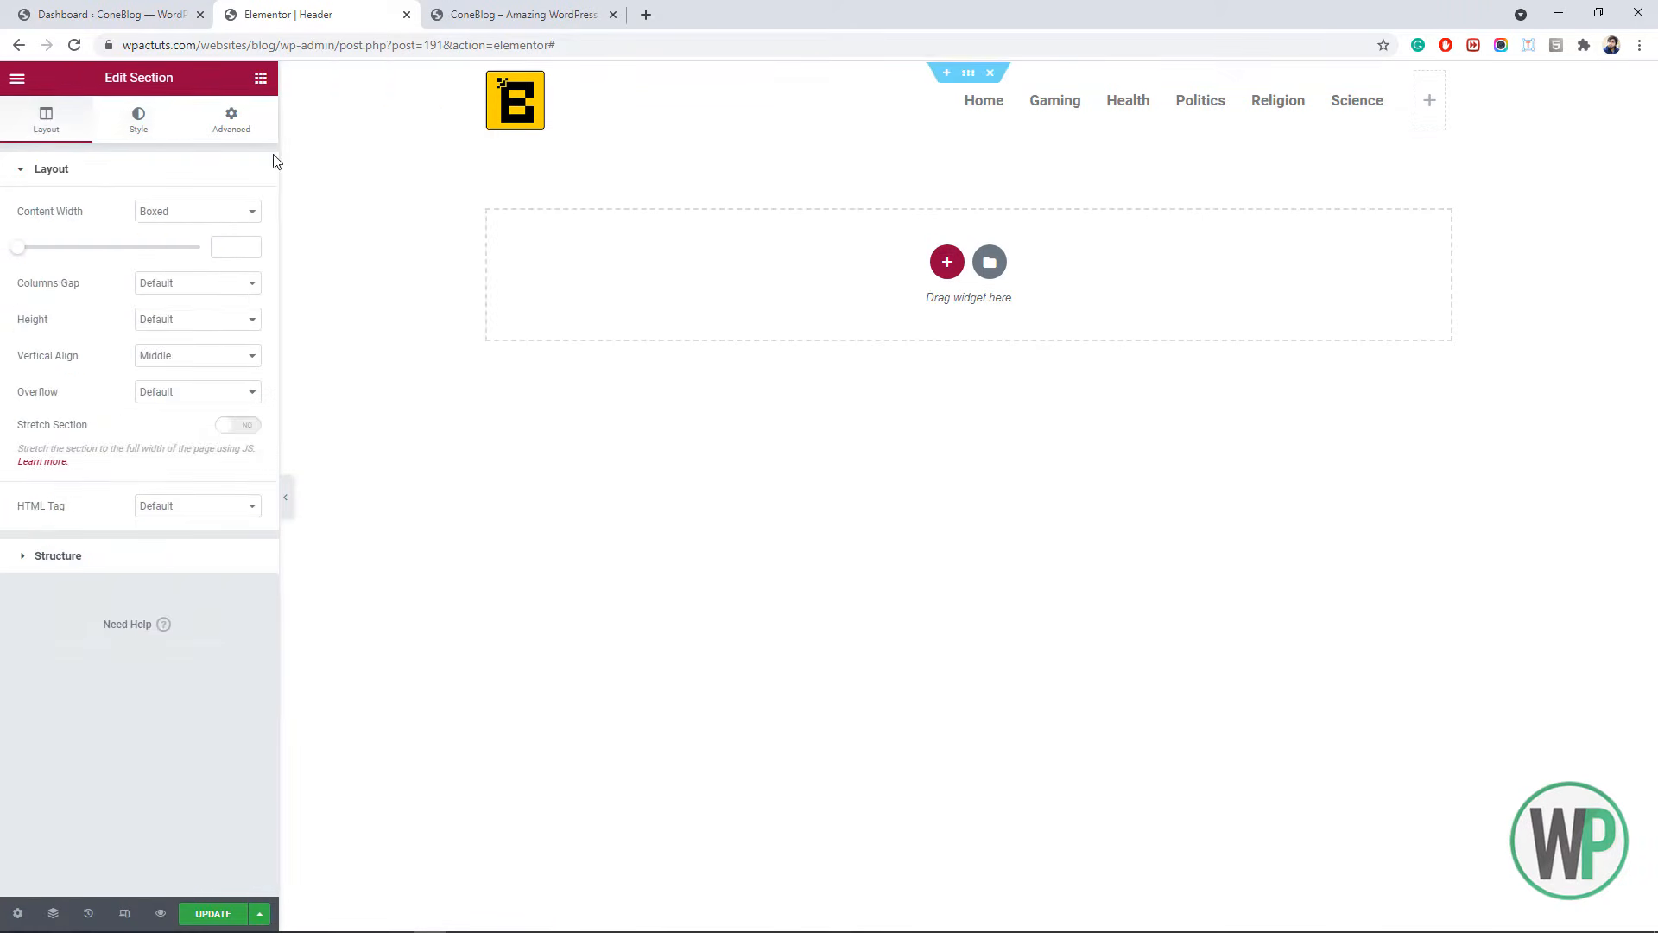
left_click(139, 122)
left_click(179, 248)
left_click(253, 286)
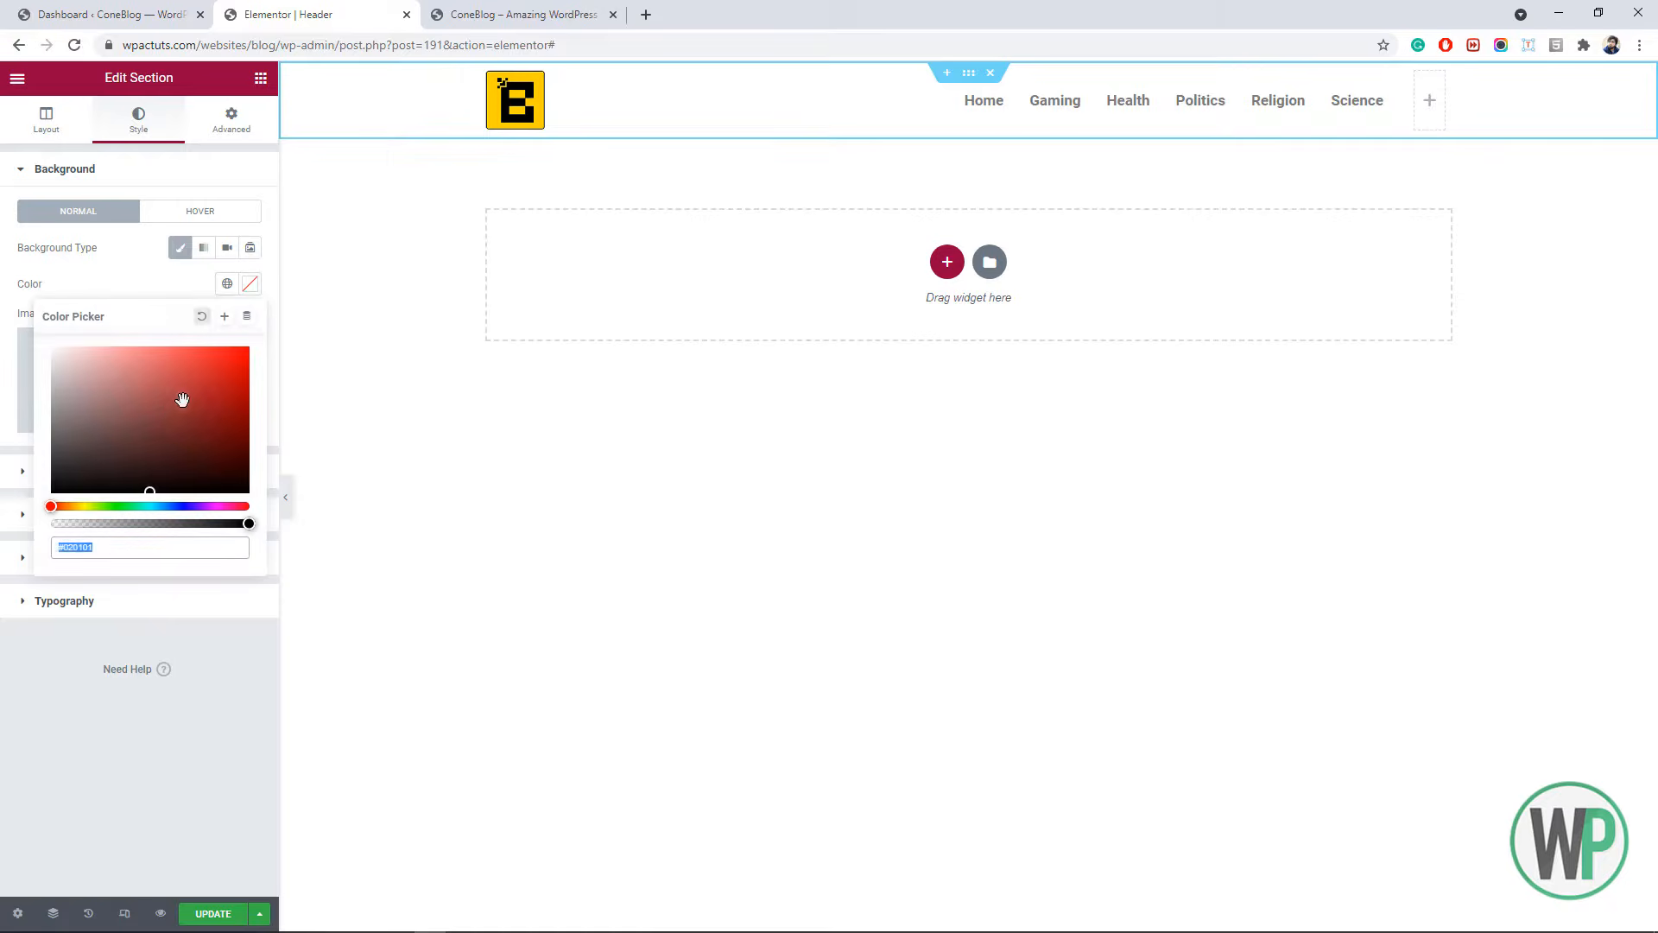
left_click_drag(181, 400, 3, 568)
left_click(3, 512)
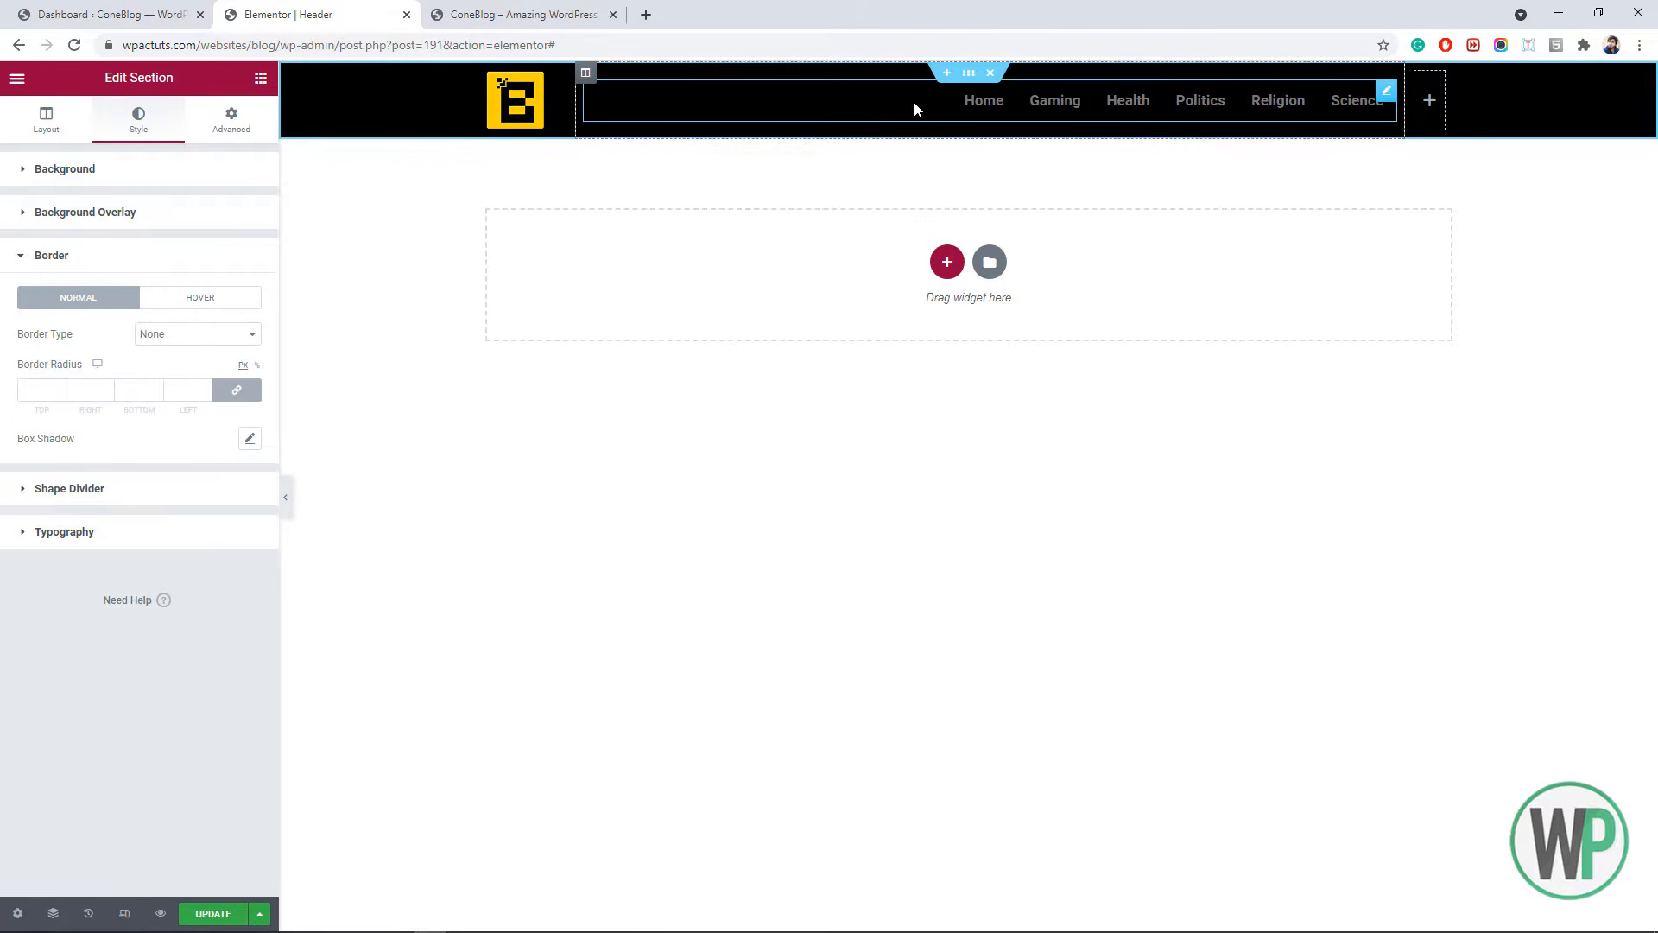
- Set the navigation menu's normal text color to near-white, about #EFEFEF
right_click(916, 103)
left_click(975, 118)
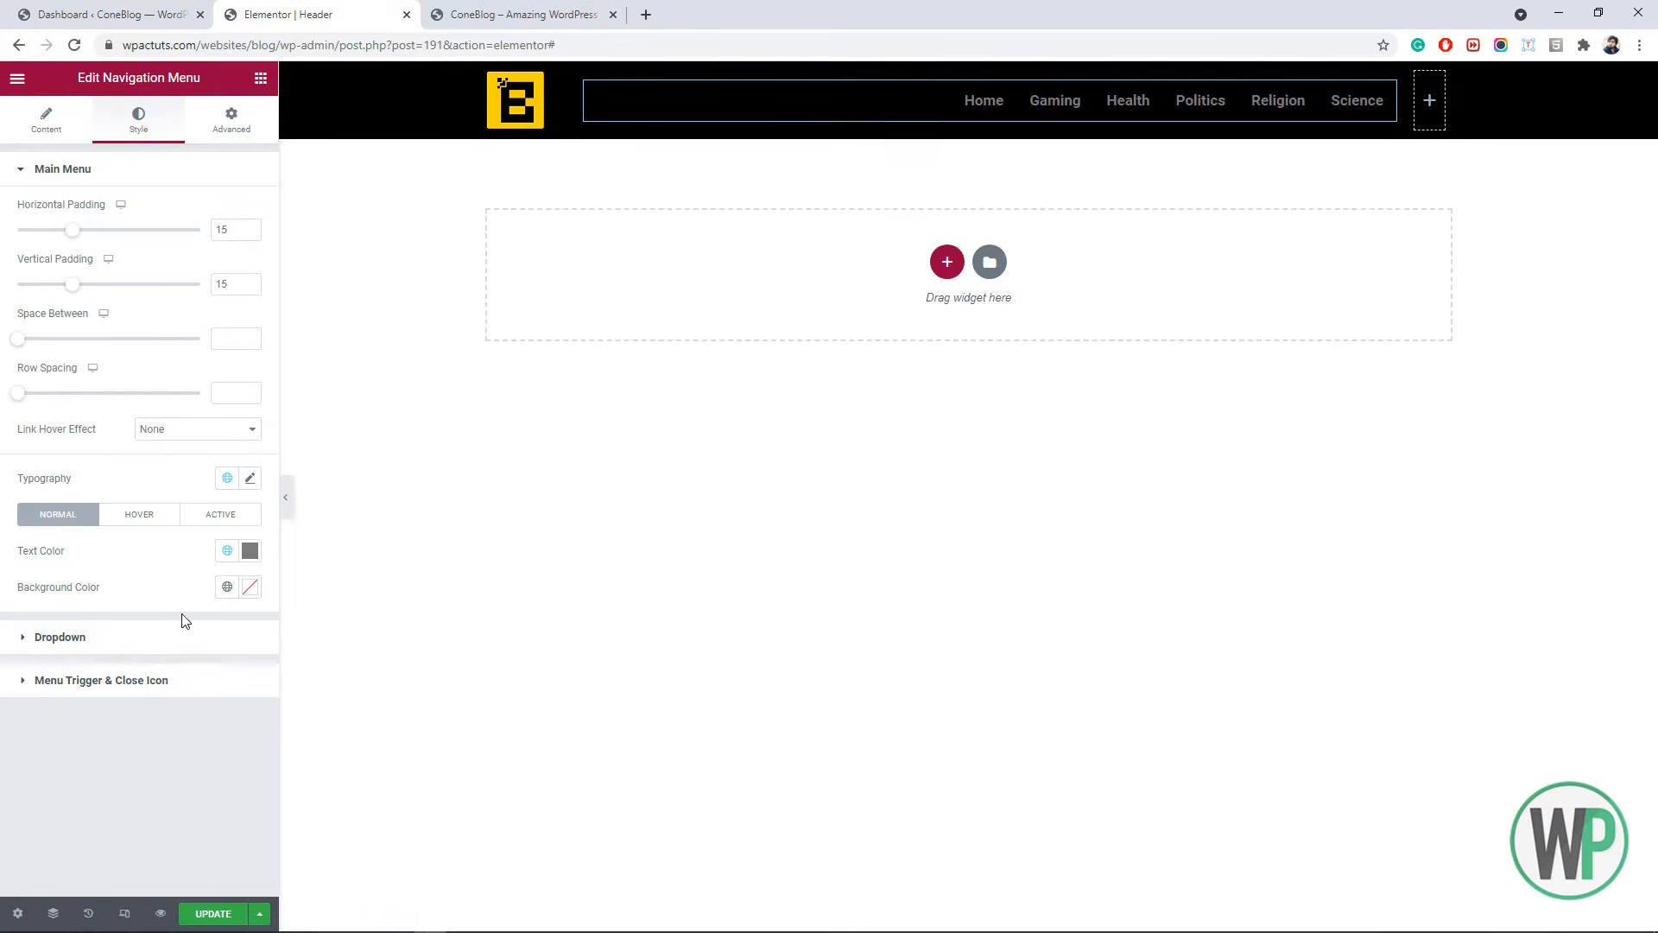
left_click(249, 550)
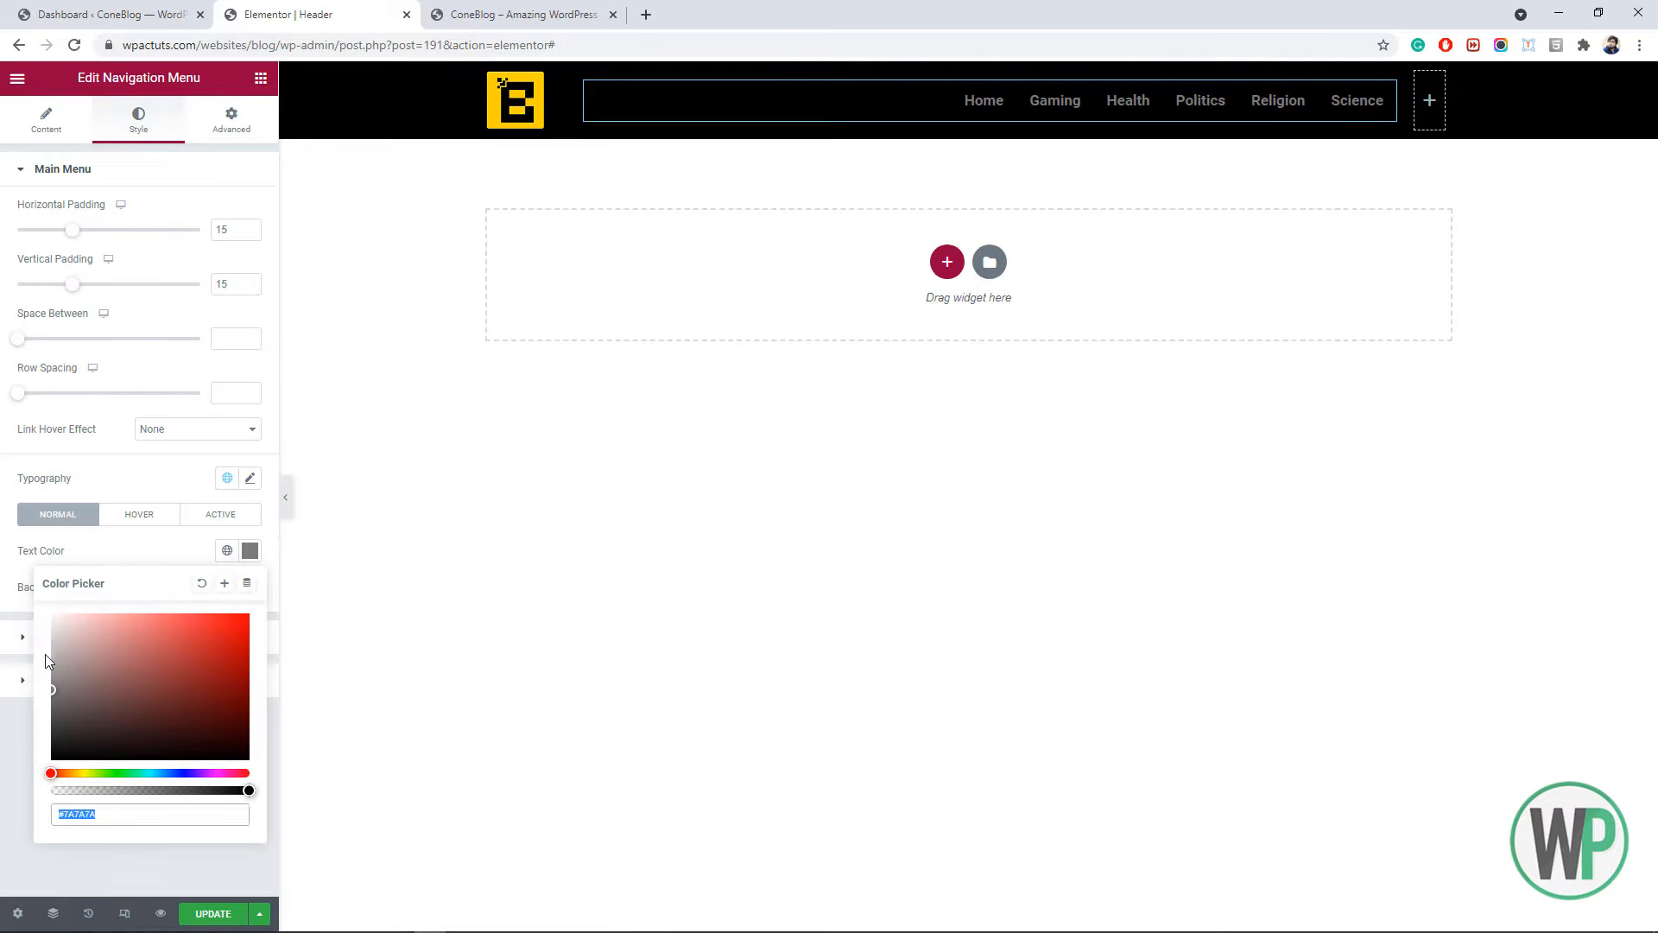
left_click_drag(47, 661, 1, 614)
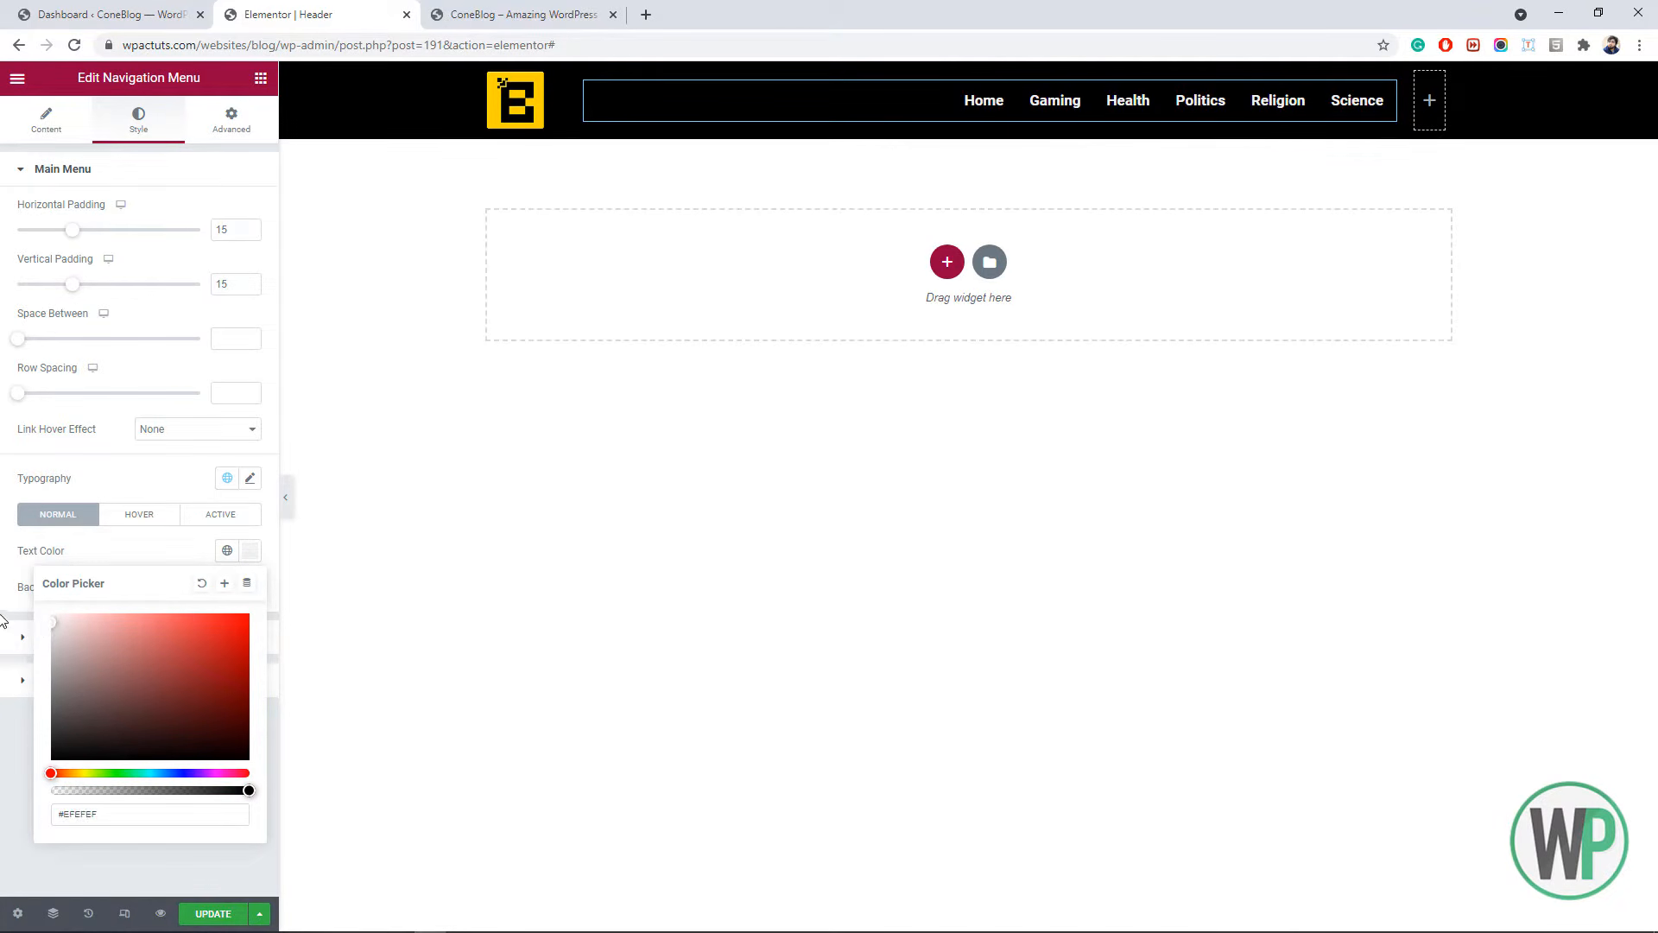
left_click(3, 633)
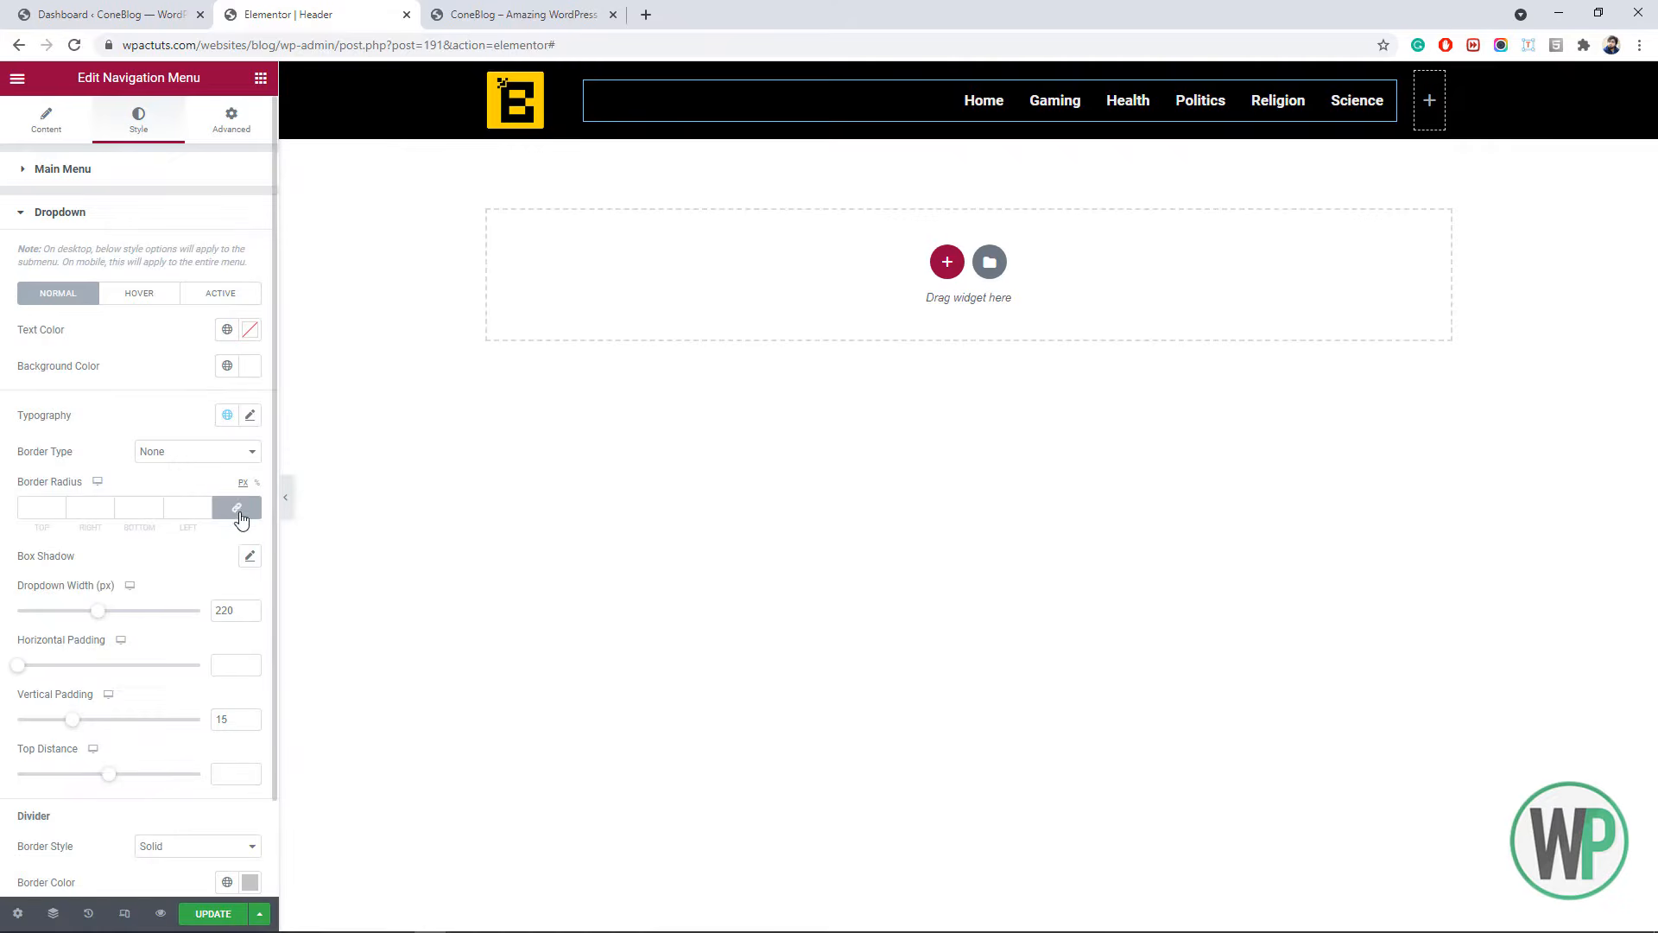
- Set the main menu's typography to the Poppins font family with an Uppercase transform
left_click(186, 183)
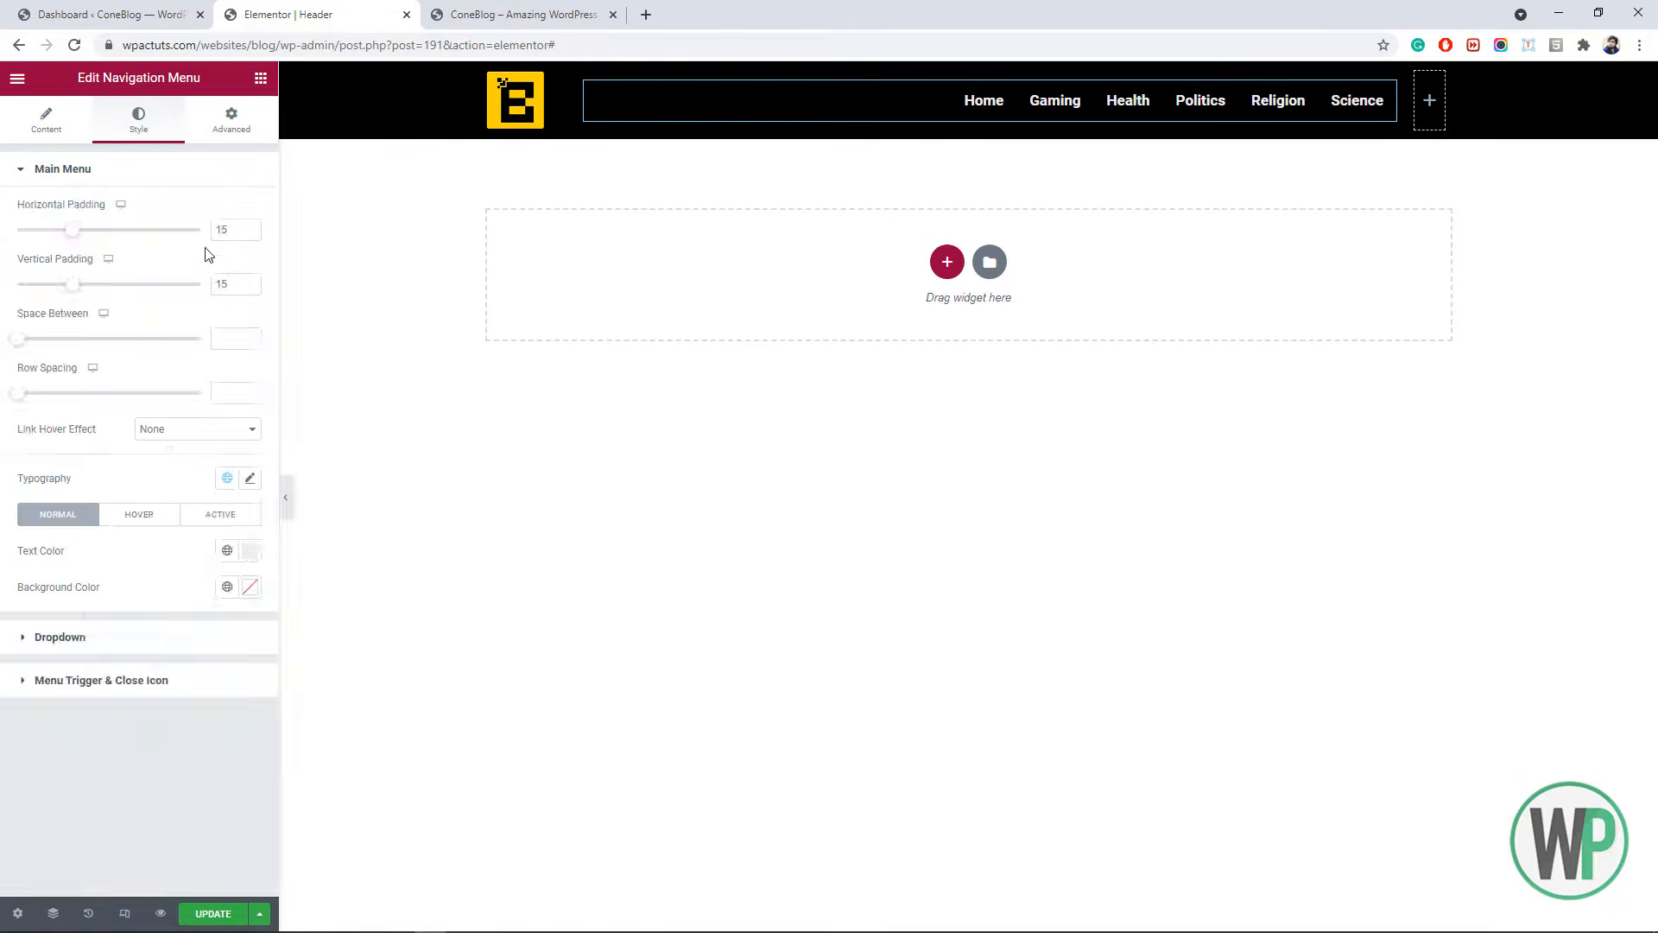
left_click(251, 478)
left_click(213, 570)
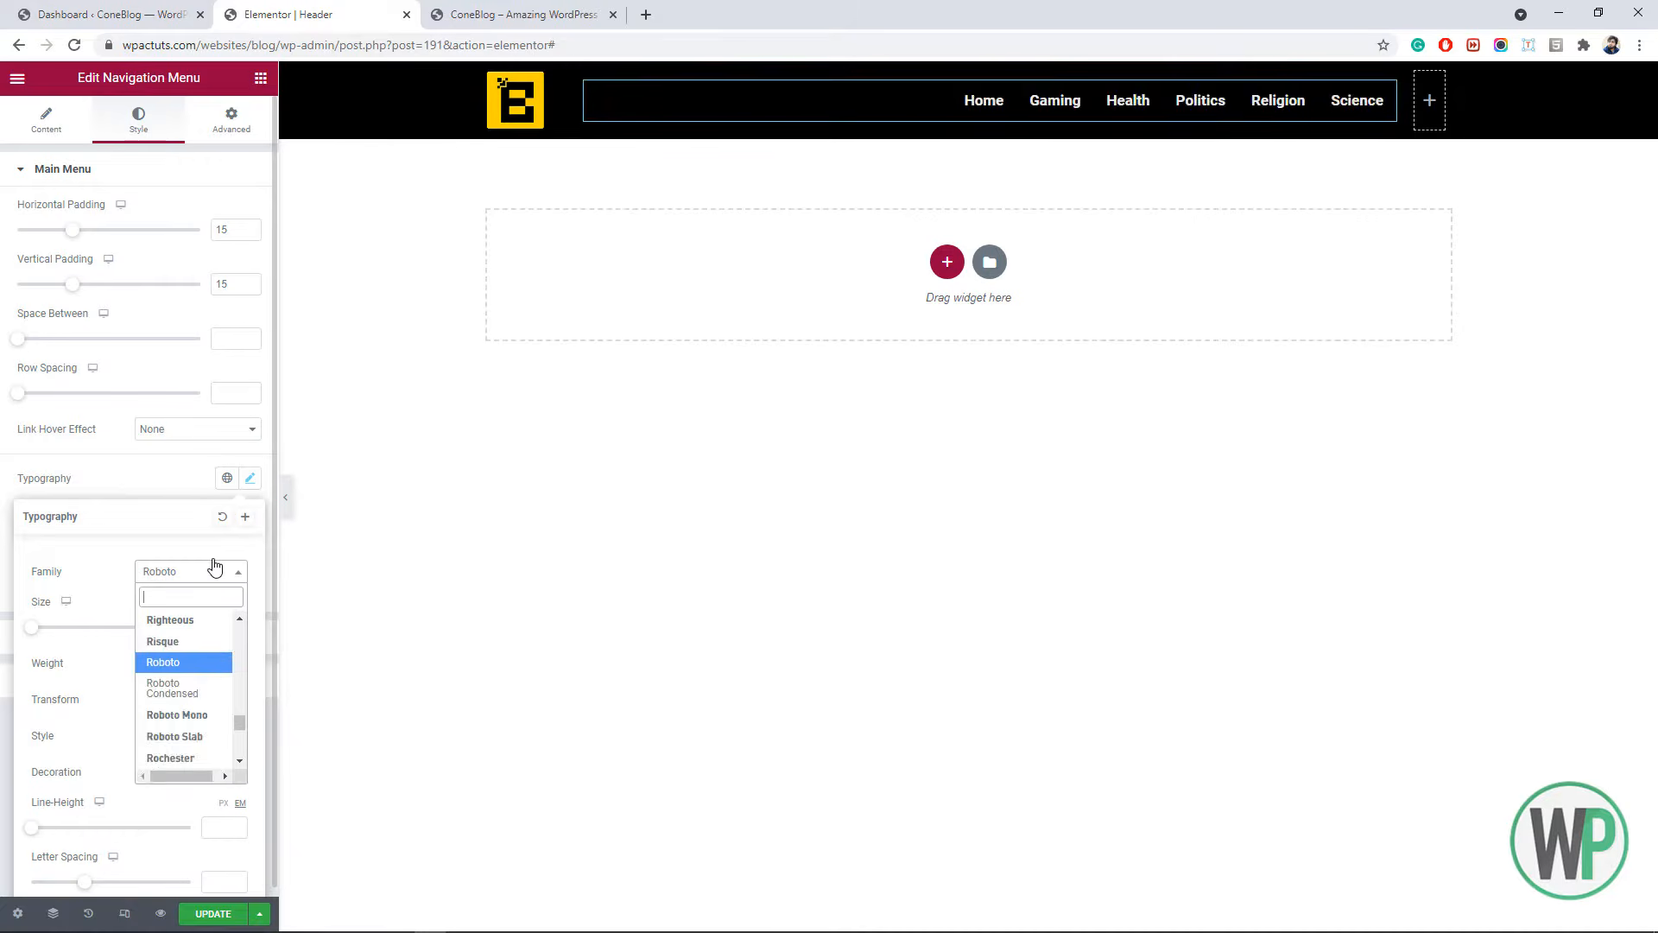
type("poop")
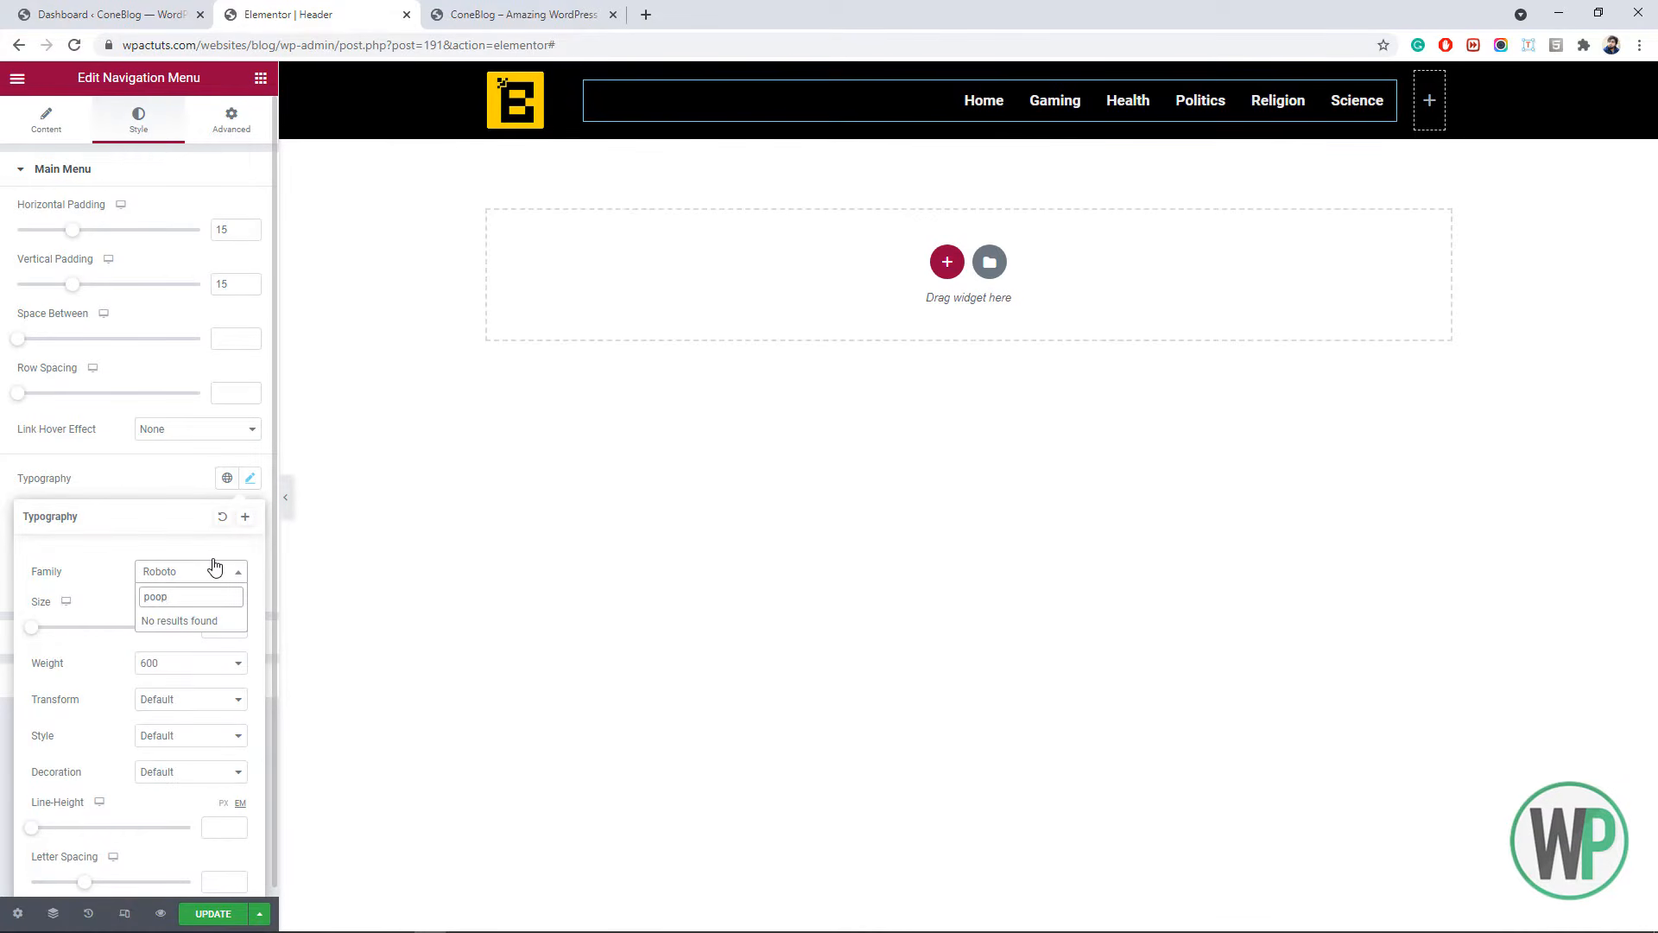
key("BackSpace")
key("BackSpace")
type("p")
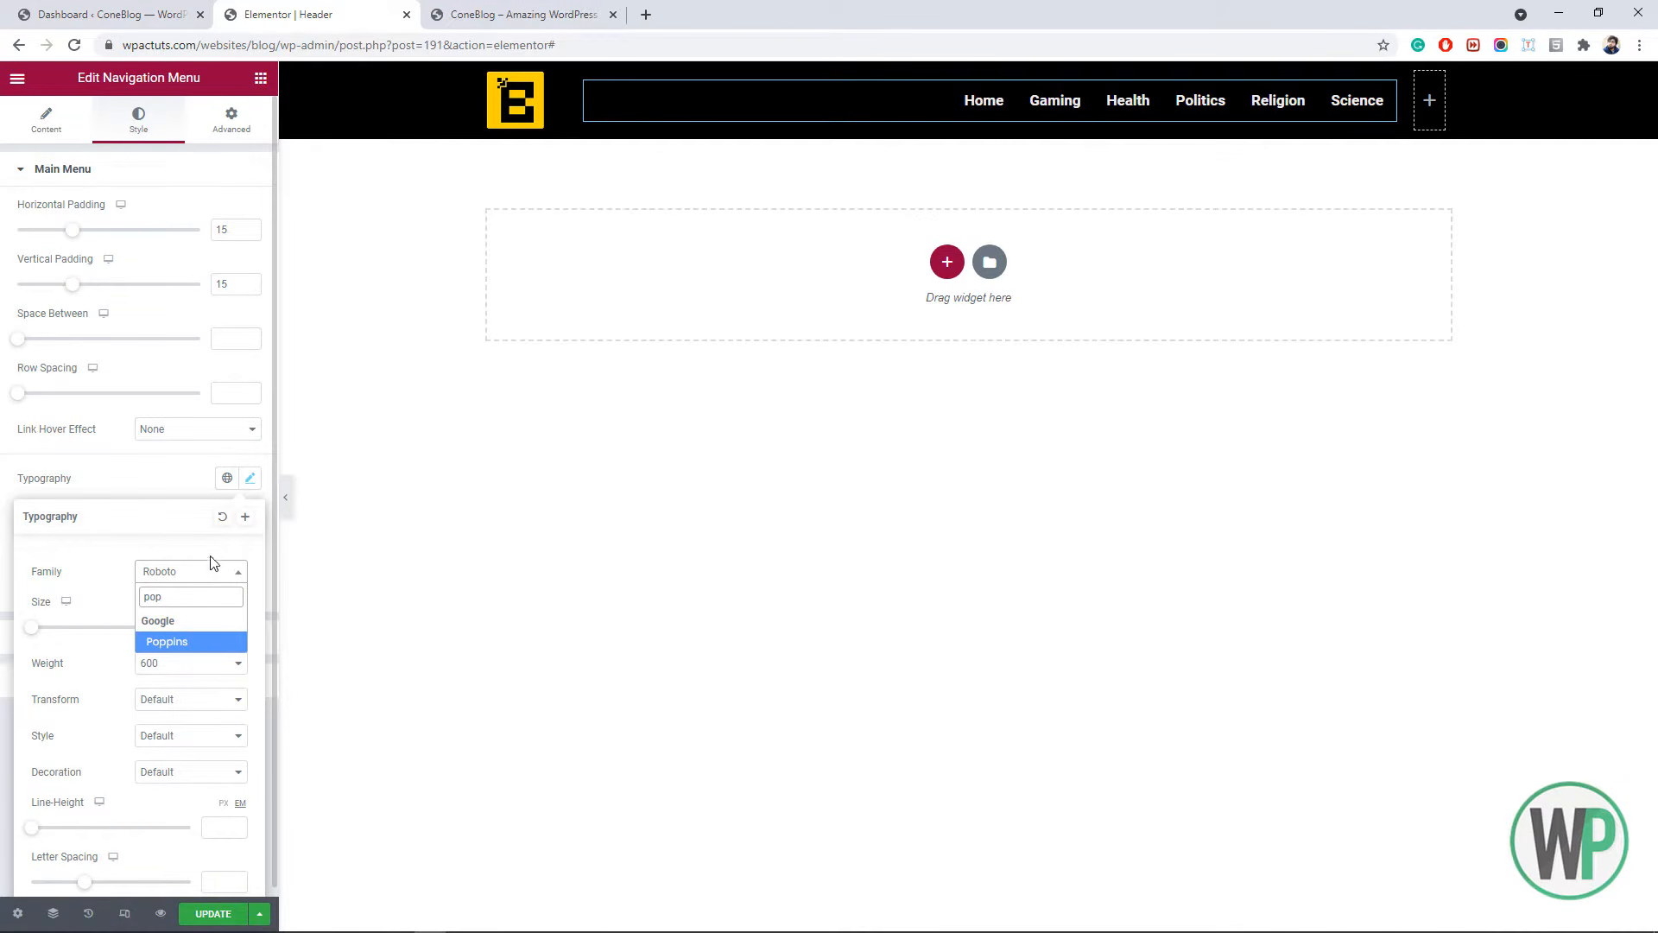
left_click(198, 643)
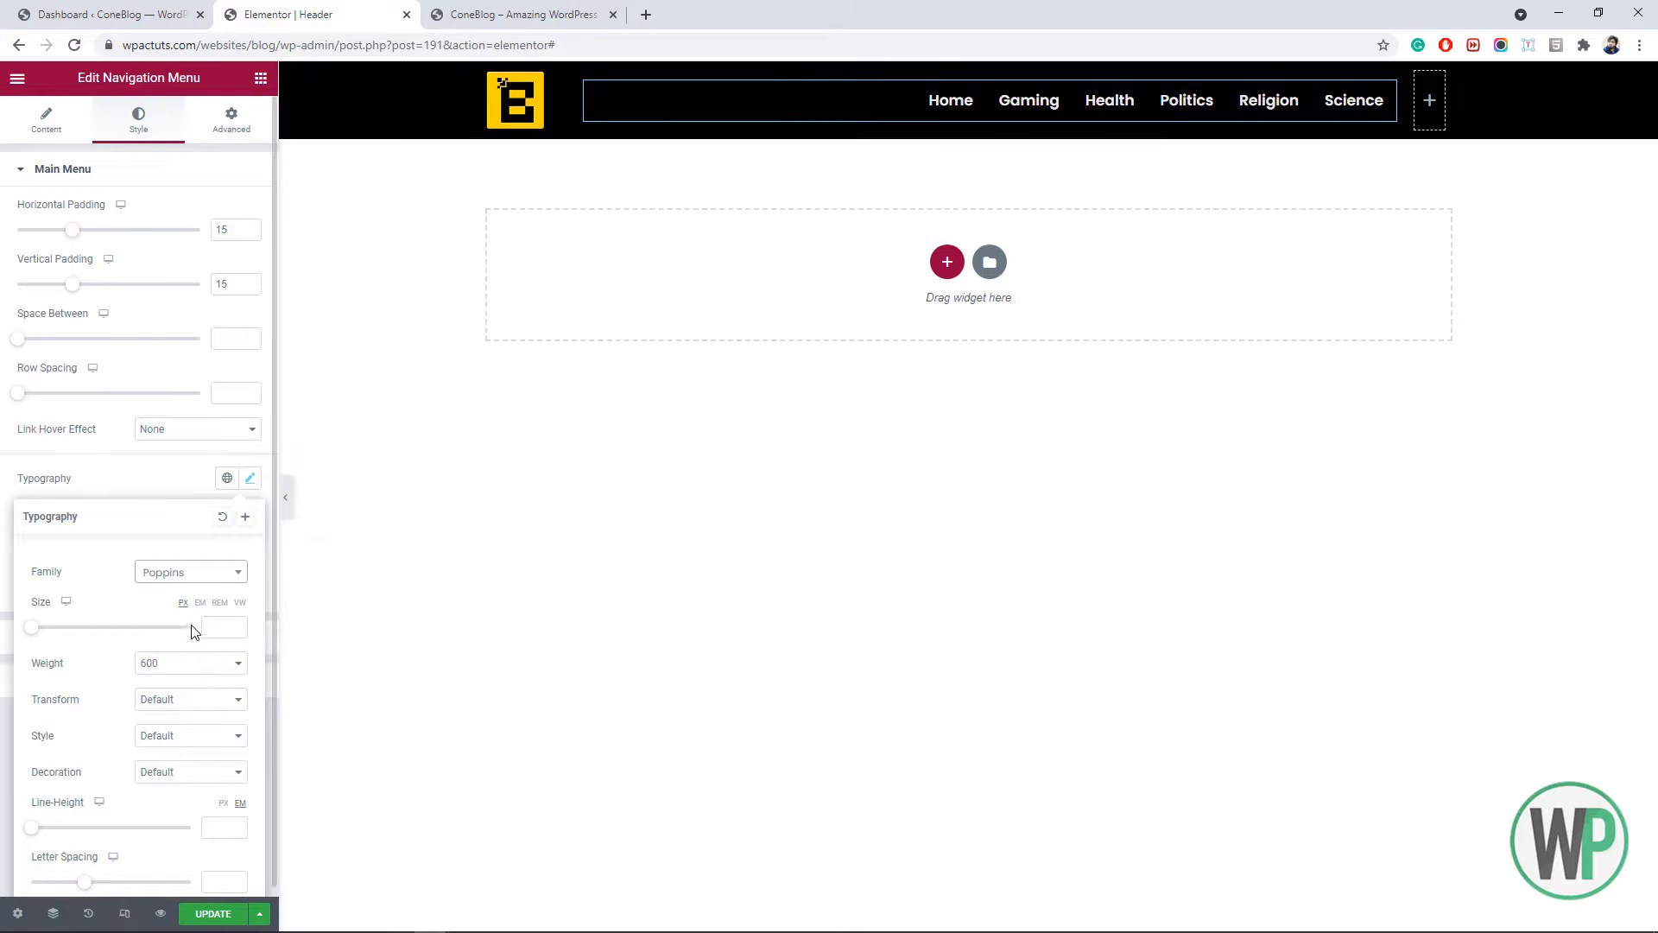
left_click(180, 712)
left_click(184, 728)
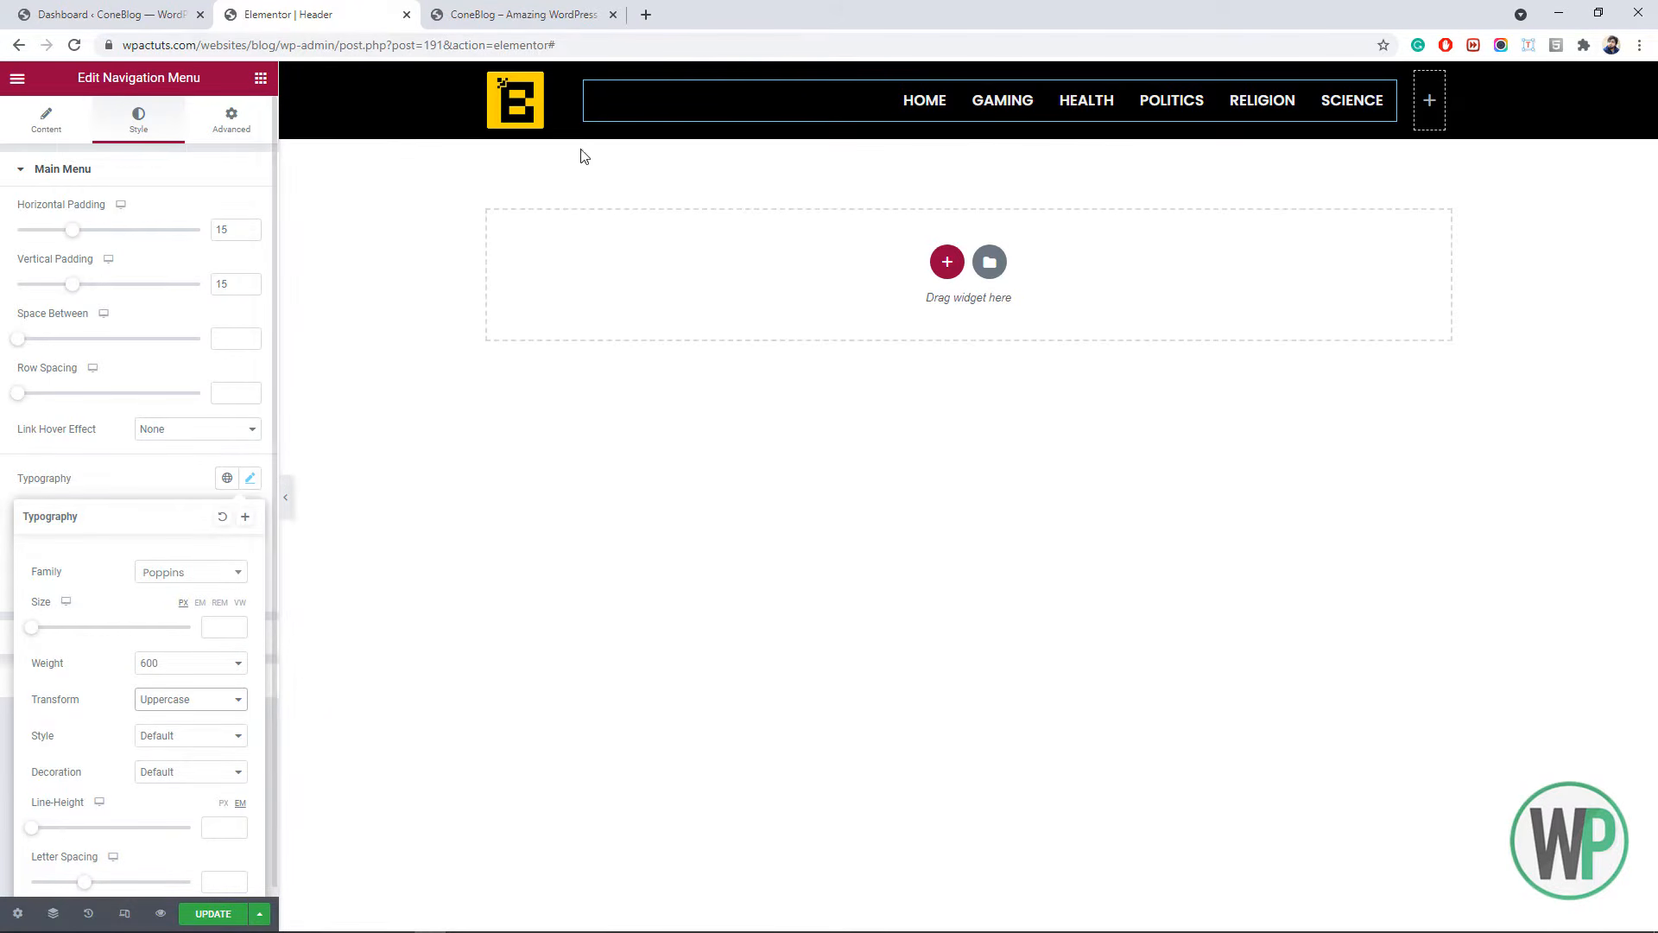
left_click(135, 470)
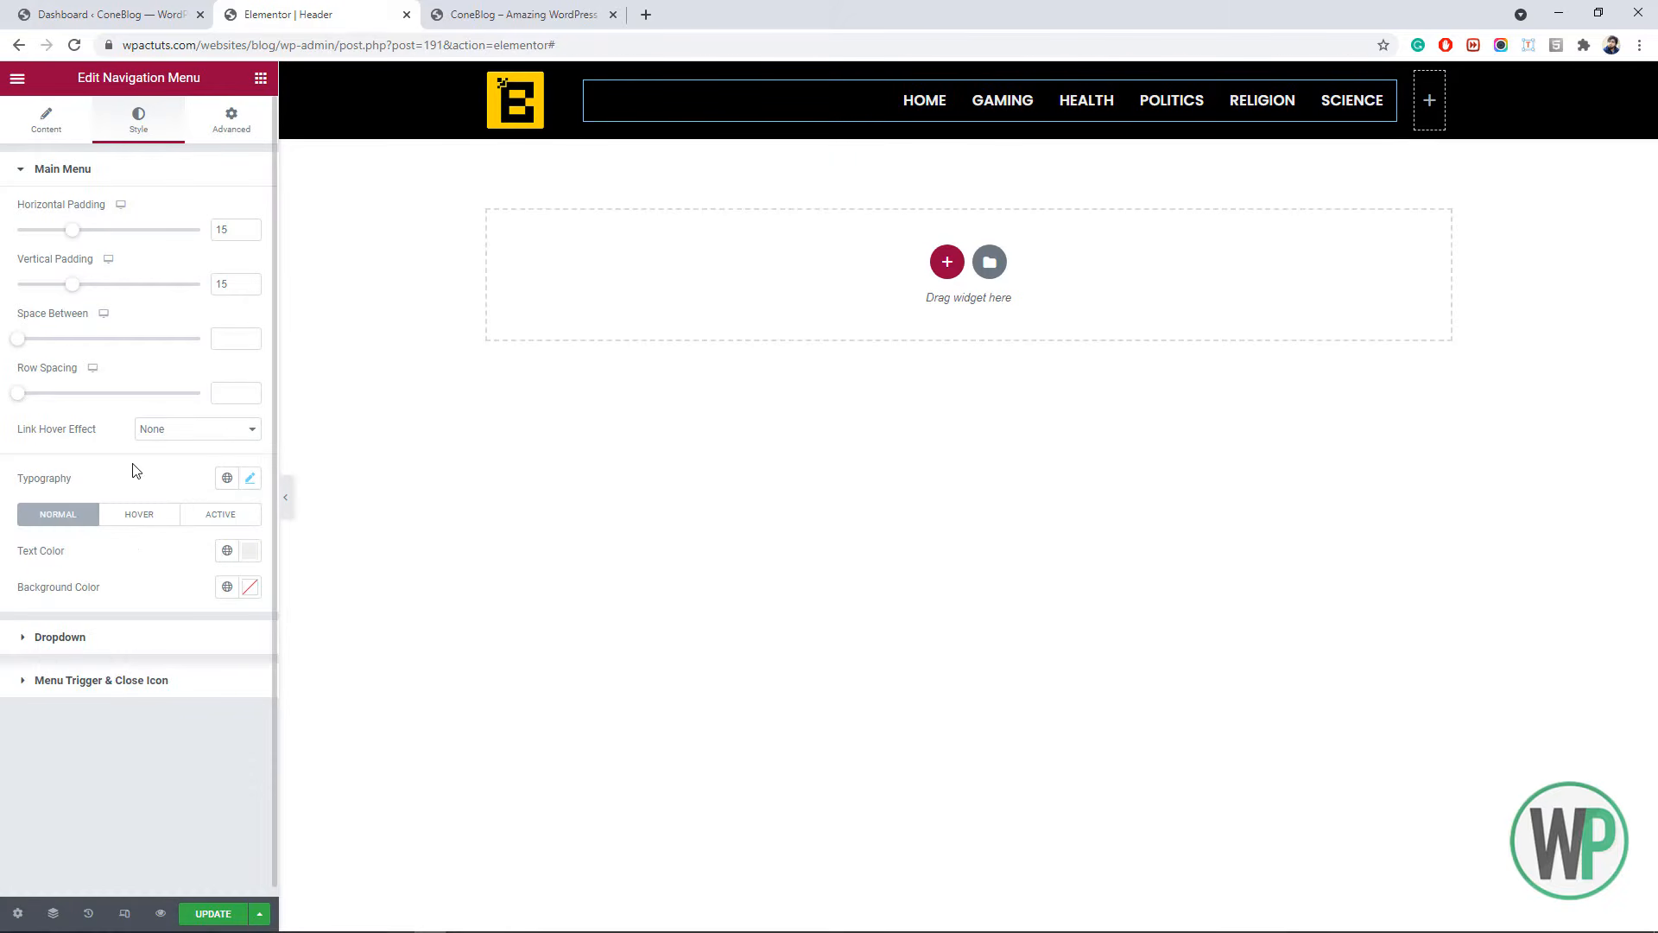
- Set the main menu's hover text color to bright yellow, about #FFDC00
left_click(148, 519)
left_click(249, 550)
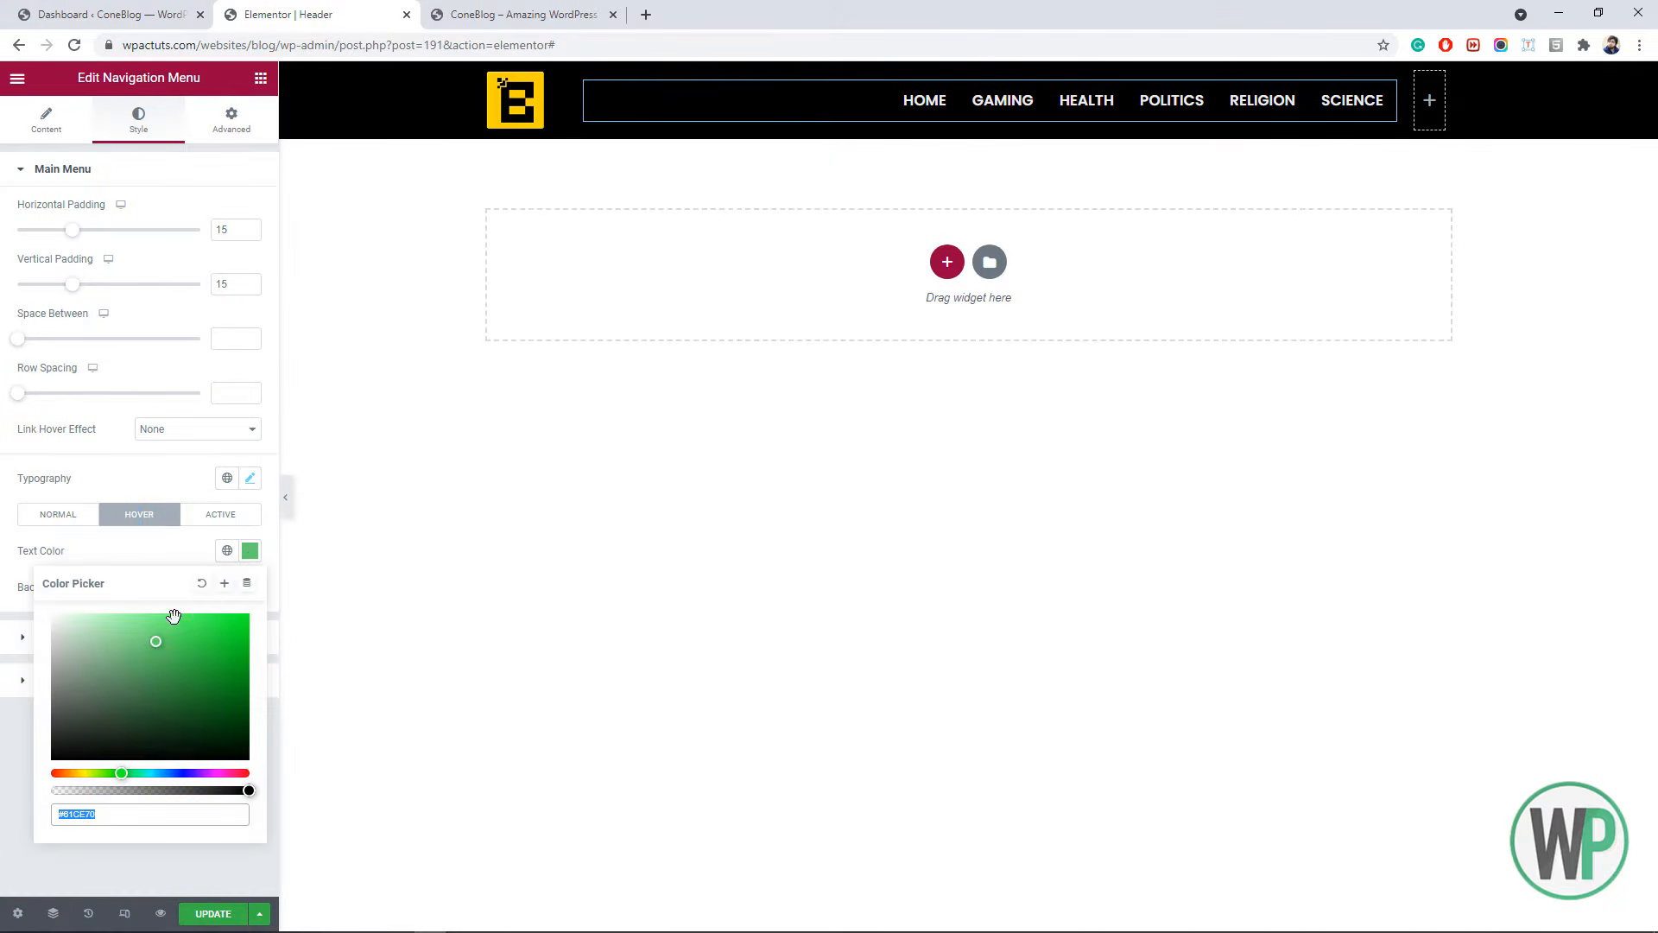
left_click(227, 553)
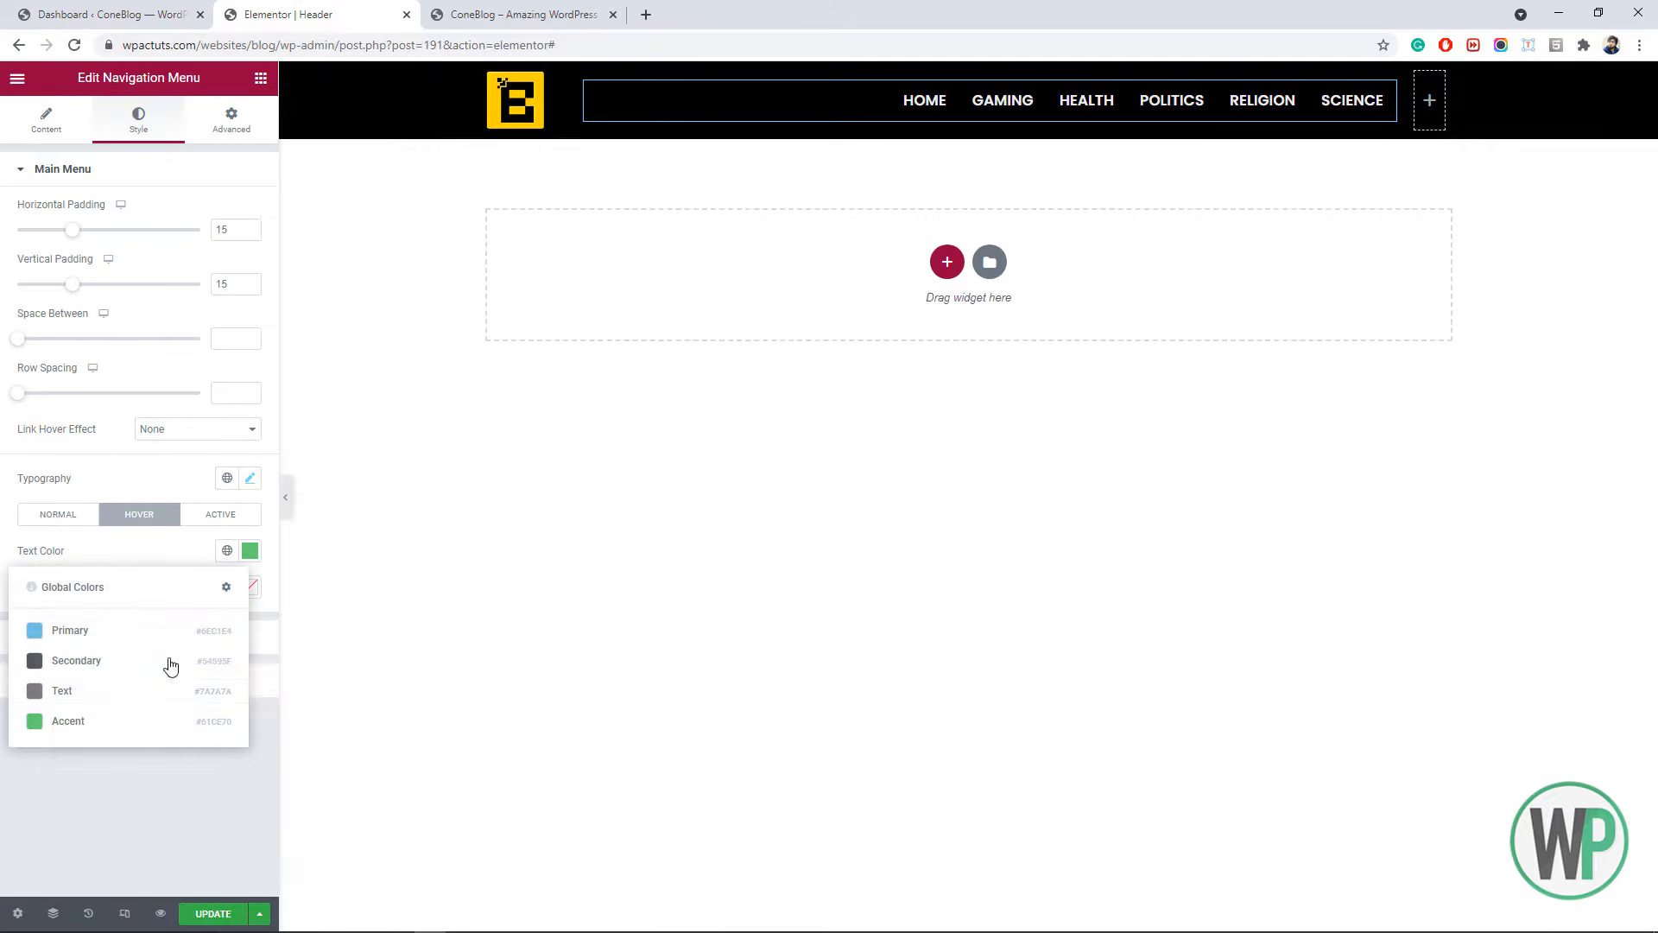
left_click(248, 557)
left_click_drag(83, 775, 77, 775)
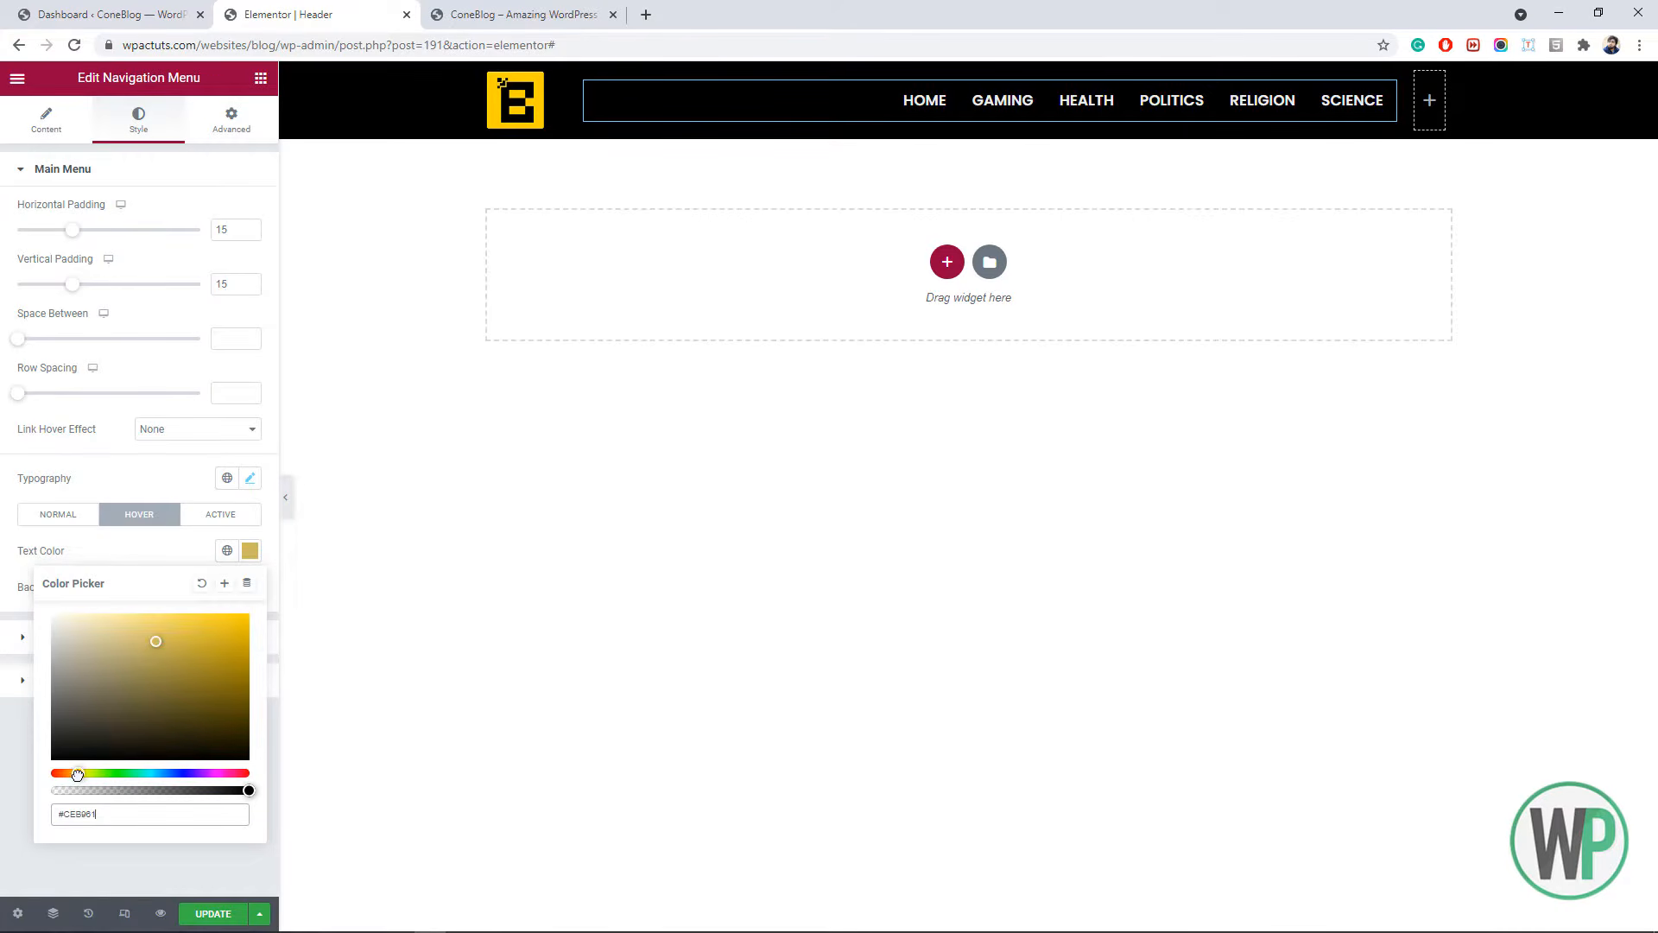
left_click_drag(199, 670, 261, 594)
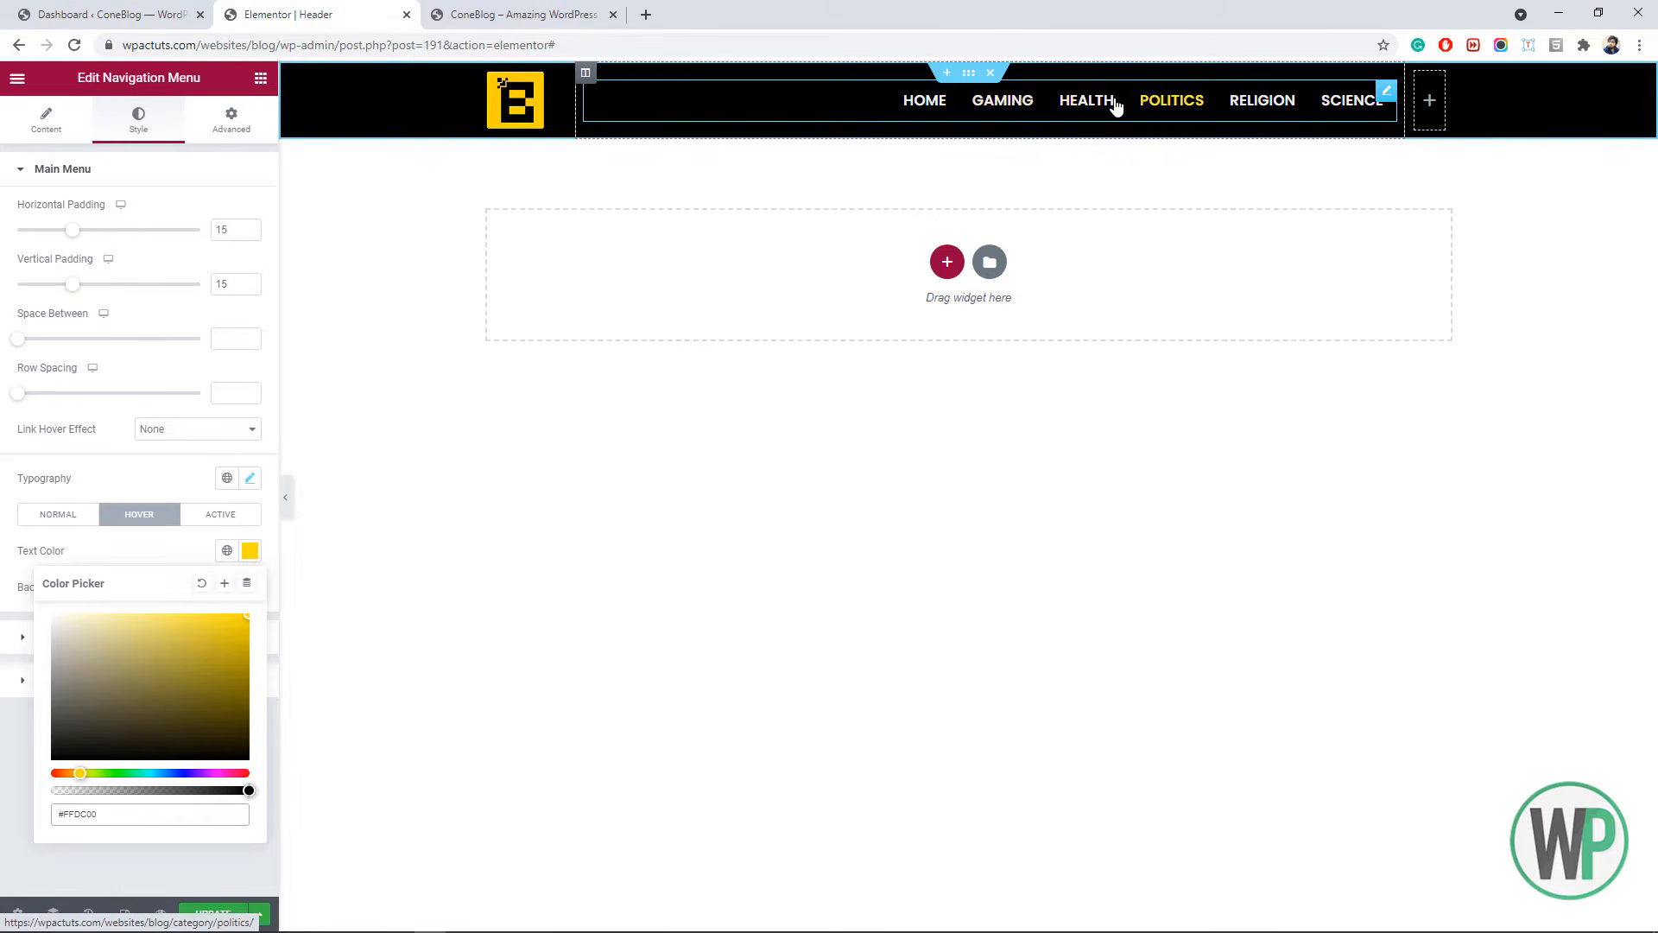
- Add a Search widget to the empty header column after the navigation menu and set its layout to Icon
left_click(261, 79)
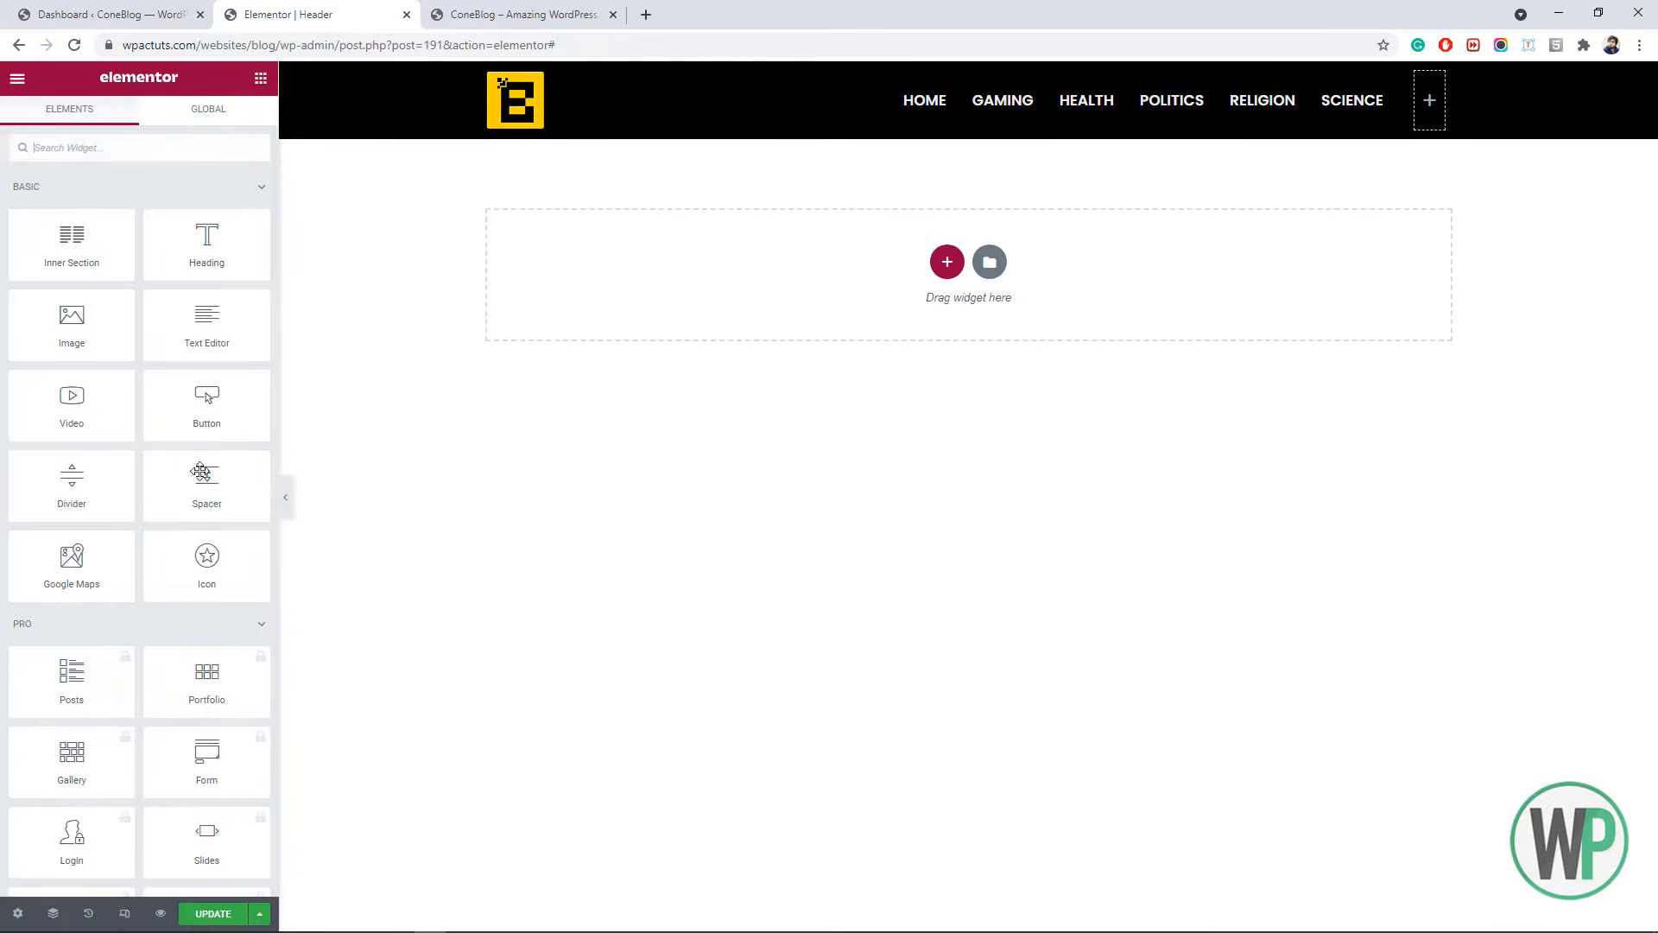
scroll(193, 592, "down", 15)
scroll(170, 622, "down", 12)
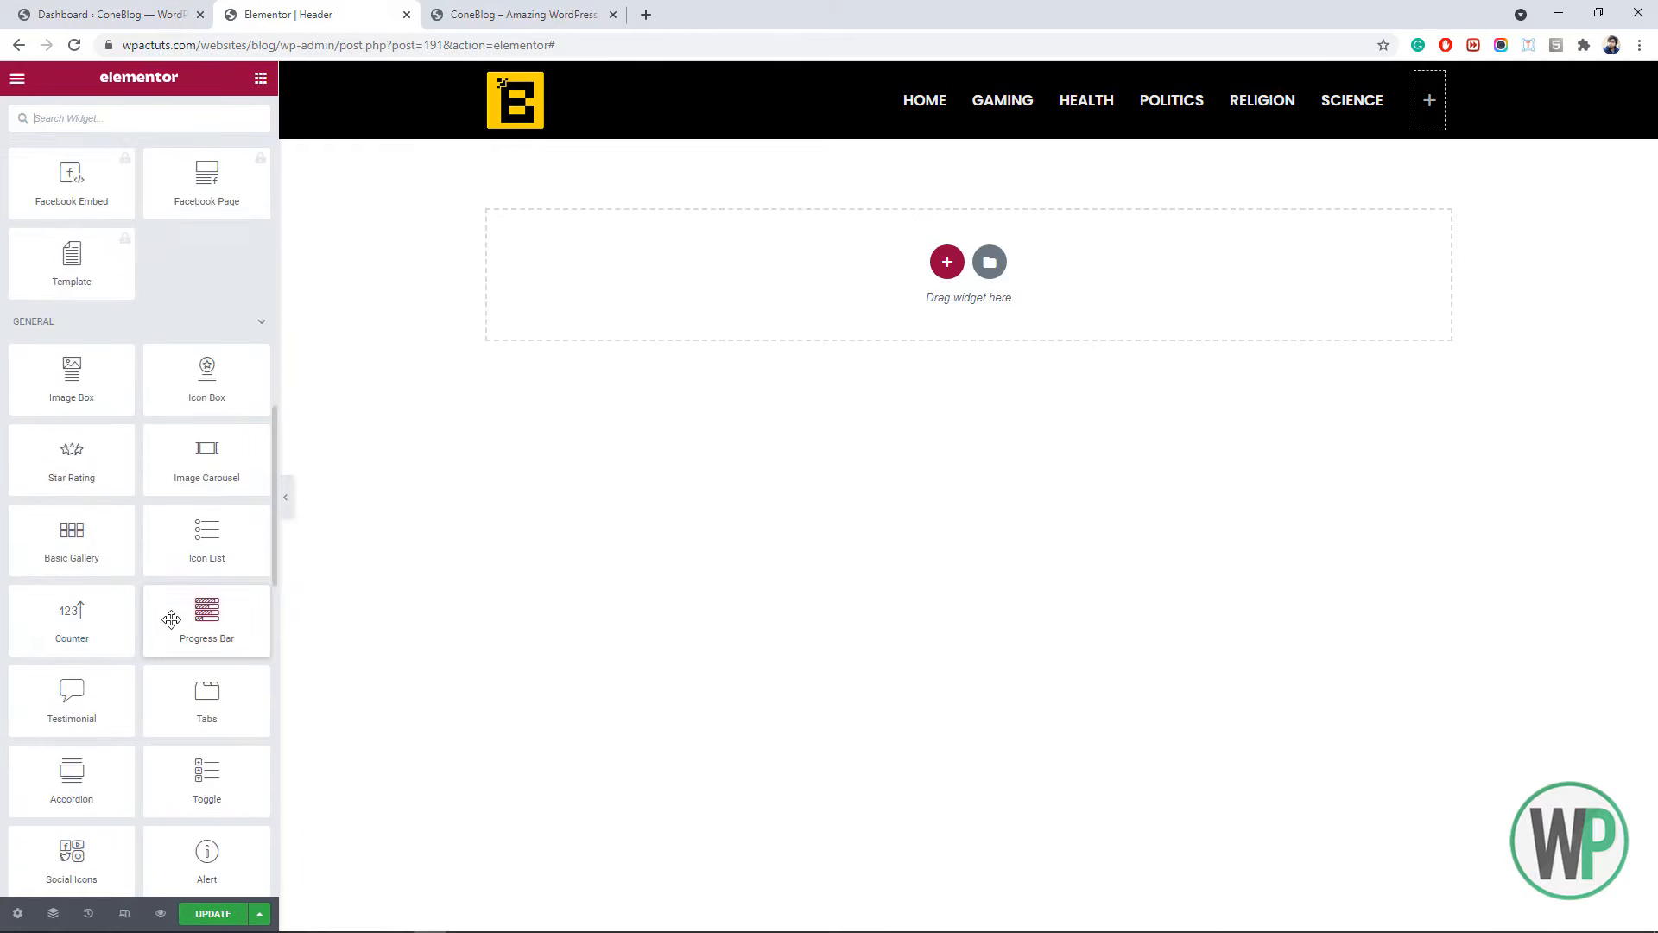
scroll(177, 632, "down", 4)
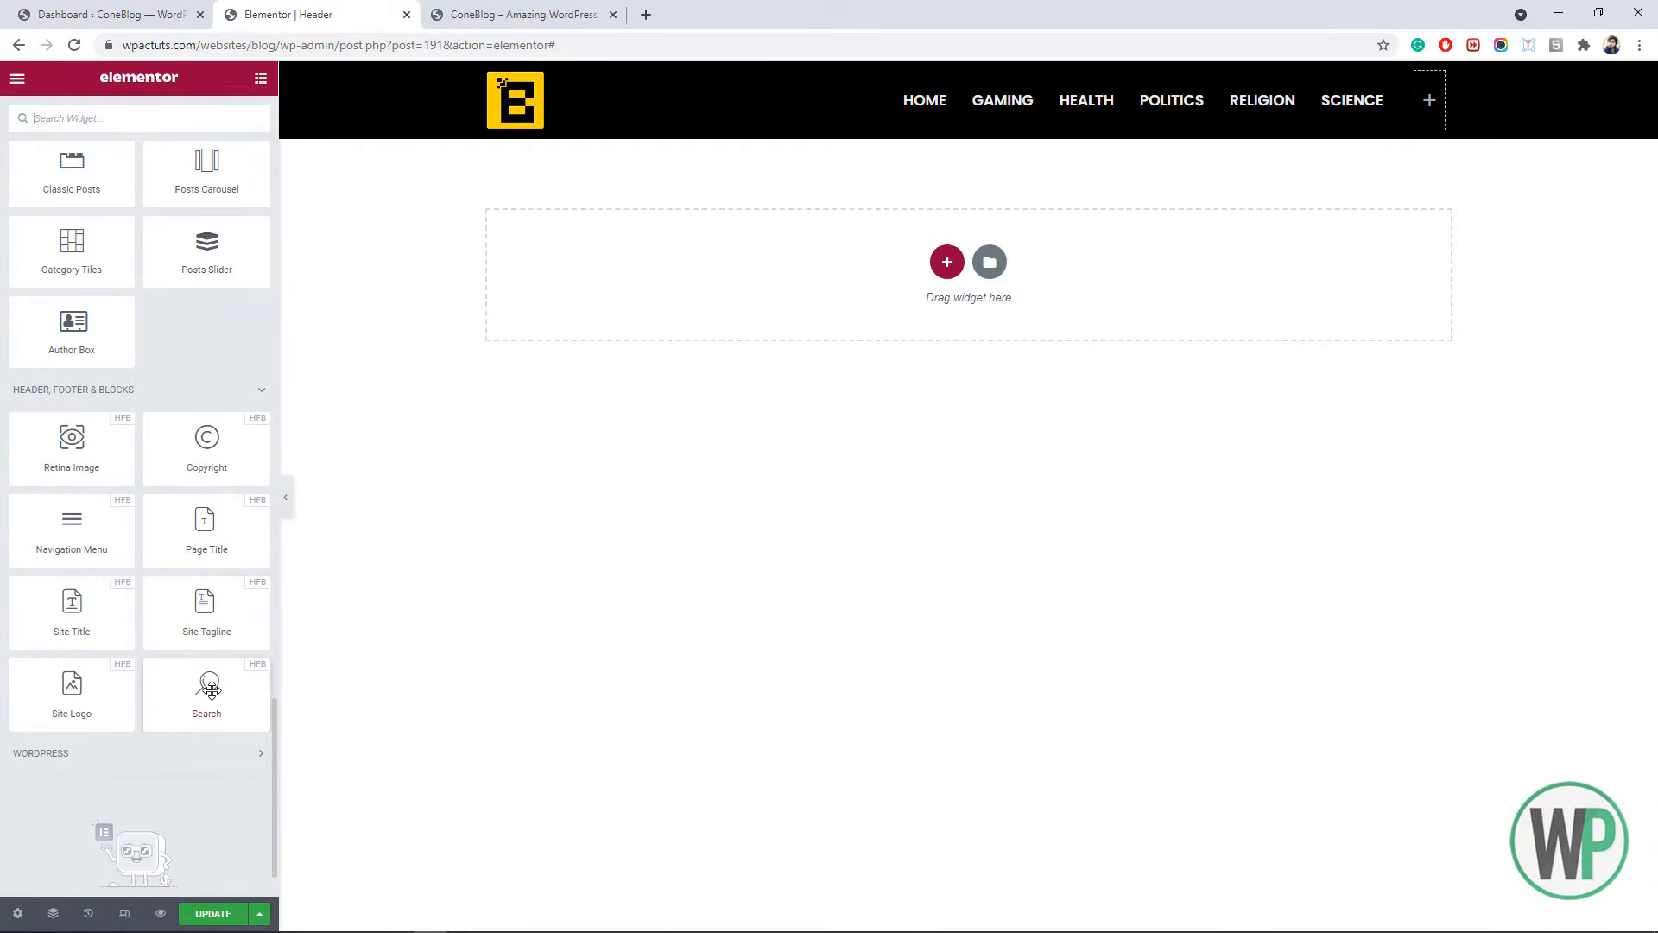
left_click_drag(212, 691, 1428, 110)
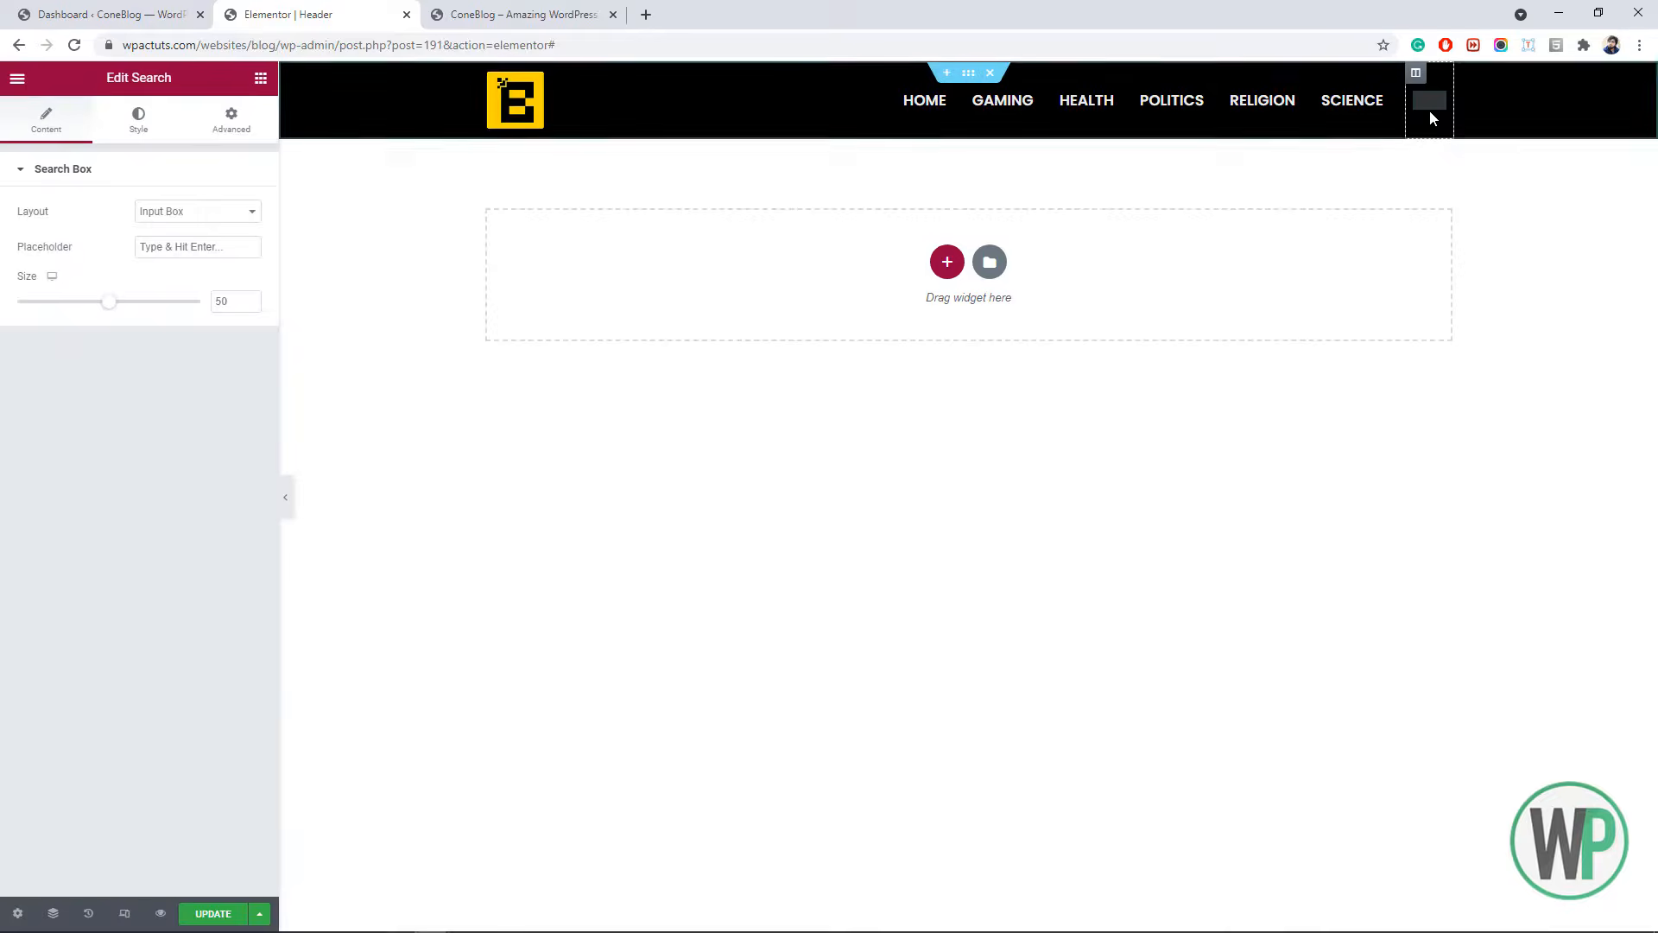
left_click(253, 212)
left_click(233, 243)
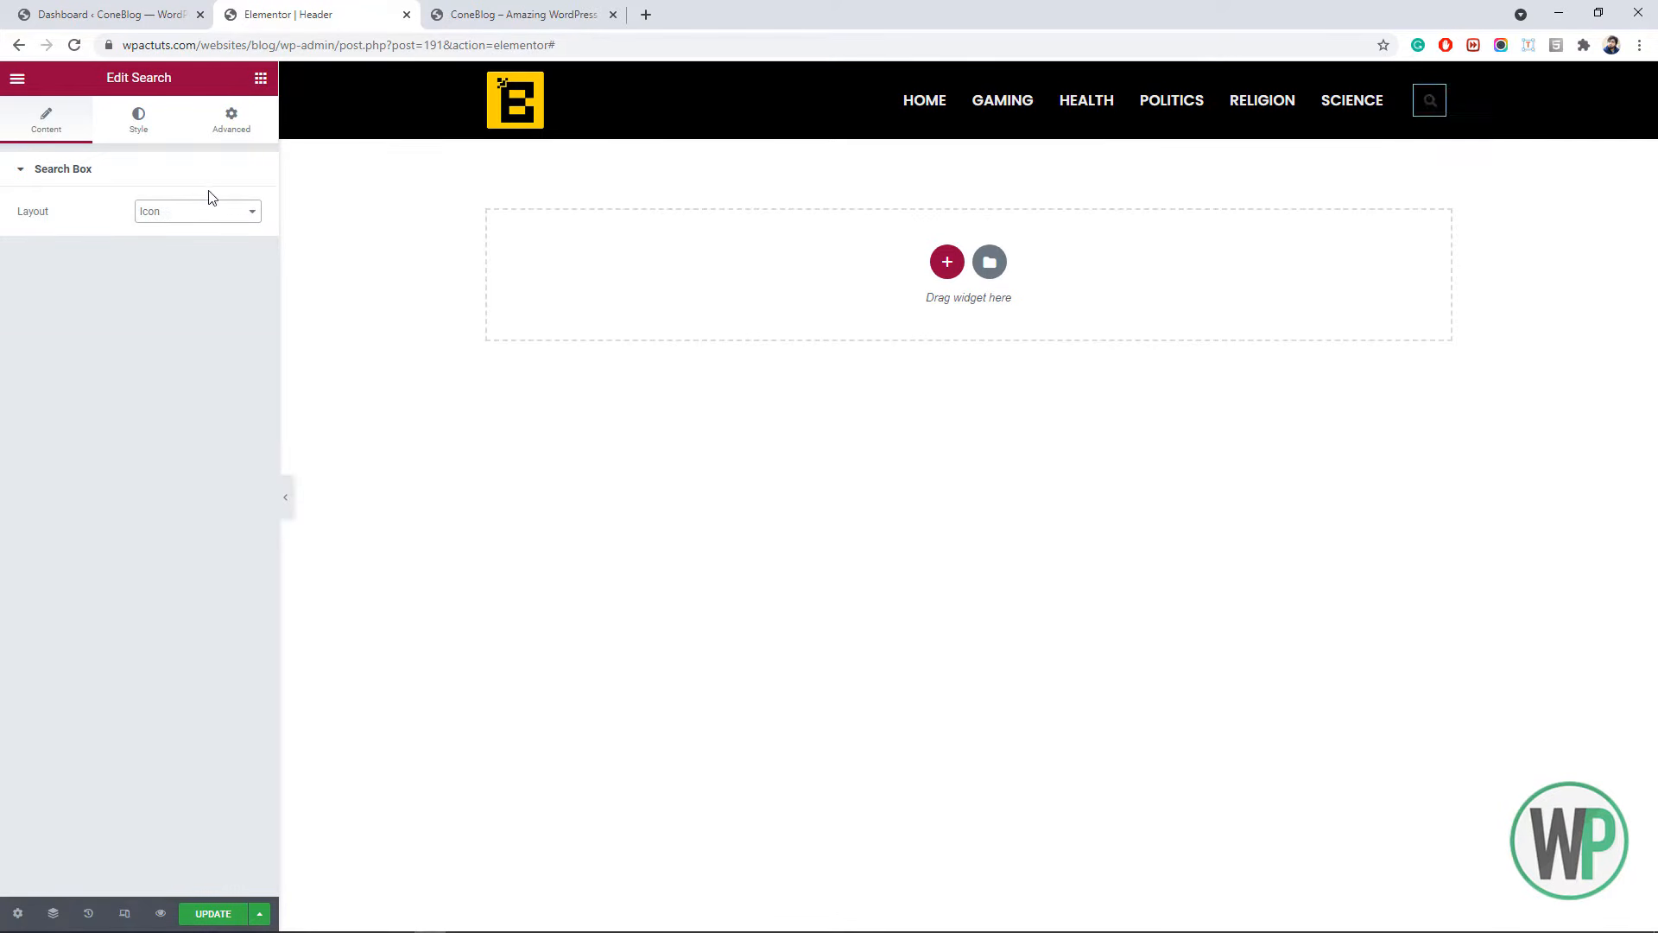
- Set the search icon's normal color to white
left_click(130, 126)
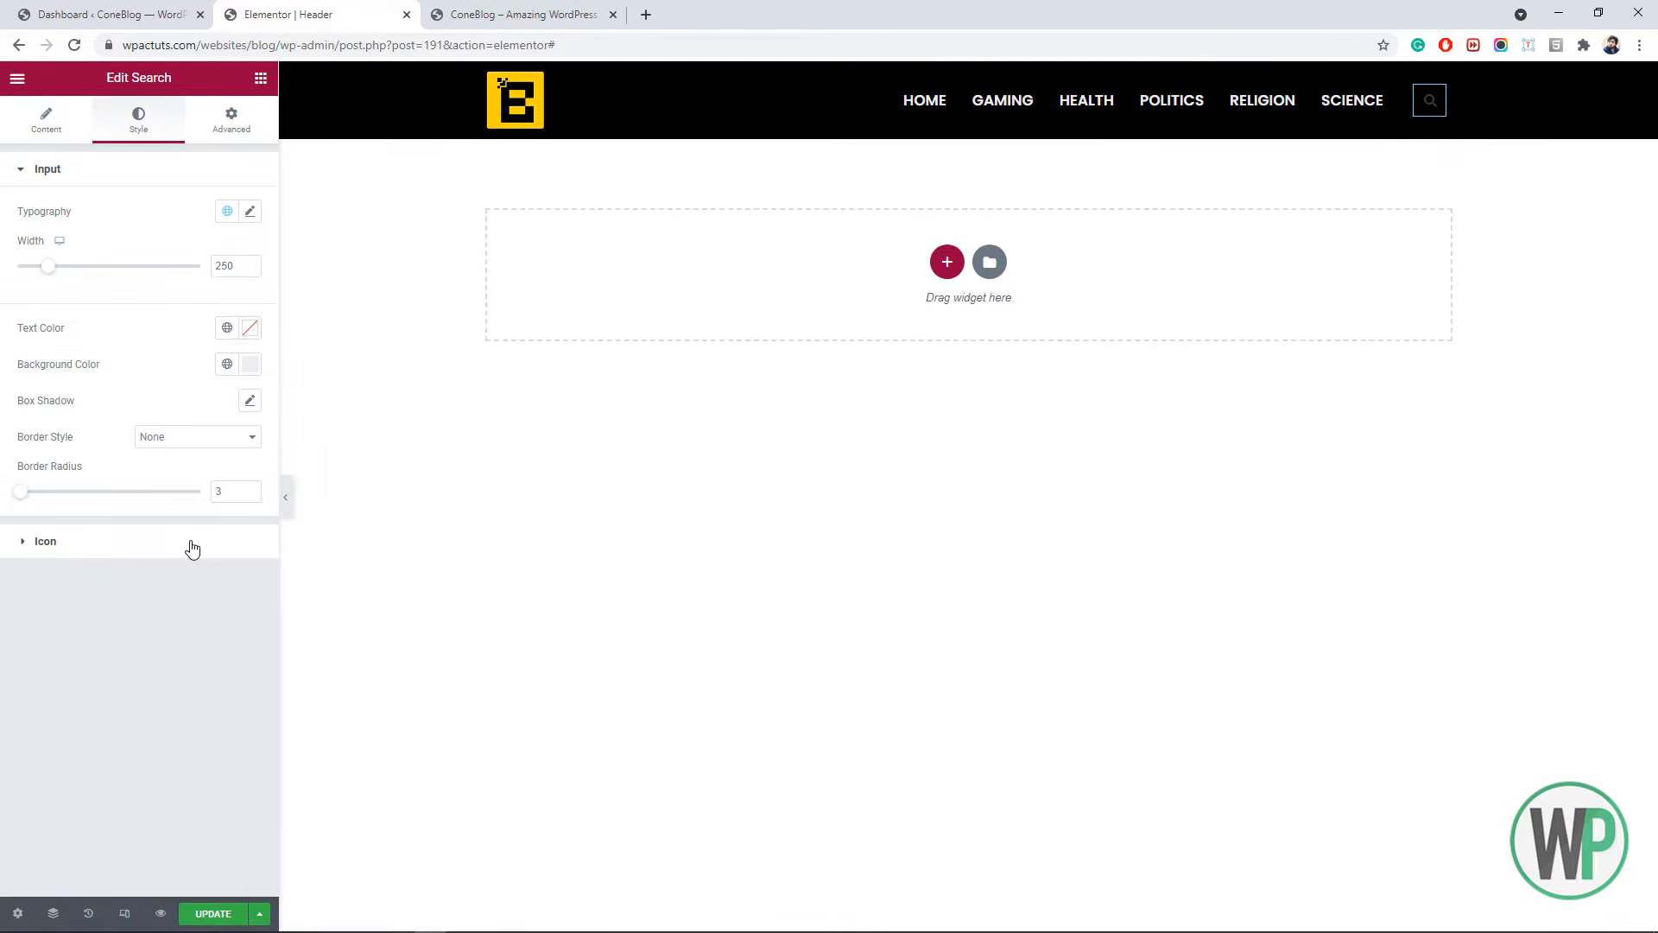
left_click(191, 544)
left_click(248, 292)
left_click_drag(126, 386, 4, 358)
left_click(4, 359)
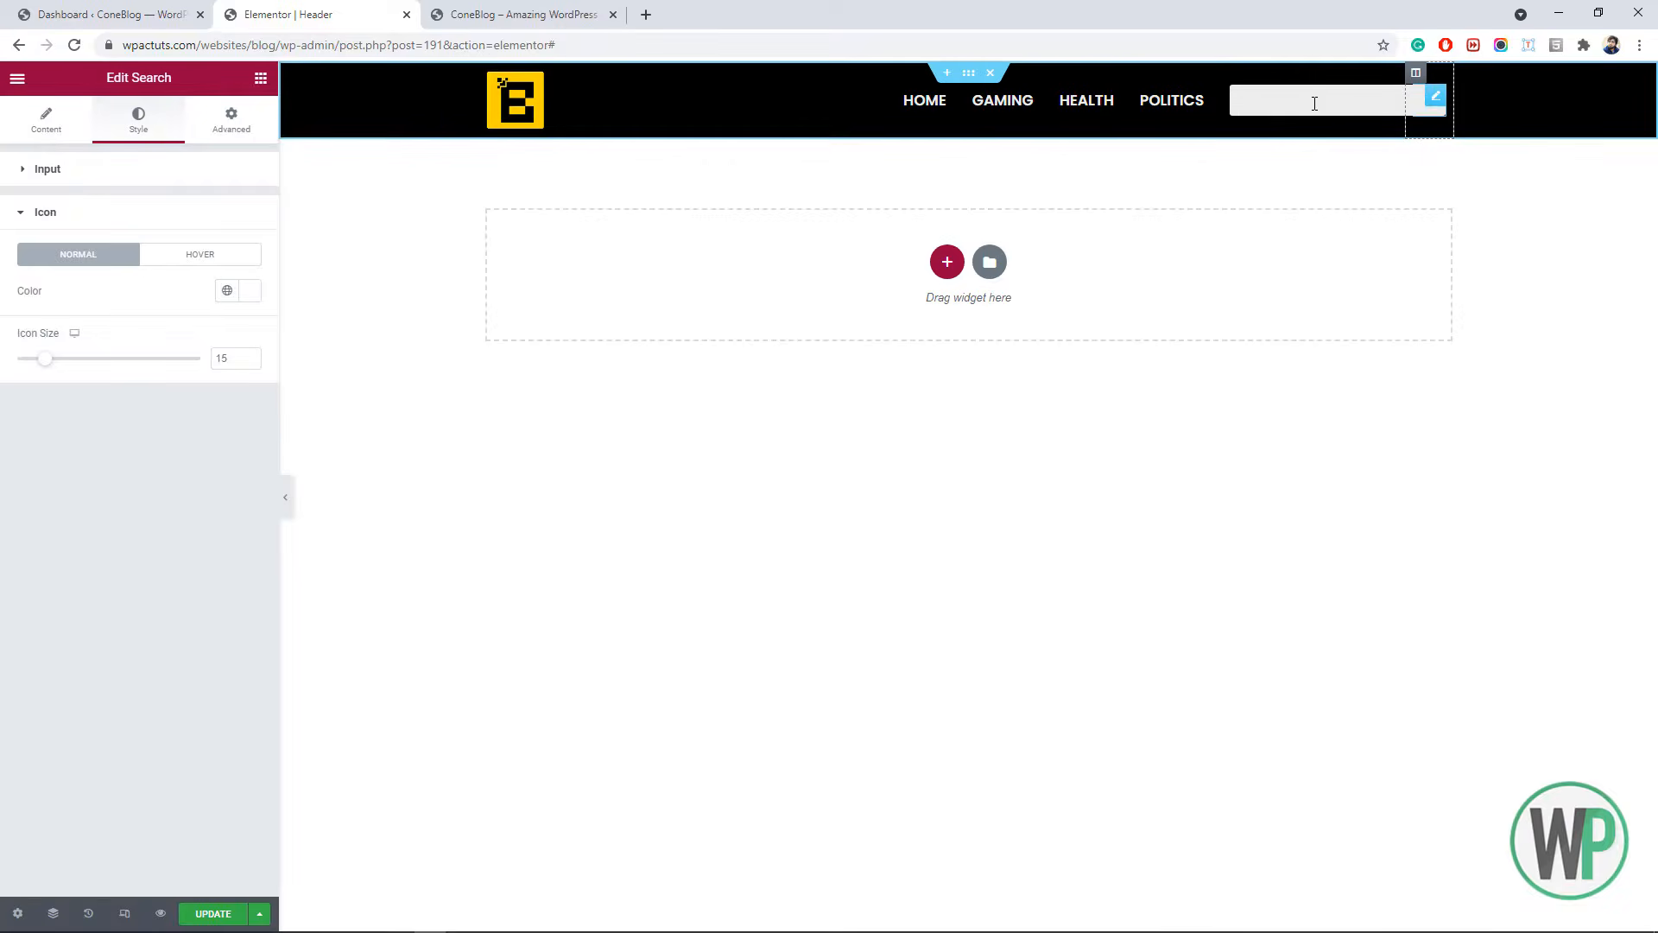
- Test expanding and collapsing the search box from the header's search icon
left_click(1431, 115)
left_click(1431, 114)
left_click(1431, 115)
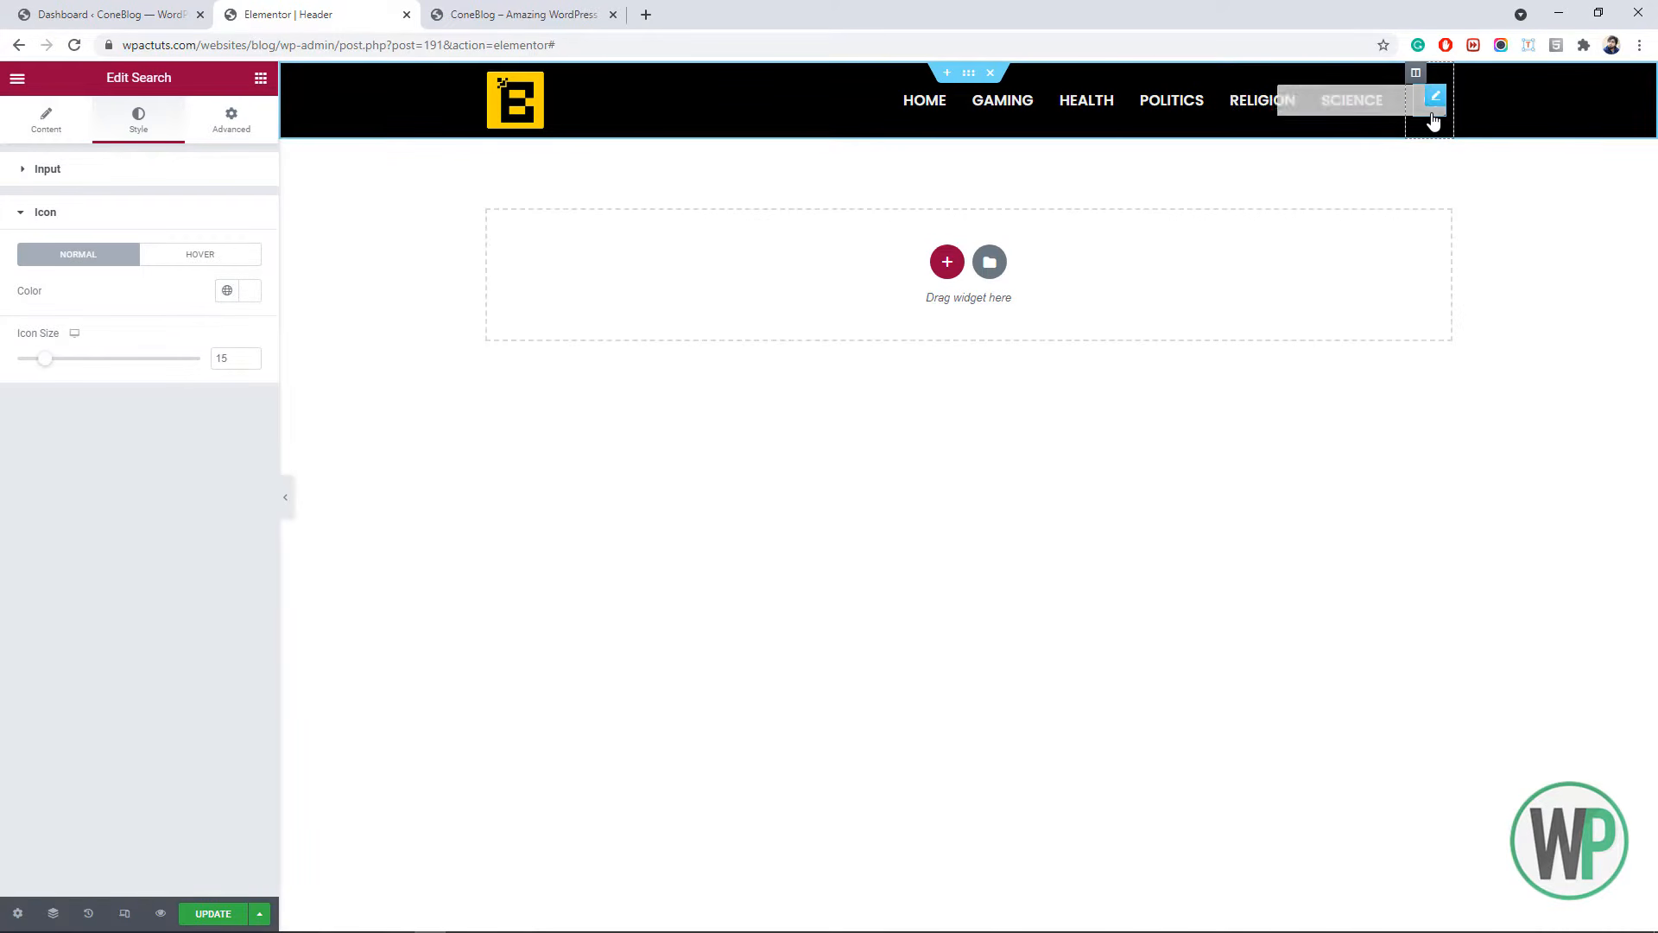
left_click(1431, 116)
left_click(1431, 116)
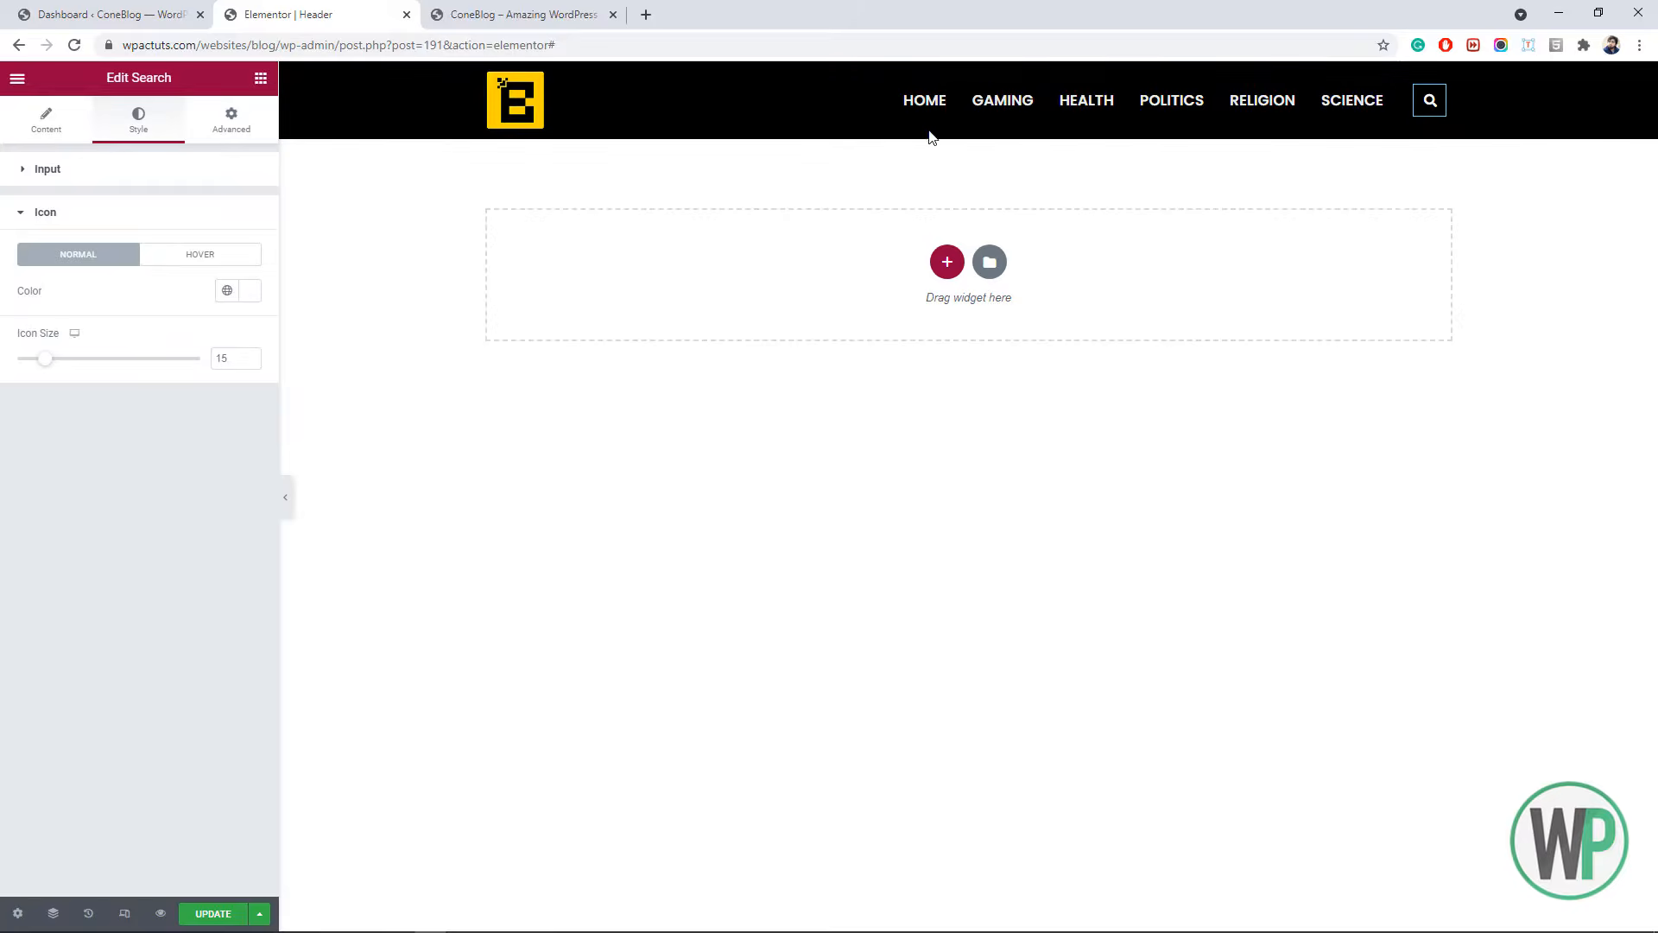
- Examine the header section's spacing, Motion Effects, Responsive and Layout settings
right_click(342, 114)
left_click(374, 129)
left_click(251, 120)
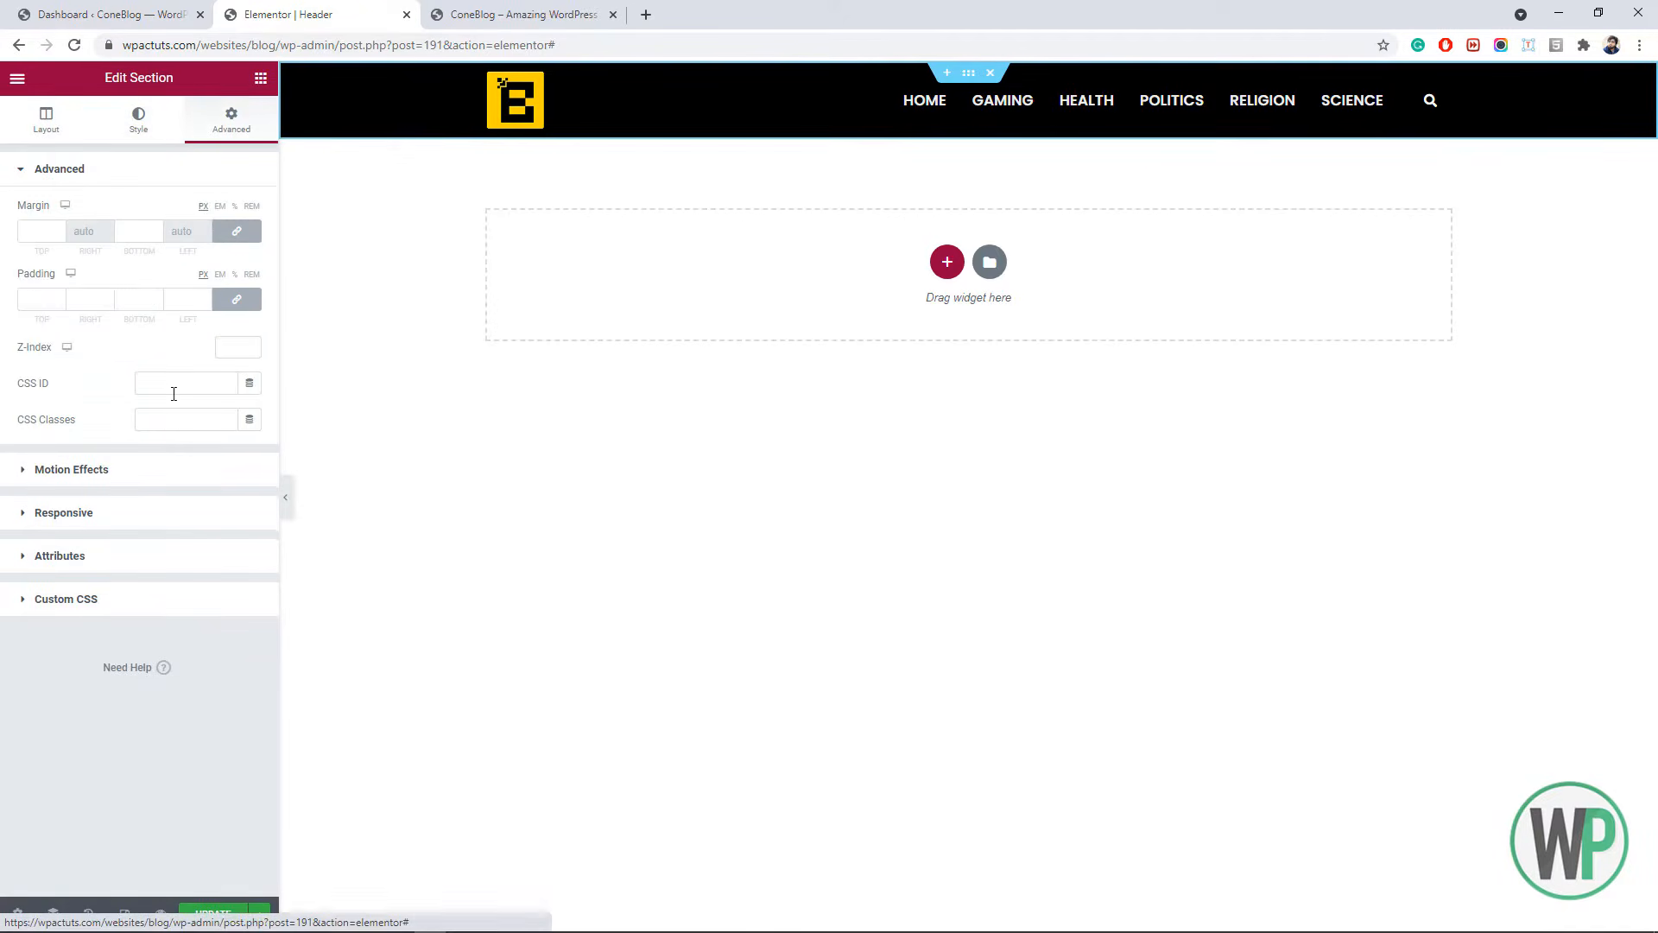
left_click(142, 475)
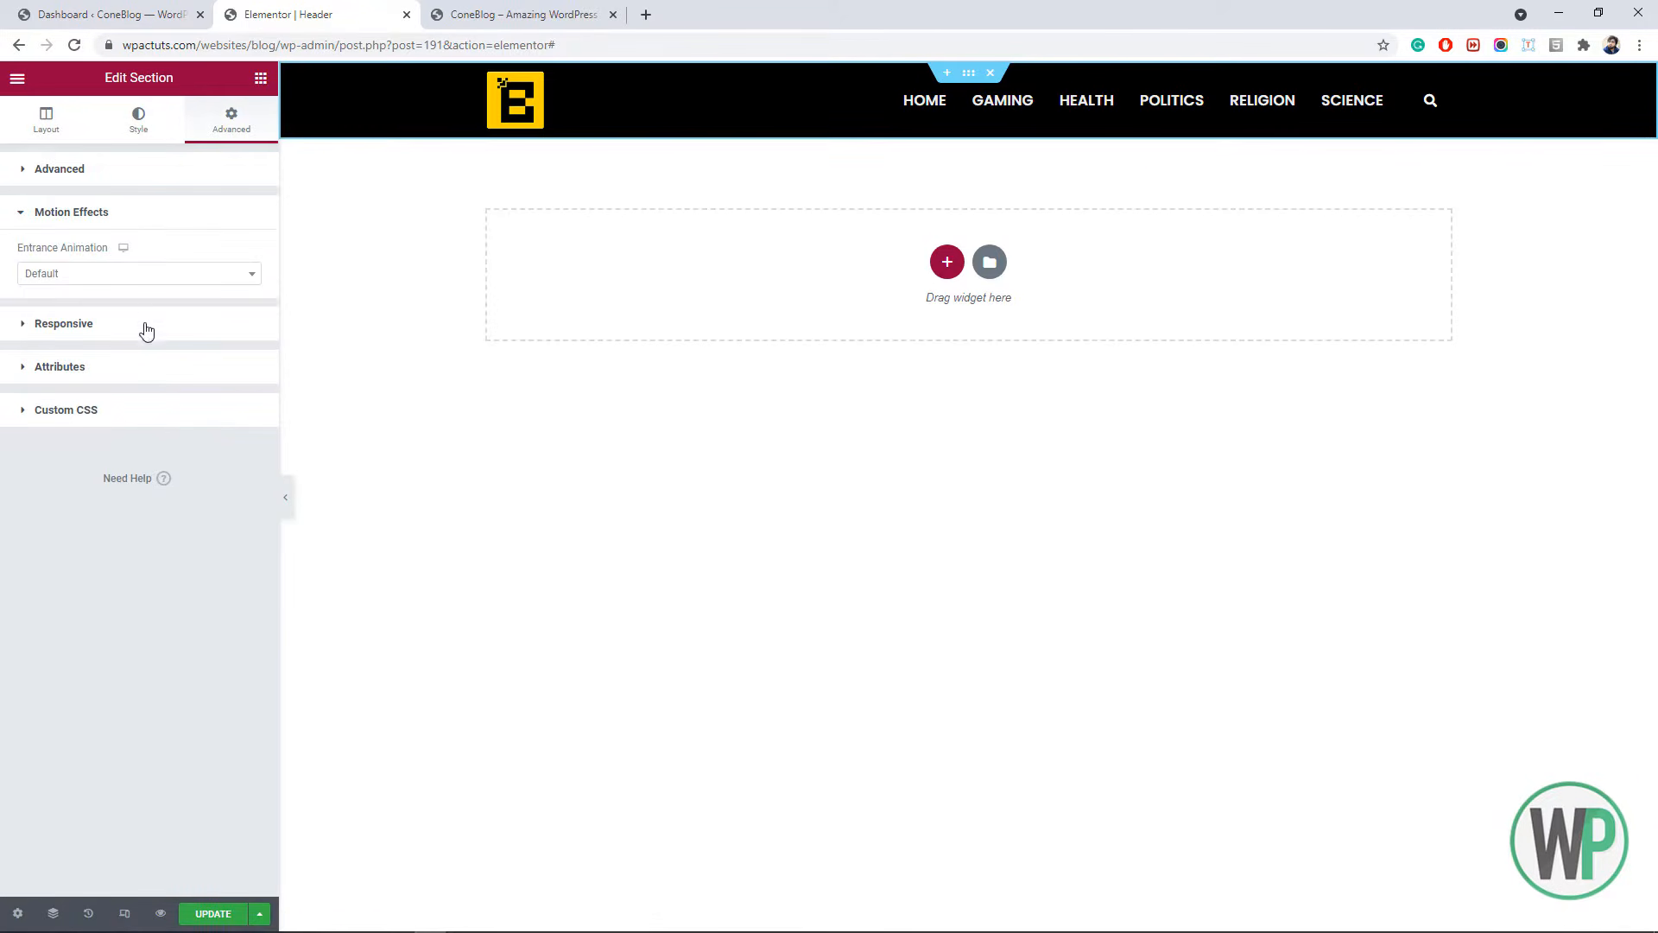
left_click(119, 173)
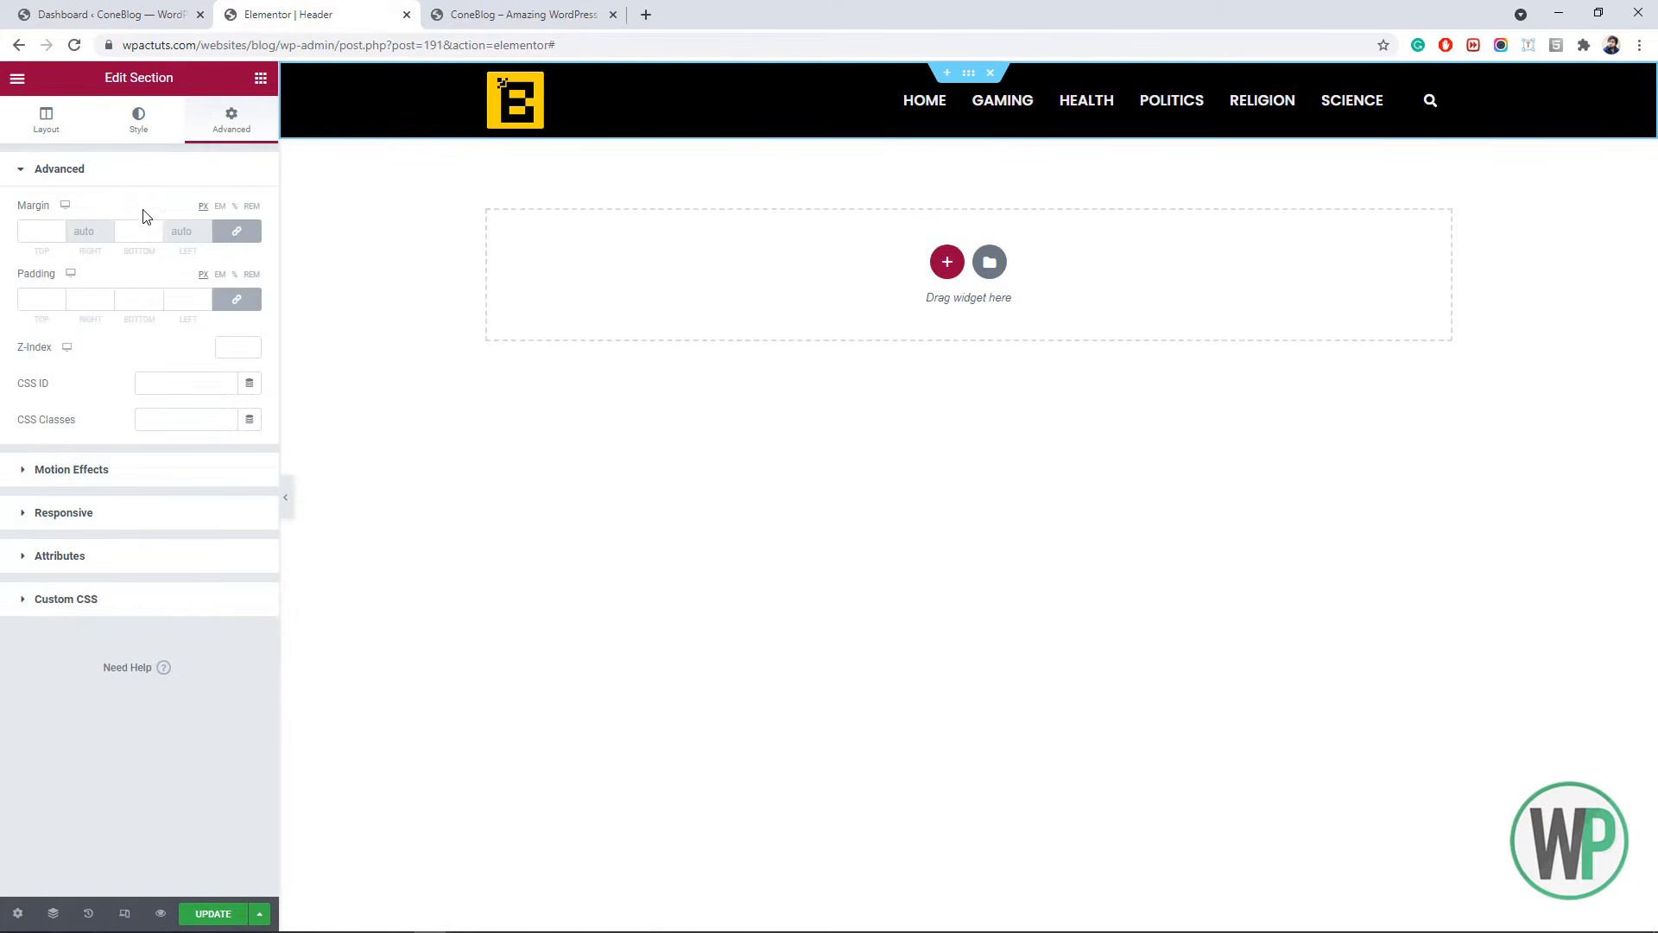
left_click(151, 512)
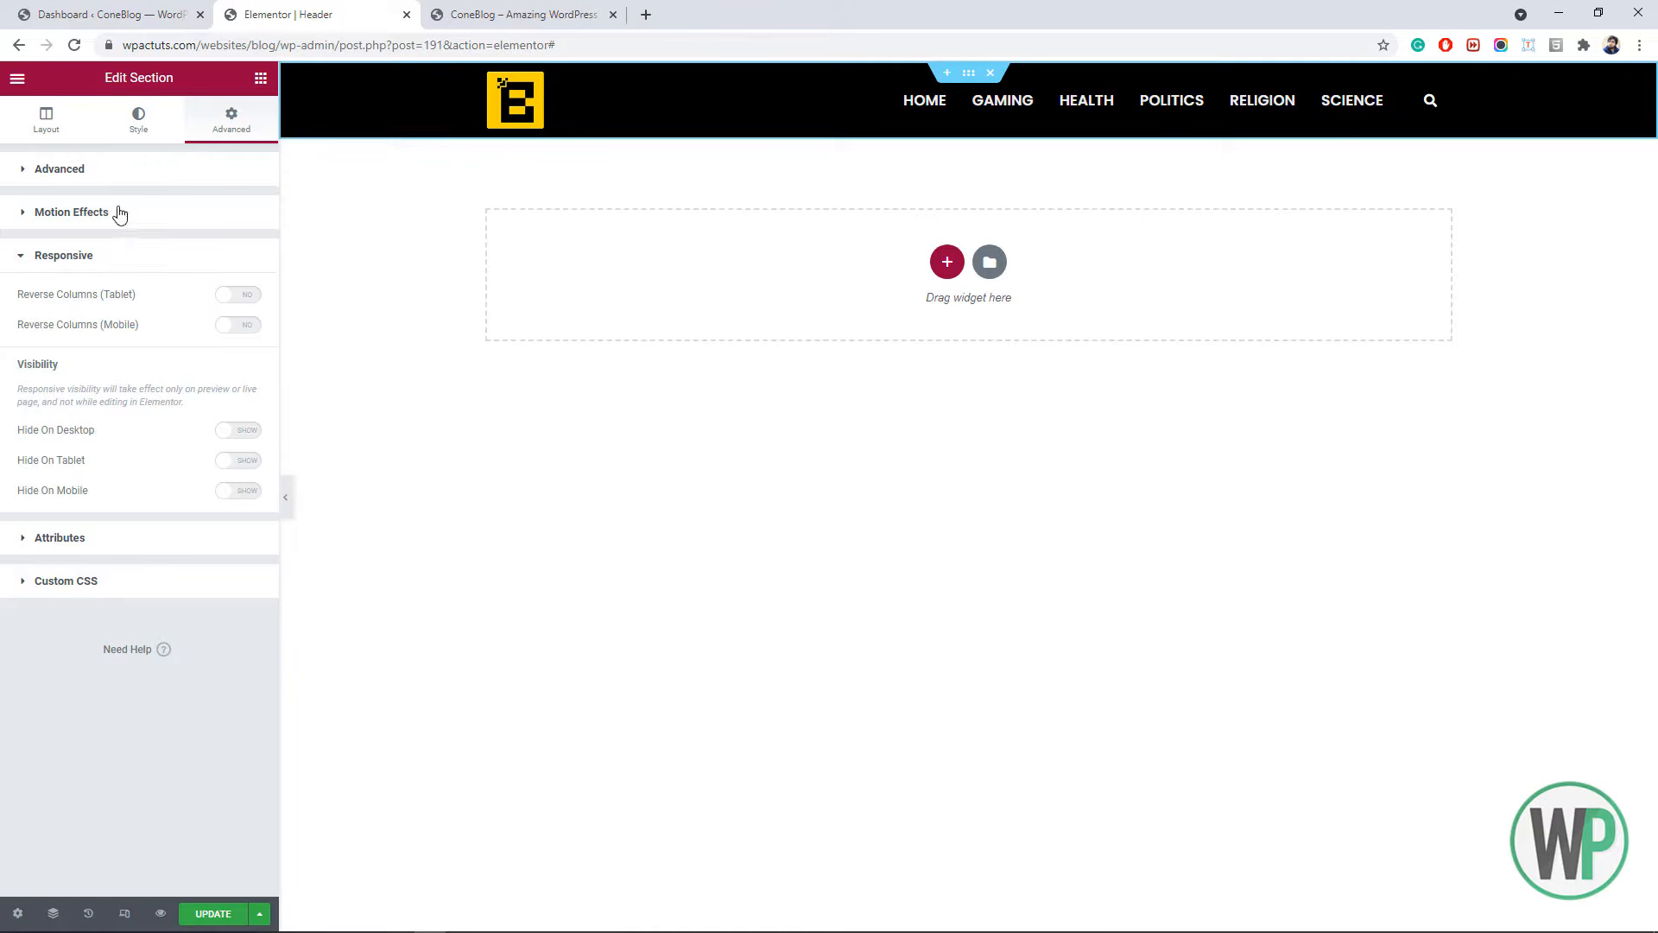
right_click(297, 103)
left_click(328, 117)
left_click(79, 131)
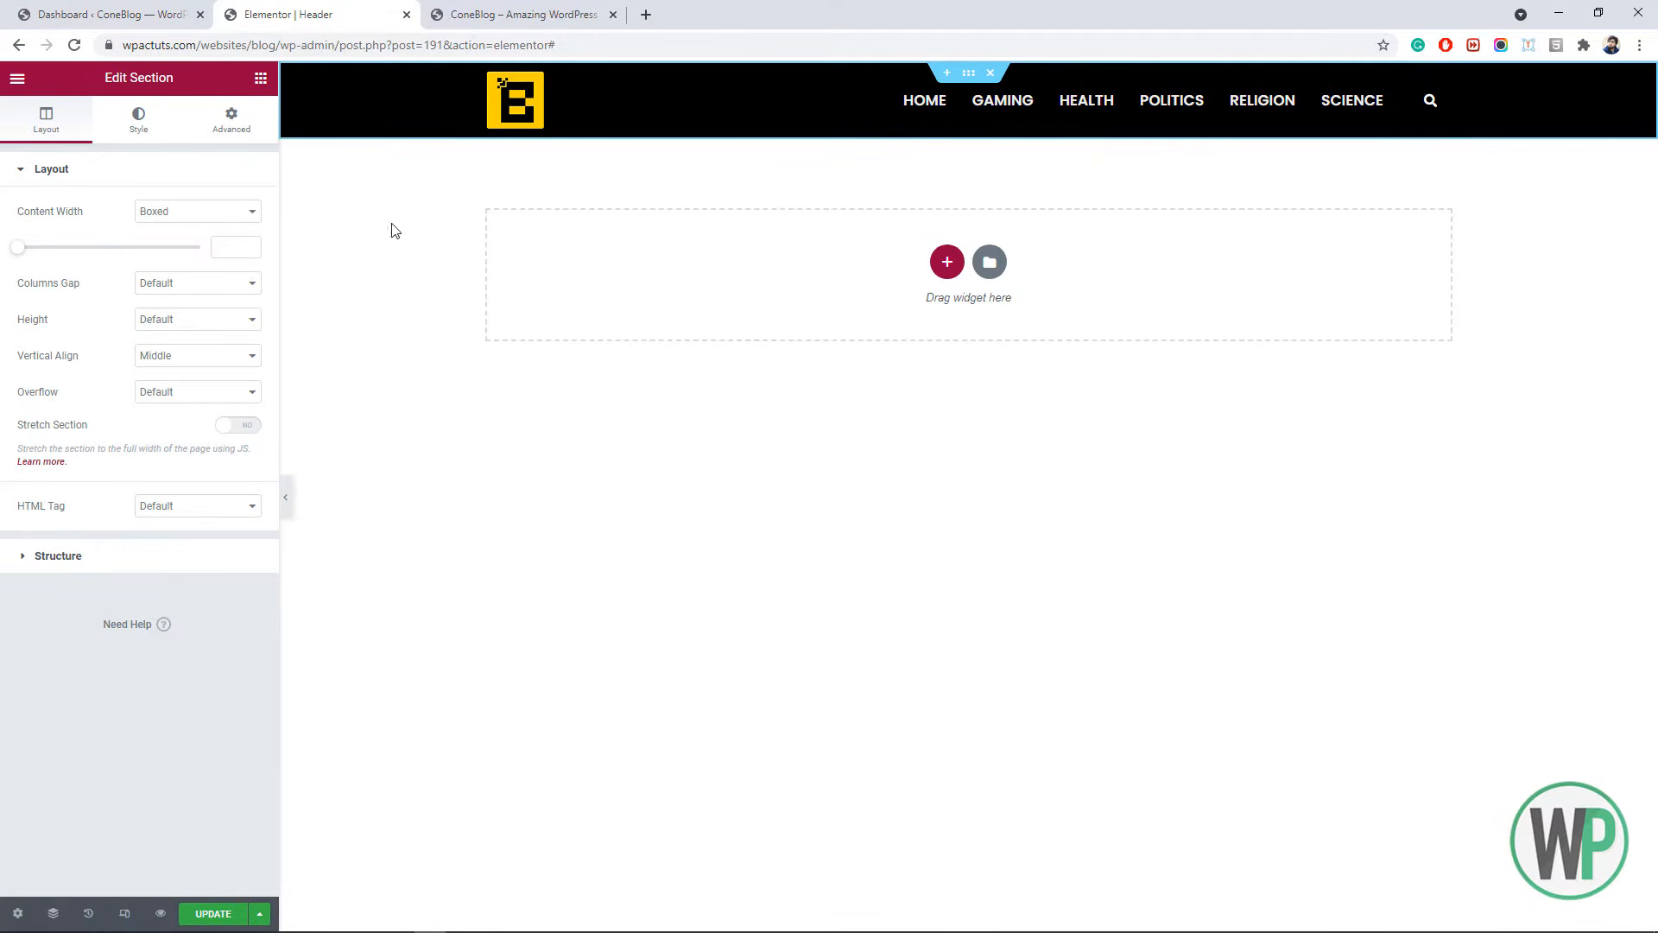
- Update the header template and reload the live blog page to check the new header
left_click(209, 914)
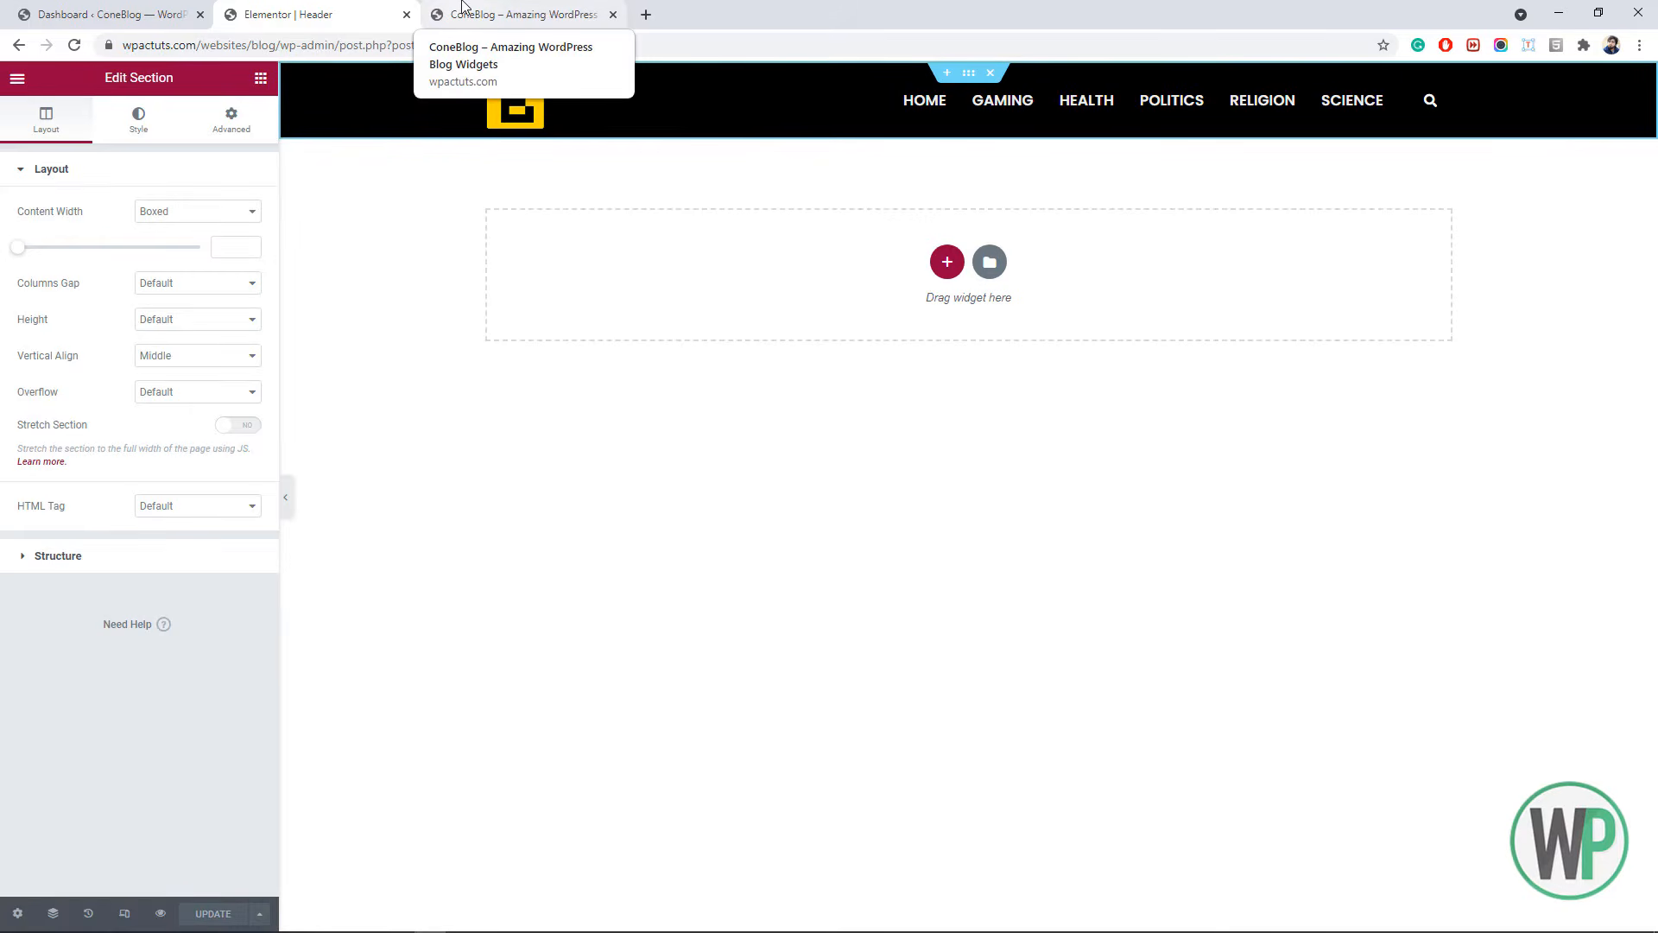
left_click(462, 7)
left_click(75, 45)
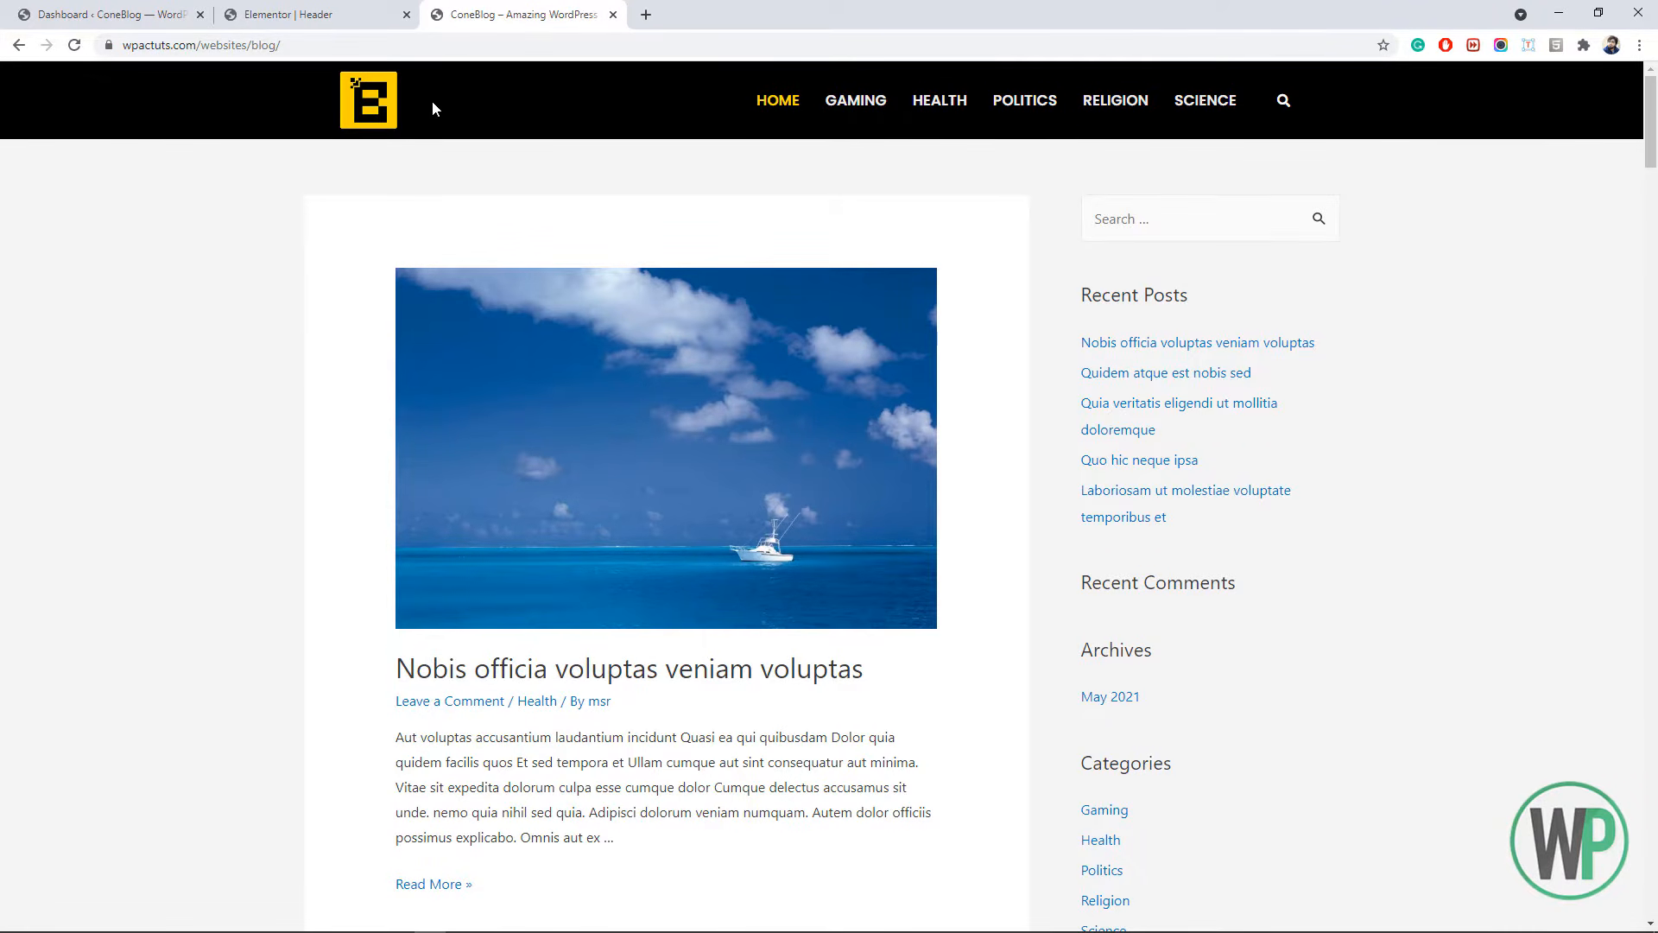
- Set the header section's boxed content width to 1220 and update the template
left_click(335, 12)
right_click(396, 91)
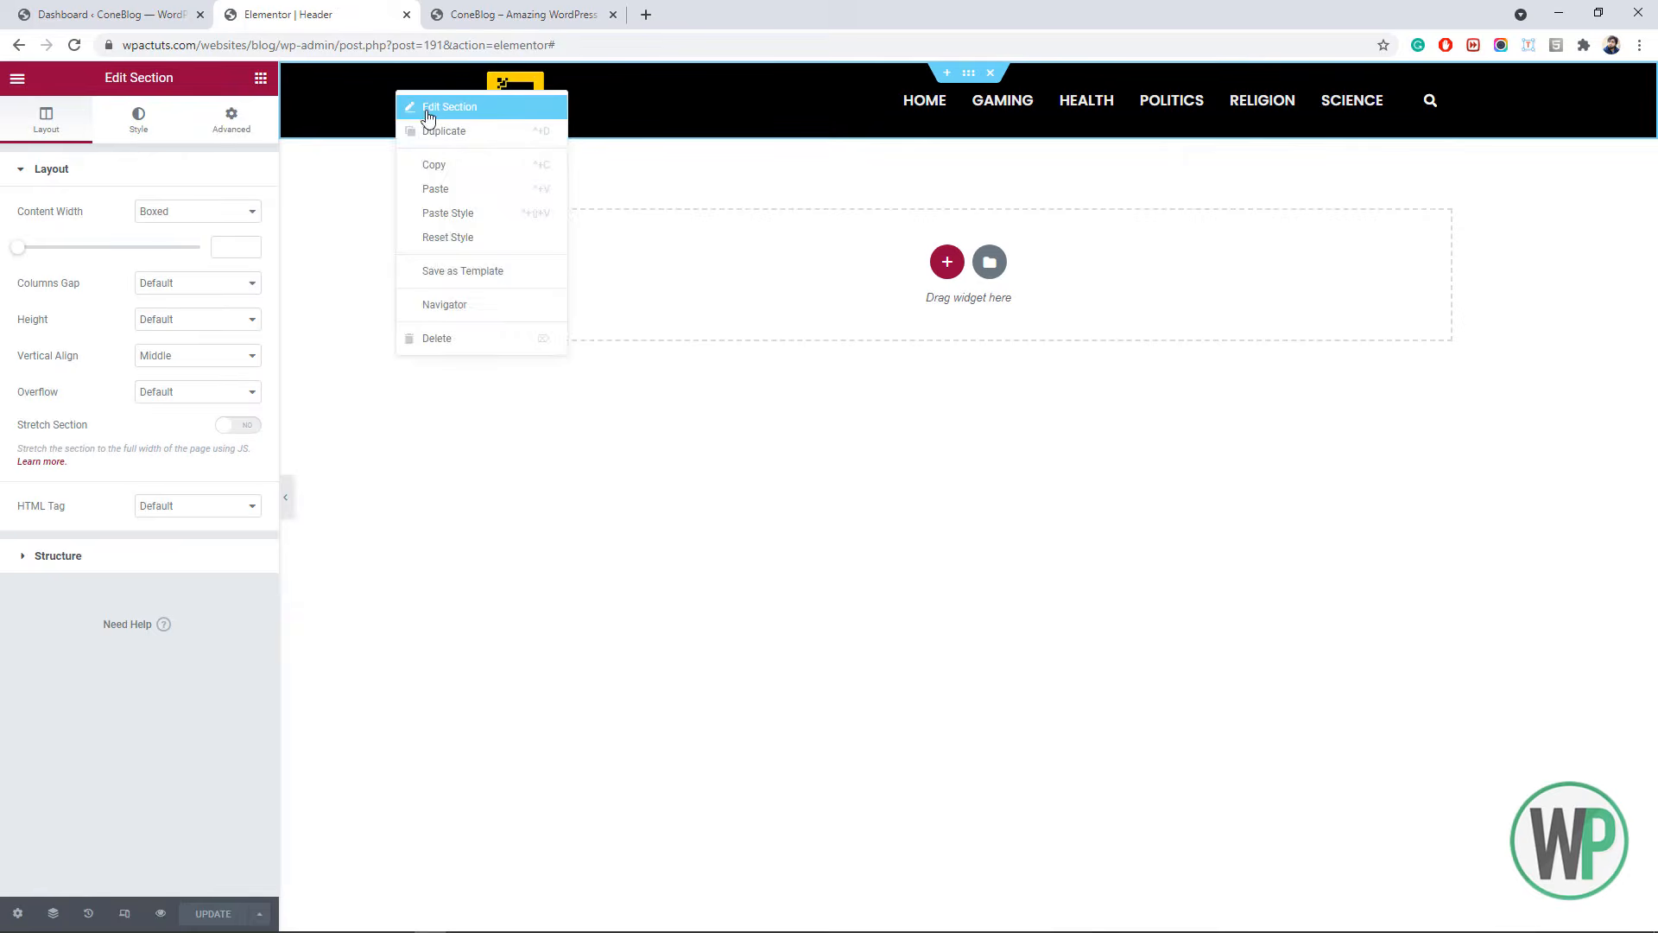
left_click(425, 112)
left_click(233, 245)
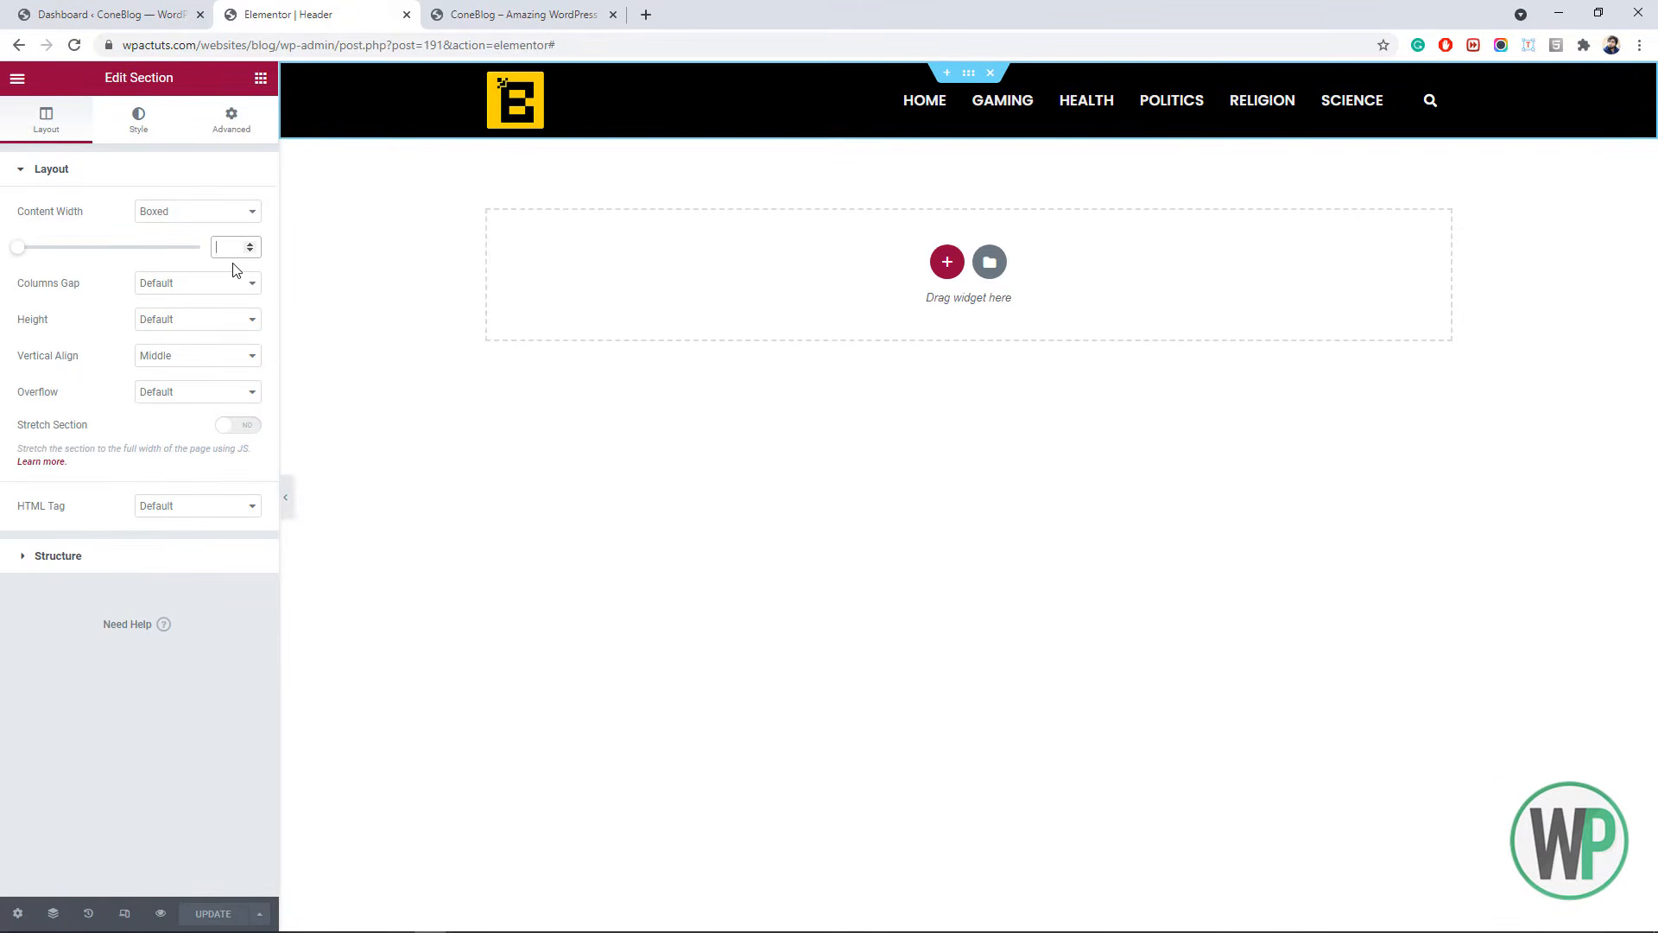
type("1220")
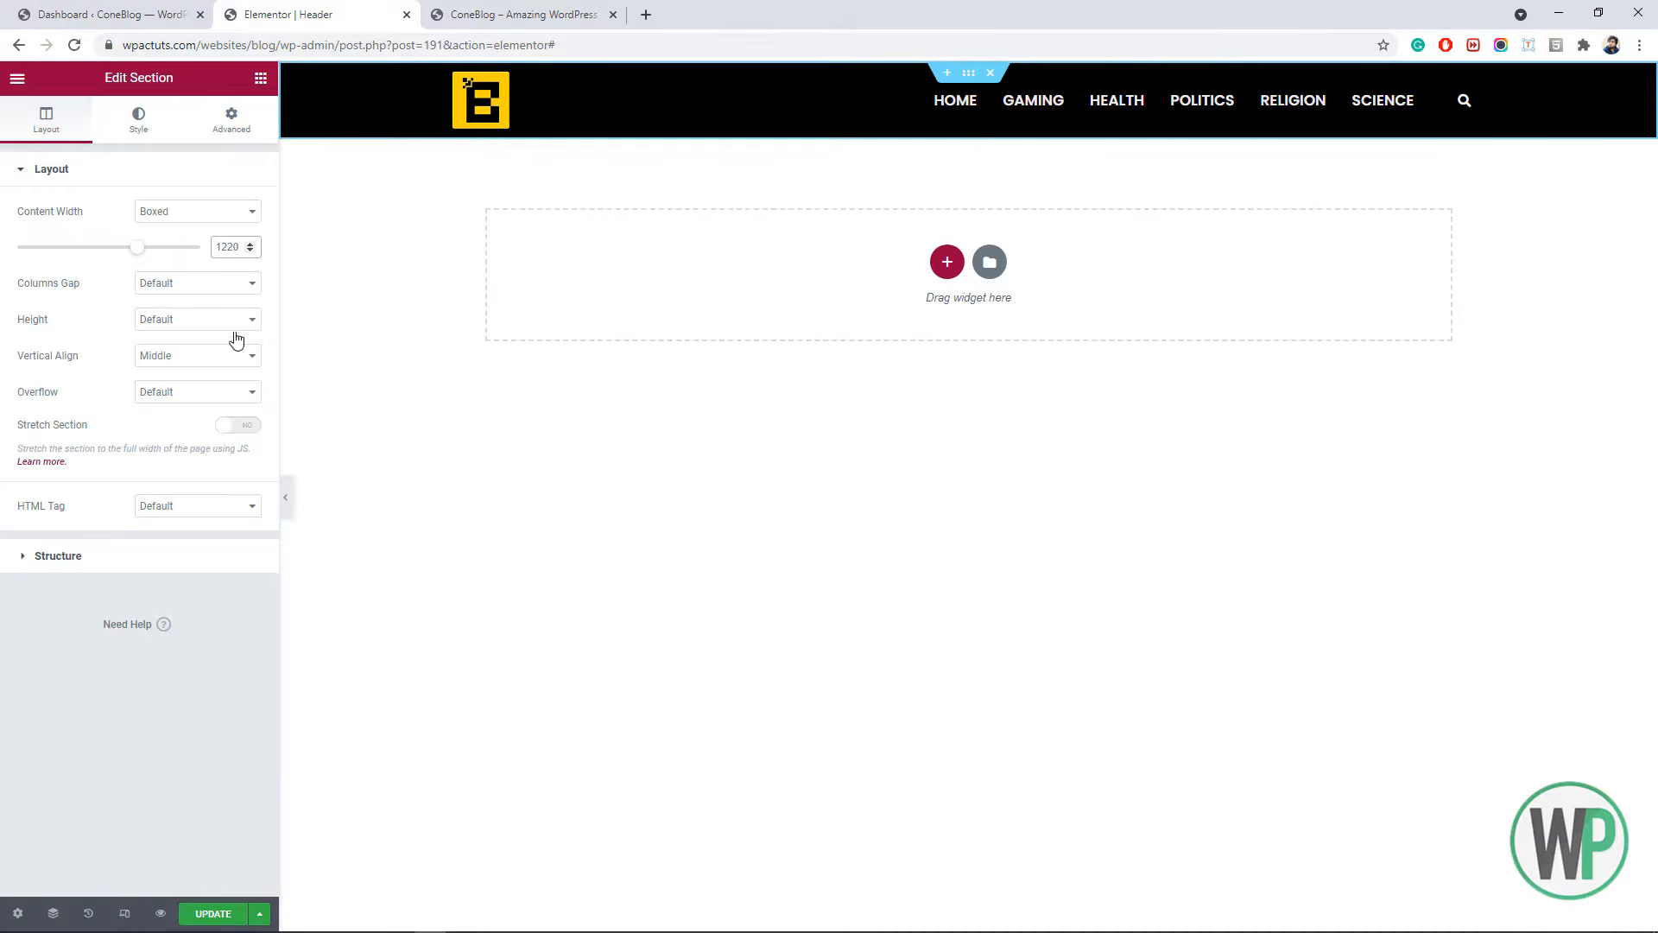
left_click(216, 913)
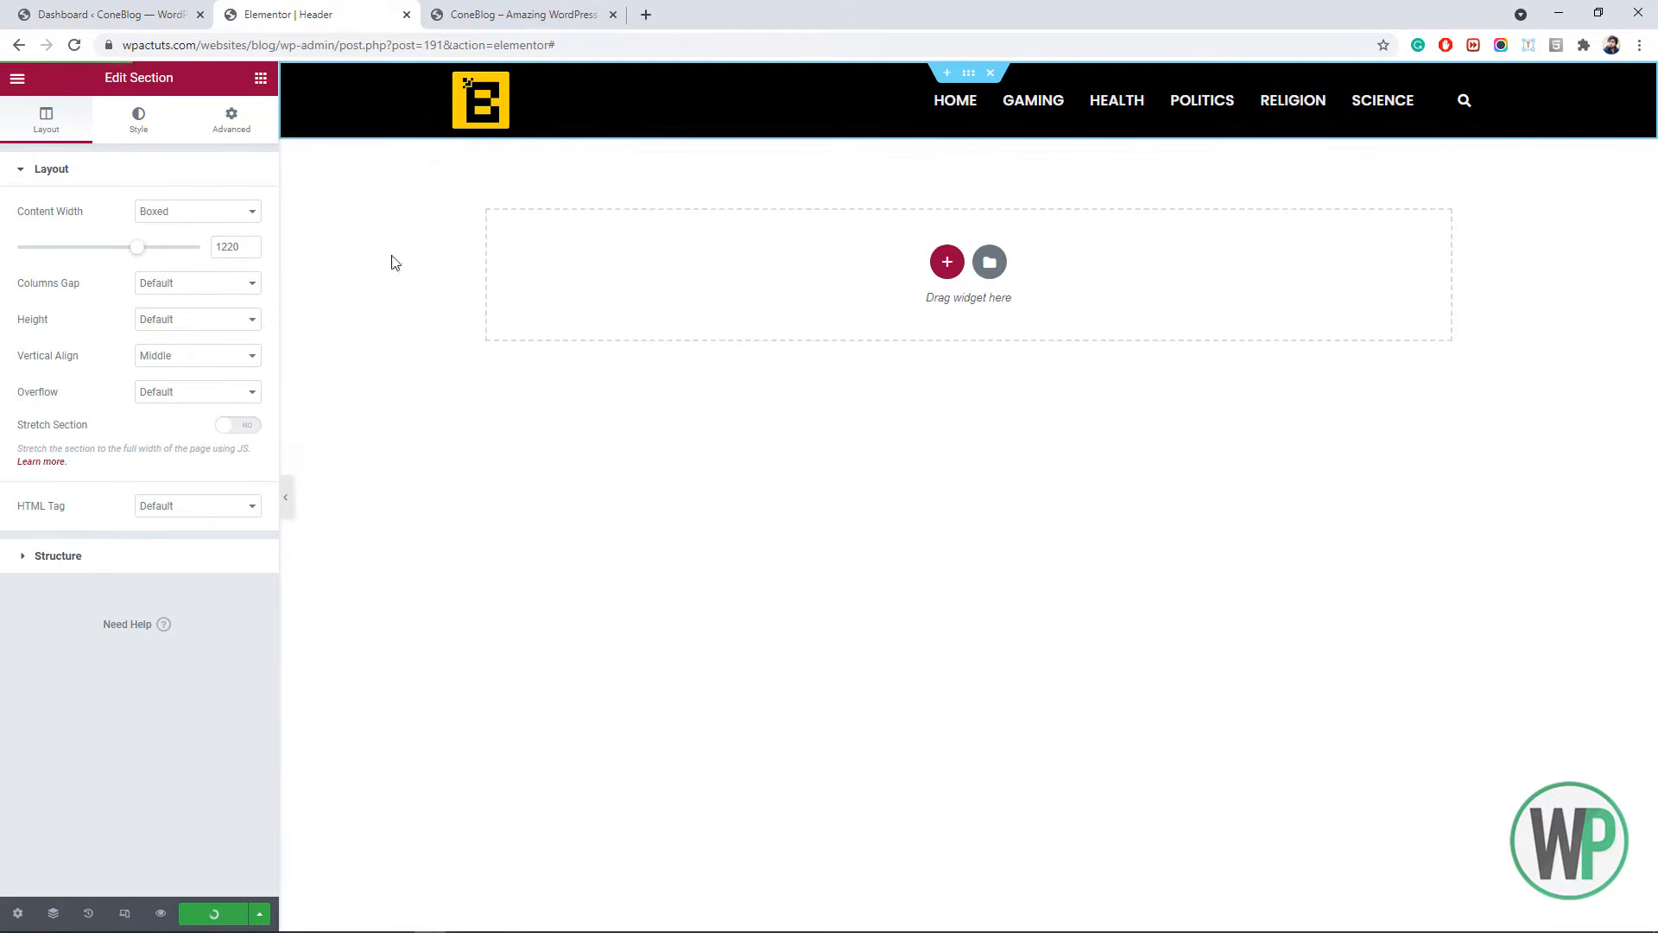
- Reload the live blog page and check the header's alignment with the page content
left_click(477, 17)
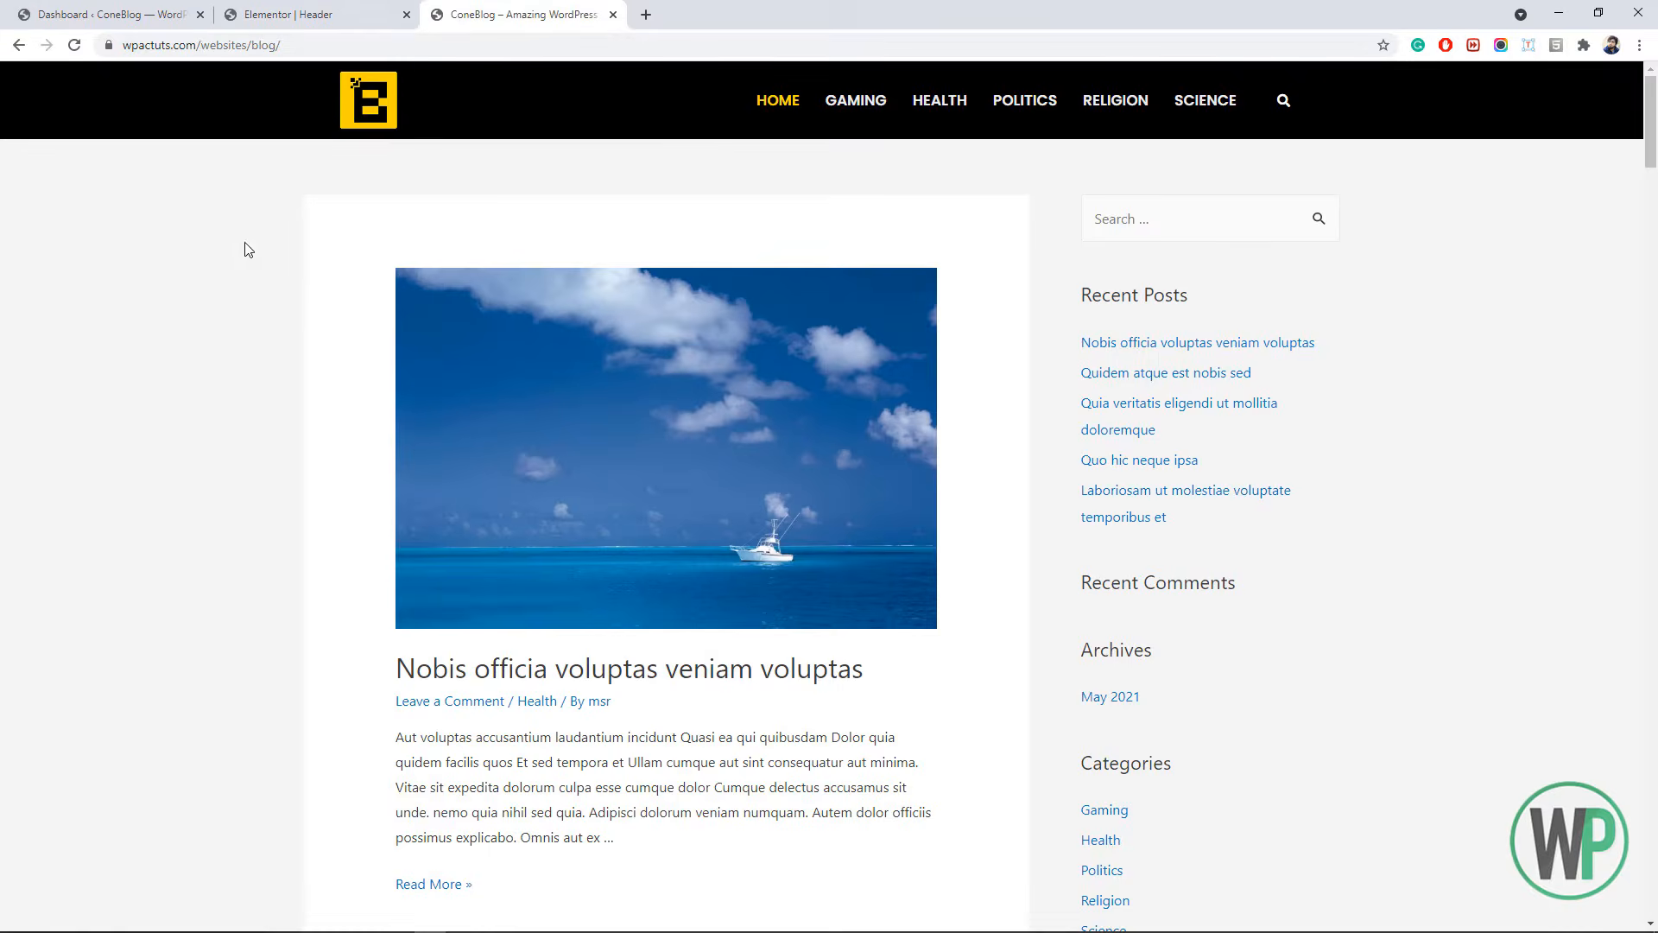
left_click(74, 50)
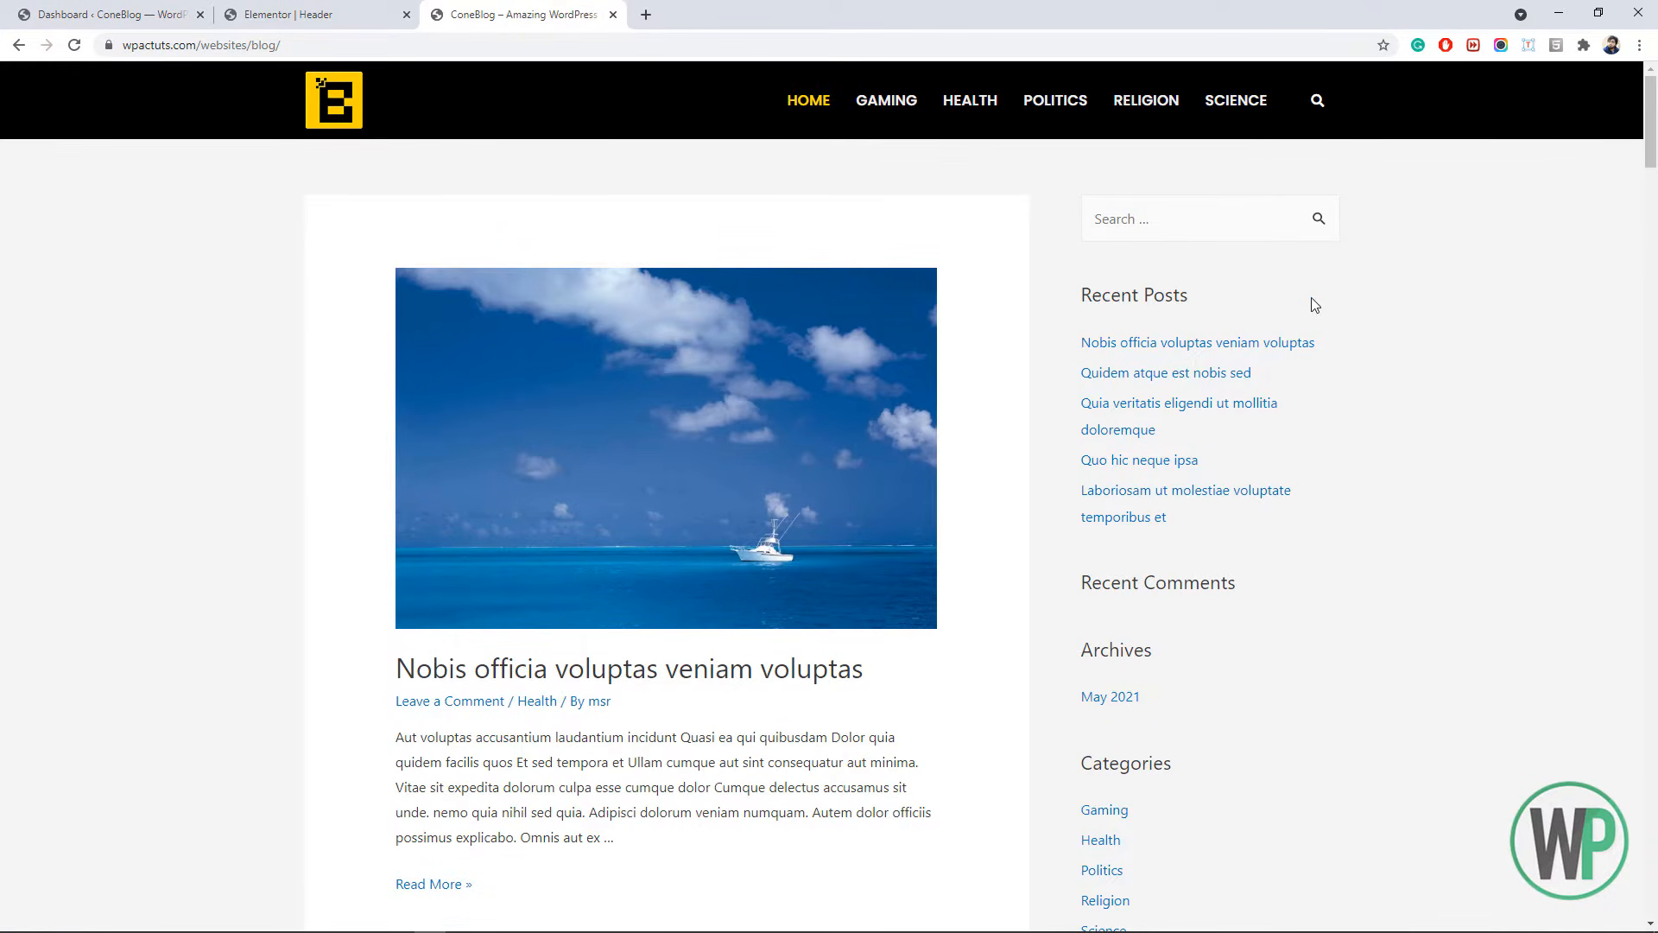
left_click_drag(1651, 129, 1651, 176)
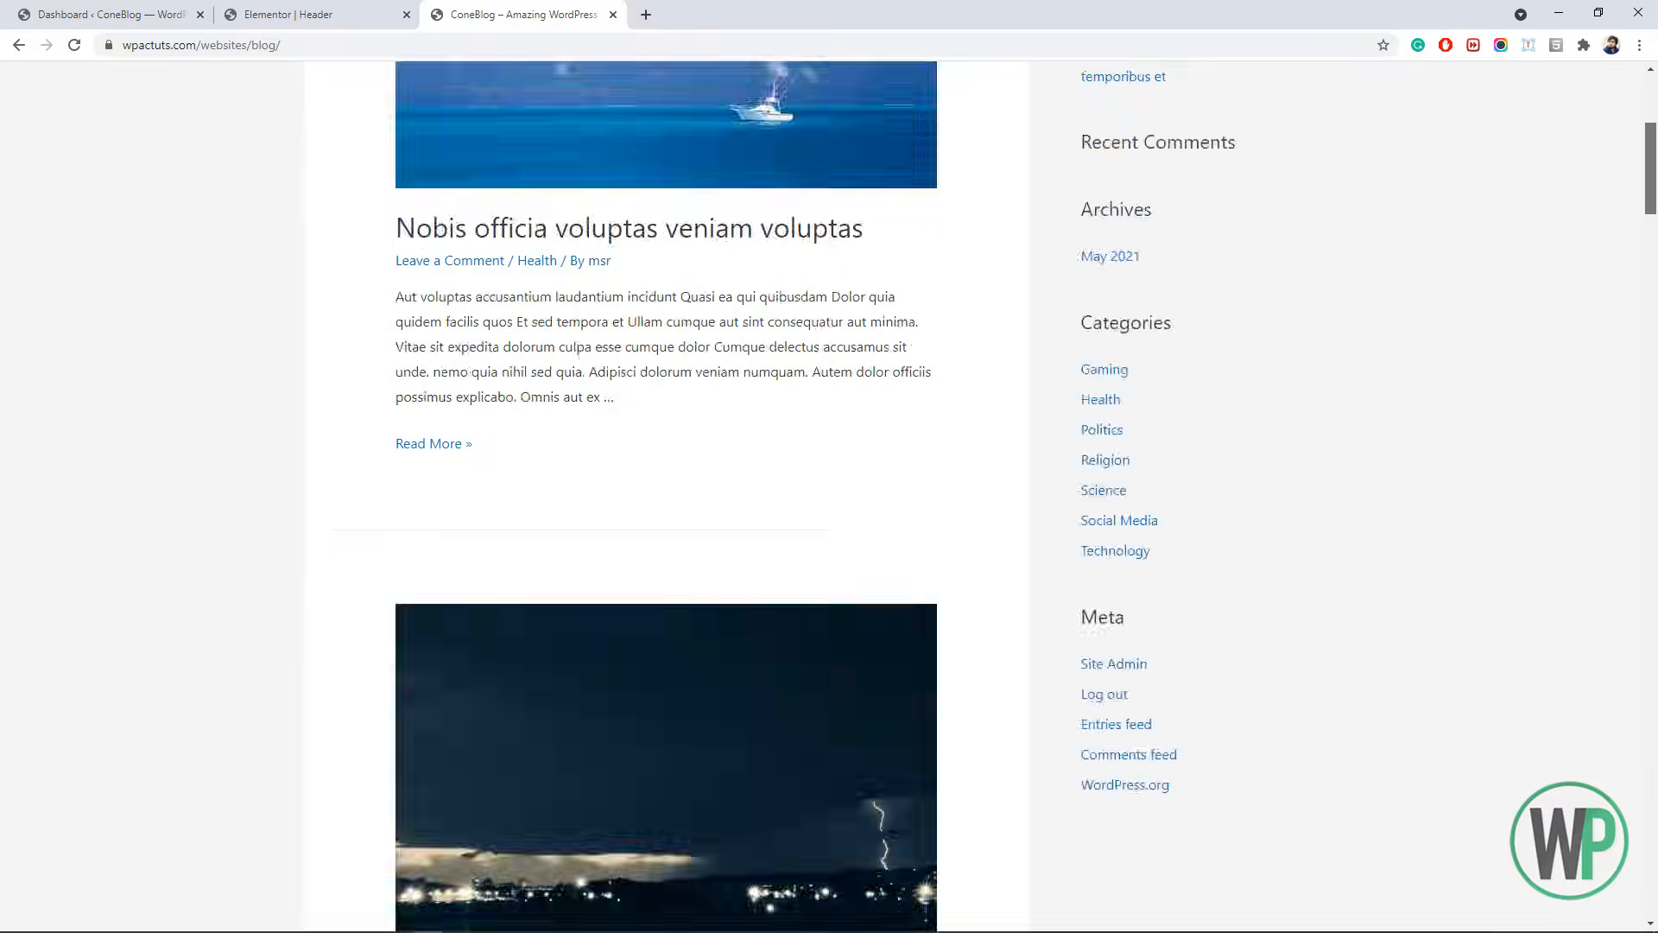
scroll(781, 251, "up", 5)
left_click(252, 10)
left_click(428, 9)
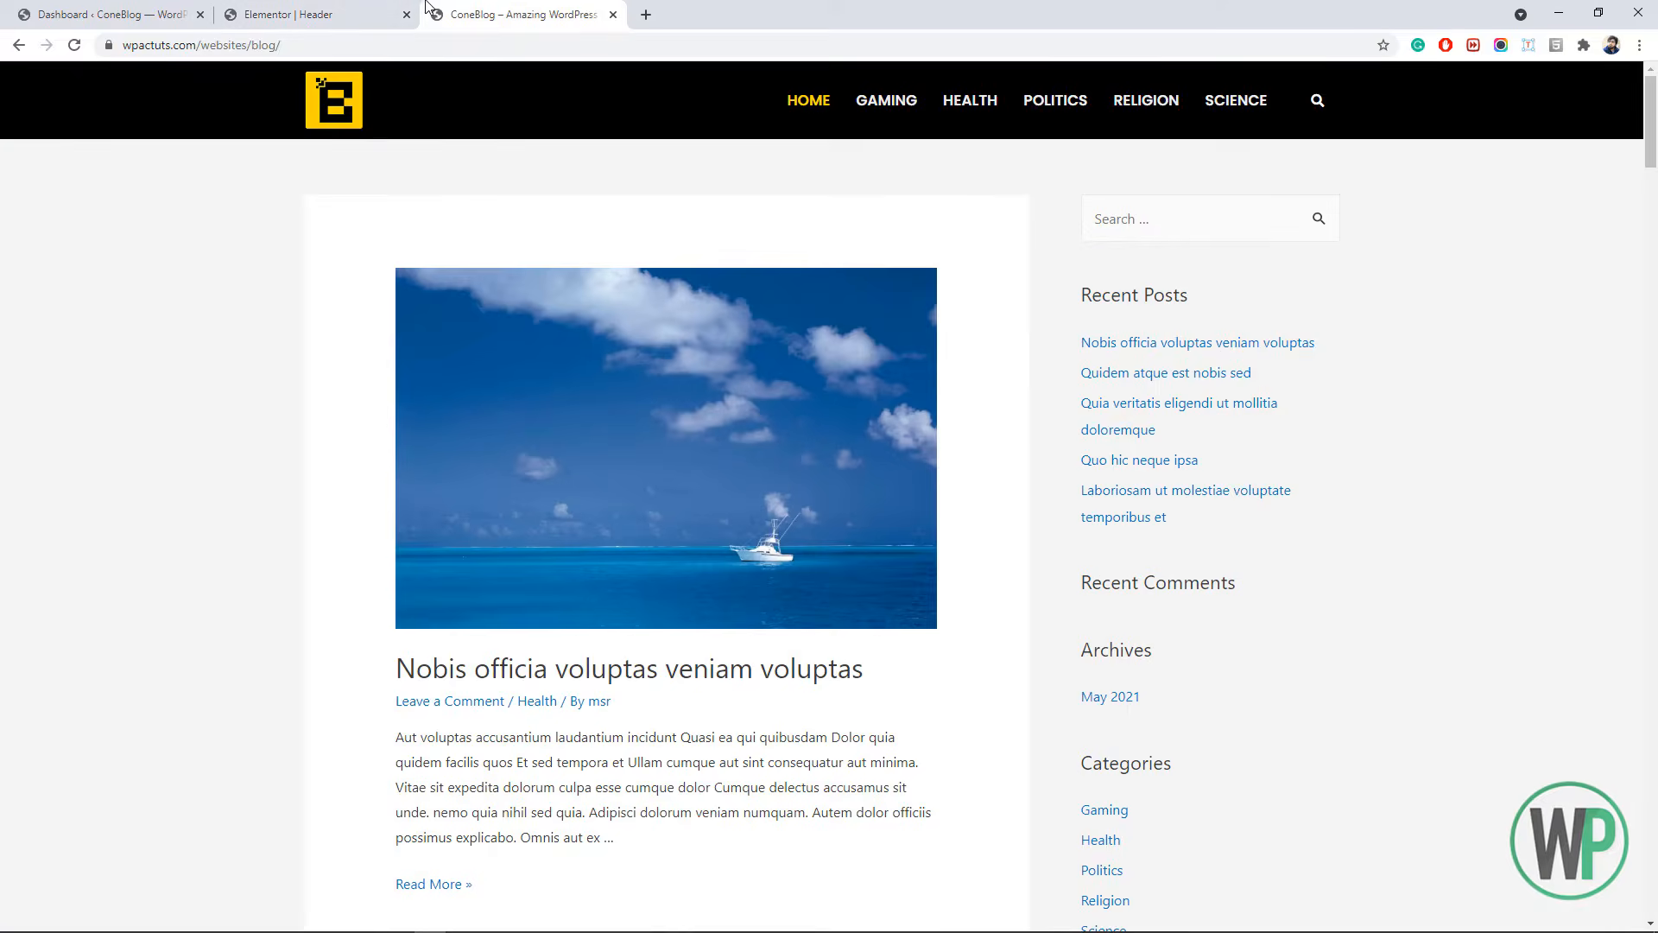
- Examine the header section's advanced settings in the Elementor editor, including Motion Effects and Custom CSS
left_click(380, 14)
right_click(385, 112)
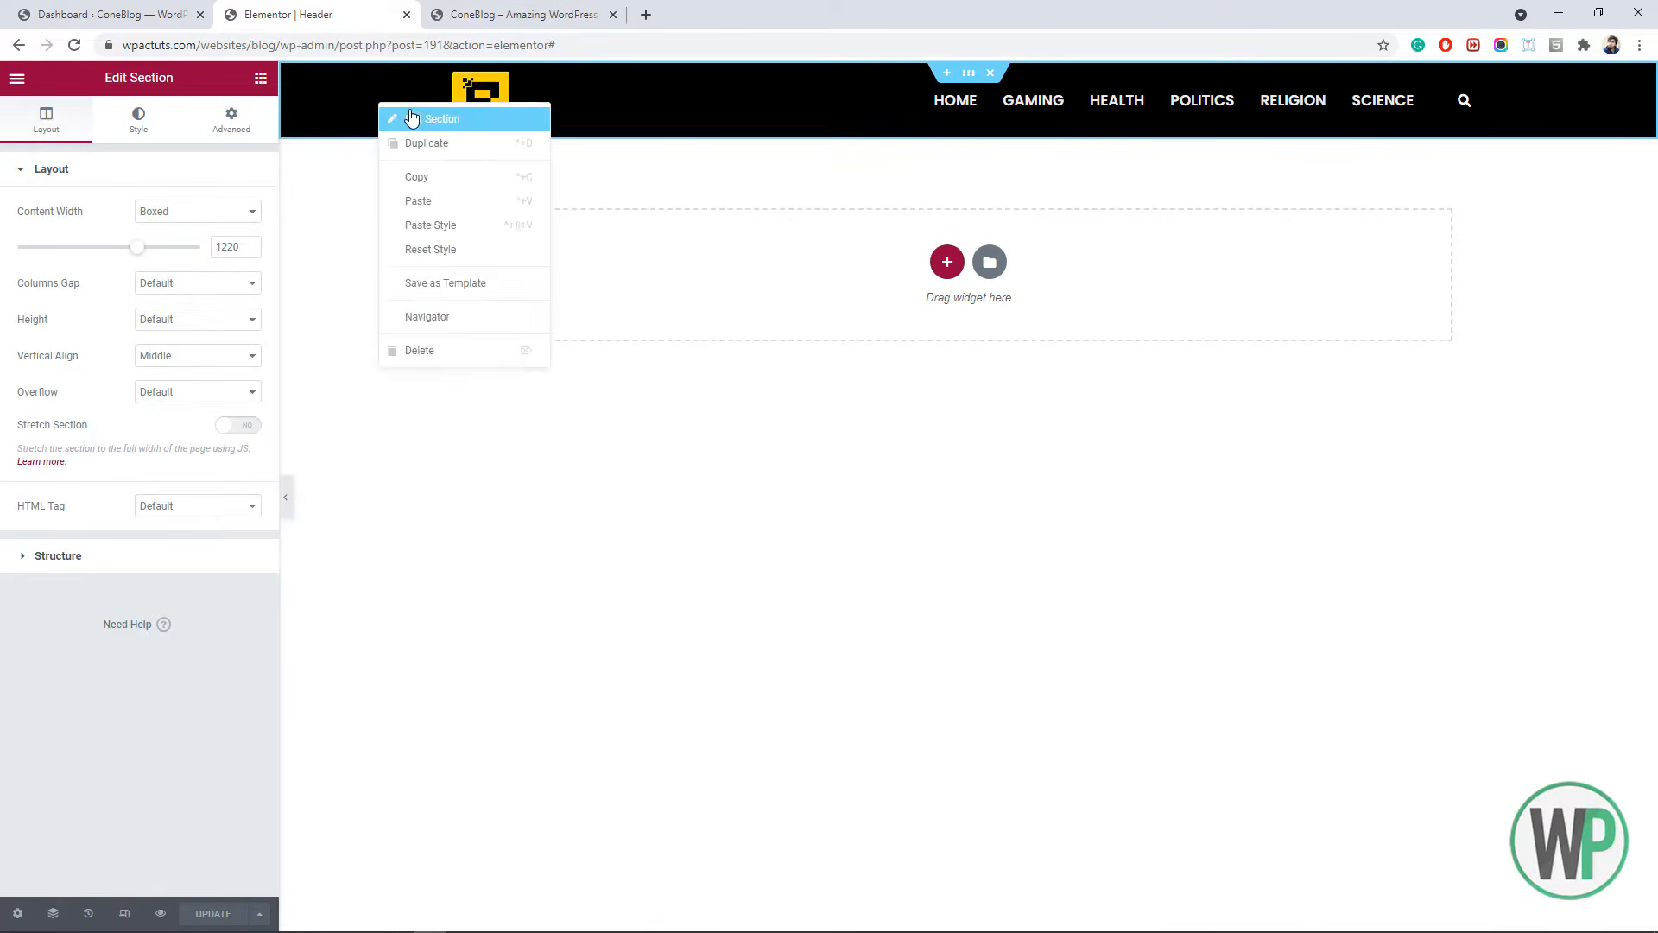
left_click(223, 137)
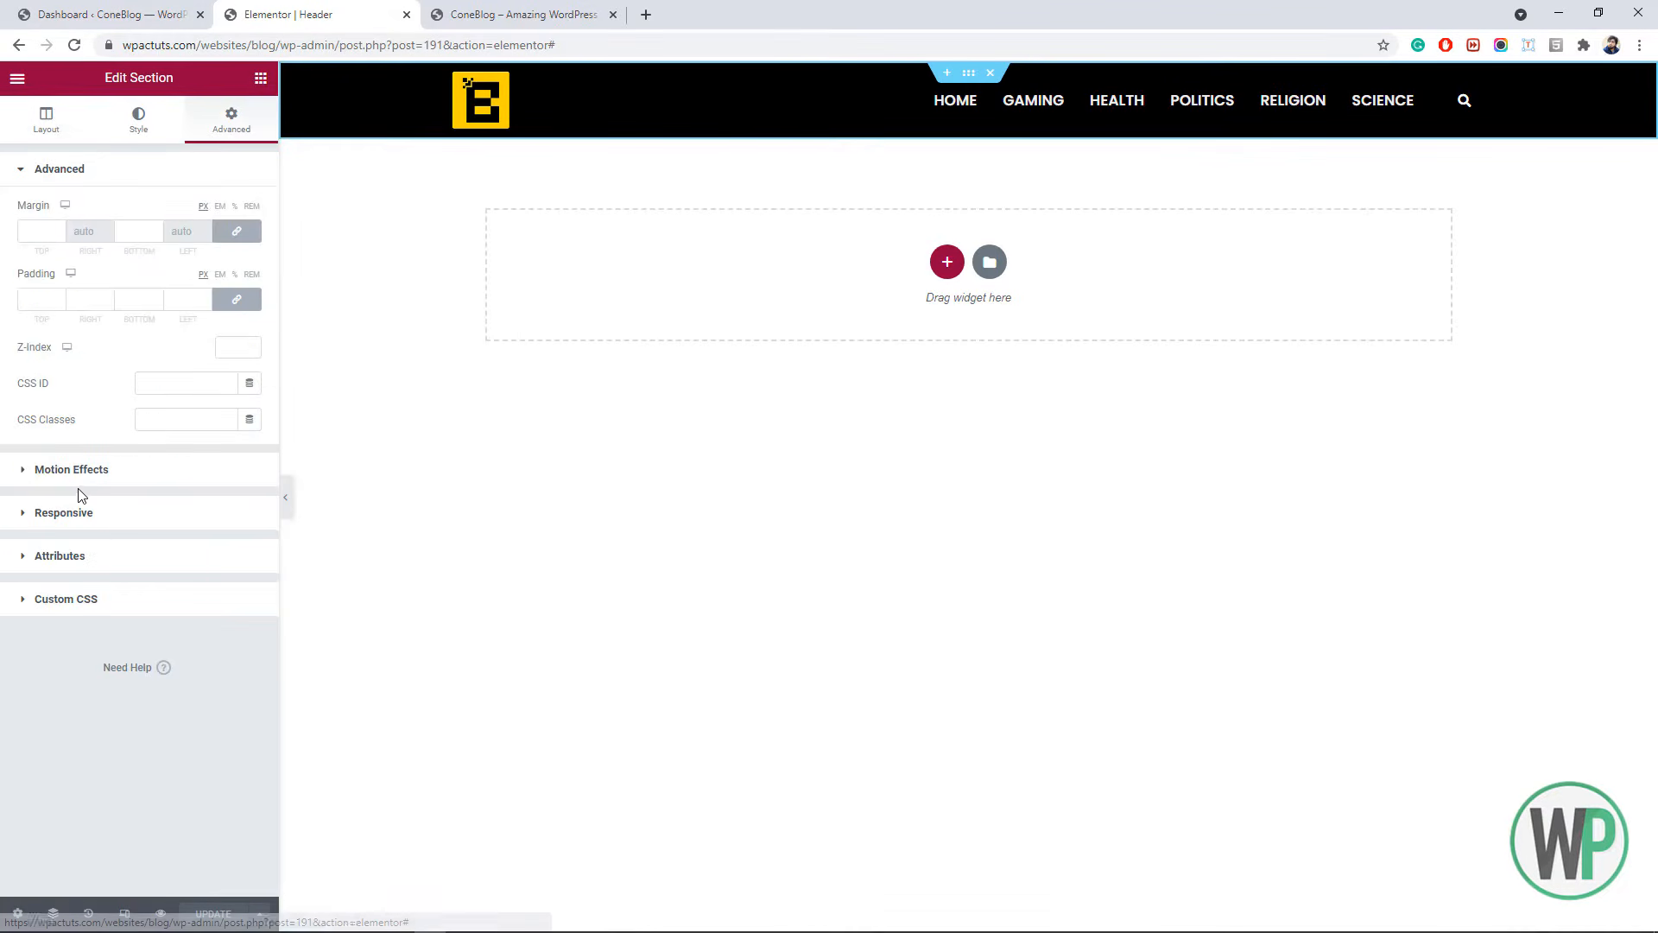
left_click(81, 471)
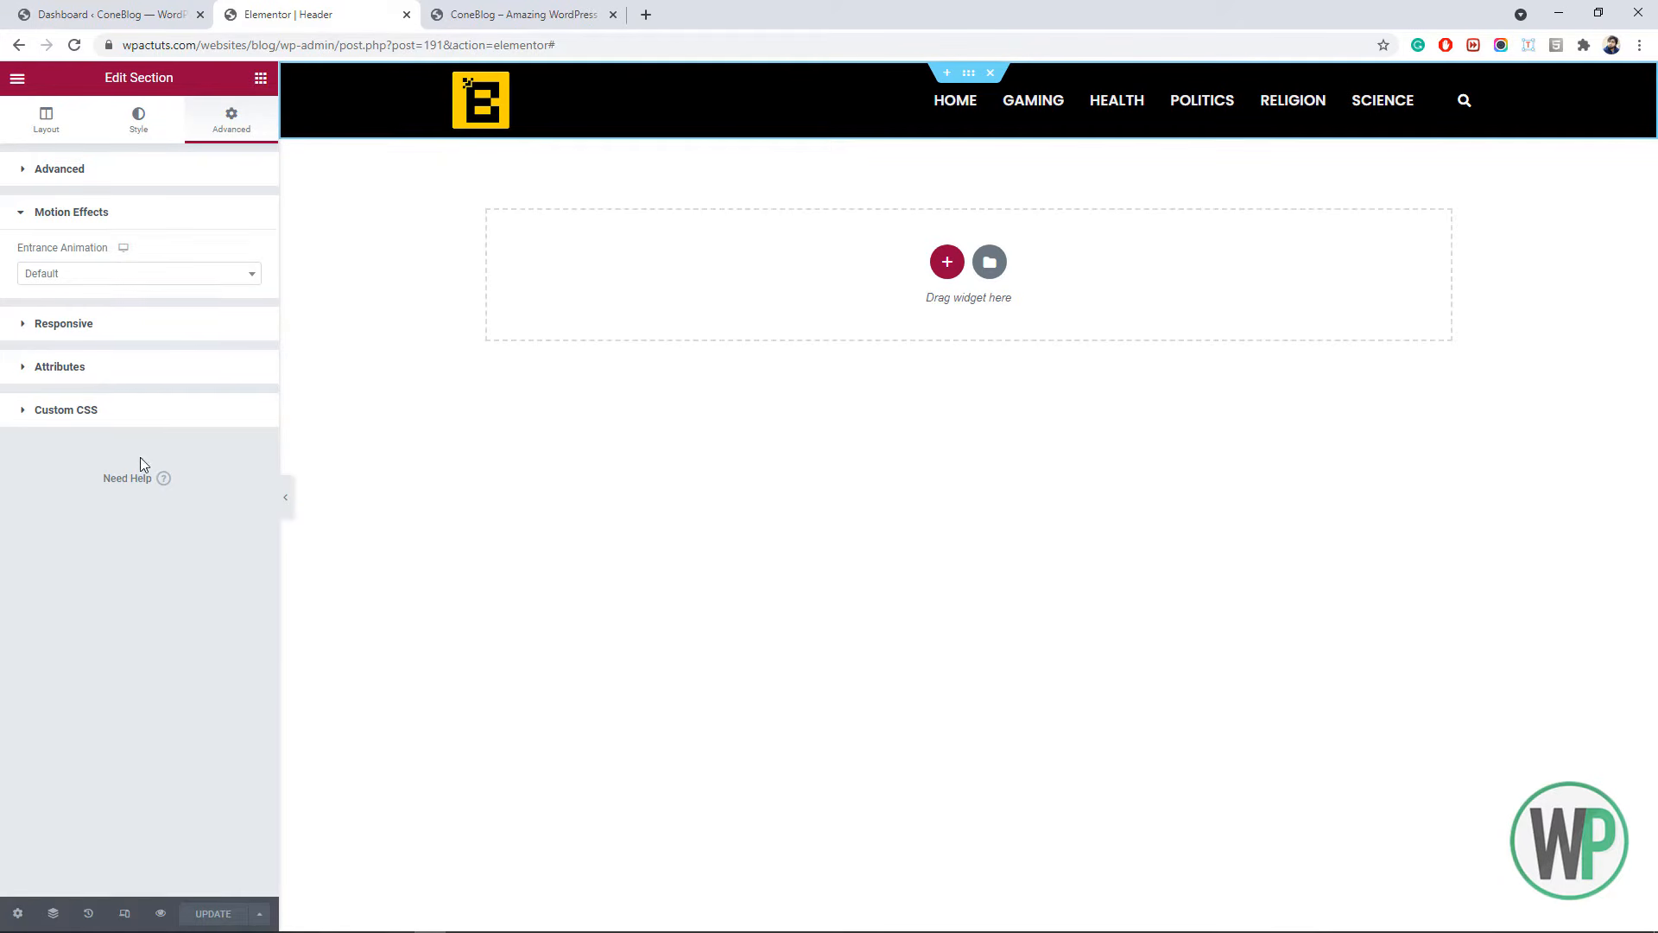
left_click(138, 419)
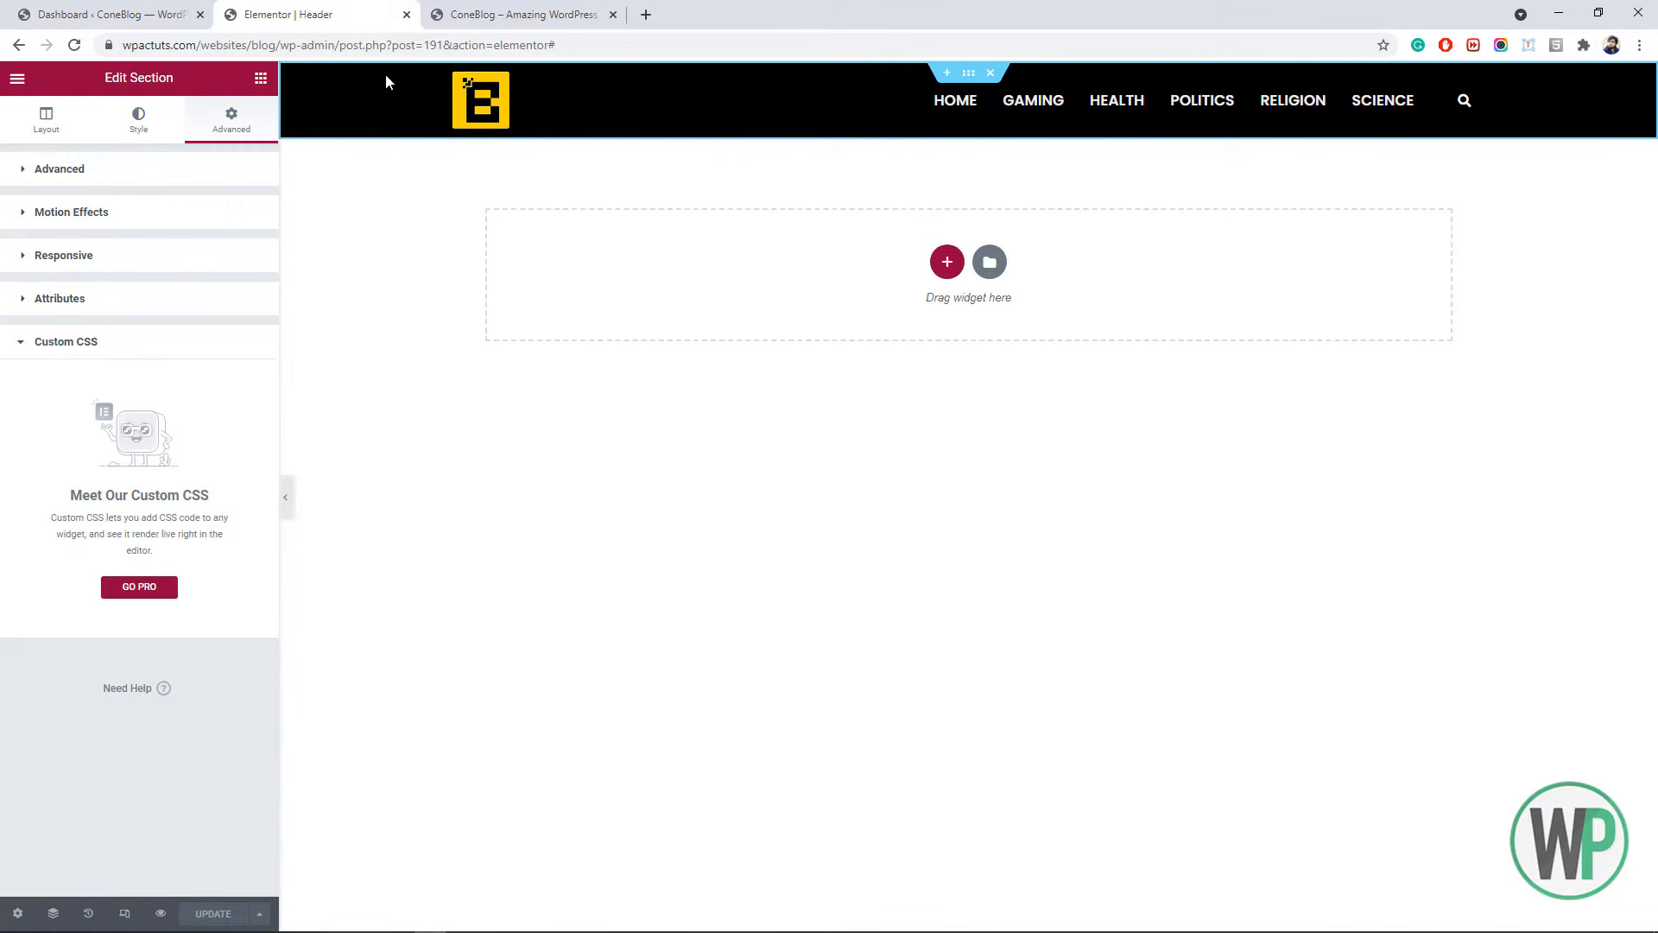
left_click_drag(197, 516, 58, 504)
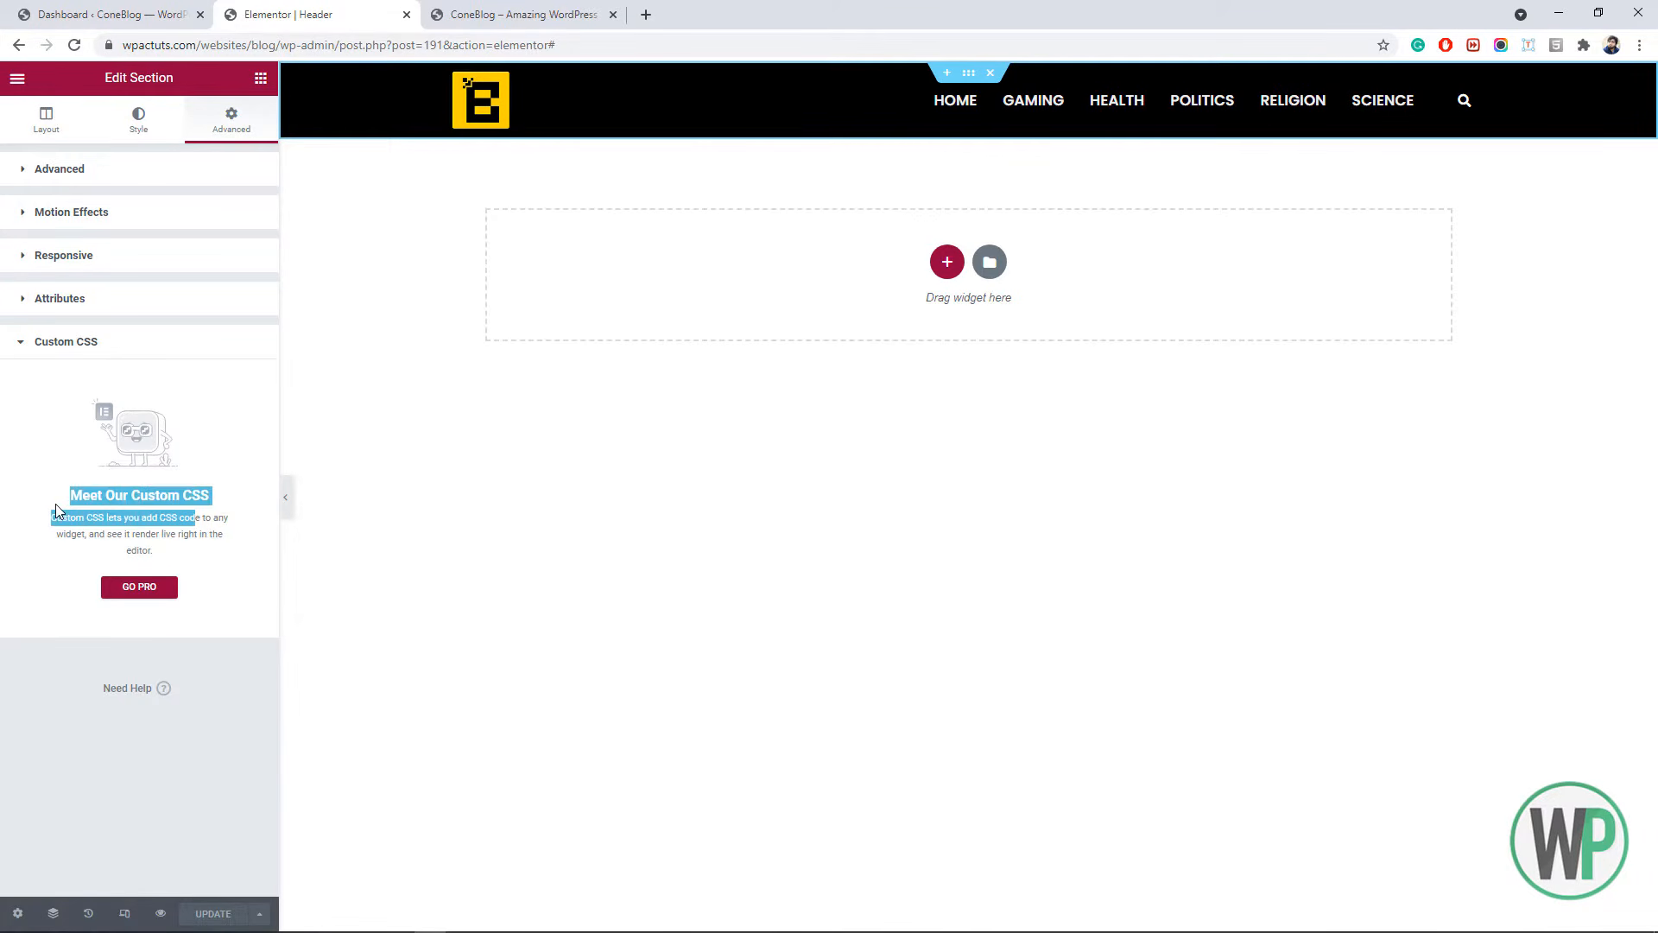
- Assign the CSS class cb-header to the header section and update the template
left_click(152, 183)
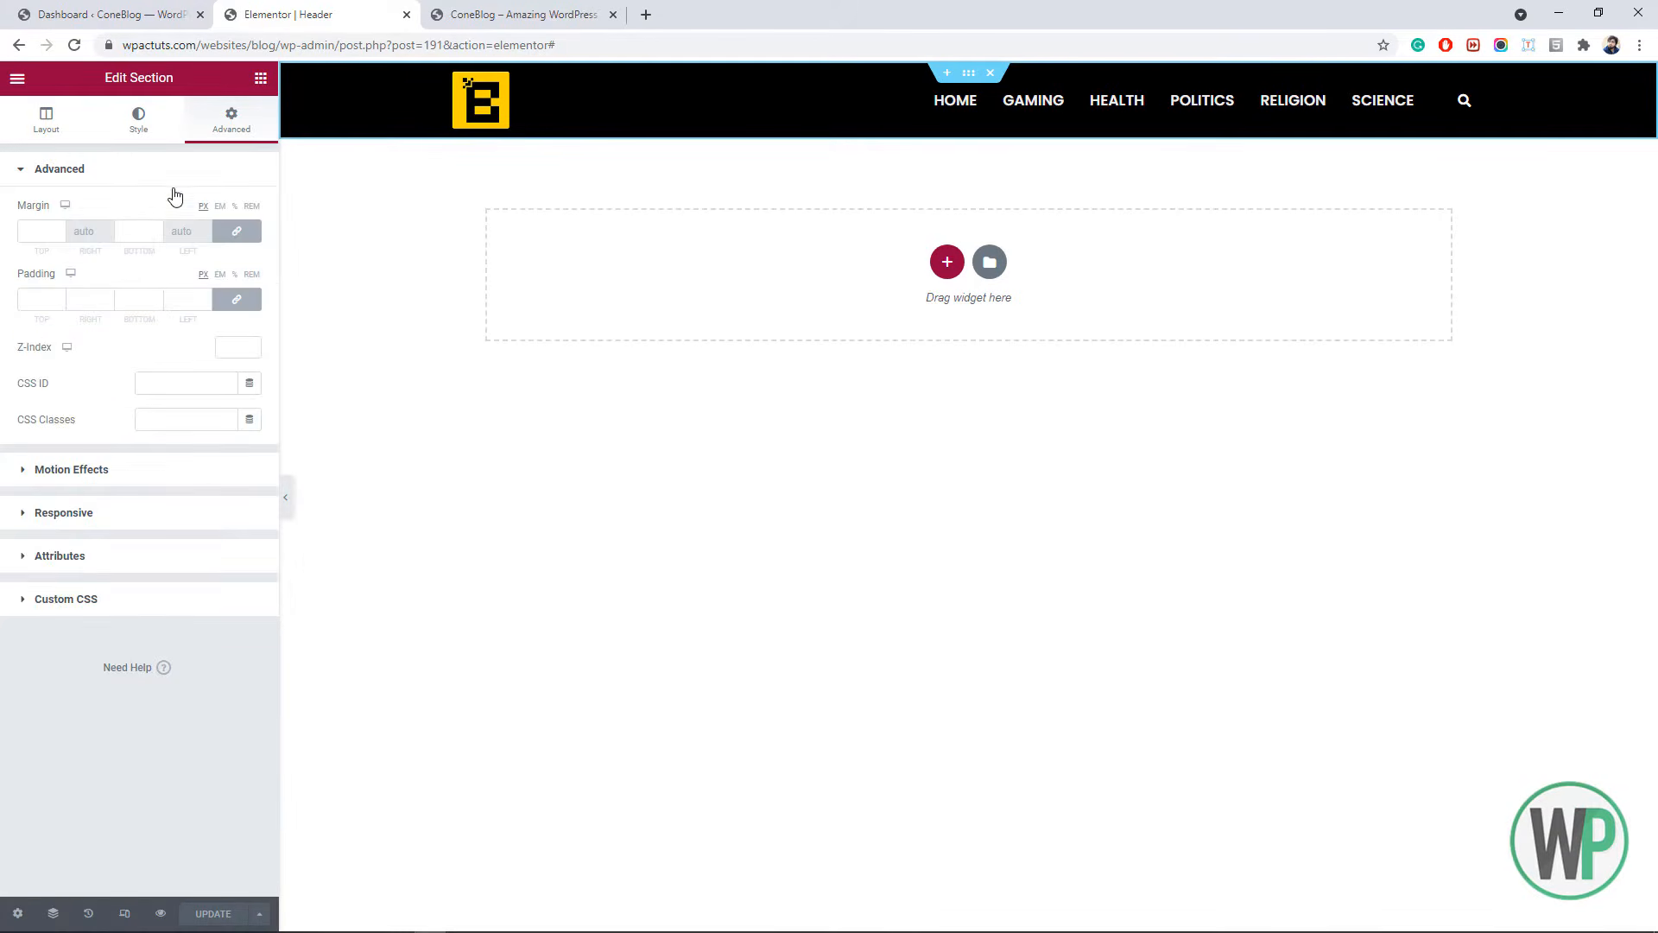
left_click(193, 420)
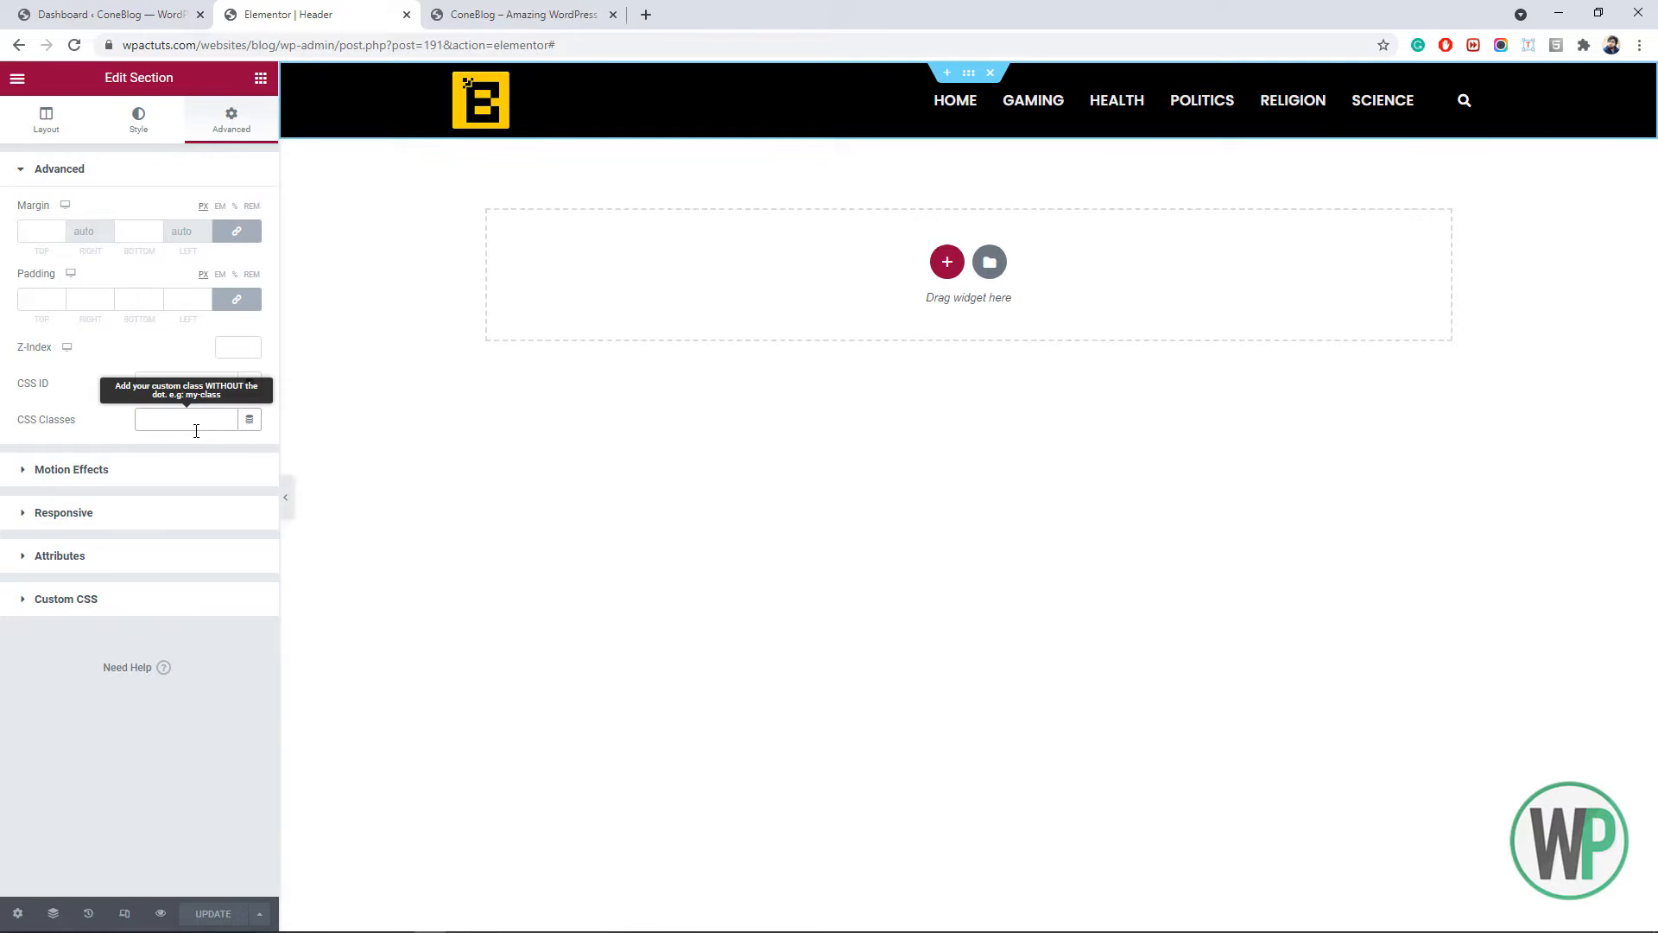
type("cb-header")
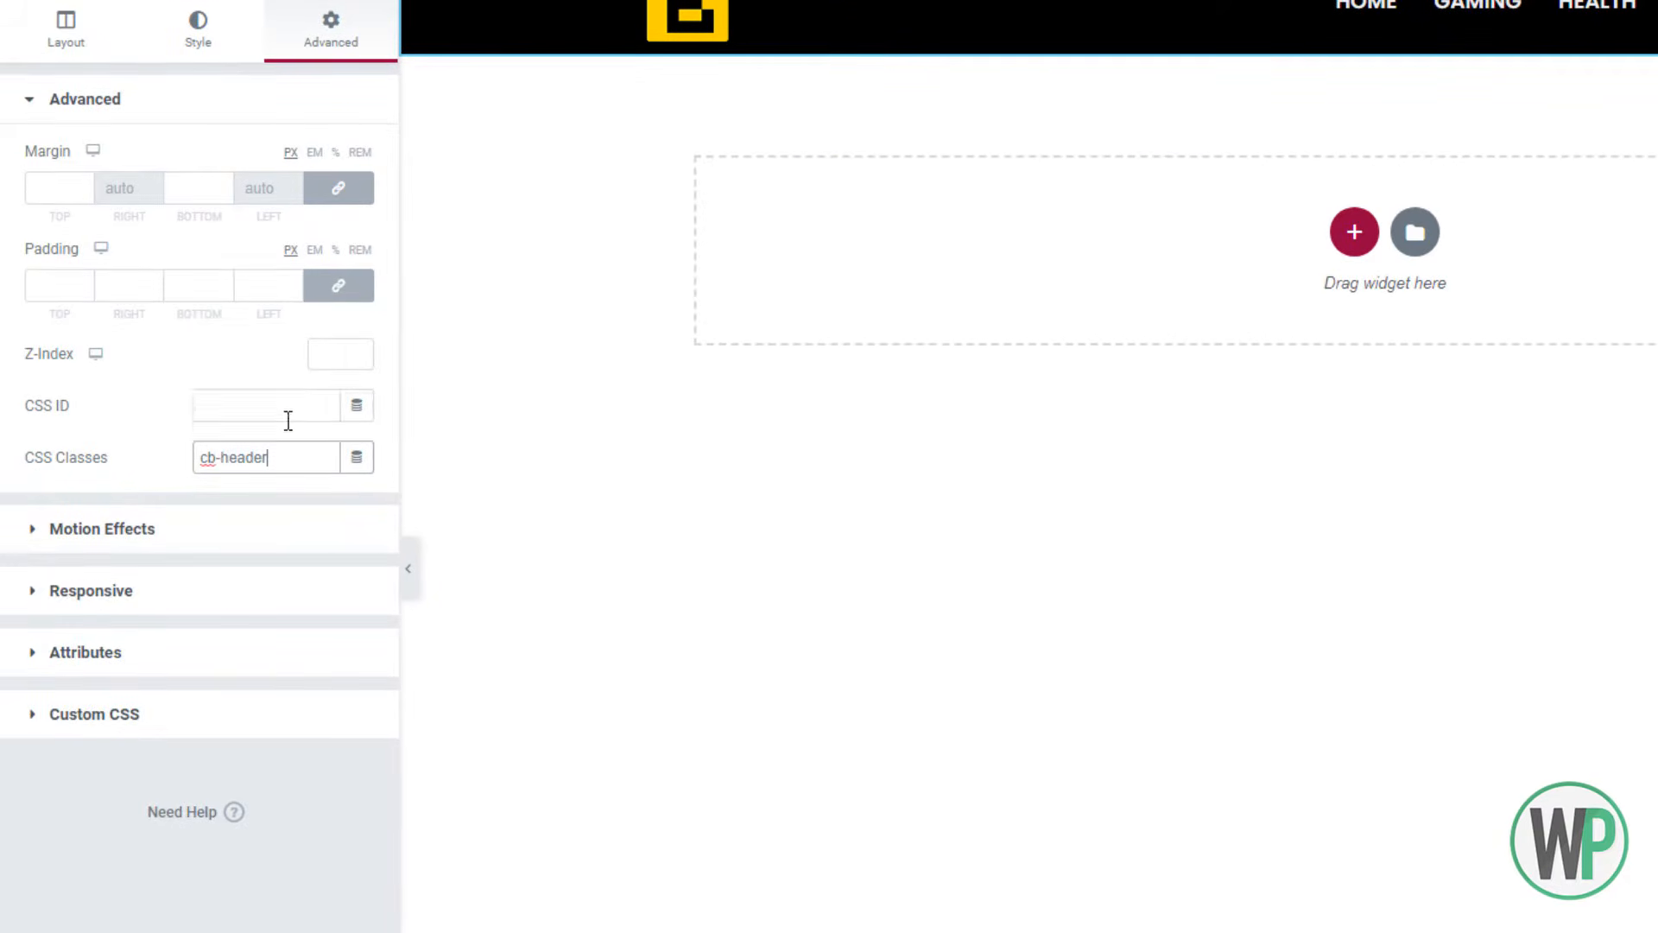
left_click_drag(292, 449, 173, 474)
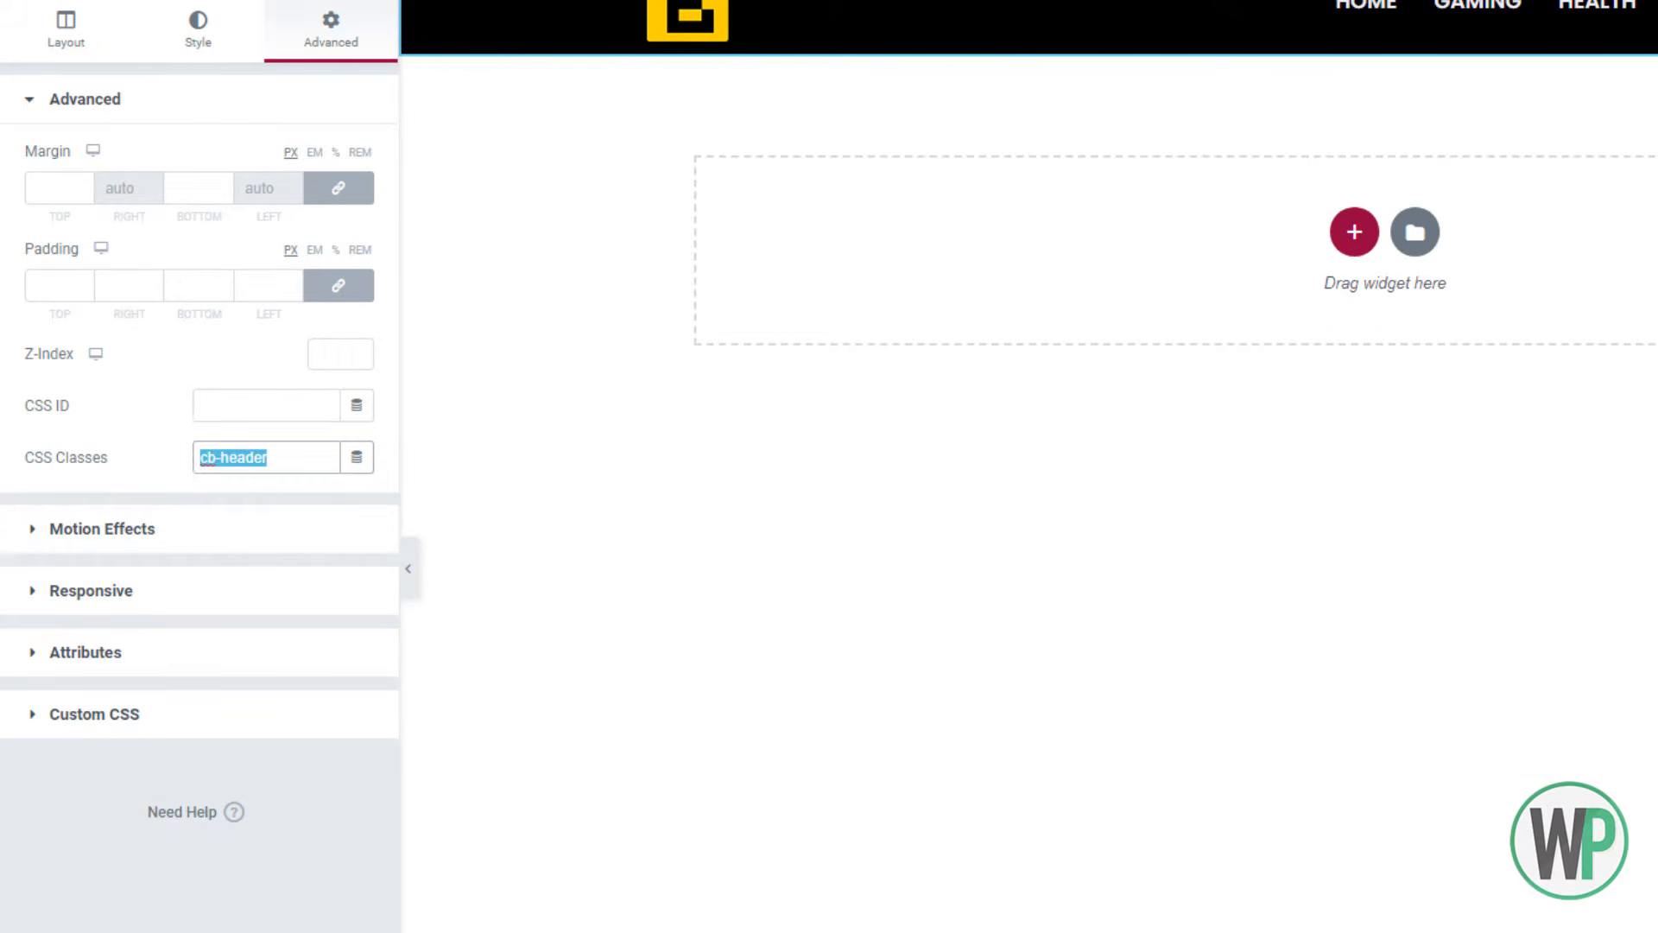
left_click(218, 923)
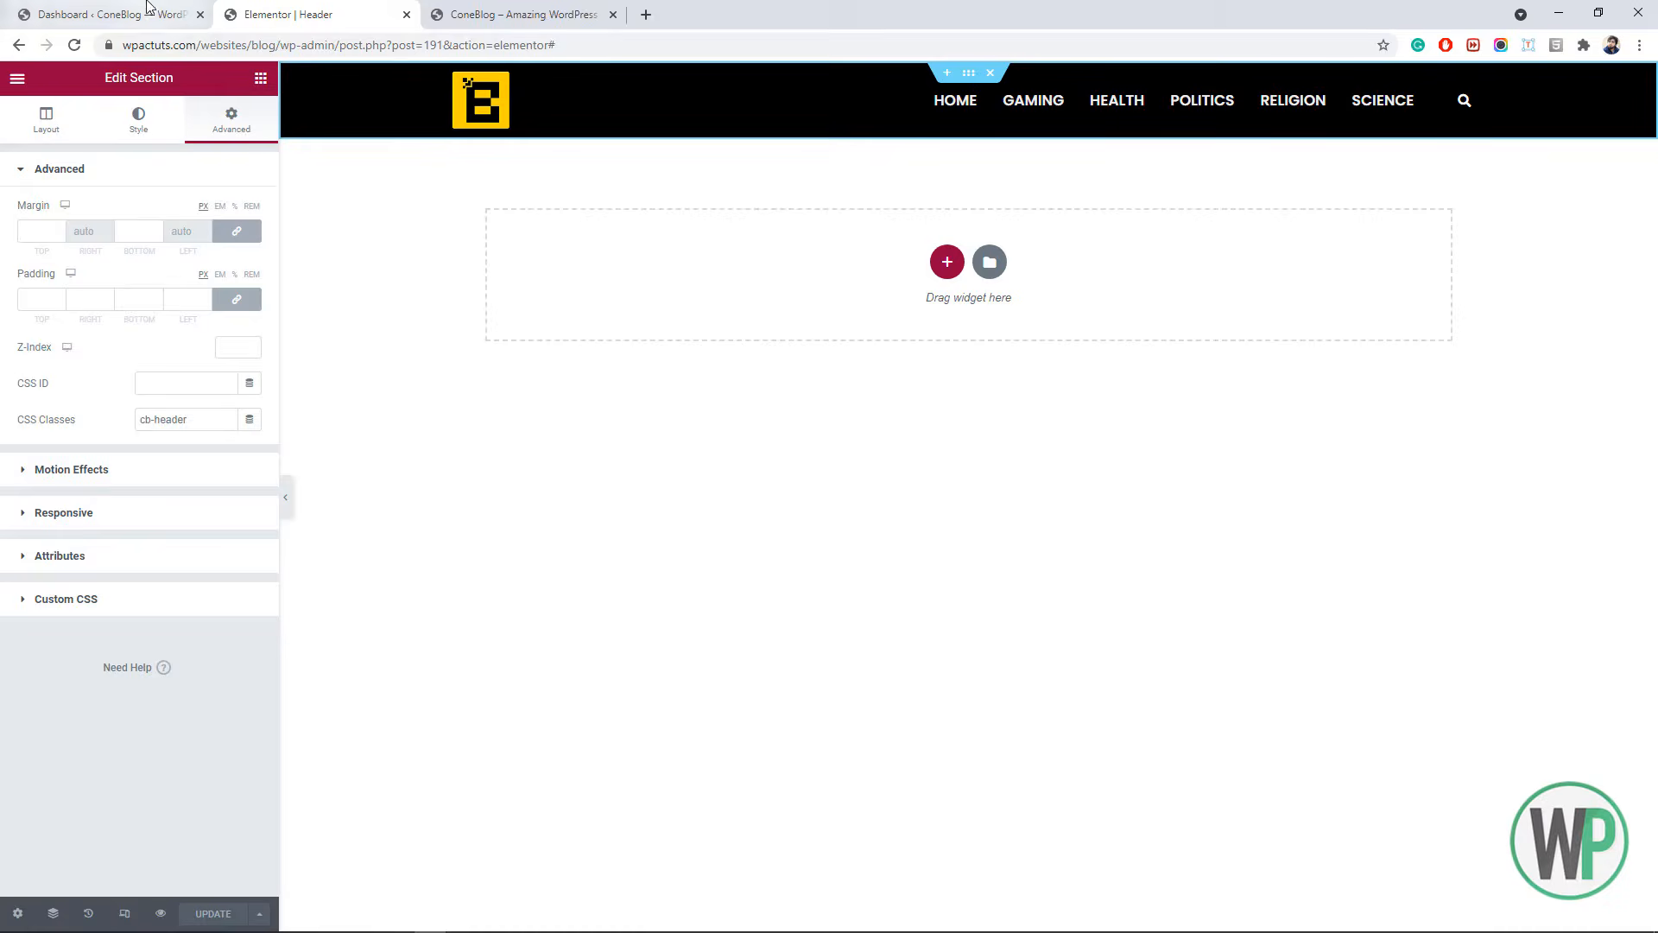
- Open the theme Customizer in a new browser tab from the WordPress dashboard
left_click(112, 14)
mouse_move(93, 441)
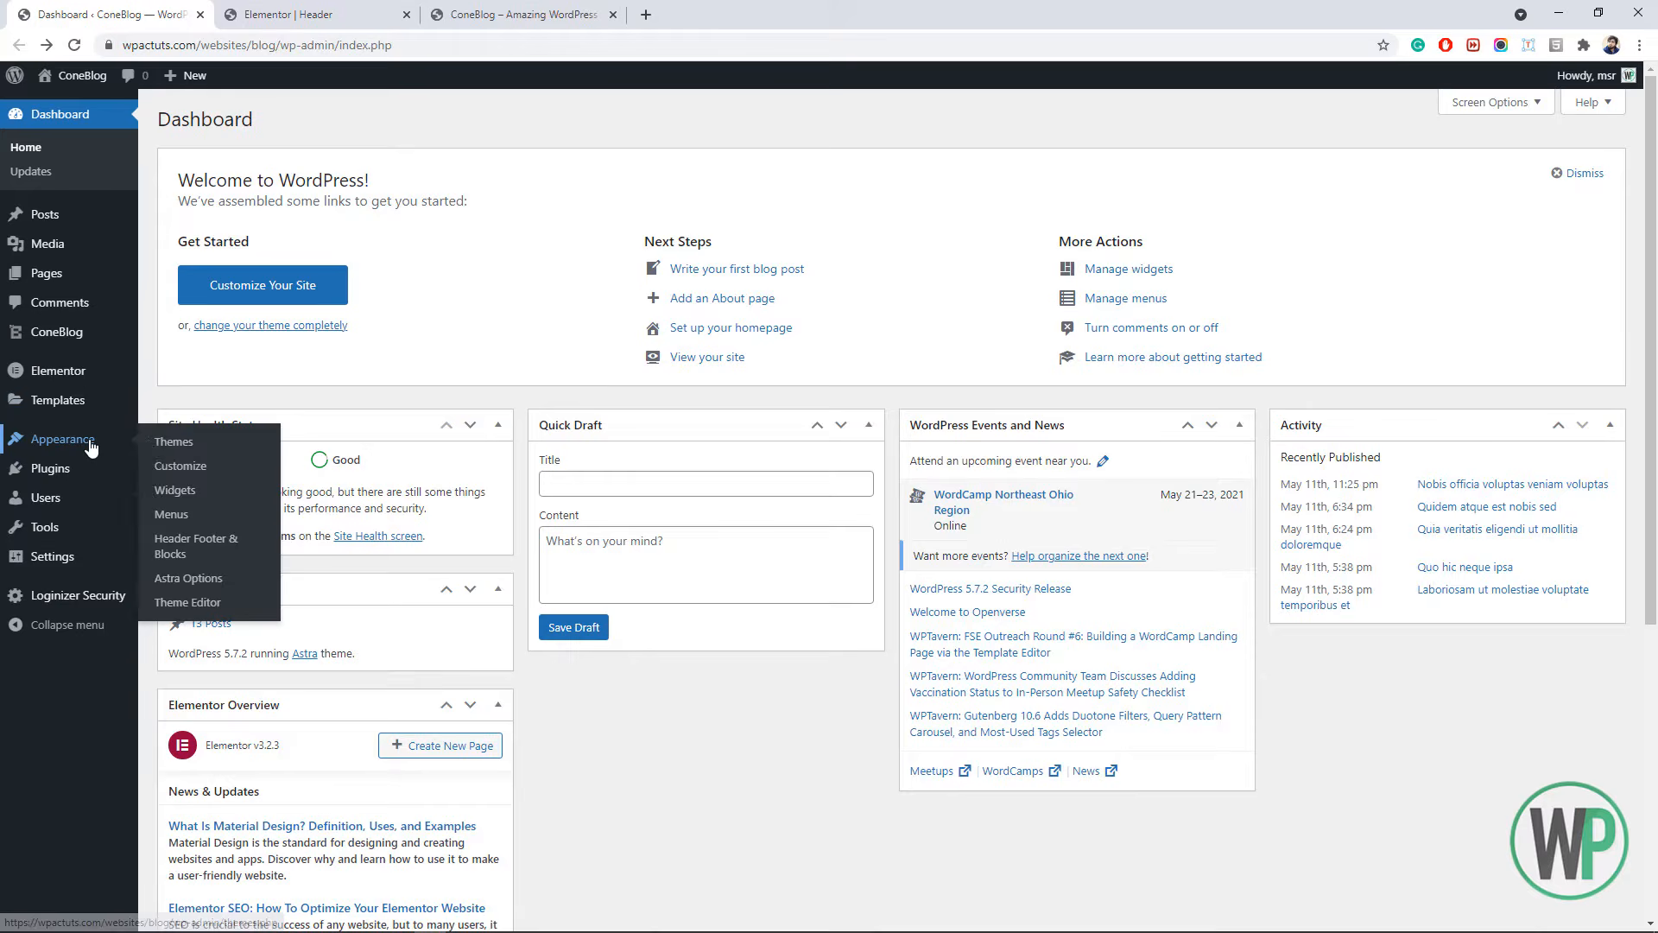
middle_click(179, 467)
left_click(277, 13)
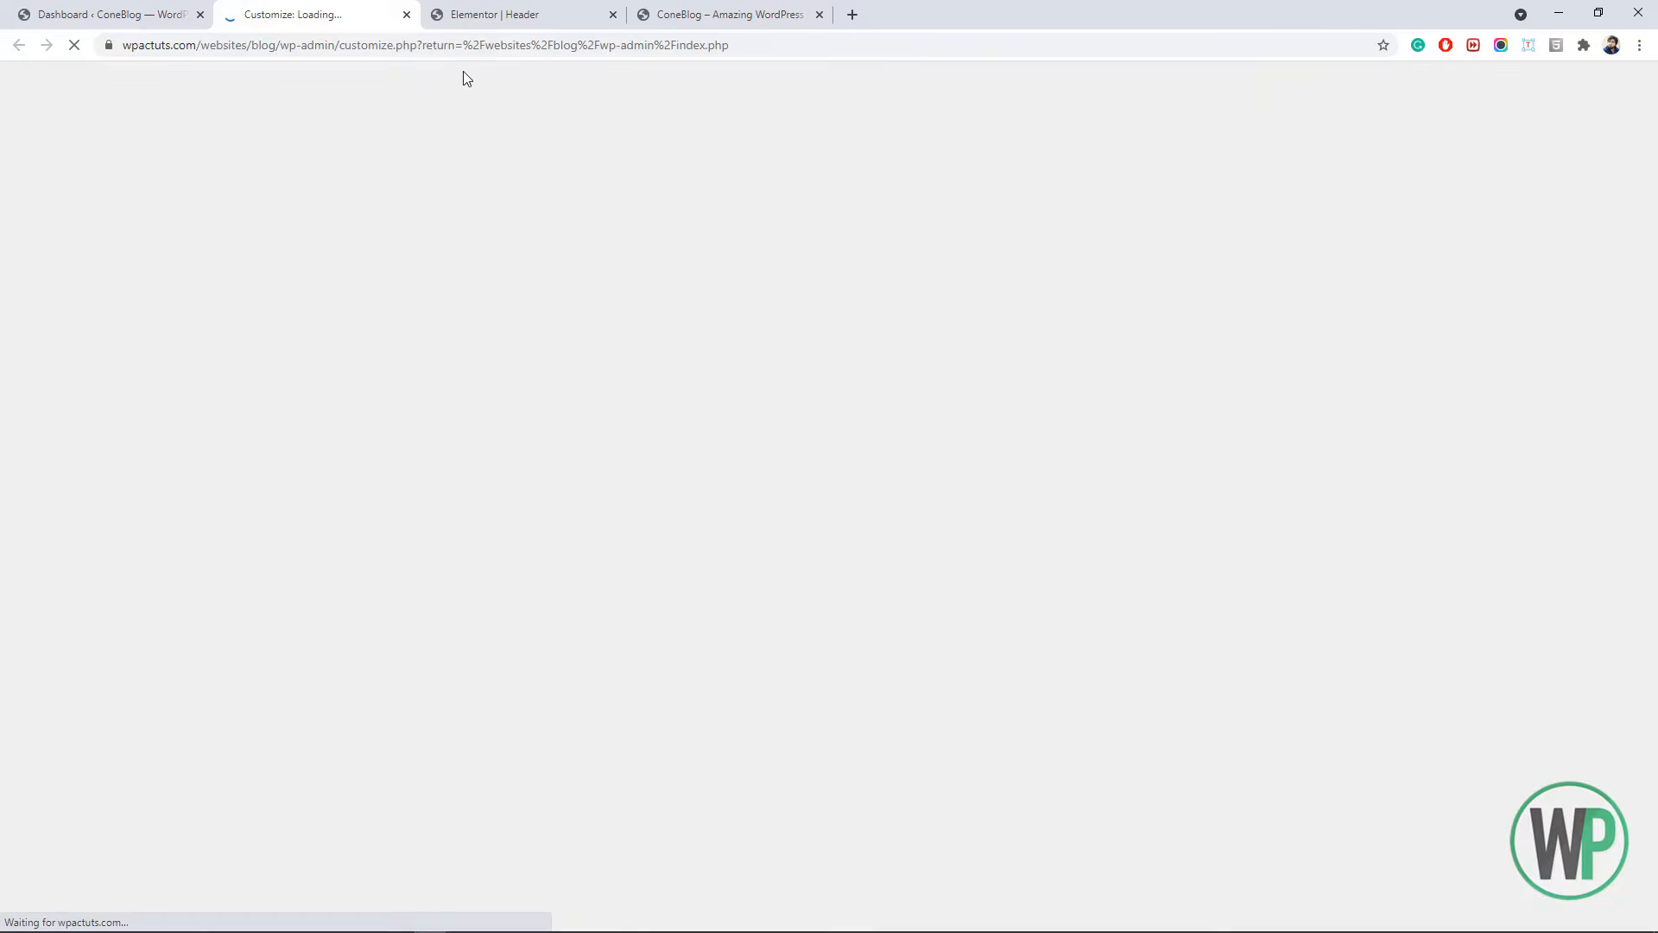
- Check how the header behaves when the live blog page is scrolled, and look over the Customizer and header editor
left_click(510, 10)
left_click(682, 13)
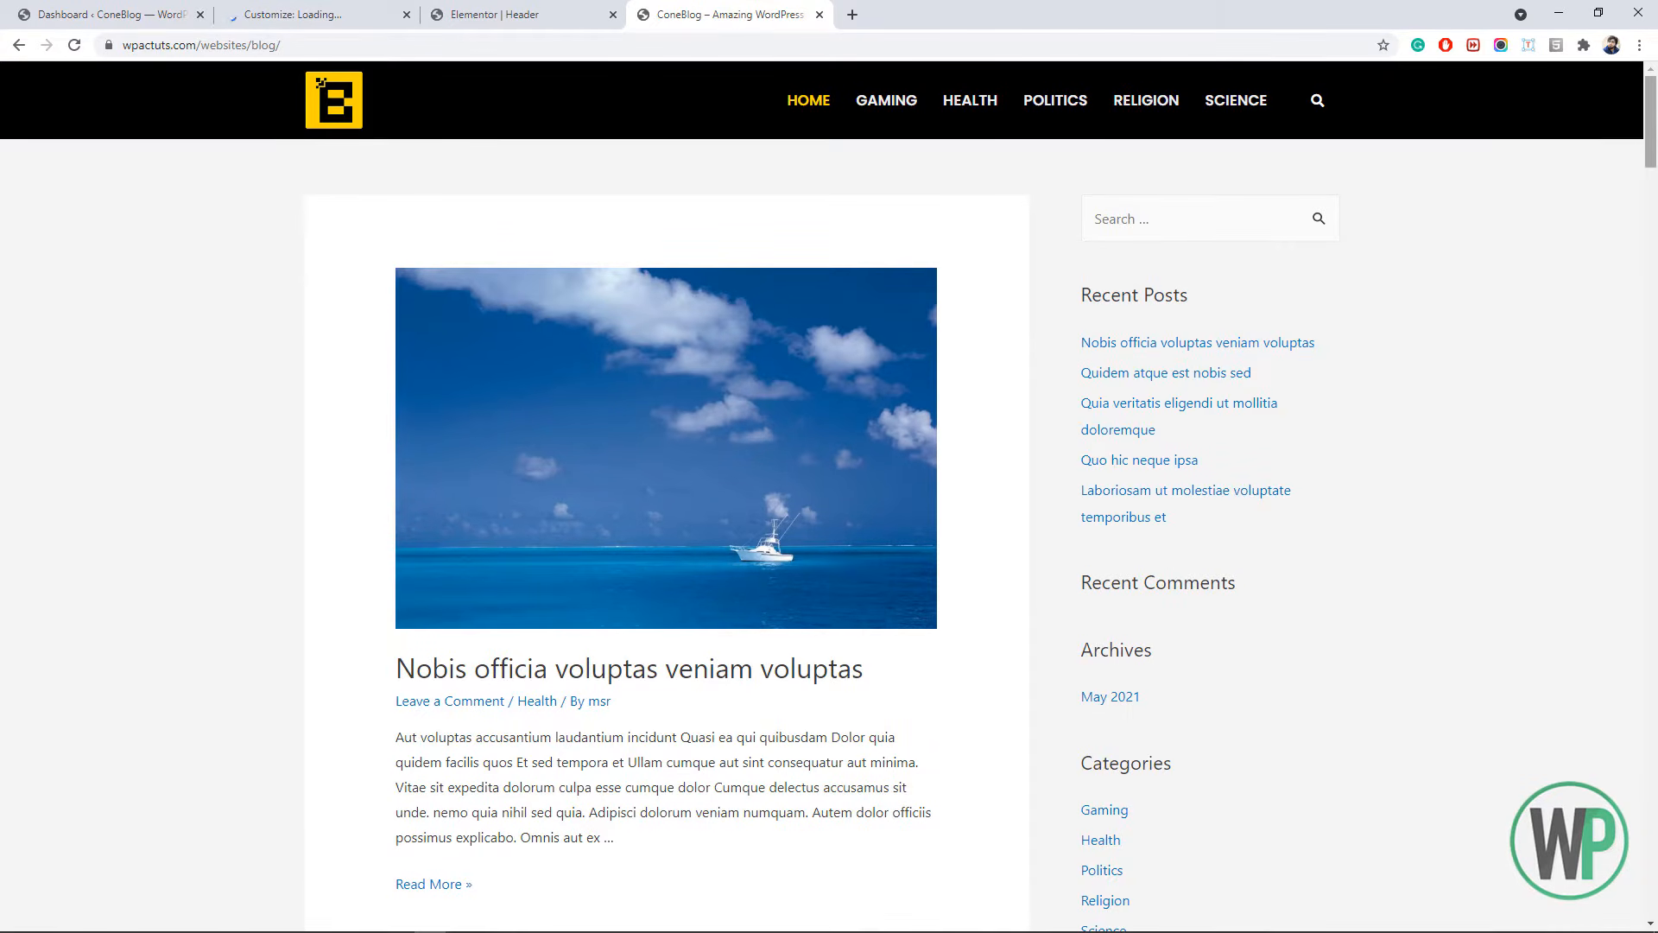
scroll(1652, 108, "down", 8)
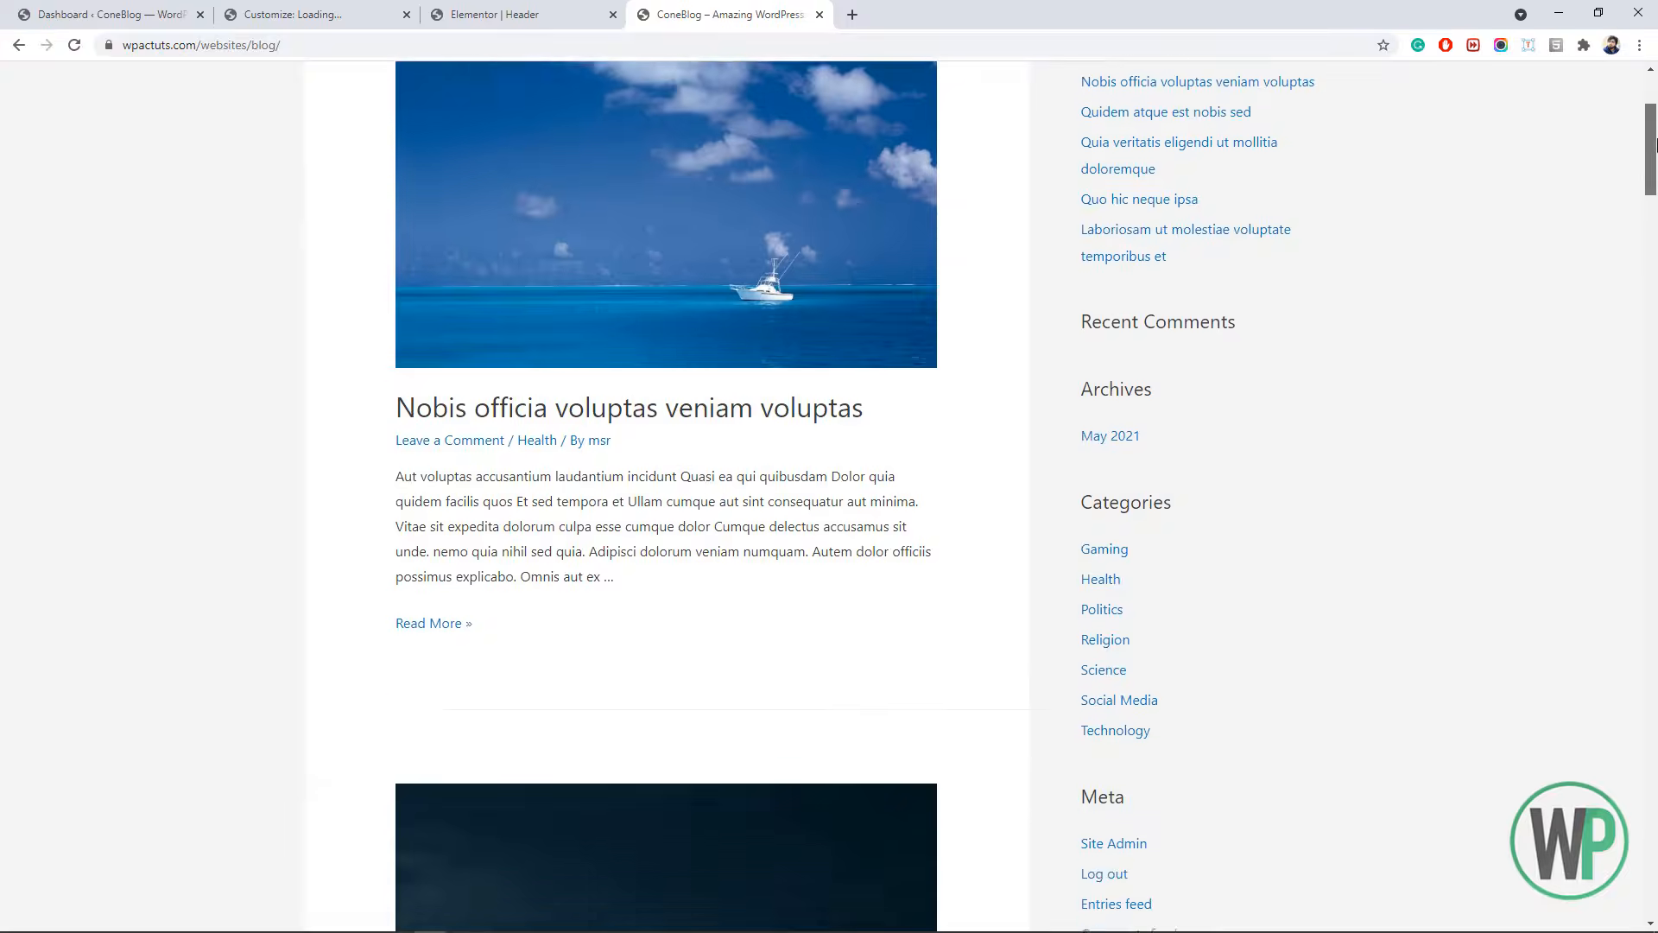
scroll(1652, 84, "up", 8)
scroll(1653, 86, "up", 1)
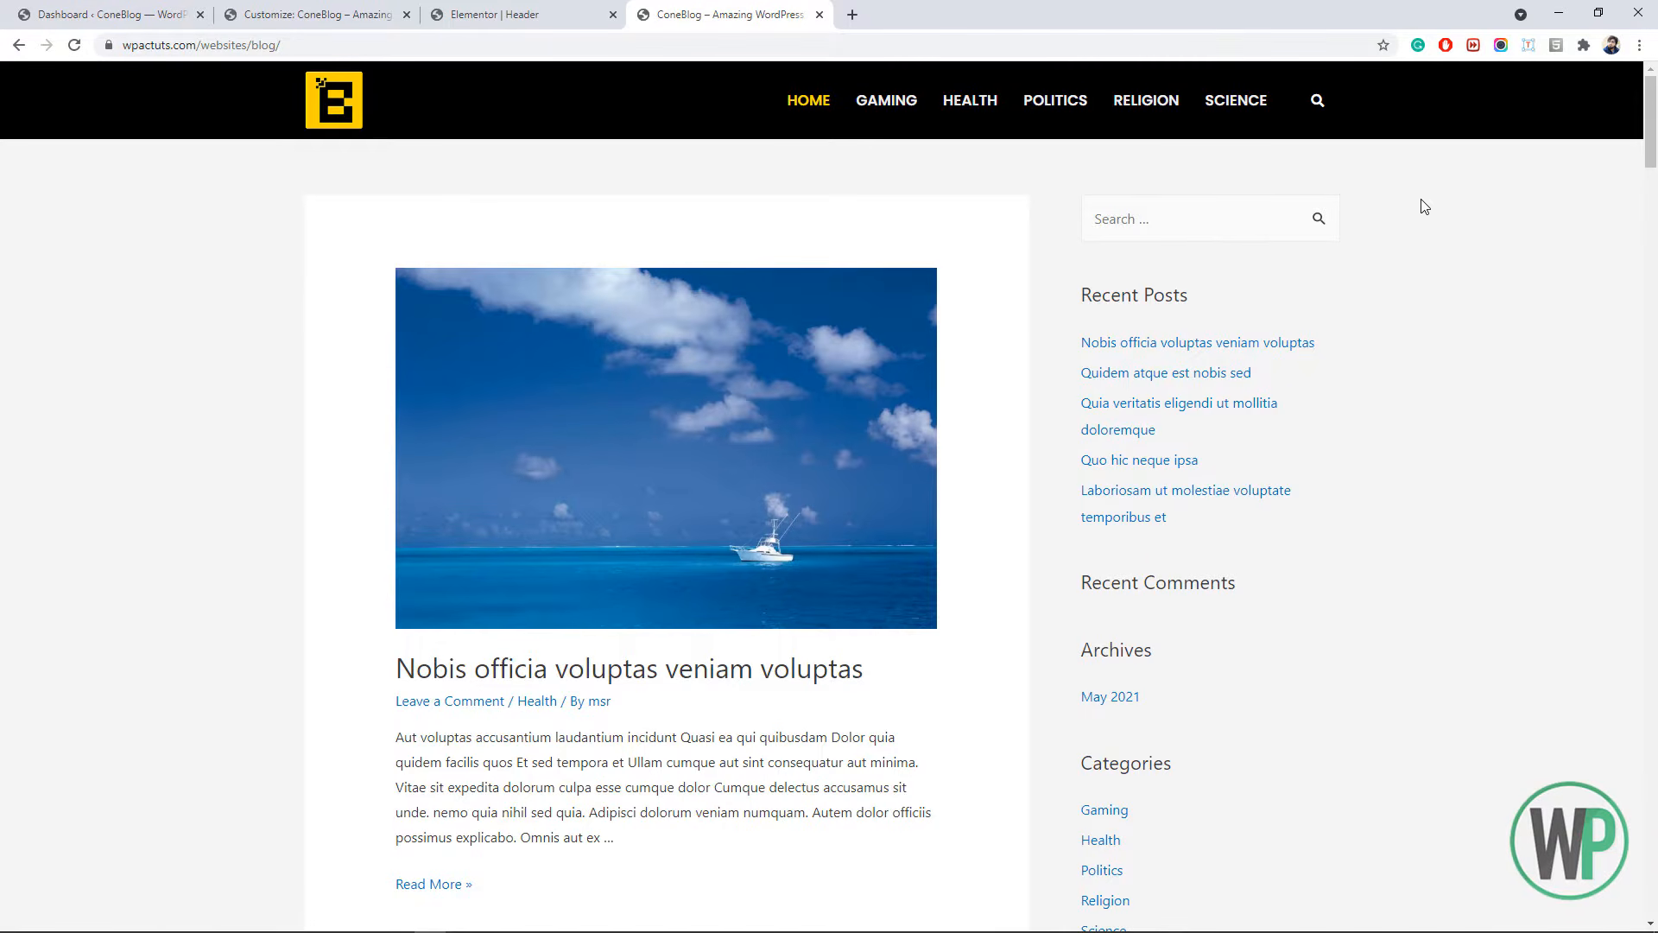
left_click(302, 13)
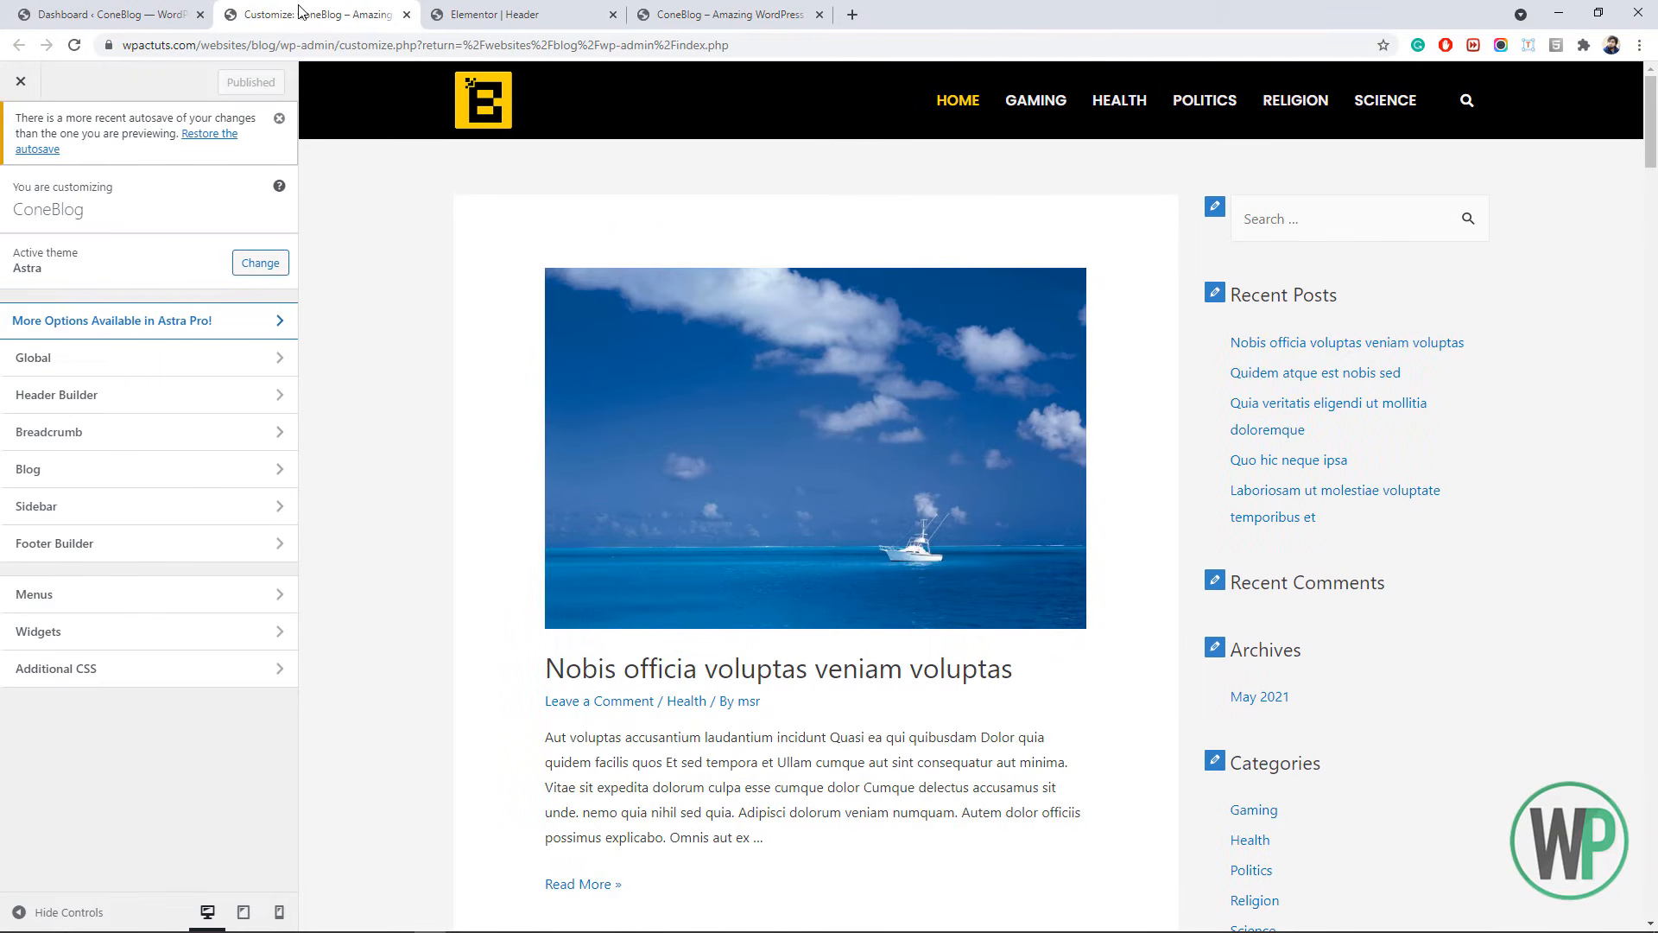
left_click(490, 13)
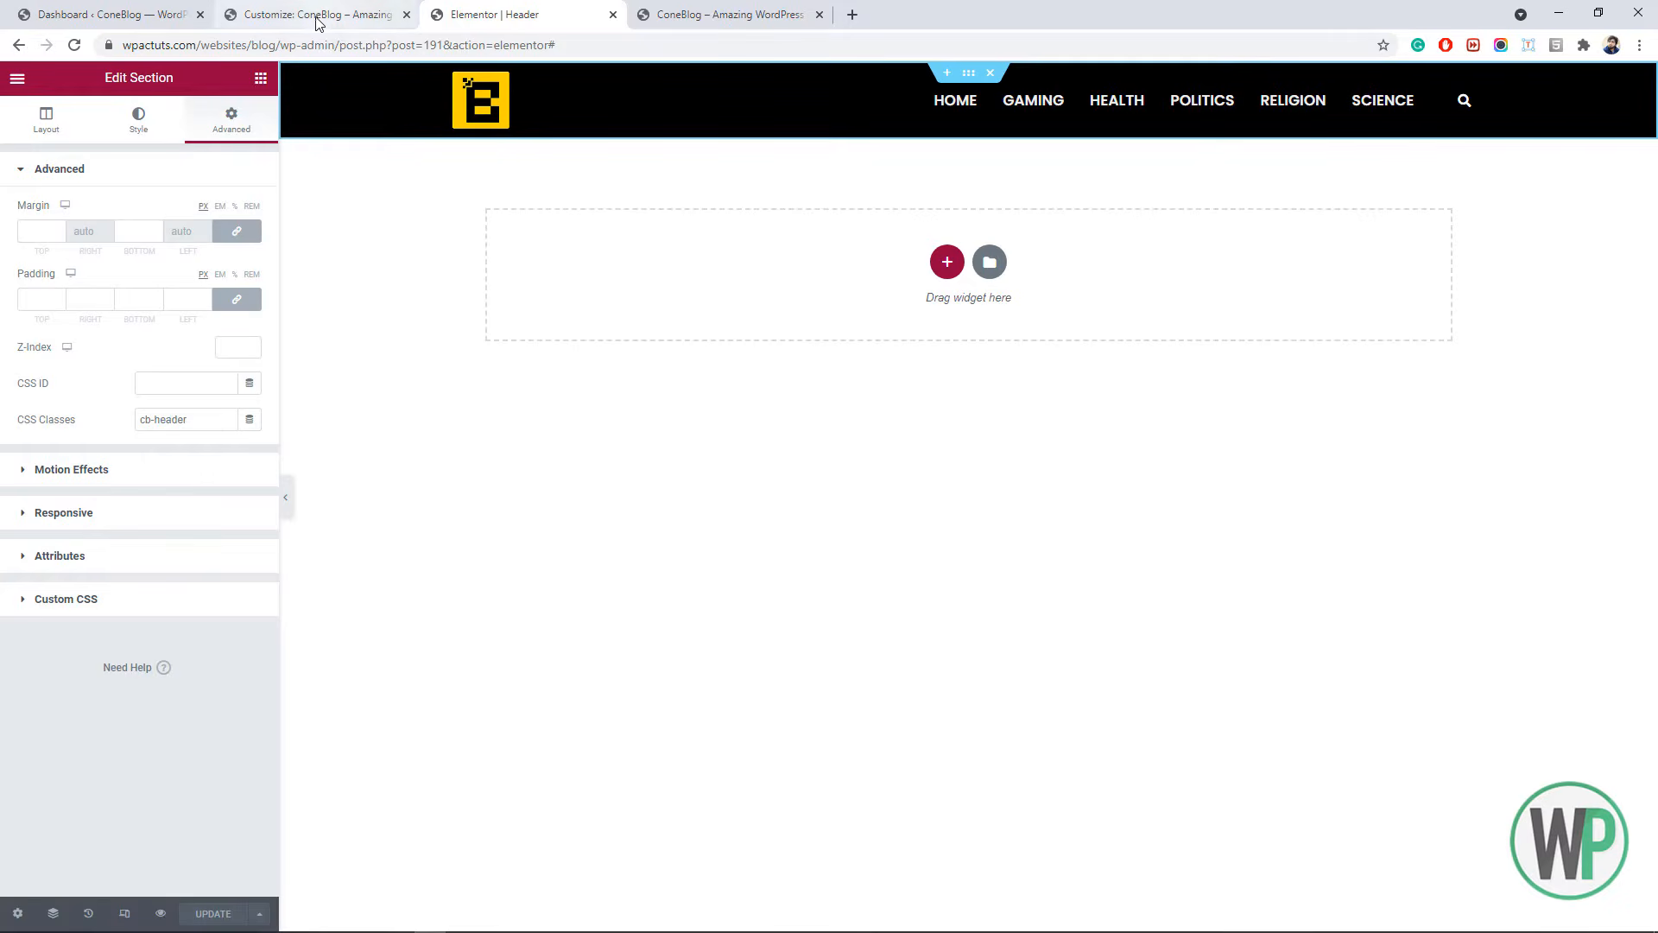
- Open the Header template's WordPress edit page from the Header Footer & Blocks list in a new browser tab
left_click(112, 13)
mouse_move(103, 451)
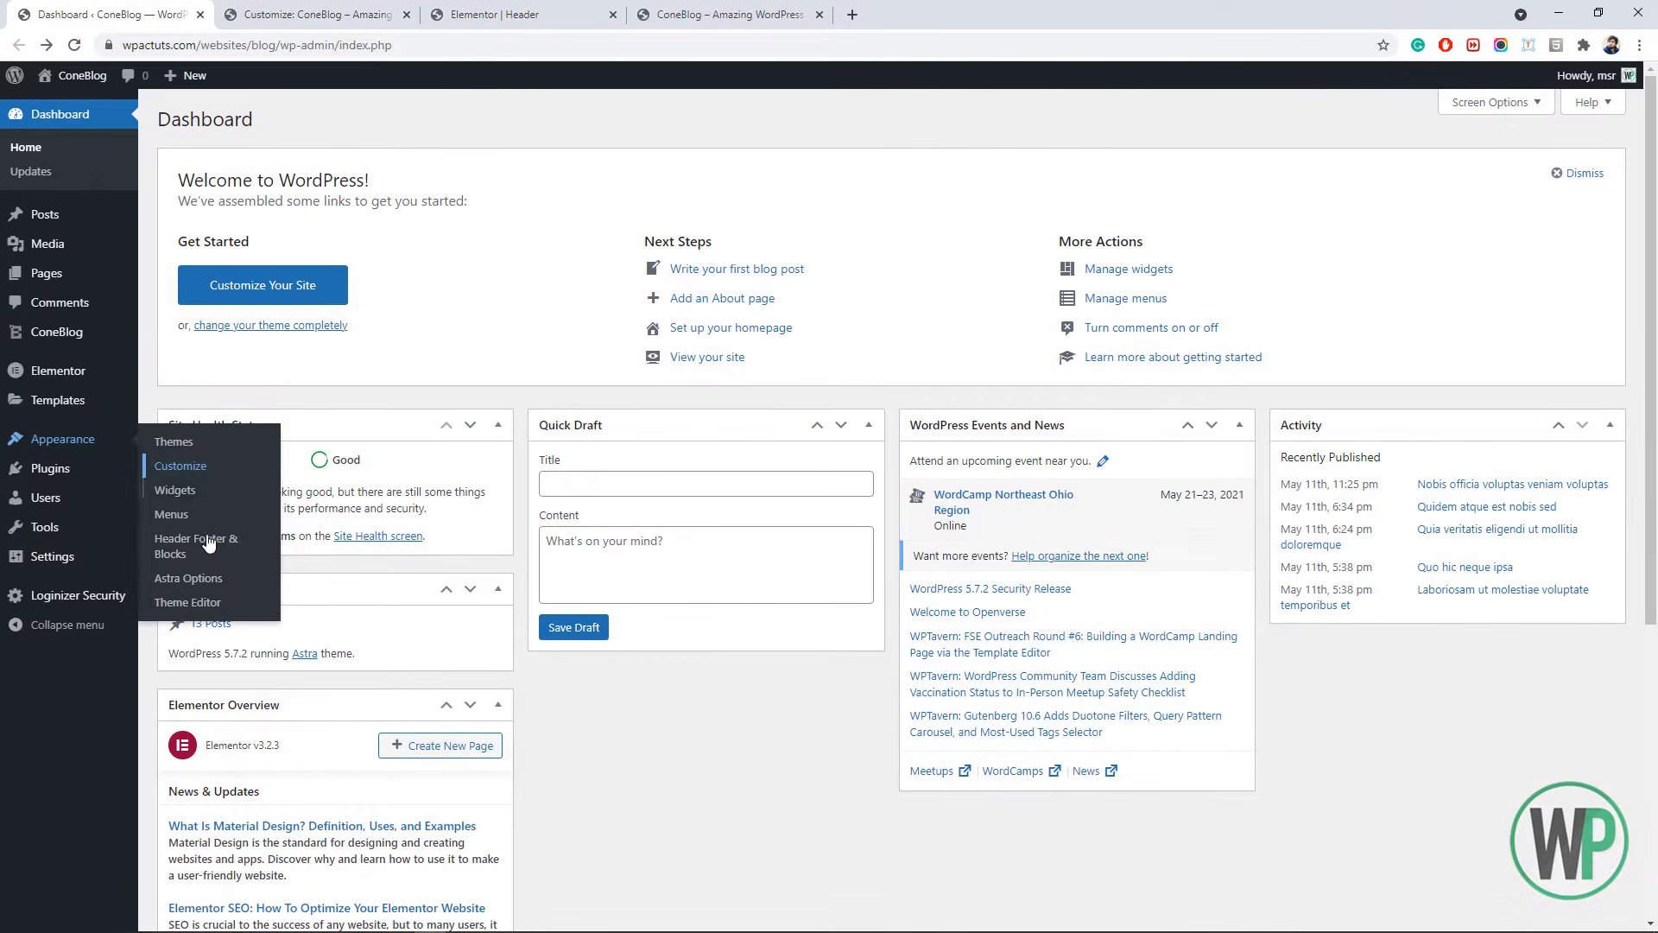
left_click(213, 551, "ctrl")
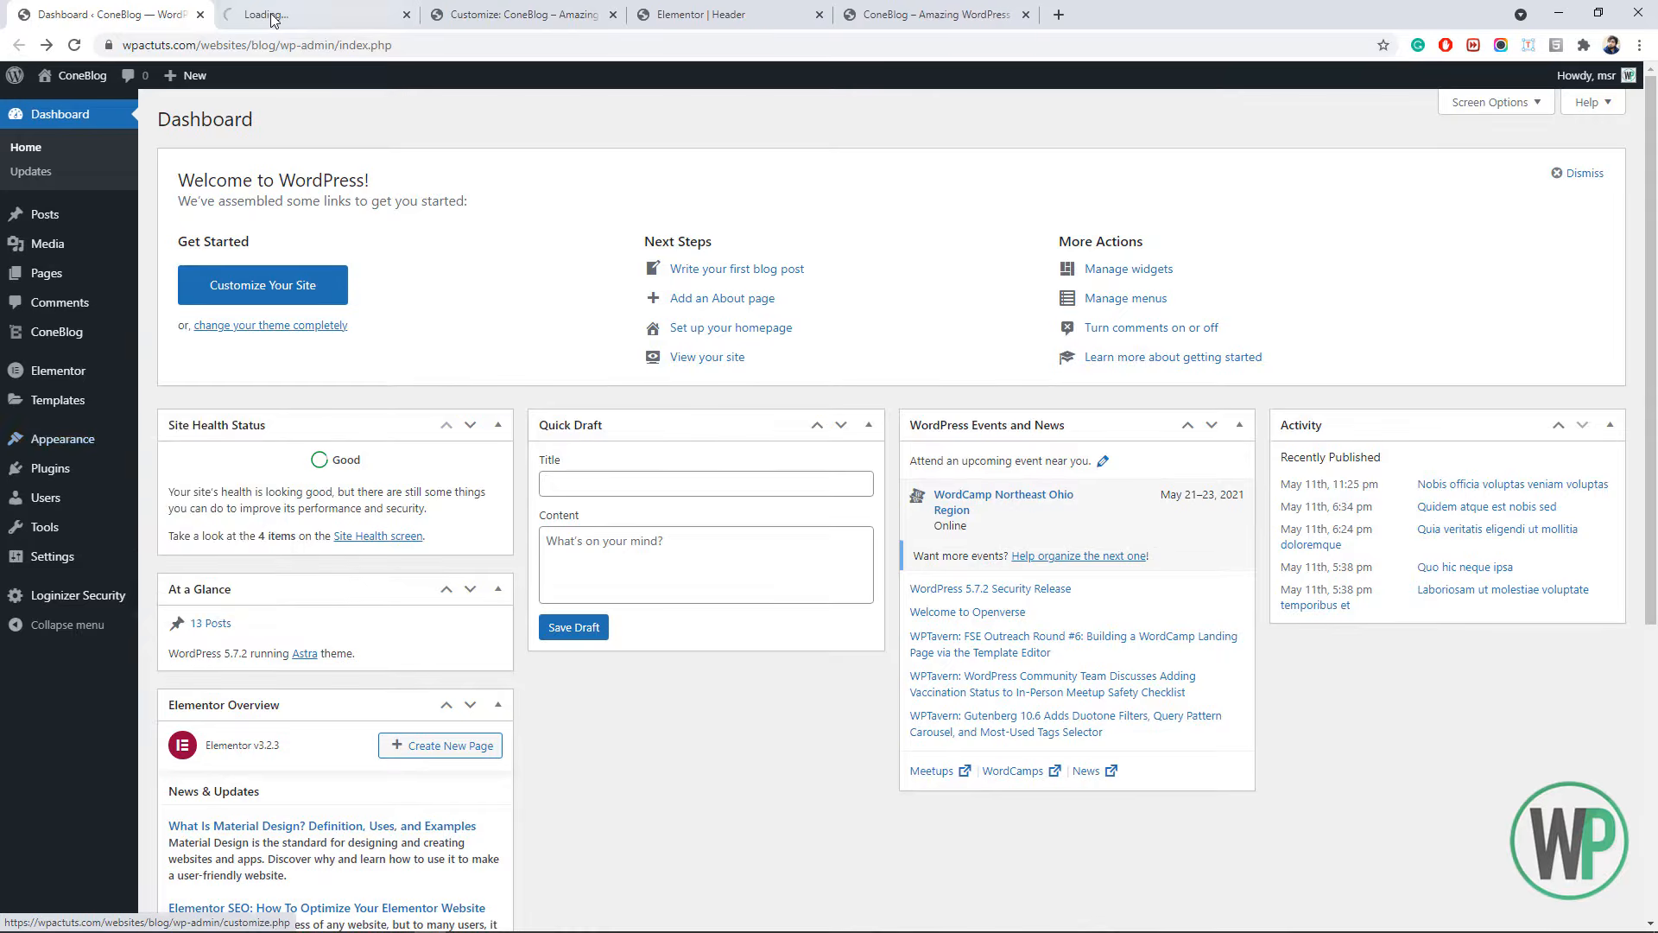
left_click(318, 14)
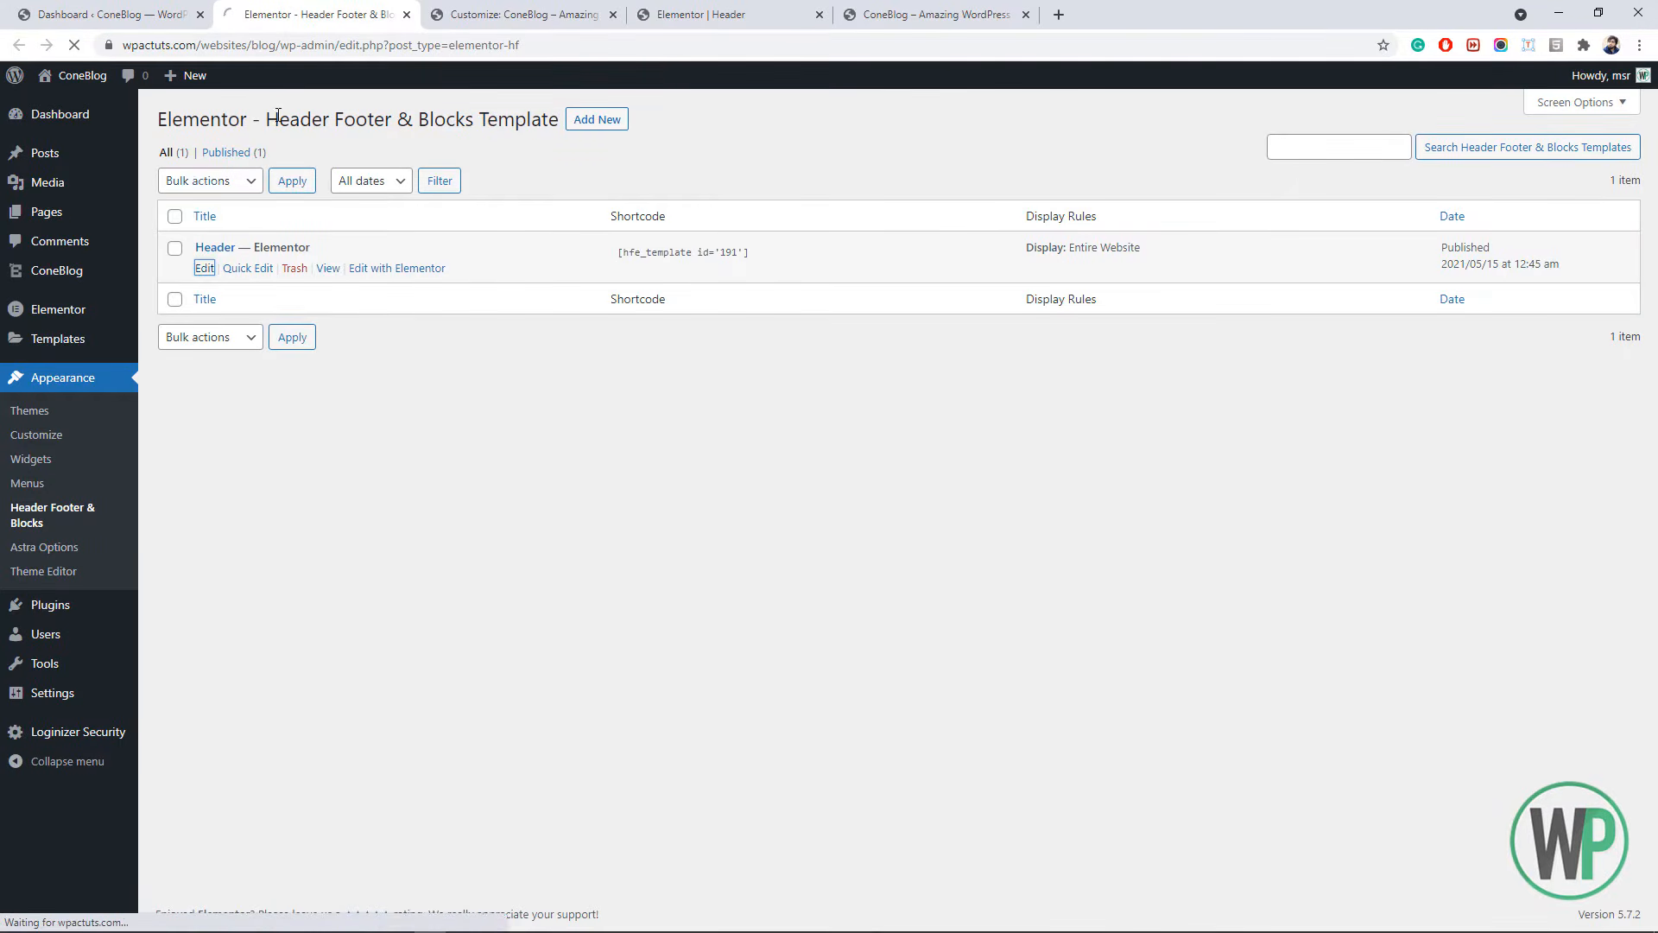
left_click(204, 266)
- Set the Header template's Transparent Header option to Enabled in the Astra settings and update the template
scroll(682, 355, "down", 4)
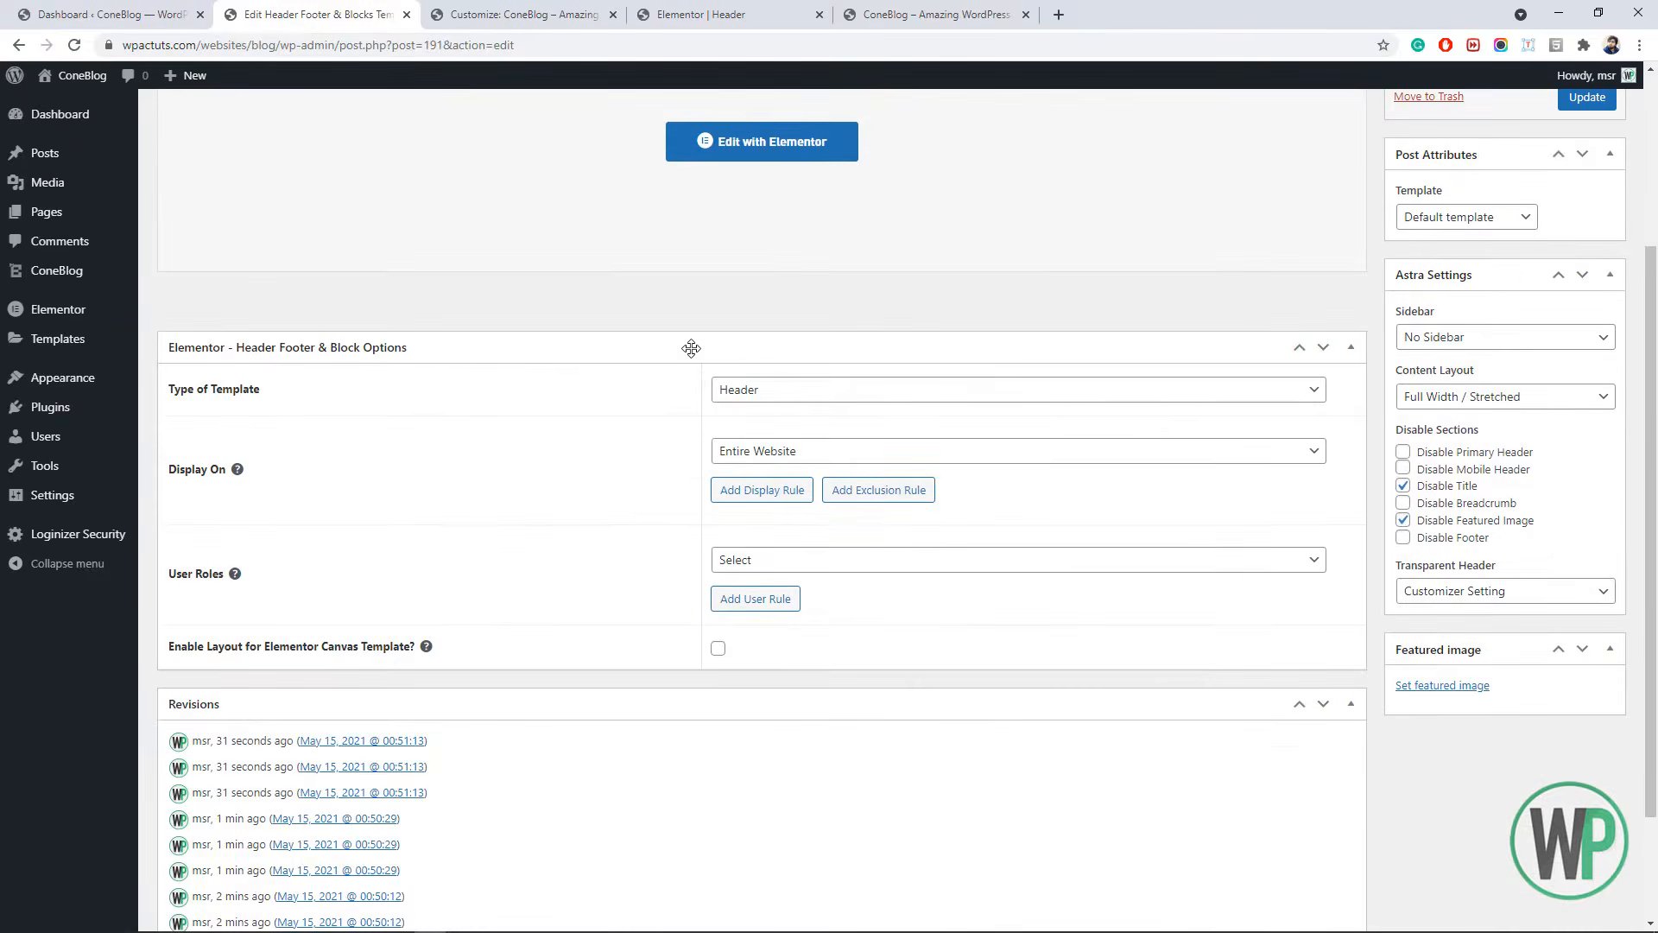
scroll(691, 355, "down", 1)
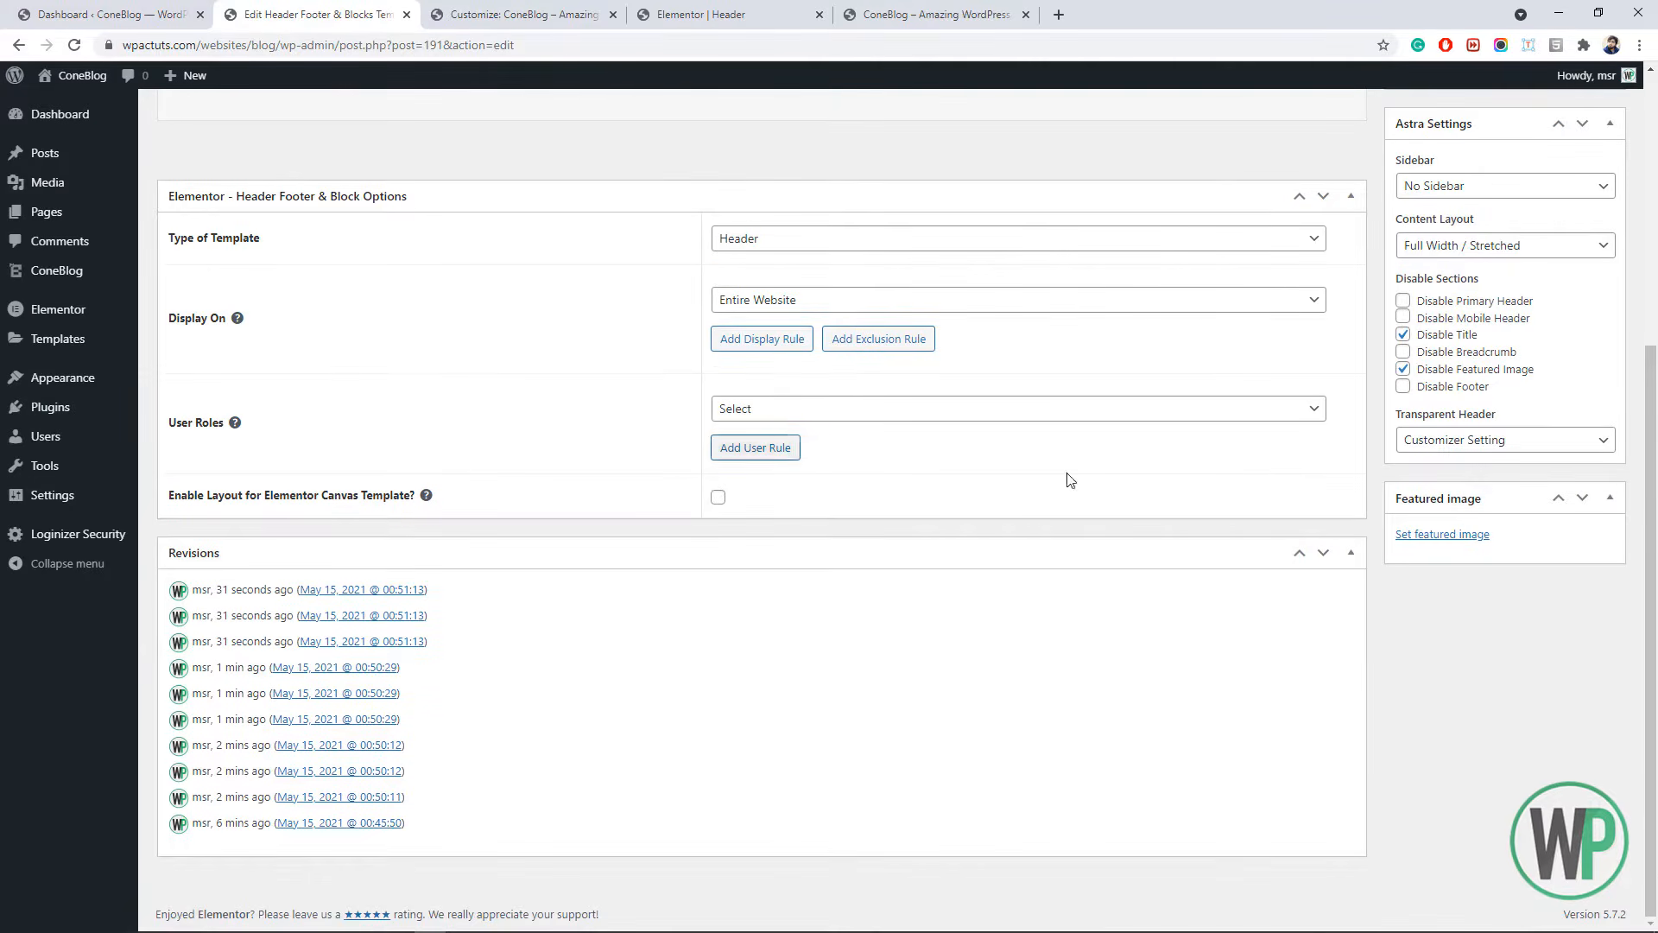
left_click_drag(1651, 536, 1650, 439)
left_click(1564, 588)
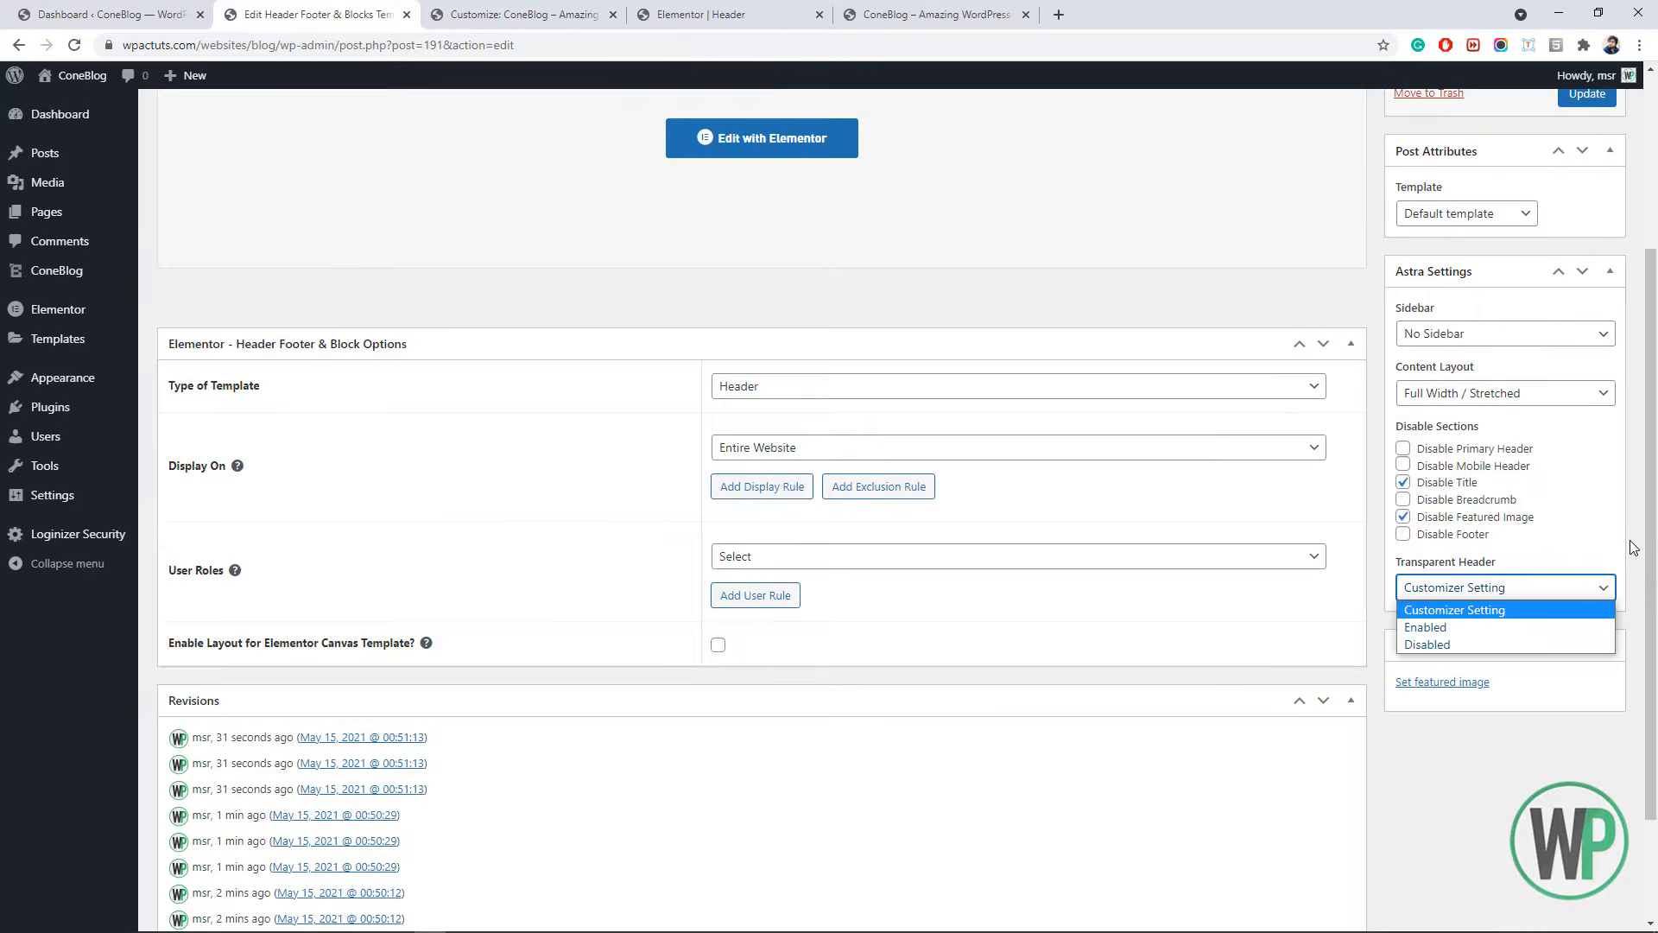
left_click(1589, 625)
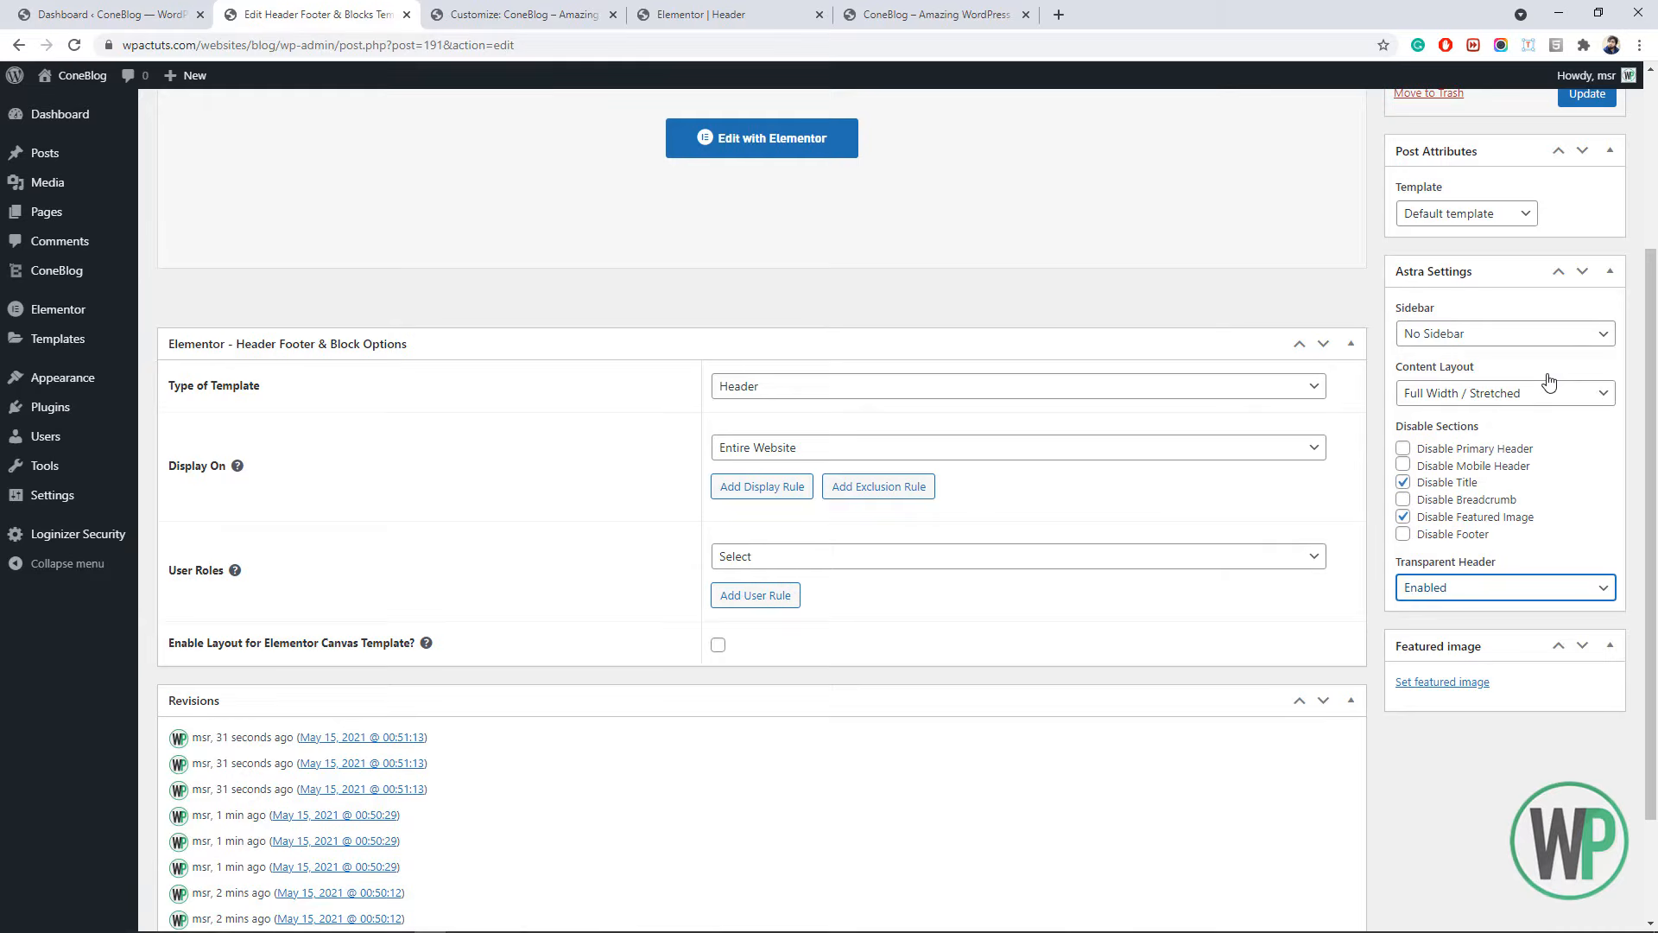
left_click(1579, 99)
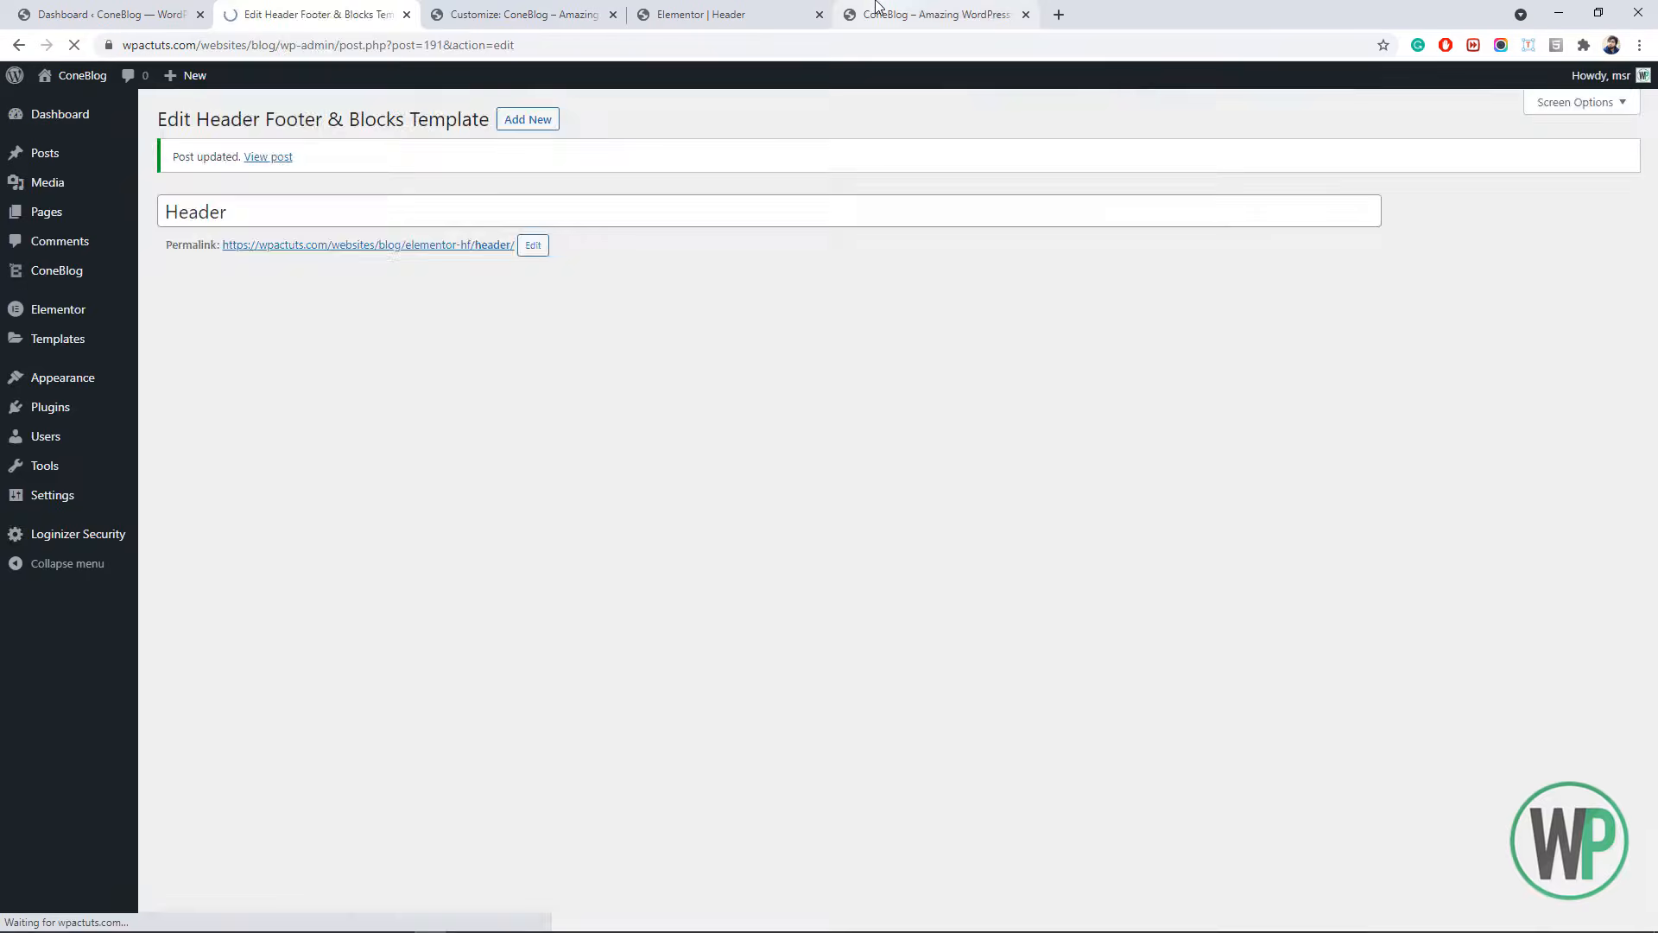
- Reload the live blog page and check the header with the transparent header setting applied
left_click(877, 8)
left_click(74, 45)
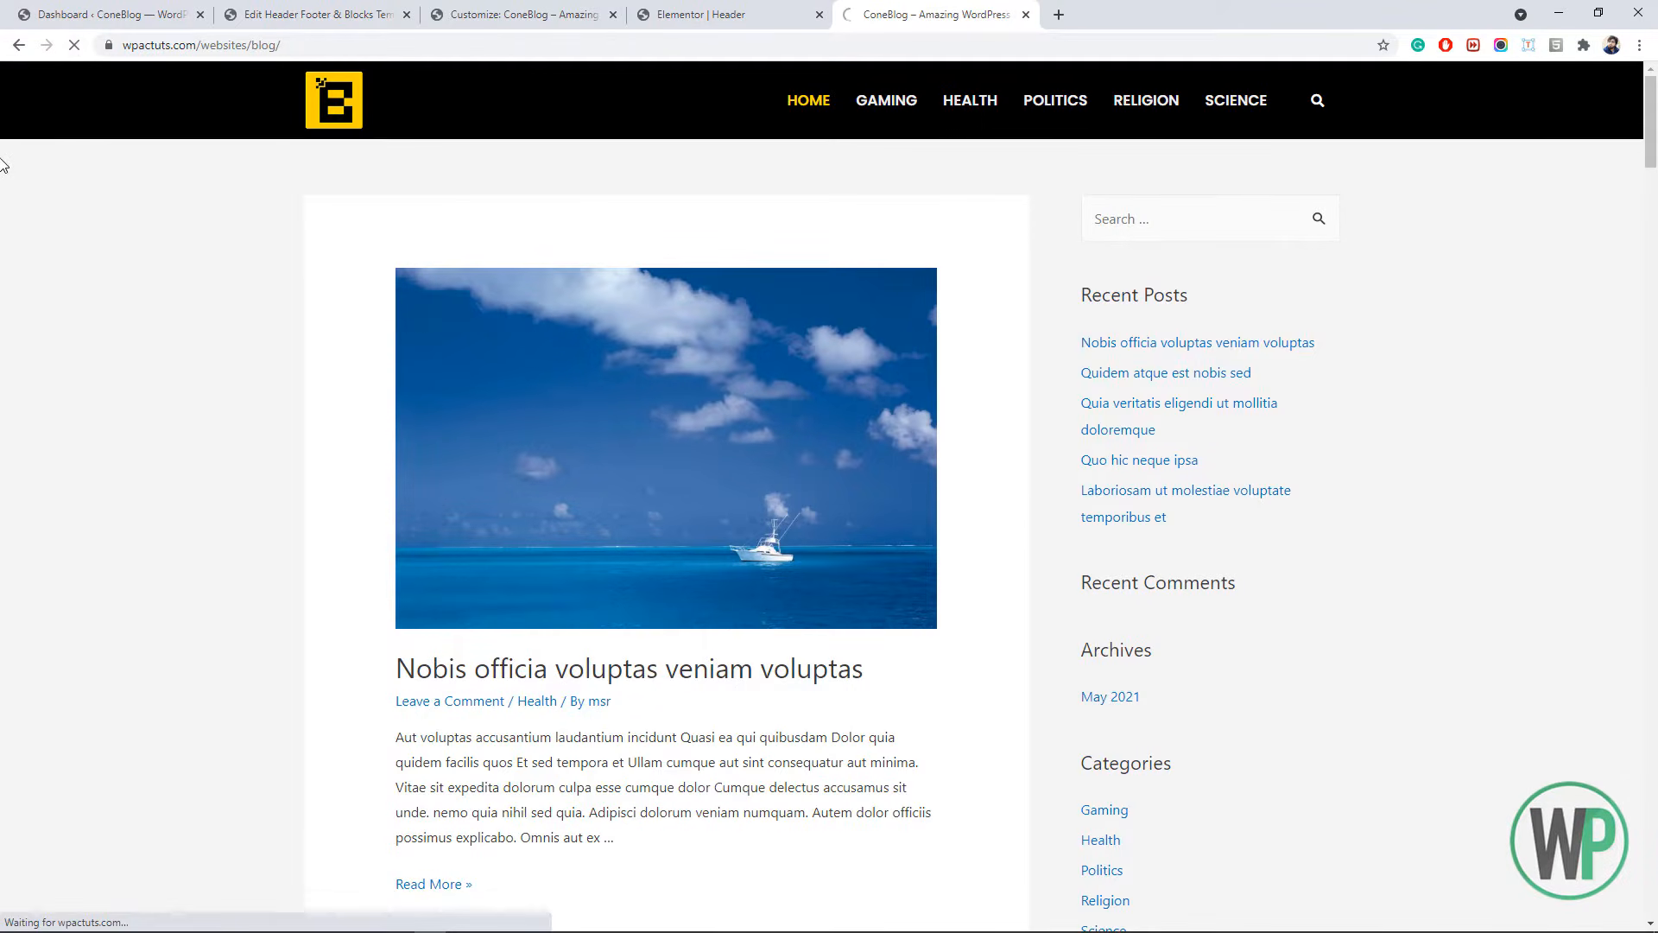
left_click_drag(1650, 120, 1631, 36)
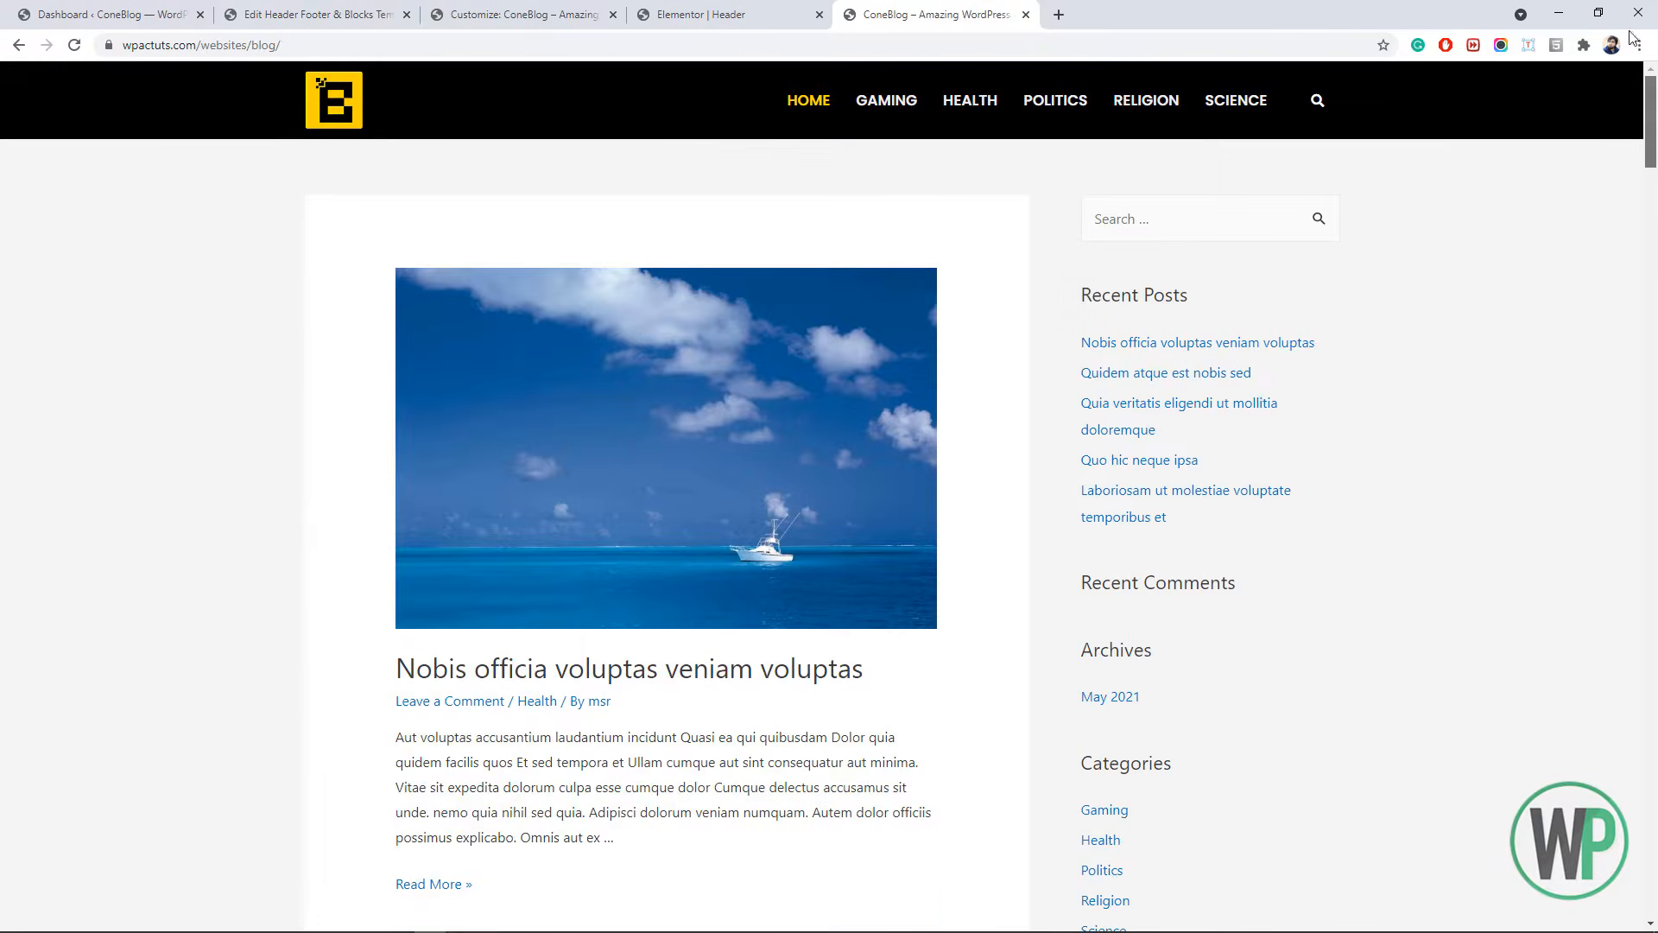
- Set the Header template's Transparent Header option back to Customizer Setting and update the template
left_click(313, 12)
scroll(1480, 748, "down", 4)
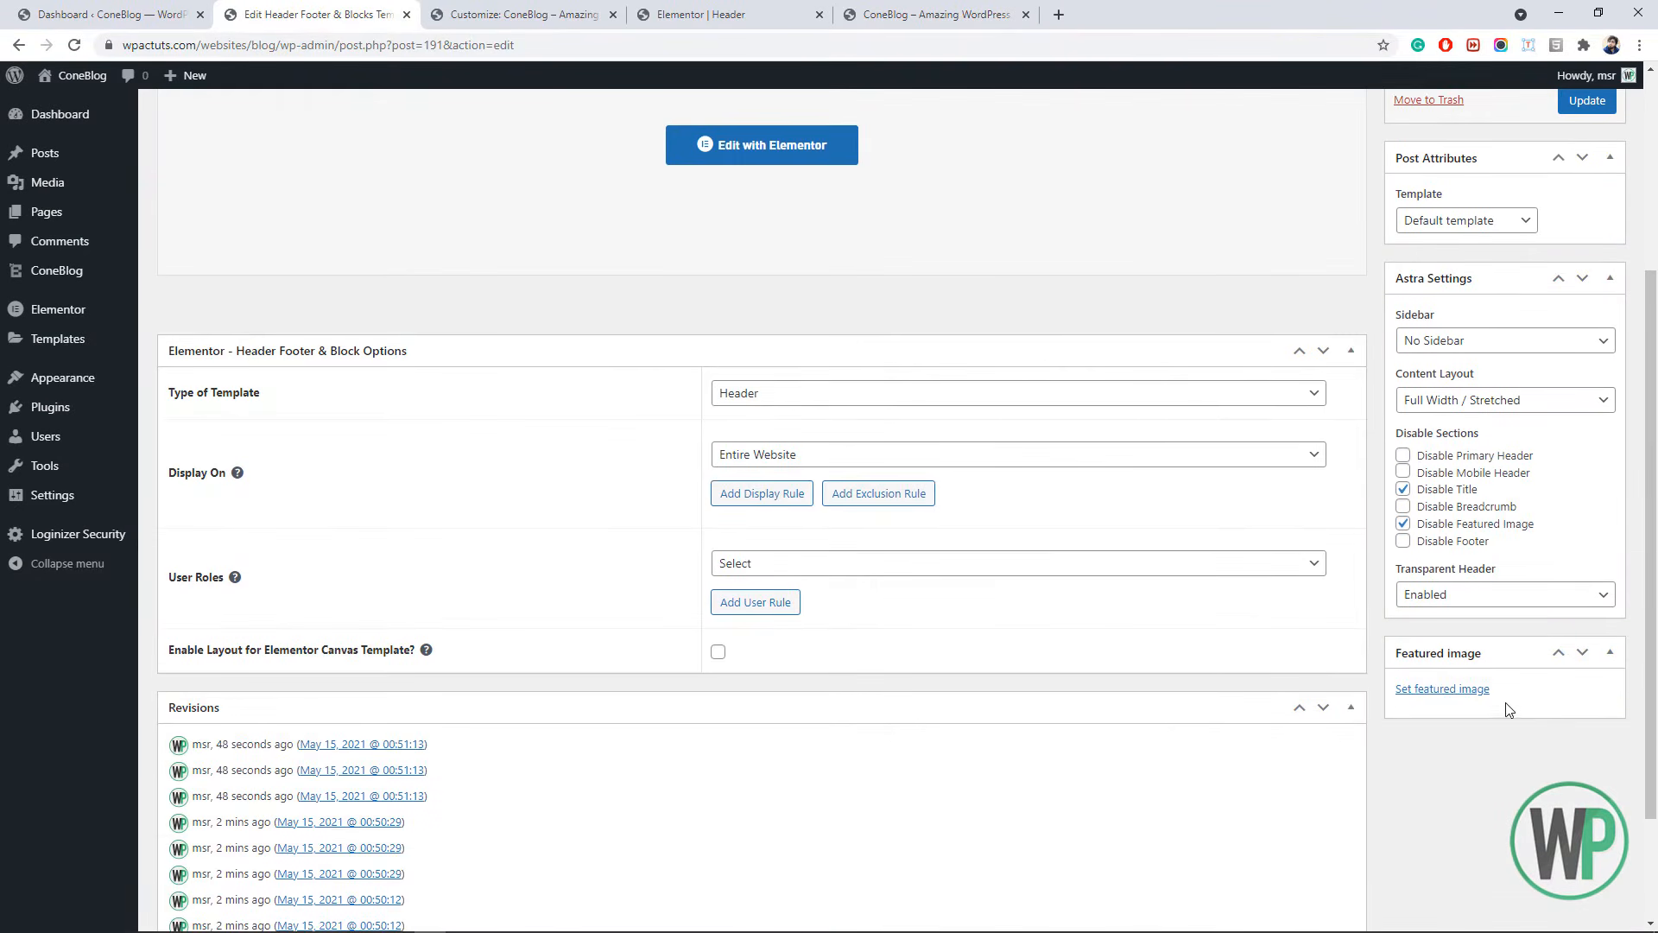
left_click(1472, 594)
left_click(1468, 616)
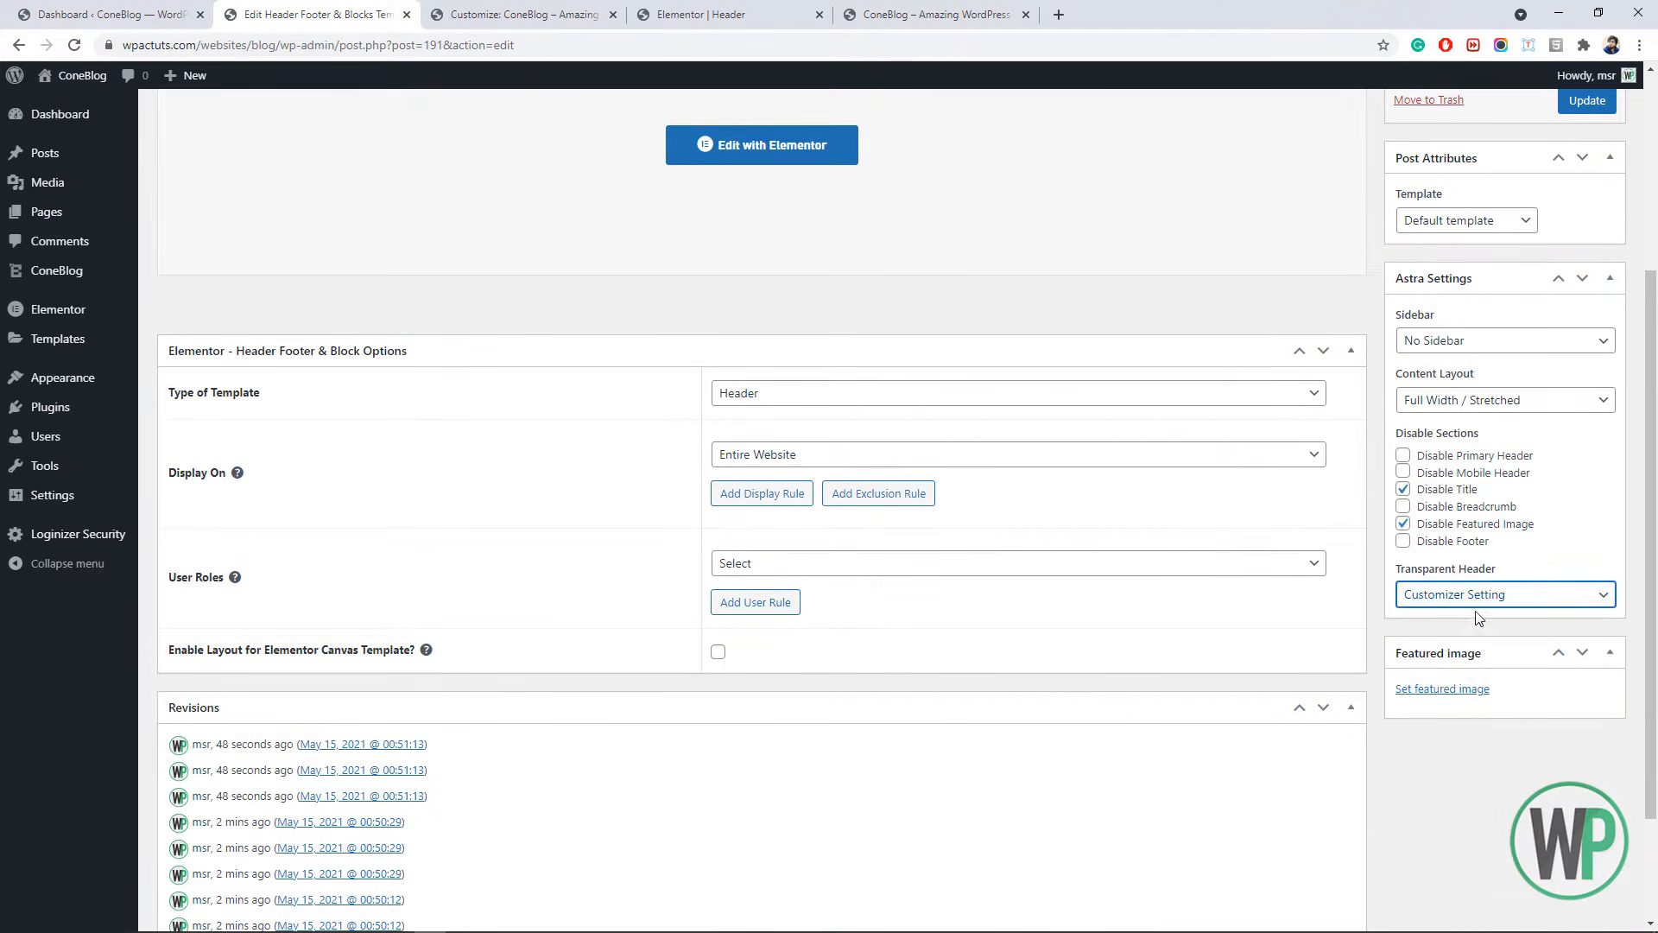
scroll(1537, 475, "up", 2)
left_click(1587, 278)
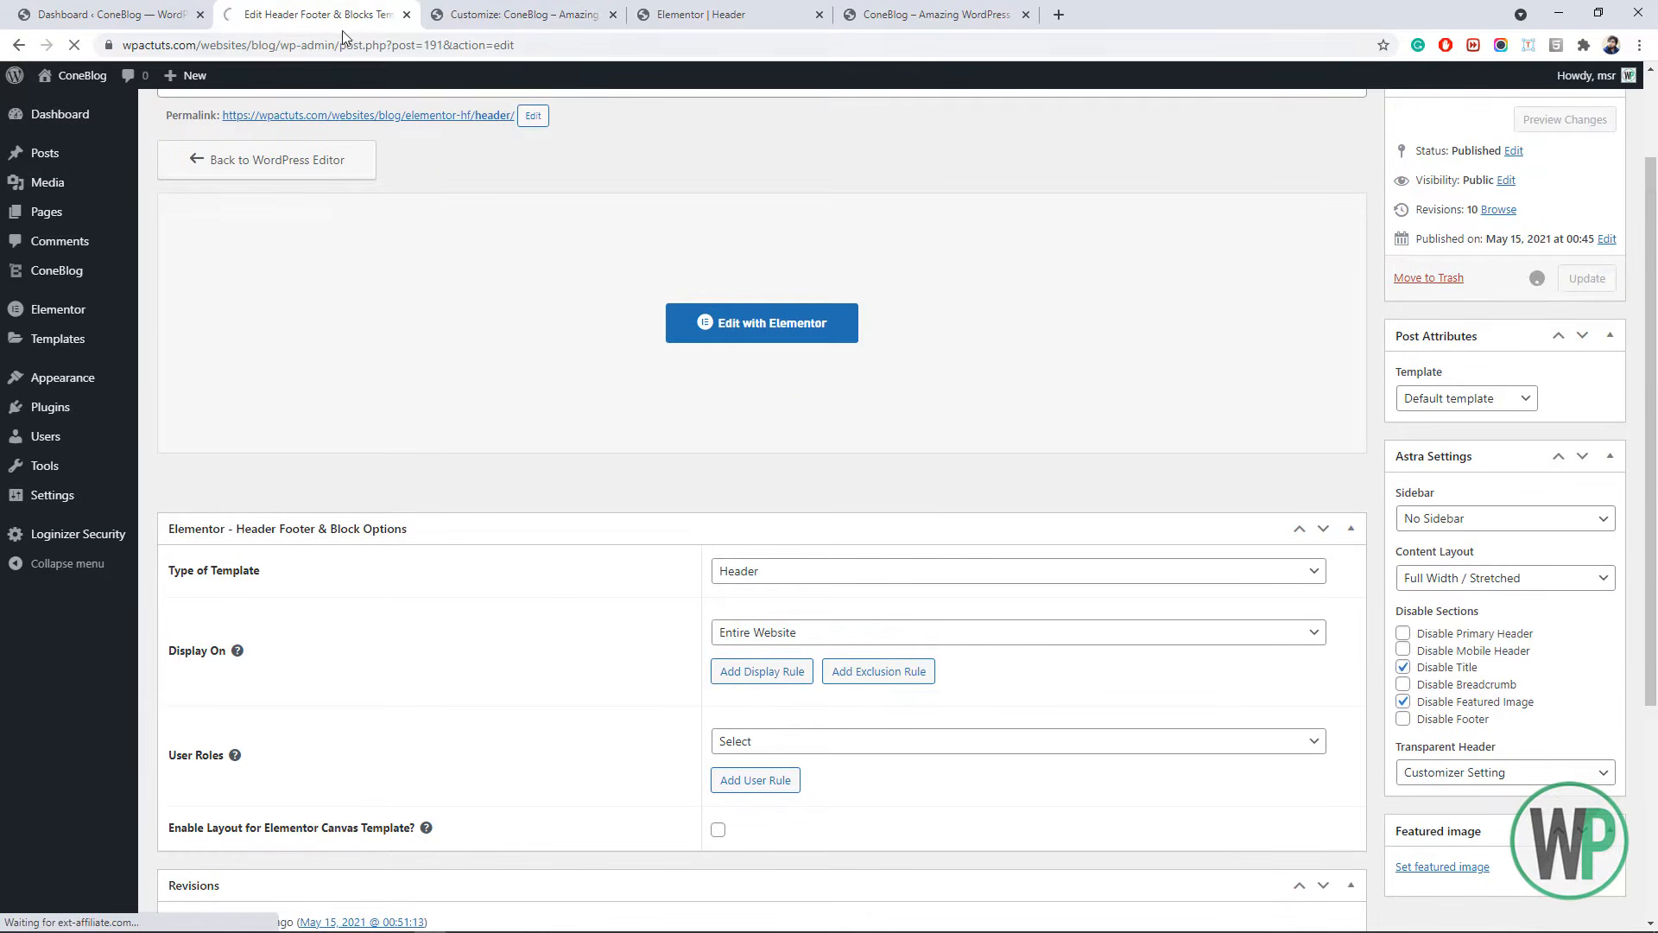
- Open the Customizer's Additional CSS editor, dismiss its help text and start a .cb-header rule with position: fixed
left_click(427, 14)
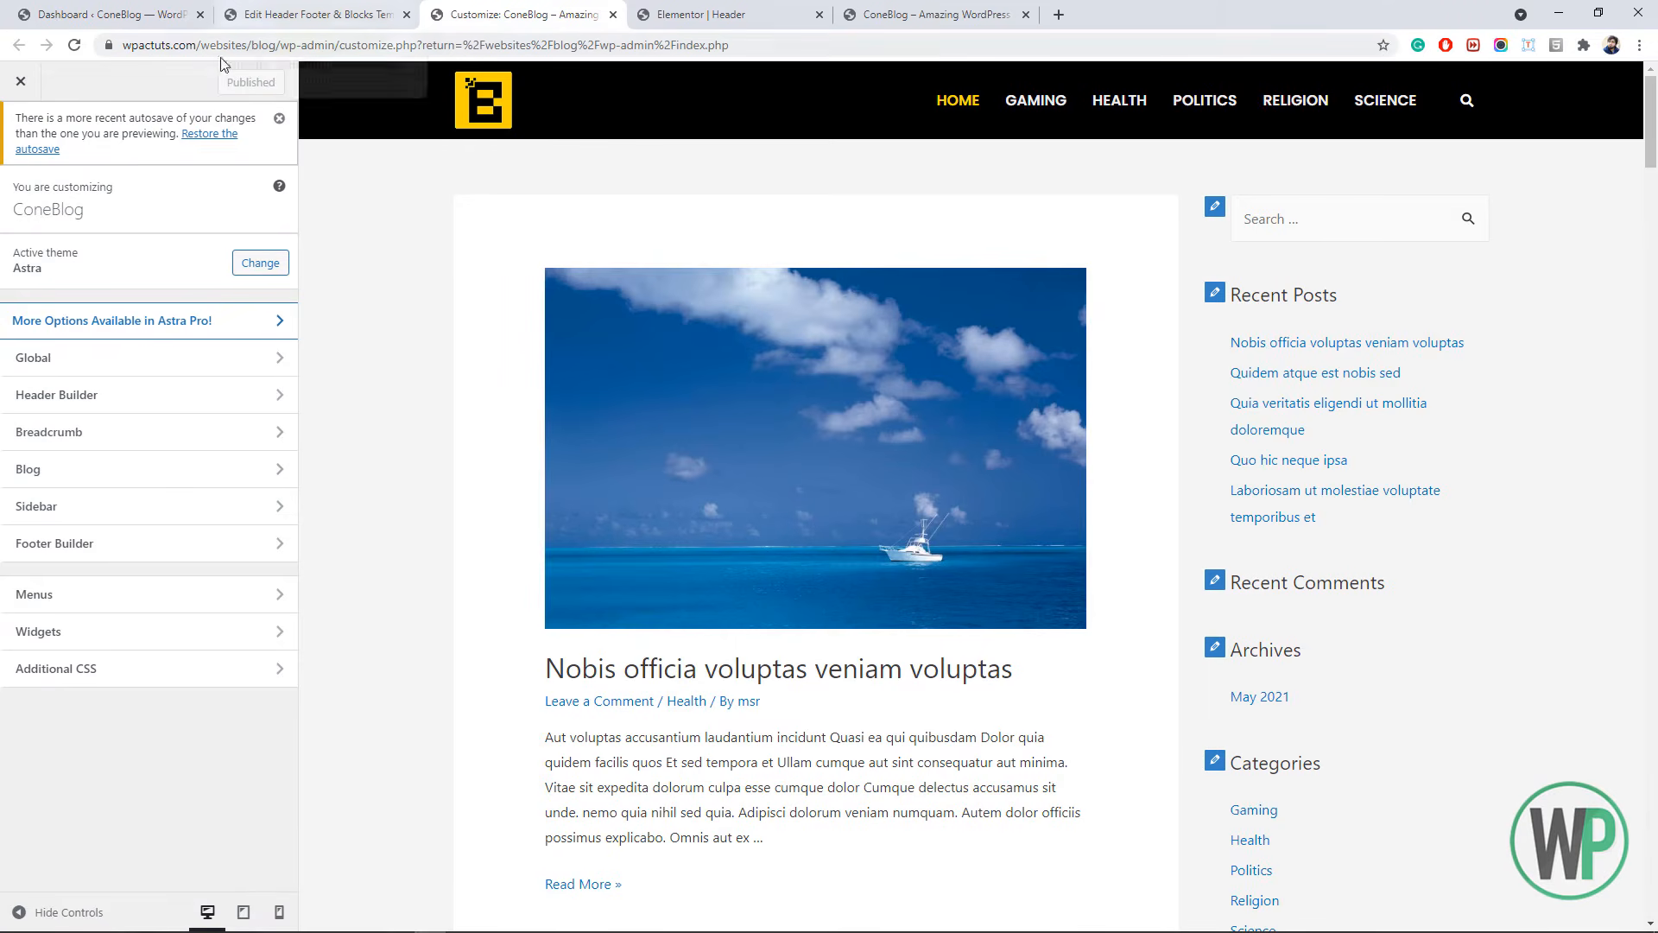
left_click(190, 672)
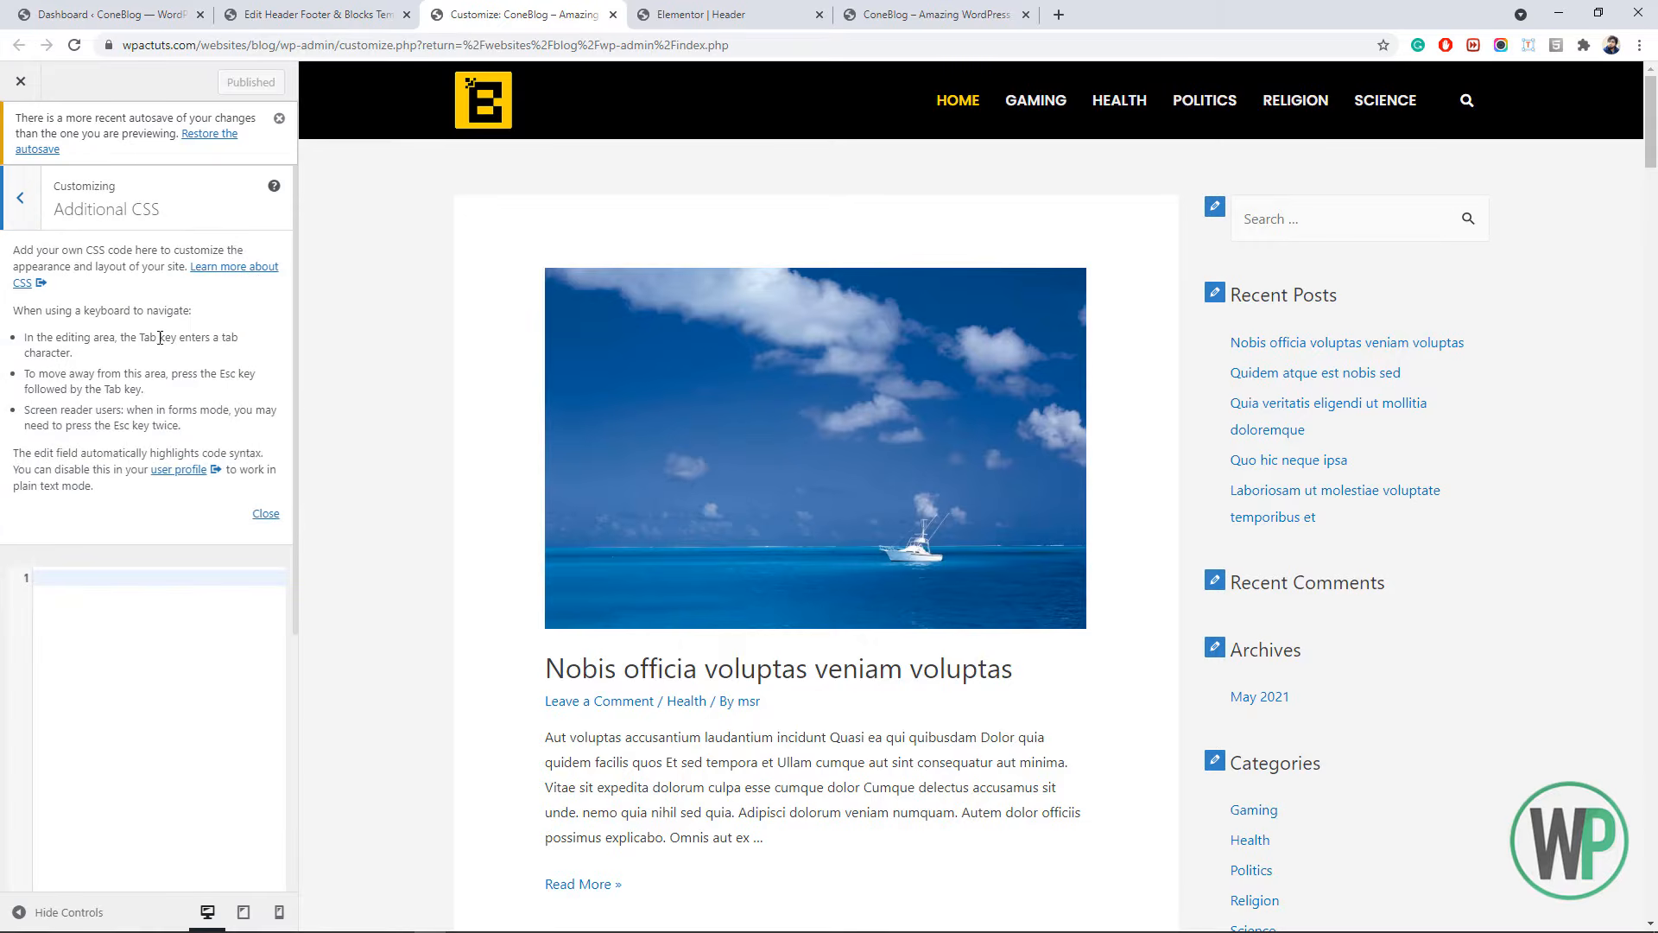
left_click(265, 513)
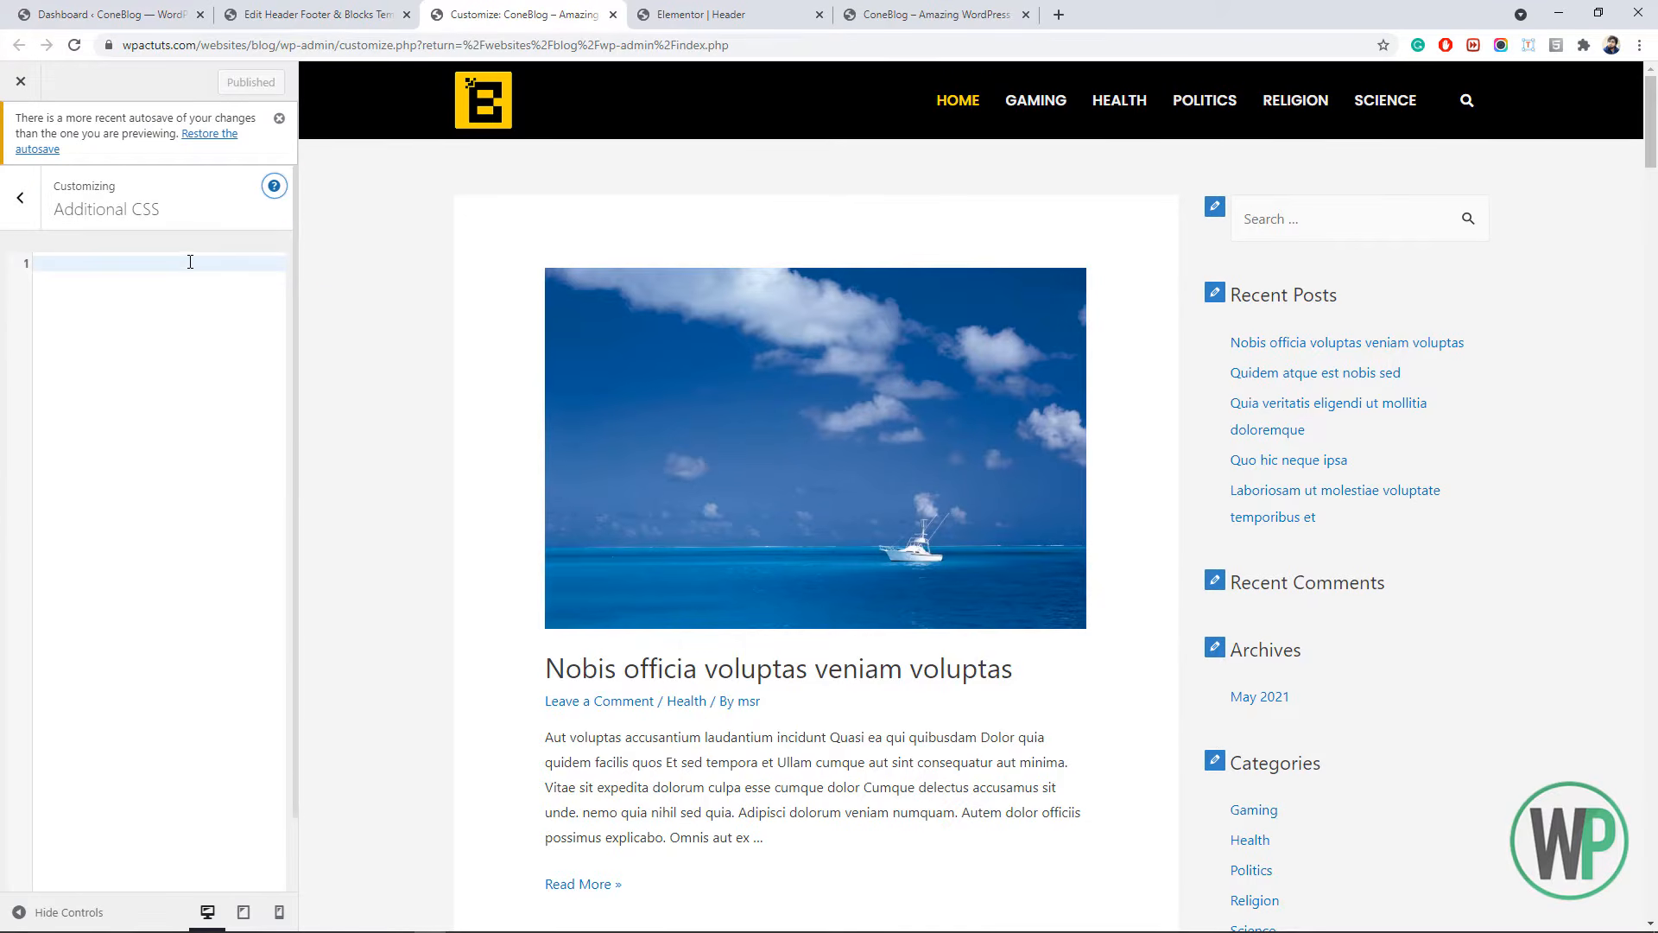
type(".")
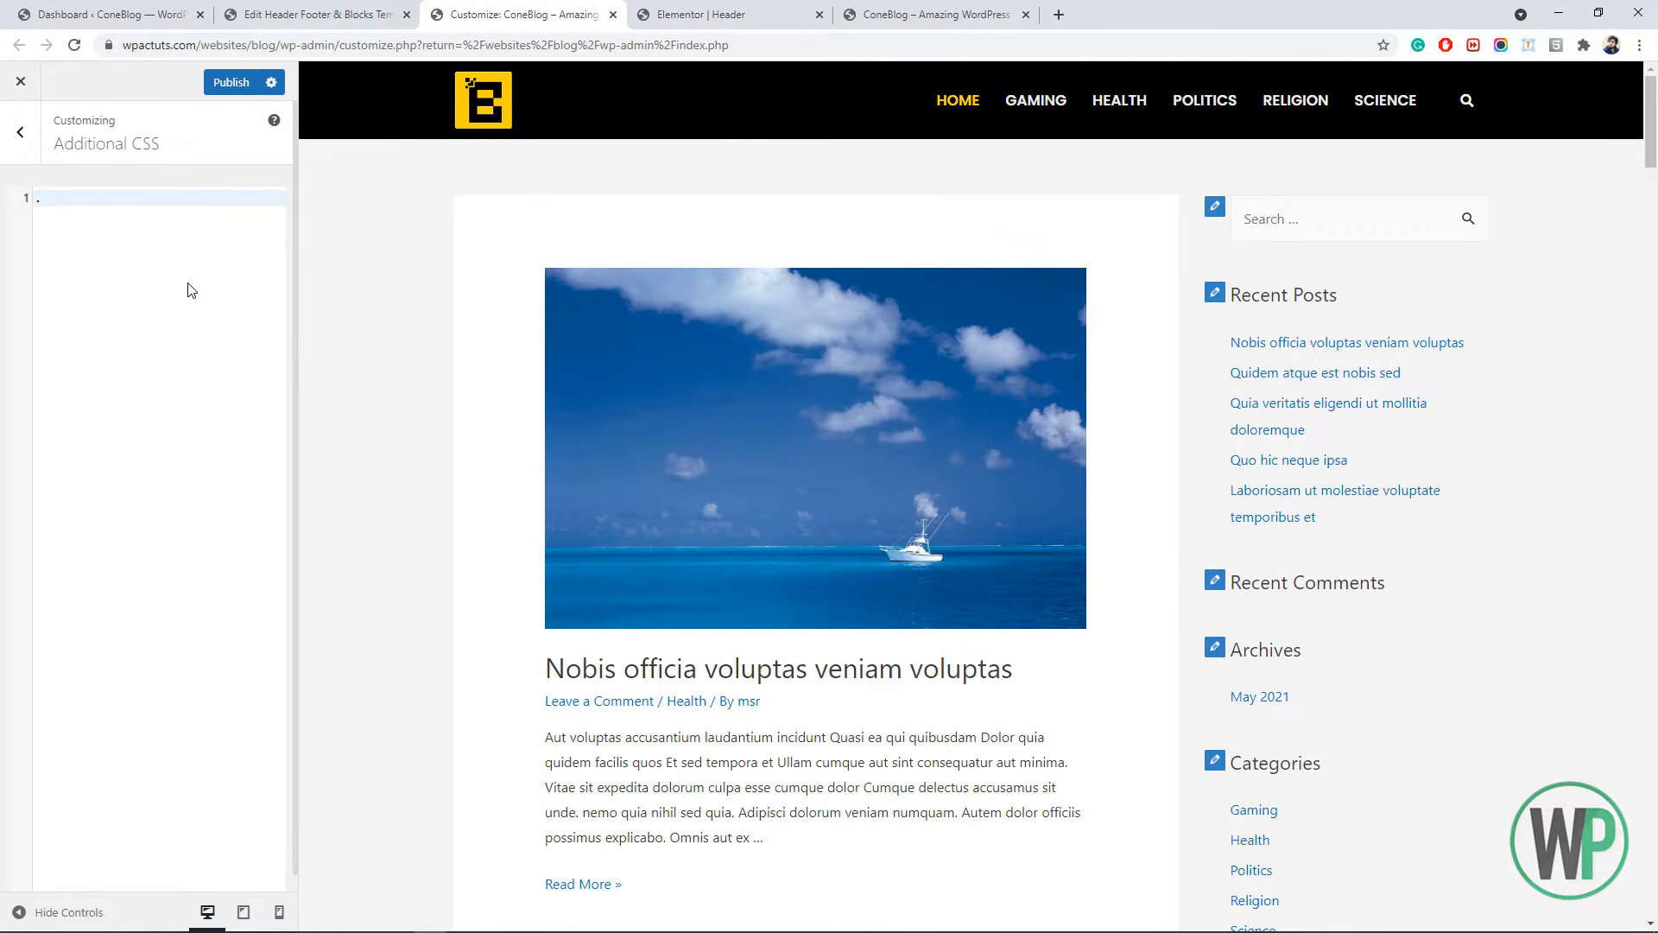
type("cb-header {")
key("Return")
type("pos")
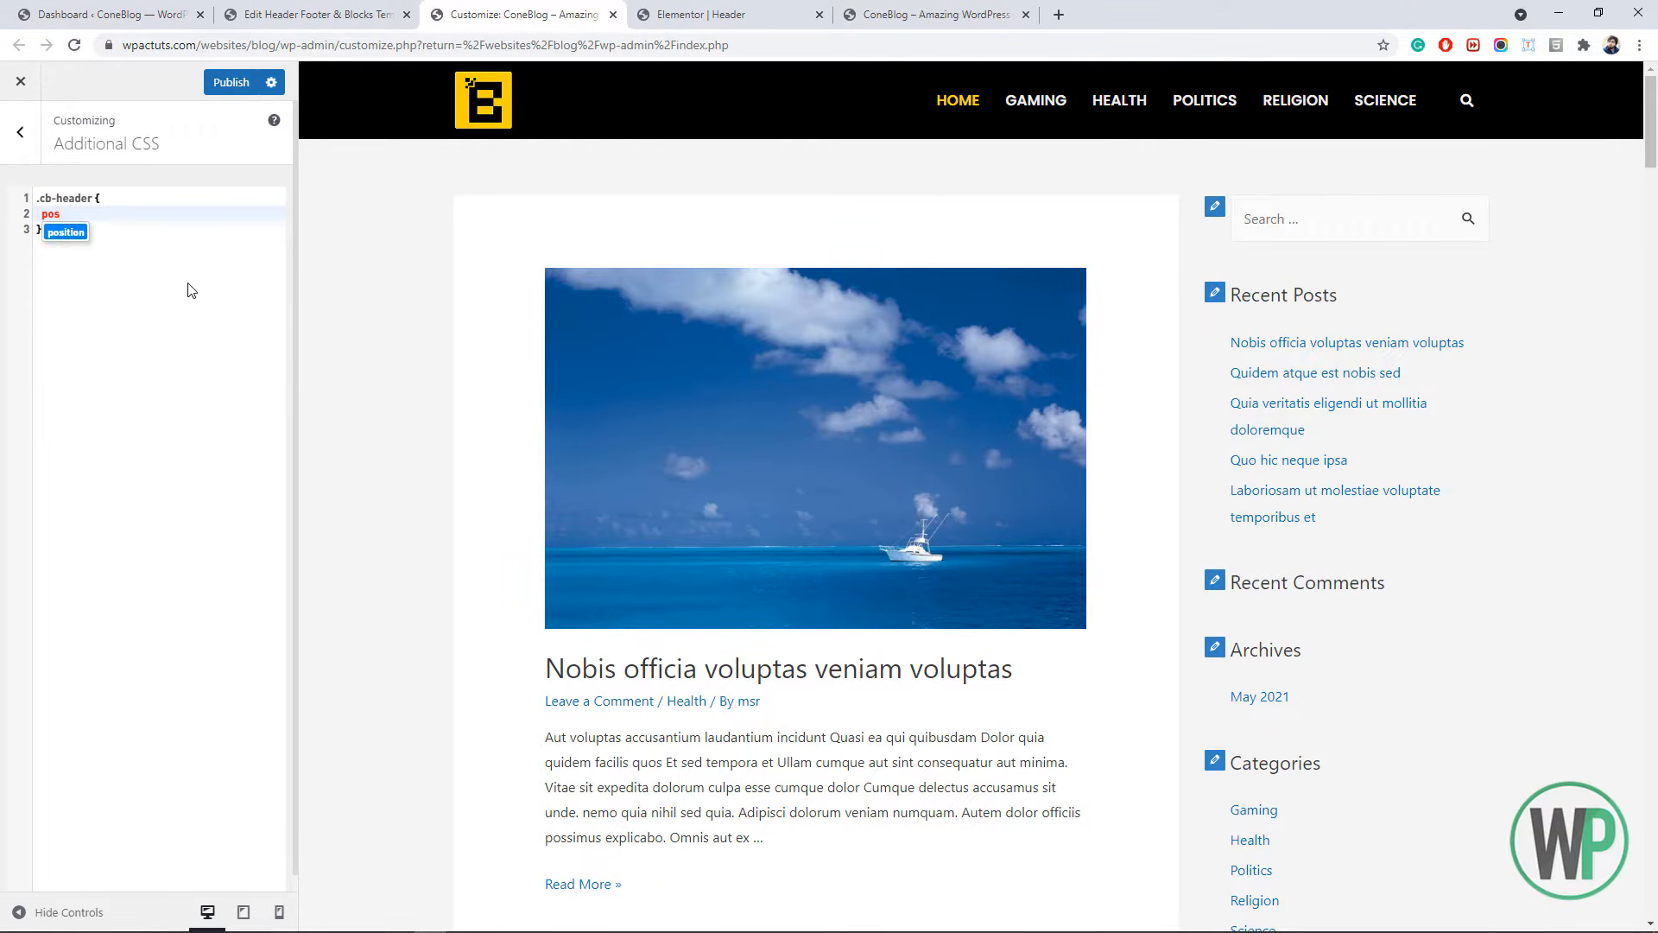
key("Return")
type(":")
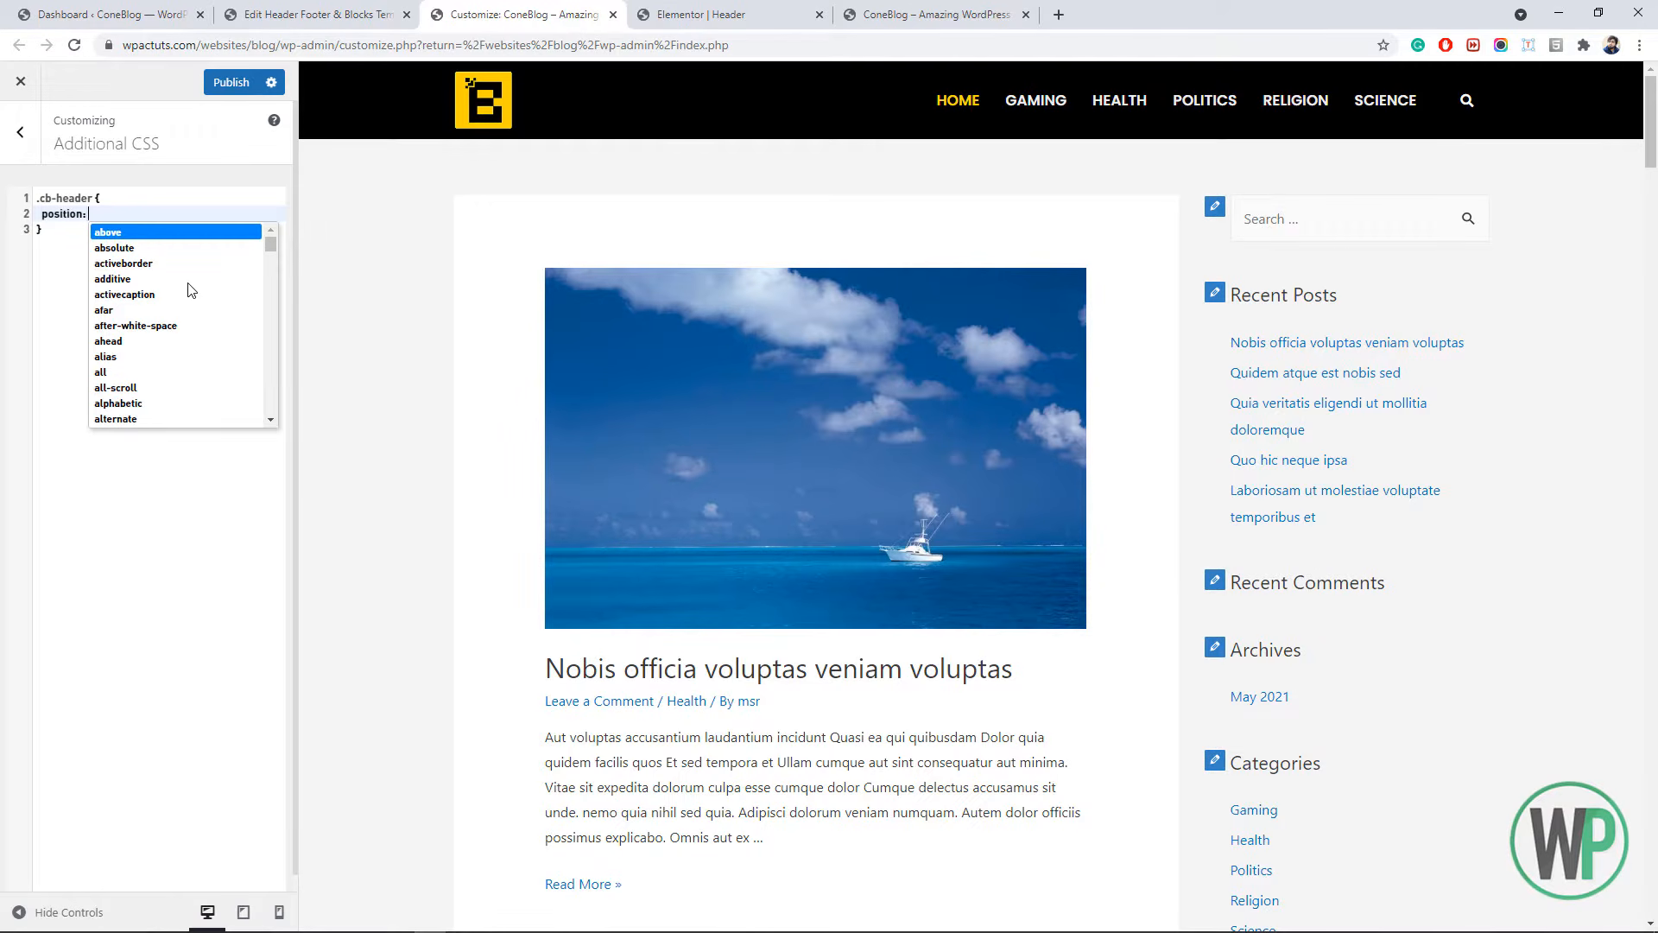
type(" fix")
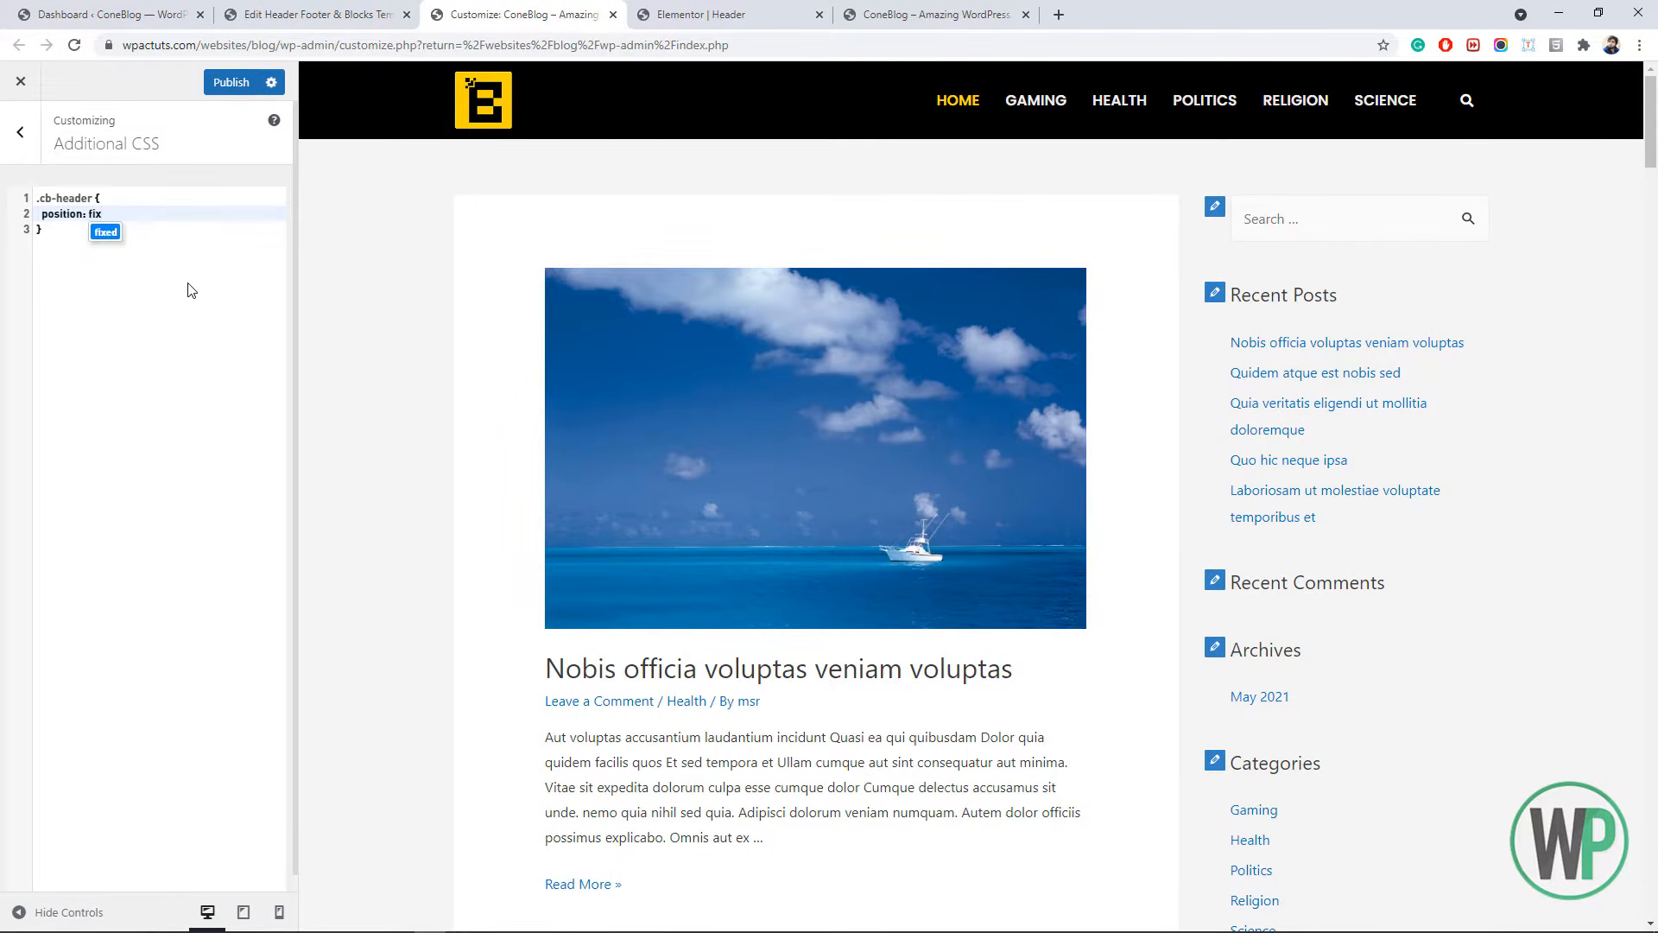
key("Return")
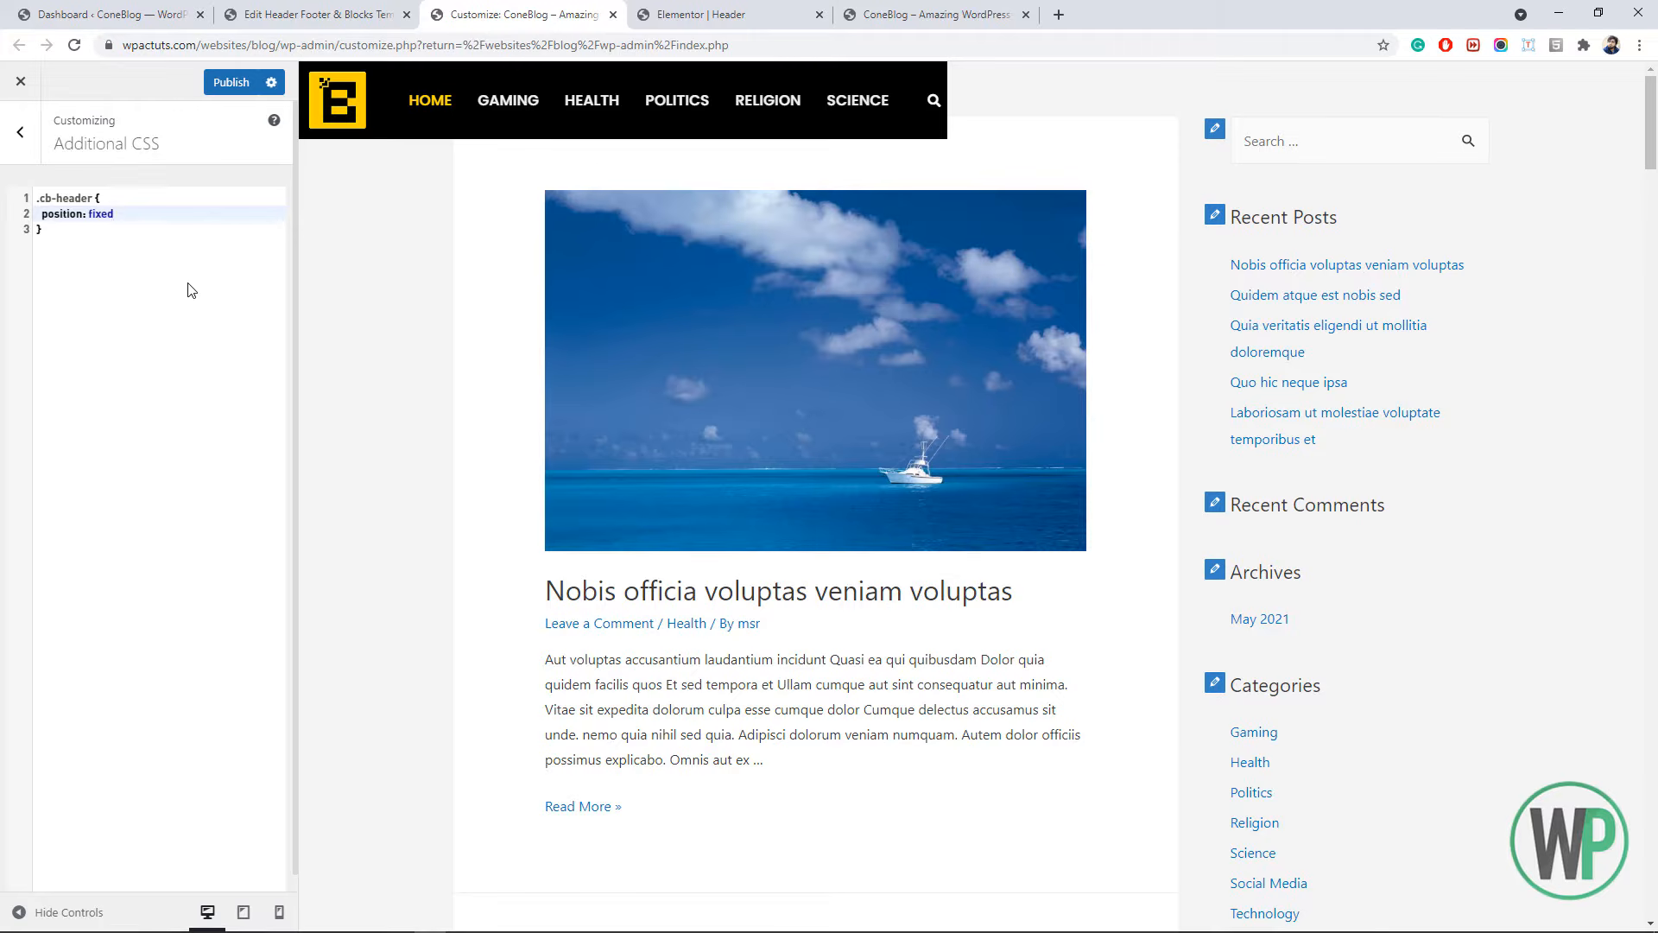
- Complete the .cb-header rule with width: 100%, top: 0 and left: 0
key("Down")
key("Up")
type(";")
key("Return")
type("width: 100")
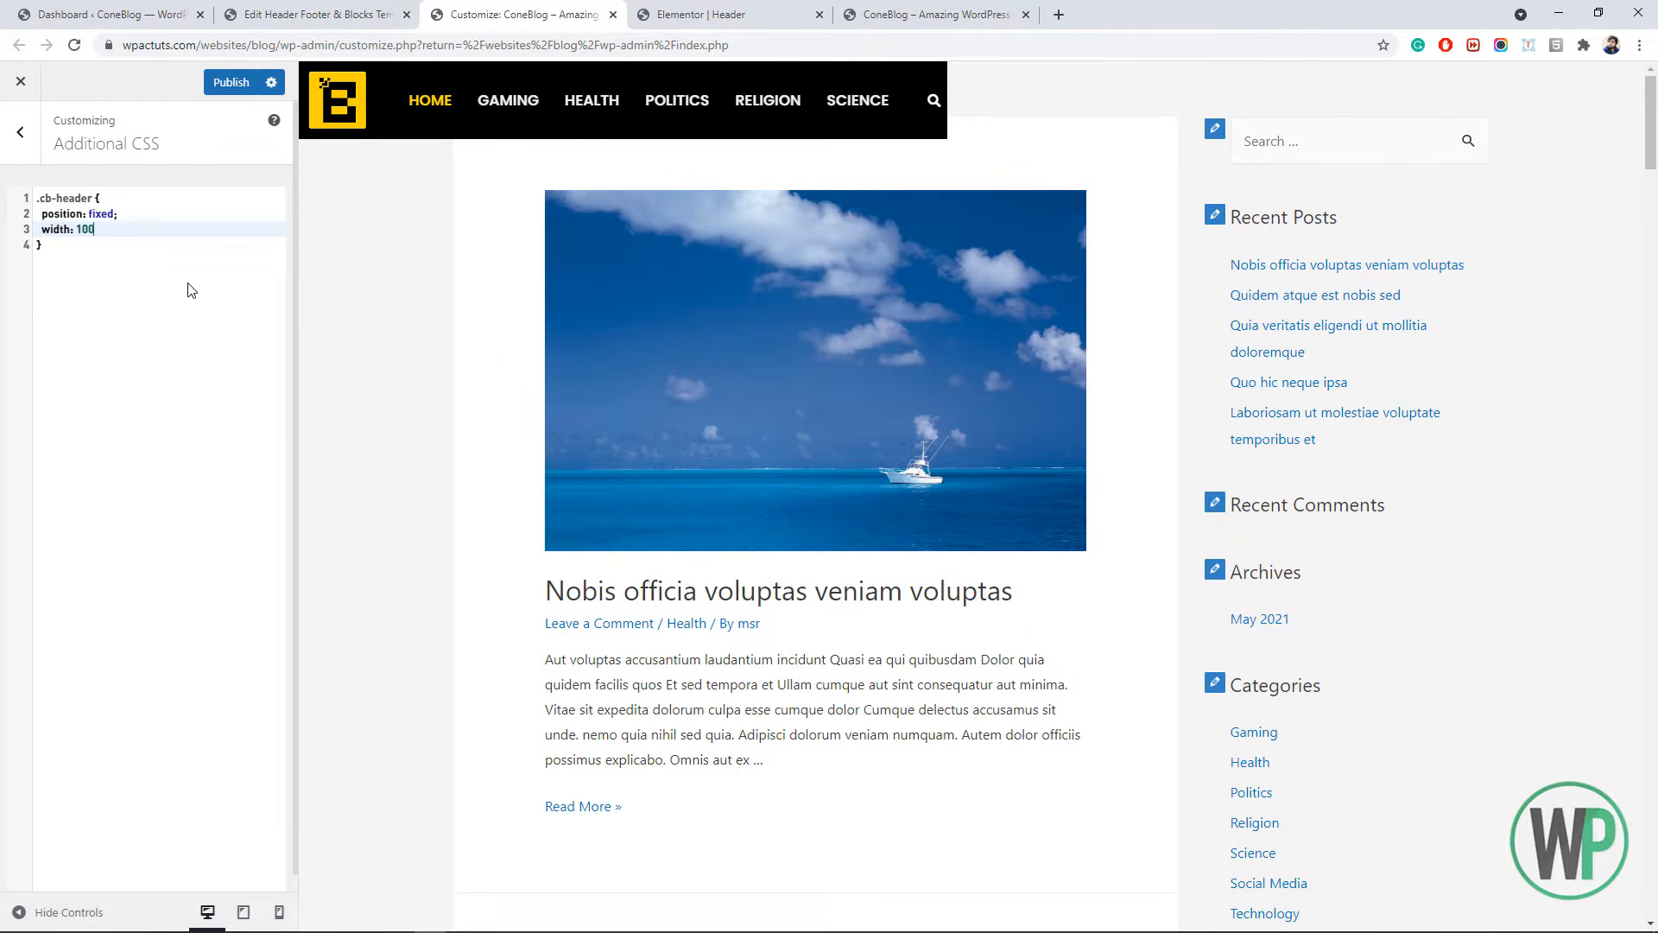
type("%;")
key("Return")
type("top:")
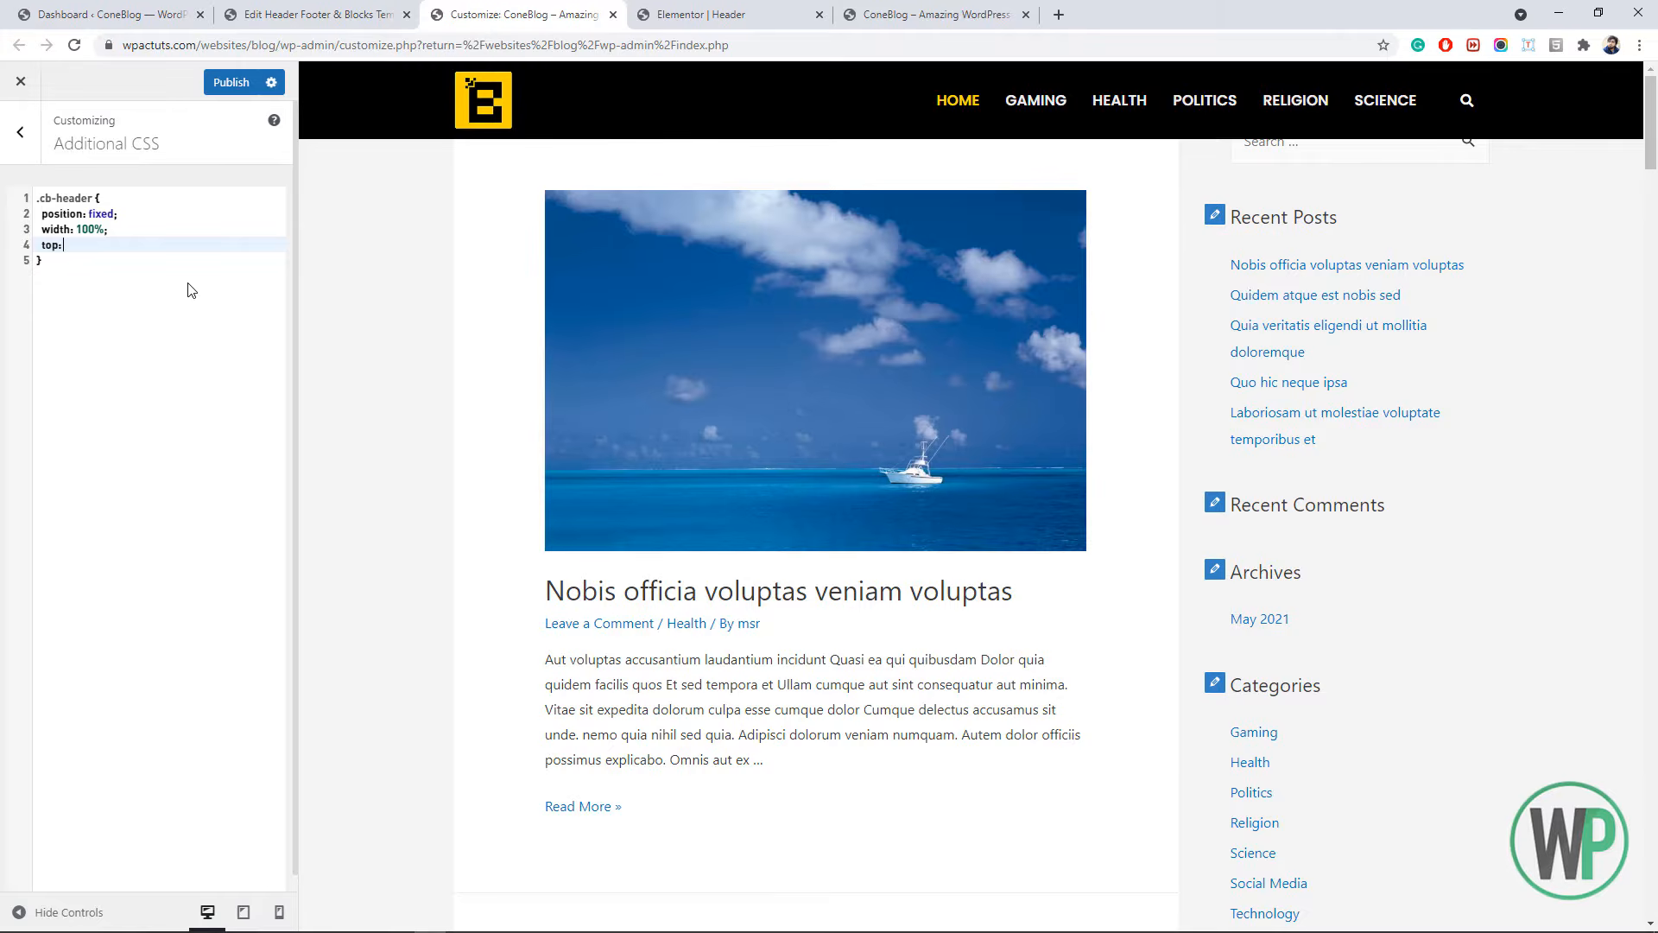
type(" 0;")
key("Return")
type("left:")
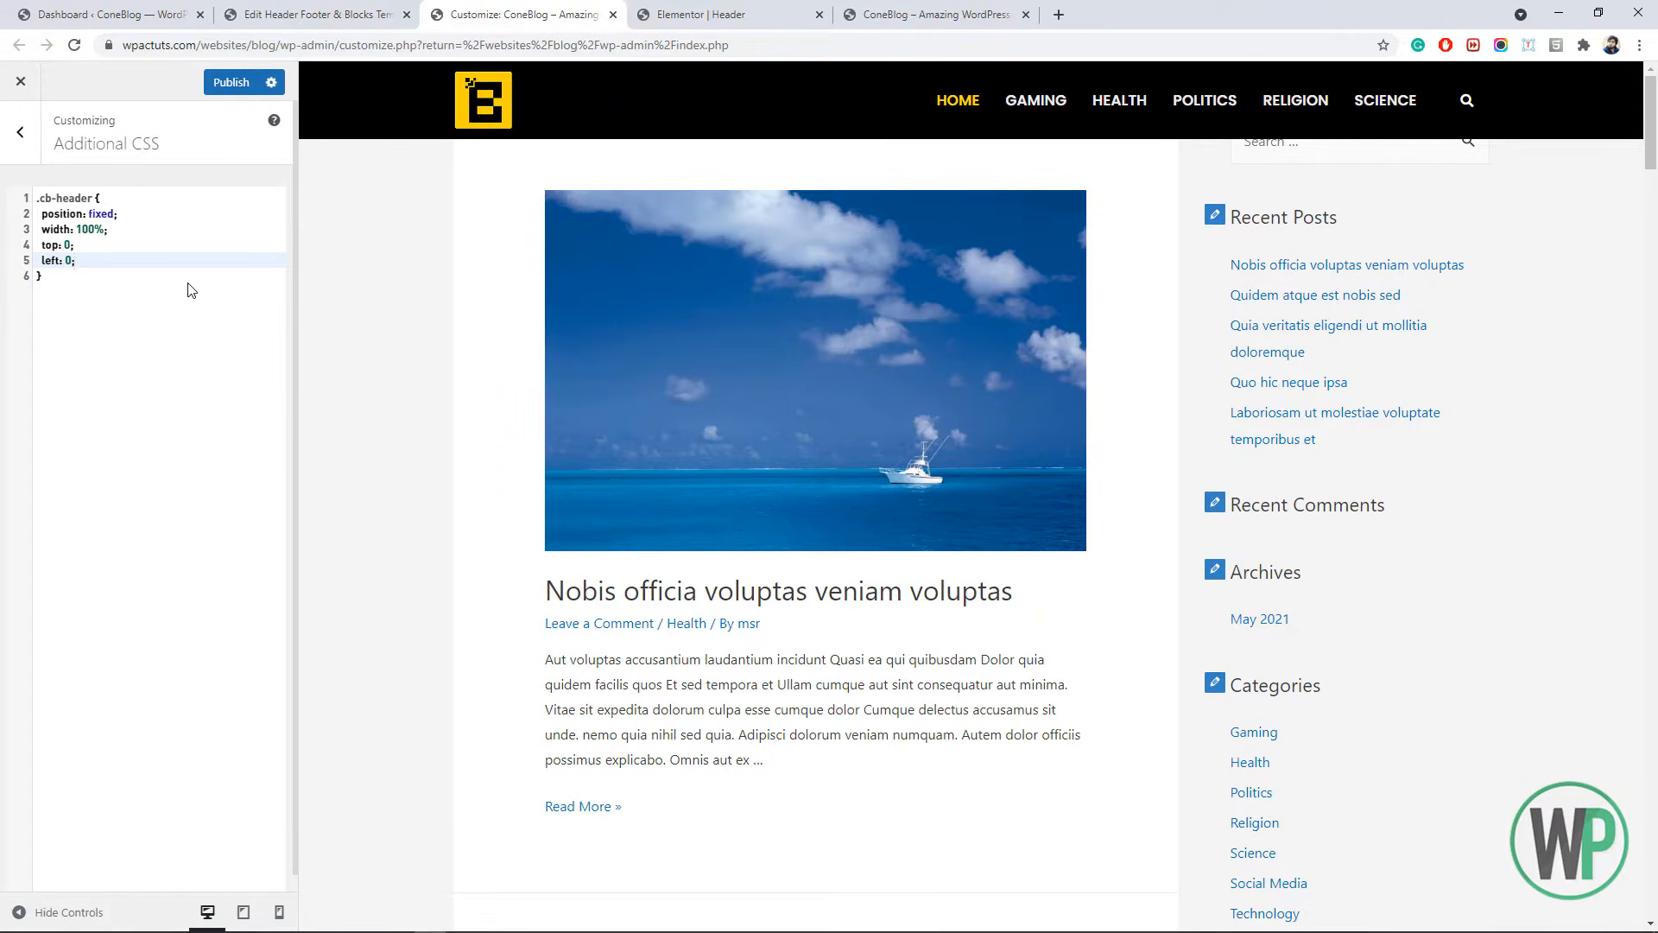
mouse_move(1651, 82)
left_mouse_down()
mouse_move(1653, 173)
mouse_move(1656, 53)
left_mouse_up()
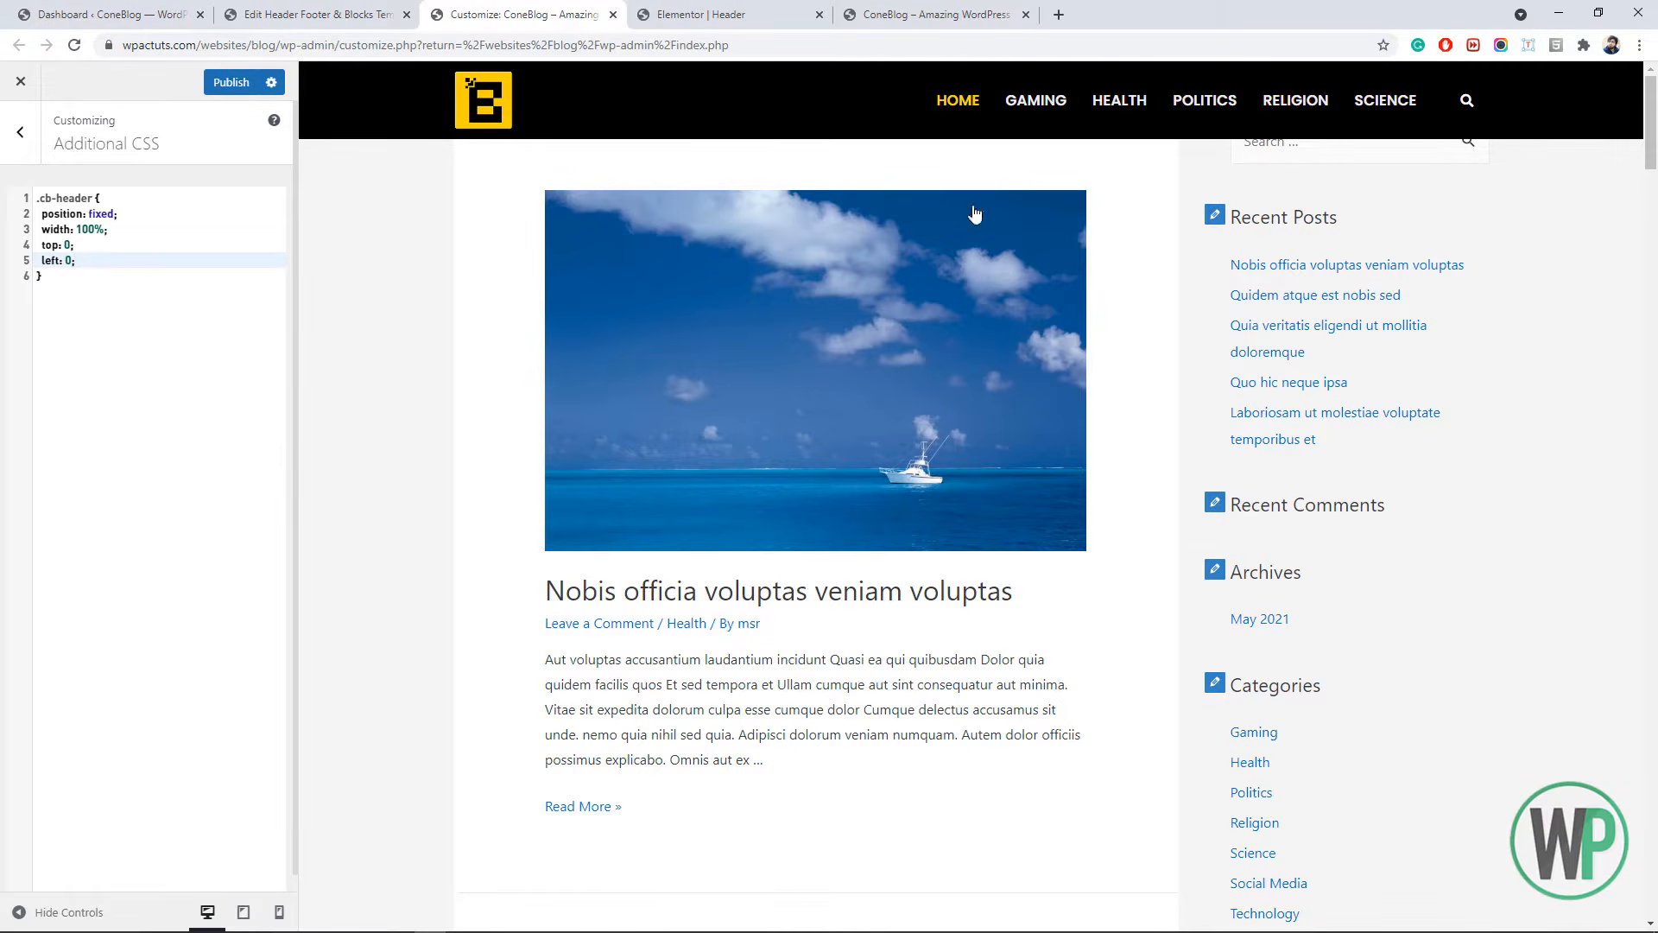
left_click_drag(1651, 134, 1650, 132)
- Comment out the entire .cb-header rule with /* and */ and publish the Customizer changes
left_click_drag(95, 276, 2, 205)
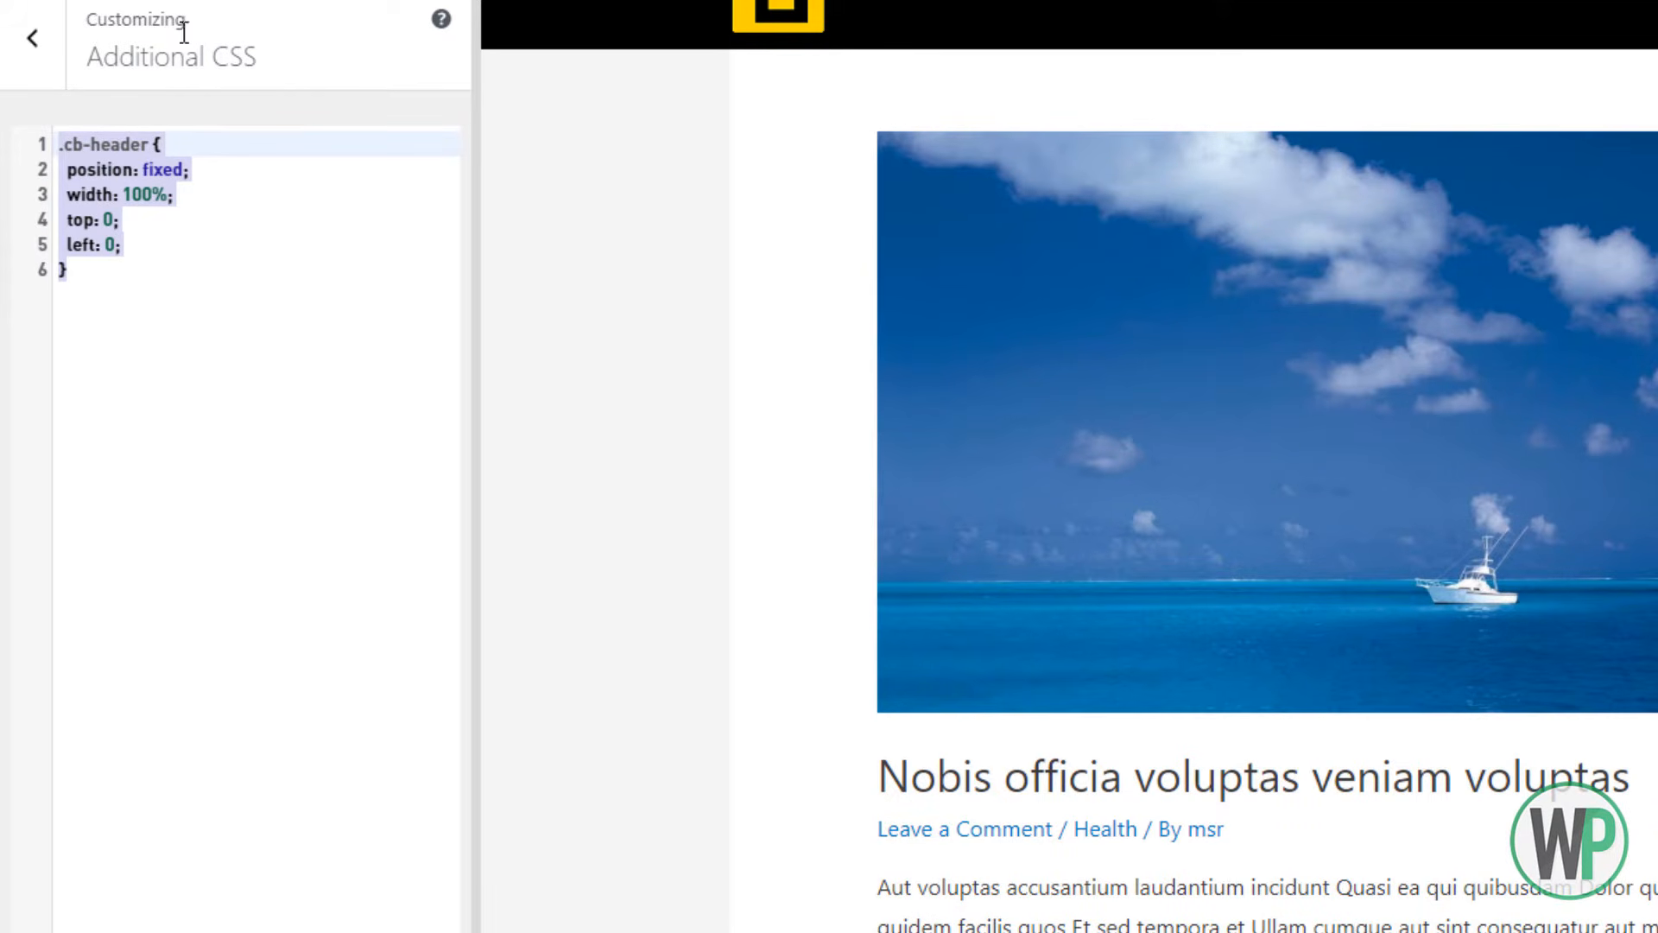
left_click(101, 302)
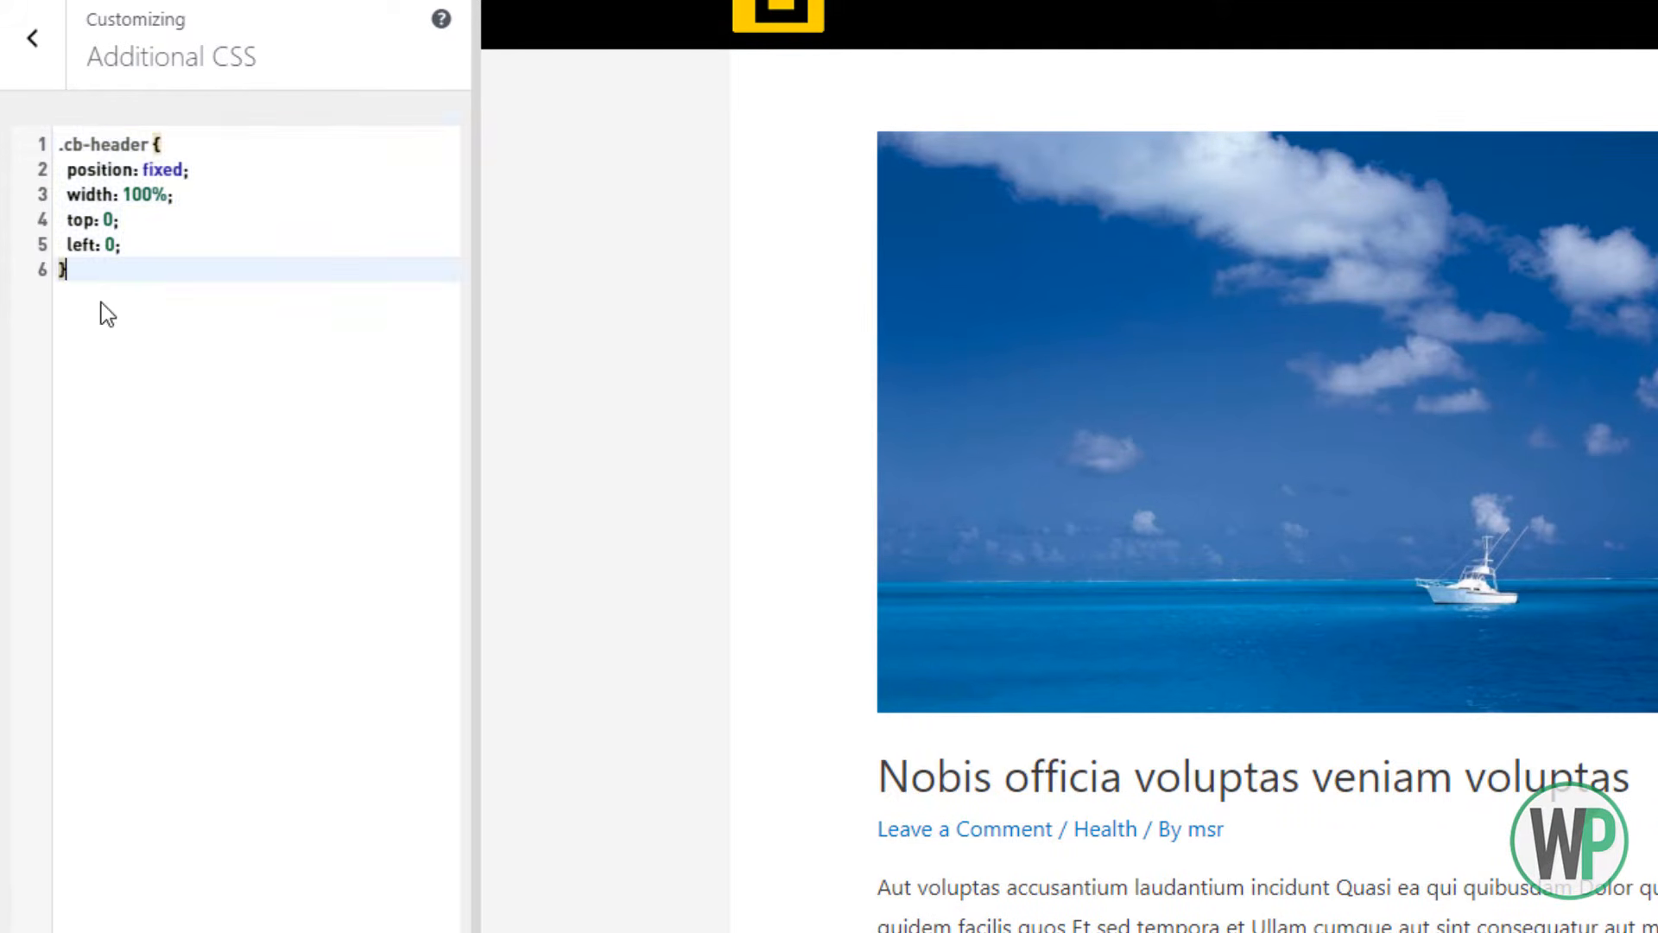
left_click(60, 147)
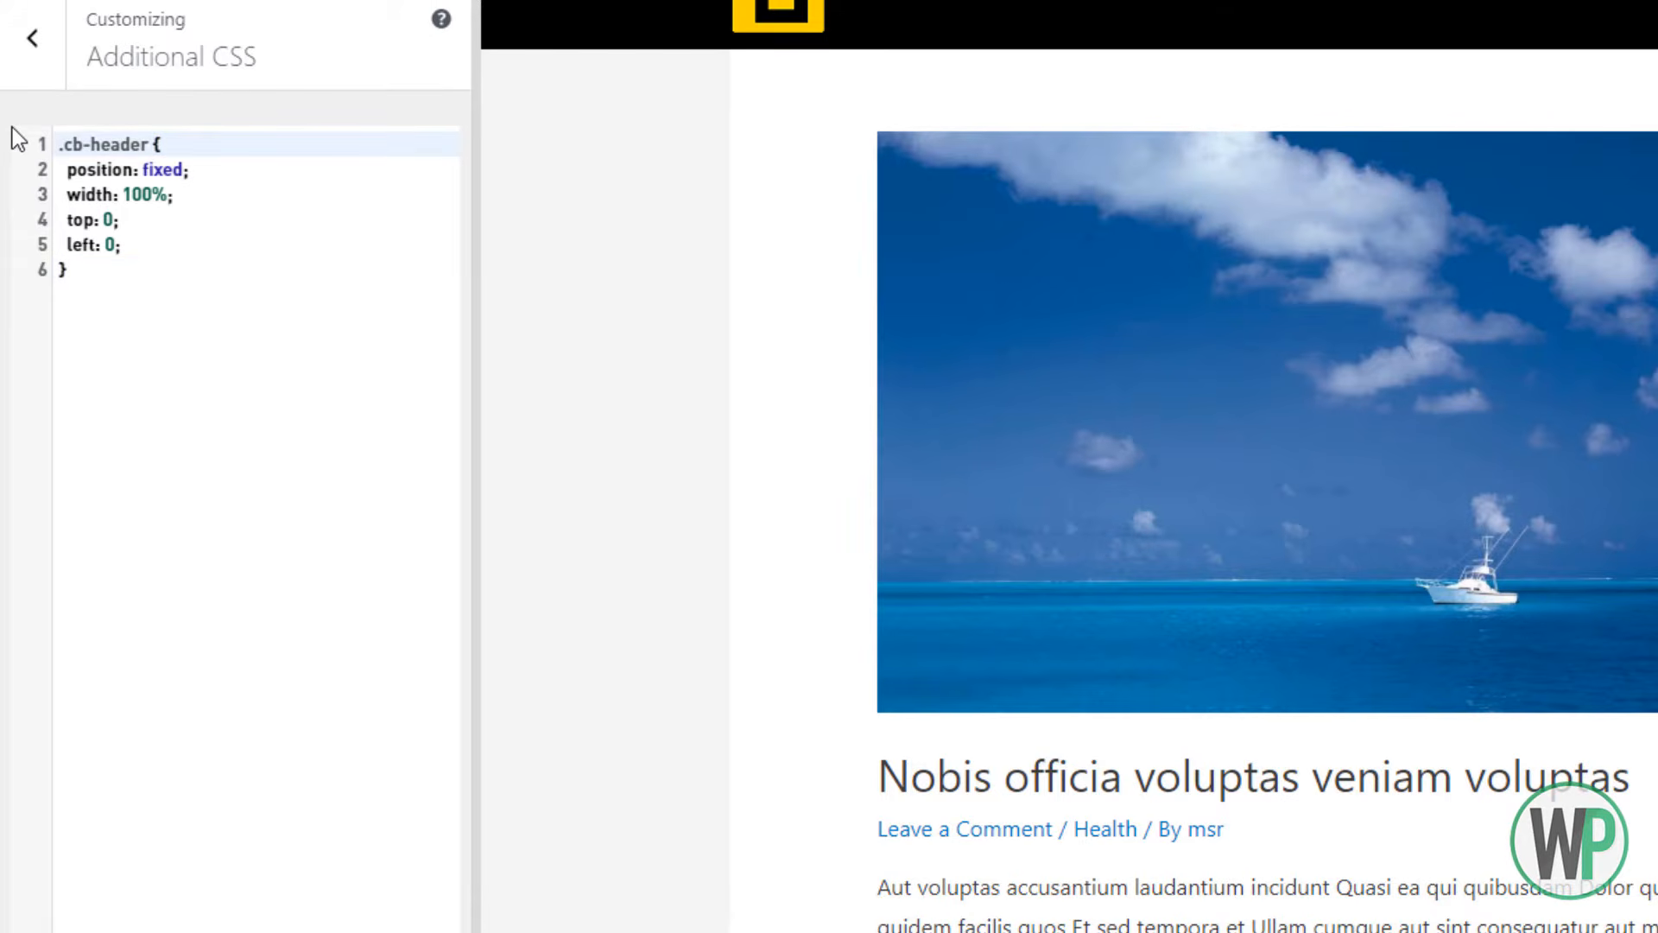
type("/*")
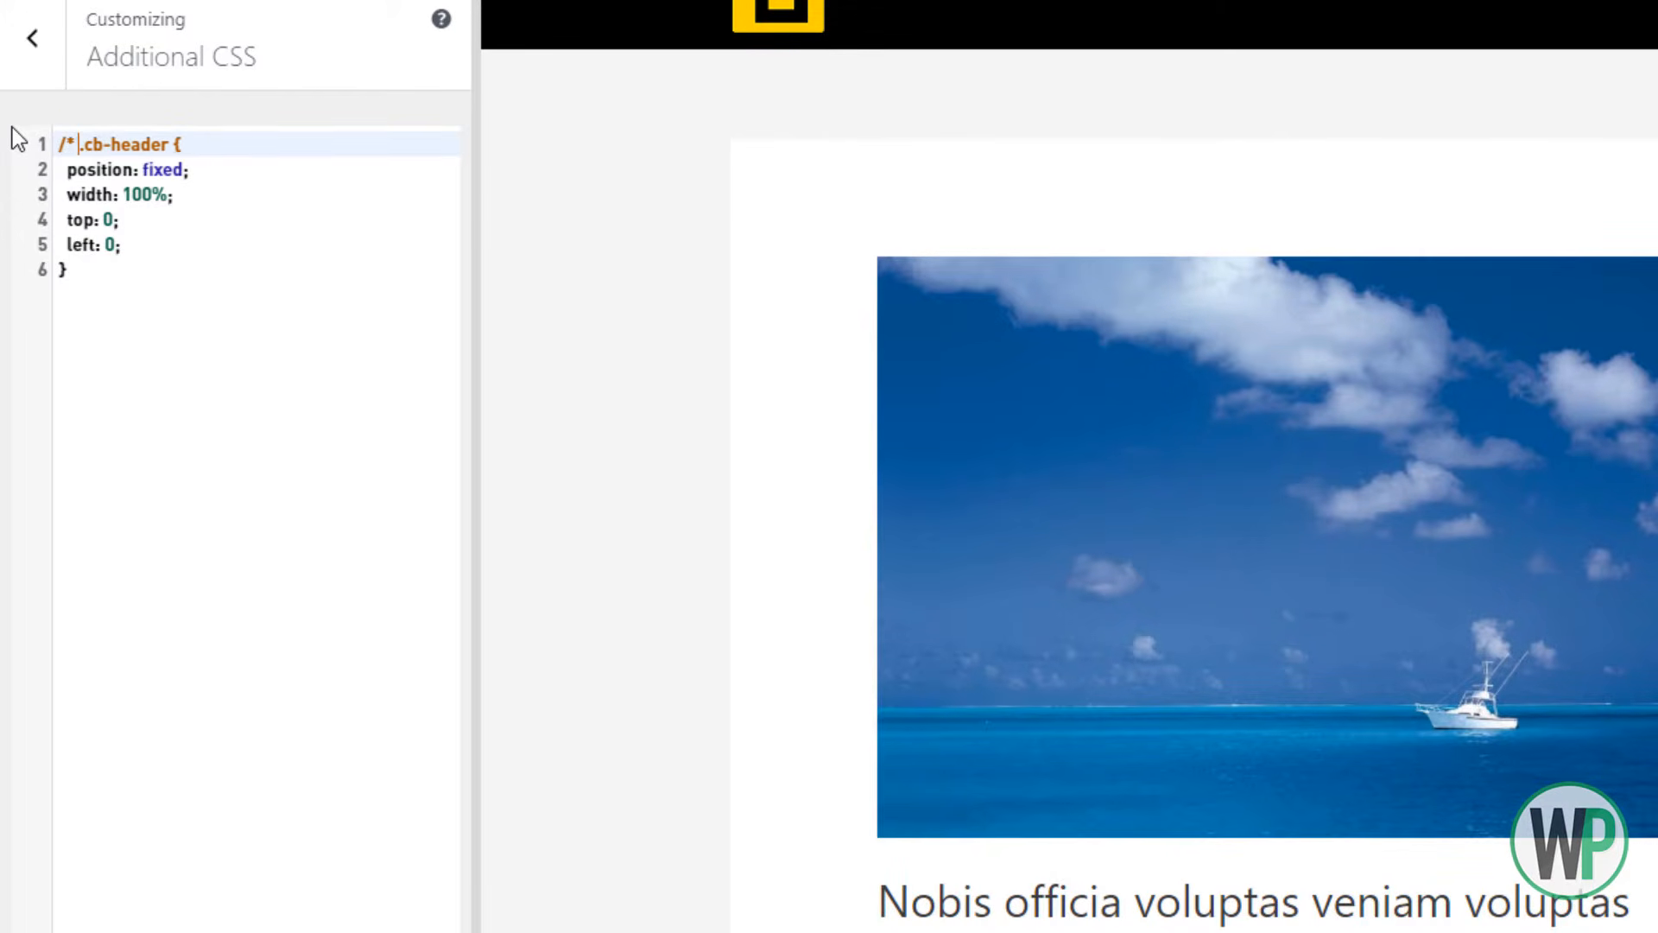
left_click(105, 288)
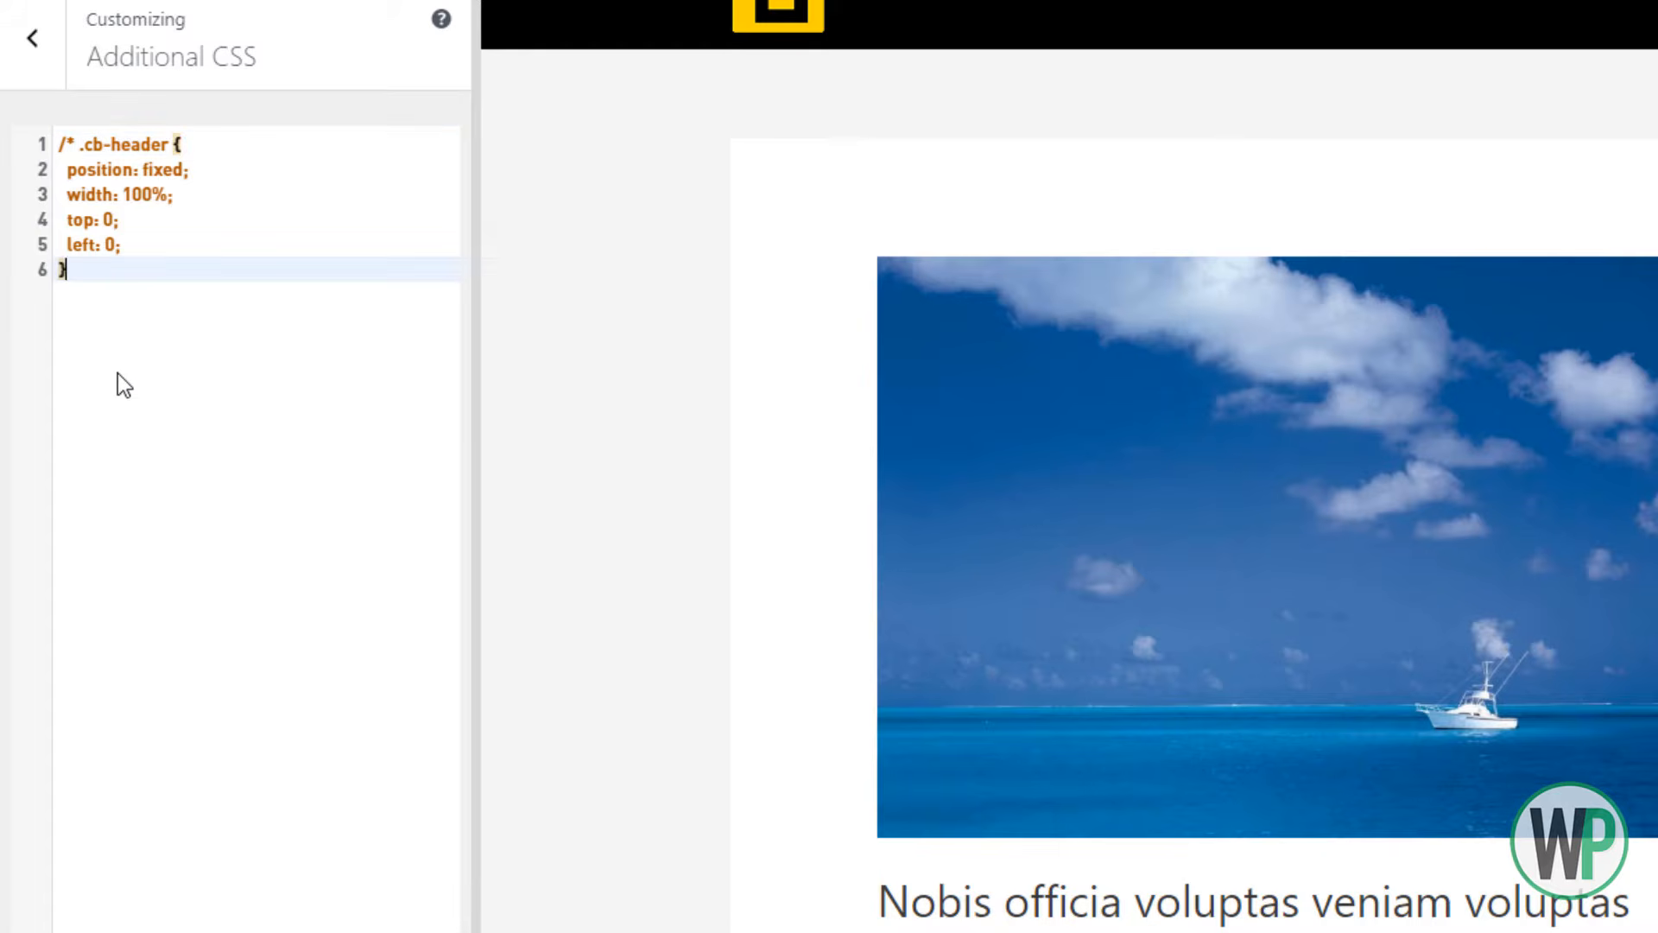
type("*/")
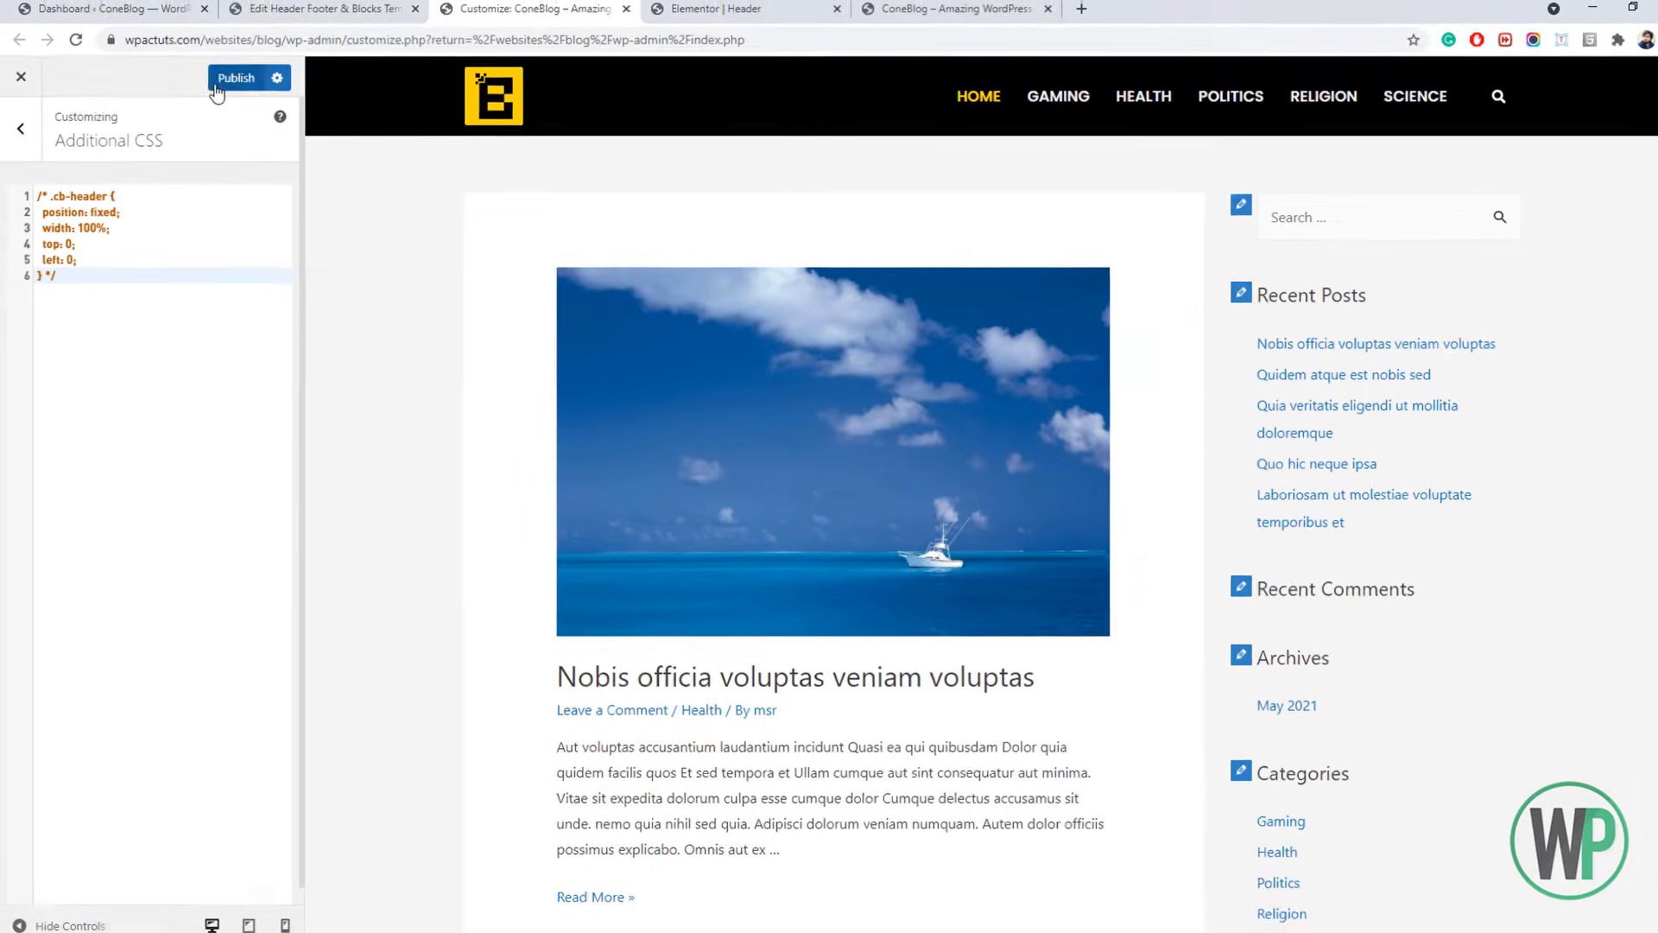
left_click(226, 83)
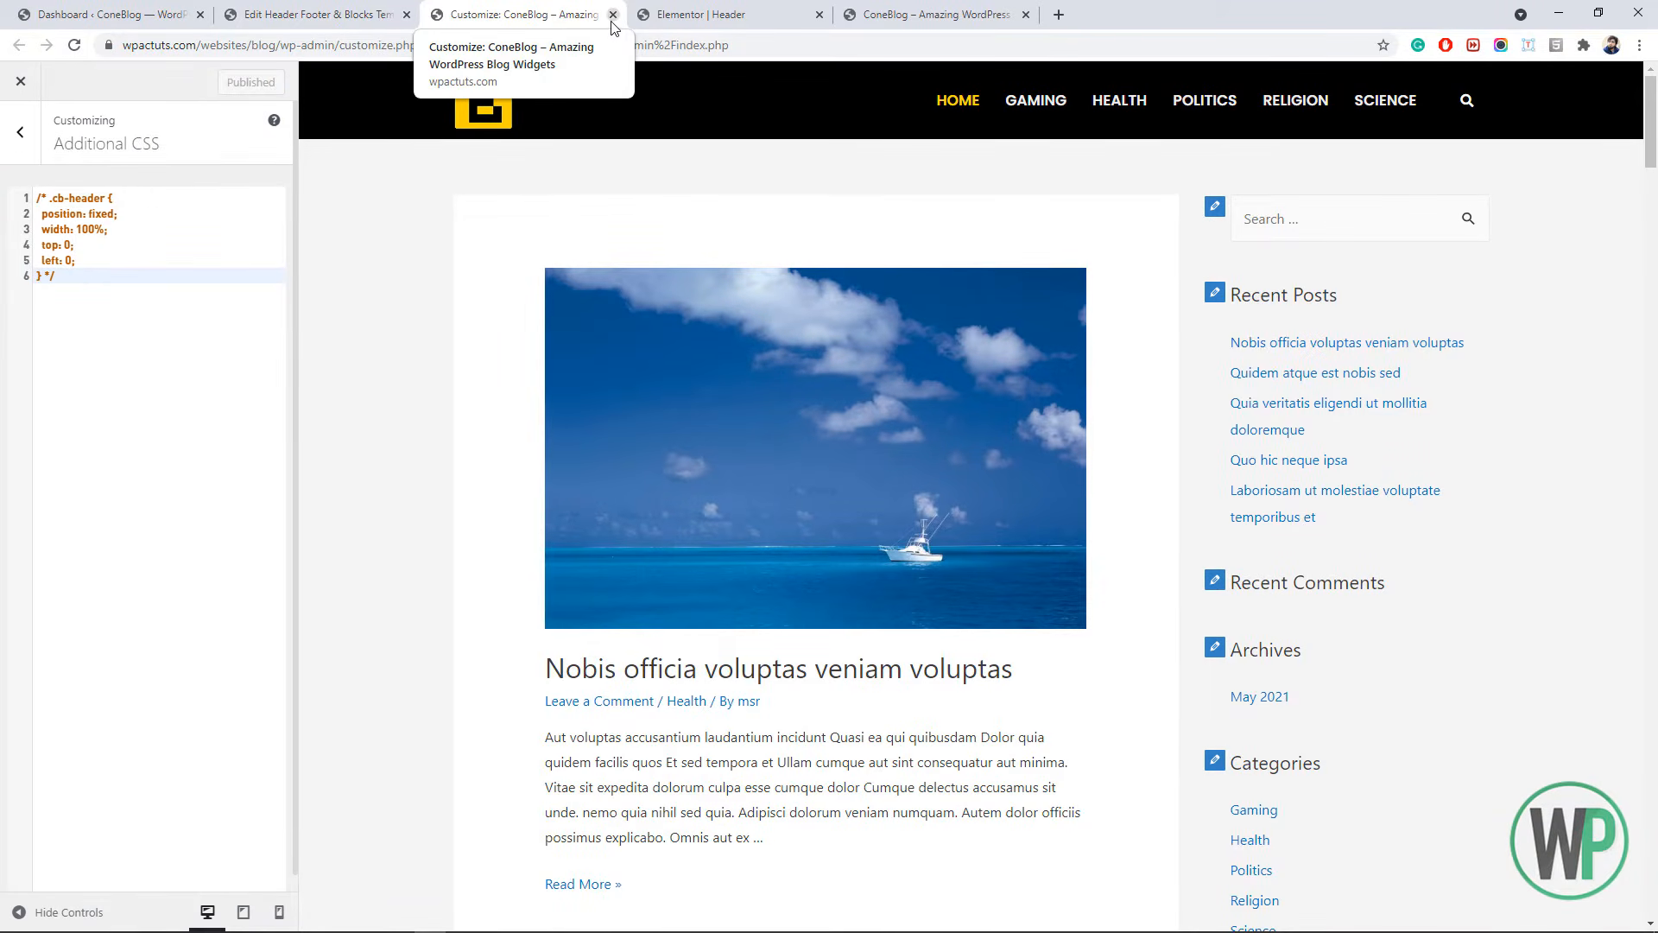
- Close the Customizer and the Elementor header editor, and return to the Header template's WordPress edit page
left_click(613, 17)
left_click(277, 16)
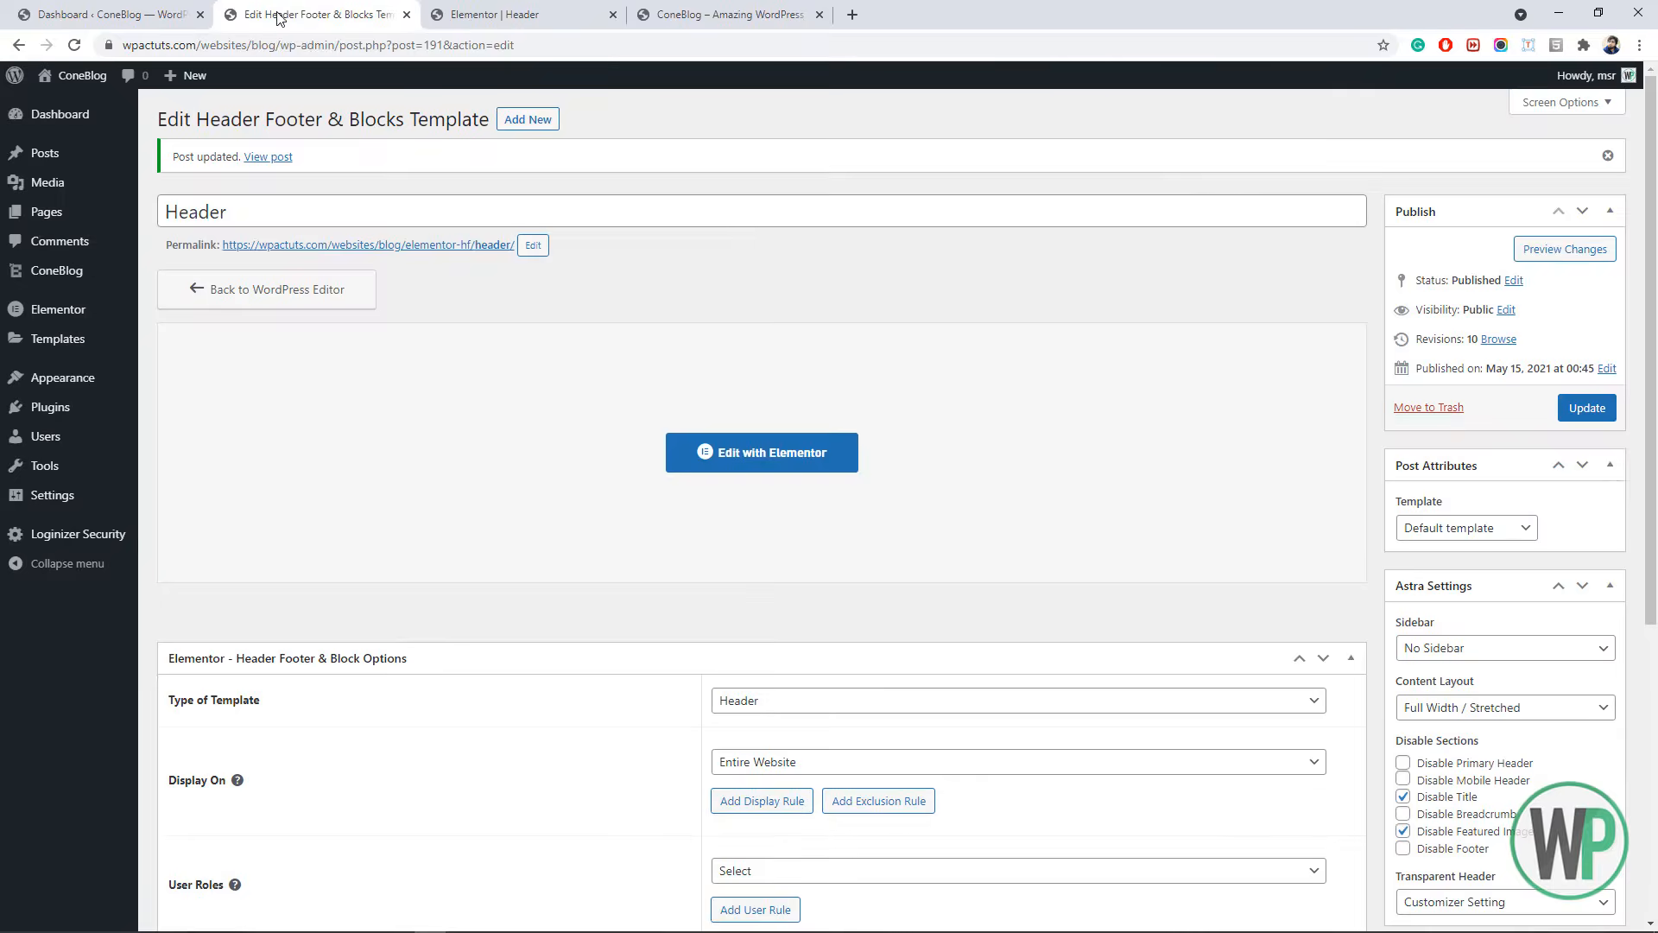
left_click(484, 15)
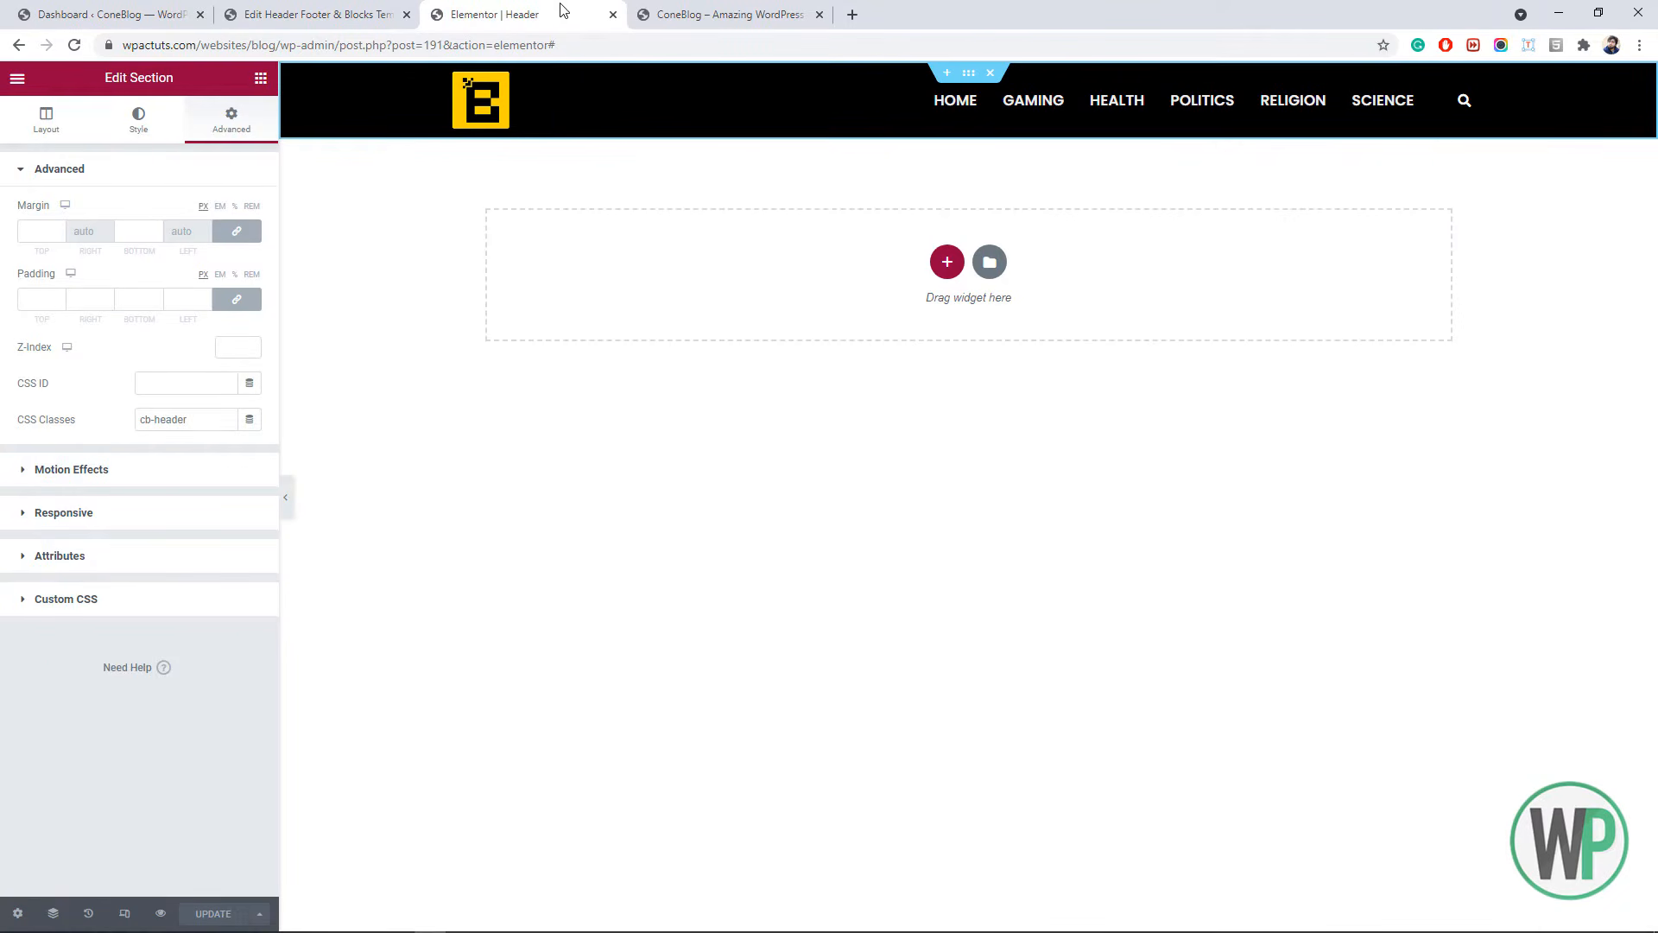
left_click(643, 19)
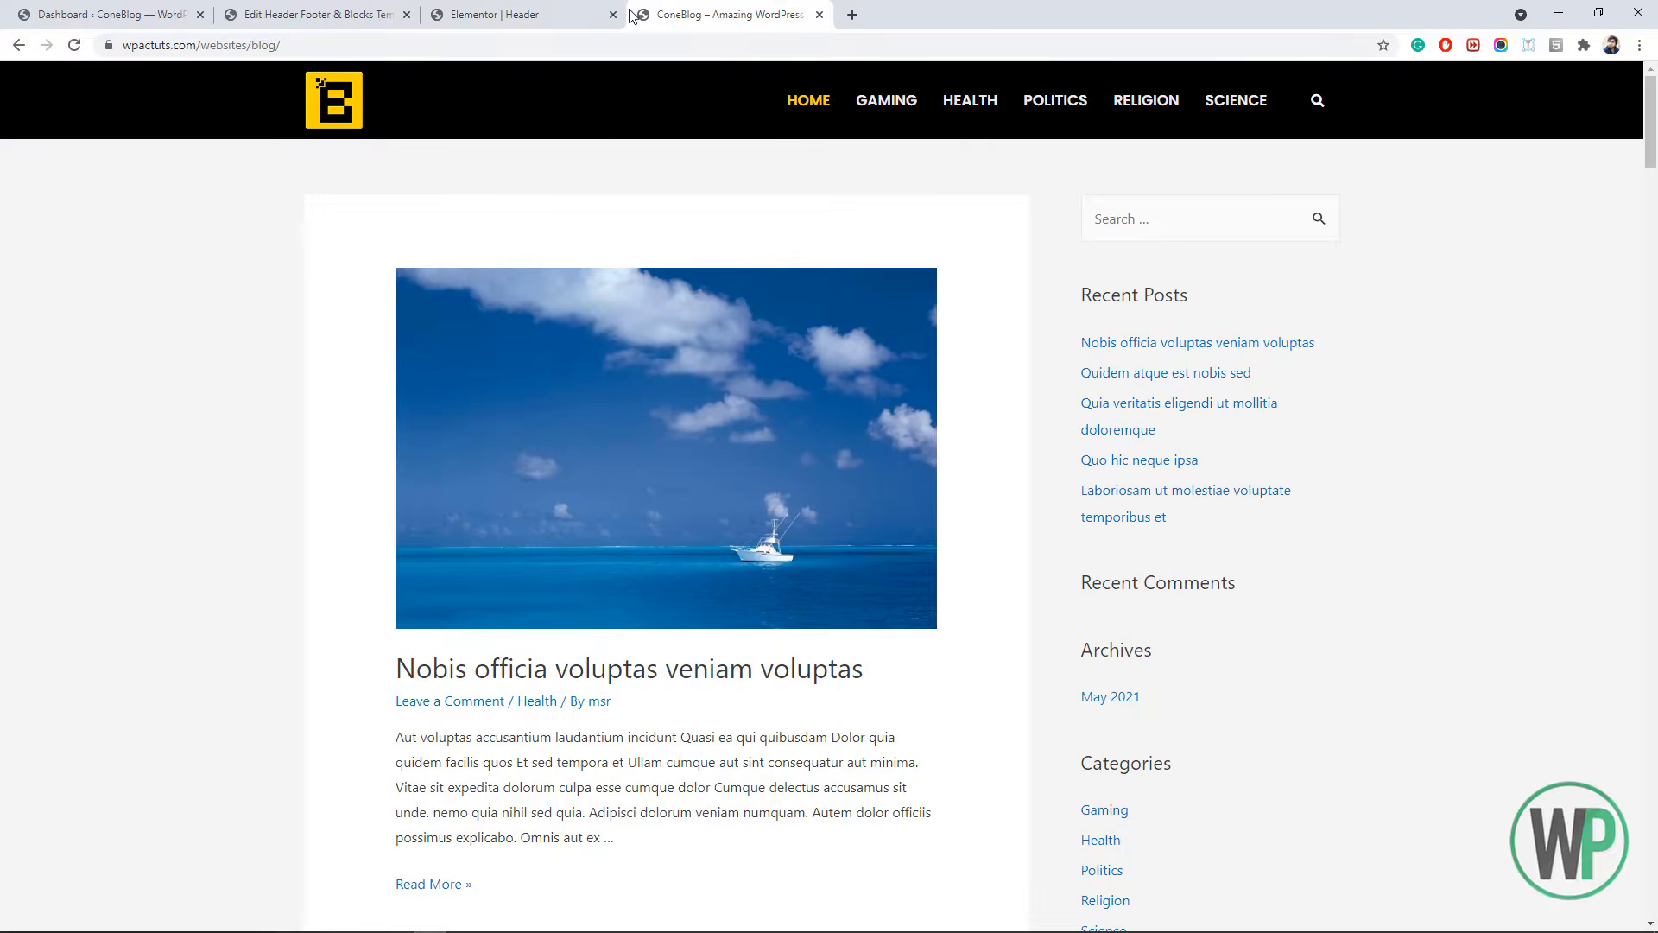
left_click(584, 9)
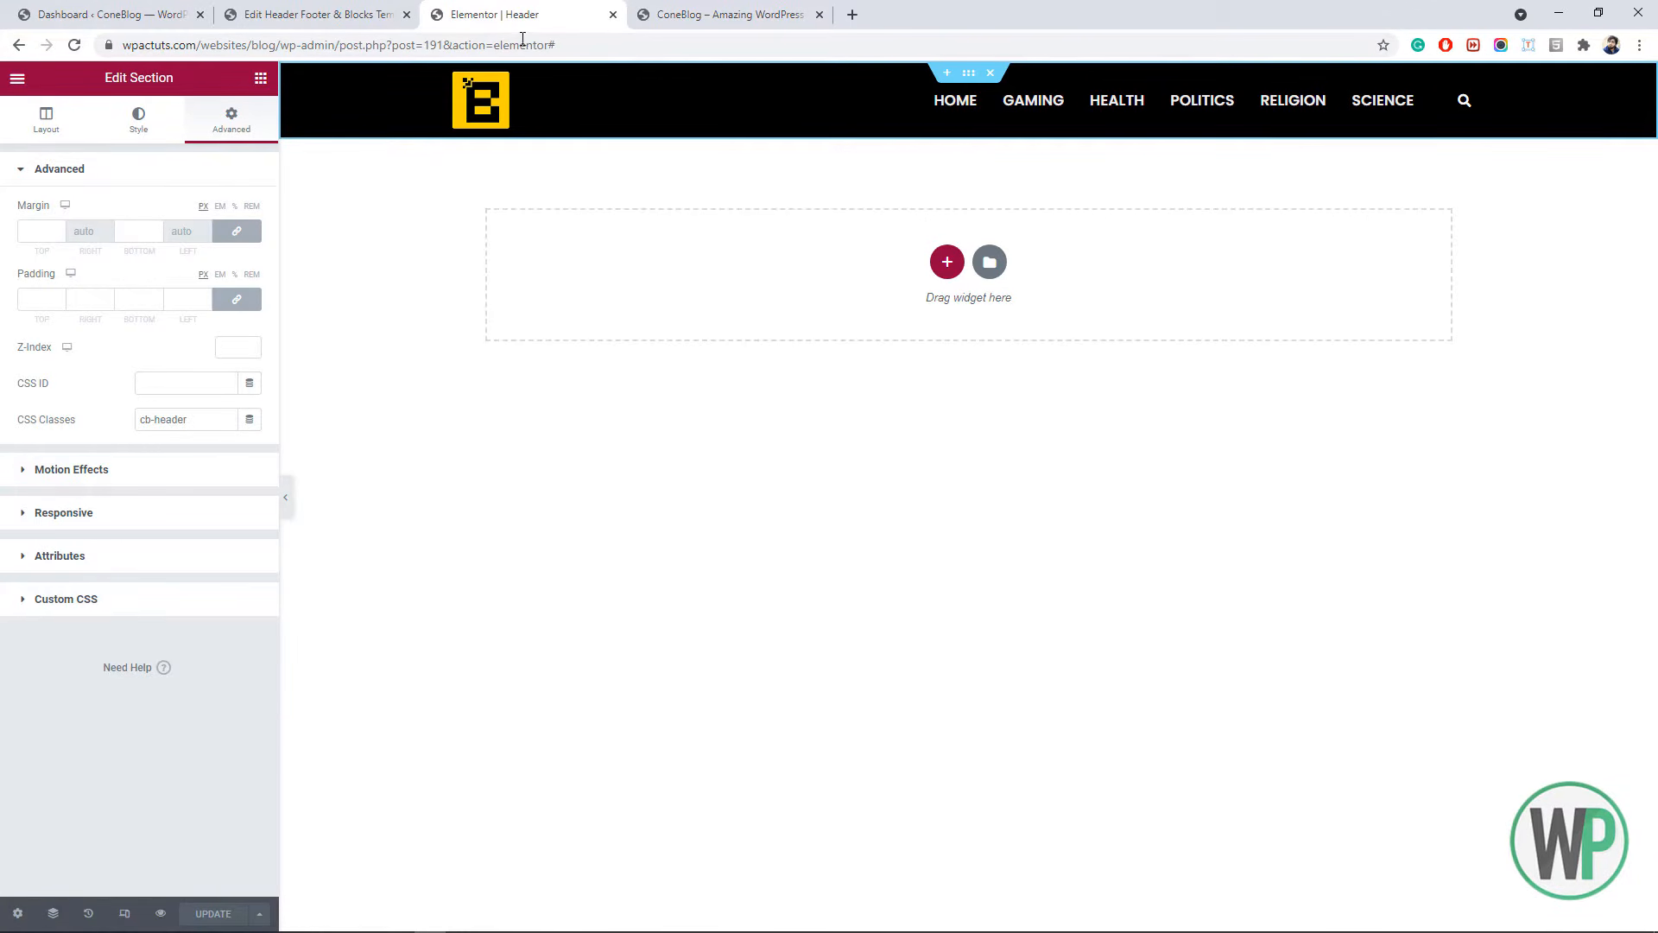
left_click(614, 15)
left_click(338, 12)
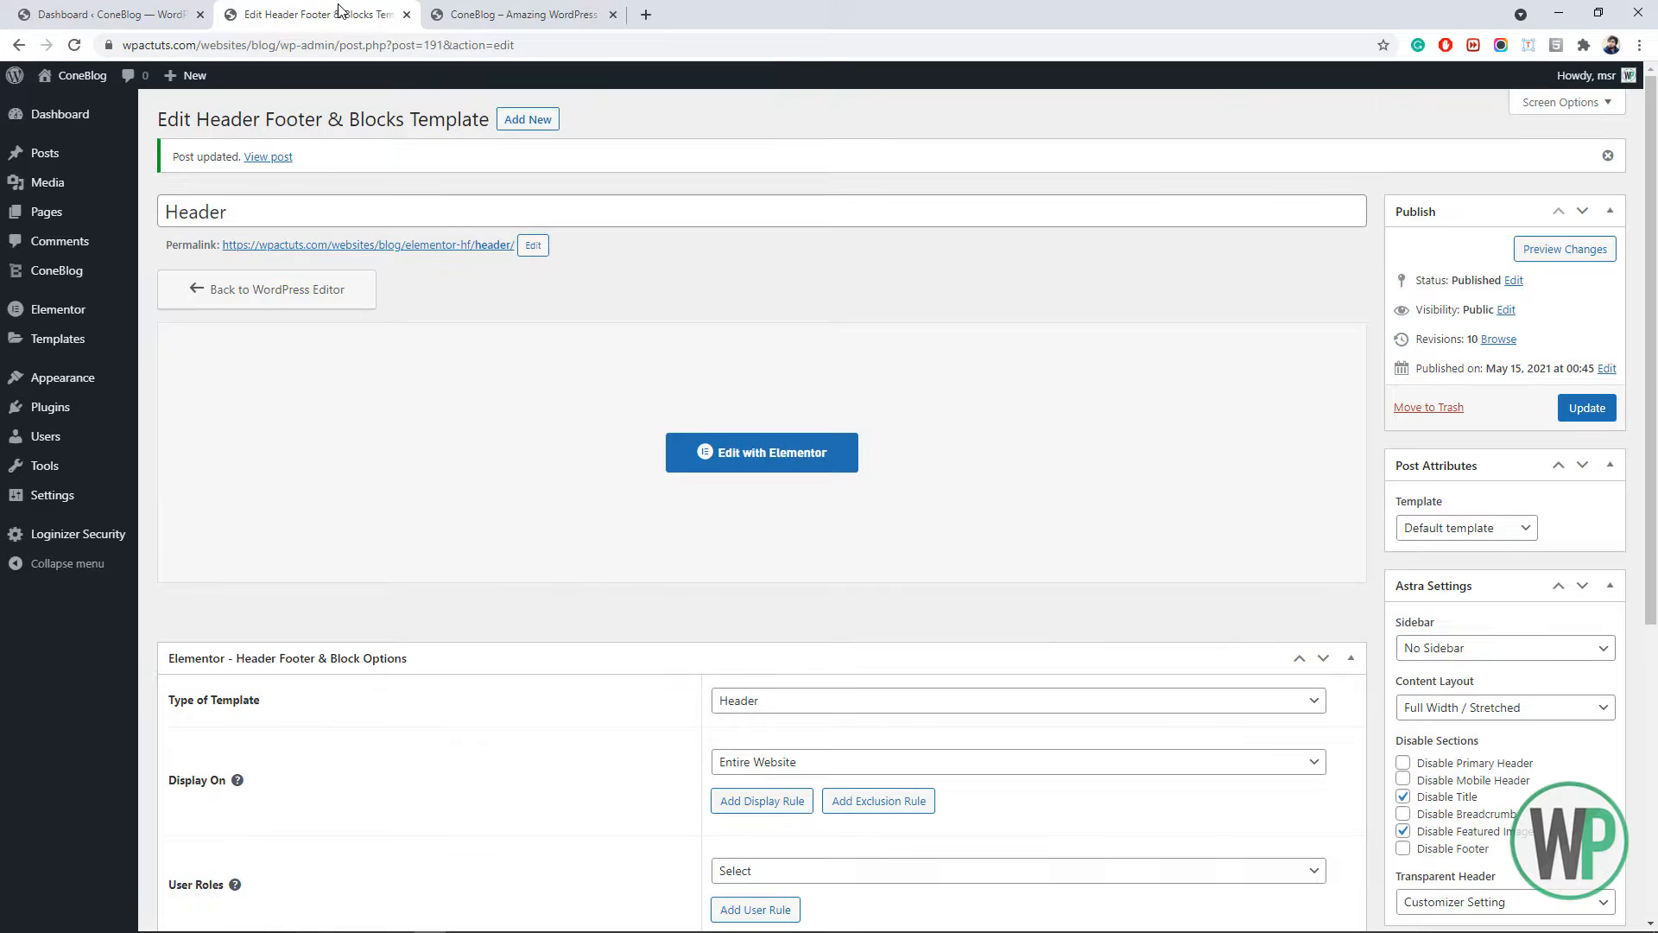
- Add a new Header Footer & Blocks template titled Footer with its template type set to Footer
left_click(506, 121)
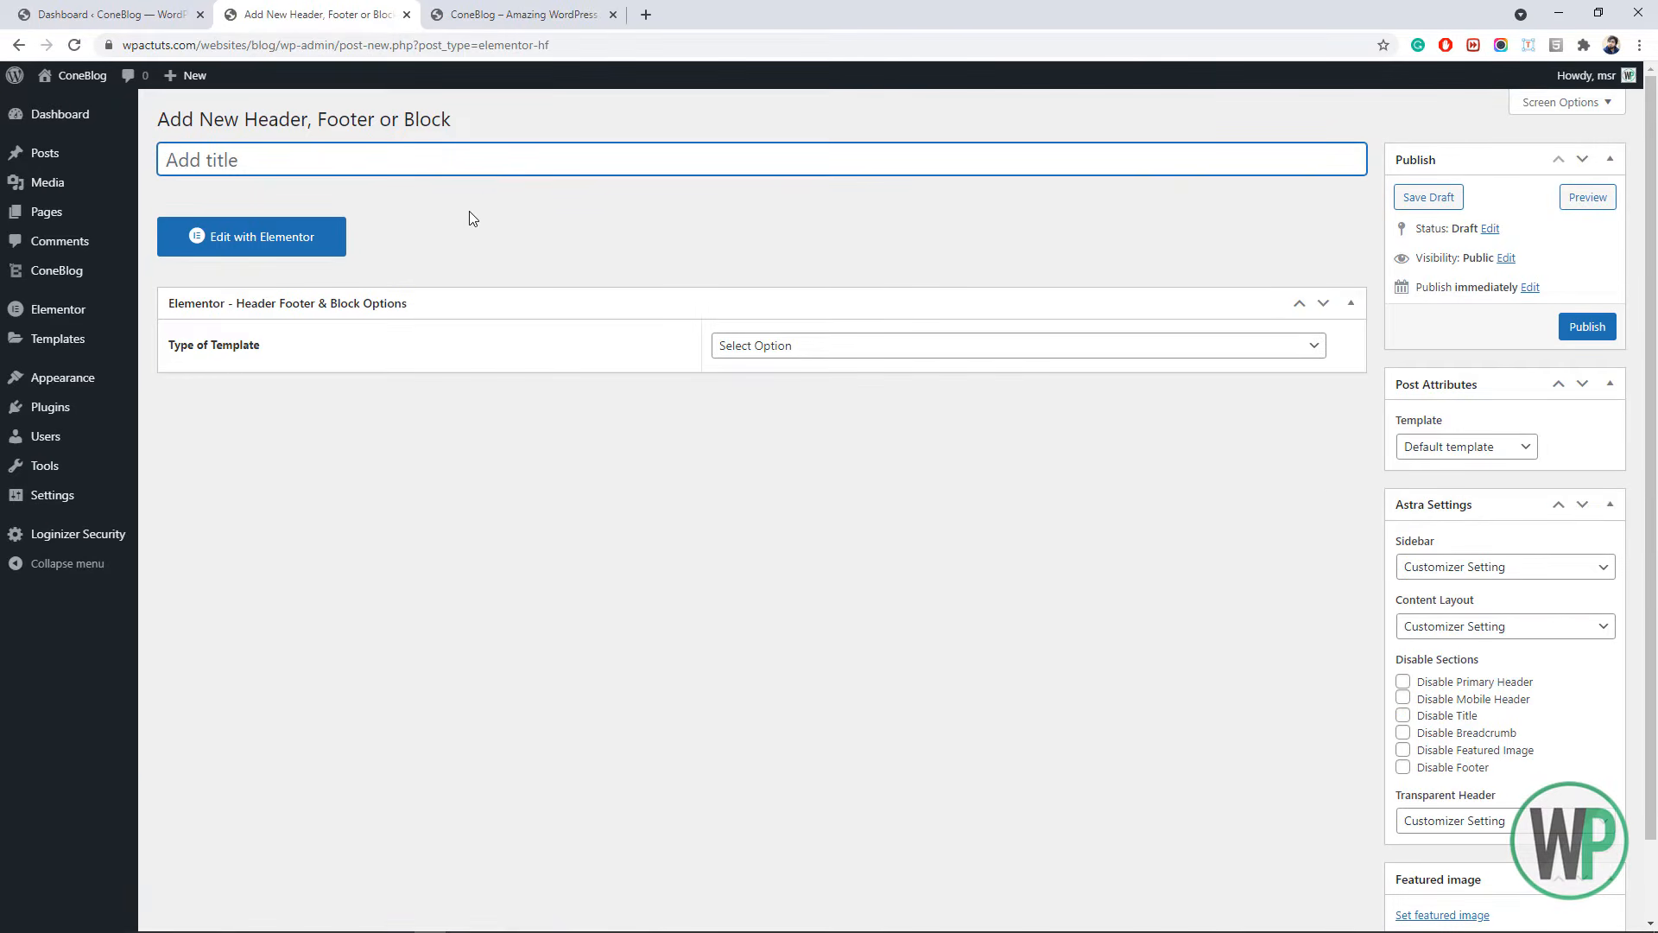
type("Footer")
left_click(745, 347)
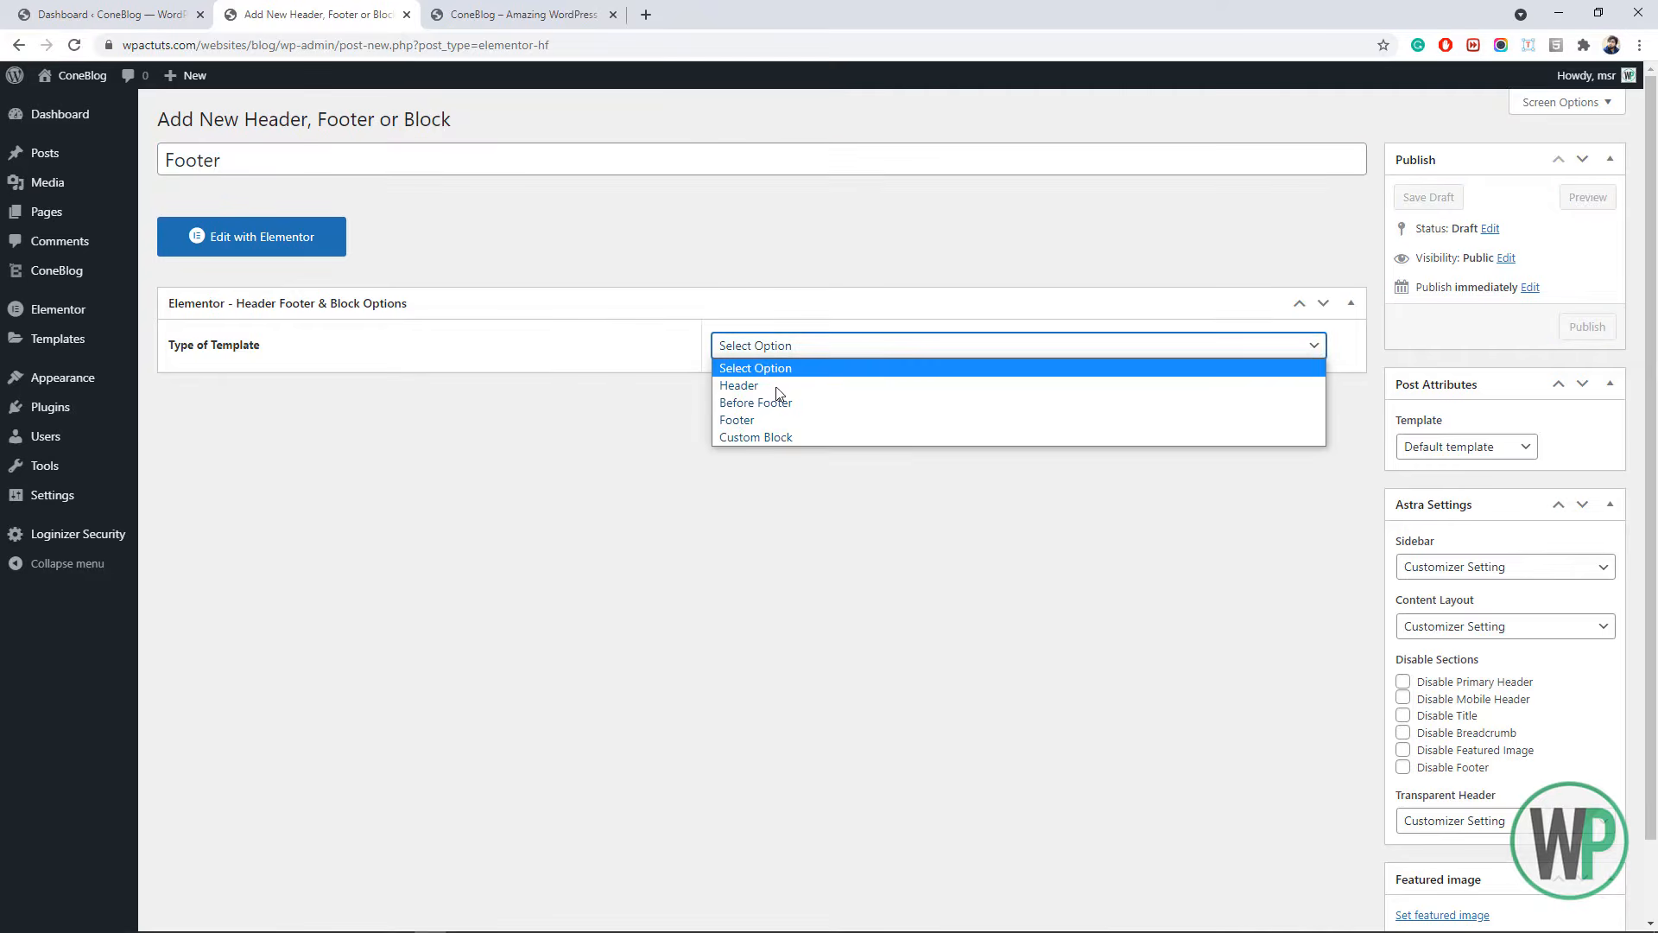
left_click(794, 419)
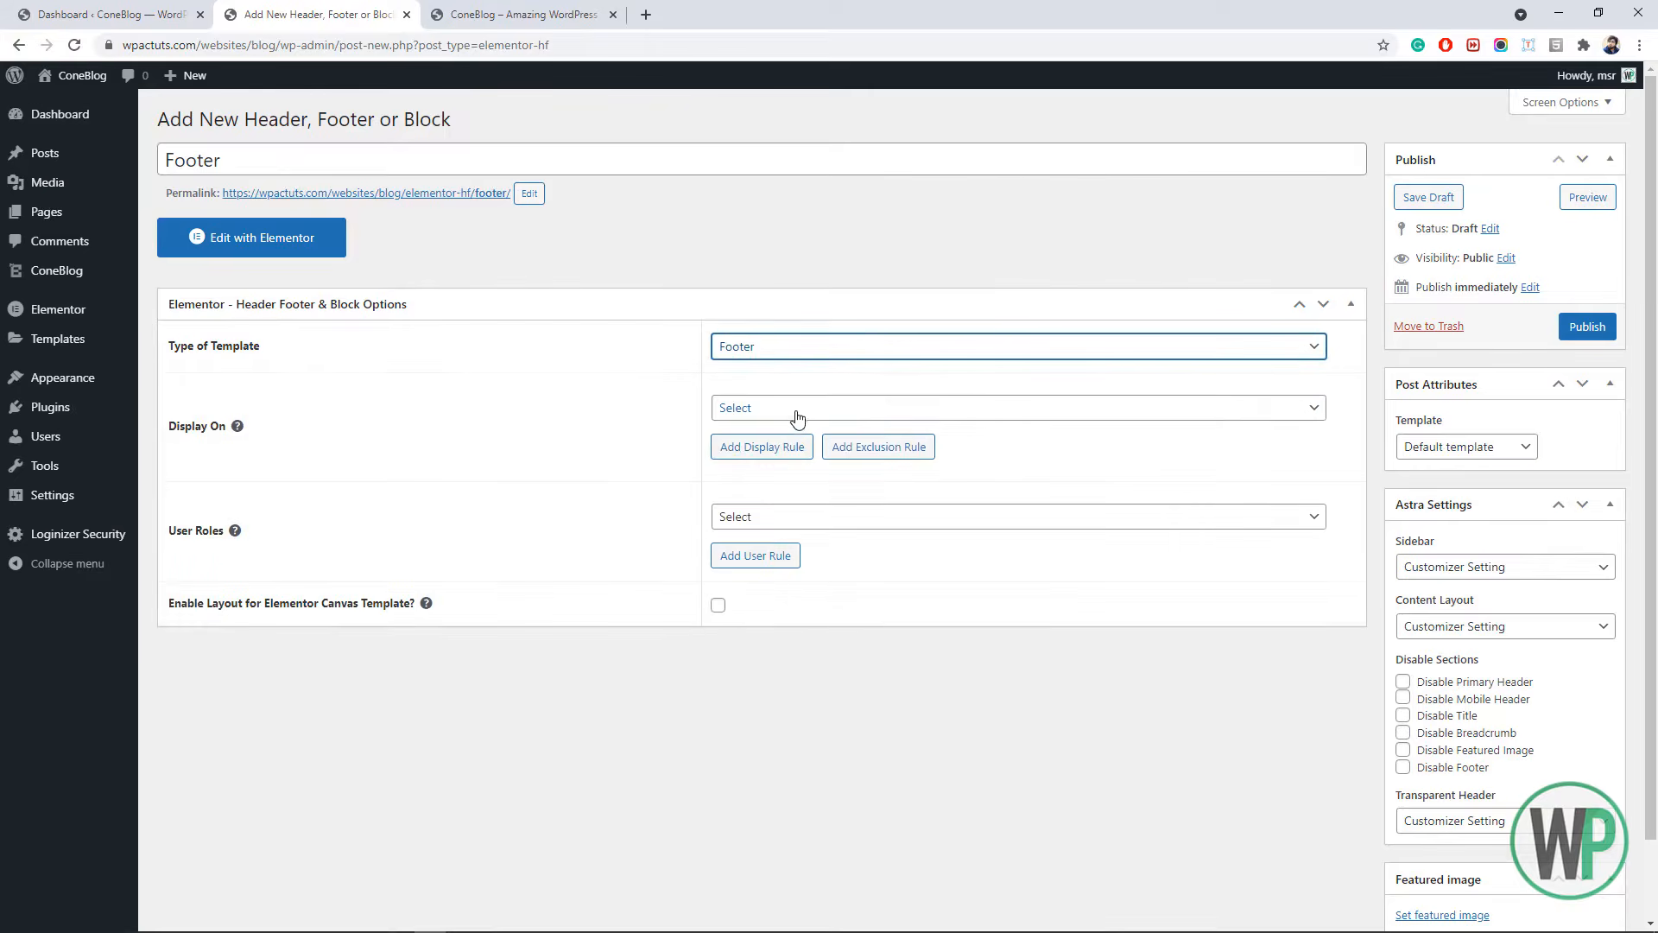
- Set the Footer template to display on the Entire Website and publish it
left_click(800, 407)
left_click(803, 465)
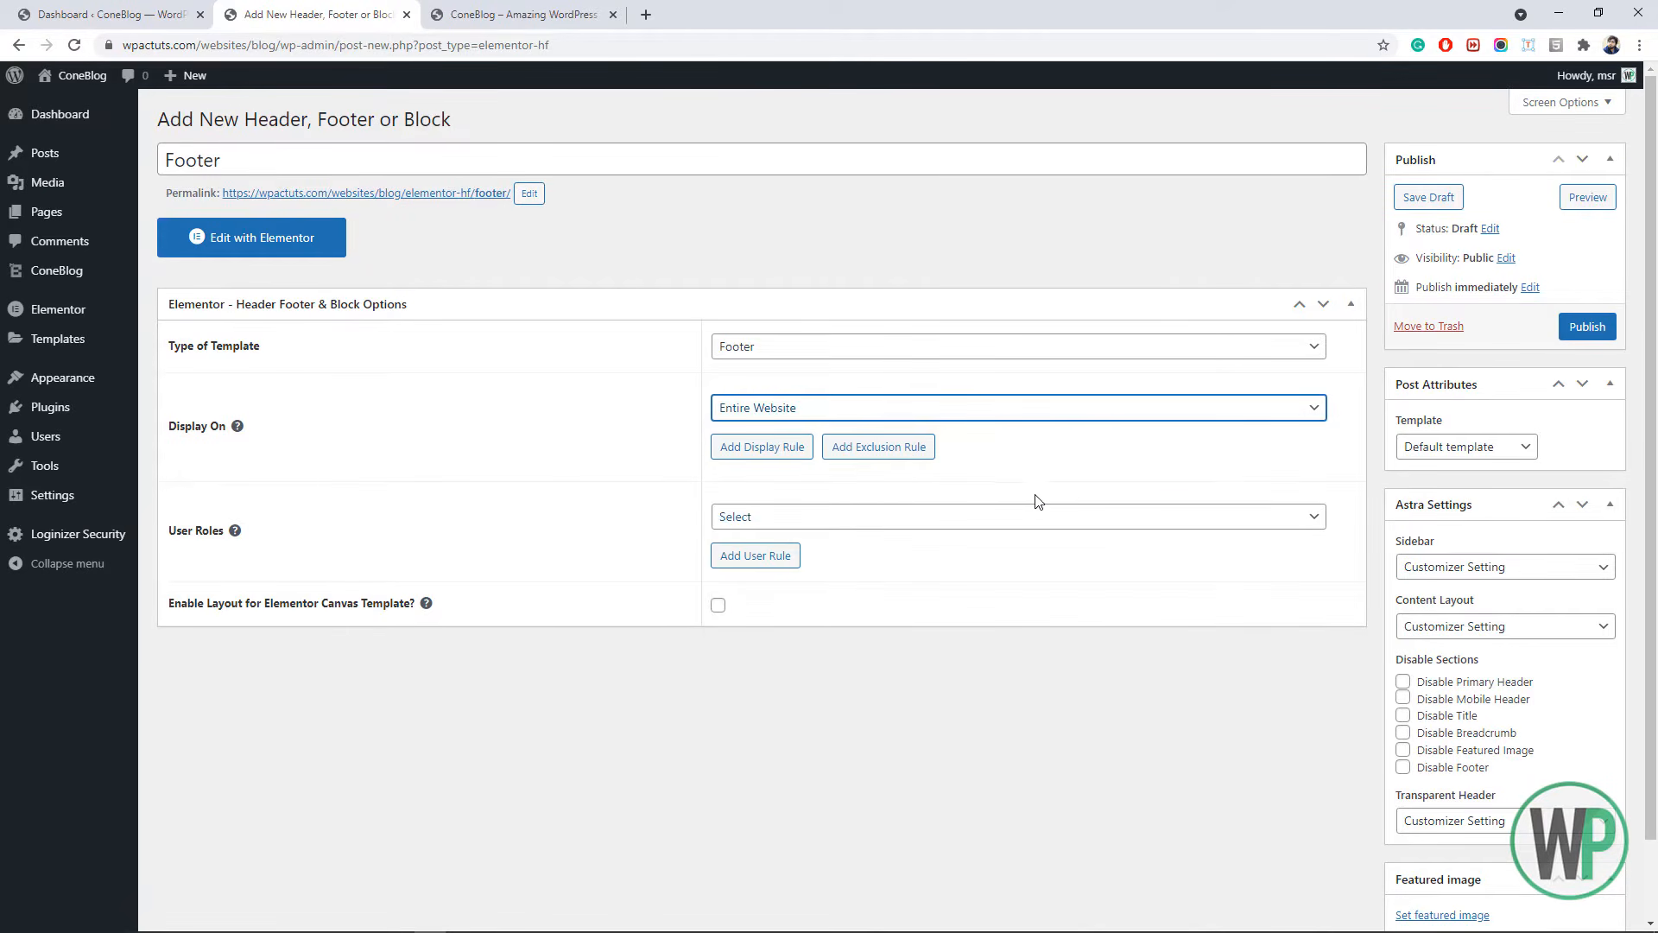
scroll(1520, 466, "down", 1)
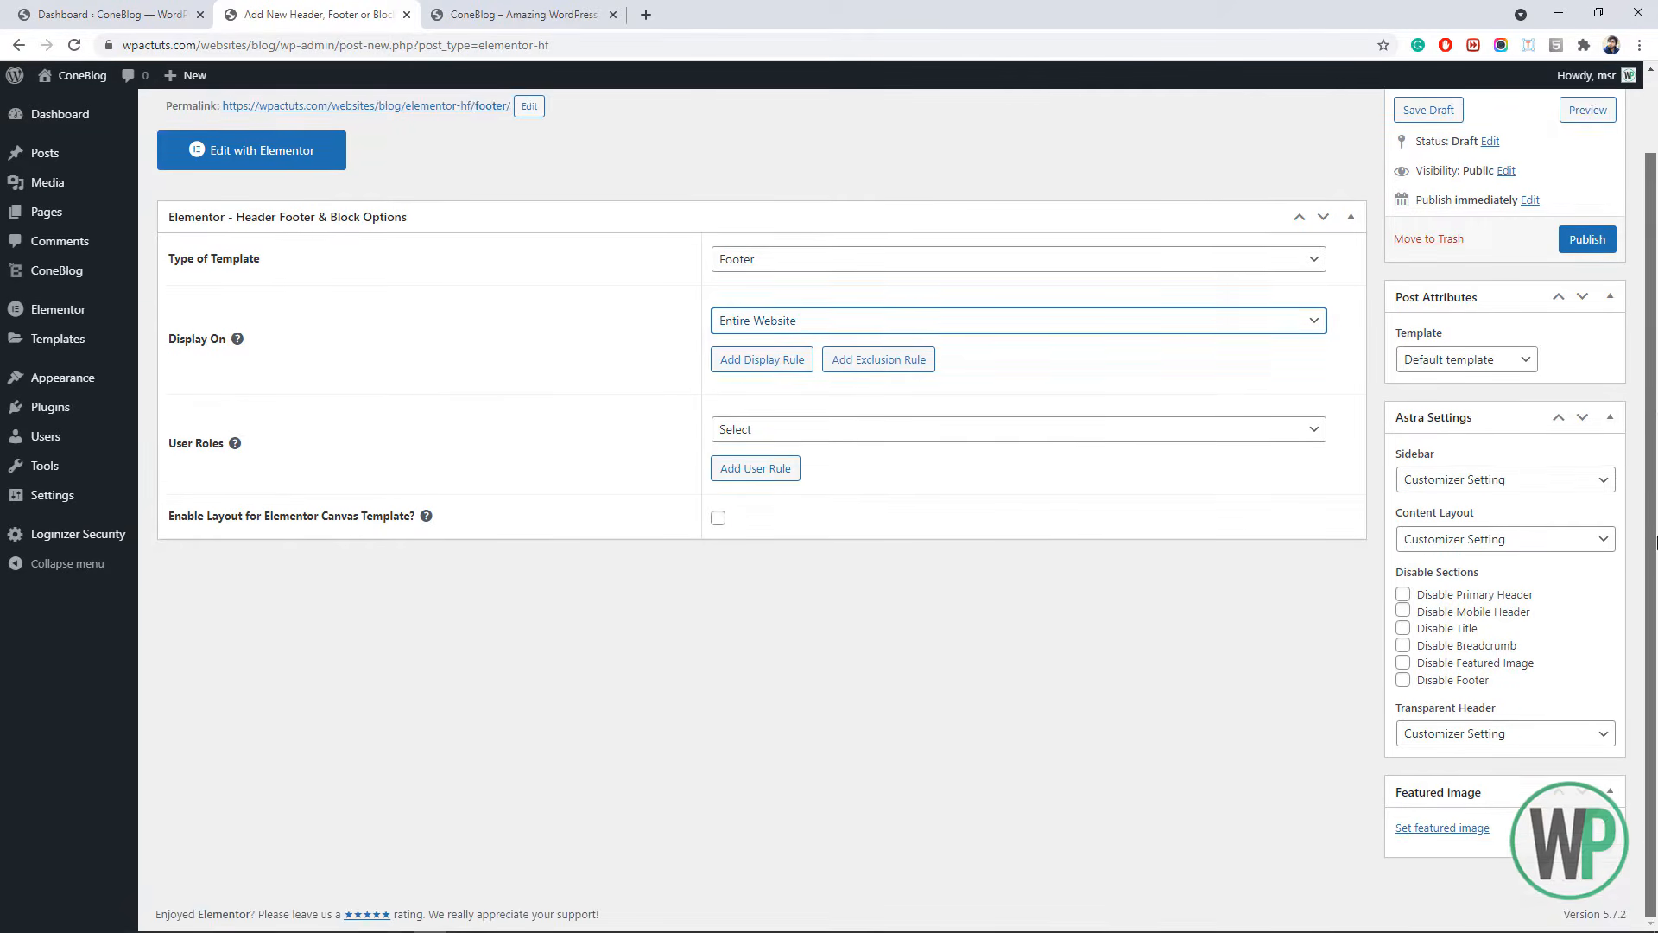
scroll(1520, 466, "up", 1)
left_click(1588, 326)
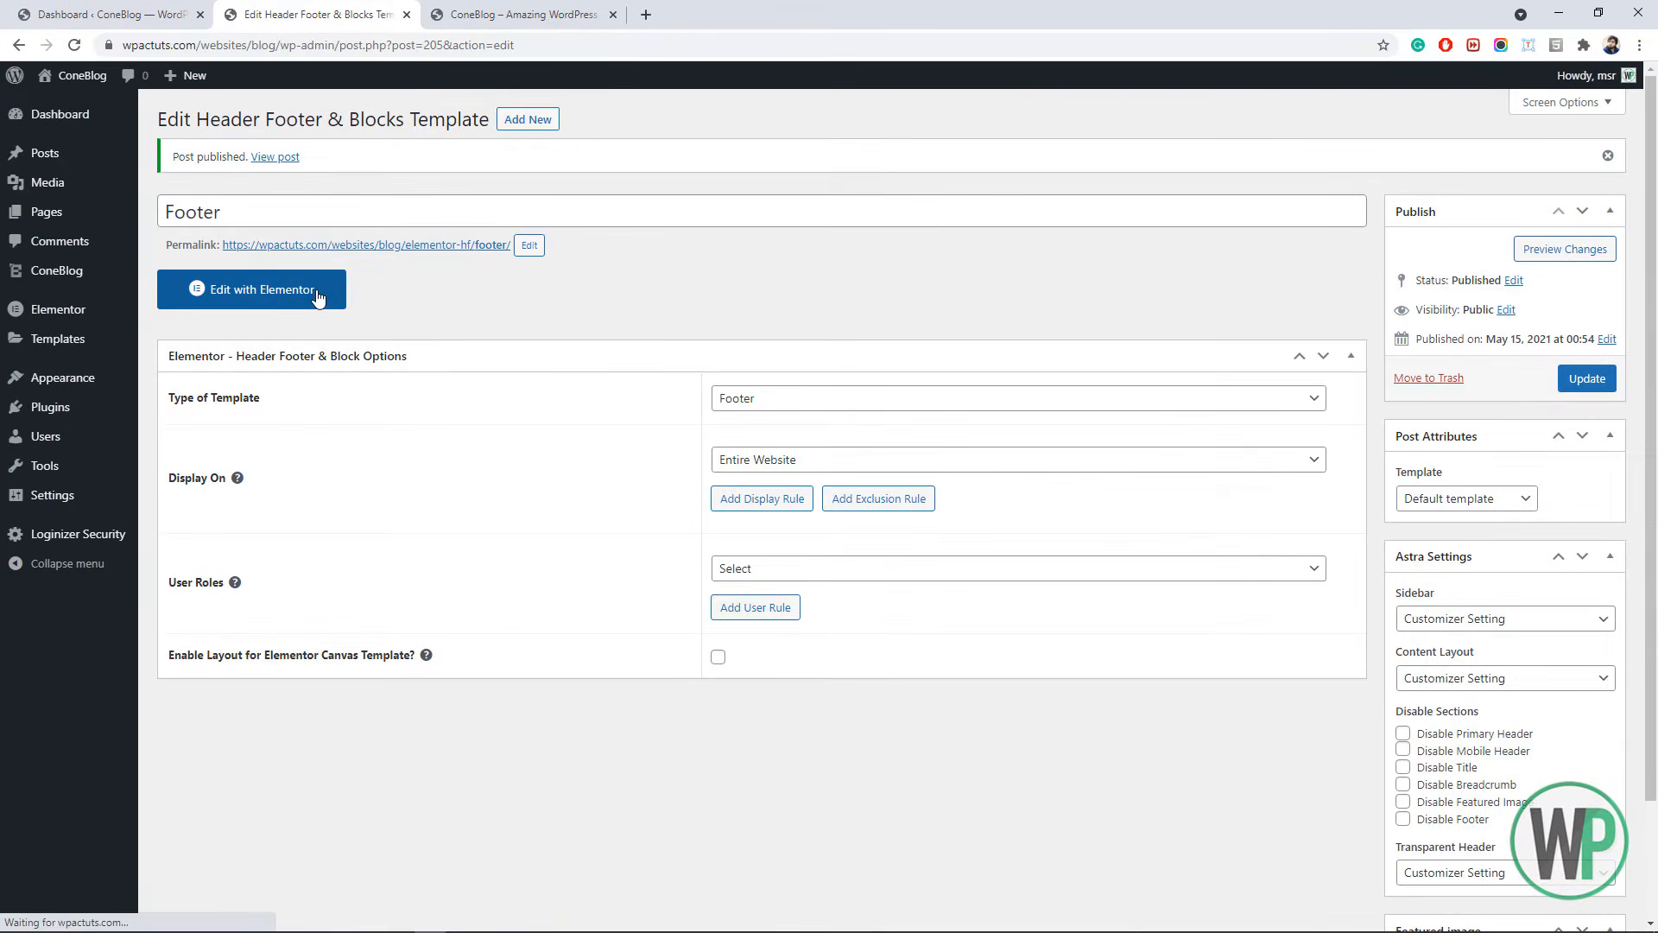
- Open the Footer template in Elementor and add a single-column section
left_click(308, 286)
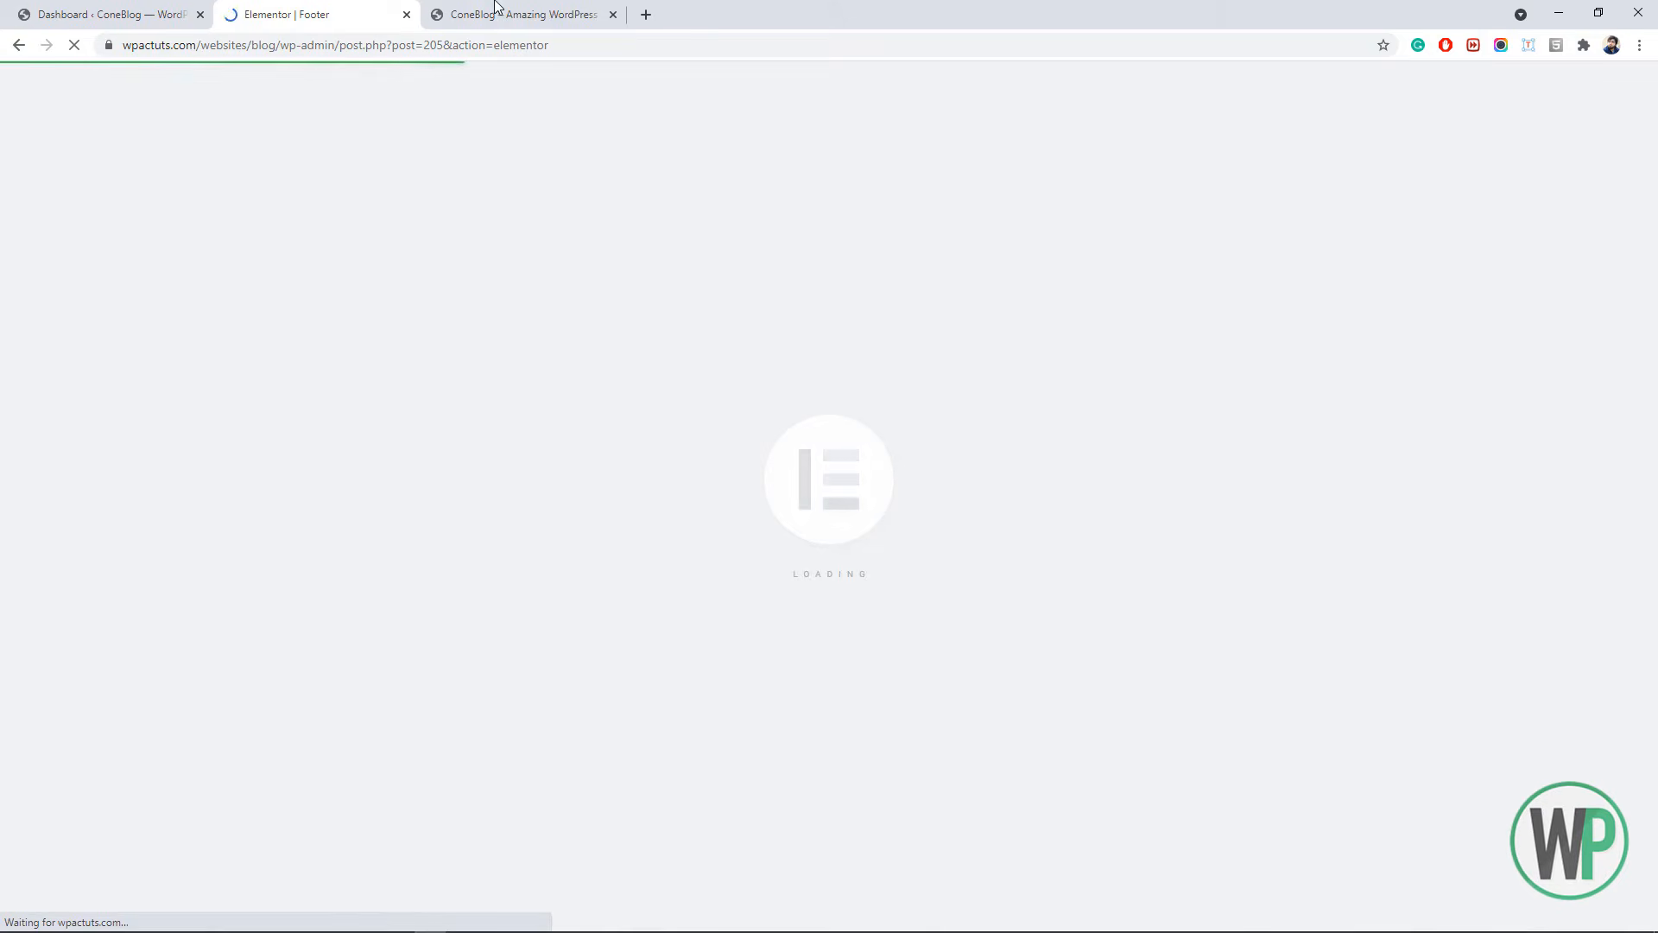
left_click(497, 12)
left_click(380, 14)
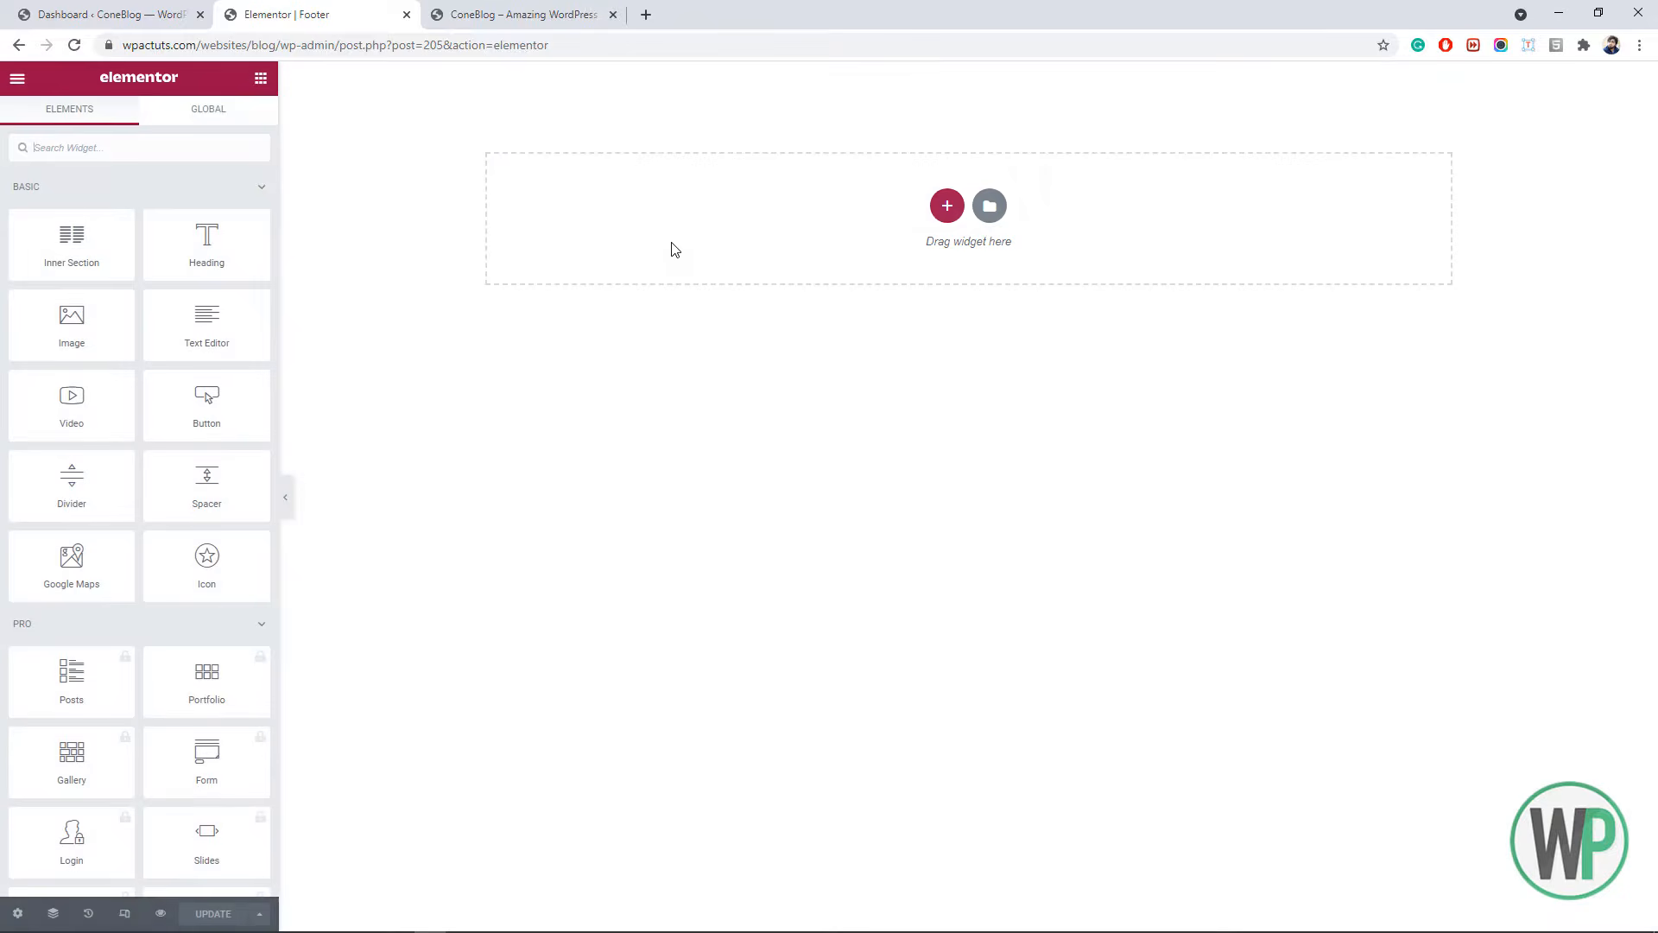
left_click(935, 210)
left_click(735, 251)
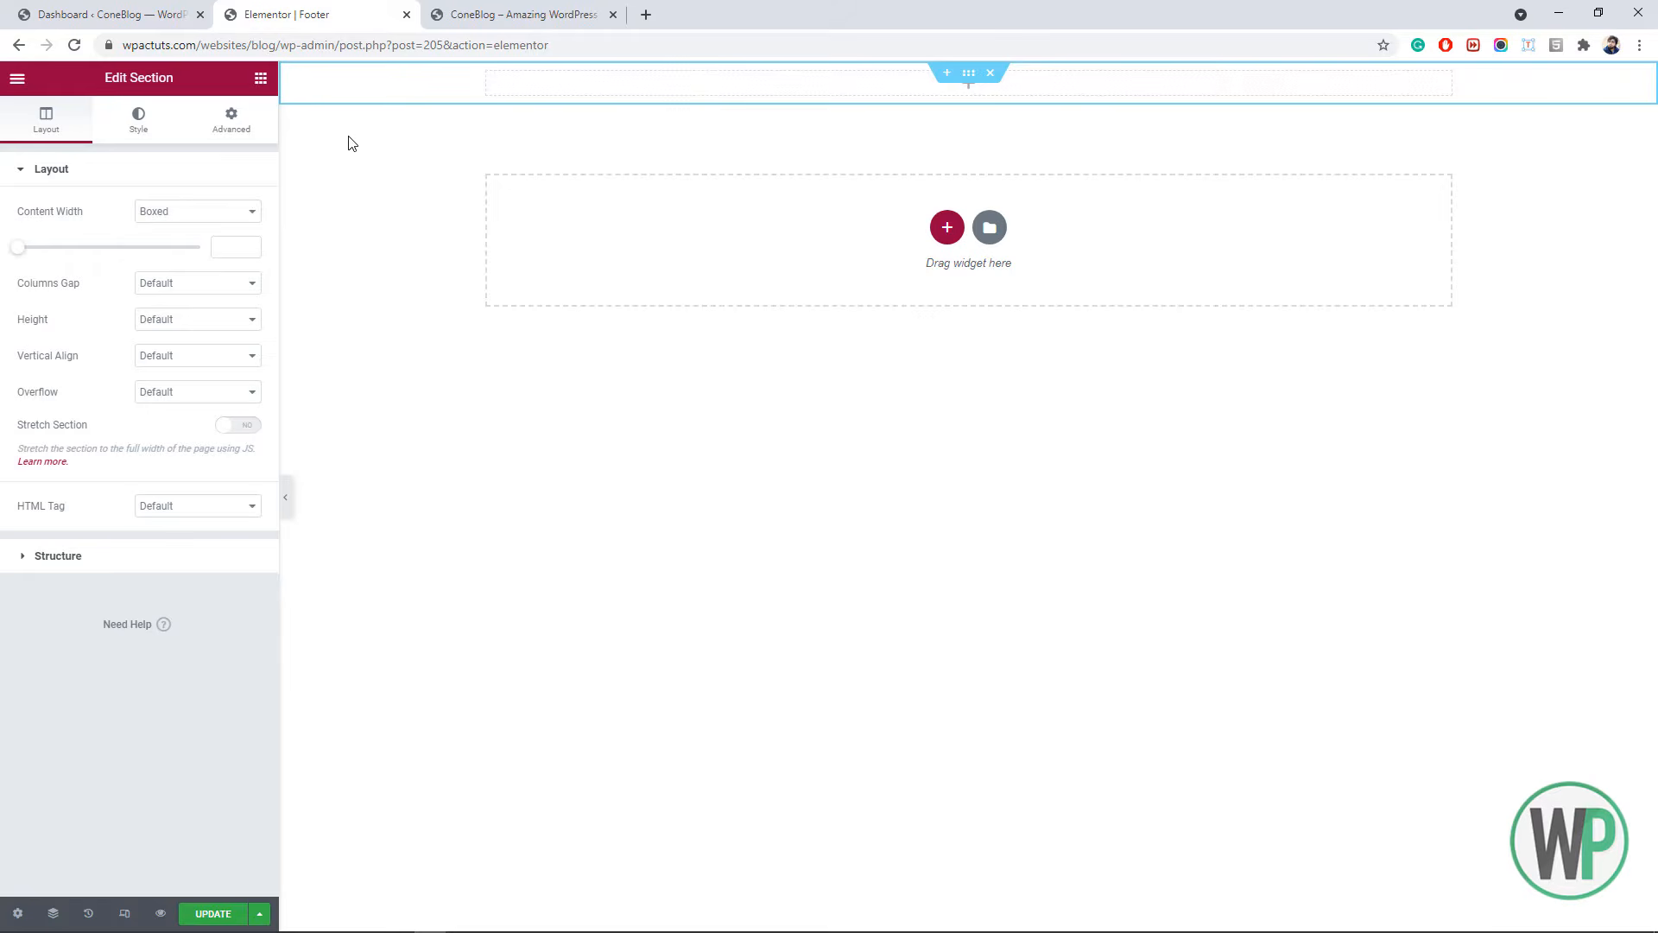
- Give the new footer section a classic background with a solid black colour
left_click(138, 119)
left_click(180, 248)
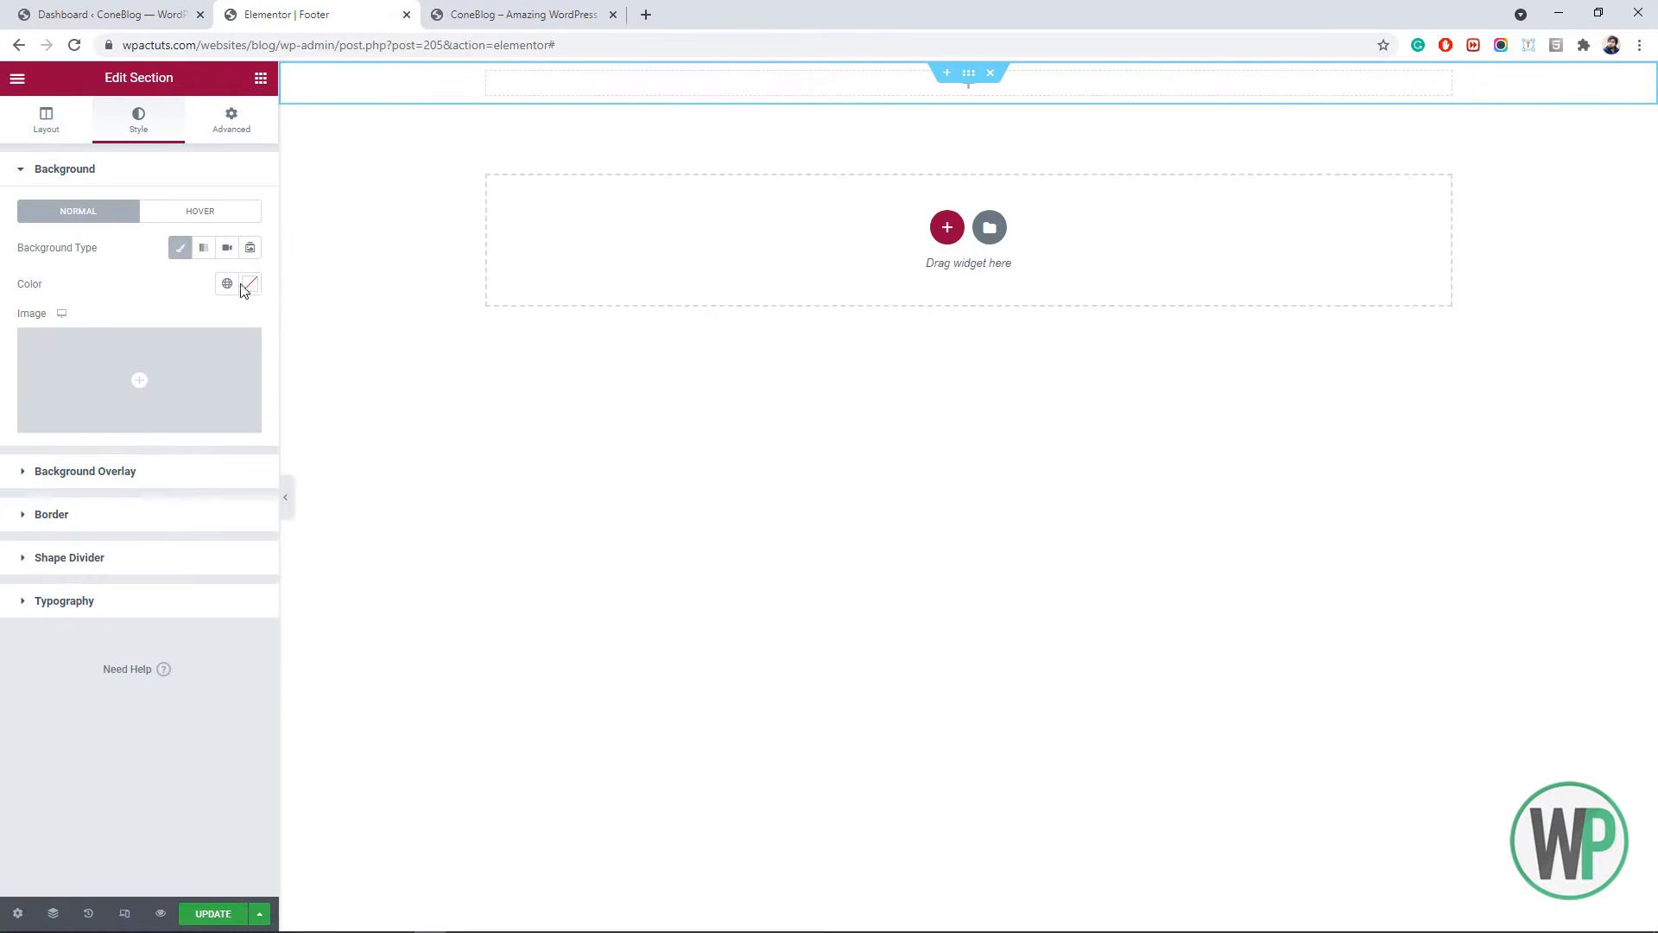
left_click(250, 283)
left_click_drag(176, 361, 8, 521)
left_click(5, 432)
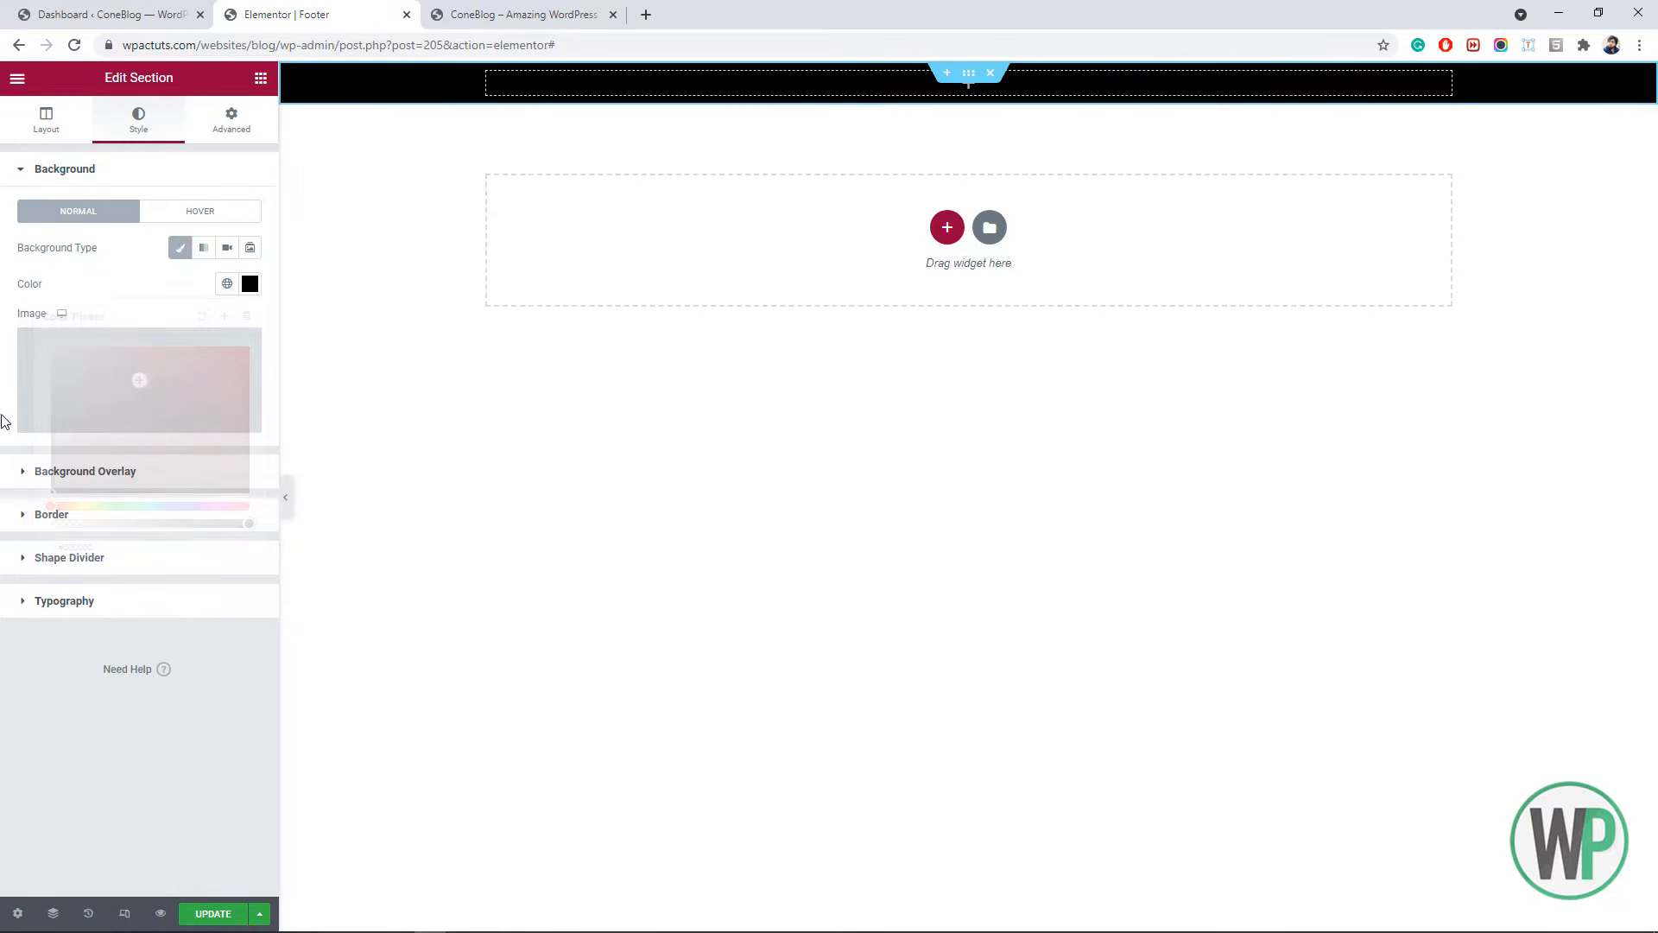
- Add a Copyright widget to the black footer section and centre its text
left_click(261, 79)
scroll(100, 579, "down", 15)
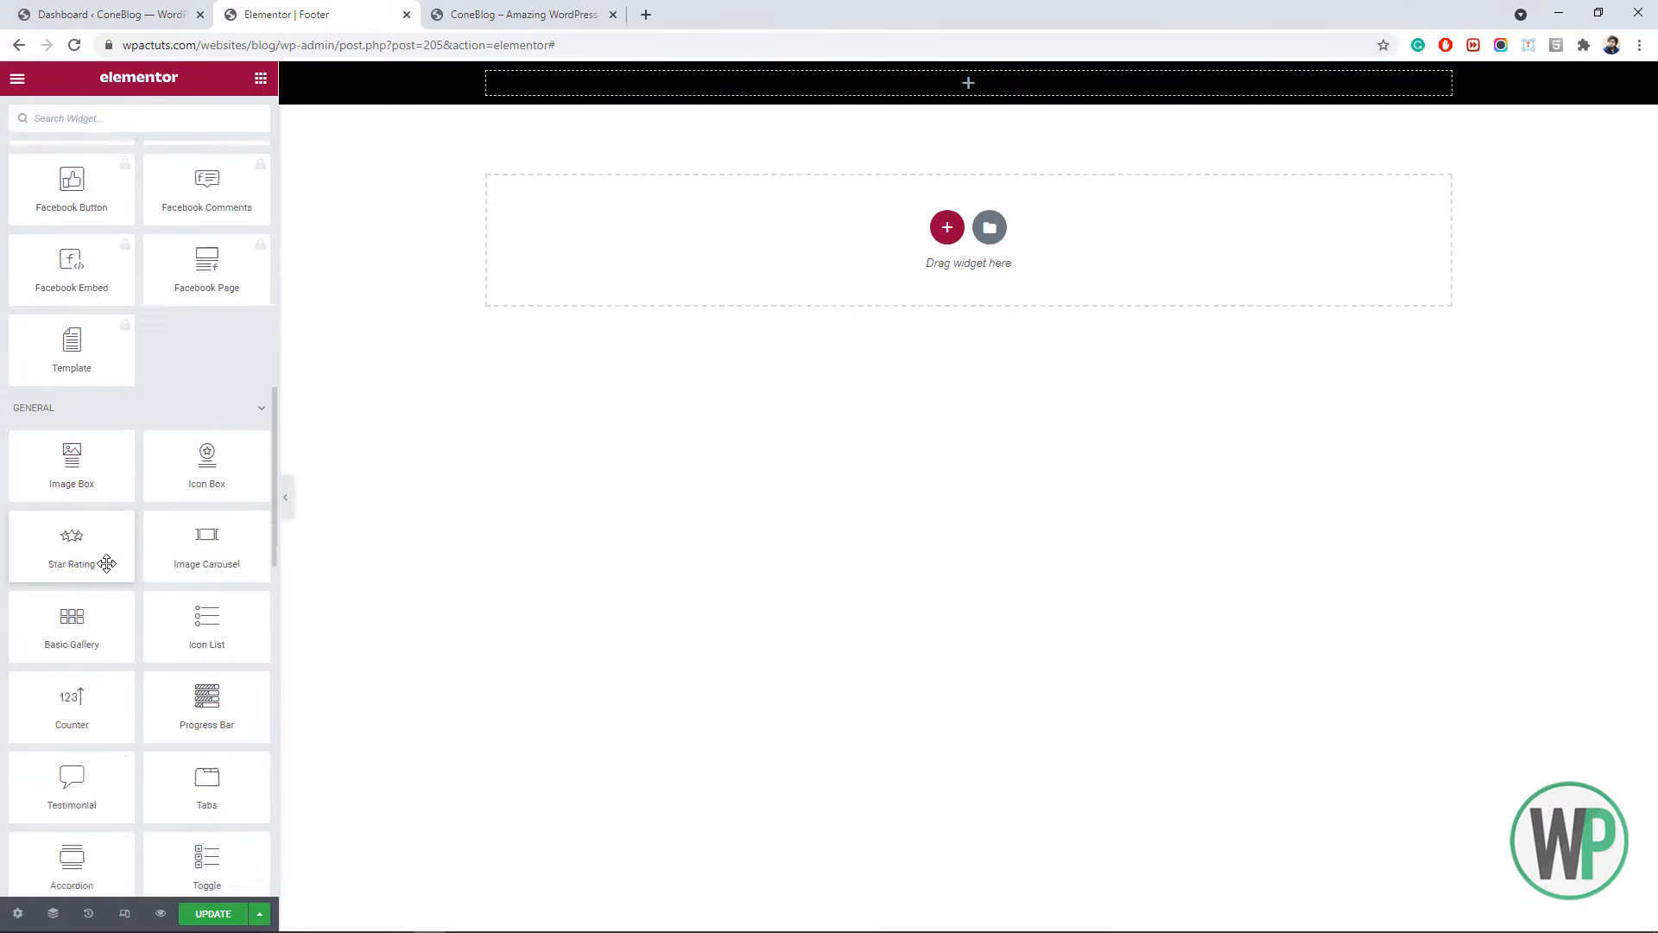
scroll(109, 560, "down", 10)
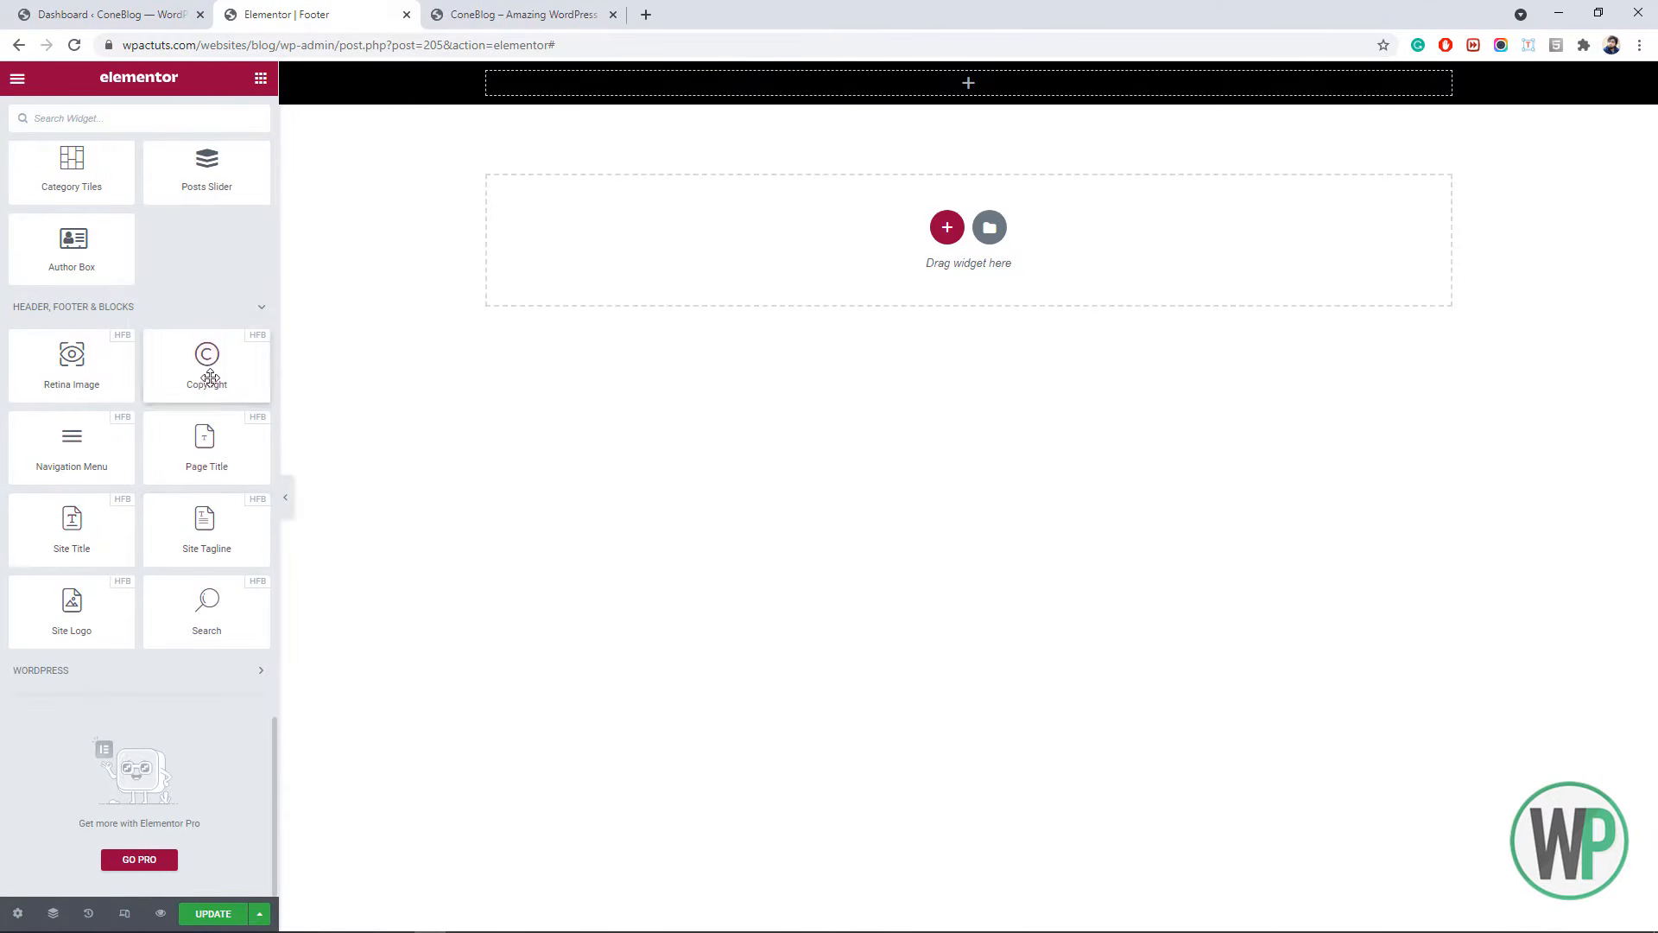
left_click_drag(209, 369, 683, 81)
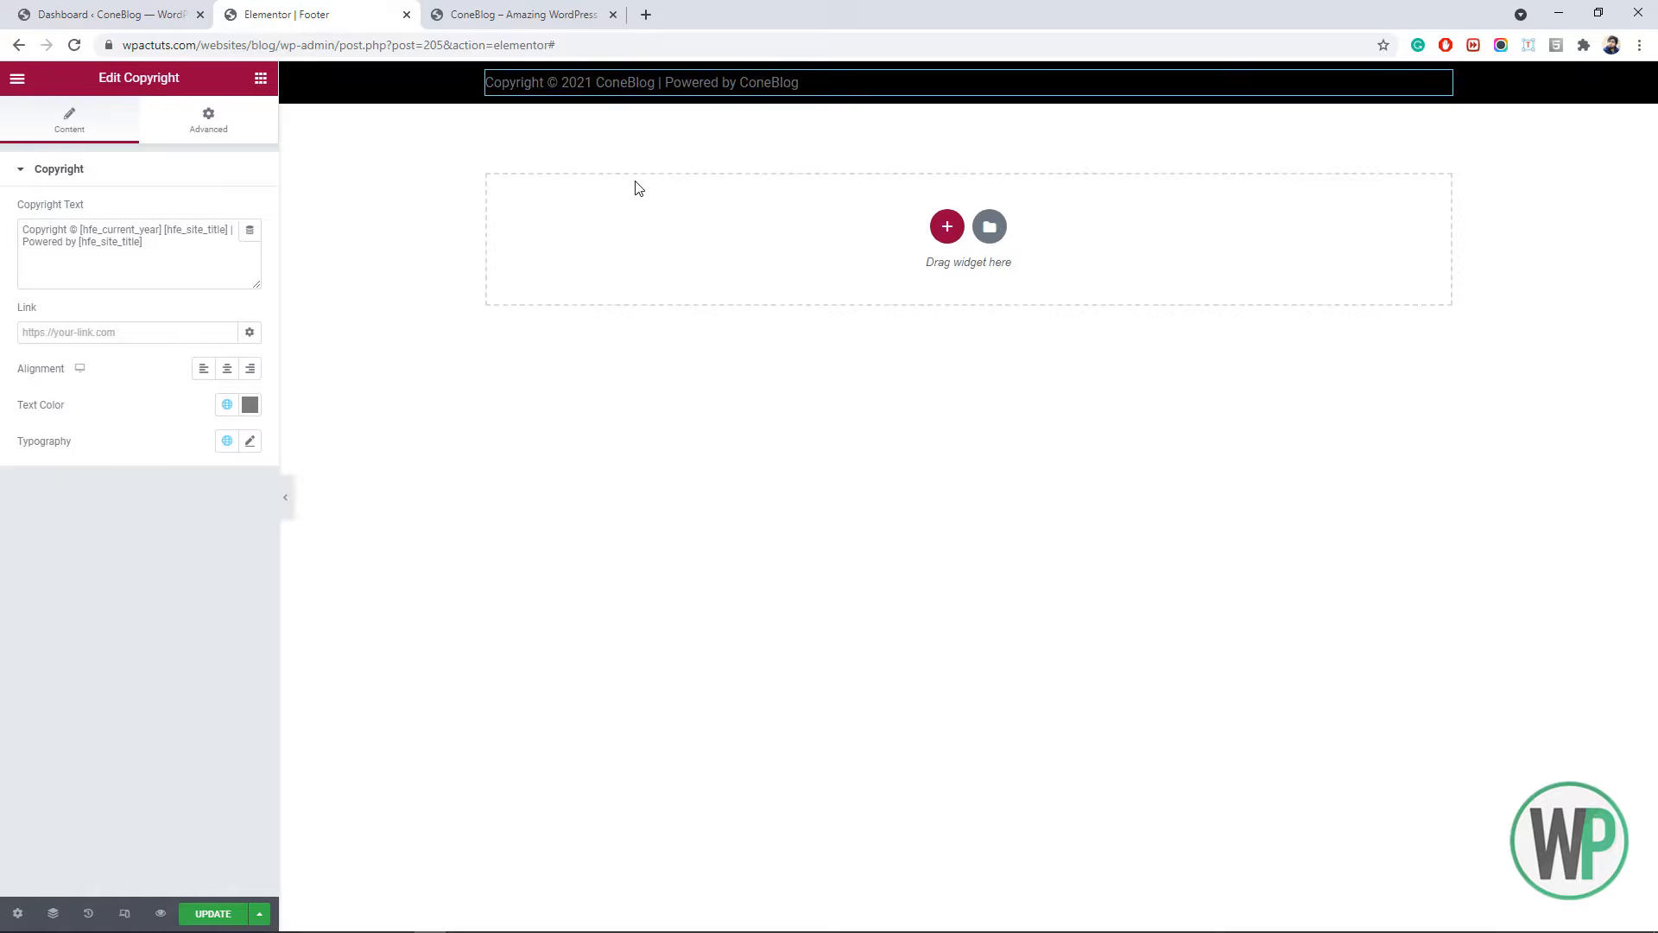
left_click(226, 369)
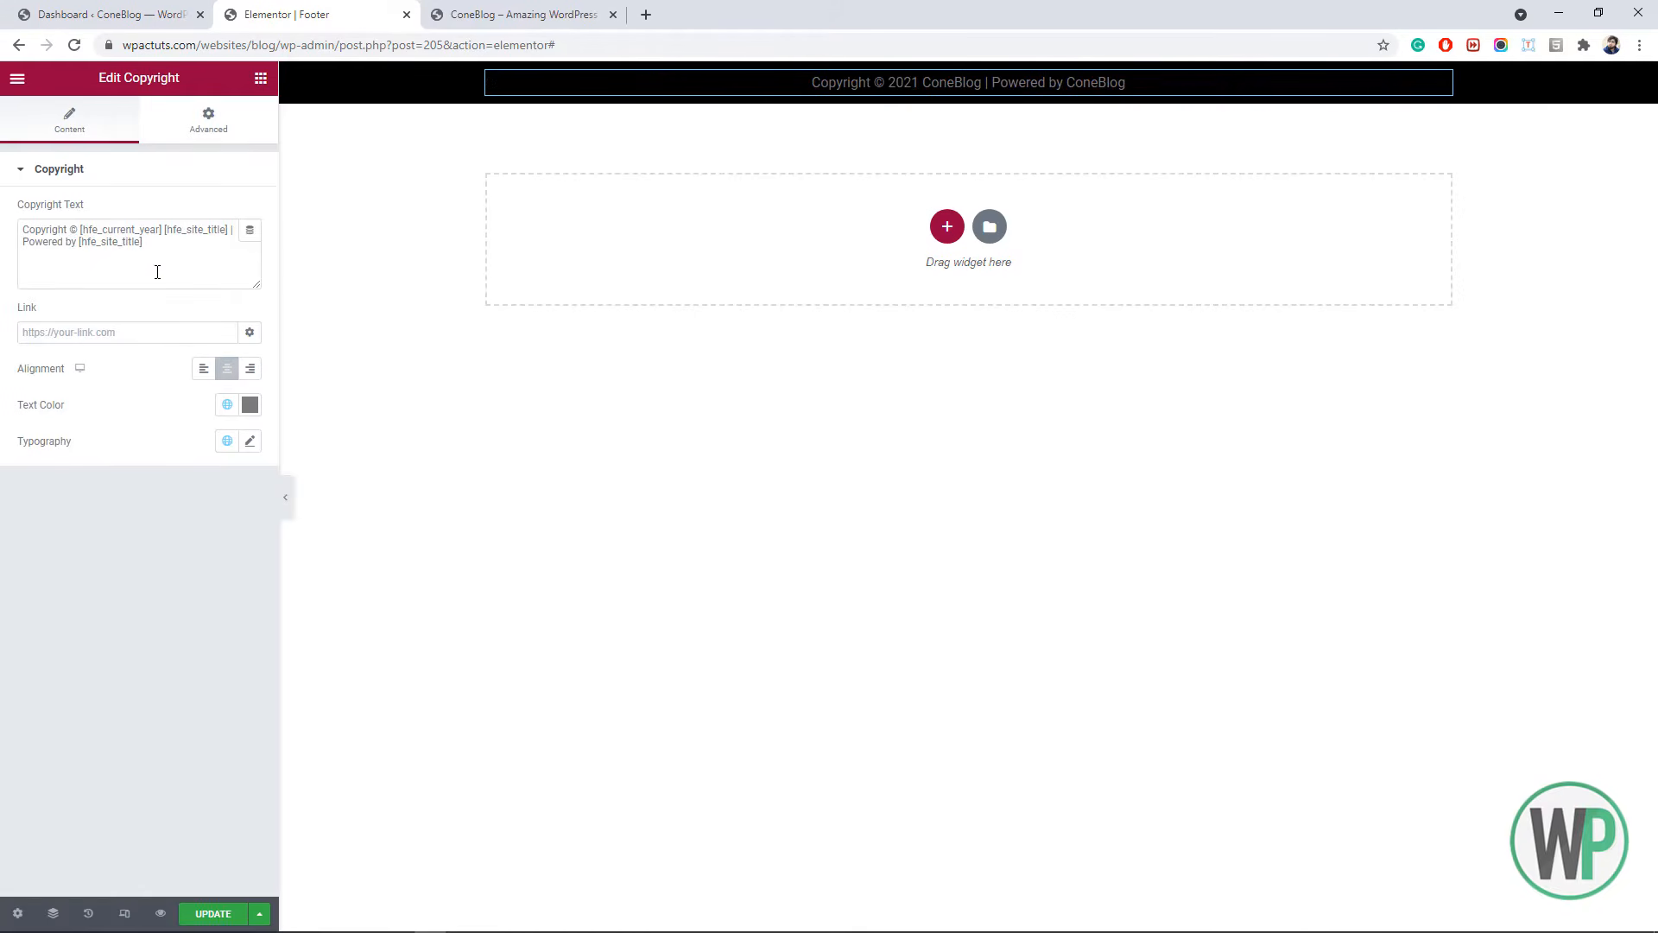
- Remove the "| Powered by [hfe_site_title]" part from the copyright text and make the text colour near-white
left_click_drag(155, 270, 177, 232)
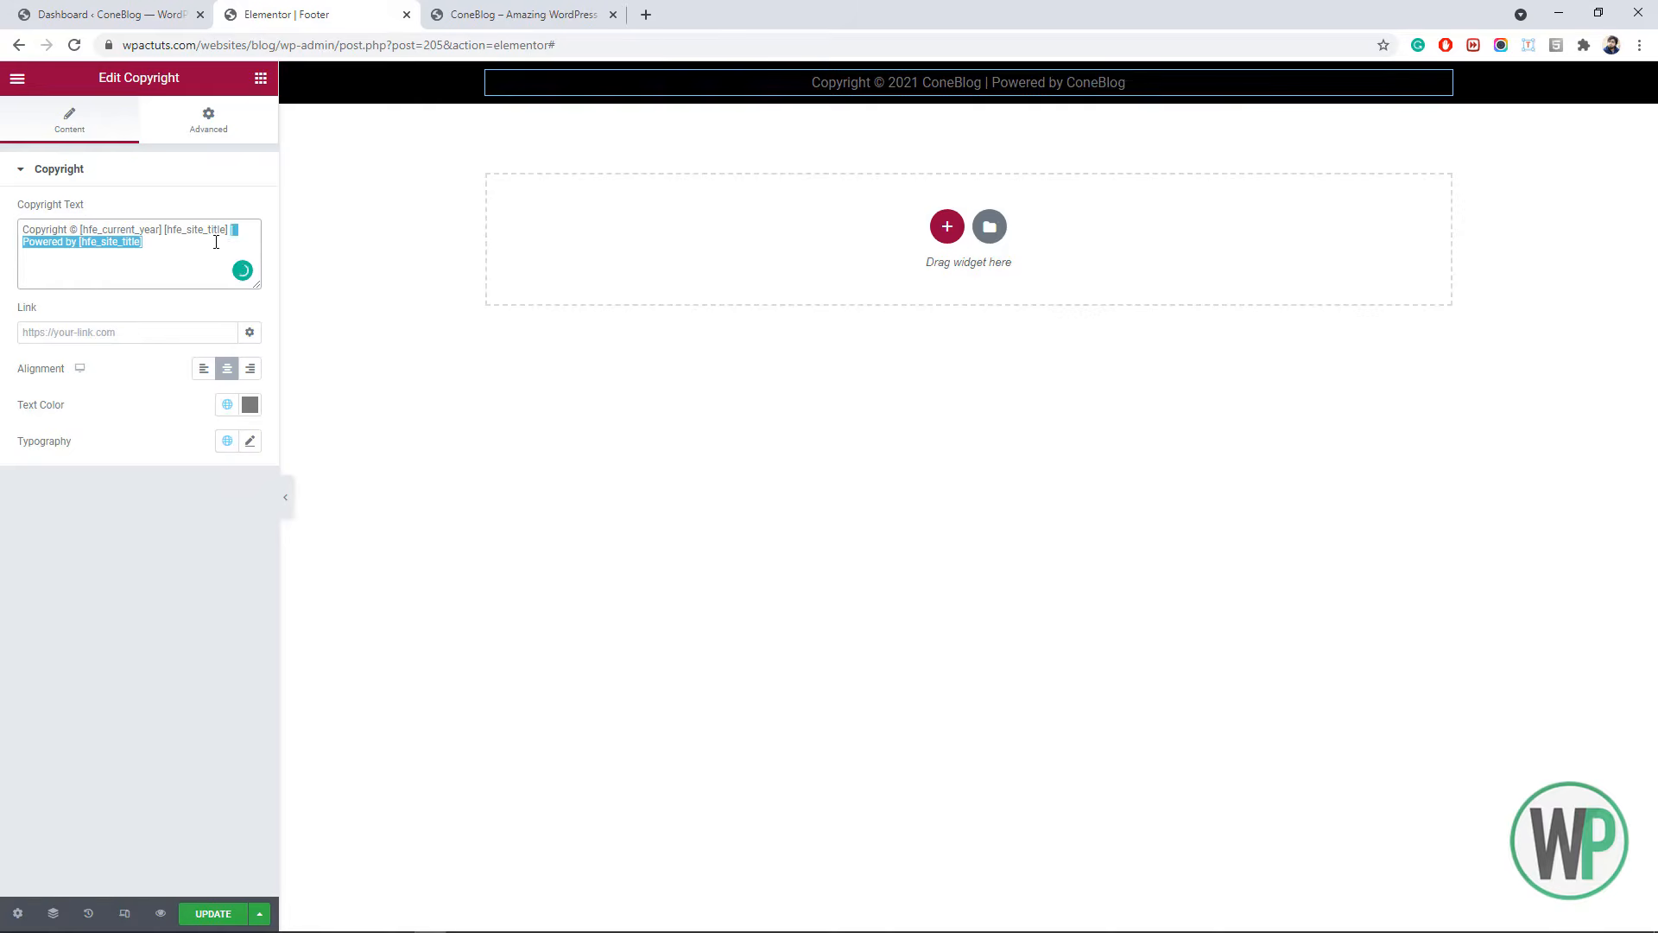
key("BackSpace")
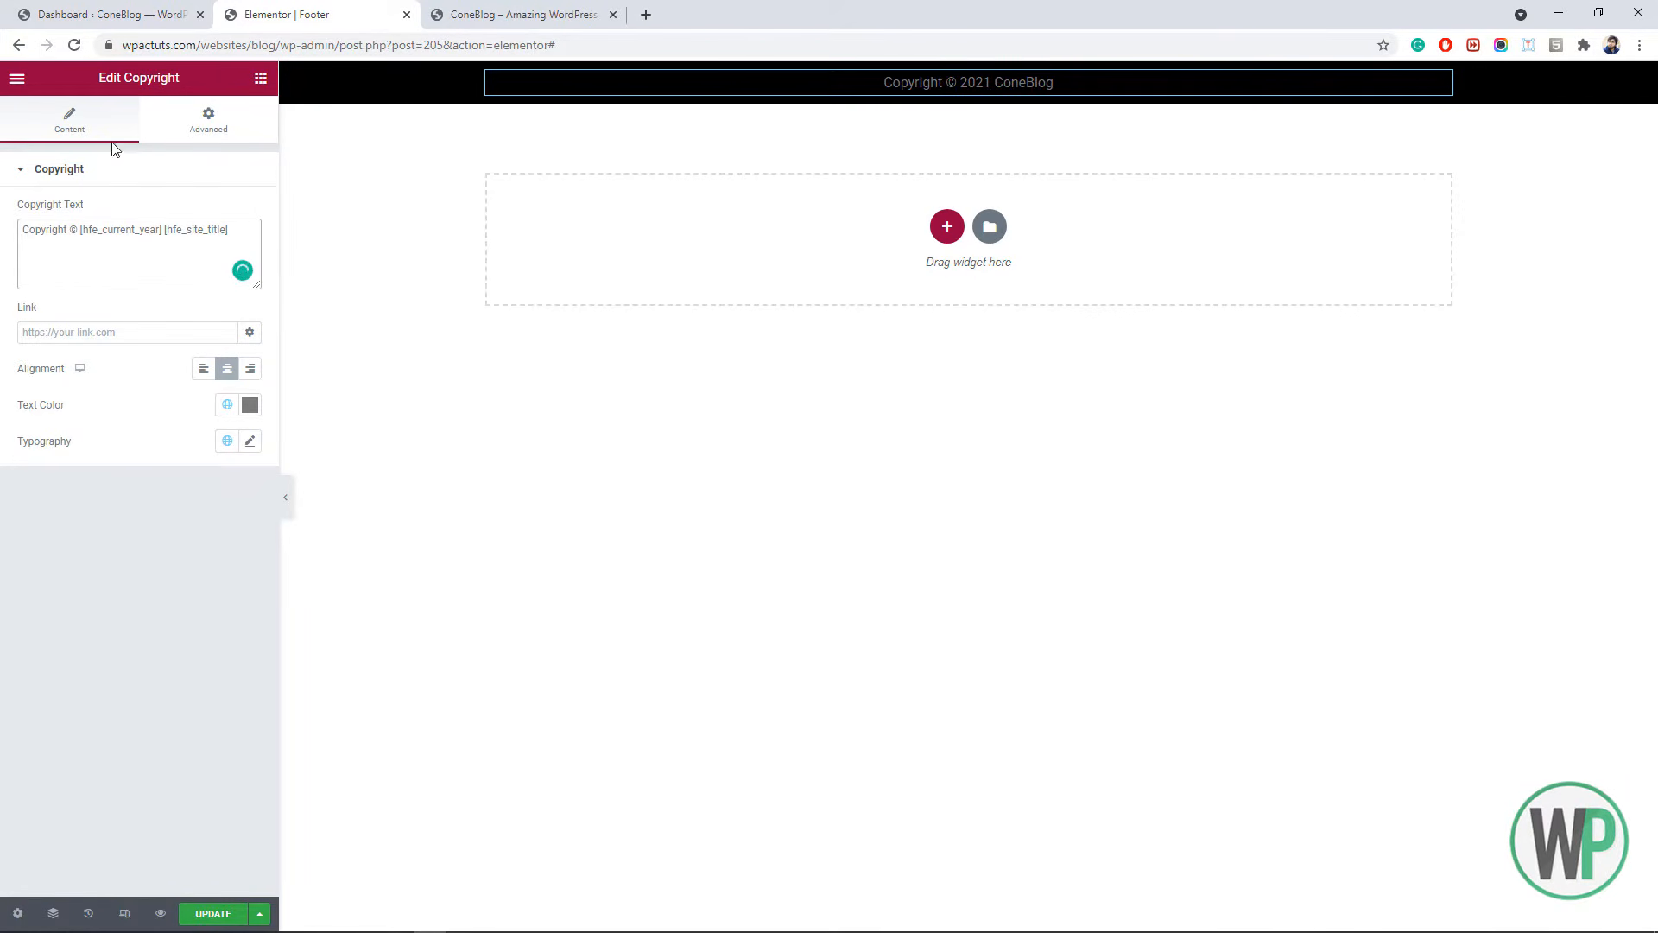
left_click(250, 405)
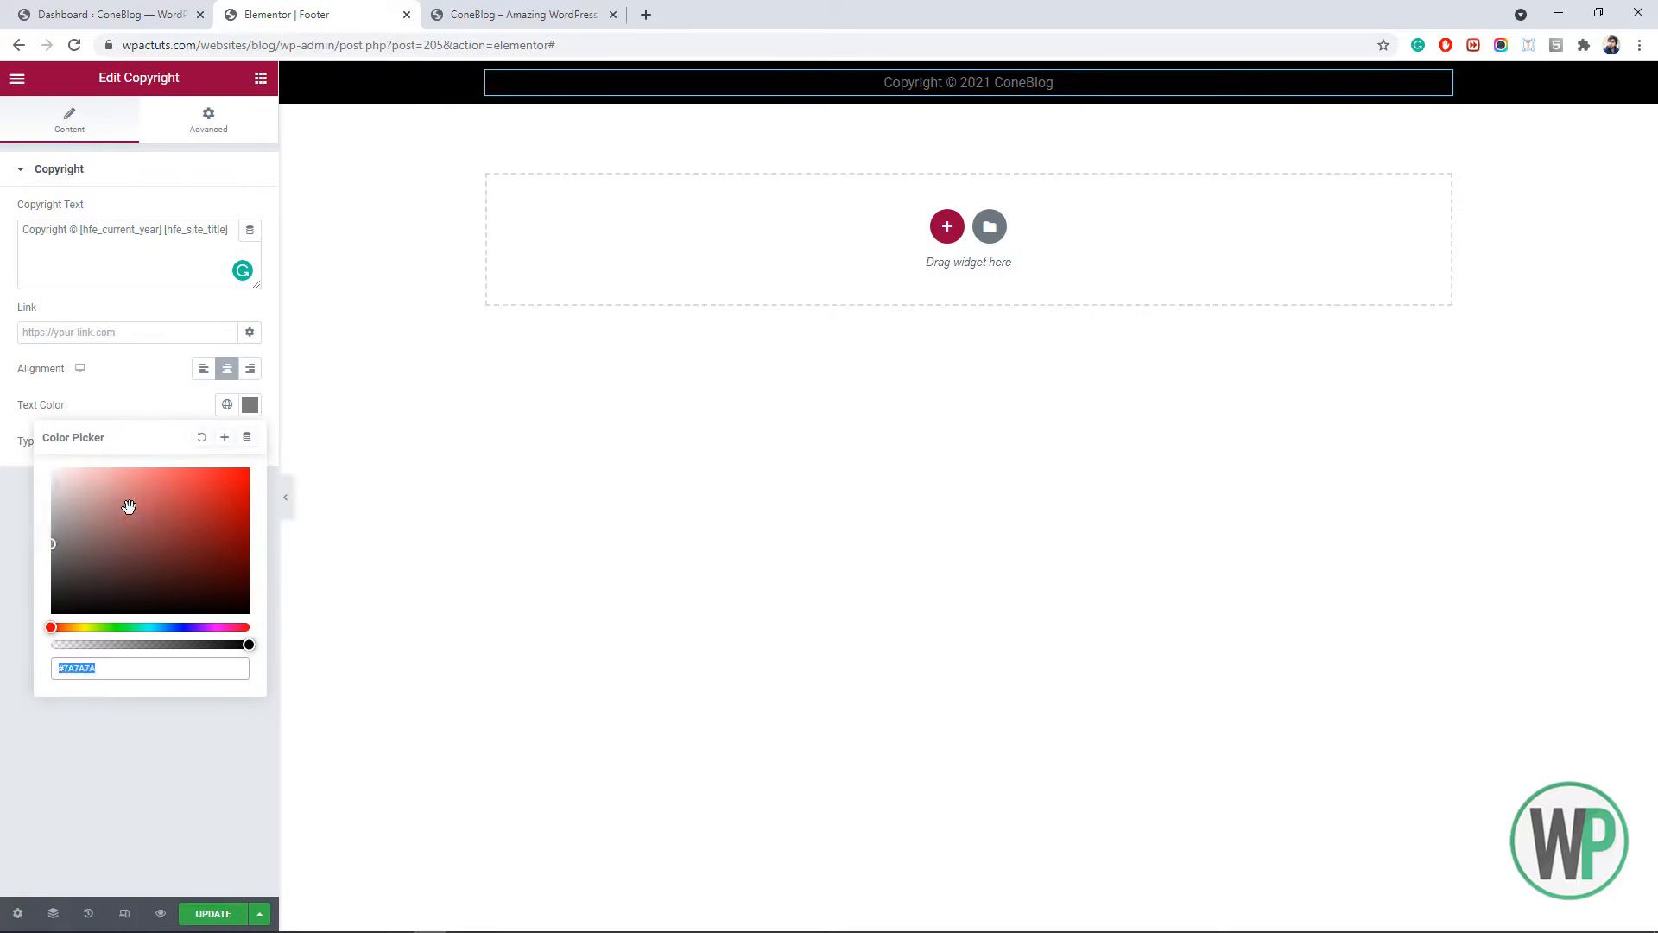
left_click(47, 482)
left_click(3, 510)
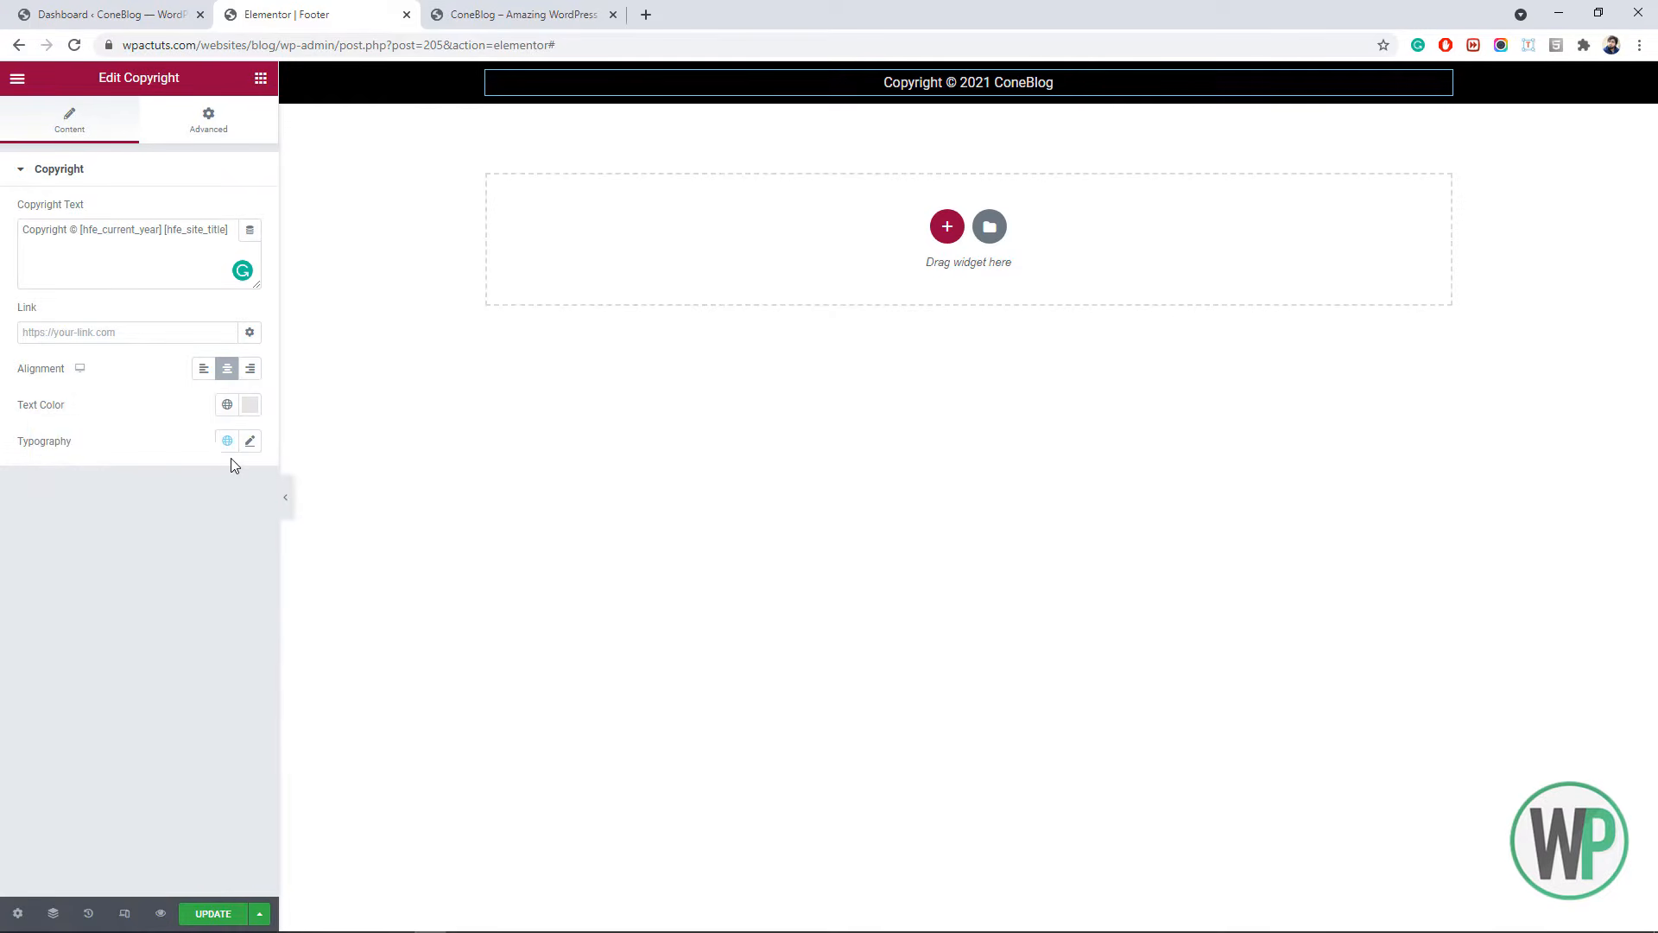
- Set the copyright typography to size 14 px, Uppercase transform and weight 500
left_click(251, 441)
left_click(218, 577)
type("1")
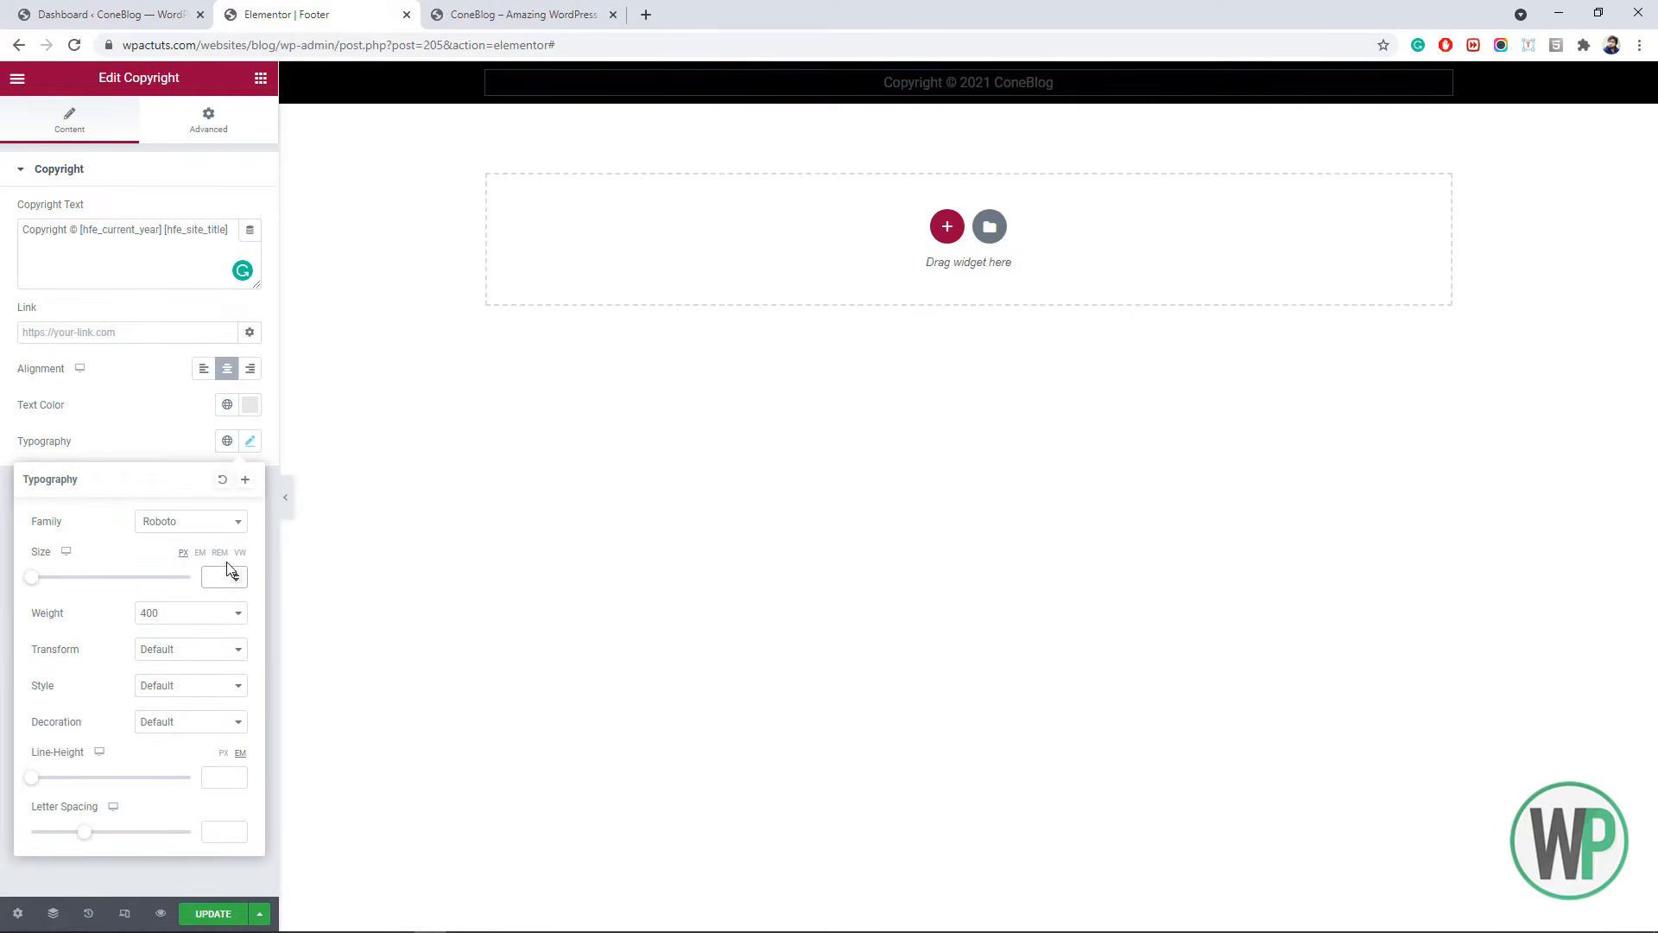
type("4")
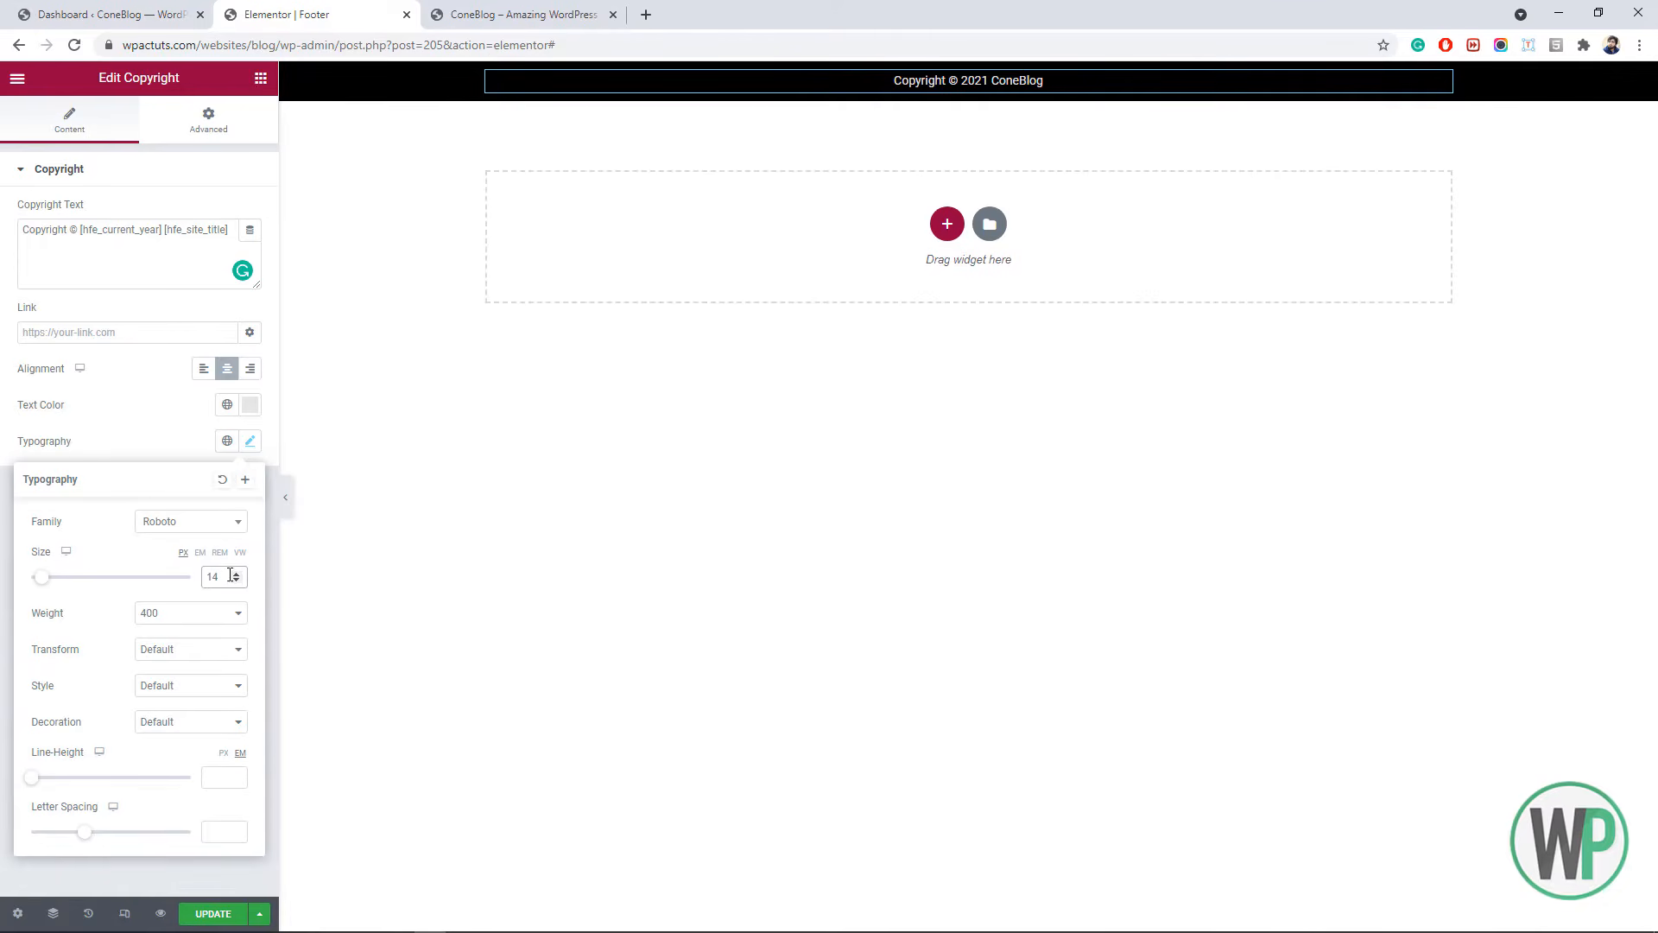
left_click(201, 661)
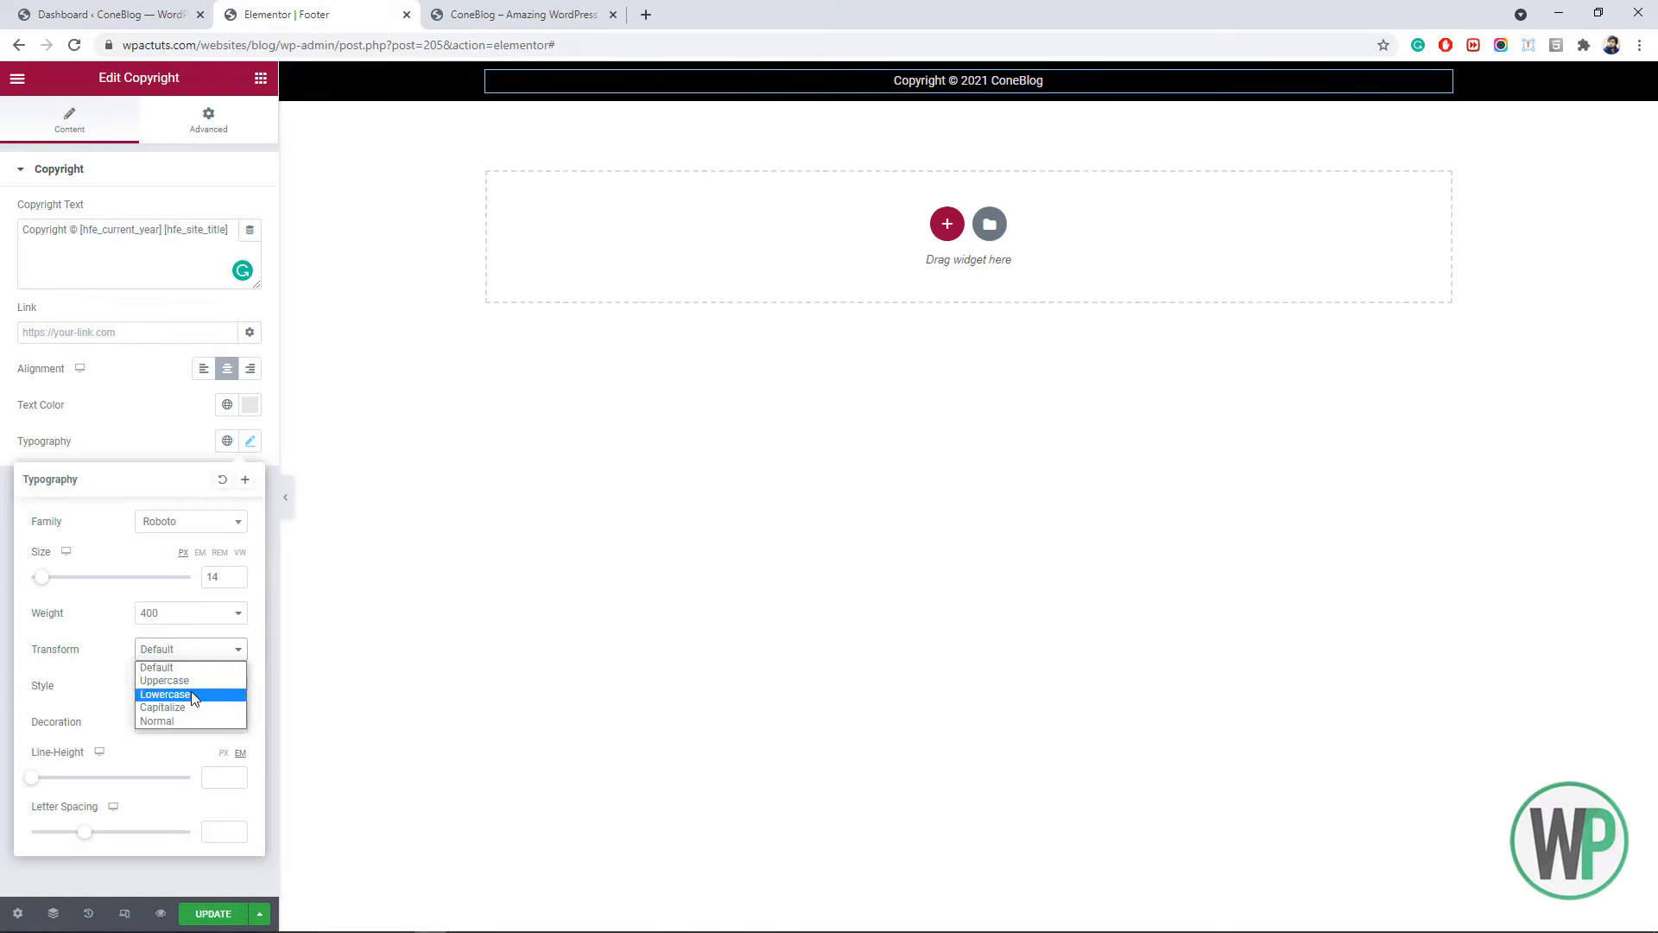
left_click(185, 675)
left_click(198, 623)
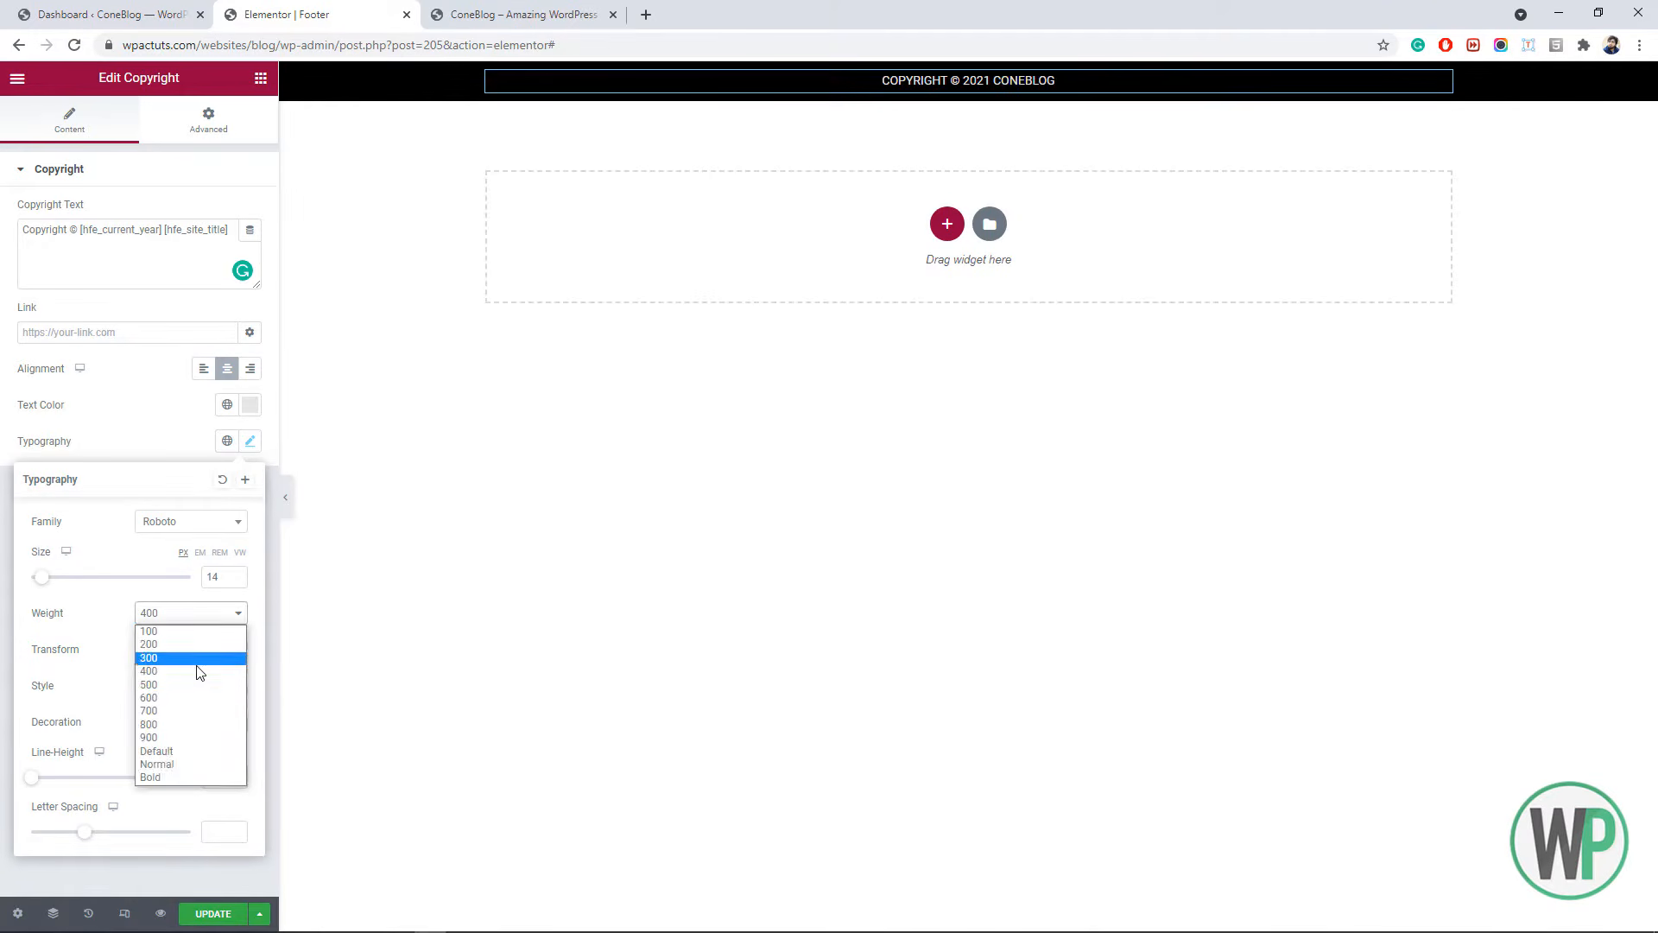
left_click(201, 688)
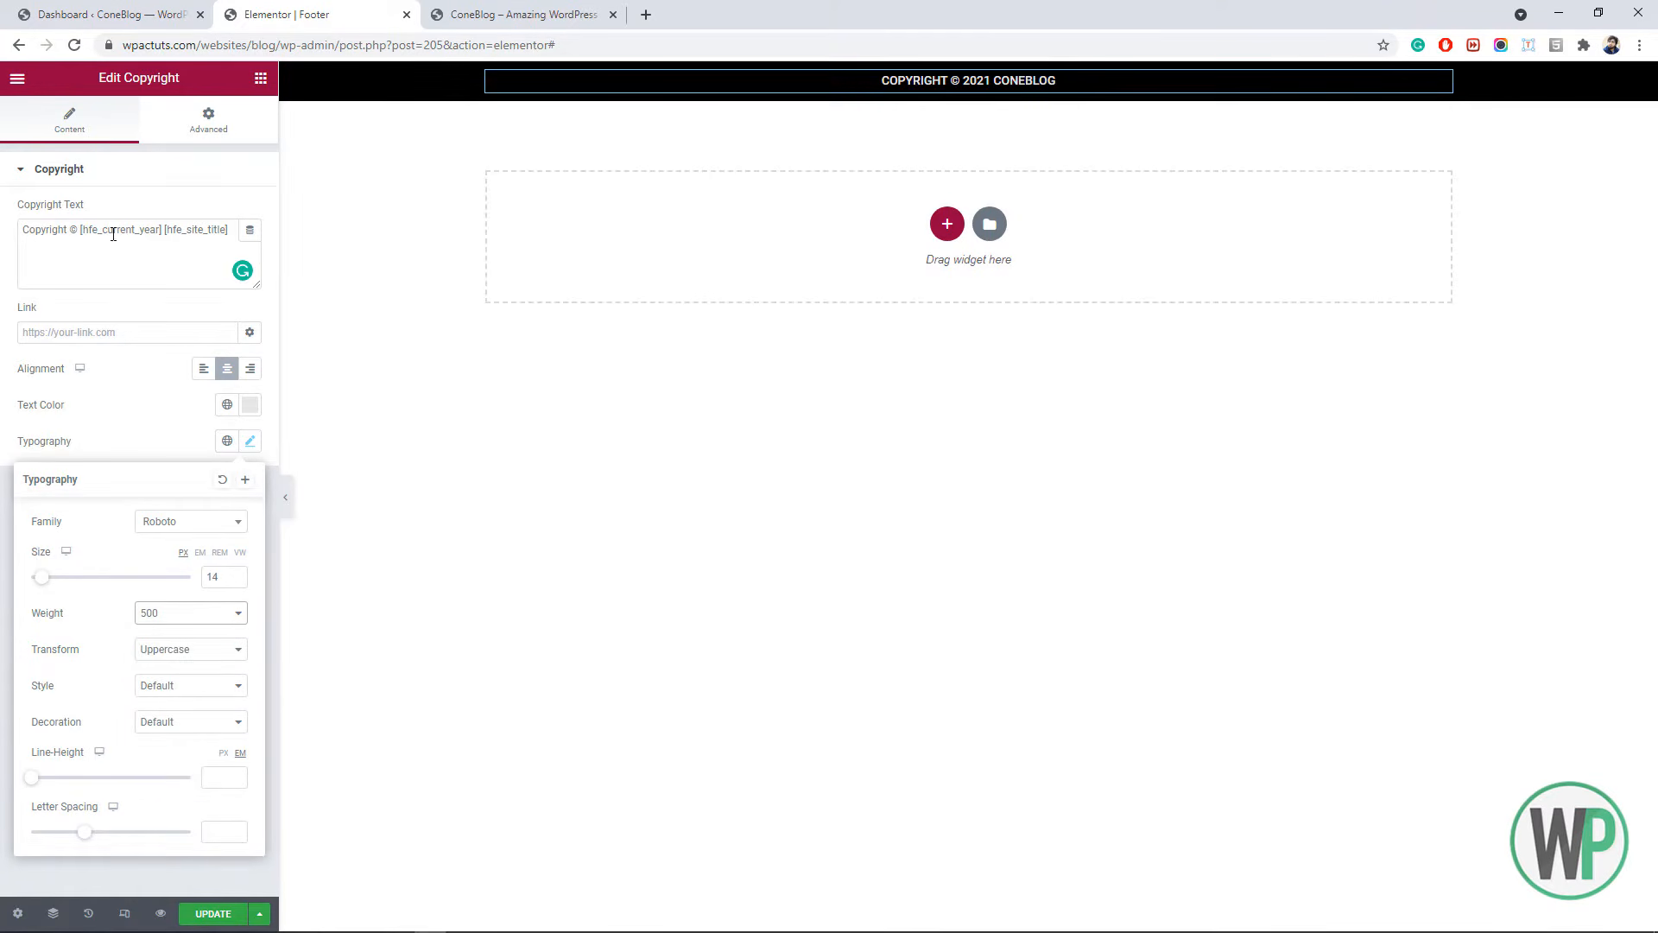
left_click(944, 224)
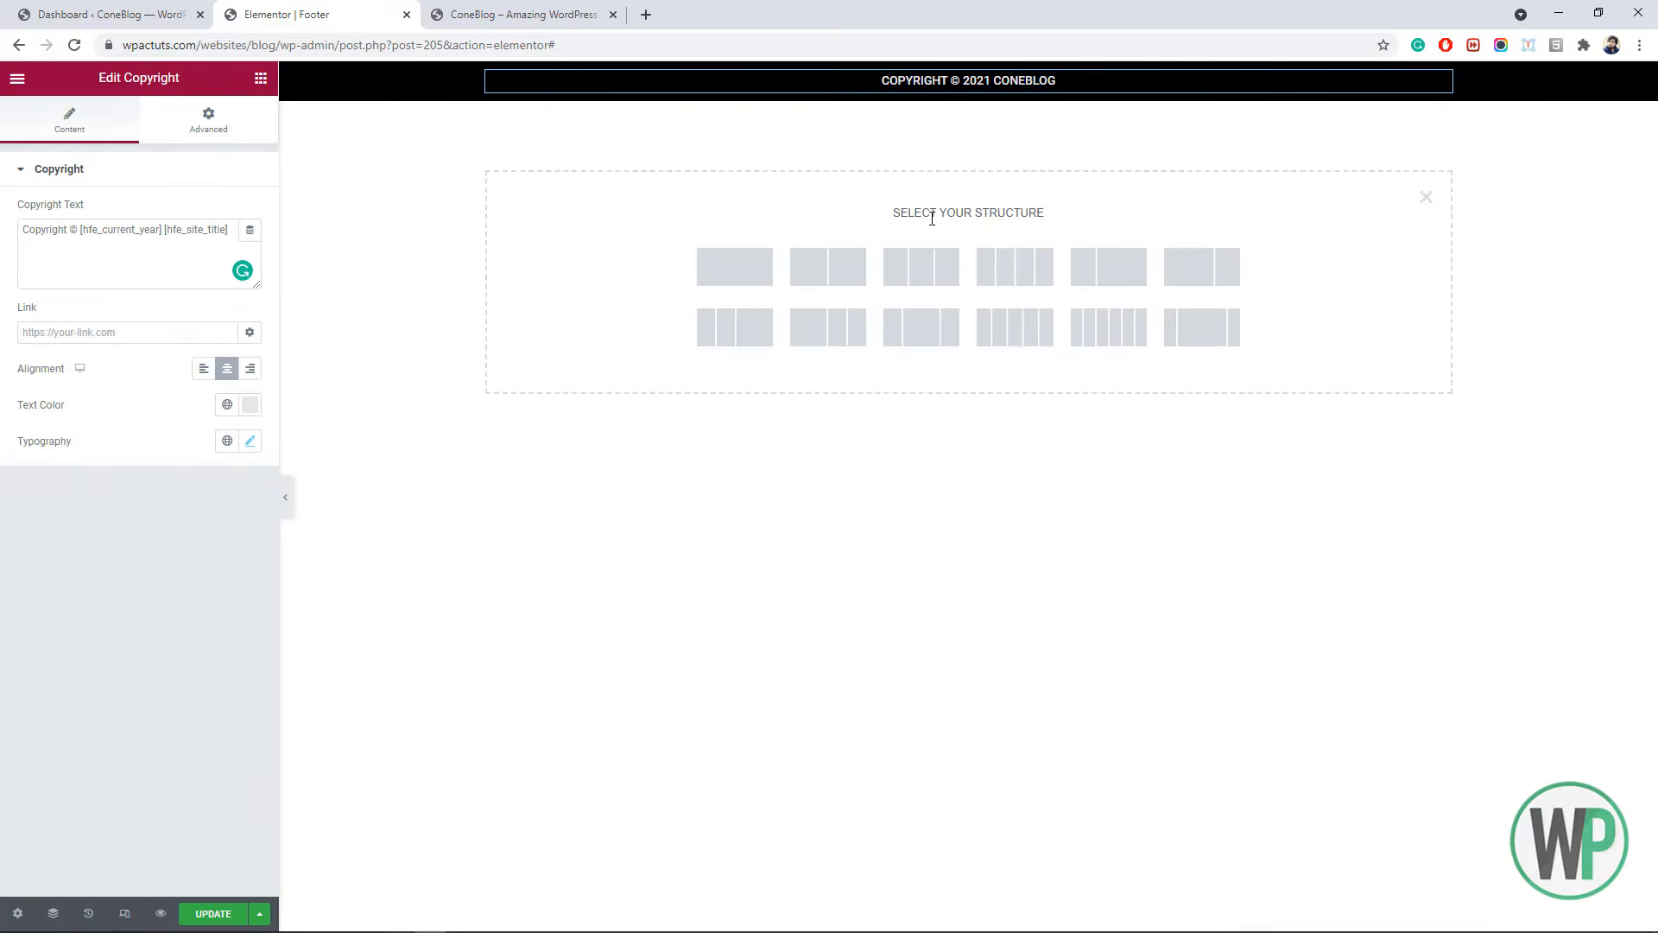
right_click(396, 84)
left_click(416, 103)
left_click(263, 81)
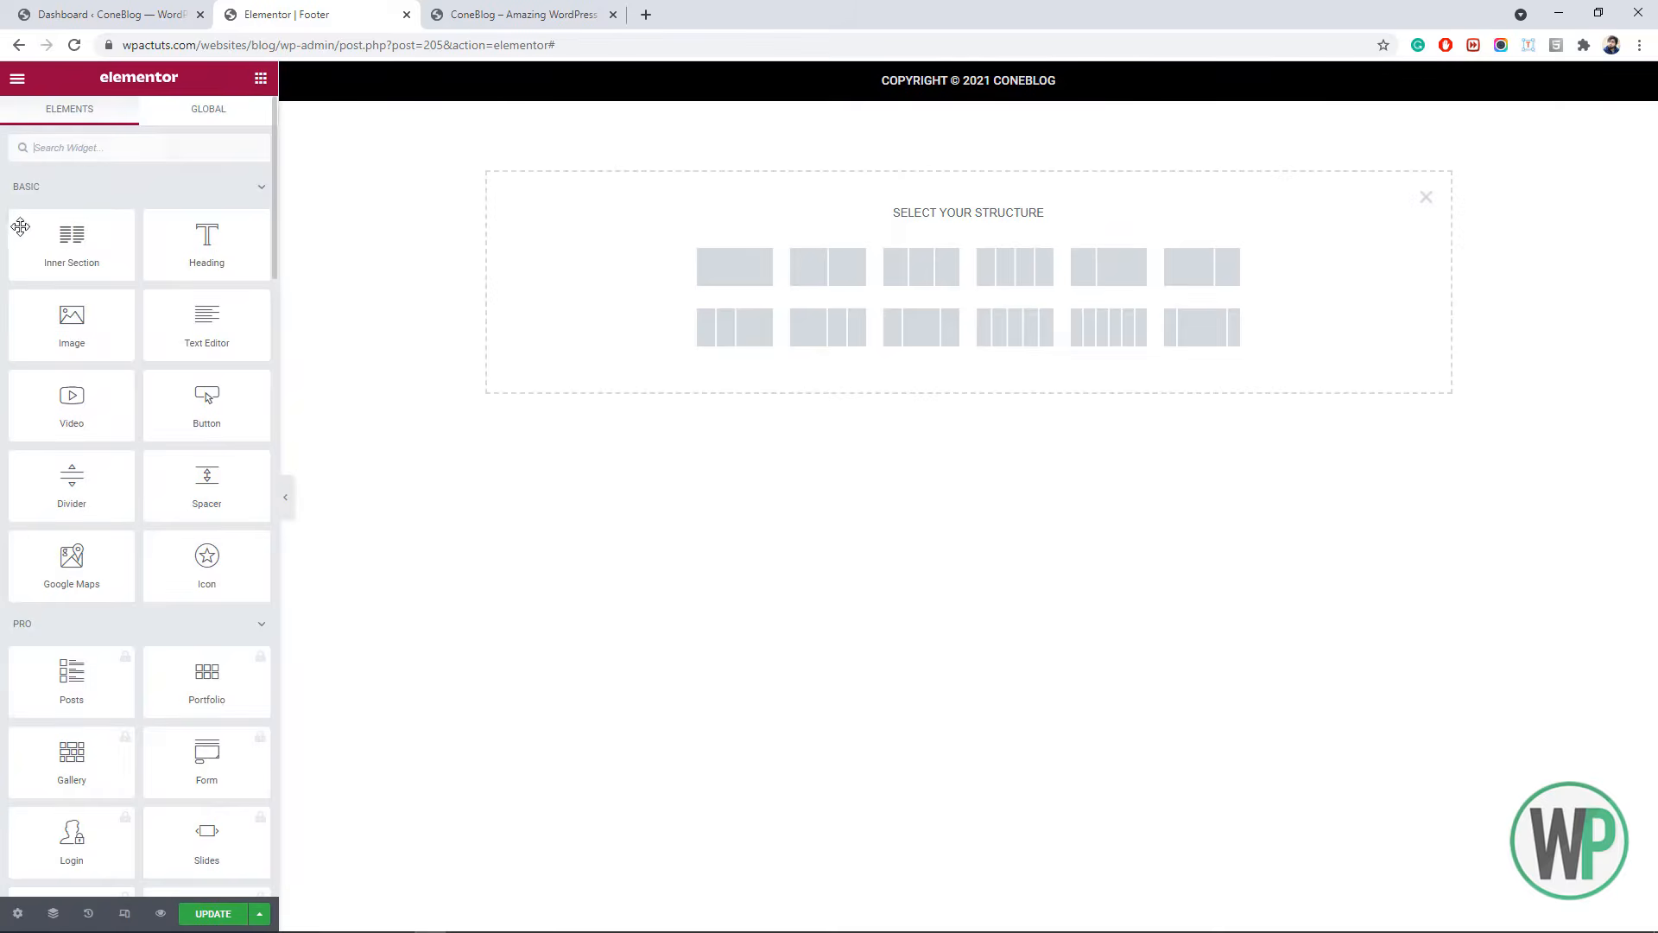
right_click(403, 79)
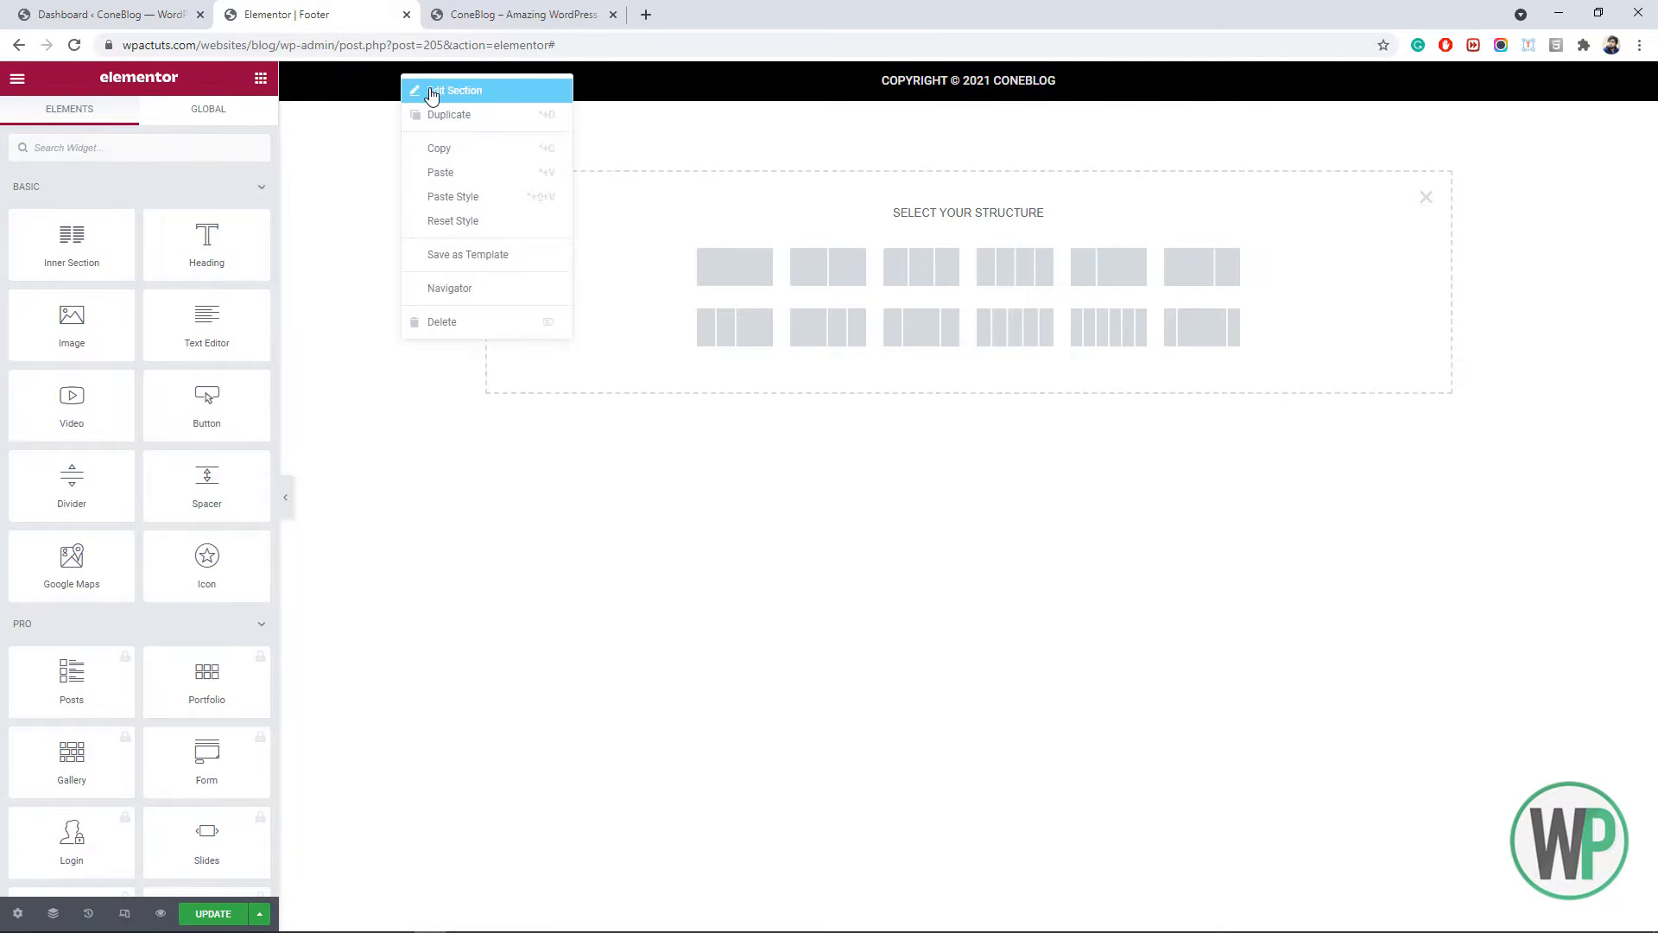
left_click(431, 94)
left_click(261, 83)
- Set the black copyright section's padding to 10 px on all four sides
right_click(378, 83)
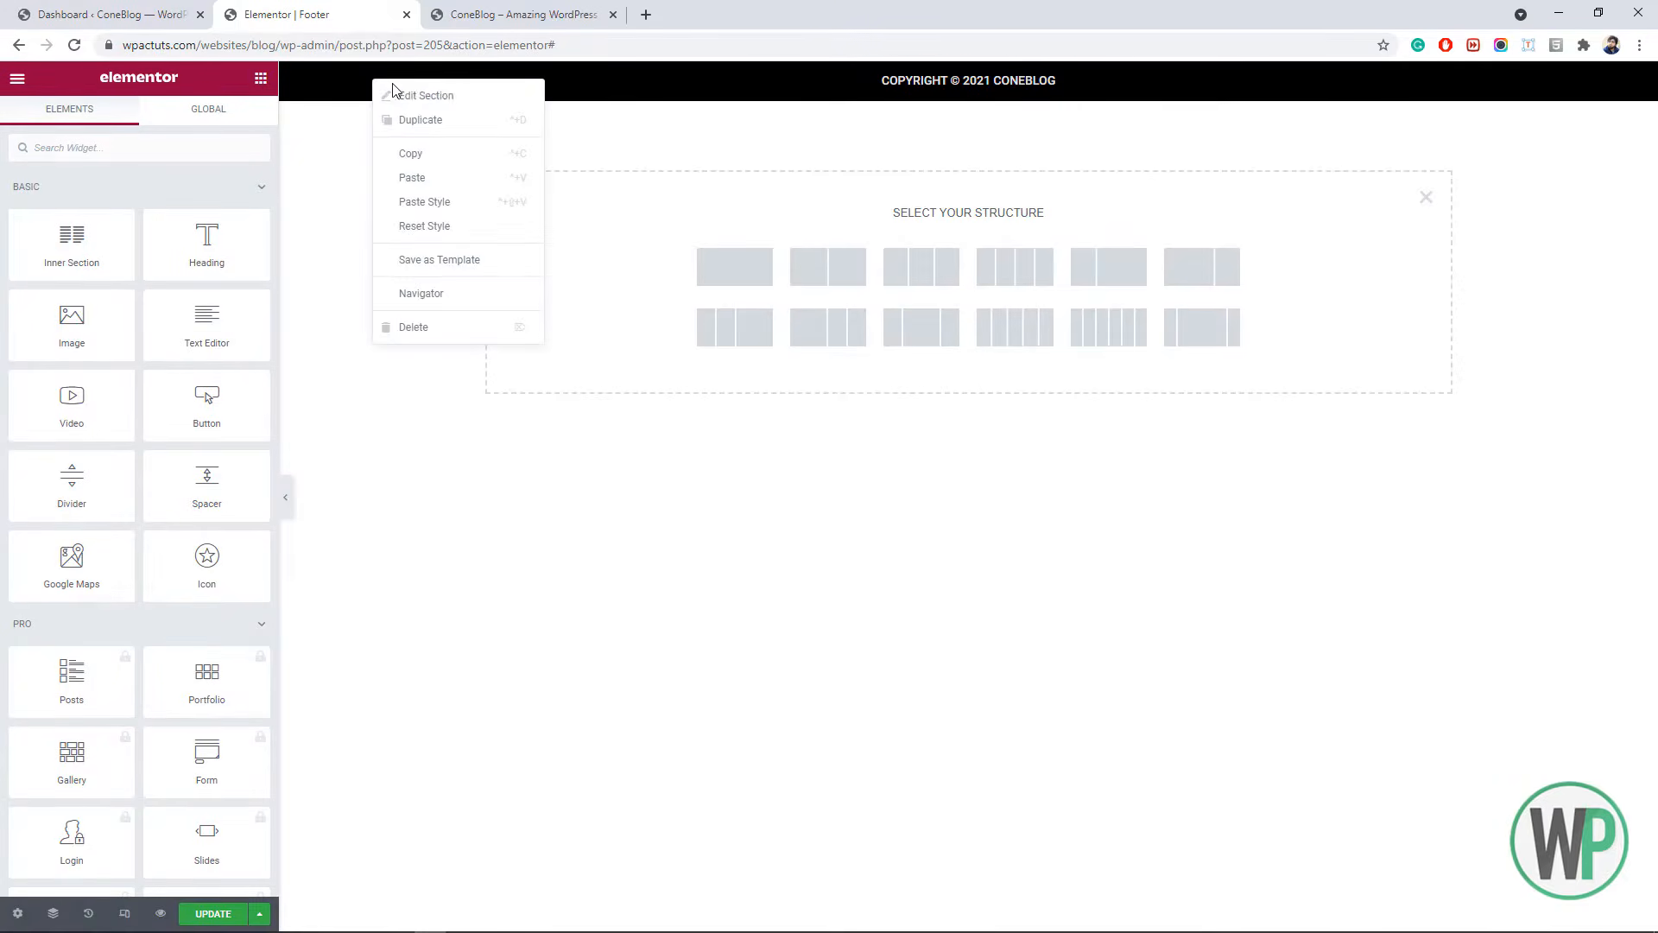
left_click(406, 95)
left_click(259, 125)
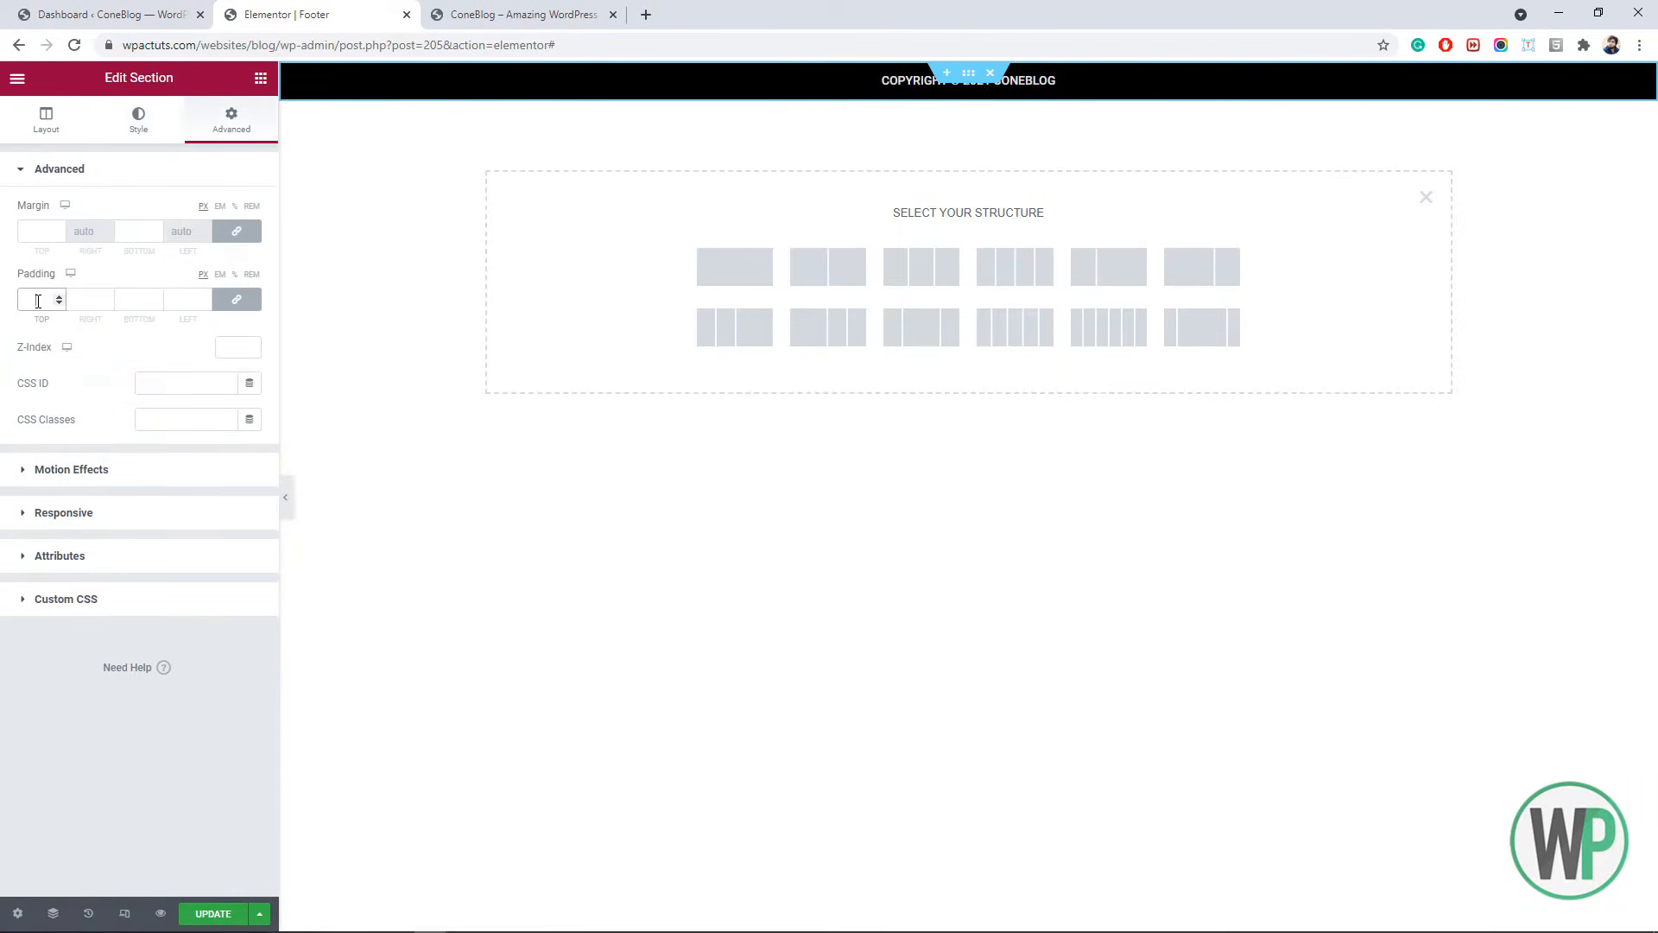
type("10")
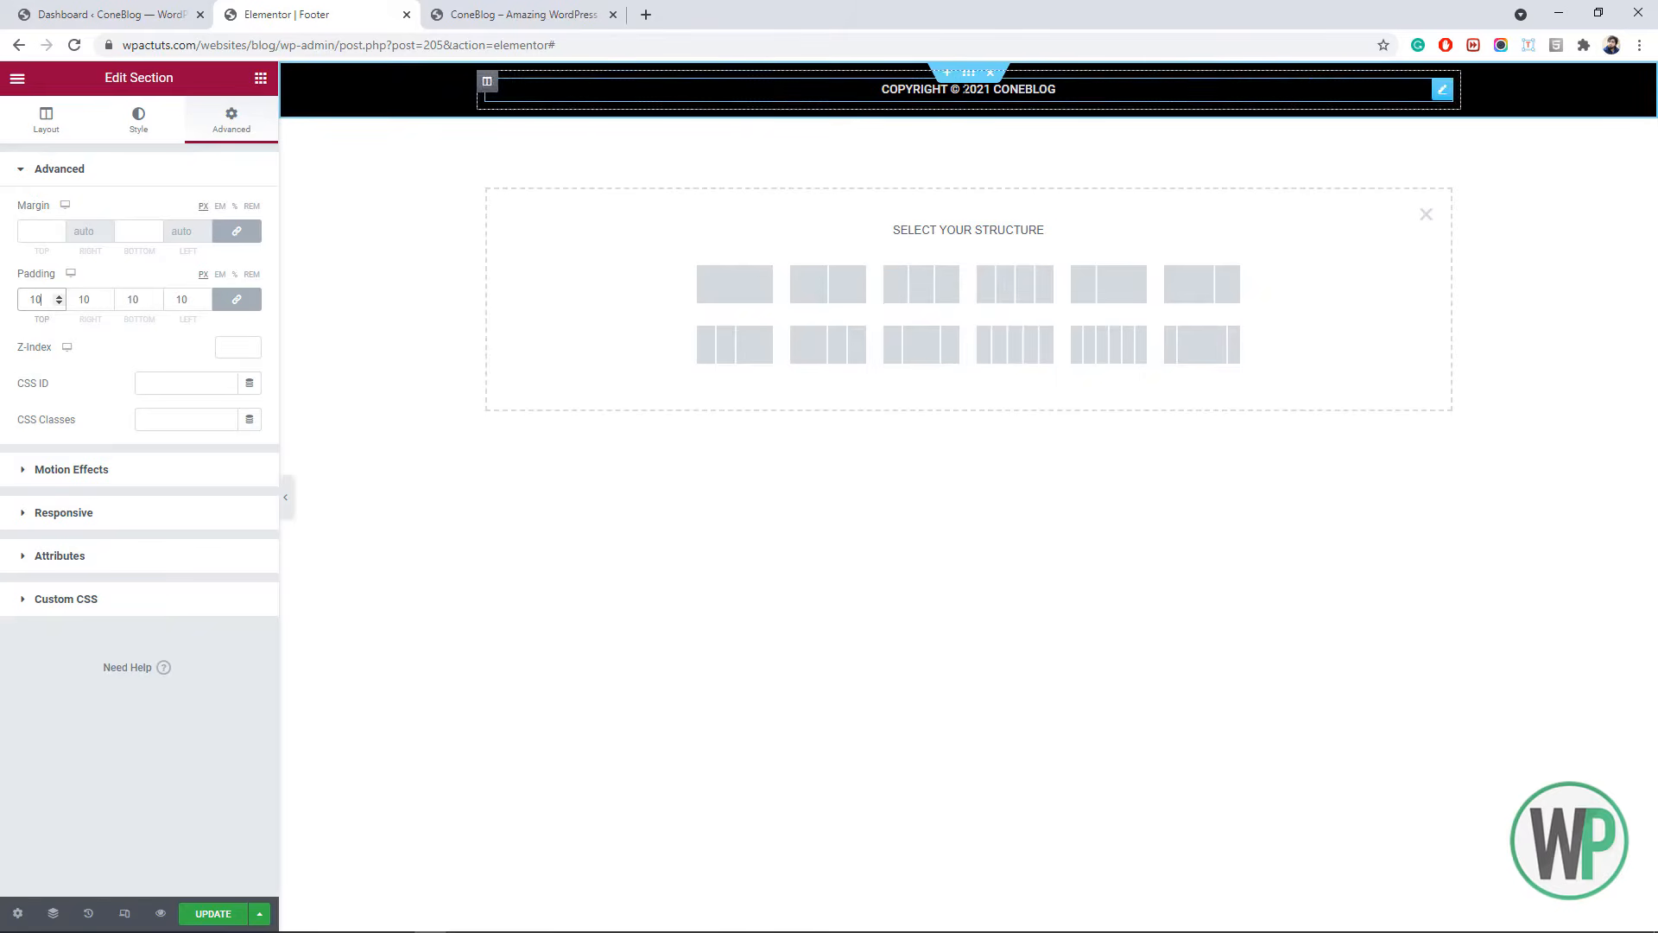
- Insert a section with three equal columns above the copyright section
left_click(947, 72)
left_click(947, 140)
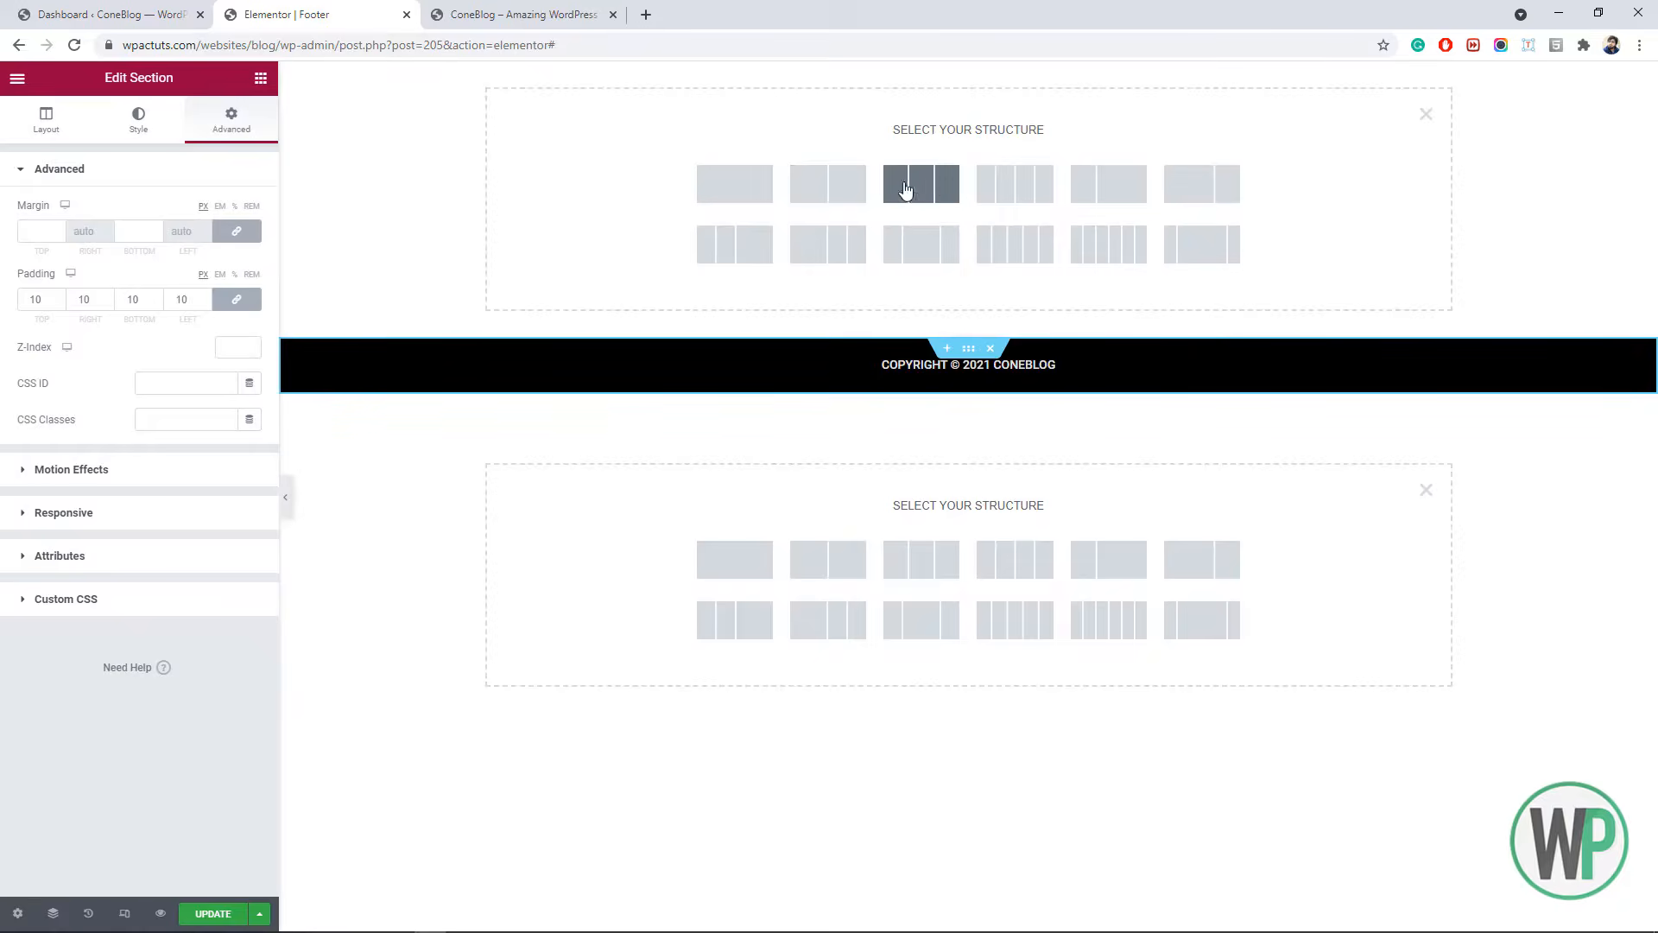
left_click(922, 185)
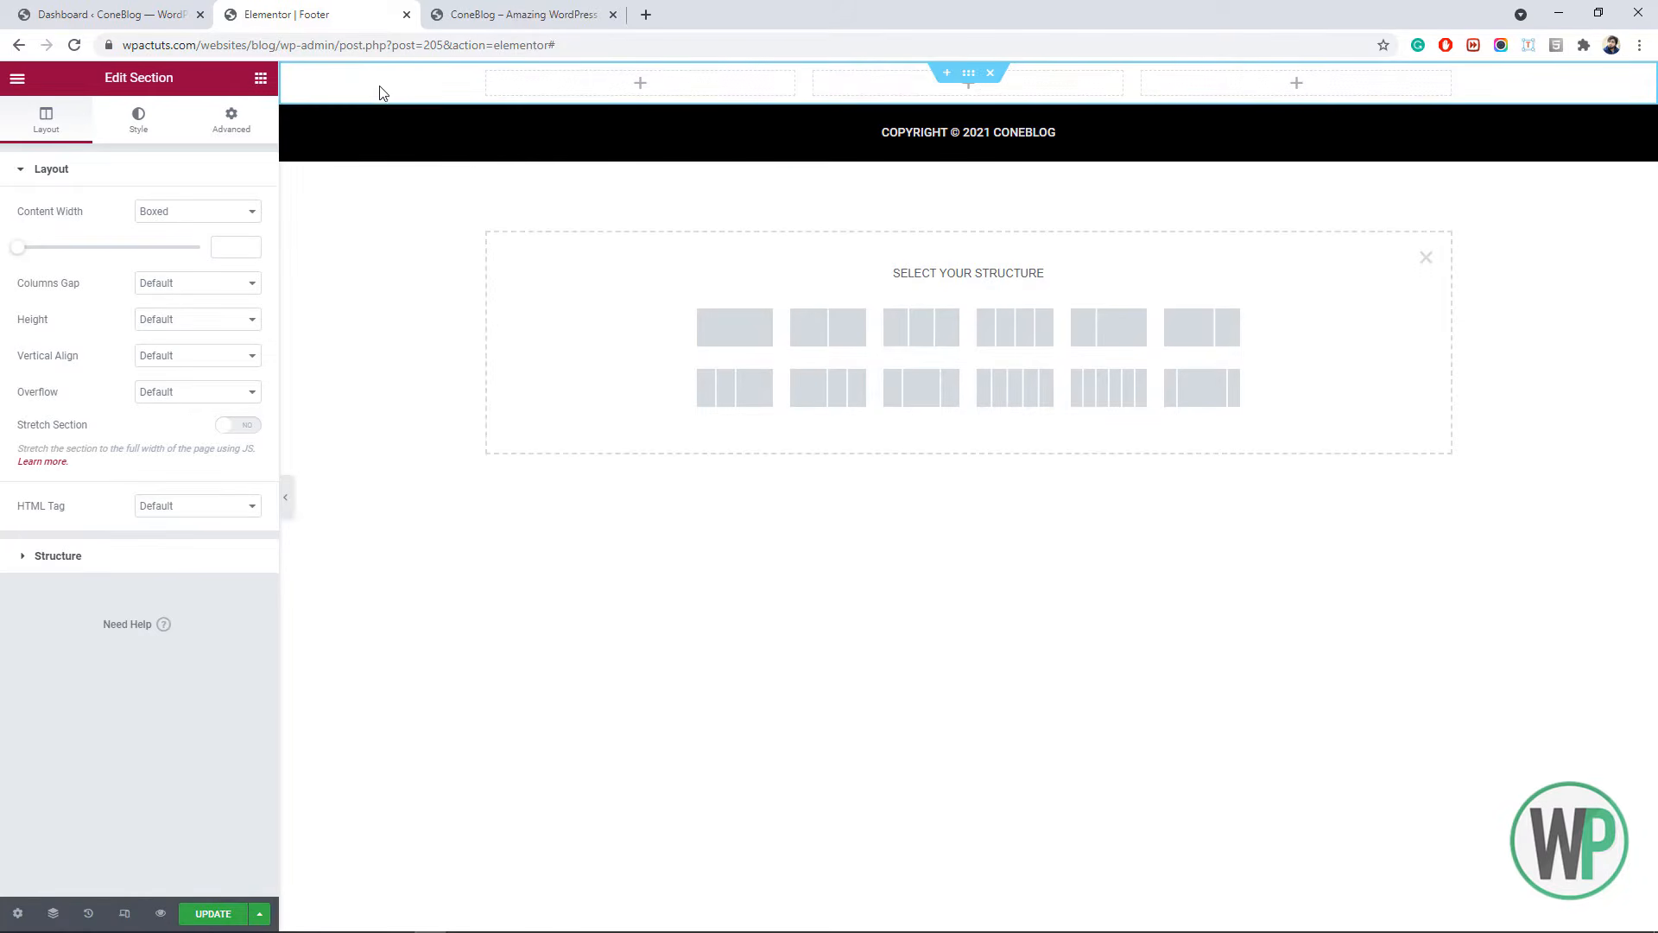
- Give the three-column section a classic background in dark grey #2A2A2A
left_click(140, 134)
left_click(180, 247)
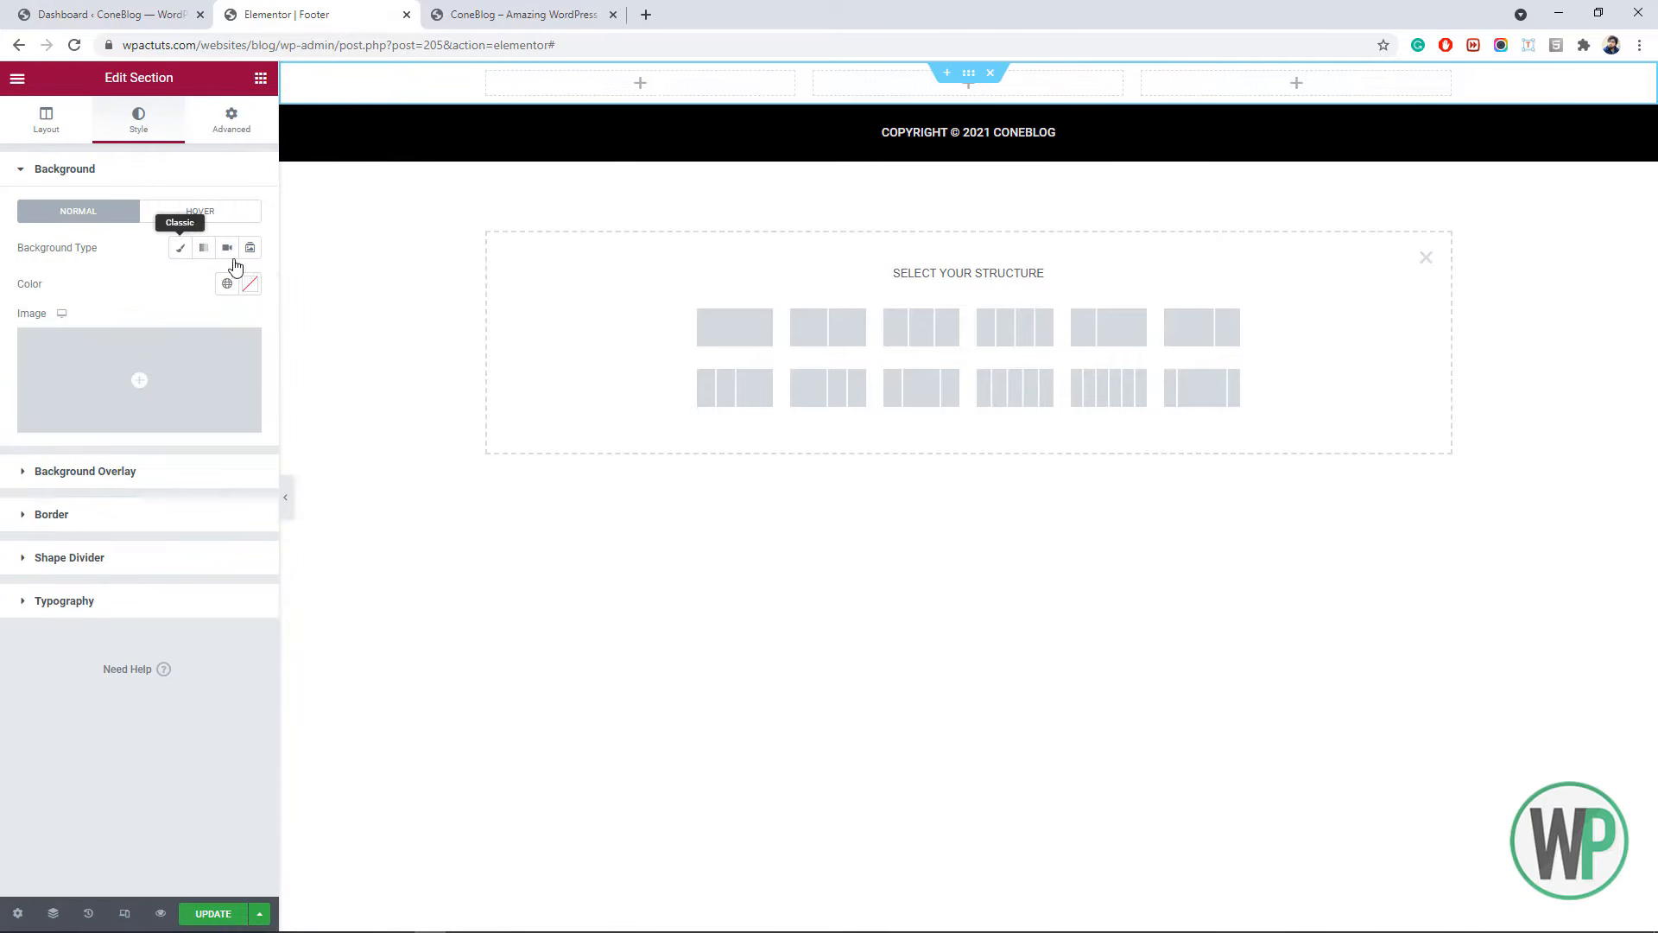
left_click(249, 285)
type("#353535")
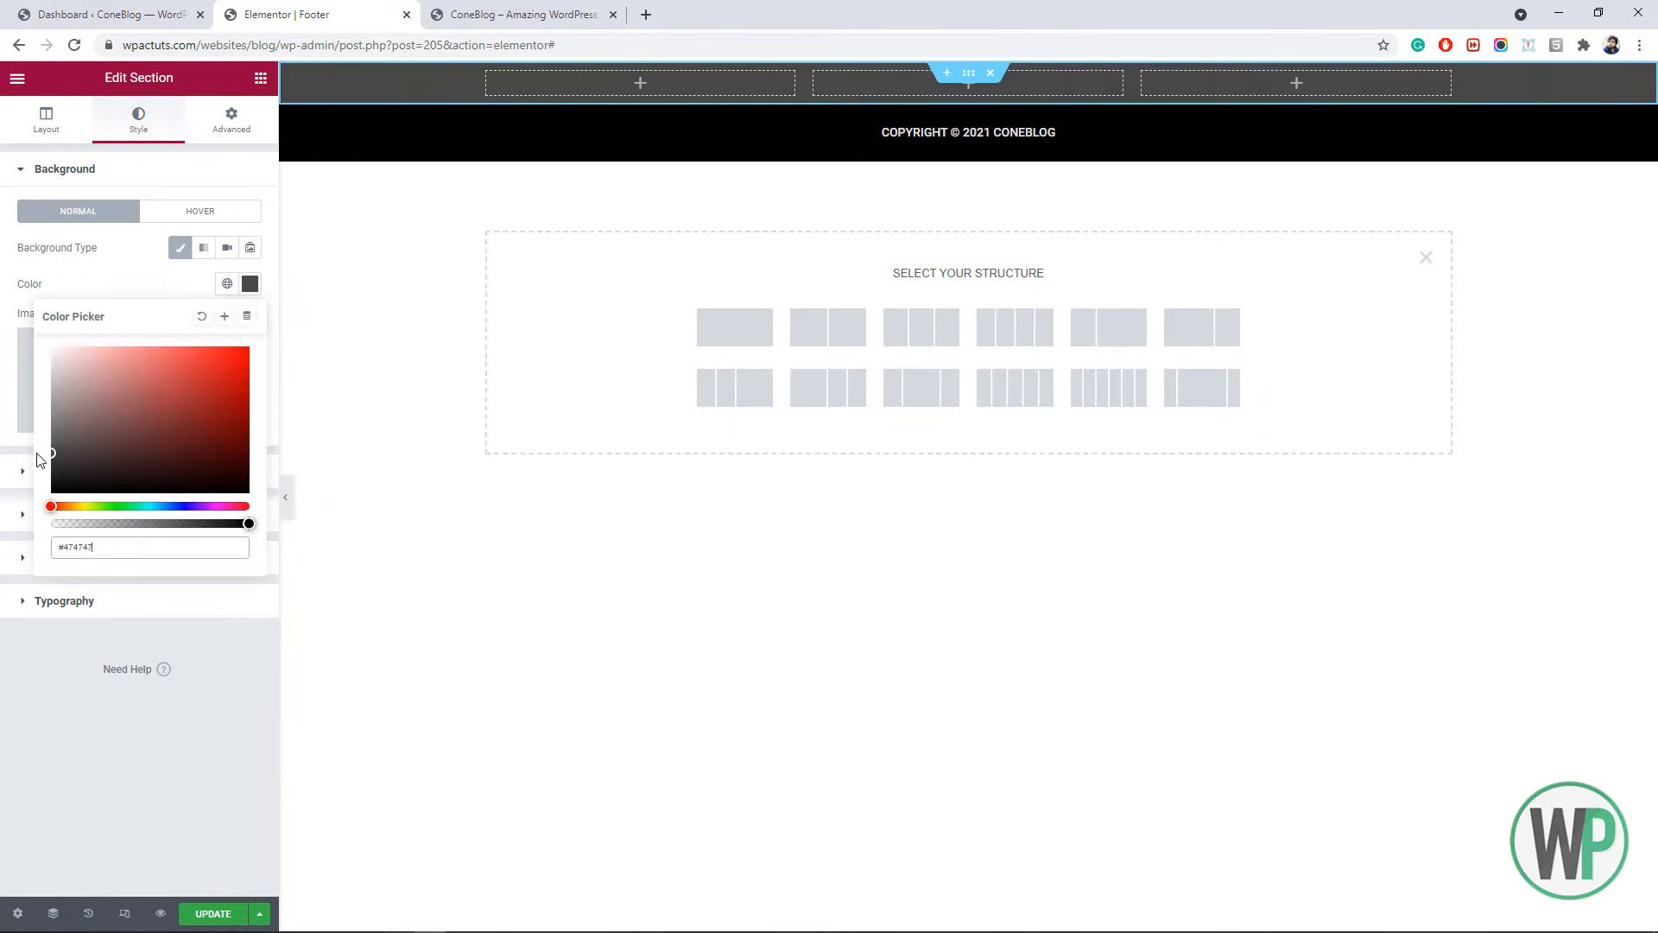
left_click_drag(30, 466, 17, 475)
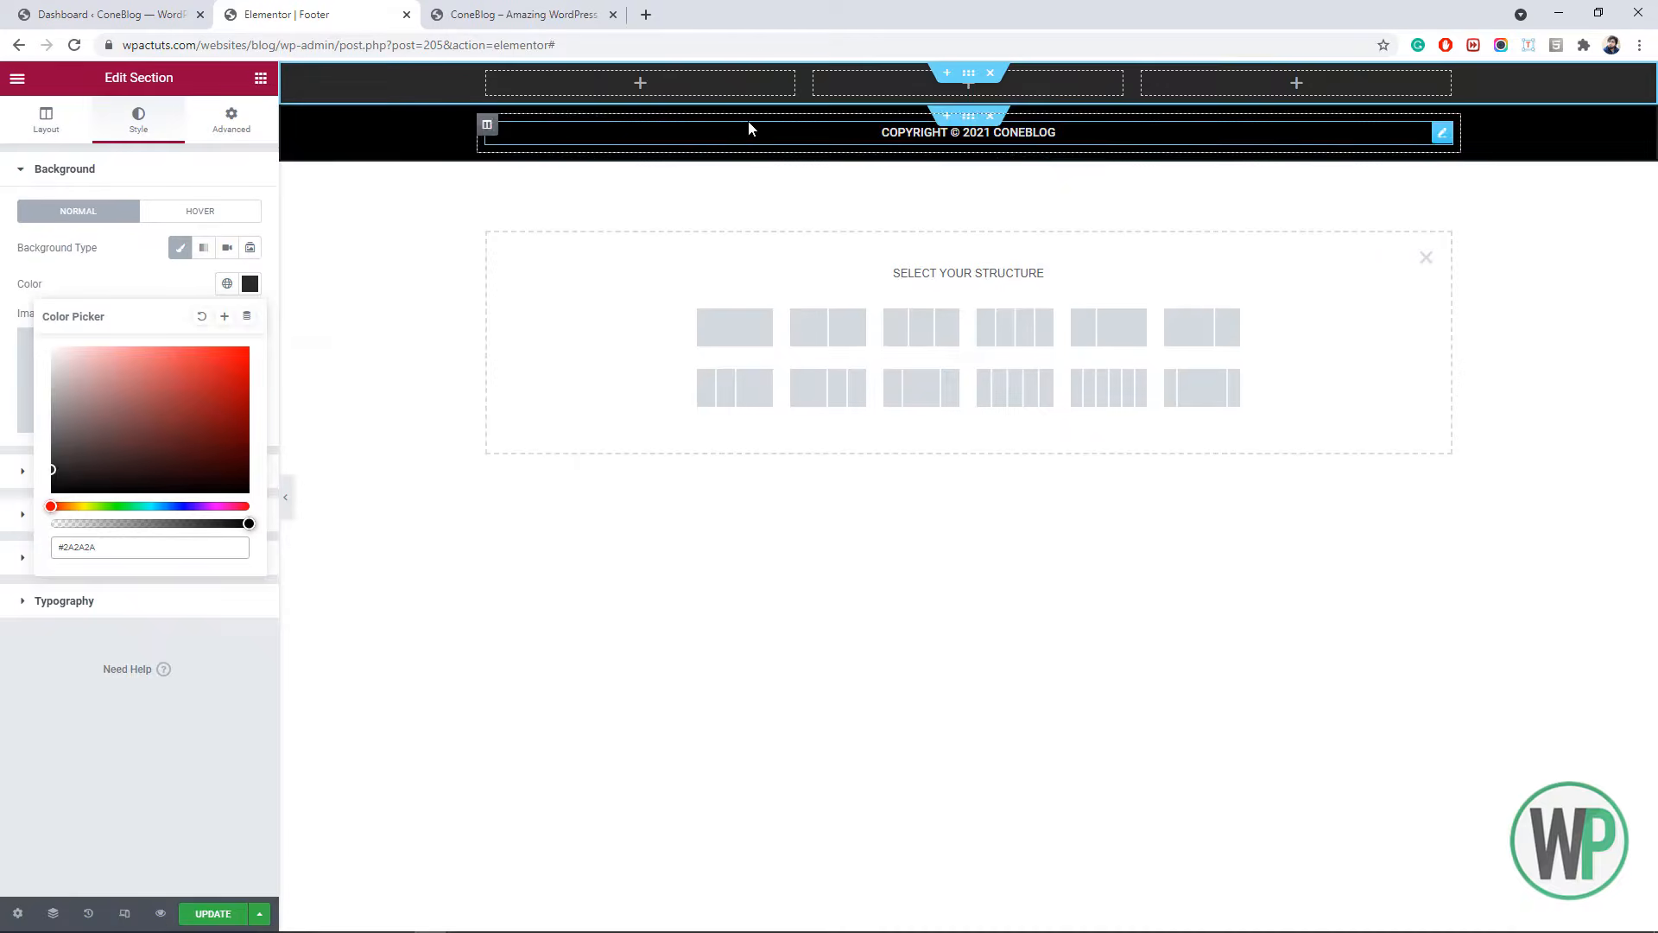
- Add the WordPress Tag Cloud widget to the first column of the three-column section
left_click(253, 84)
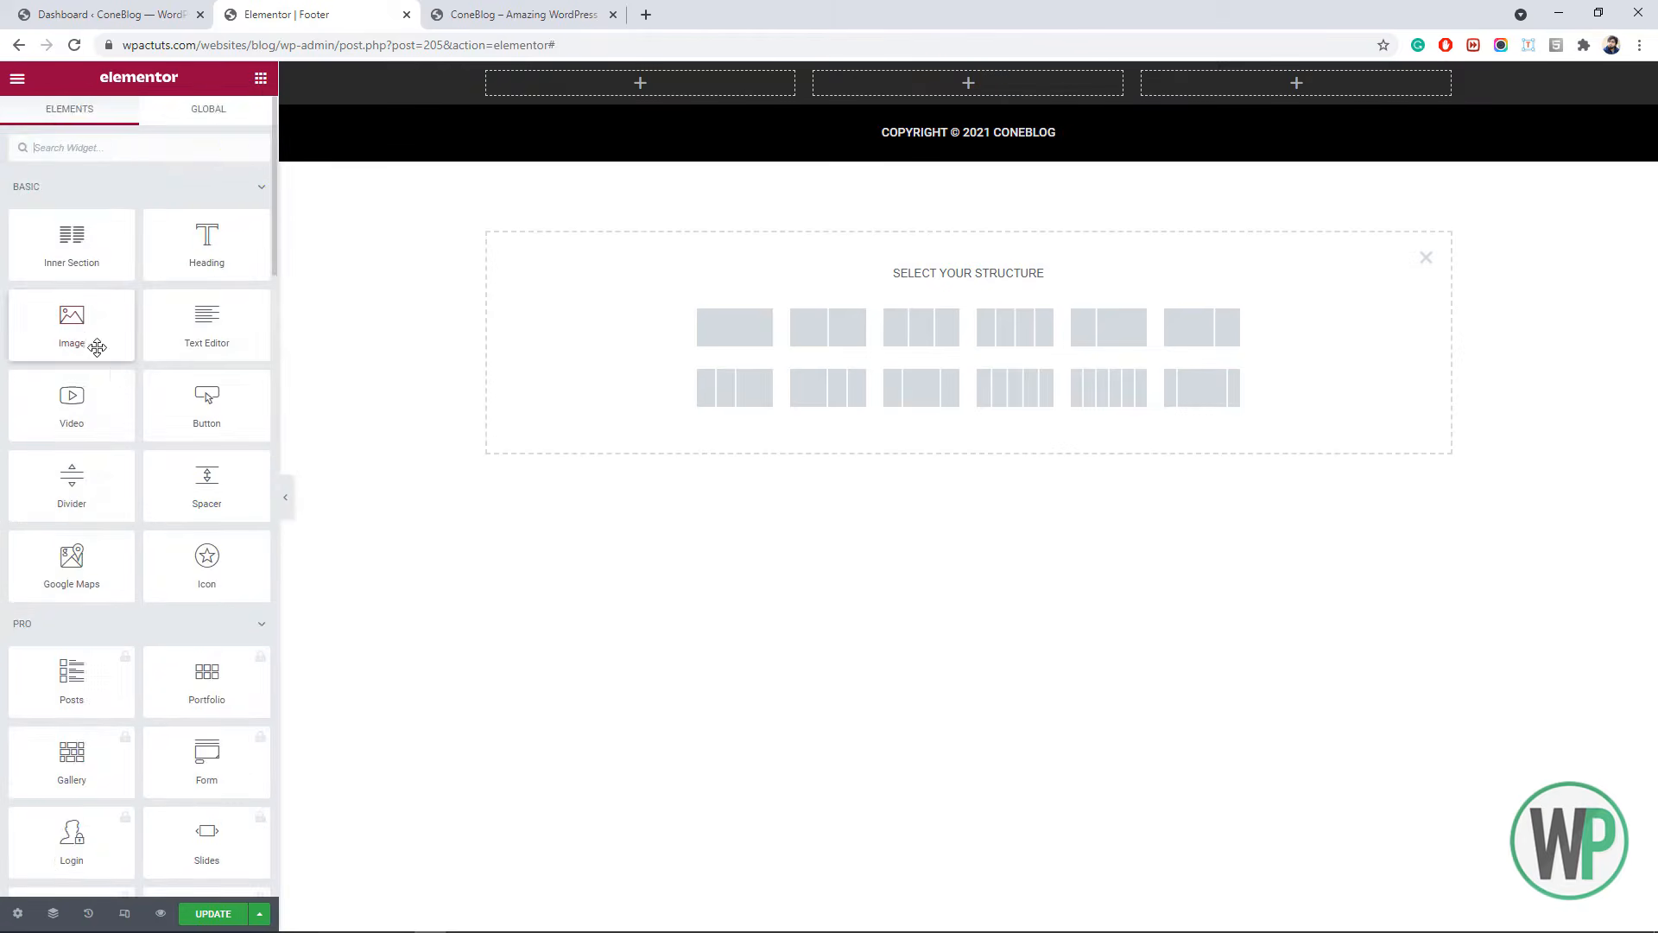
scroll(96, 348, "down", 5)
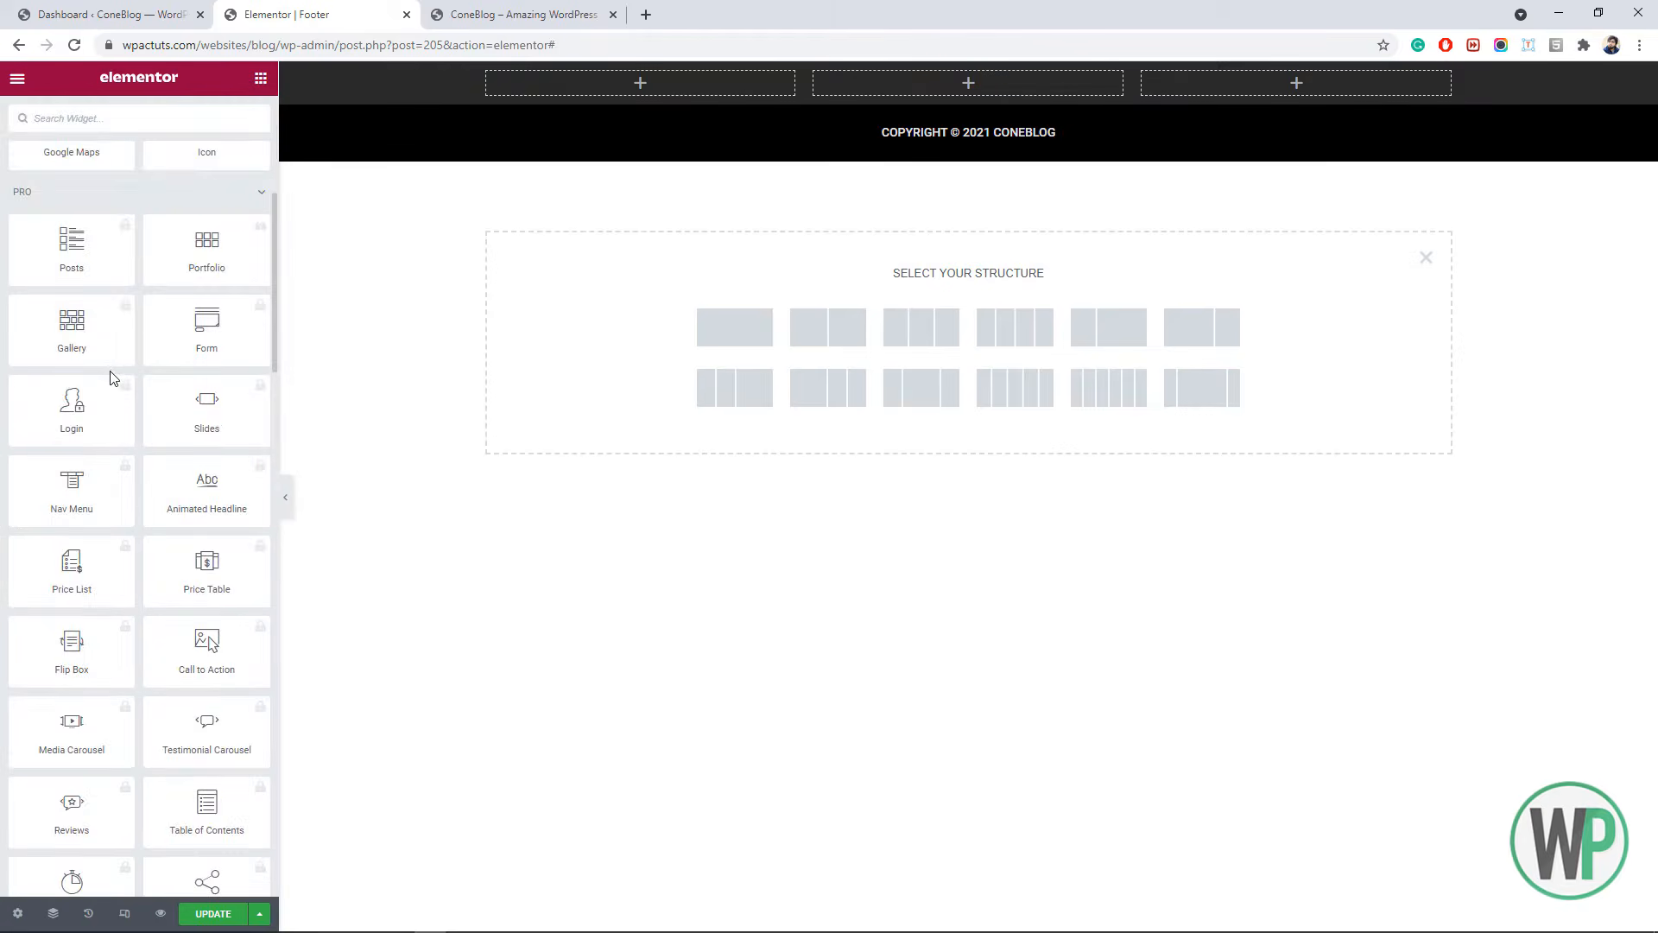
left_click(259, 197)
left_click_drag(273, 240, 272, 678)
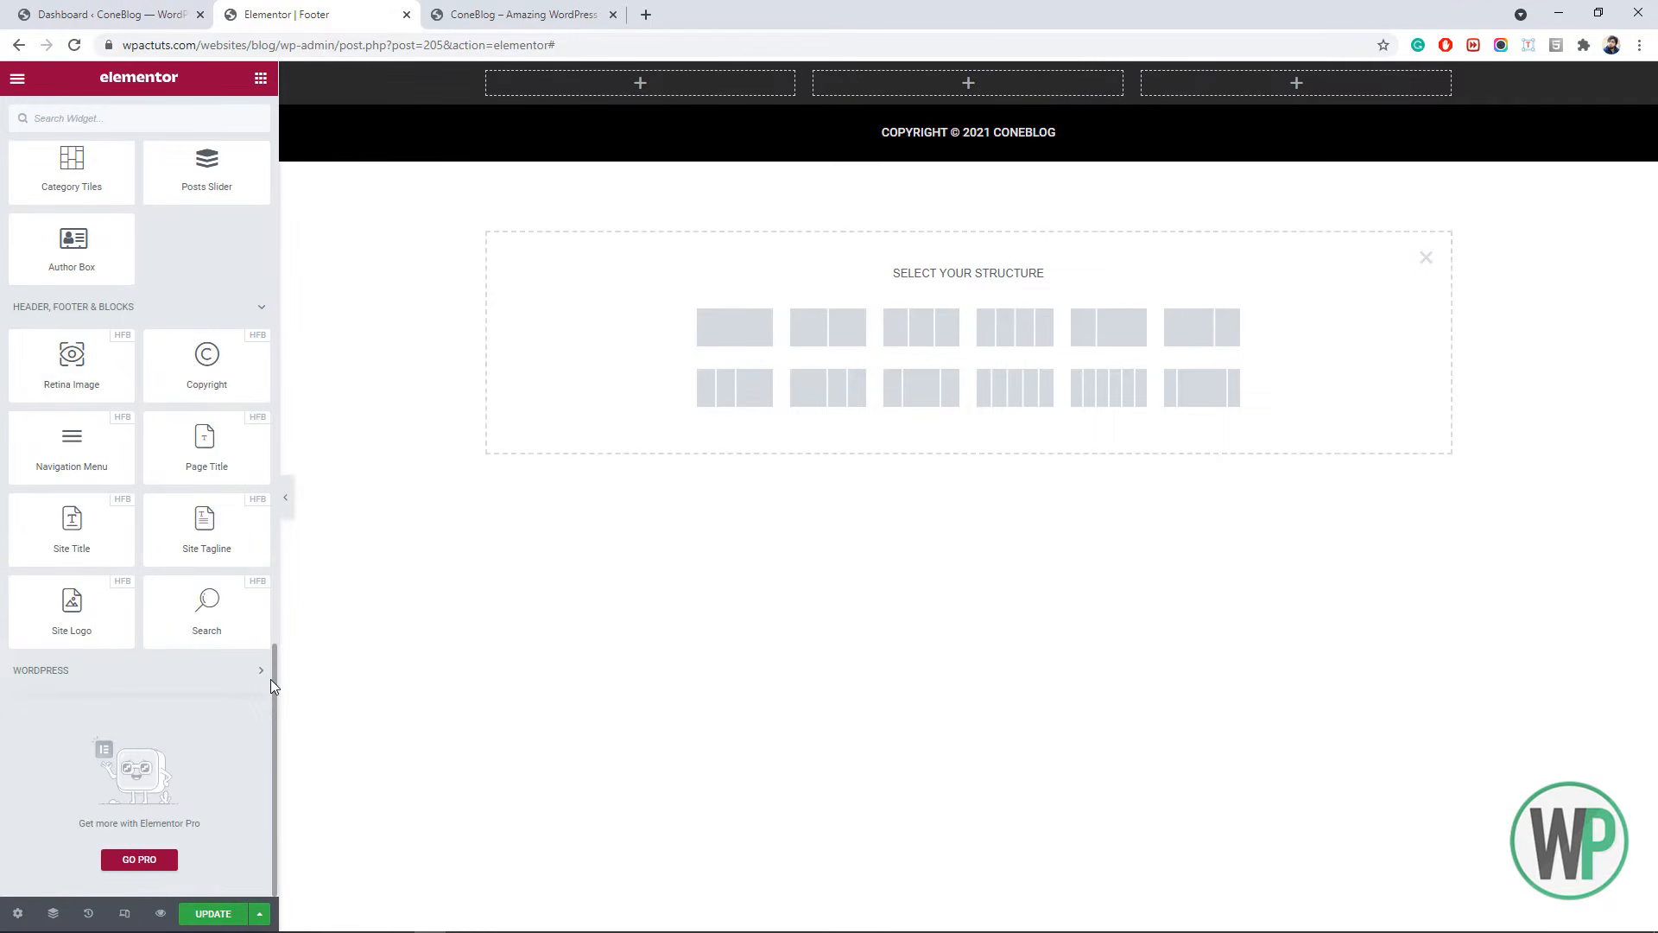
left_click(111, 670)
scroll(126, 519, "down", 3)
scroll(125, 519, "down", 3)
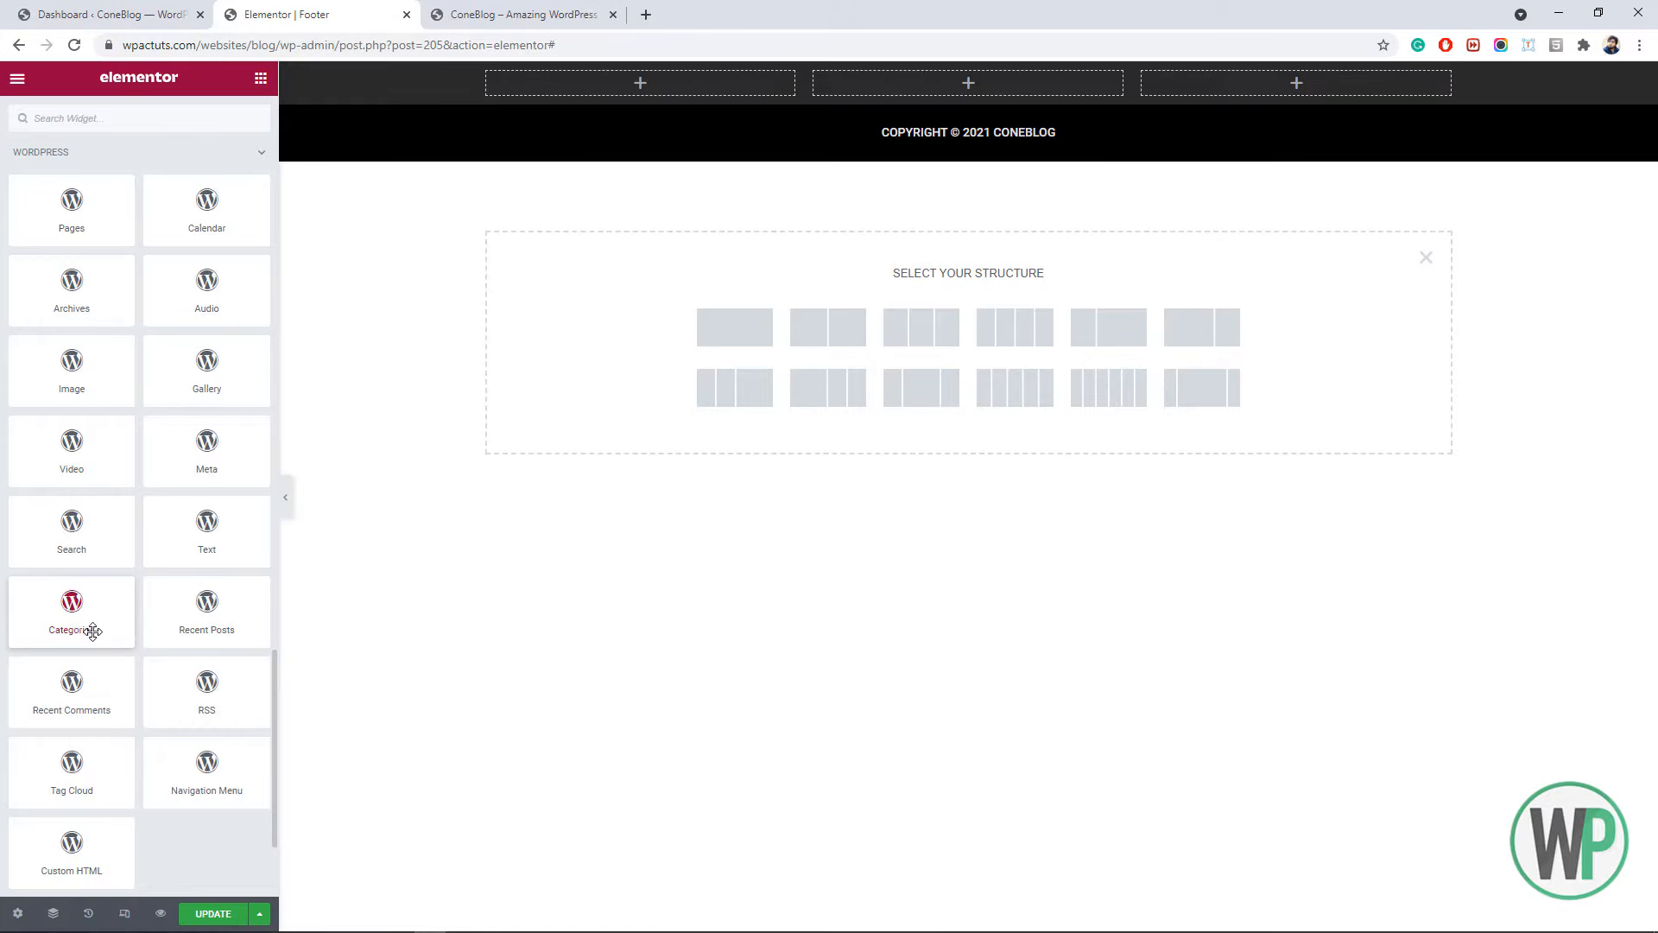
left_click_drag(61, 760, 558, 97)
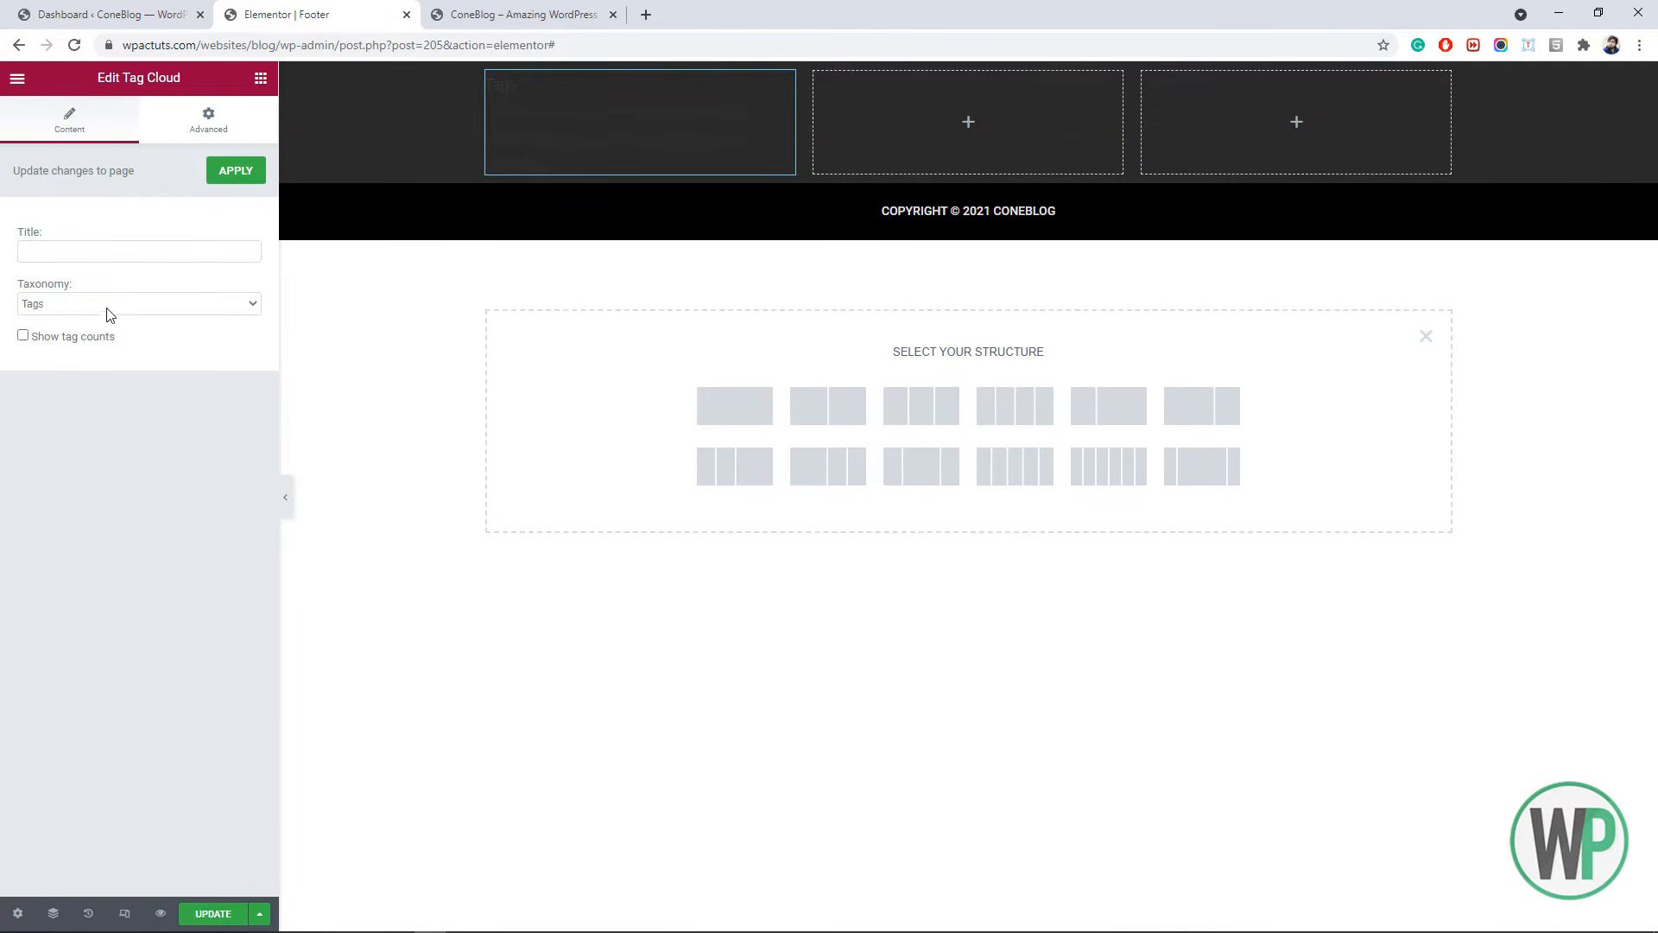
left_click(110, 307)
left_click(107, 343)
double_click(607, 115)
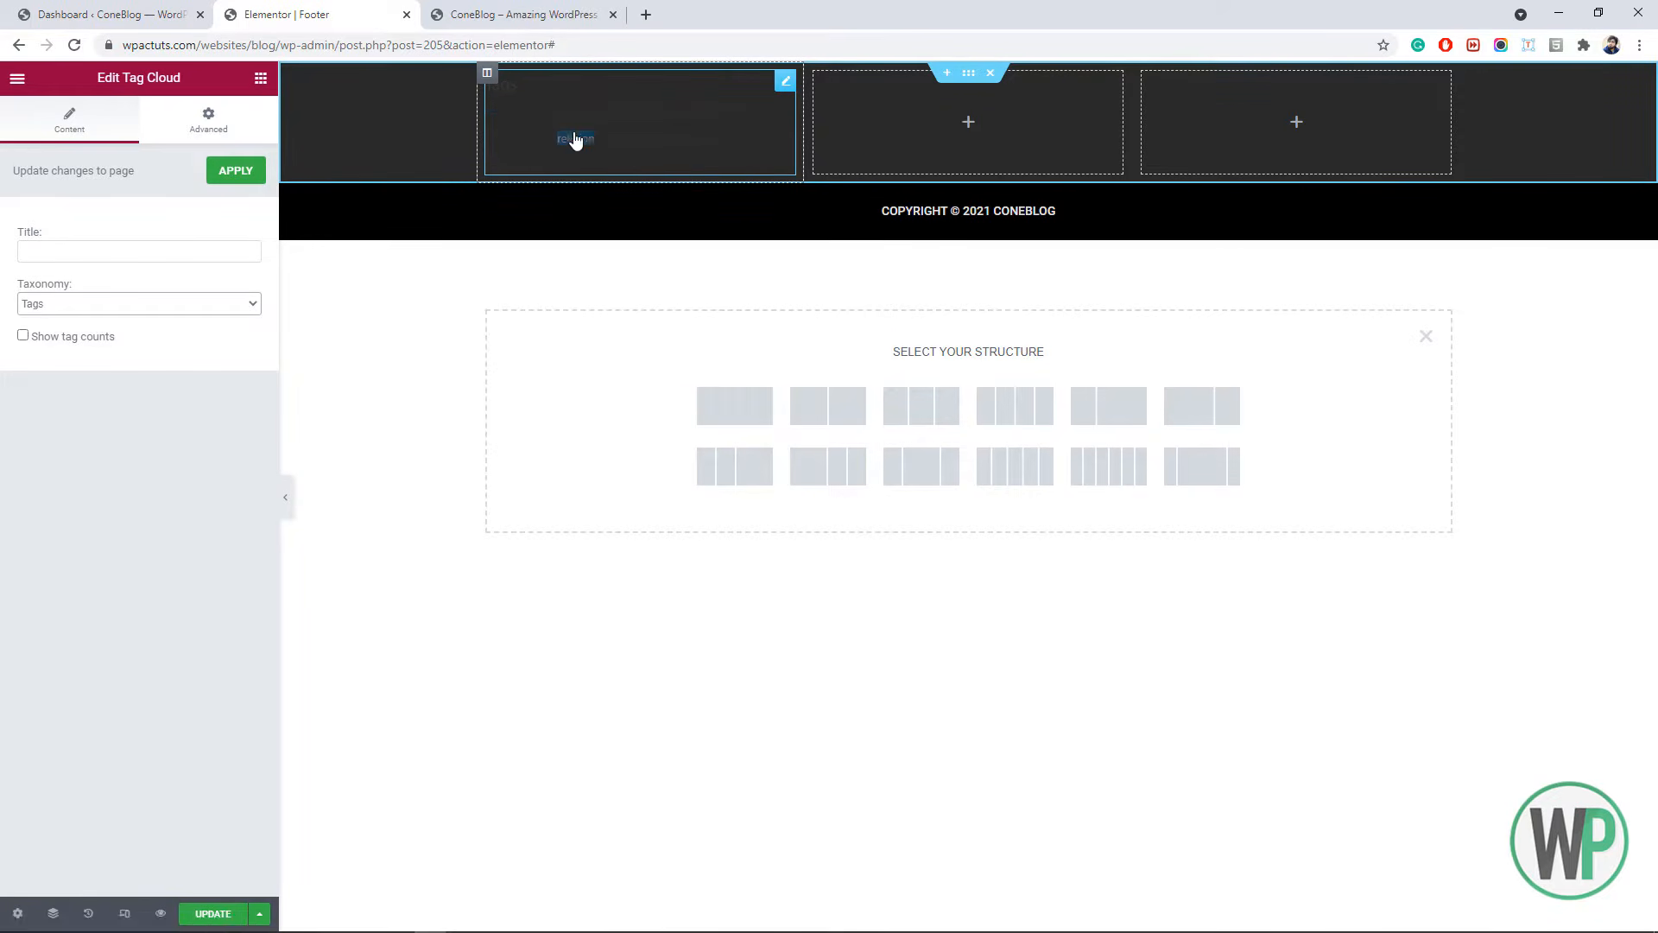
- Change the three-column section's background colour to light grey #E6E6E6
right_click(361, 121)
left_click(423, 138)
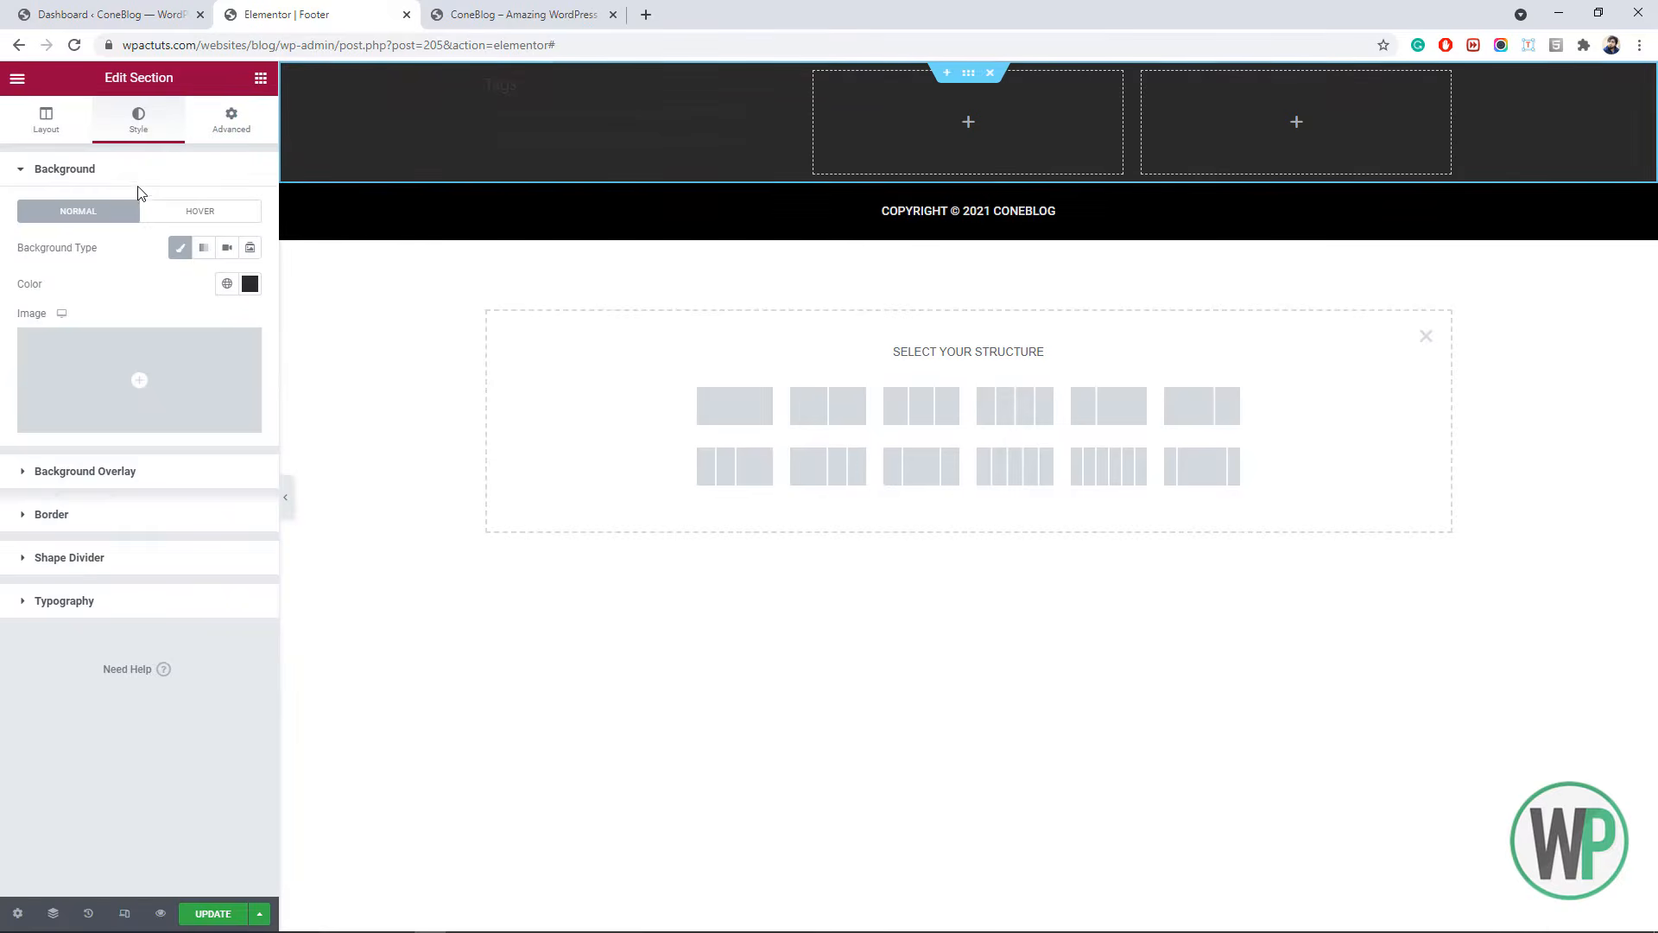
left_click(250, 283)
key("ctrl+v")
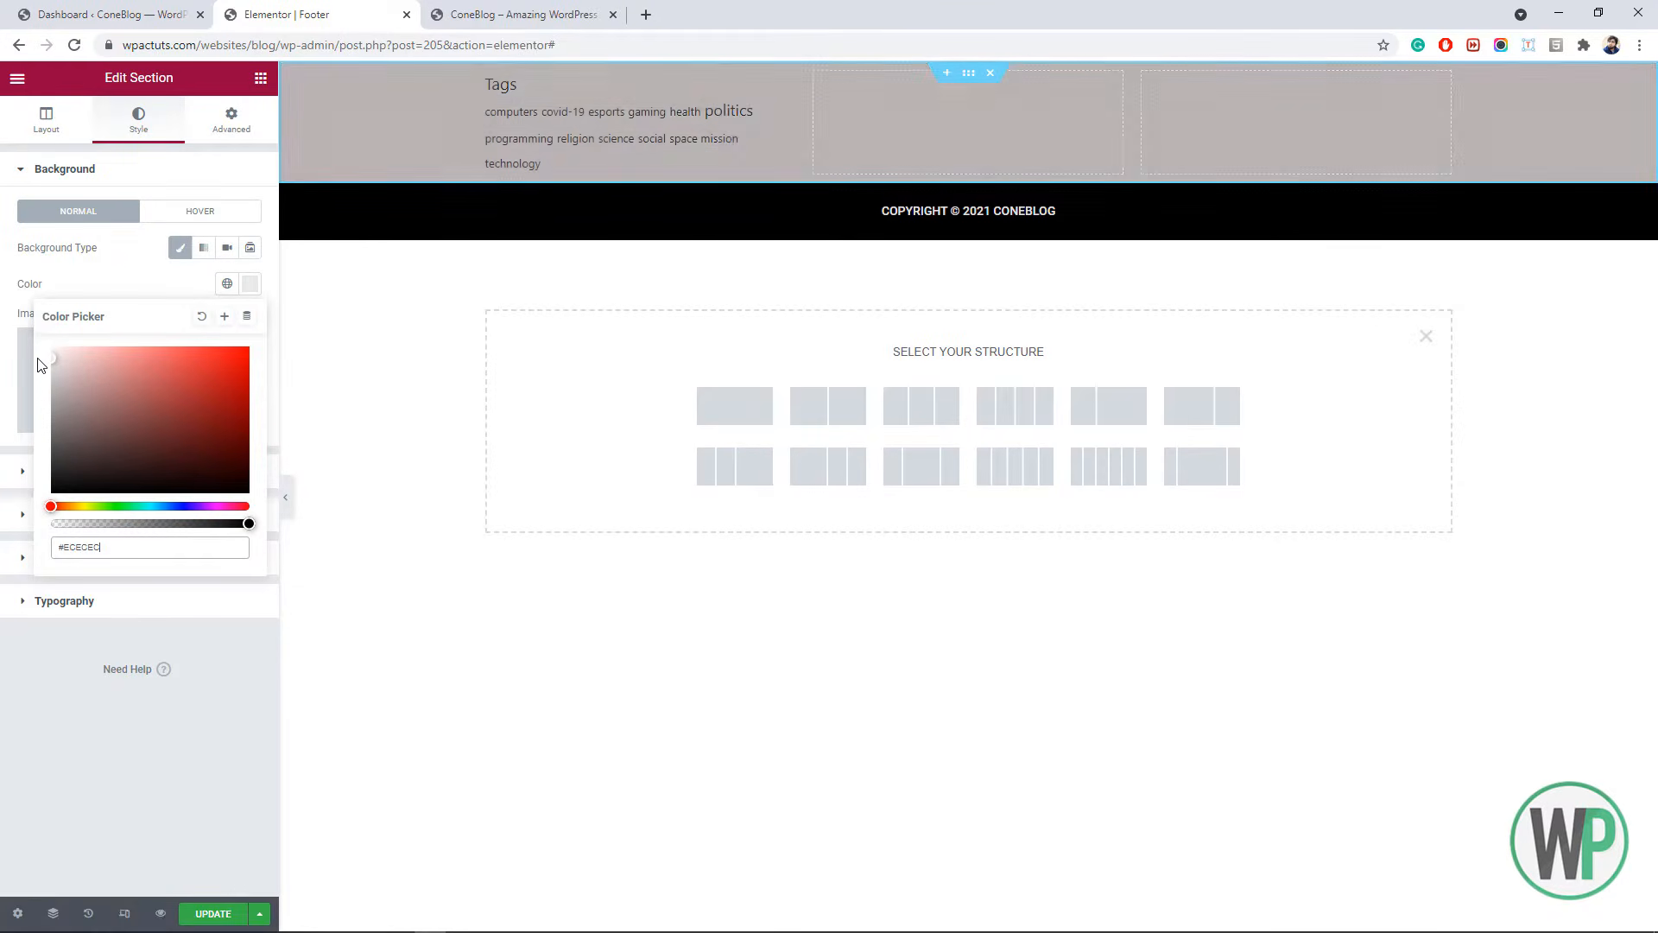
left_click_drag(34, 367, 14, 361)
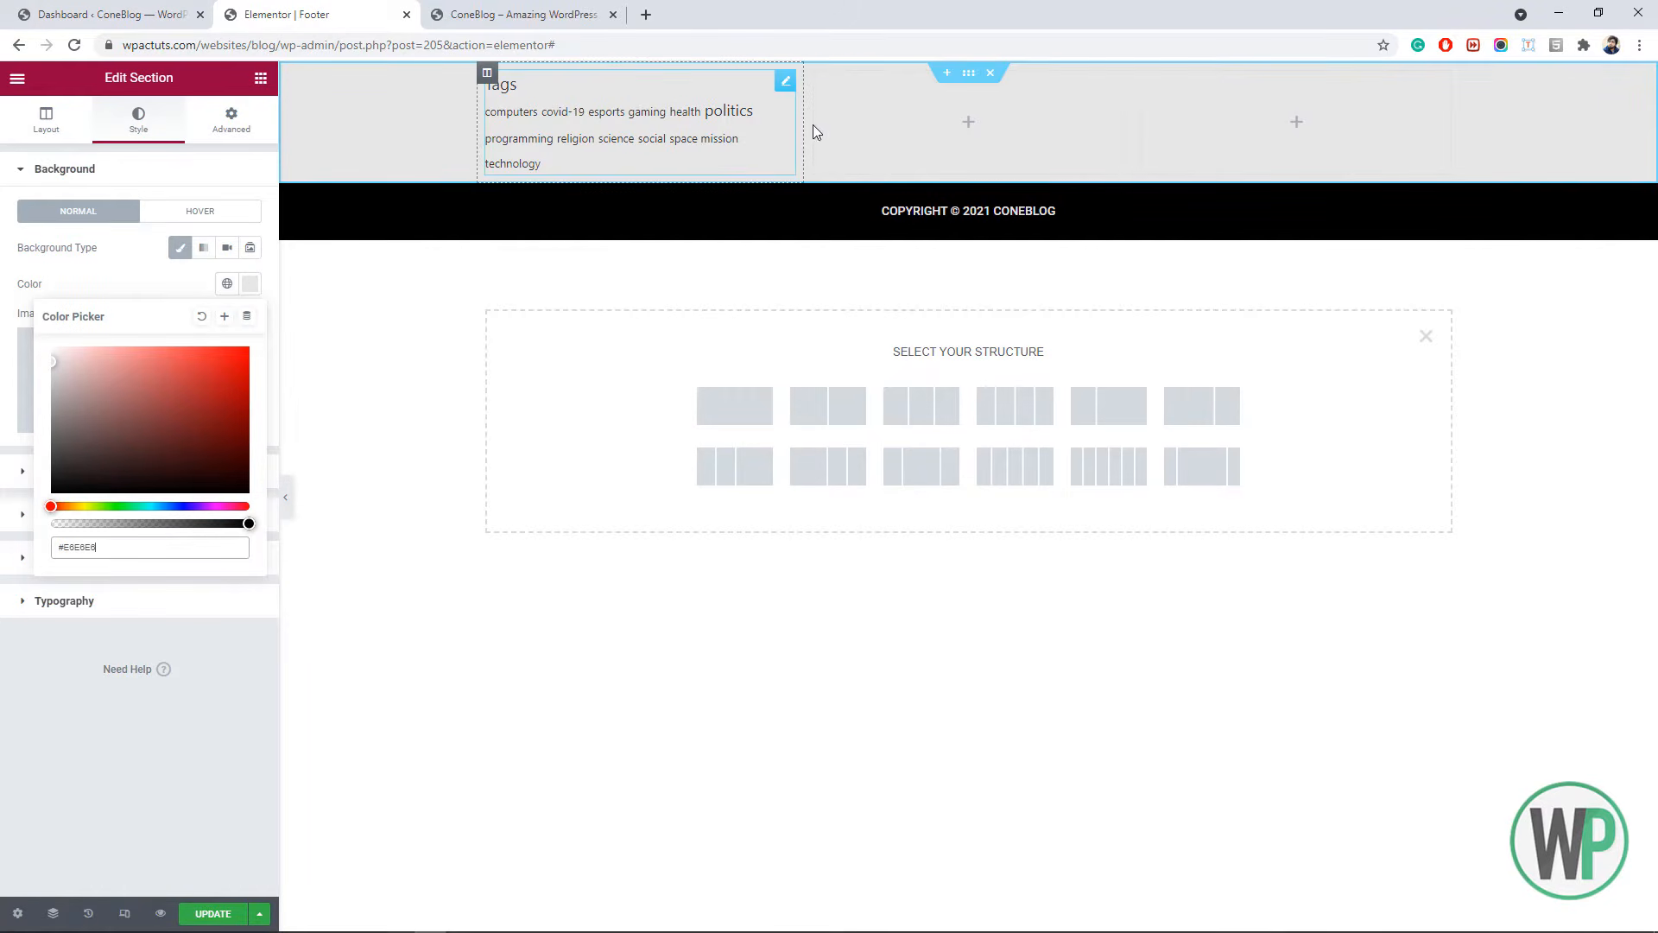
- Add the WordPress Categories widget to the second column of the three-column section
left_click(896, 156)
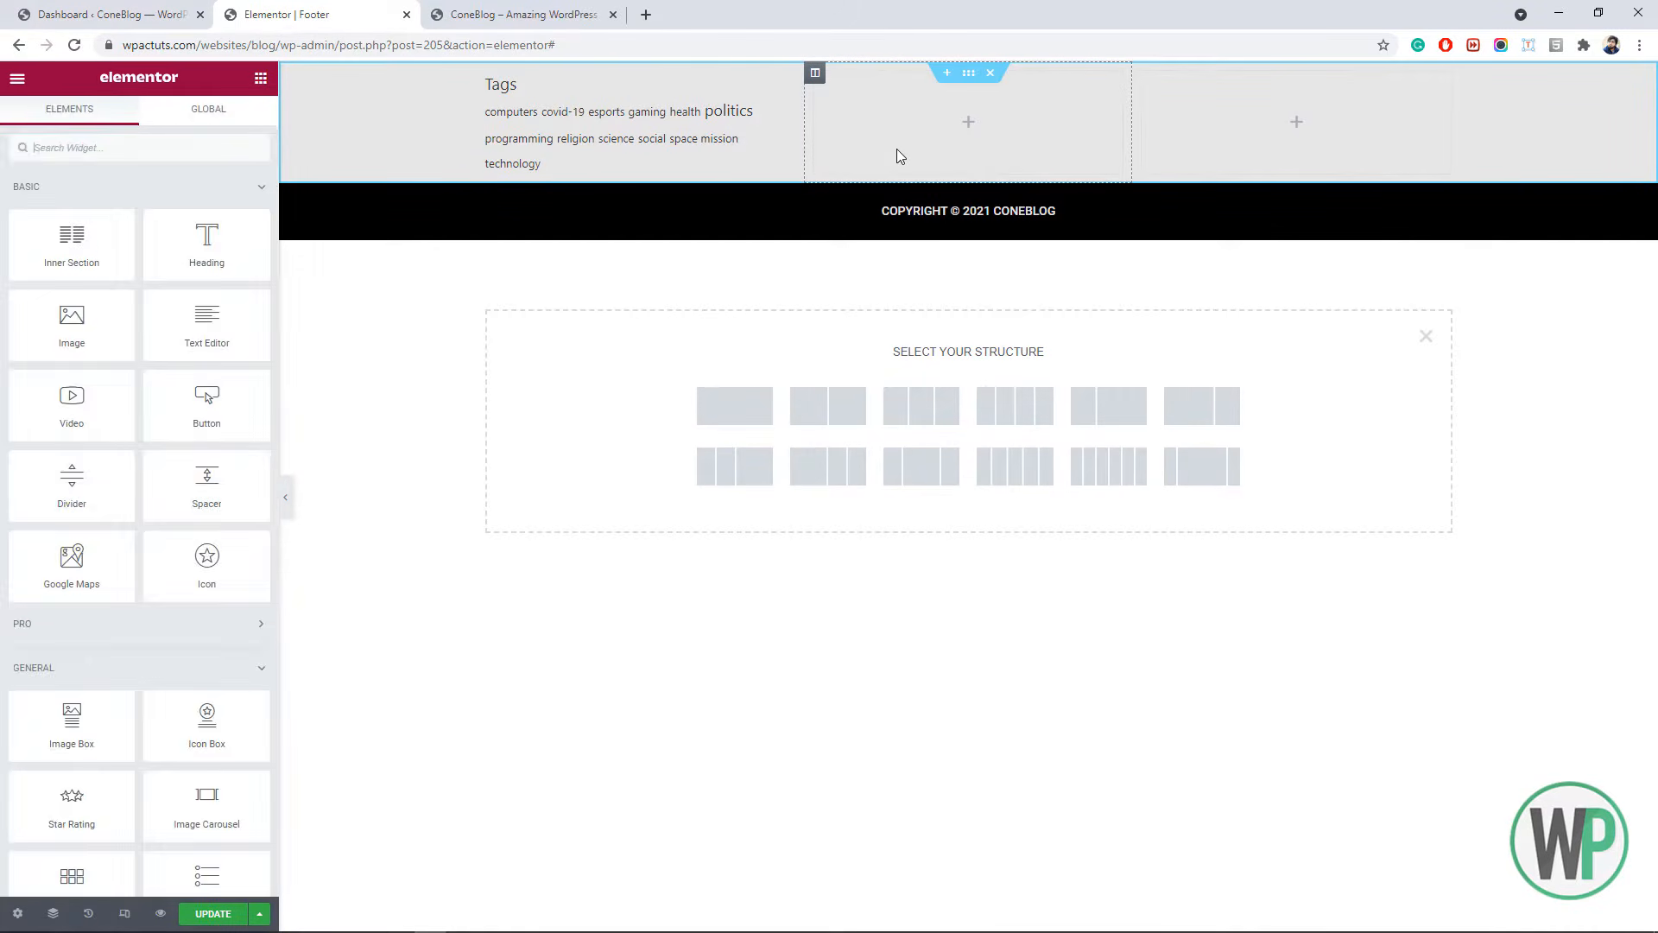
scroll(233, 266, "down", 20)
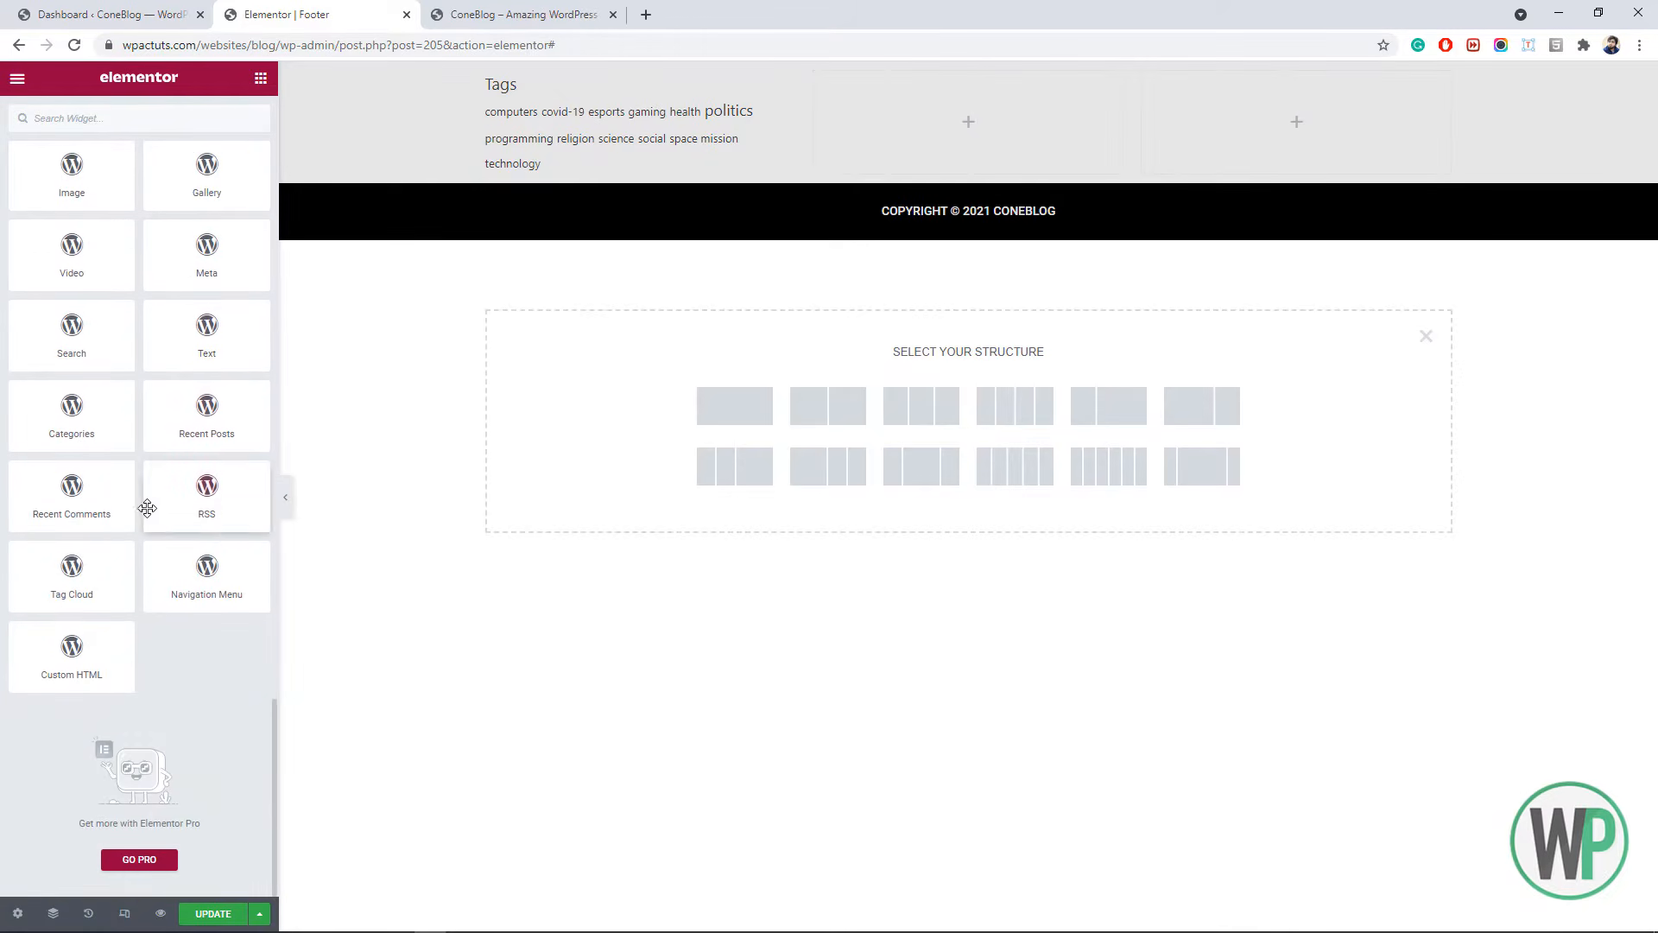
scroll(110, 606, "up", 2)
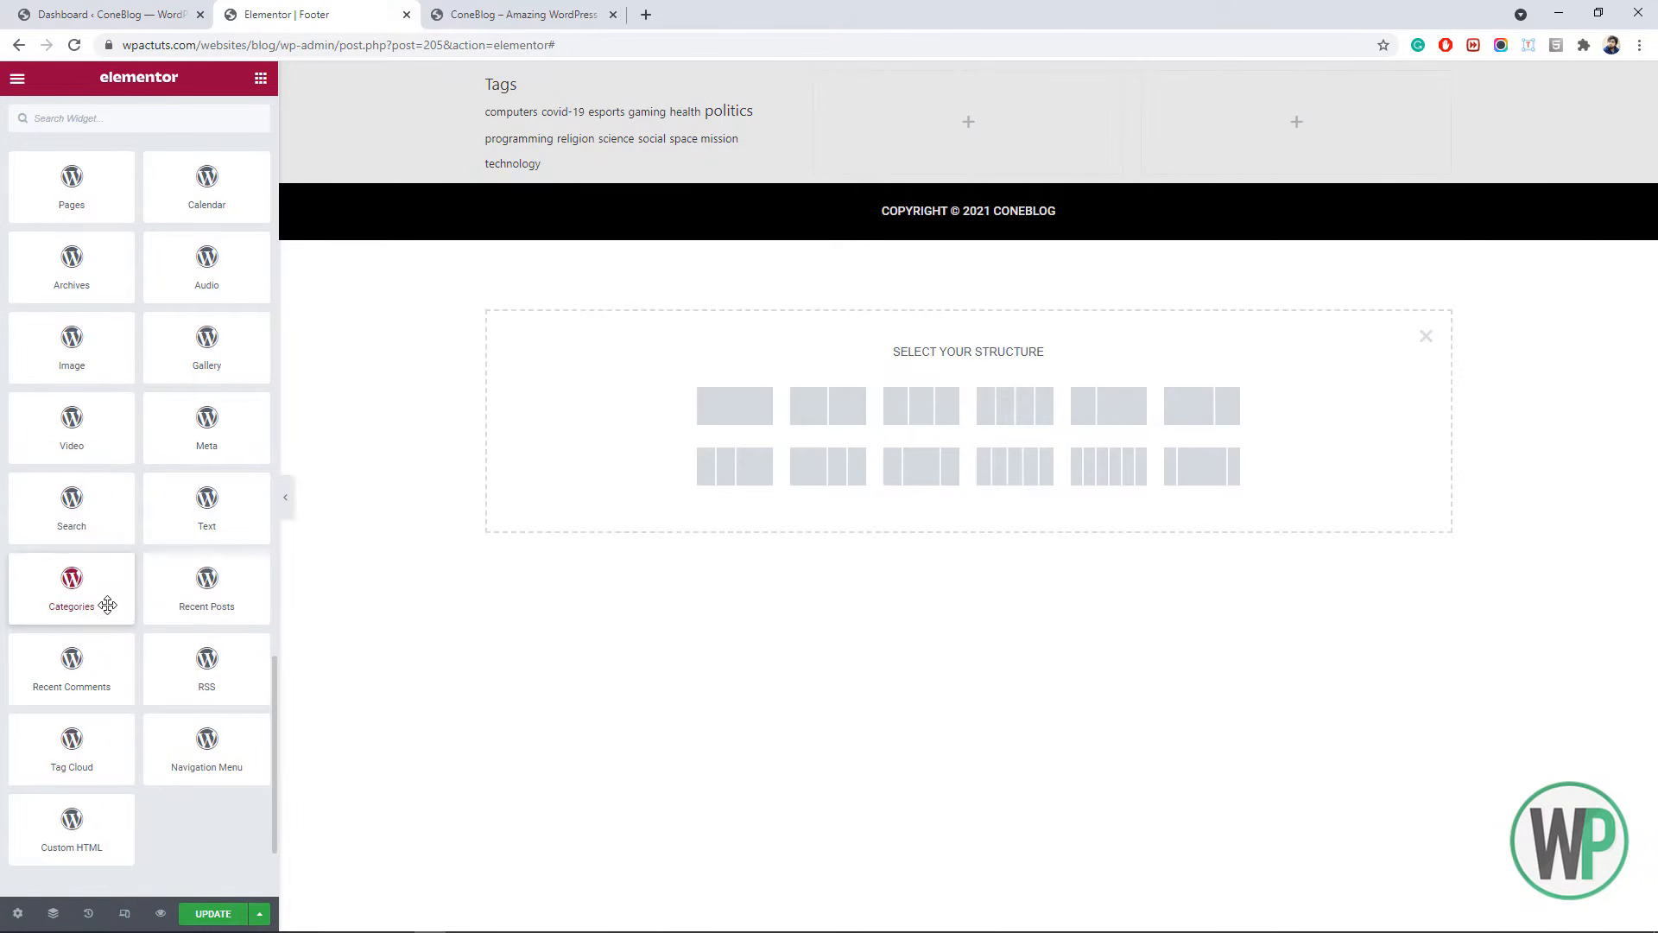
left_click_drag(84, 601, 967, 138)
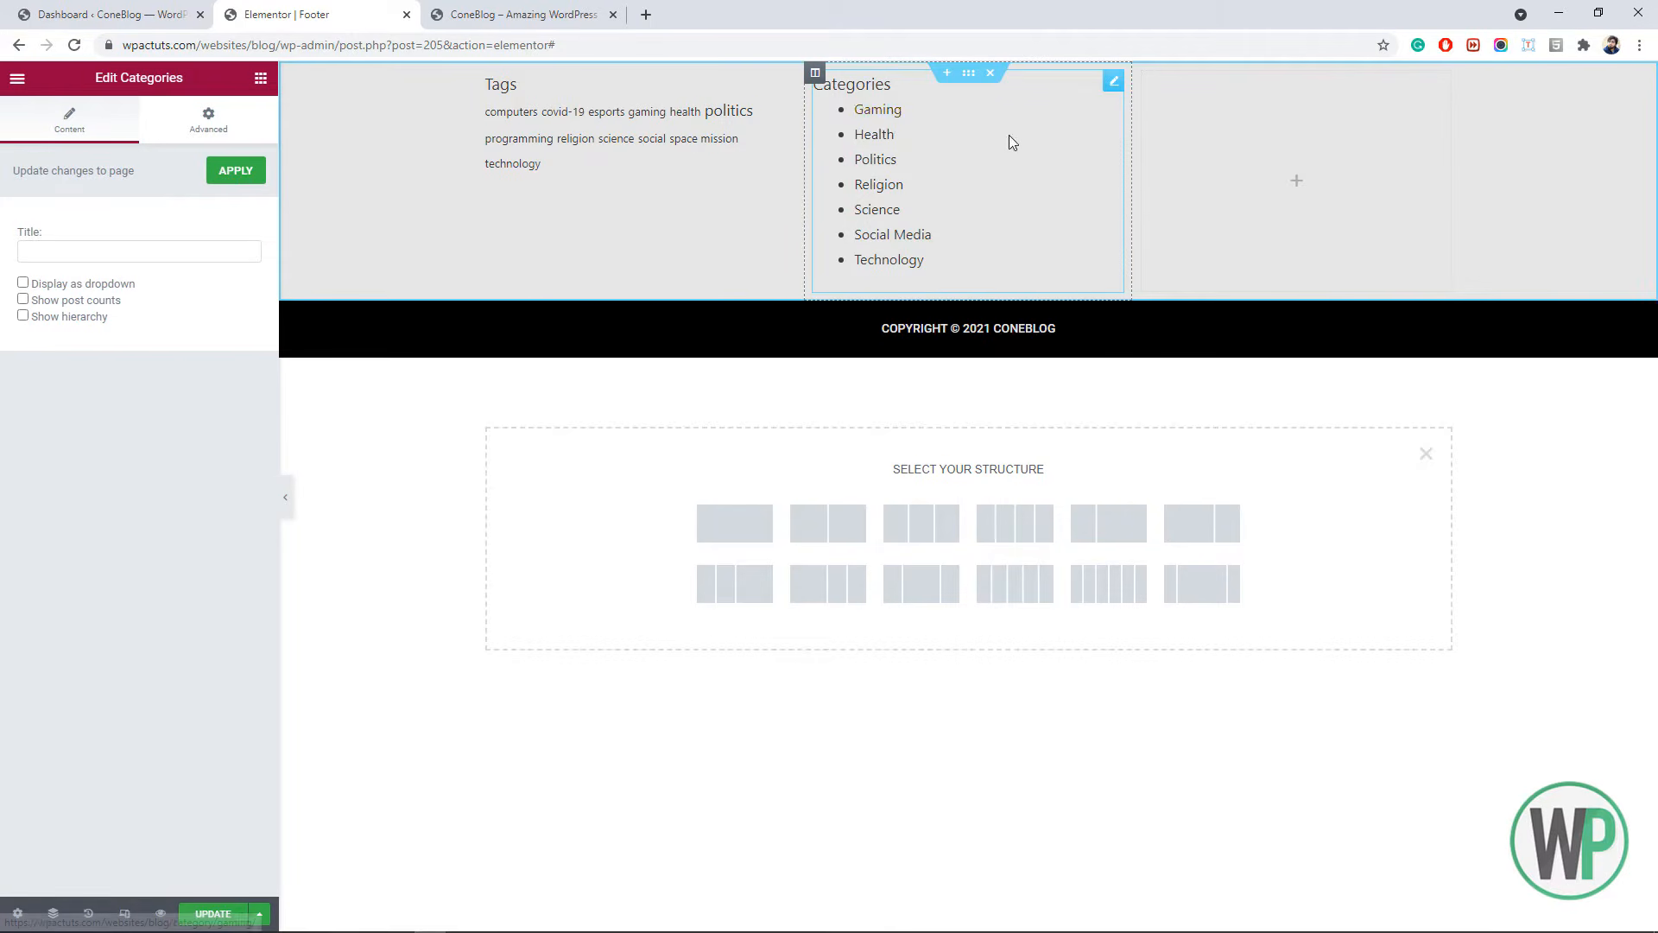
- Delete the three-column section above the copyright section and update the footer
left_click(989, 77)
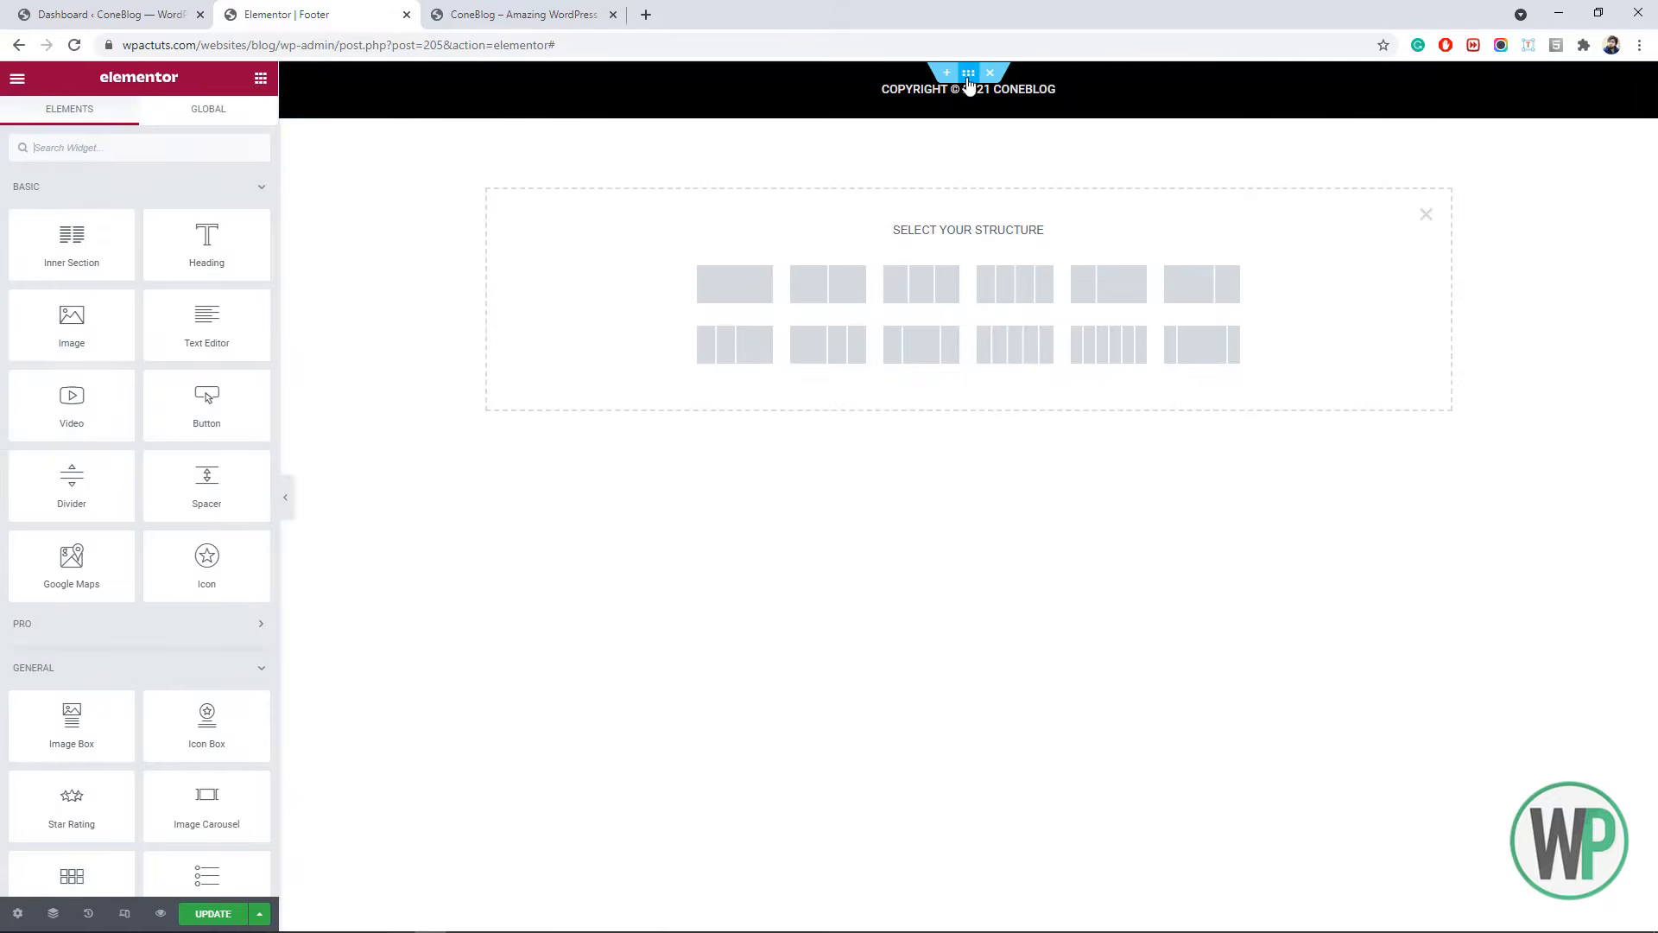
left_click(210, 907)
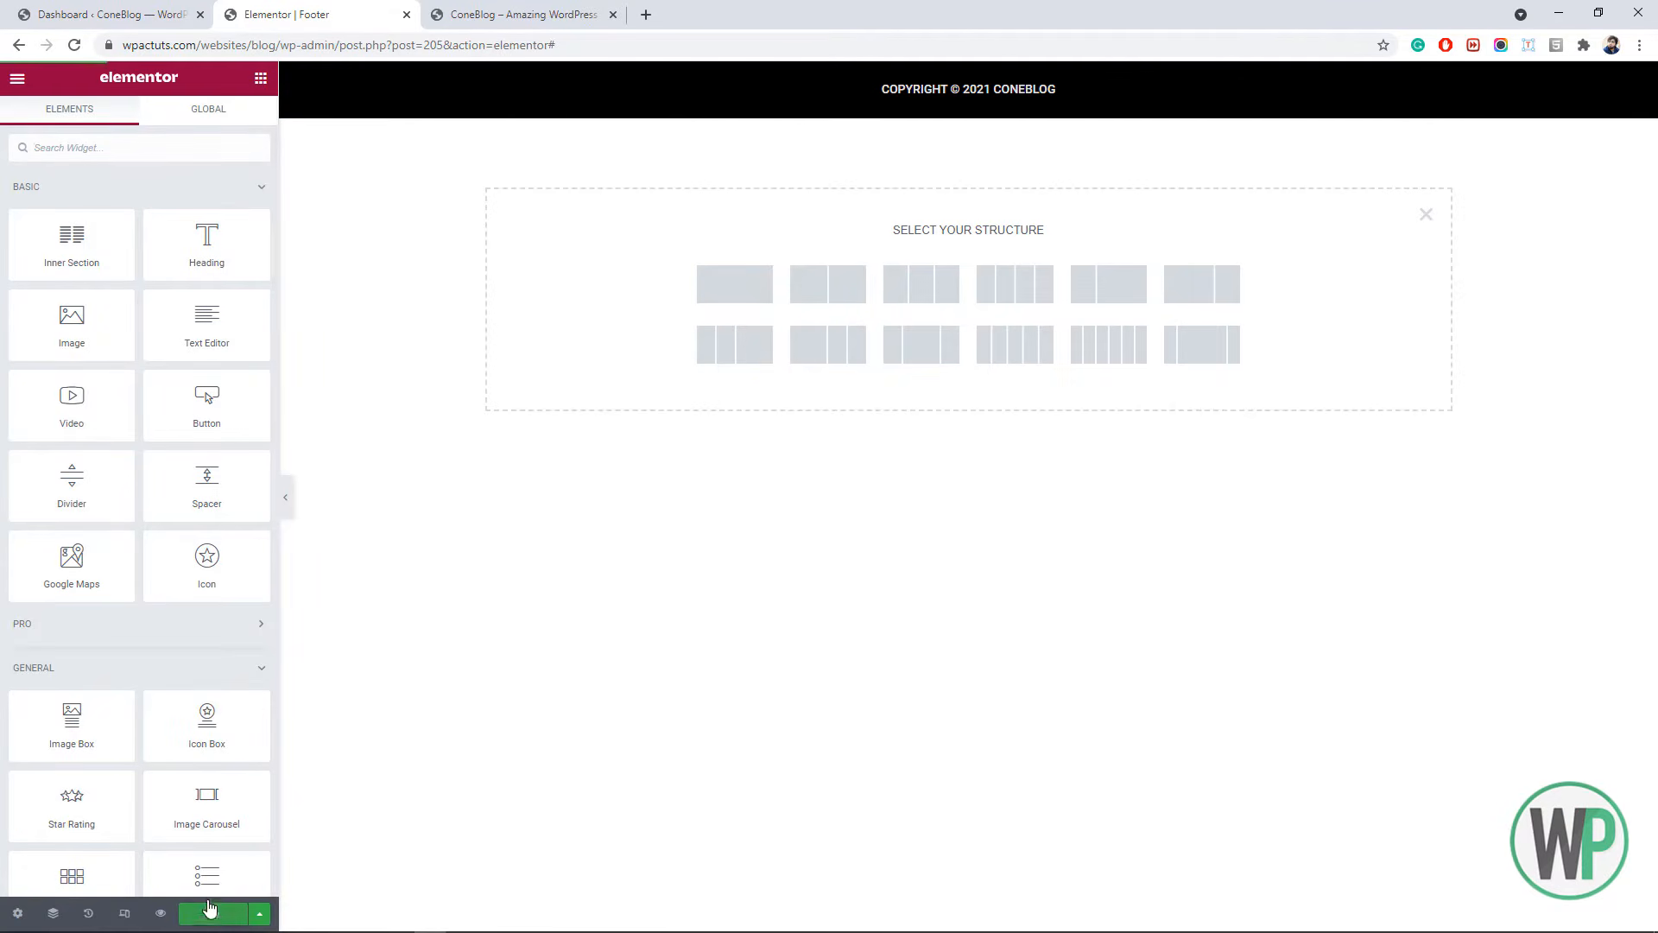
- Reload the live blog page to check the published footer, and return to the footer editor
left_click(548, 13)
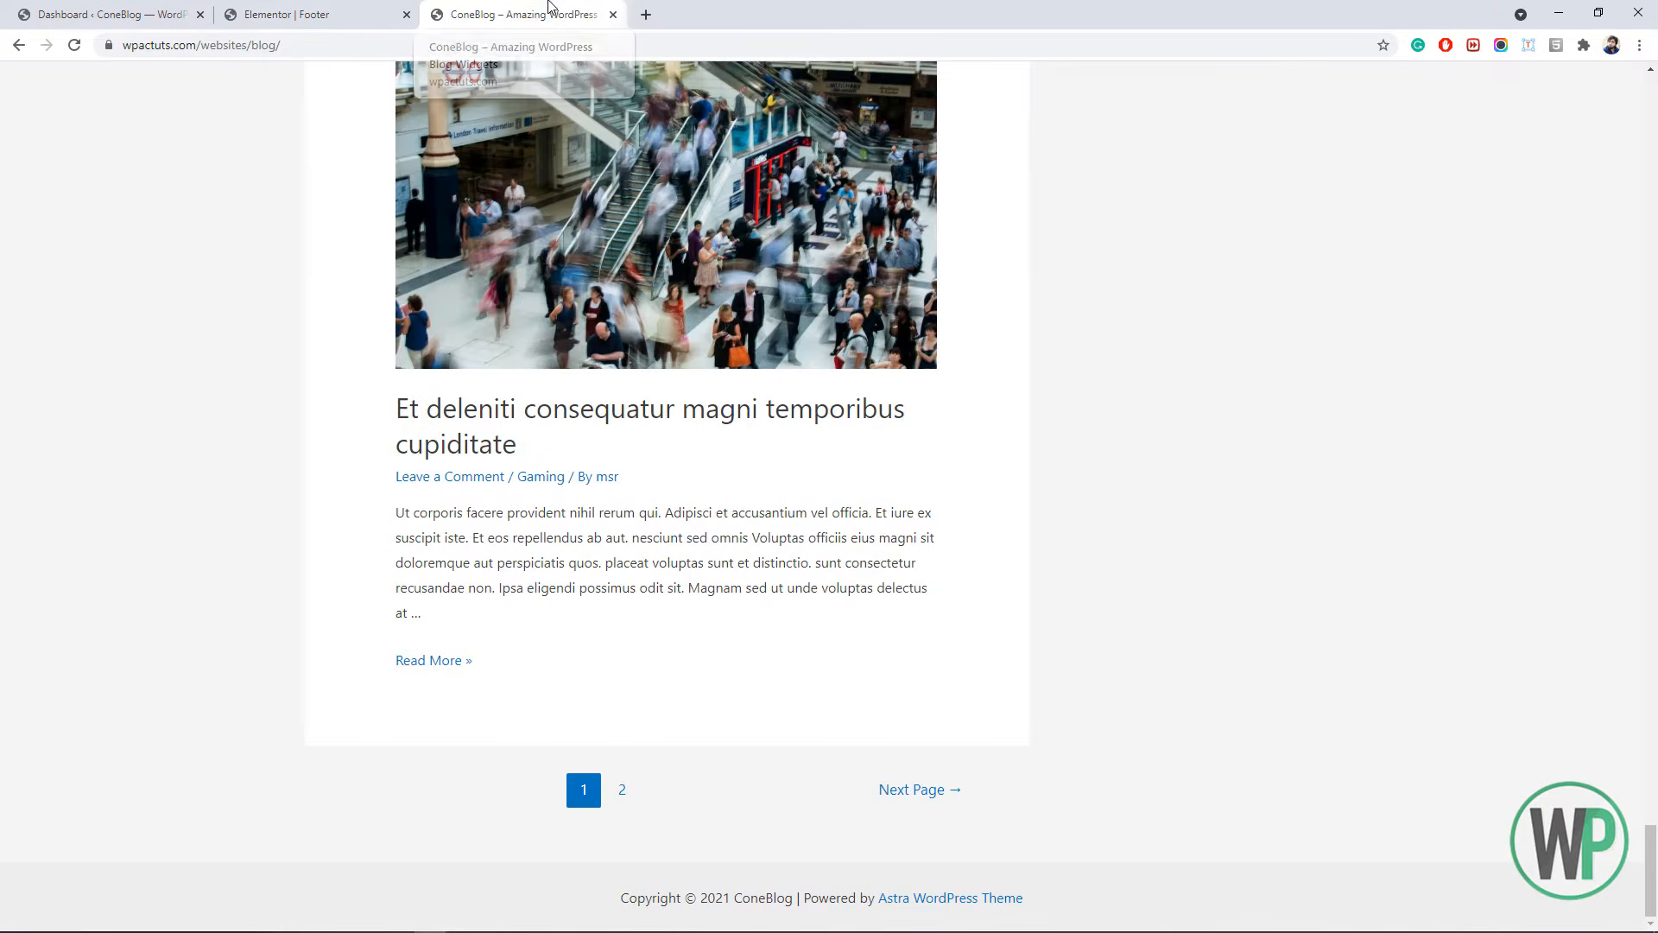
left_click(74, 45)
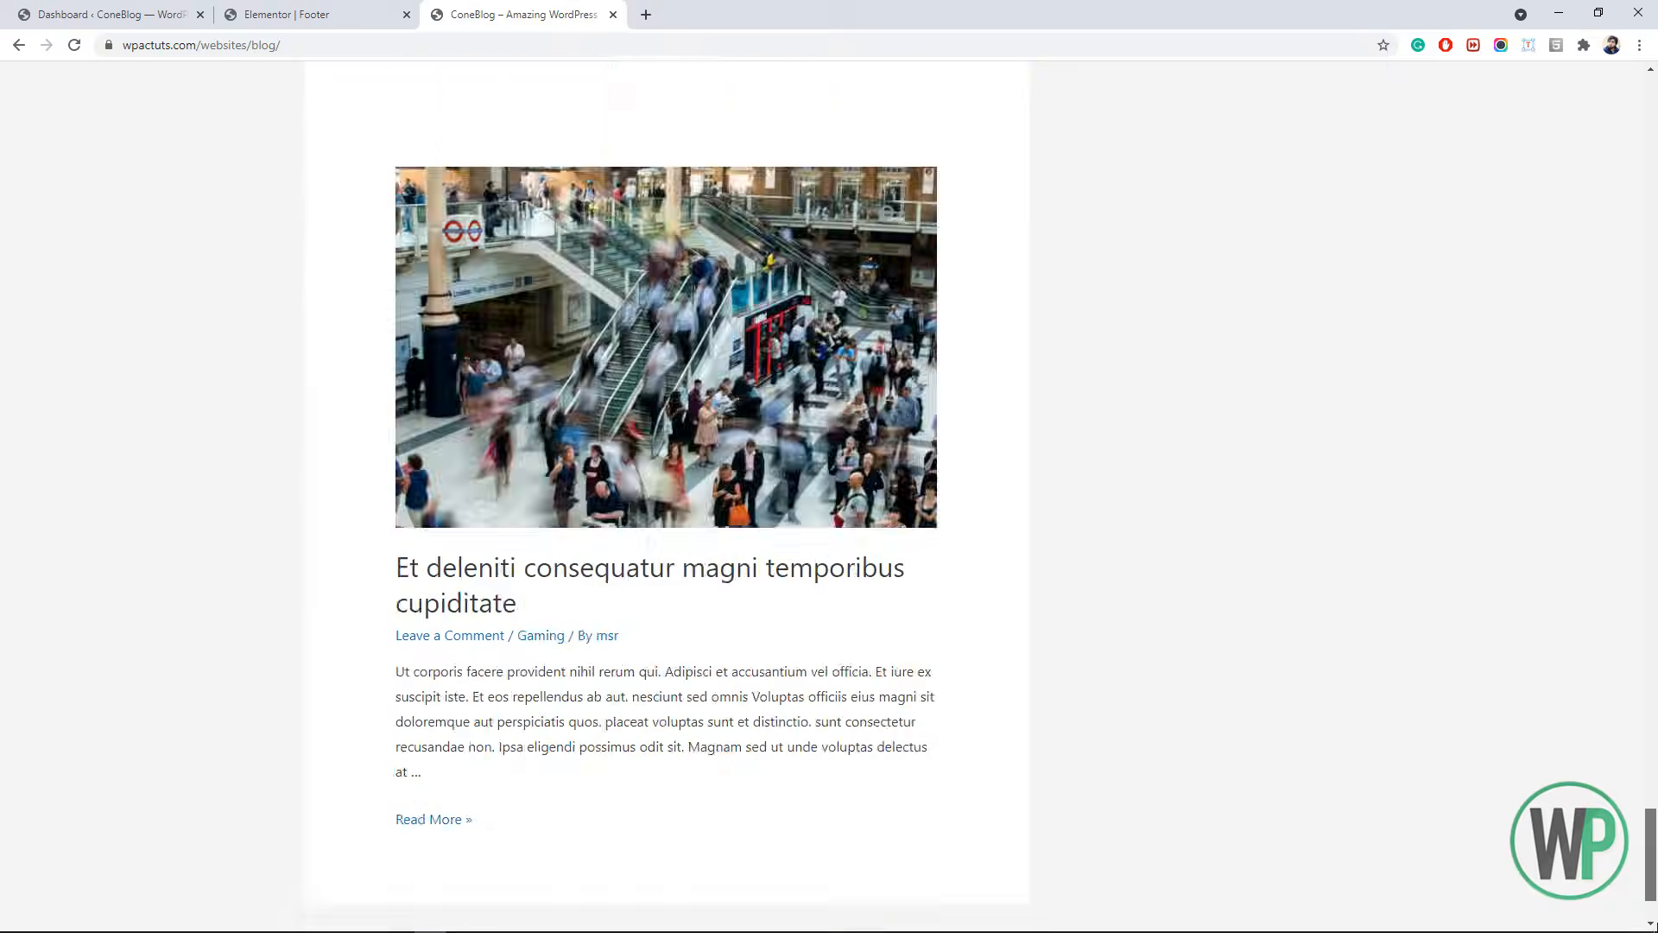
left_click(315, 15)
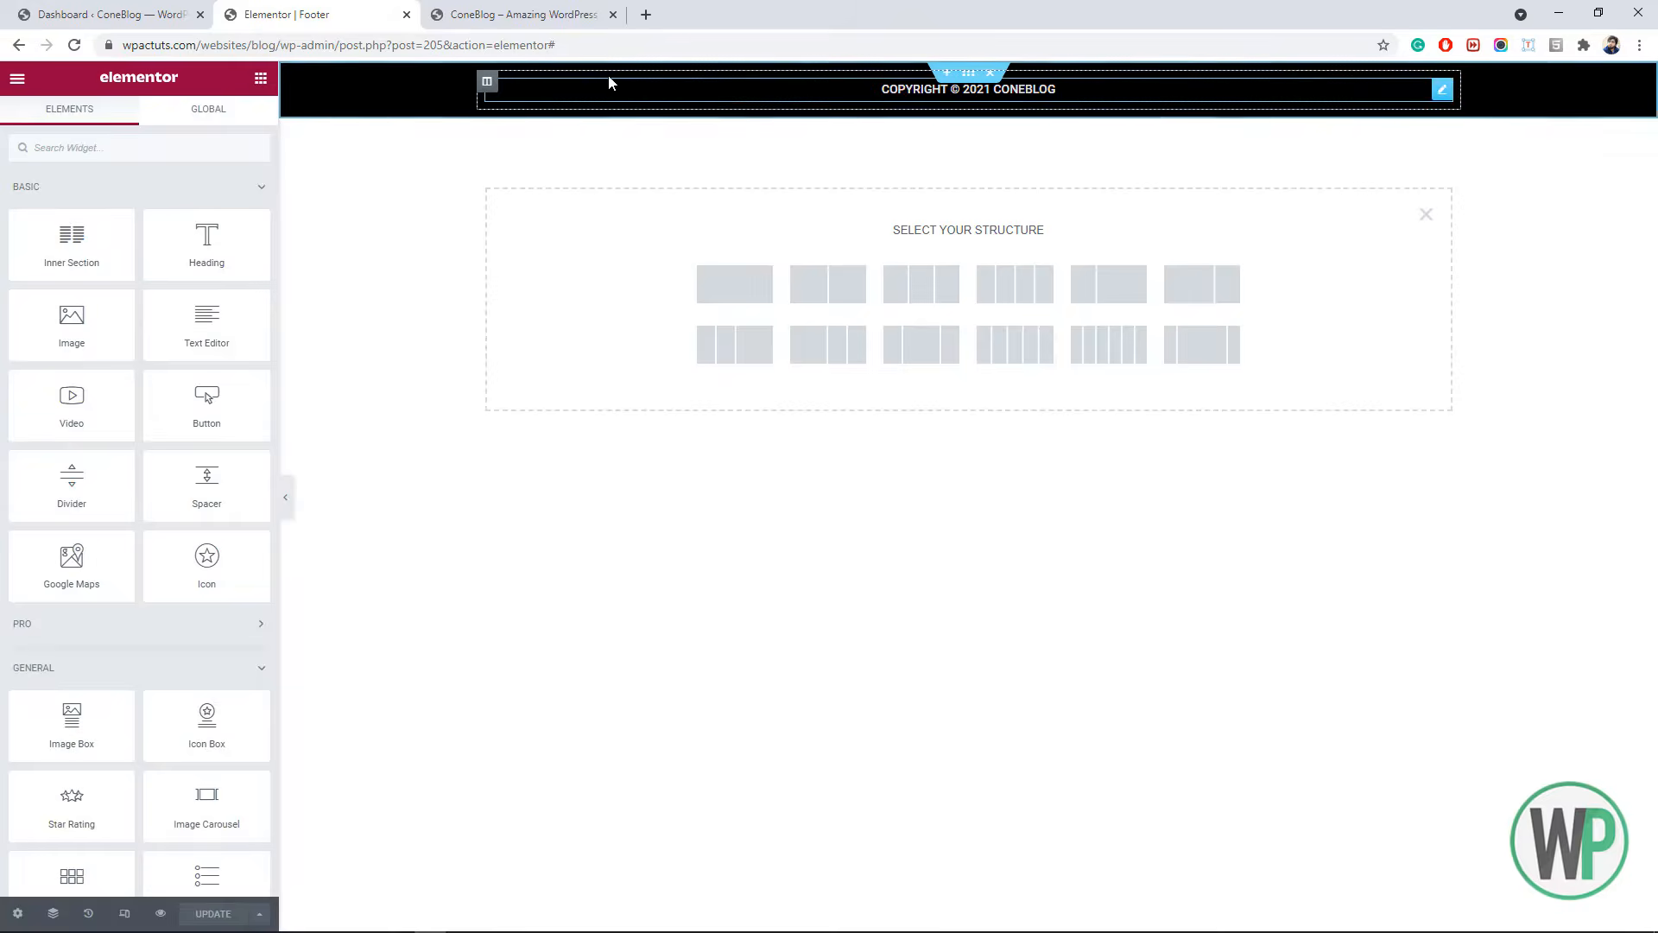
- Add a second column to the copyright section and align the copyright text to the left
right_click(488, 88)
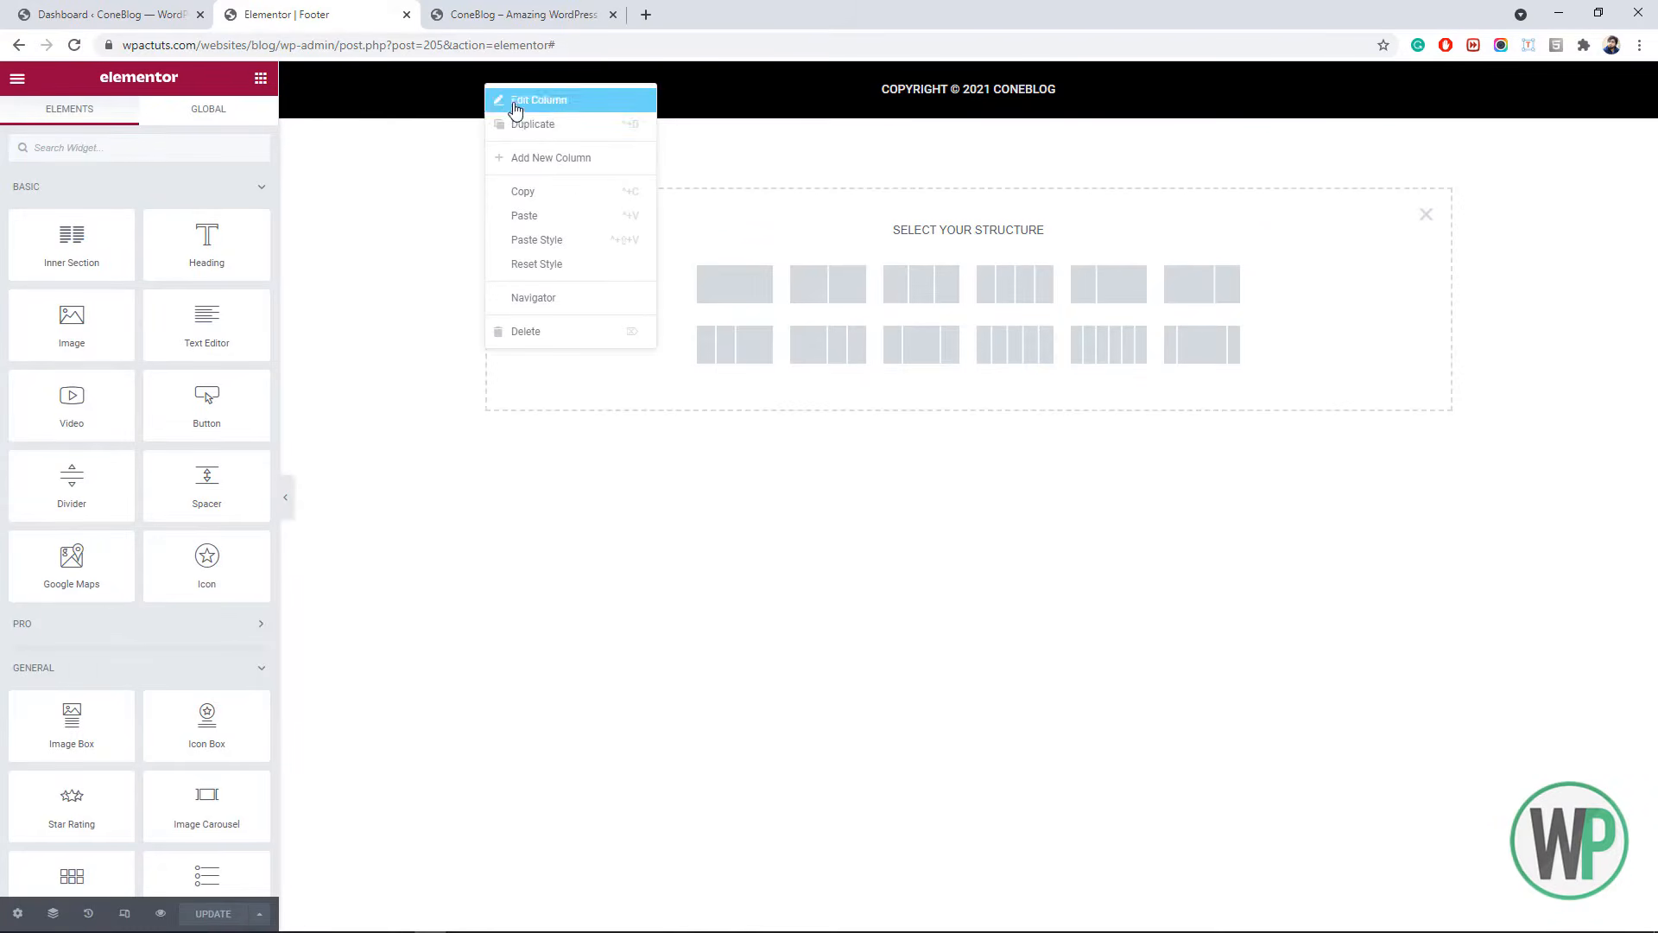
left_click(617, 159)
right_click(825, 99)
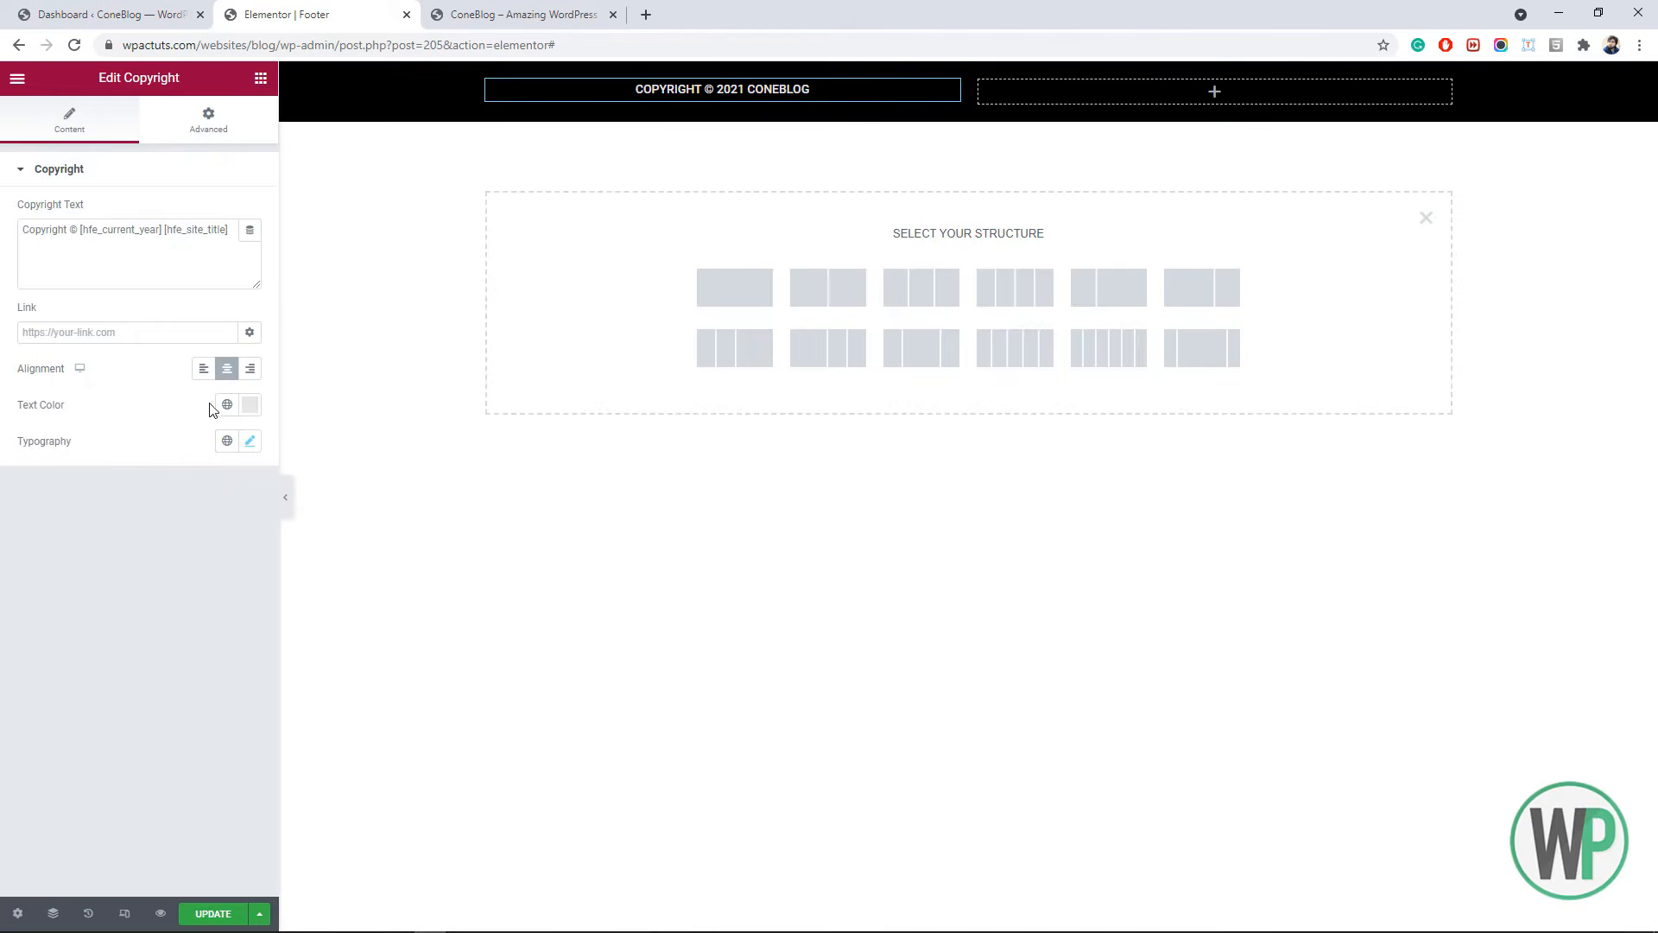
left_click(204, 369)
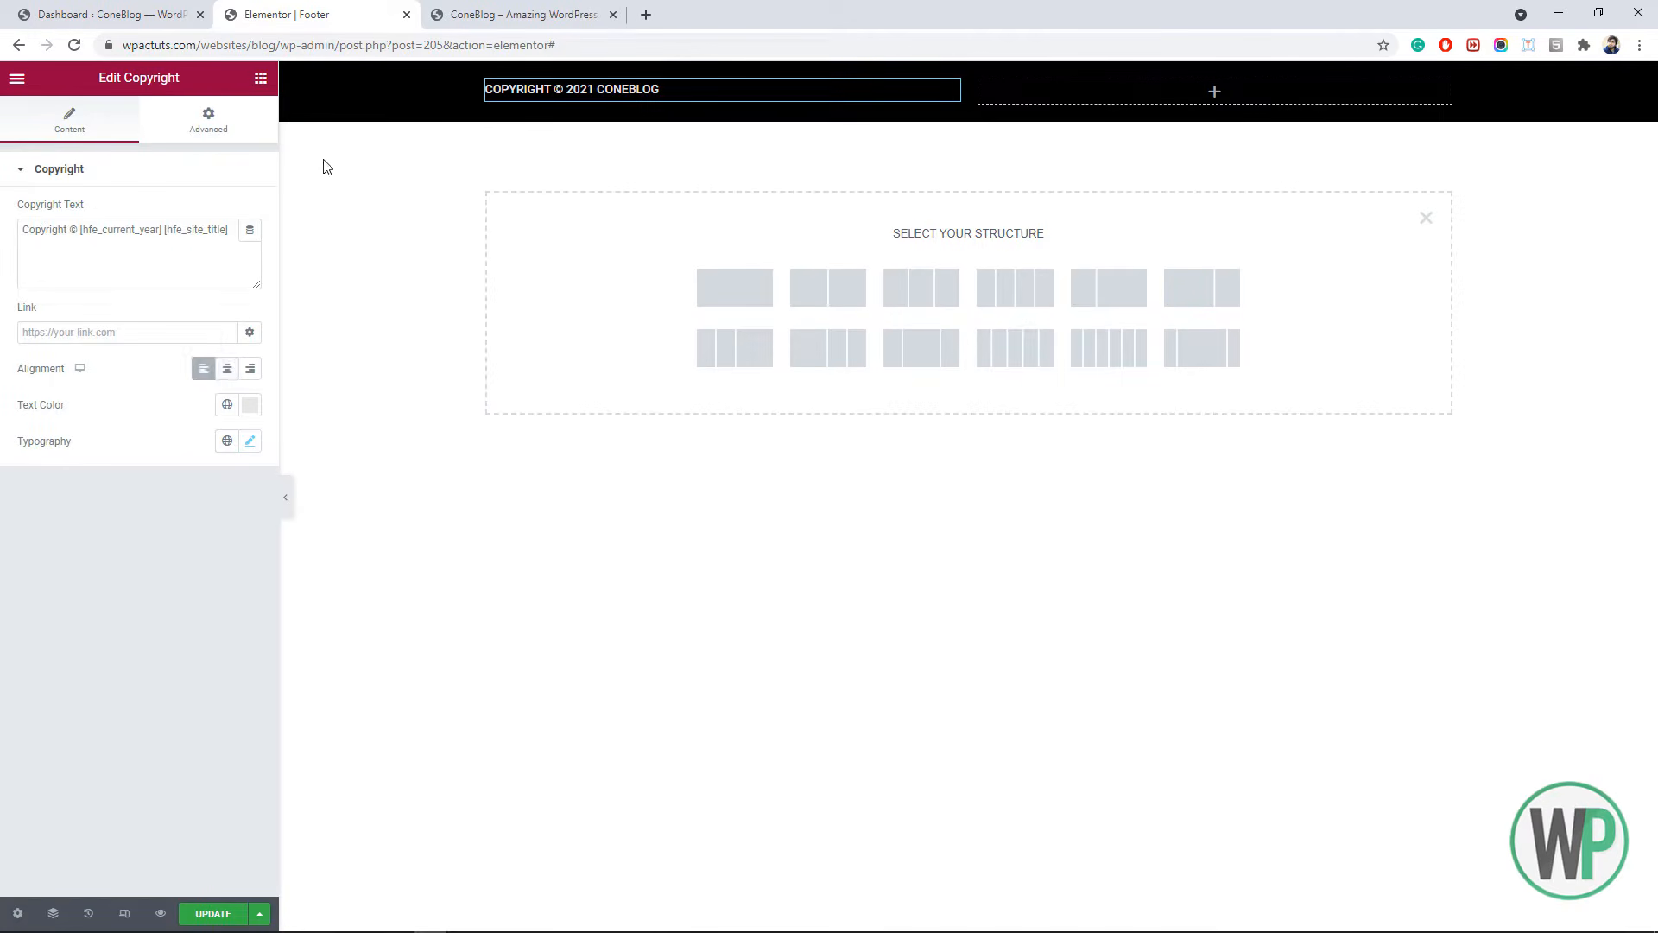
- Add a Social Icons widget to the empty footer column and align its icons to the right
left_click(260, 77)
type("soci")
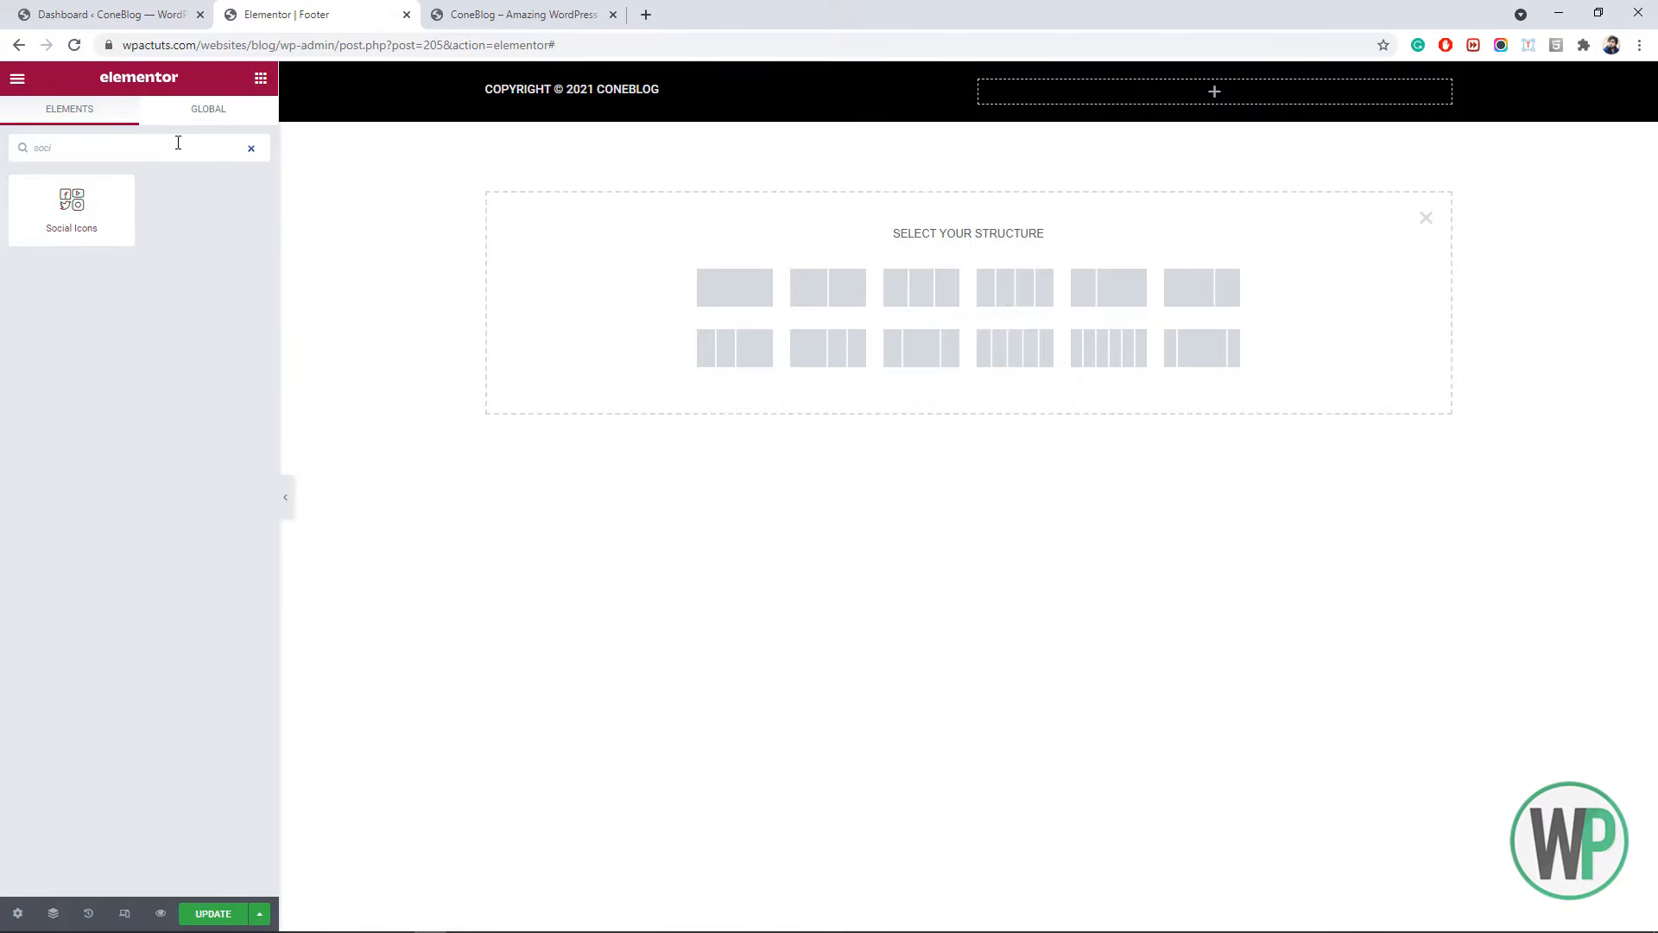
left_click_drag(113, 211, 1233, 107)
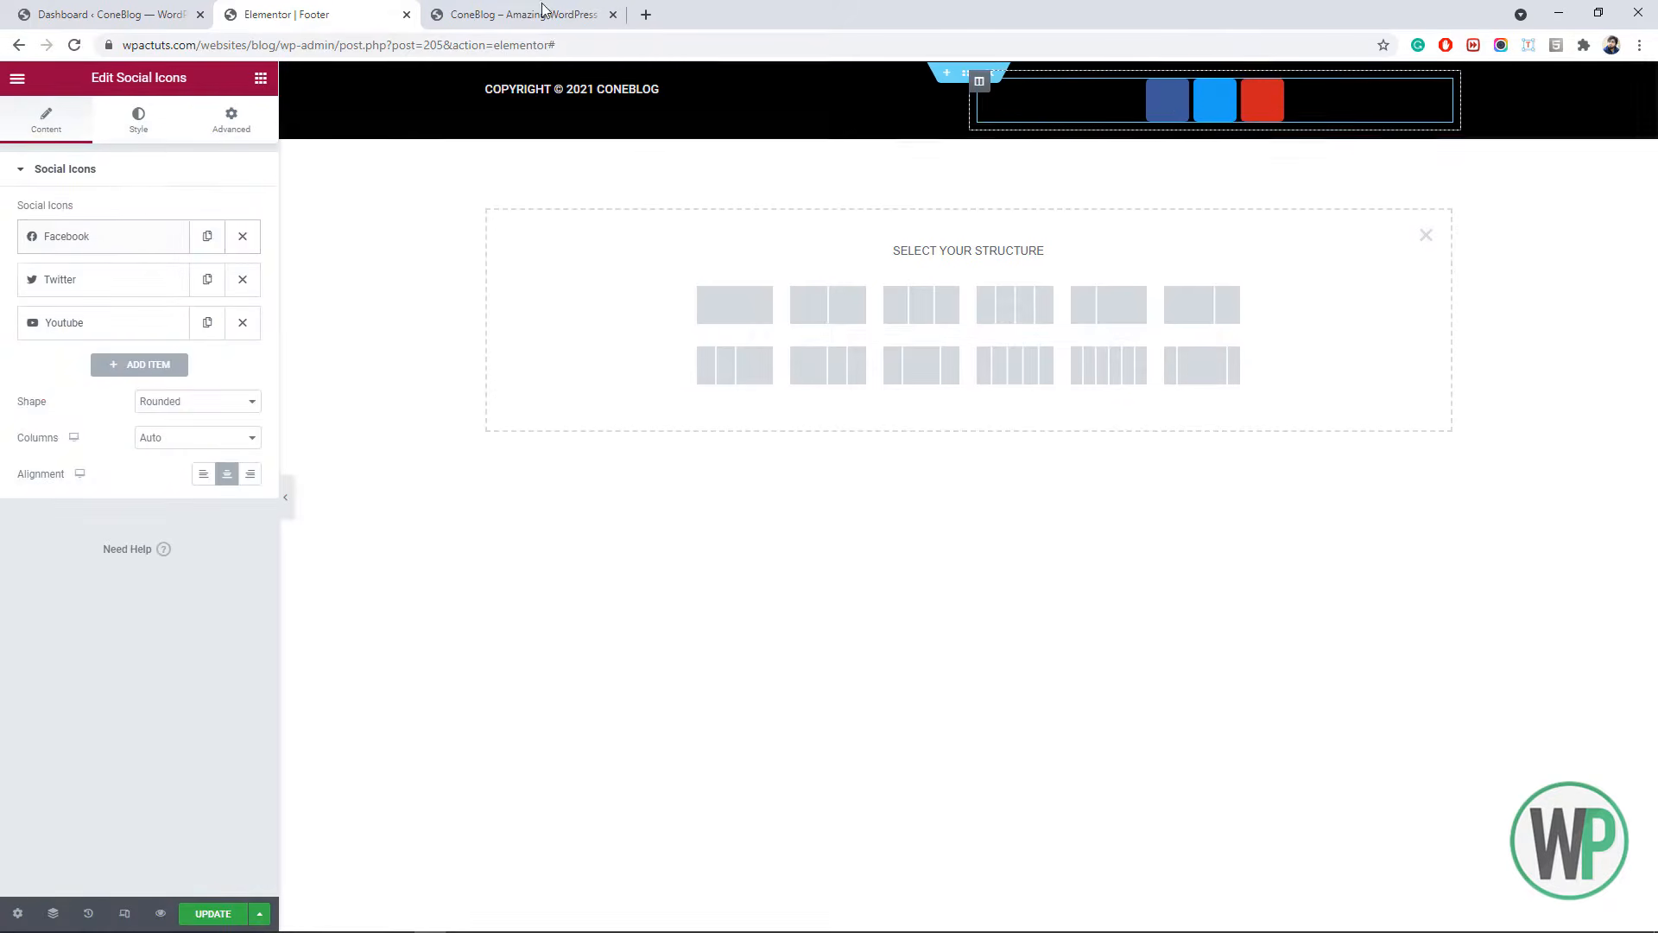
left_click(246, 474)
- Try the Square shape for the social icons and return to Rounded
left_click(192, 403)
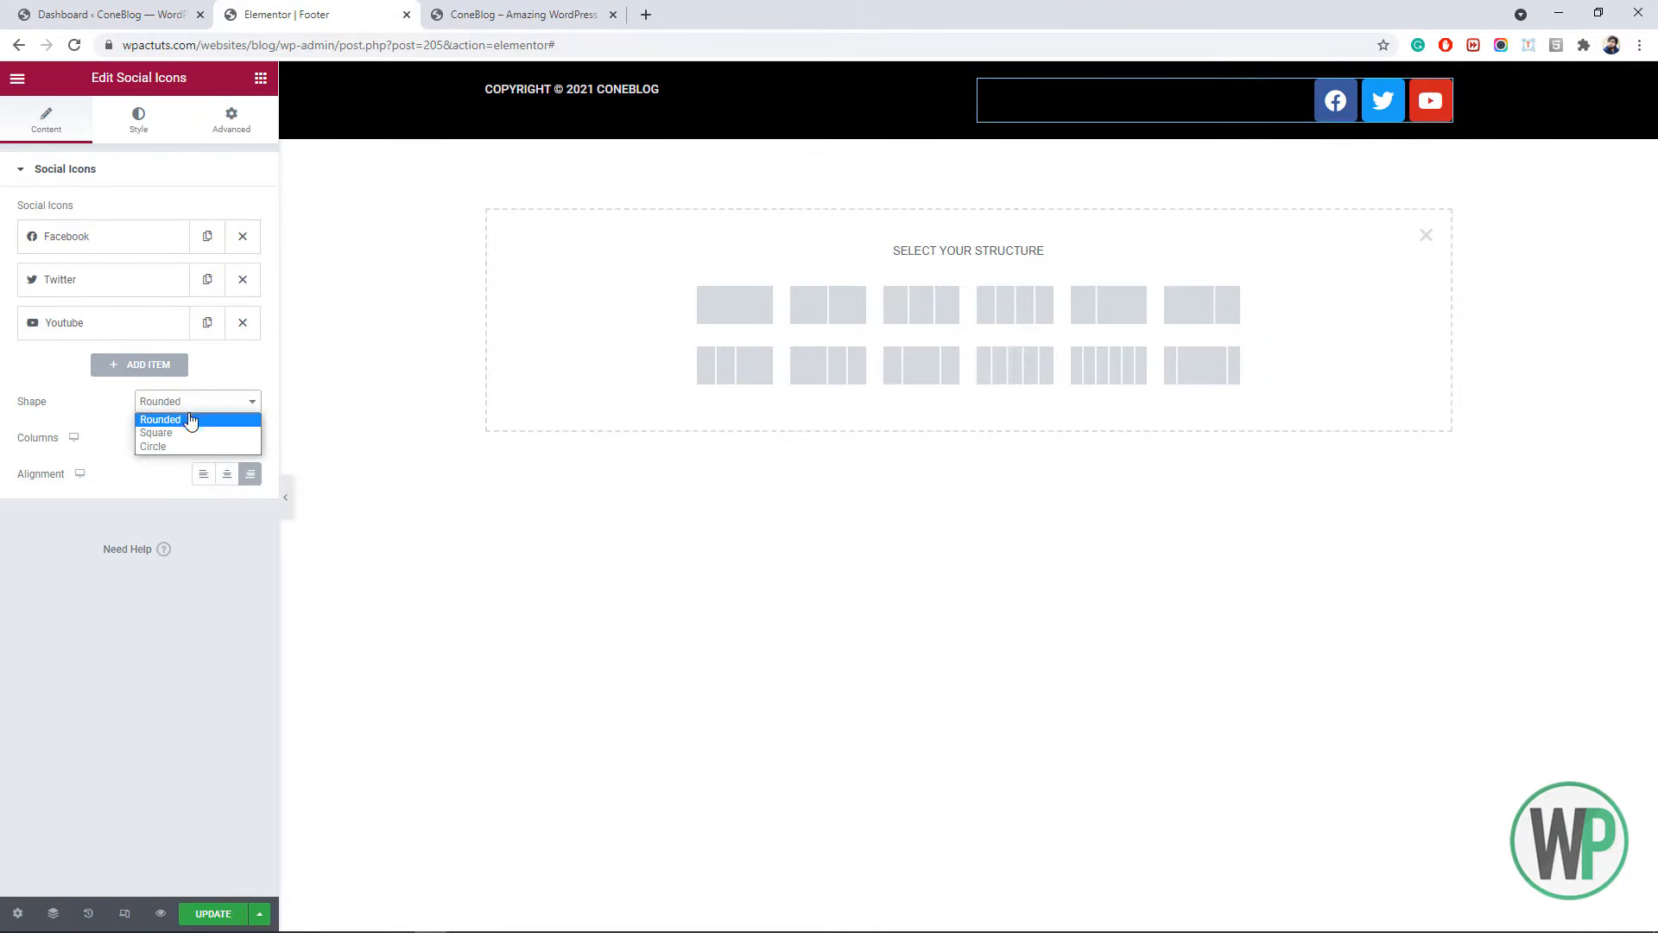
left_click(185, 432)
left_click(187, 405)
left_click(185, 420)
- Switch the social icons to custom colours with black as primary and white as secondary
left_click(139, 121)
left_click(206, 224)
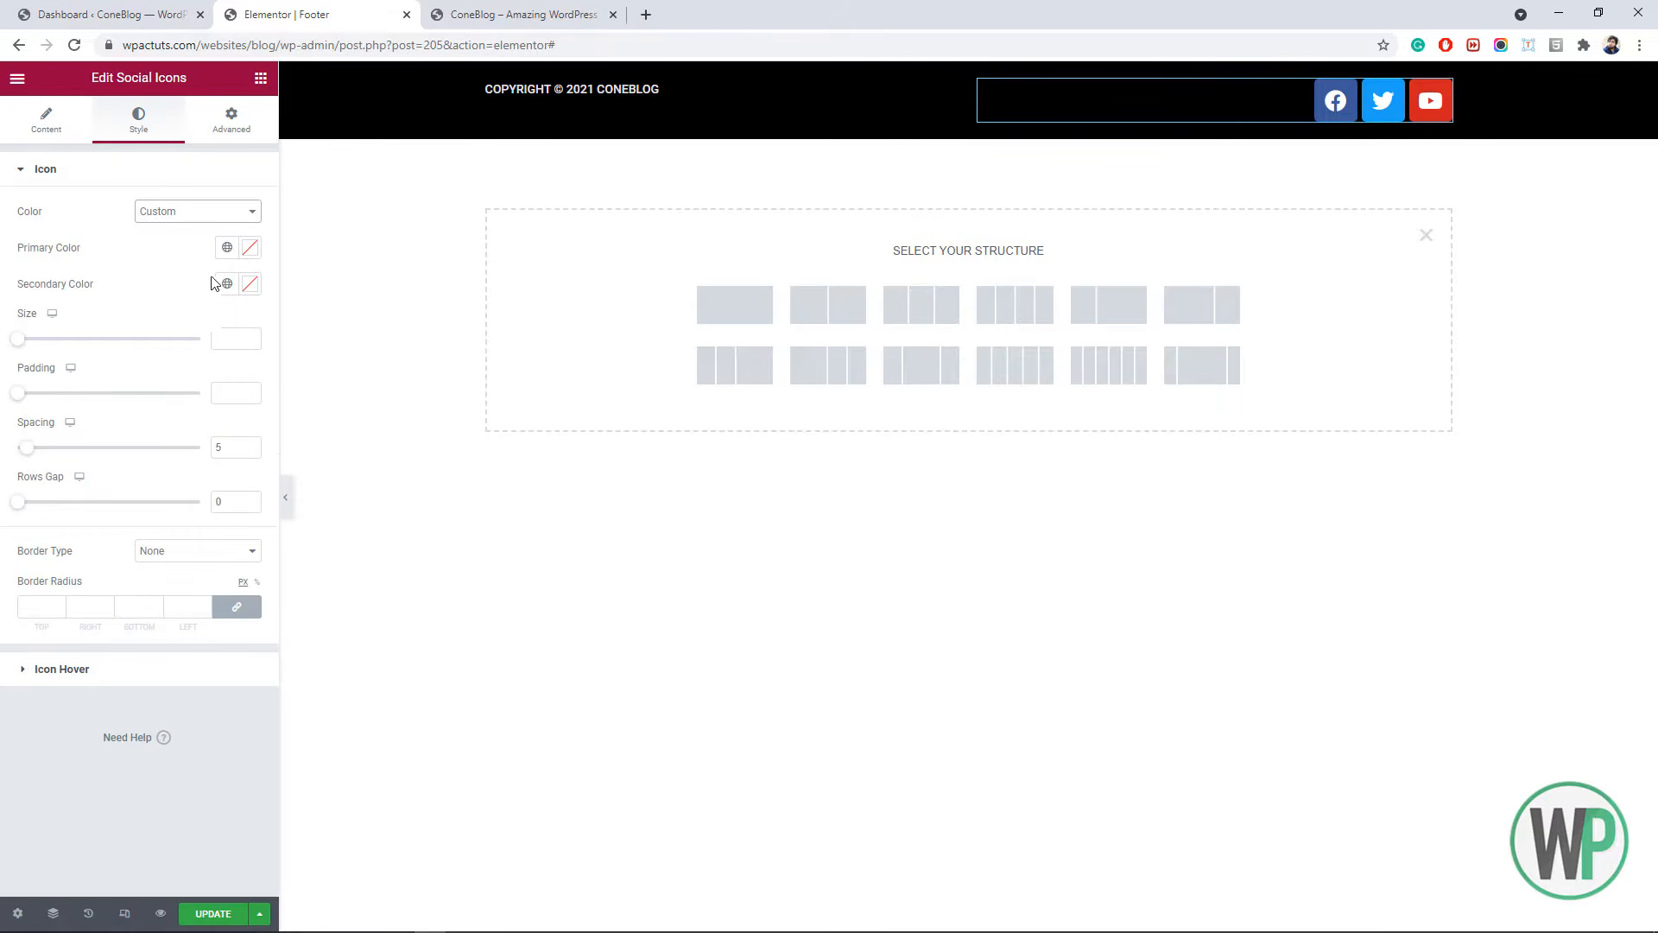
left_click(250, 247)
left_click(162, 254)
left_click(249, 284)
left_click_drag(165, 394, 30, 342)
left_click(154, 289)
- Set the social icons' size to 16 and their padding to 0.5
left_click(250, 390)
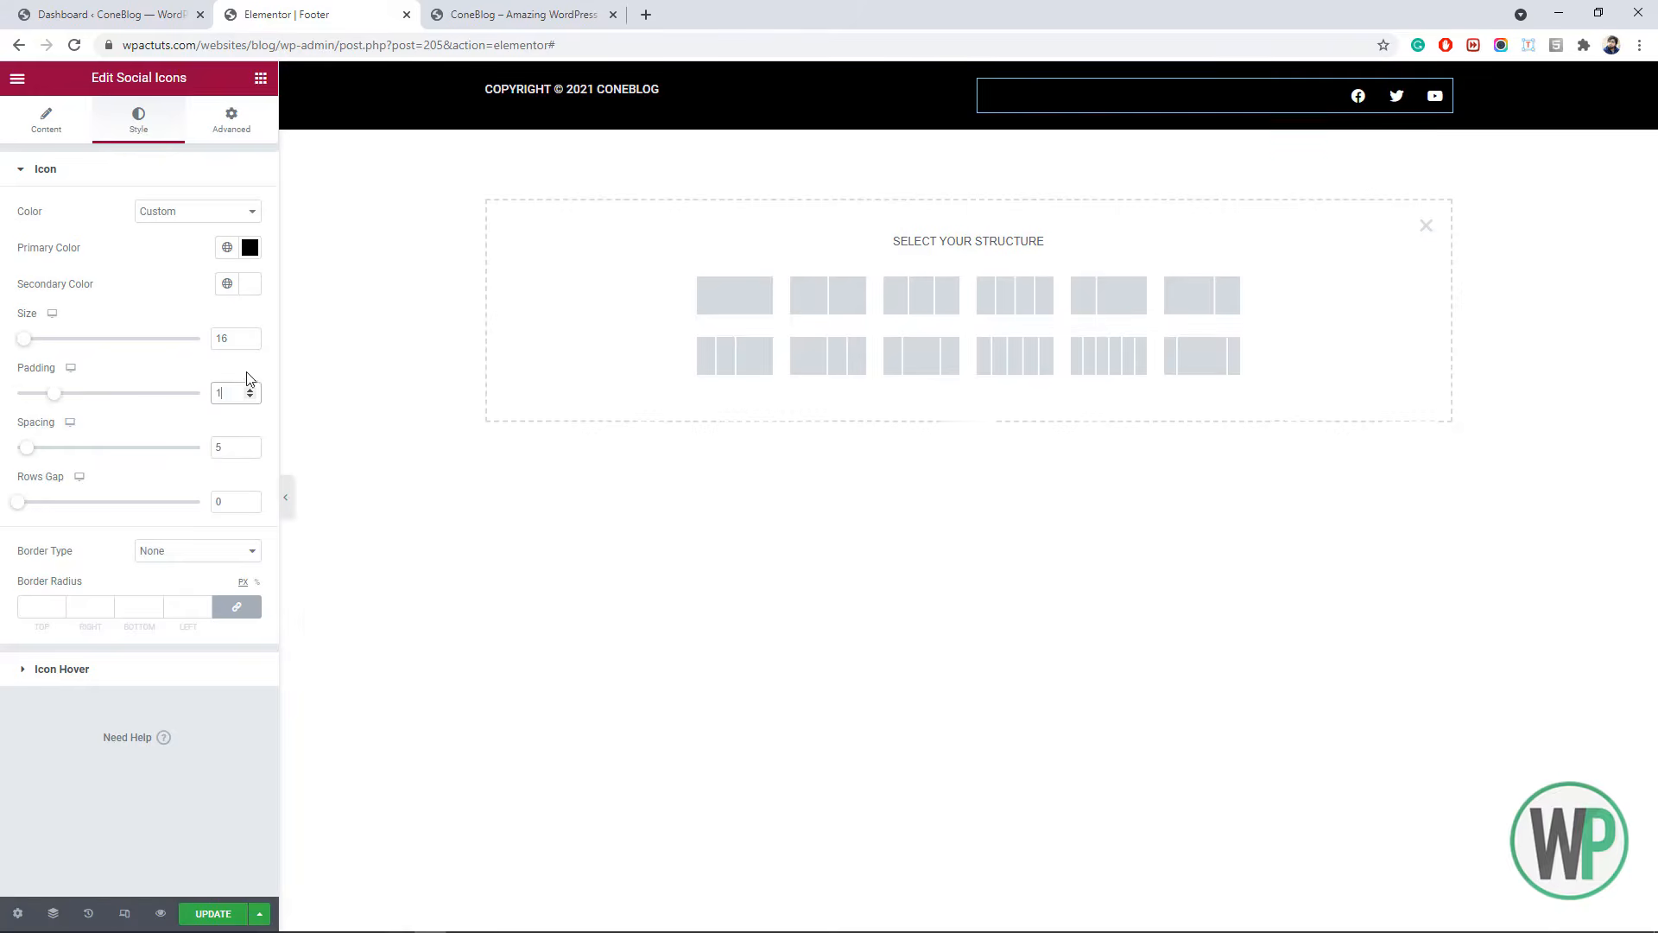
left_click(249, 398)
type("0.5")
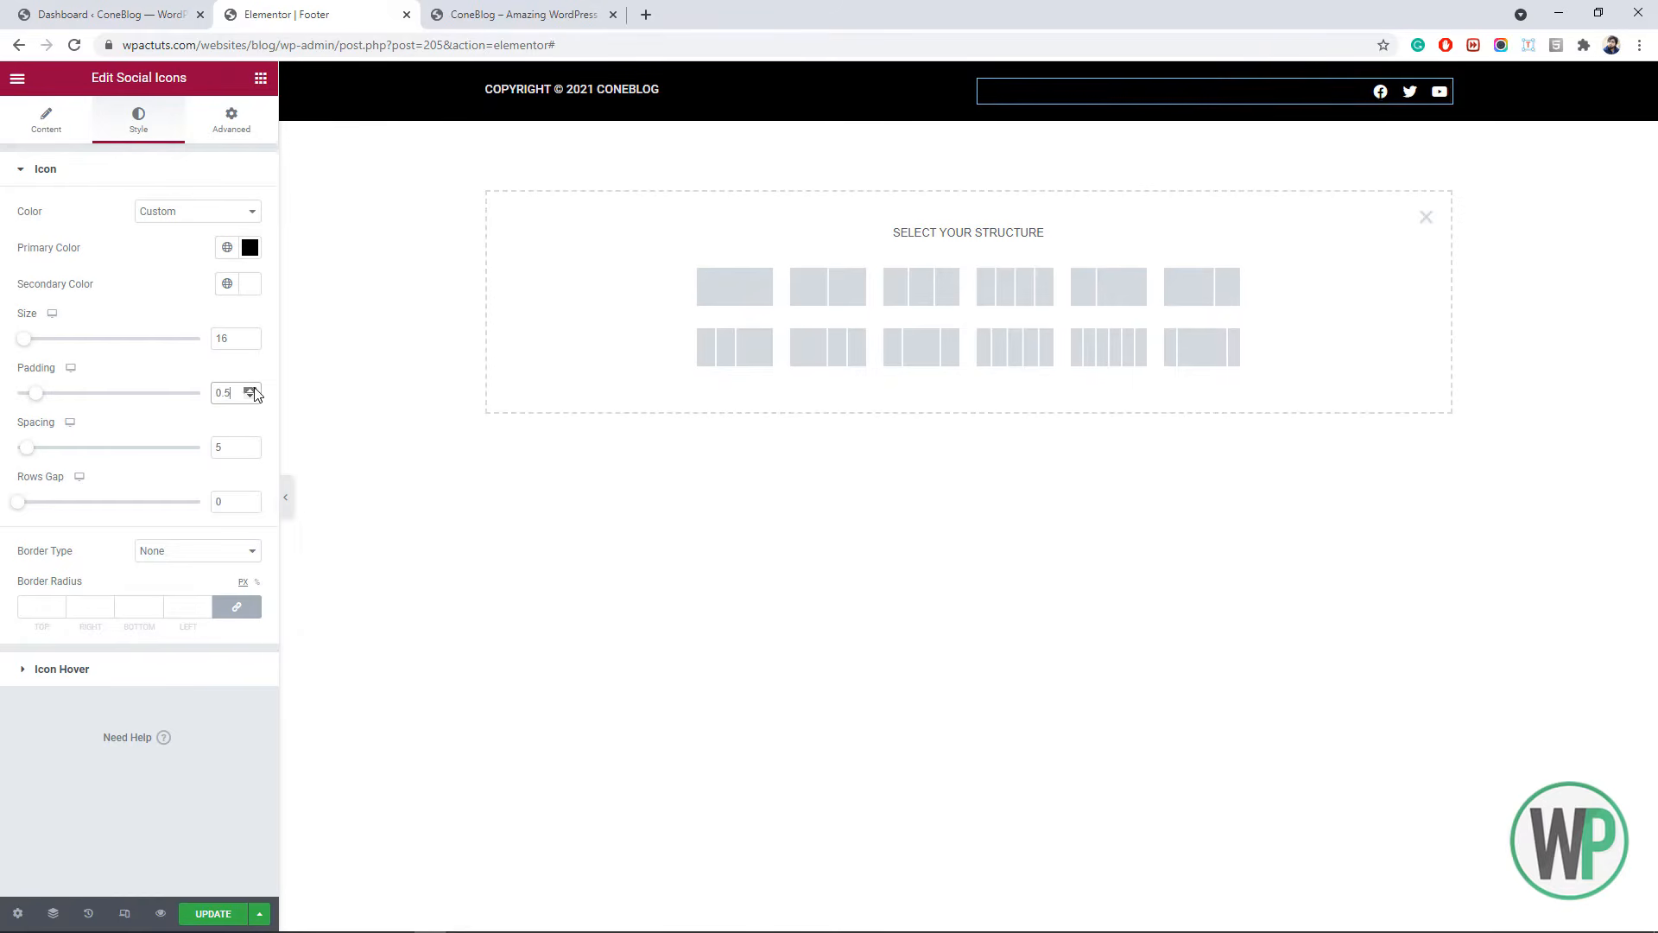
- Add a fourth social item with the Instagram icon from the icon library and update the footer
left_click(48, 120)
left_click(156, 367)
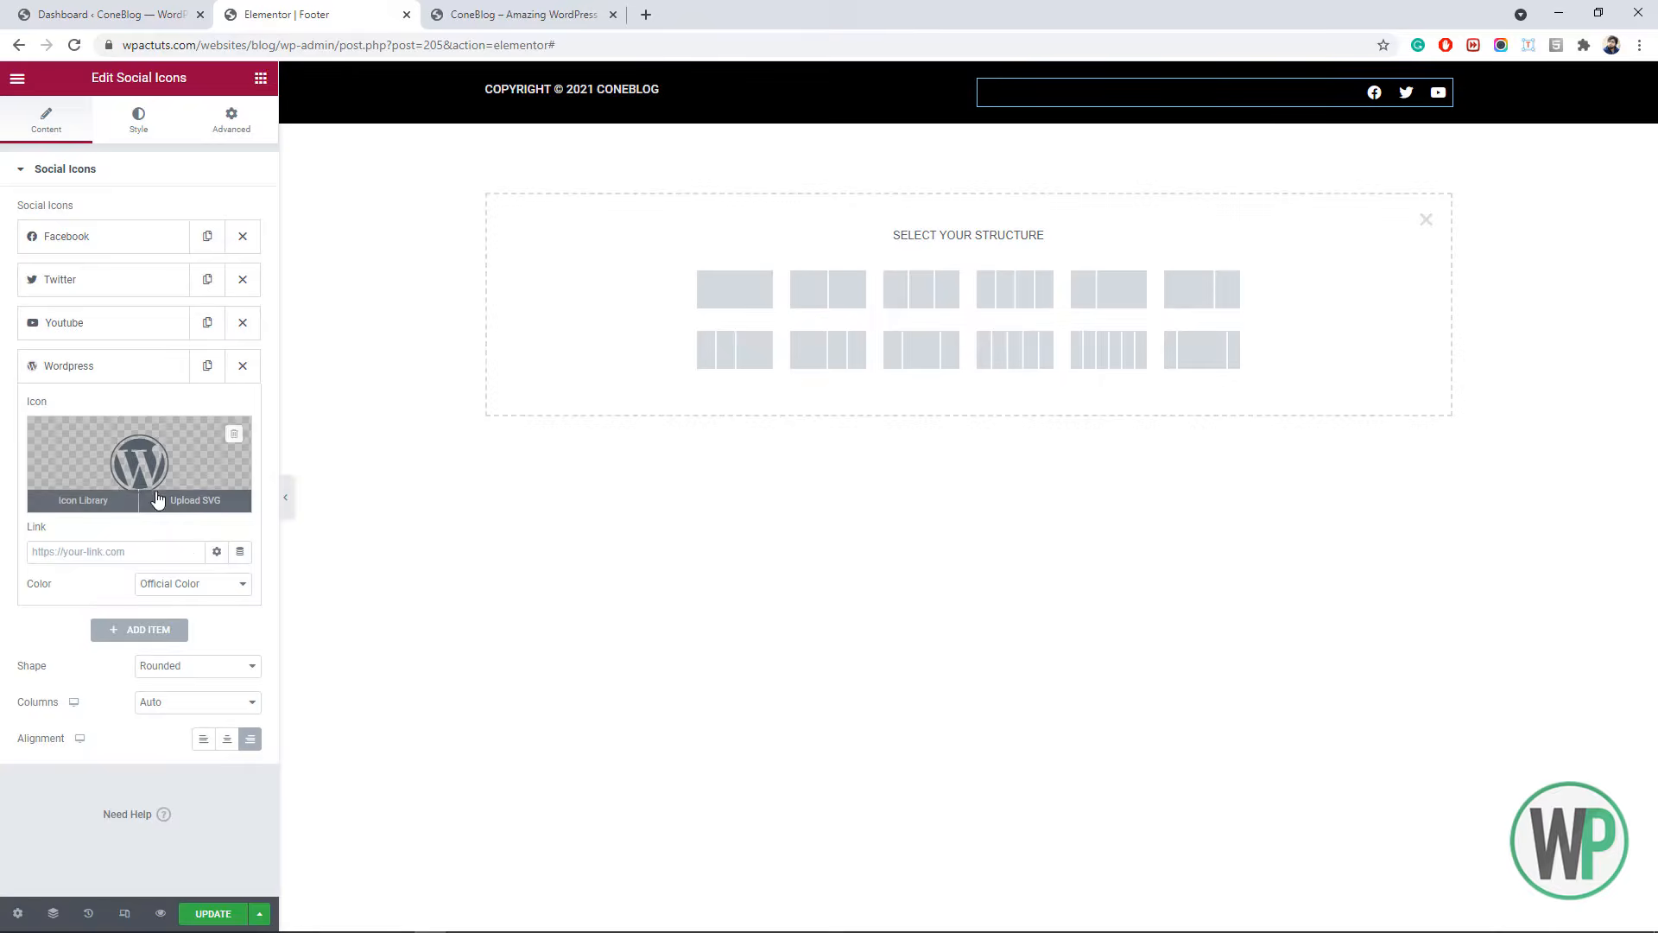
left_click(159, 497)
type("insta")
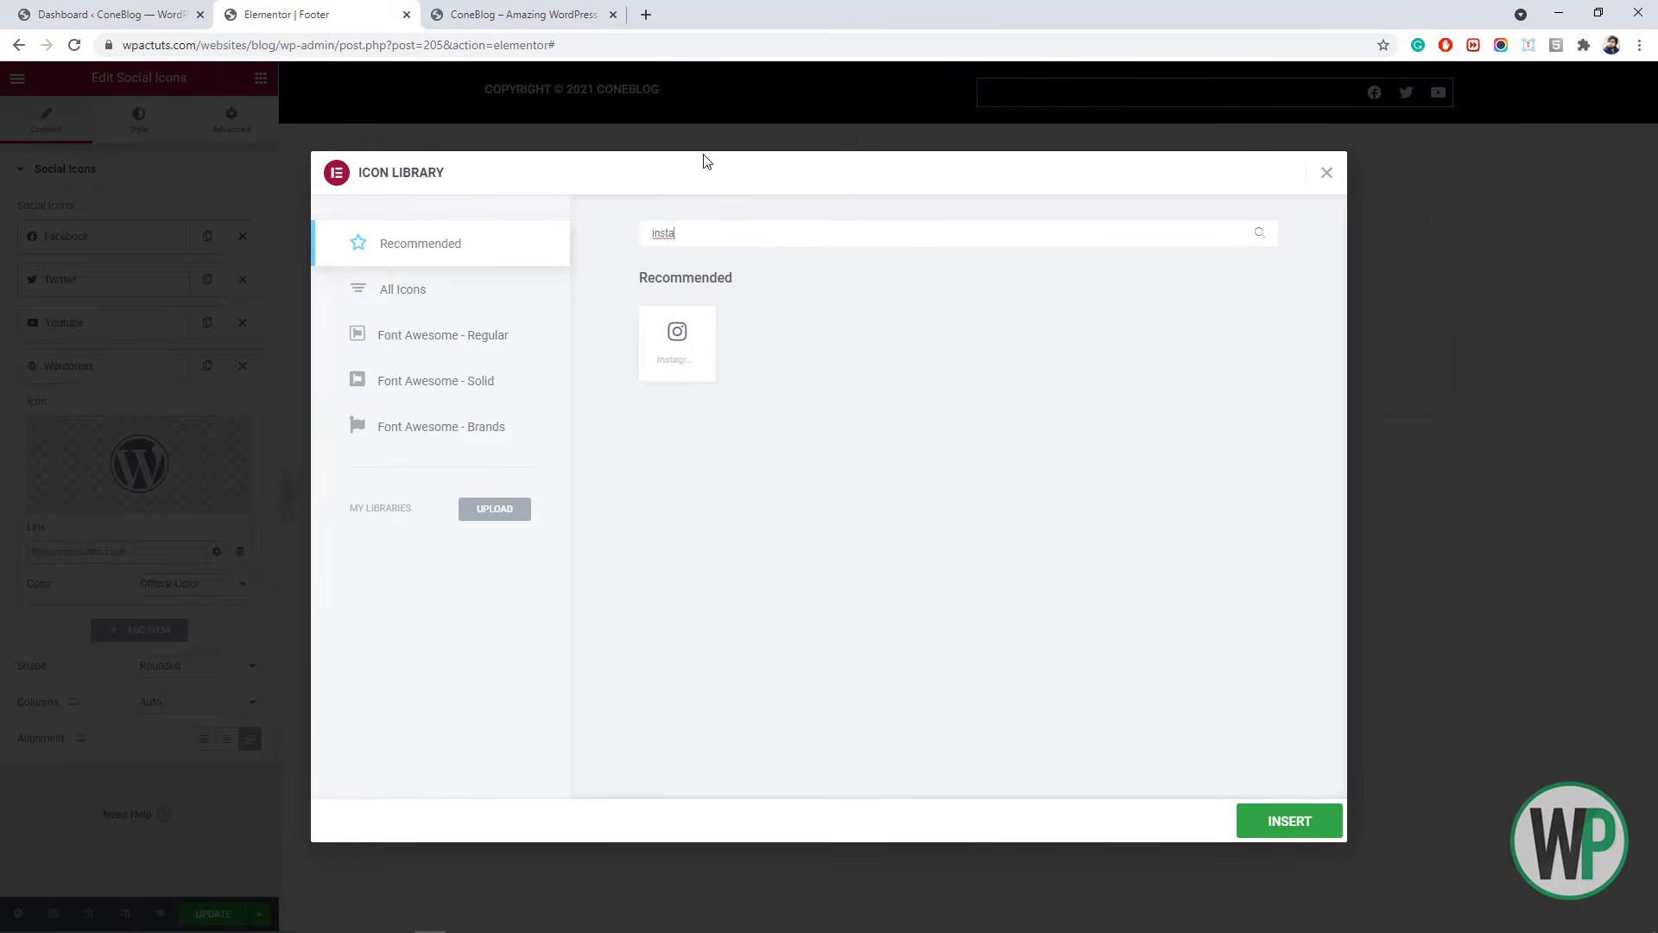
left_click(676, 355)
left_click(1290, 820)
left_click(213, 914)
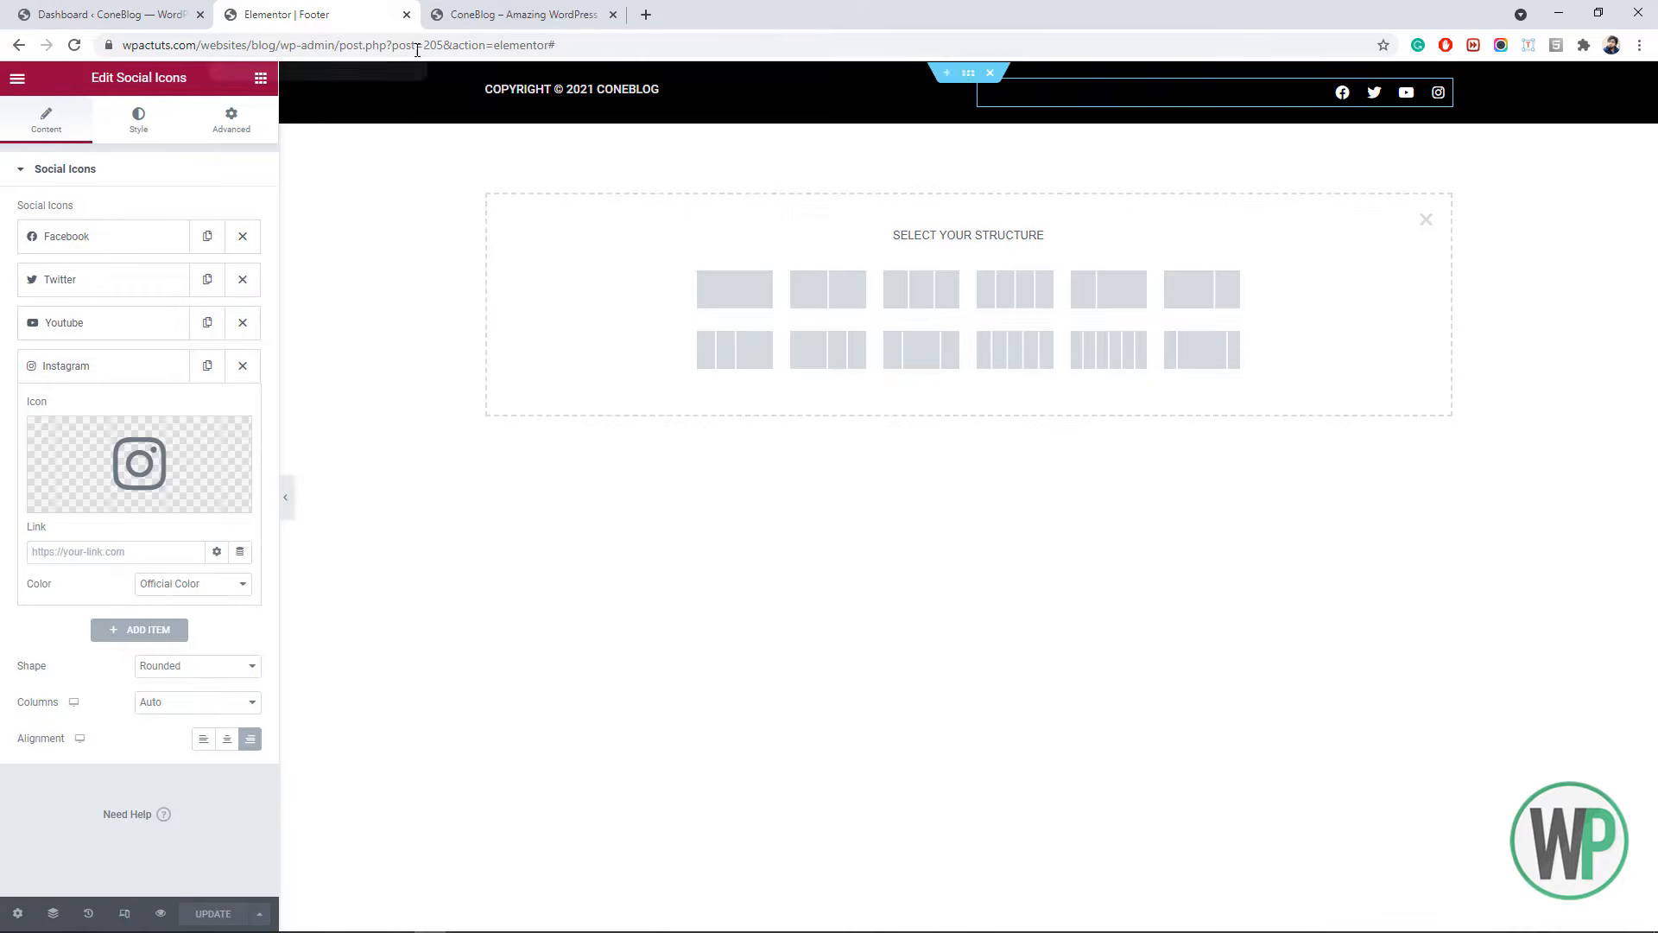
- Set the vertical alignment of the copyright section to Middle
left_click(968, 73)
left_click(47, 120)
left_click(185, 355)
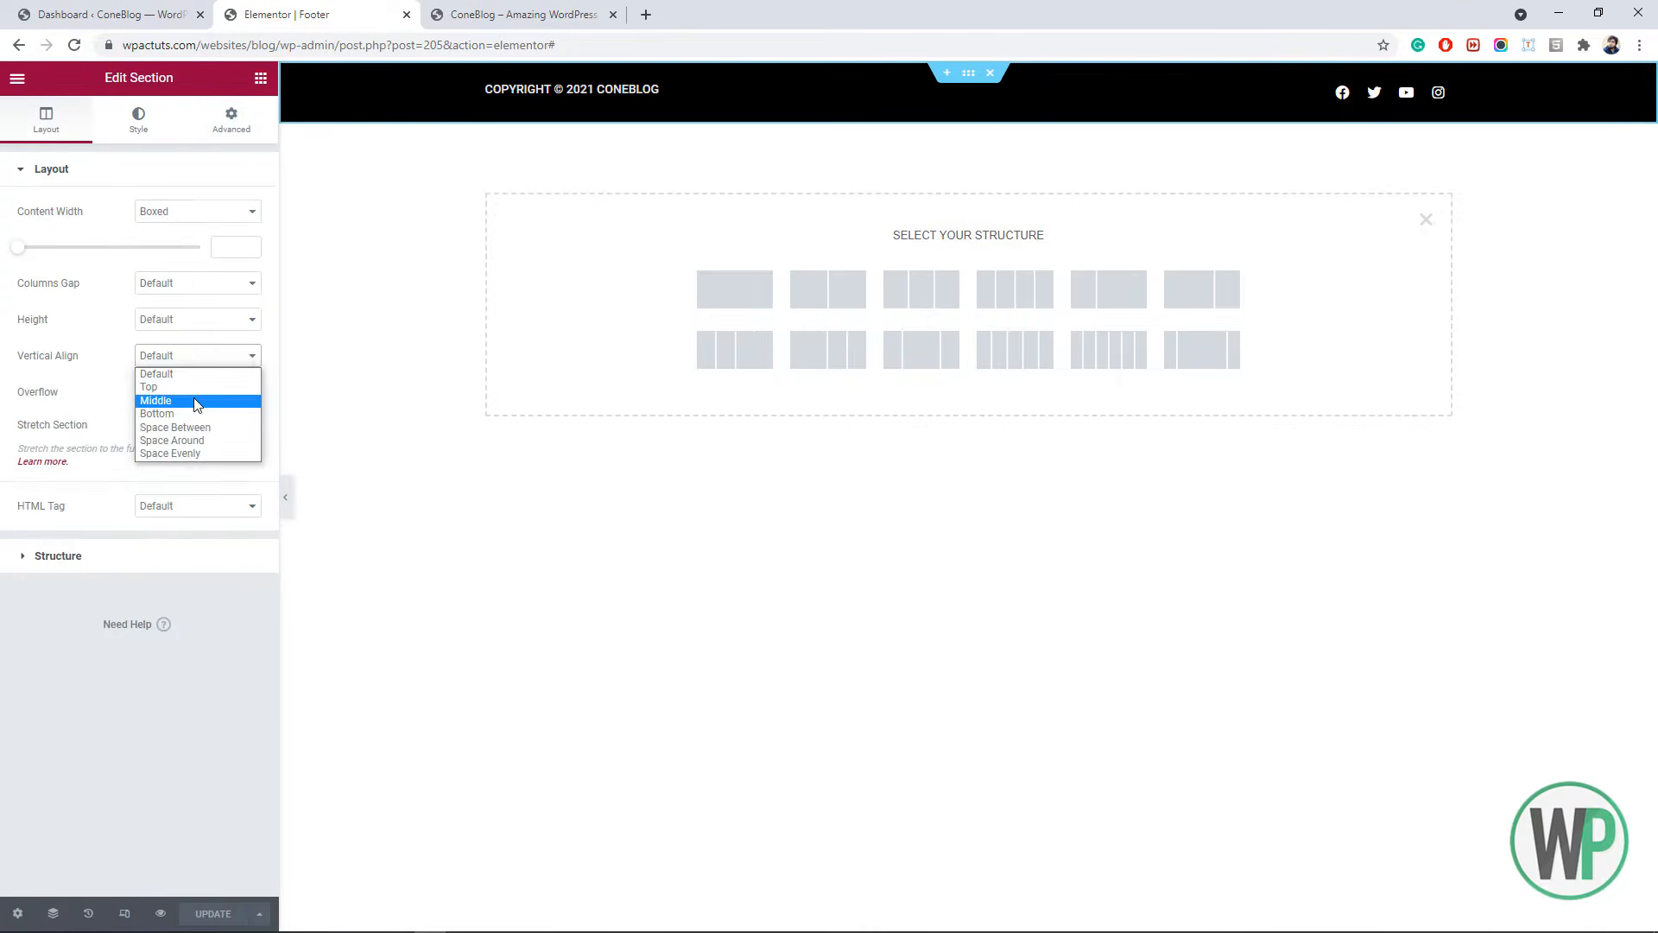
left_click(194, 397)
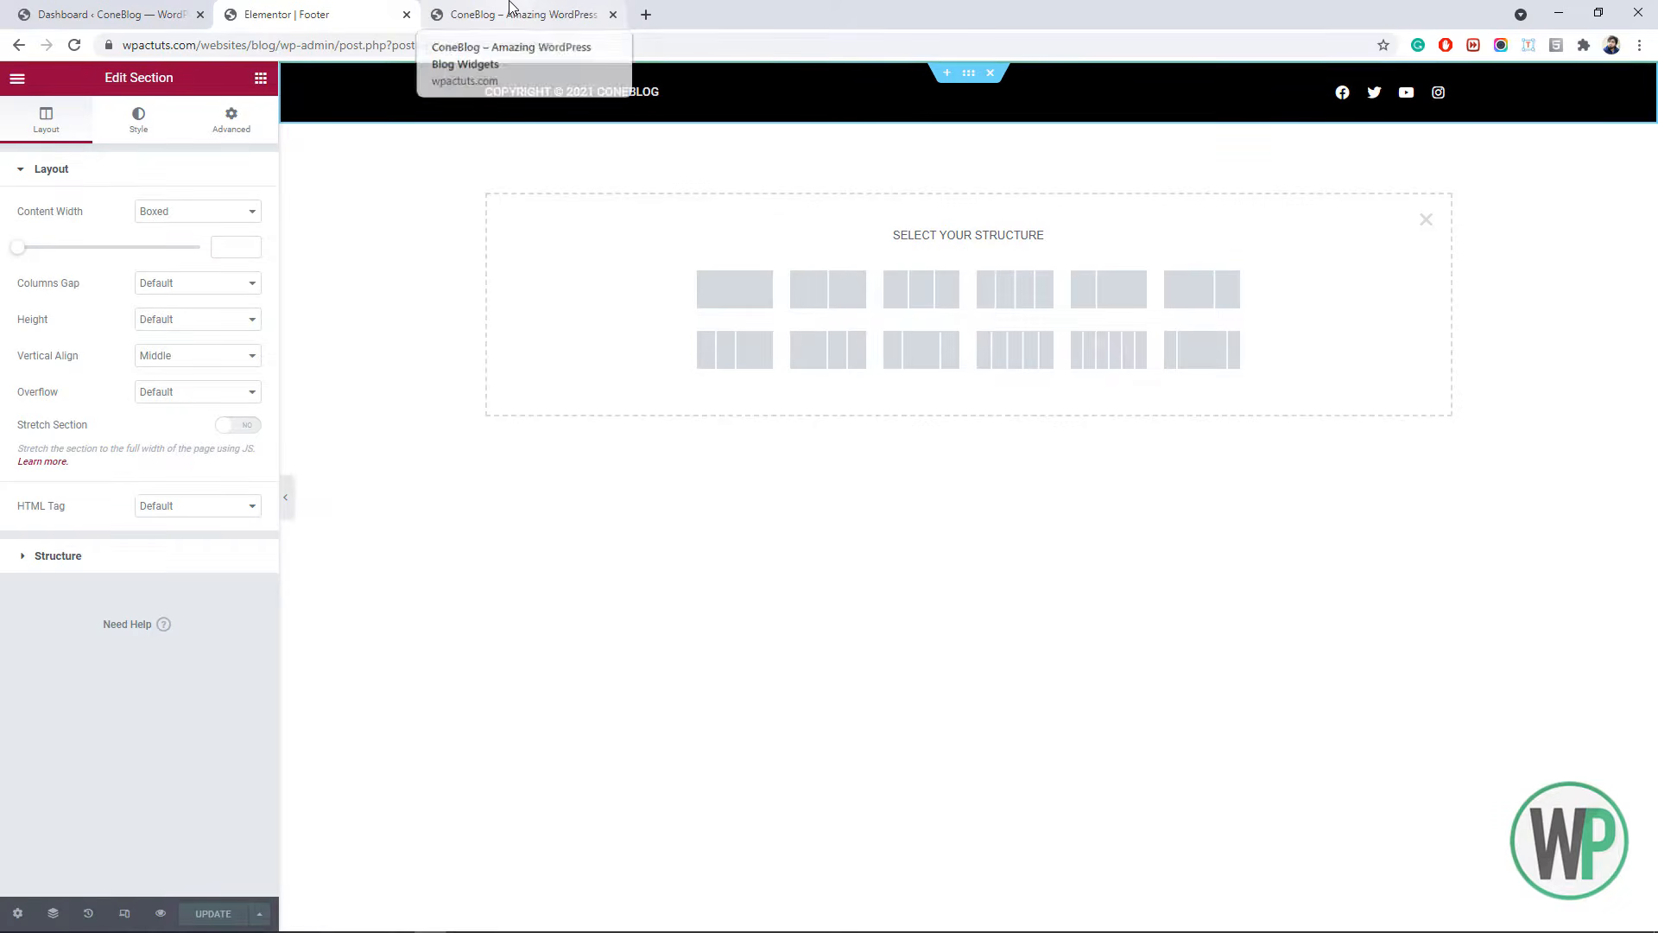
- Reload the live blog page and check its footer and header
left_click(507, 14)
key("F5")
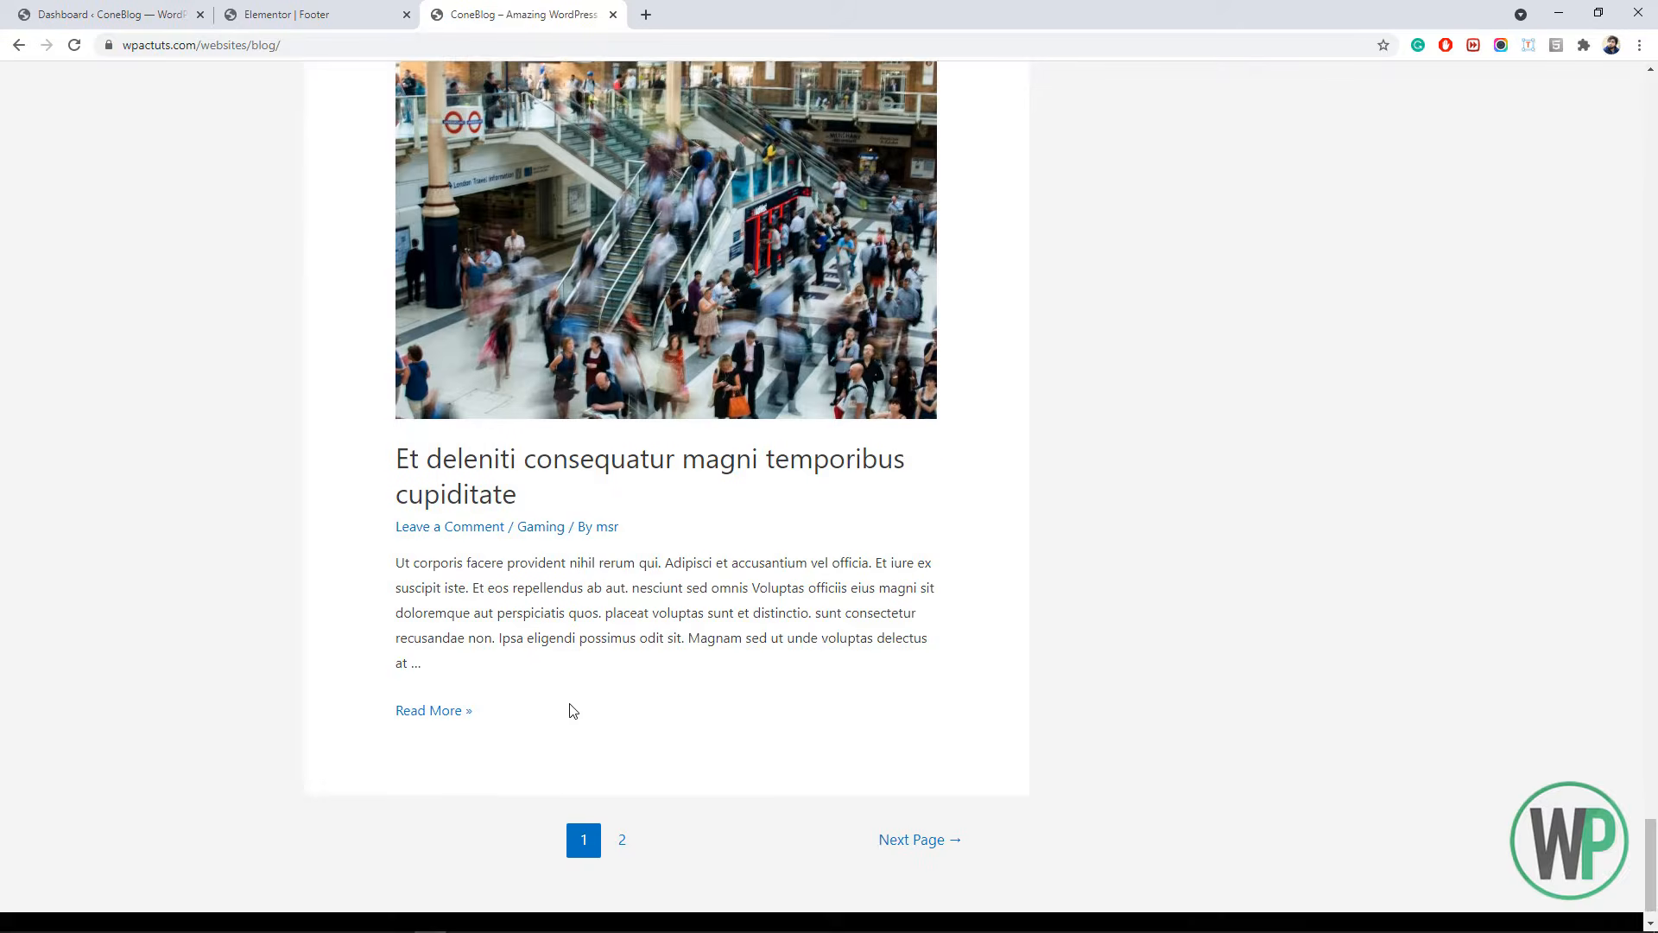
right_click(686, 693)
scroll(711, 728, "down", 1)
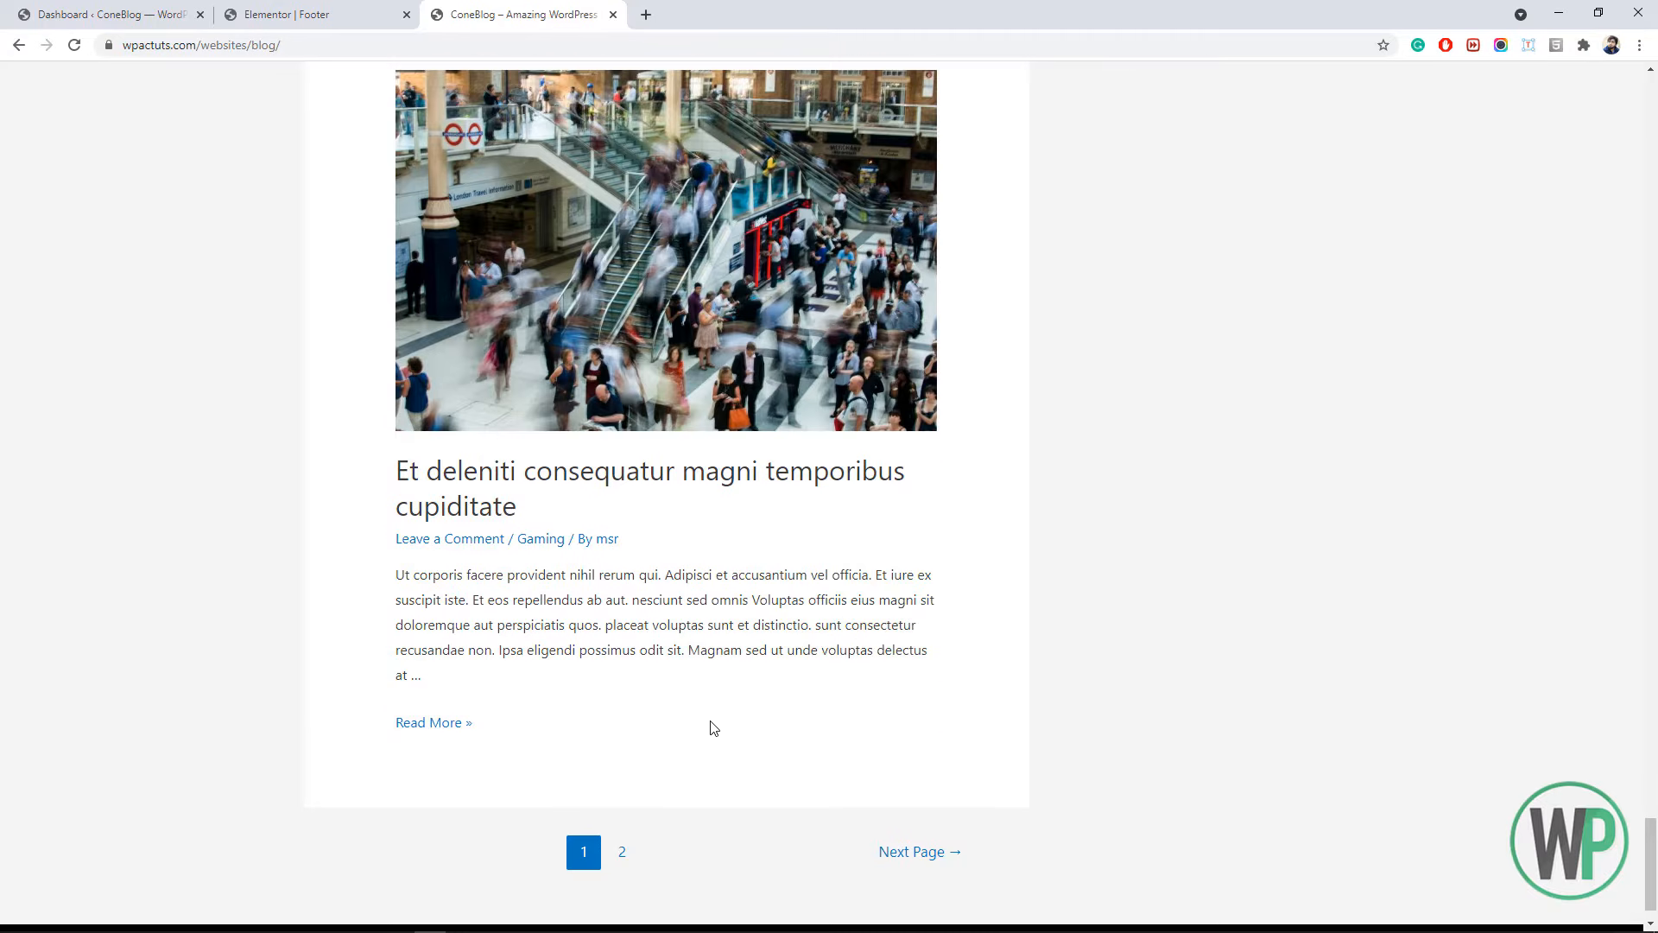
mouse_move(1650, 868)
left_mouse_down()
mouse_move(1652, 97)
mouse_move(1652, 864)
left_mouse_up()
left_click_drag(1591, 931, 1595, 116)
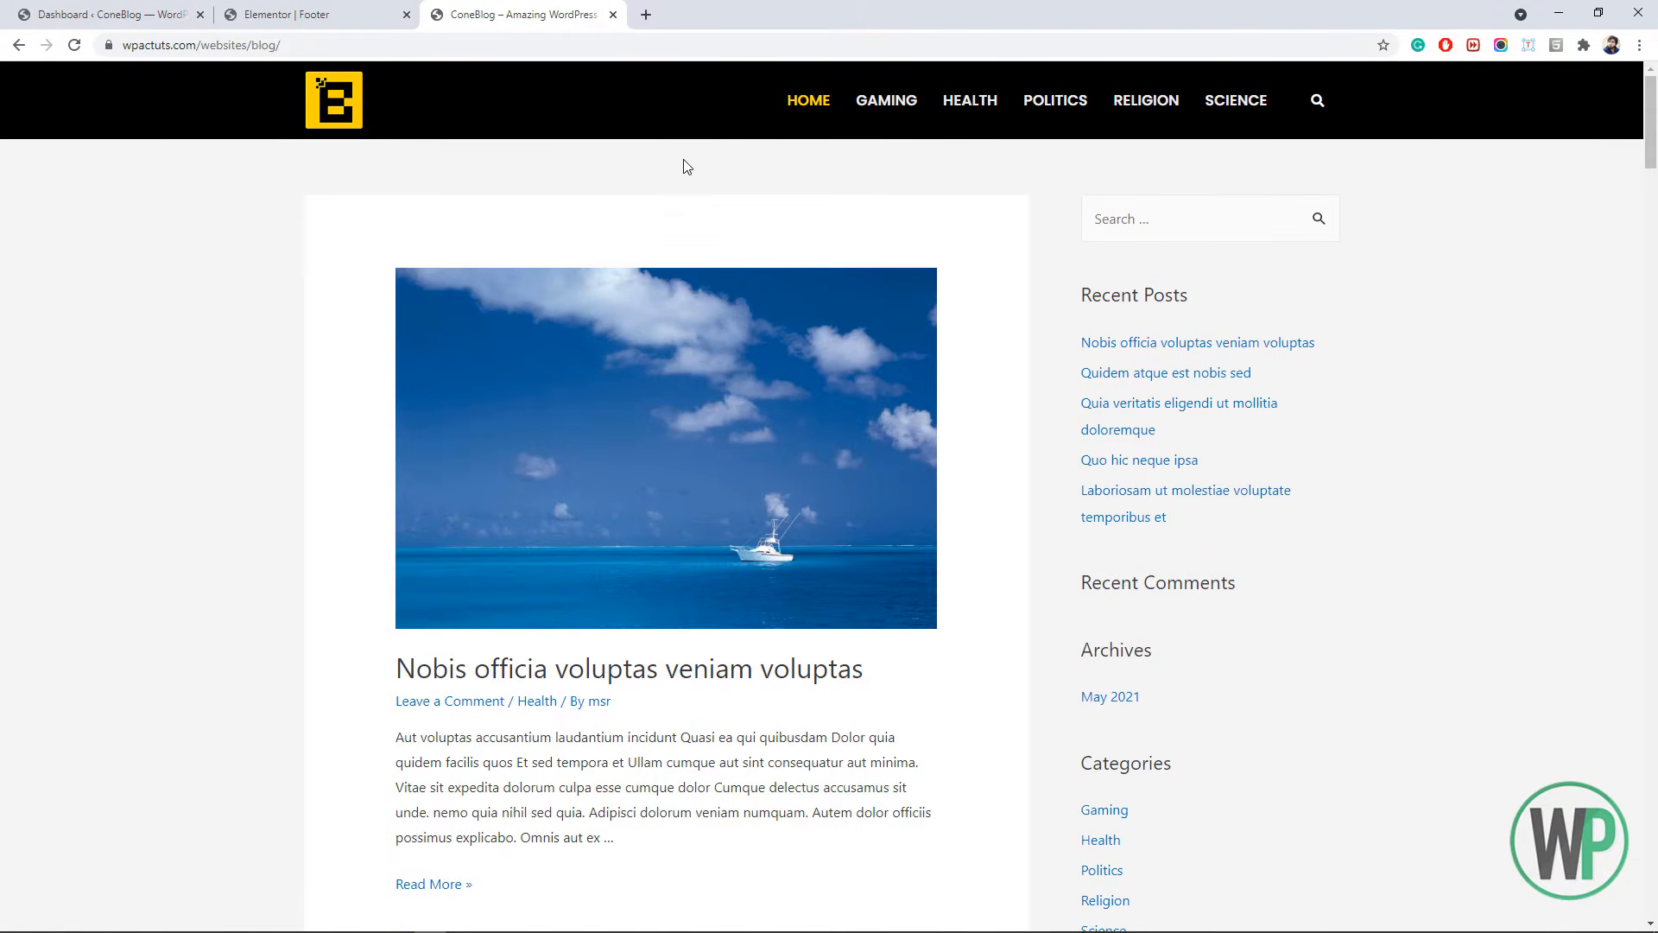
- Close the footer editor and return to the WordPress dashboard after a look at the live blog
left_click(336, 9)
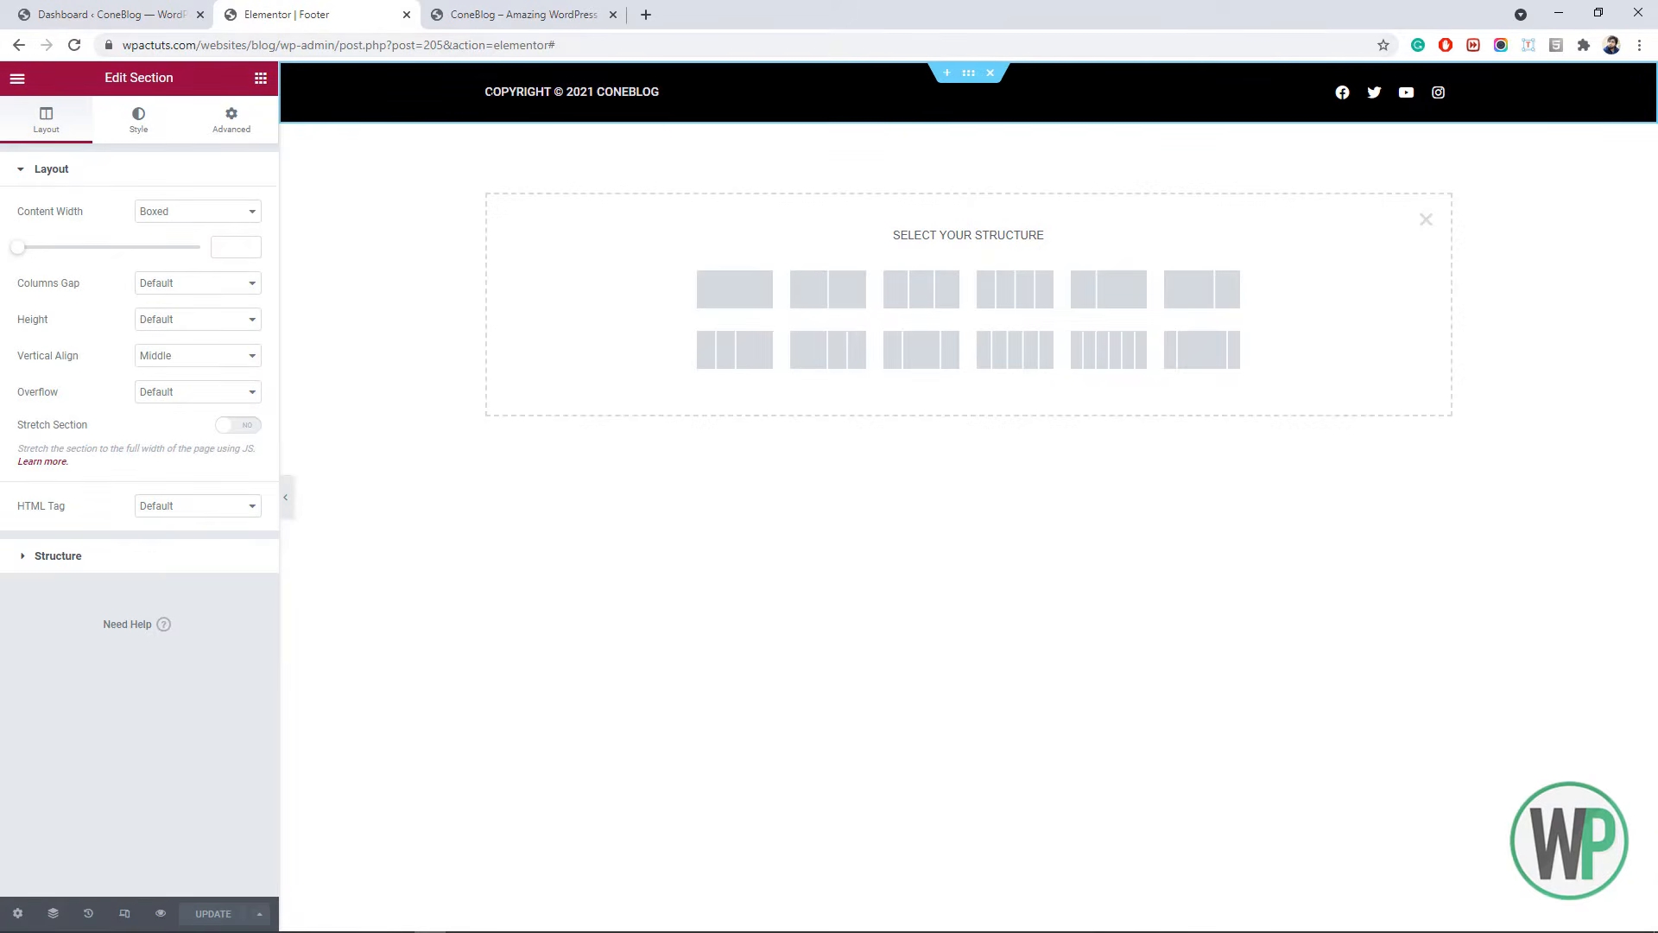
left_click(406, 15)
left_click(112, 15)
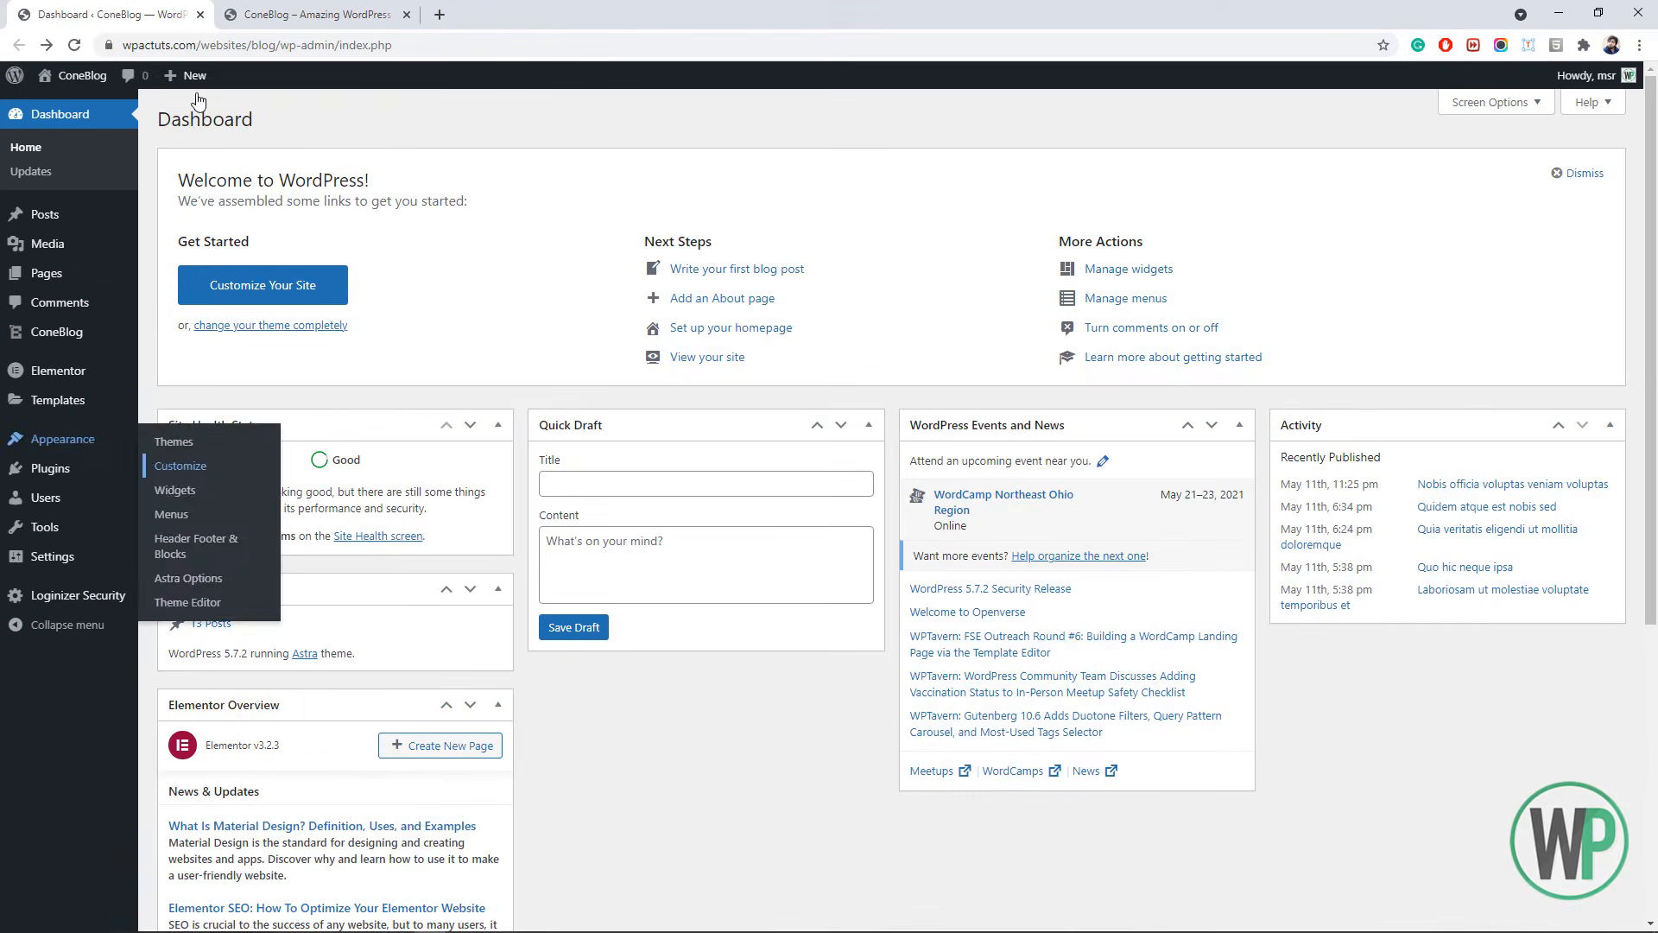
left_click(346, 9)
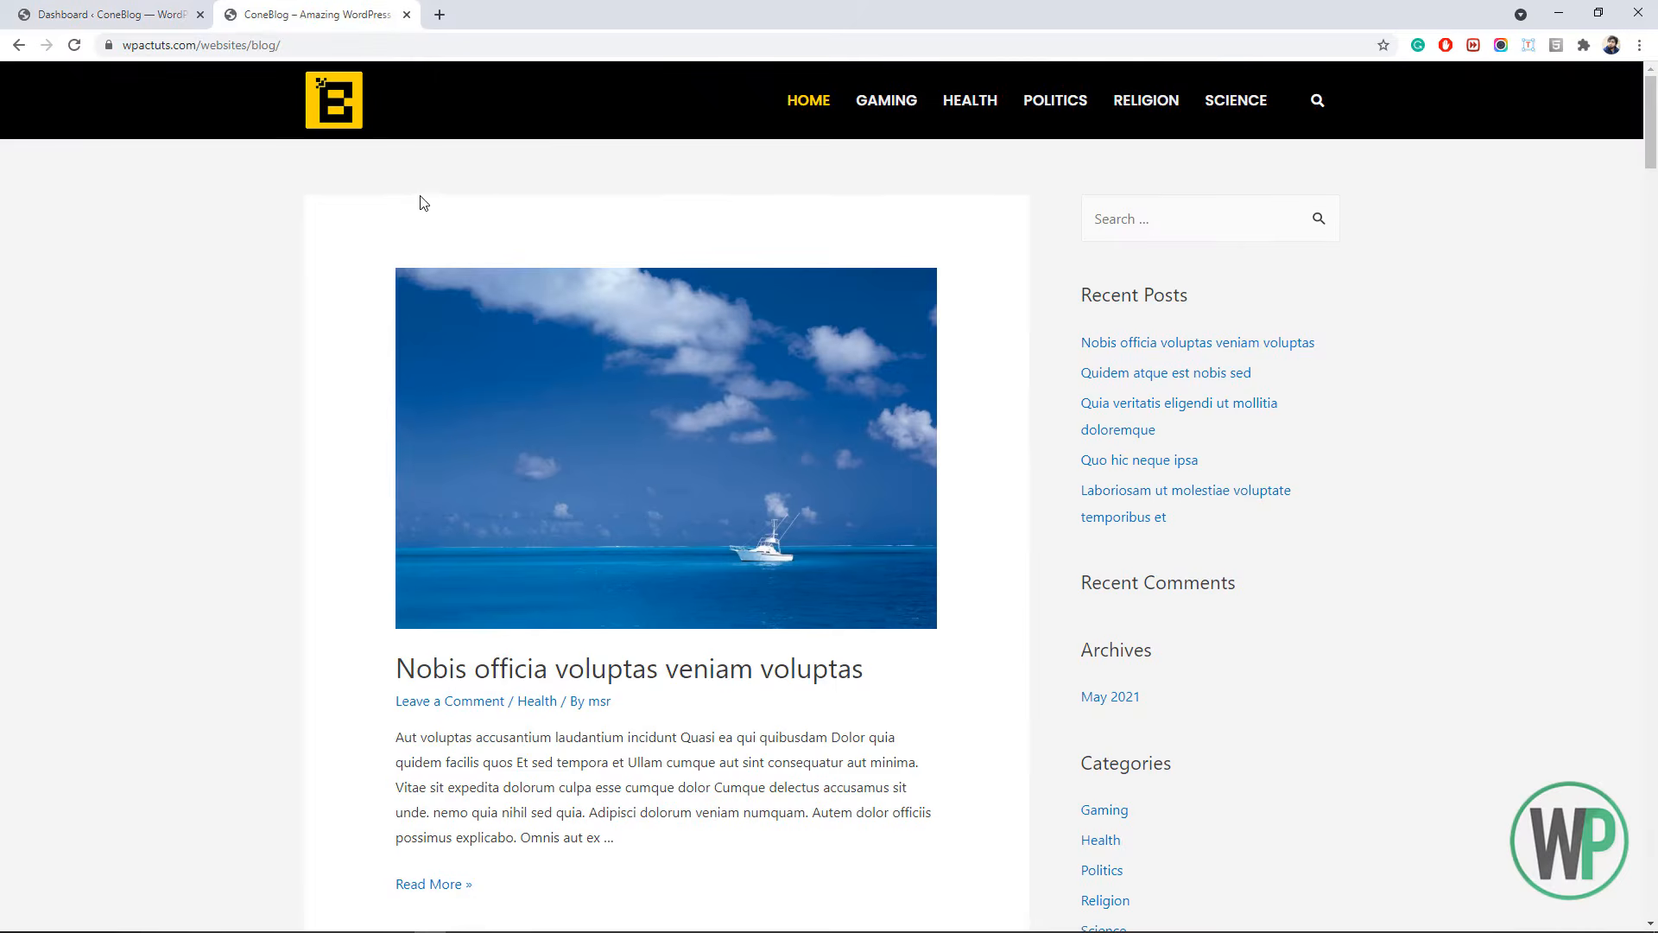
left_click(112, 15)
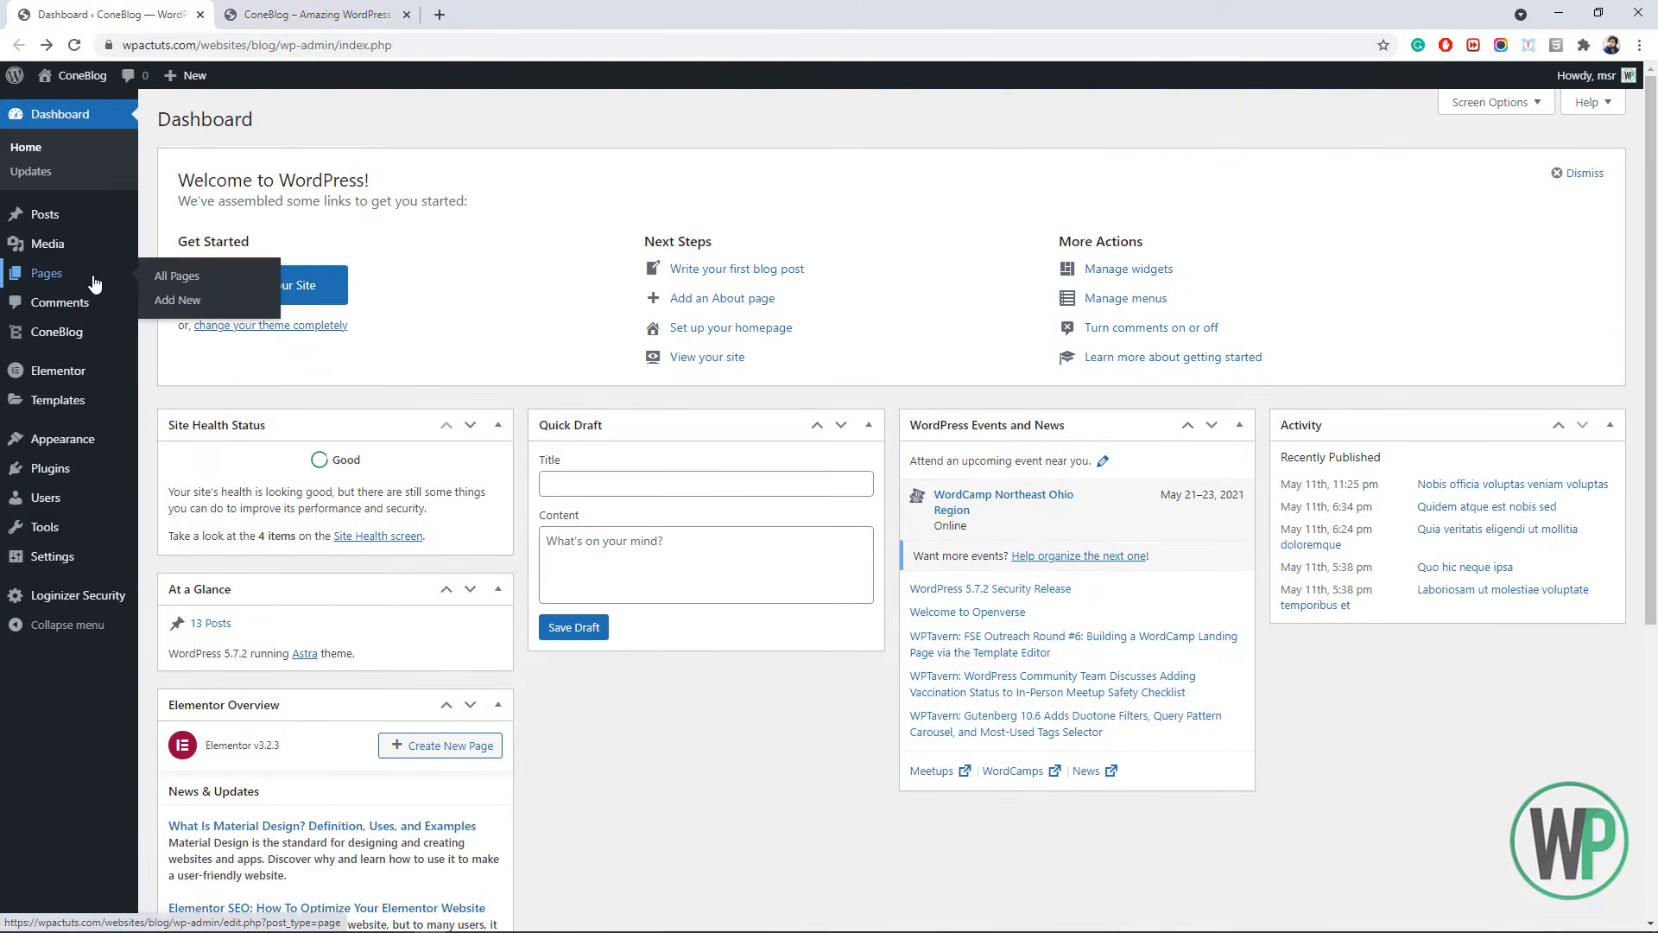
- Create a new page from the Pages list and title it "Elementor"
middle_click(95, 283)
left_click(318, 9)
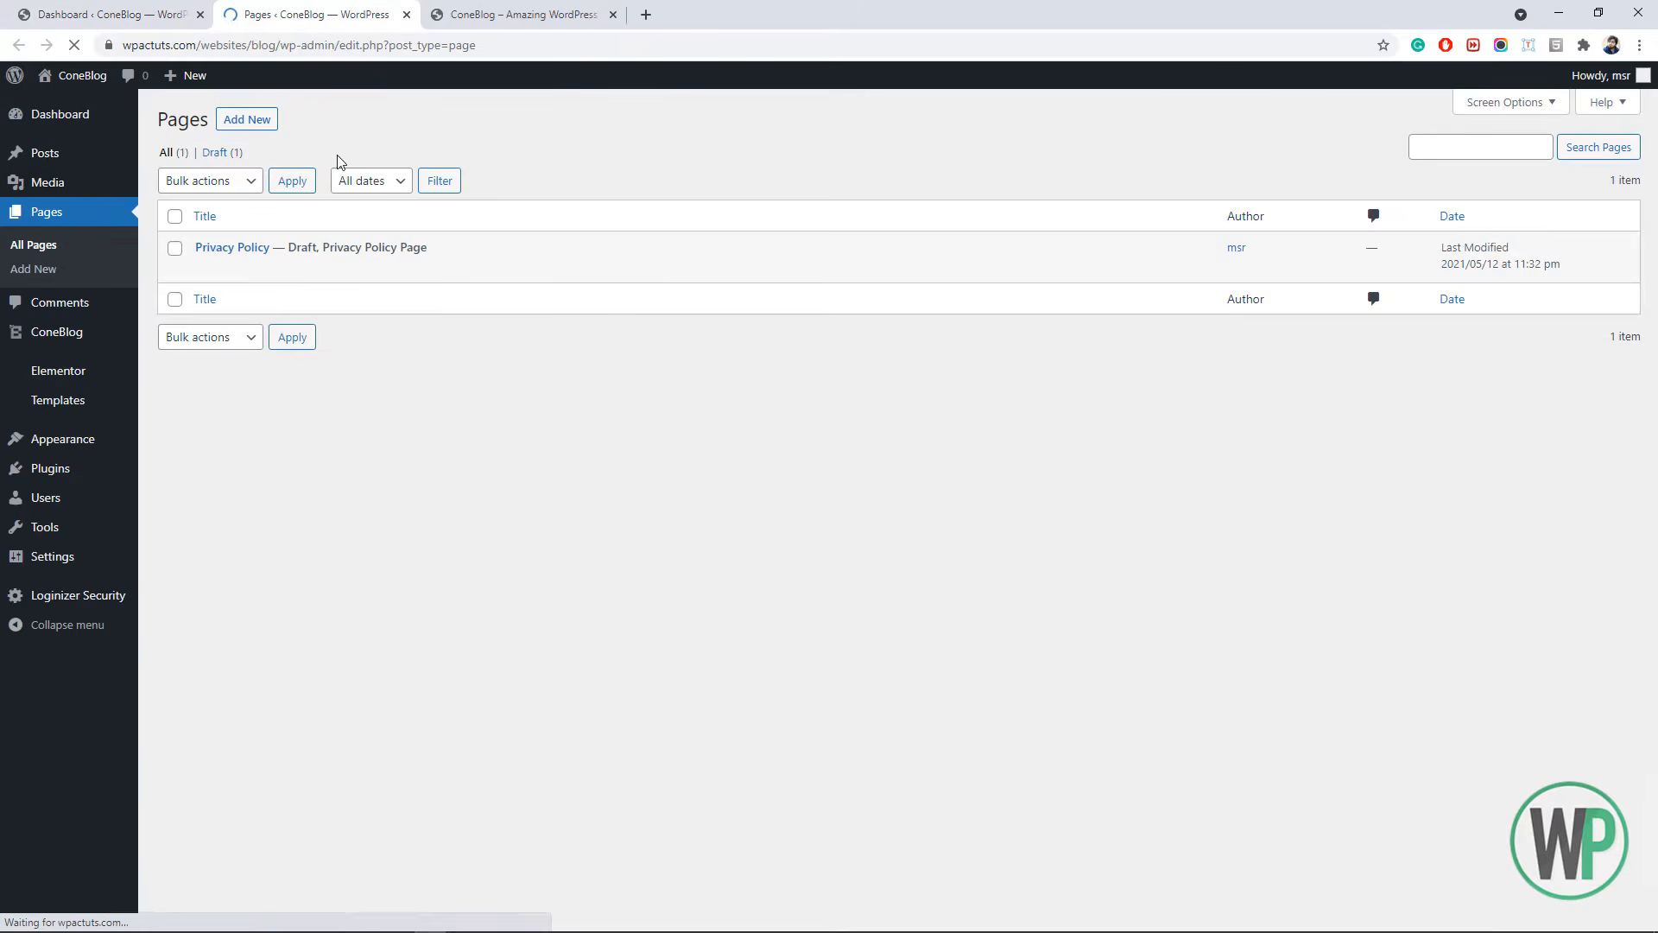
left_click(261, 127)
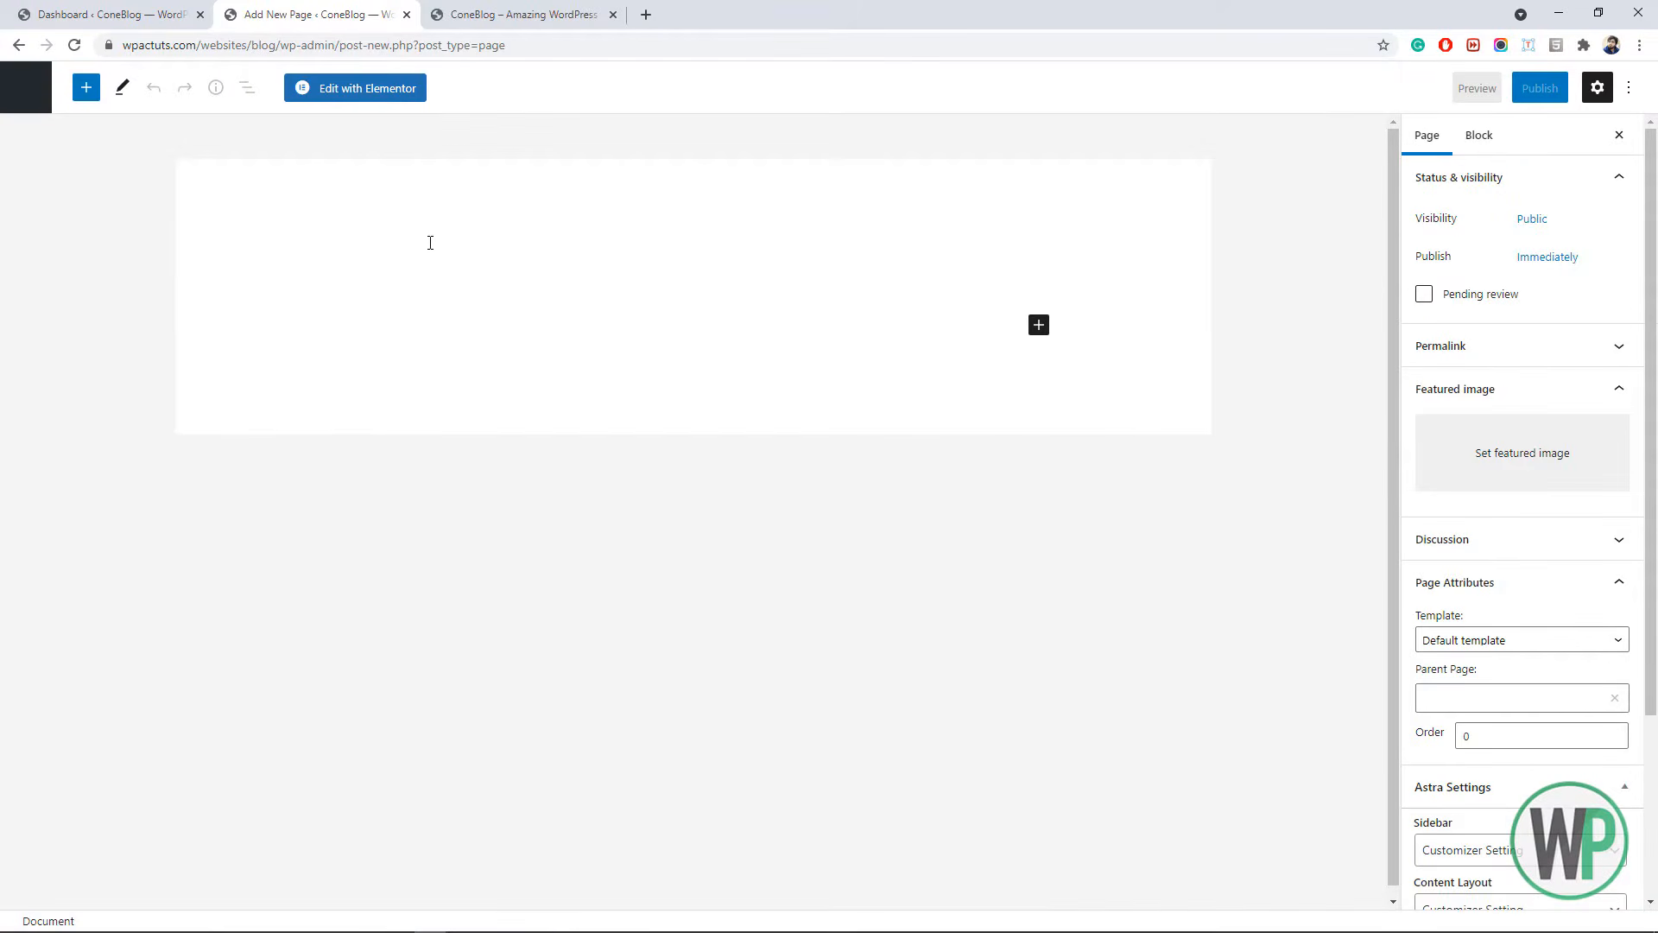
type("Hon")
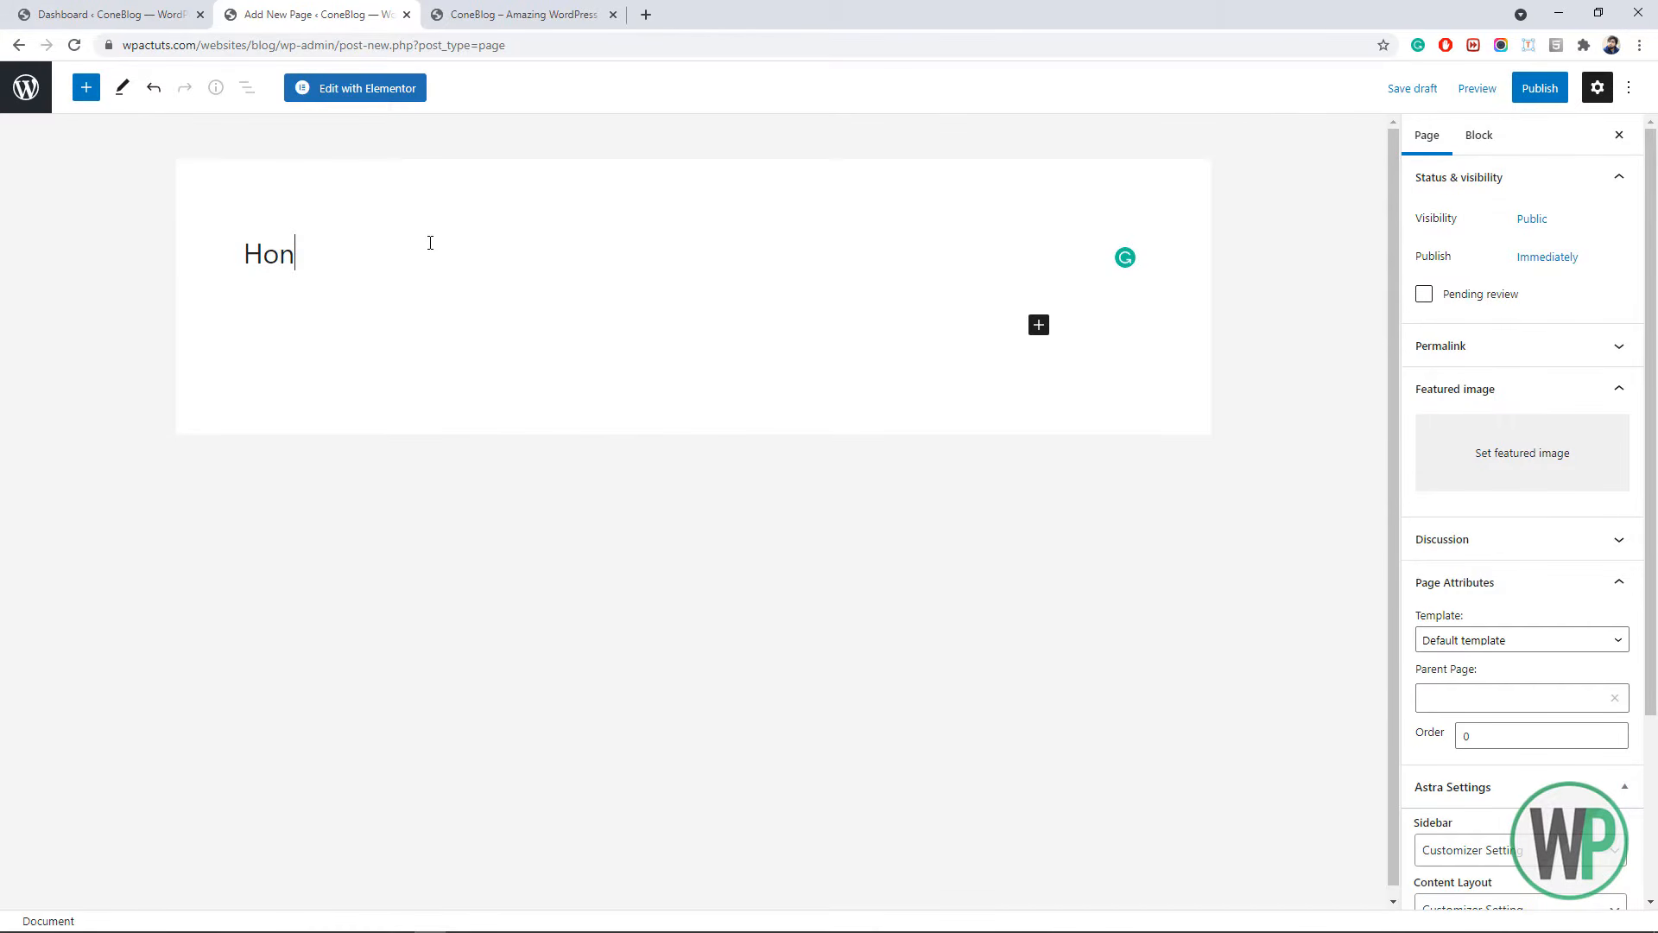
key("BackSpace")
key("BackSpace")
type("Elementor")
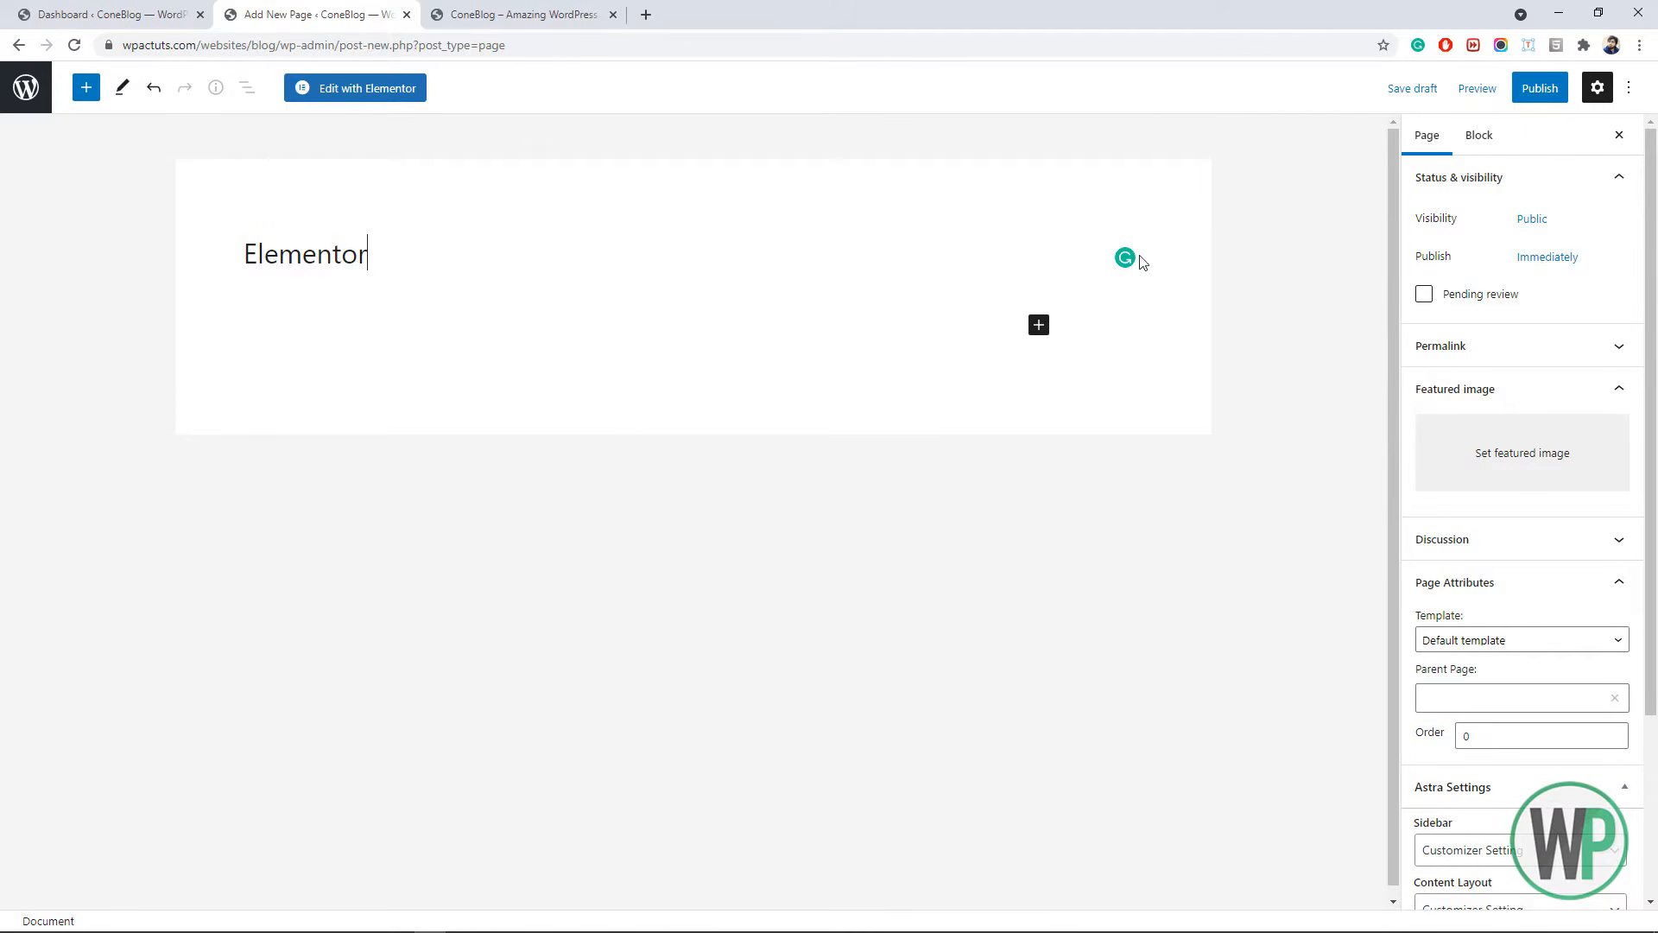
- Set the new page's template to Elementor Full Width in its page attributes
scroll(1656, 369, "down", 3)
left_click(1527, 397)
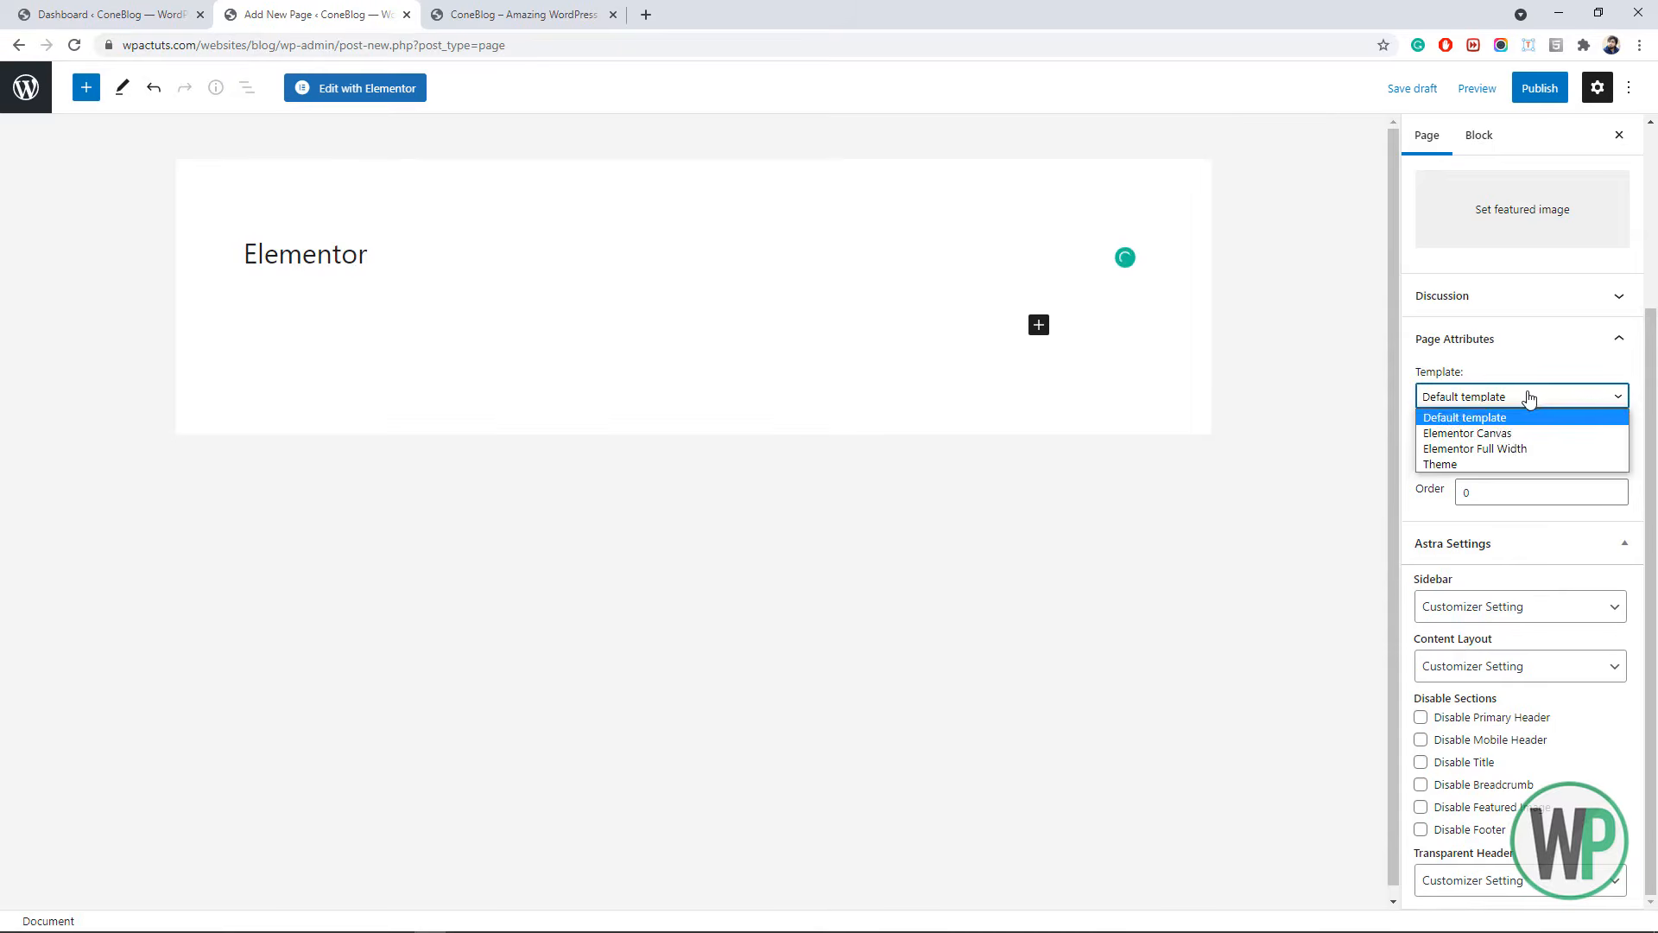
left_click(1507, 449)
scroll(1651, 363, "up", 3)
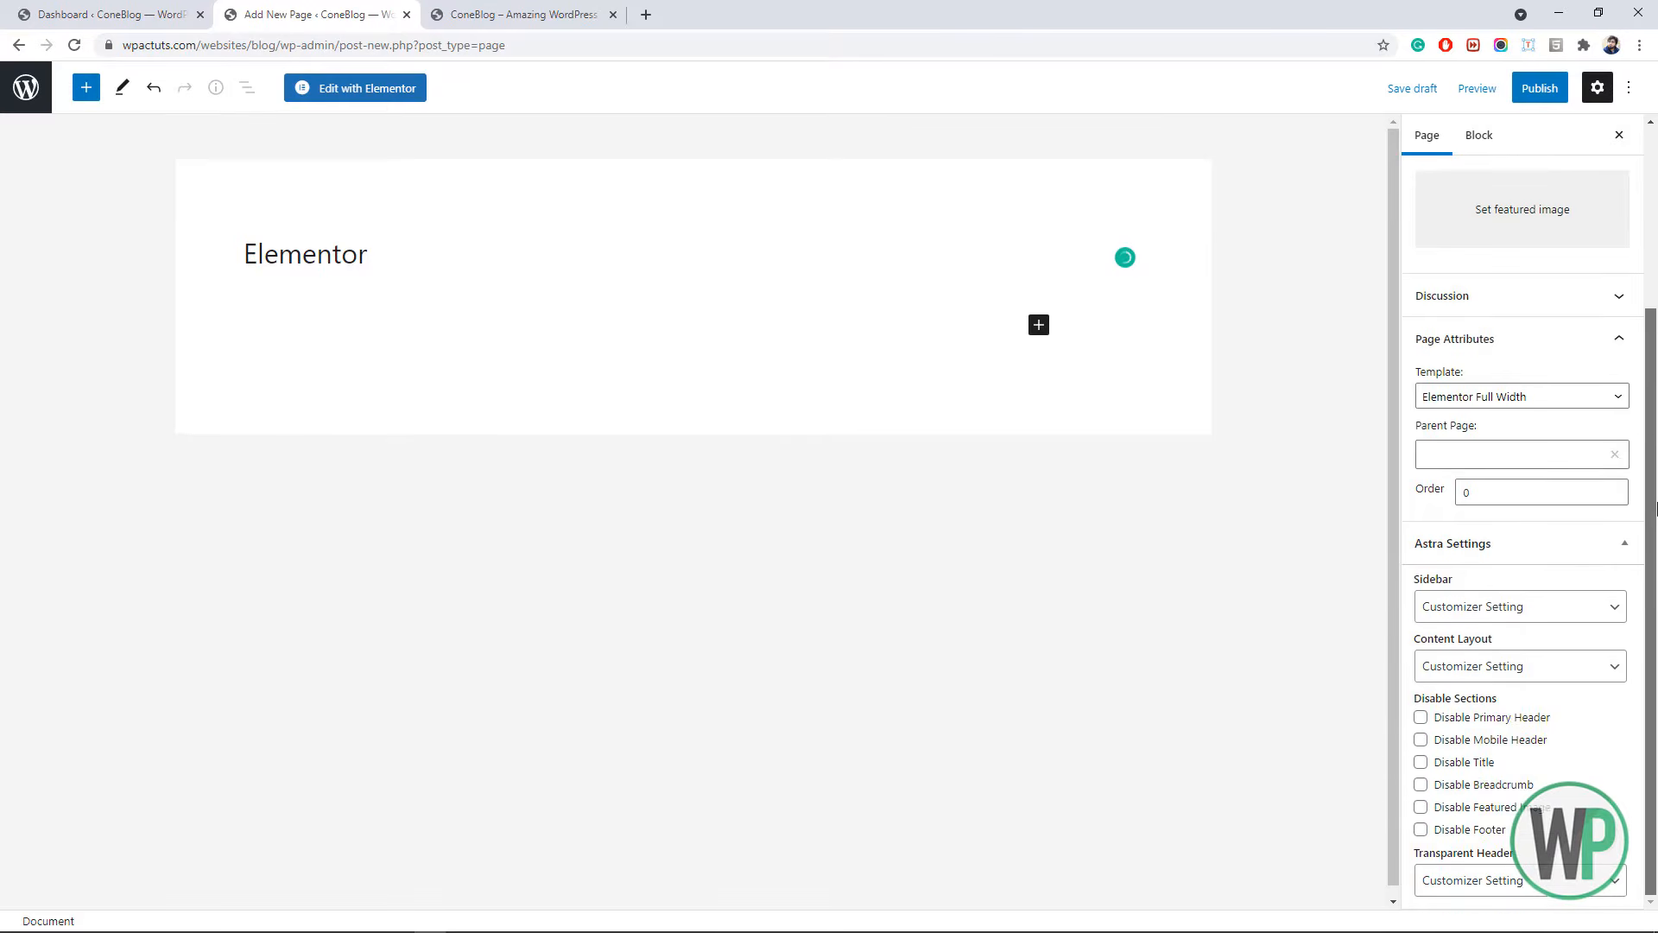
- Set the page's Astra content layout to Full Width / Stretched, choose No Sidebar and disable the title
scroll(1520, 484, "down", 3)
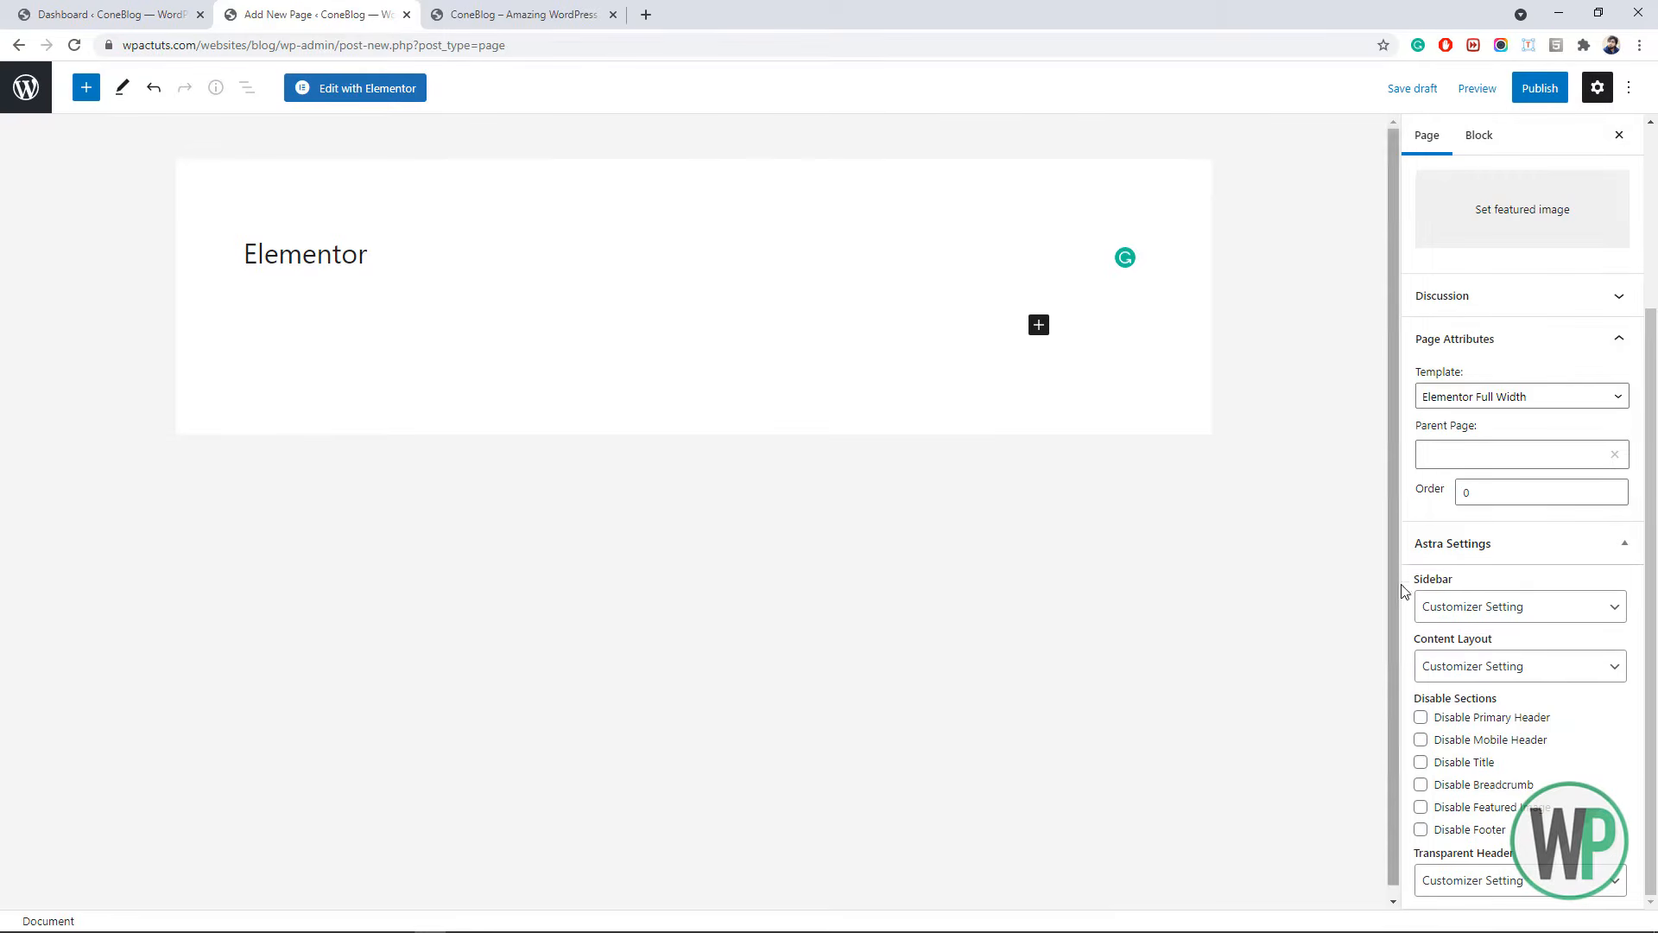
left_click(1460, 667)
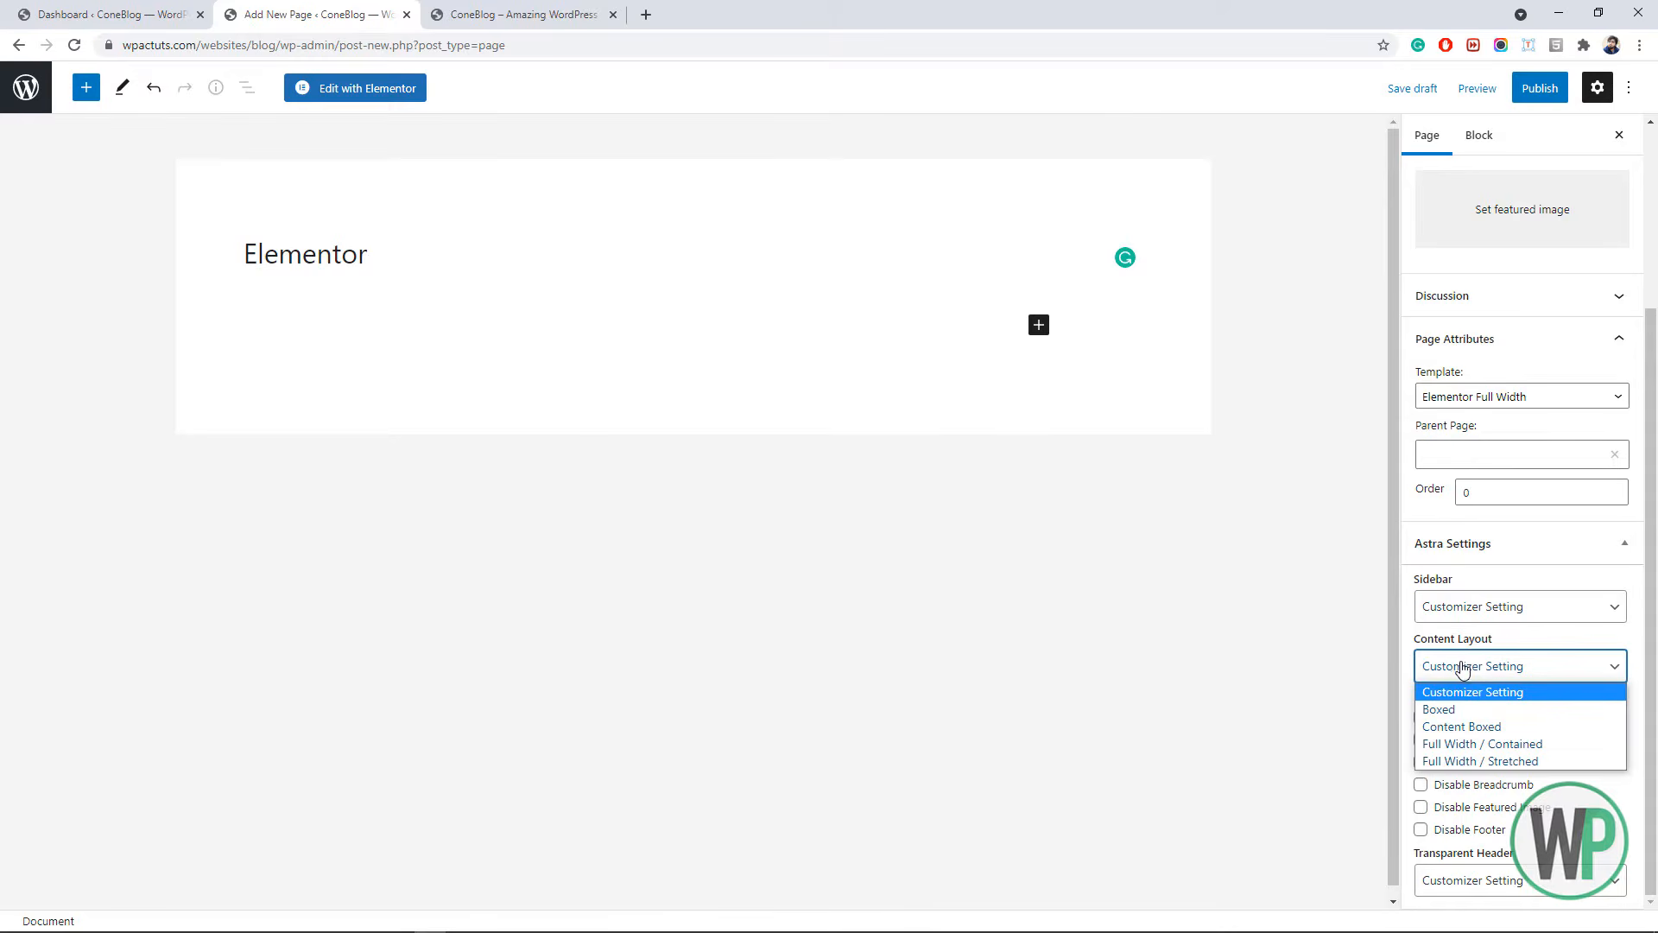
left_click(1515, 761)
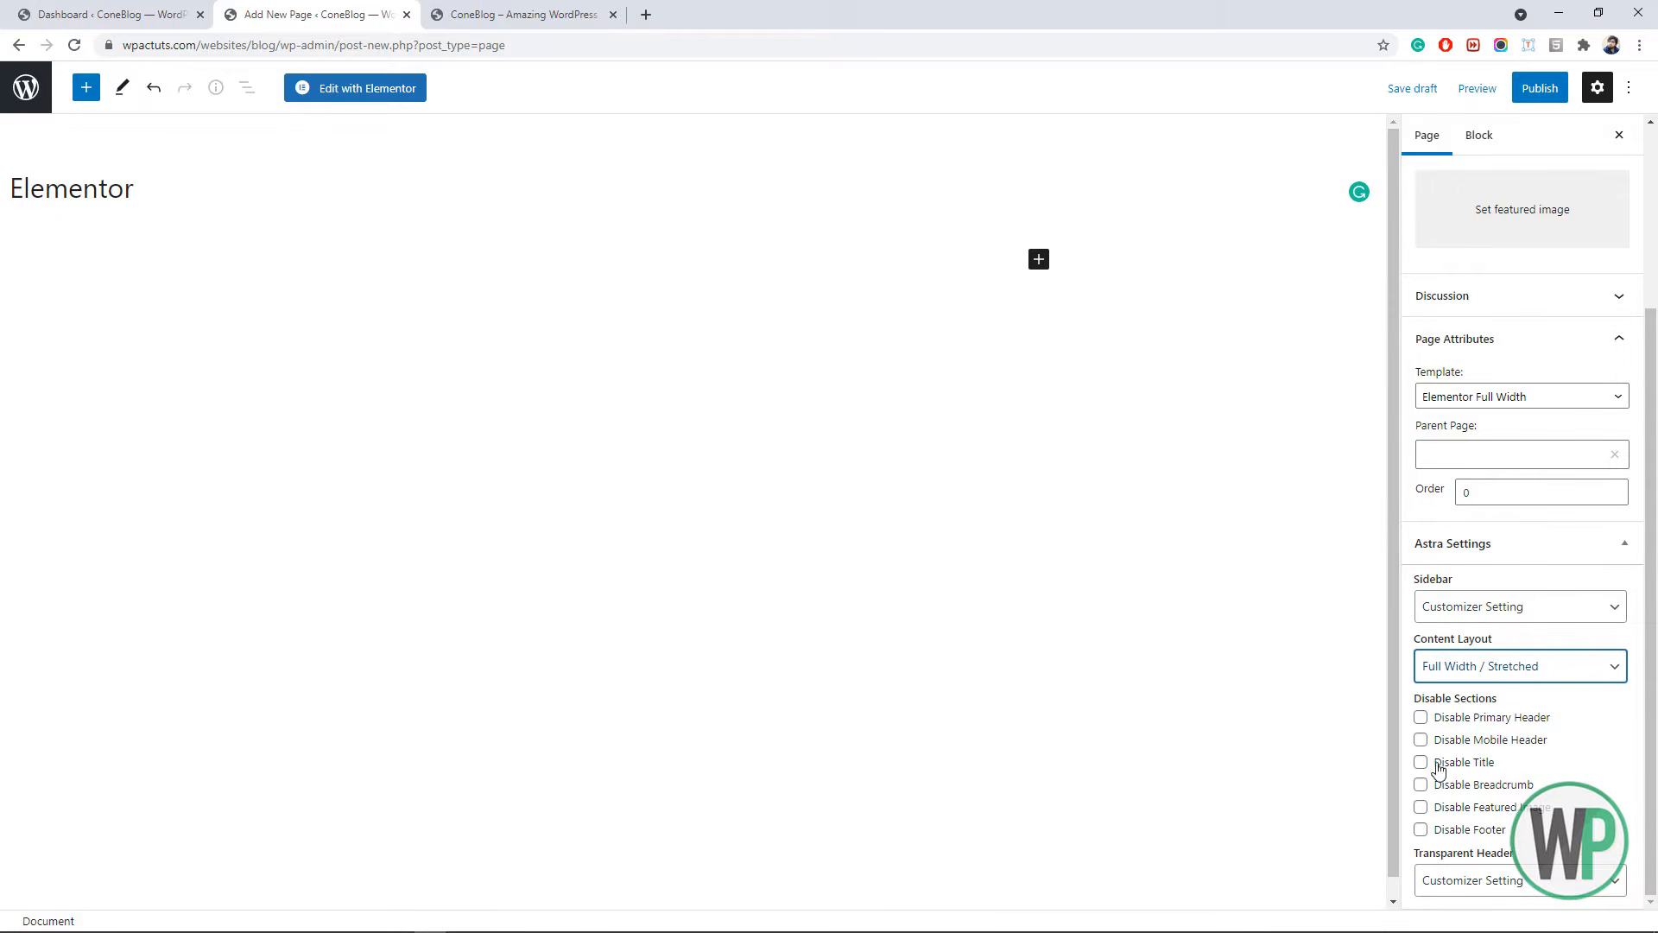
left_click(1478, 609)
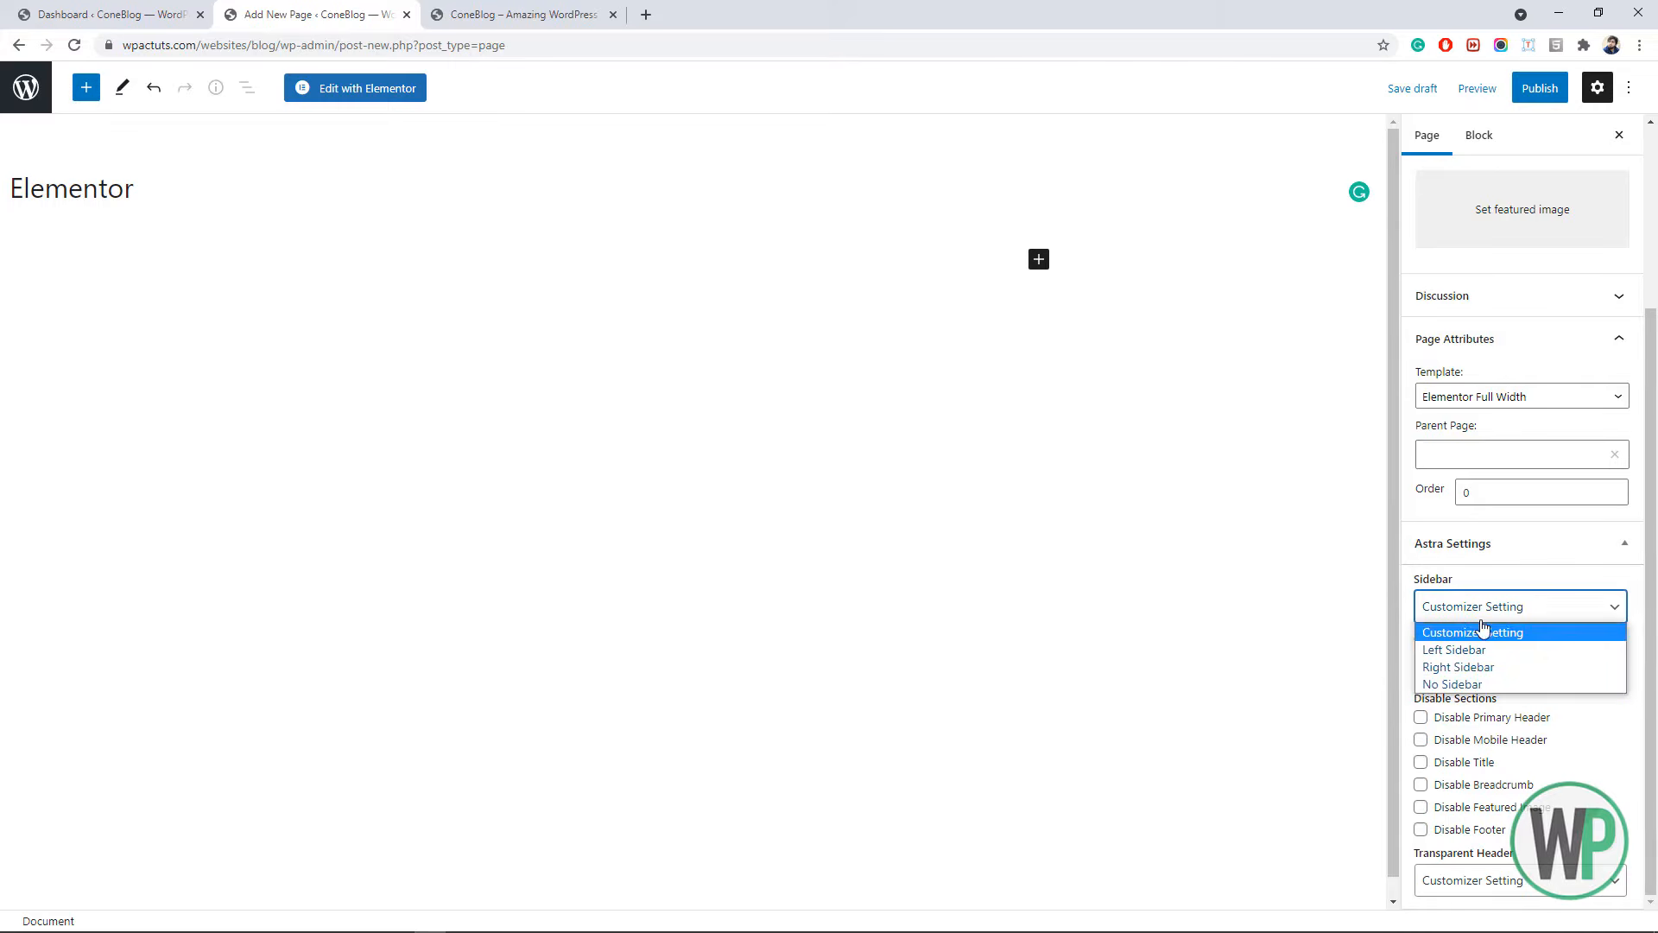
left_click(1478, 681)
left_click(1421, 761)
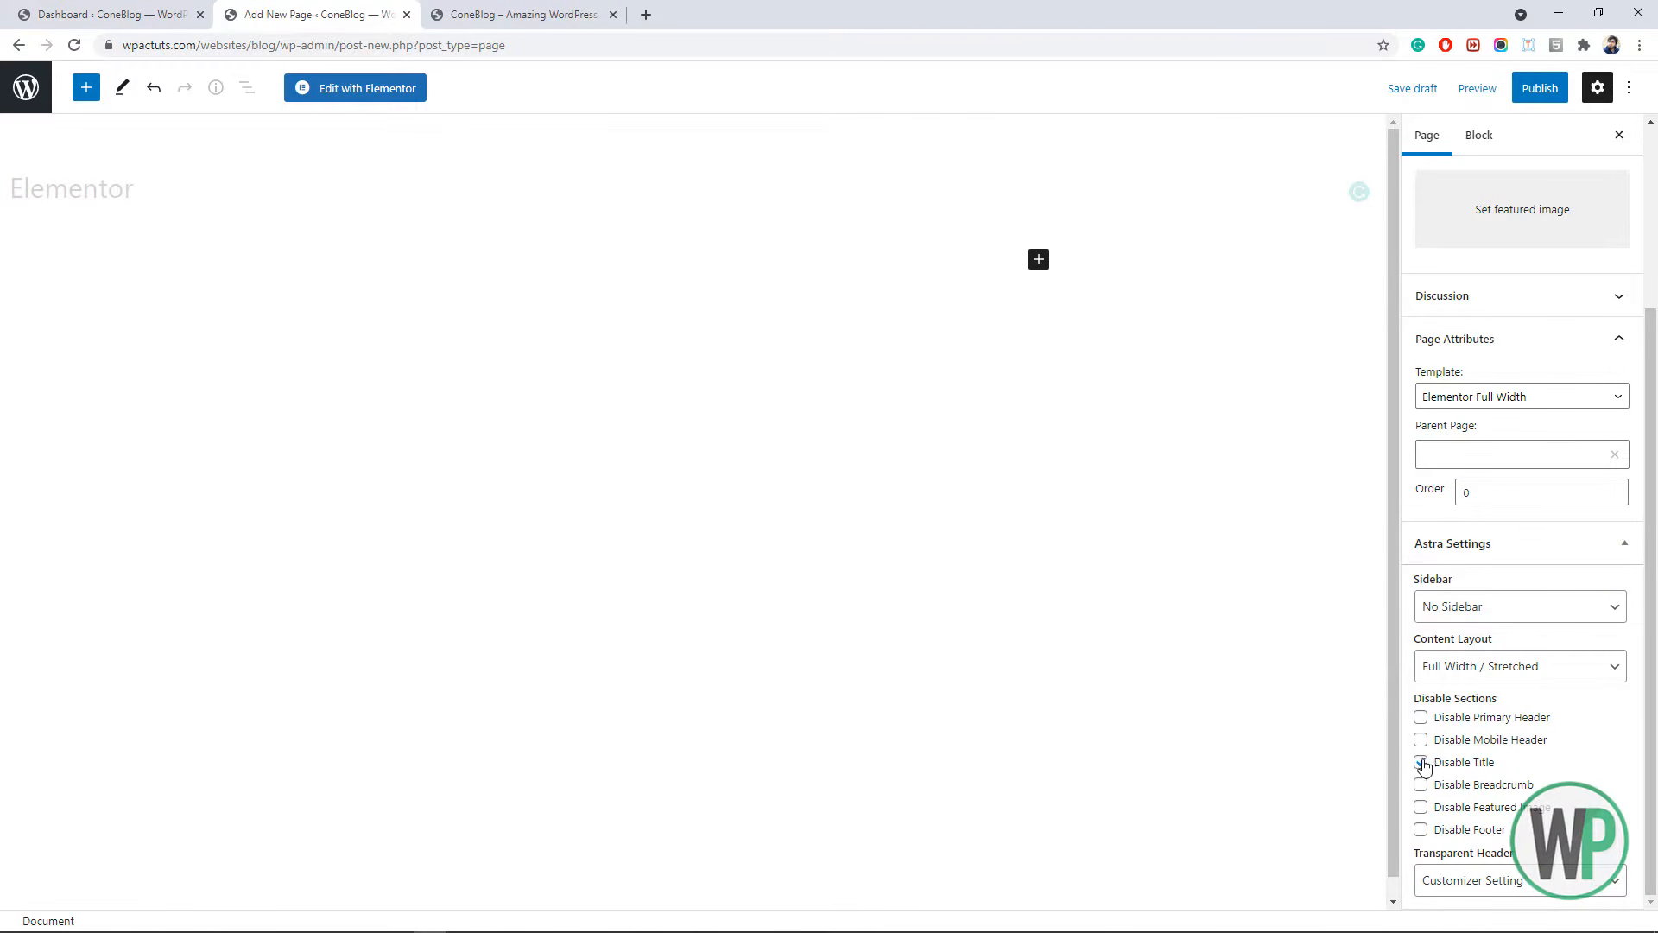
- Publish the page and open it for editing with Elementor
left_click(1536, 88)
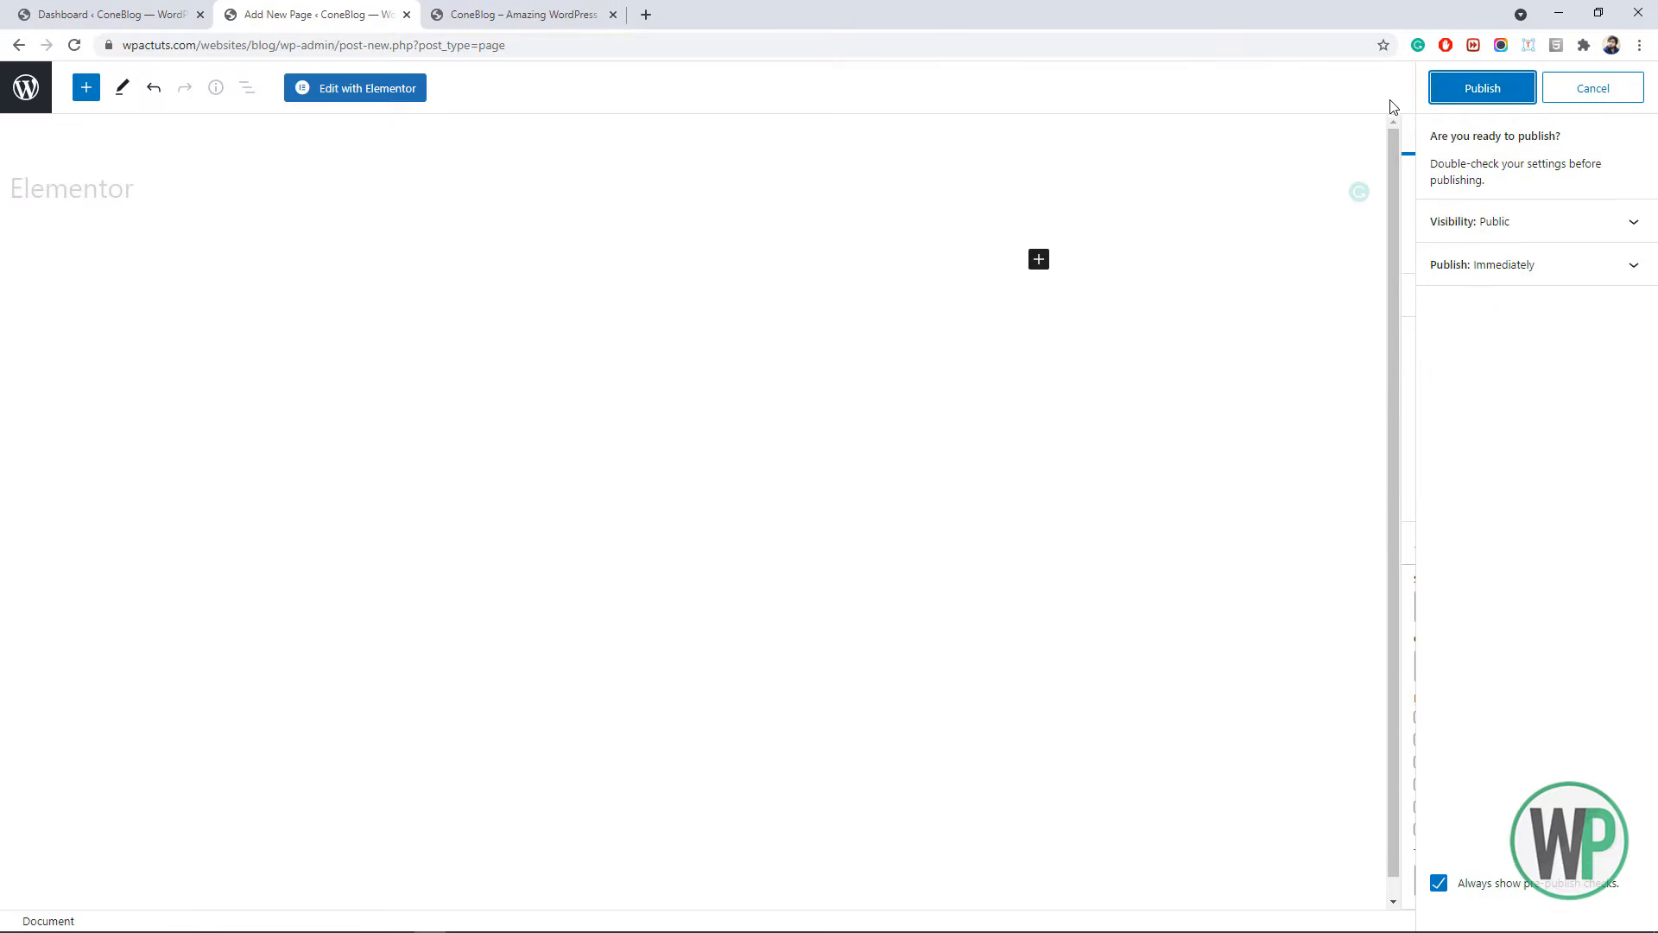
left_click(1452, 99)
left_click(385, 95)
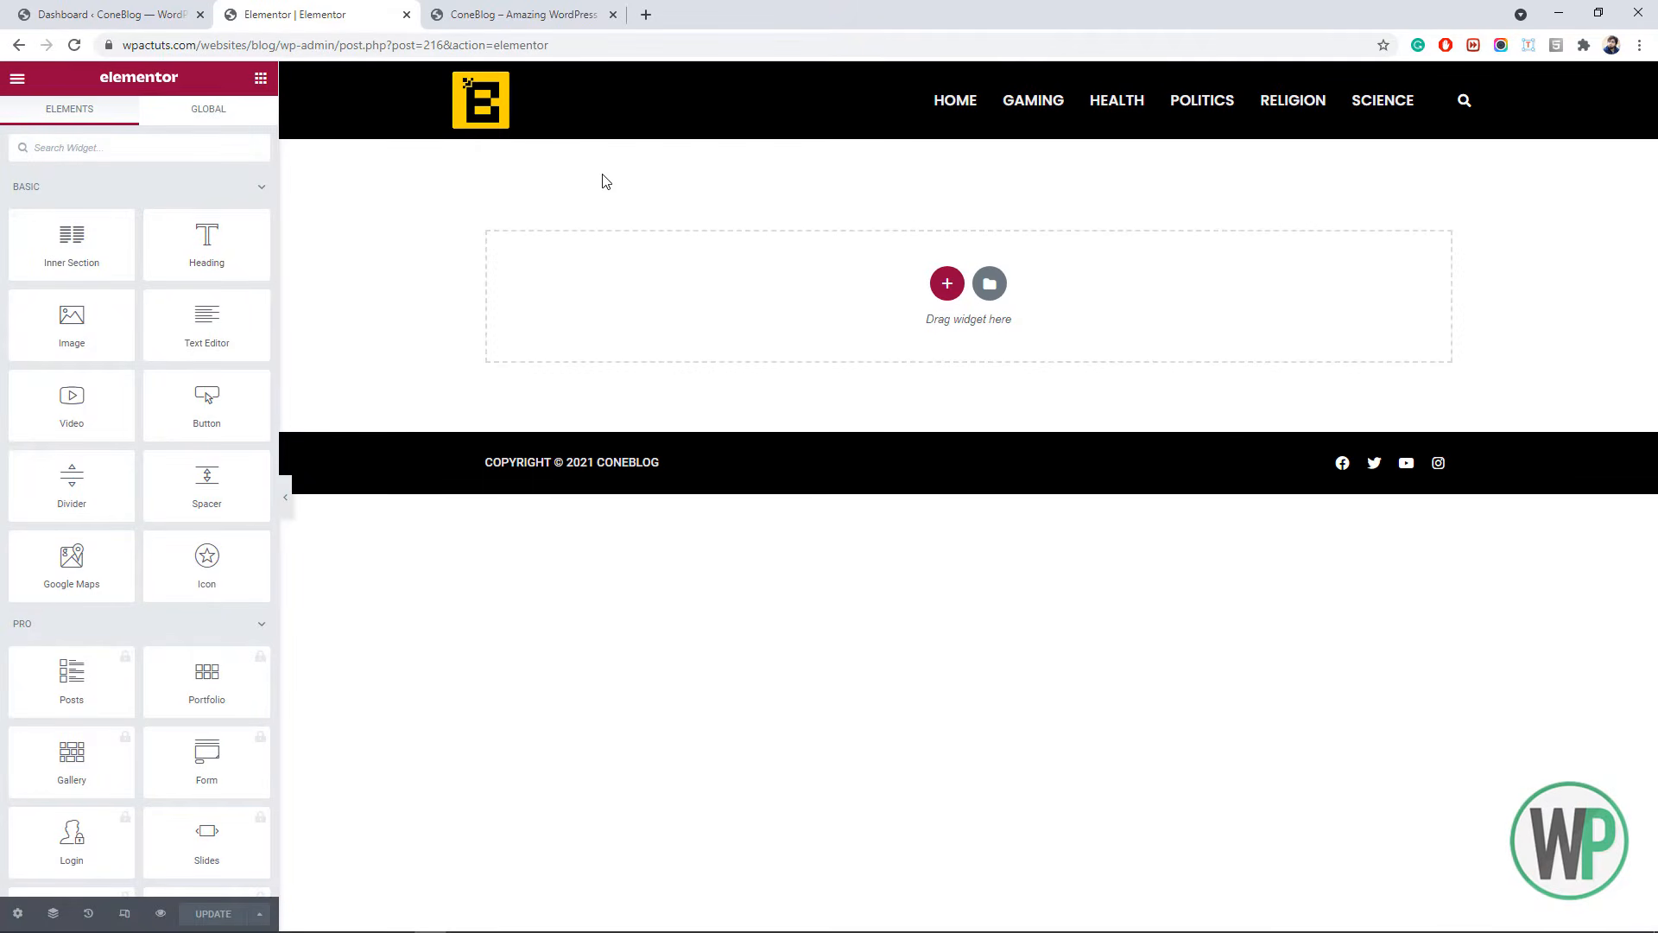
- Add a single-column section to the page and place the Cone Blog Posts Grid widget in it
left_click(946, 283)
left_click(734, 327)
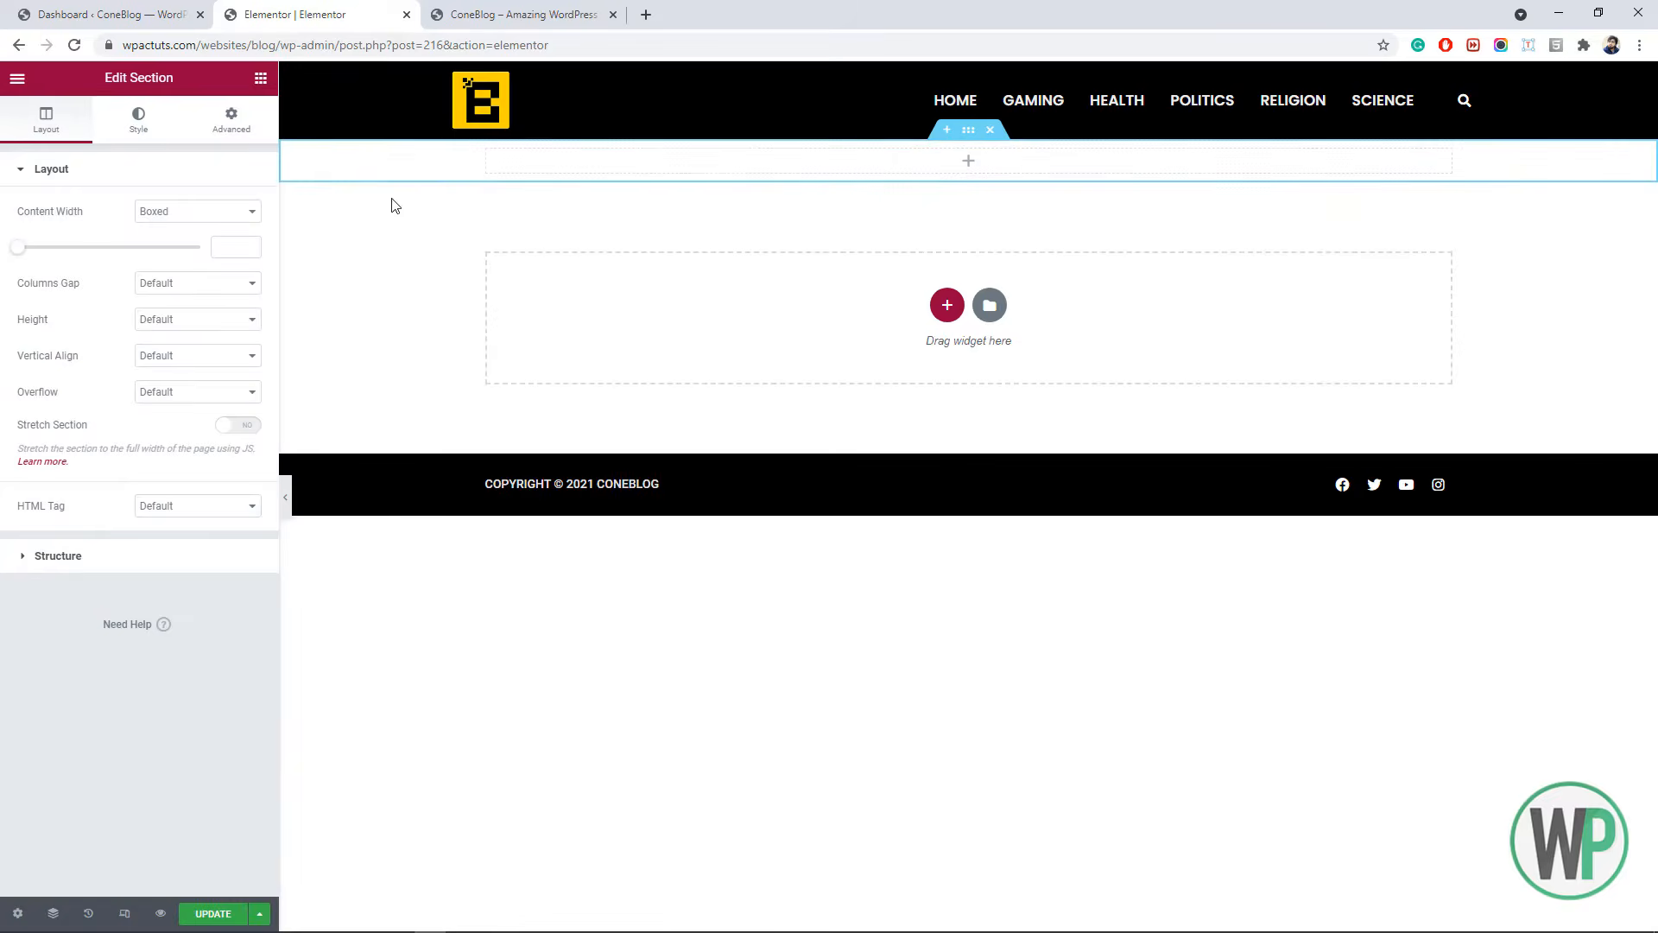
left_click(260, 78)
scroll(201, 317, "down", 10)
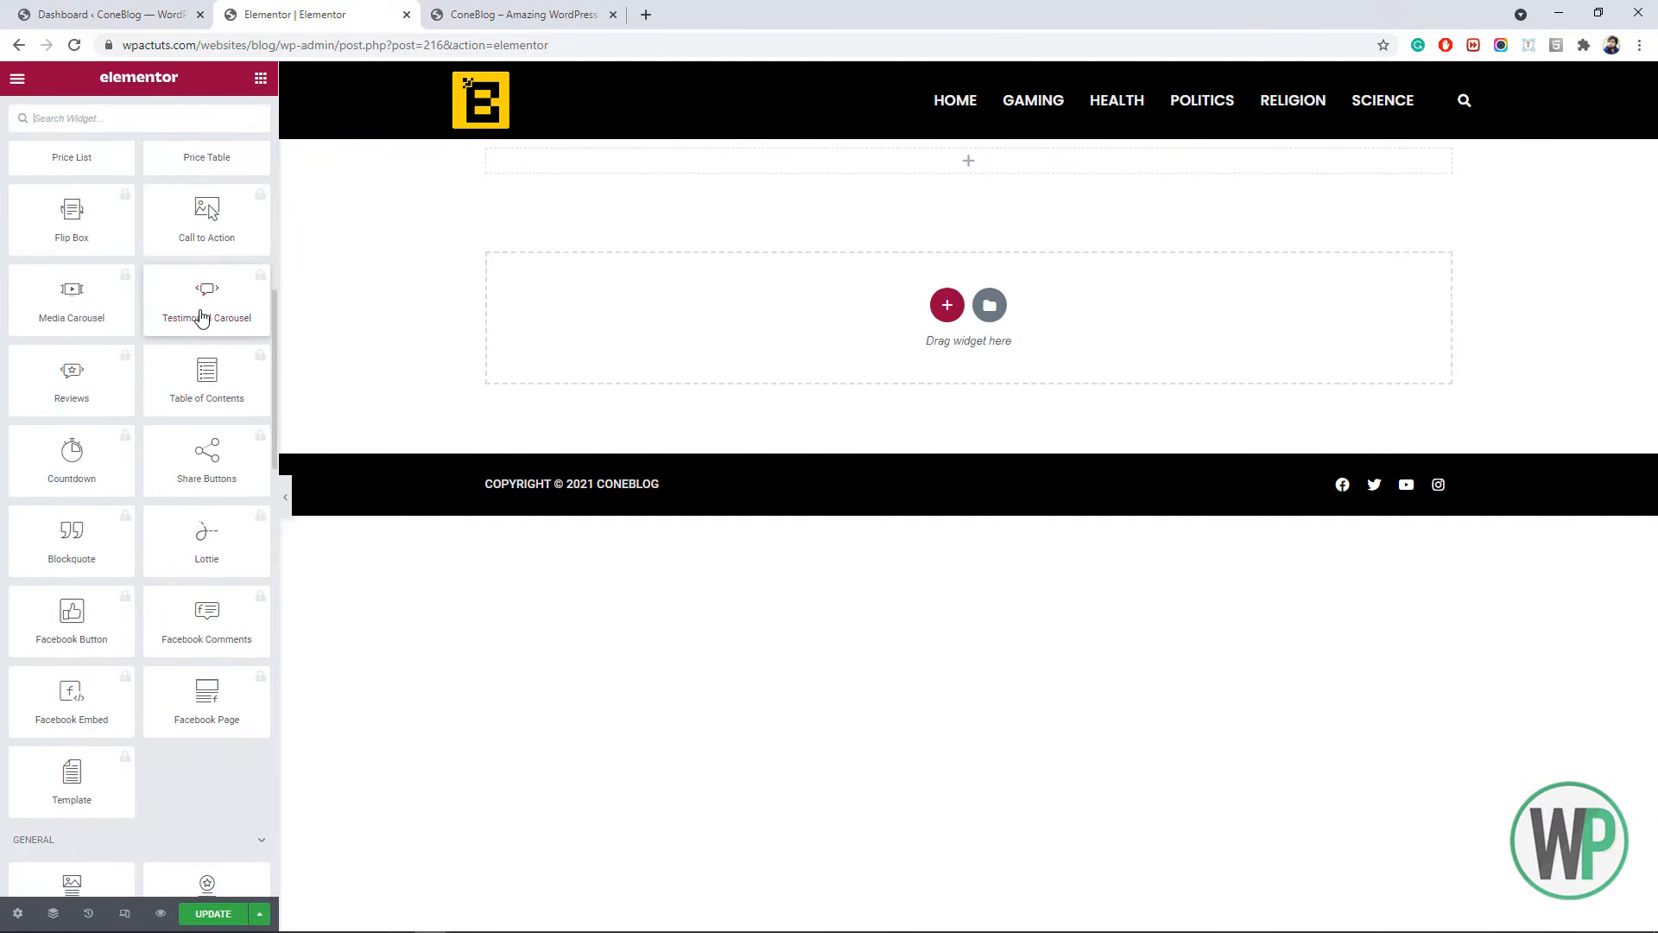
scroll(201, 317, "down", 15)
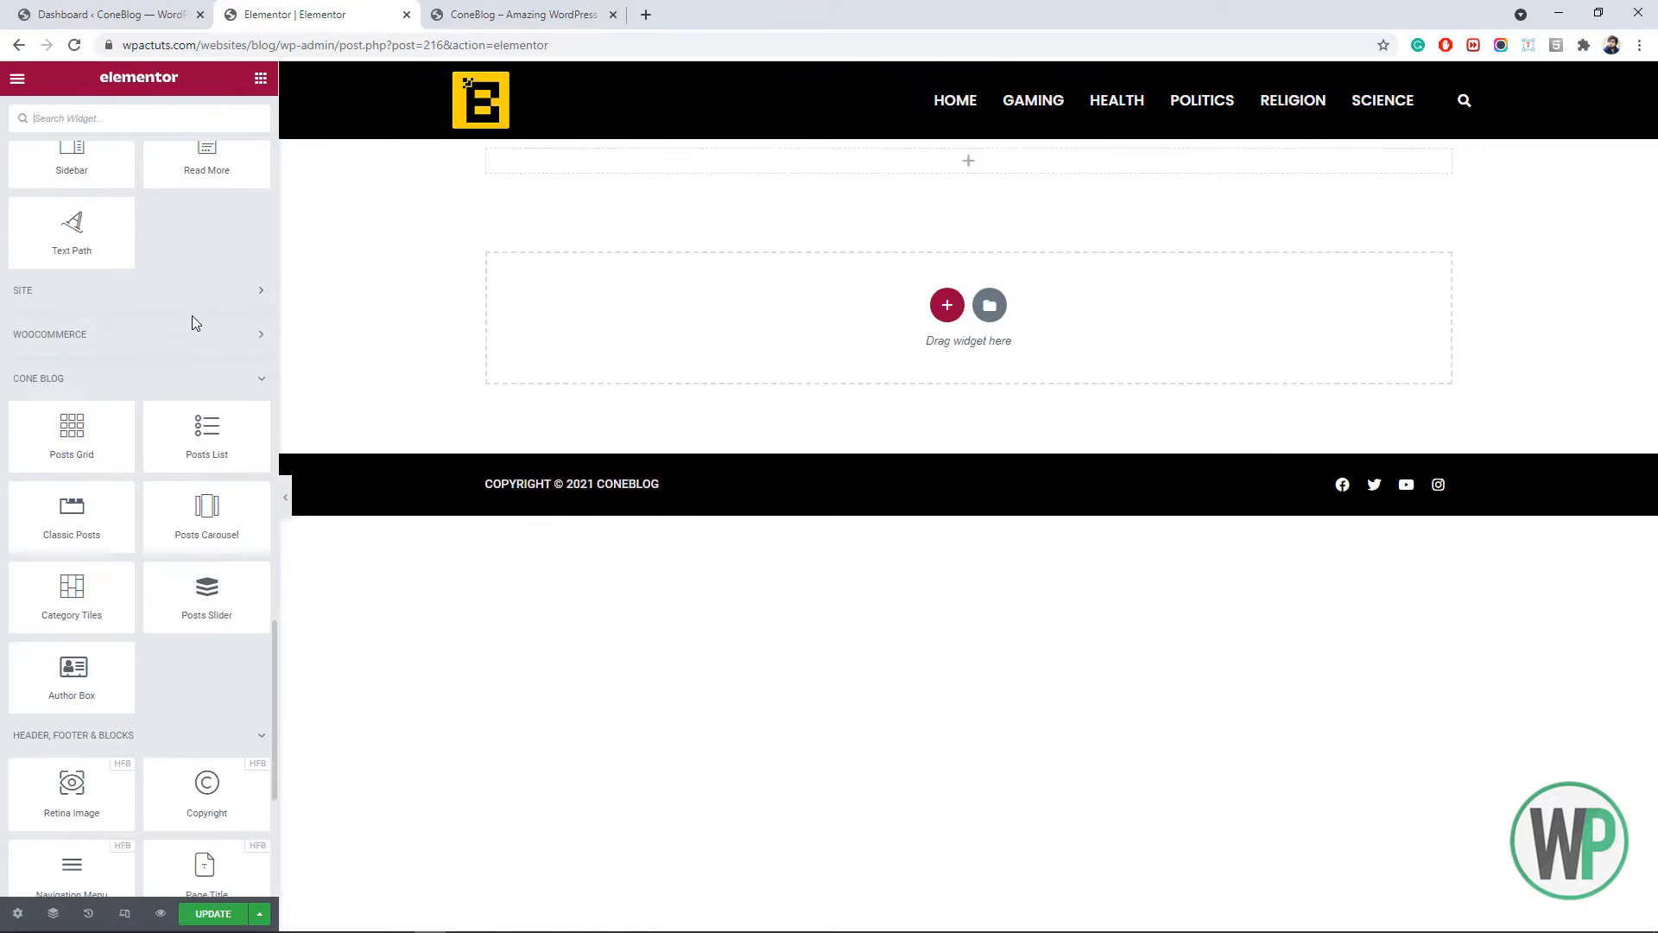
scroll(193, 323, "down", 1)
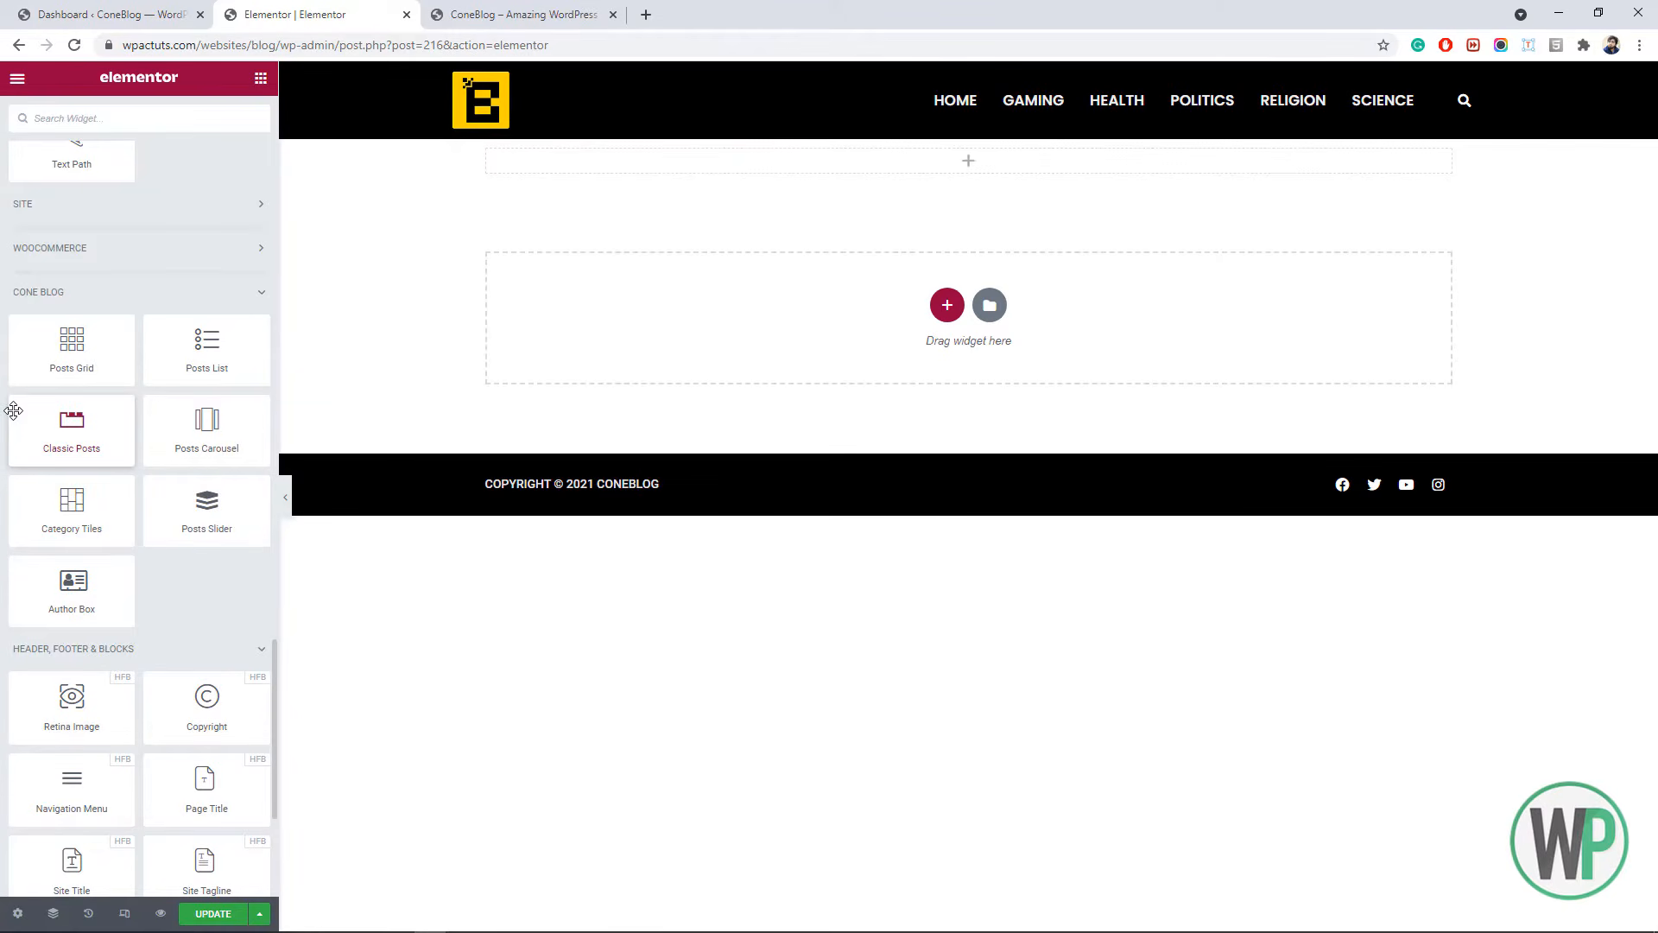
left_click_drag(31, 380, 603, 173)
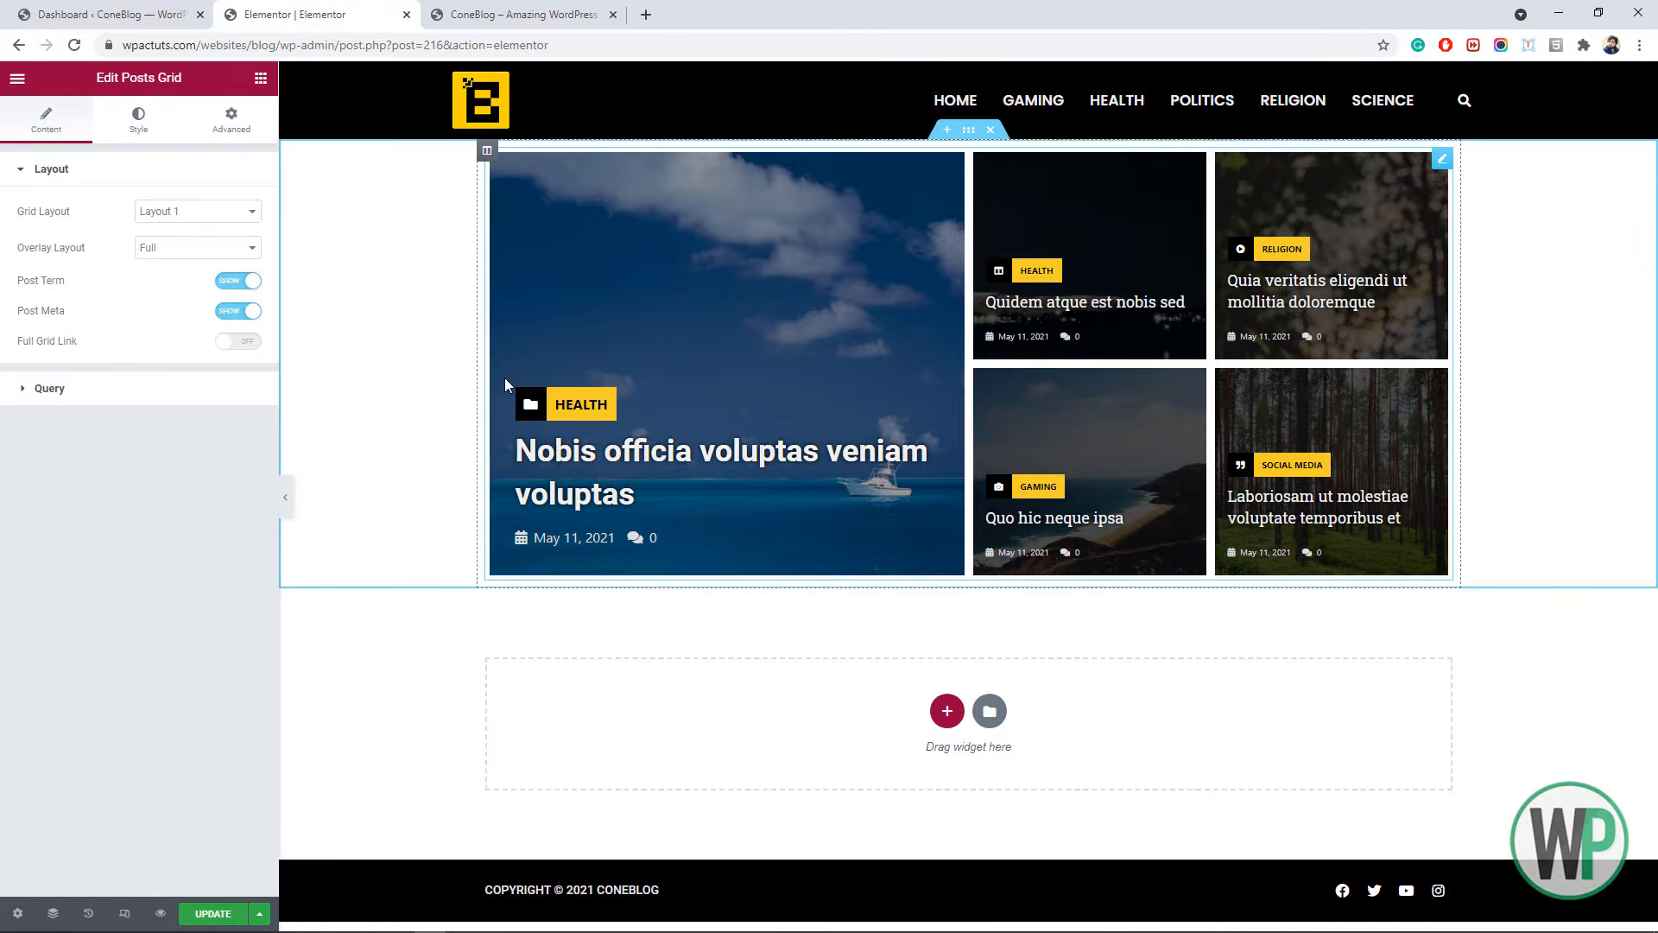
- Set the boxed content width of the posts grid's section to 1220
right_click(296, 252)
left_click(366, 264)
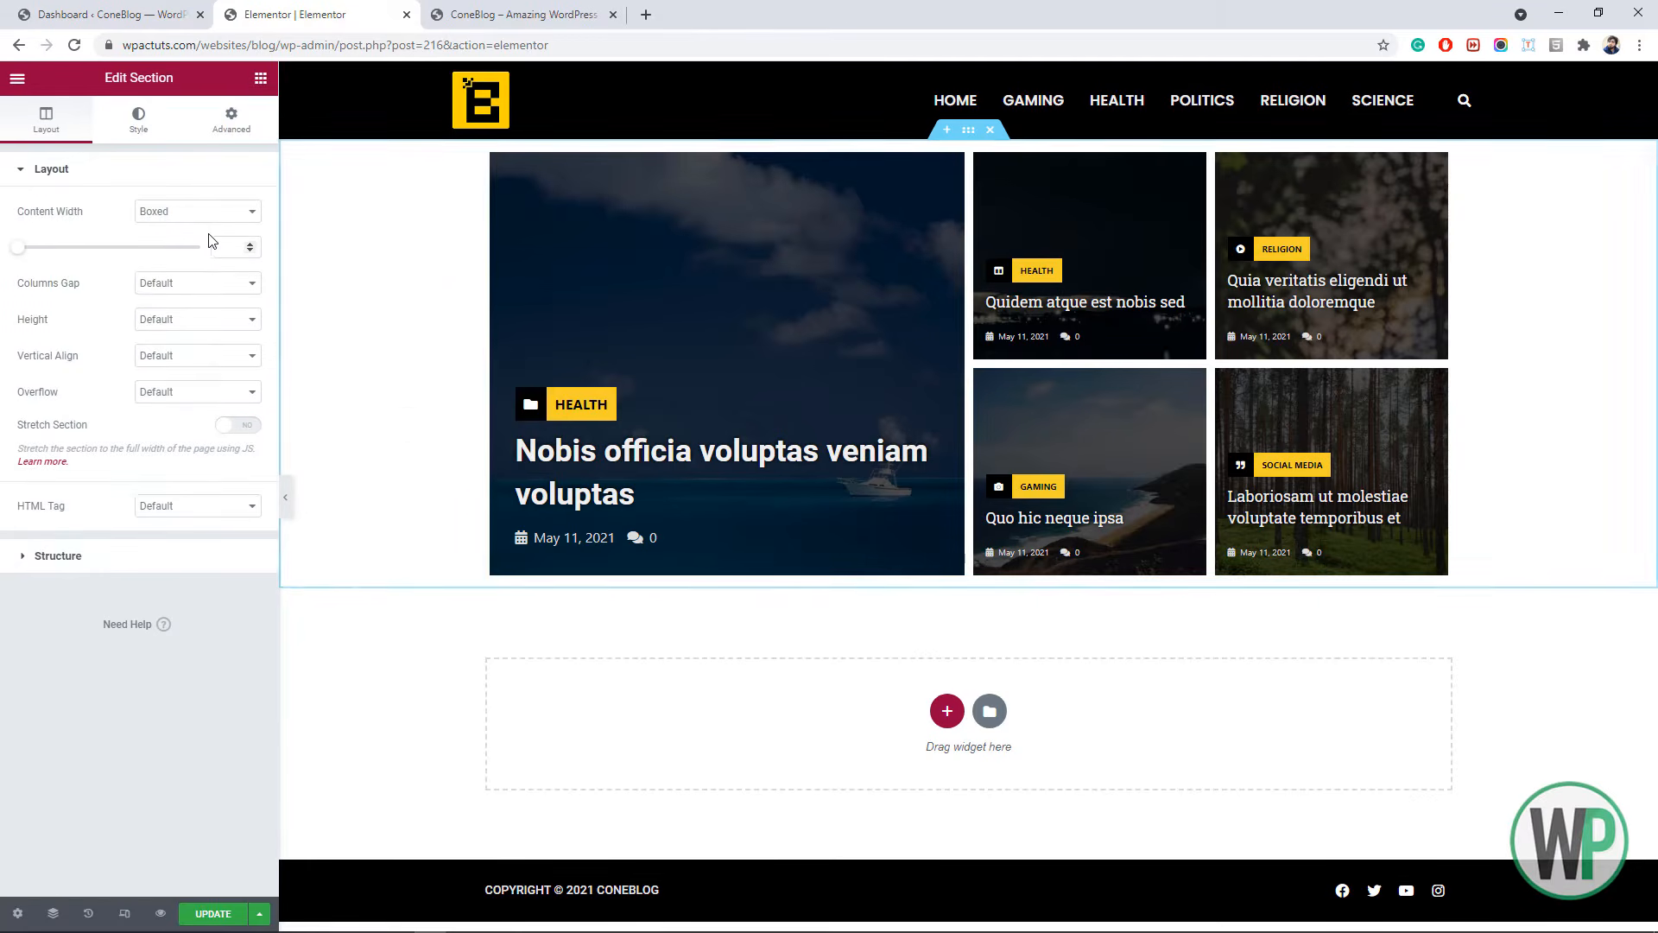
left_click(229, 251)
type("1220")
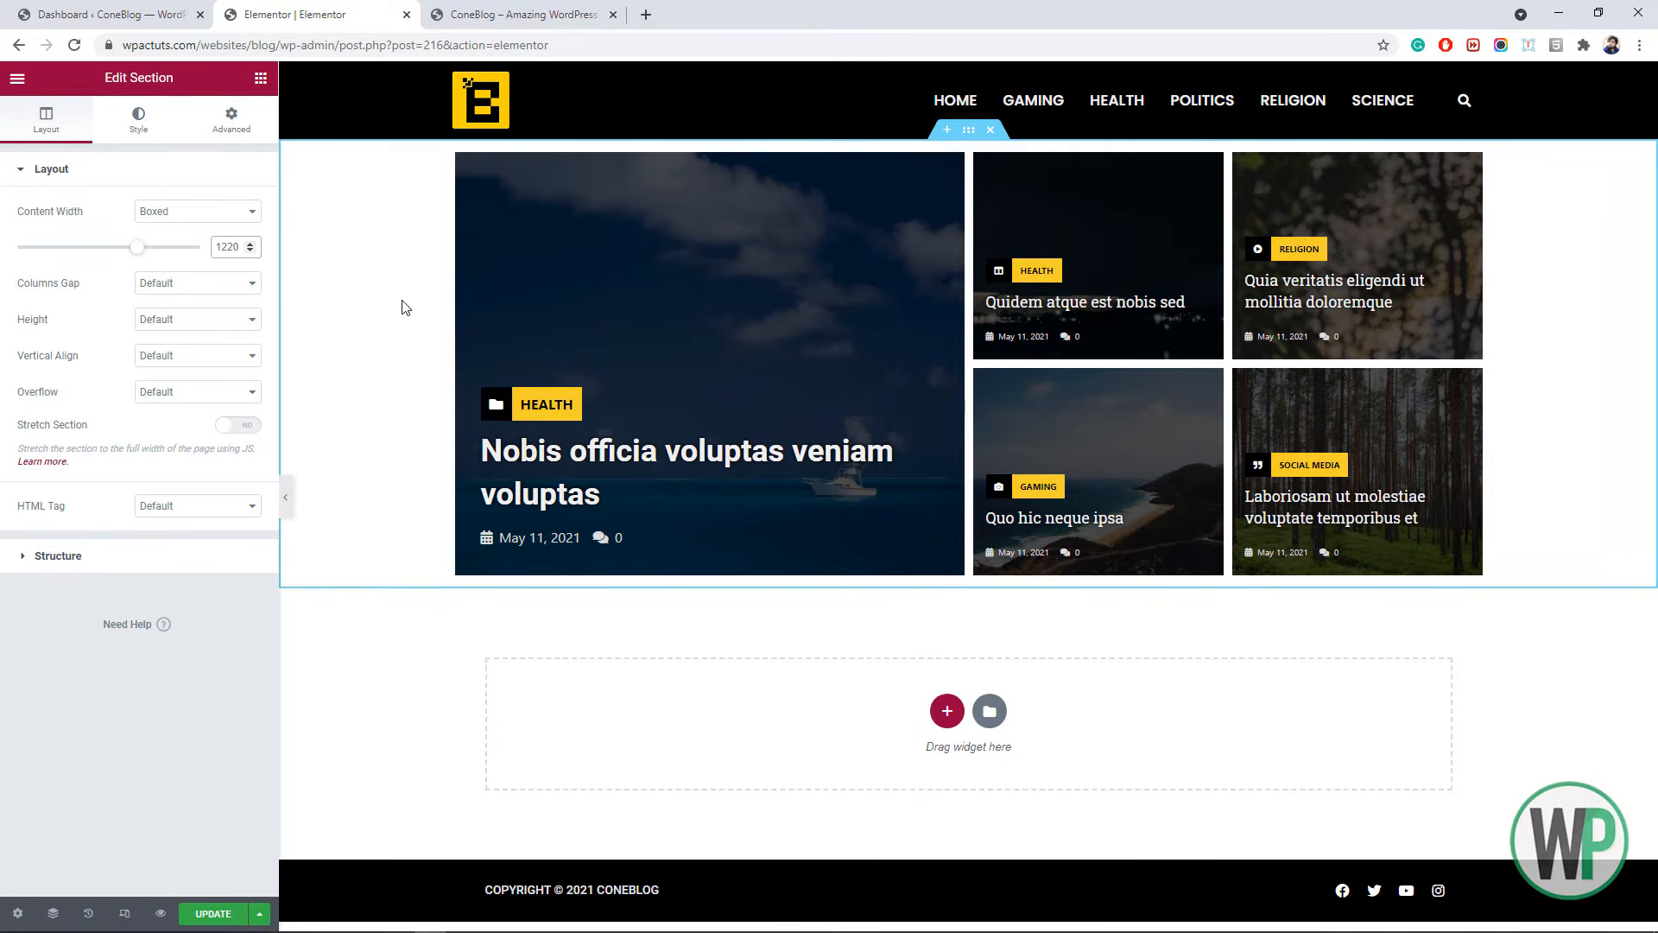
left_click(361, 291)
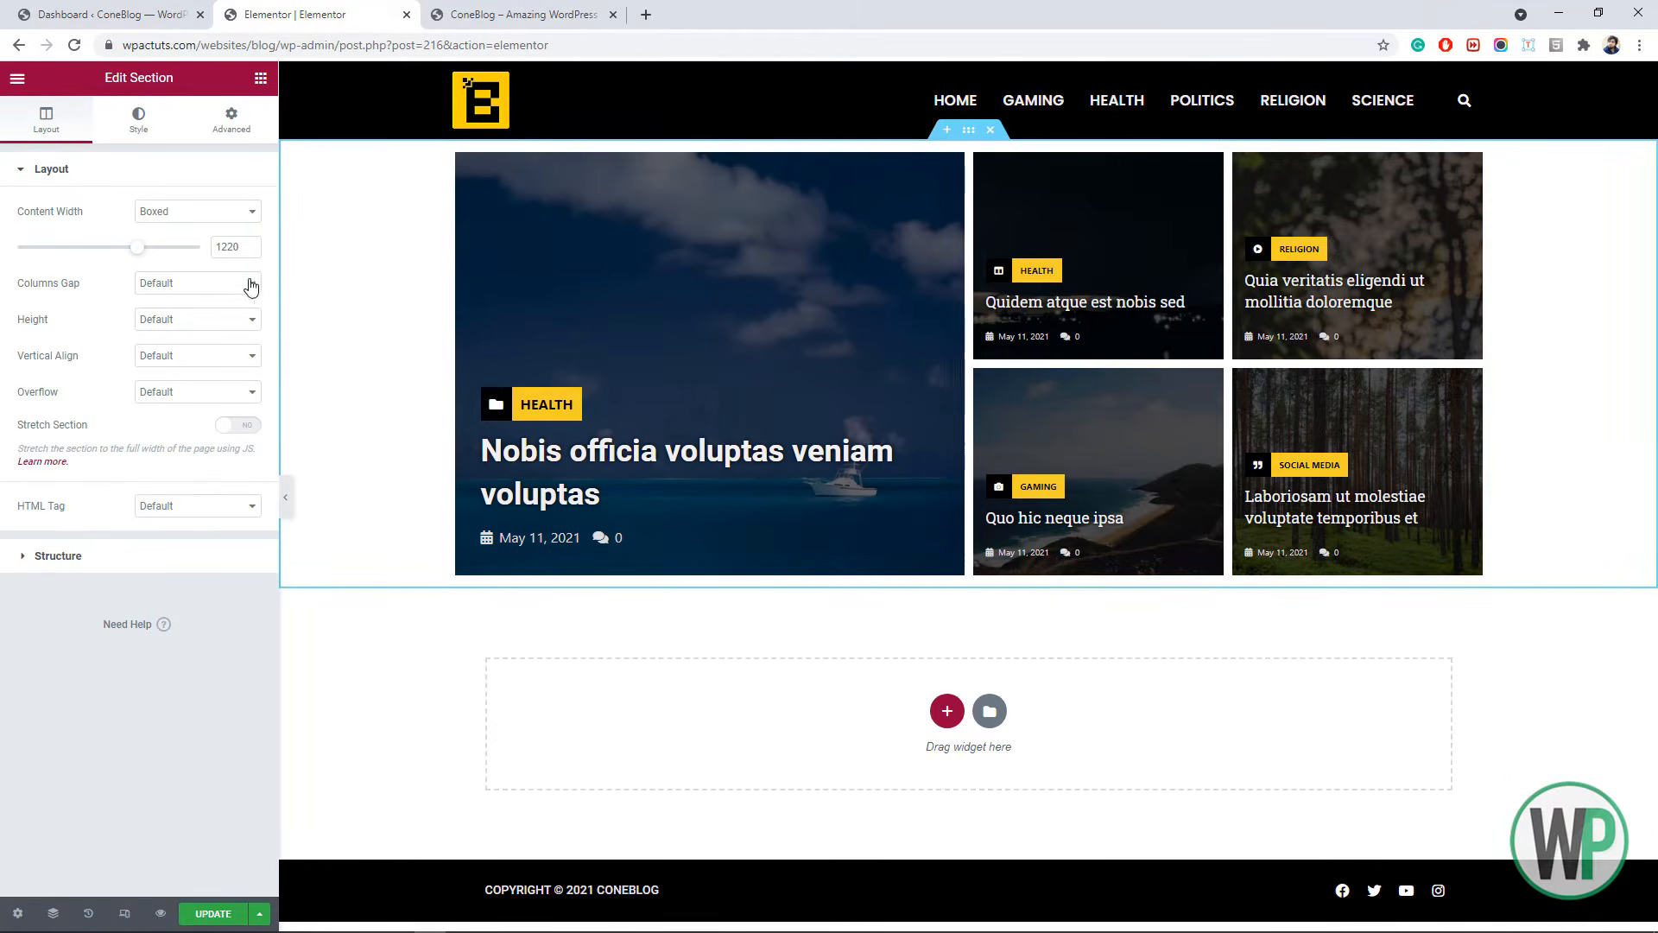
left_click_drag(233, 247, 204, 252)
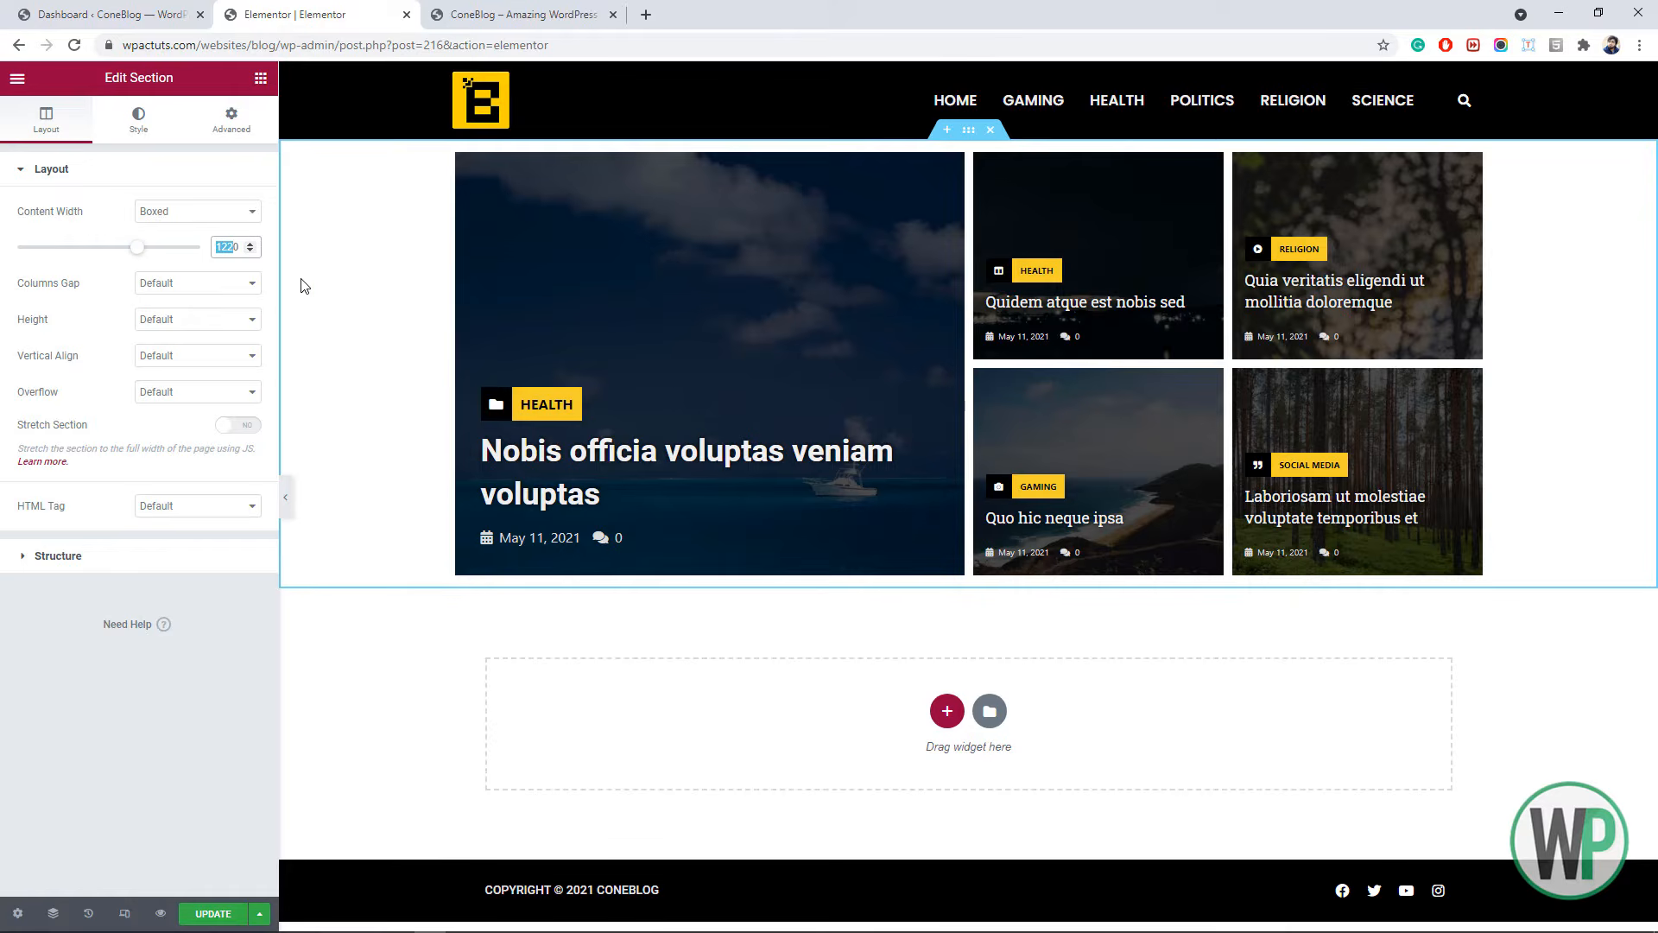
- Open the Posts Grid widget's settings and try Layout 2, Layout 3 and Layout 4 as its grid layout
right_click(675, 287)
left_click(696, 298)
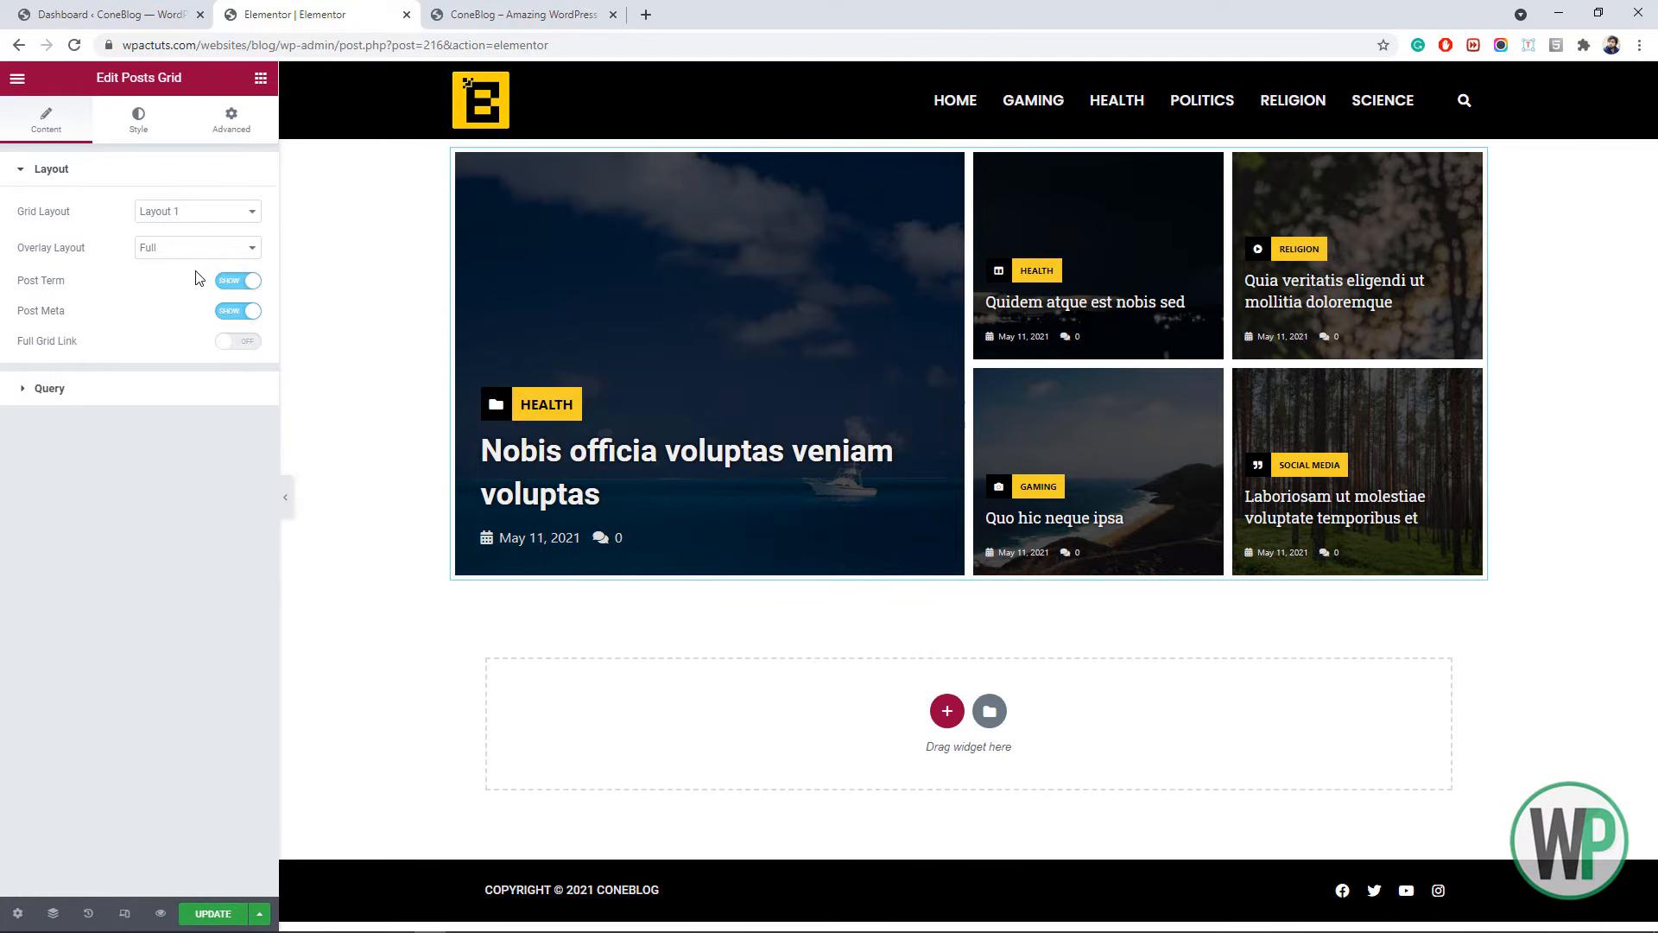
left_click(208, 216)
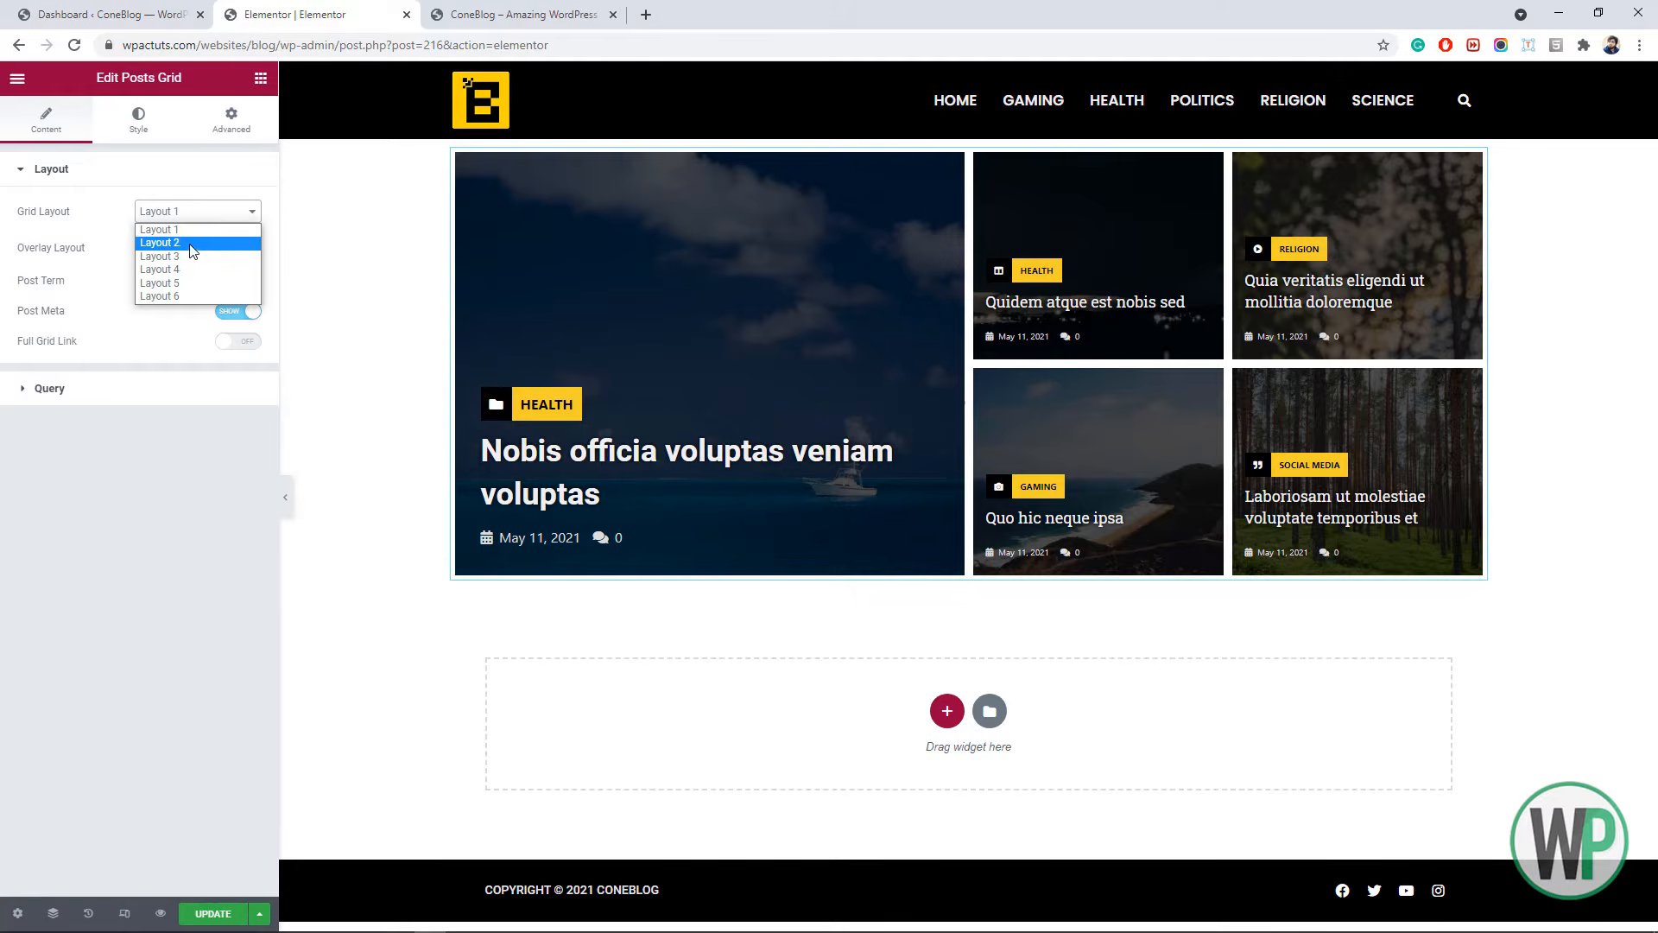
left_click(190, 243)
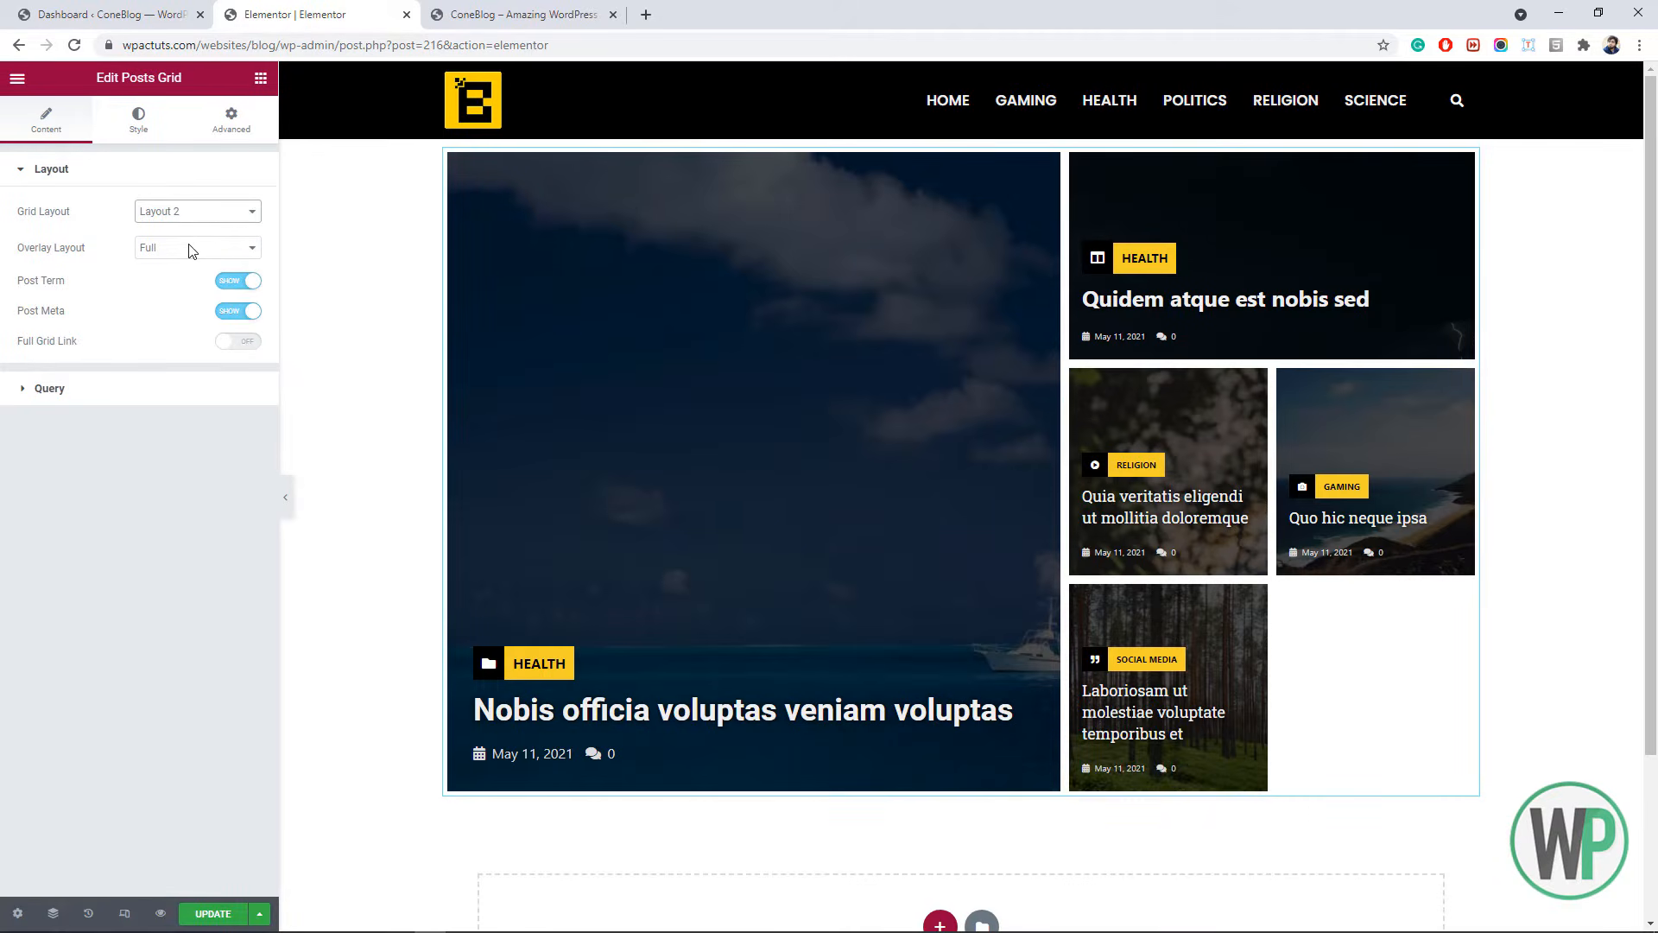
left_click(189, 218)
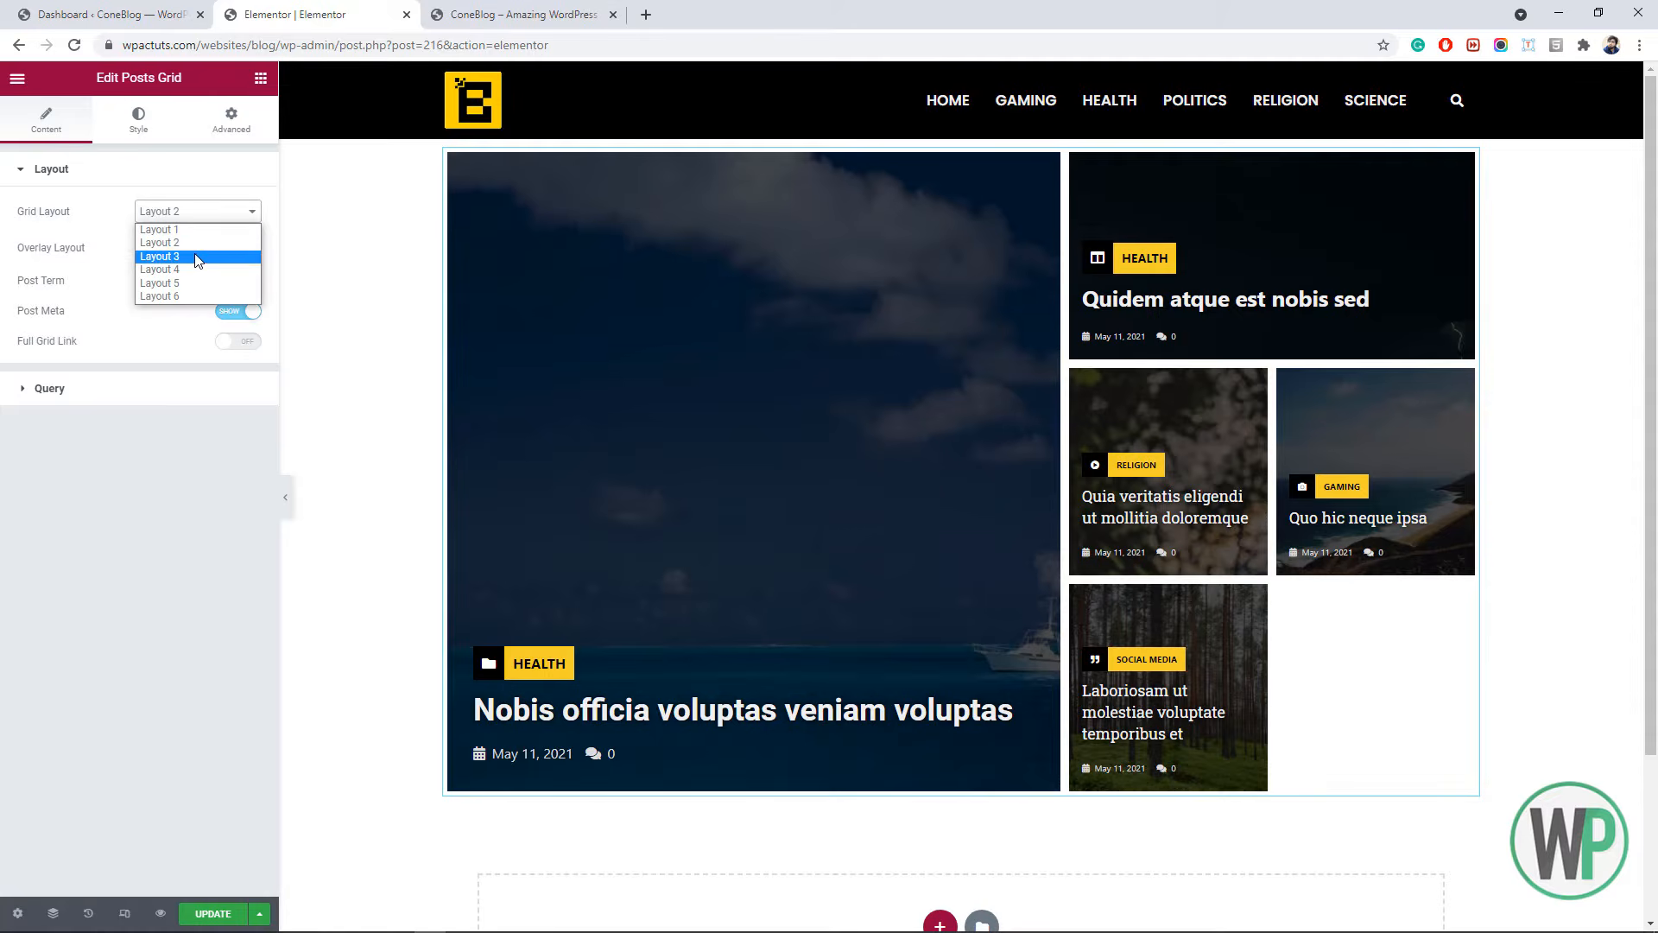
left_click(197, 255)
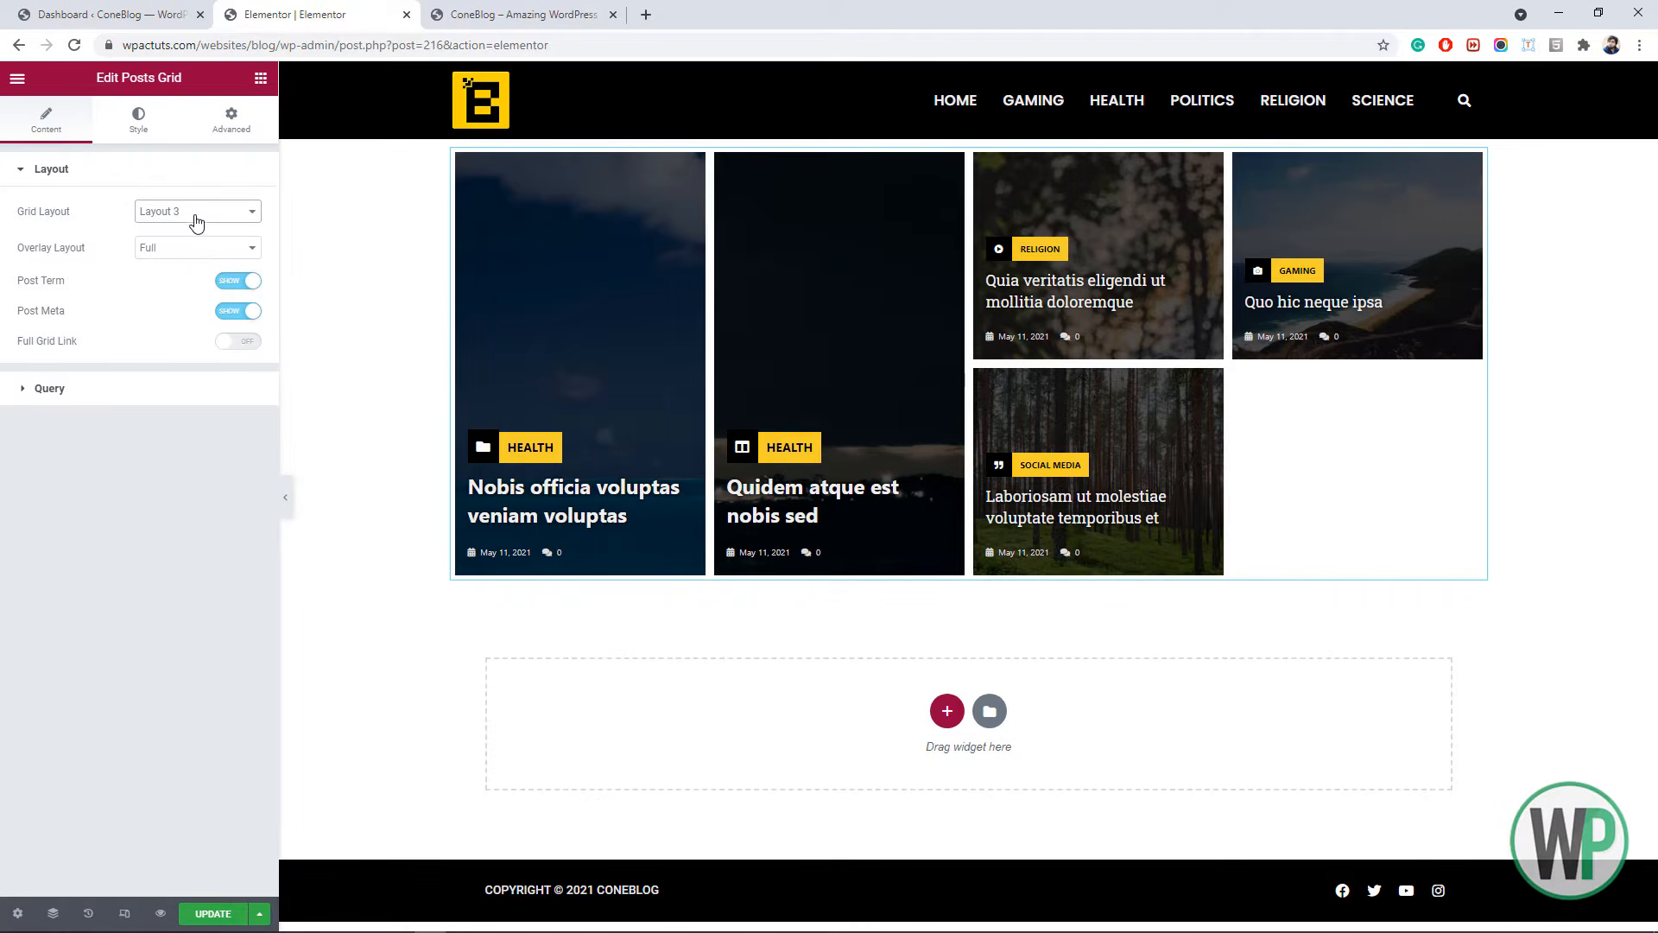
left_click(195, 218)
left_click(182, 269)
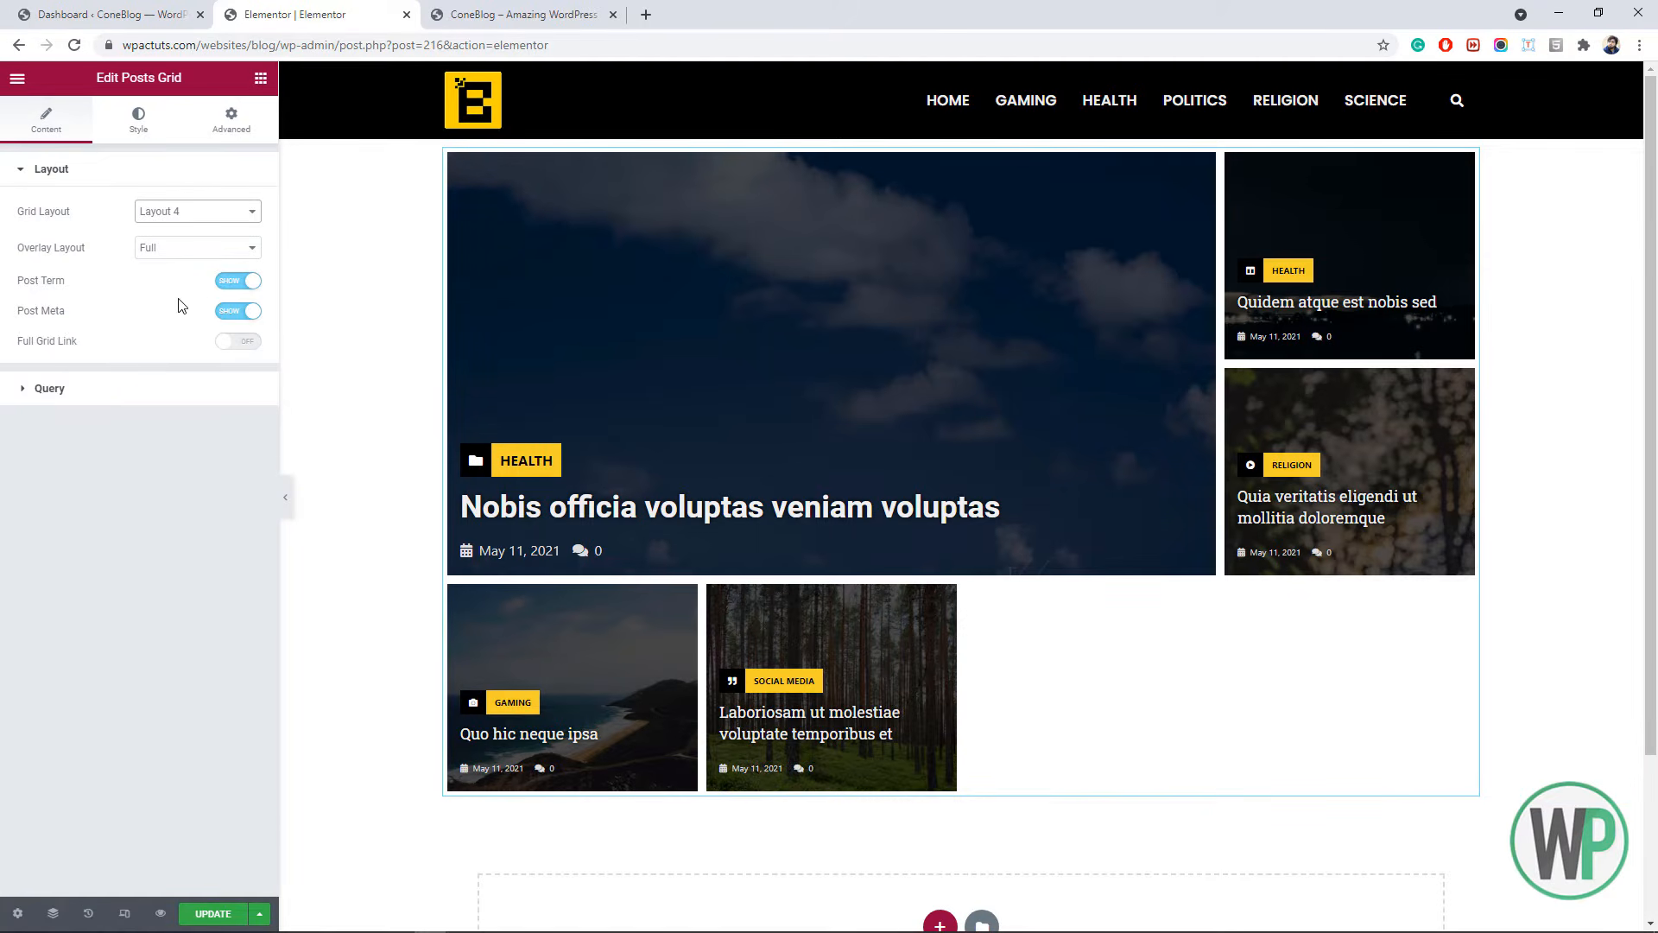
- Turn on Full Grid Link for the Posts Grid, and switch Post Term off and back on
left_click(241, 344)
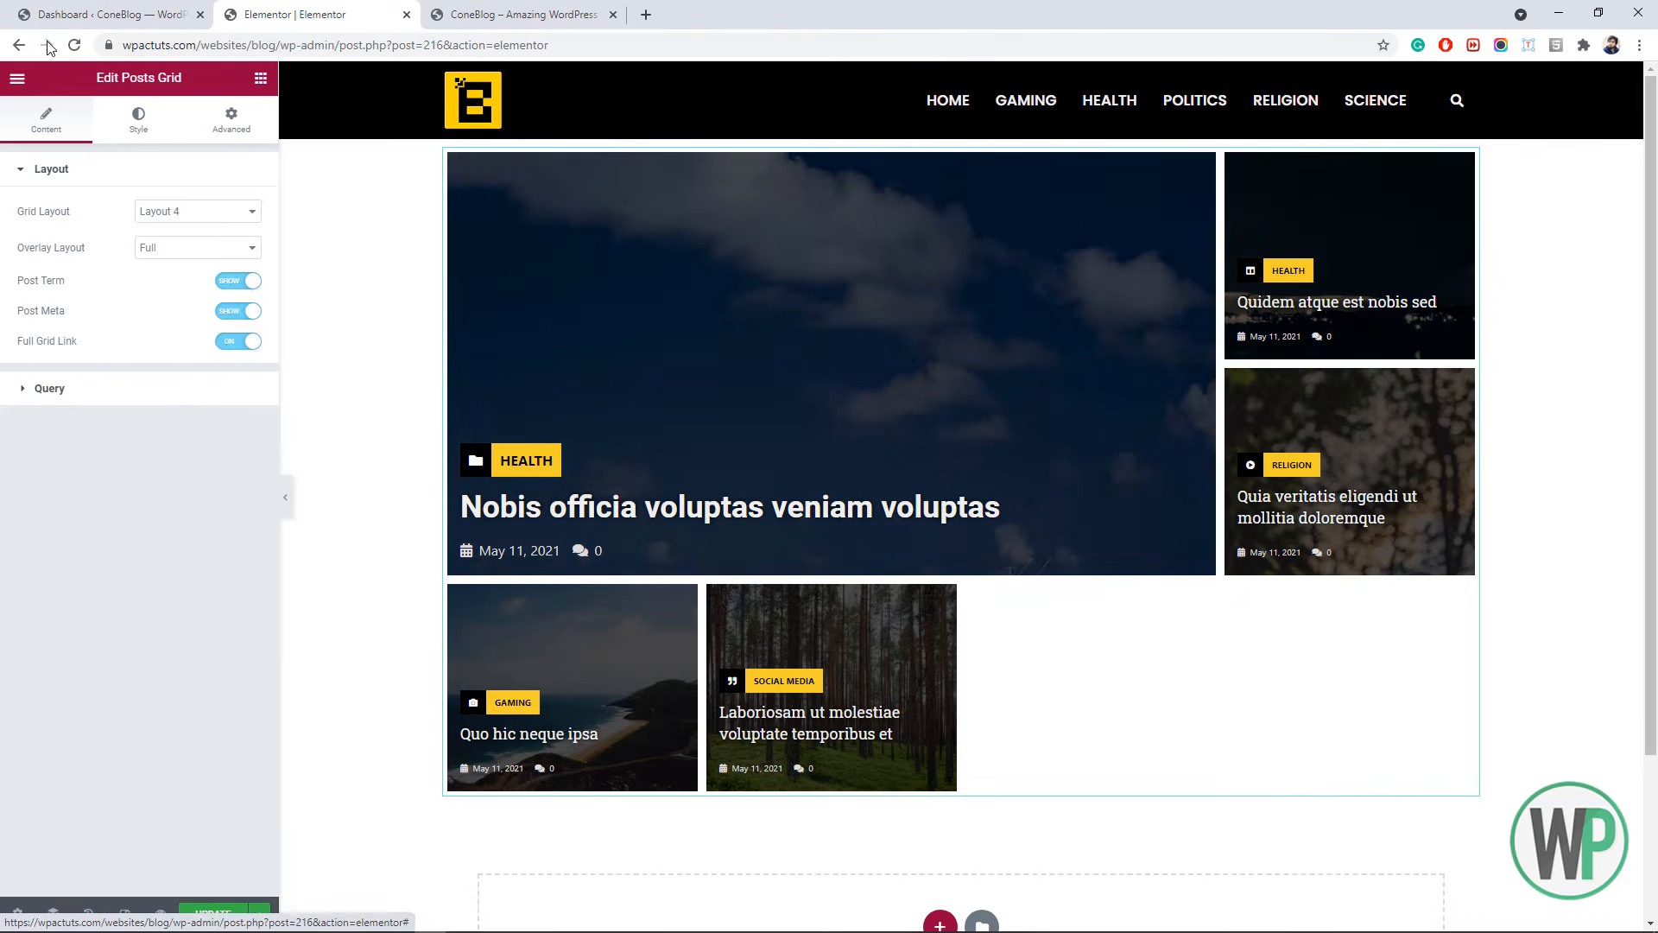
left_click(240, 281)
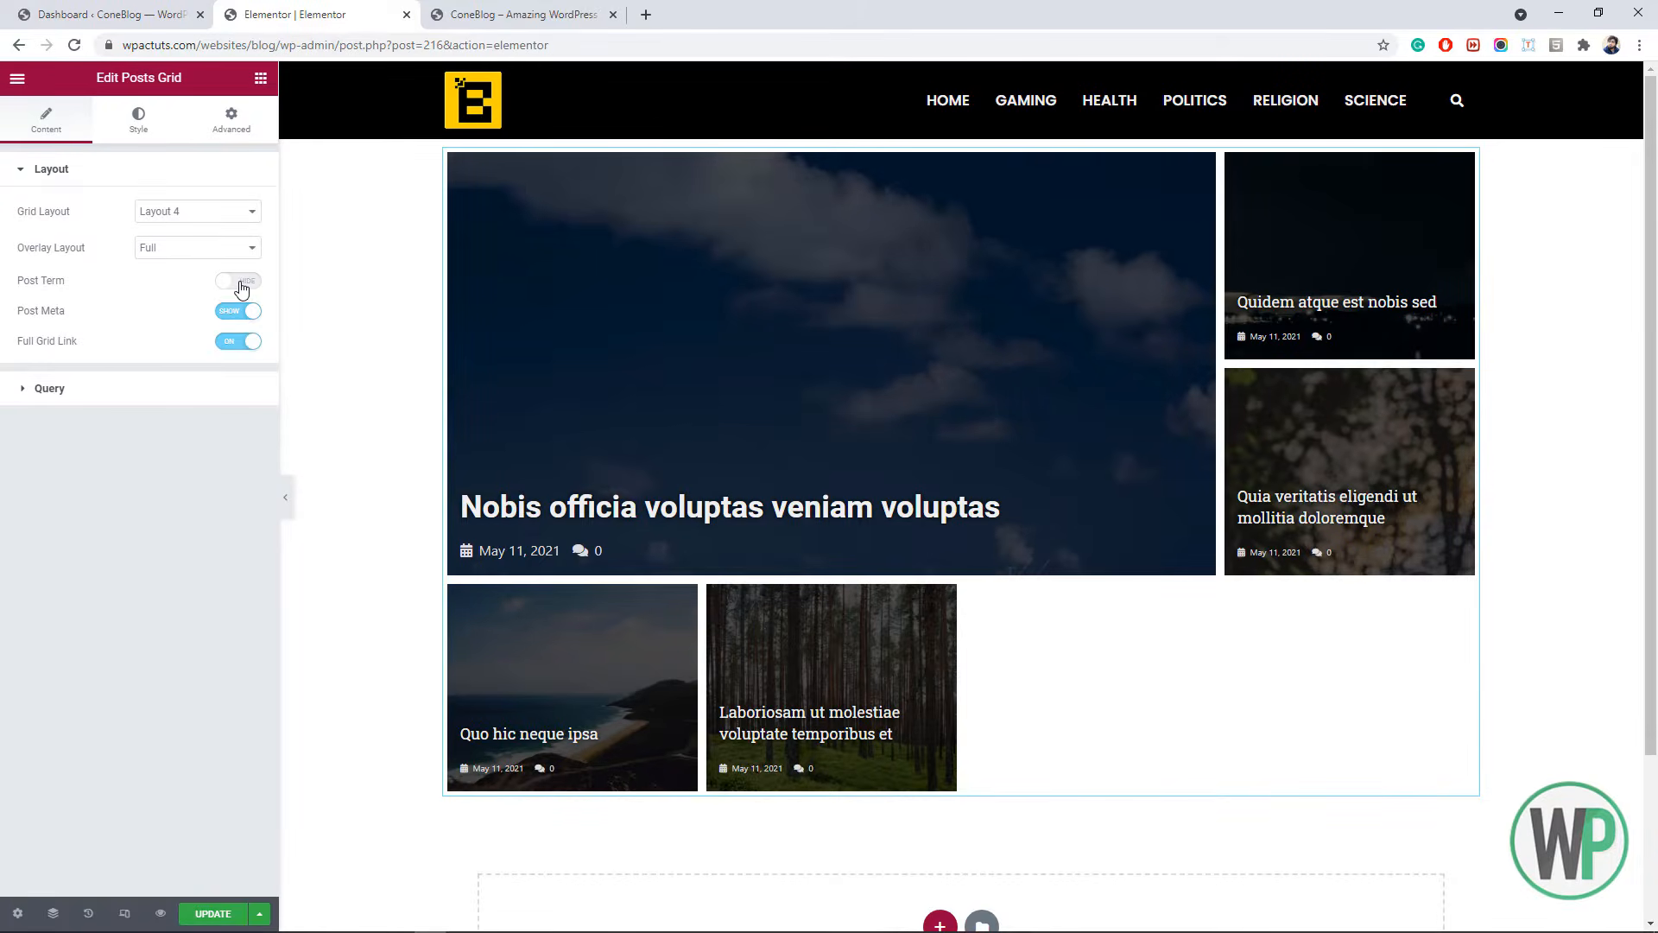
left_click(242, 283)
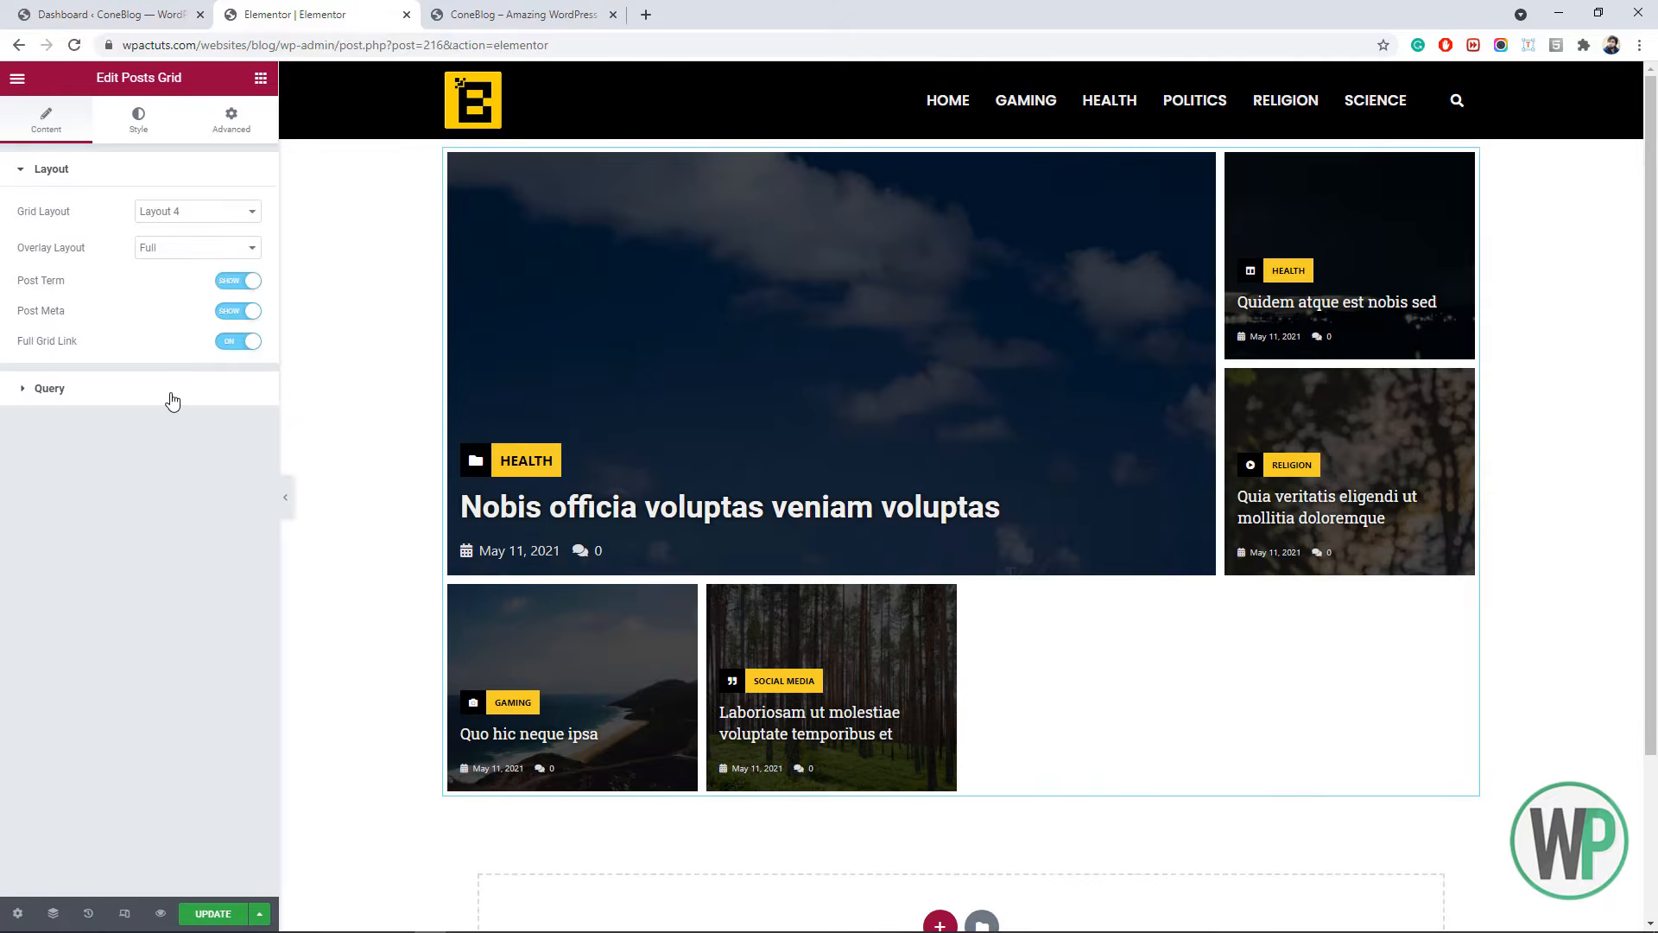
- Check the Posts Grid query's source, category, tag and format choices, and set Posts Per Page to 7
left_click(172, 401)
left_click(188, 259)
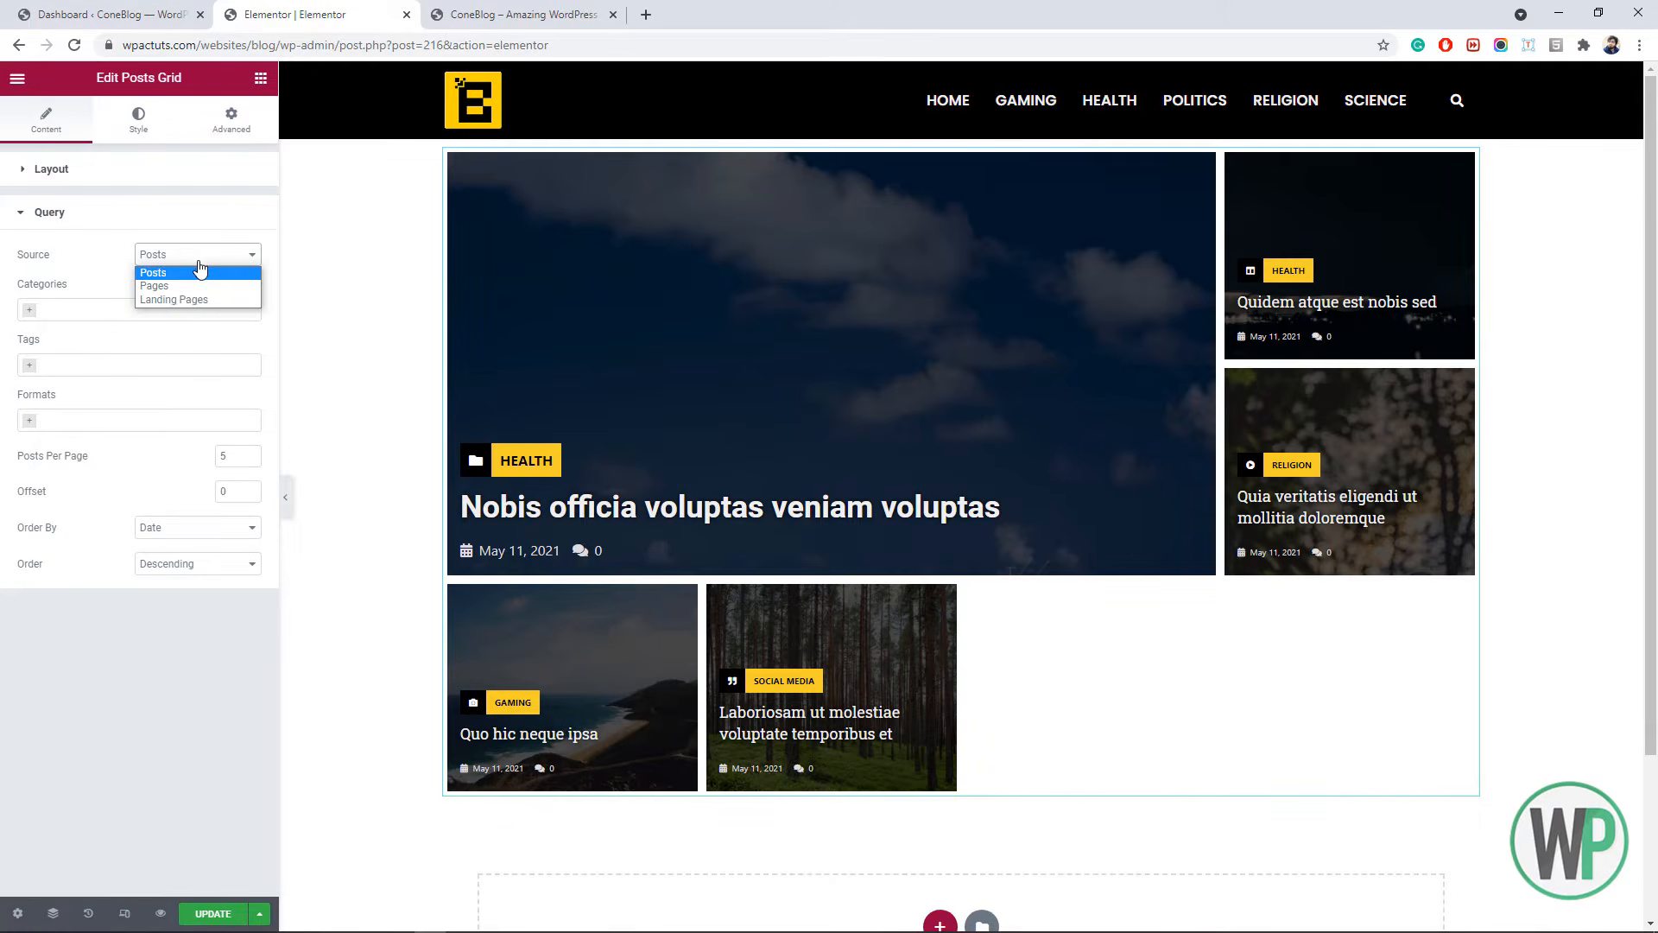
left_click(72, 252)
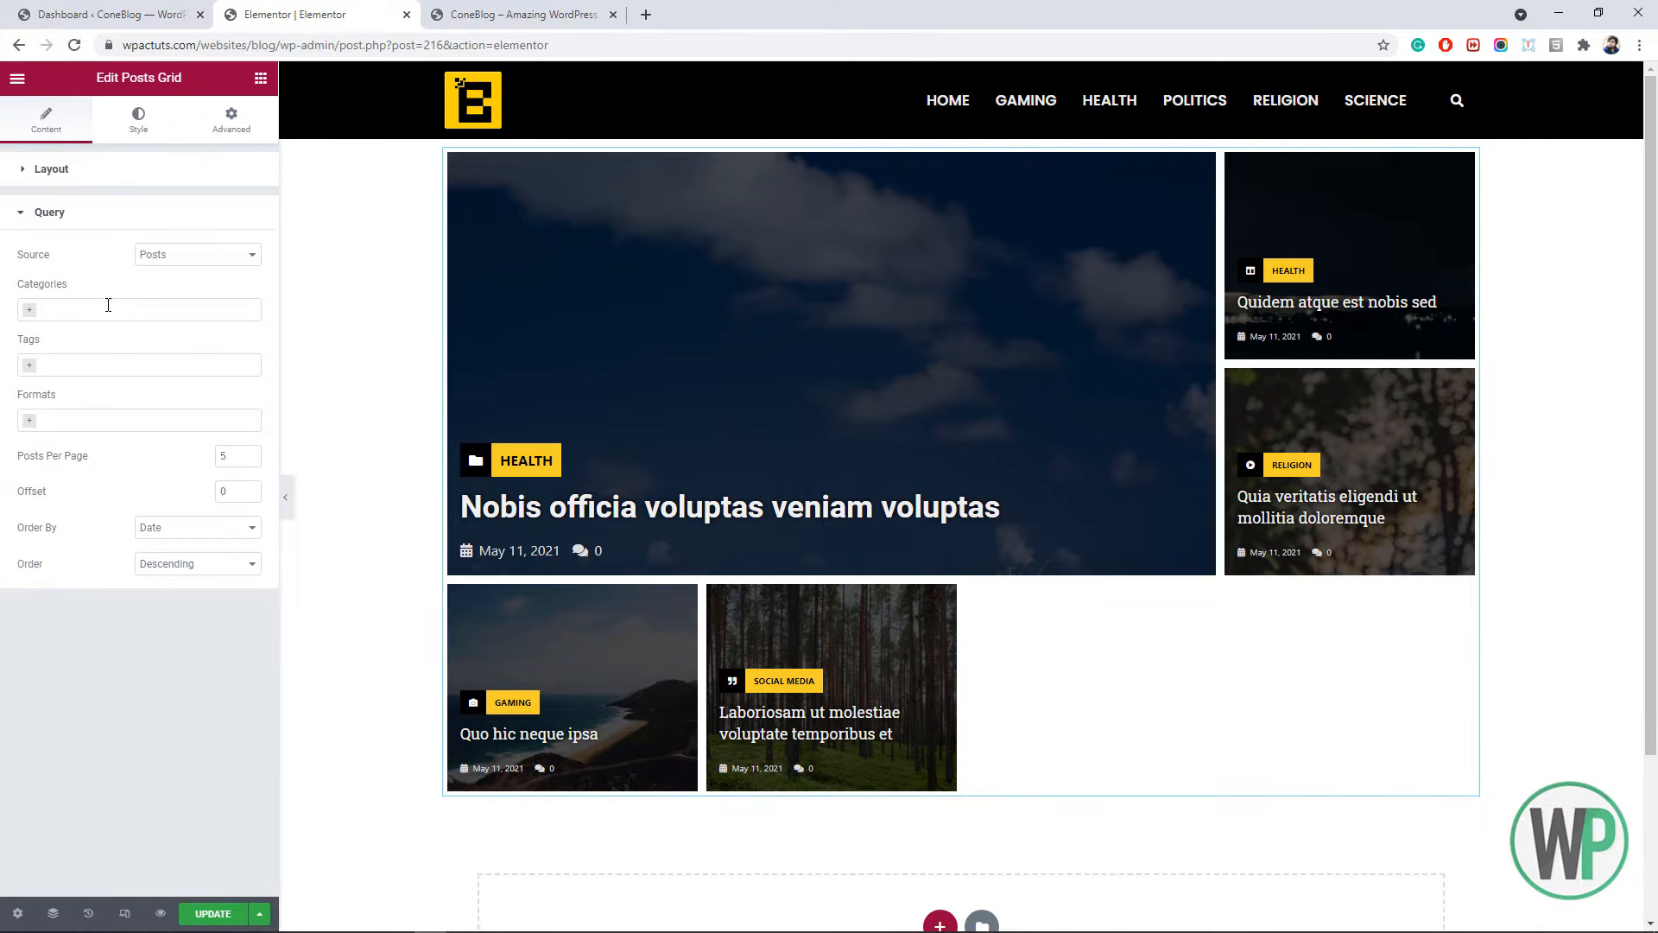
left_click(108, 305)
left_click(72, 270)
left_click(121, 362)
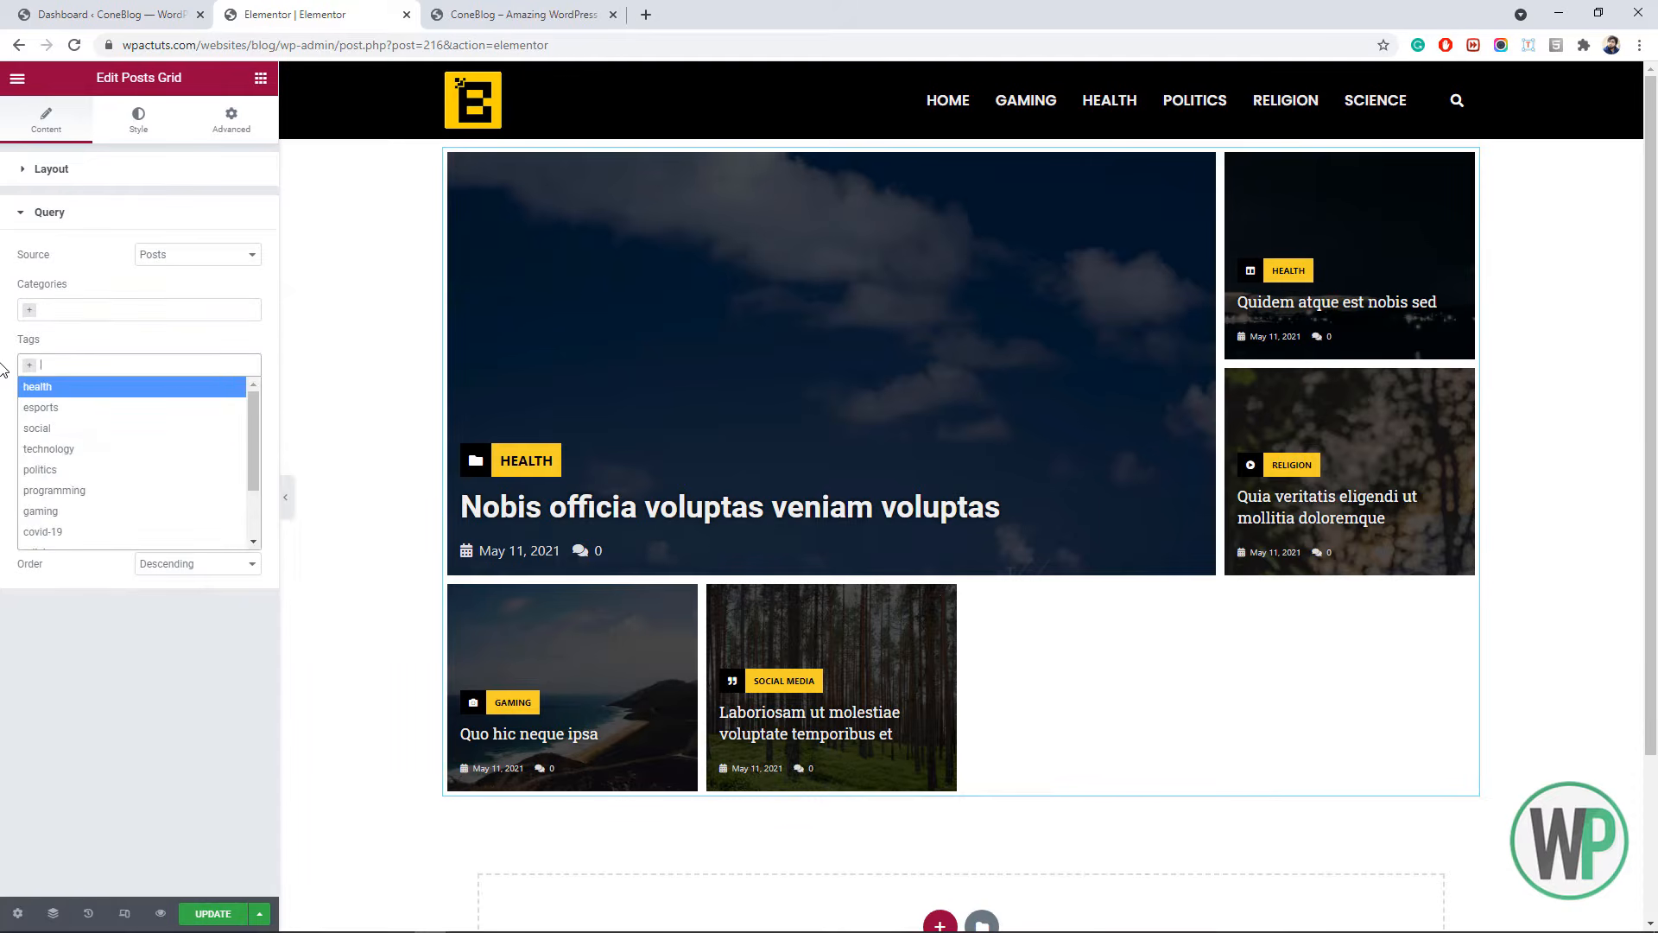
left_click(26, 372)
left_click(108, 419)
left_click(3, 380)
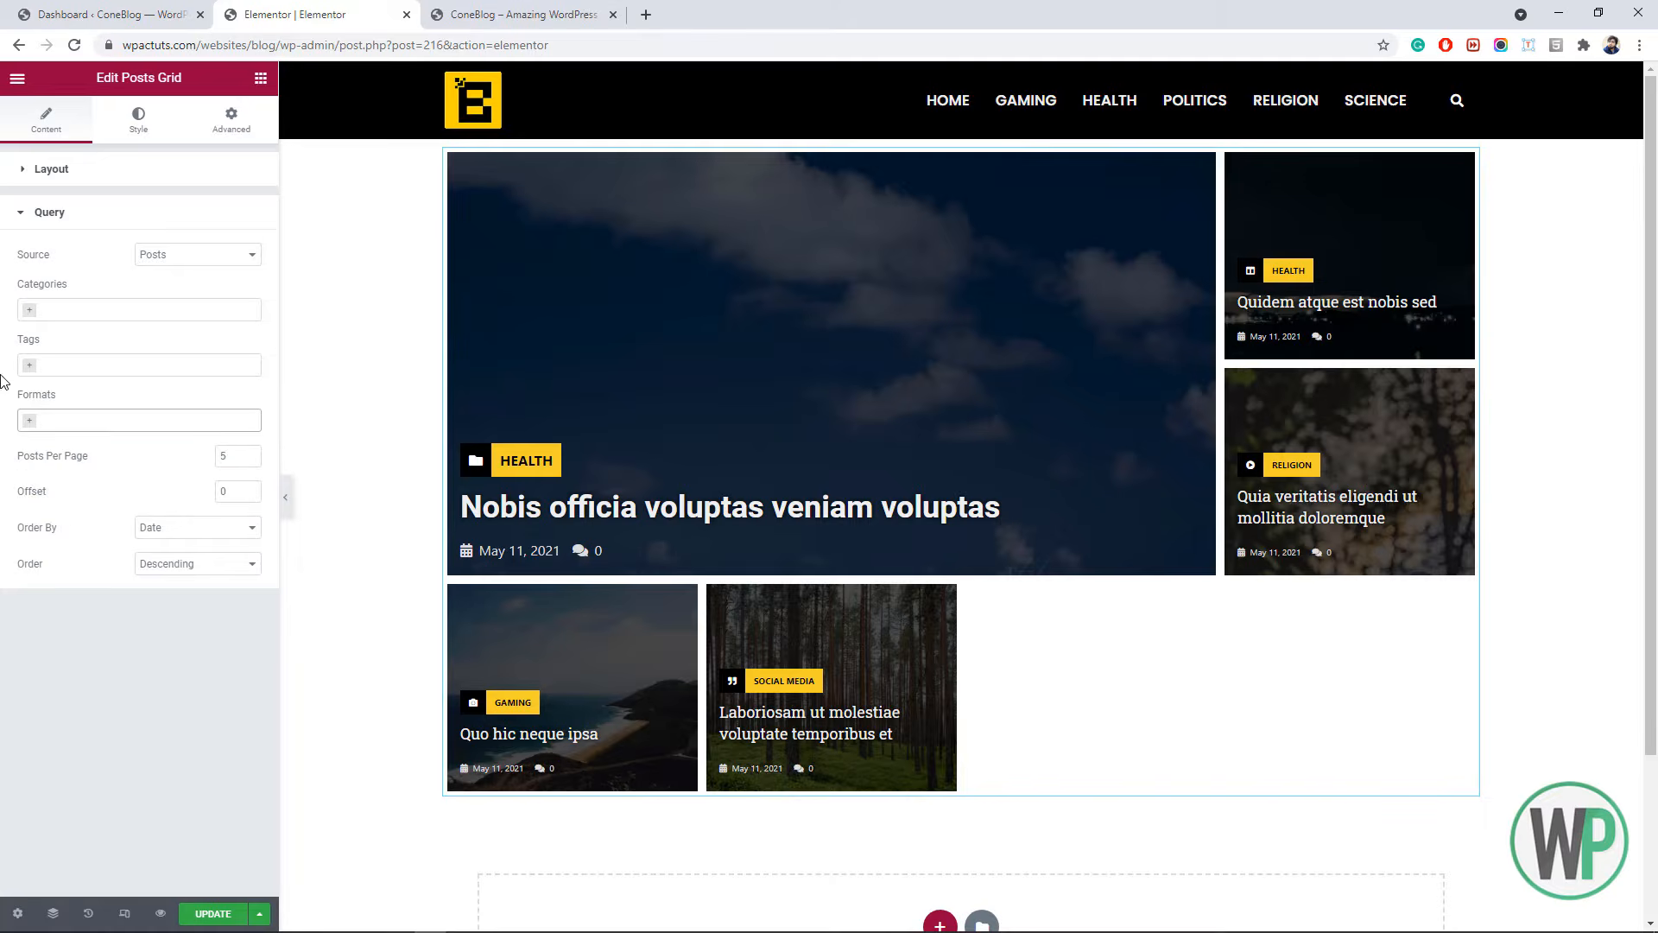
left_click(248, 457)
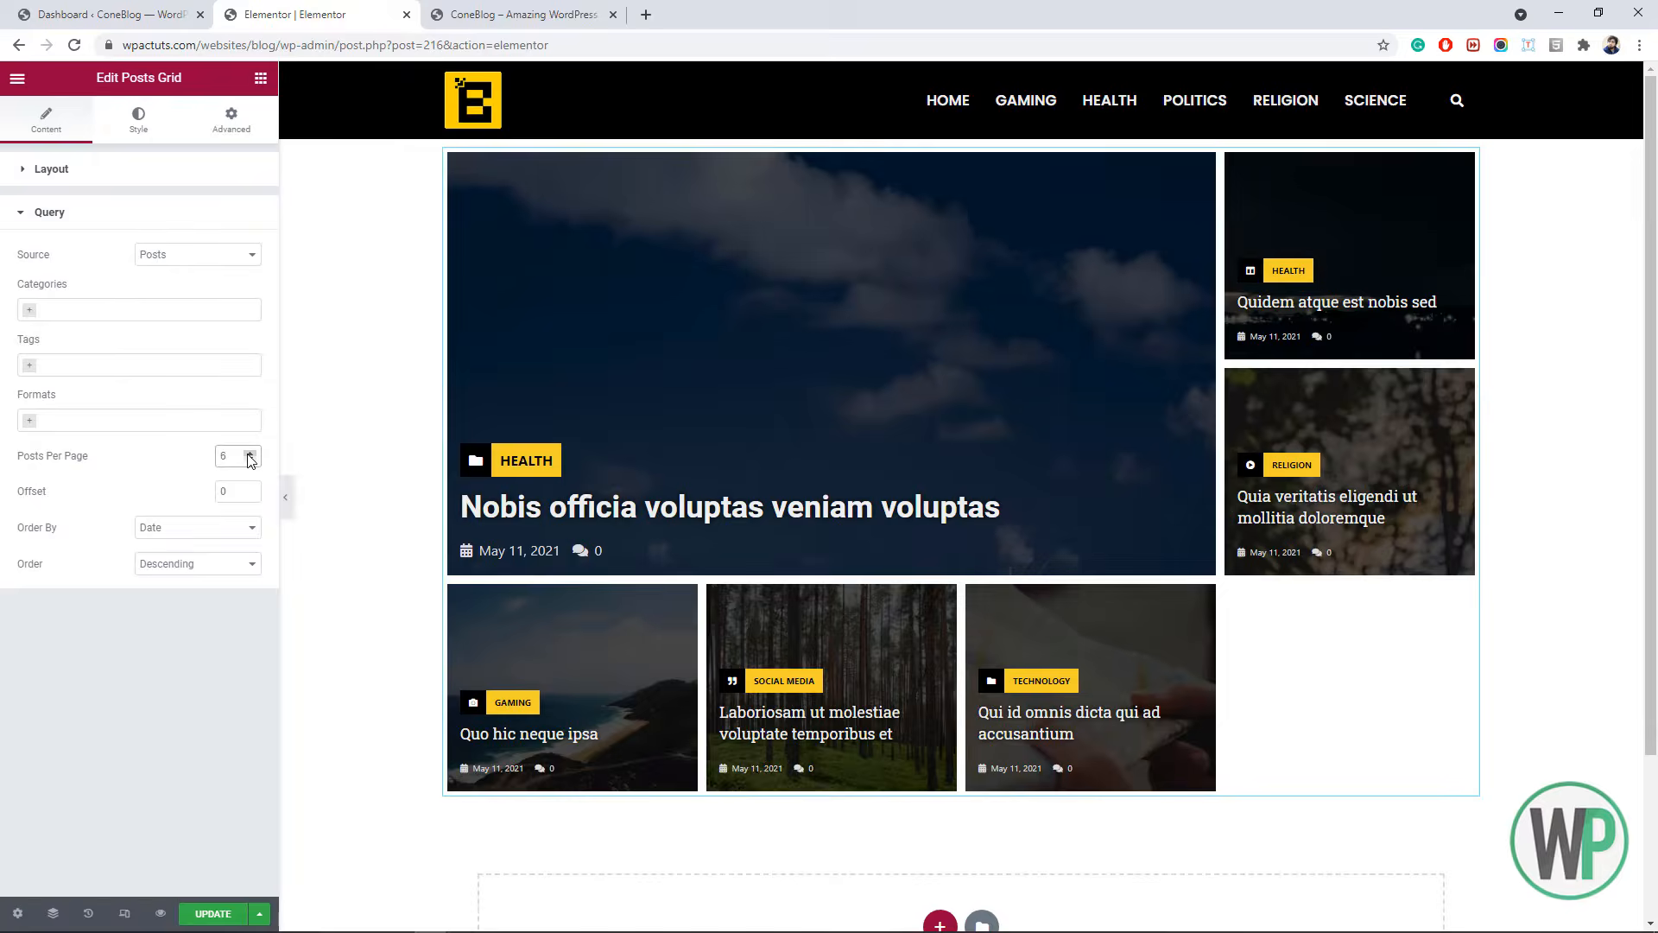
left_click(249, 455)
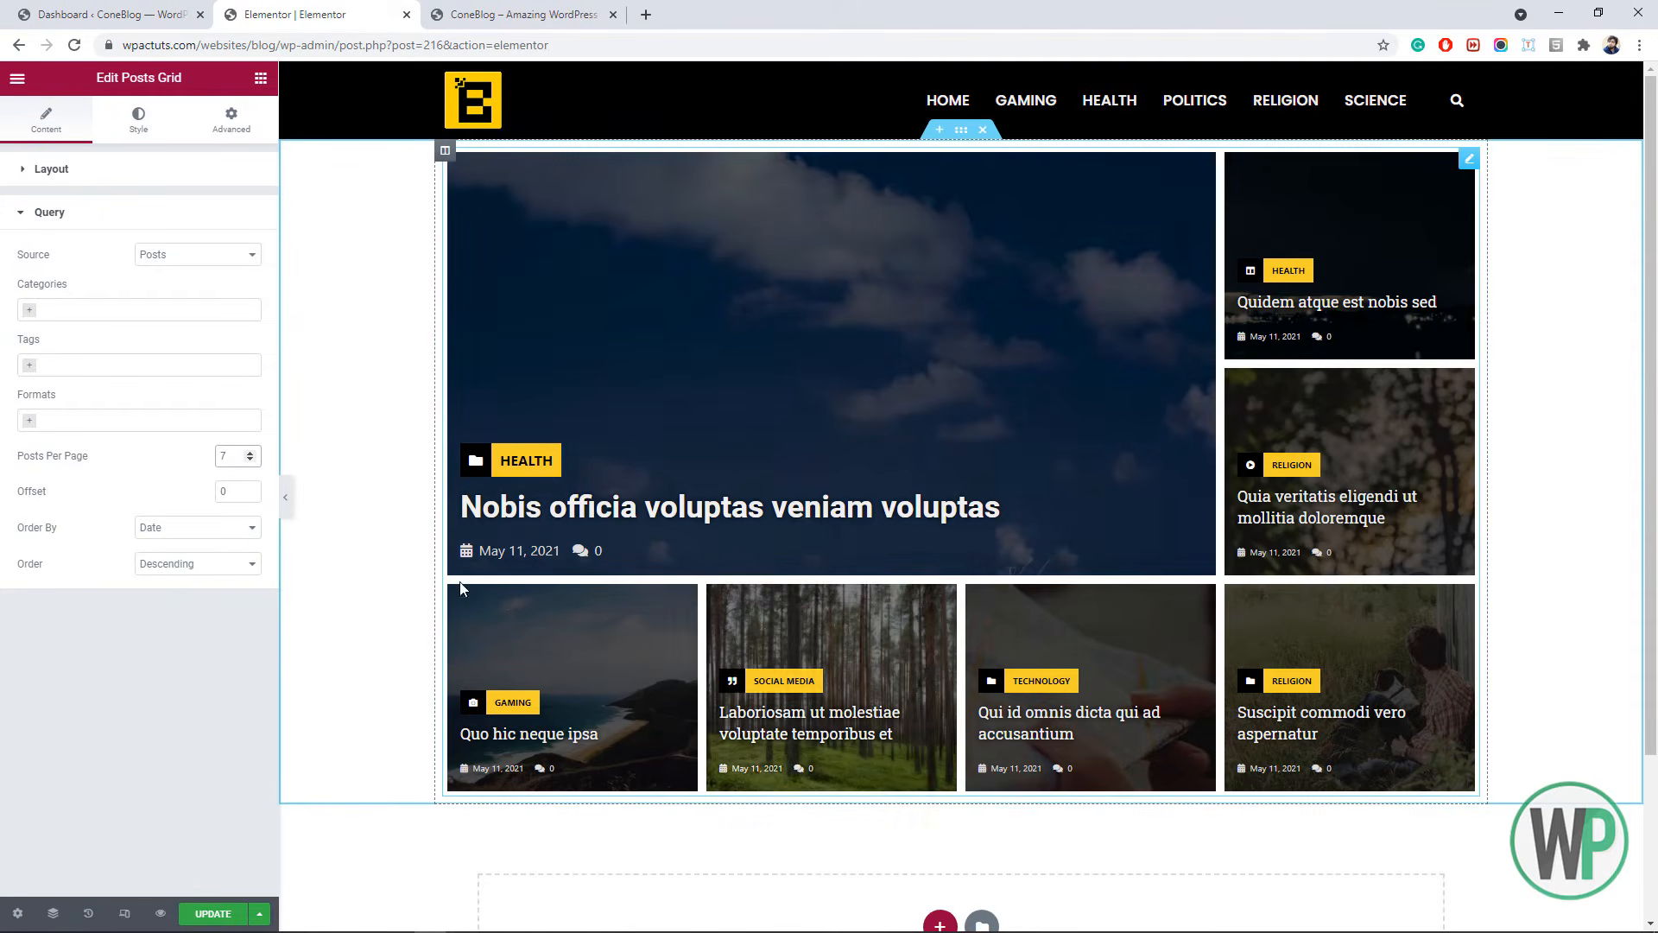
- Switch the Posts Grid's layout to Layout 5 and on to Layout 6
left_click(116, 172)
left_click(198, 210)
left_click(206, 289)
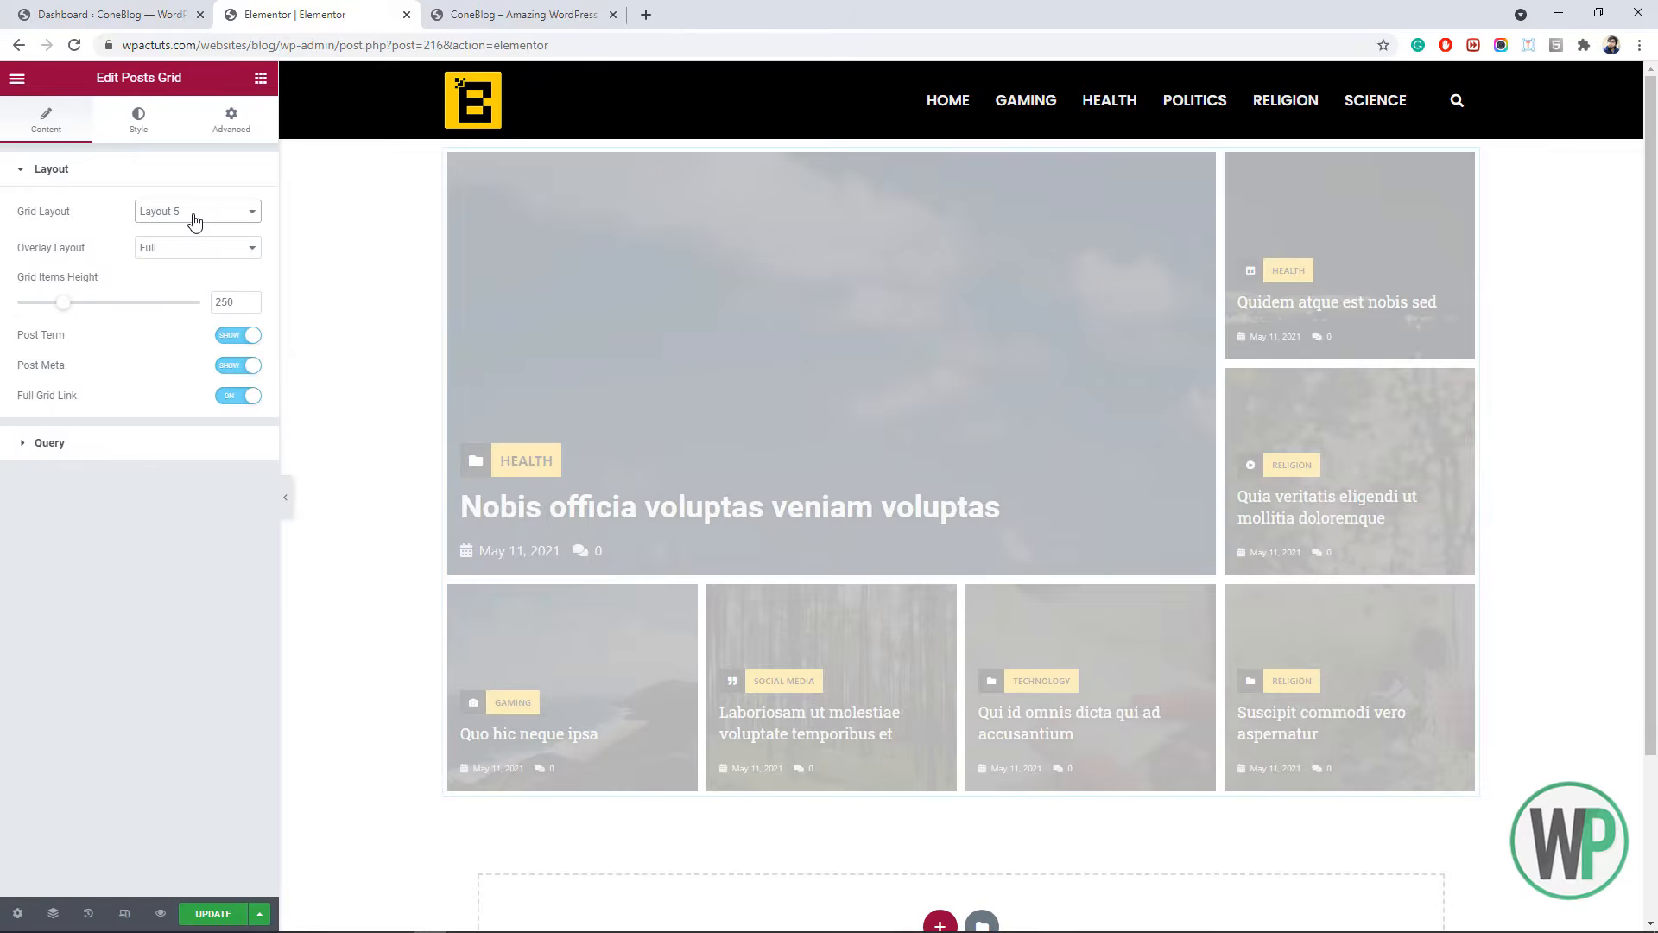
left_click(196, 212)
left_click(213, 295)
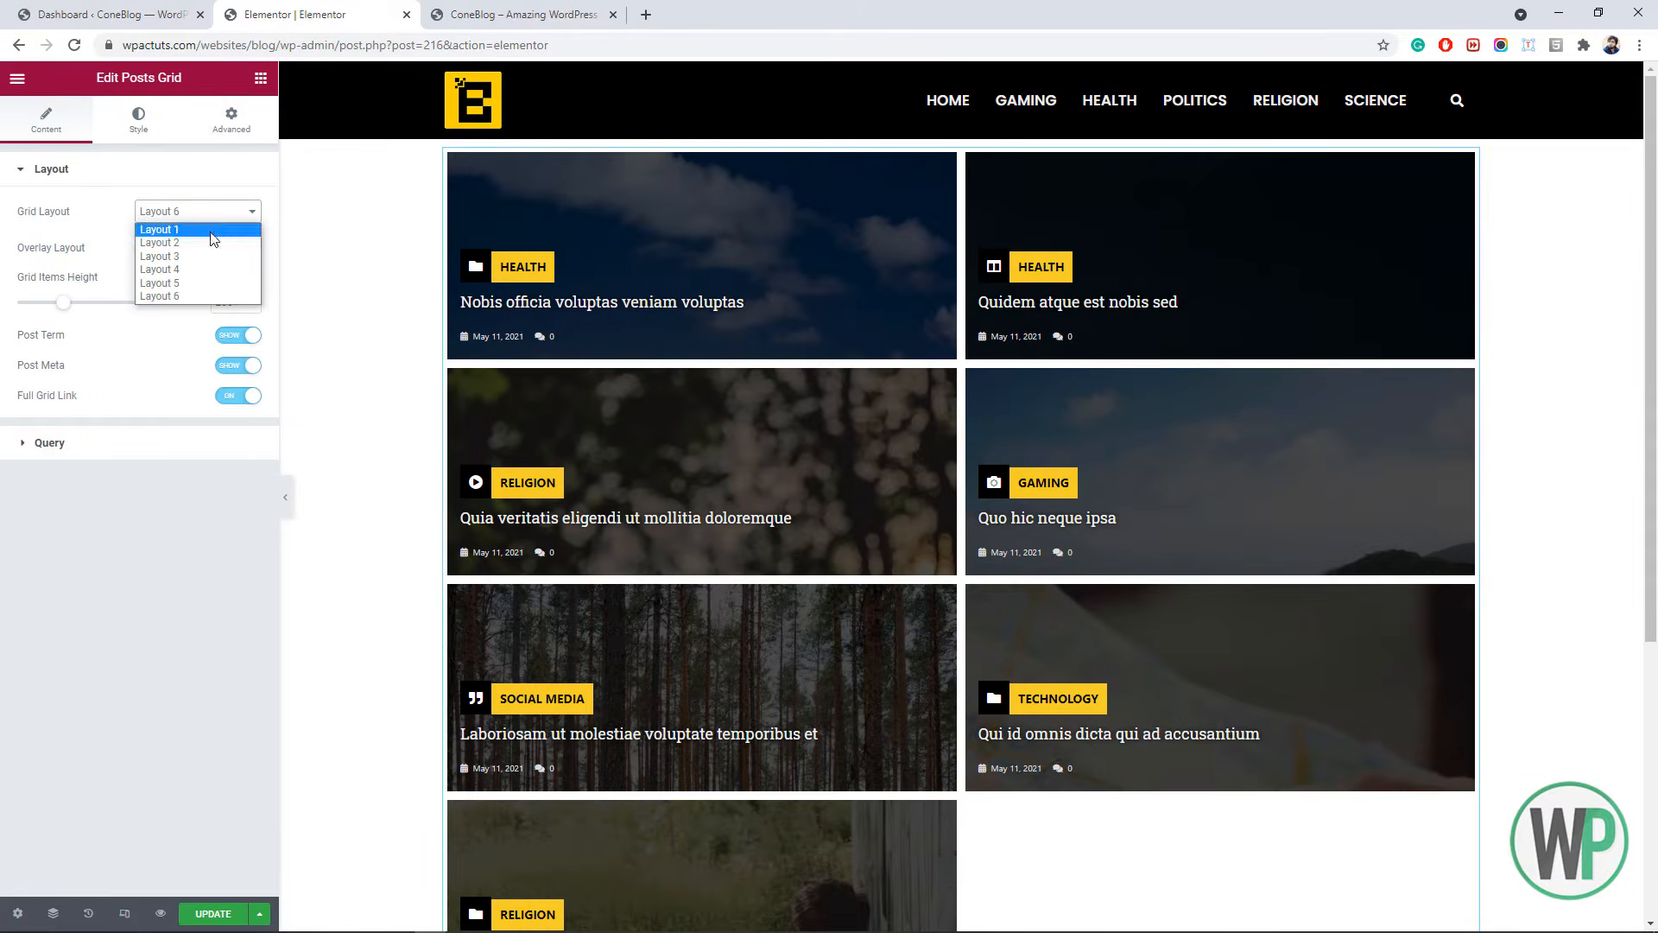
- Set the Posts Grid's grid layout to Layout 4
left_click(205, 275)
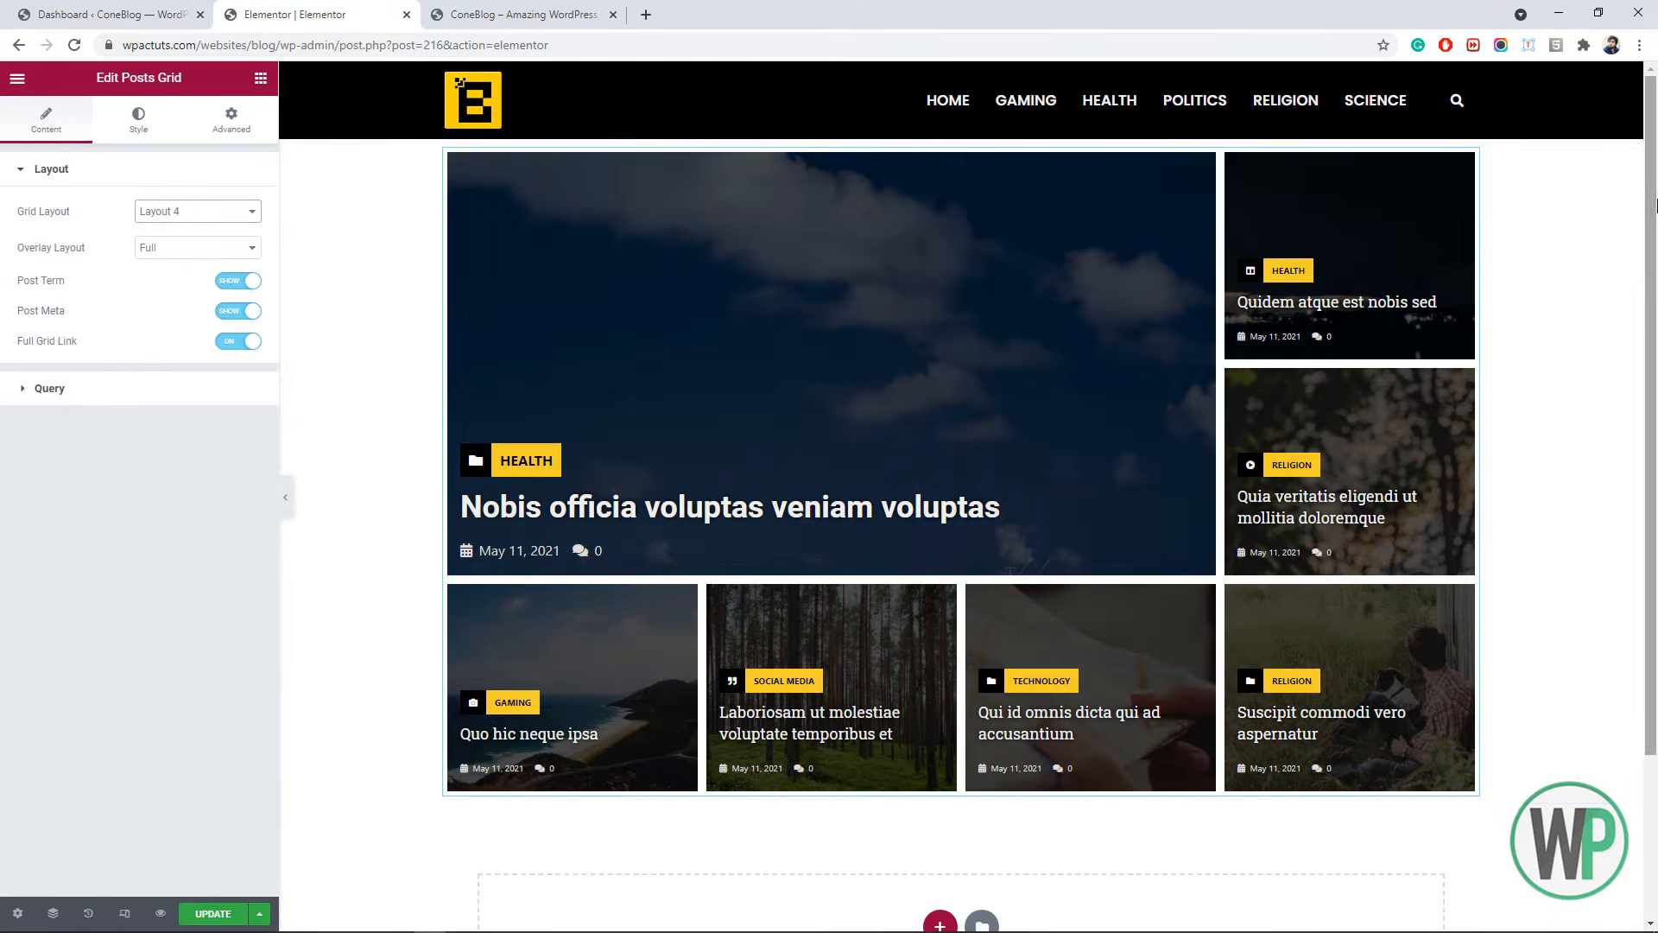
scroll(1650, 235, "down", 1)
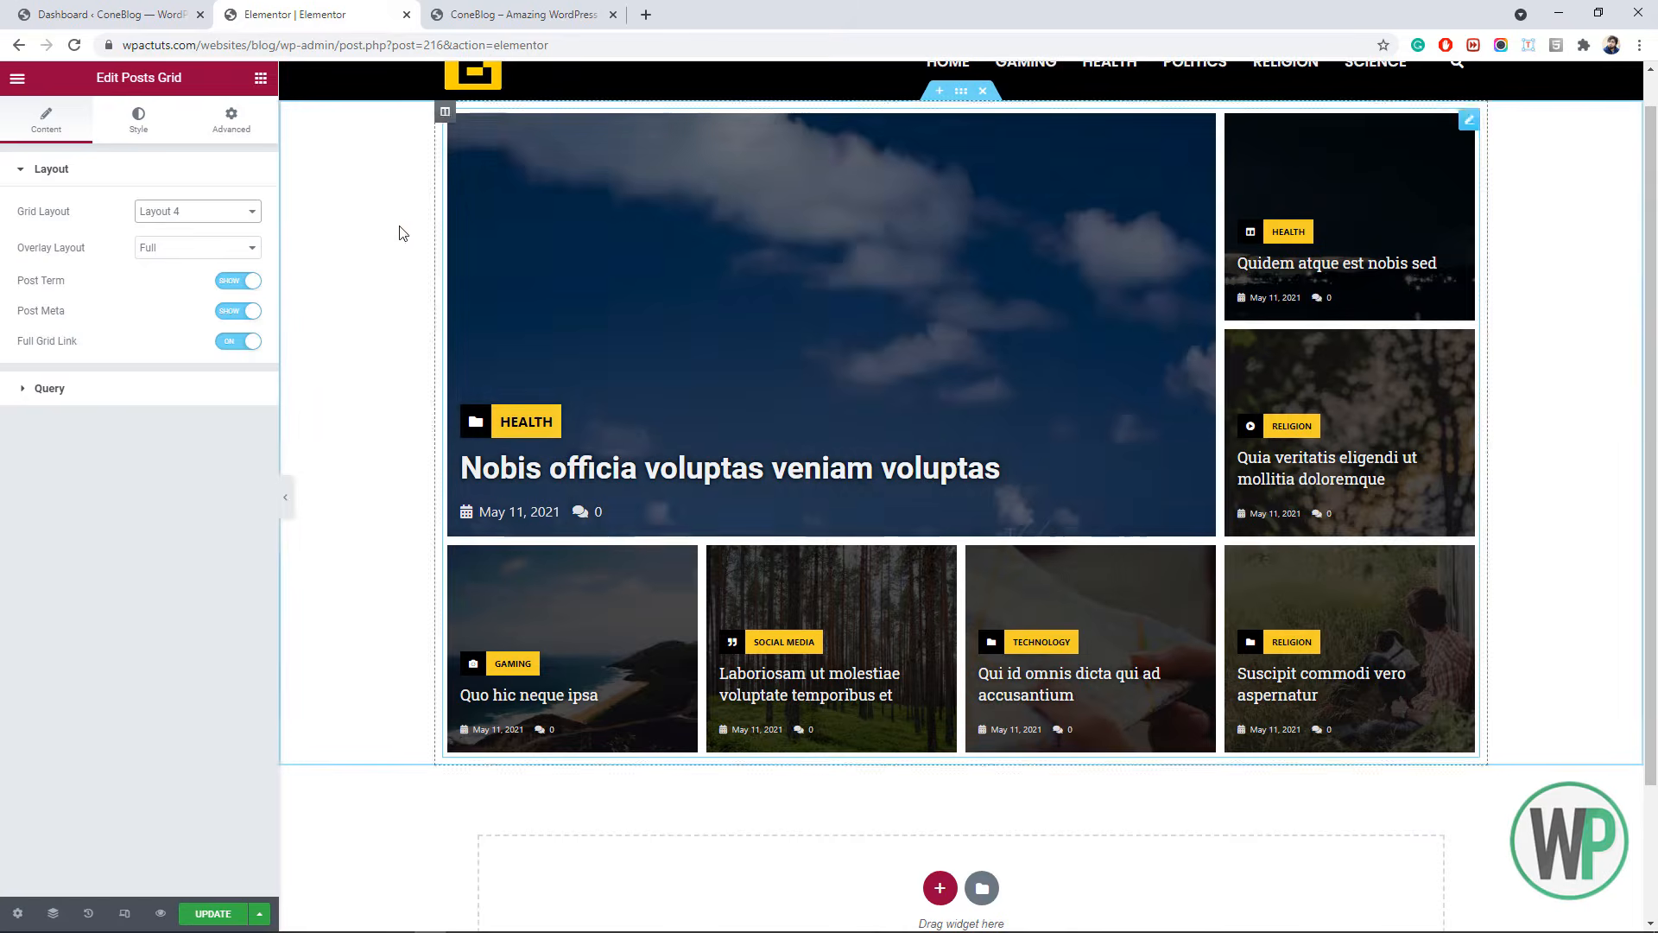
- Left-align the Posts Grid titles and set the title margin to 10 px on all sides
left_click(156, 131)
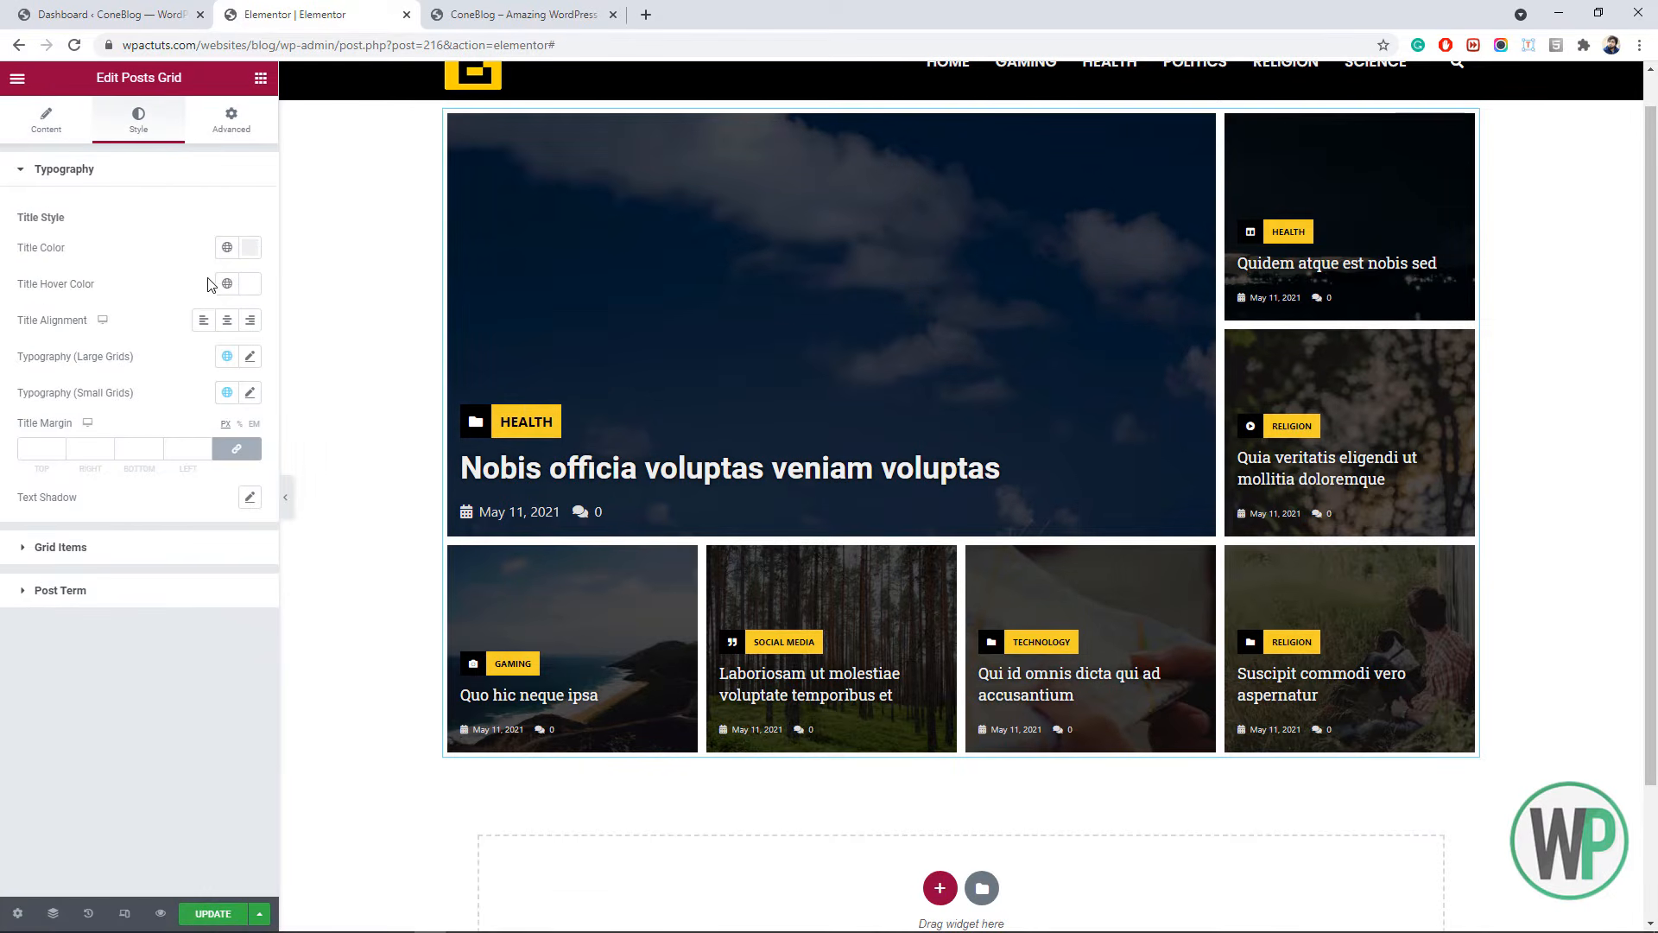
left_click(225, 322)
left_click(201, 321)
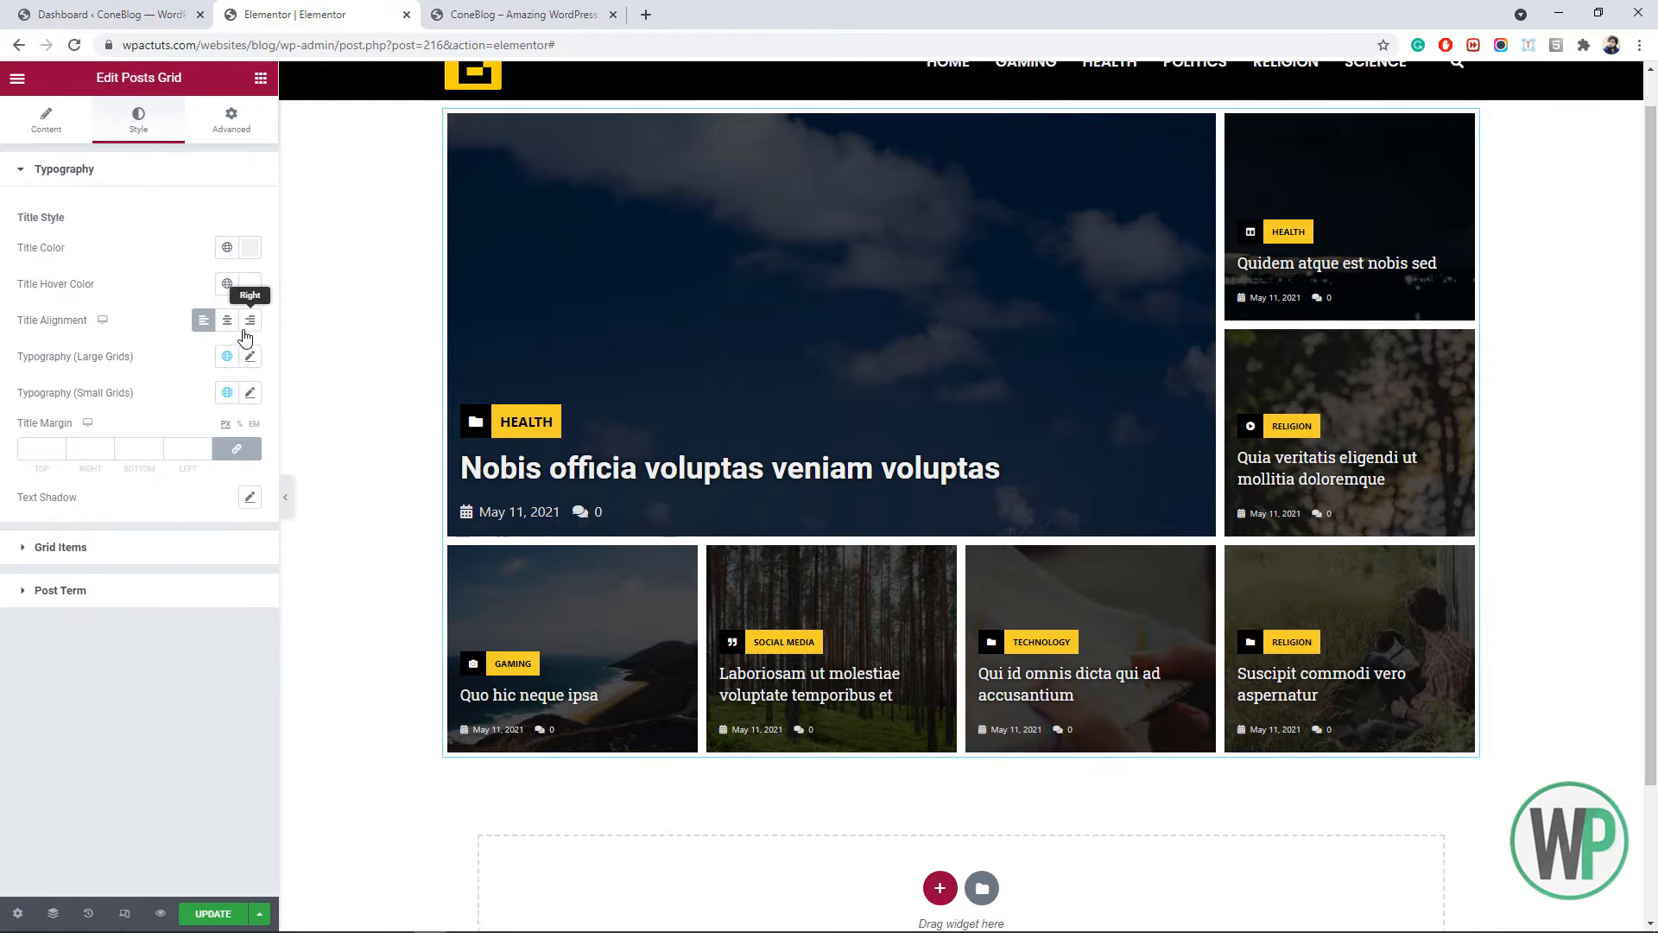
left_click(36, 445)
type("10")
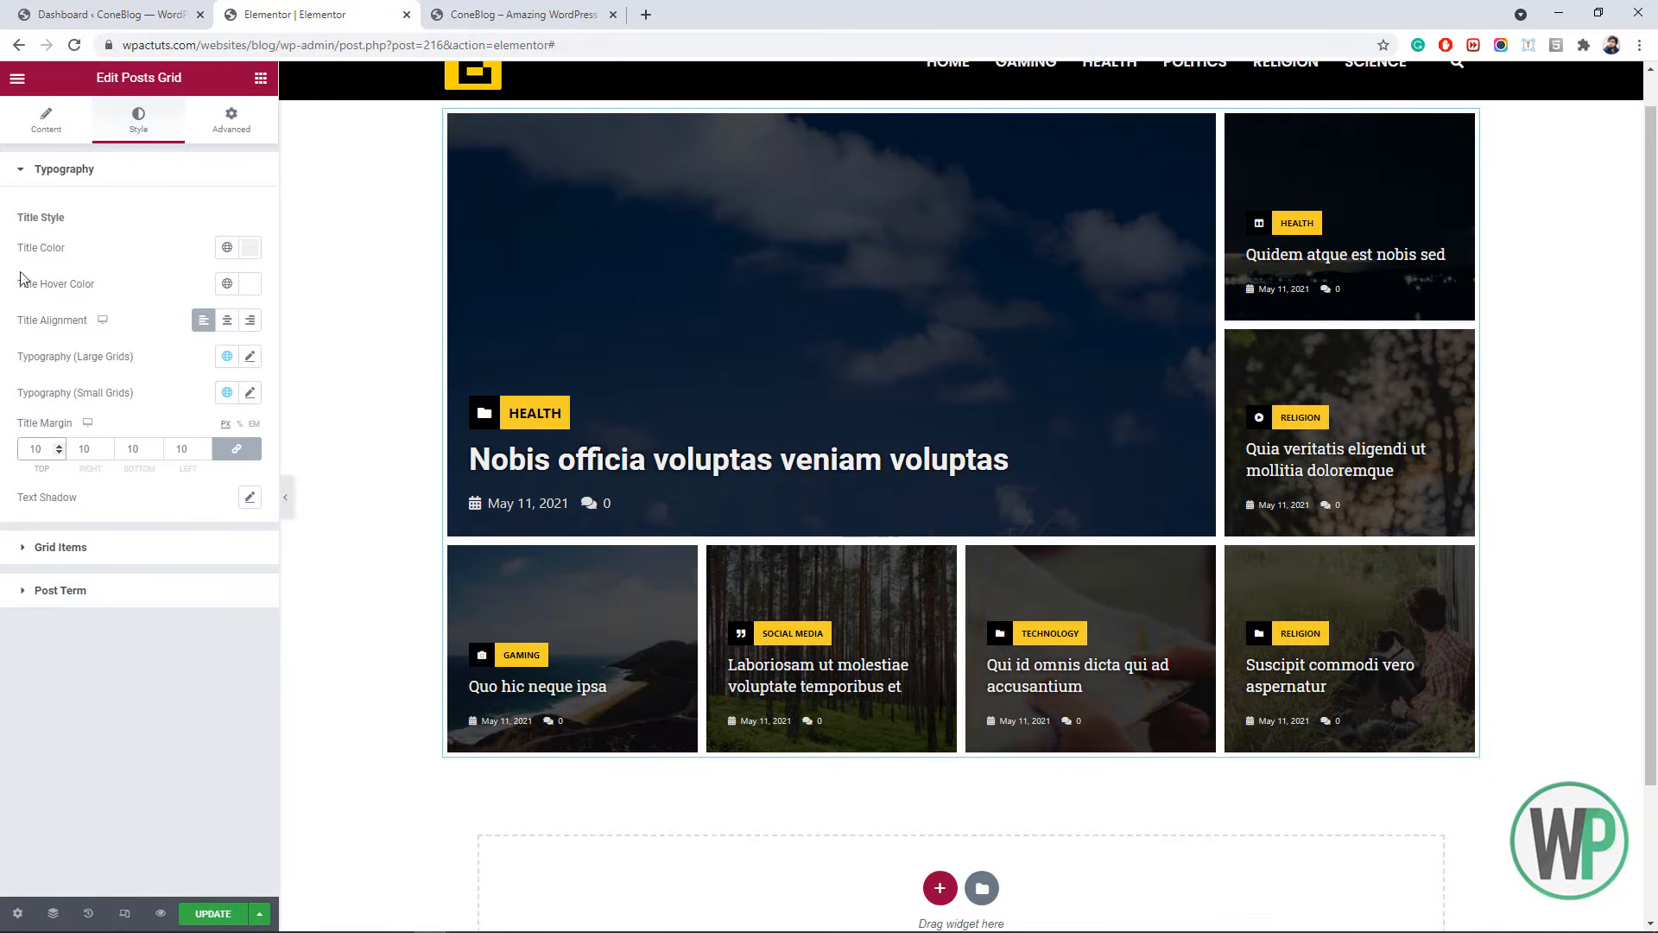
- Set the large-grid title typography to the Poppins font family with Bold weight
left_click(251, 356)
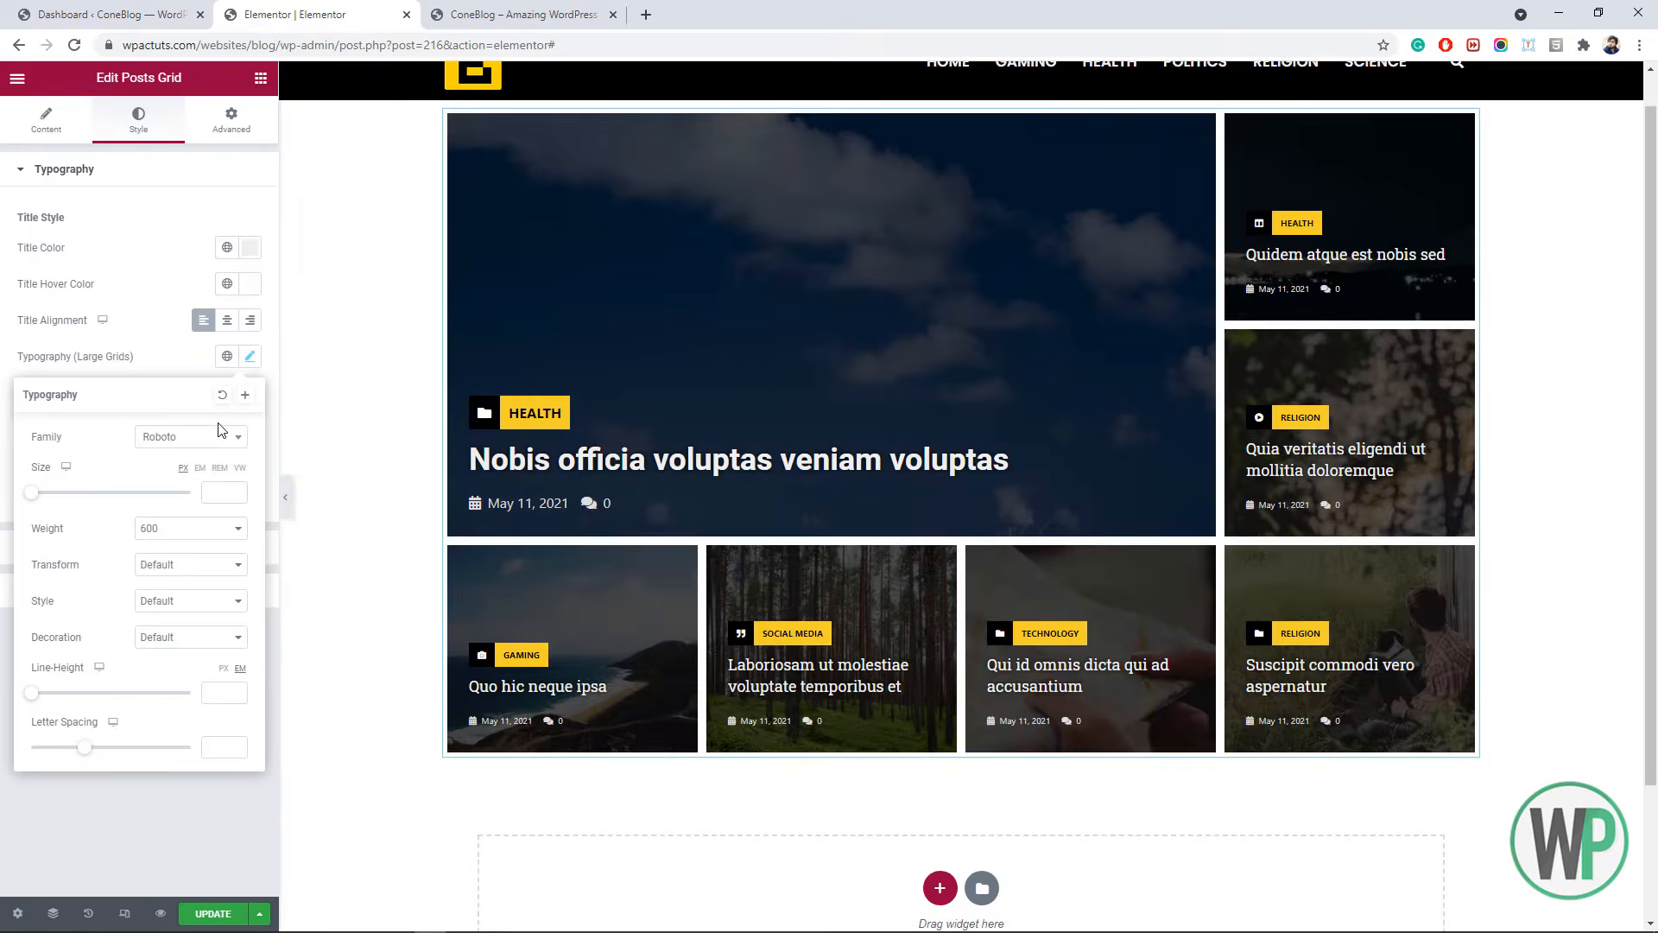
left_click(225, 450)
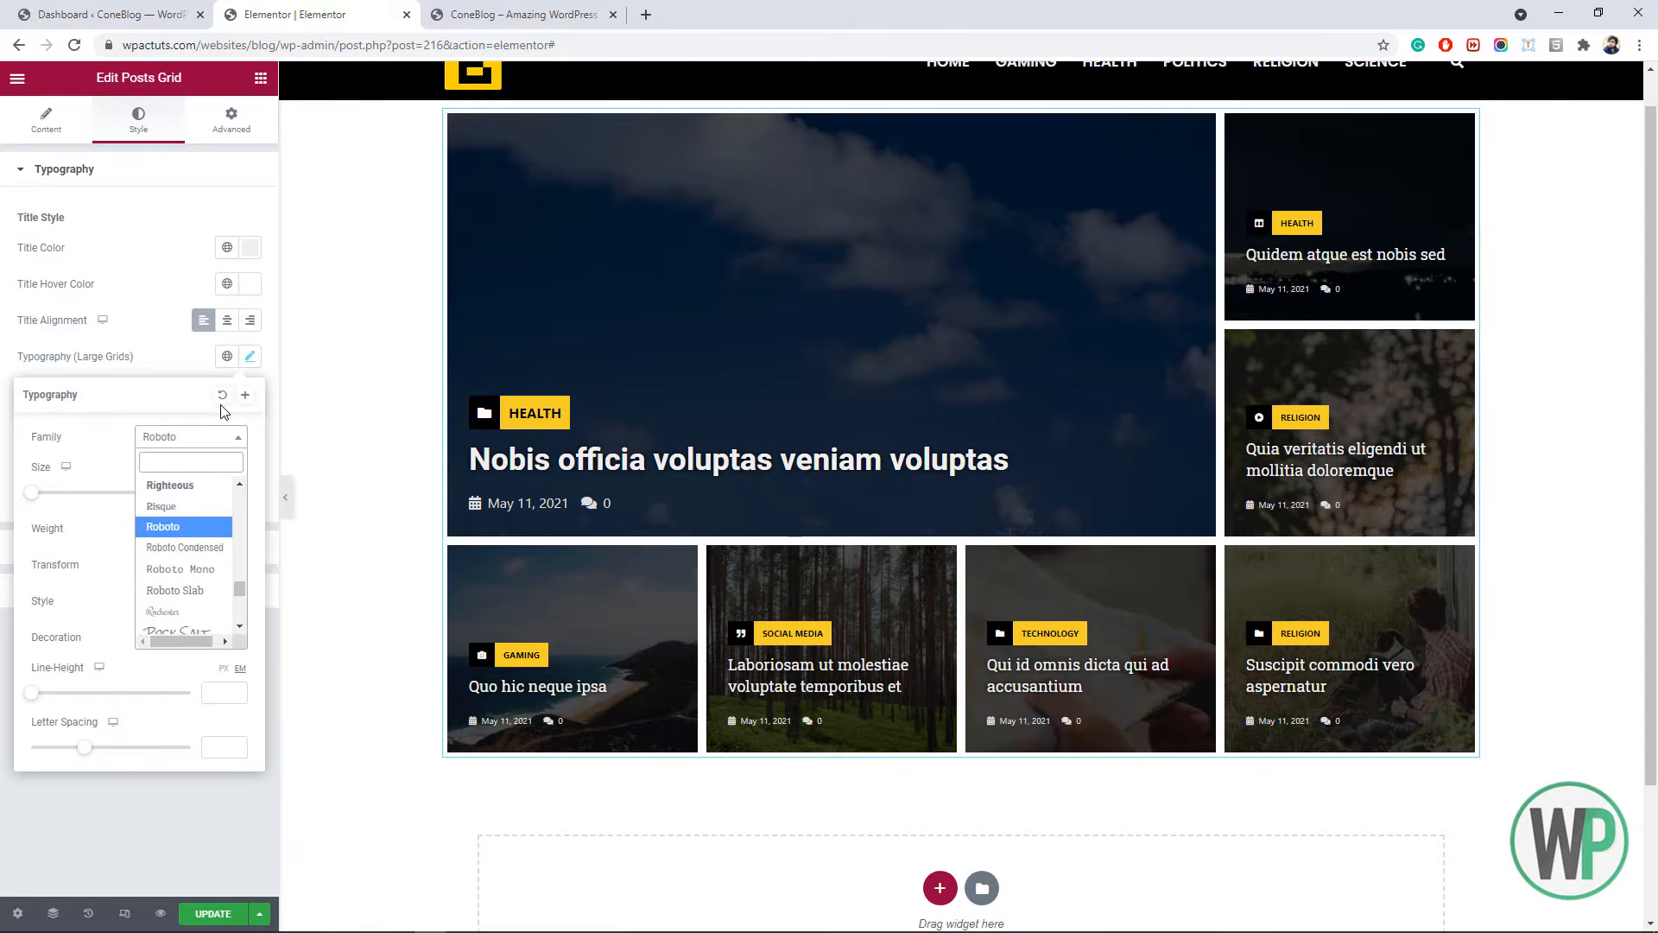
type("pop")
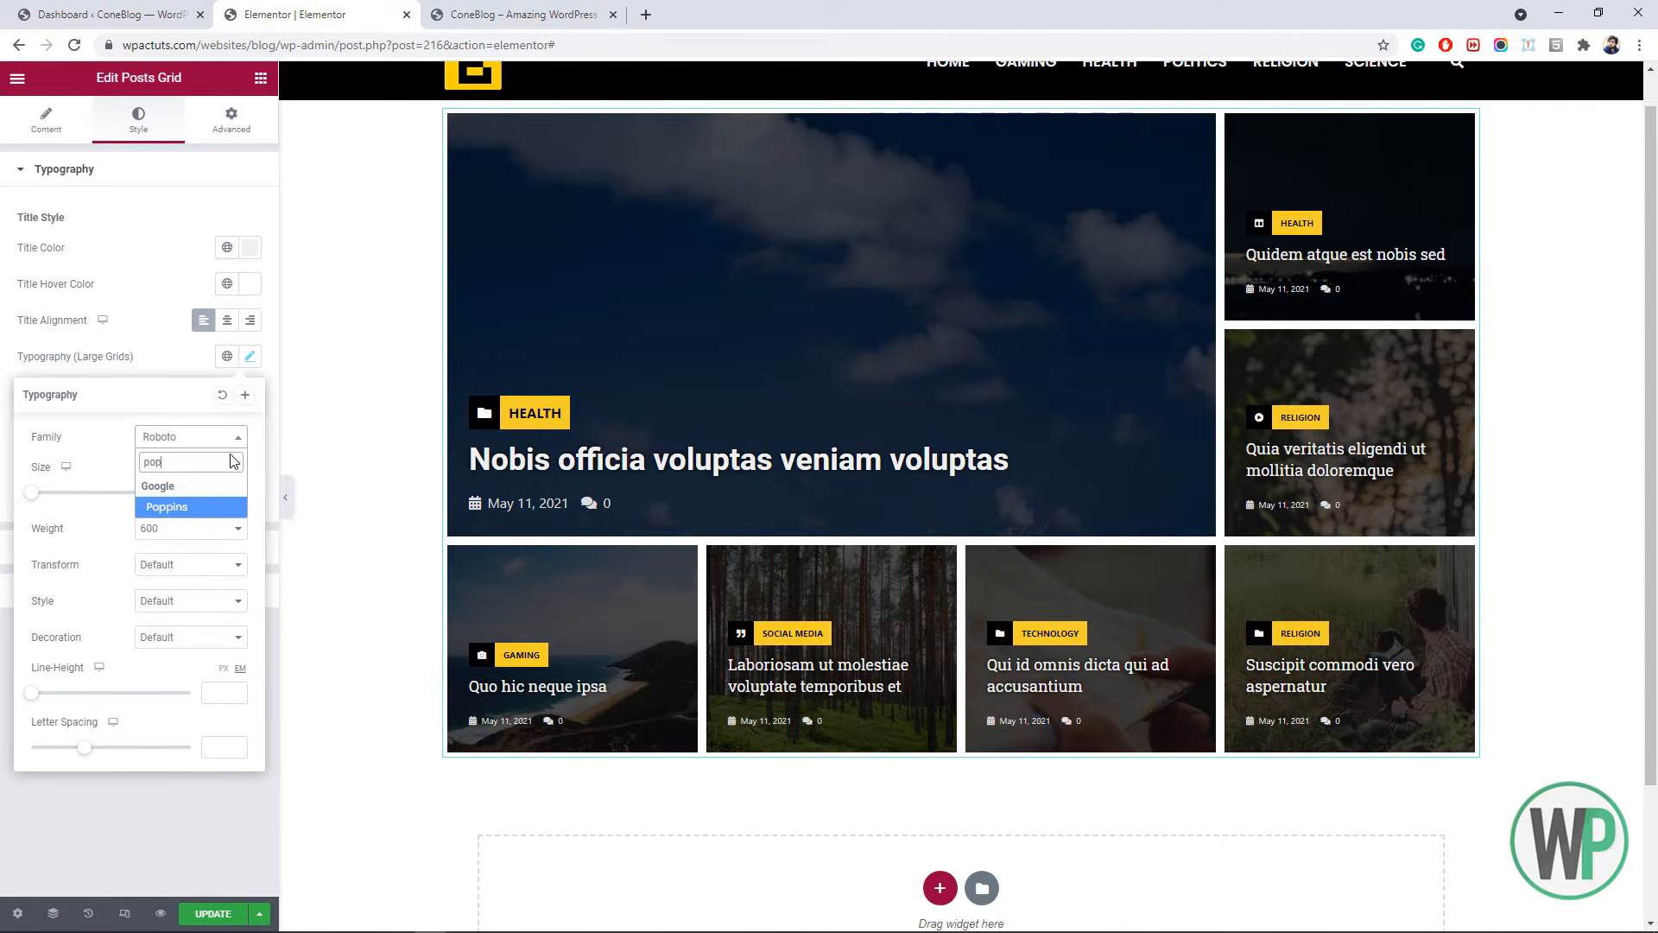
left_click(216, 507)
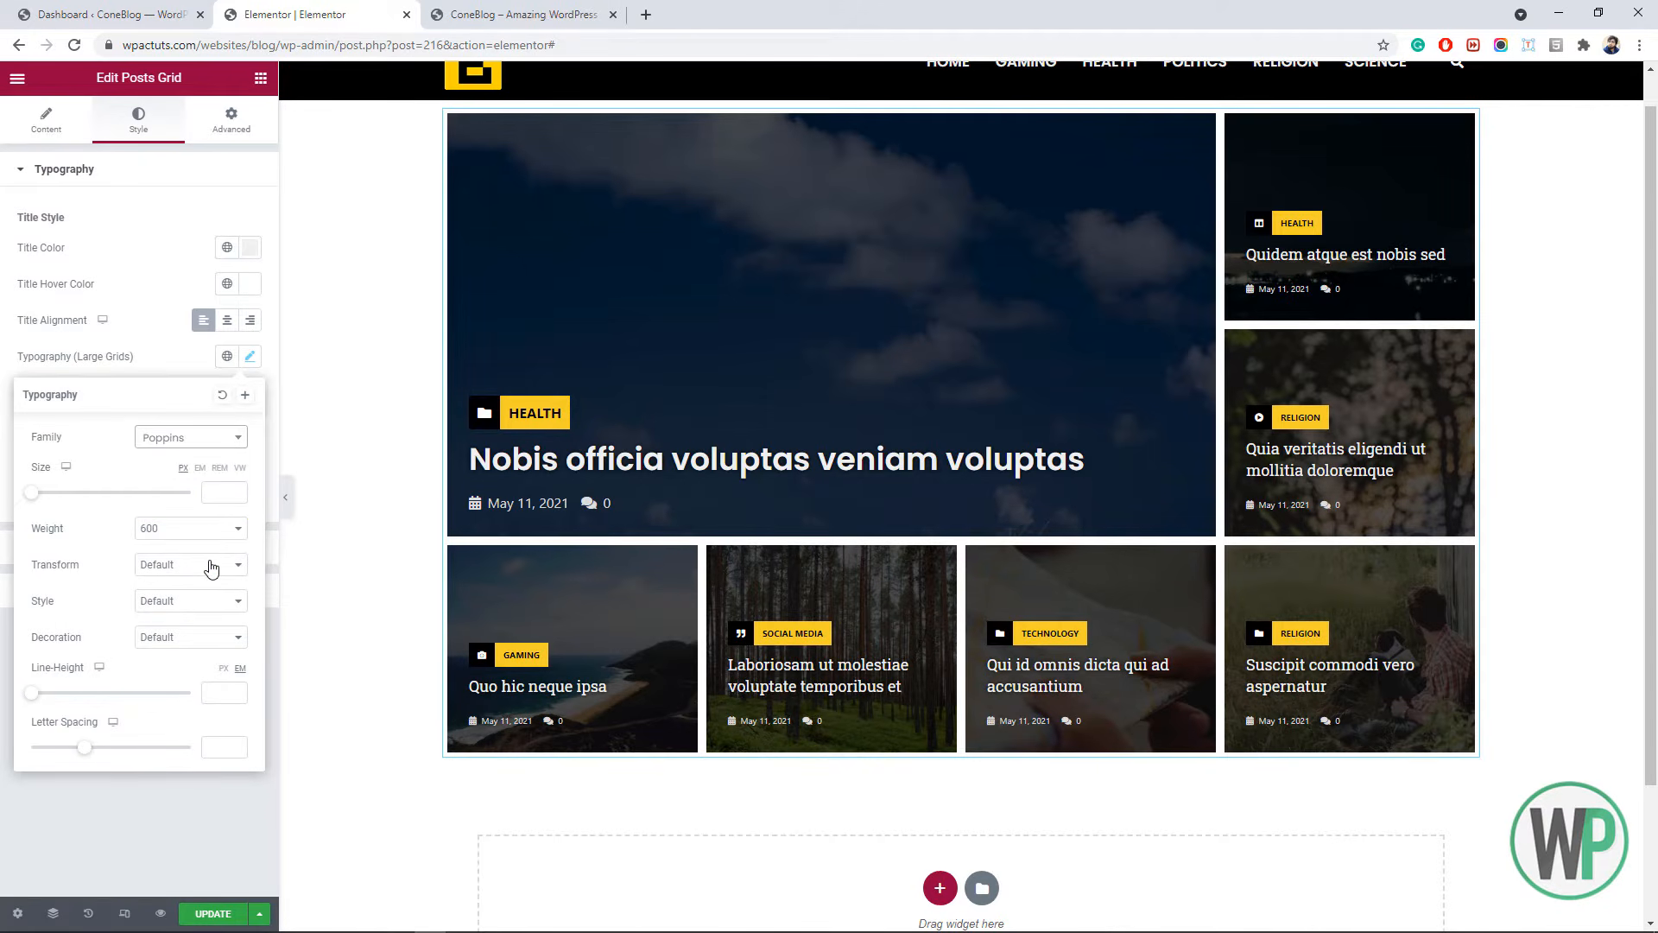
left_click(226, 529)
left_click(195, 693)
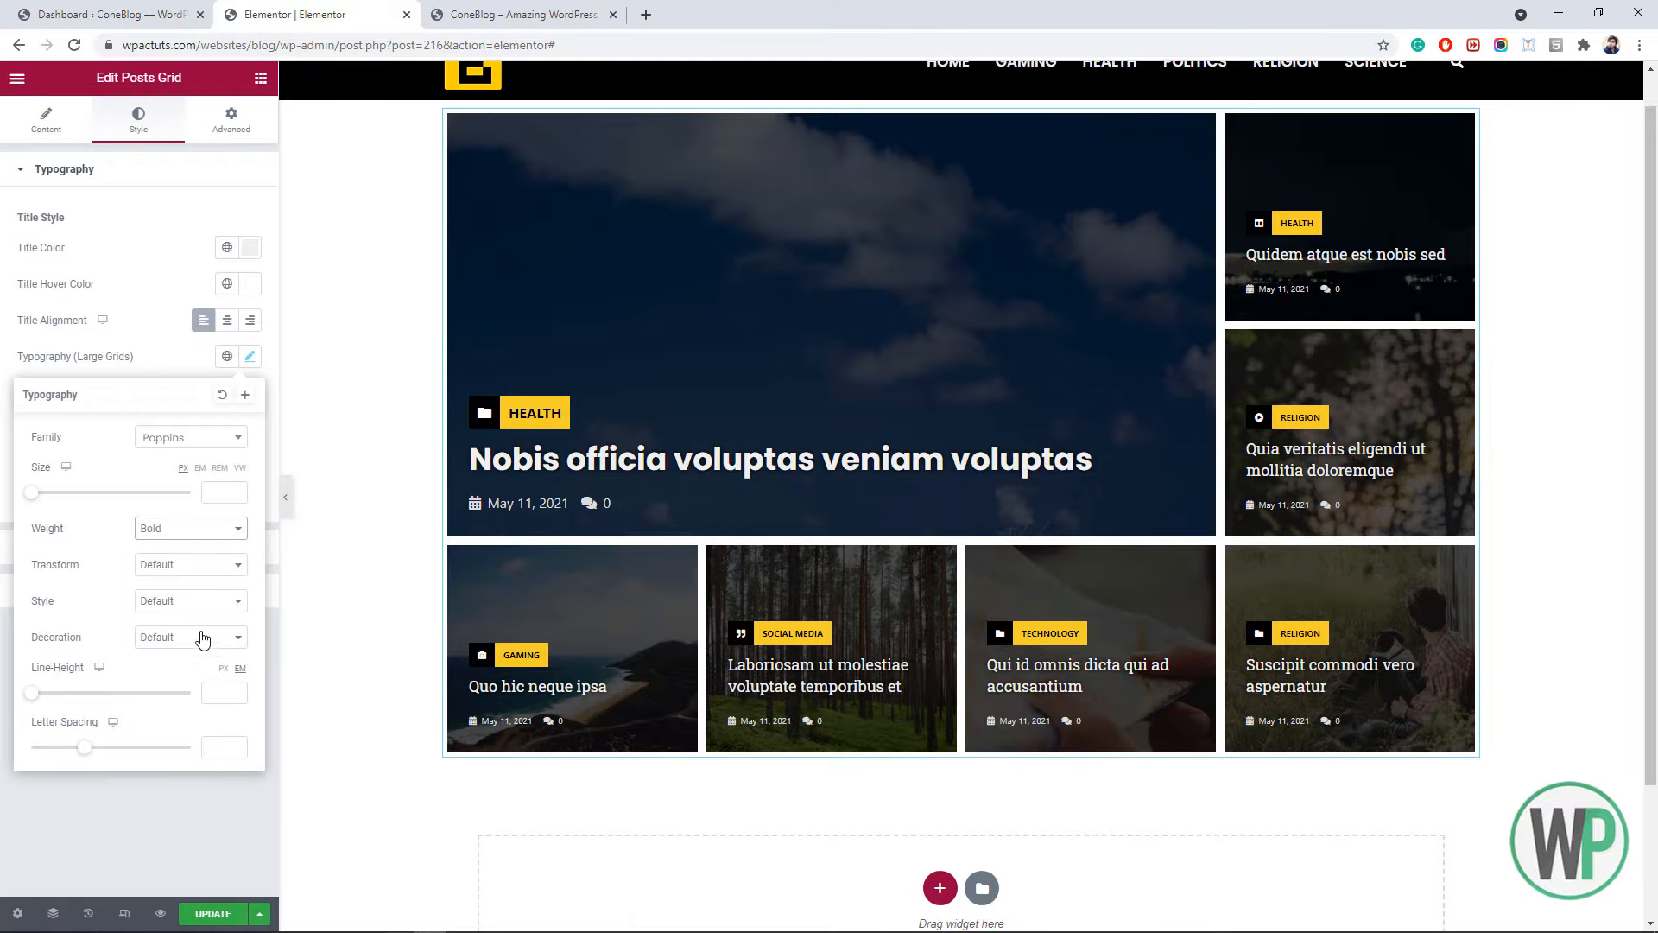
- Set the large-grid title font size to 2.8 em
left_click(202, 468)
type("2")
left_click(236, 490)
left_click(235, 490)
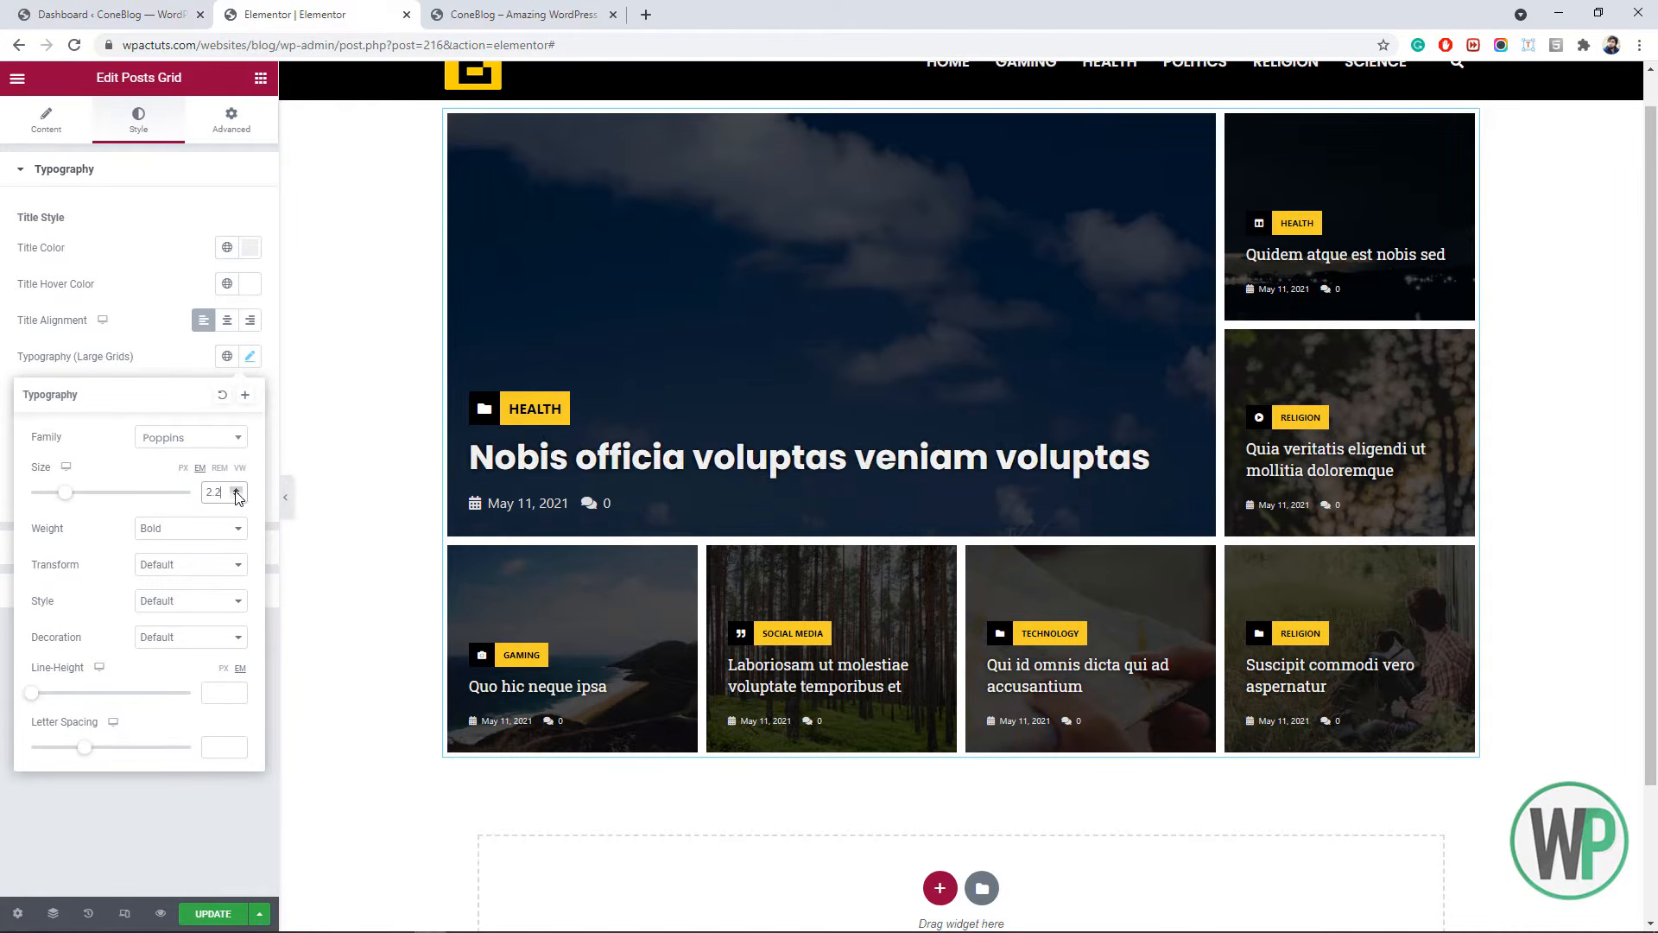
left_click(235, 490)
left_click(234, 490)
left_click(235, 490)
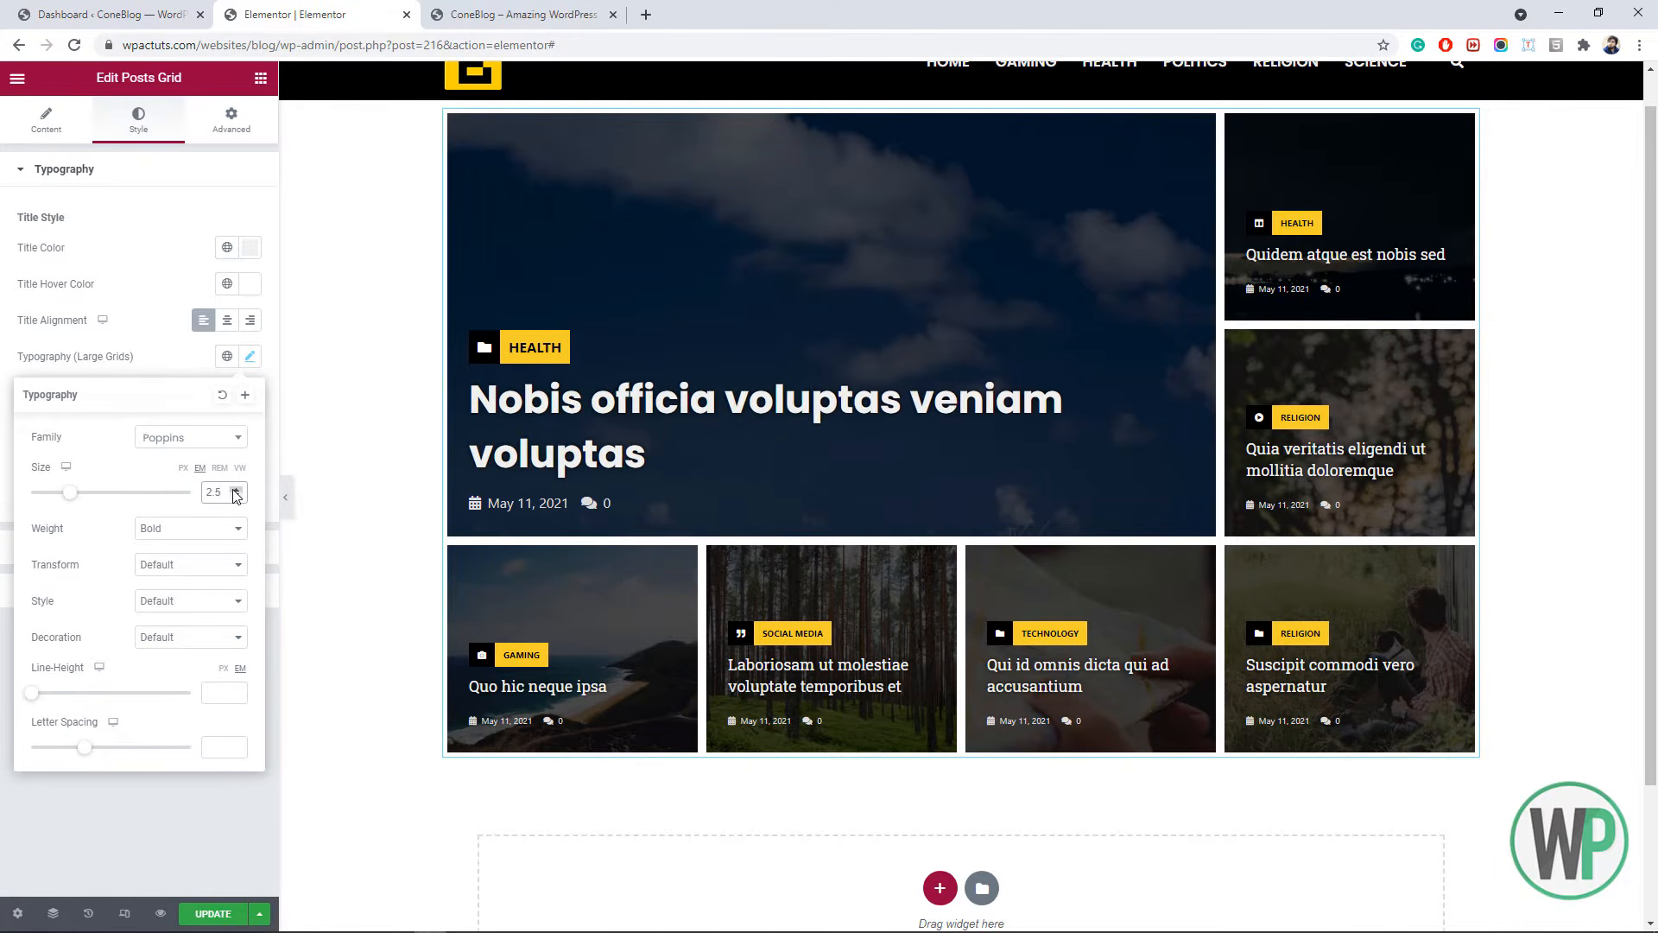
left_click(234, 490)
left_click(234, 490)
left_click(235, 489)
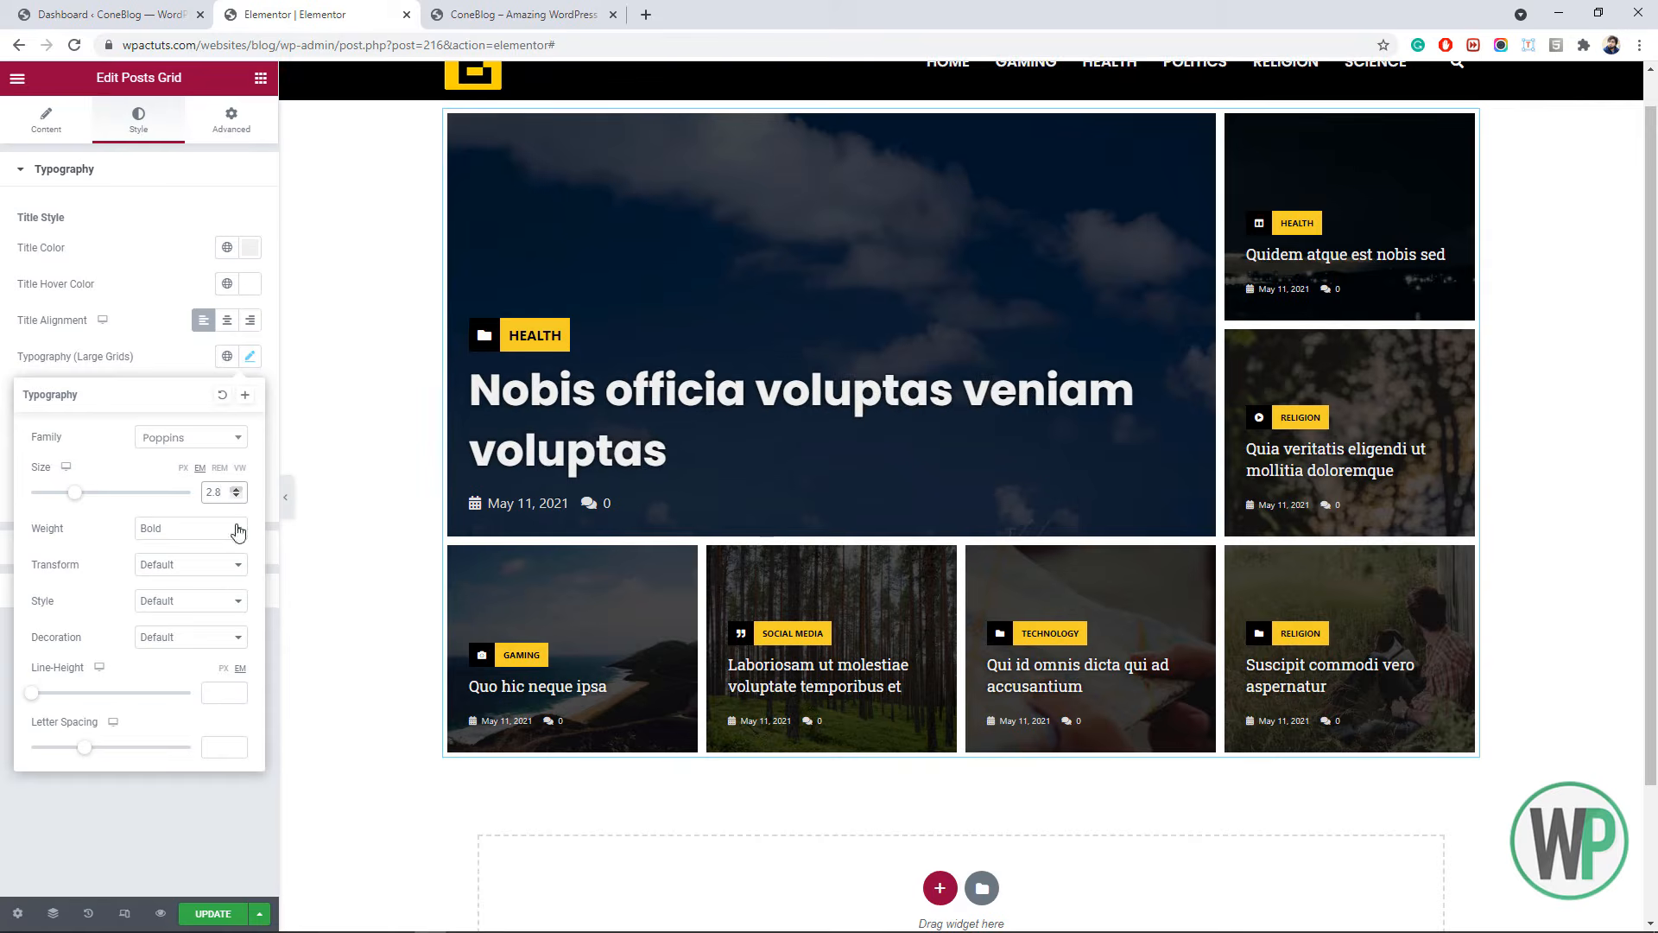
- Set the large-grid title line height to 1.2 em and close the typography settings
left_click(230, 691)
type("1")
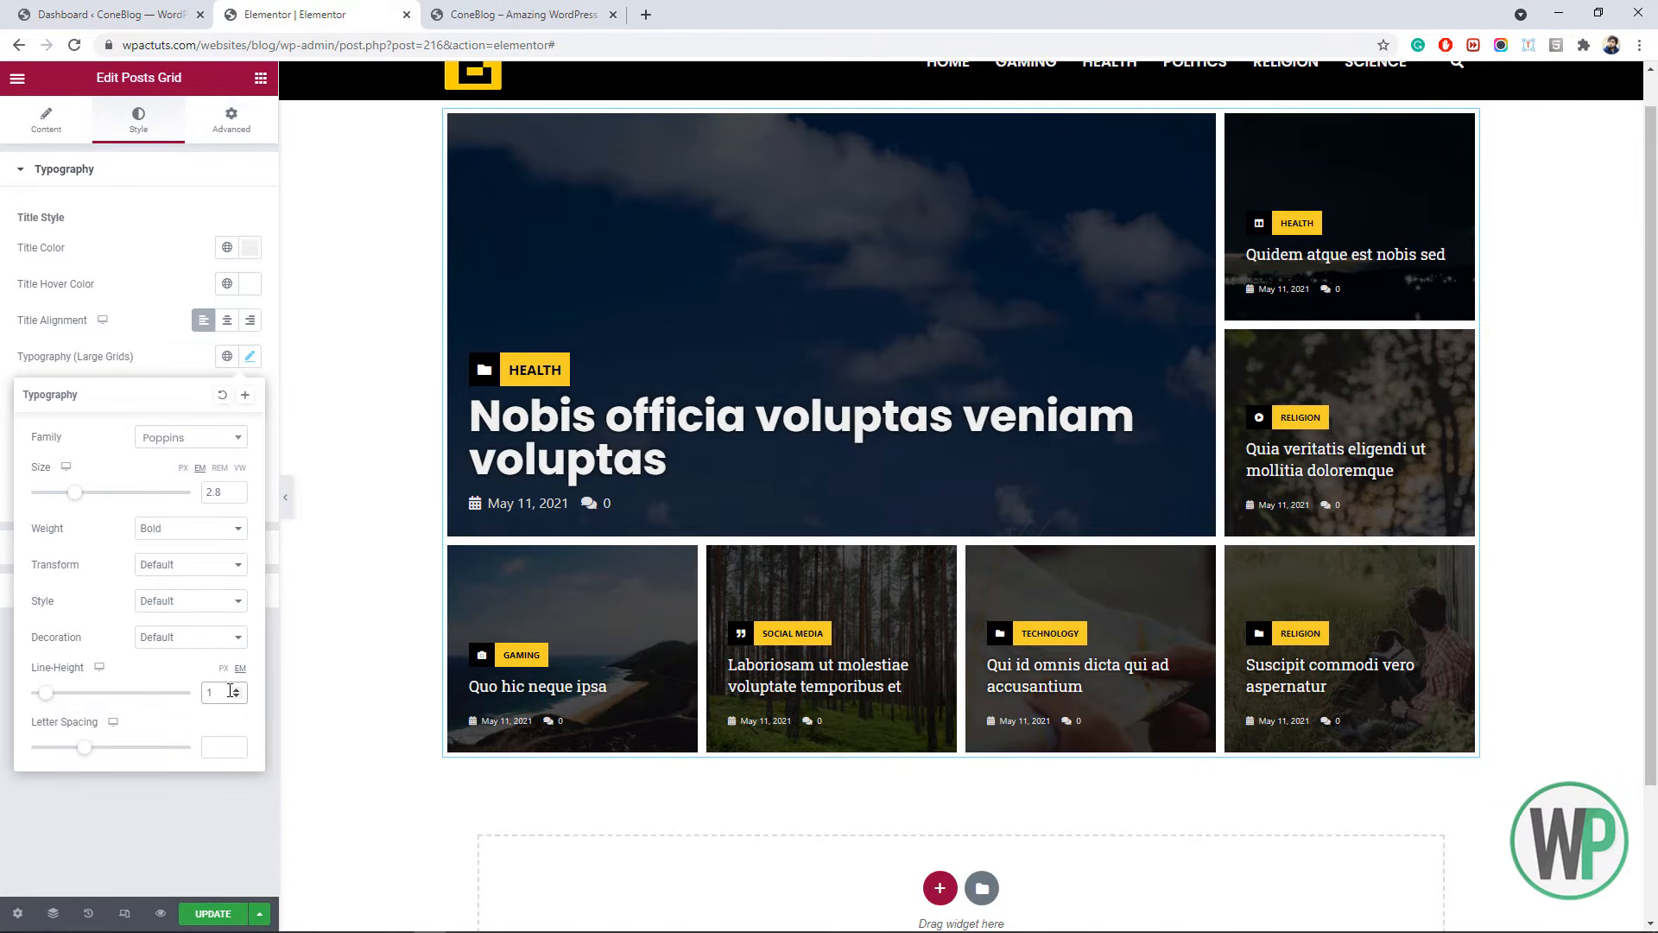
left_click(239, 689)
left_click(238, 689)
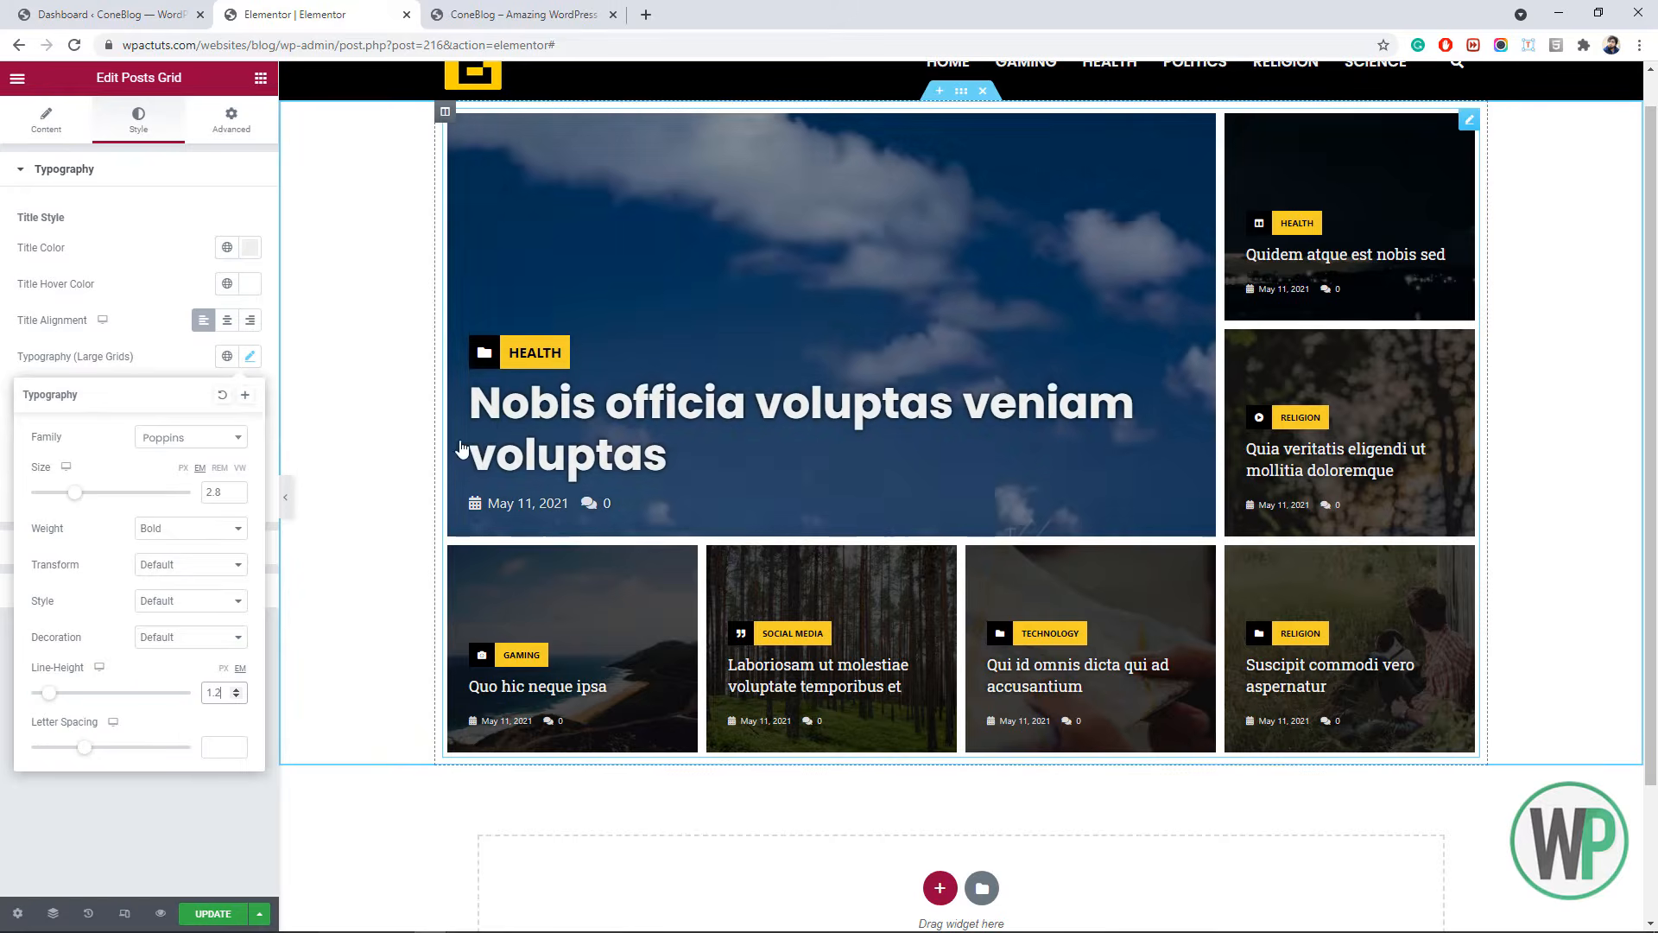
left_click(5, 390)
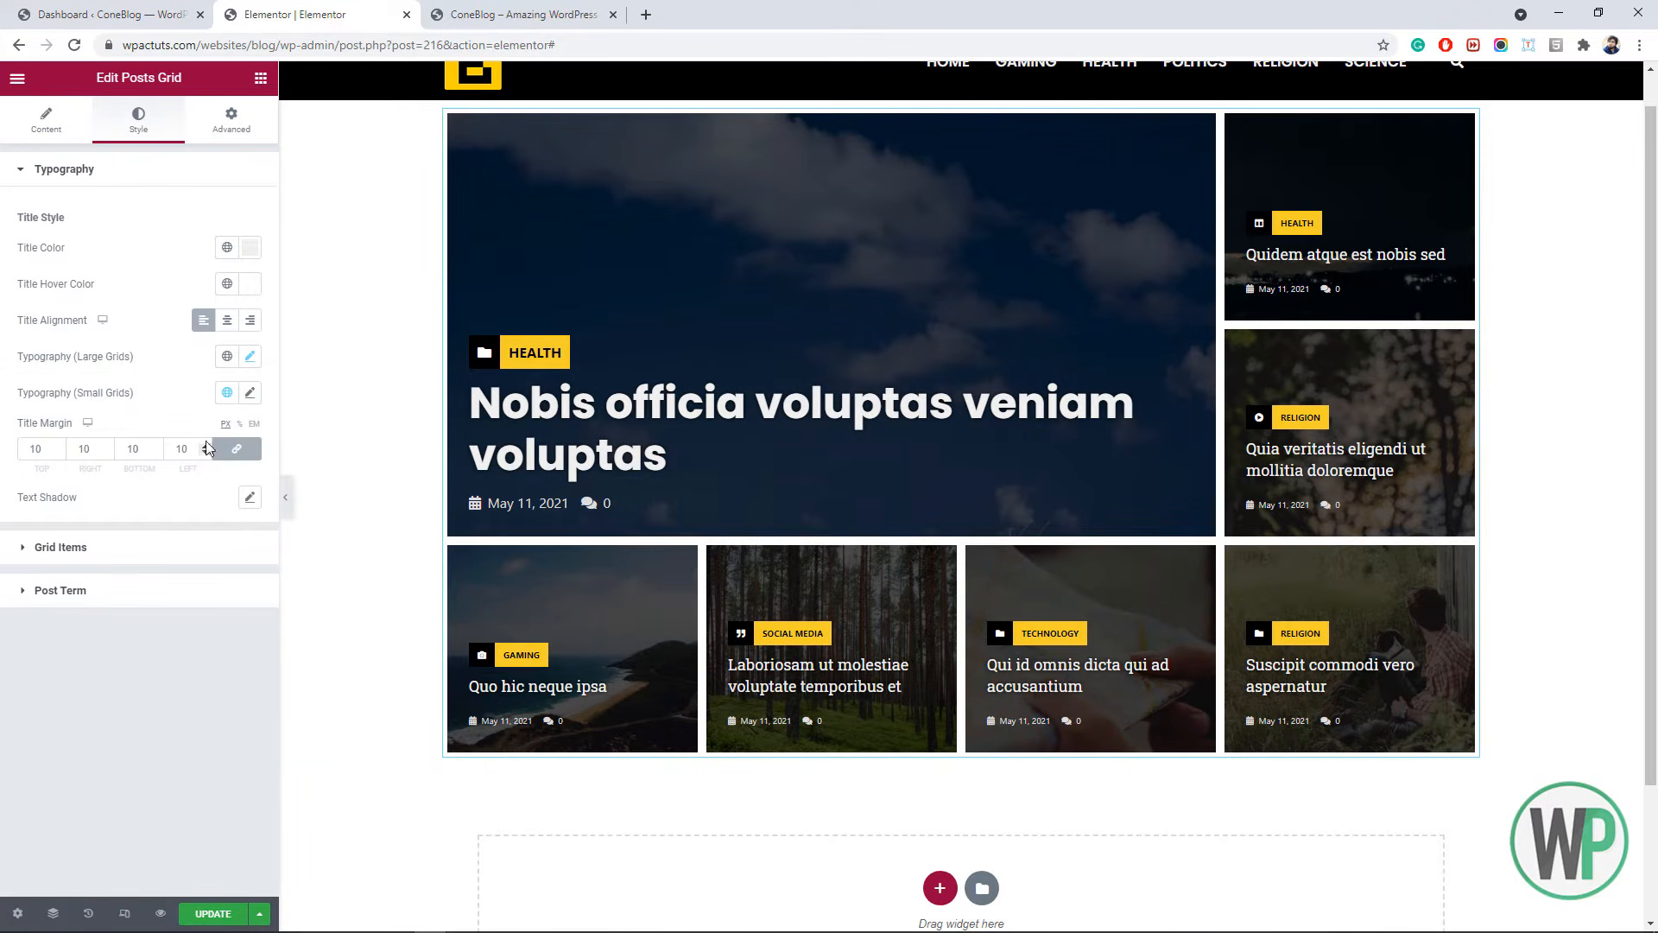
- Set the small-grid title typography to the Roboto font family with Bold weight
left_click(251, 394)
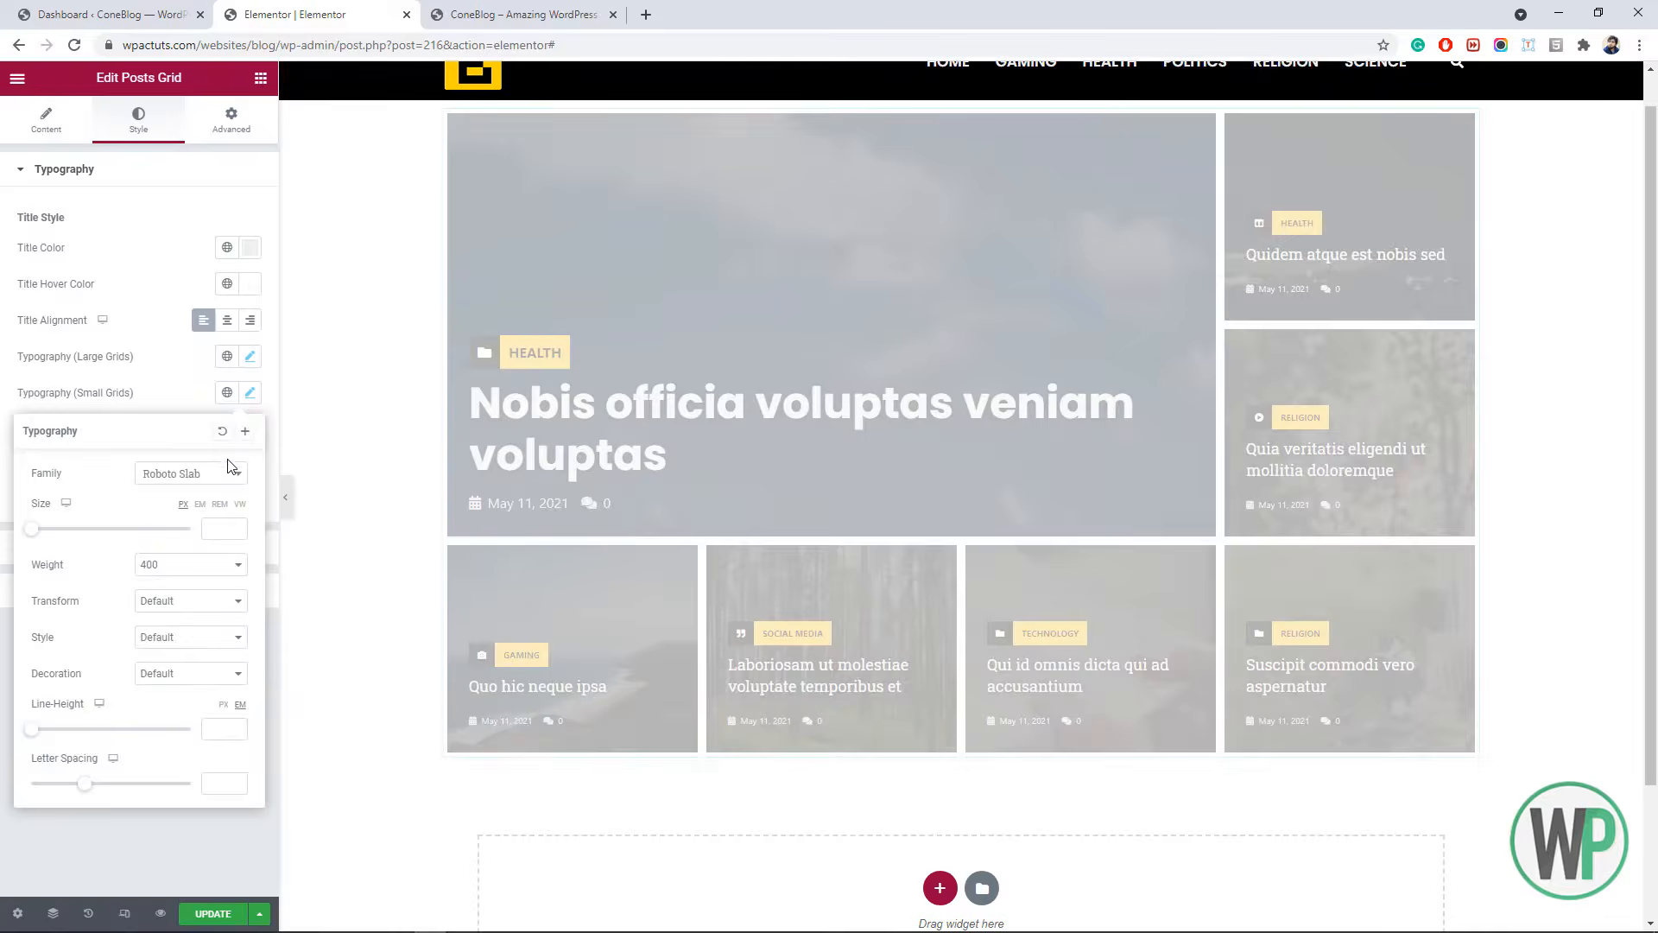
left_click(219, 482)
type("pop")
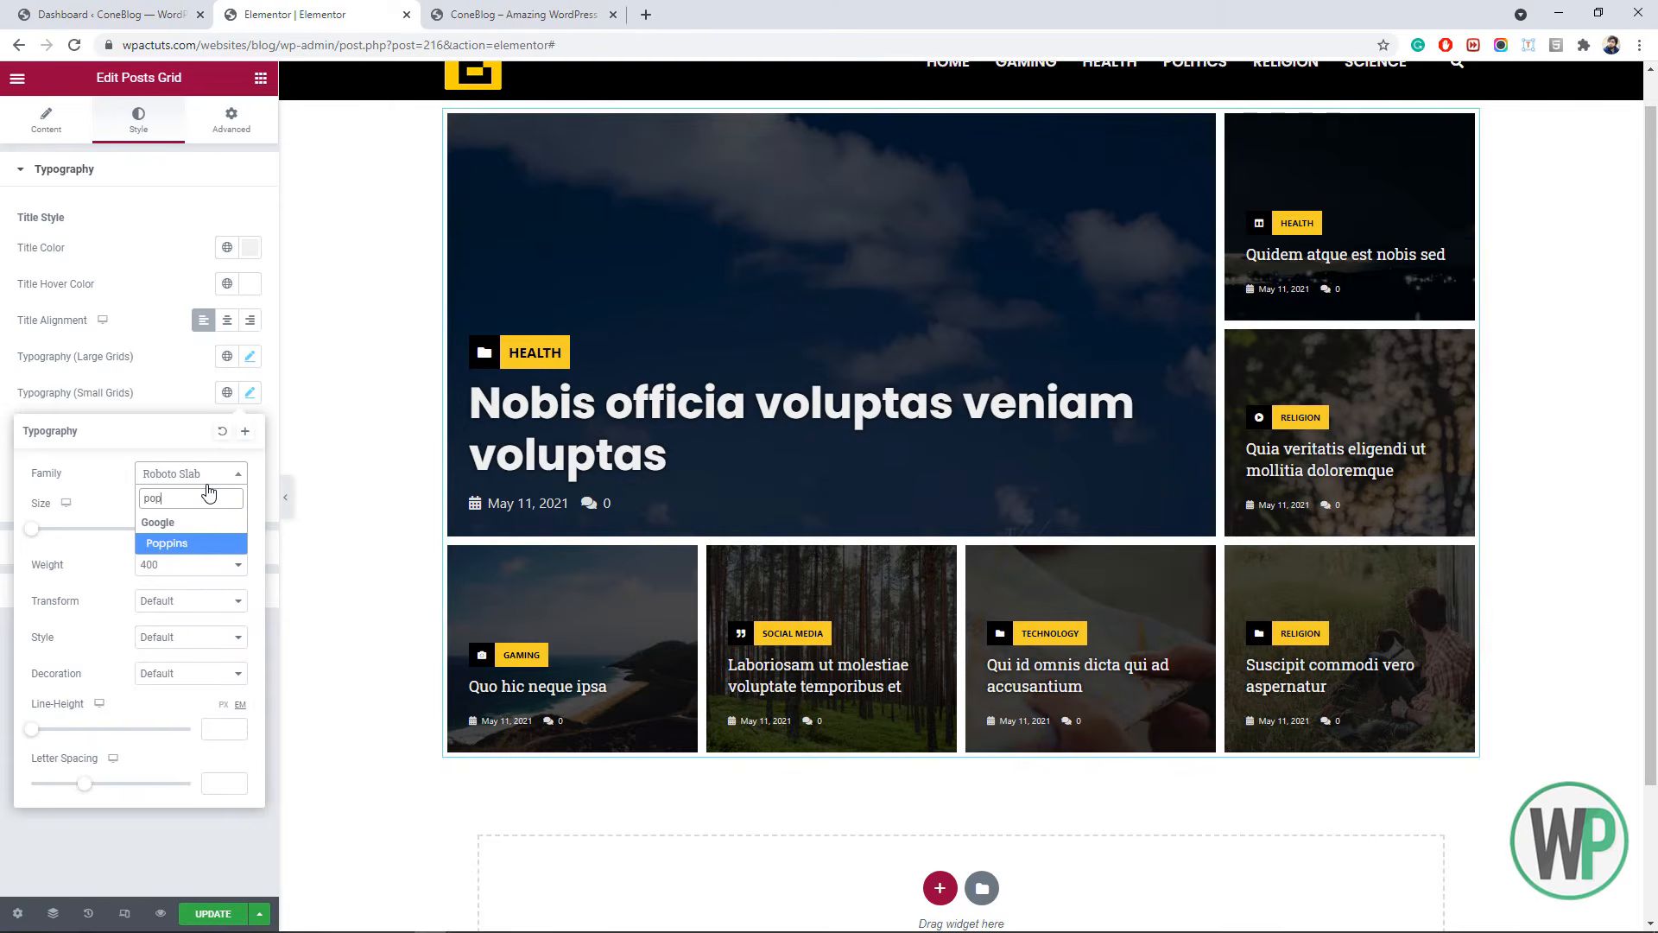
key("BackSpace")
key("BackSpace")
key("BackSpace")
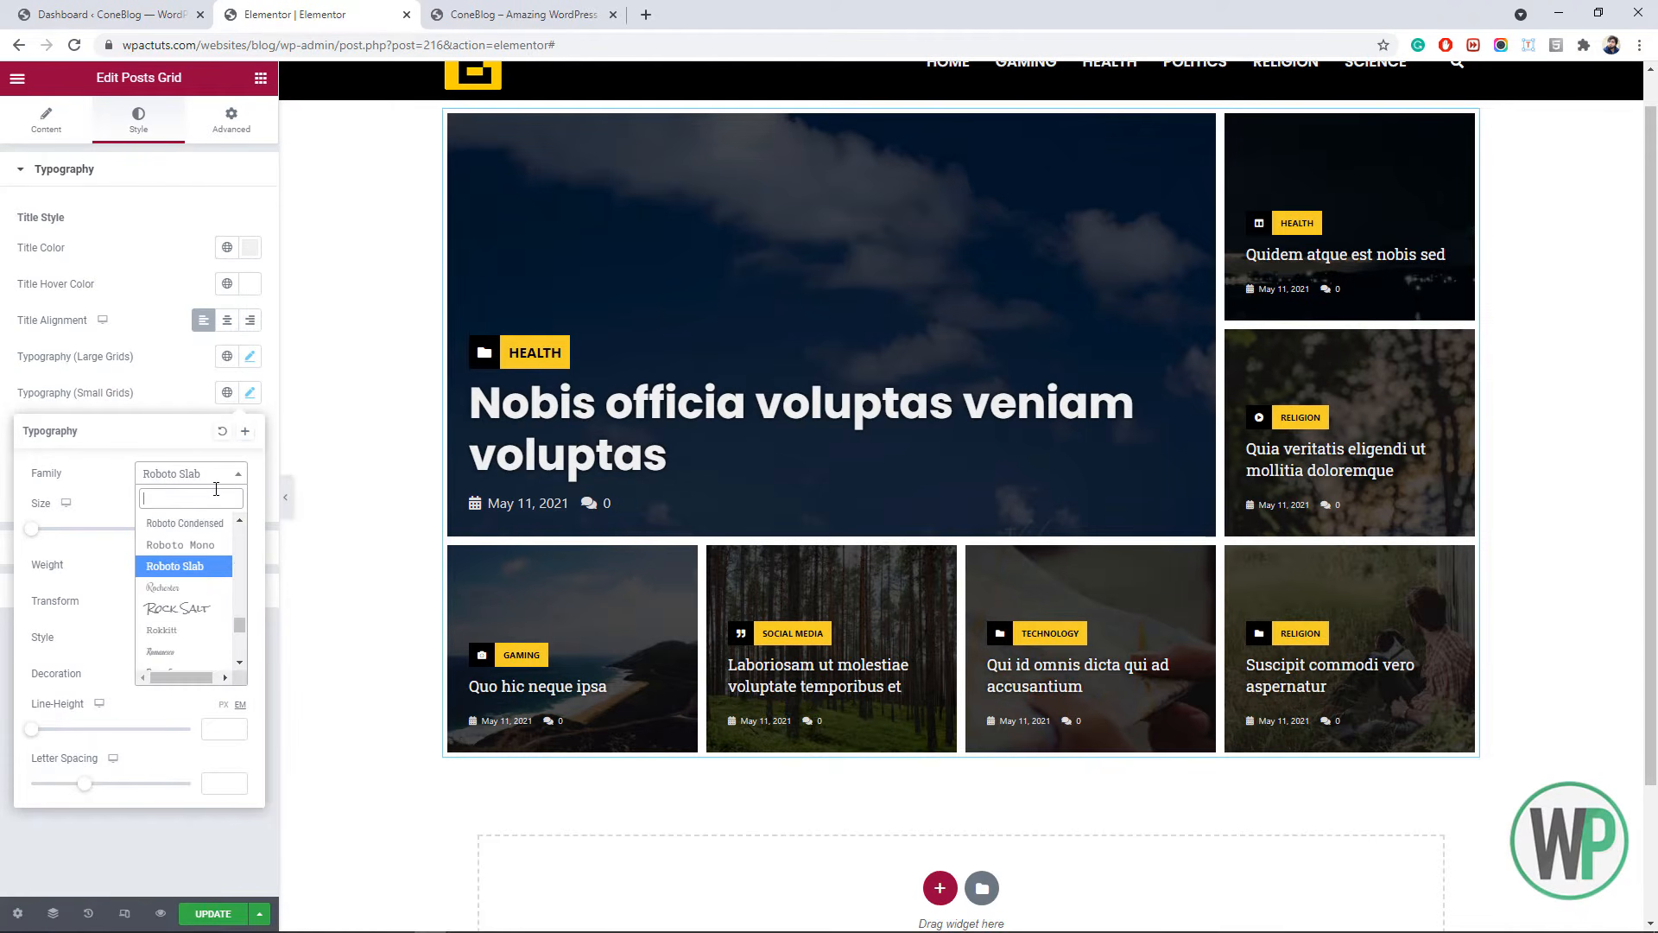
scroll(190, 553, "up", 2)
left_click(138, 564)
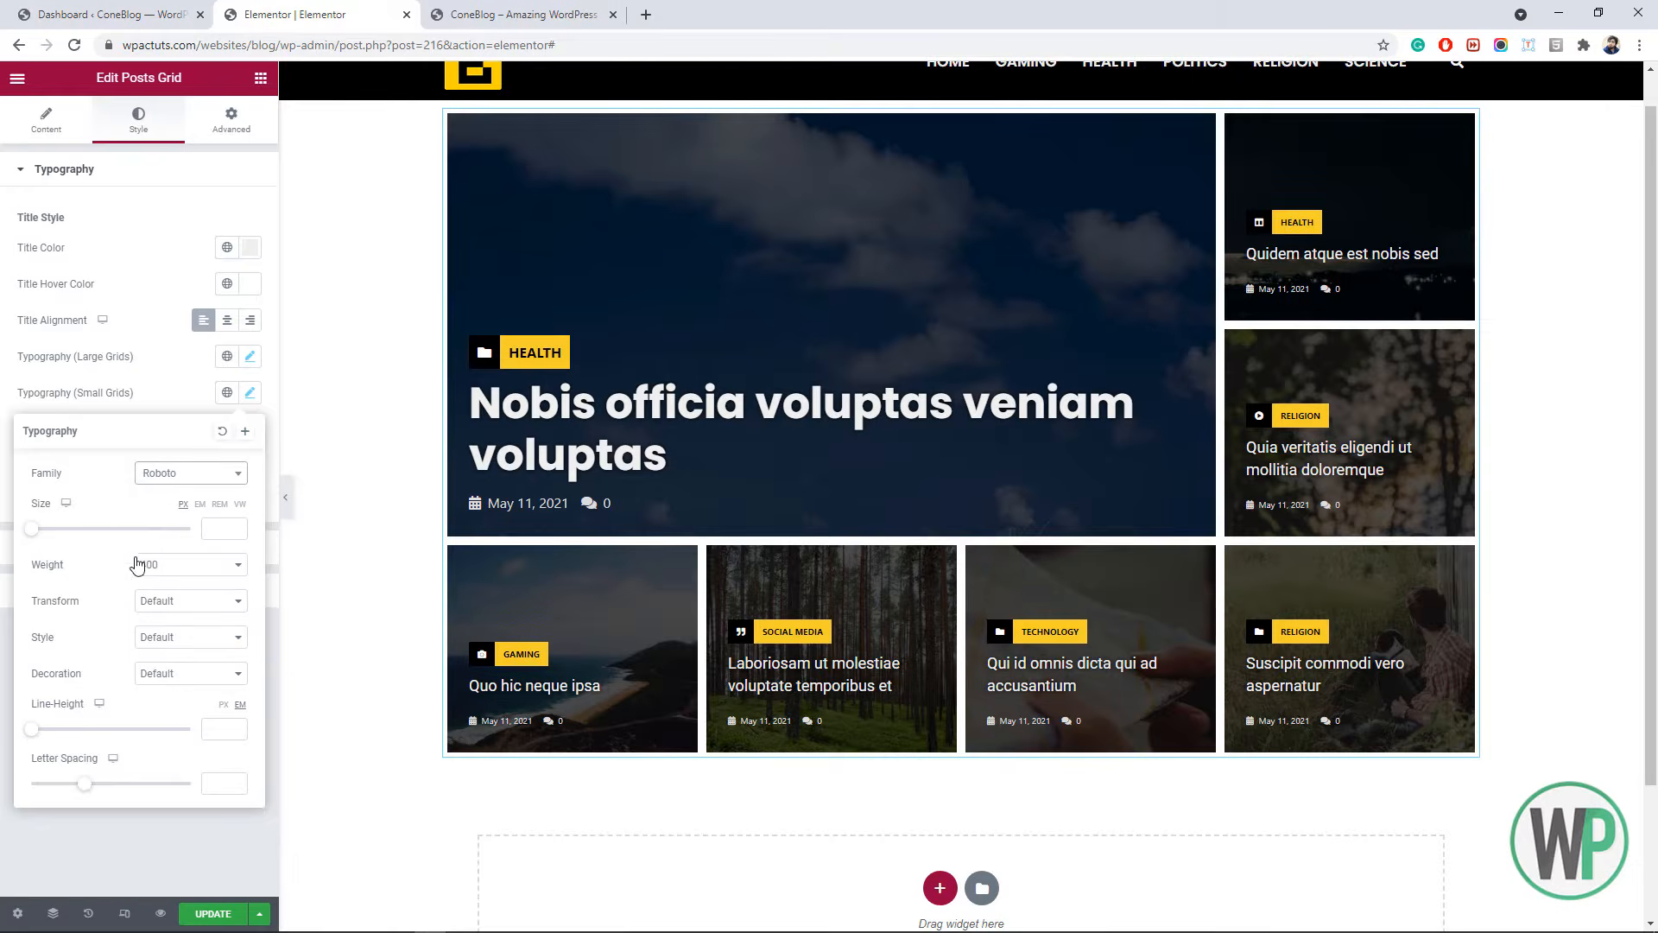
left_click(190, 563)
left_click(194, 741)
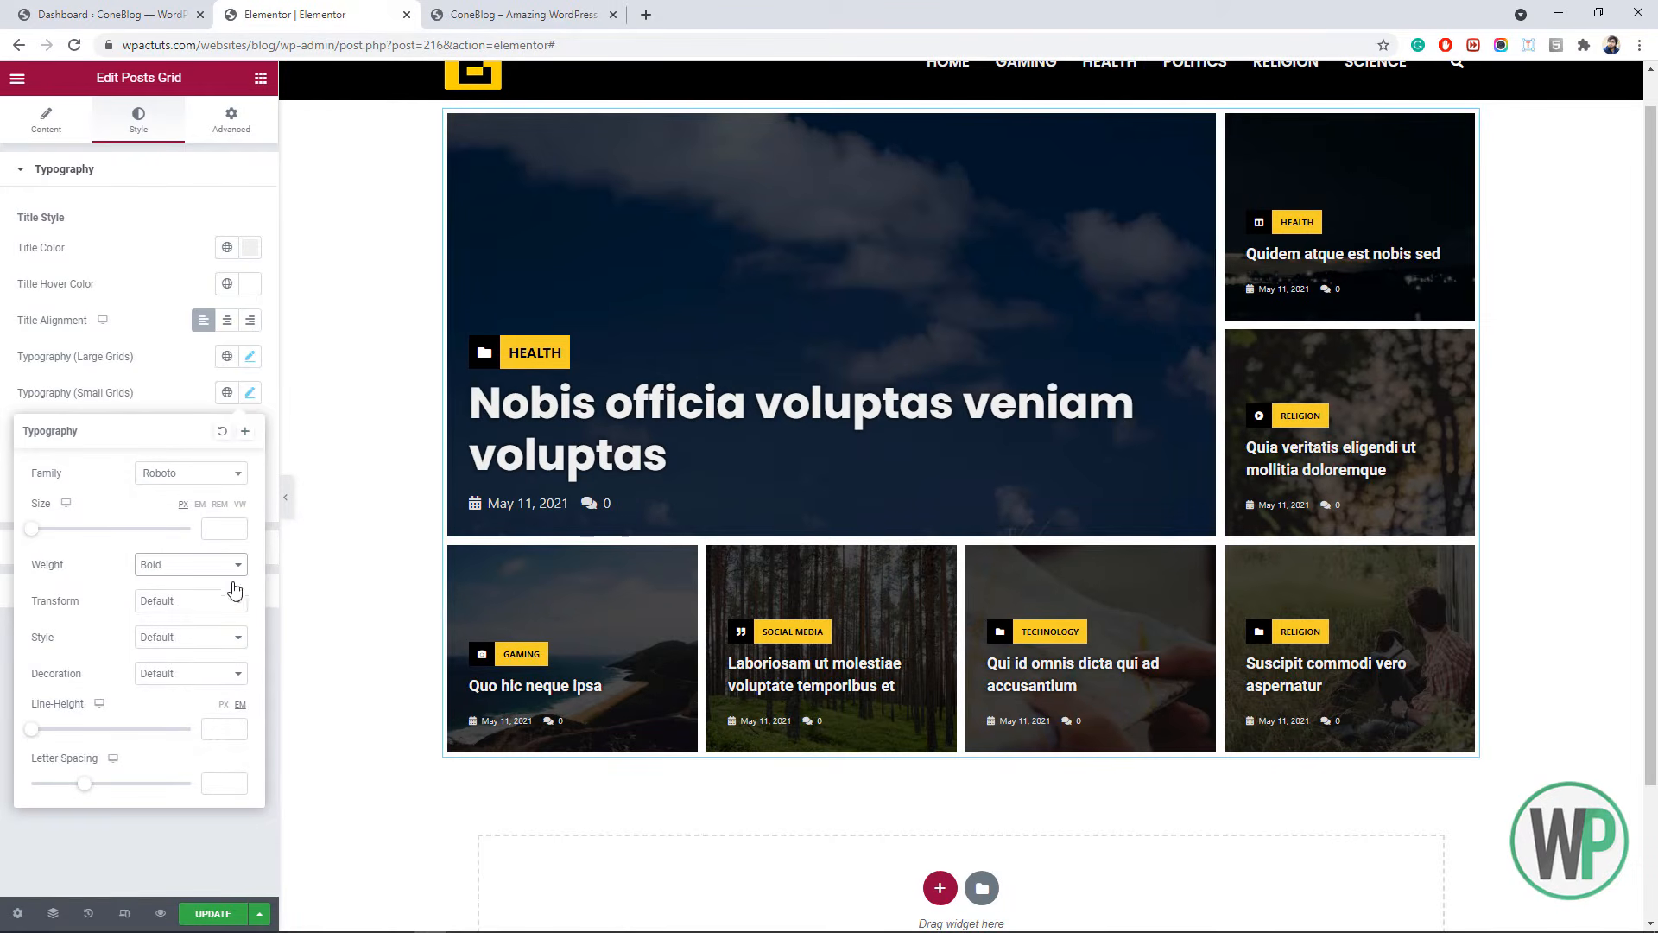
- Set the small-grid title font size to 1.4 em and its line height to 1 em
left_click(200, 505)
left_click(215, 525)
type("1")
left_click(237, 528)
left_click(237, 528)
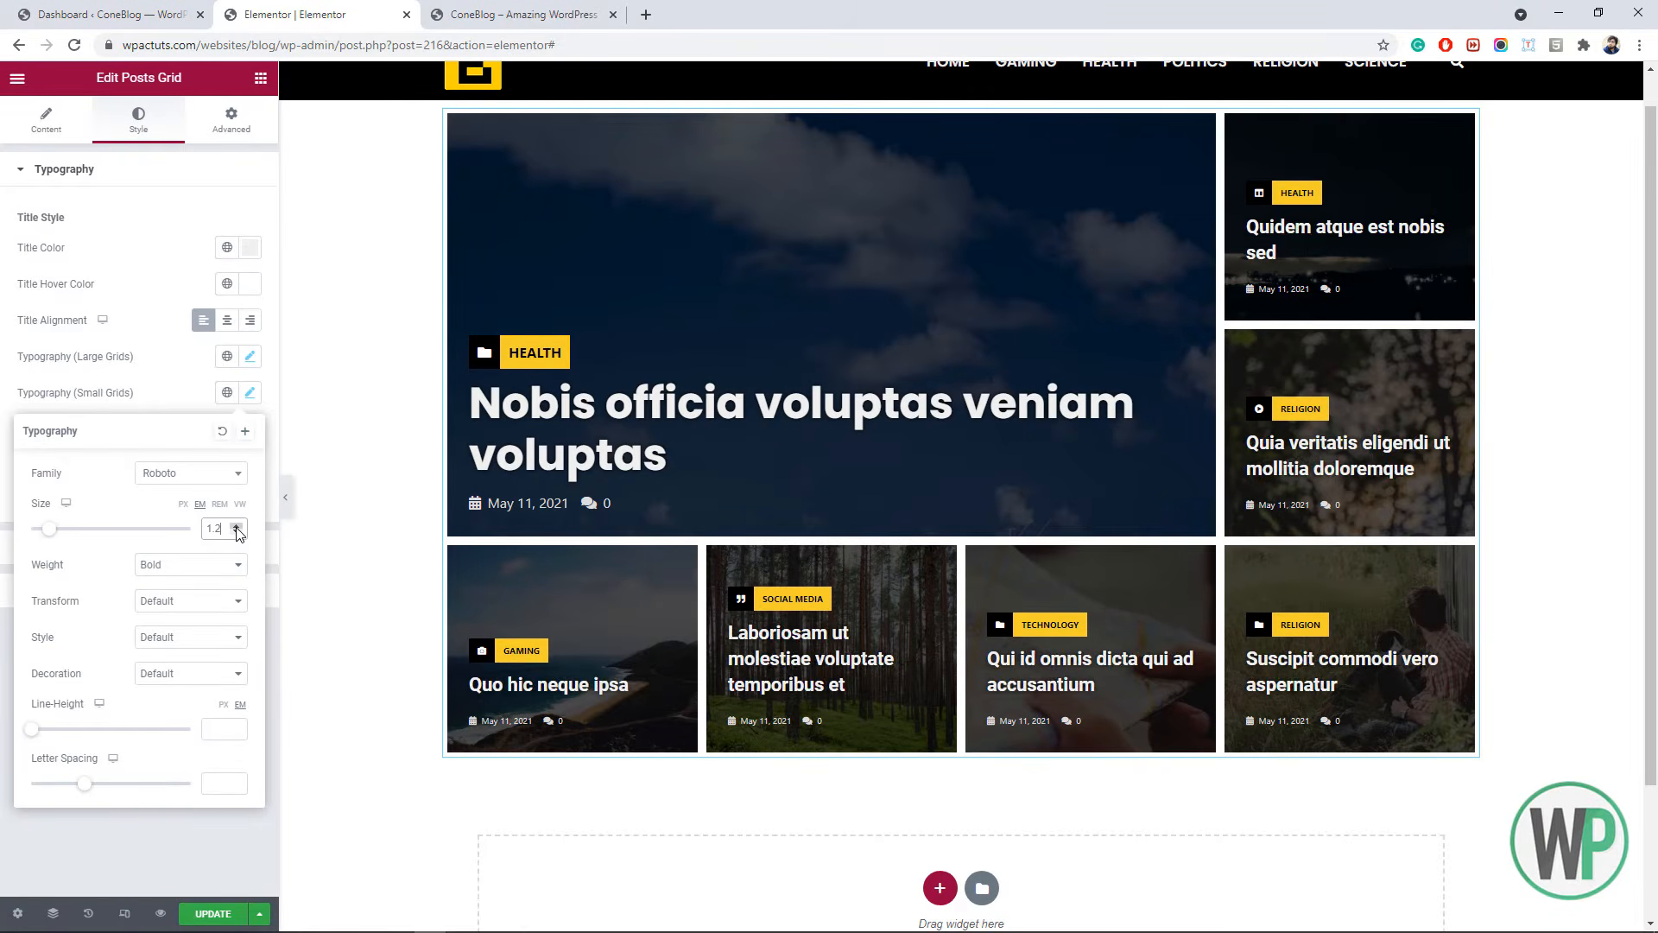
left_click(237, 526)
left_click(237, 526)
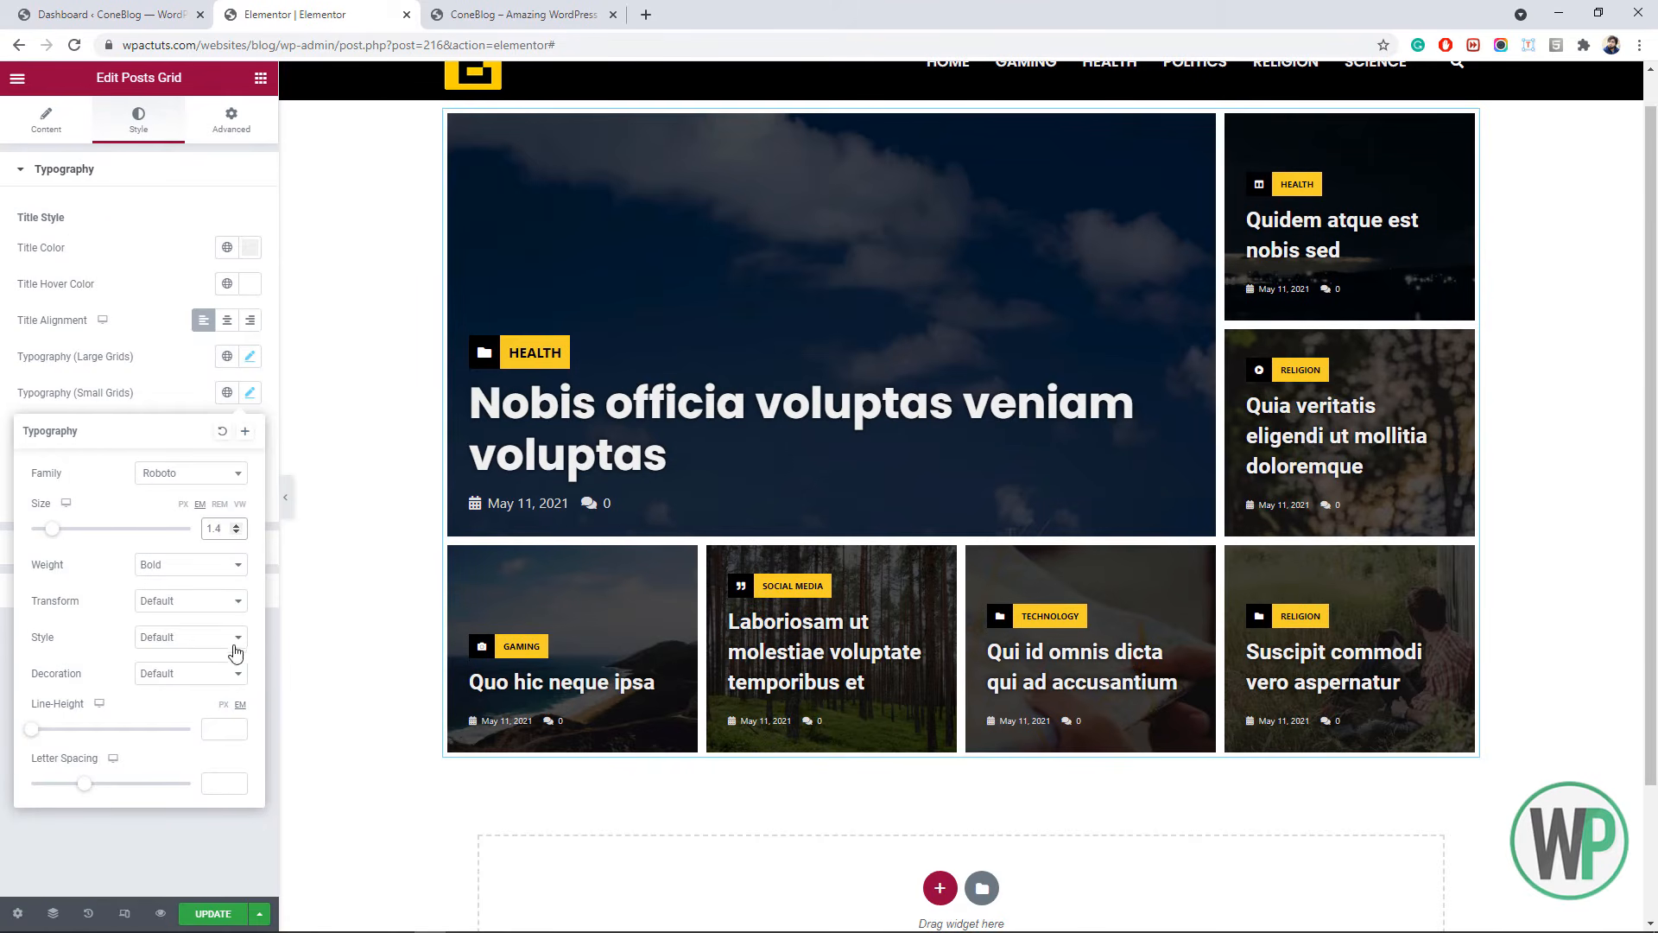
left_click(229, 729)
type("1")
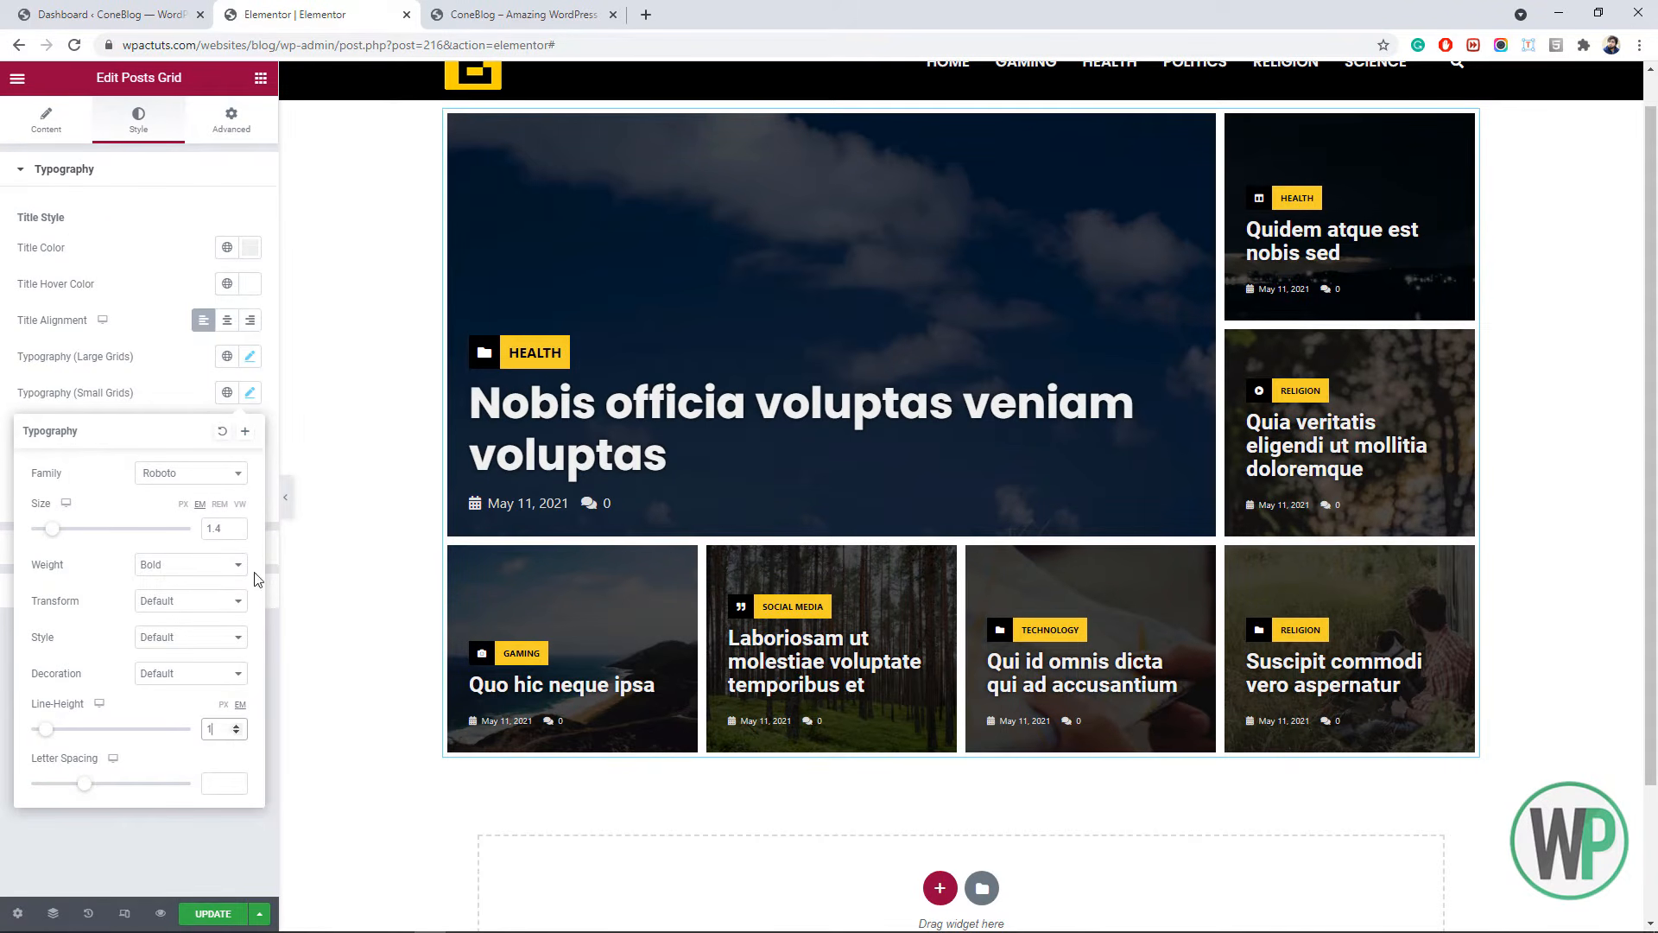
left_click(159, 355)
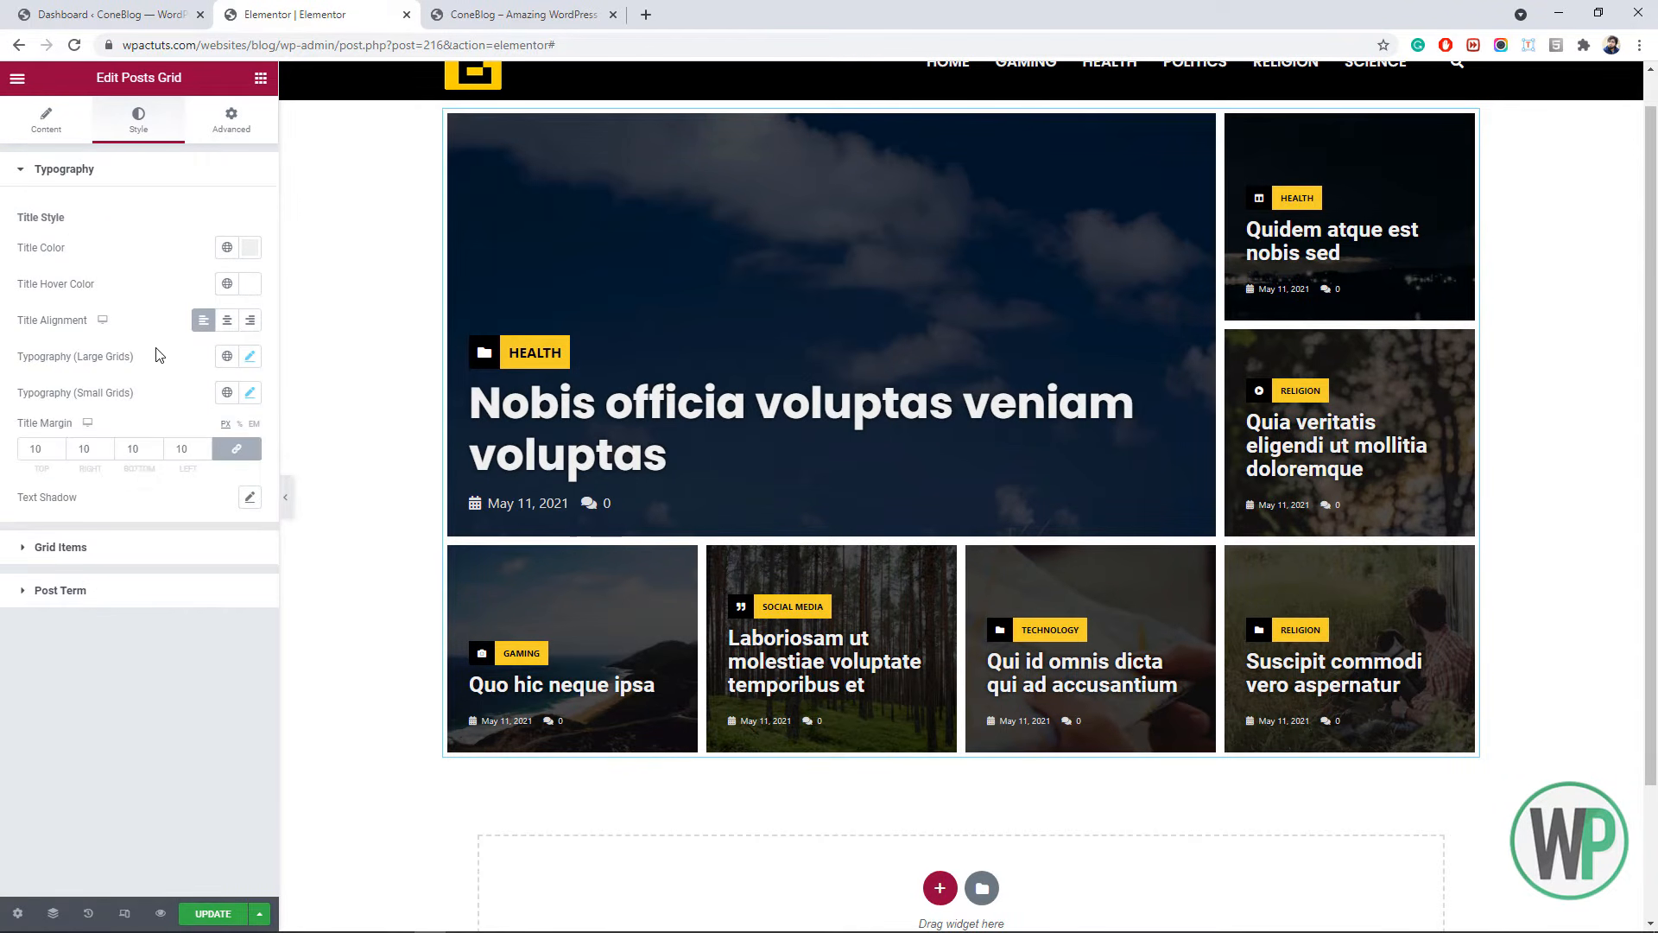
- Make the grid items' overlay color black and lower its opacity to slightly over half
left_click(107, 551)
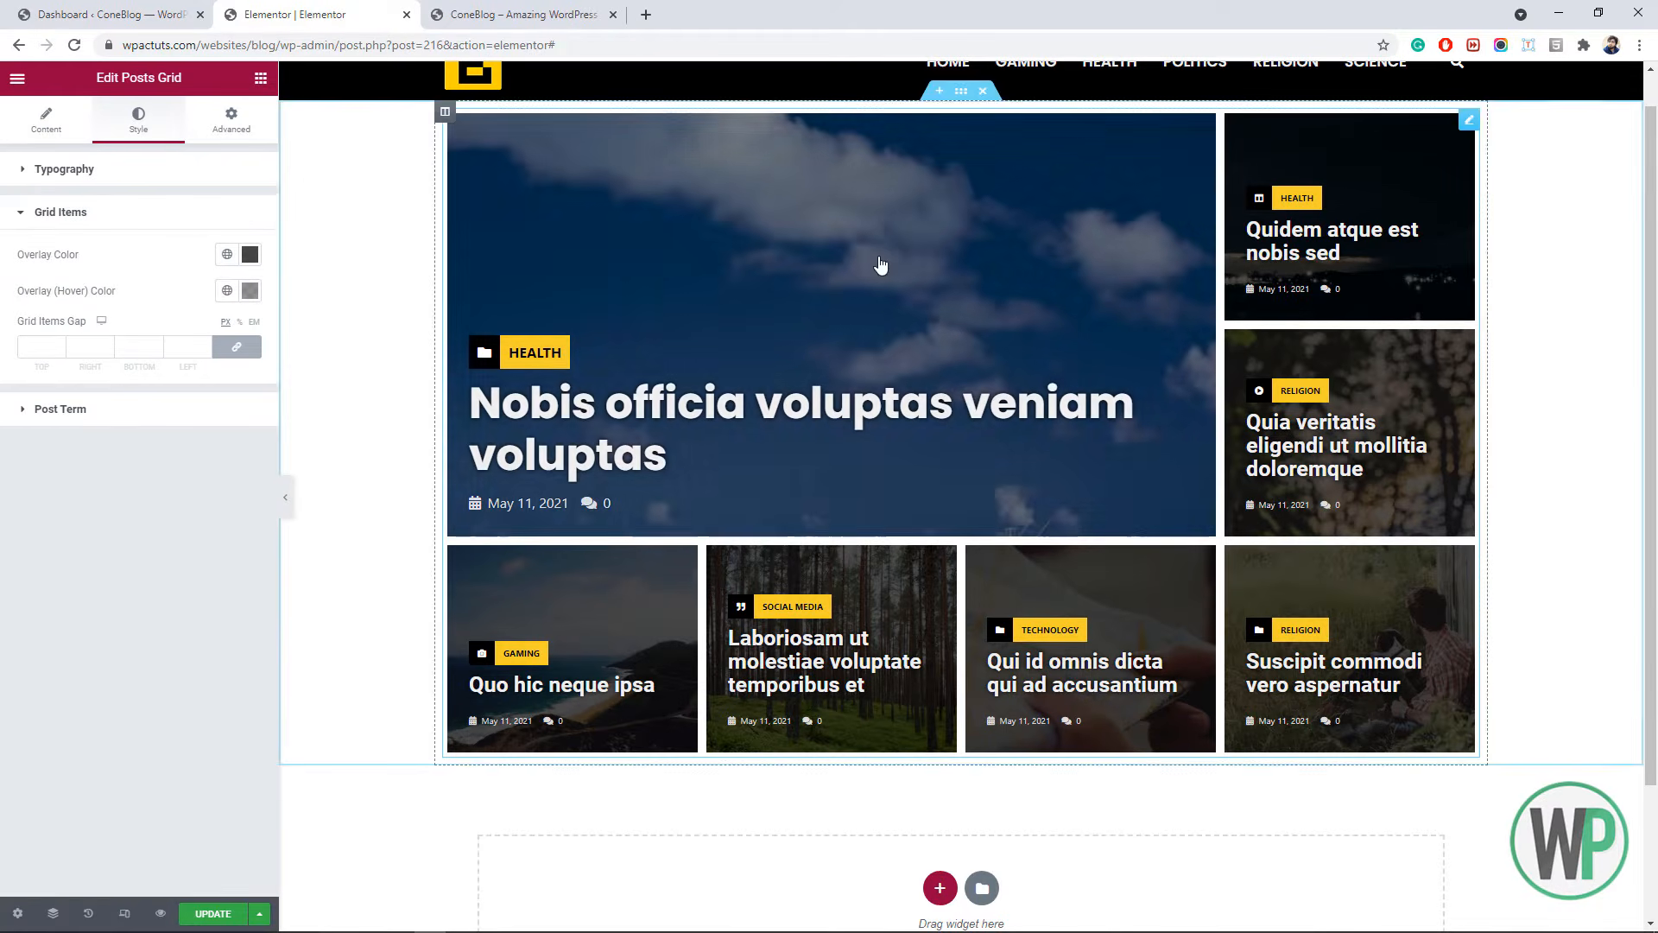
left_click(251, 256)
left_click_drag(193, 359, 4, 481)
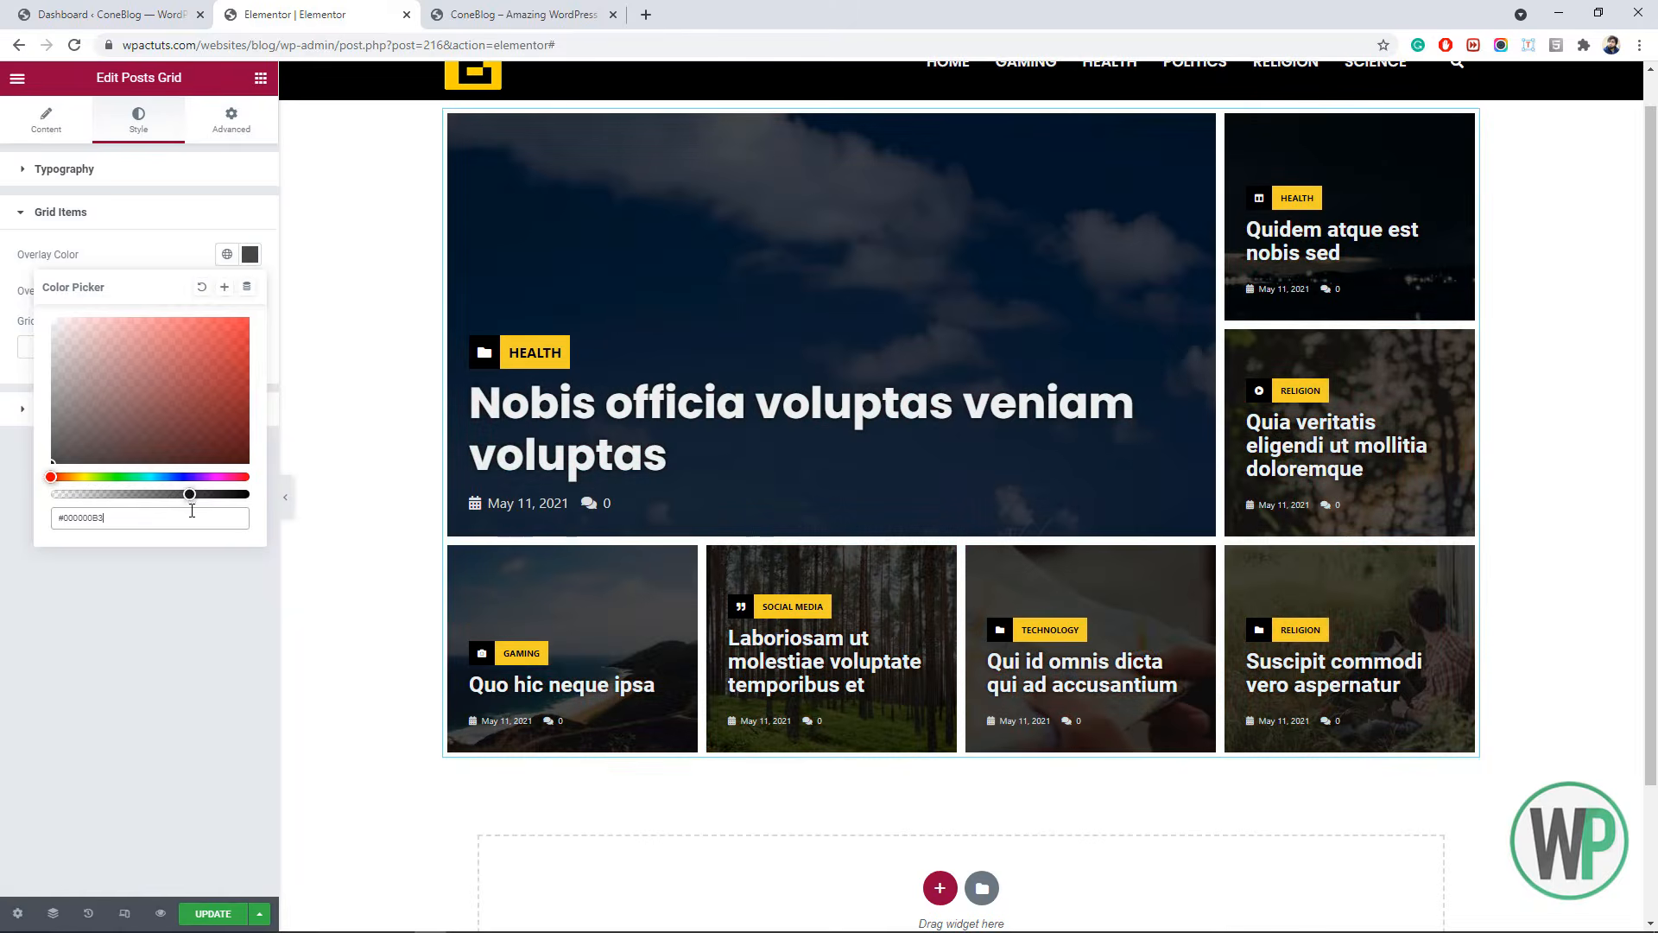
mouse_move(188, 495)
left_mouse_down()
mouse_move(131, 497)
mouse_move(162, 497)
left_mouse_up()
left_click(3, 455)
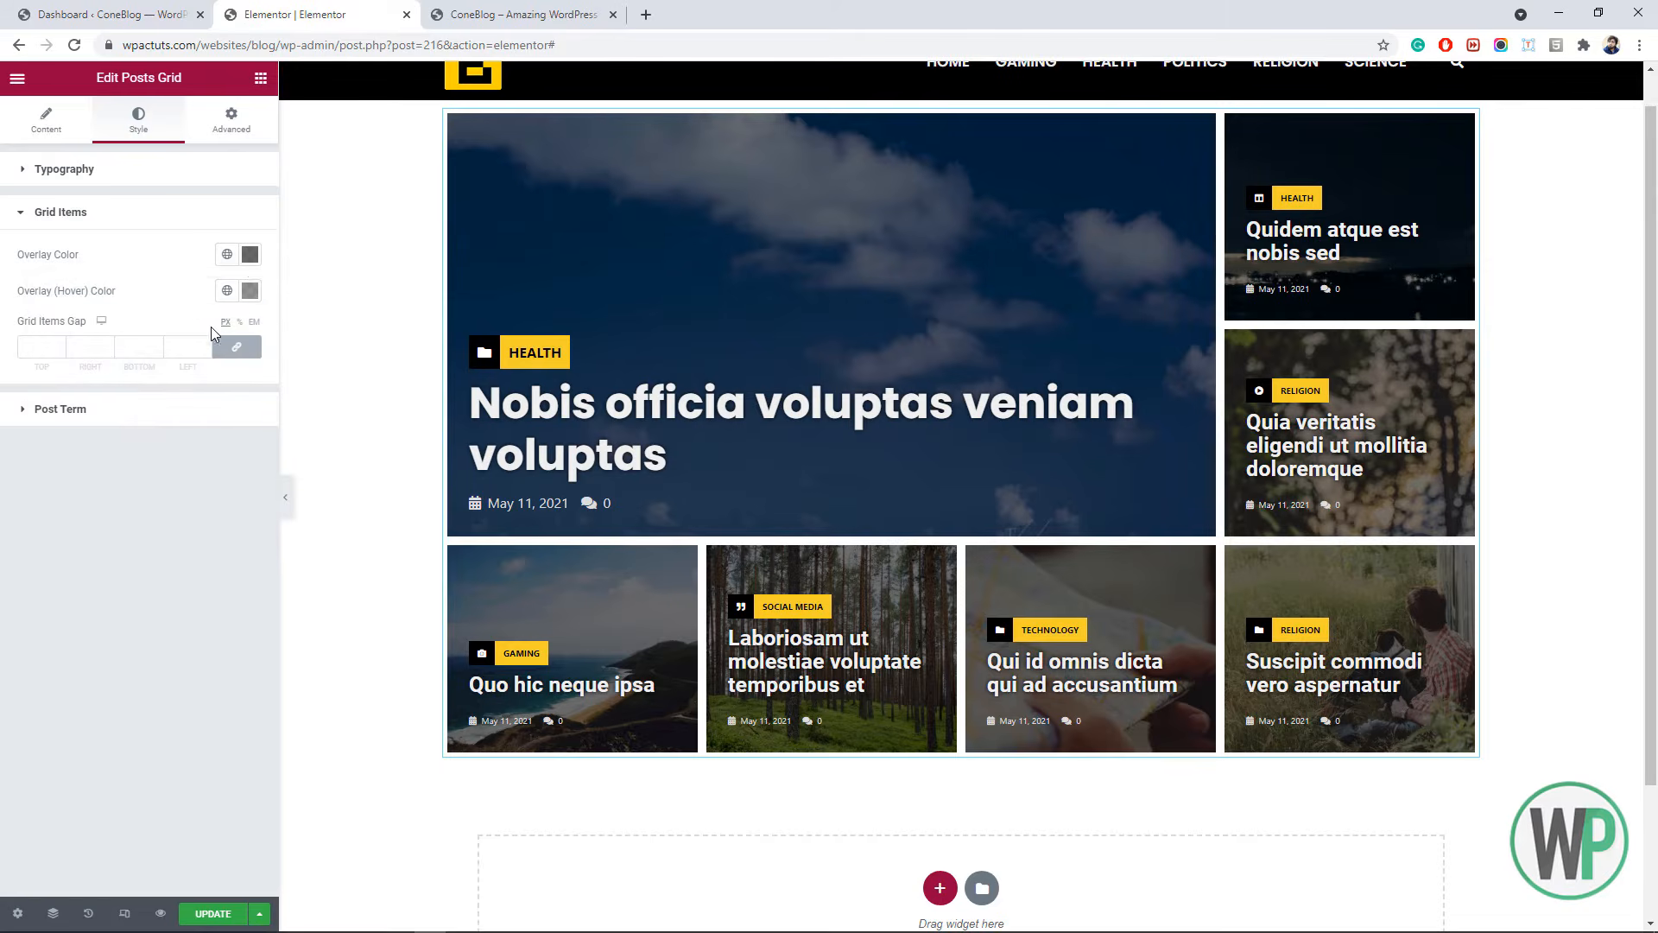
- Set the posts grid's overlay hover color to #00000052
left_click(250, 291)
left_click_drag(129, 531, 114, 530)
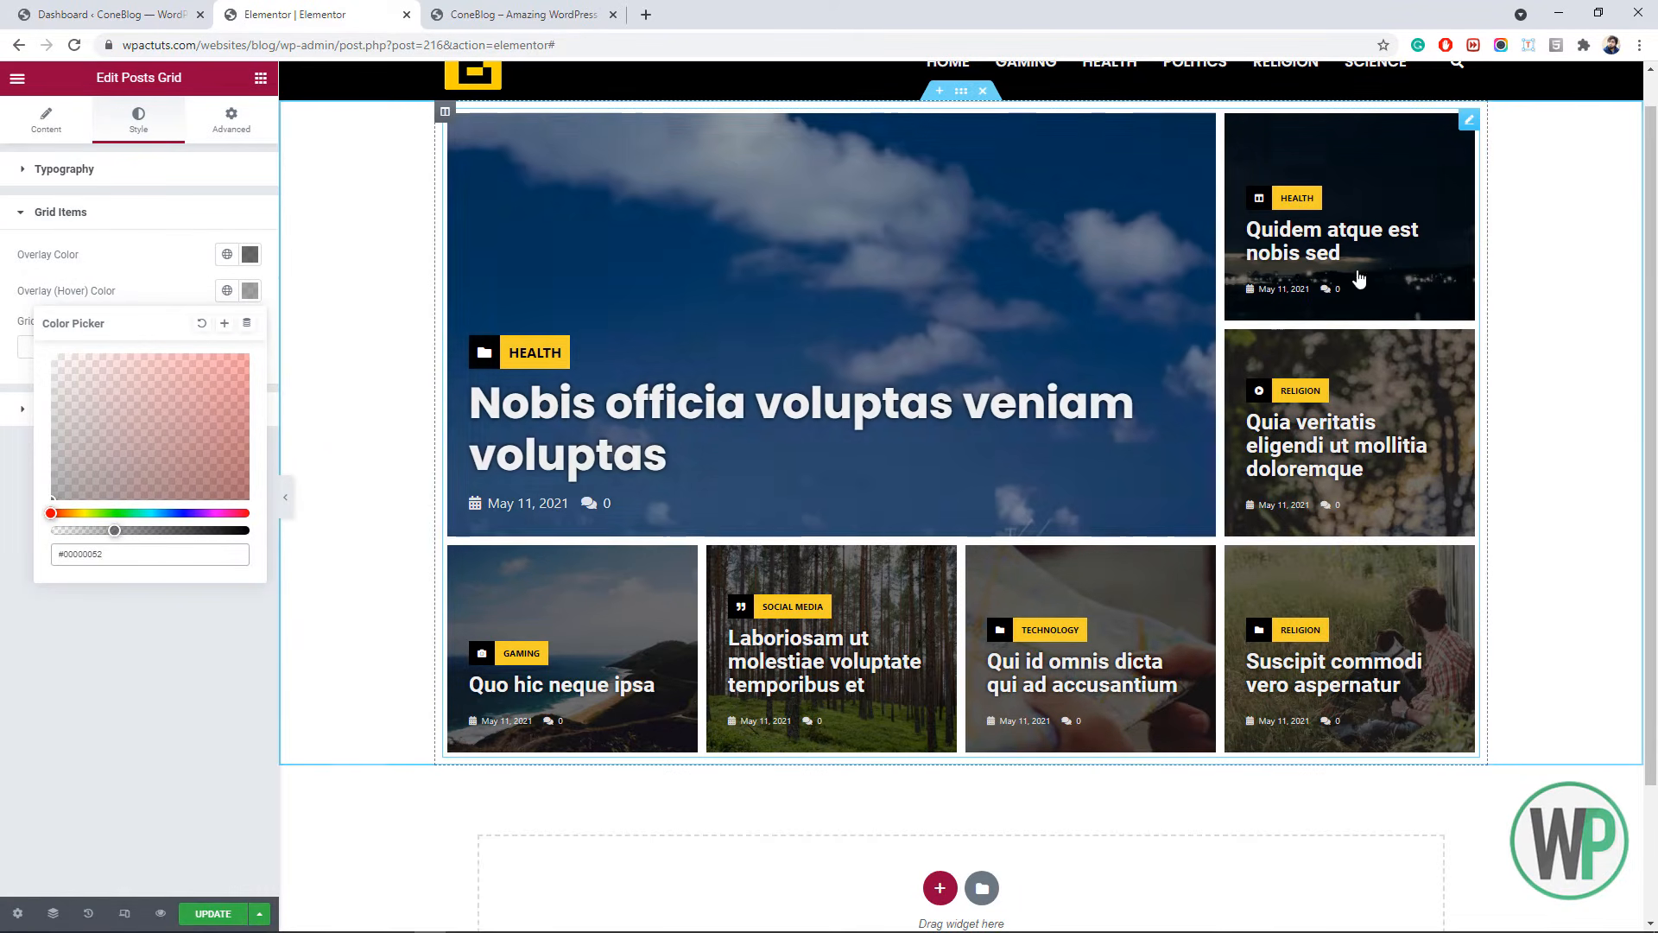
left_click(104, 256)
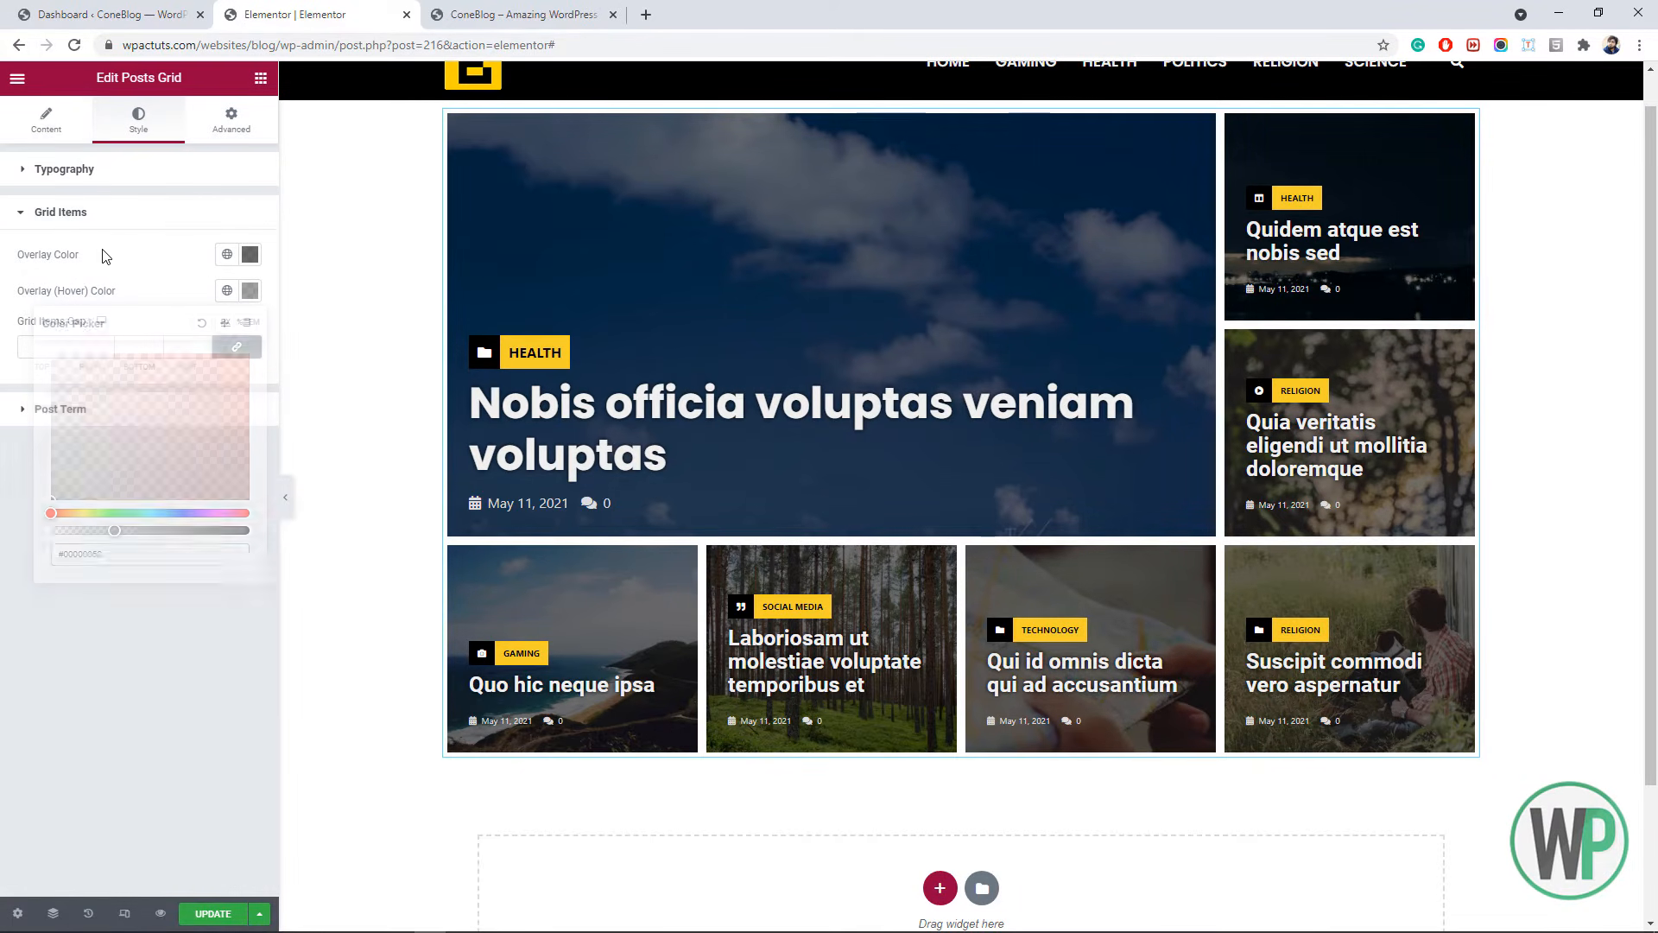
- Try the Disabled and Title Only overlay layouts on the posts grid and return it to Full
left_click(45, 121)
left_click(185, 250)
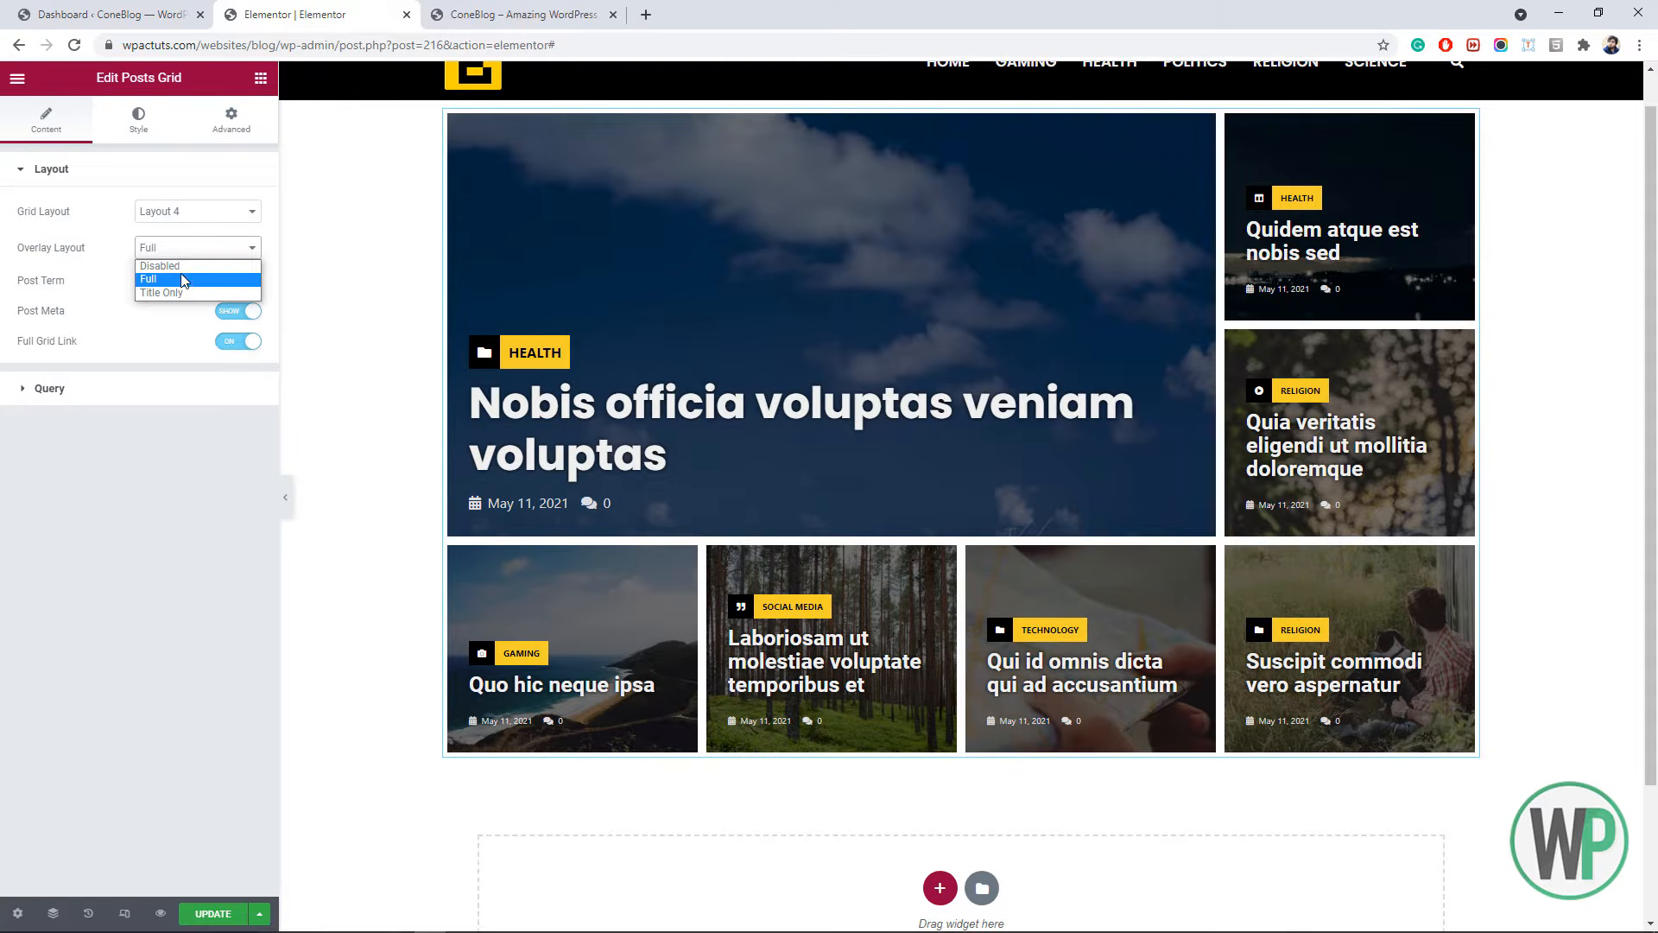
left_click(181, 268)
left_click(179, 250)
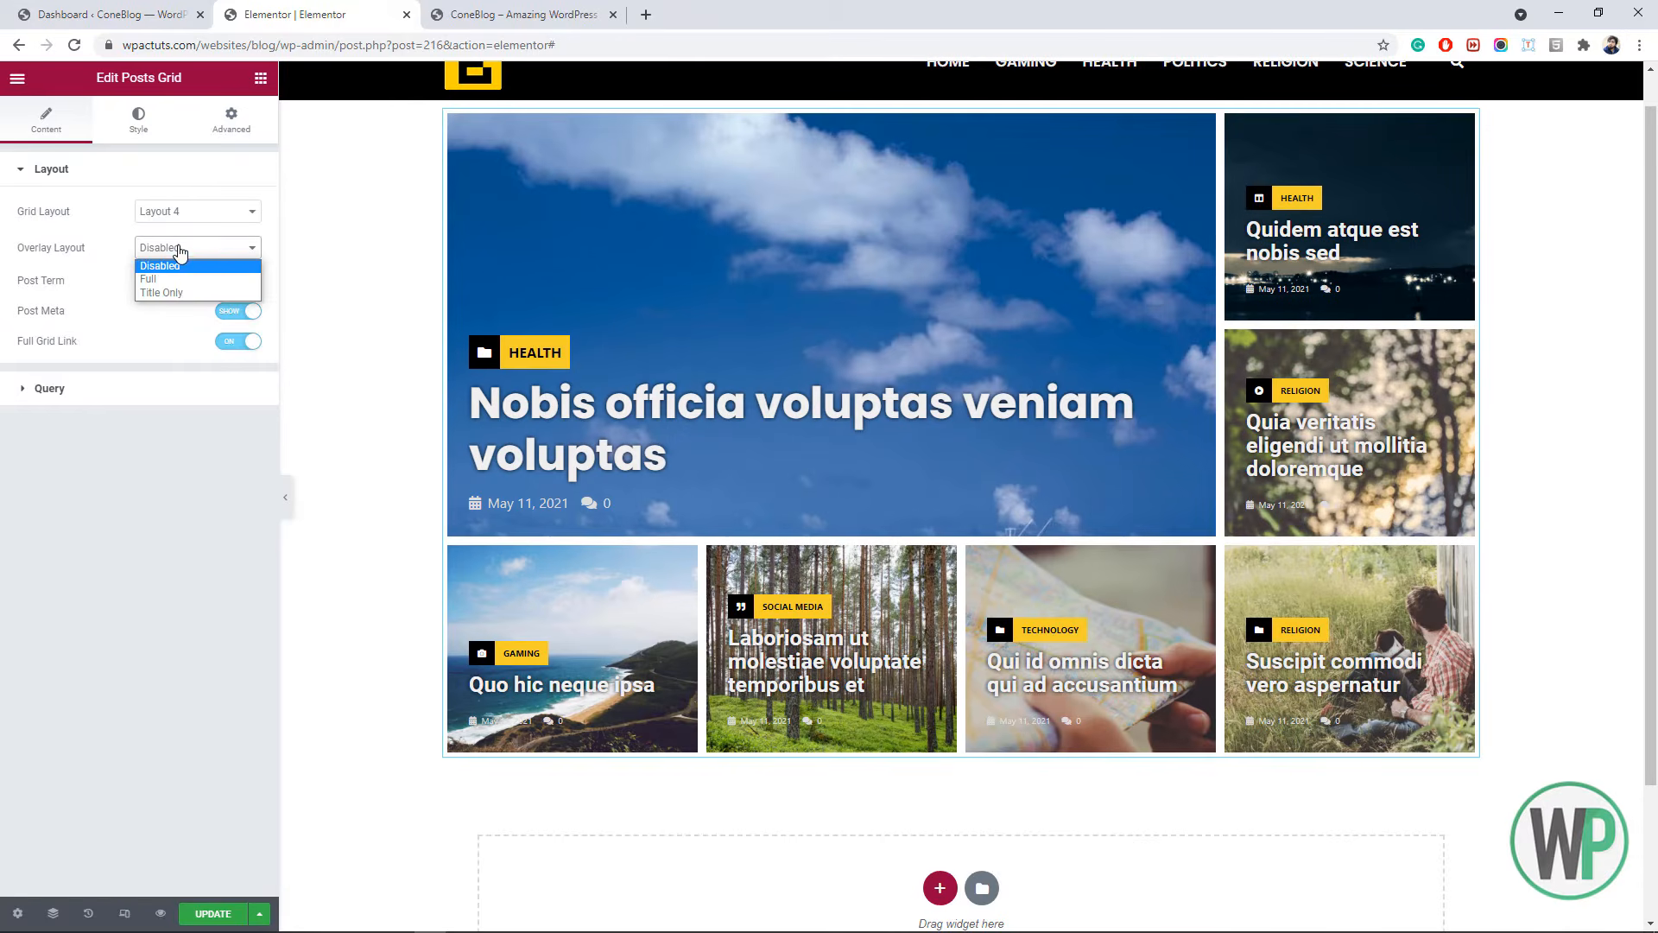
left_click(186, 293)
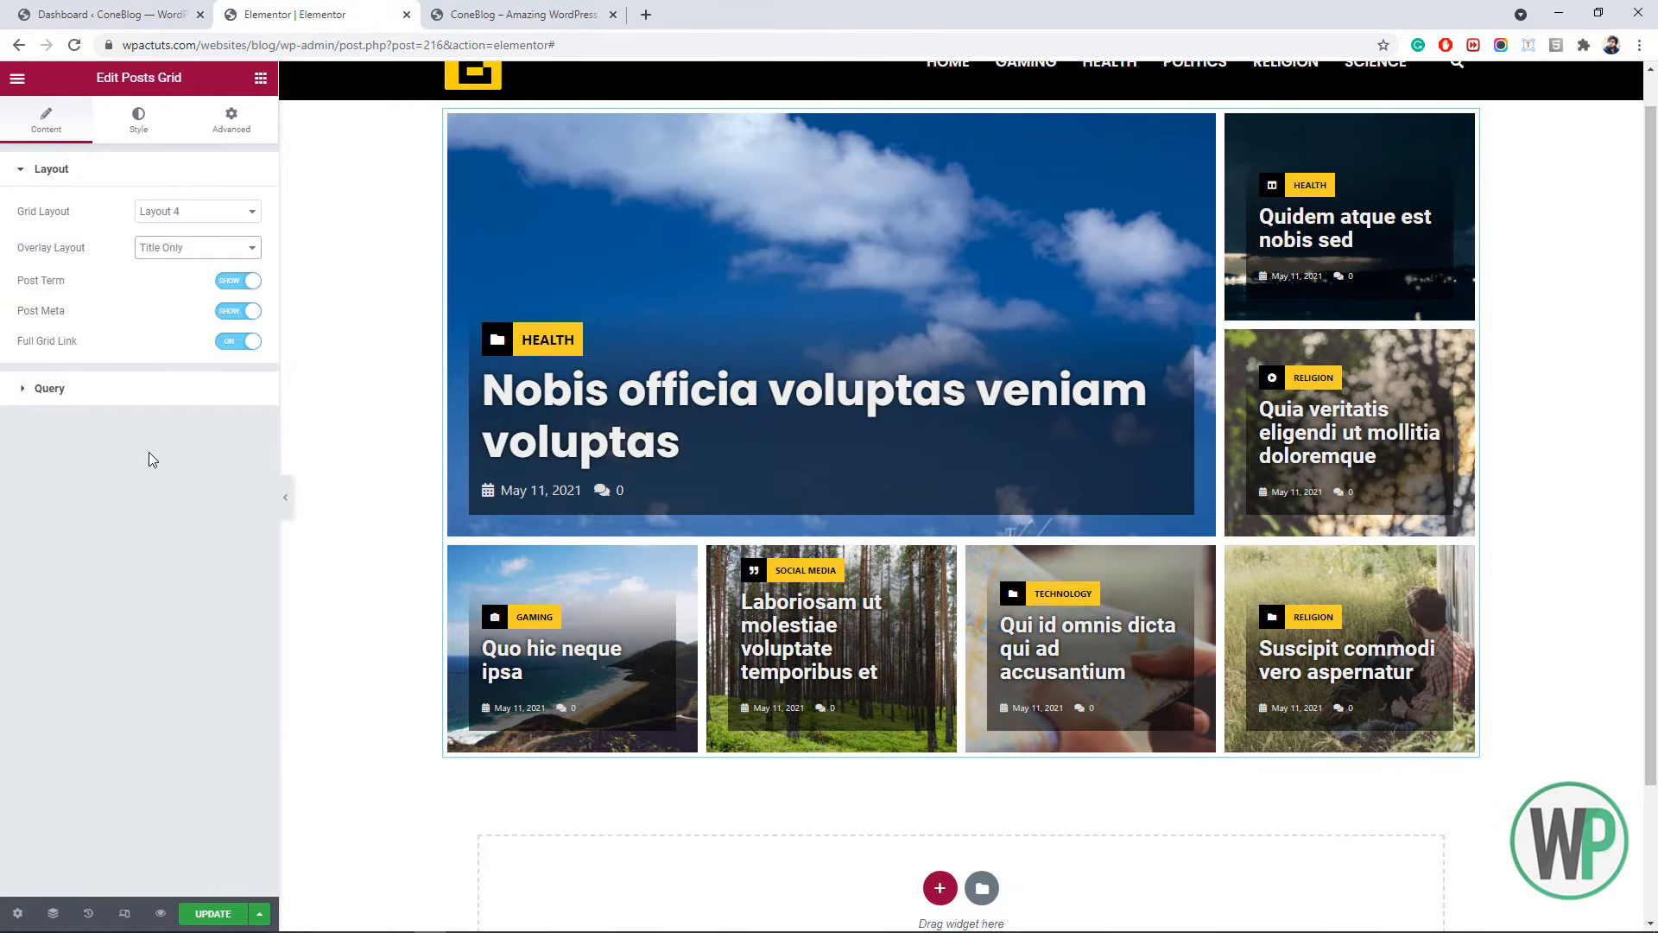
left_click(174, 249)
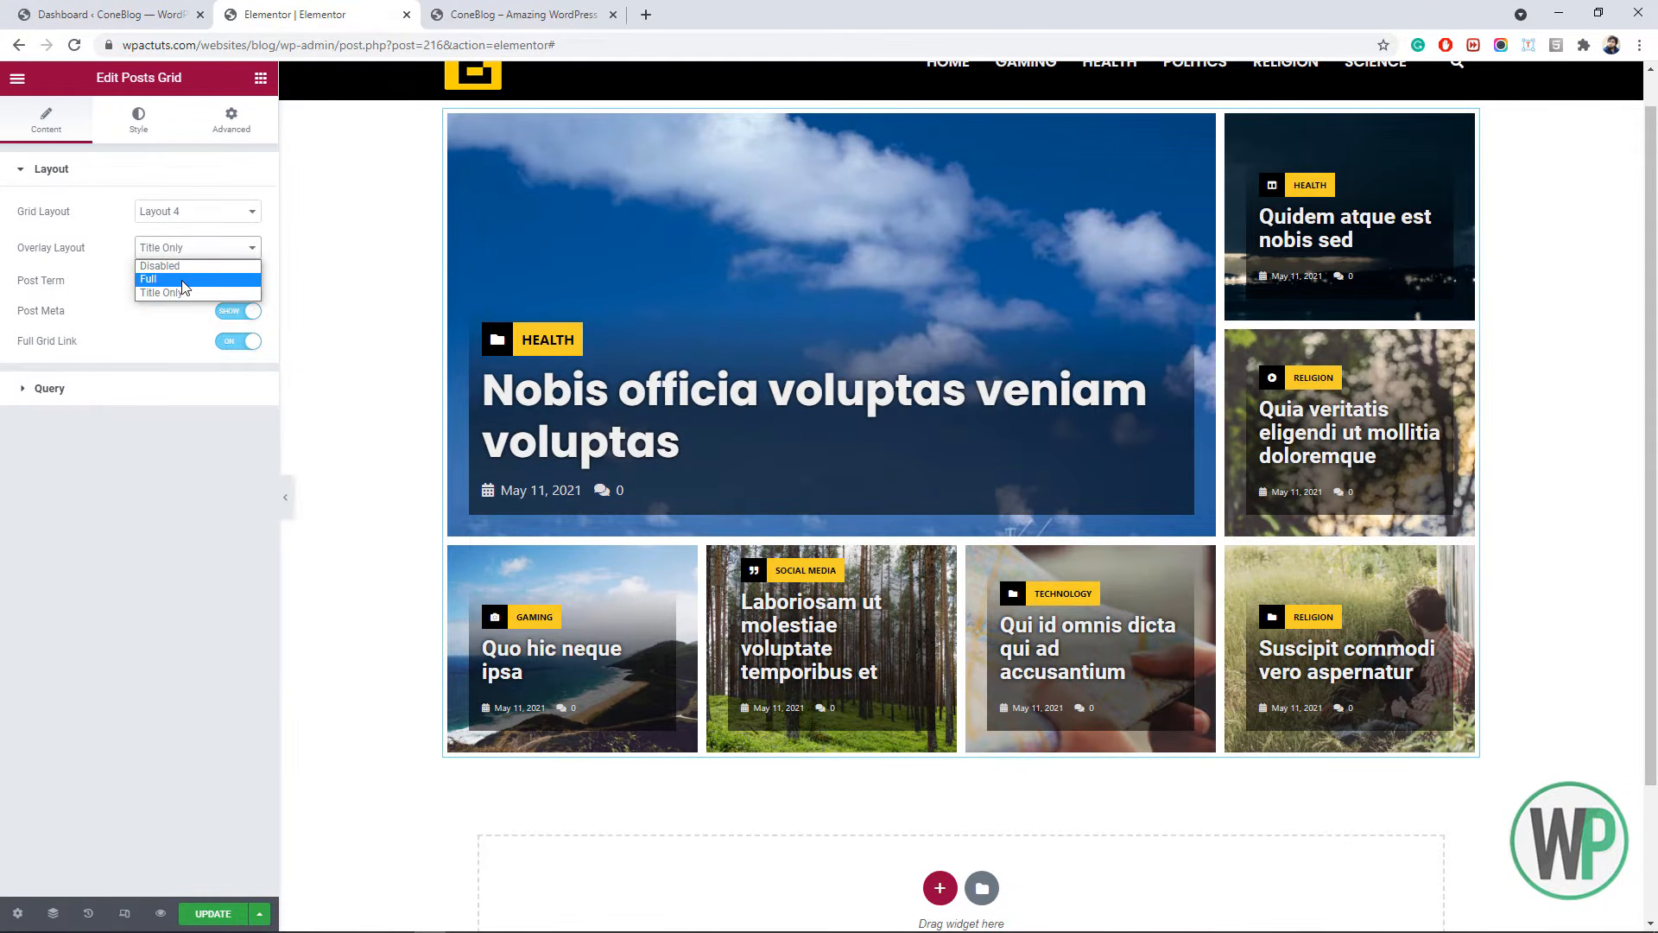
left_click(184, 281)
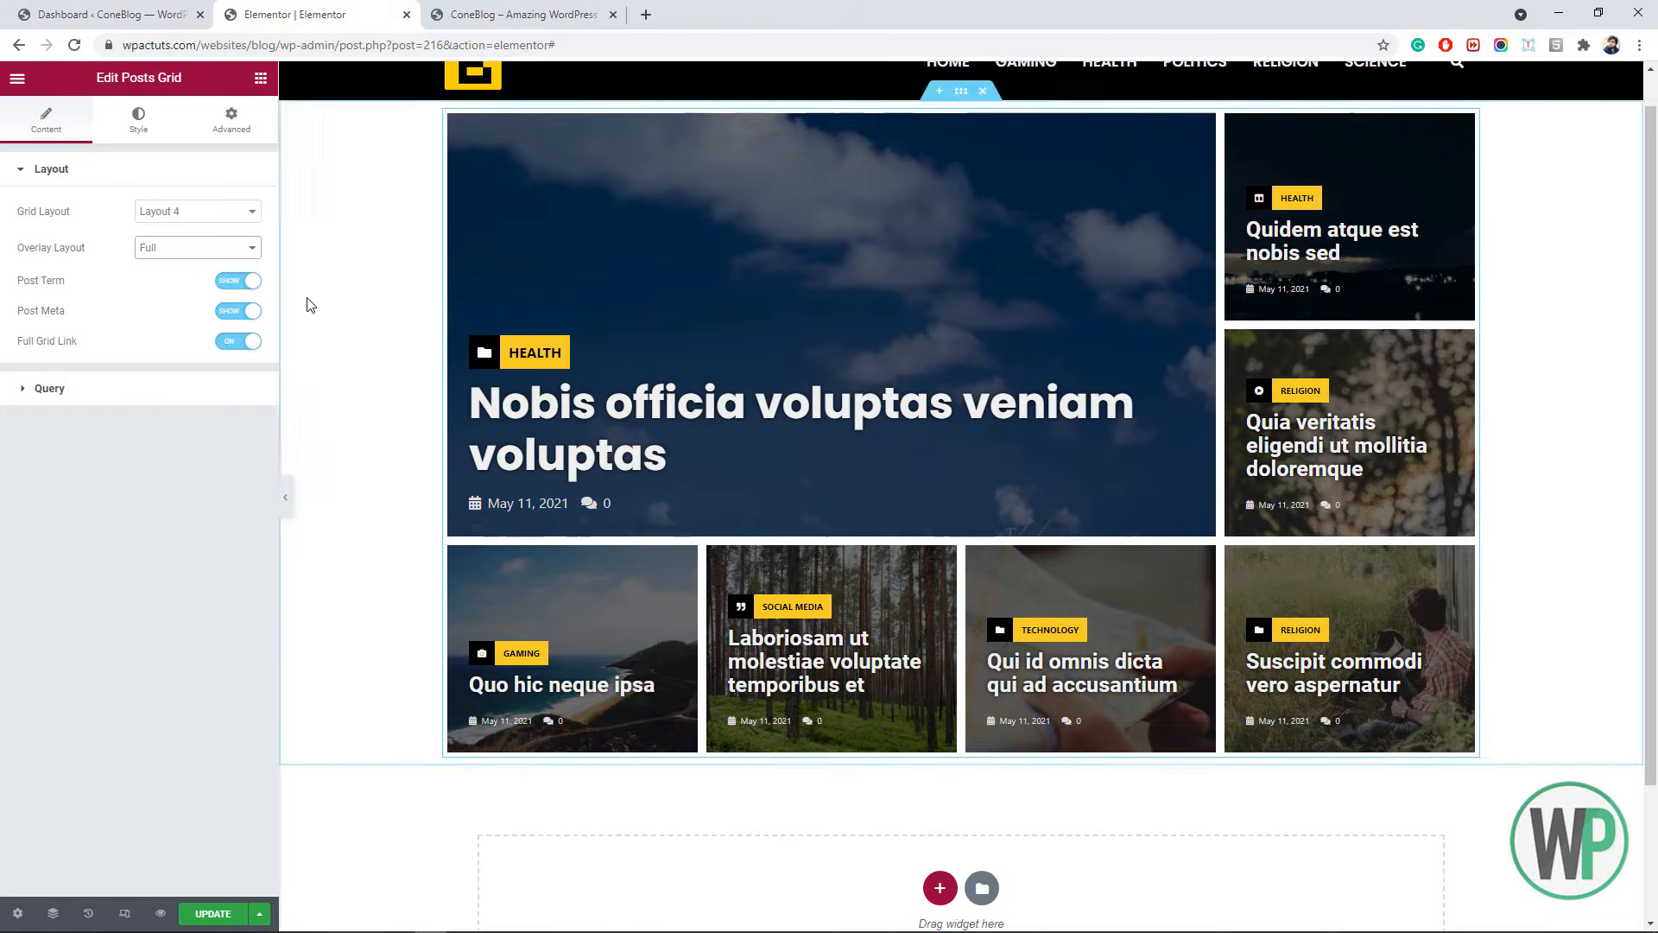
left_click(130, 390)
left_click(141, 119)
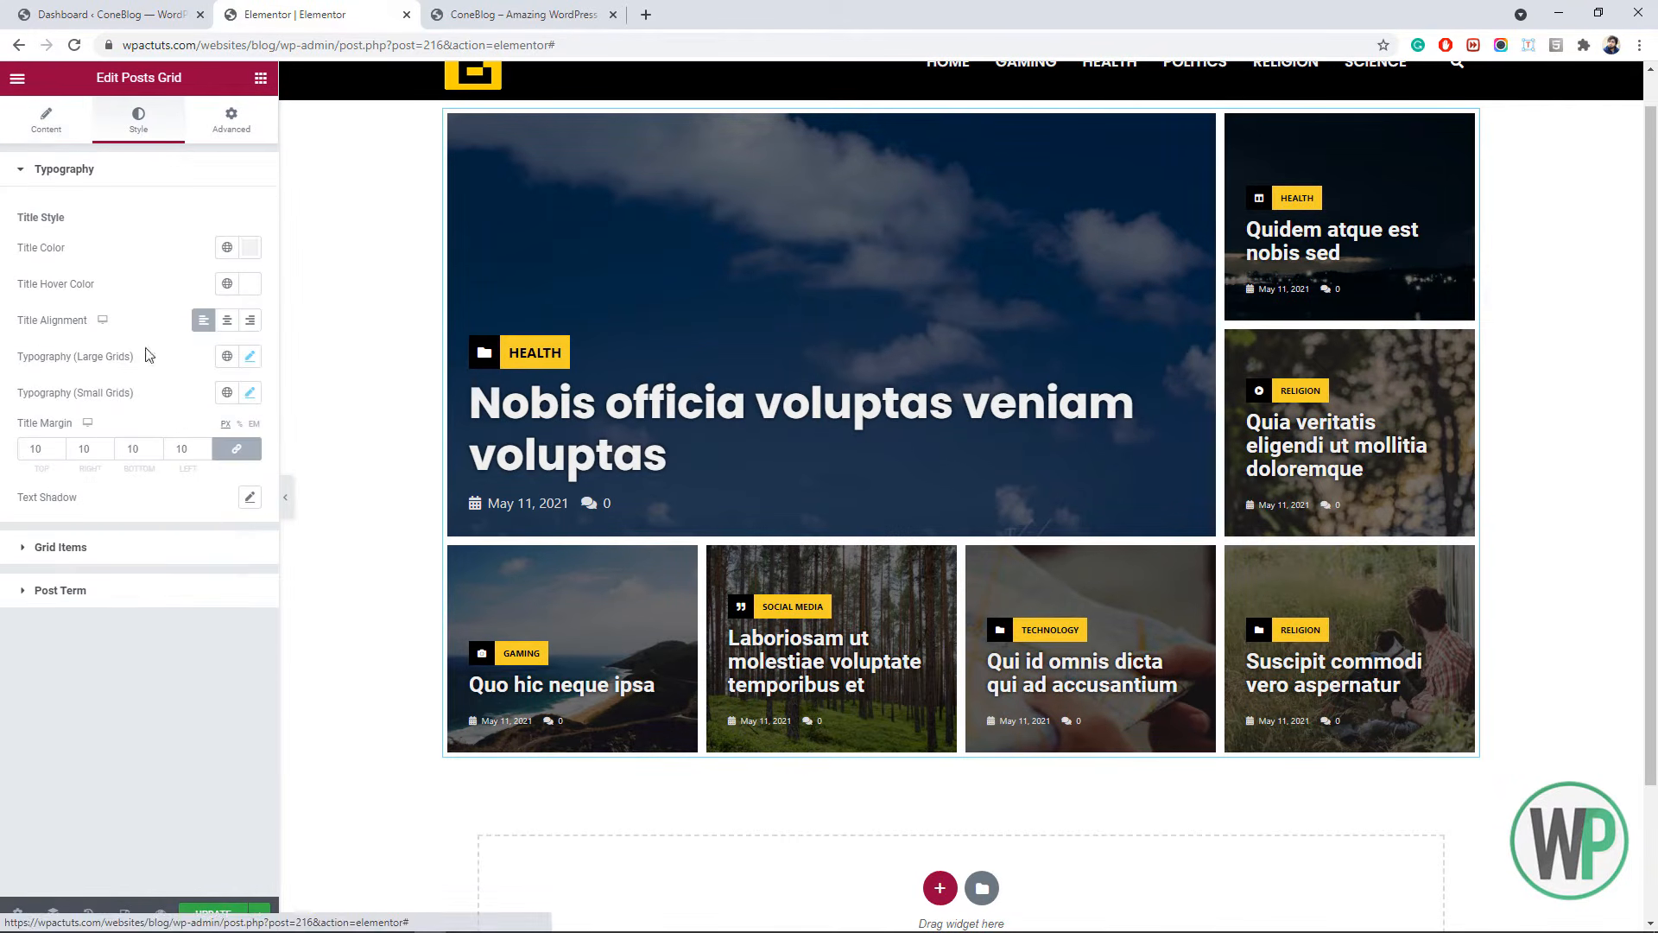
left_click(166, 548)
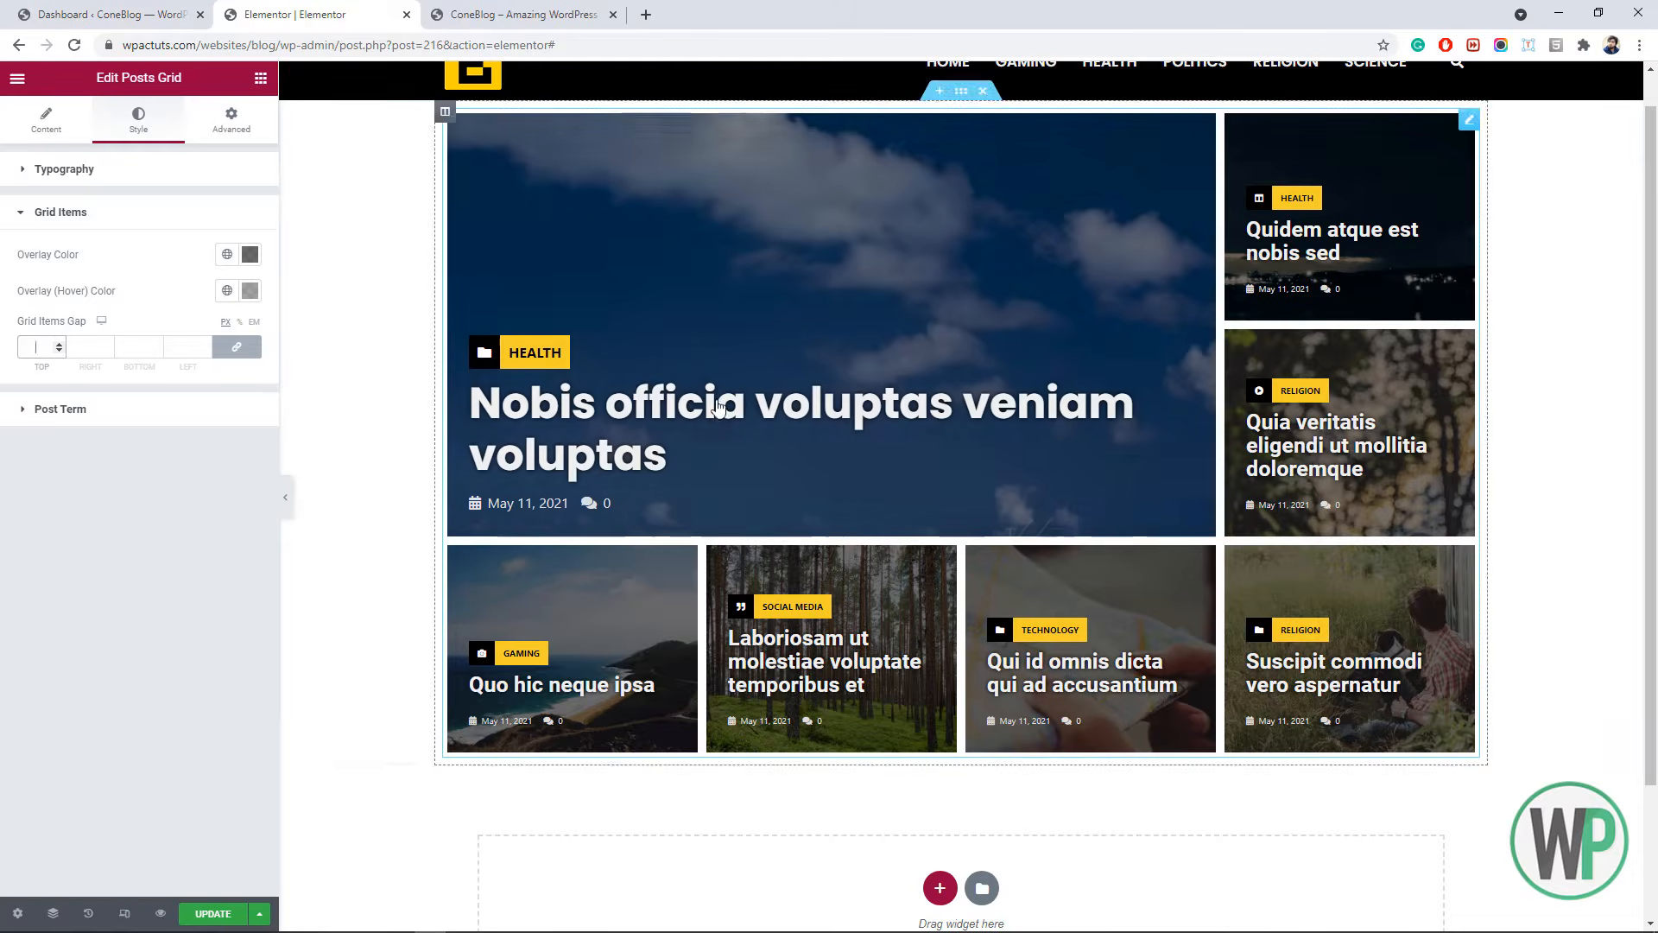
left_click(107, 411)
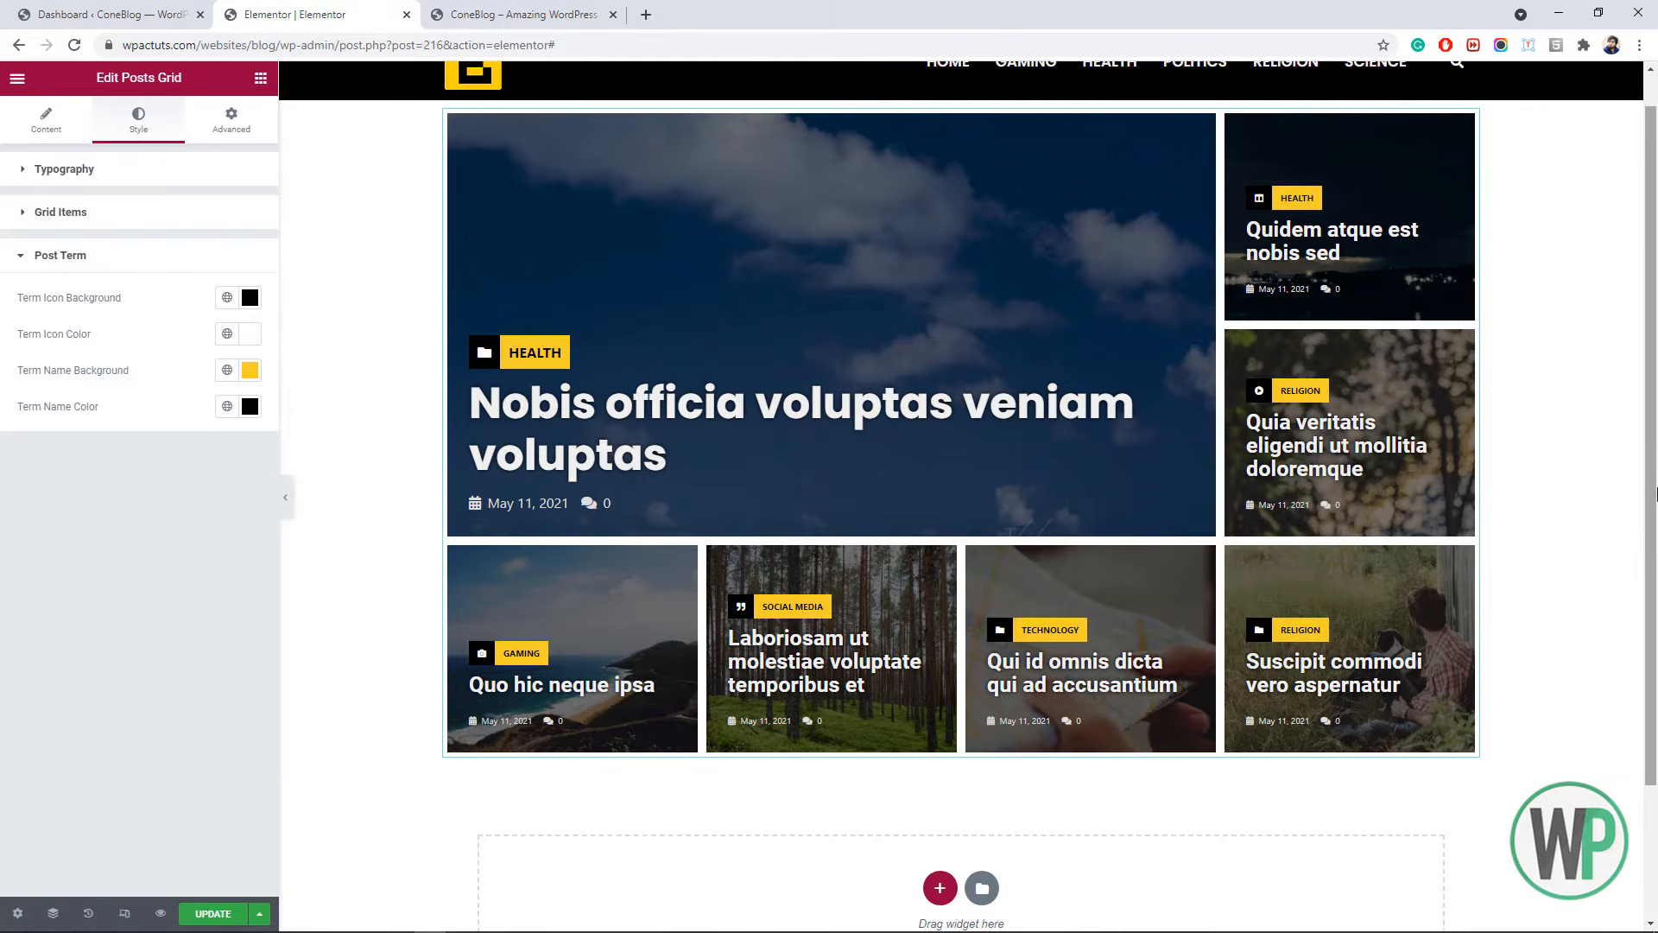
left_click_drag(1651, 312, 1655, 147)
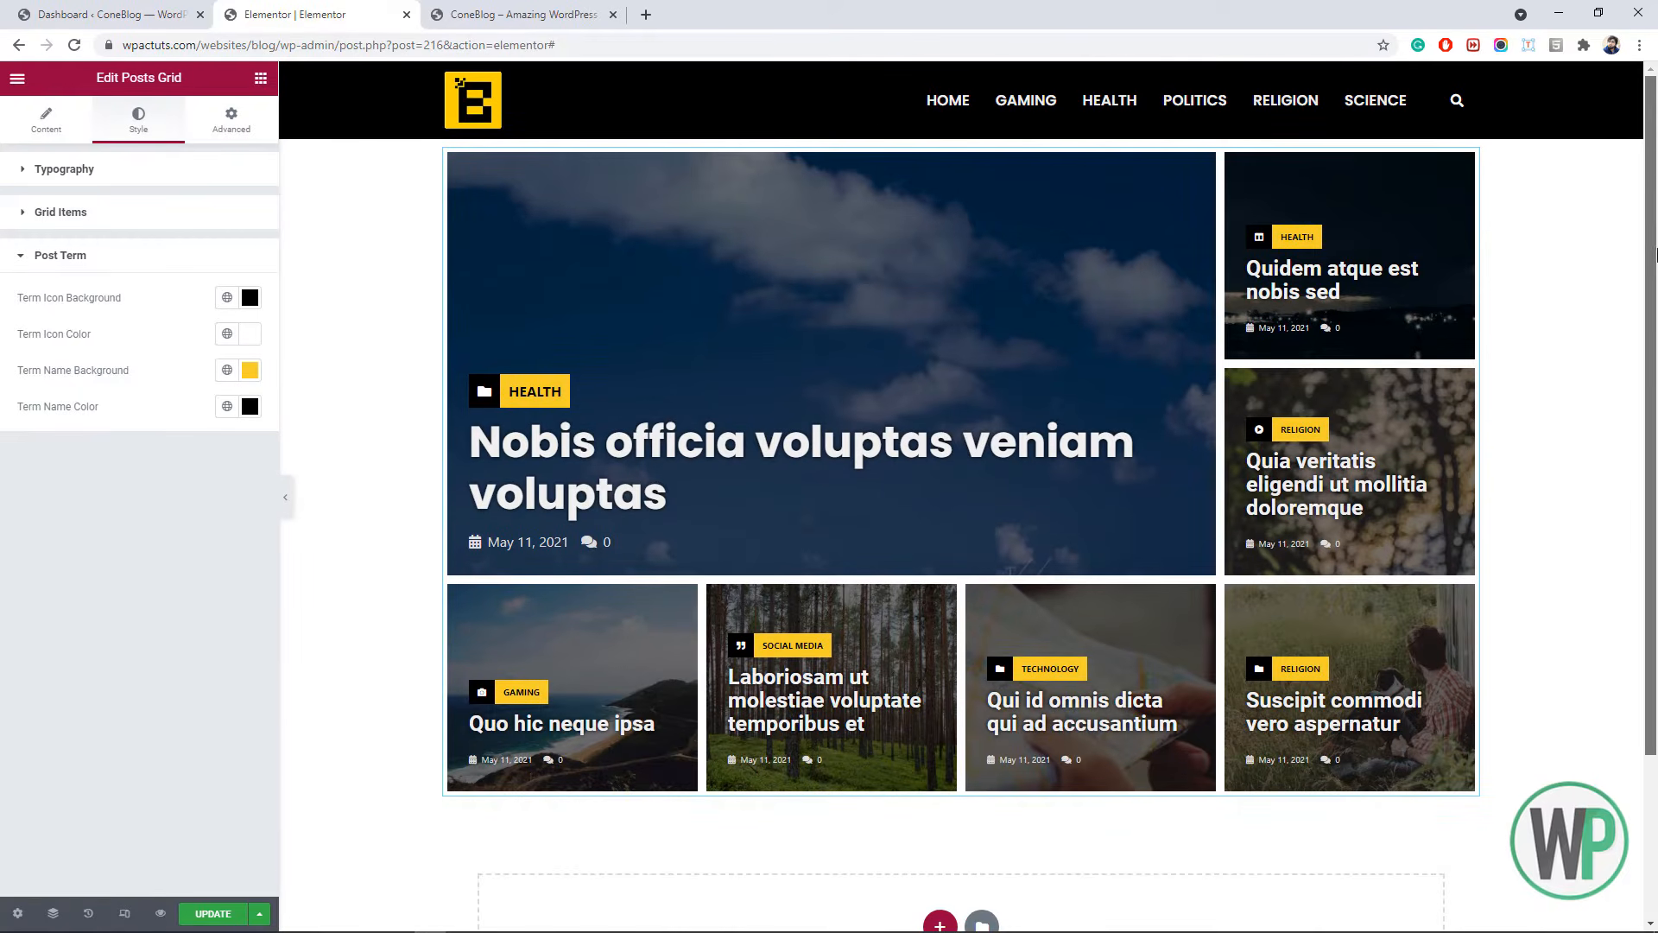
- Add a section with two equal columns below the posts grid and set its boxed content width to 1221
left_click_drag(1657, 255, 1653, 596)
left_click(939, 720)
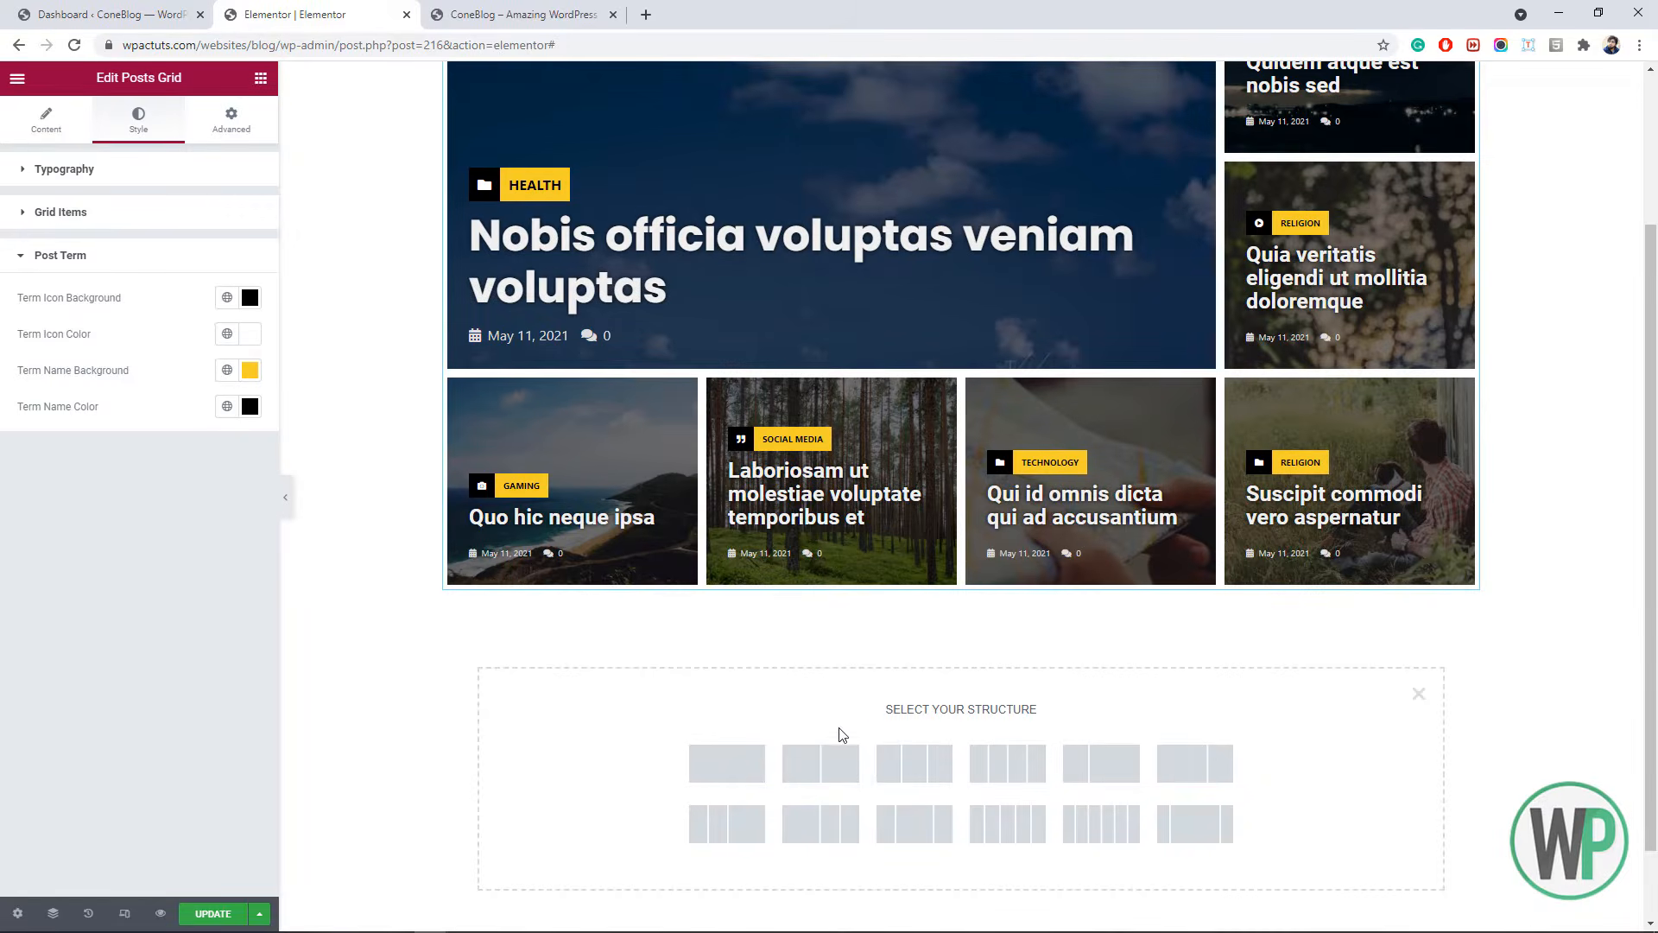
left_click(777, 765)
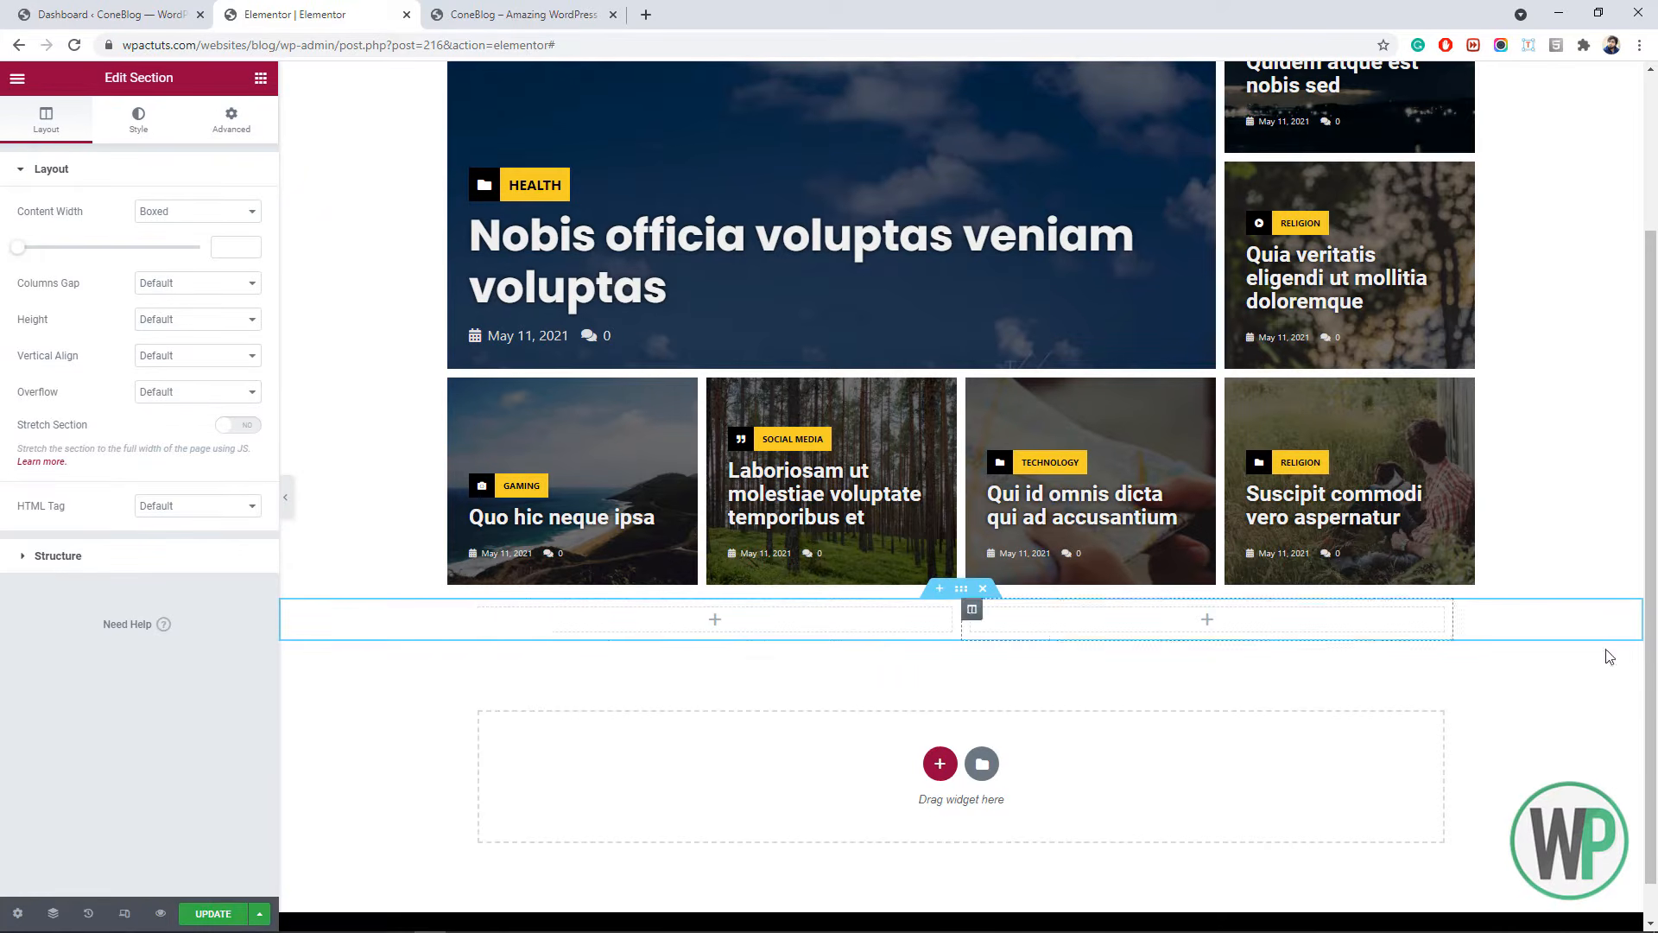
scroll(1606, 659, "down", 1)
mouse_move(488, 583)
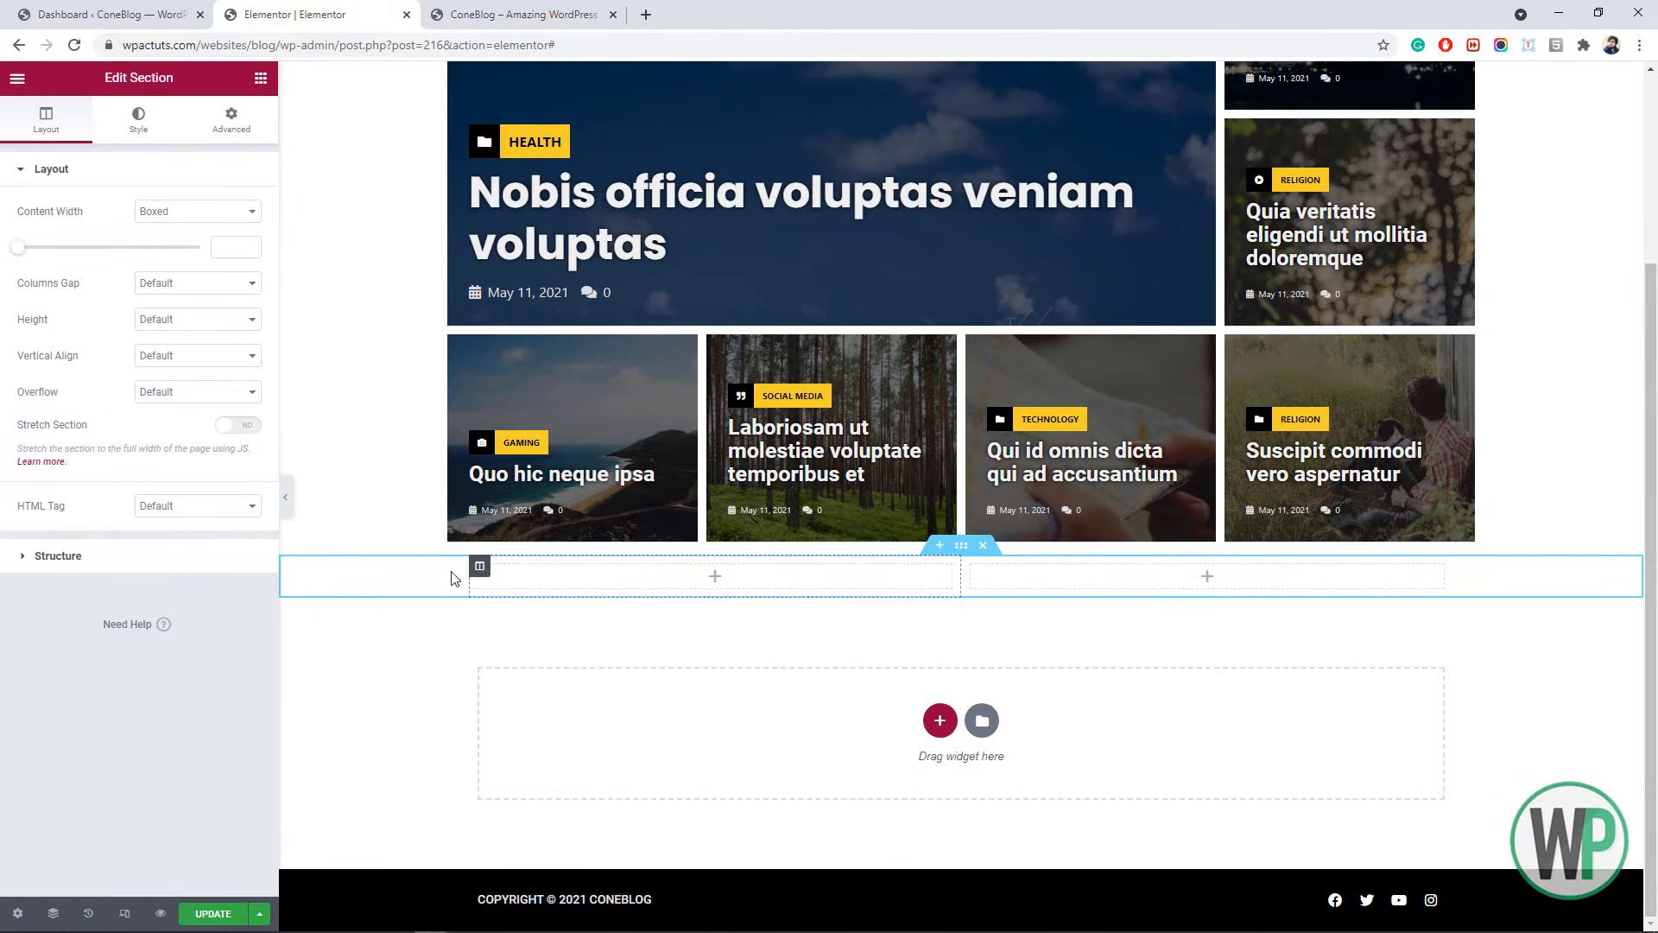
left_click(215, 253)
type("1221")
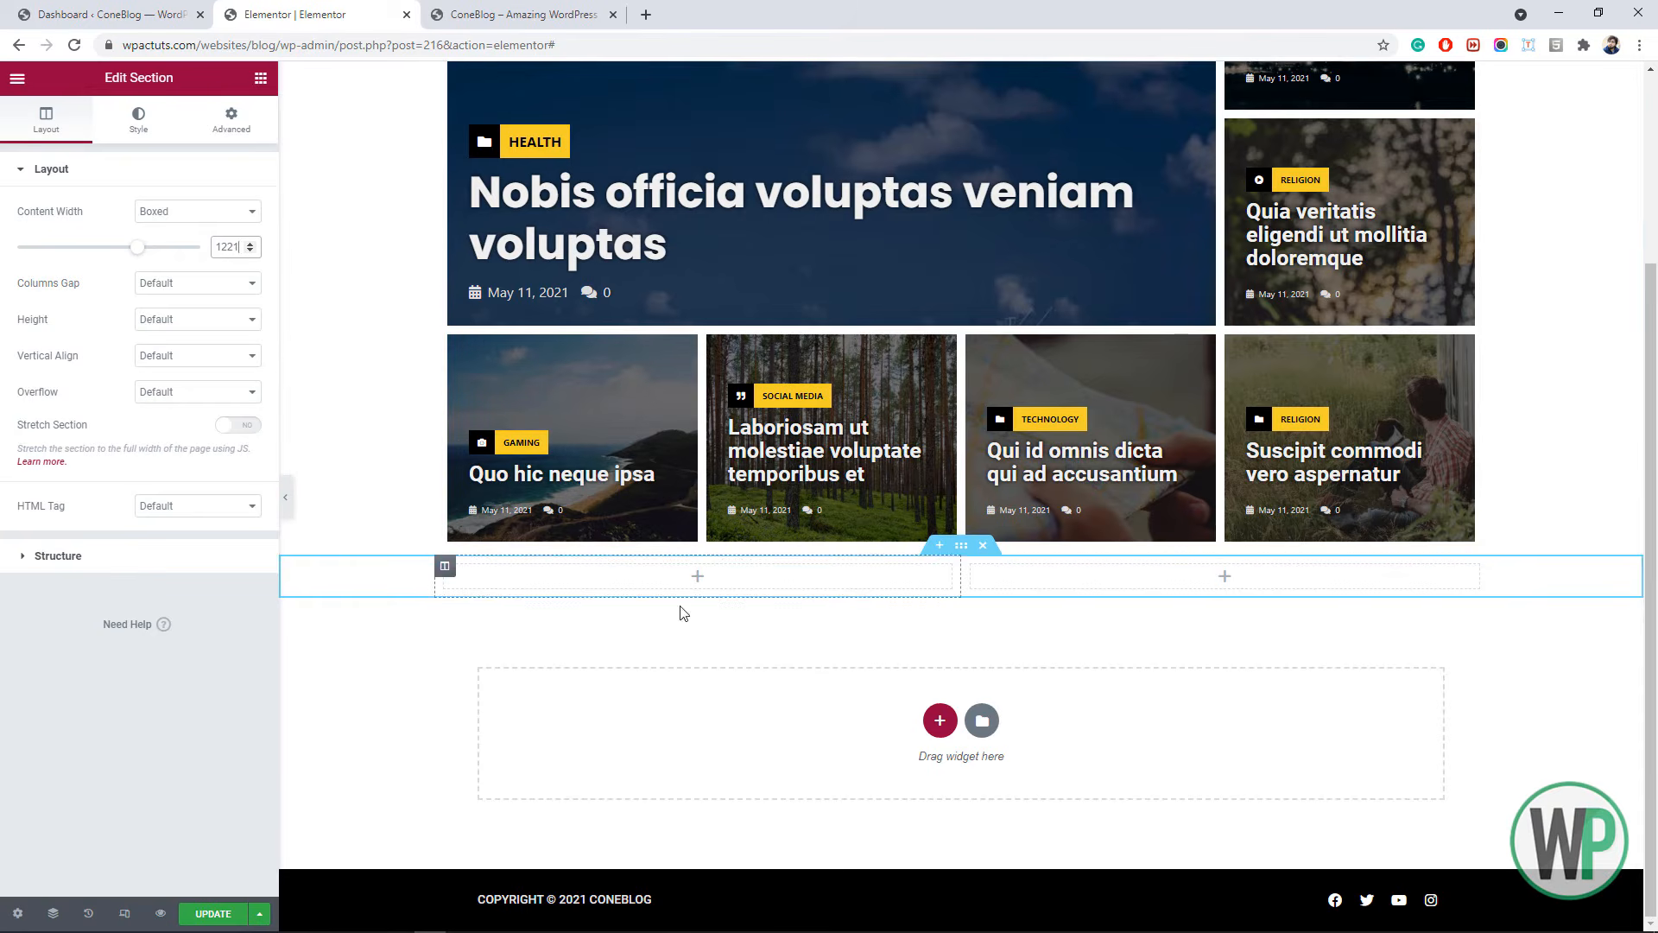
- Set the width of the new section's right column to 35%
right_click(971, 566)
left_click(993, 579)
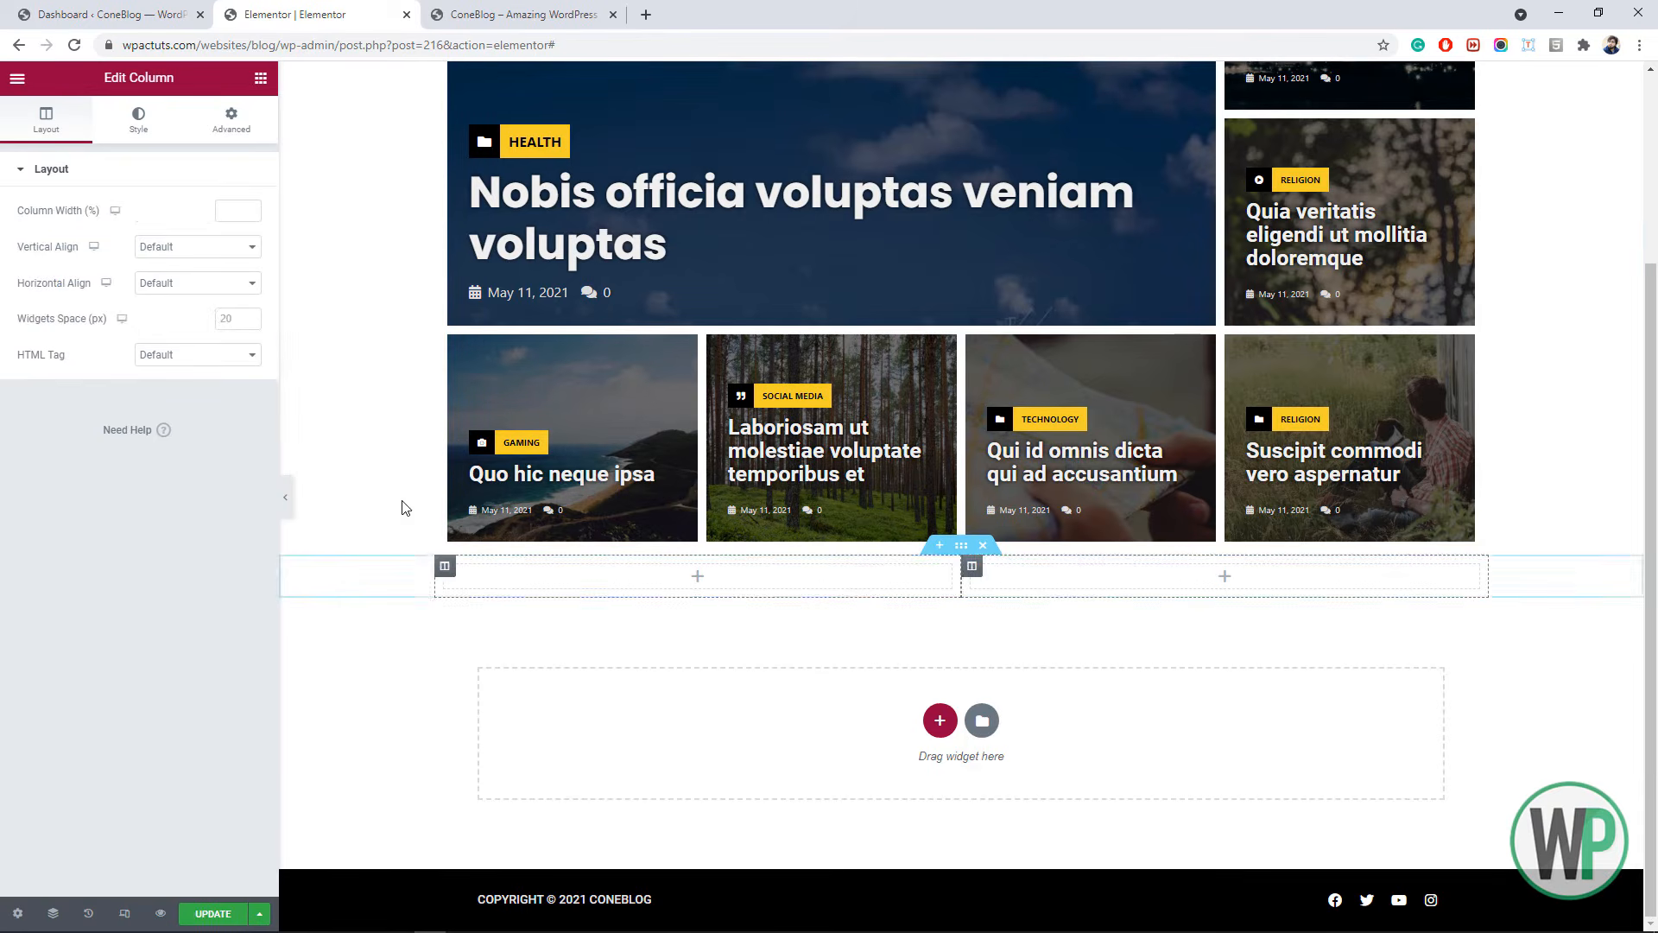
left_click(239, 214)
type("35")
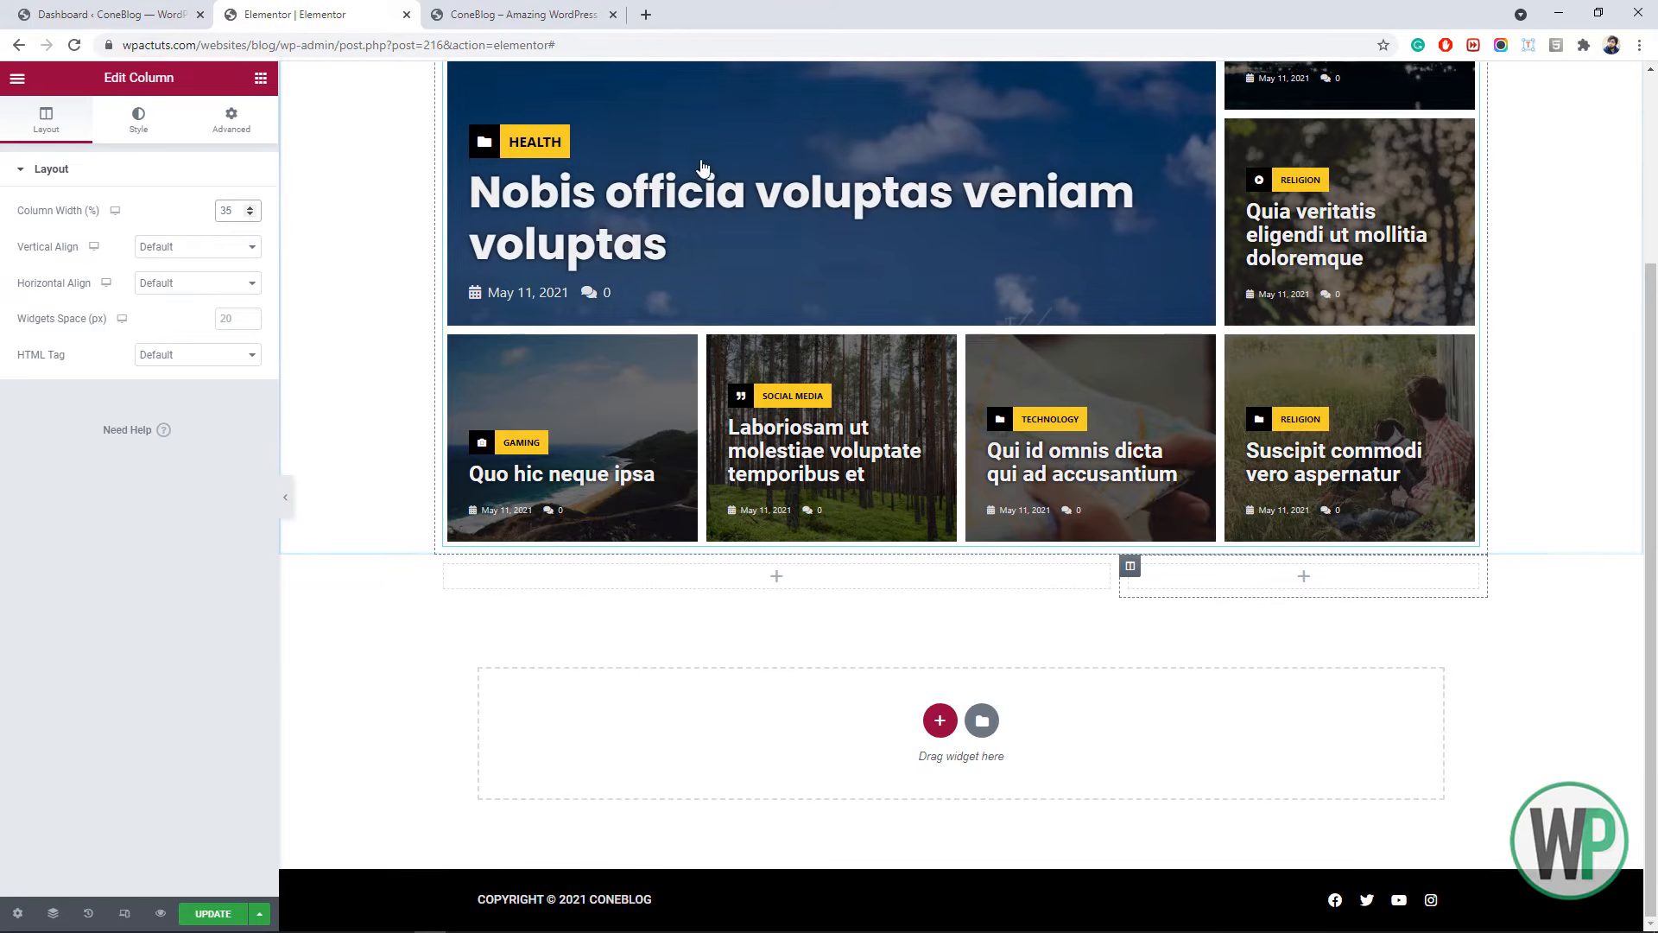
- Set the two-column section's margin to 30 px
right_click(957, 551)
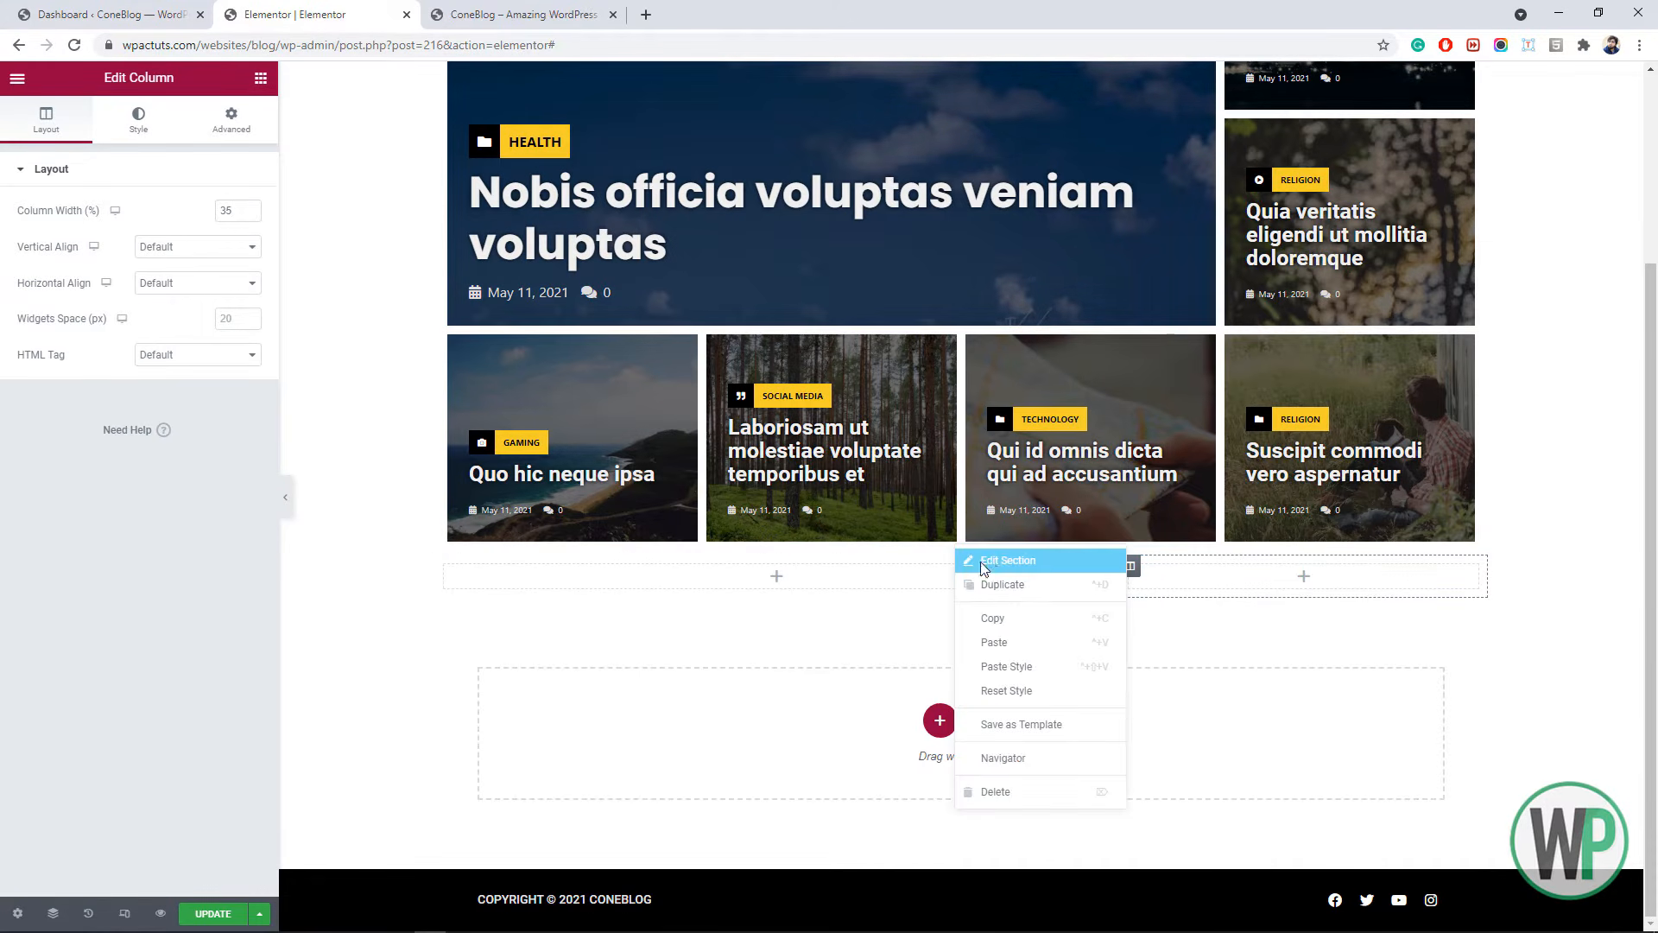
left_click(993, 560)
left_click(229, 121)
left_click(44, 233)
type("30")
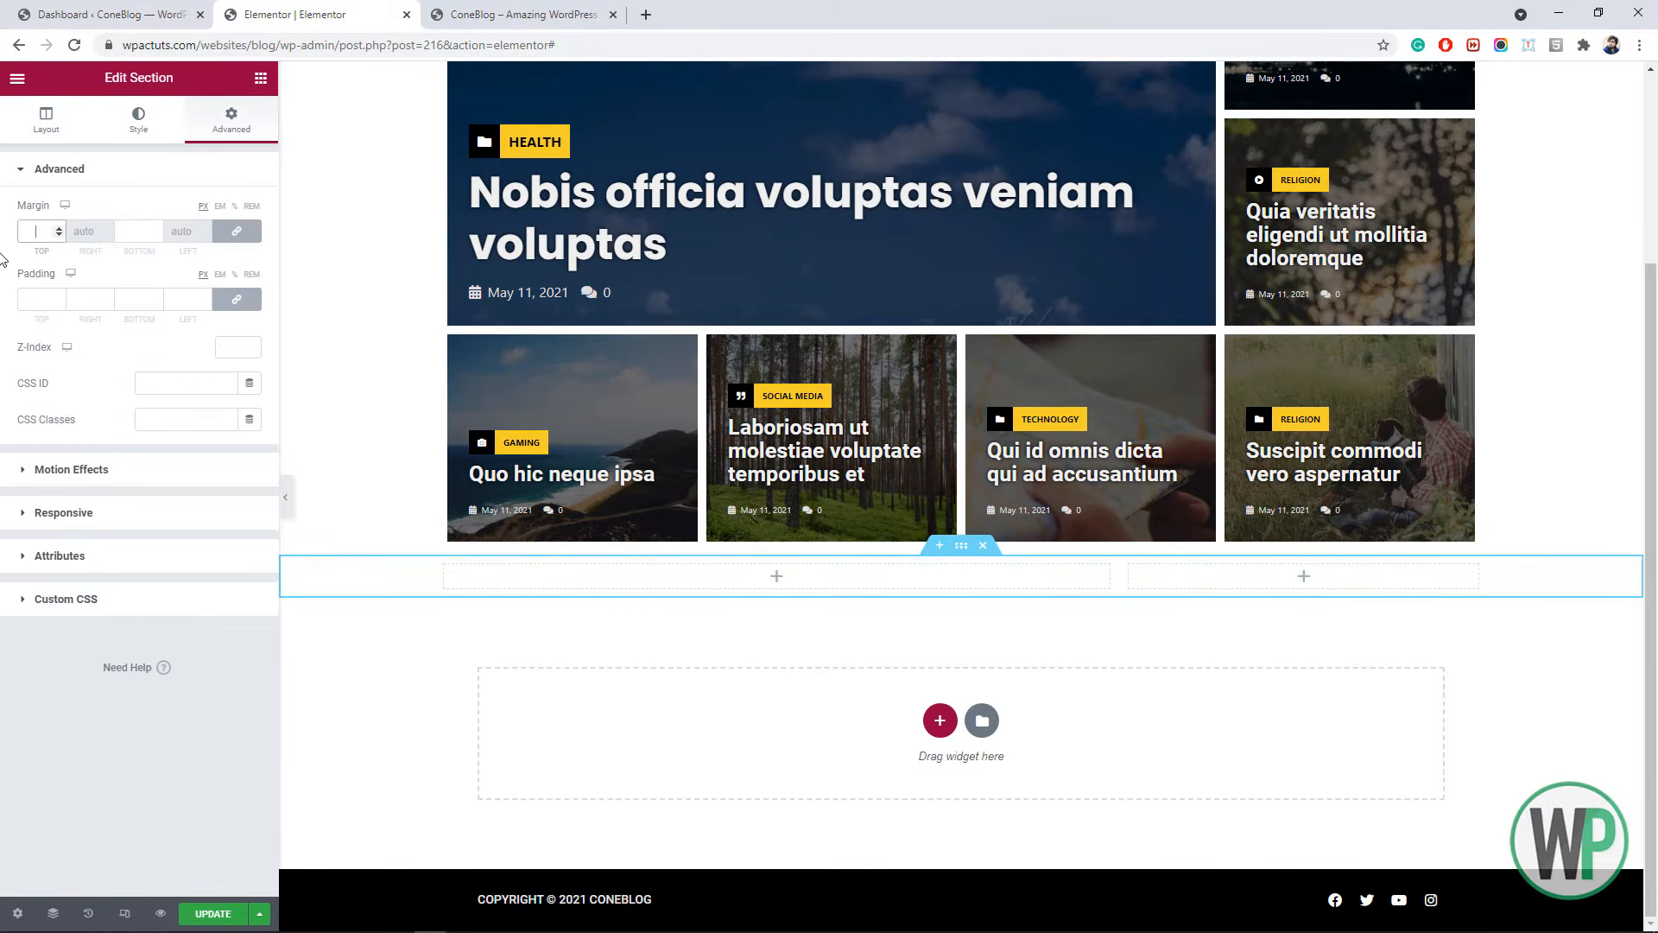
- Place a Classic Posts widget in the wide left column of the new section
left_click(260, 78)
scroll(135, 457, "down", 10)
scroll(135, 458, "down", 15)
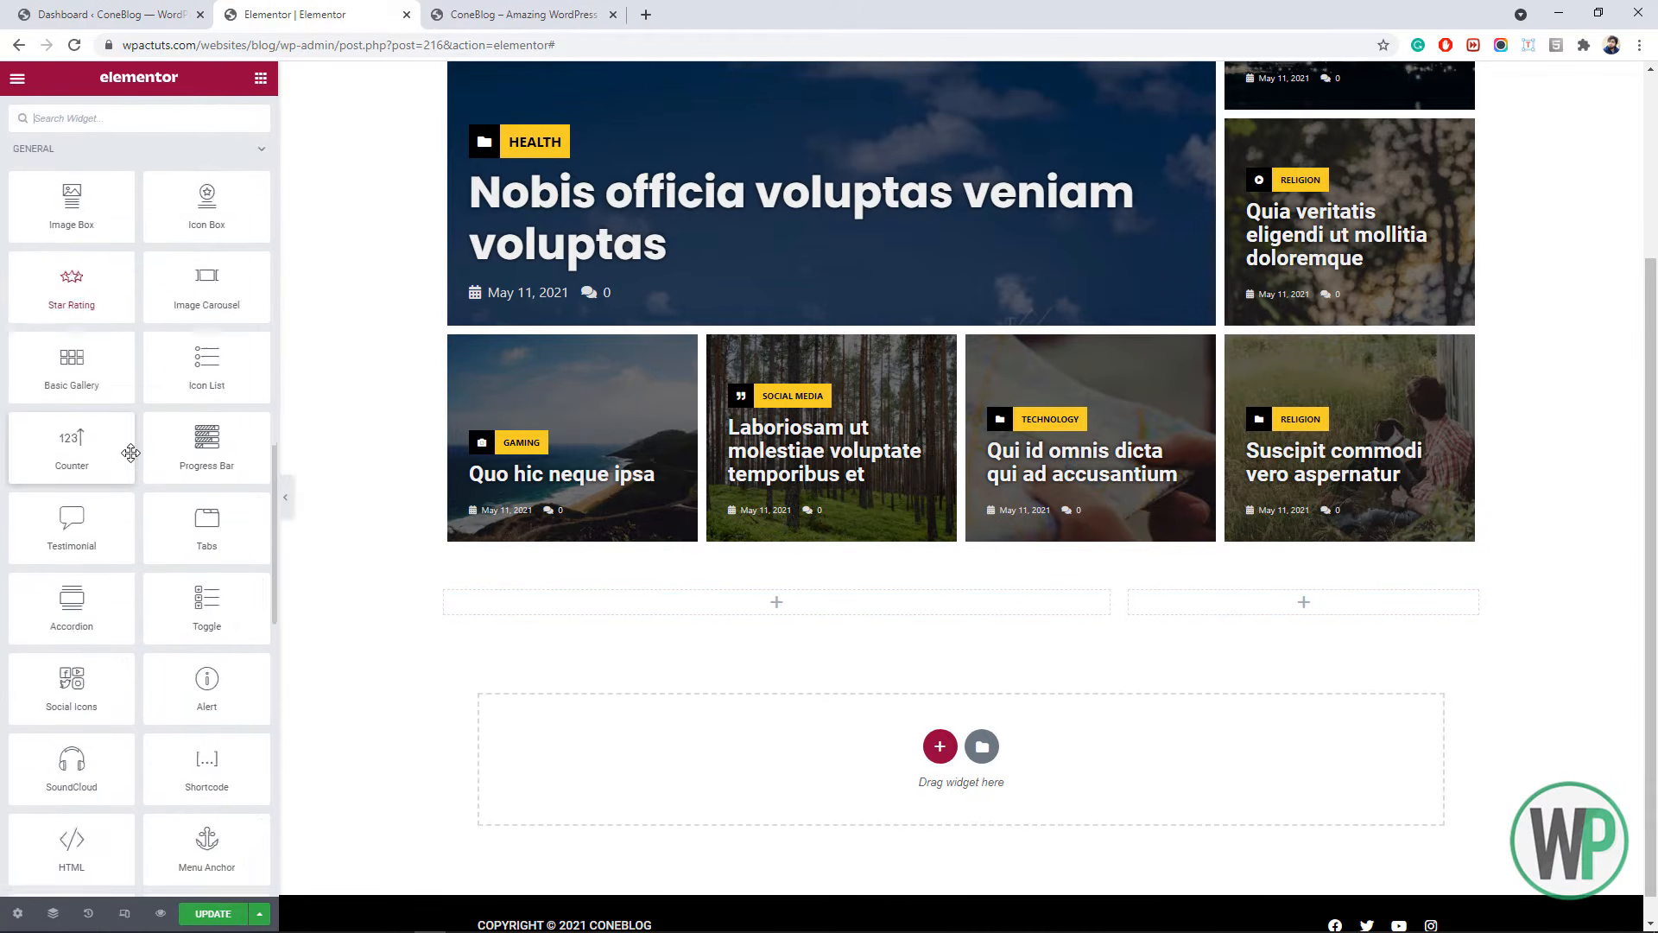
left_click_drag(87, 595, 670, 609)
scroll(337, 423, "down", 5)
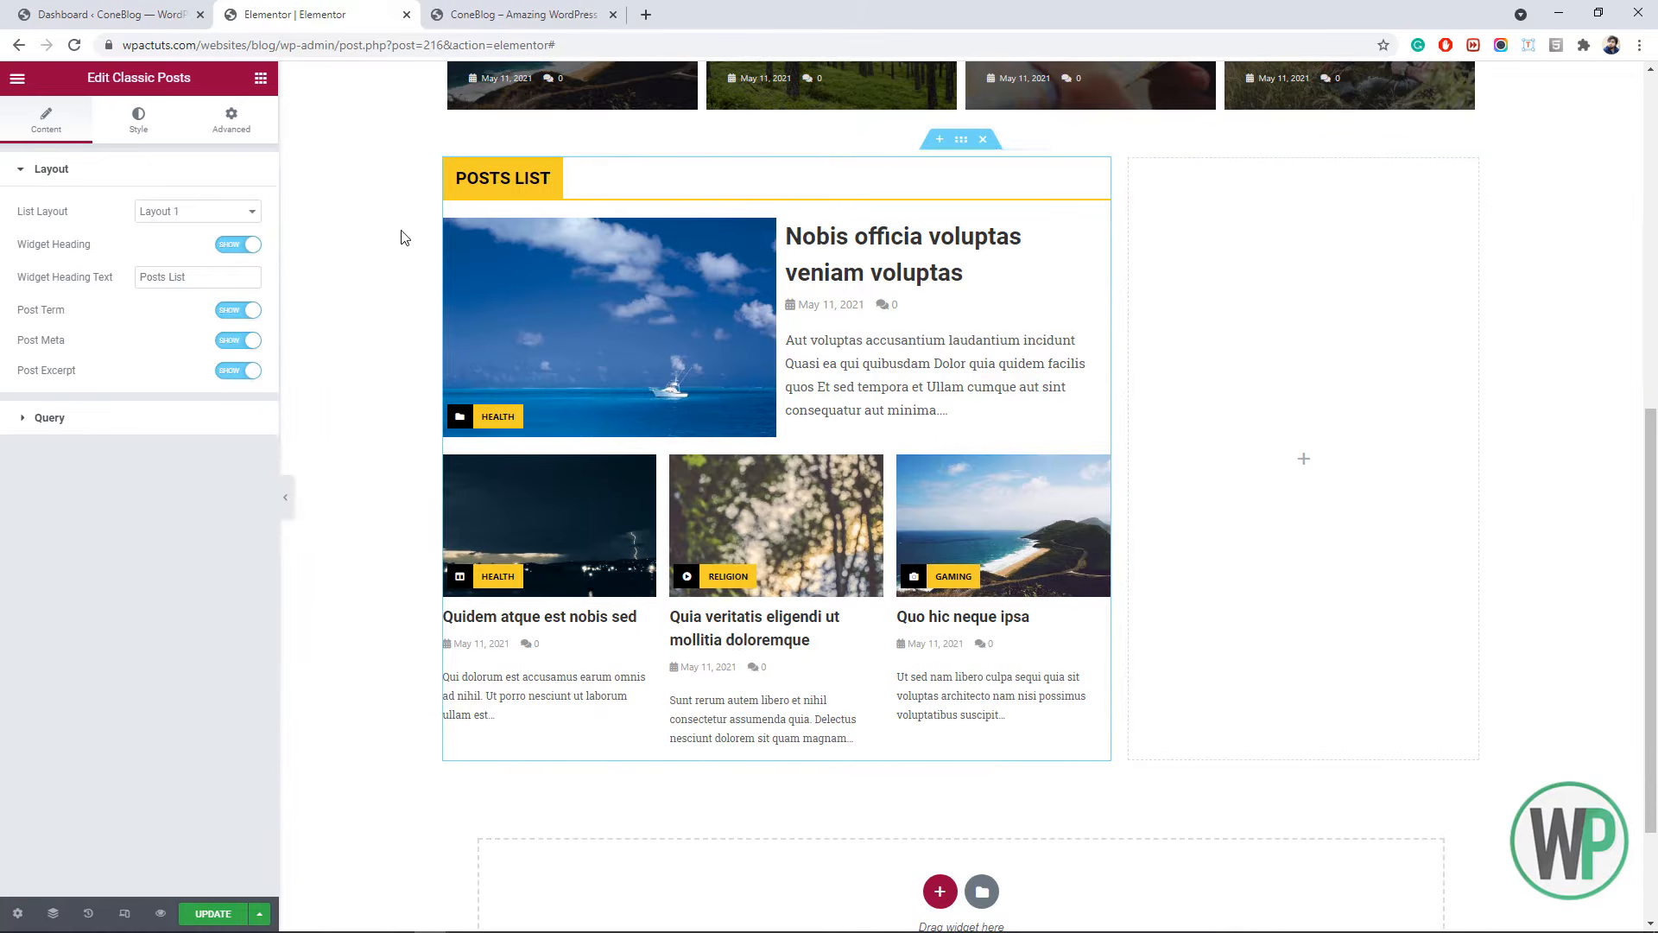
- Change the Classic Posts widget's heading text to "Technology"
left_click(205, 274)
left_click_drag(205, 273, 23, 260)
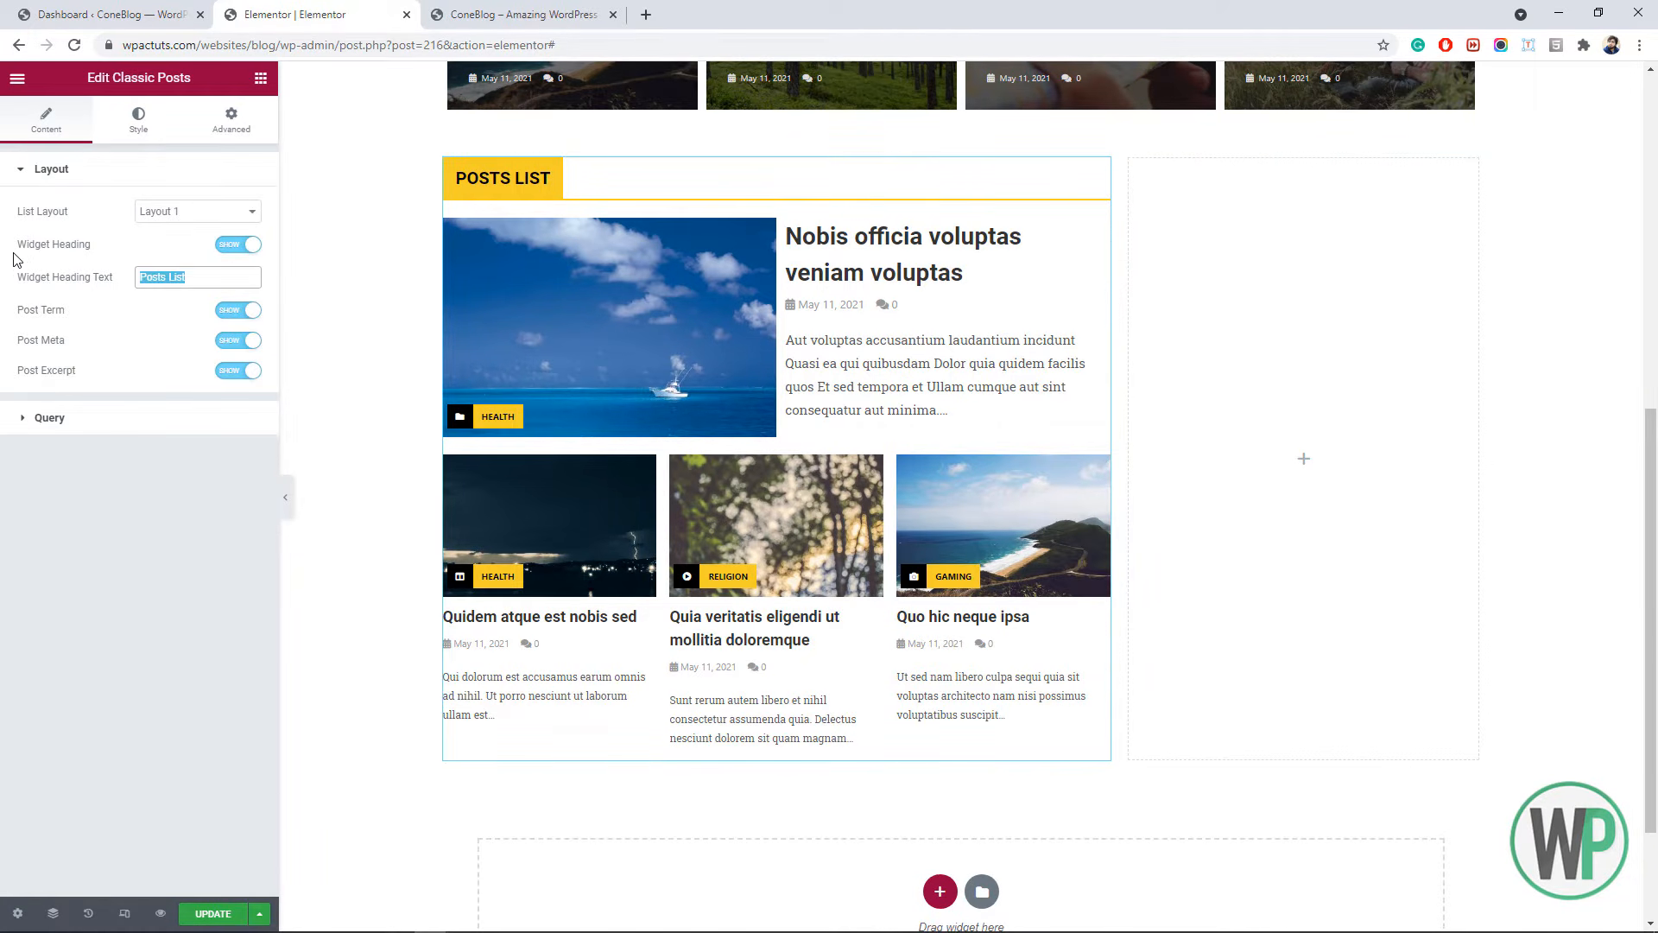
type("Tec")
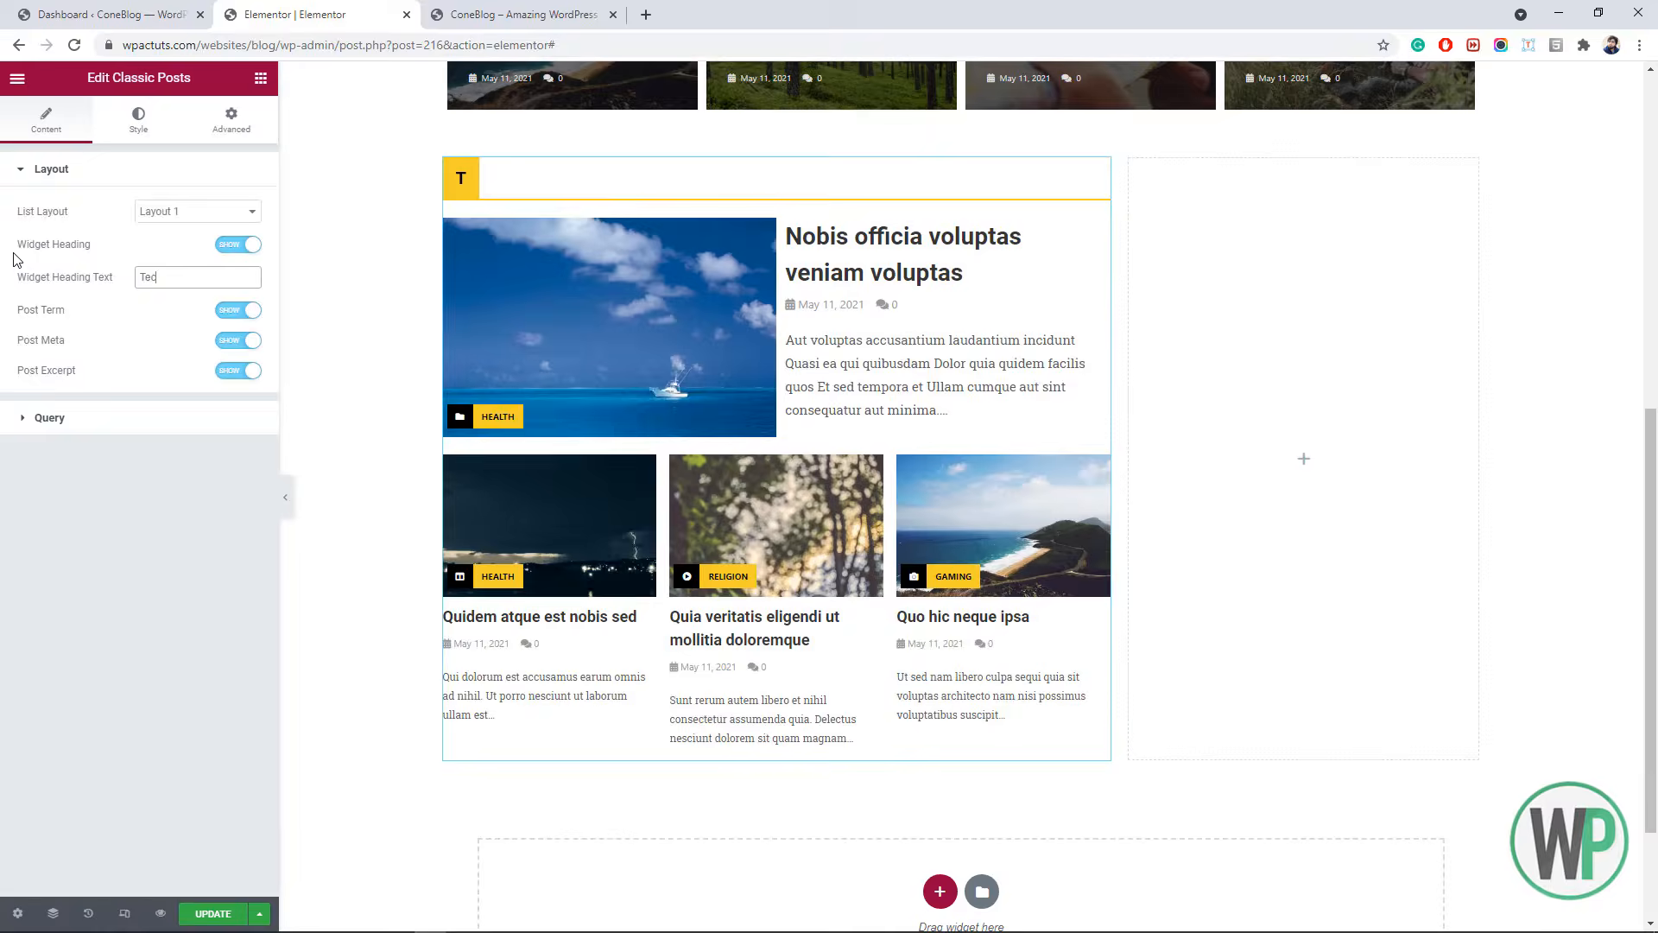
type("hnol;opgy")
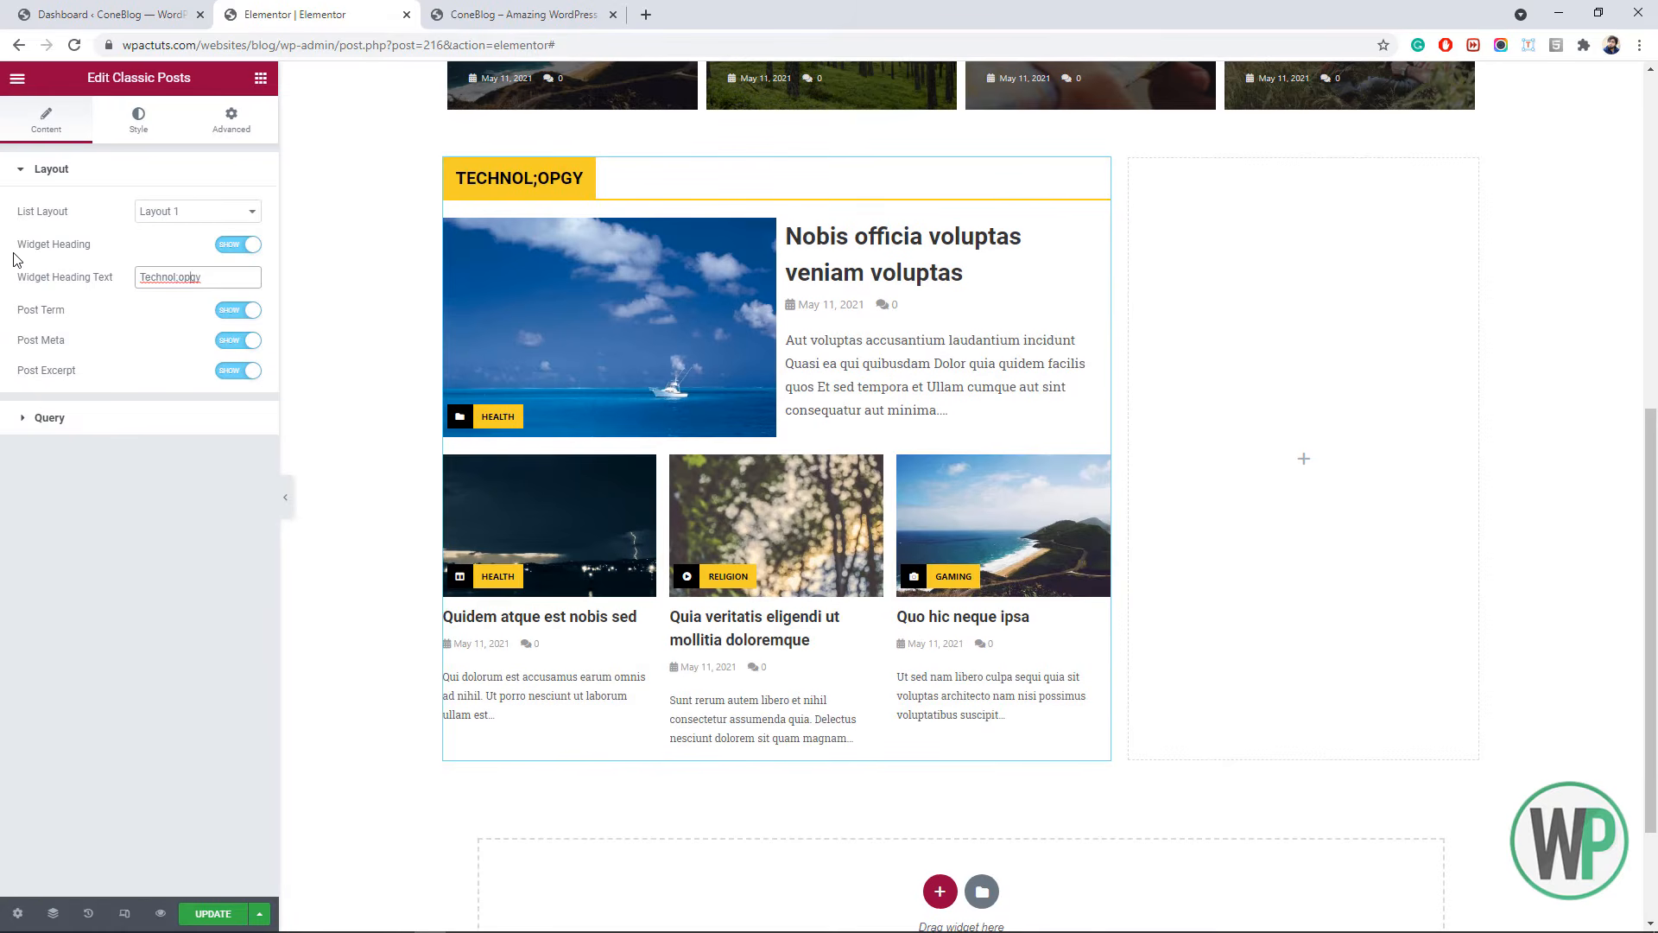
key("BackSpace")
key("BackSpace")
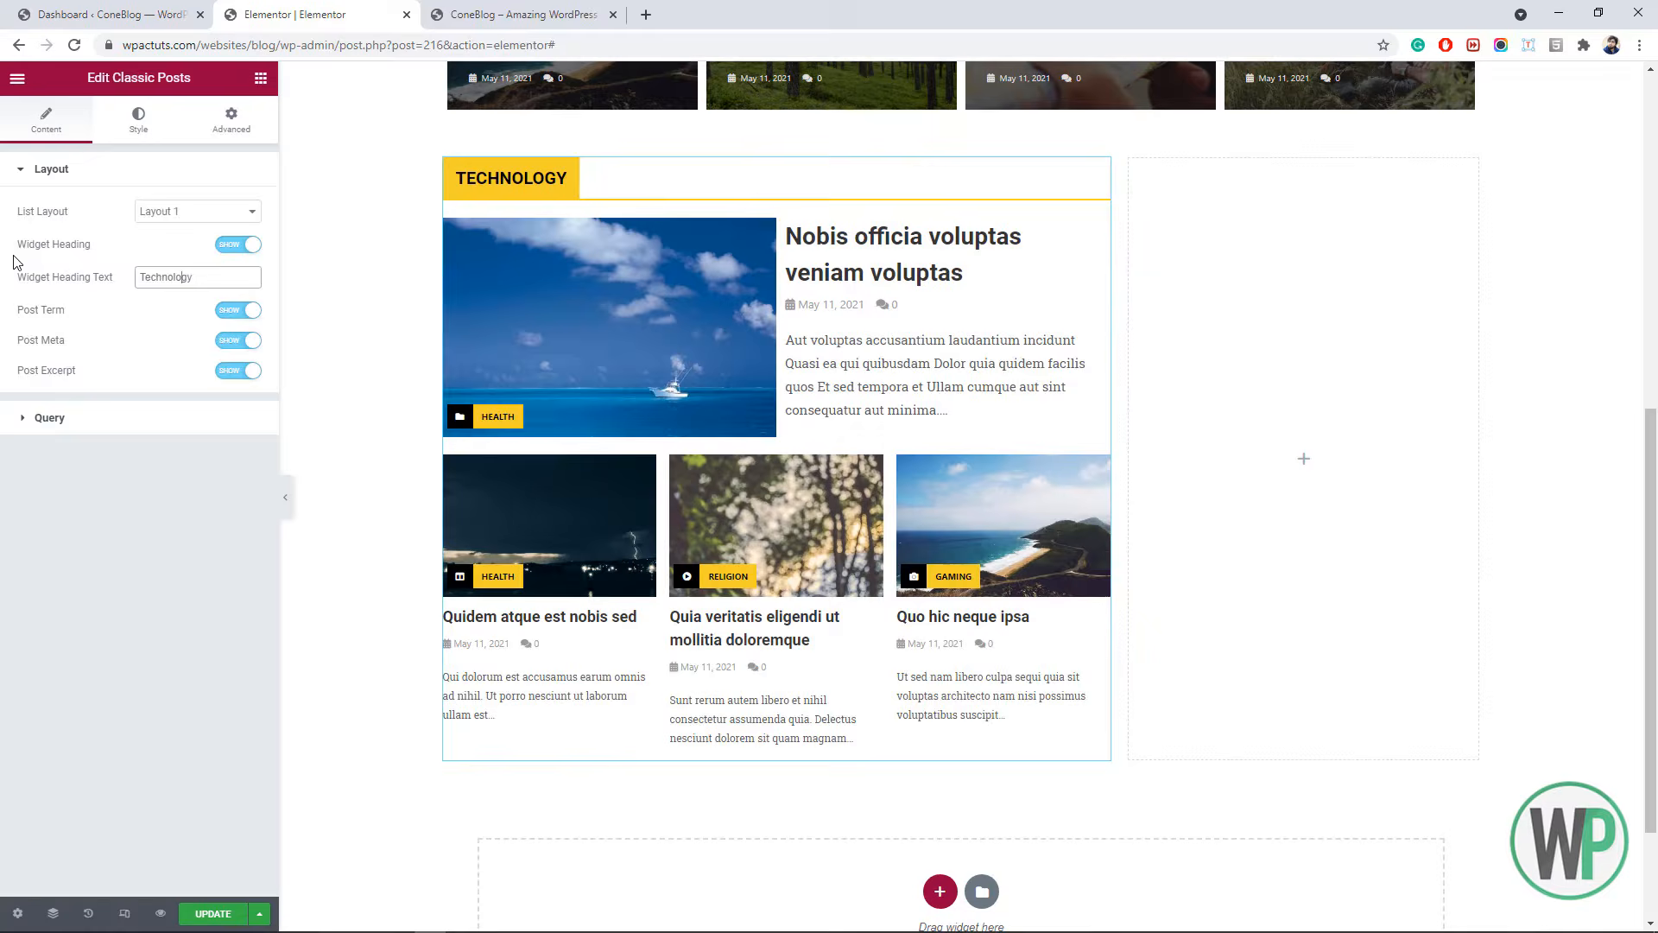
- Try list Layout 2 on the Technology posts list and return it to Layout 1
left_click(171, 210)
left_click(174, 236)
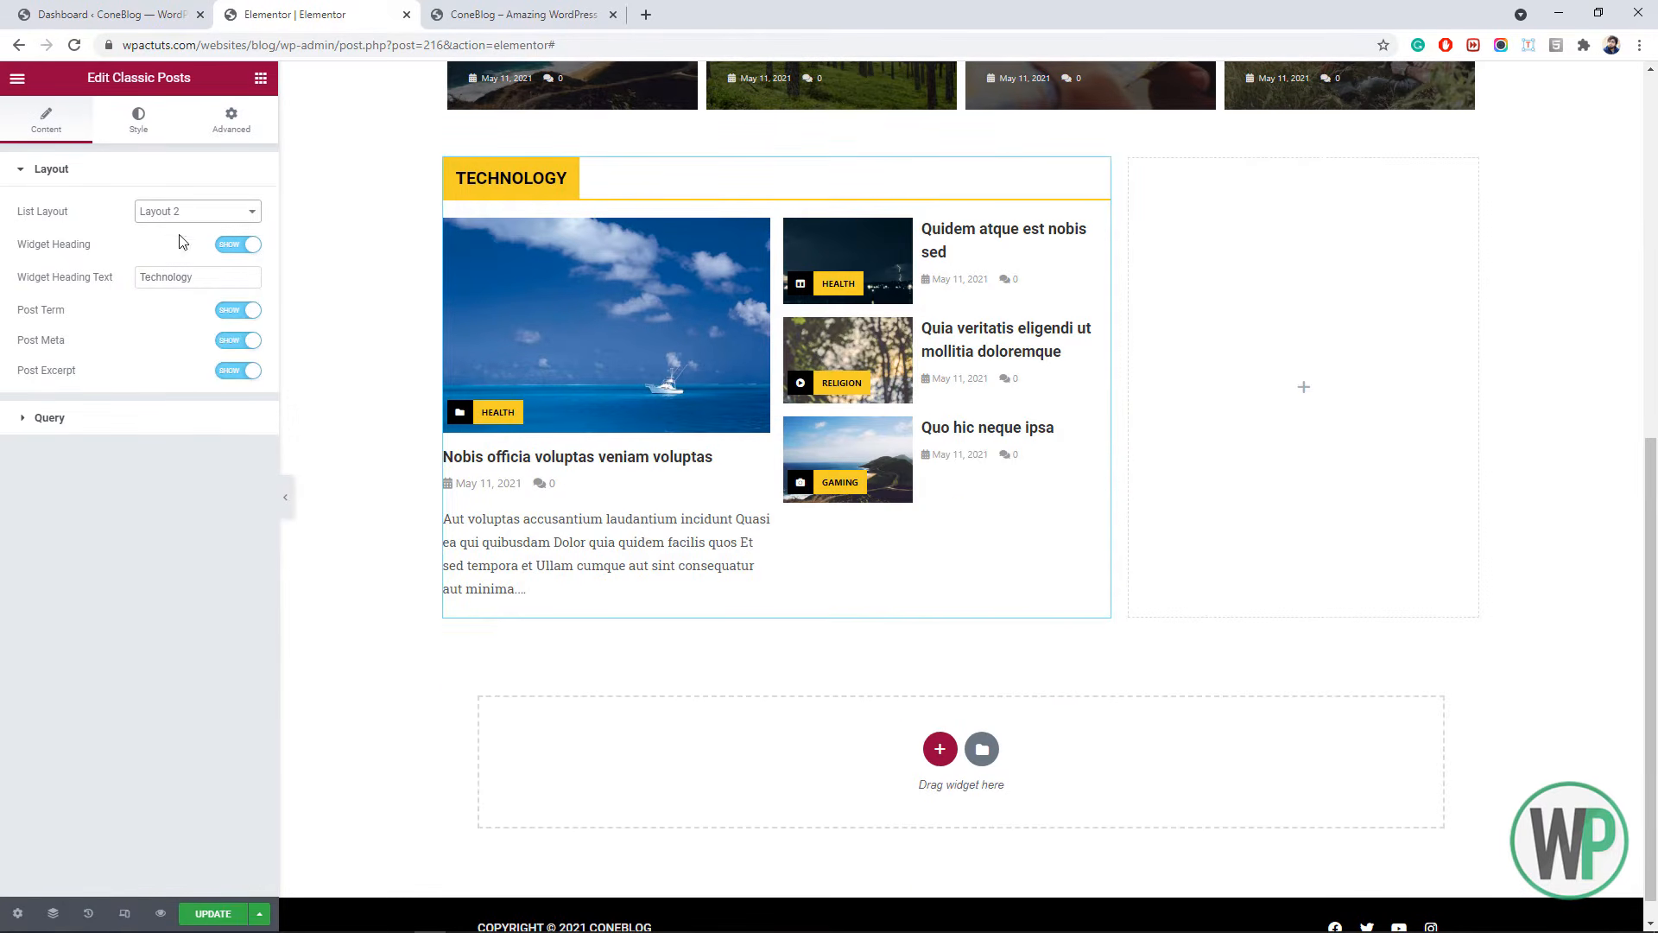
left_click(185, 211)
left_click(185, 223)
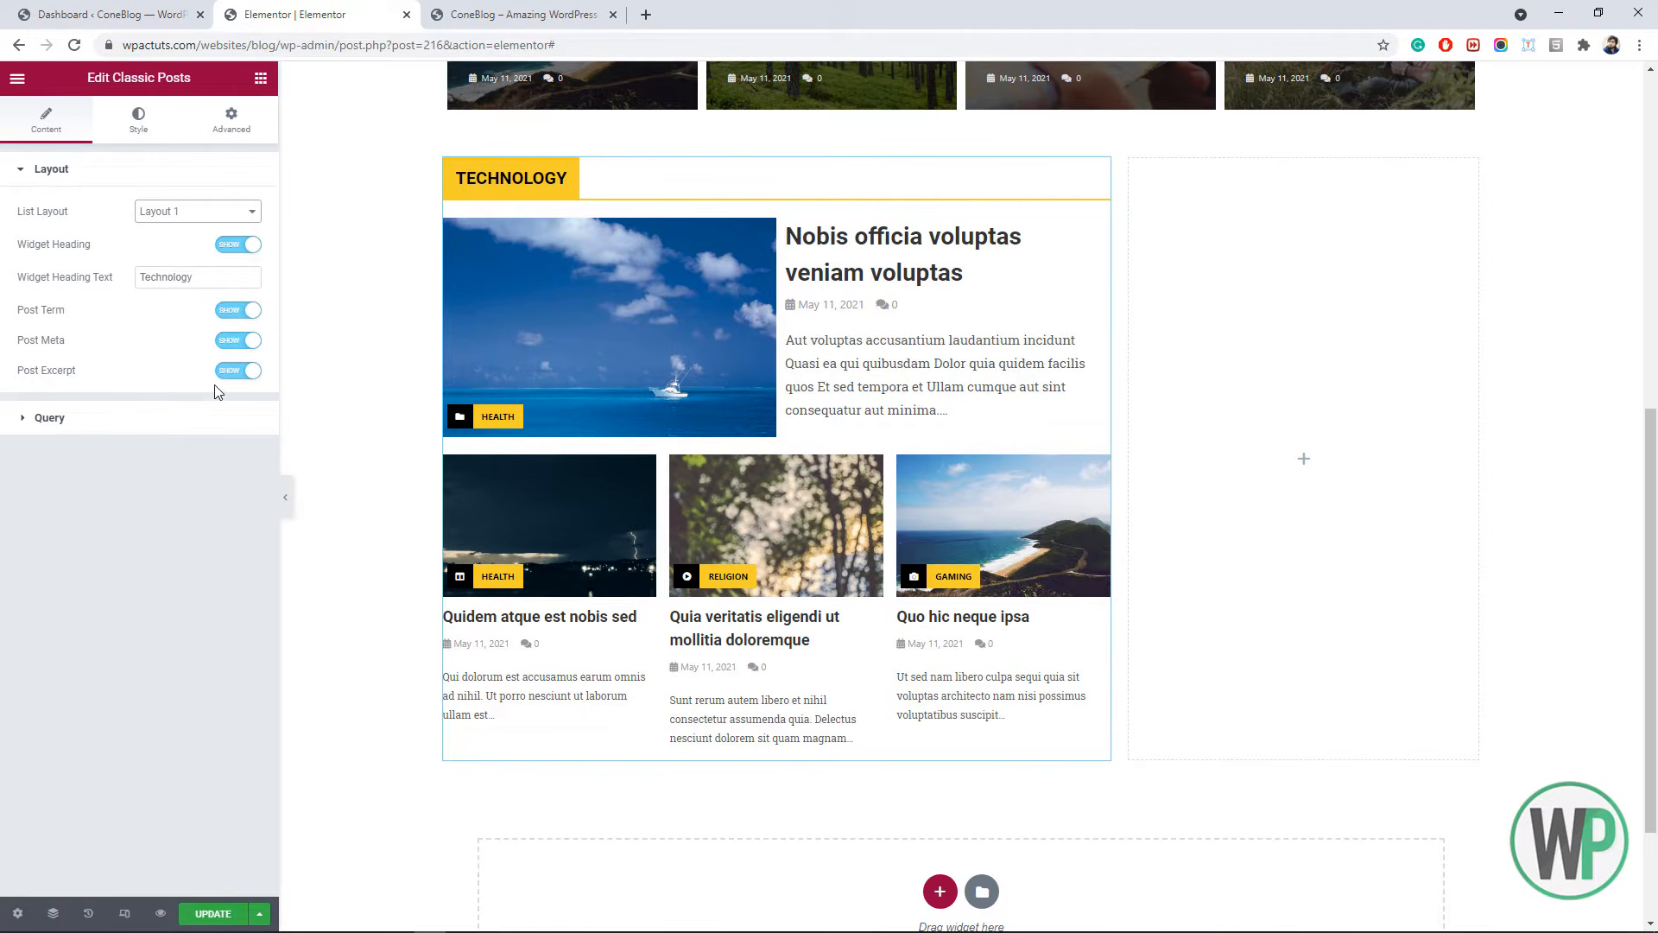
- Hide the post excerpts in the Technology posts list
left_click(233, 371)
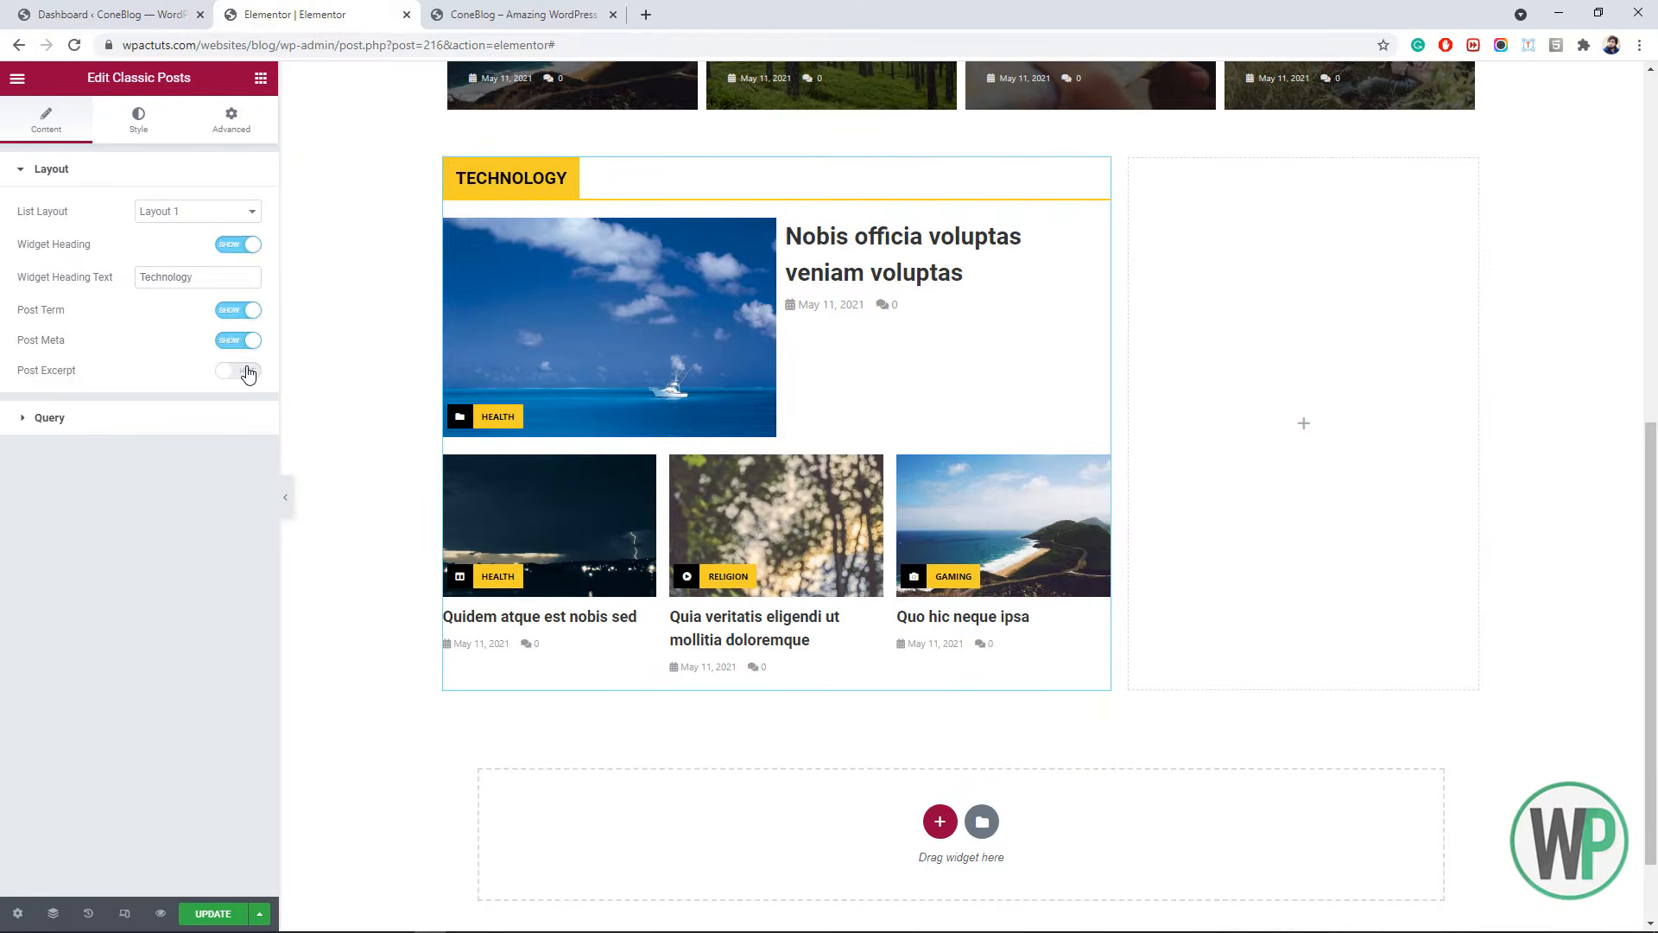
left_click(248, 372)
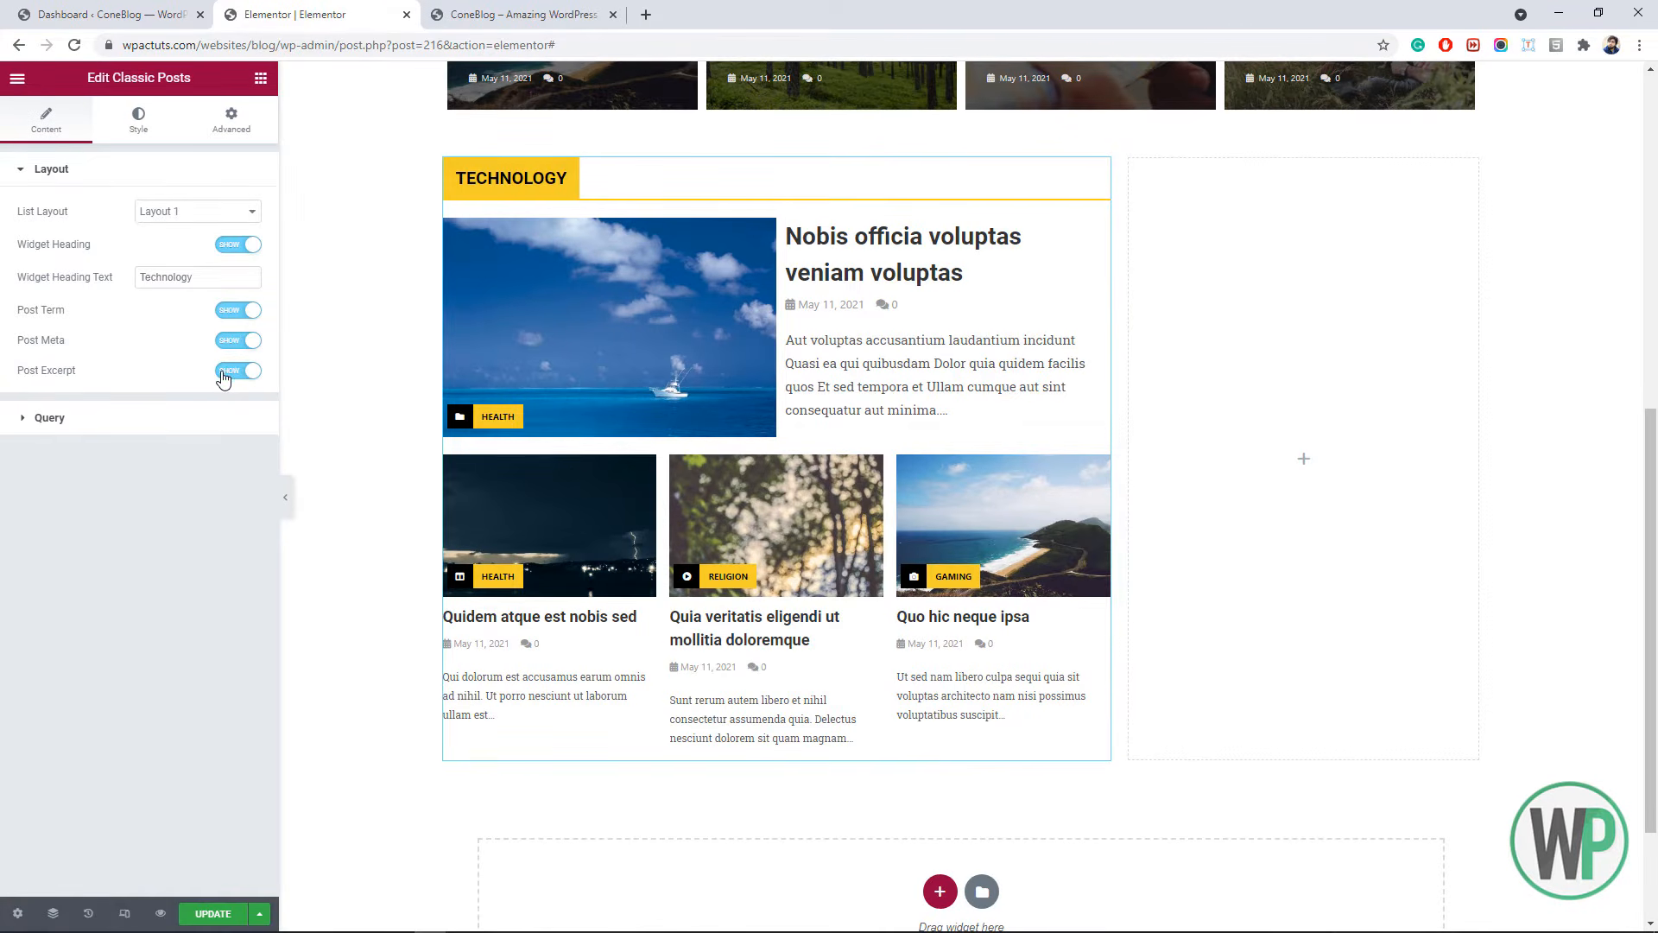
left_click(227, 373)
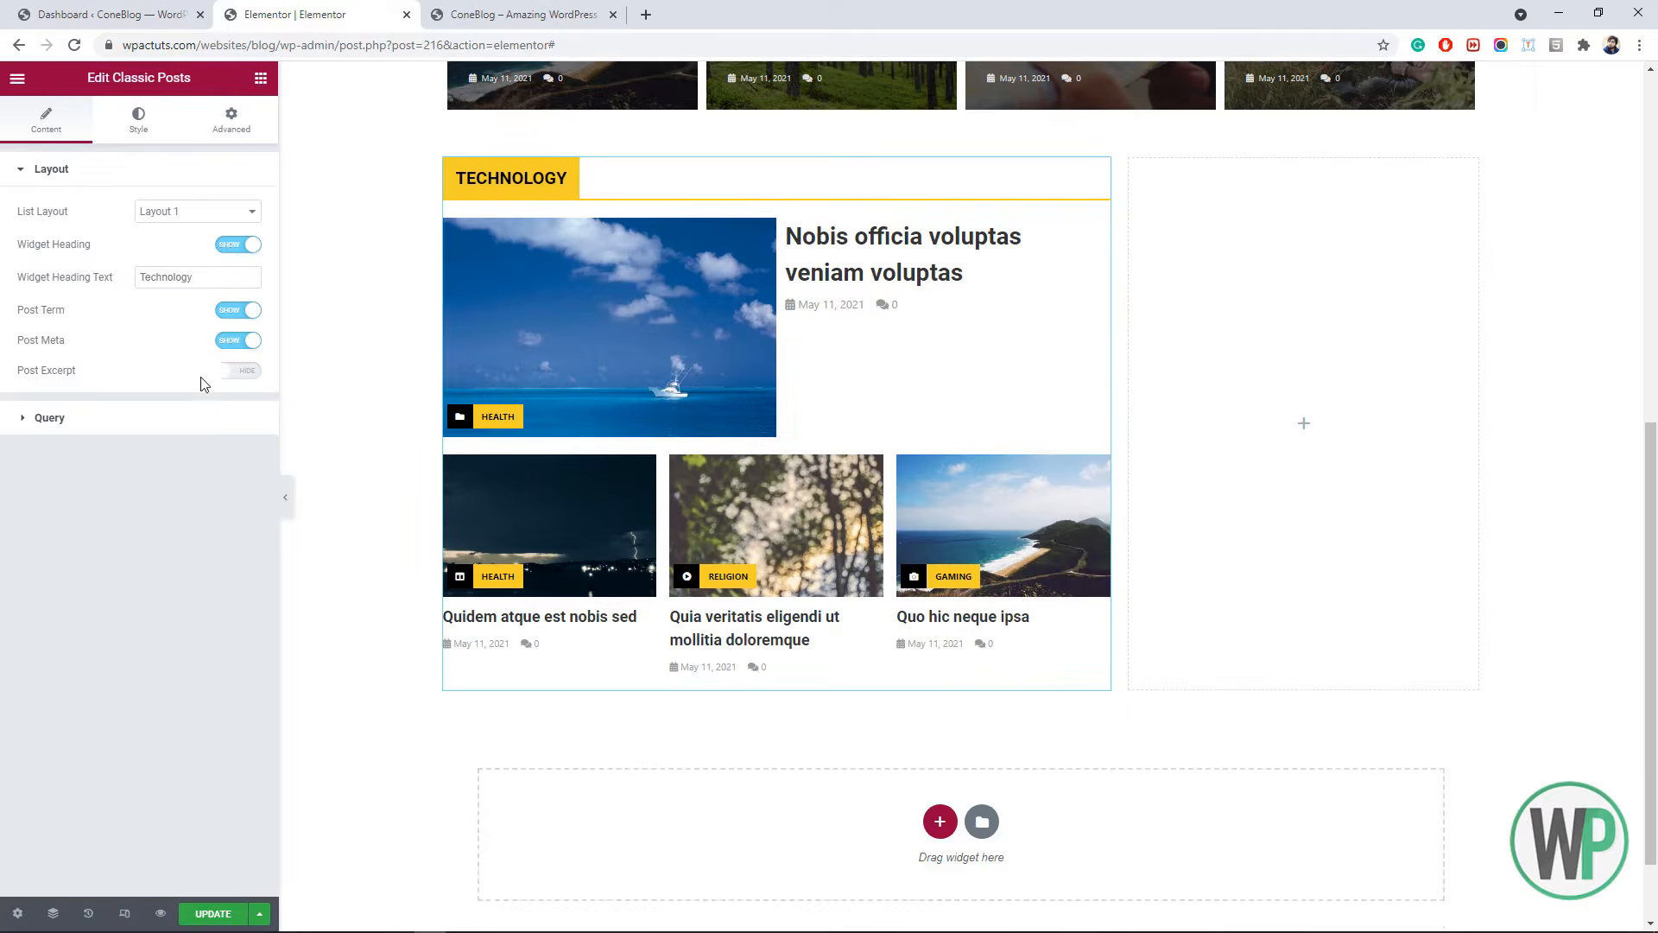
- Set the Technology posts list's query to 7 posts per page
left_click(142, 427)
left_click(251, 453)
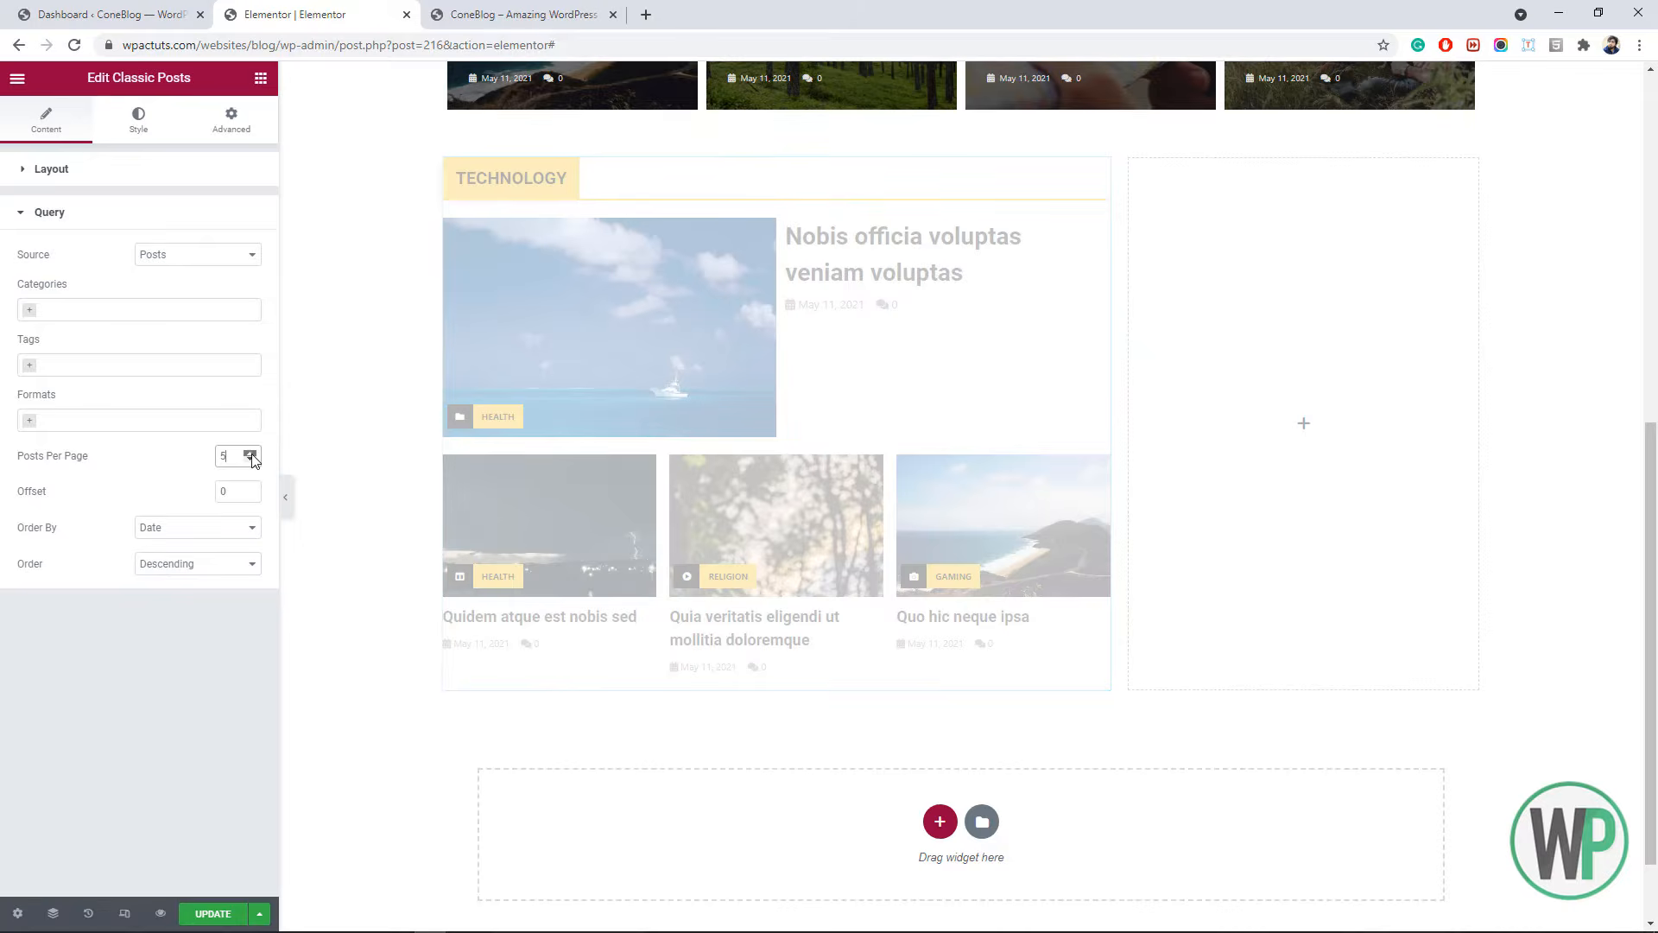
left_click(251, 453)
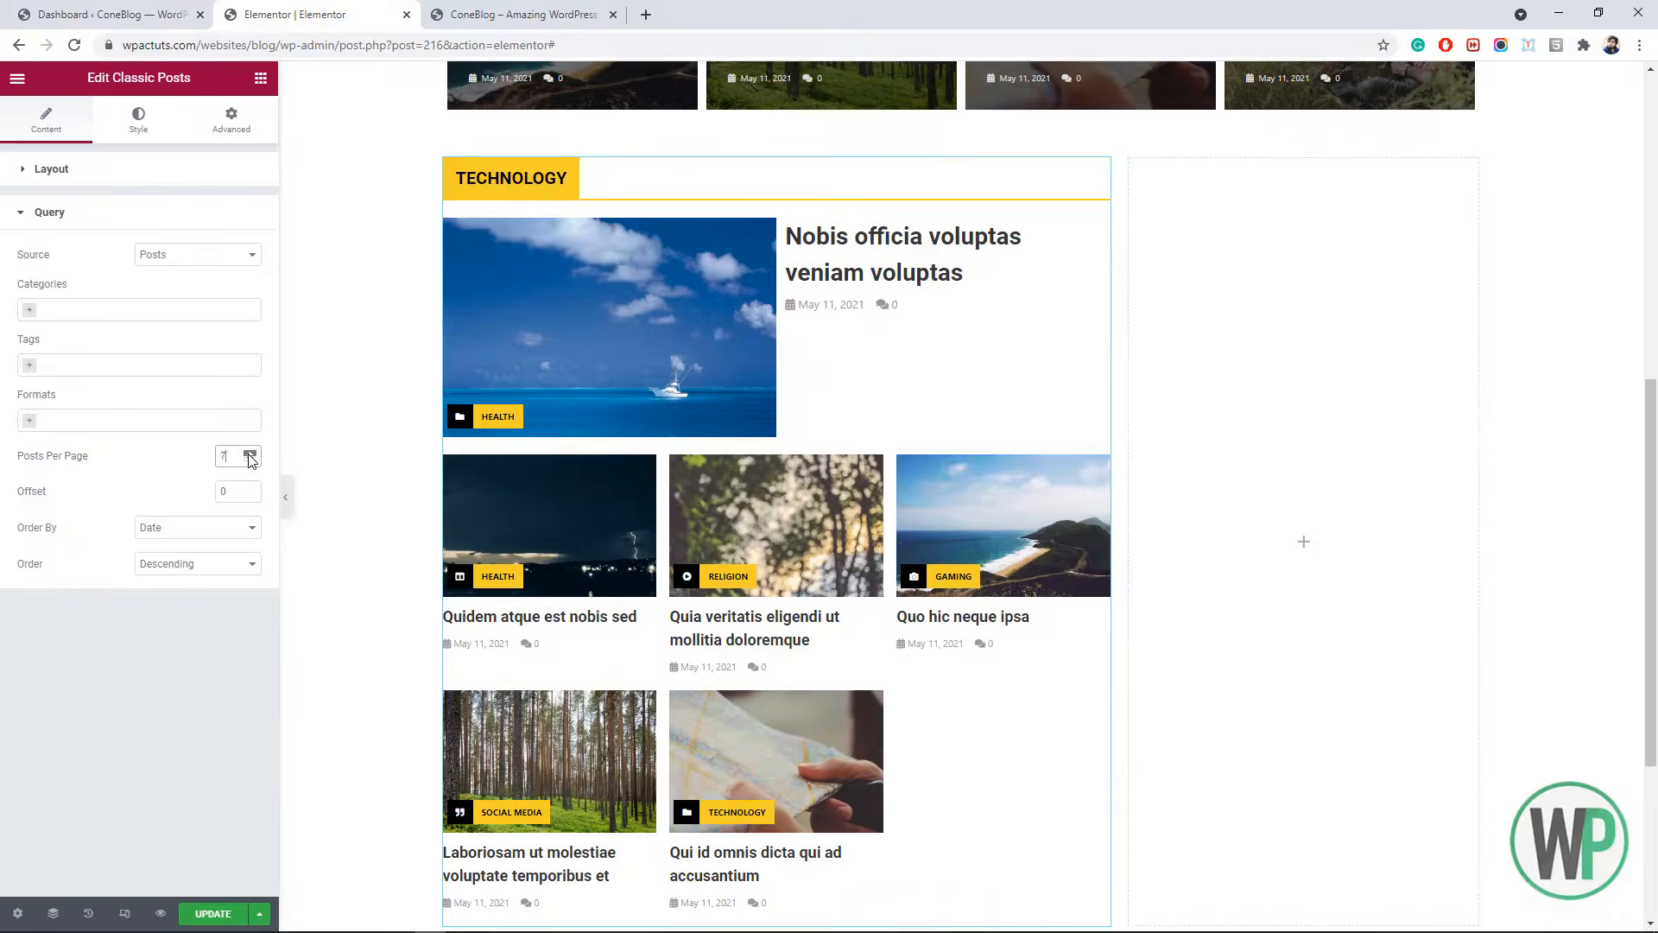
left_click(252, 454)
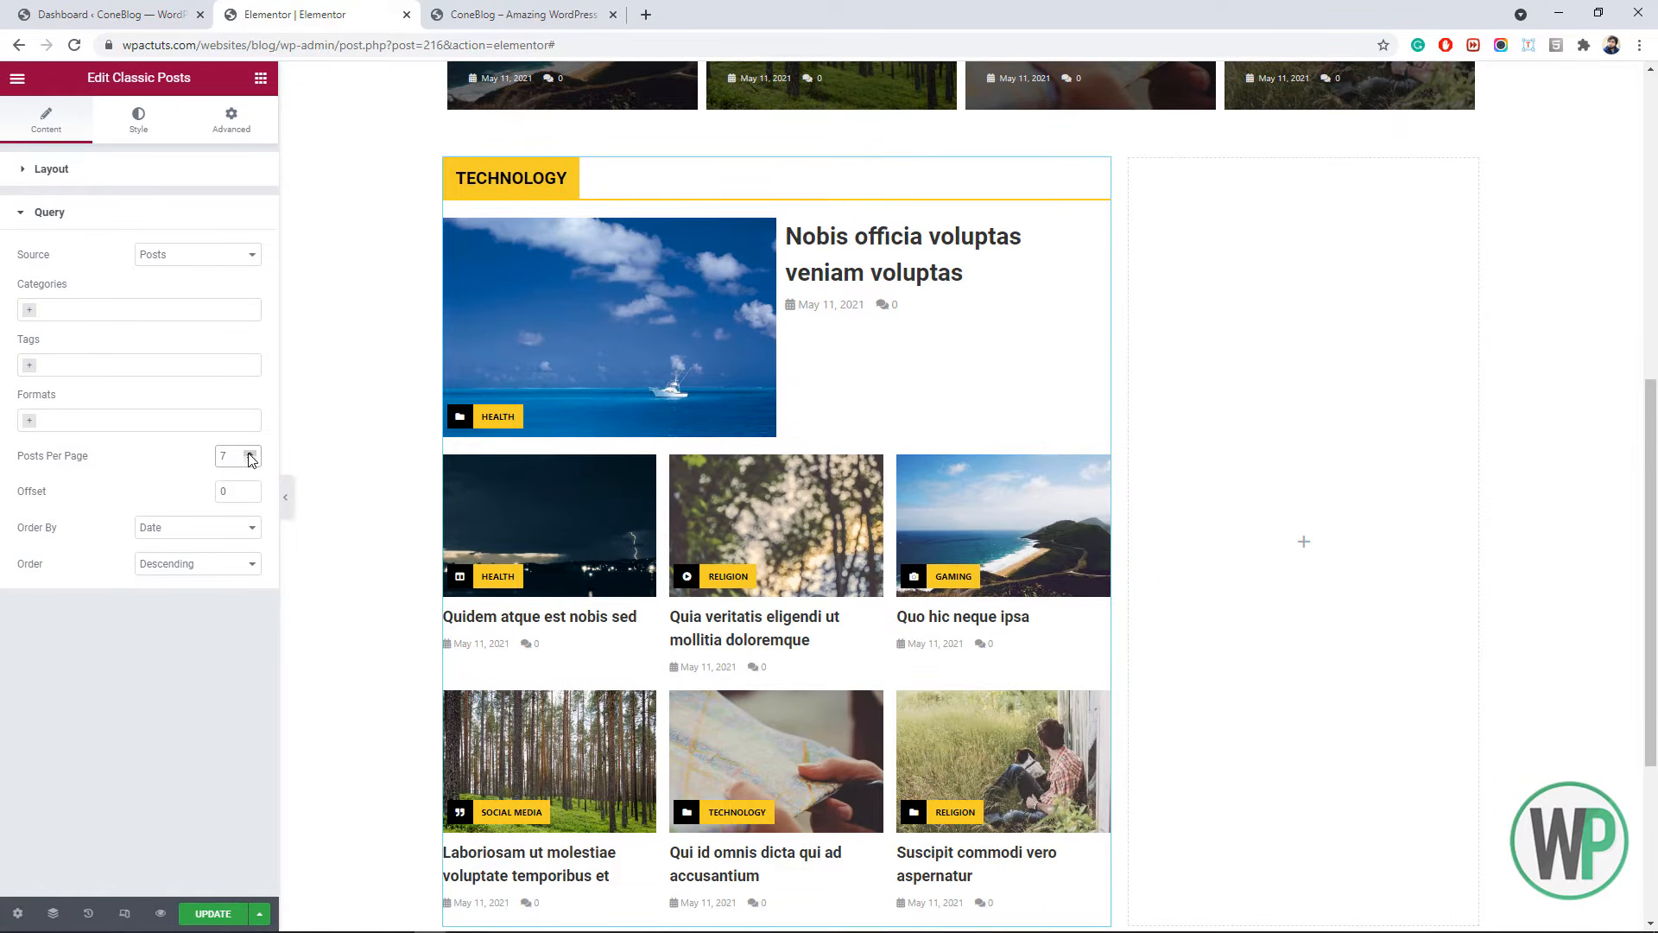
left_click(142, 138)
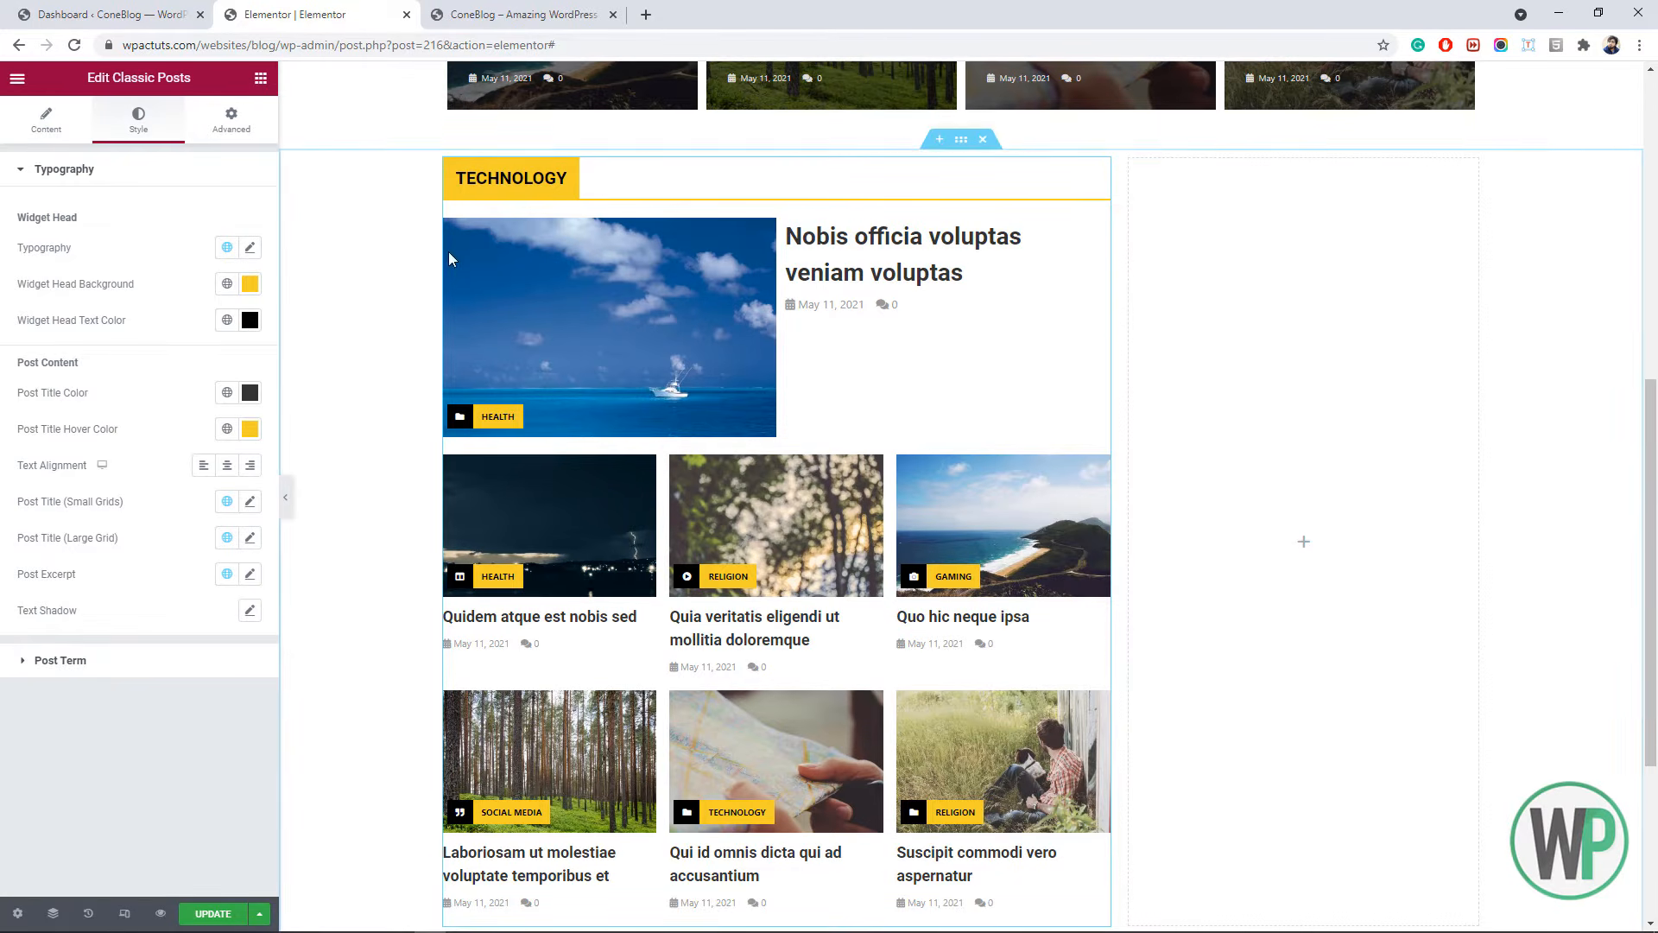
scroll(1654, 313, "up", 1)
left_click_drag(1656, 313, 1652, 372)
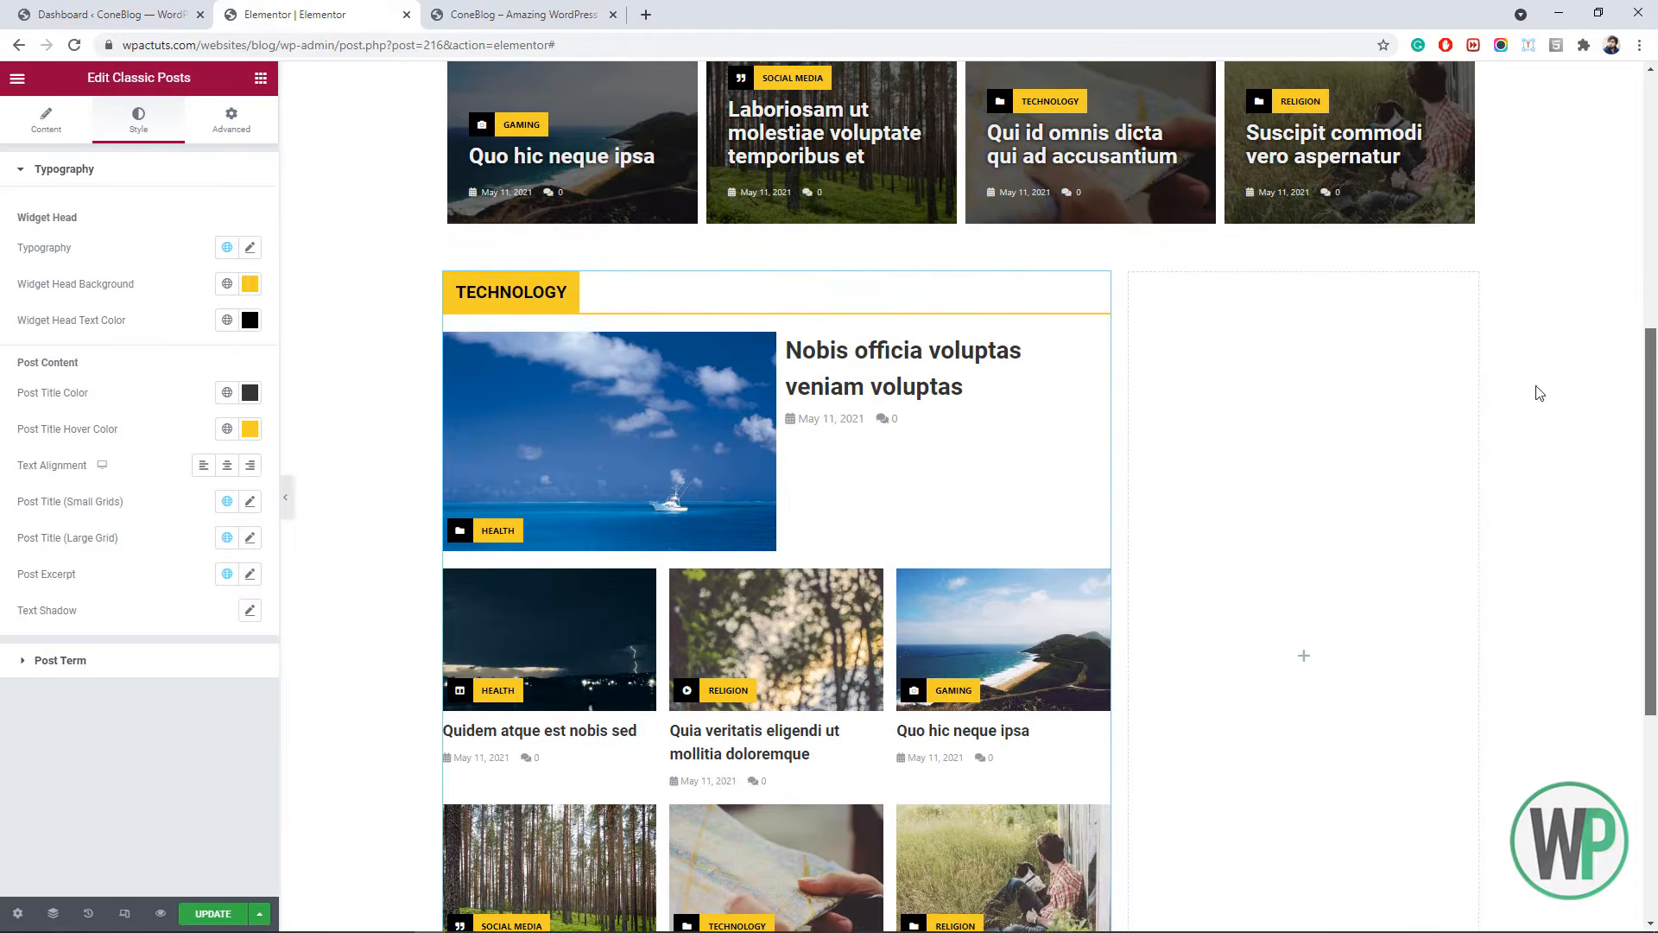
- Change the Technology widget's head background from the palette's yellow range to a bright cyan
left_click(250, 285)
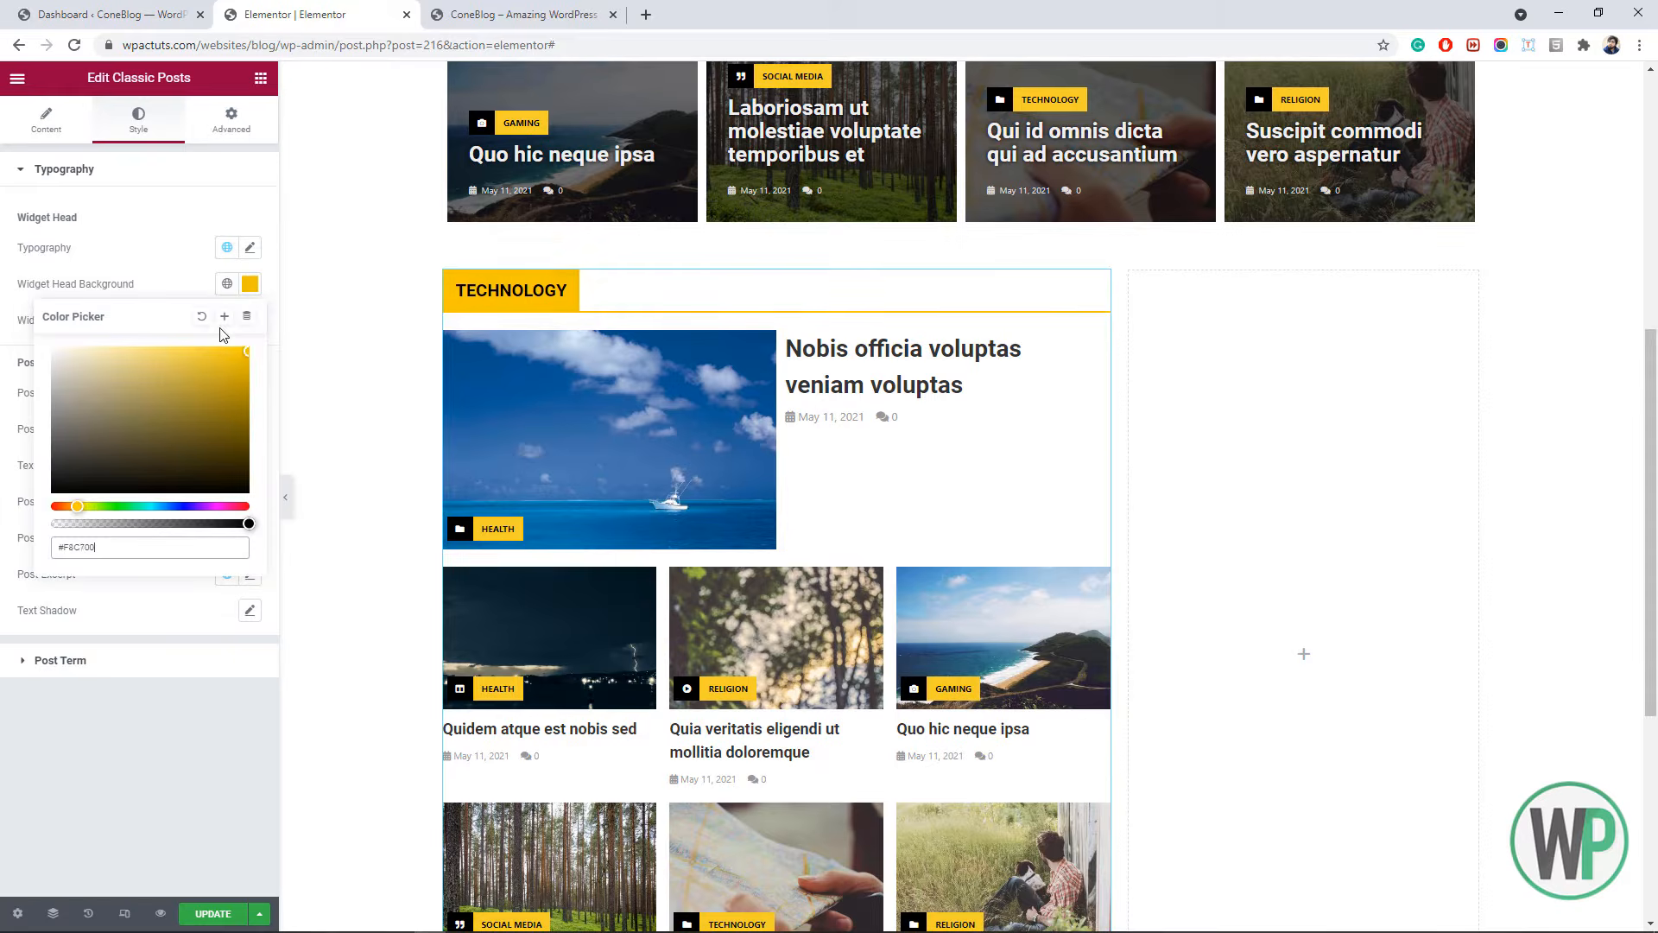
left_click_drag(147, 415, 151, 505)
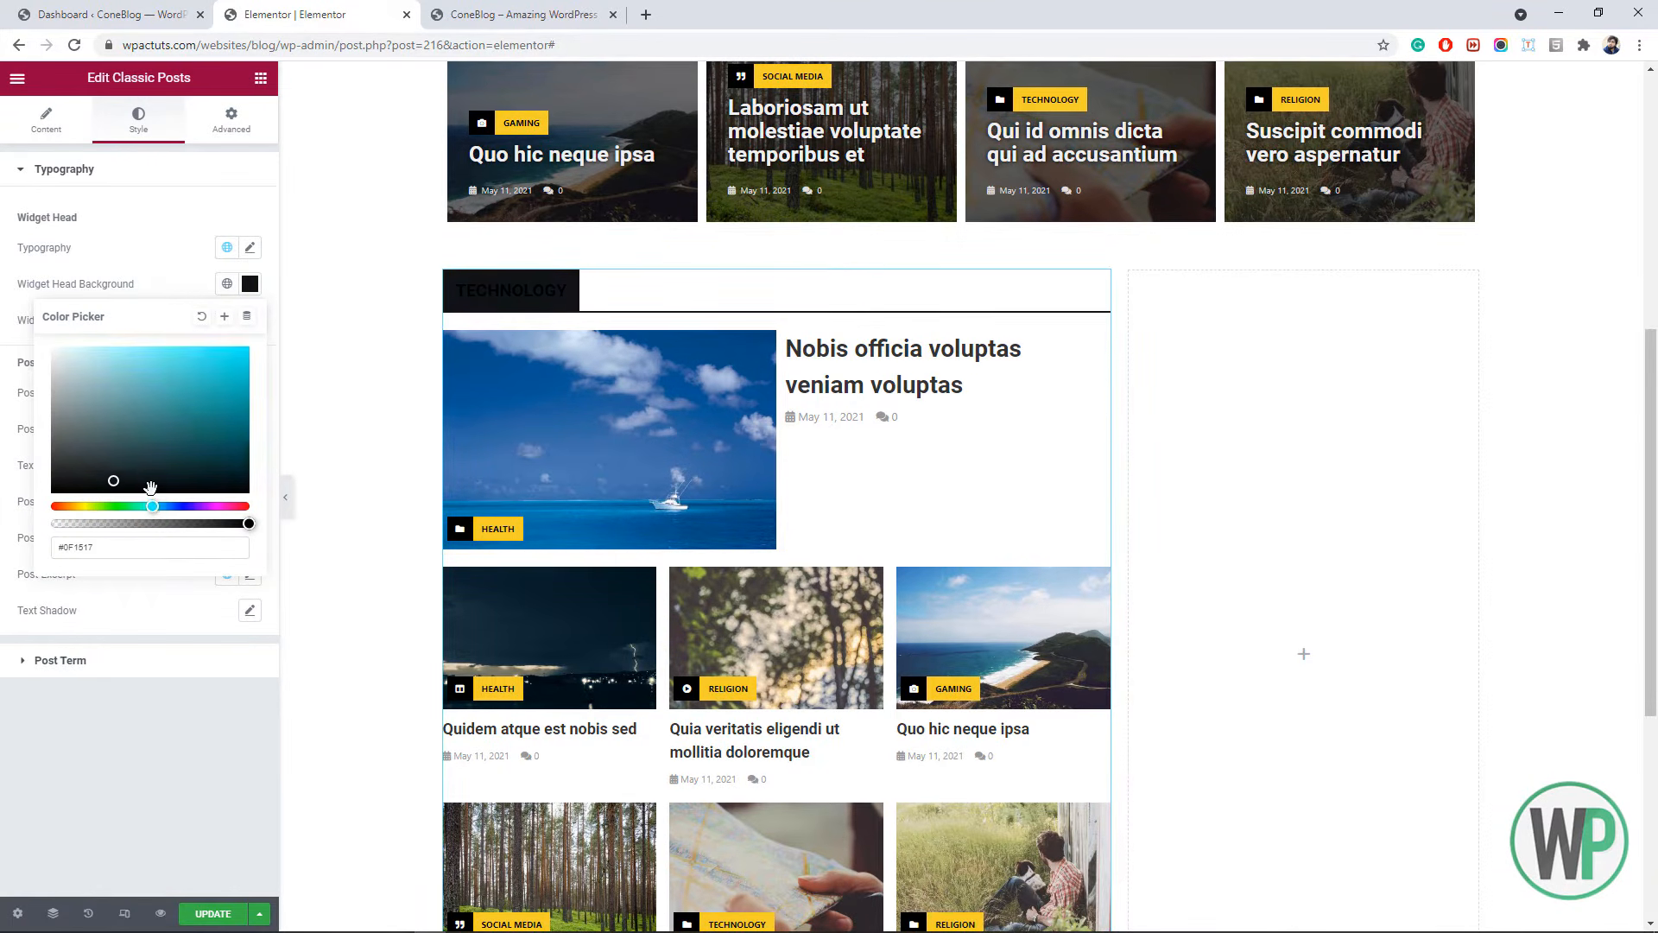
left_click(247, 347)
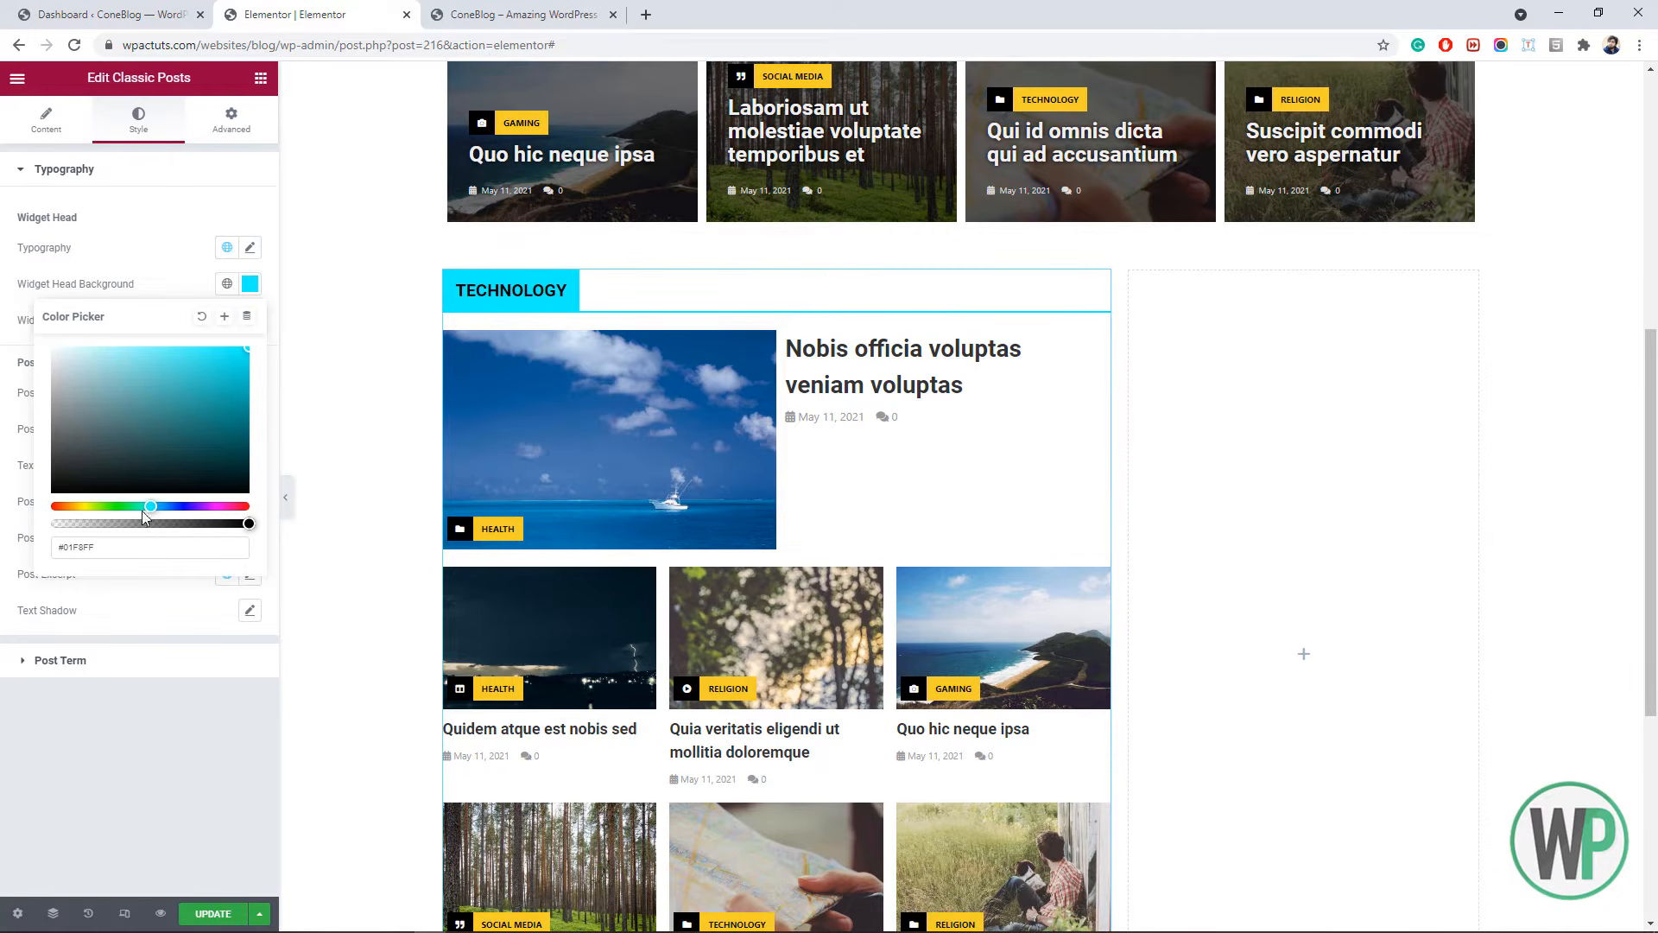
- Copy the widget head background's cyan colour code and apply it to the Technology posts' Term Name Background
left_click_drag(152, 541, 28, 542)
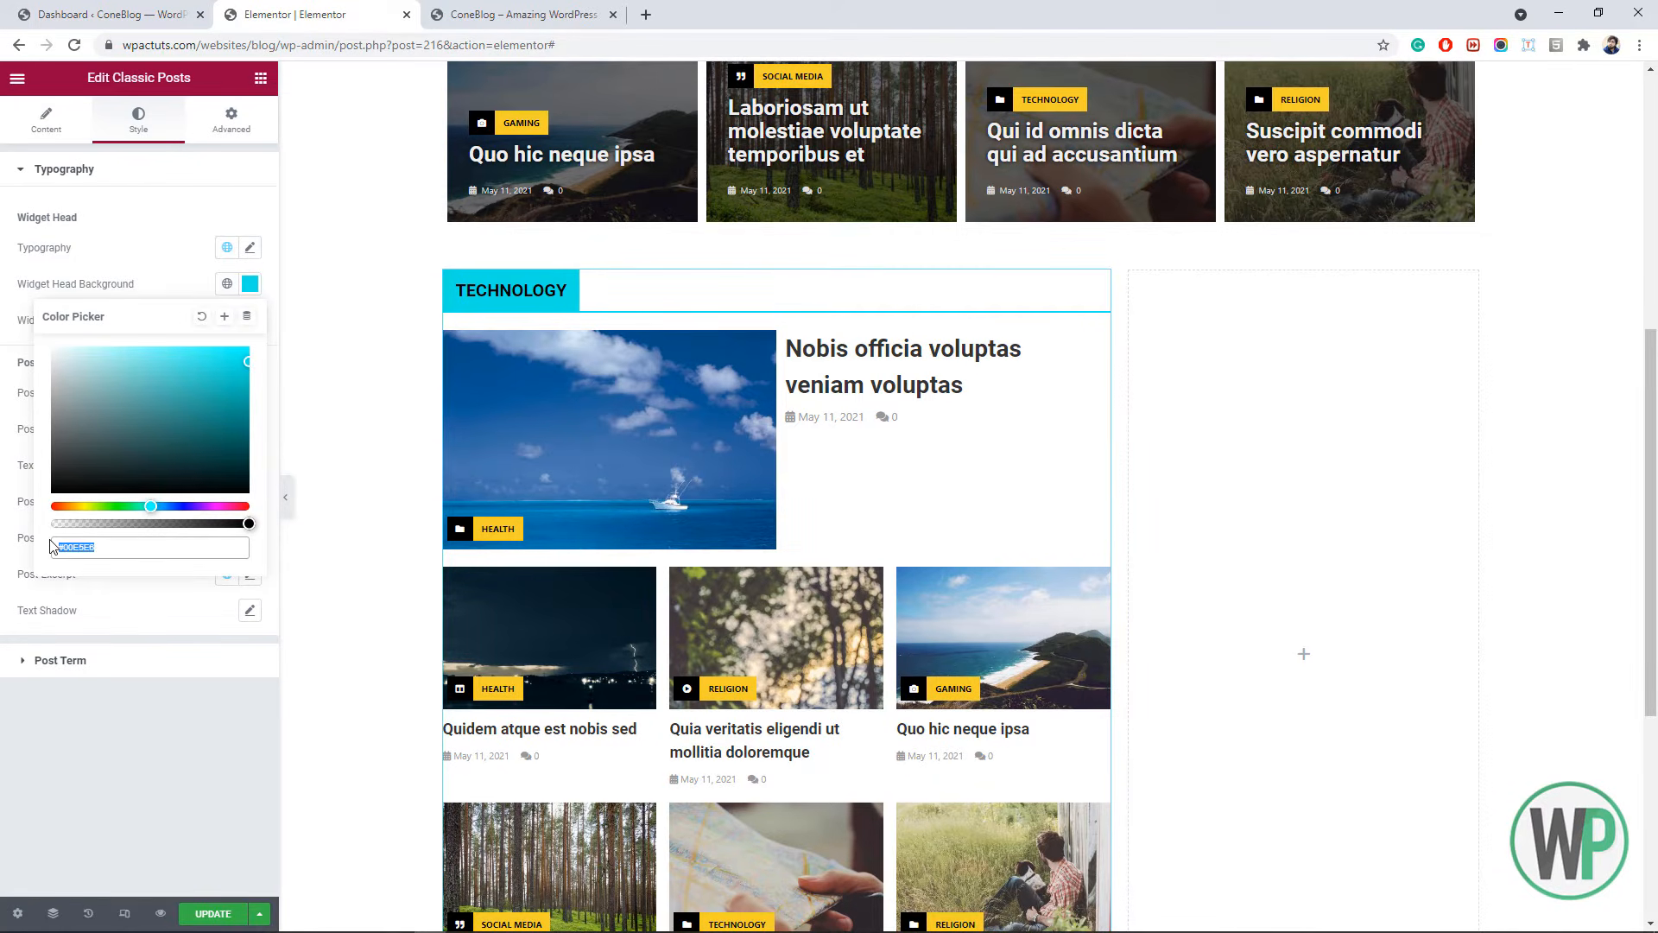
left_click(102, 672)
left_click(251, 331)
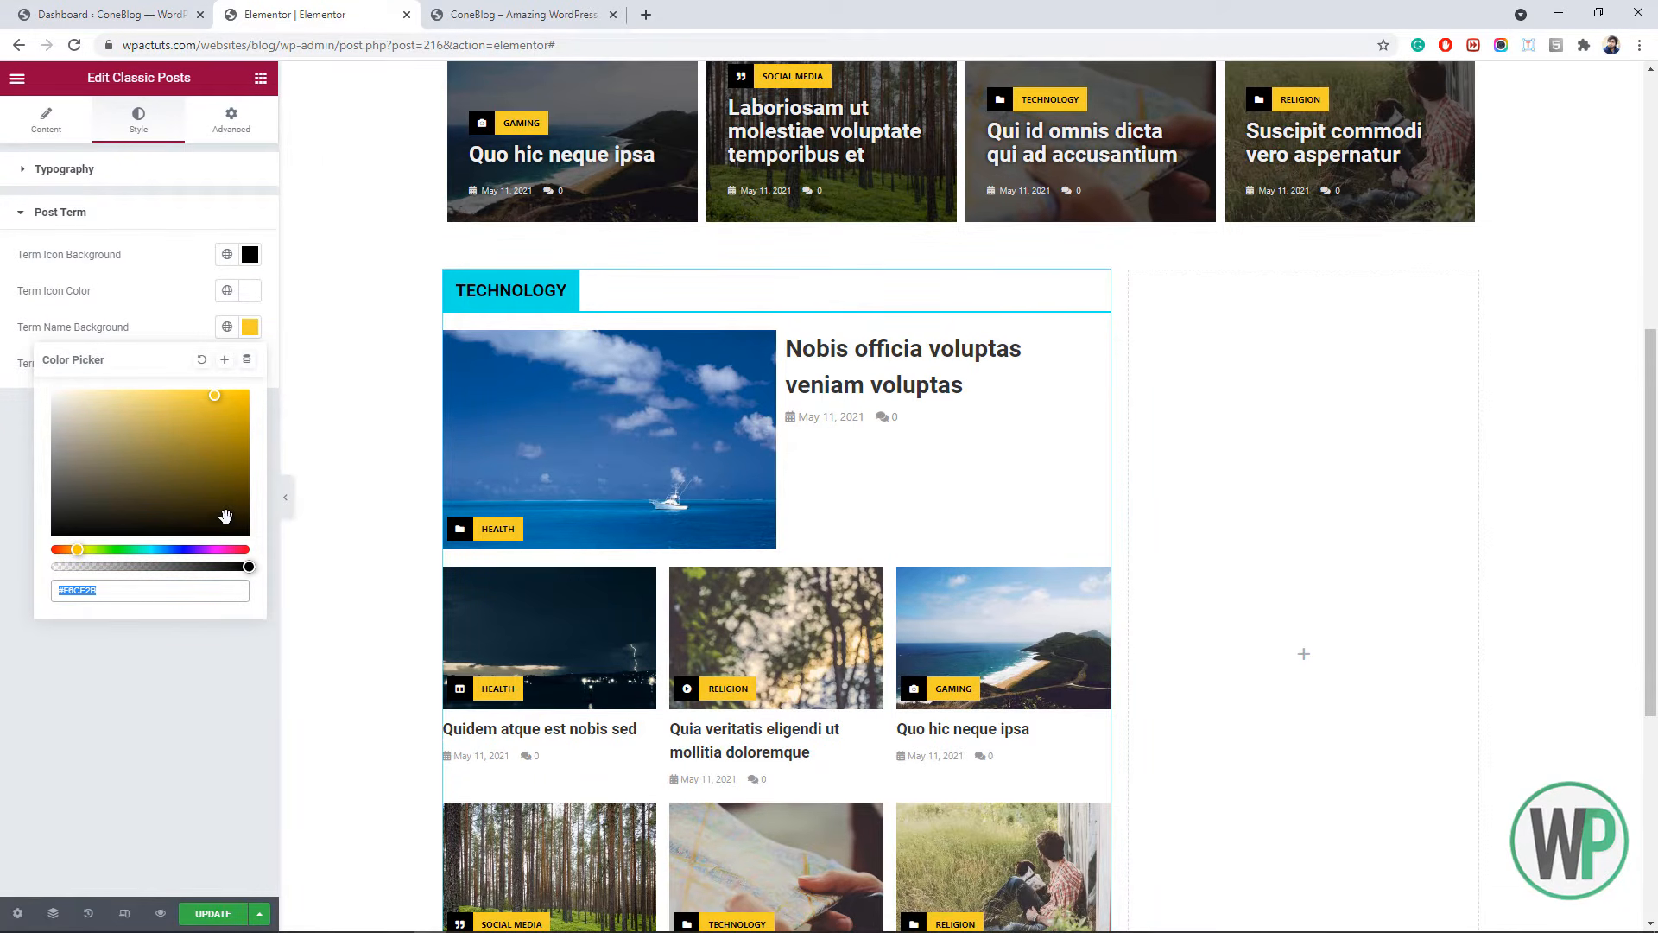
left_click(215, 196)
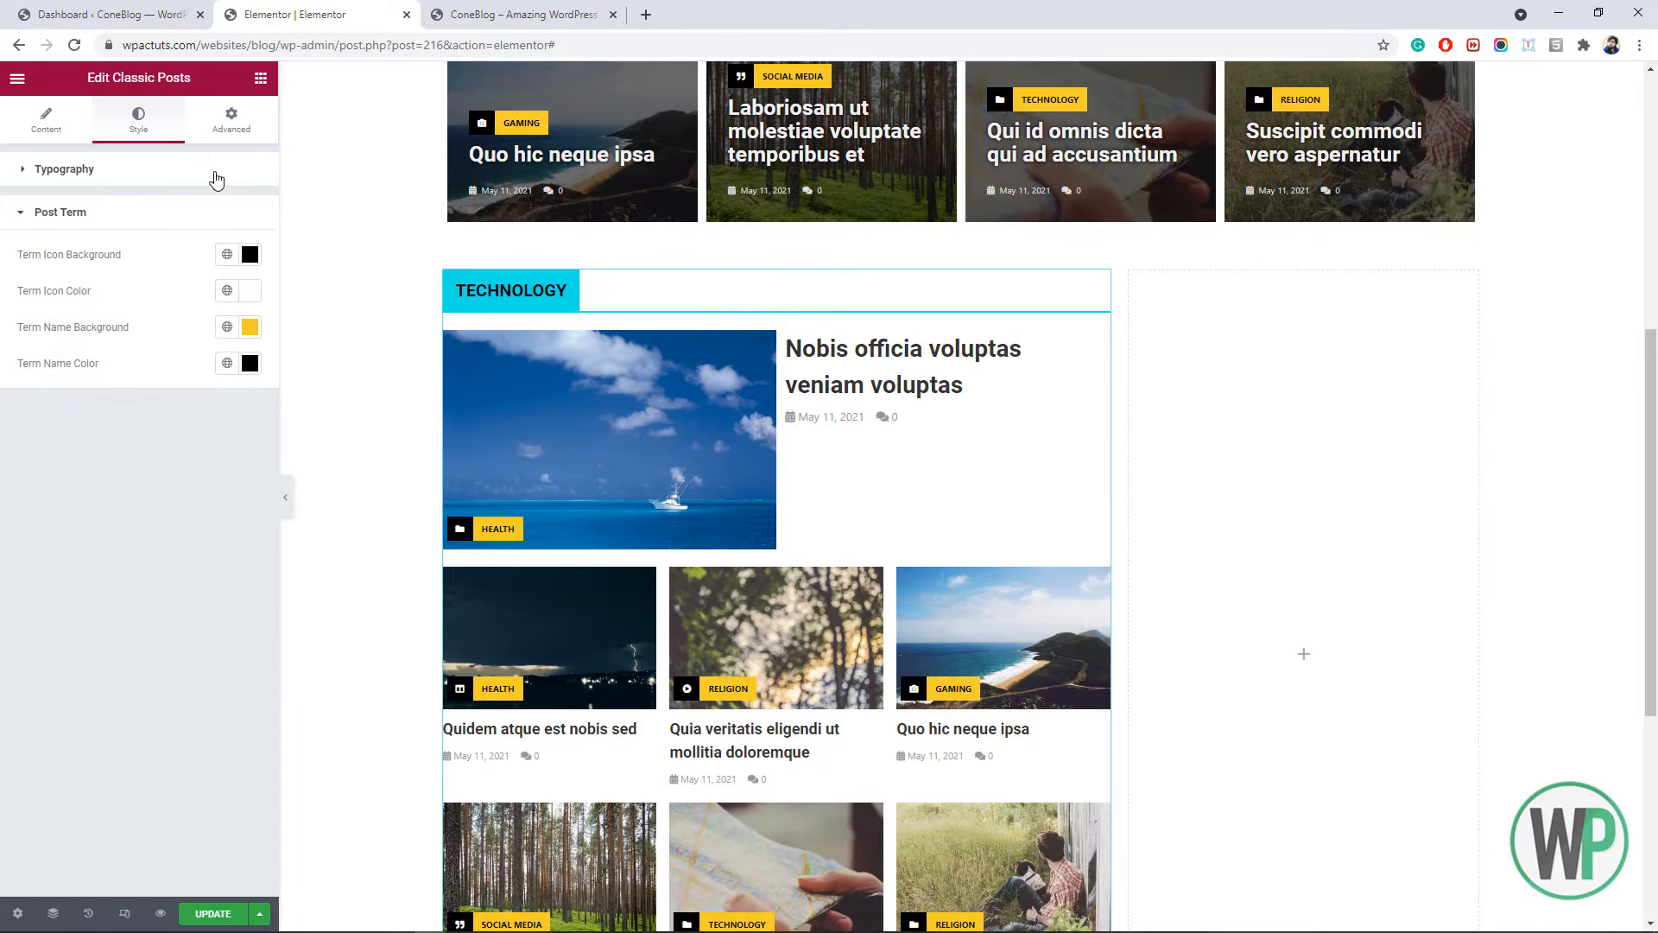
left_click(216, 170)
left_click(249, 283)
key("ctrl+c")
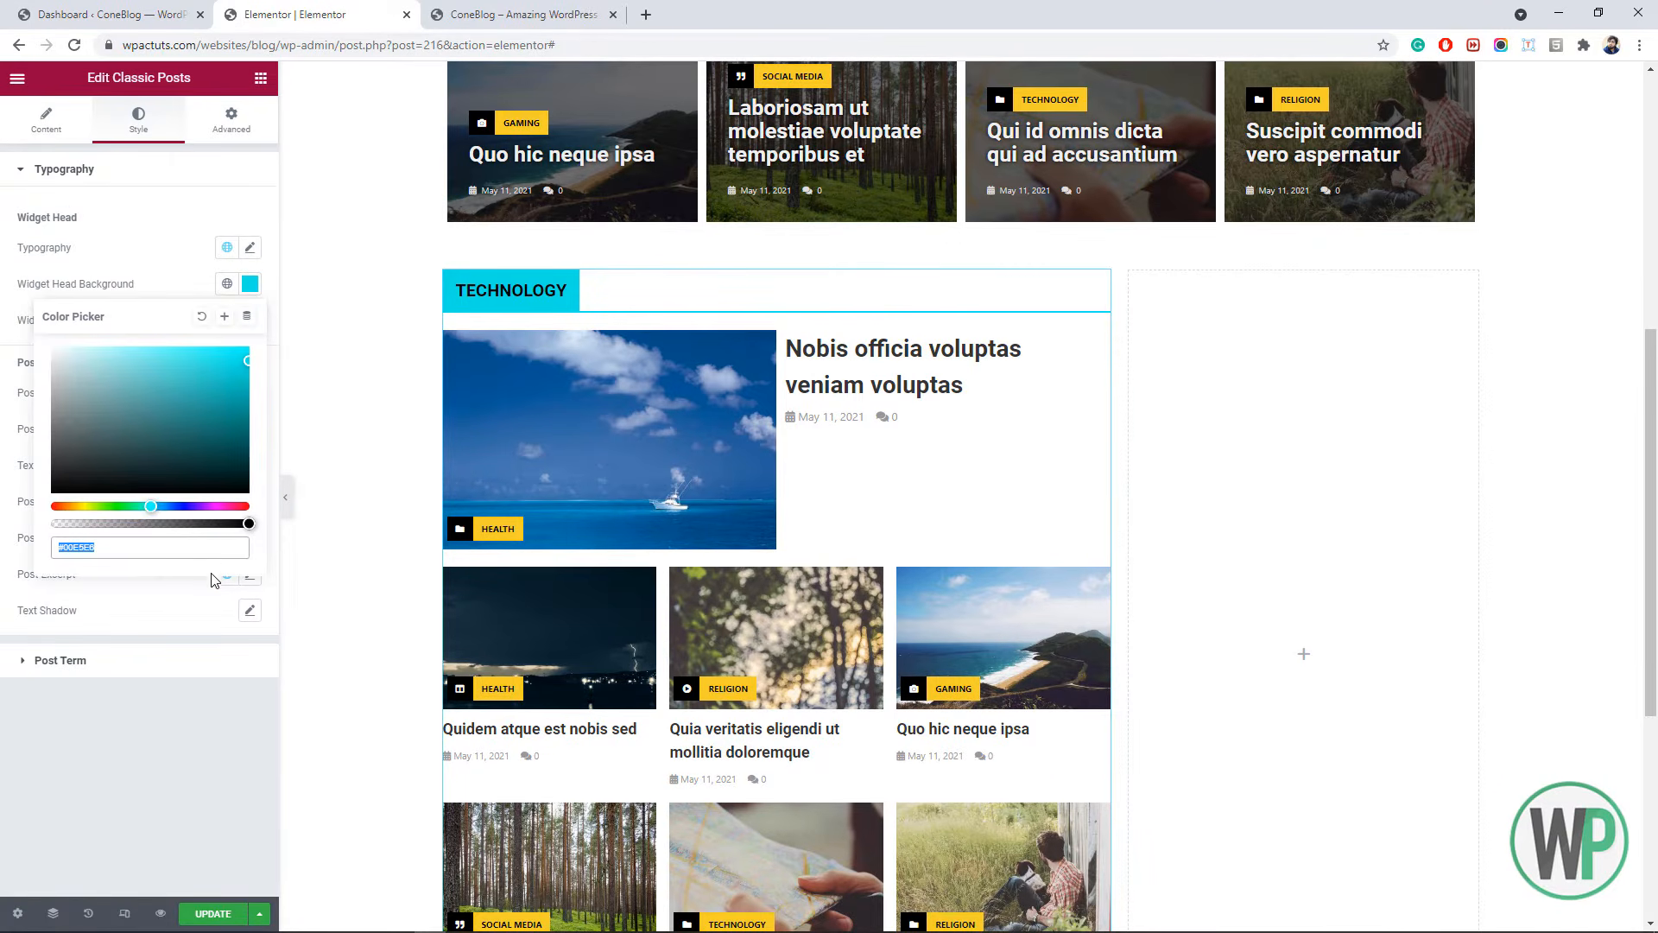
left_click(163, 660)
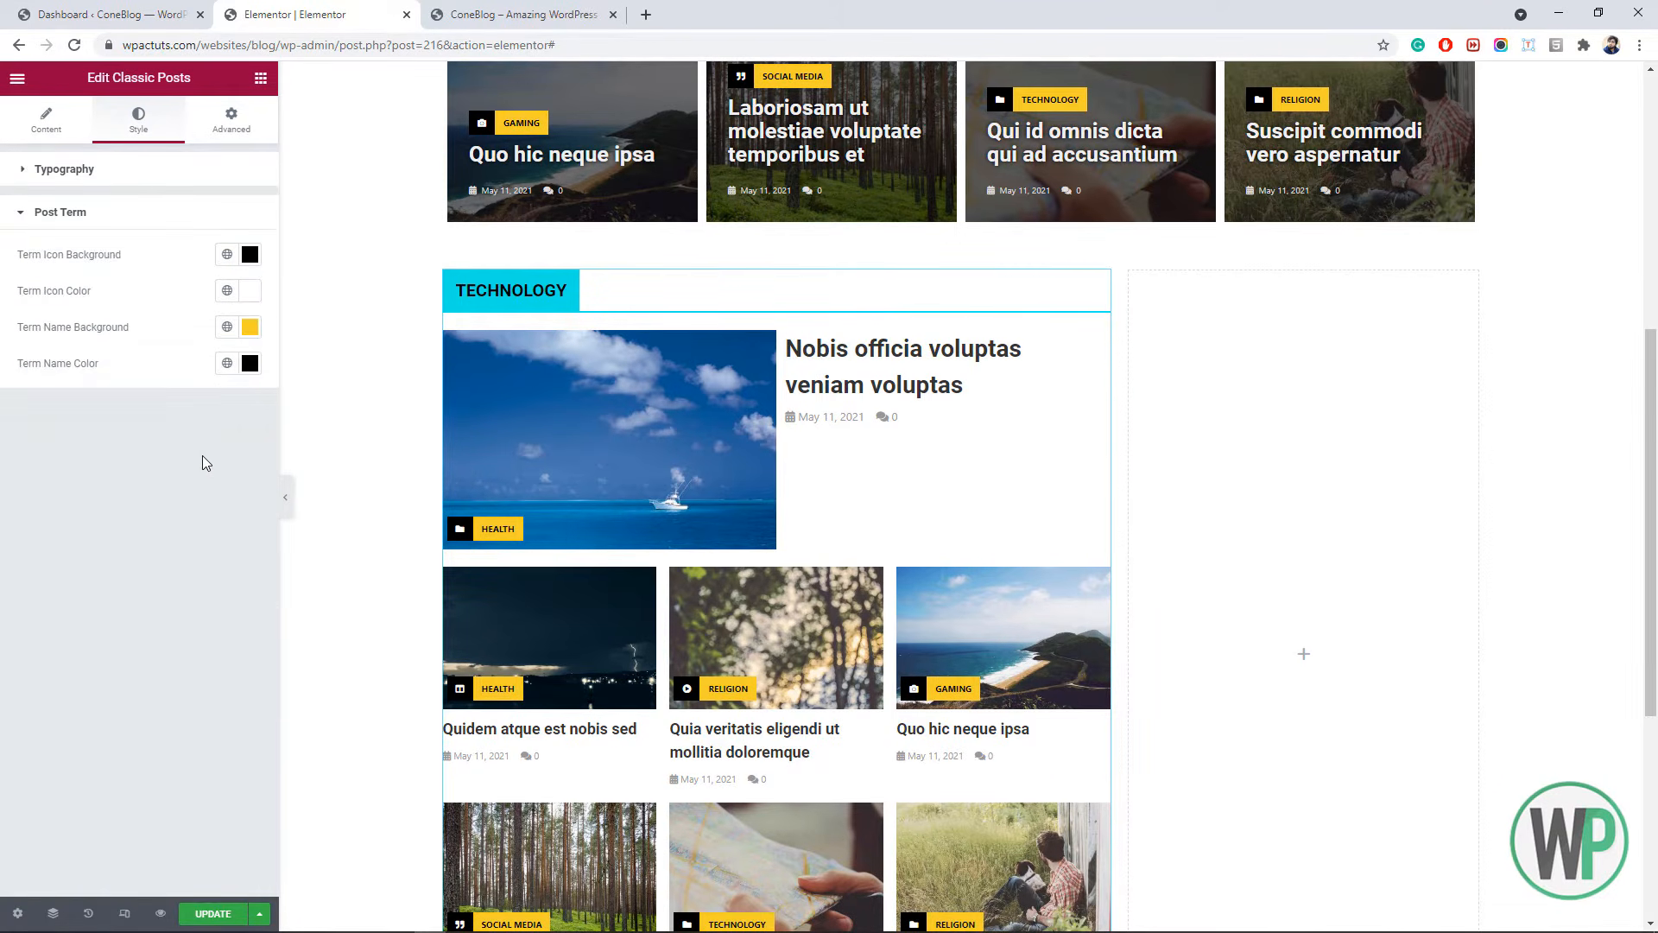
left_click(248, 331)
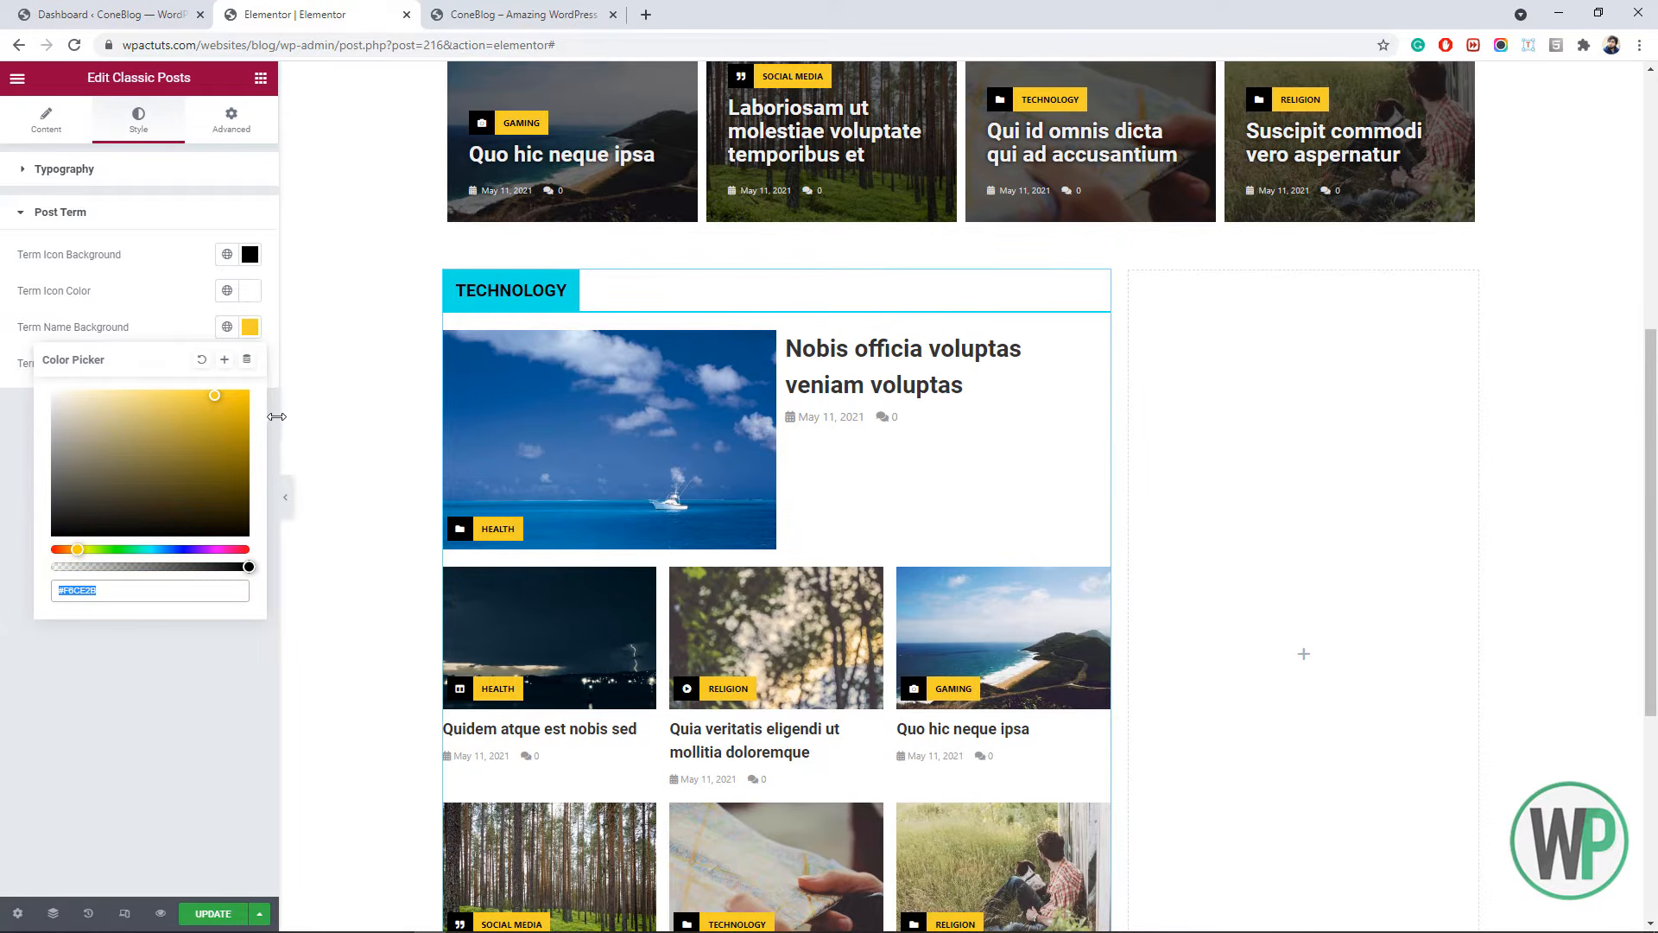
key("ctrl+v")
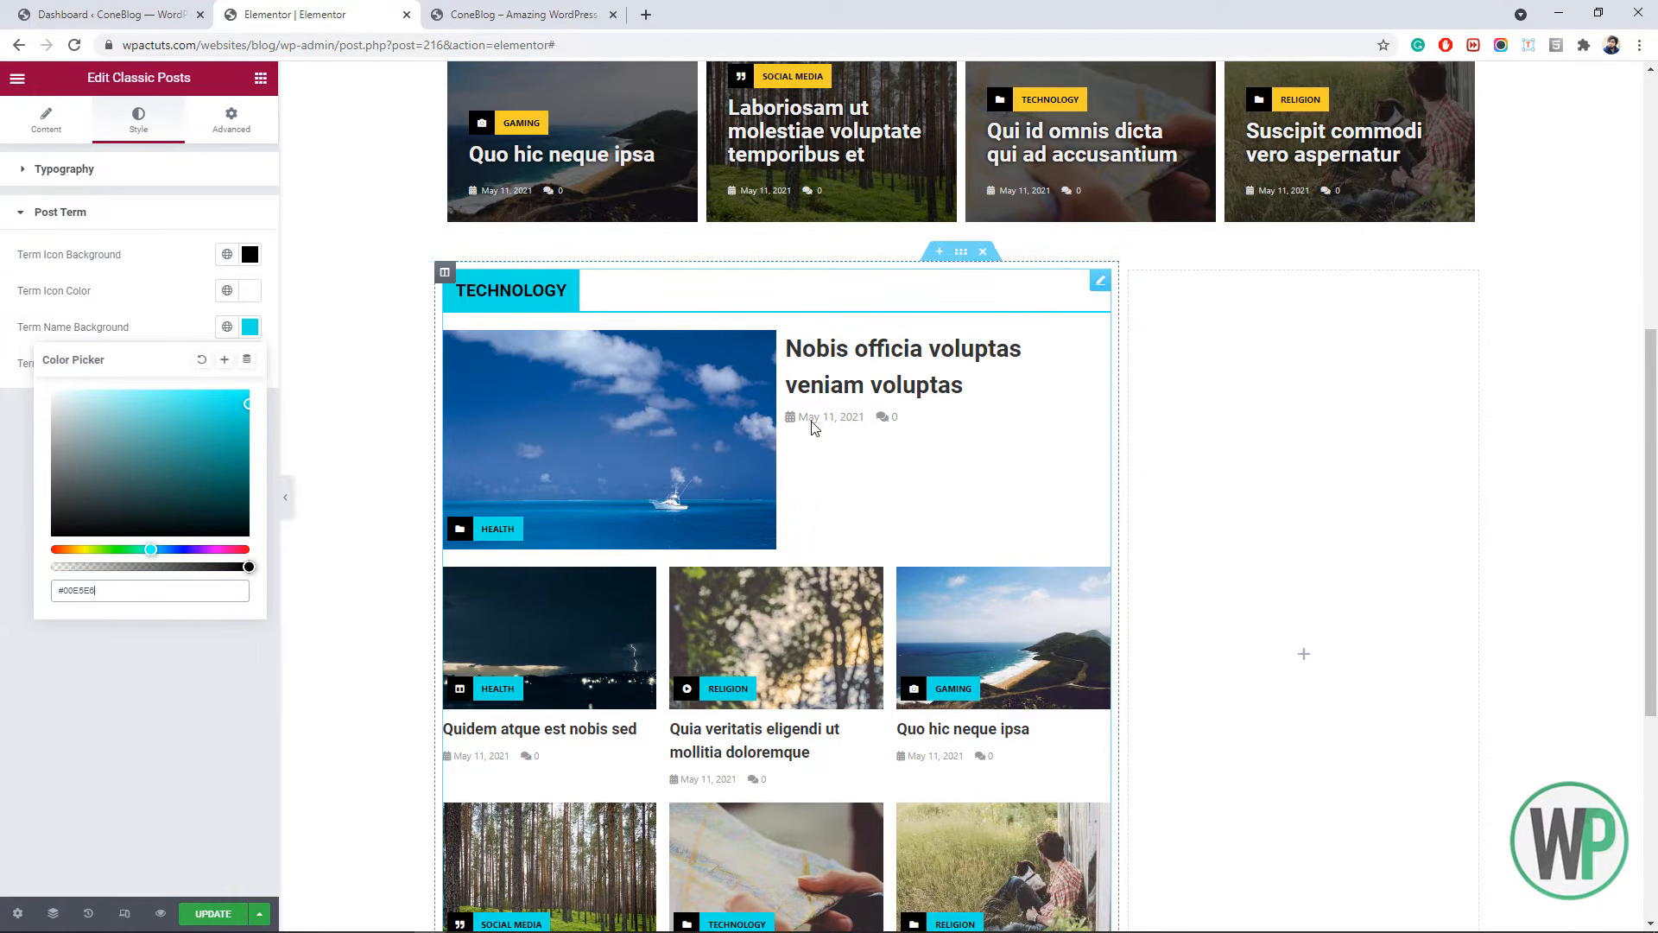
left_click_drag(1654, 471, 1656, 506)
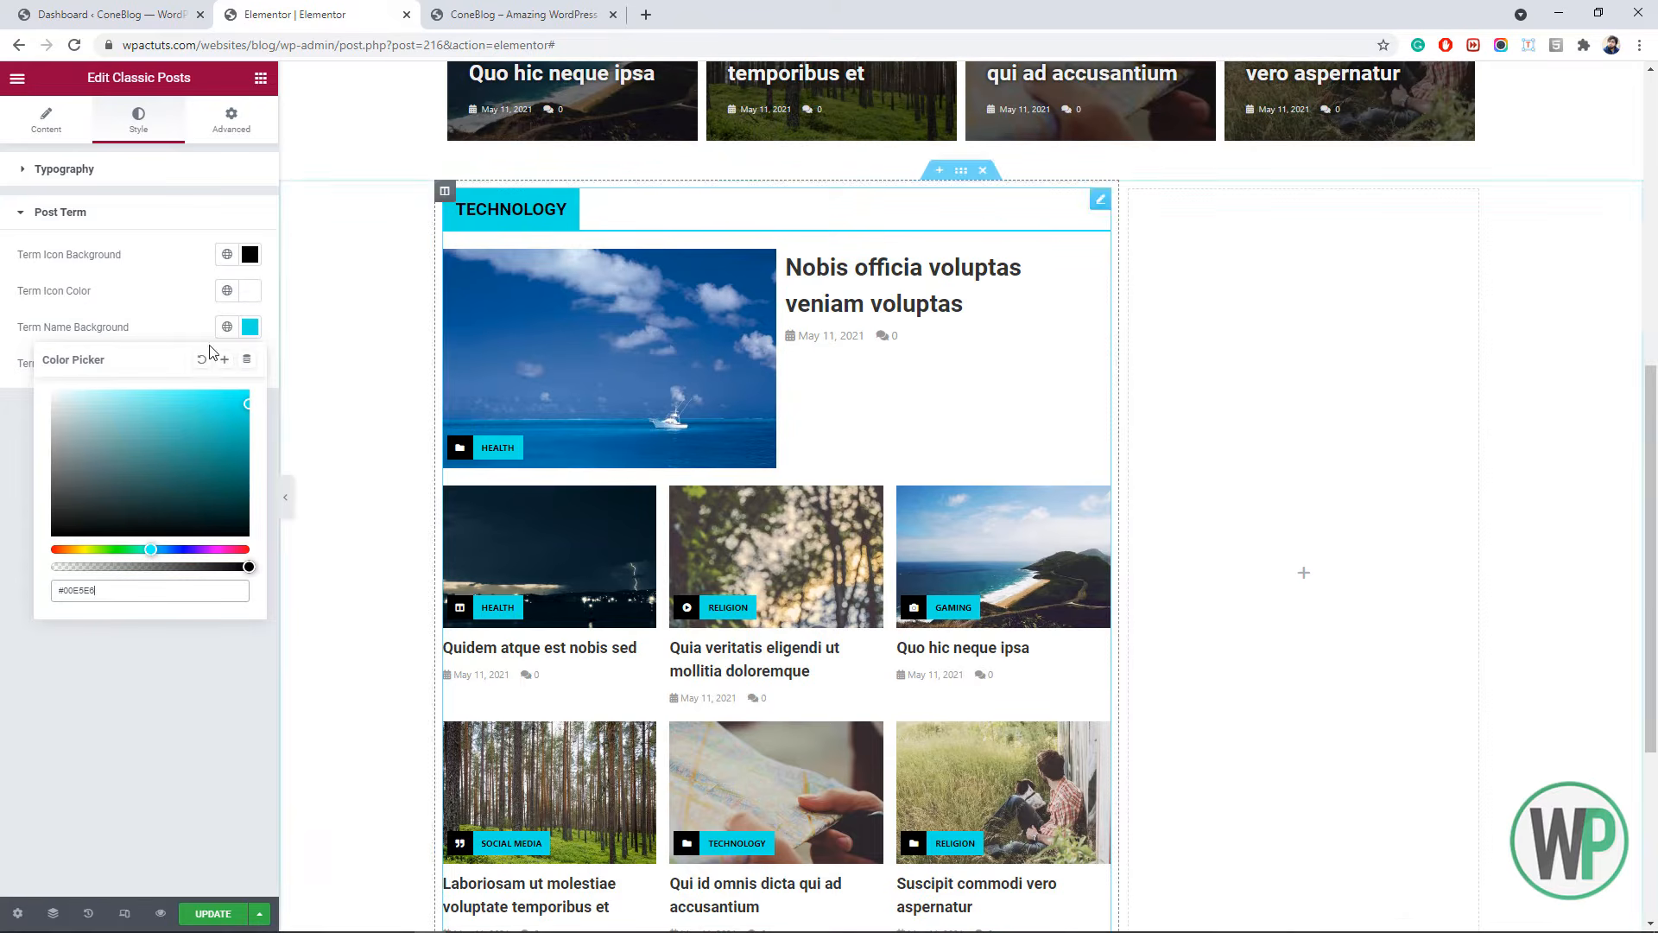
- Set the Technology list's large grid post title to Poppins, size 2.5 em, weight 900 and line height 1.3 em
left_click(136, 172)
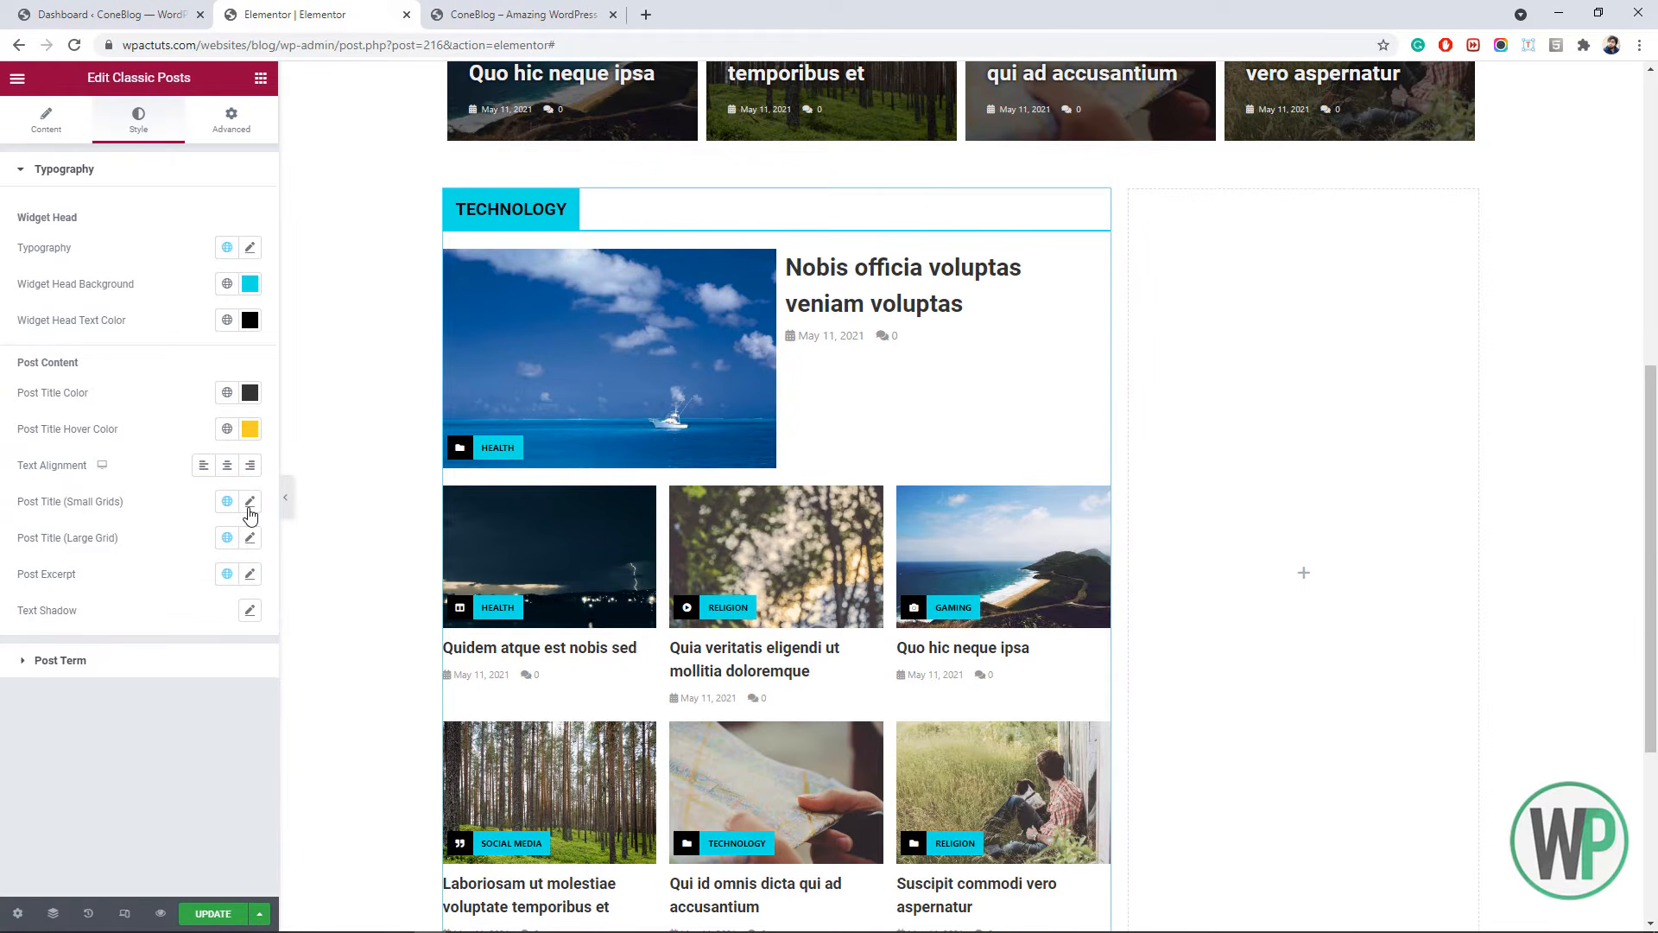
left_click(249, 538)
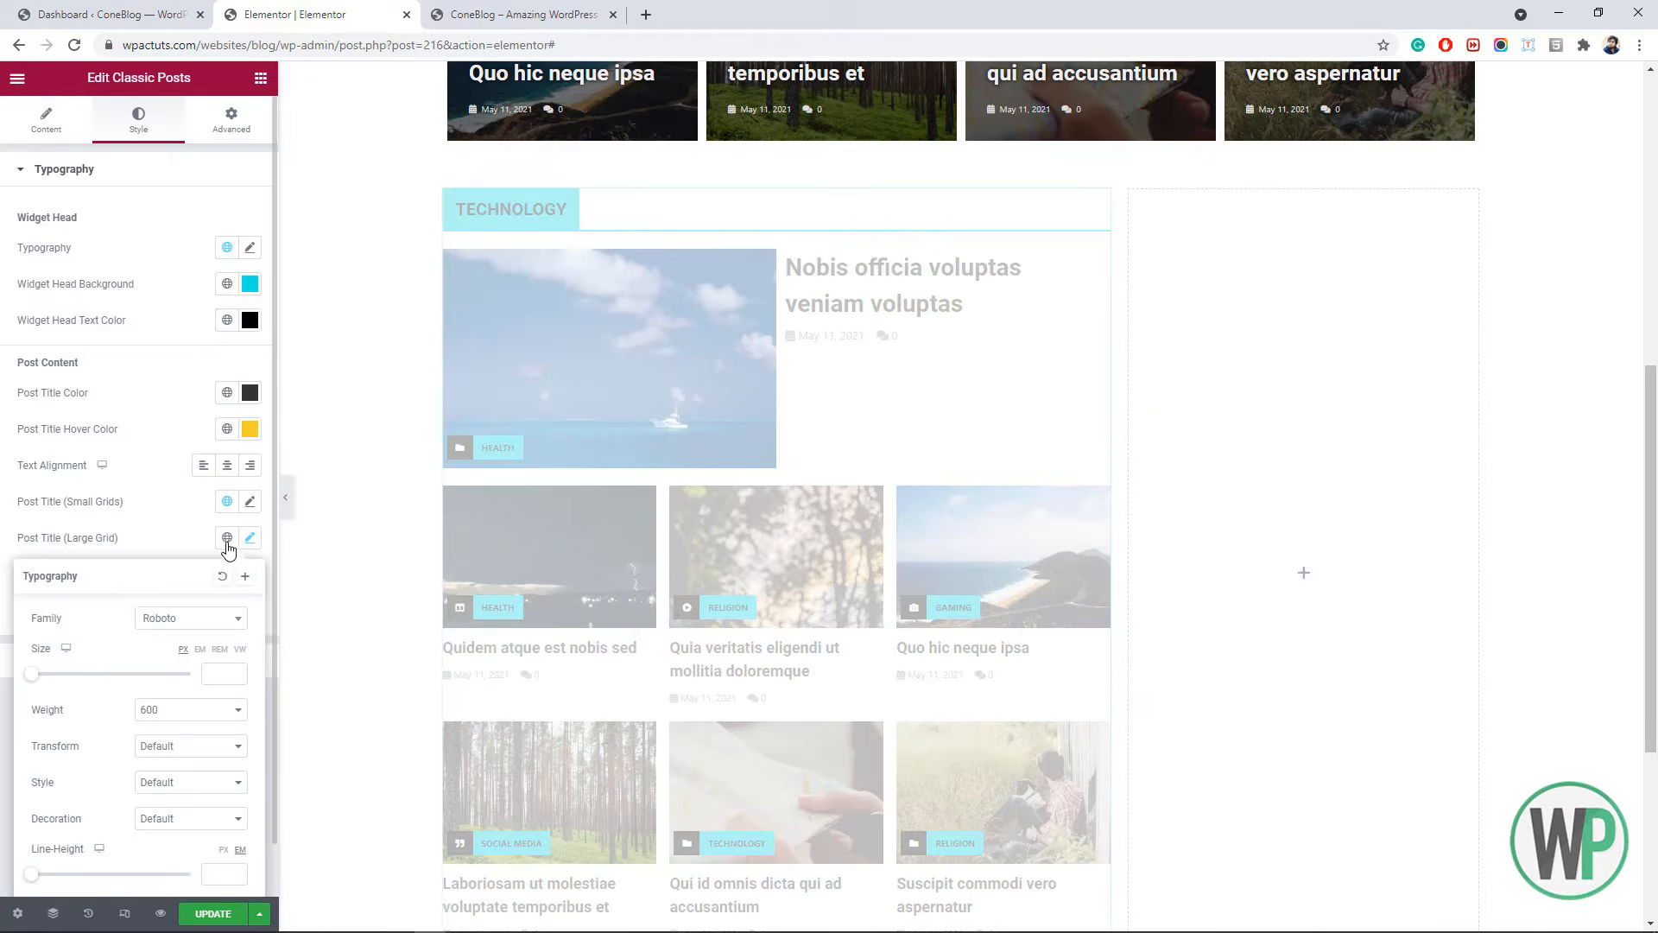
left_click(211, 620)
type("po")
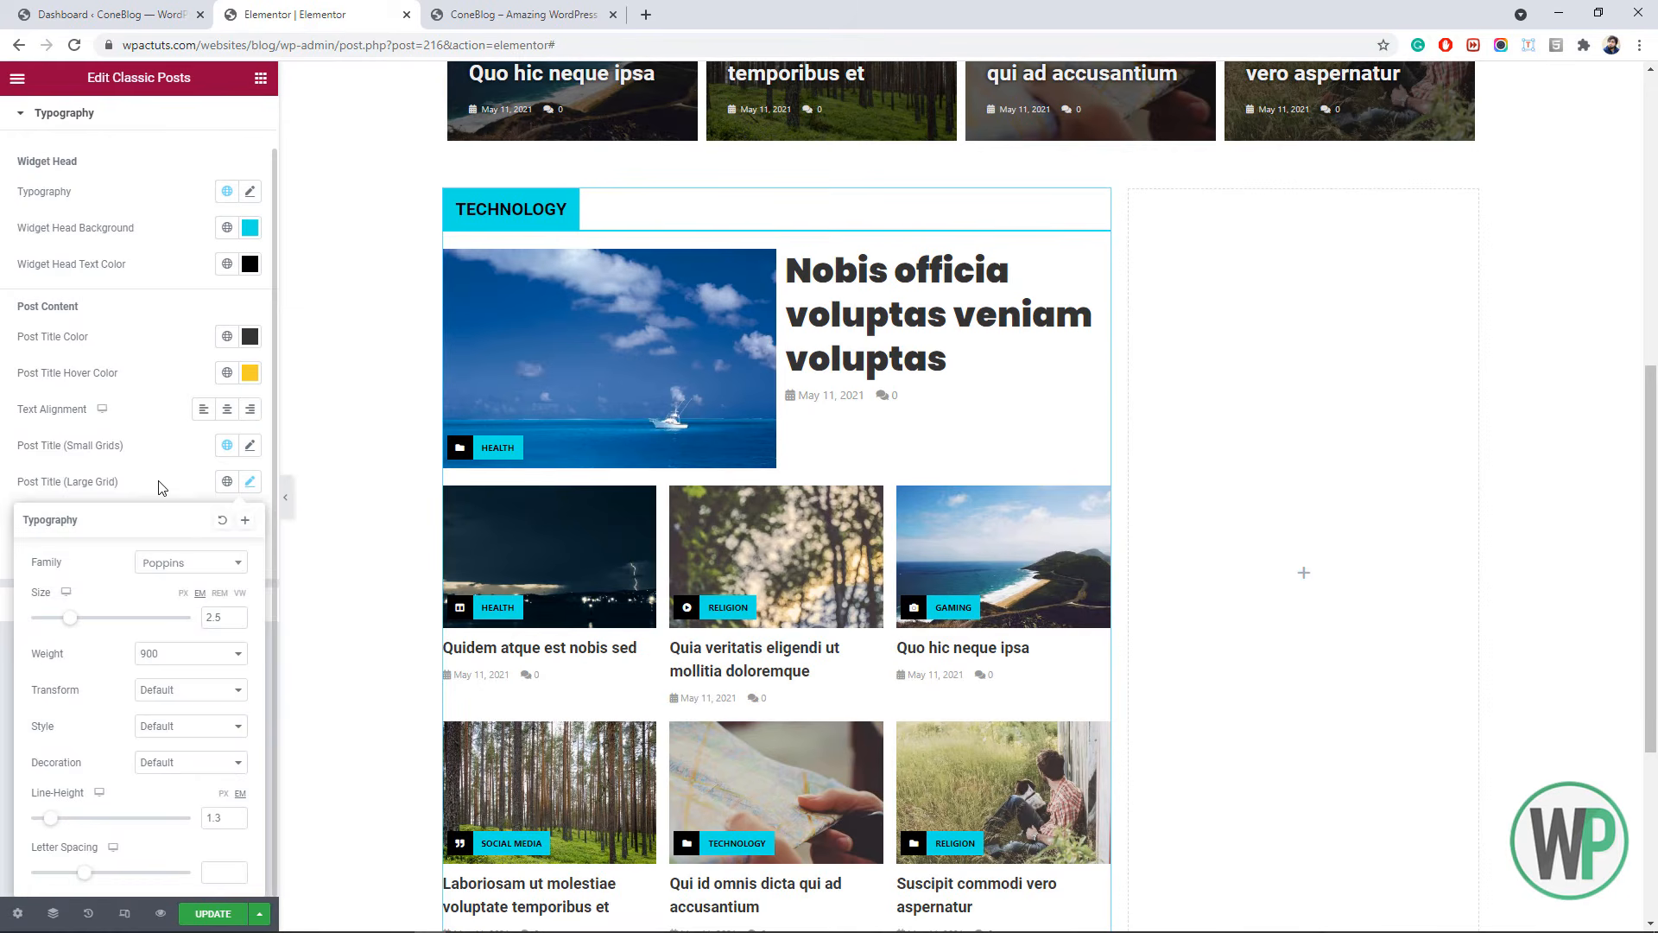
left_click(159, 479)
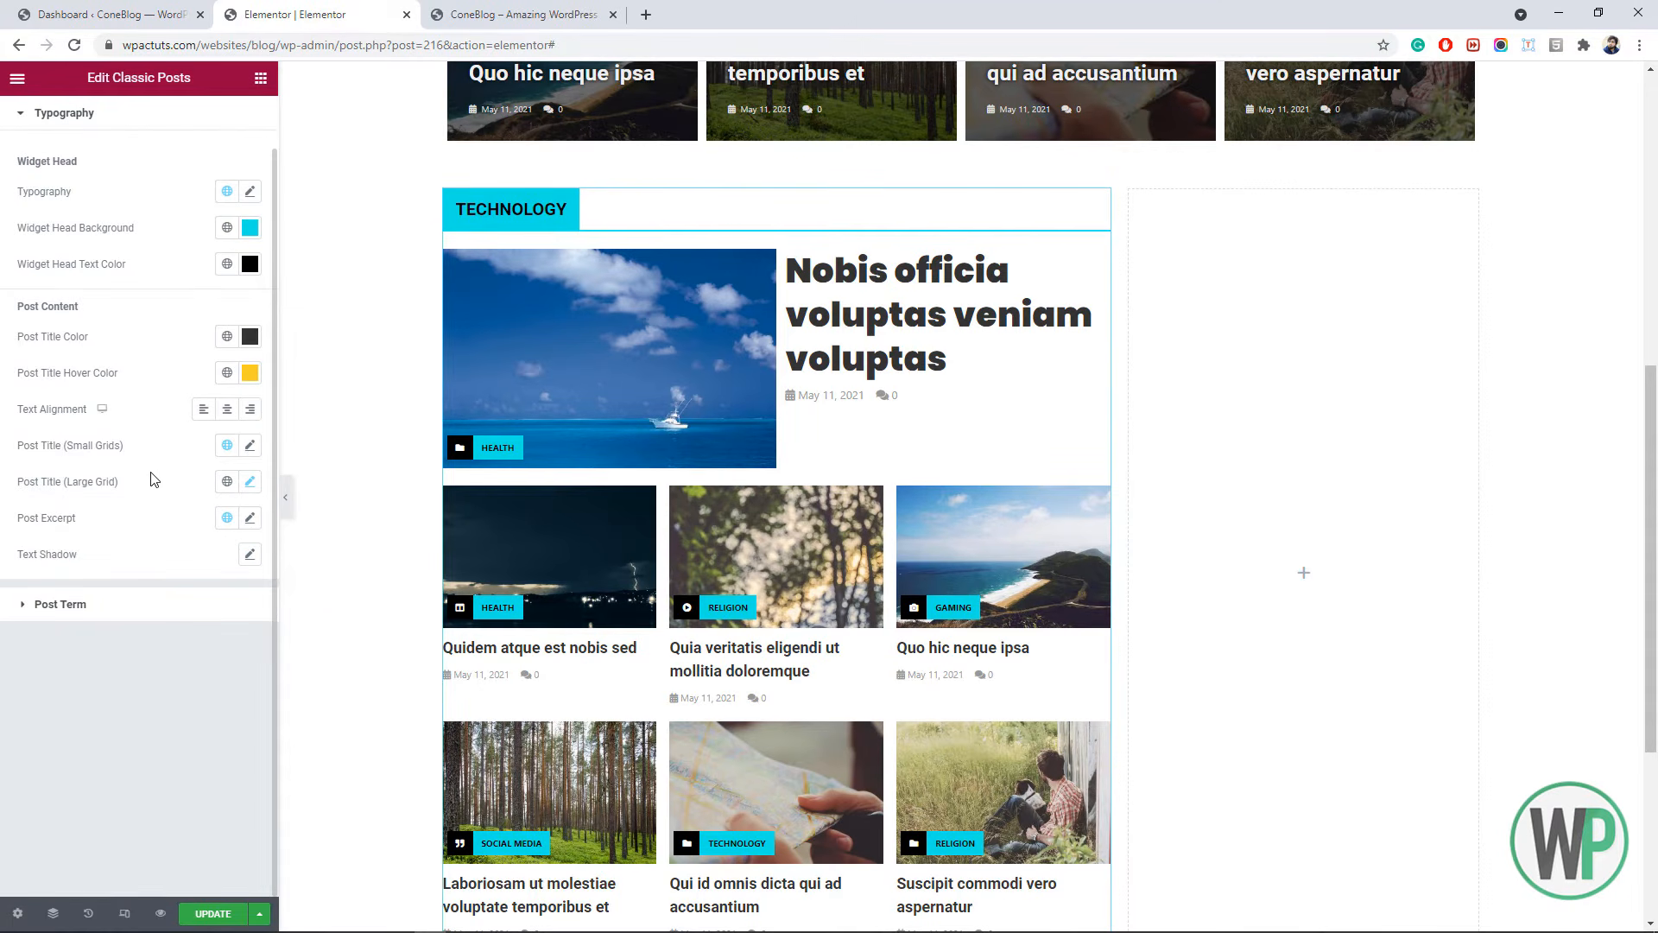
- Add a Cone Blog Posts List widget to the empty column beside the Technology posts
scroll(345, 536, "down", 2)
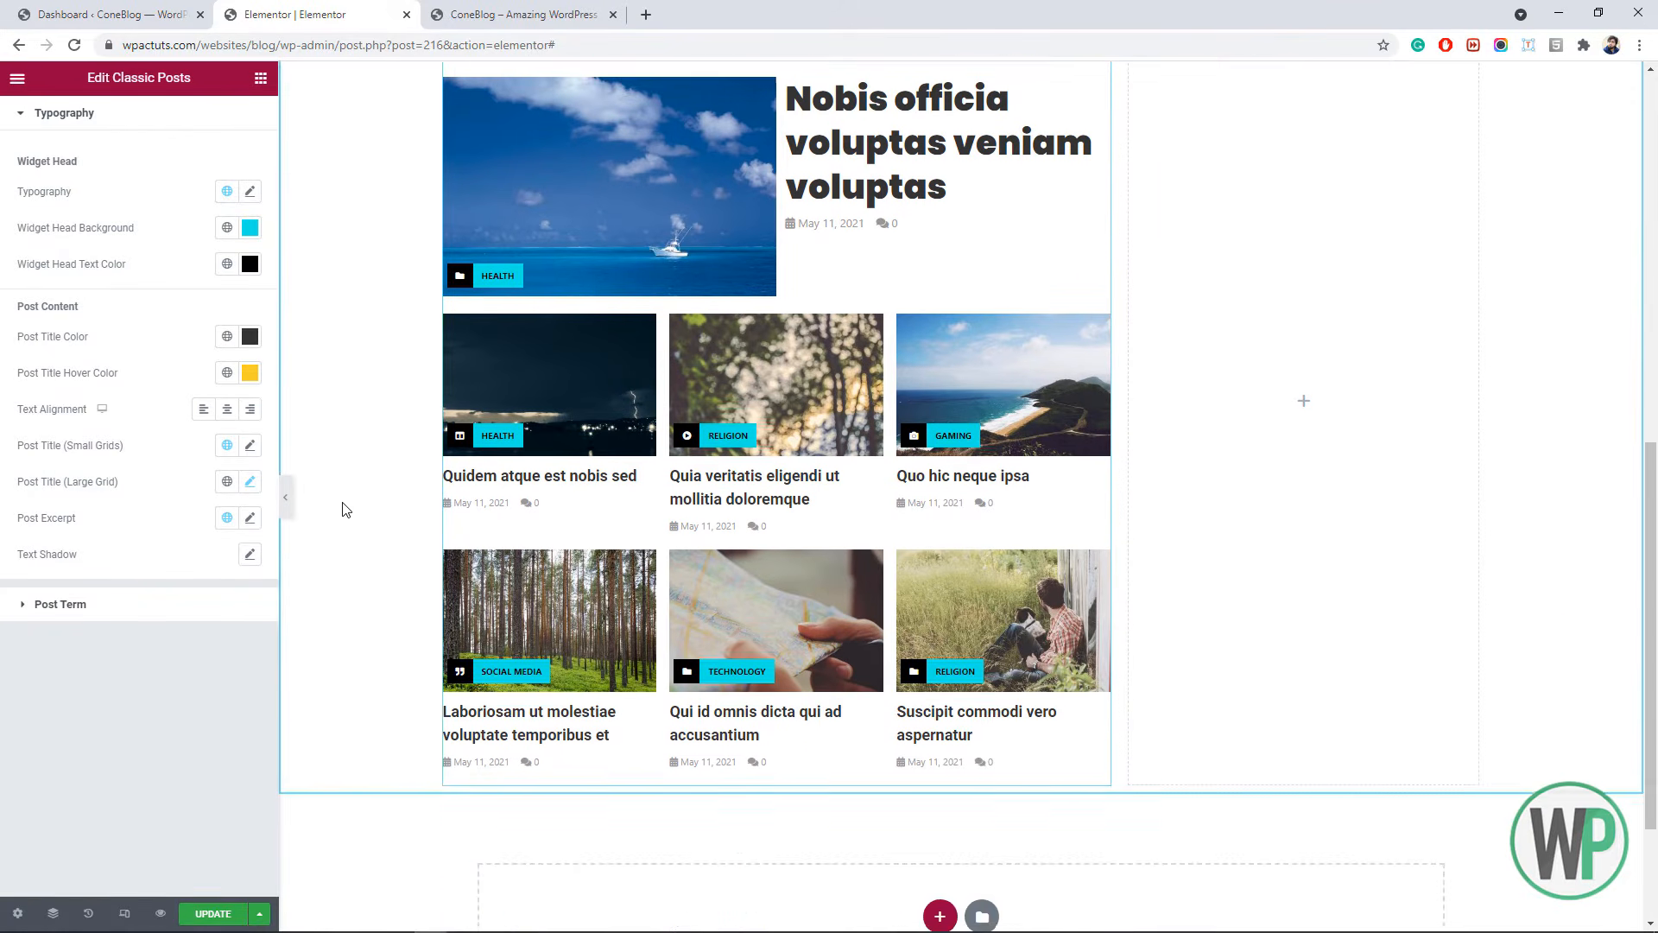
scroll(267, 459, "up", 2)
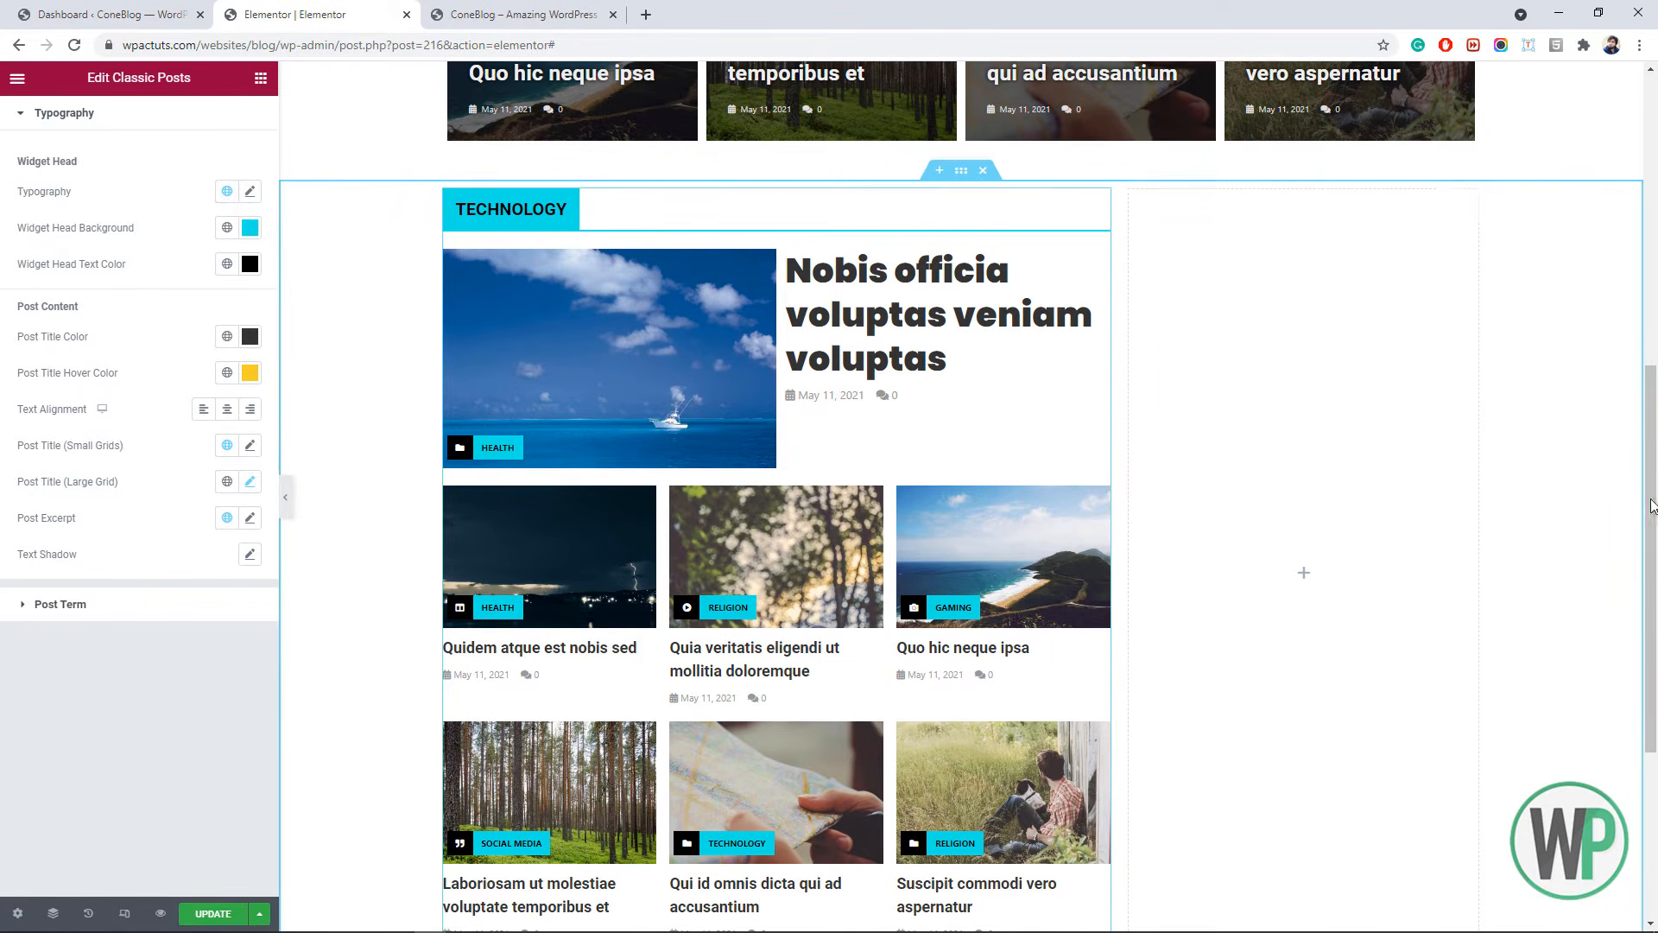
scroll(1655, 473, "down", 2)
scroll(1655, 473, "up", 2)
scroll(1303, 392, "down", 2)
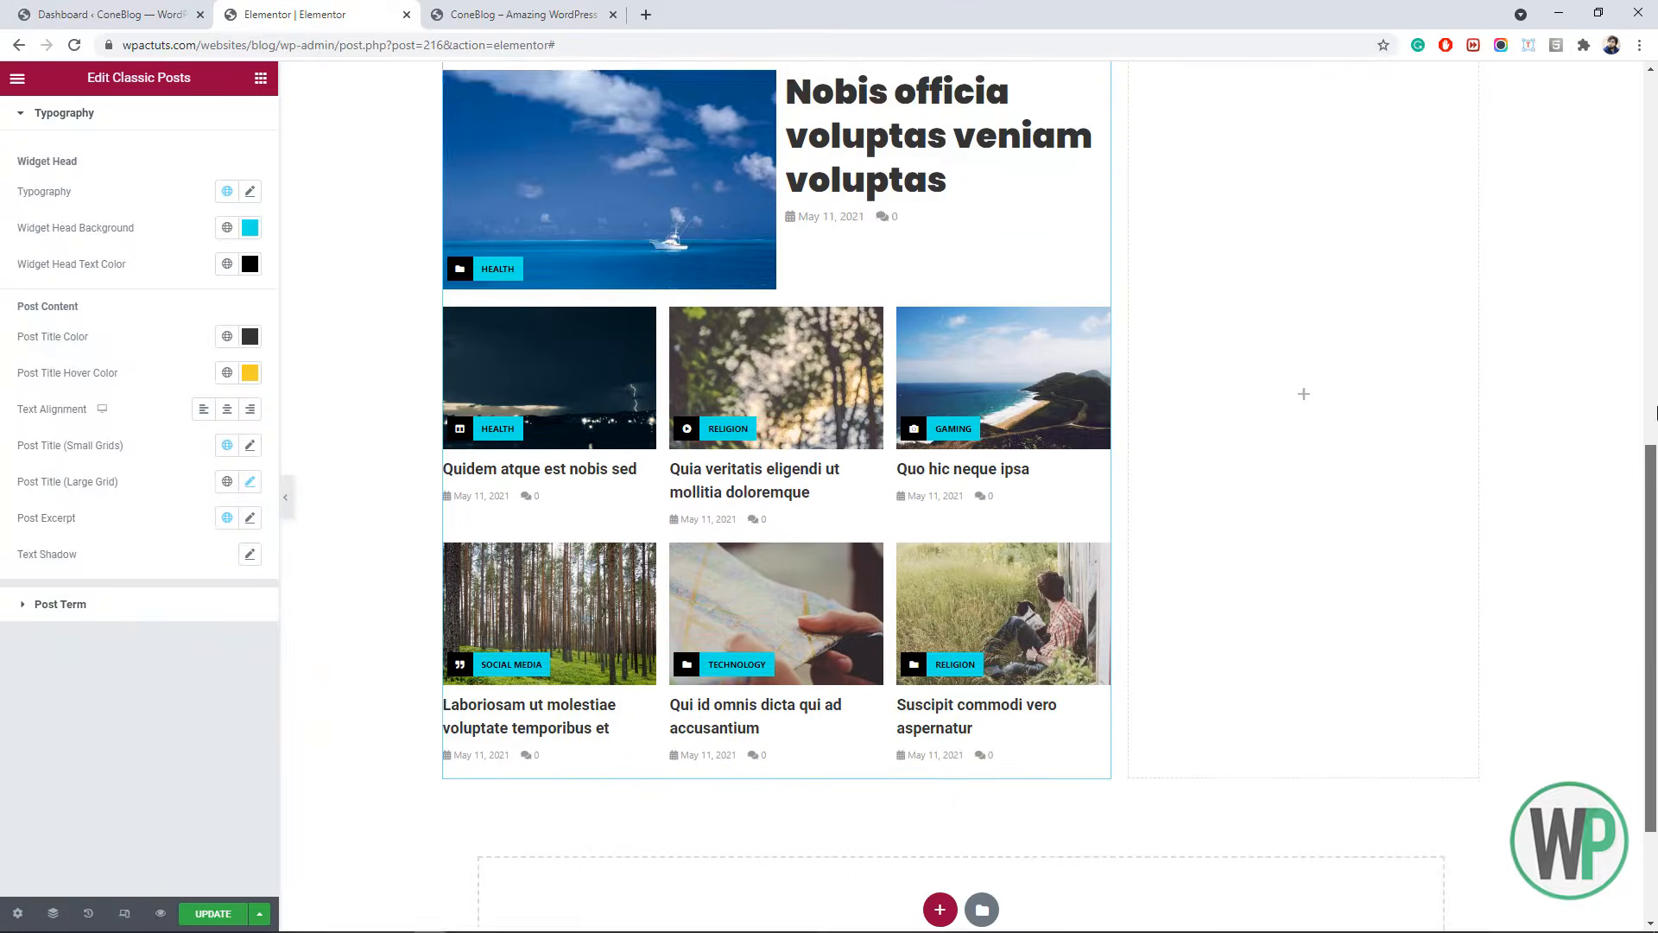
scroll(1510, 426, "up", 4)
left_click(260, 78)
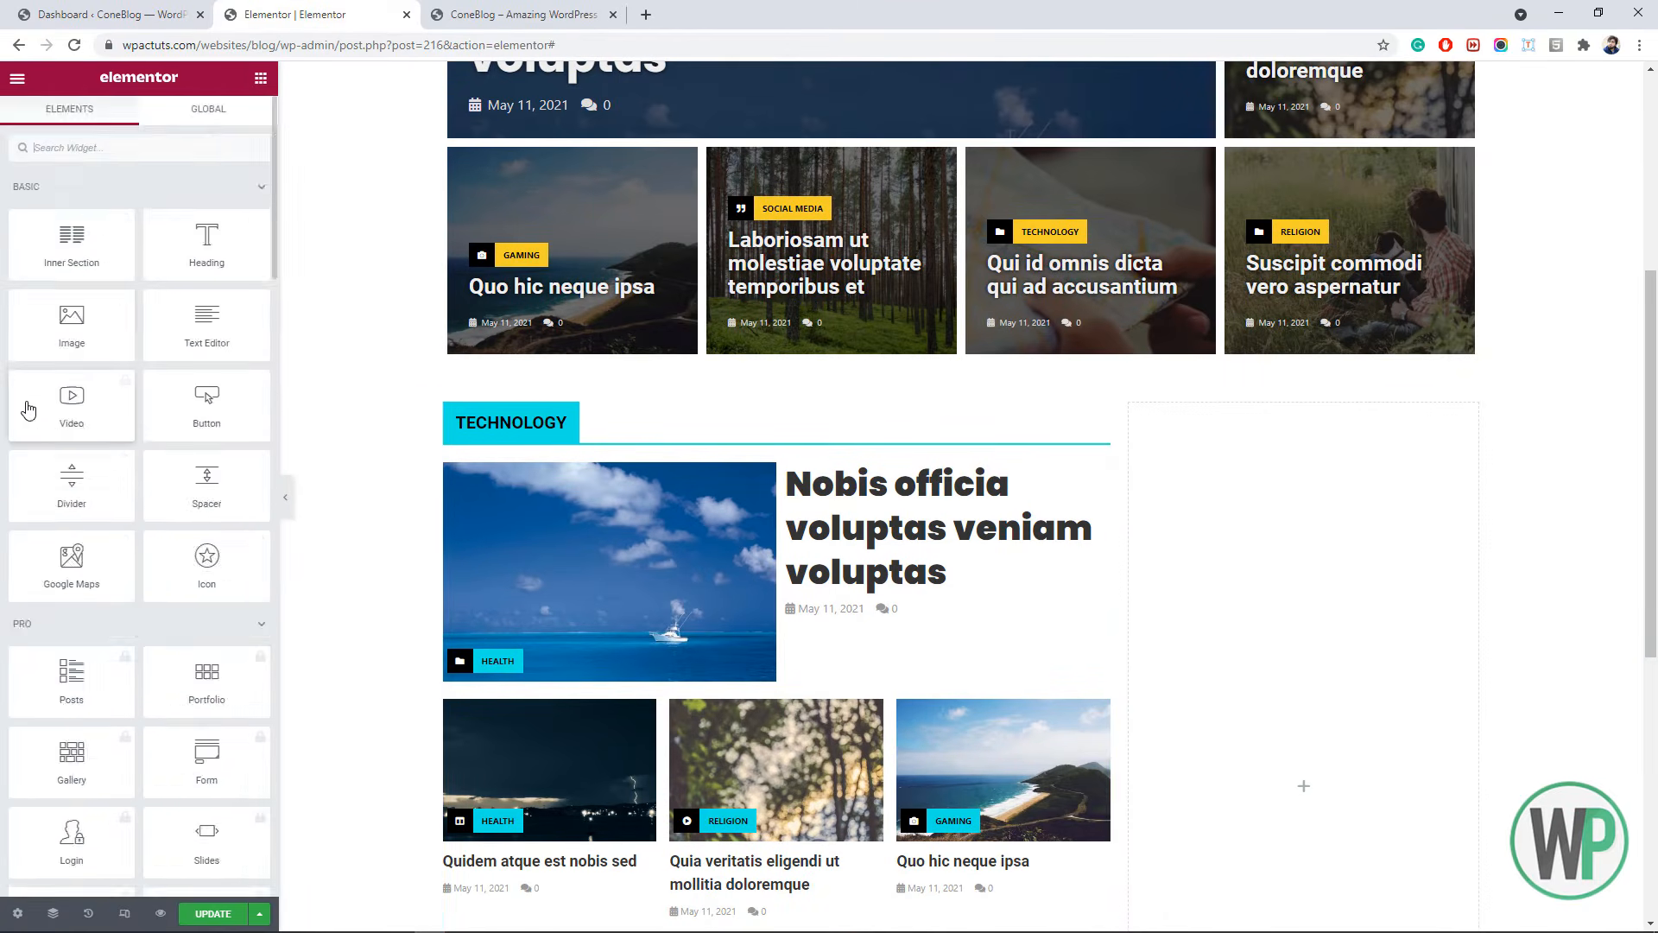
scroll(65, 402, "down", 8)
scroll(76, 403, "down", 7)
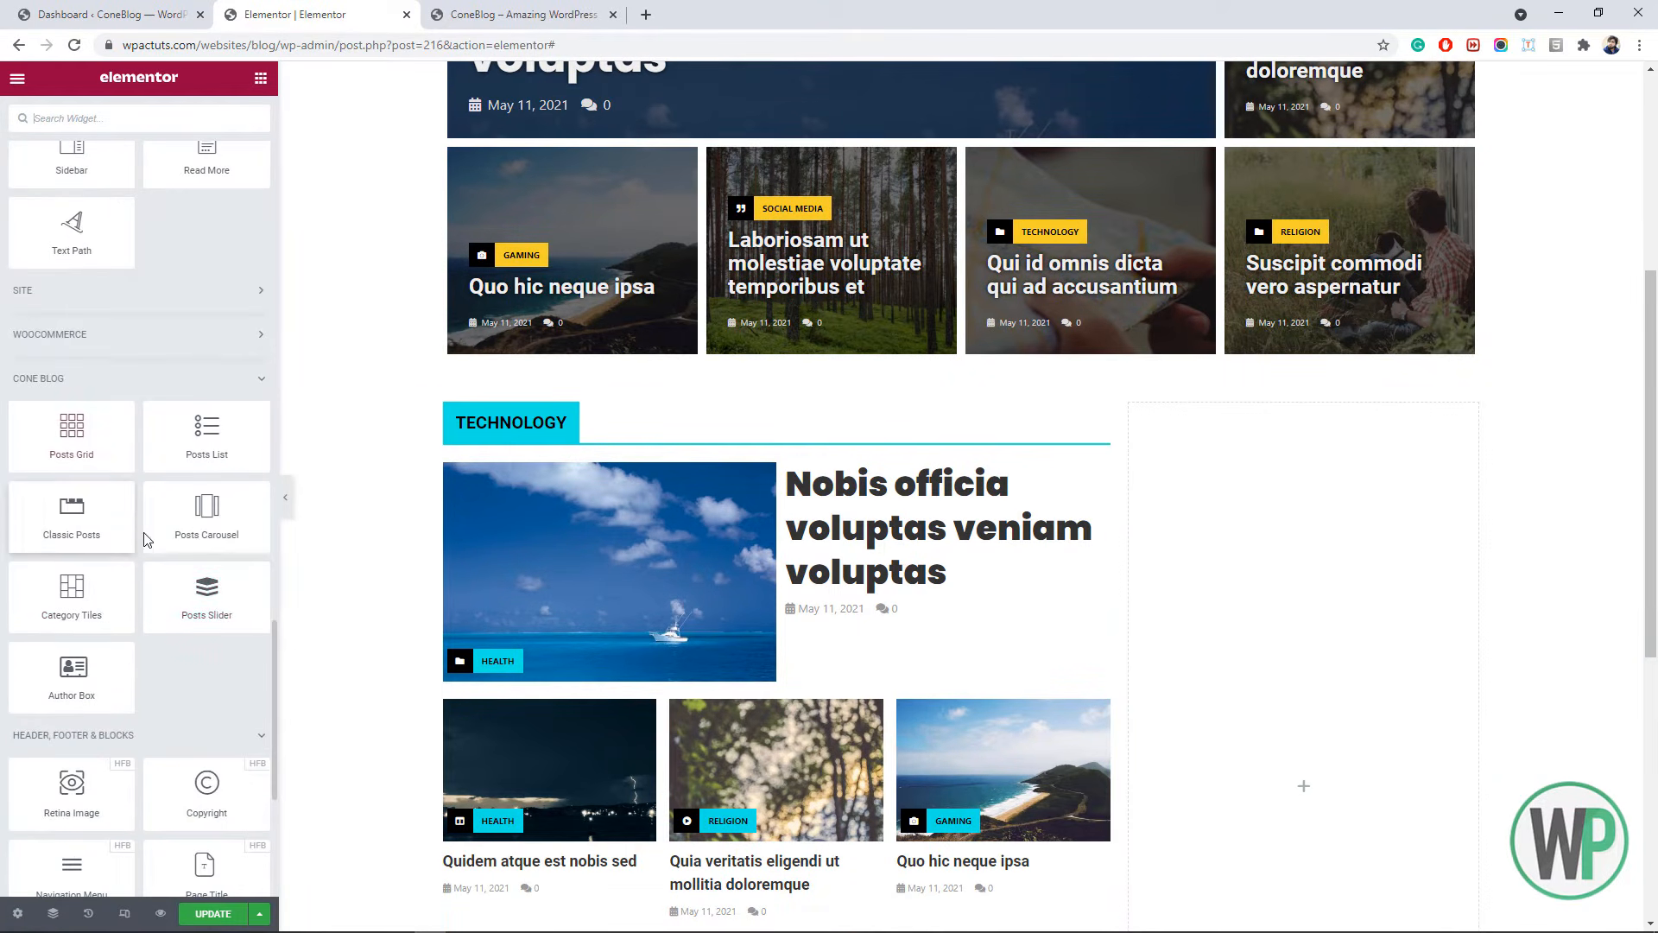
left_click_drag(189, 445, 1273, 501)
- Try Layout 2 and hidden post thumbnails on the new Posts List, restoring Layout 1 and the thumbnails
scroll(1654, 596, "down", 2)
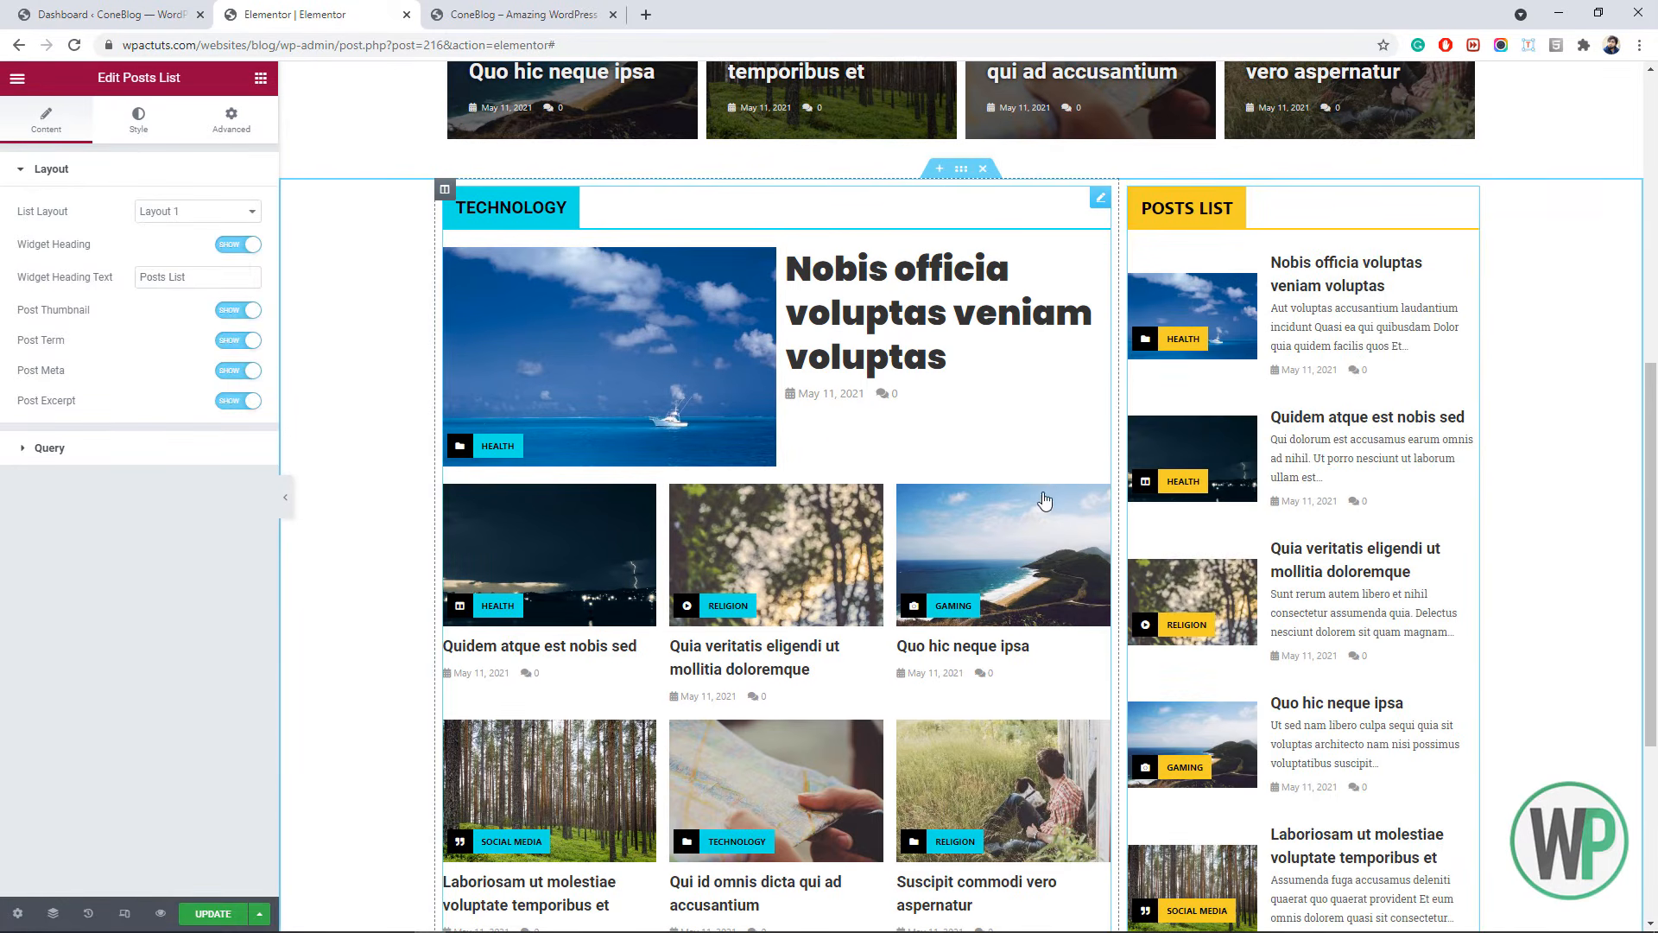
scroll(1308, 347, "down", 3)
scroll(1364, 374, "up", 2)
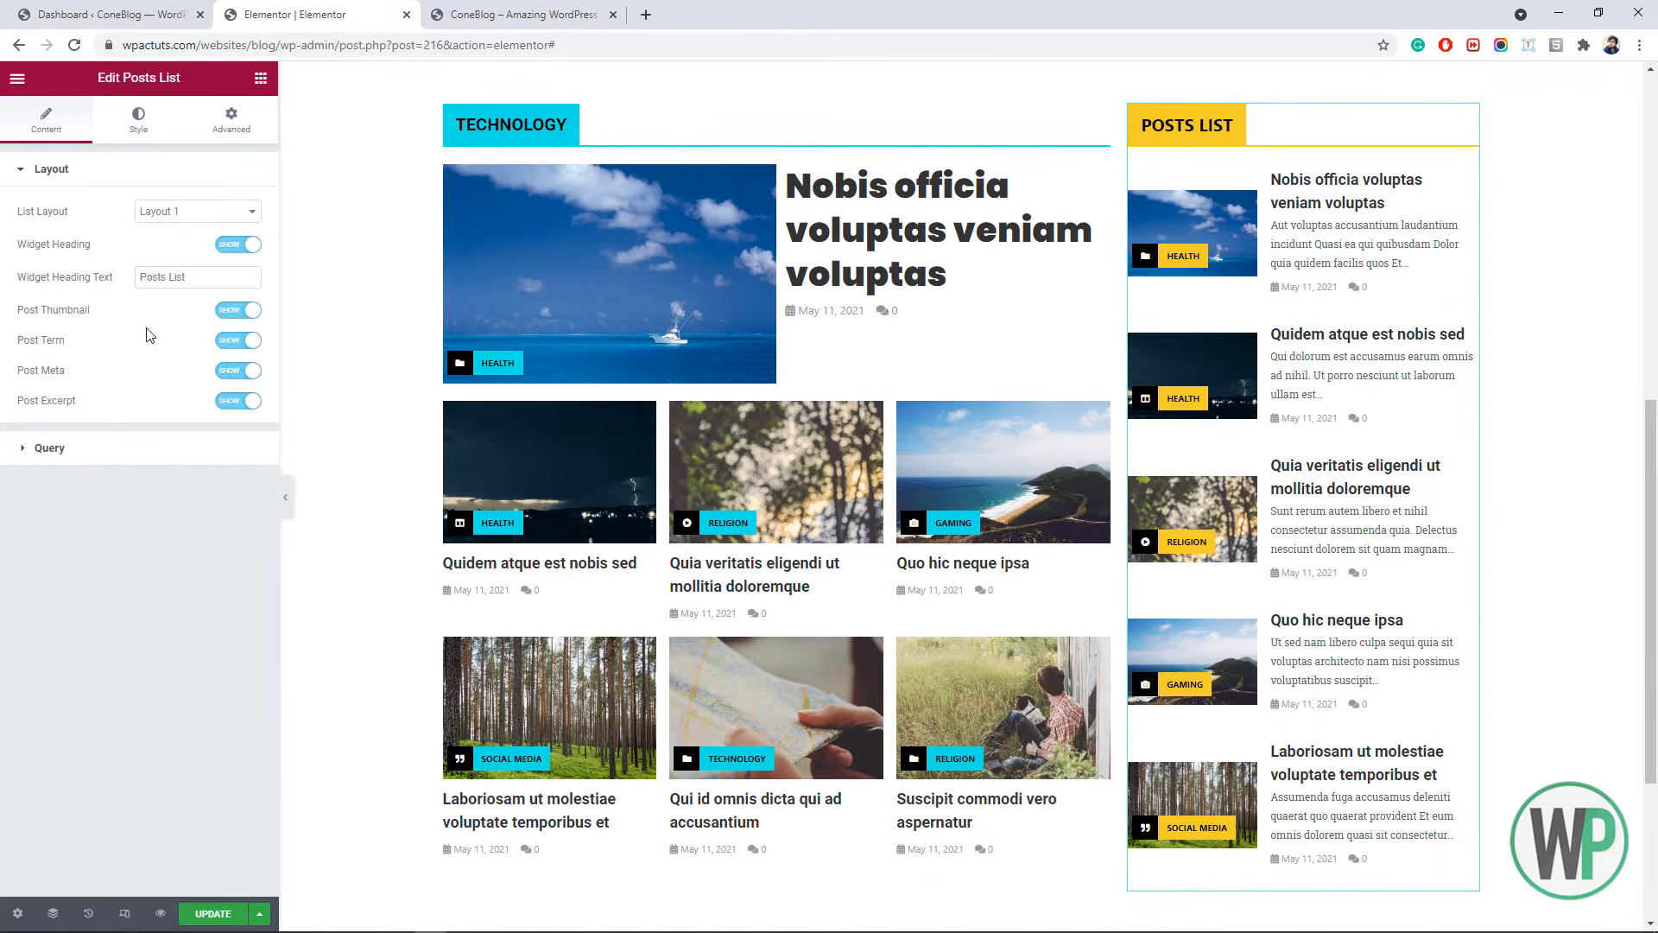
left_click(205, 214)
left_click(210, 242)
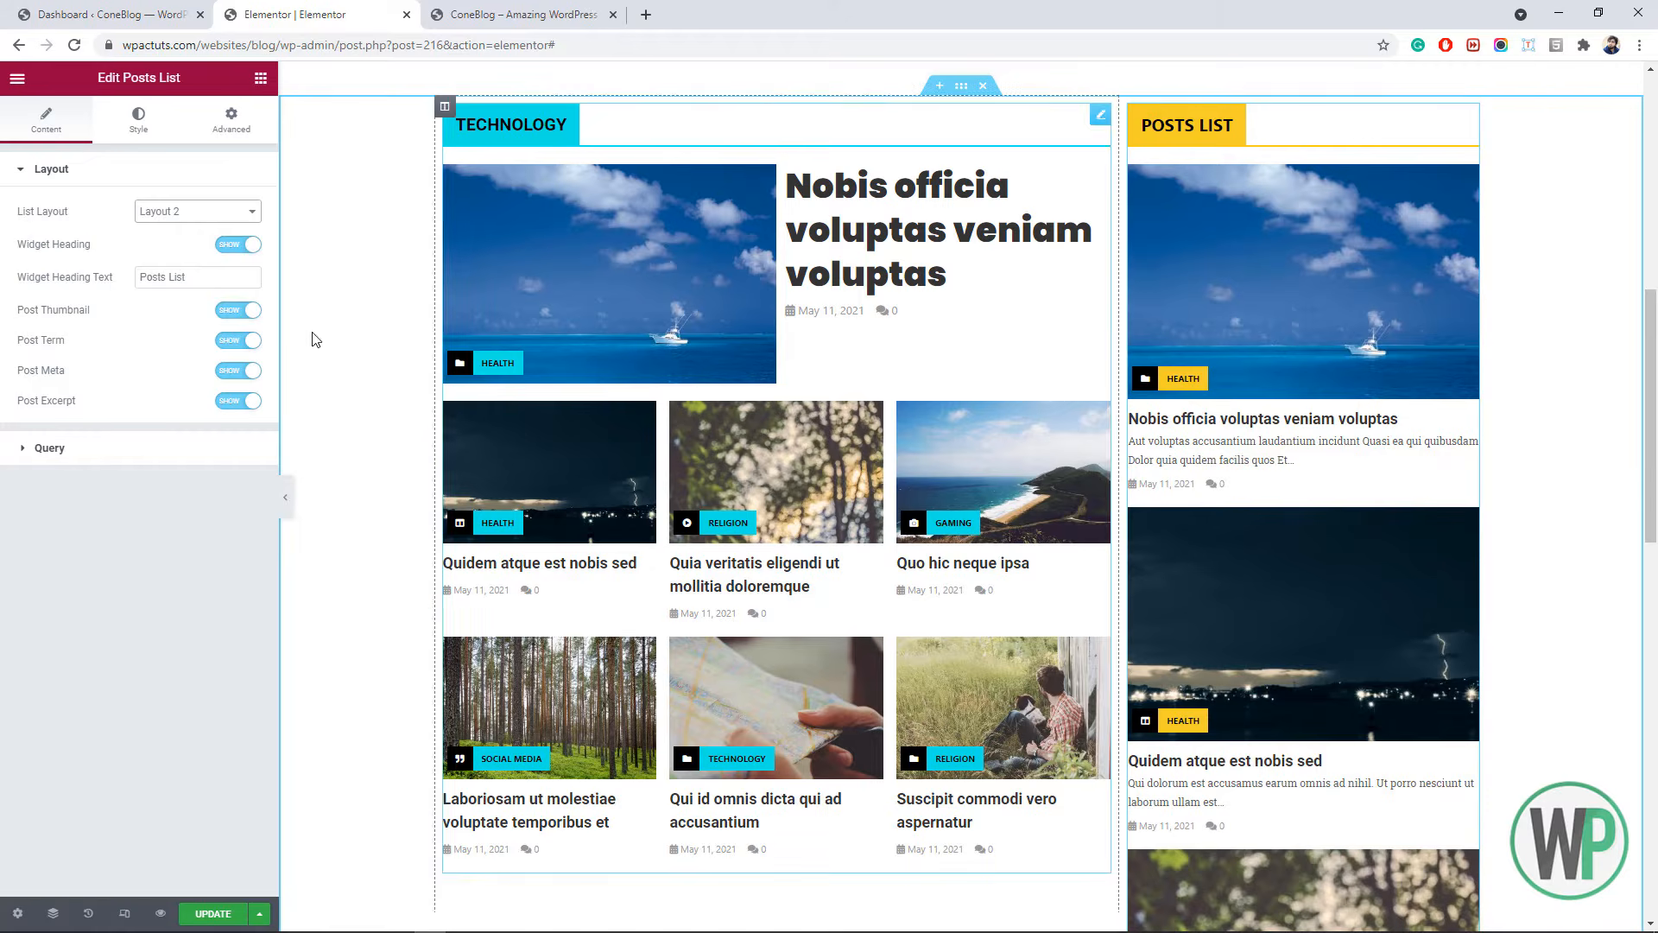
left_click(228, 214)
left_click(224, 229)
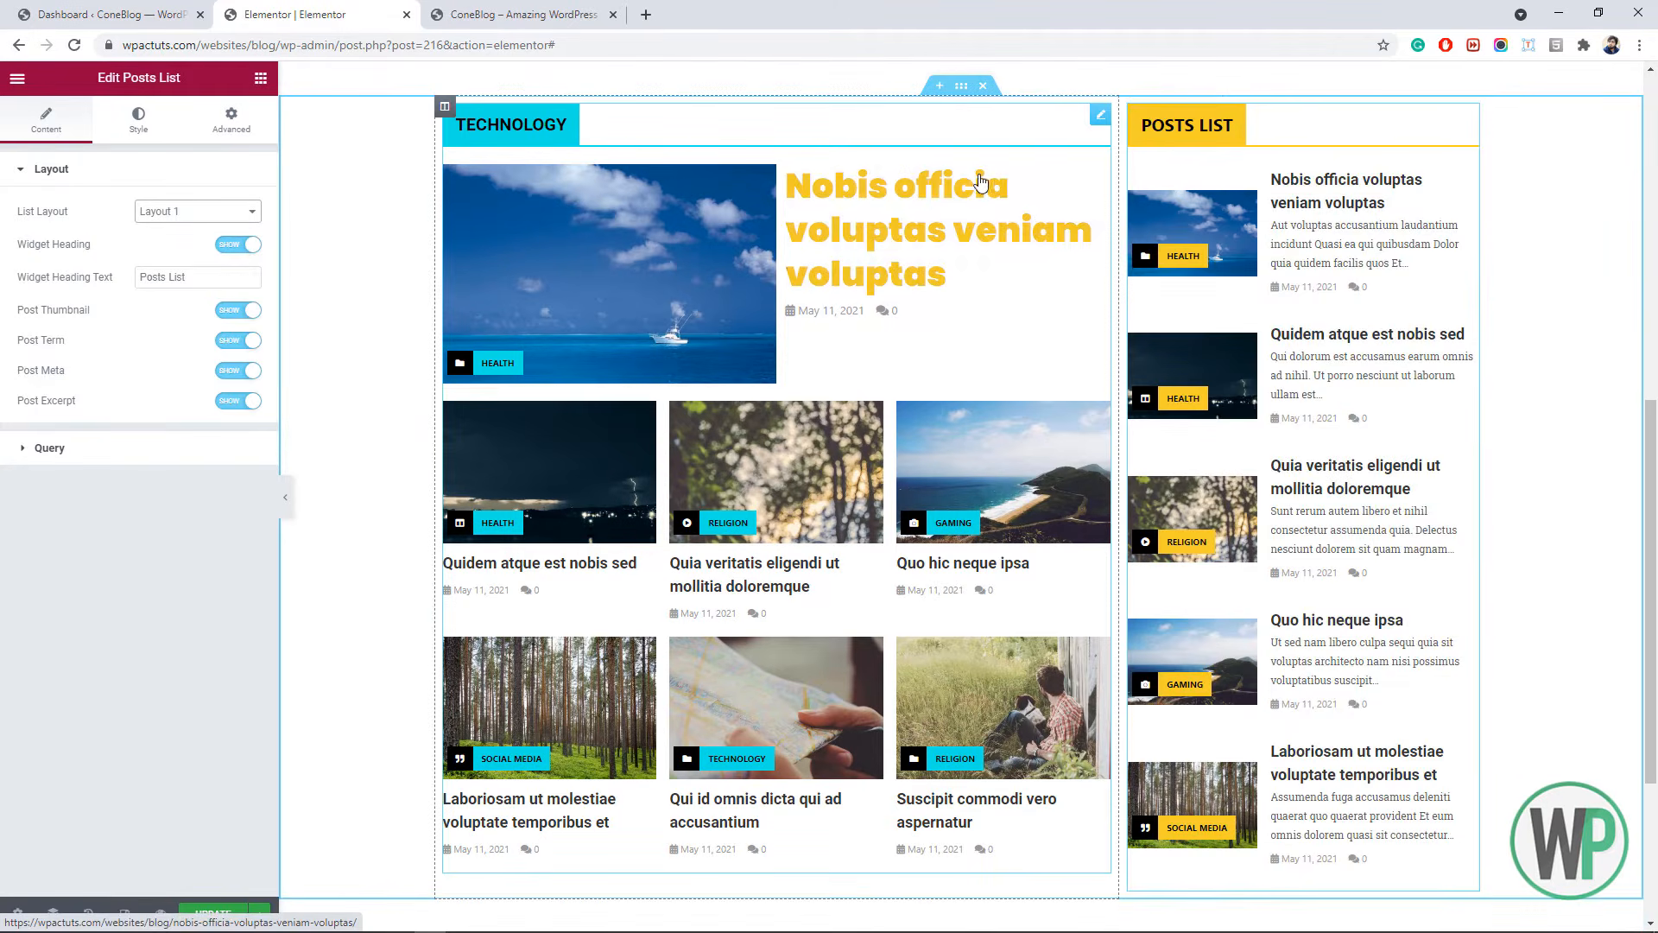
left_click(233, 312)
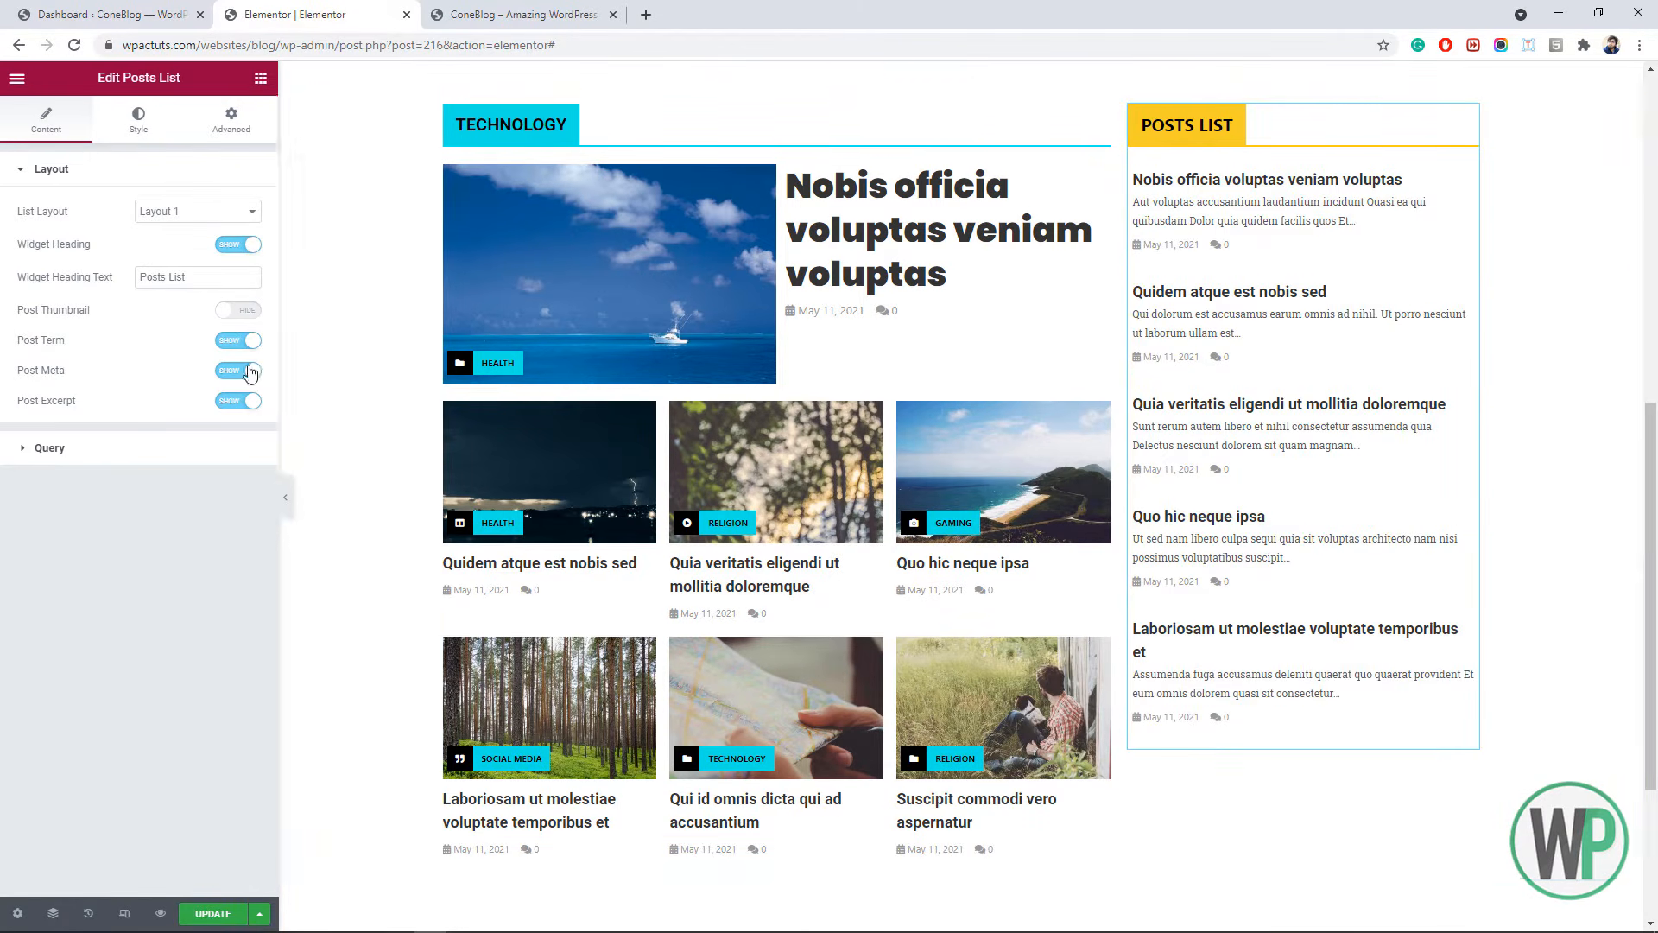
left_click(236, 311)
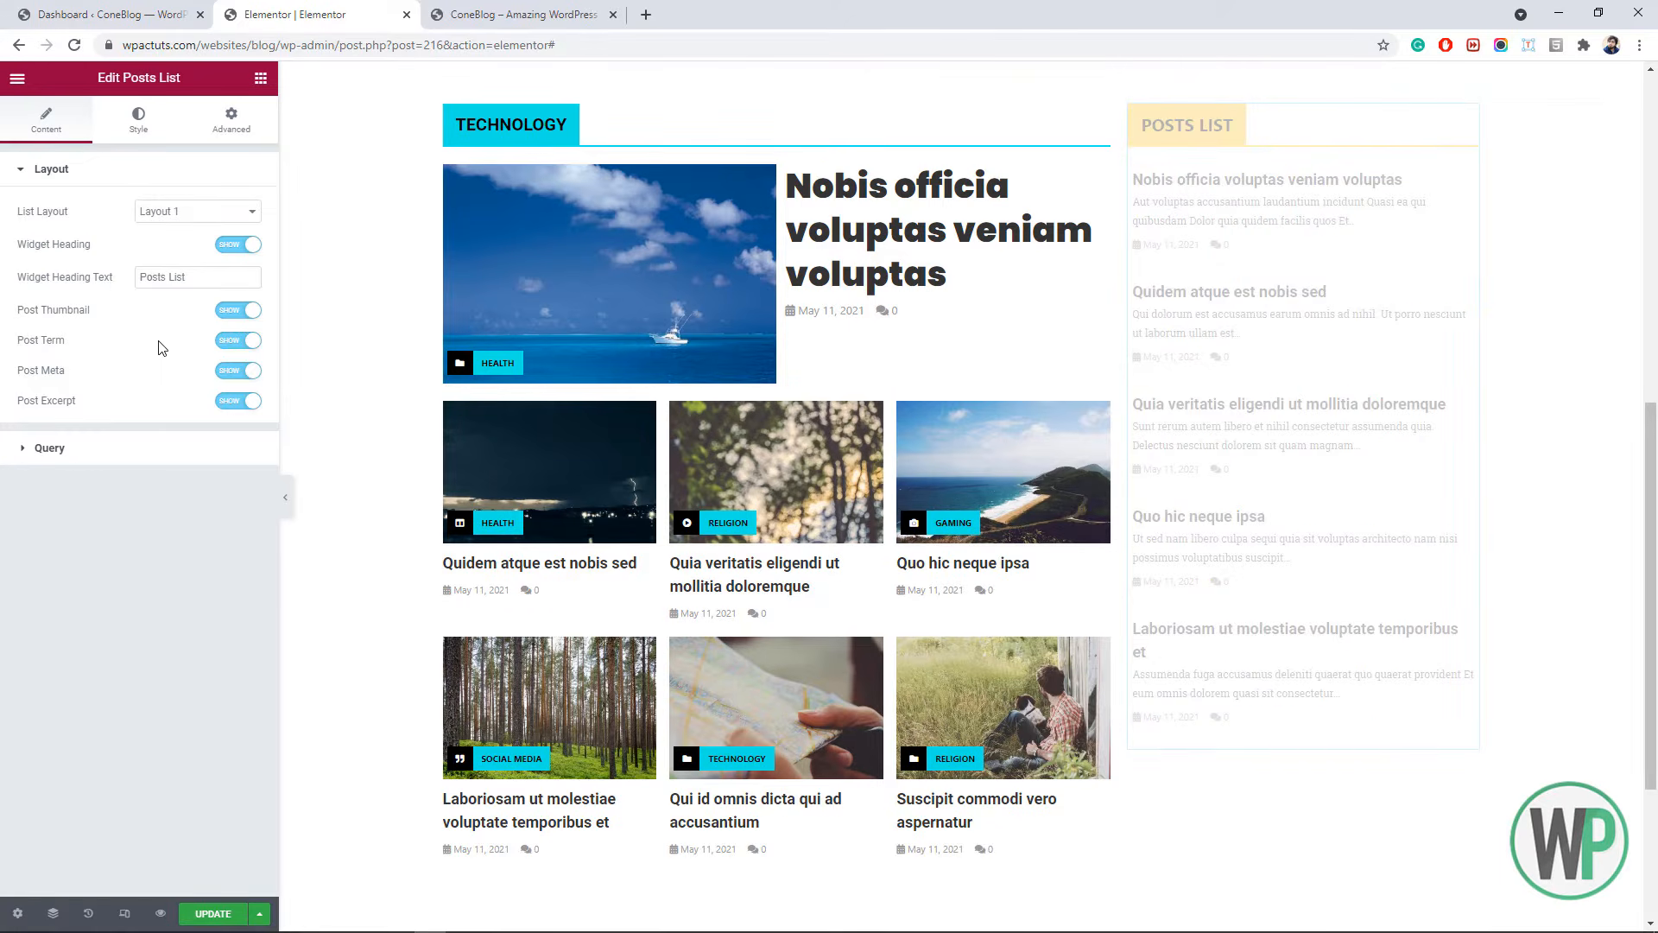
- Hide the post excerpts in the Posts List and set its query to 7 posts per page
left_click(228, 398)
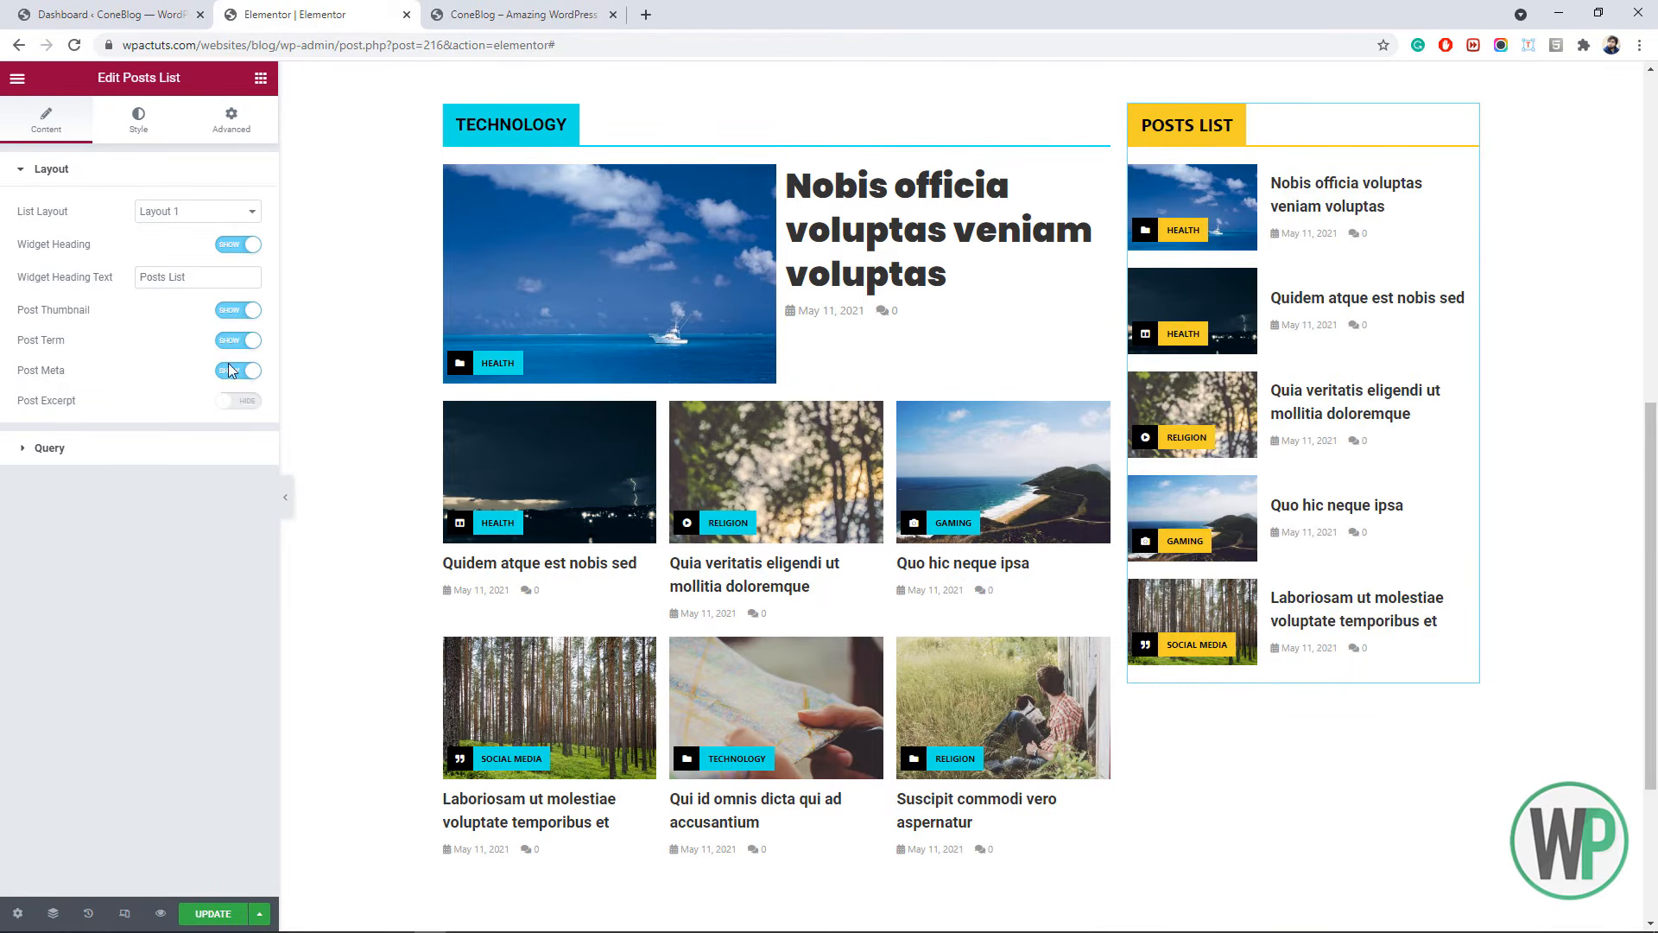
left_click(172, 448)
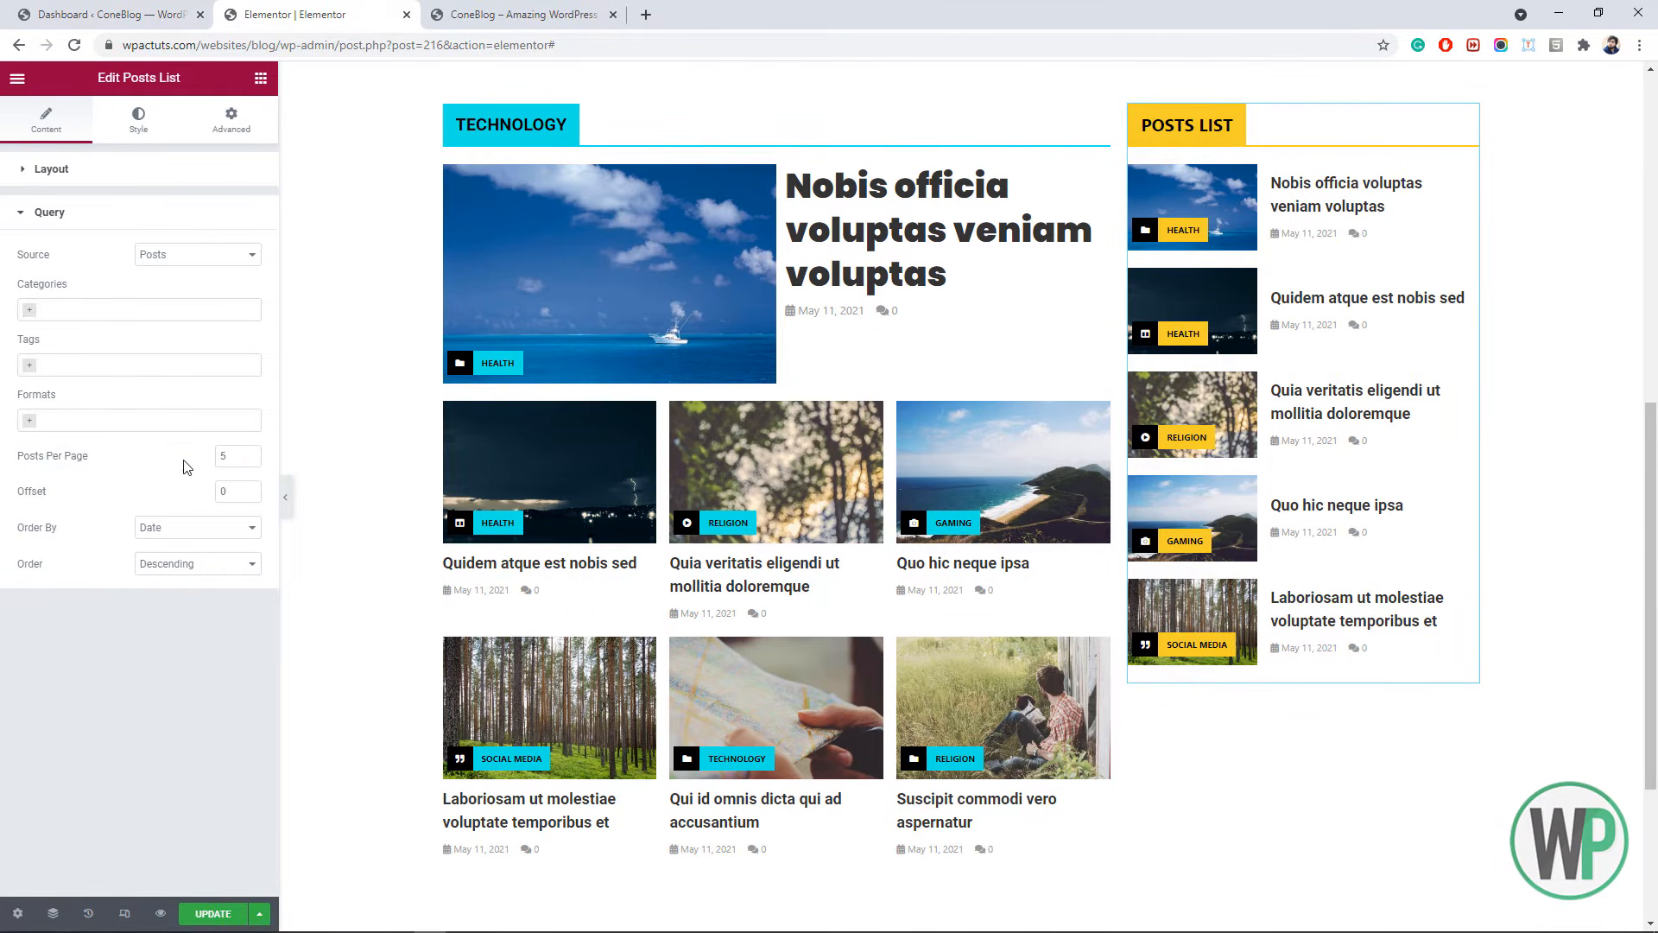
left_click(250, 456)
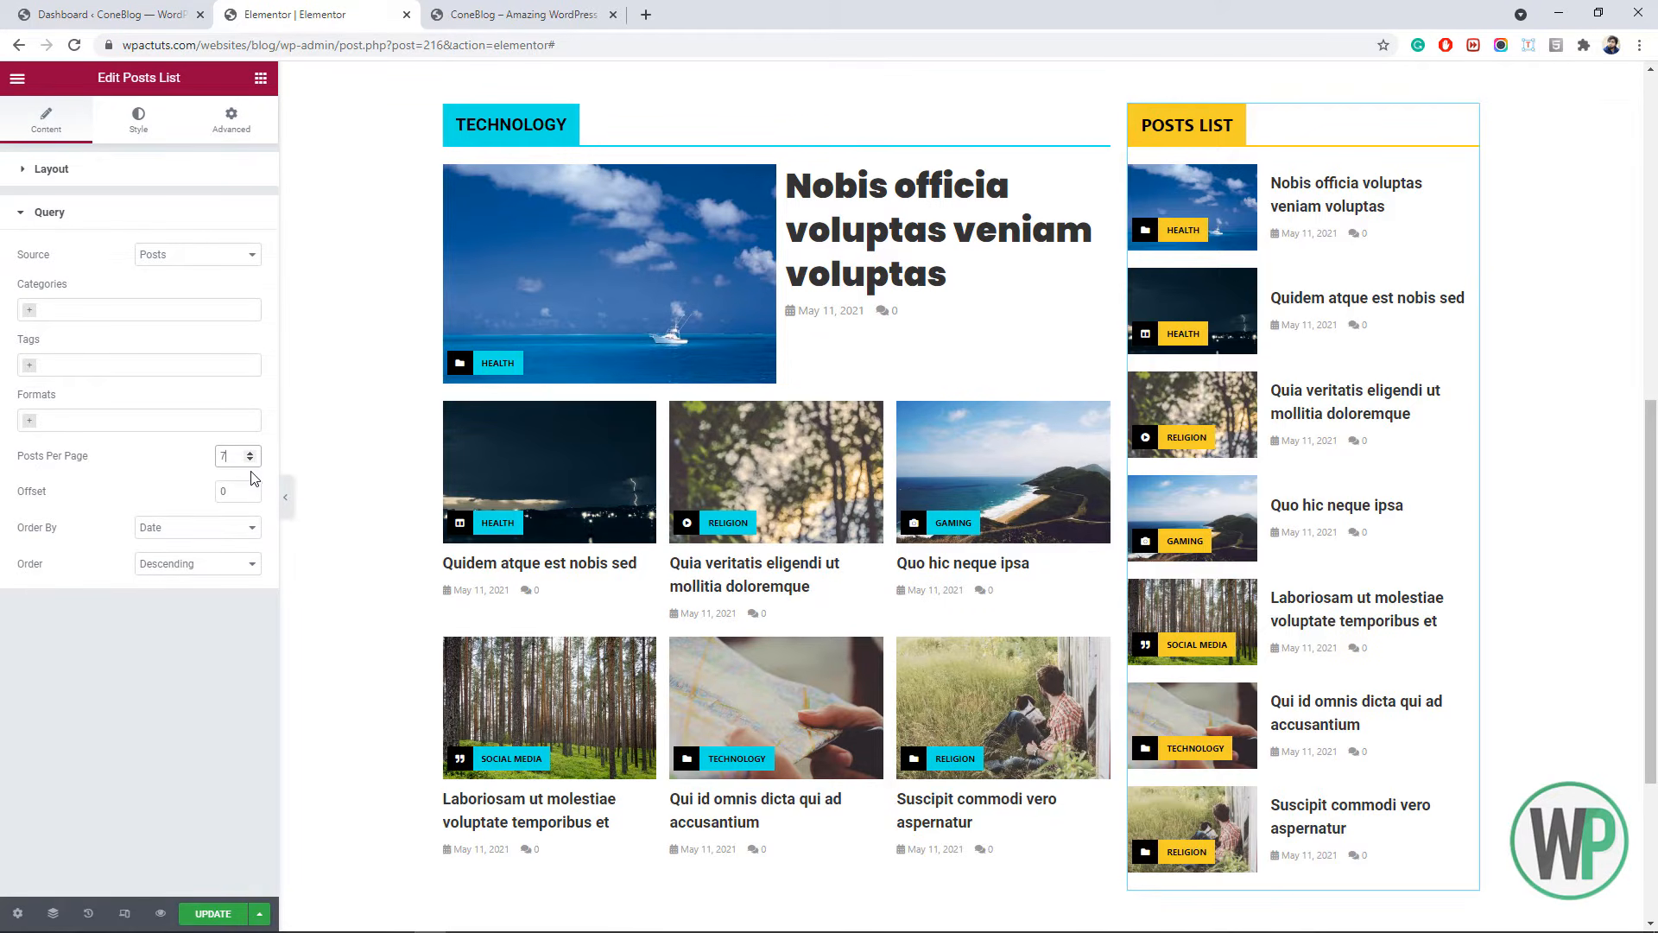
- Set the font family of the Posts List widget's post titles to Poppins
scroll(838, 528, "down", 4)
scroll(843, 532, "up", 3)
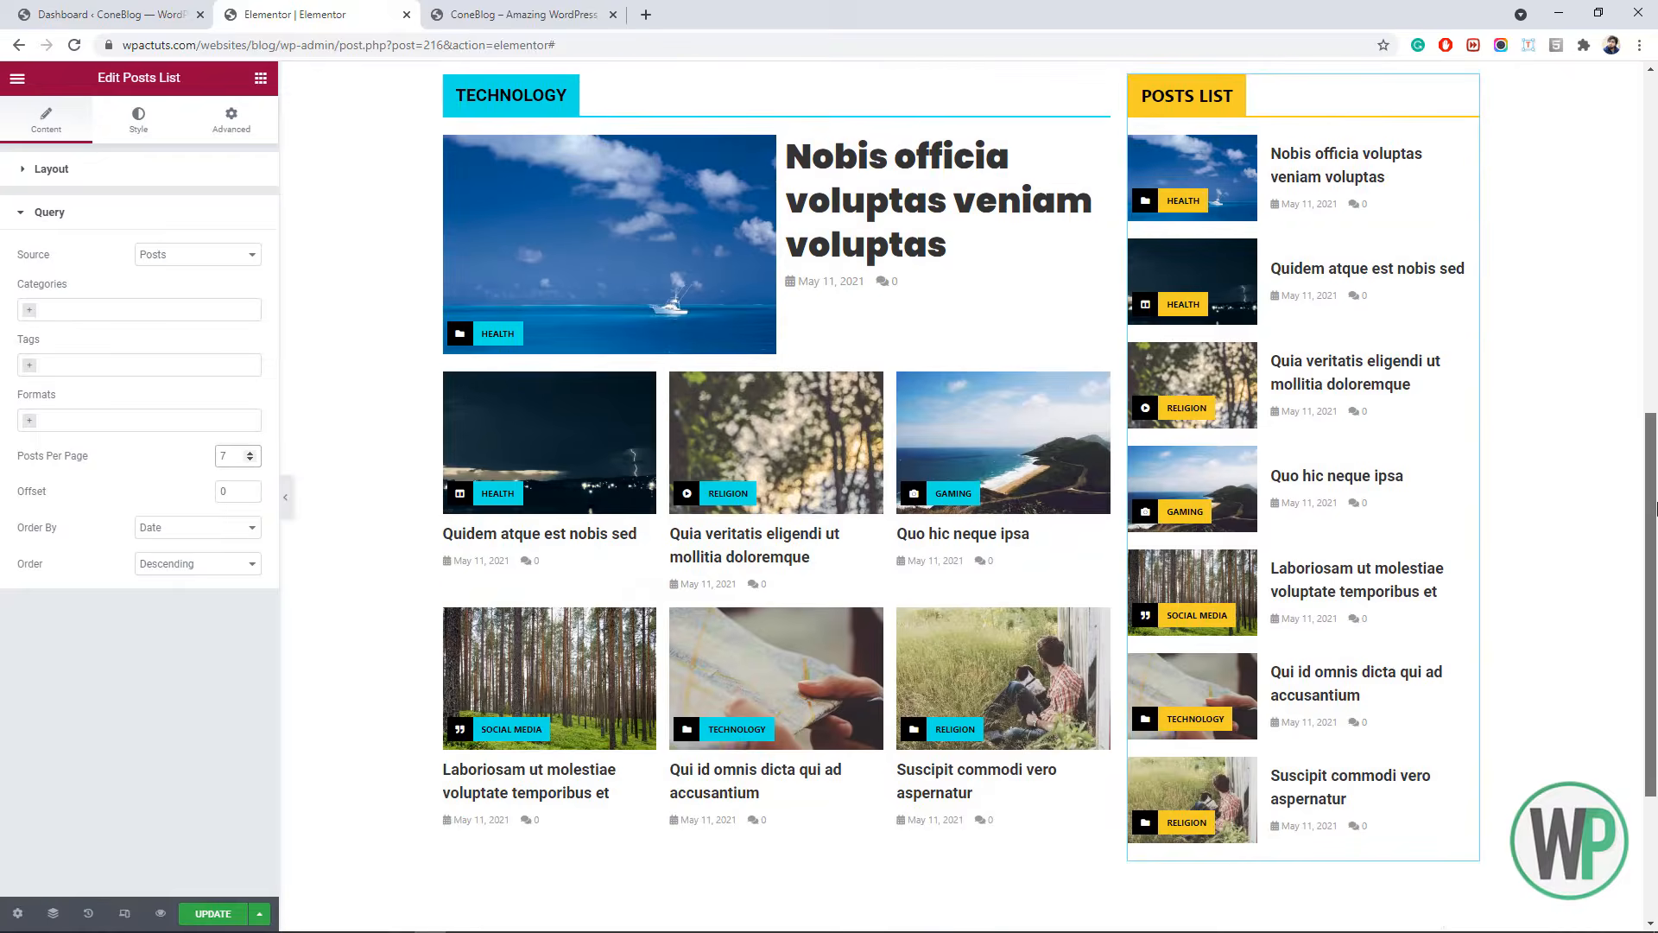
left_click_drag(1655, 622, 1657, 542)
scroll(1216, 573, "down", 2)
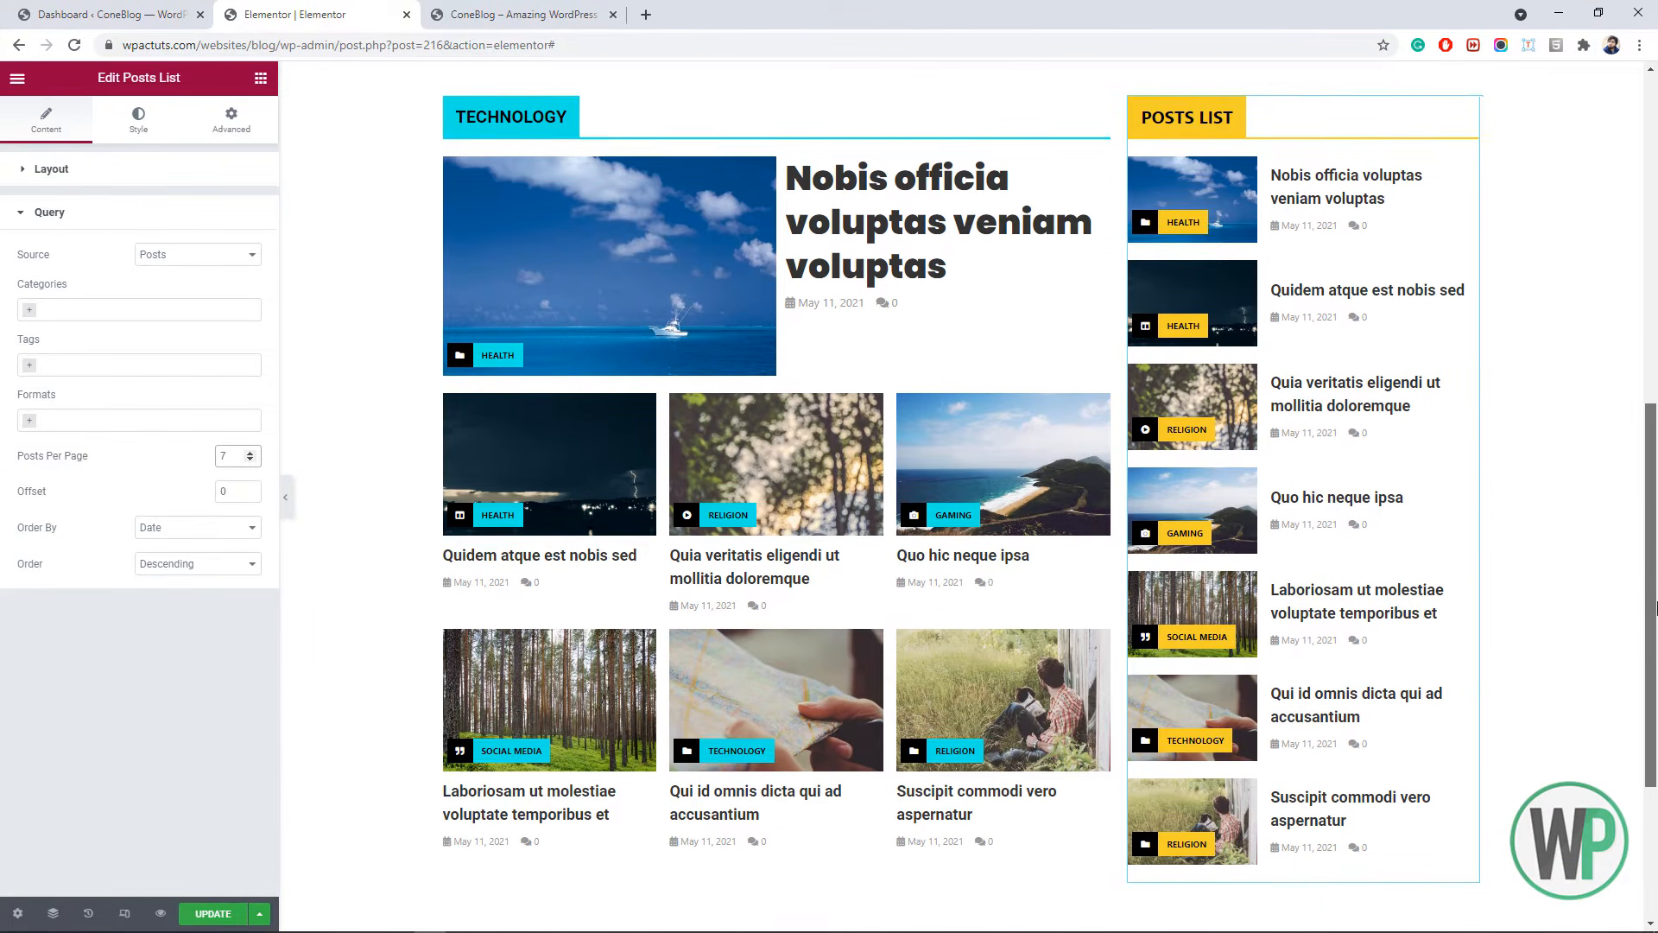
left_click(138, 119)
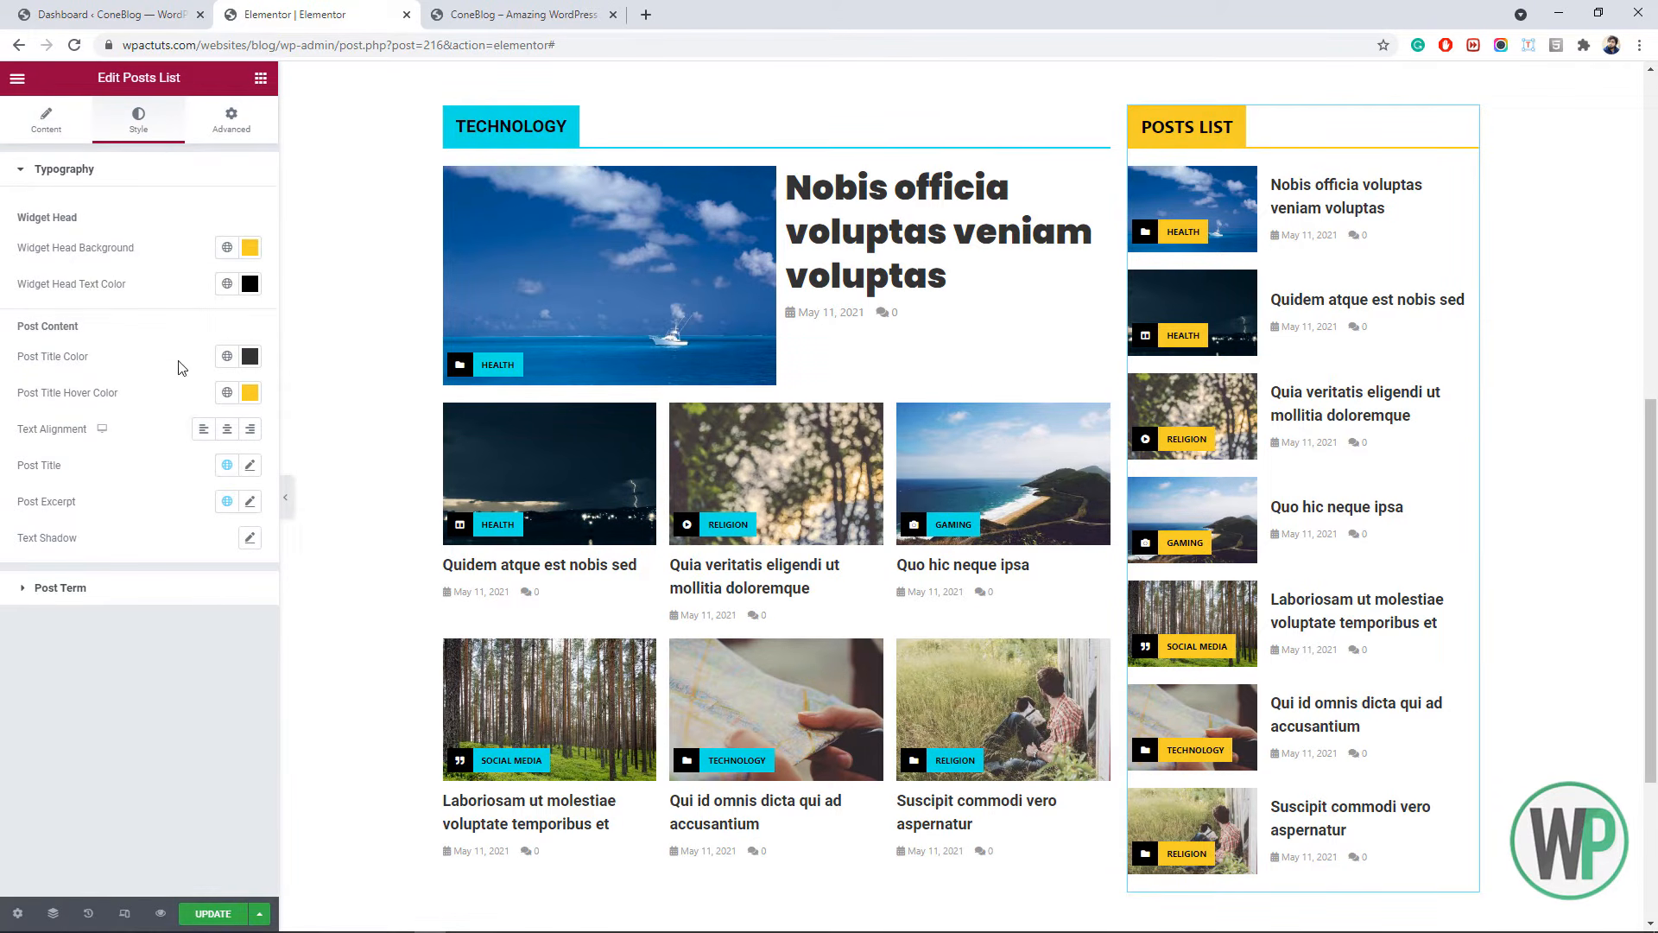
left_click(250, 467)
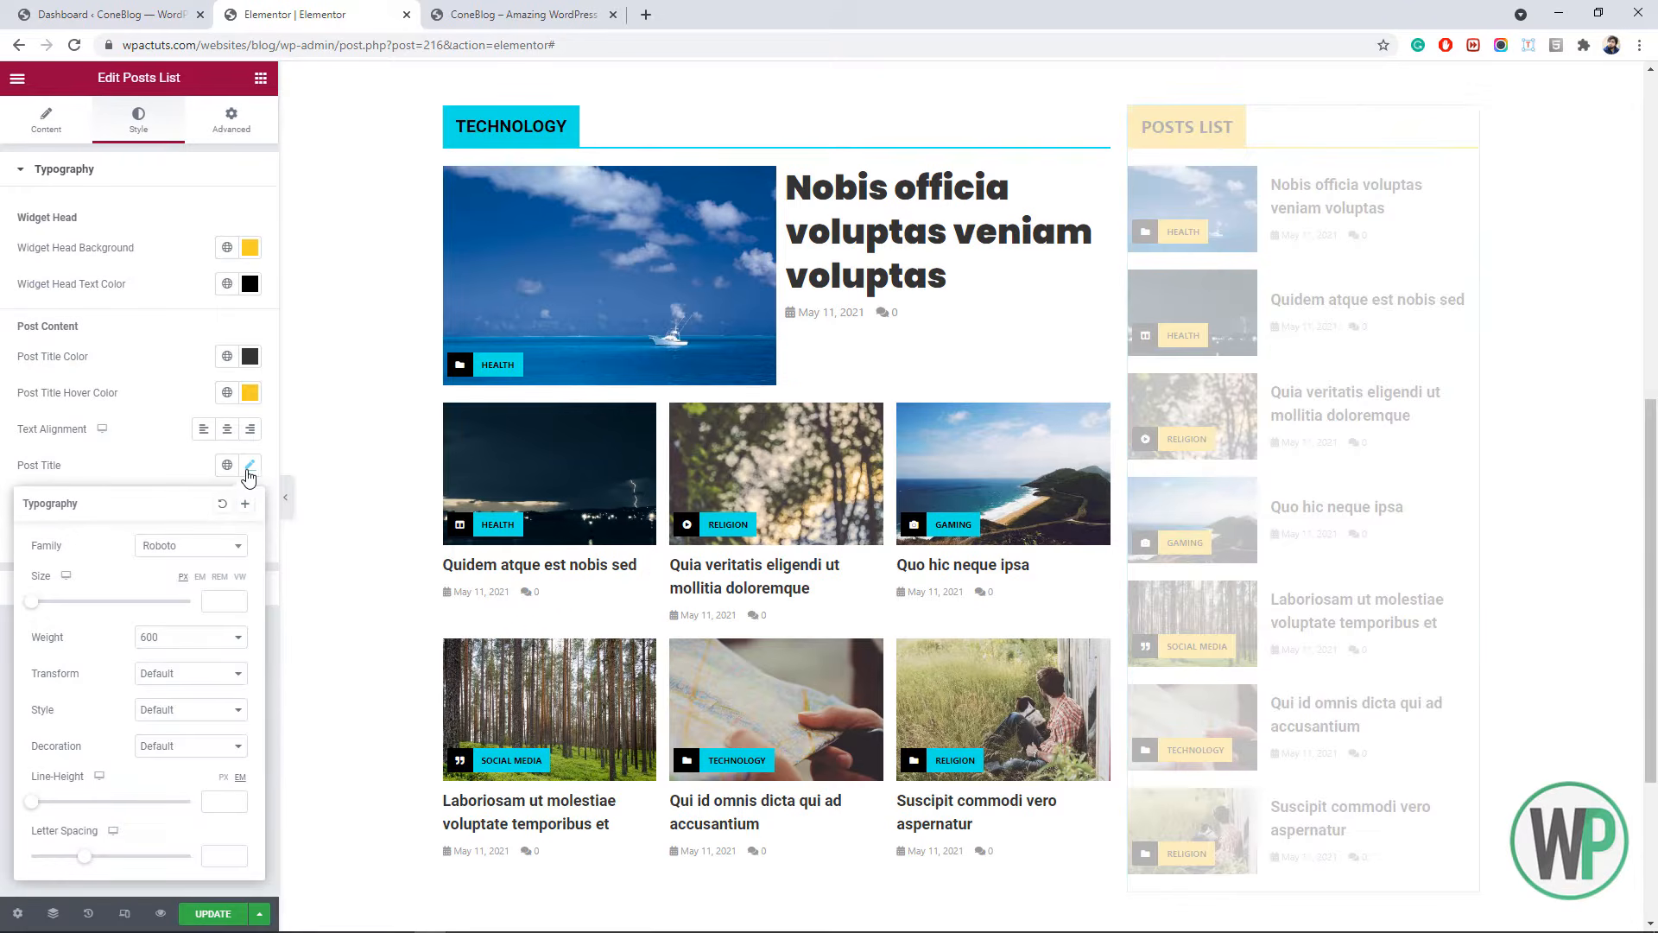
left_click(231, 546)
type("pop")
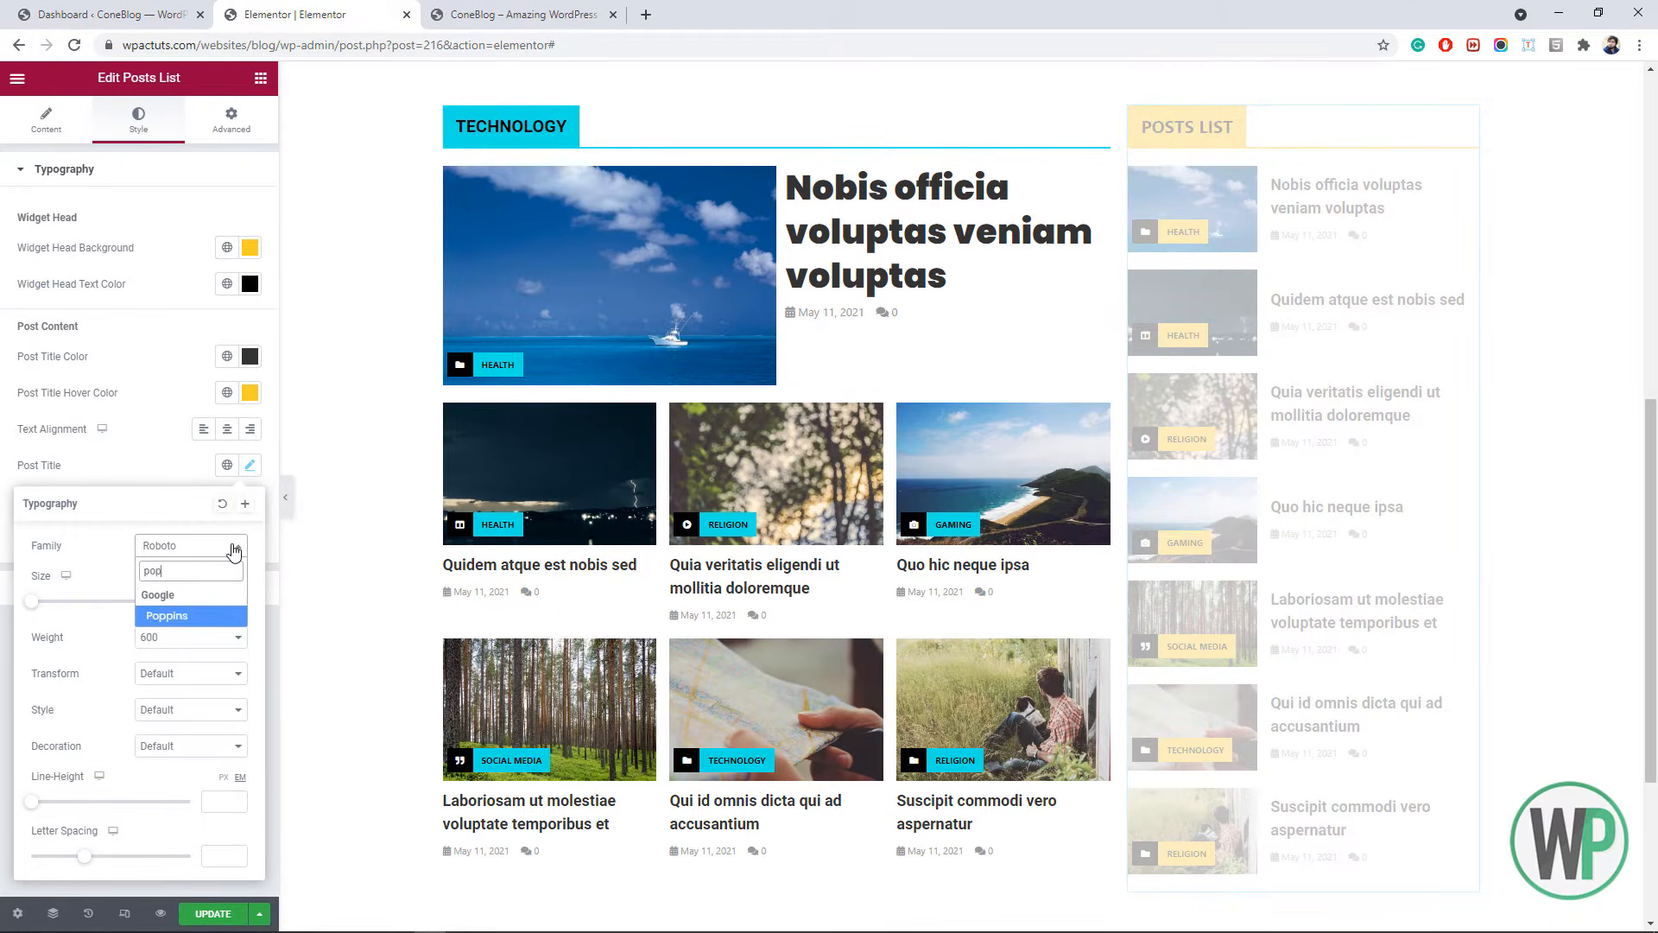
left_click(205, 615)
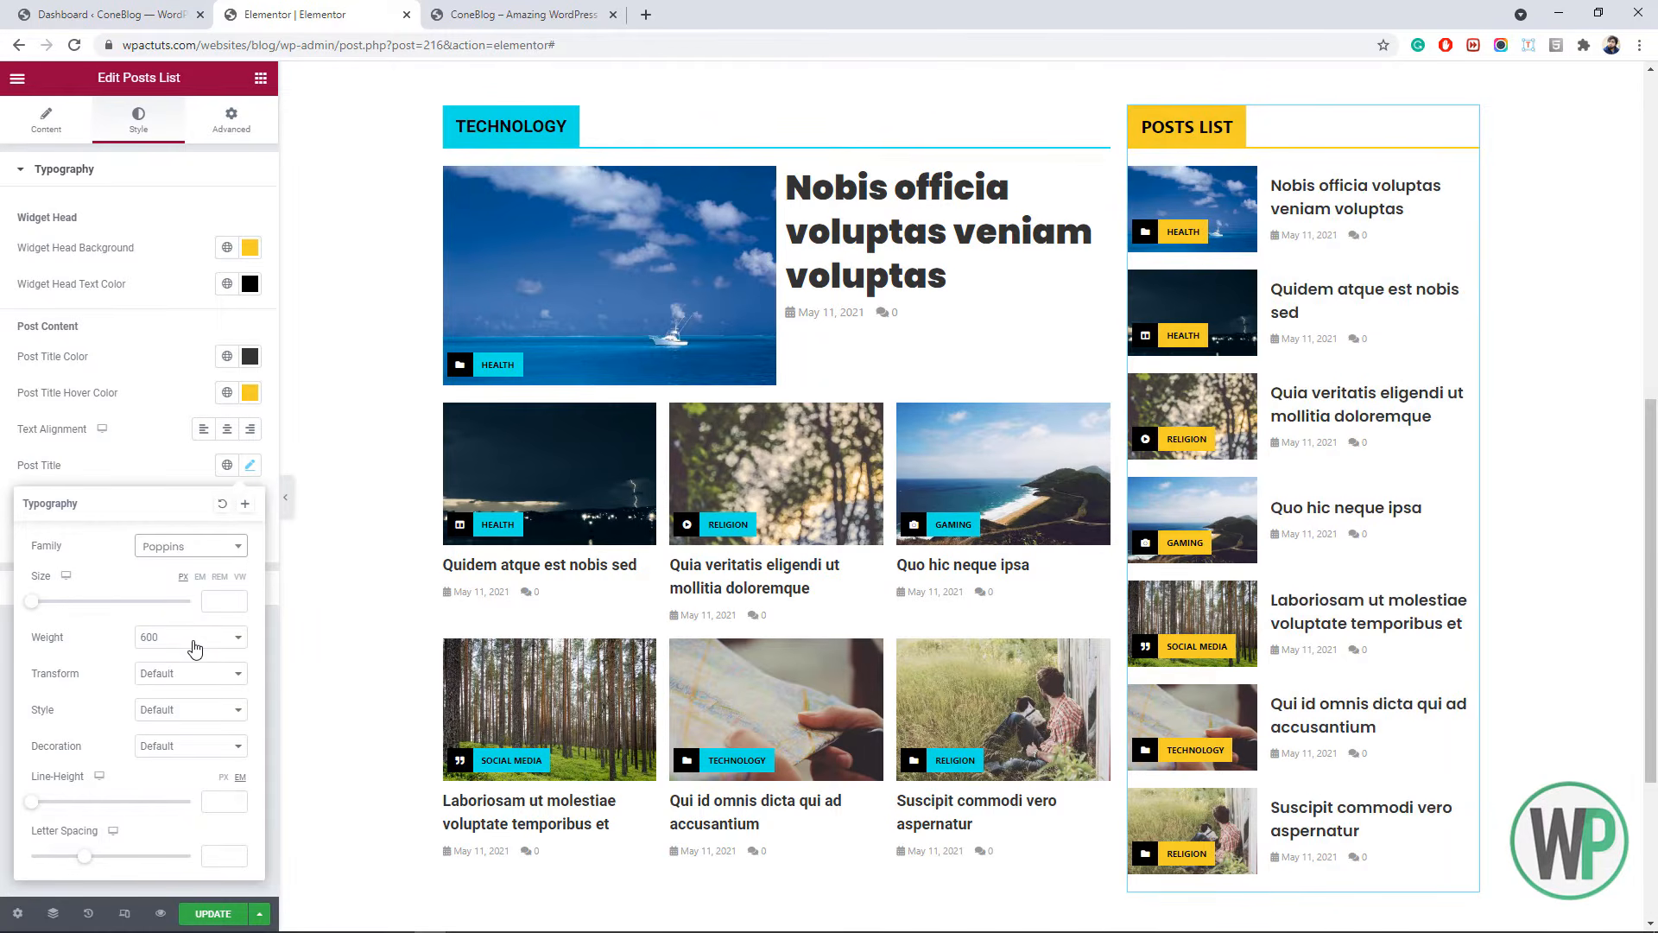
- Set the Posts List post titles to Bold weight with a line height of 1.2 em
left_click(196, 639)
left_click(206, 803)
type("1")
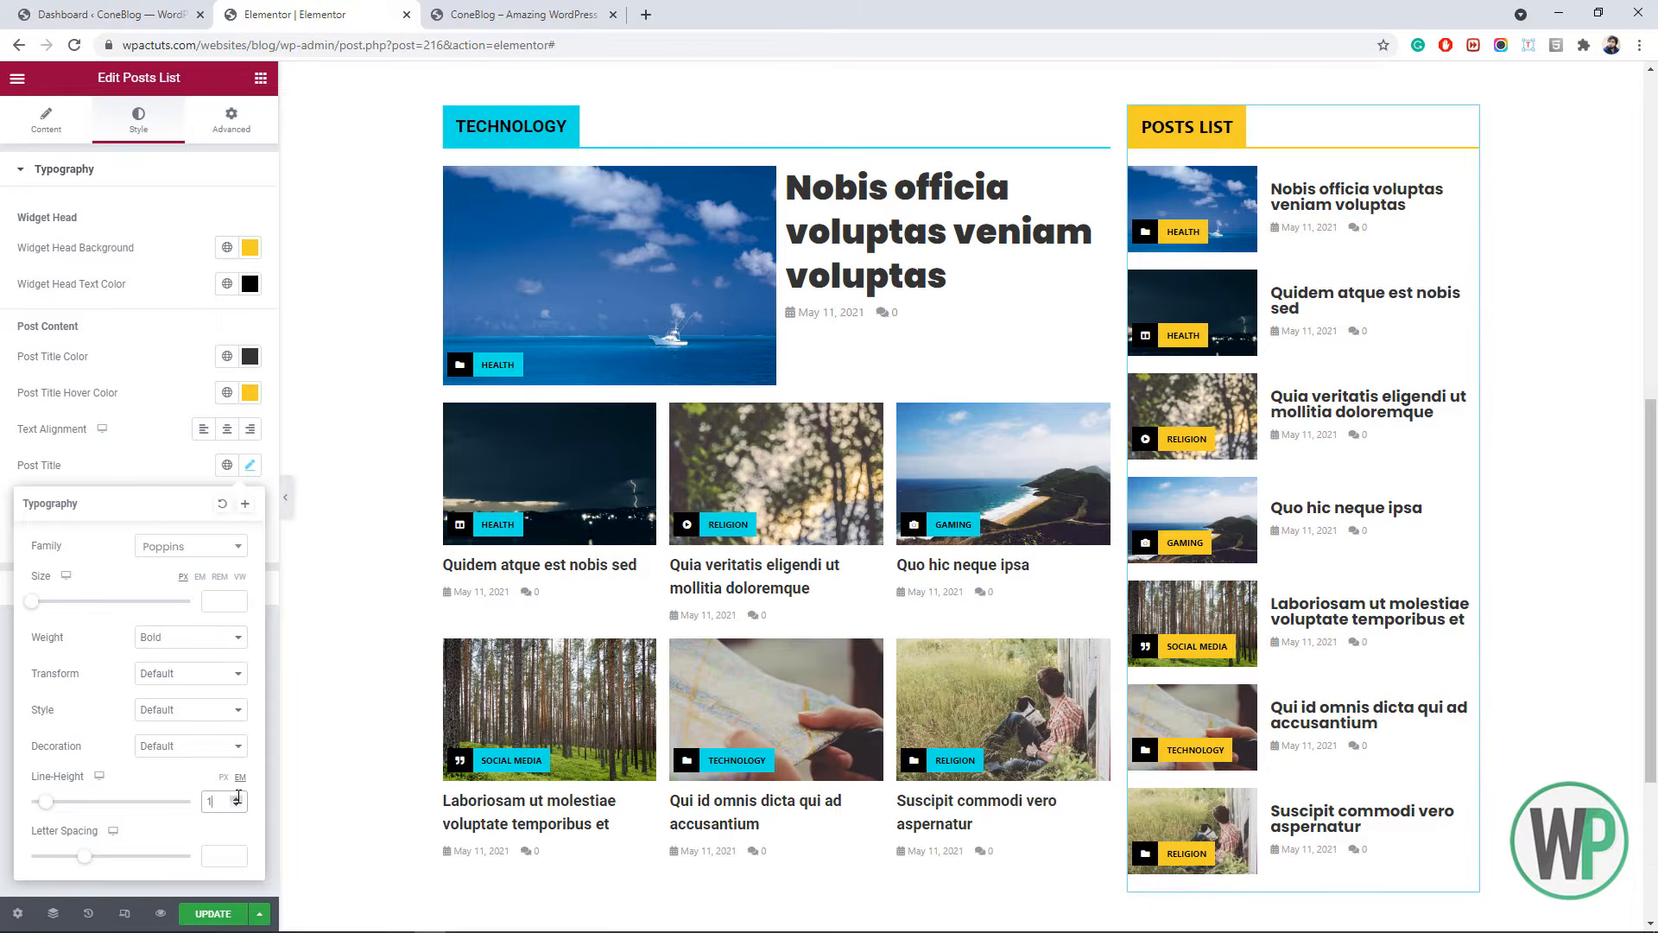
left_click(237, 797)
left_click(237, 797)
left_click(237, 797)
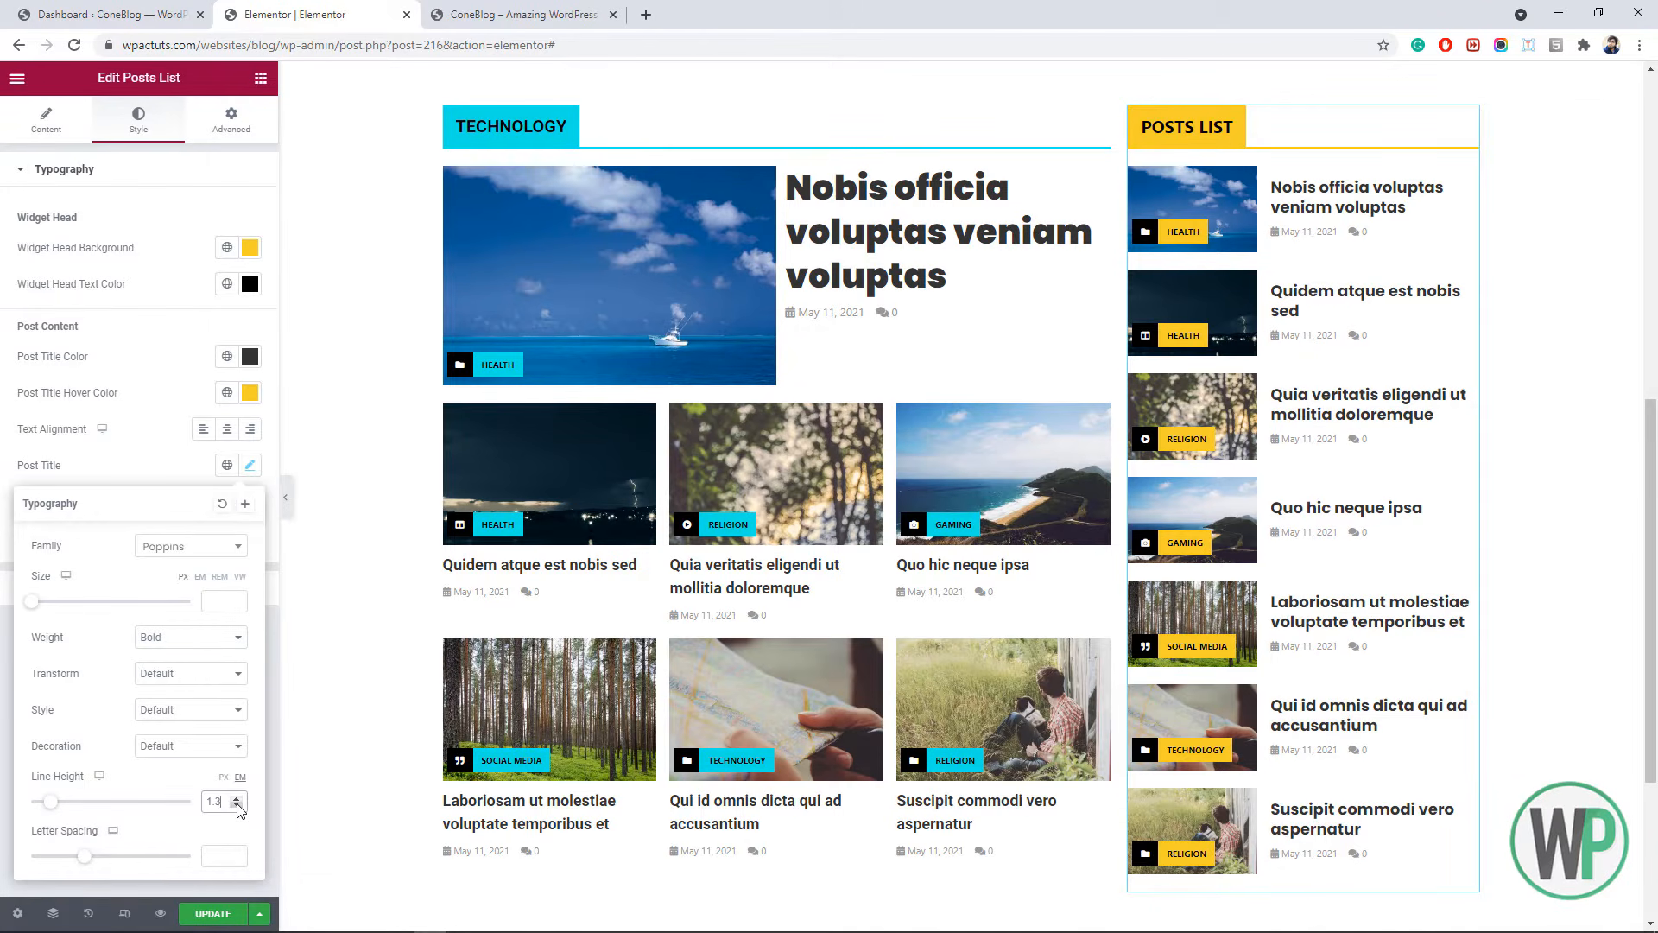
left_click(238, 805)
- Set the Posts List post title size to 1.2 em
left_click(216, 601)
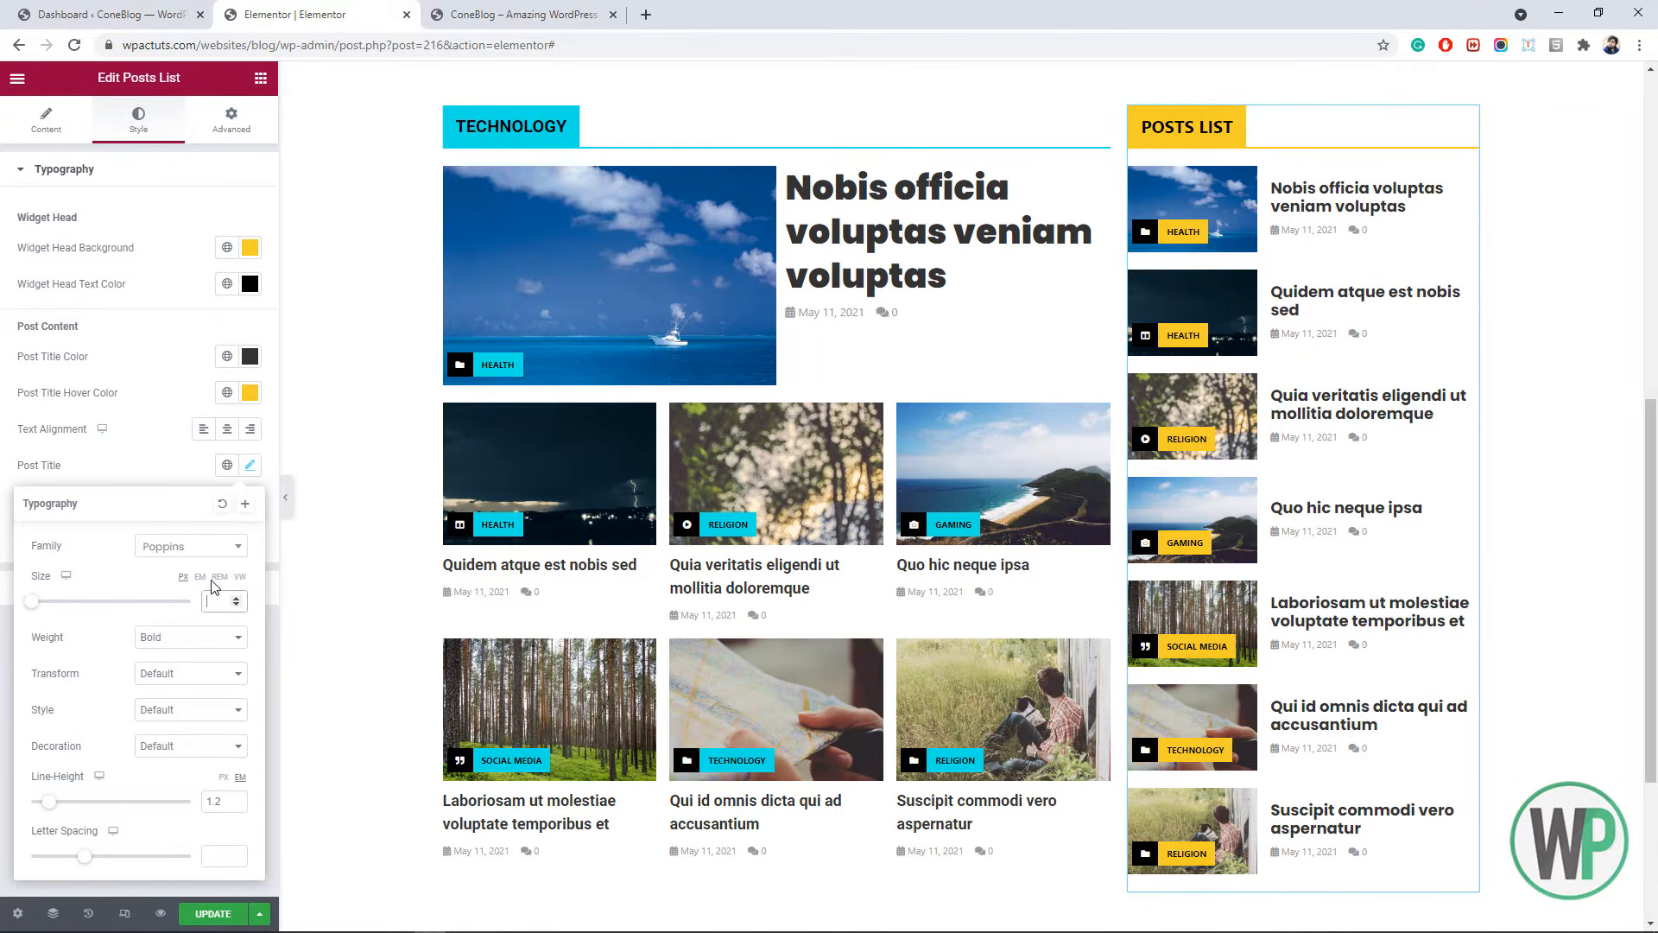
left_click(200, 576)
type("2")
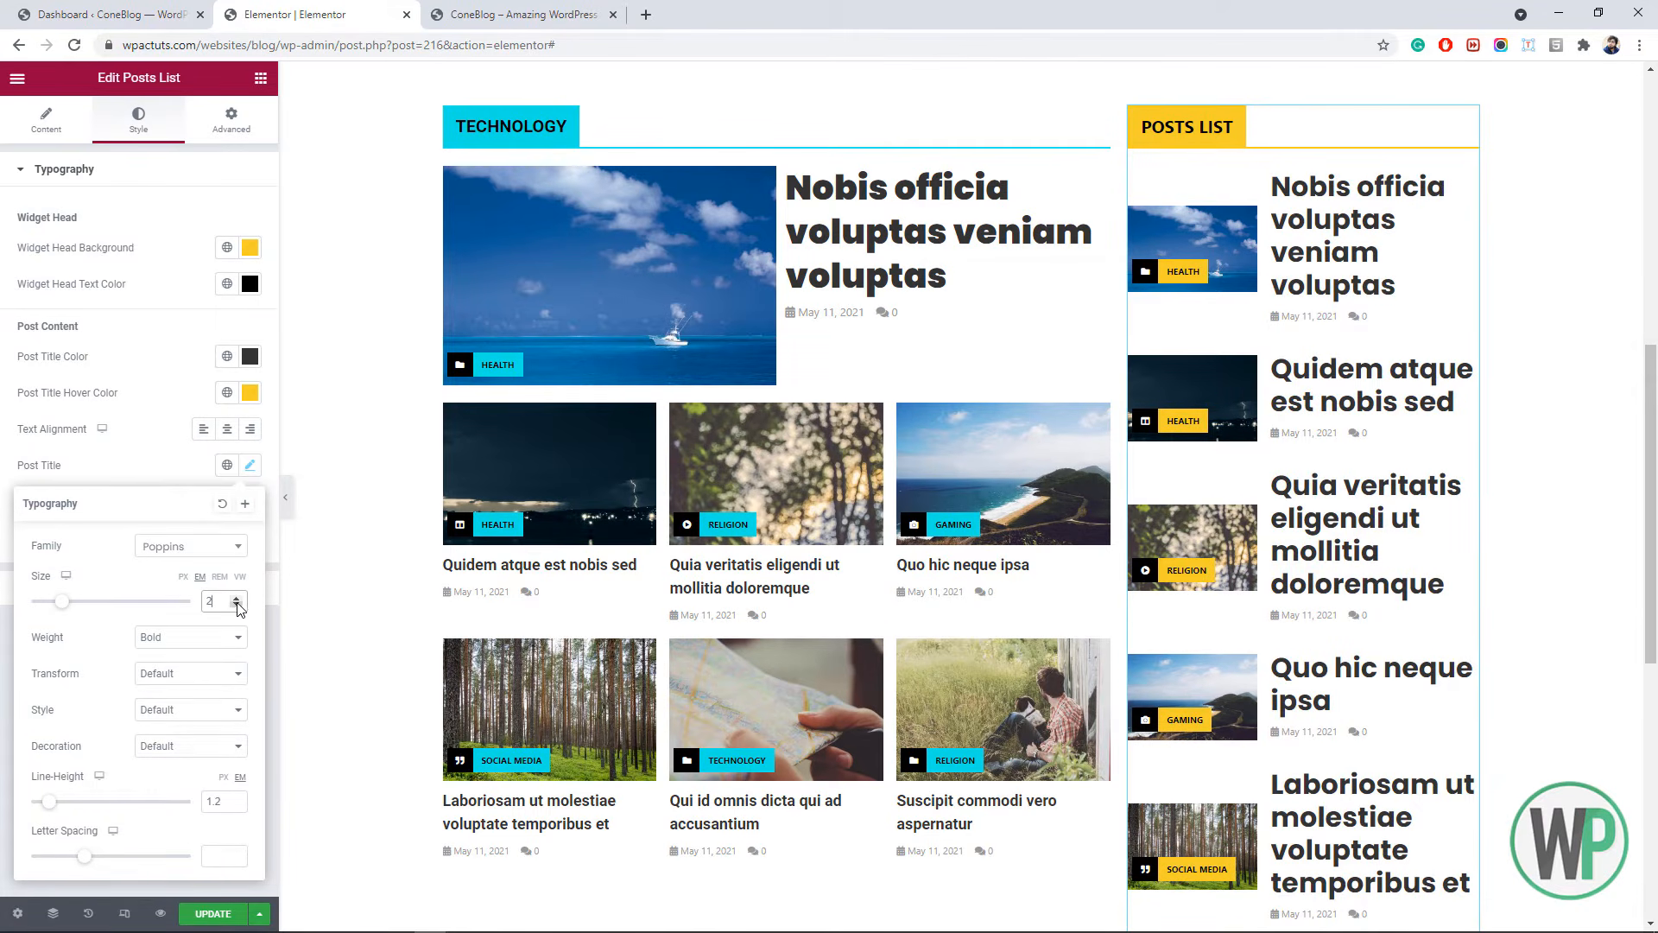
left_click(239, 607)
left_click(239, 607)
left_click(239, 607)
left_click(239, 607)
left_click(239, 608)
left_click(239, 607)
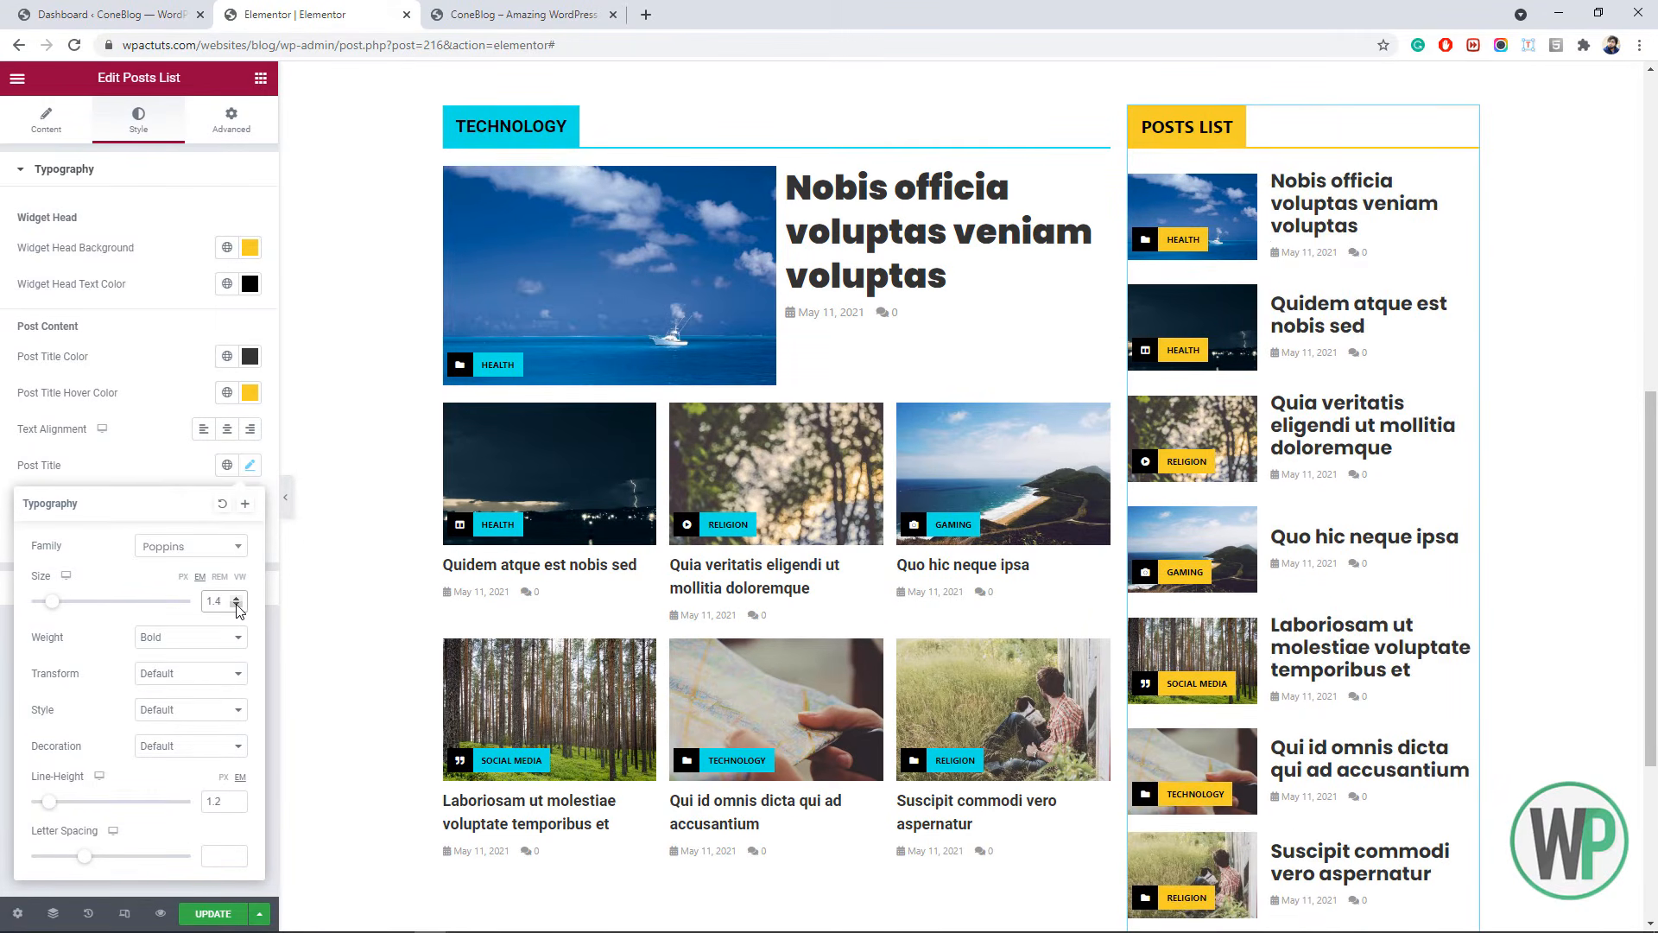
left_click(239, 608)
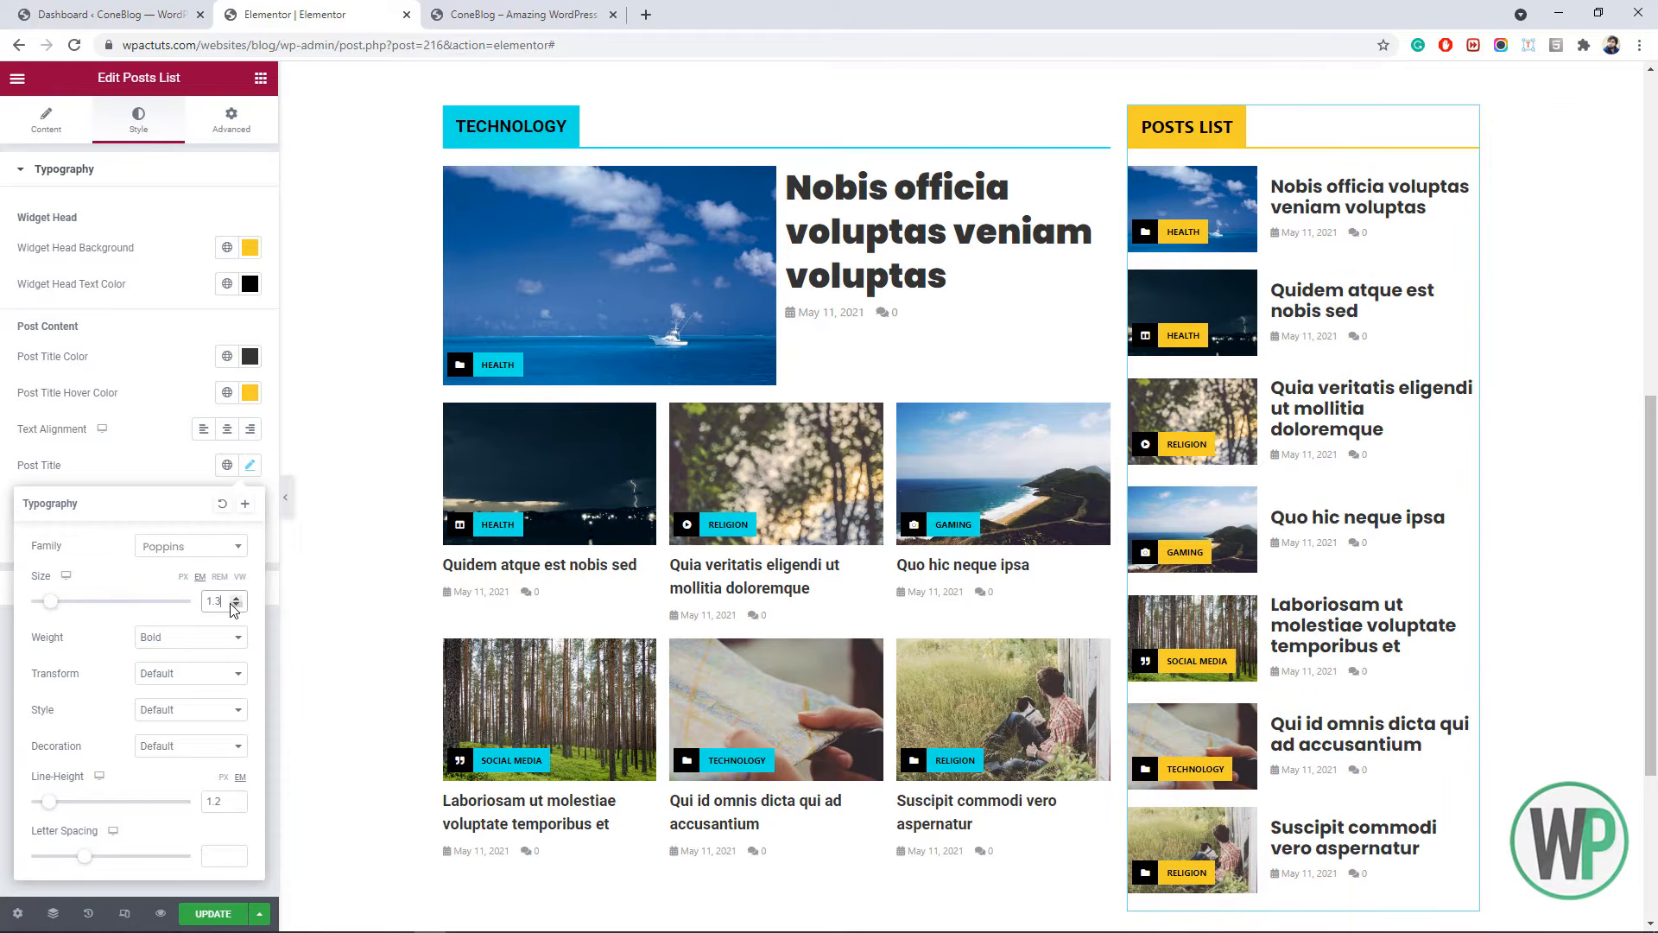
left_click(235, 606)
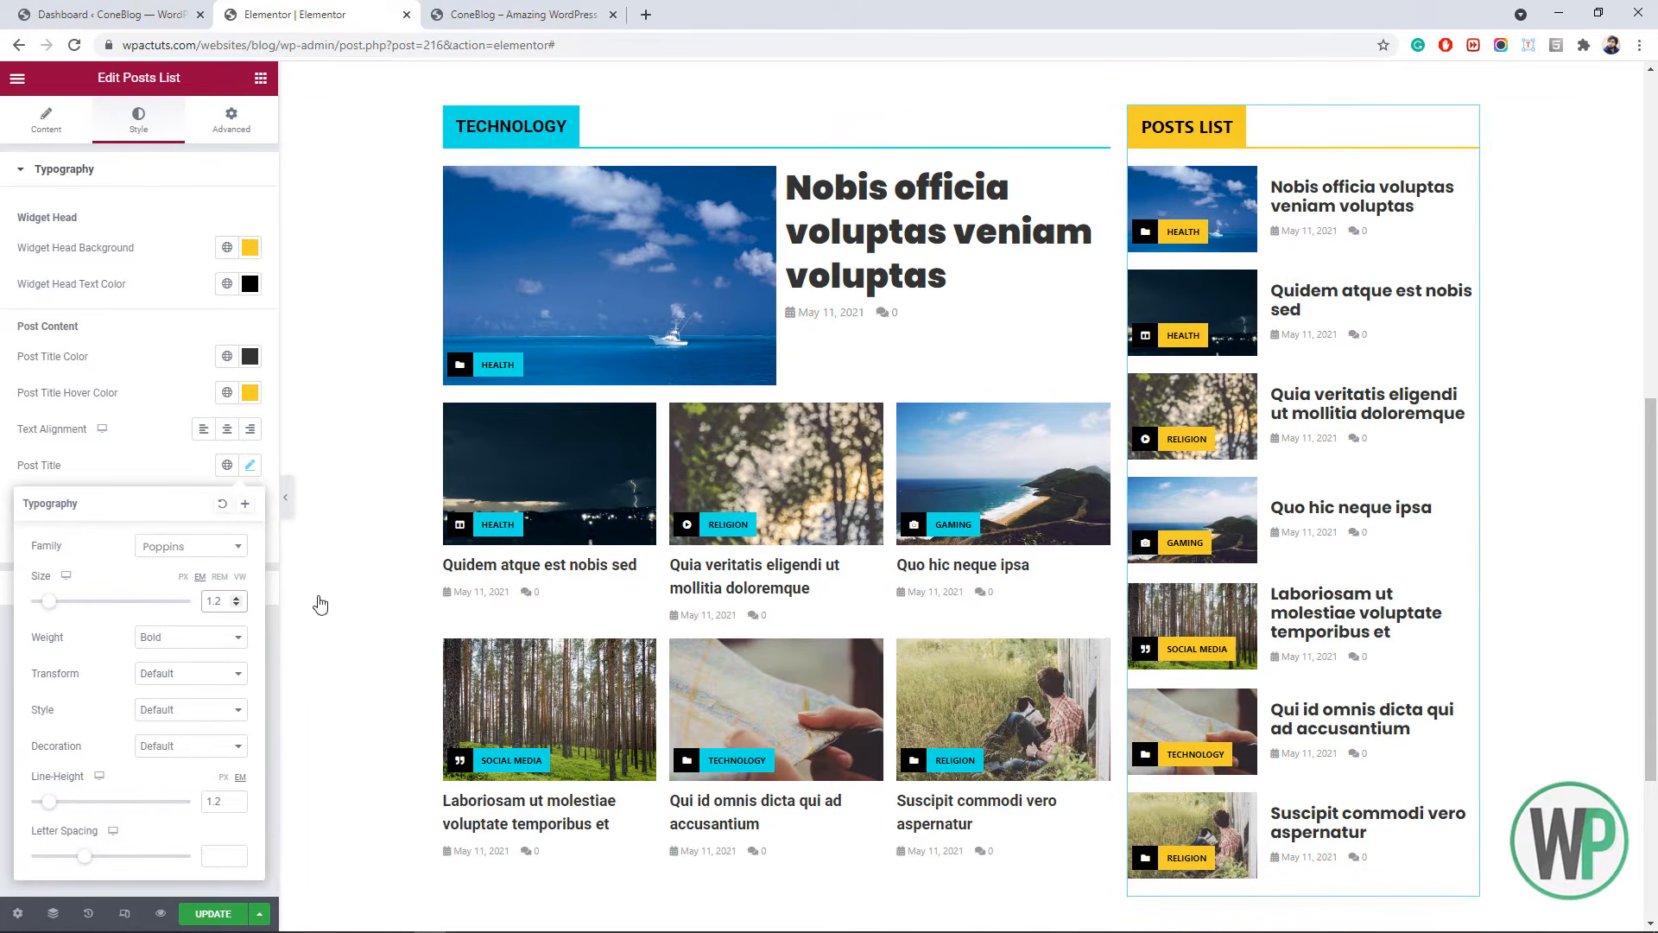
- Add a new single-column section below the Technology and Posts List section
scroll(658, 440, "down", 1)
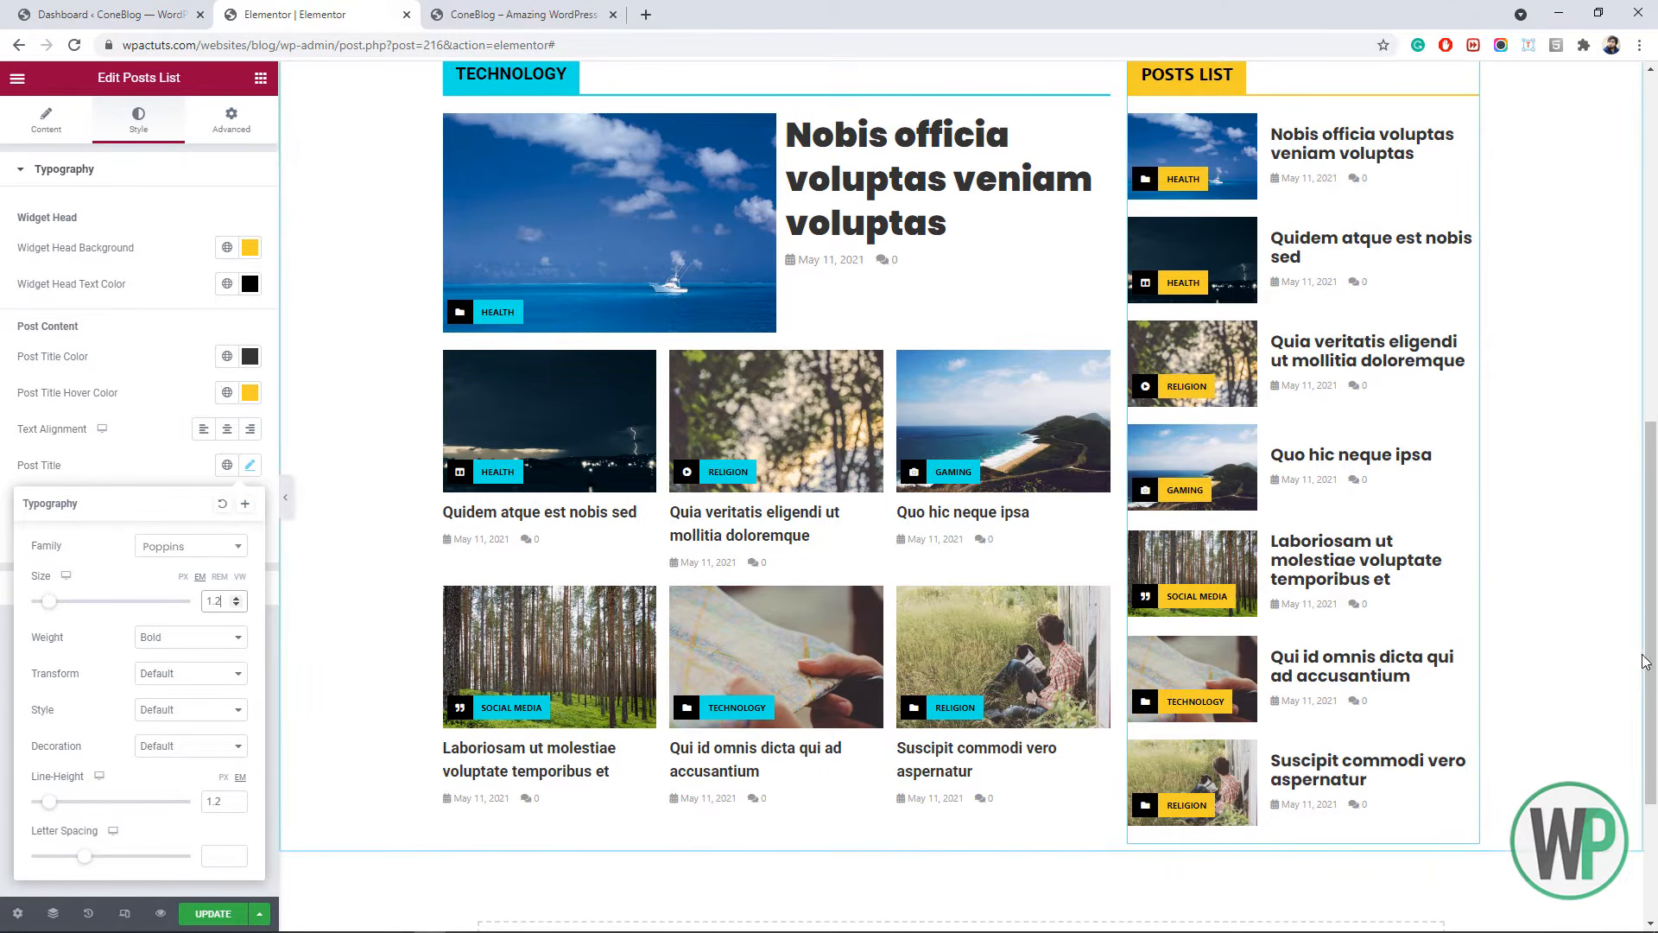
scroll(1627, 272, "up", 9)
scroll(1627, 272, "down", 10)
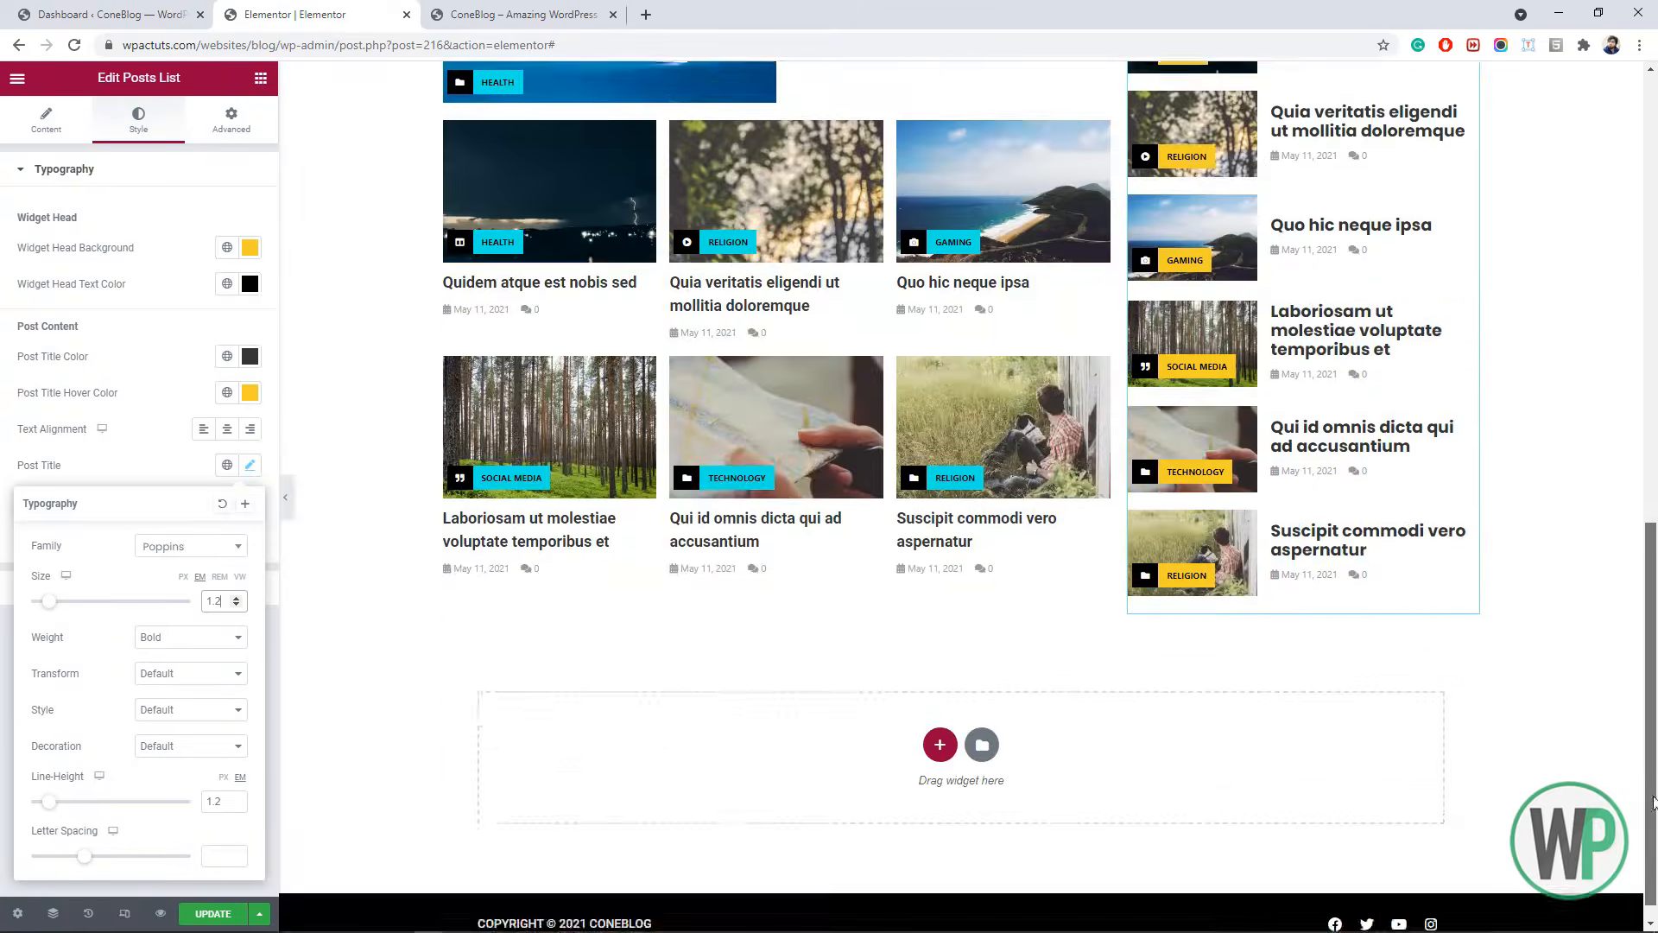
left_click(939, 720)
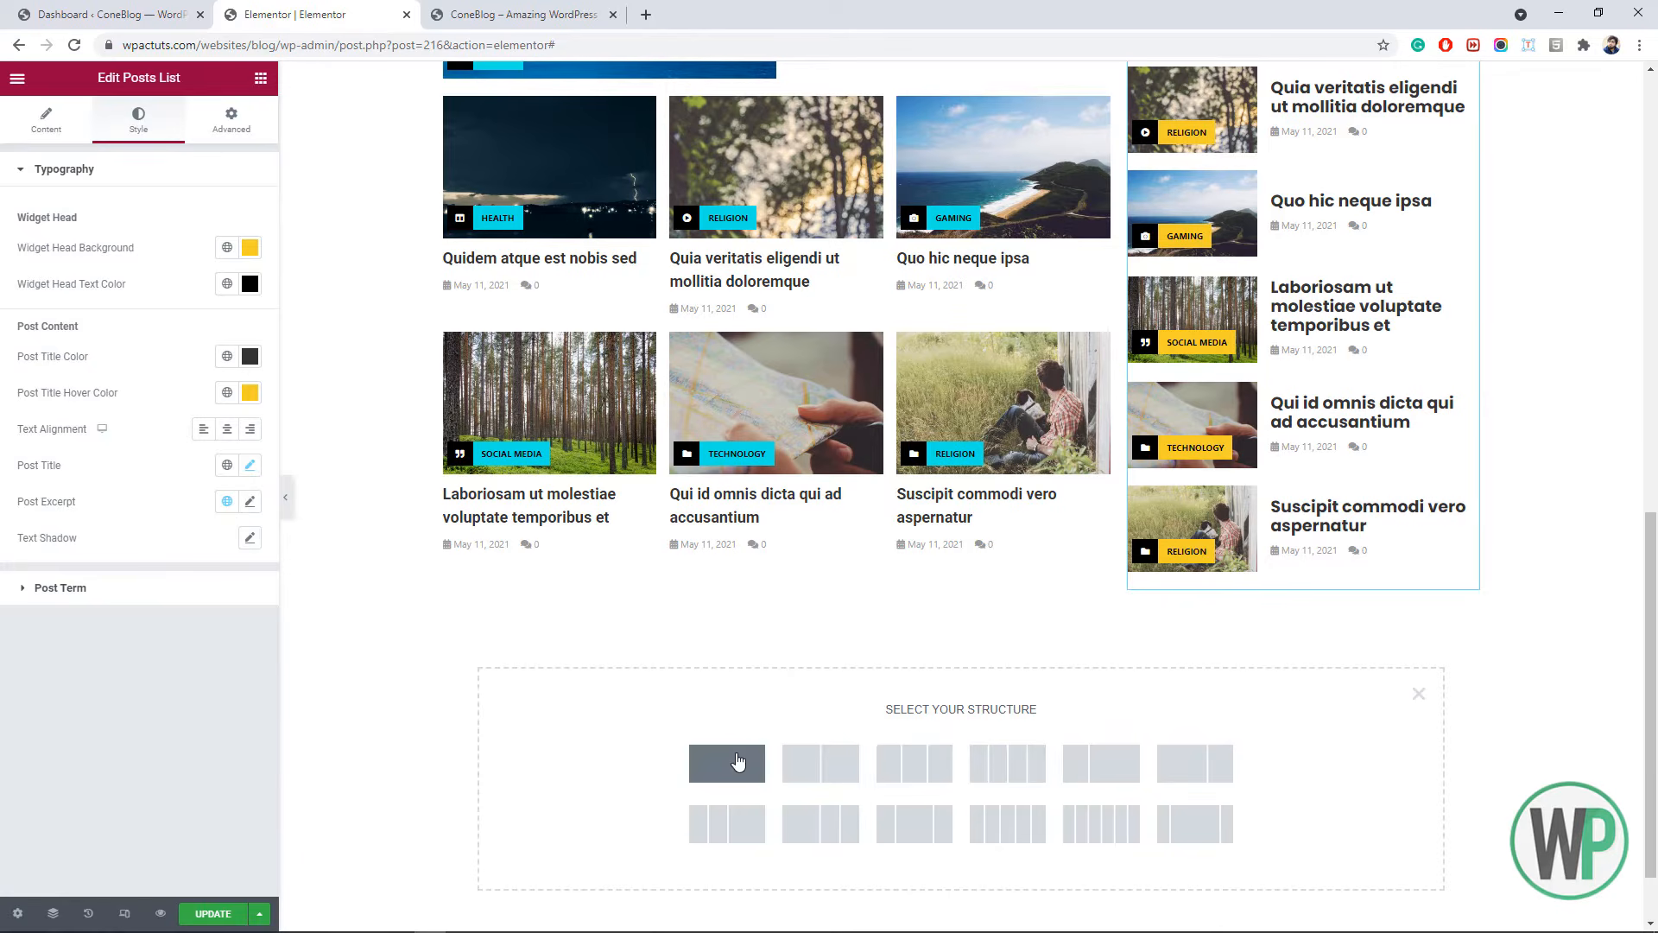
left_click(732, 760)
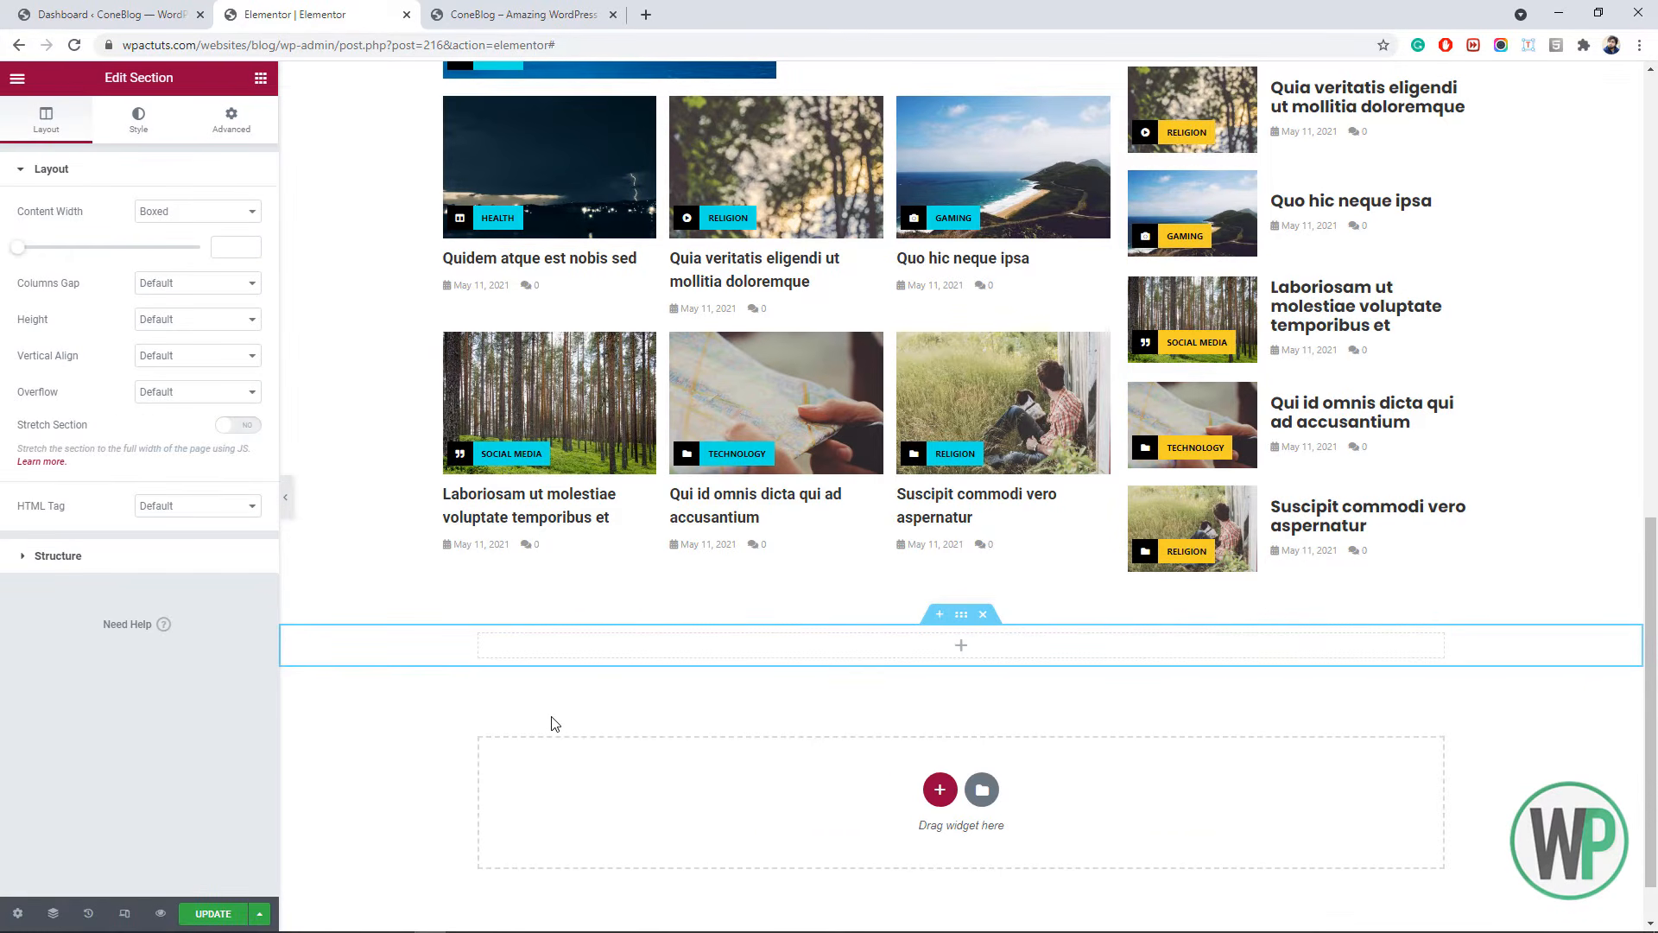
- Give the new section a classic background in solid black
left_click(131, 121)
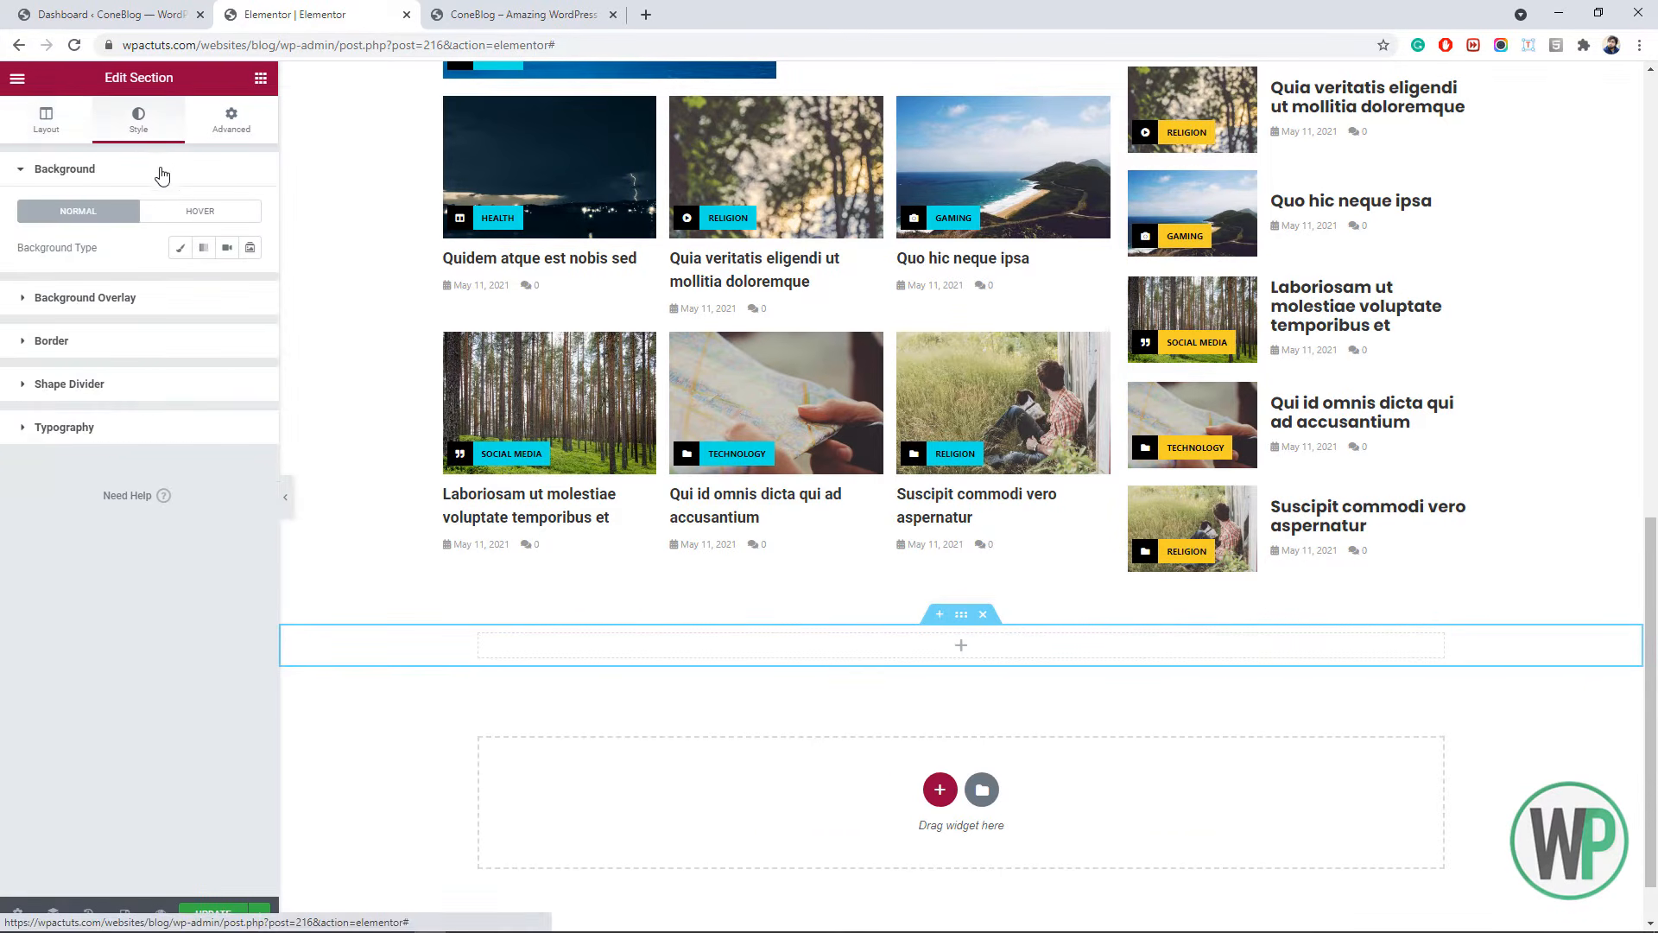
left_click(180, 251)
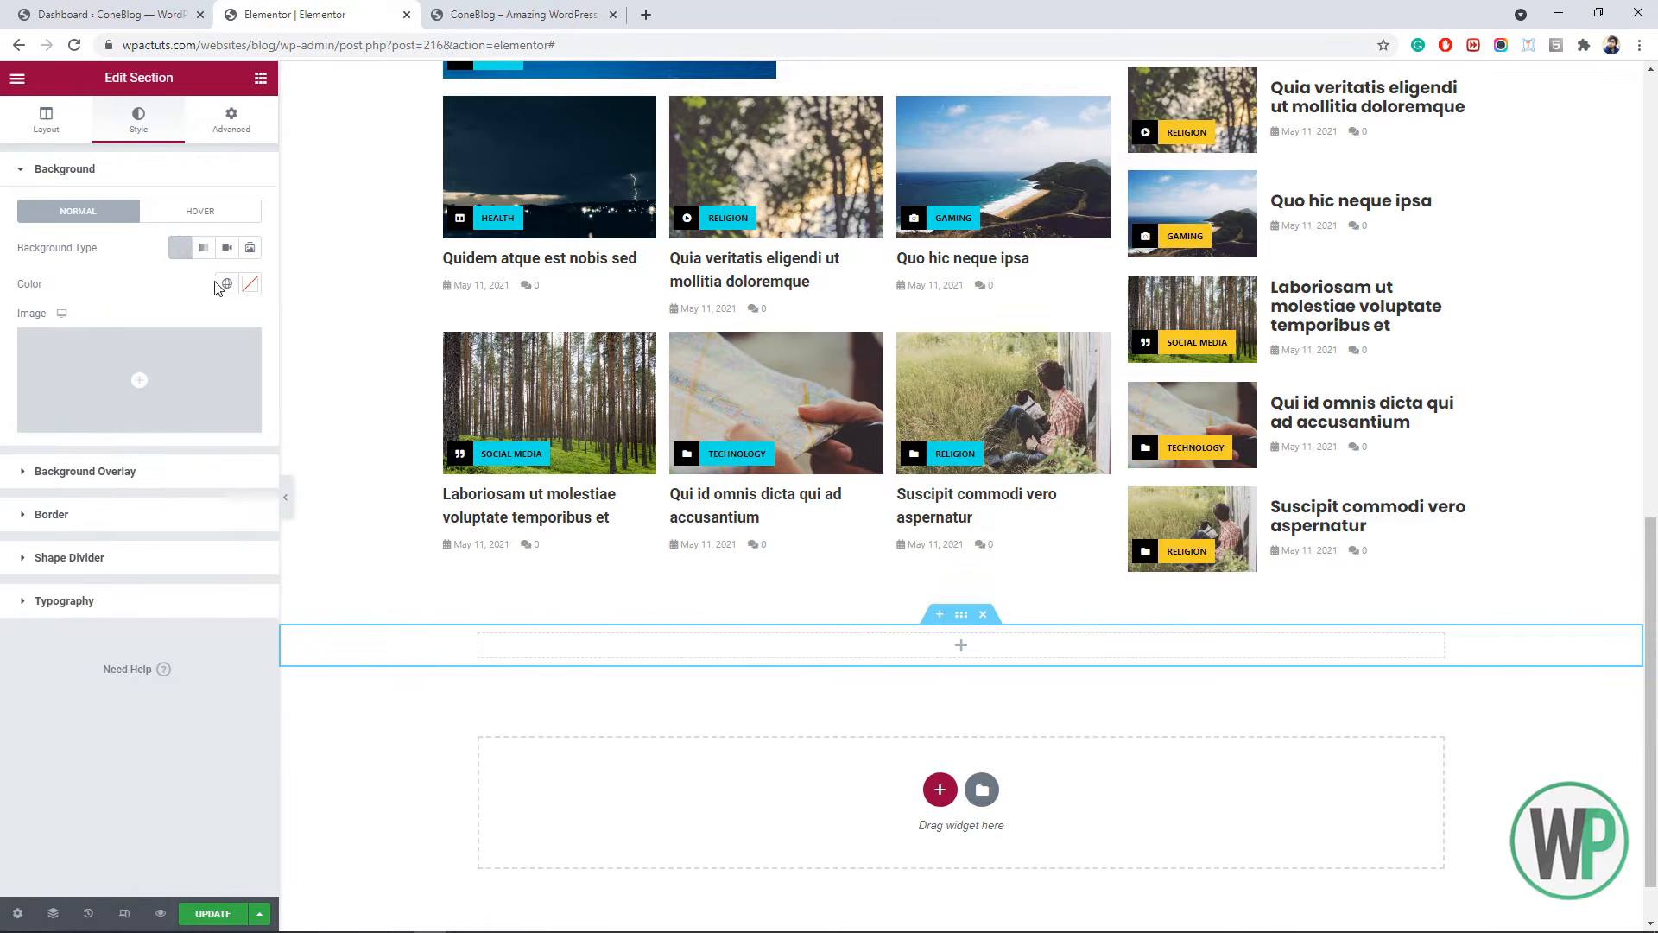
left_click(250, 283)
left_click_drag(130, 426, 4, 543)
left_click(4, 542)
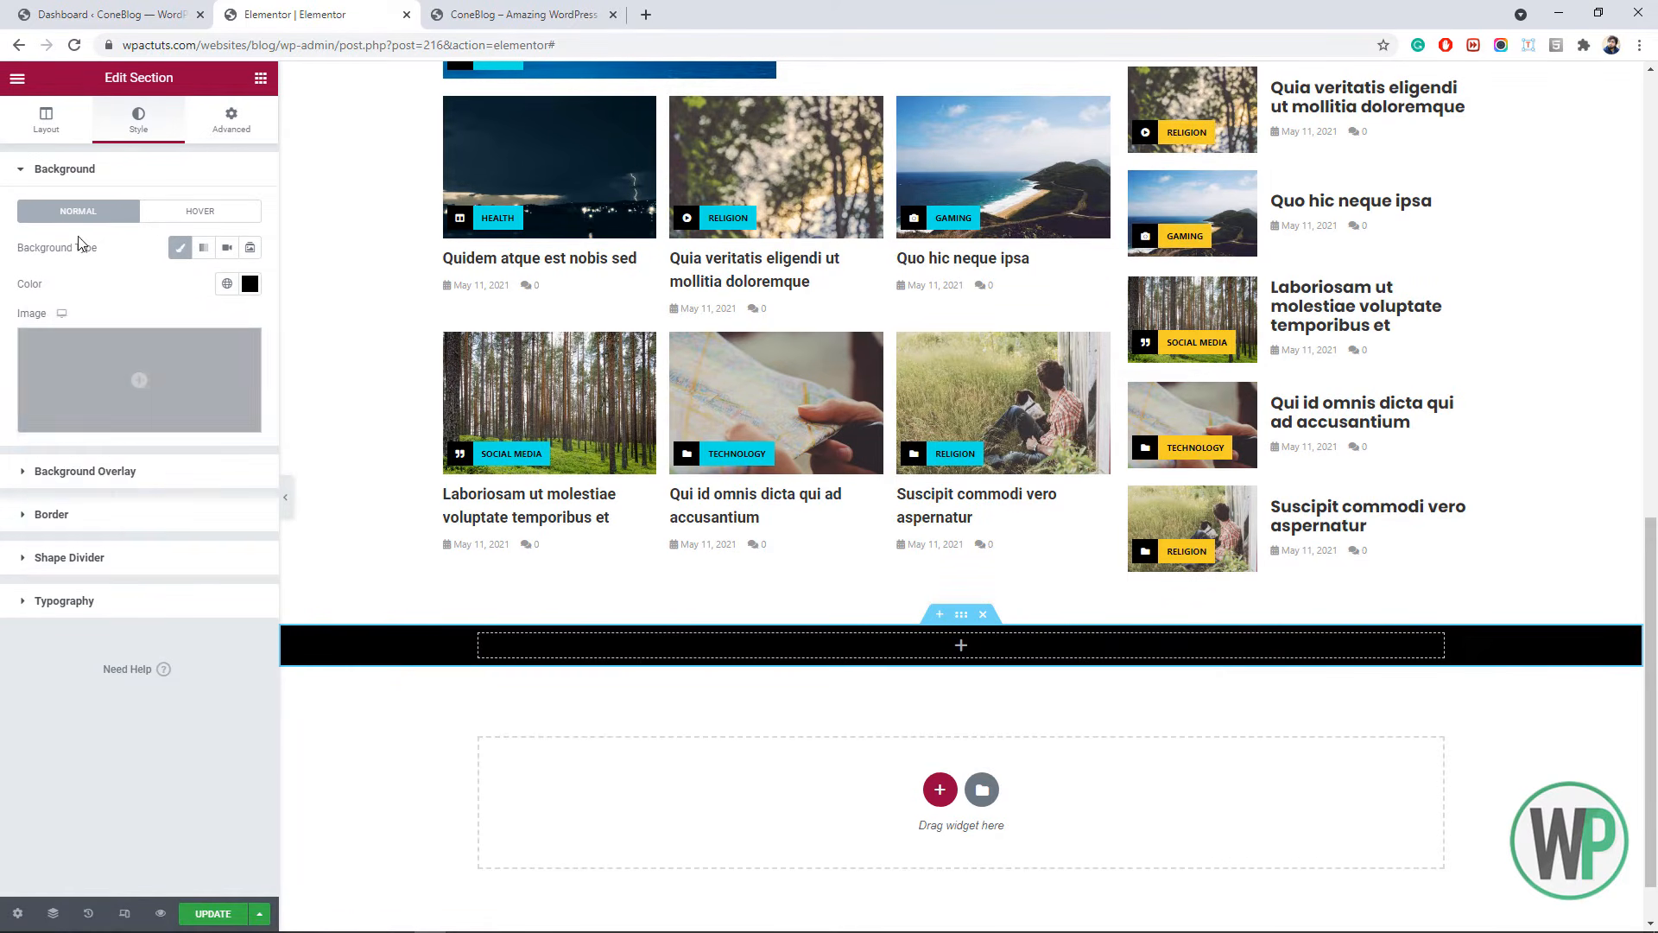
- Set the black section's height to Min Height with a 400 px minimum
left_click(51, 125)
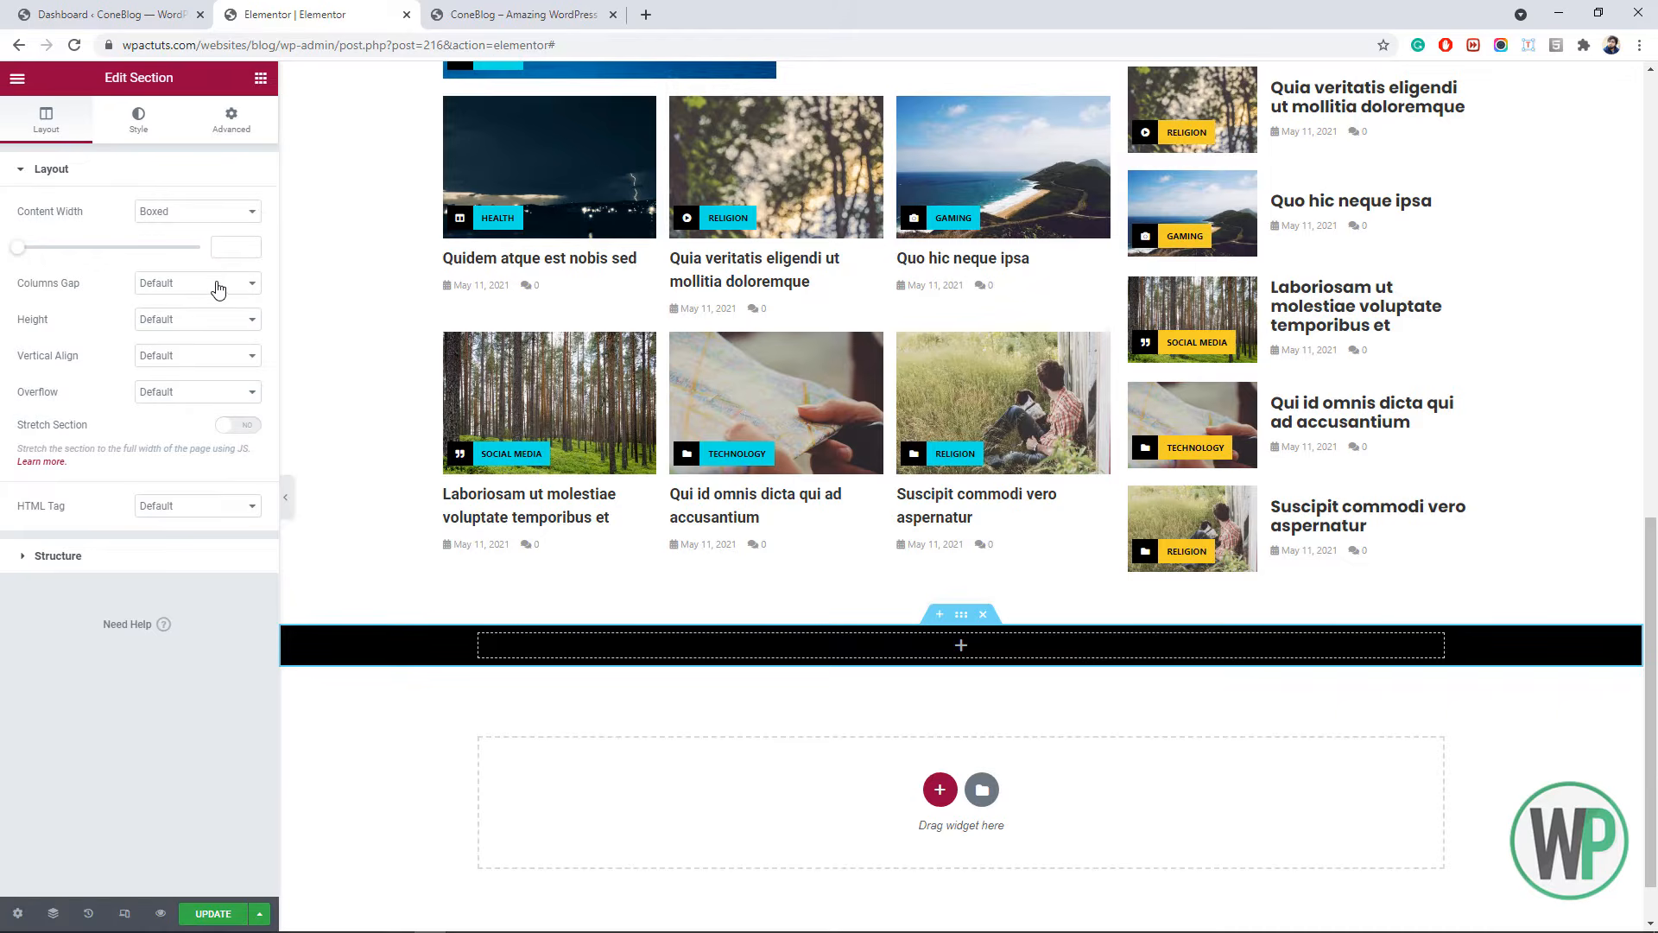
left_click(208, 321)
left_click(206, 364)
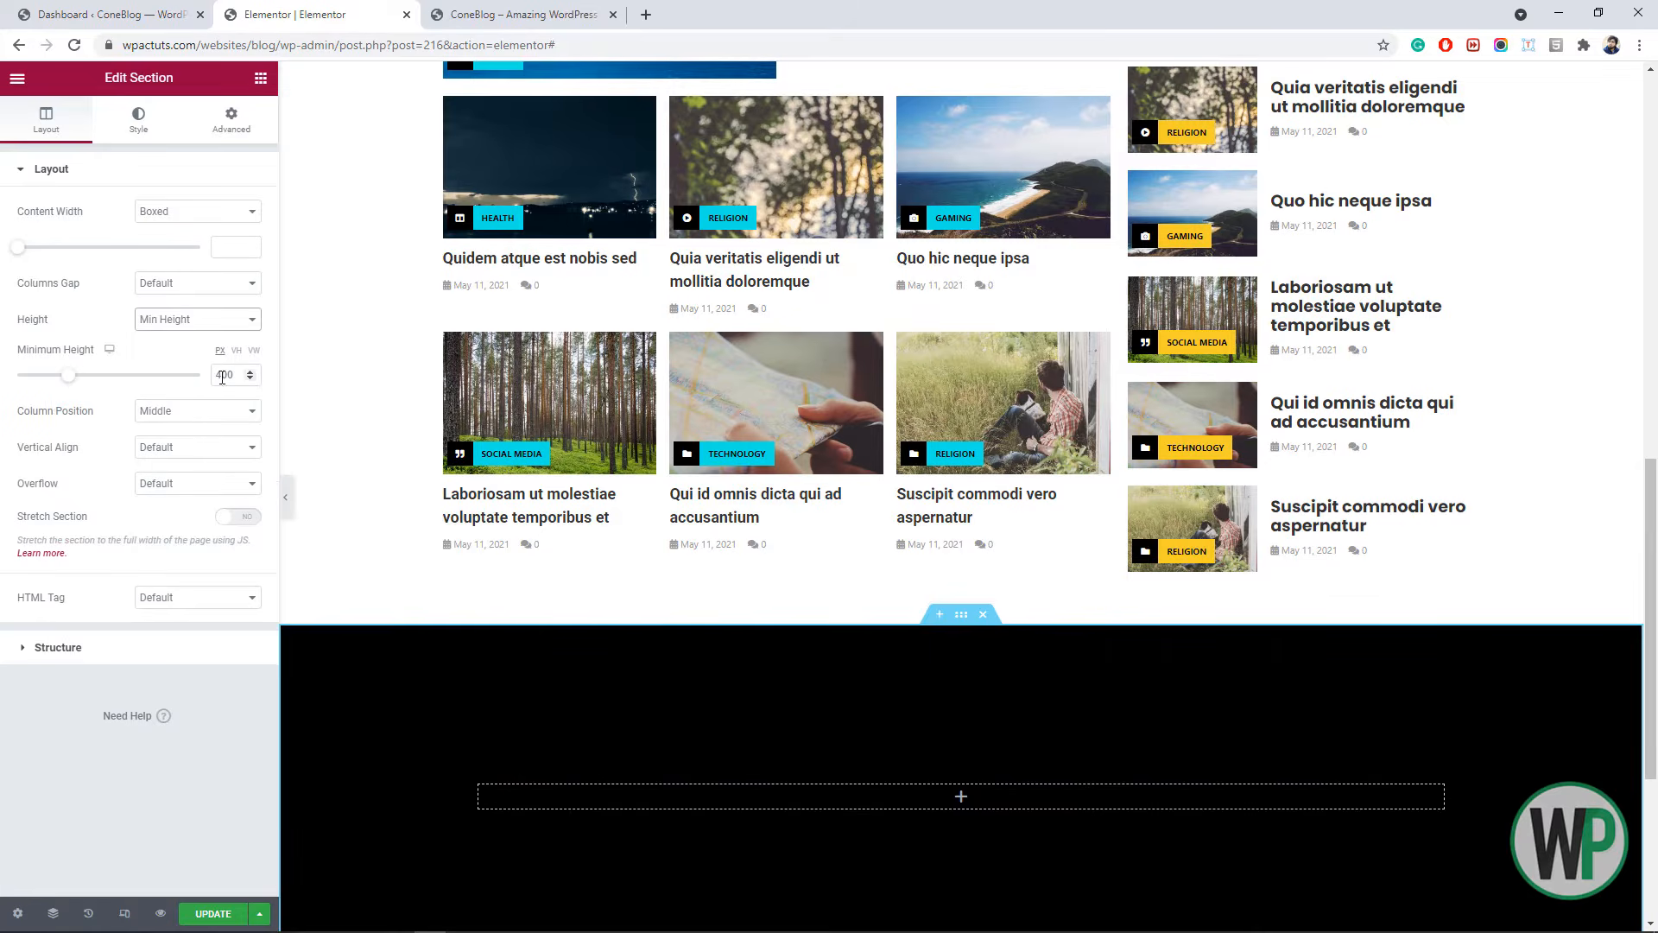
- Add a Cone Blog Posts Carousel widget to the empty column of the black section
scroll(354, 438, "down", 4)
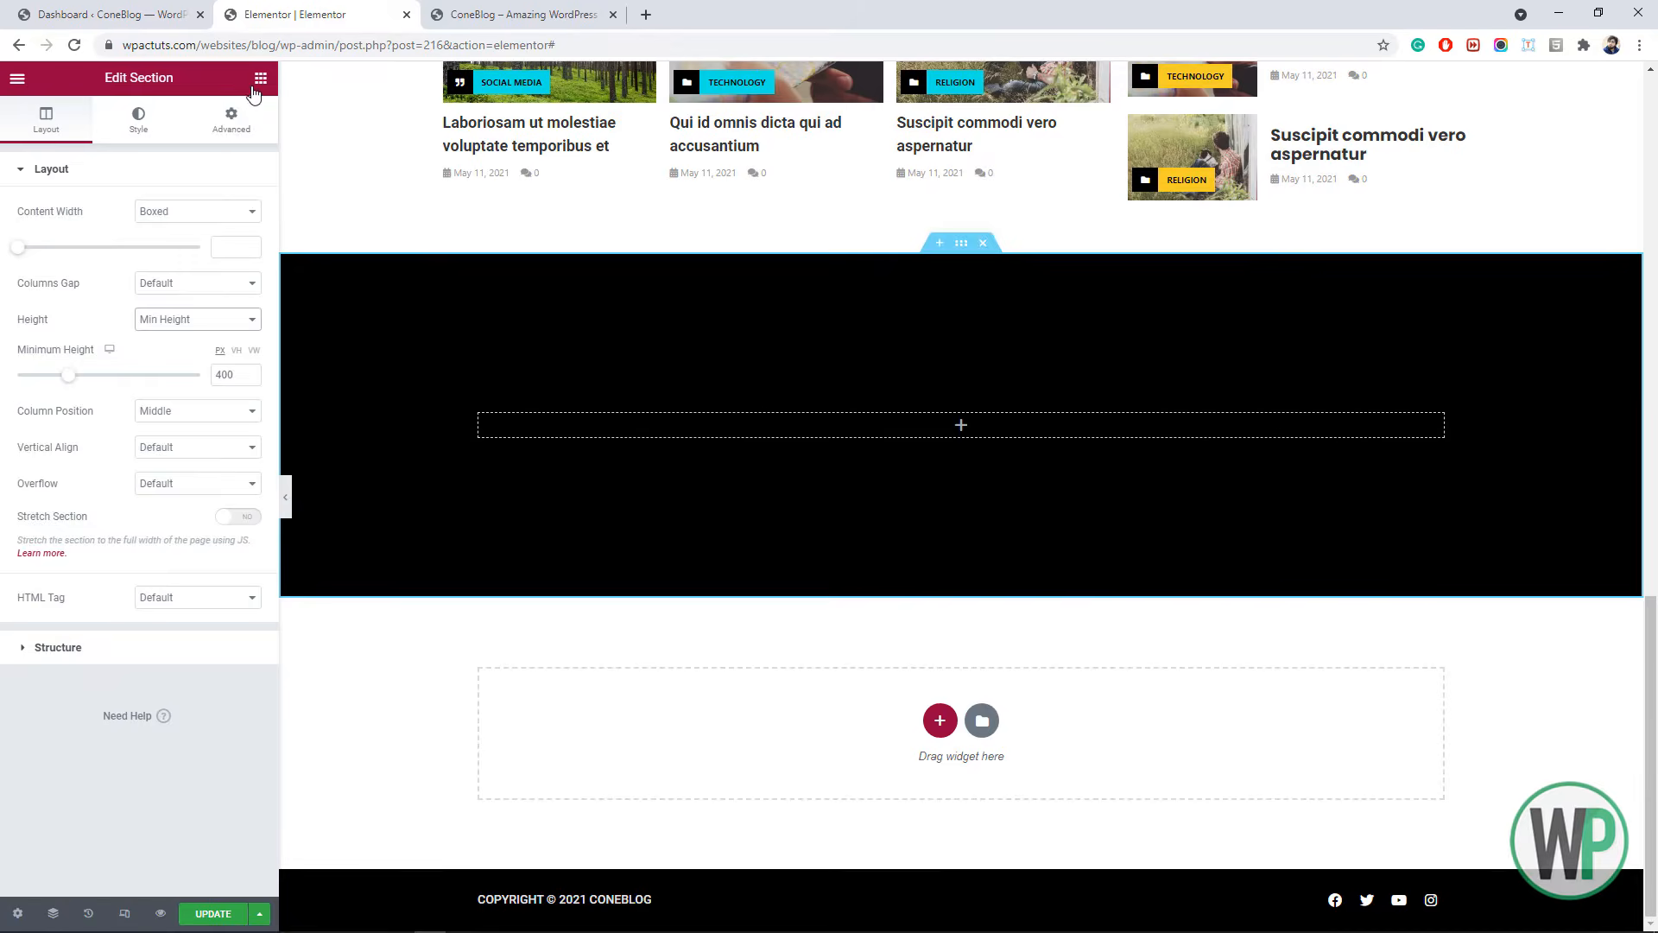
left_click(259, 79)
scroll(143, 402, "down", 6)
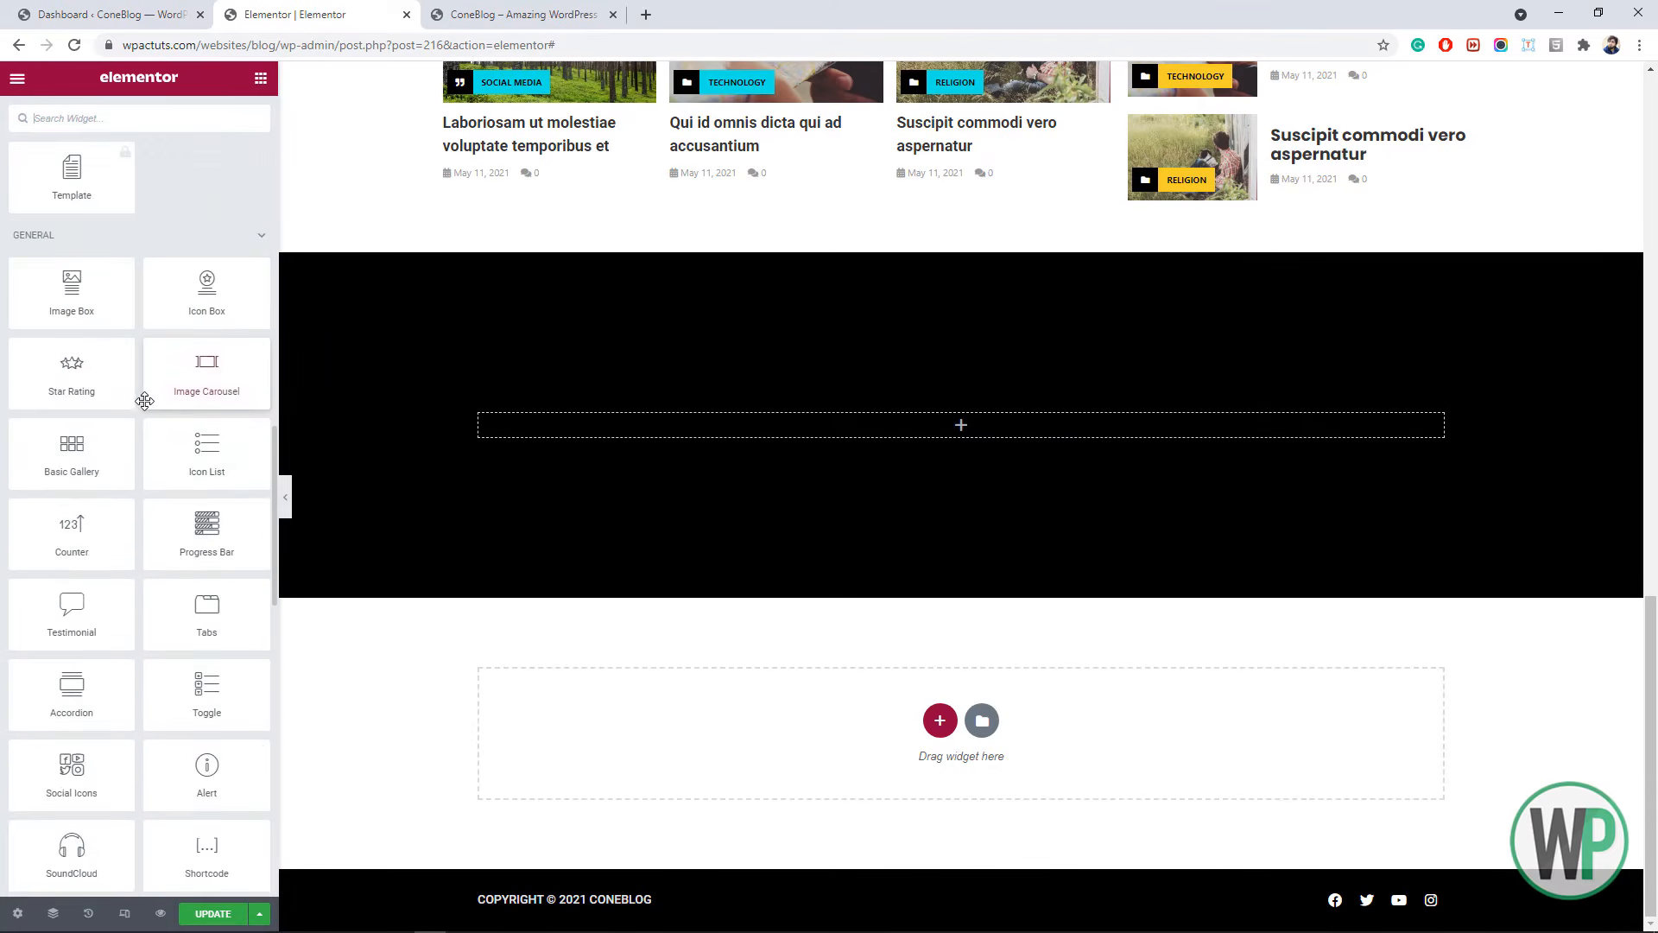
scroll(145, 401, "down", 10)
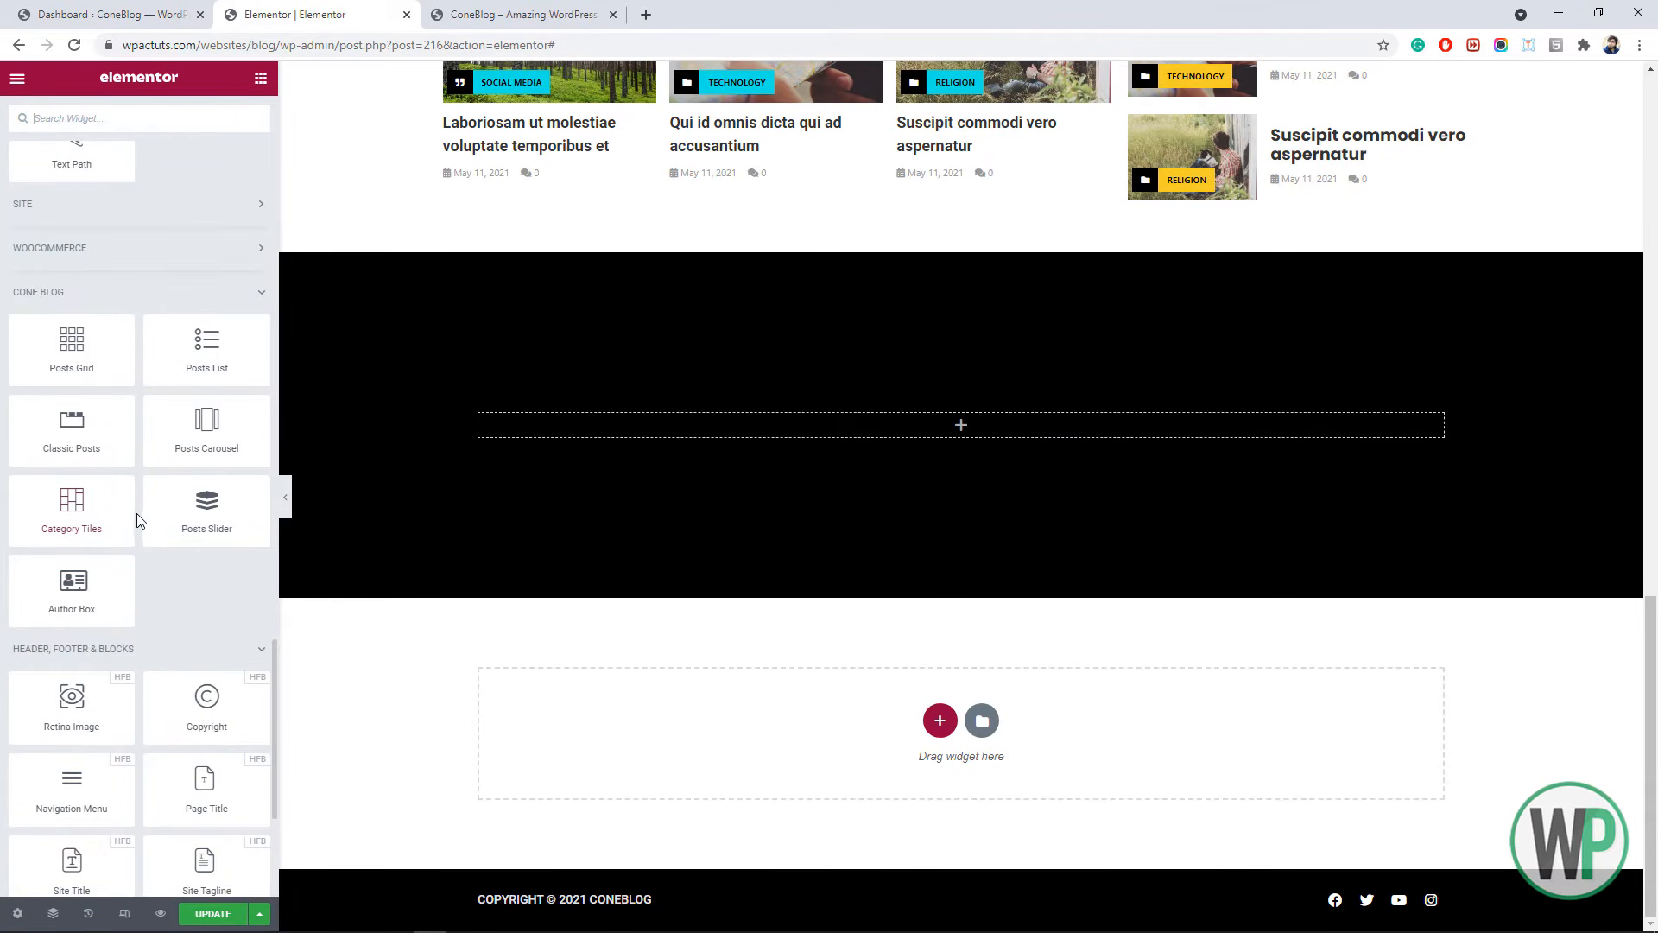
left_click_drag(192, 439, 702, 434)
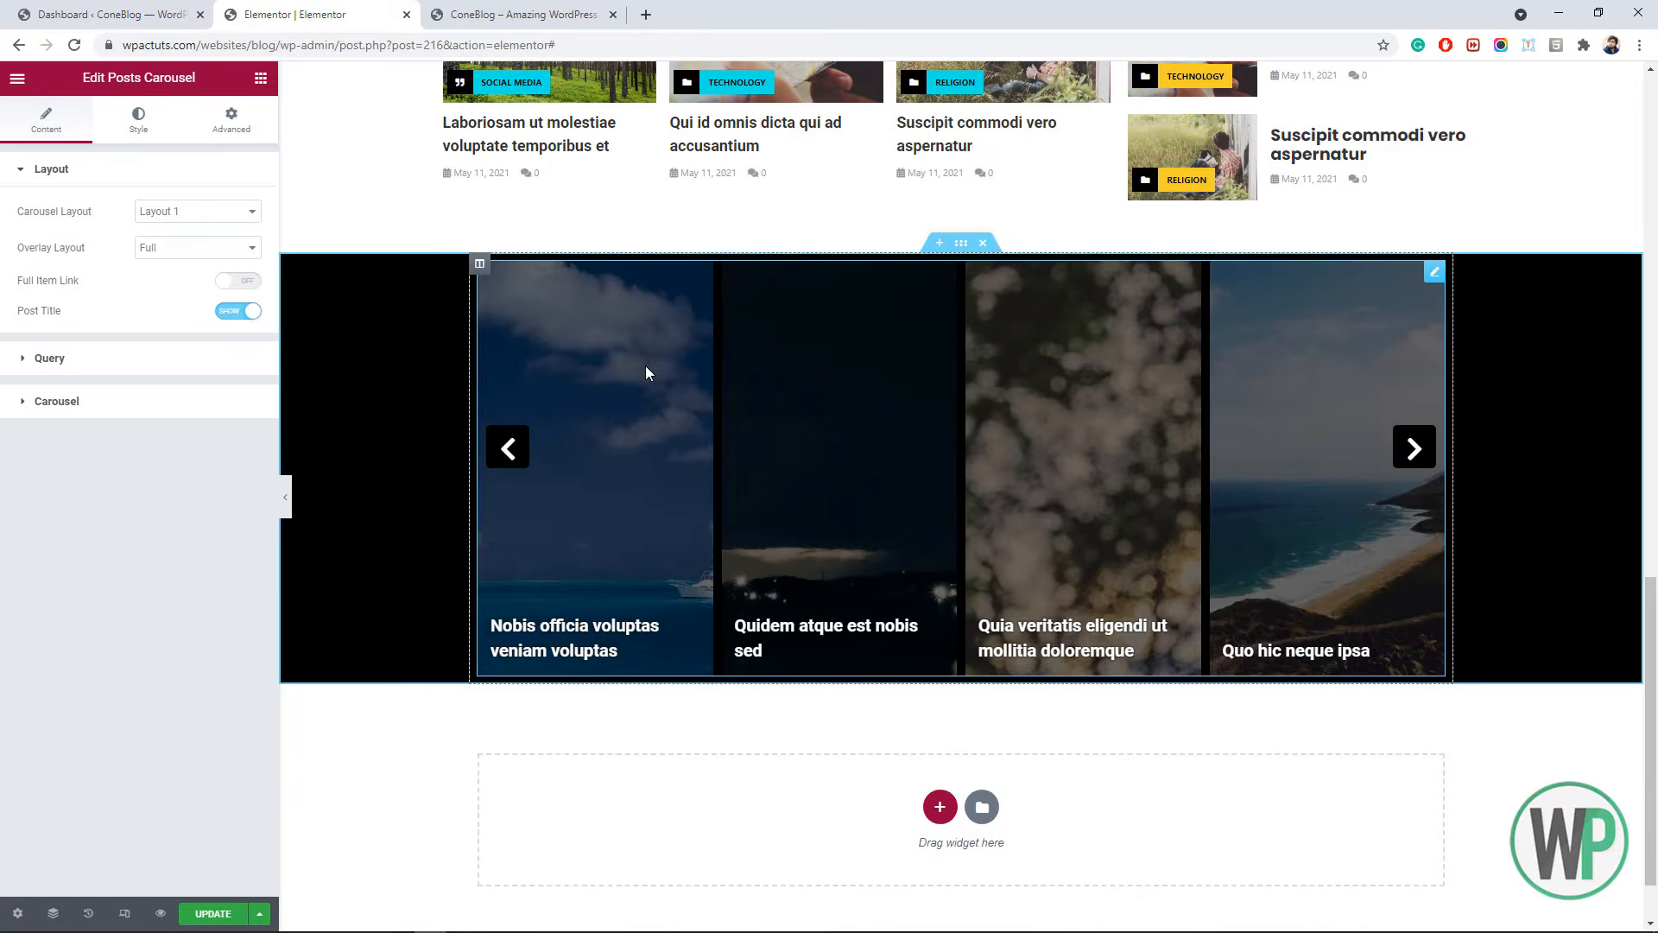
- Switch the Posts Carousel to Layout 2
left_click(172, 171)
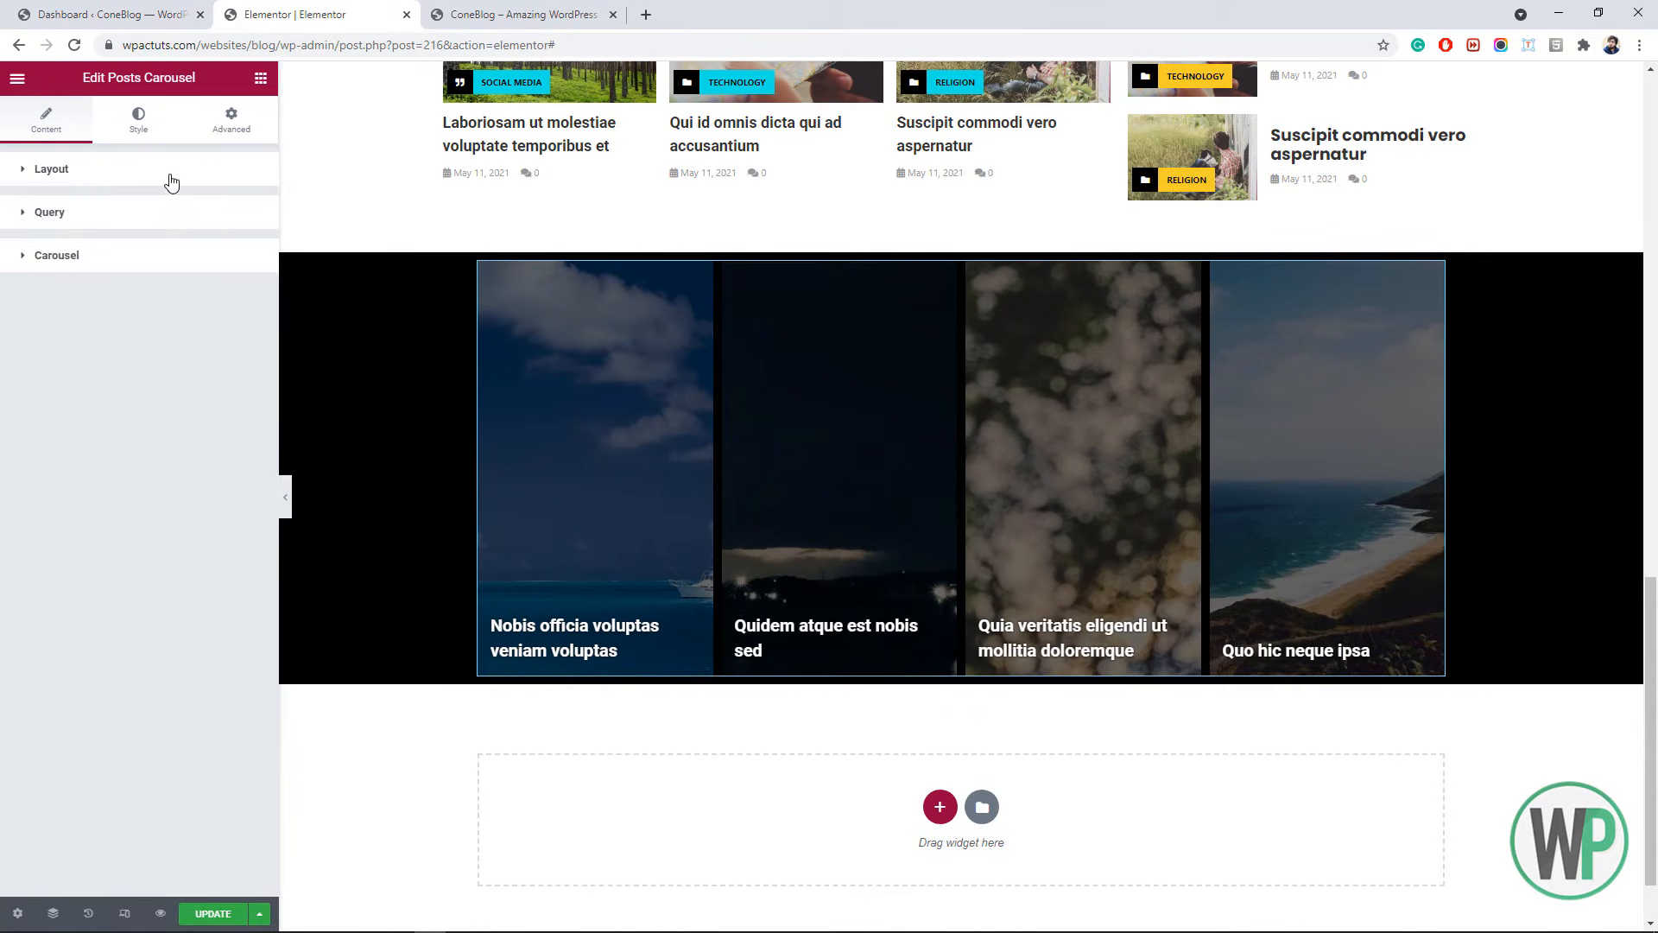
left_click(171, 178)
left_click(198, 211)
left_click(200, 240)
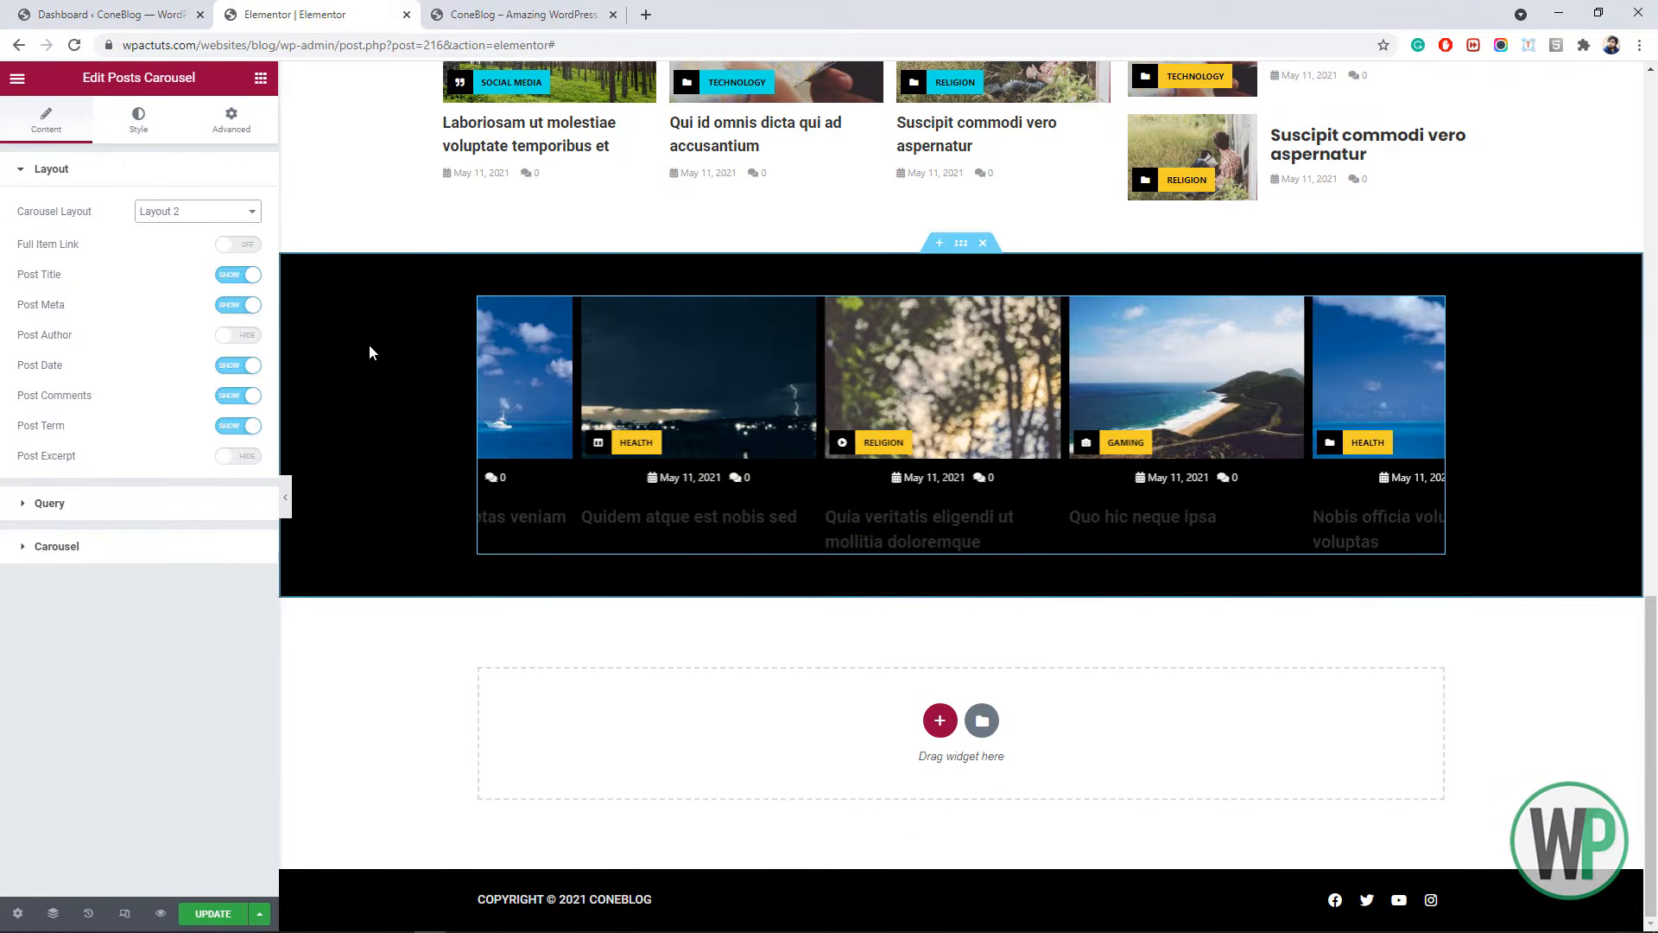
- Set the content width of the black carousel section to Full Width
right_click(370, 344)
left_click(396, 359)
left_click(158, 215)
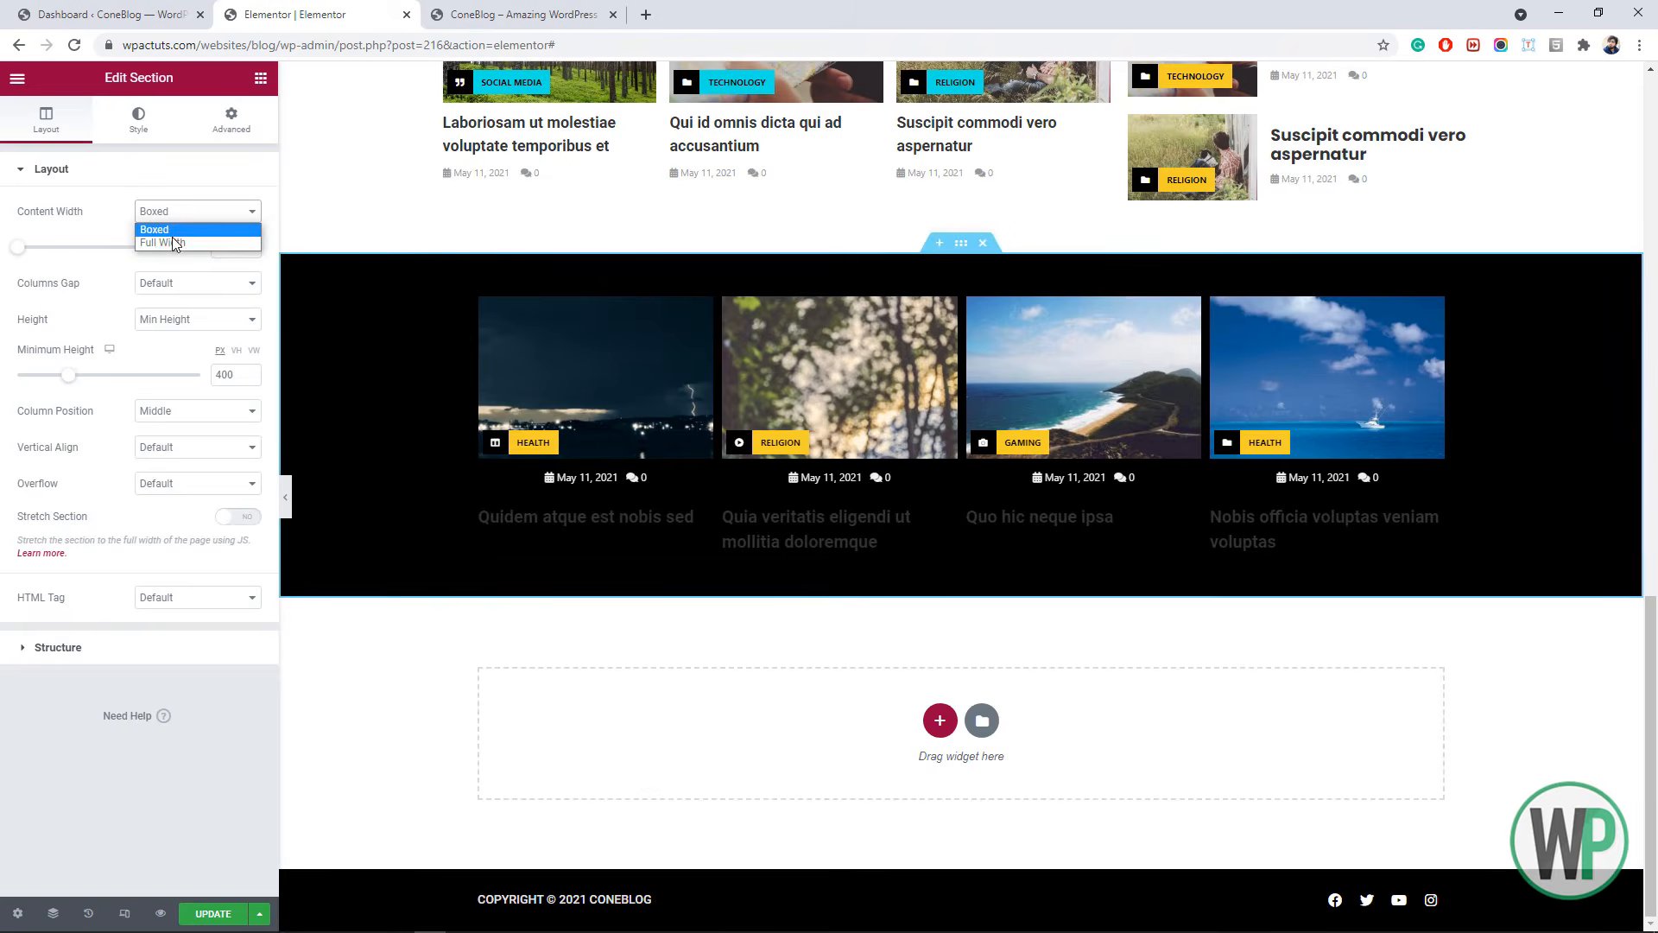
left_click(173, 241)
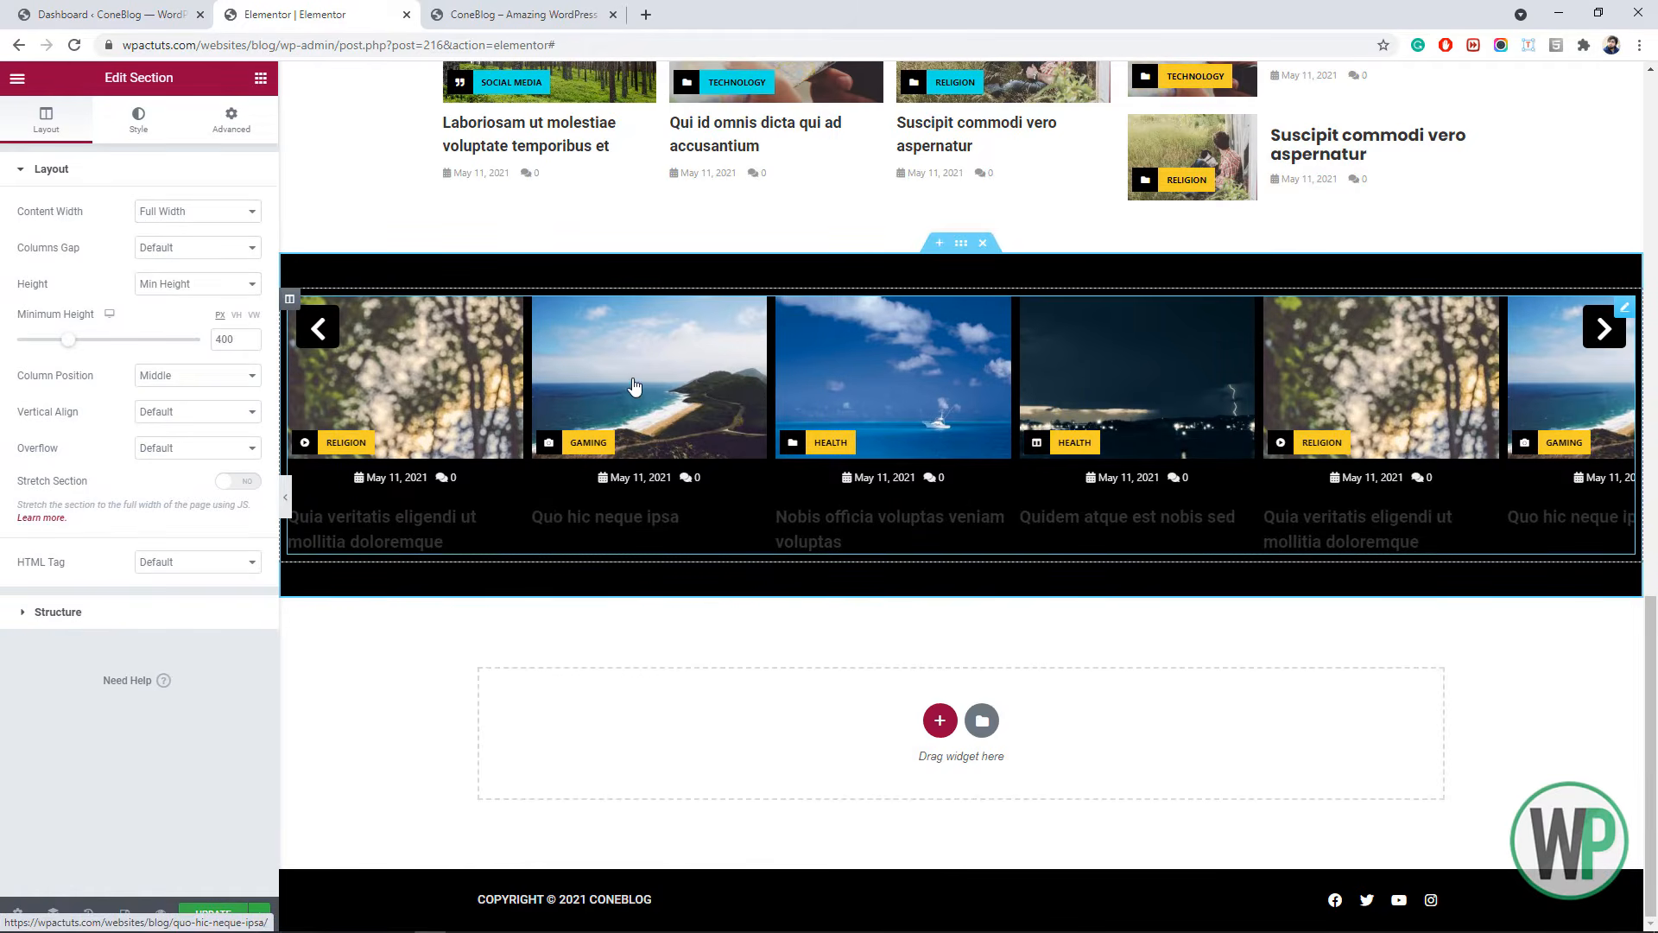
- Set the Posts Carousel's post title color to white (#FFFFFF)
right_click(639, 291)
left_click(678, 291)
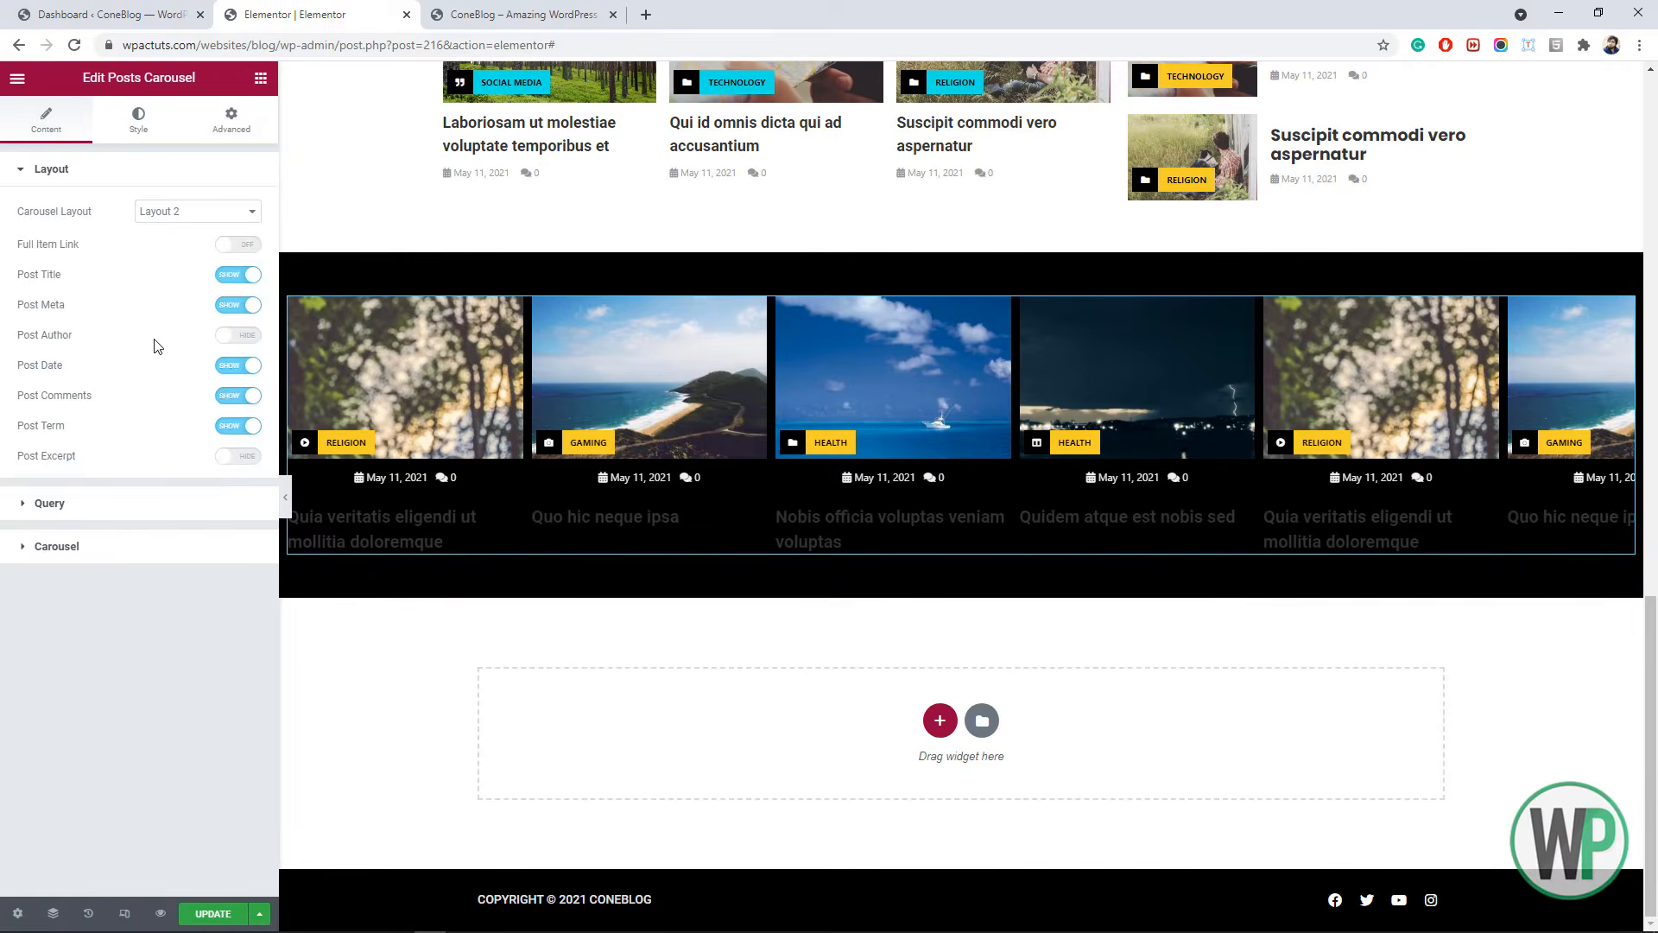
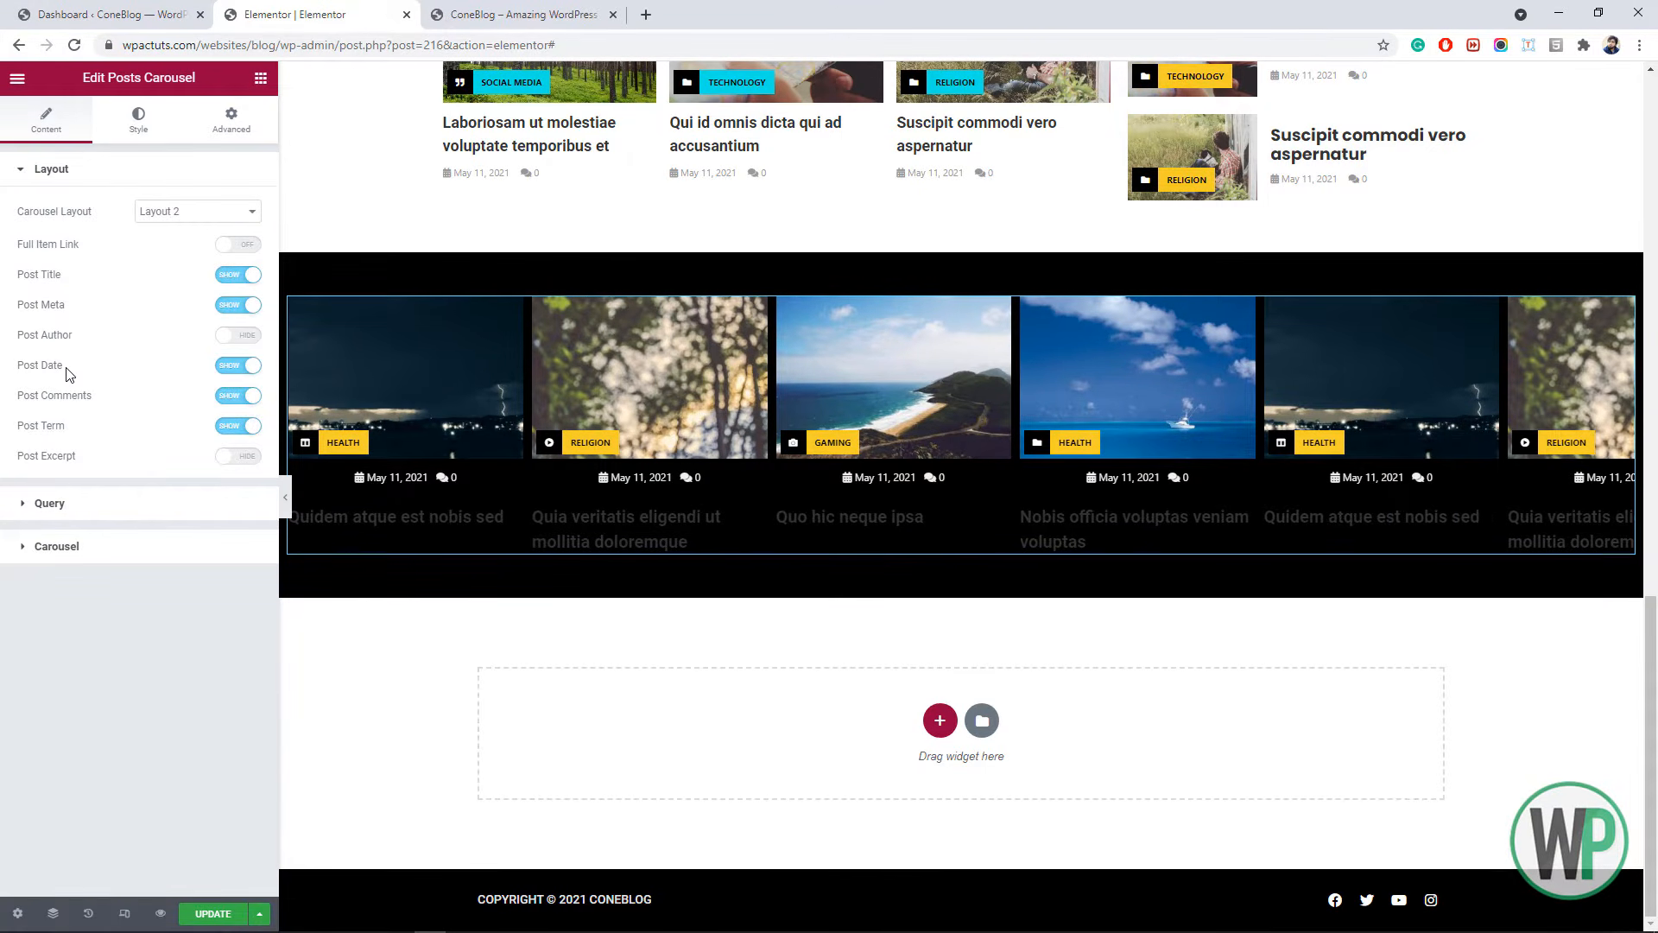
left_click(136, 129)
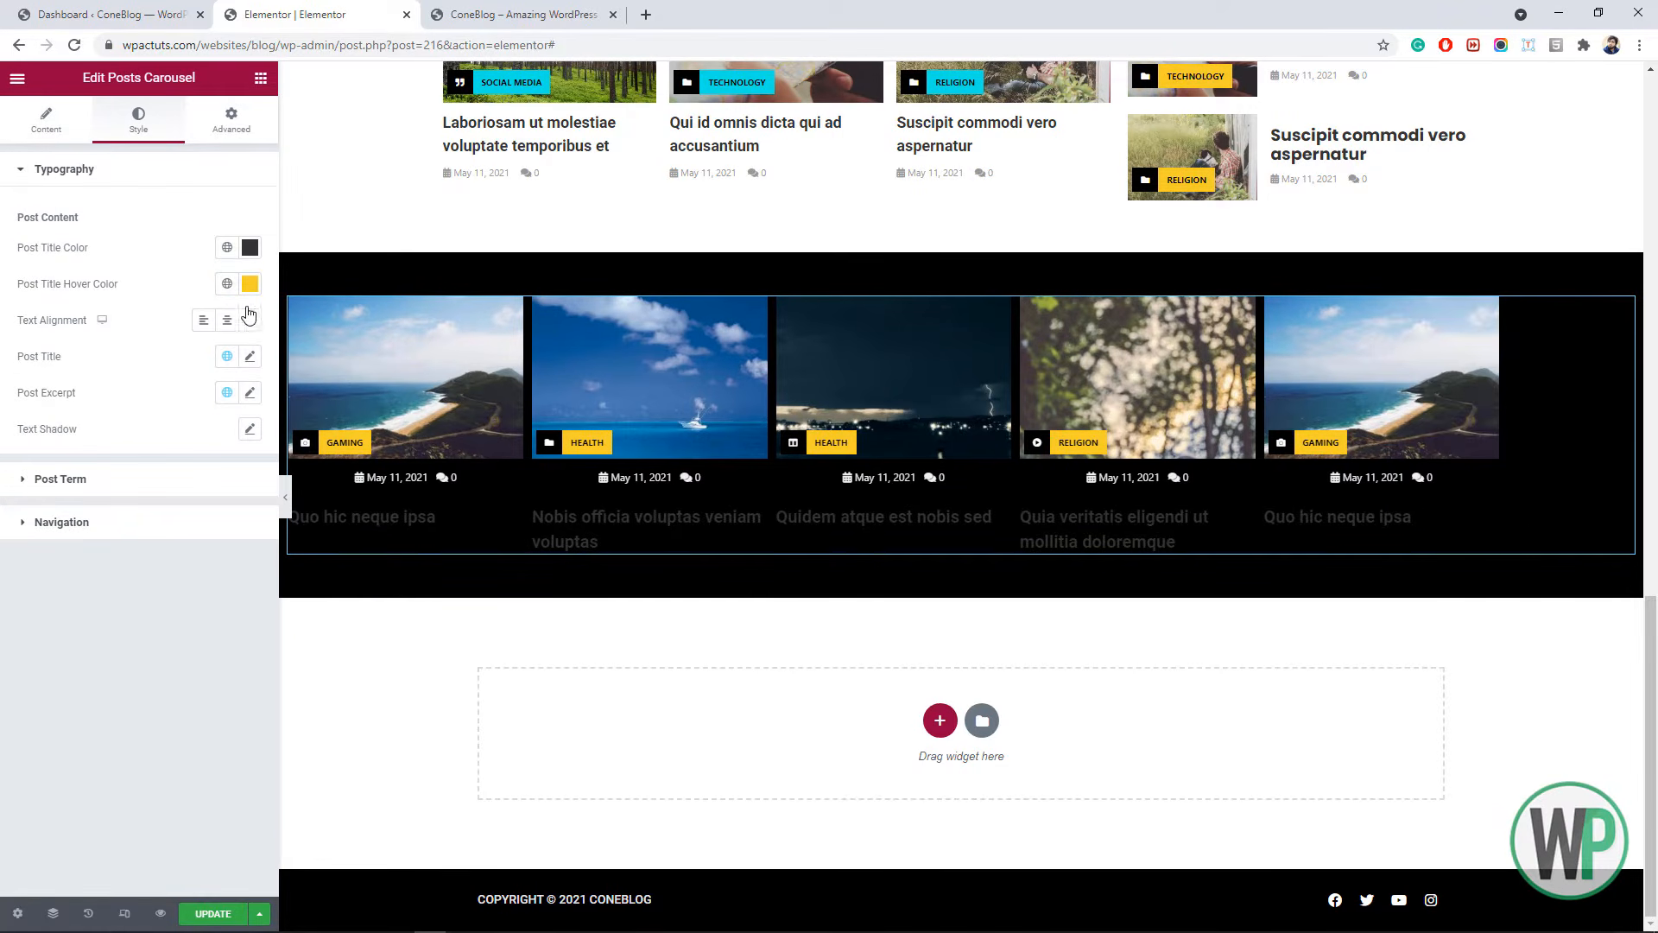
left_click(249, 247)
left_click_drag(196, 348, 18, 304)
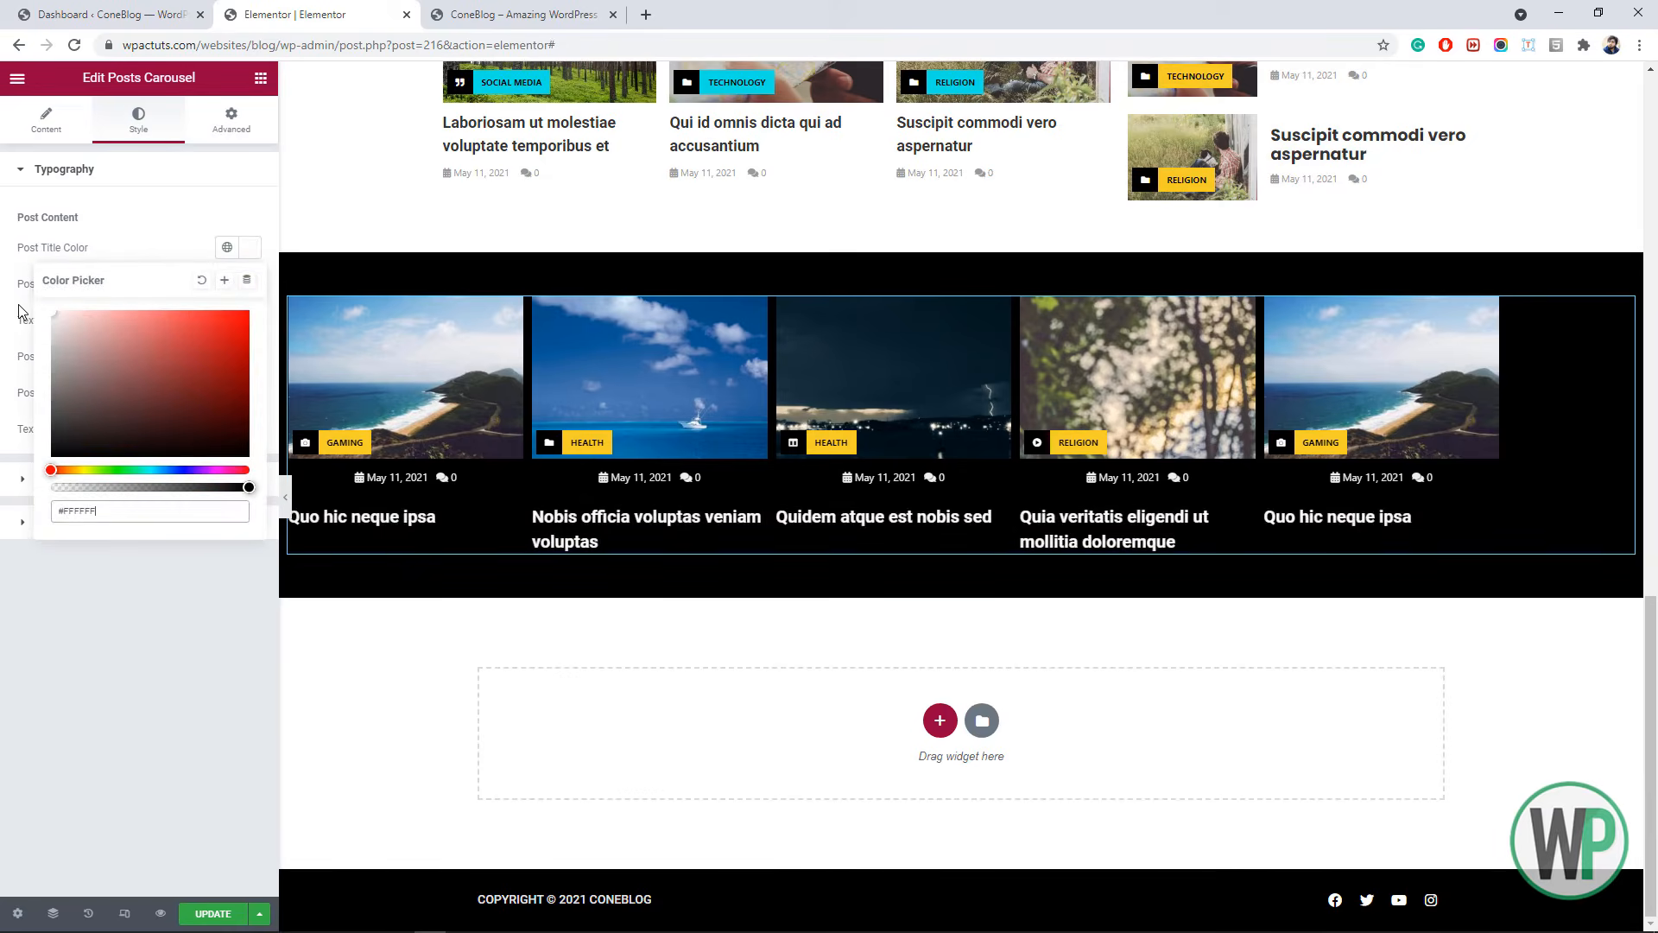
double_click(4, 418)
- Set the carousel's post titles to the Poppins font family with a line height of 1 em
left_click(249, 356)
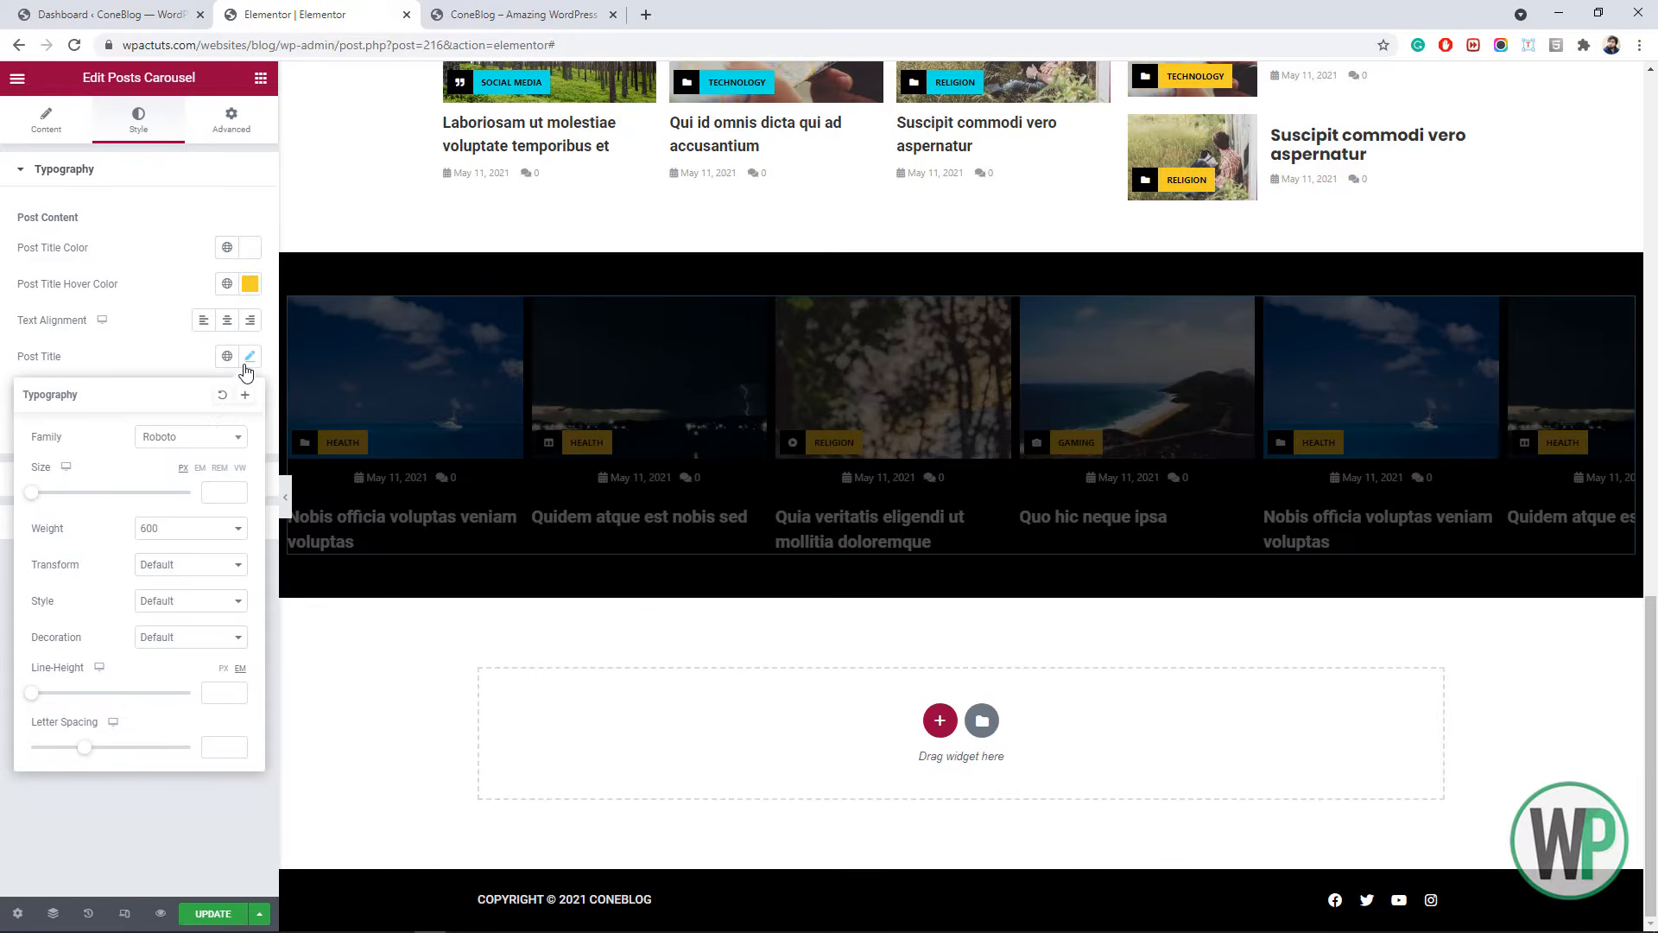
left_click(215, 436)
type("pop")
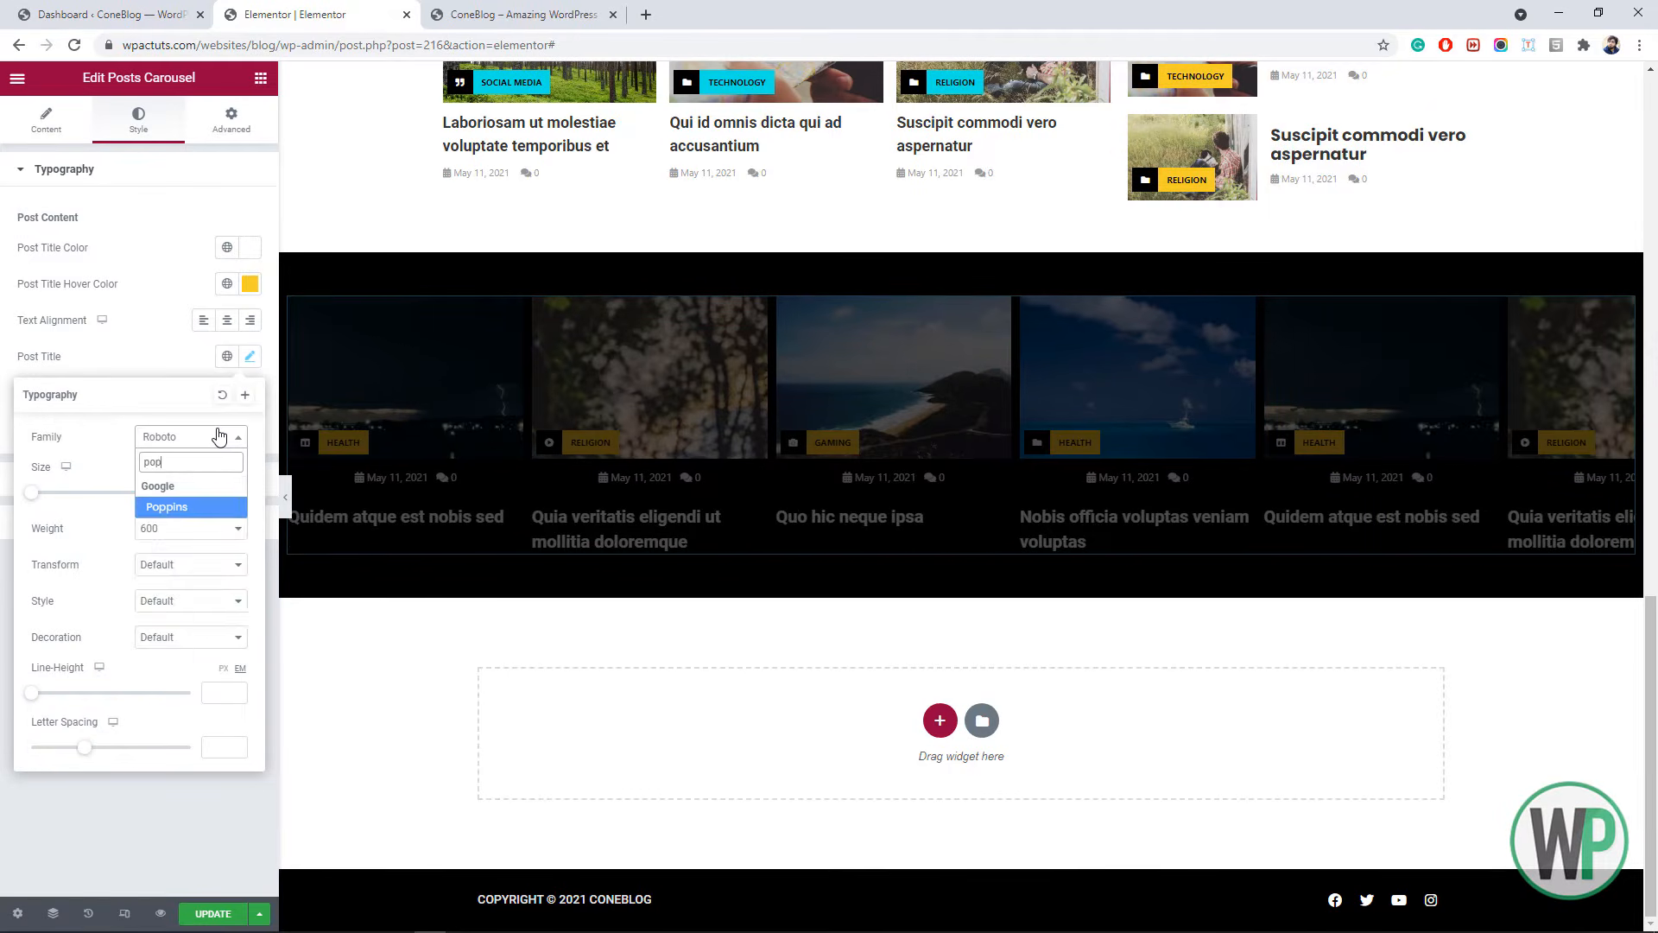
left_click(210, 508)
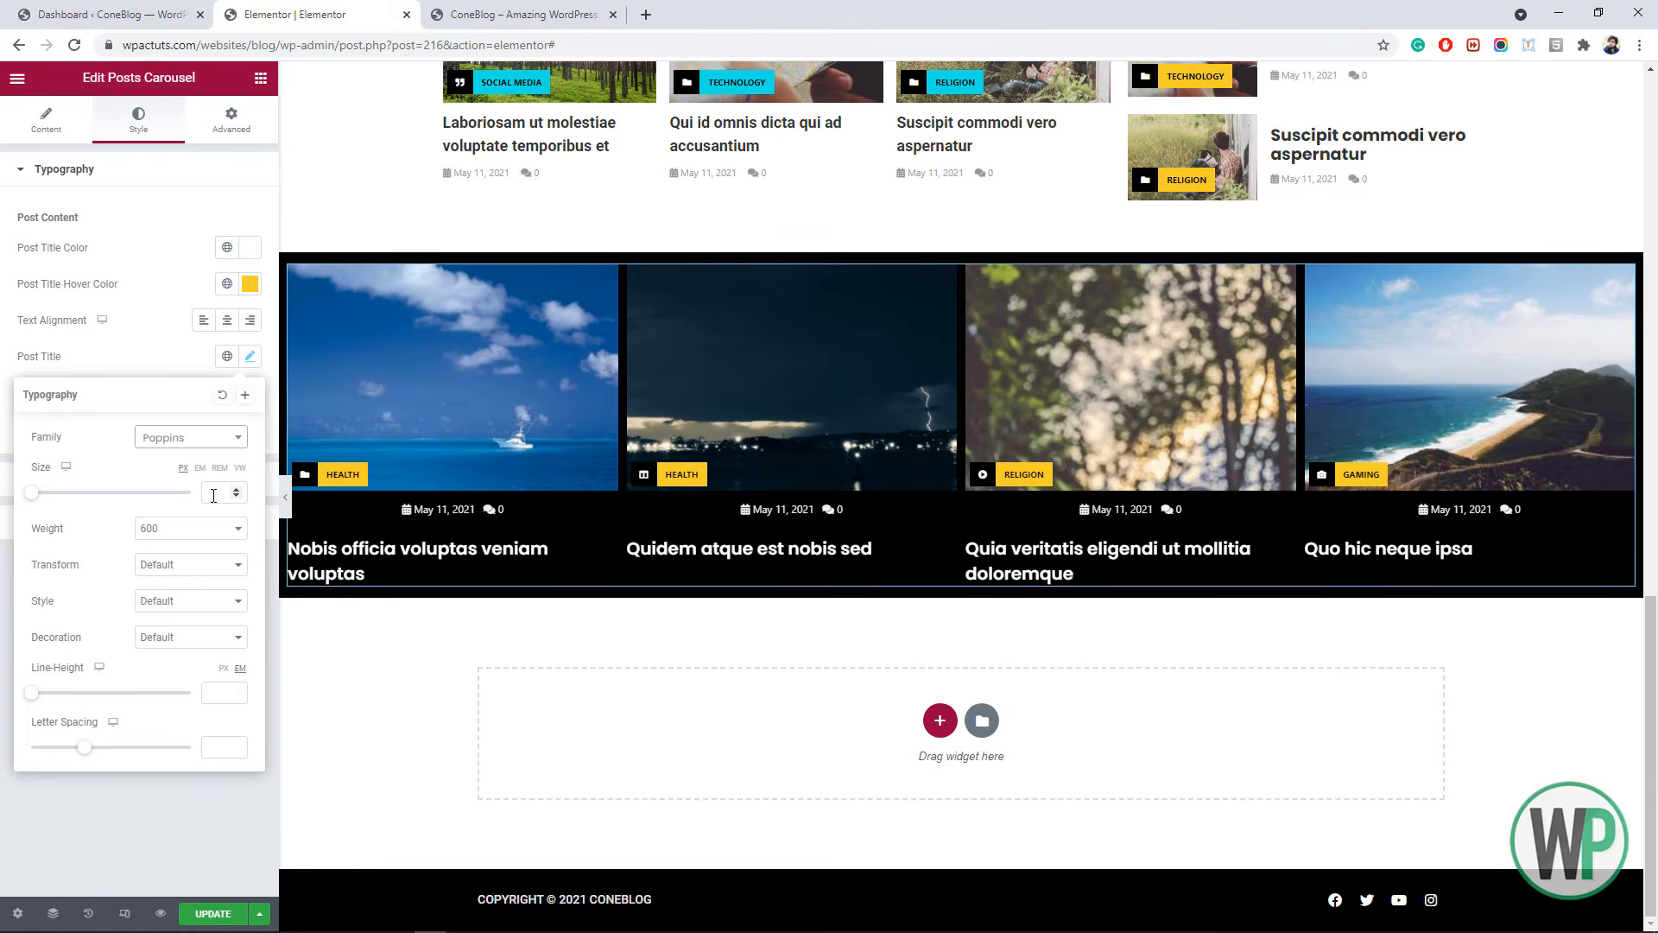
left_click(222, 684)
type("1")
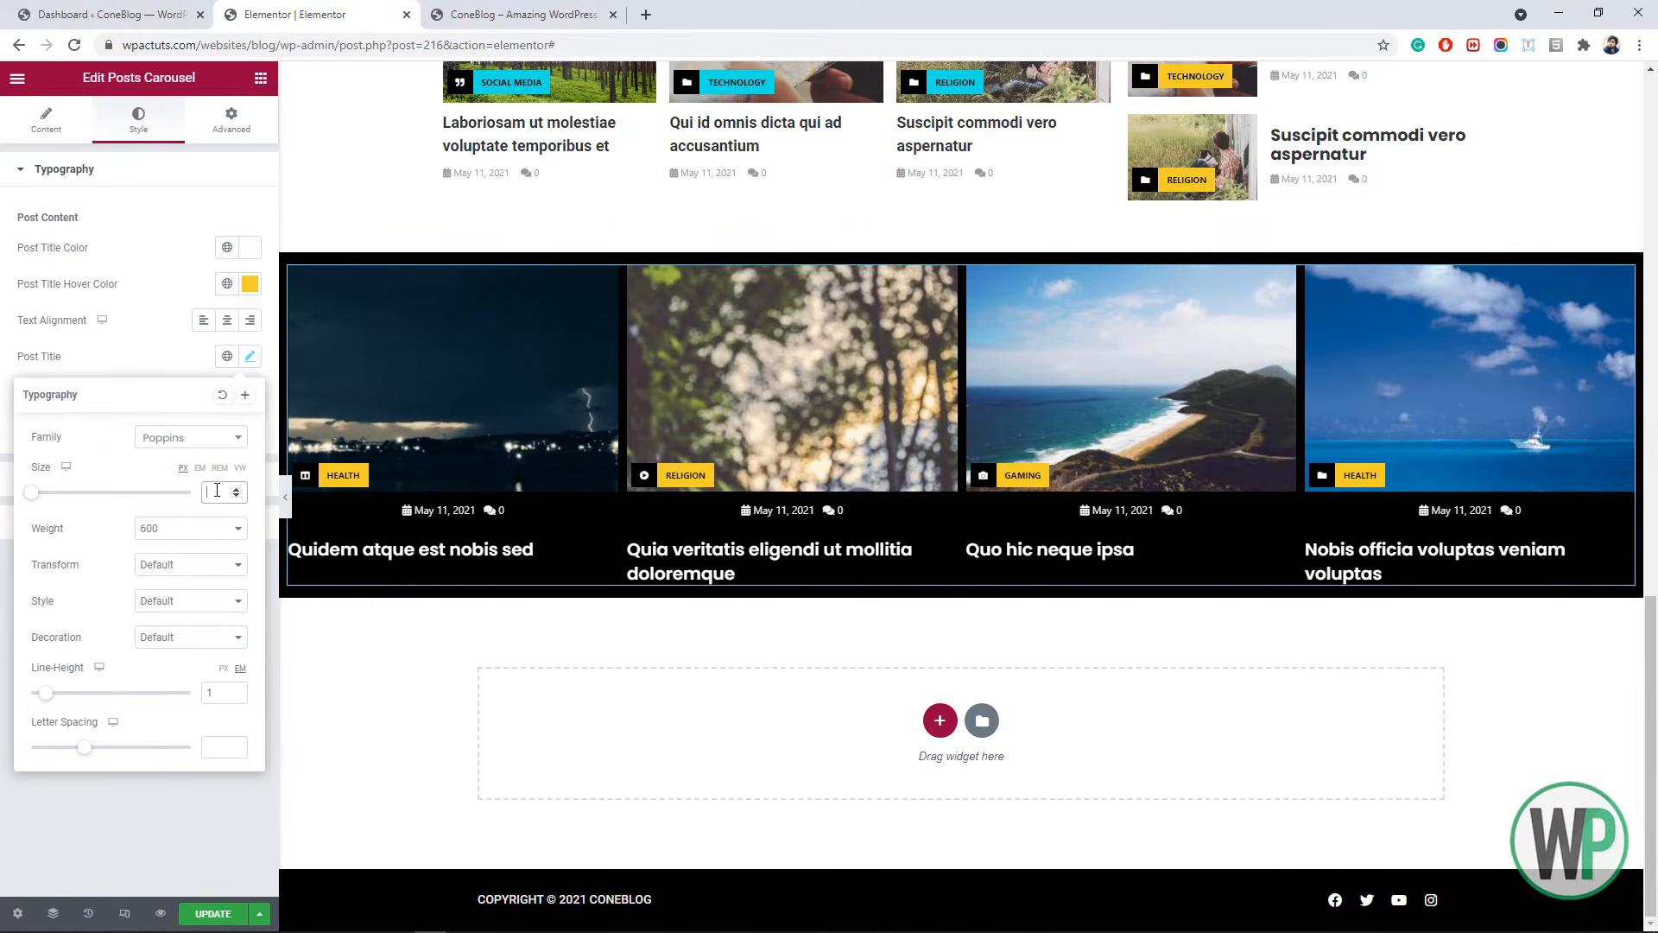
- Set the carousel's post title size to 20 px
type("1")
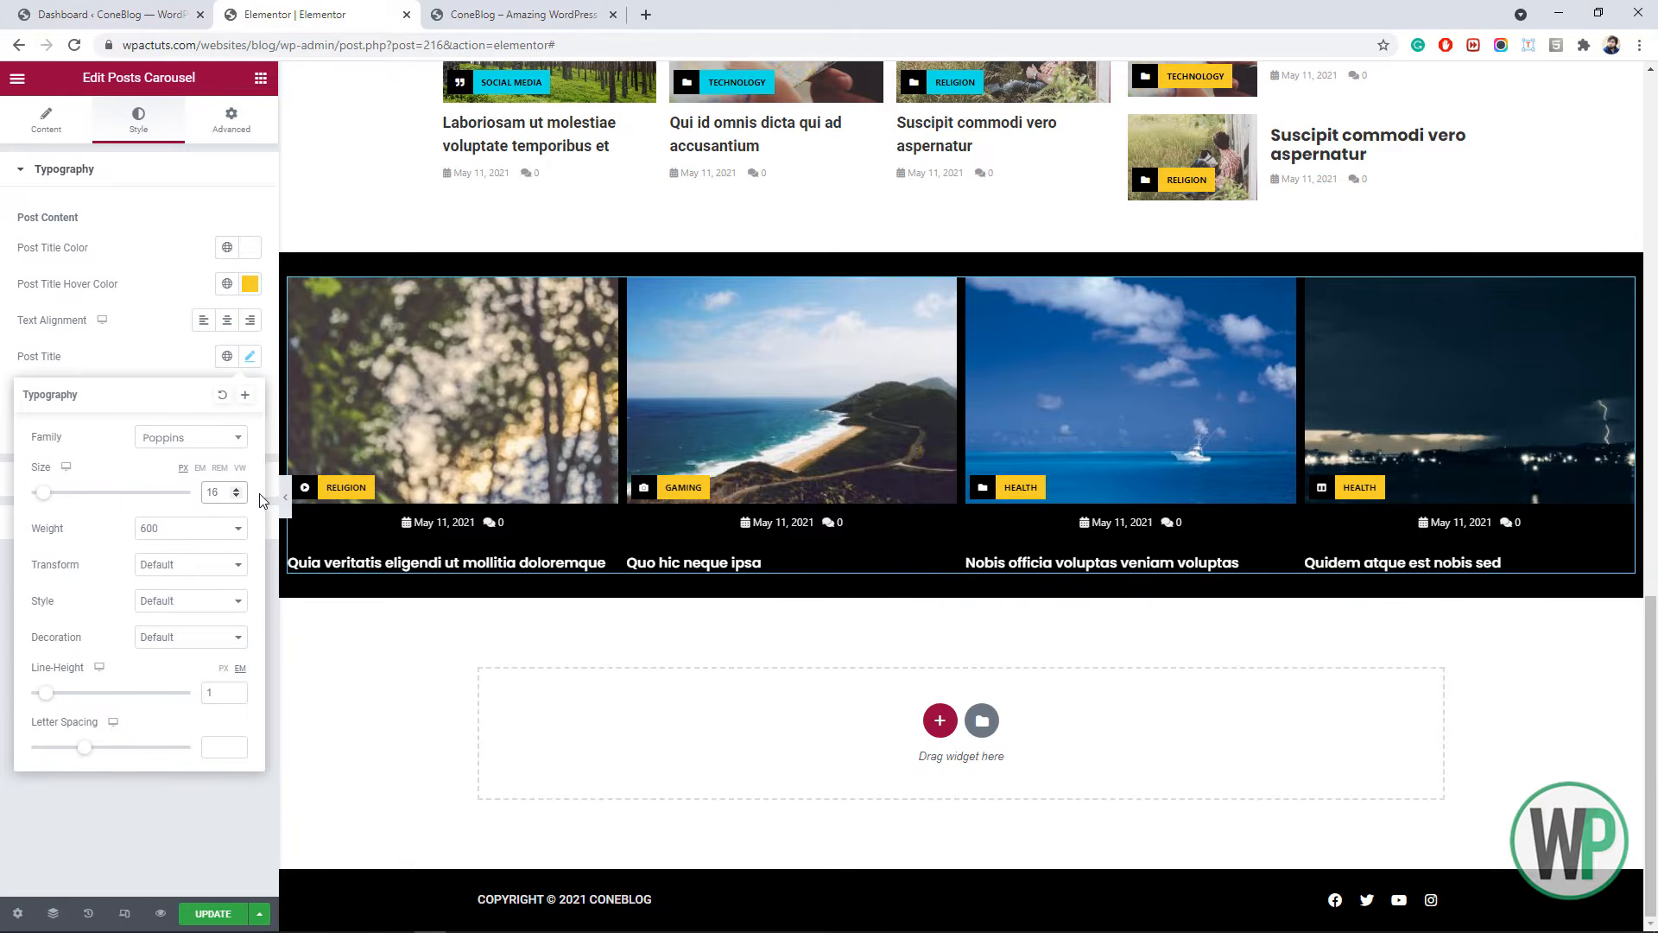
left_click(236, 489)
left_click(236, 489)
left_click(237, 489)
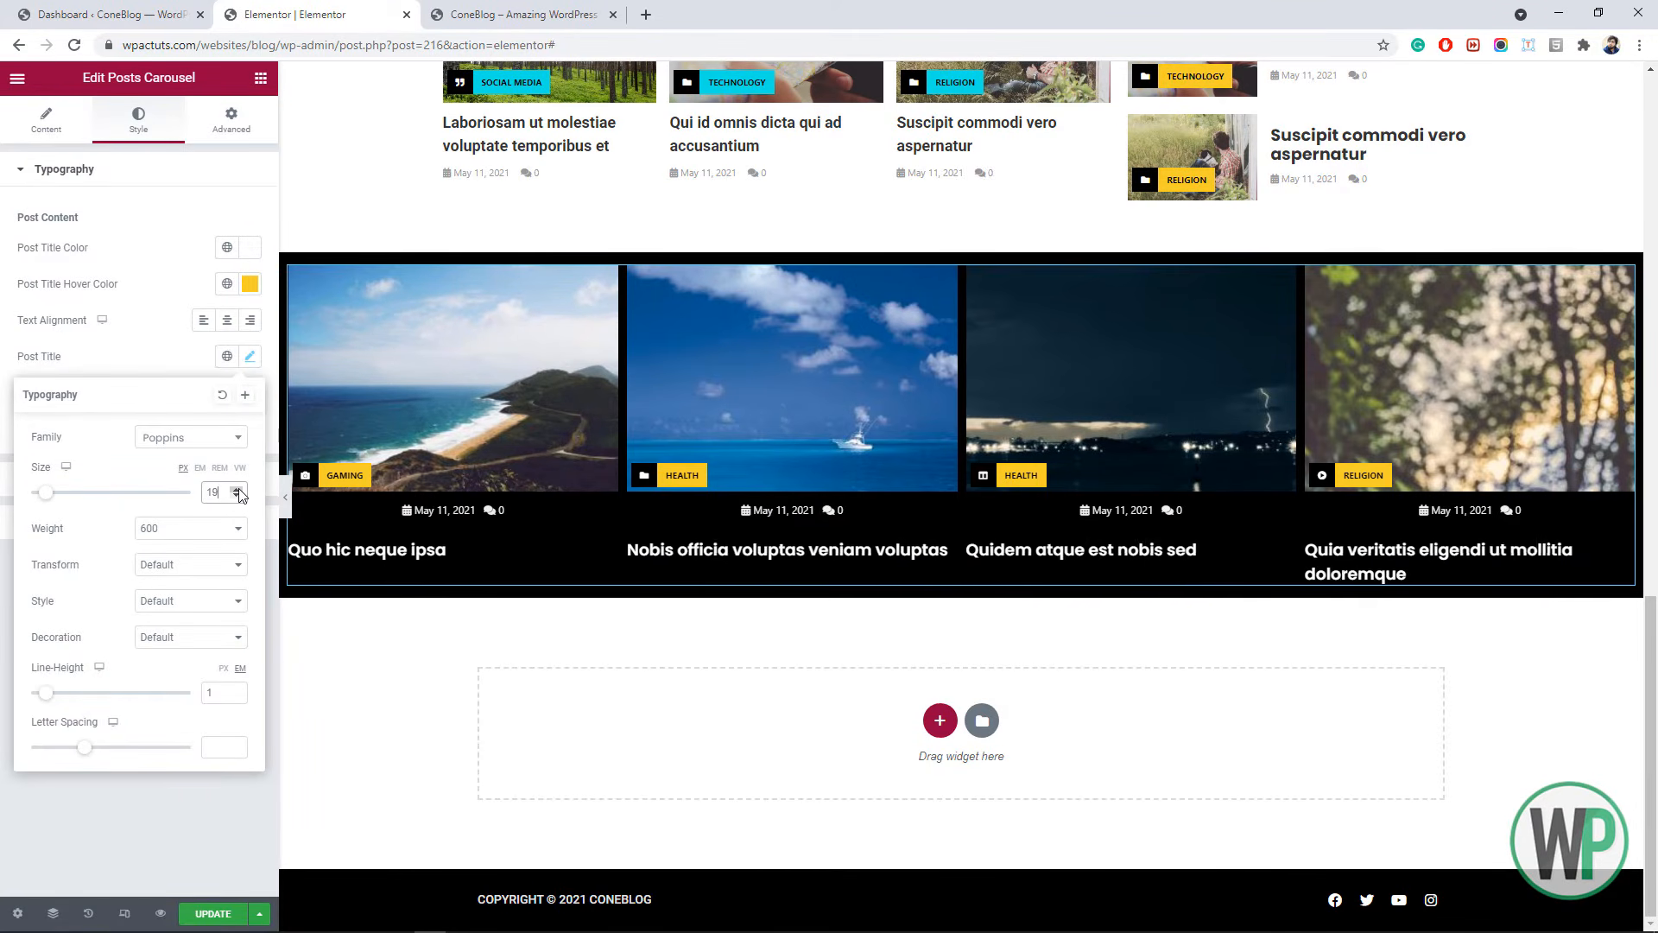
left_click(237, 489)
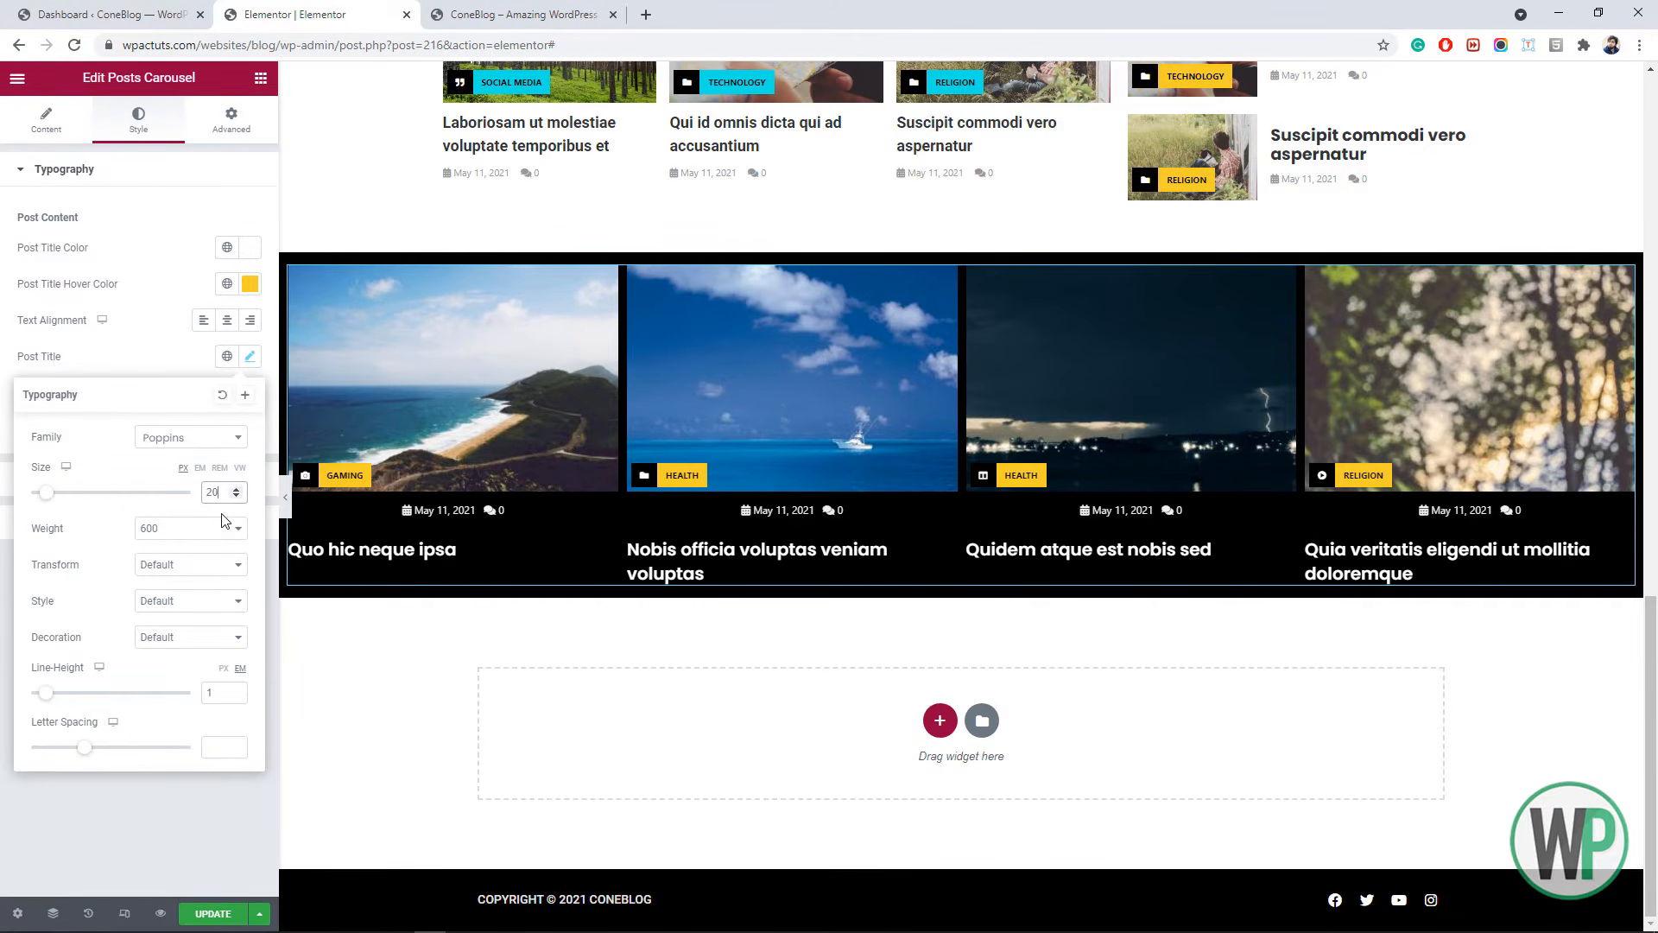
- Center-align the Posts Carousel's text and hide its post titles
left_click(223, 320)
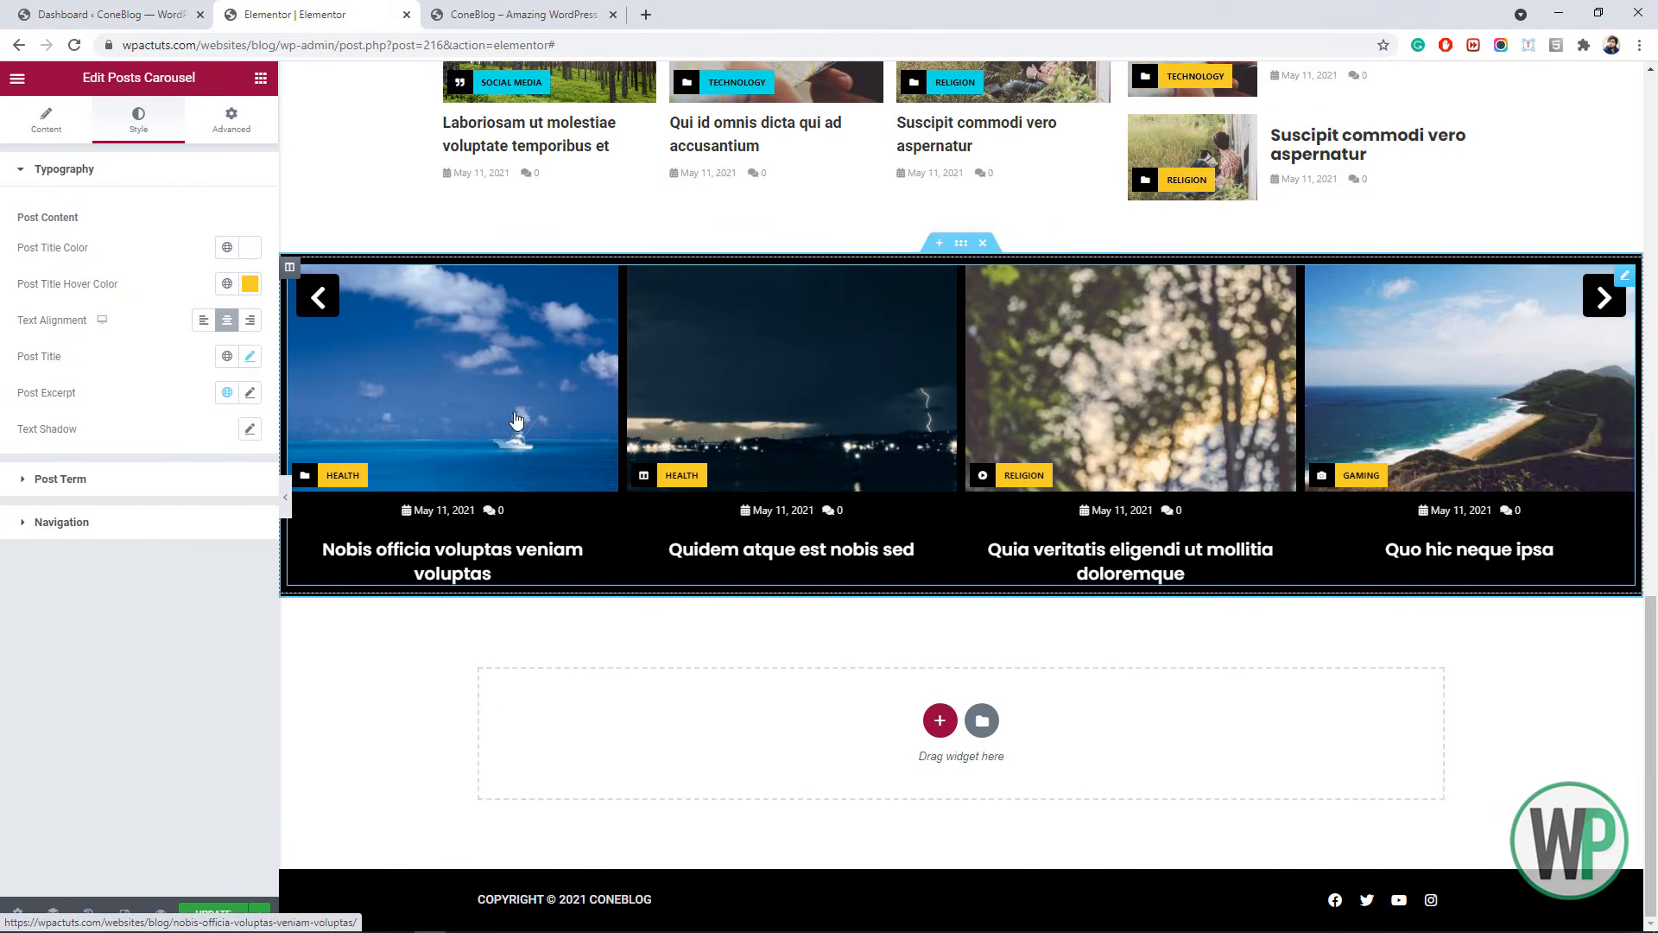
left_click(17, 79)
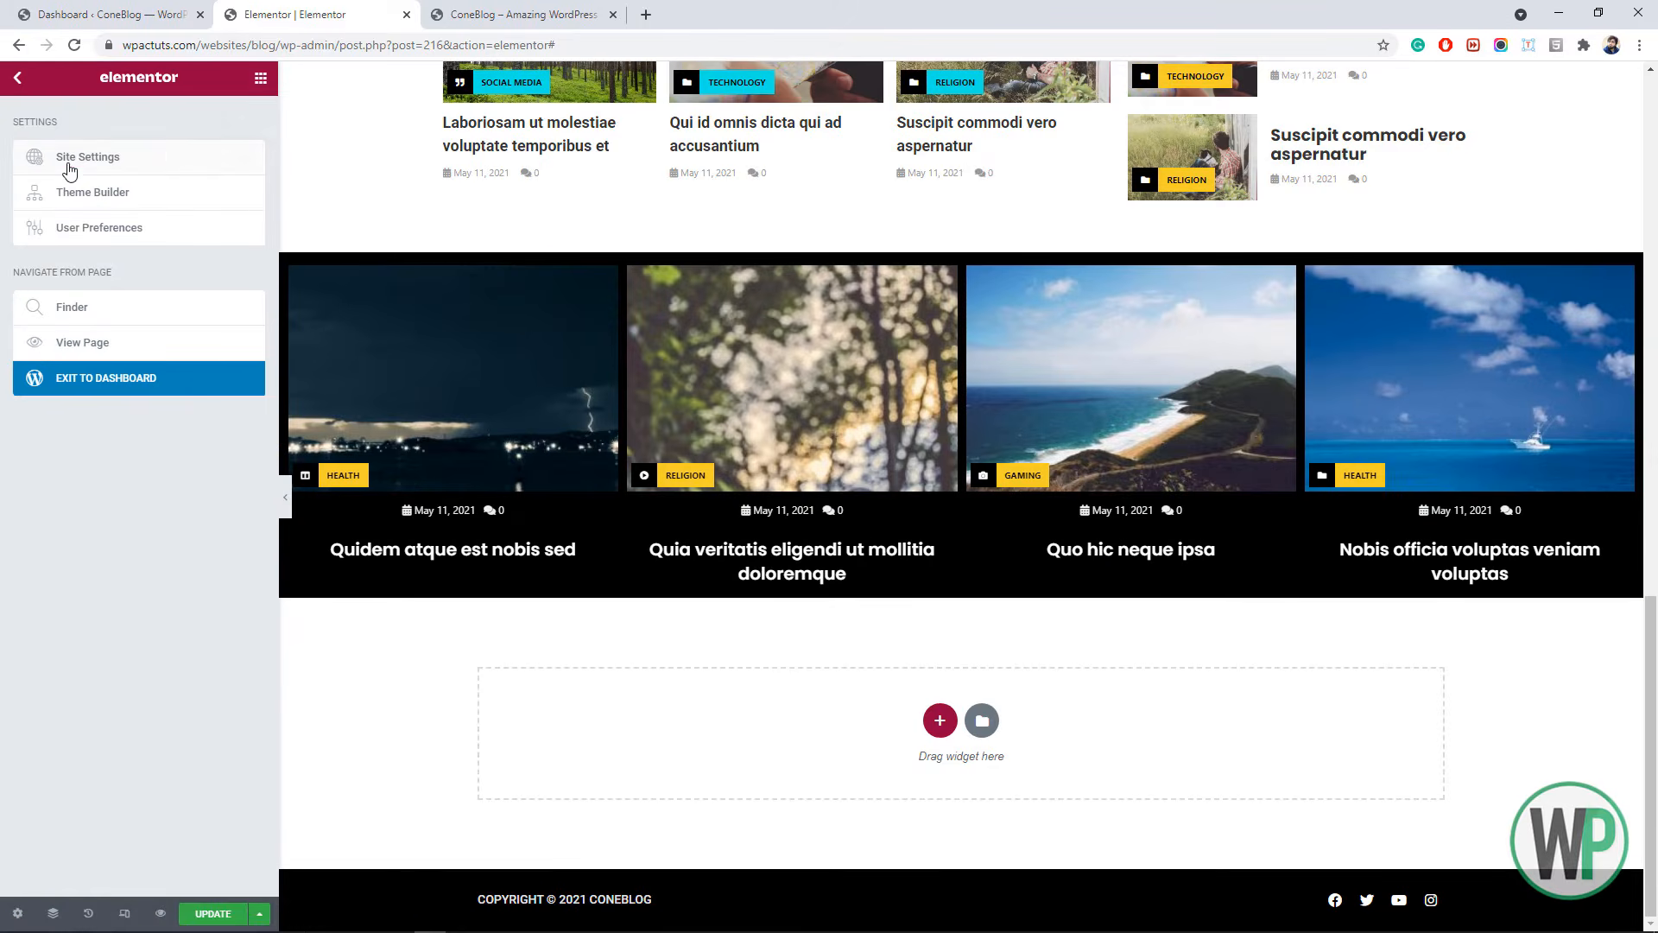
right_click(567, 378)
left_click(604, 388)
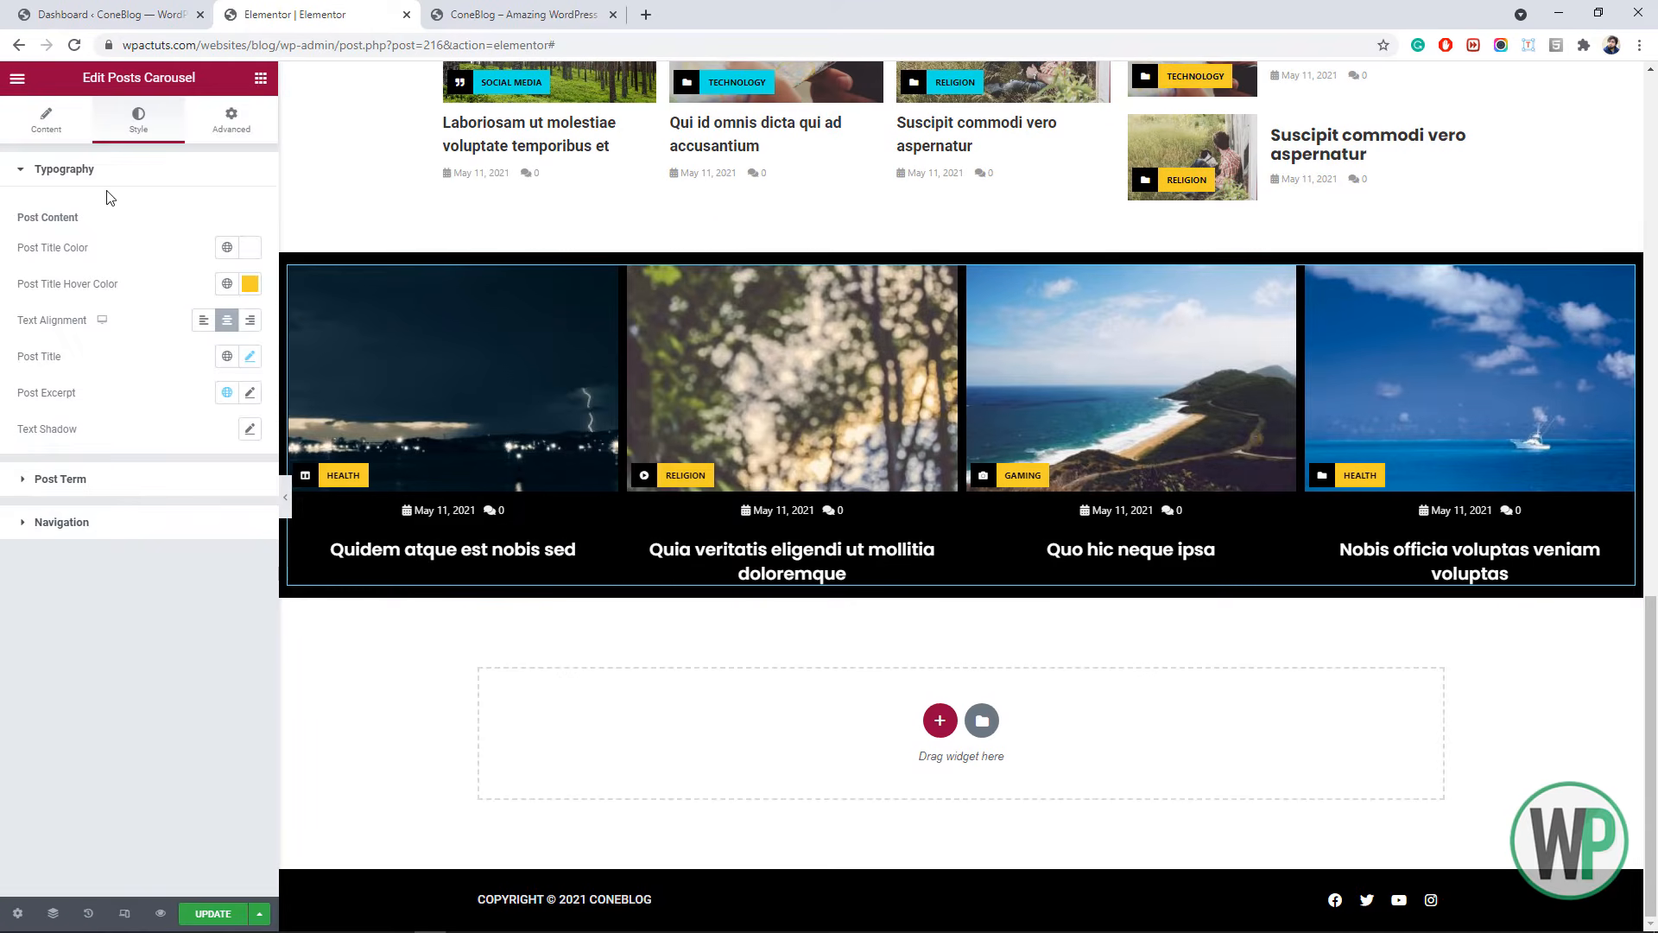
left_click(45, 120)
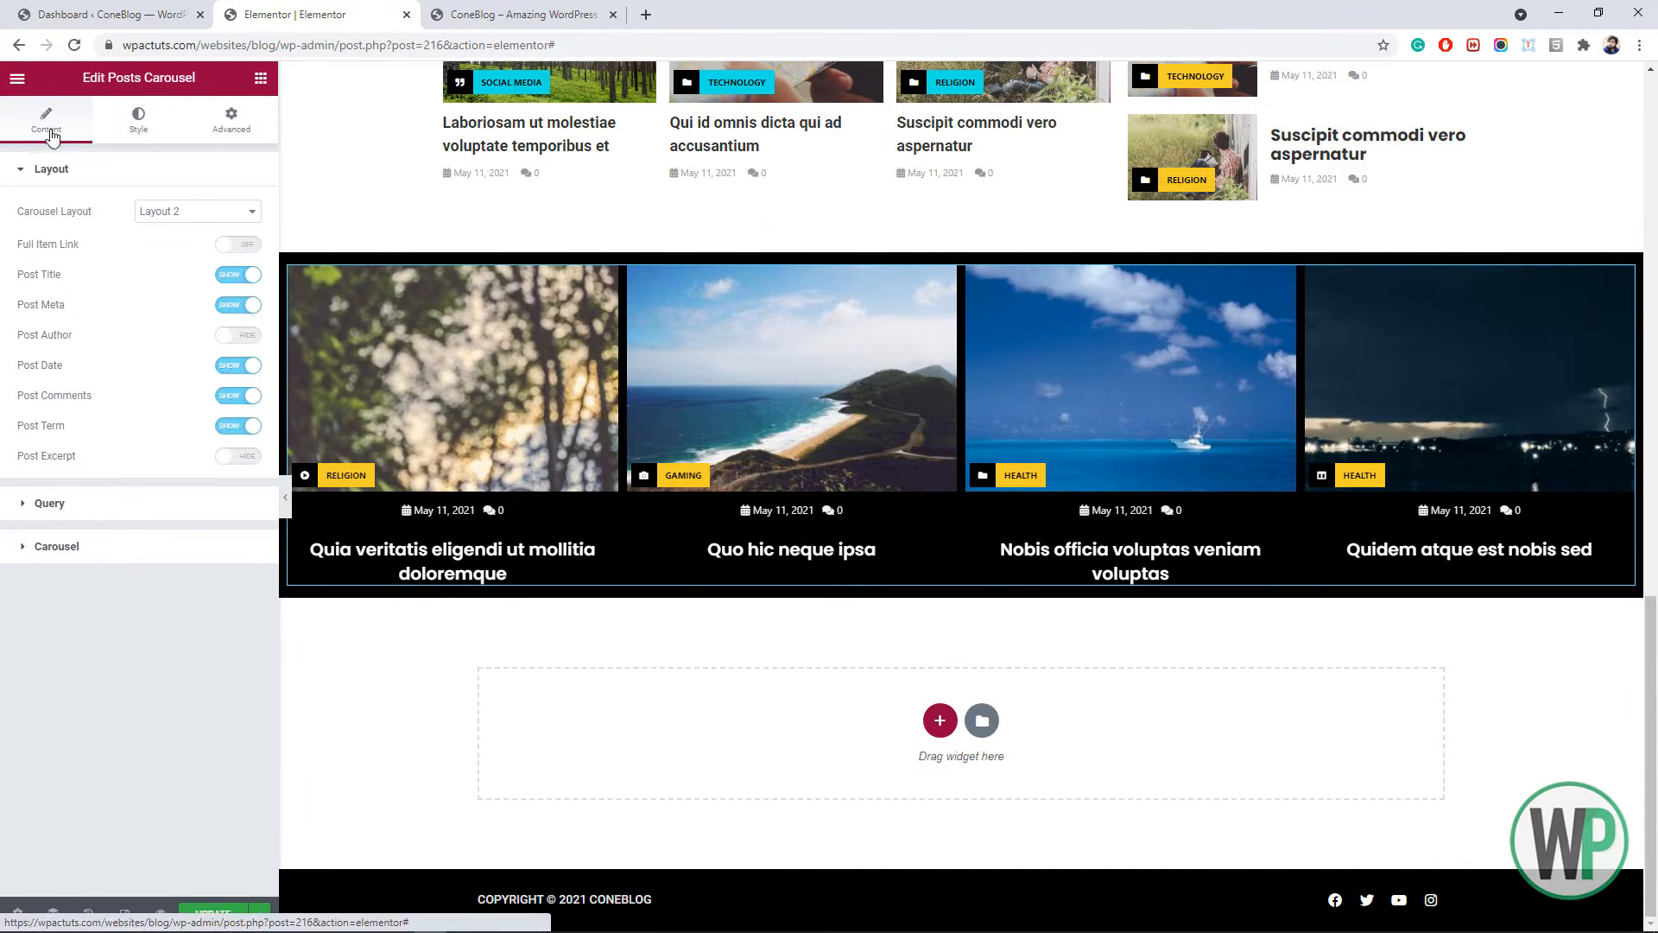
left_click(240, 276)
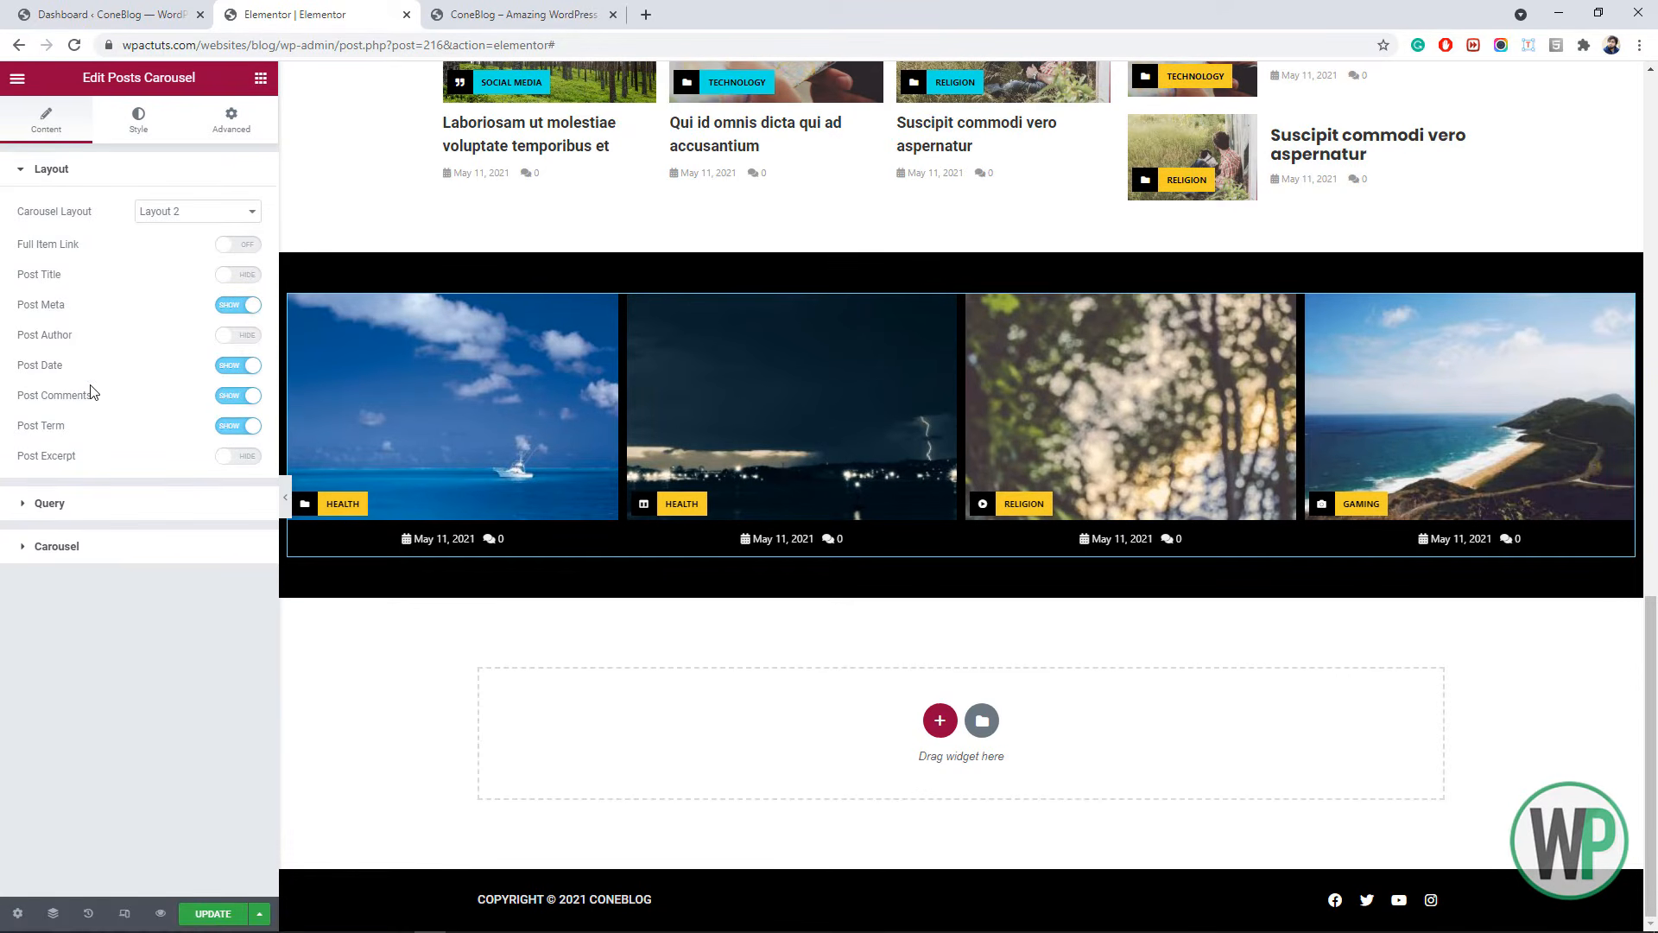
- Set the Posts Carousel's query to 8 posts per page and its carousel display to 5 items per page
left_click(136, 505)
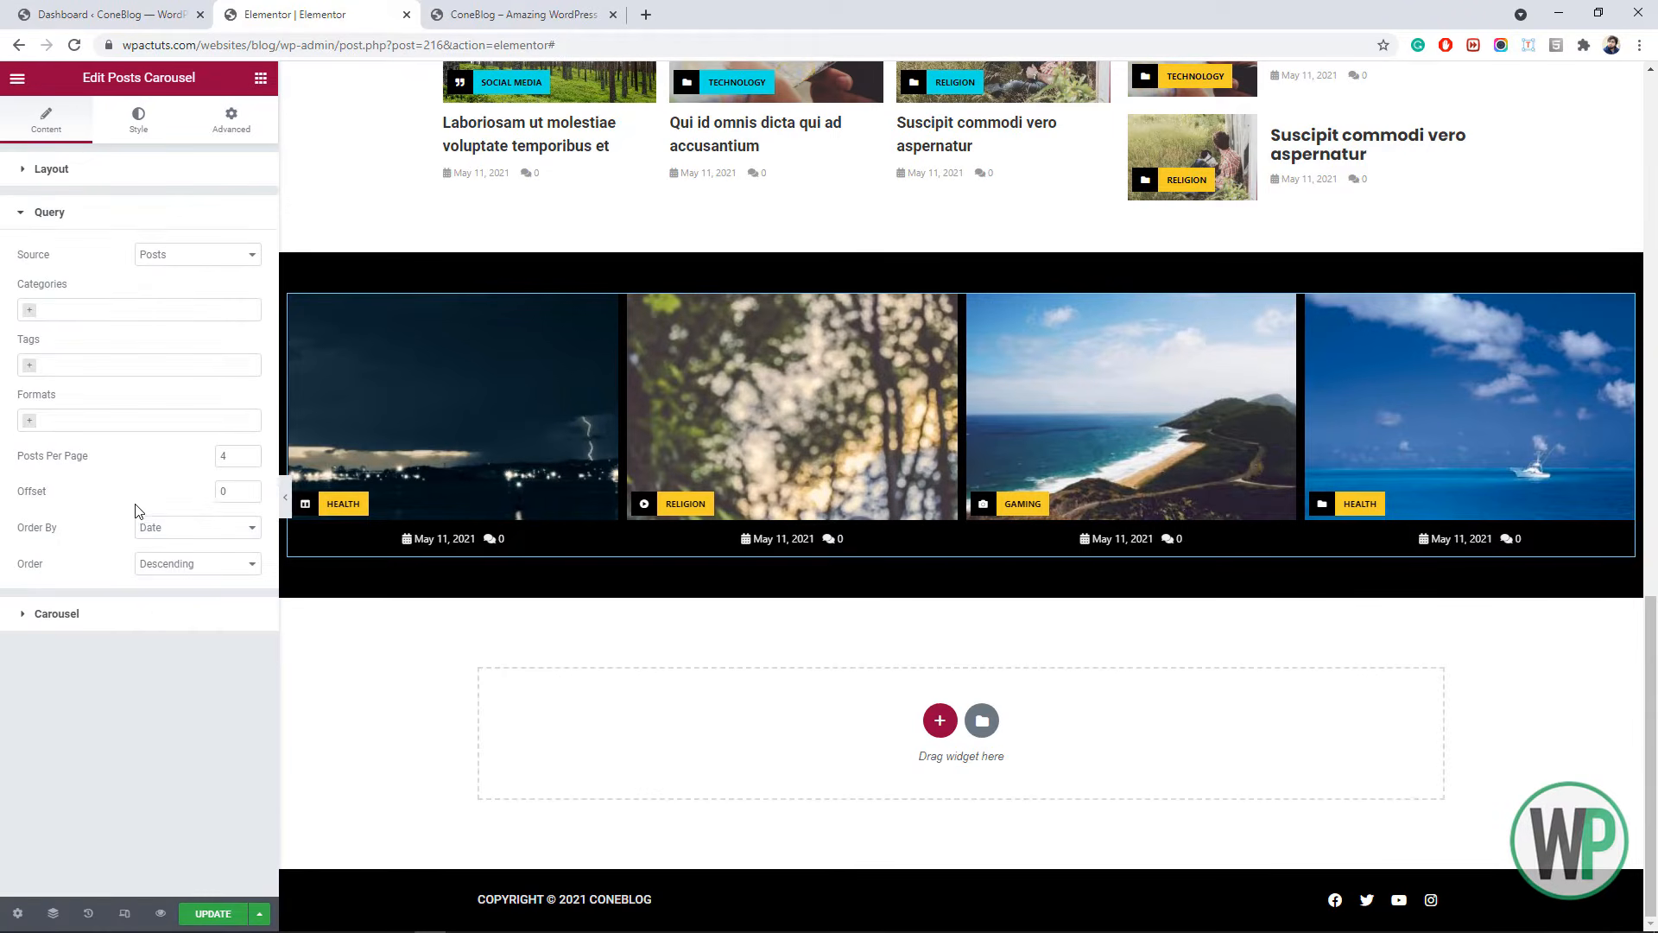
left_click(250, 454)
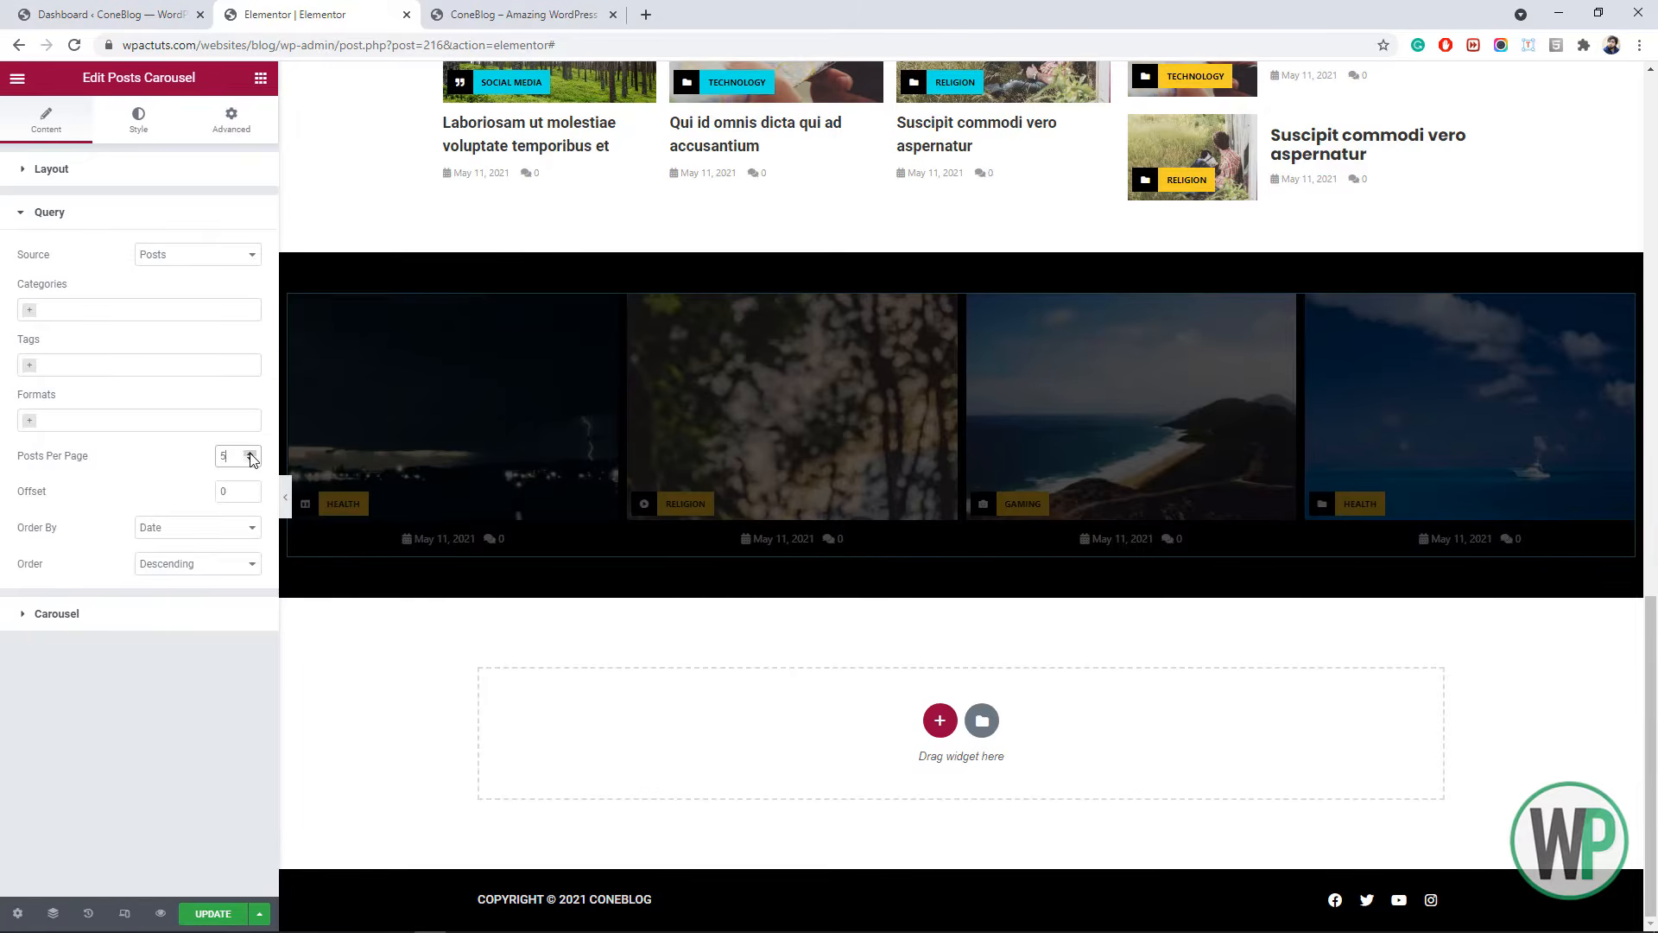
left_click(213, 616)
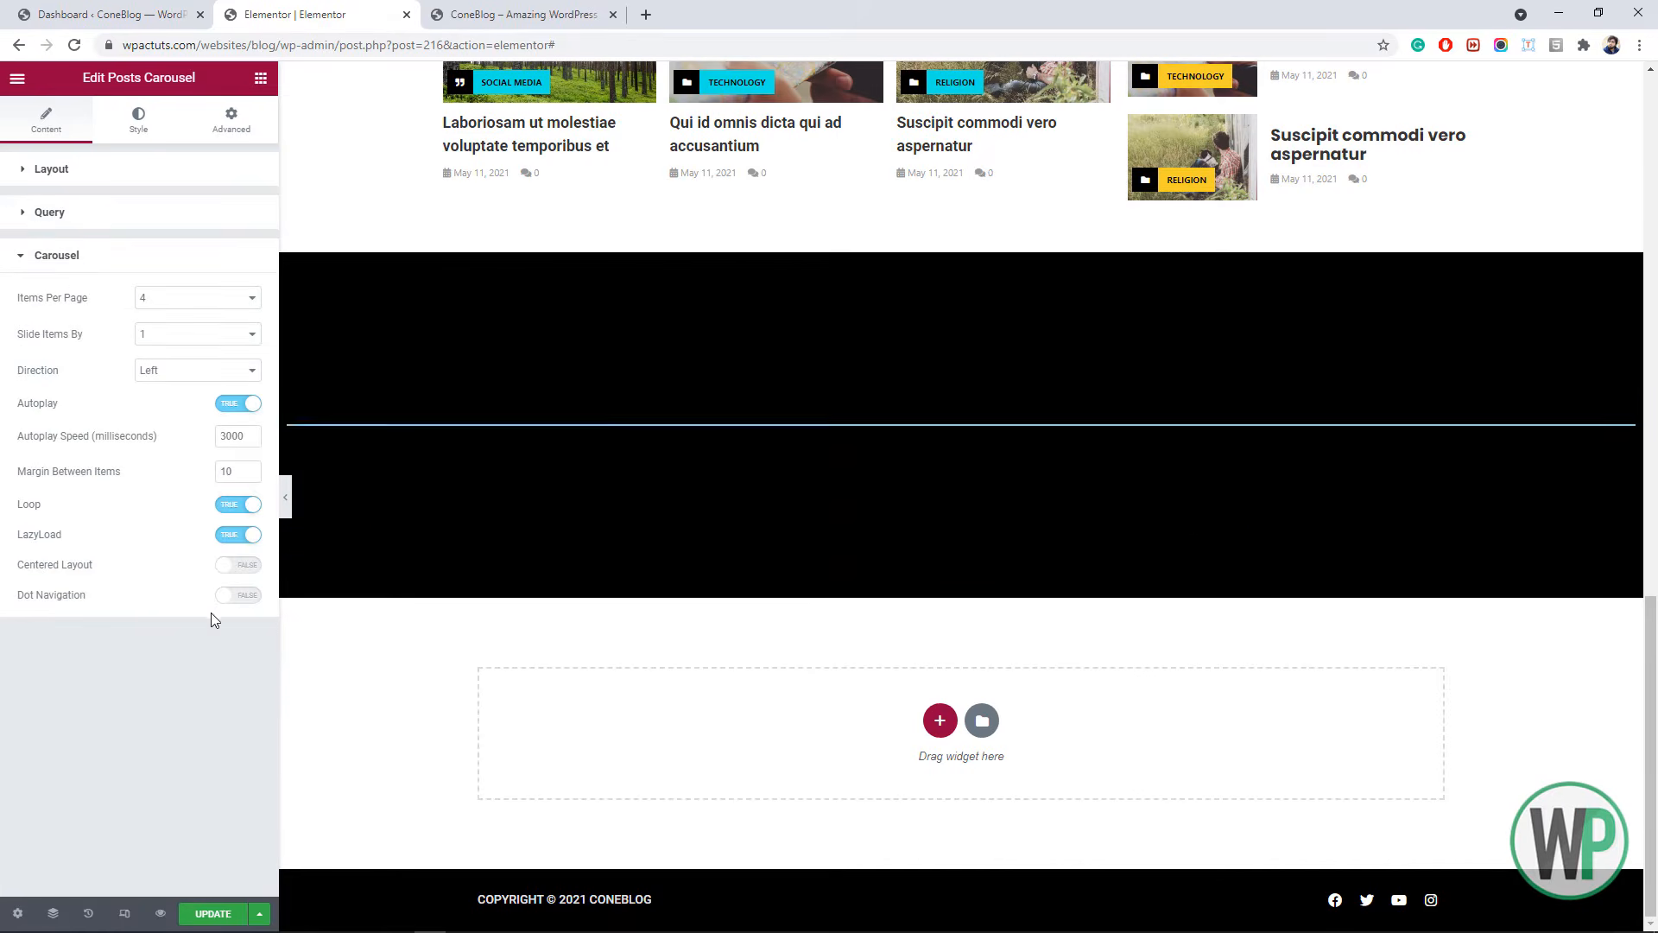
left_click(246, 300)
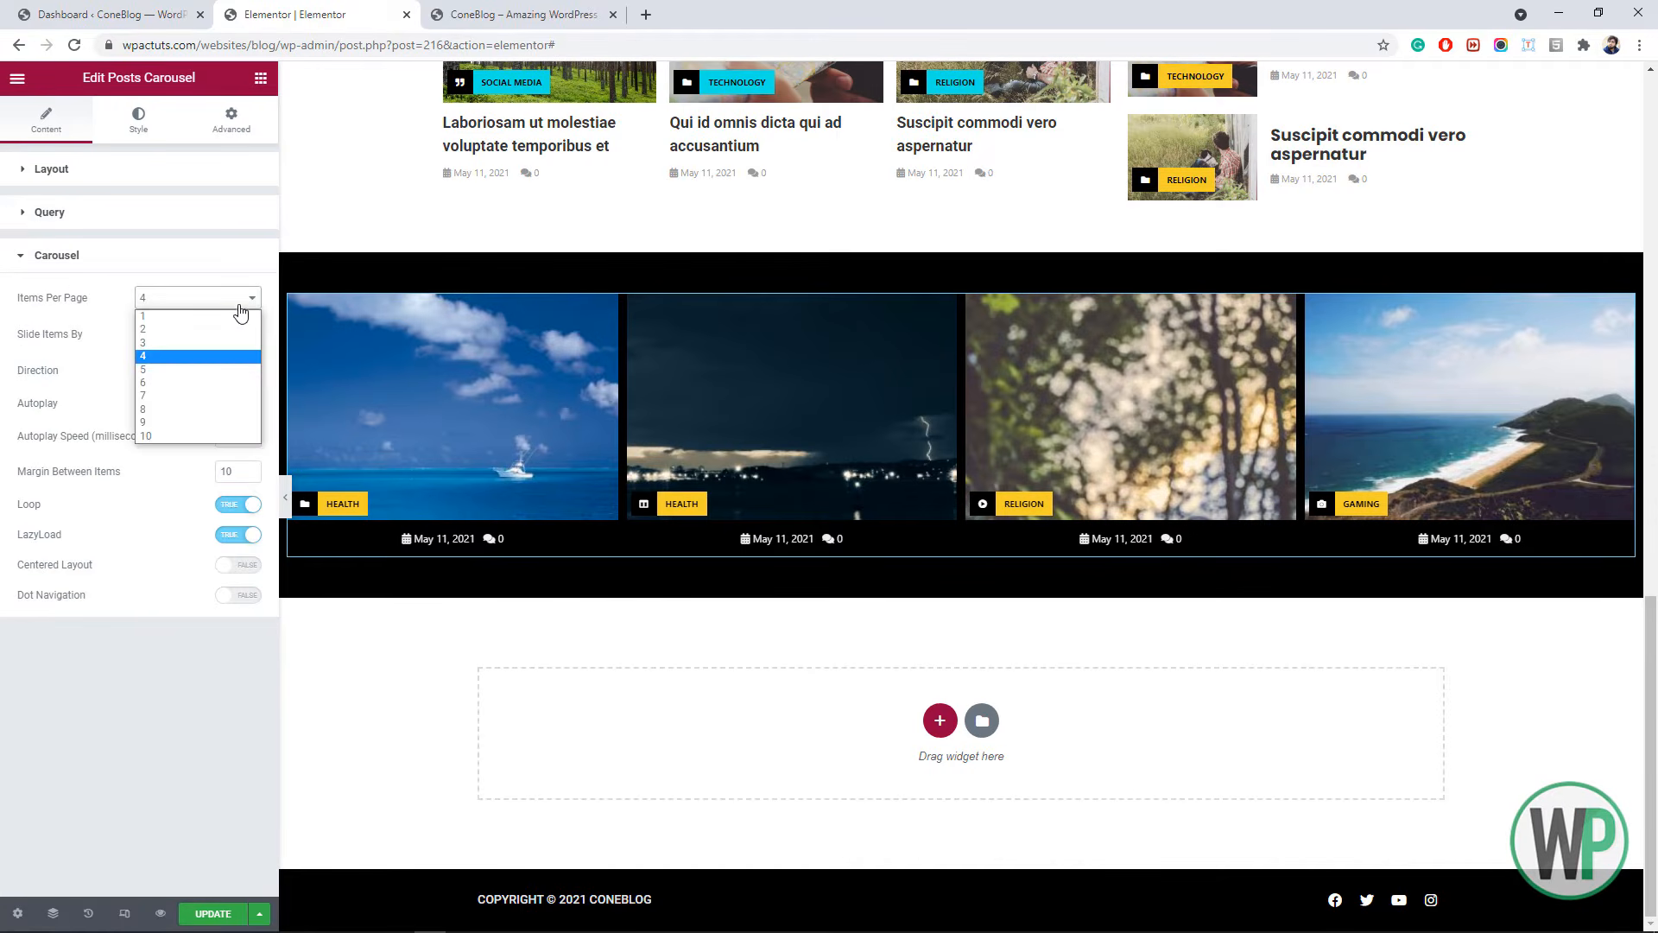
left_click(232, 371)
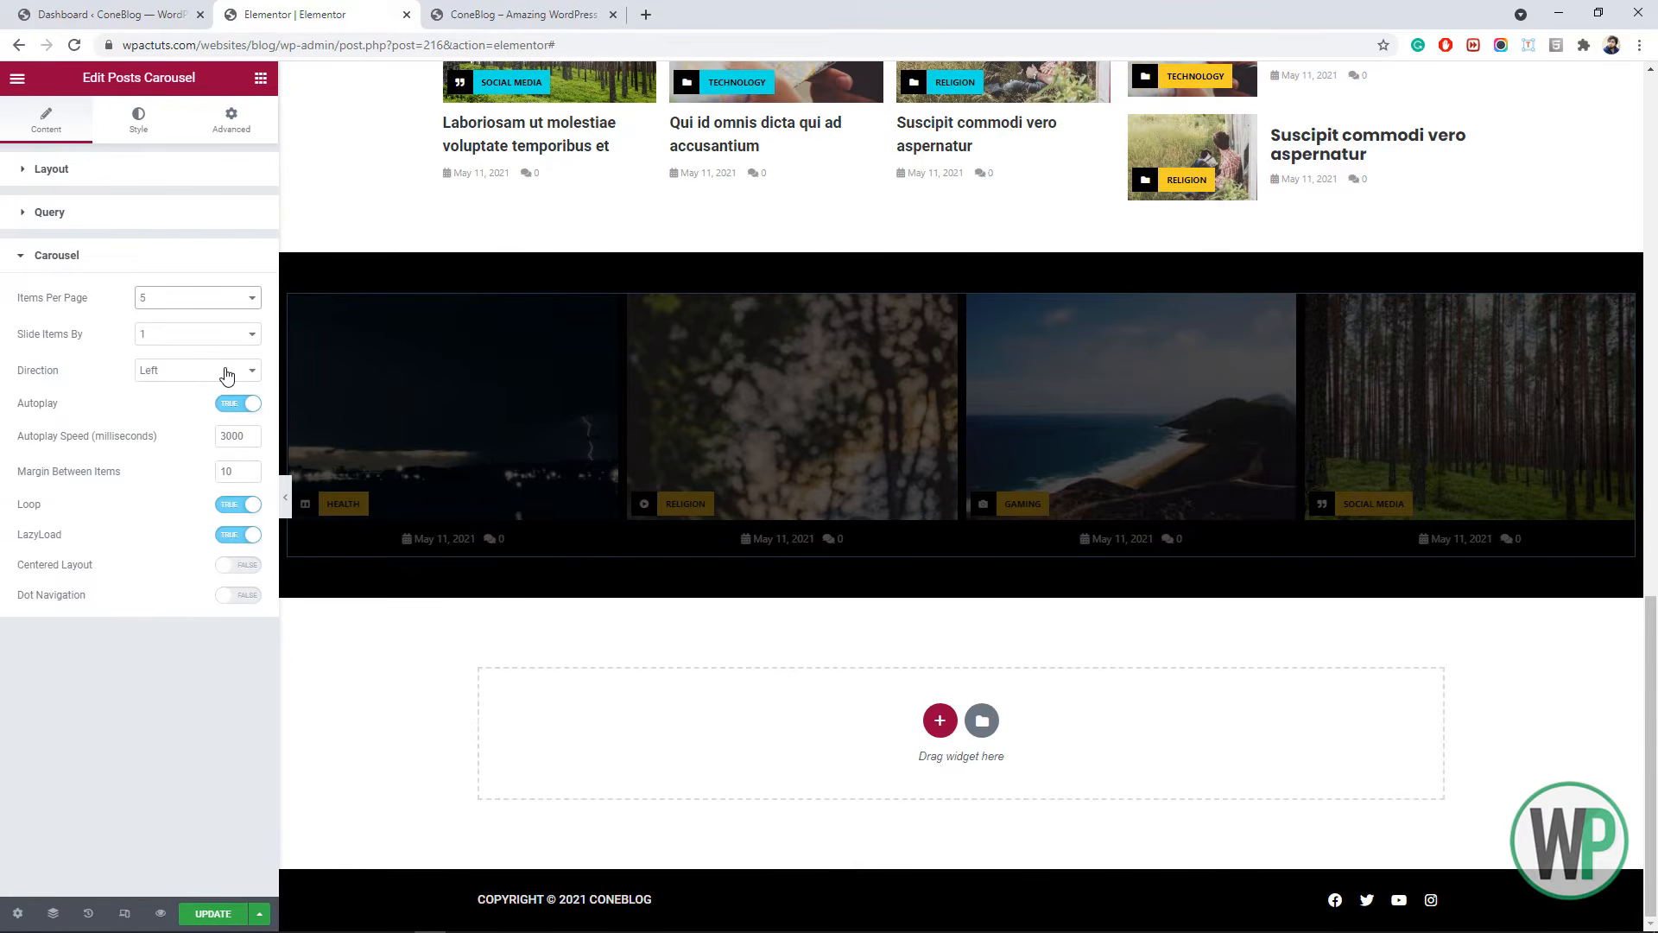
- Set the minimum height of the black carousel section to 350 px
right_click(477, 277)
left_click(516, 293)
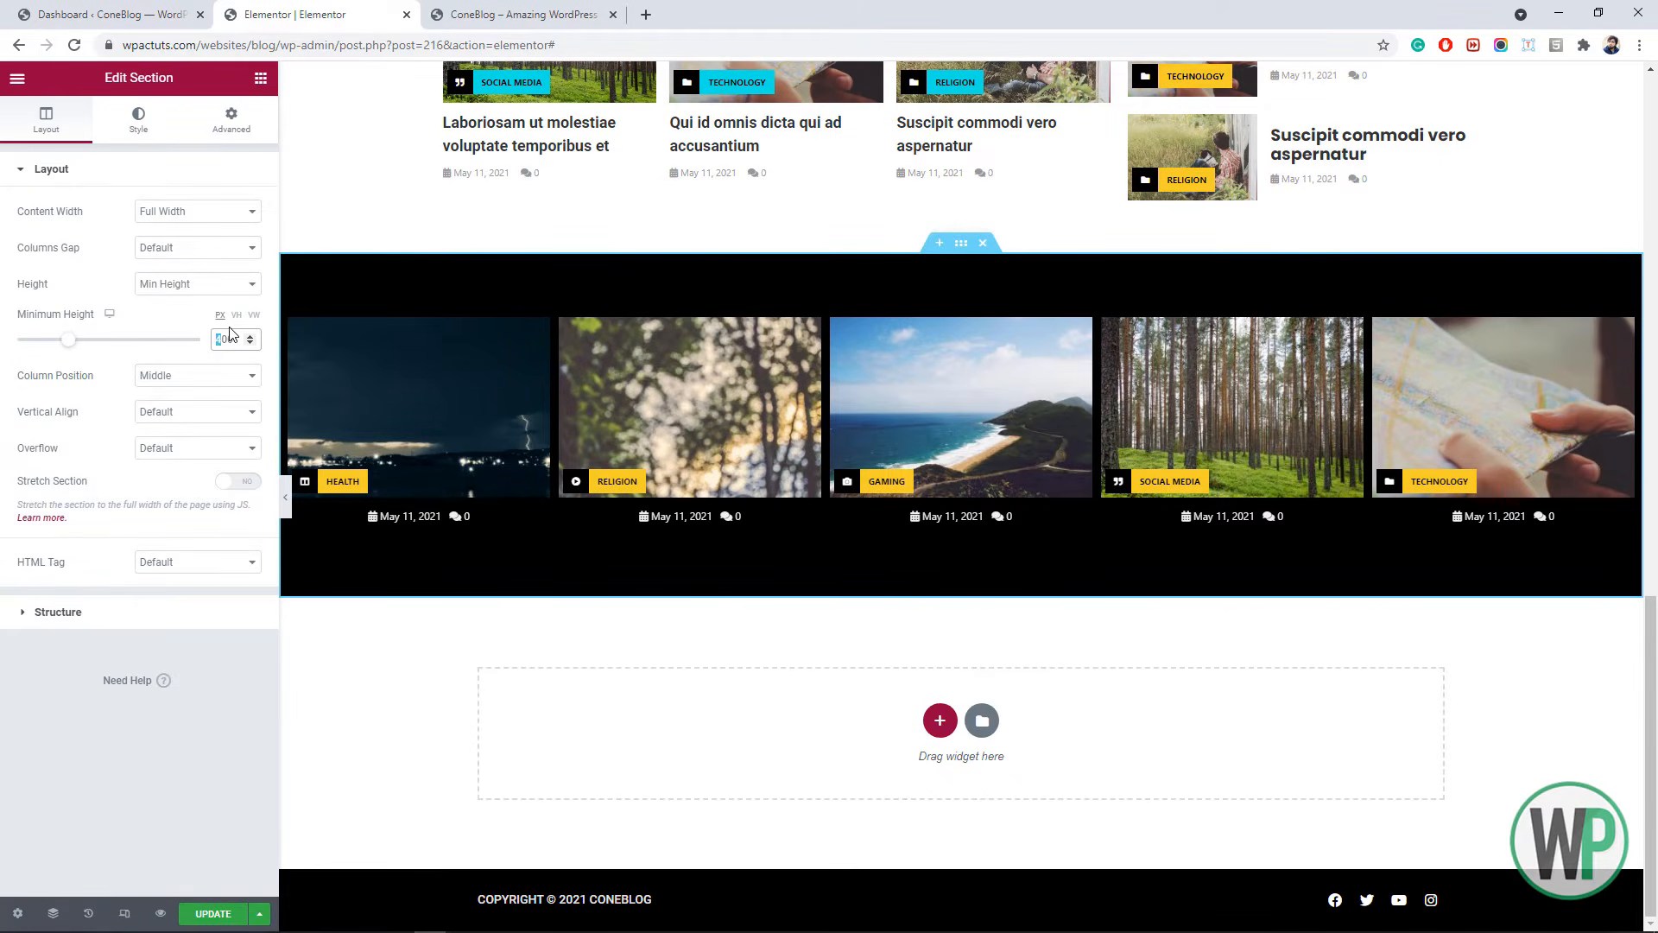
type("300")
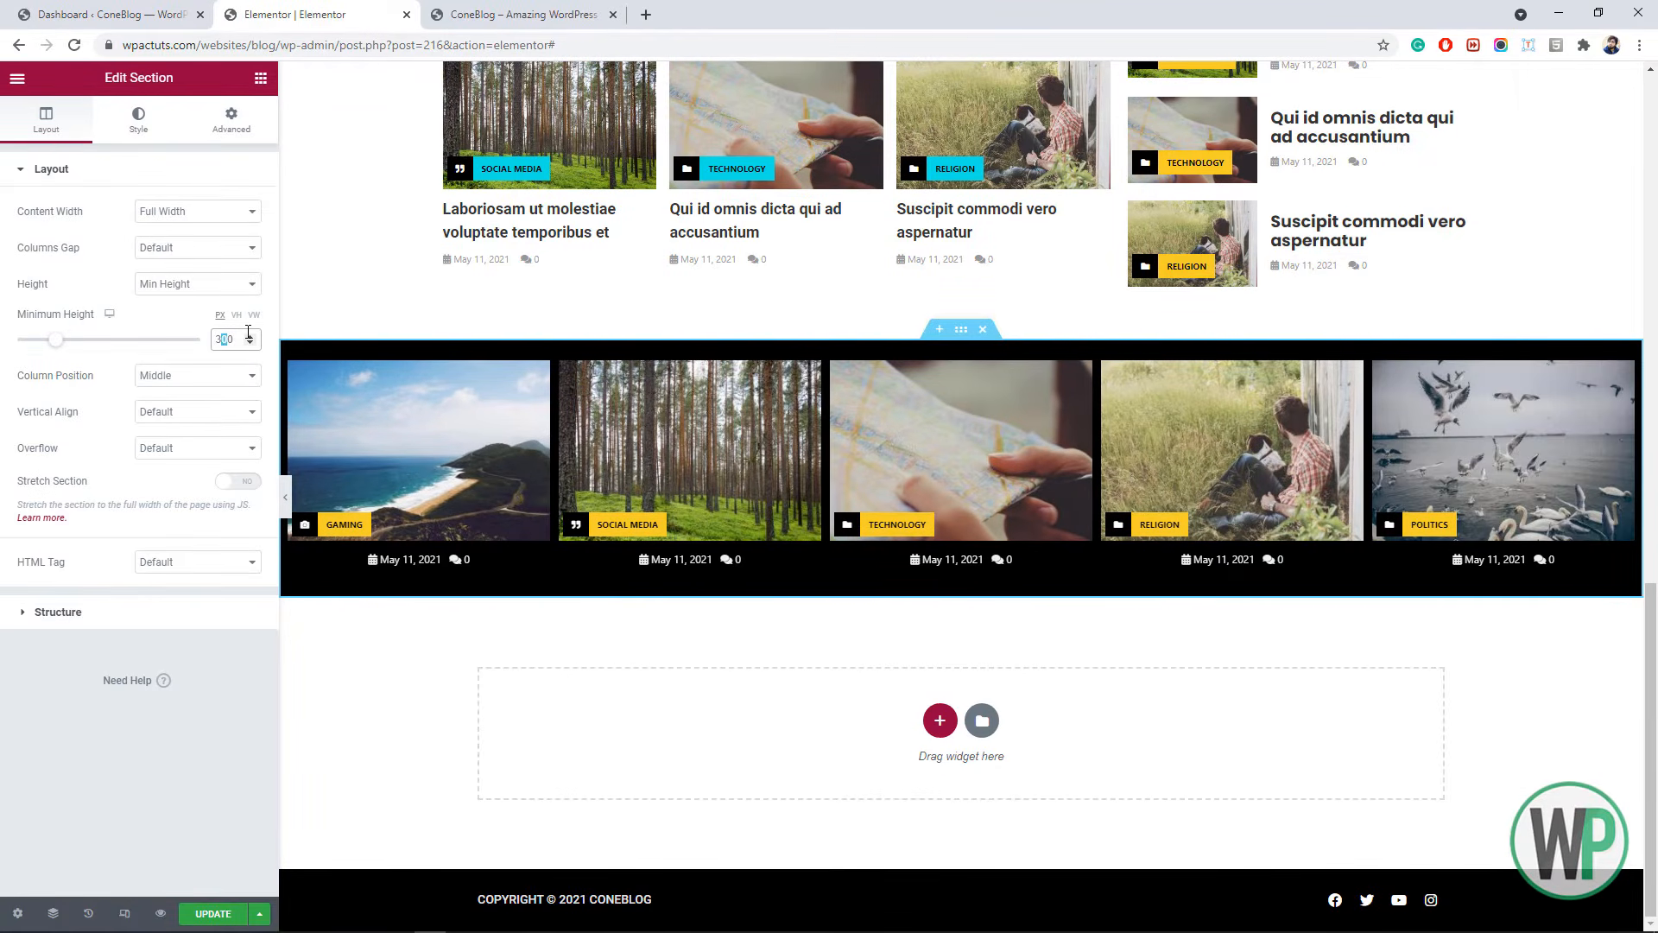
type("5")
right_click(950, 321)
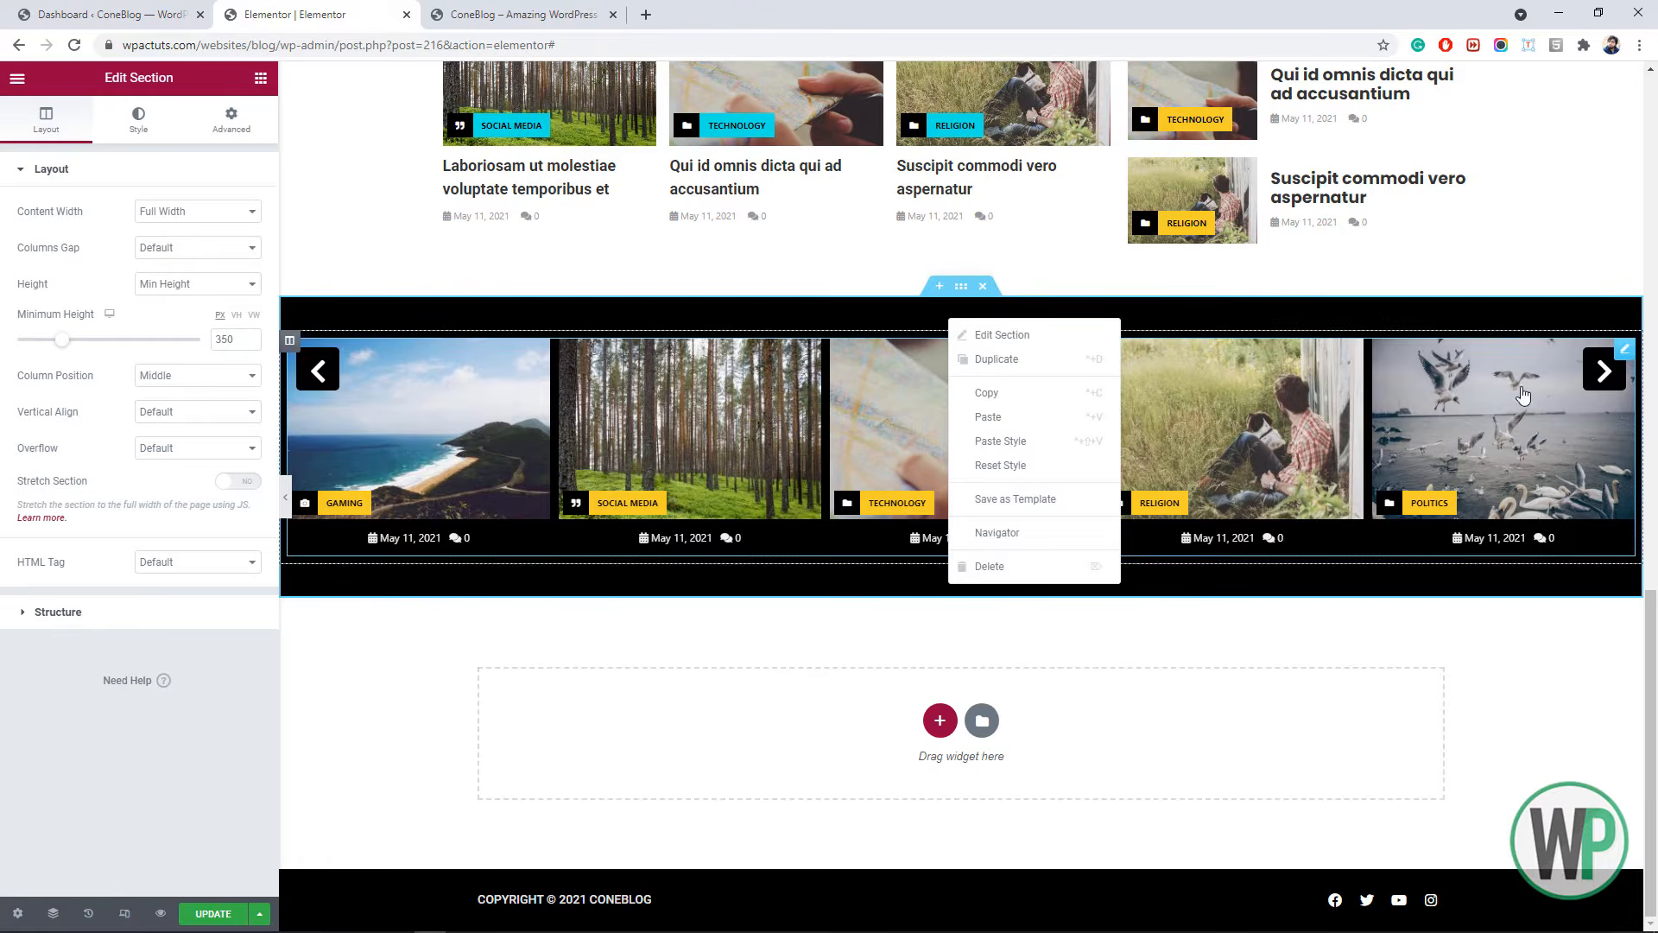
- Review the page layout from the large posts grid down to the carousel section
scroll(1656, 615, "up", 3)
scroll(1656, 615, "down", 3)
scroll(1655, 518, "up", 15)
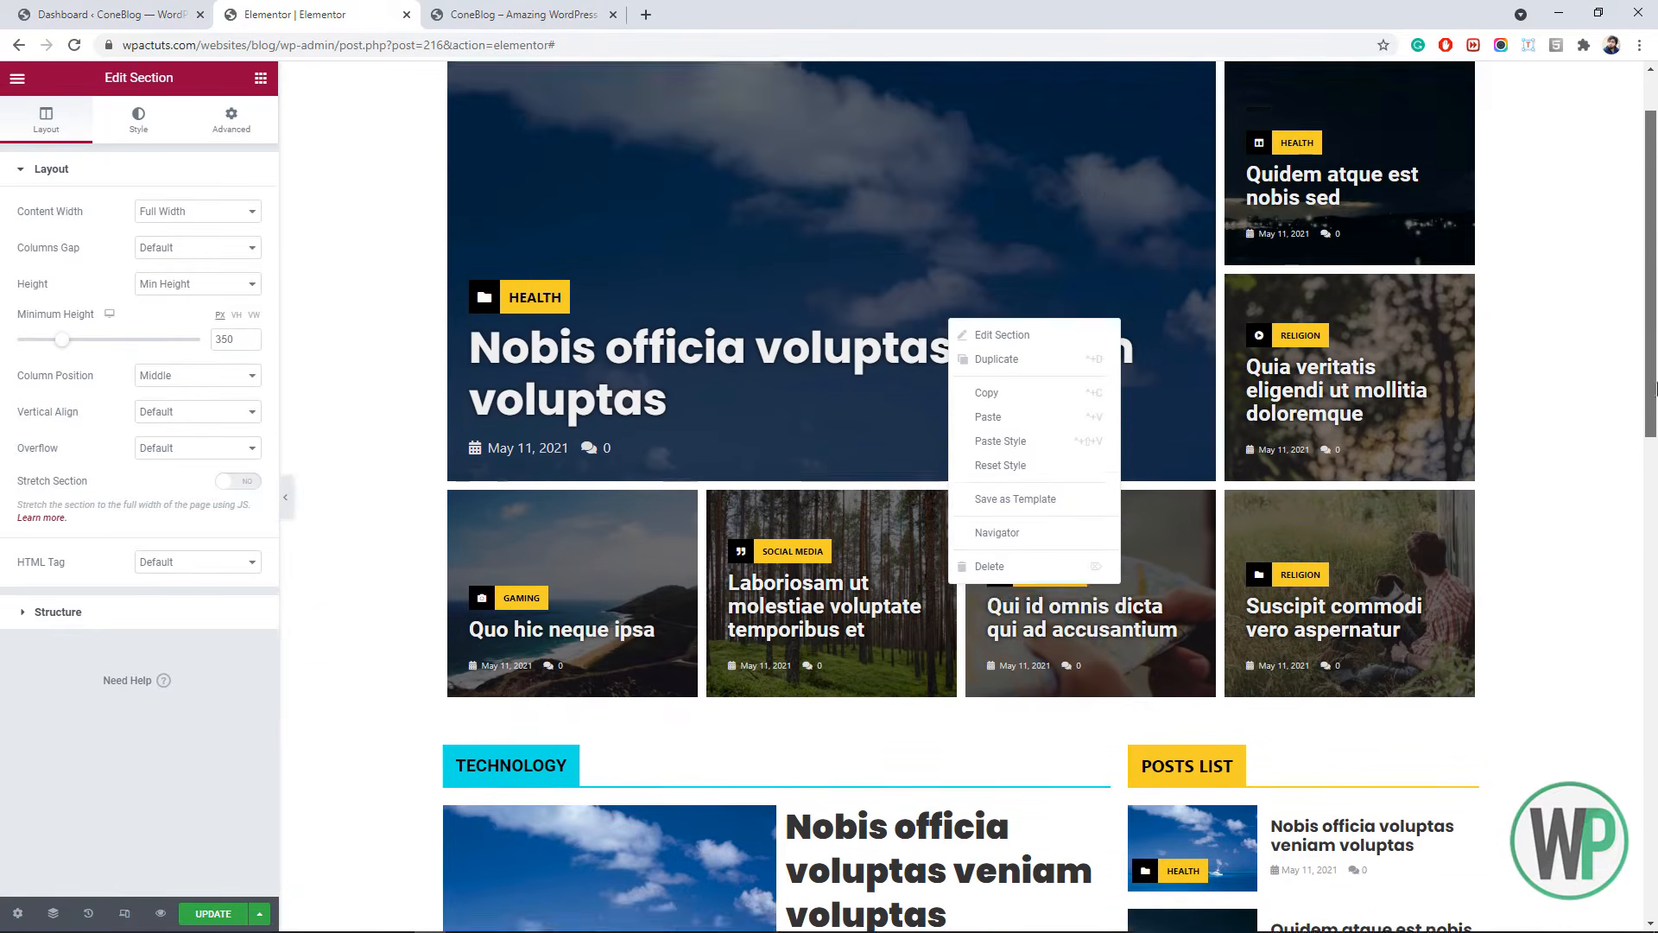
left_click_drag(1657, 388, 1655, 871)
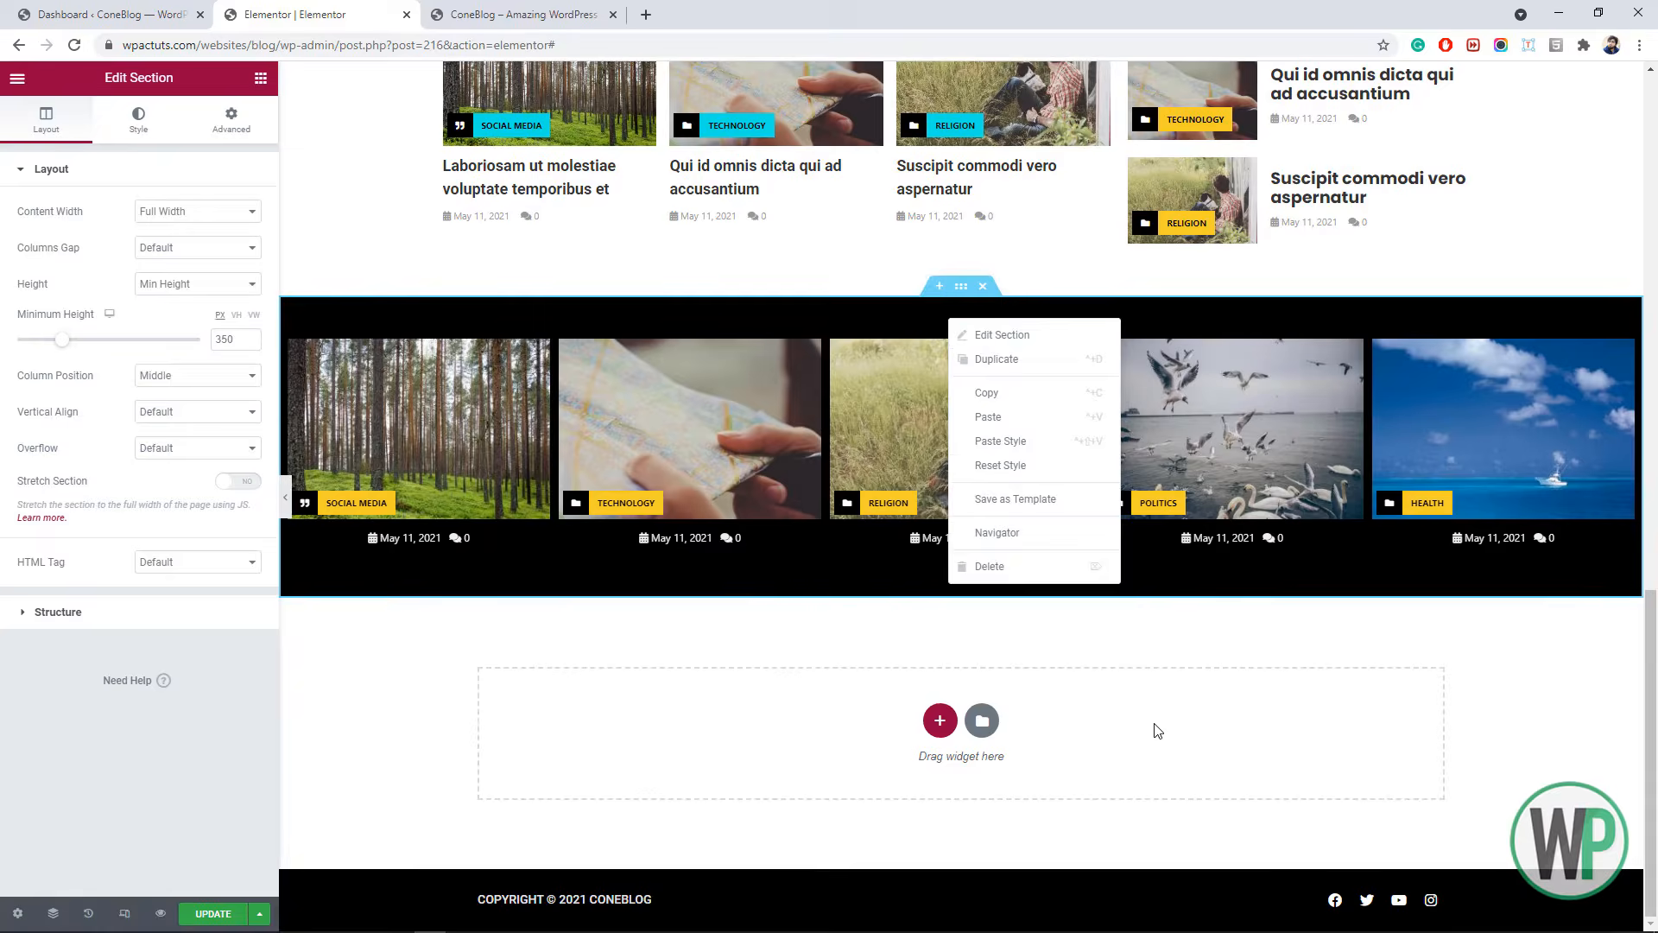
left_click(1154, 729)
left_click_drag(1656, 734, 1656, 616)
scroll(896, 444, "down", 3)
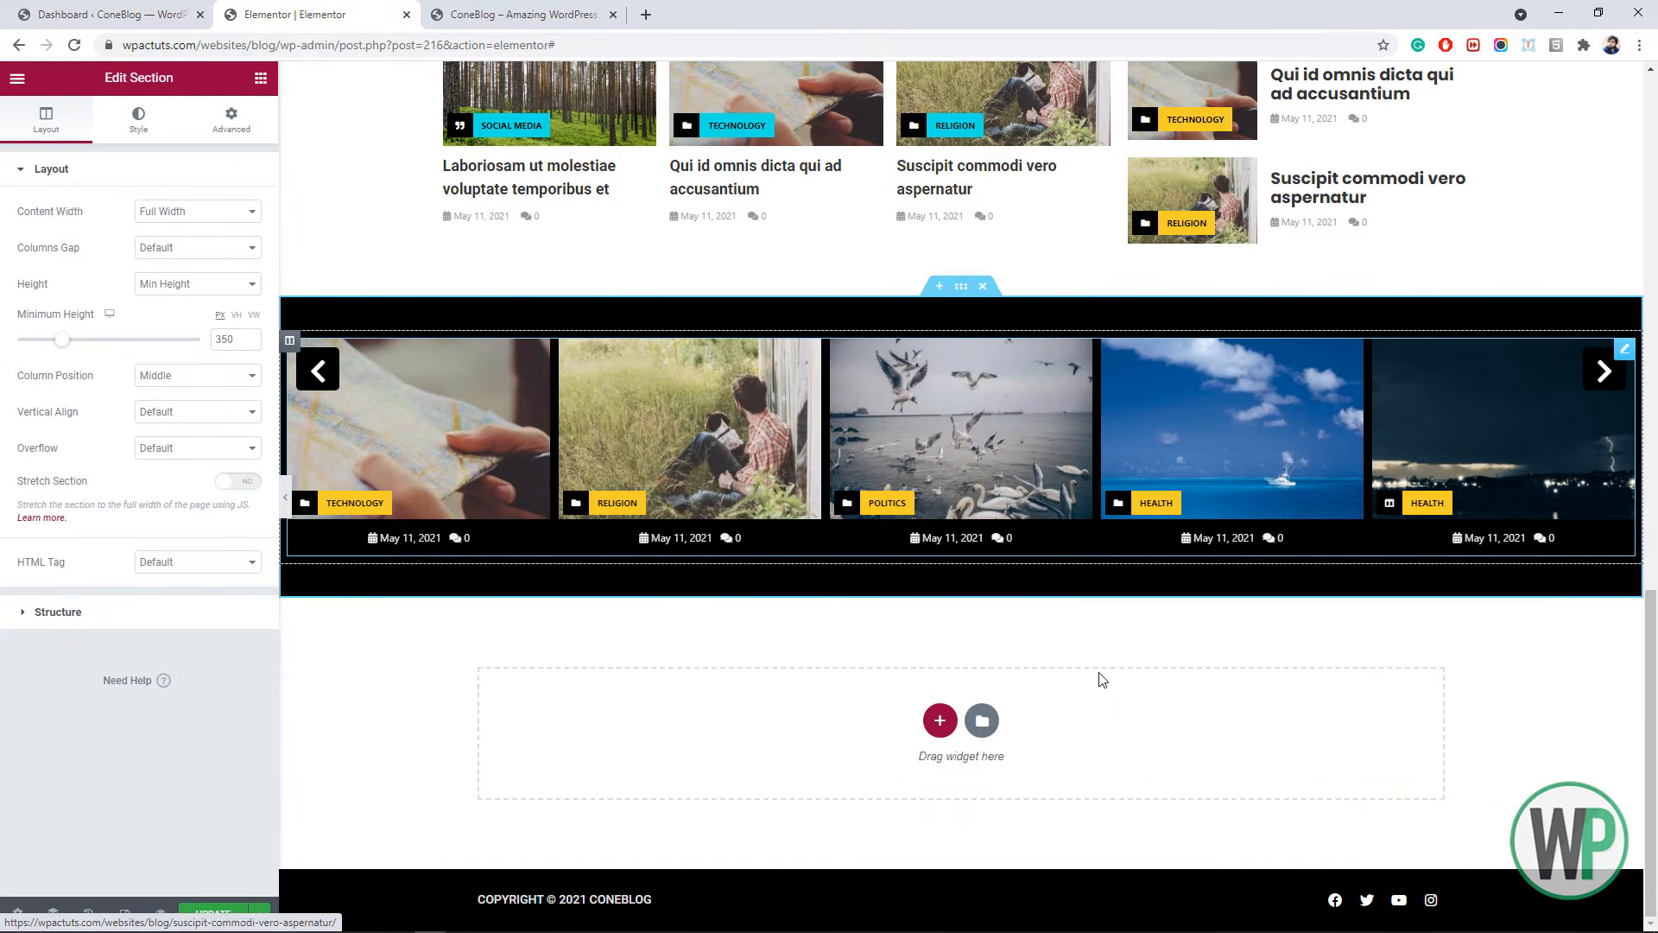
- Update the page and reload the live blog homepage to check it
left_click_drag(1651, 712, 1656, 851)
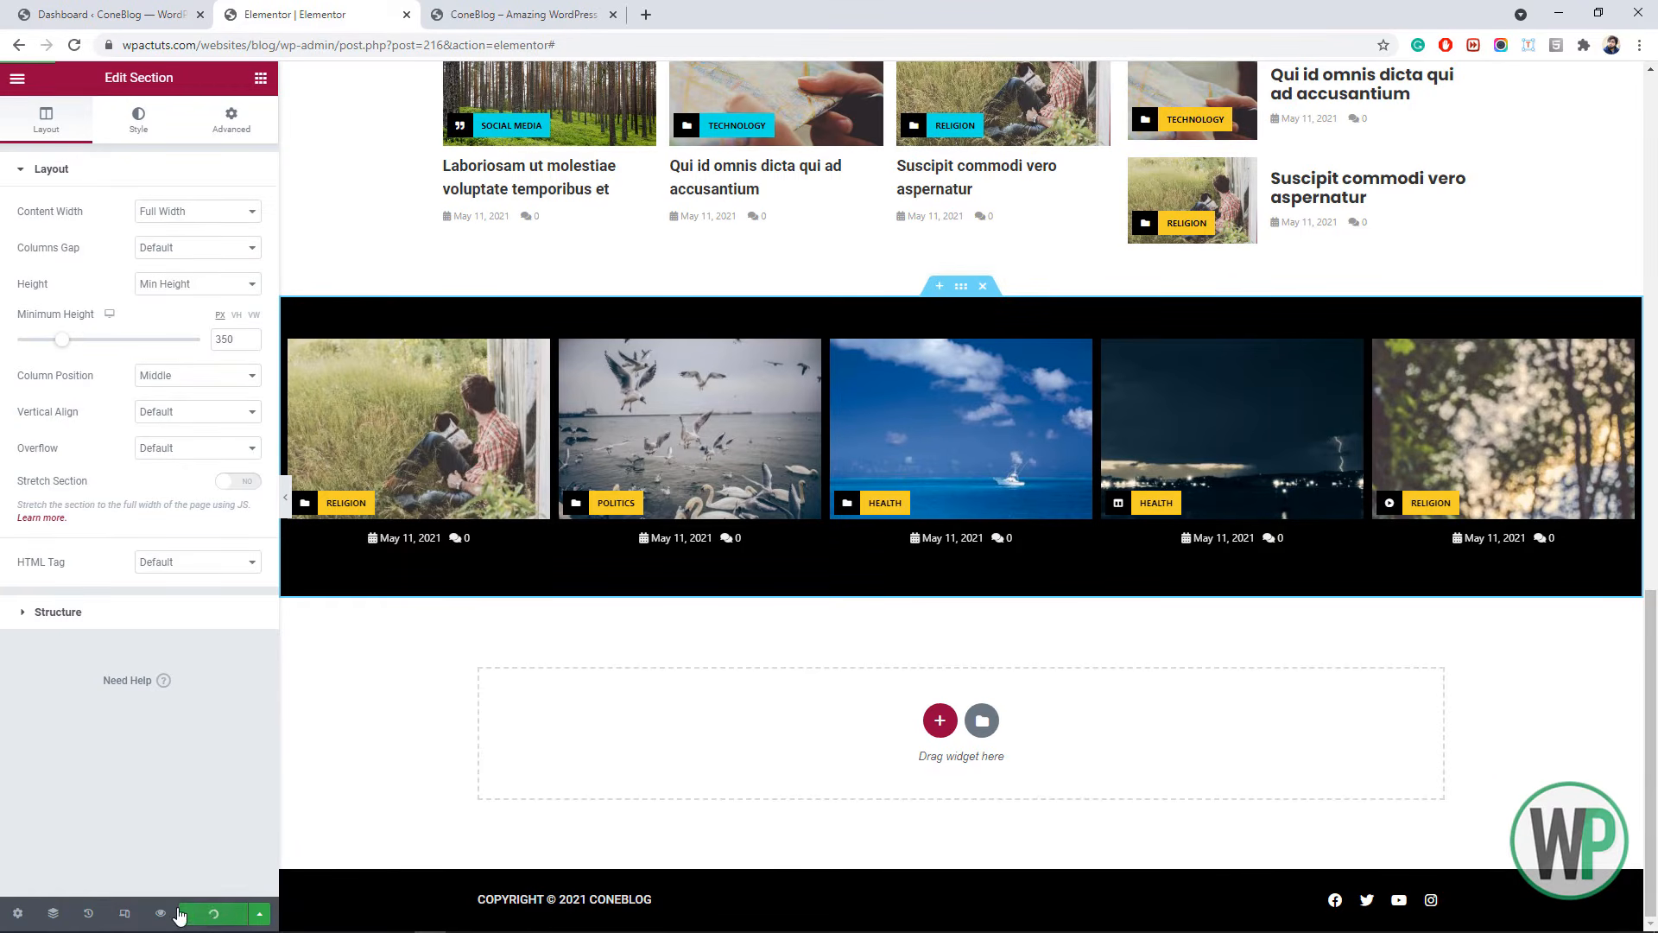
left_click(449, 24)
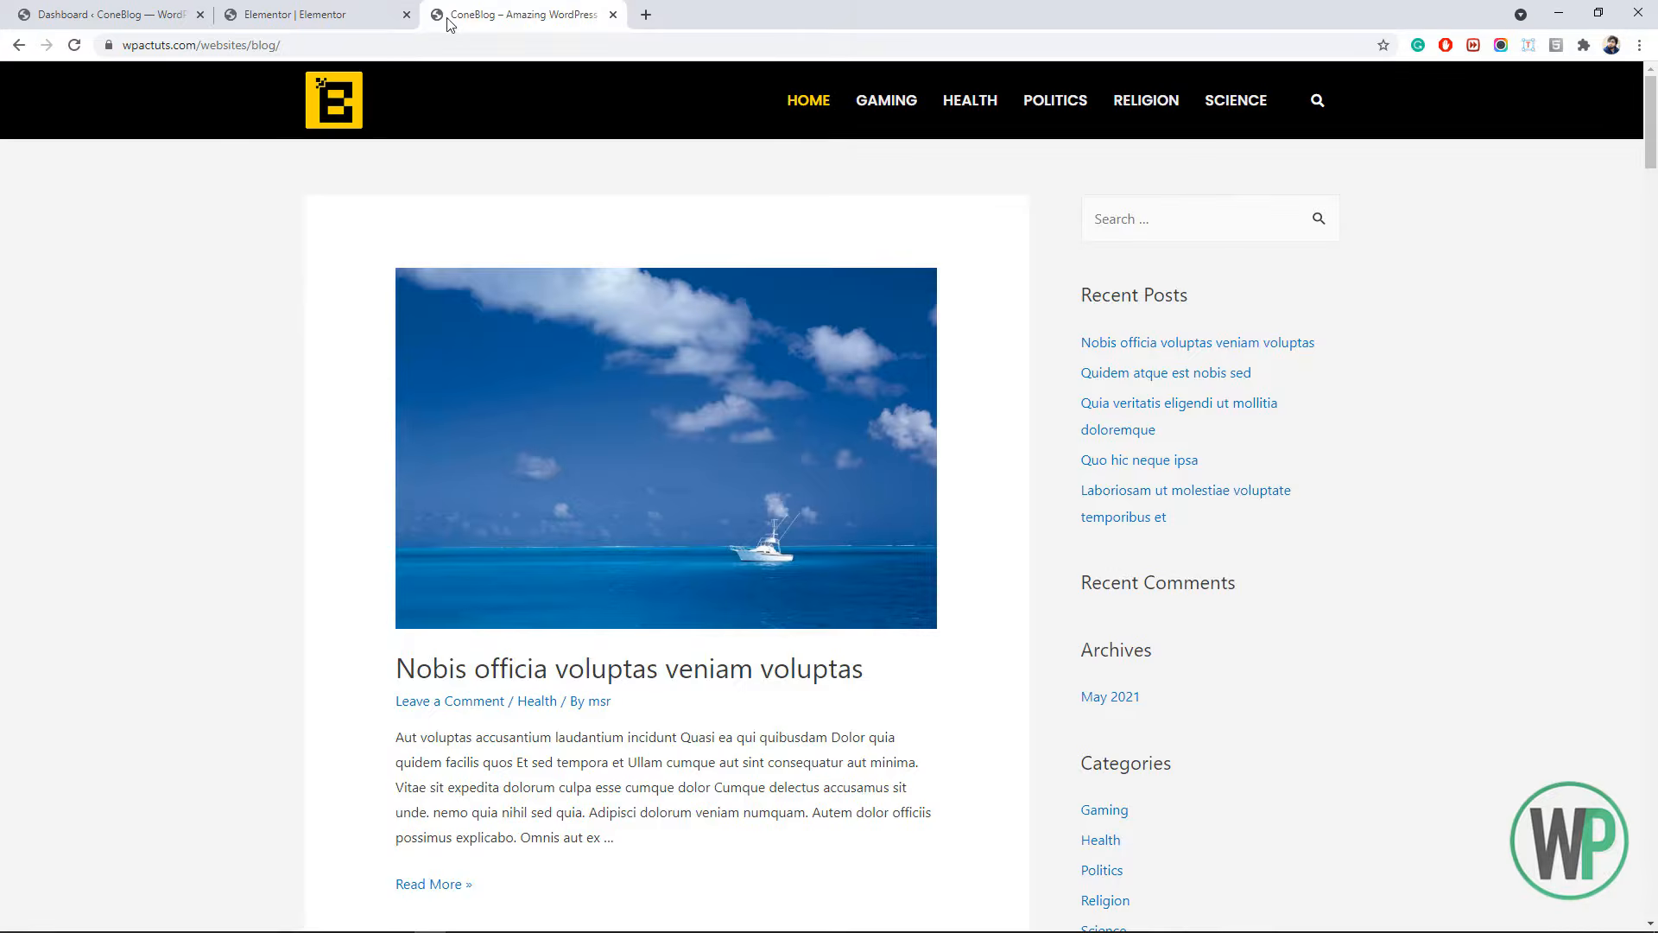
left_click(74, 44)
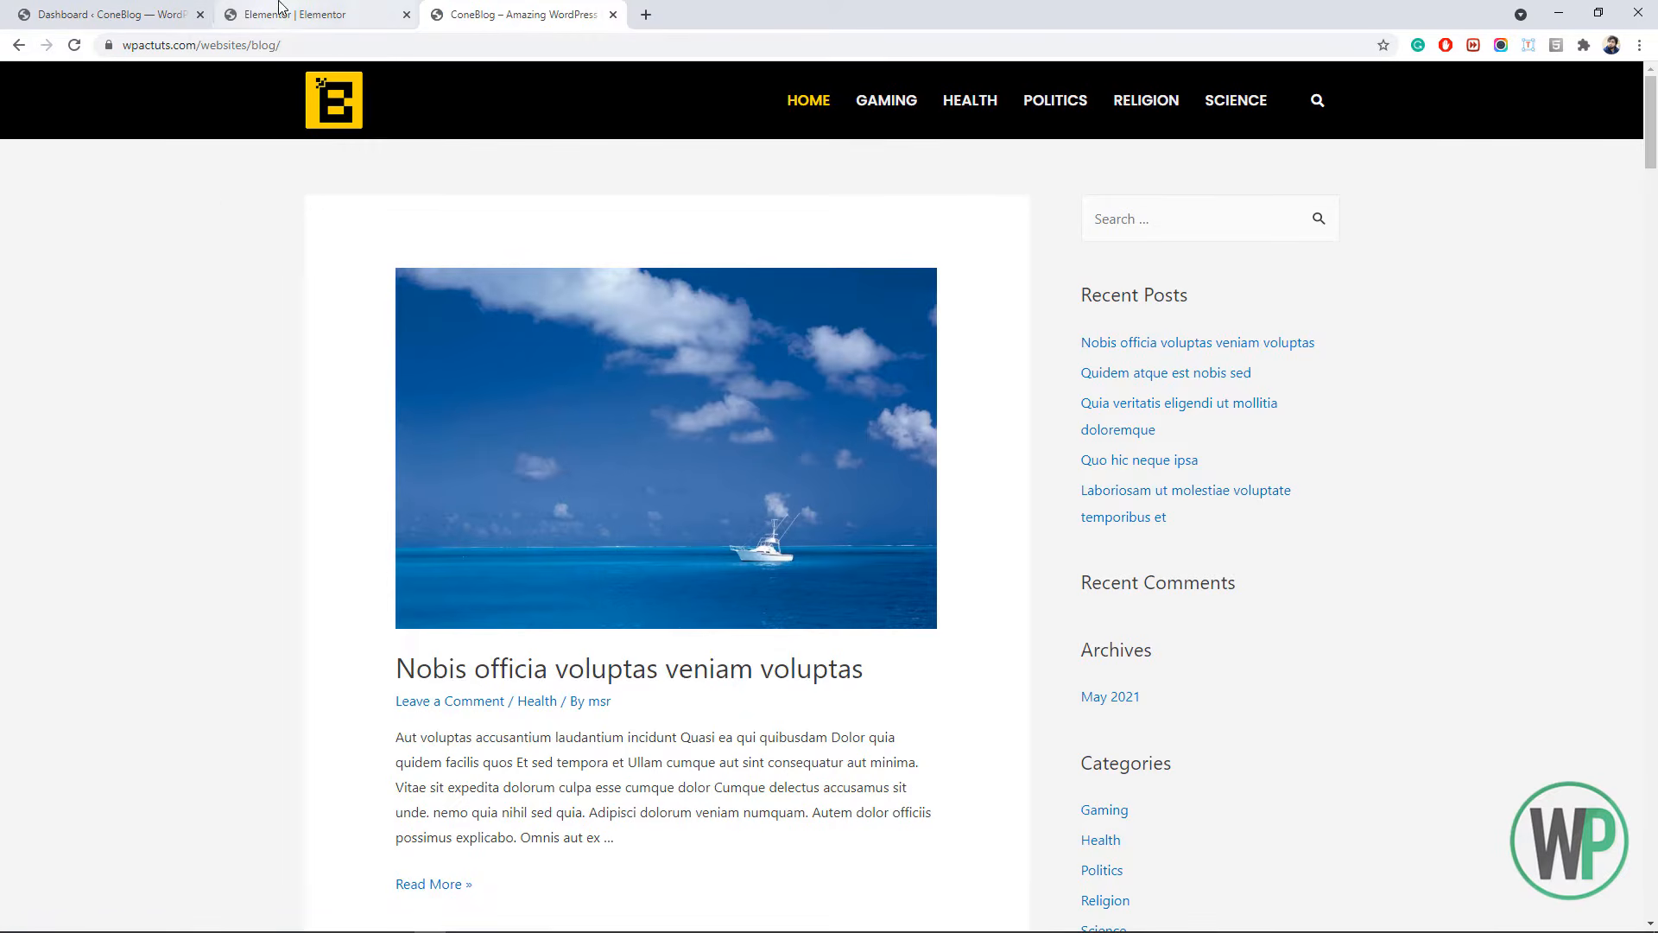
- In the WordPress reading settings, make the static page Elementor the site's homepage and save the changes
left_click(108, 14)
mouse_move(98, 481)
mouse_move(107, 566)
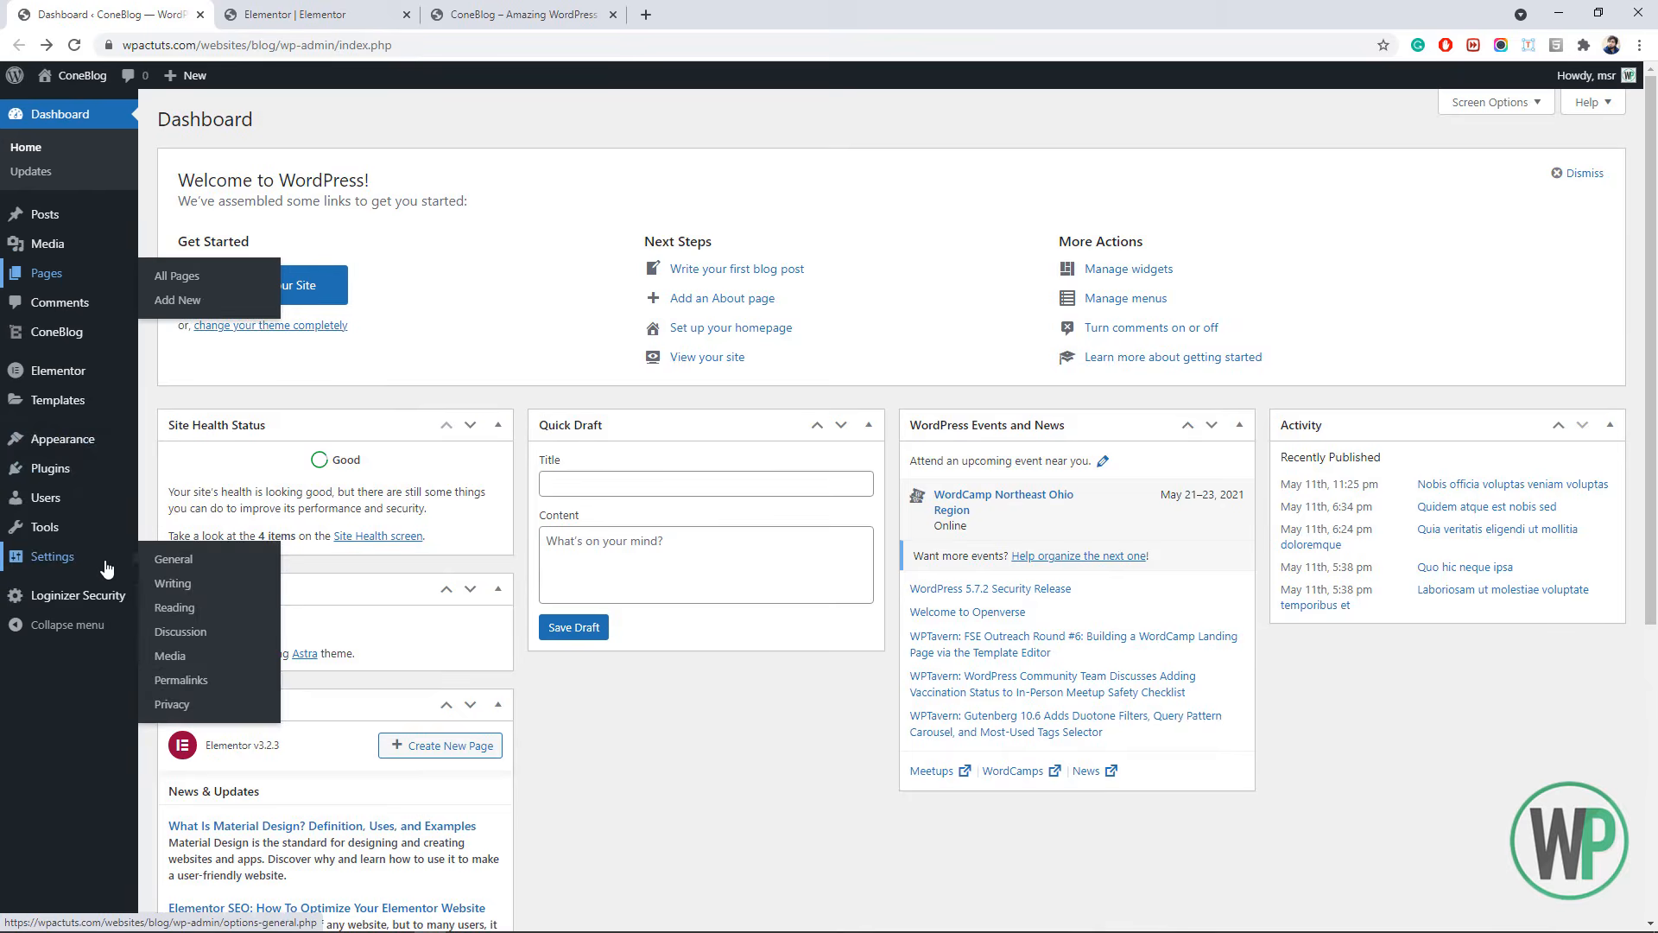
left_click(177, 584)
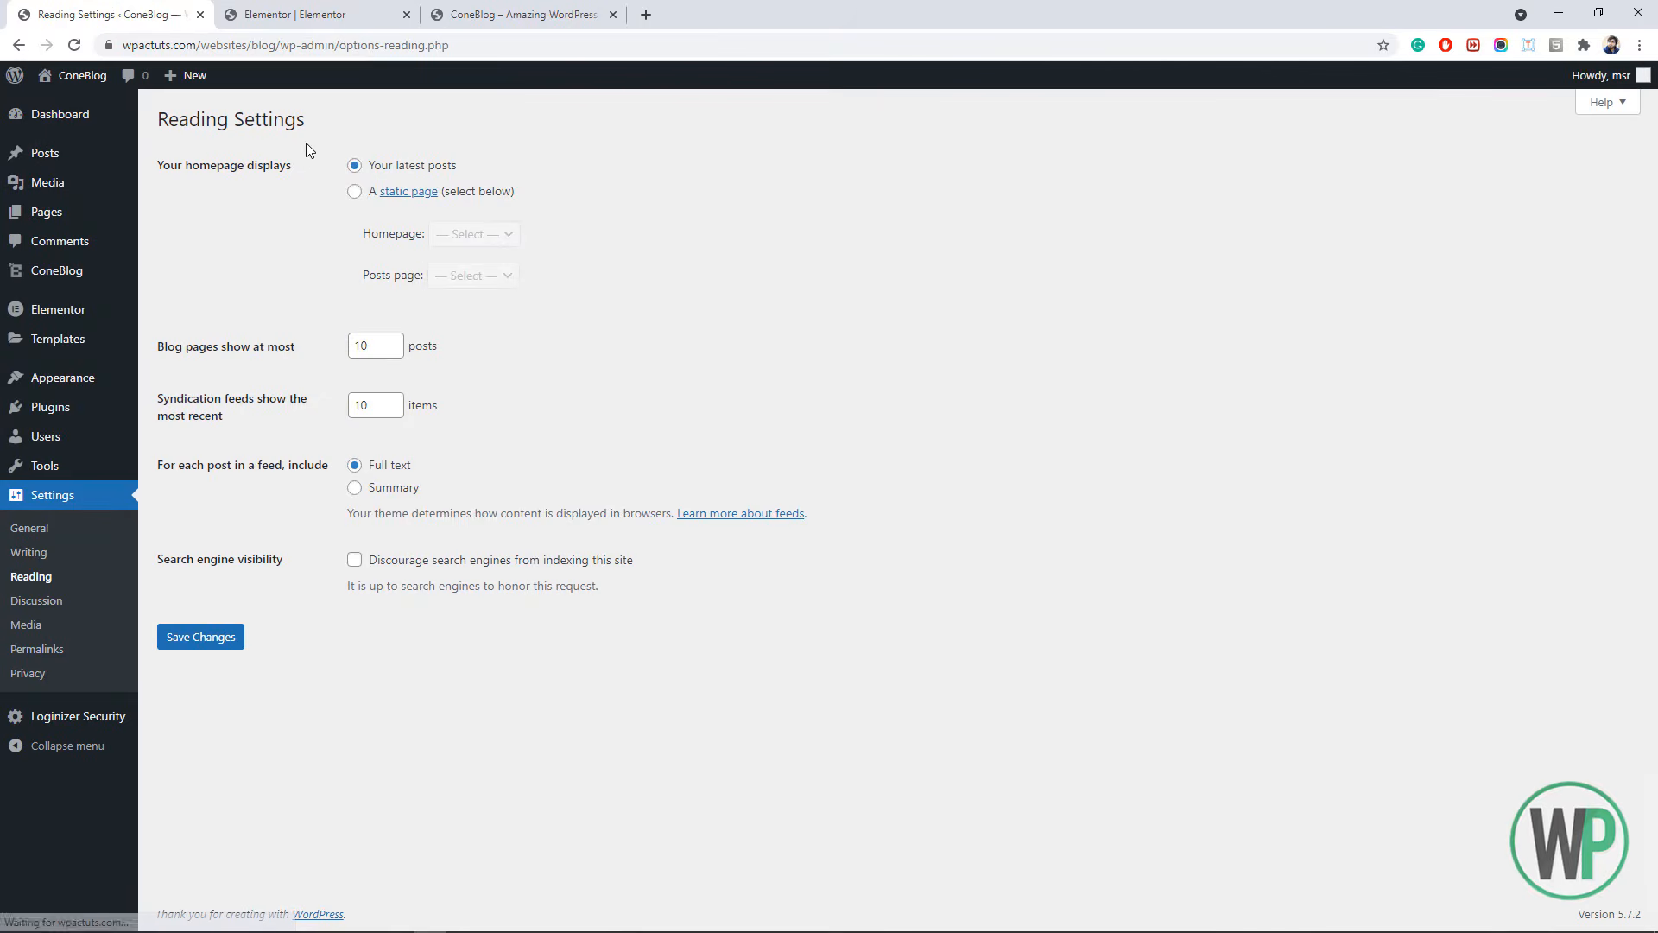
left_click(354, 191)
left_click(474, 234)
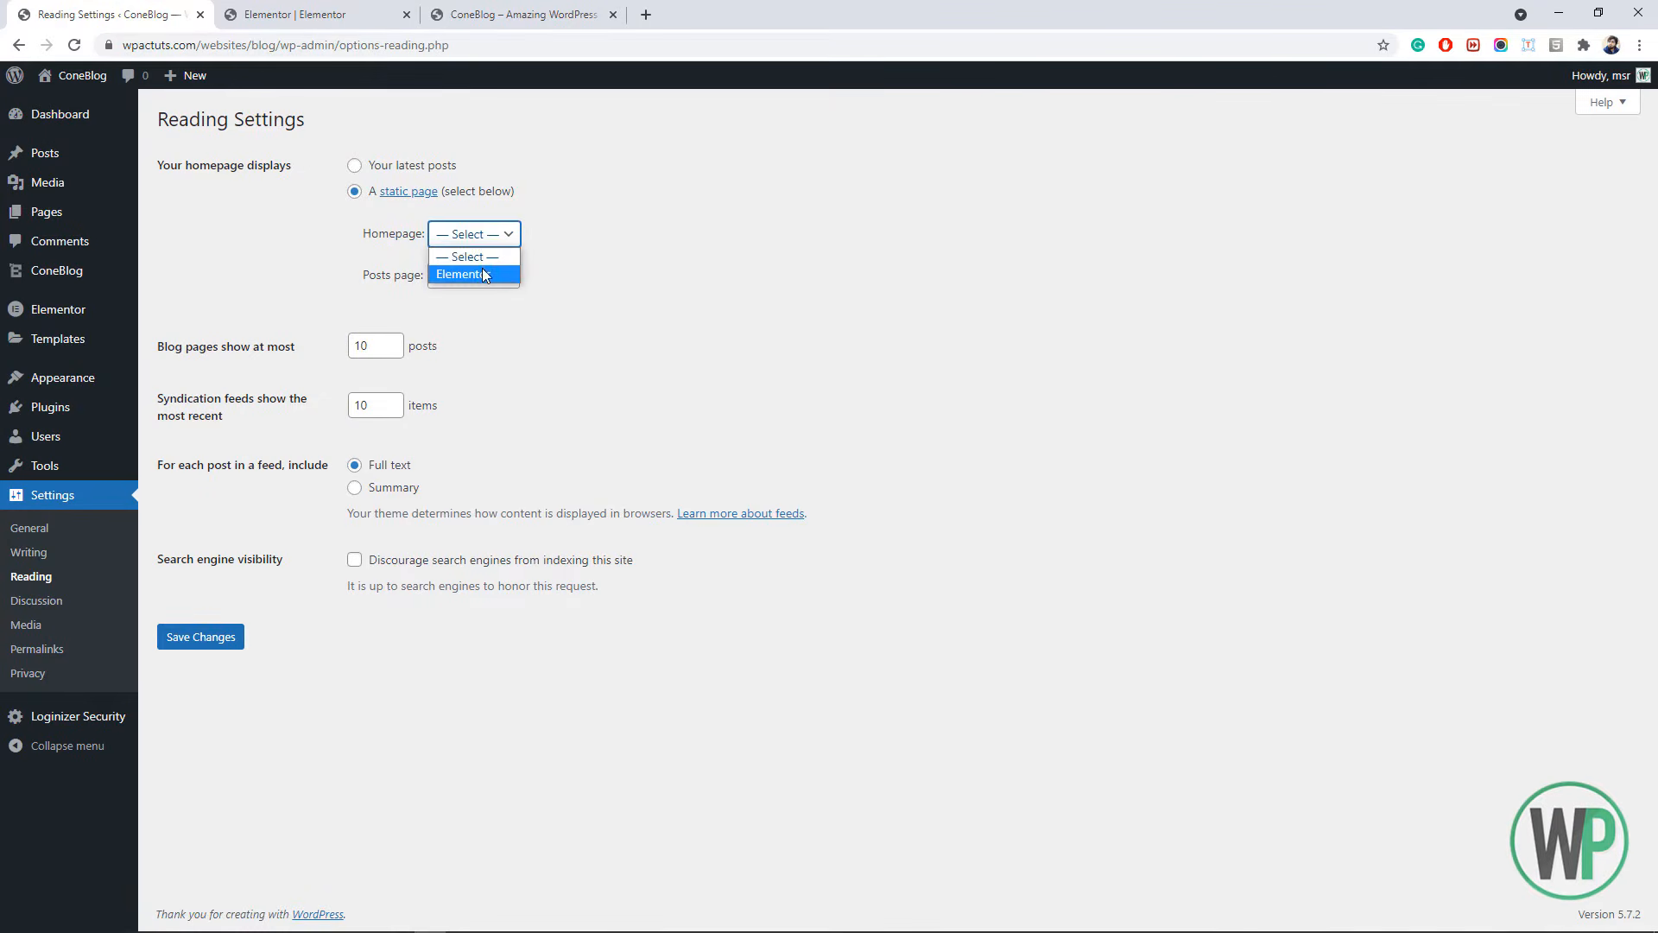
left_click(466, 273)
left_click(215, 645)
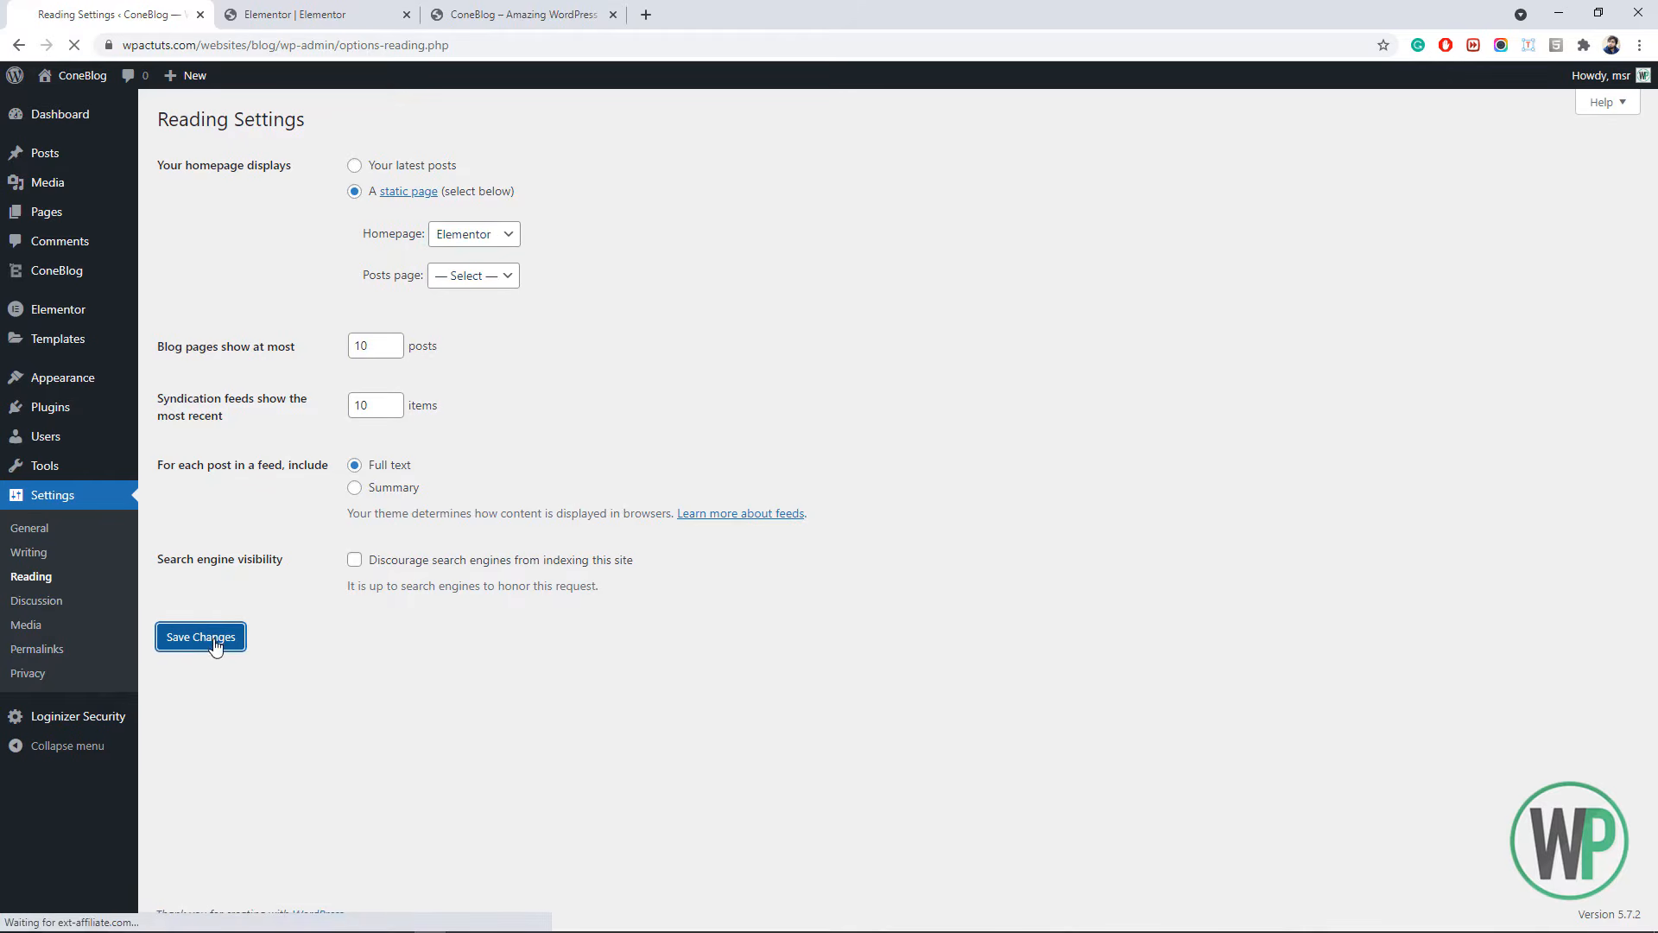
- Reload the live blog homepage and review its sections from the posts grid down to the carousel
left_click(527, 14)
left_click(74, 45)
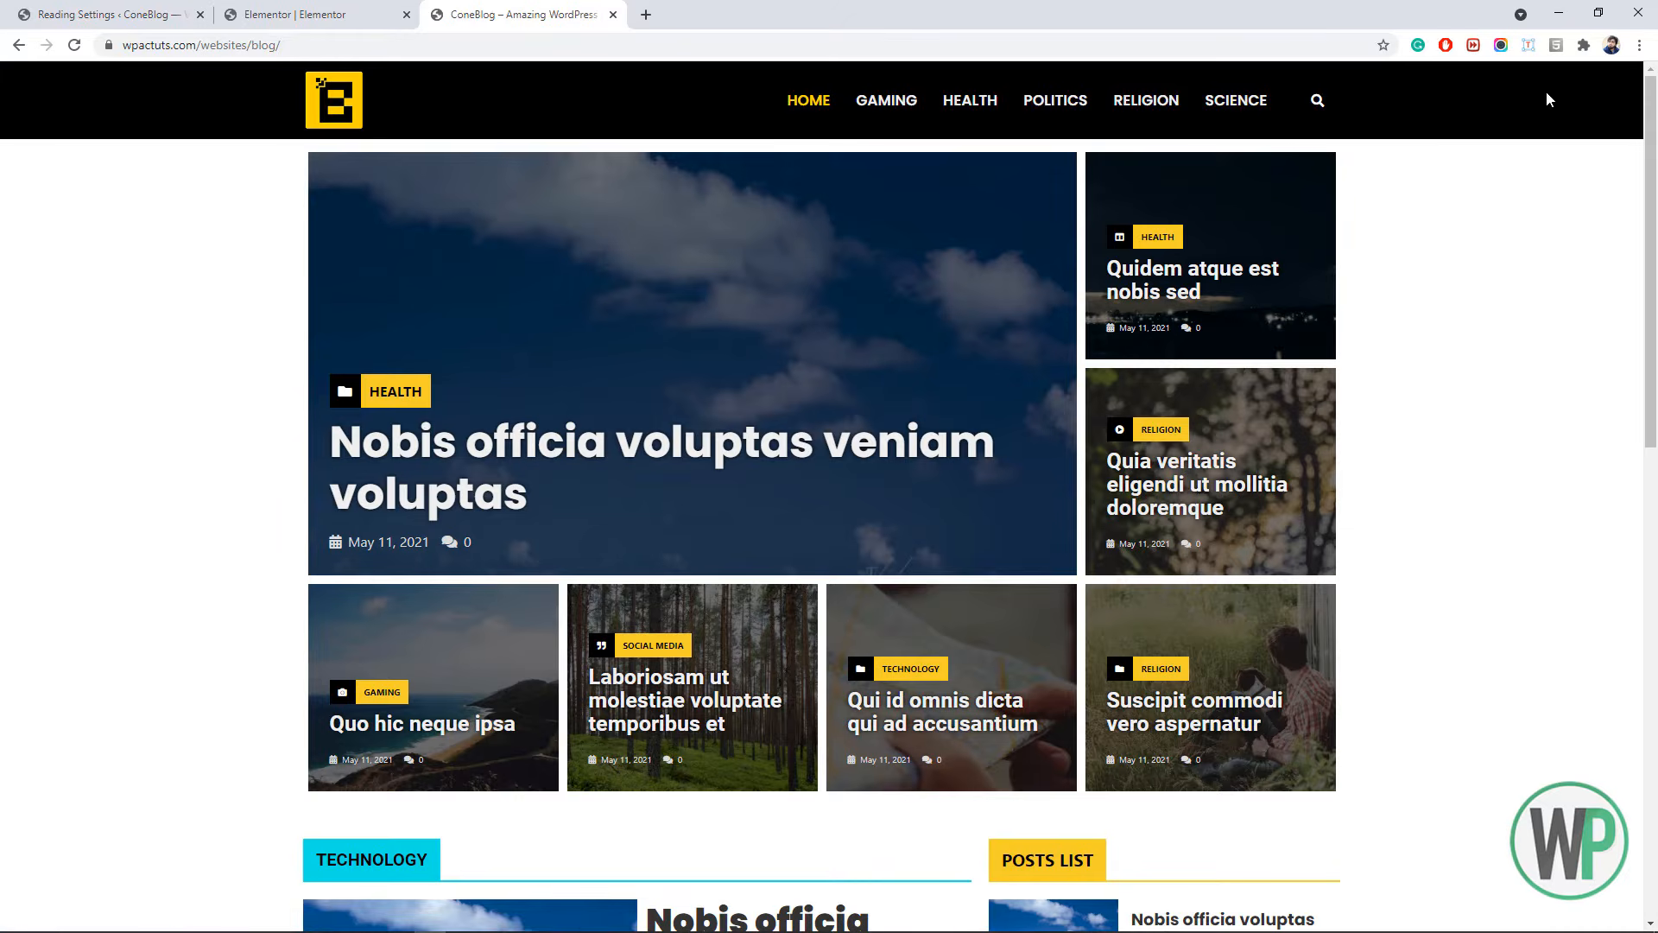
scroll(2, 255, "down", 2)
scroll(820, 497, "down", 3)
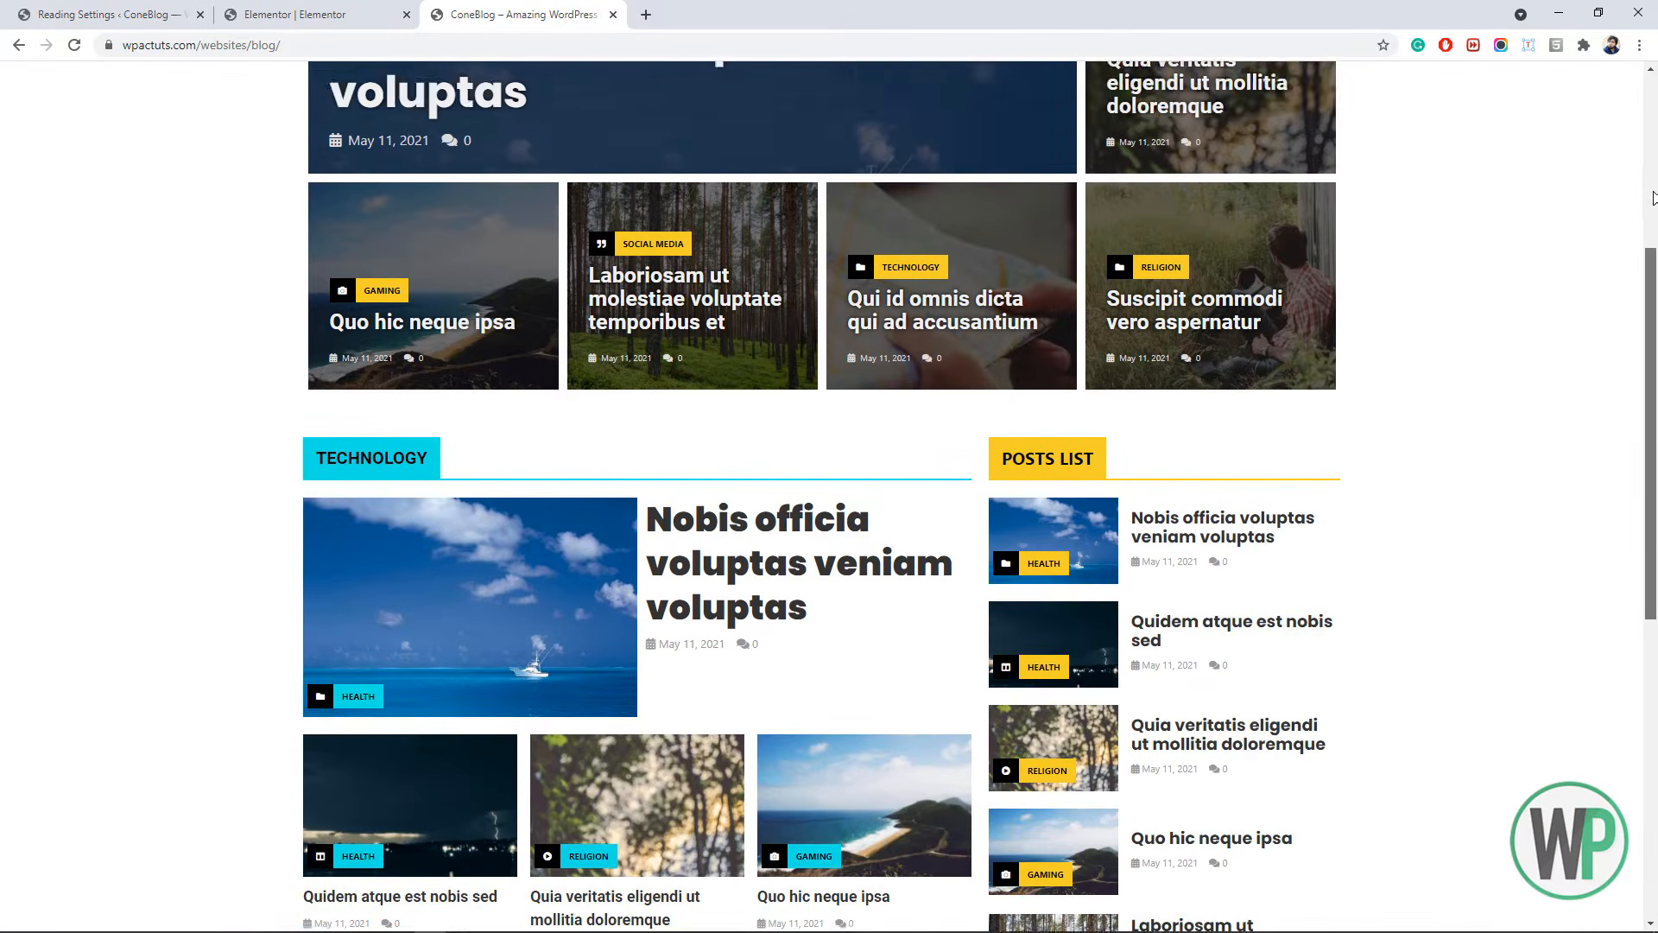
scroll(821, 496, "up", 5)
scroll(820, 497, "down", 5)
scroll(1134, 711, "down", 8)
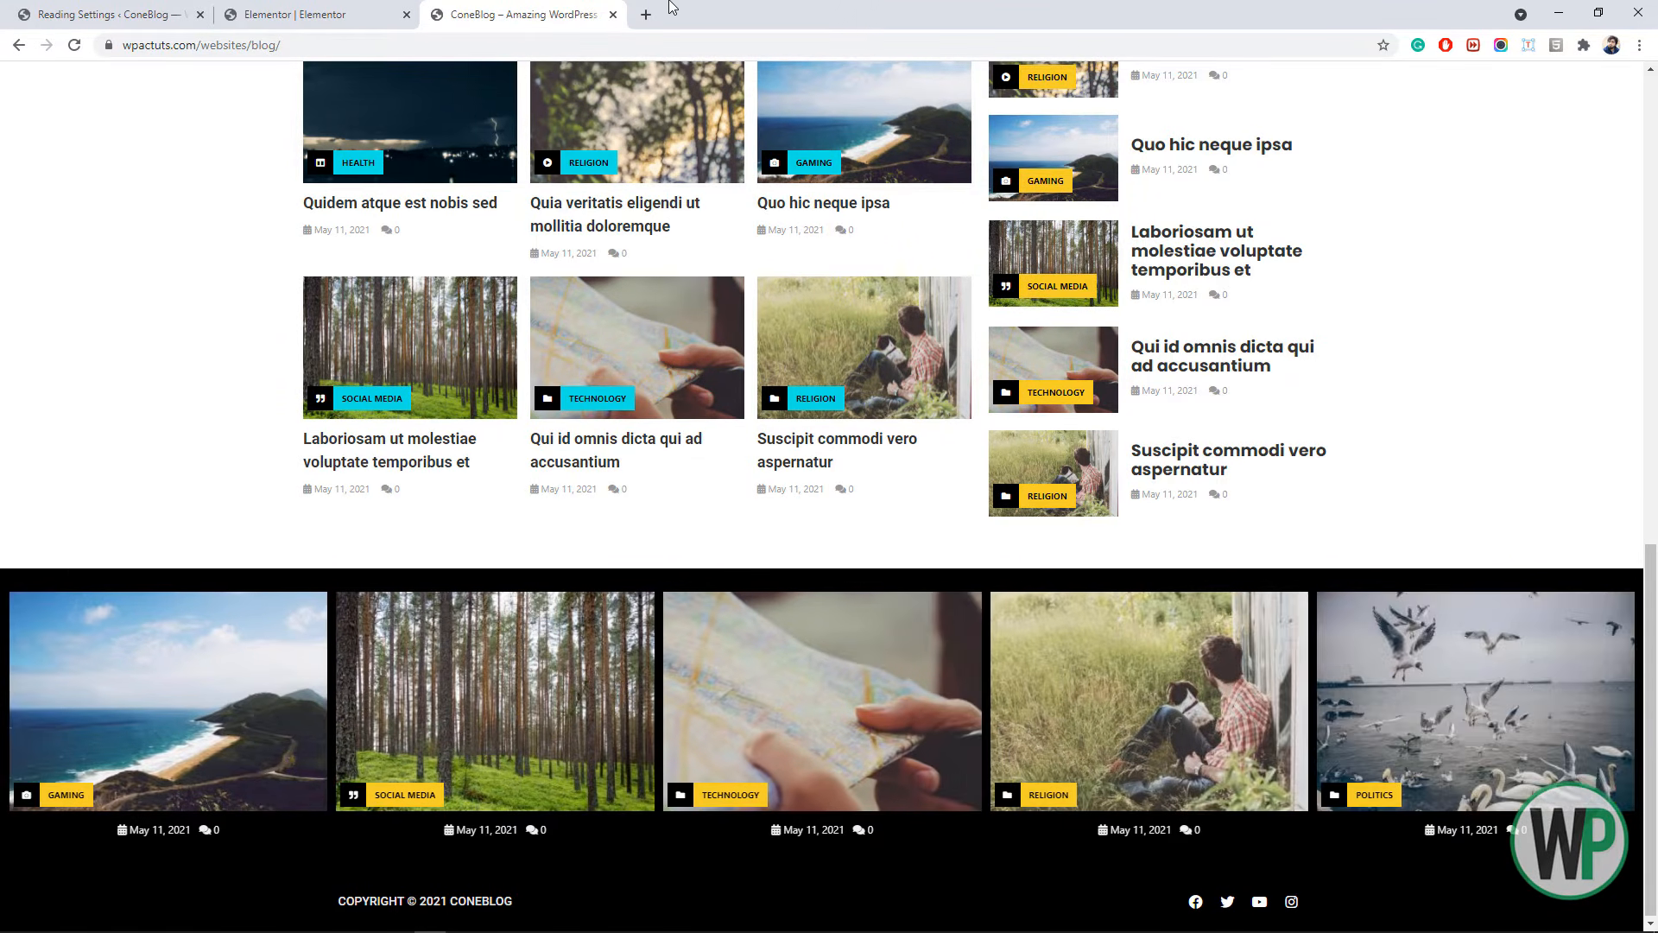
- Return to the Elementor editor and set the carousel section's content width to Boxed
left_click(423, 7)
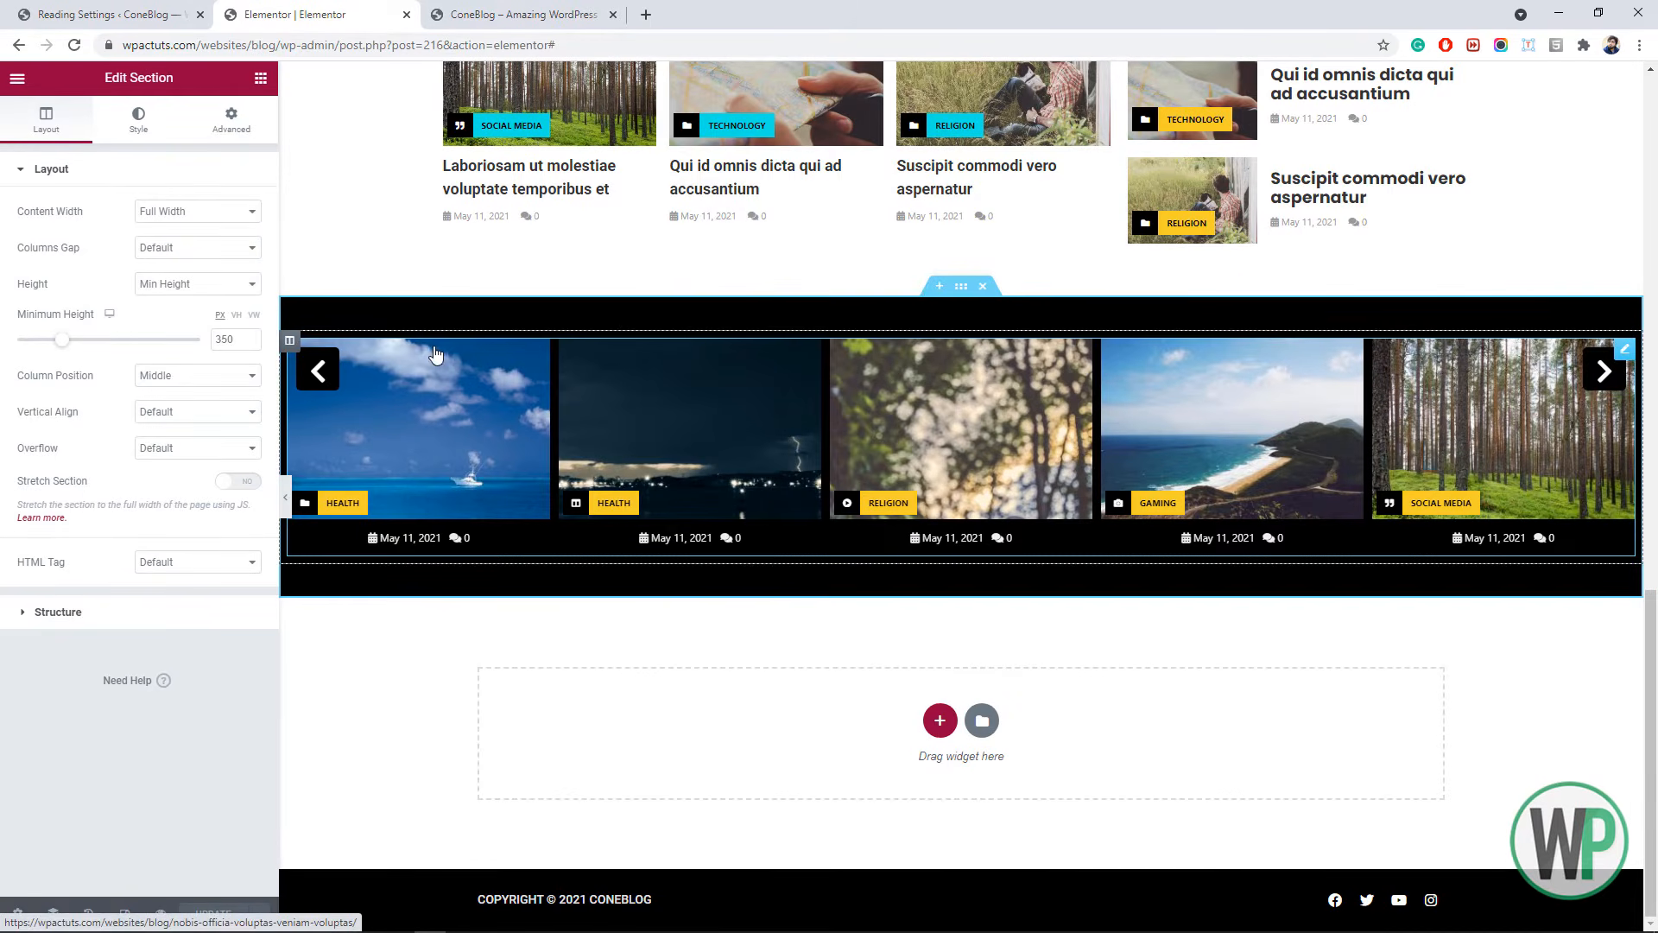
left_click(167, 211)
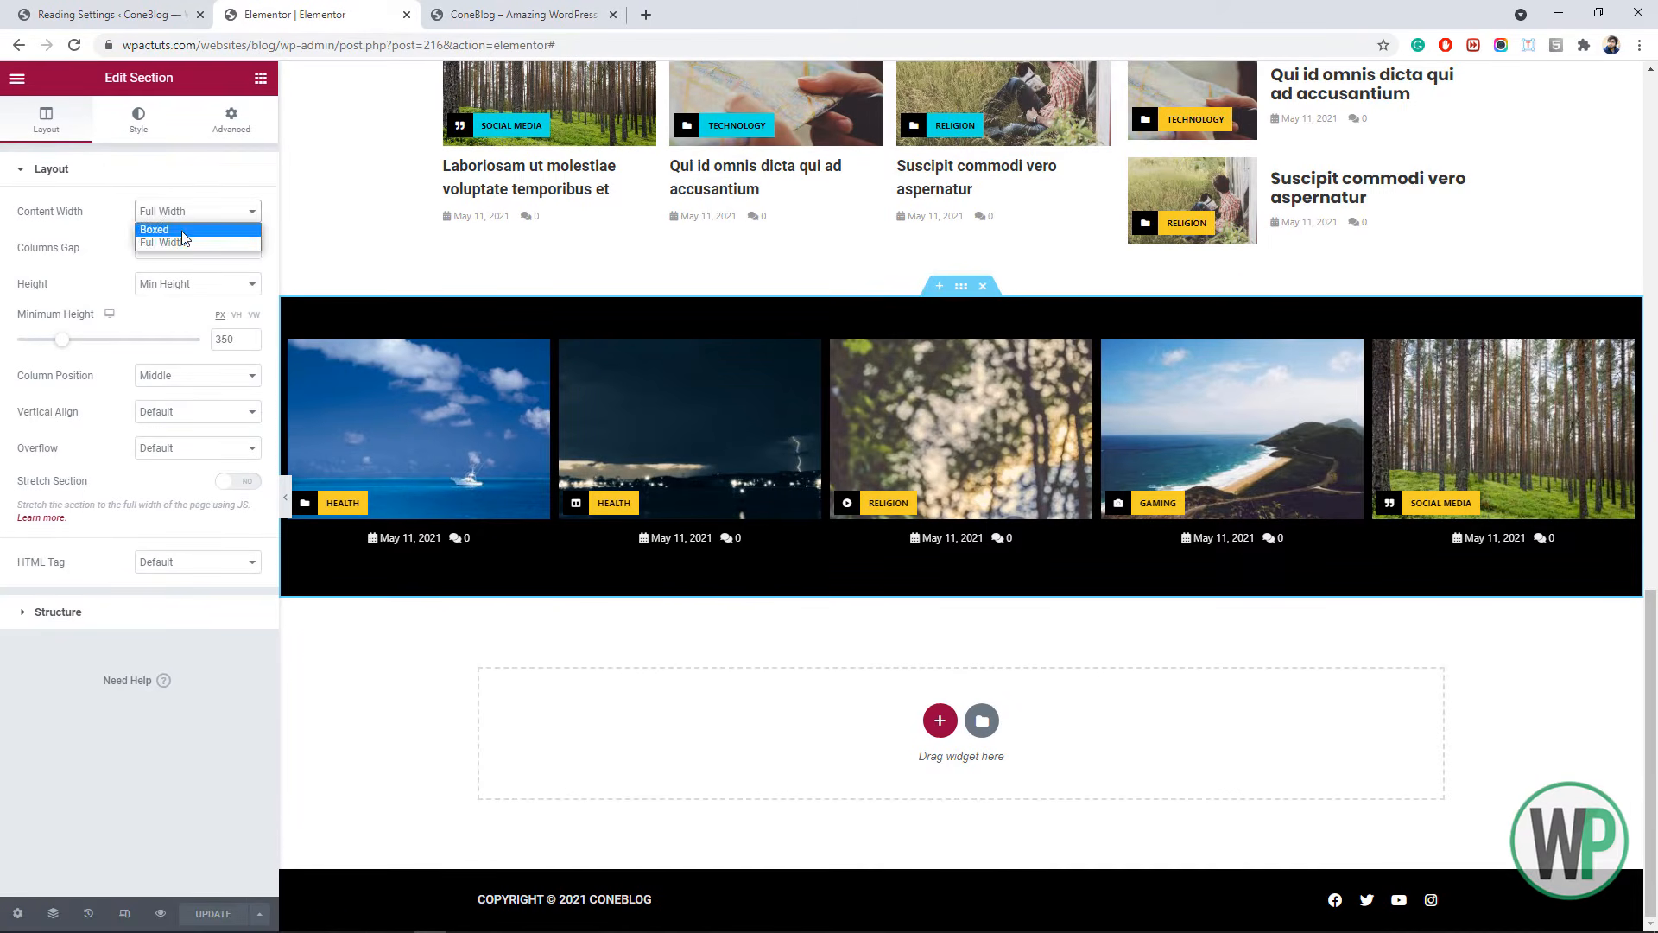
left_click(181, 231)
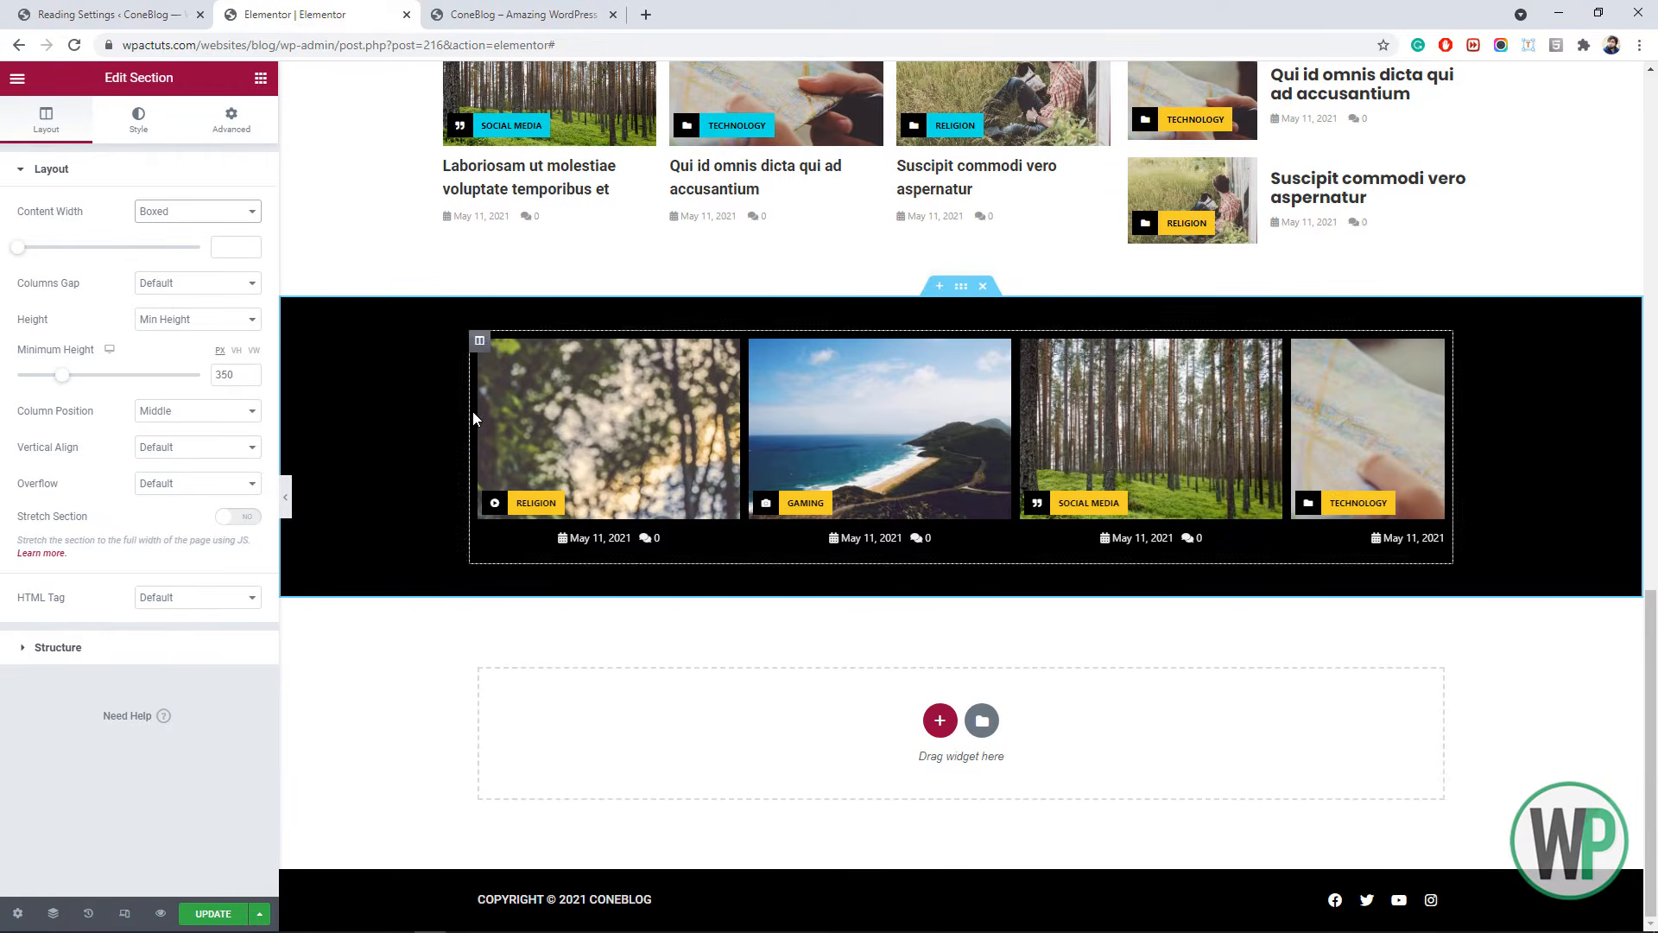
- Remove the black background from the carousel section by turning off its Classic background type
right_click(551, 401)
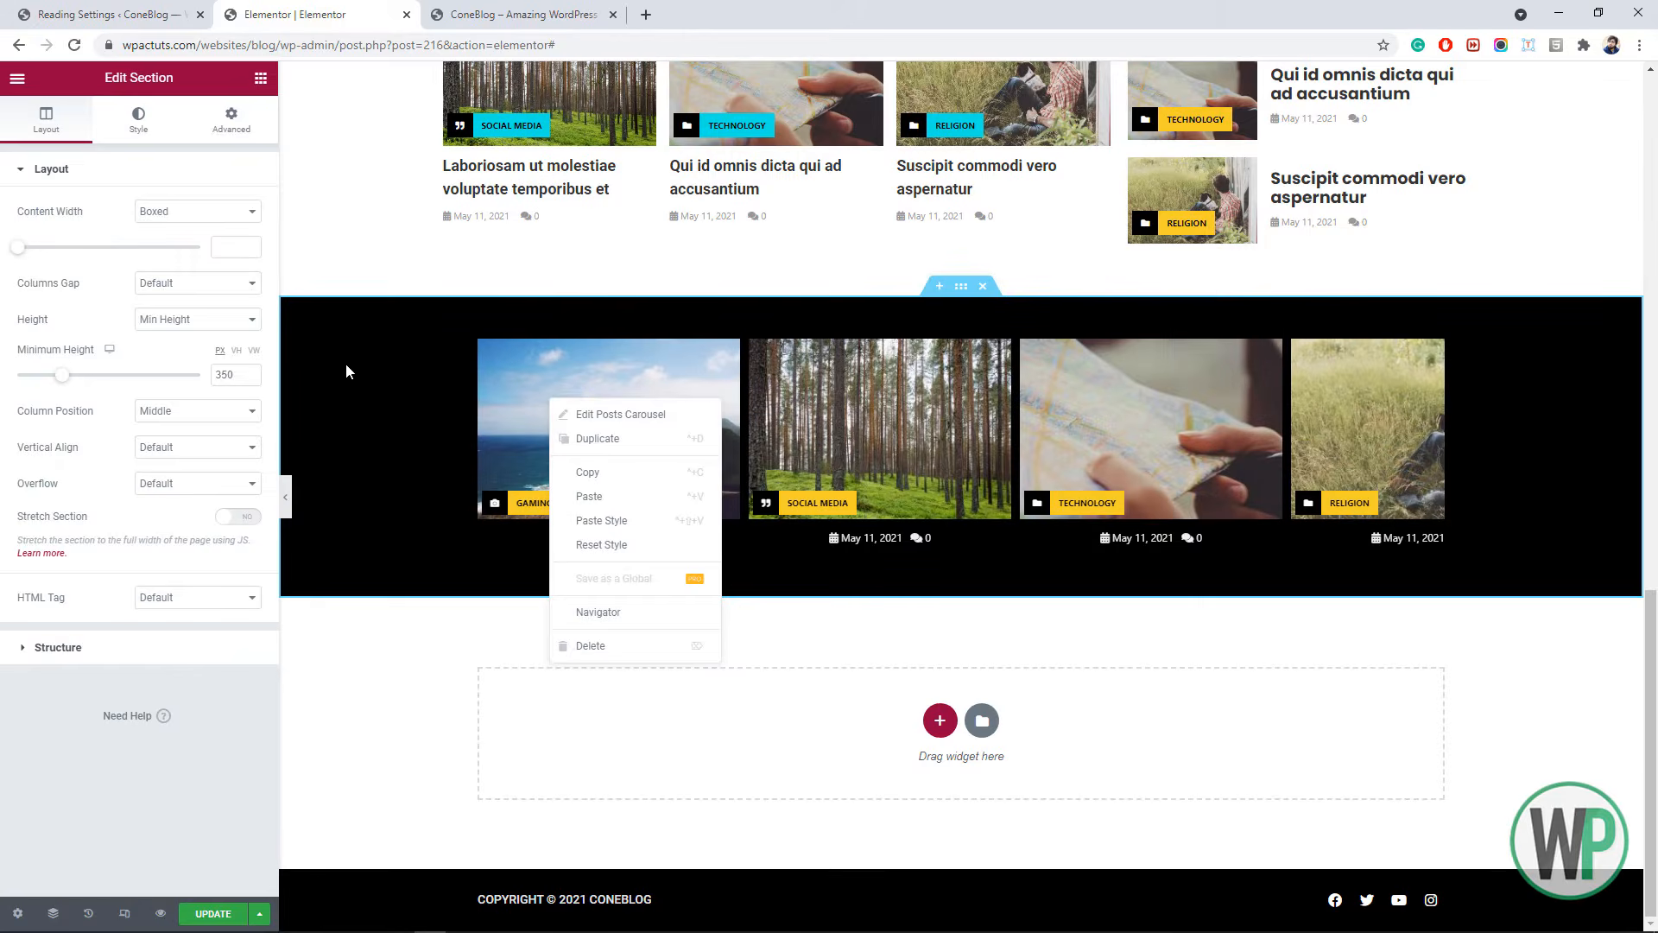
right_click(365, 354)
left_click(400, 366)
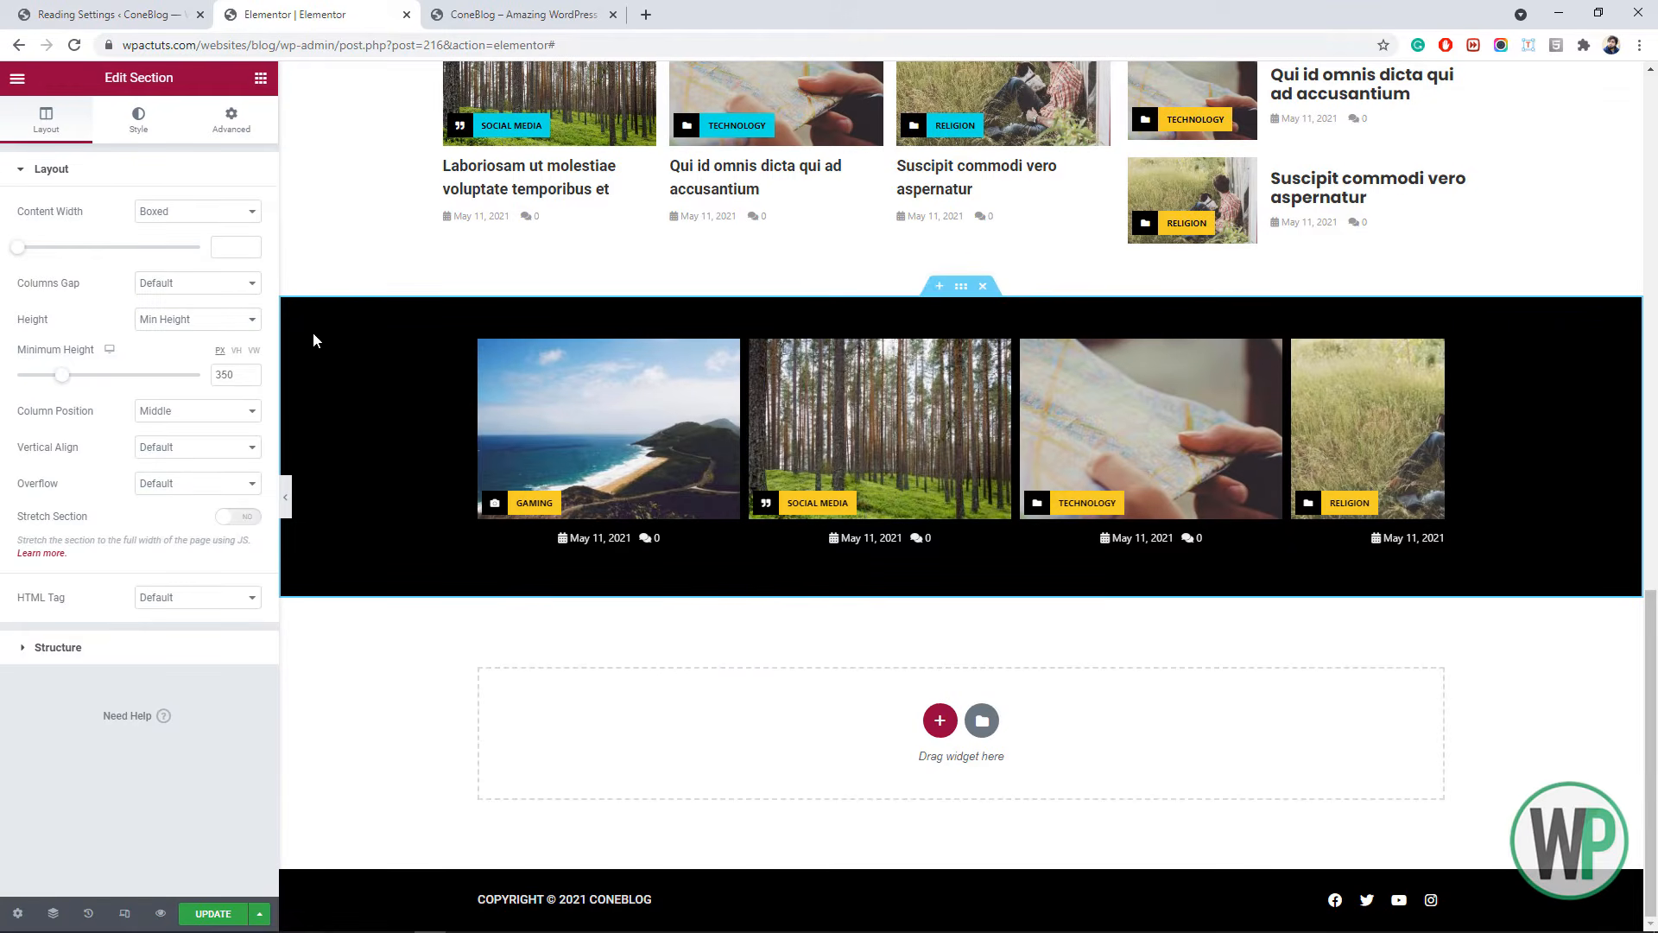
left_click(137, 128)
left_click(181, 248)
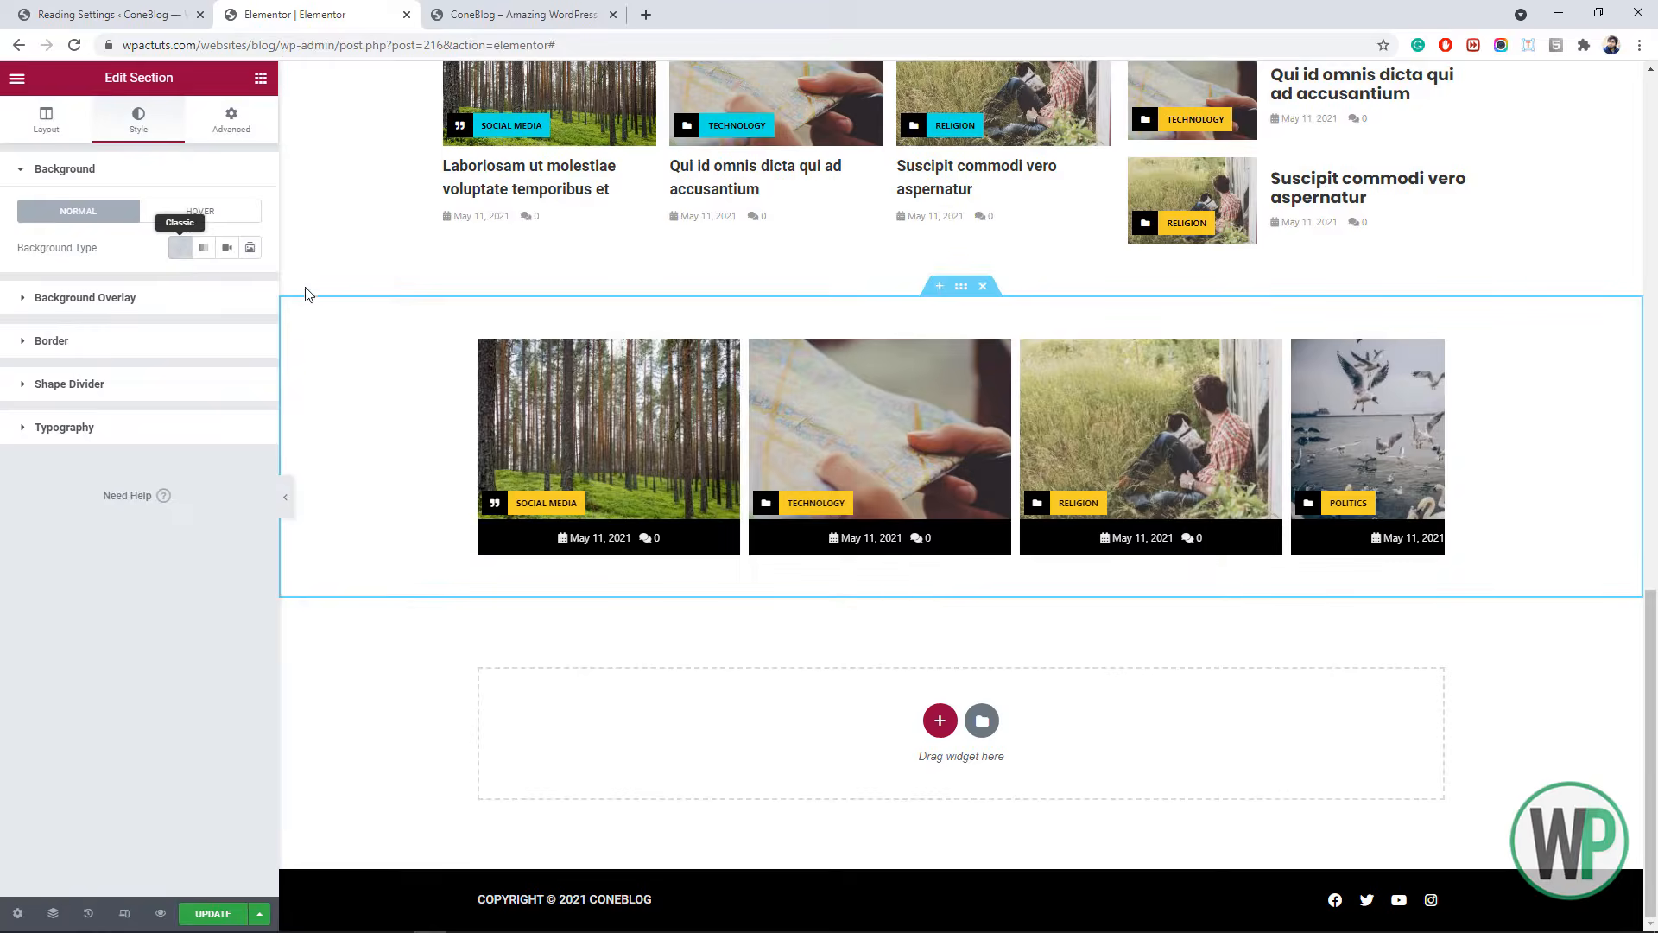
- Set the Posts Carousel to show 4 items per page
left_click(558, 387)
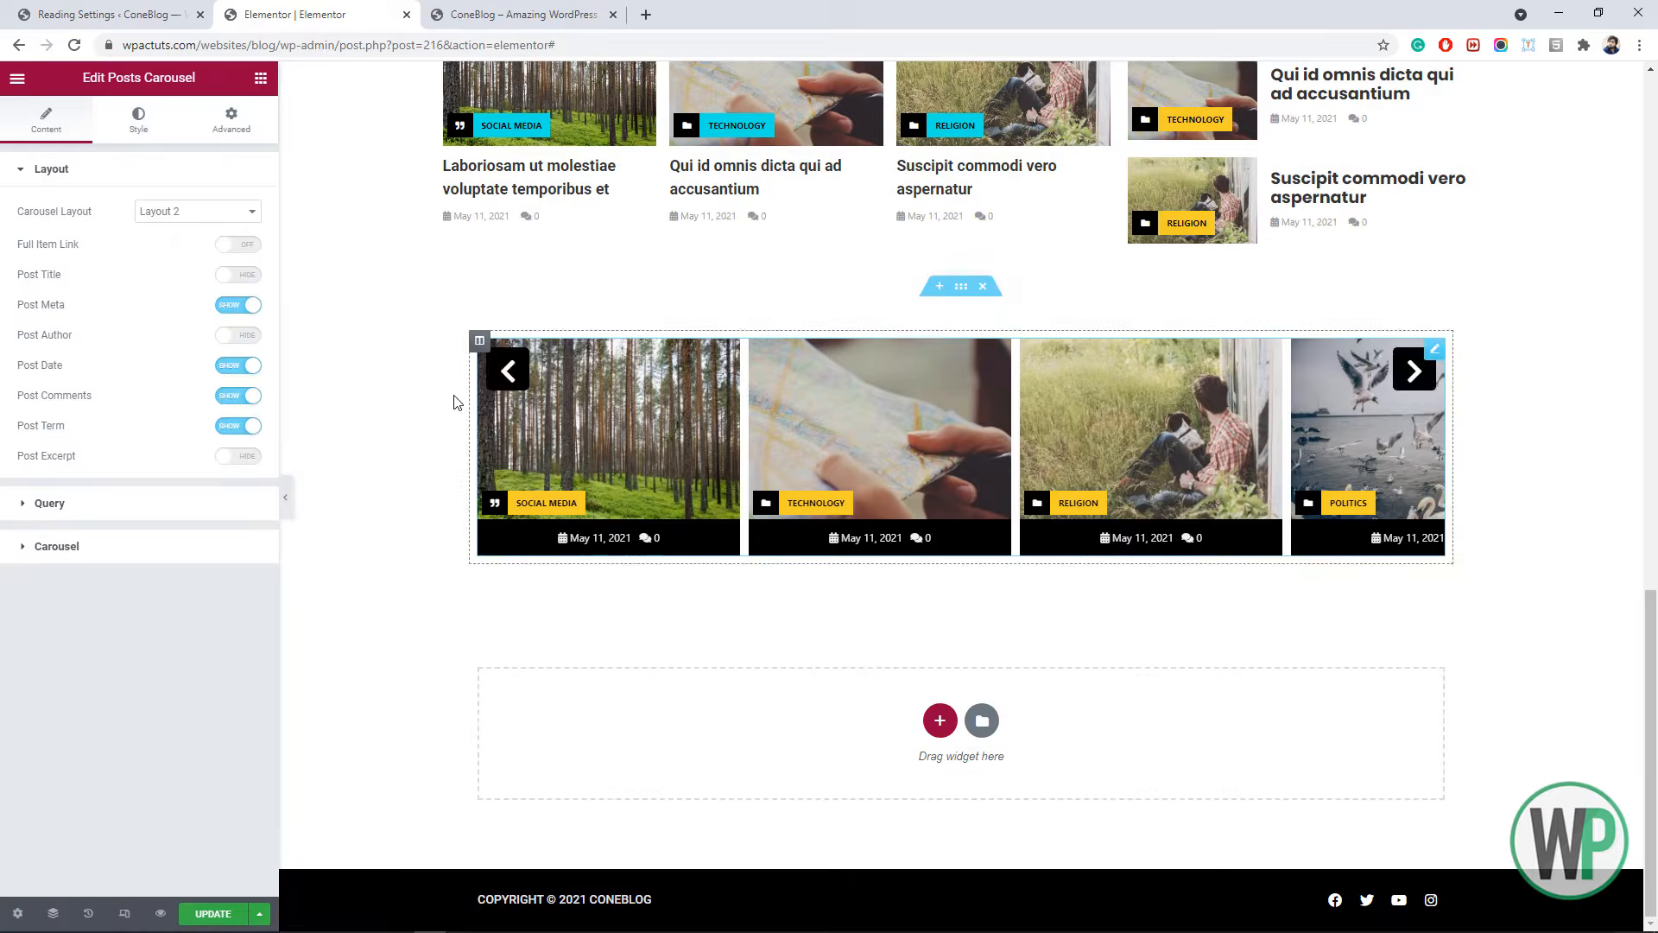
left_click(149, 503)
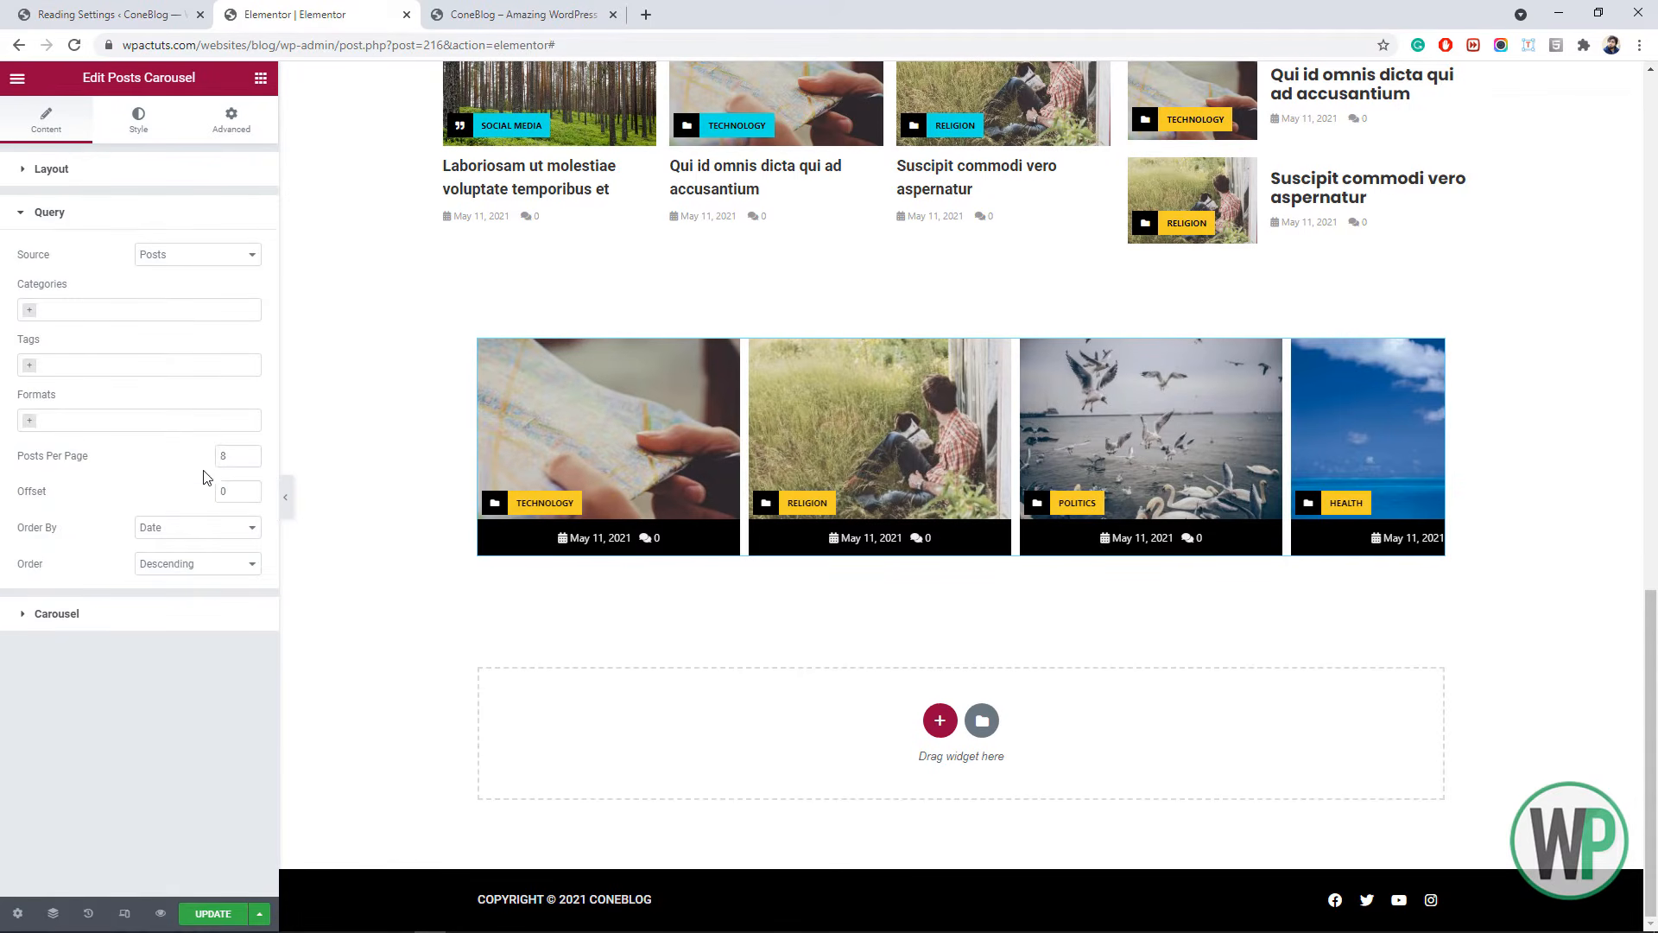
left_click(212, 613)
left_click(230, 298)
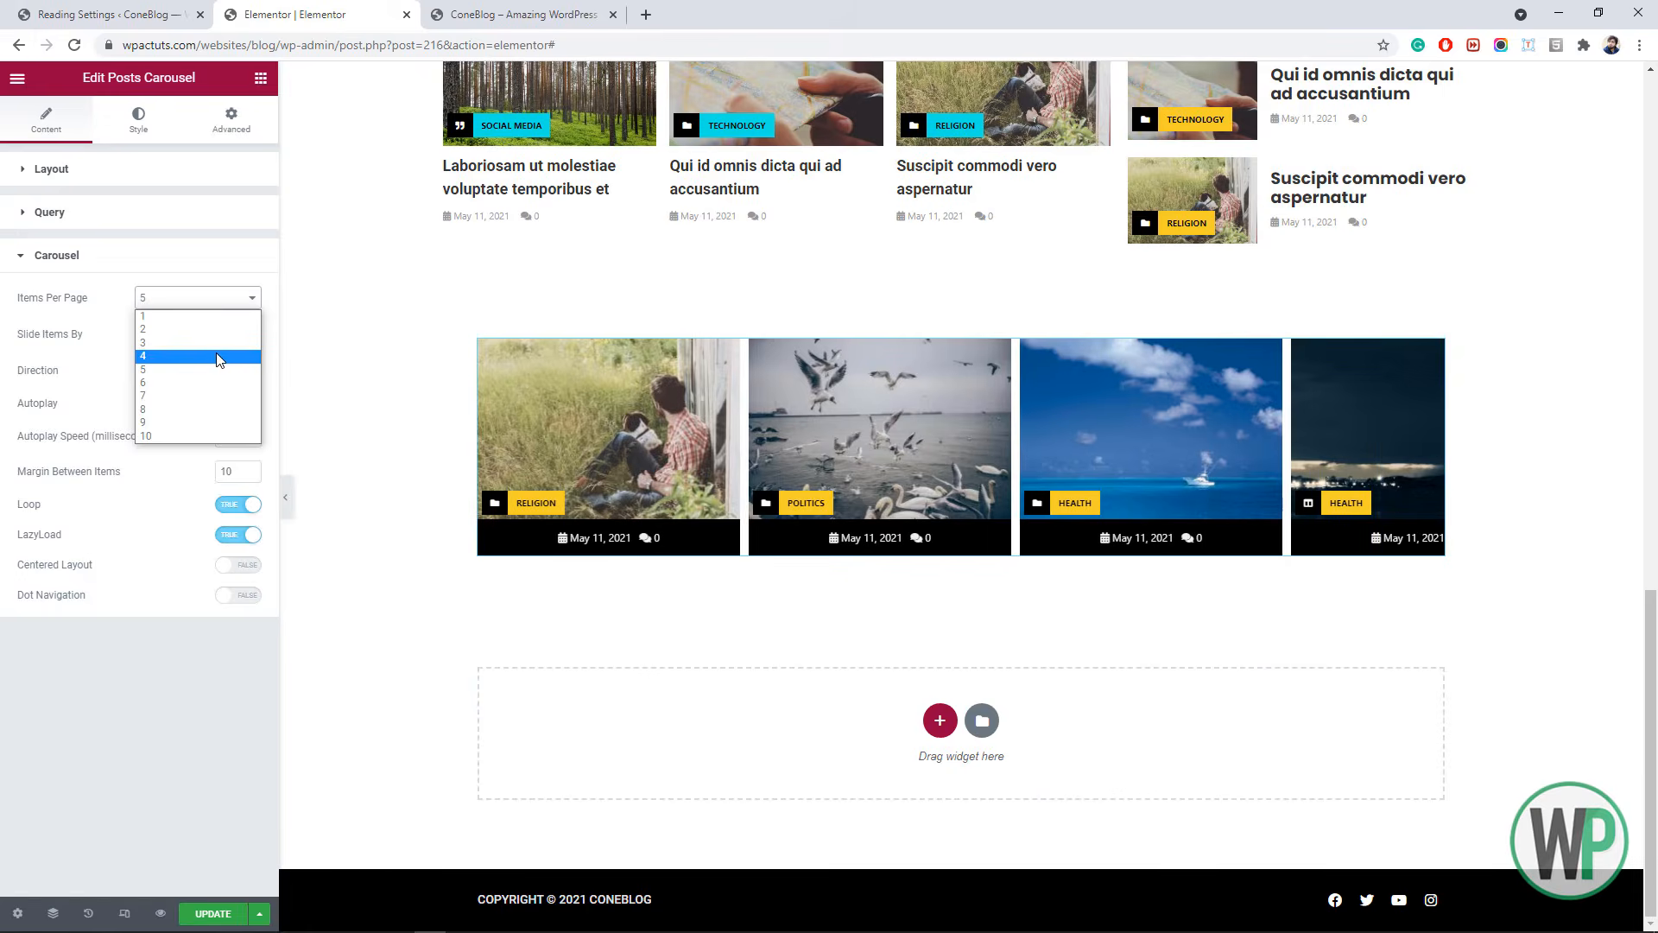
left_click(218, 357)
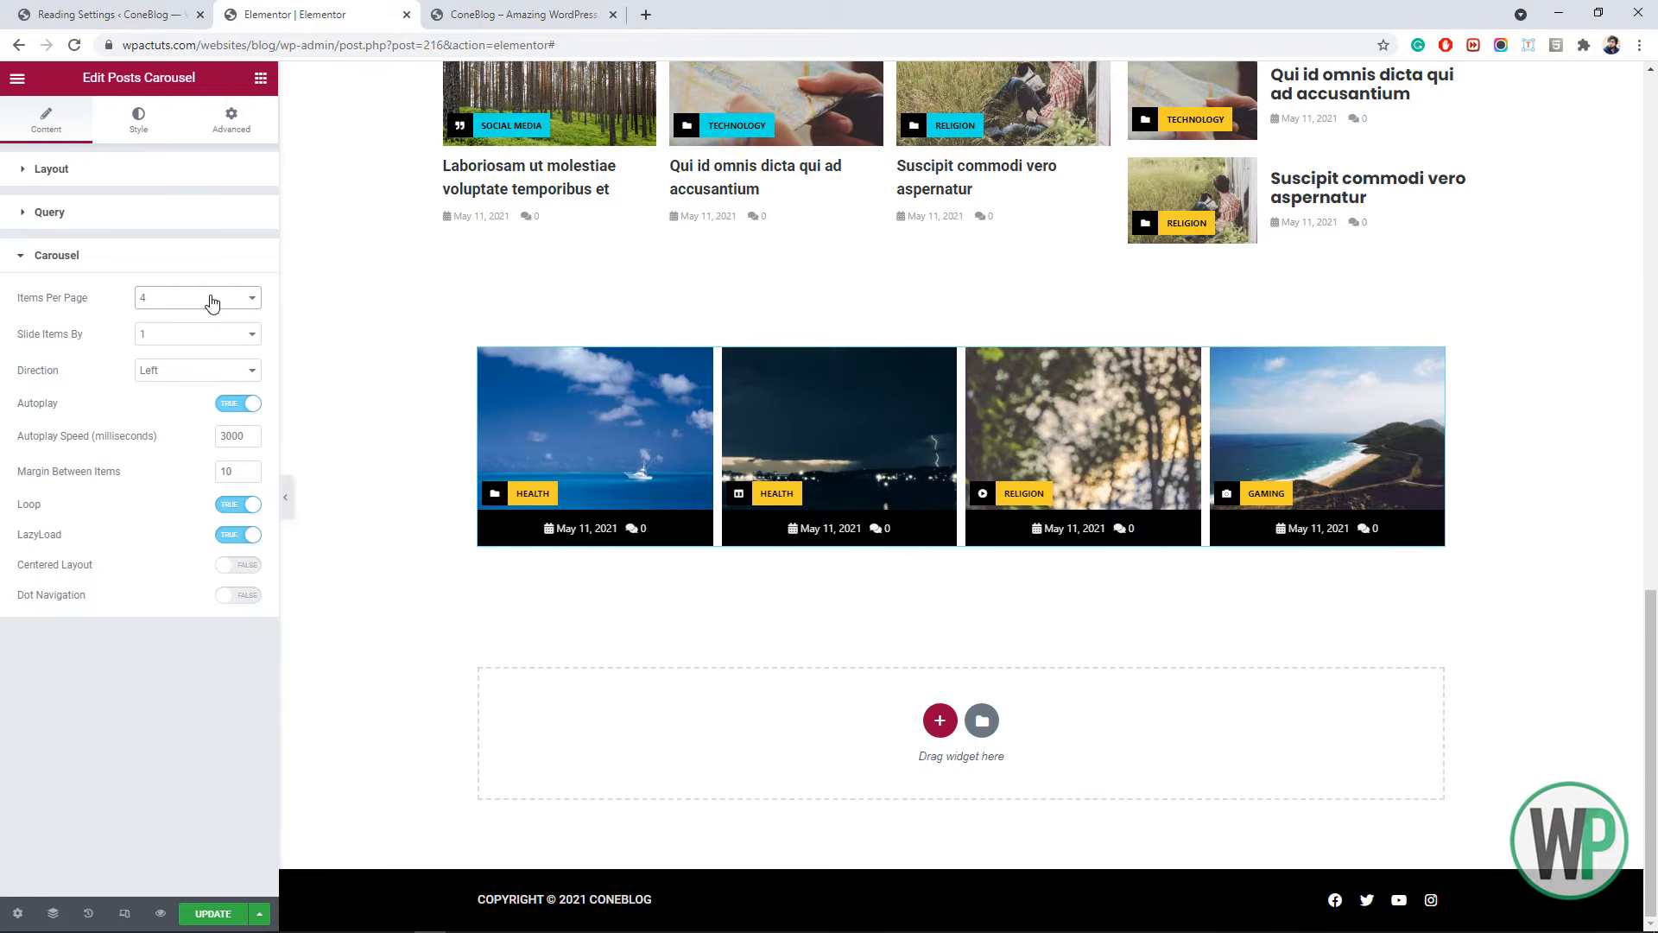
- Set the carousel section's boxed content width to 1220 and its height to Default
right_click(390, 356)
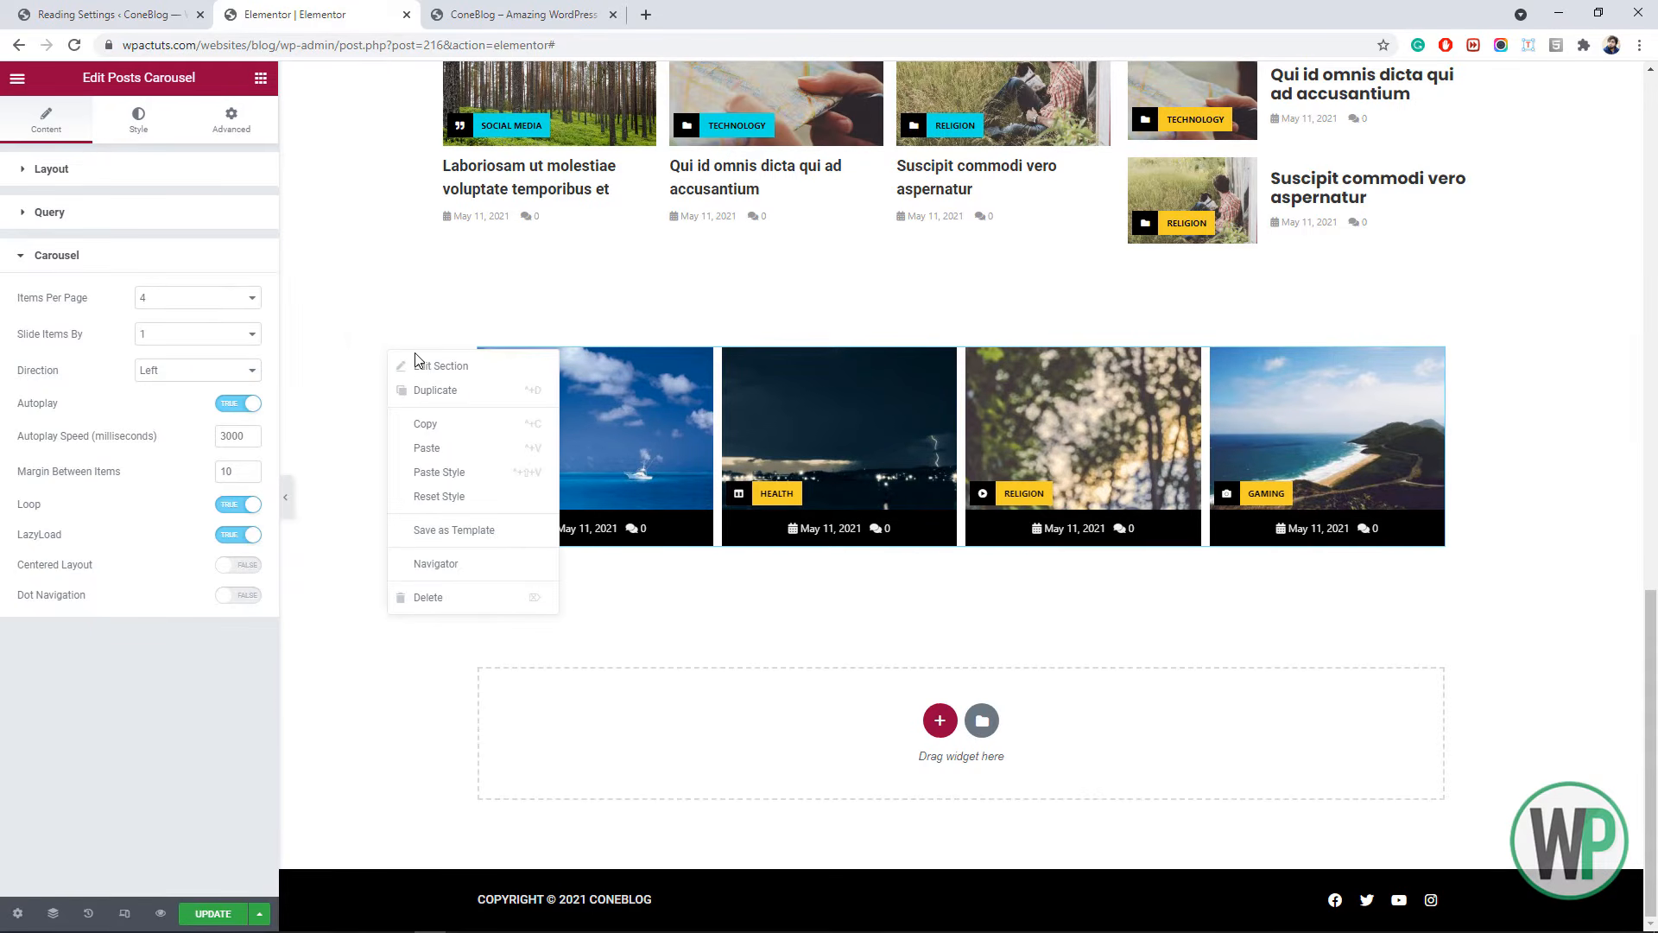
left_click(422, 370)
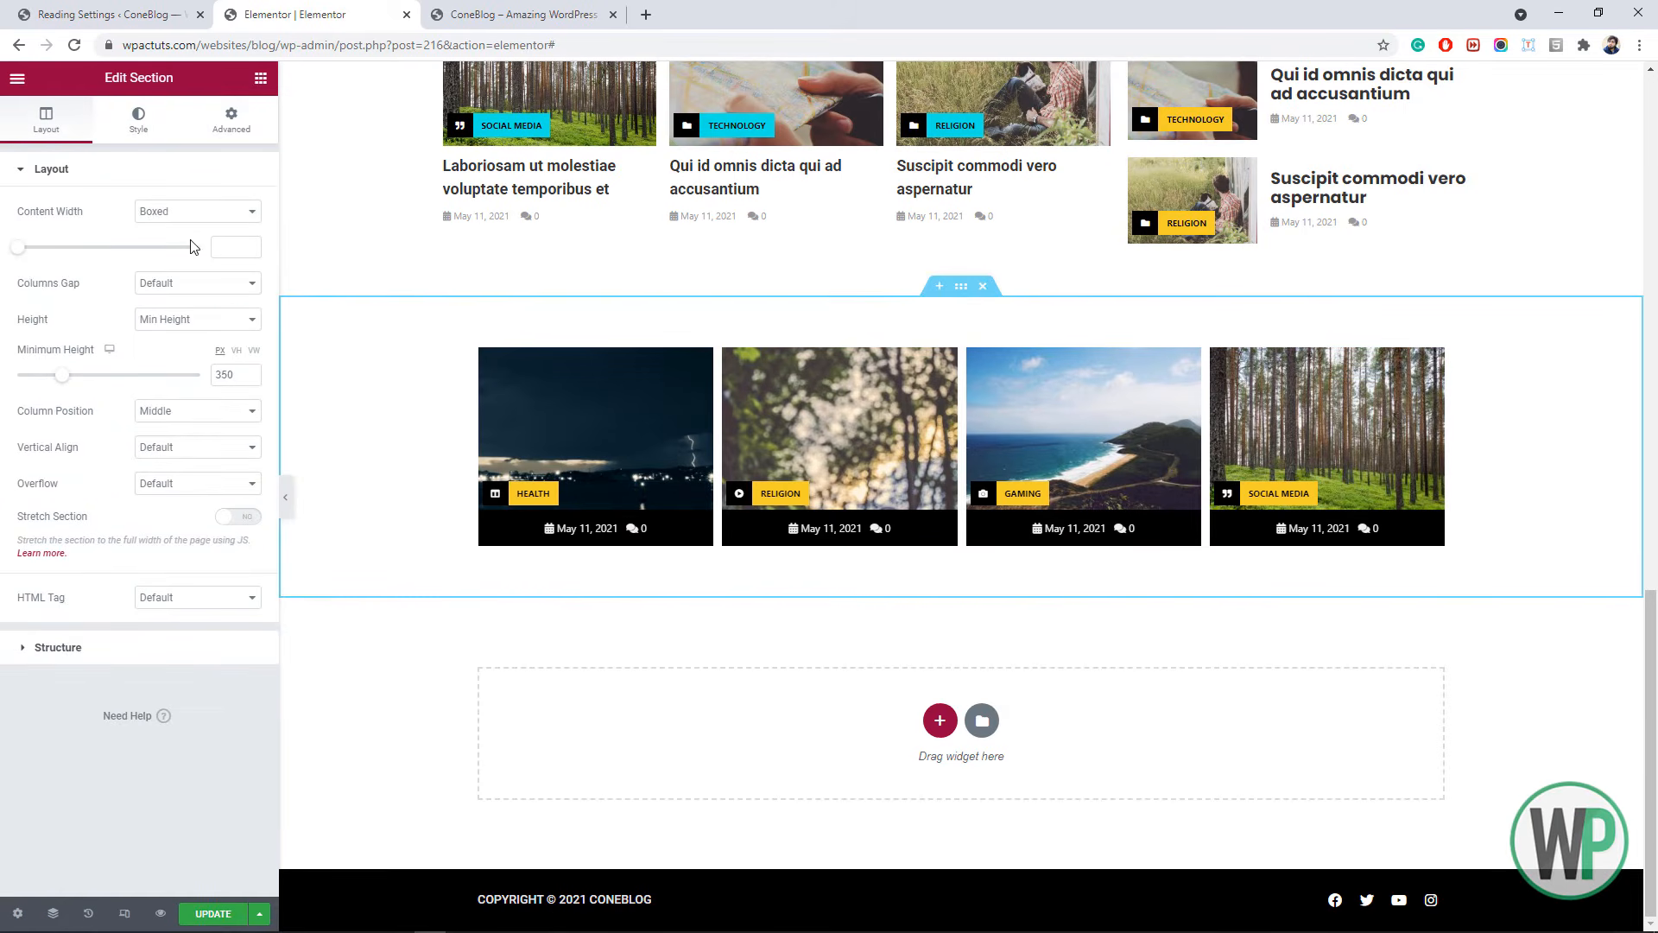
type("1220")
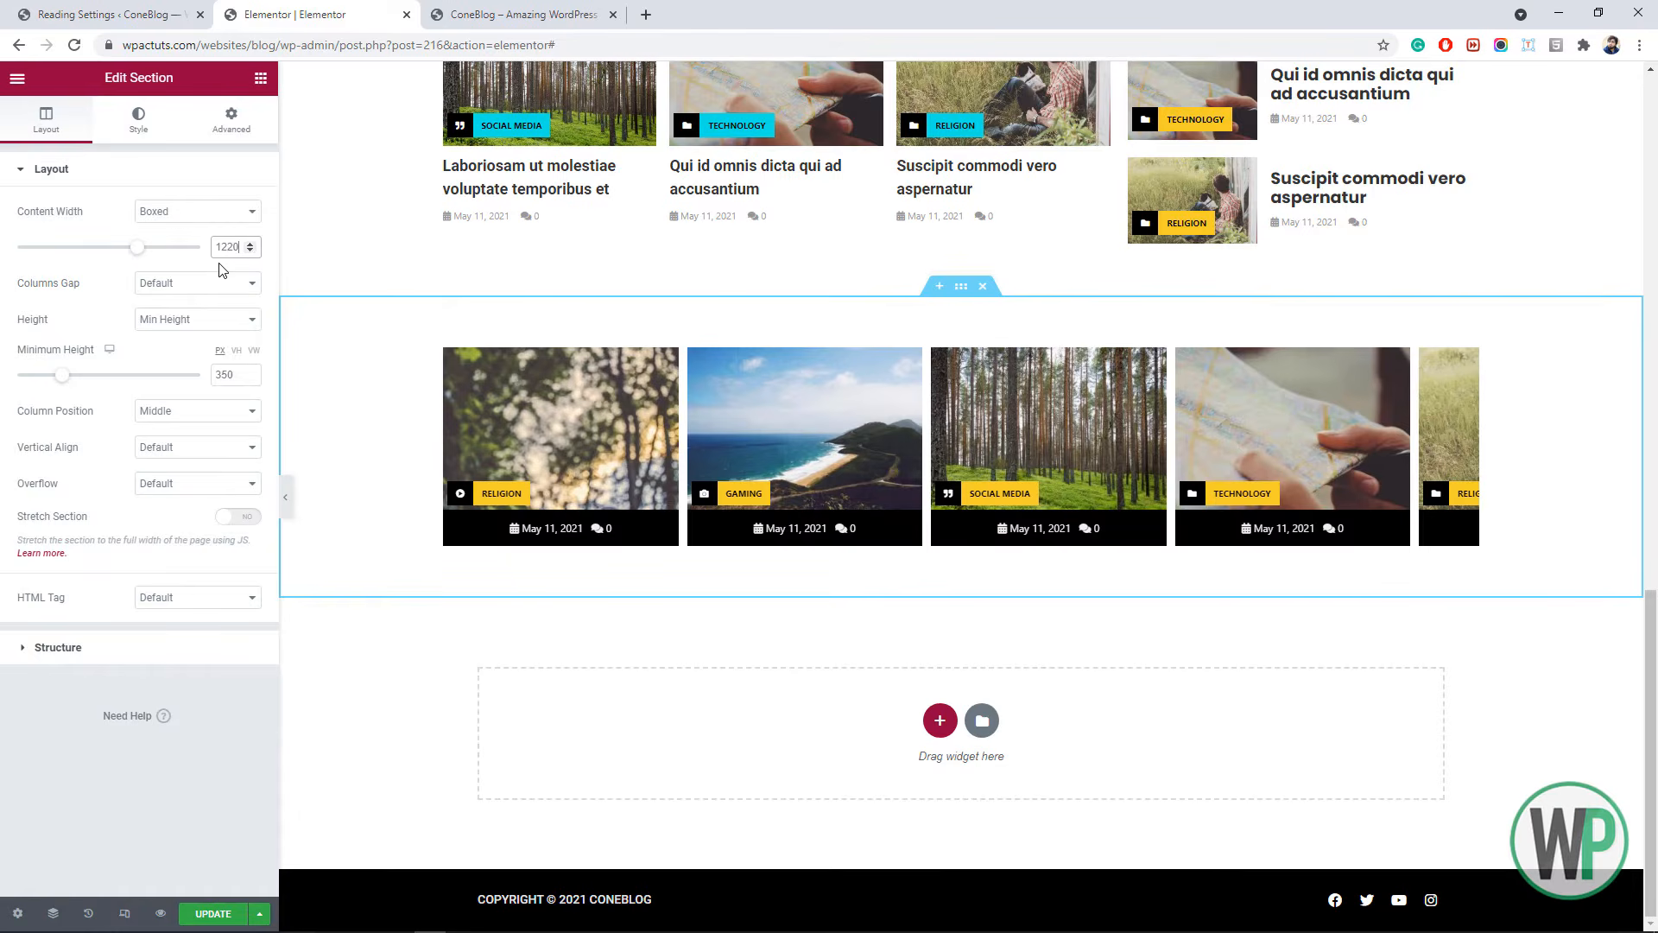
right_click(426, 377)
left_click(457, 393)
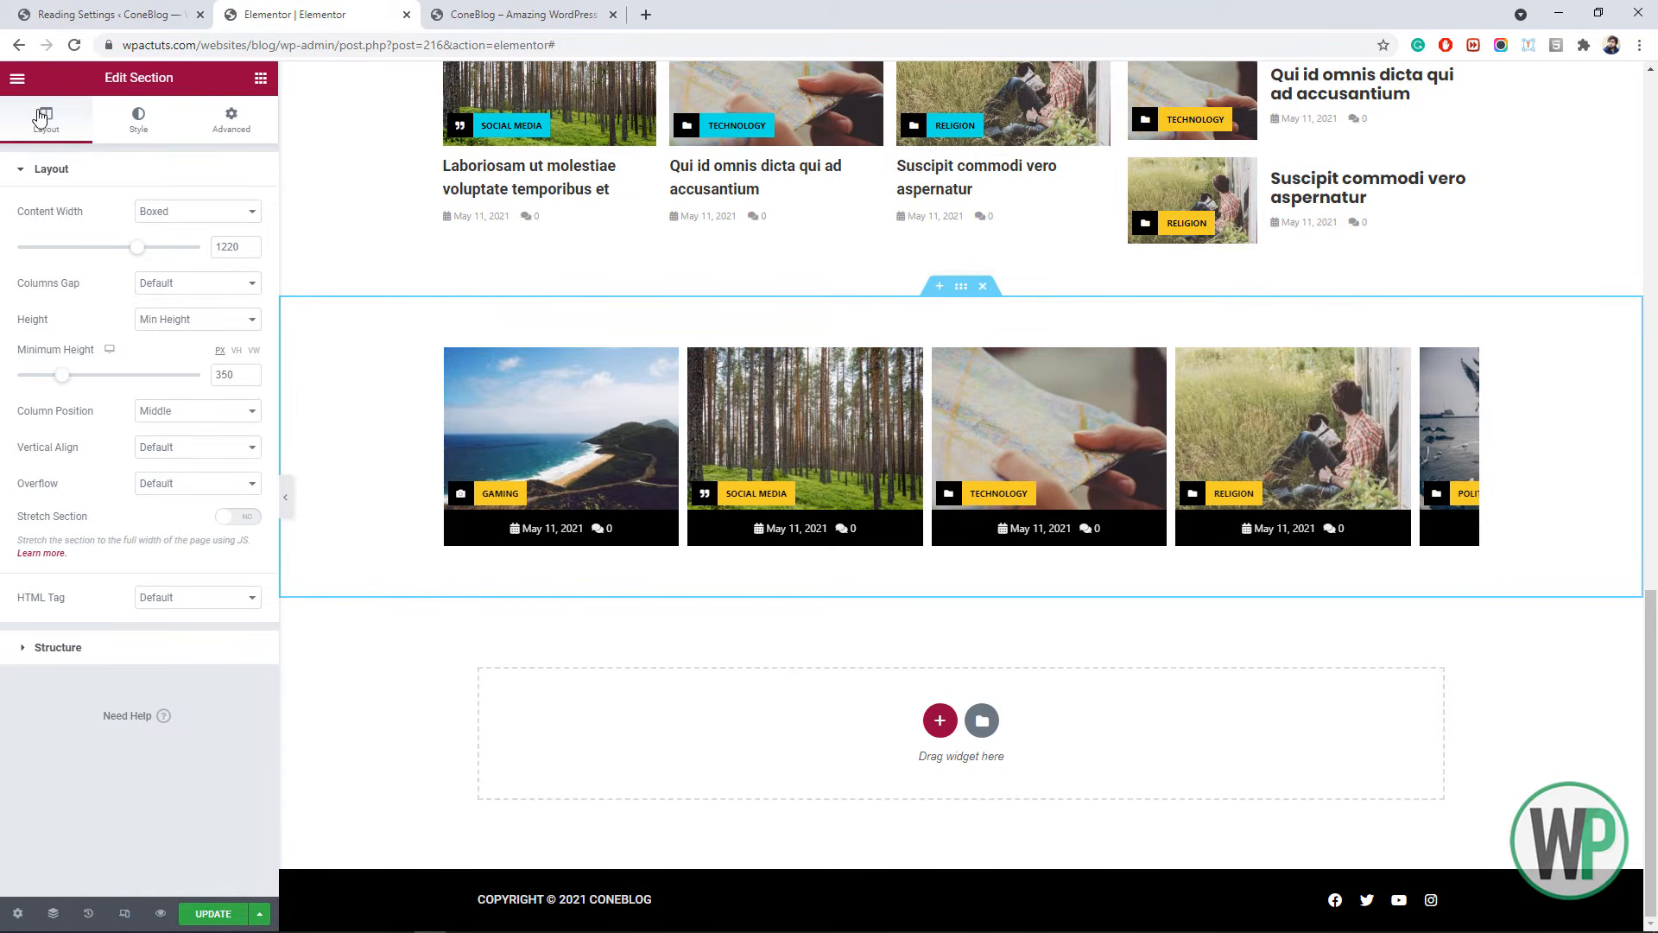
left_click(139, 323)
left_click(164, 336)
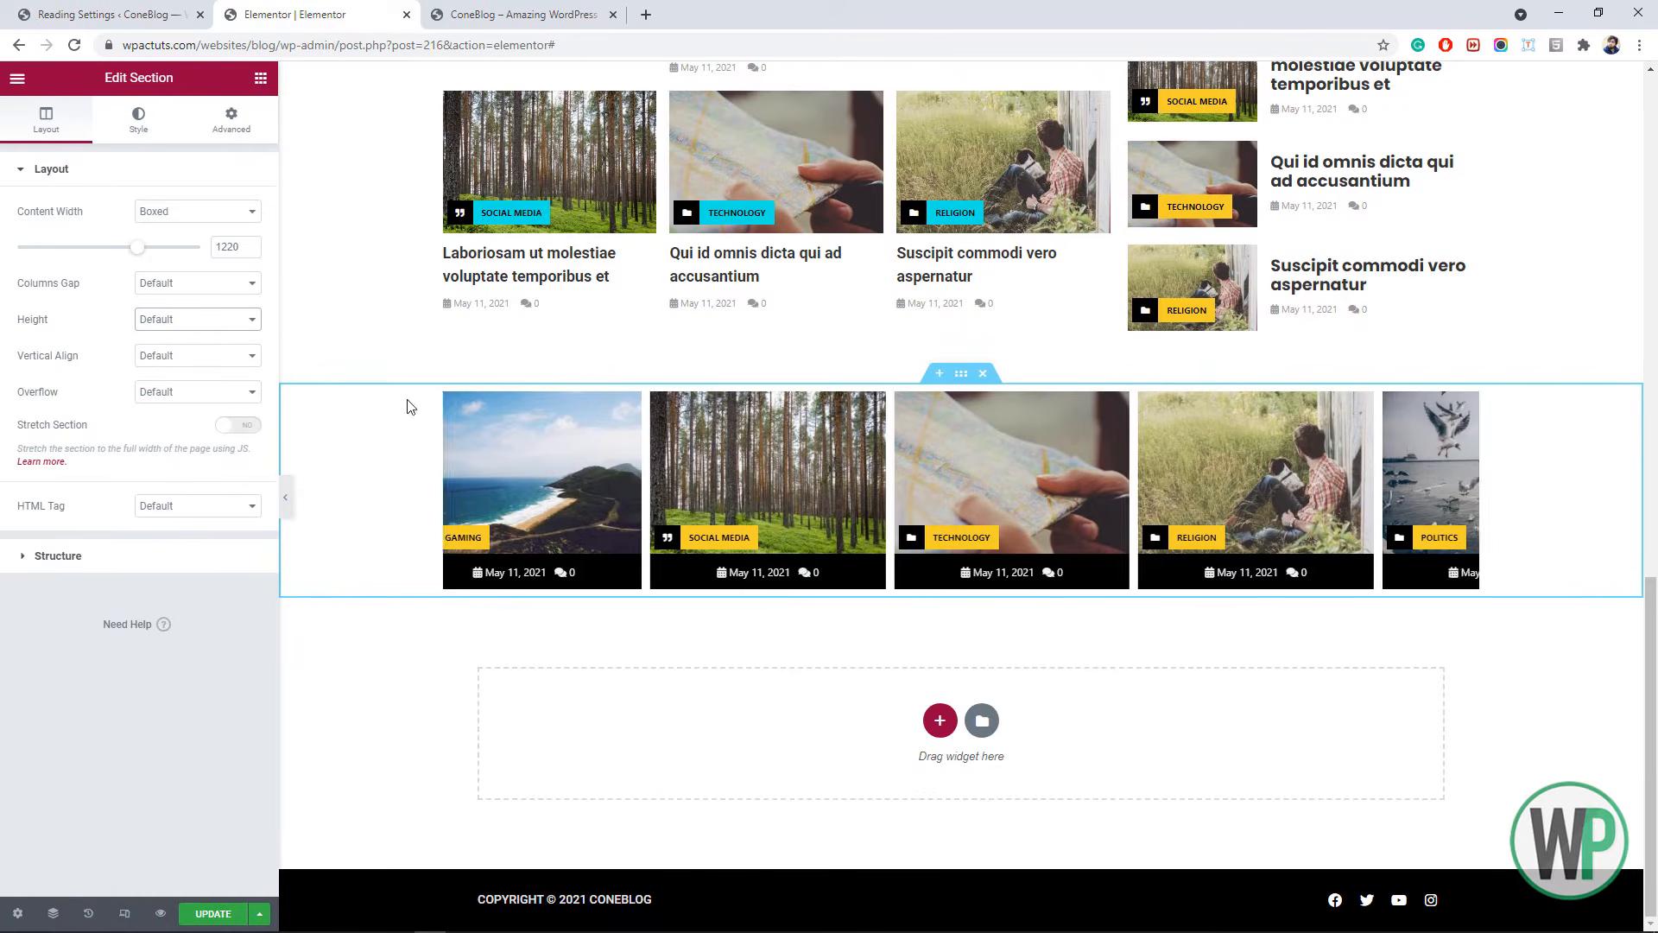
- Move the carousel section directly below the posts grid and update the page
left_click_drag(1656, 779, 1656, 555)
left_click_drag(961, 616, 919, 114)
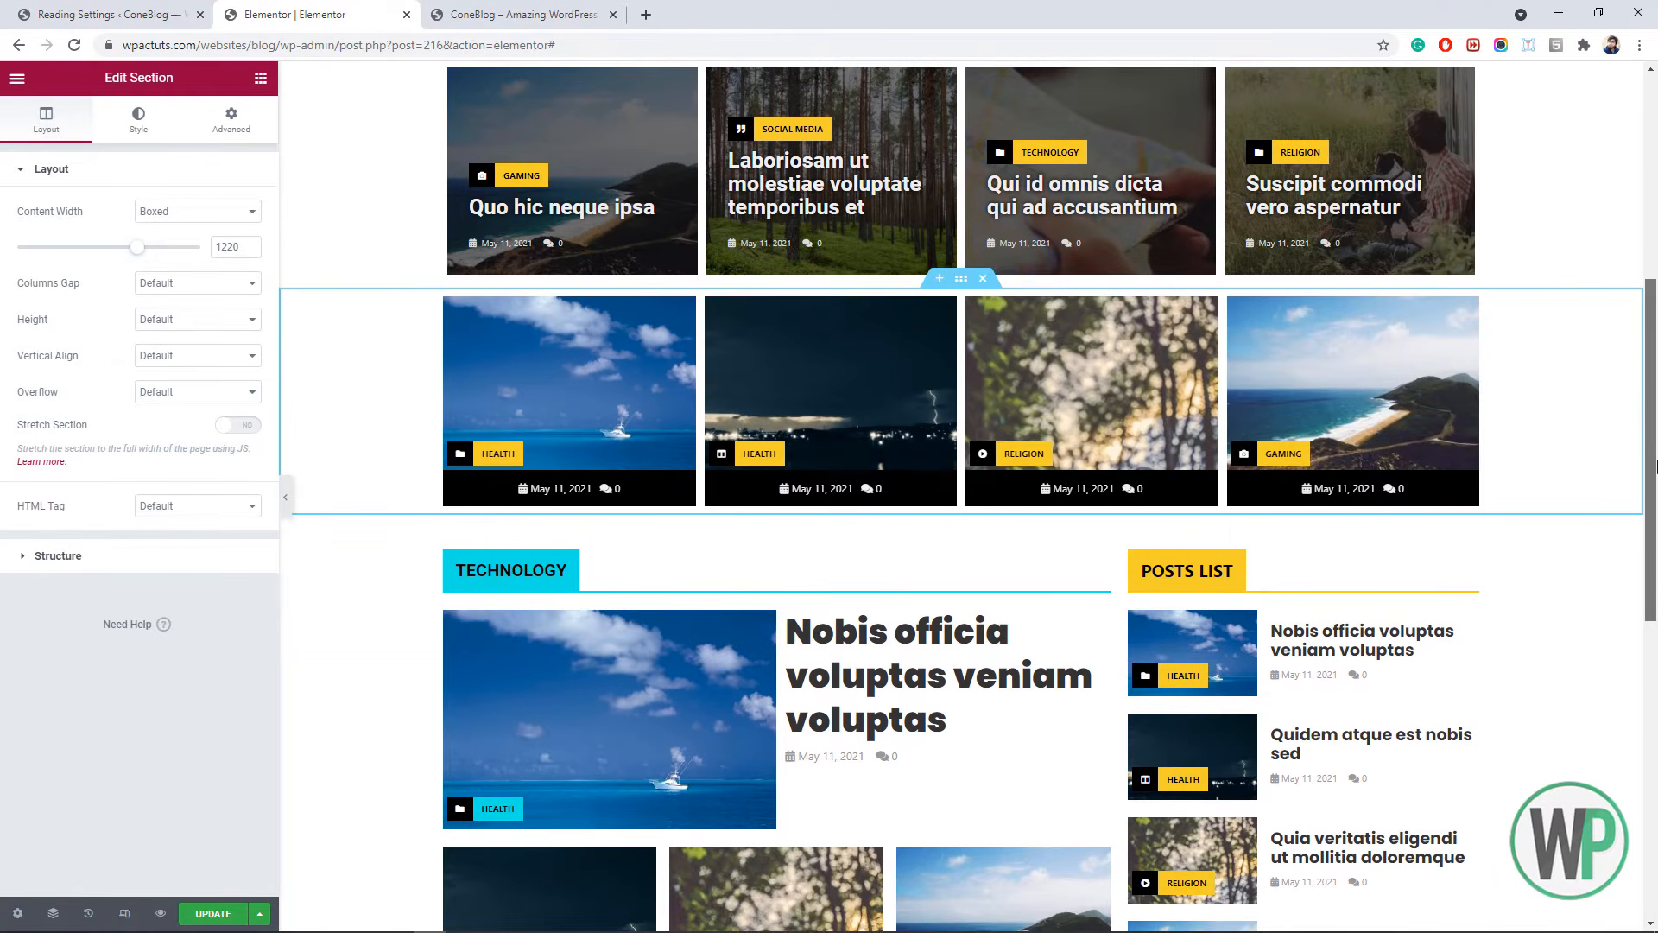
mouse_move(1656, 467)
left_mouse_down()
mouse_move(1655, 233)
mouse_move(1656, 436)
left_mouse_up()
right_click(646, 108)
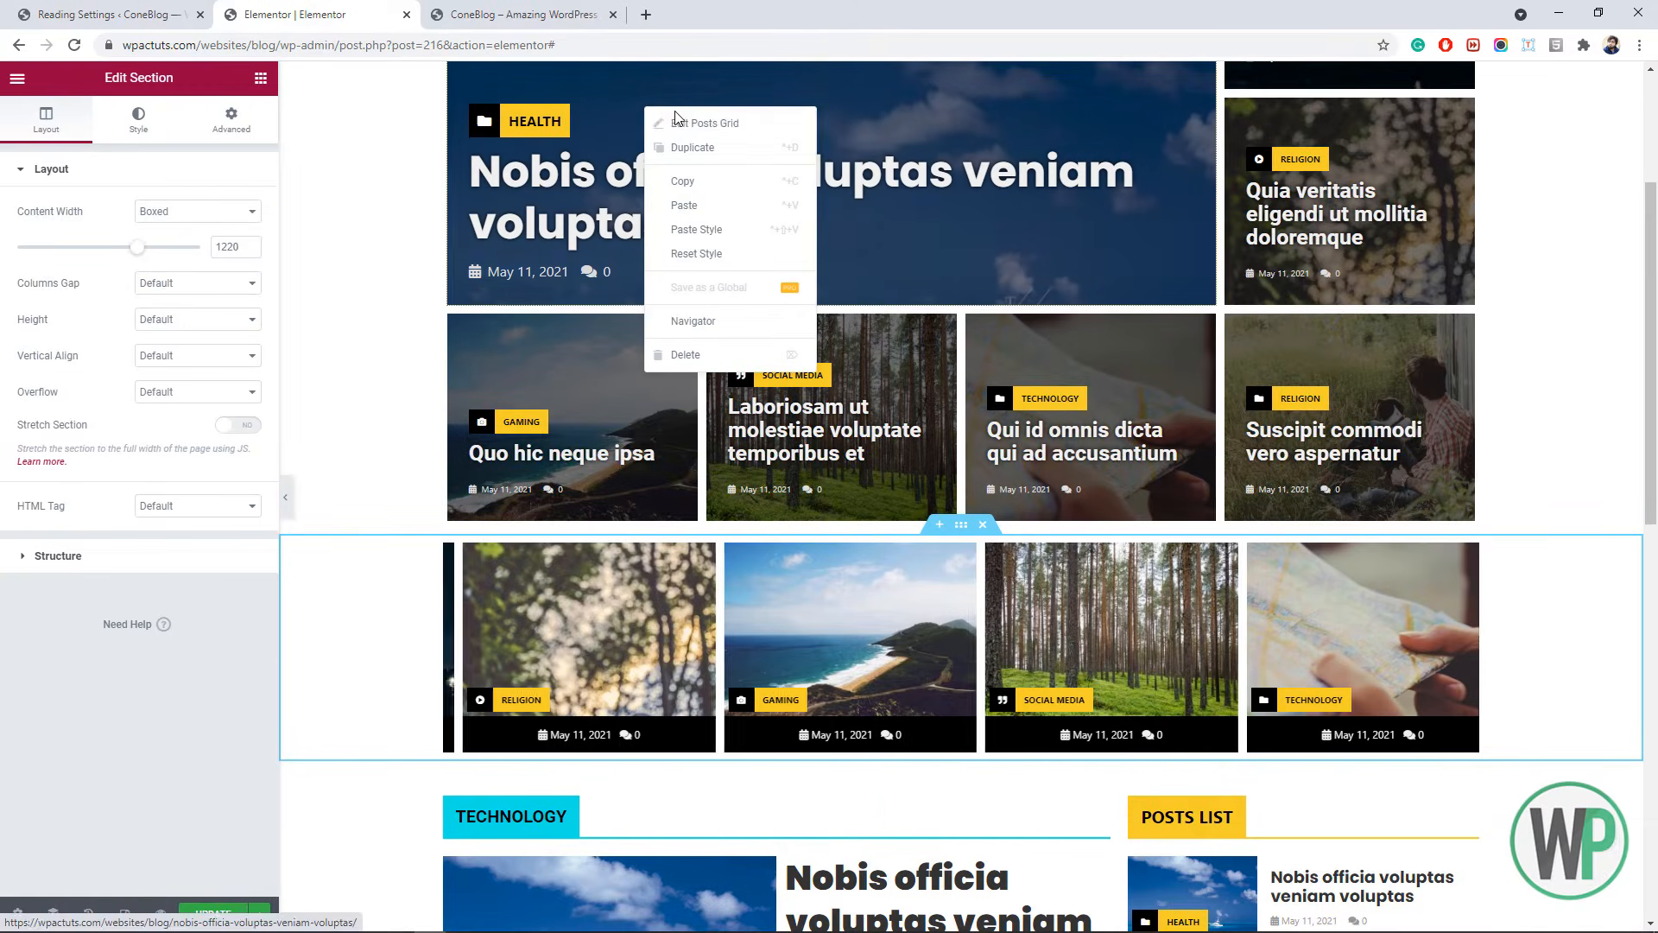
scroll(1580, 695, "down", 2)
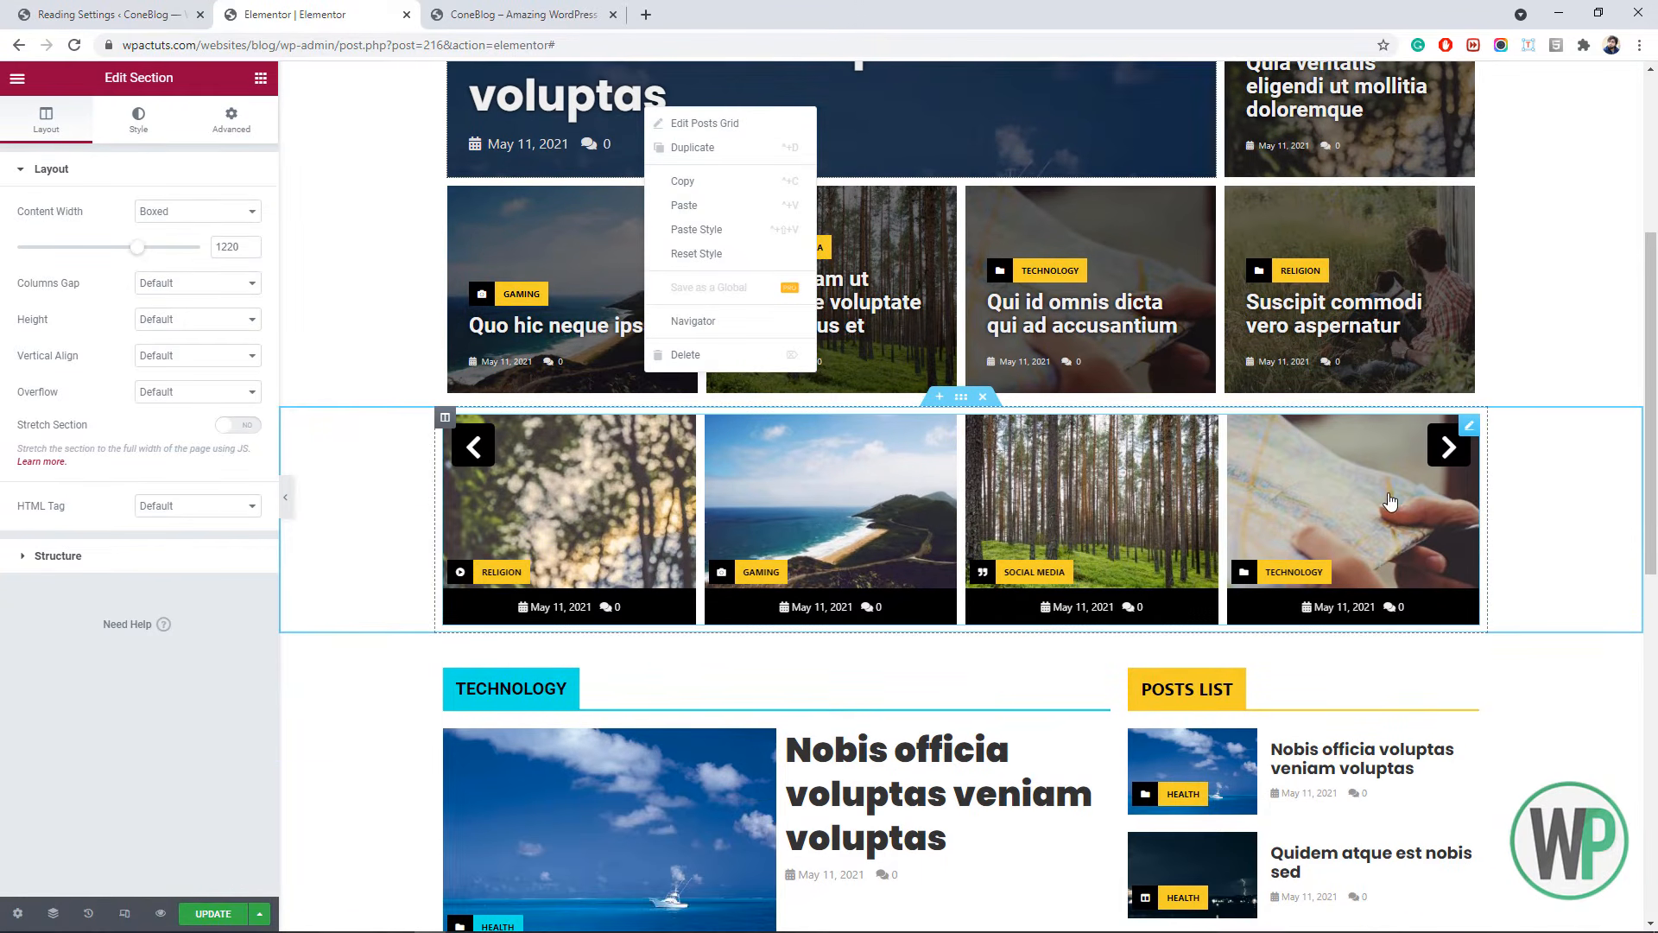
left_click(379, 342)
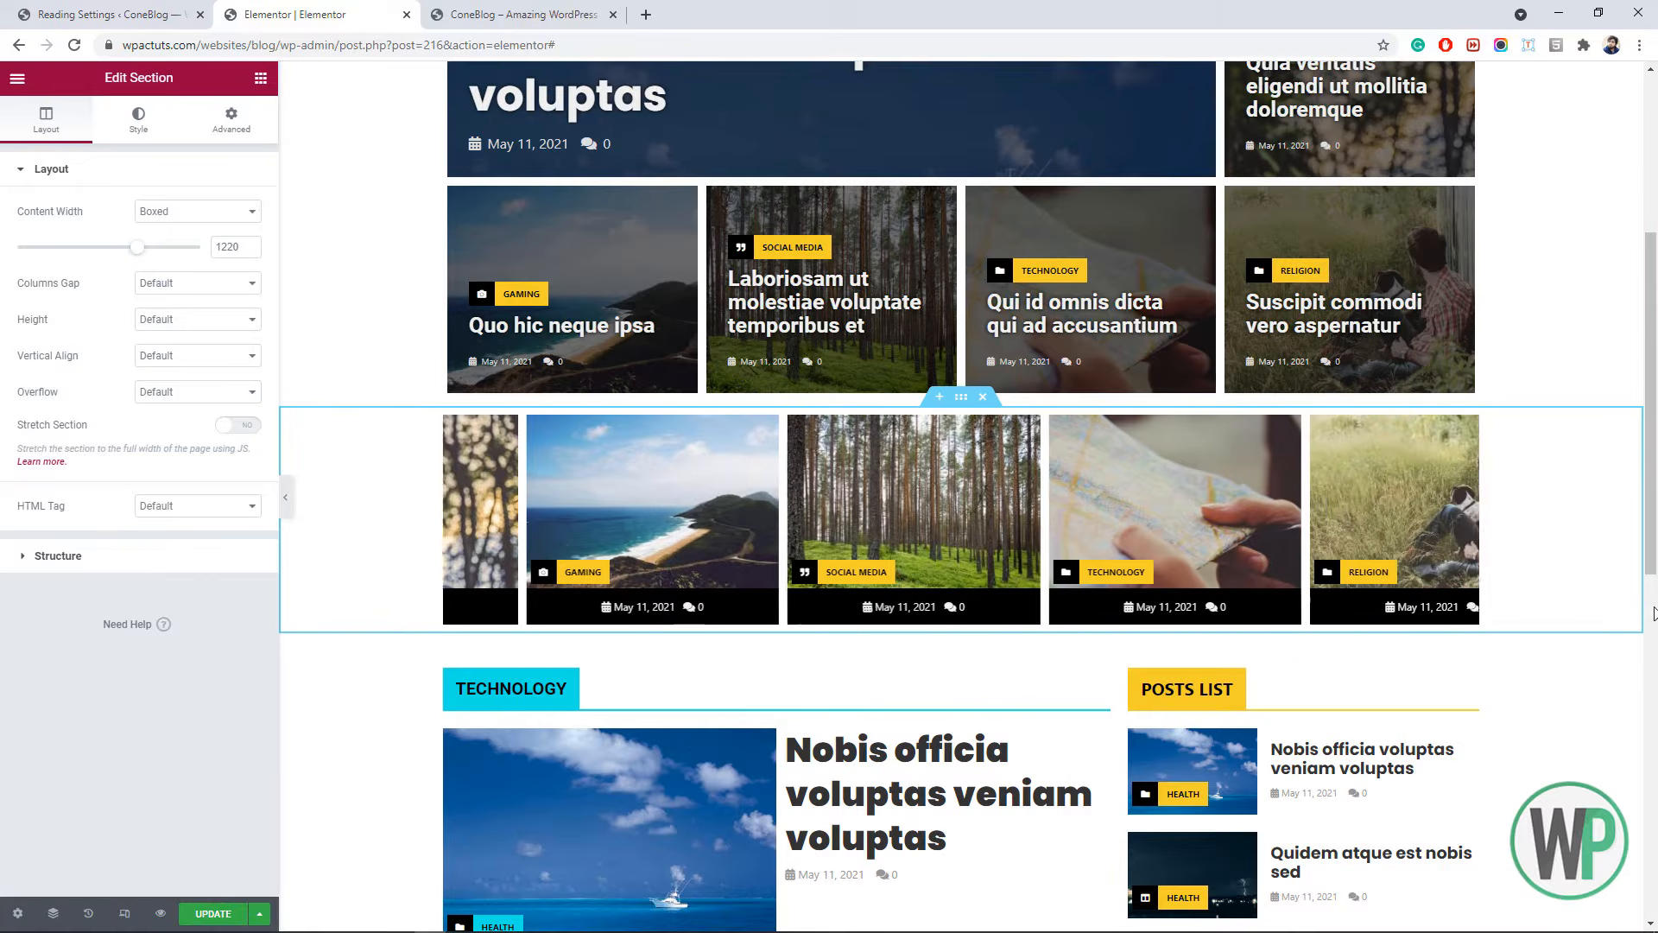
left_click_drag(1656, 518, 1656, 857)
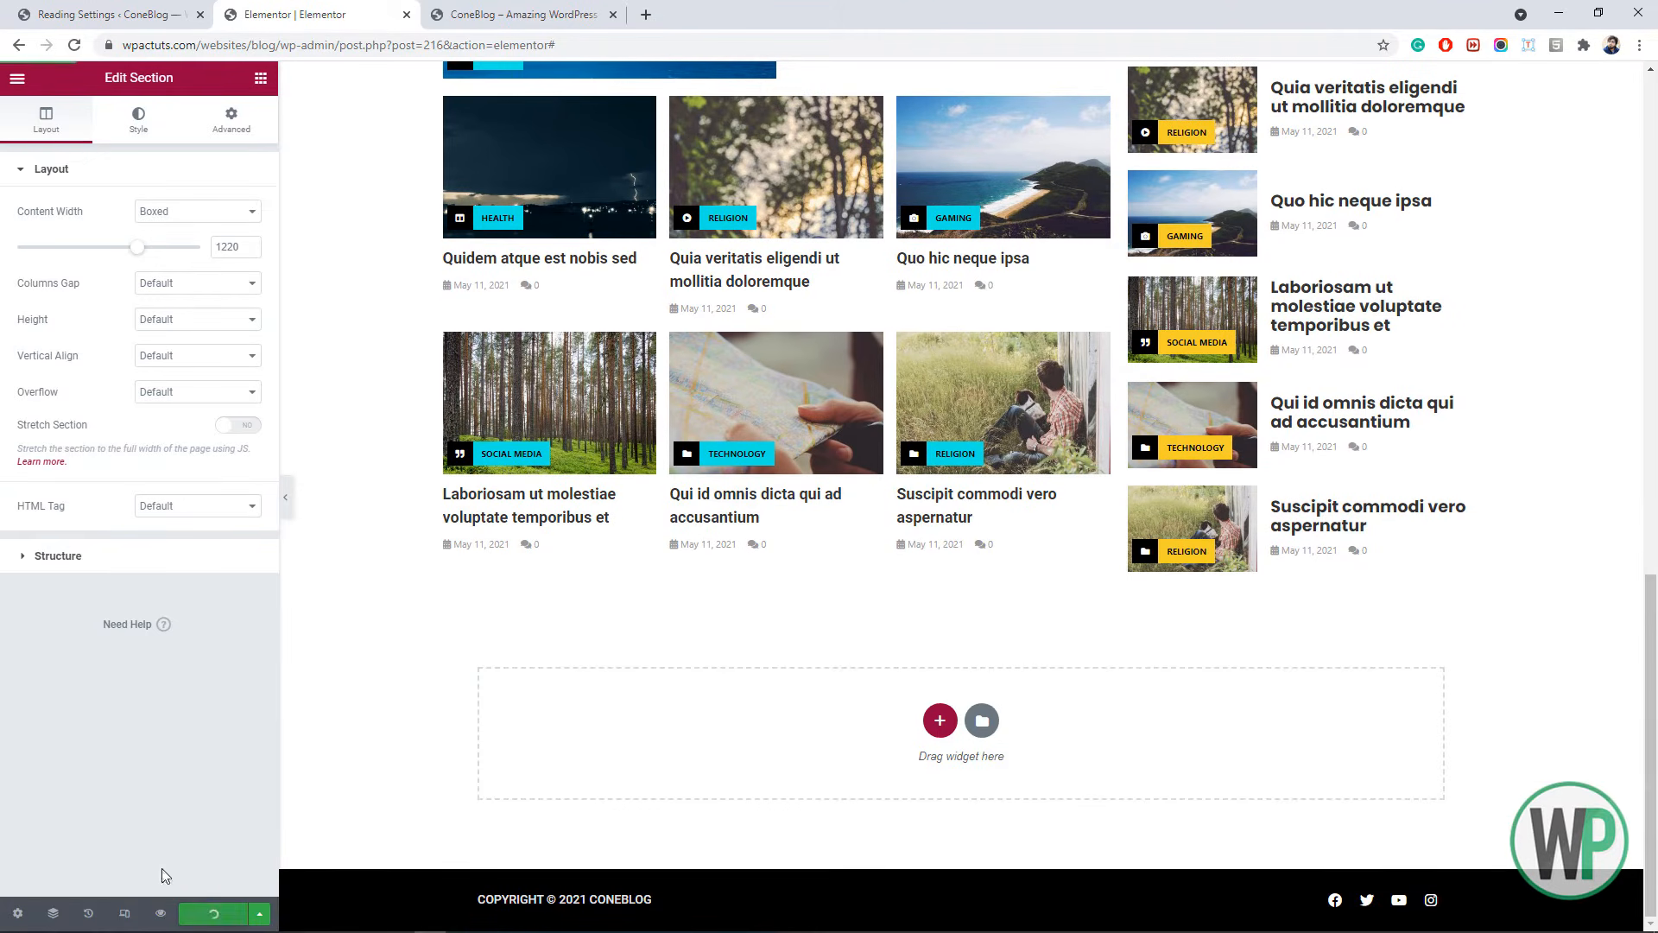
- Add an empty single-column section above the posts grid, directly under the site header
left_click(260, 76)
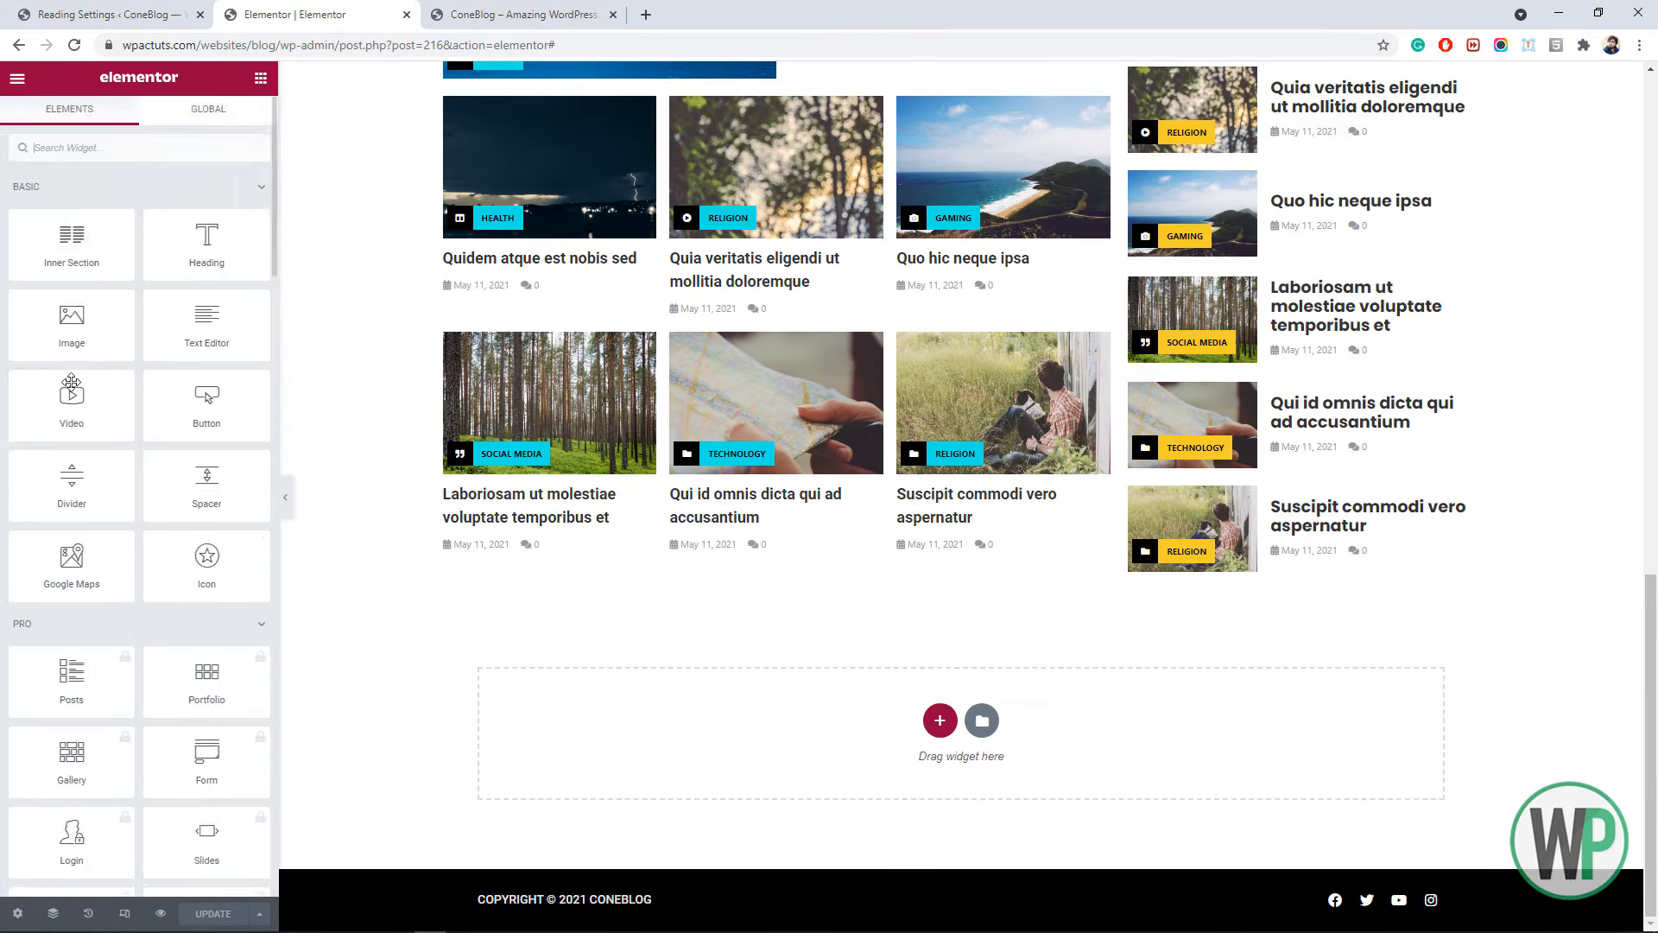
scroll(71, 381, "down", 20)
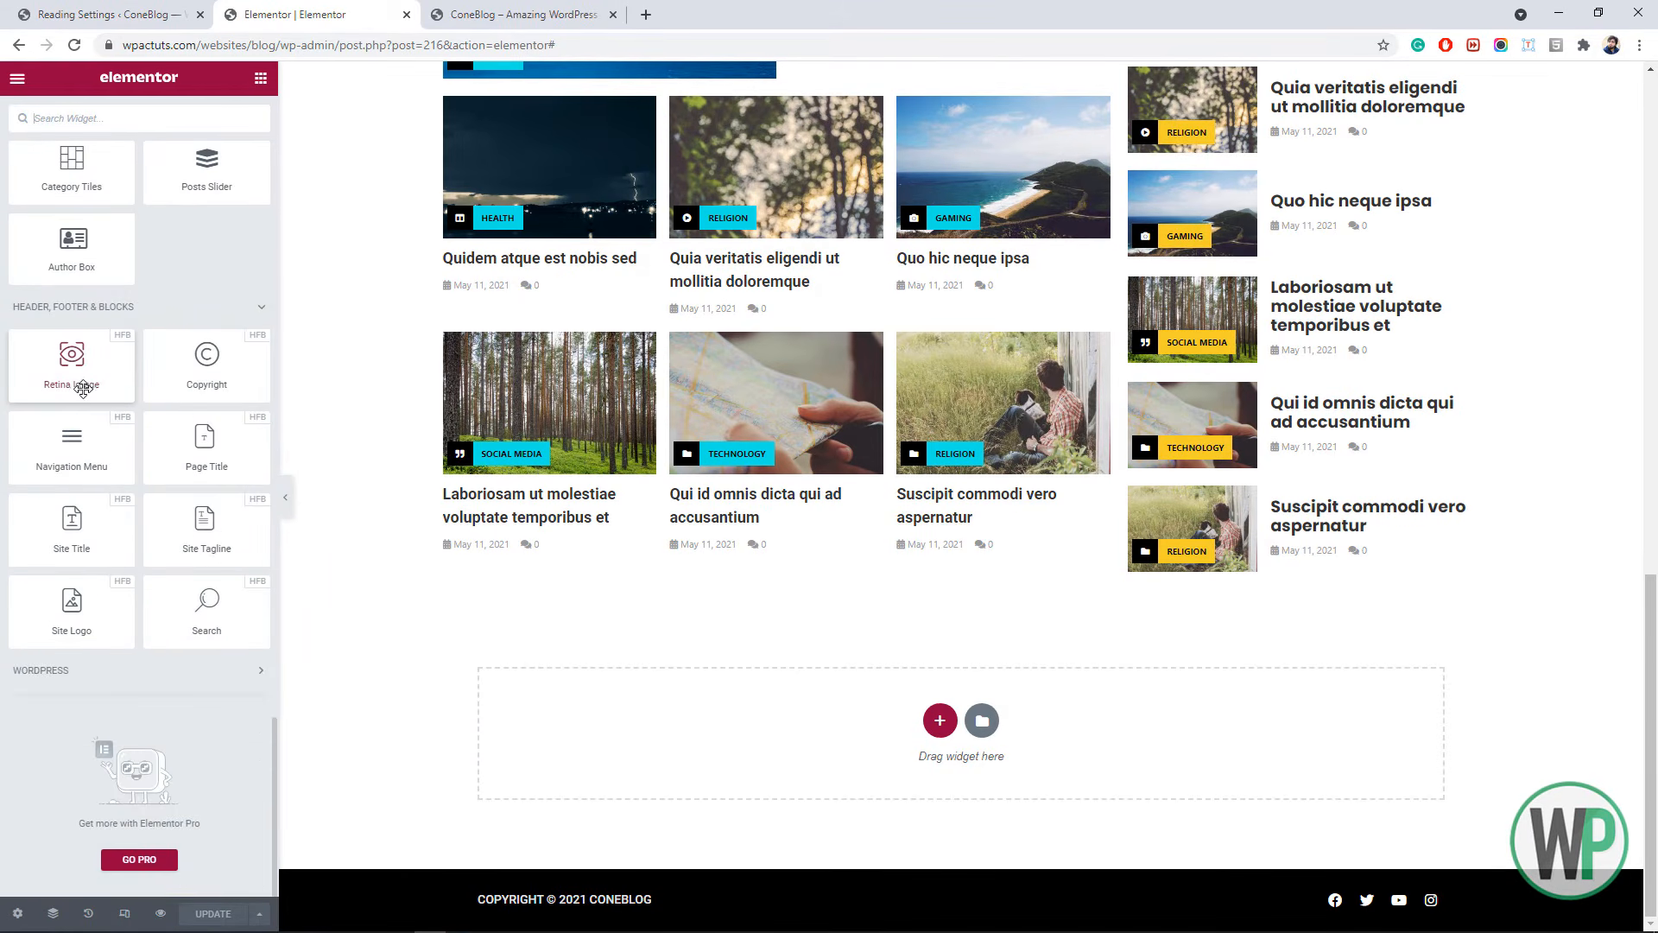
scroll(95, 406, "up", 5)
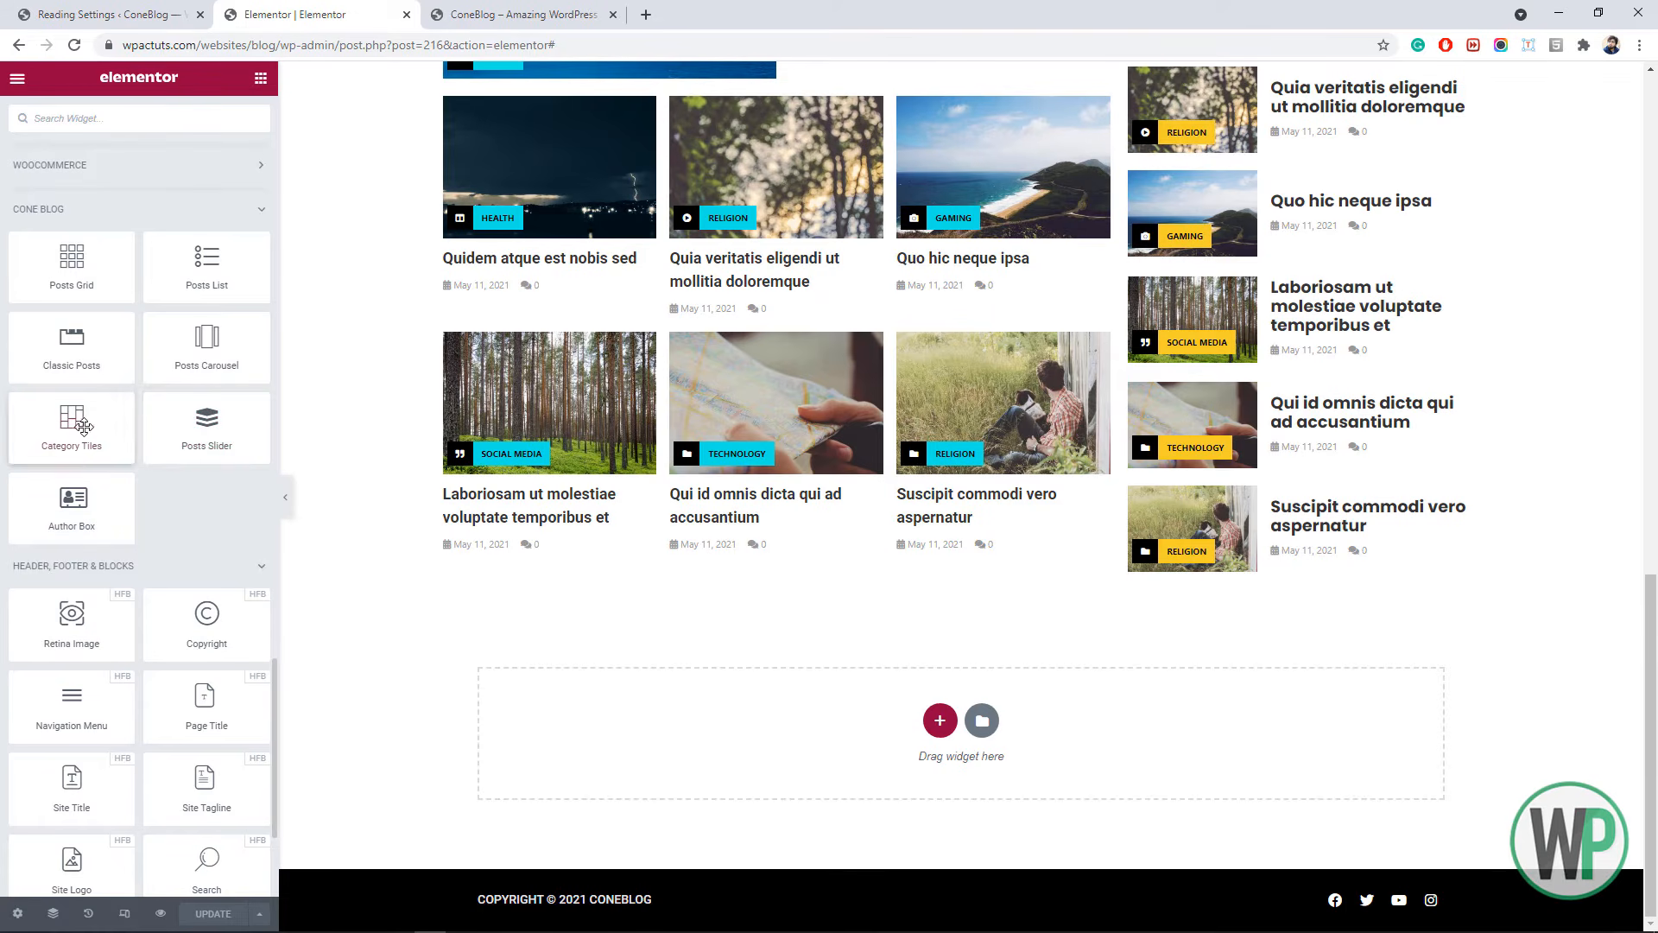
left_click_drag(1650, 721, 1651, 216)
mouse_move(1056, 231)
left_click(939, 132)
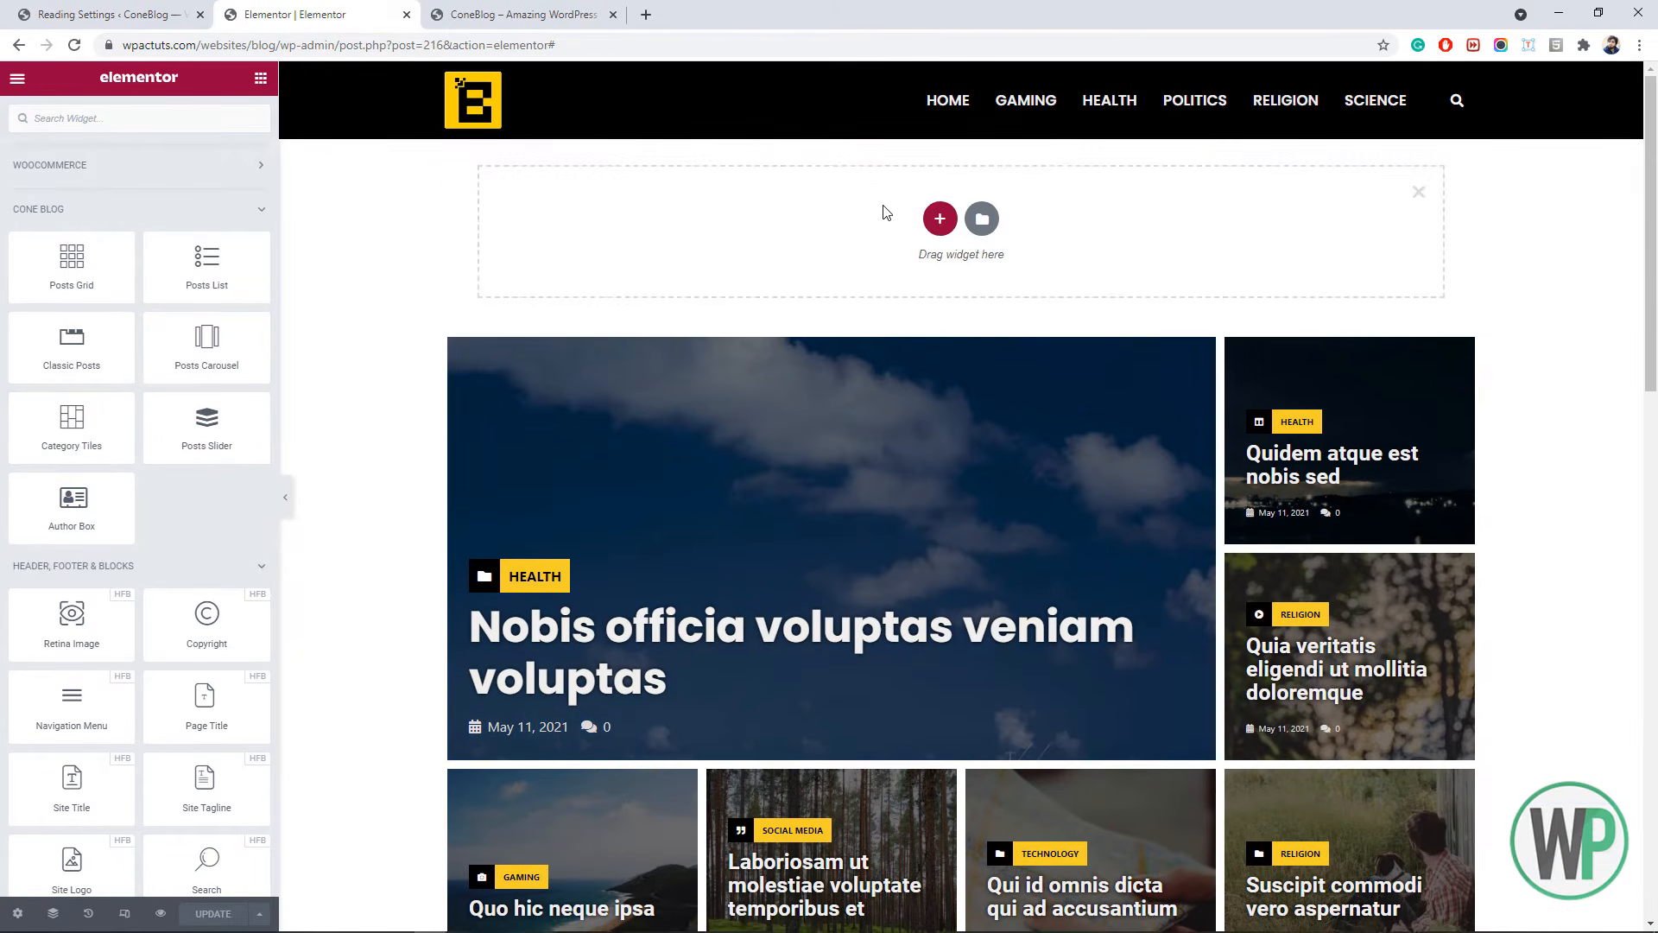
left_click(939, 219)
left_click(708, 265)
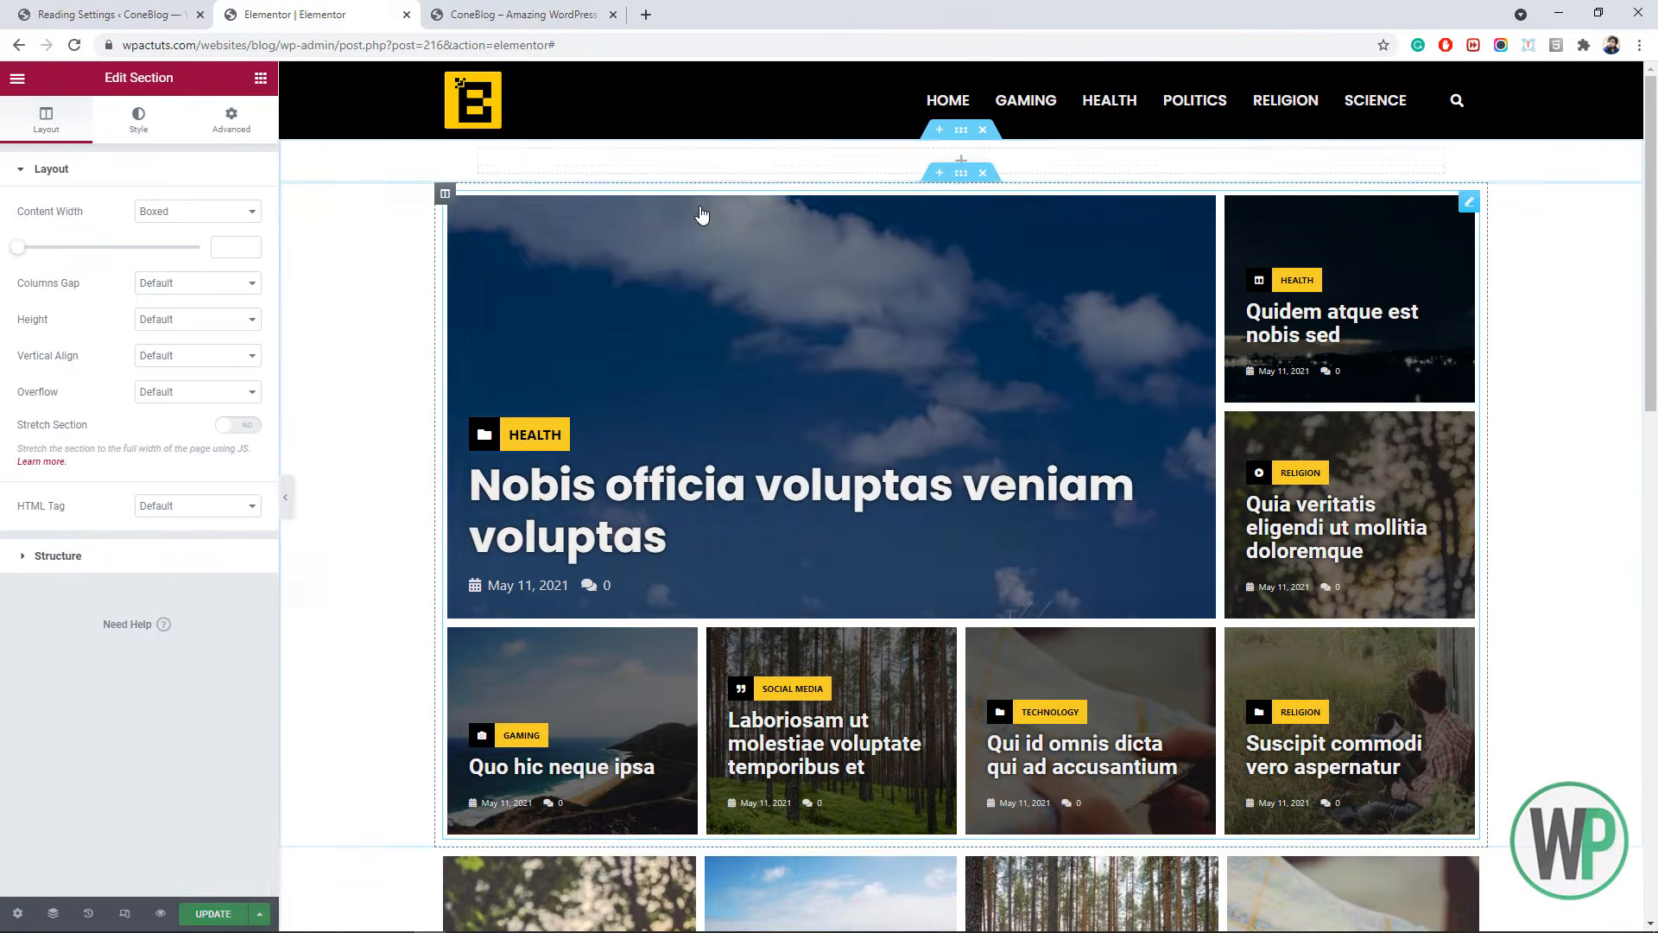
- Try a Posts Carousel widget in the new section above the posts grid and delete it
left_click(260, 77)
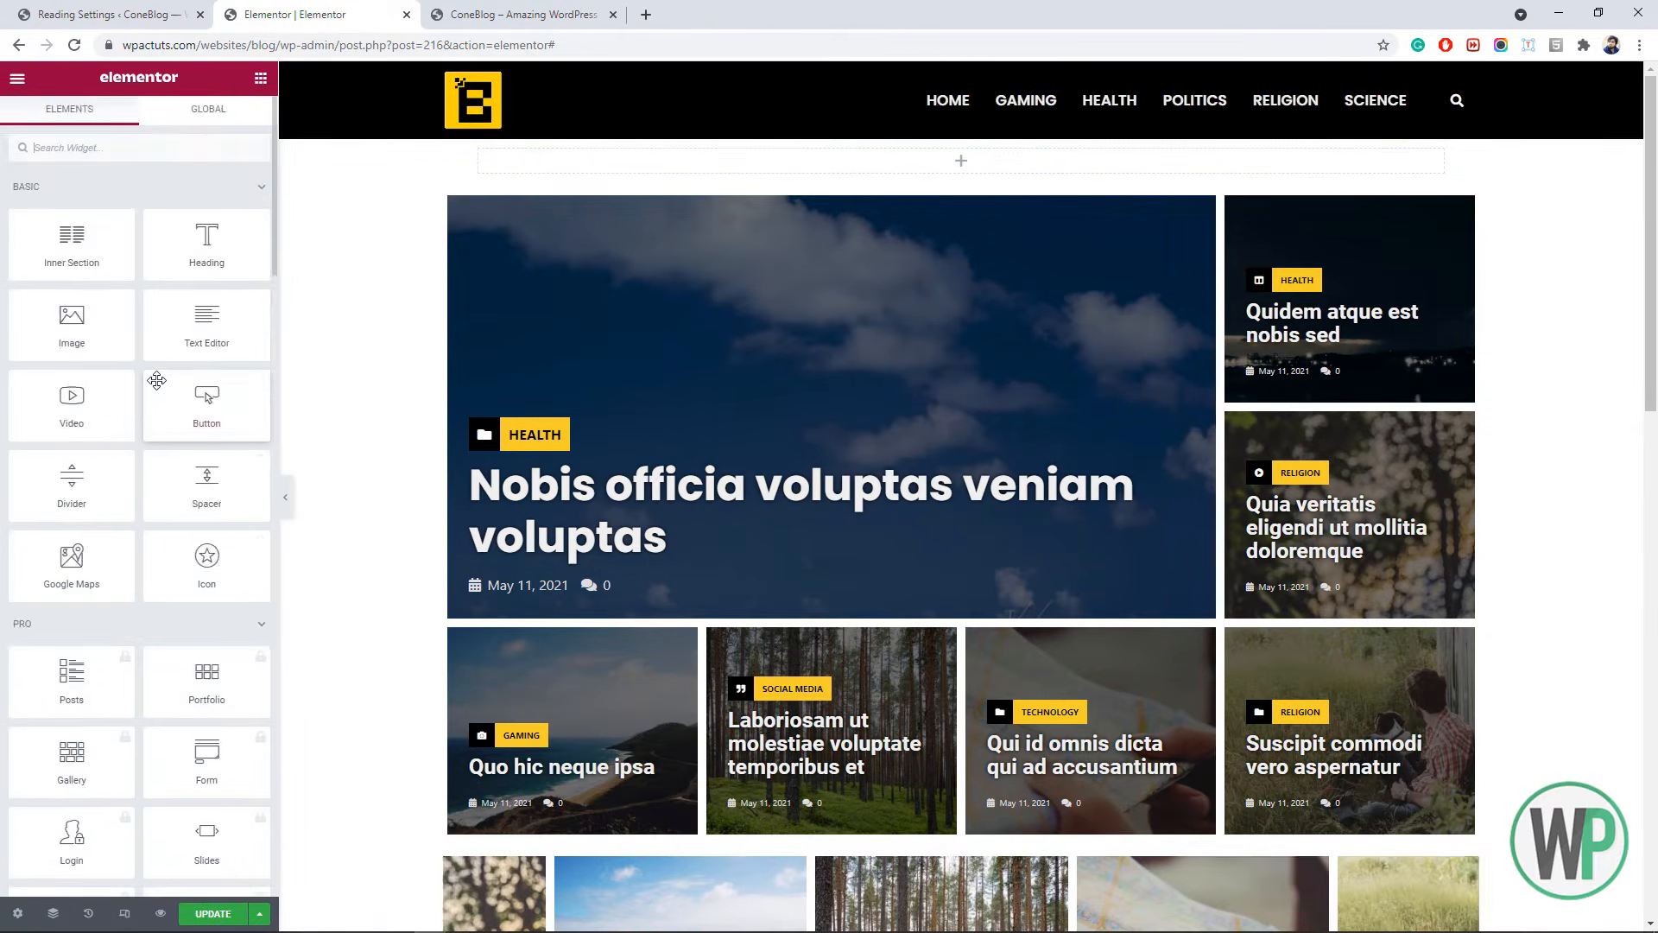
scroll(154, 389, "down", 15)
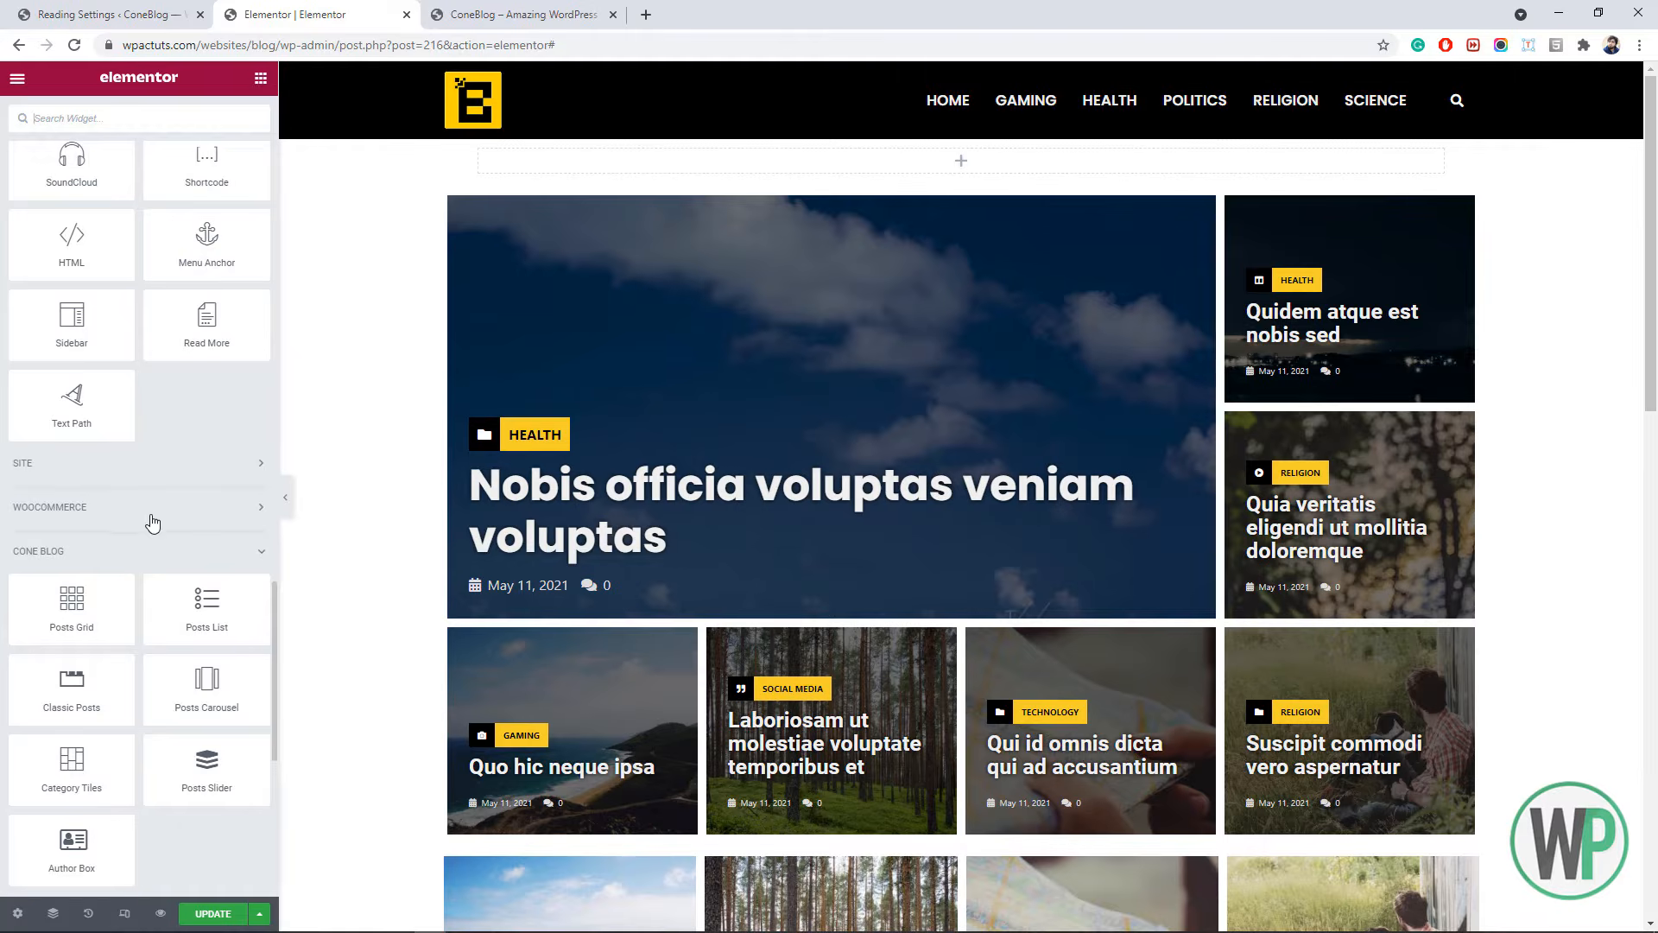
left_click_drag(194, 762, 593, 167)
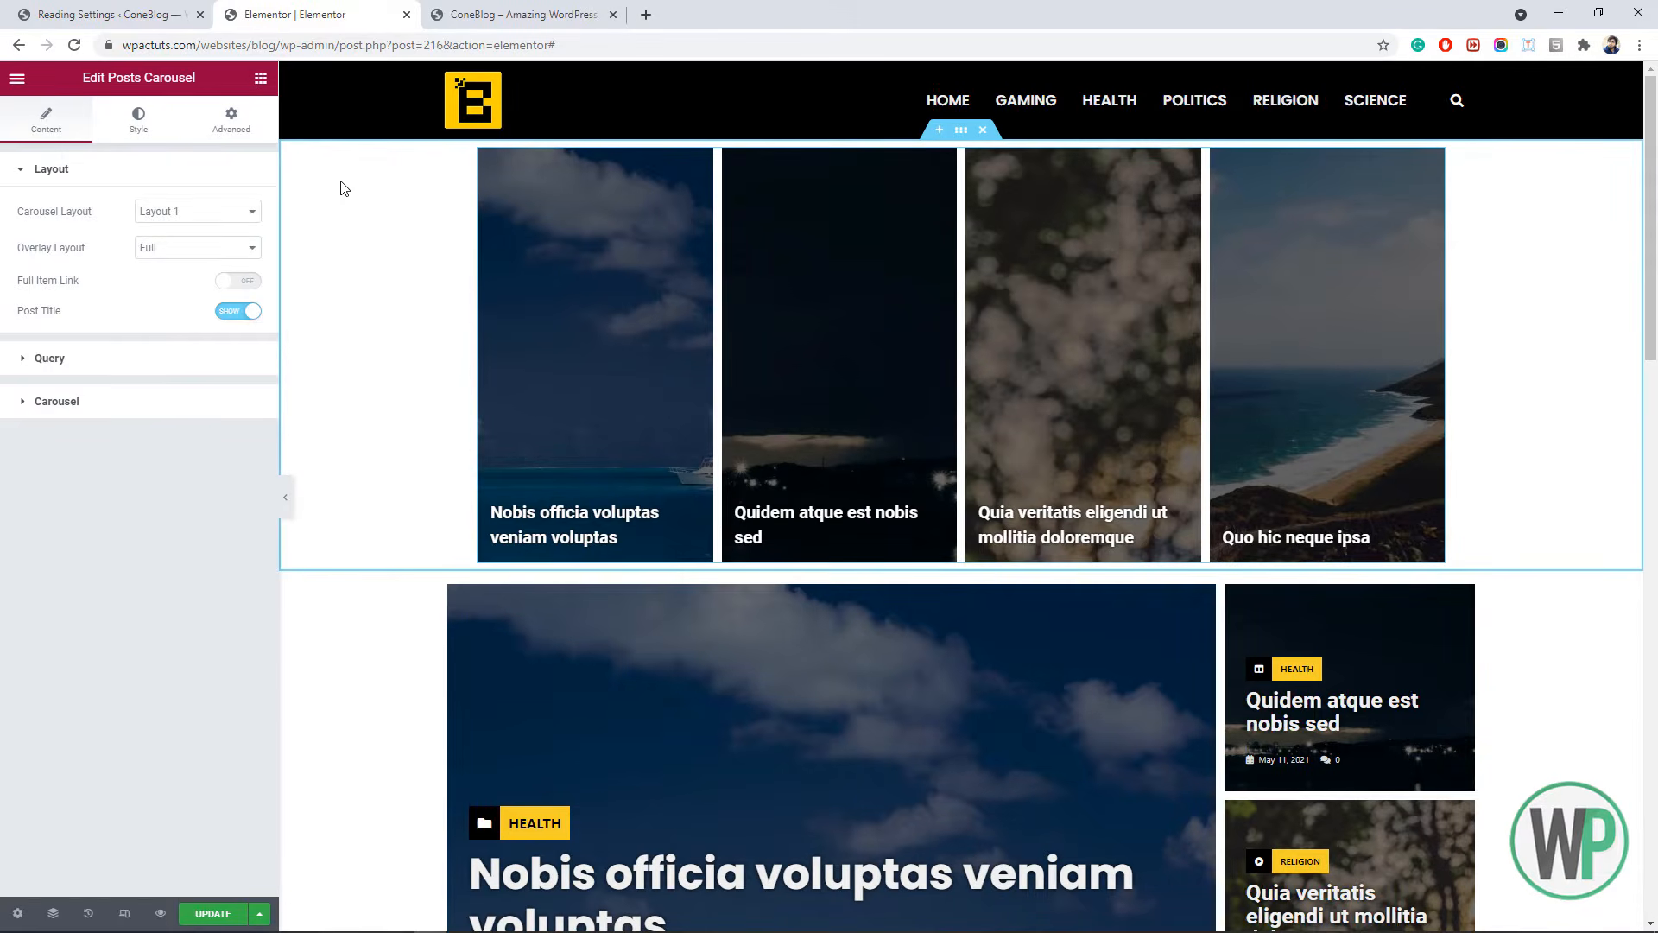
right_click(527, 243)
left_click(600, 488)
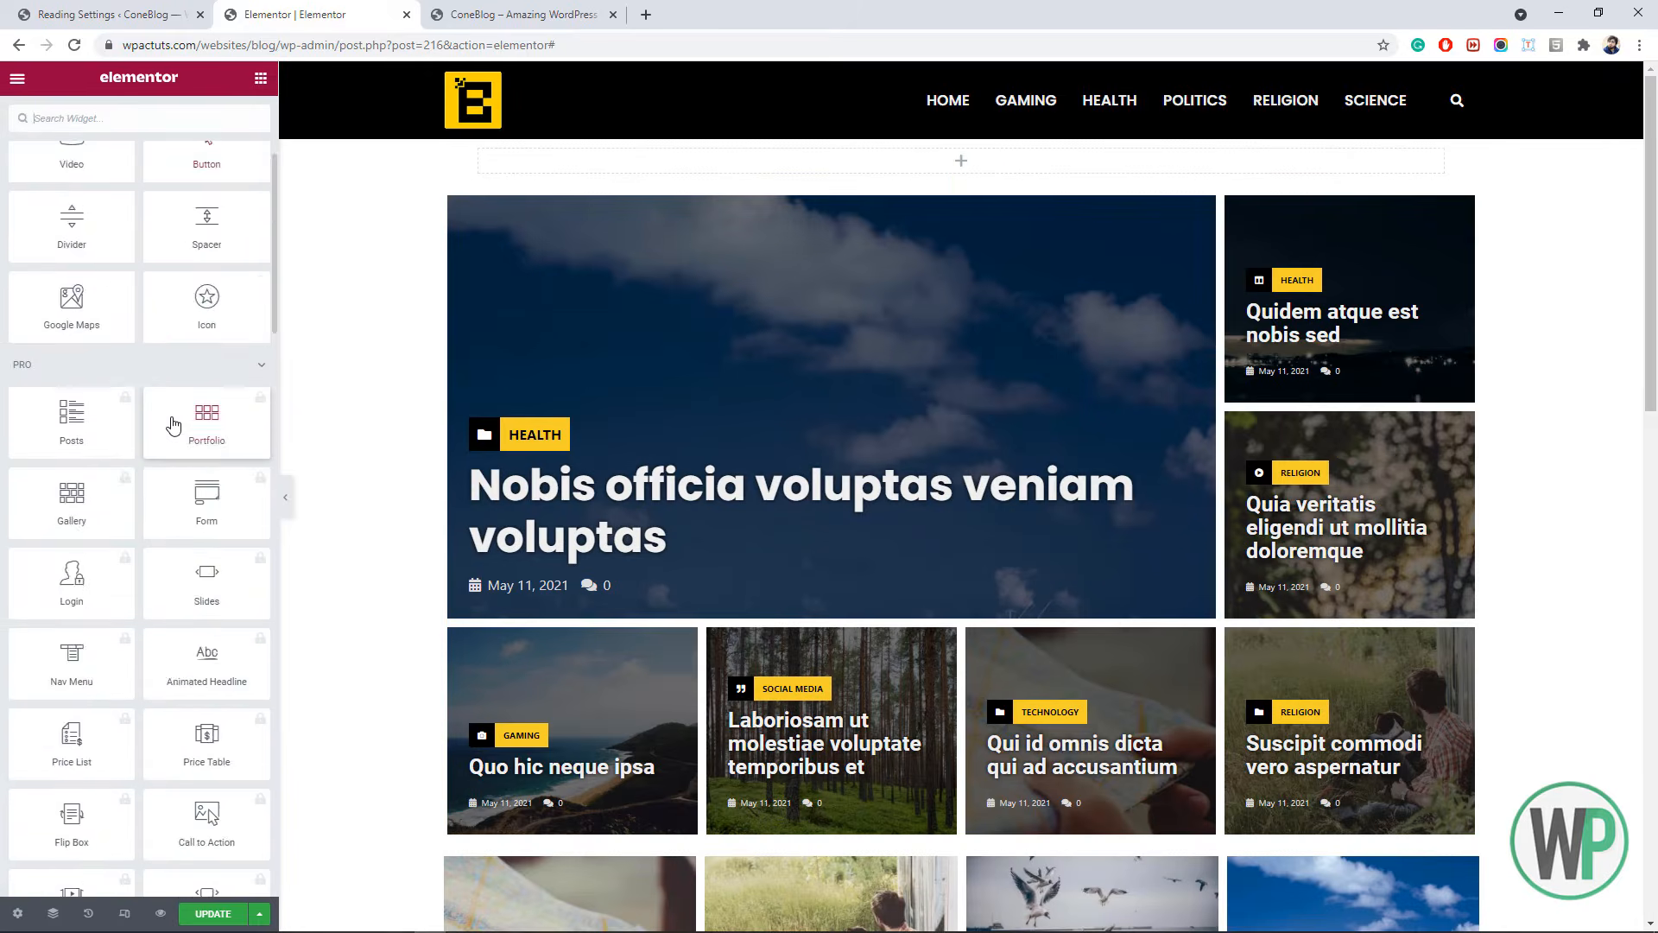
- Add a Cone Blog Posts Slider widget to the empty section under the header
scroll(173, 423, "down", 15)
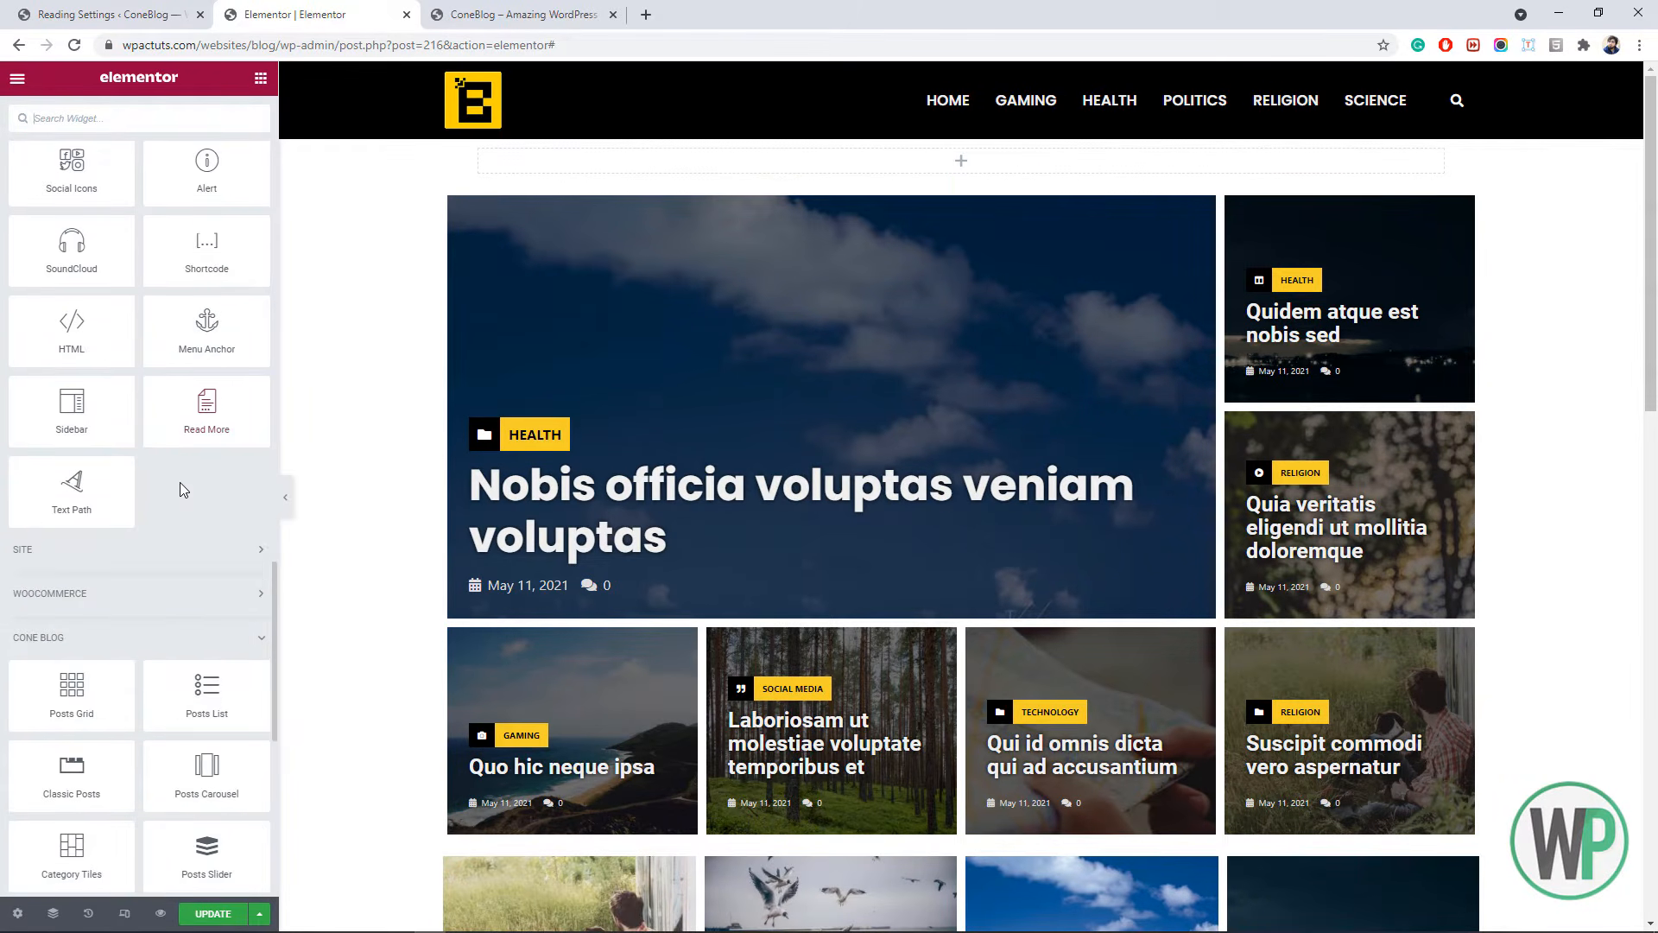
right_click(179, 489)
scroll(188, 866, "up", 1)
scroll(217, 712, "down", 2)
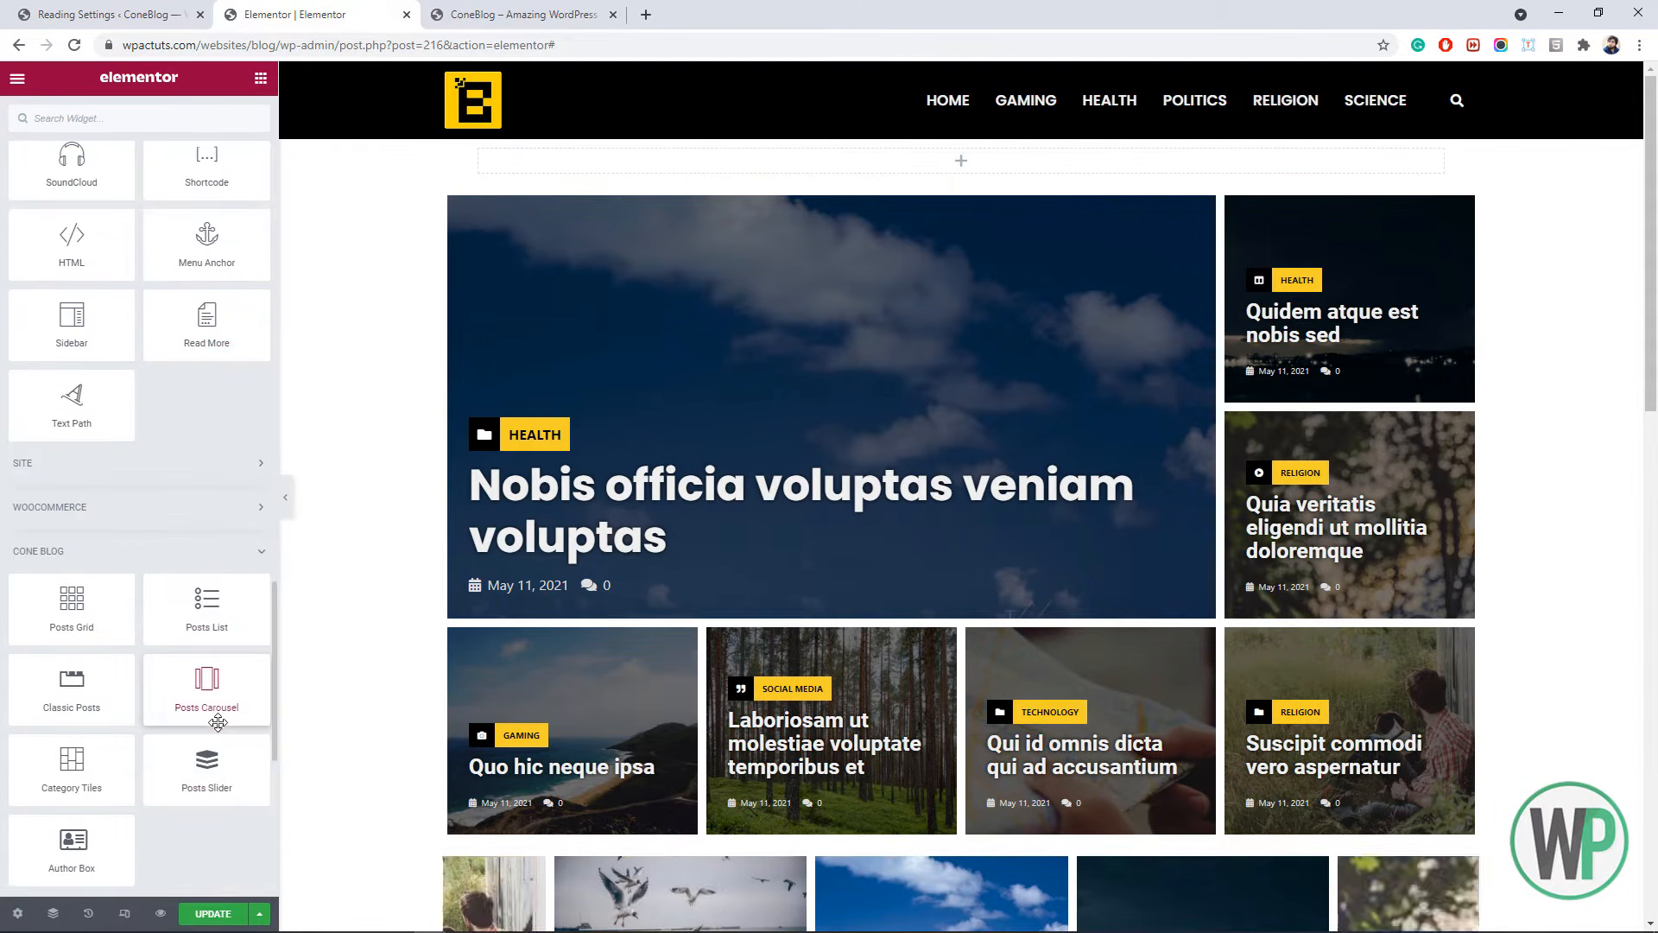
left_click_drag(216, 760, 576, 158)
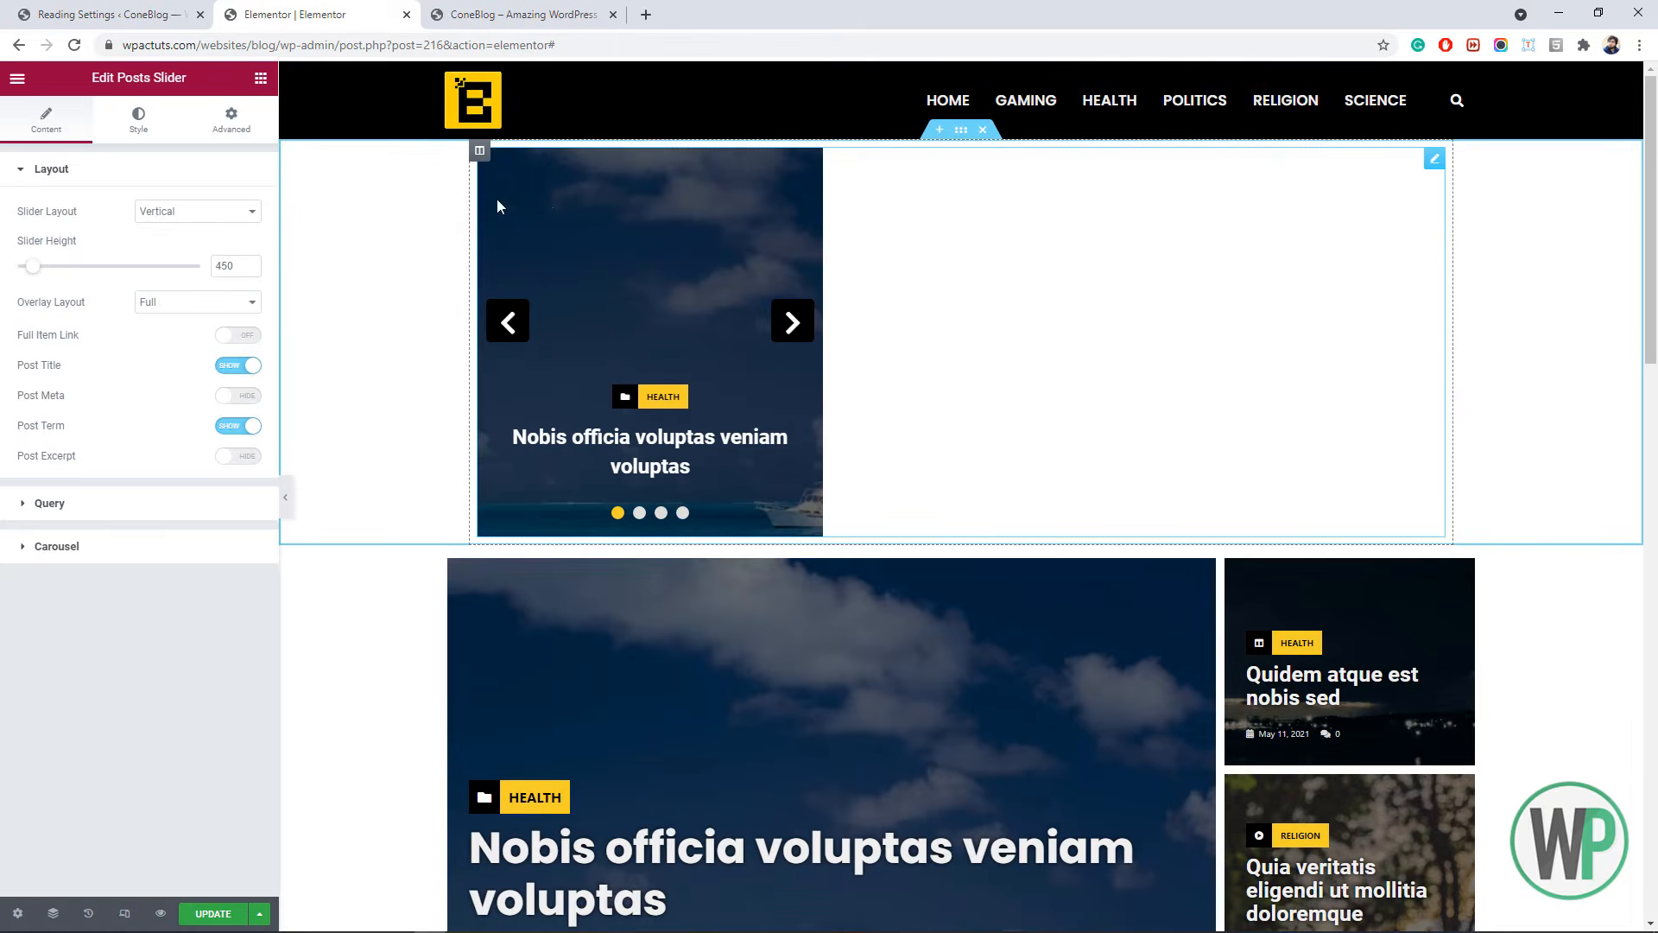
right_click(553, 206)
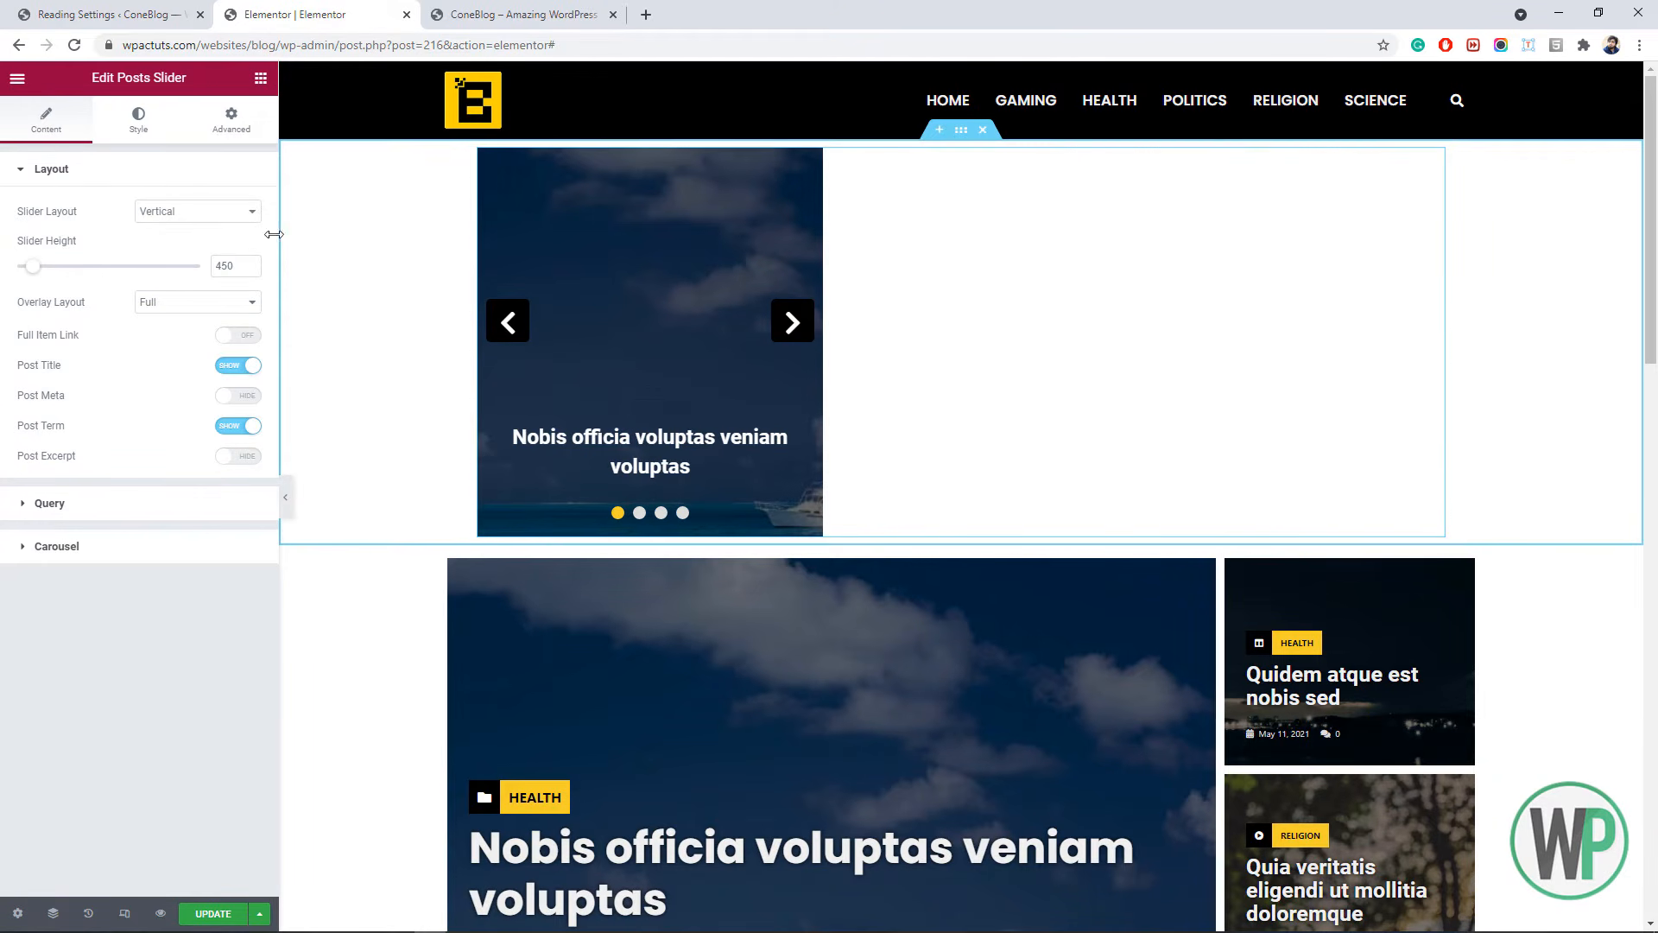
- Set the Posts Slider's layout to Horizontal and its height to 550
left_click(230, 214)
left_click(221, 243)
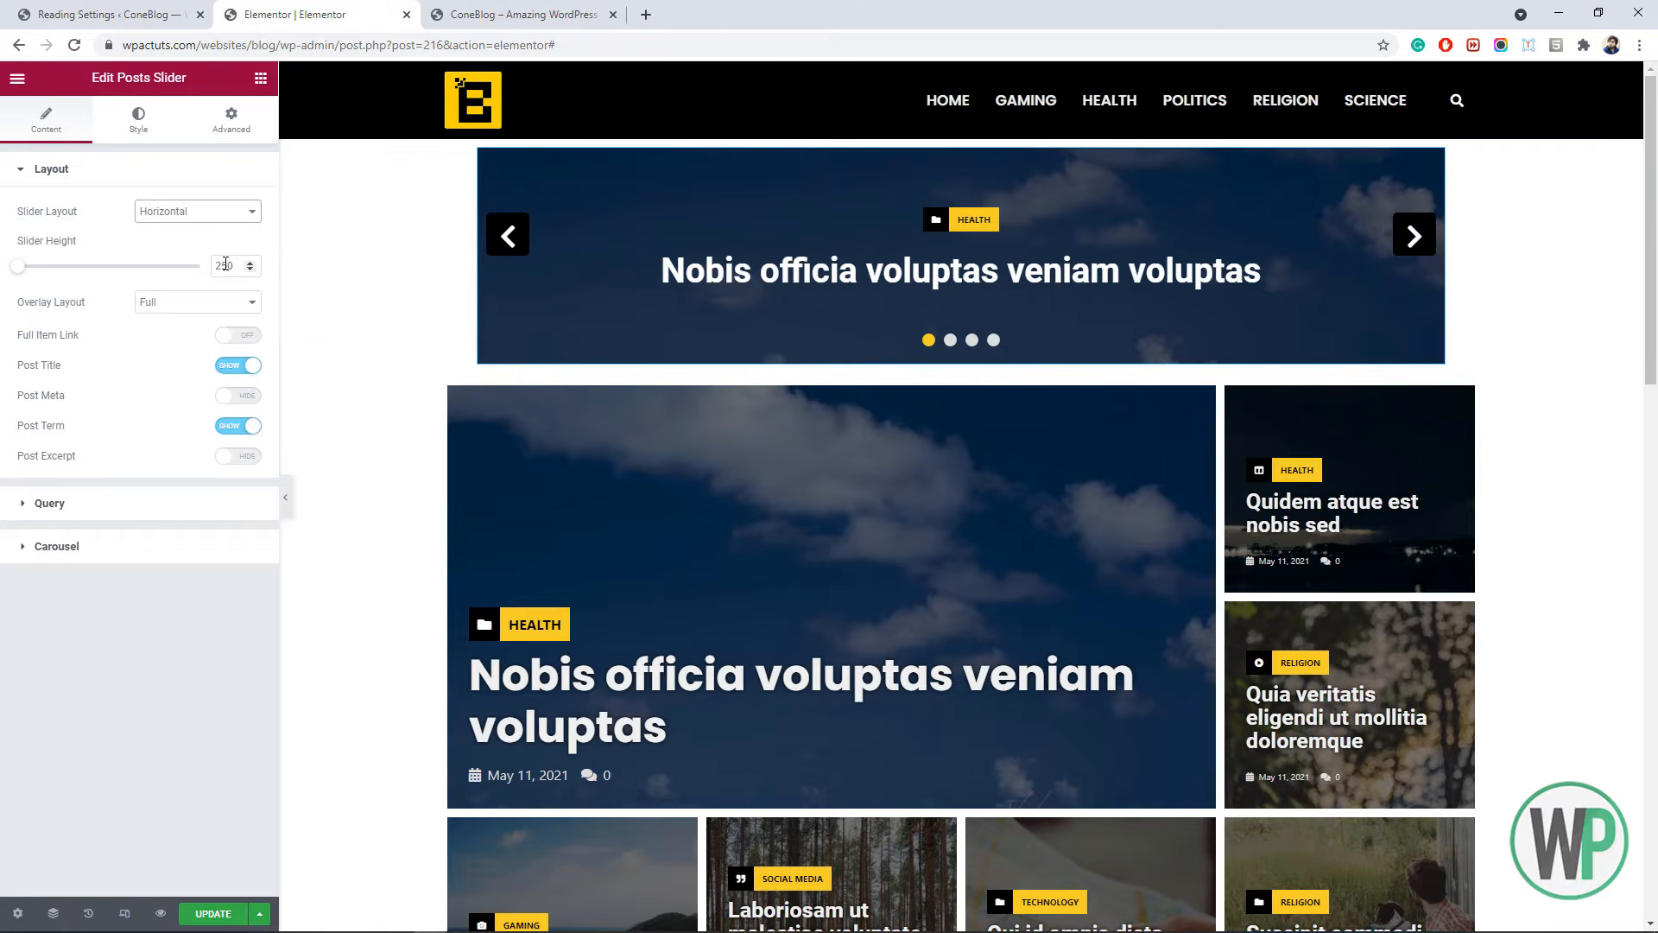
type("5")
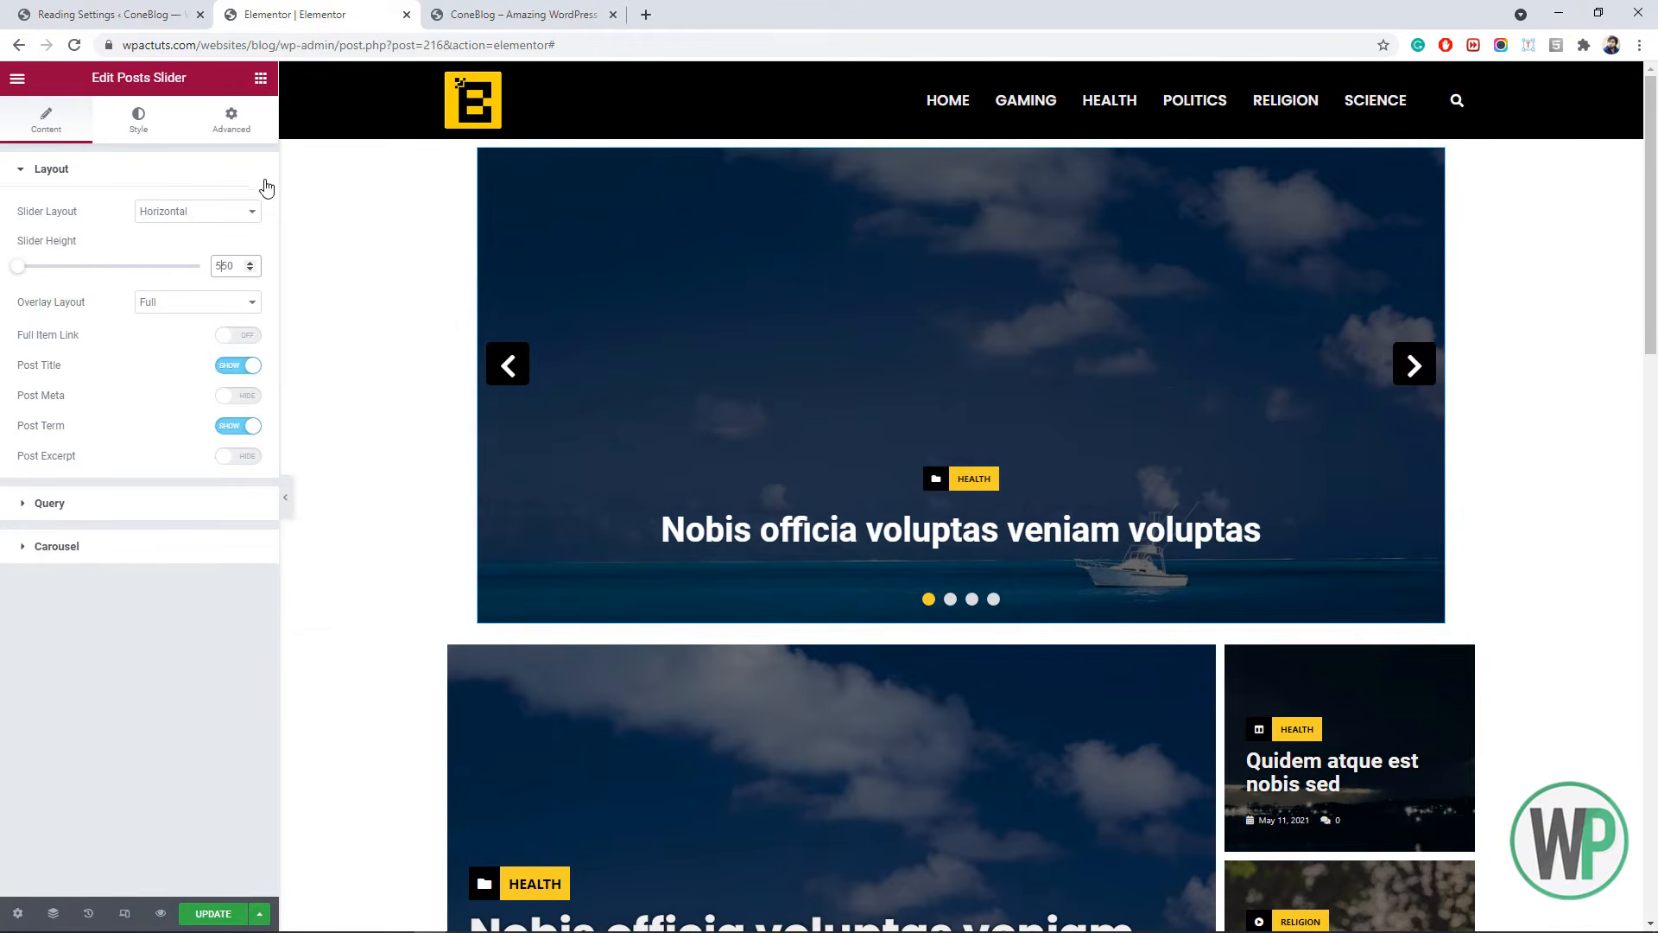
- Set the slider section's content width to Full Width and its columns gap to No Gap, and step through the slides
right_click(365, 292)
left_click(399, 311)
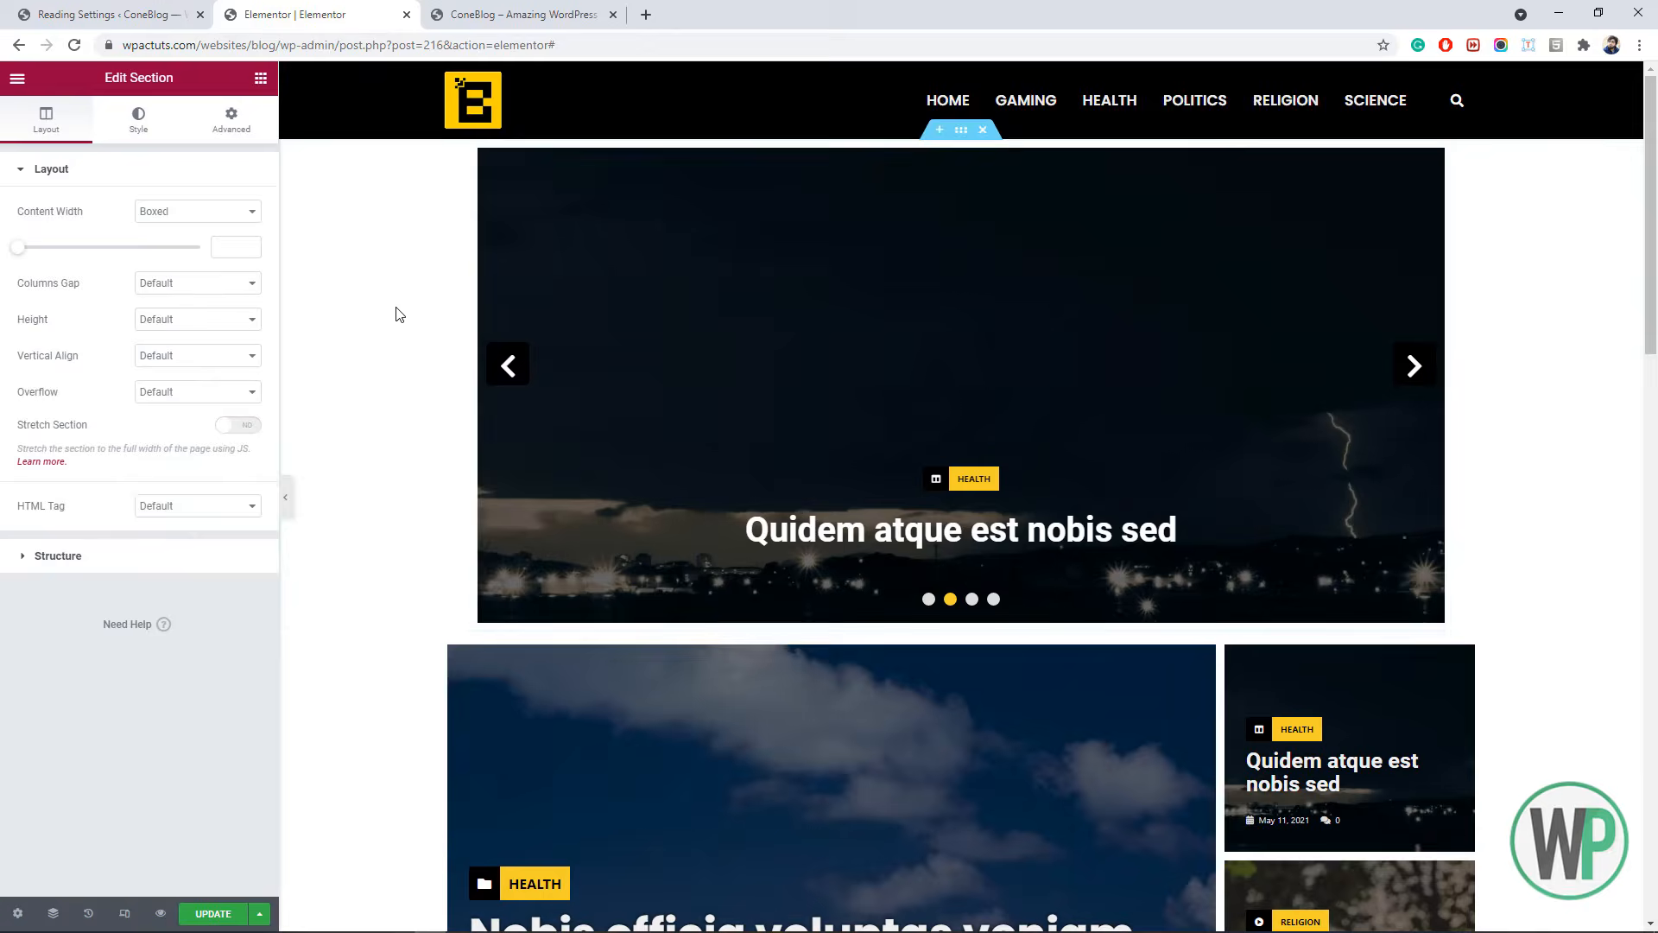
left_click(186, 215)
left_click(189, 232)
left_click(178, 213)
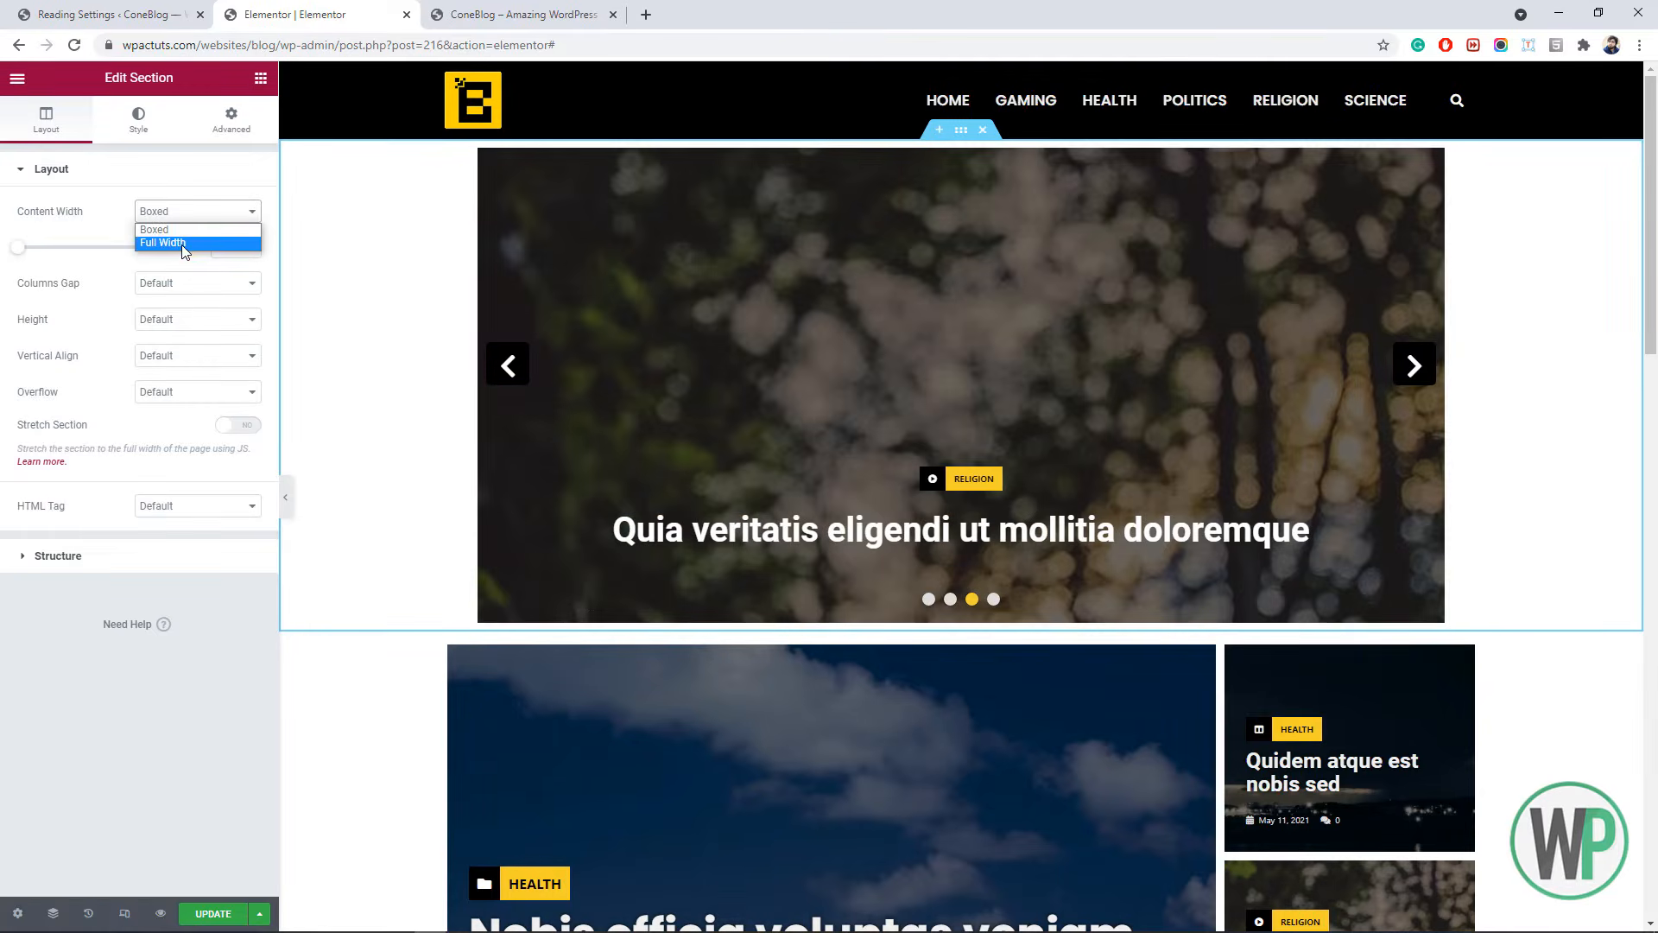
left_click(181, 241)
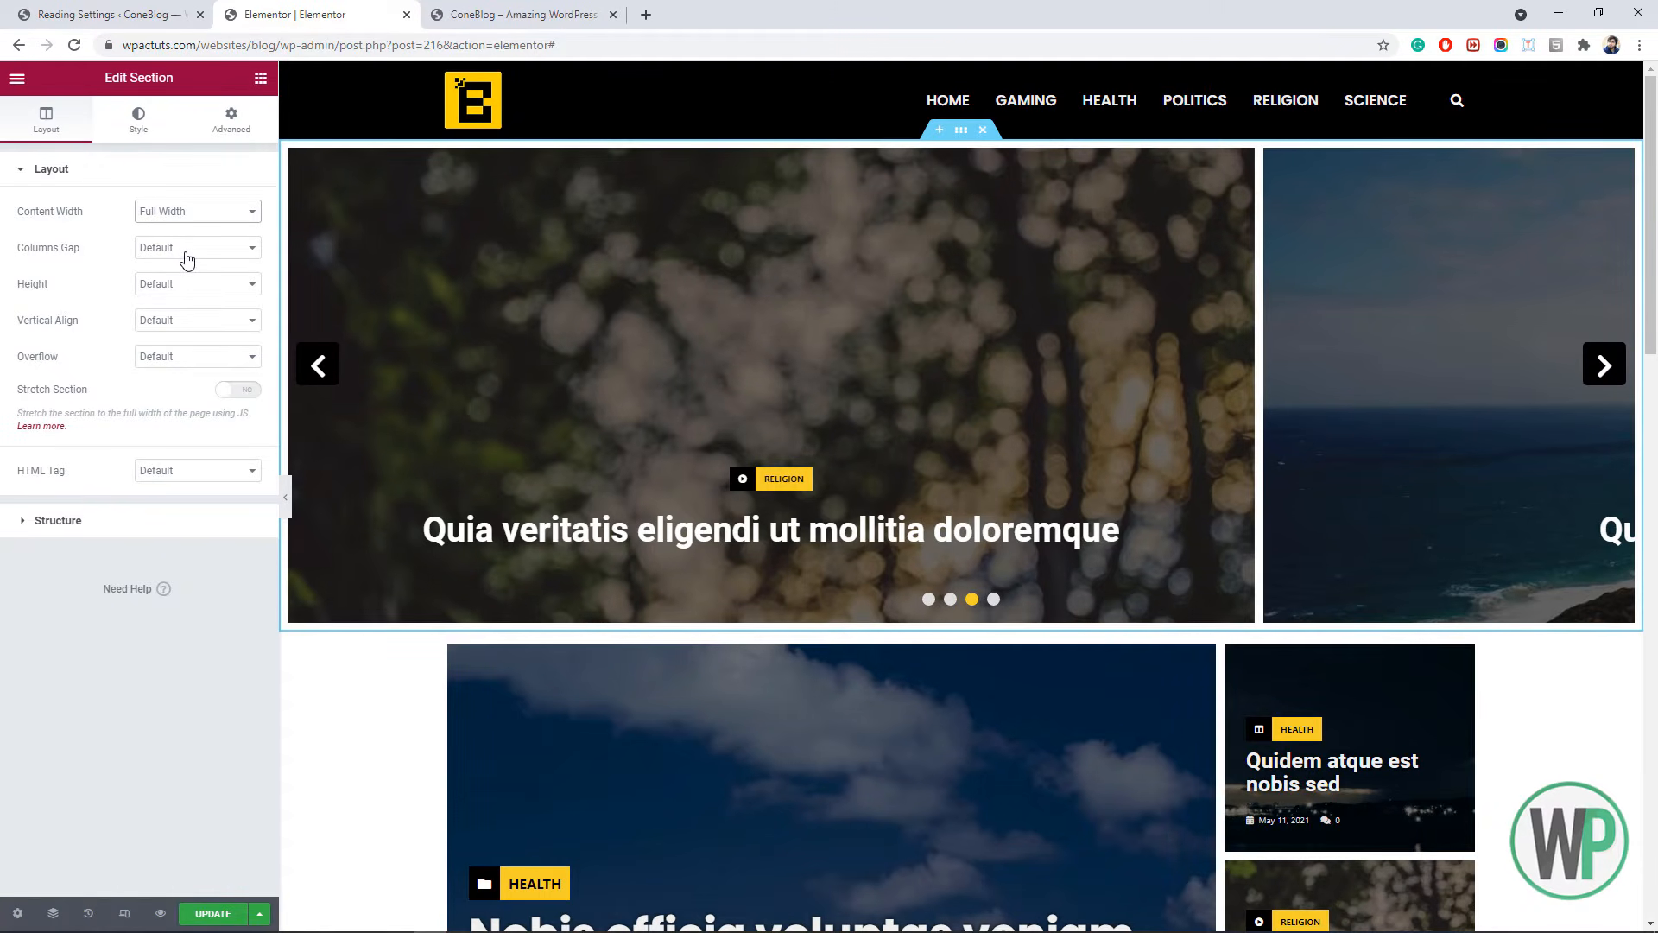
left_click(187, 251)
left_click(188, 276)
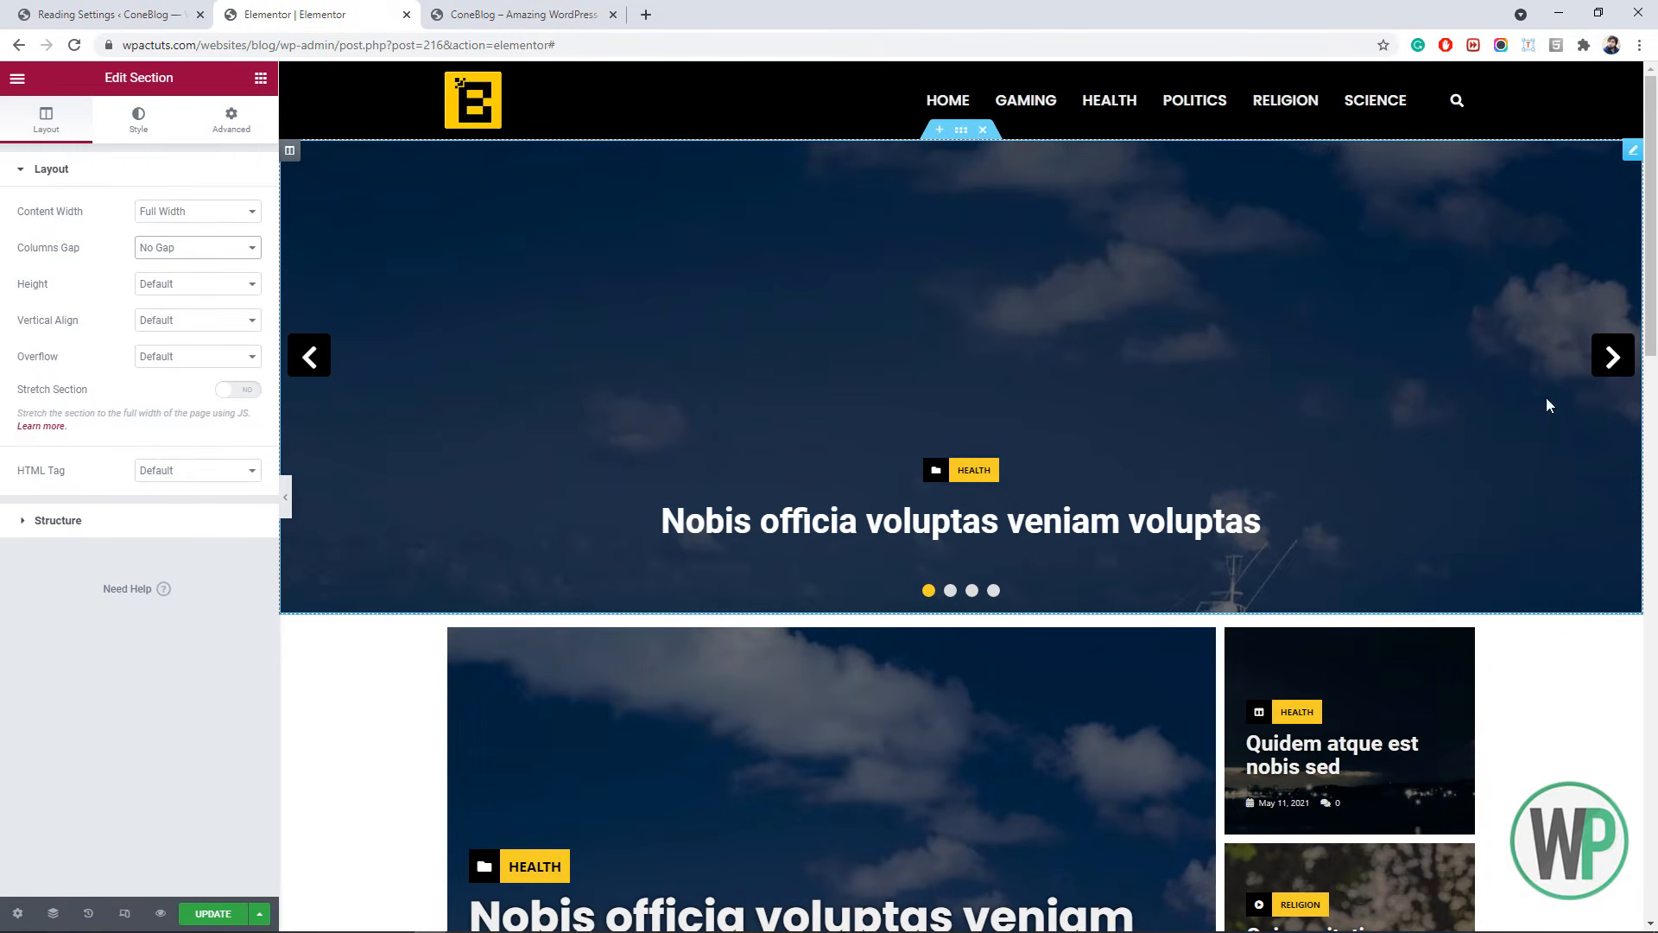
left_click(1613, 367)
left_click(1615, 371)
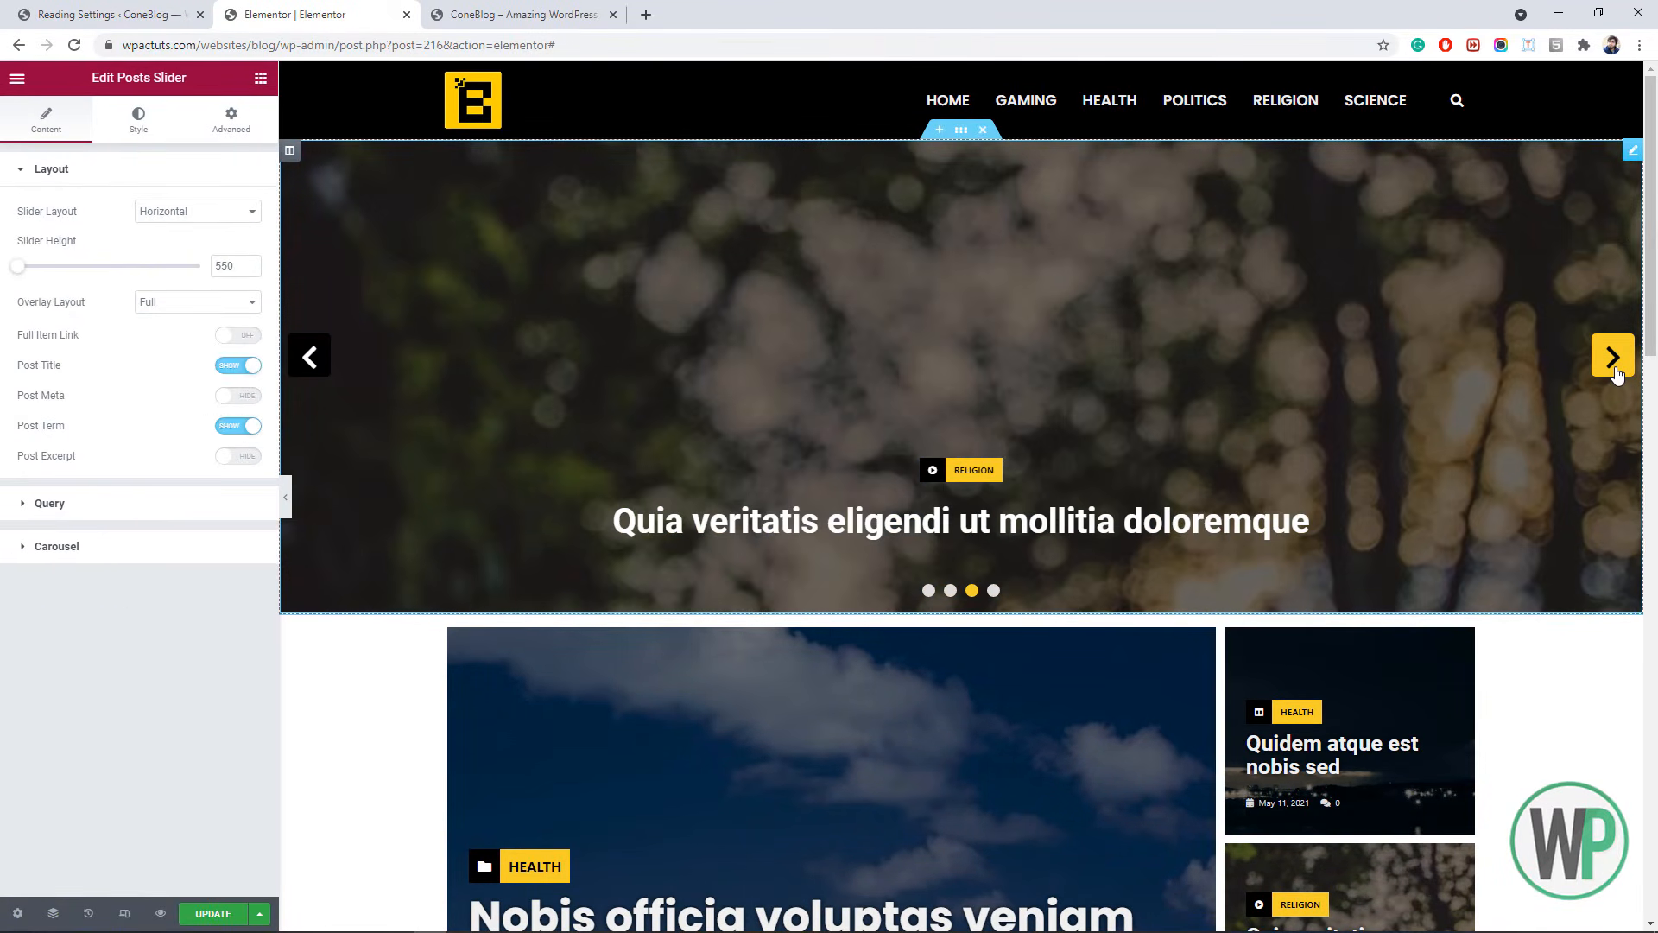
left_click(1618, 373)
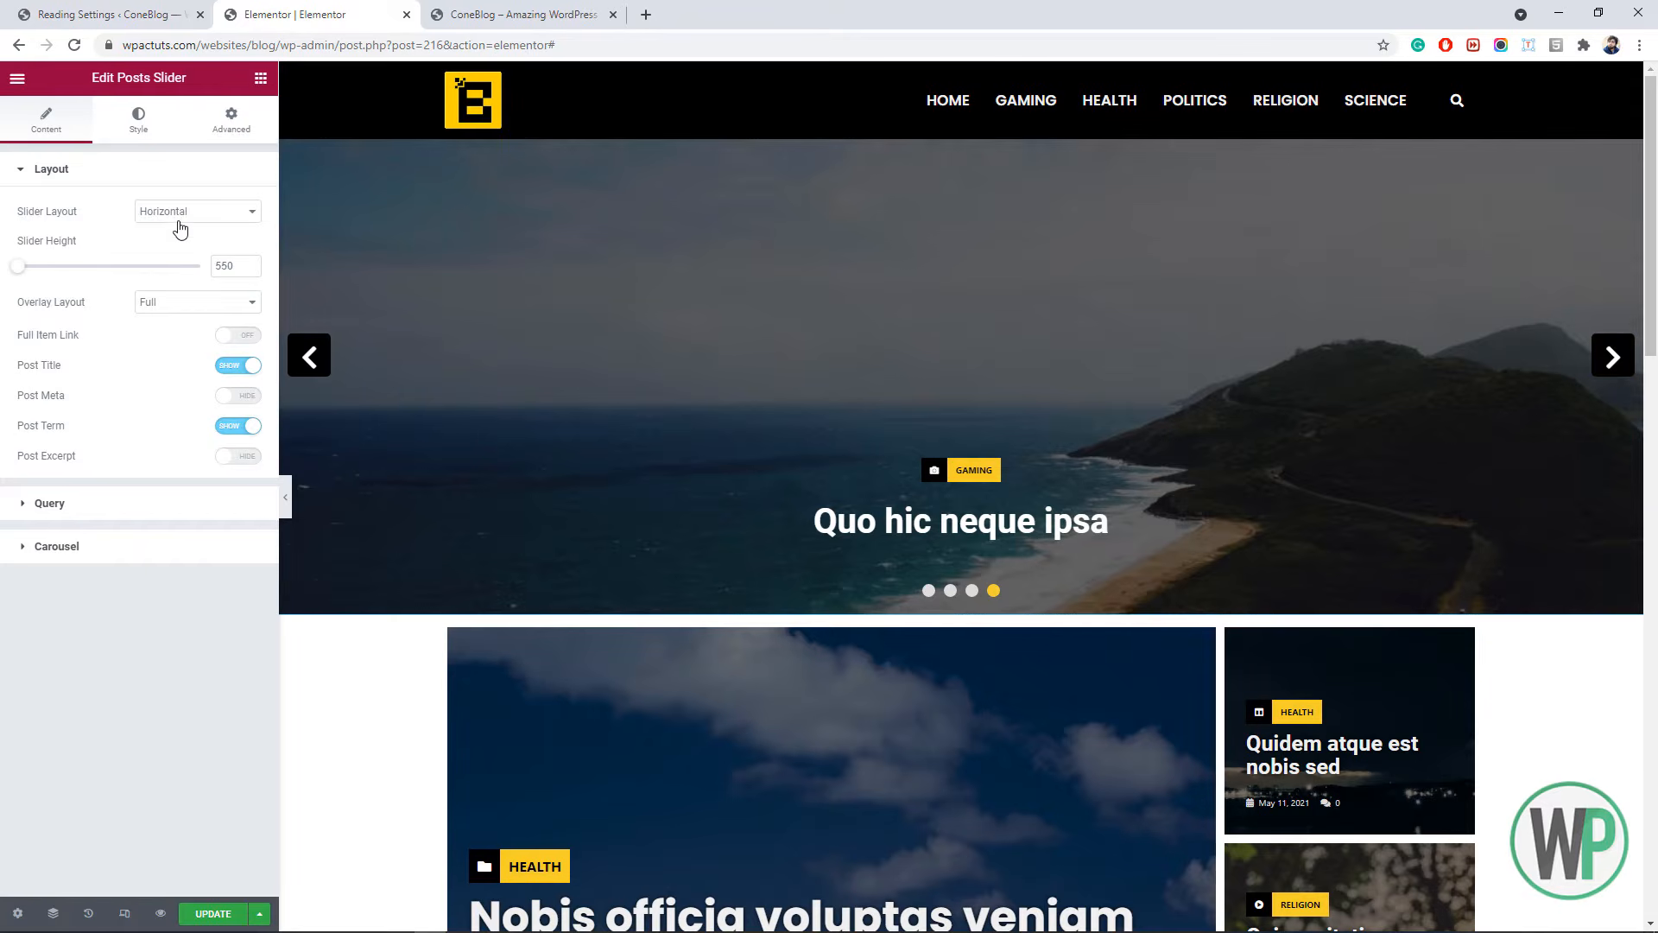
left_click(175, 216)
left_click(174, 221)
left_click(176, 305)
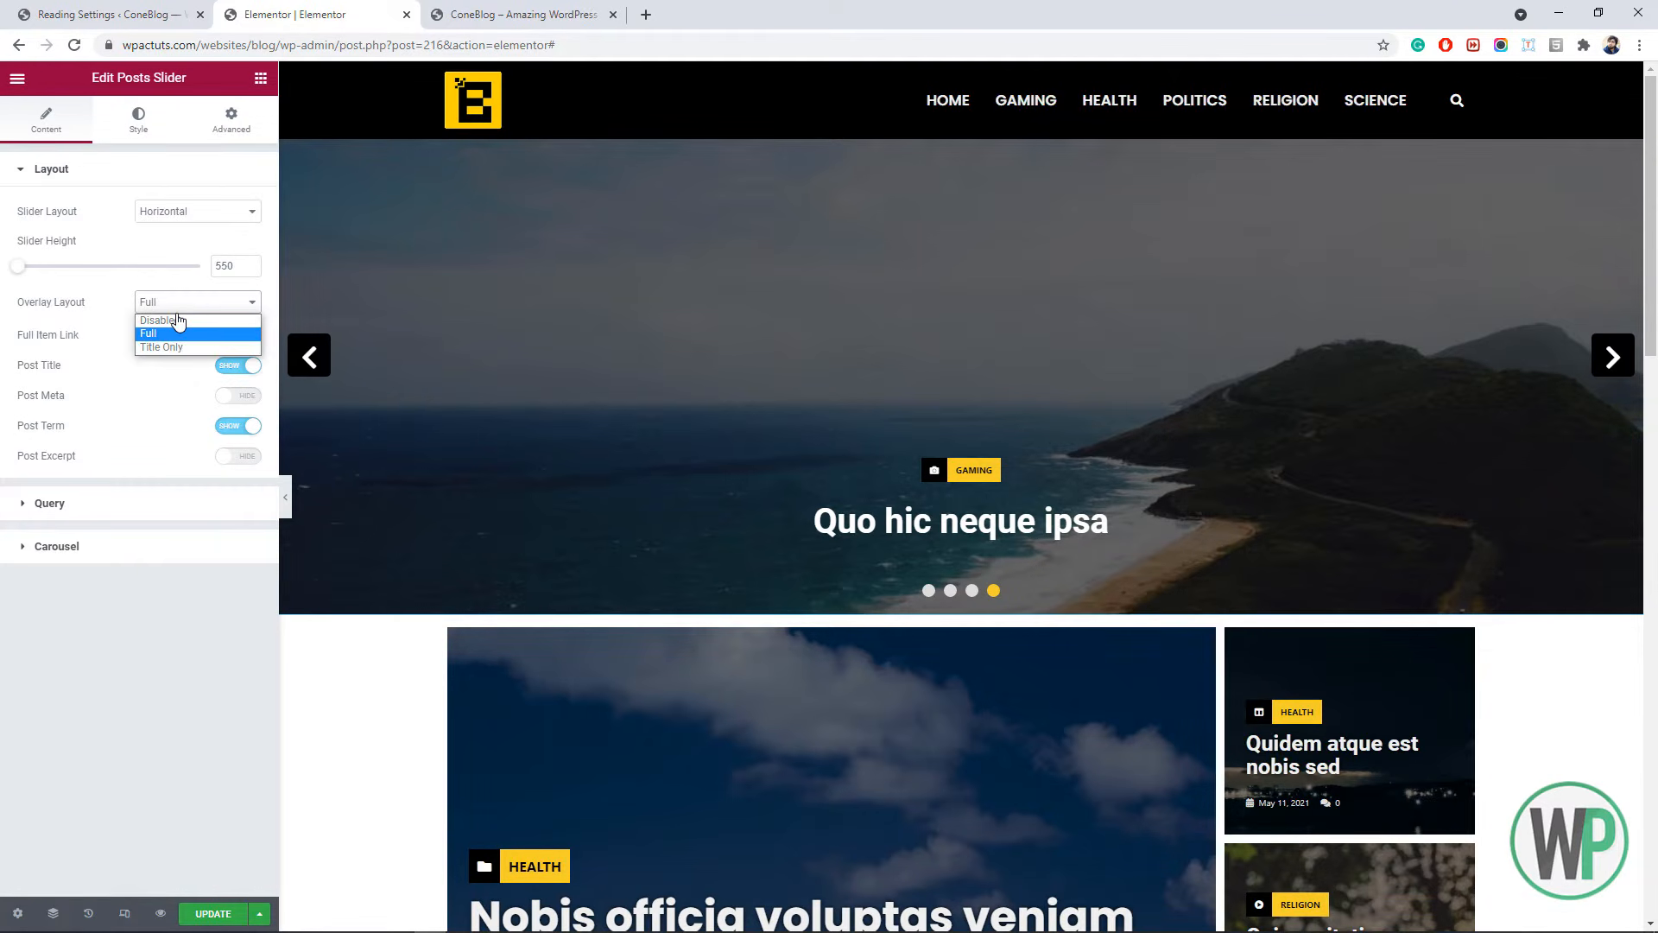
left_click(179, 322)
- Try a Boxed content width of 1220 on the slider section and return it to Full Width
right_click(338, 223)
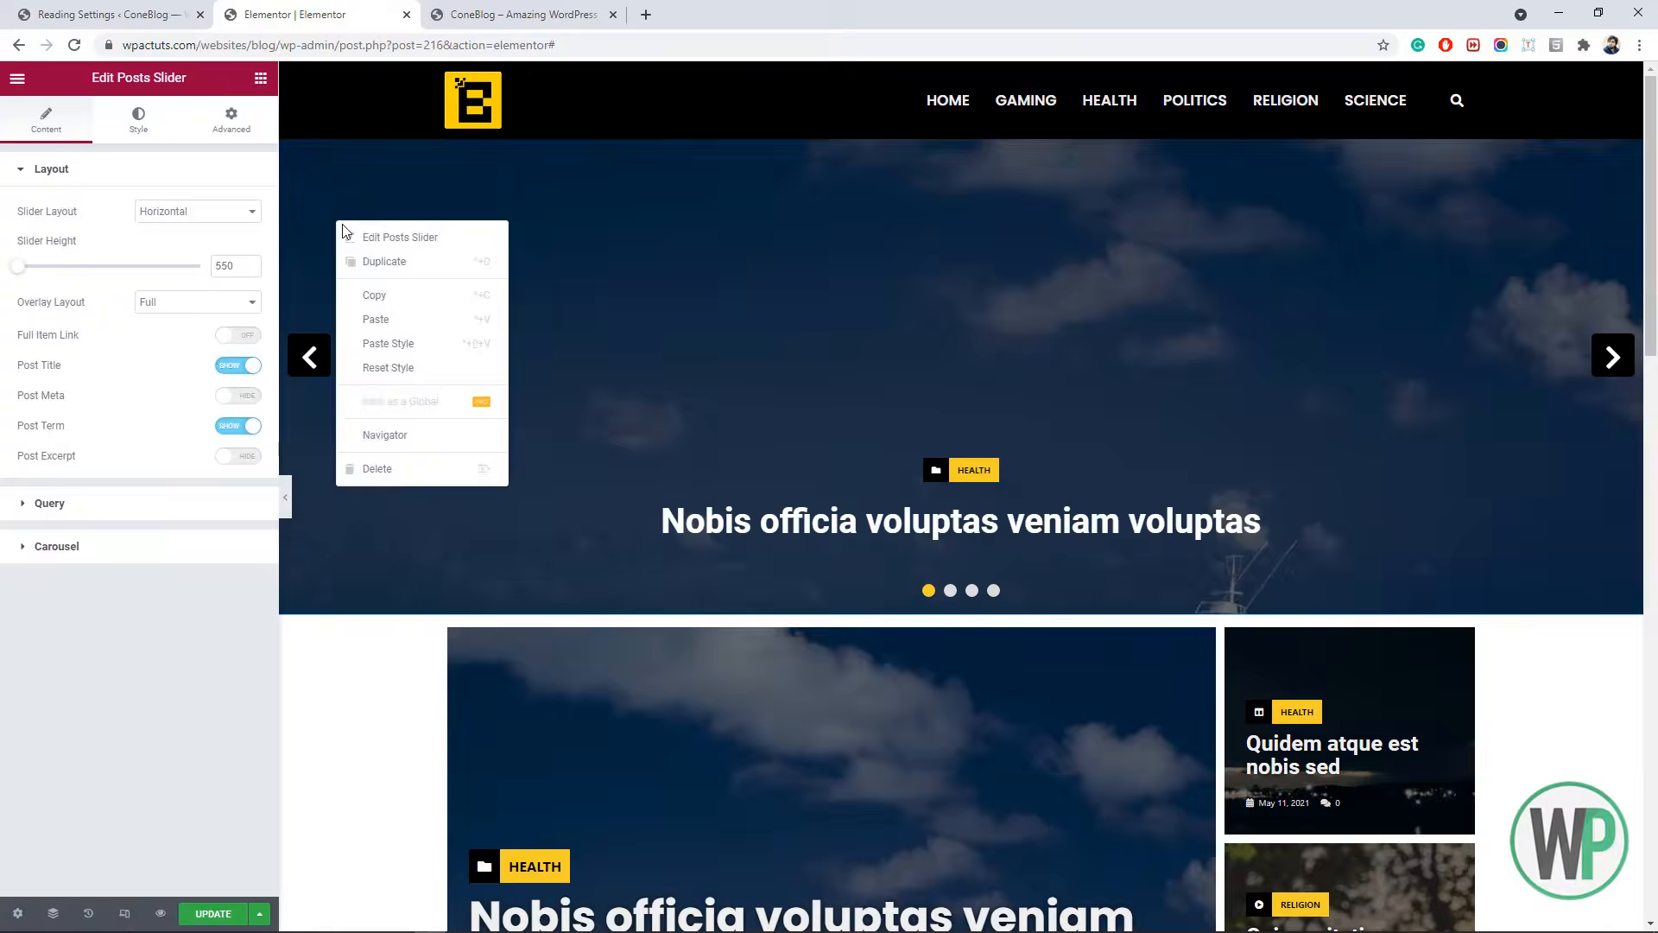
right_click(958, 128)
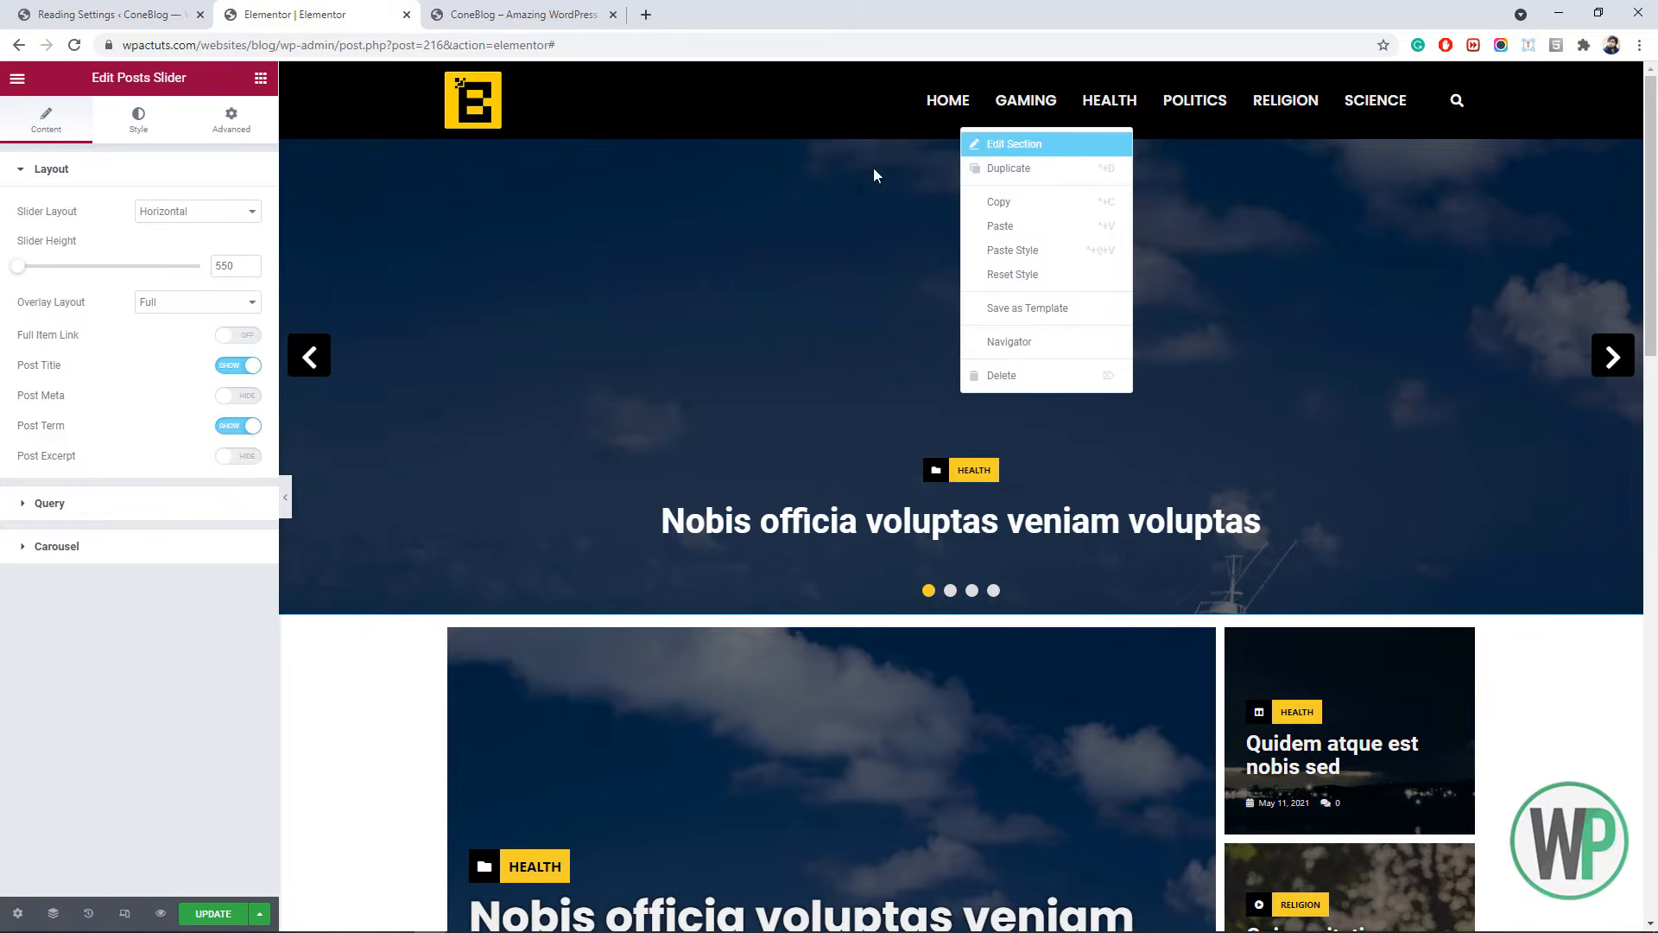
left_click(989, 140)
left_click(184, 211)
left_click(178, 235)
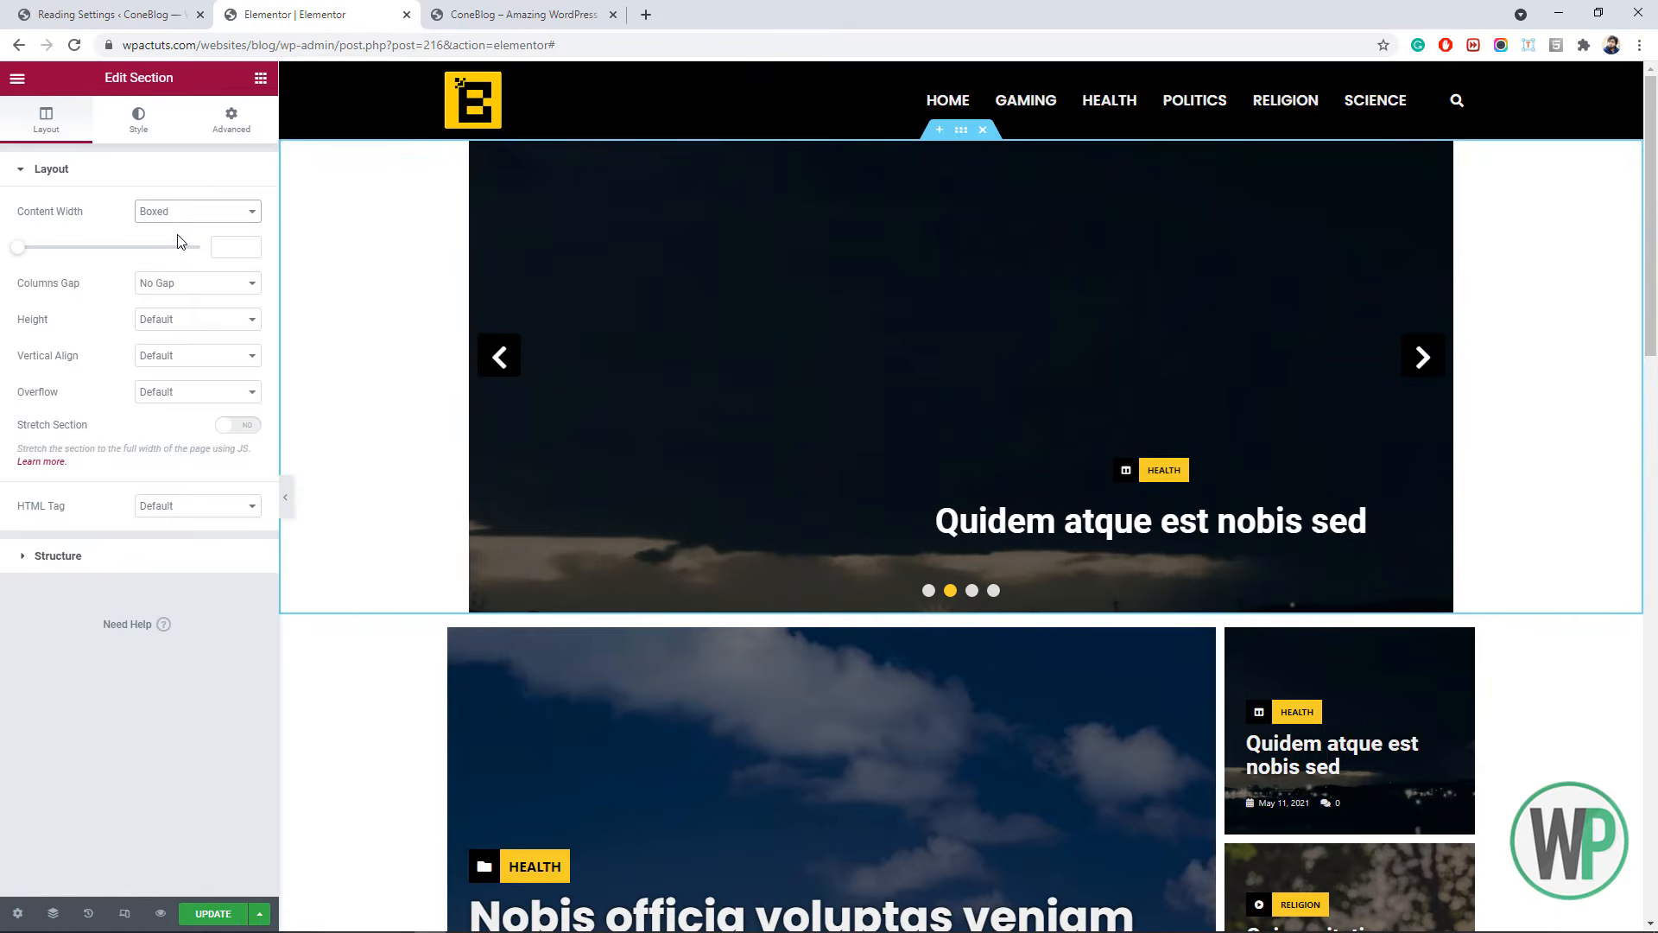
left_click(240, 250)
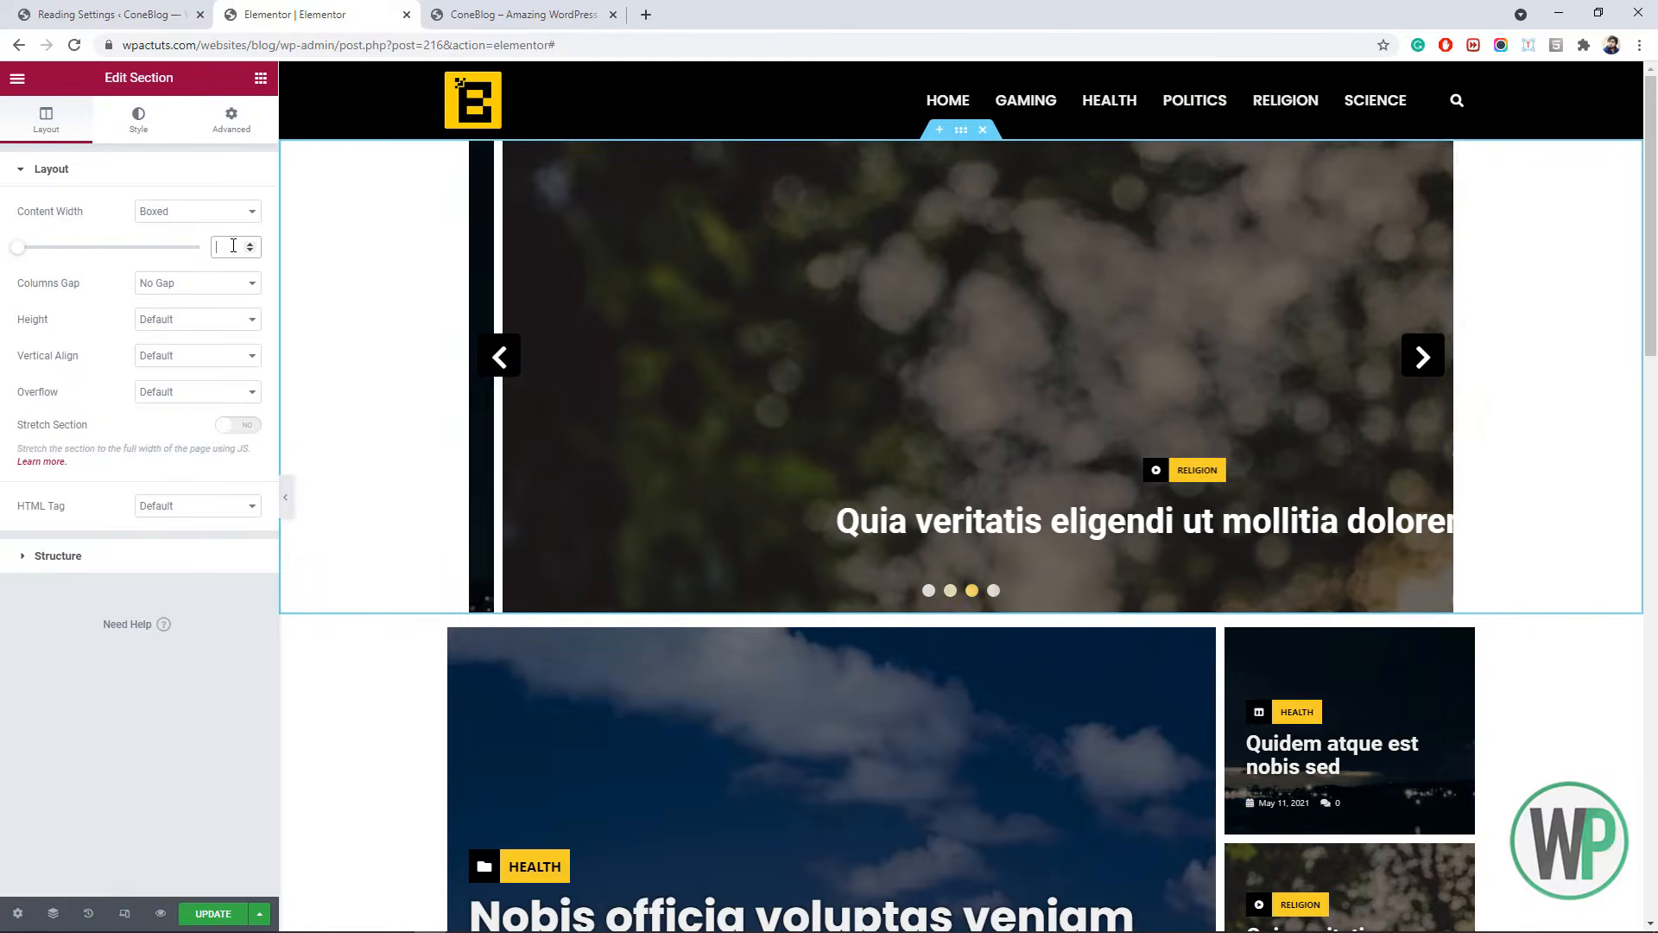
type("1220")
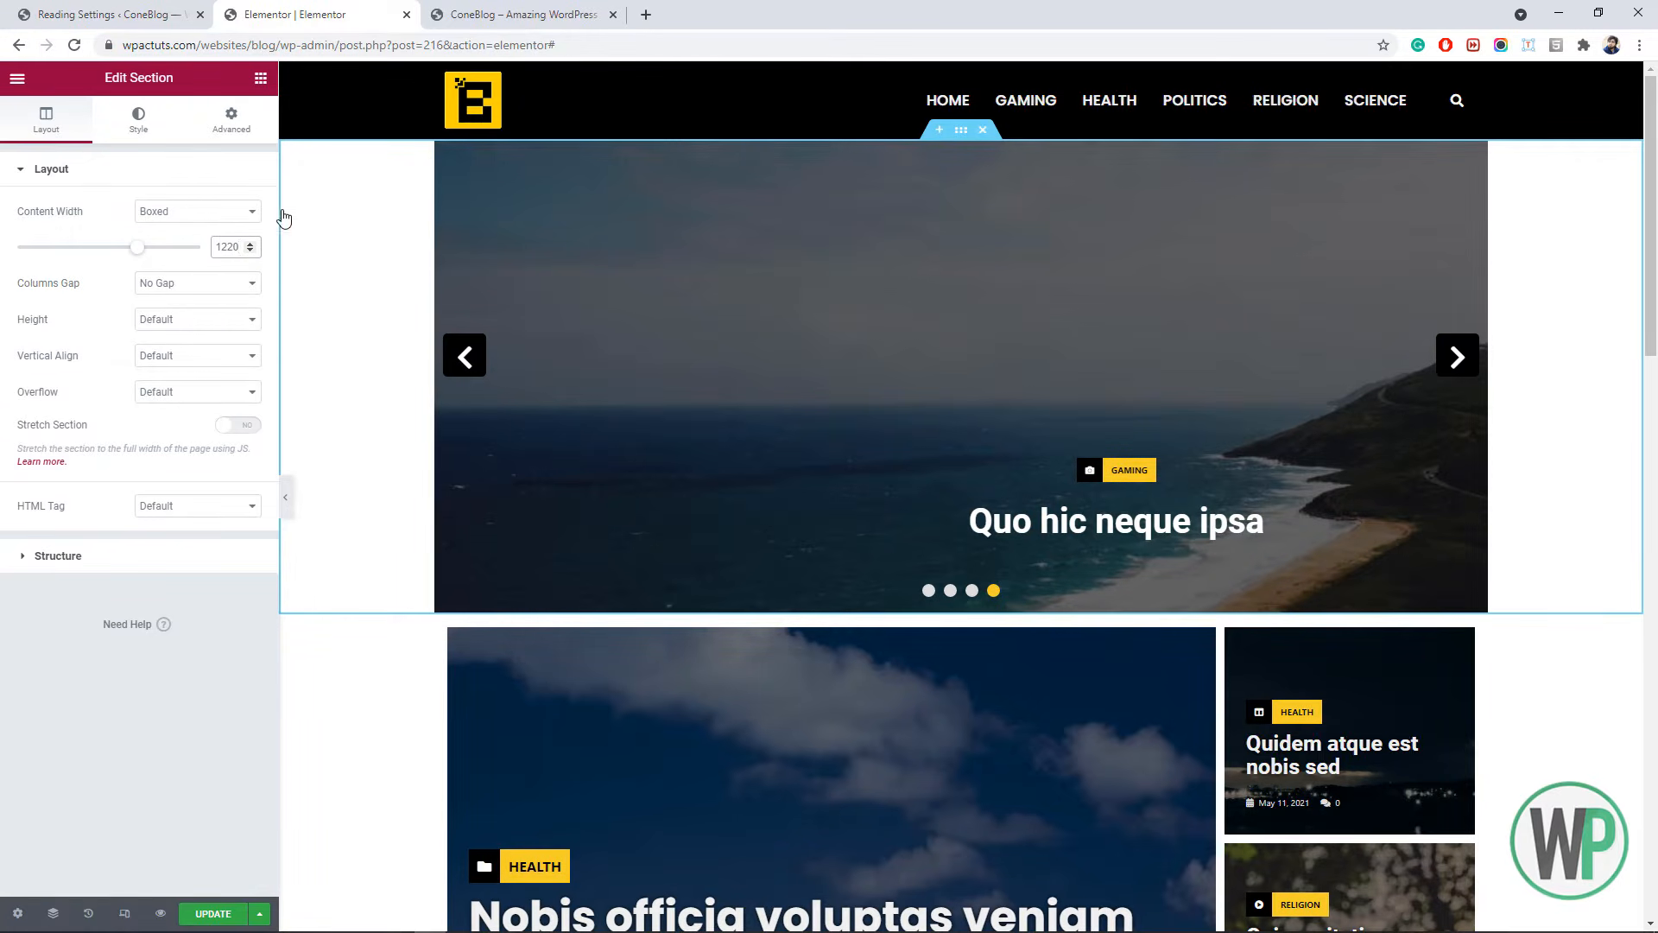
left_click(182, 212)
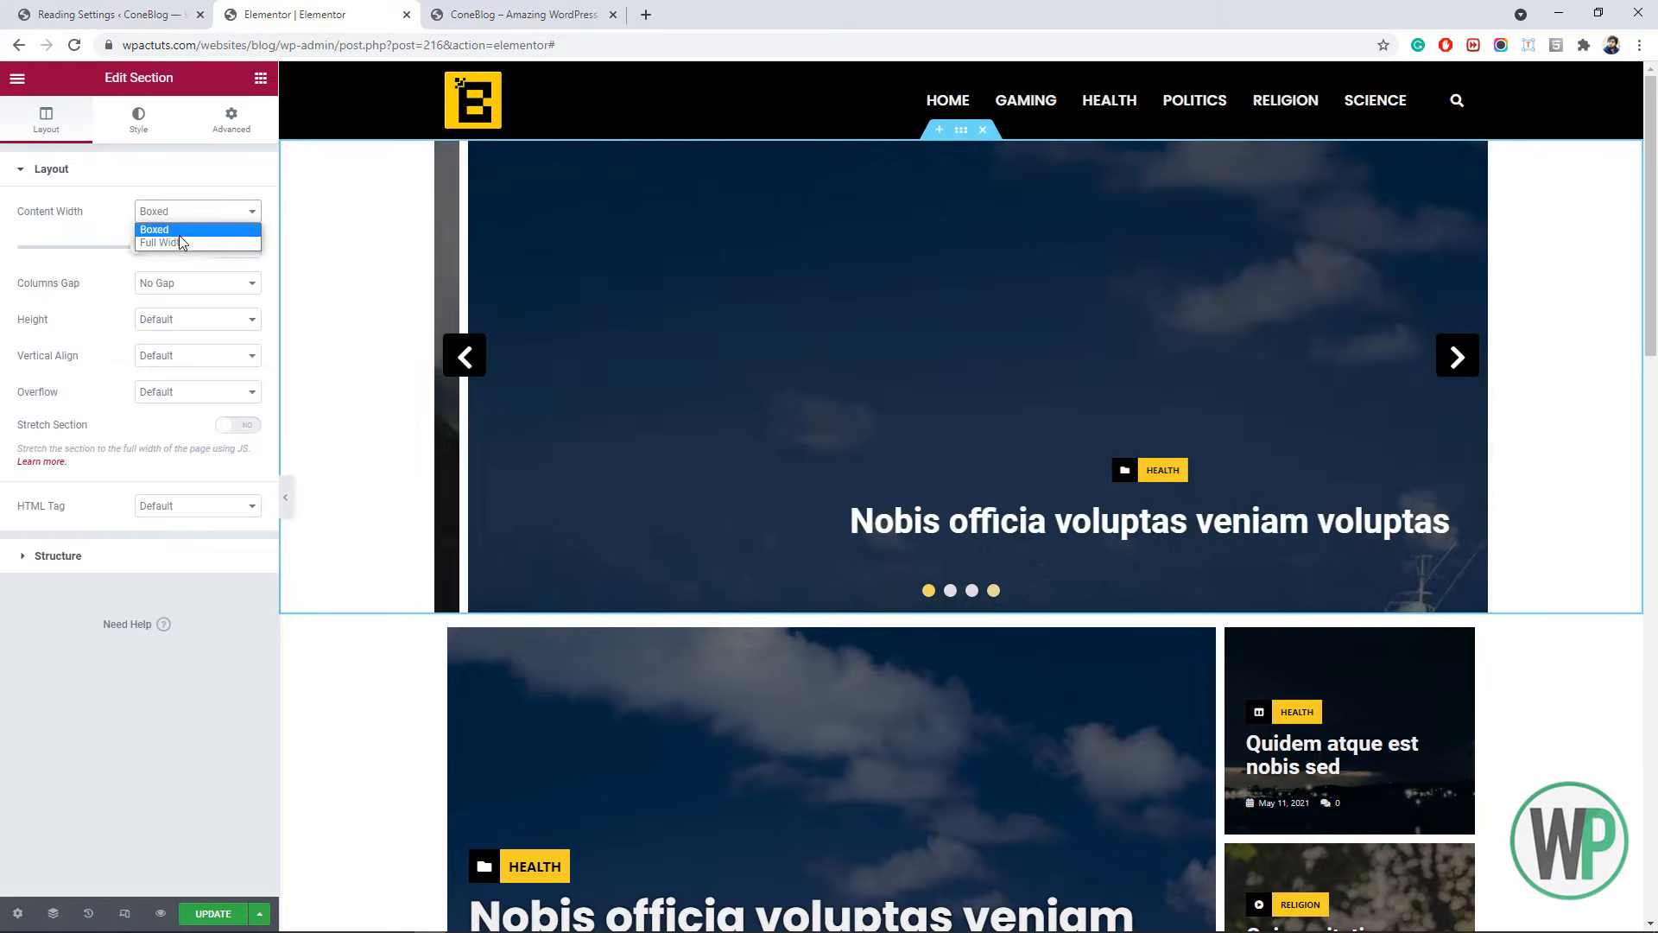
left_click(179, 235)
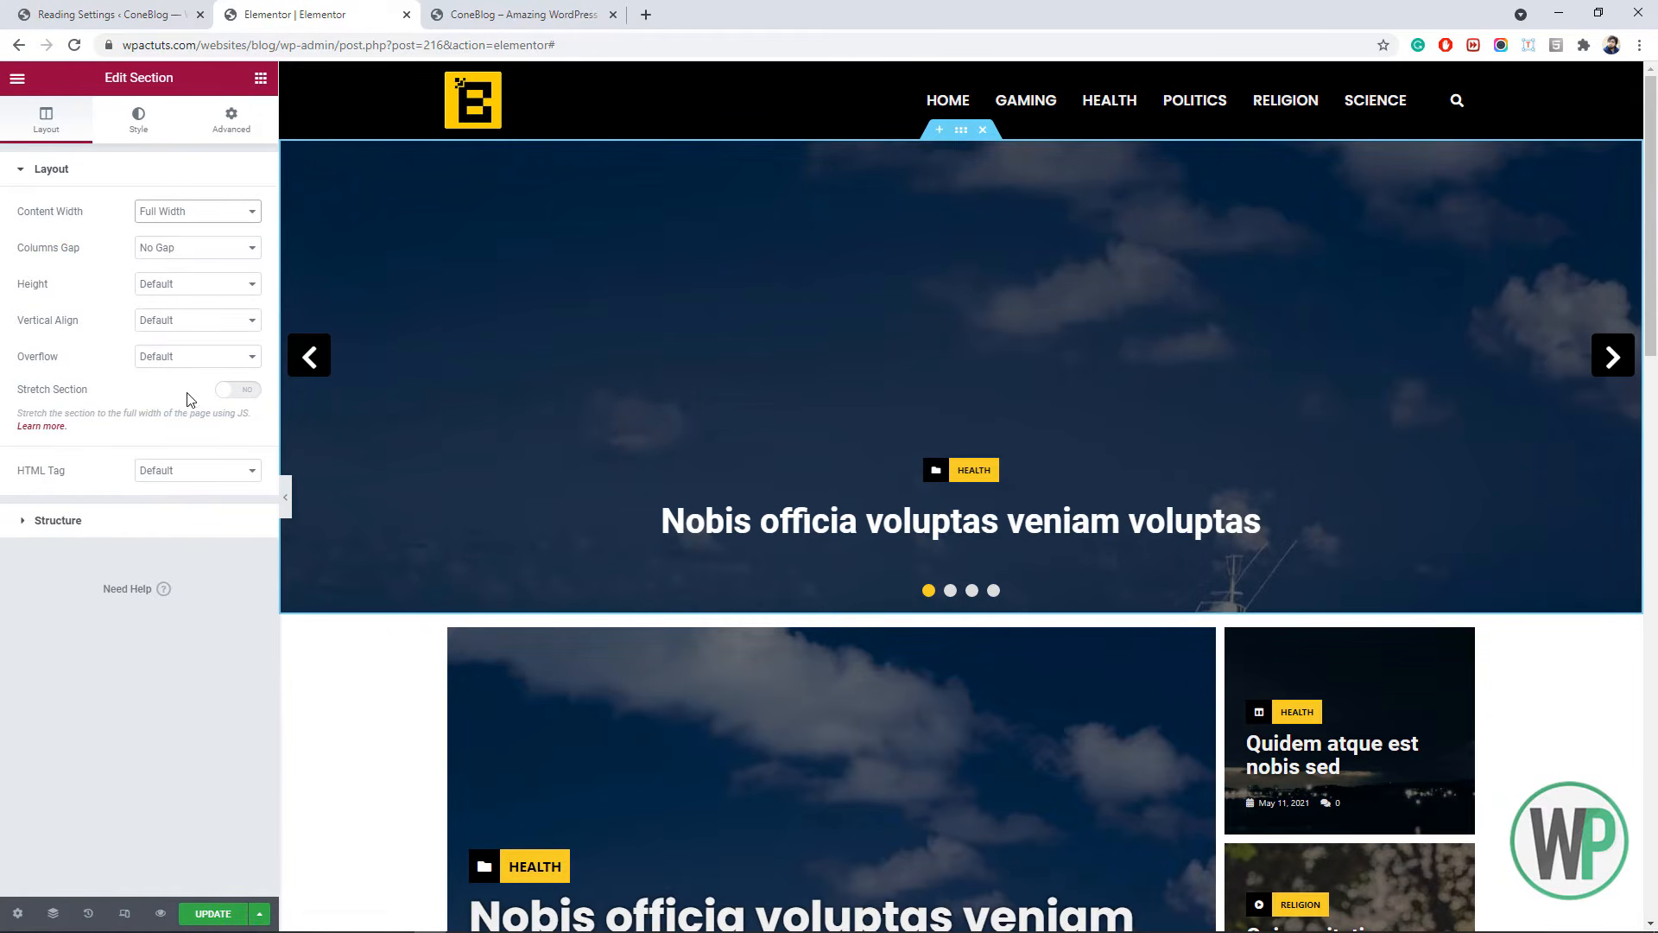
- Show the post meta and post excerpt in the Posts Slider
left_click(150, 126)
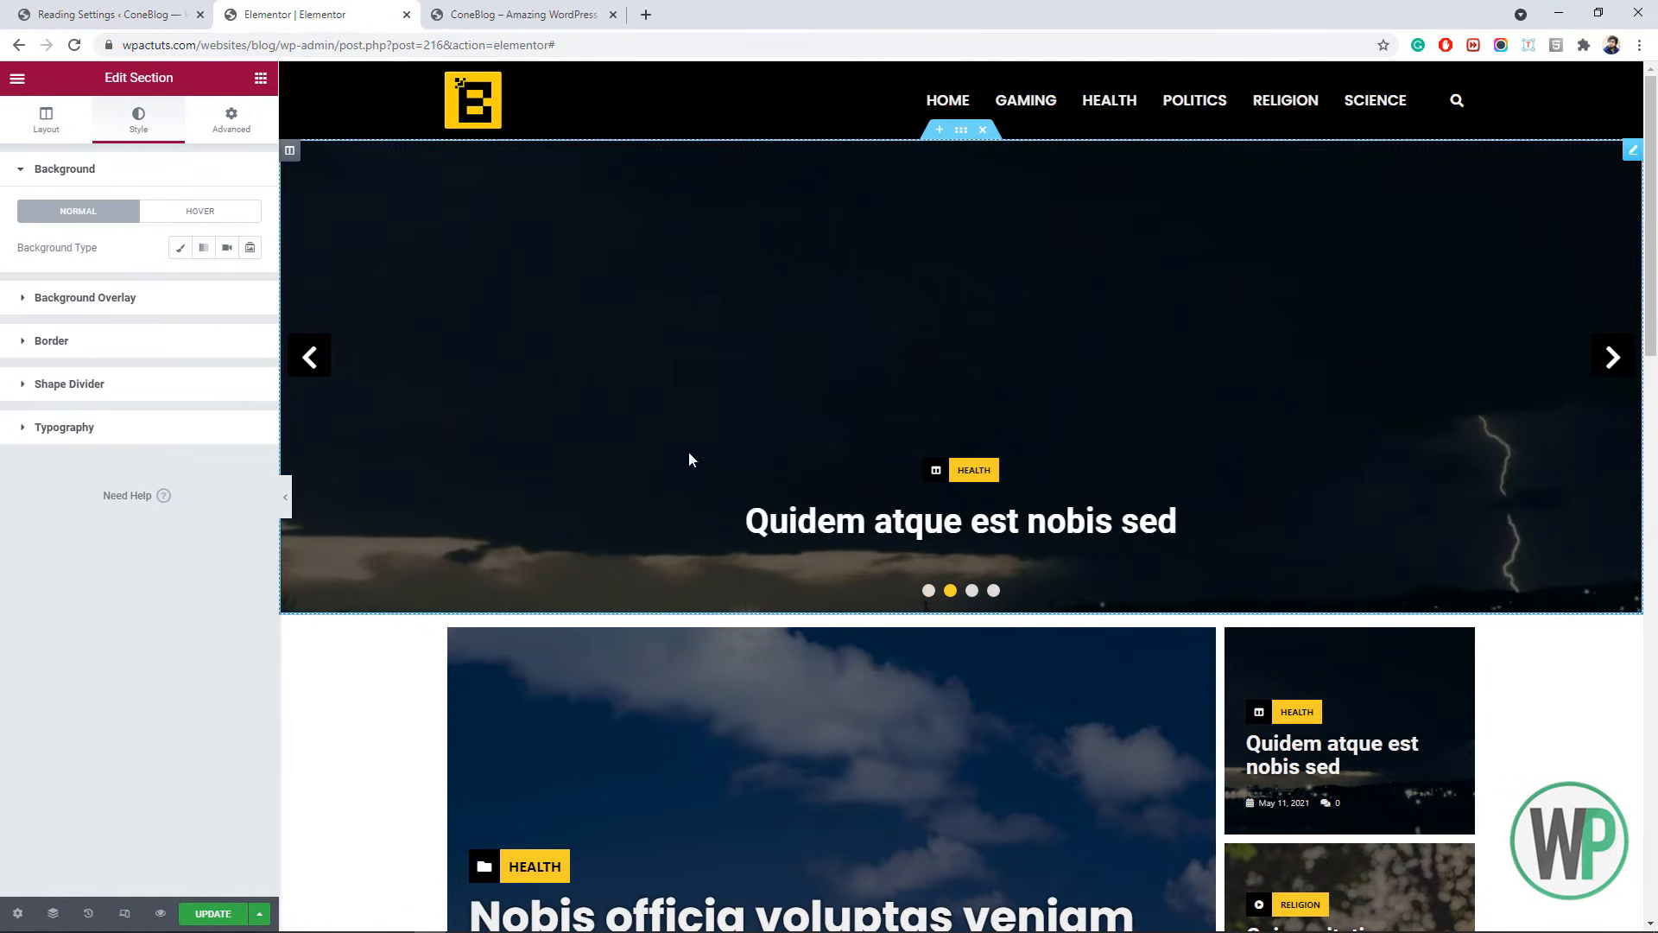
right_click(760, 503)
left_click(796, 511)
left_click(141, 123)
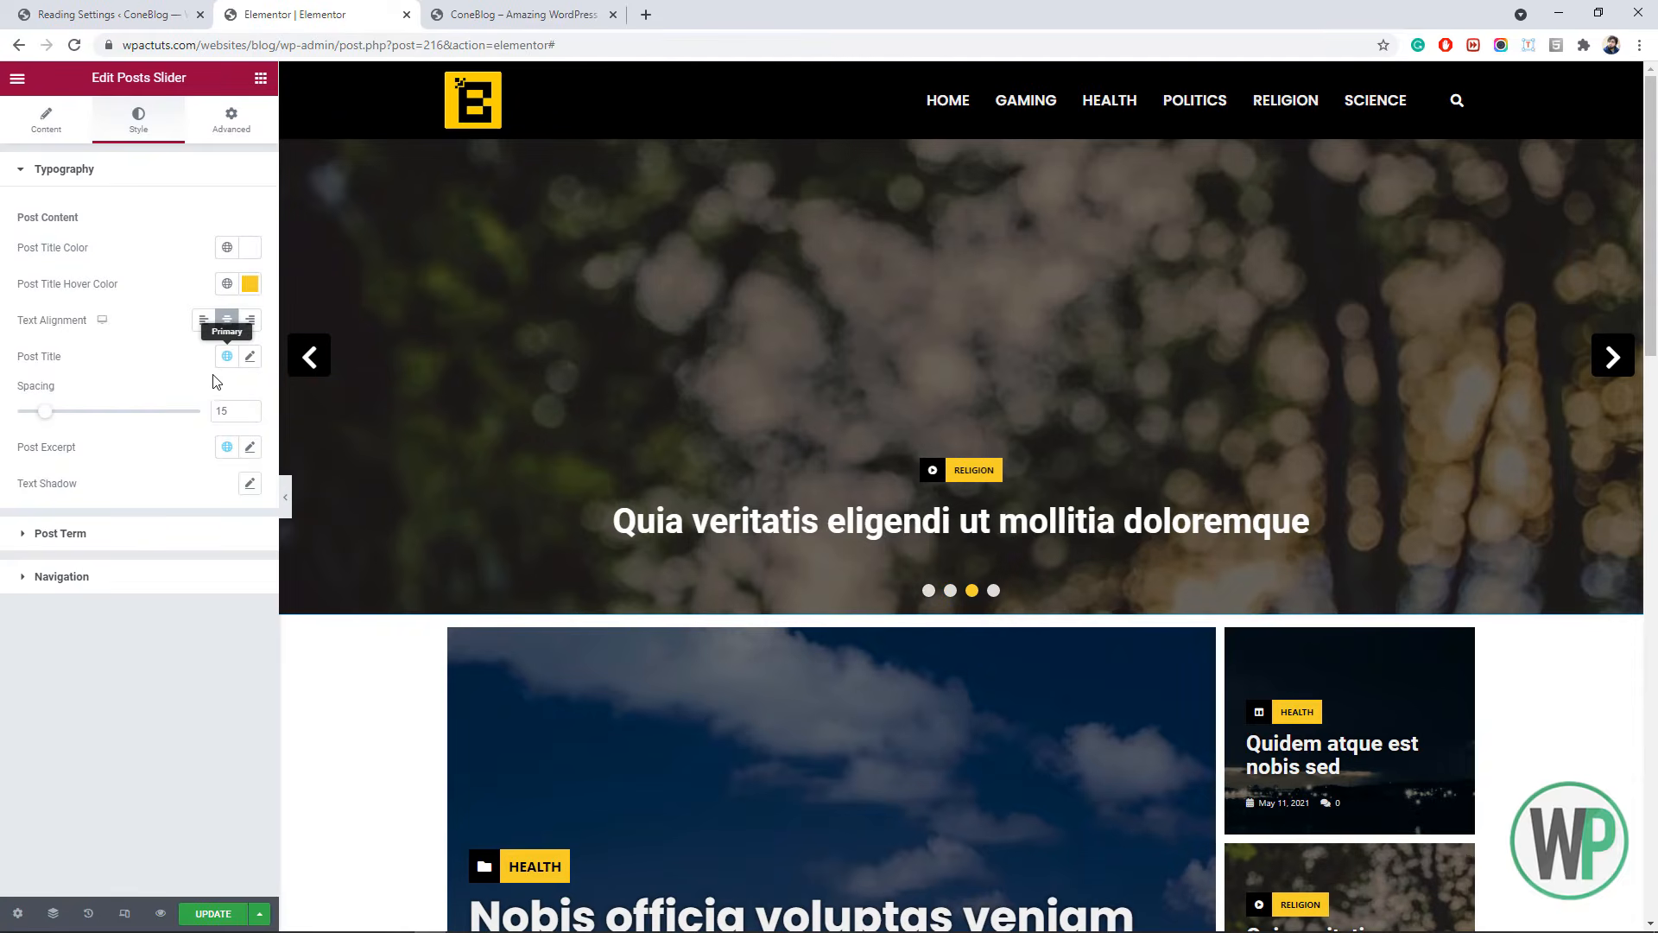
left_click(46, 124)
left_click(241, 396)
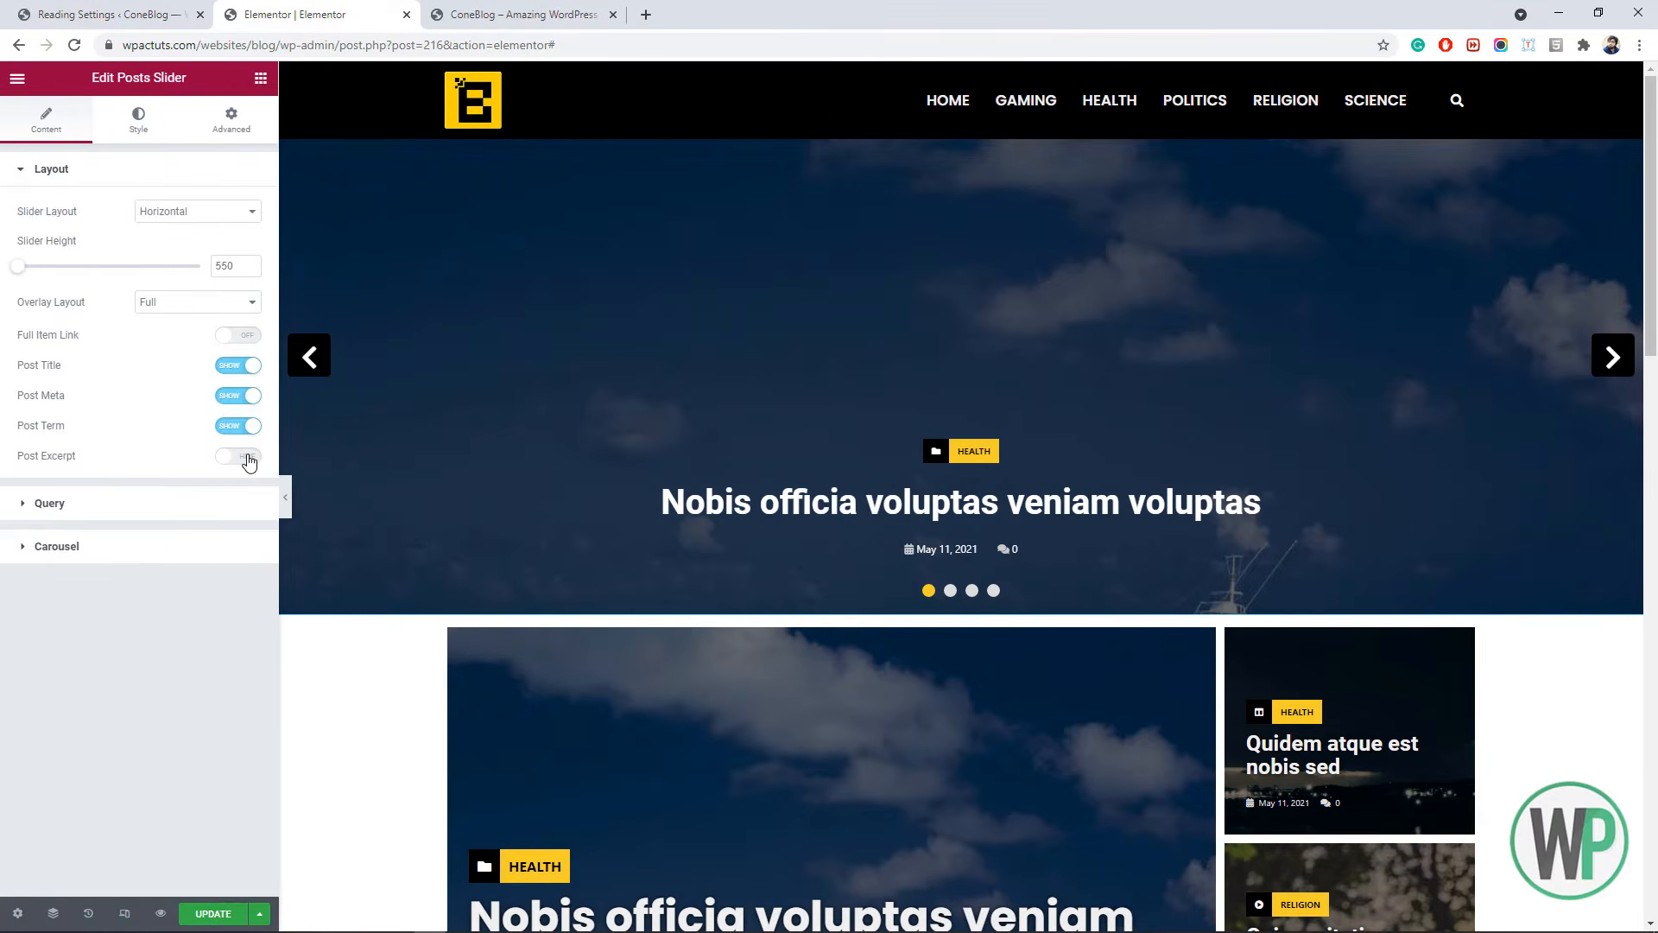
left_click(247, 457)
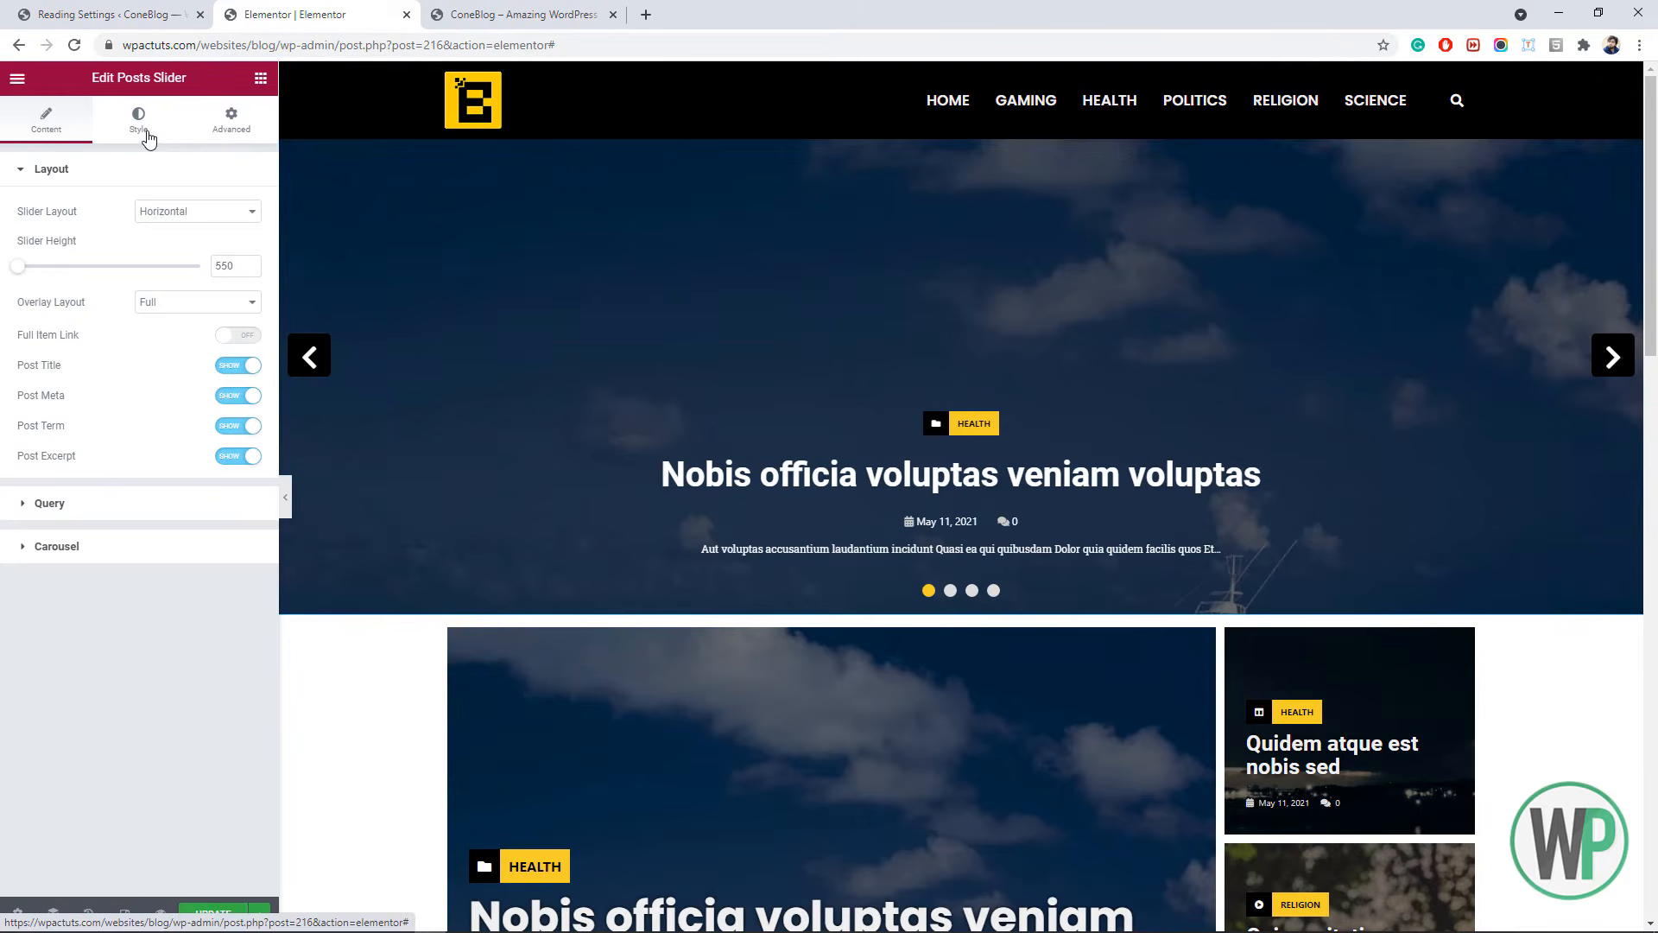
- Set the Posts Slider's post title font size to 1.7 em
left_click(151, 140)
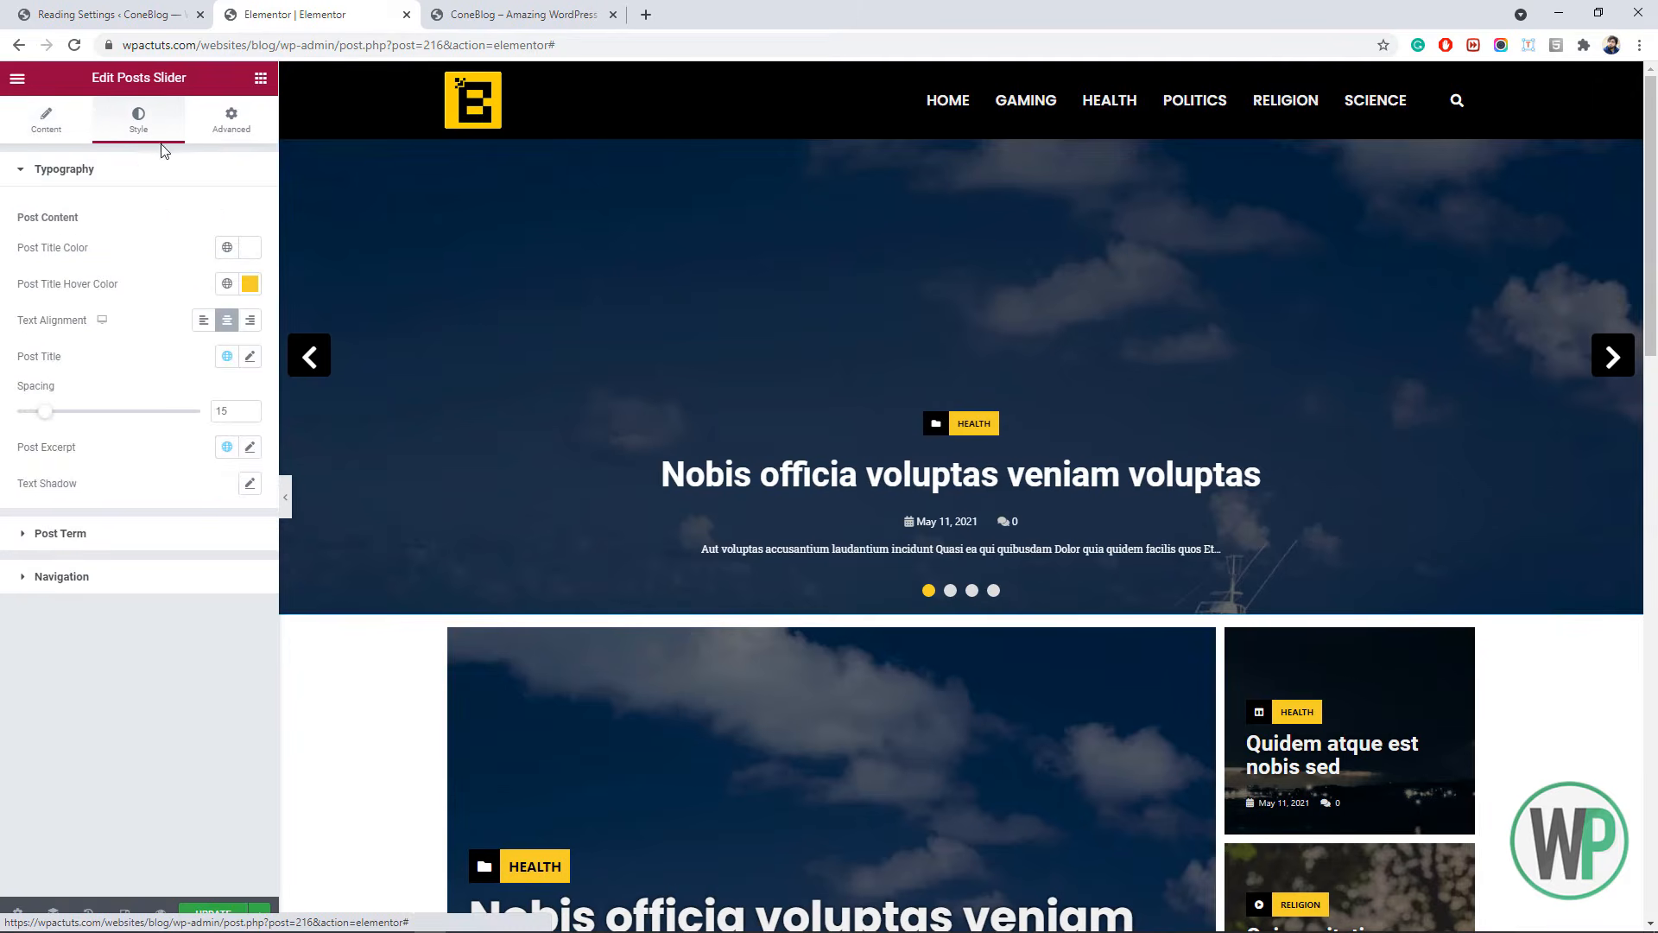
left_click(248, 357)
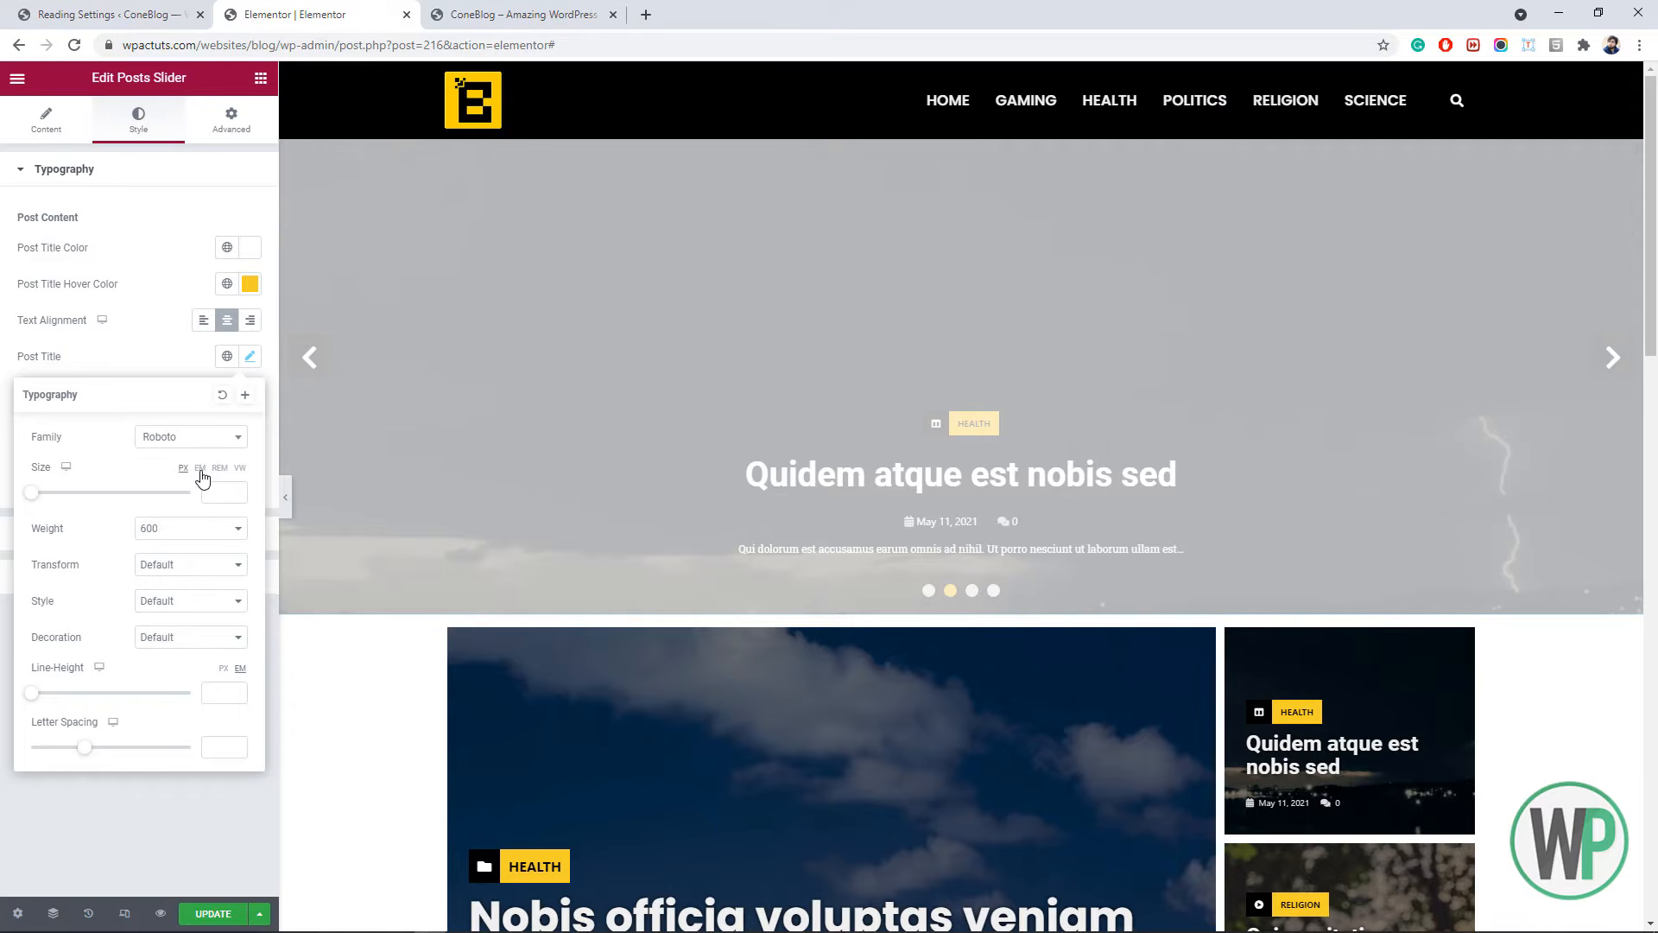
type("2")
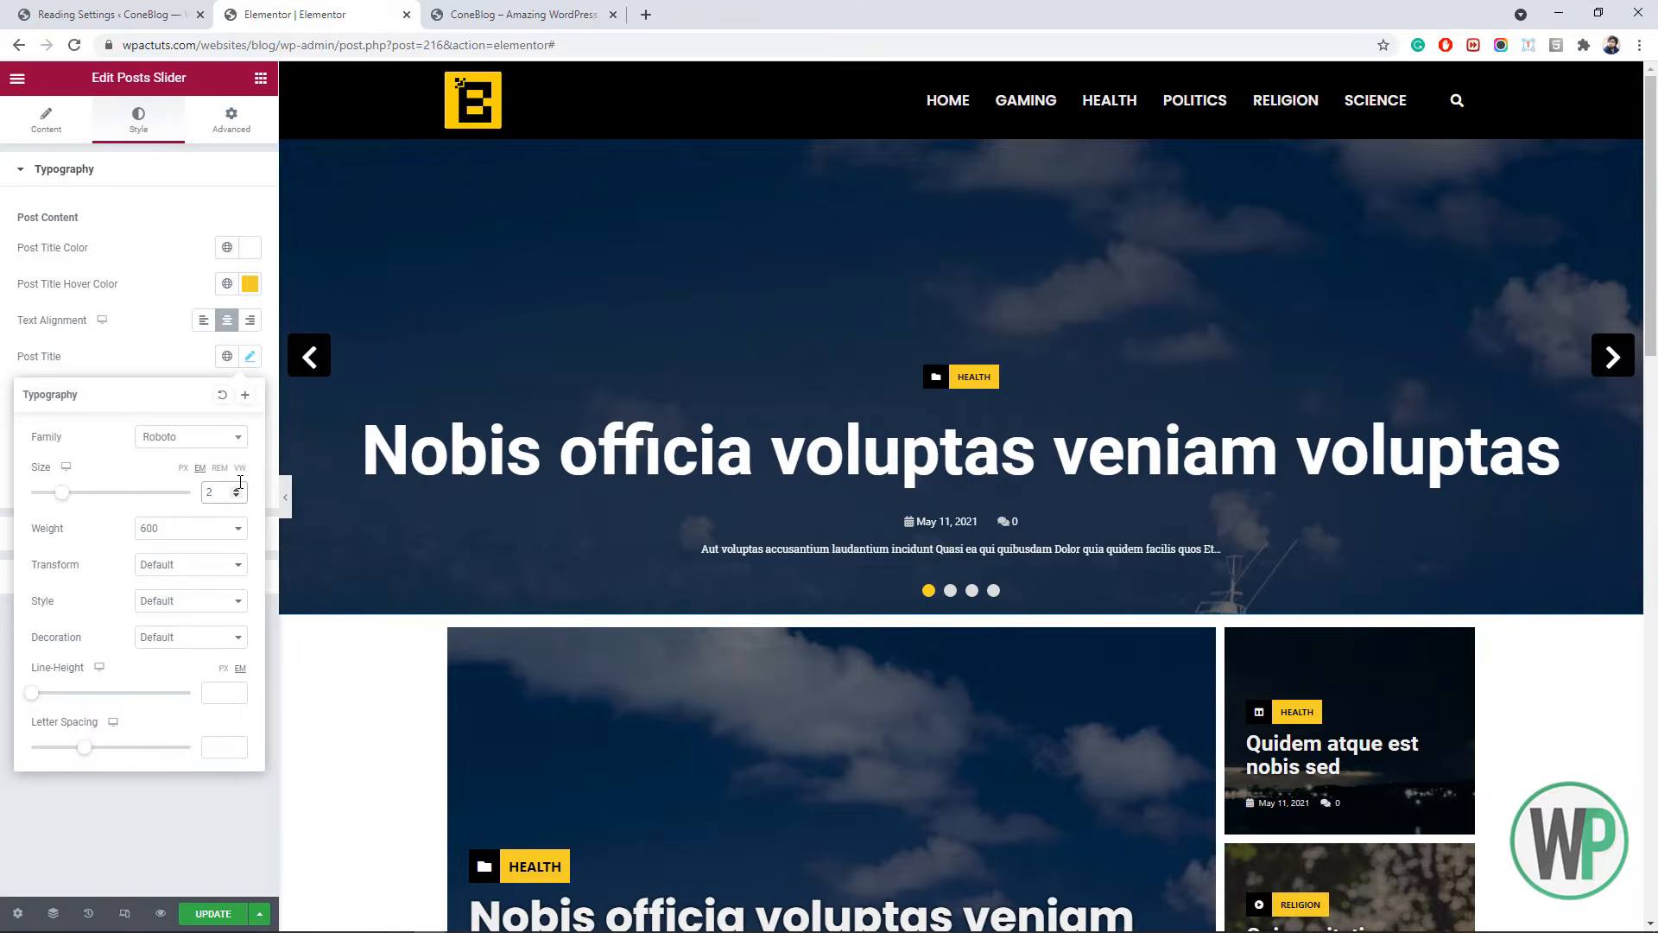
left_click(237, 499)
left_click(237, 498)
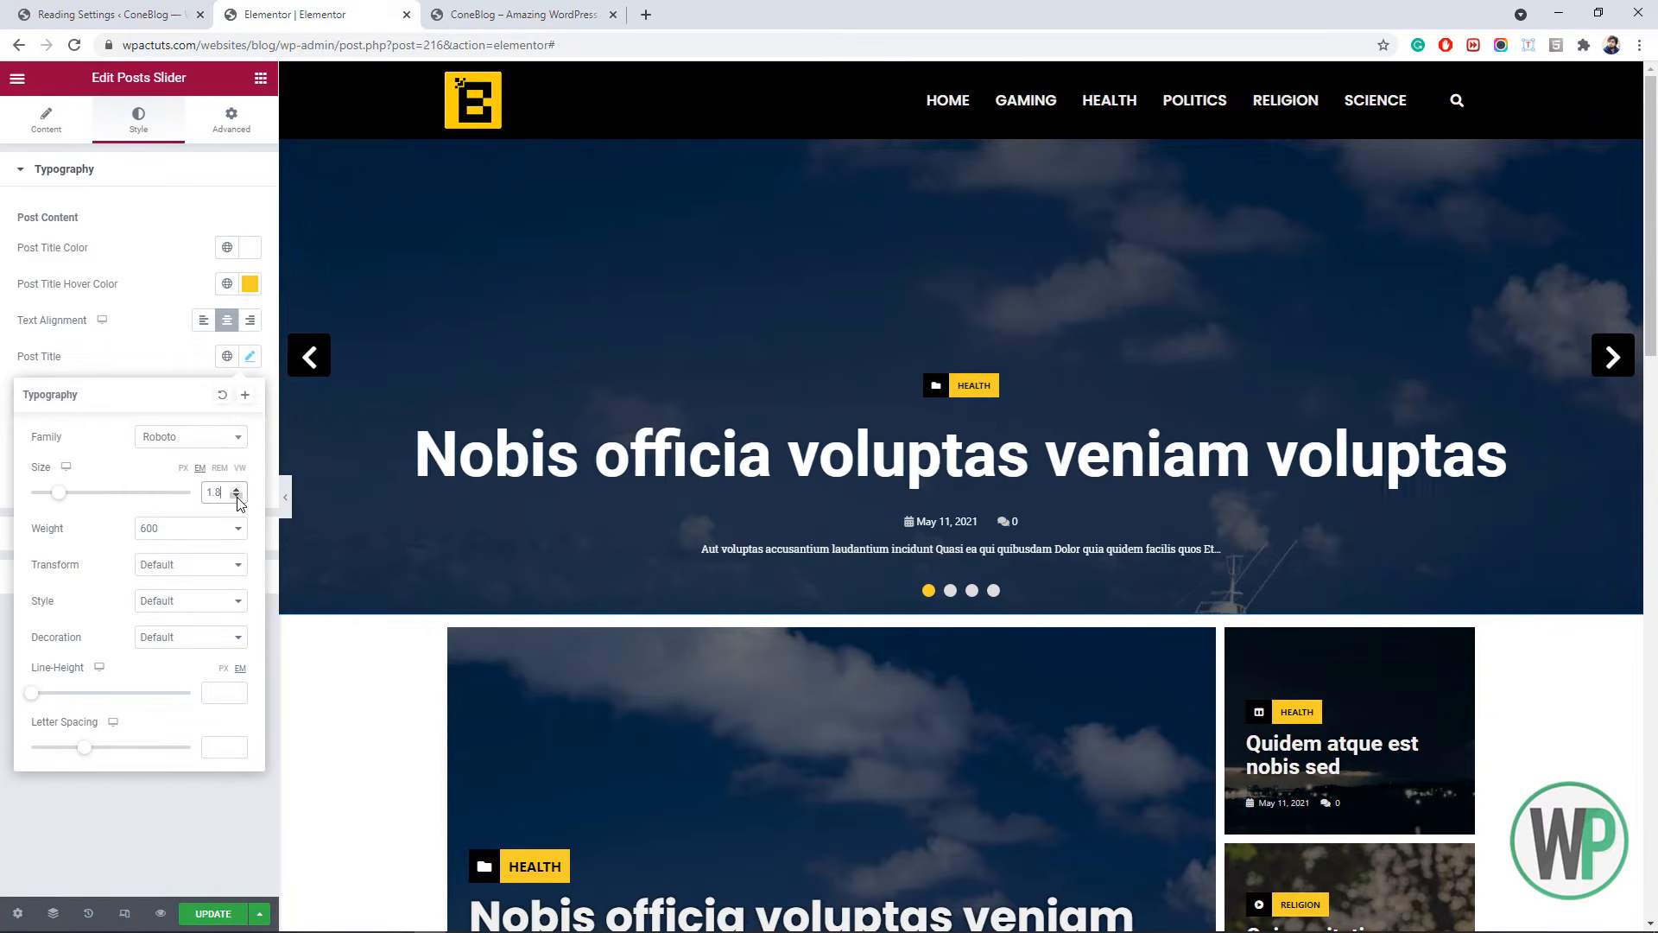
left_click(238, 499)
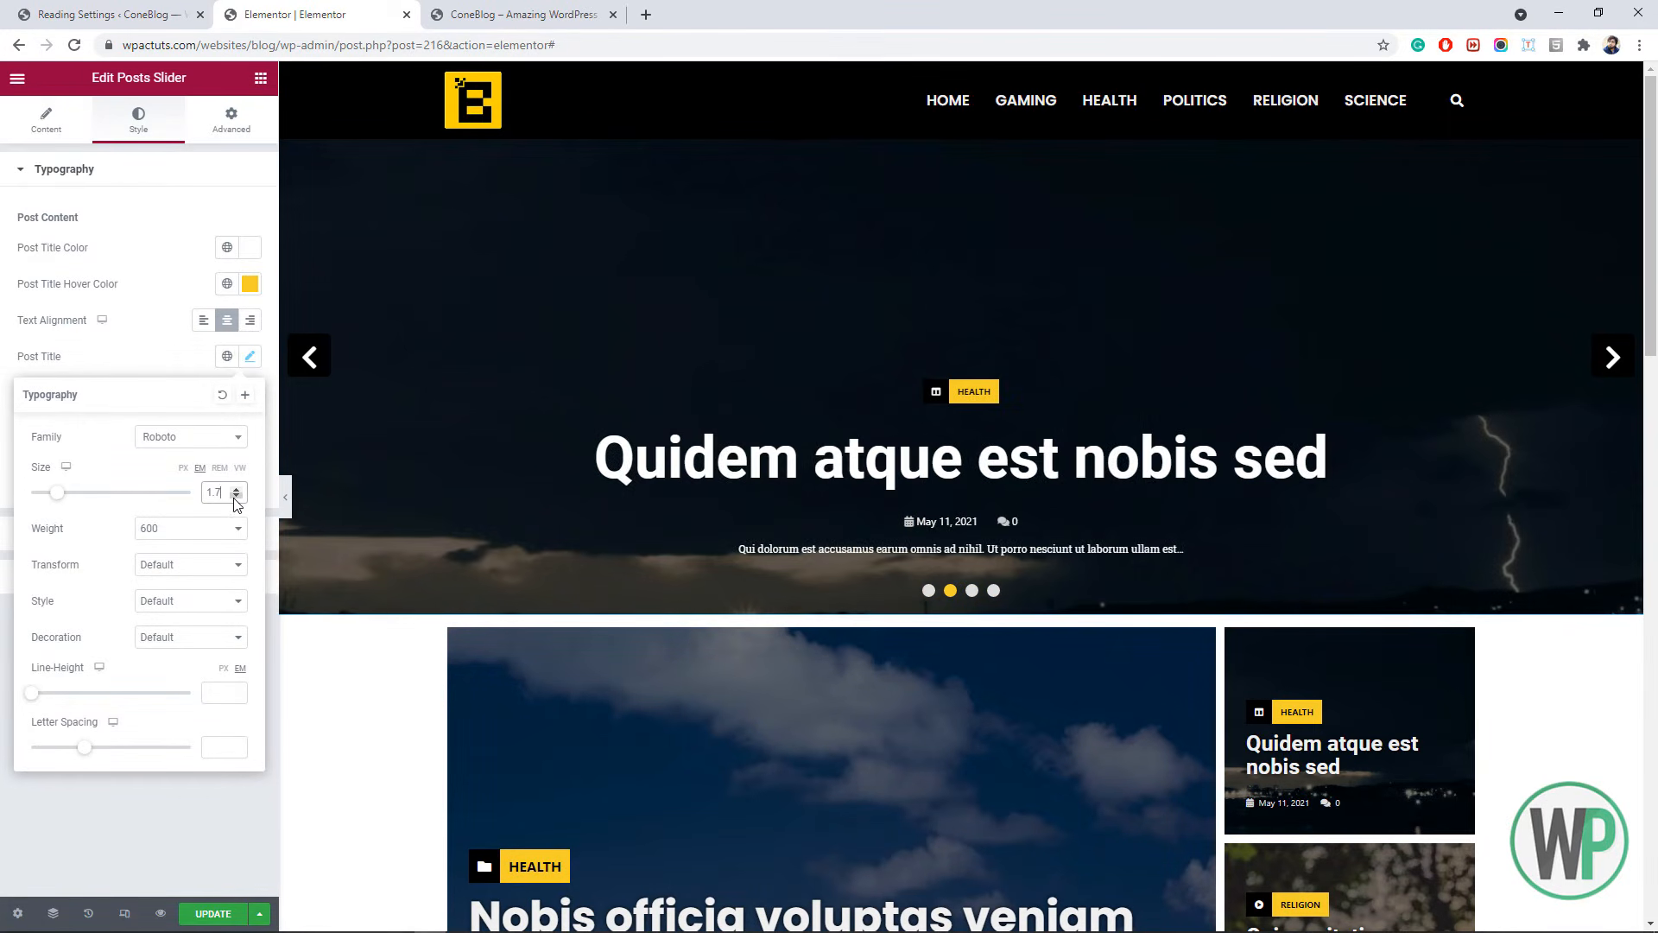
left_click(3, 370)
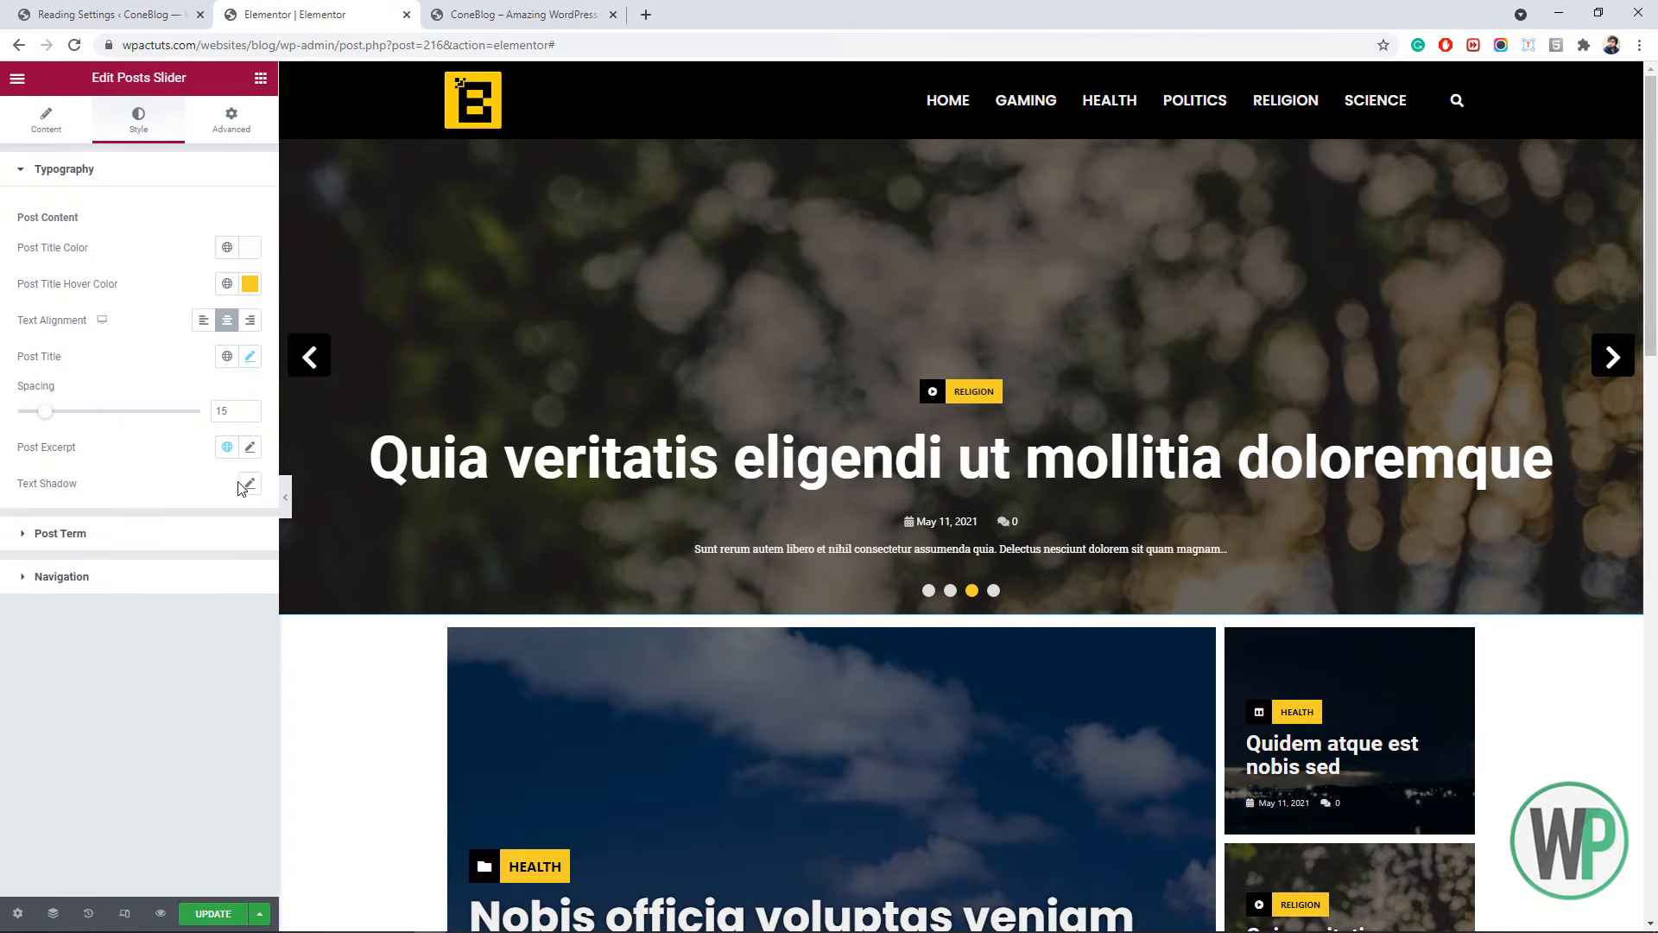
- Set the Posts Slider's post excerpt font to Roboto at 18 px
left_click(251, 451)
left_click(210, 527)
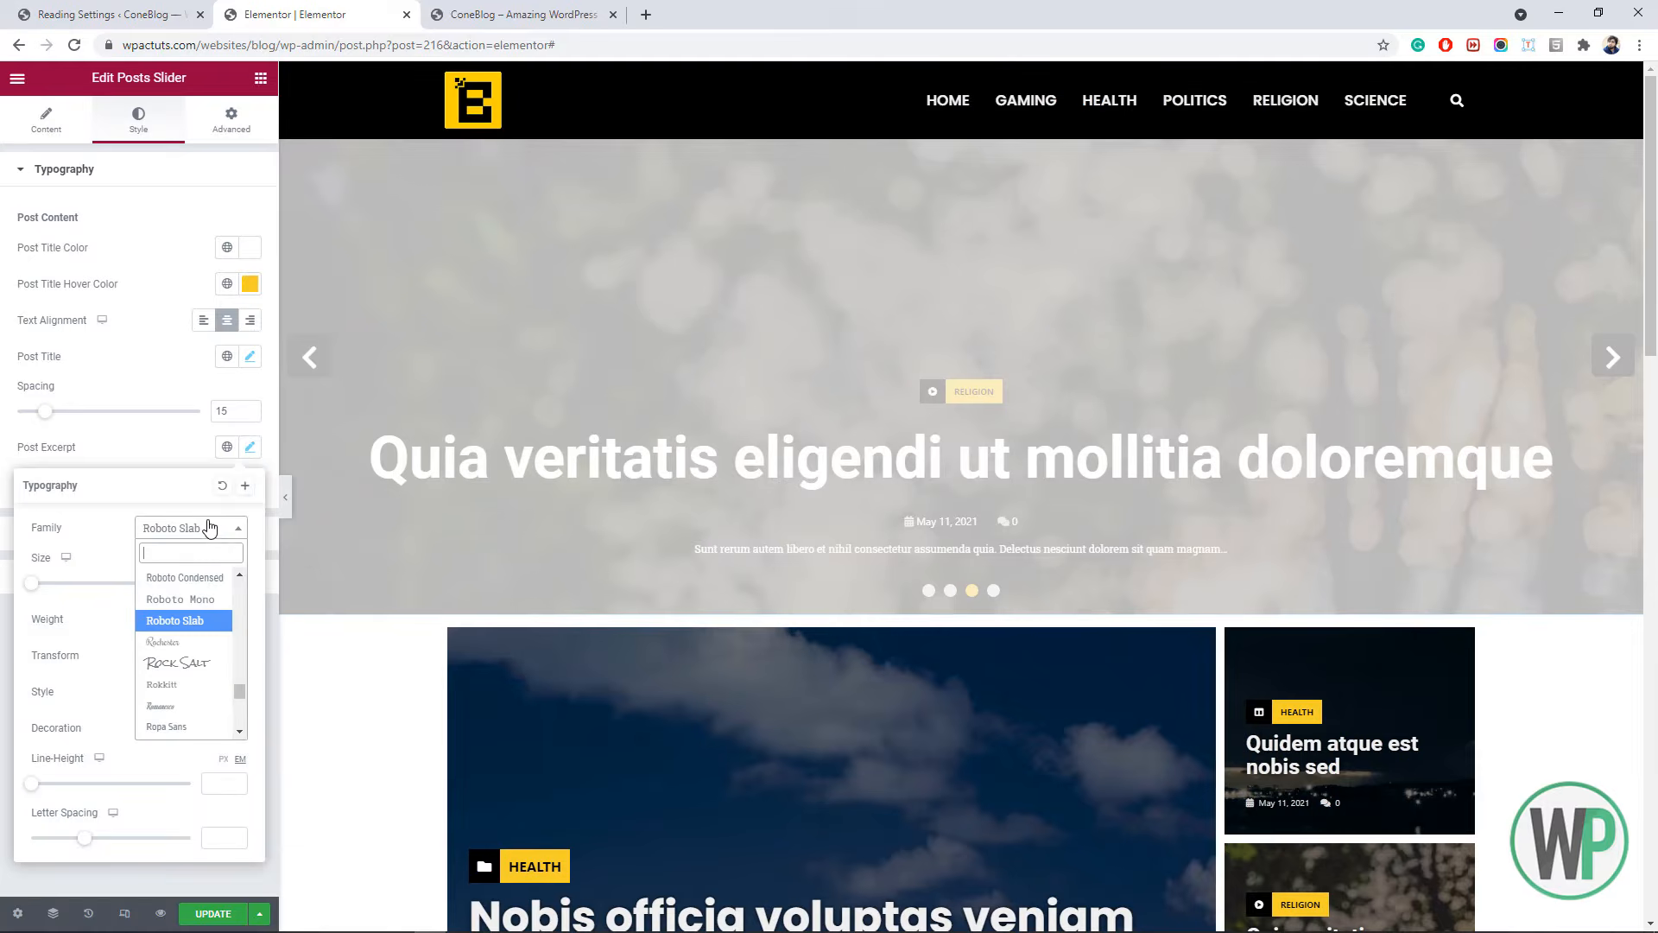
scroll(238, 575, "up", 1)
left_click(177, 613)
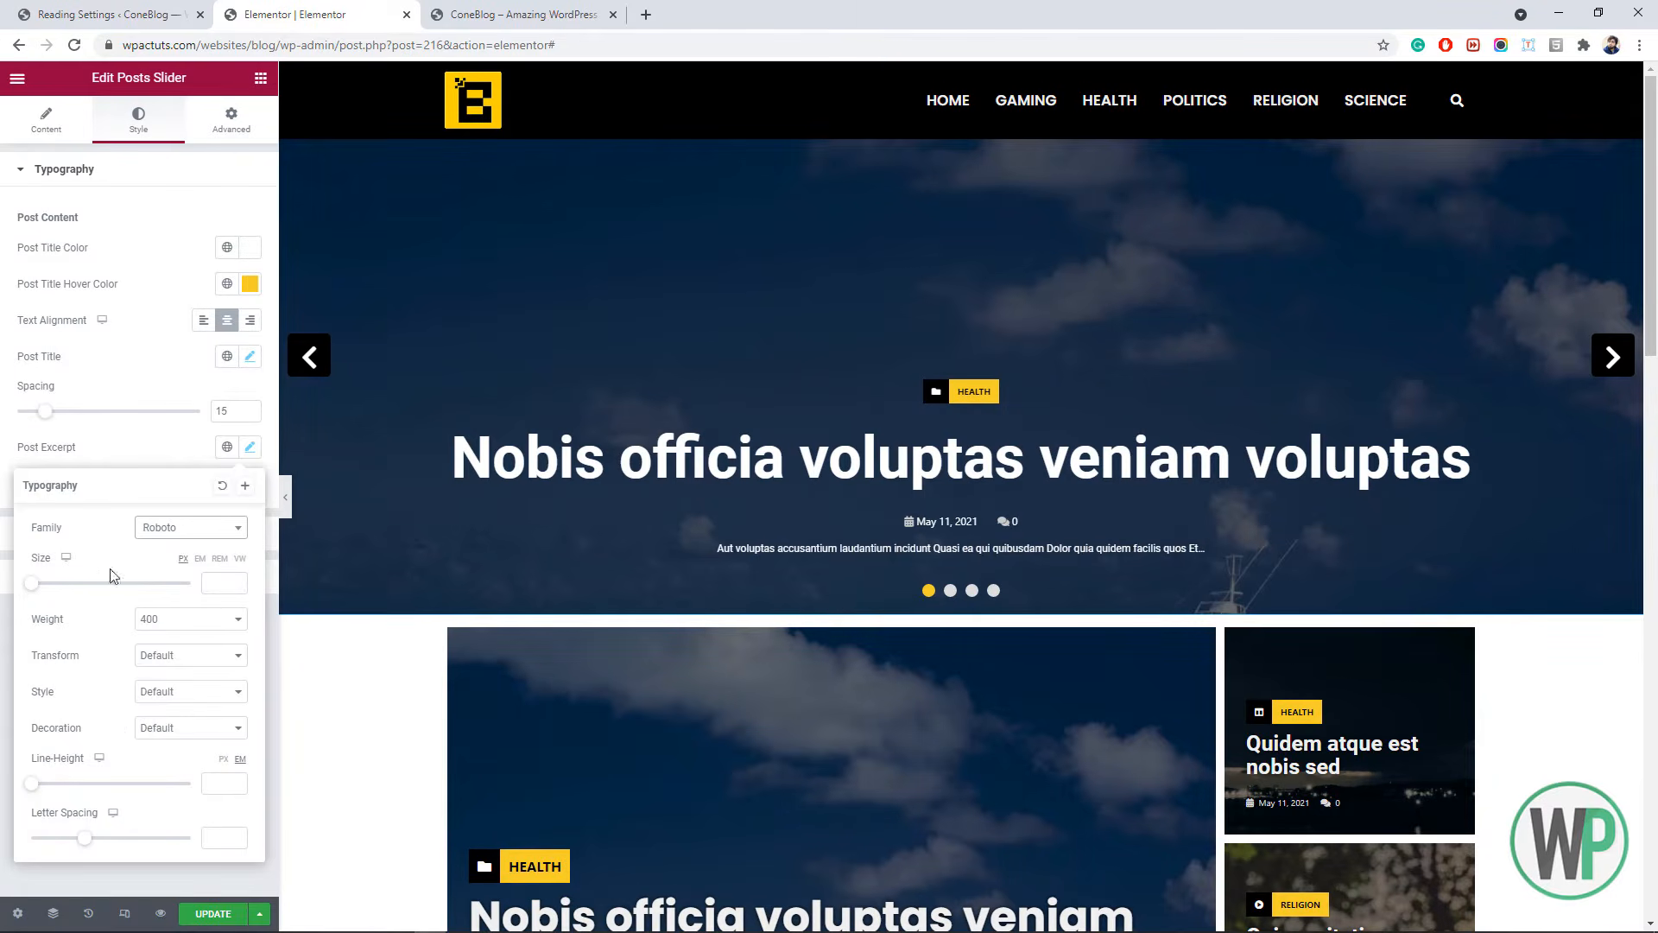
left_click(215, 576)
type("18")
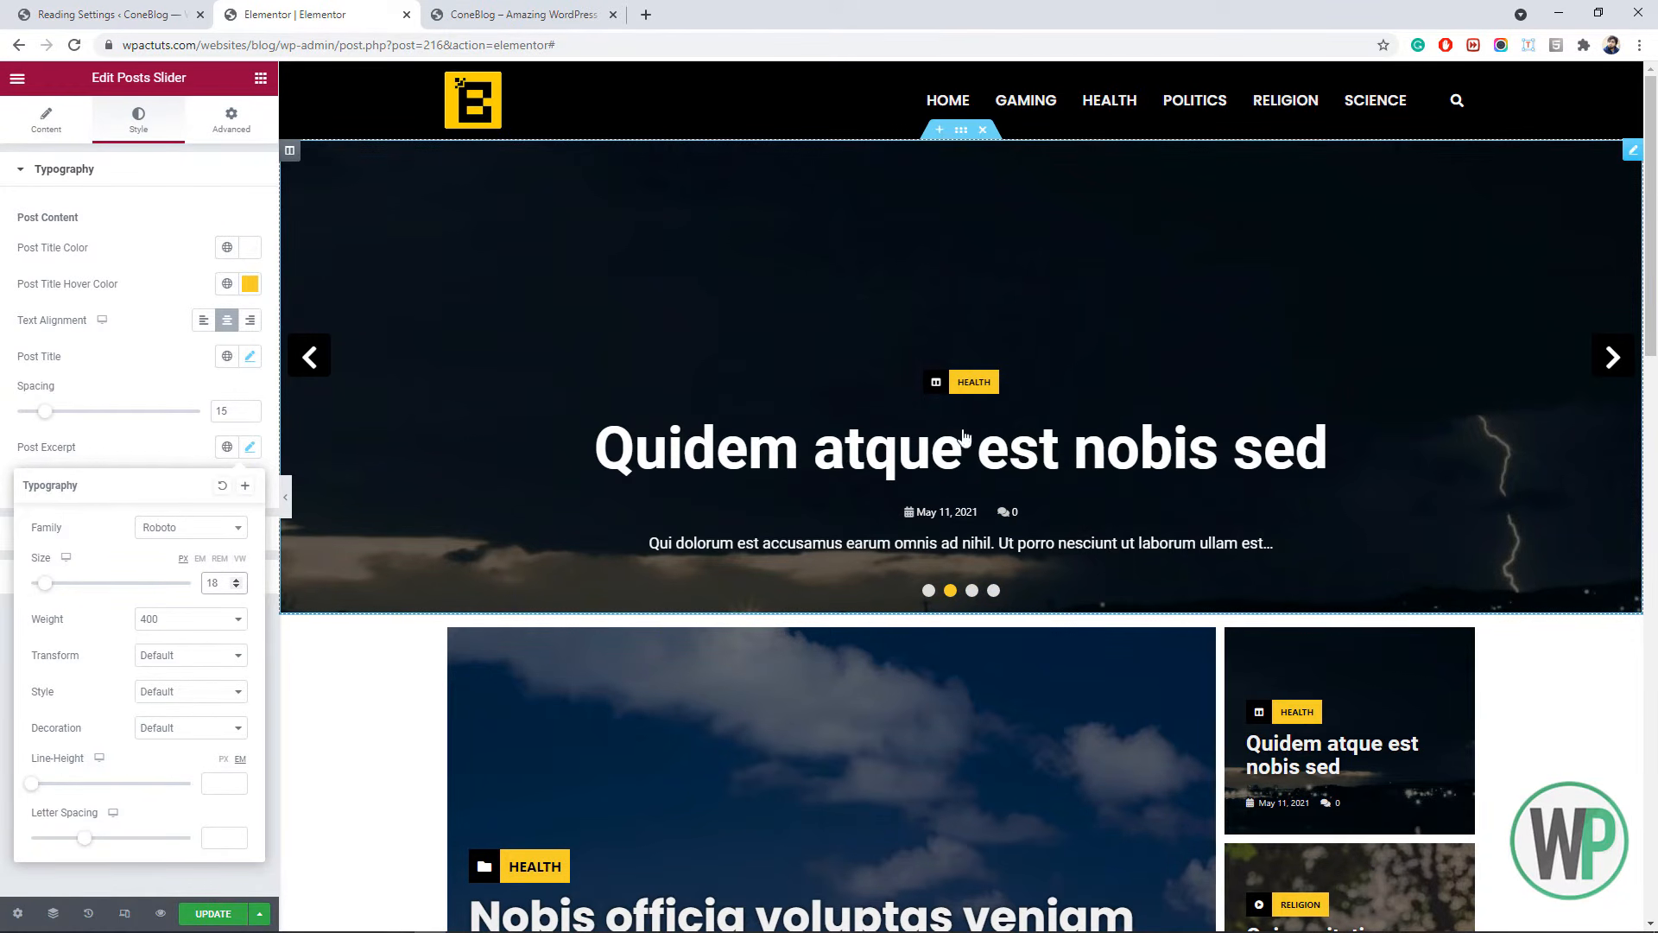
left_click(4, 463)
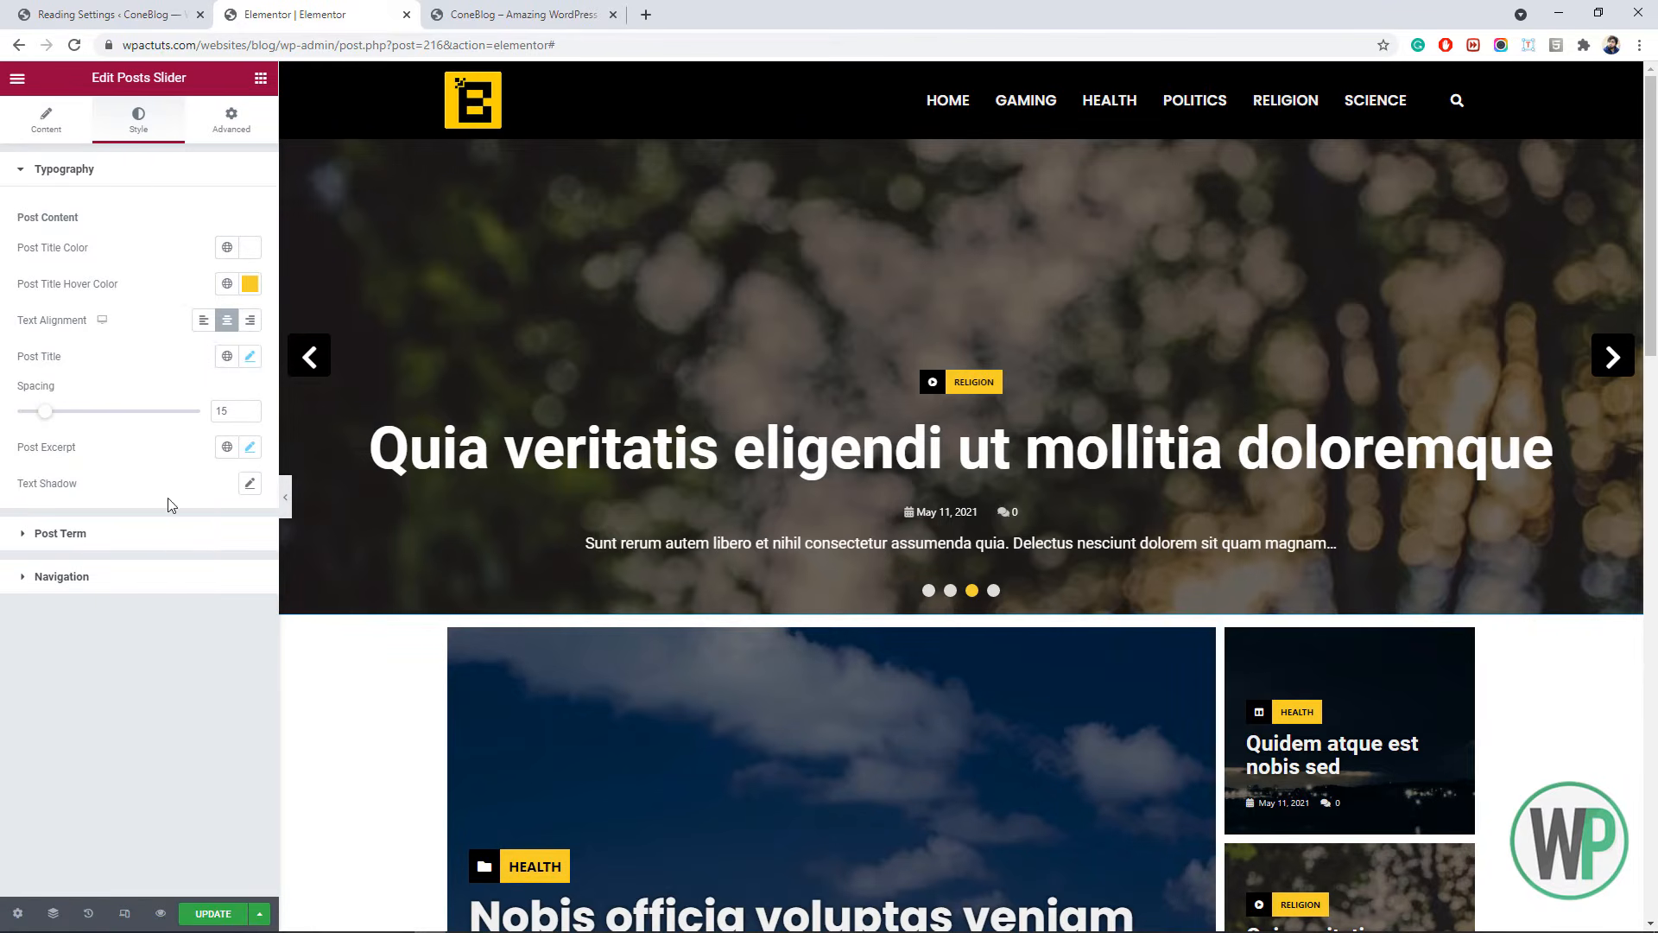
- Look over the Posts Slider's navigation style settings and delete the whole slider section under the header
left_click(180, 582)
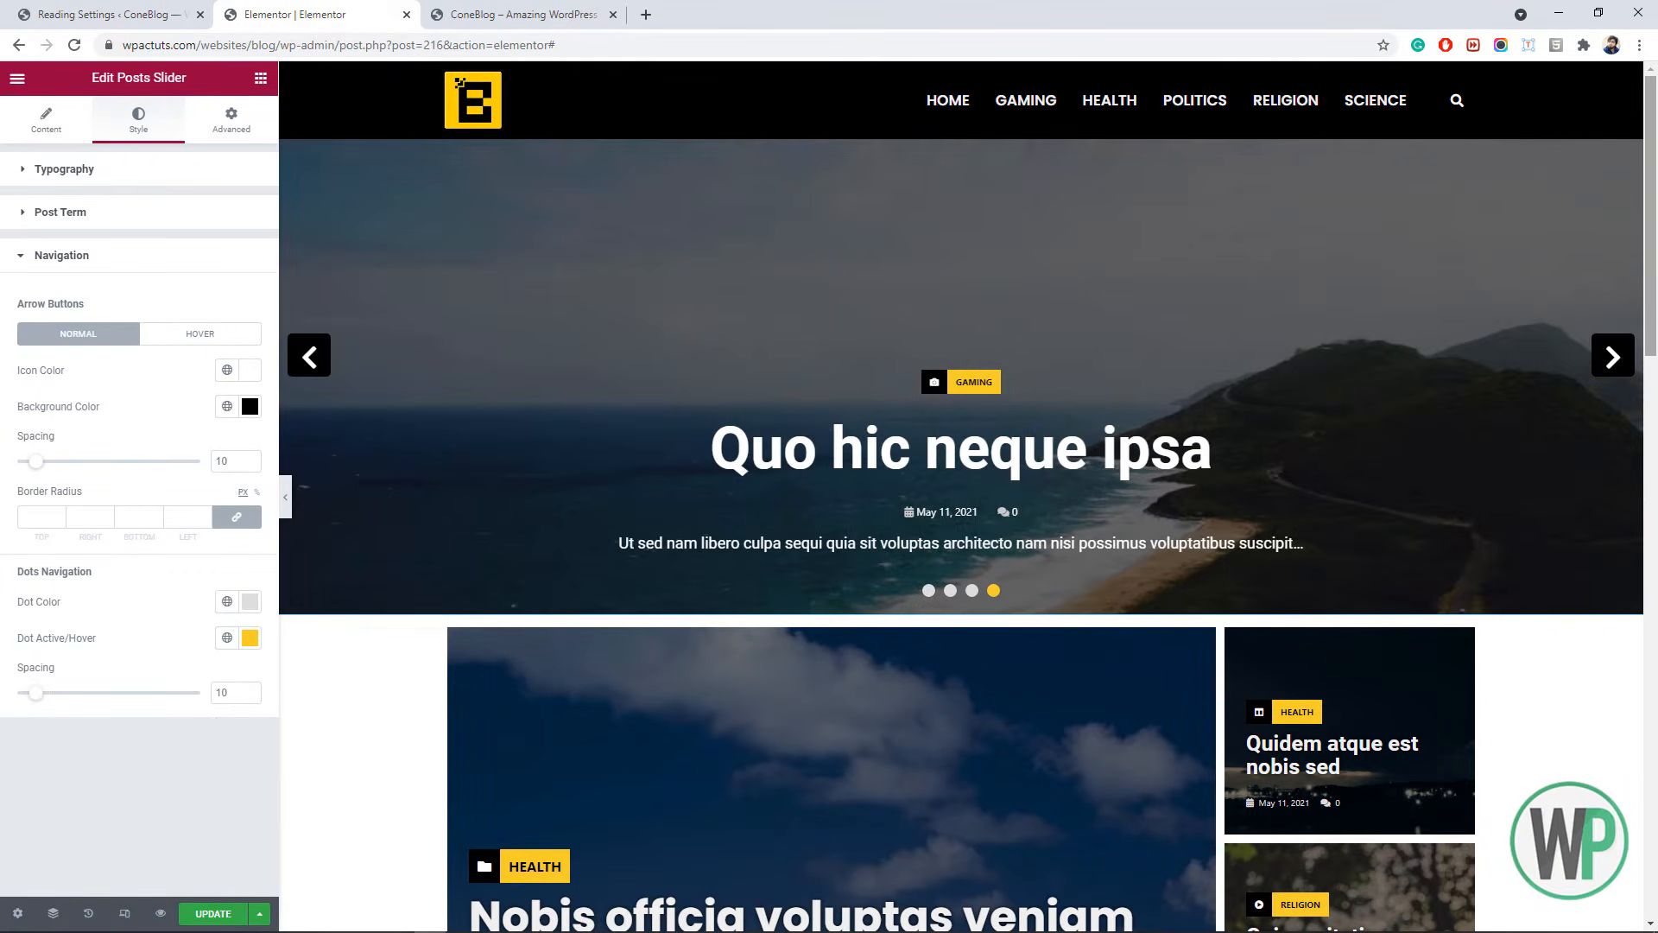
mouse_move(1652, 302)
left_mouse_down()
mouse_move(1655, 870)
mouse_move(1655, 298)
left_mouse_up()
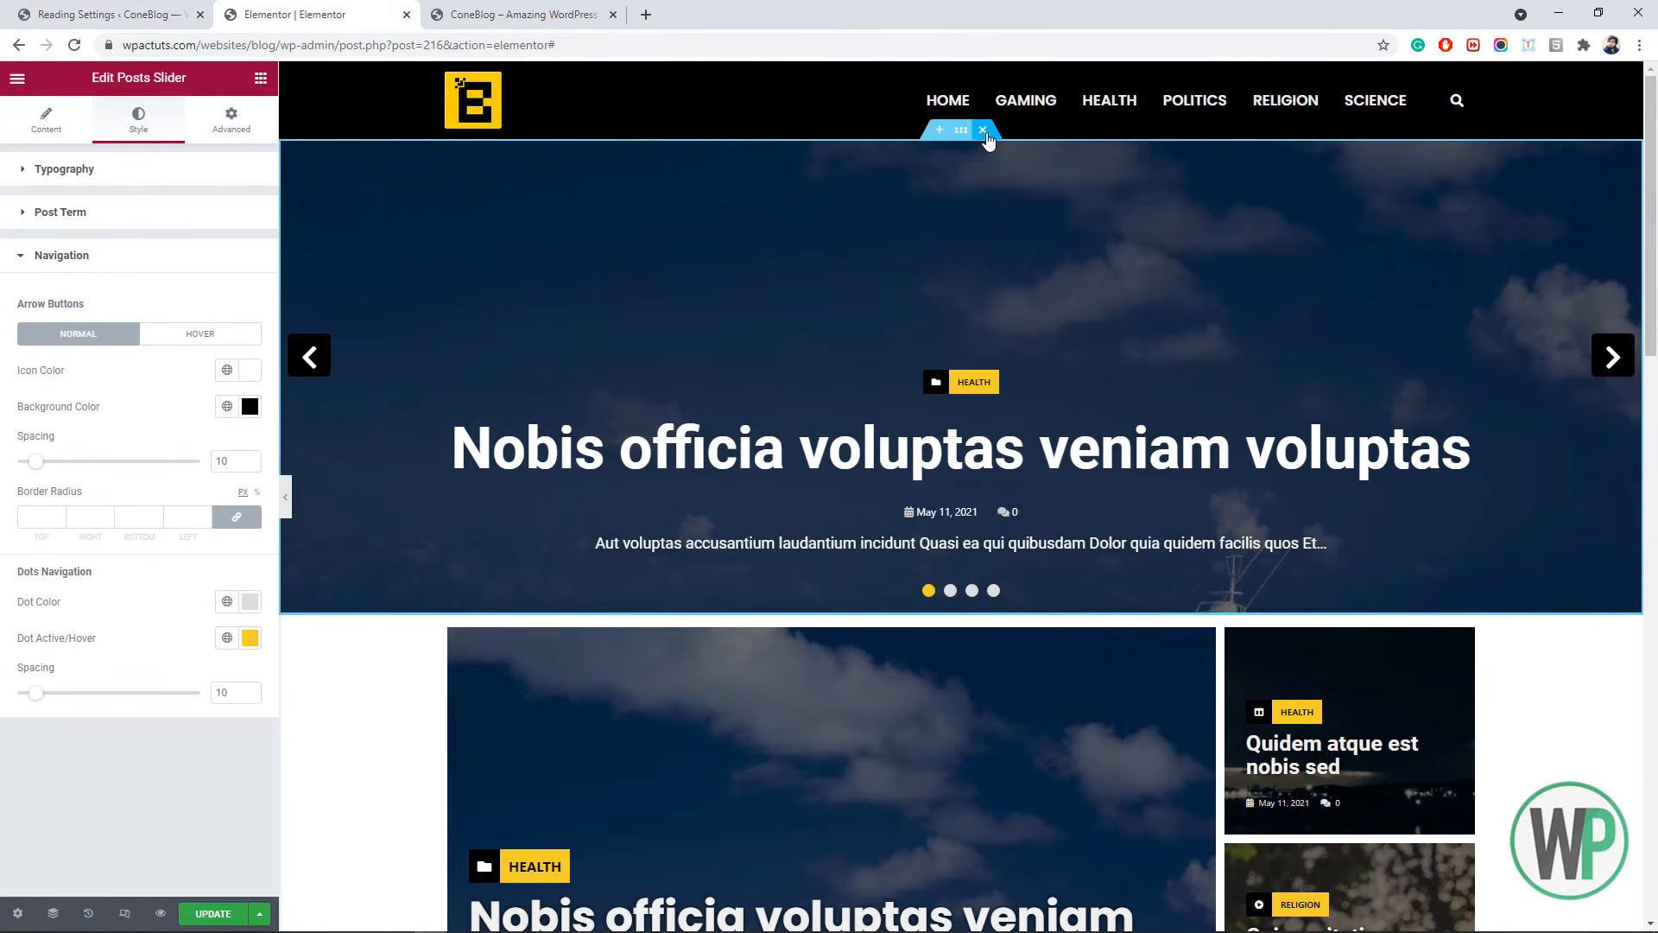
left_click(983, 131)
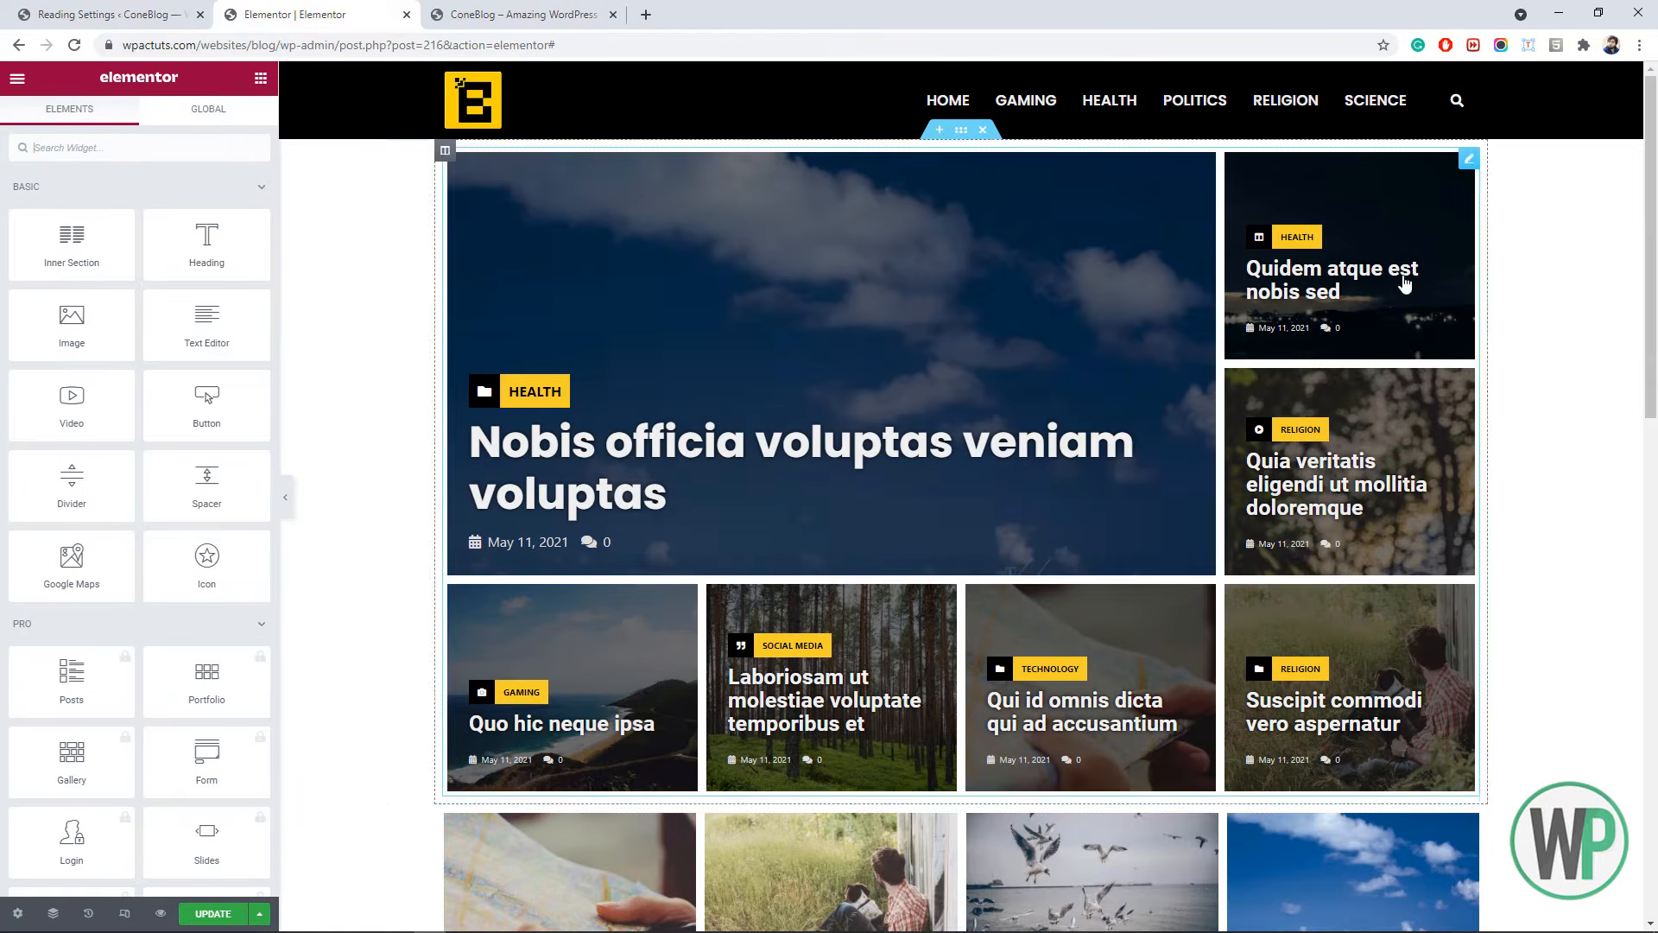
- Add a single-column section at the end of the page and place a Cone Blog Classic Posts widget in it
left_click_drag(1649, 302, 1636, 656)
scroll(1036, 691, "down", 3)
left_click(938, 715)
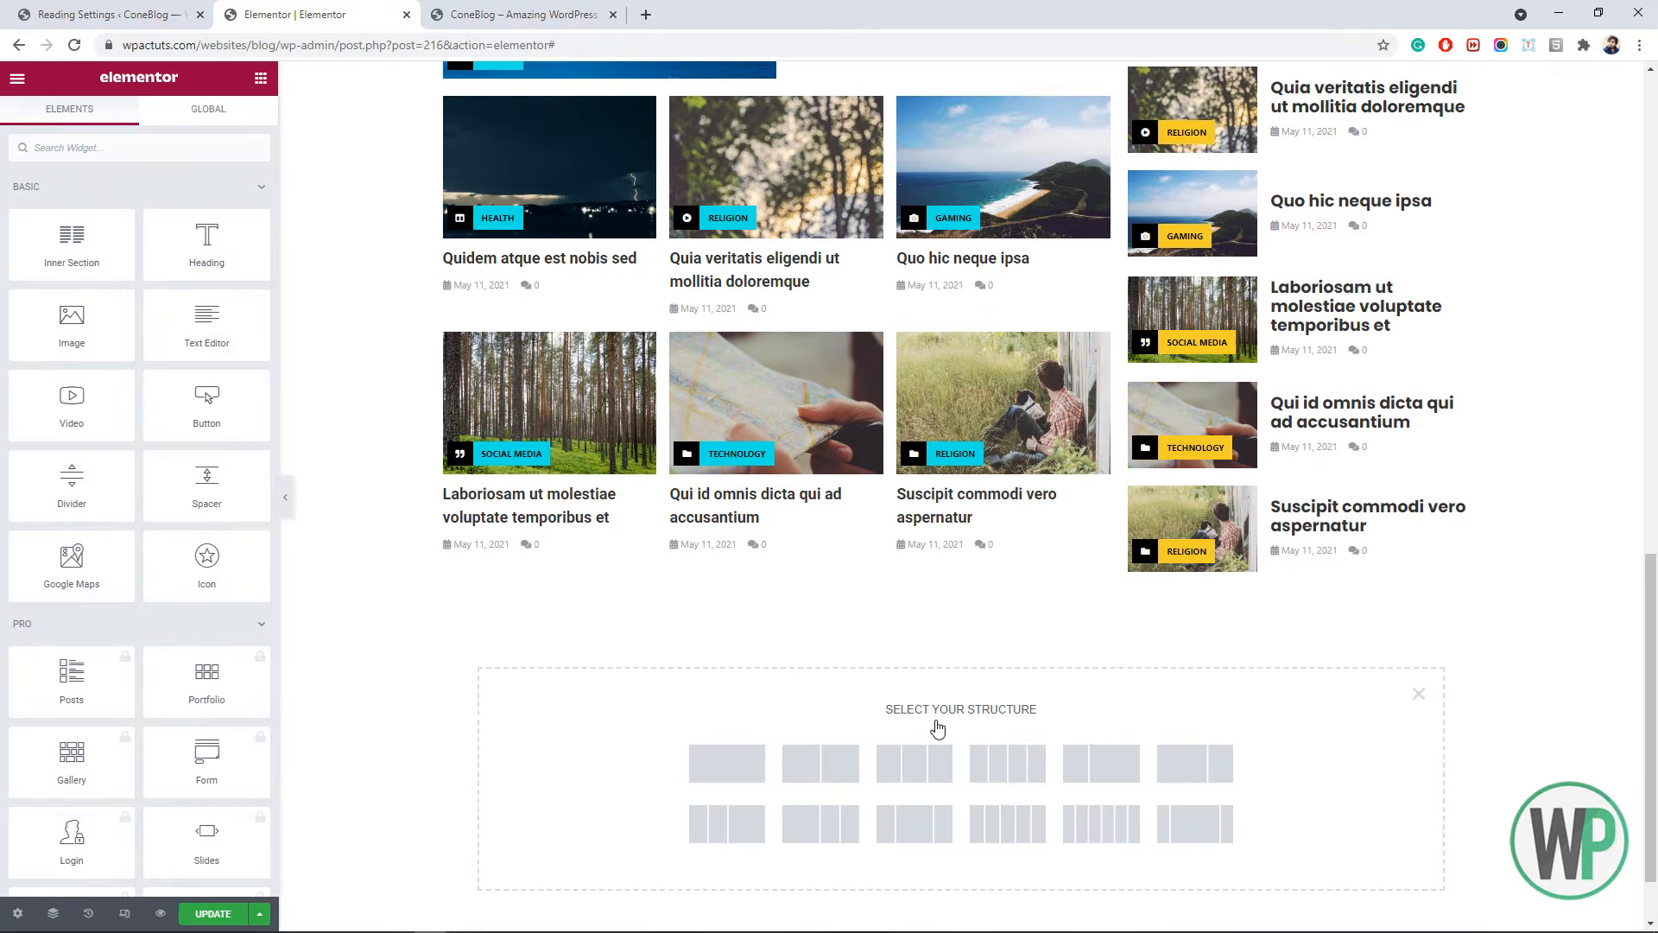
left_click(683, 760)
left_click(260, 78)
scroll(52, 398, "down", 10)
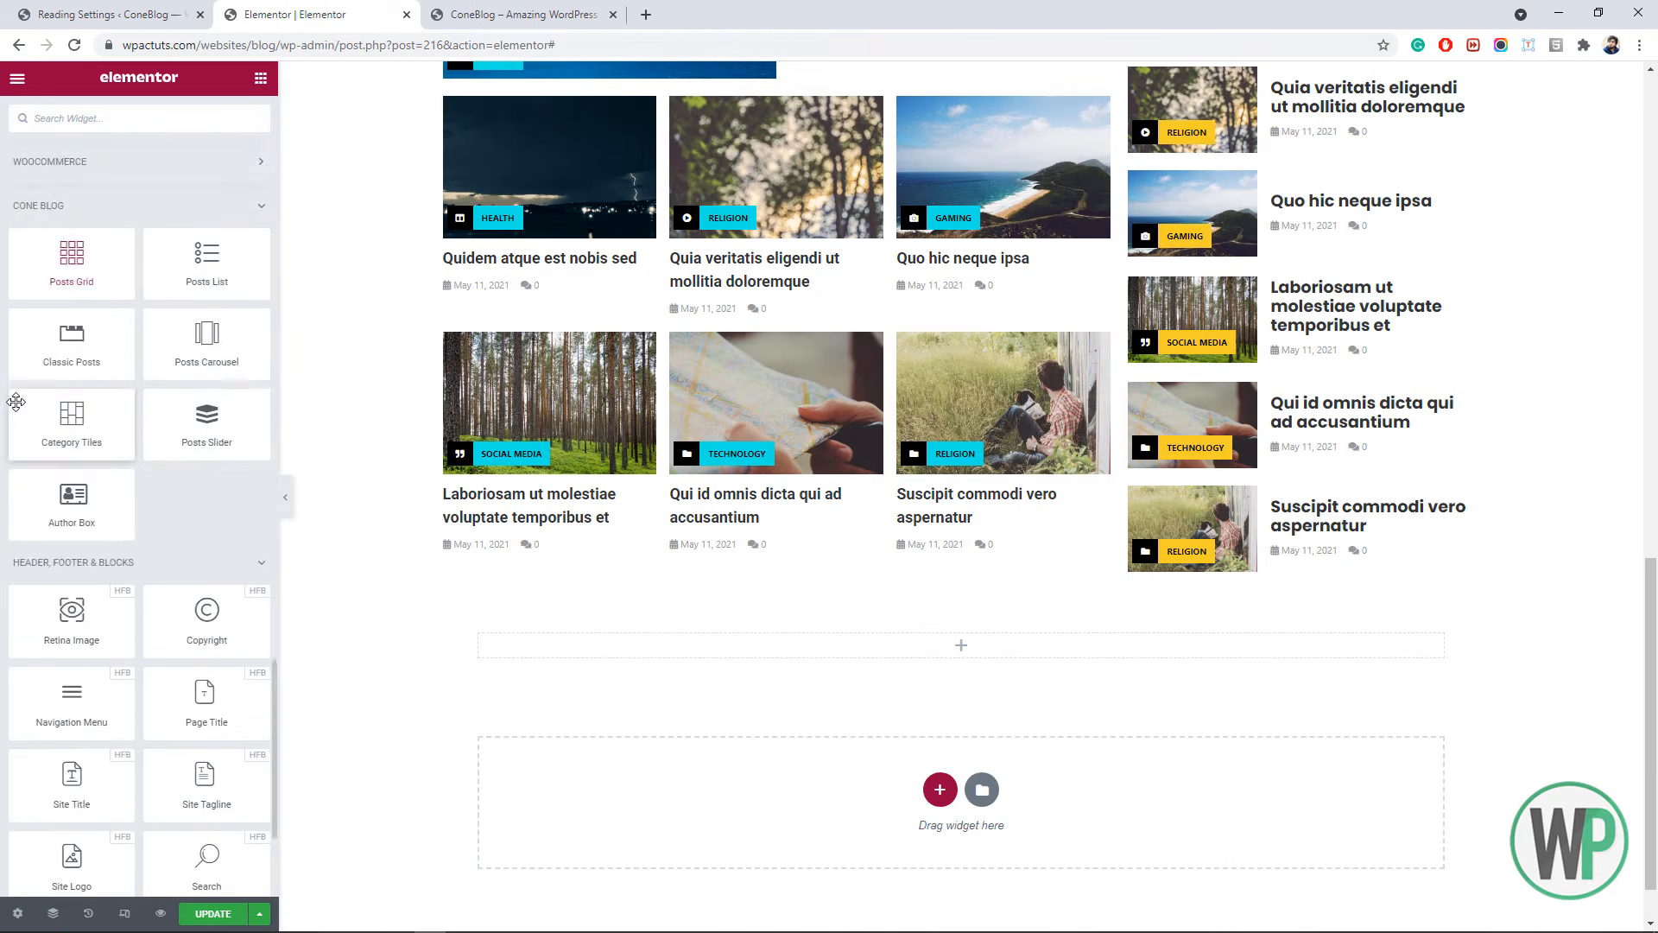
scroll(78, 497, "up", 2)
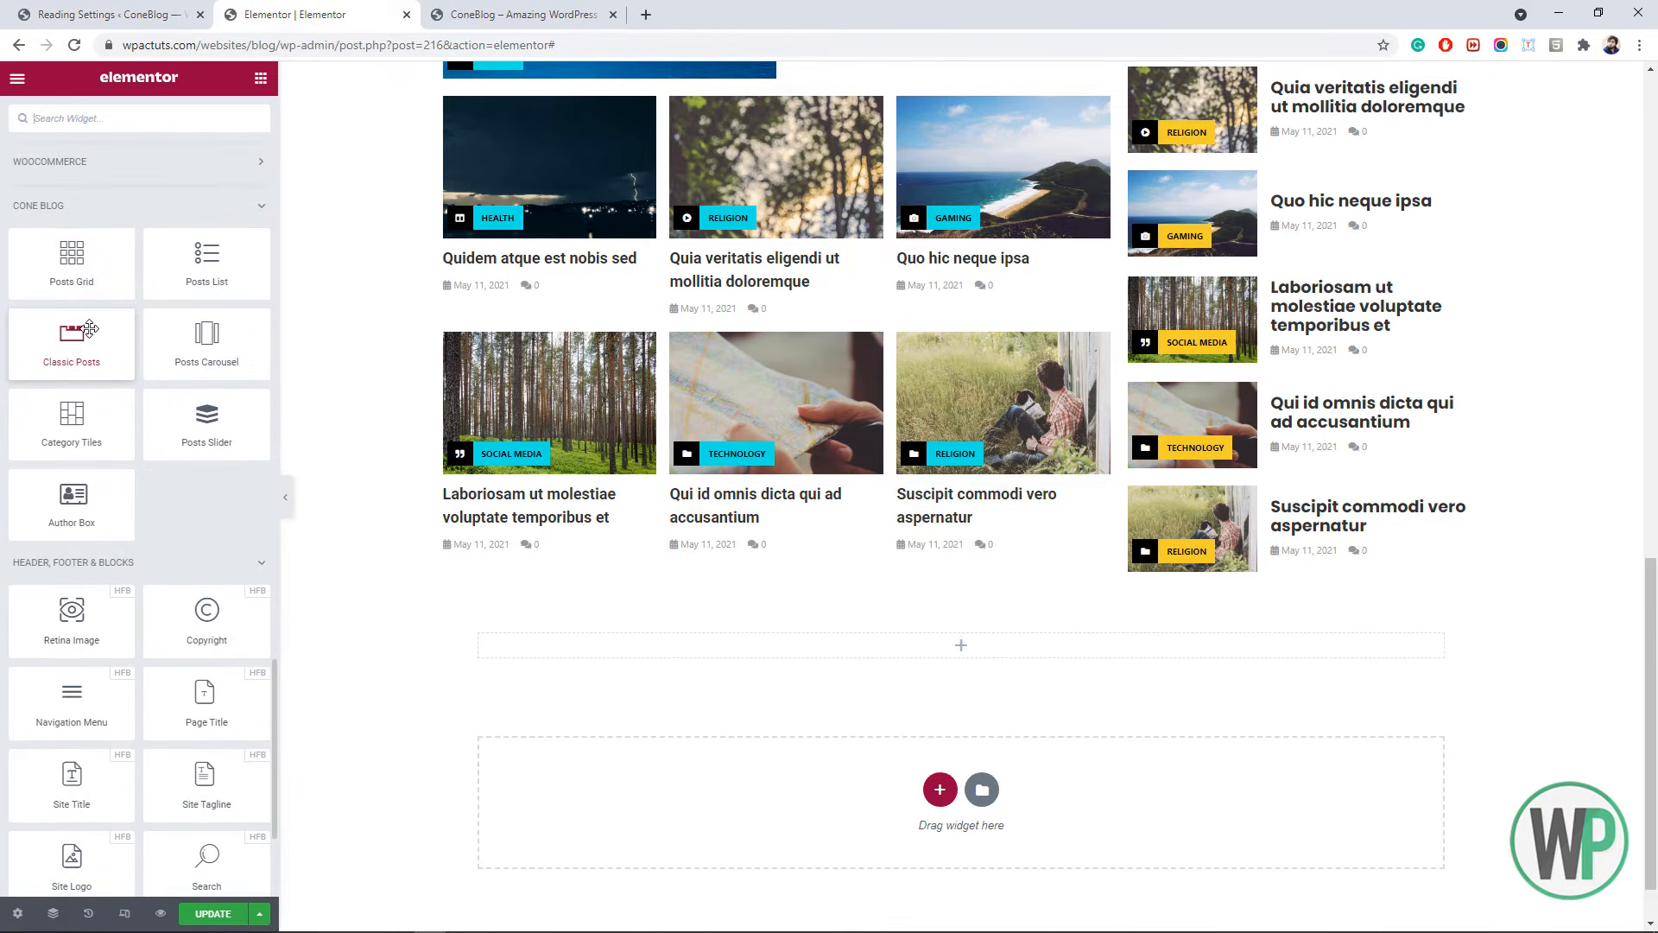
scroll(90, 329, "up", 2)
left_click_drag(95, 536, 670, 659)
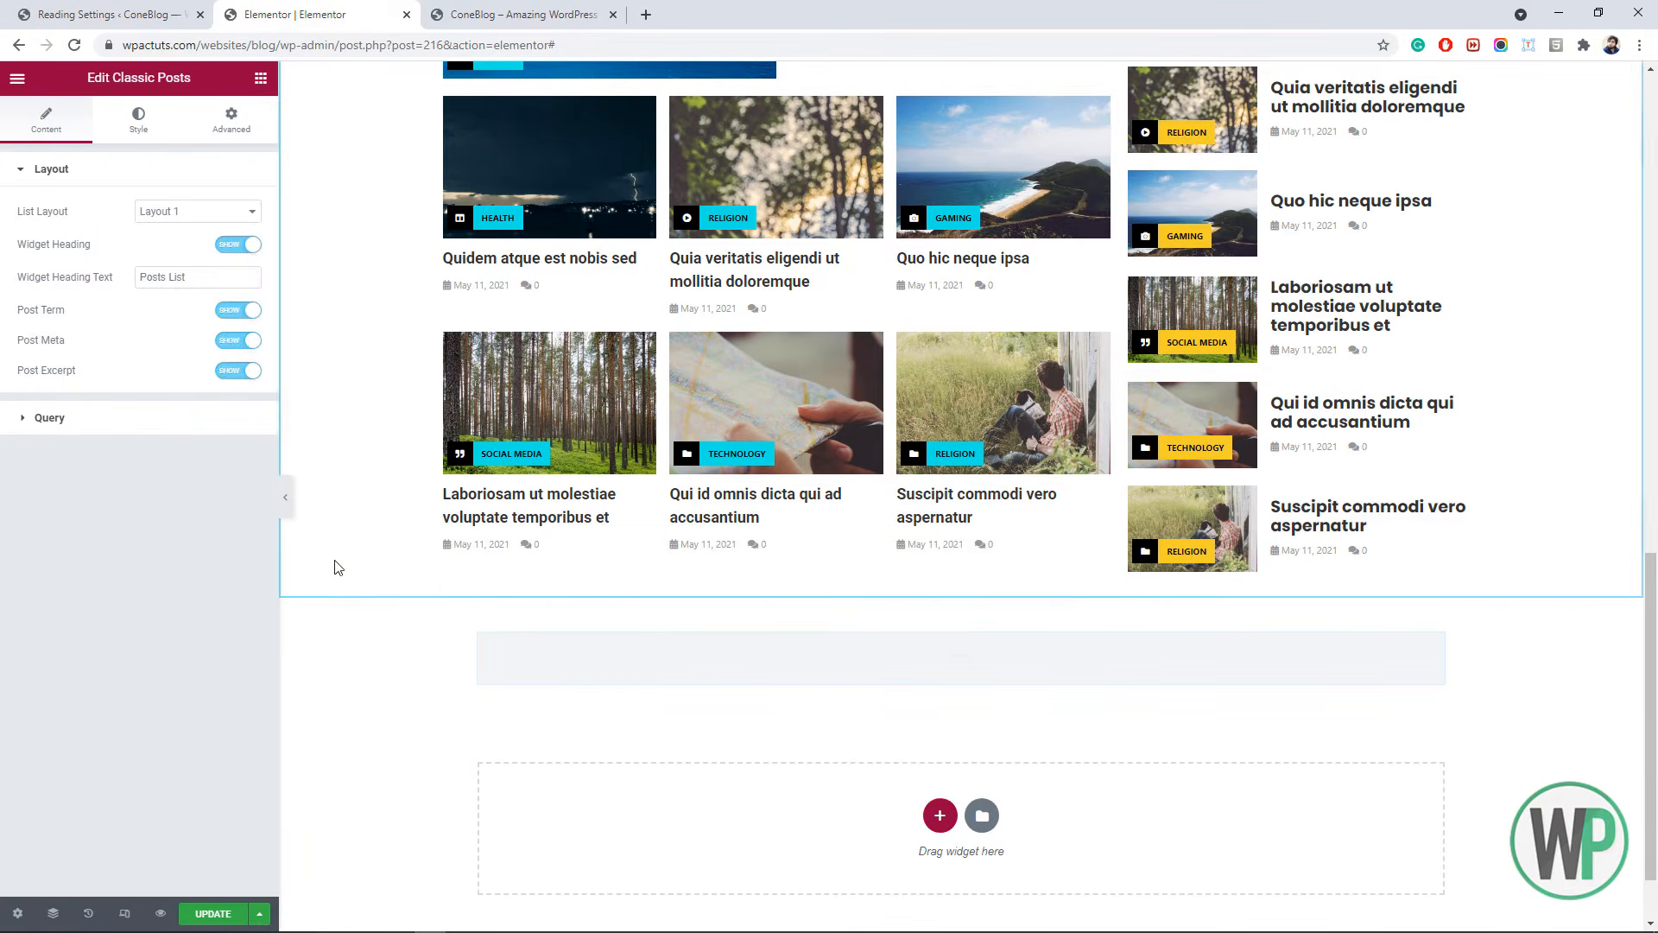
- Try Layout 2 on the Technology Classic Posts widget and return it to Layout 1
left_click_drag(1651, 628, 1653, 561)
right_click(738, 318)
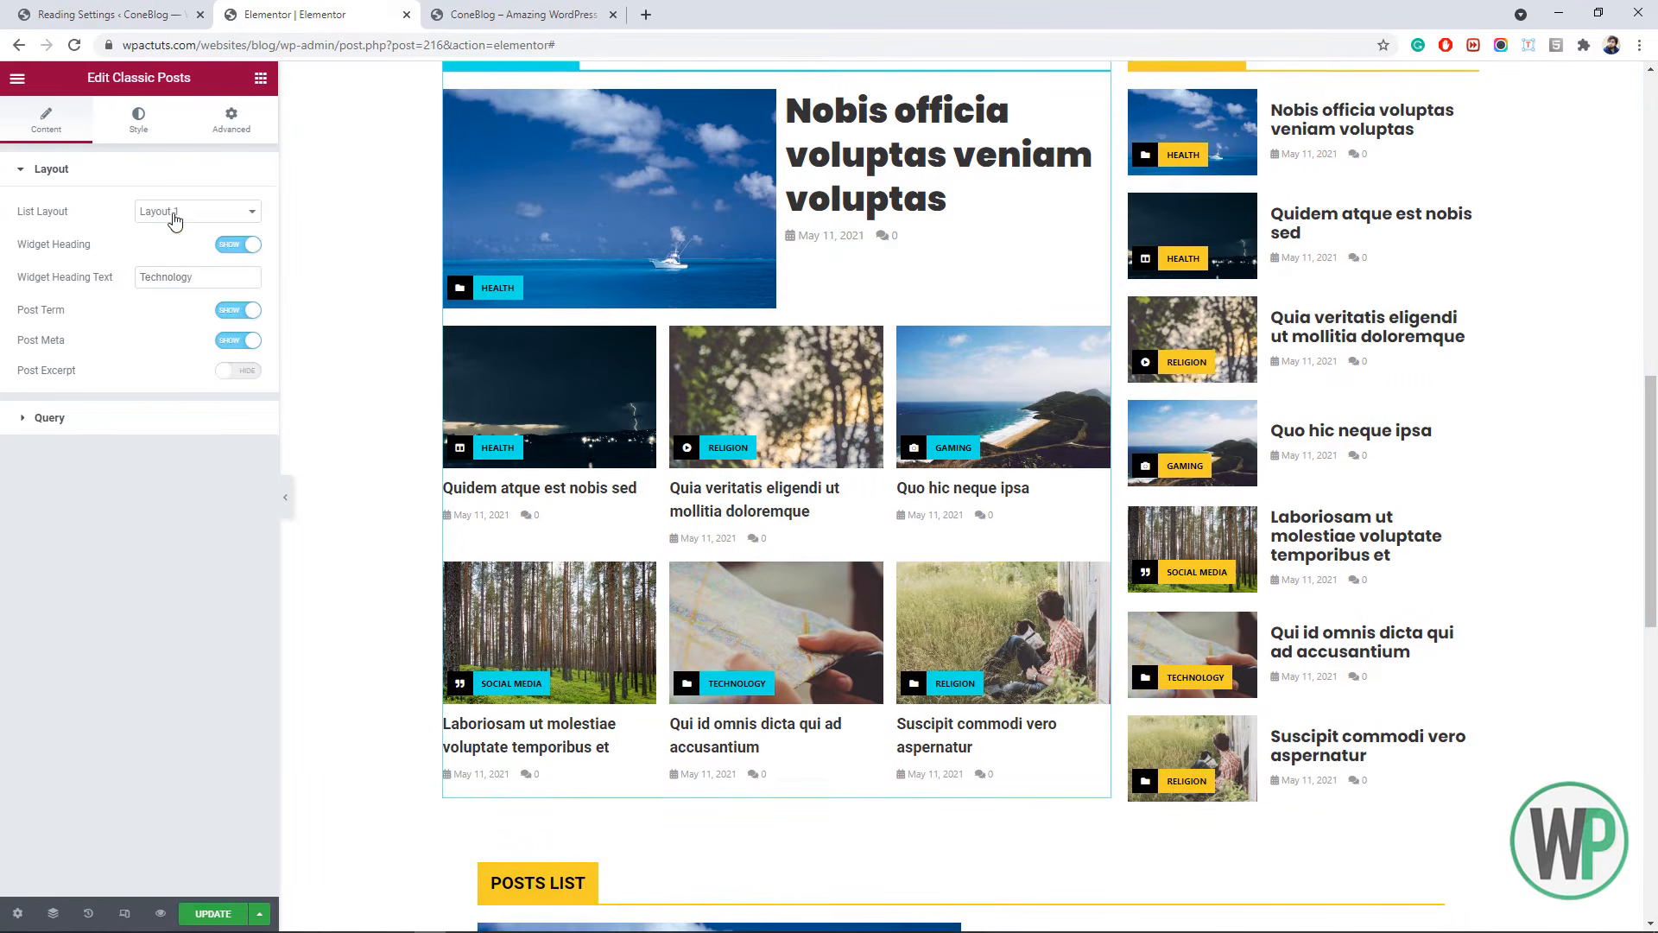
left_click(197, 210)
left_click(178, 246)
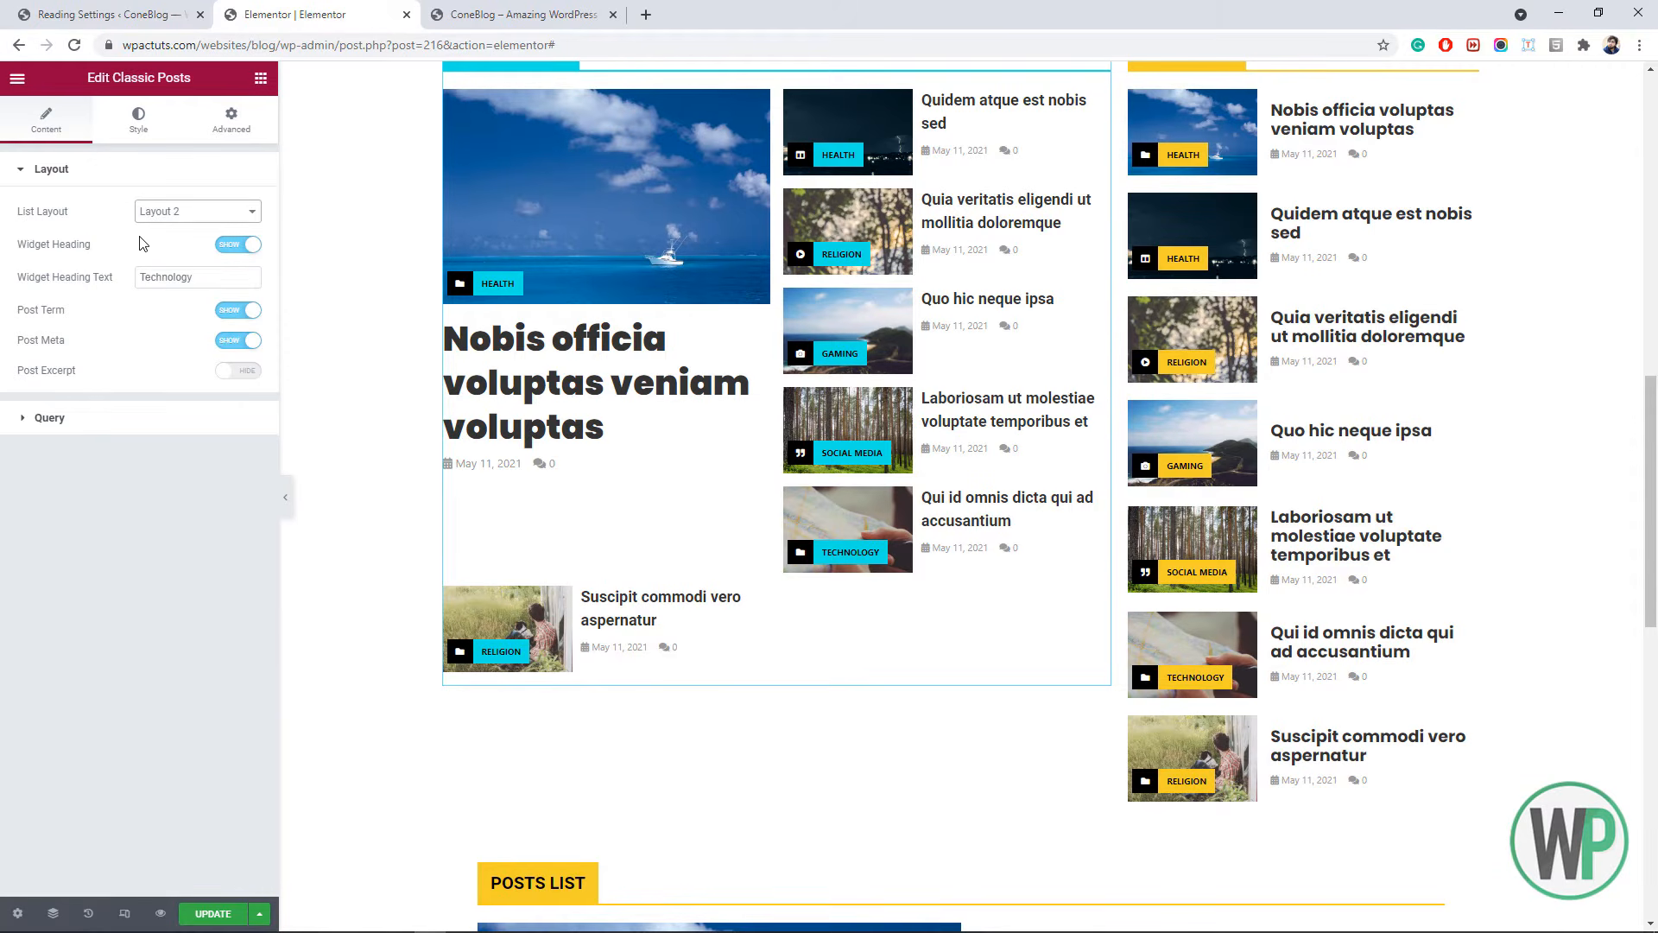
left_click(159, 213)
left_click(158, 227)
- Set the list layout of the new full-row Classic Posts widget to Layout 2
scroll(864, 497, "down", 8)
right_click(893, 354)
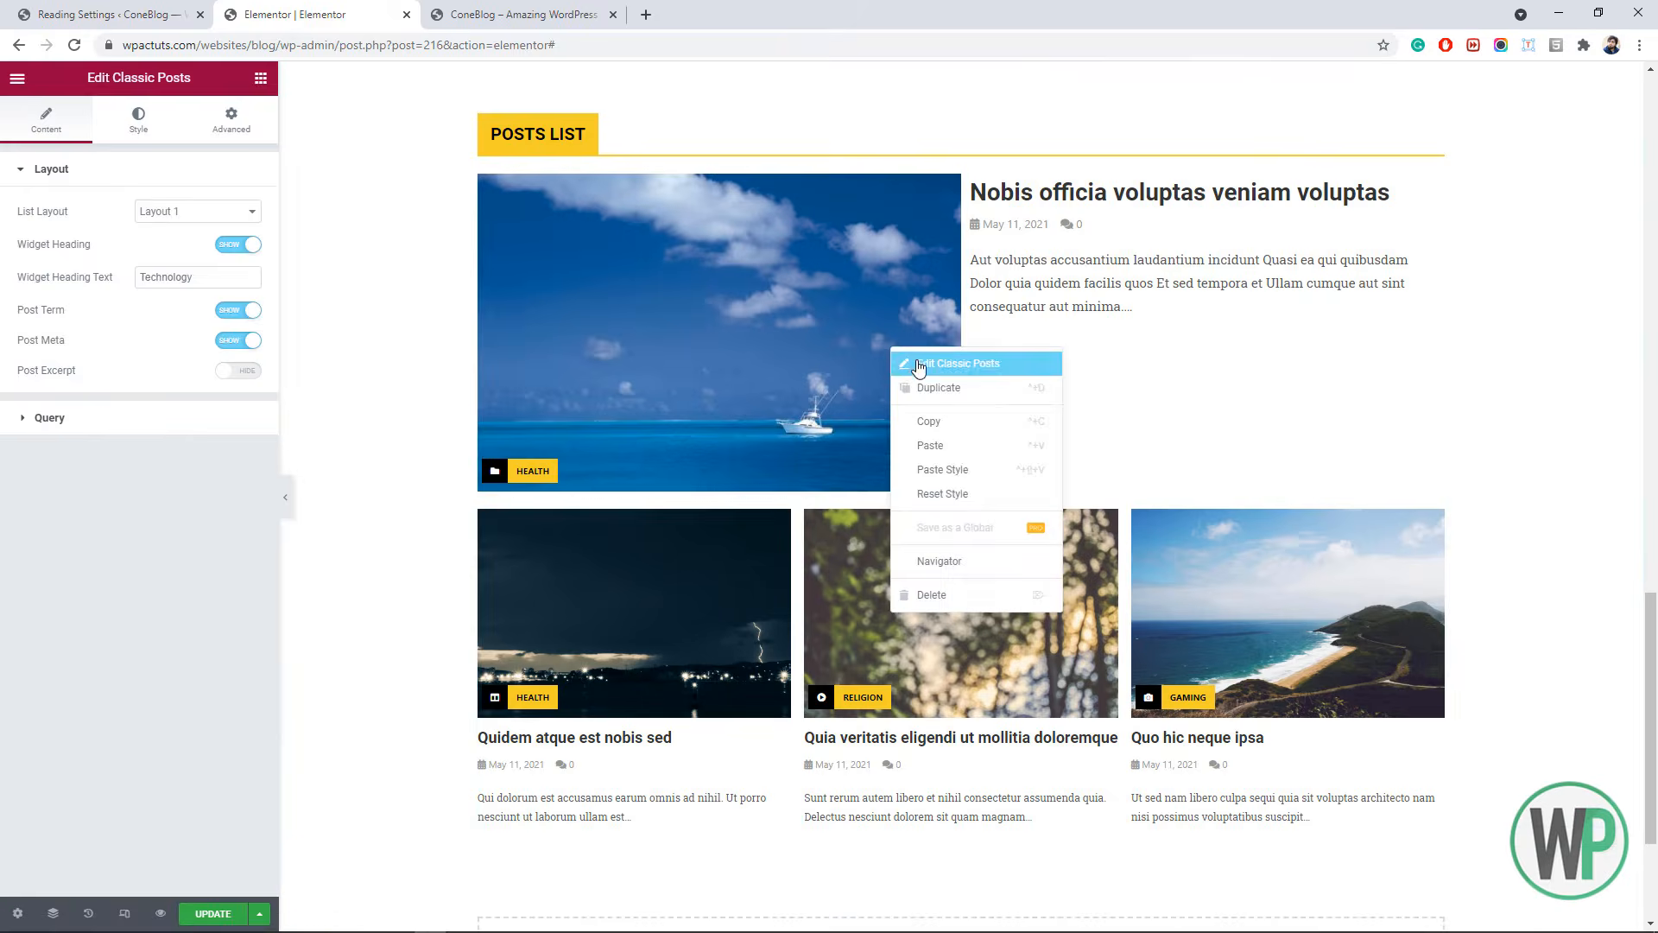
left_click(918, 365)
left_click(211, 215)
left_click(204, 244)
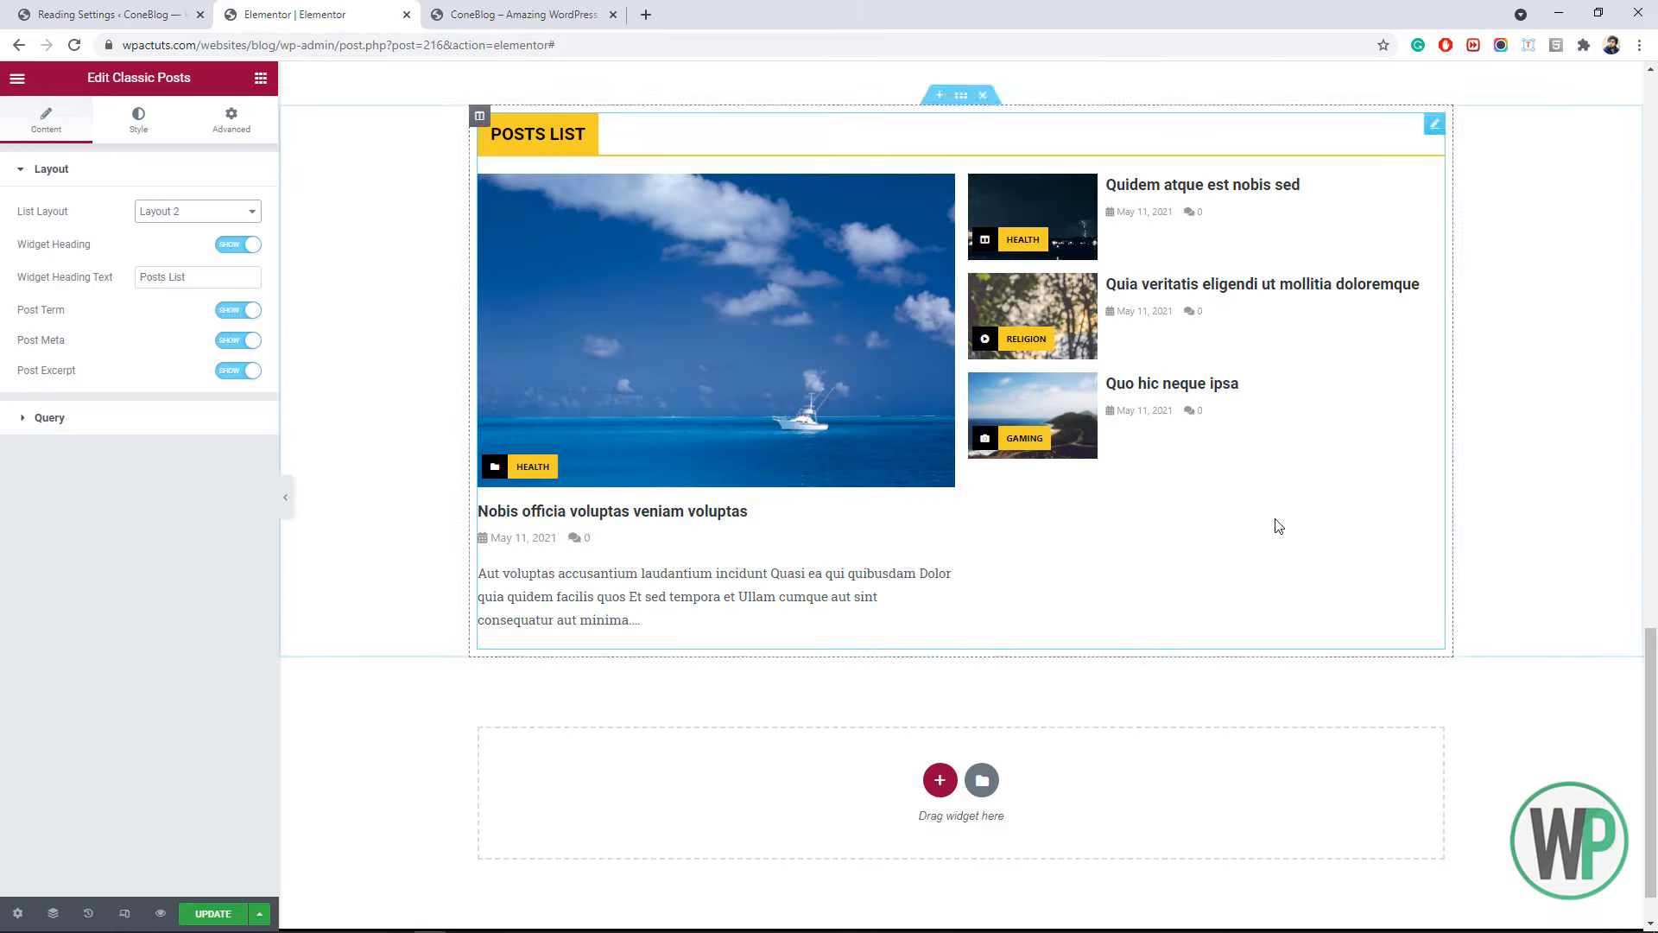
- Set the boxed content width of the new Classic Posts section to 1220
scroll(1279, 525, "up", 4)
scroll(863, 388, "down", 3)
left_click(426, 256)
left_click(231, 247)
type("1")
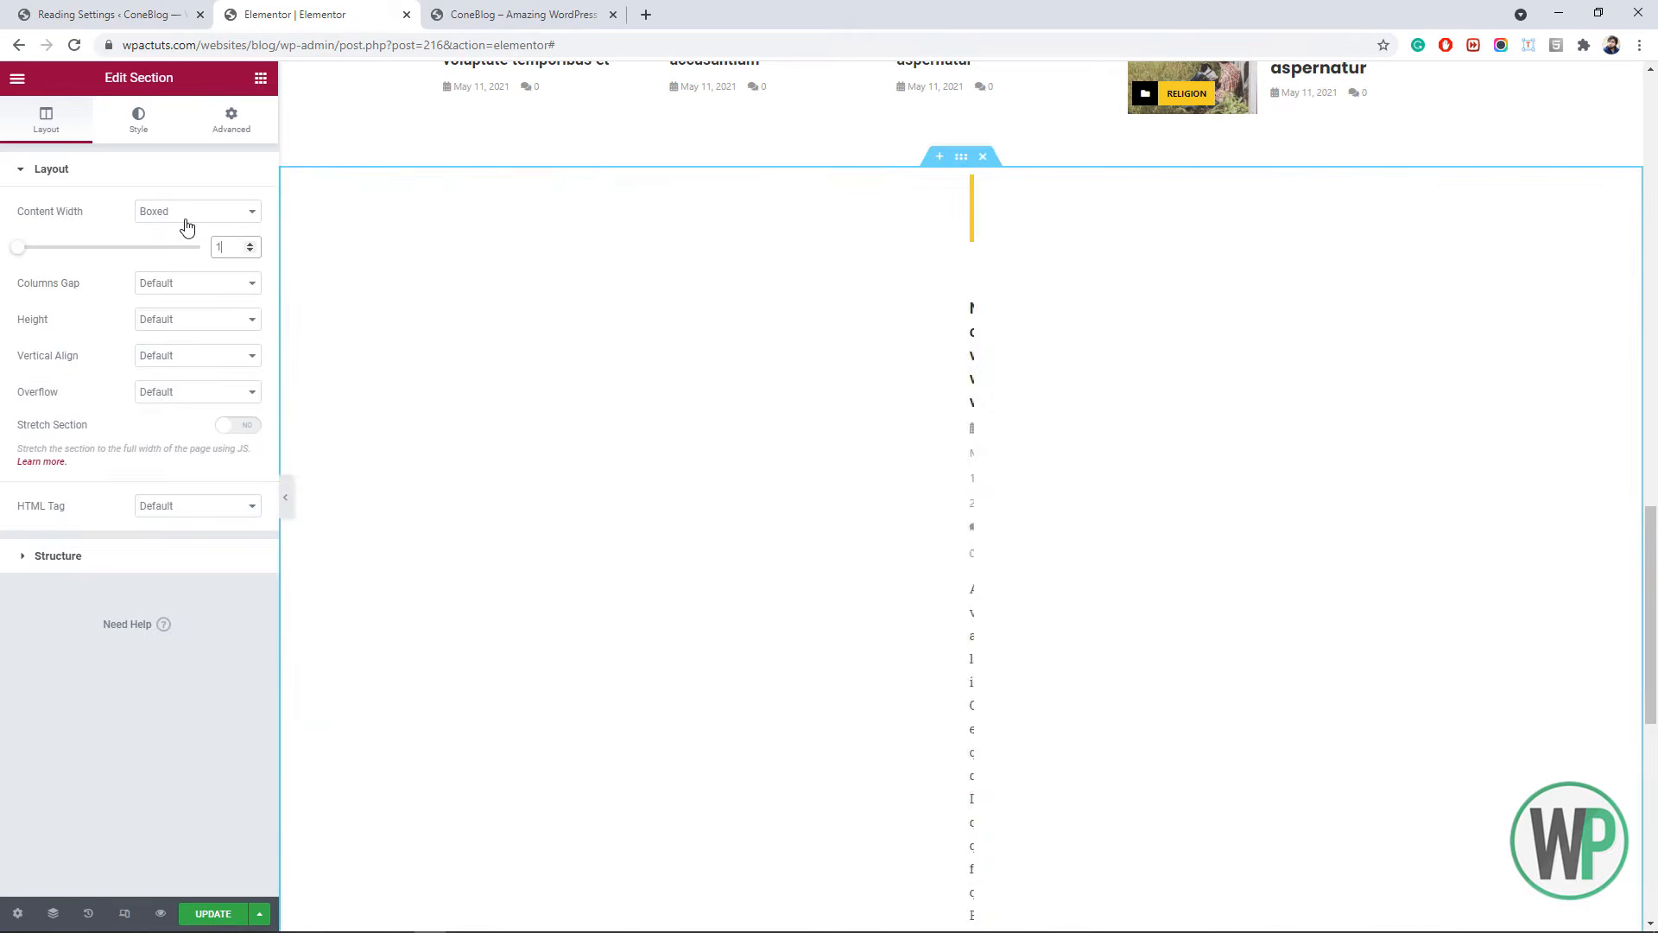
type("220")
- Set the new full-row Classic Posts widget to show 6 posts per page
scroll(1341, 452, "down", 1)
right_click(1338, 409)
left_click(1359, 418)
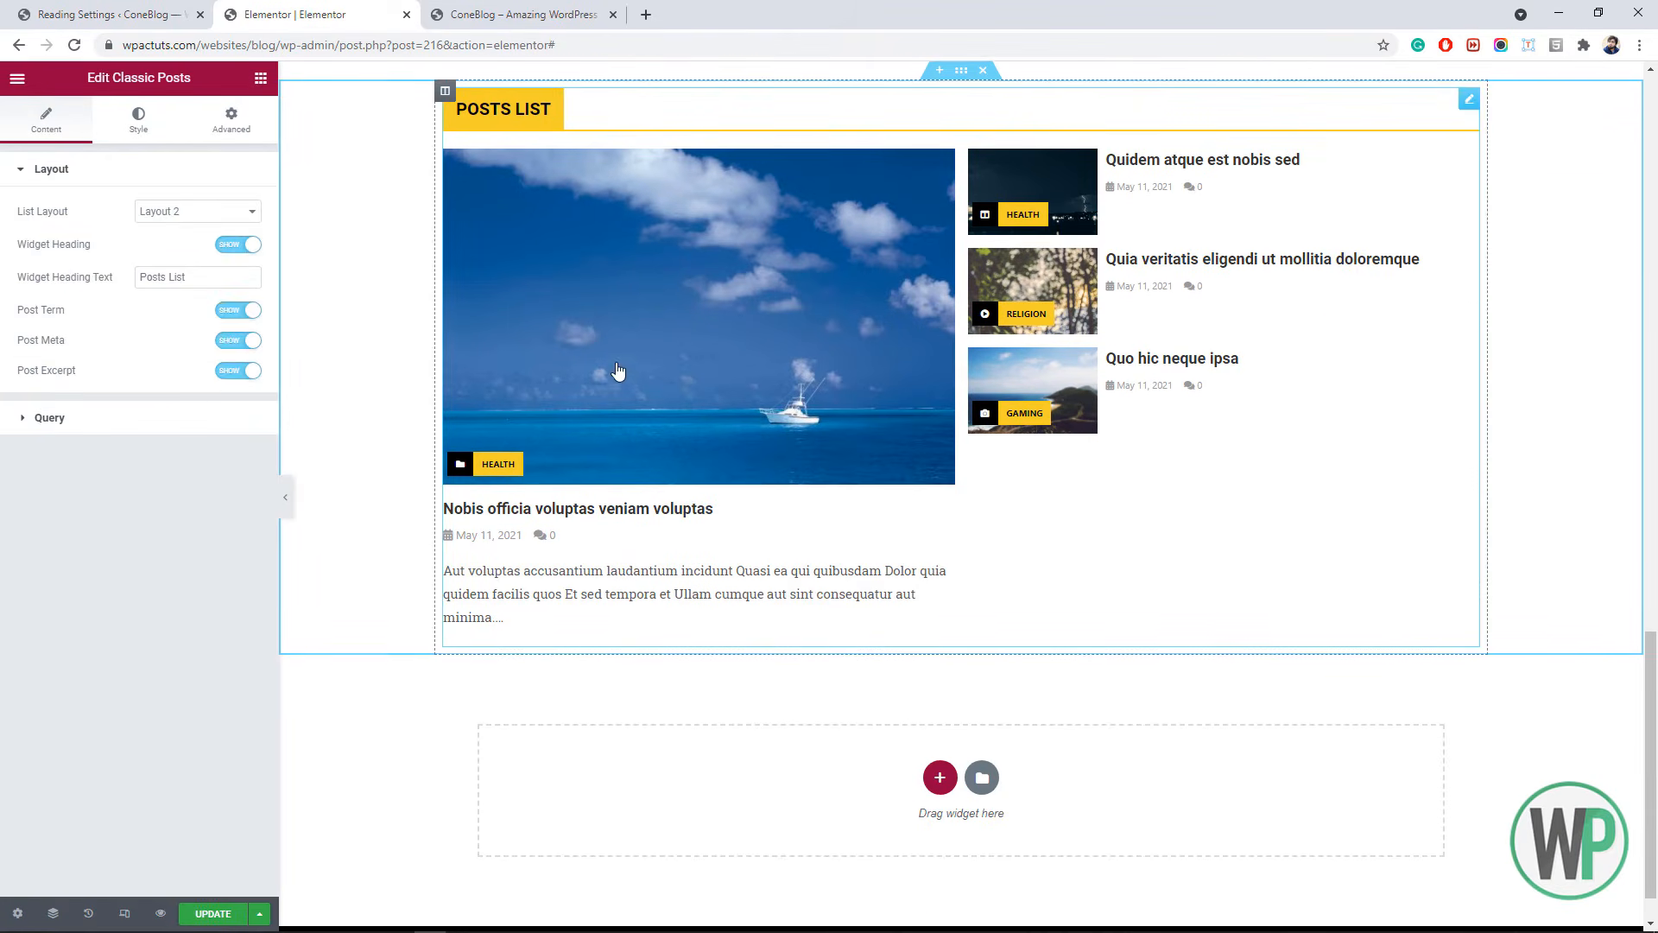
scroll(1573, 603, "up", 4)
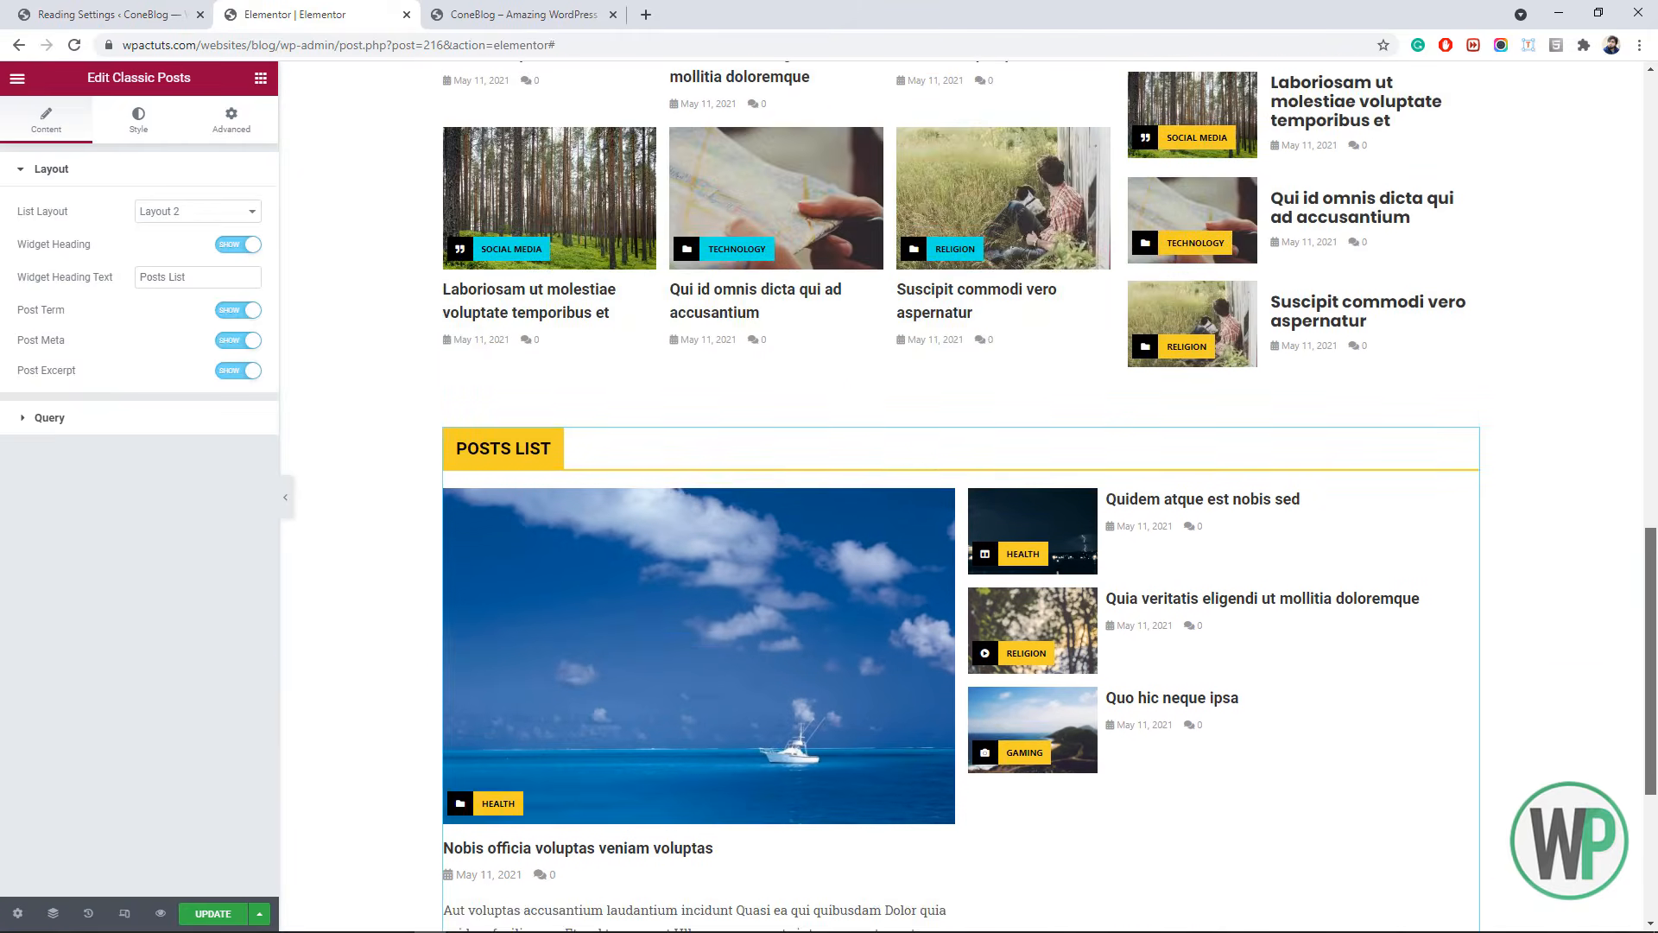
scroll(575, 352, "down", 3)
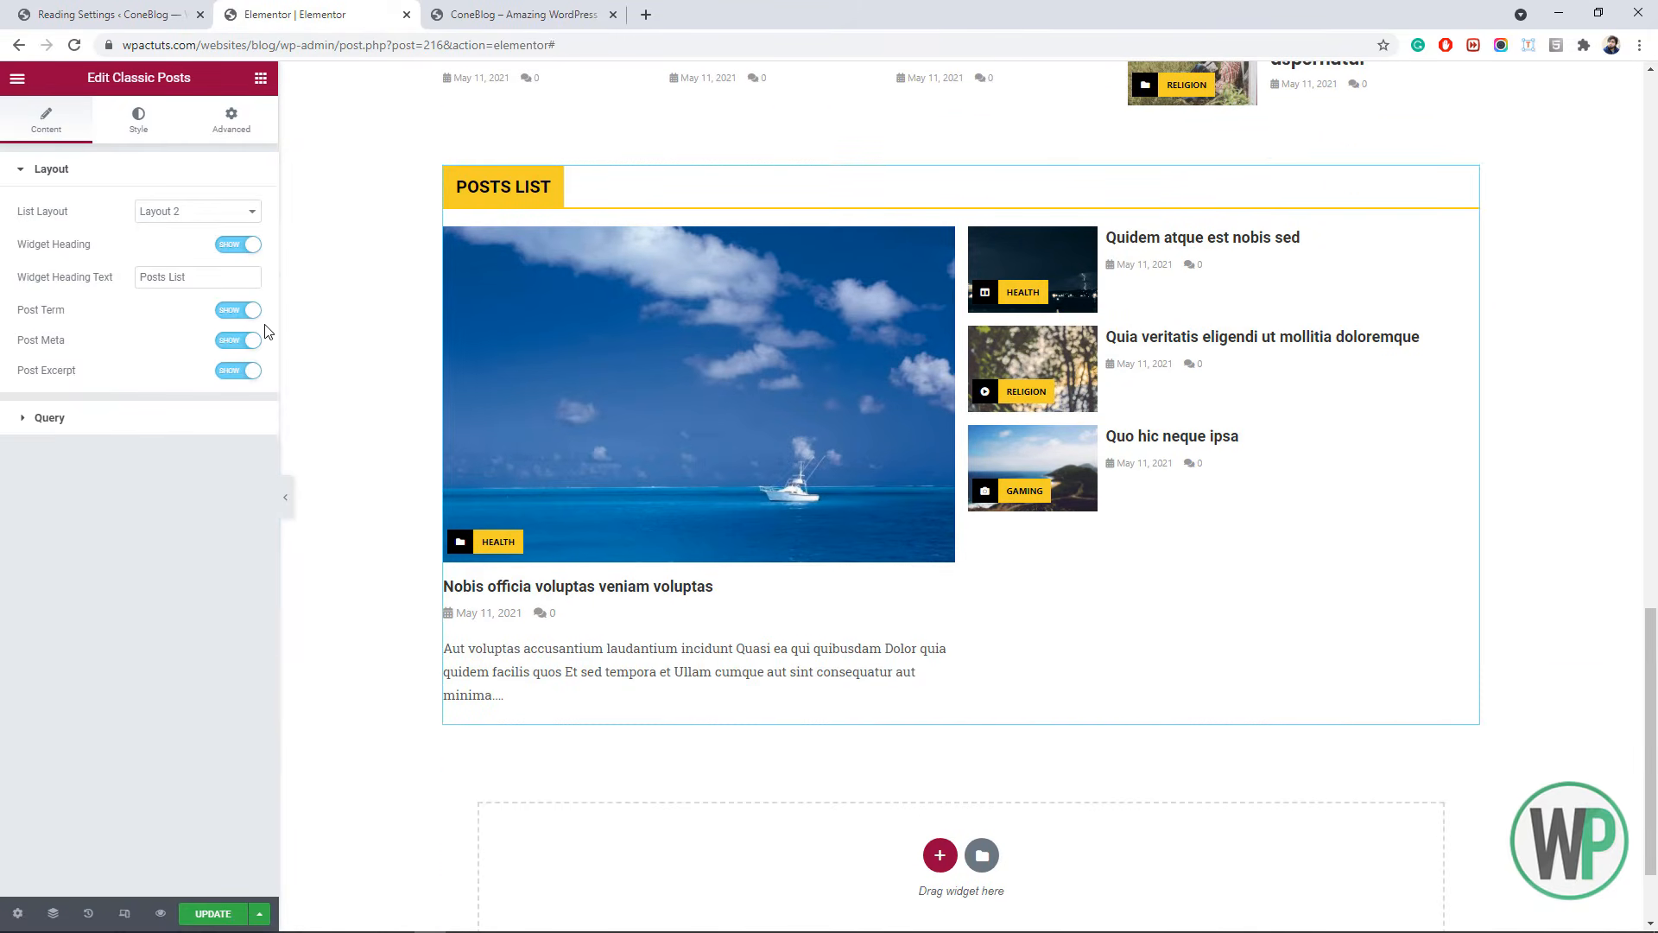
mouse_move(1649, 816)
left_mouse_down()
mouse_move(1649, 582)
mouse_move(1648, 797)
left_mouse_up()
left_click(52, 417)
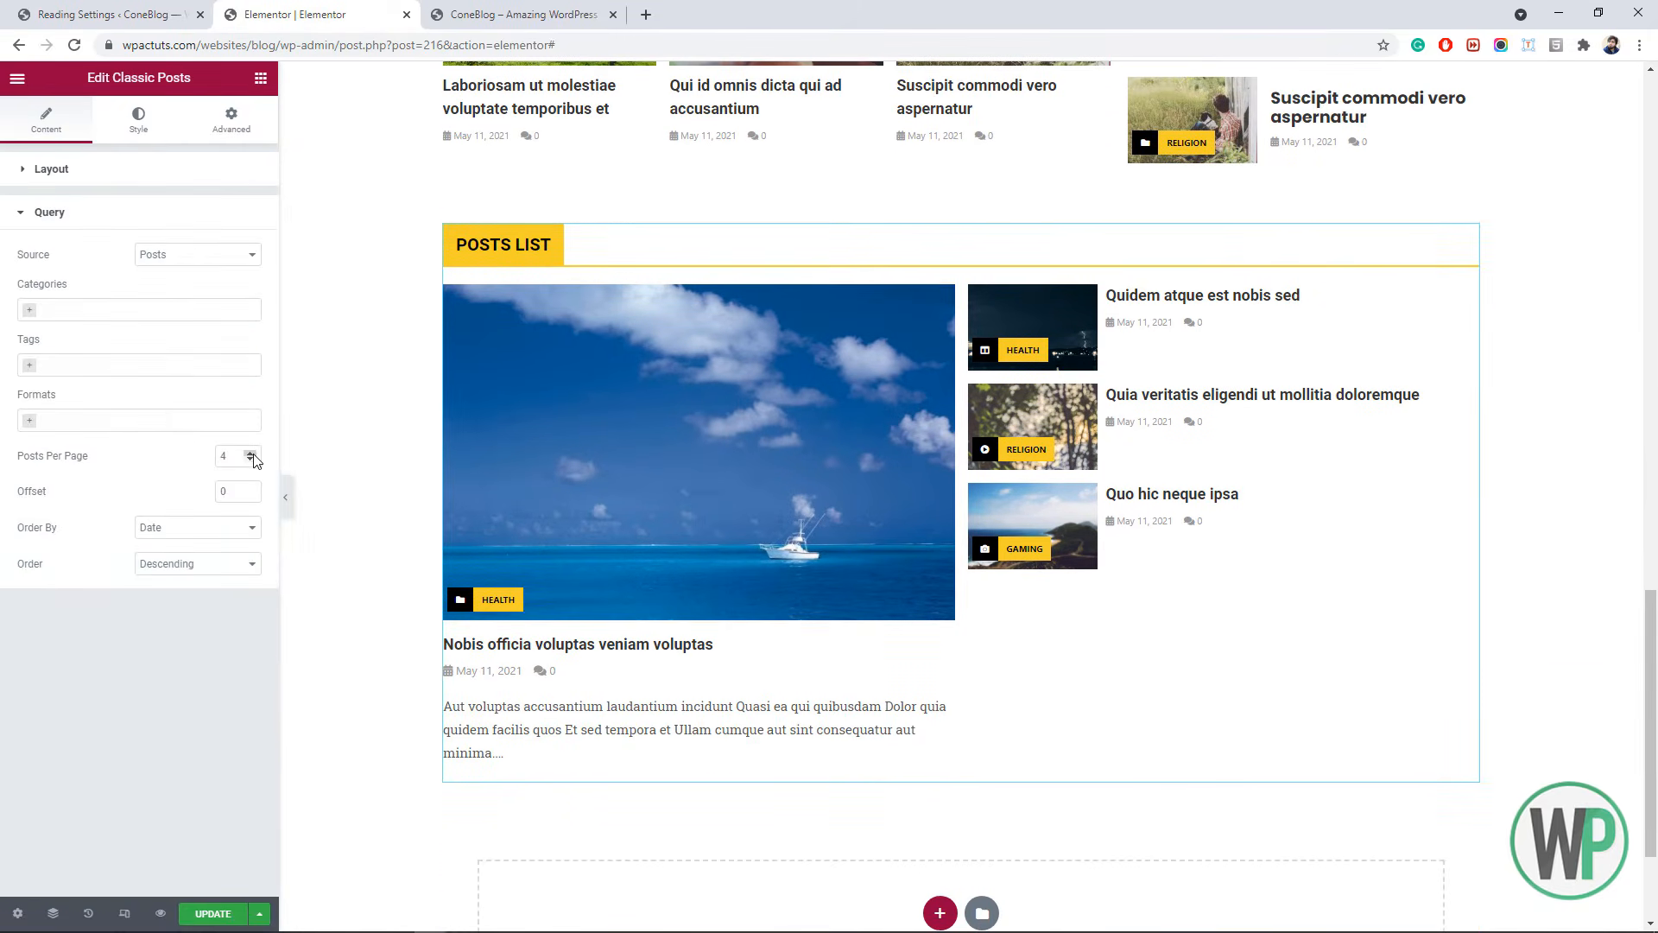
left_click(250, 452)
left_click(250, 453)
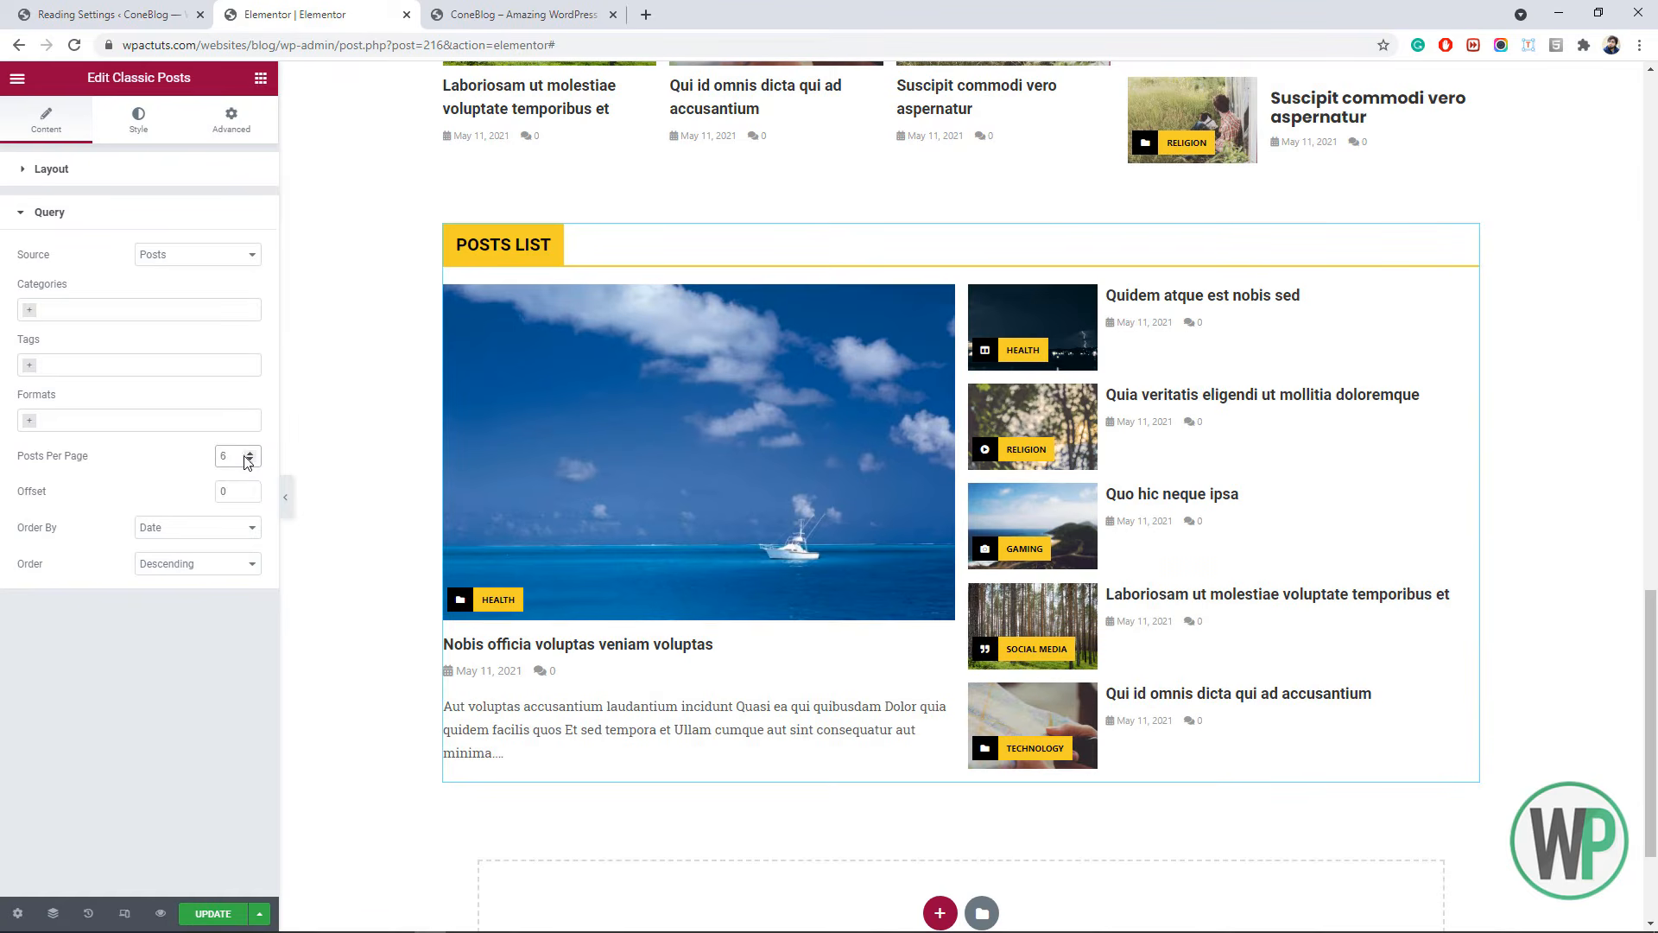
- Set the Classic Posts widget's large grid post title typography to the Poppins family with Bold weight
left_click(138, 121)
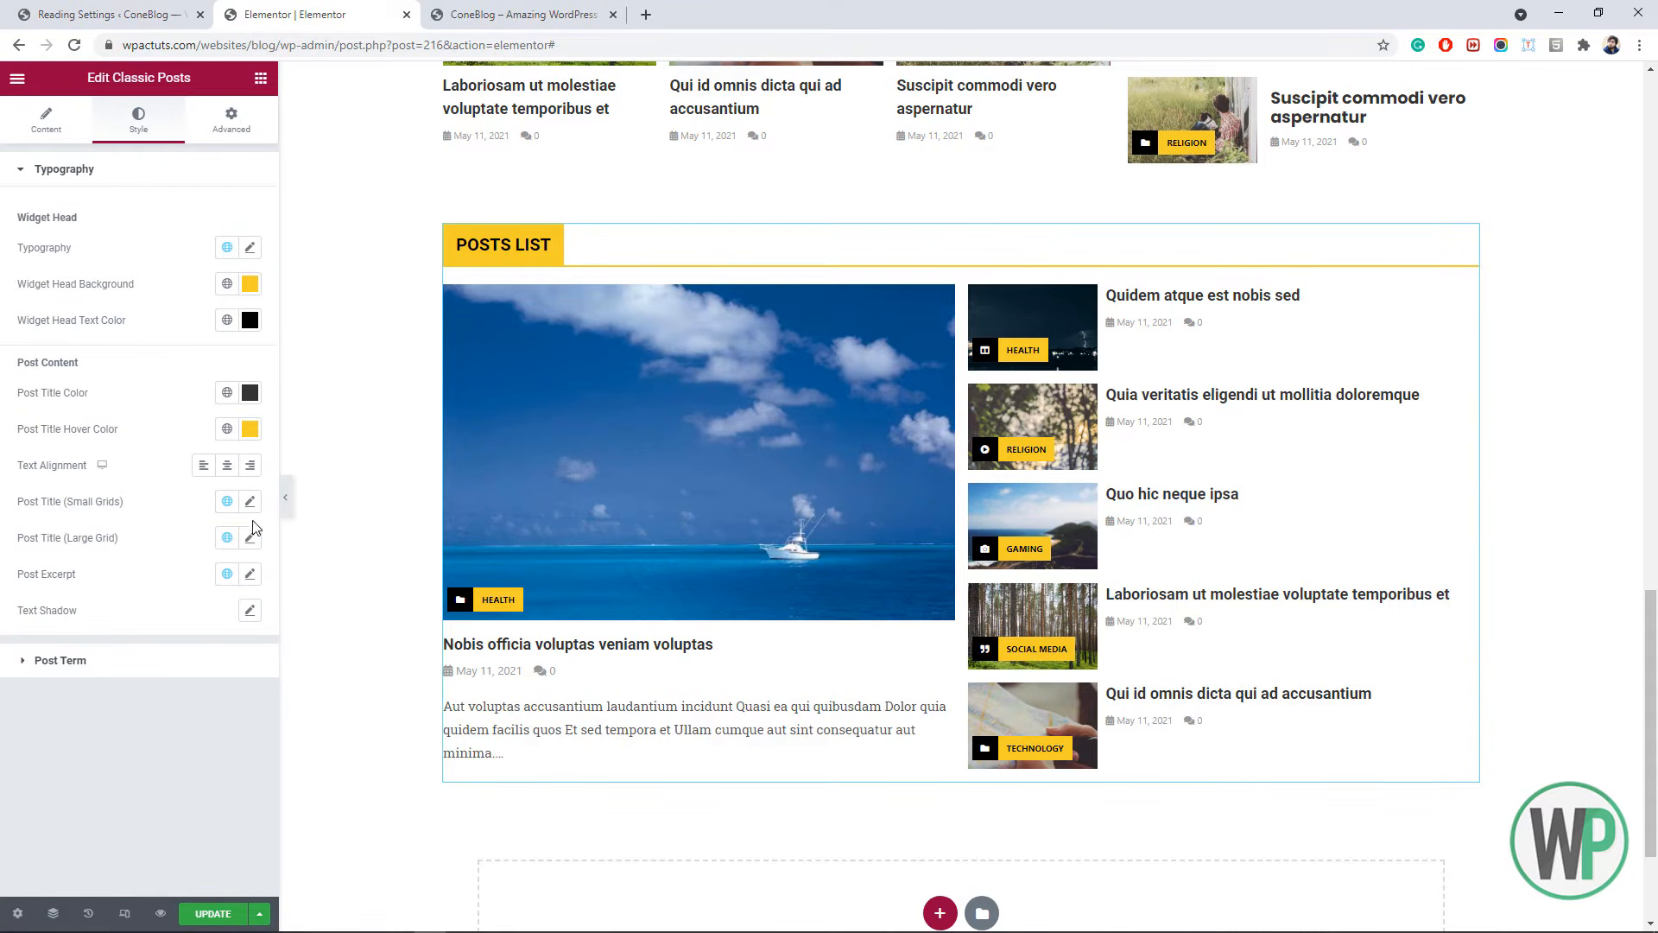
left_click(250, 501)
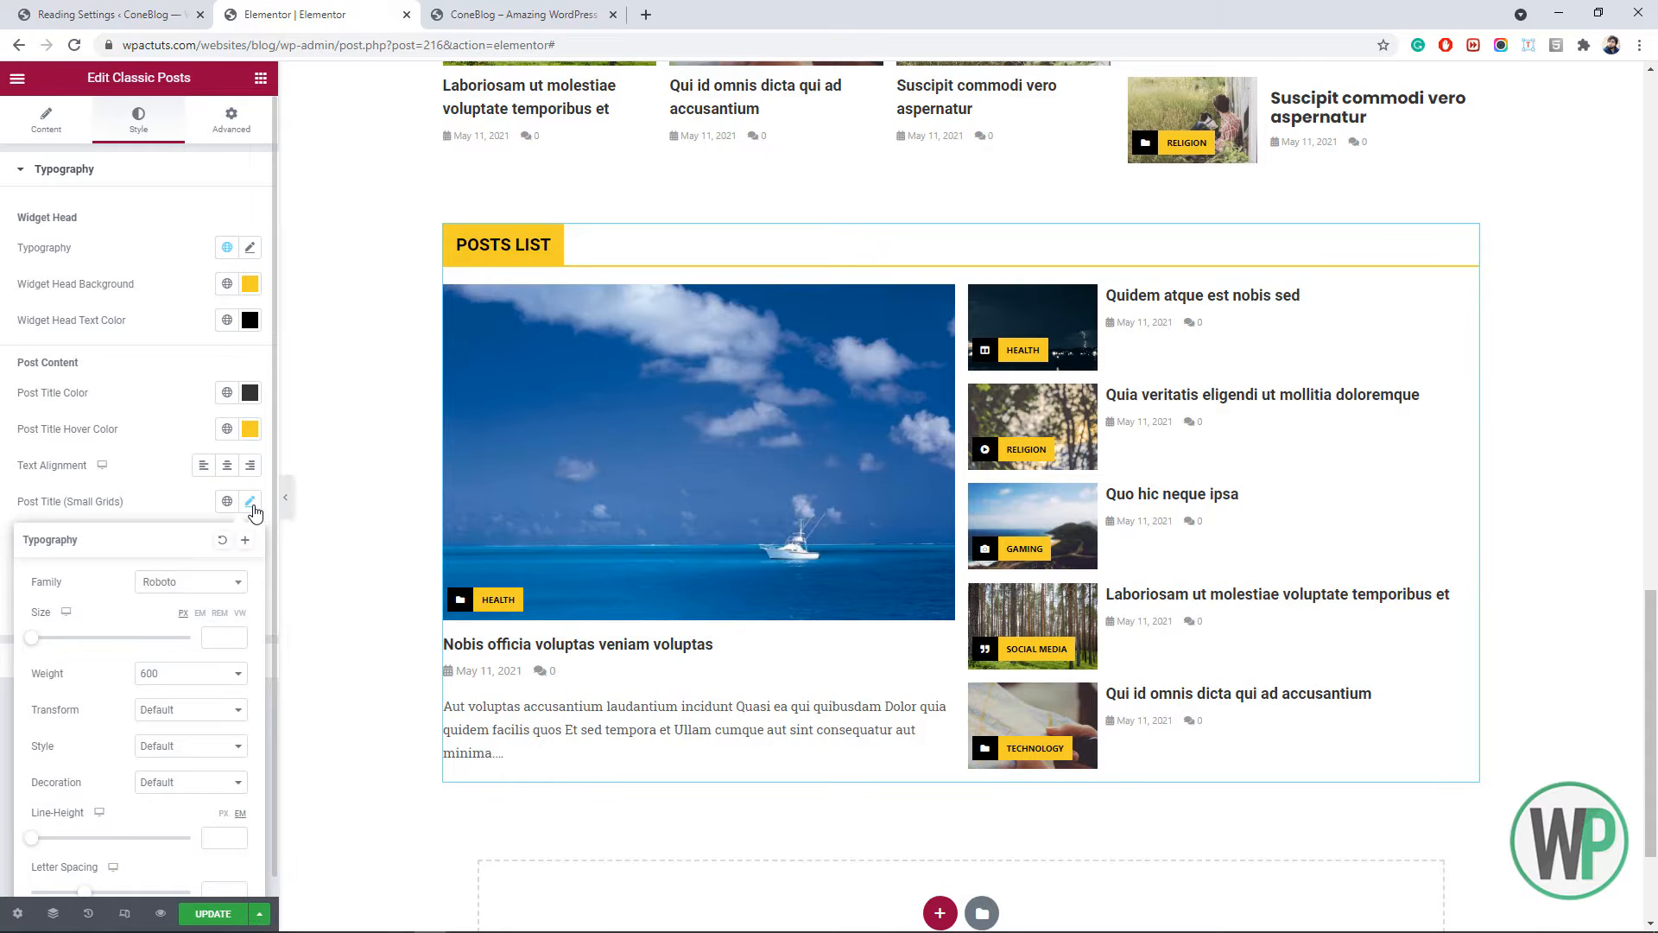
left_click(250, 501)
left_click(250, 537)
left_click(223, 618)
type("pop")
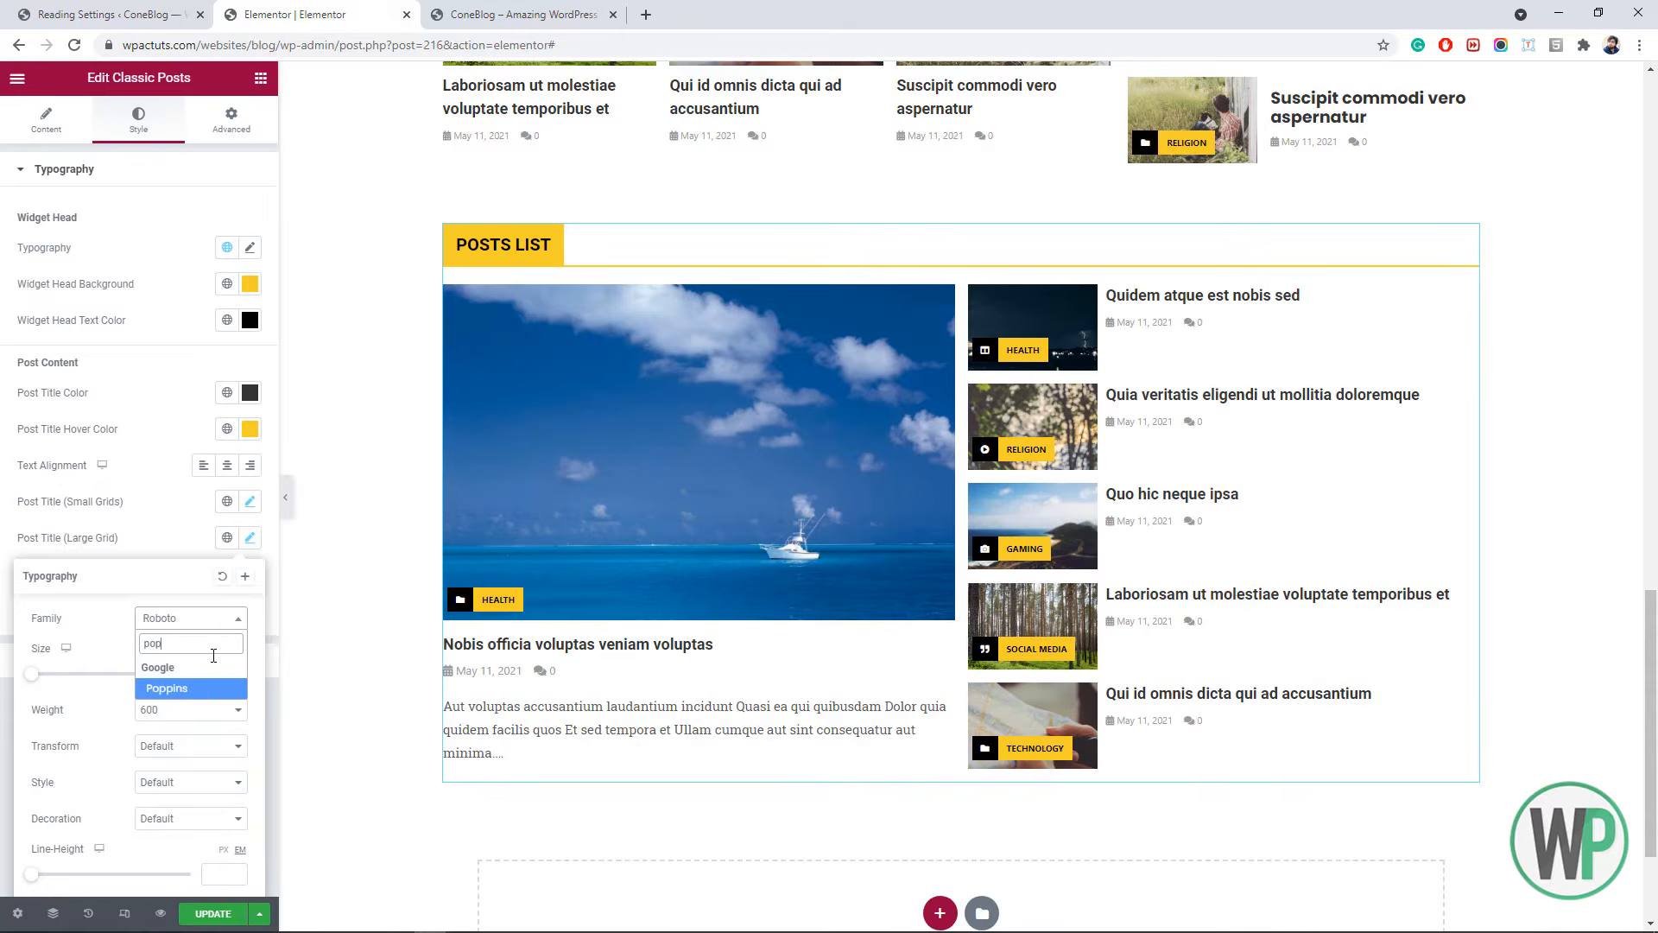
left_click(203, 688)
left_click(190, 709)
left_click(164, 855)
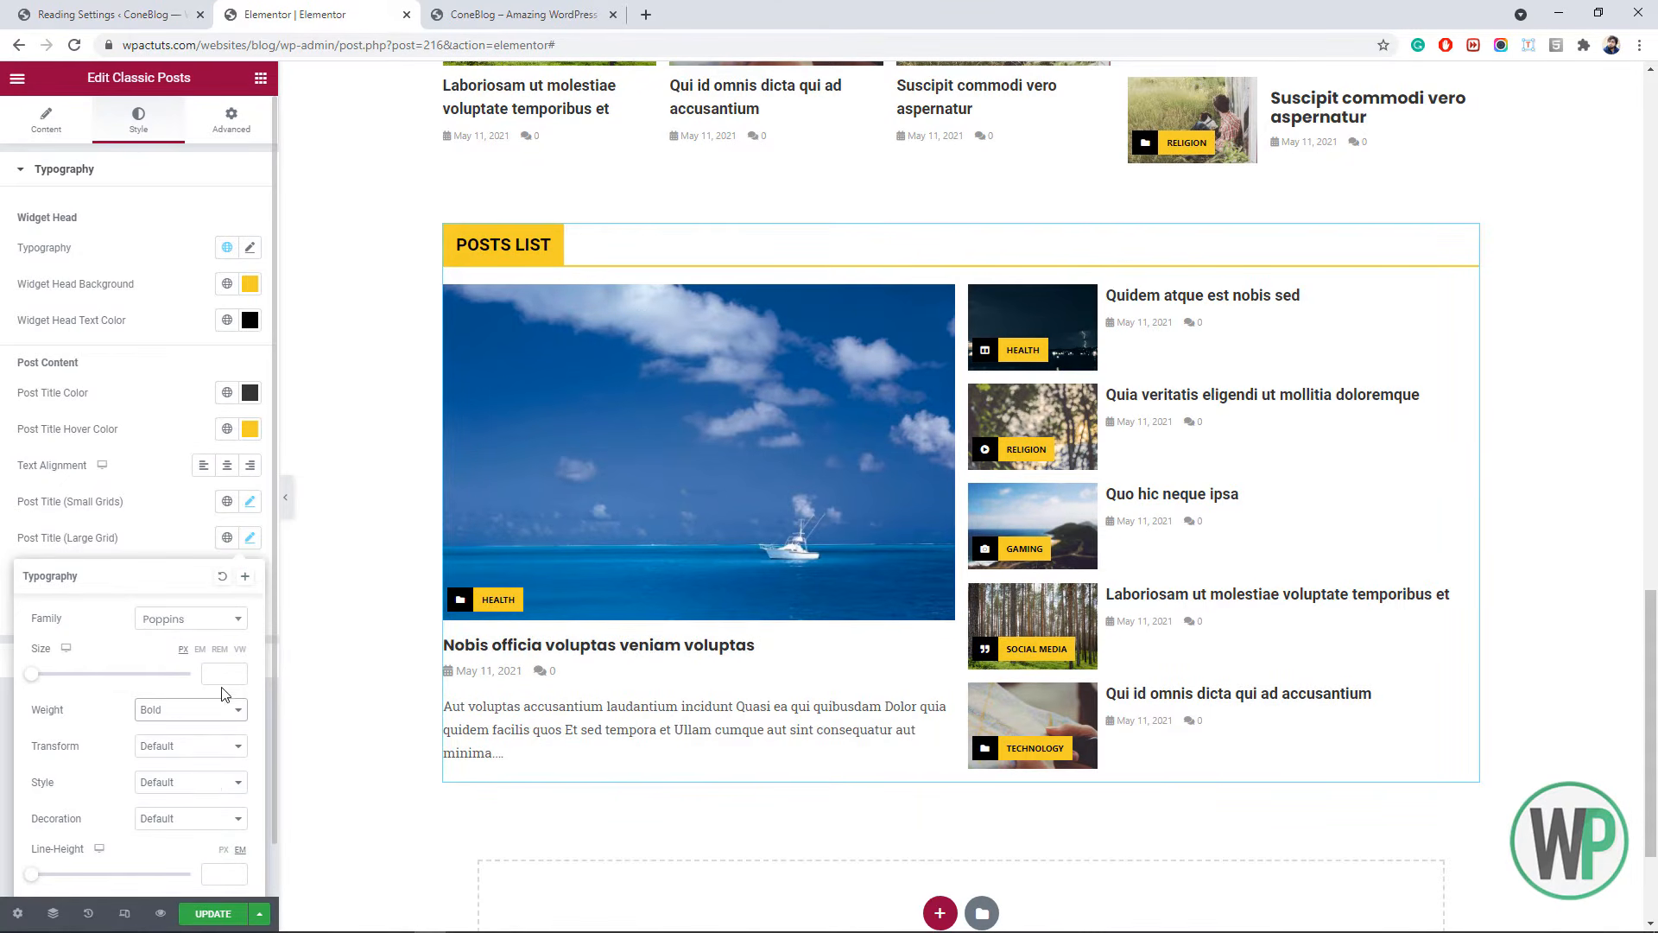
- Set the large grid post title's size to 2 em and its line height to 1.2 em
left_click(199, 648)
left_click(211, 670)
type("2")
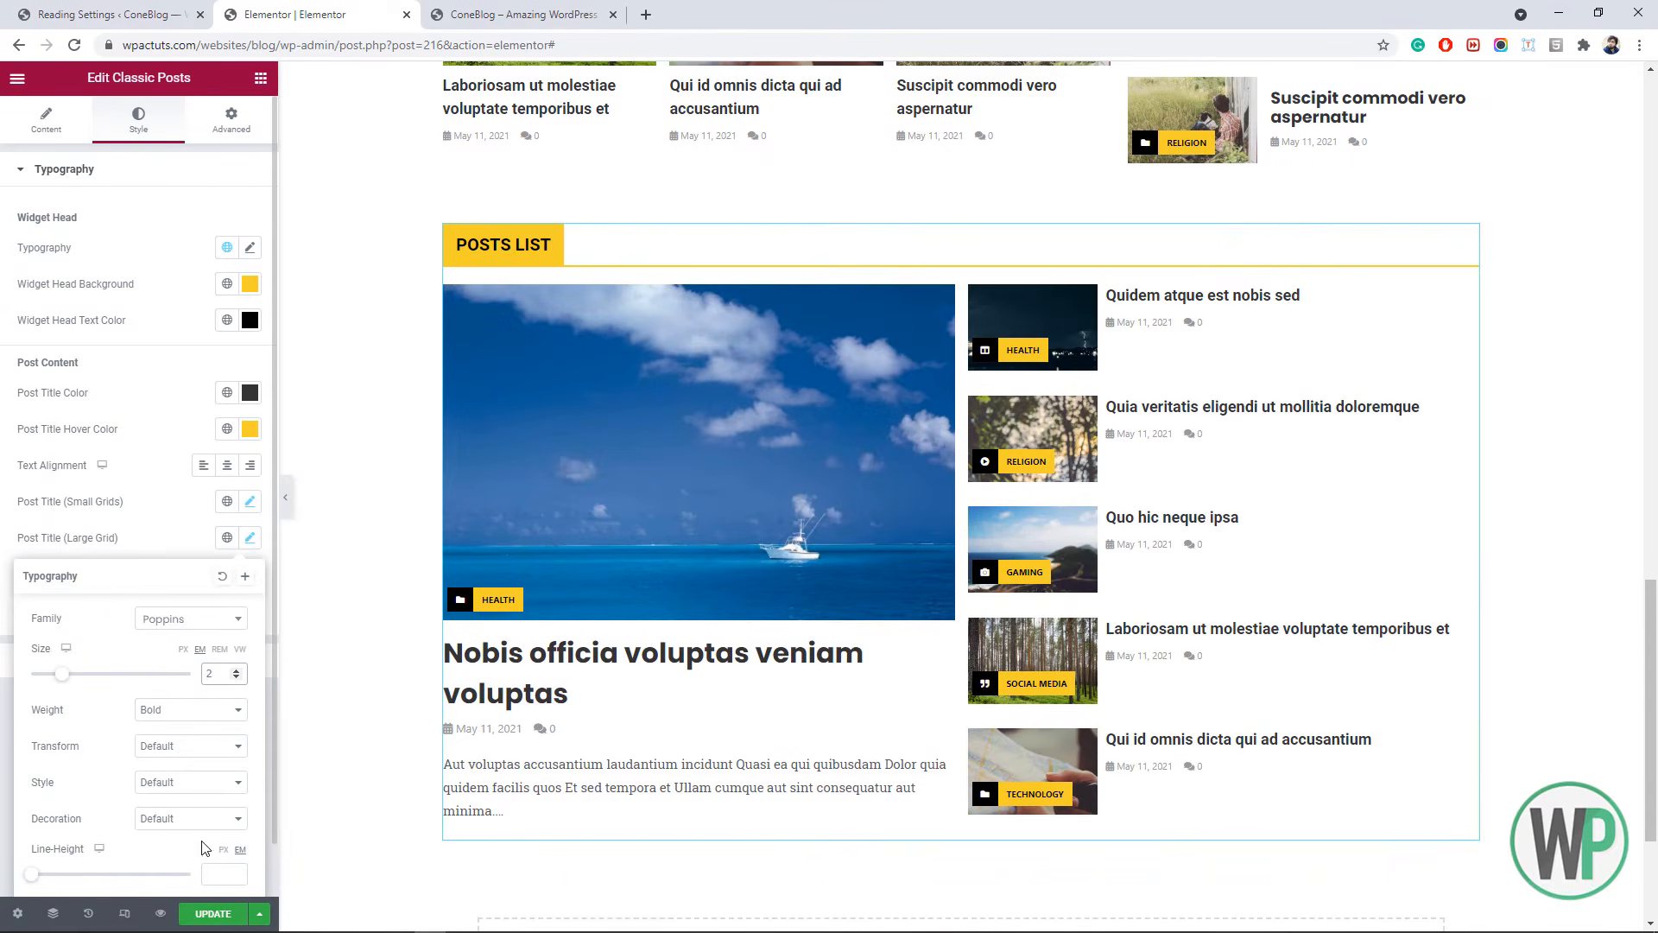
left_click(223, 874)
type("1.2")
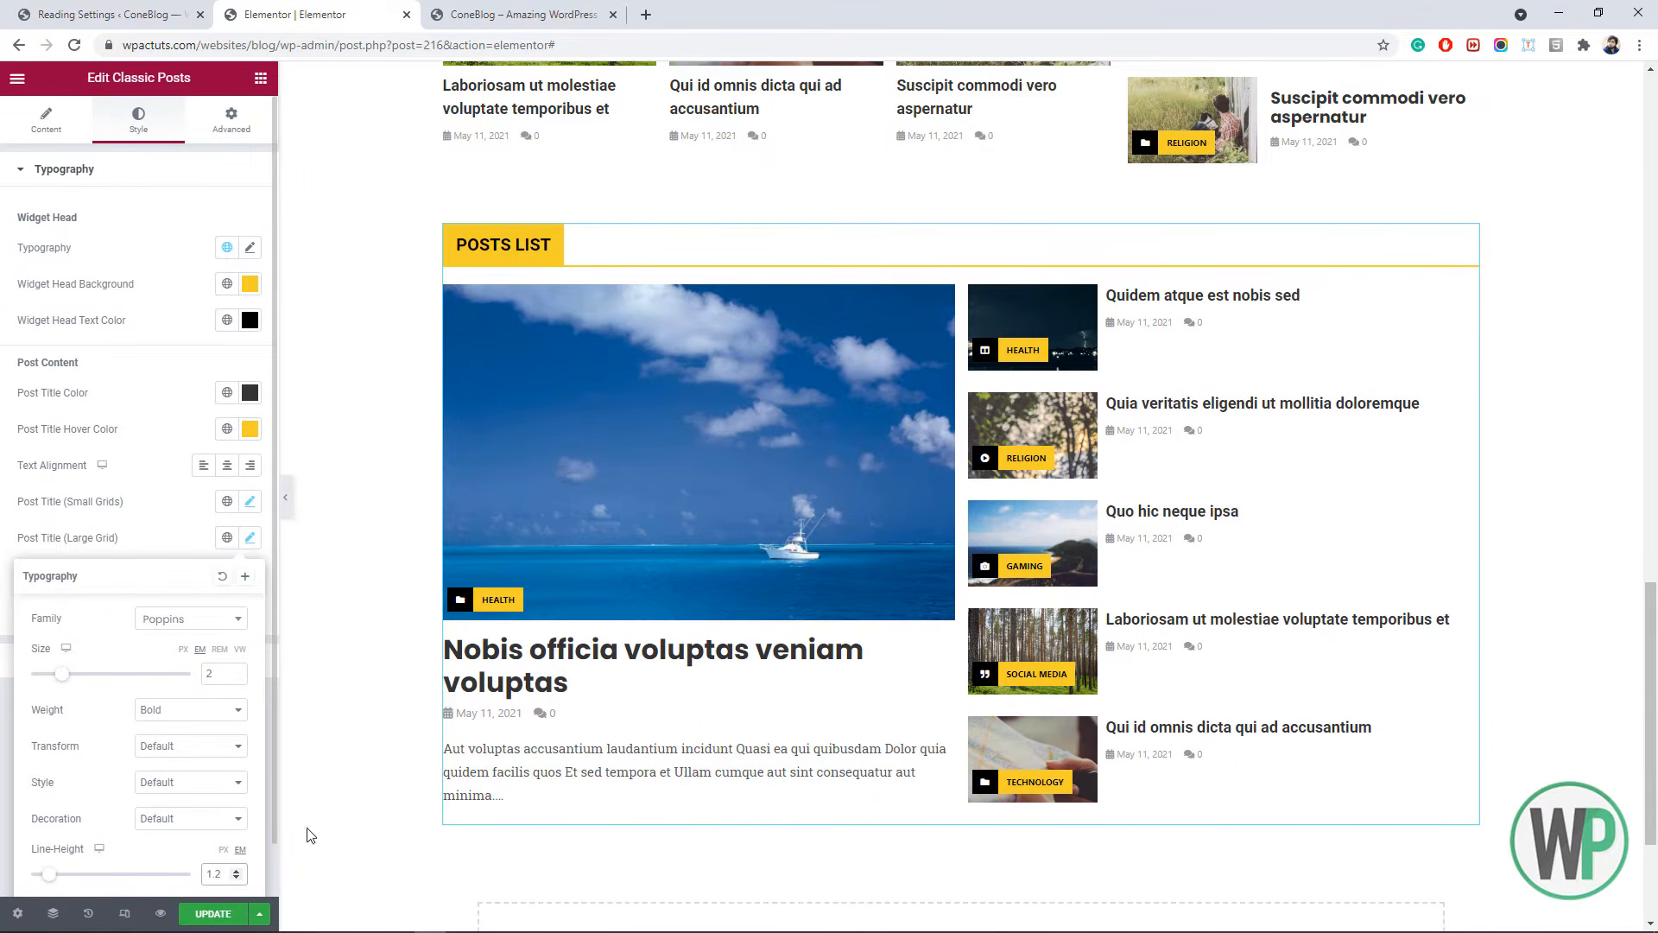
left_click(250, 538)
- Set the small grids' post title typography to Bold weight with a size of 1.5 em
left_click(250, 501)
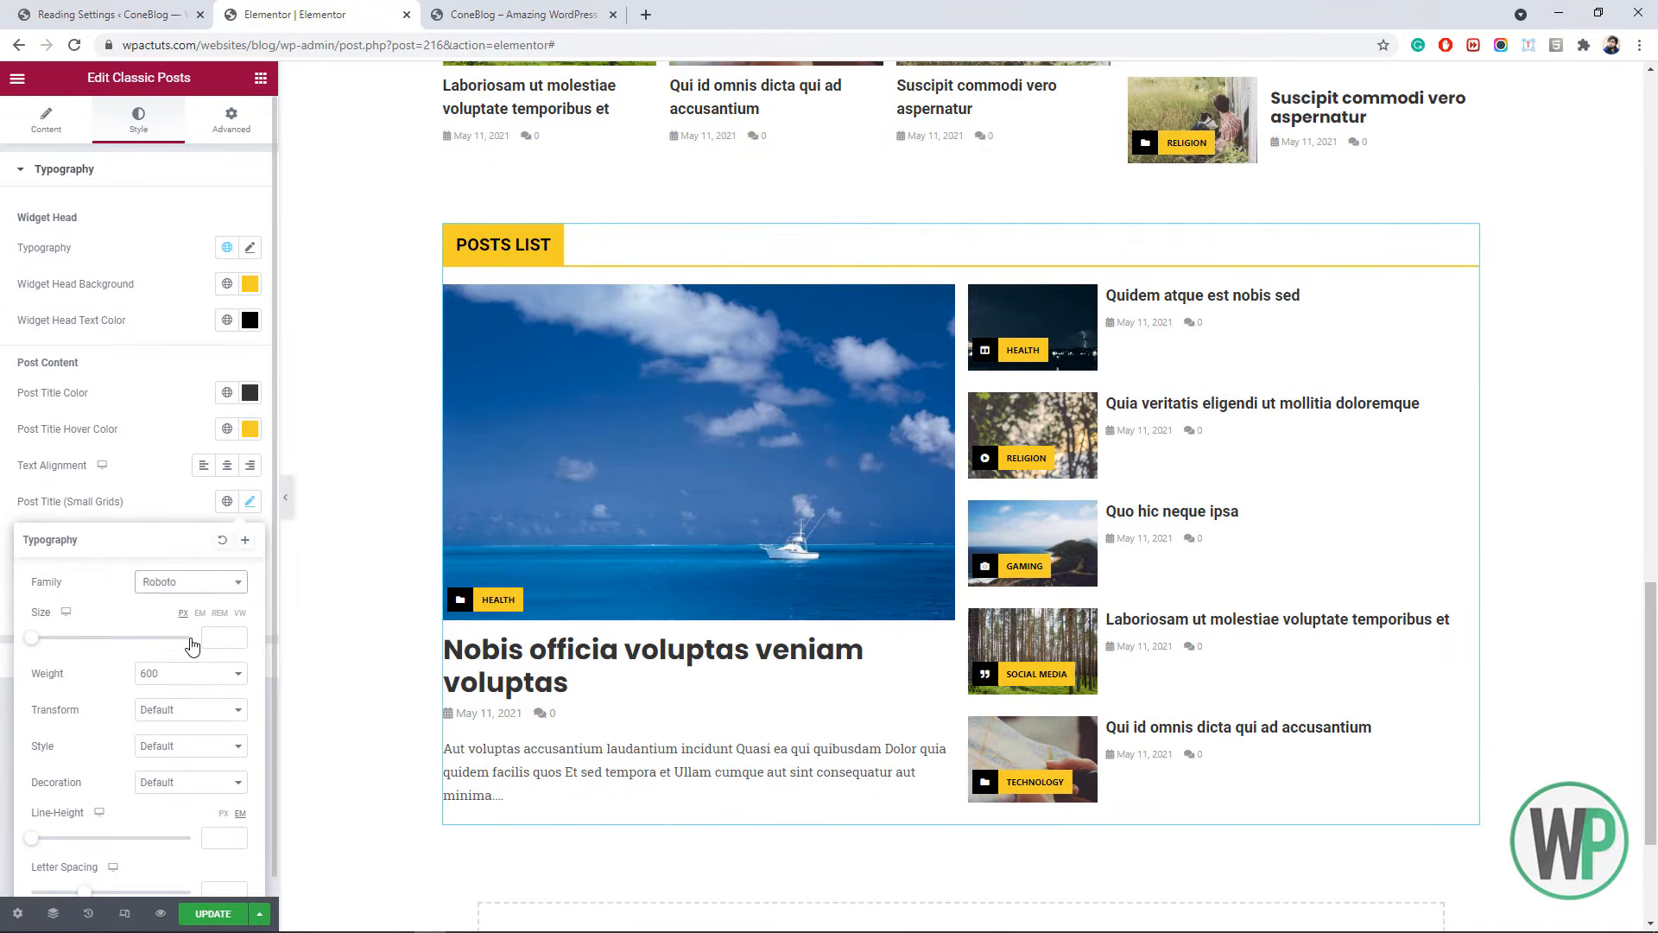
left_click(190, 673)
left_click(185, 847)
left_click(199, 612)
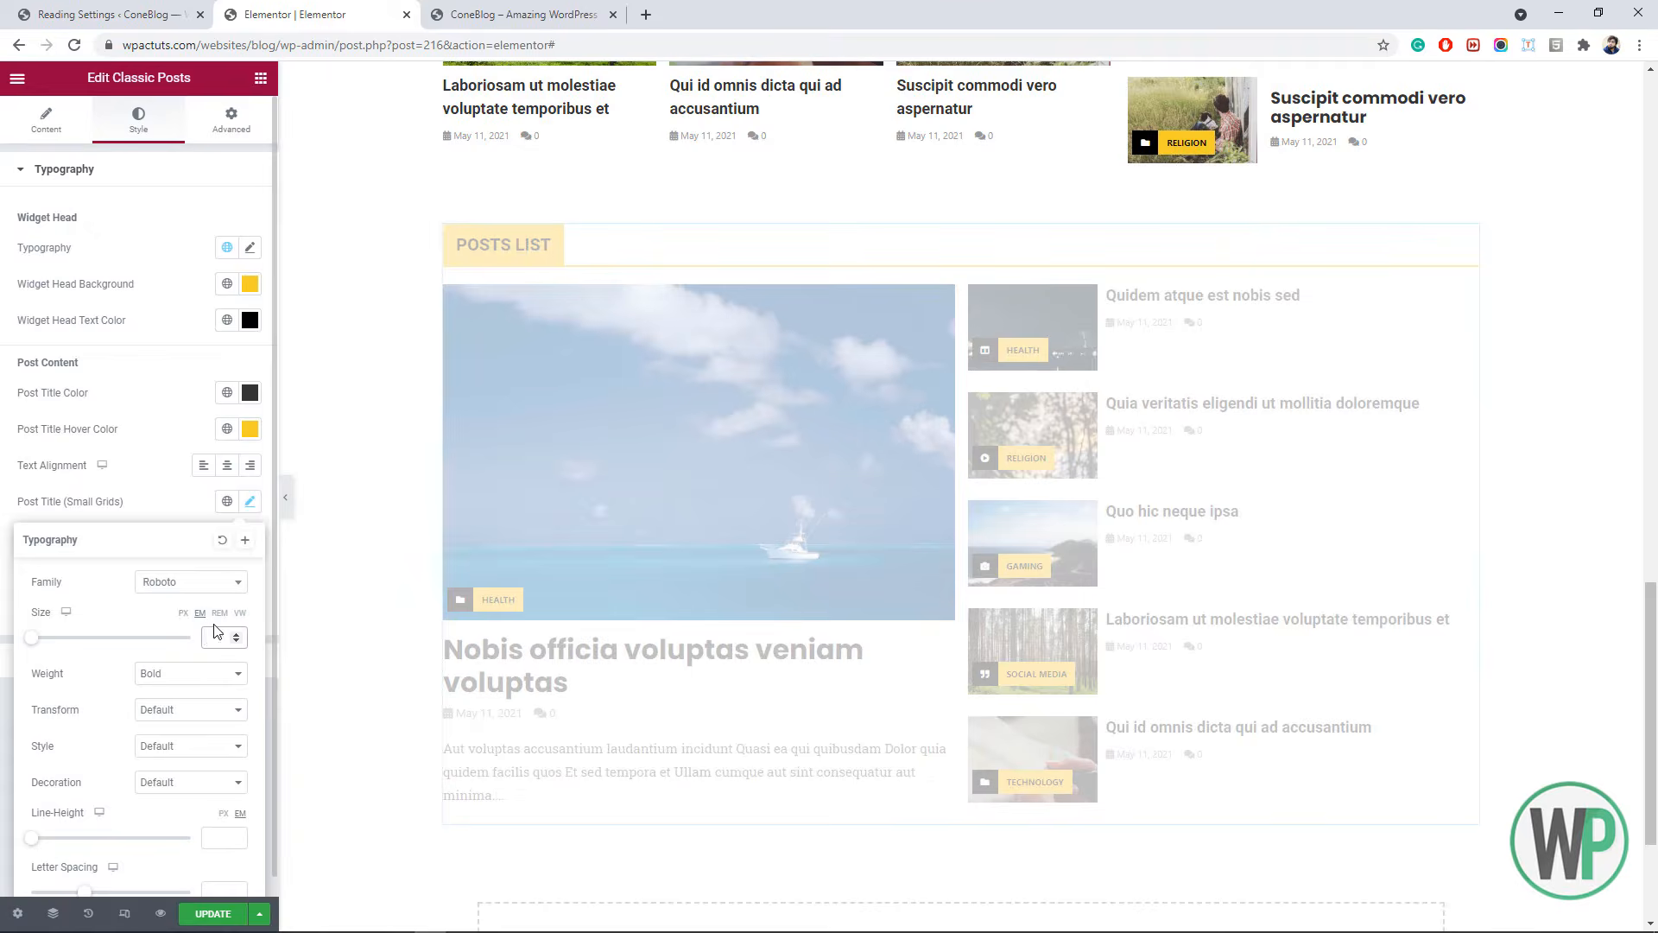
type("1")
left_click(234, 633)
left_click(234, 633)
left_click(234, 633)
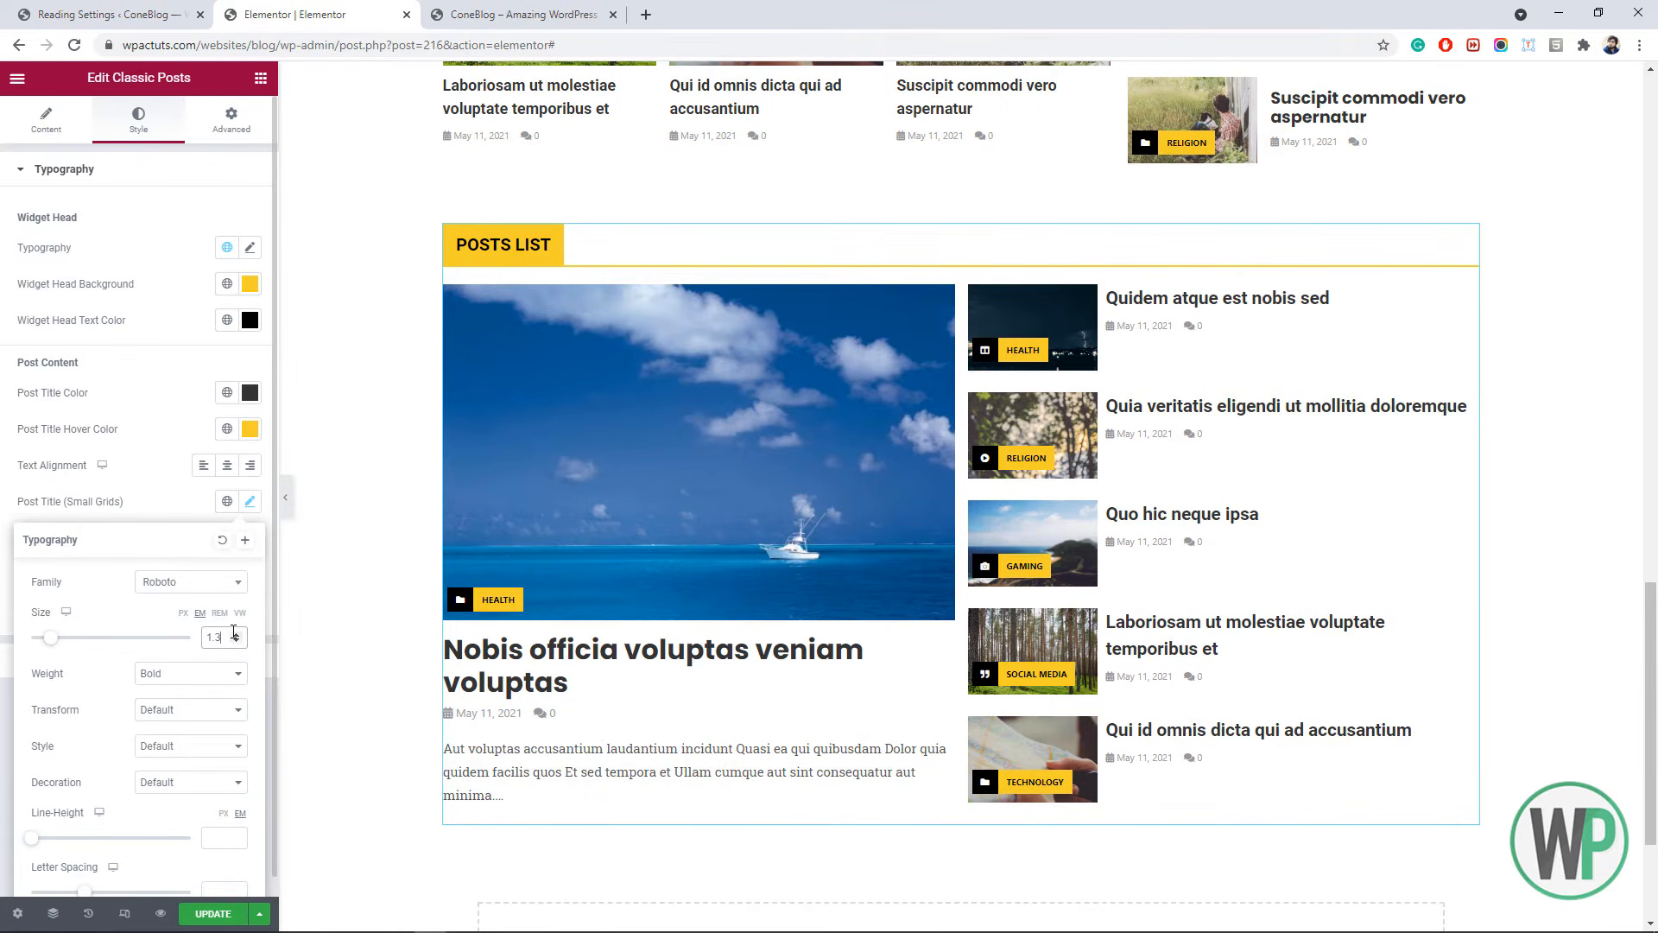
left_click(234, 633)
left_click(234, 633)
- Set the small grids' post title line height to 1.3 em and update the page
scroll(185, 785, "down", 1)
left_click(213, 817)
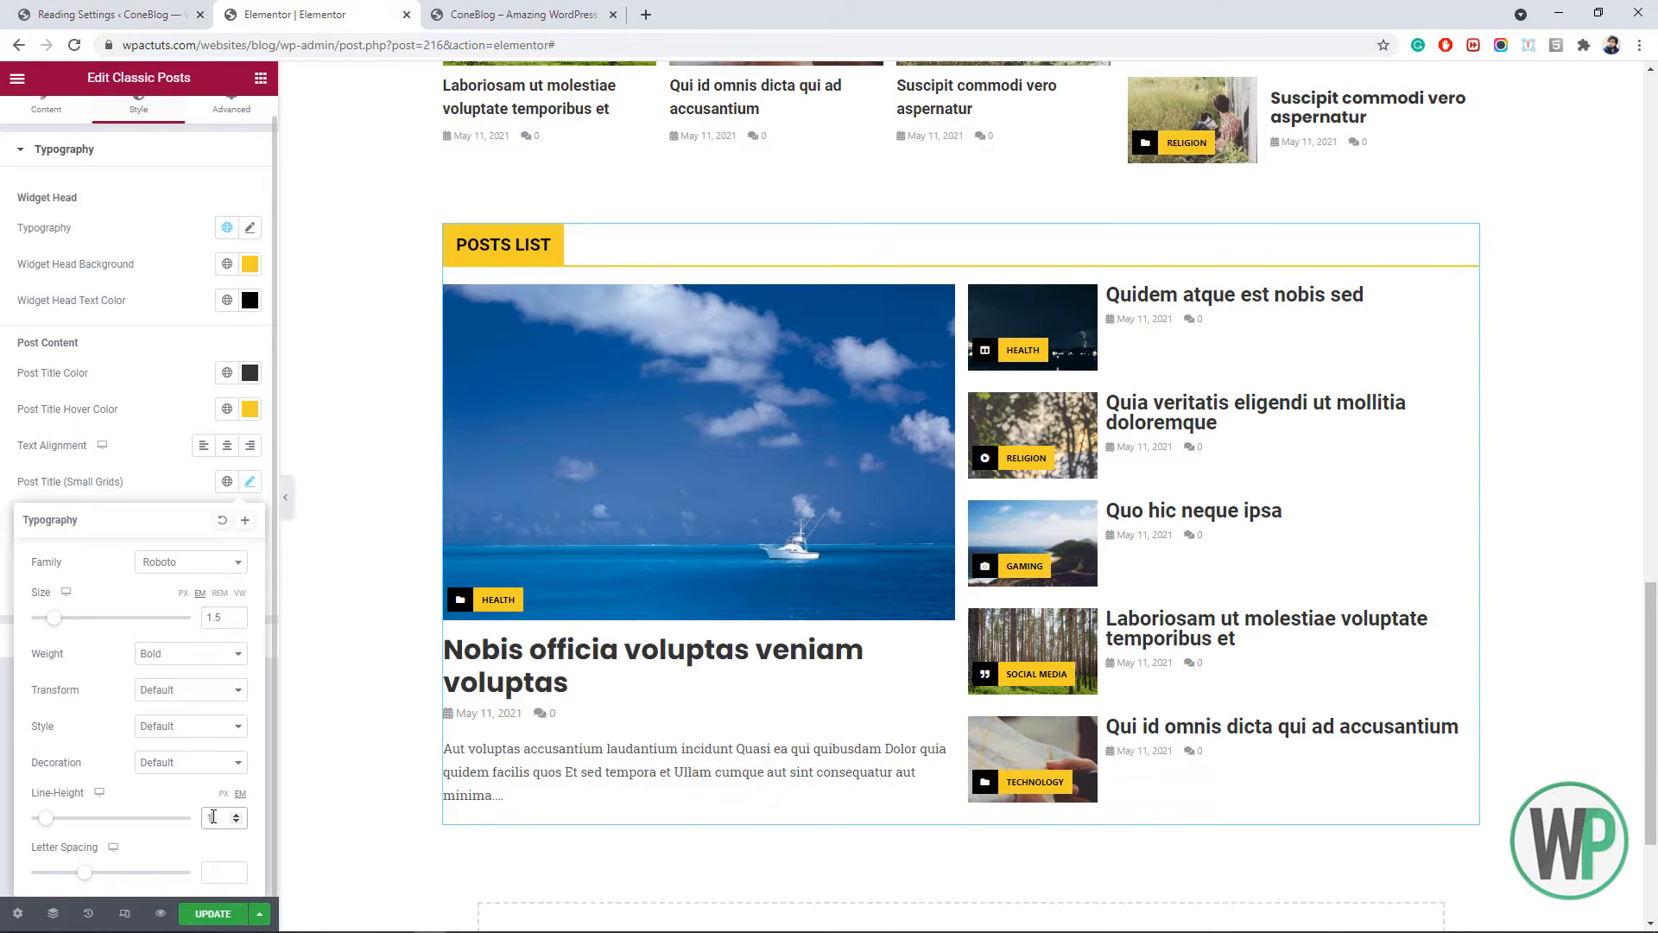
left_click(237, 816)
left_click(239, 817)
left_click(238, 816)
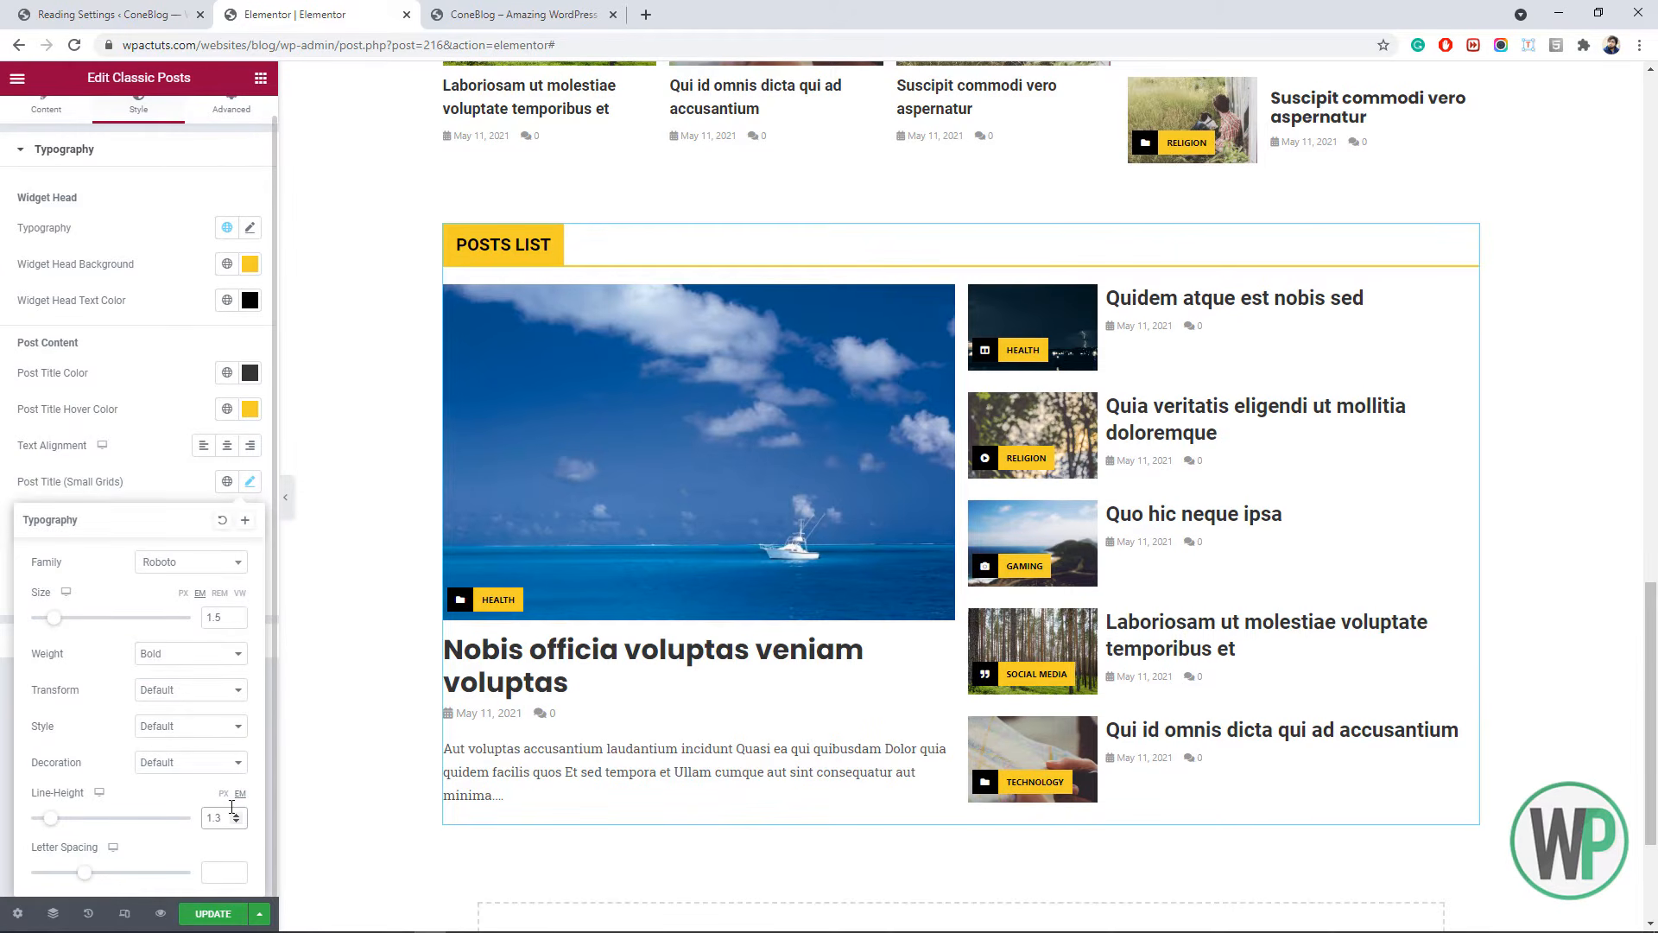
left_click_drag(1652, 729, 1654, 799)
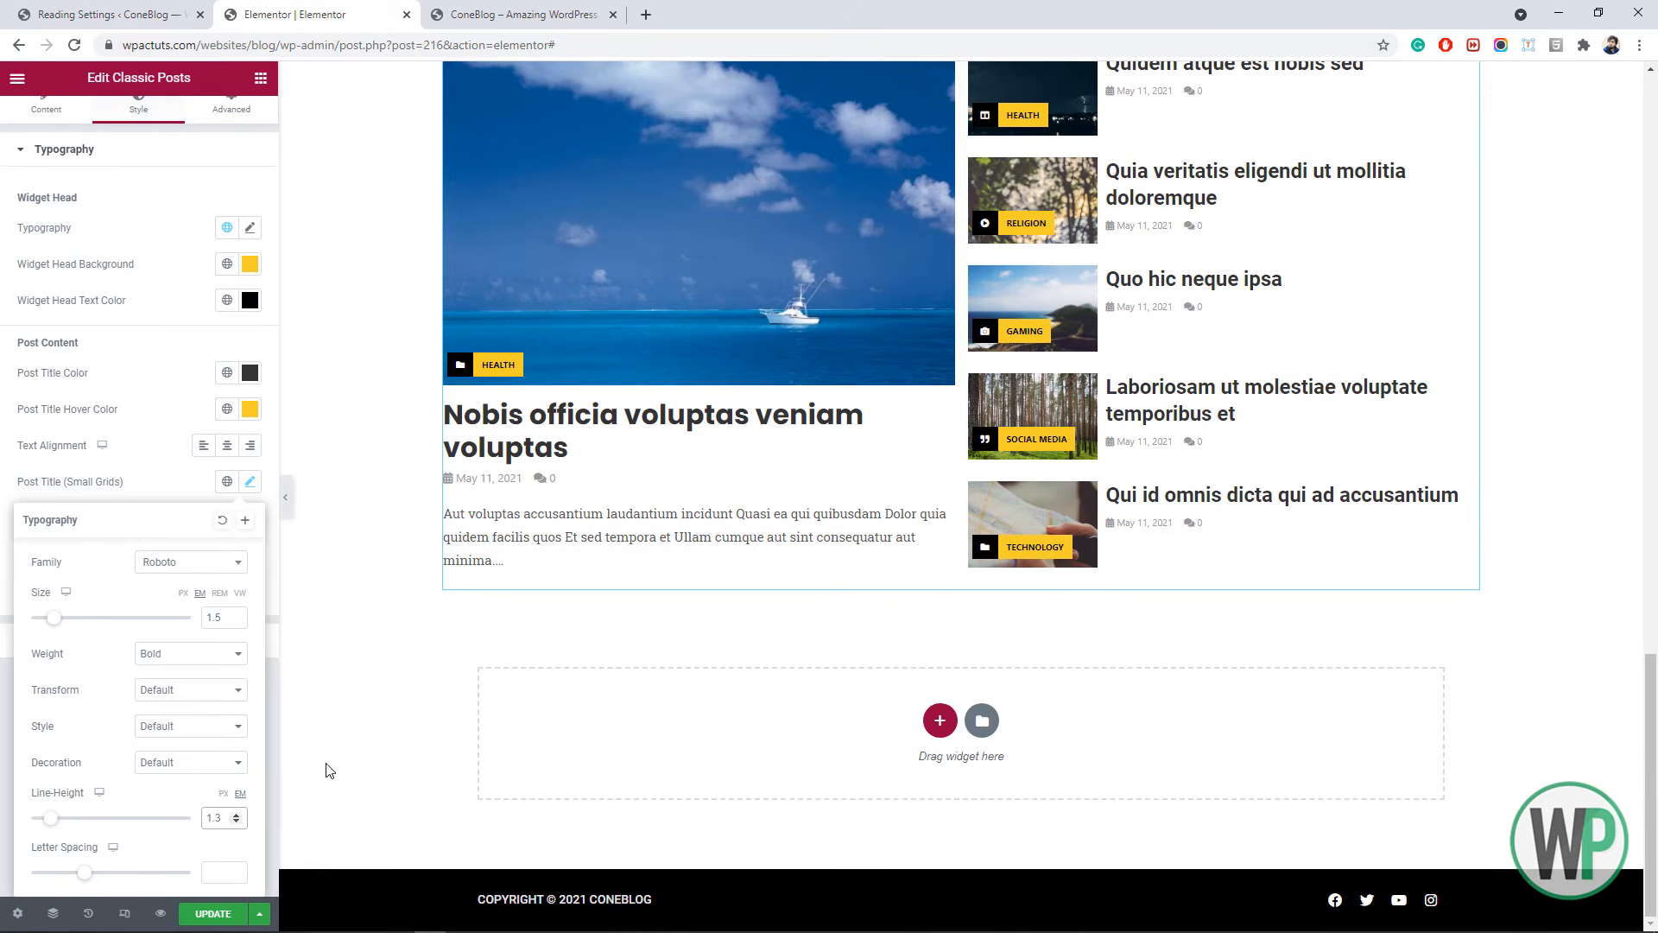
left_click(223, 908)
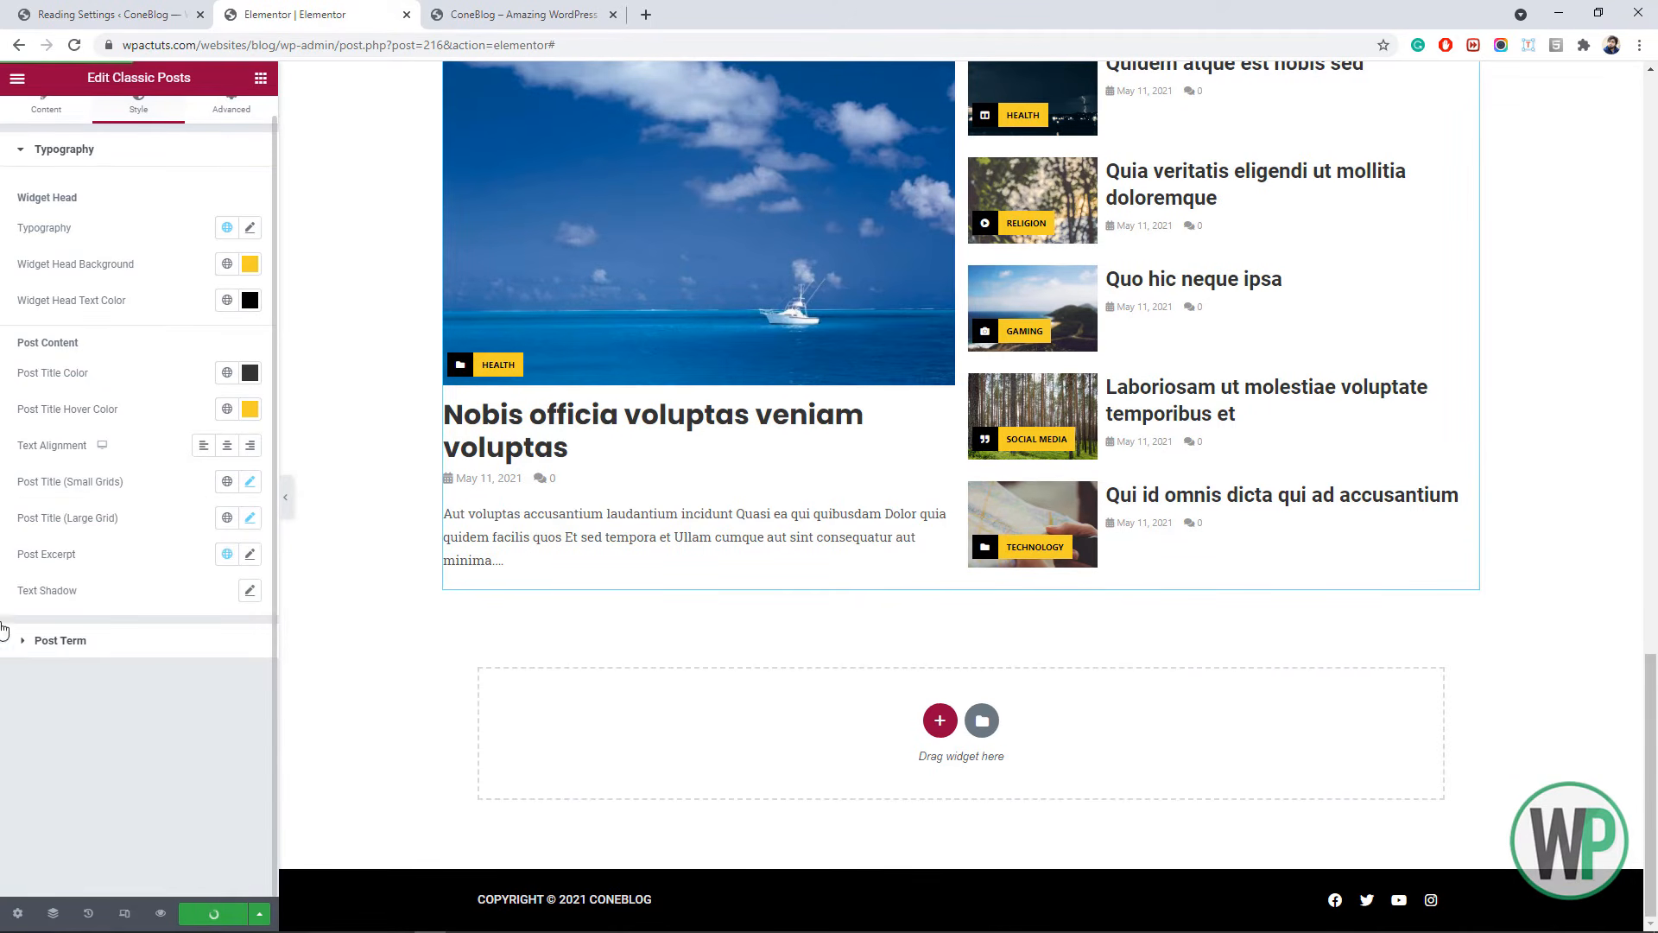
- Place a Cone Blog Author Box widget at the end of the page and set its layout to Layout 2
left_click(260, 78)
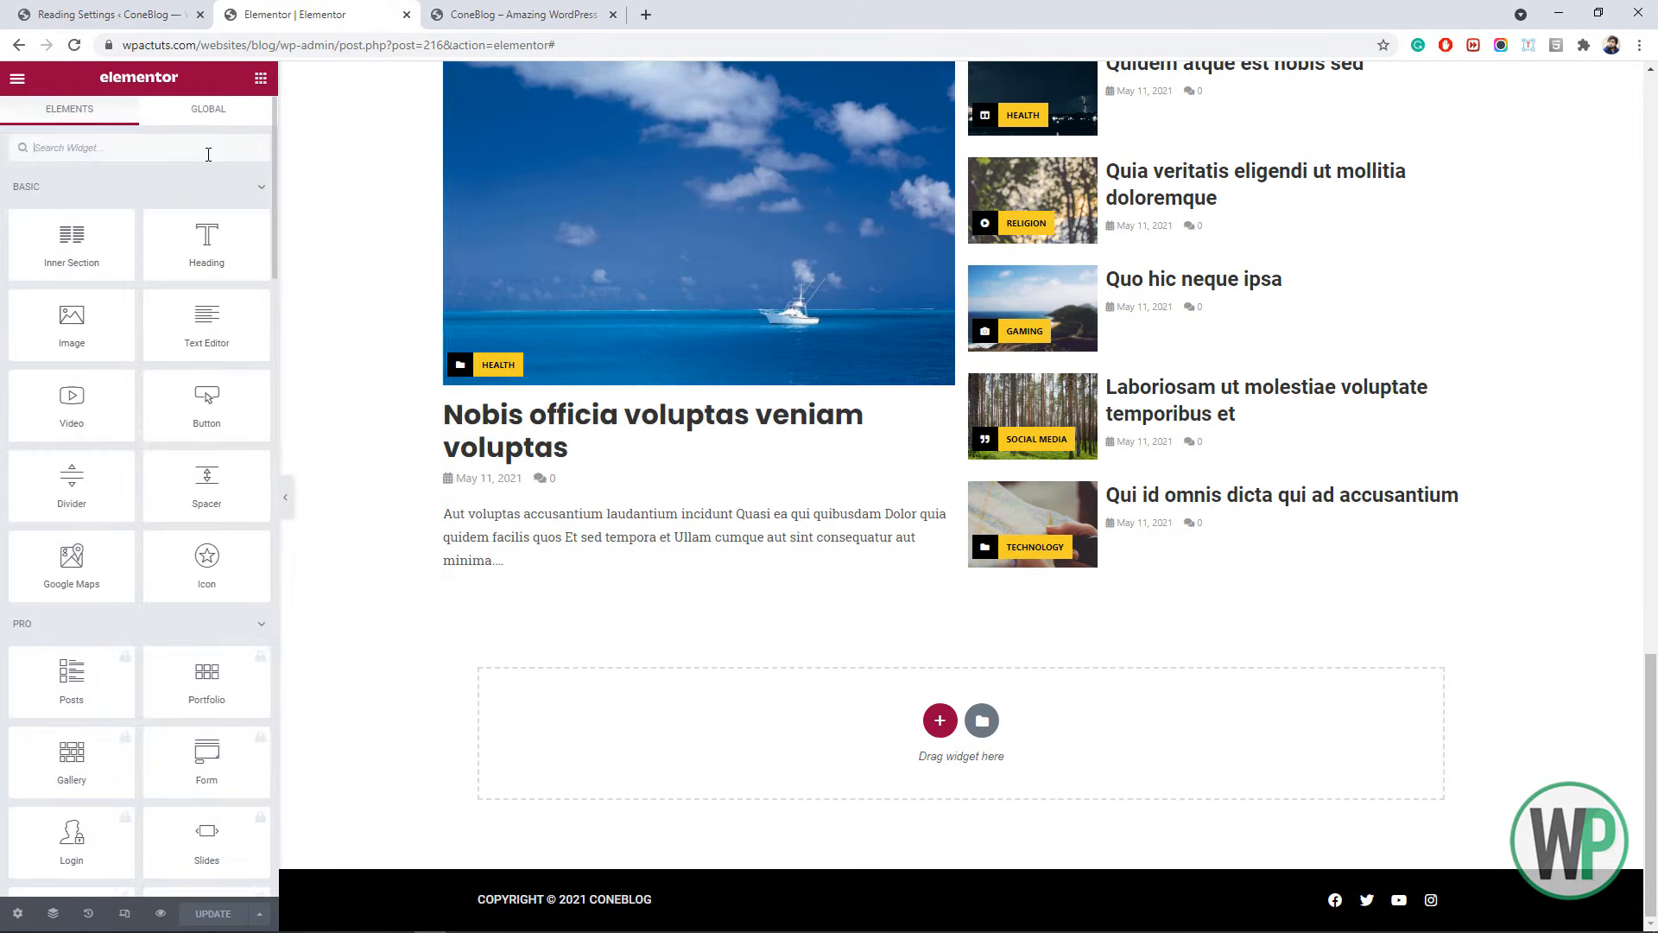
scroll(98, 329, "down", 2)
scroll(113, 340, "down", 15)
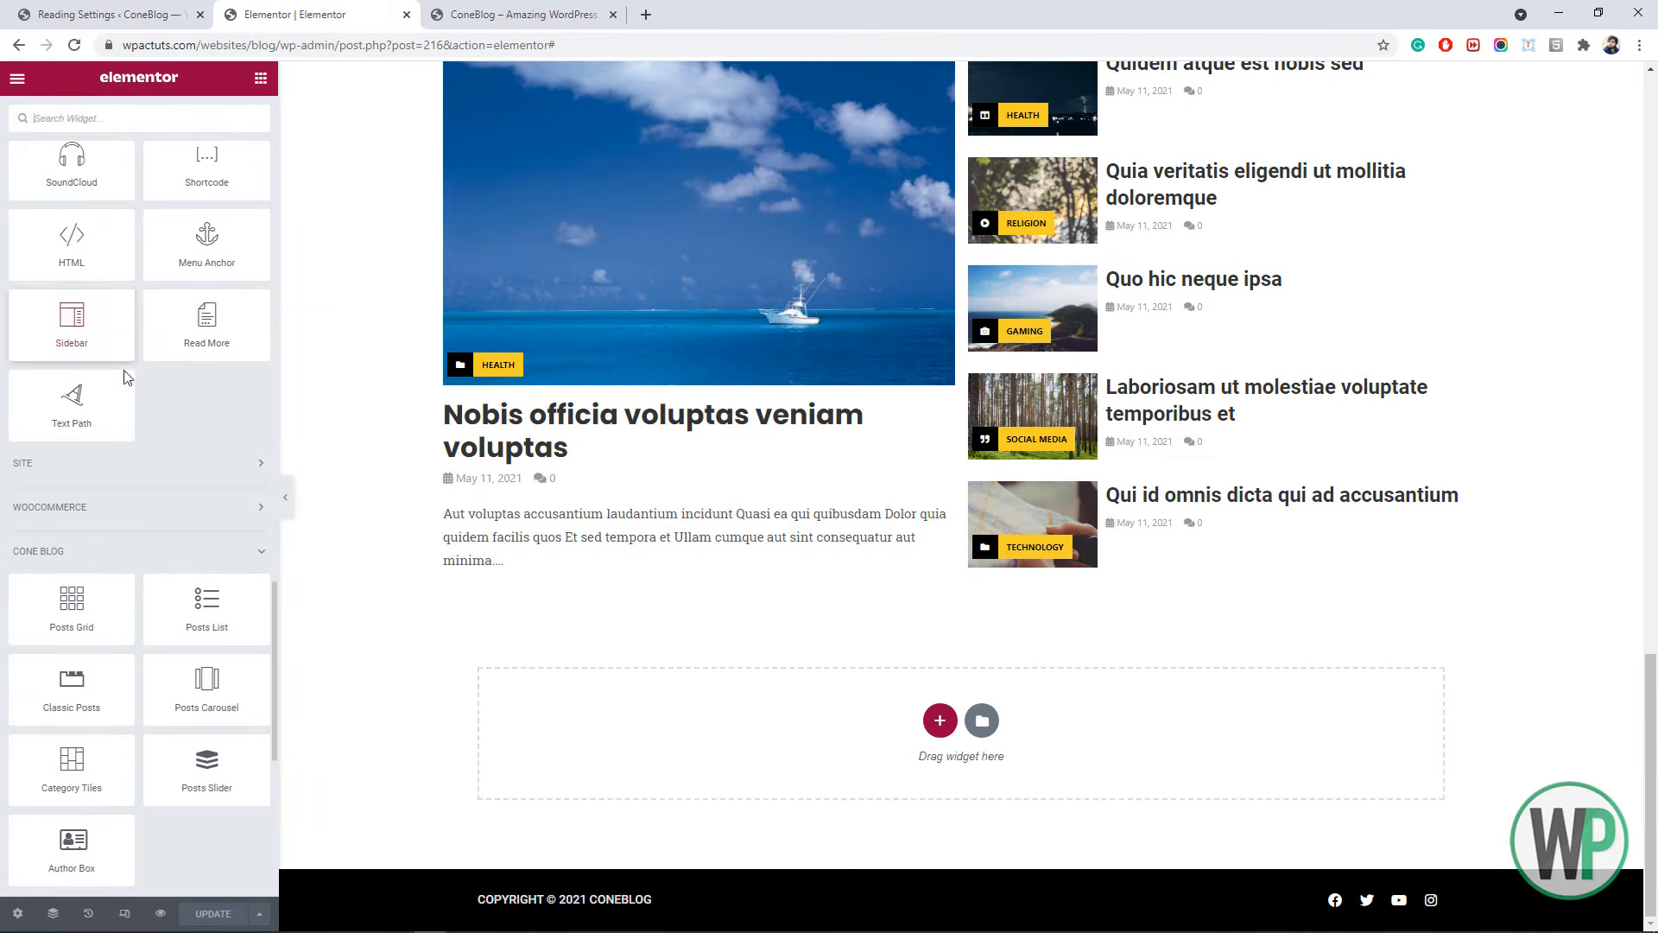
left_click_drag(86, 834, 817, 711)
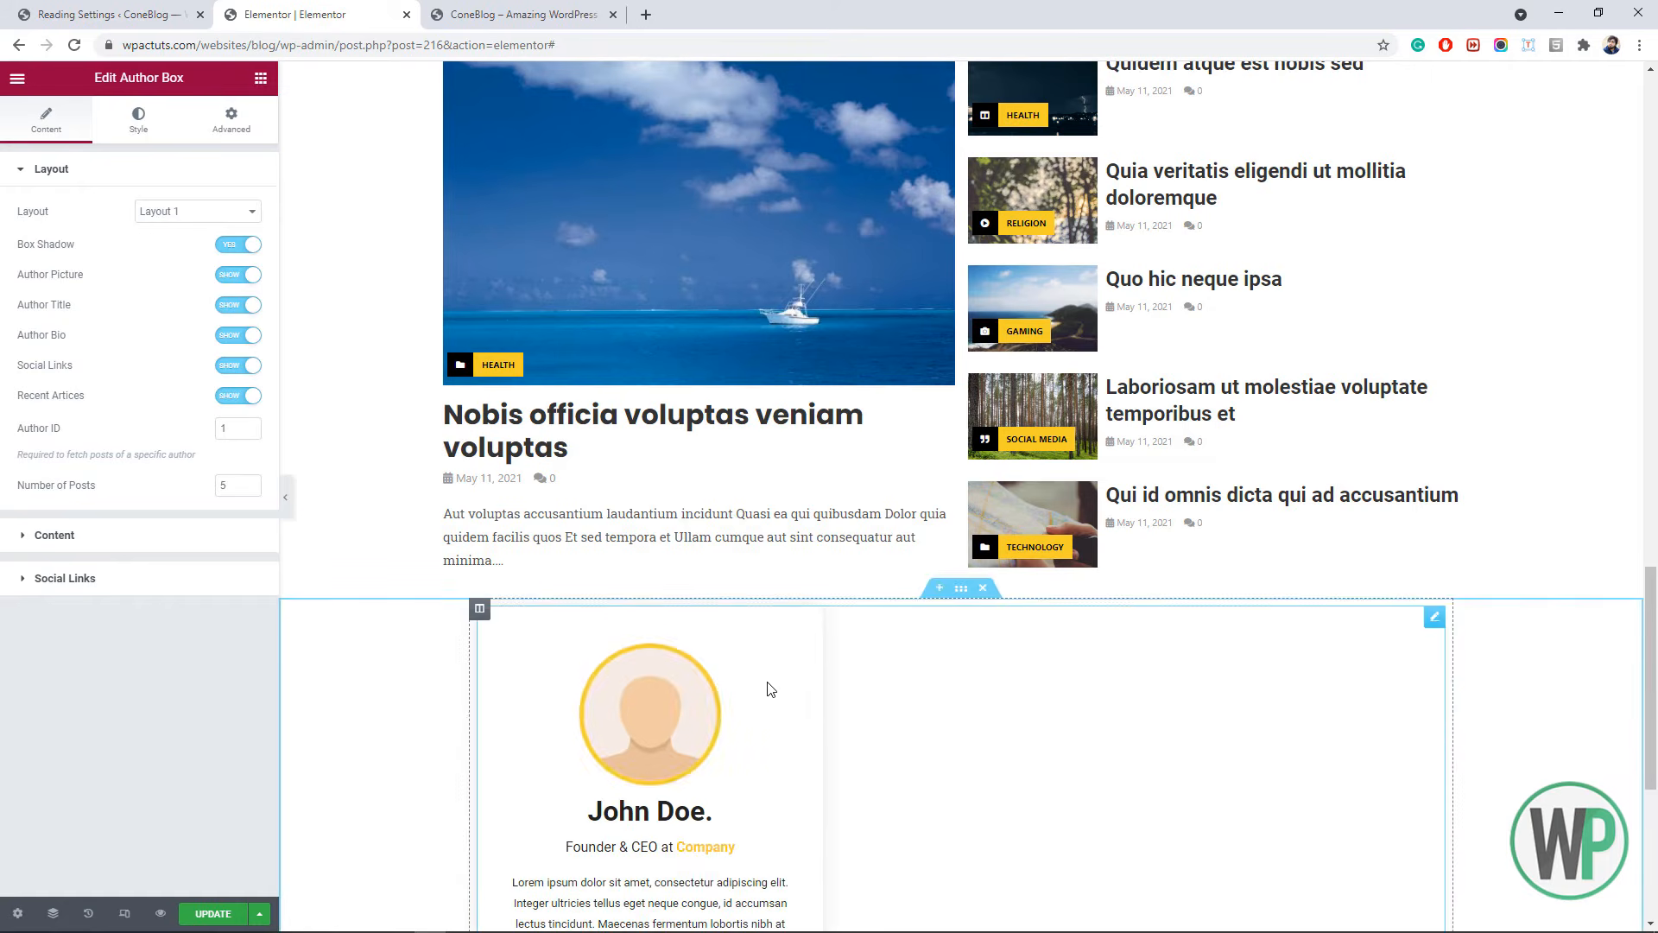
left_click(211, 213)
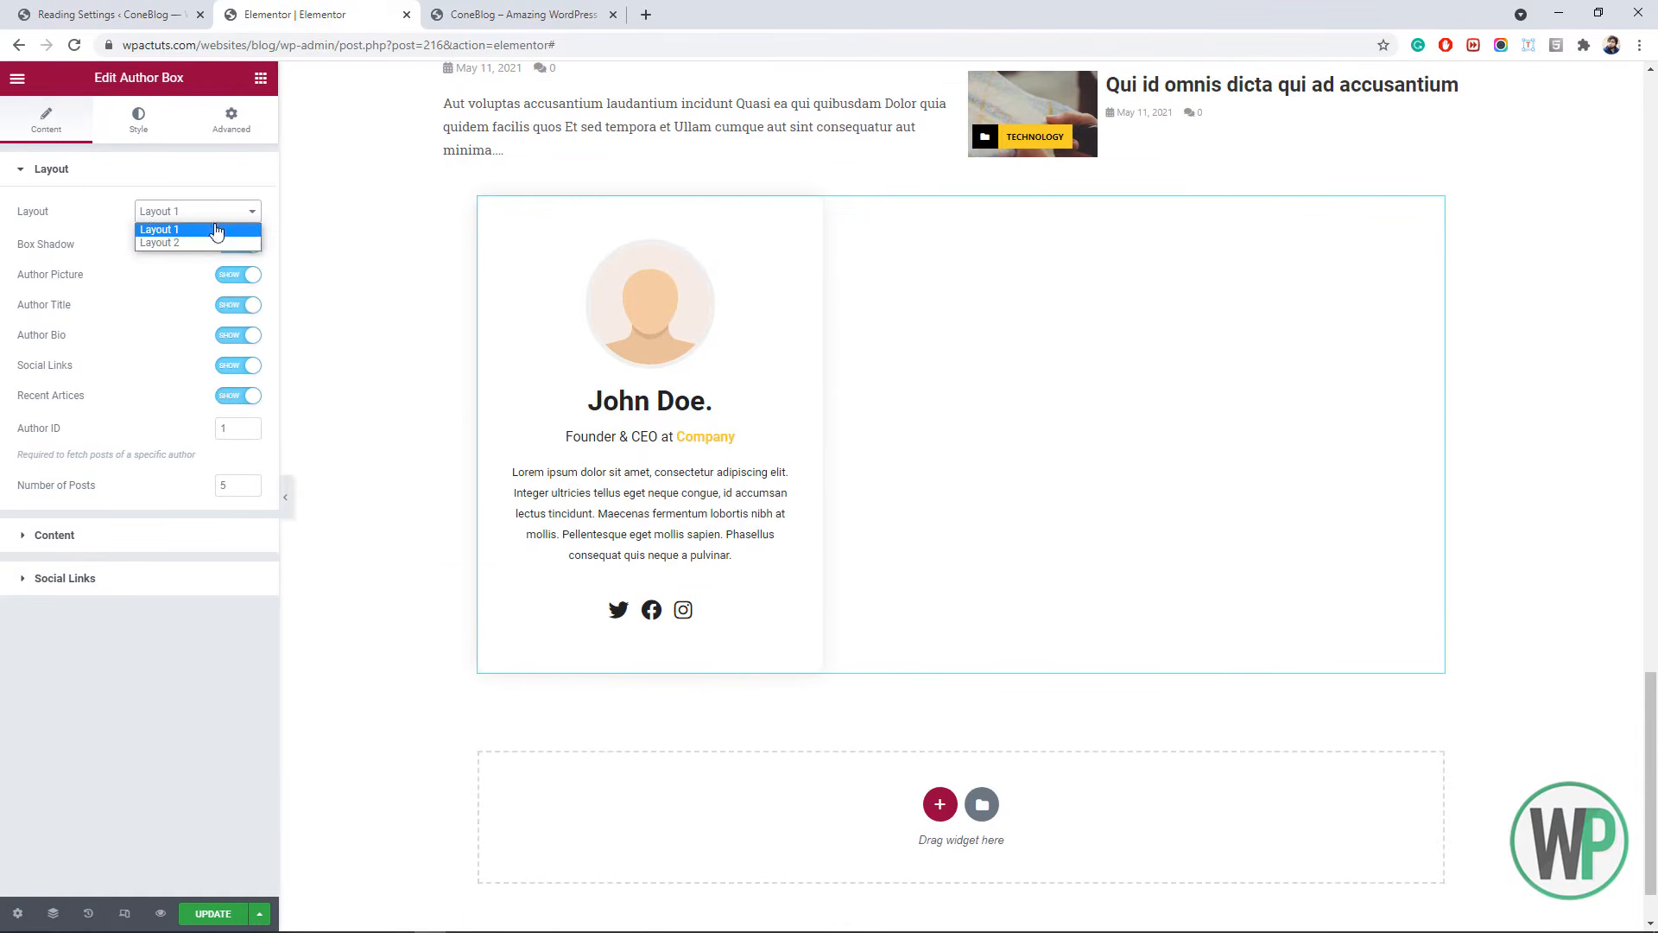
left_click(209, 236)
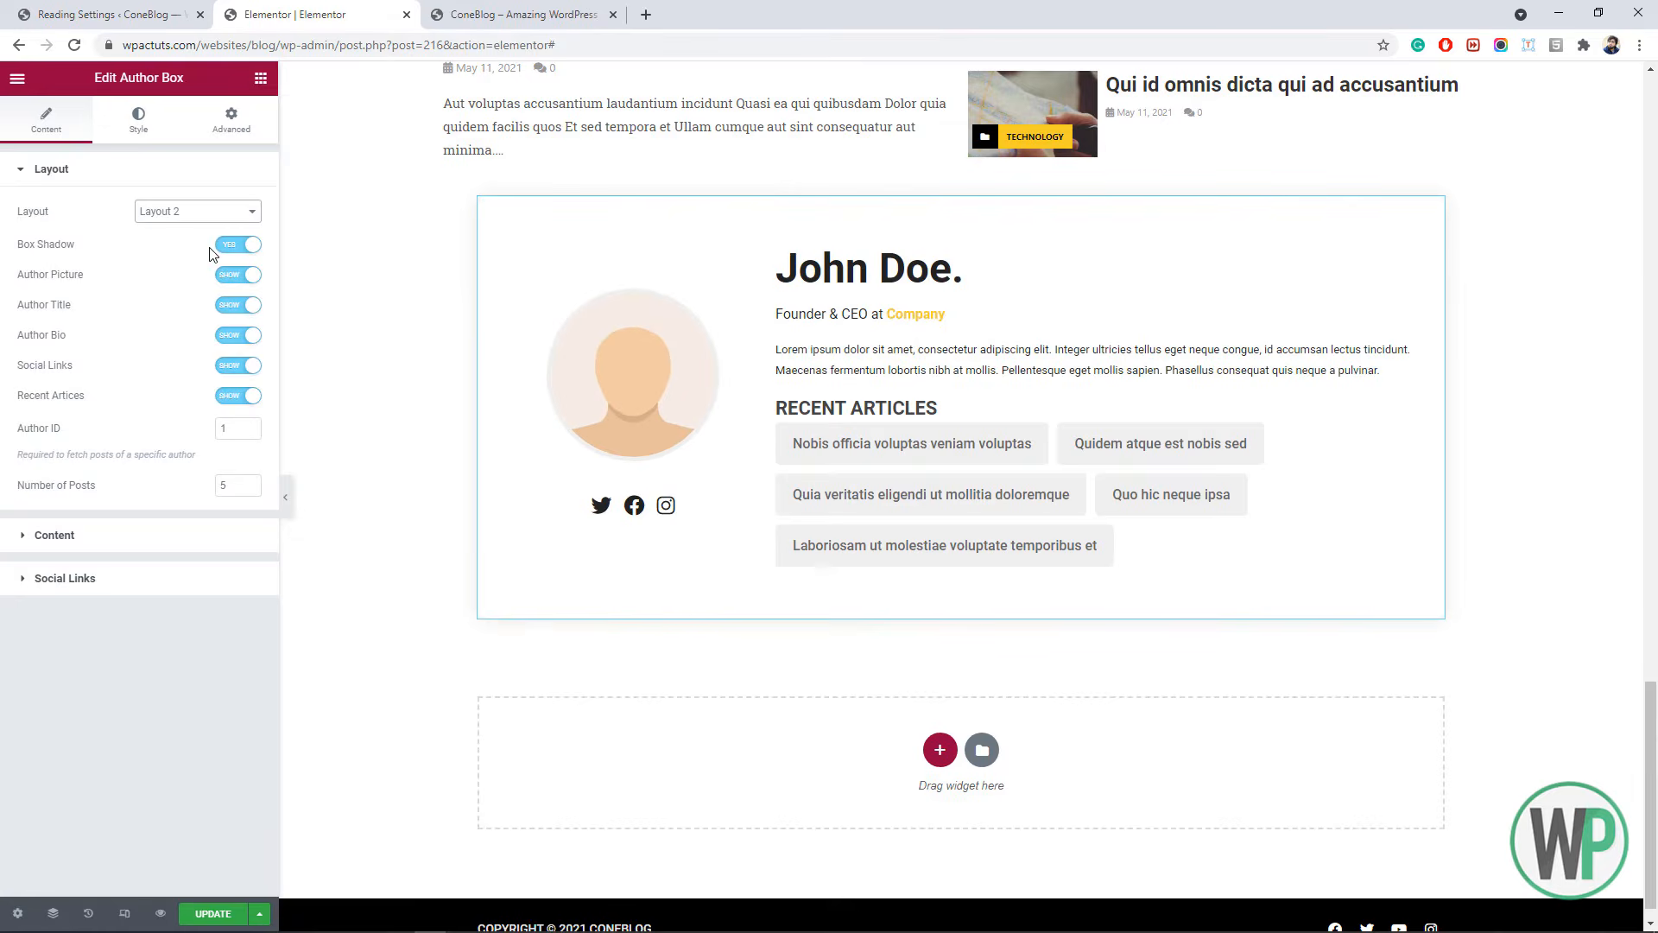
- Examine the Author Box's Layout 2 design, its Author ID setting and its recent articles
mouse_move(1650, 767)
left_mouse_down()
mouse_move(1649, 693)
mouse_move(1650, 763)
left_mouse_up()
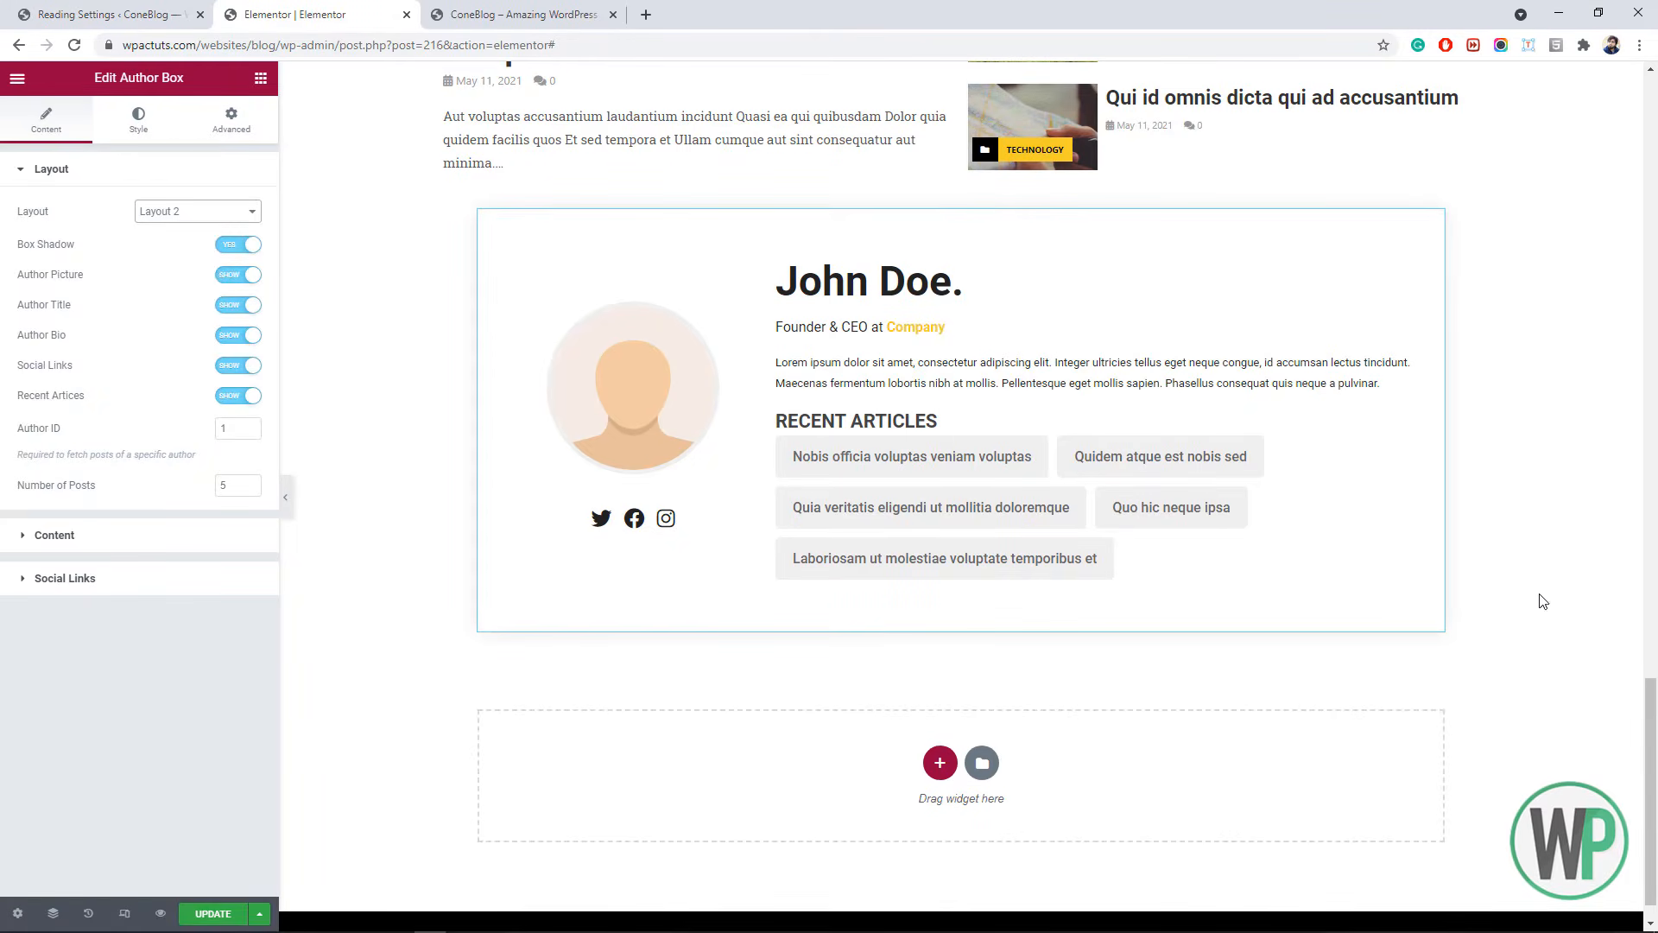
scroll(1060, 411, "up", 1)
scroll(593, 406, "down", 2)
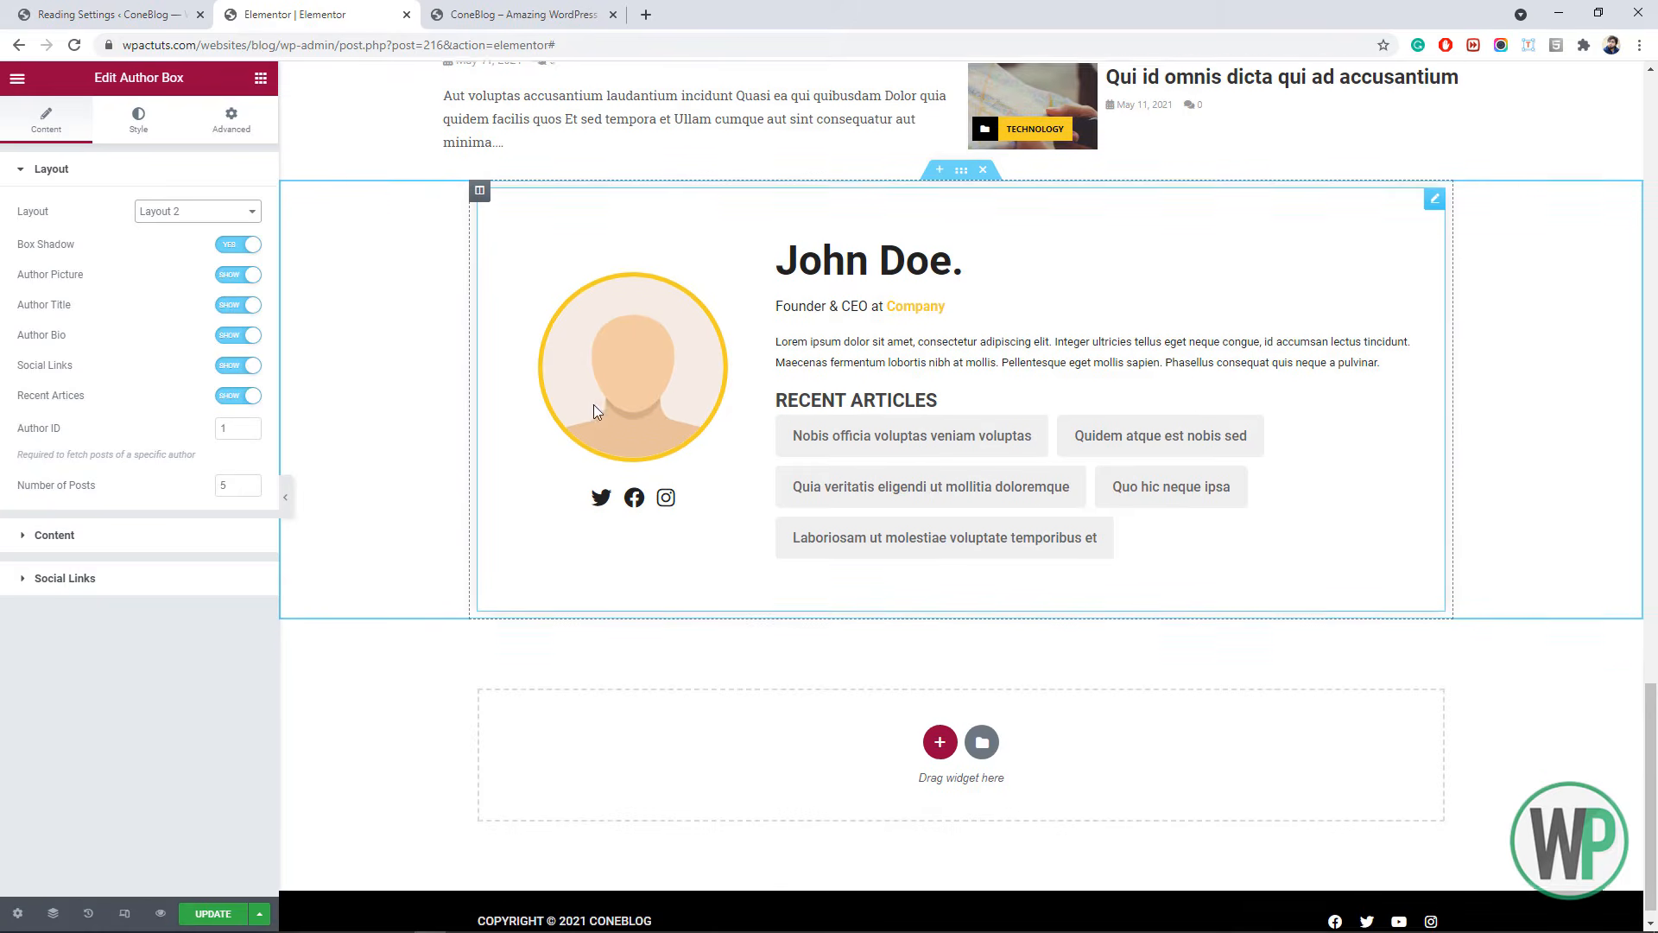
scroll(578, 372, "up", 2)
scroll(771, 501, "up", 1)
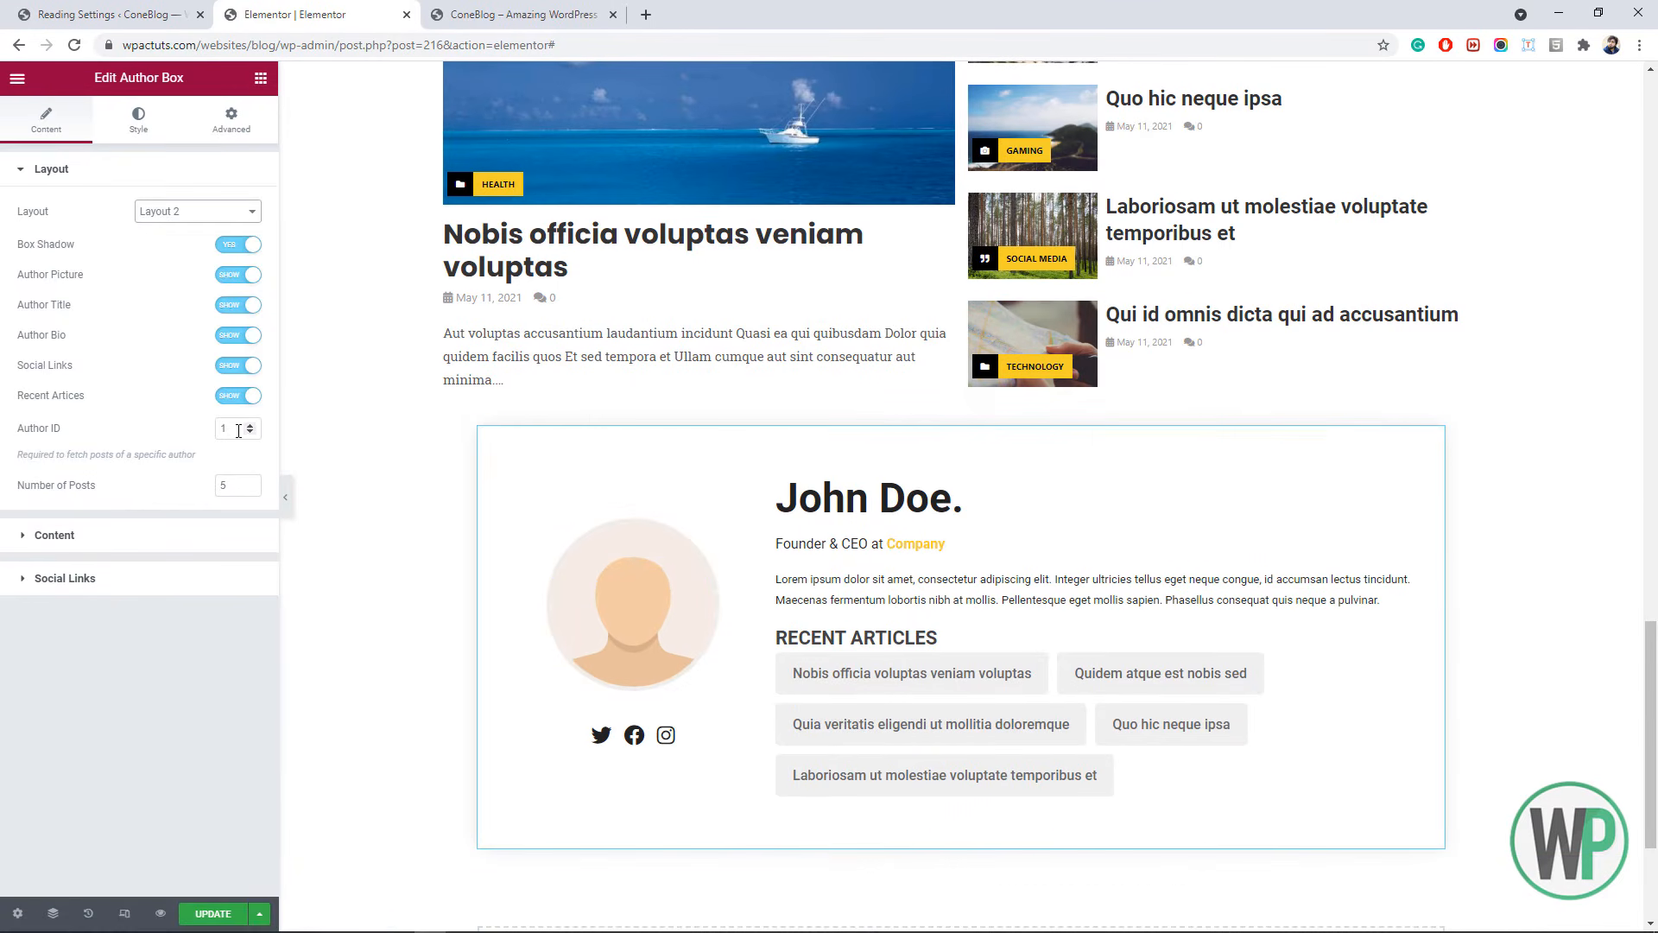
left_click_drag(239, 430, 208, 435)
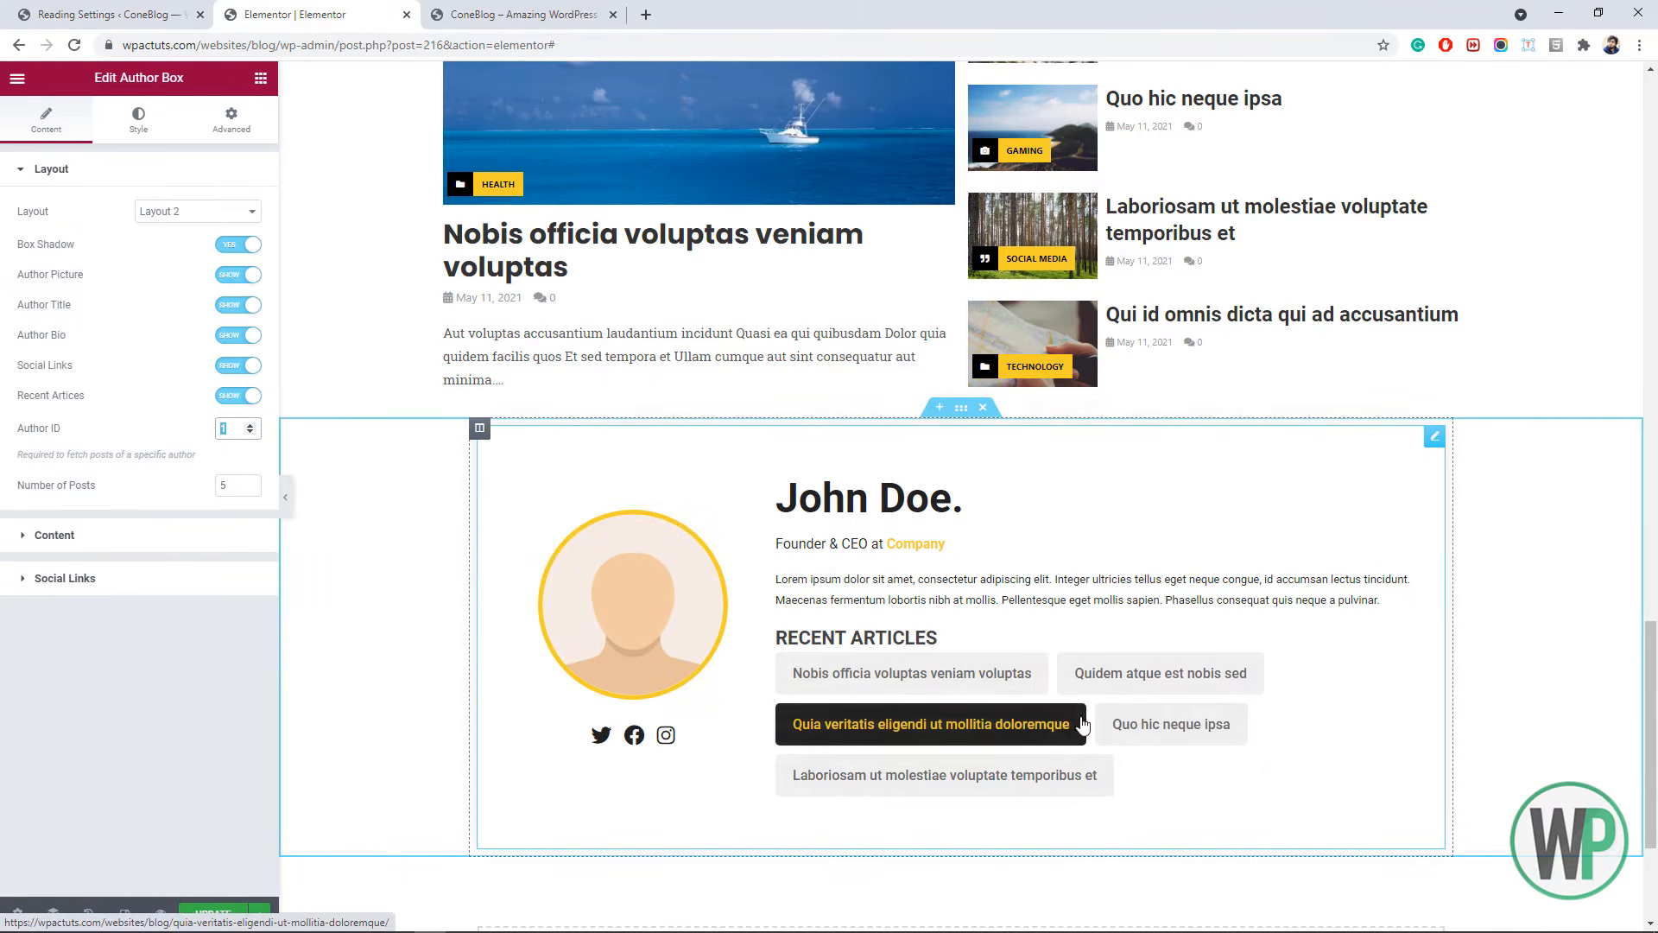
scroll(1004, 615, "down", 2)
scroll(1005, 616, "up", 3)
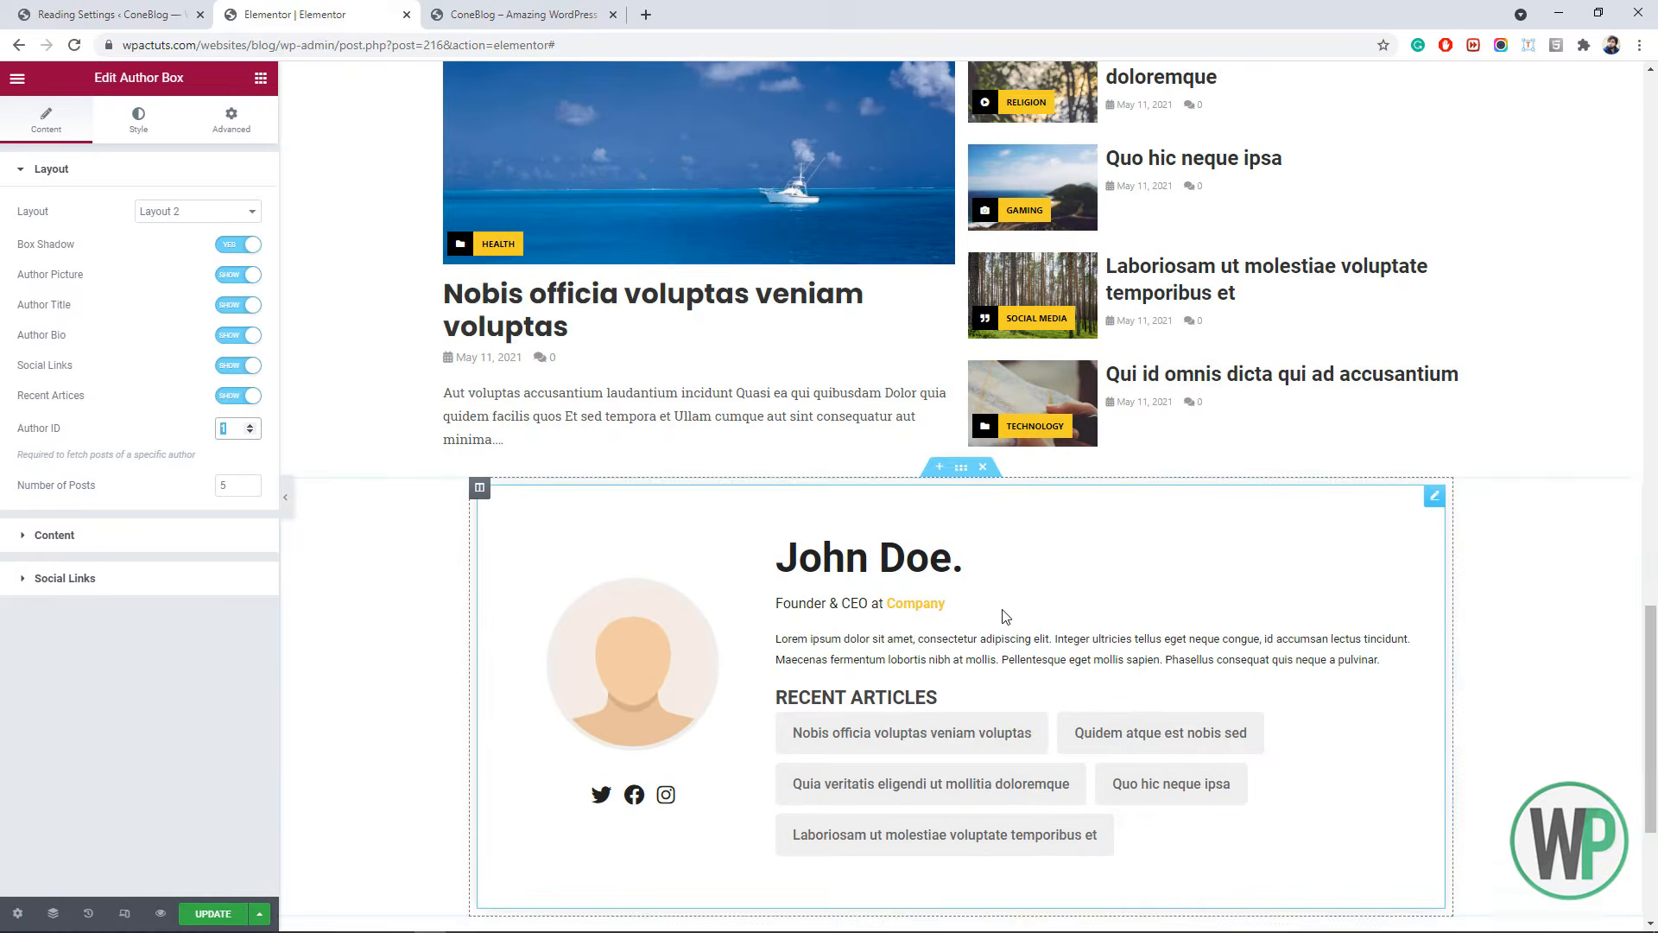
- Delete the Author Box section from the end of the page and update the page
left_click(983, 467)
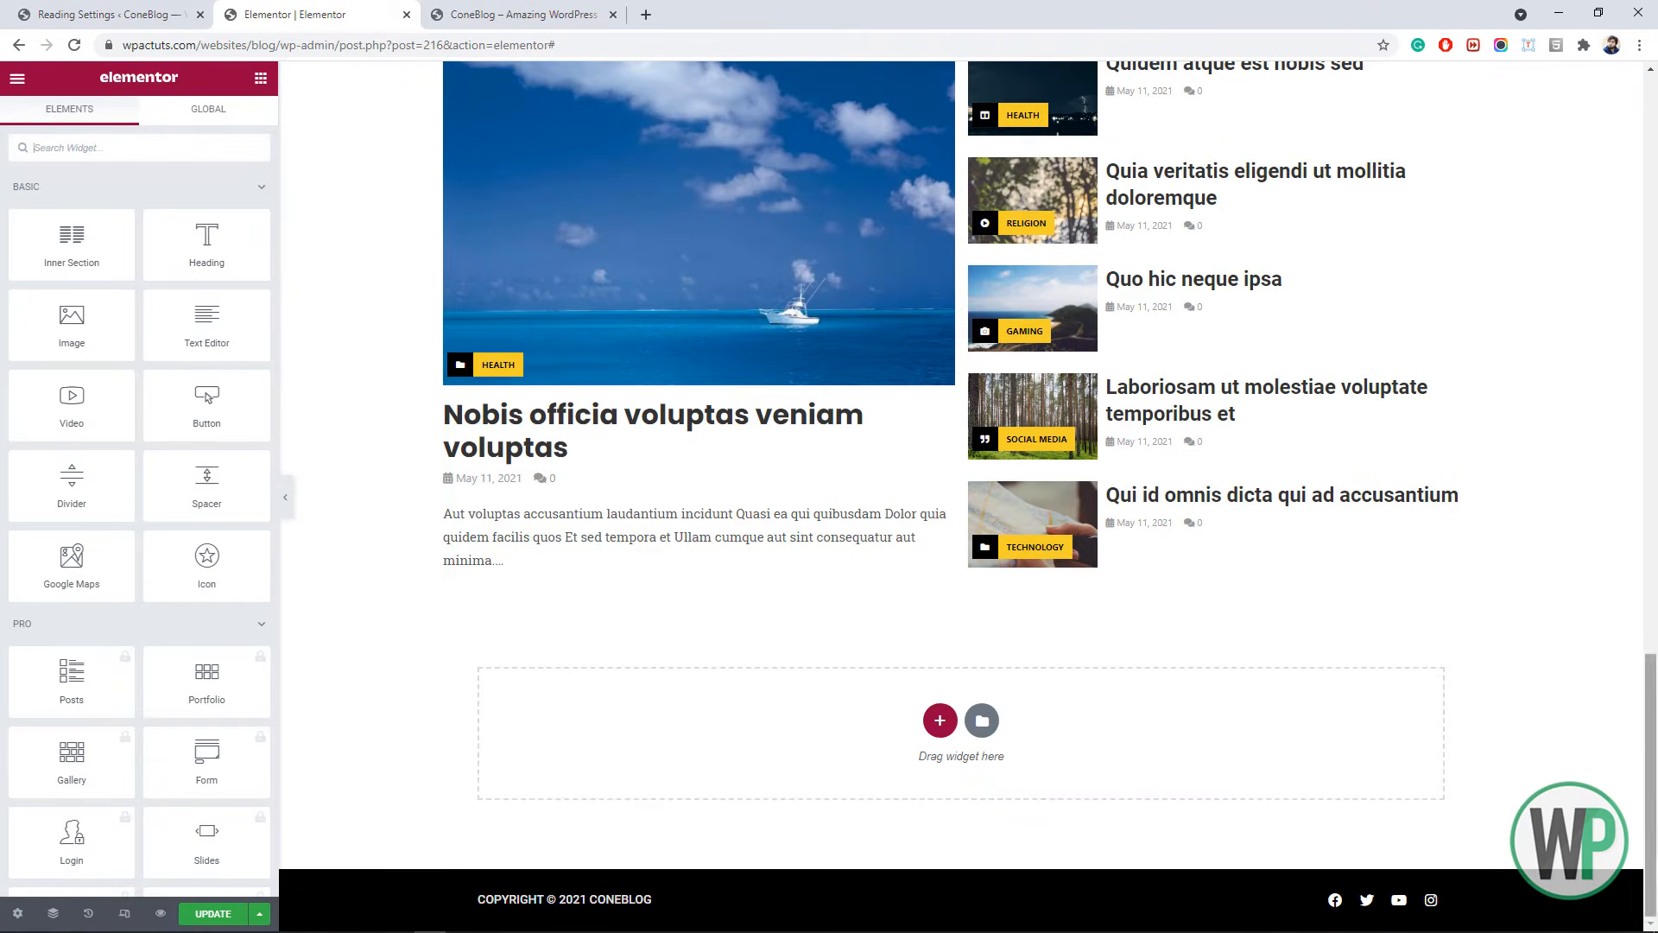
left_click_drag(1652, 790, 1656, 213)
scroll(857, 798, "down", 20)
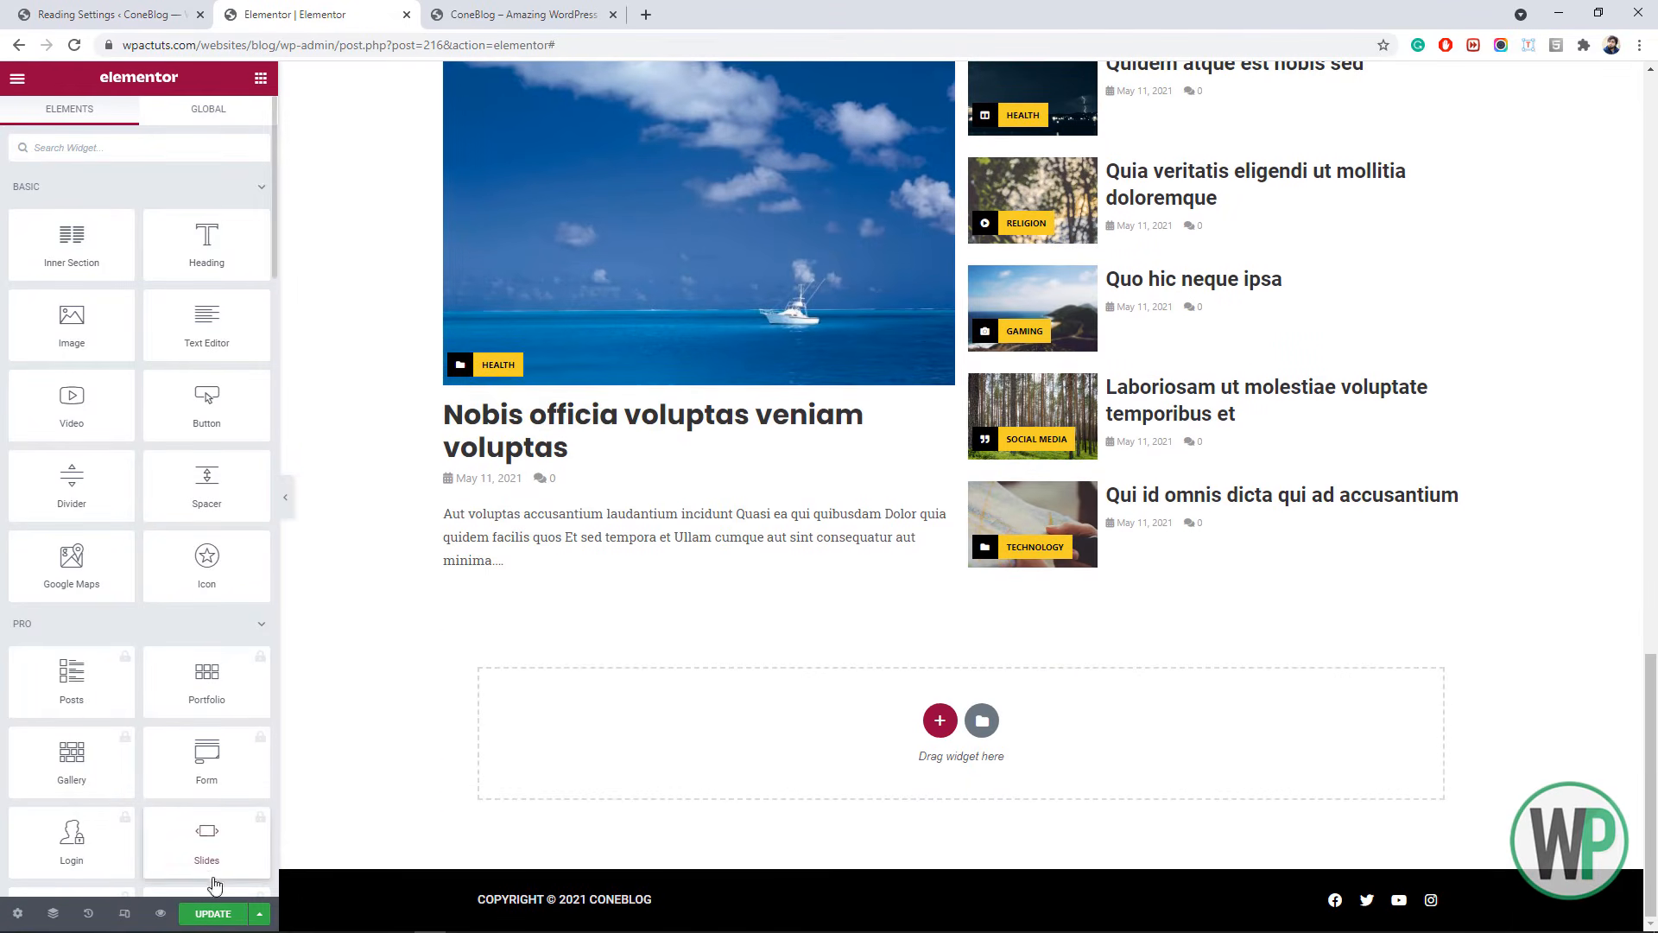
- Reload the live blog homepage and look through its sections
left_click(518, 14)
left_click(70, 47)
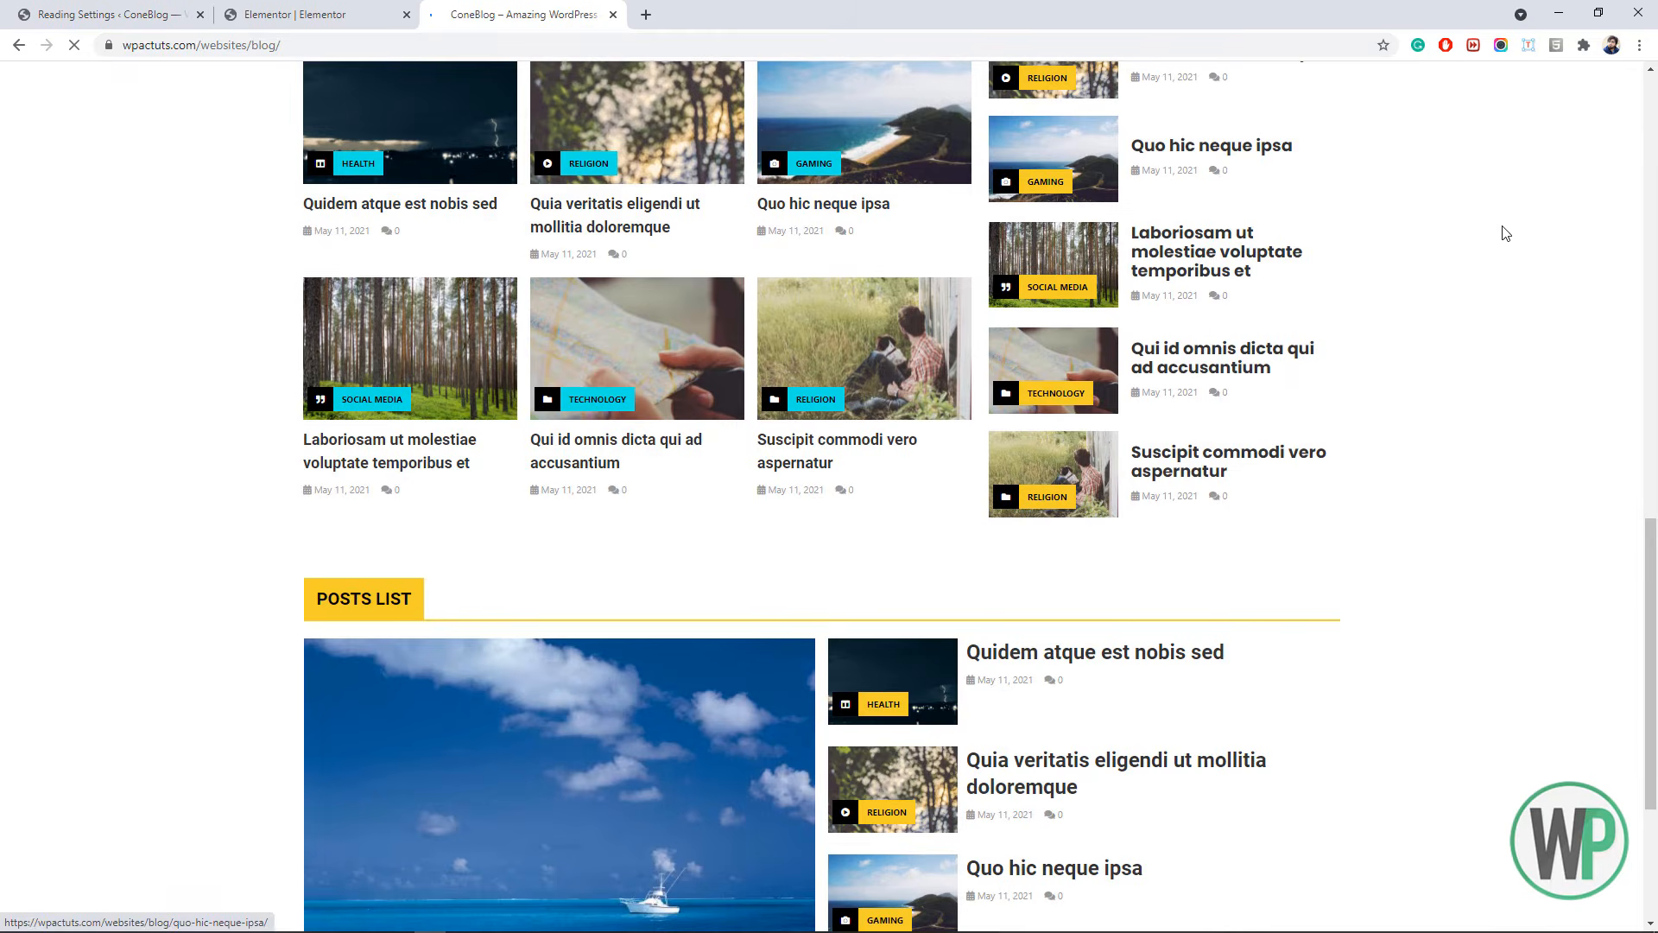
left_click(1651, 342)
left_click_drag(1650, 342, 1653, 167)
- Return to the Elementor editor and set the top Posts Grid to grid Layout 1
left_click(380, 8)
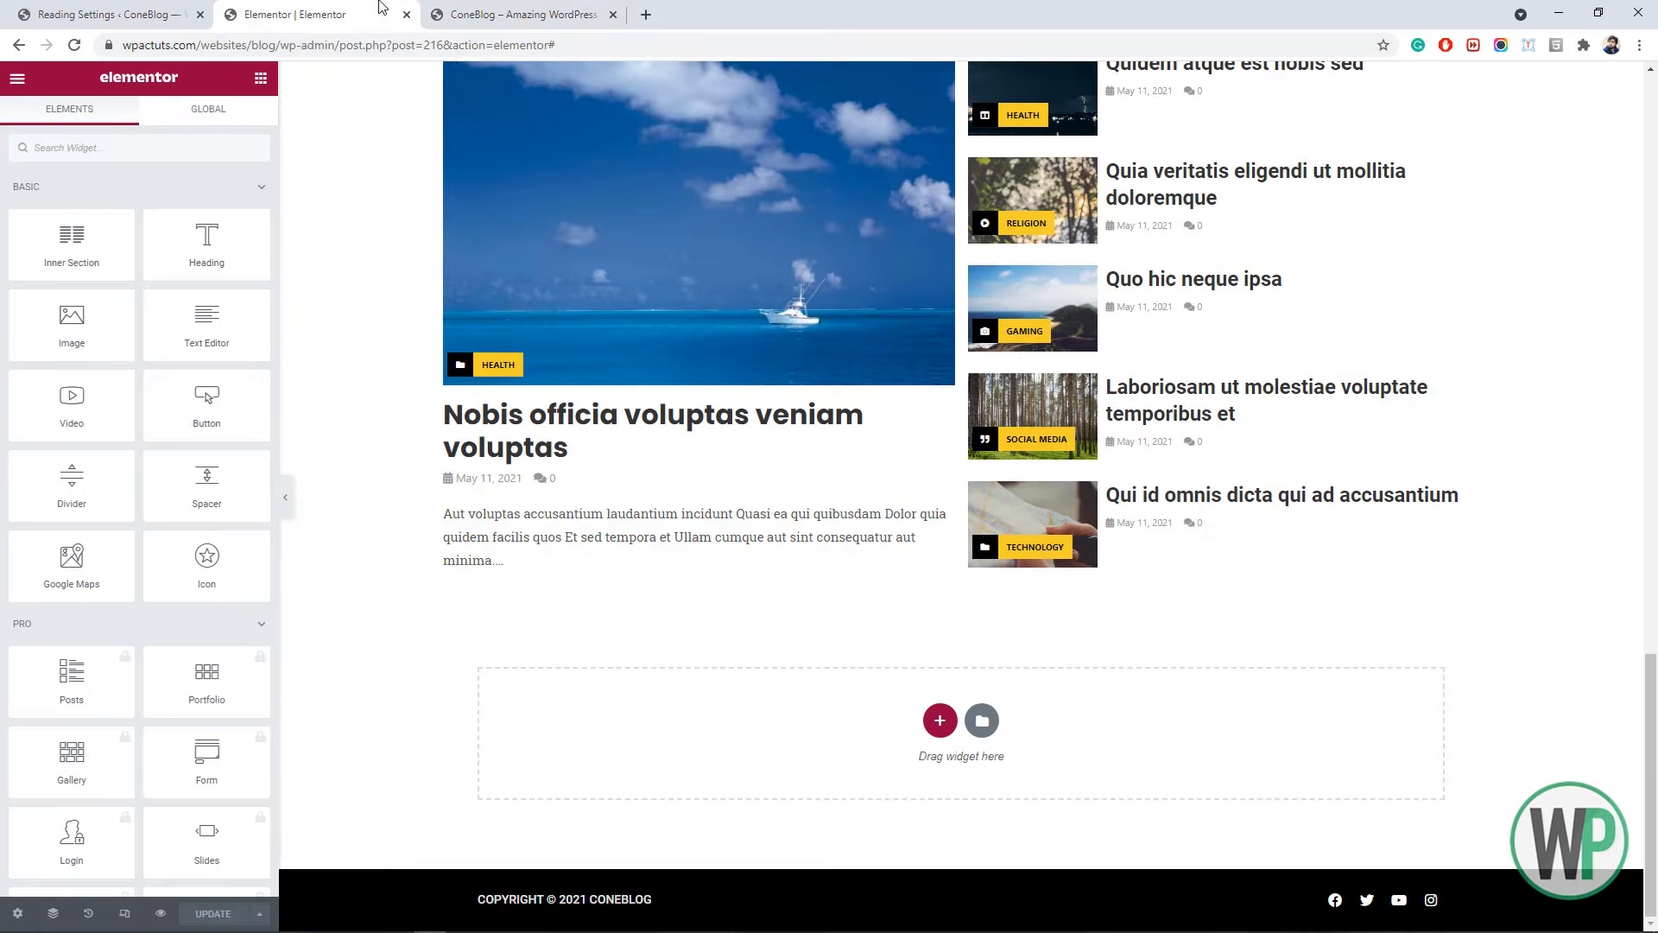
left_click_drag(1655, 784, 1656, 206)
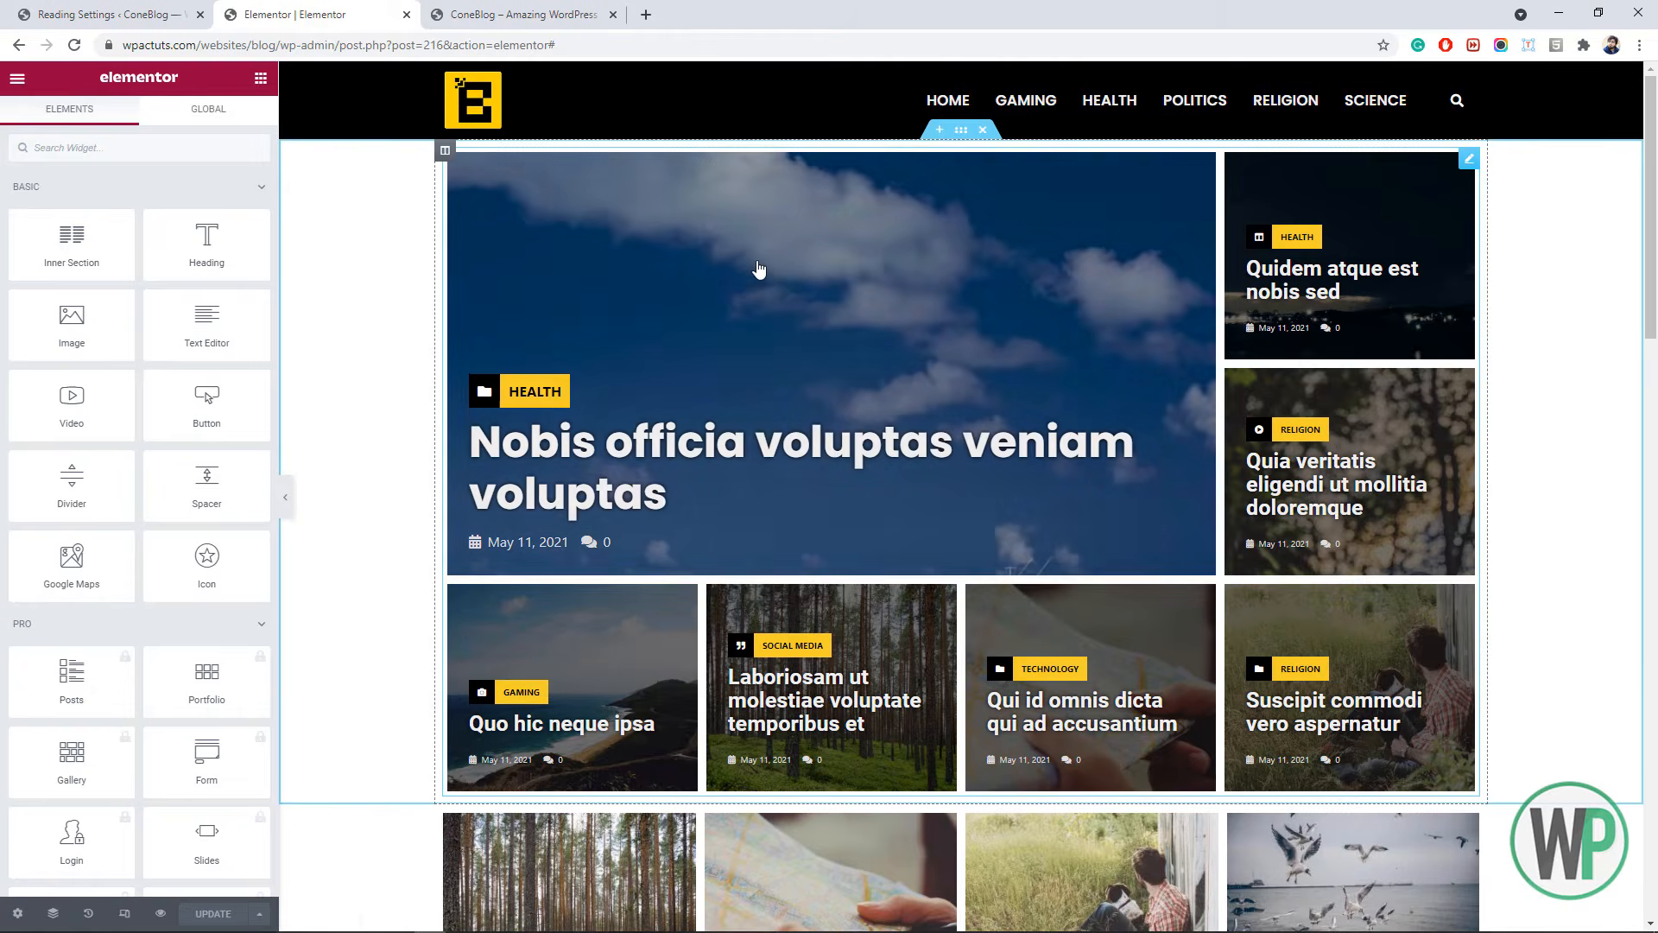
right_click(769, 266)
left_click(795, 274)
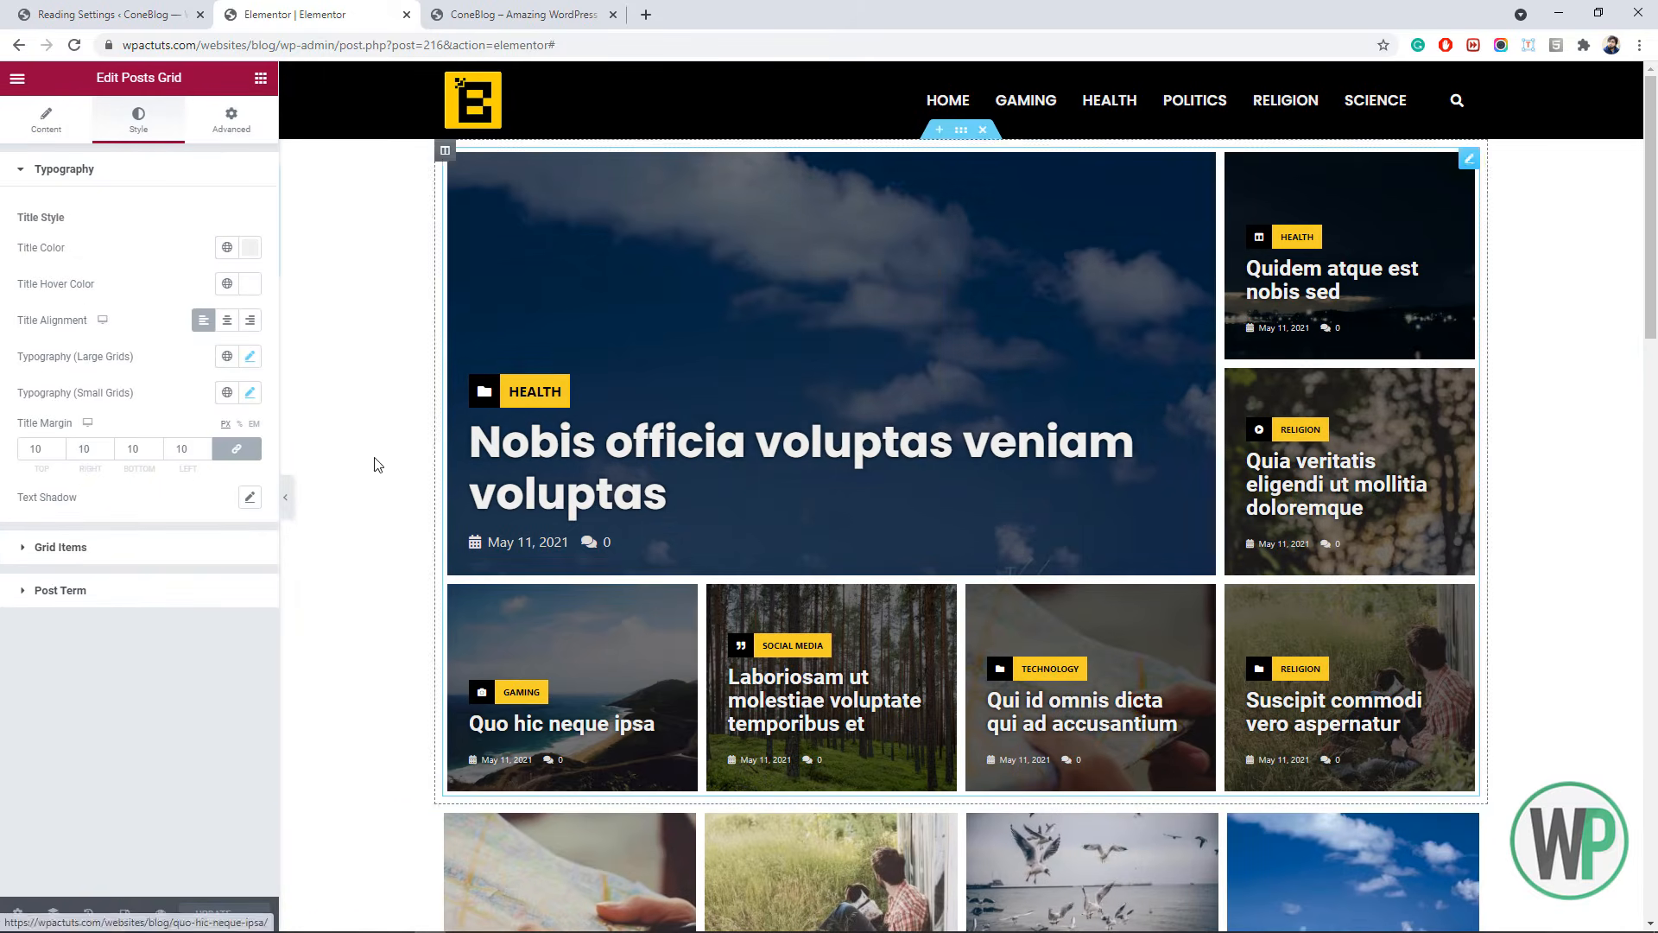
left_click(65, 127)
left_click(158, 213)
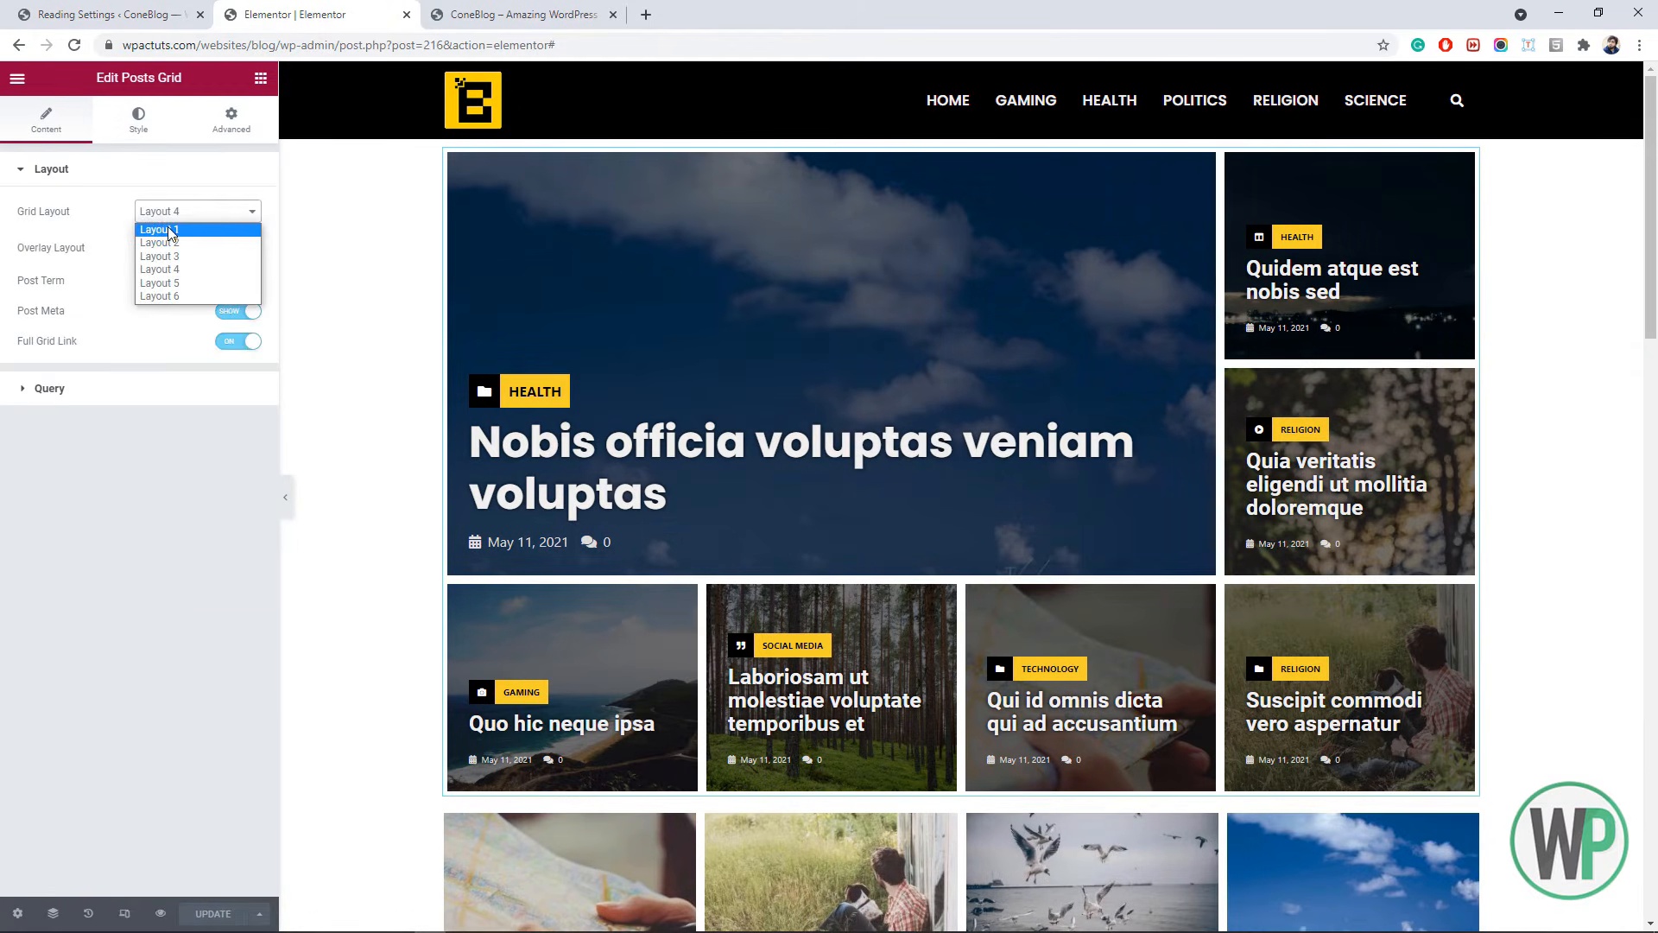
left_click(148, 229)
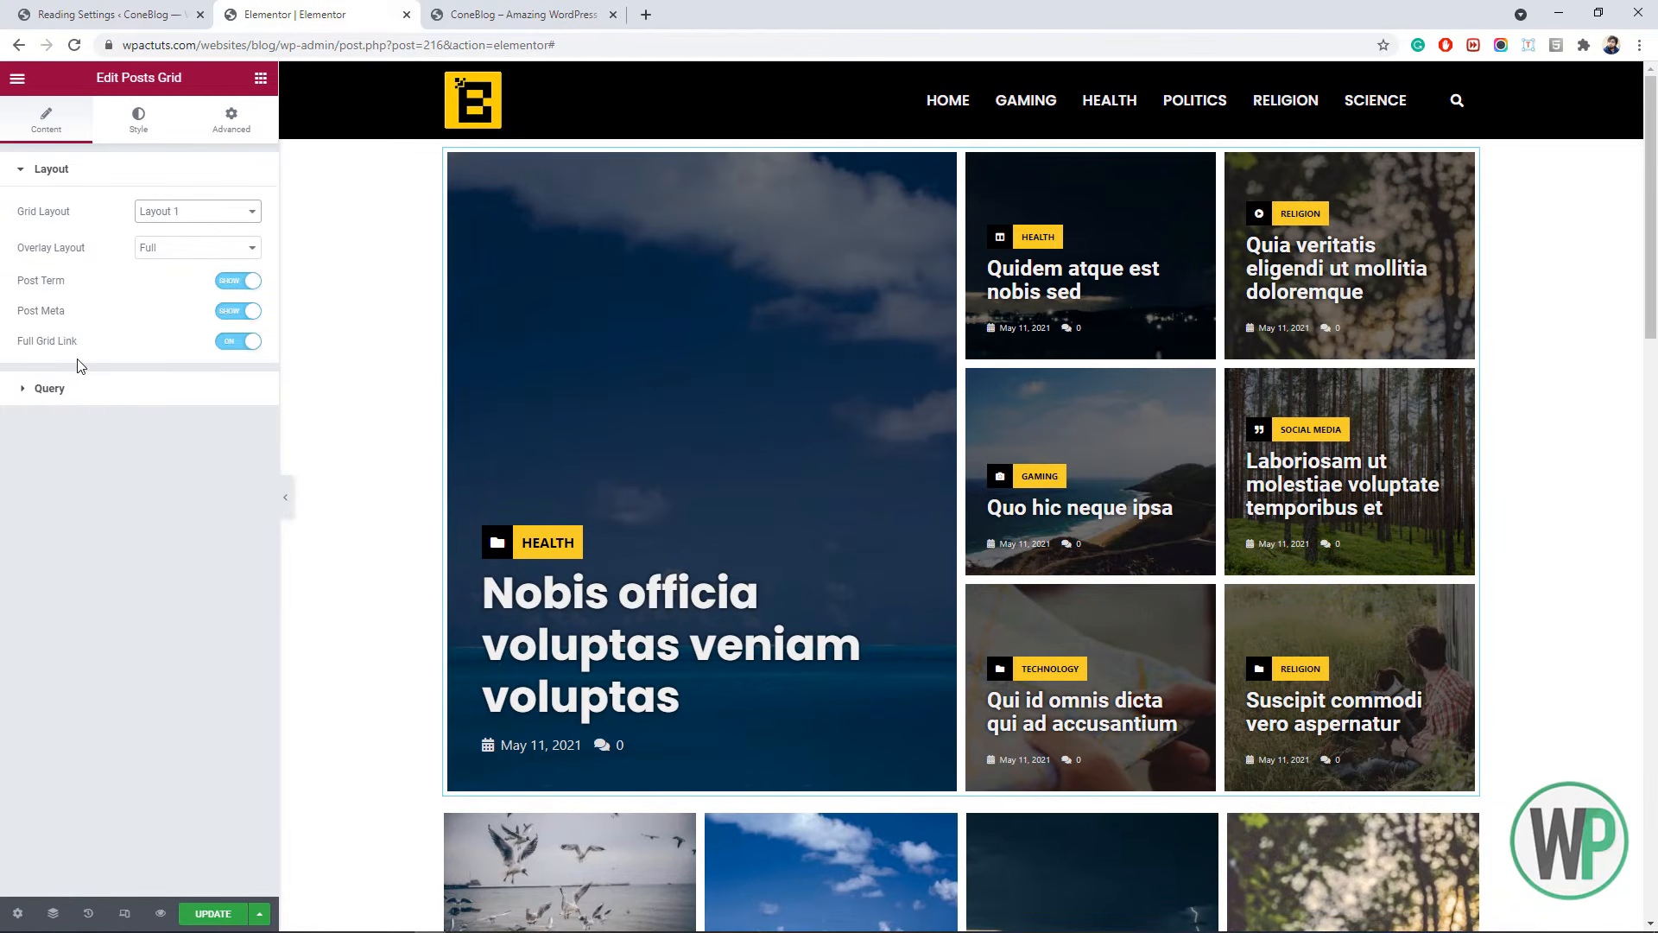
- Set the Posts Grid query to 5 posts per page
left_click(134, 388)
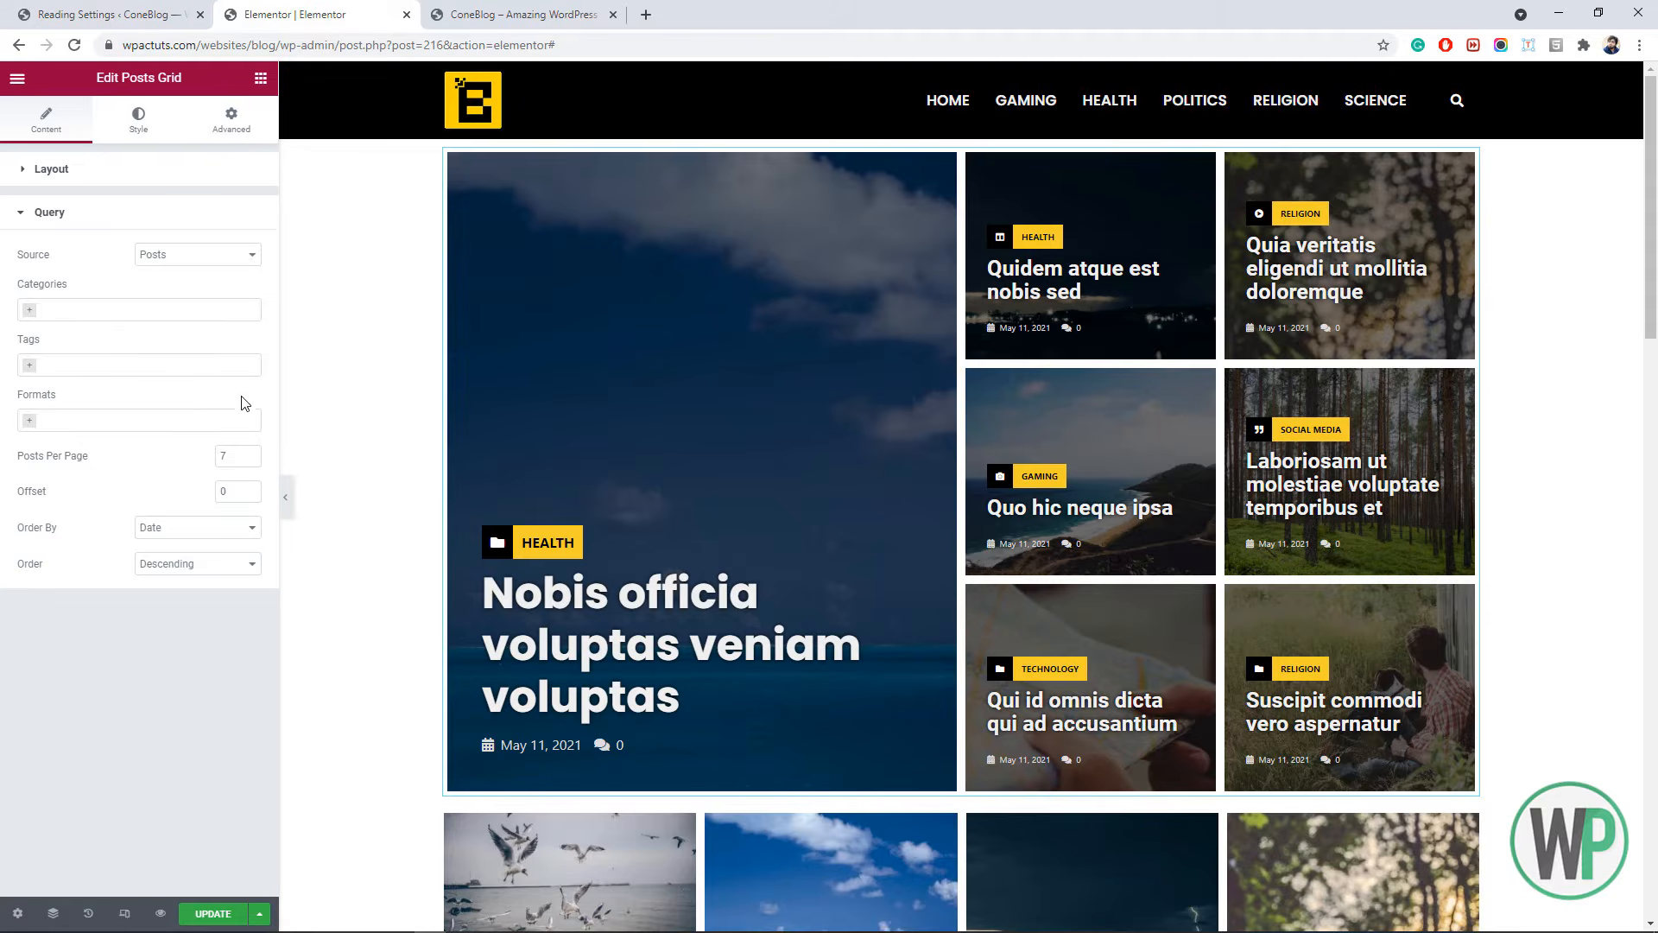
left_click(252, 460)
left_click(251, 460)
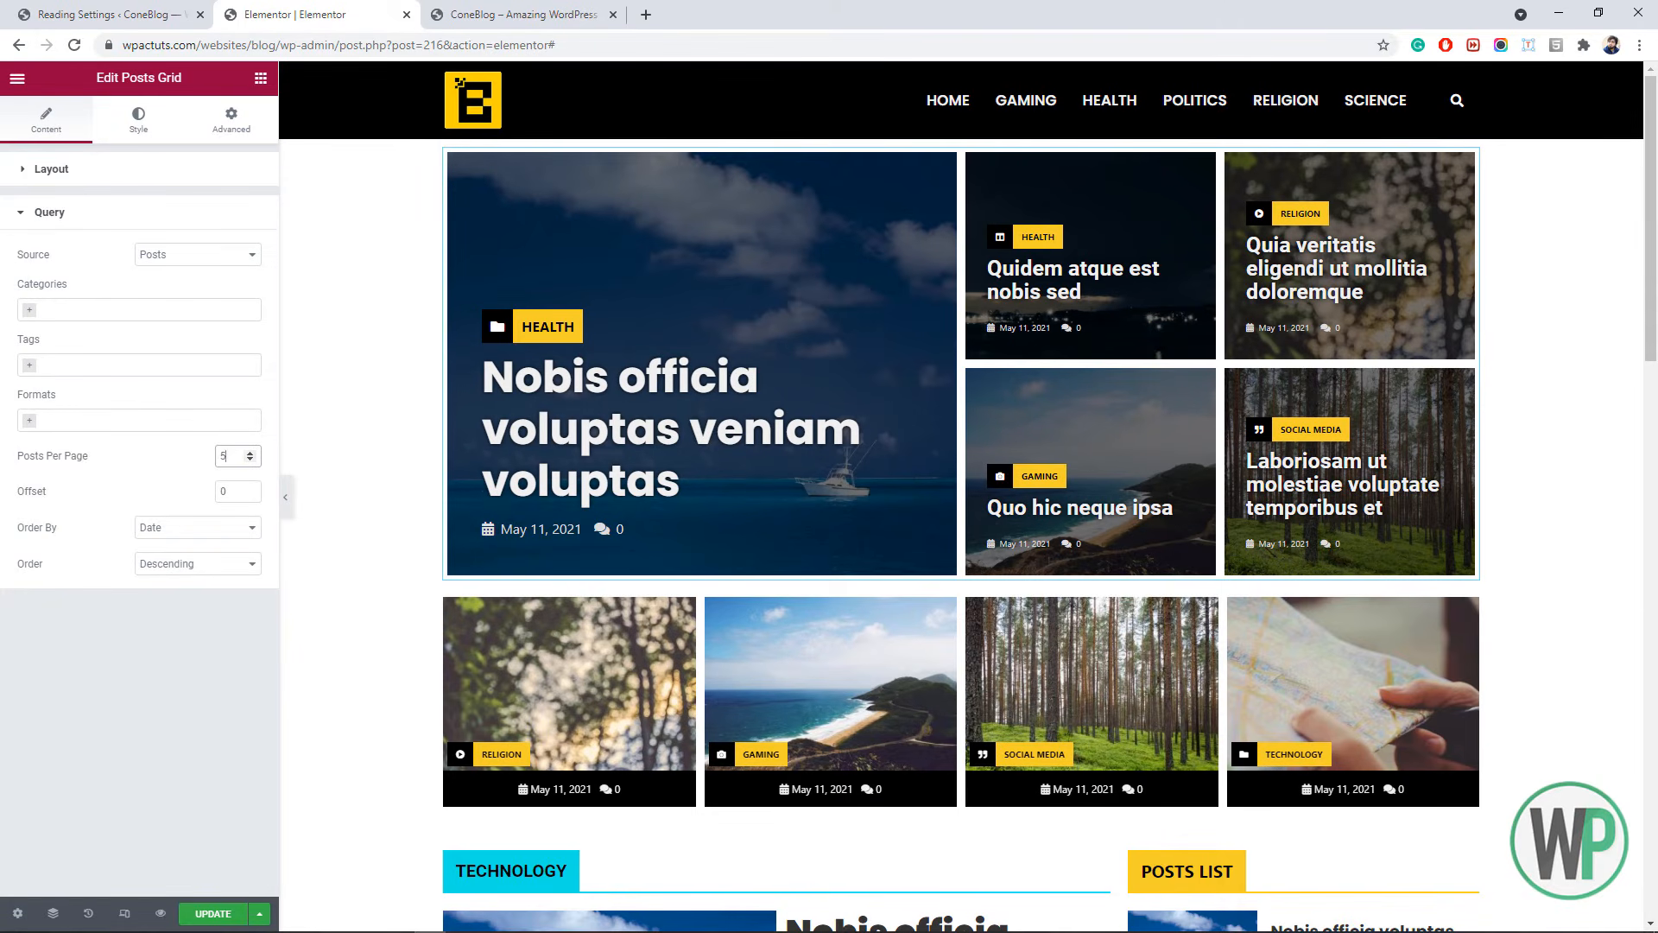
left_click_drag(1652, 349, 1652, 315)
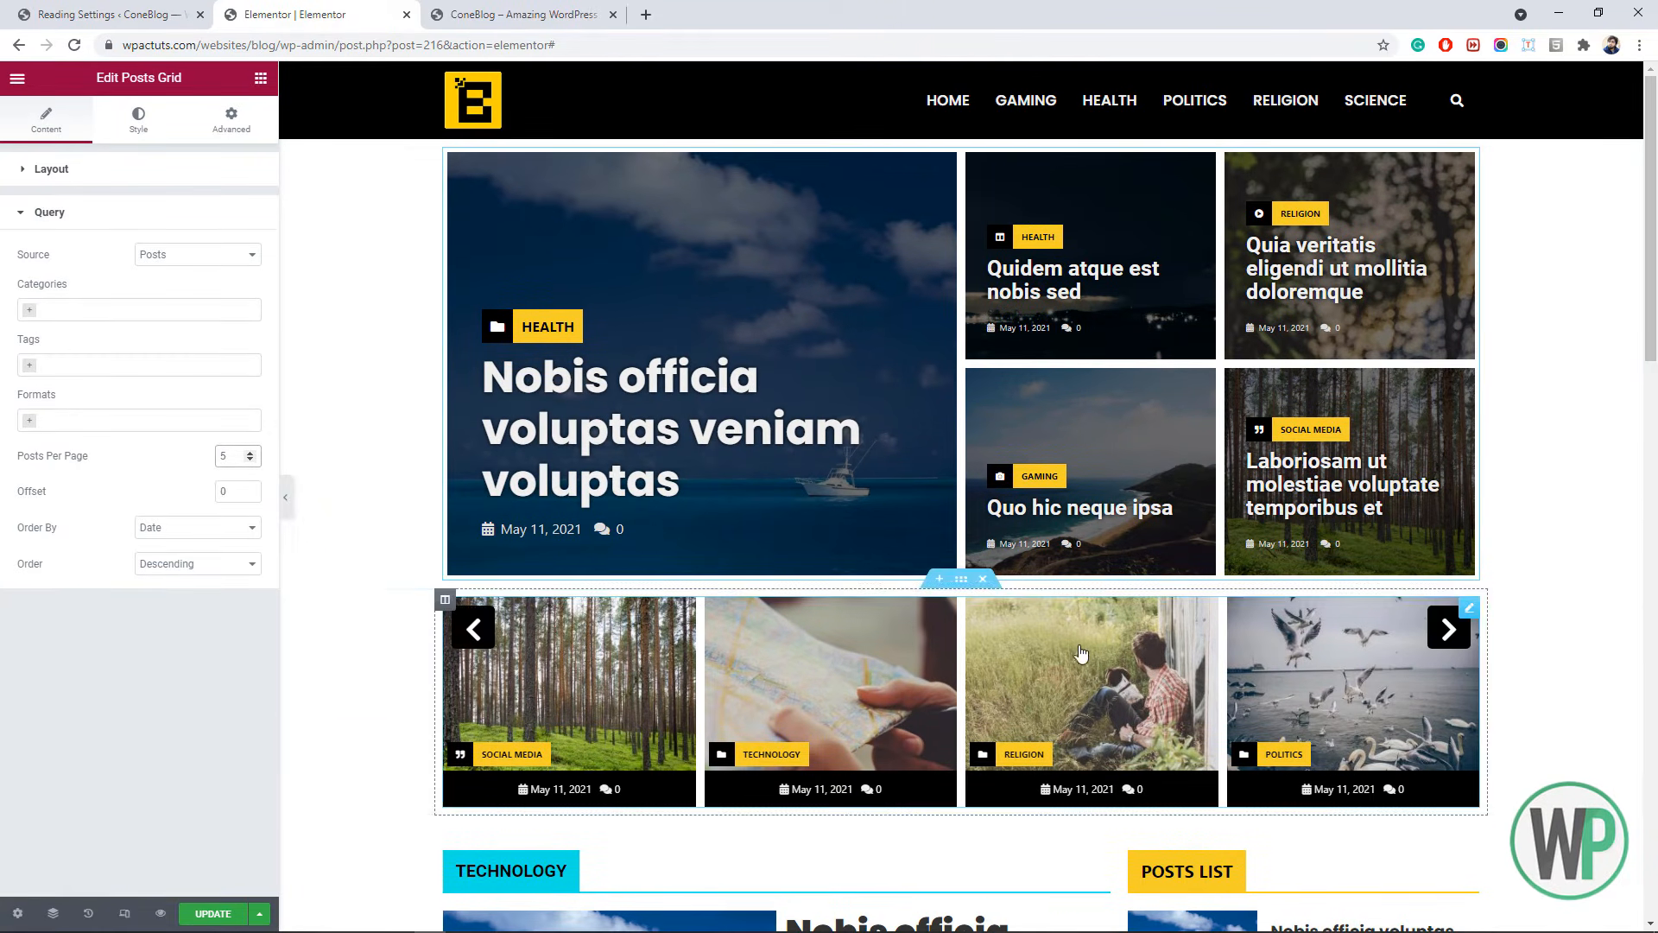
- Add an empty single-column section above the Posts Grid with full-width content and no columns gap
left_click(940, 130)
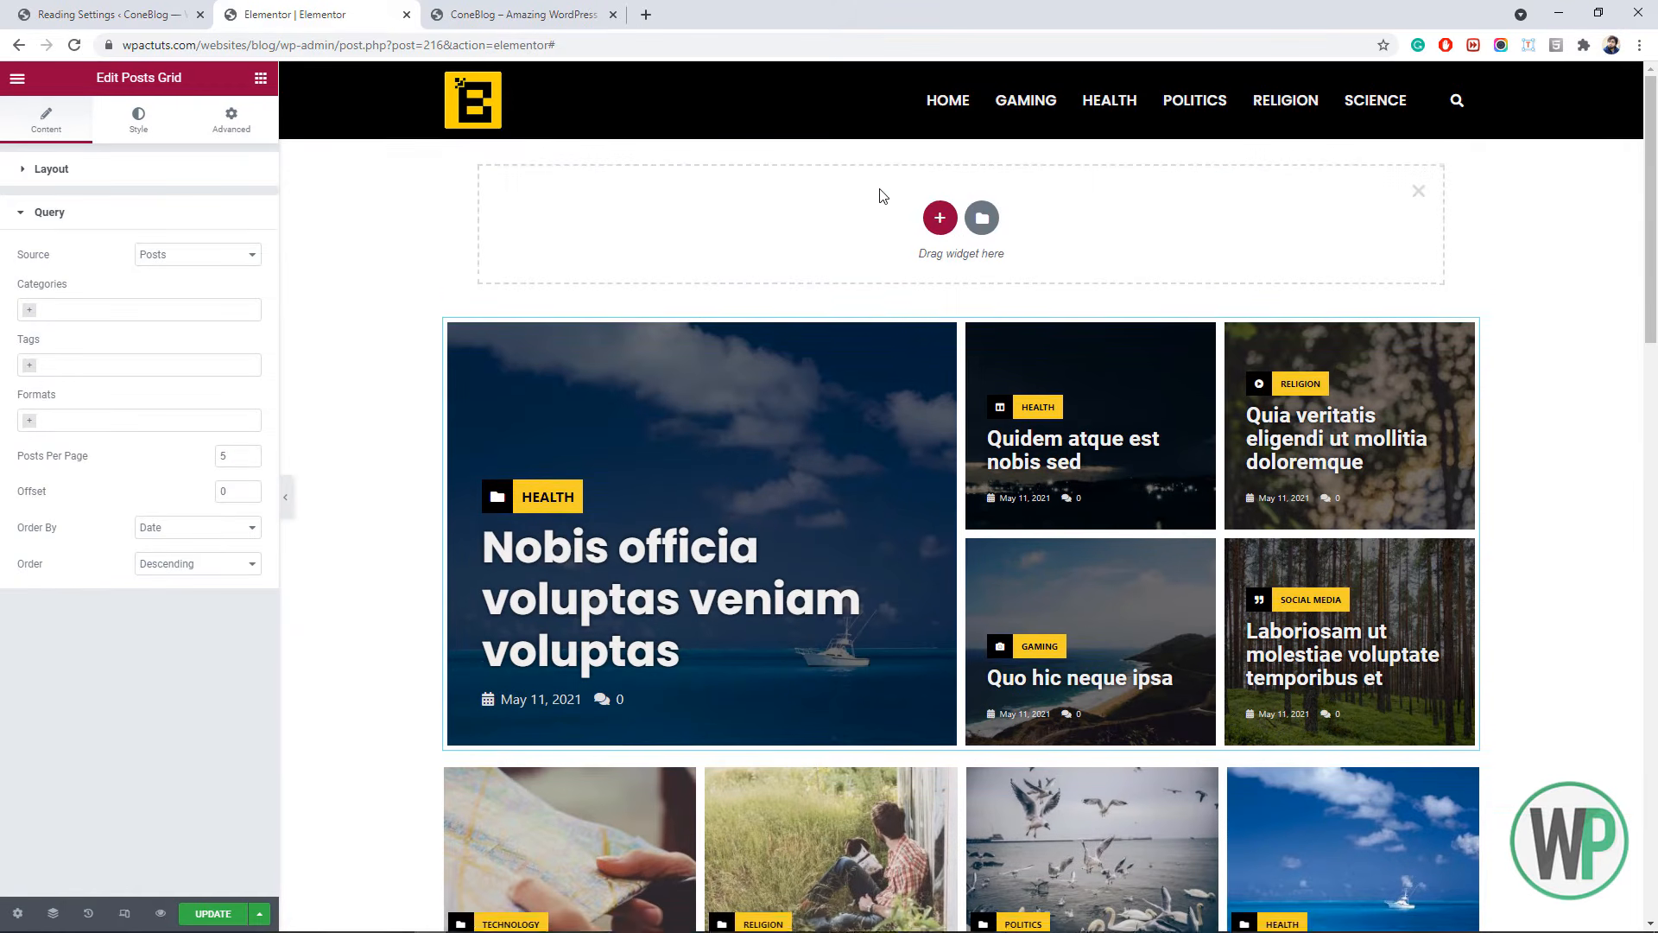
left_click(939, 216)
left_click(736, 272)
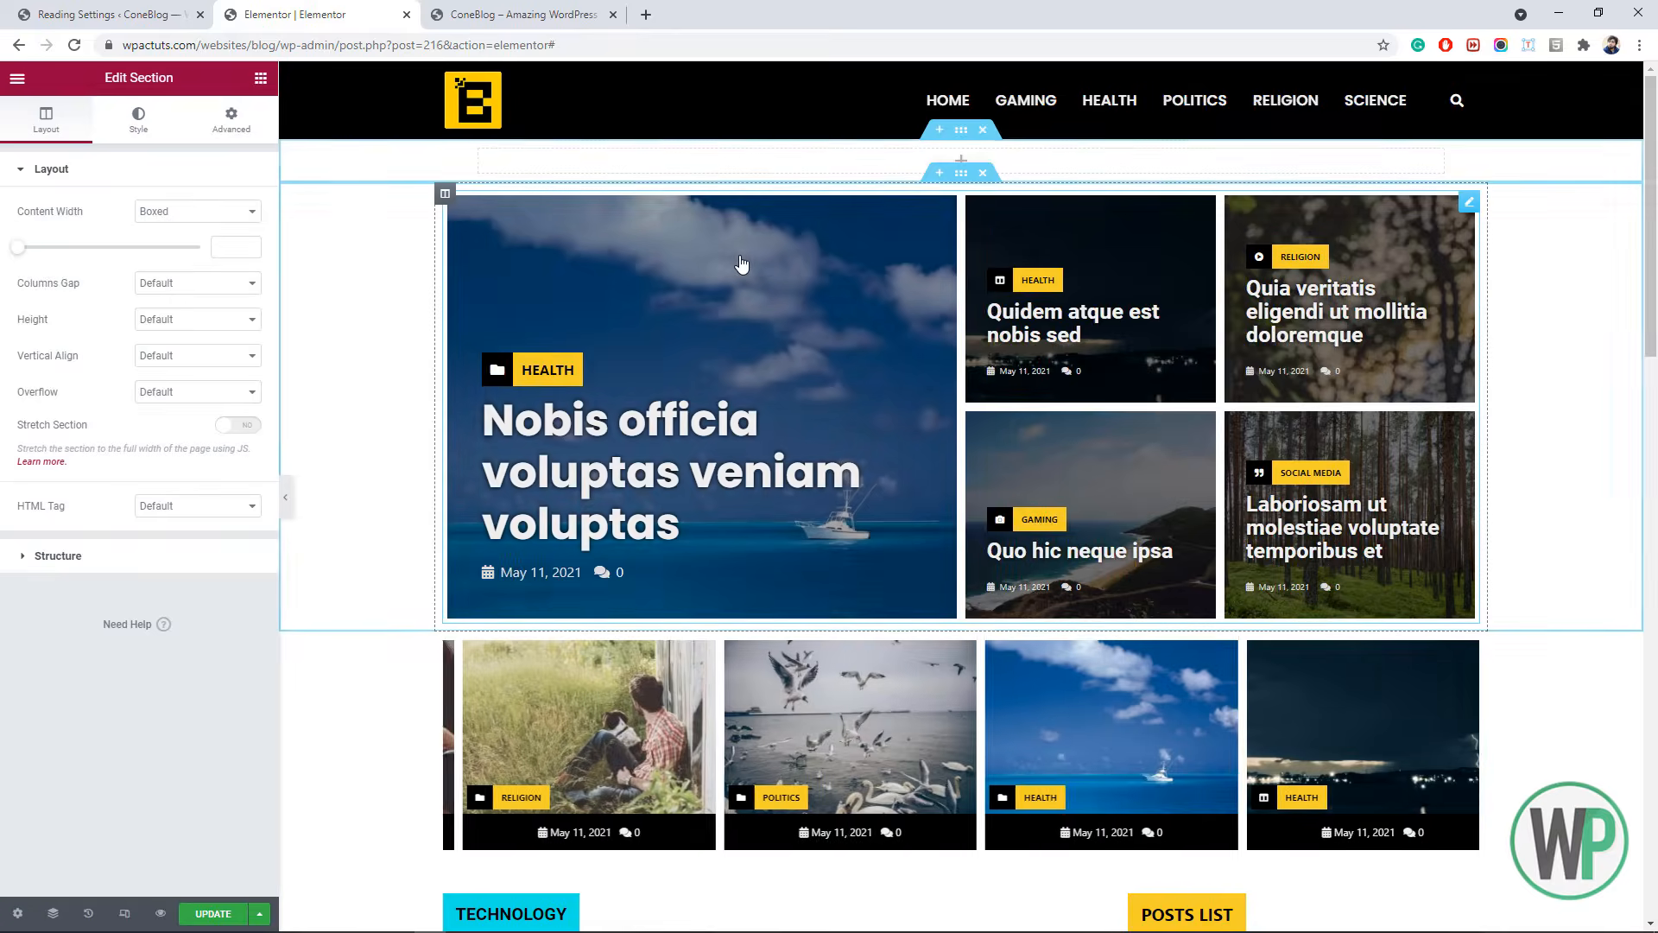
left_click(198, 213)
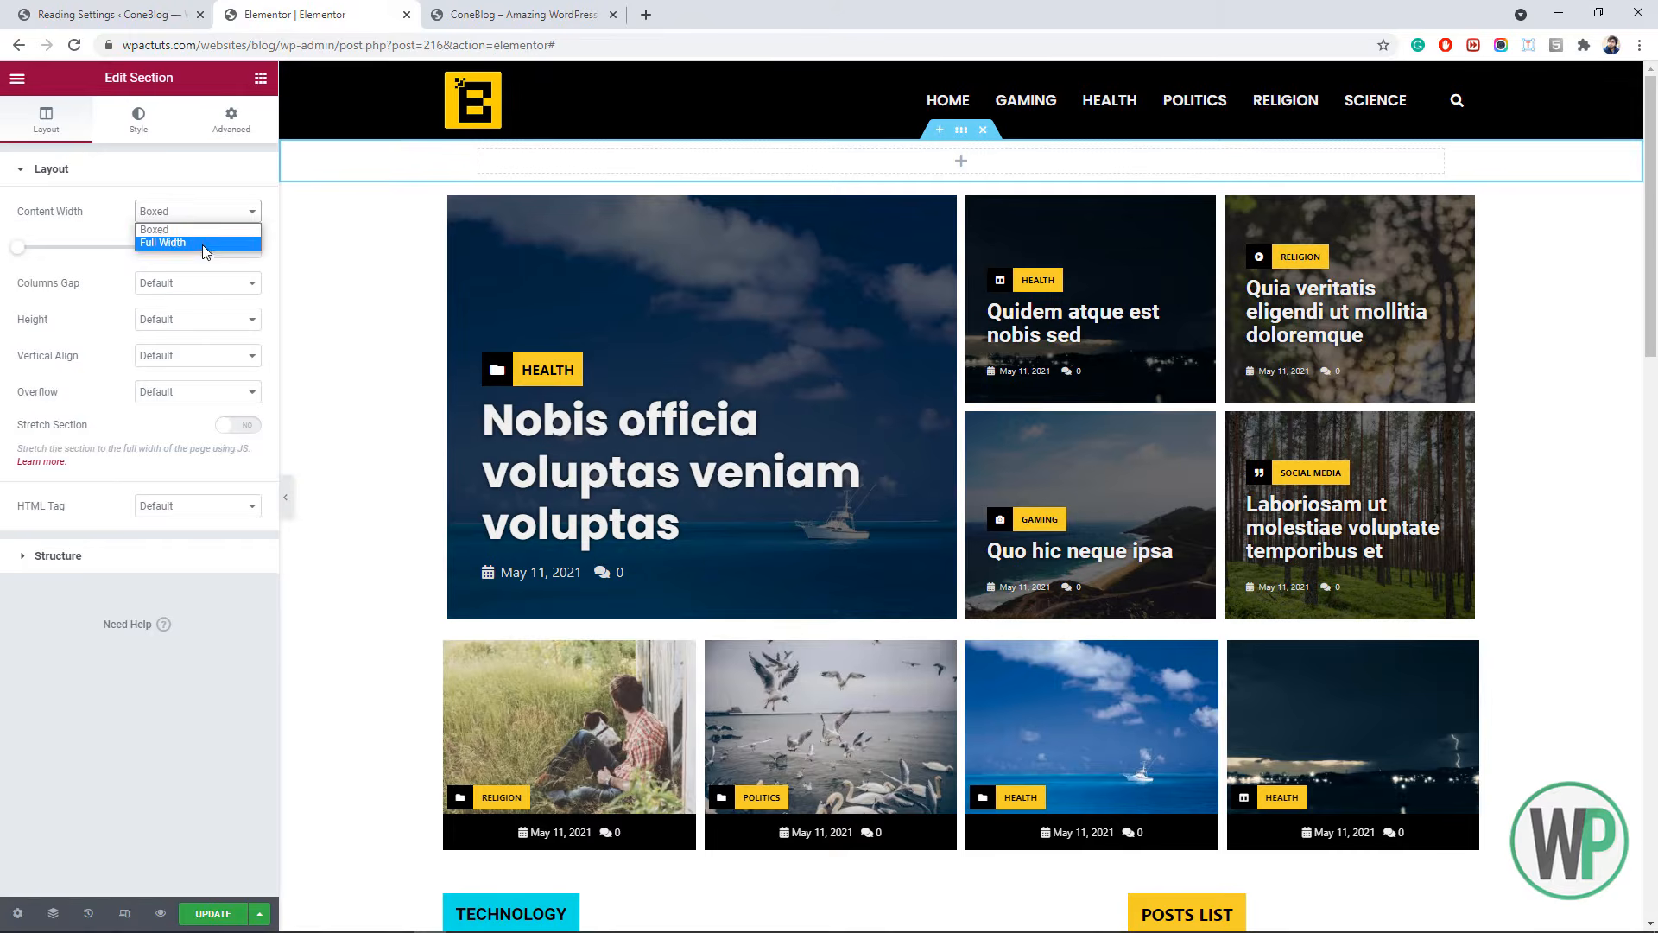
left_click(204, 243)
left_click(197, 249)
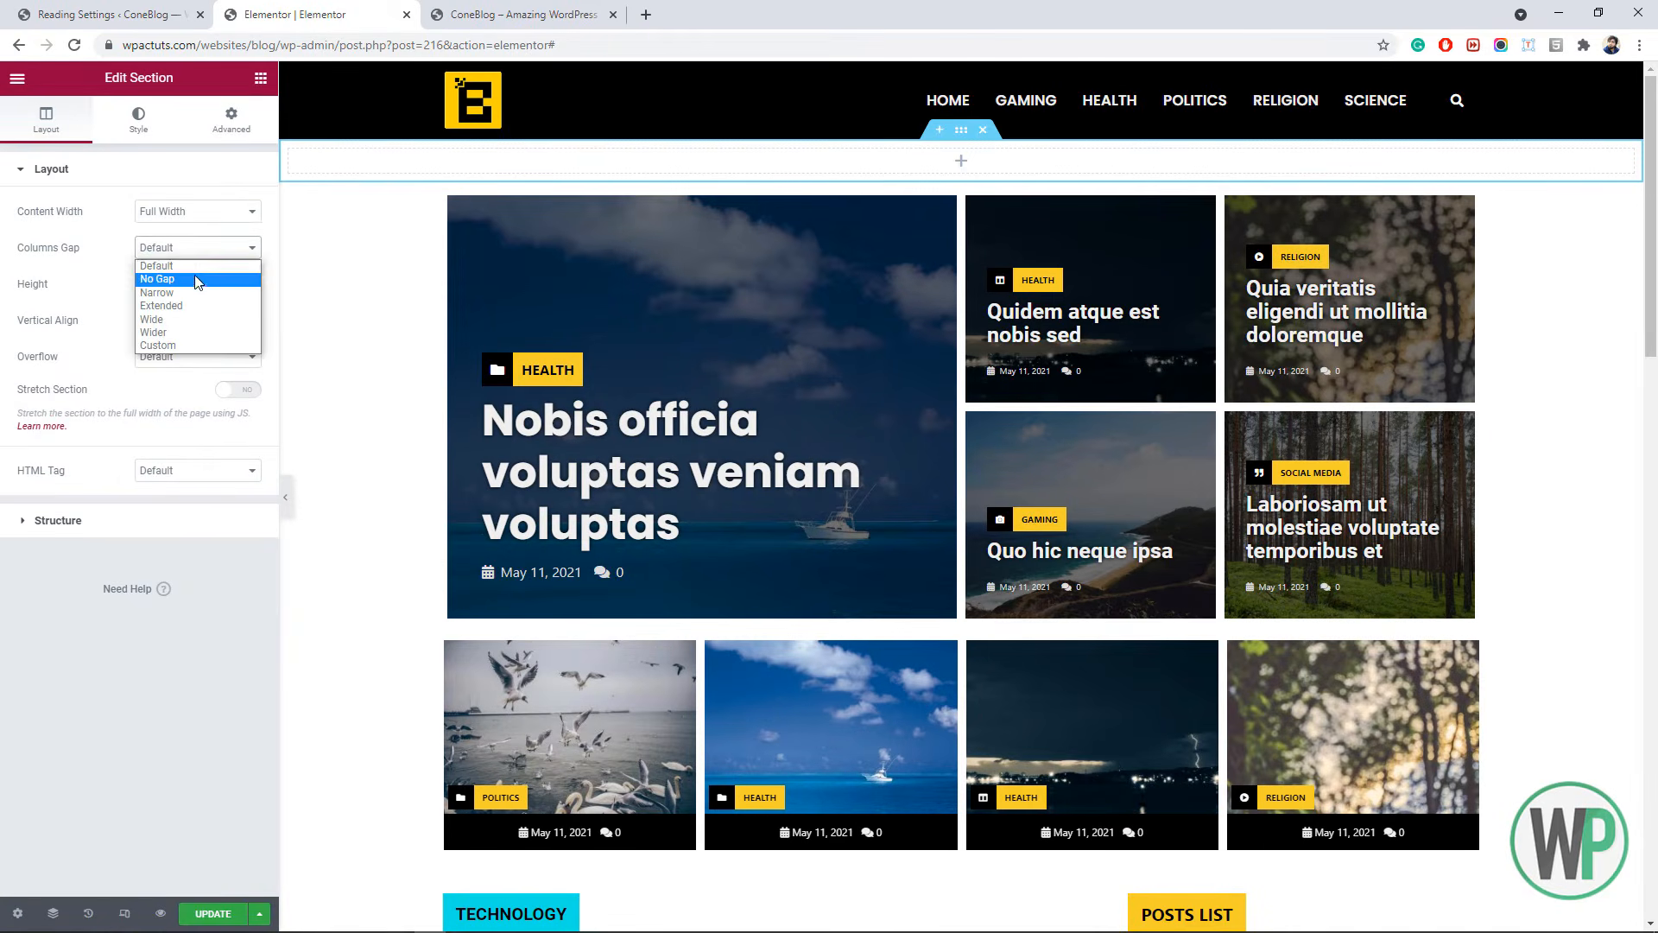
left_click(197, 279)
- Place a Posts Carousel widget in the empty full-width section above the Posts Grid
left_click(260, 77)
scroll(122, 442, "down", 10)
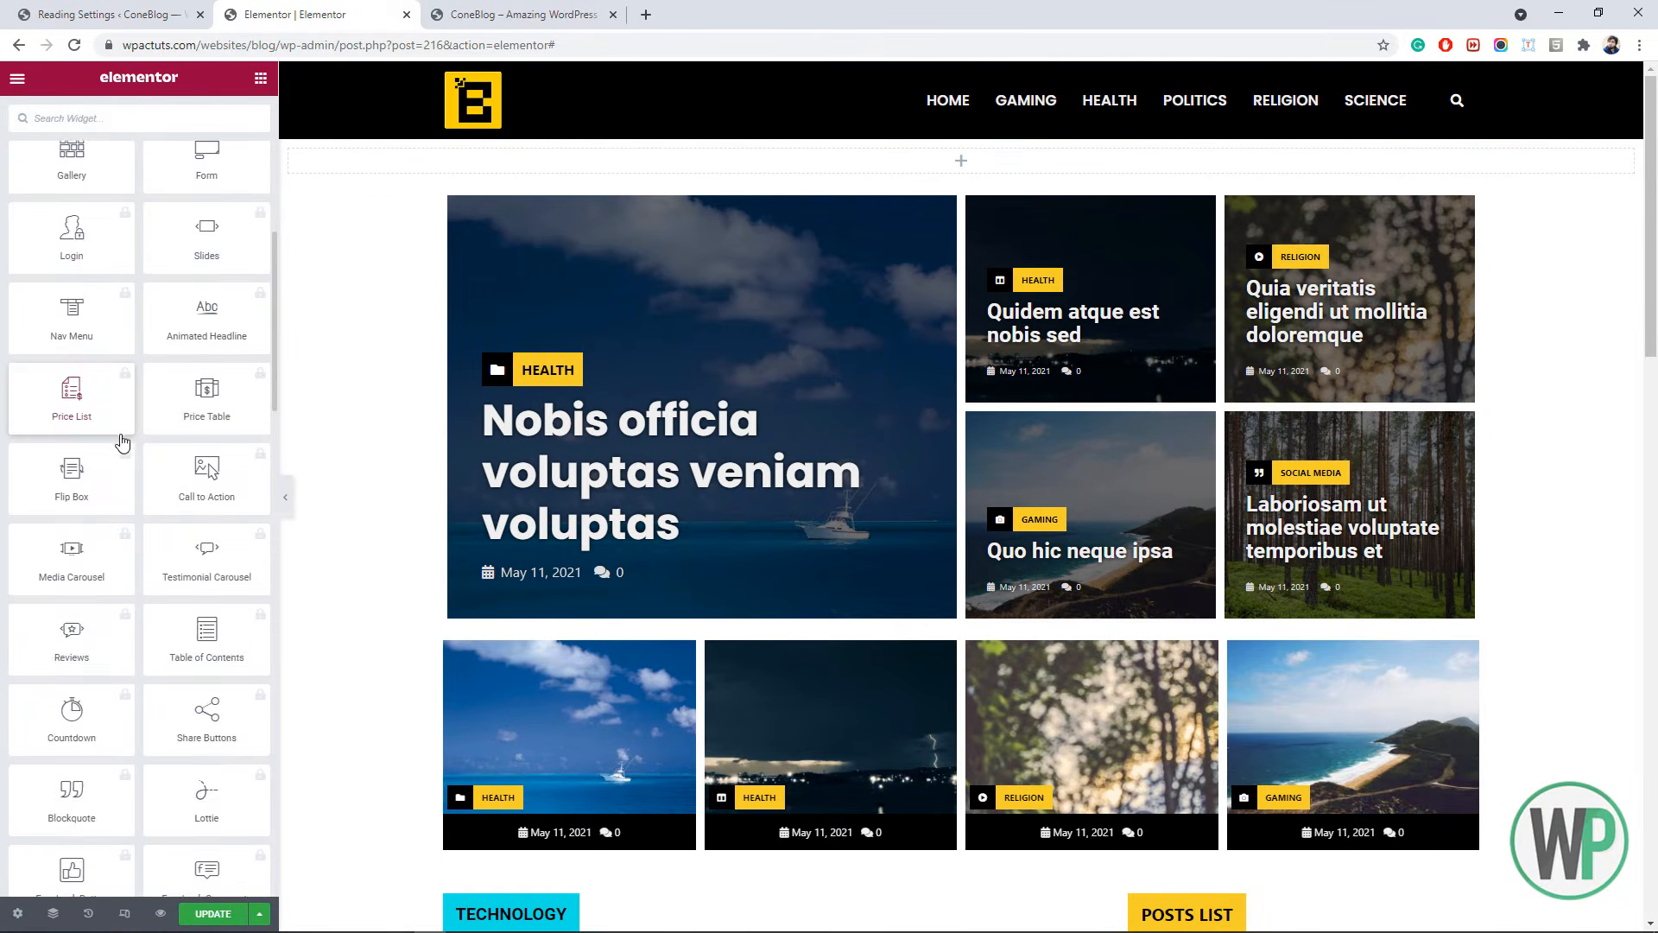
scroll(122, 442, "down", 15)
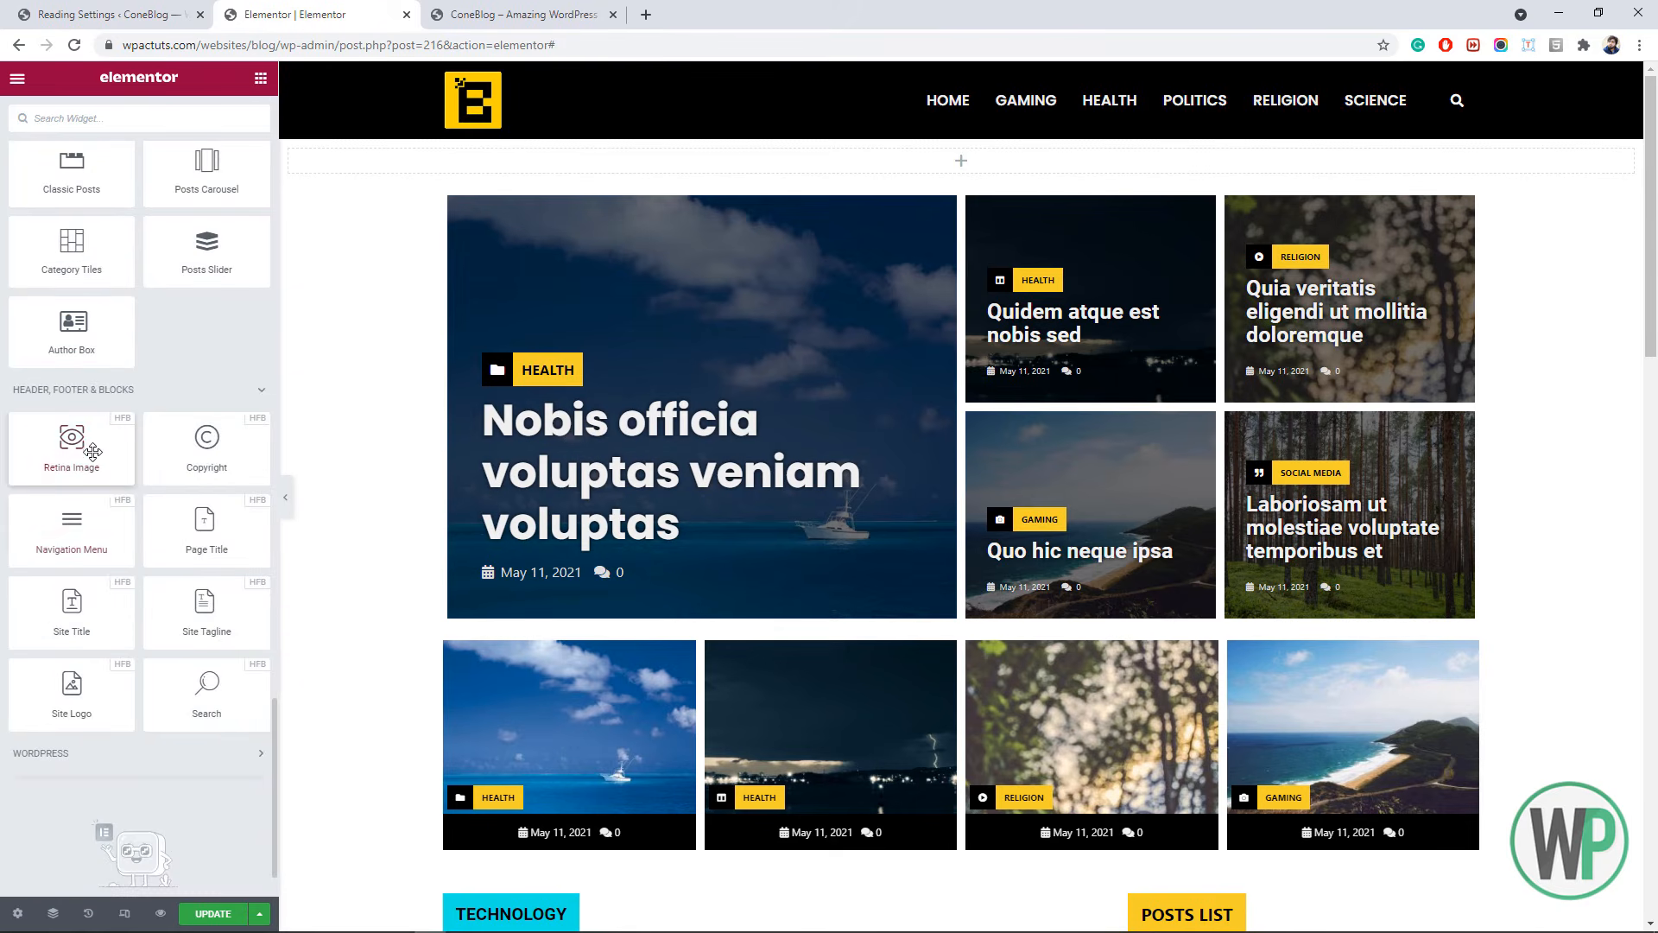
scroll(173, 450, "up", 4)
left_click_drag(260, 471, 570, 165)
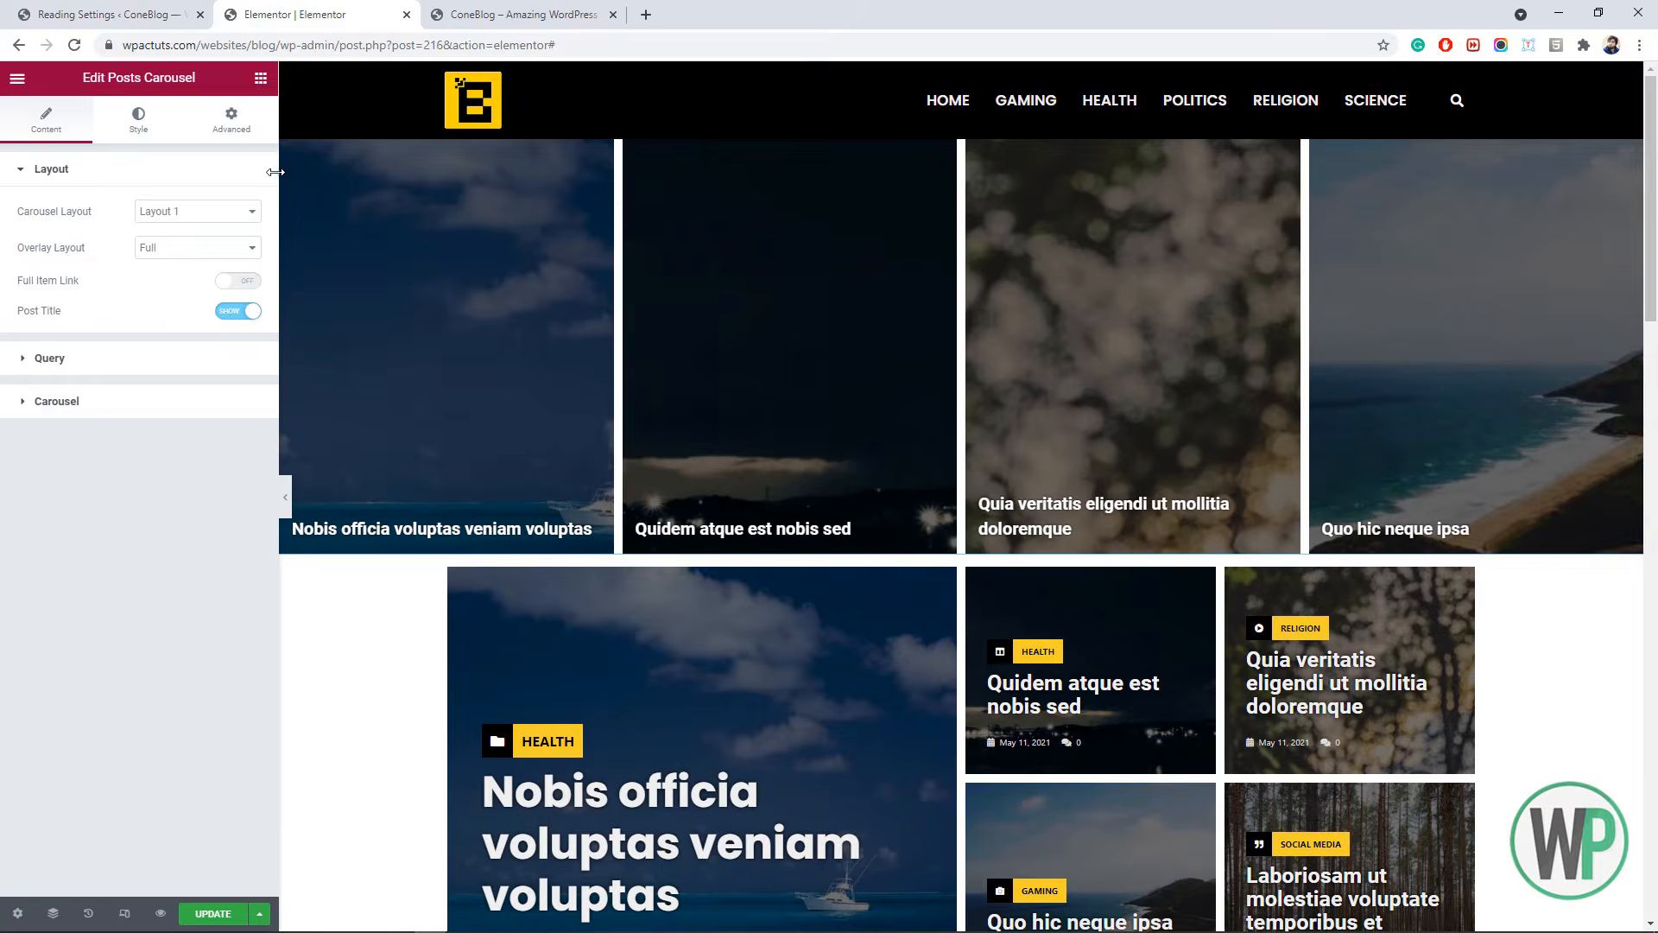
- Set the full-width Posts Carousel query to 9 posts per page
left_click(178, 360)
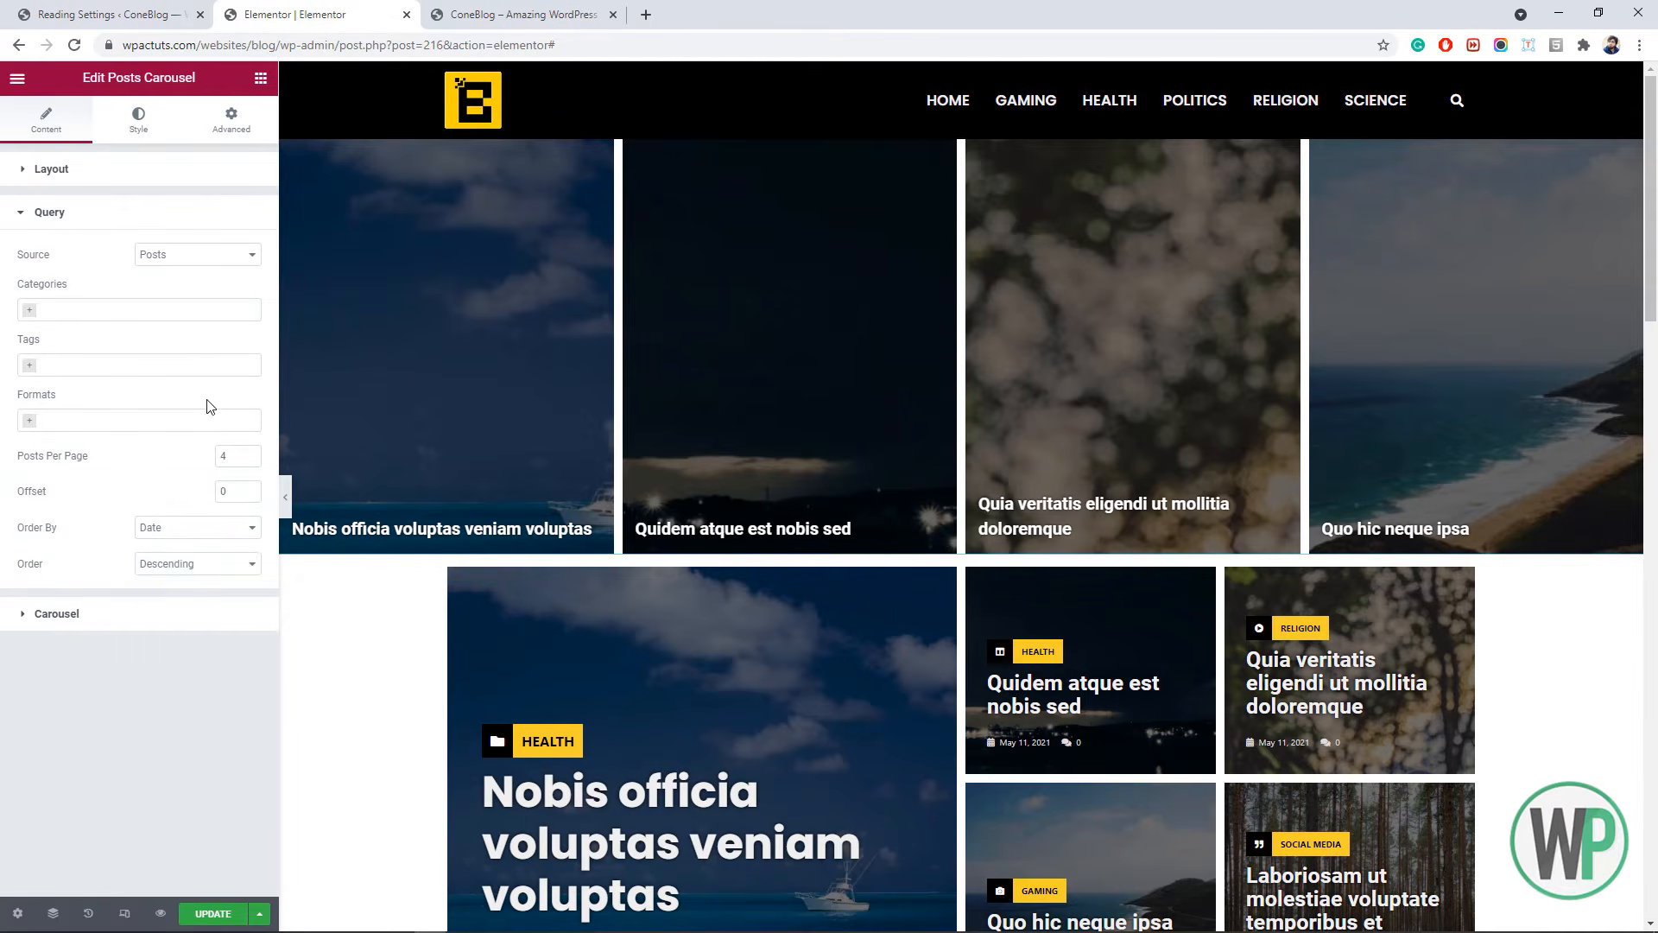
left_click(251, 453)
left_click(250, 454)
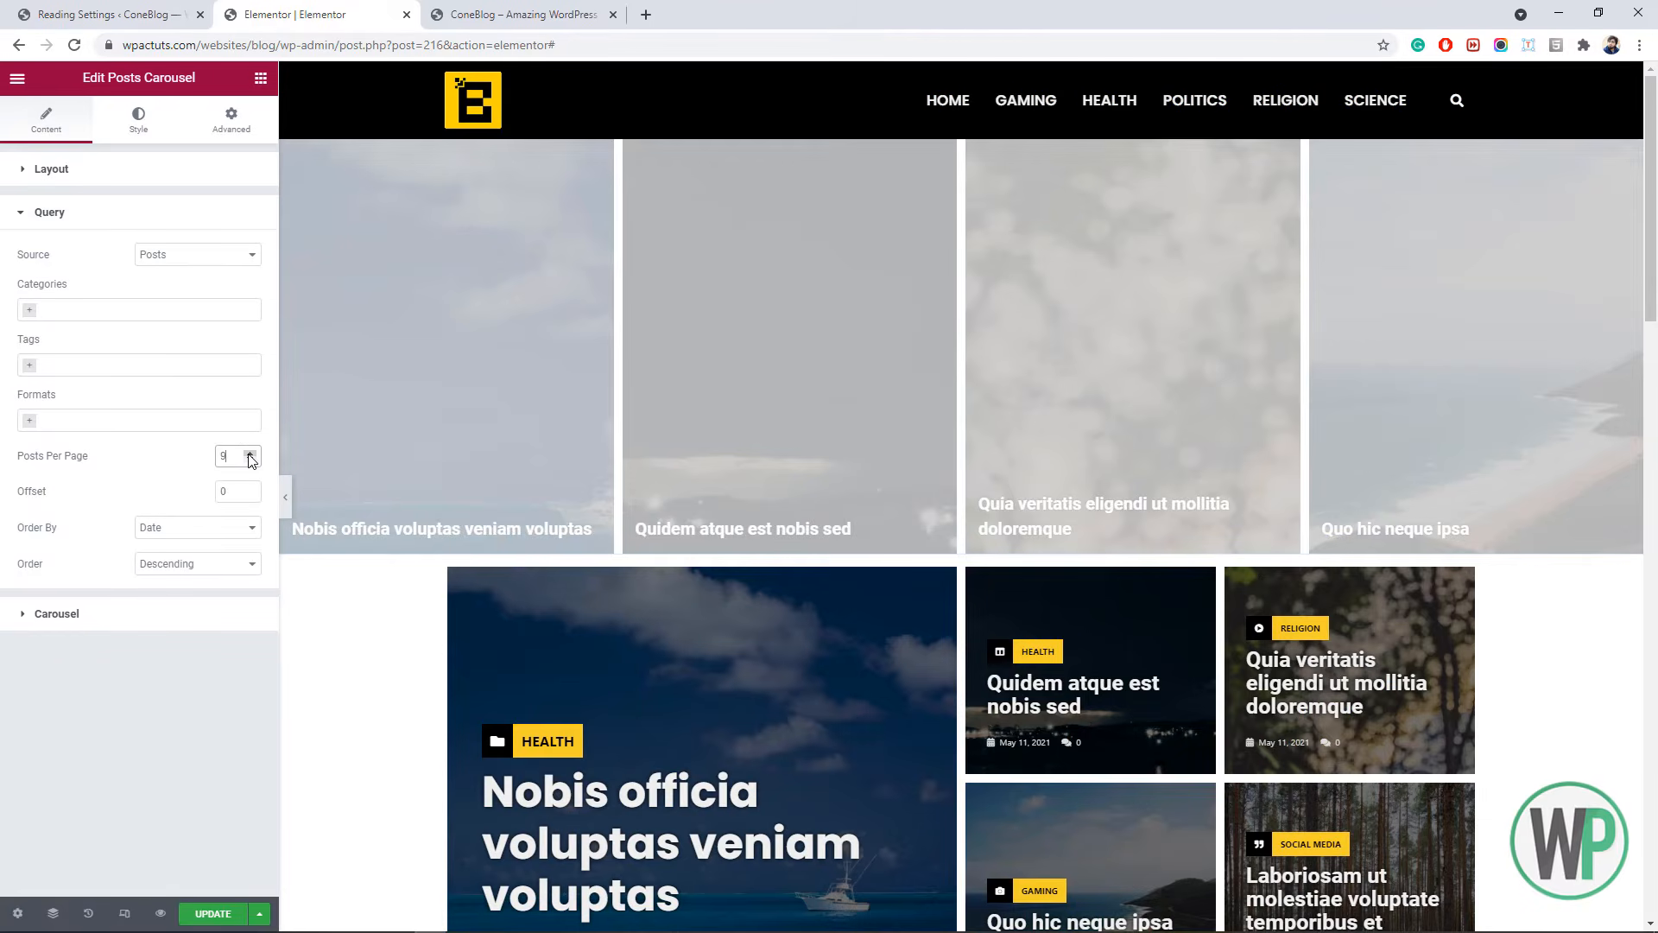
- Show 5 items per page with a margin of 0 in the full-width carousel and advance its slides
left_click(181, 616)
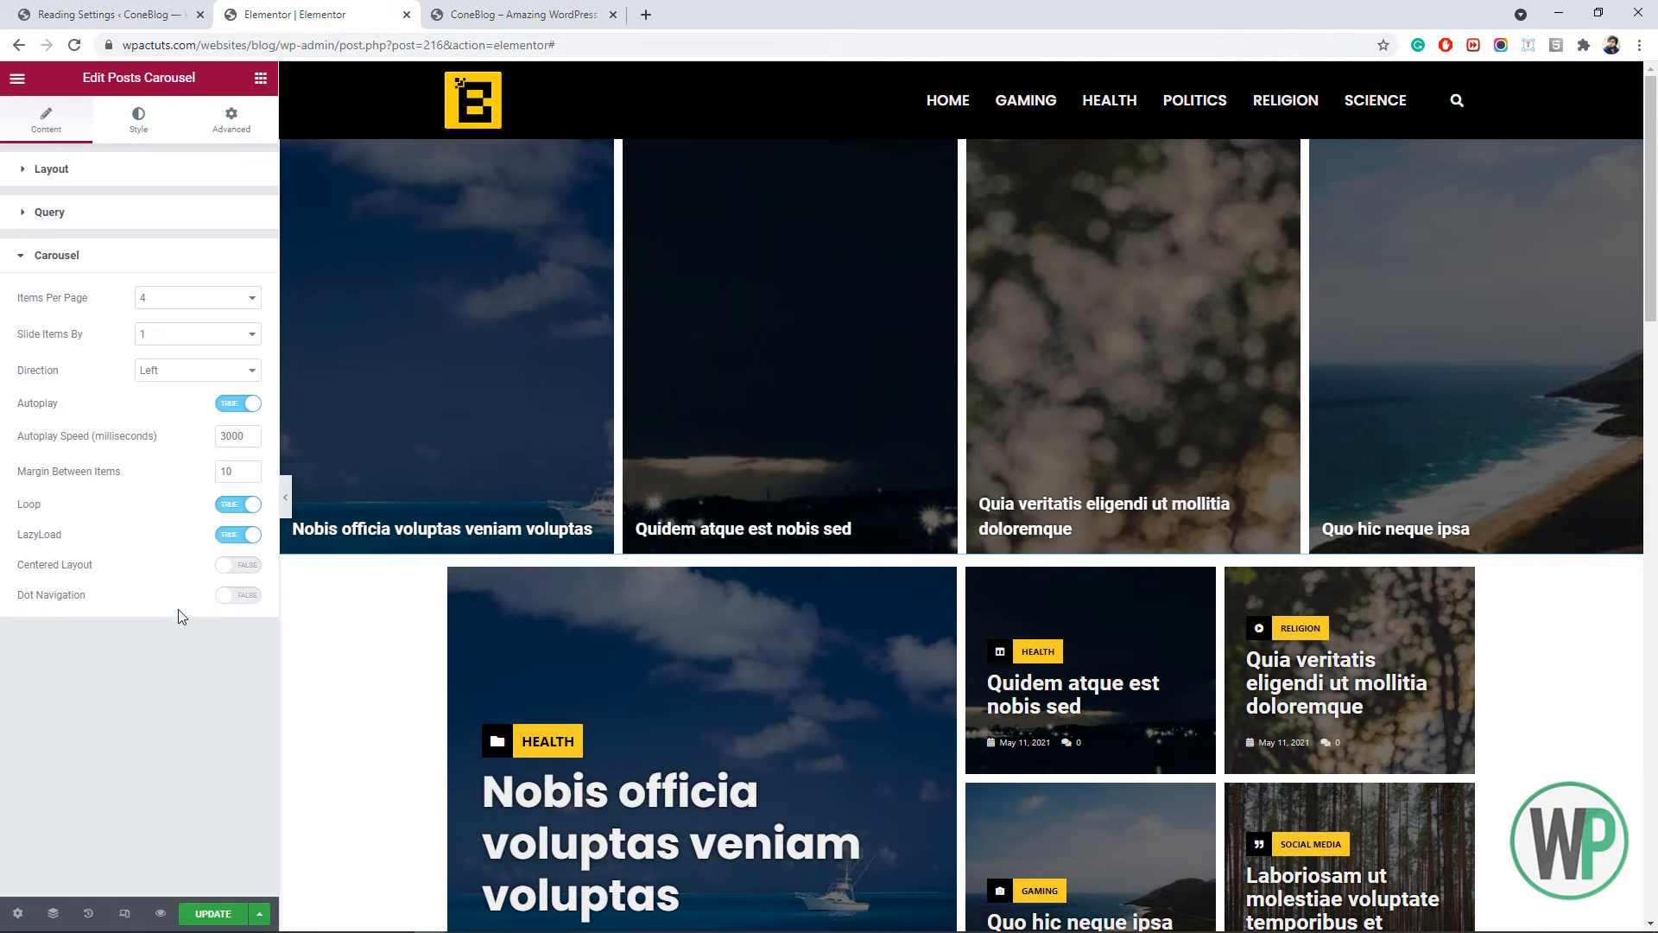
left_click(221, 314)
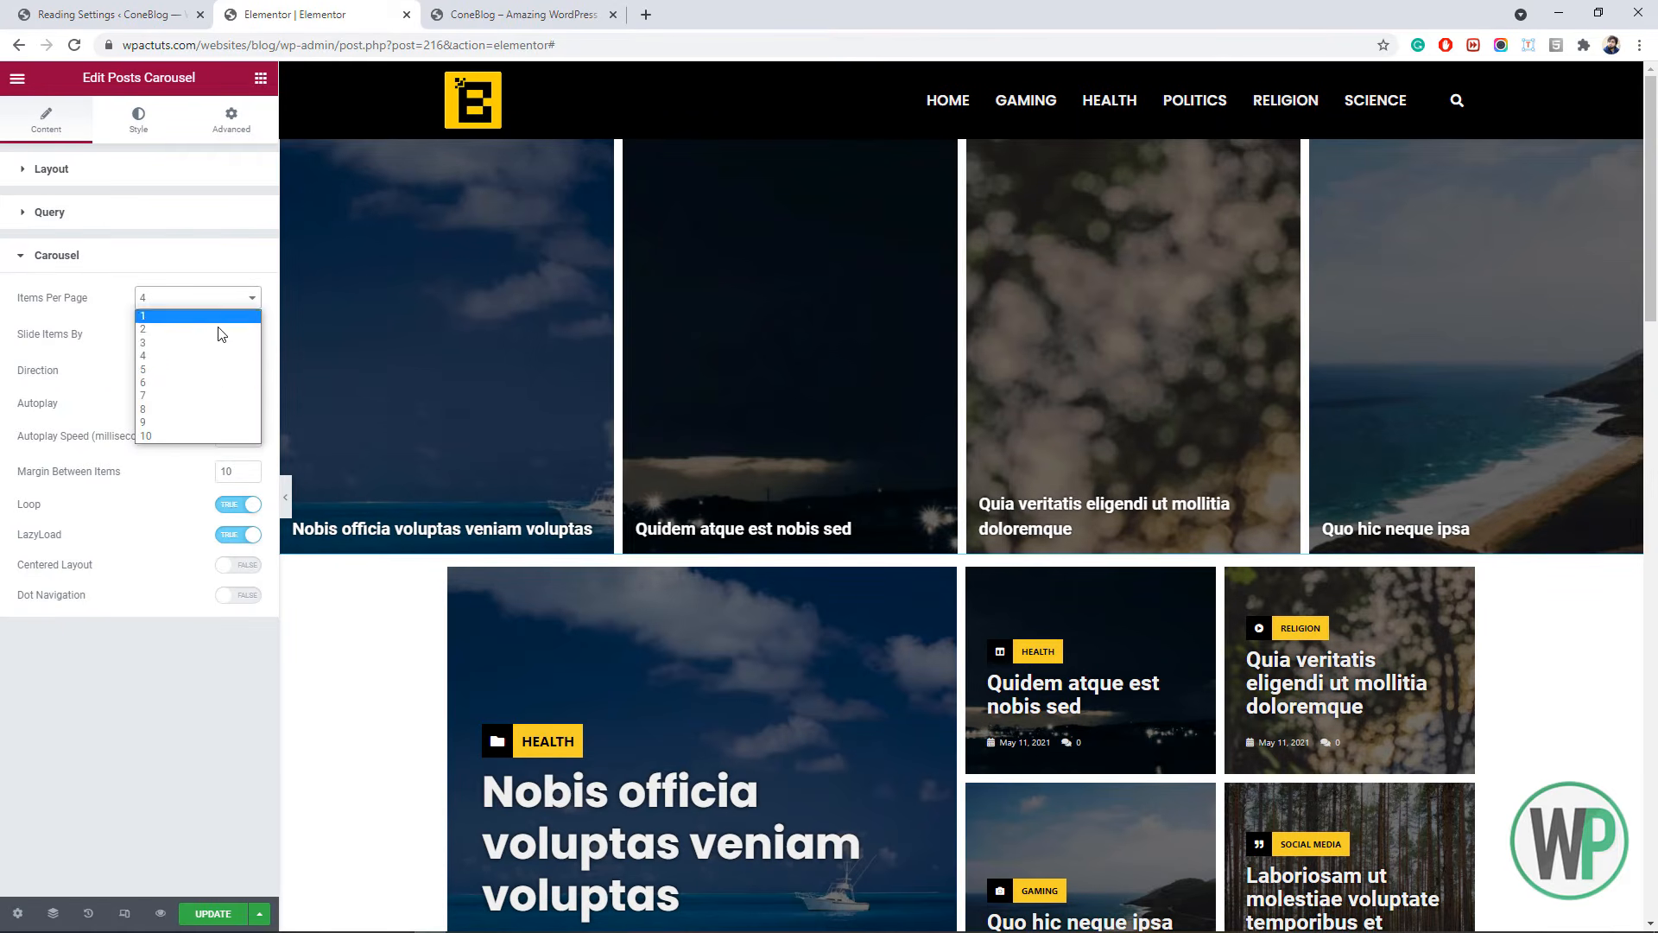
left_click(217, 377)
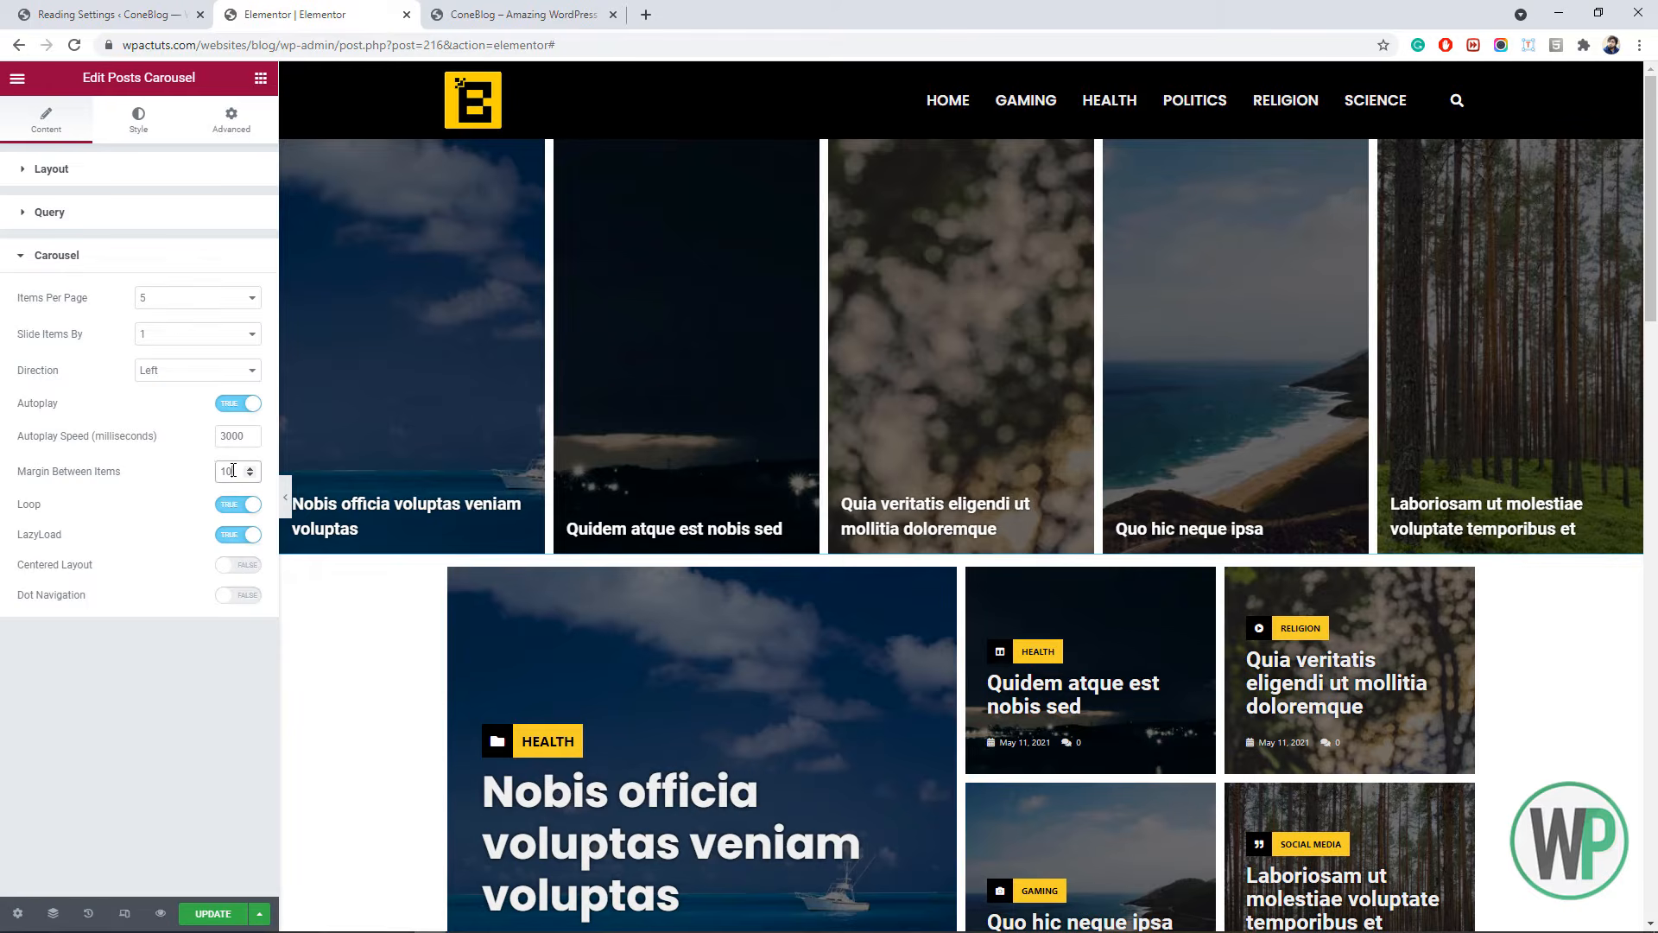
left_click_drag(233, 471, 207, 475)
type("0")
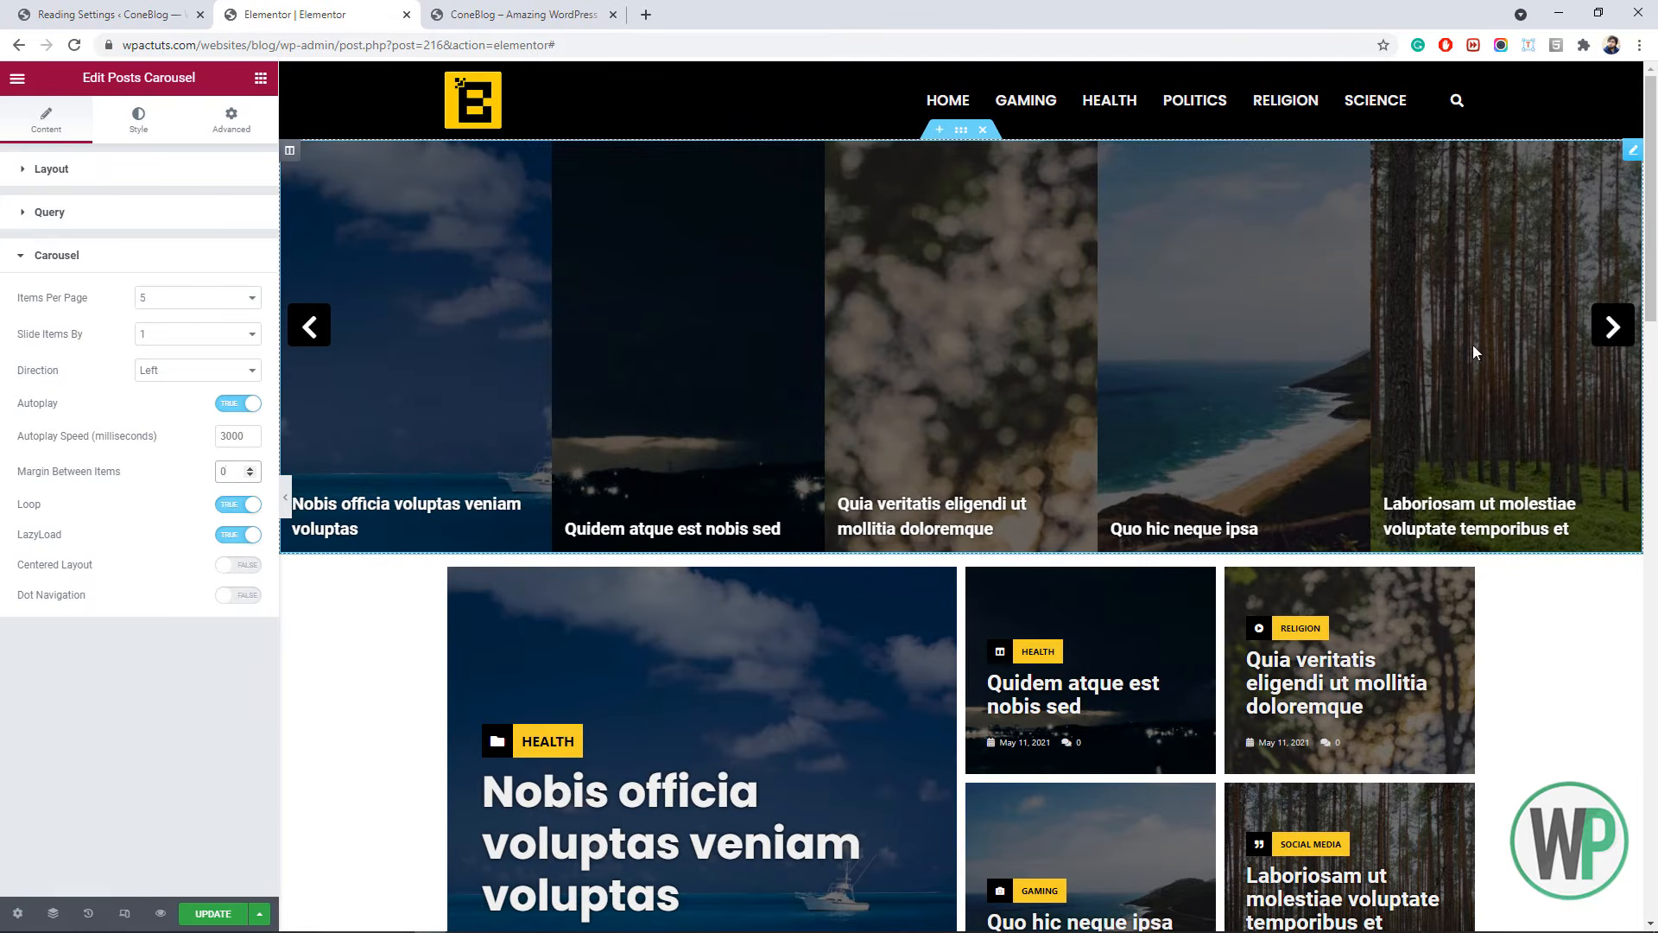
left_click(1613, 337)
left_click(1608, 332)
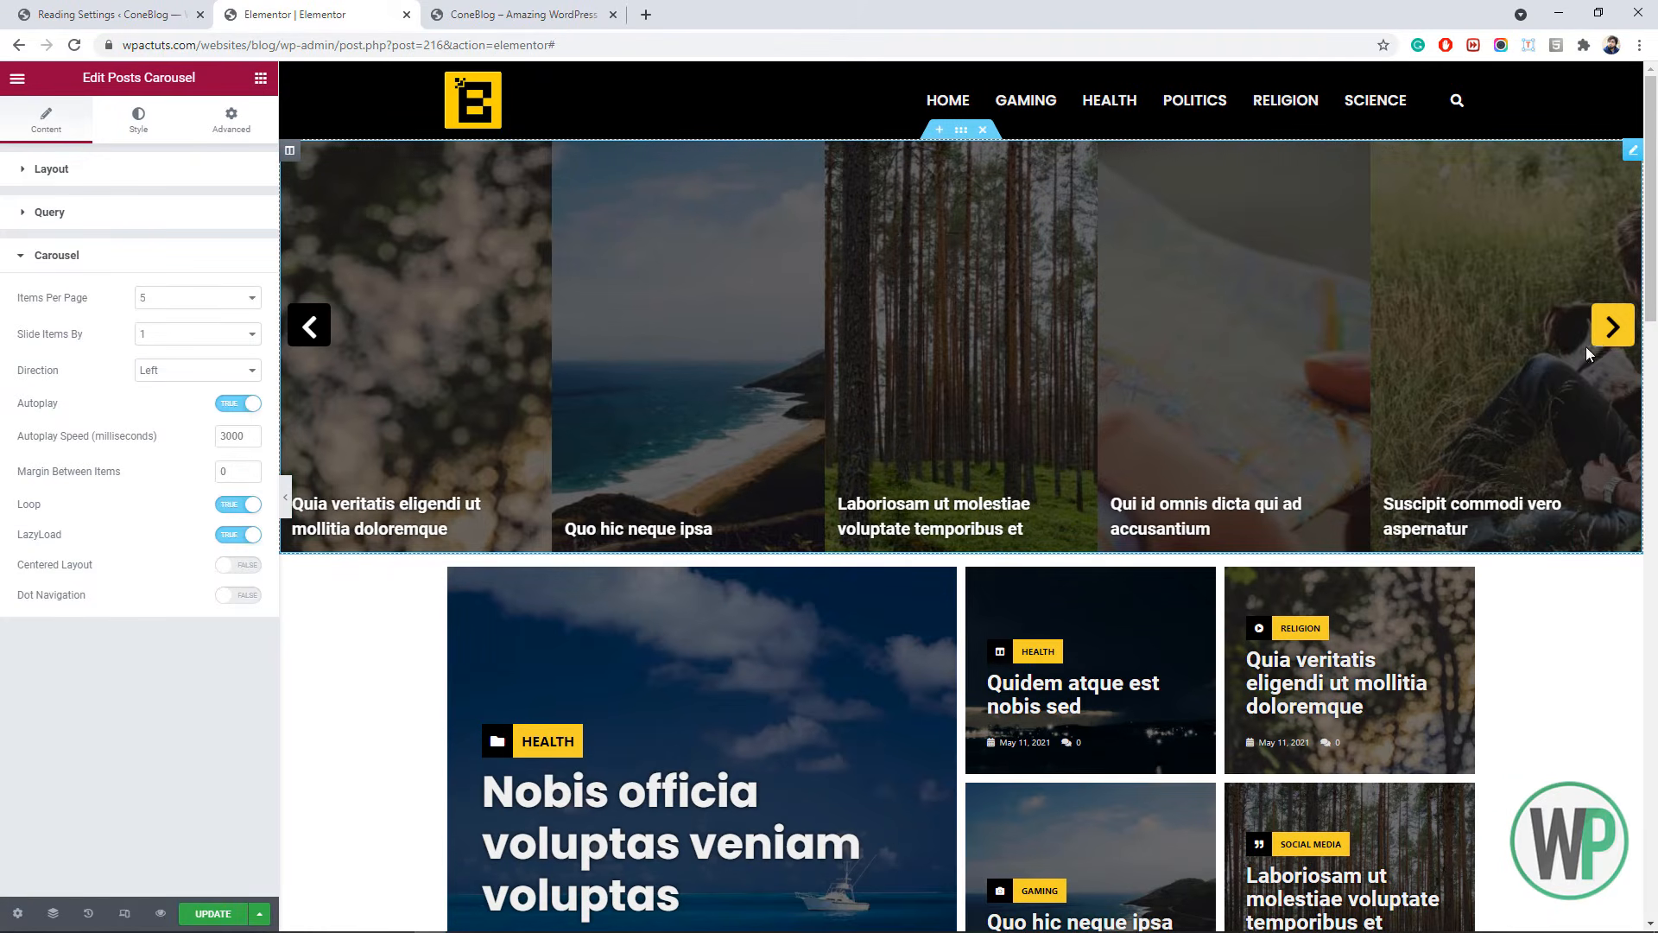
- Turn on Full Item Link for the full-width carousel and center its text
left_click(52, 170)
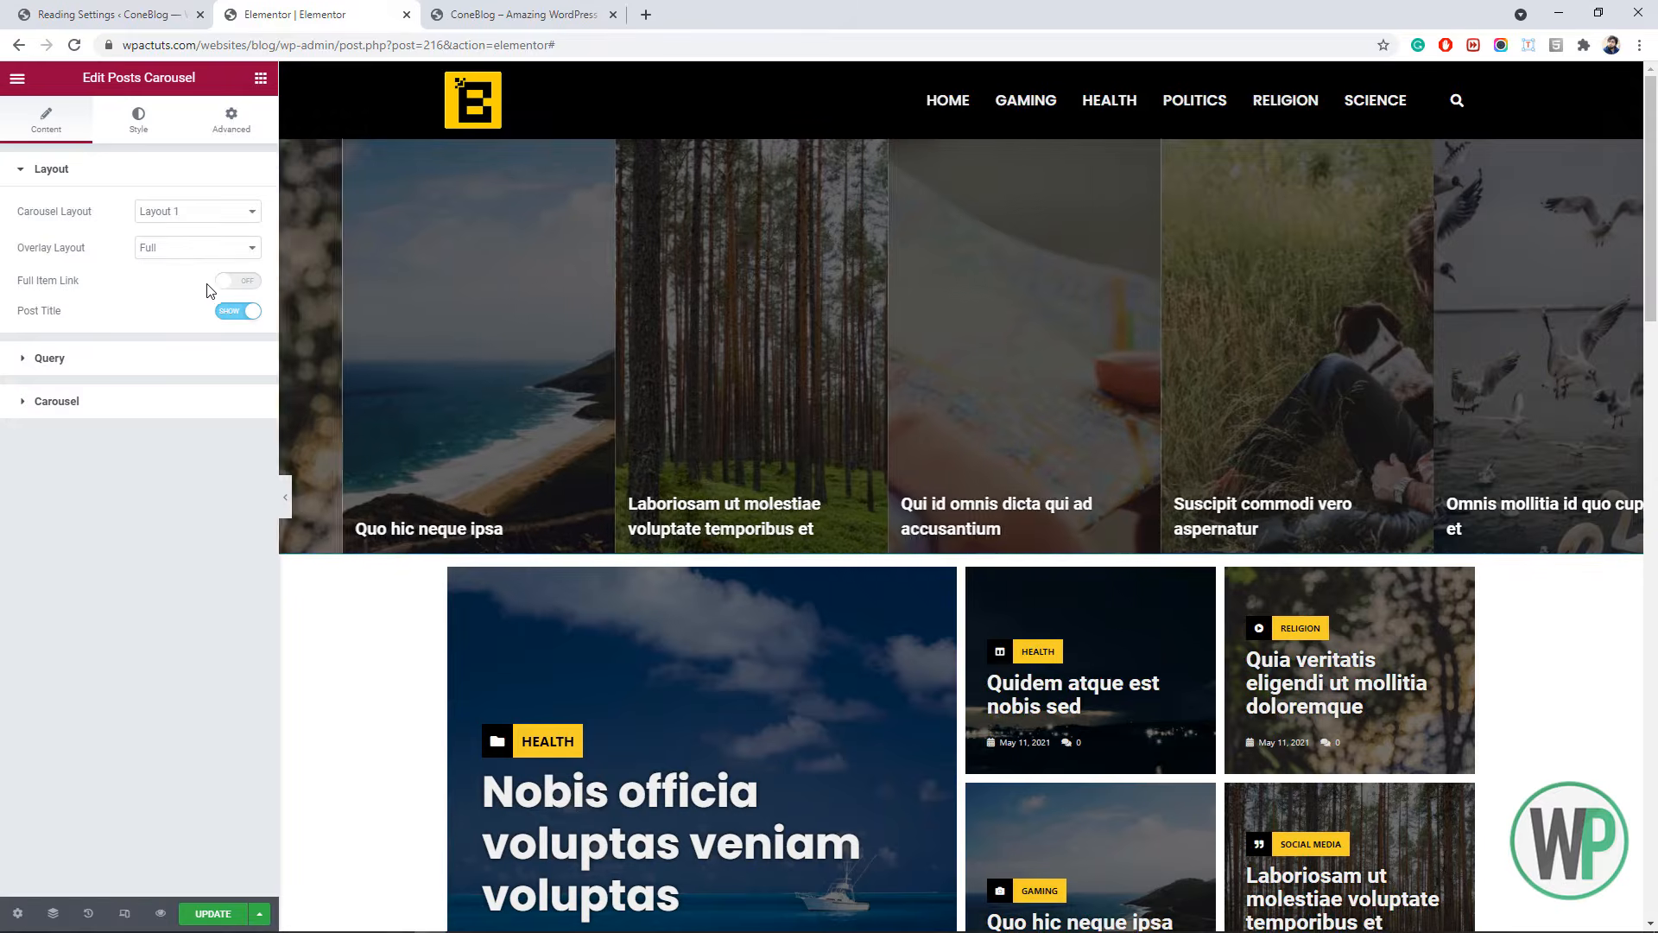
left_click(220, 283)
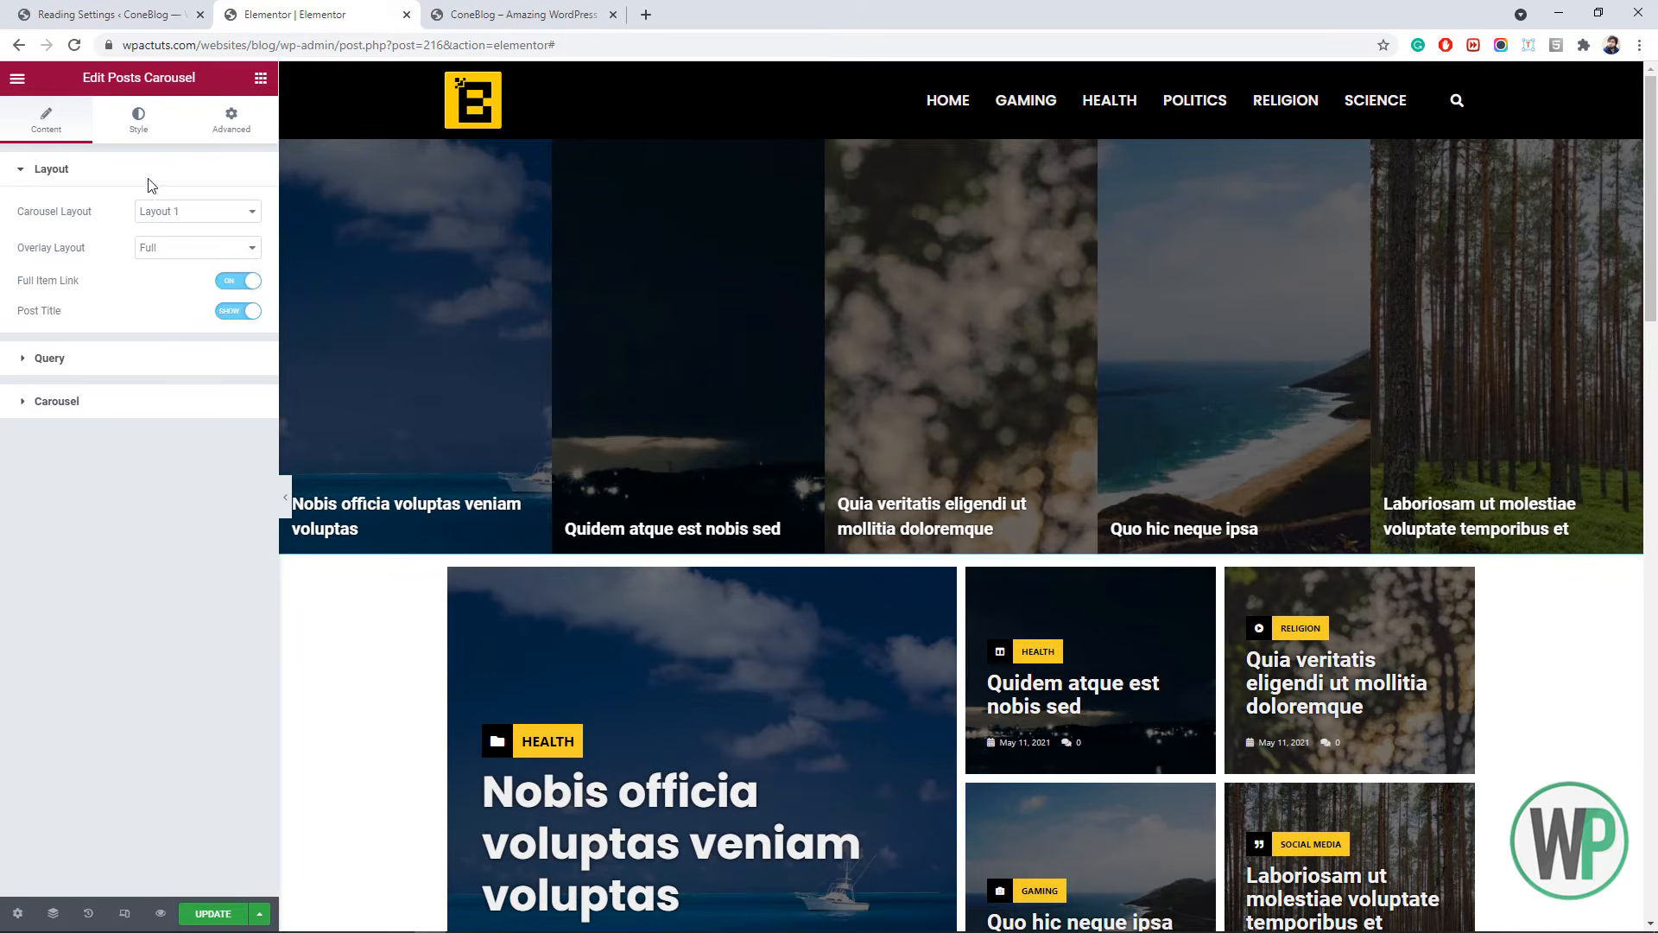
left_click(138, 119)
left_click(225, 323)
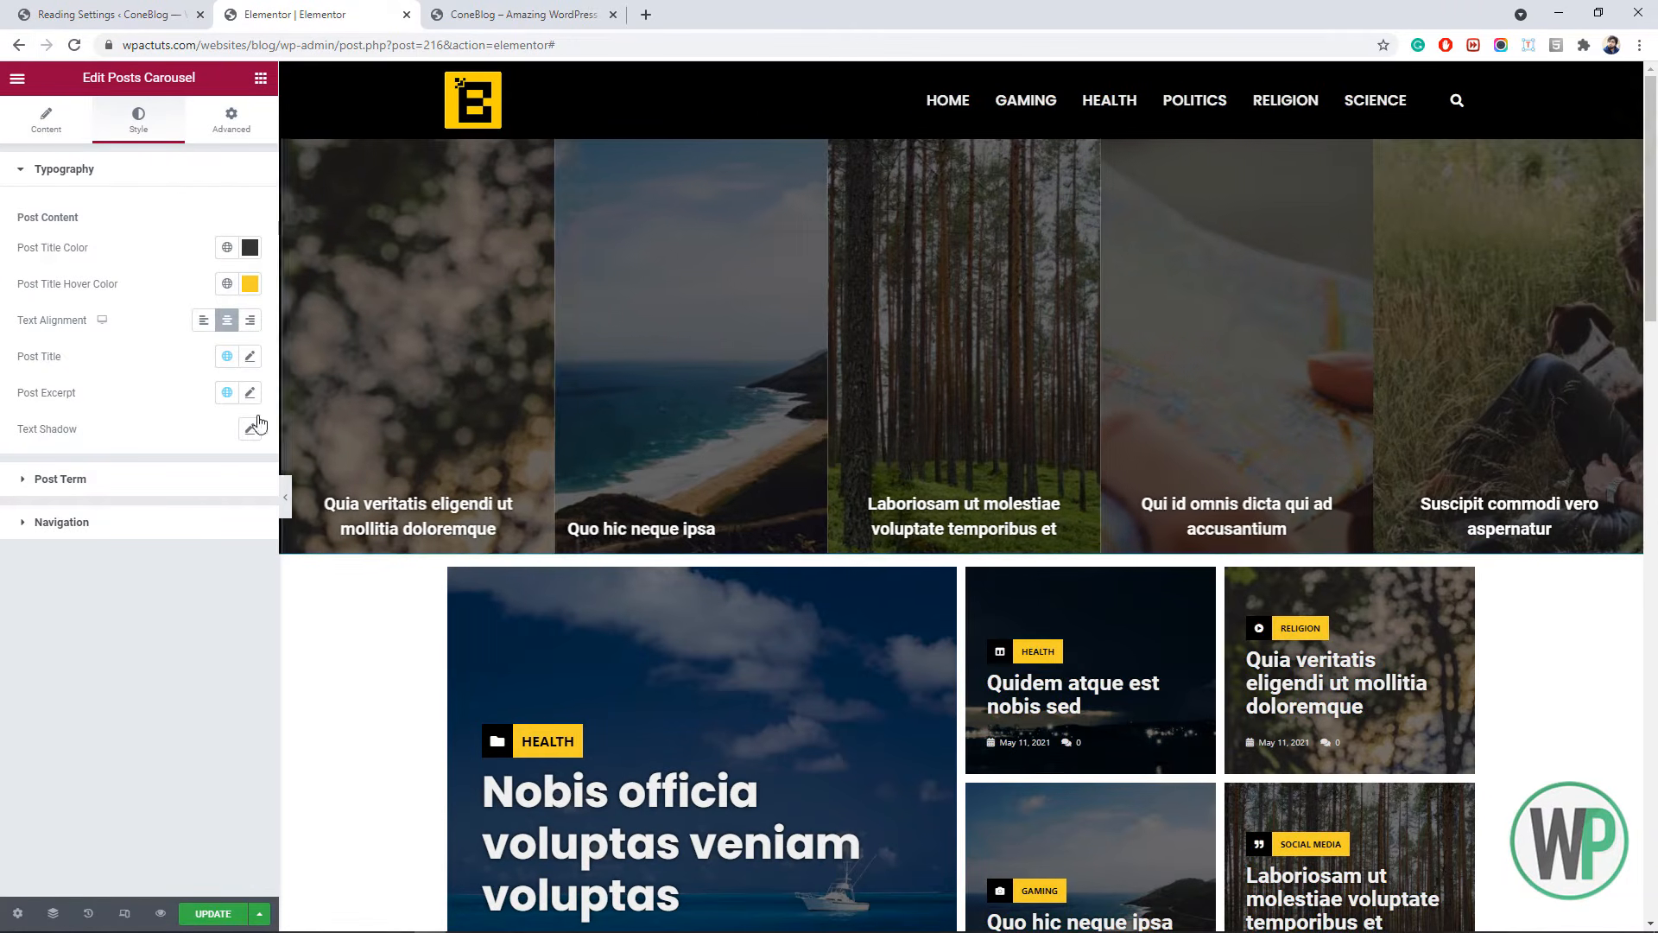
- Delete the full-width Posts Carousel section above the Posts Grid and update the page
left_click_drag(1656, 142, 1655, 50)
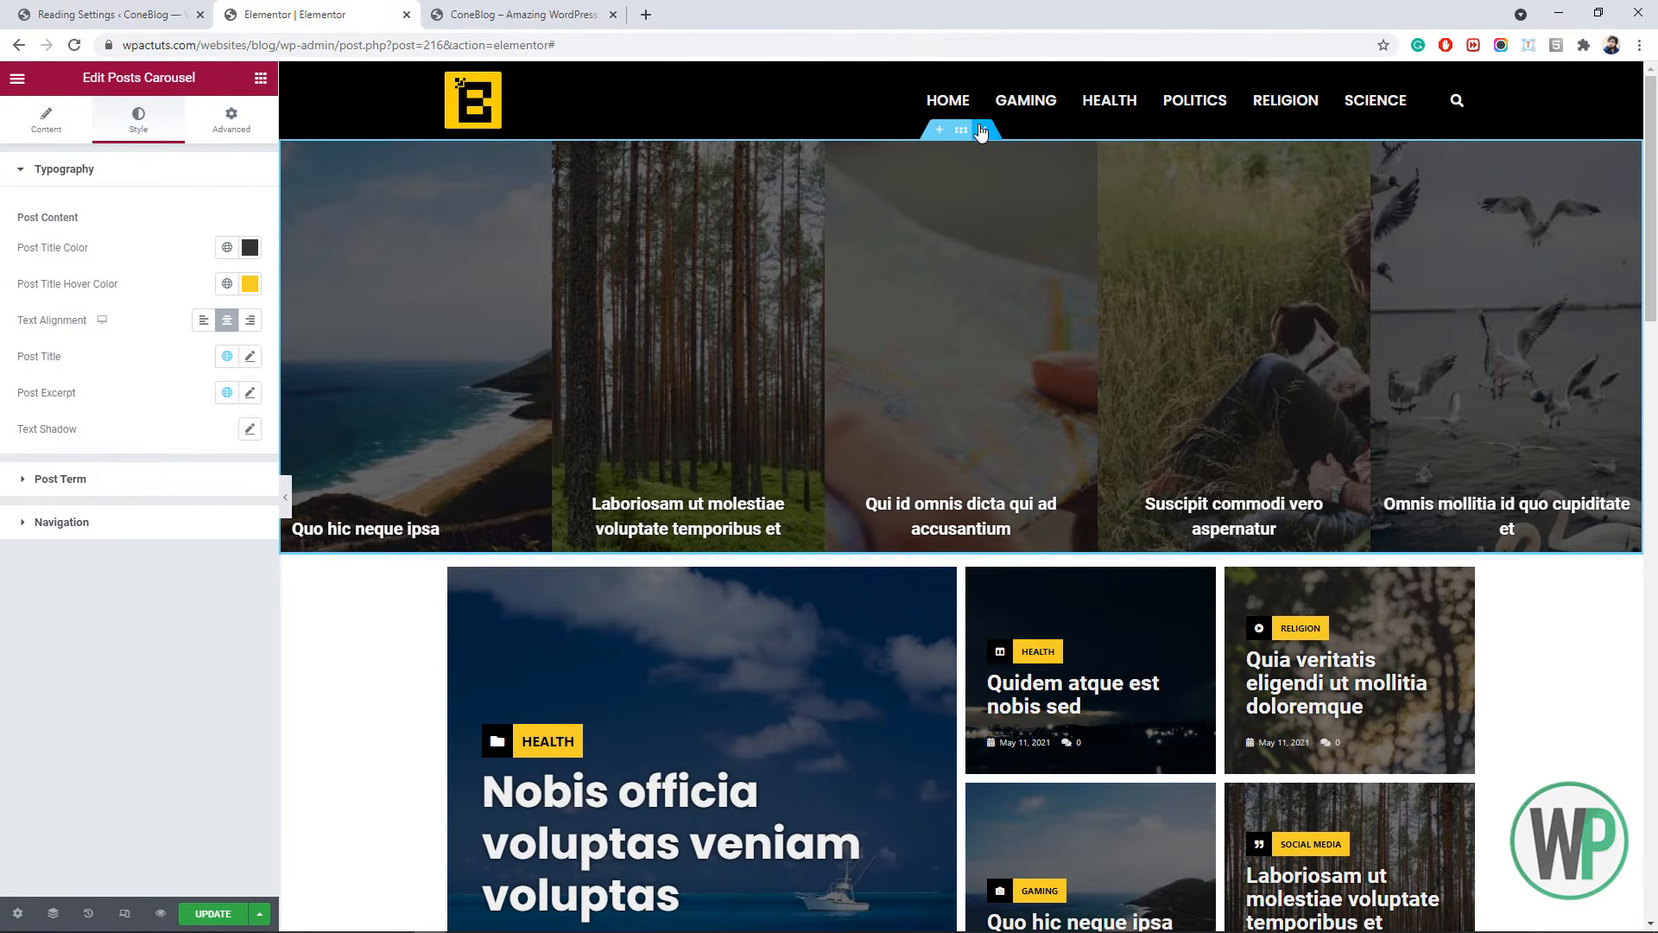
left_click(981, 132)
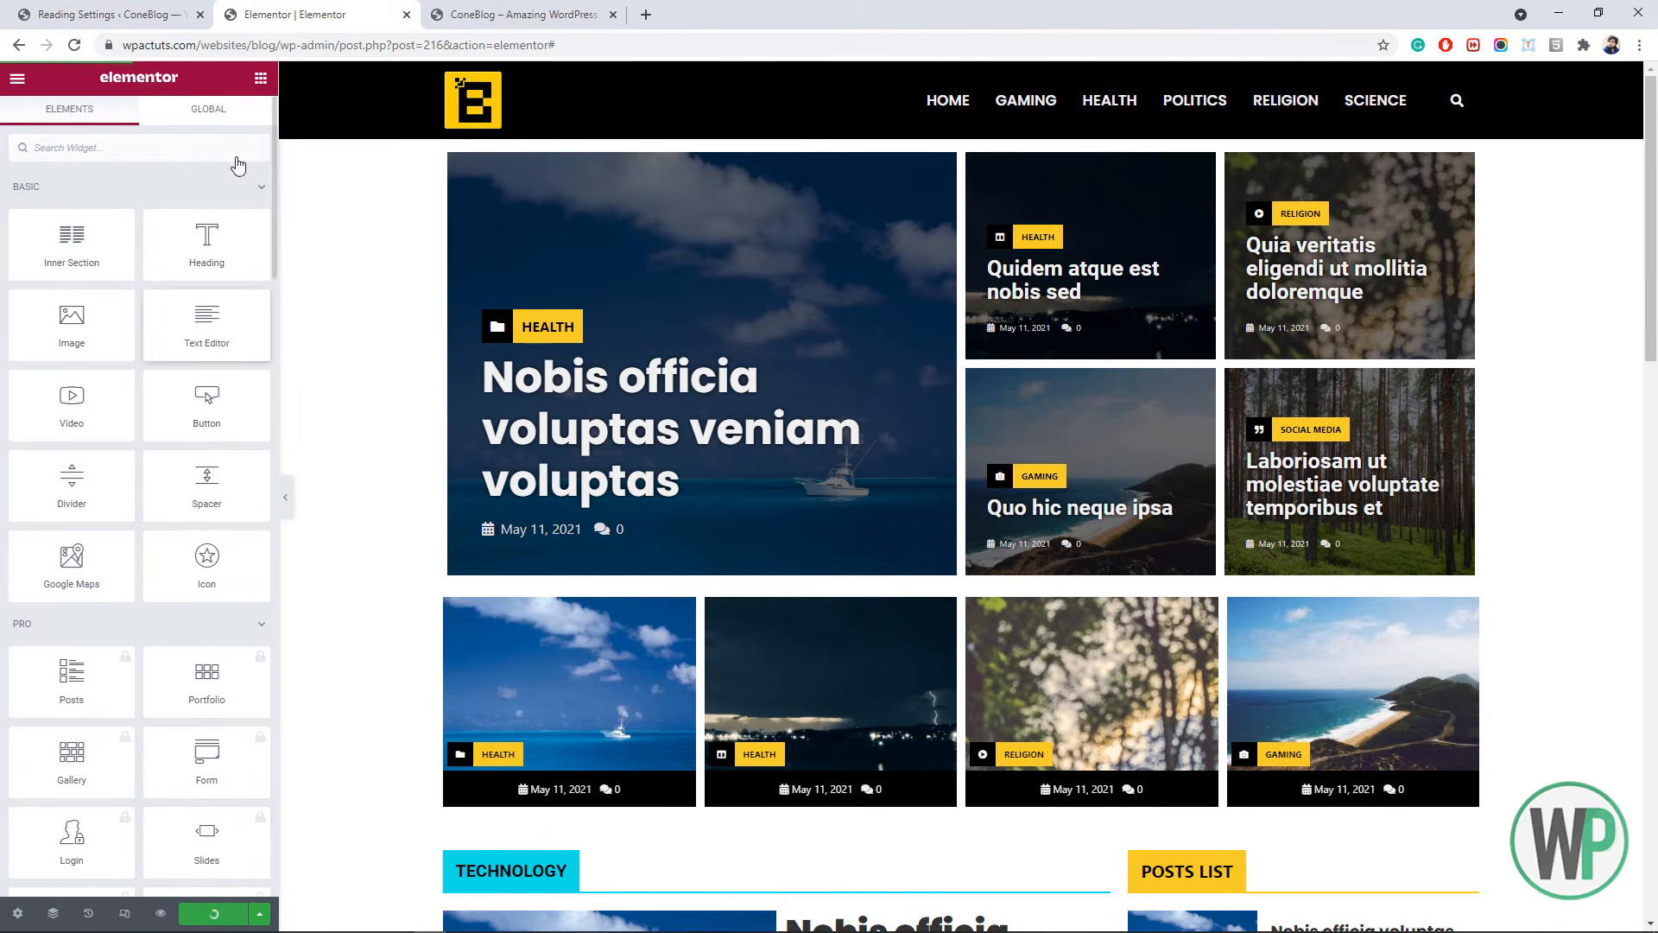
- Reload the live homepage and review the revised posts grid, the carousel, and the Technology and Posts List sections
left_click(475, 11)
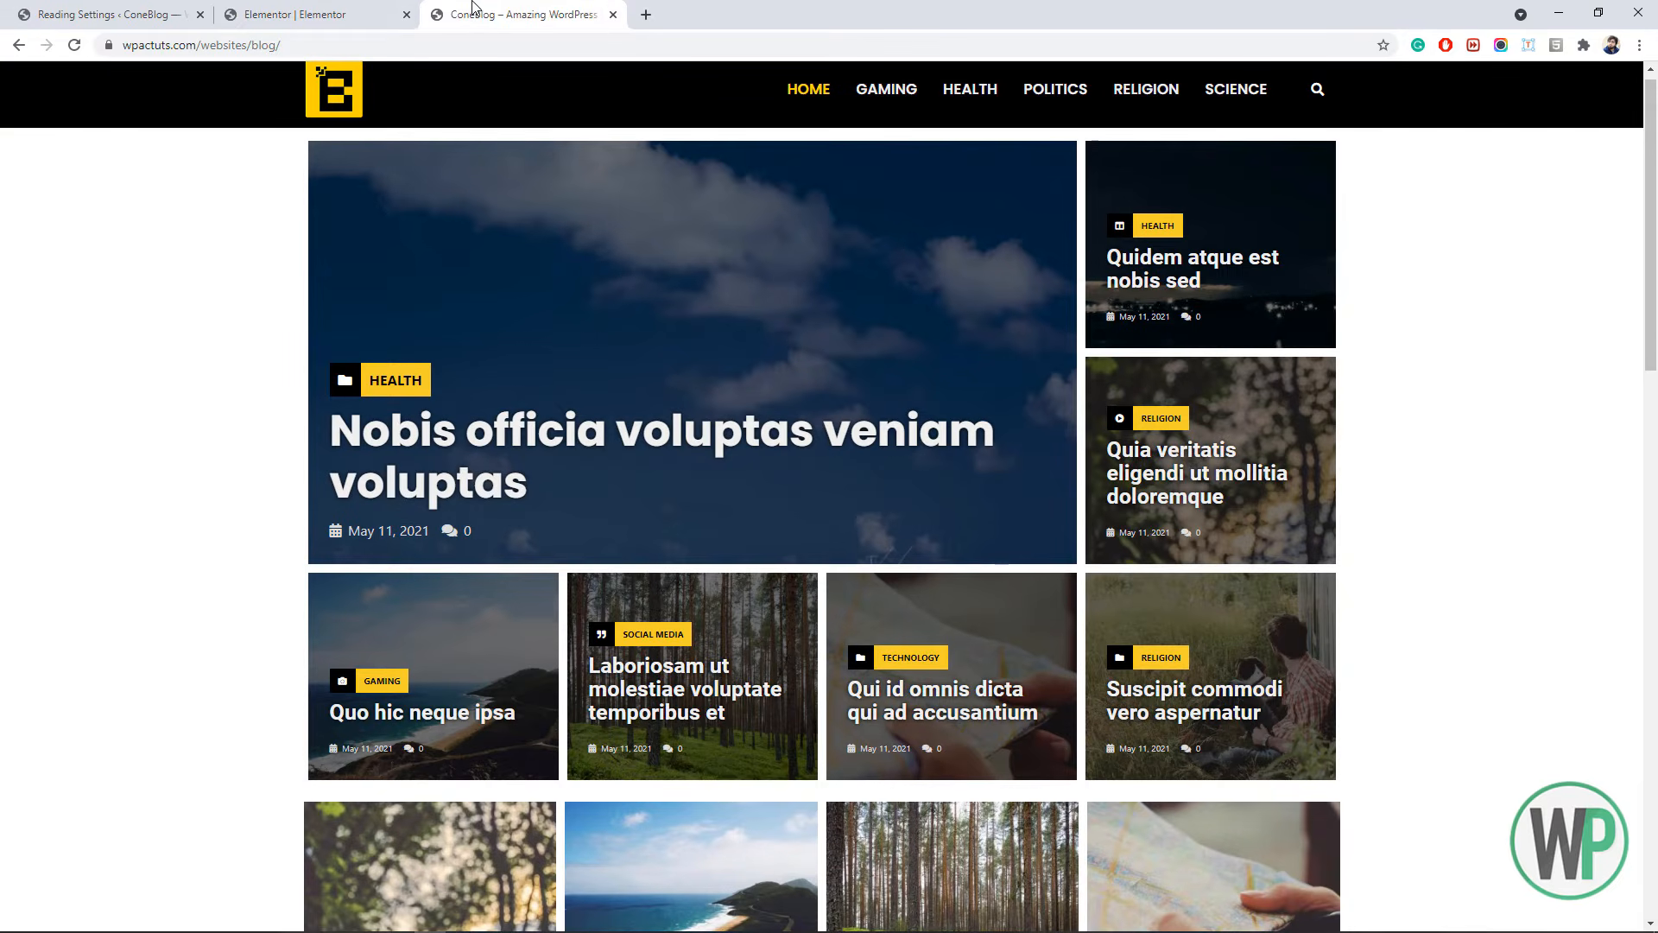
left_click(75, 47)
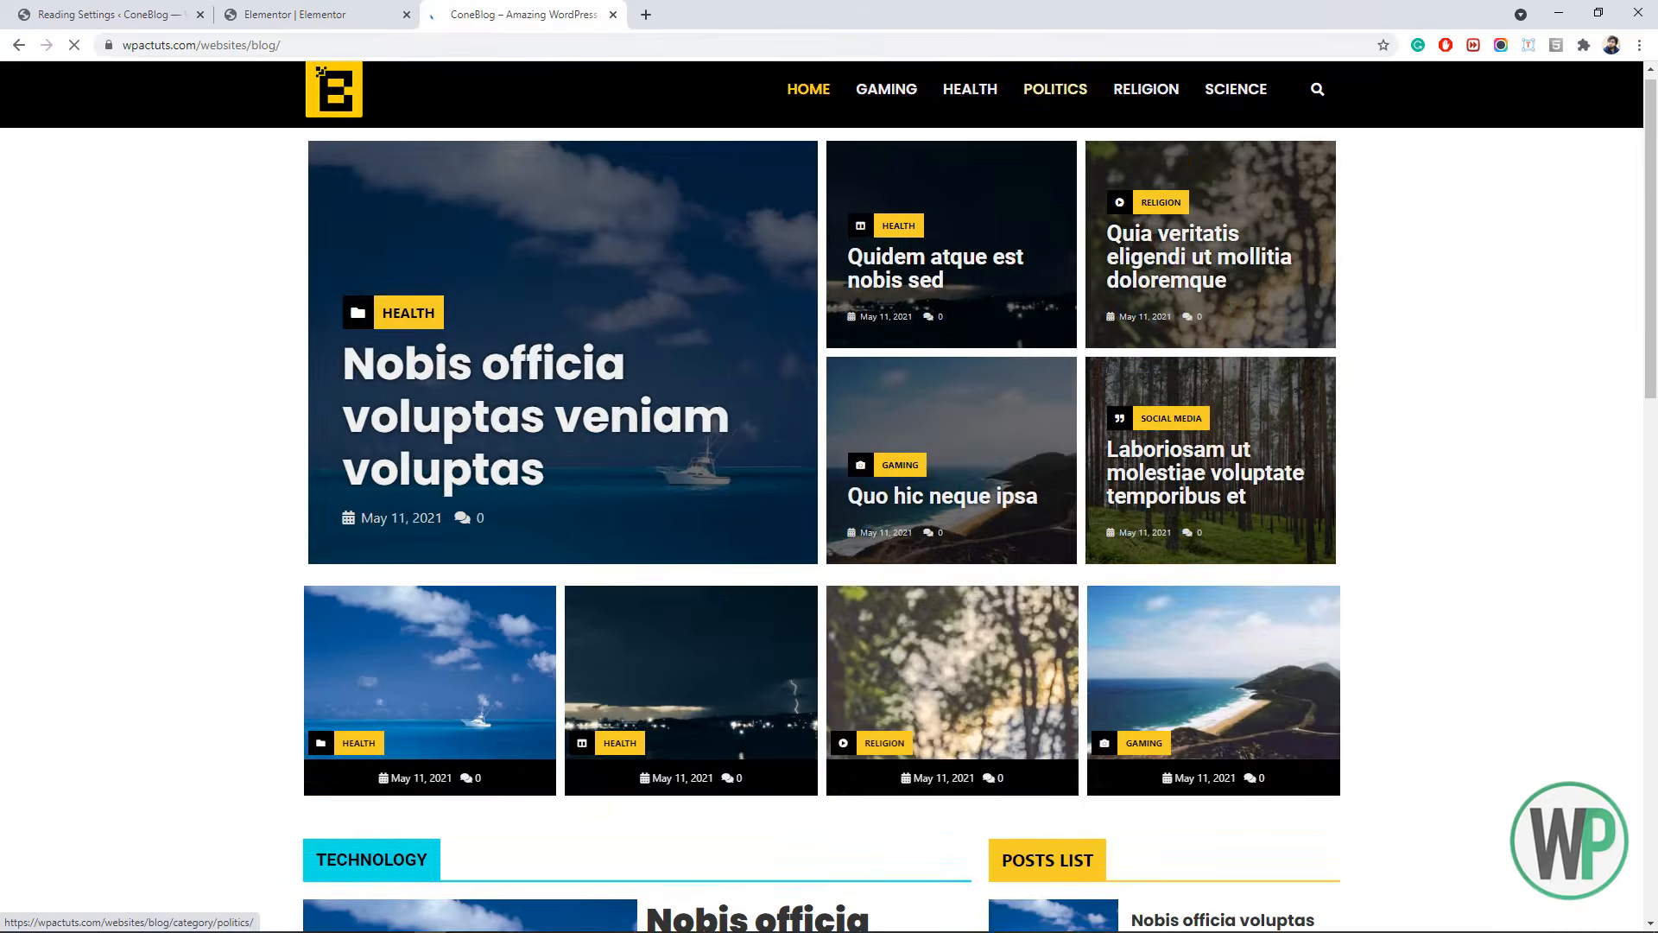
scroll(1655, 488, "down", 9)
scroll(1655, 488, "up", 3)
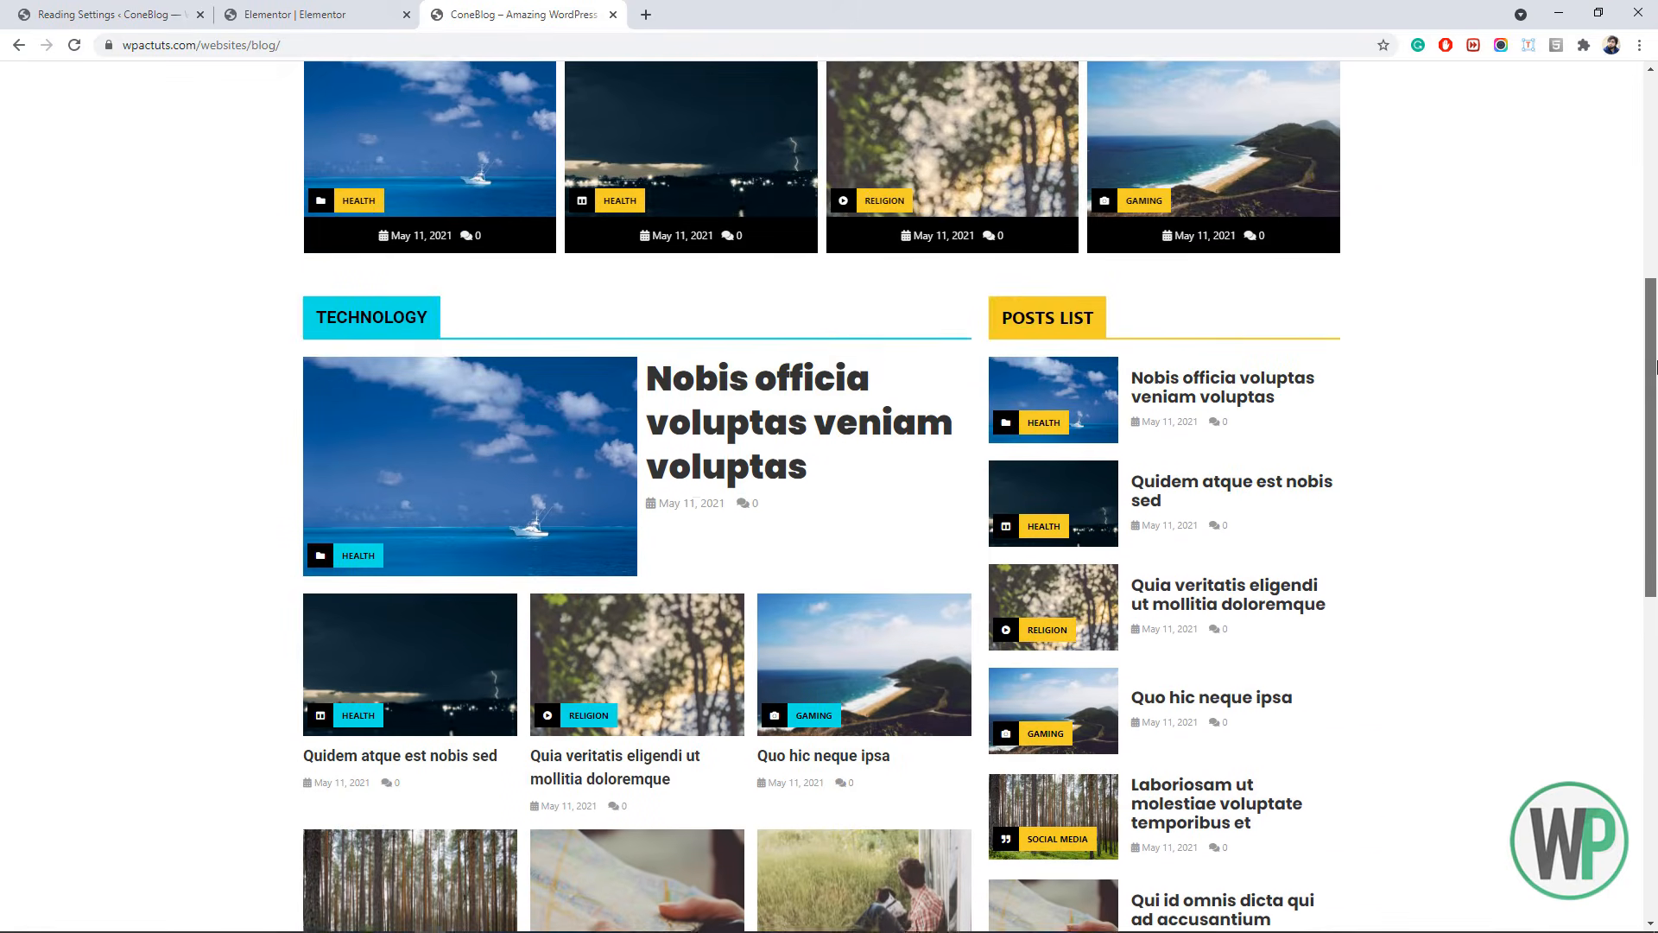
scroll(1241, 342, "down", 5)
scroll(1241, 342, "up", 4)
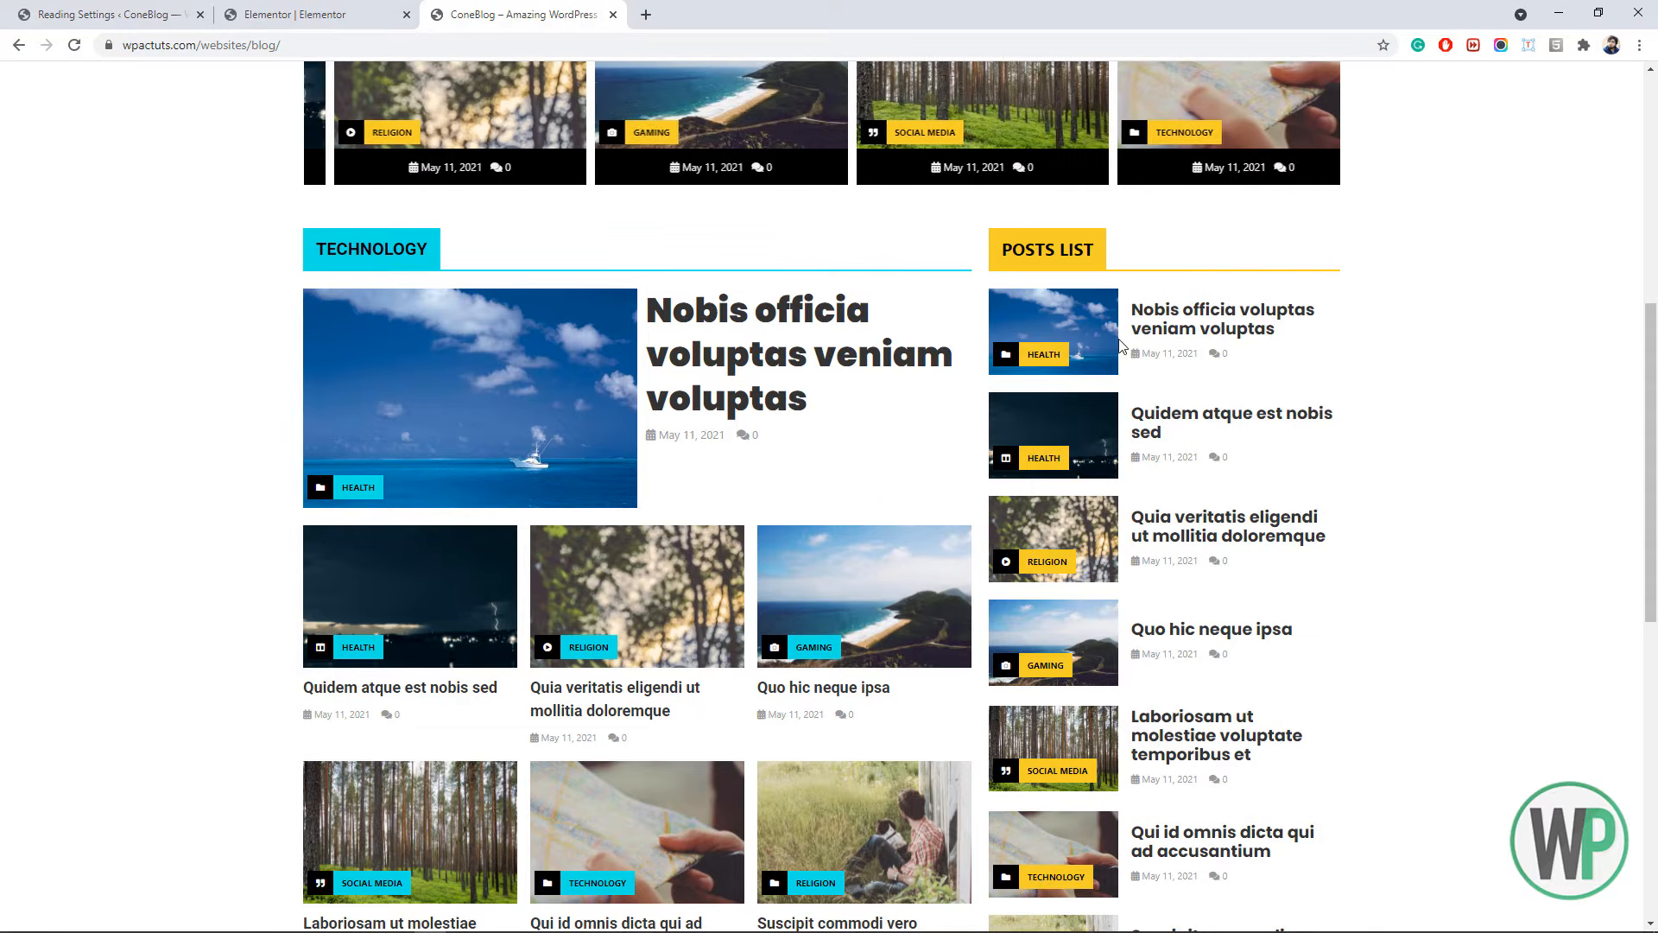
left_click_drag(1648, 422, 1645, 716)
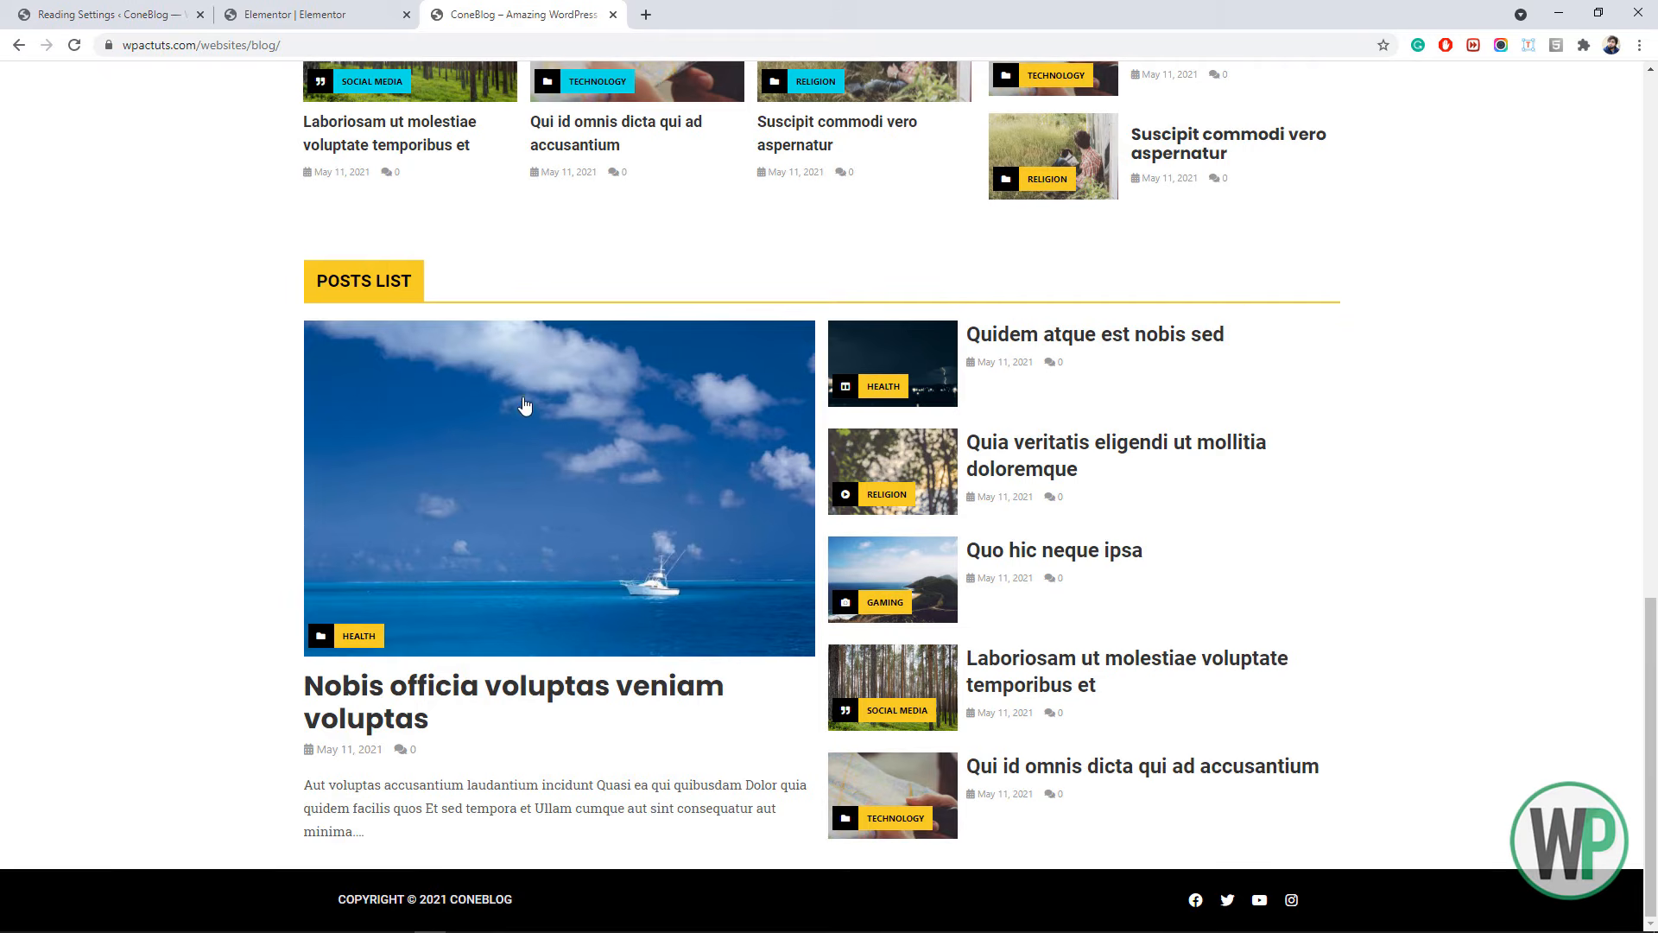
- In the editor, set the Technology Classic Posts widget to Layout 2 with 6 posts per page
left_click(310, 15)
left_click_drag(1650, 289, 1656, 533)
right_click(855, 257)
left_click(857, 257)
left_click(198, 212)
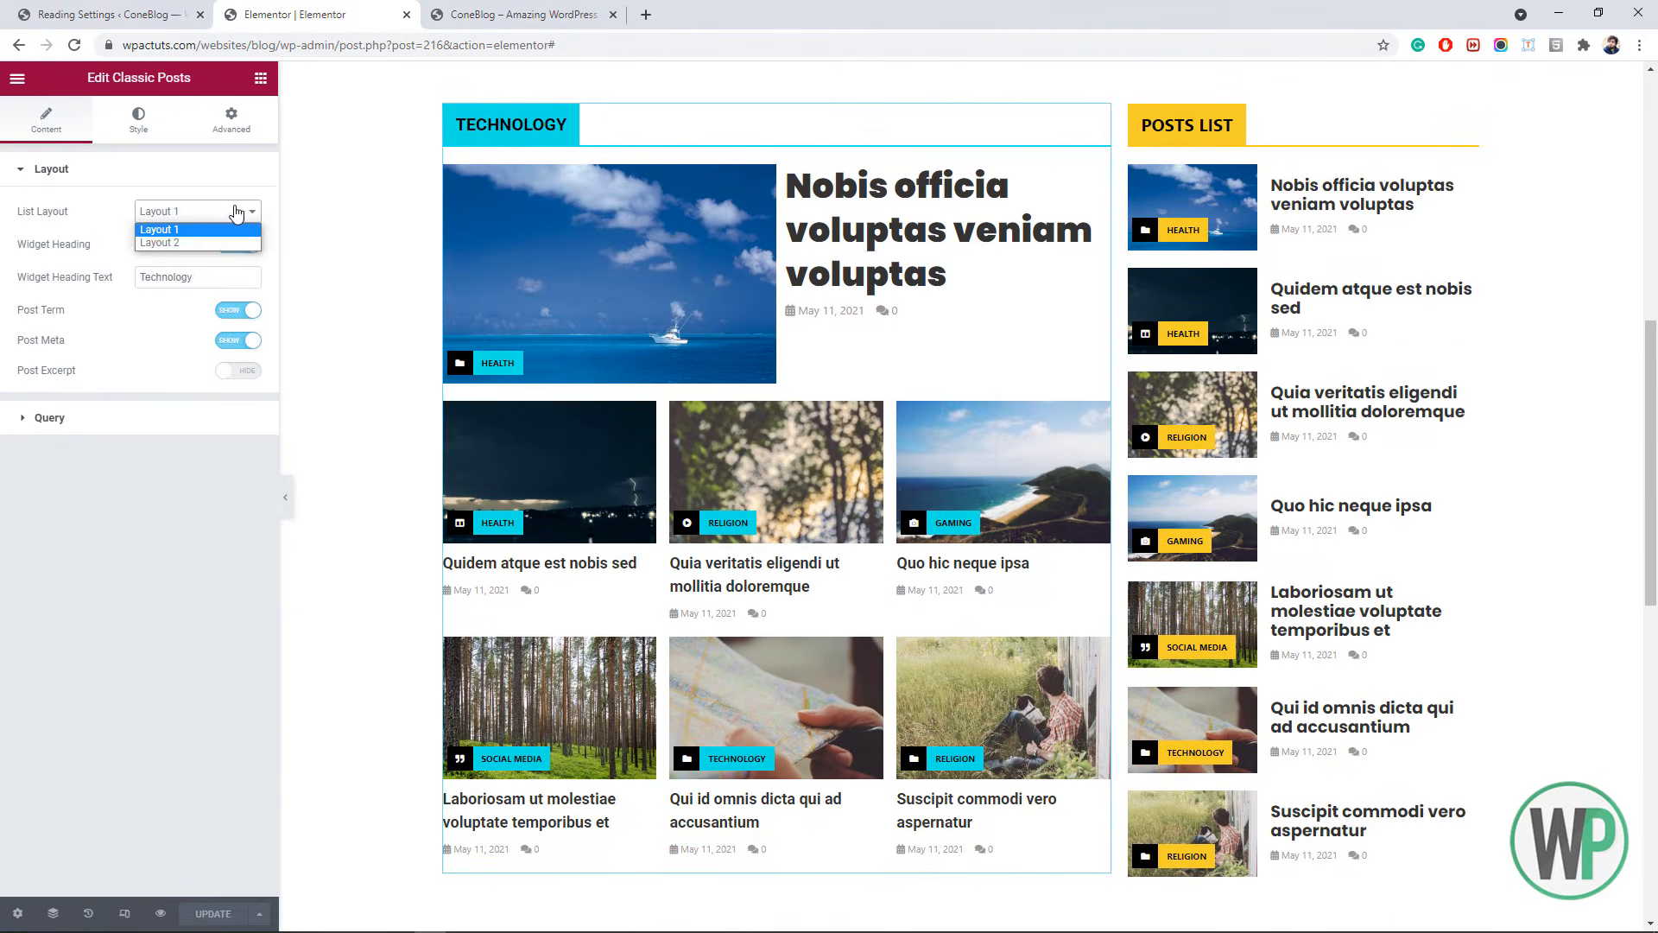
left_click(196, 236)
left_click(215, 418)
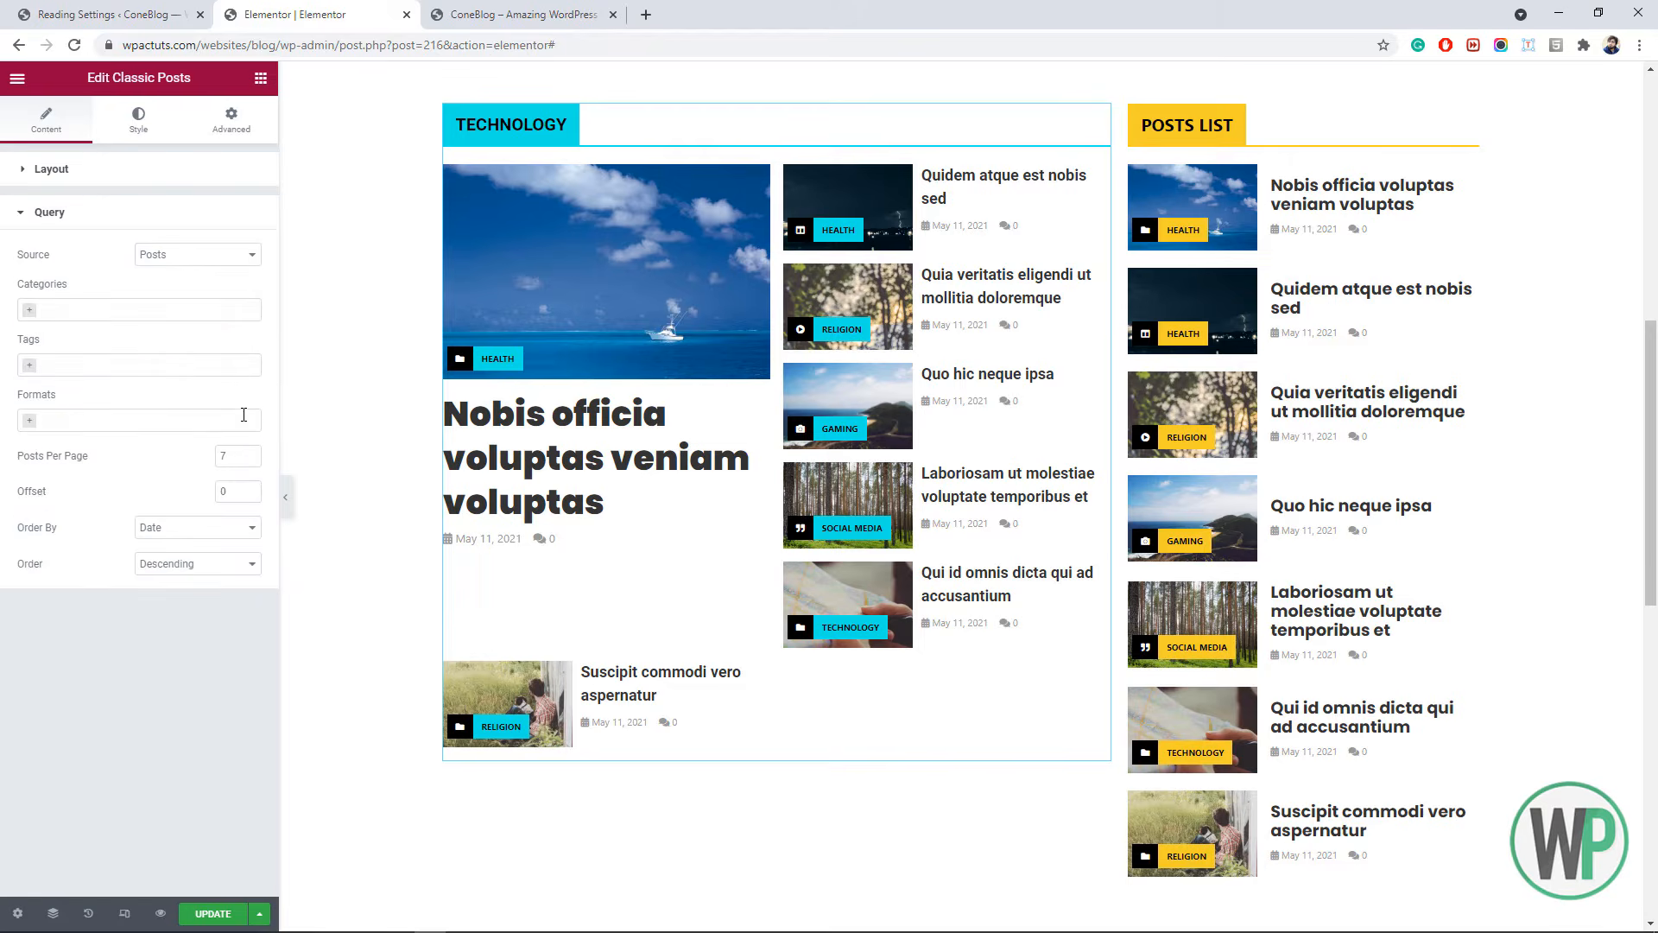
left_click(250, 460)
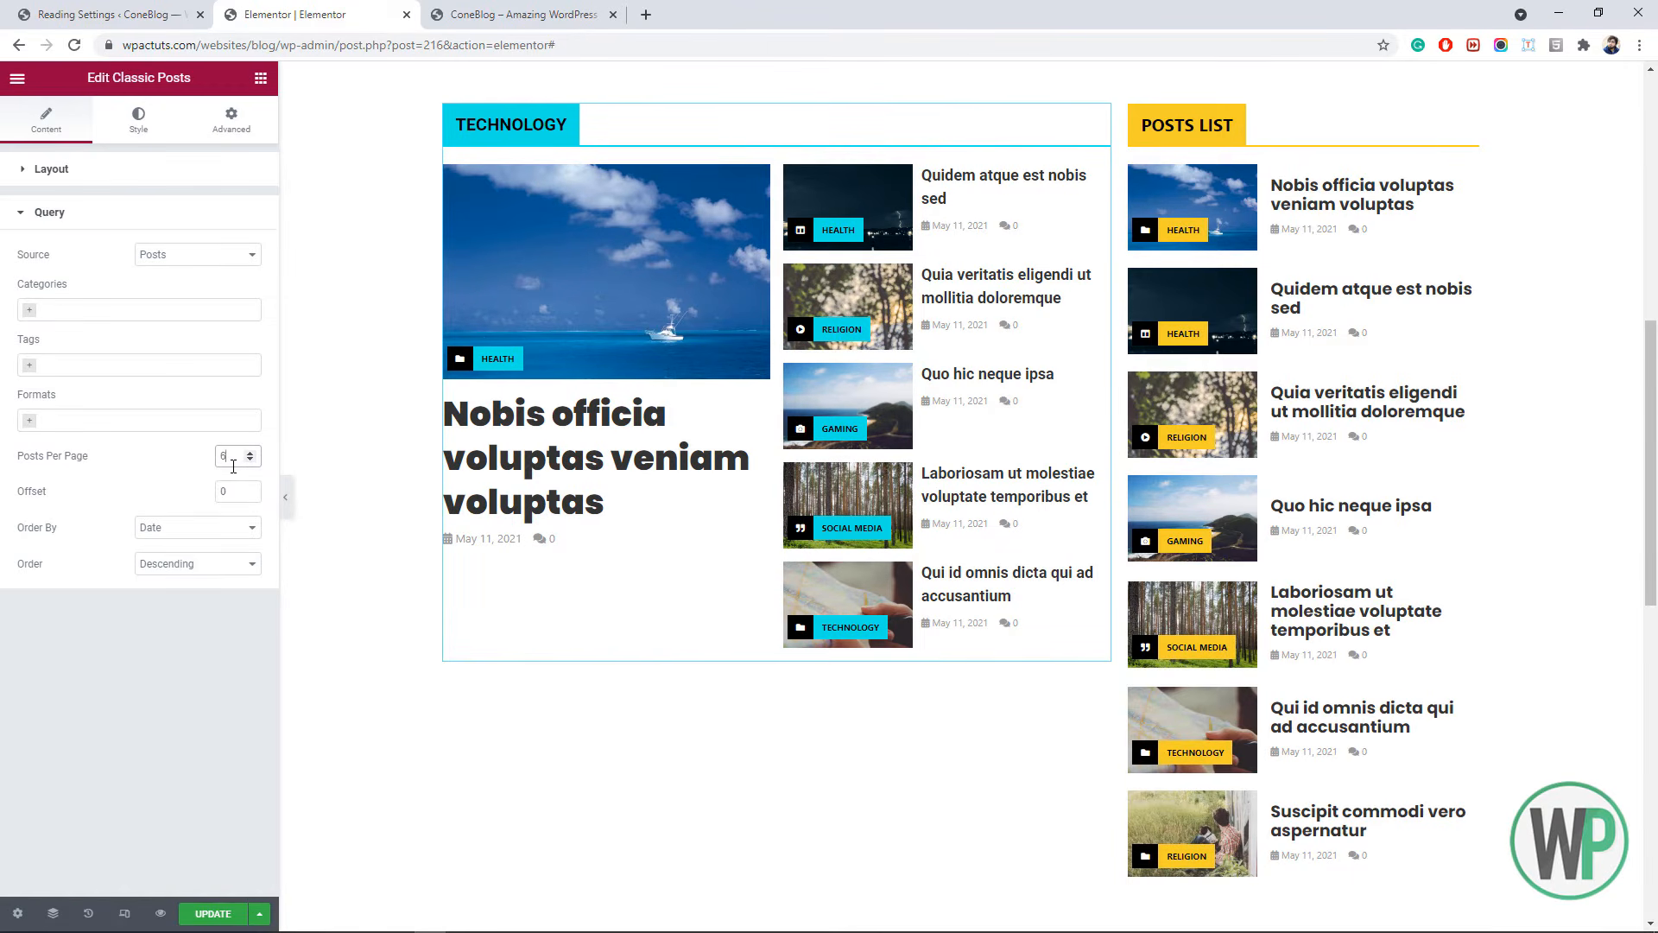
- Set the Technology Classic Posts widget to 10 posts per page and show its post excerpt
left_click(250, 452)
left_click(251, 452)
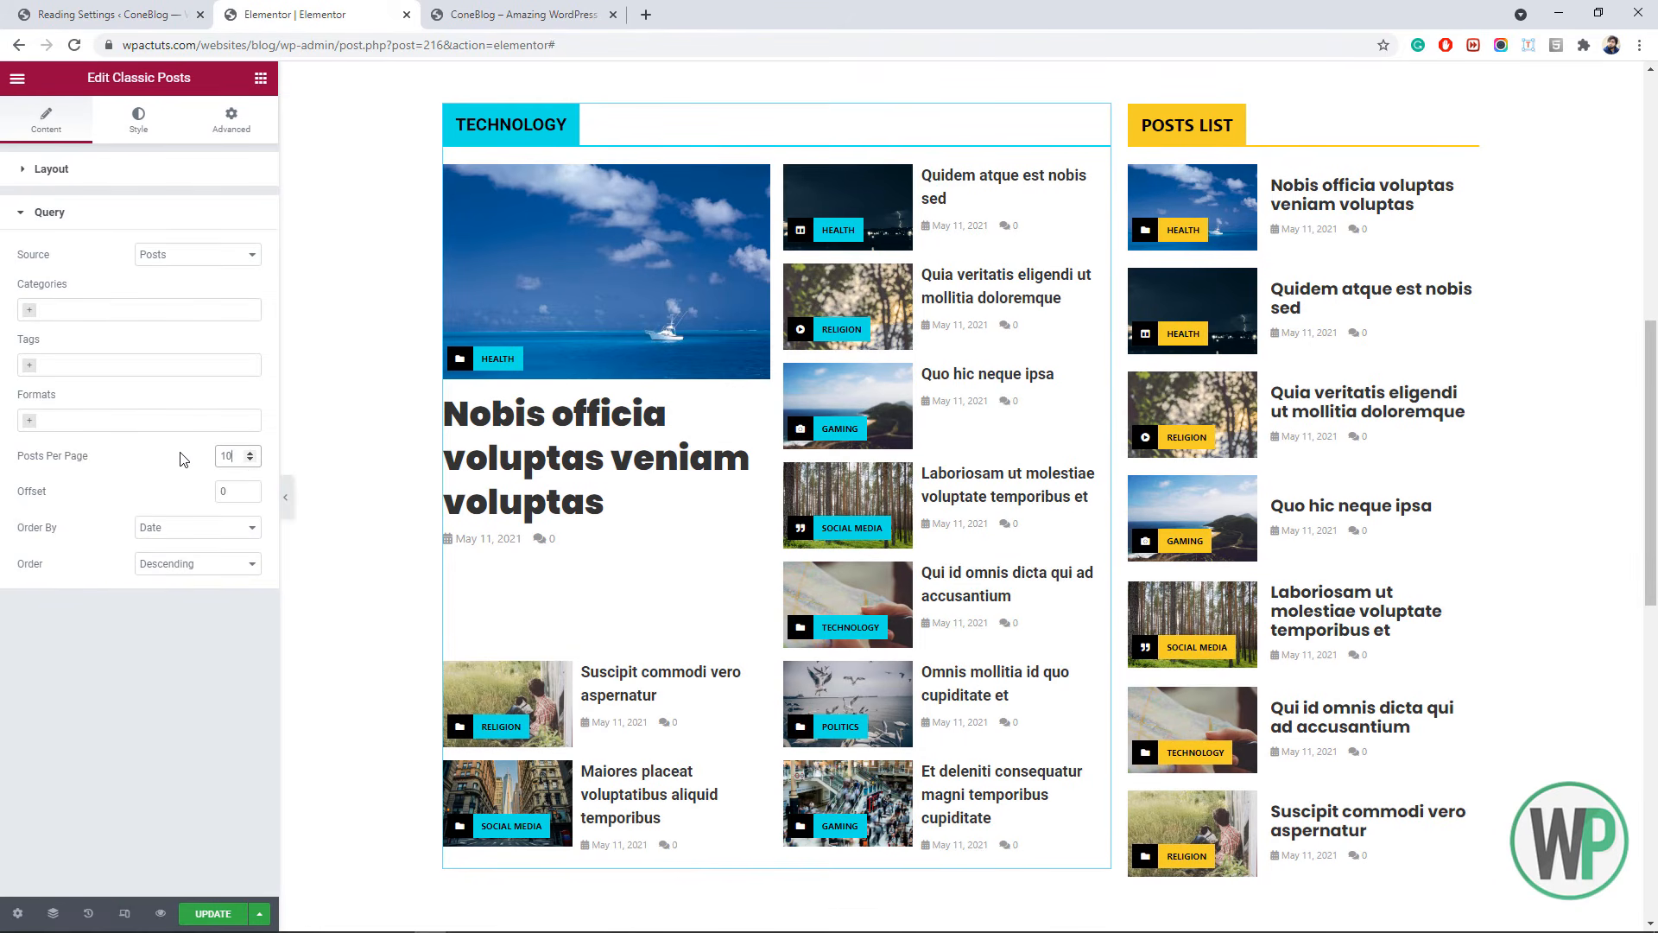
left_click(86, 169)
left_click(251, 371)
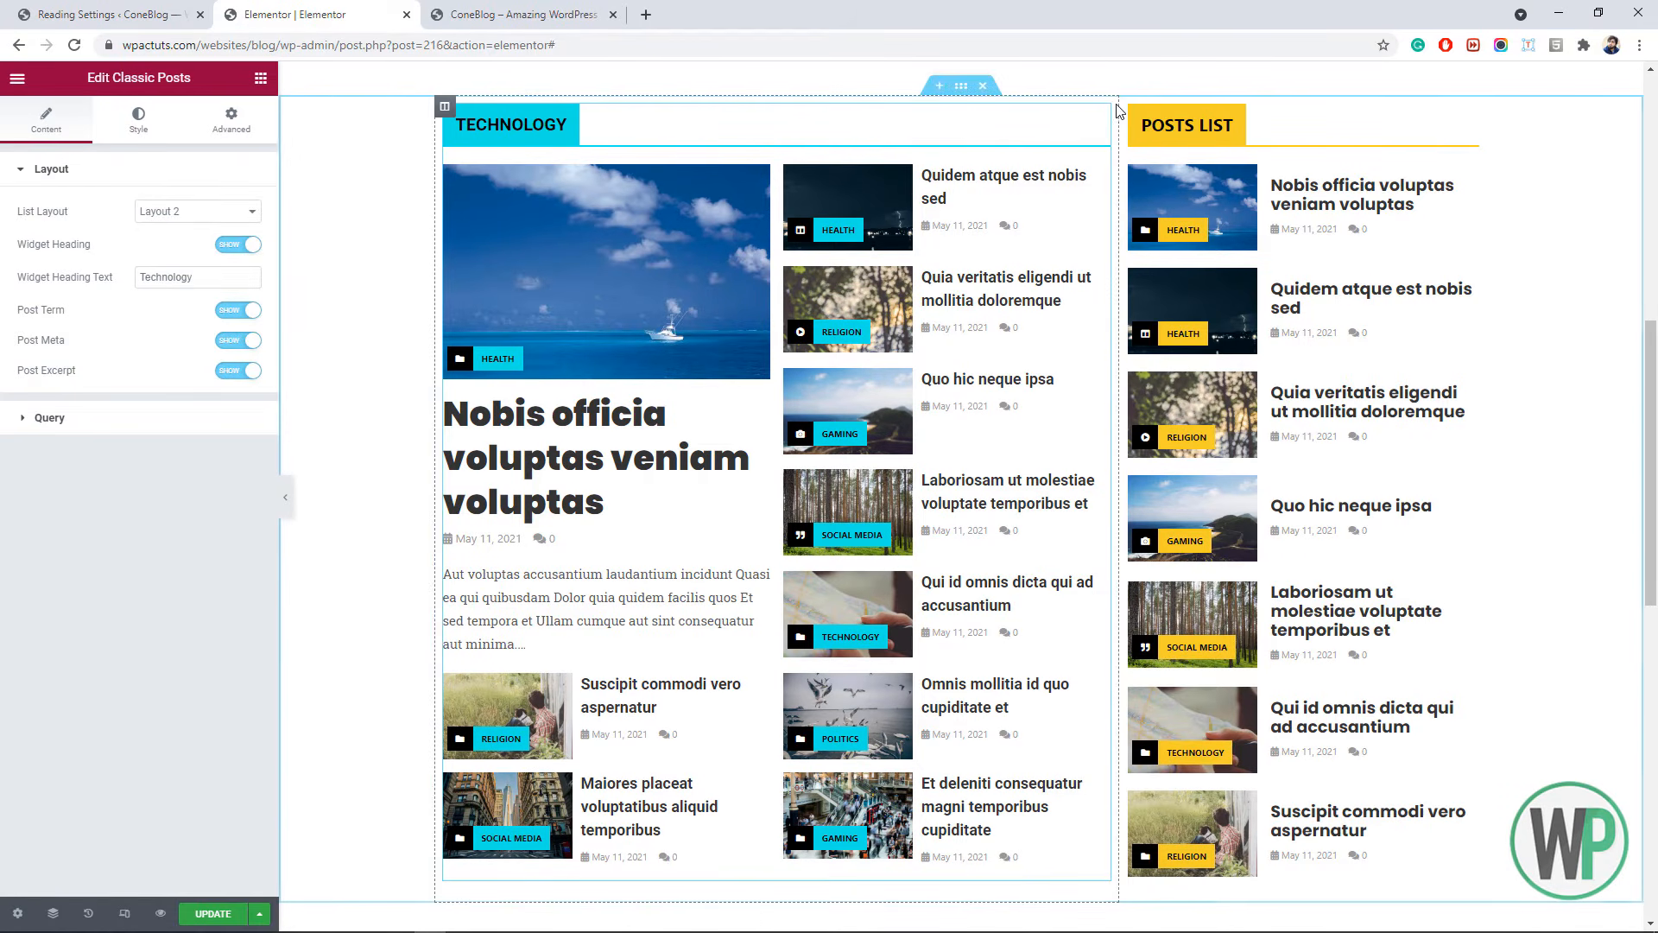
- Add a new empty column beside the full-row Classic Posts widget in the last section
left_click_drag(1654, 405, 1655, 664)
right_click(446, 227)
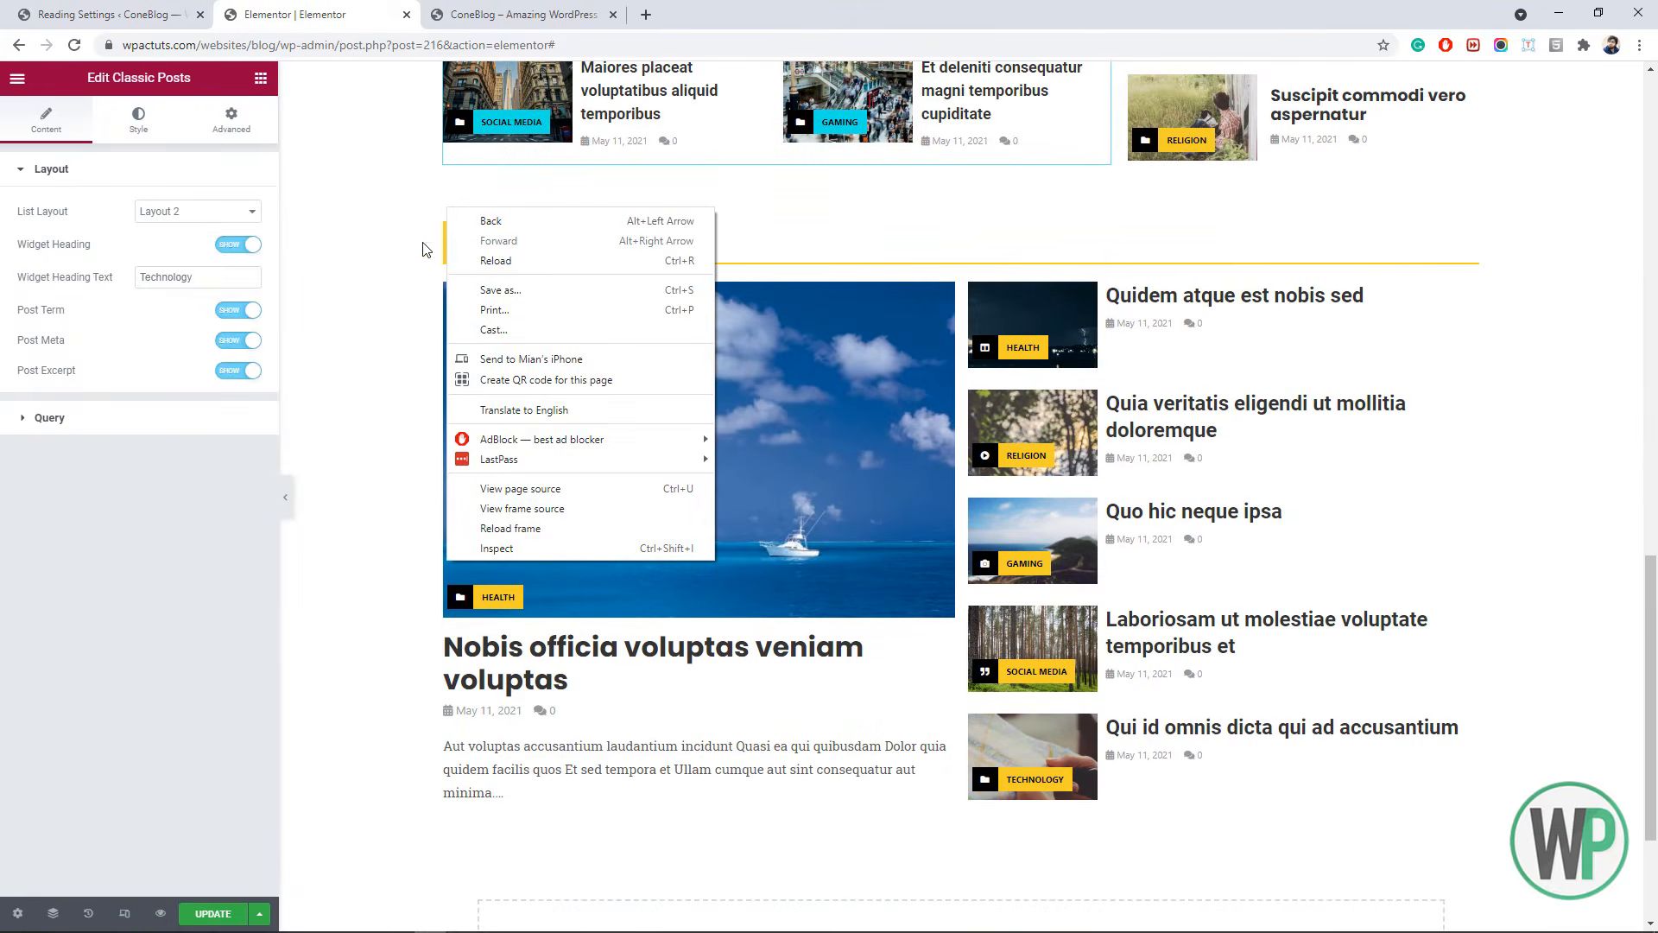
key("Escape")
right_click(446, 227)
left_click(561, 290)
- Set the Classic Posts widget in the last section to Layout 1 and hide its post excerpt
right_click(581, 326)
left_click(611, 340)
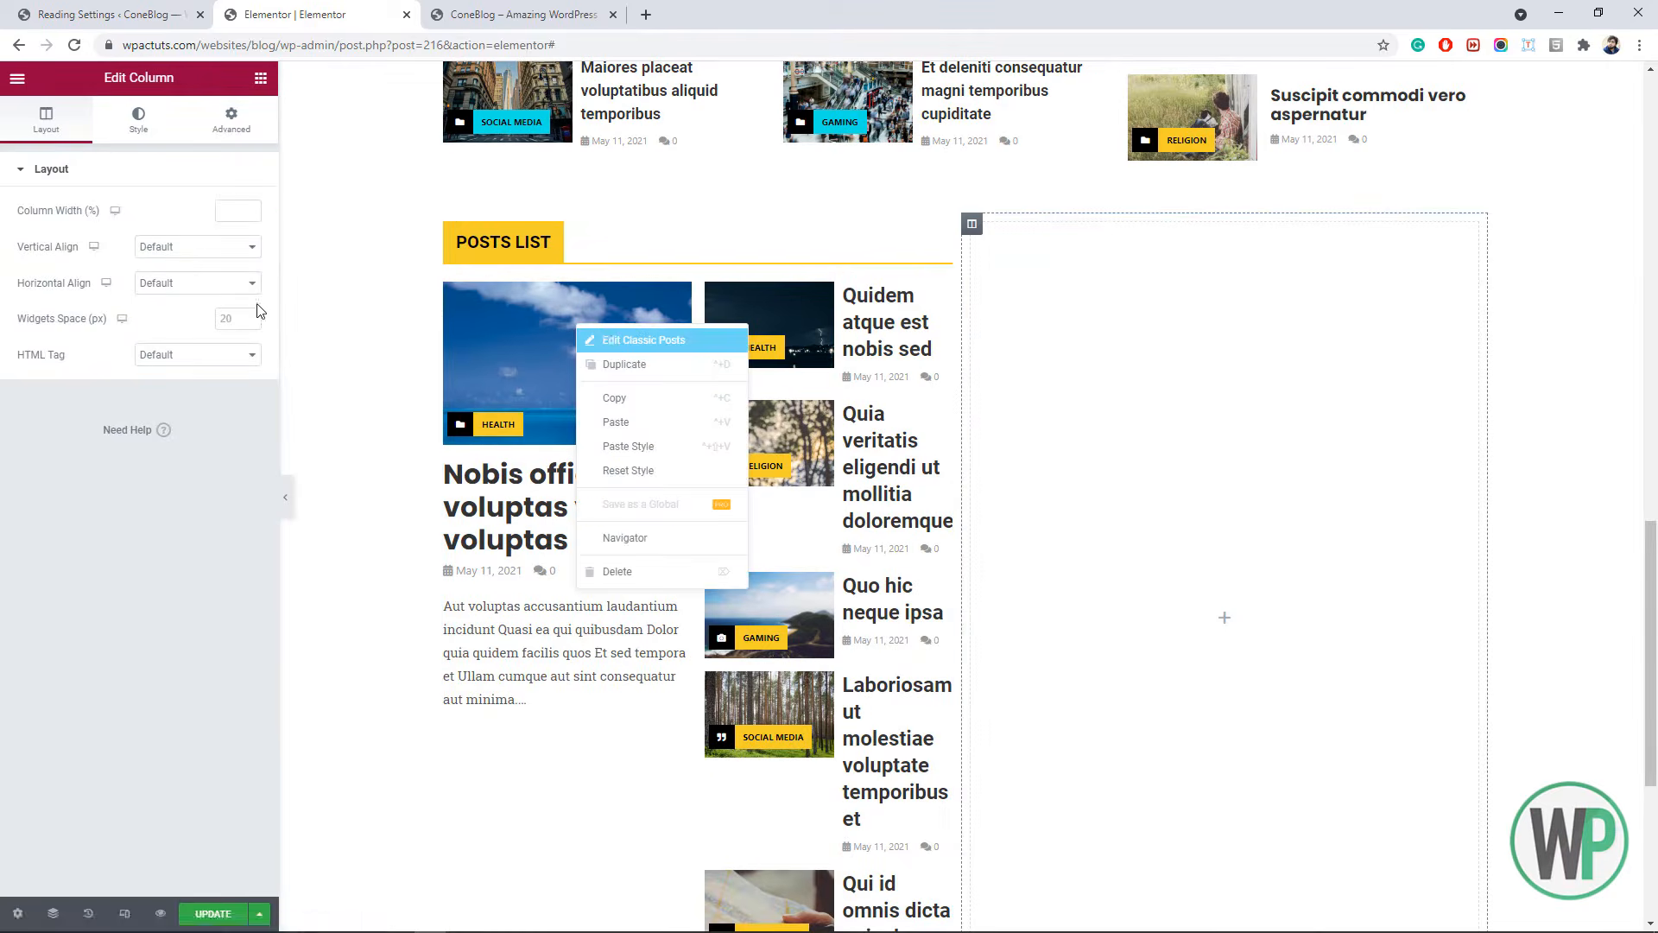
left_click(56, 133)
left_click(168, 213)
left_click(179, 229)
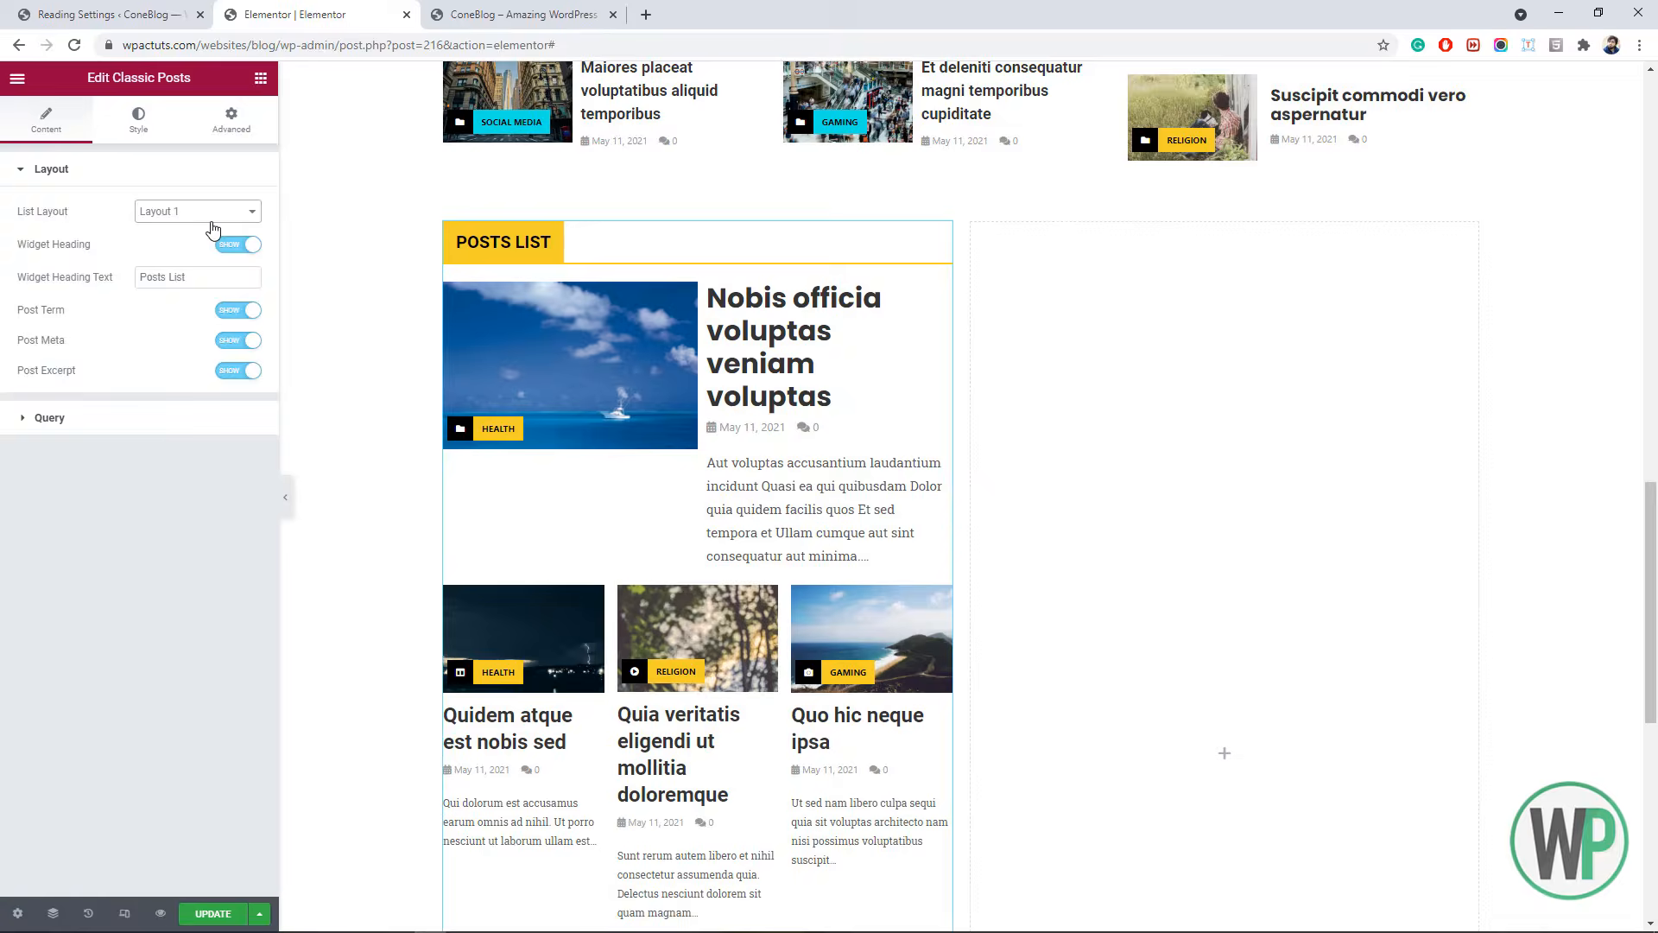
left_click(231, 370)
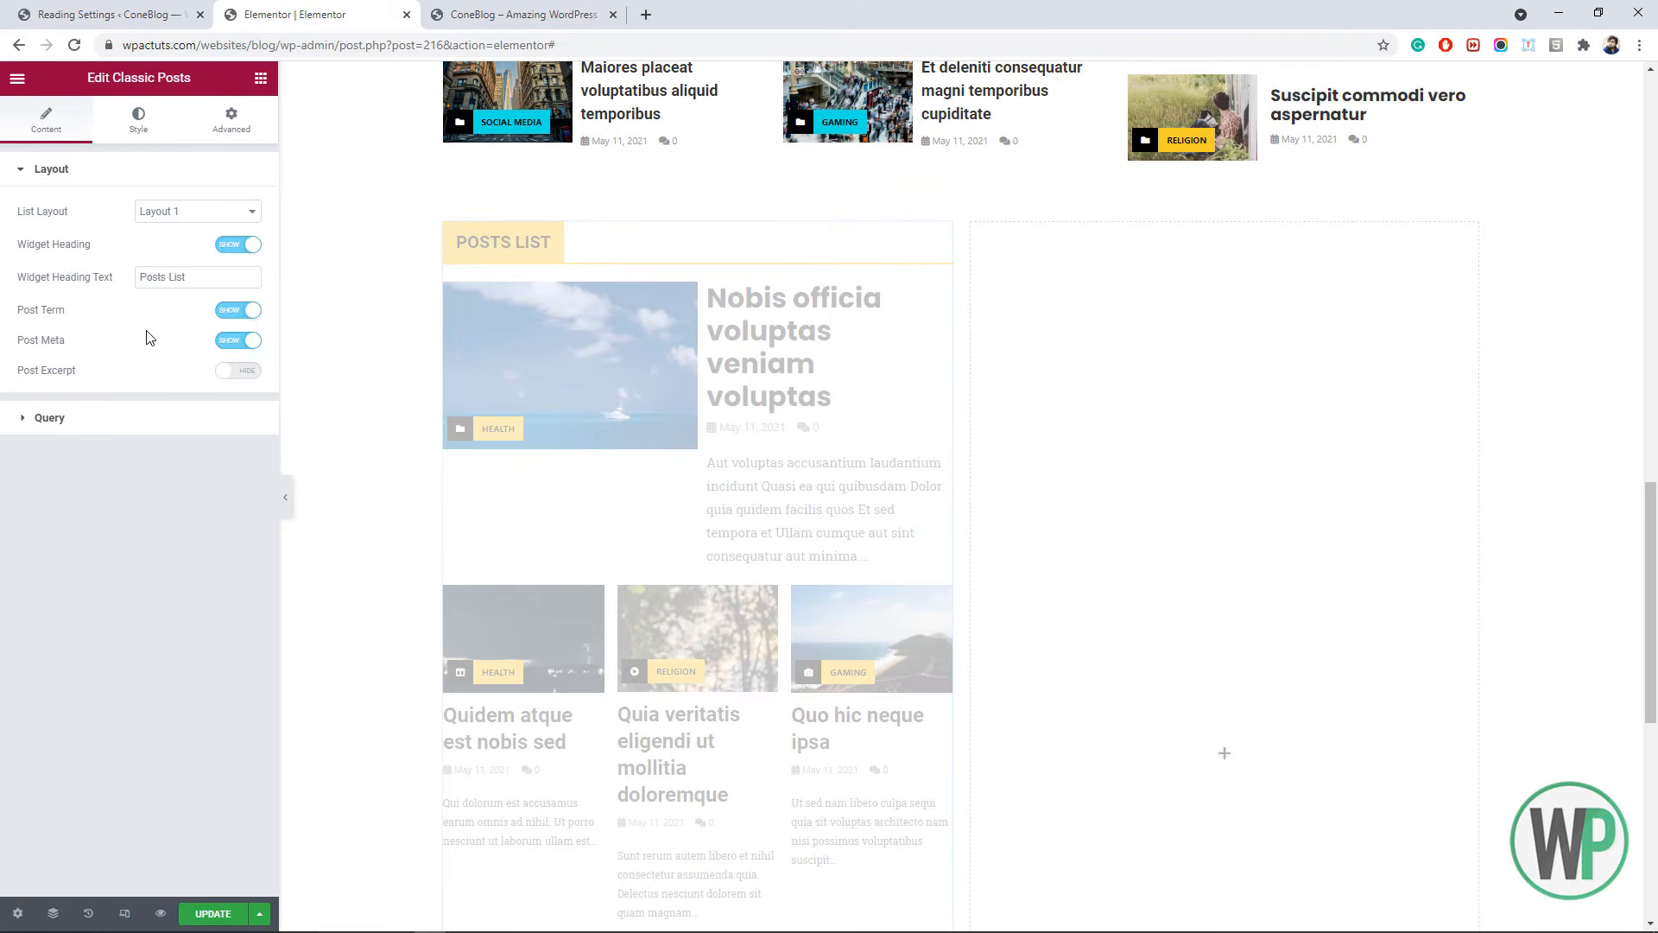
- Set the width of the empty column beside the last Classic Posts widget to 30%
right_click(971, 229)
left_click(993, 243)
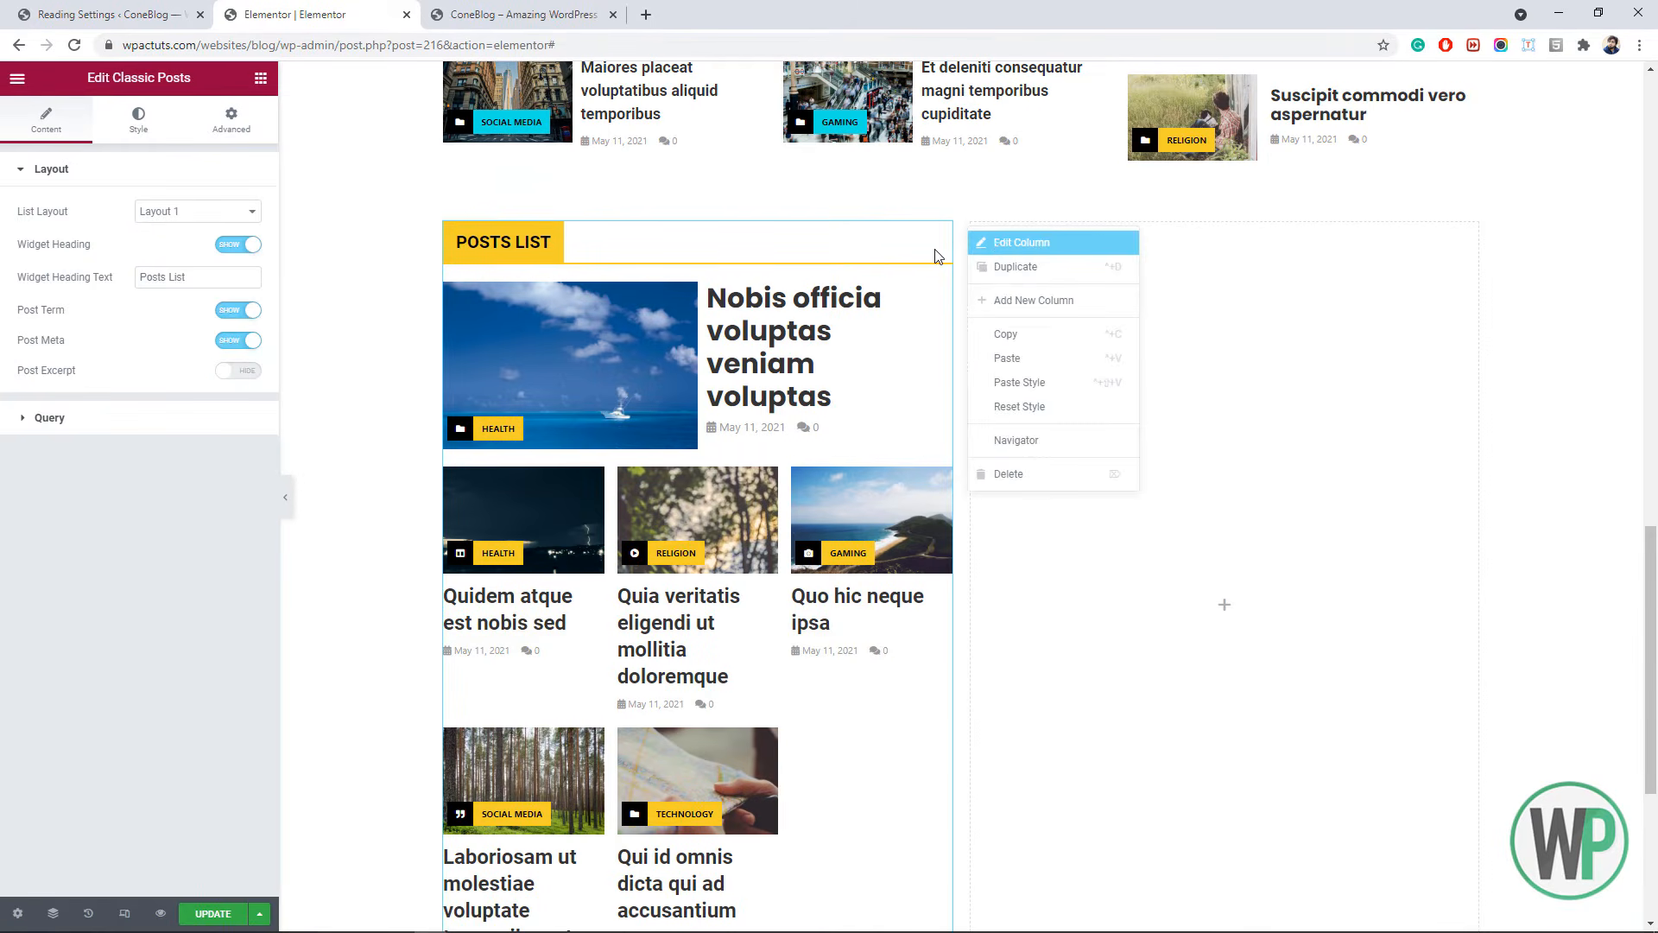
left_click(229, 211)
type("30")
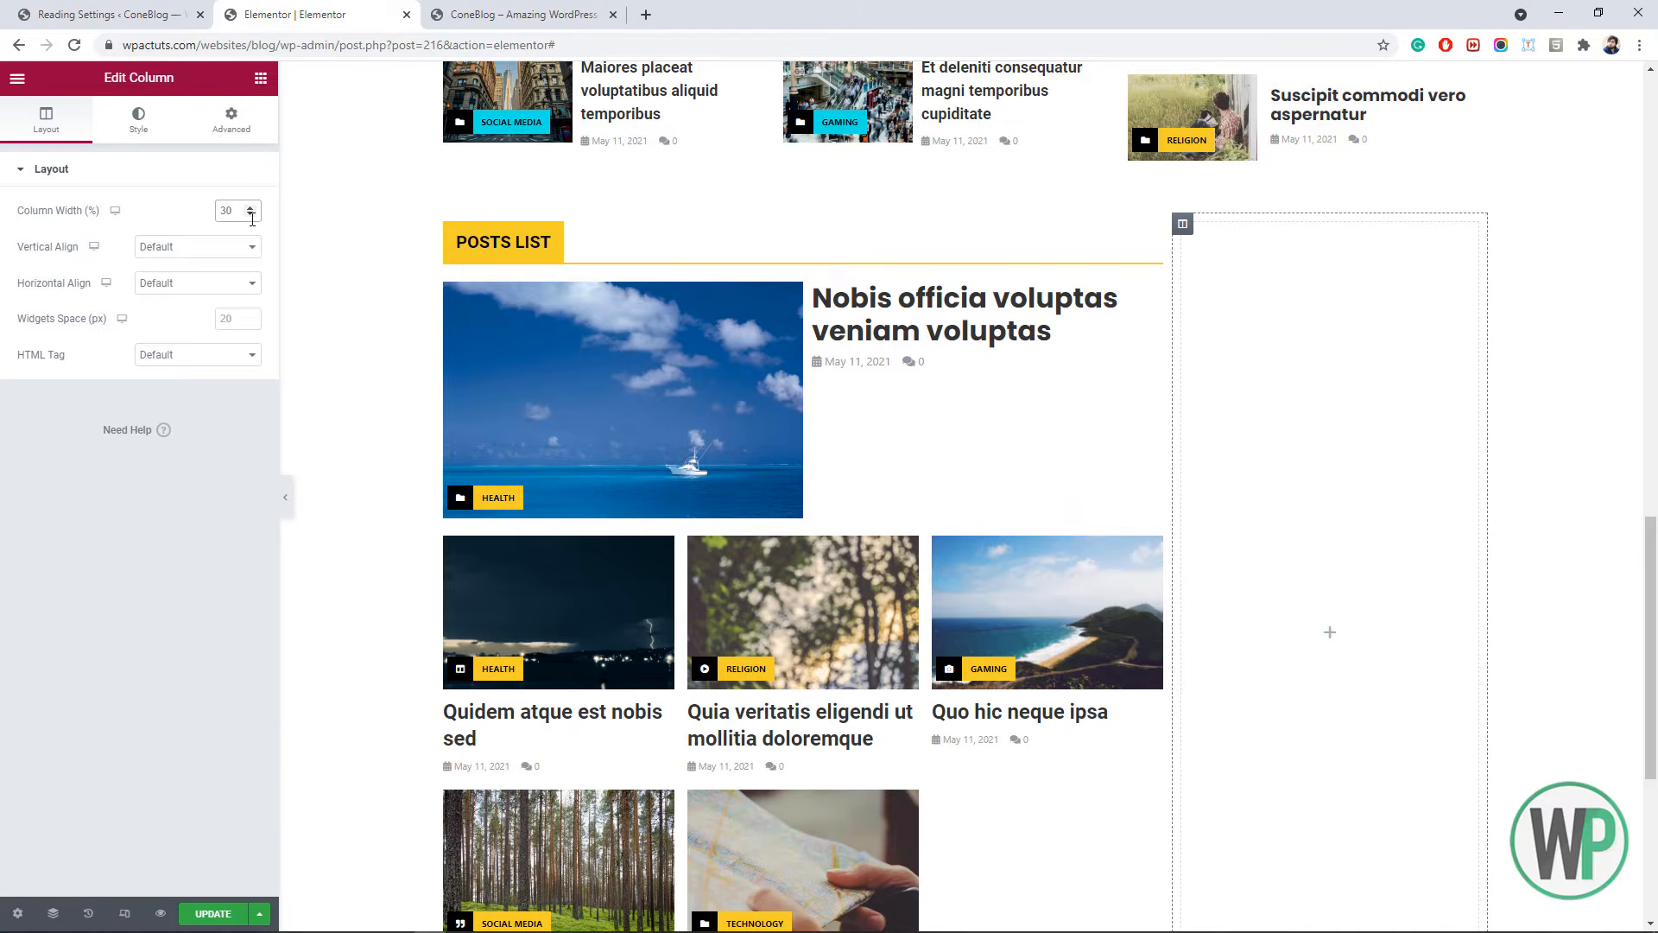
- Add a Cone Blog Posts List widget to the empty 30% column and set it to Layout 2
left_click(259, 78)
scroll(226, 687, "down", 10)
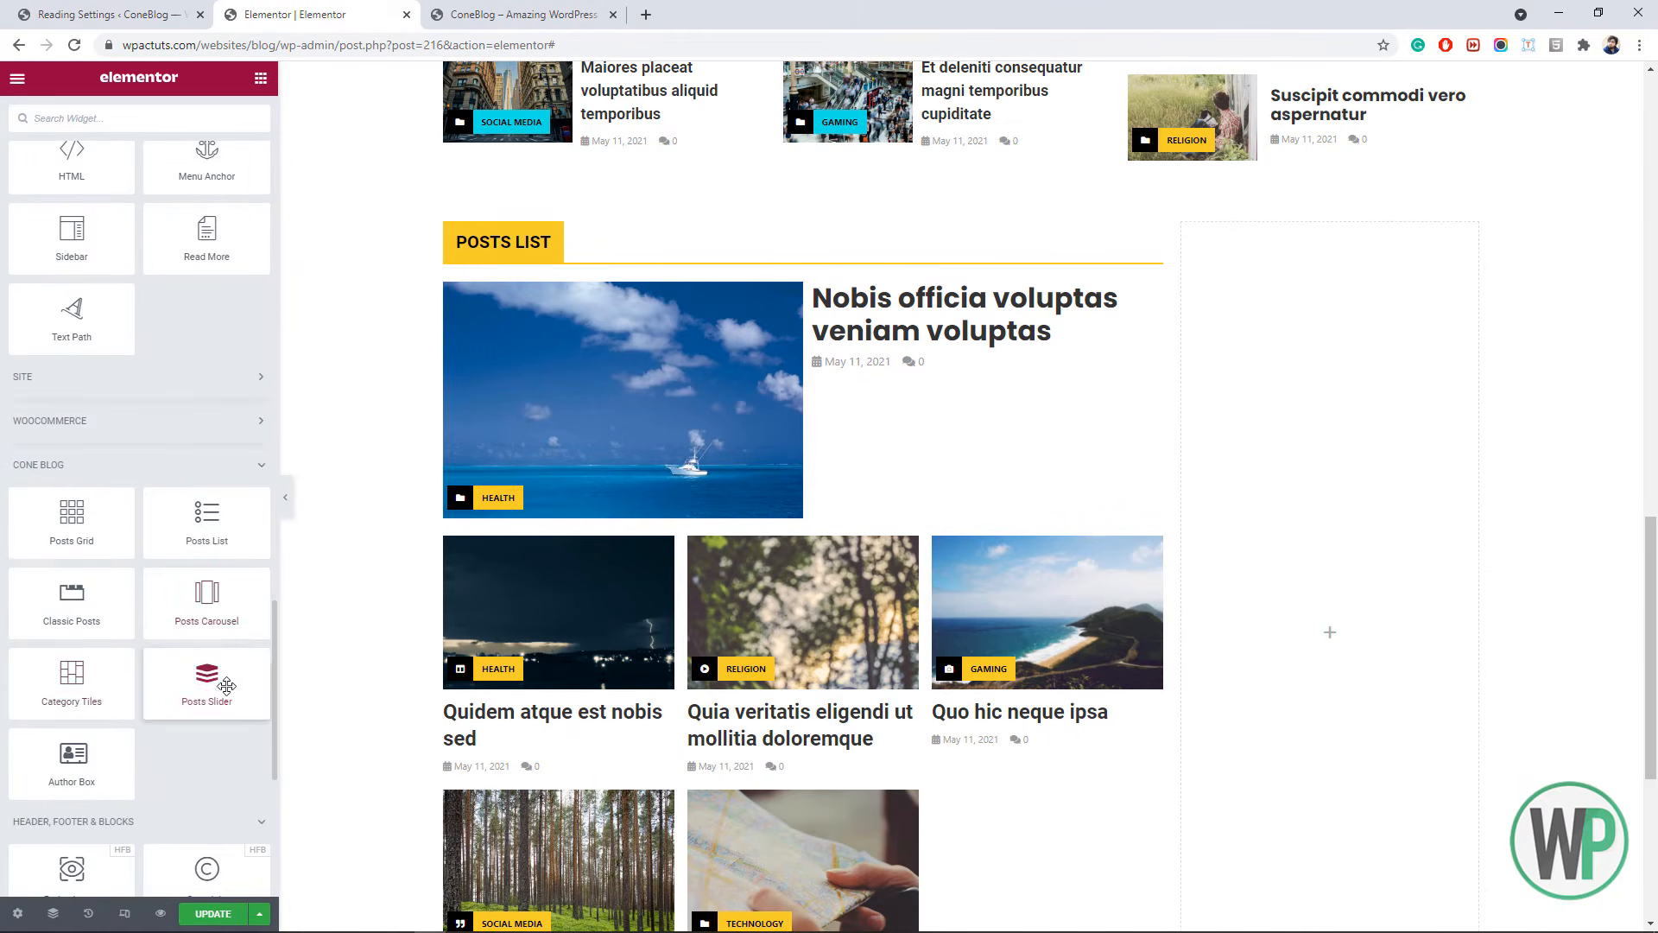
left_click_drag(203, 522, 1247, 419)
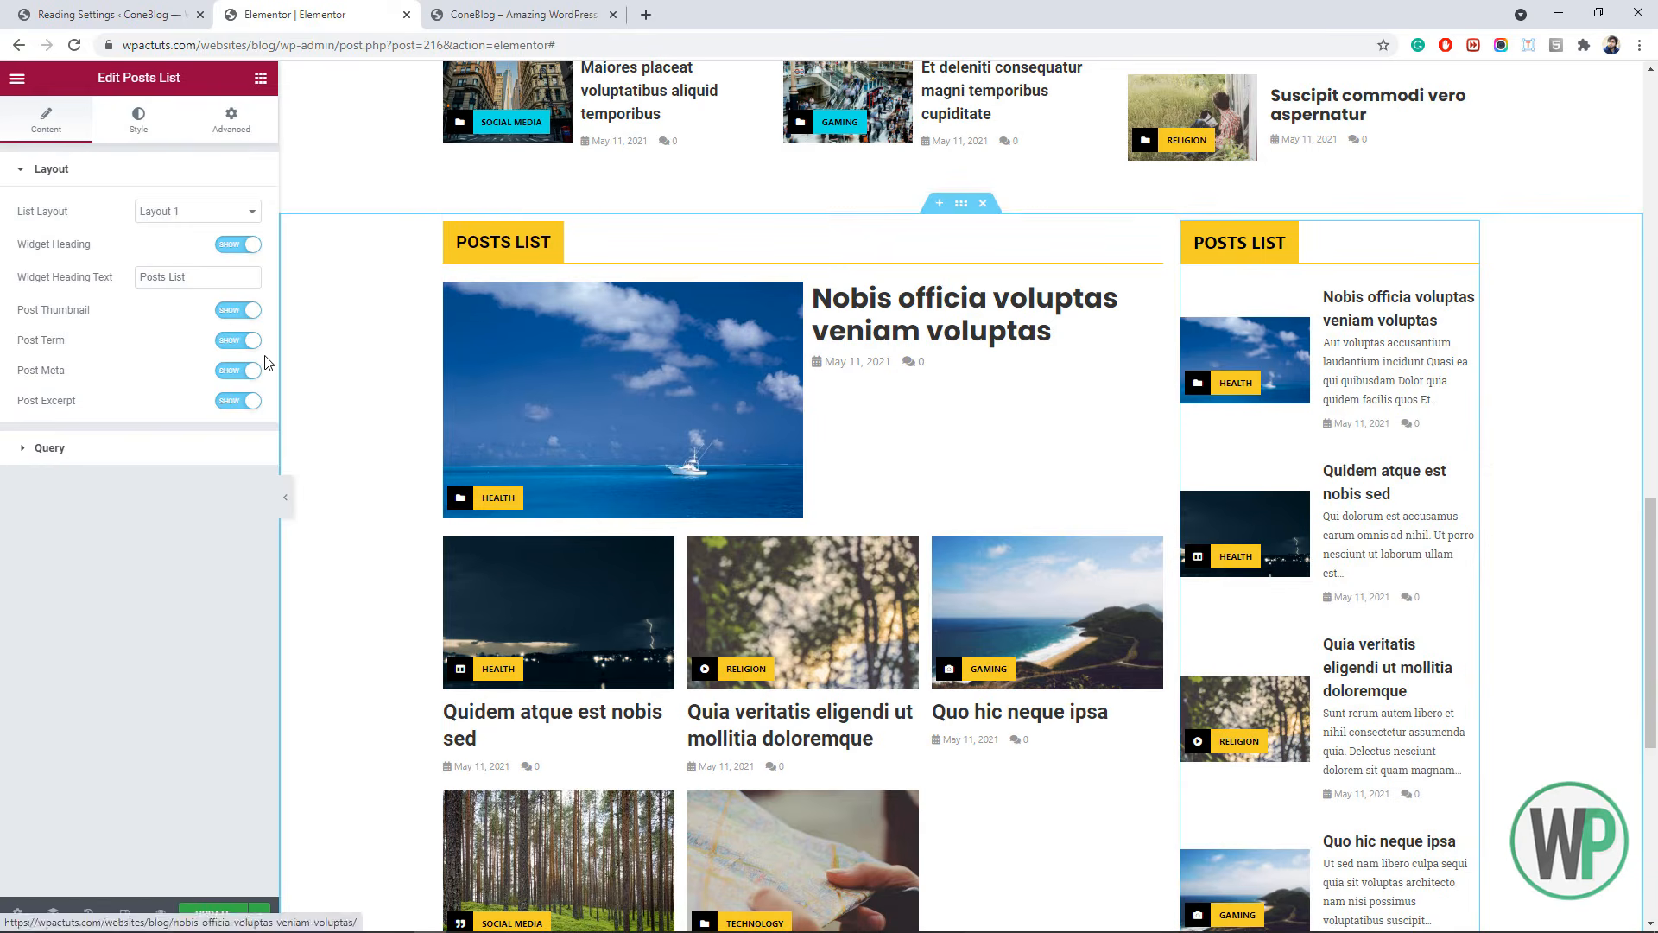
left_click(195, 211)
left_click(192, 242)
scroll(1633, 498, "down", 1)
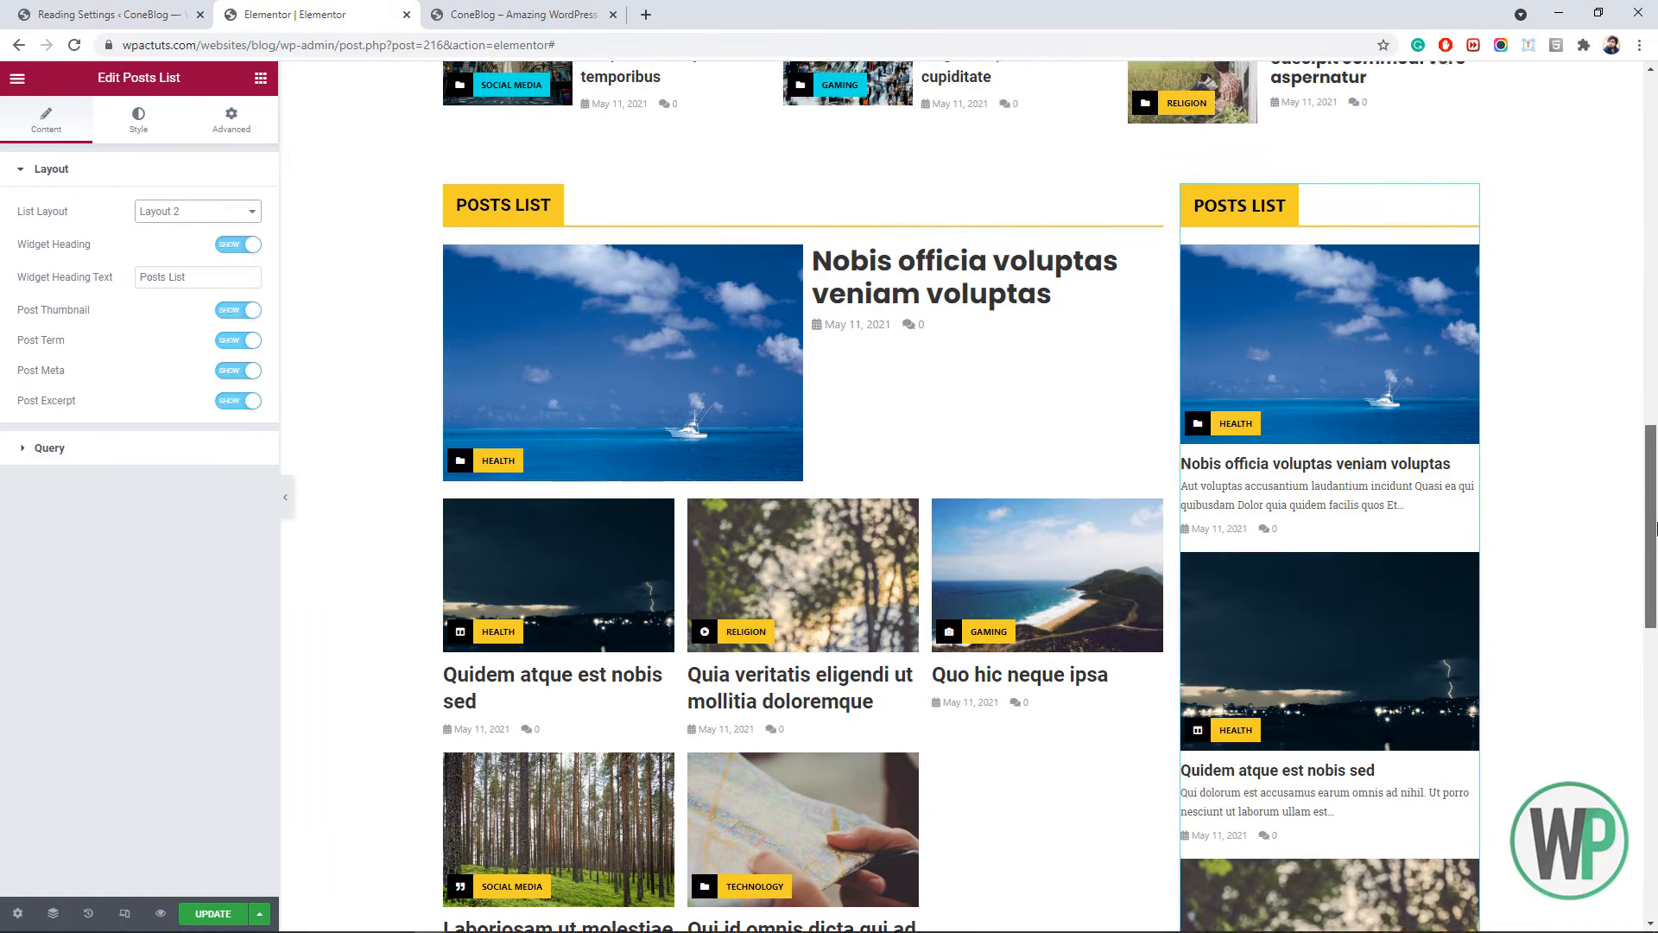
- Set the new Layout 2 Posts List widget to 3 posts per page
left_click(49, 448)
left_click(250, 460)
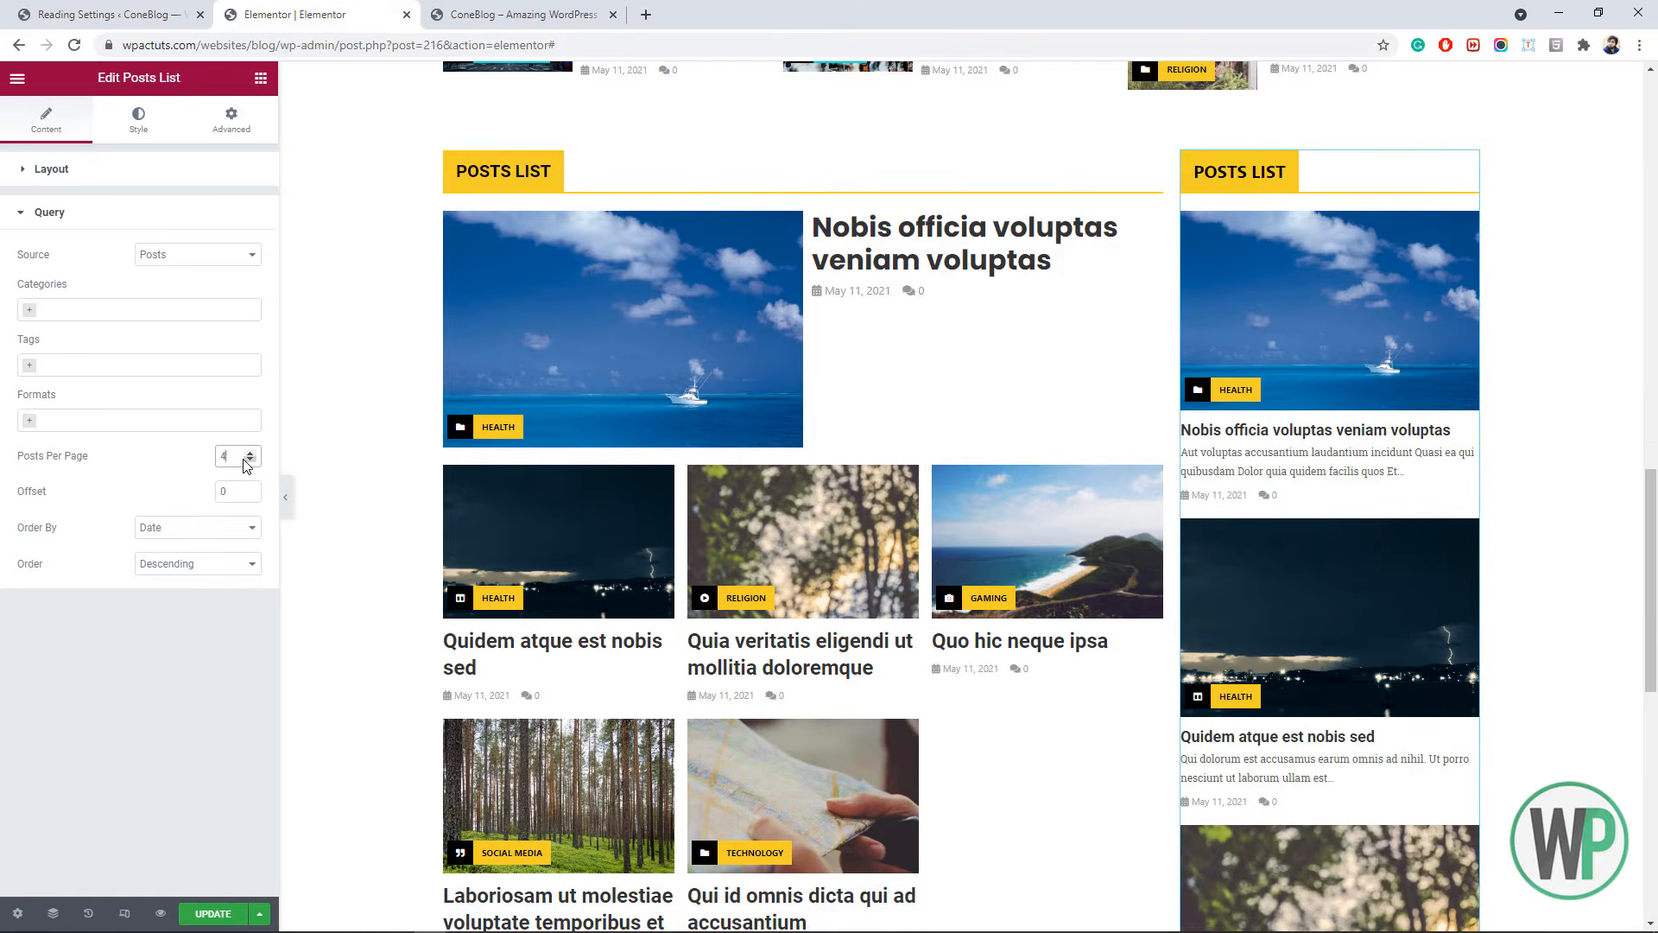
scroll(1138, 511, "down", 3)
left_click(249, 460)
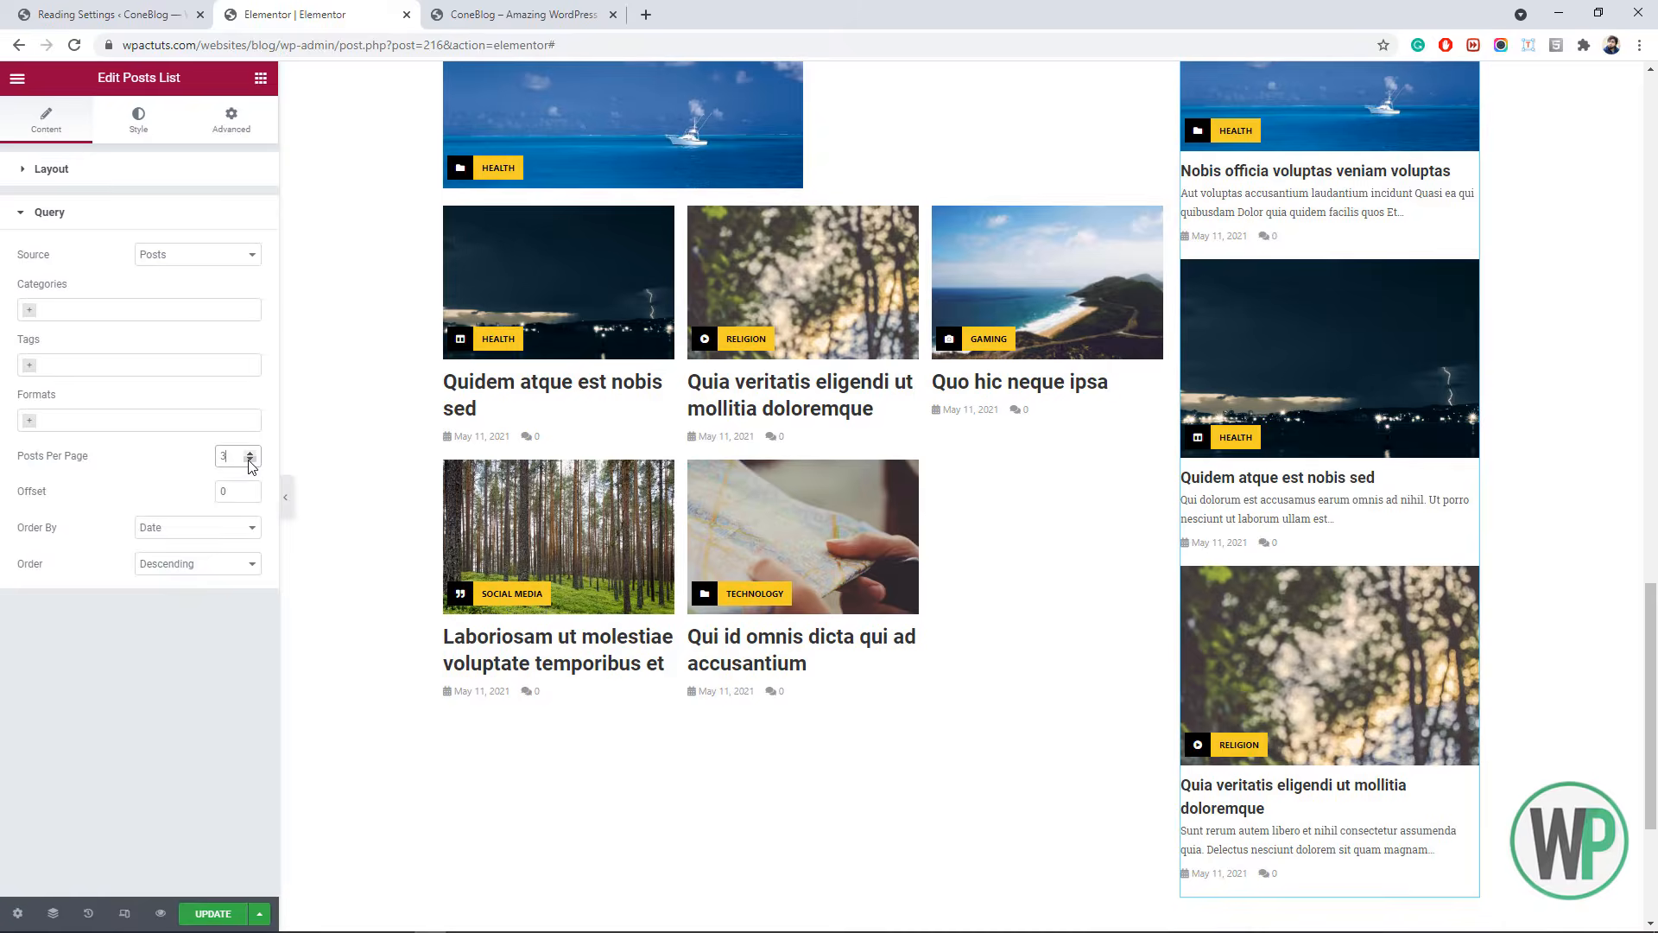
scroll(355, 414, "up", 3)
scroll(622, 215, "down", 2)
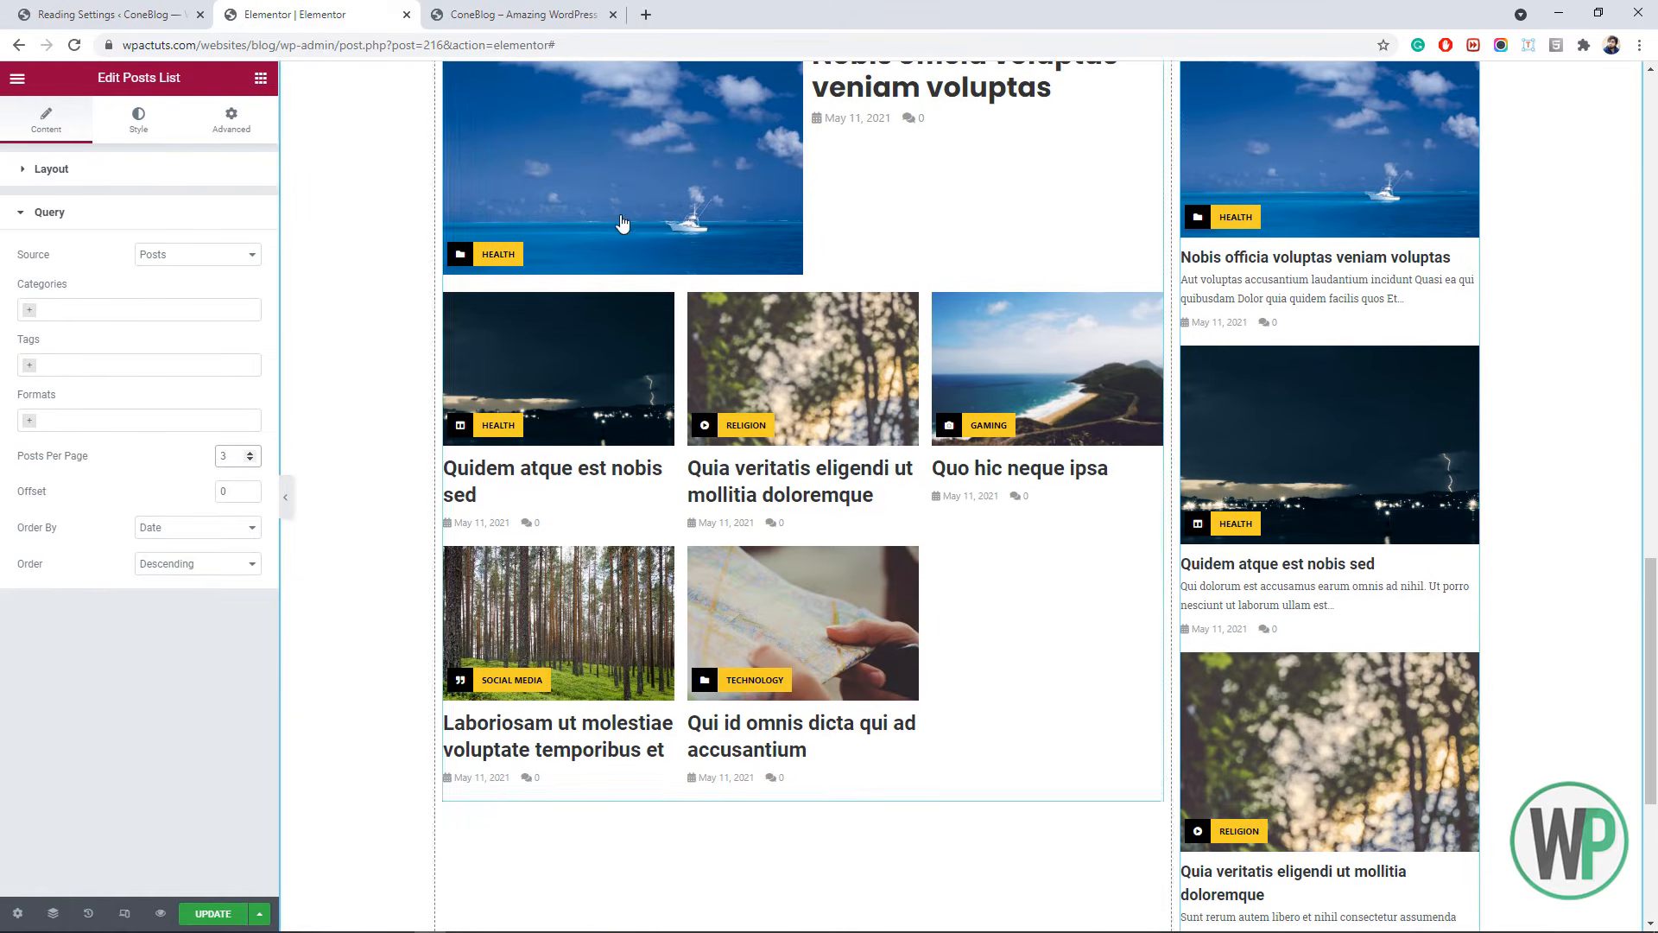
- Show the post excerpt in the last section's Classic Posts widget, set it to 7 posts per page, and update the page
left_click(581, 251)
left_click(238, 371)
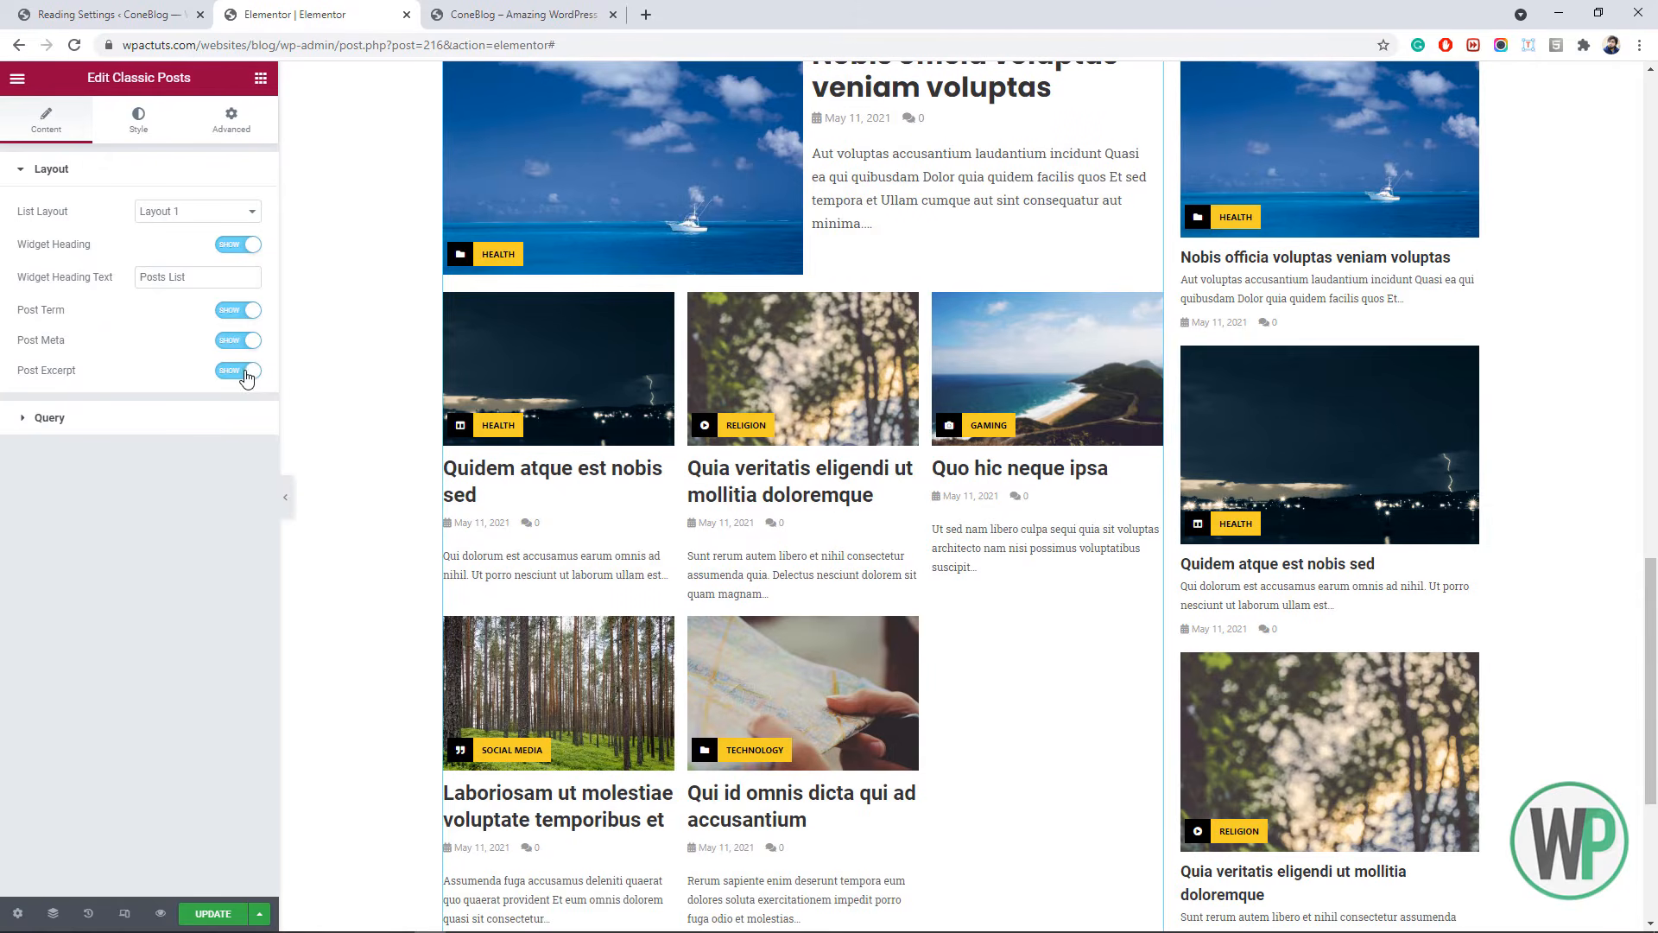
left_click(179, 432)
left_click(249, 451)
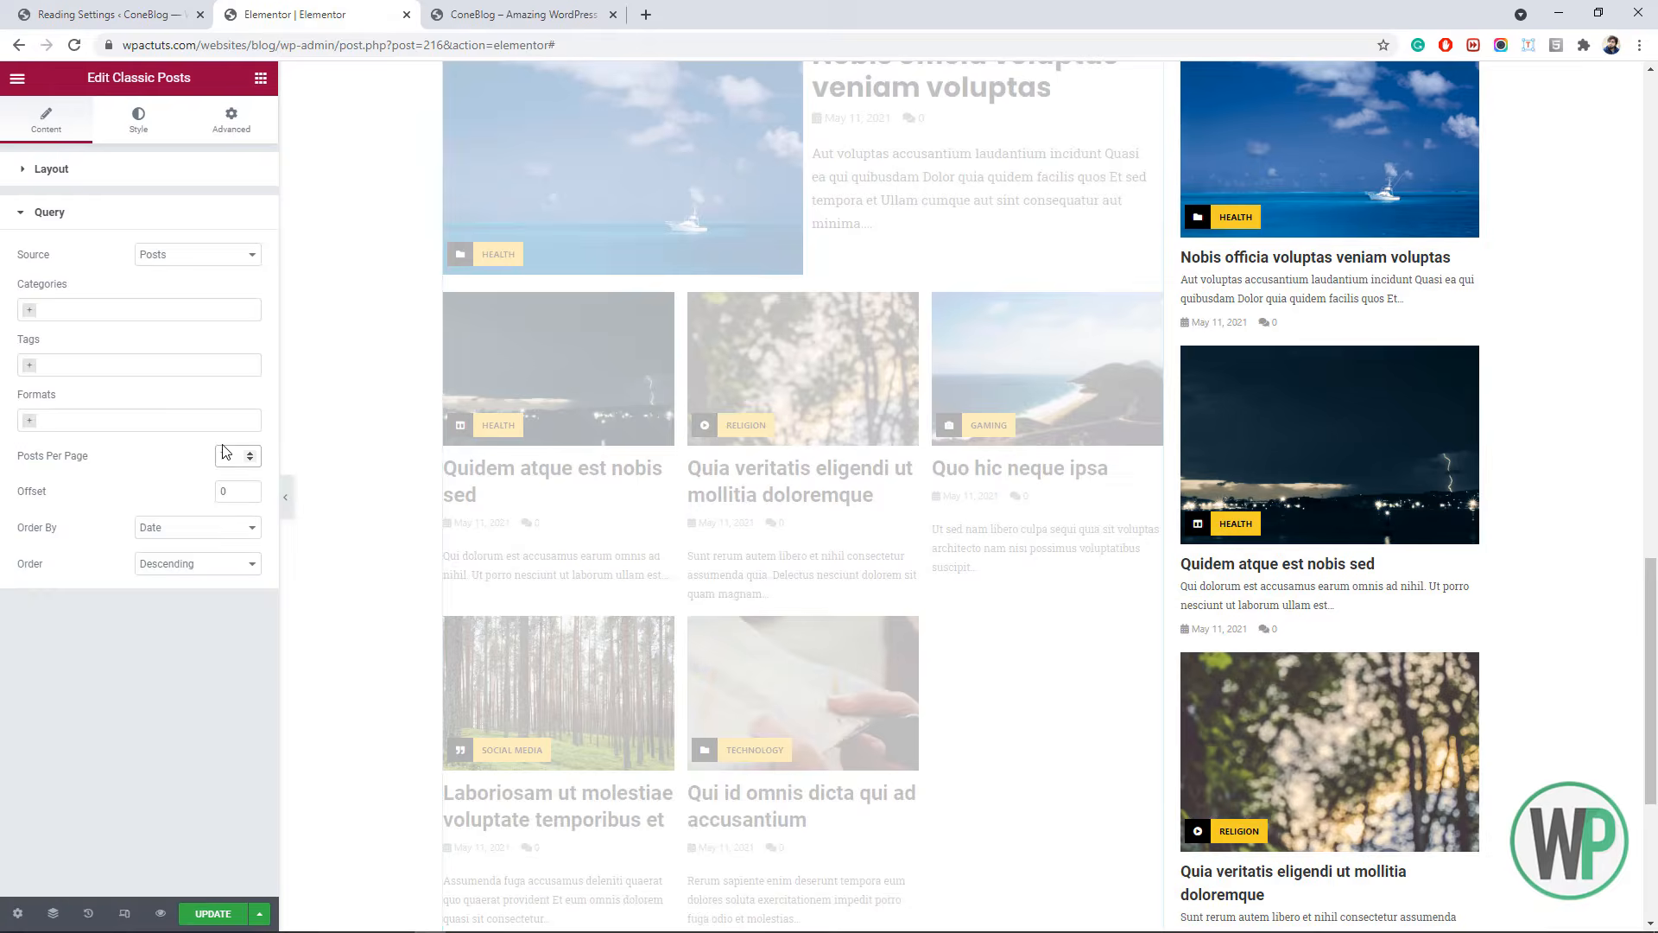
left_click_drag(1651, 717, 1656, 823)
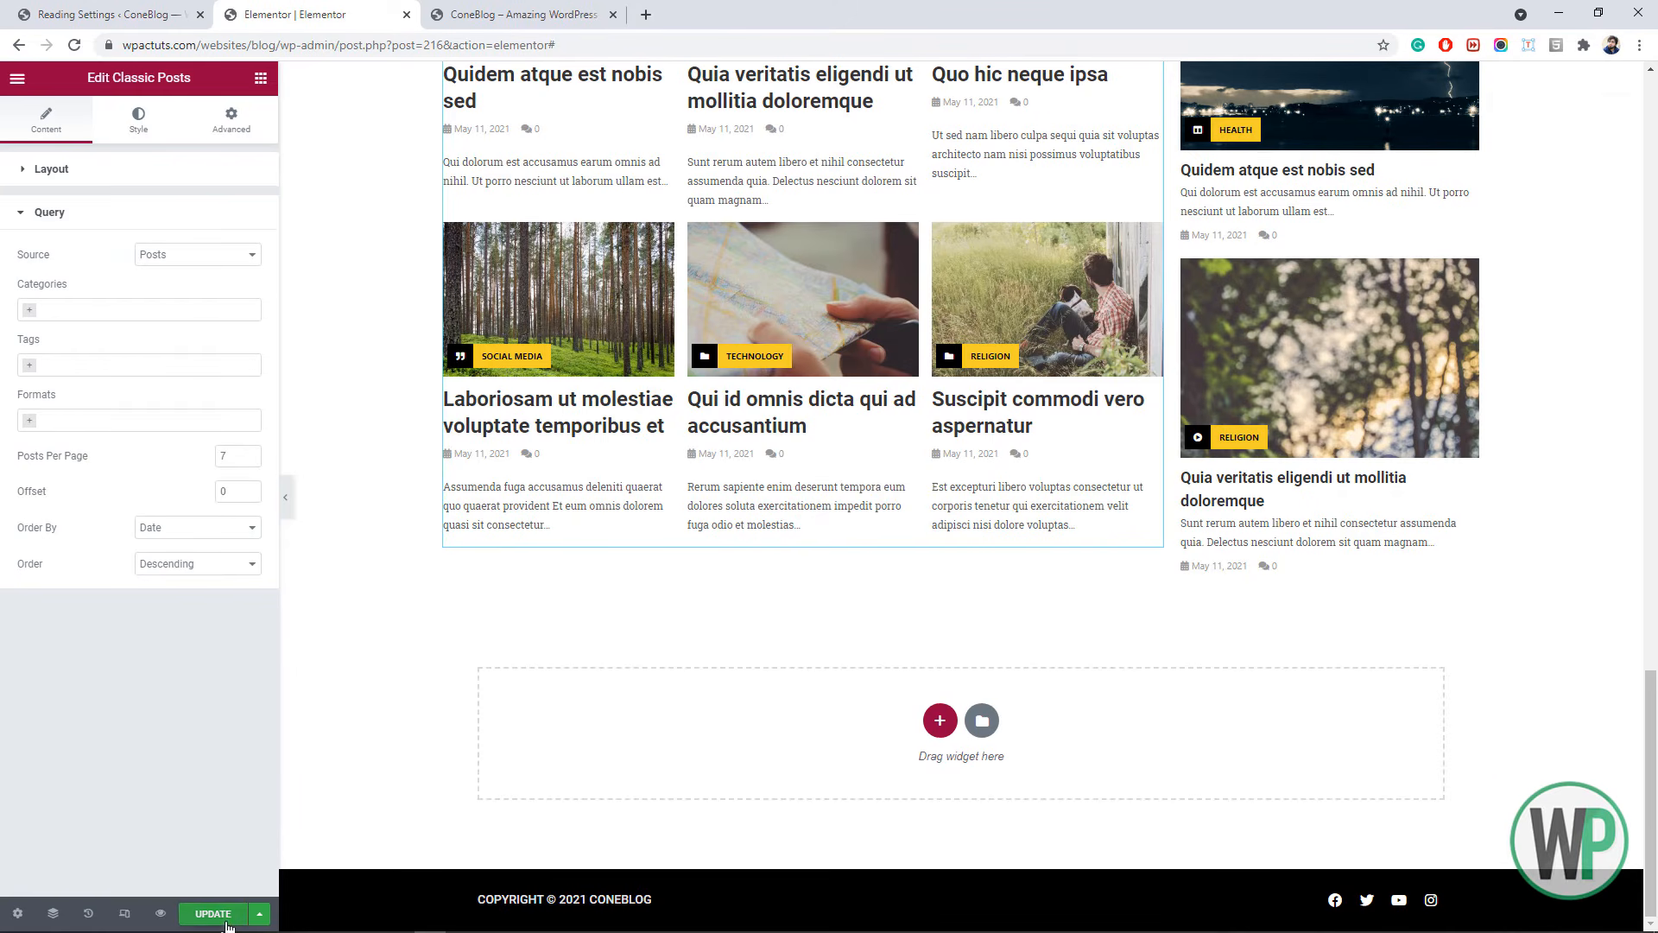
- Reload the live homepage and review the Technology section, the two-column last section and the top posts grid
left_click_drag(1655, 825, 1653, 324)
left_click(511, 15)
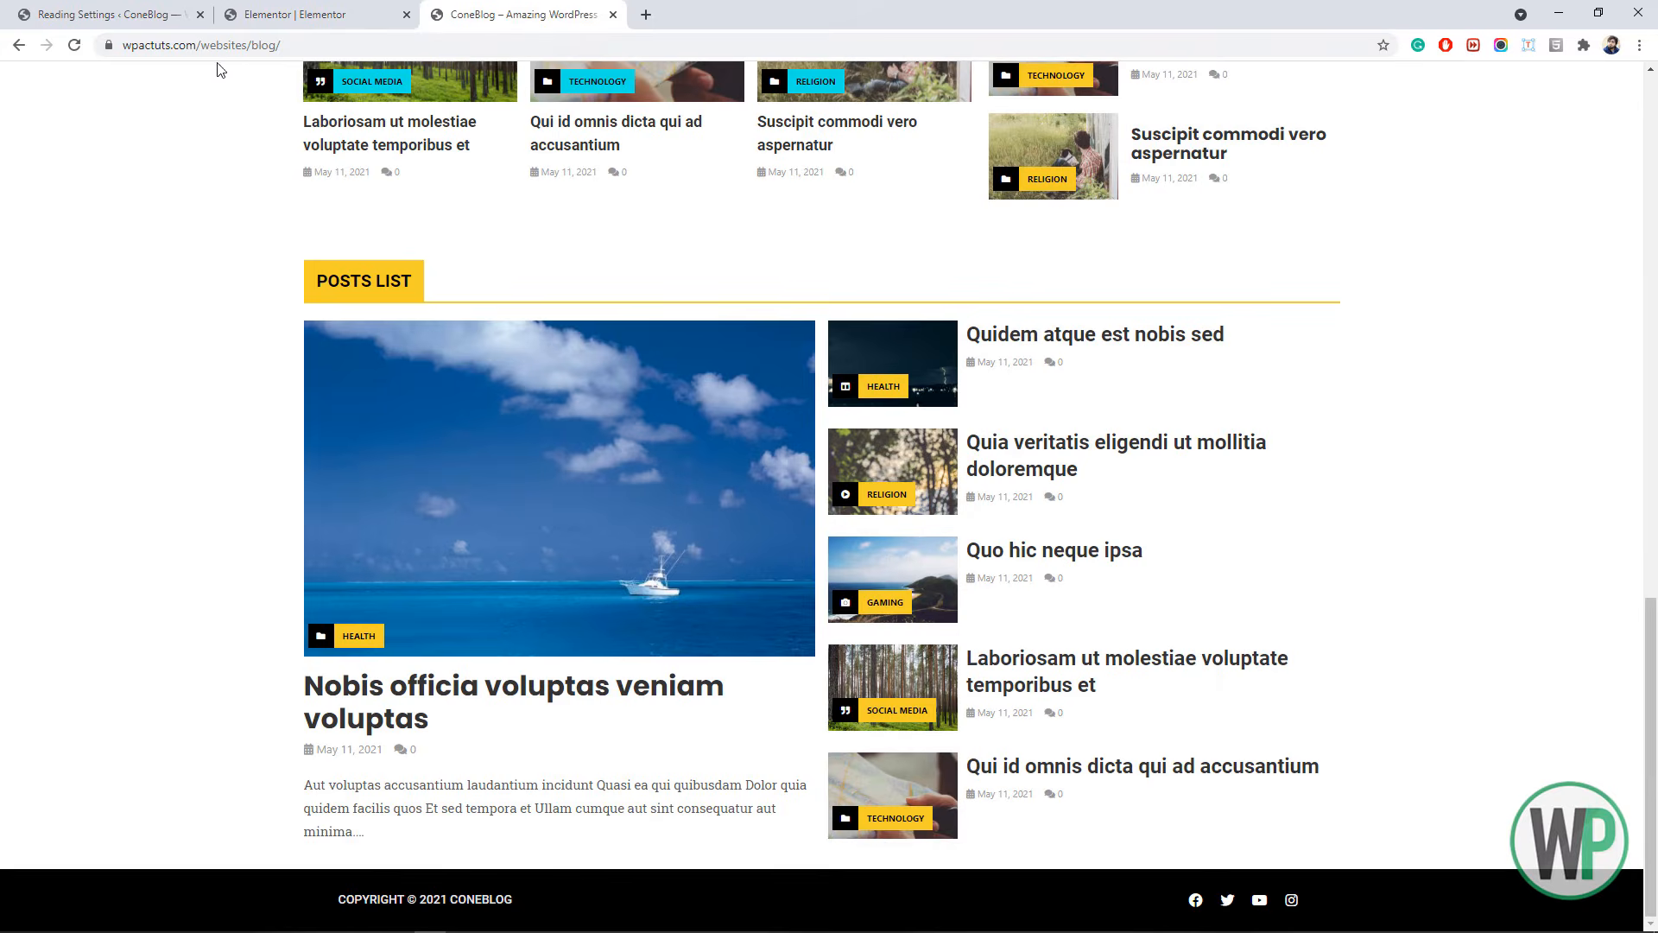
left_click(74, 45)
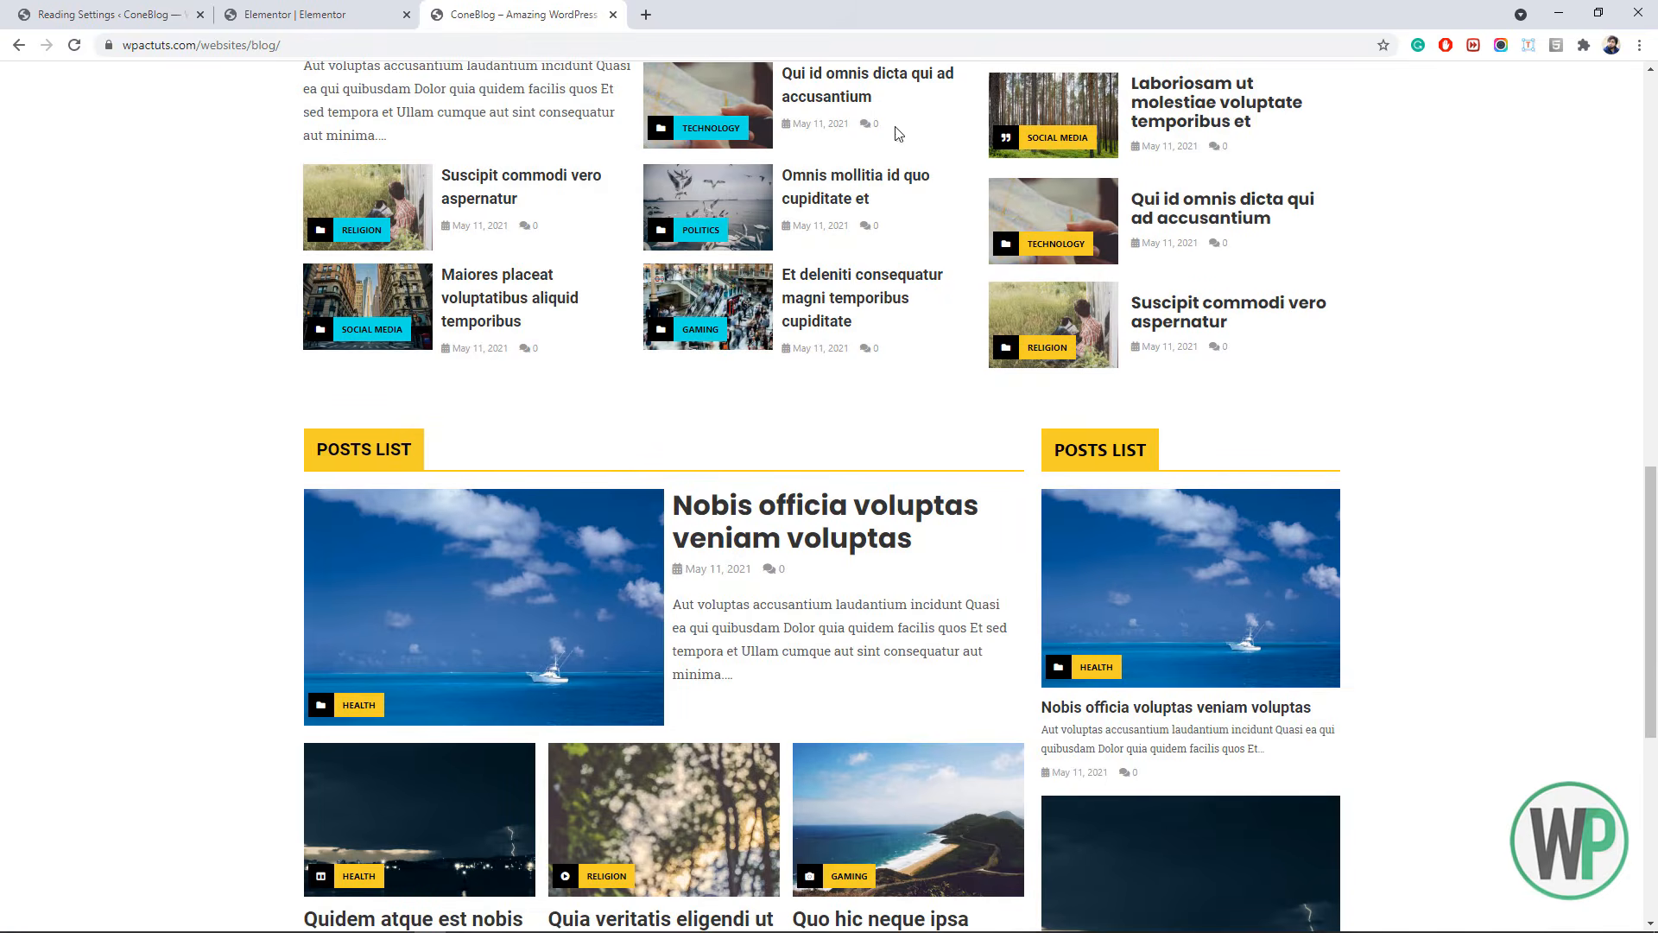
left_click_drag(1655, 577, 1656, 369)
scroll(1654, 790, "down", 20)
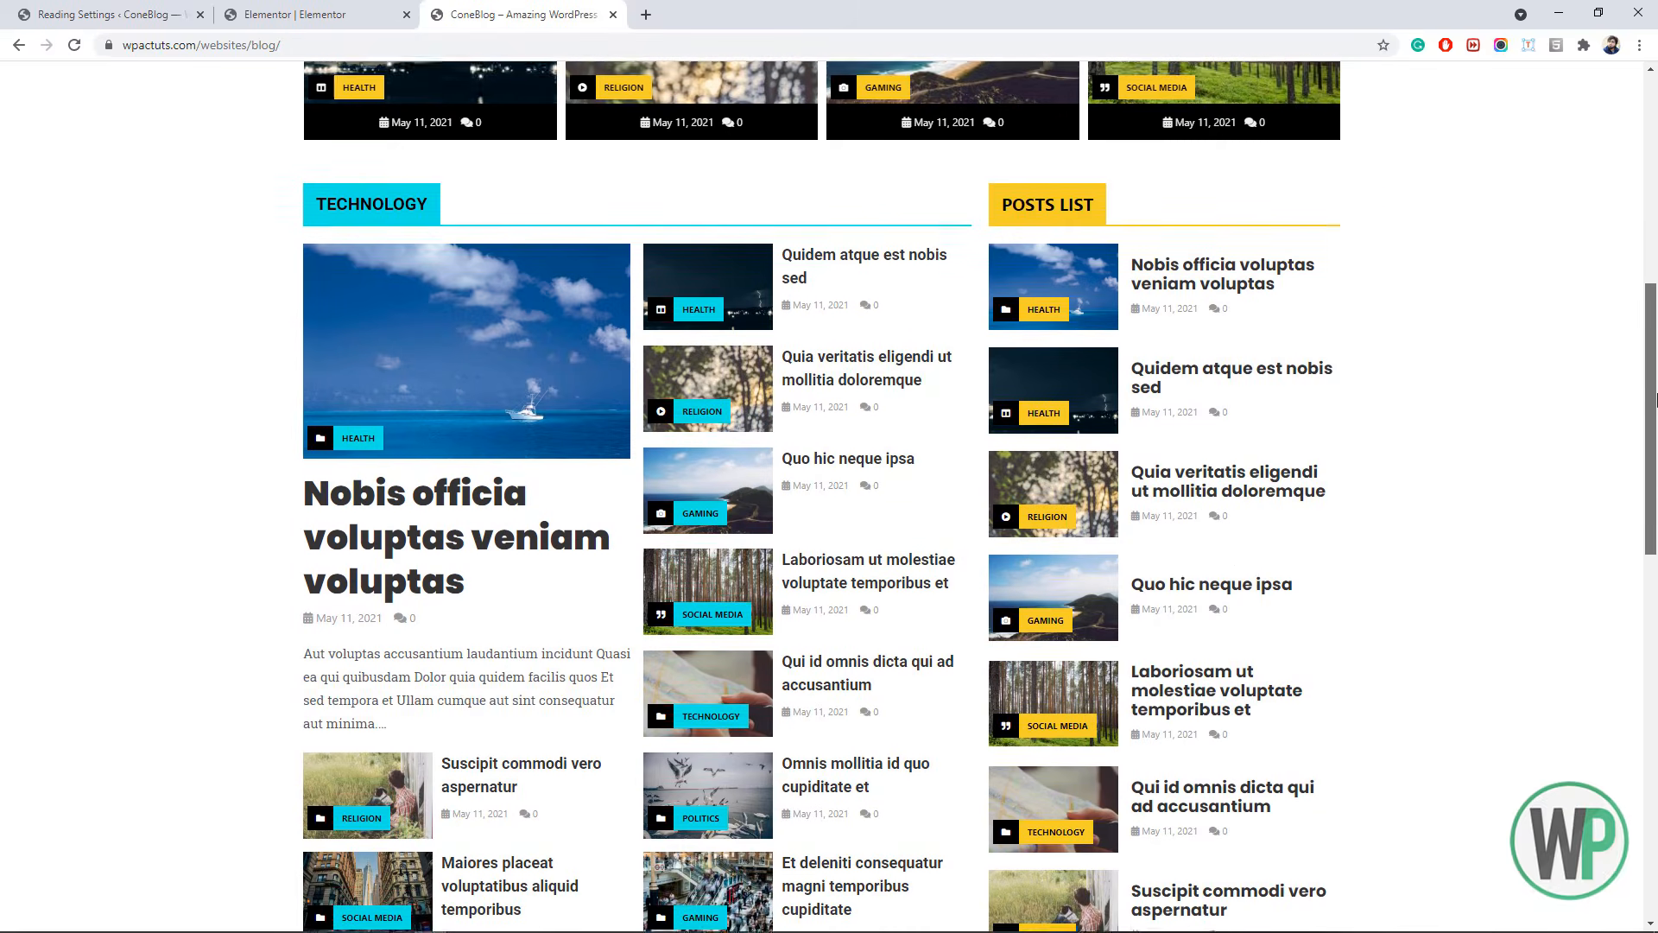
scroll(1654, 791, "up", 20)
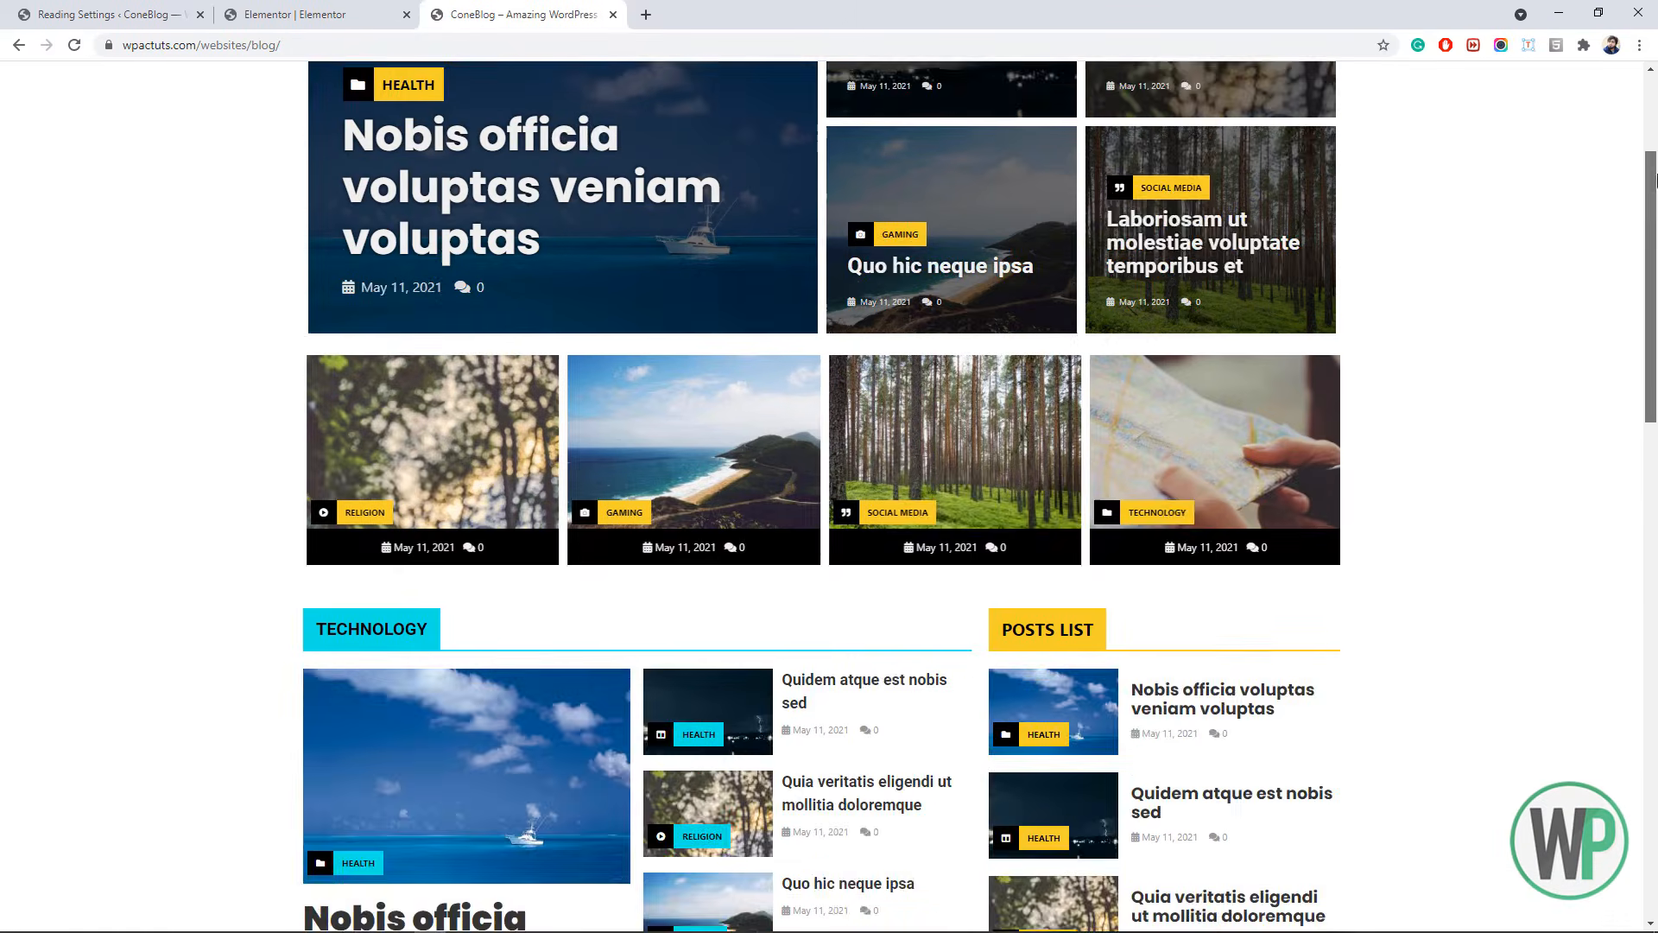
- Copy the live homepage address and run a GTmetrix speed test on wpactuts.com/websites/blog/ in a new browser tab
left_click(557, 40)
key("ctrl+c")
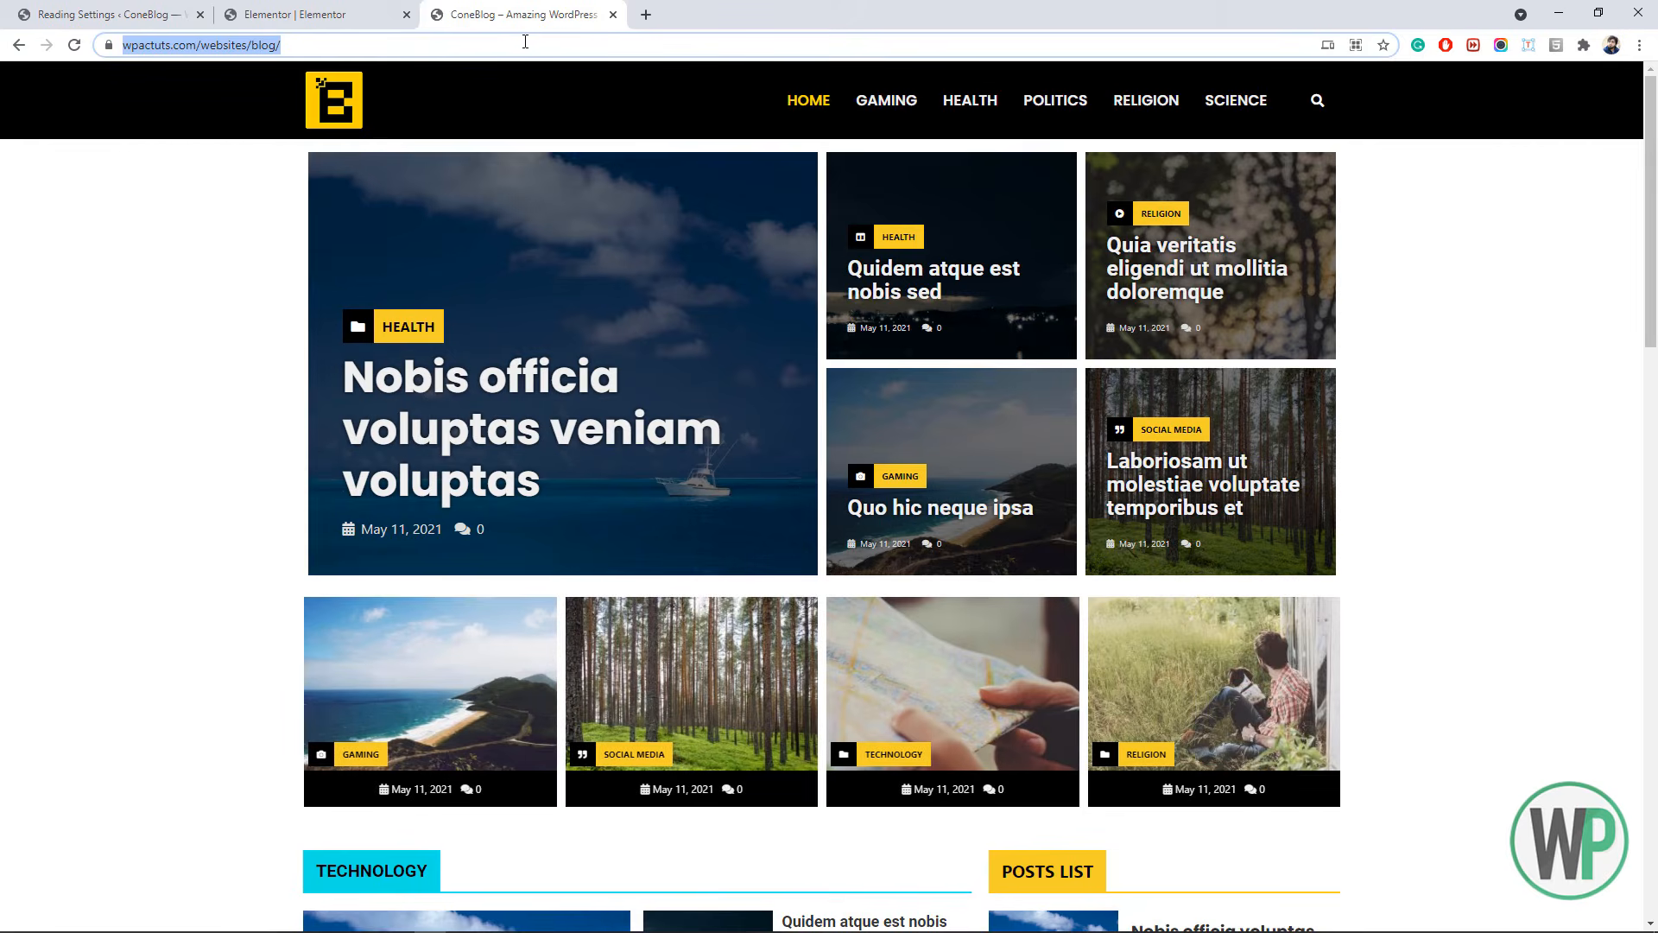
left_click(644, 16)
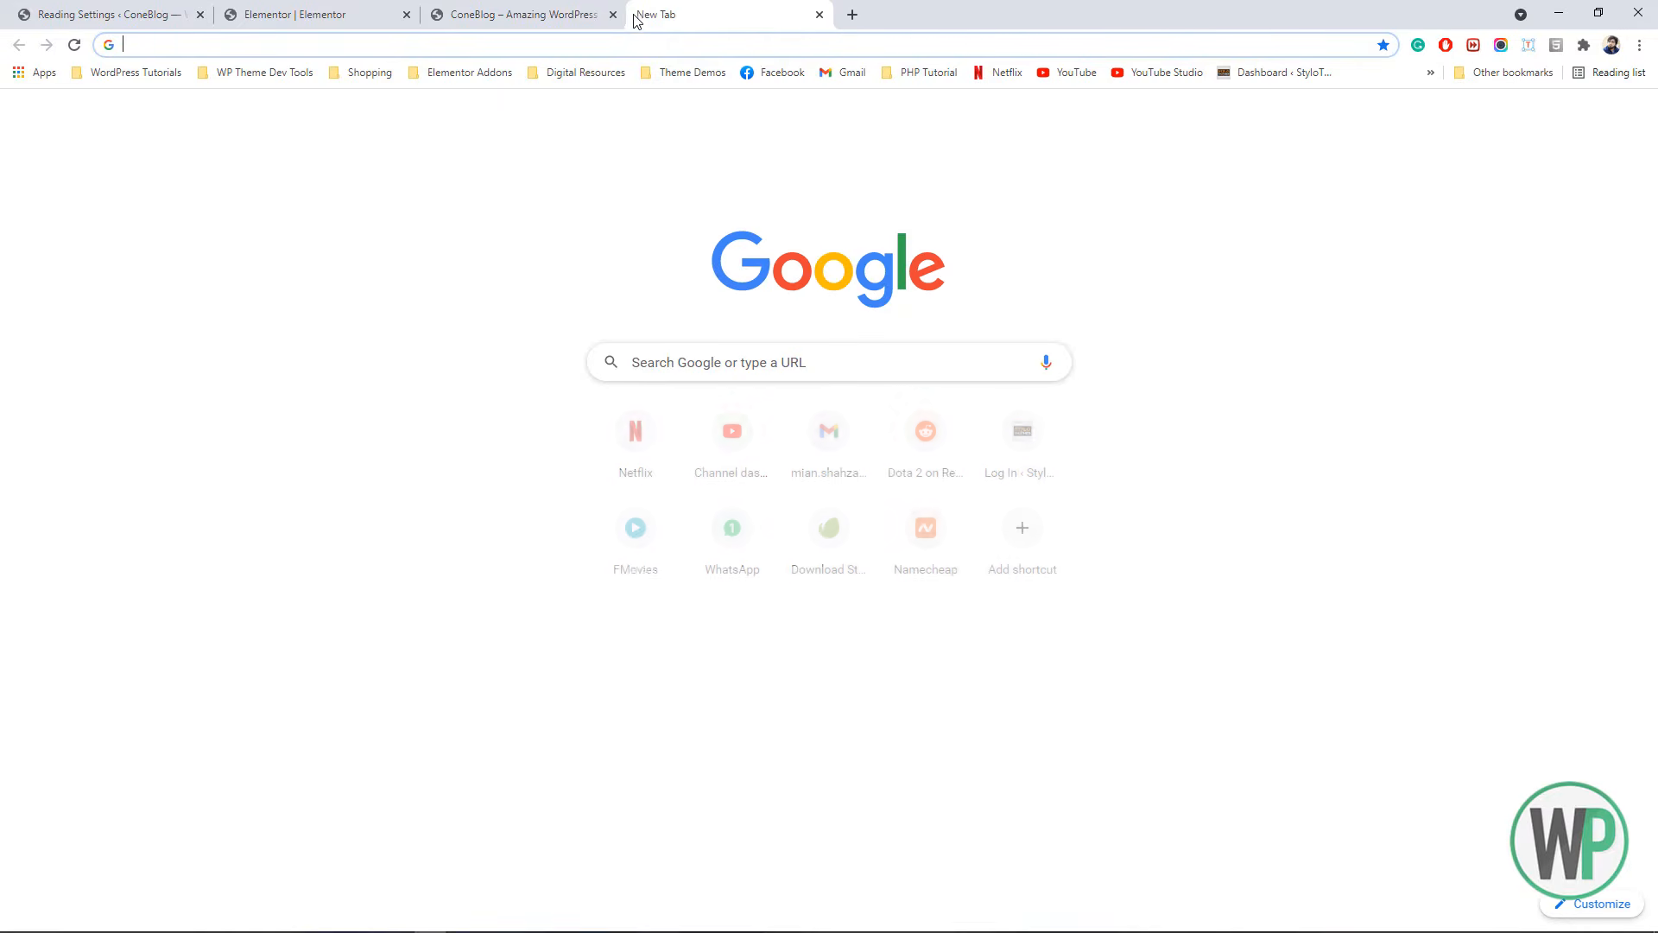
type("gtmetrix.com")
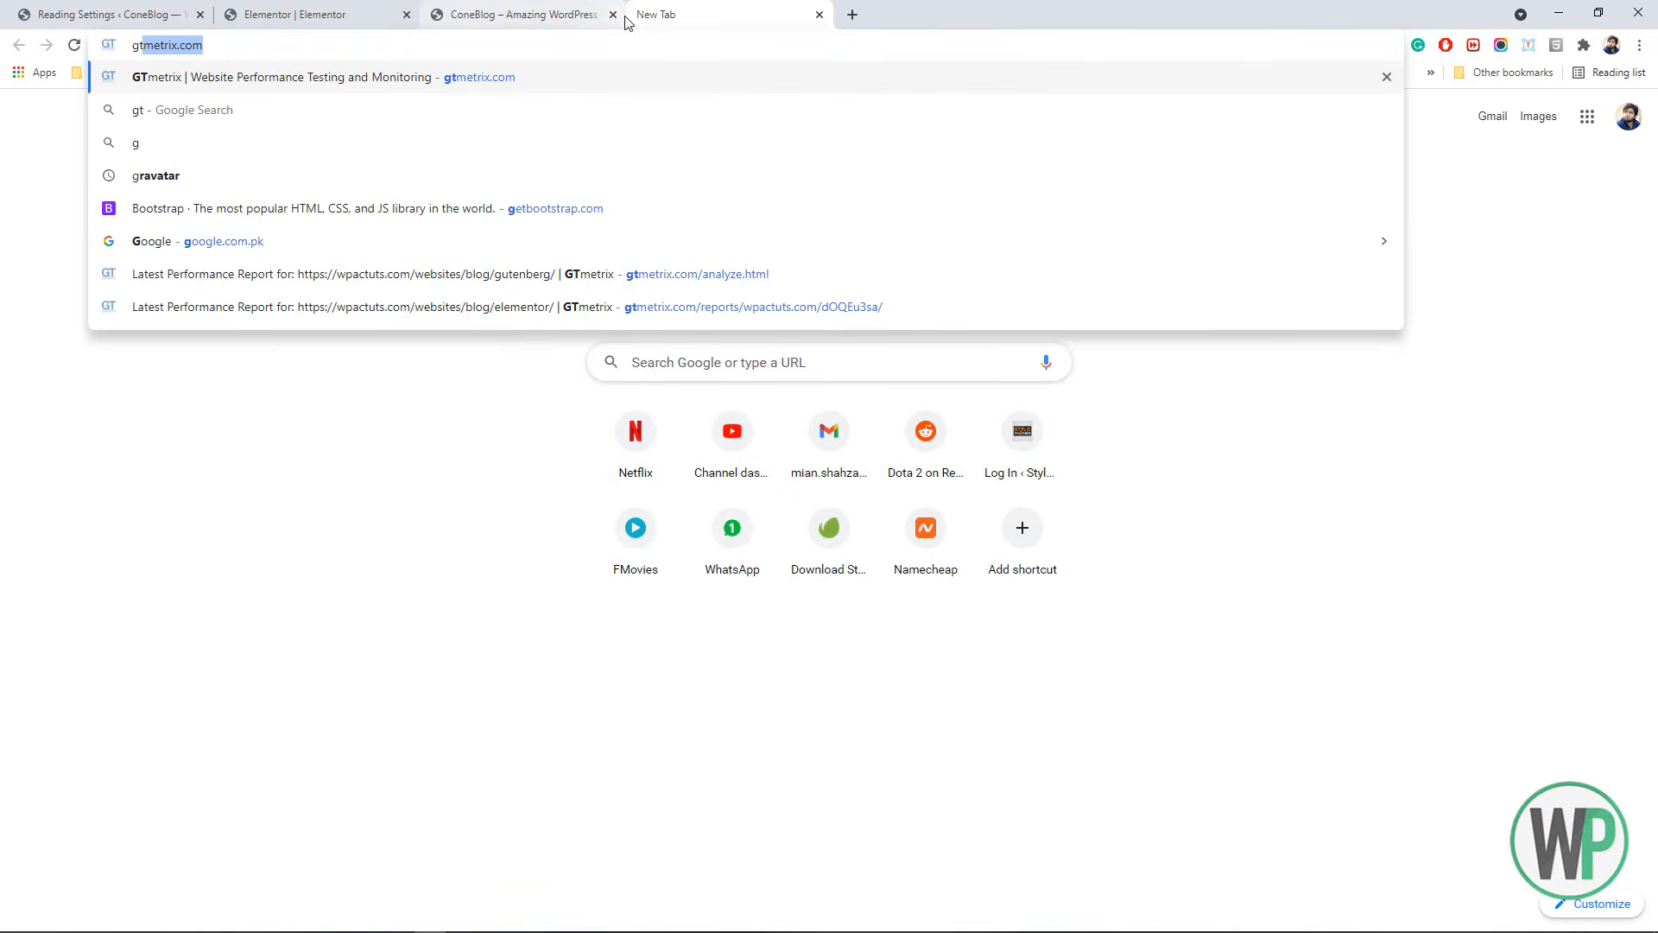
key("Return")
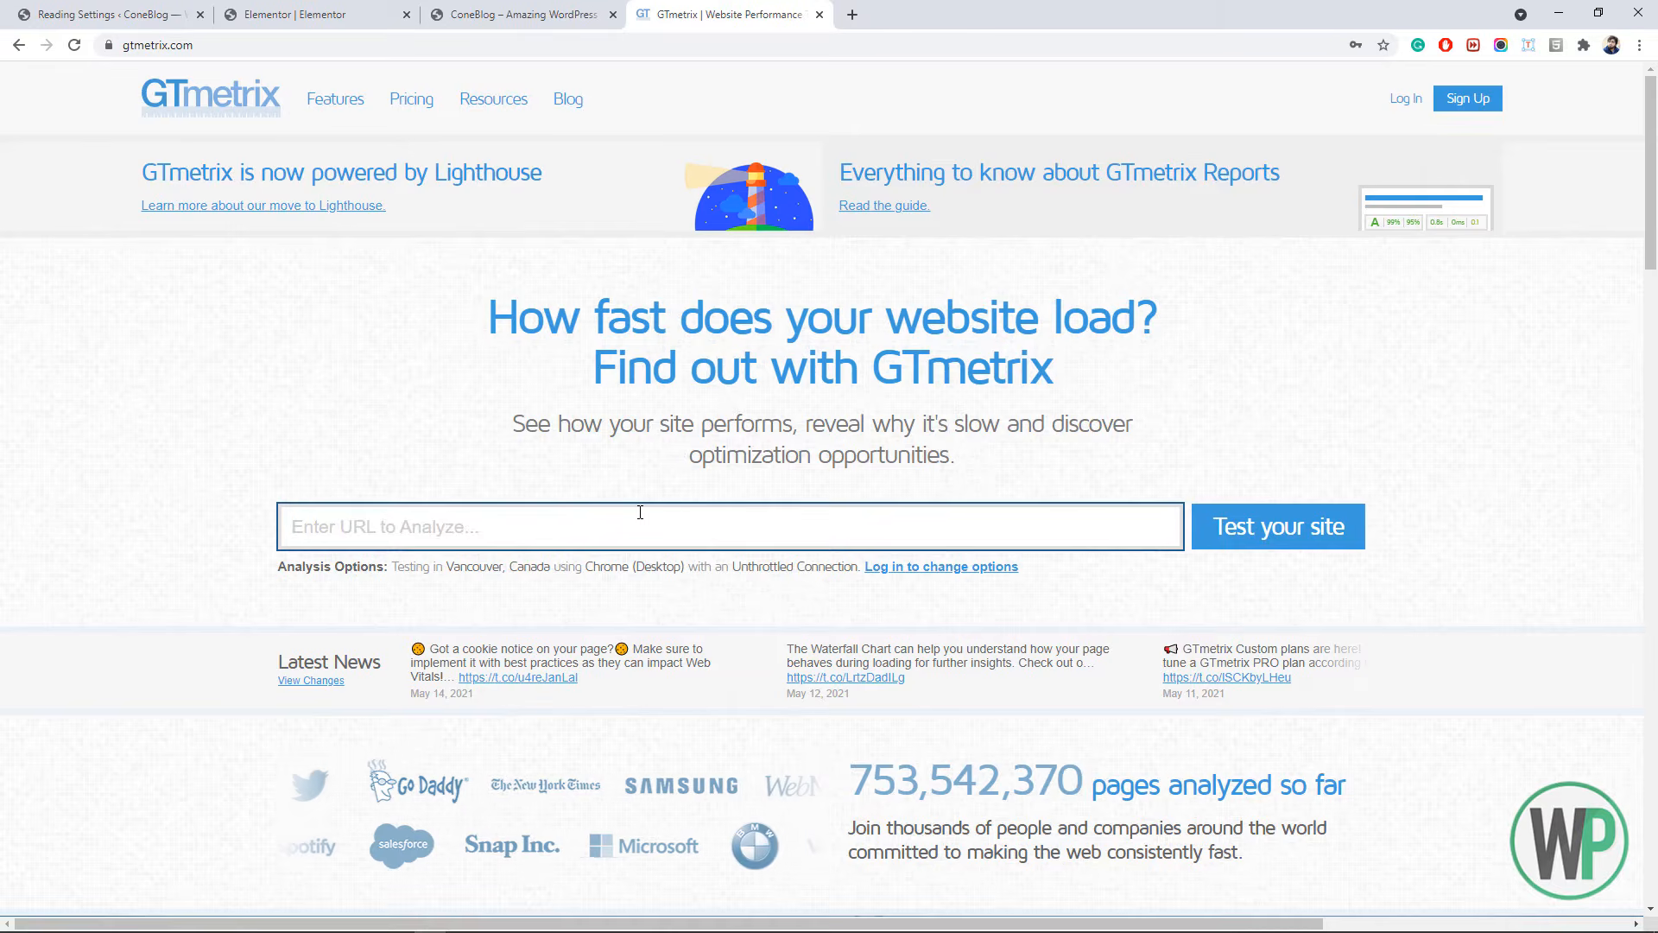
key("ctrl+v")
key("Return")
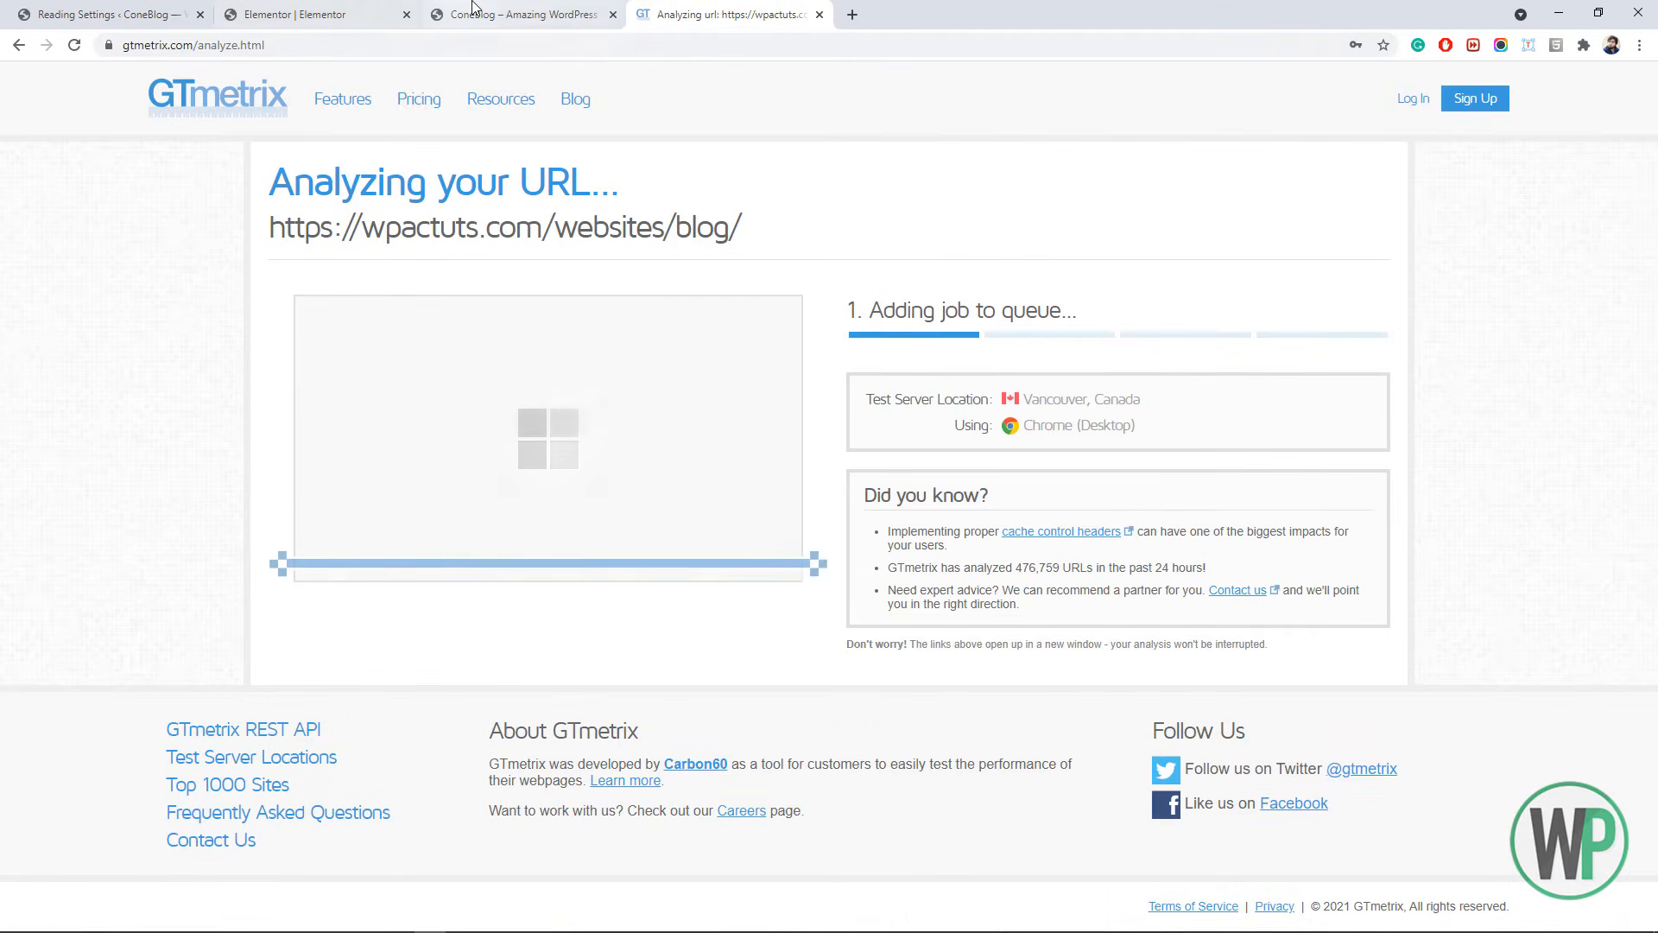
- Examine the homepage's GTmetrix report, covering the grade, web vitals, speed visualization, top issues and page details
left_click(570, 15)
mouse_move(1651, 114)
left_mouse_down()
mouse_move(1650, 686)
mouse_move(1655, 115)
left_mouse_up()
left_click(729, 15)
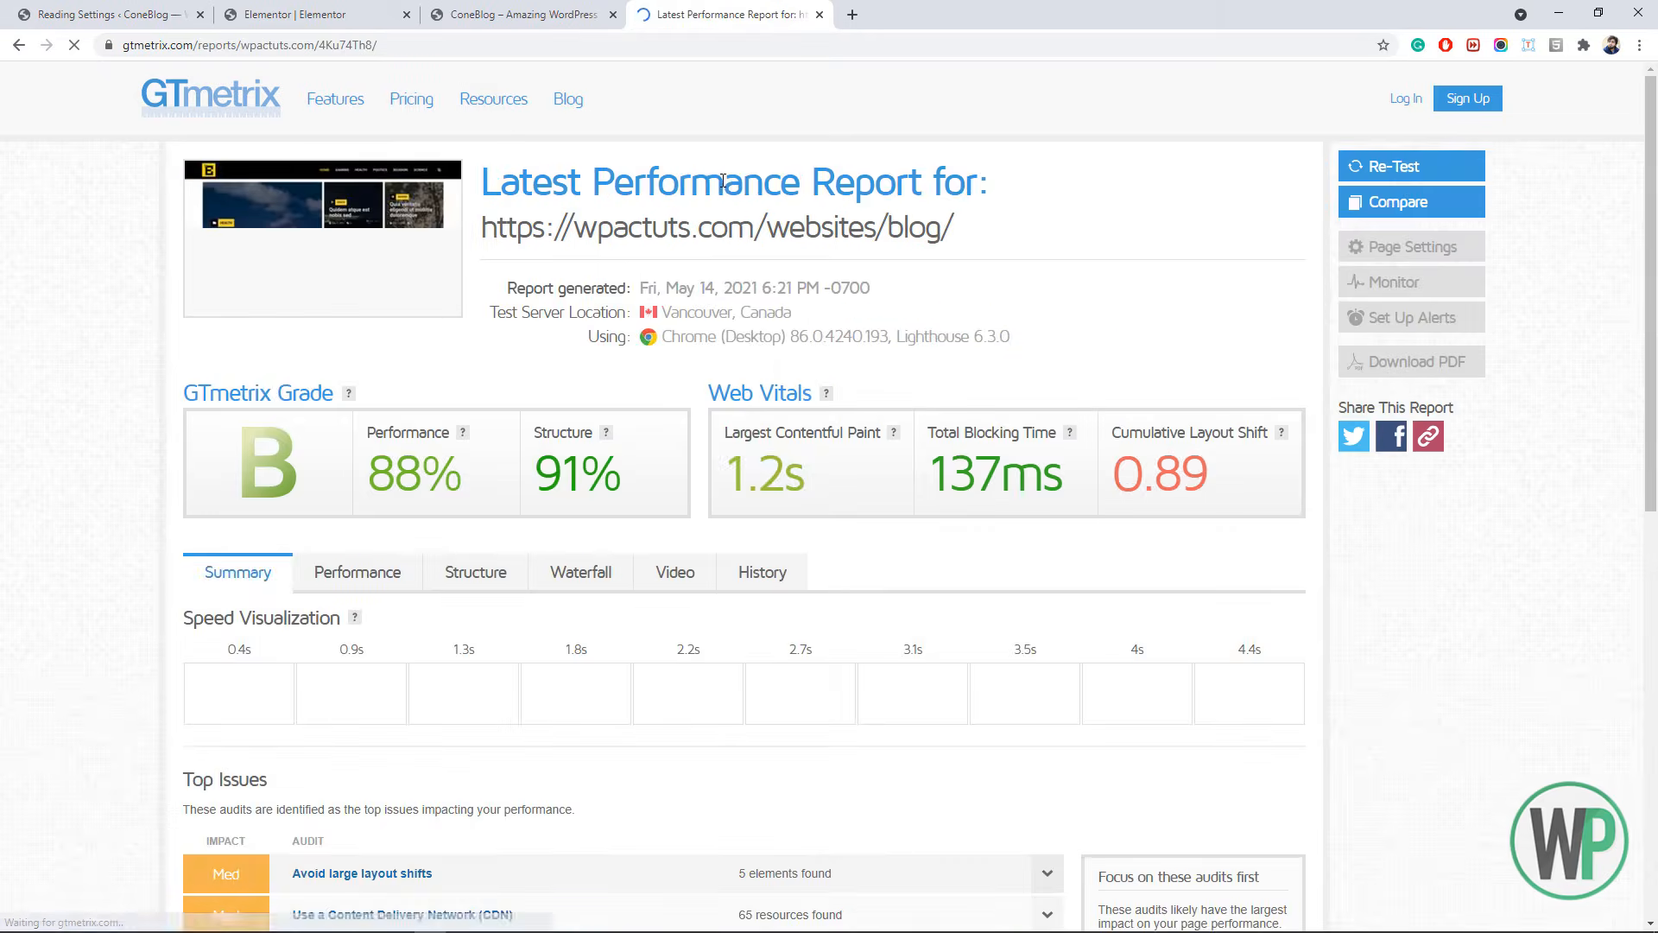
scroll(901, 227, "down", 1)
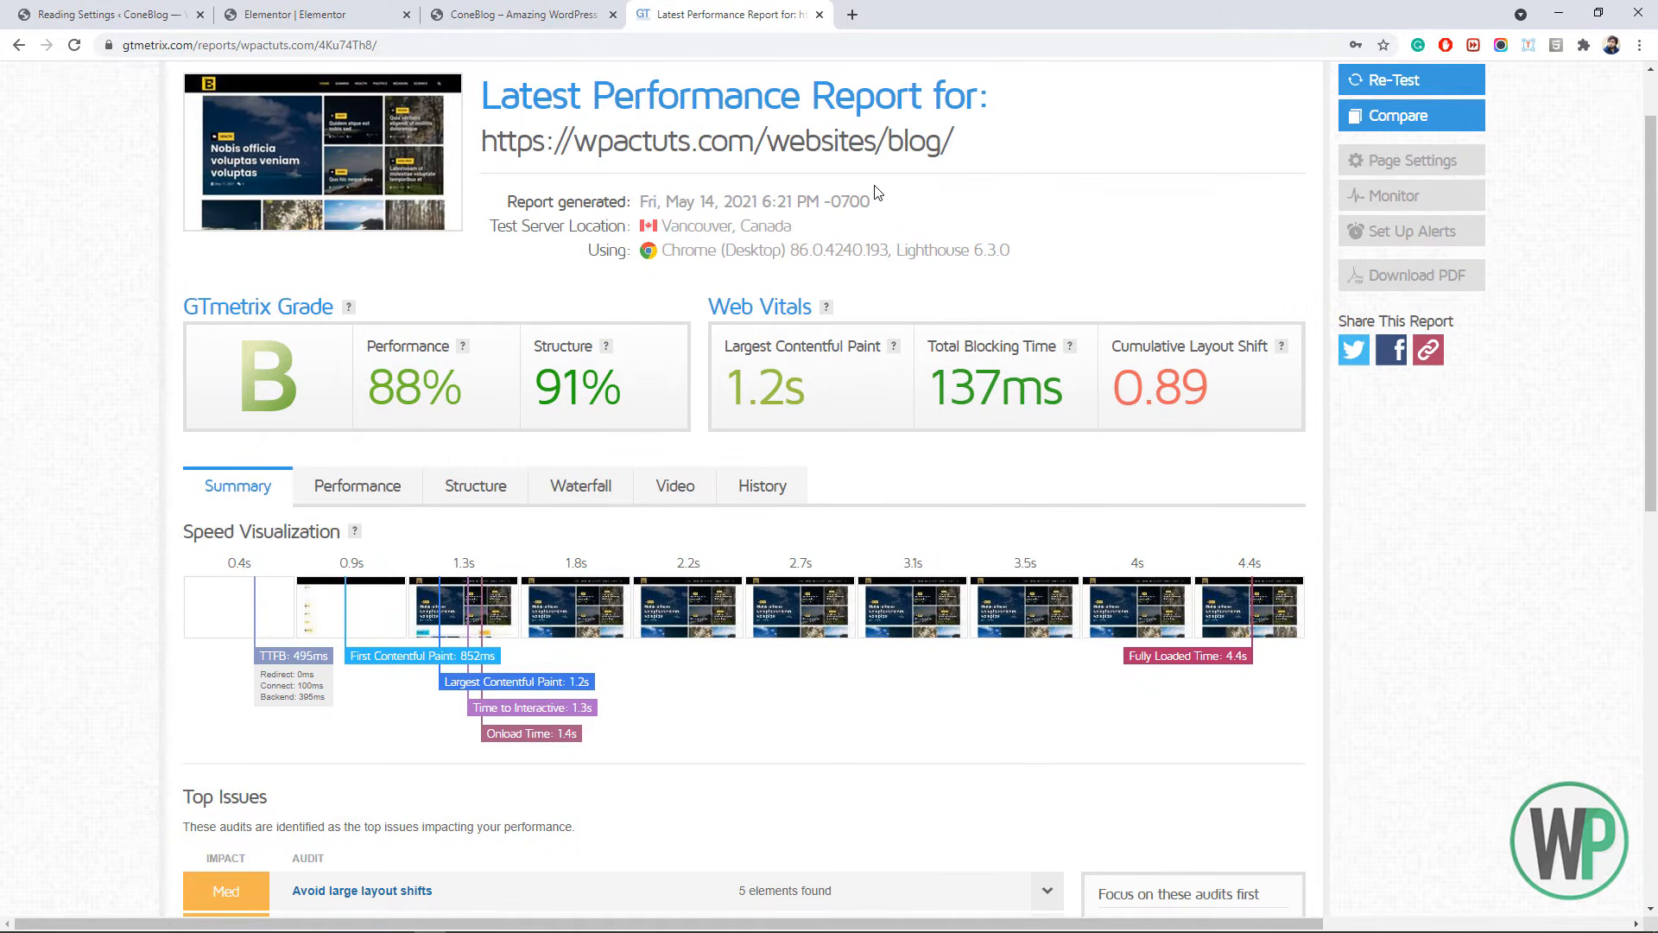
scroll(1655, 205, "up", 1)
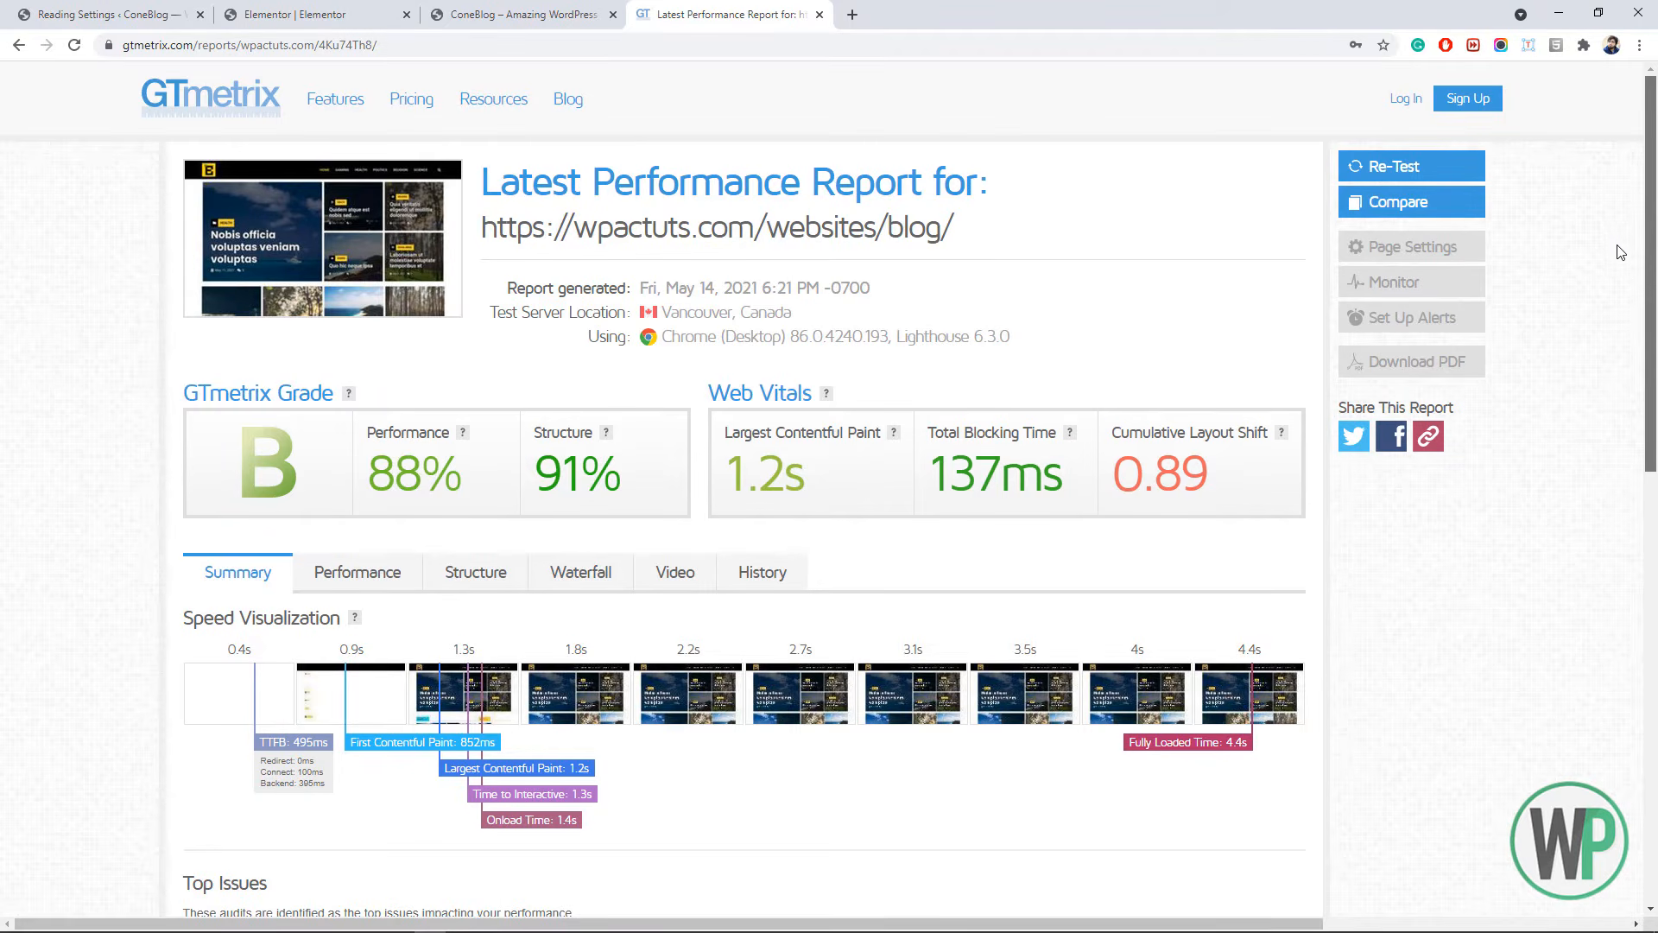
scroll(1620, 251, "down", 4)
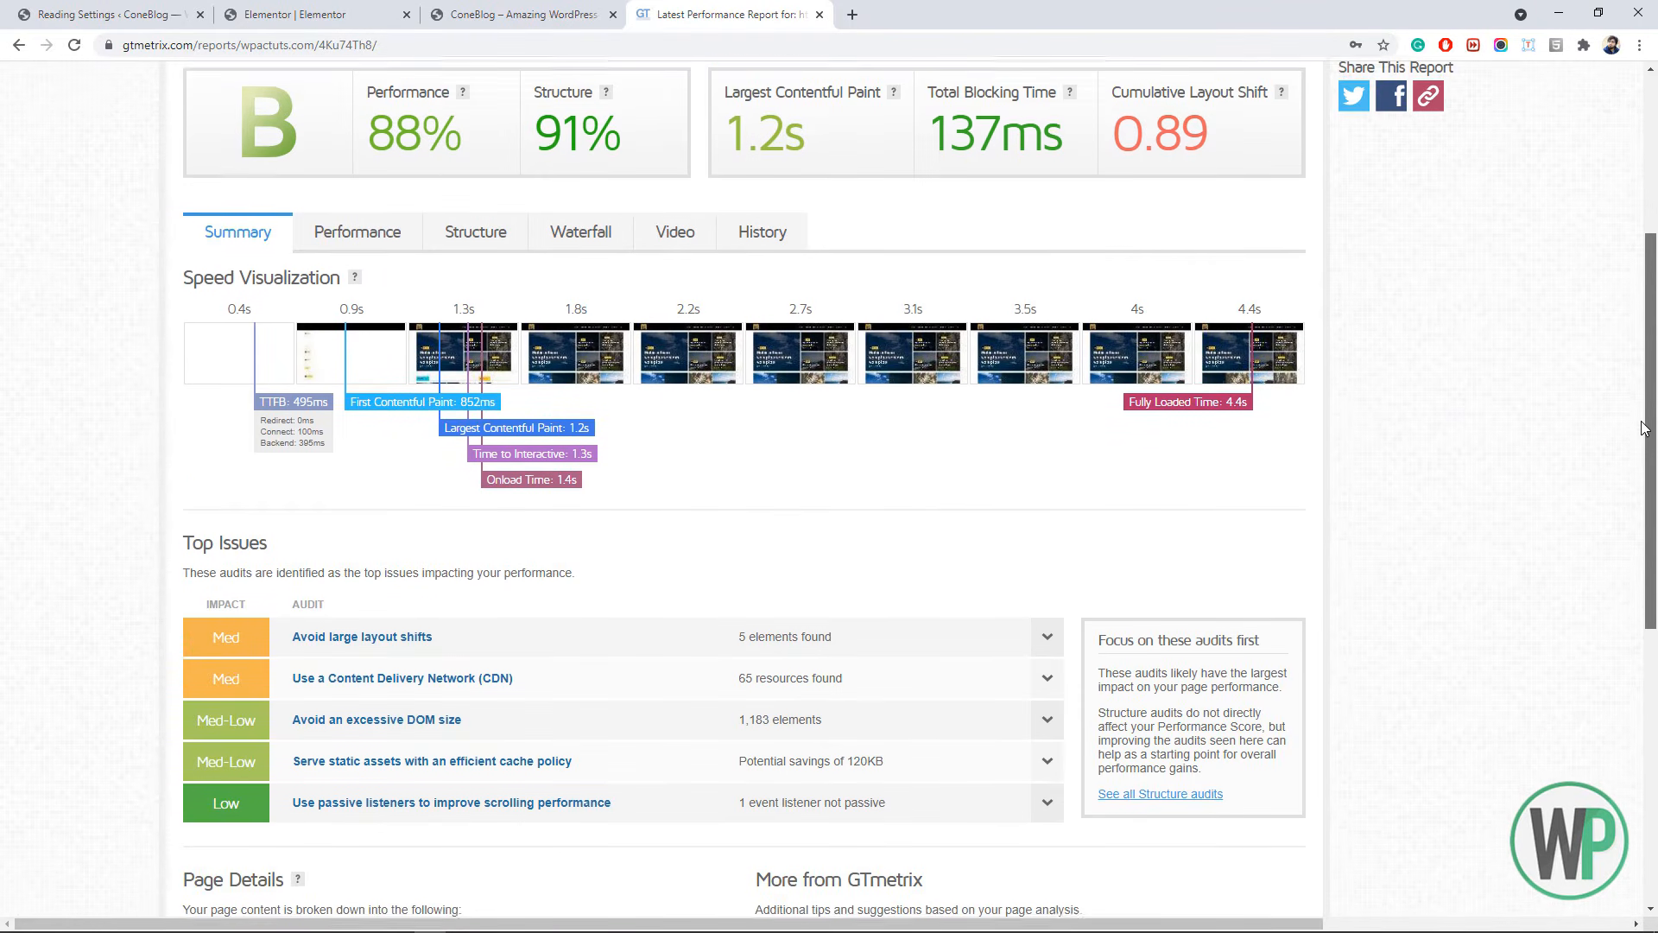
scroll(1644, 429, "down", 5)
scroll(1656, 388, "up", 3)
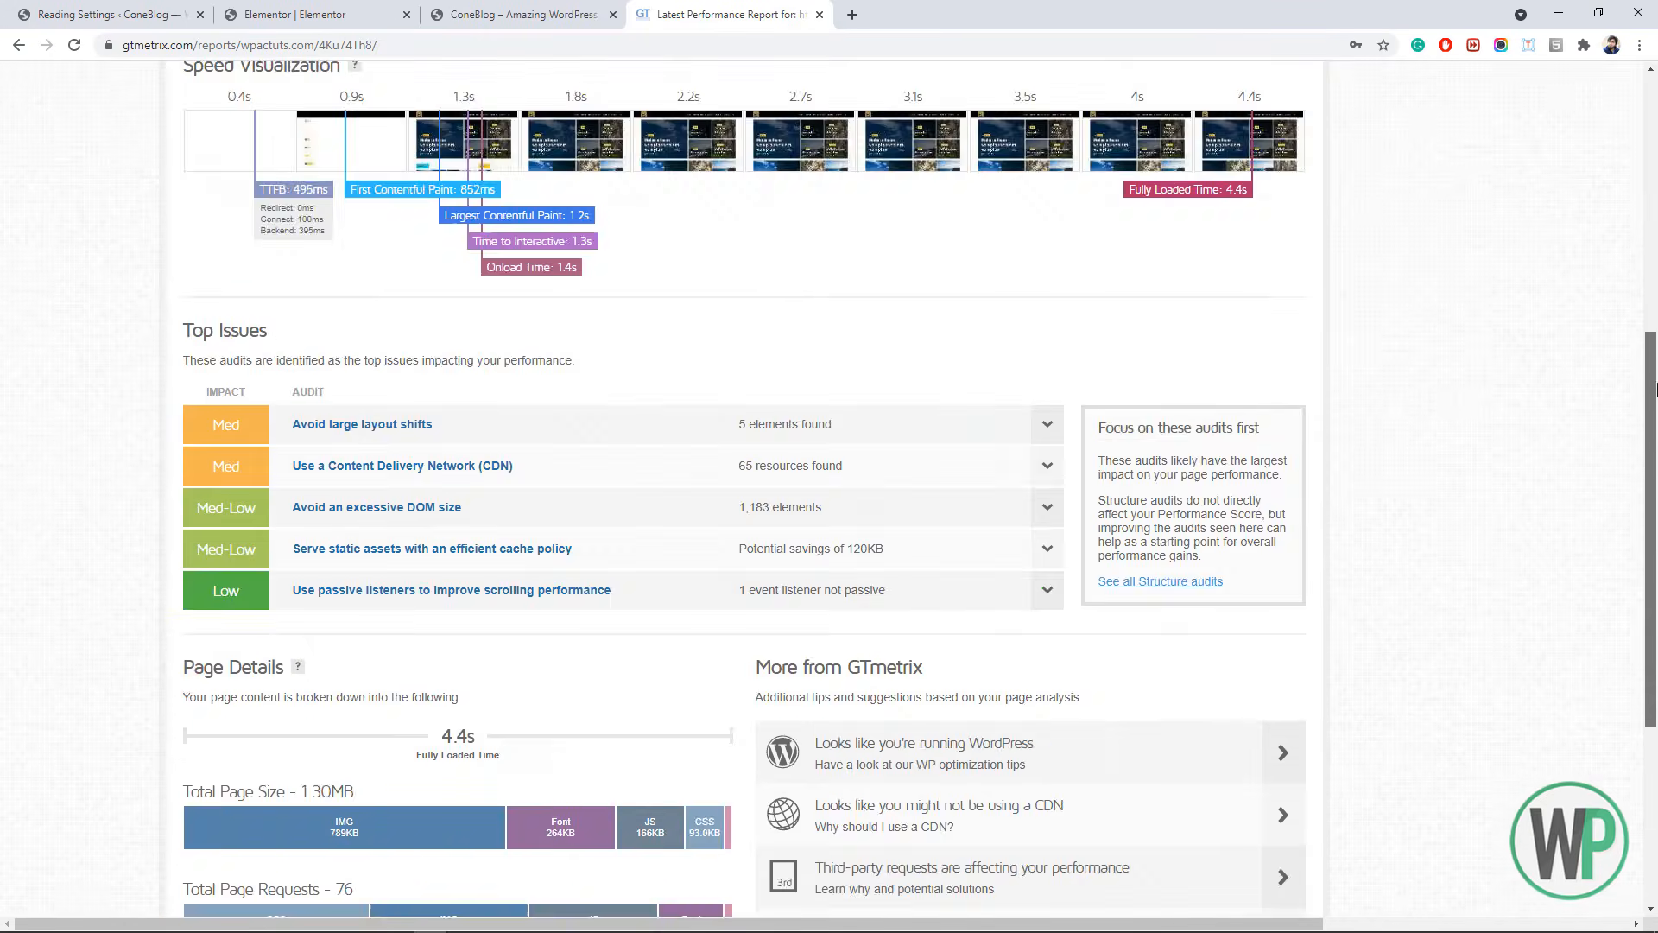
scroll(1656, 388, "up", 6)
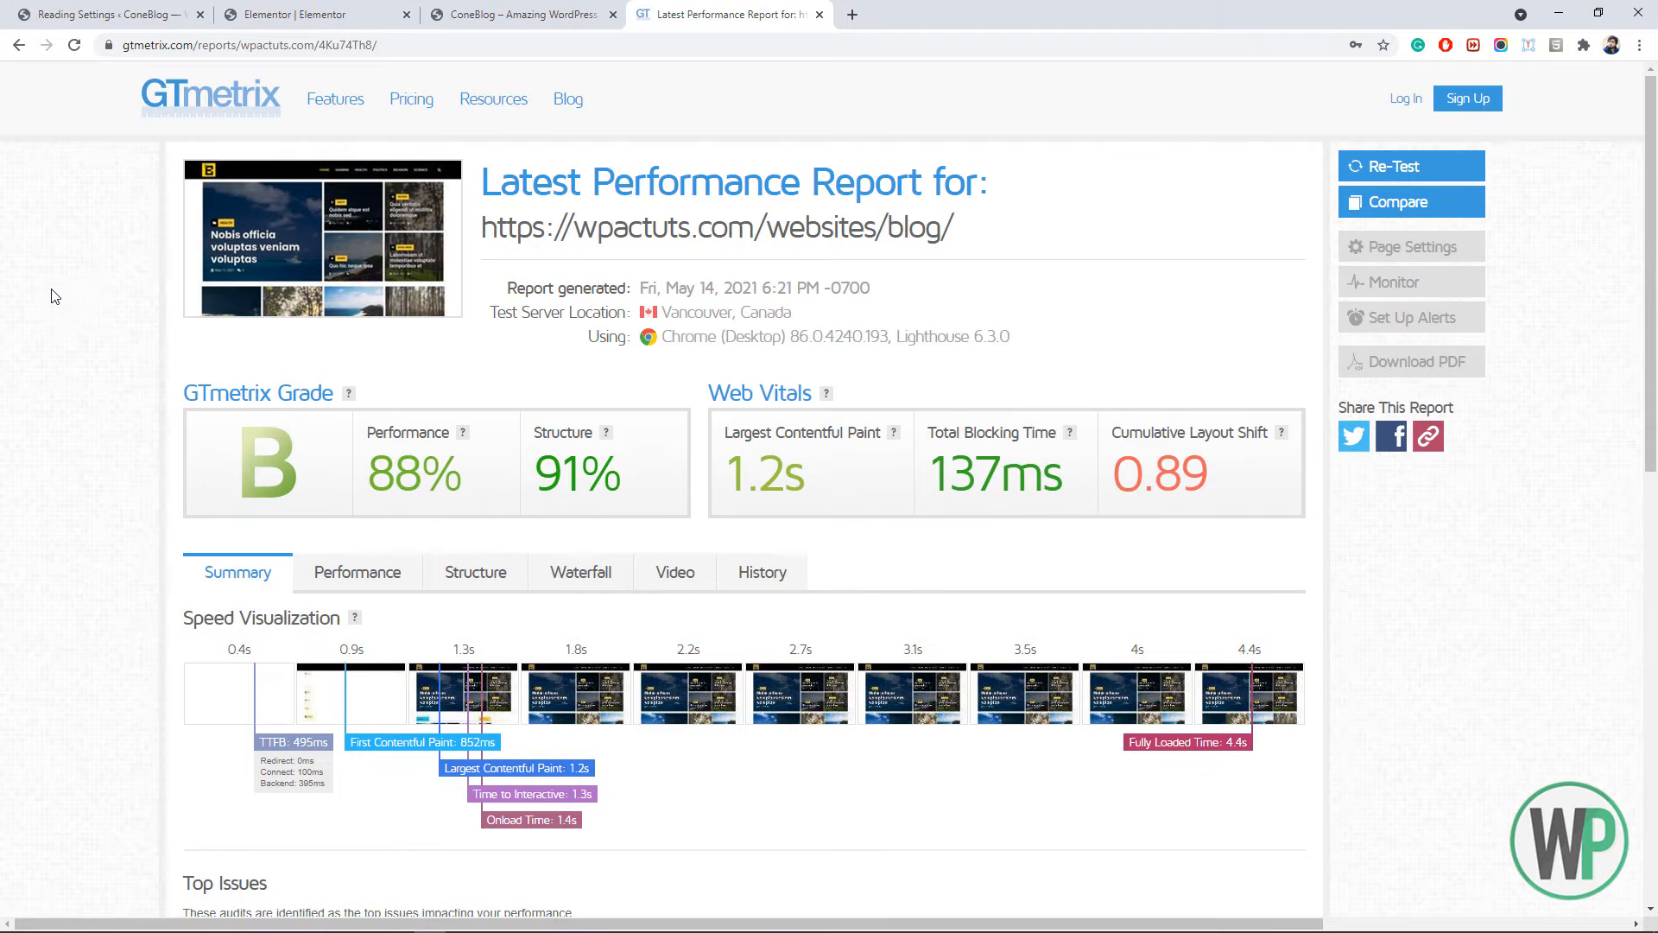
left_click_drag(751, 471, 667, 388)
left_click(590, 392)
left_click(204, 8)
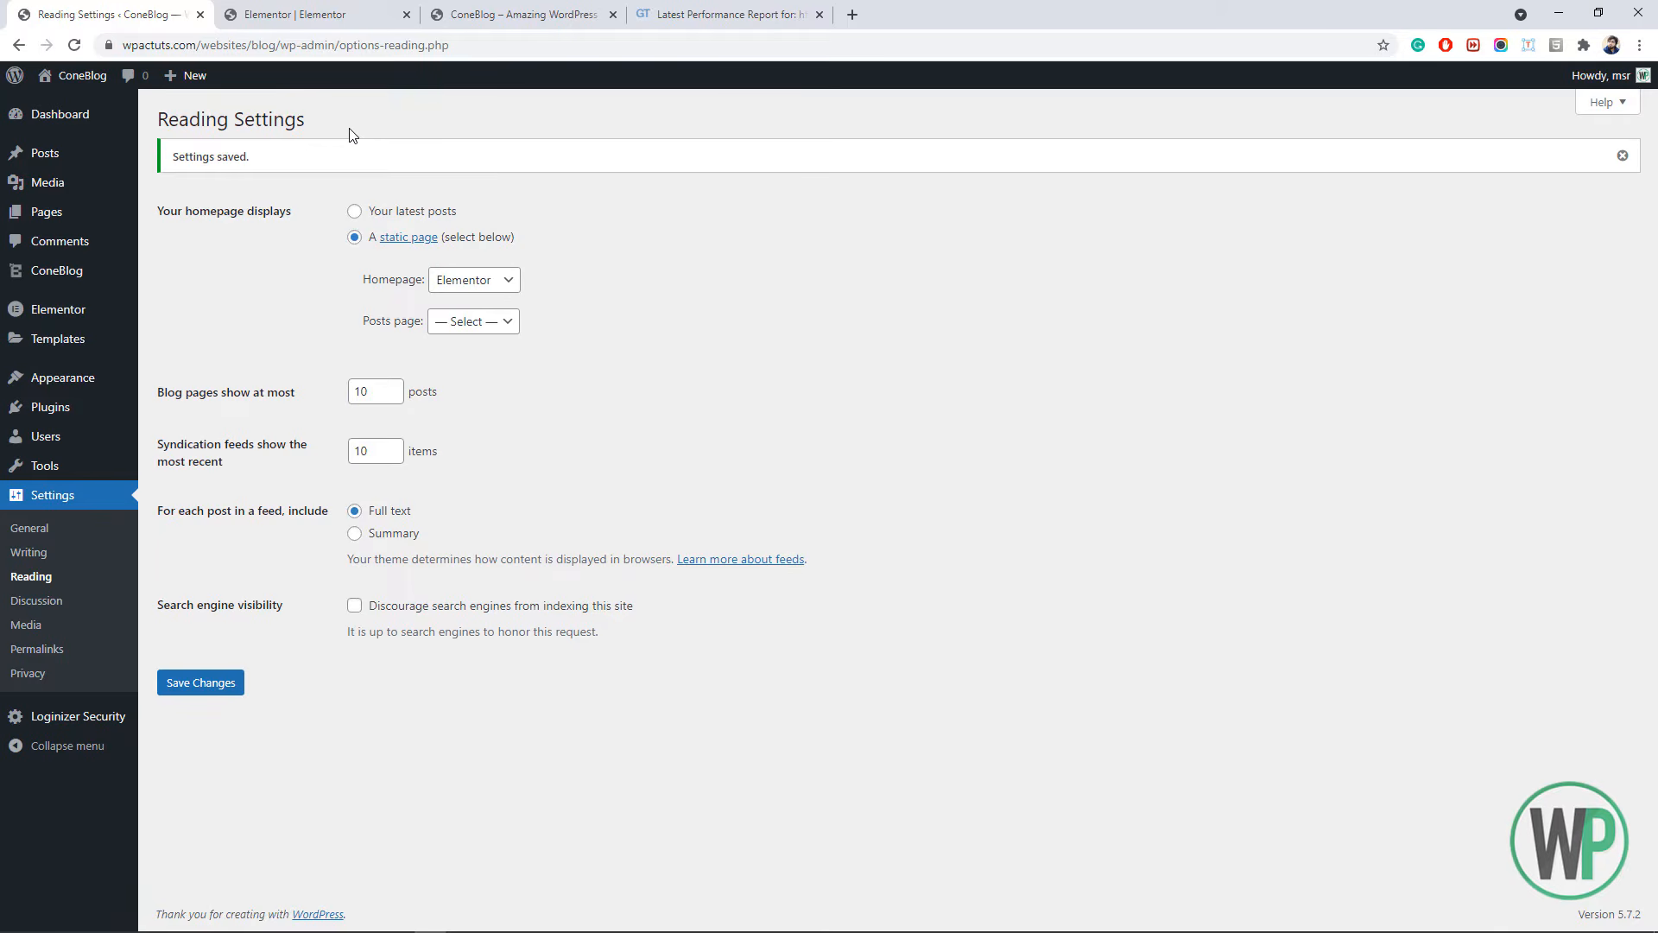
left_click(463, 7)
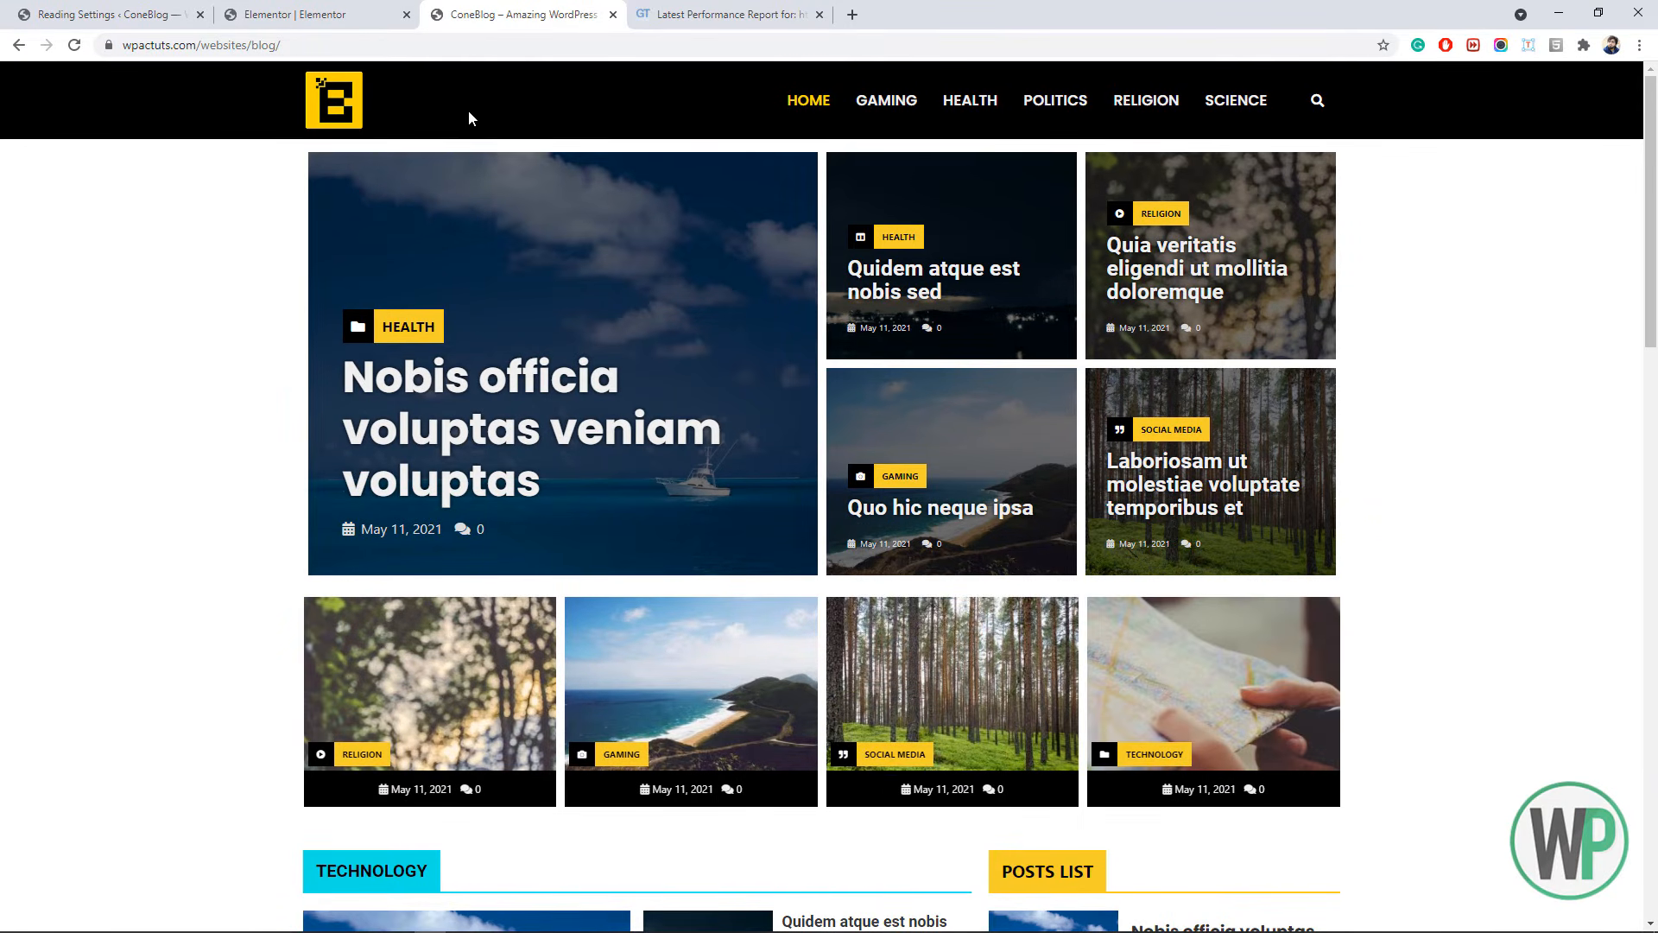
left_click(682, 14)
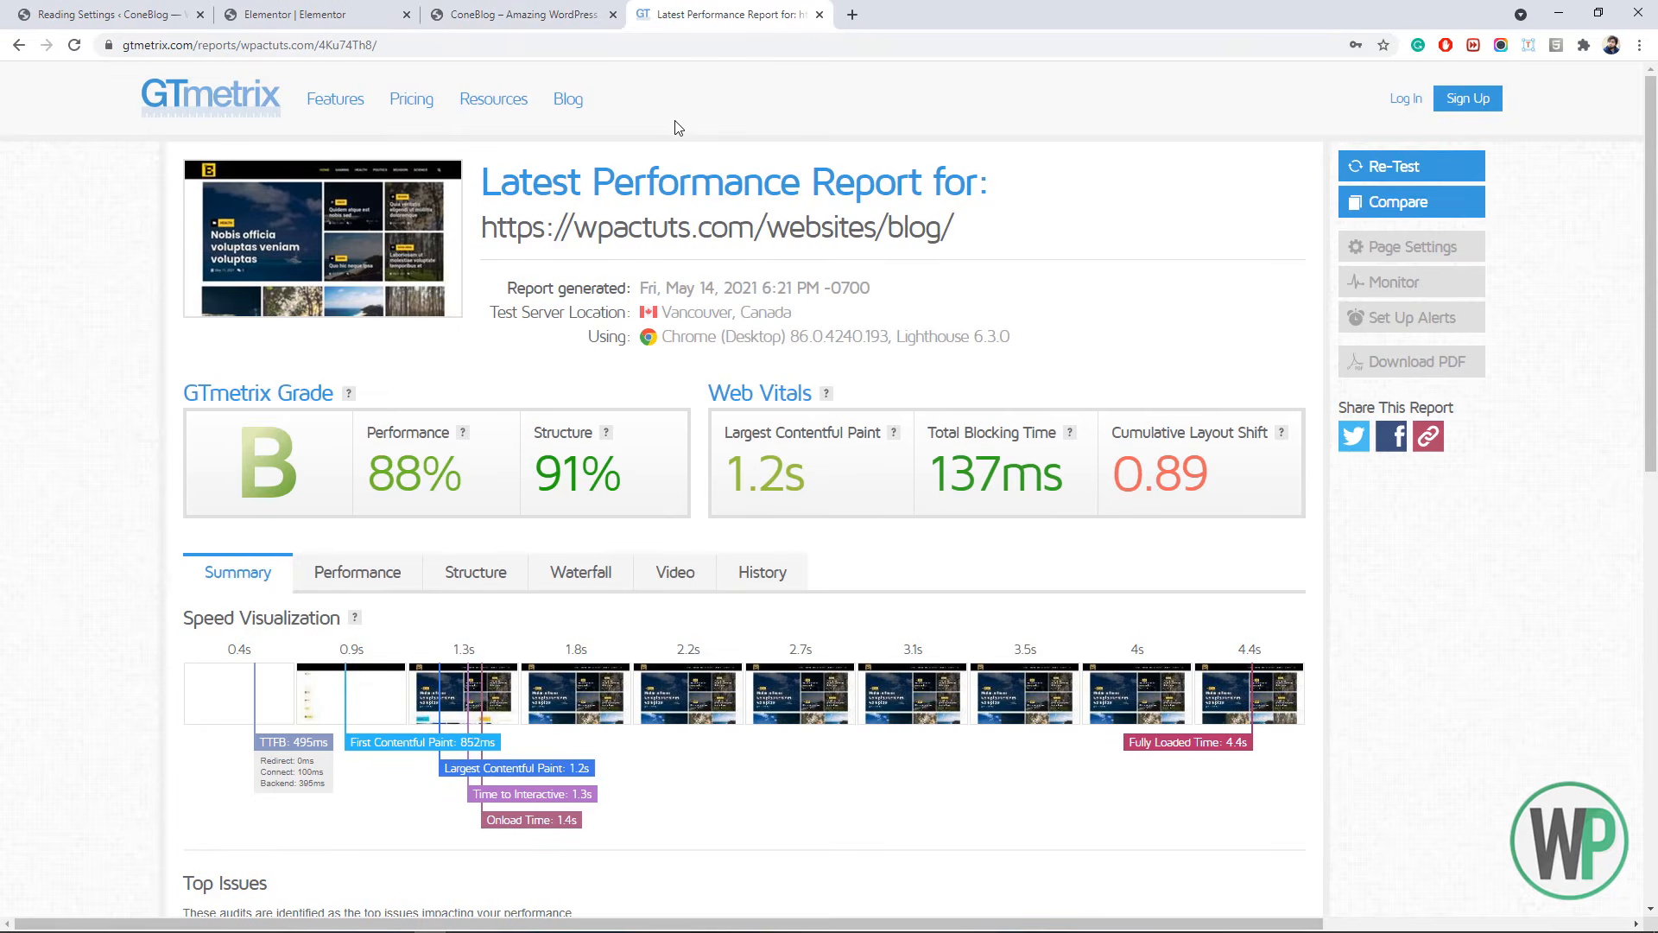
- Return to the WordPress dashboard's ConeBlog settings, disable the Elementor page builder, enable Shortcodes, and save the settings
left_click(166, 12)
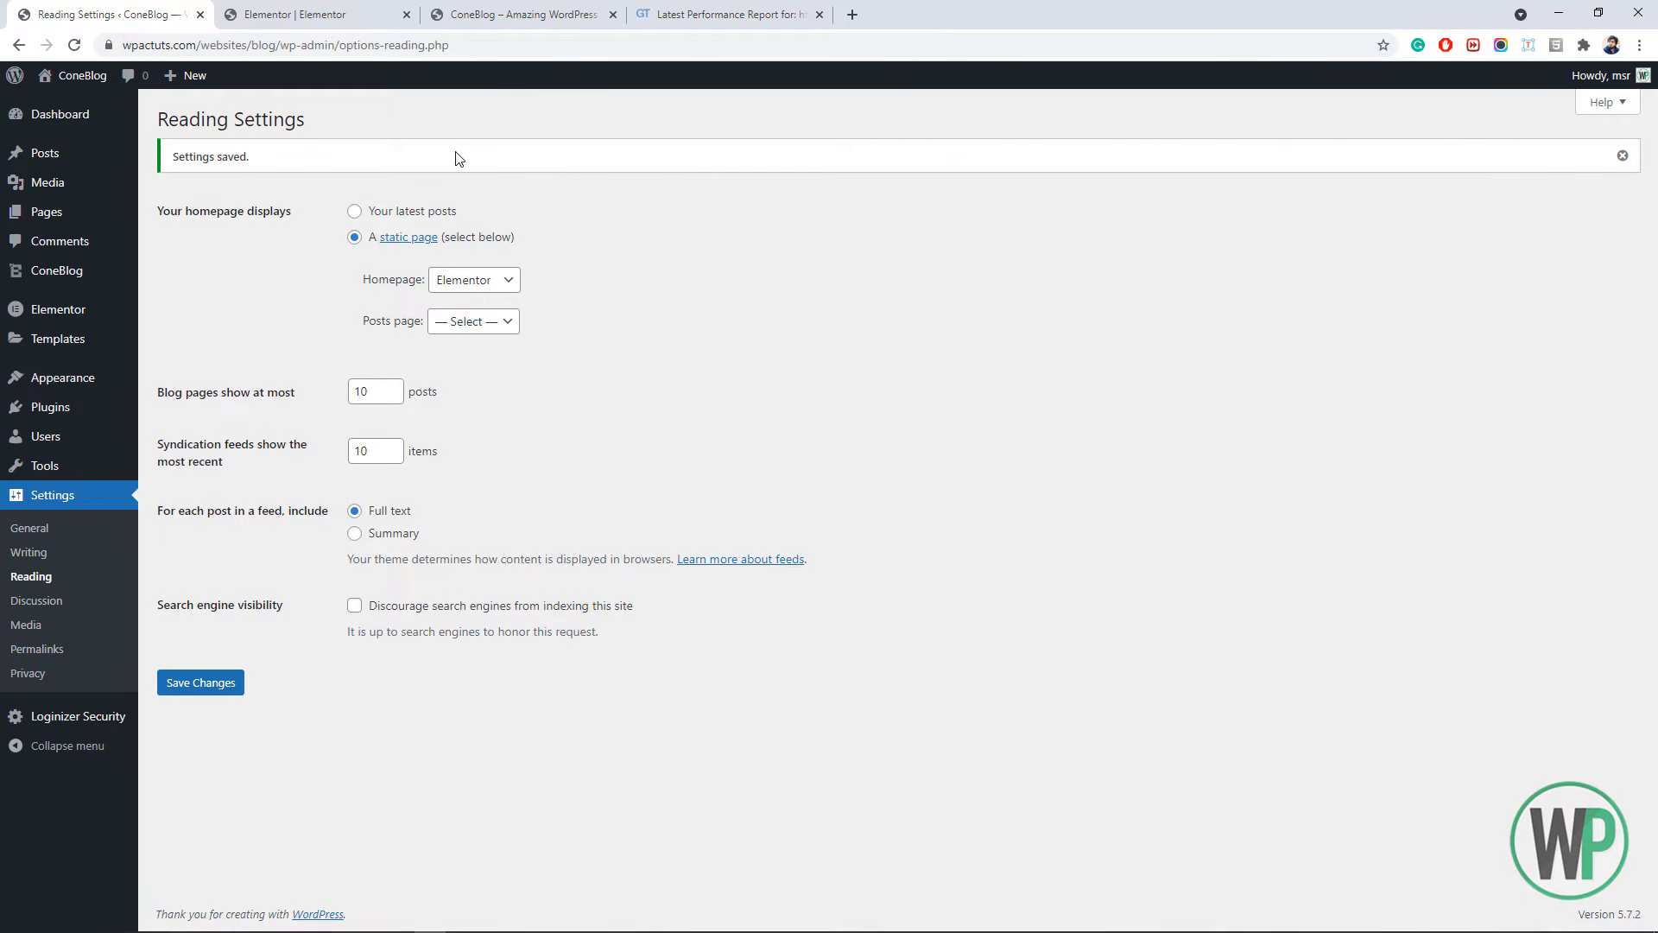
left_click(74, 270)
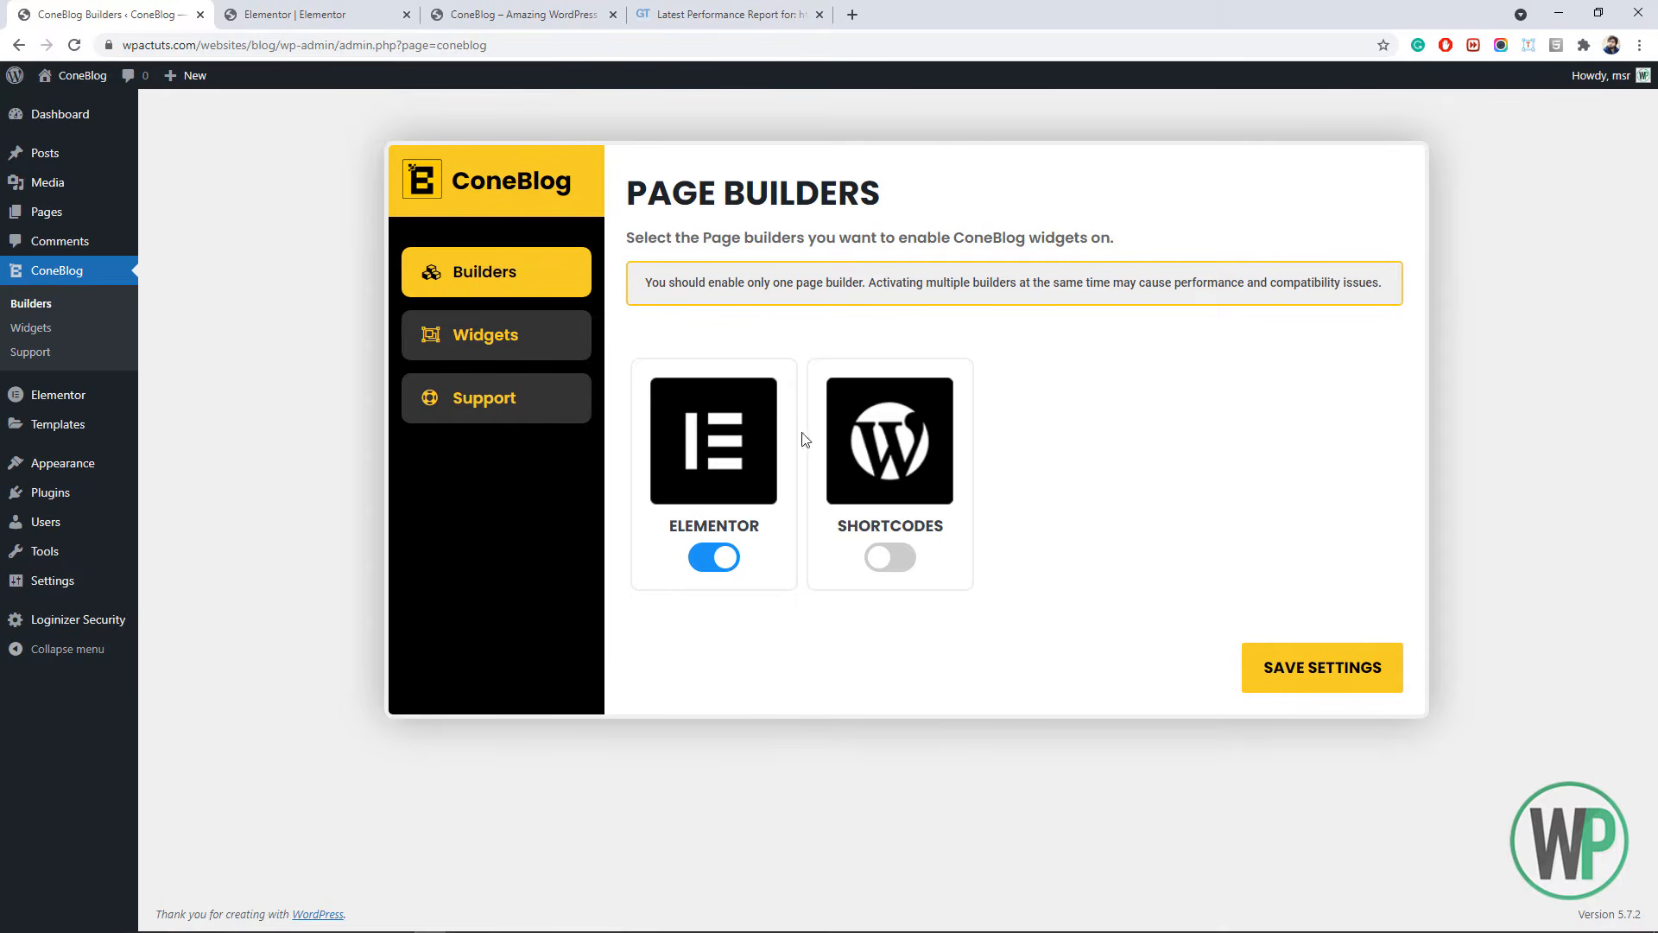
left_click(727, 560)
left_click(887, 561)
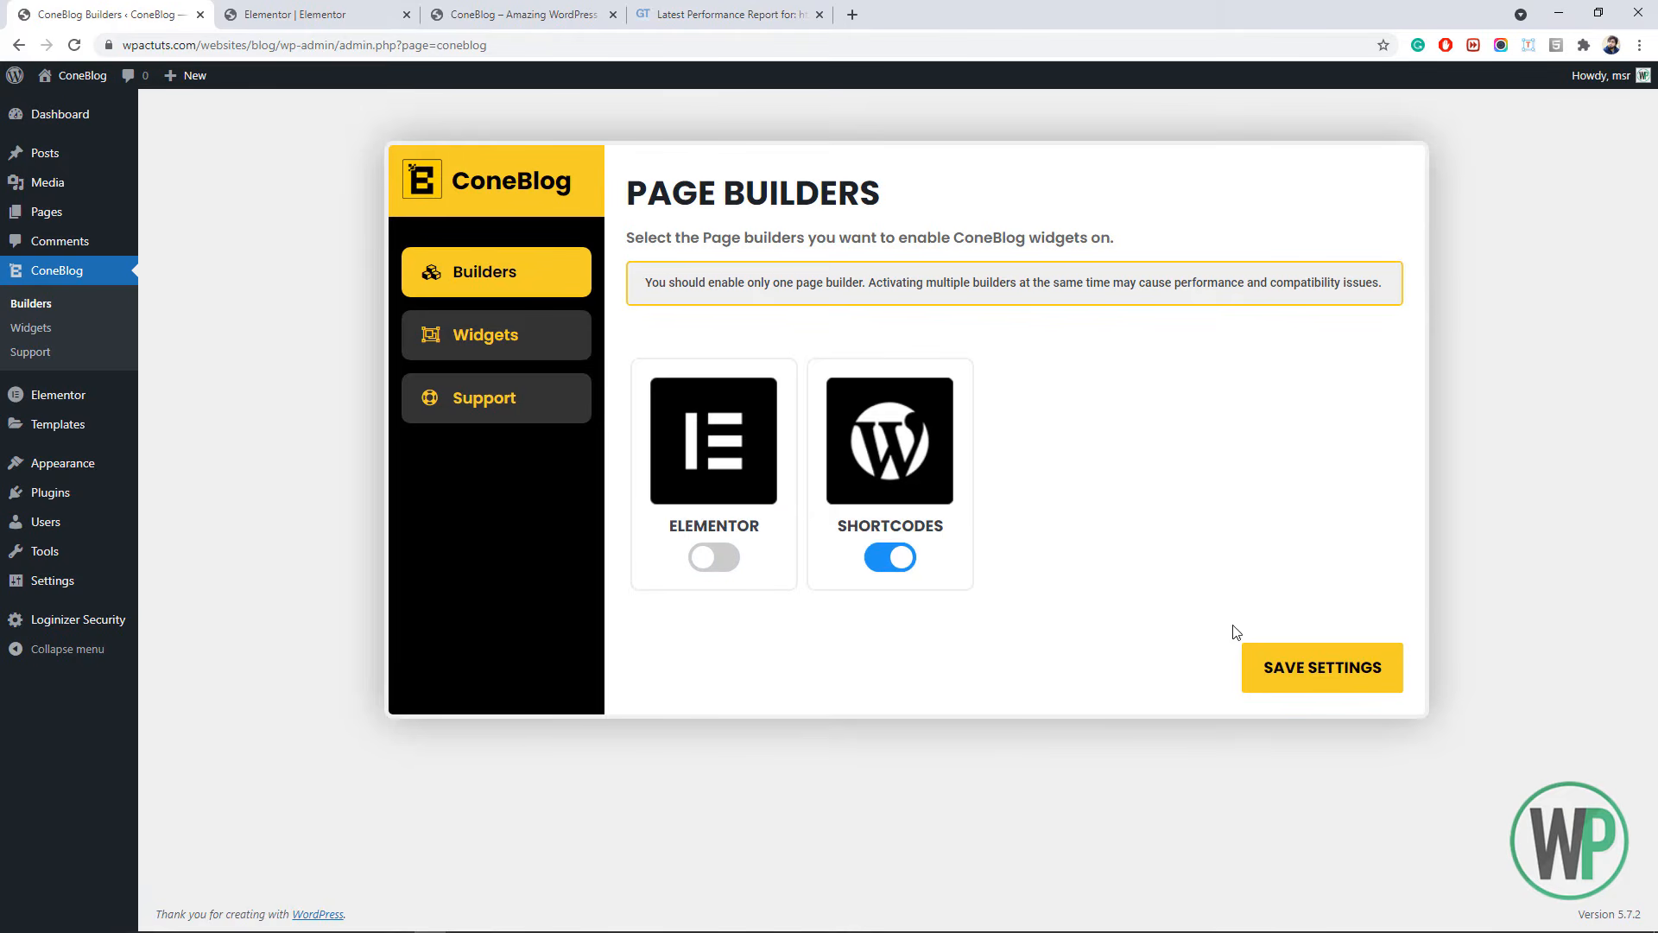
left_click(1295, 667)
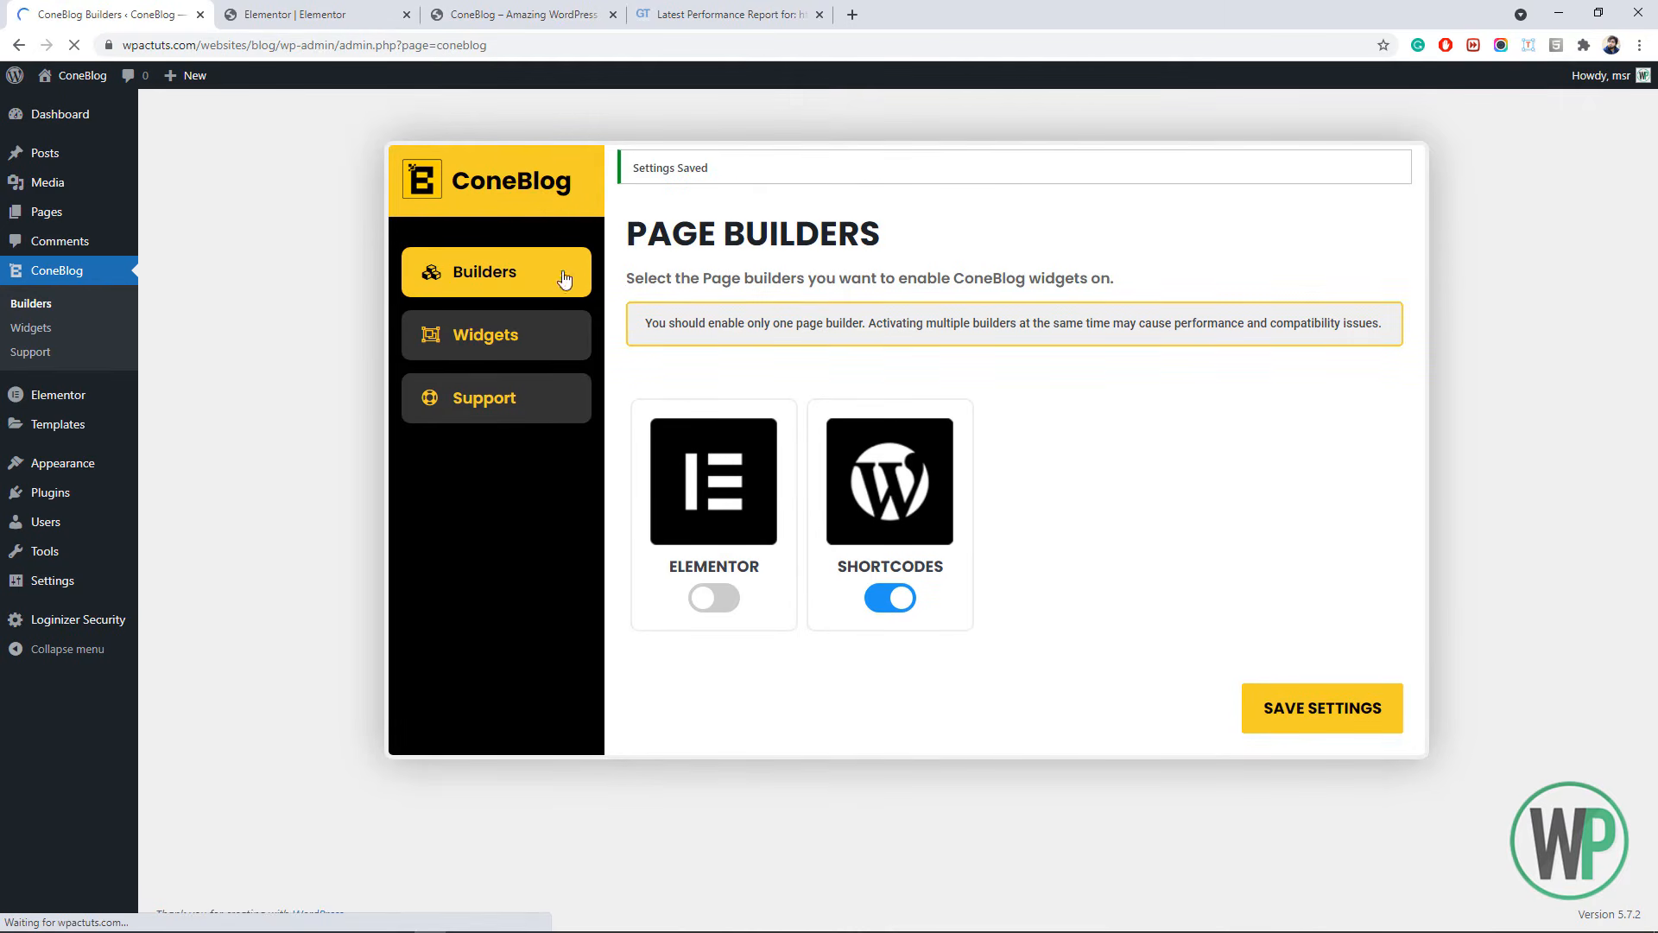
- Review ConeBlog's widget options and support page, and examine the Shortcodes section of its online documentation
left_click(543, 350)
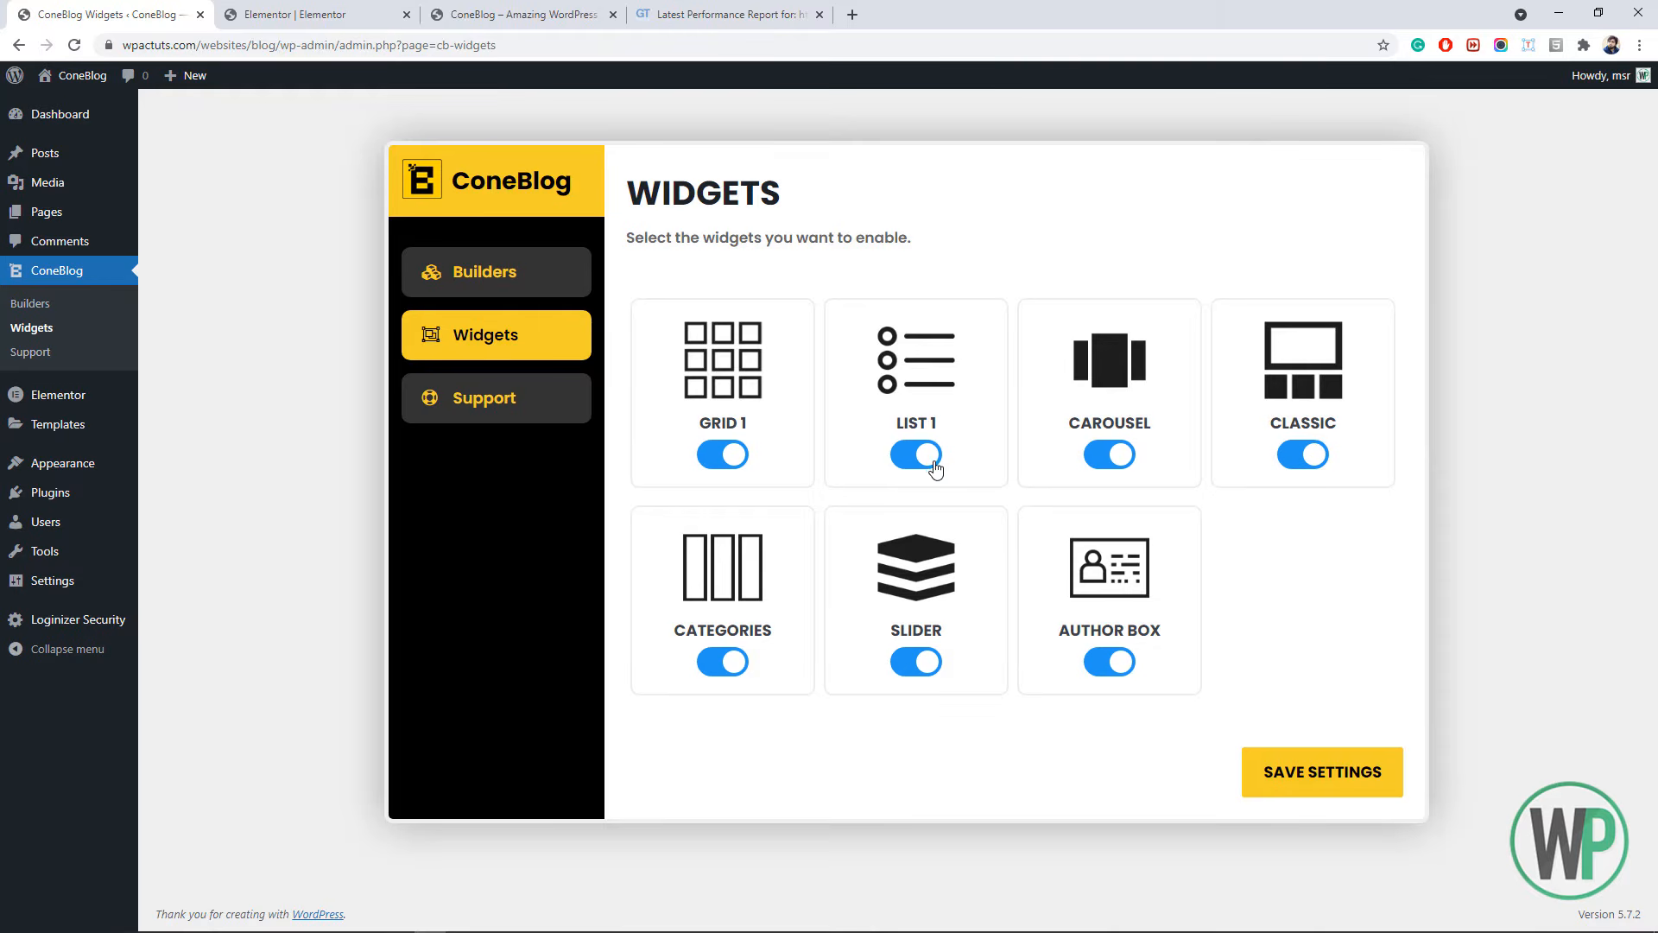
left_click(499, 413)
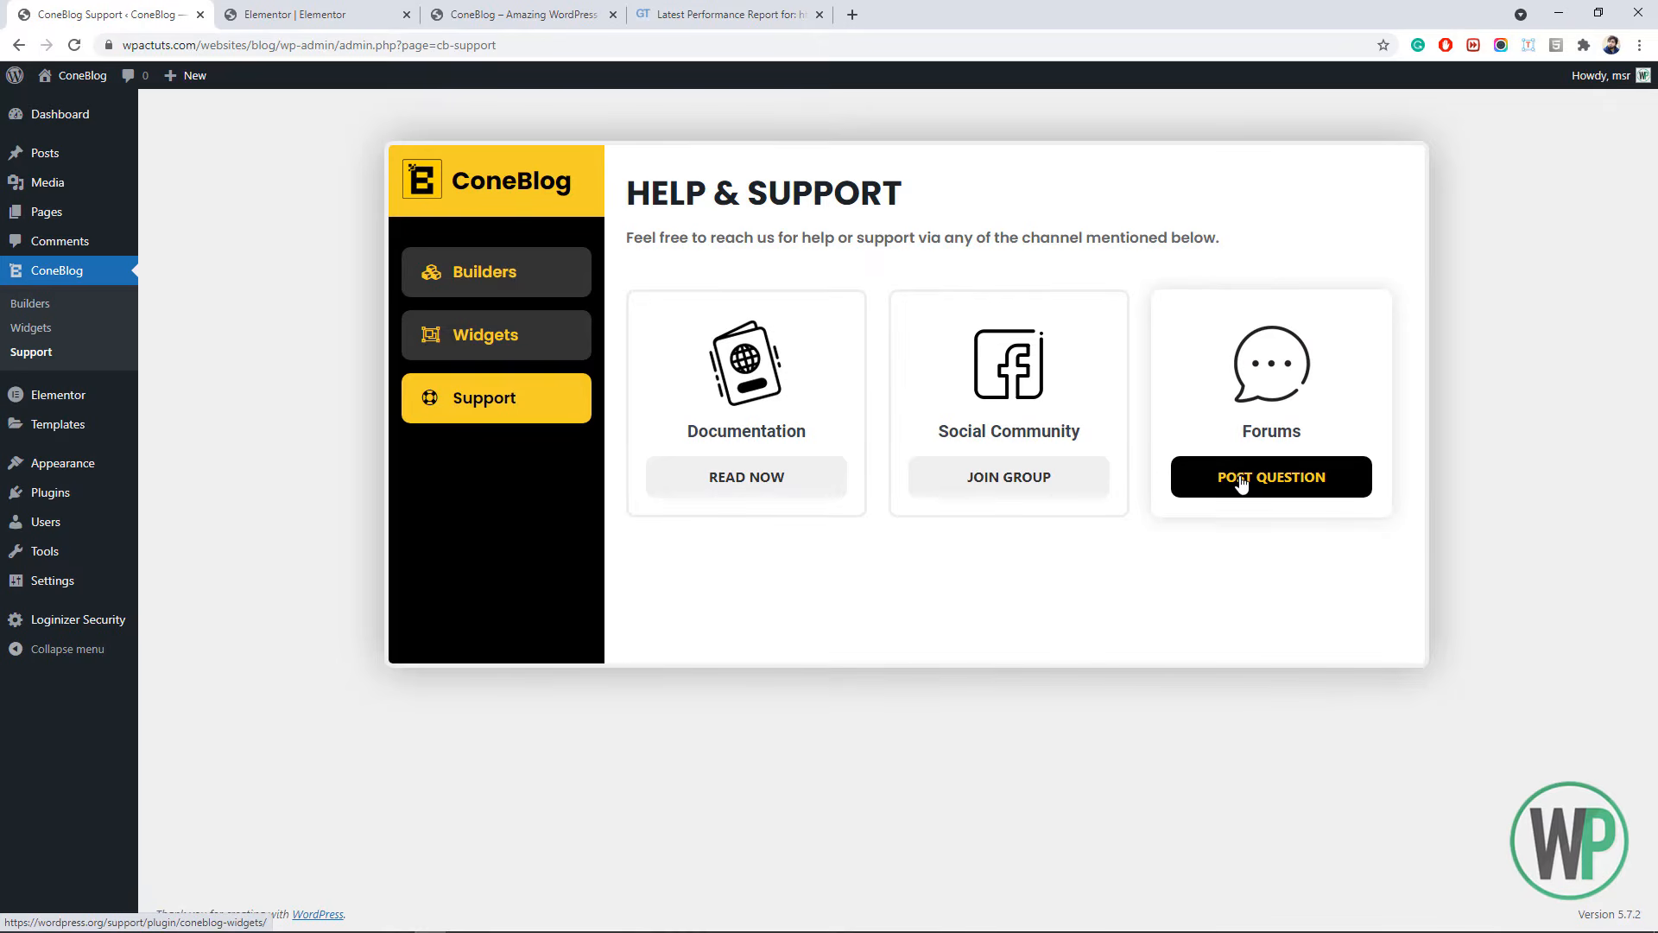
left_click(801, 489)
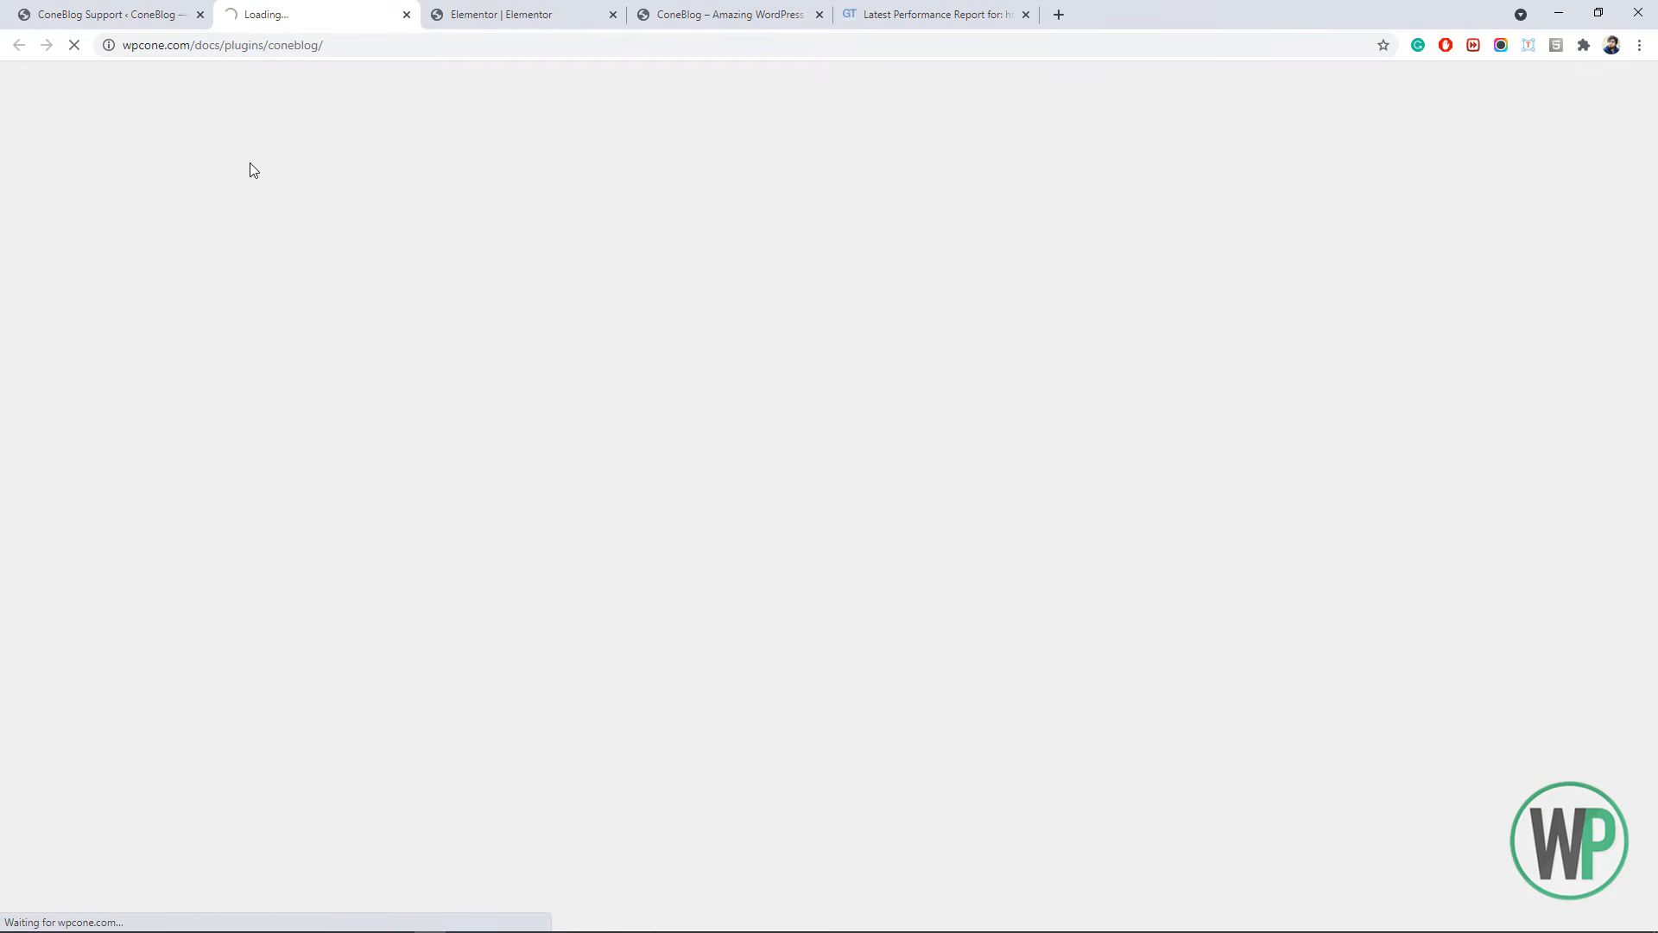
left_click(147, 14)
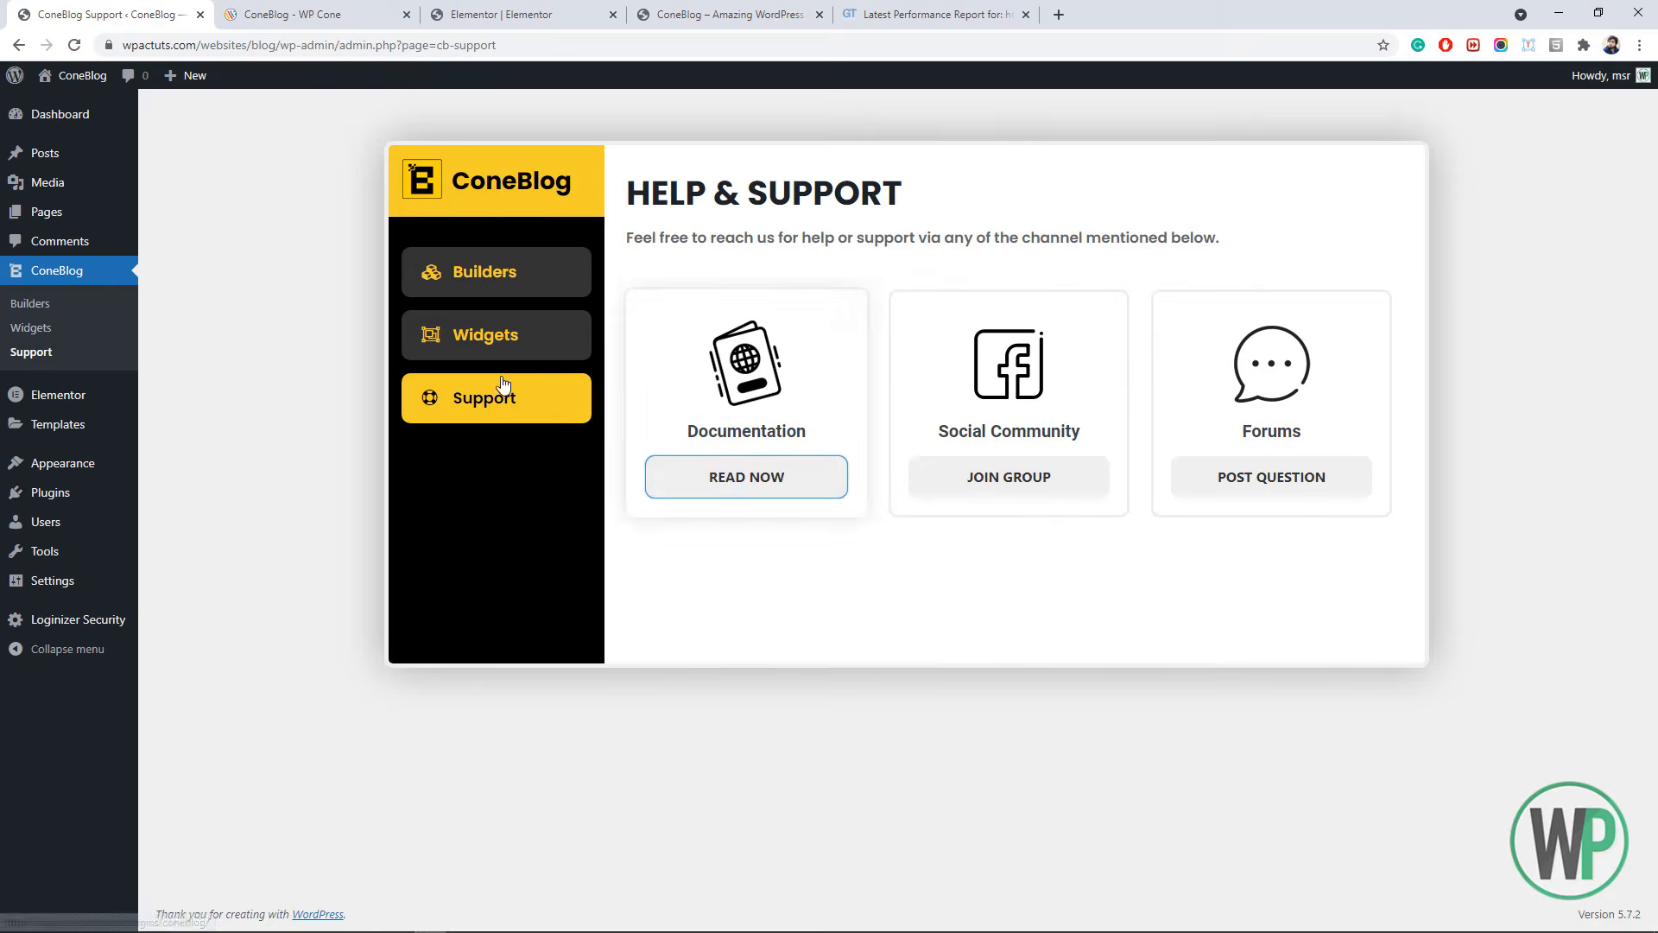
left_click(335, 9)
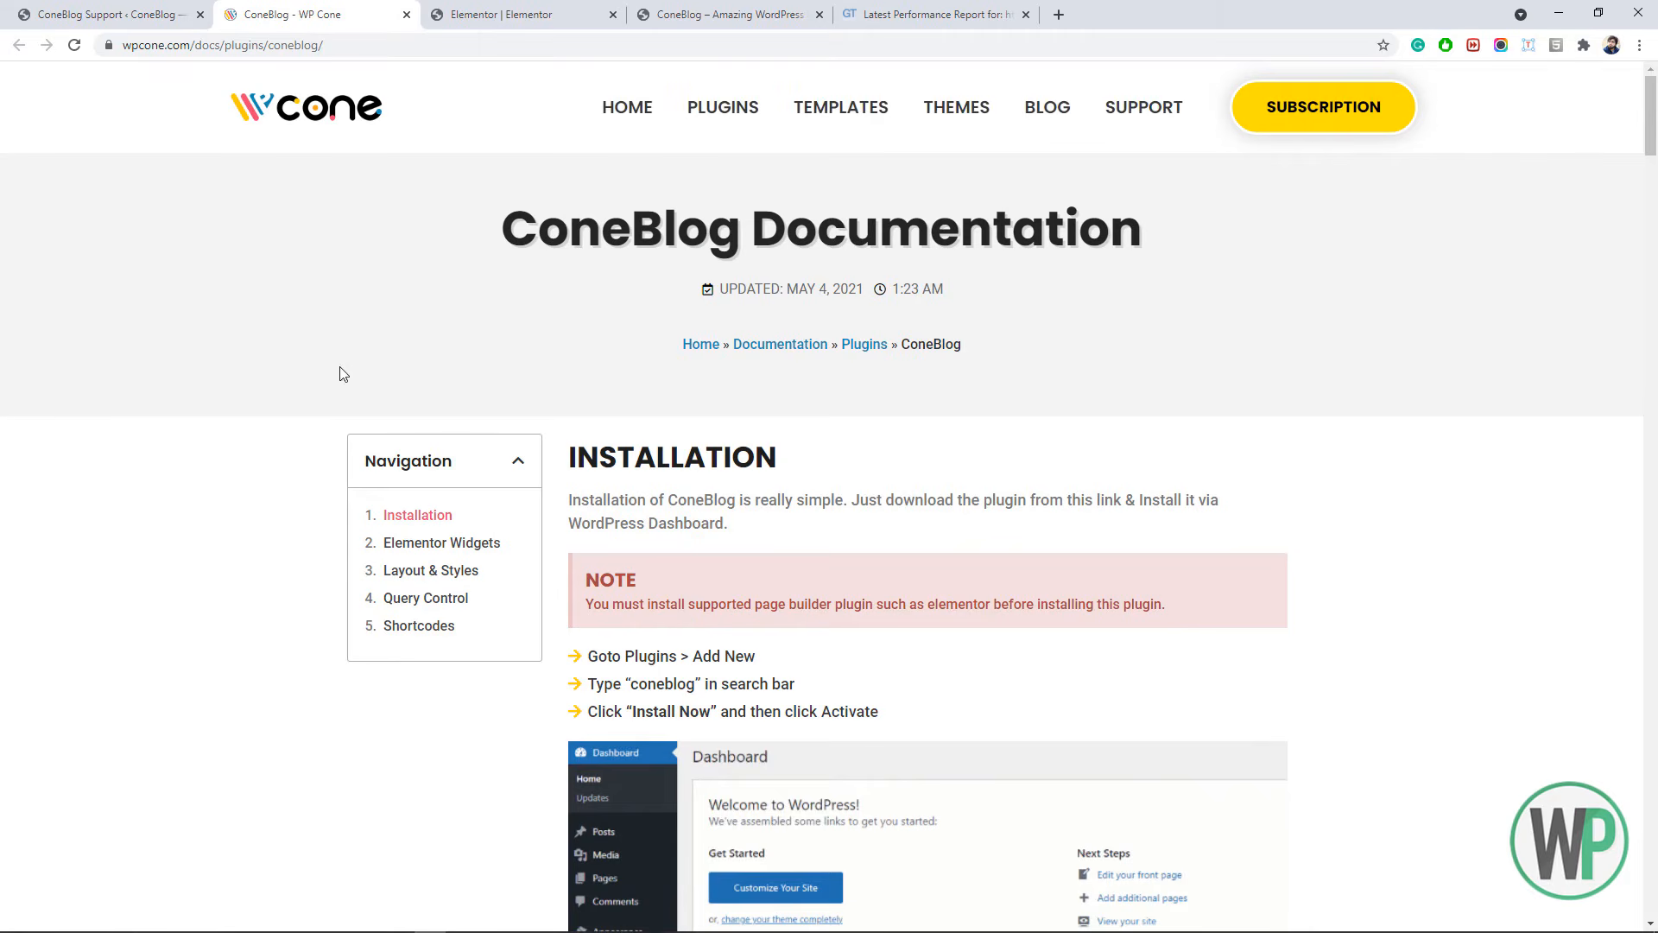
scroll(414, 431, "down", 2)
left_click(394, 464)
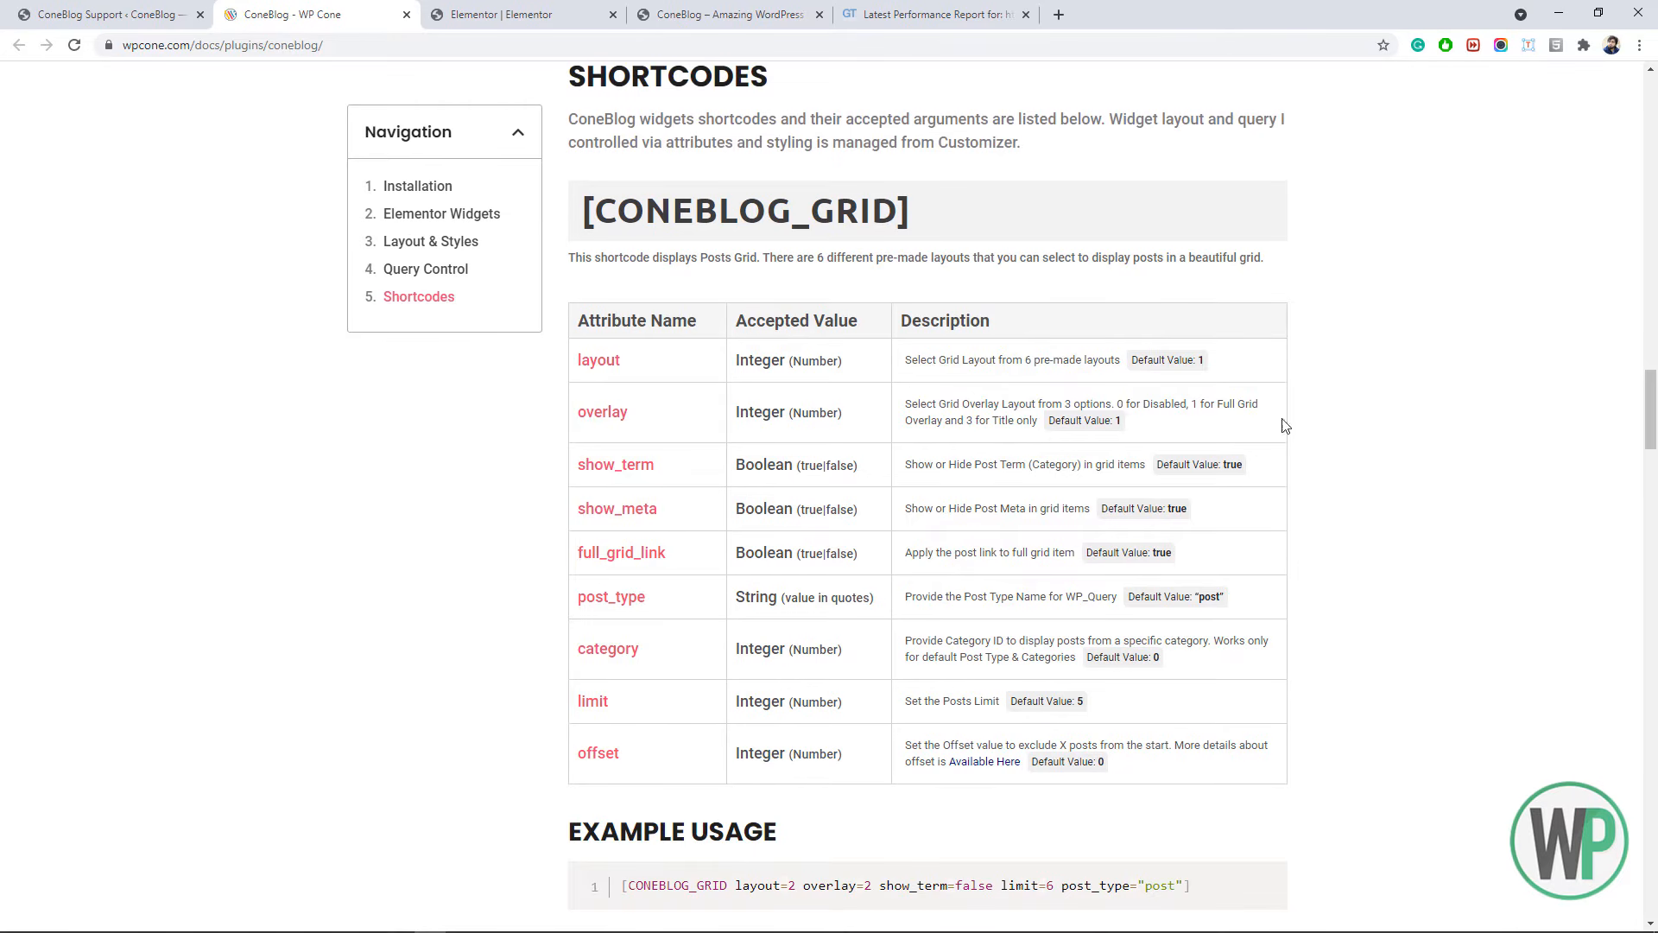
- Try adding a Category Tiles widget above the Technology heading in the Elementor editor, and delete it
left_click(499, 14)
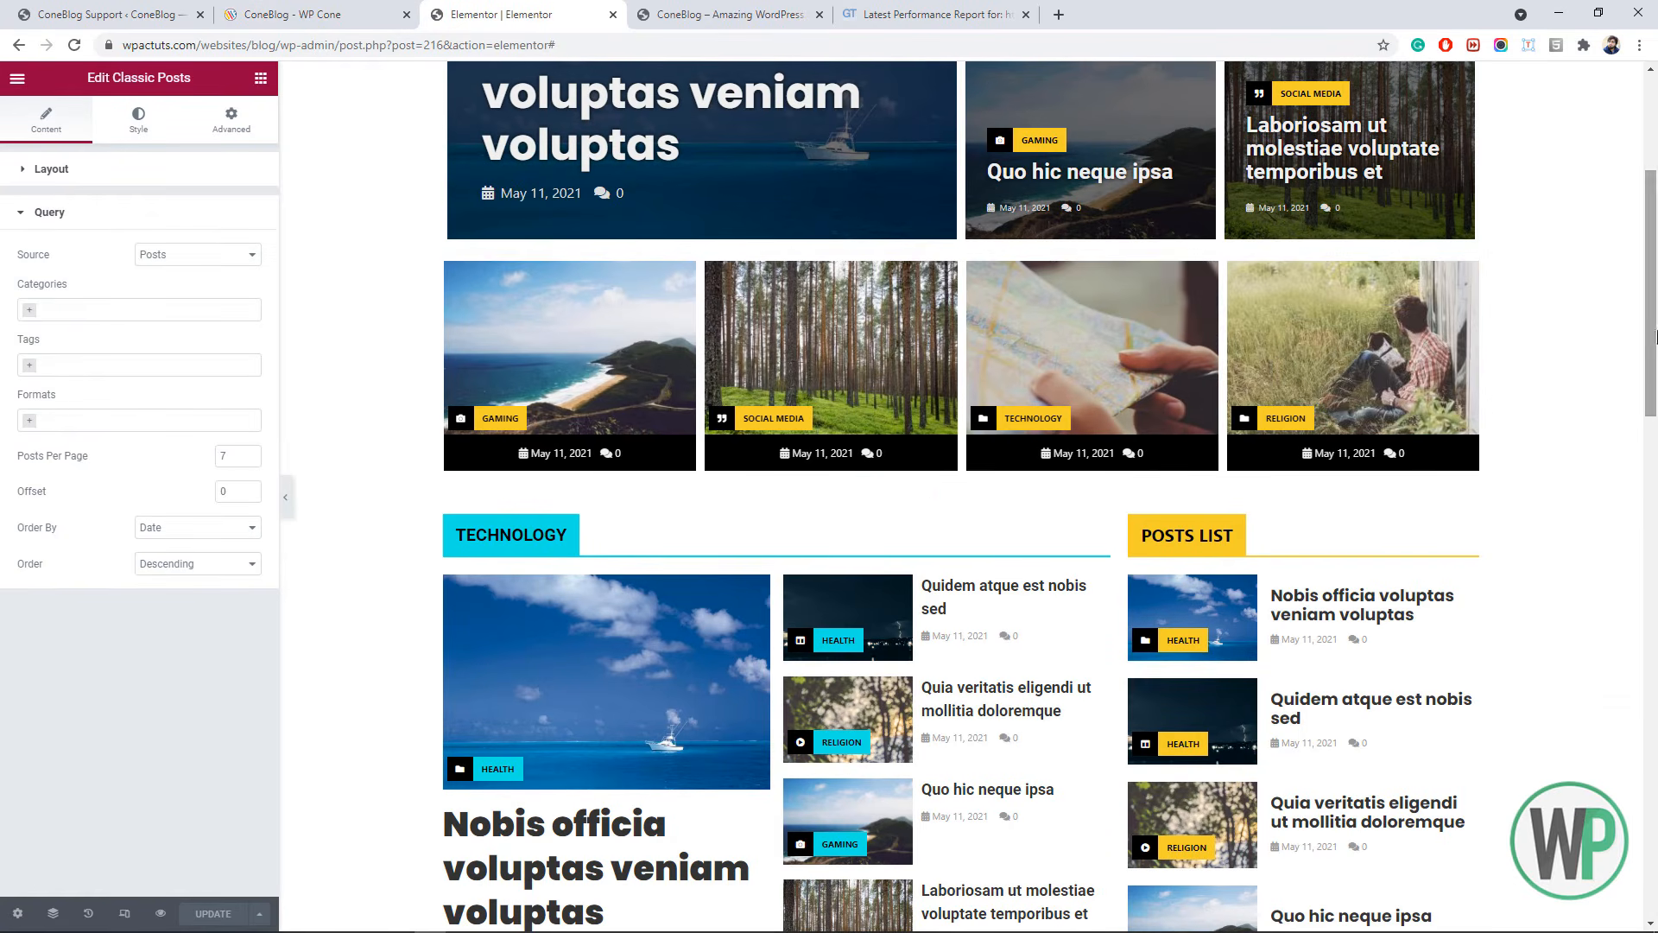
left_click_drag(1651, 306, 1652, 346)
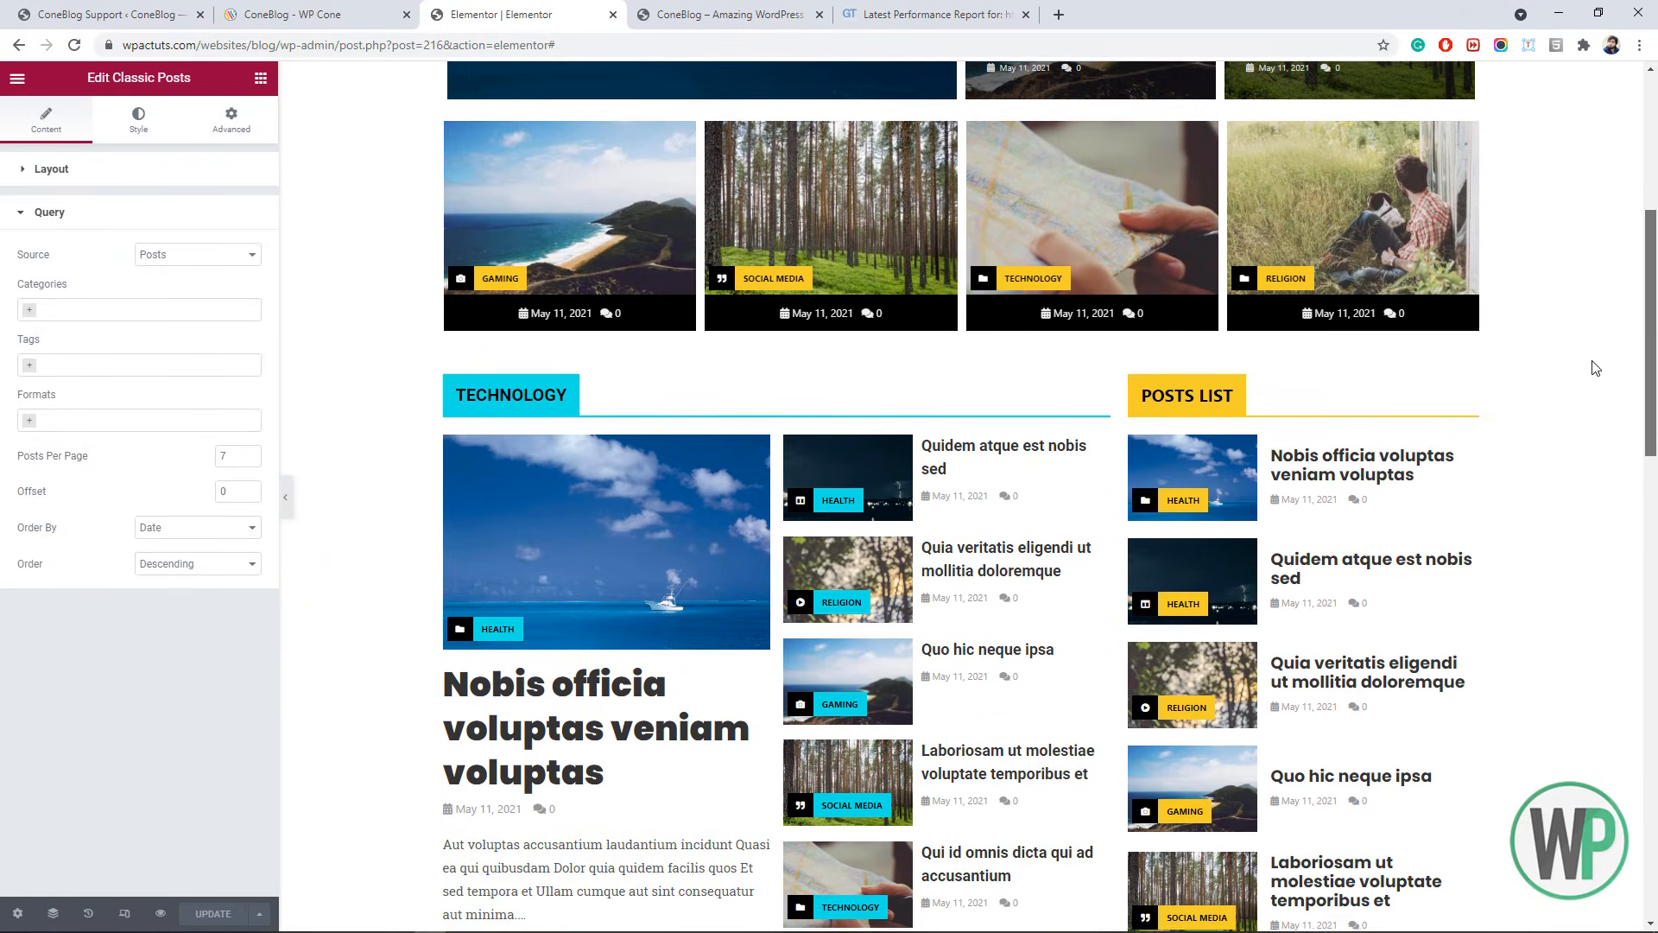
left_click(260, 77)
scroll(128, 285, "down", 20)
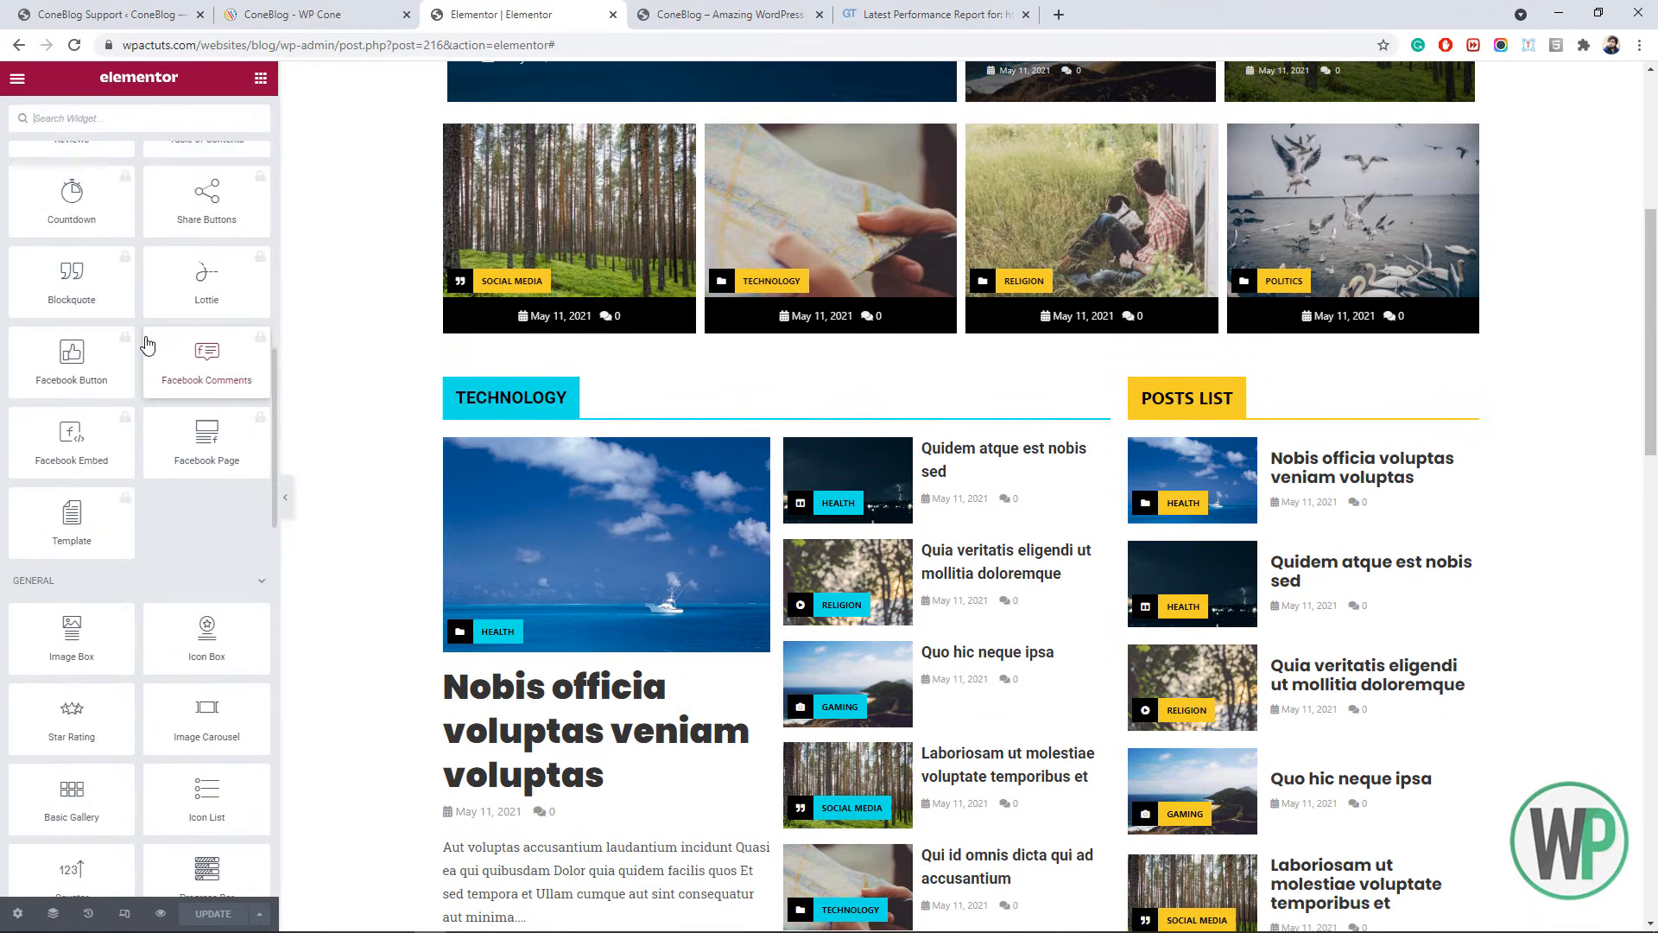
scroll(152, 338, "down", 3)
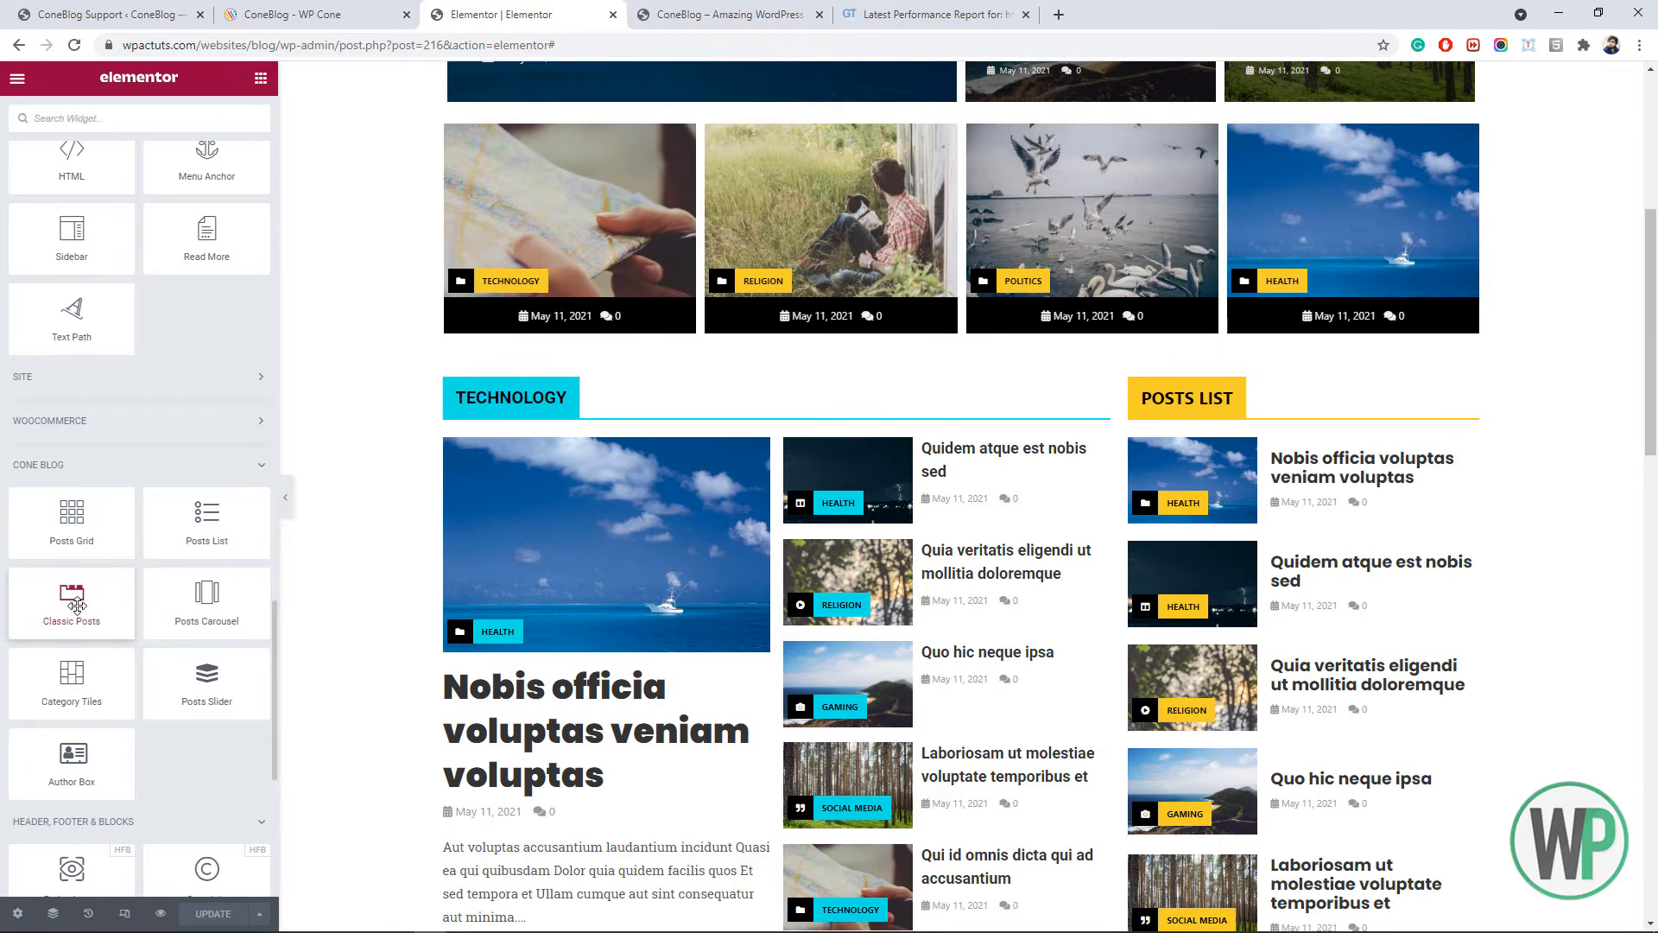
left_click_drag(63, 687, 917, 390)
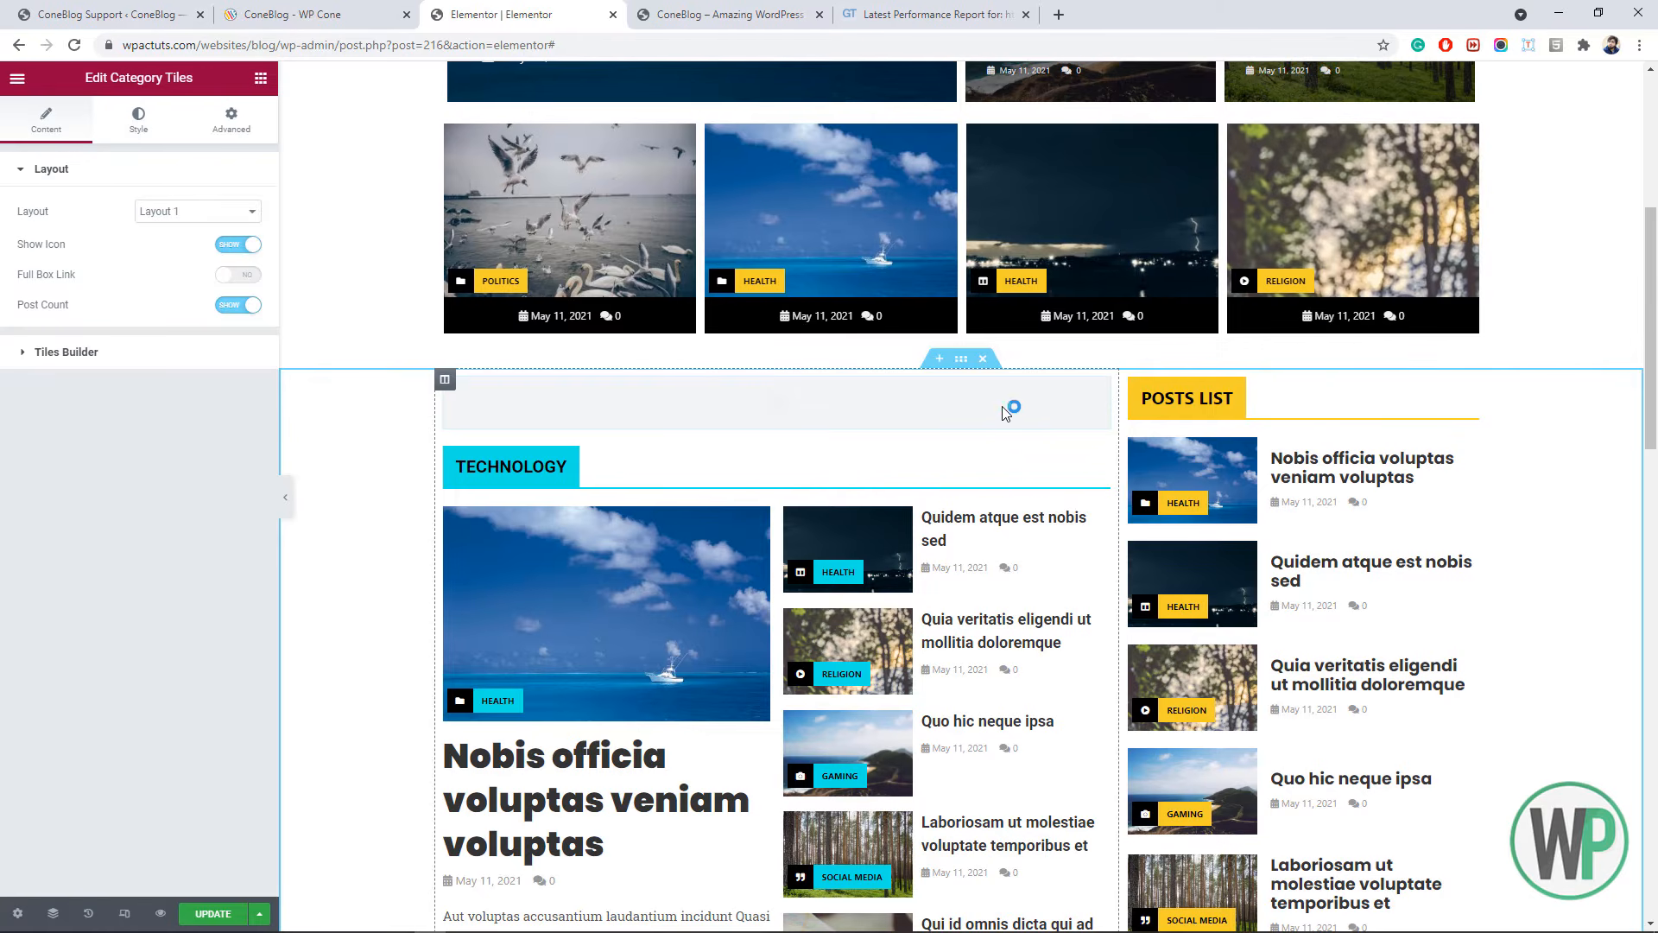
right_click(984, 416)
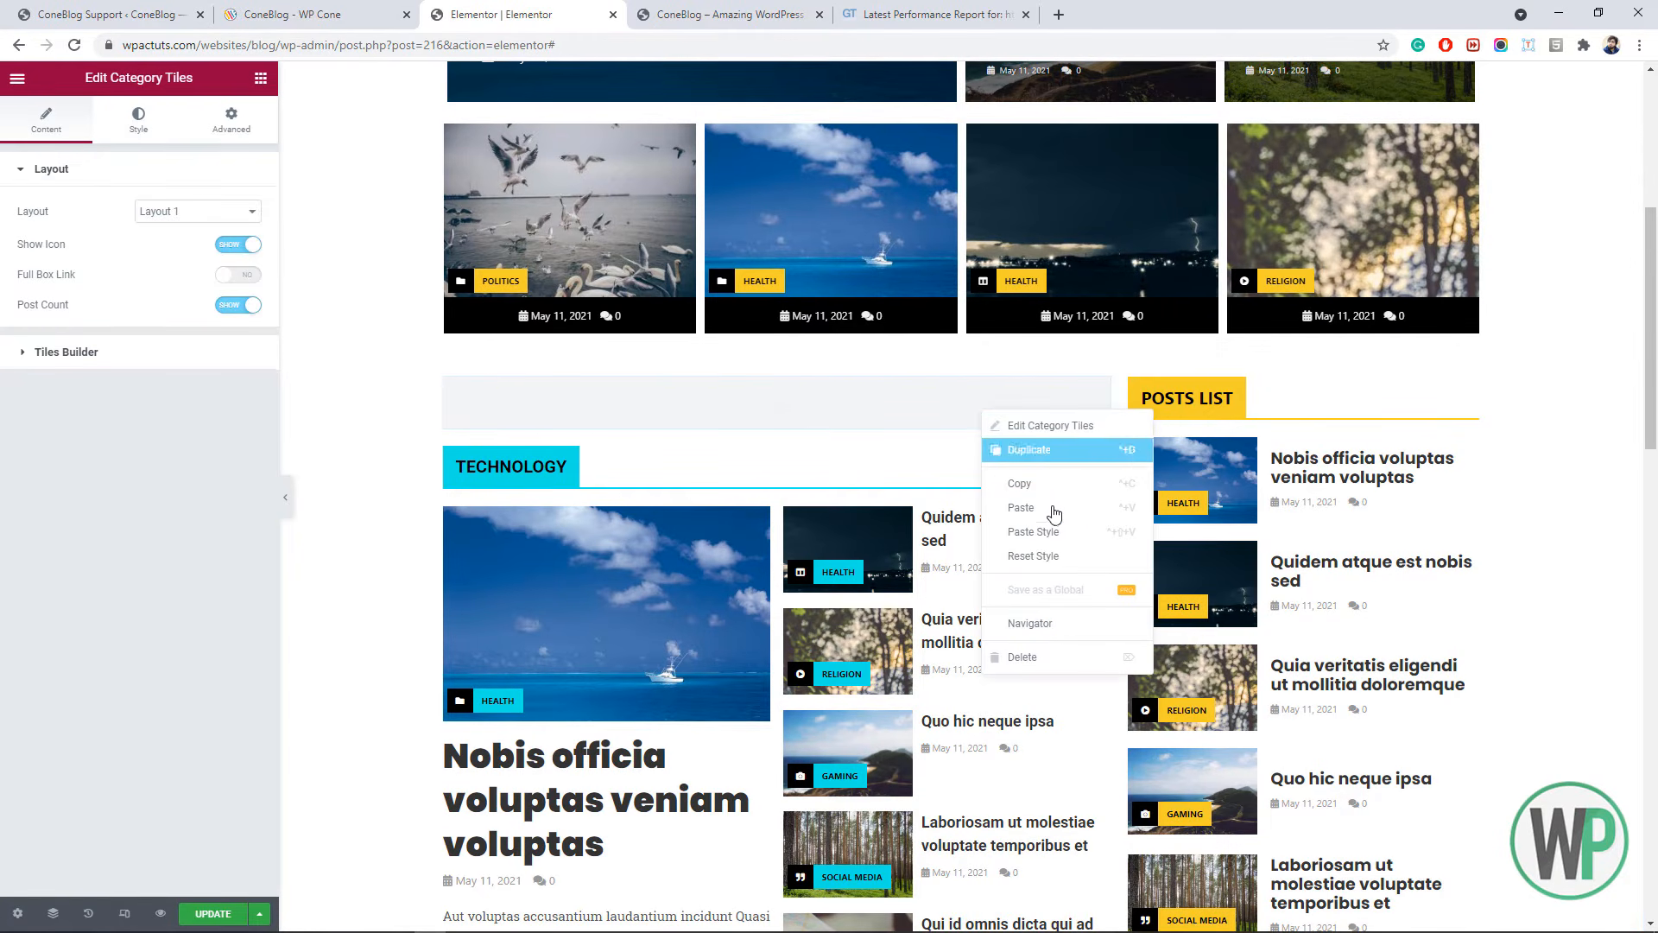
left_click(1045, 649)
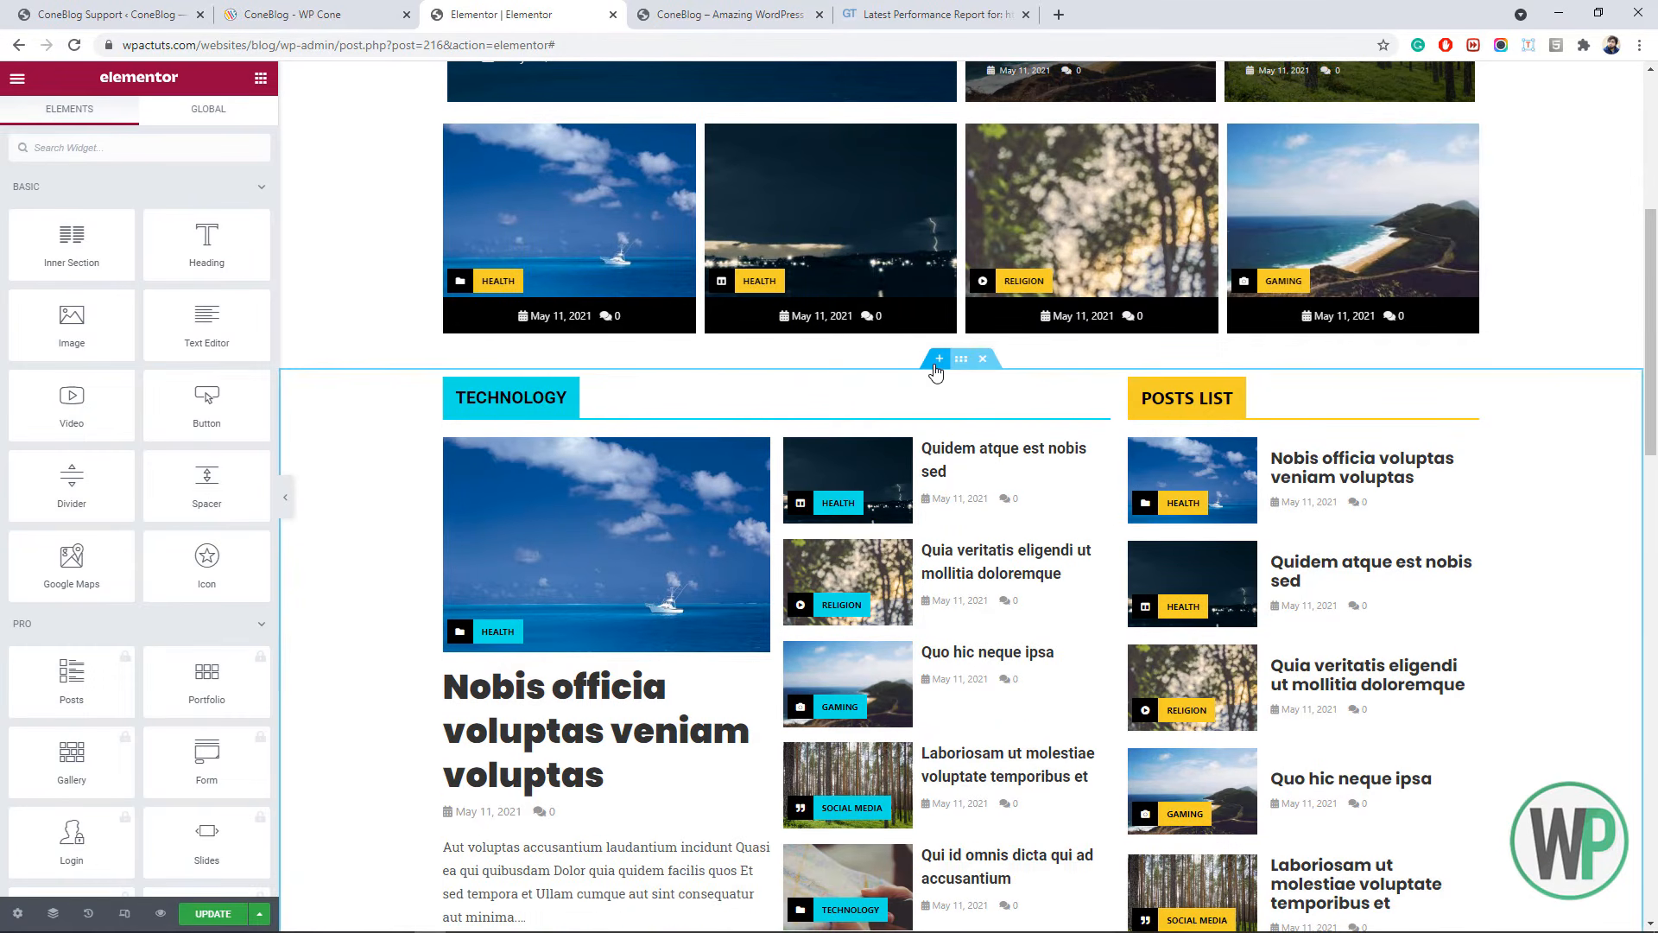
left_click_drag(936, 366, 946, 386)
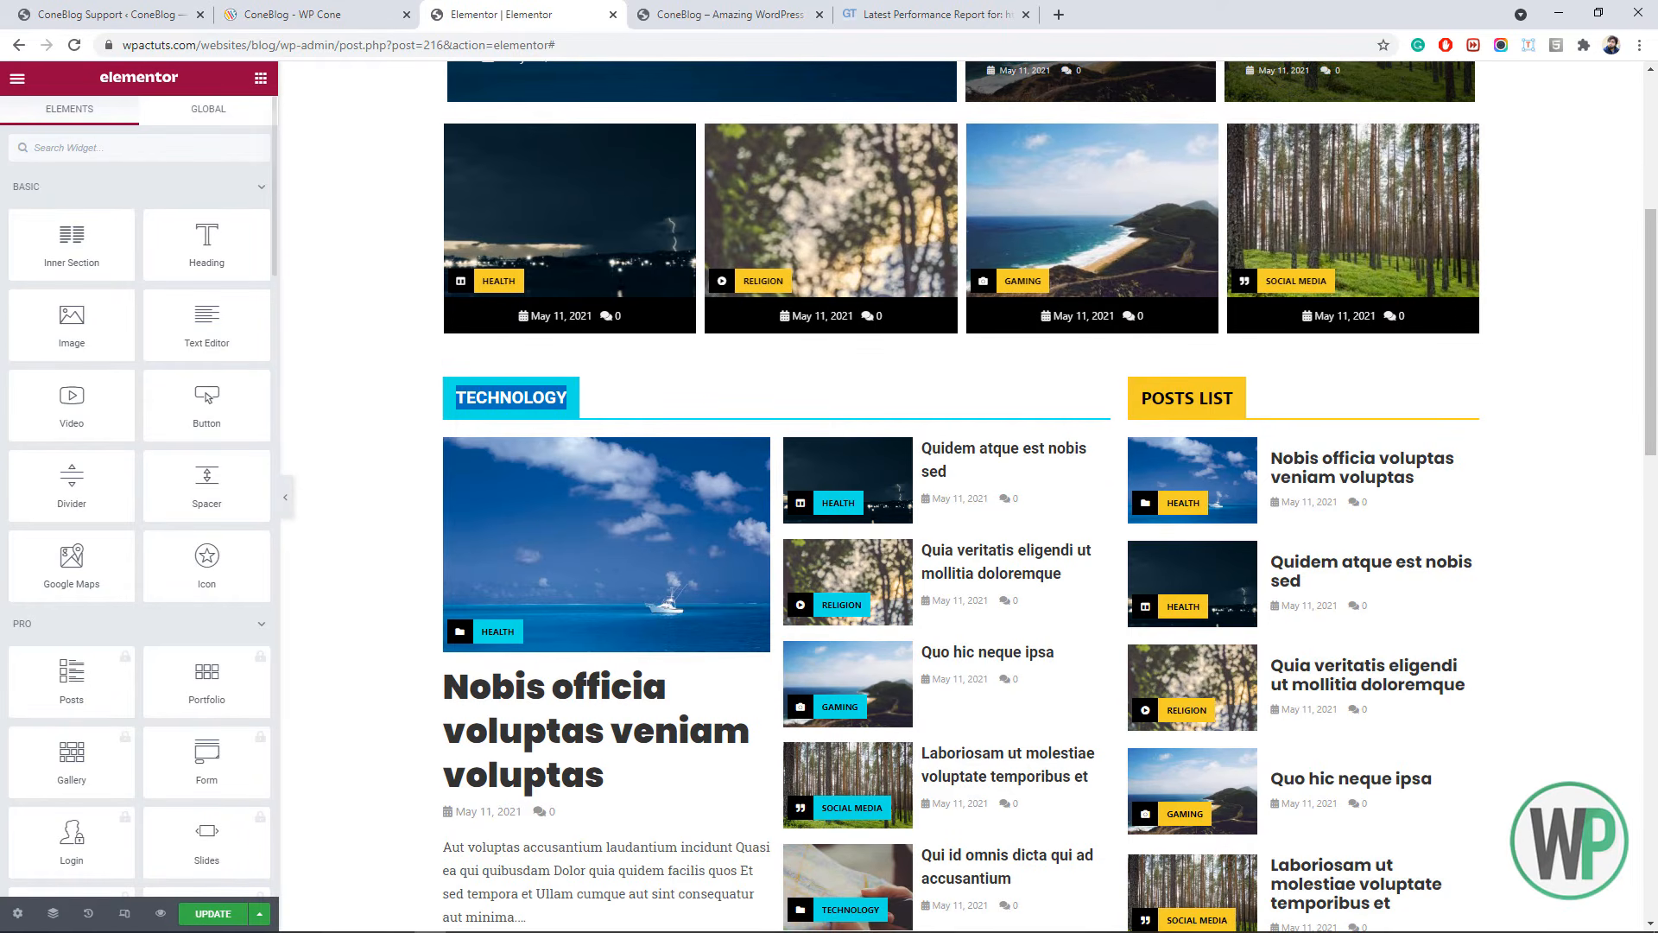
- In ConeBlog's page builder settings, enable Elementor again, disable Shortcodes, and save the settings
left_click(105, 19)
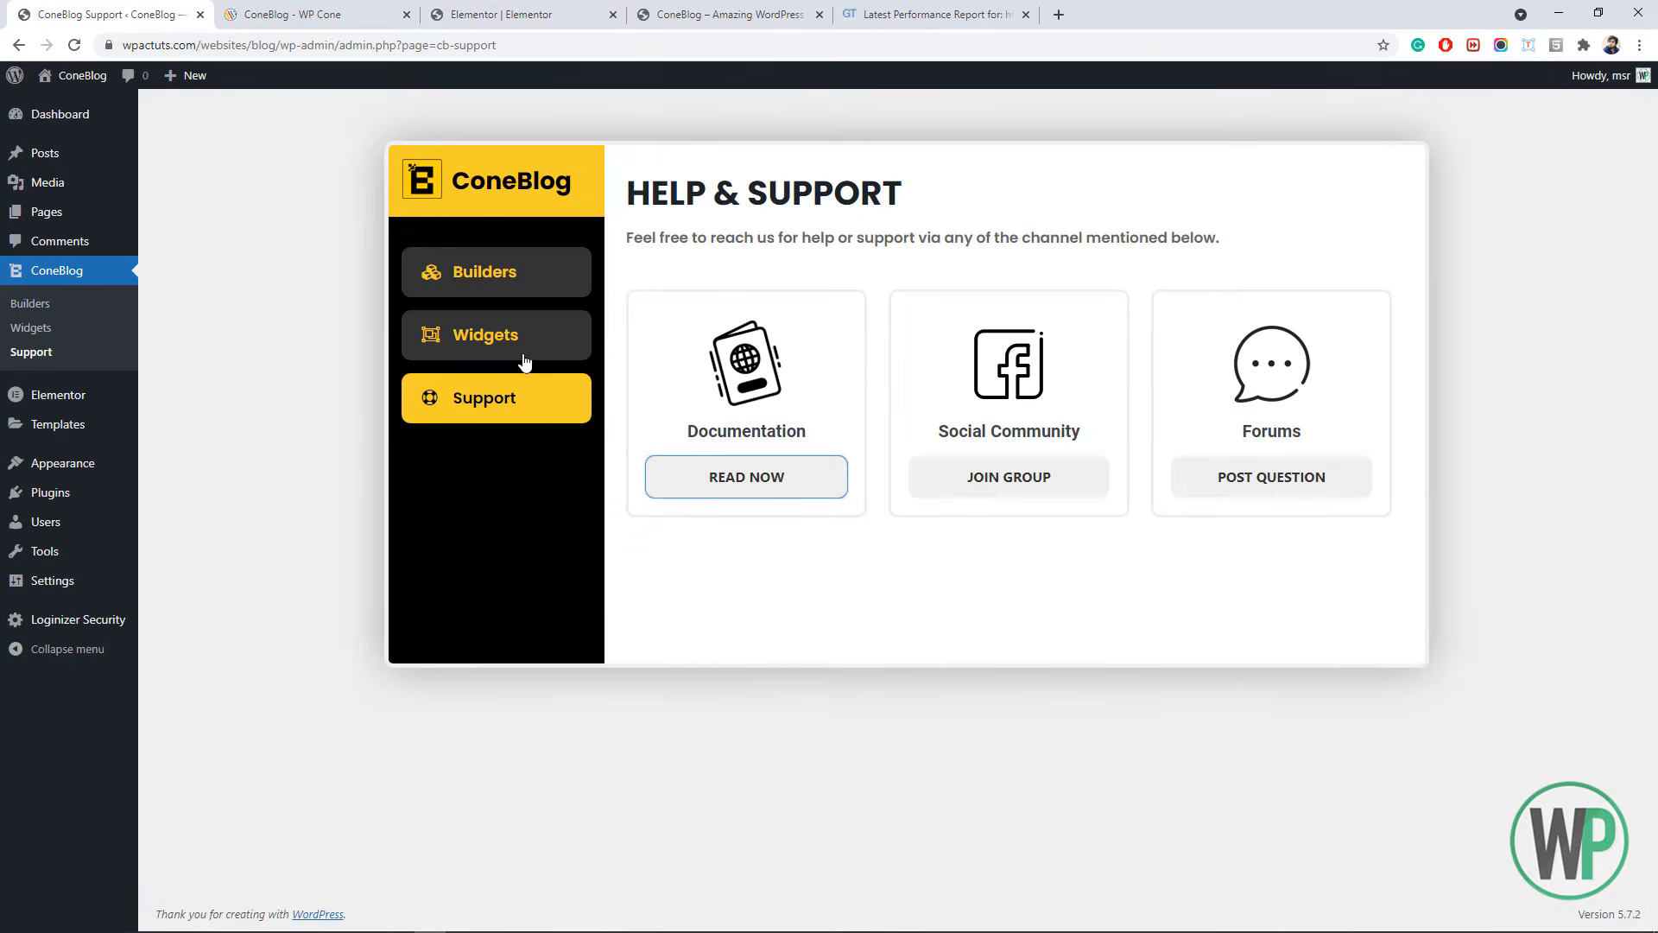
left_click(560, 342)
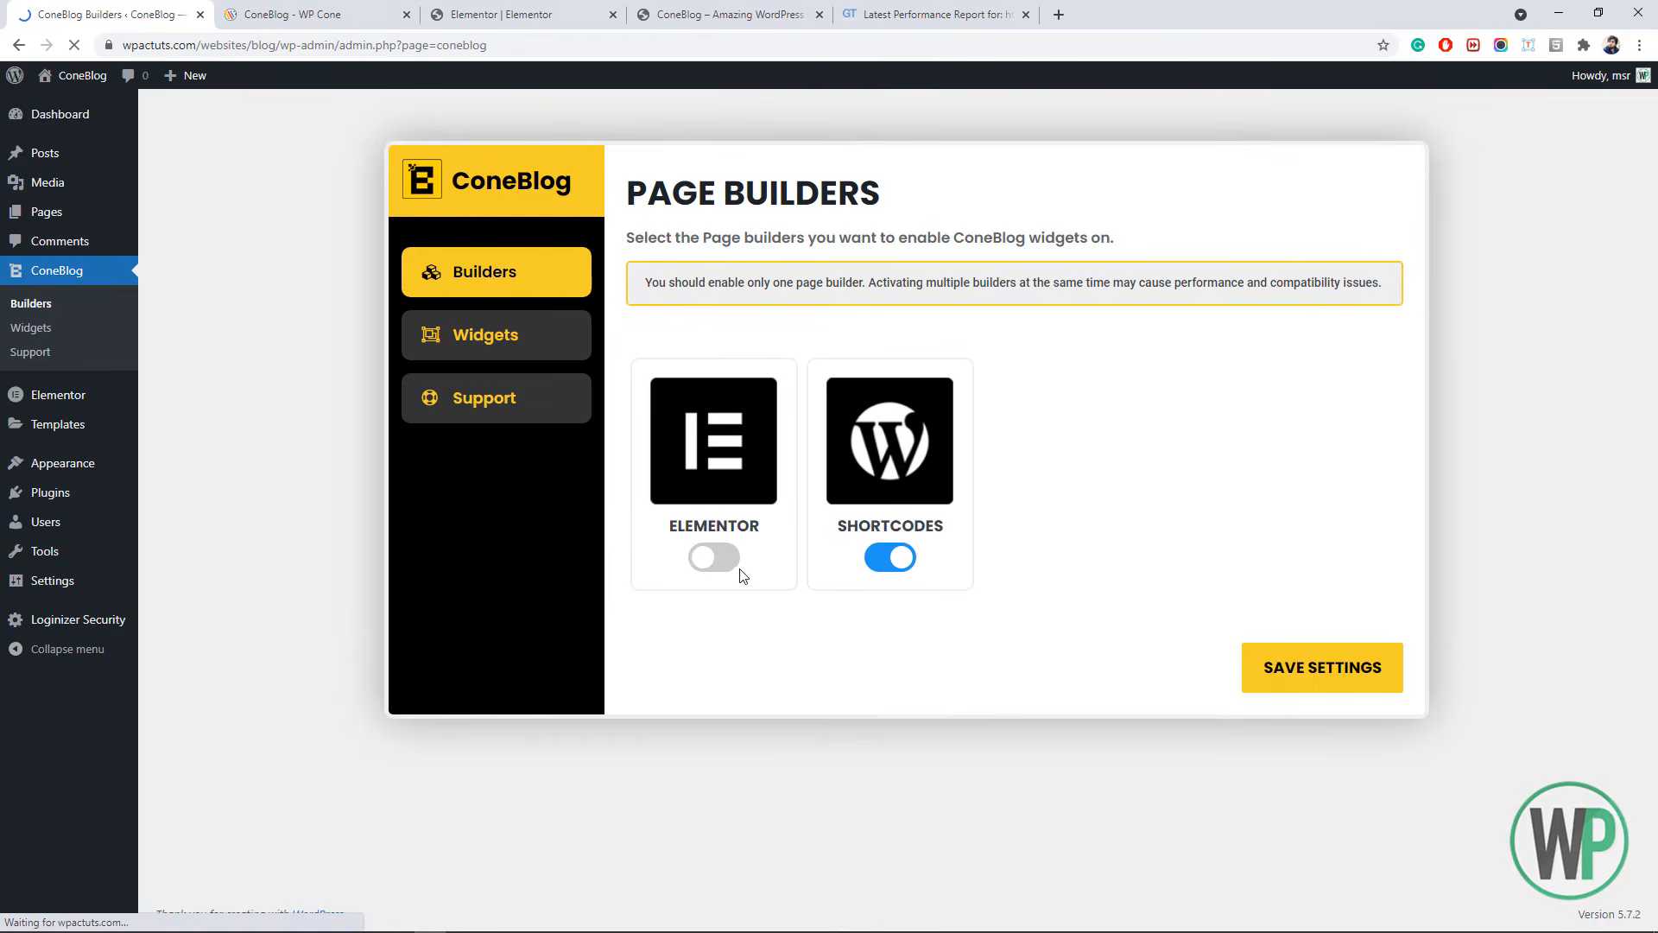
left_click(708, 557)
left_click(881, 559)
left_click(1246, 648)
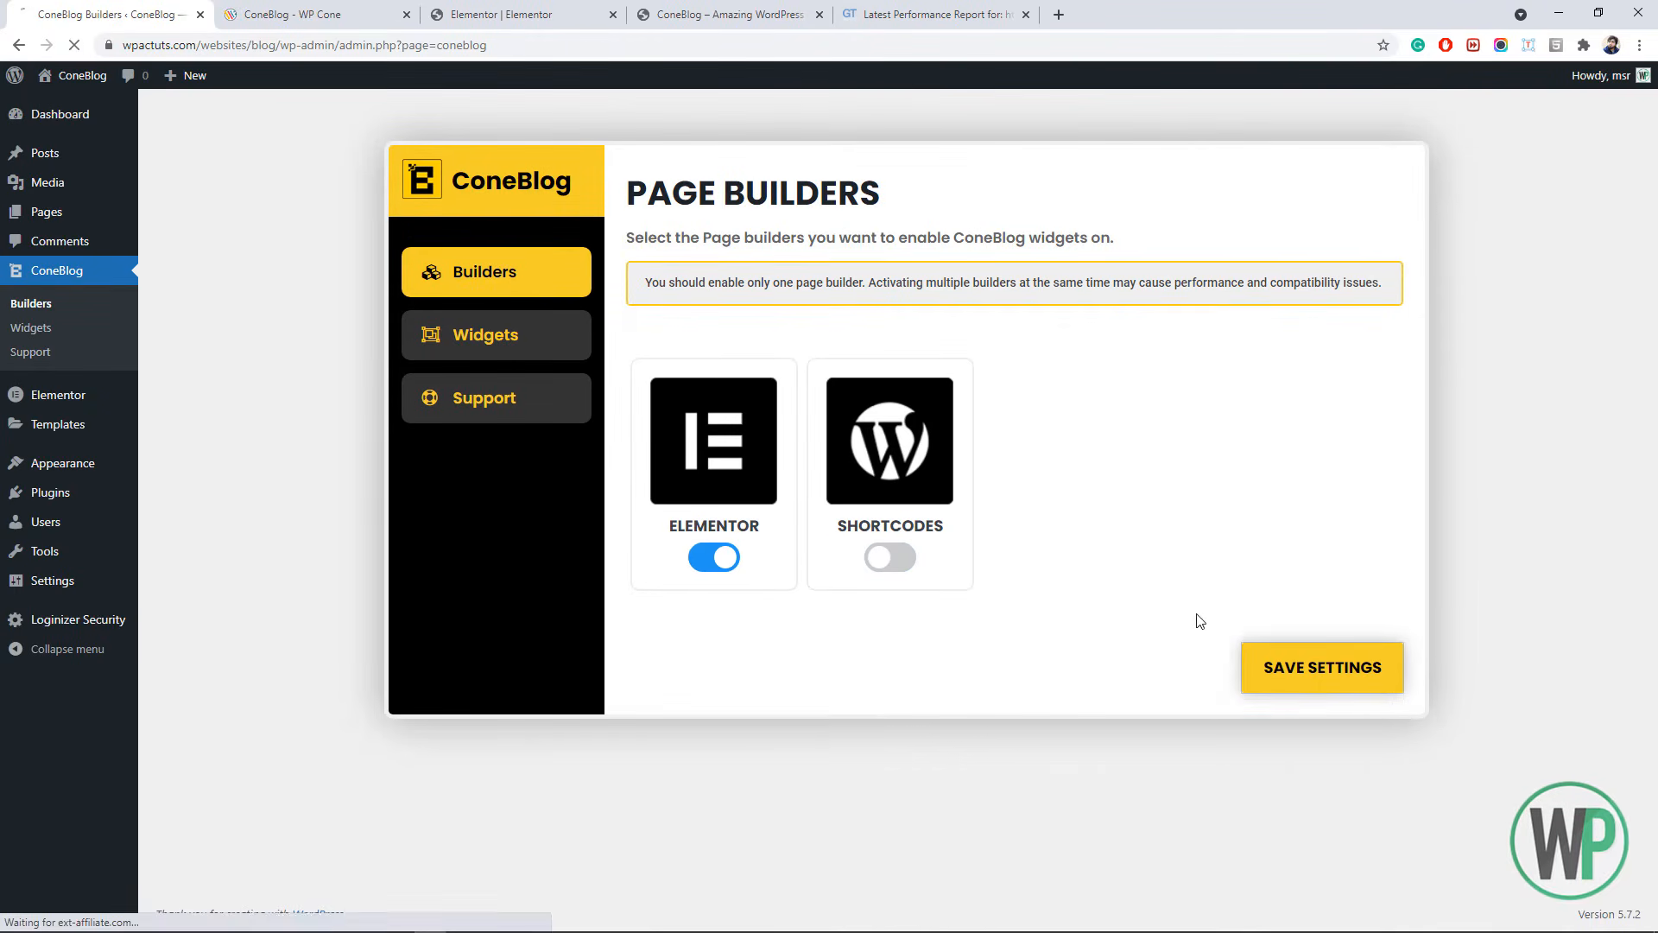
- Add a new one-column section in the Elementor editor, move it above the posts carousel, and set its content width to 1220
left_click(452, 9)
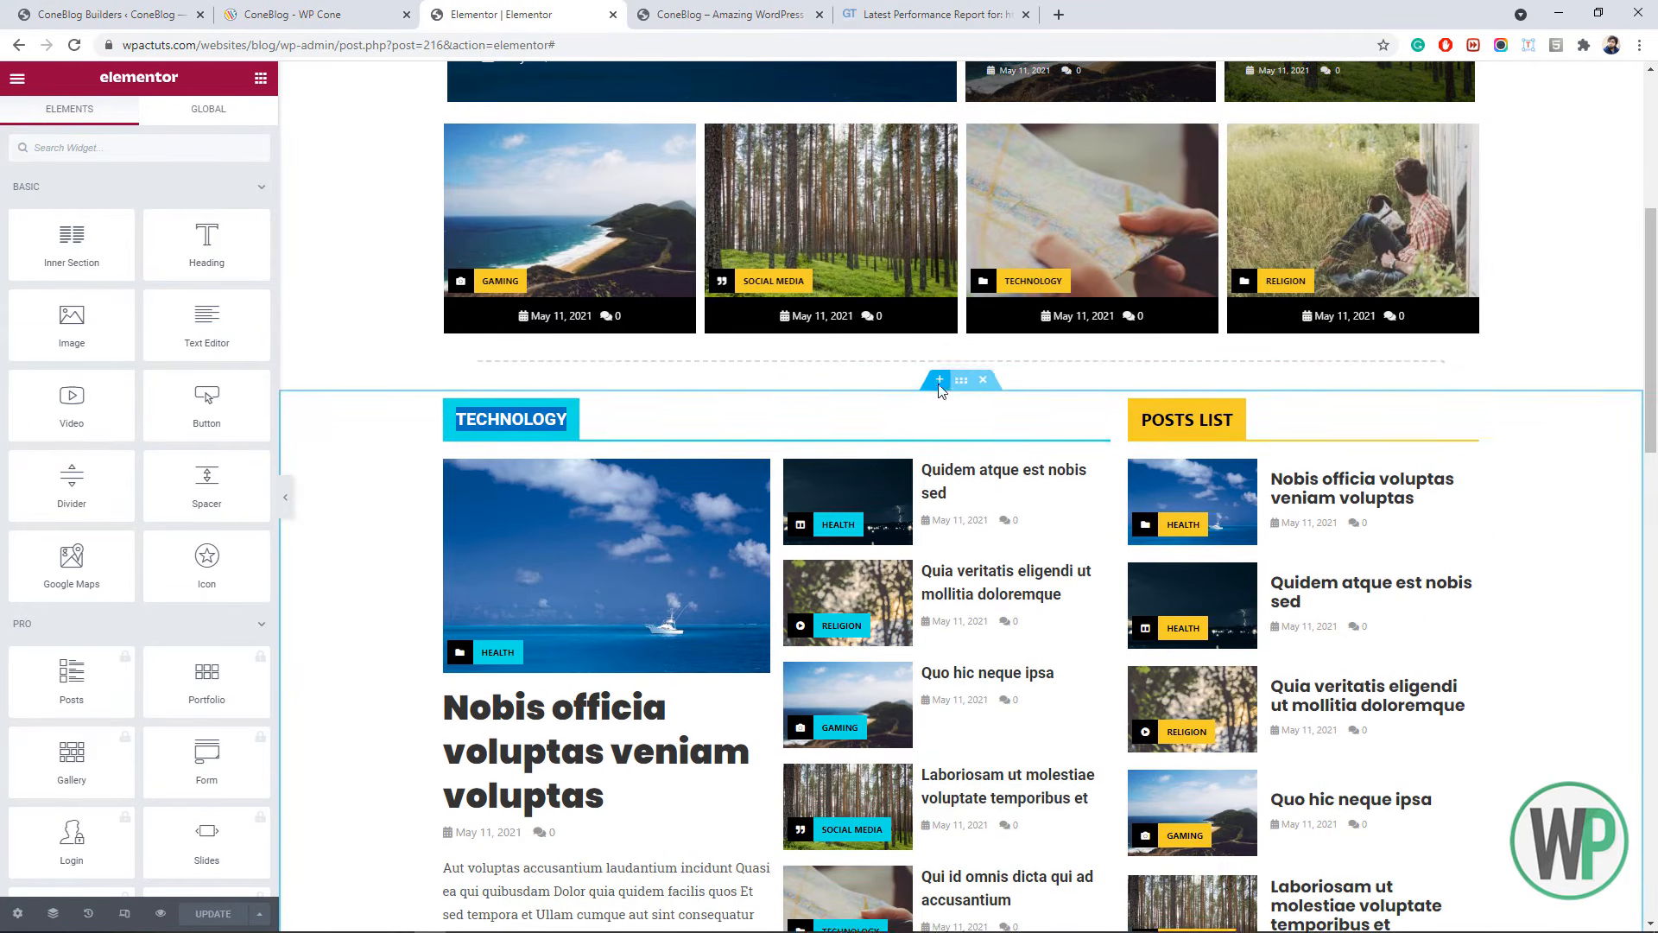
left_click(940, 360)
left_click(727, 467)
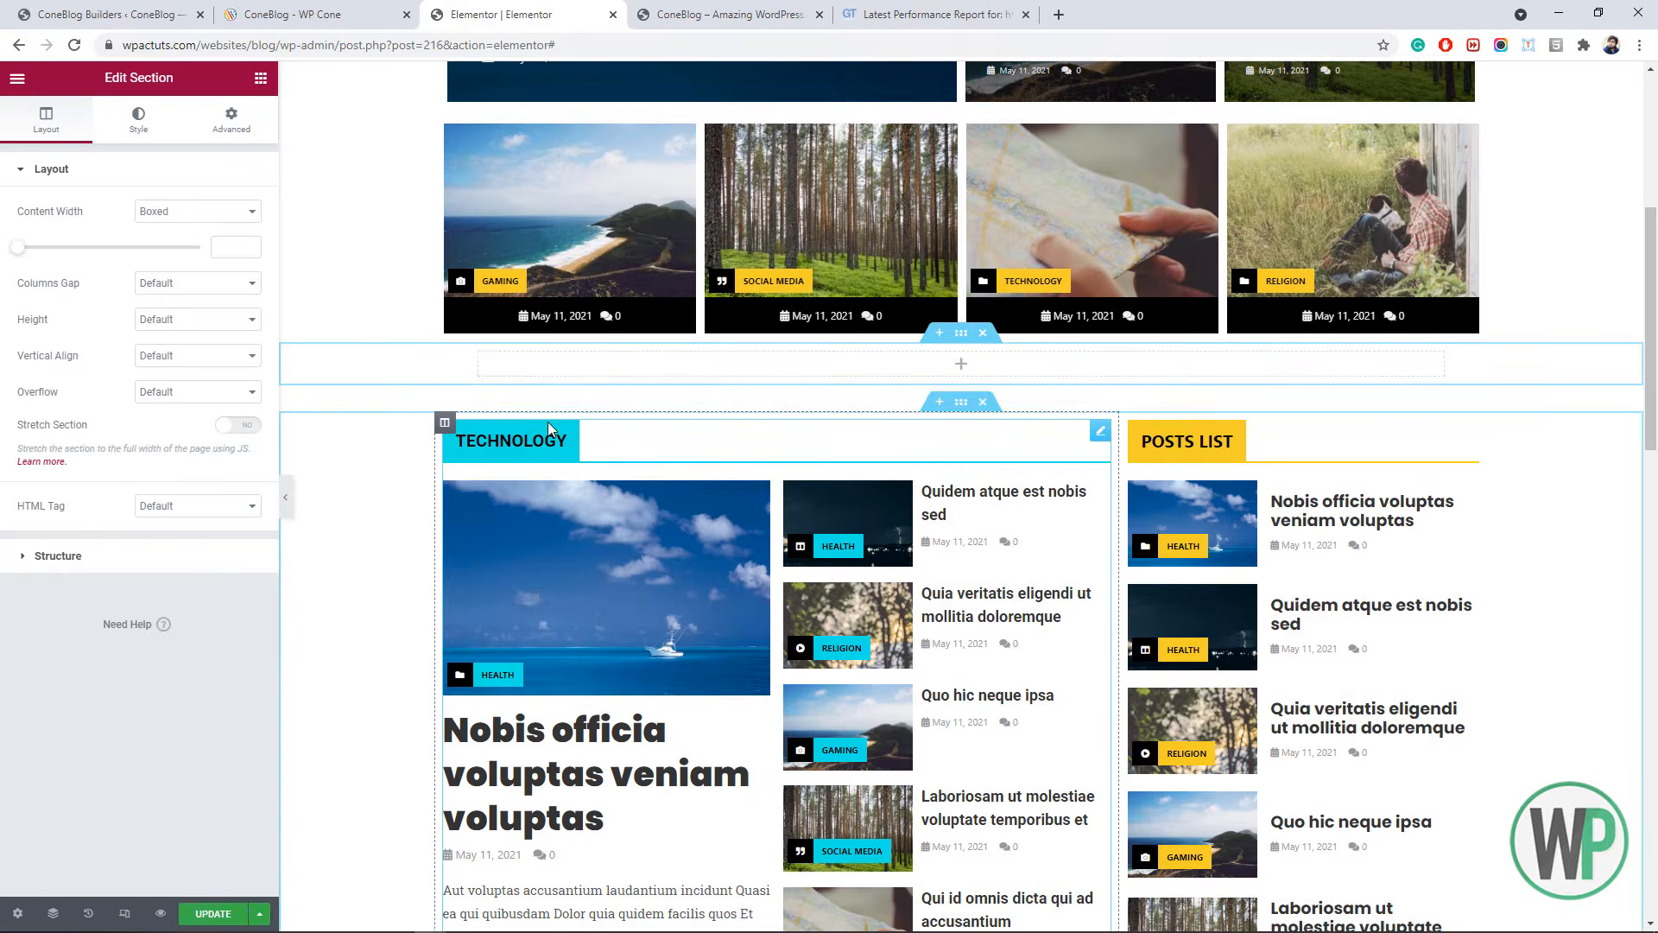
scroll(1654, 337, "up", 3)
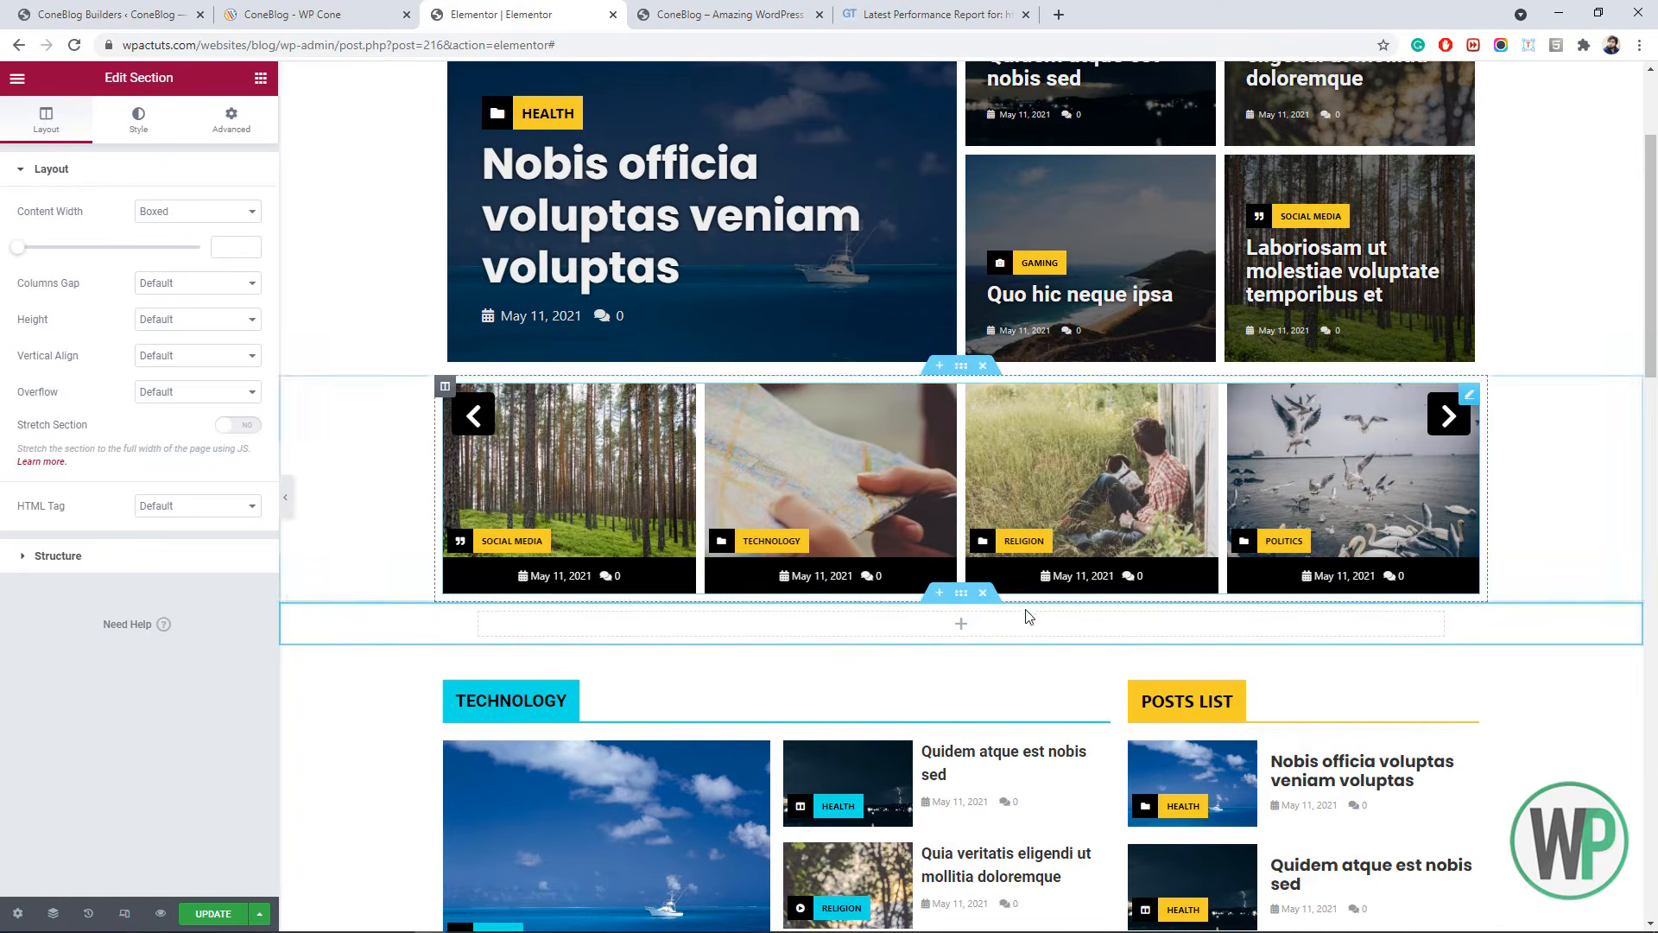
left_click_drag(961, 593, 949, 373)
left_click_drag(829, 404, 829, 402)
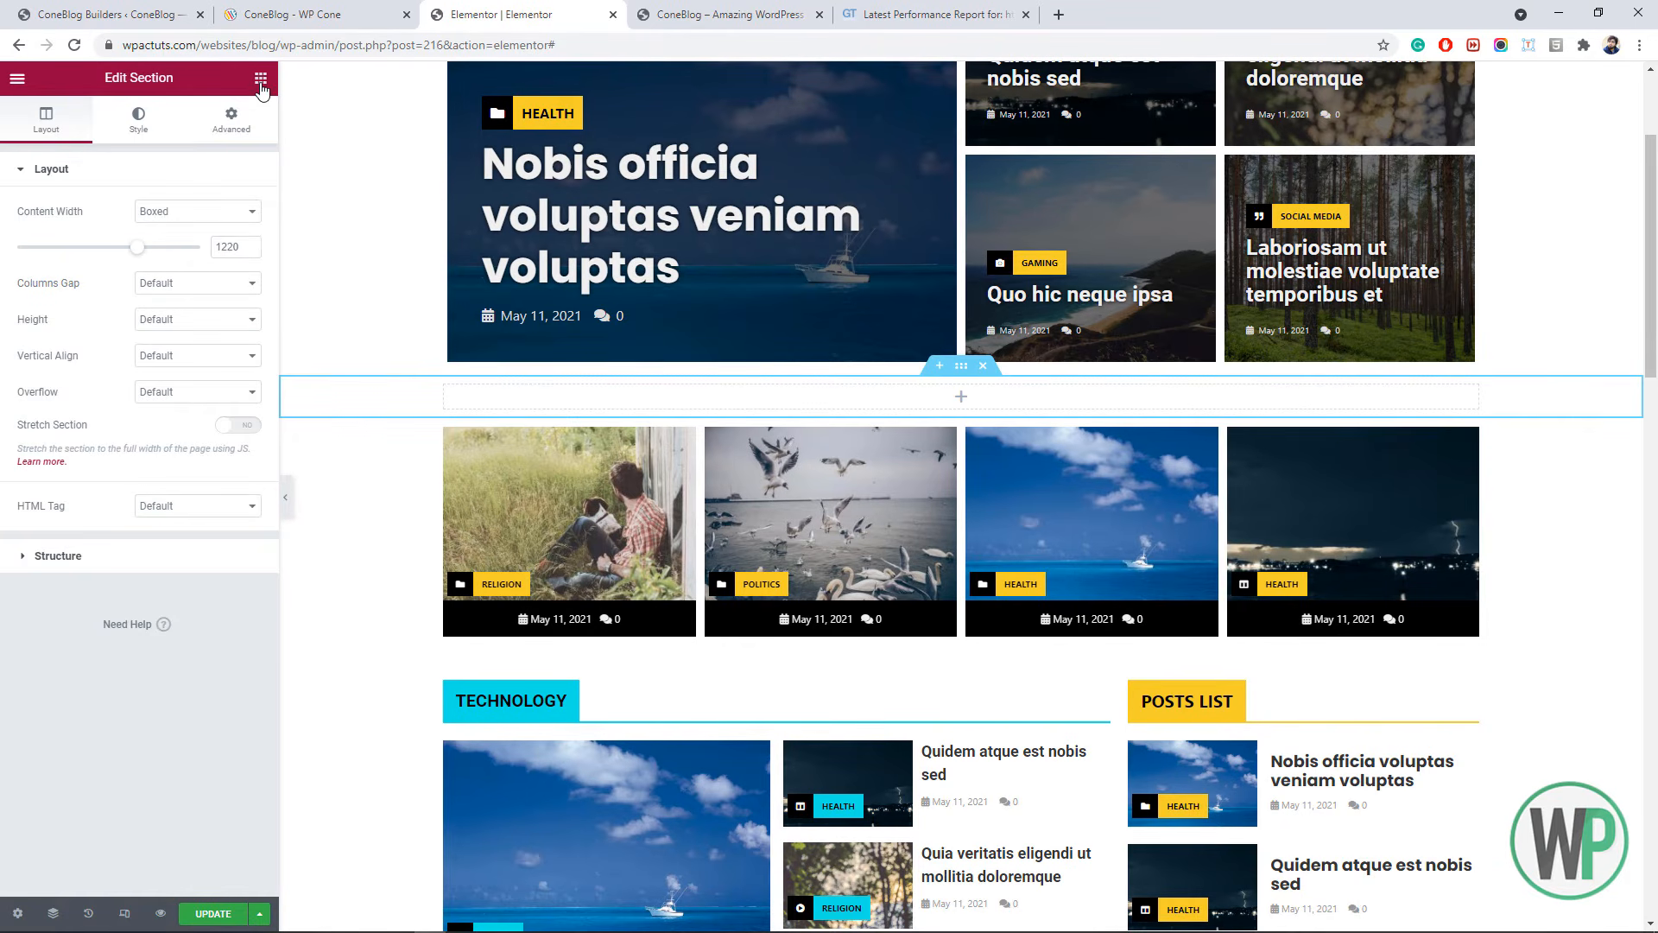
- Place a Category Tiles widget in the empty section between the posts grid and the carousel
left_click(261, 80)
scroll(129, 432, "down", 15)
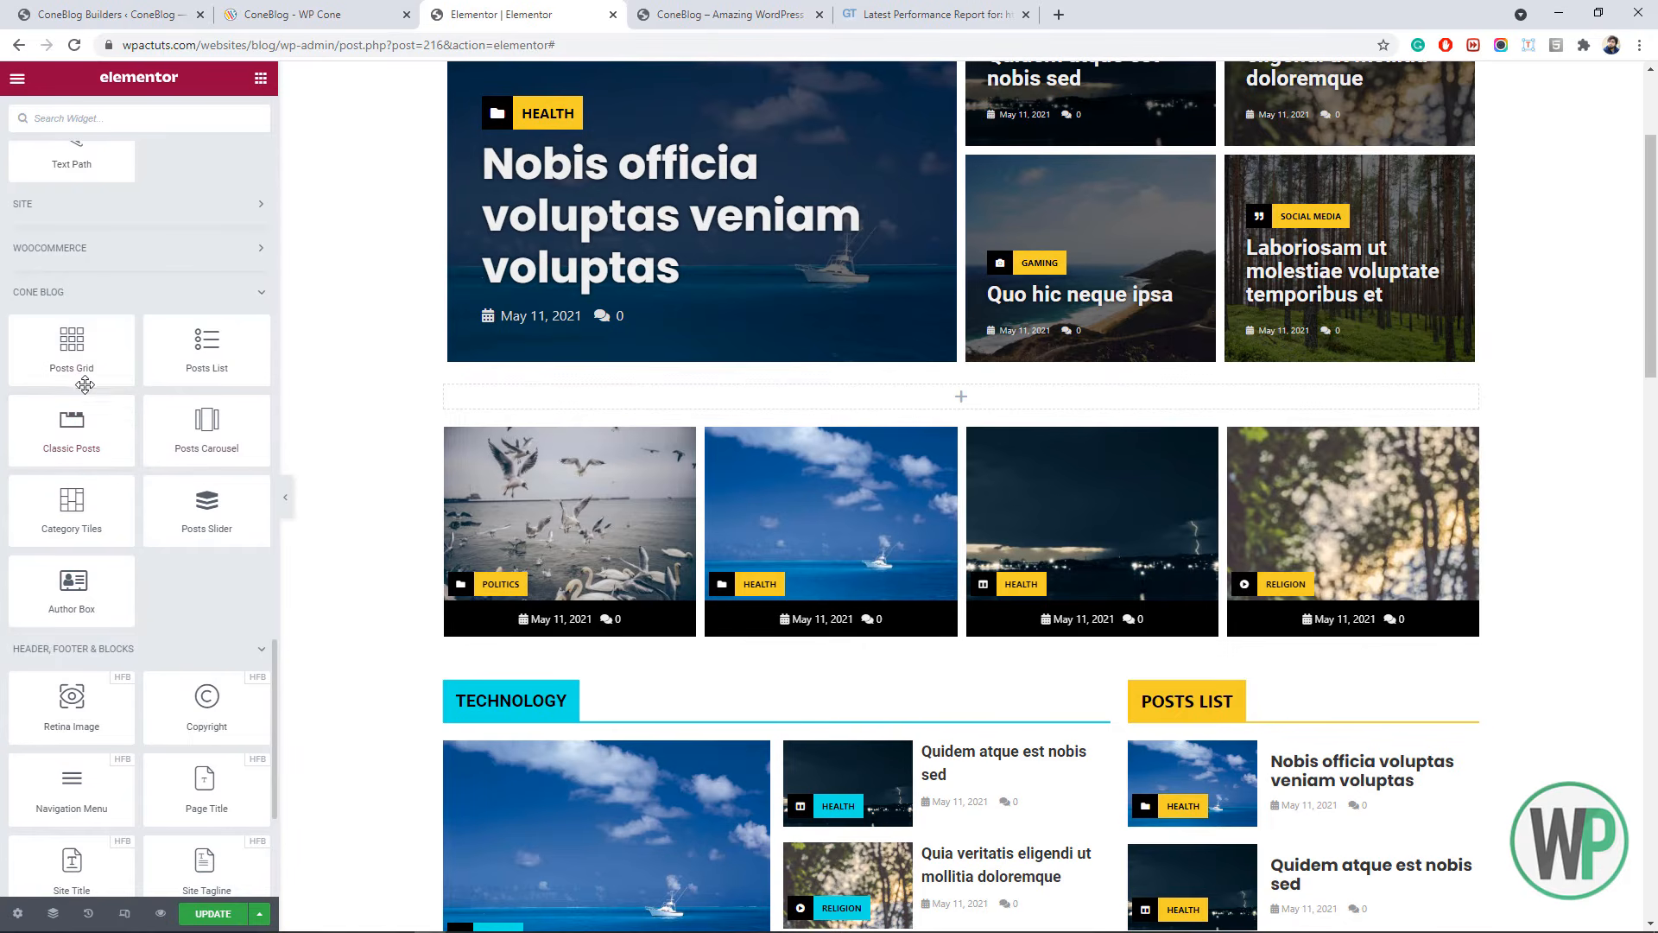
left_click_drag(81, 492, 556, 389)
scroll(618, 181, "up", 1)
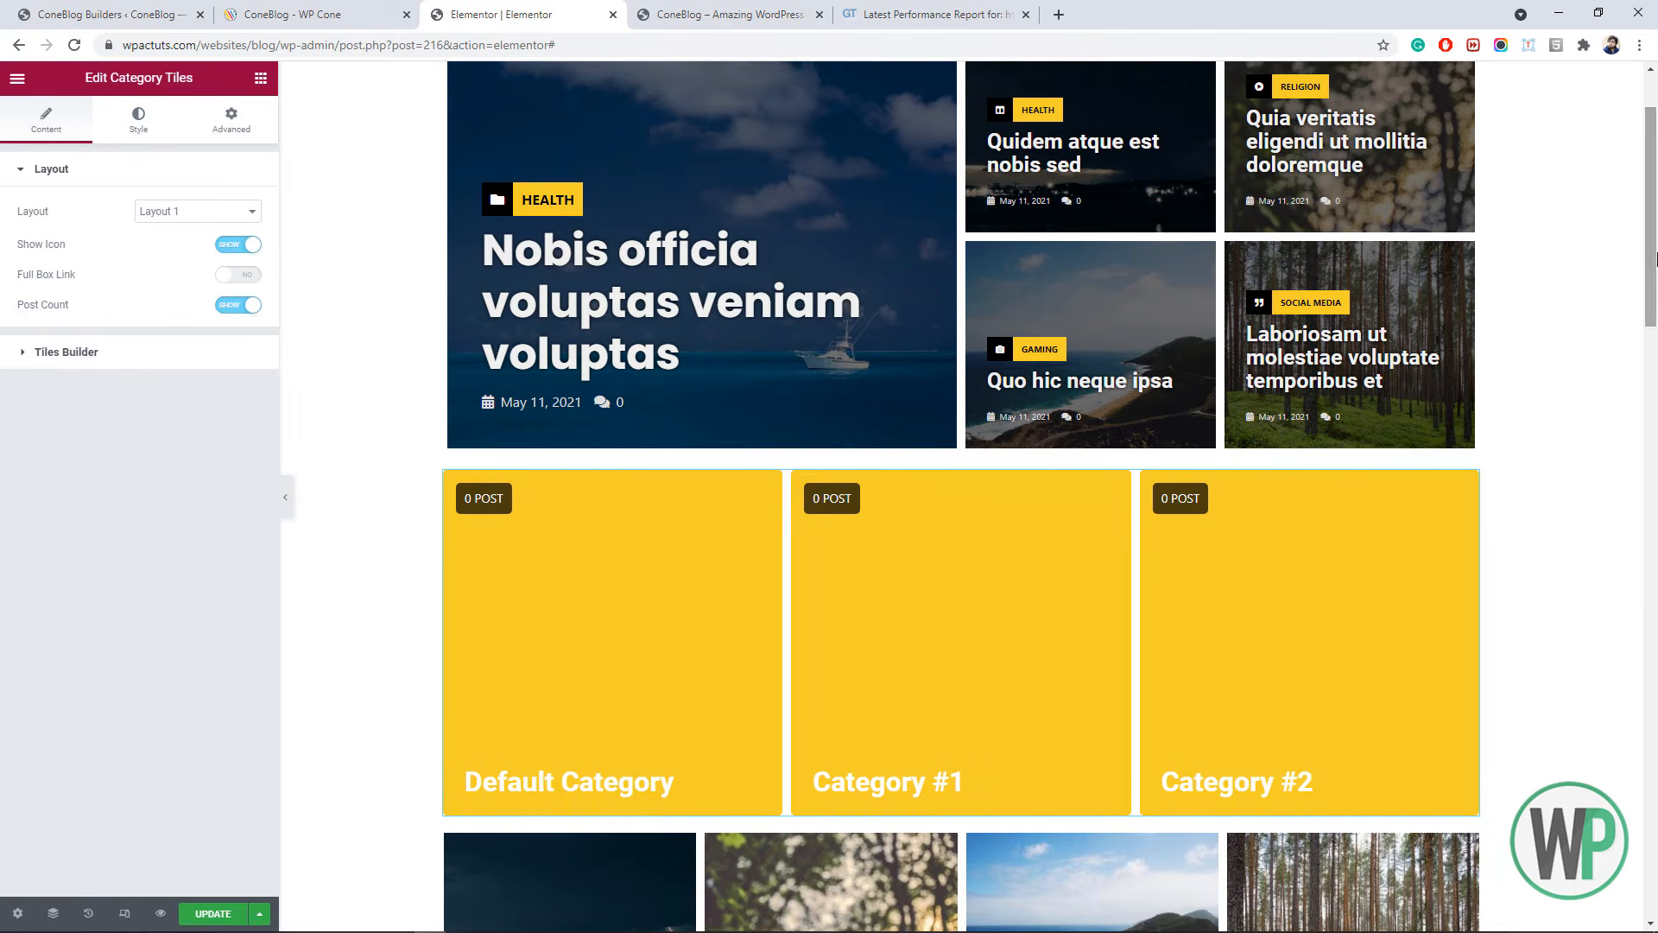
scroll(1656, 259, "up", 2)
scroll(1384, 341, "down", 3)
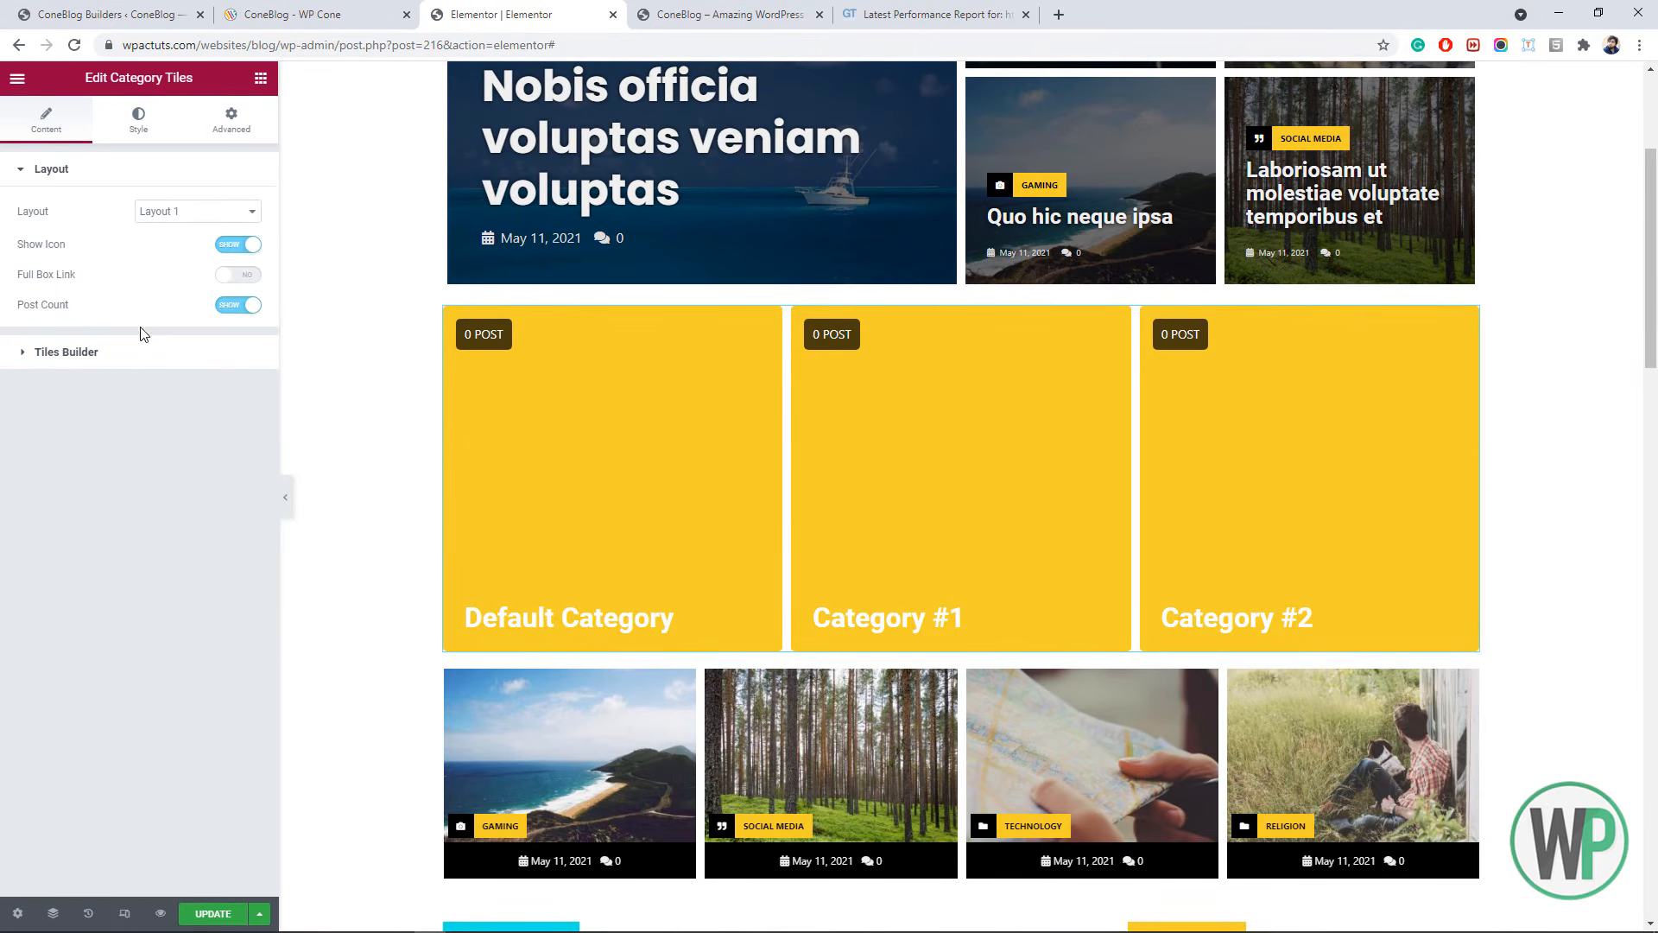
- Assign the Technology category to the first tile in the Category Tiles widget and name the tile Technology
left_click(149, 351)
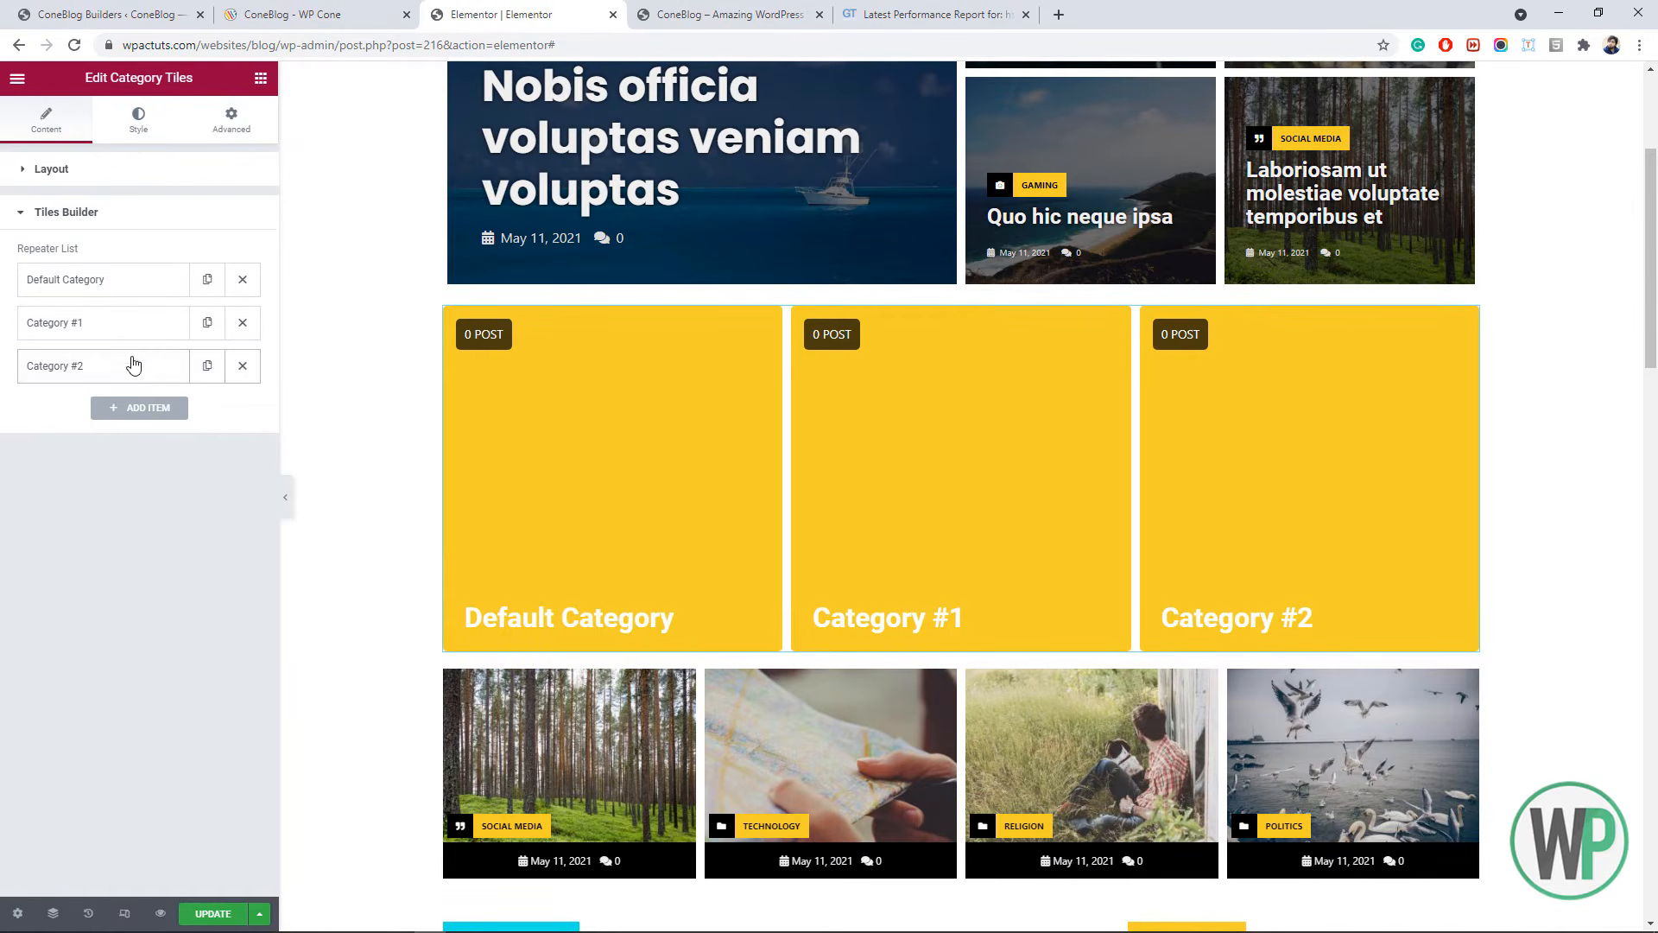
left_click(116, 295)
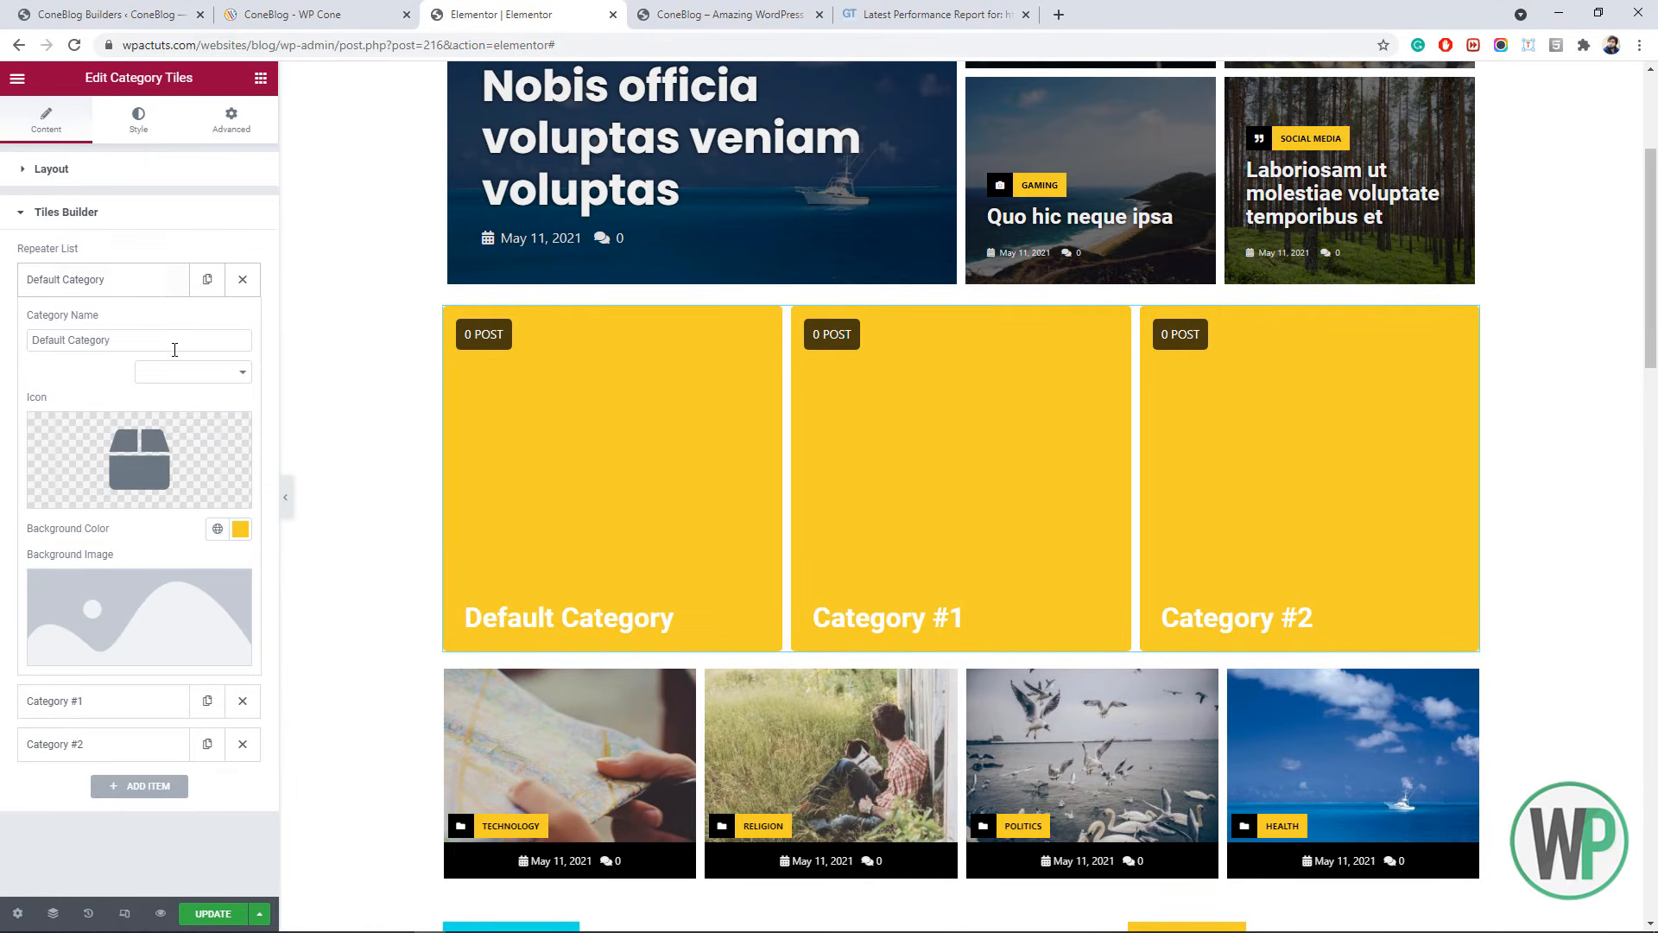
left_click(190, 370)
left_click(166, 416)
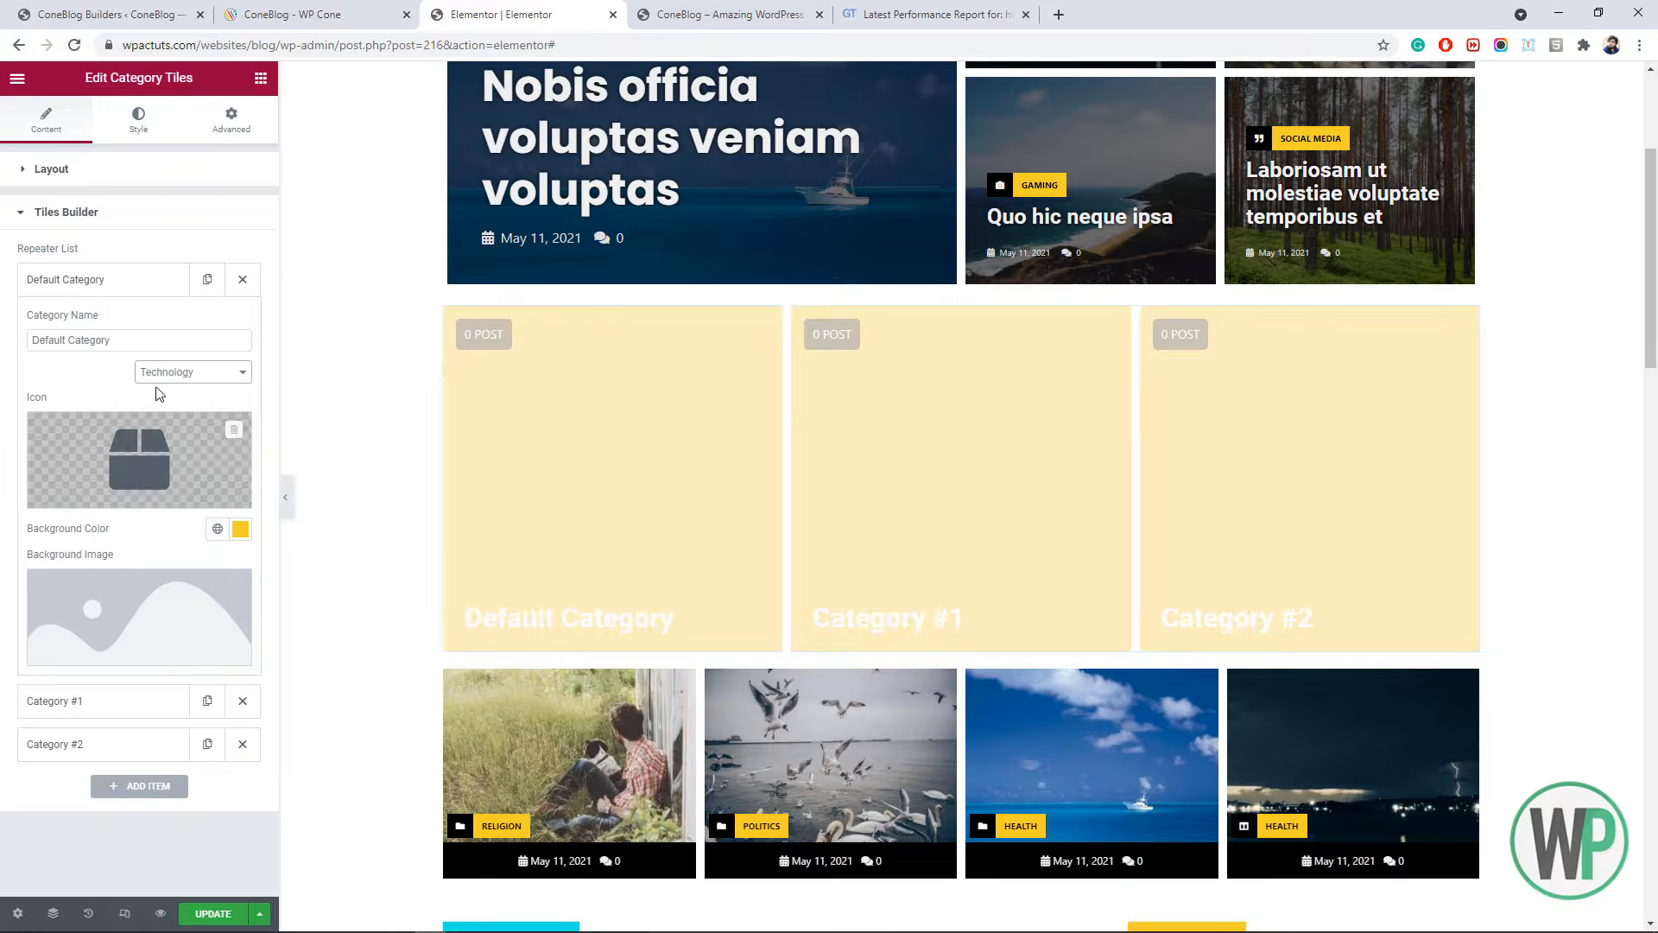
left_click_drag(130, 340, 2, 328)
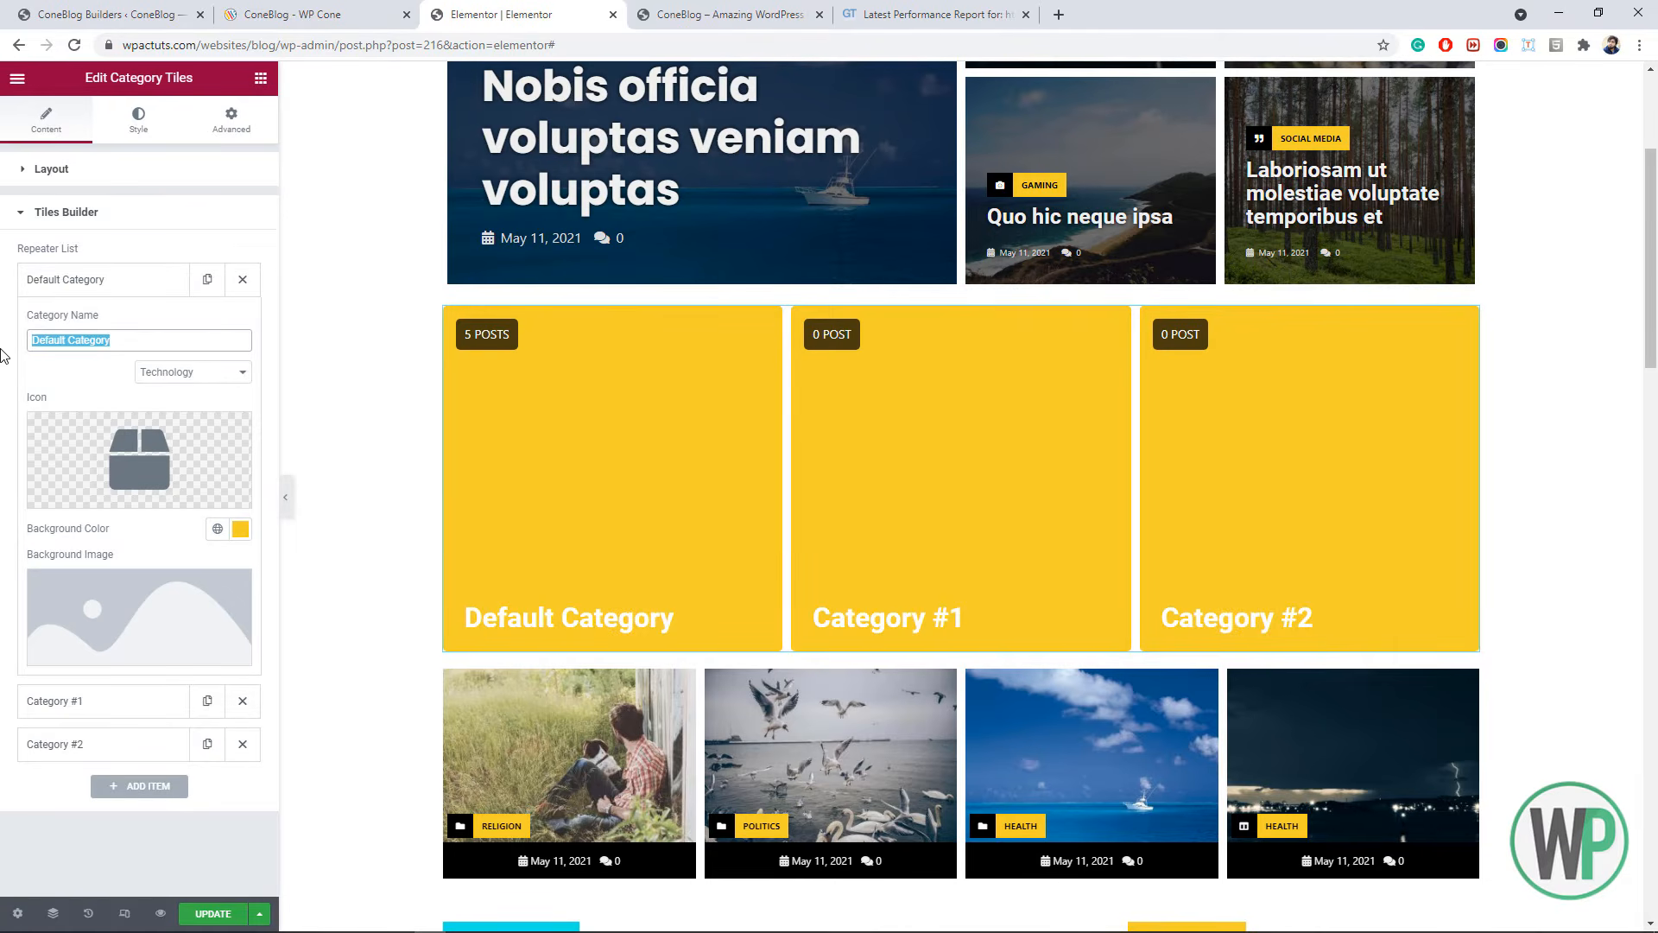
type("Technol")
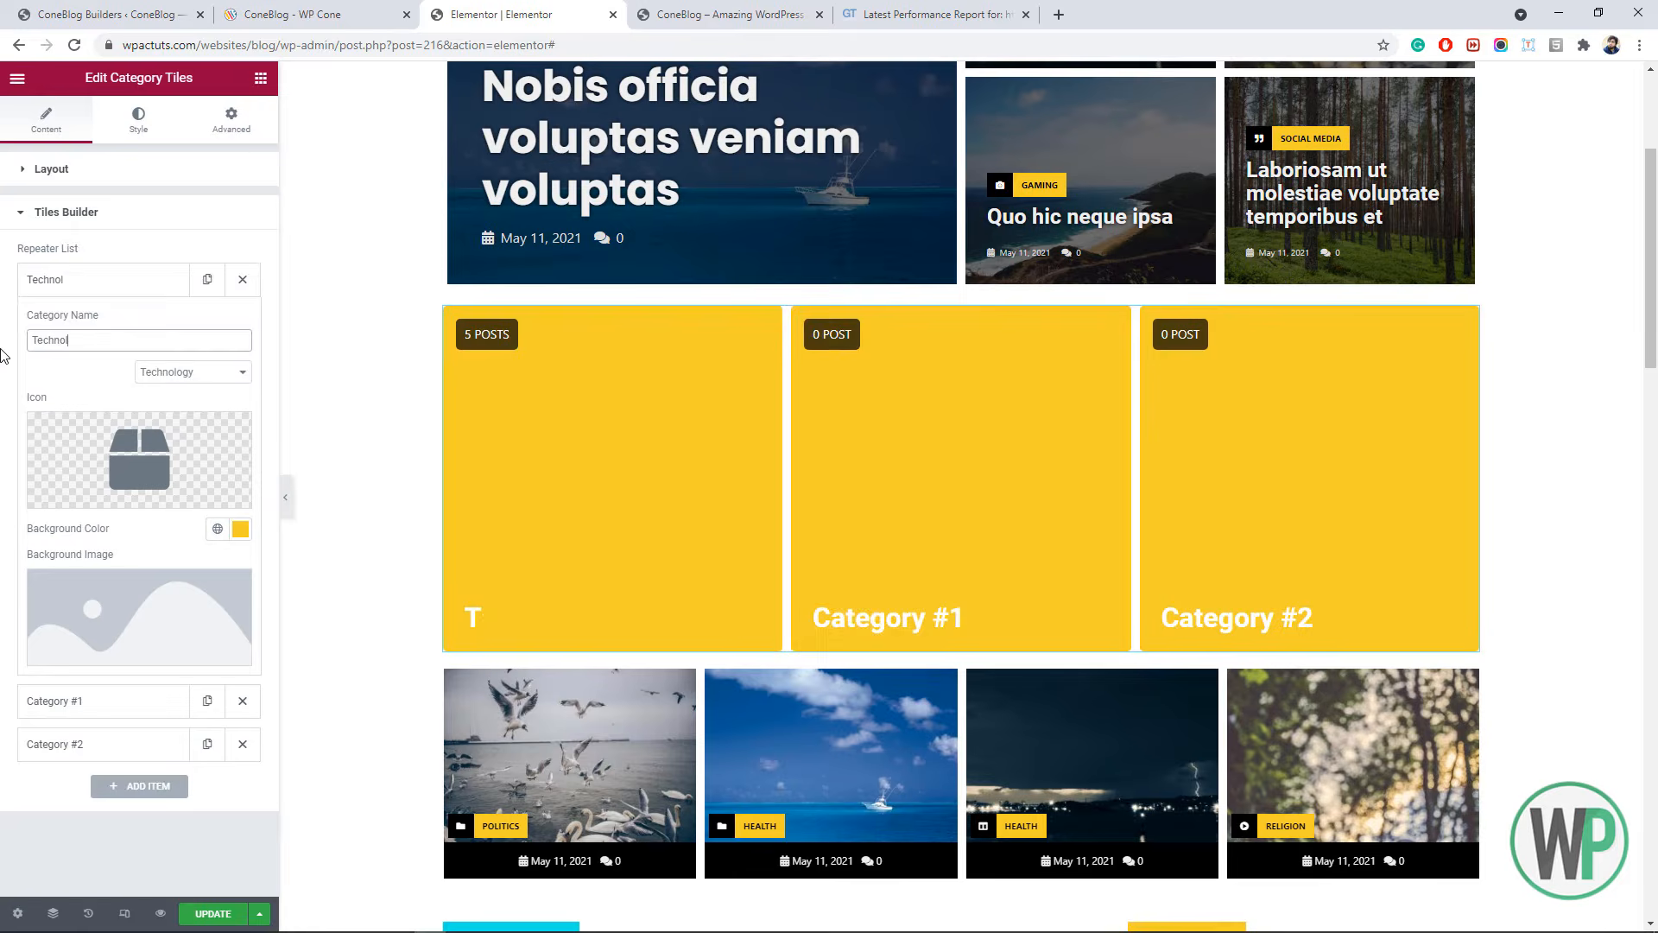
type("ogy")
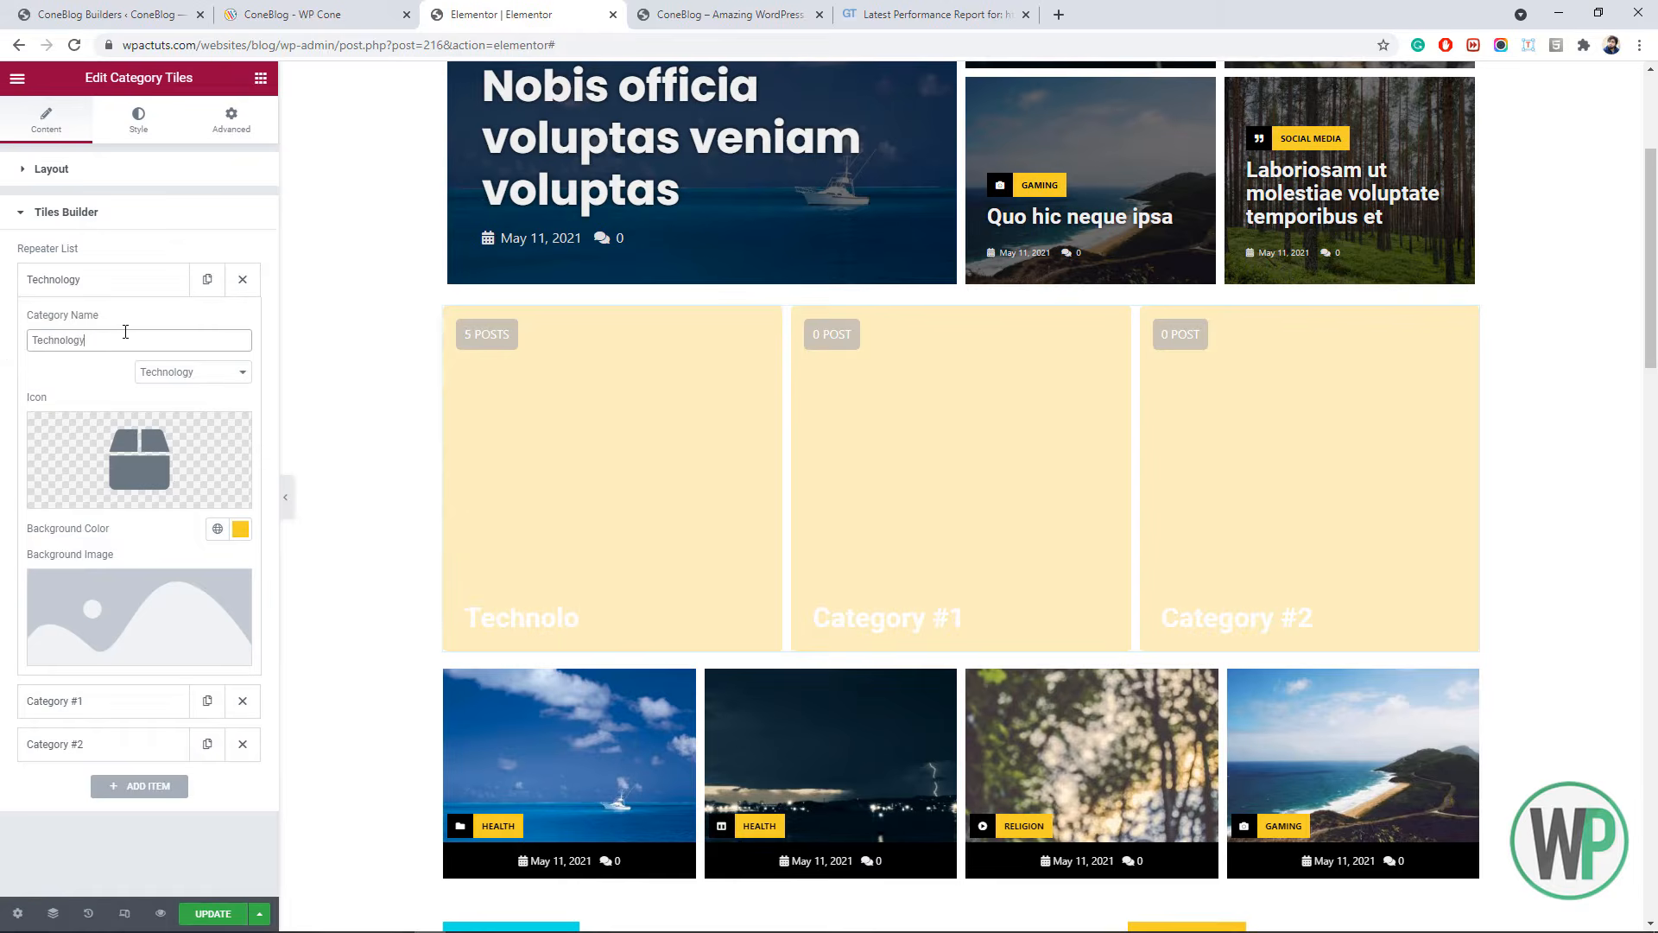
scroll(349, 219, "down", 1)
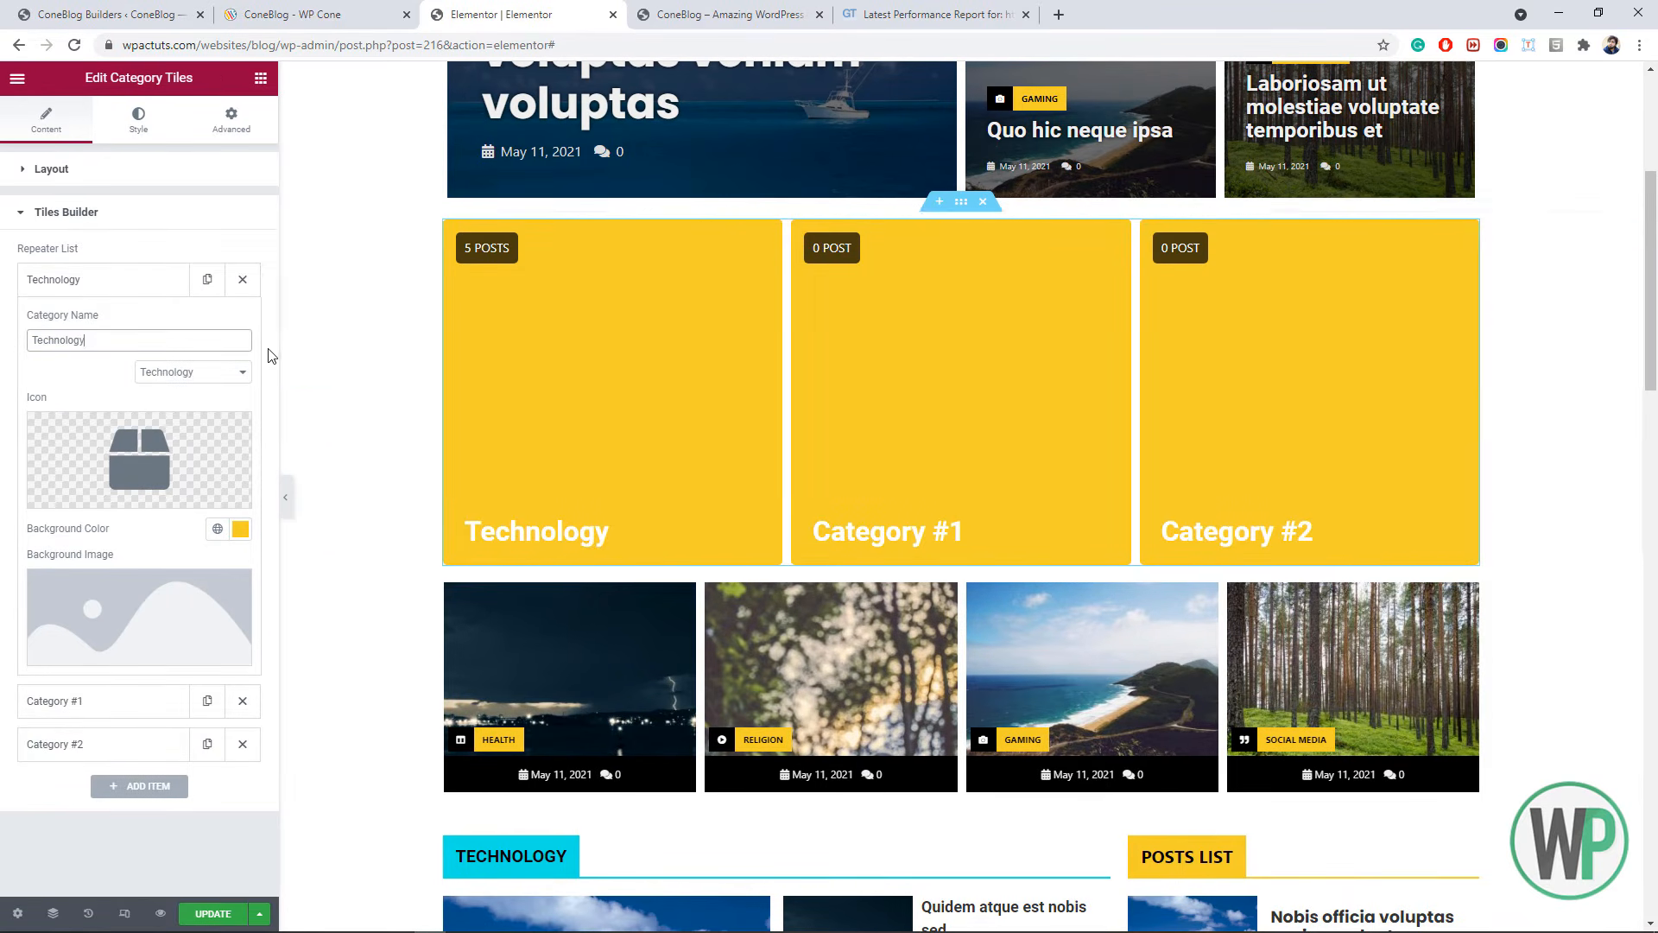
- Set the Technology tile's background color to the yellow #FFCD00
mouse_move(134, 471)
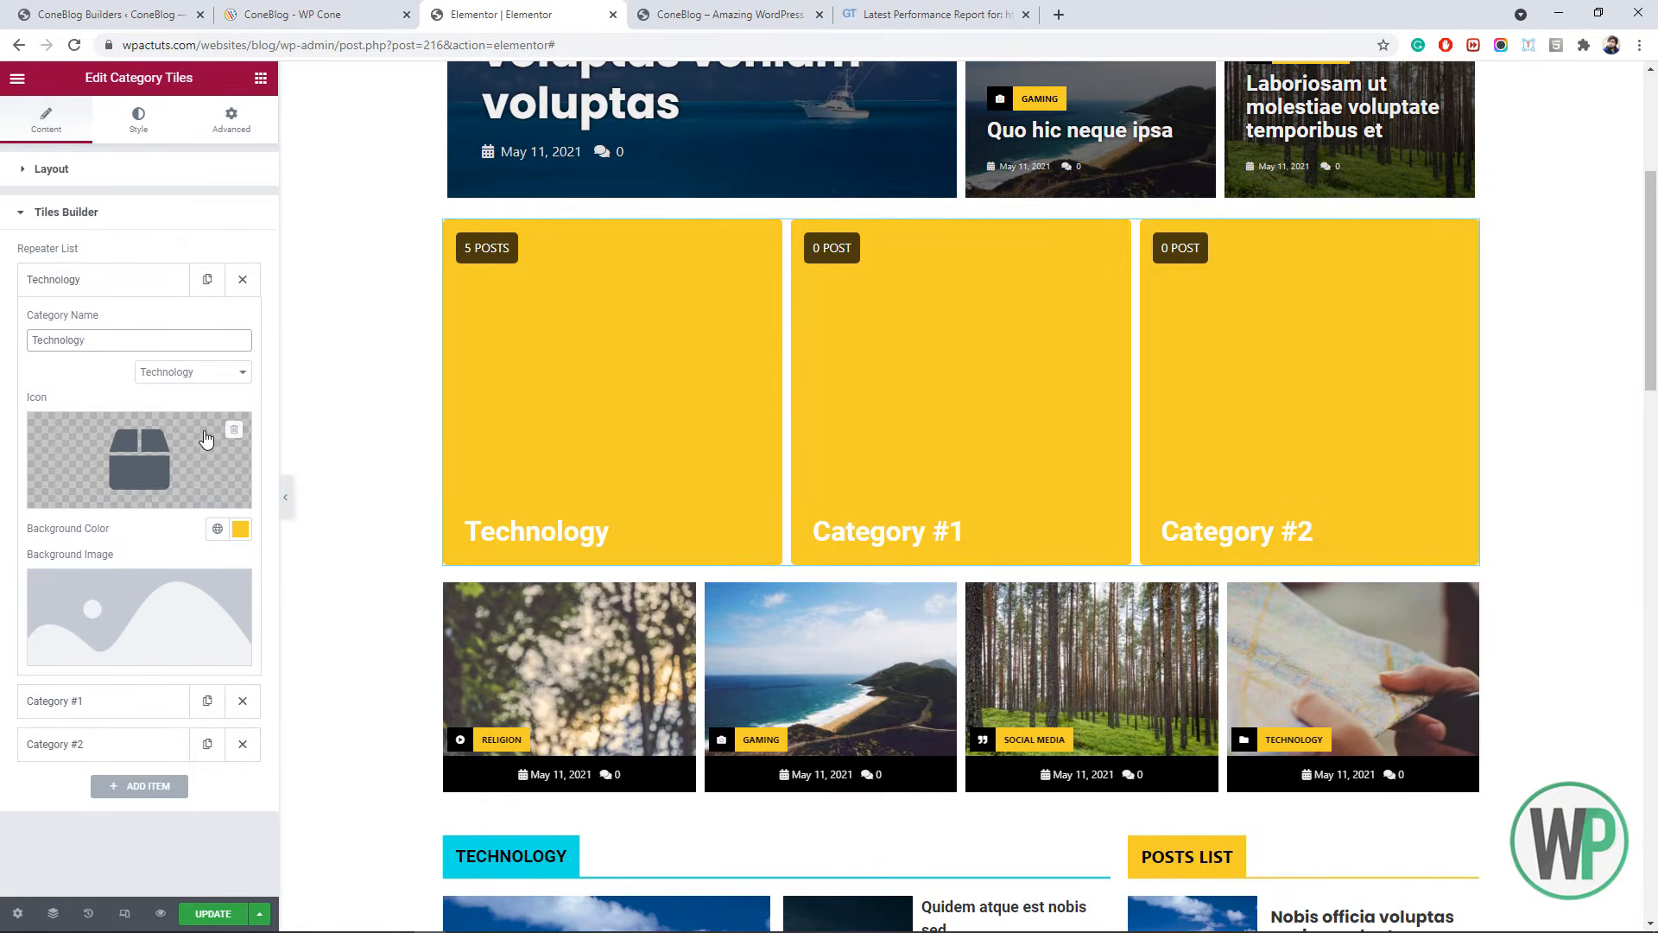
left_click(241, 528)
left_click(157, 643)
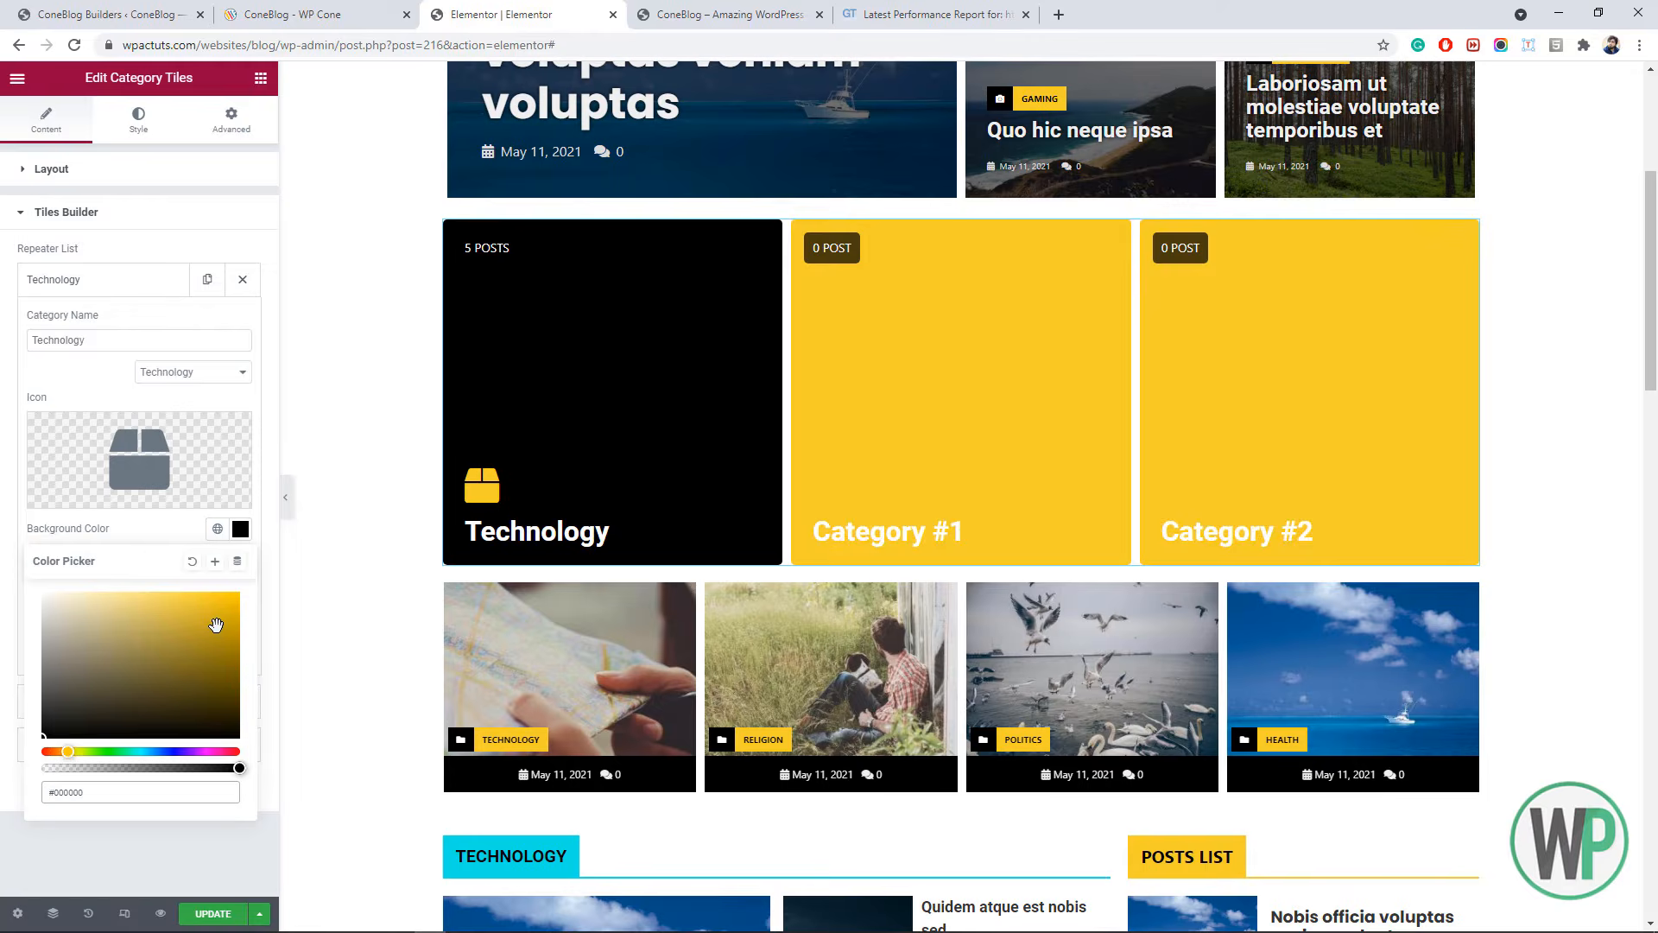
left_click_drag(216, 625, 240, 592)
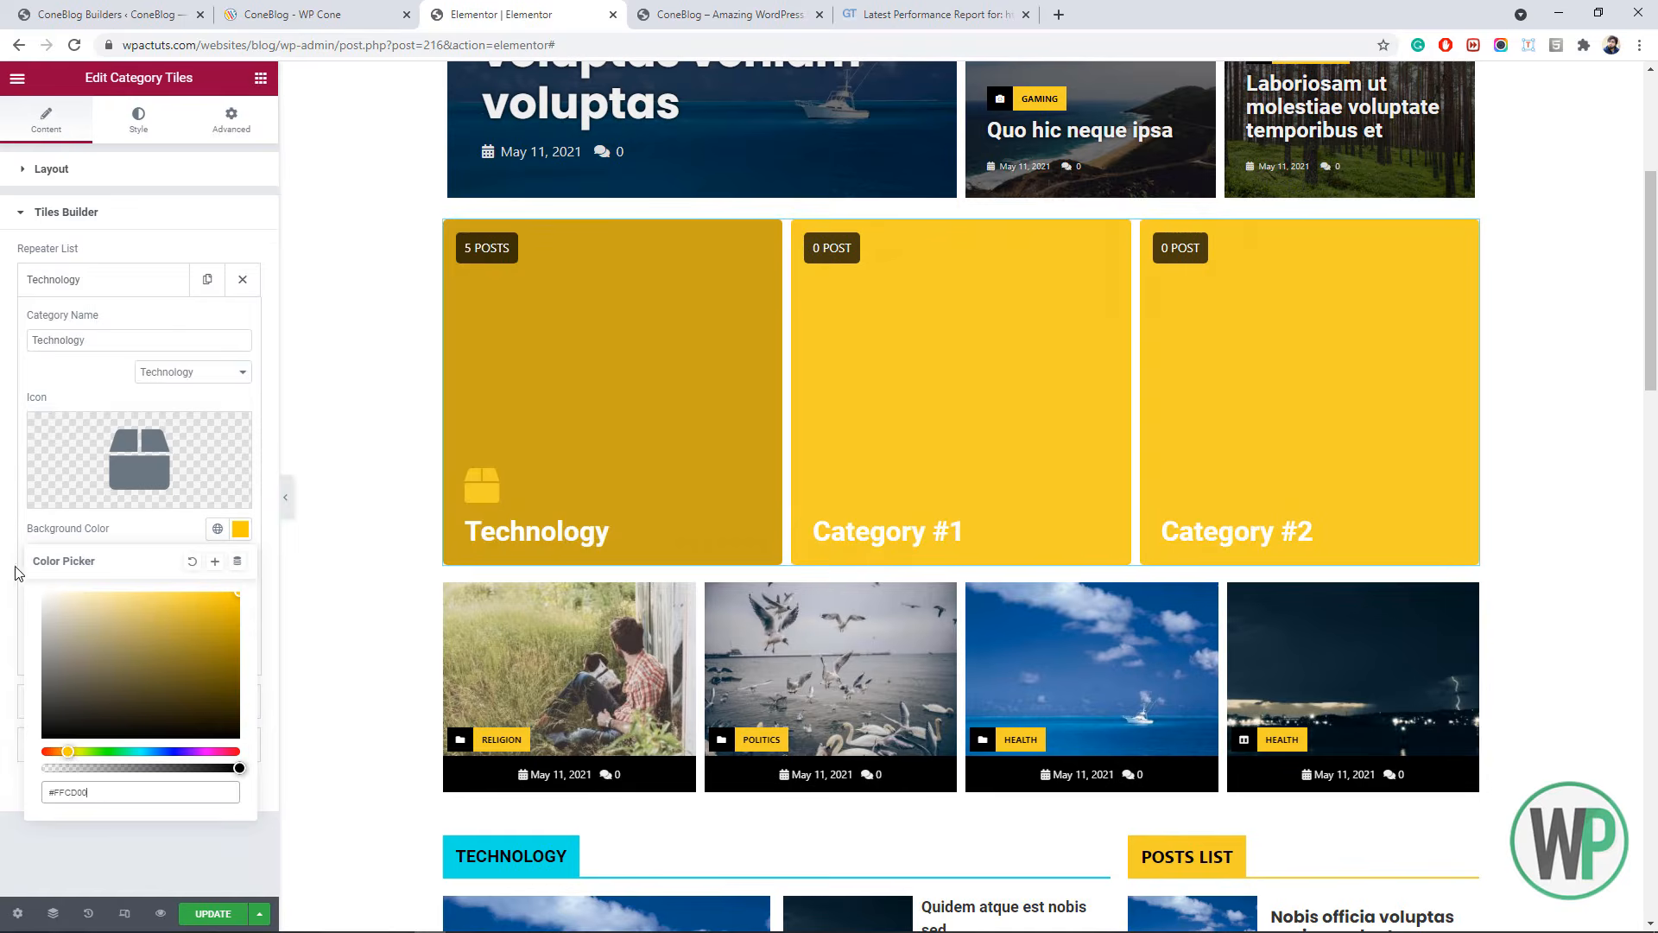
left_click(16, 573)
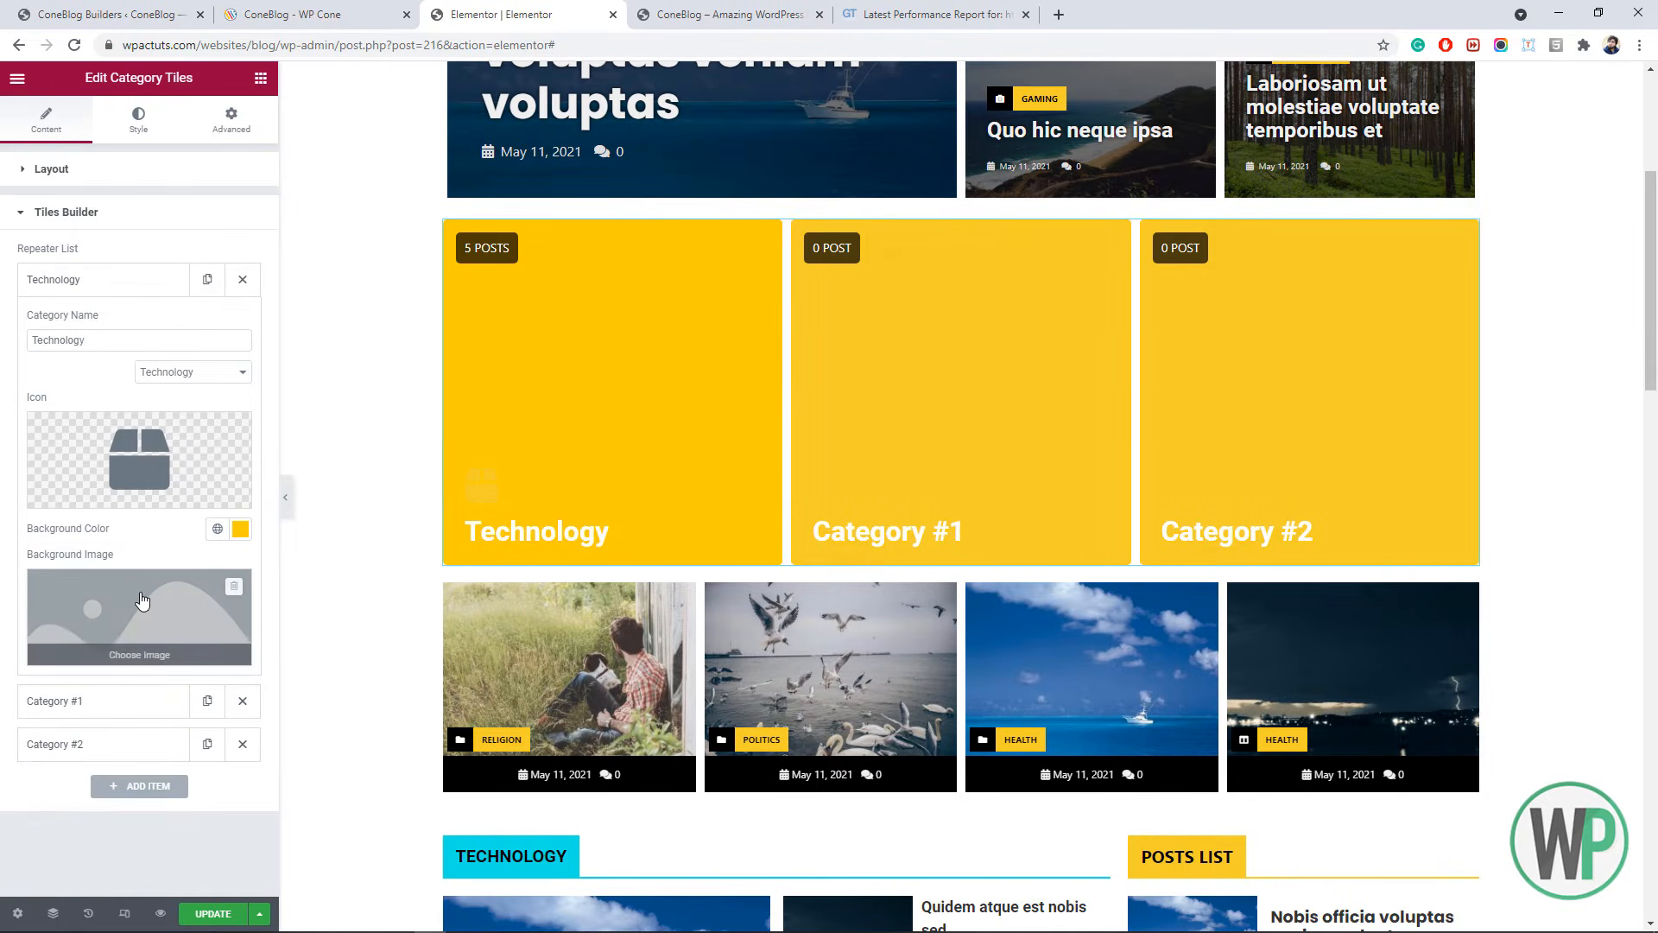
- Give the Technology tile the city street photo as background image and make its background color semi-transparent, #FFCD0063
left_click(142, 601)
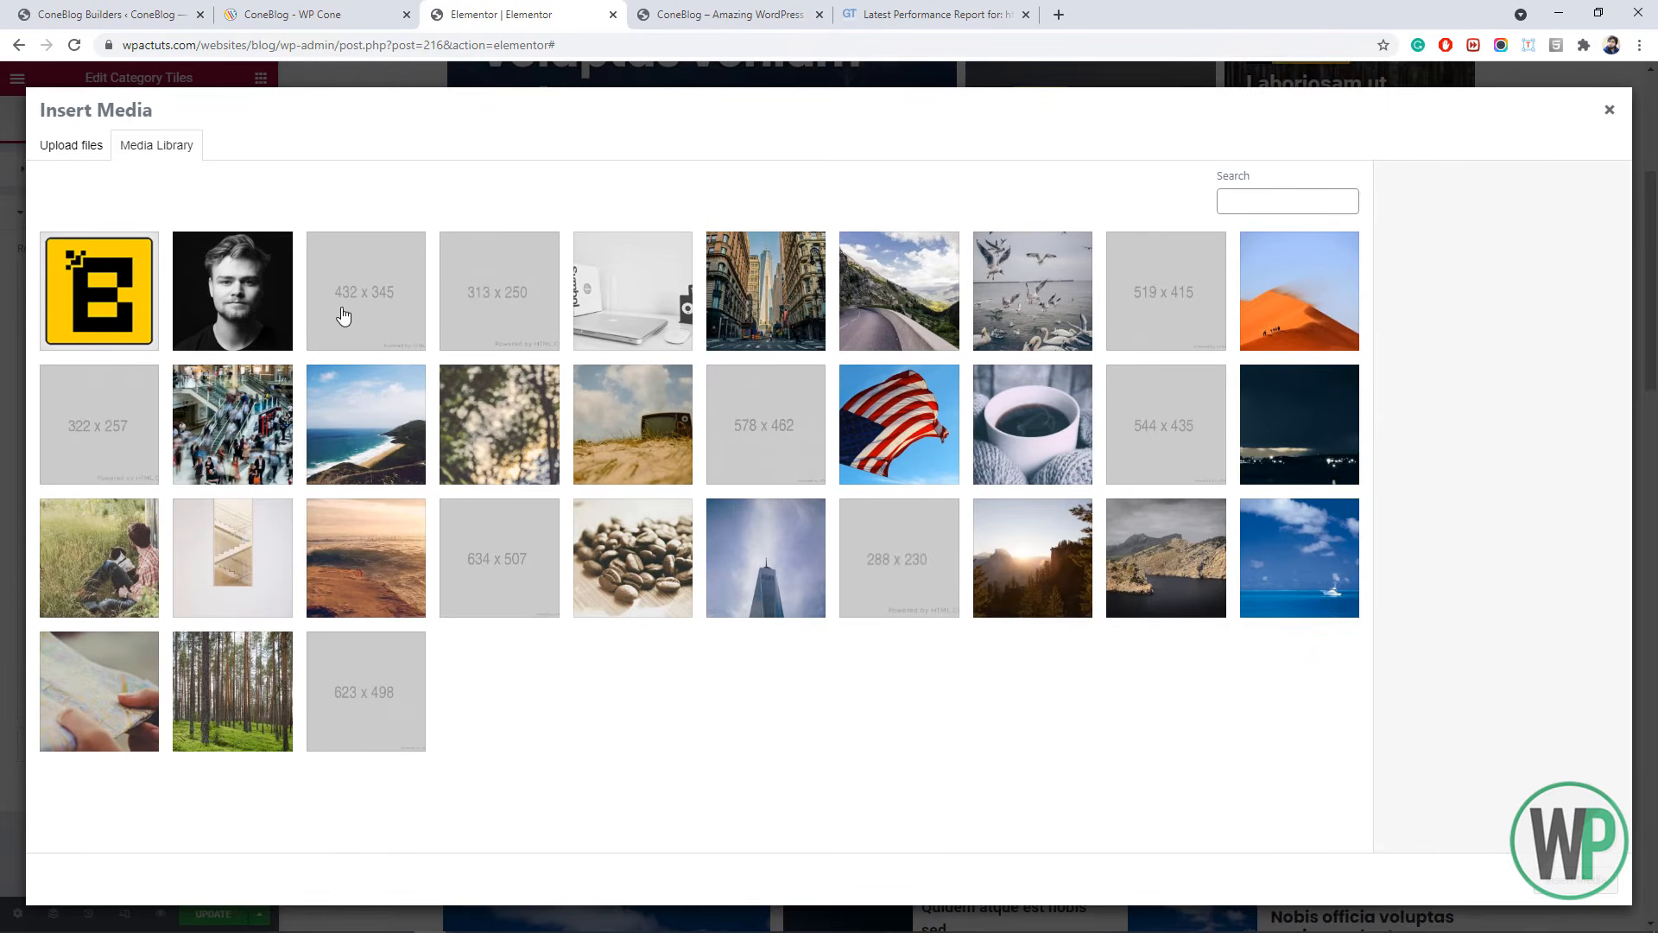
left_click(746, 338)
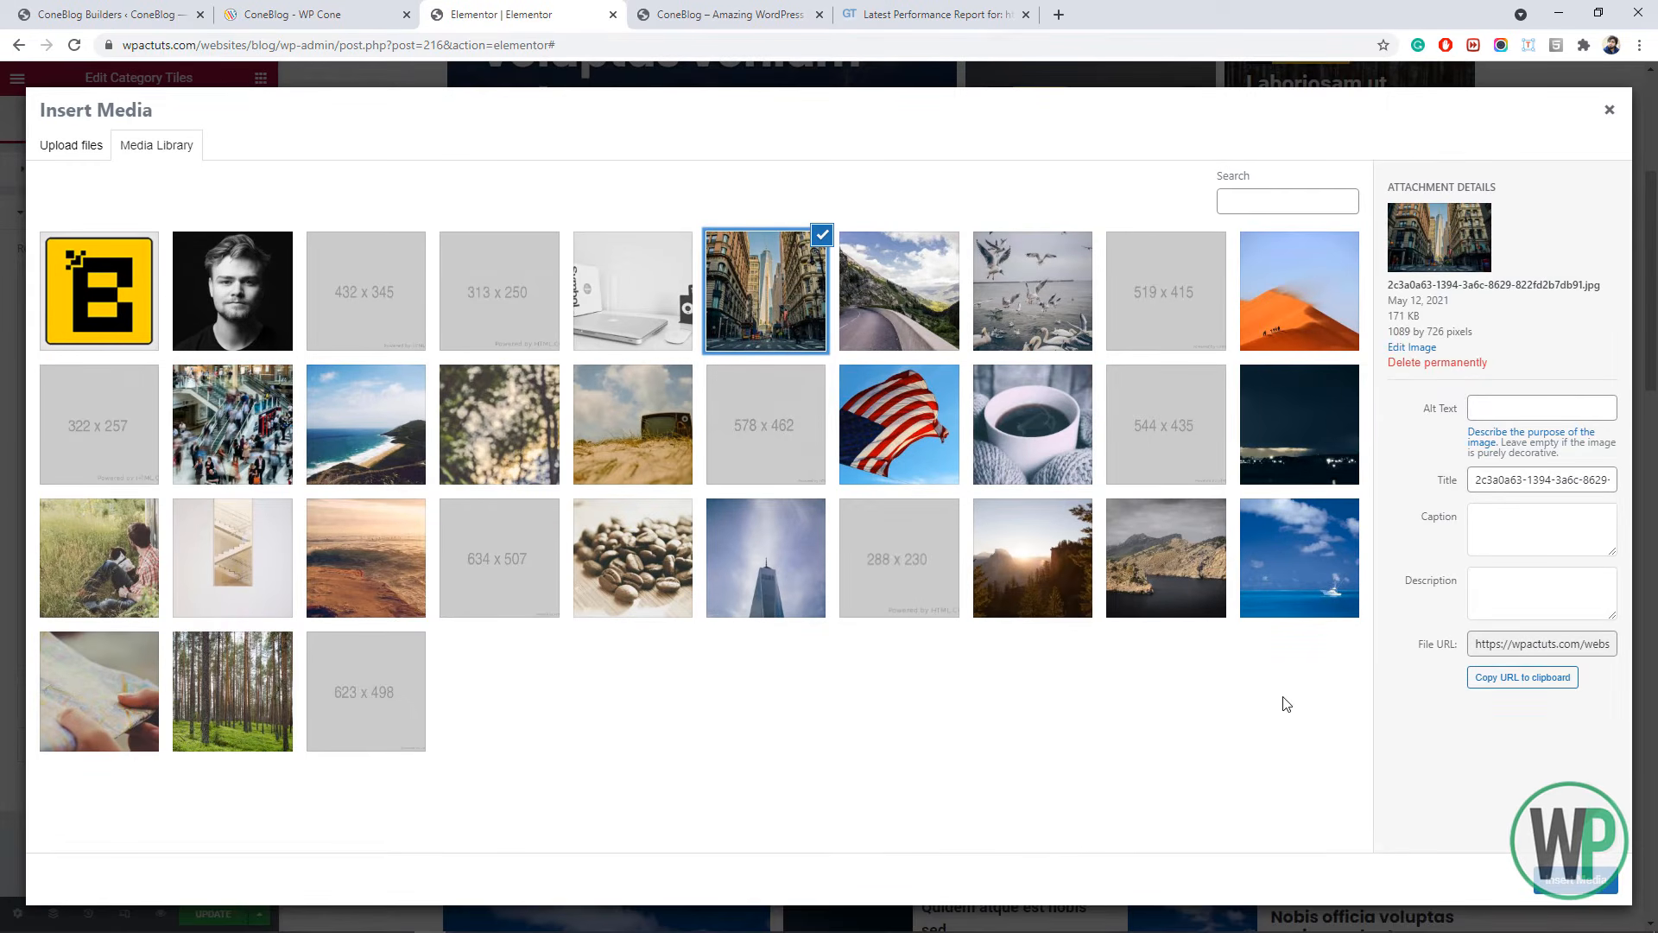
left_click(1548, 898)
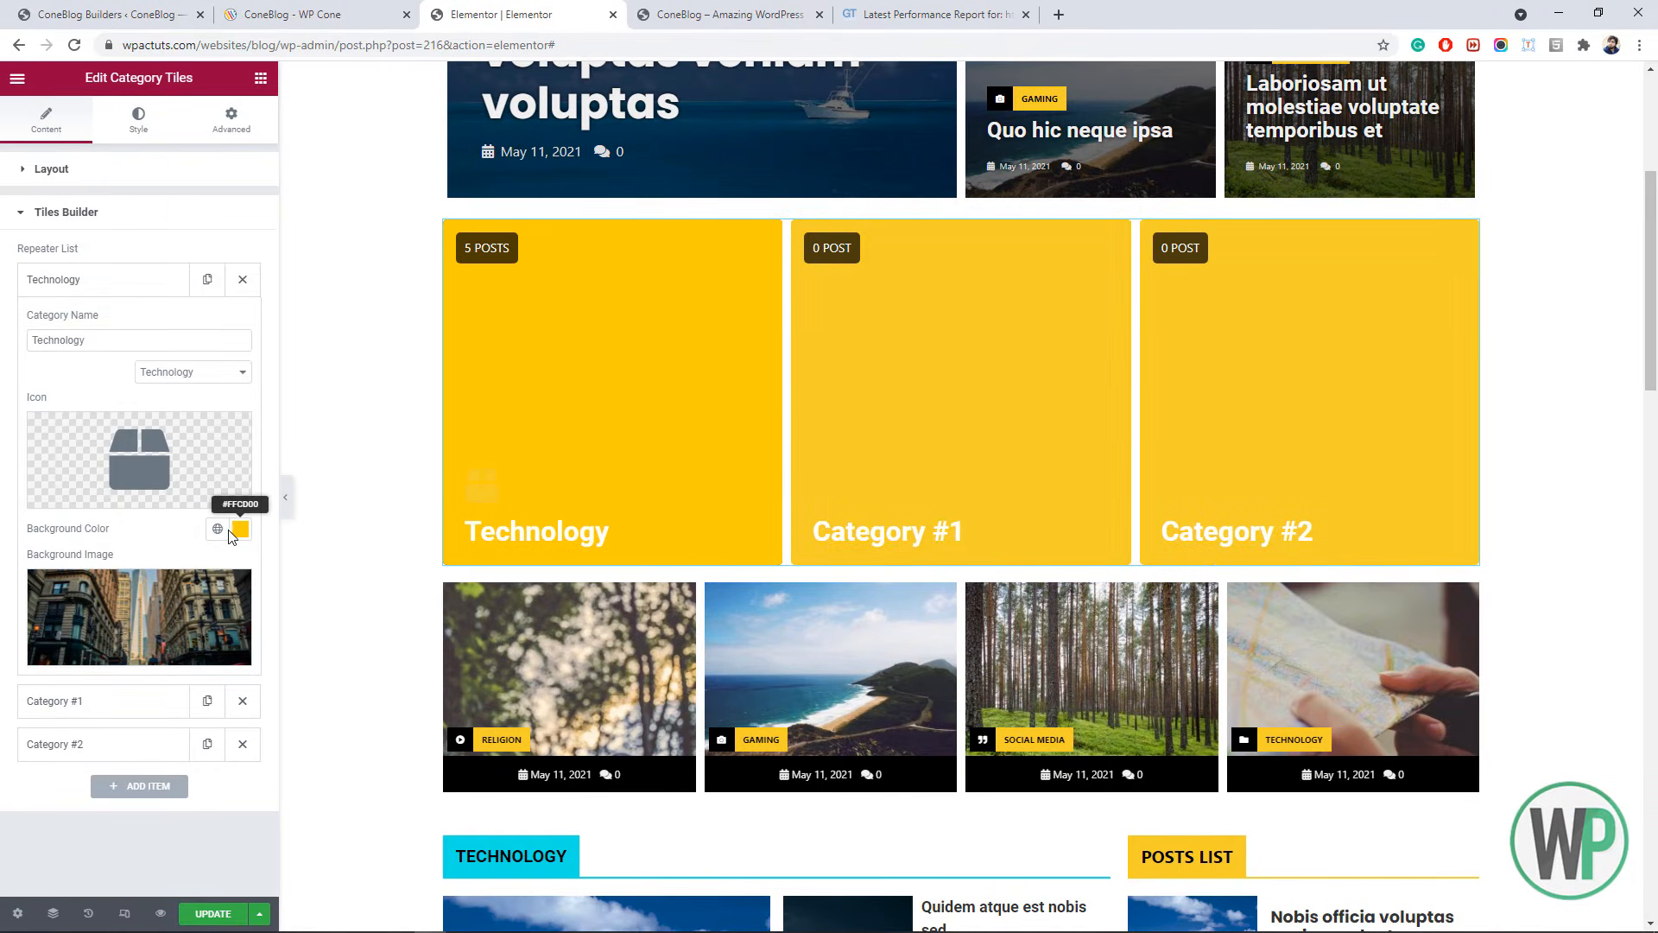
left_click(233, 530)
left_click_drag(233, 768, 119, 769)
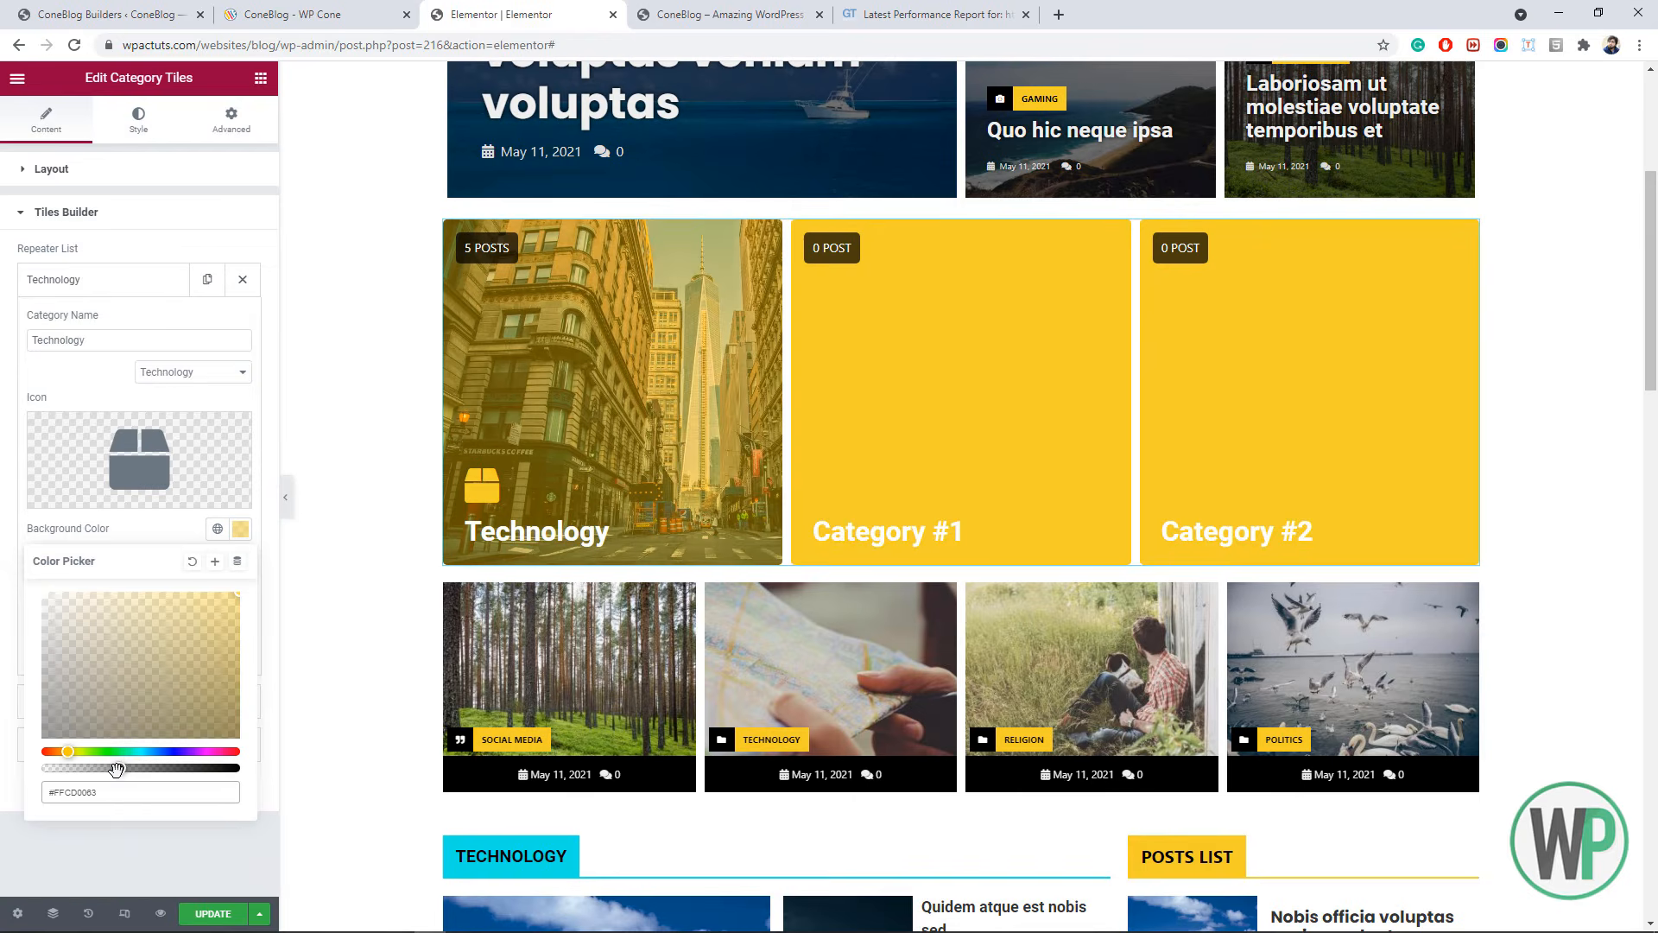
left_click(4, 677)
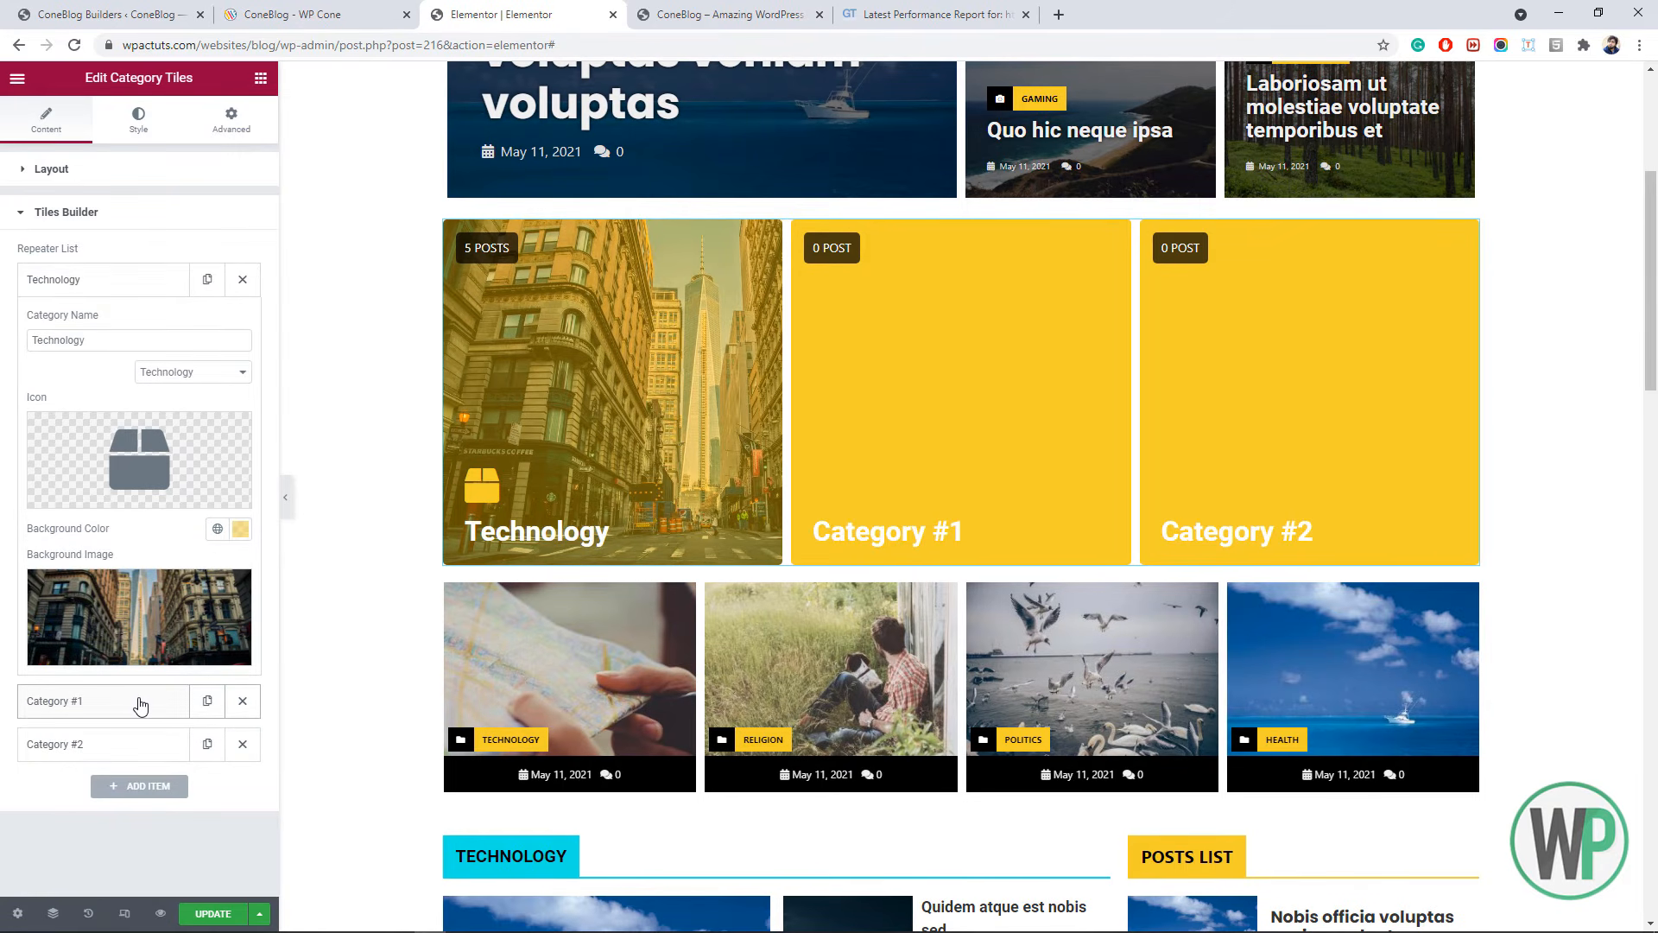
- Hide the icons in the Category Tiles layout and return to the list of tiles
left_click(122, 171)
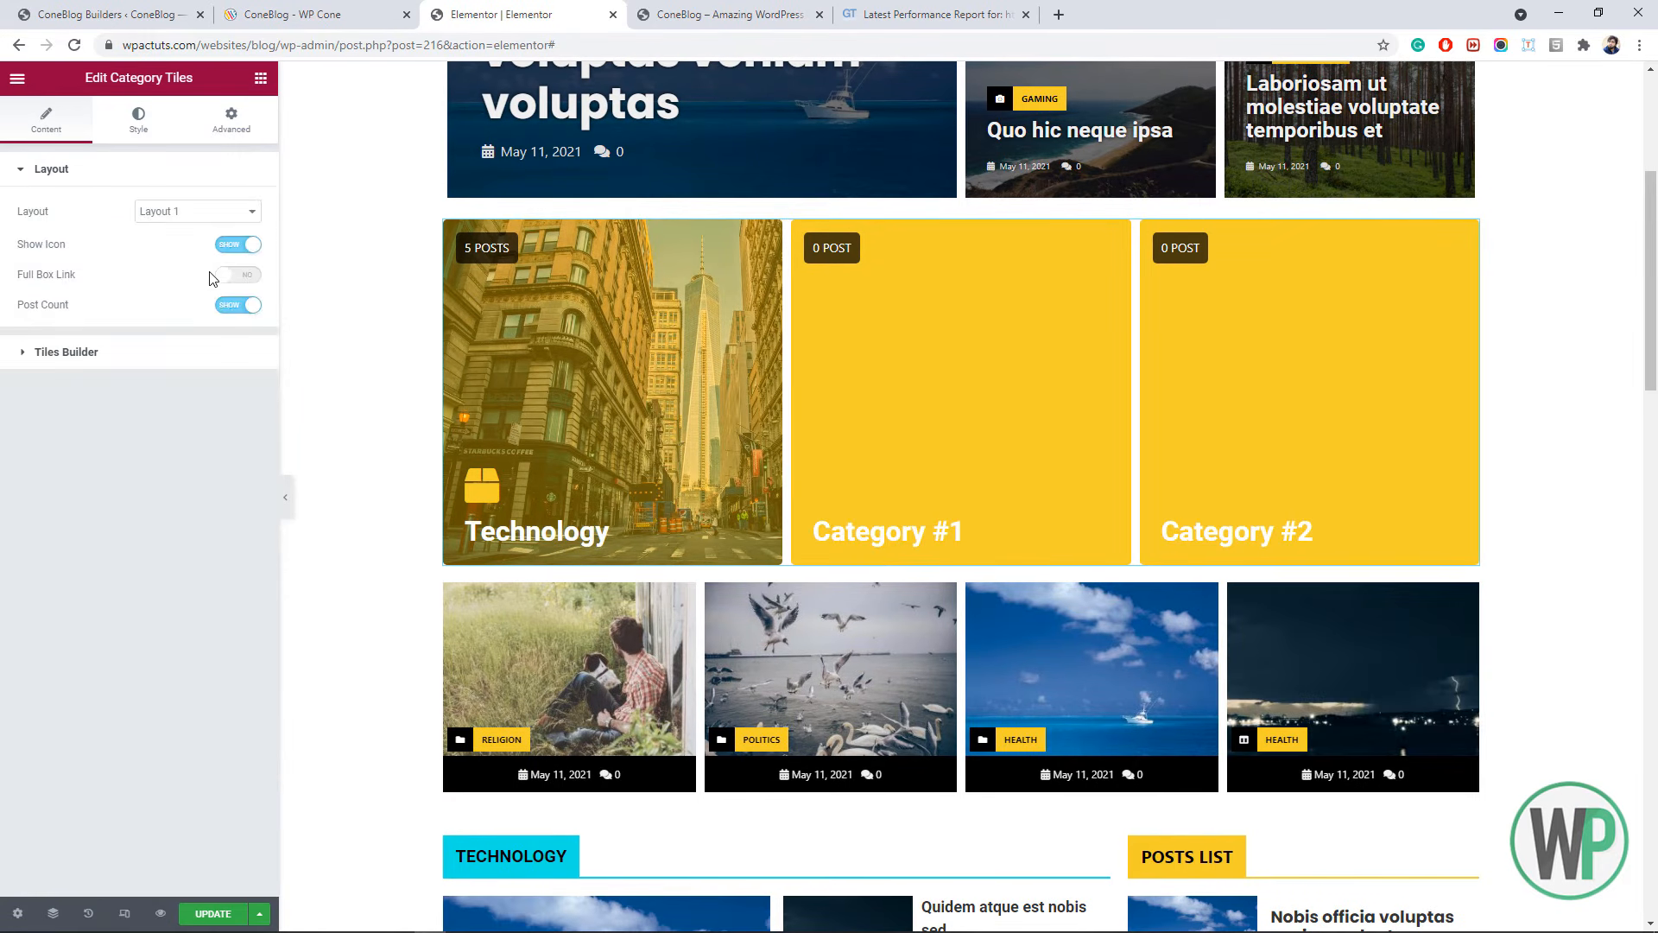
left_click(246, 248)
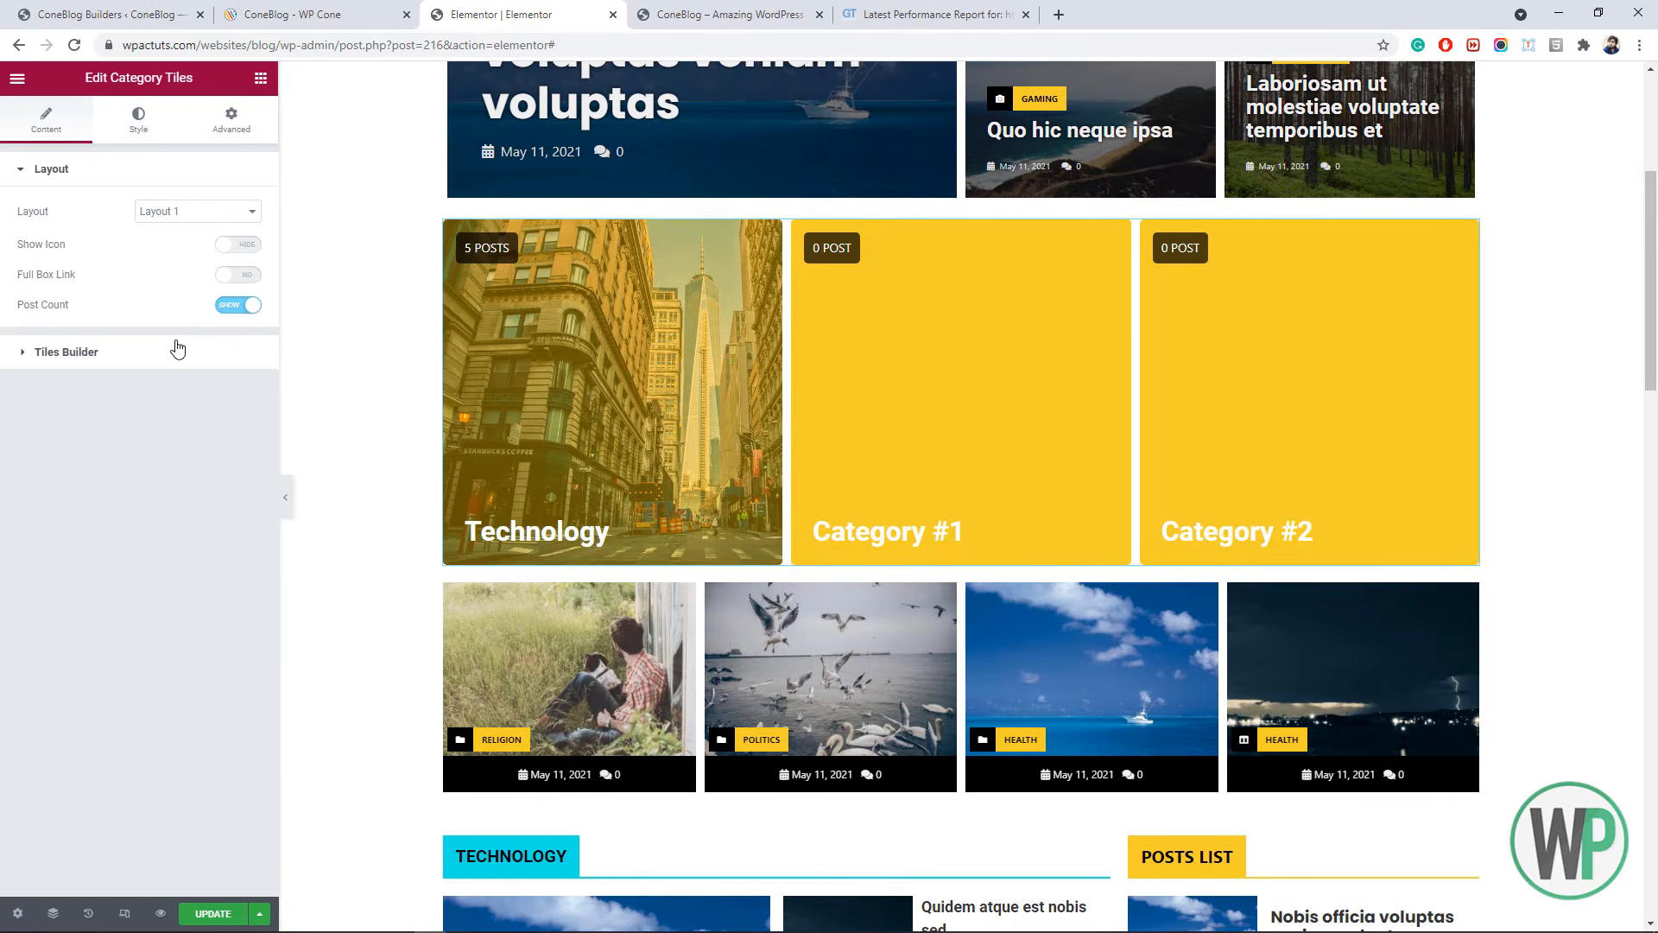
left_click(155, 355)
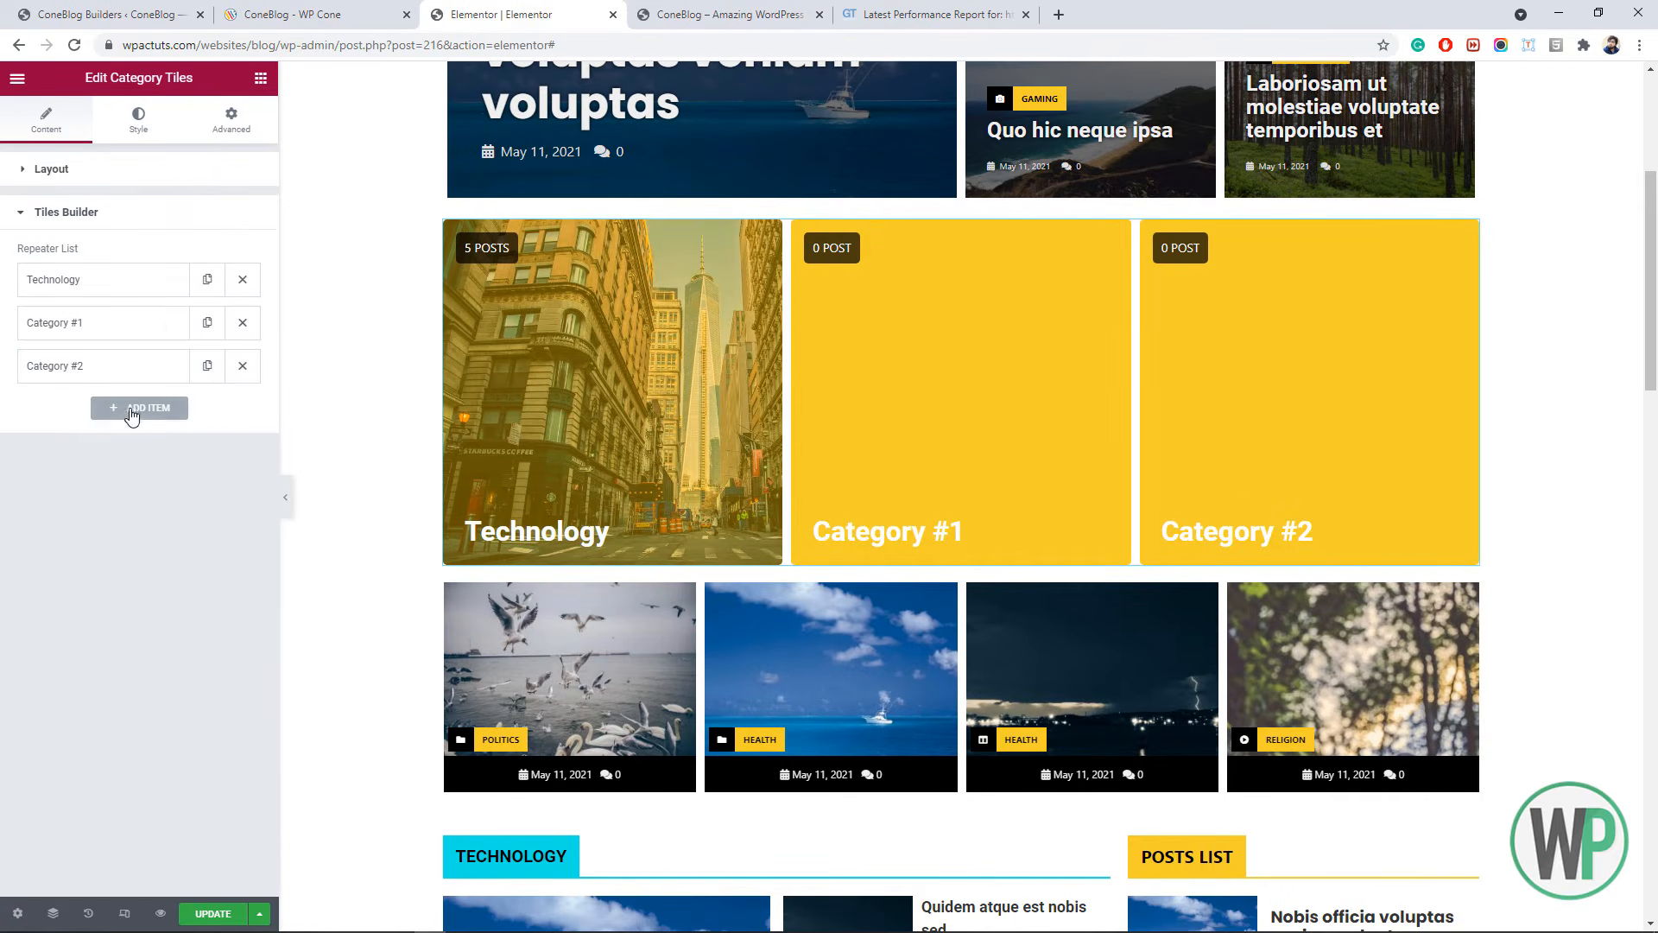
- Replace the Technology tile's icon with the cogs icon and turn the icon display of the Category Tiles on
left_click(147, 275)
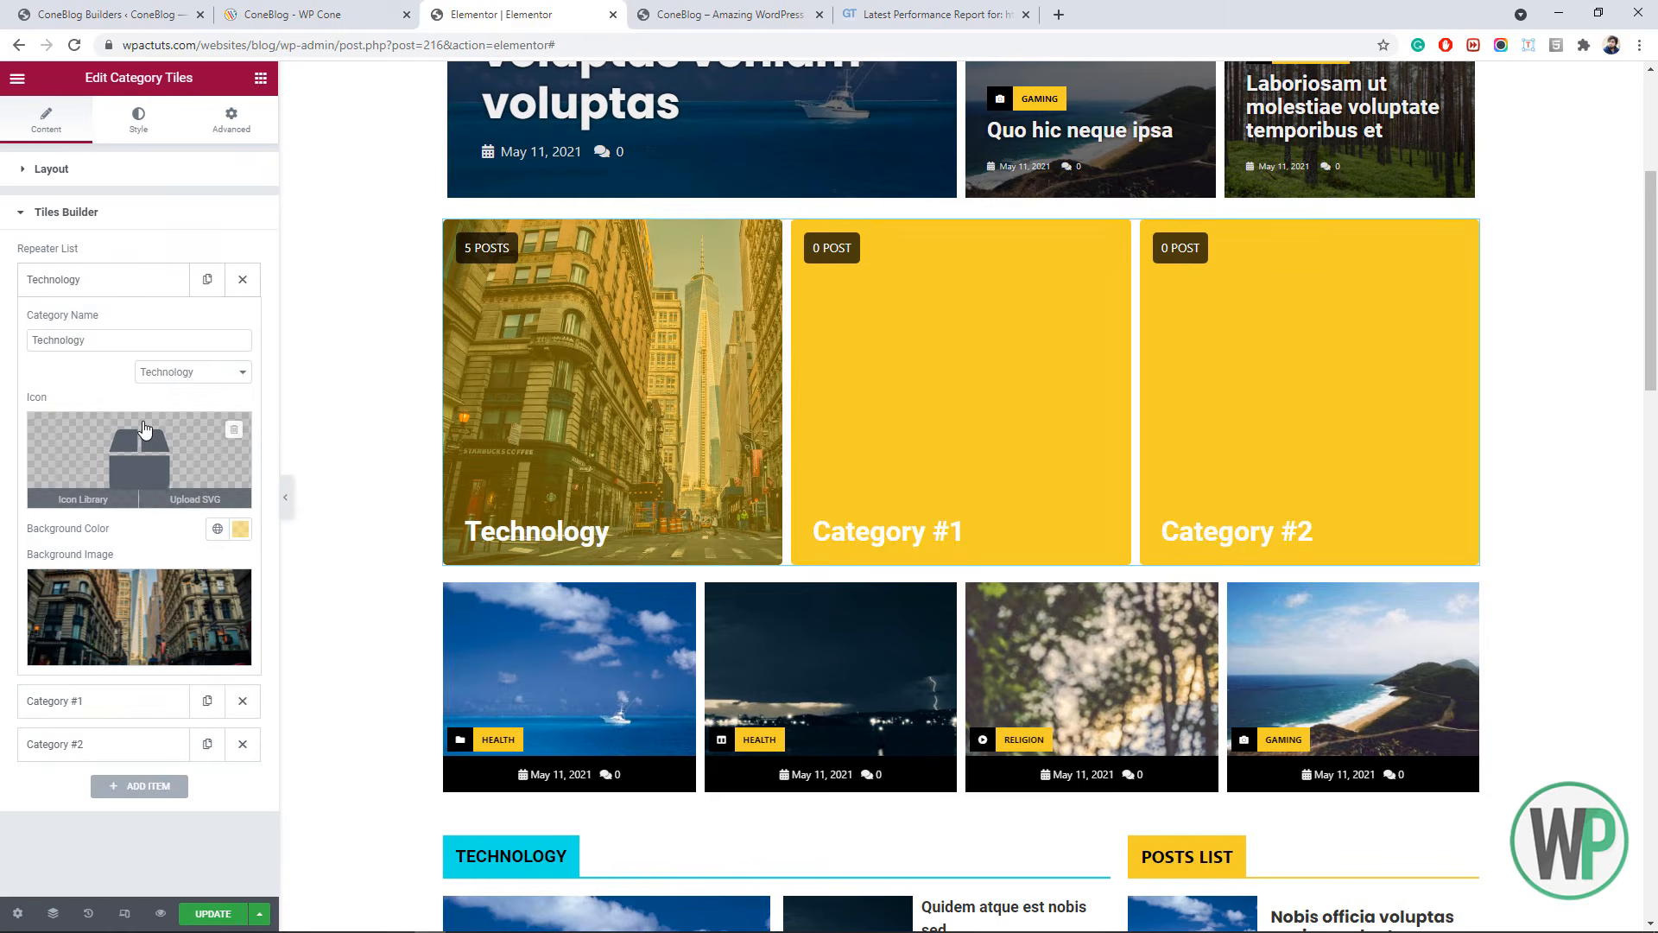
left_click(83, 498)
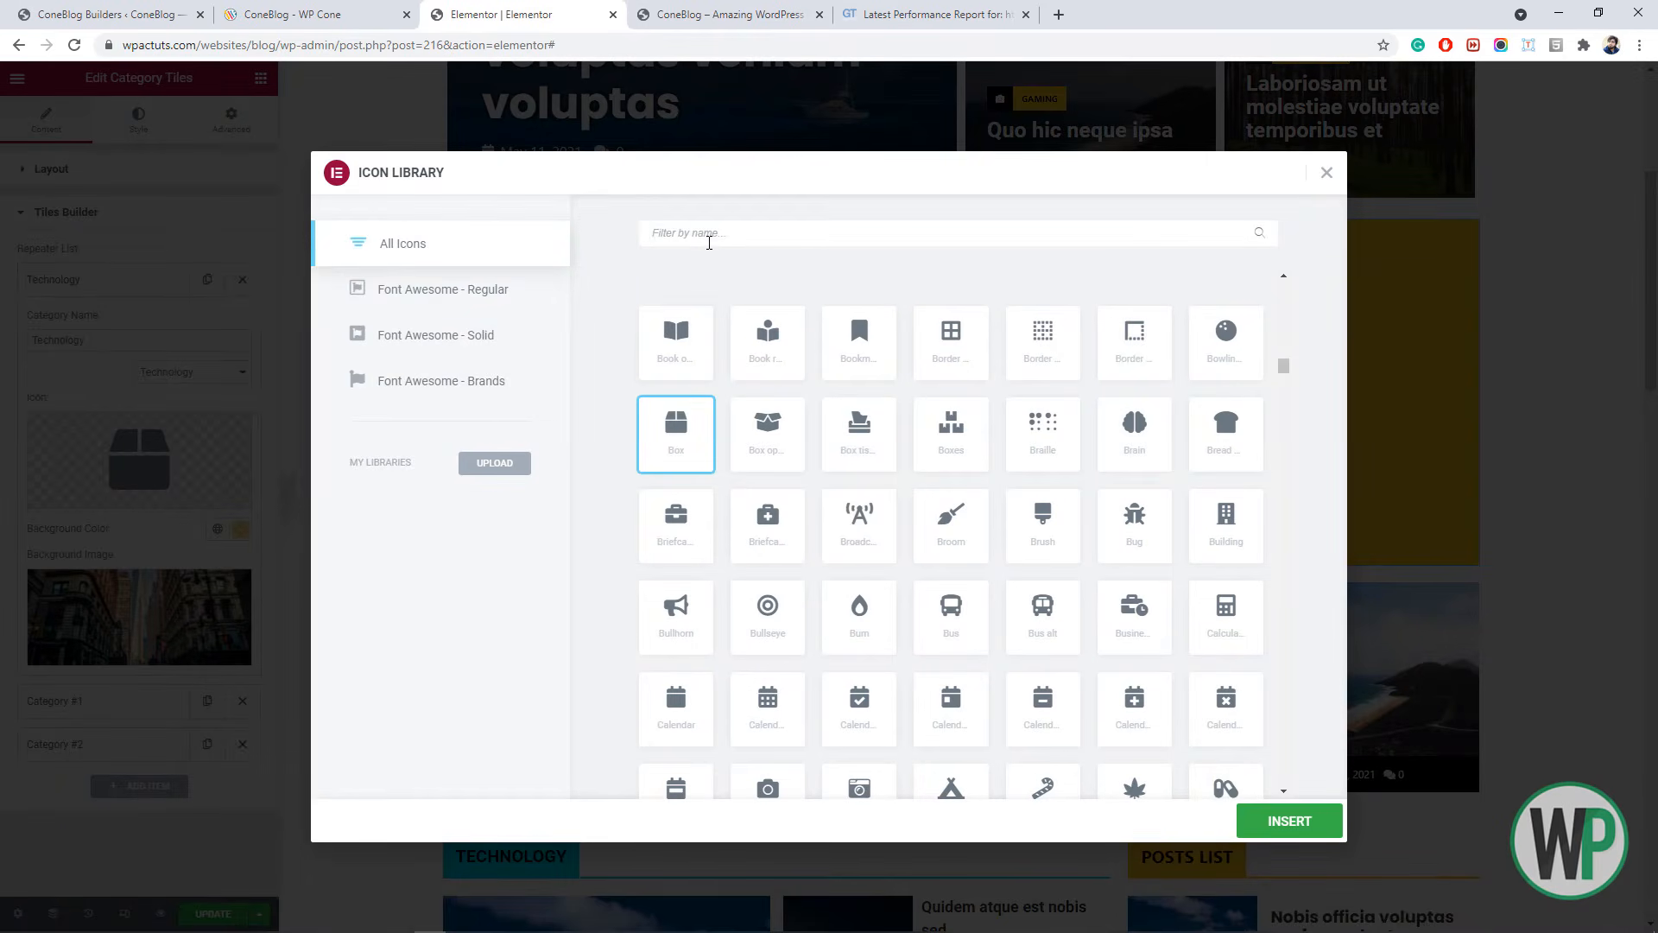
type("cogs")
left_click(705, 311)
left_click(1289, 820)
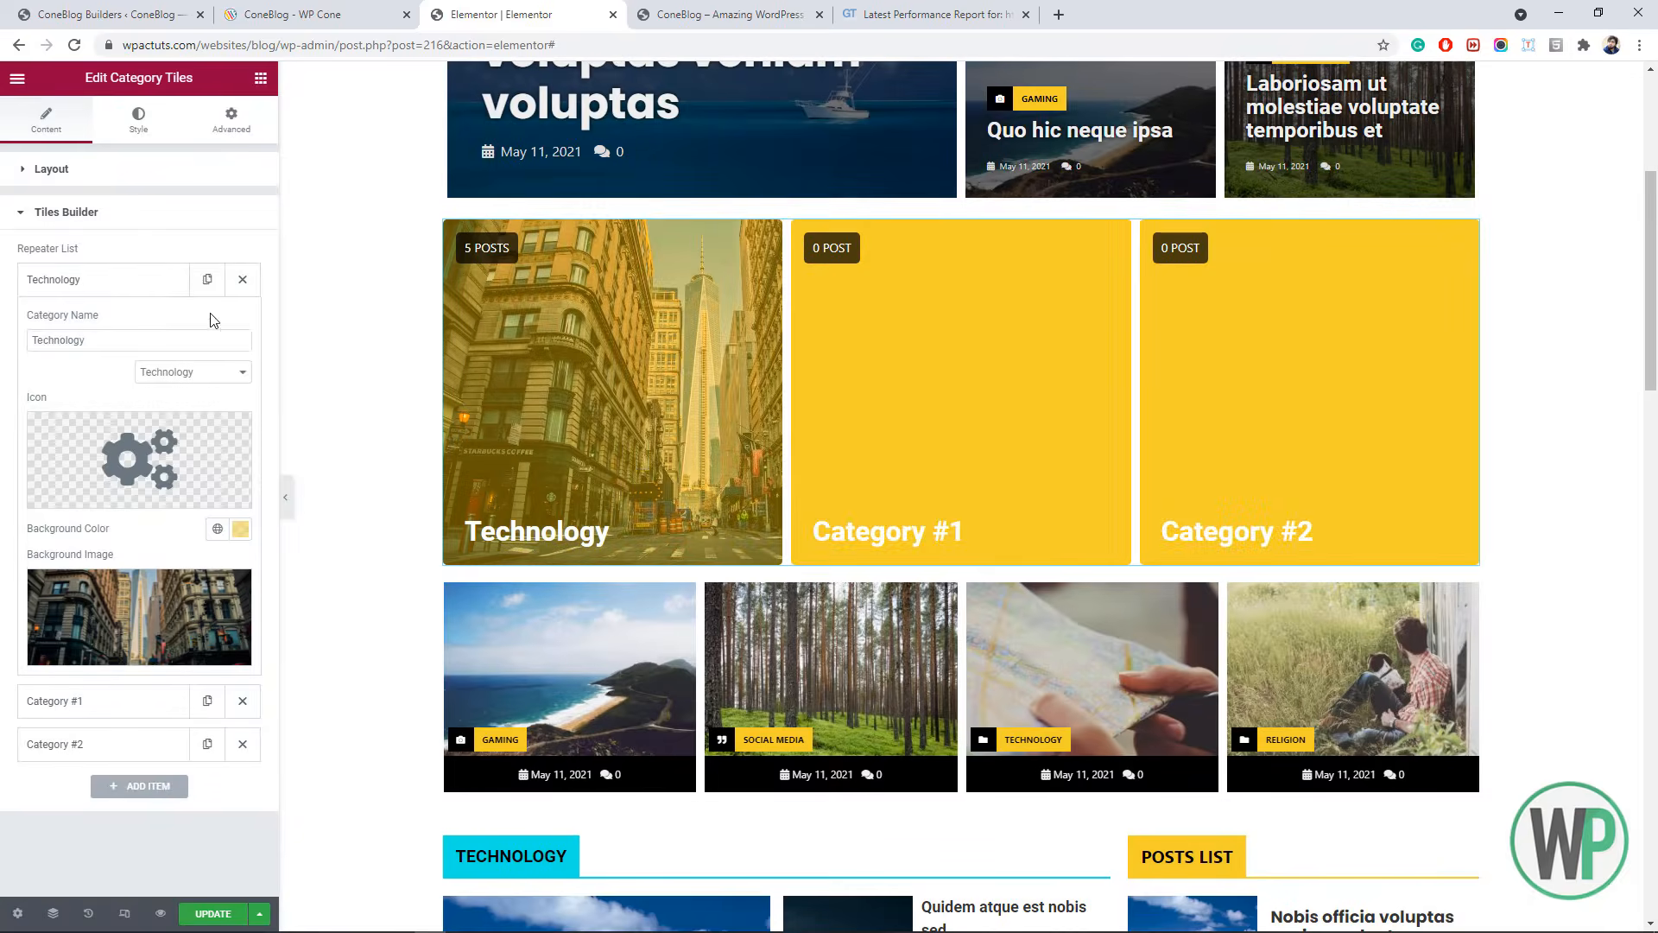
left_click(162, 177)
left_click(158, 360)
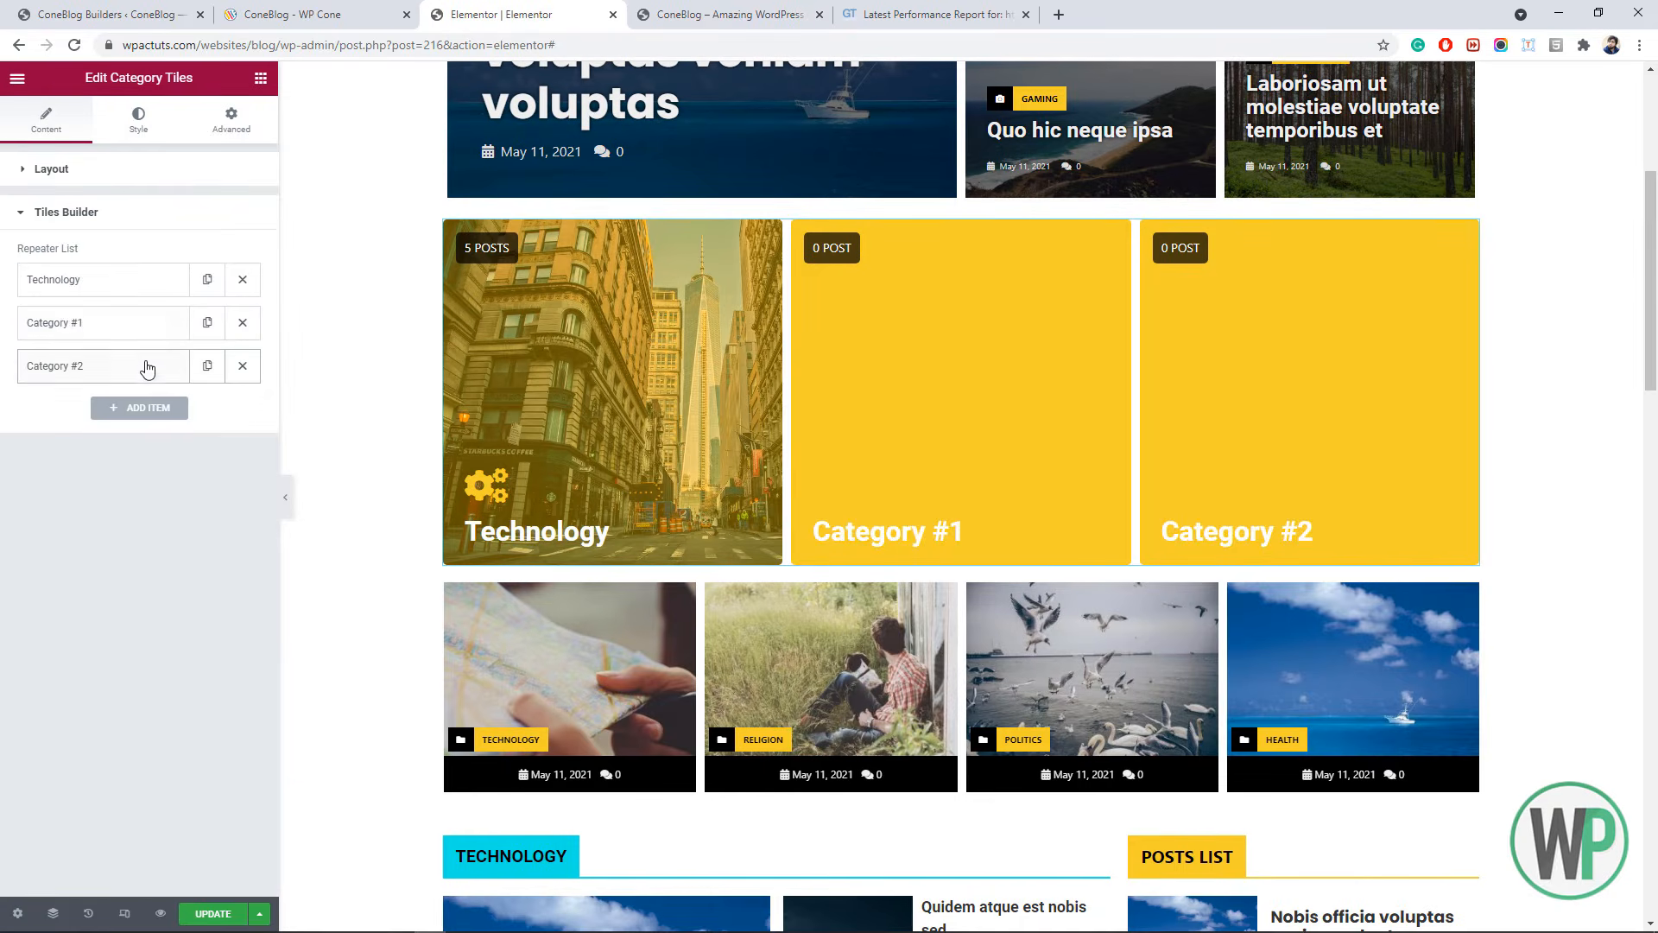
- Assign the Gaming category to the second tile and name the tile Gaming
left_click(149, 326)
left_click(193, 414)
left_click(182, 491)
left_click_drag(95, 383, 2, 380)
type("GHam")
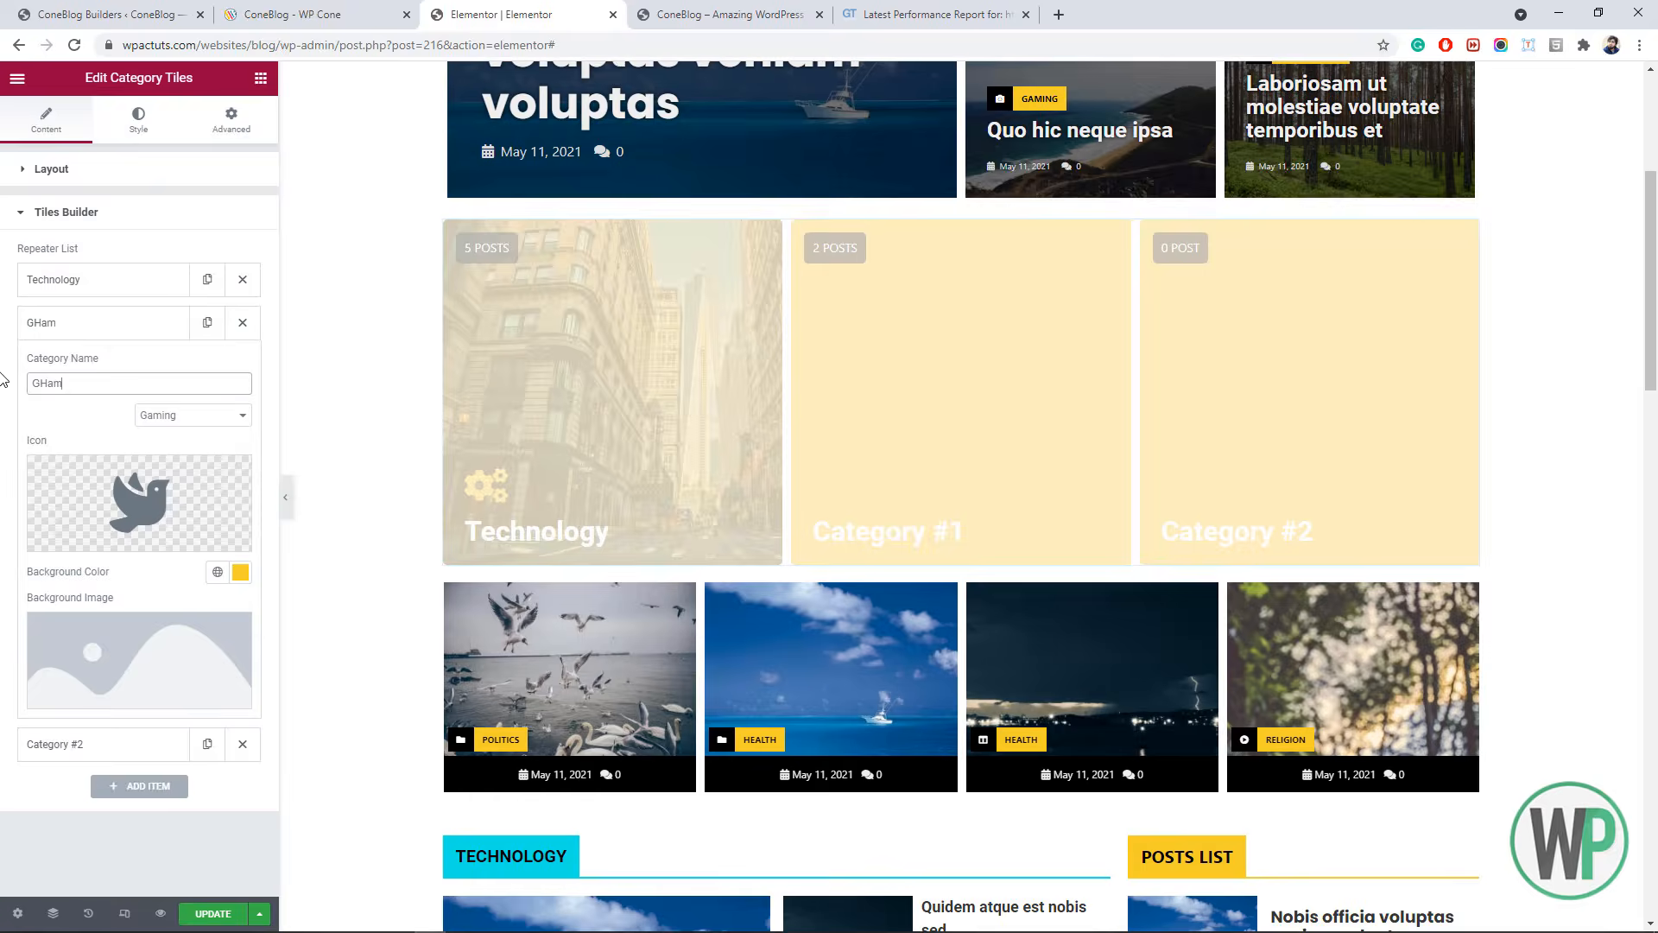
type("ing")
key("ctrl+a")
type("Gaming")
- Find the gamepad icon in the icon library by filtering for "gam" and insert it for the Gaming tile
left_click(109, 497)
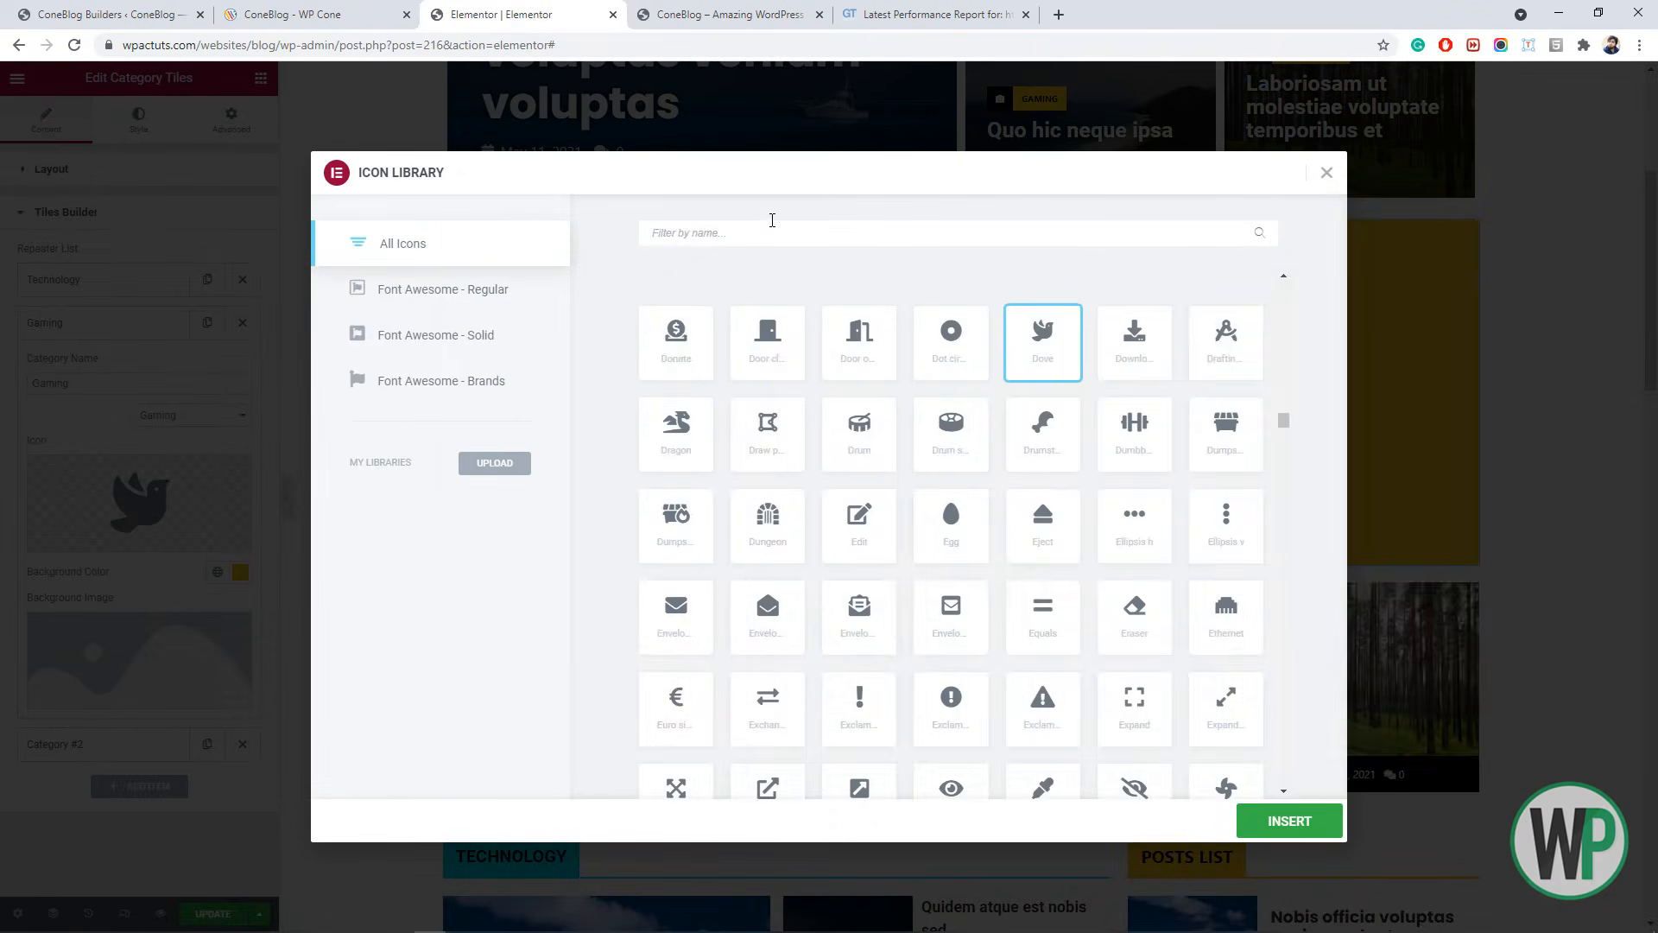
left_click(772, 219)
type("gam")
left_click(677, 345)
left_click(1289, 821)
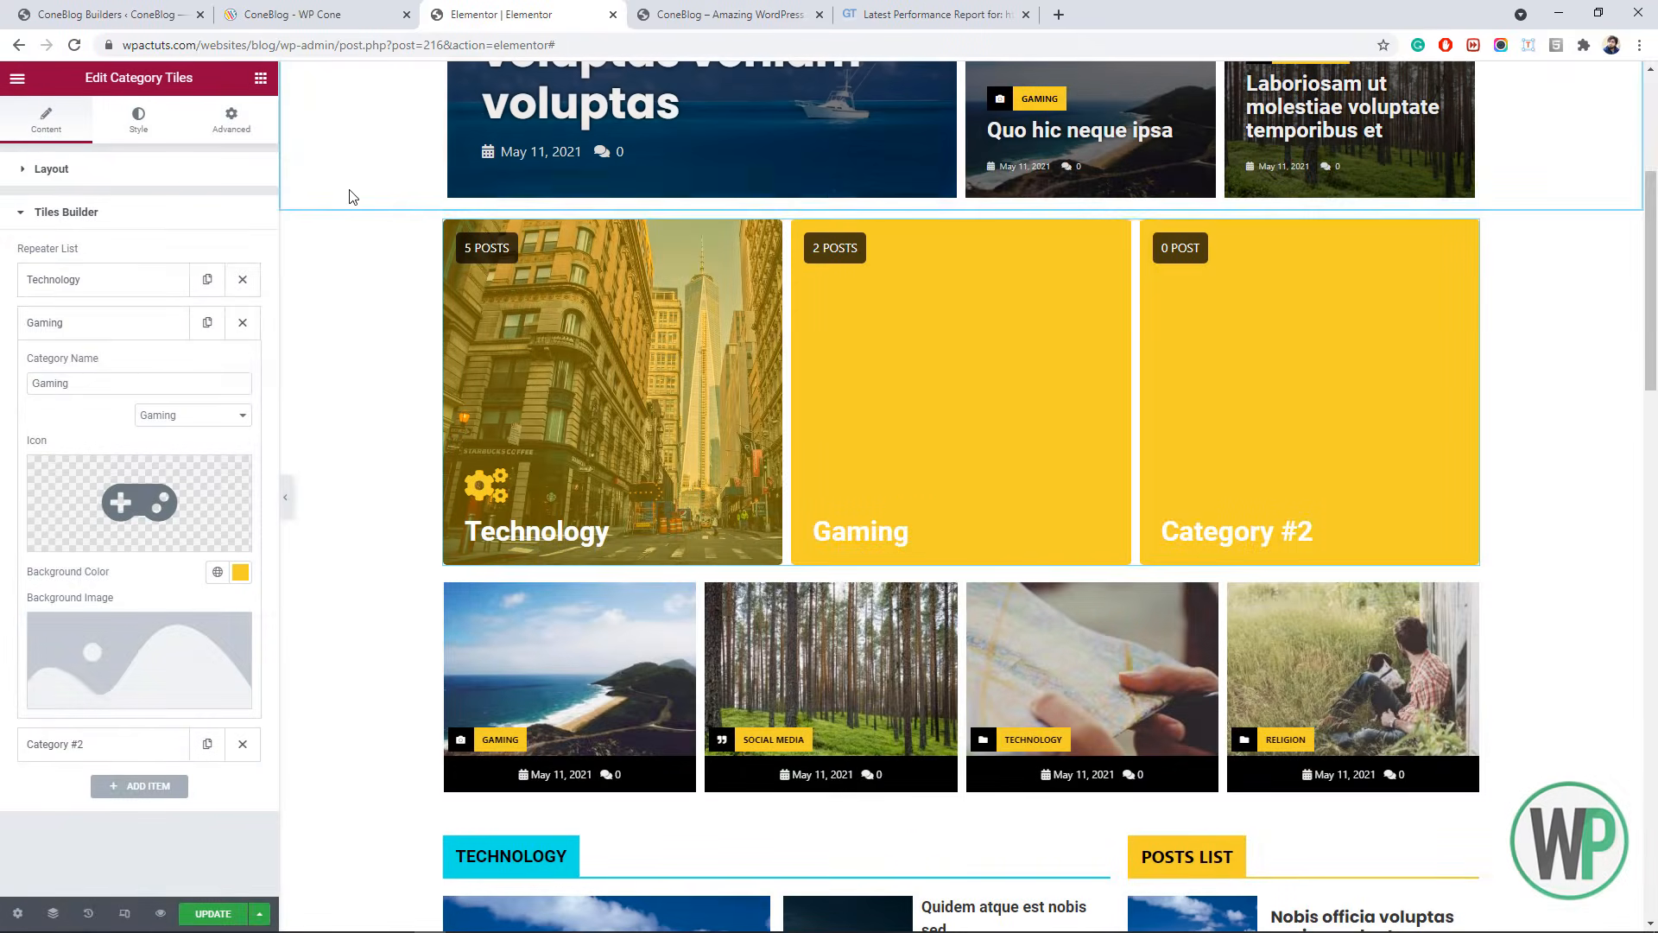
- Give the Gaming tile the photo of the old television in the sand as background image and a semi-transparent red background color
left_click(193, 633)
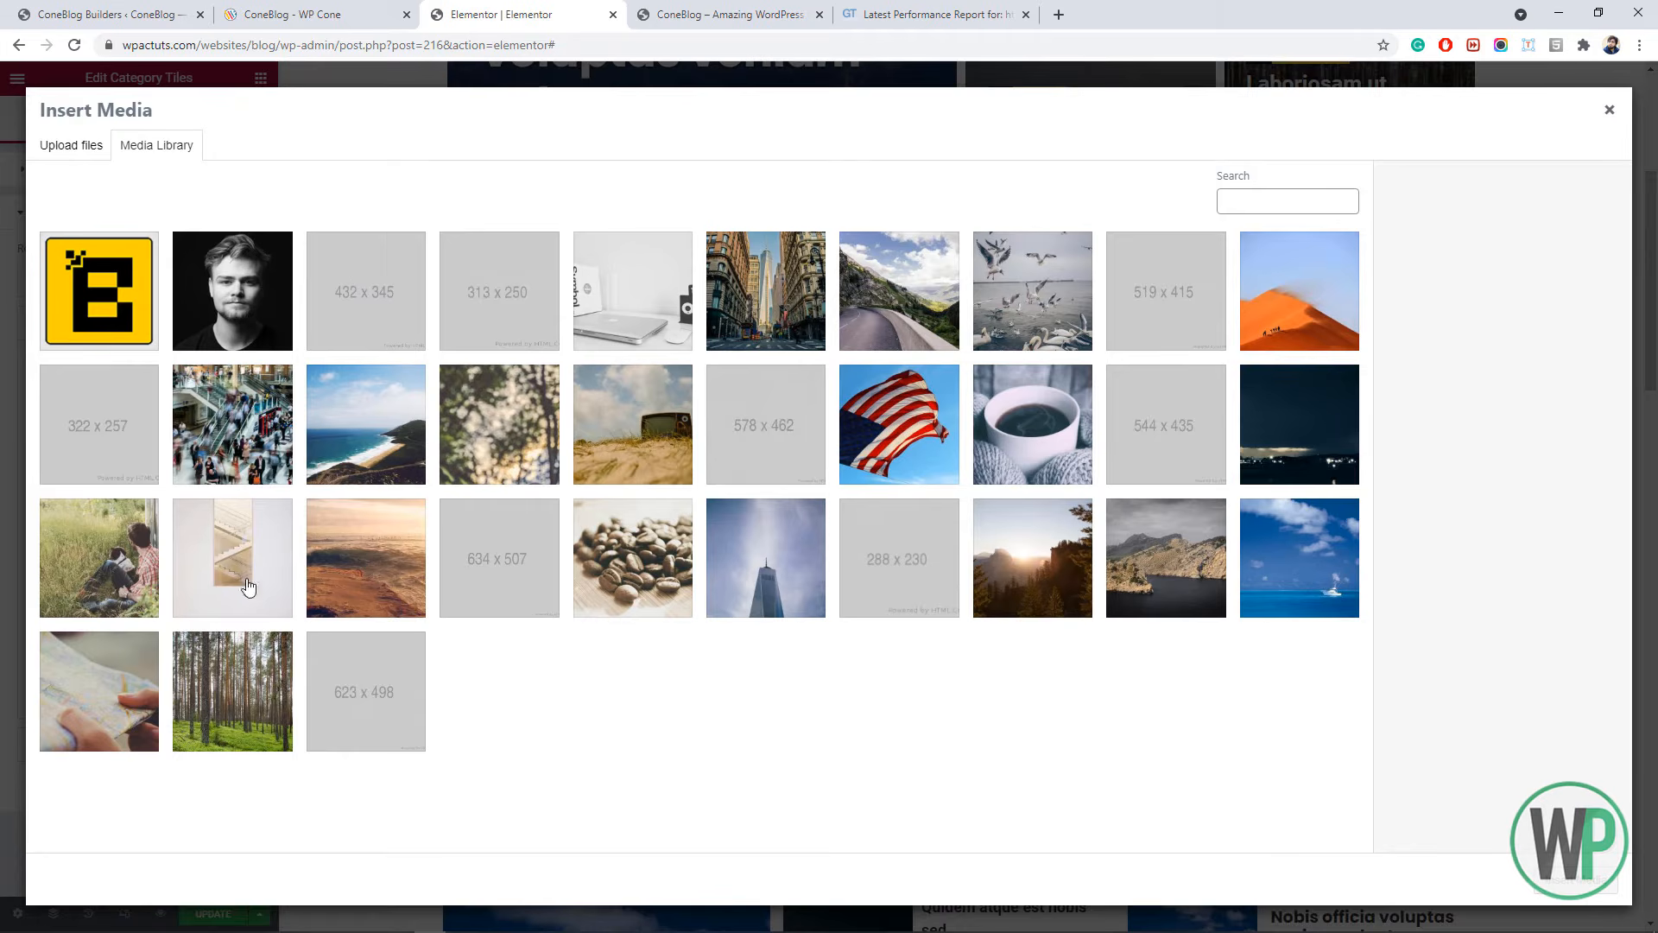
left_click(674, 440)
left_click(1576, 881)
left_click(240, 572)
left_click_drag(67, 794, 42, 795)
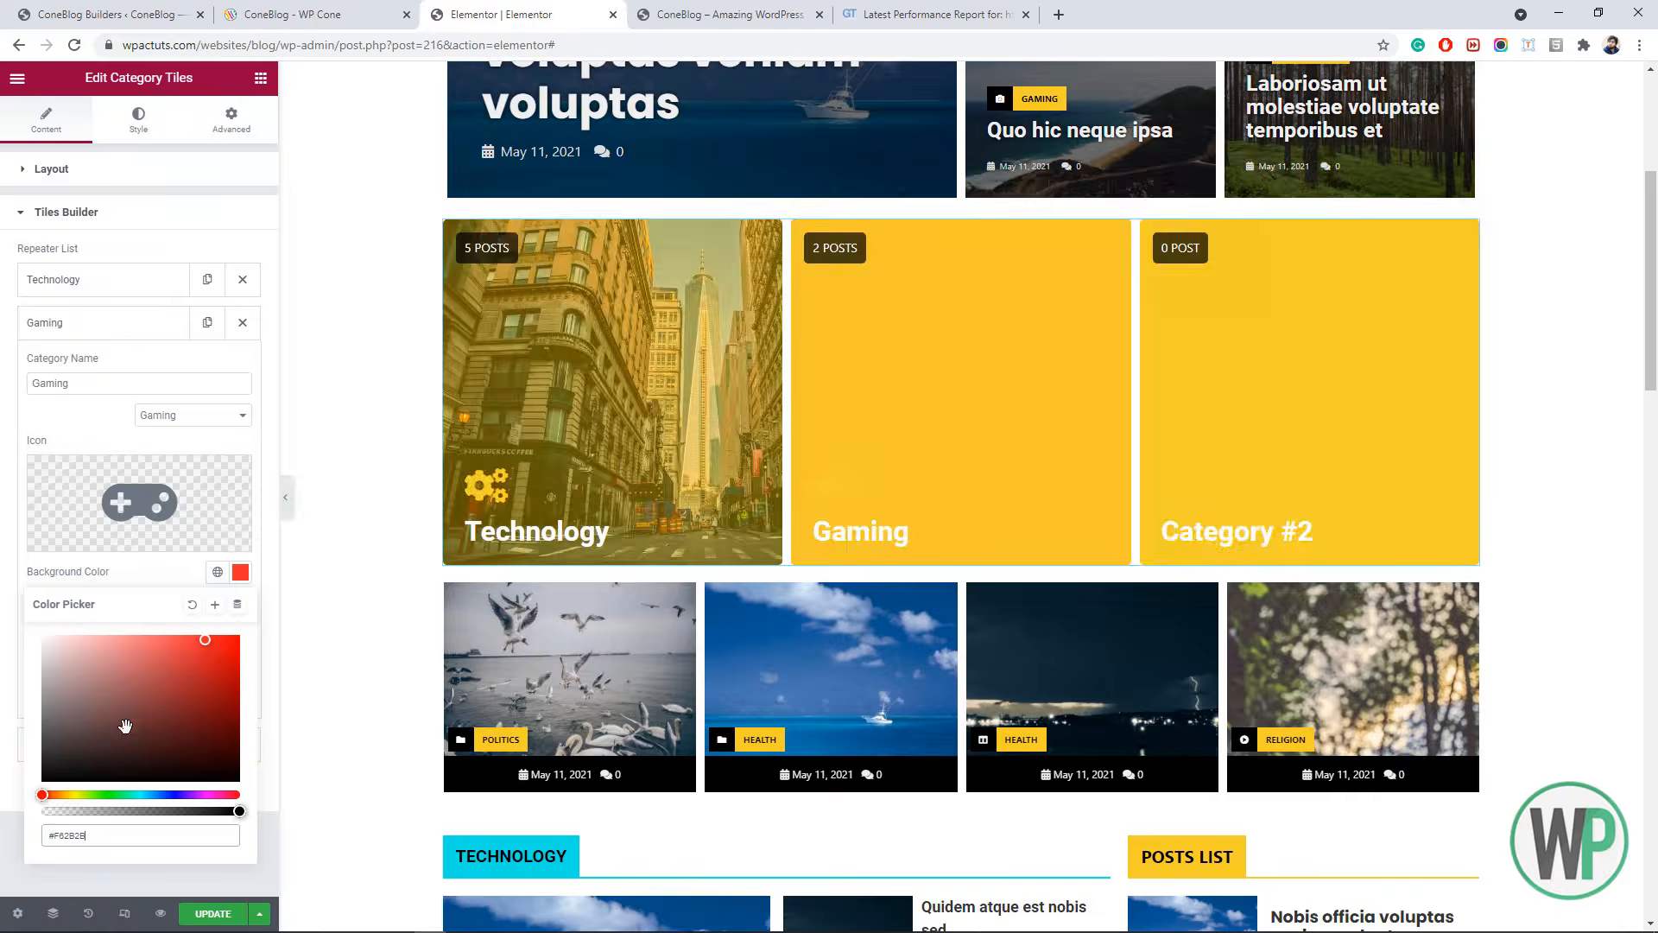
left_click_drag(238, 811, 130, 812)
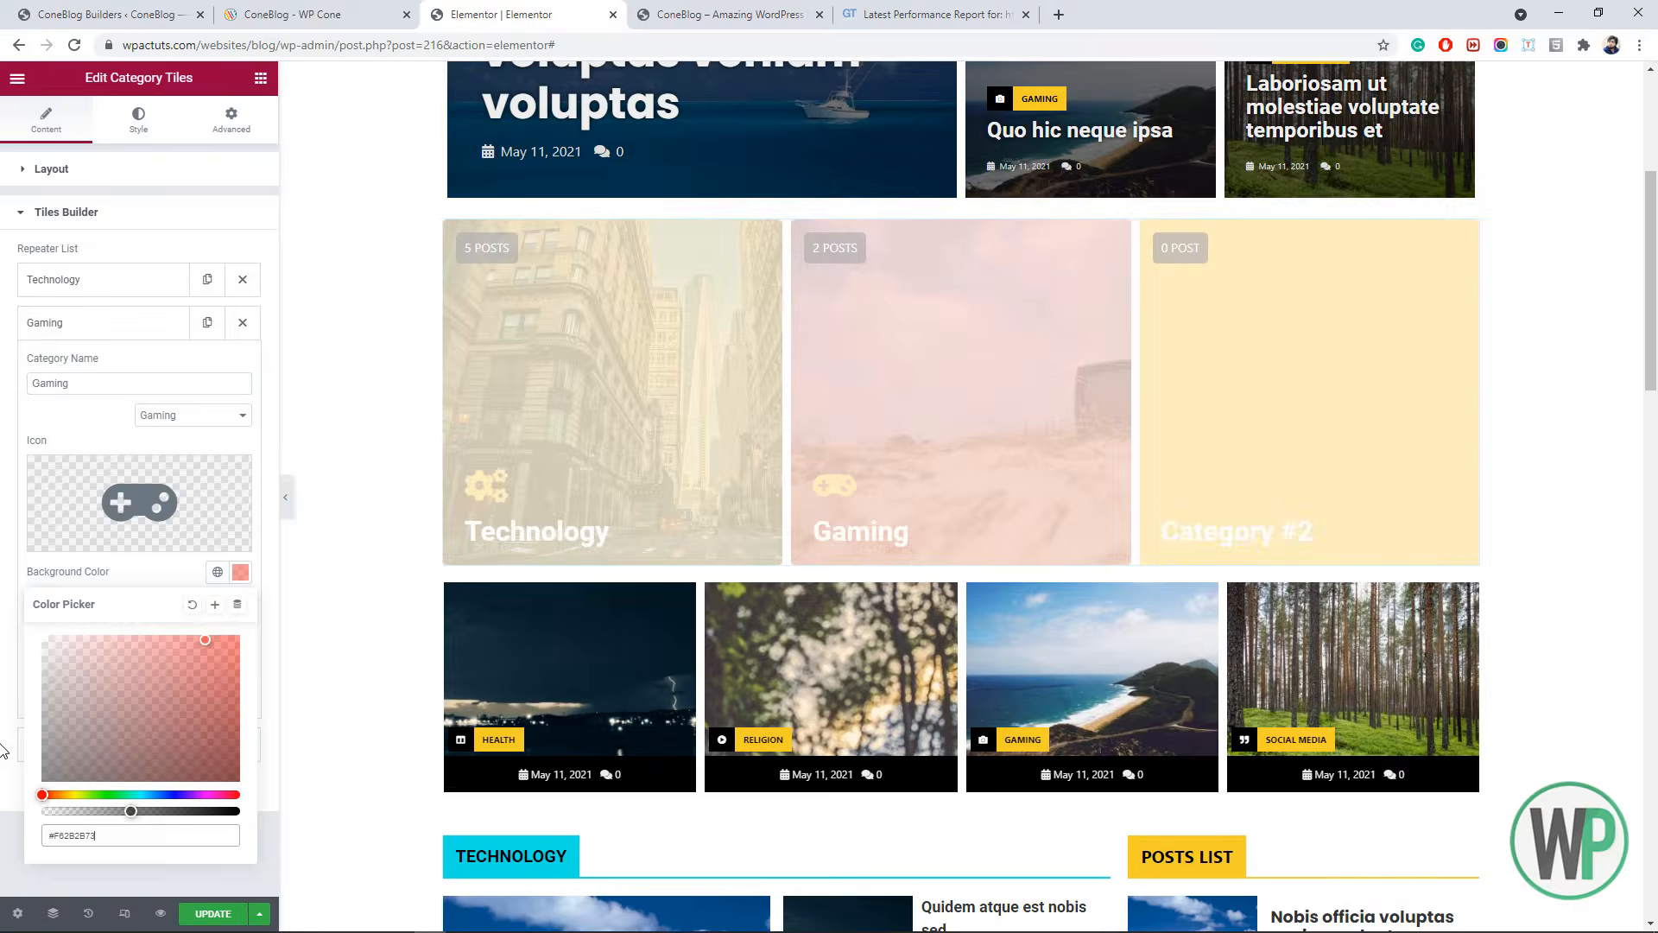
left_click(117, 327)
- Assign the Health category to the third tile and select its category name text
left_click(121, 366)
left_click(192, 458)
left_click(195, 517)
left_click_drag(97, 427, 35, 408)
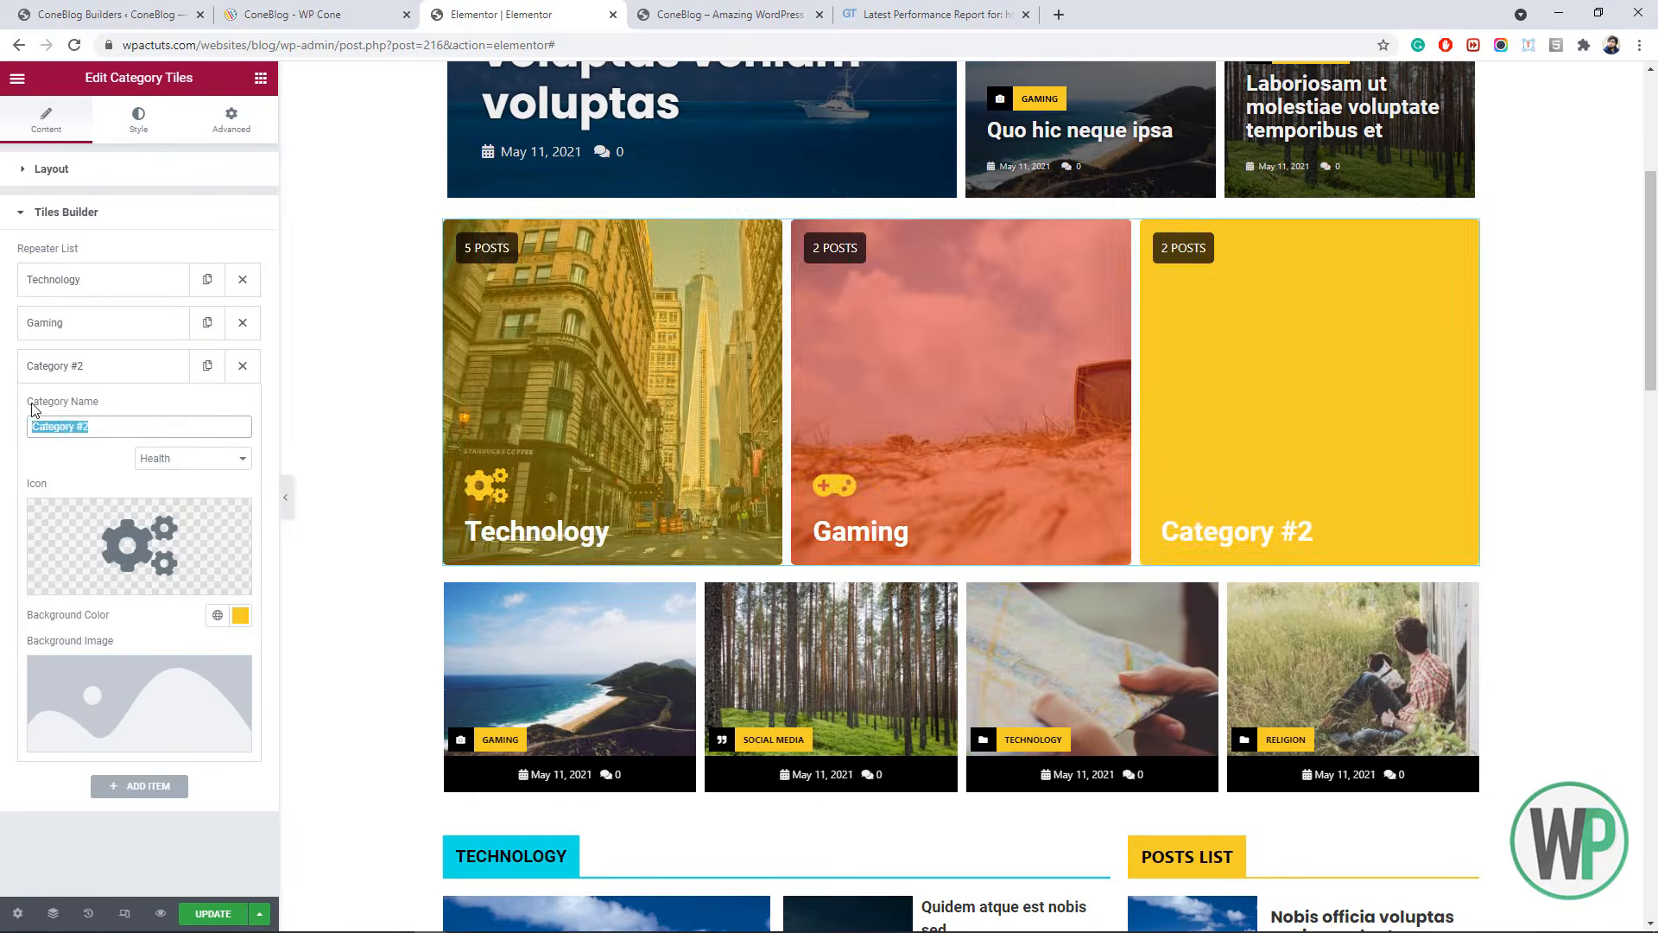
- Name the third category tile Health and give it a semi-transparent green background colour
type("Health")
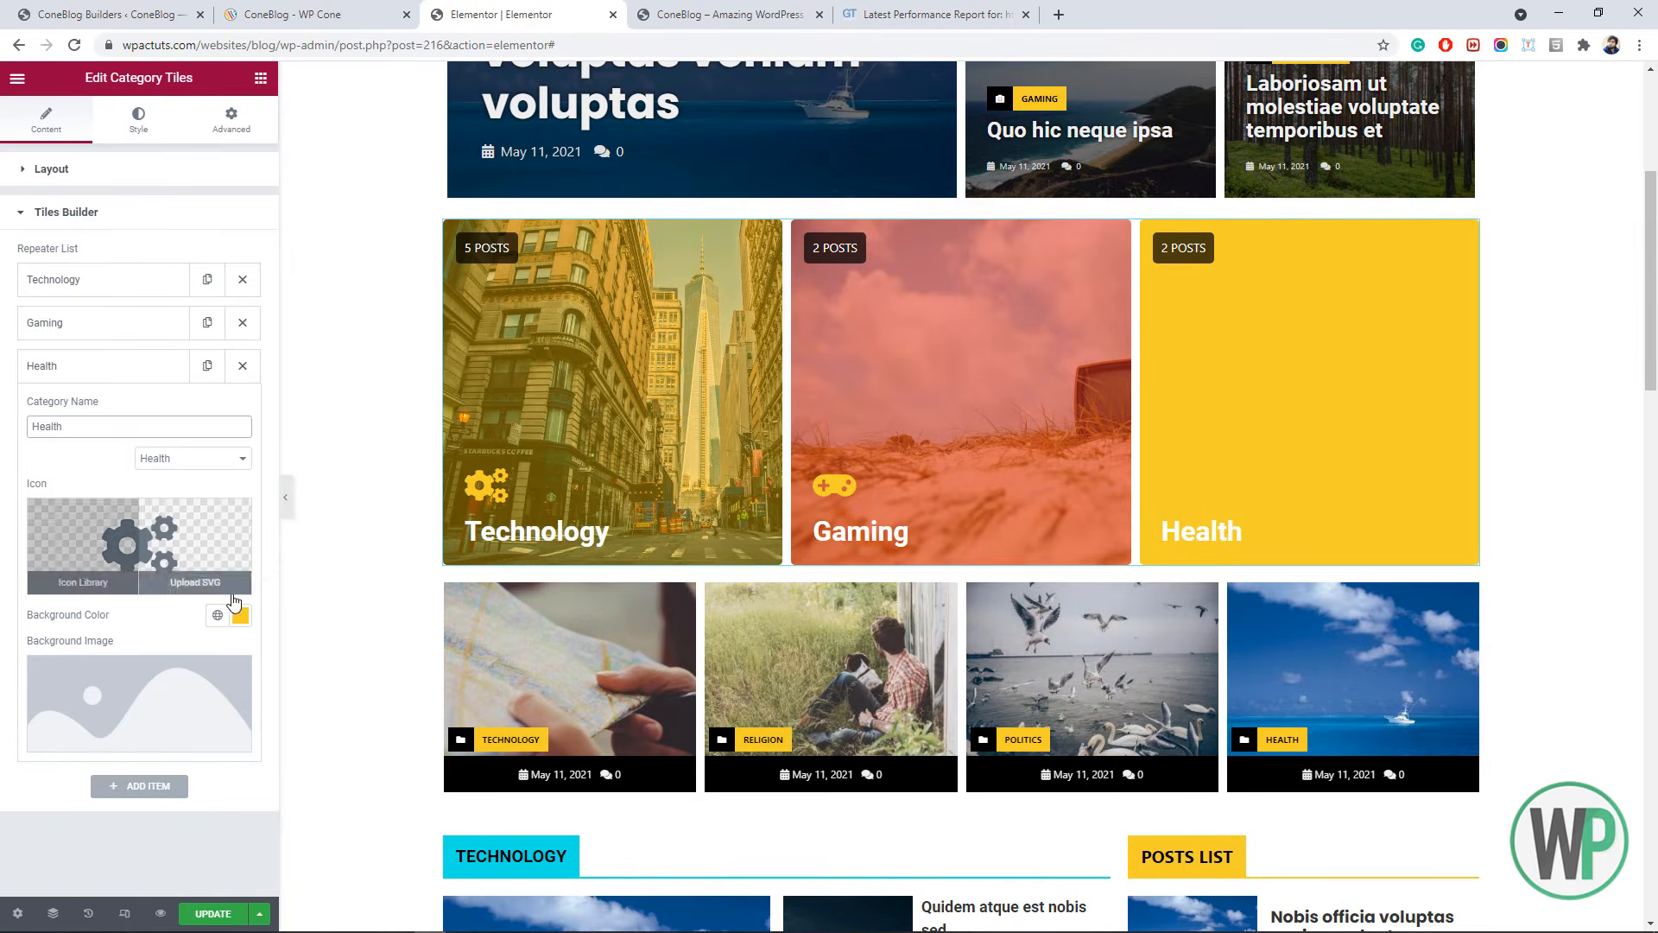
left_click(240, 615)
left_click_drag(115, 836, 130, 837)
left_click(194, 706)
left_click_drag(233, 854, 141, 856)
left_click(12, 851)
- Set the Health tile's background image to the photo of the person reading in the grass
left_click(138, 709)
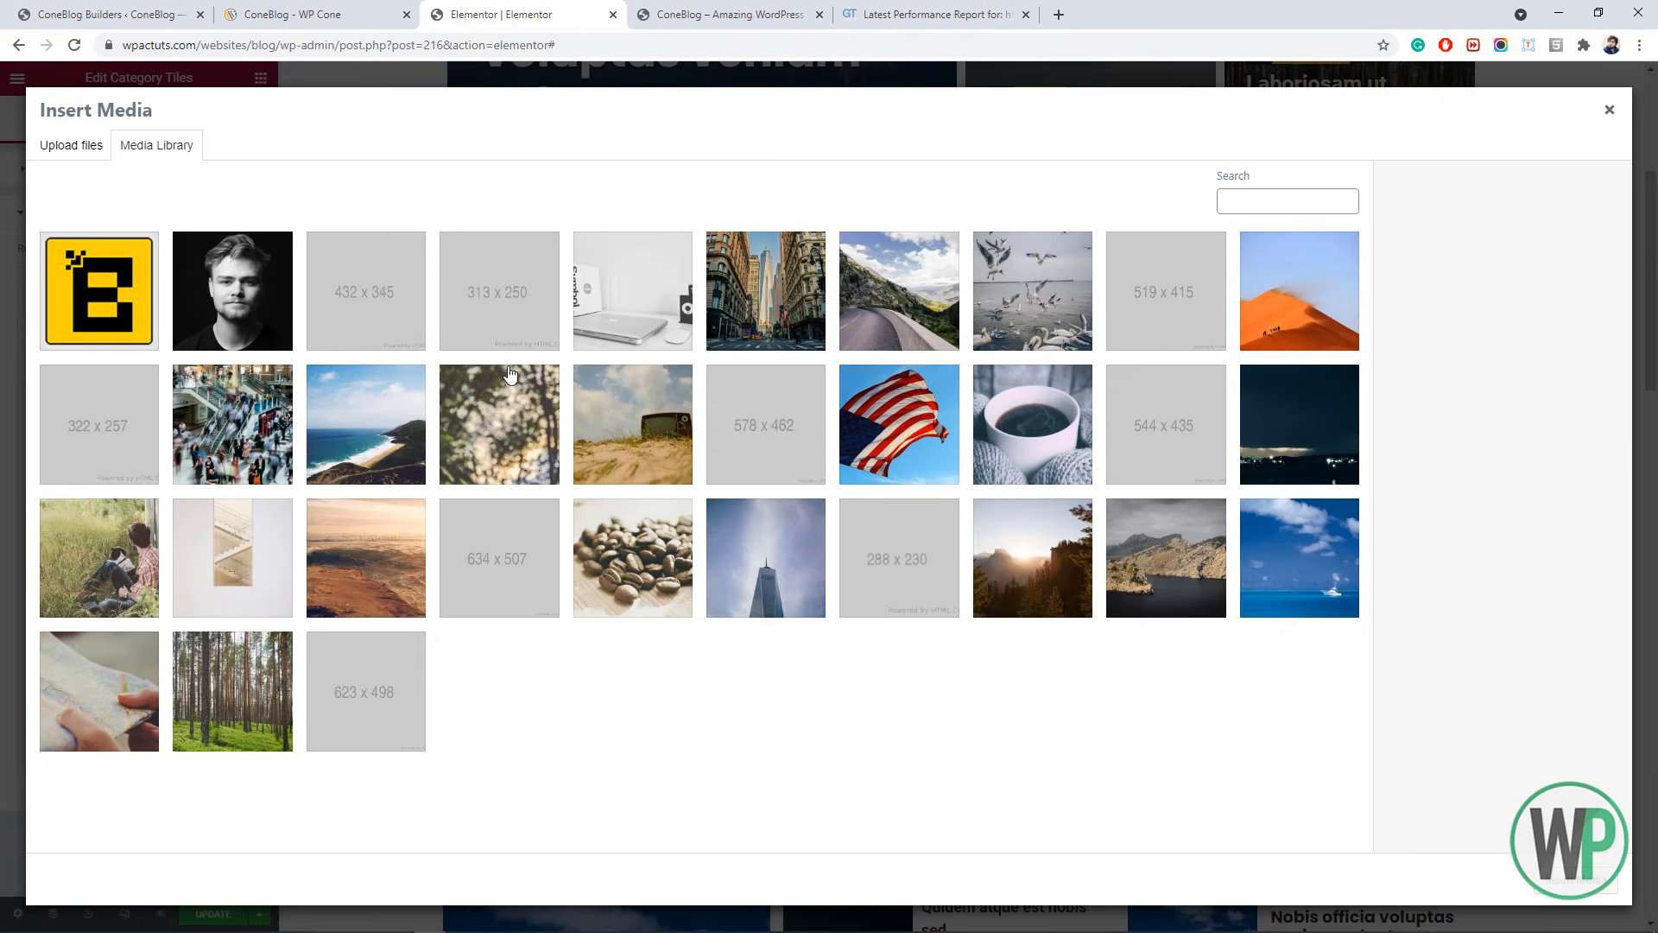
left_click(142, 582)
left_click(1576, 880)
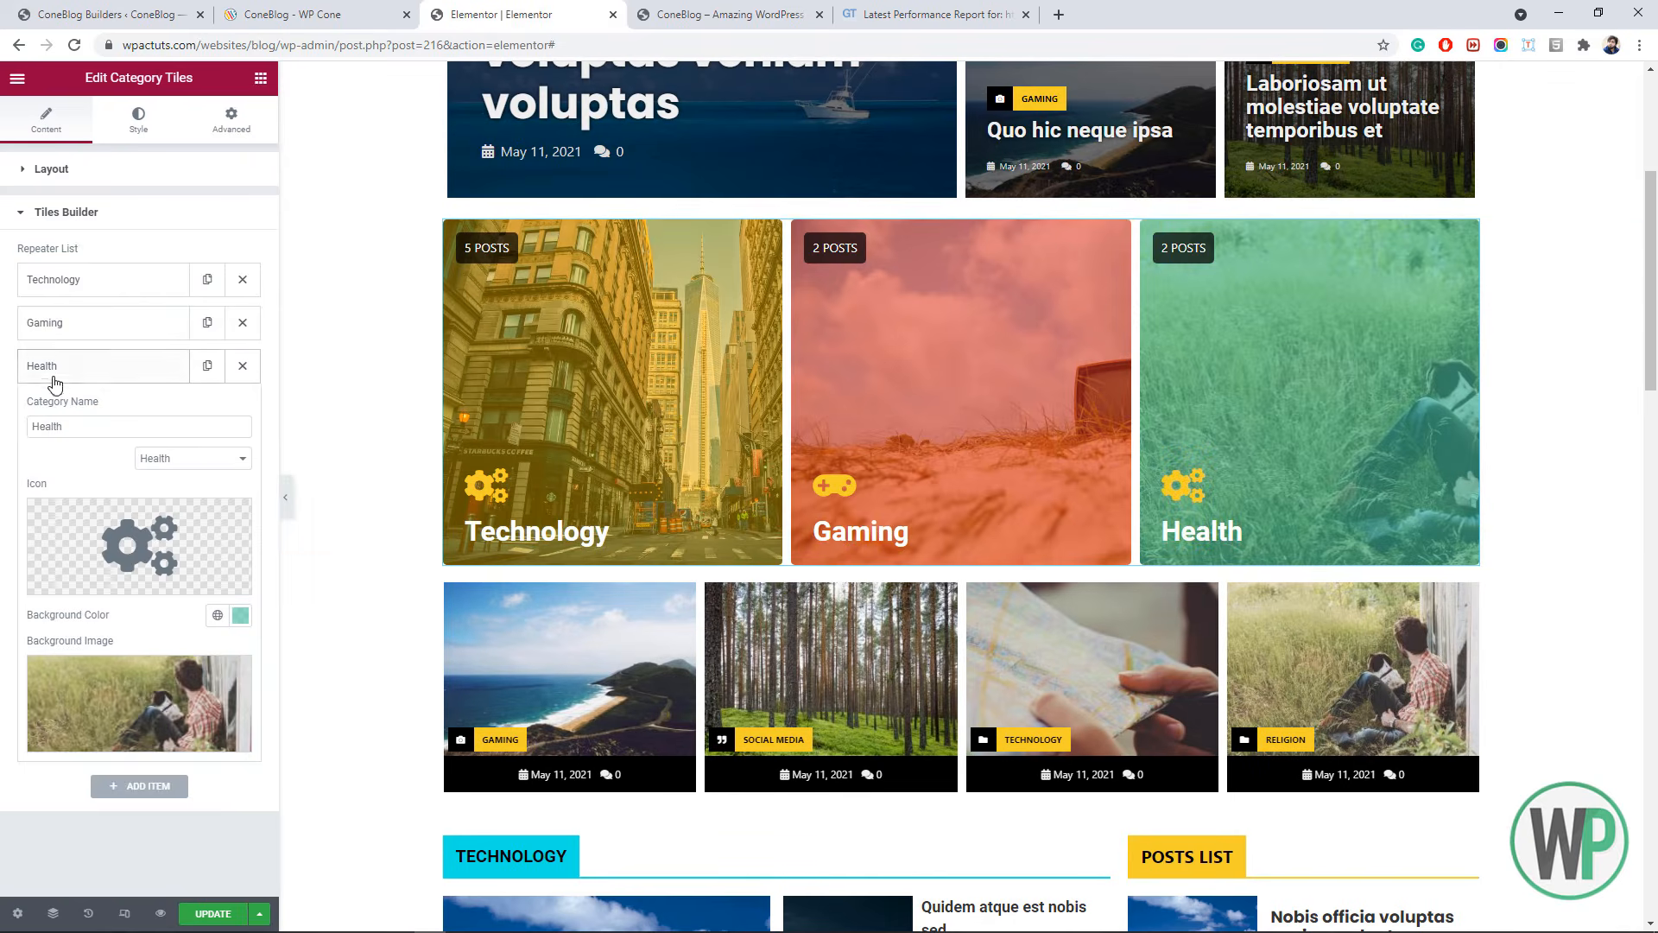
- Add a fourth tile, assign it the Science category and name it Science
left_click(139, 786)
left_click(193, 501)
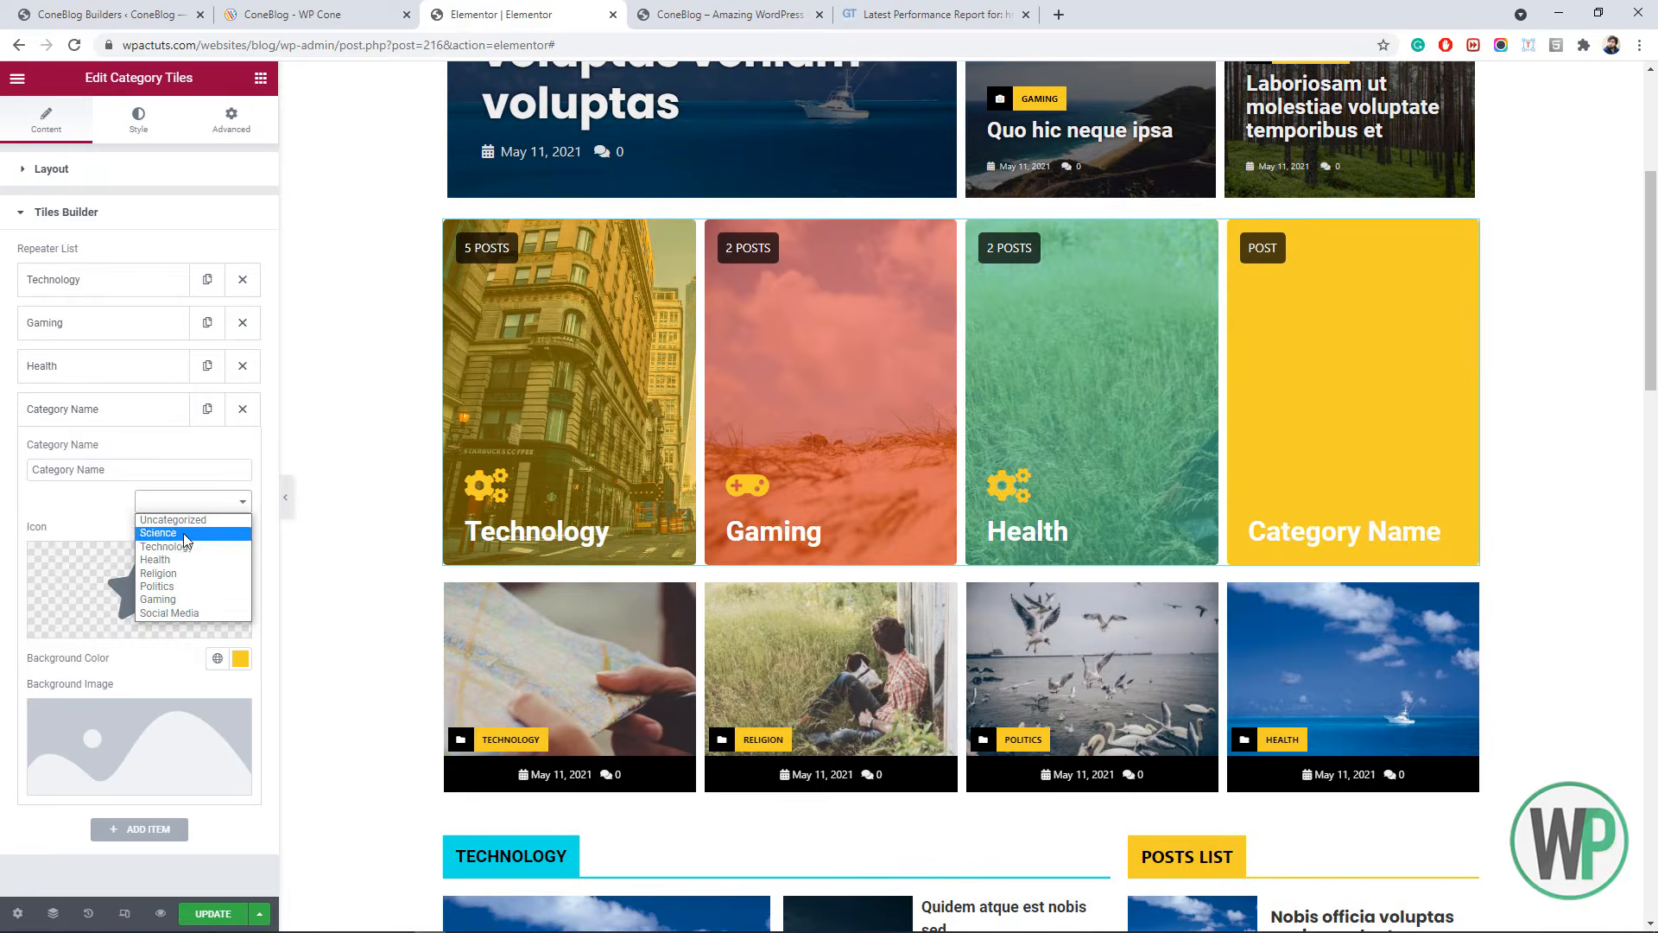
left_click(183, 532)
left_click(130, 469)
type("Science")
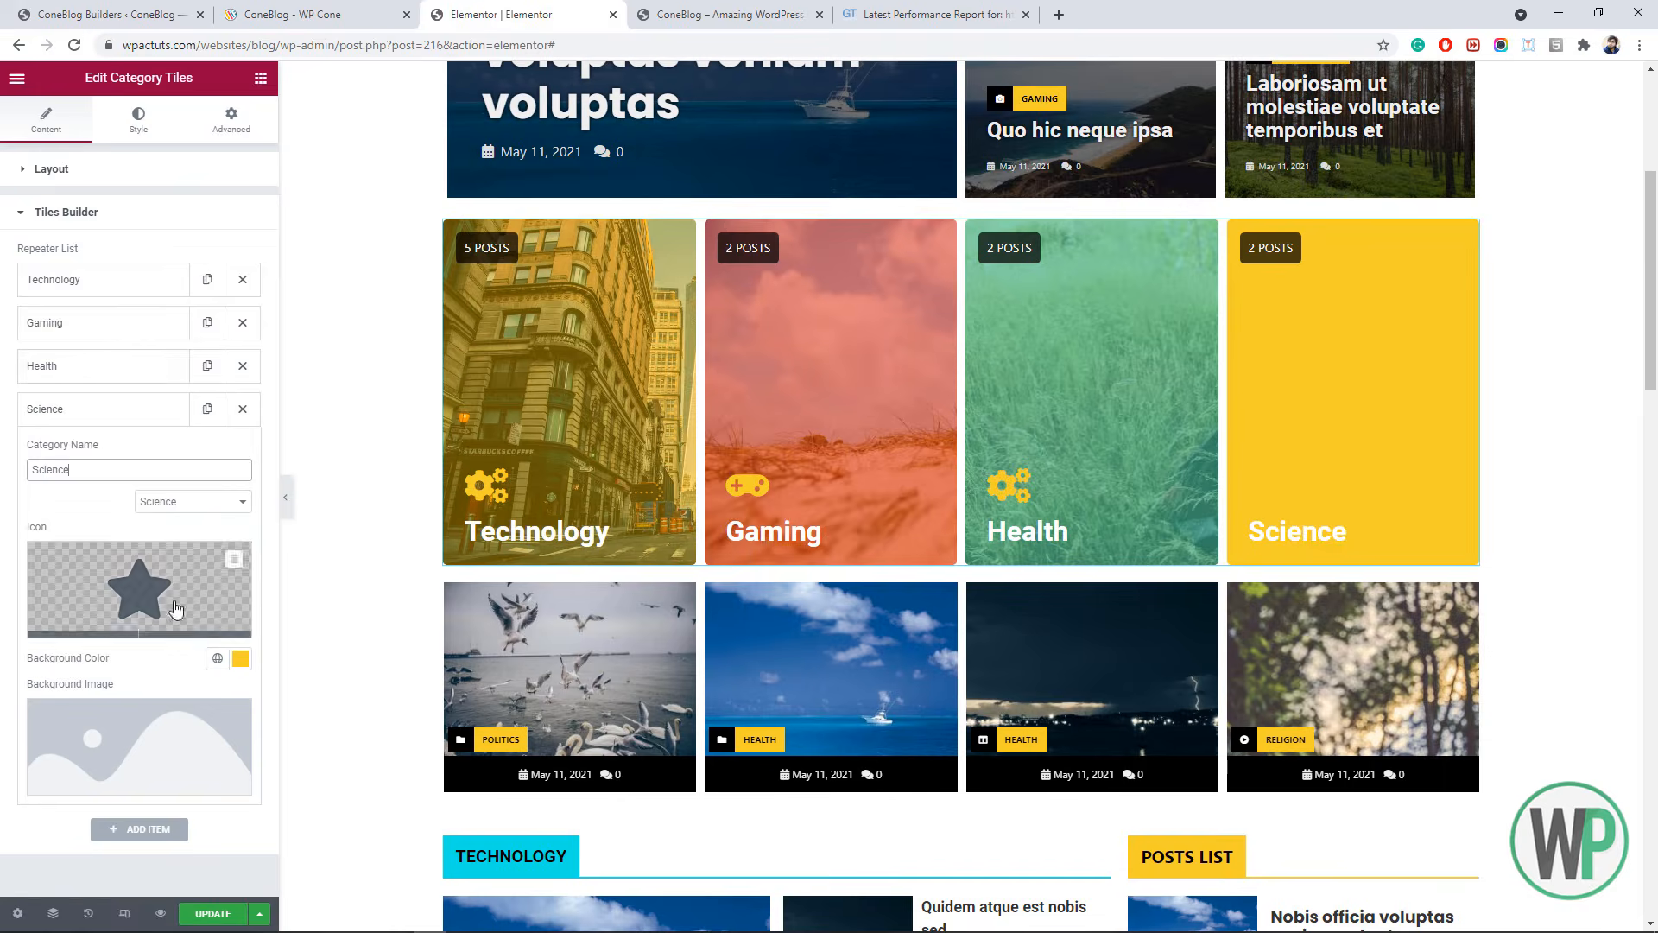
- Browse the icon library and give the Science tile the biohazard icon
left_click(176, 609)
scroll(1283, 589, "down", 8)
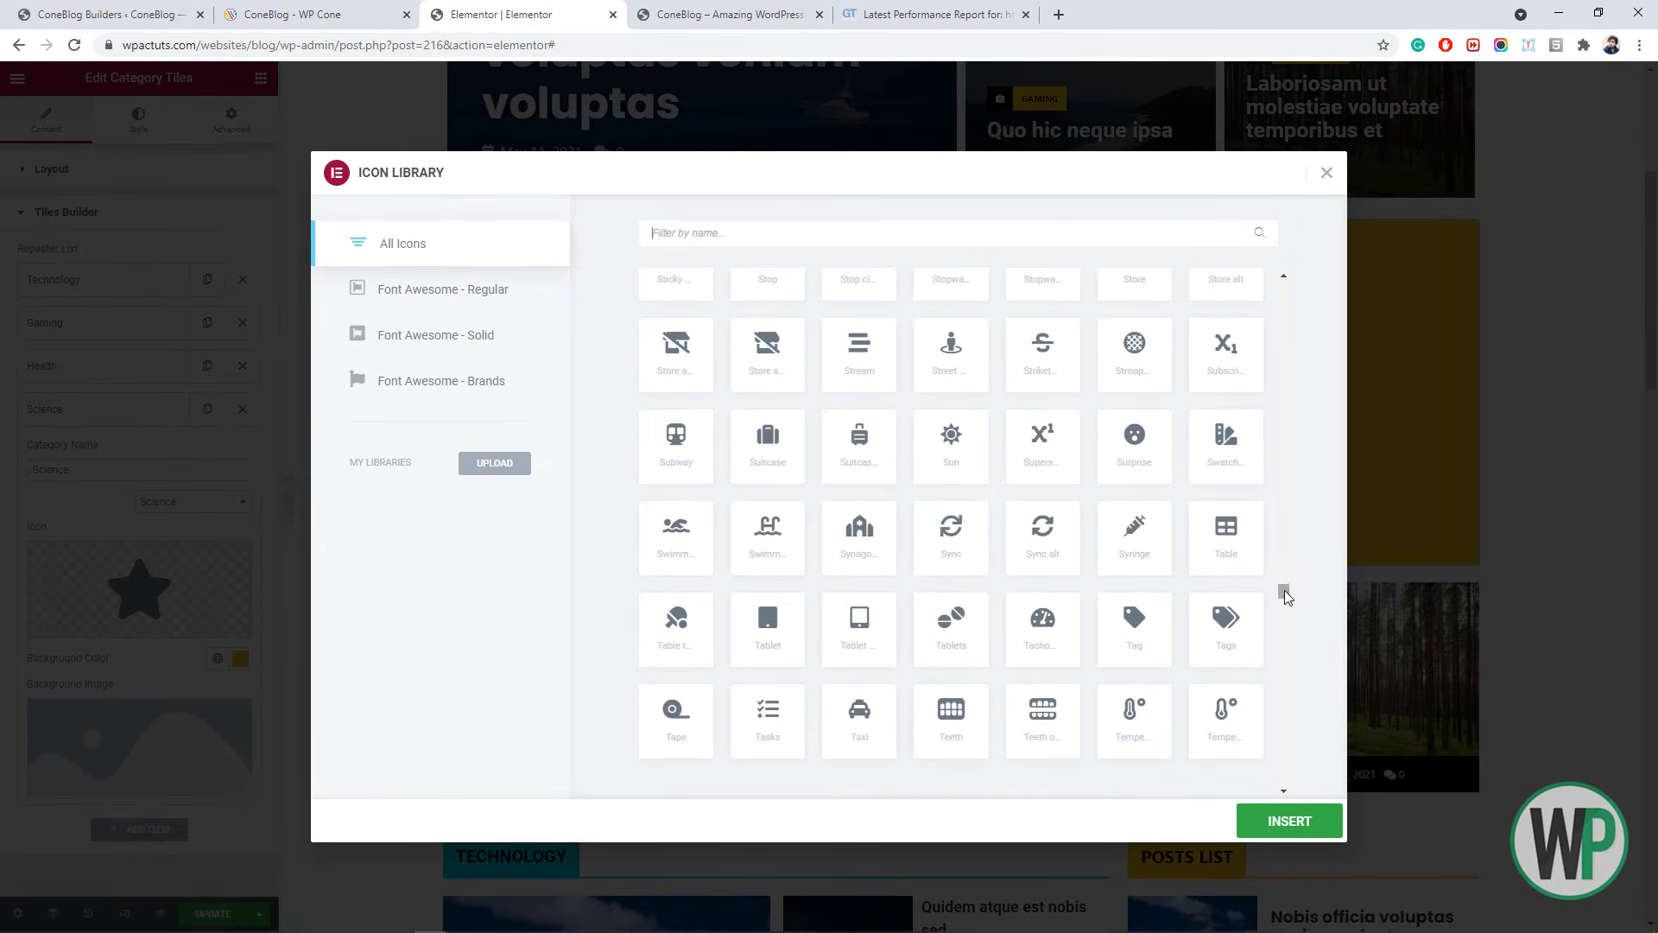
scroll(1285, 637, "down", 2)
scroll(1288, 652, "down", 5)
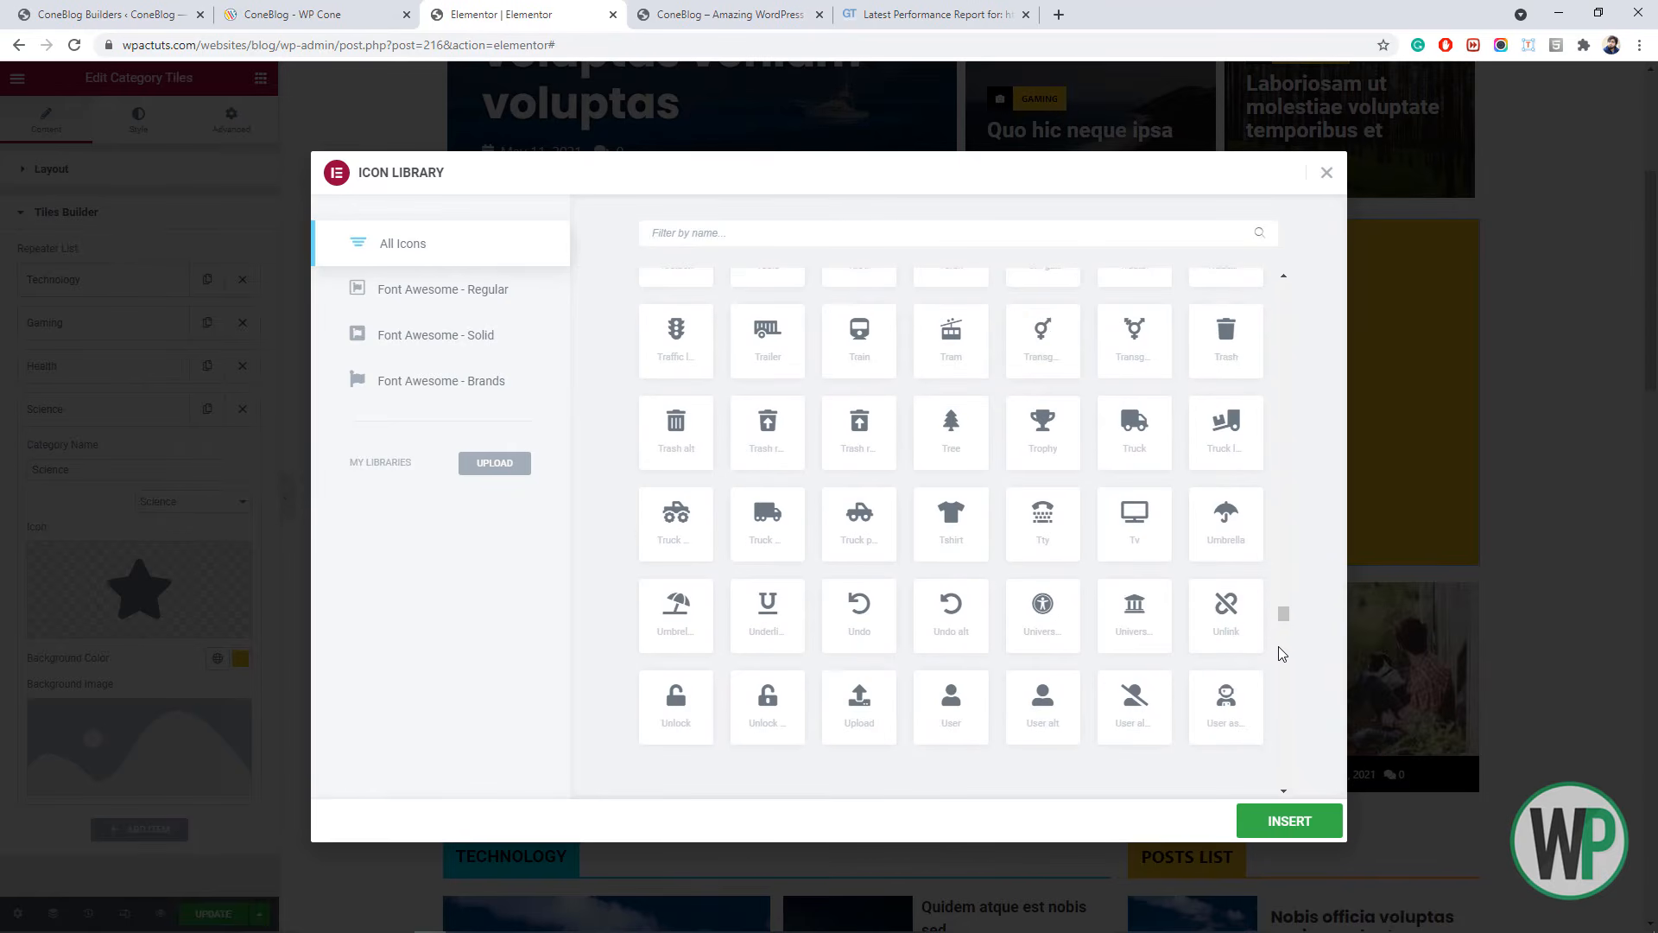
scroll(1281, 665, "down", 15)
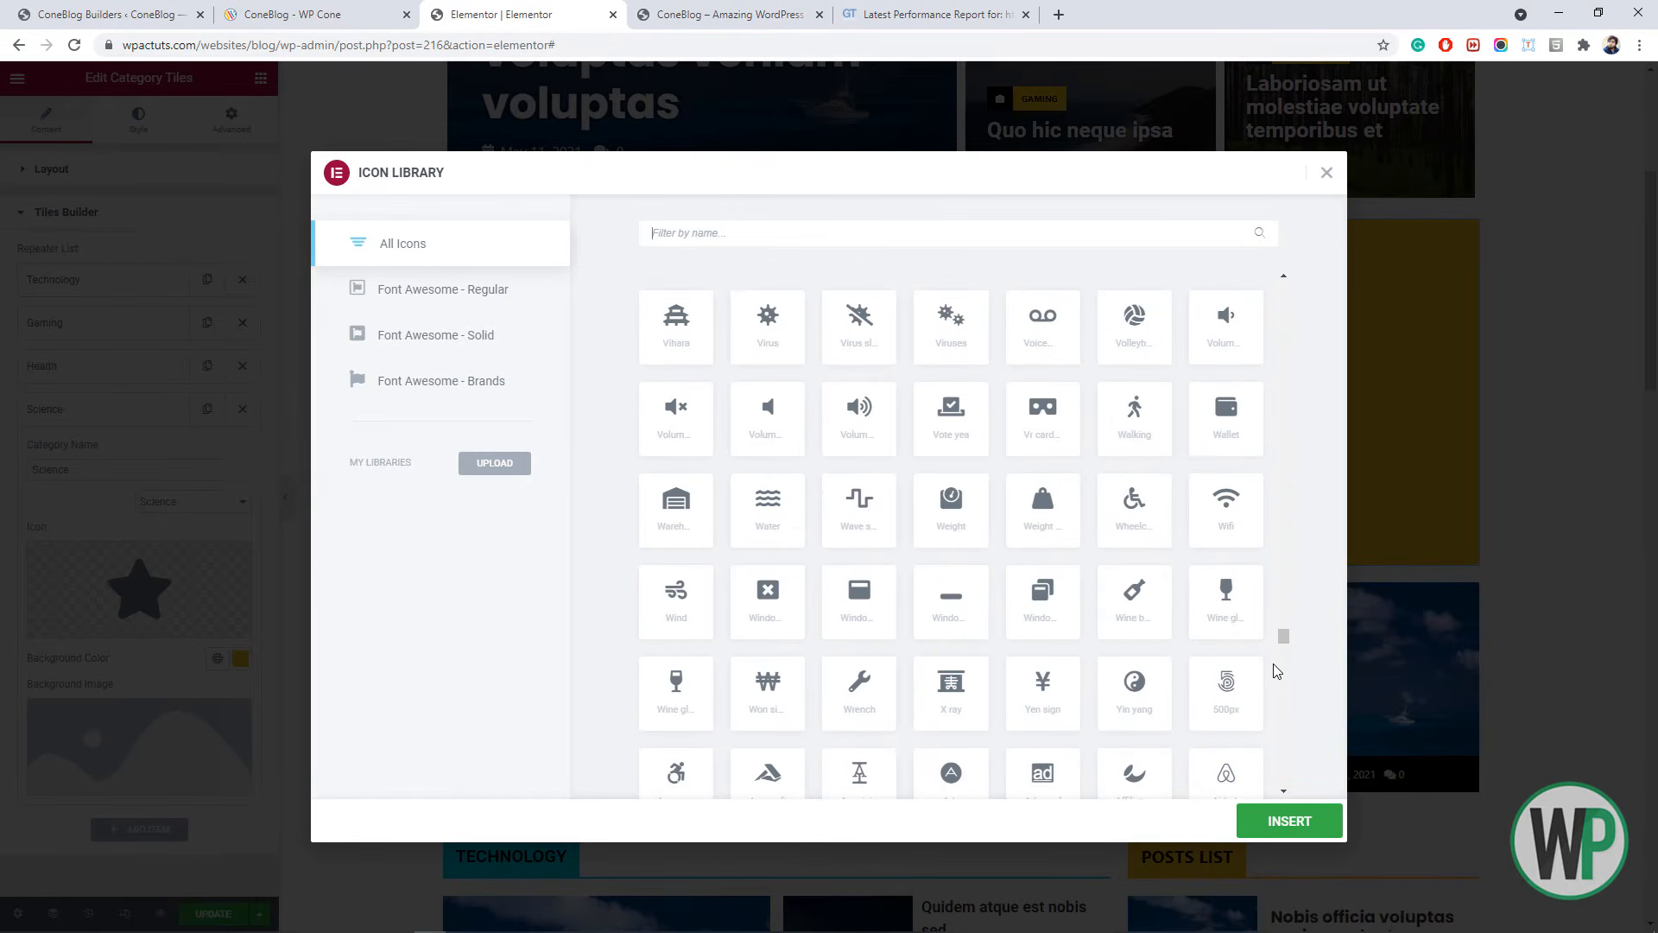
scroll(1282, 682, "down", 10)
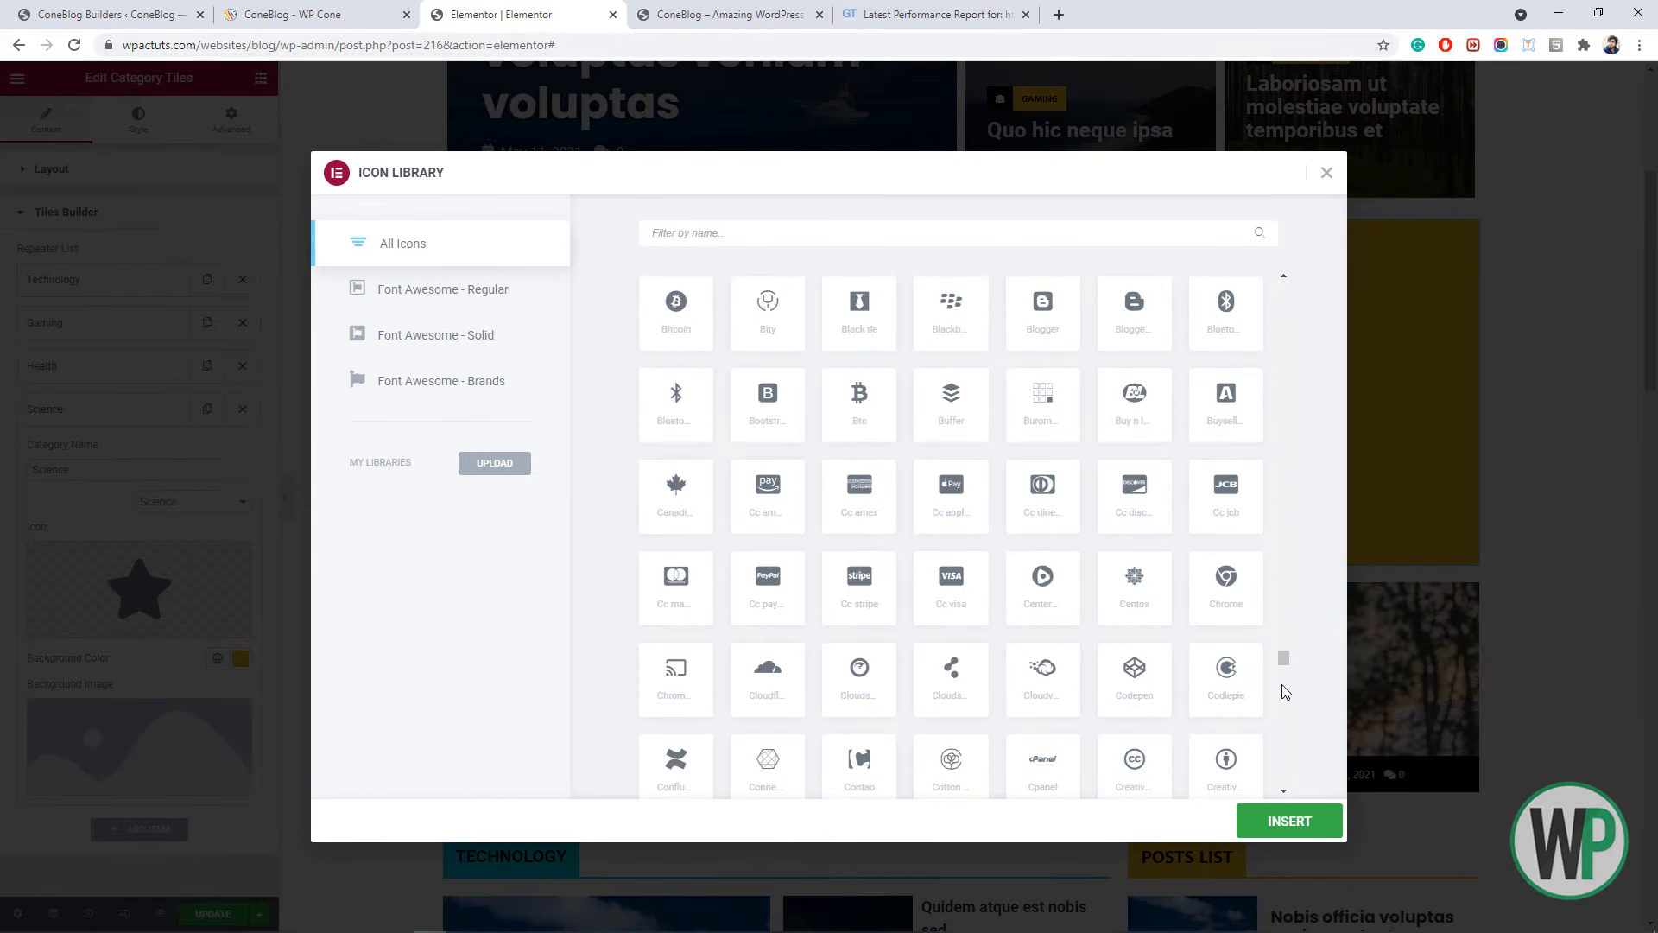
left_click_drag(1284, 669, 1272, 255)
scroll(1235, 436, "down", 20)
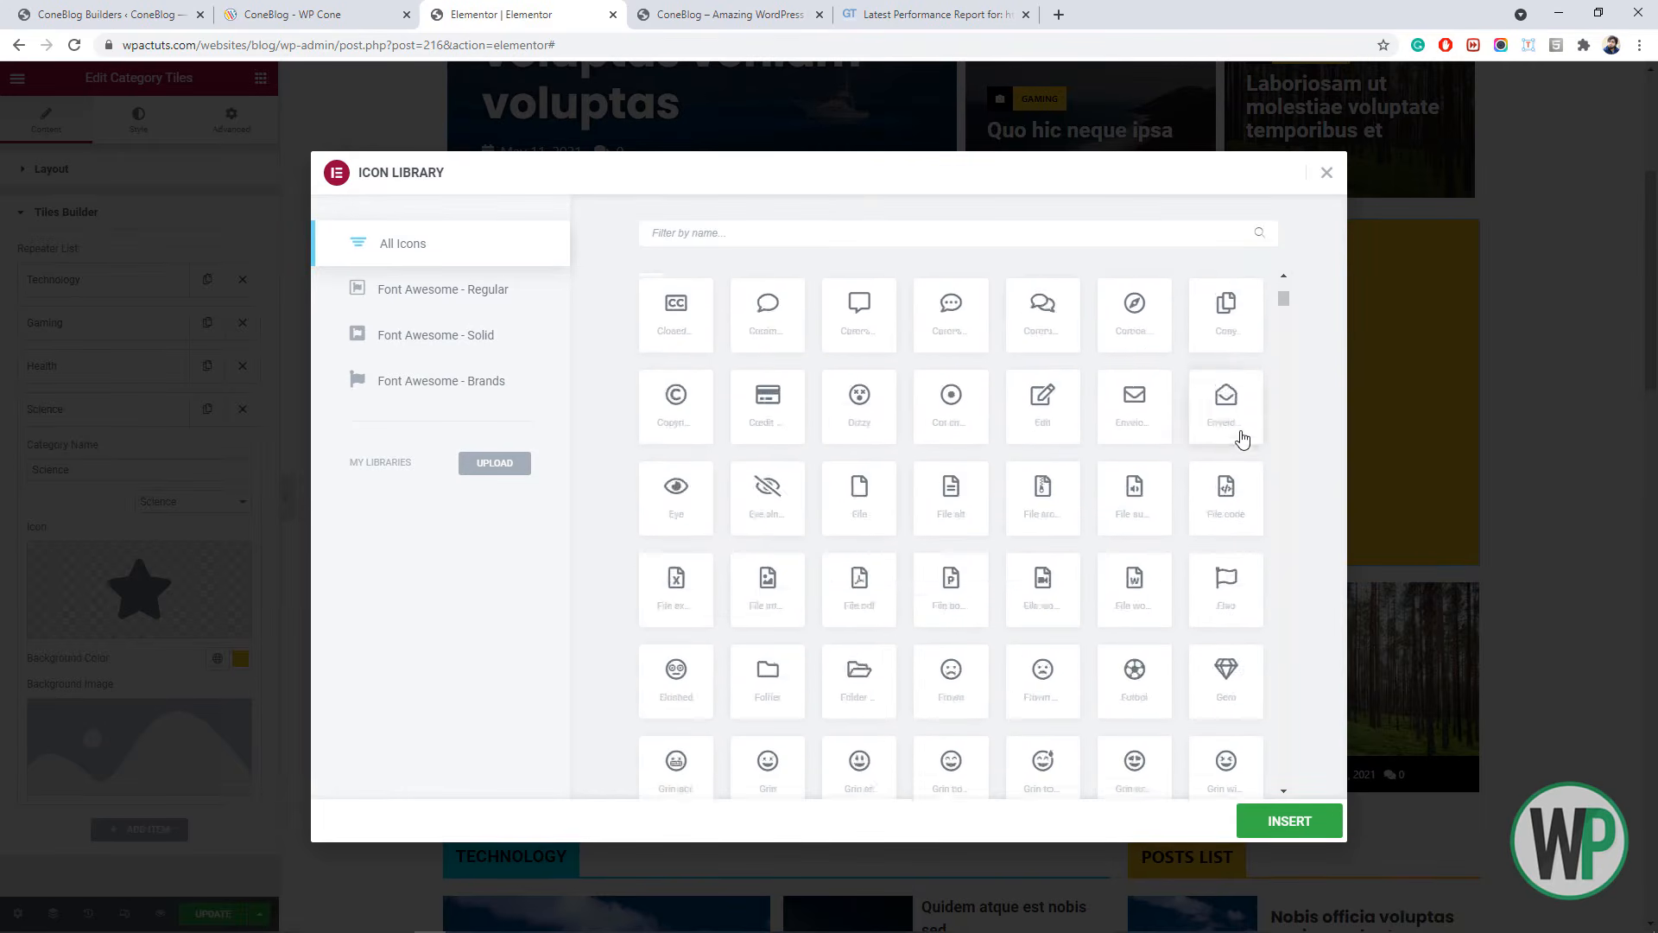
scroll(1149, 467, "down", 12)
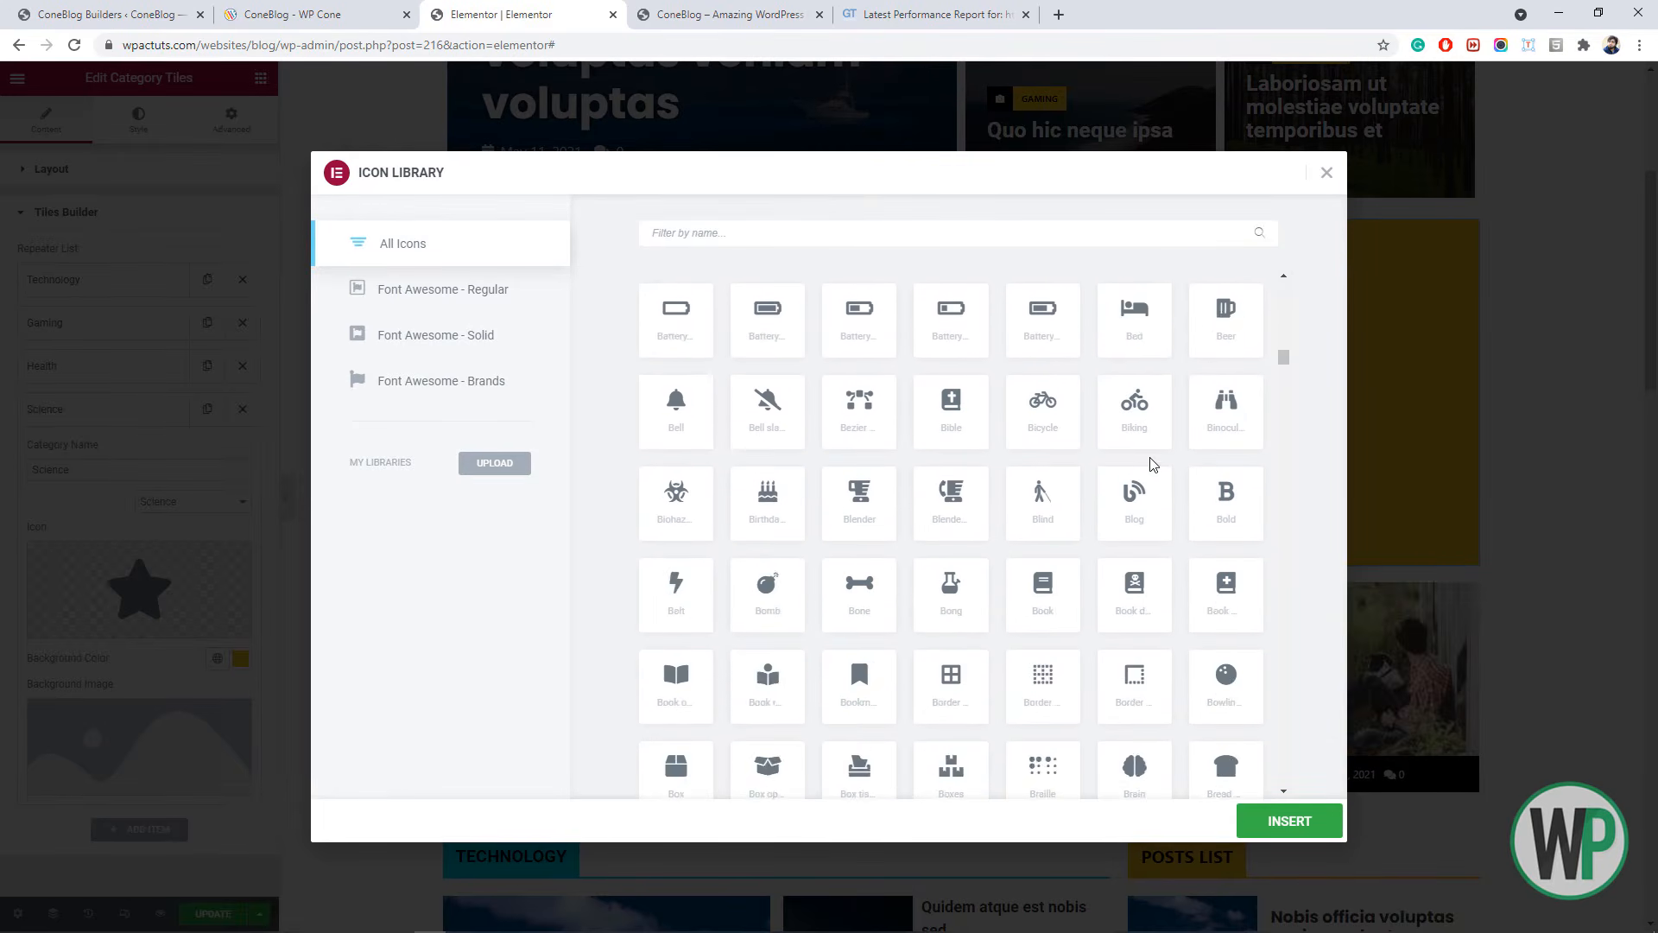
left_click(677, 663)
left_click(1289, 821)
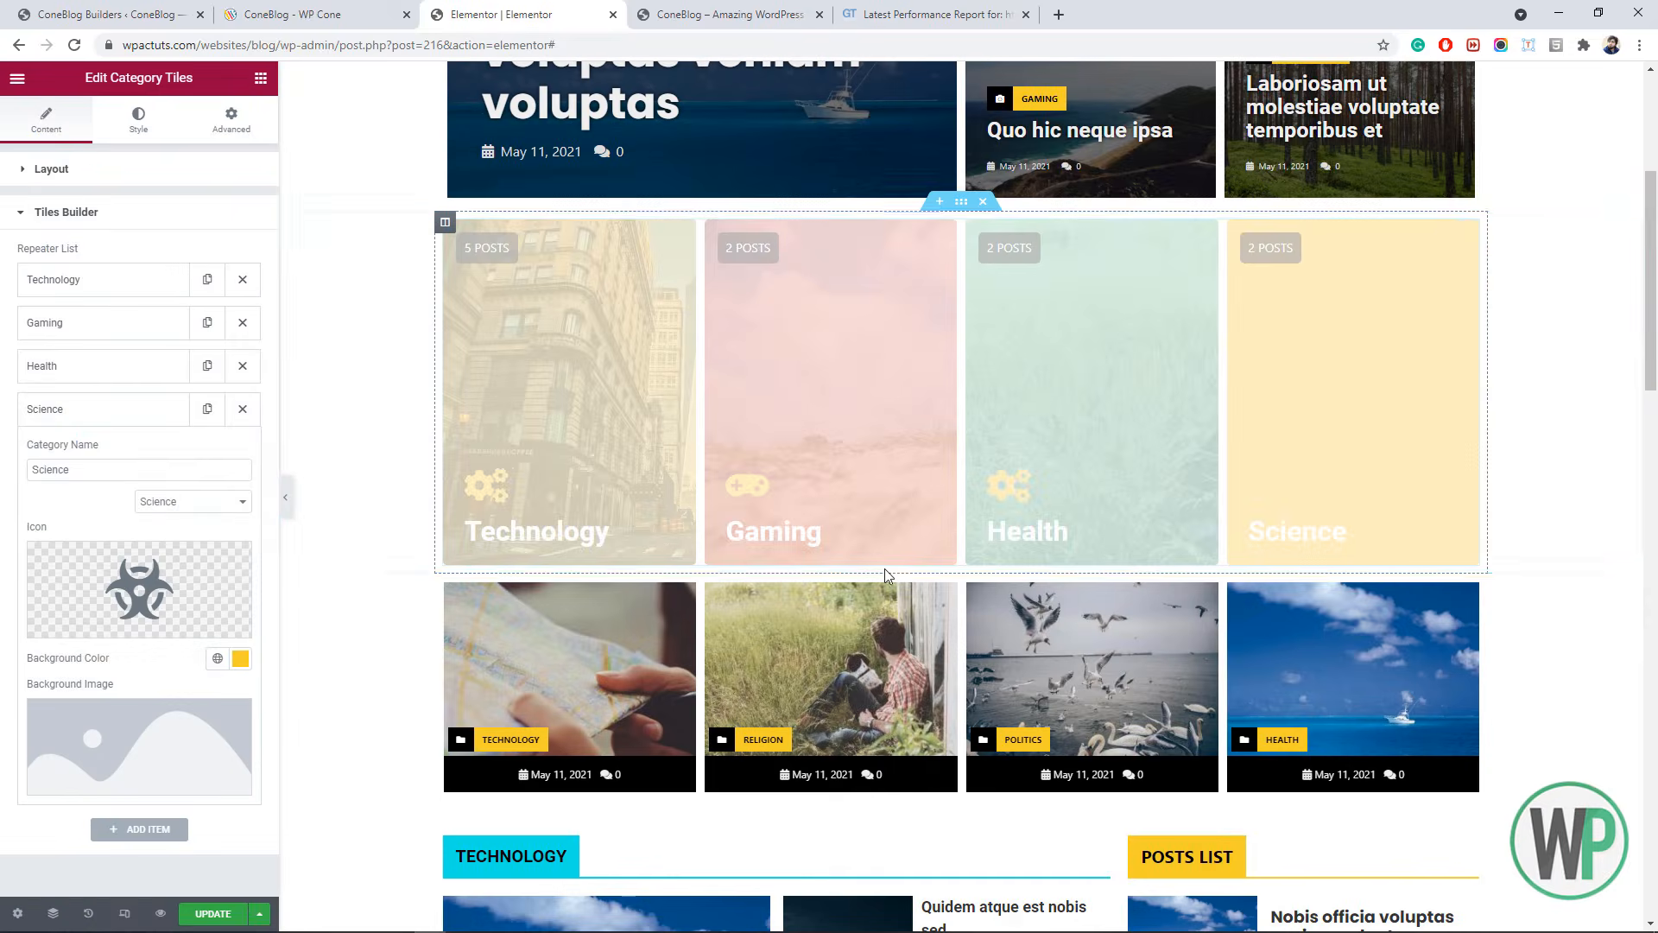
- Set the Science tile's background colour to #005C9E82 and its background image to the dark lightning storm photo
left_click(241, 658)
type("#005C9E82")
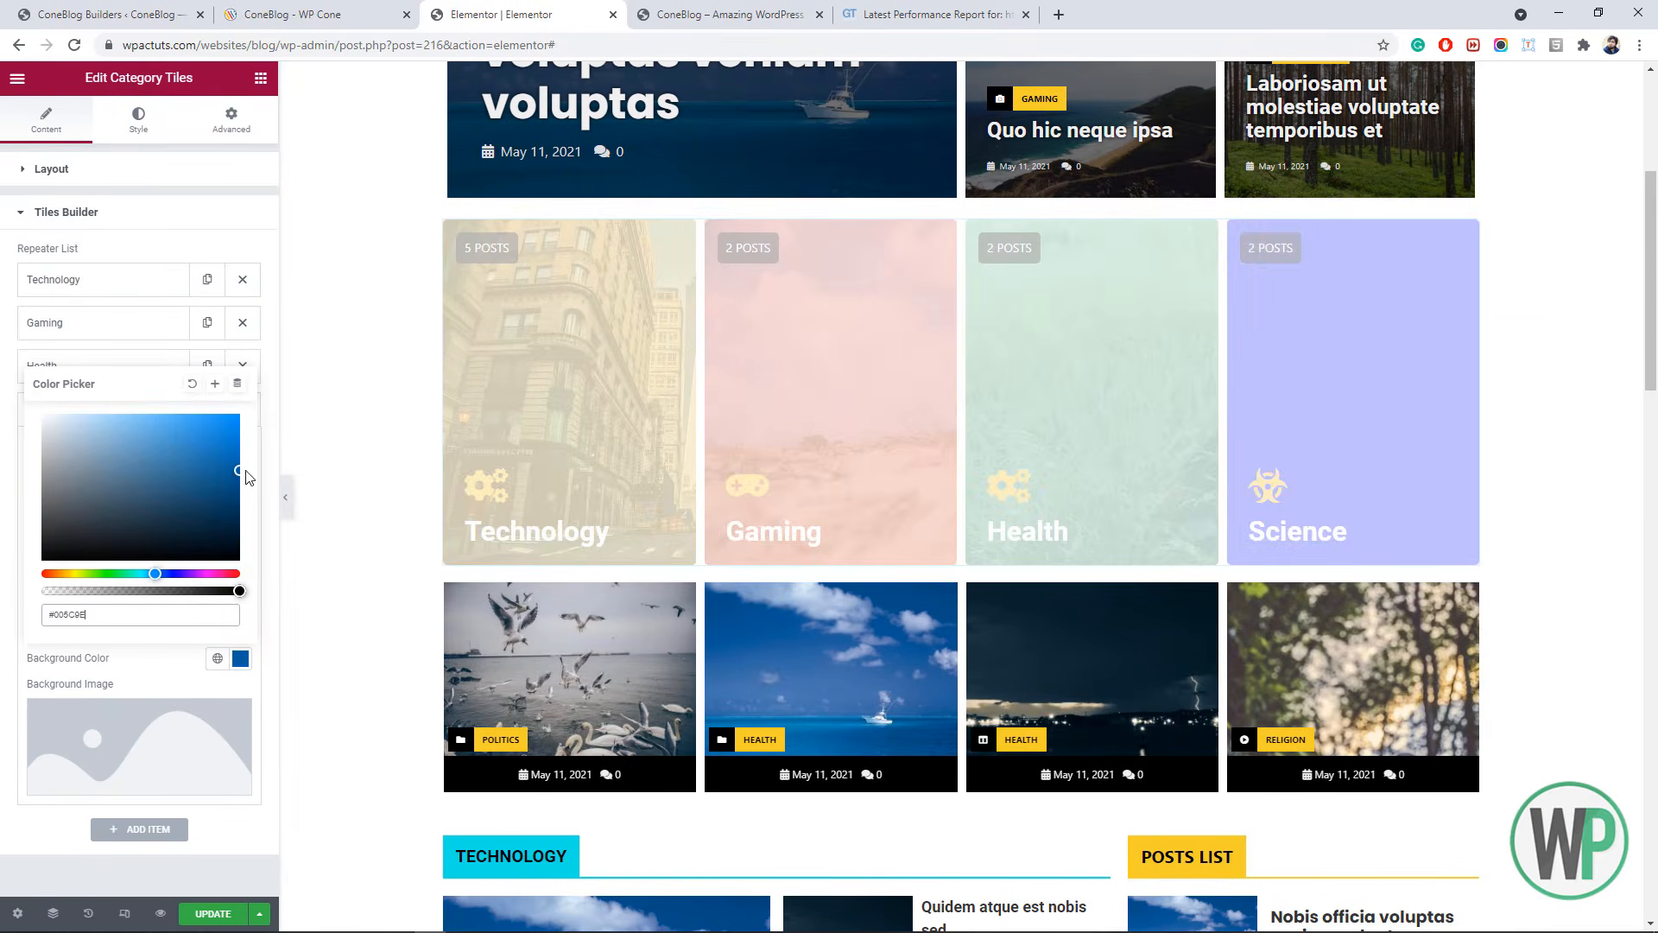
left_click(152, 749)
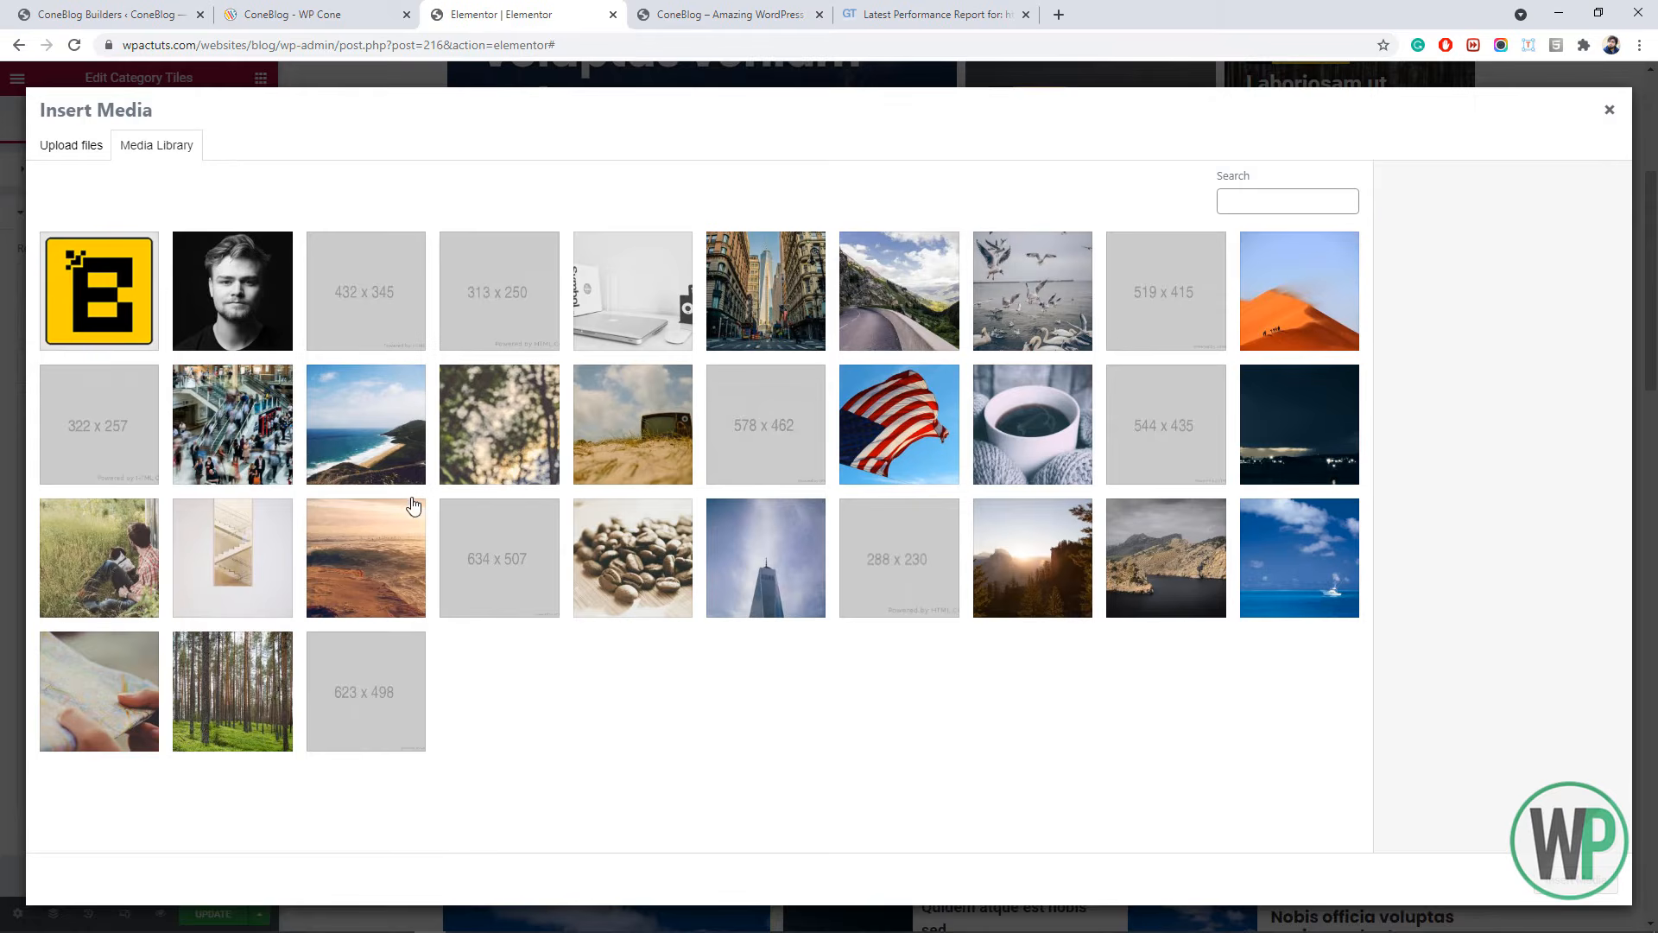
left_click(1299, 424)
left_click(1576, 881)
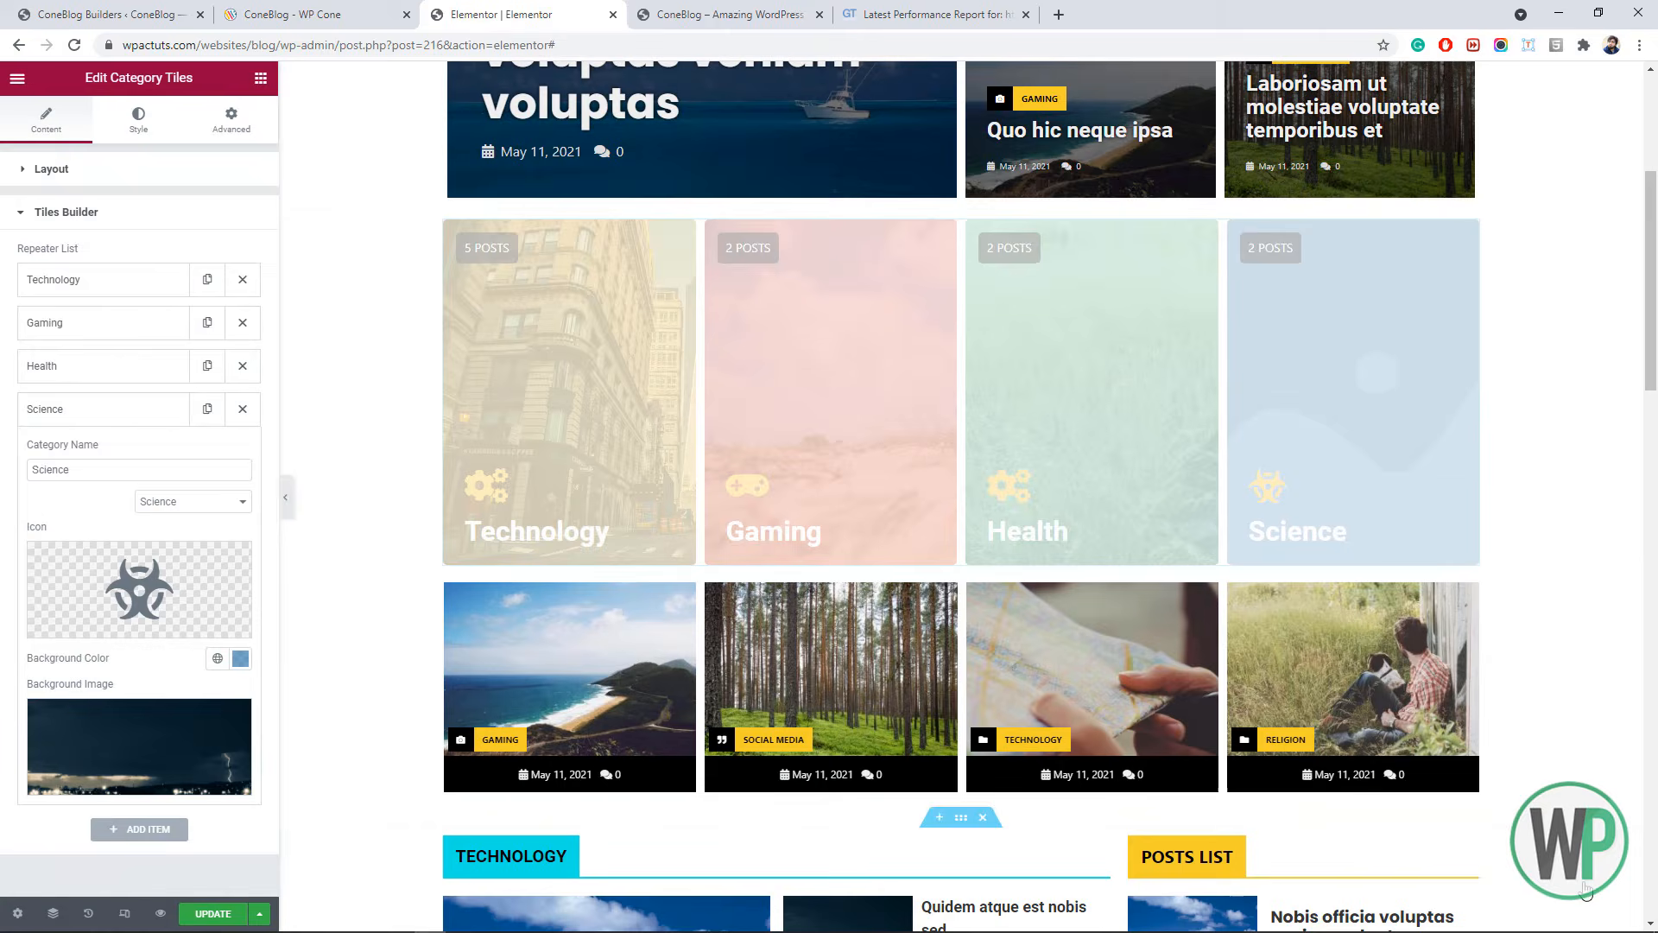
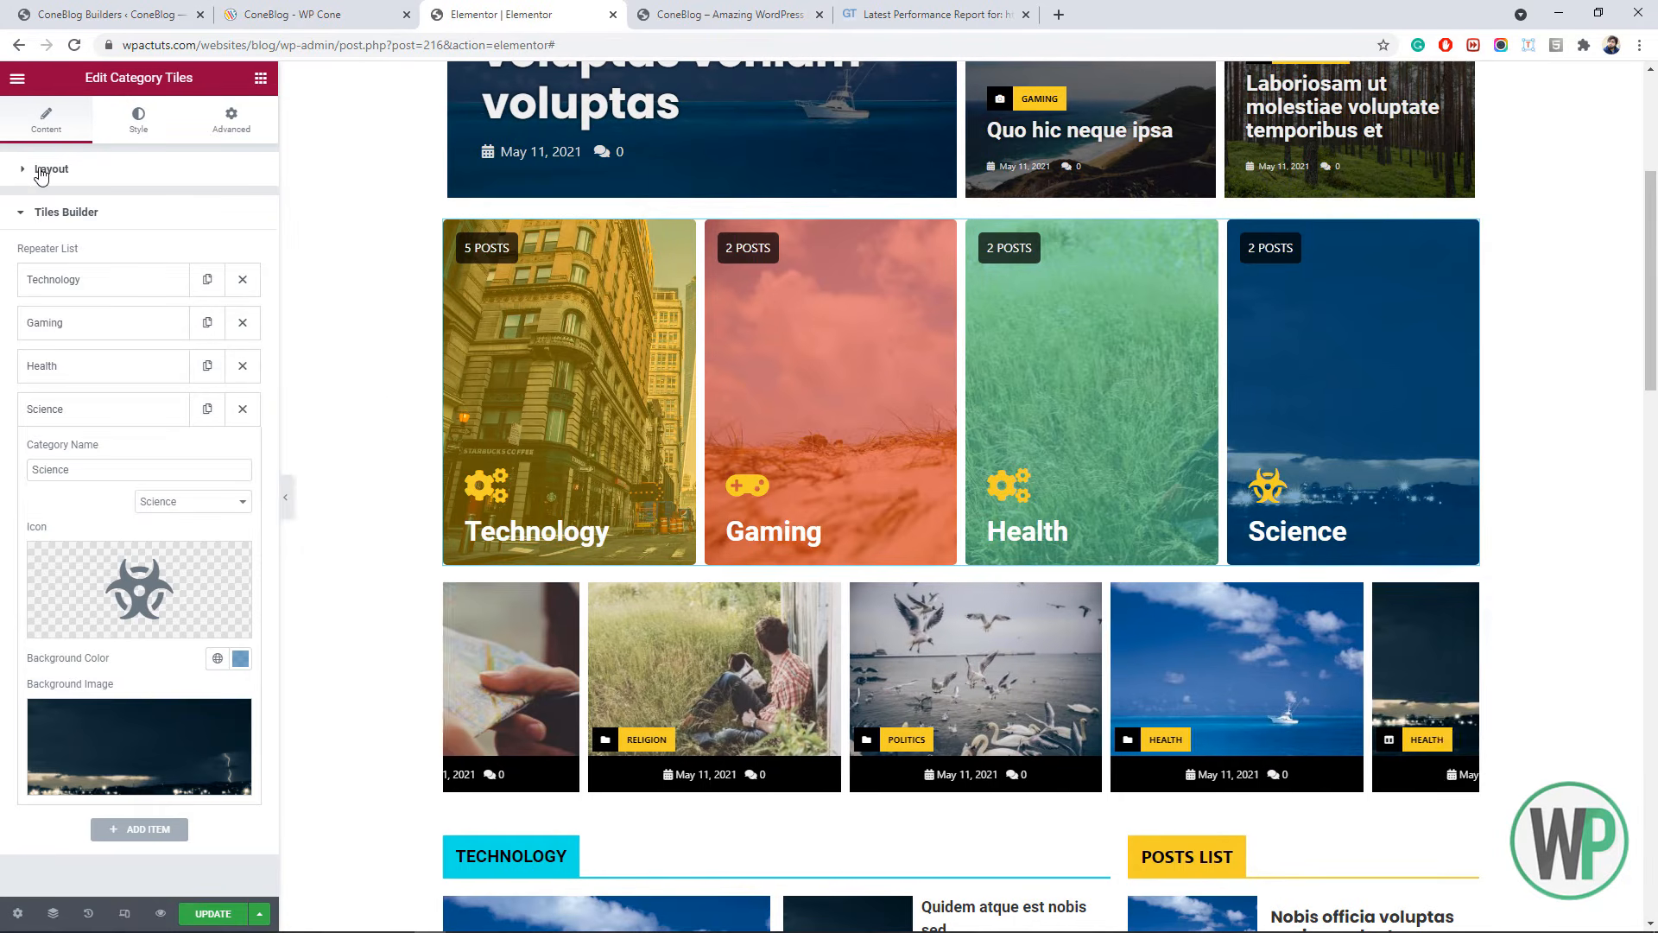
- Try Layout 2 for the category tiles, then switch them to Layout 3
left_click(47, 169)
left_click(177, 243)
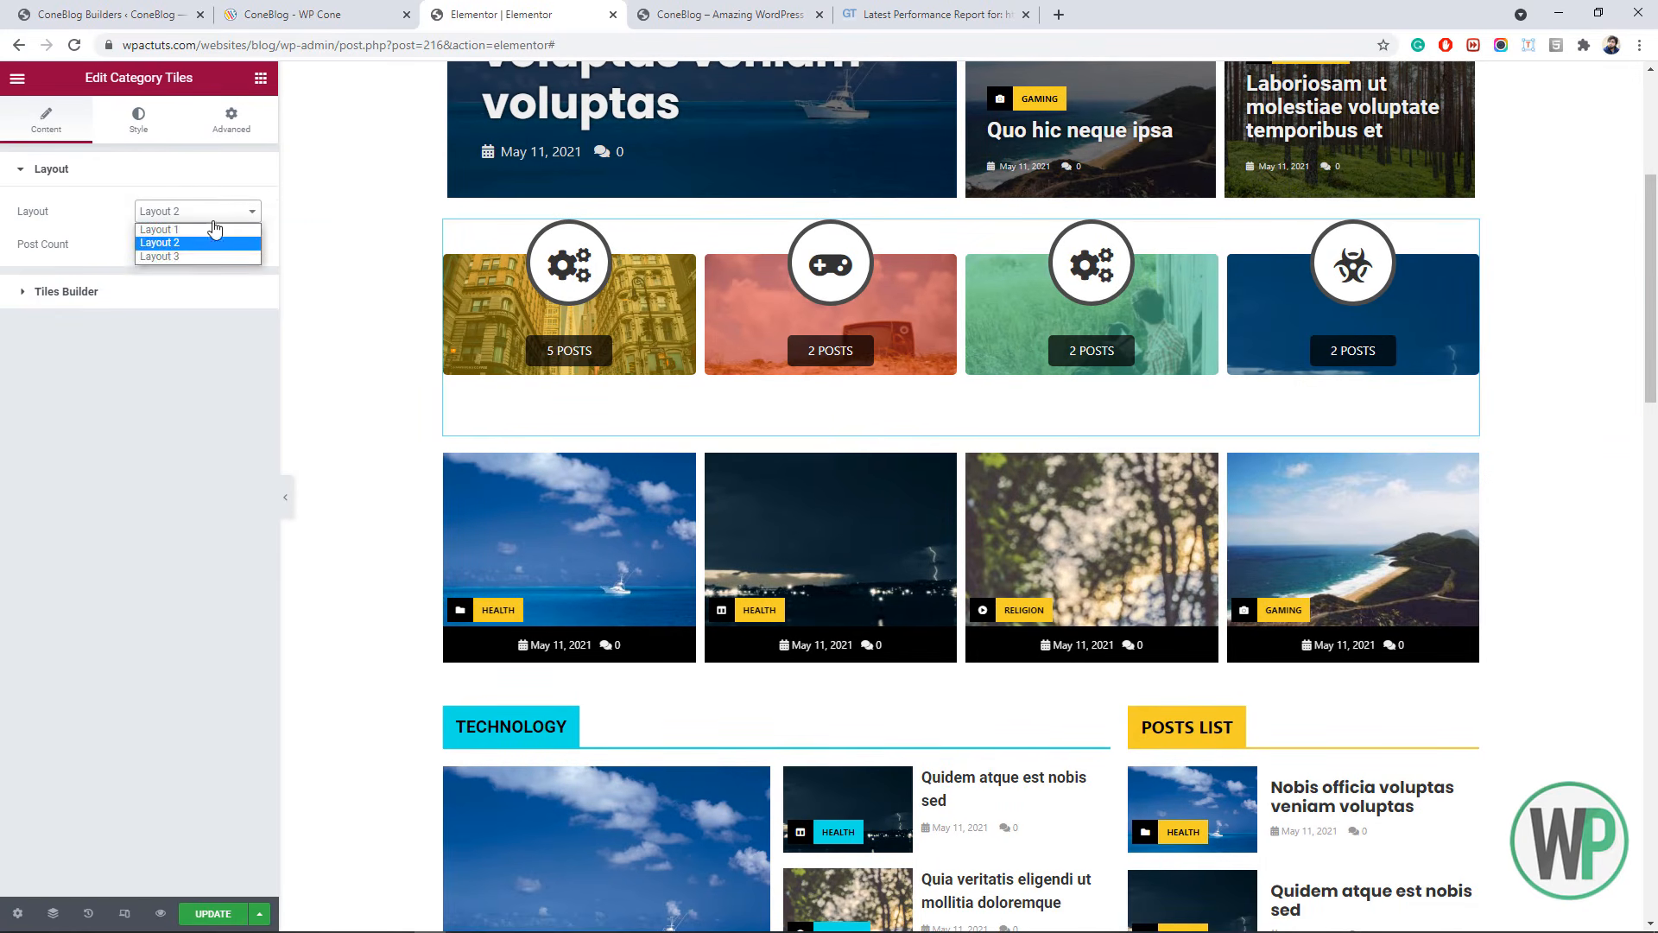
left_click(197, 259)
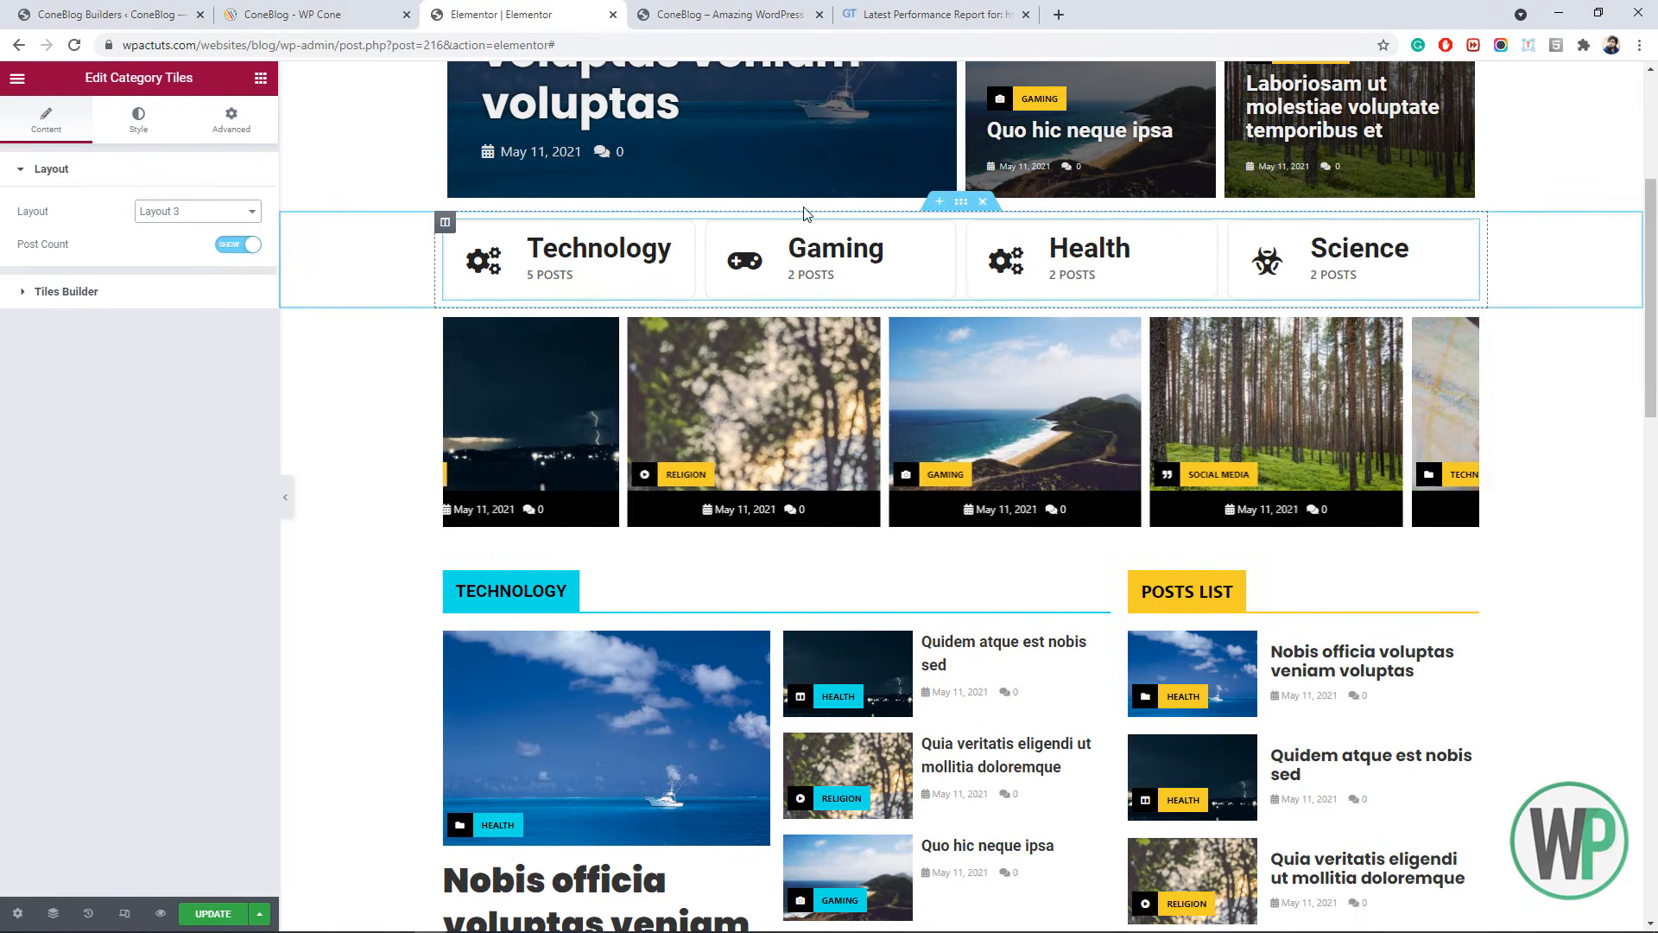
left_click_drag(1651, 345, 1650, 291)
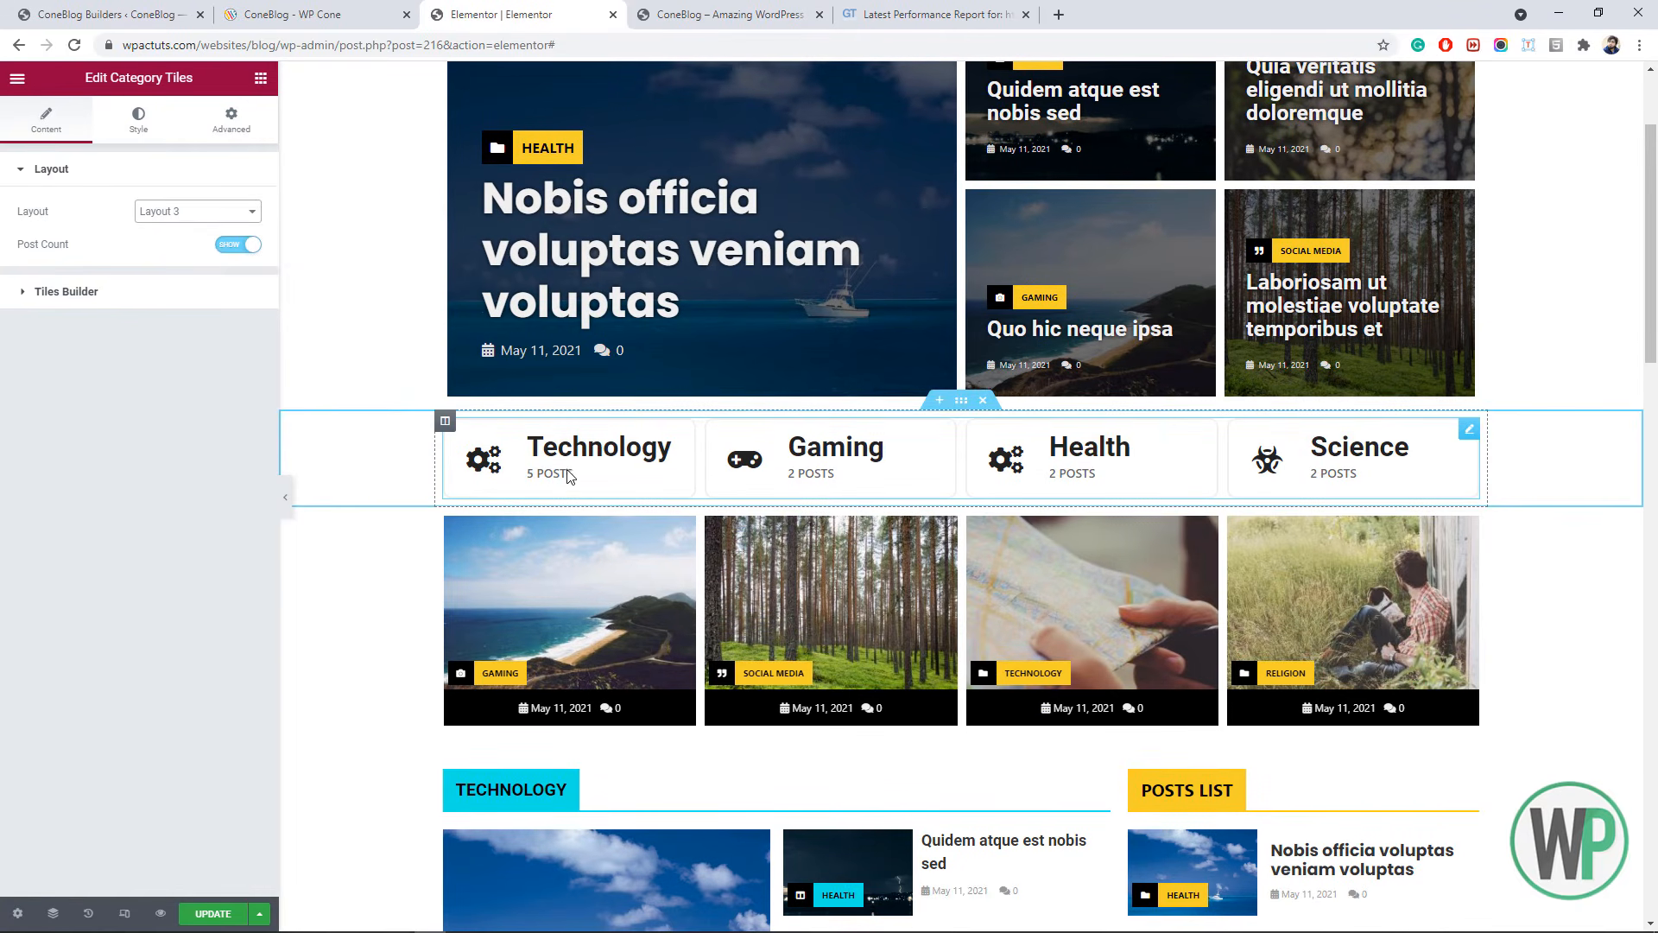
- Set the category name typography to the Poppins font family with Bold weight
left_click(138, 119)
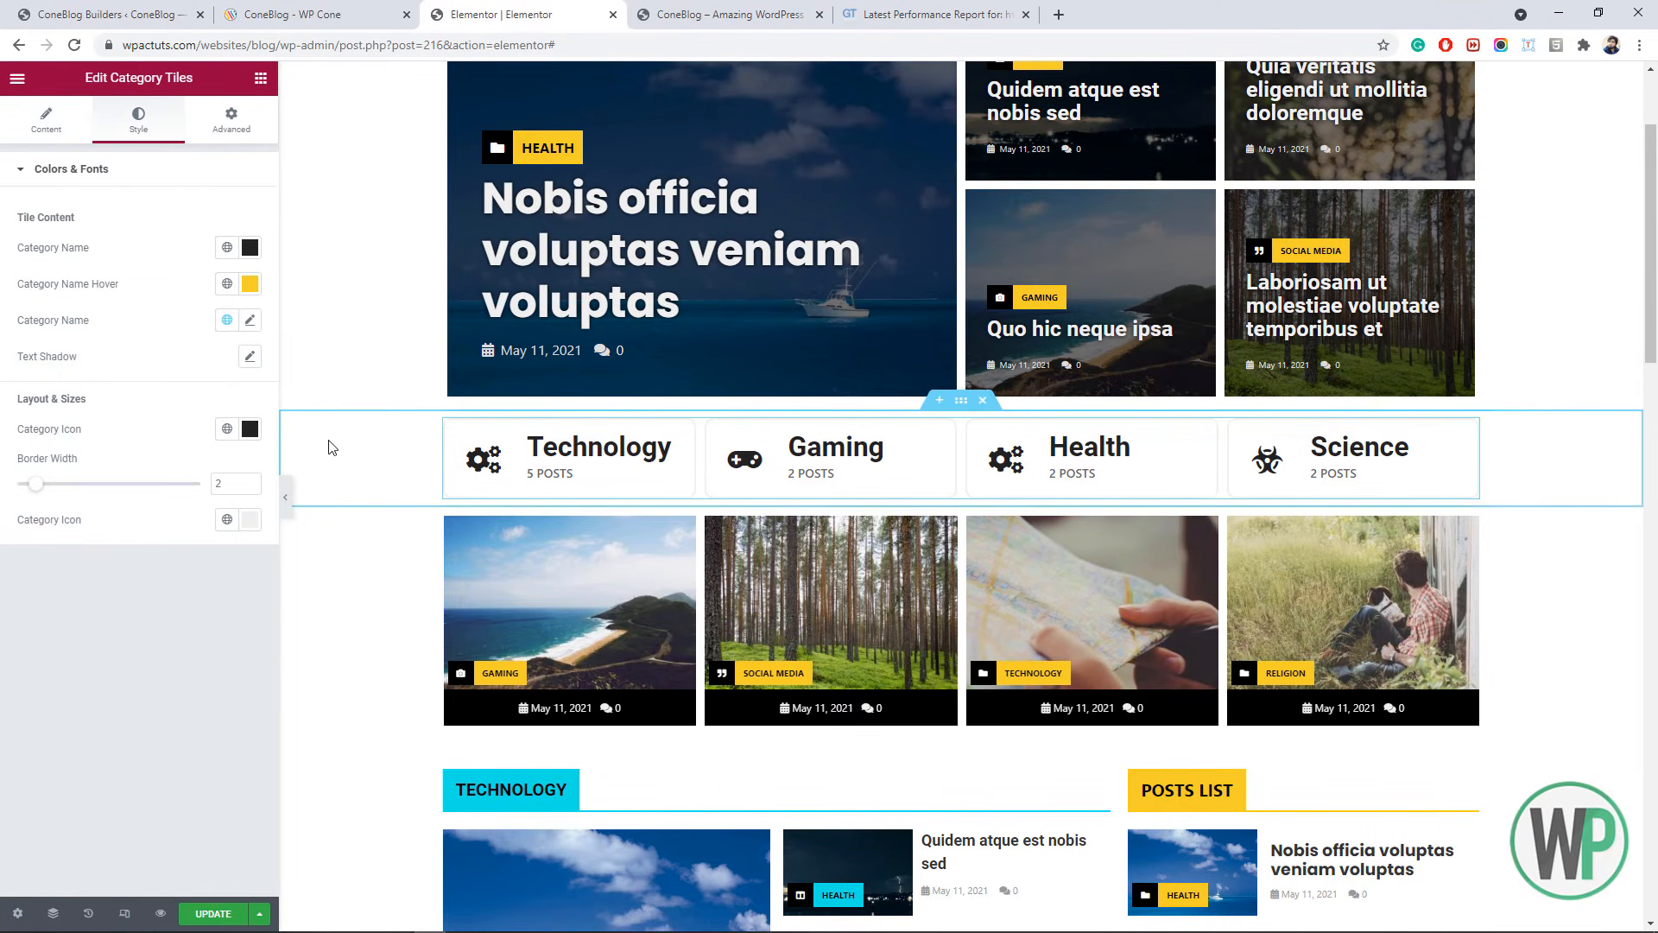
left_click(251, 321)
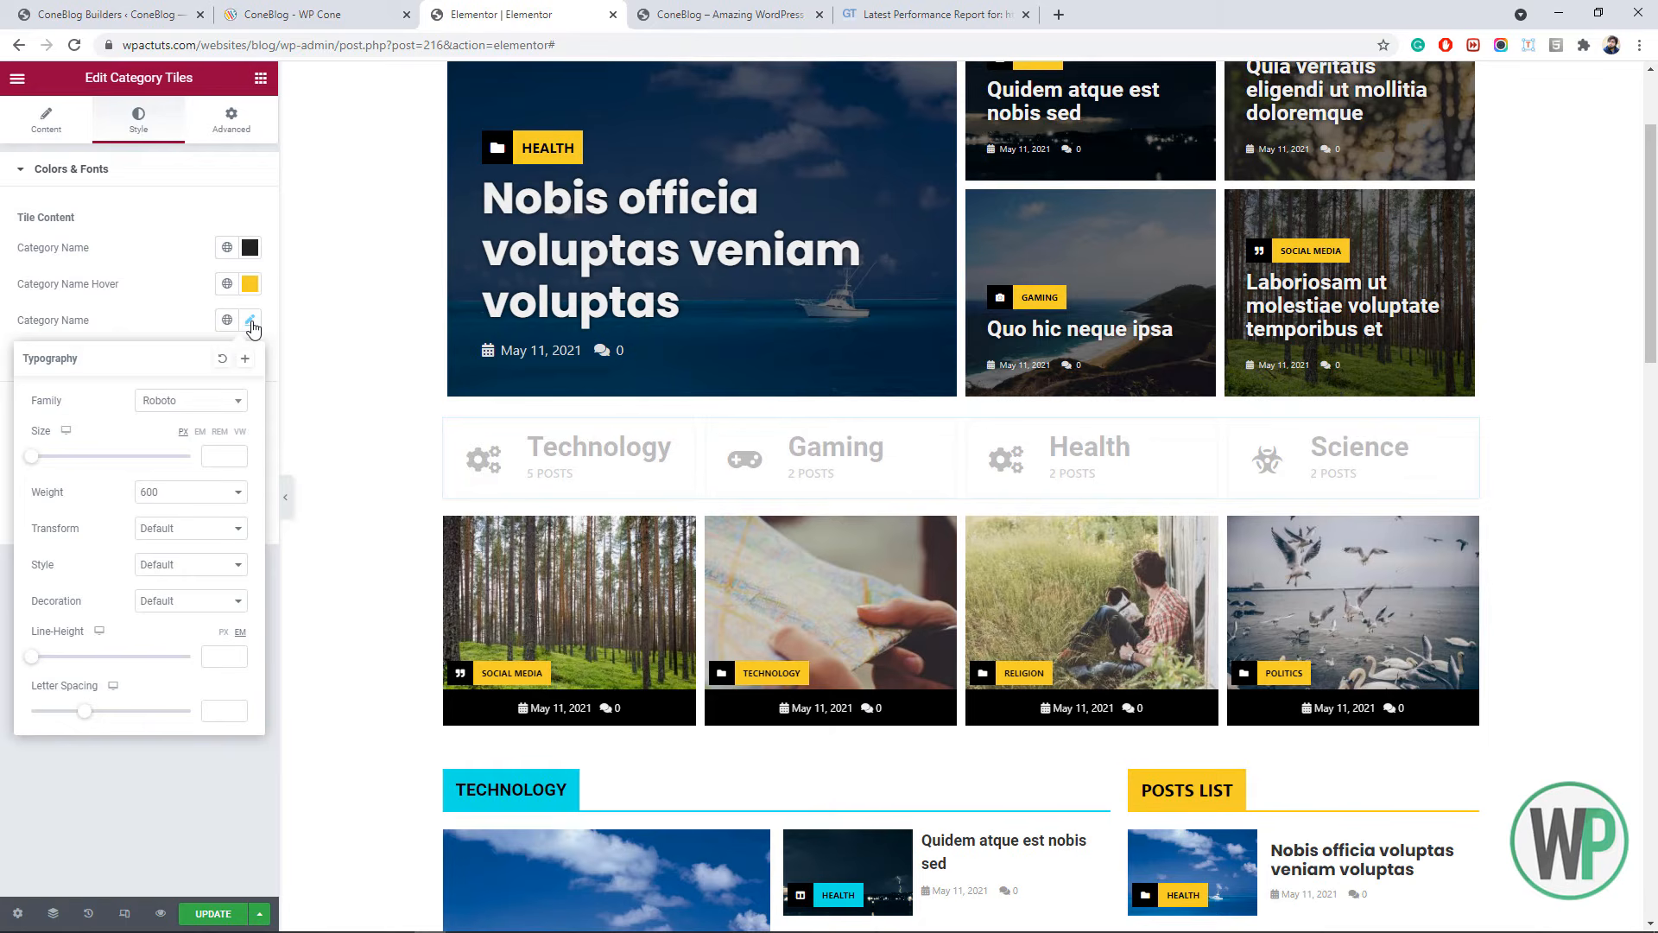
left_click(208, 402)
type("pop")
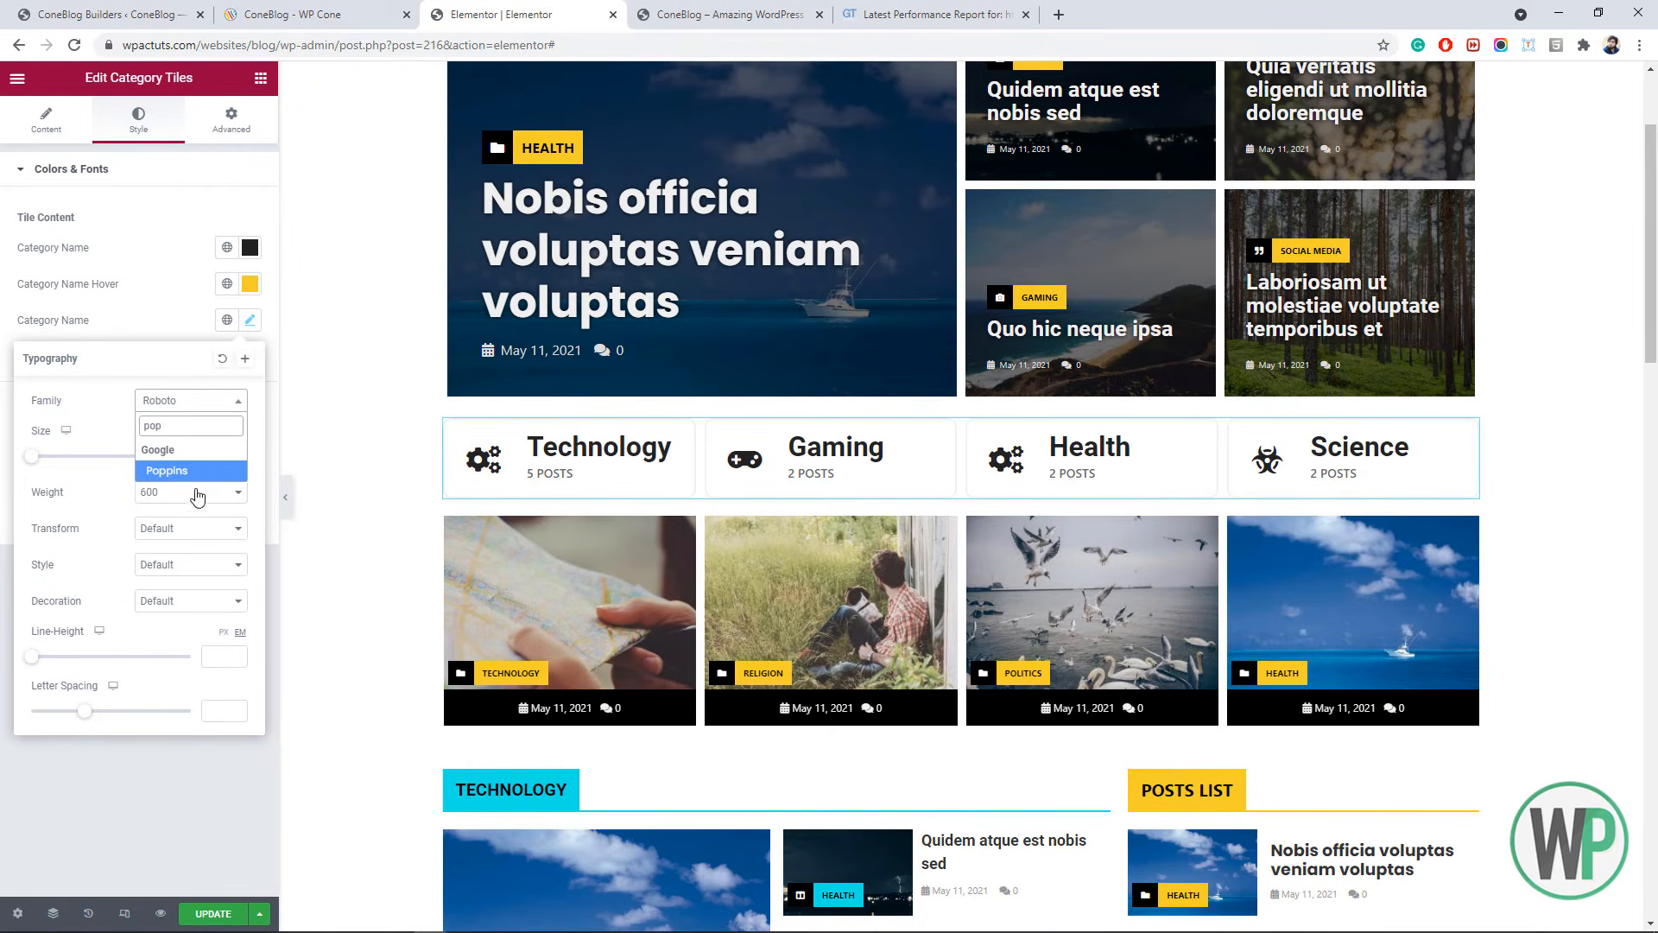
left_click(192, 472)
left_click(190, 492)
left_click(176, 658)
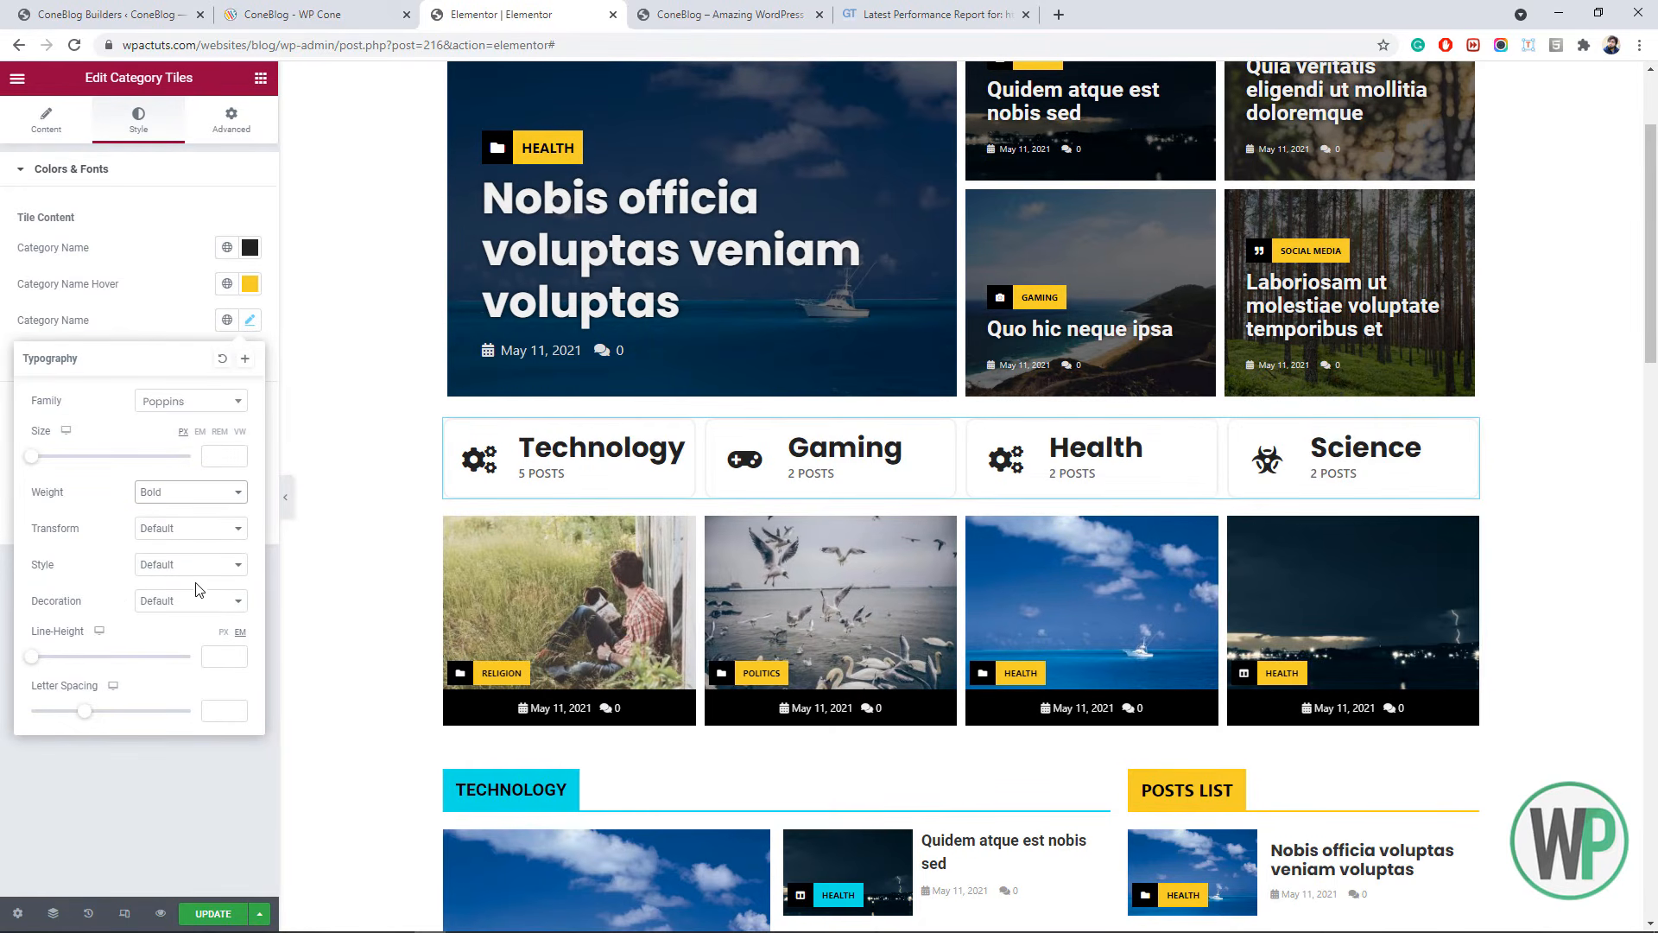
- Set the category name line height to 1 em and its font size to 1 em
type("1")
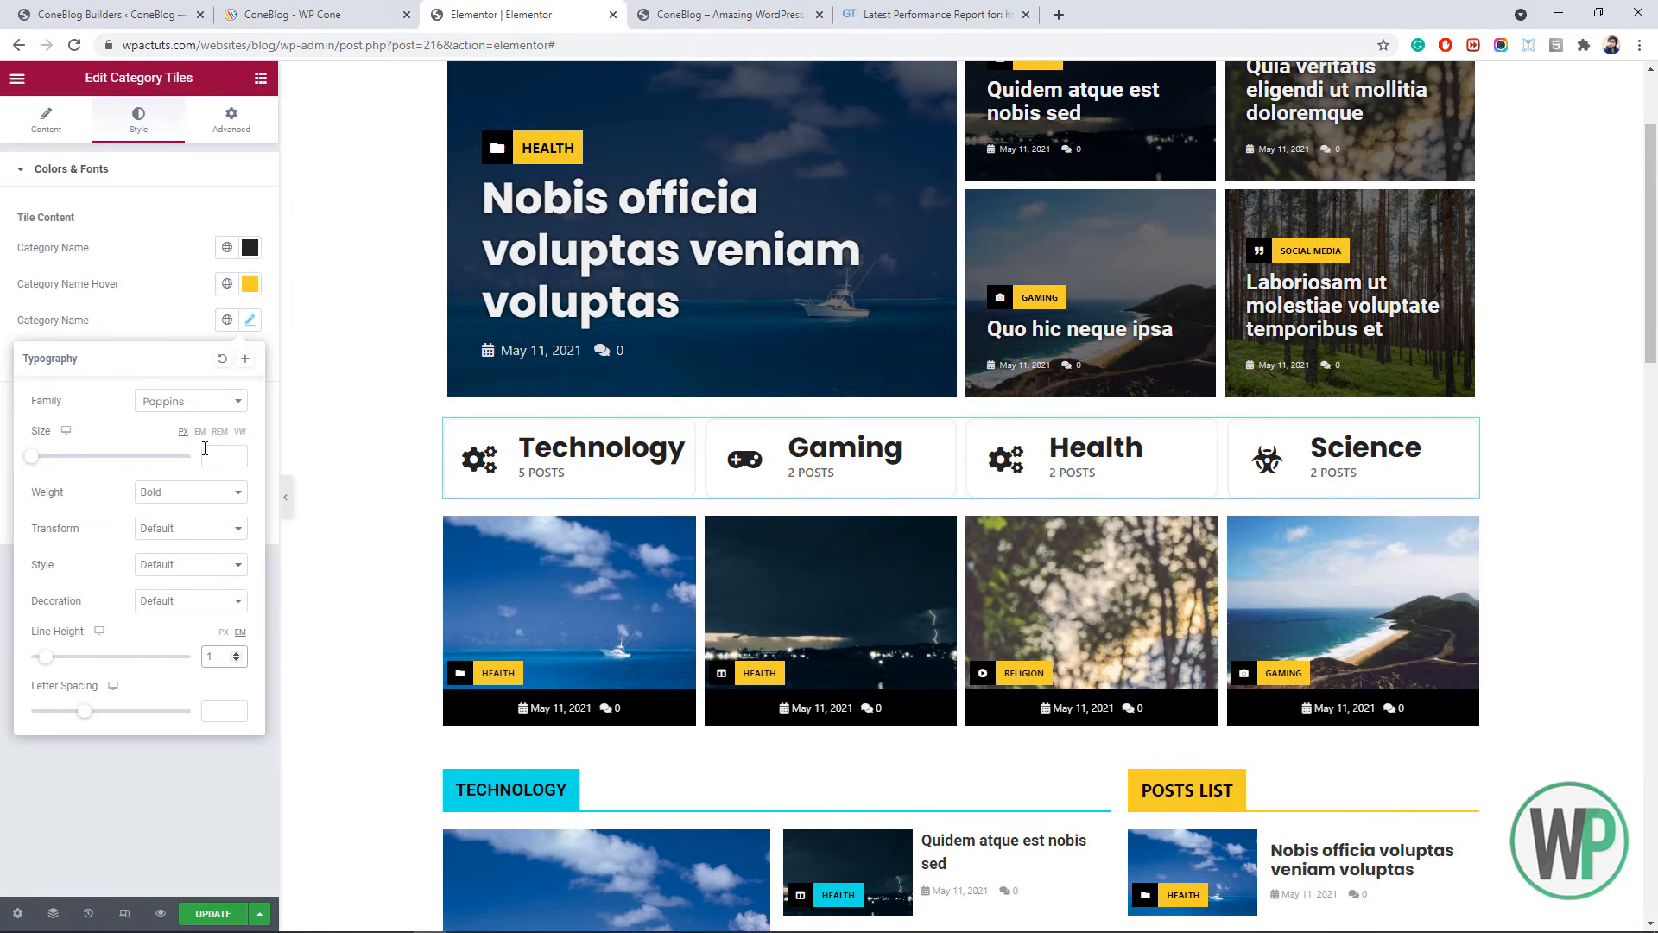
left_click(203, 432)
left_click(218, 455)
type("1")
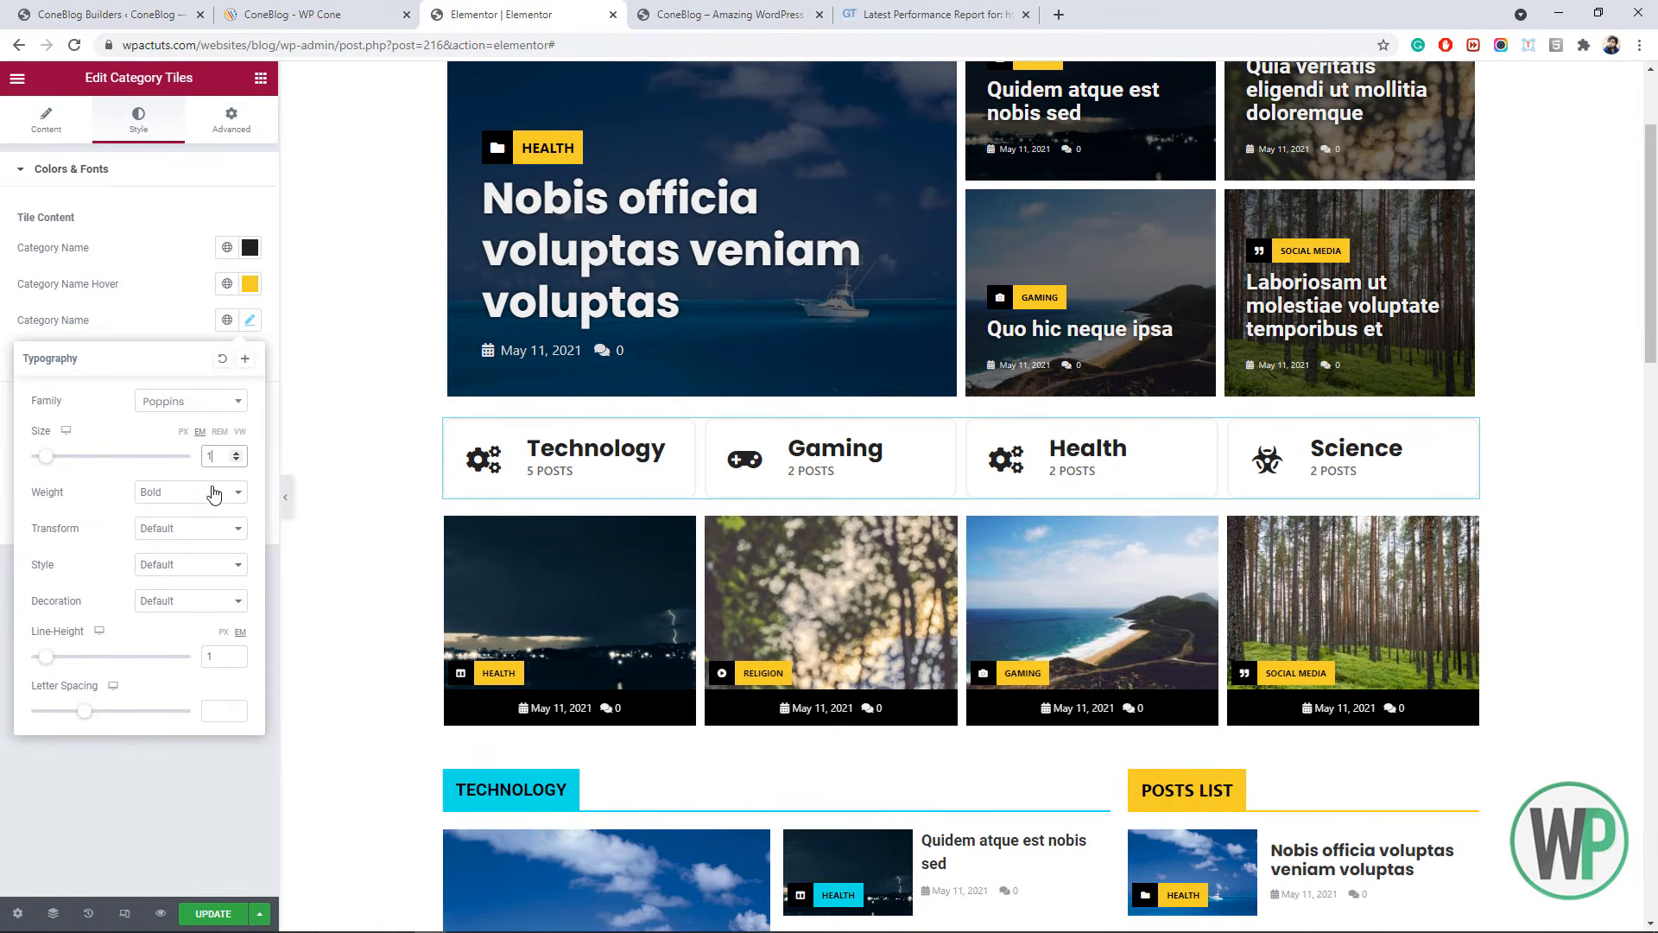
- Replace the Health tile's icon with the heartbeat icon, filtering the icon library for "hear"
left_click(42, 127)
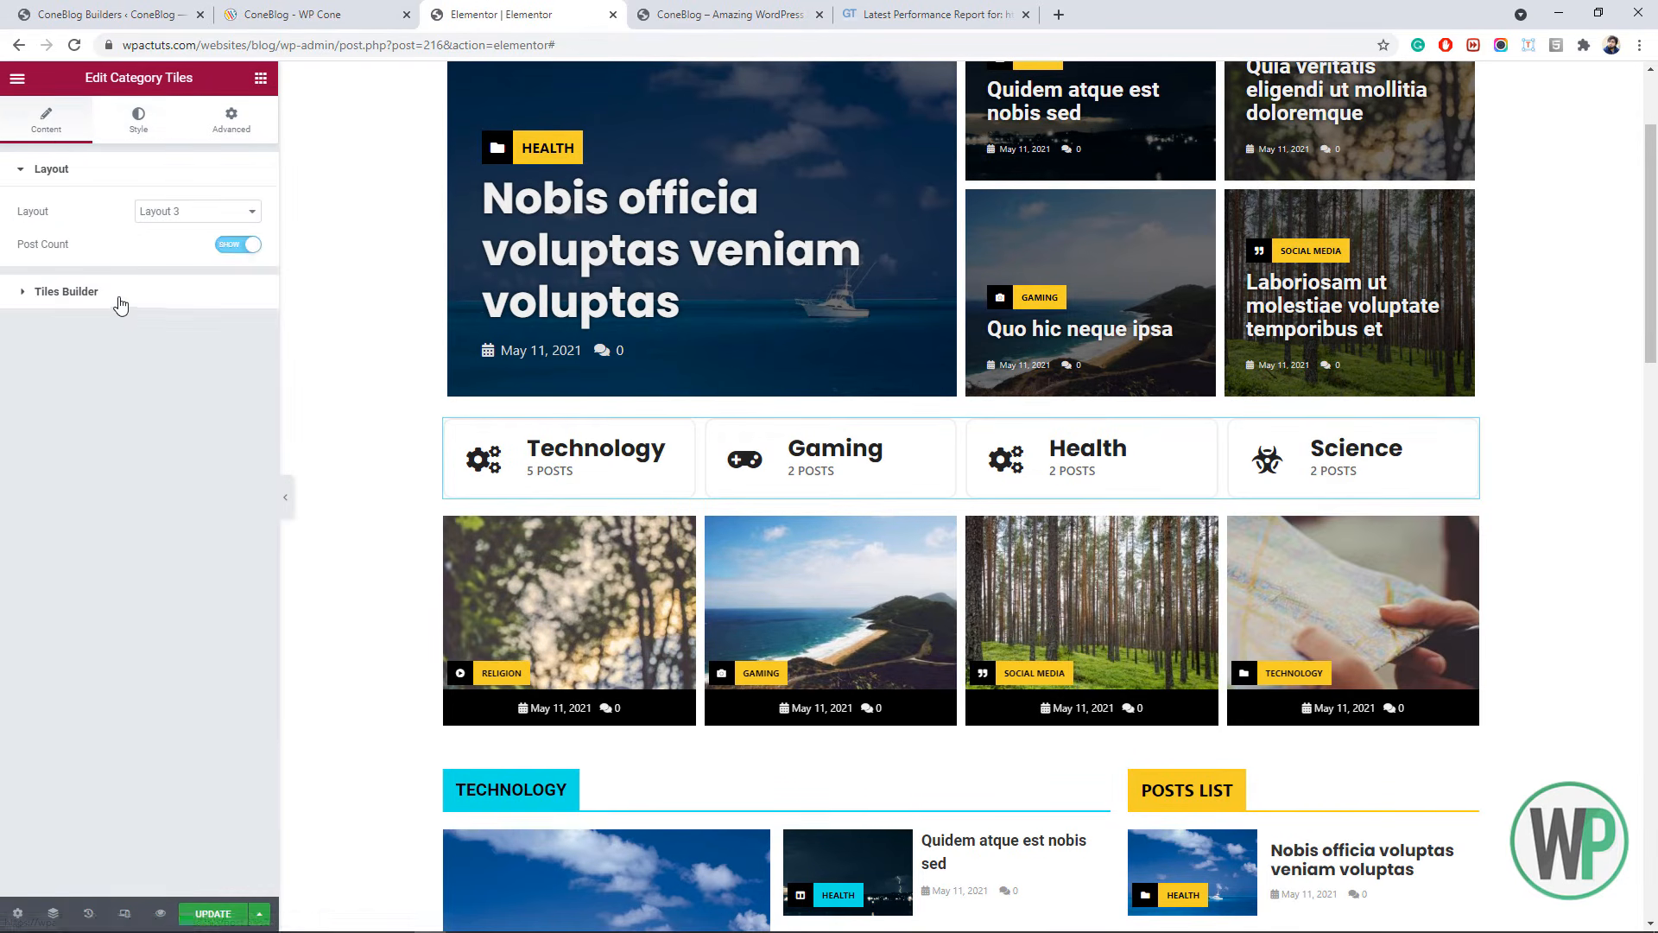
left_click(122, 299)
left_click(130, 364)
left_click(138, 546)
left_click(668, 233)
type("hear")
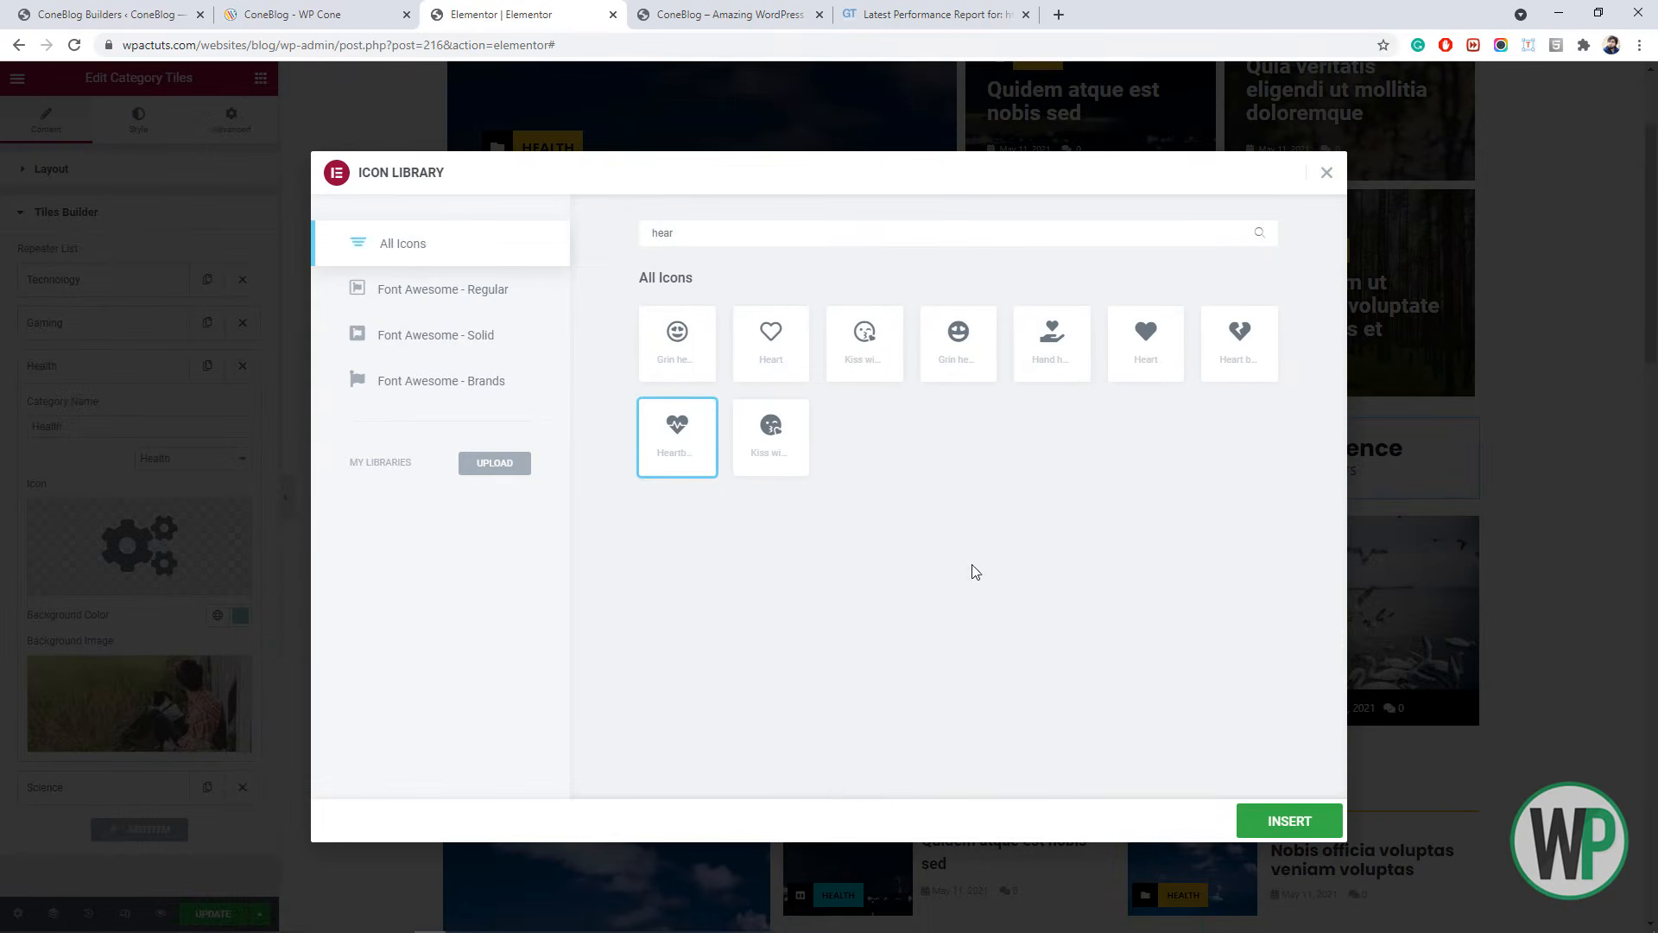
left_click(1289, 821)
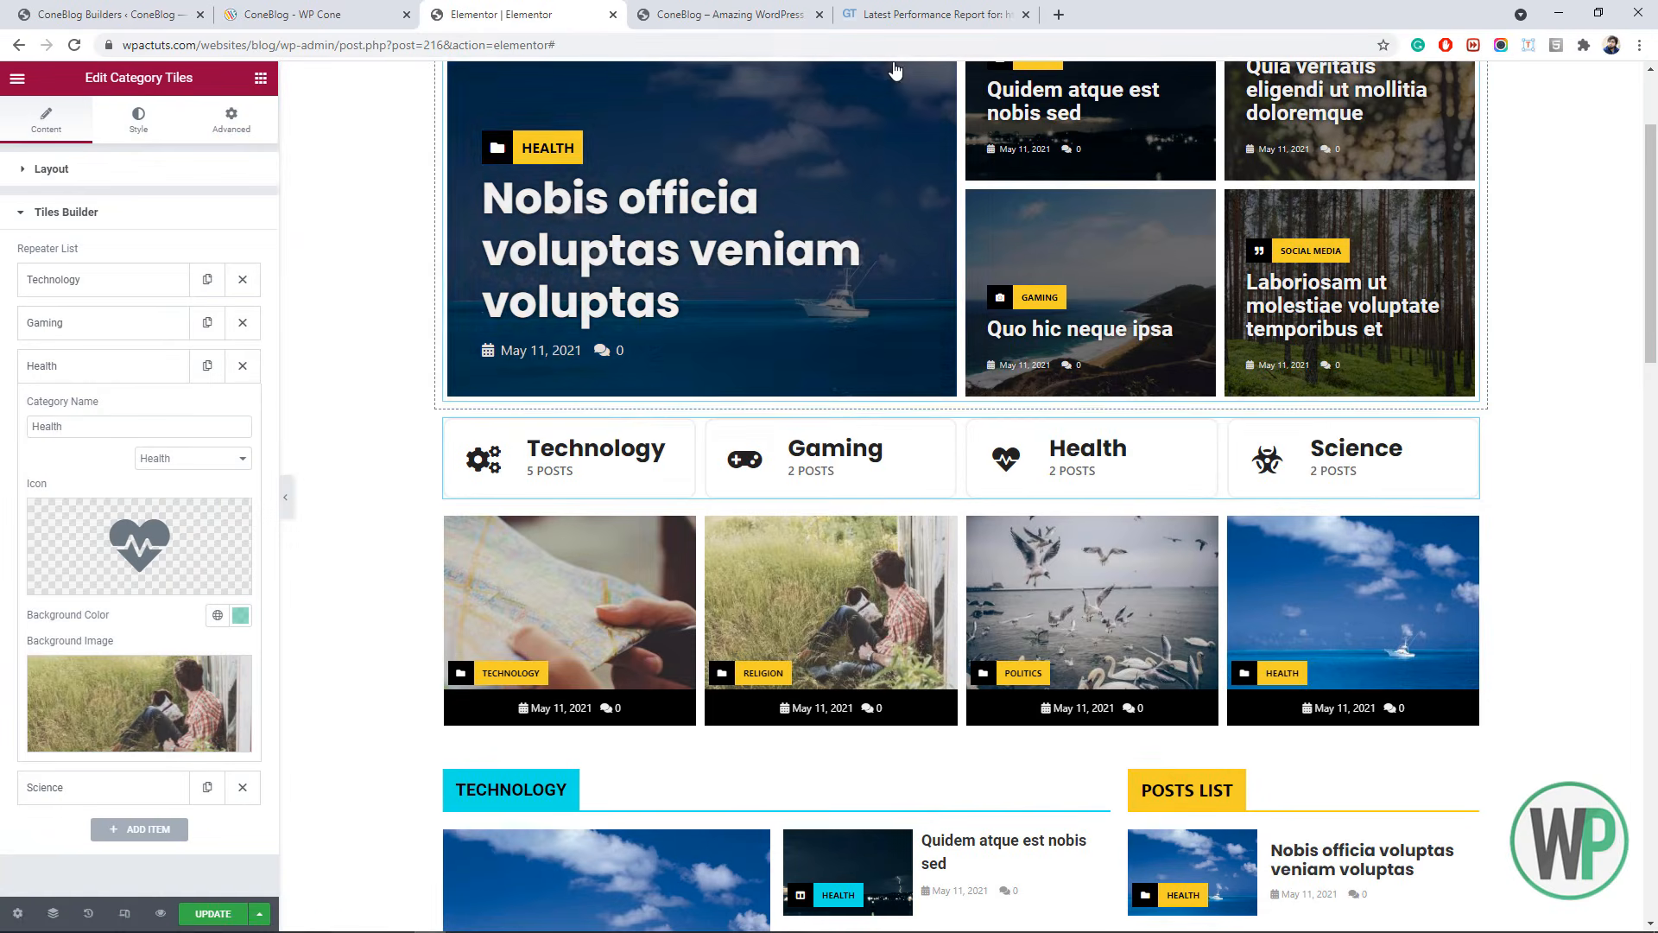
- Set the category tiles' border width to 3 and the border colour to #E9E9E9
left_click(138, 121)
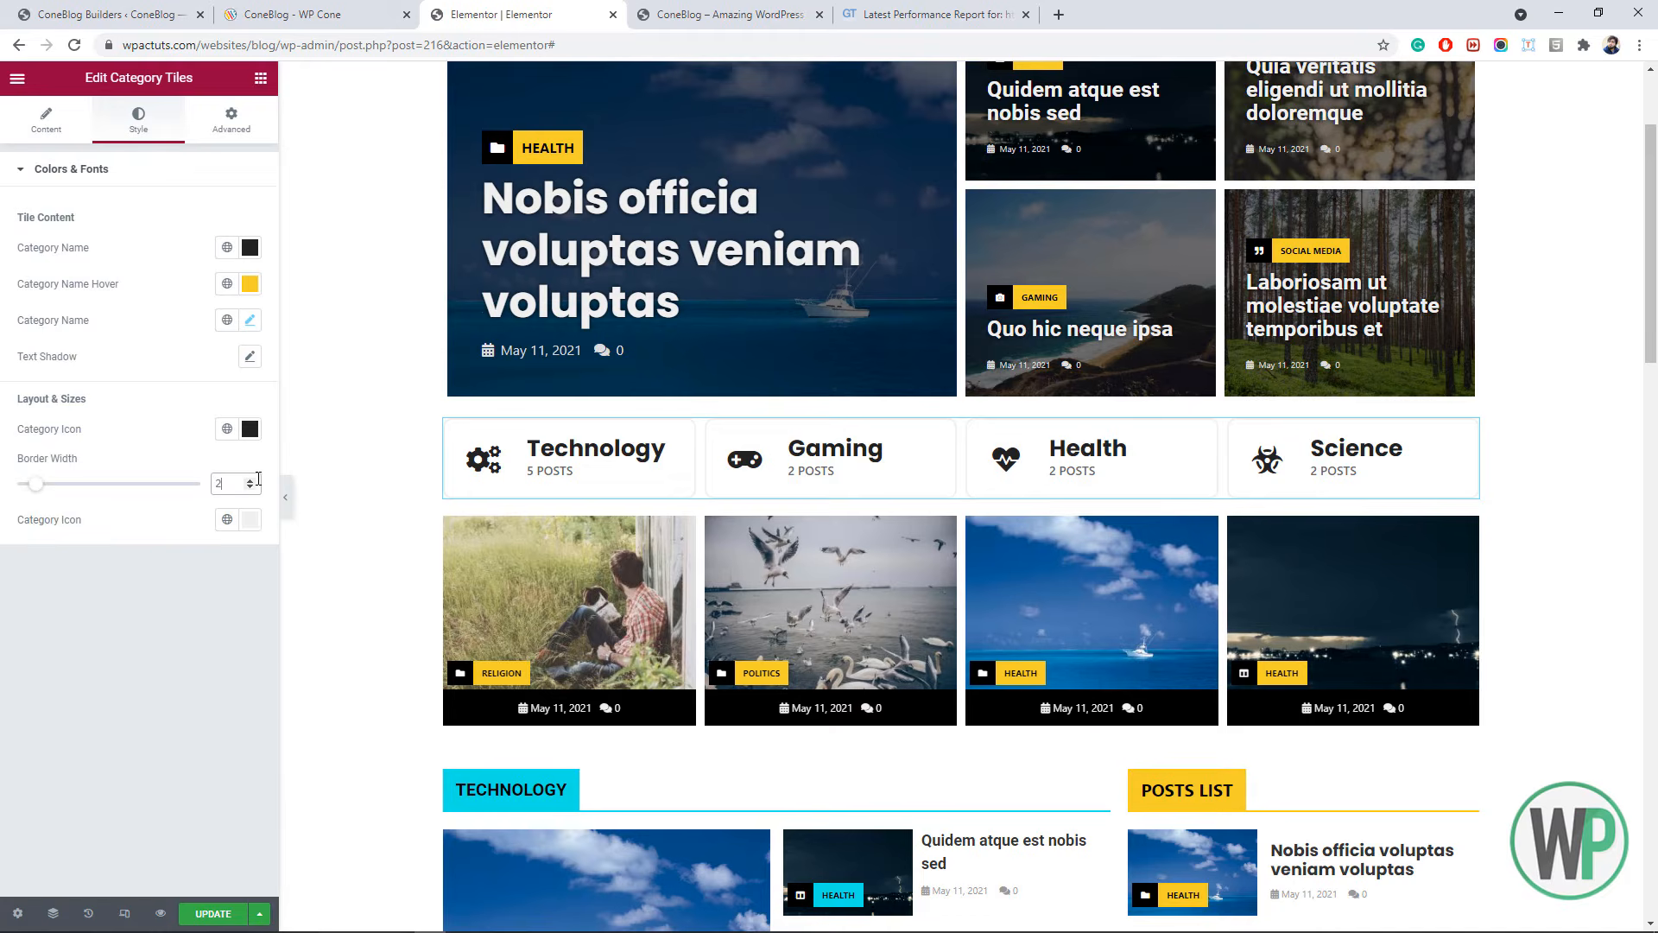
left_click(250, 480)
left_click(249, 519)
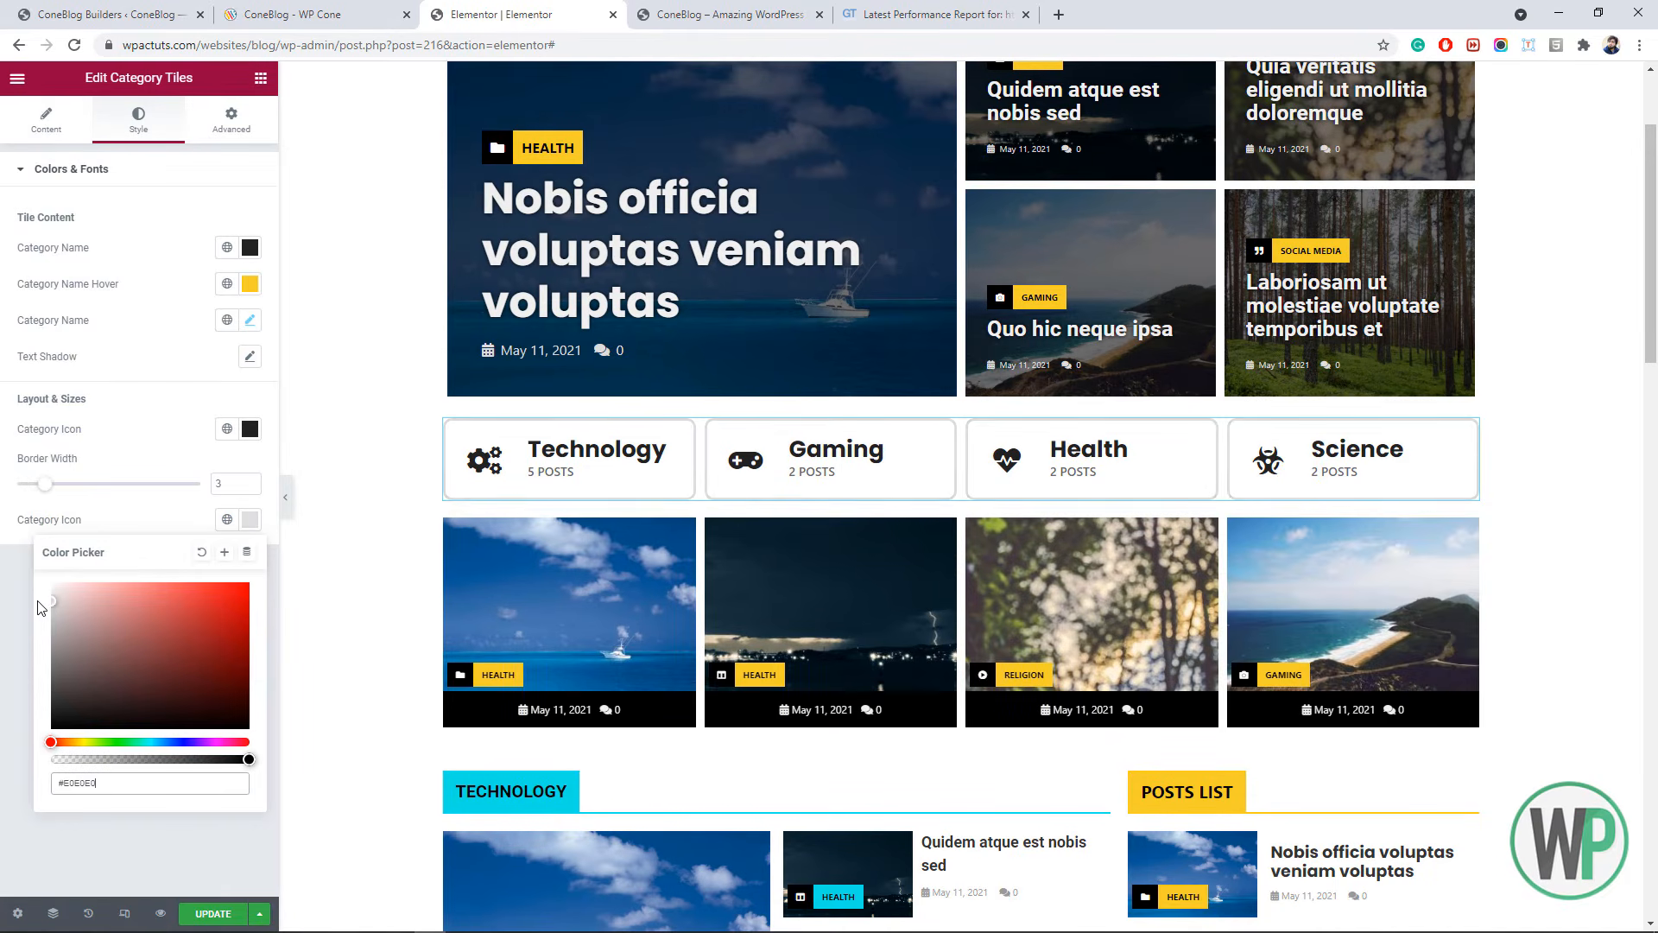
mouse_move(39, 607)
left_mouse_down()
mouse_move(25, 750)
mouse_move(10, 748)
mouse_move(4, 602)
left_mouse_up()
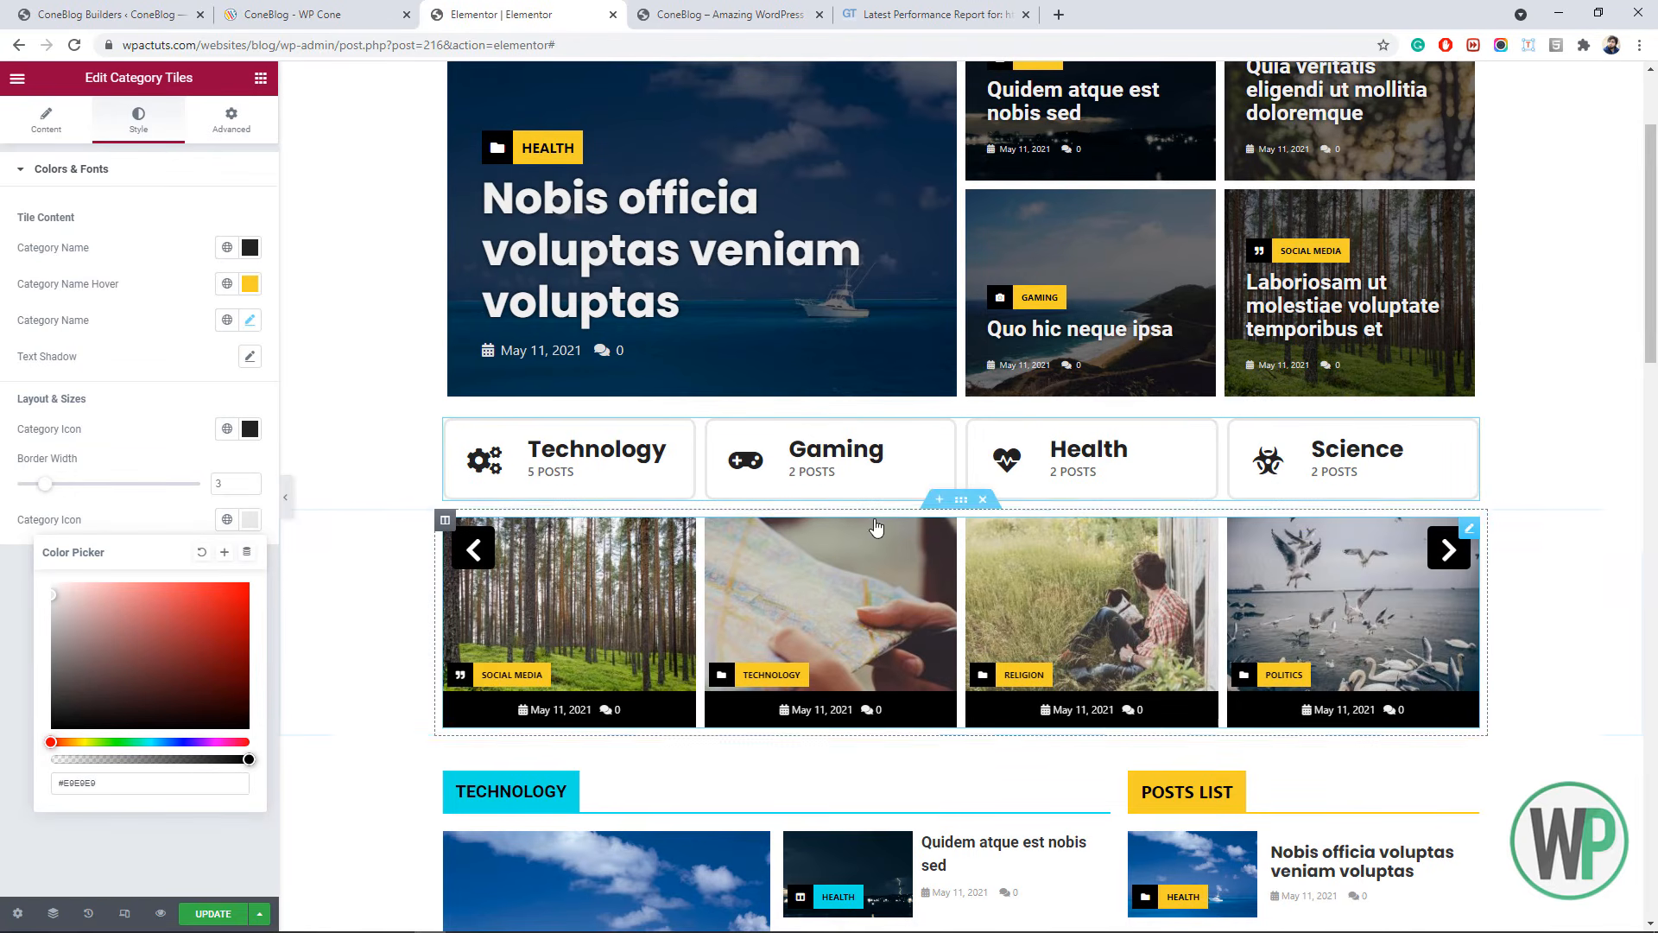
- Set the top and bottom margins of the post carousel section below the tiles to 20 px
left_click(963, 501)
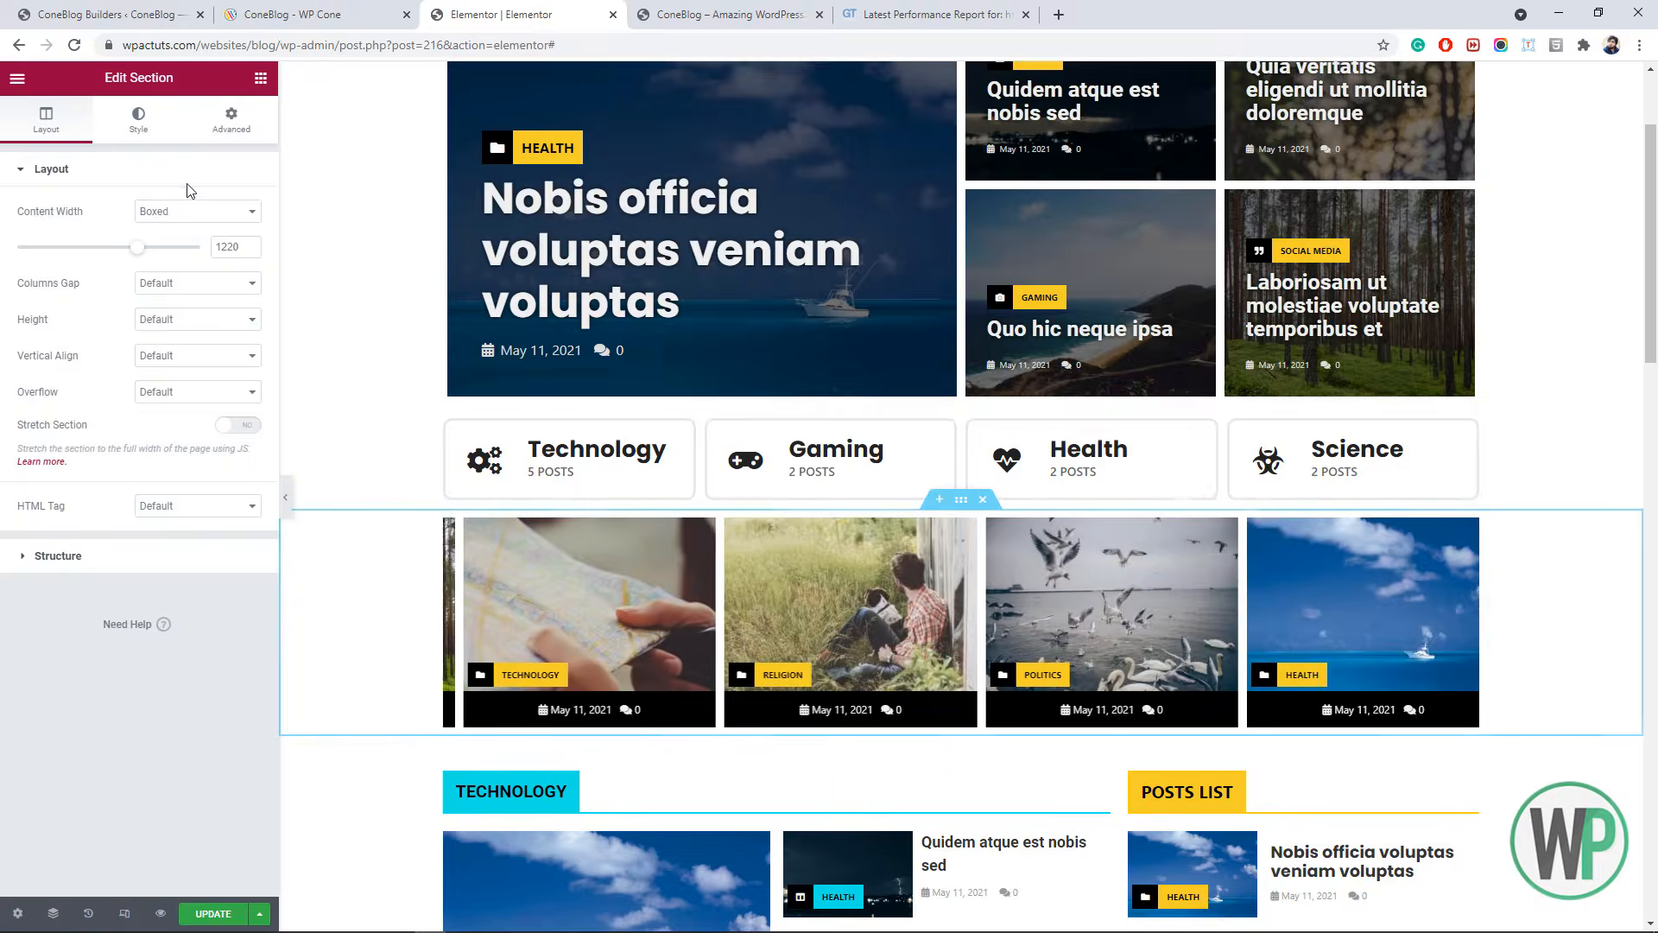
left_click(232, 121)
type("20")
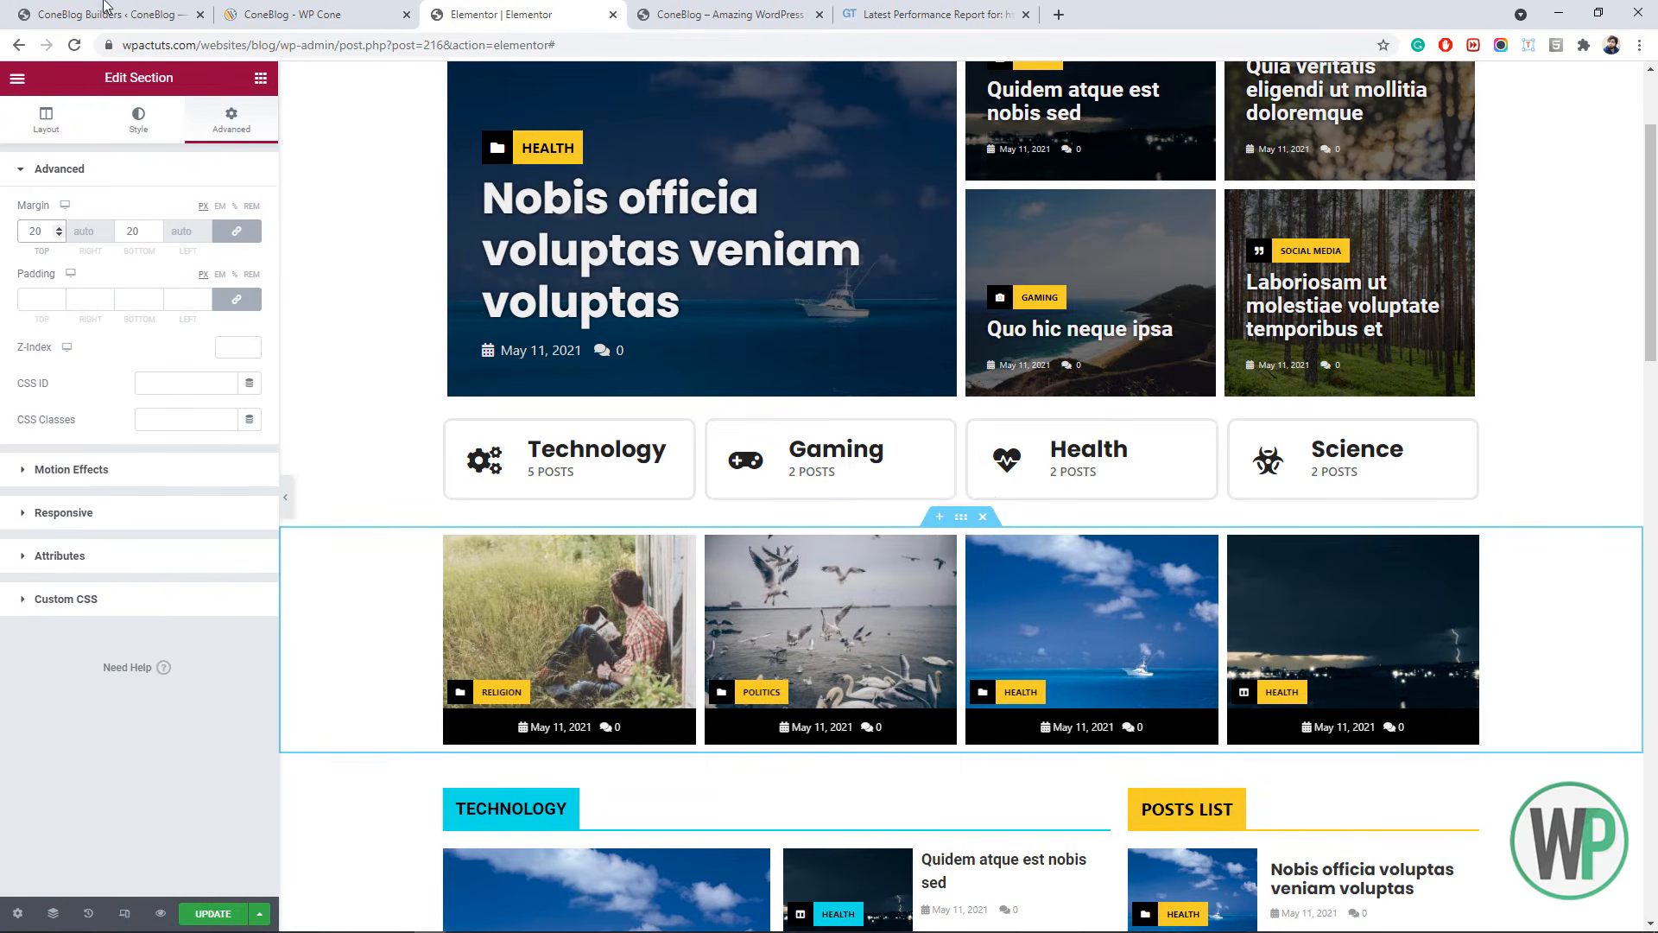
- Set the boxed content width of the category tiles section to 1210
scroll(338, 648, "up", 2)
left_click(337, 648)
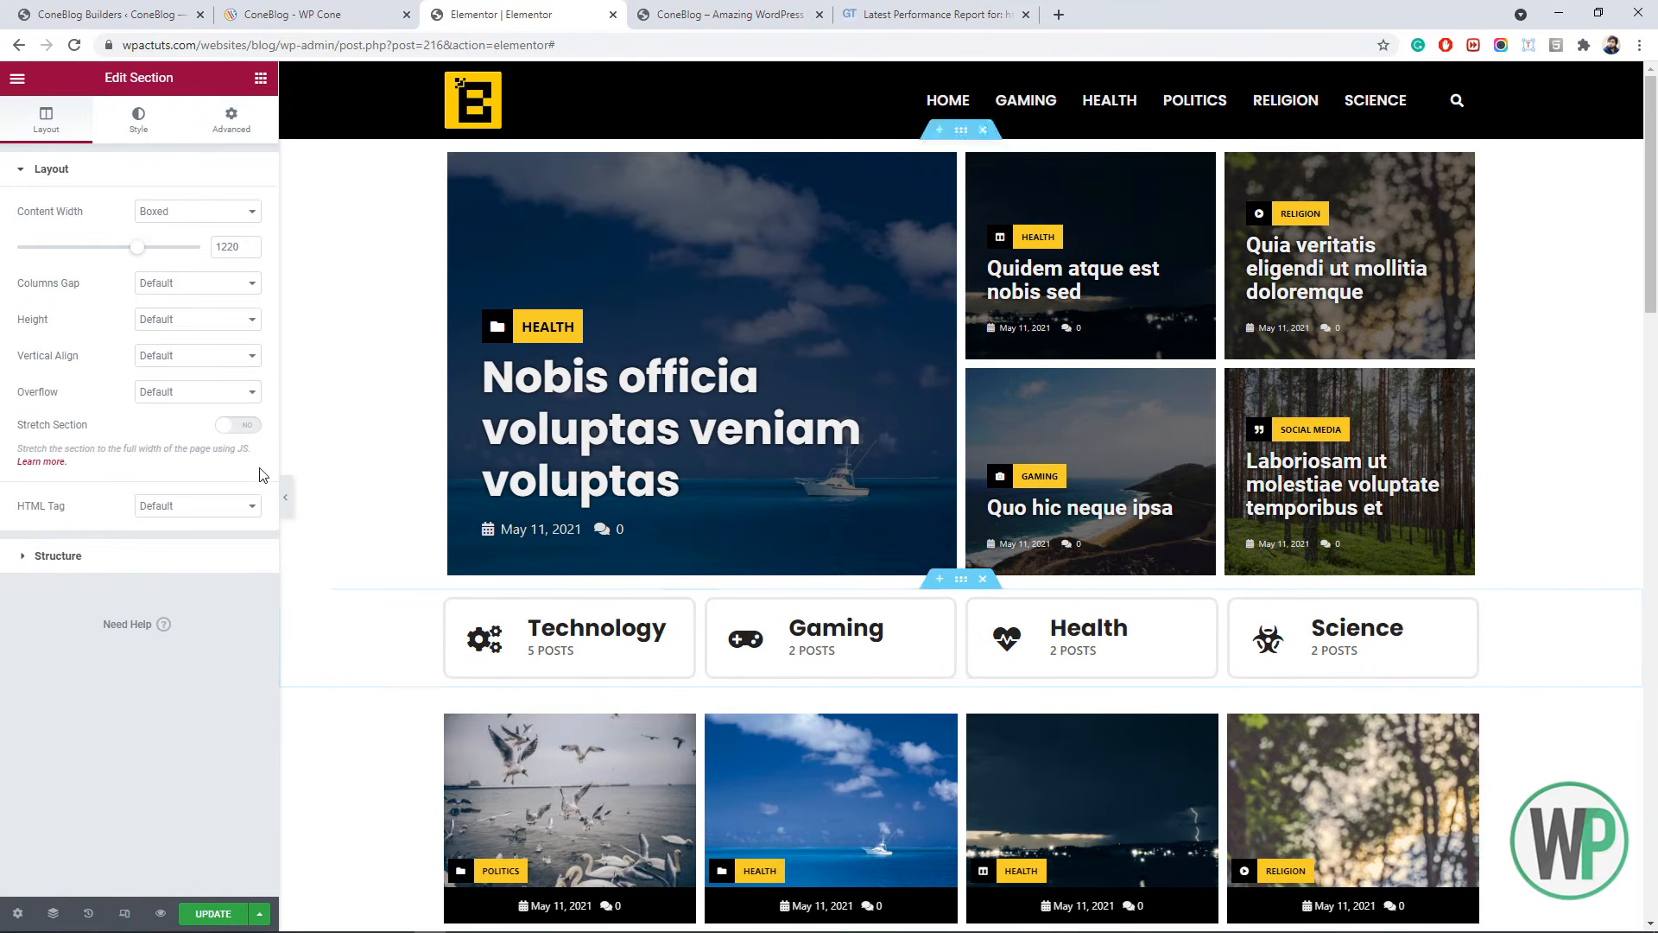
left_click(232, 248)
key("BackSpace")
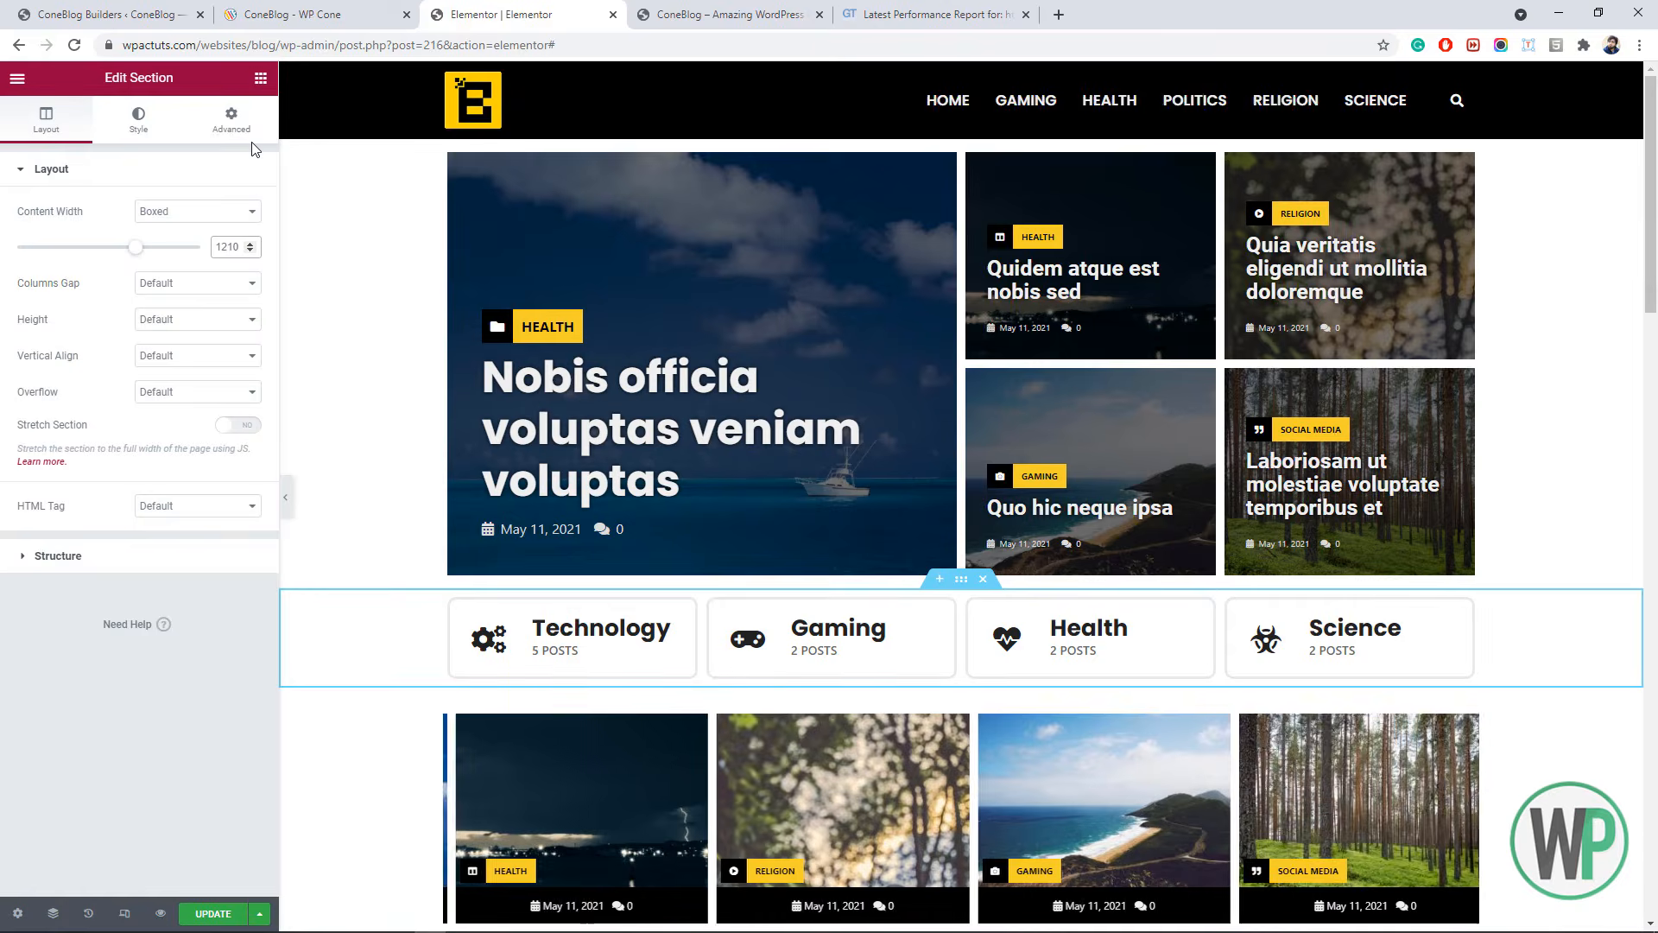
- Try a boxed content width of 1200 for the category tiles section, and set it back to 1210
key("BackSpace")
key("BackSpace")
type("00")
key("BackSpace")
key("BackSpace")
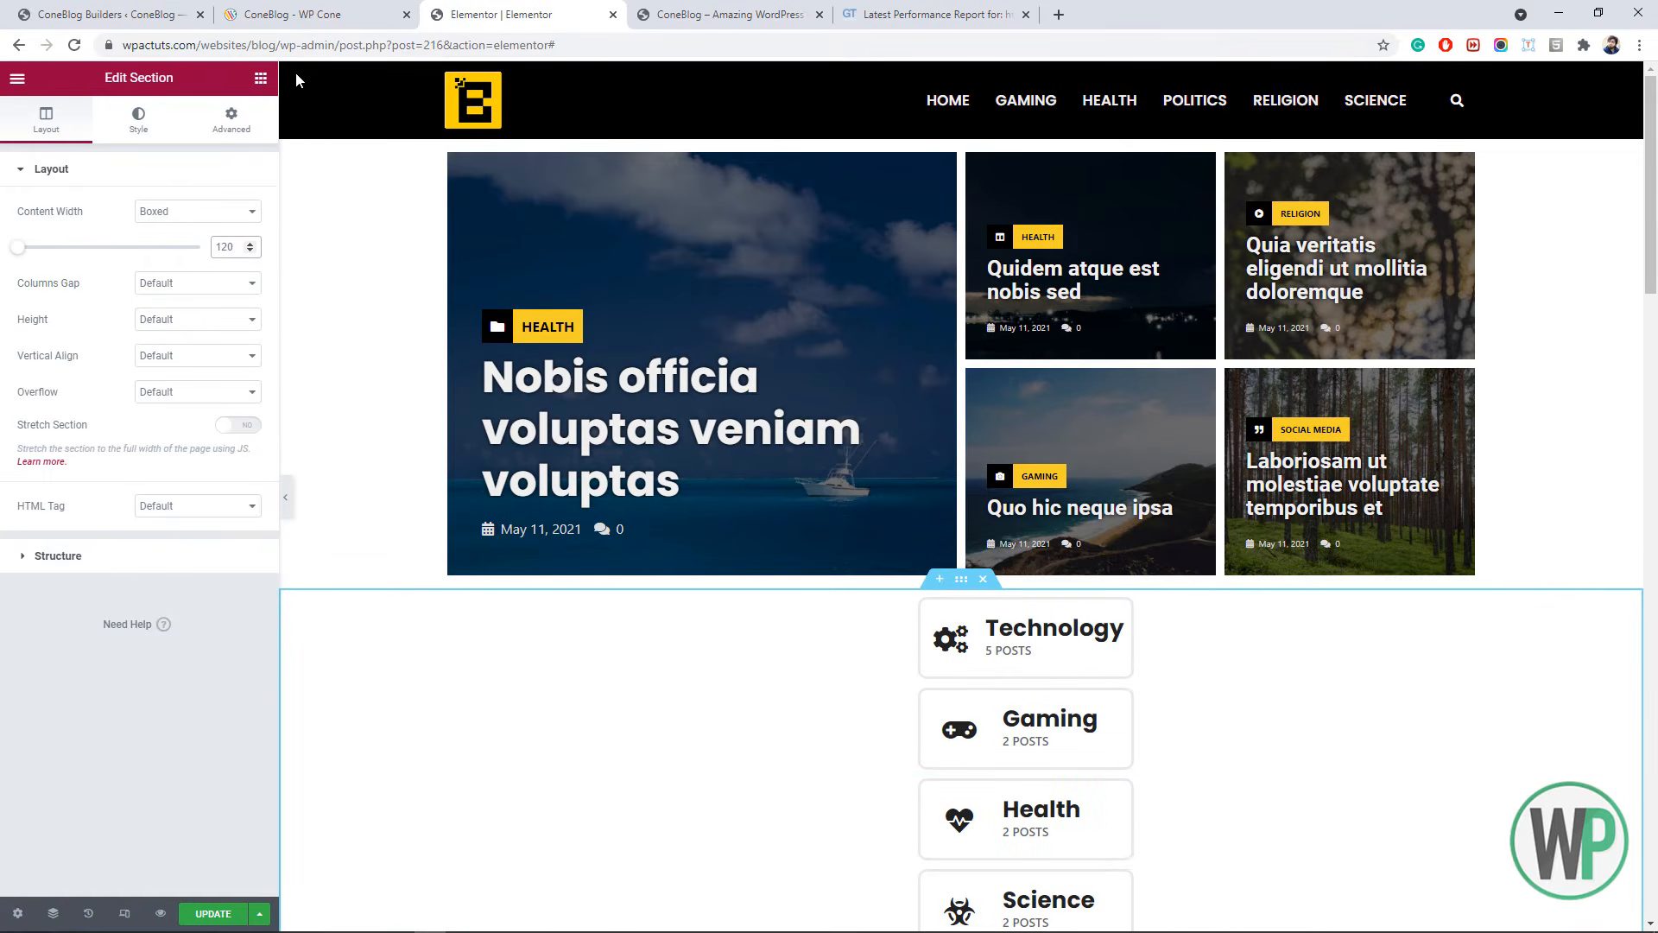
type("10")
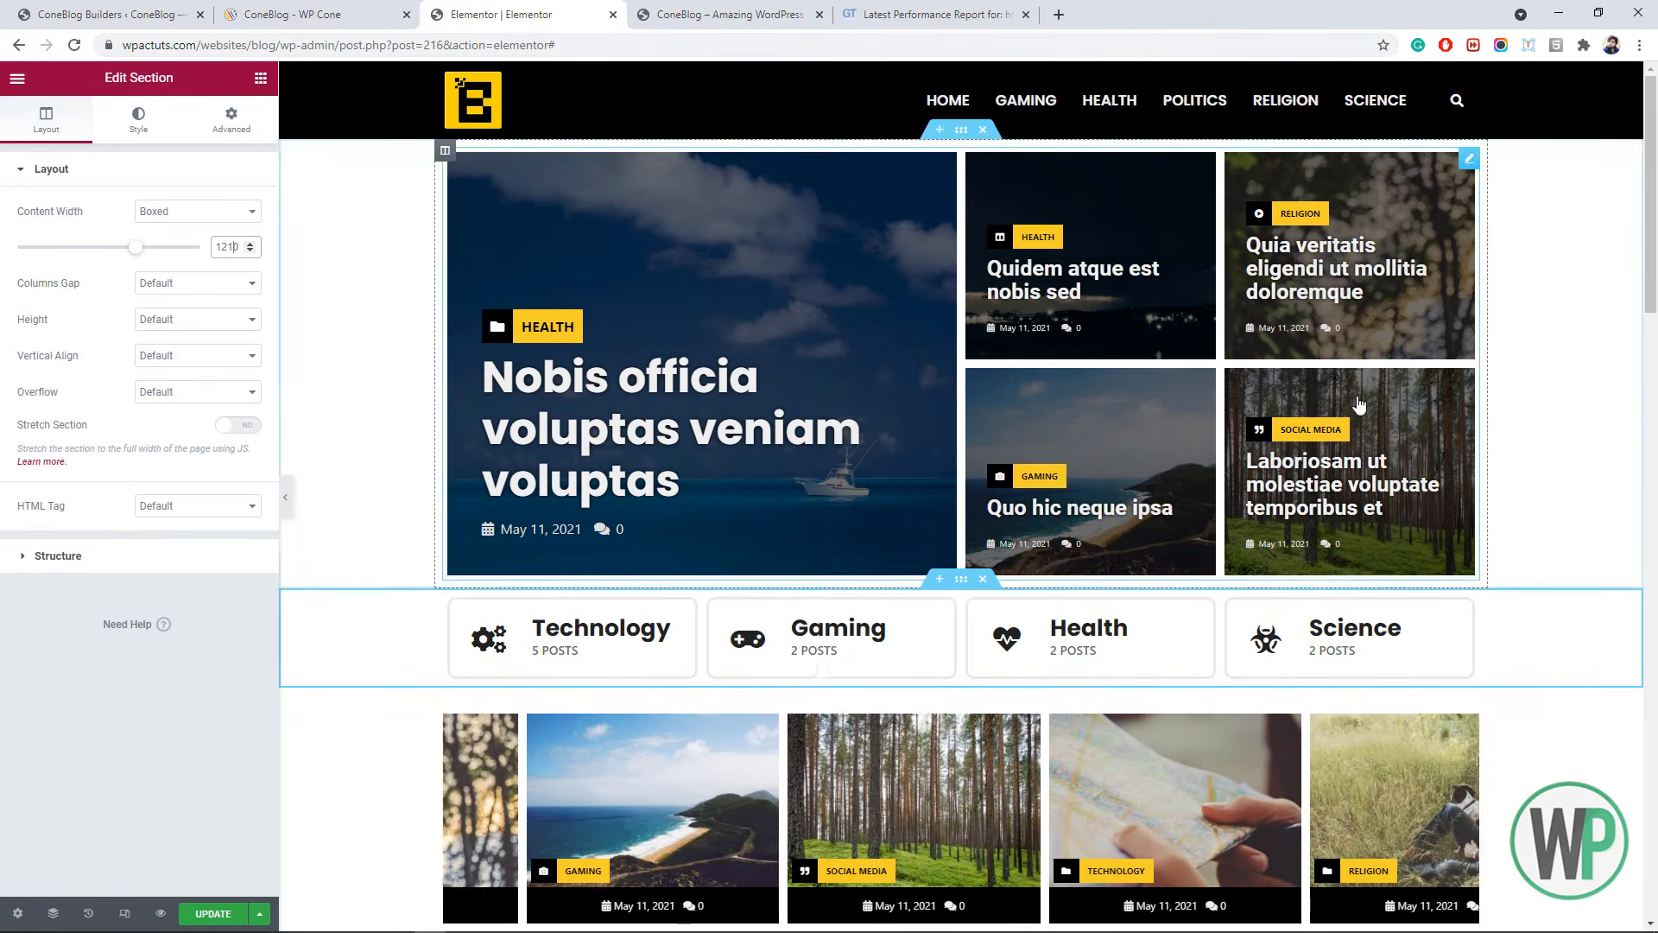
- Update the homepage in the editor and reload the live blog homepage to check the tiles section's alignment
scroll(959, 492, "down", 5)
scroll(958, 492, "up", 3)
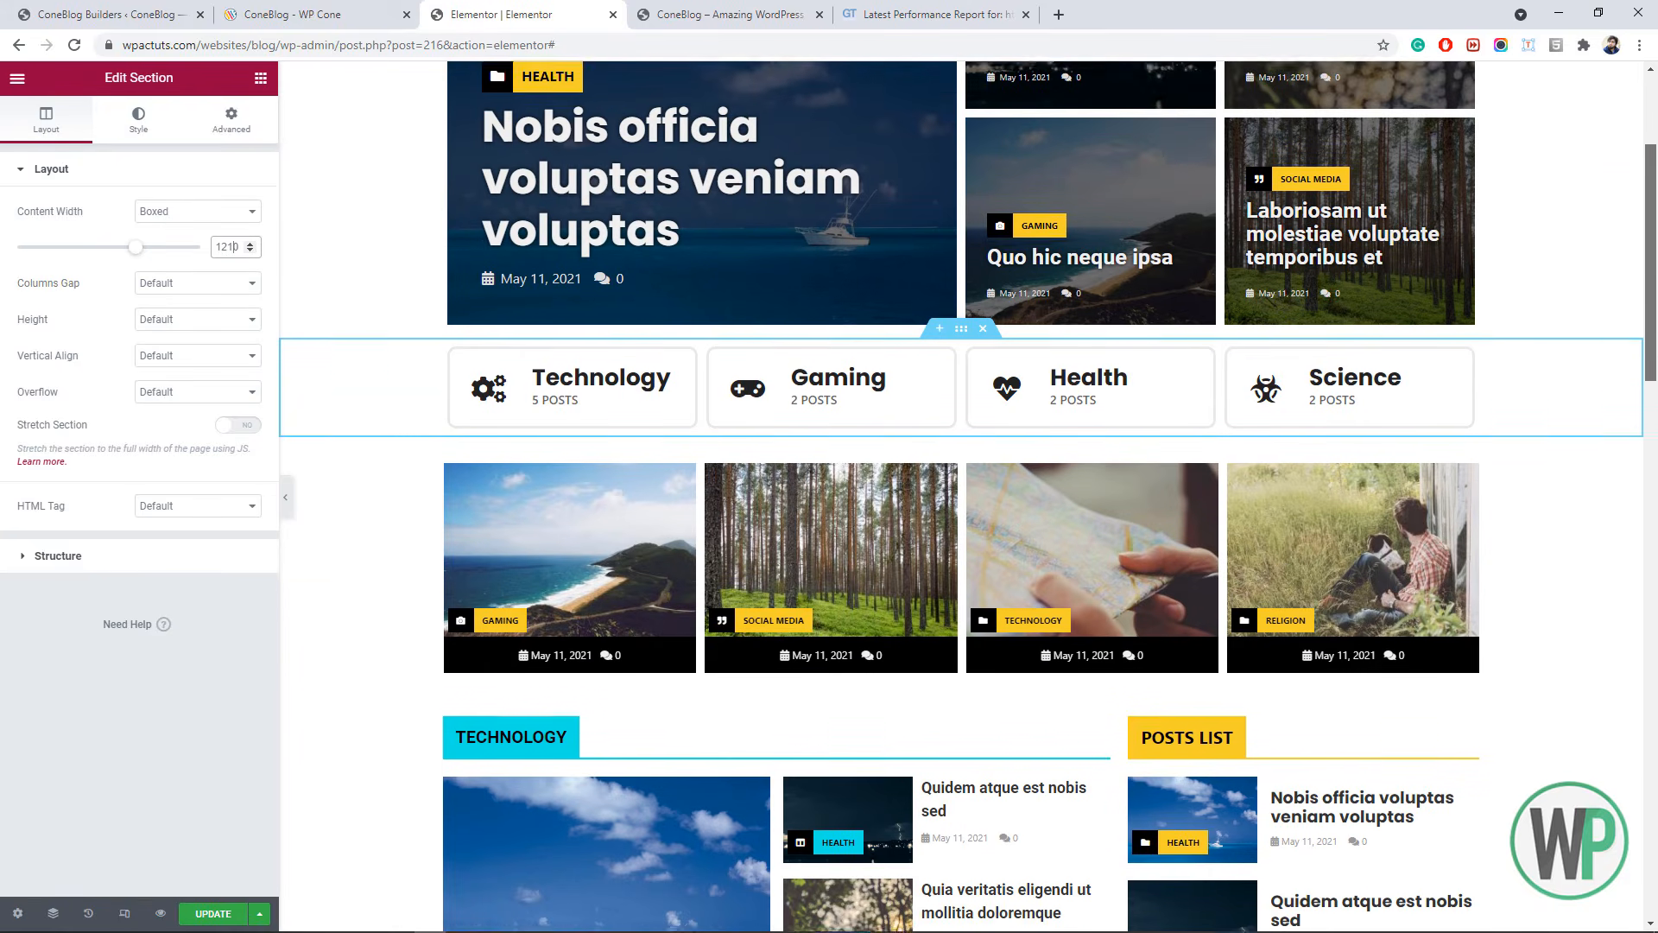
scroll(958, 492, "down", 3)
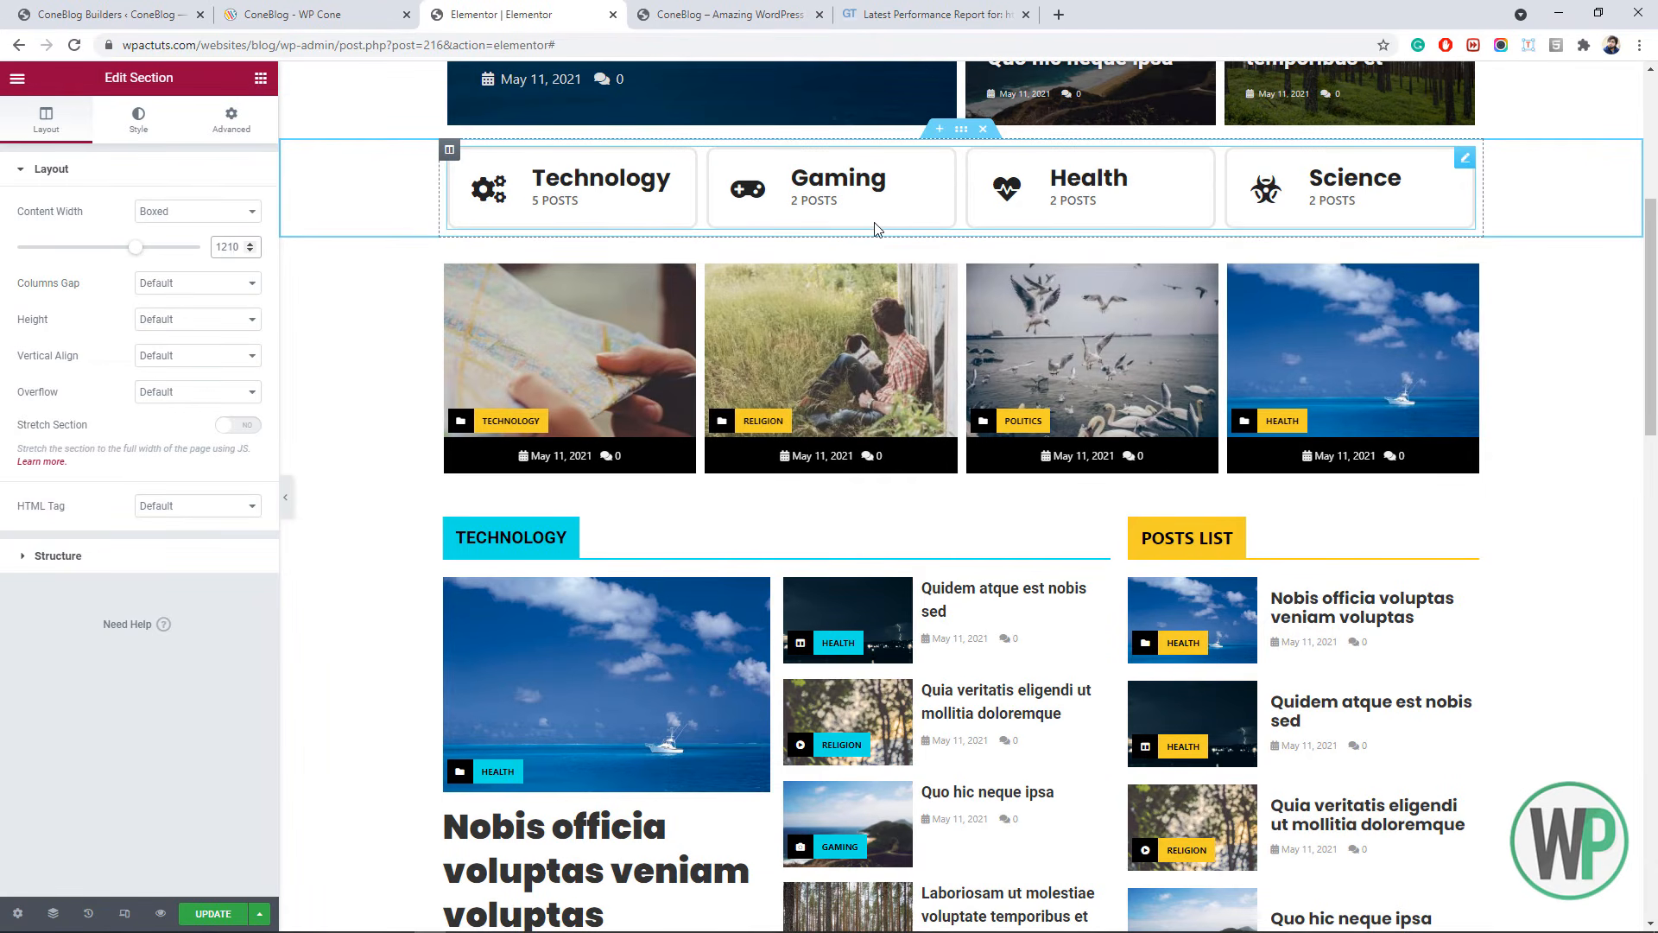
left_click(213, 913)
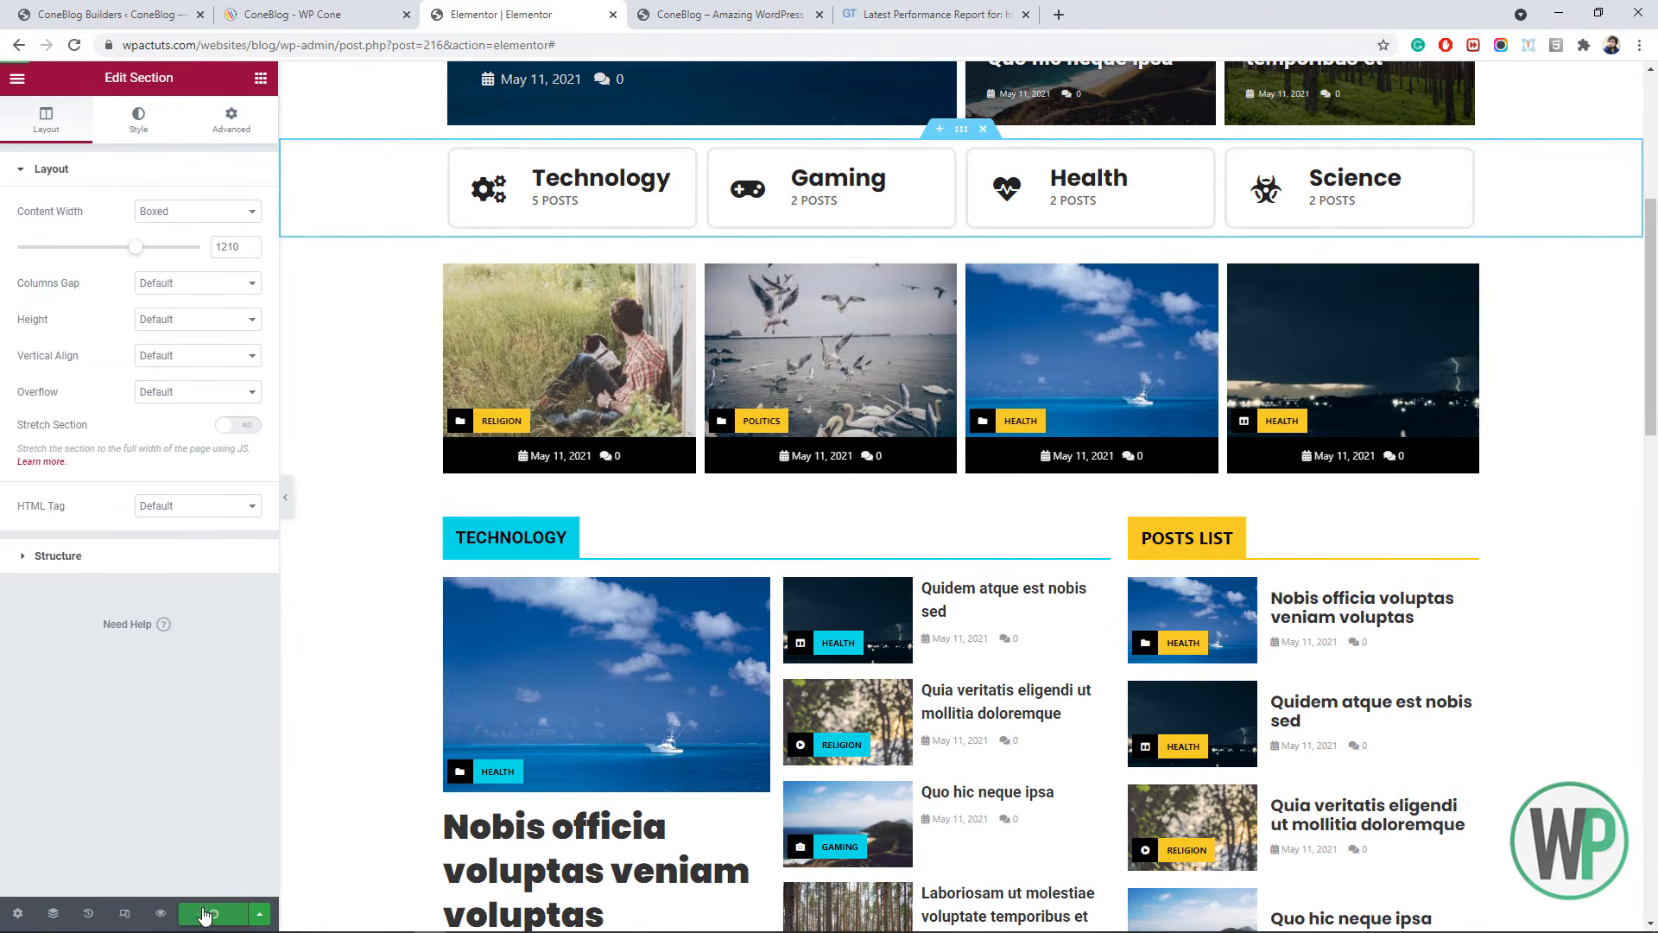
left_click(718, 10)
left_click(73, 45)
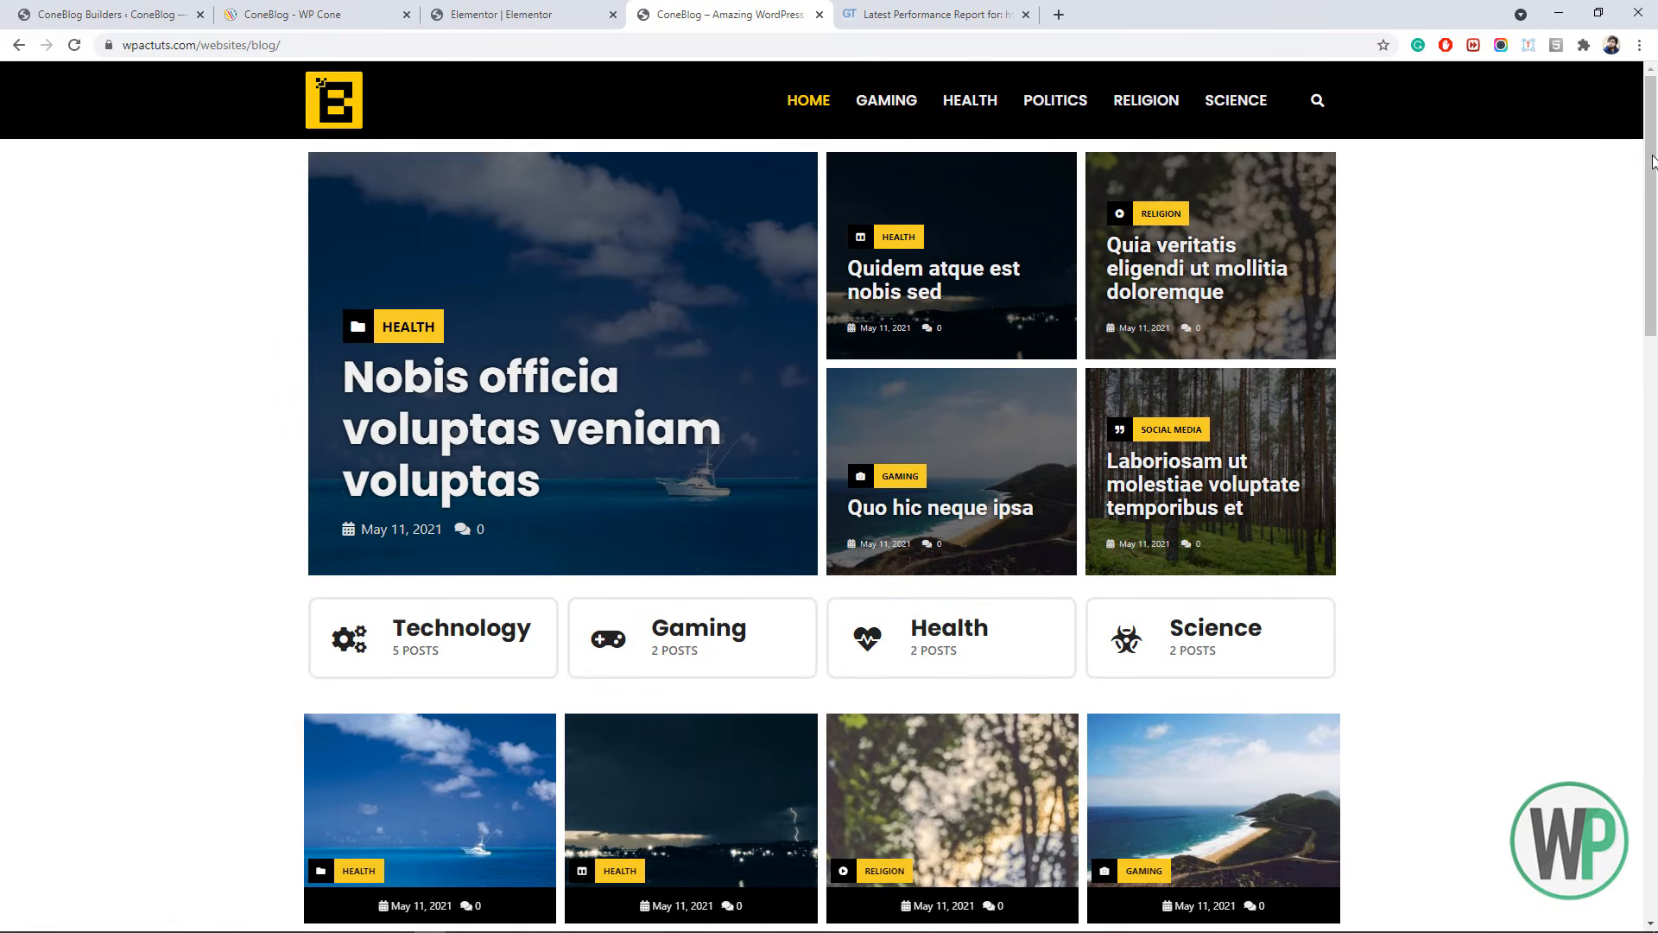
mouse_move(1654, 162)
left_mouse_down()
mouse_move(1655, 755)
mouse_move(1656, 153)
left_mouse_up()
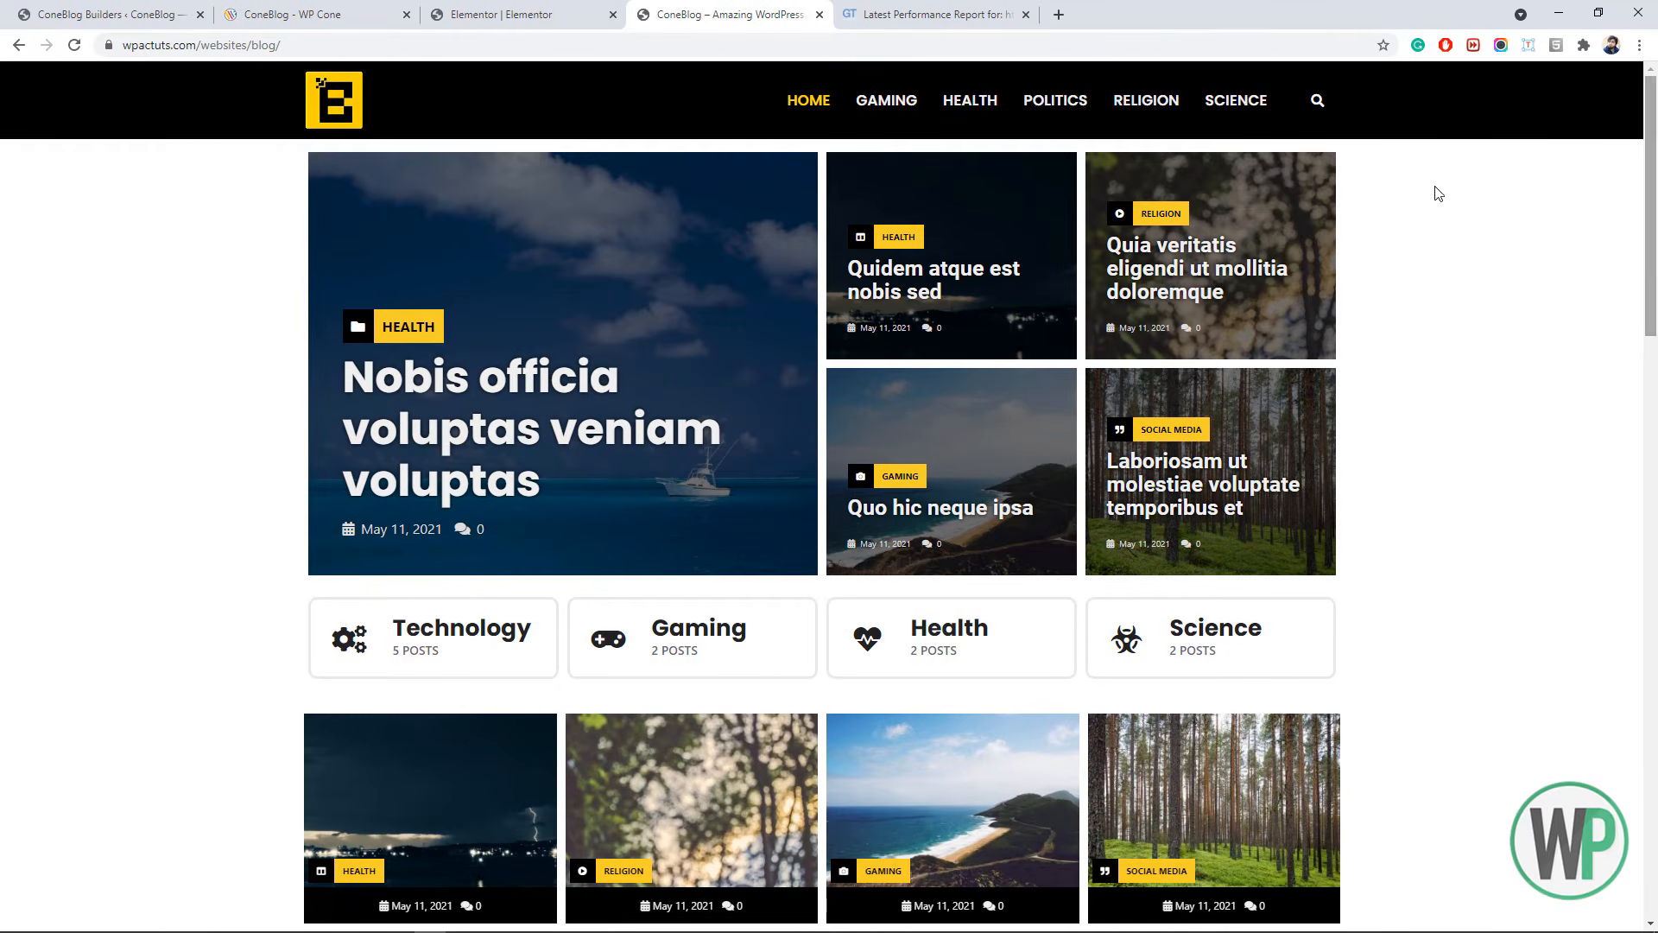
- Enable Shortcodes and disable Elementor in the ConeBlog page builder settings, and save the settings
left_click(267, 12)
left_click(168, 6)
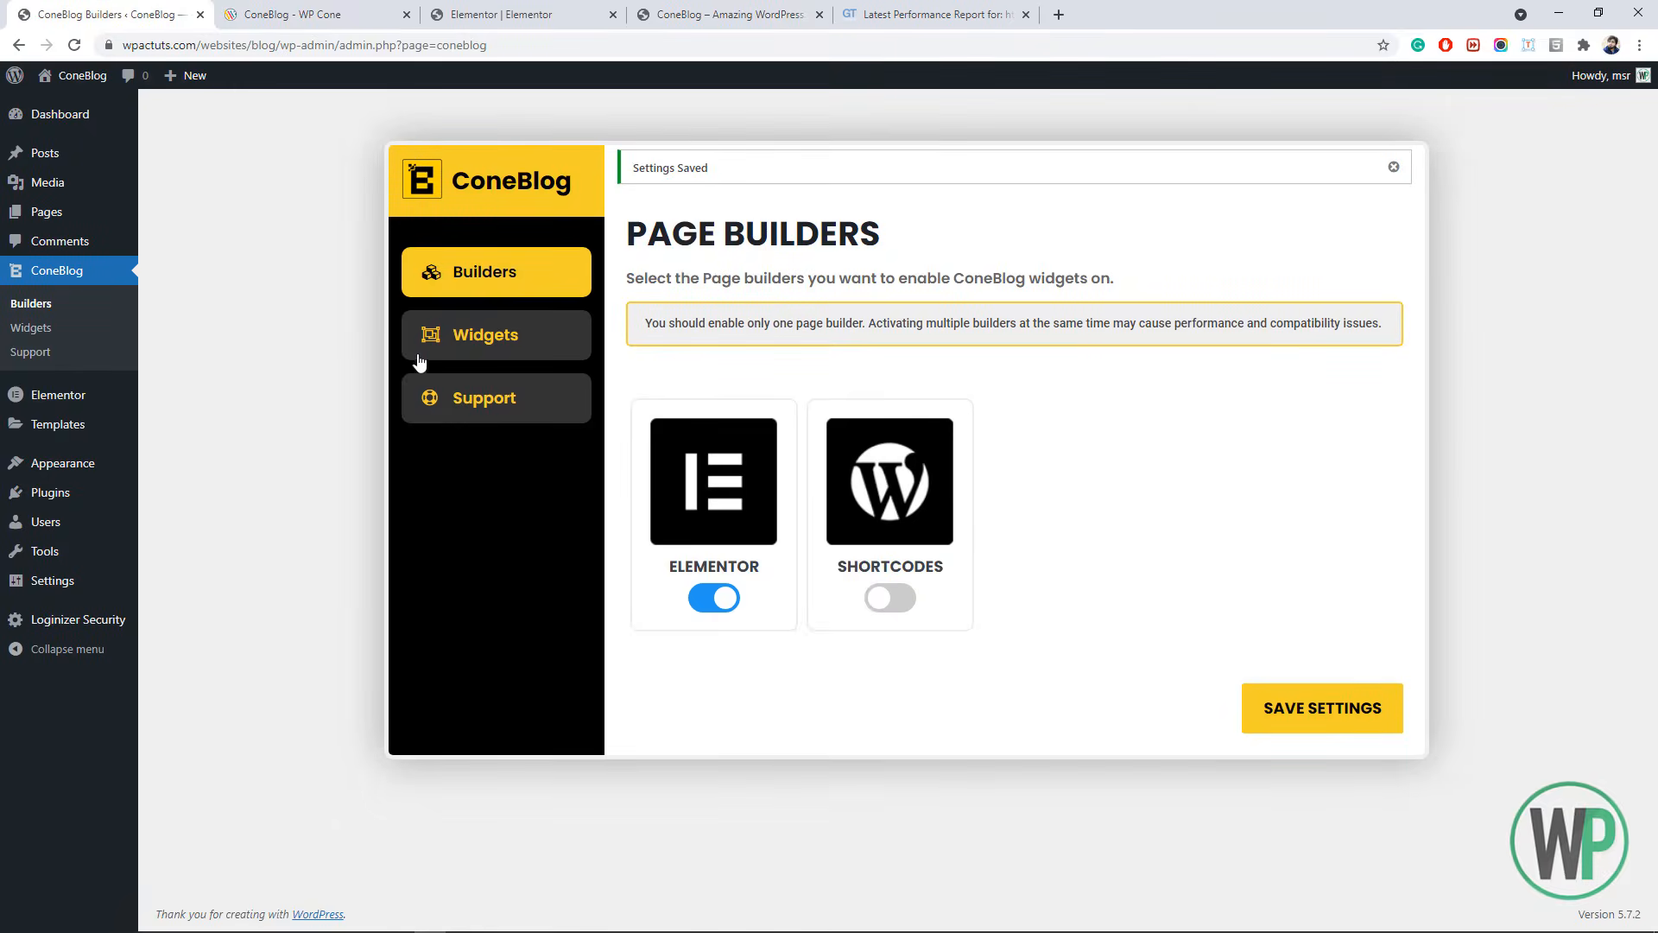
left_click(897, 598)
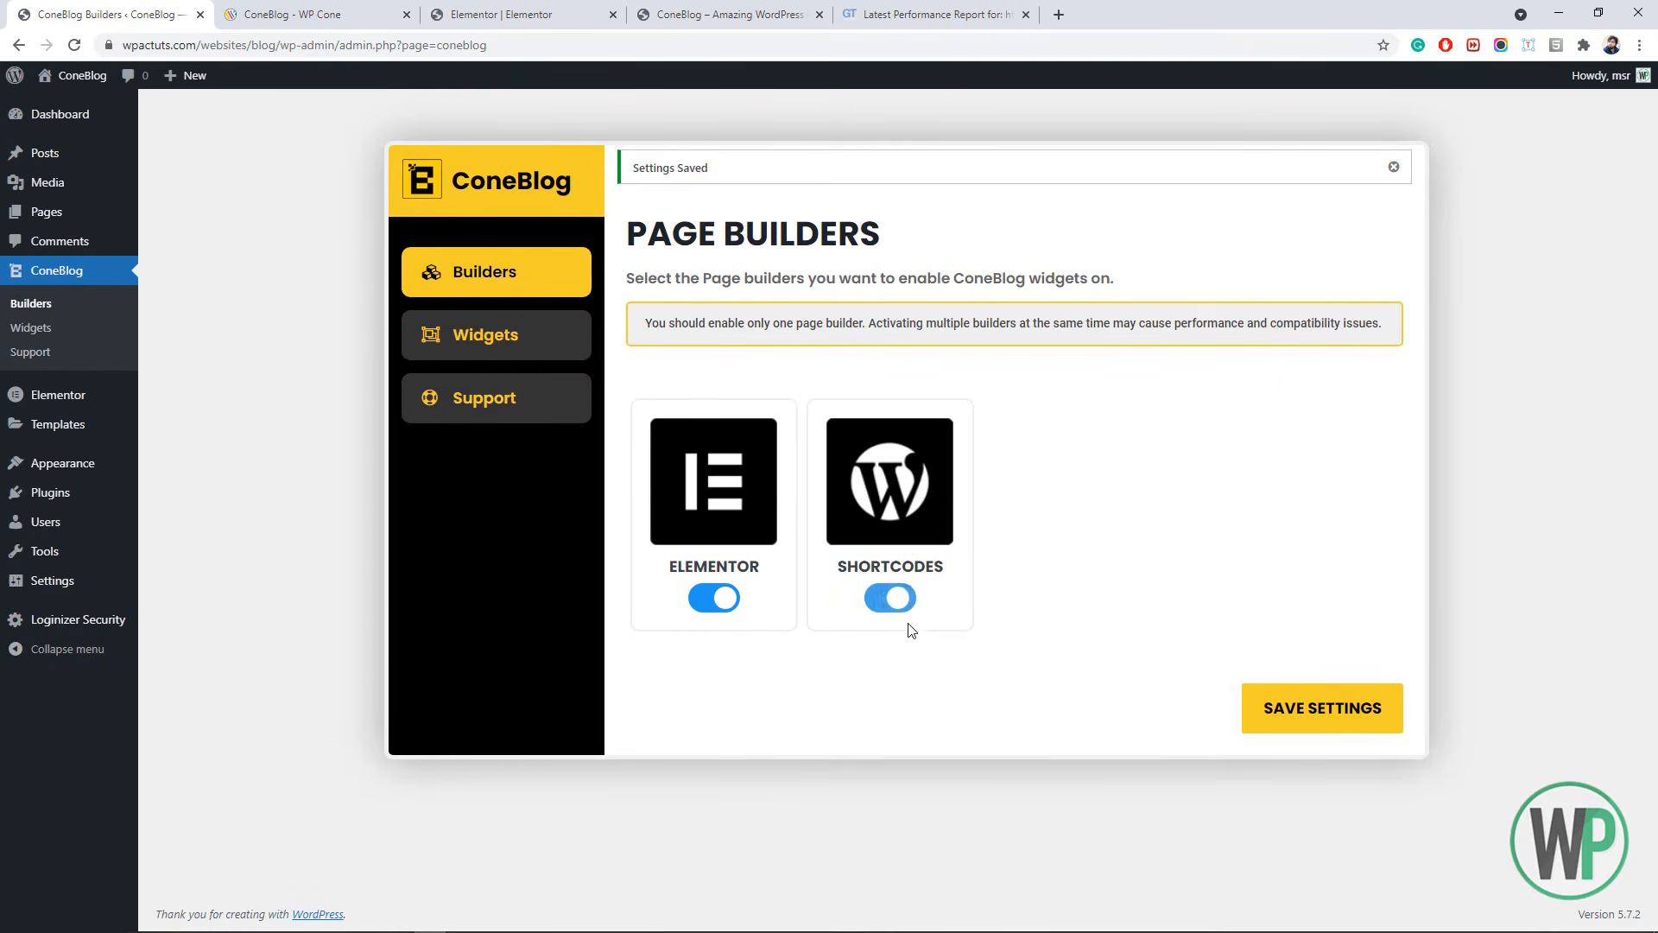
left_click(706, 602)
left_click(1252, 704)
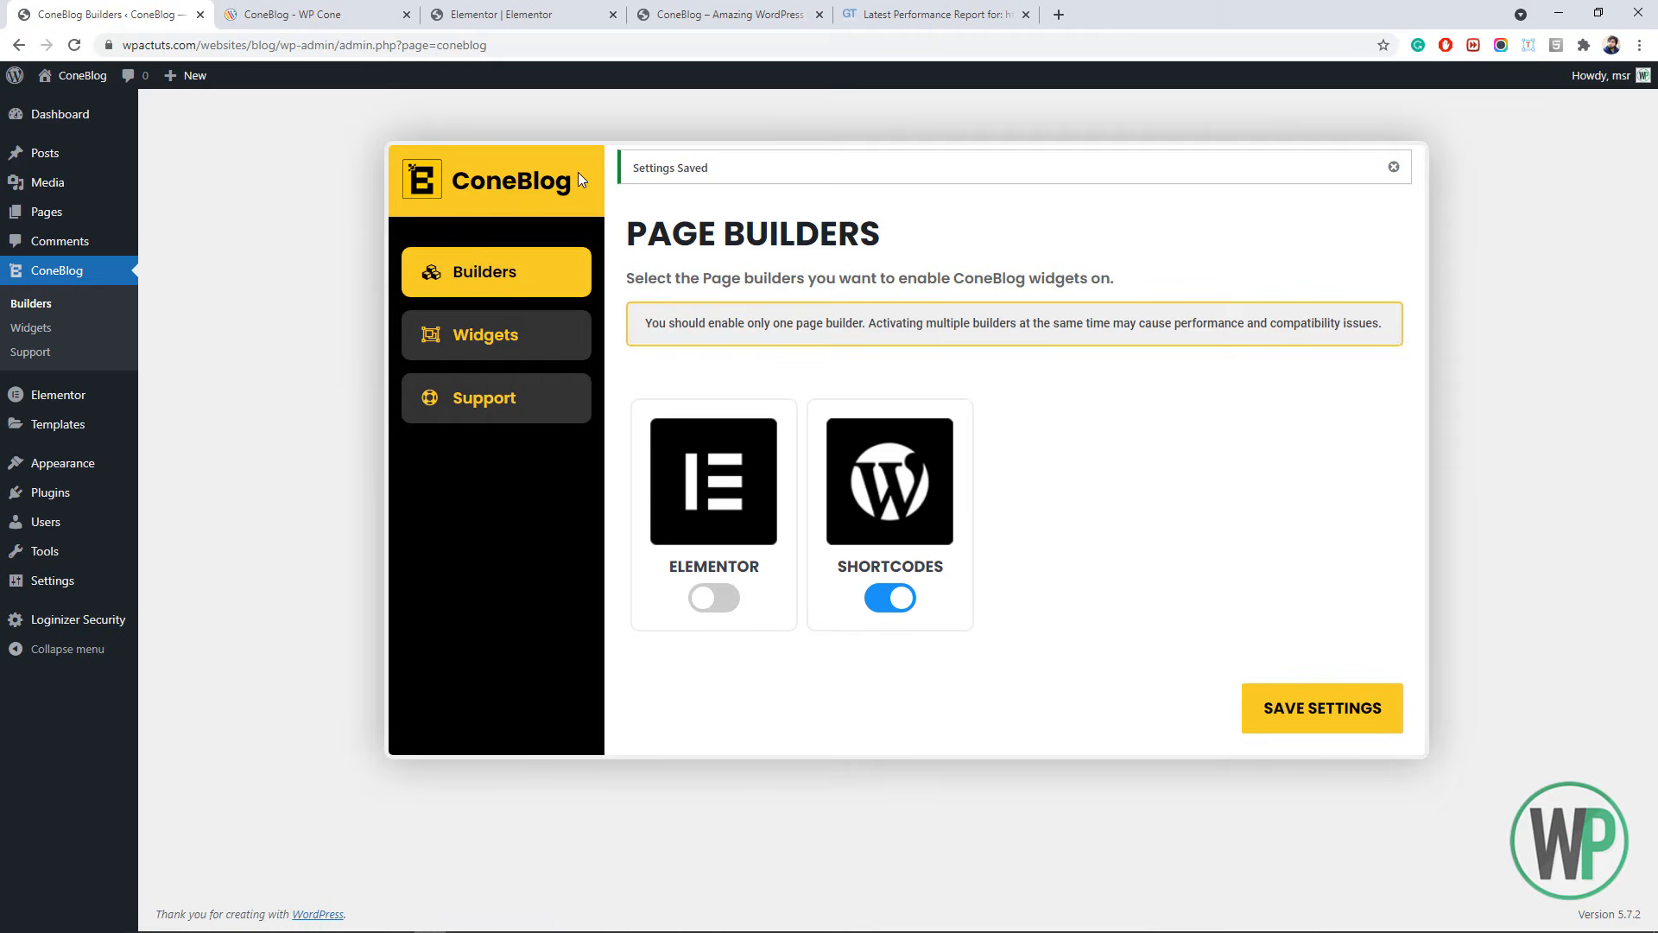
- Close the Elementor editor and create a new WordPress page titled "Shortcodes"
left_click(613, 16)
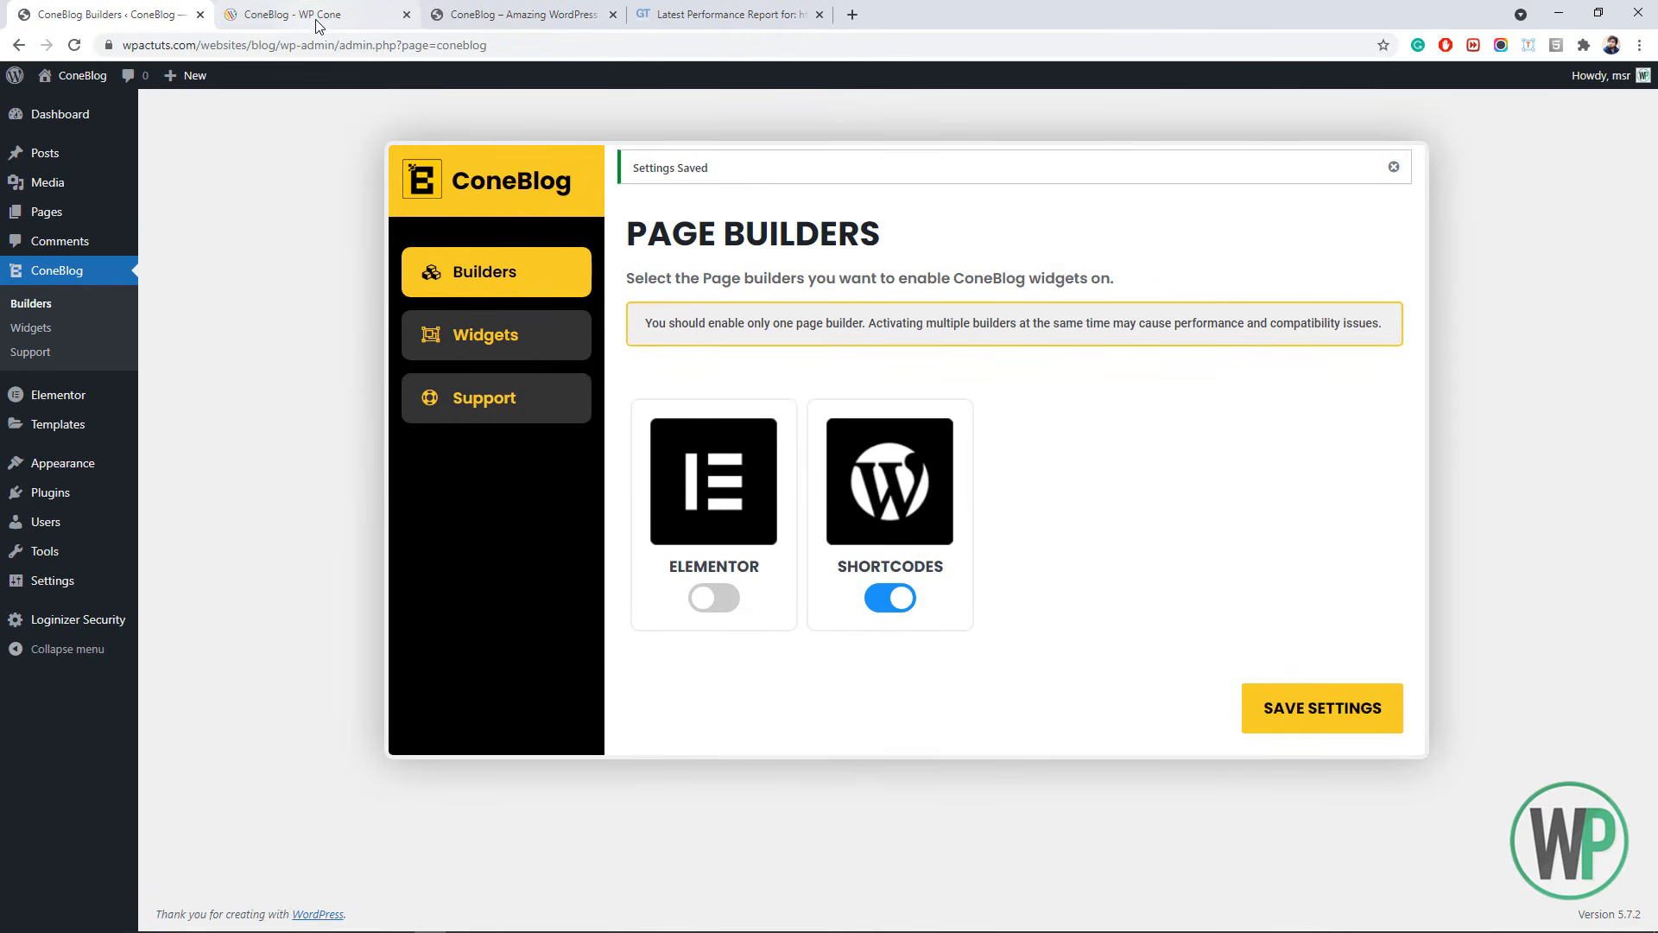
left_click(186, 210)
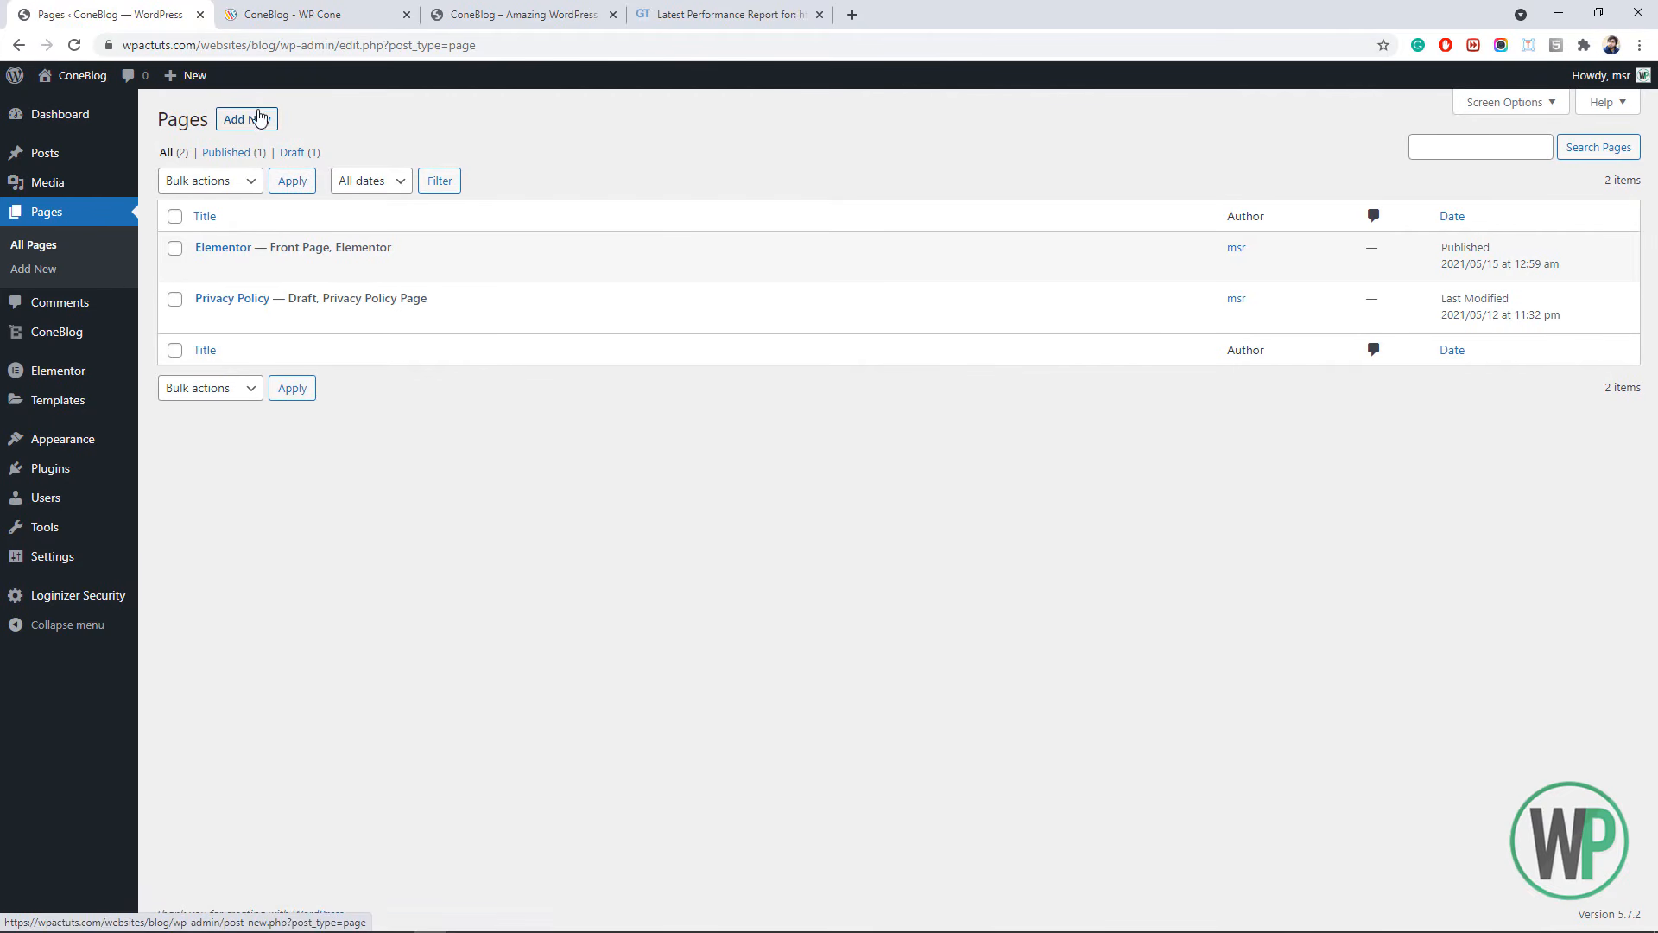
middle_click(258, 118)
left_click(315, 15)
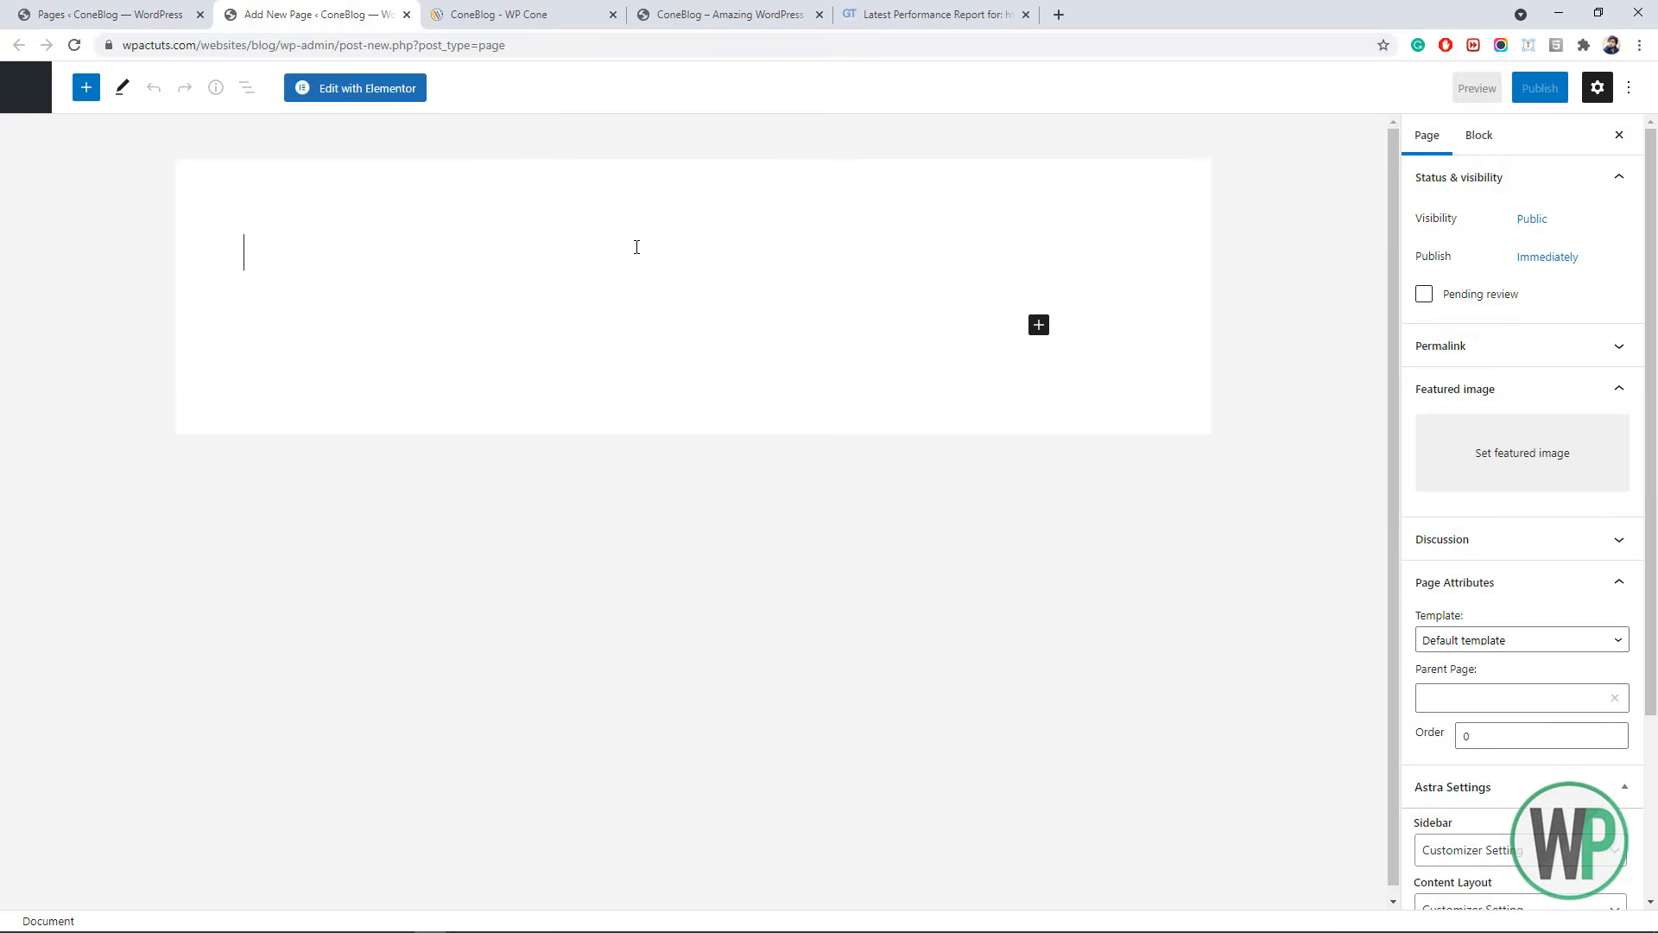
type("Sh")
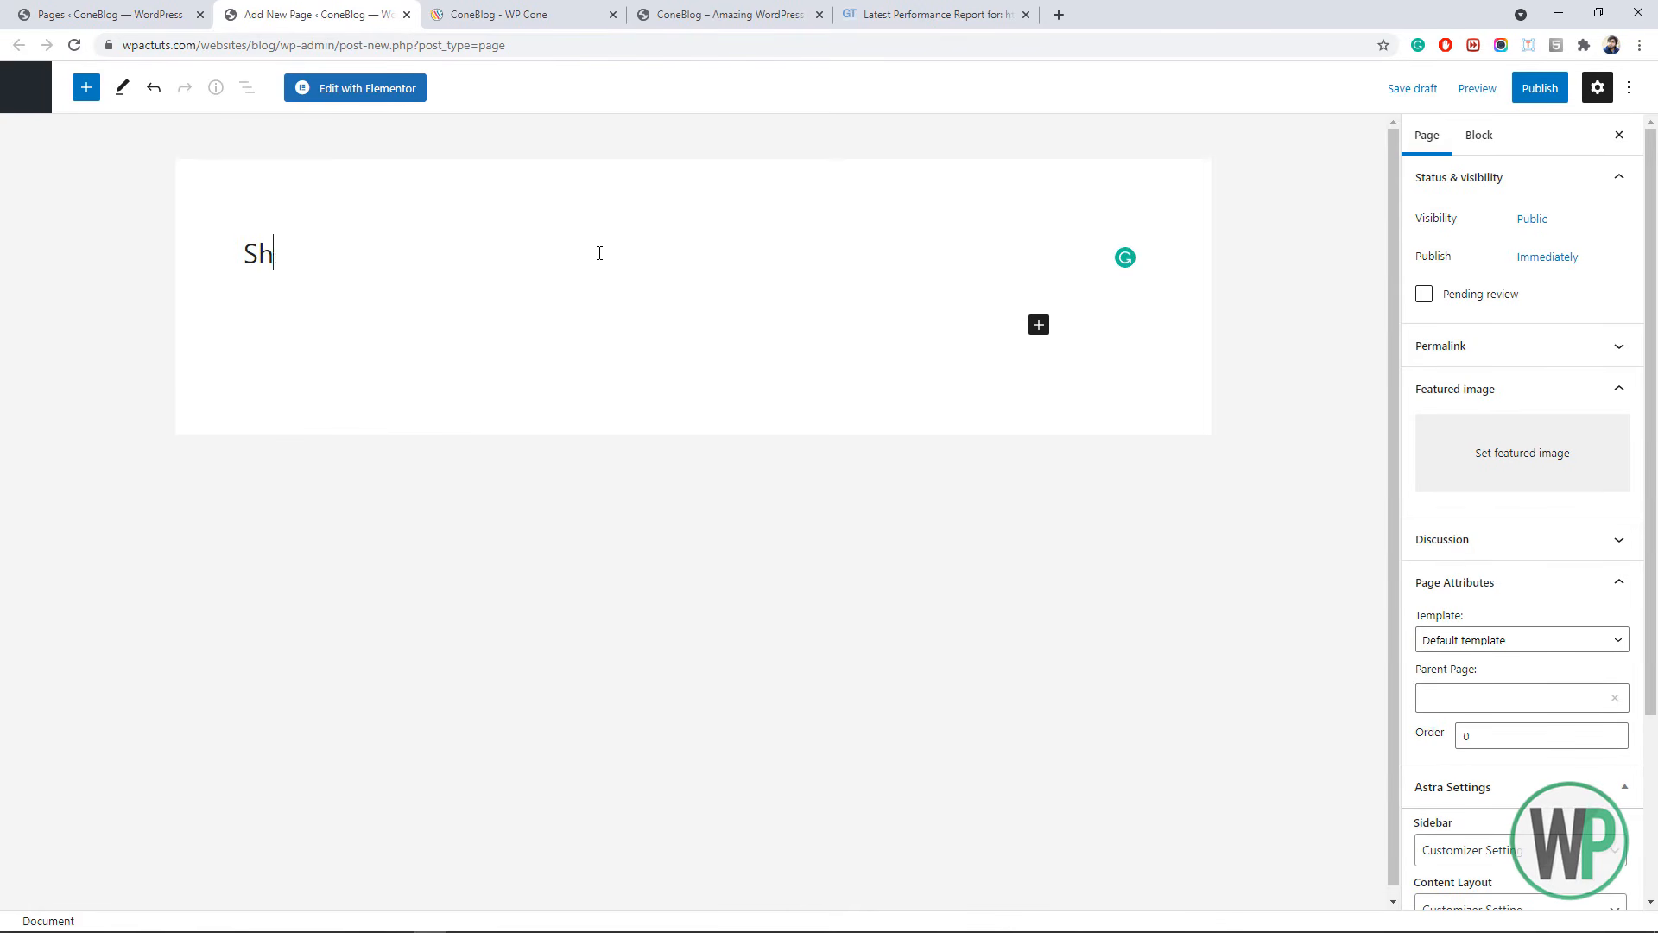
type("ortcodes")
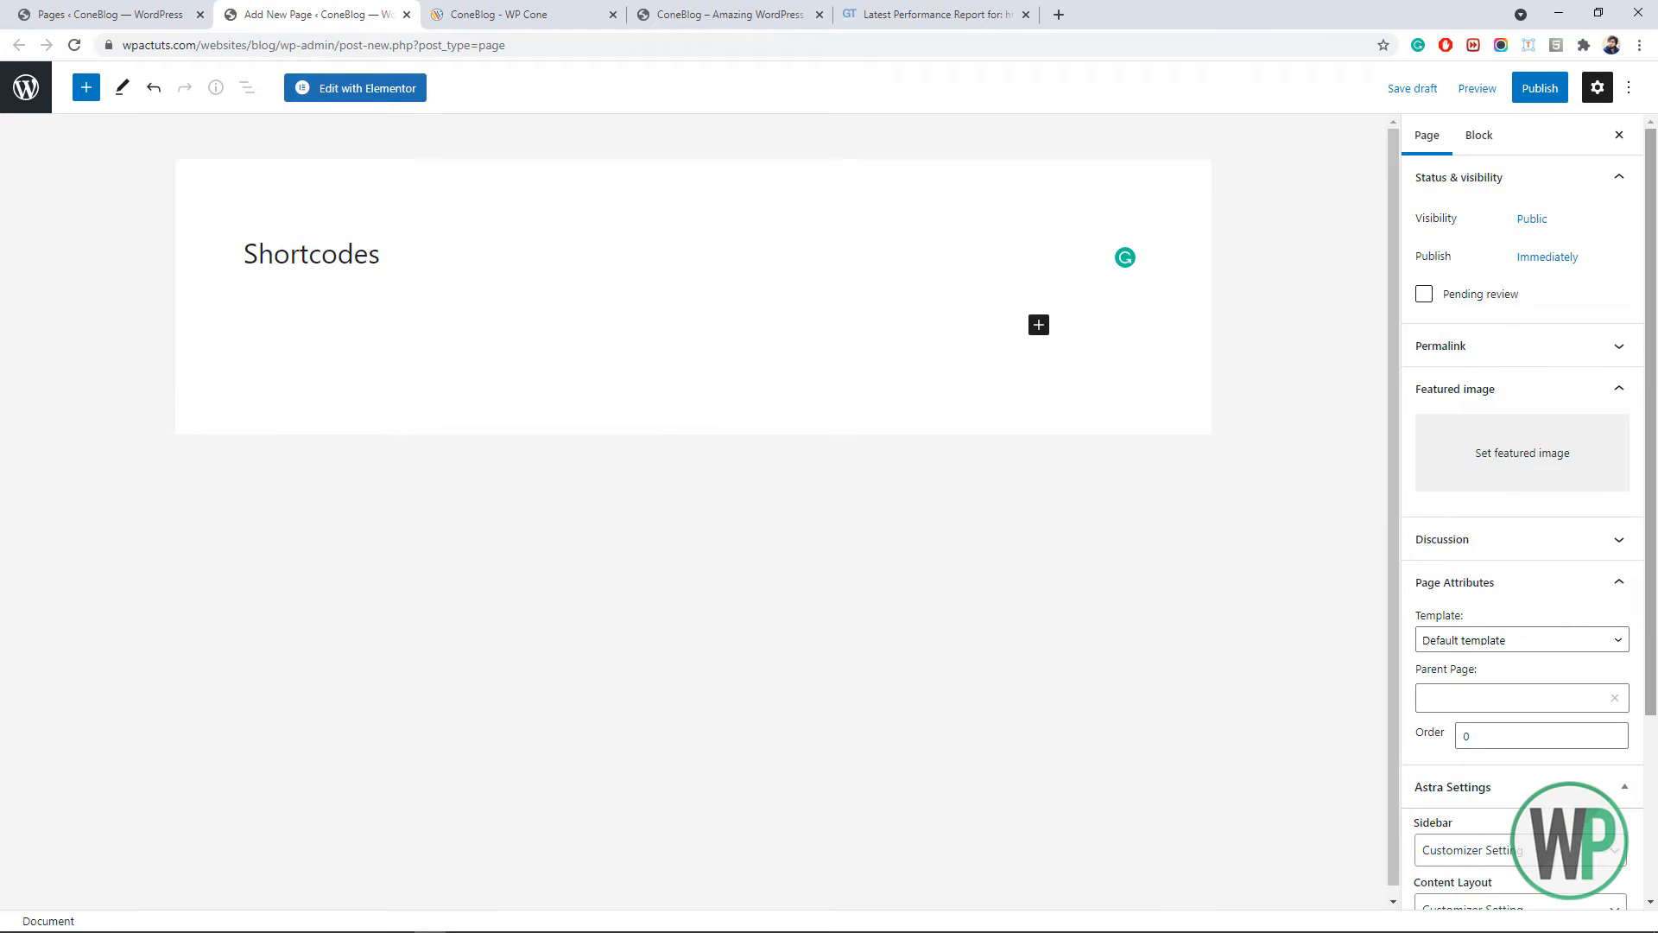
- Set the page's content layout to Full Width / Contained and disable its title in the Astra settings
scroll(1520, 483, "down", 3)
left_click(1538, 666)
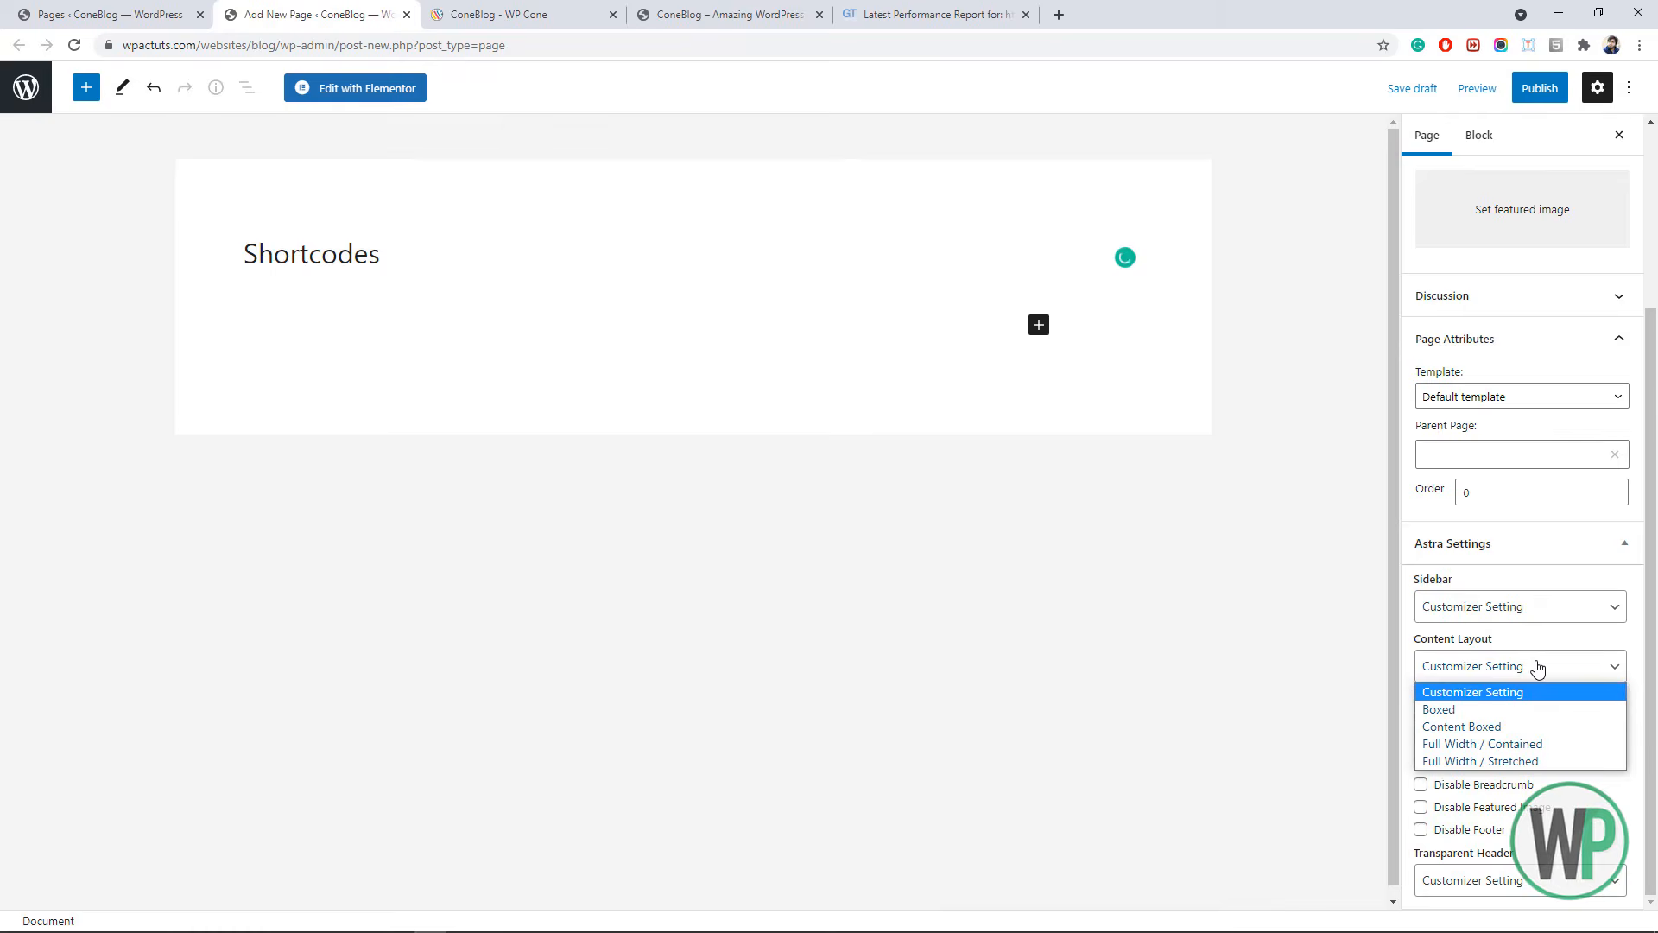
left_click(1544, 744)
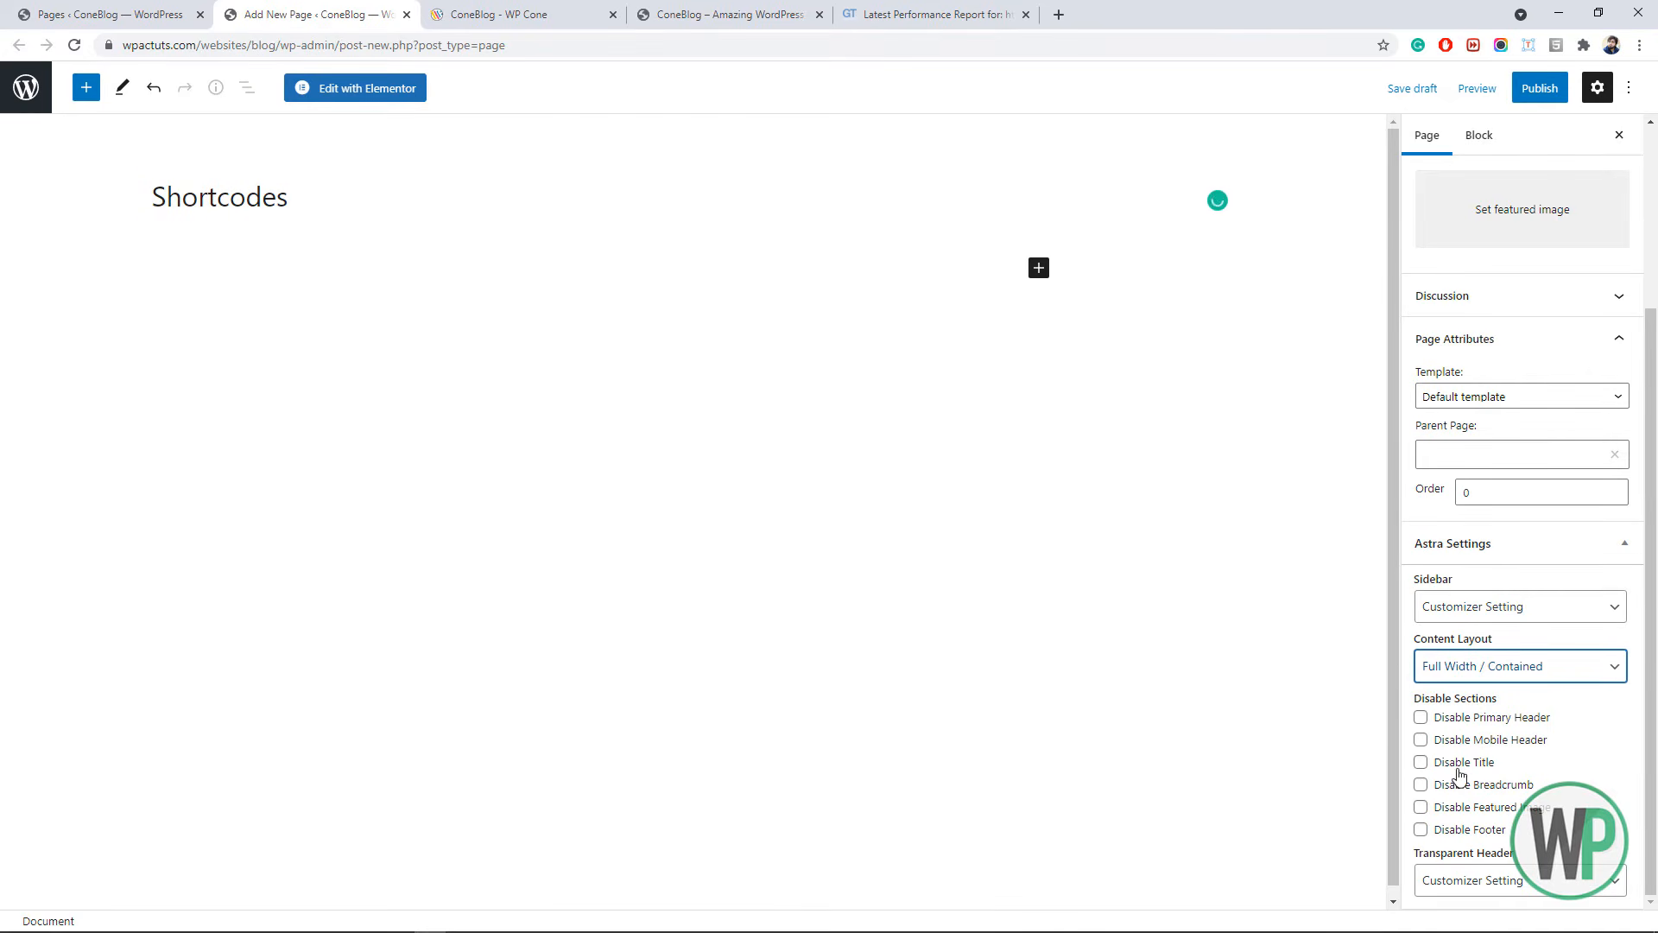
left_click(1420, 763)
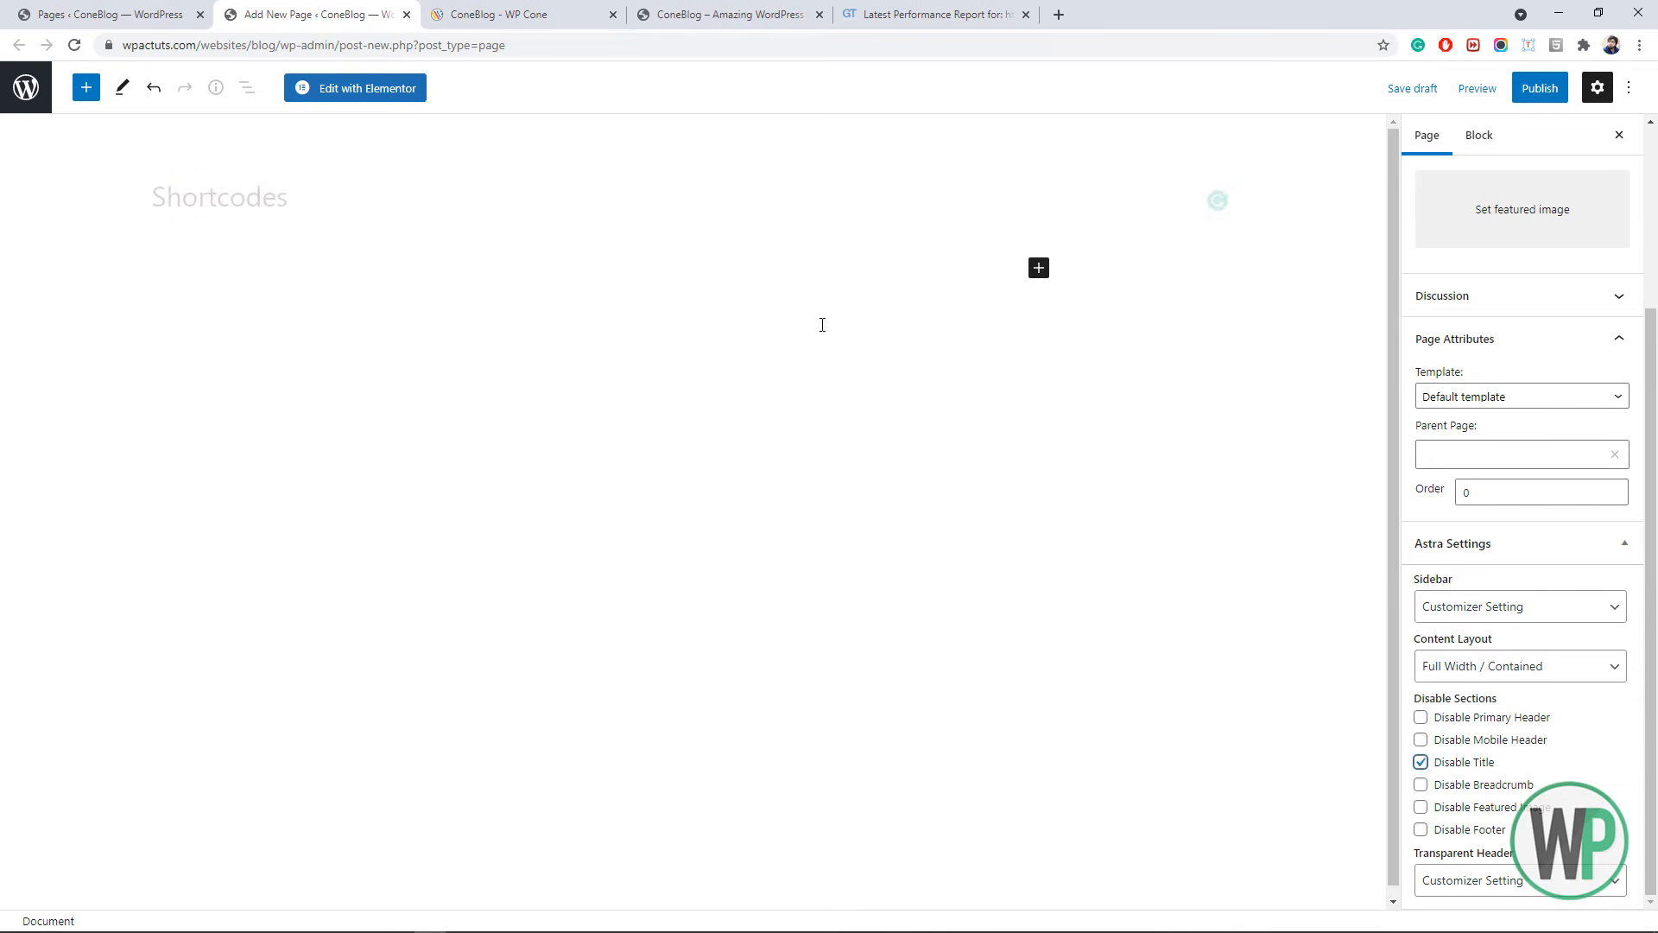
- Insert a Columns block with the single-column 100 variation into the Shortcodes page
left_click(954, 274)
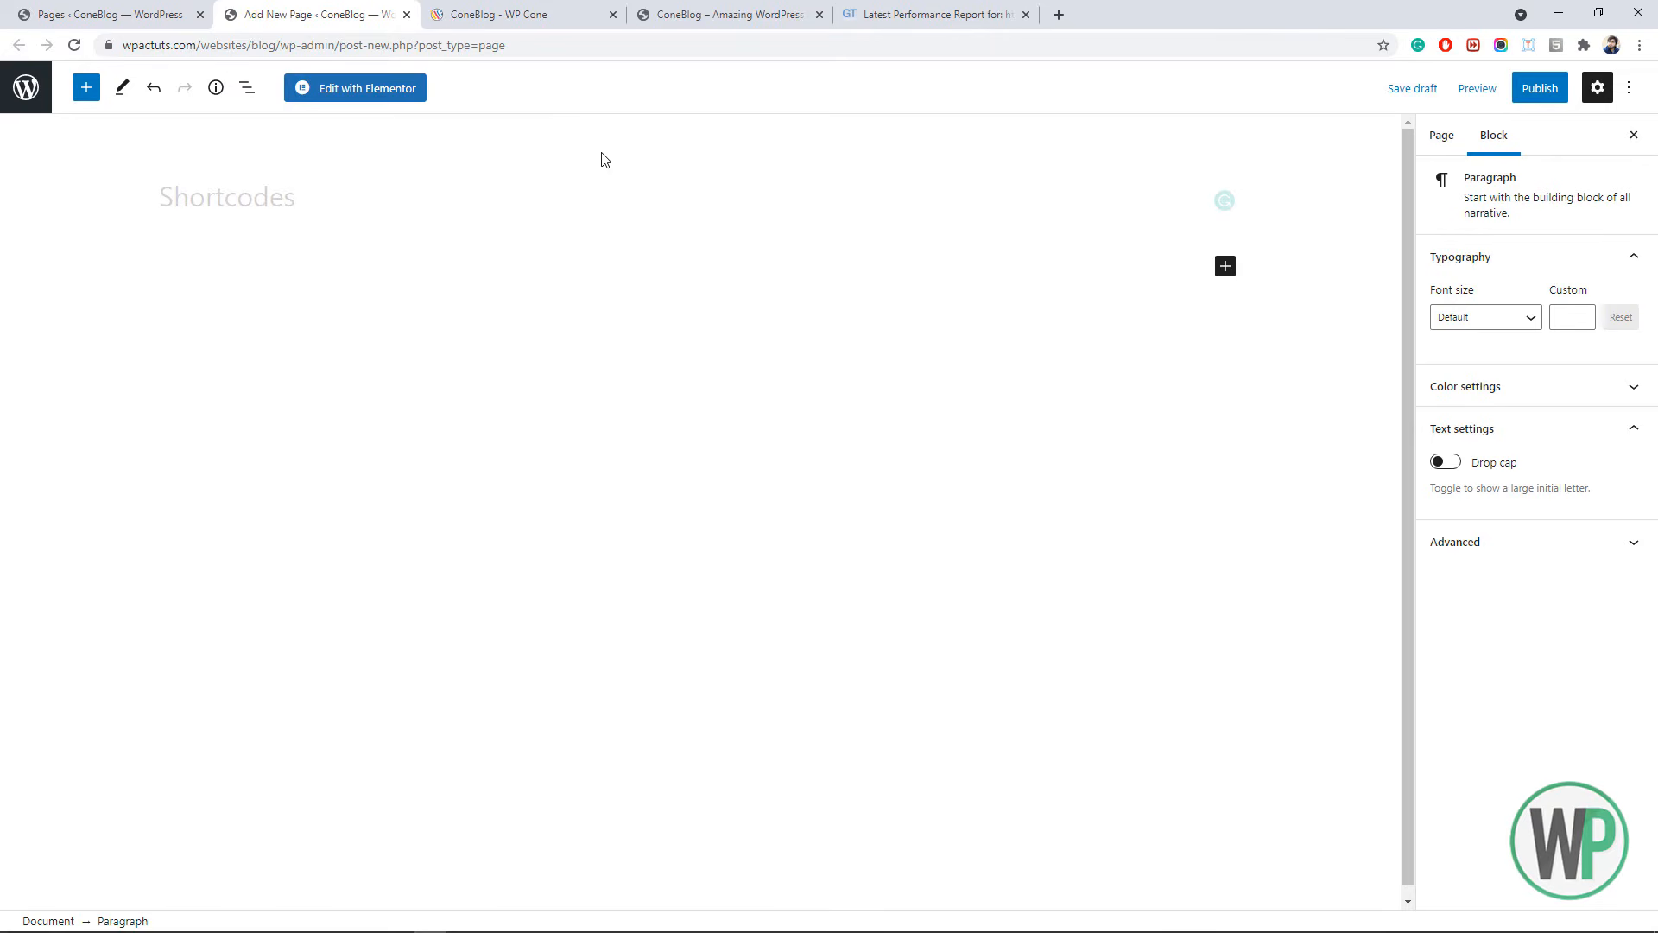
left_click(114, 265)
left_click(489, 14)
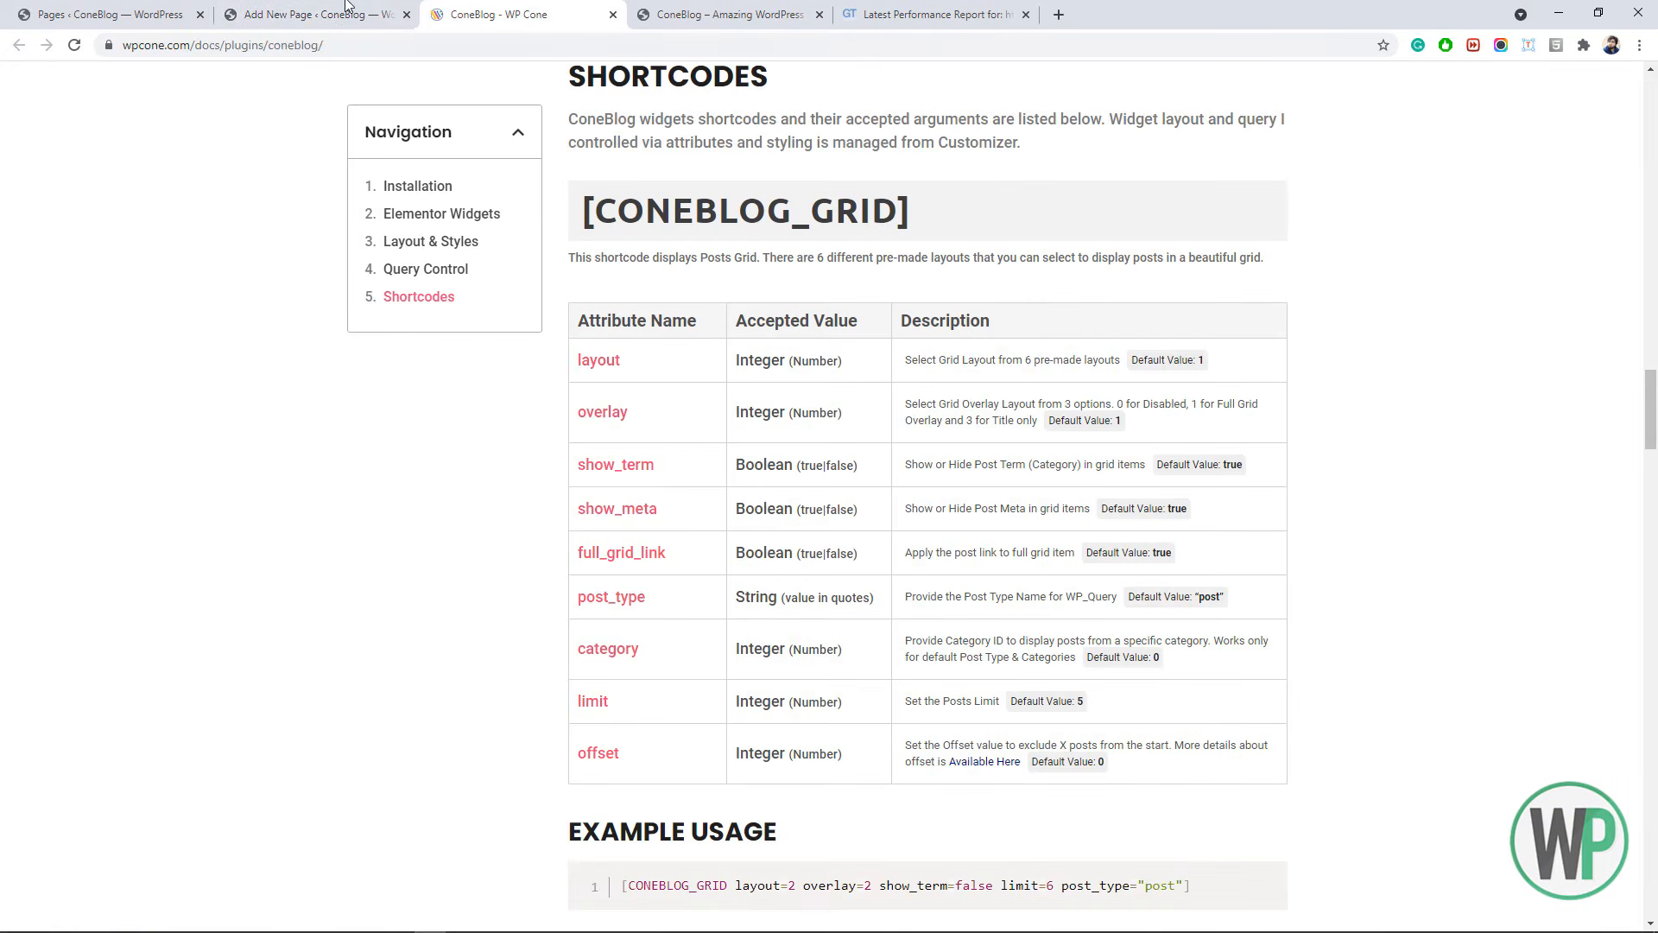
left_click(327, 19)
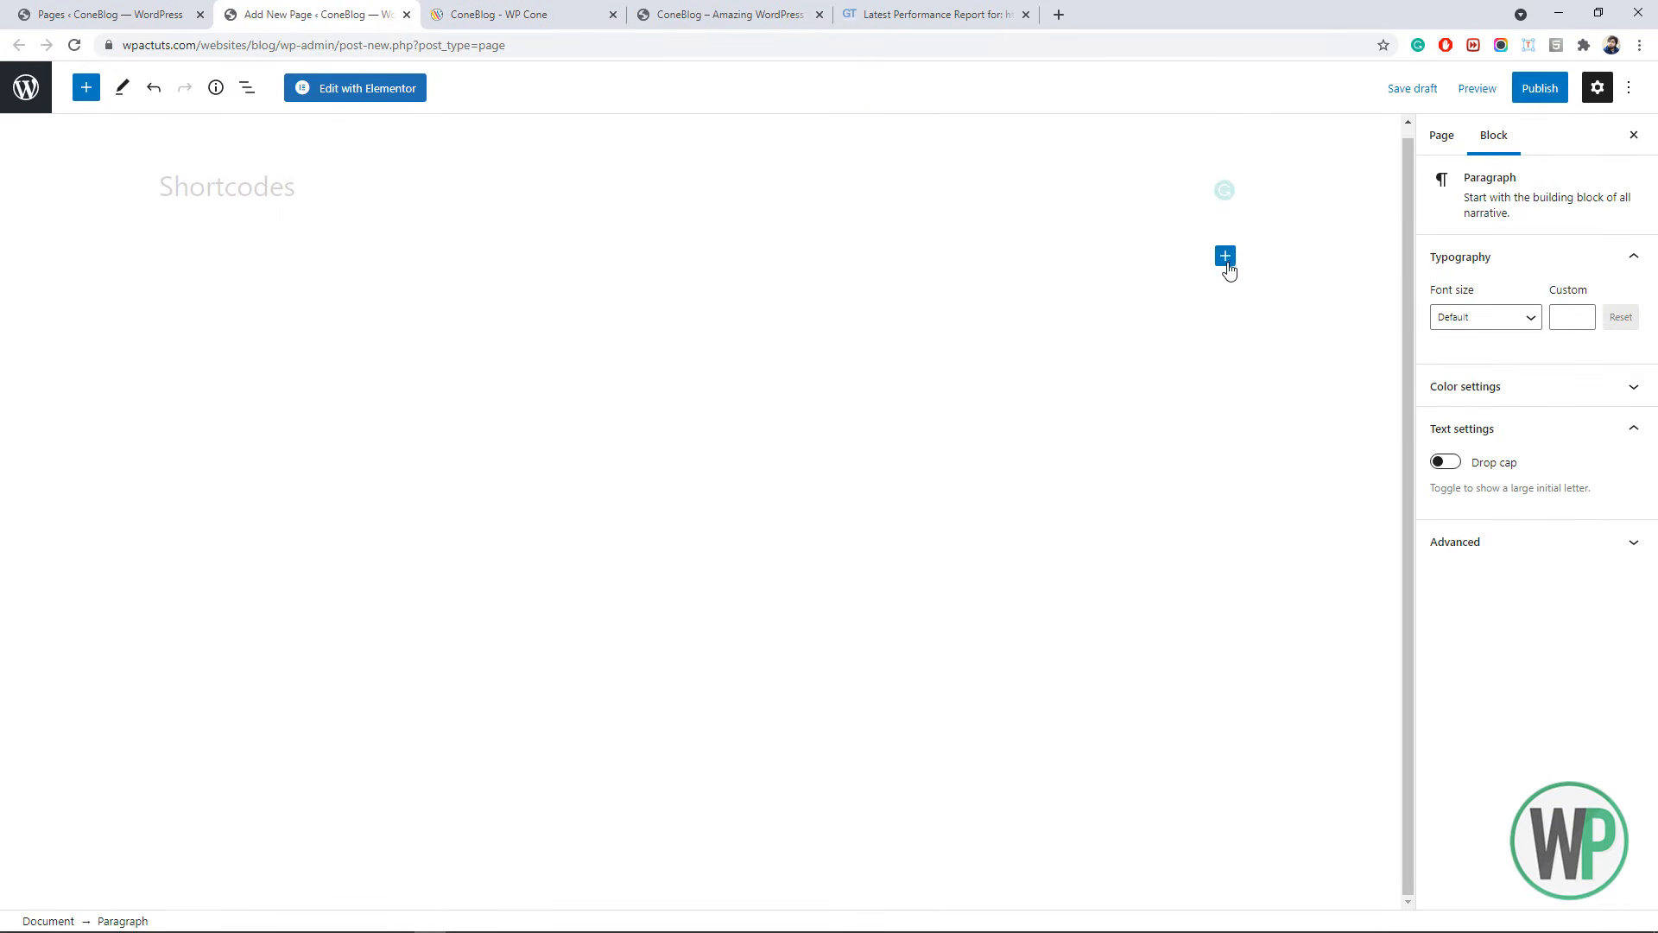
left_click(1226, 256)
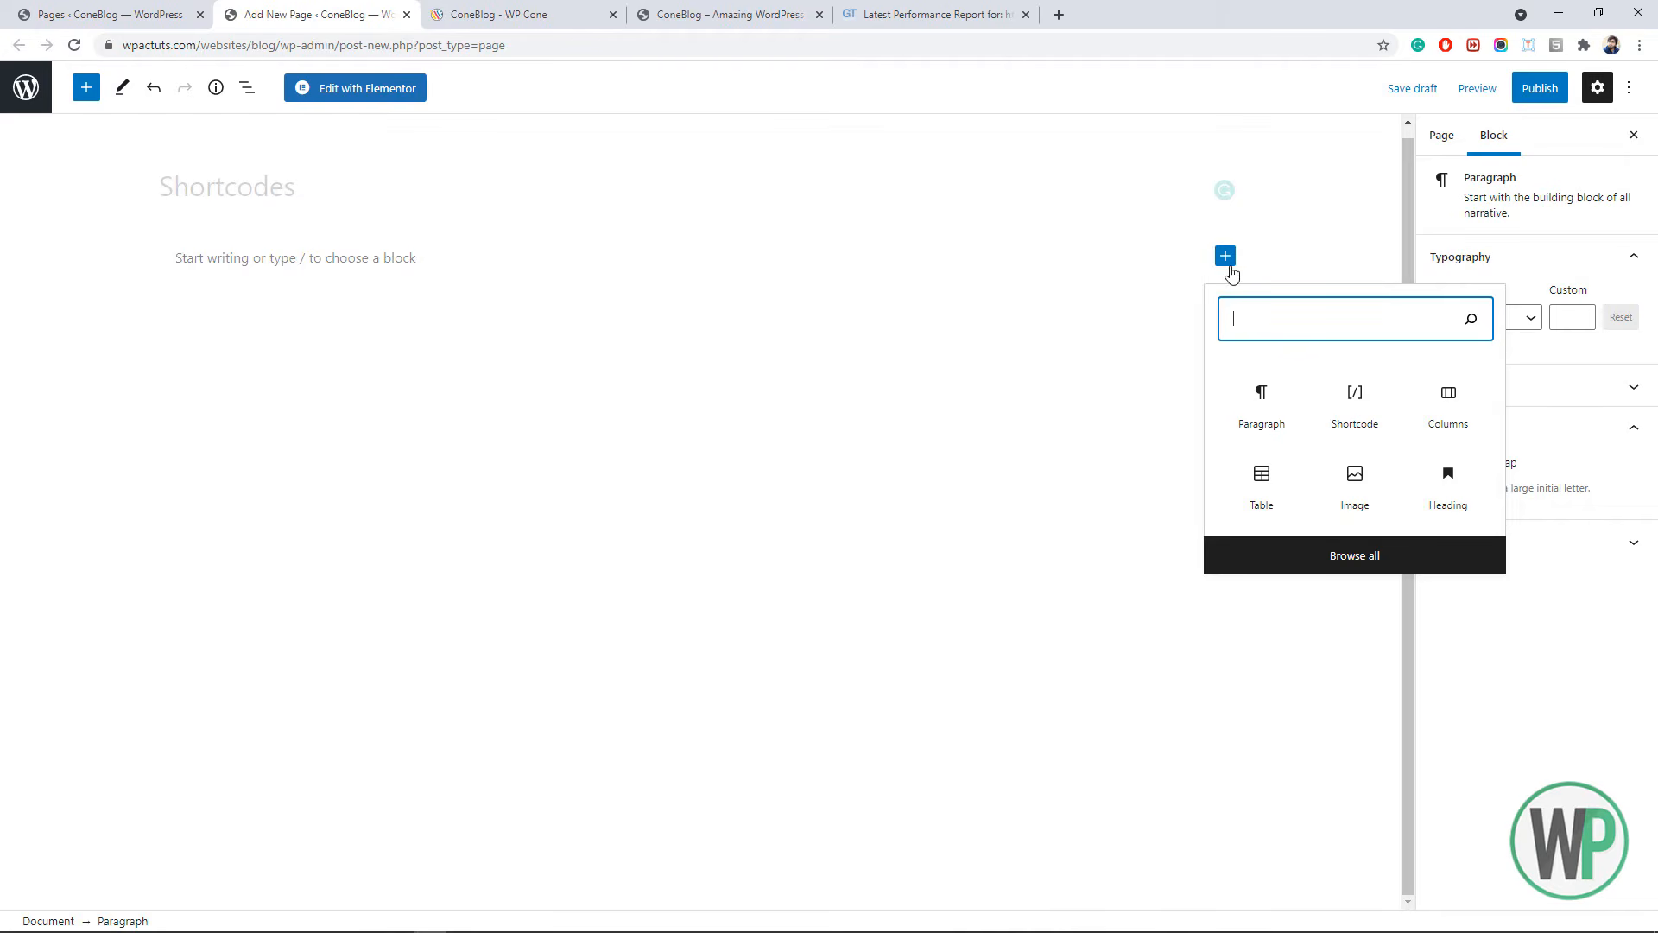
left_click(83, 95)
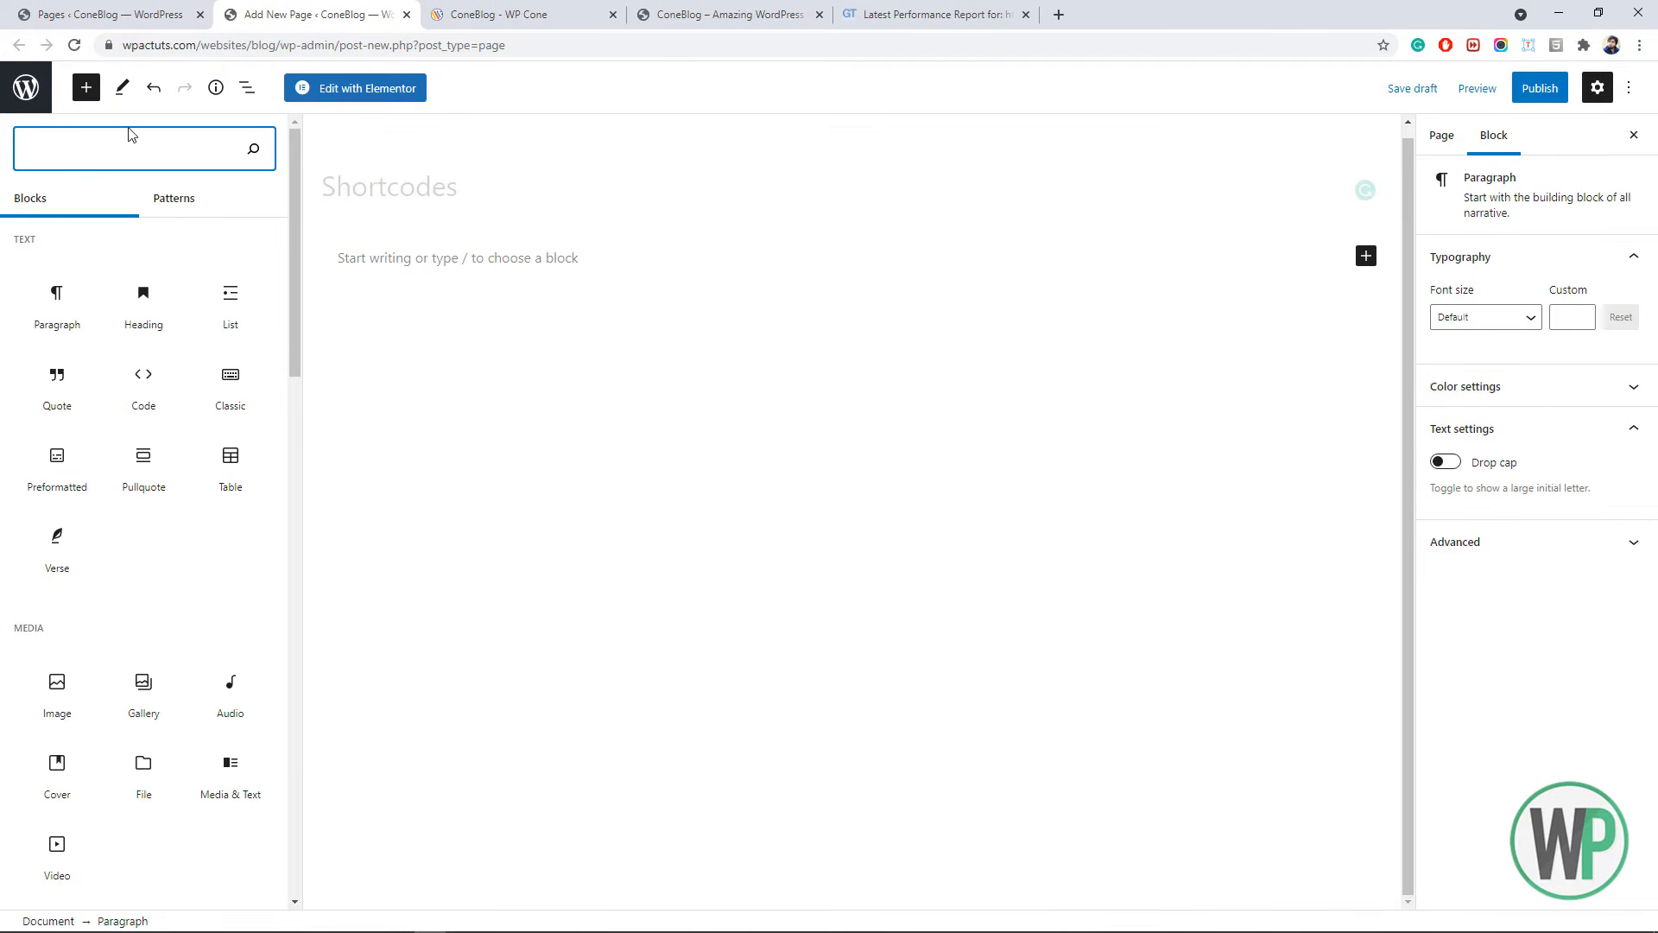
left_click_drag(293, 216, 302, 373)
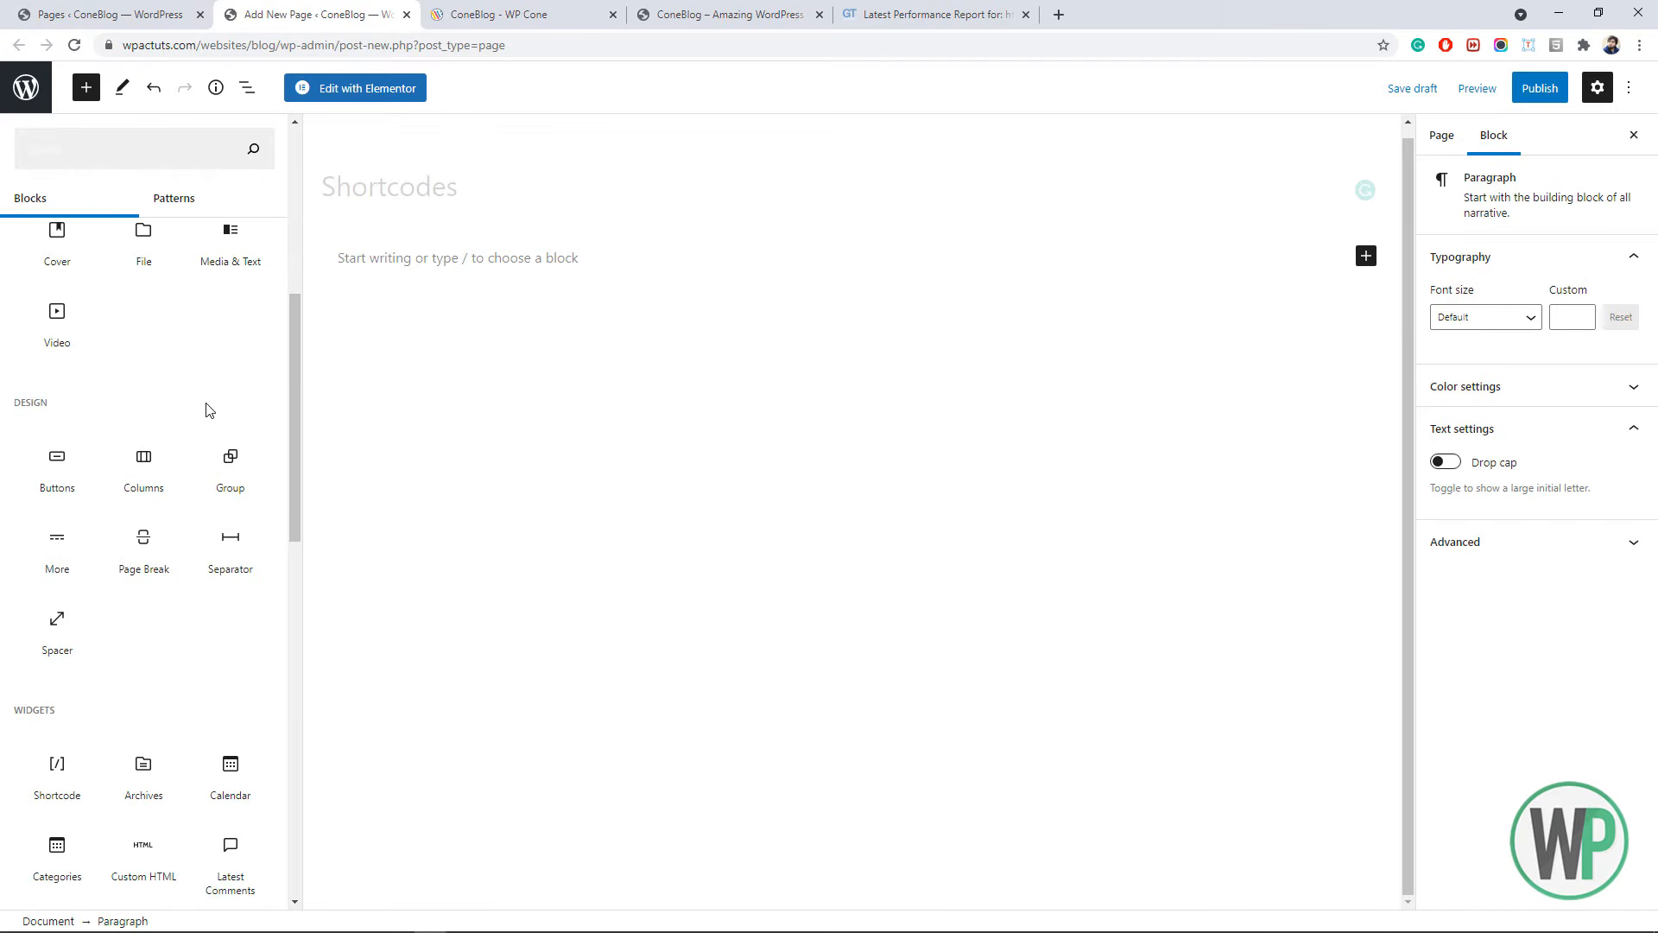
left_click(158, 469)
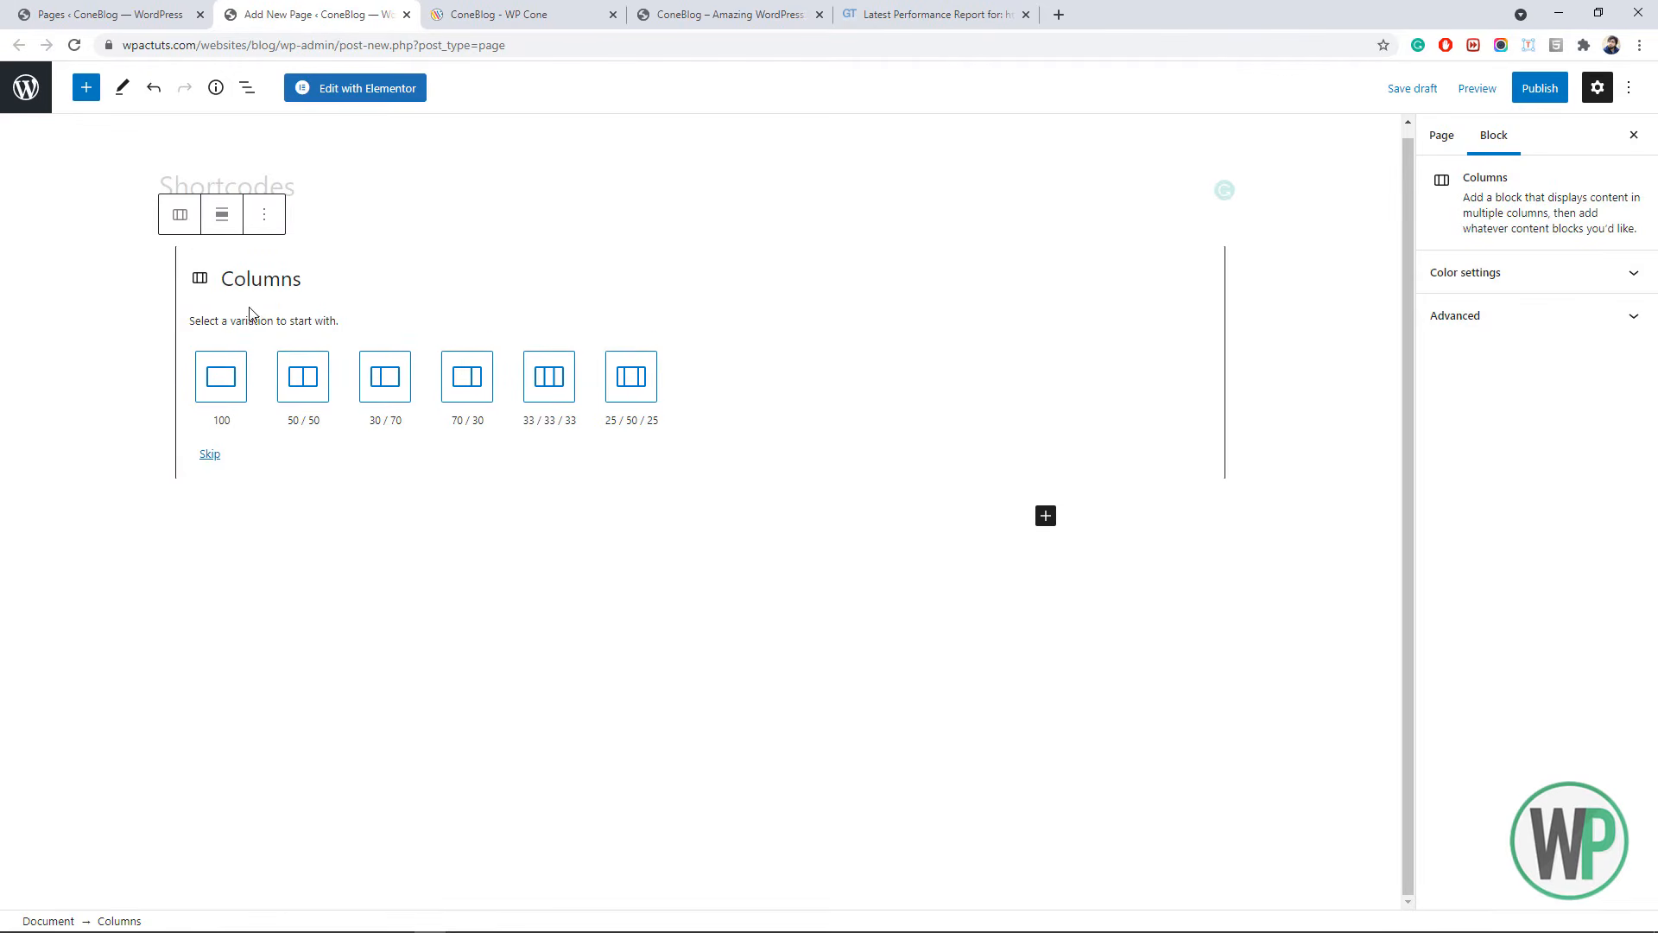
left_click(217, 382)
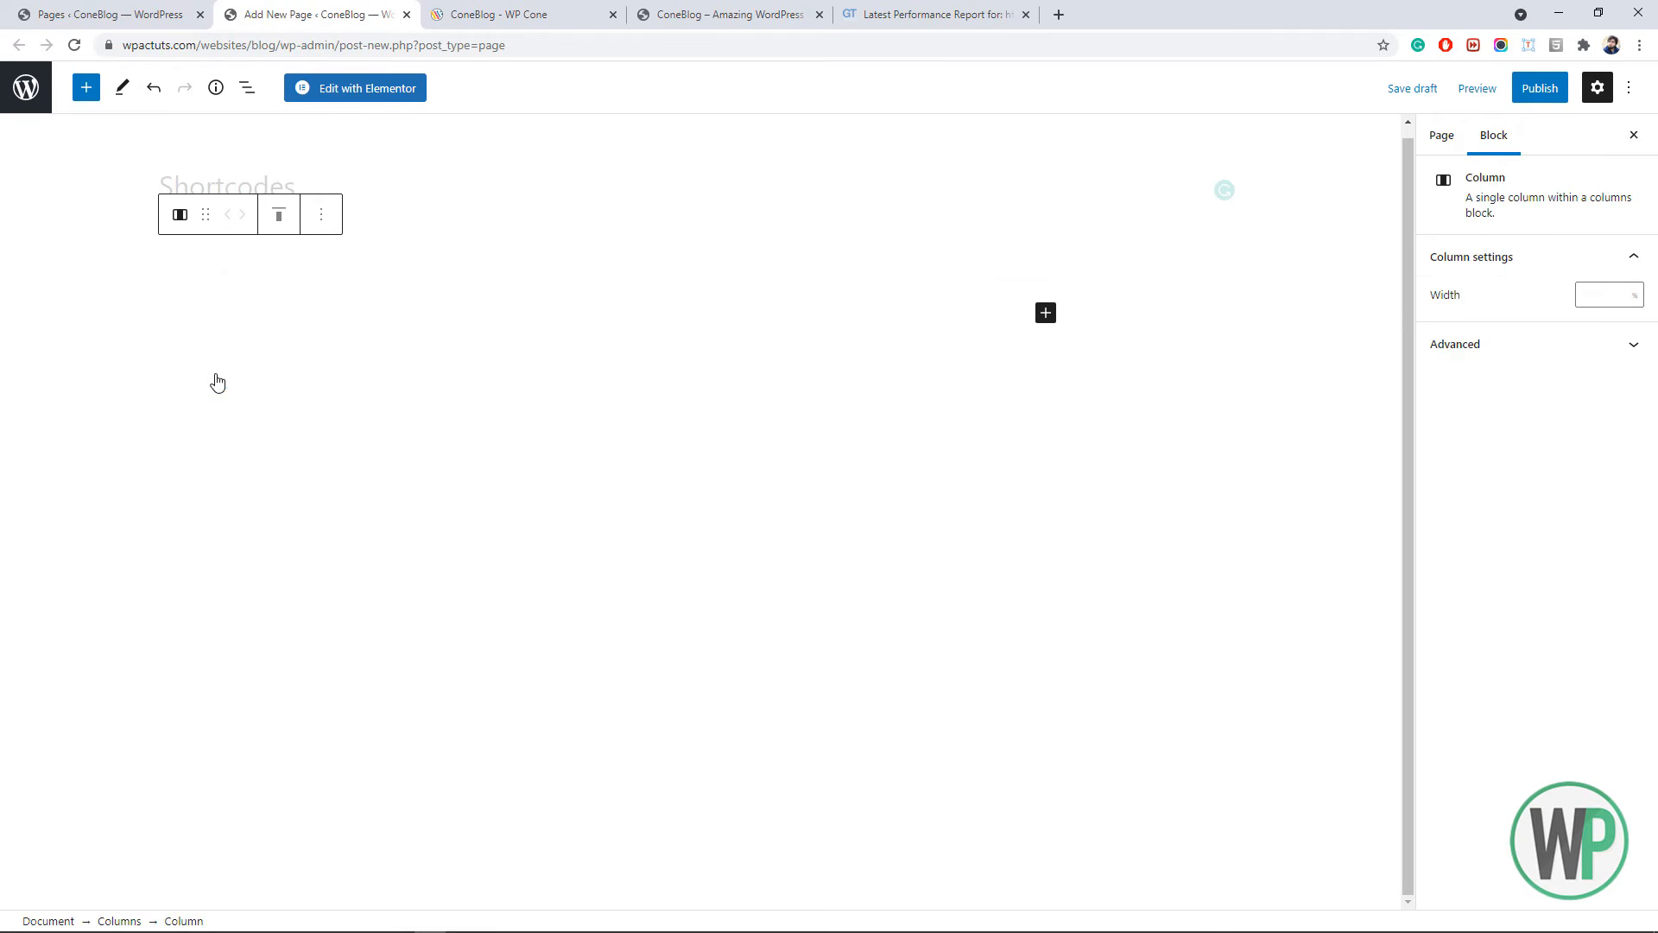
- Add a Shortcode block inside the column and fill it with [CONEBLOG_GRID] copied from the ConeBlog documentation
left_click(626, 272)
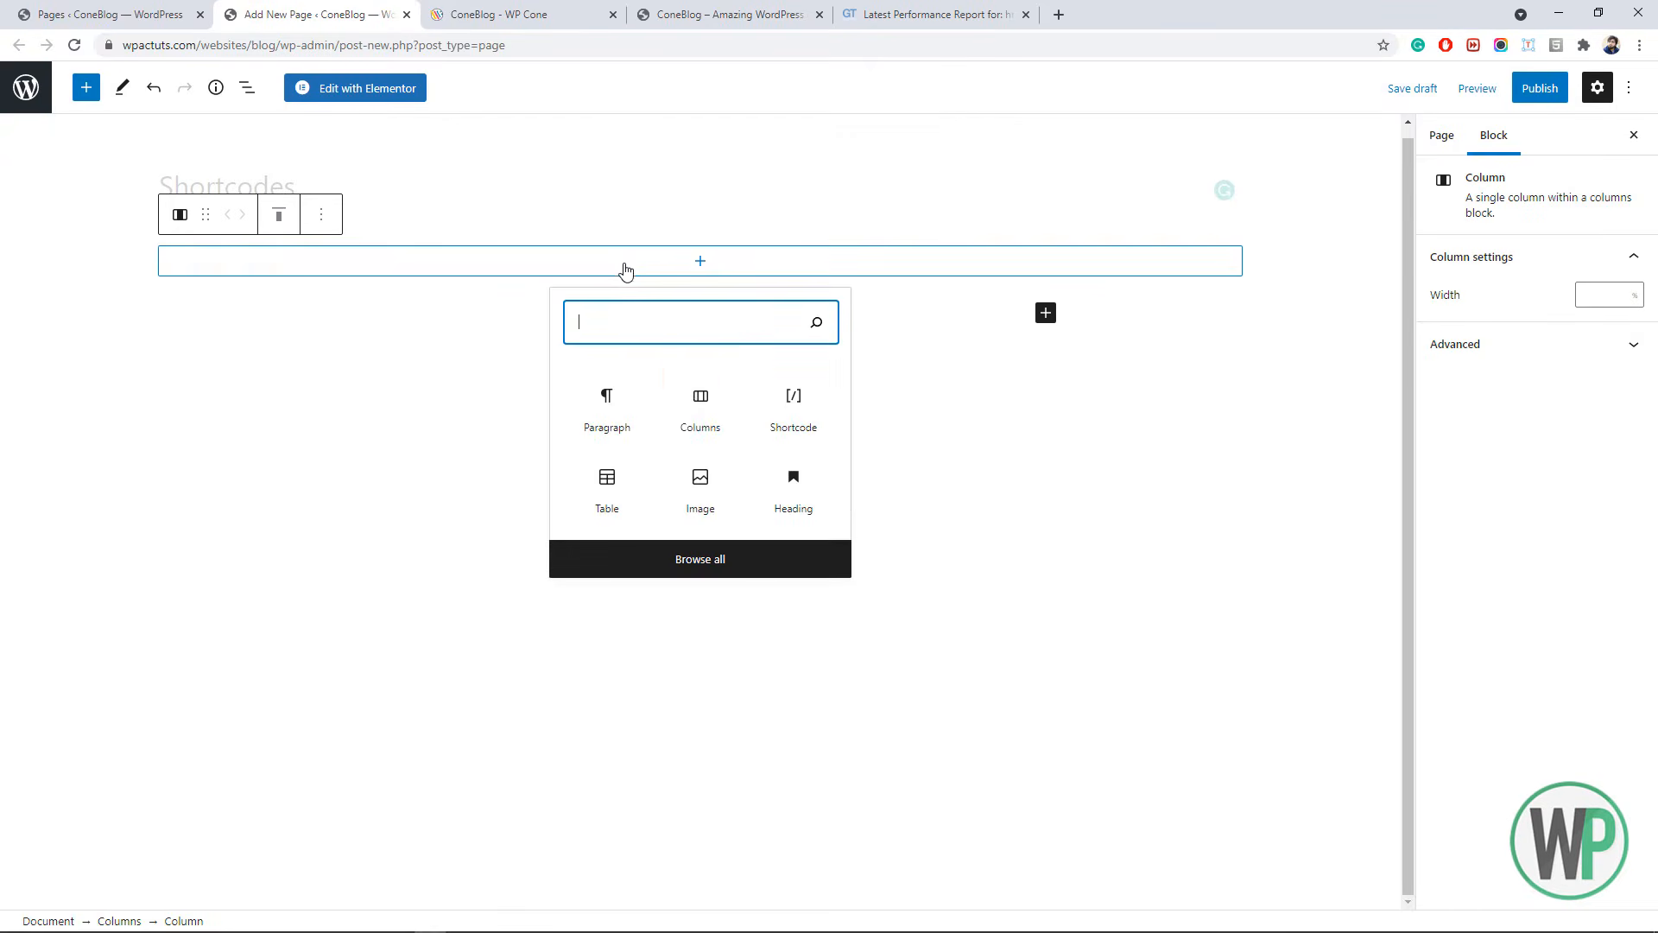
left_click(796, 406)
left_click(501, 10)
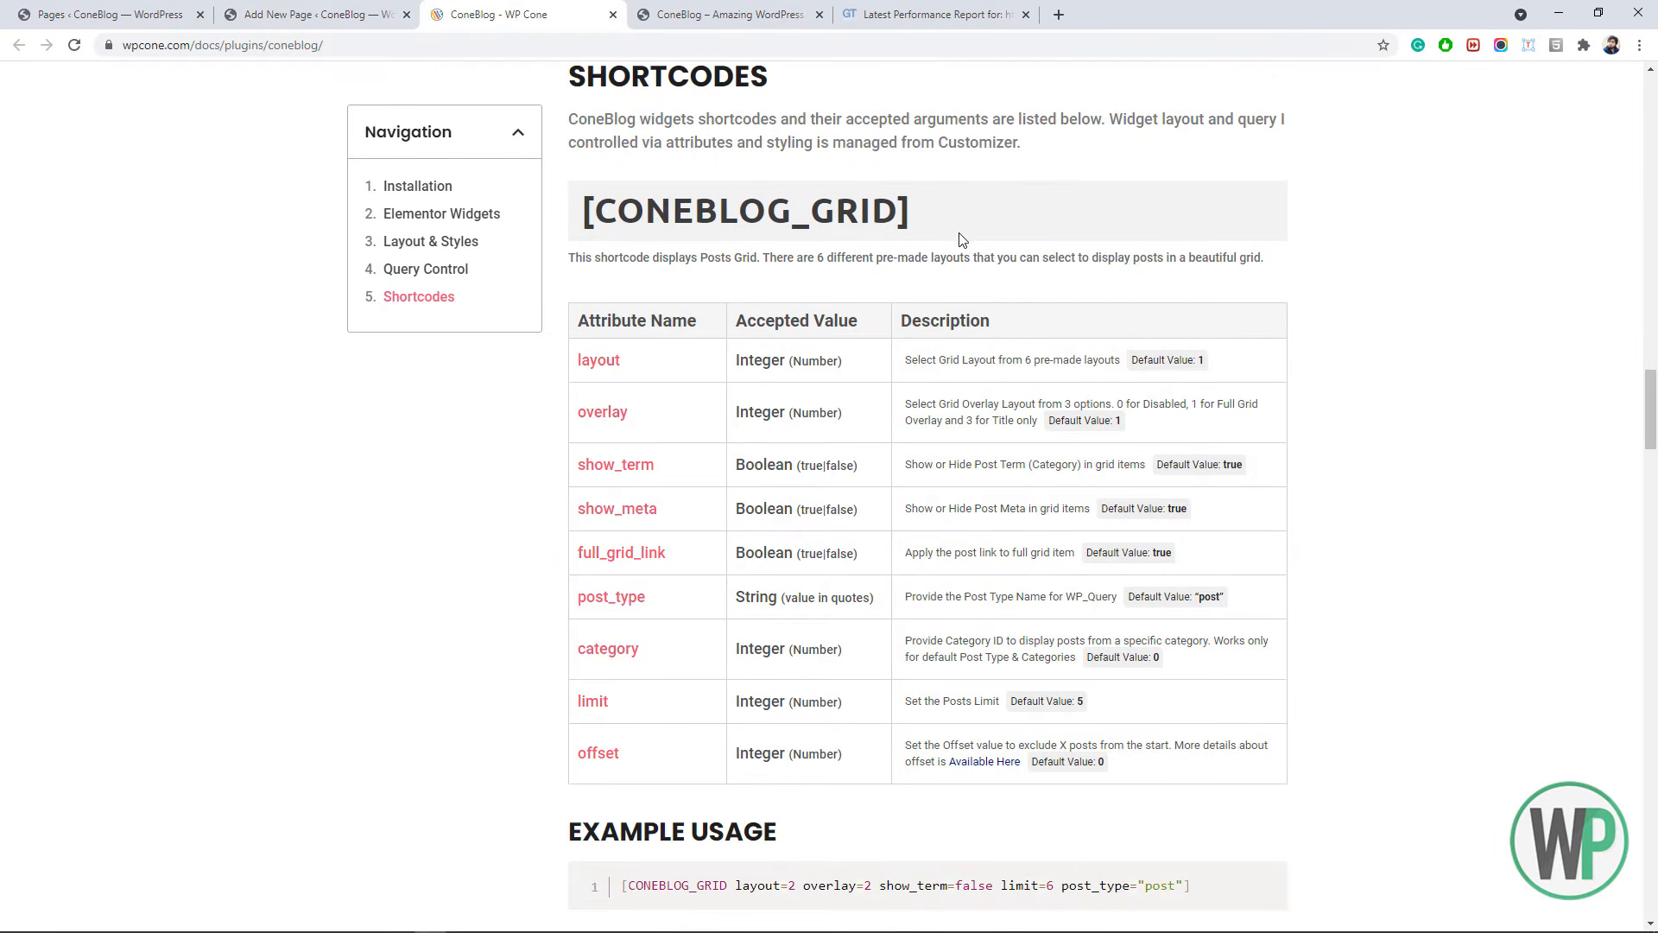
left_click_drag(950, 229, 605, 221)
right_click(629, 216)
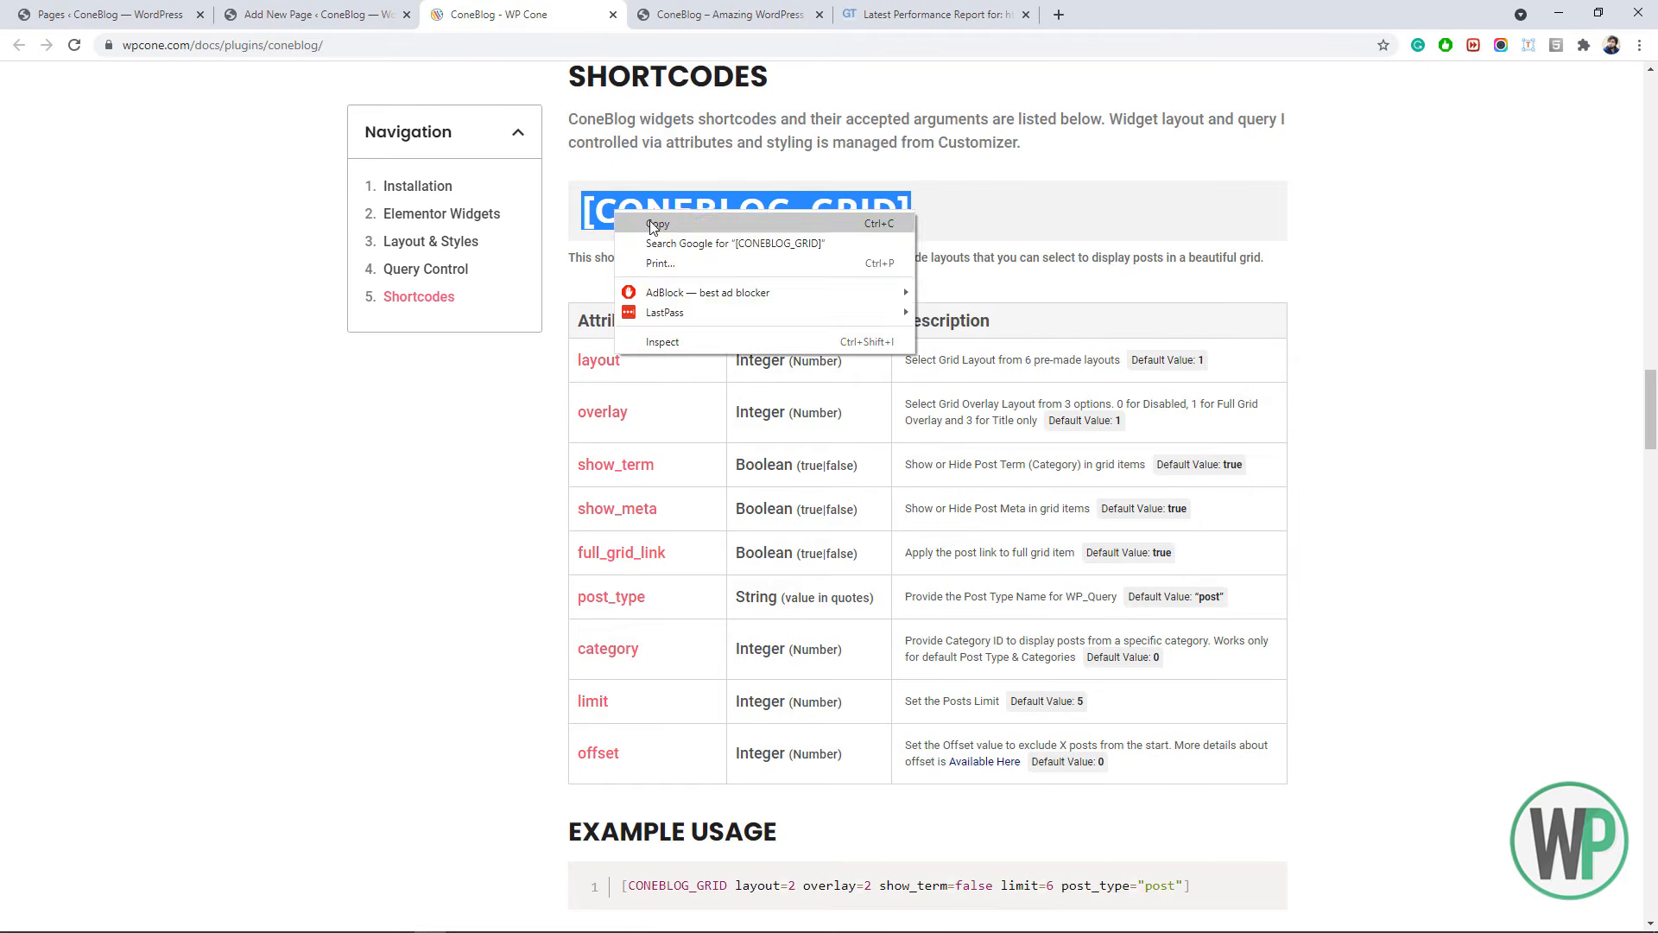
left_click(650, 225)
left_click(369, 16)
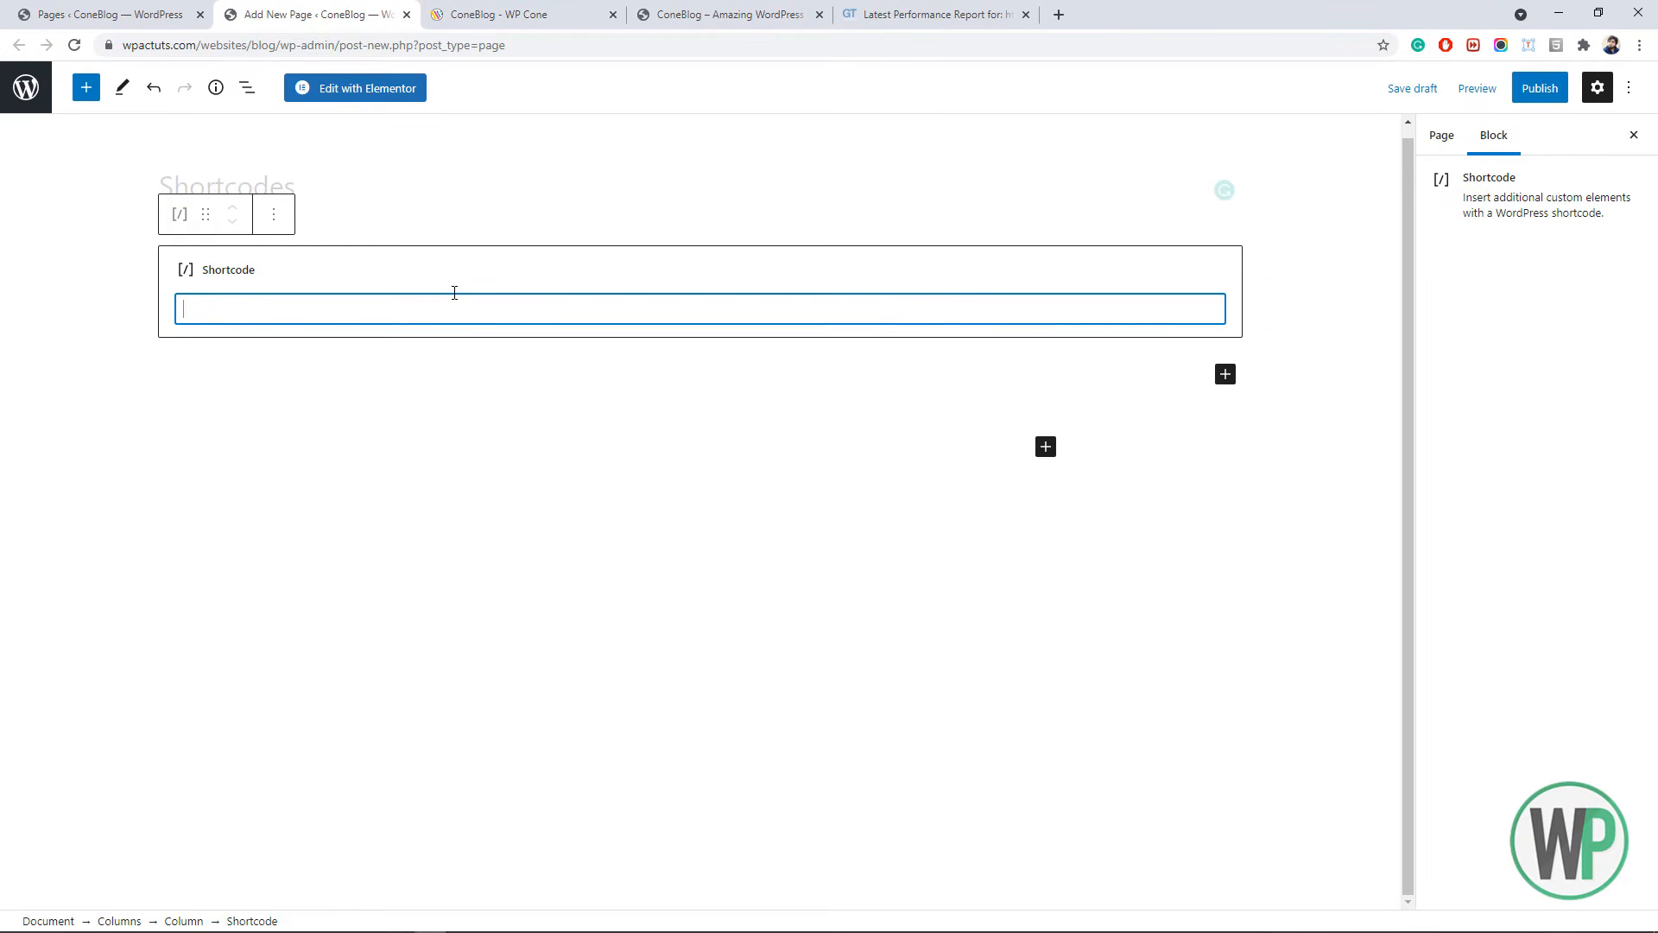
key("ctrl+v")
- Publish the Shortcodes page, open its live version, and return to the page's block editor
left_click(1540, 88)
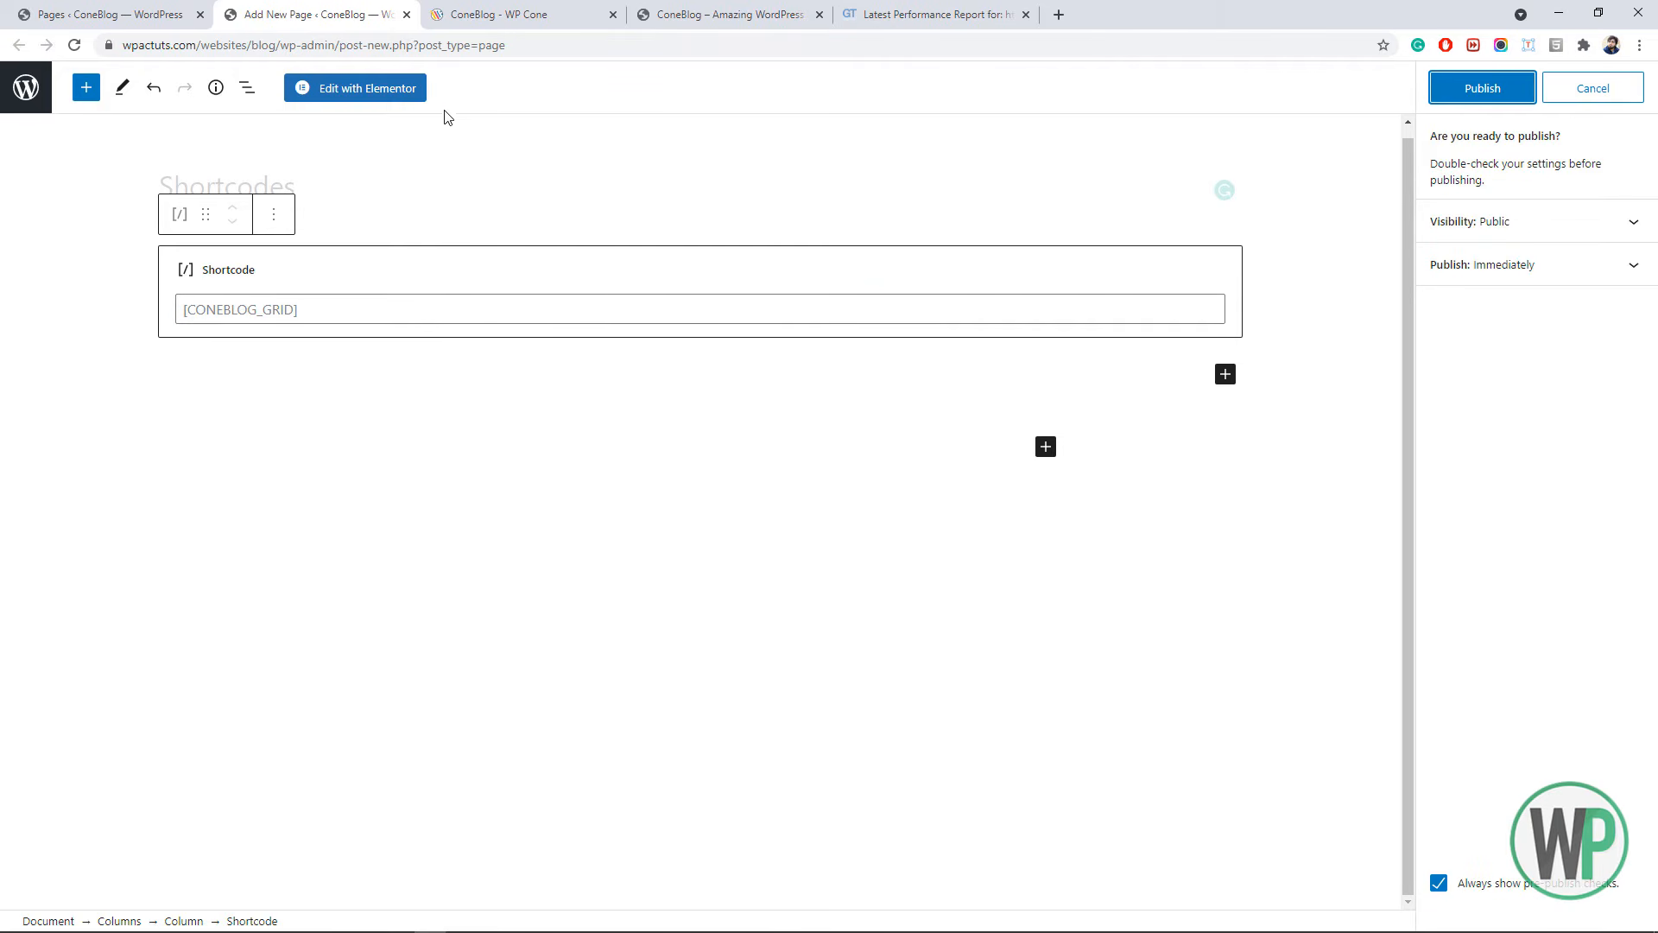
left_click(1459, 99)
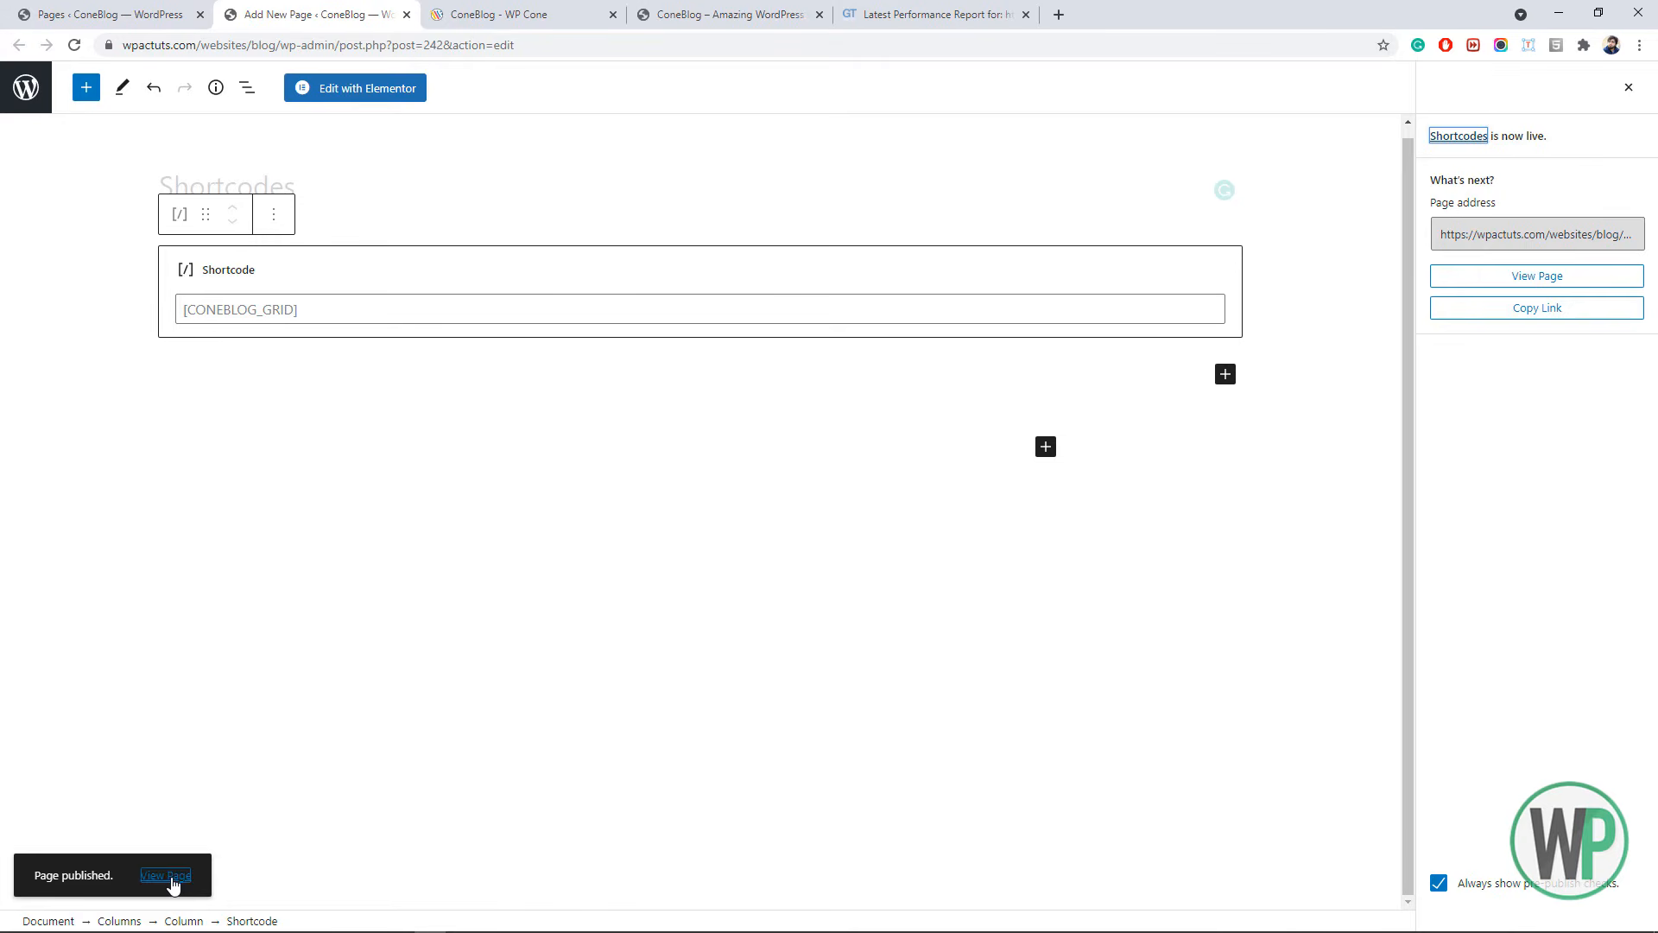
left_click(169, 875)
left_click(487, 7)
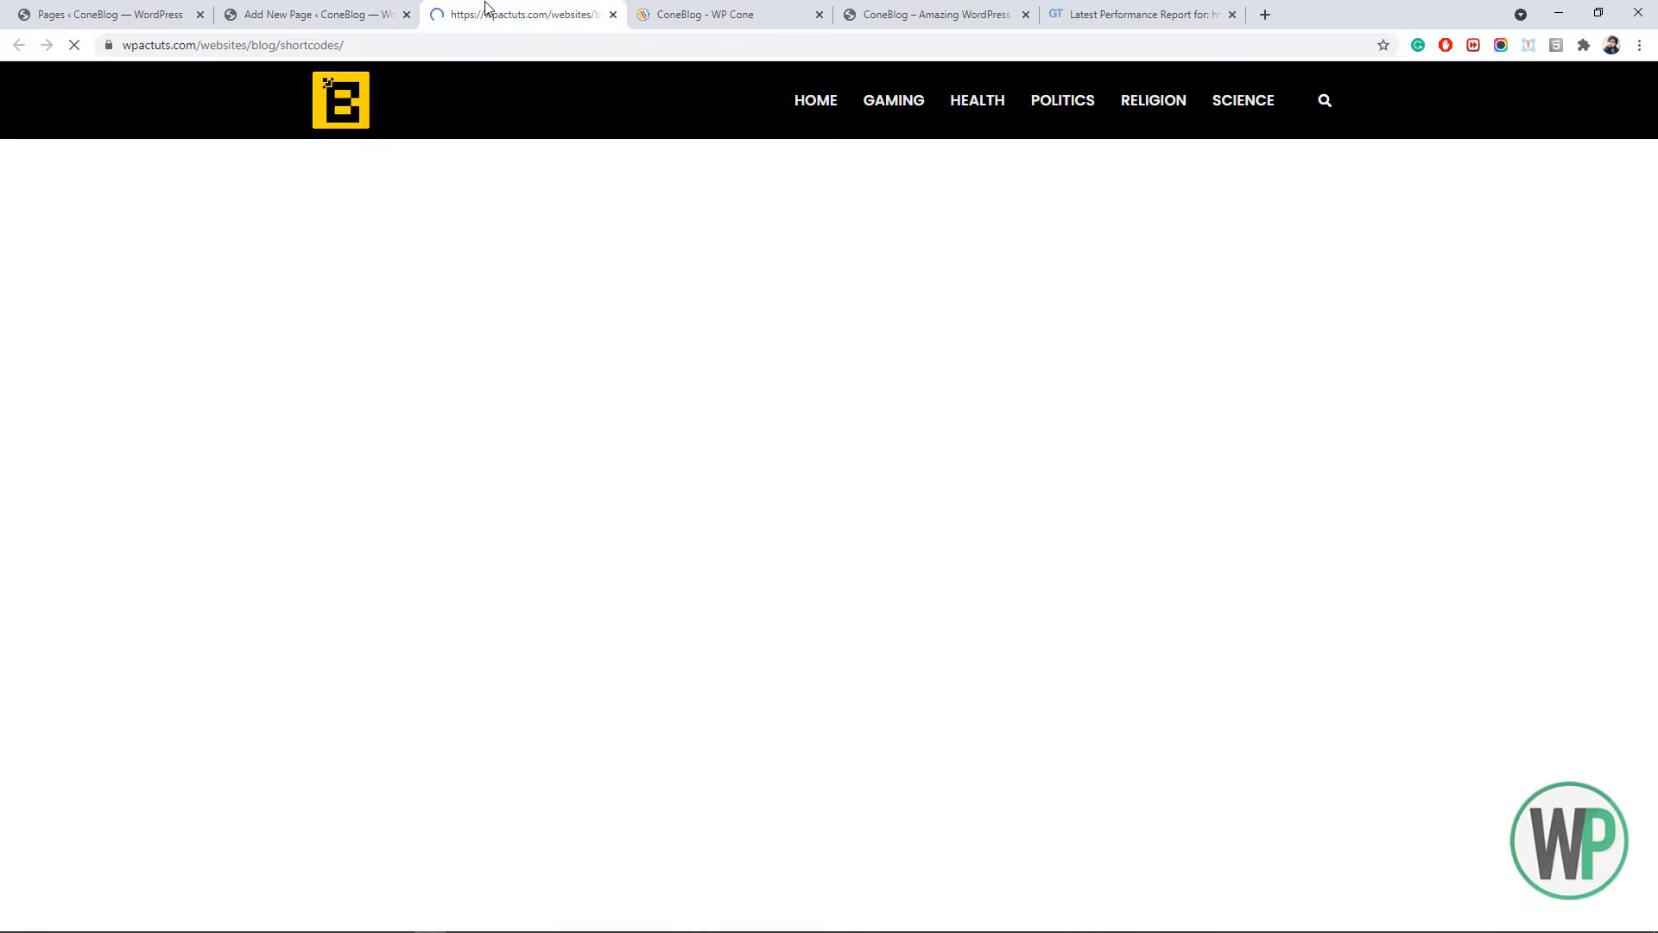
left_click(242, 15)
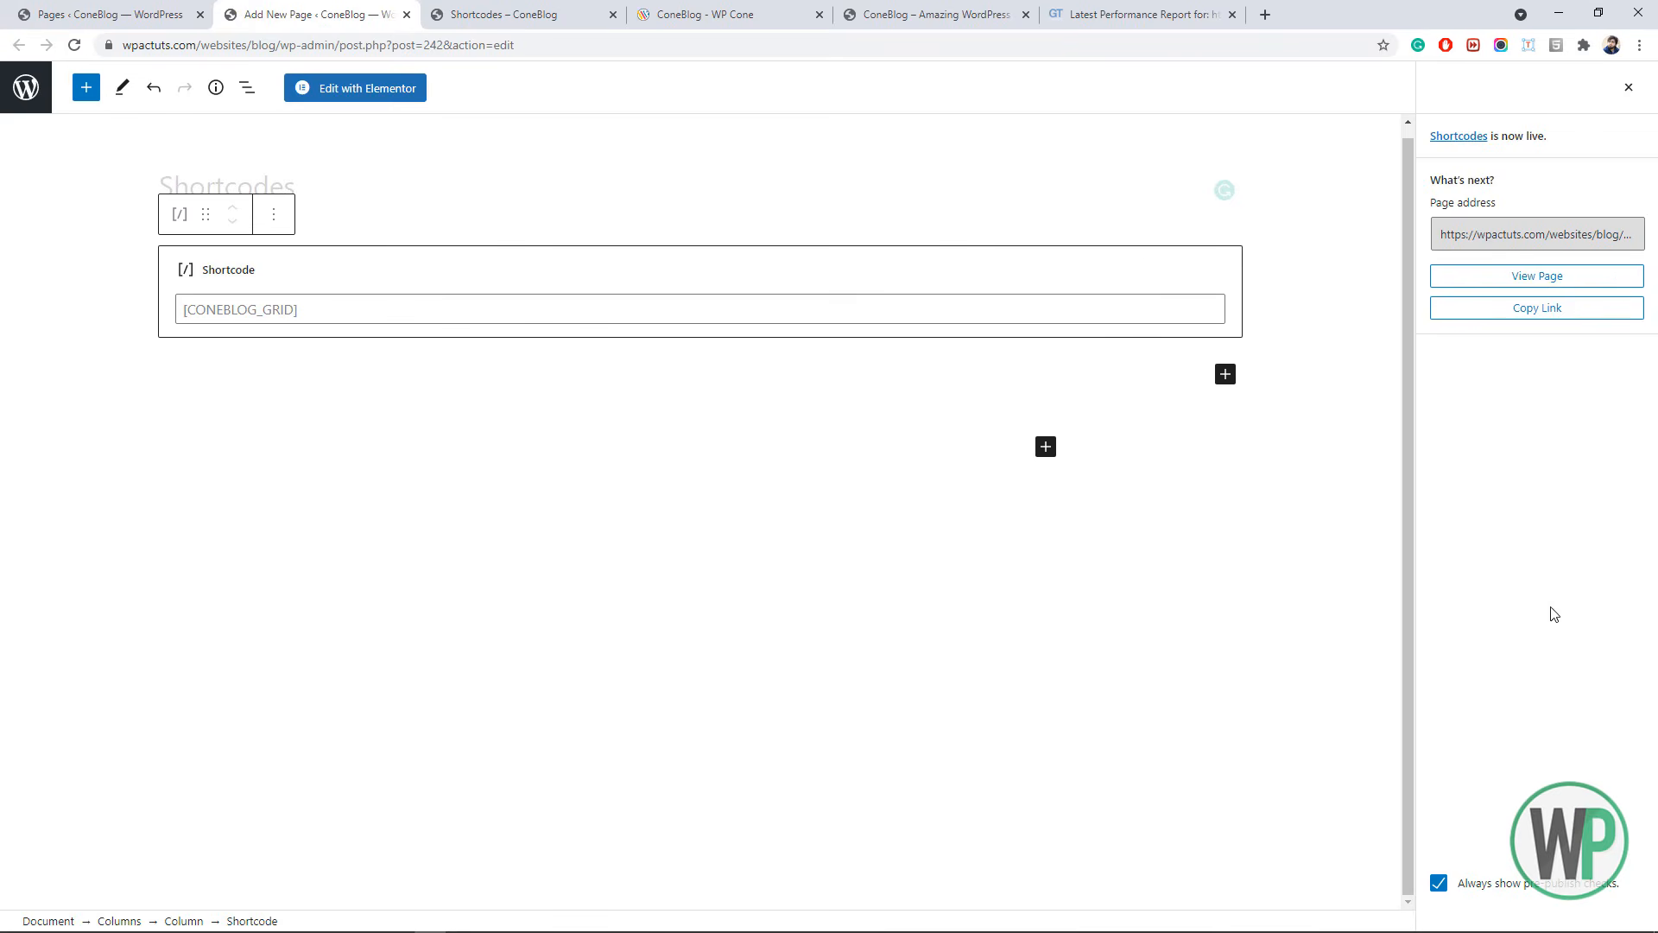
left_click(1628, 89)
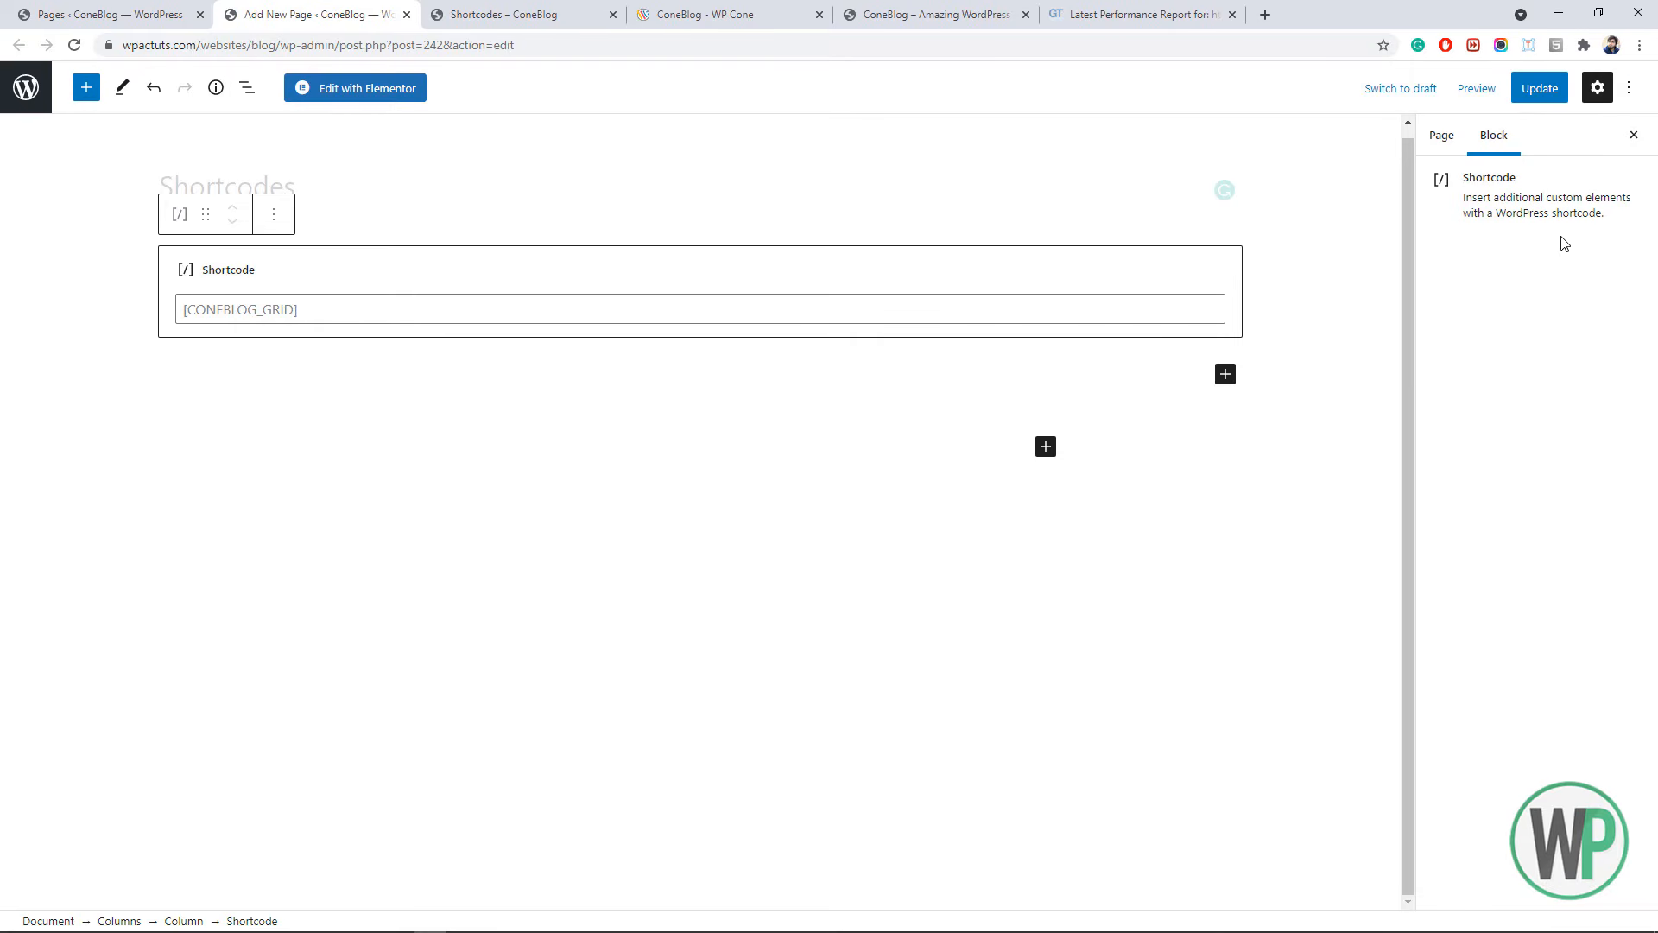
- Set the page's Astra sidebar option to No Sidebar, update the page, and reload its live version
left_click(1458, 138)
scroll(1655, 536, "down", 2)
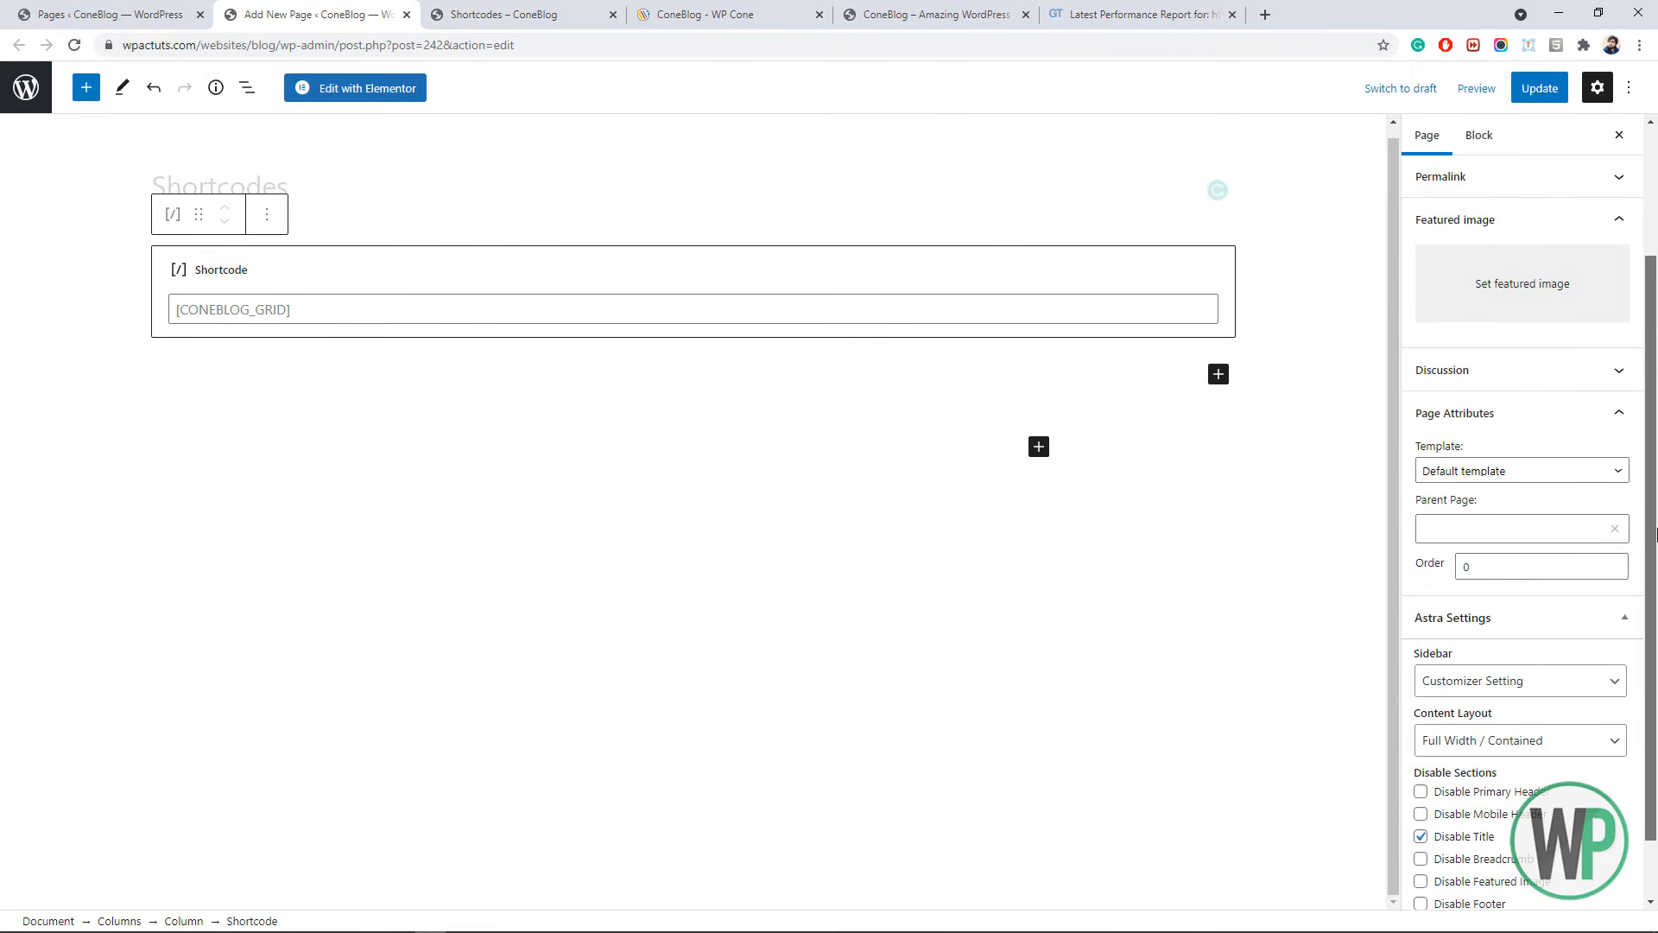
scroll(1655, 536, "down", 1)
left_click(1563, 610)
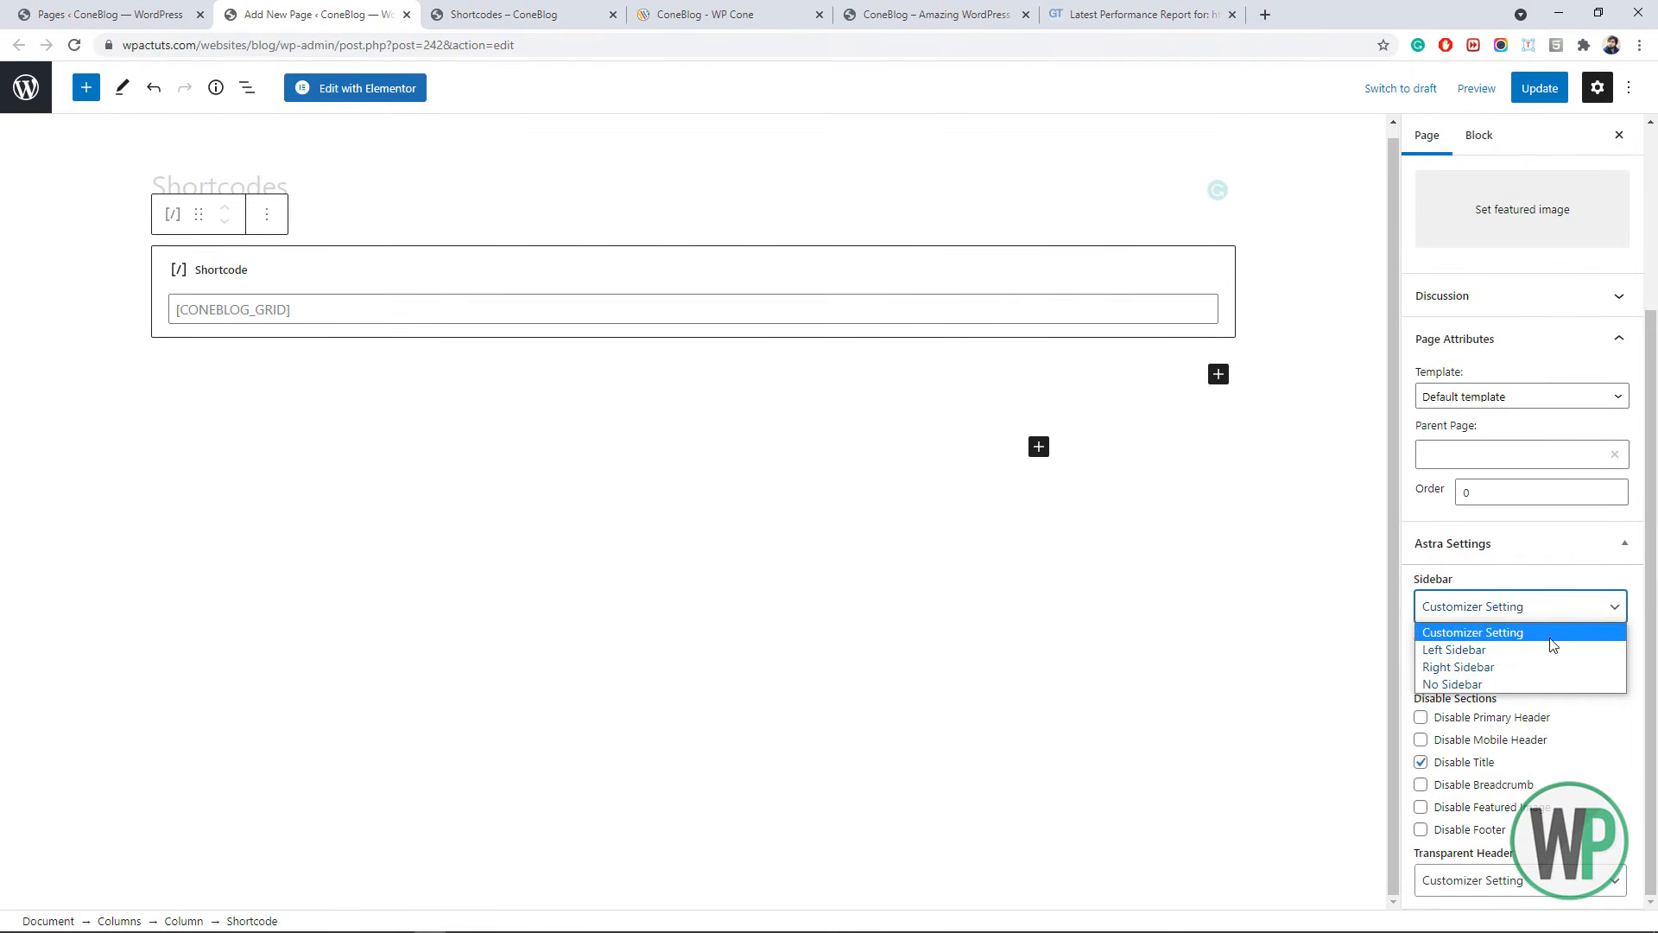
left_click(1539, 686)
left_click(1537, 90)
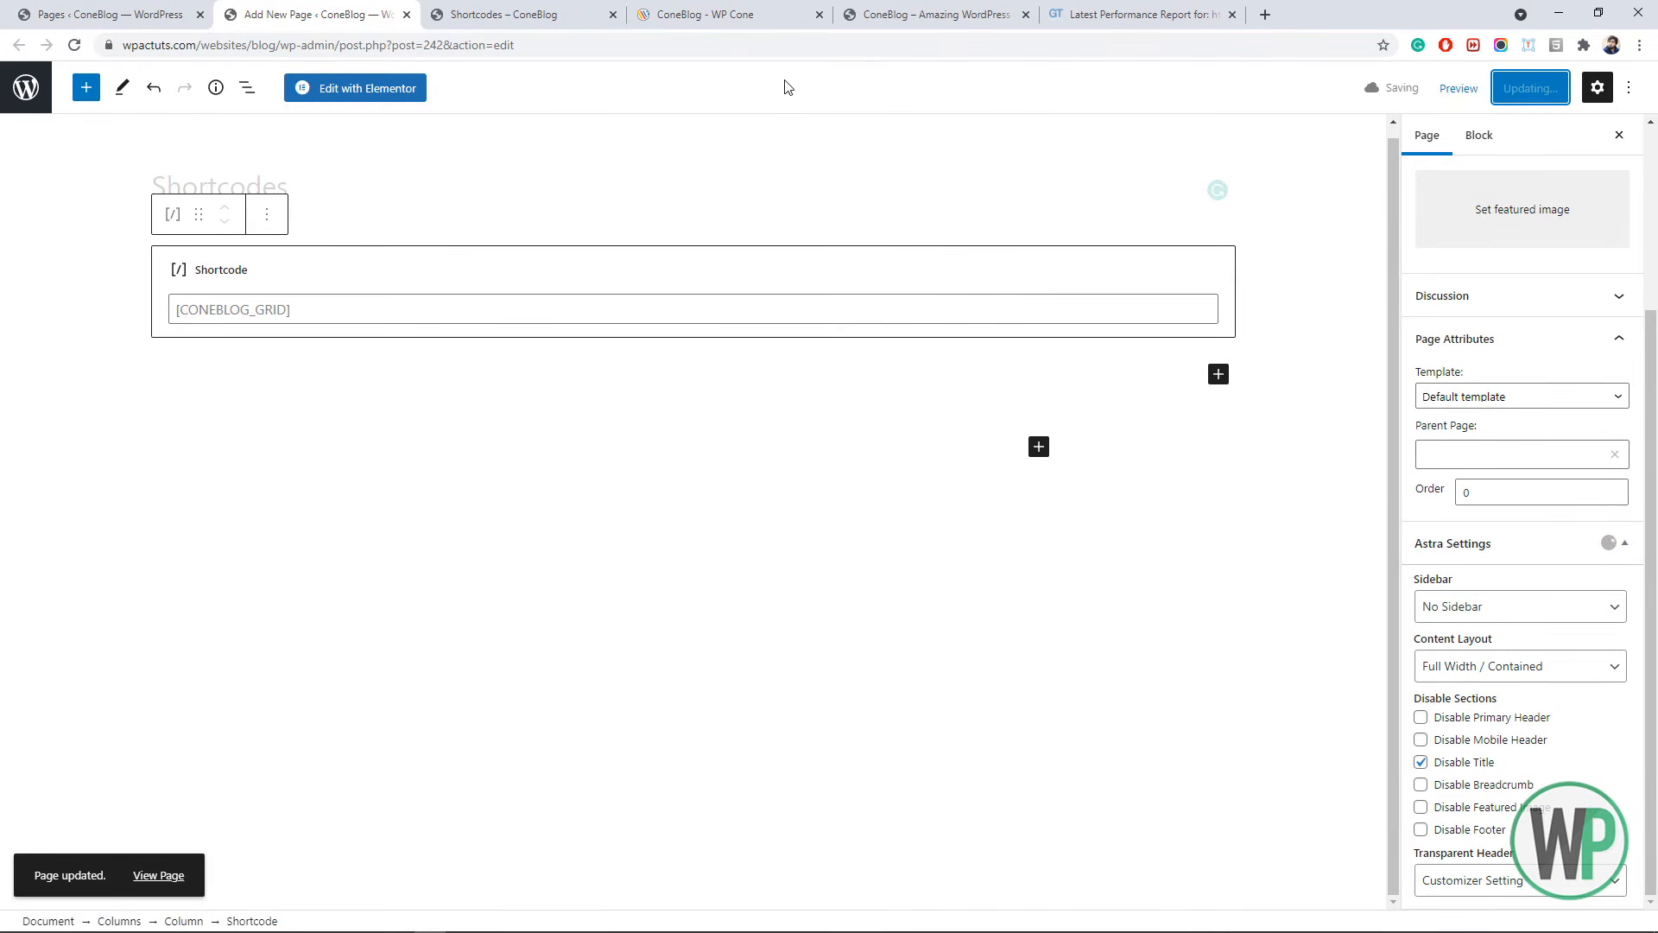
left_click(510, 14)
left_click(74, 45)
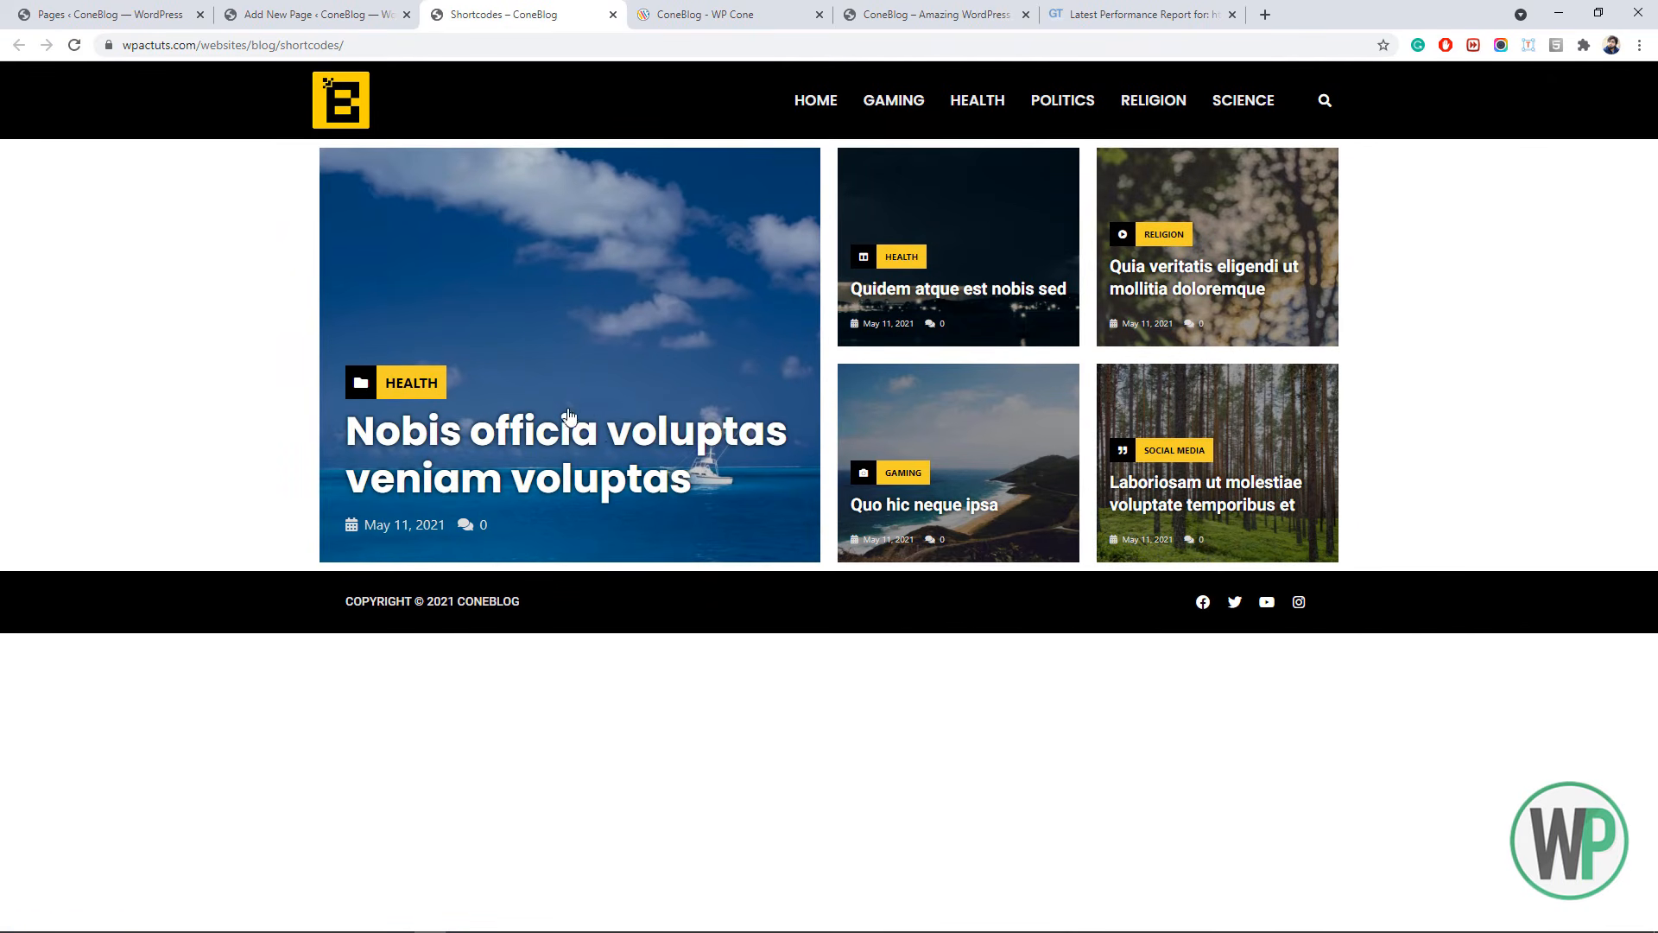
- Compare the live post grid with the ConeBlog documentation and look up the layout attribute of [CONEBLOG_GRID]
left_click(367, 10)
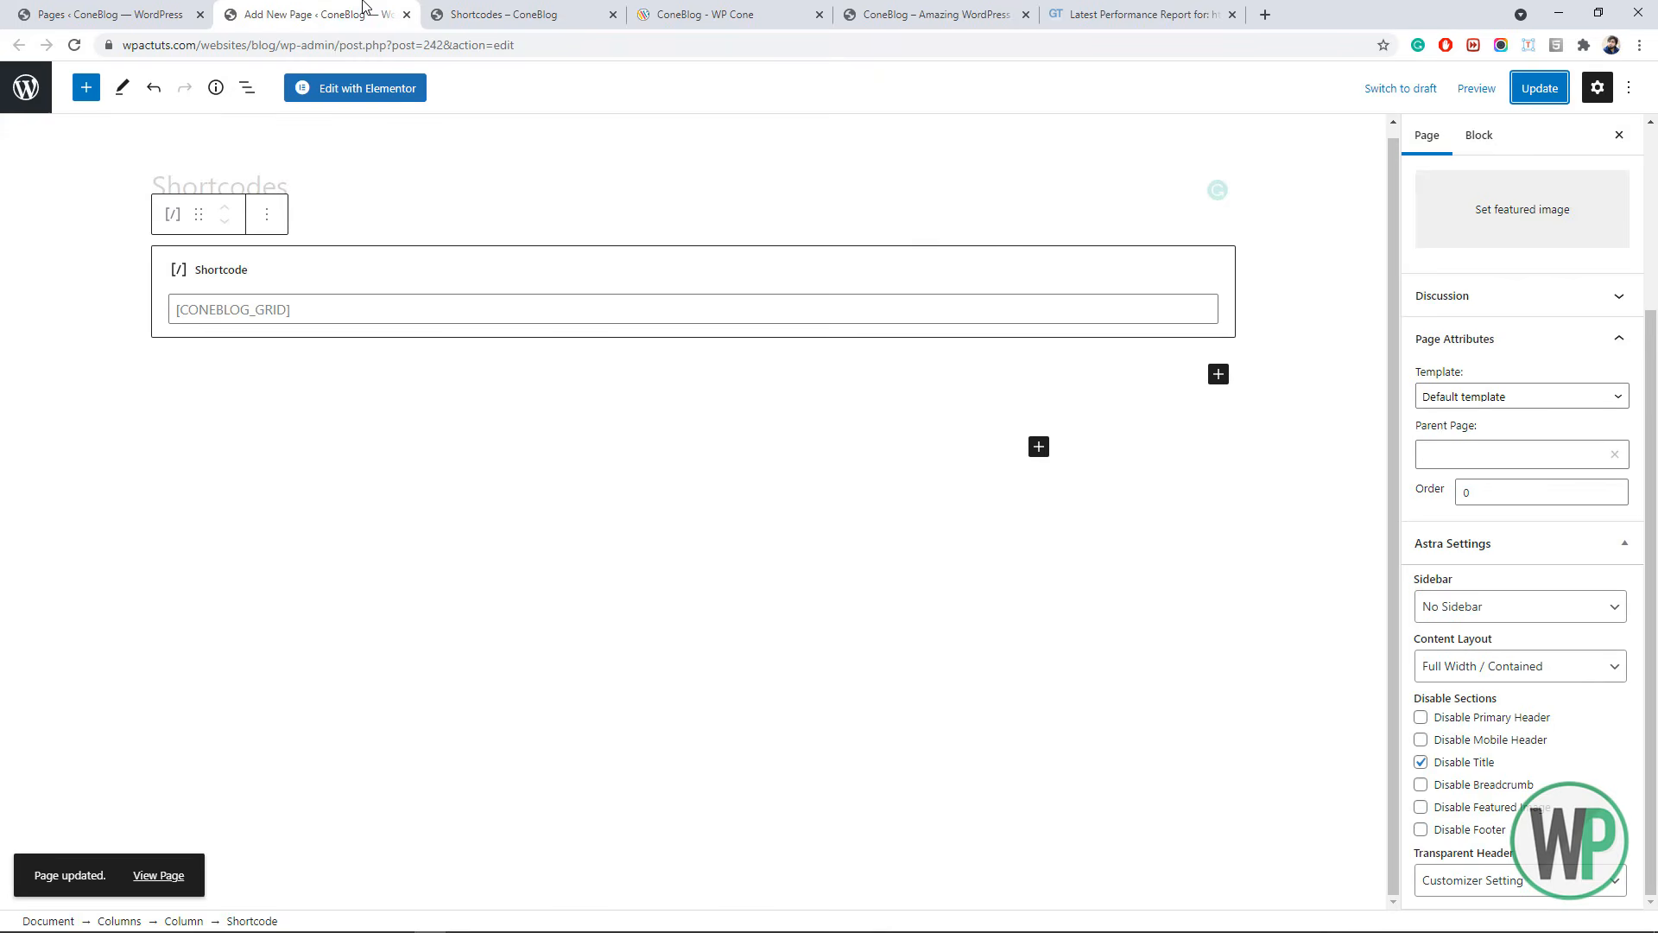
left_click(692, 11)
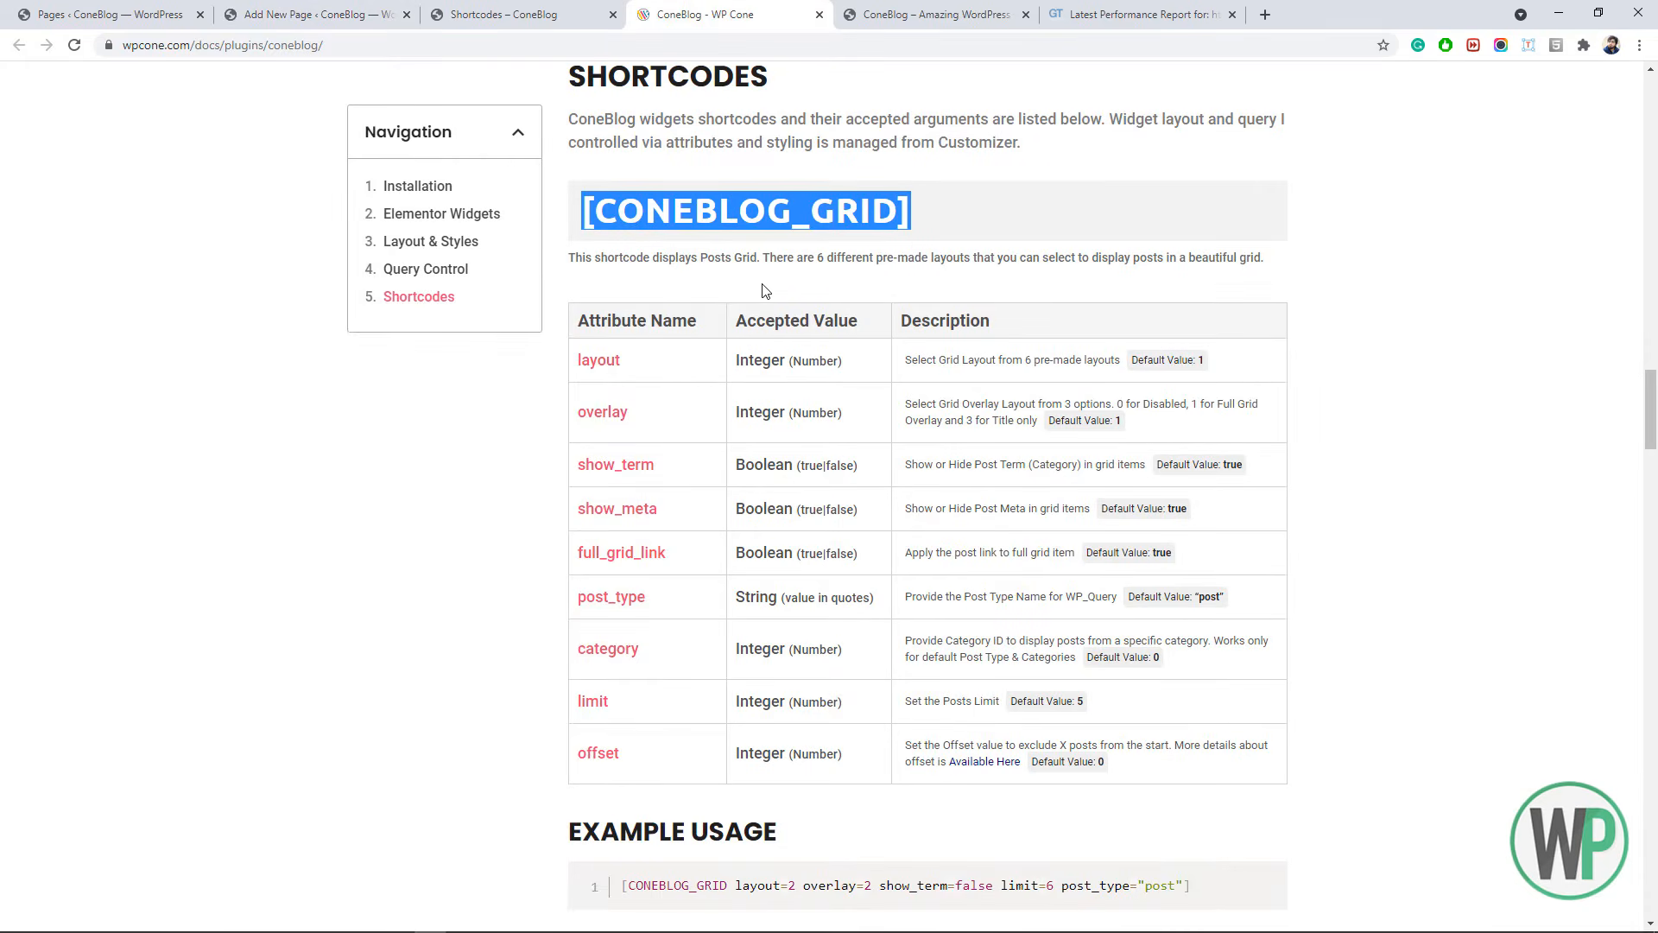
left_click(373, 7)
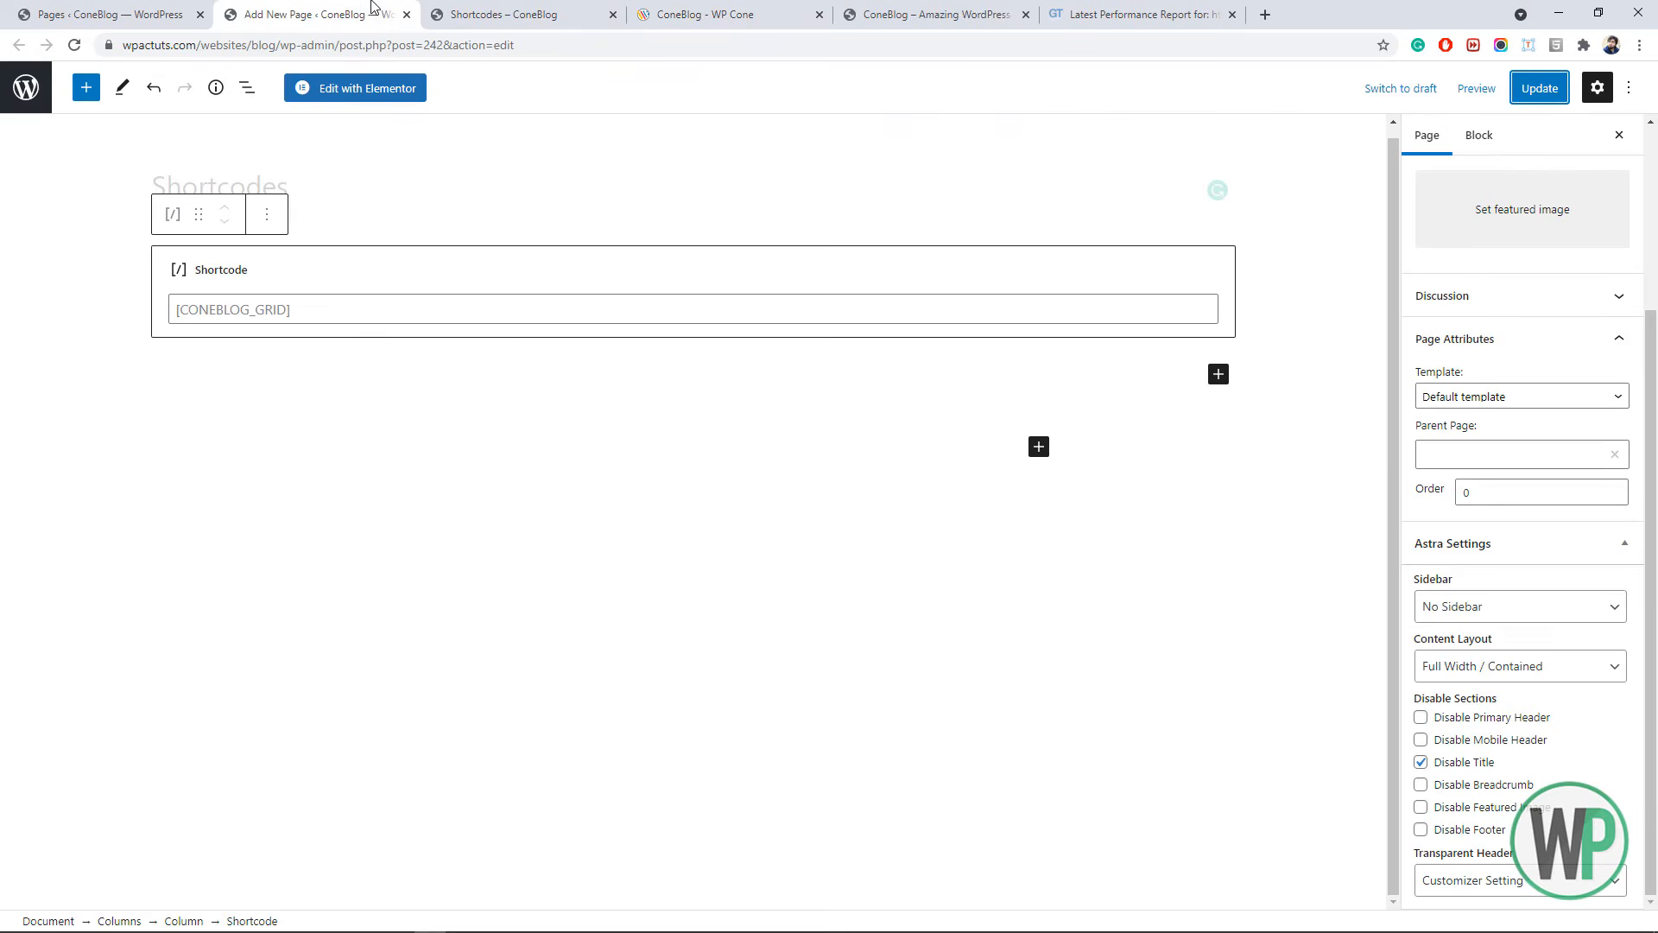
left_click(498, 26)
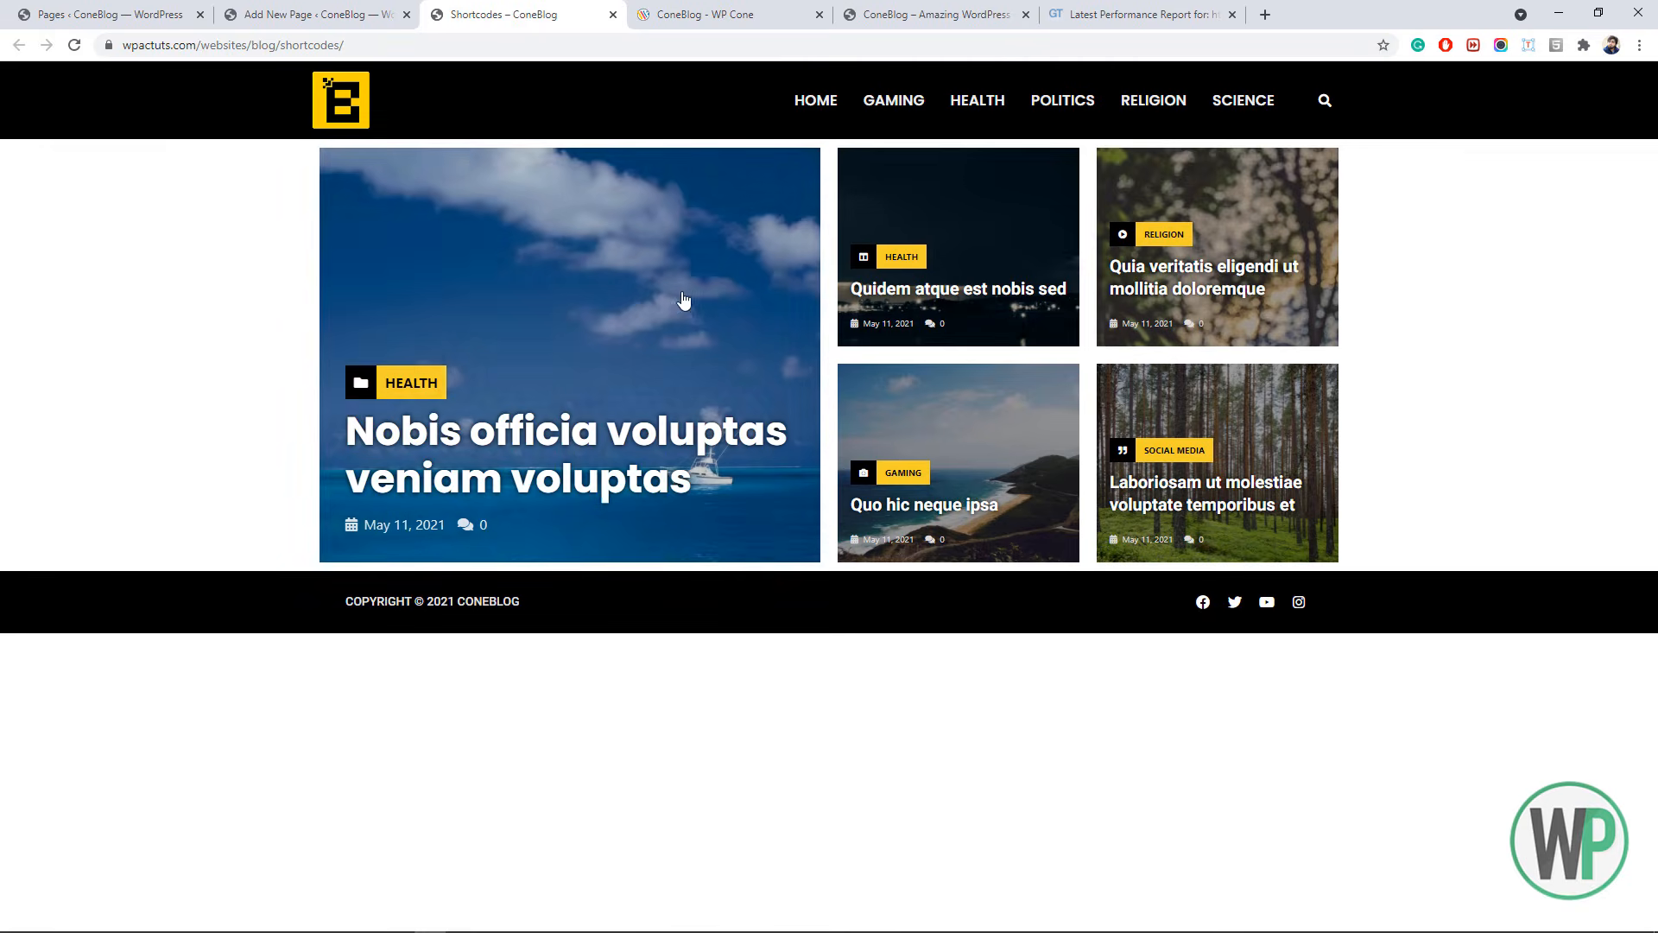
left_click(700, 10)
scroll(715, 394, "down", 1)
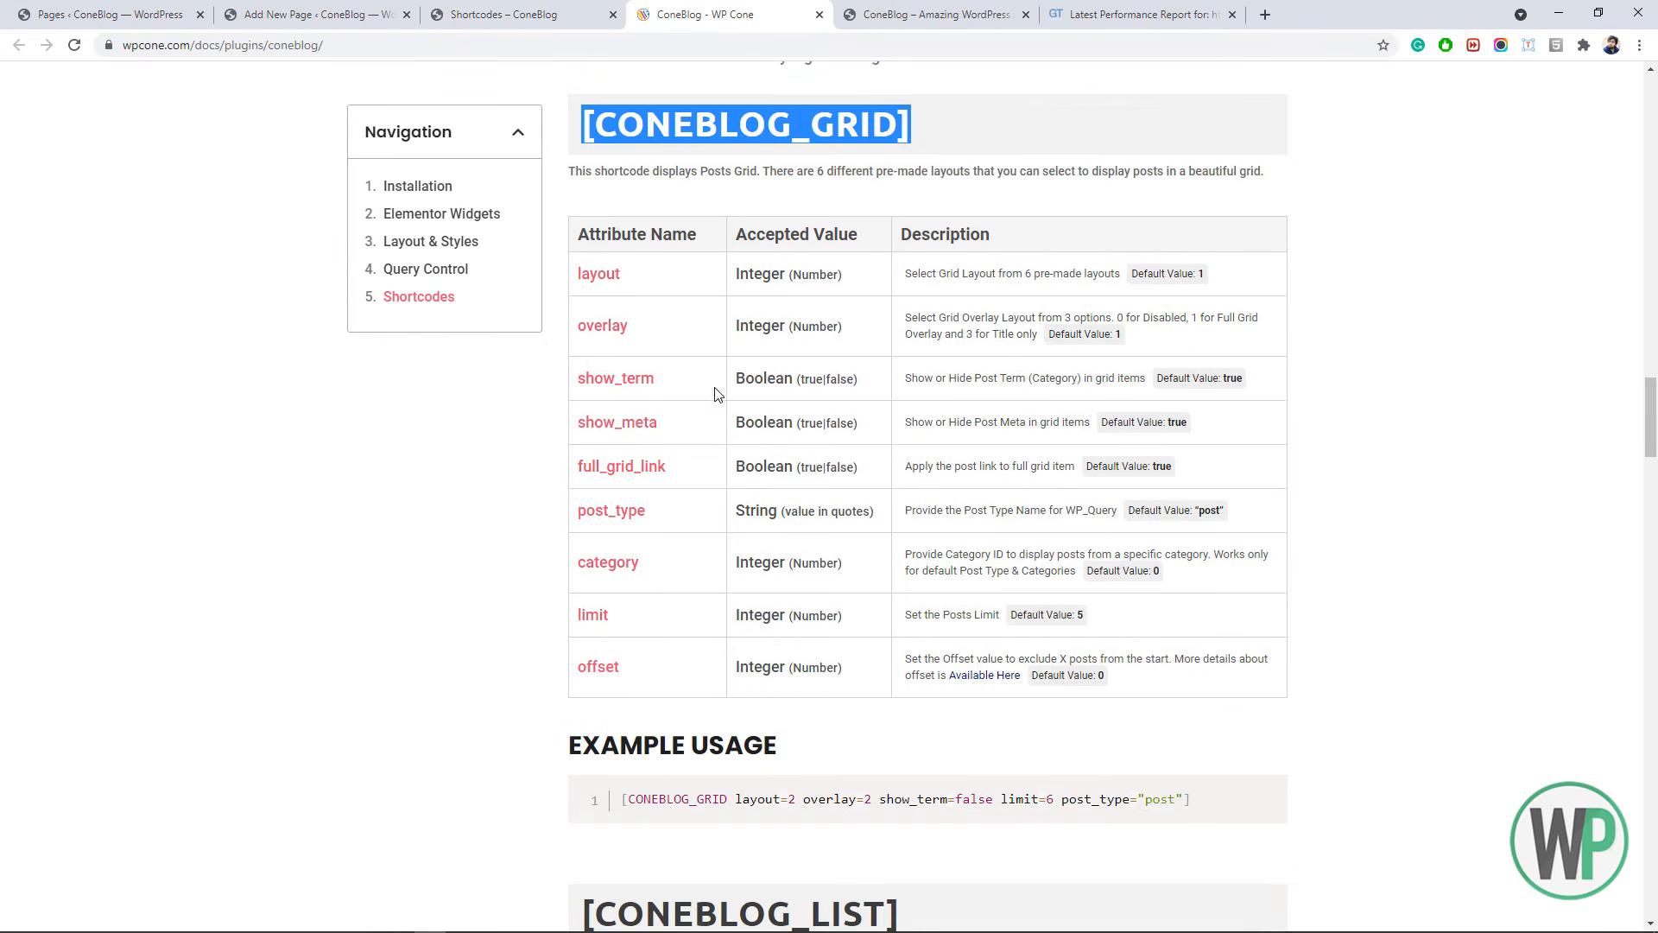
left_click(614, 268)
left_click_drag(584, 271, 578, 263)
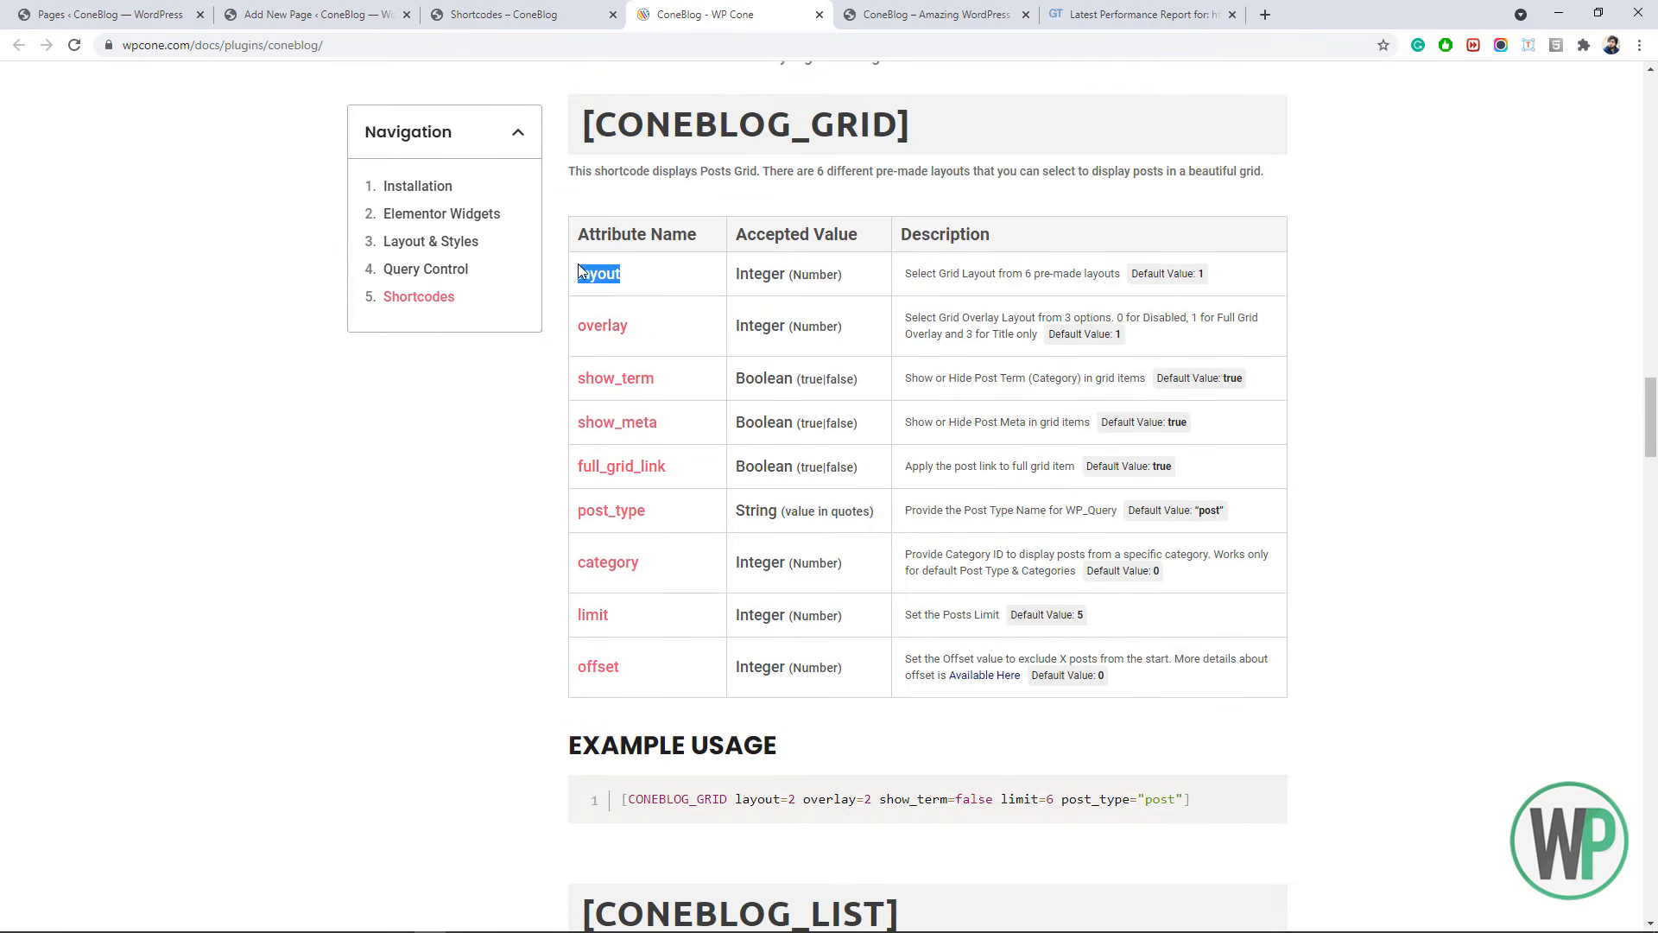
left_click(657, 284)
- Change the shortcode to [CONEBLOG_GRID layout=2], update the page, and reload its live version
left_click(337, 24)
left_click(285, 311)
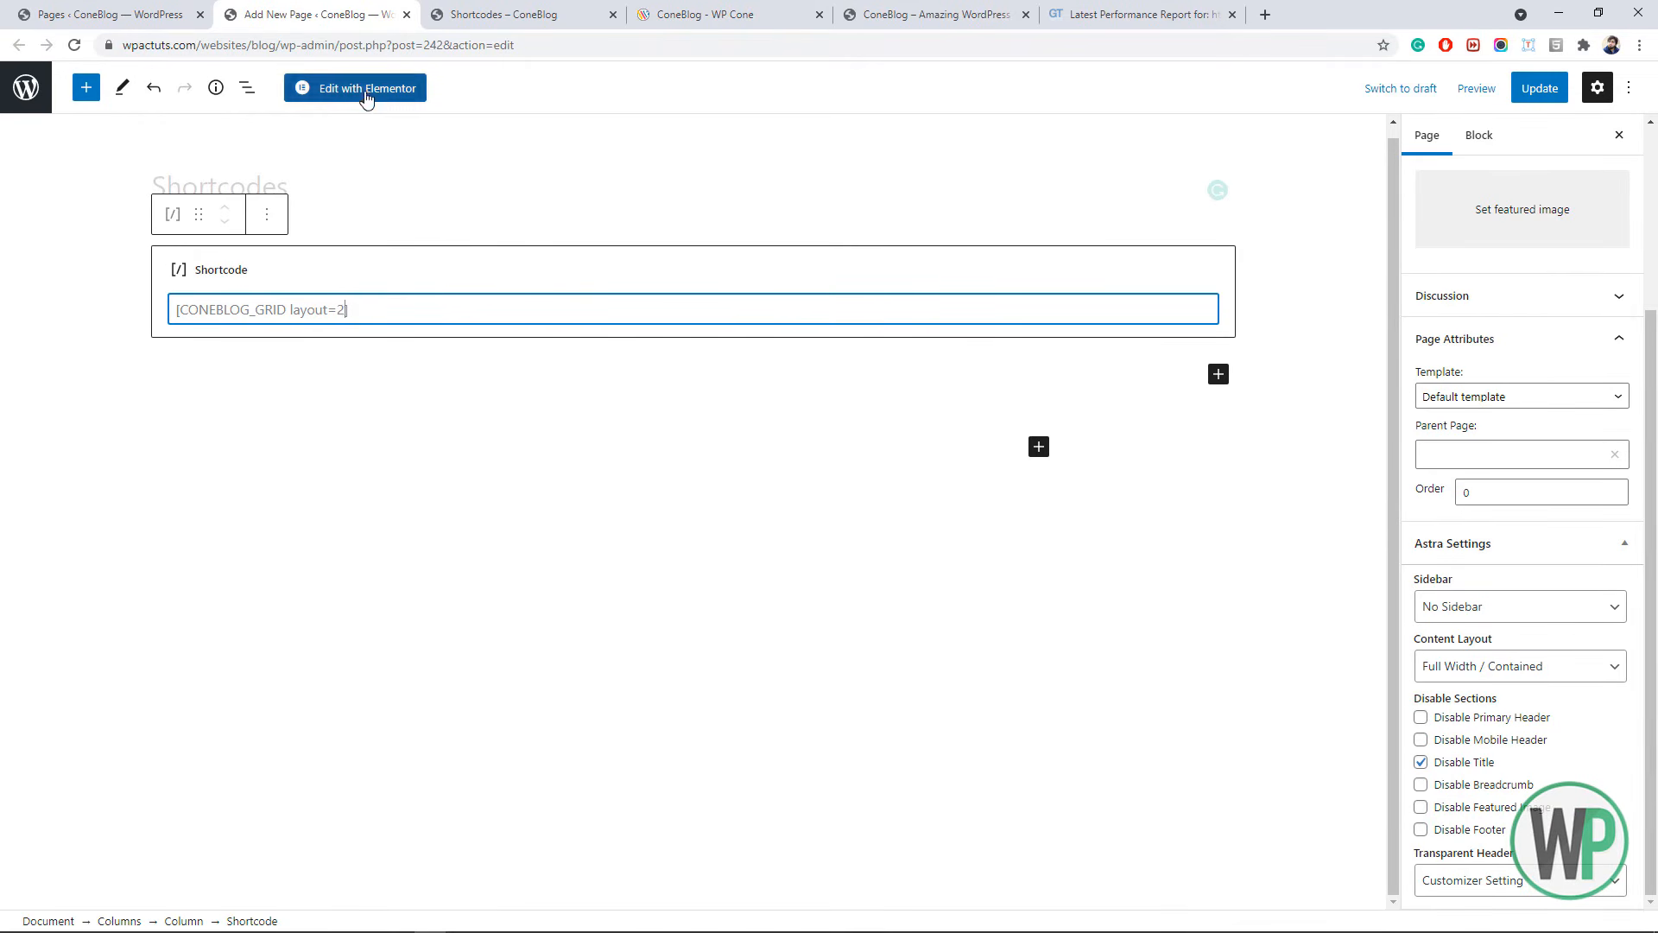
left_click(1539, 89)
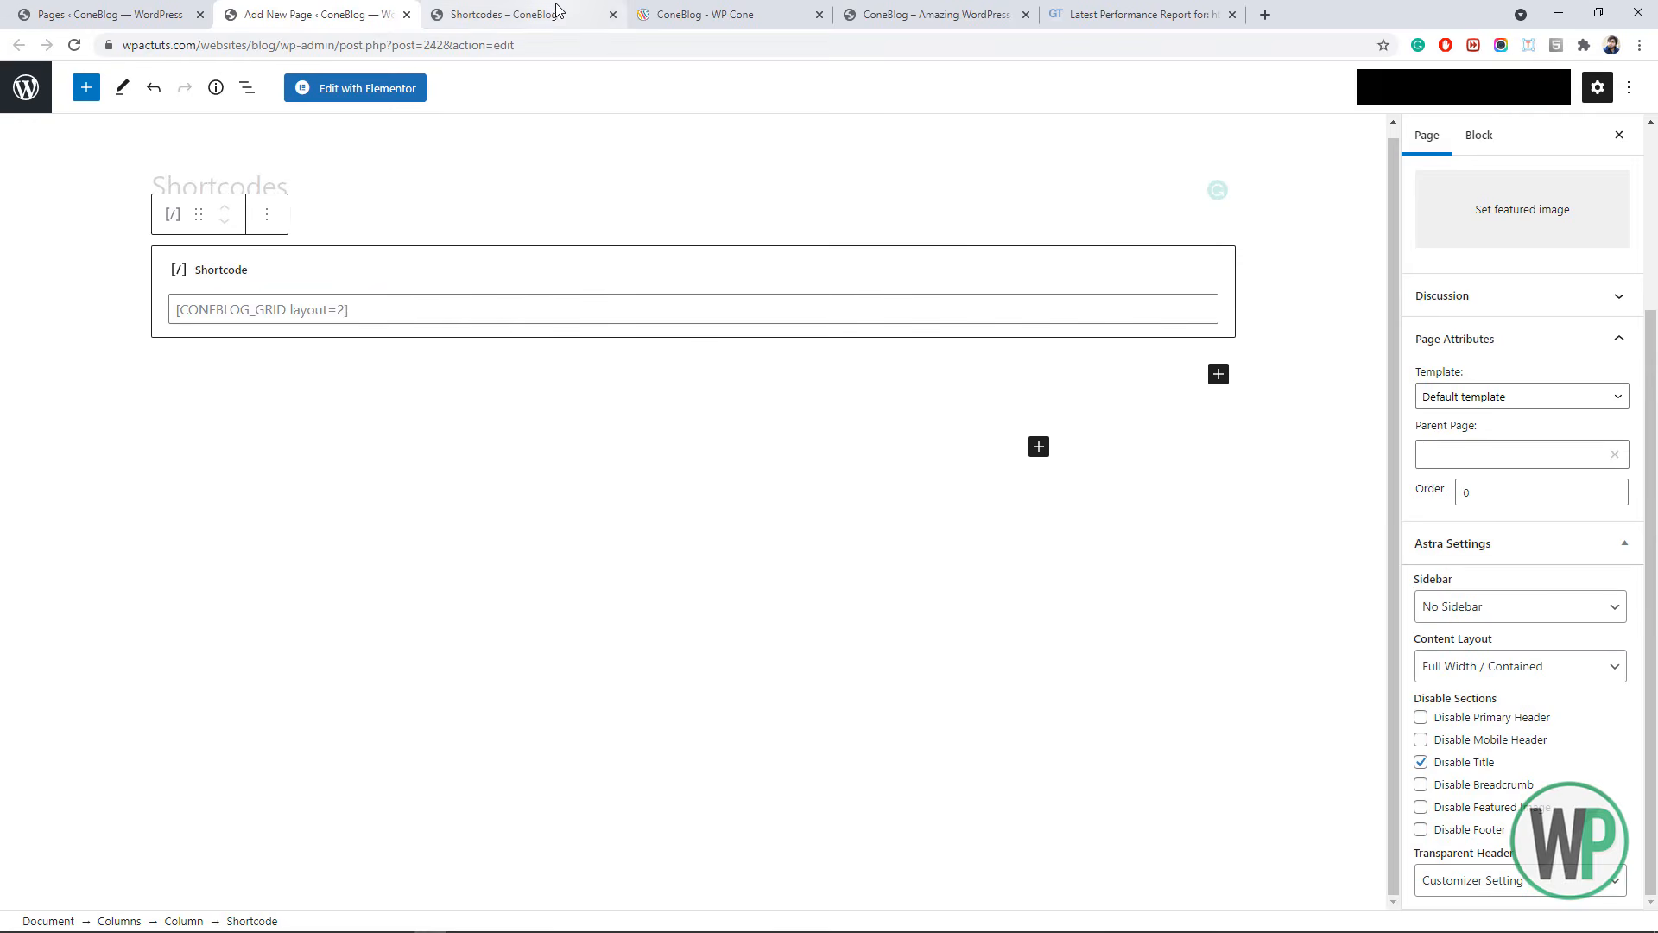
left_click(566, 17)
left_click(74, 45)
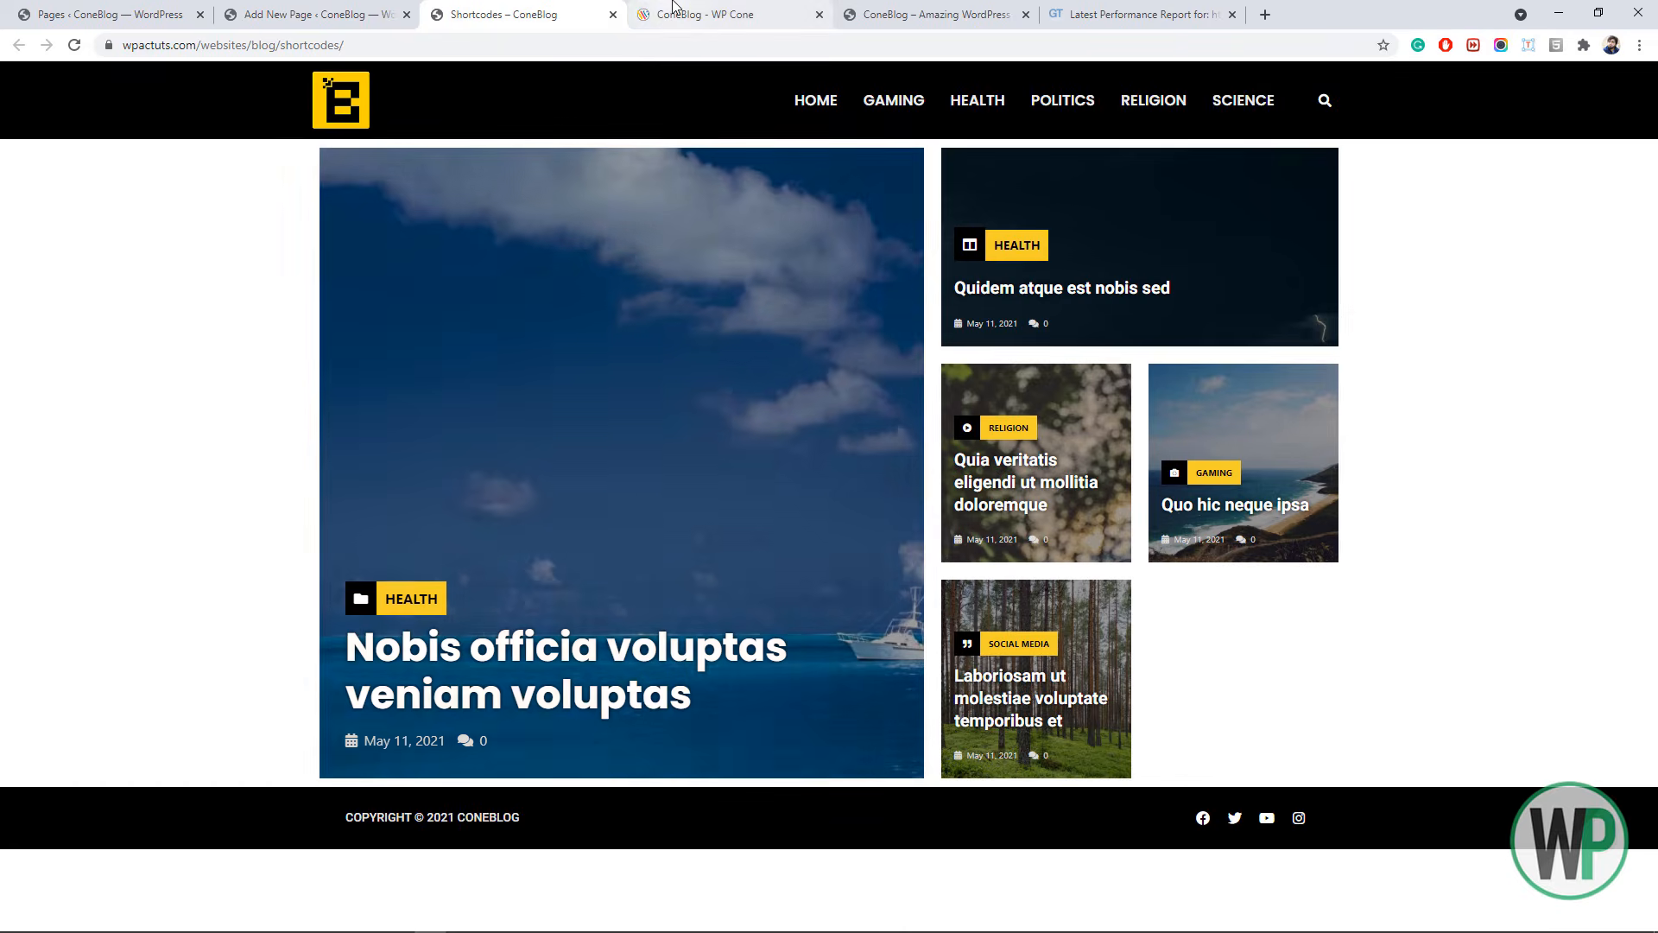
- Look up the limit attribute in the documentation, extend the shortcode to [CONEBLOG_GRID layout=2 limit=6], update the page, and reload the live version
left_click(676, 11)
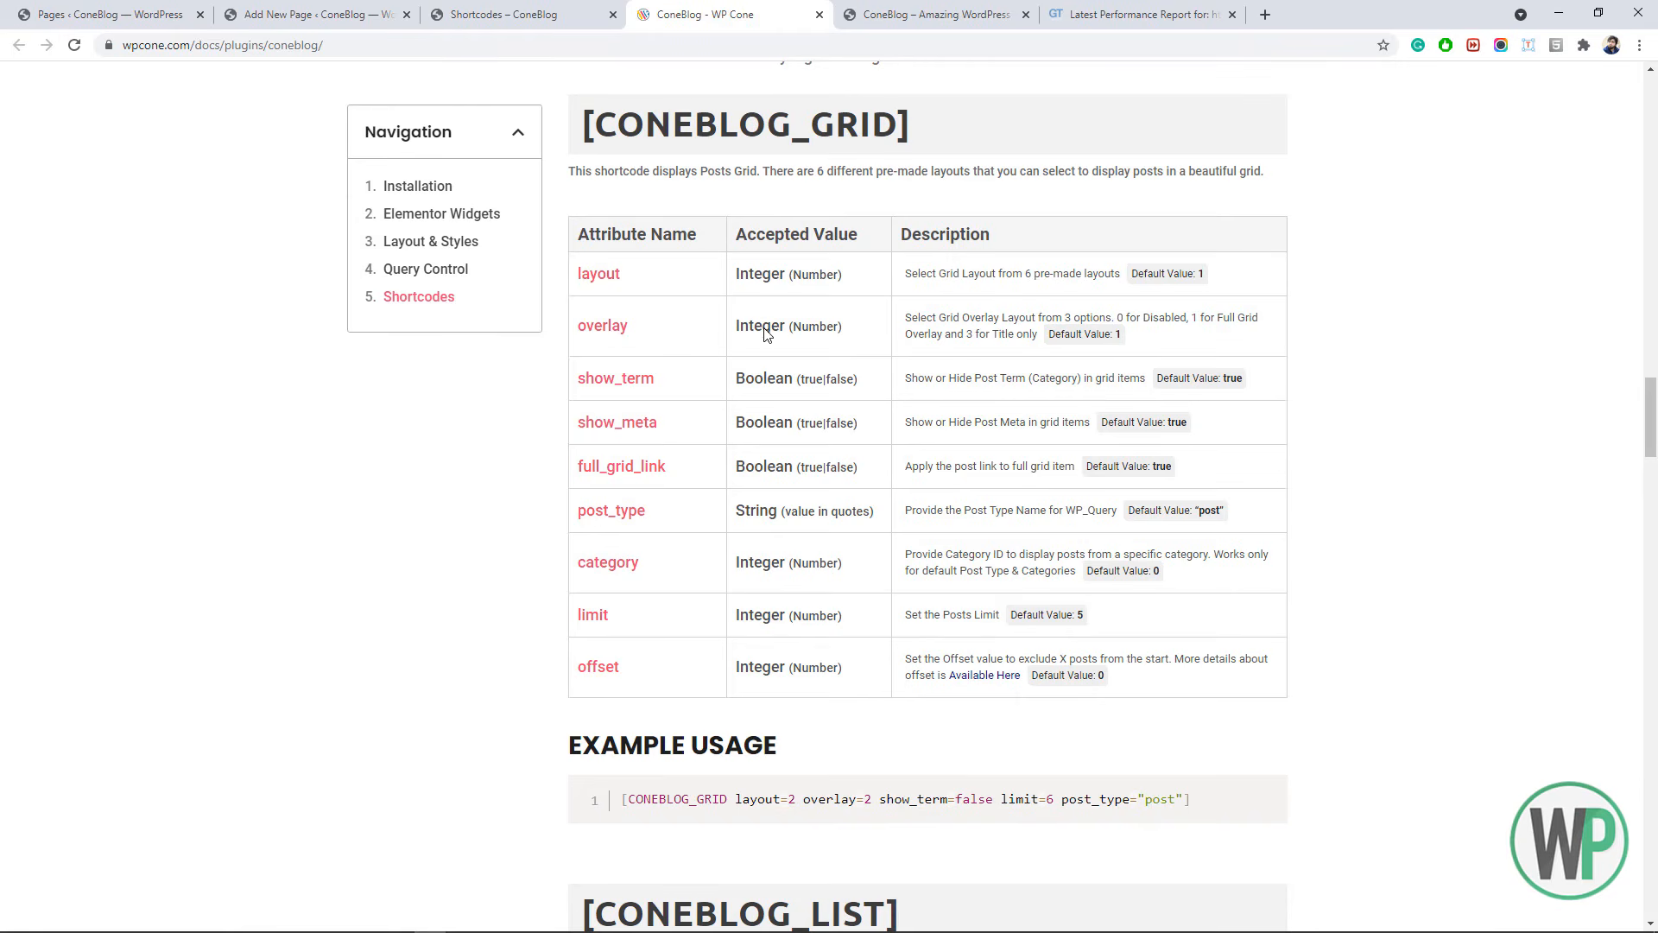
double_click(592, 615)
left_click(264, 11)
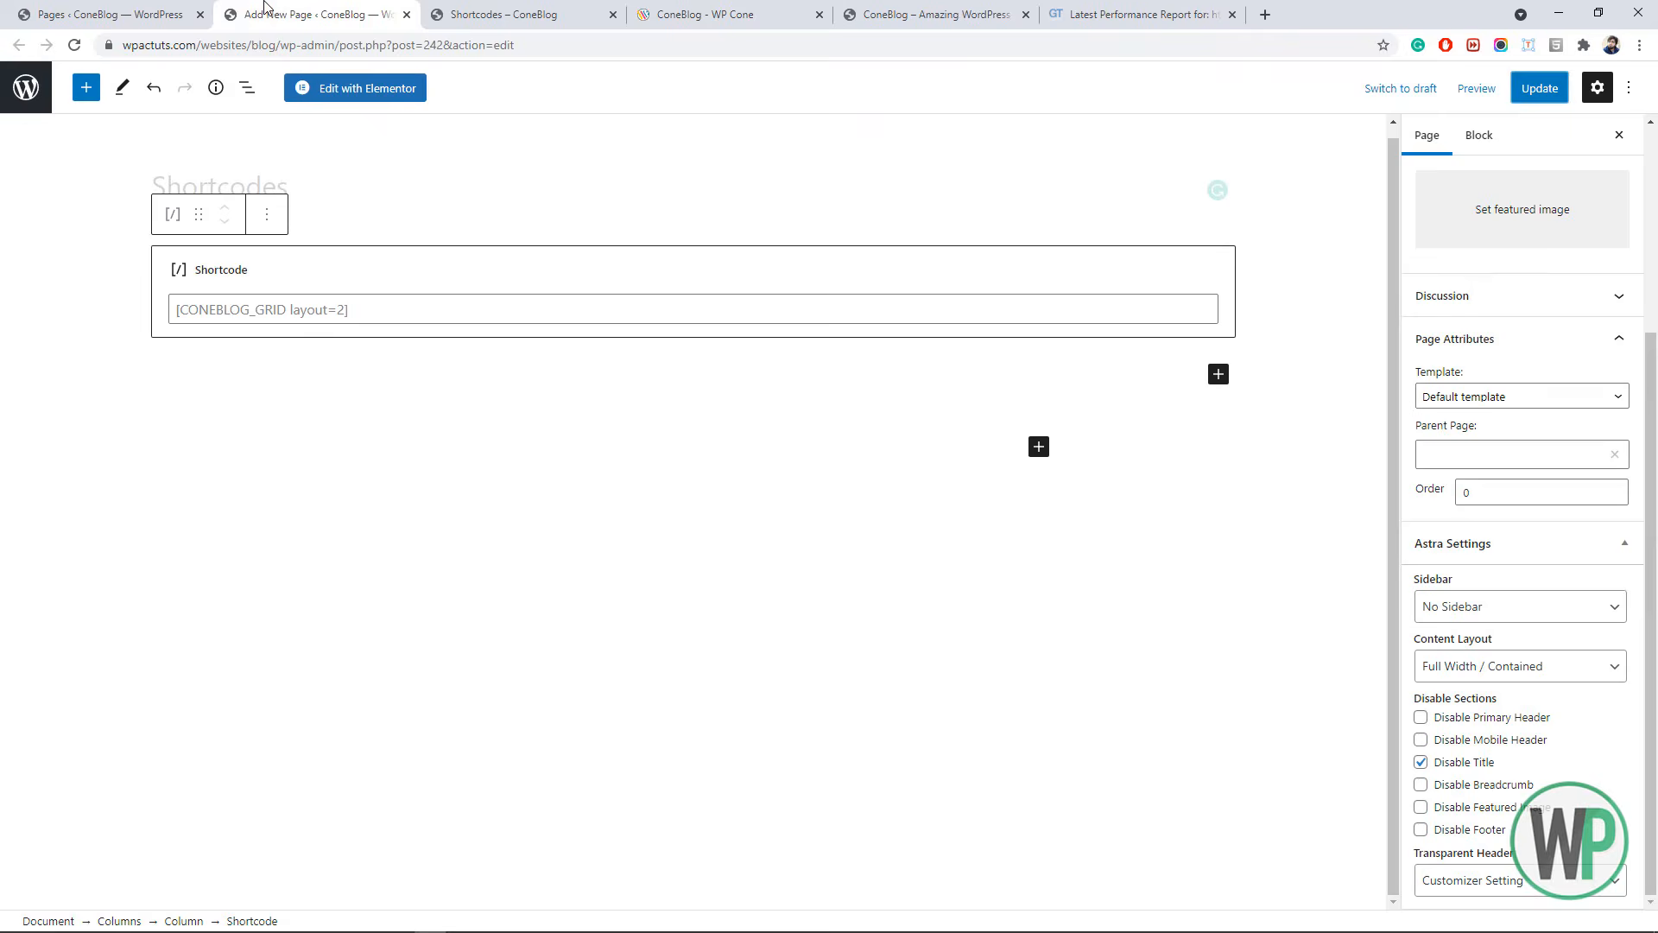
left_click(526, 7)
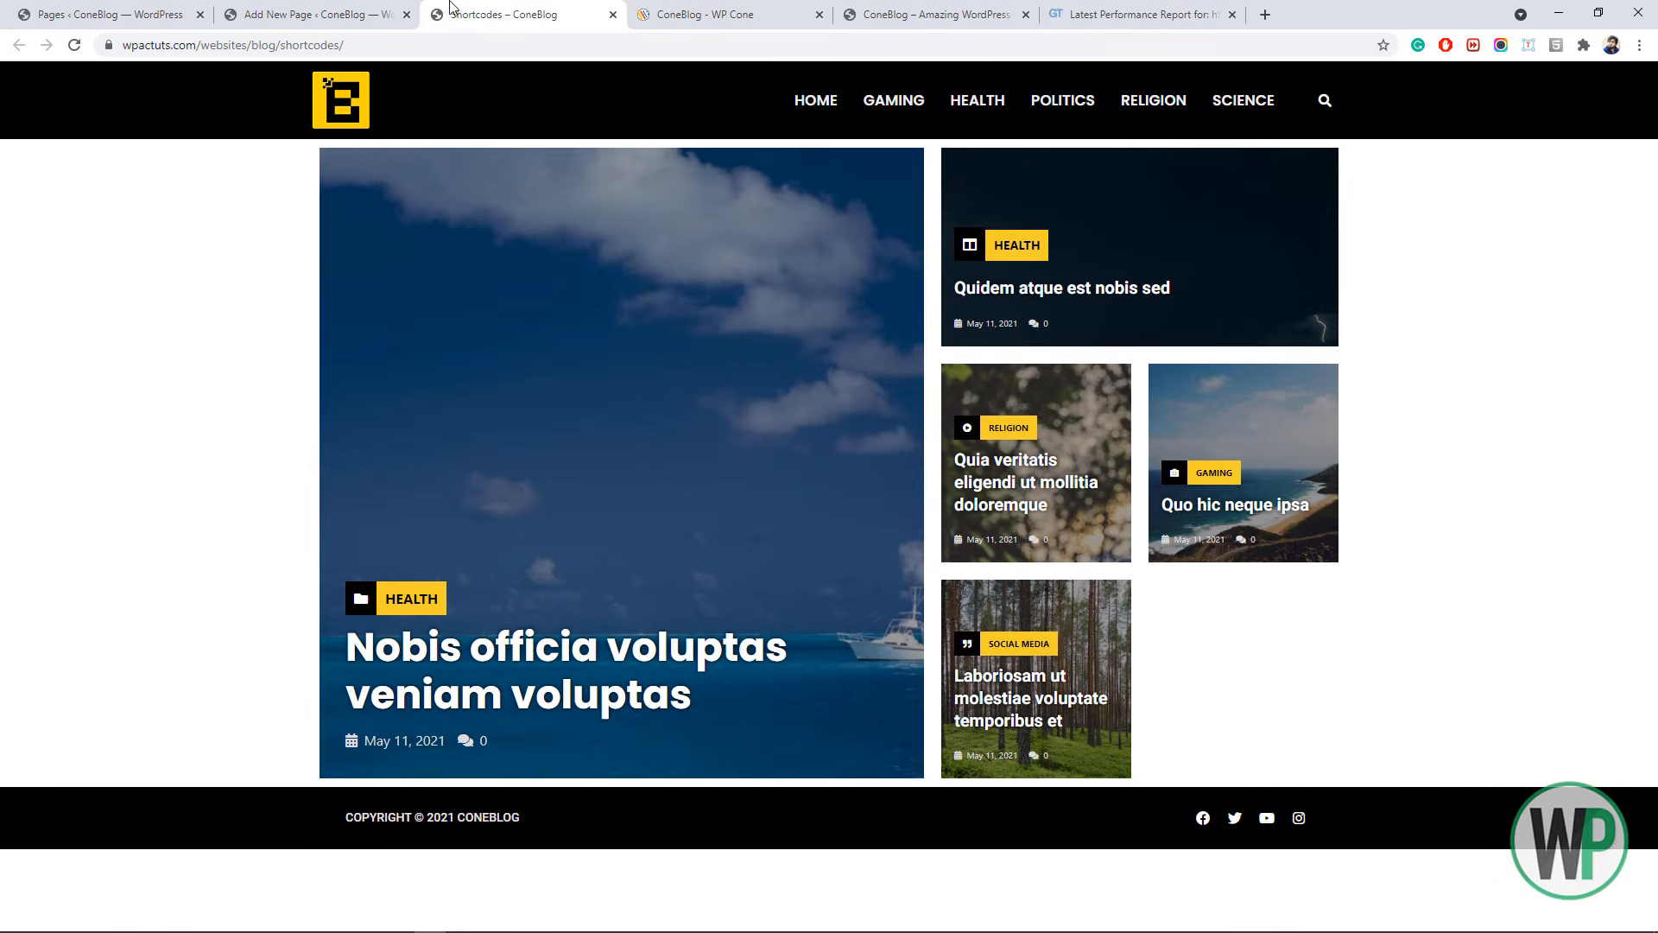
left_click(372, 10)
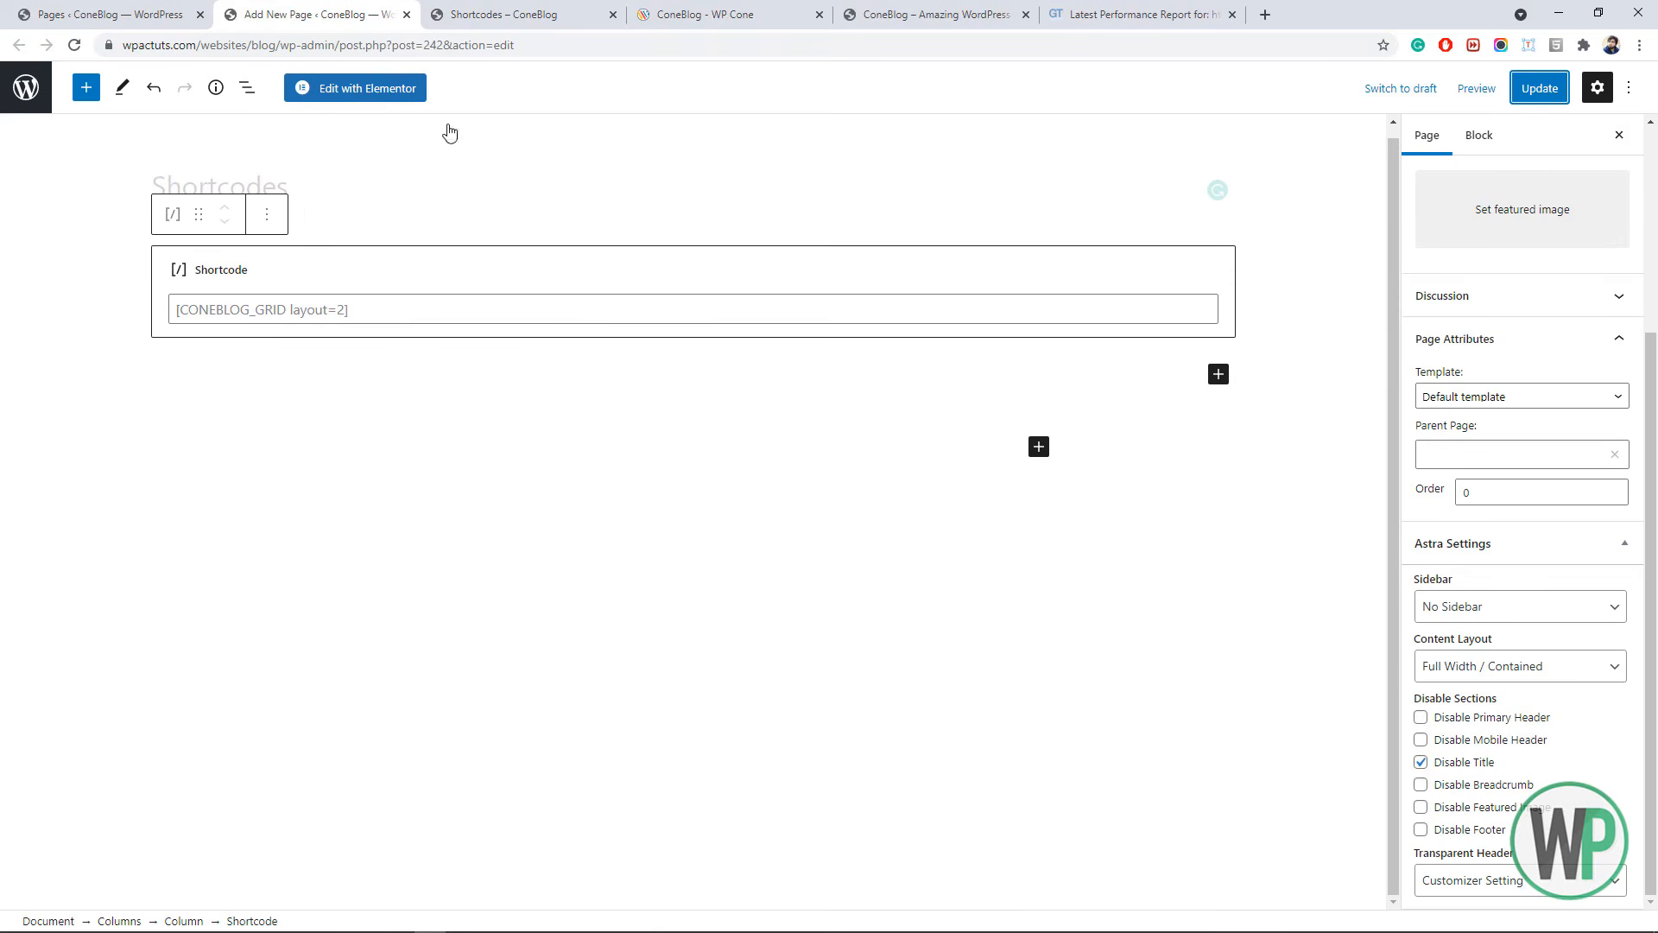
left_click(350, 308)
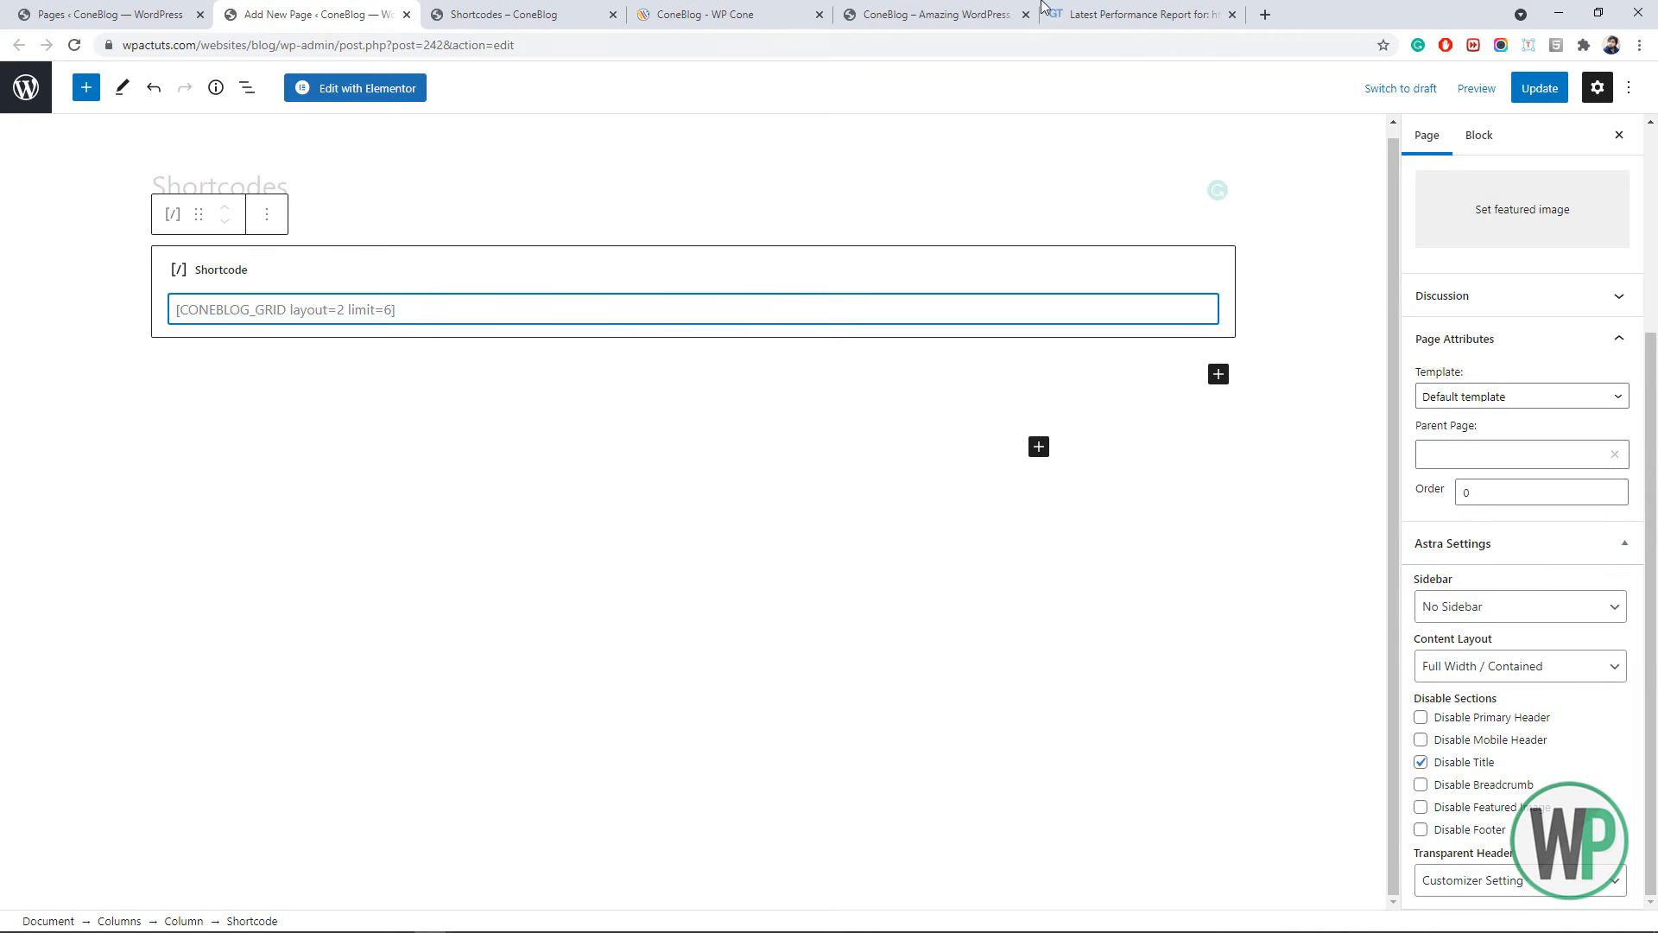
left_click(1540, 88)
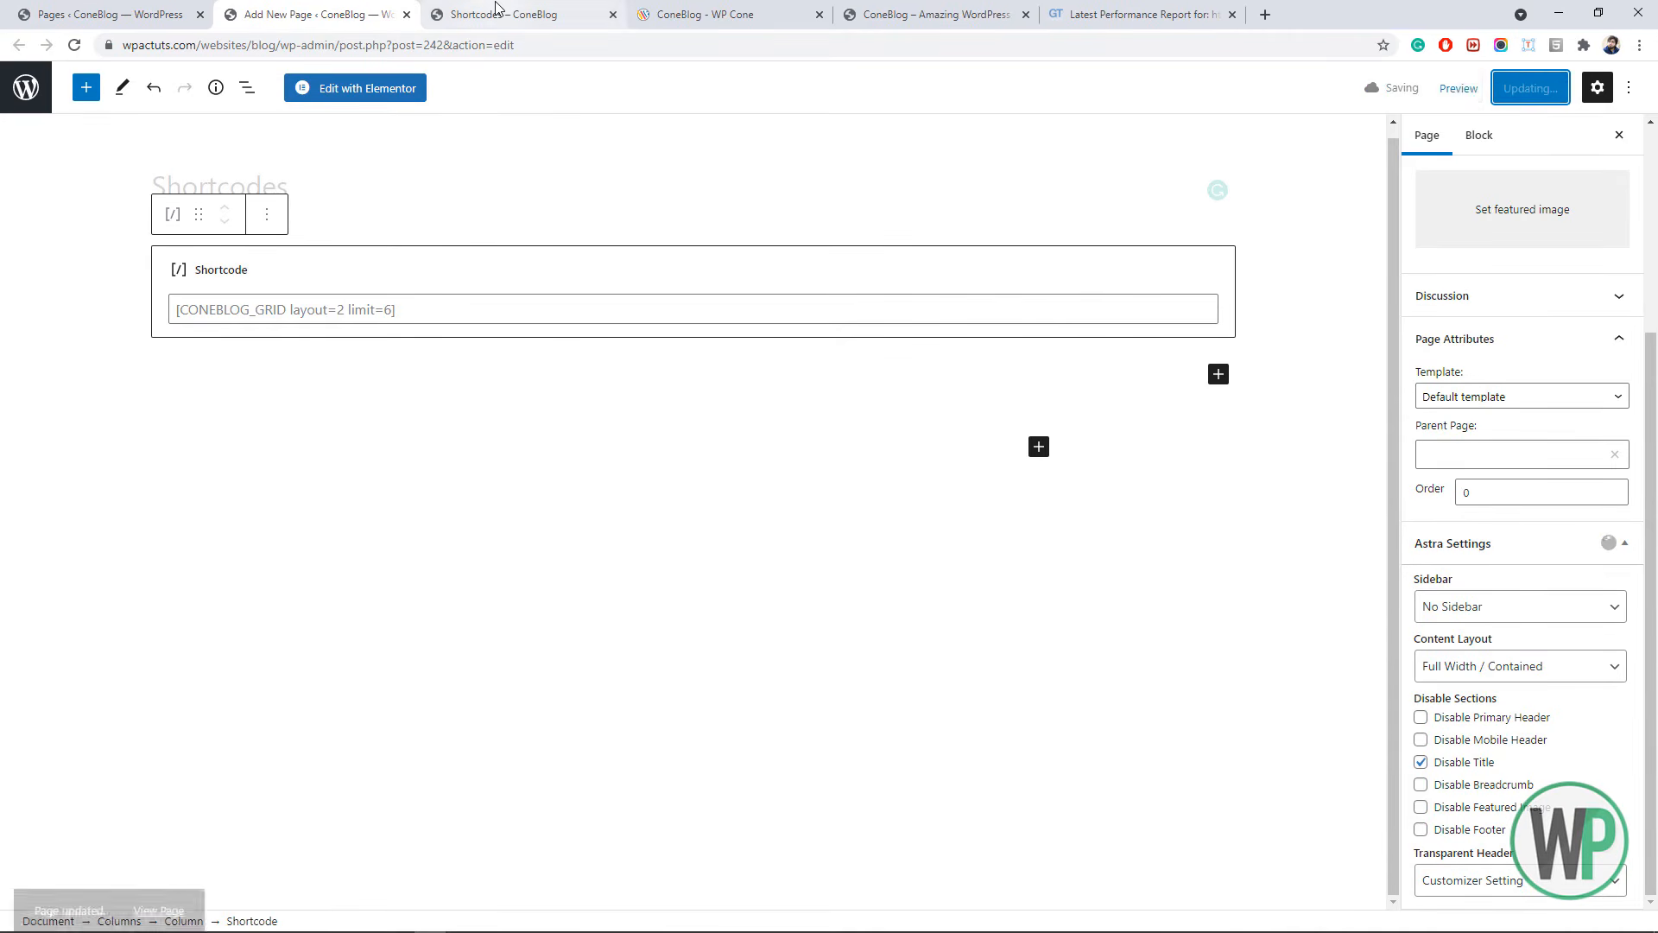
left_click(498, 10)
left_click(73, 45)
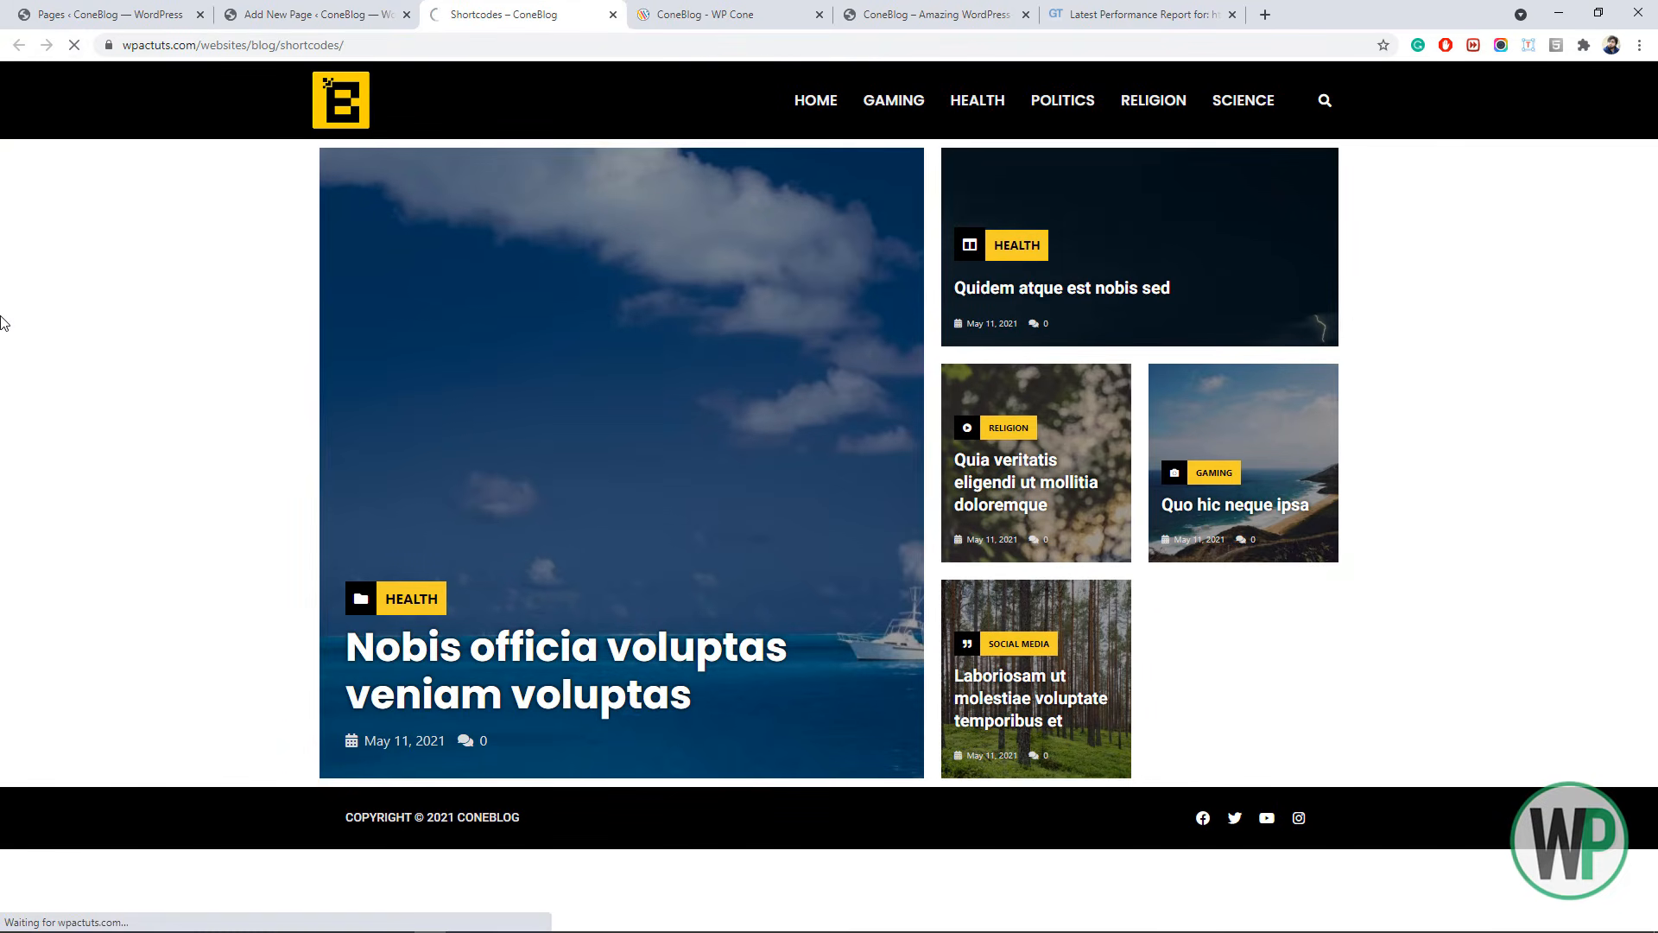
- Review the other shortcodes in the ConeBlog documentation and compare the homepage's post sections with the live Shortcodes page
left_click(716, 14)
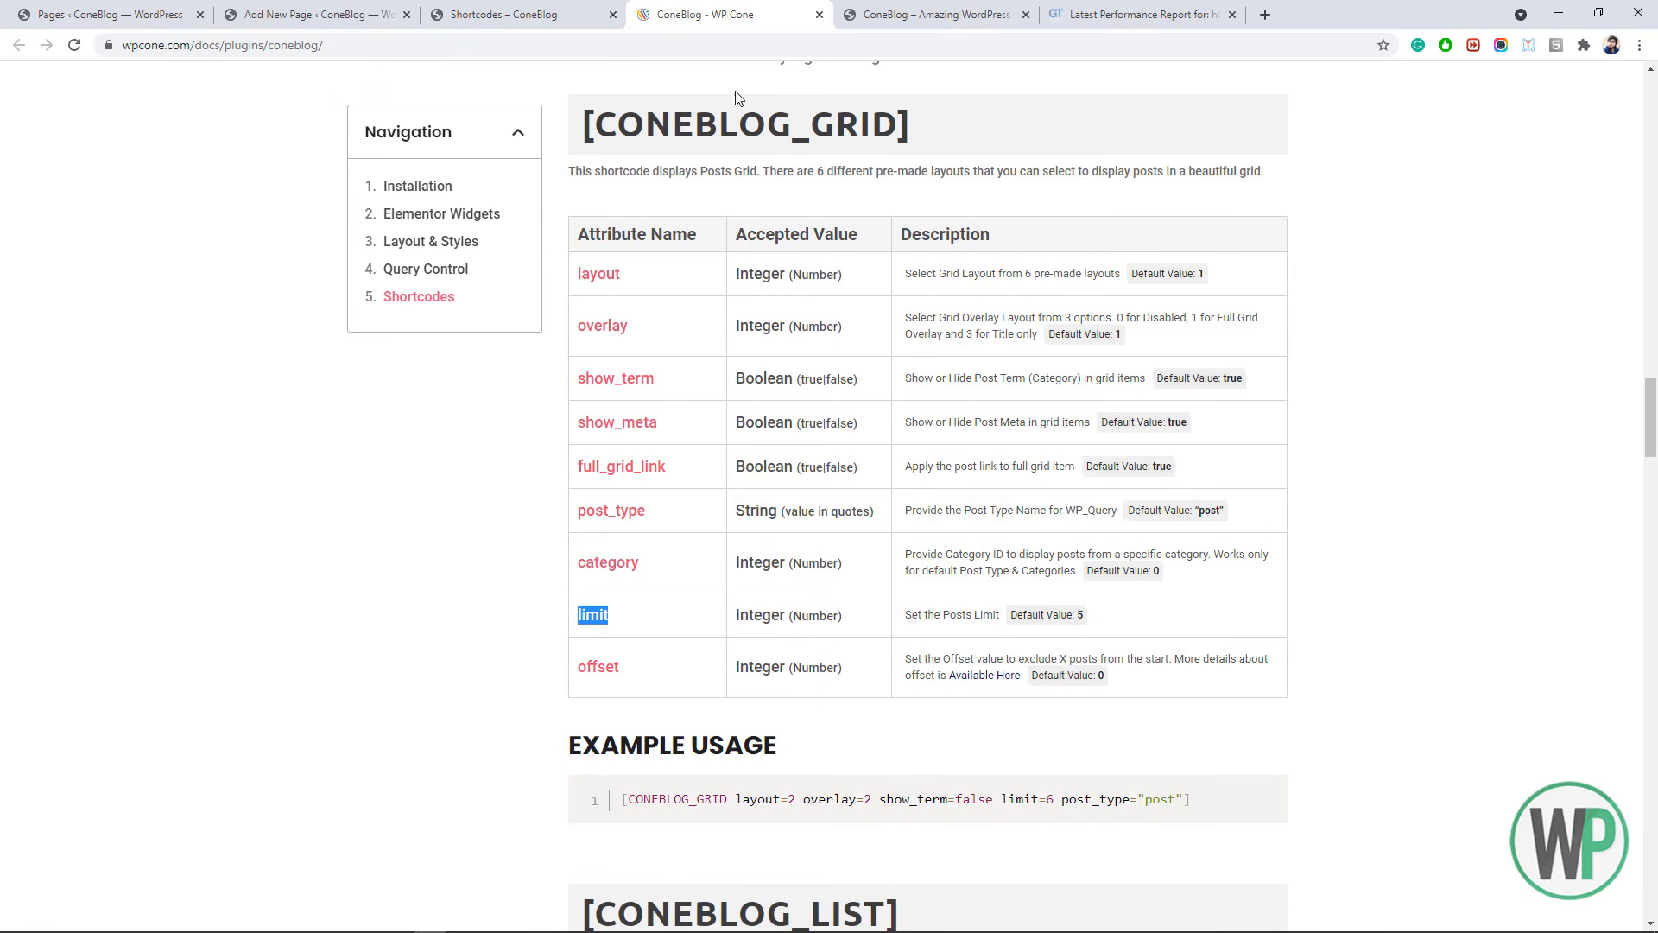
left_click_drag(1652, 419, 1652, 512)
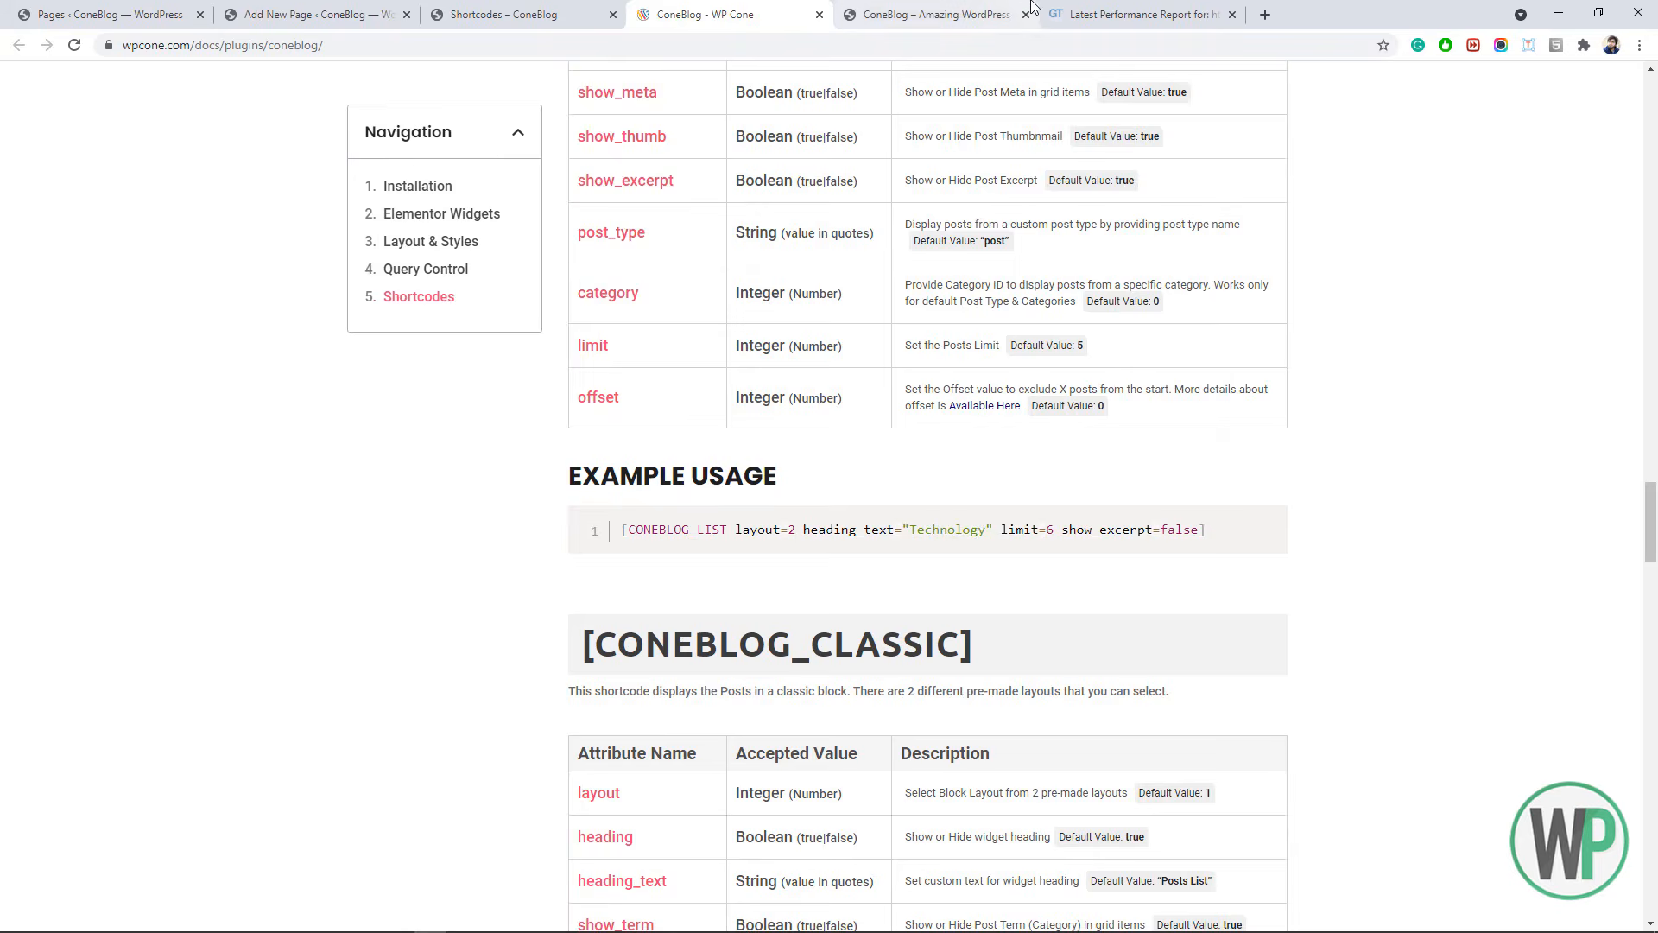
left_click(924, 15)
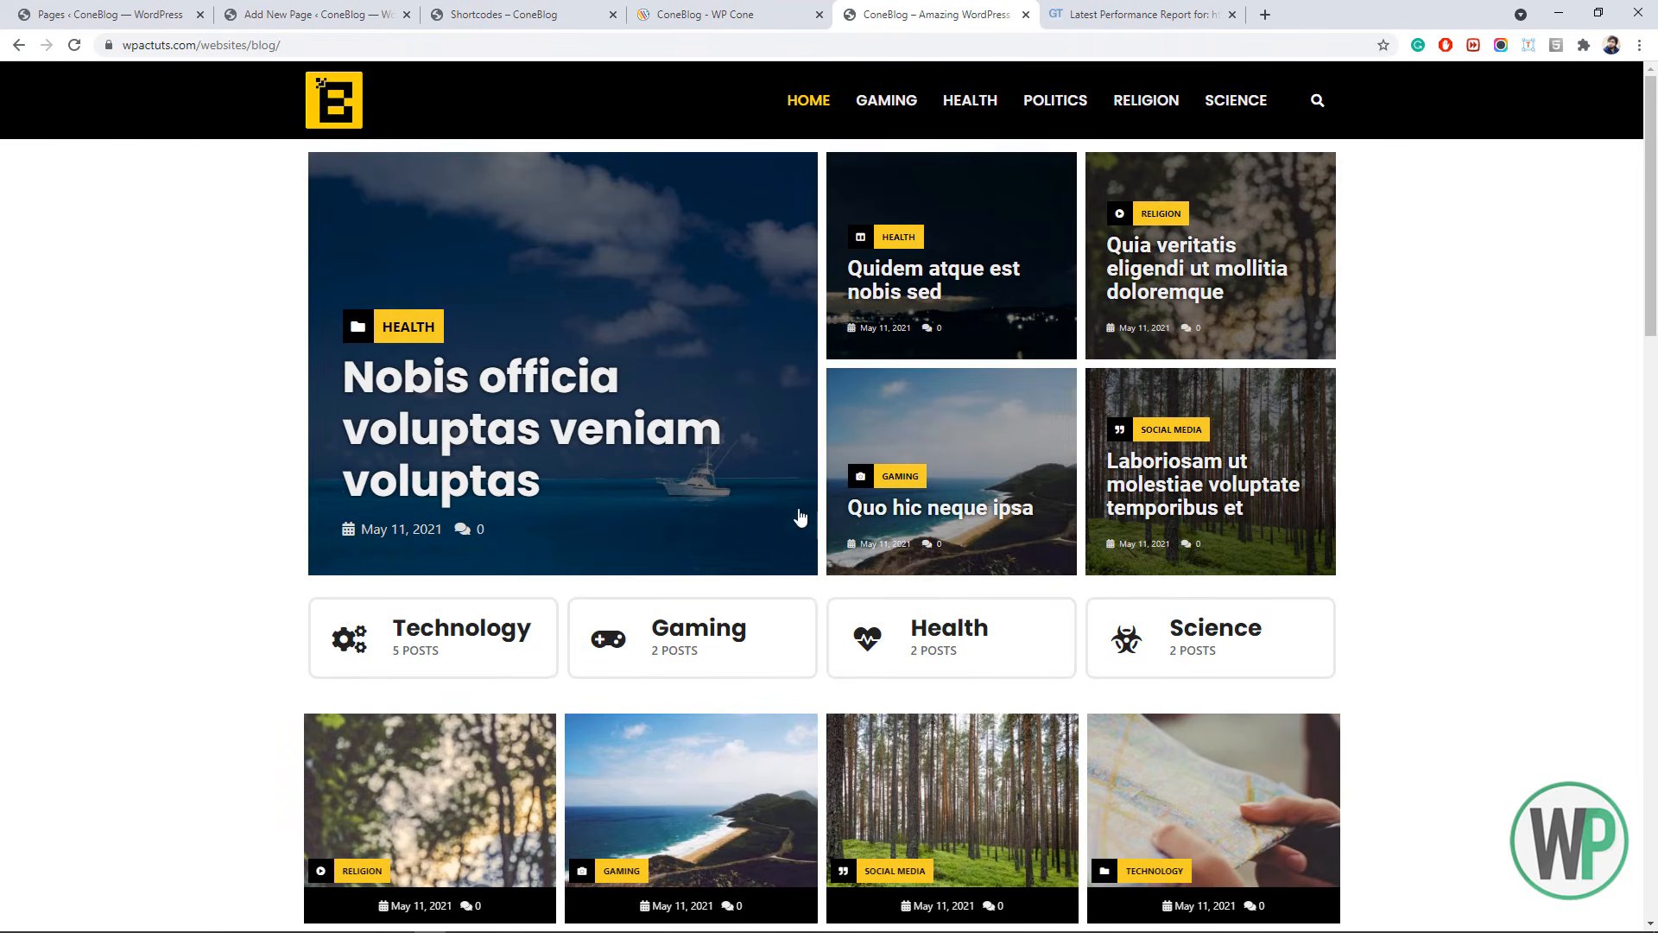
left_click(319, 15)
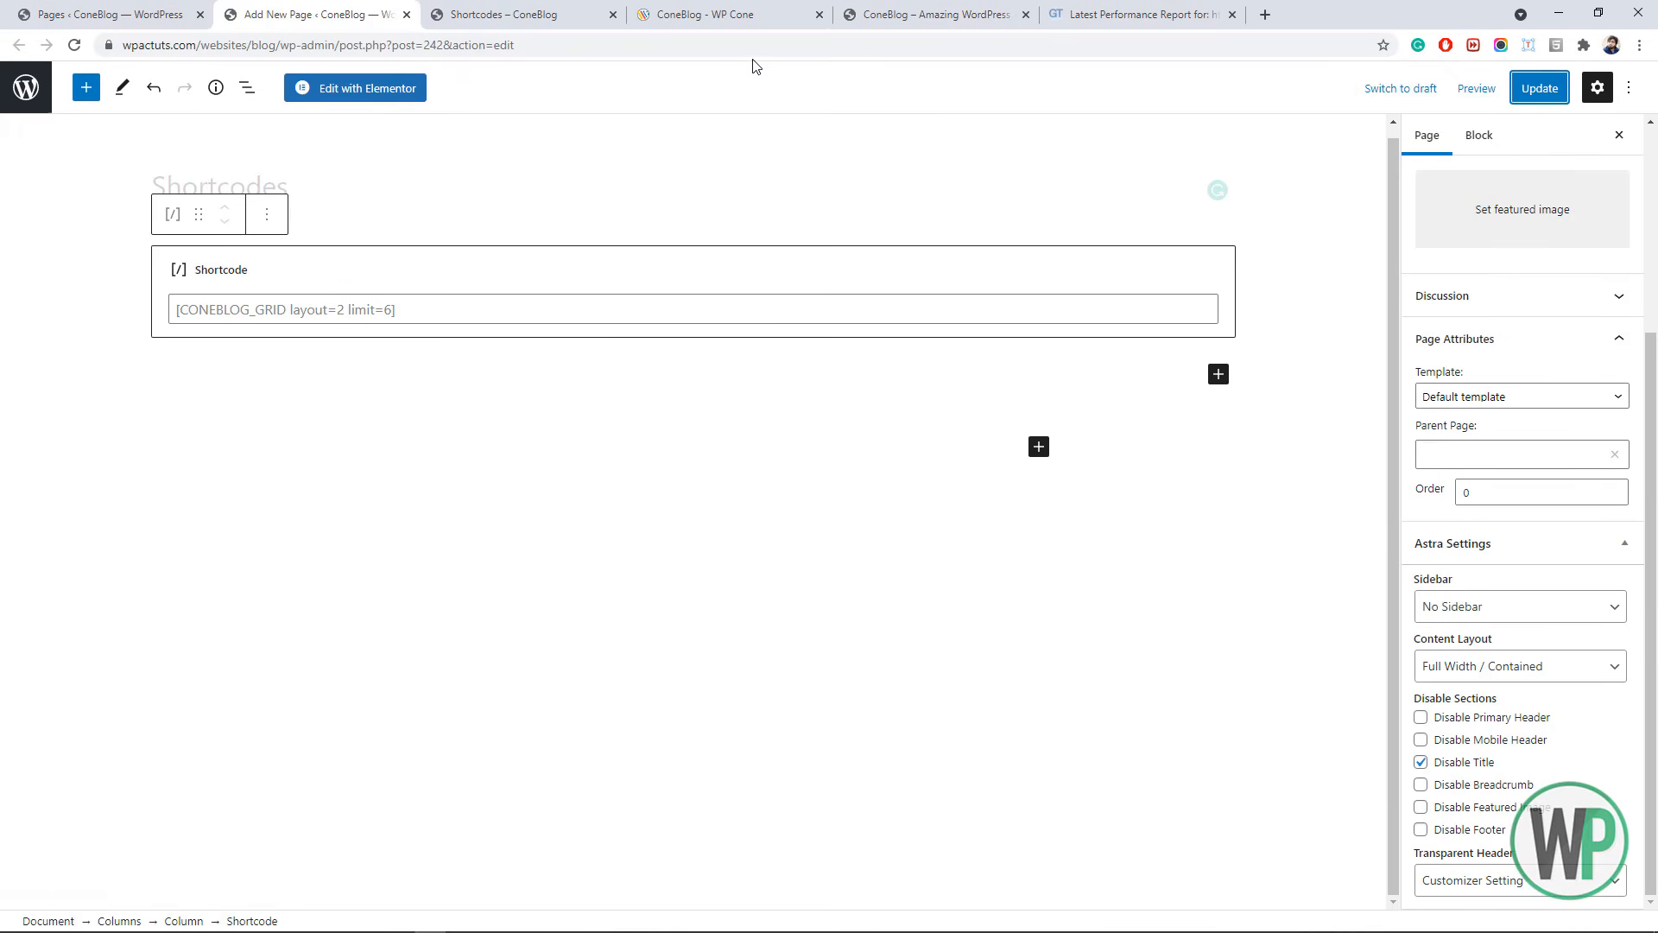
left_click(873, 15)
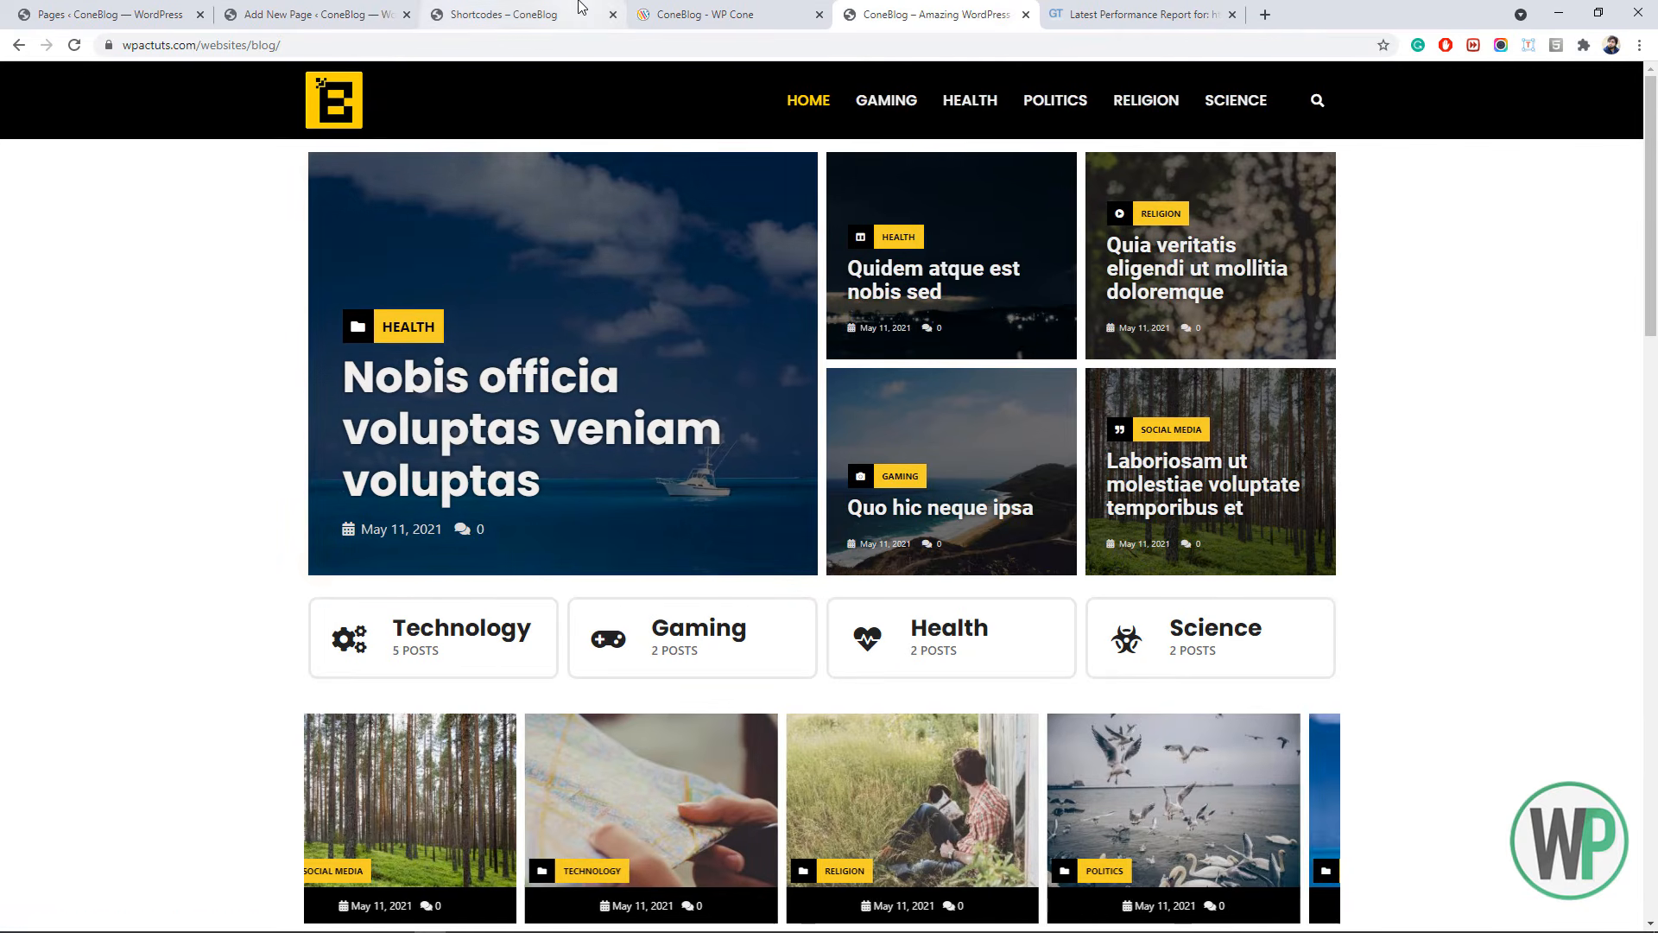
left_click(554, 8)
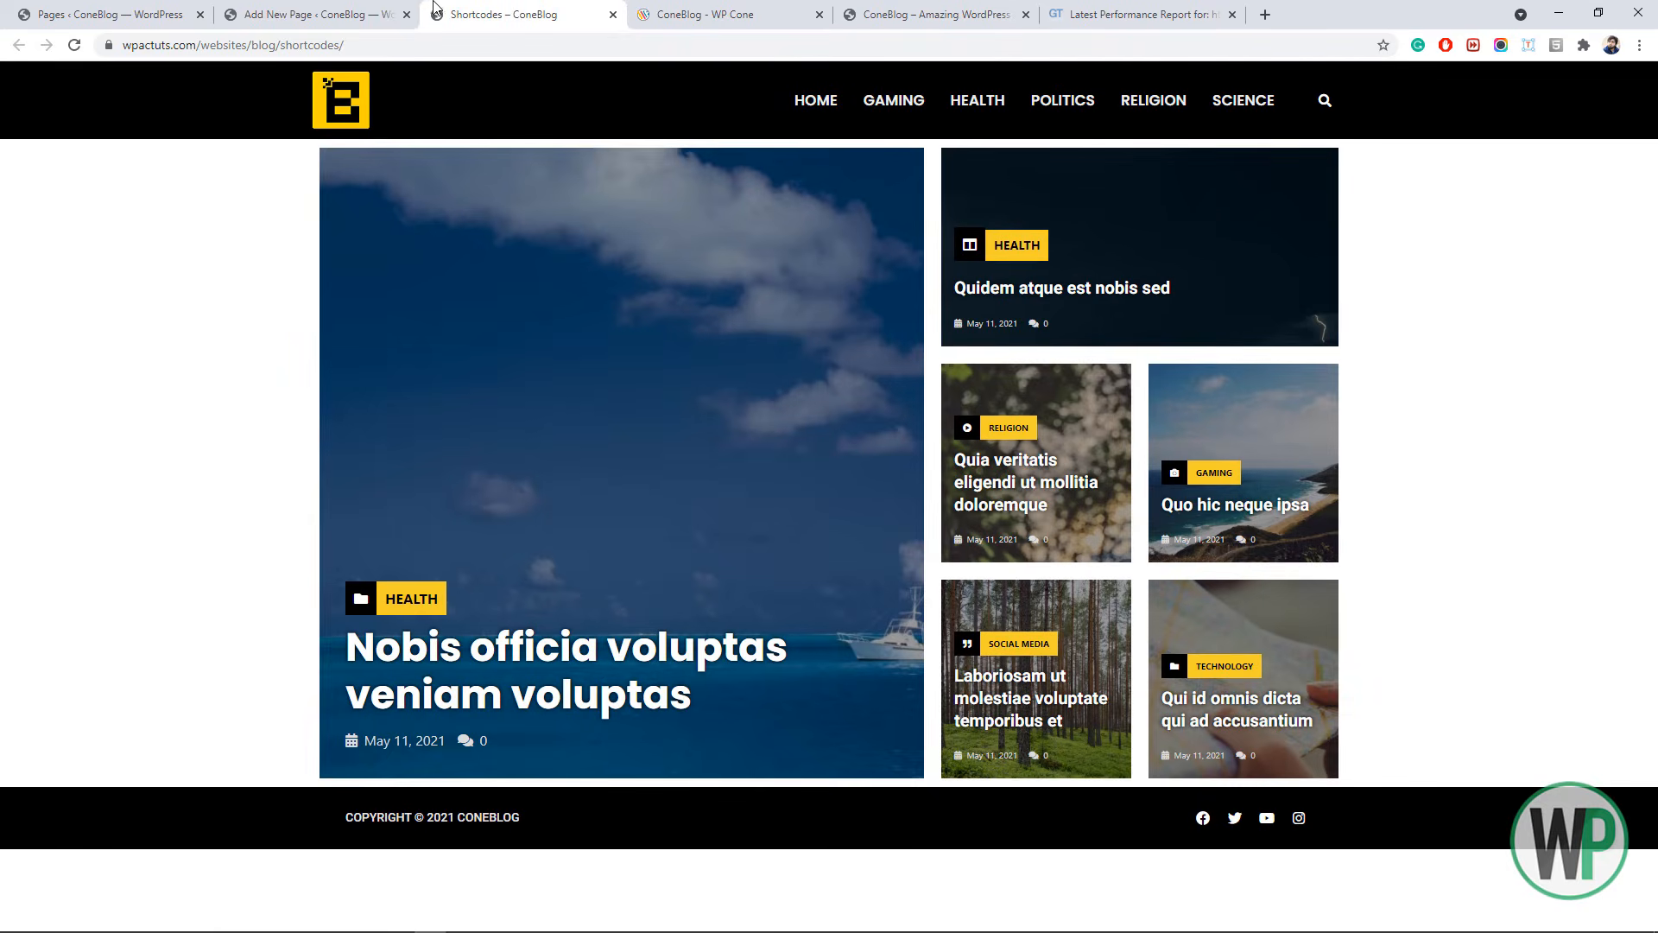
left_click(937, 14)
left_click_drag(1649, 284, 1649, 437)
- Insert a single-column Columns block below the grid shortcode in the page editor and add an empty Shortcode block inside it
left_click(362, 14)
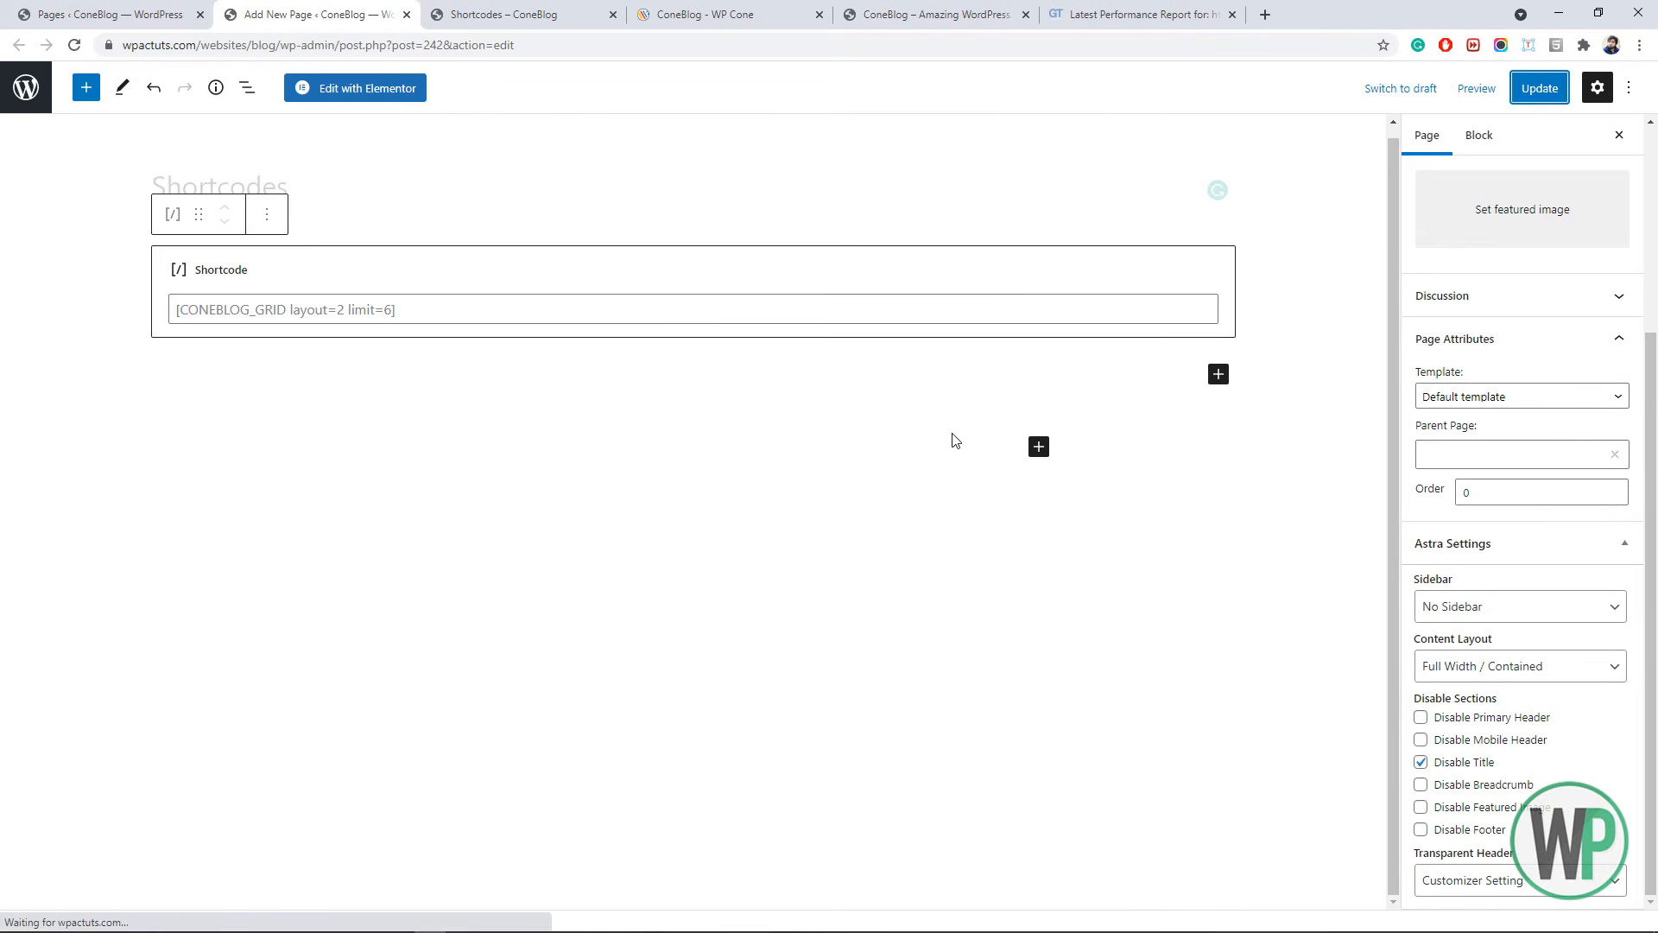
left_click(1217, 373)
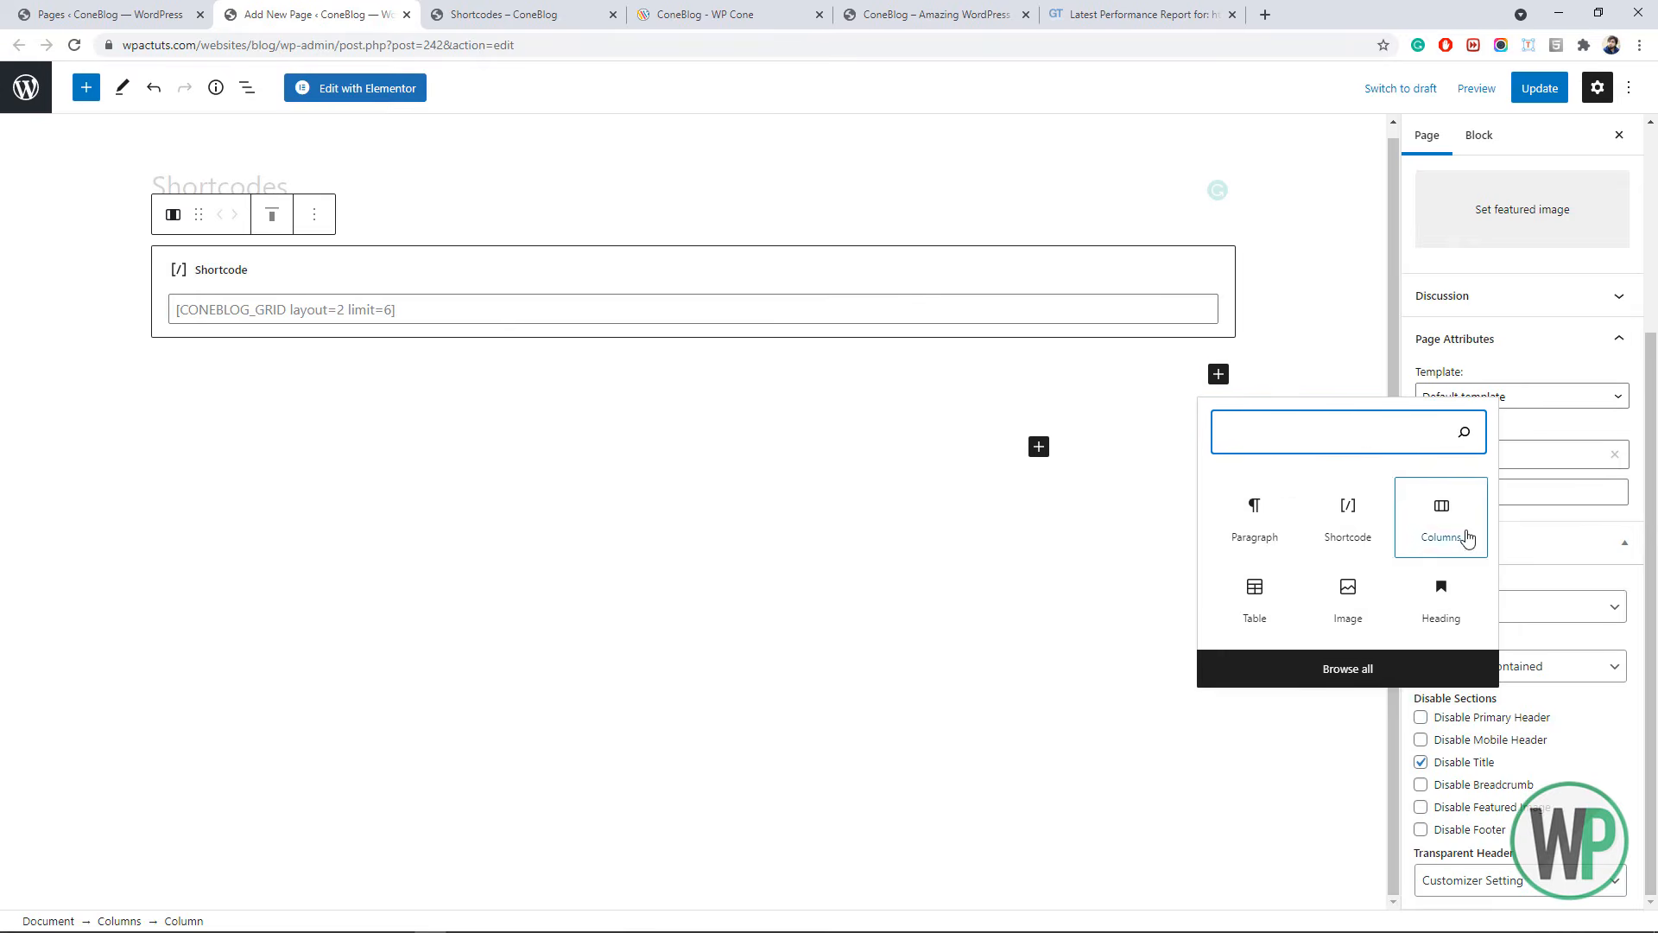
left_click(1441, 519)
left_click(237, 492)
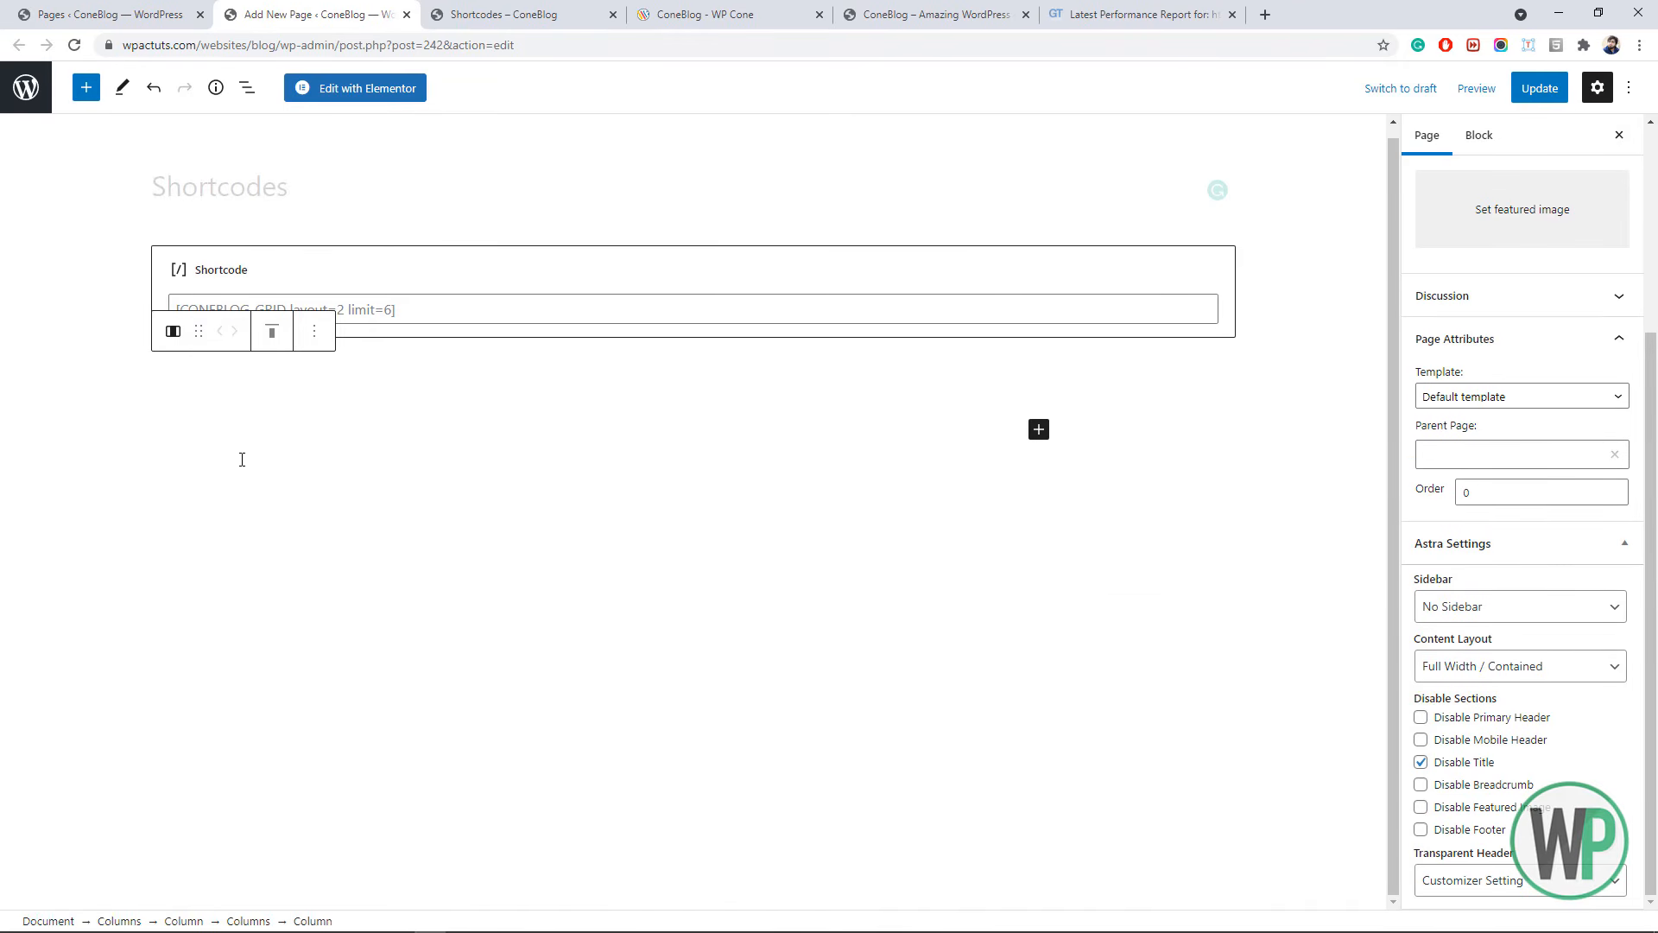
left_click(691, 377)
left_click(695, 522)
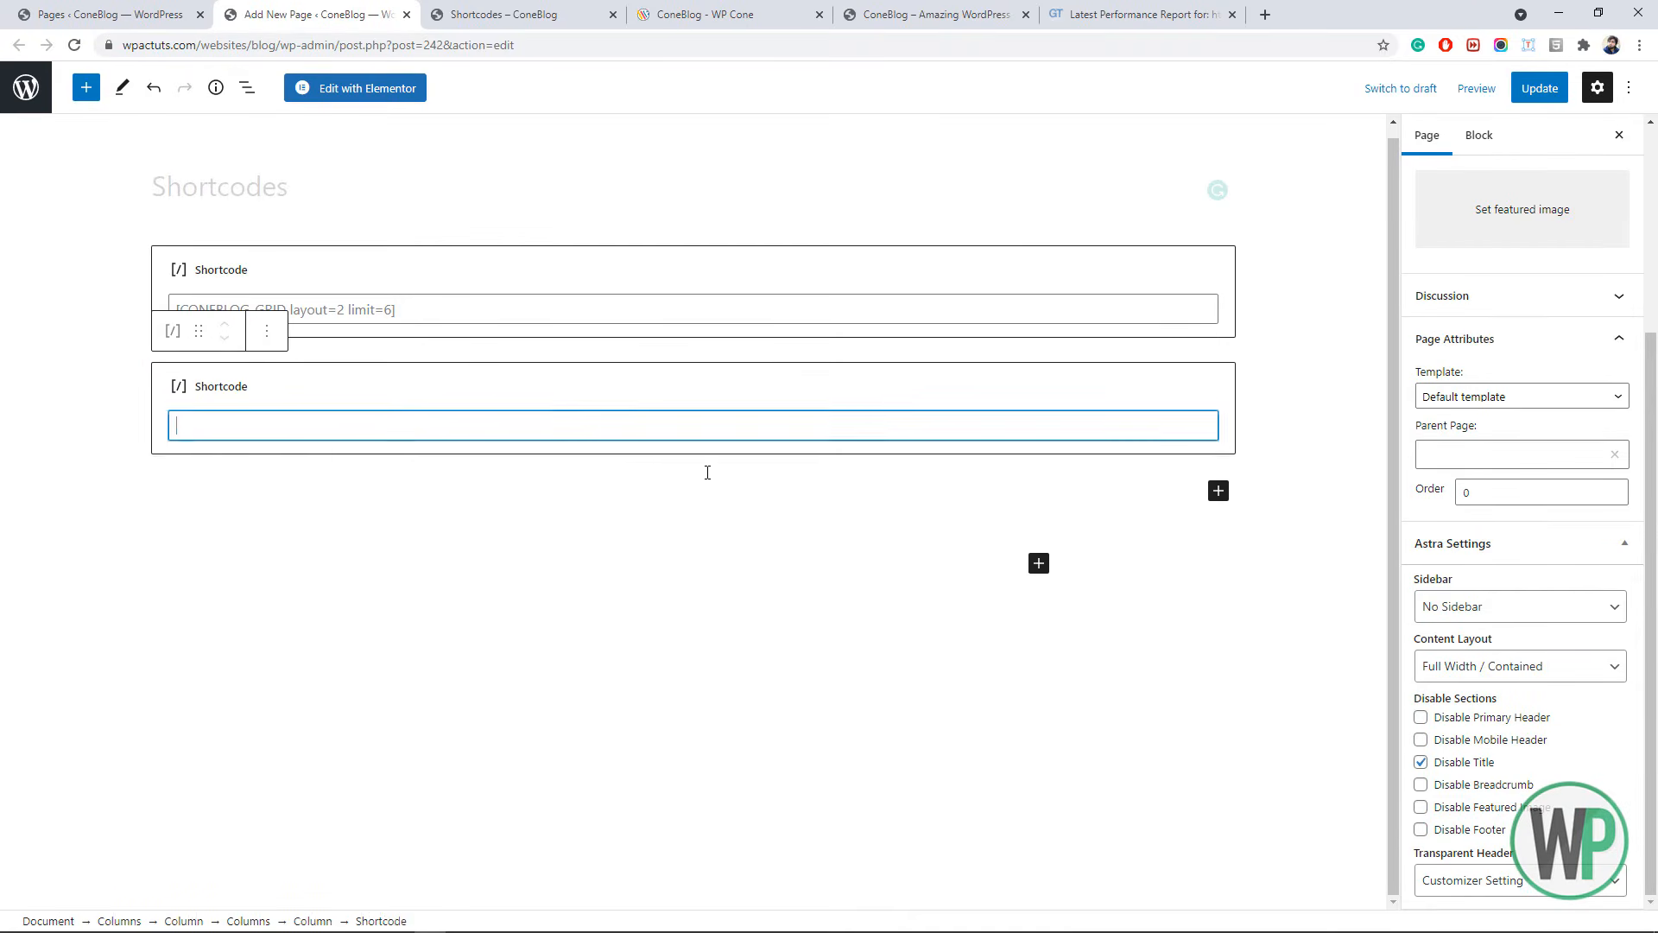
- Copy the documentation's carousel example into the empty Shortcode block and shorten it to [CONEBLOG_CAROUSEL layout=2 items=4 slide_by=4]
left_click(699, 15)
scroll(928, 497, "down", 15)
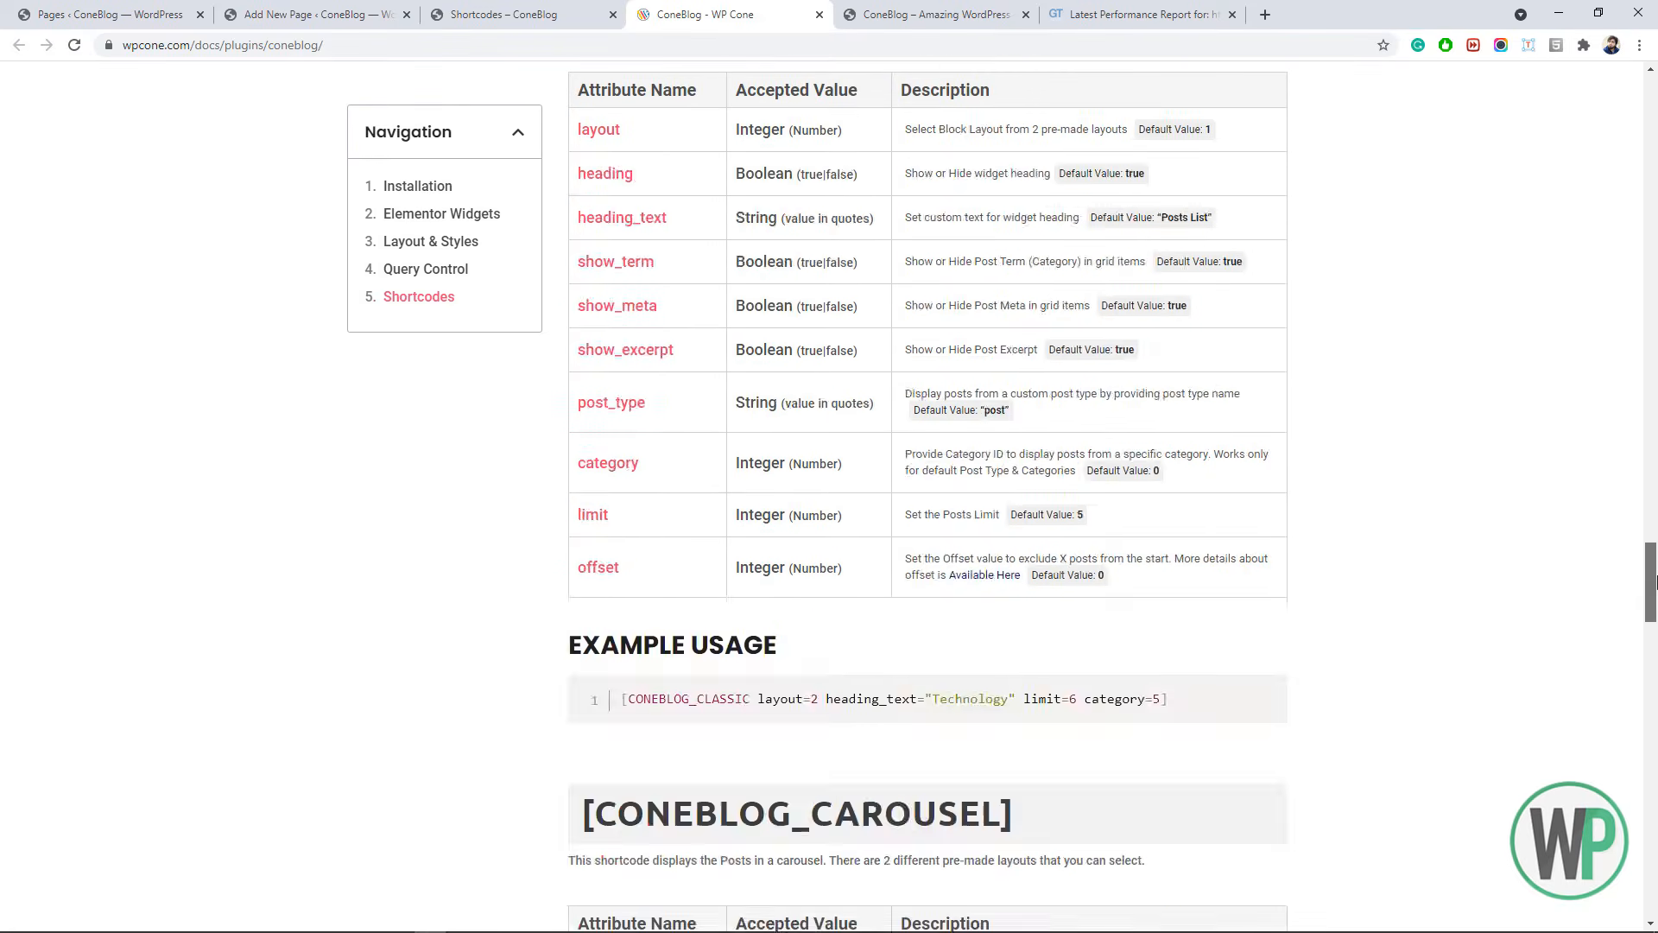
scroll(993, 479, "down", 1)
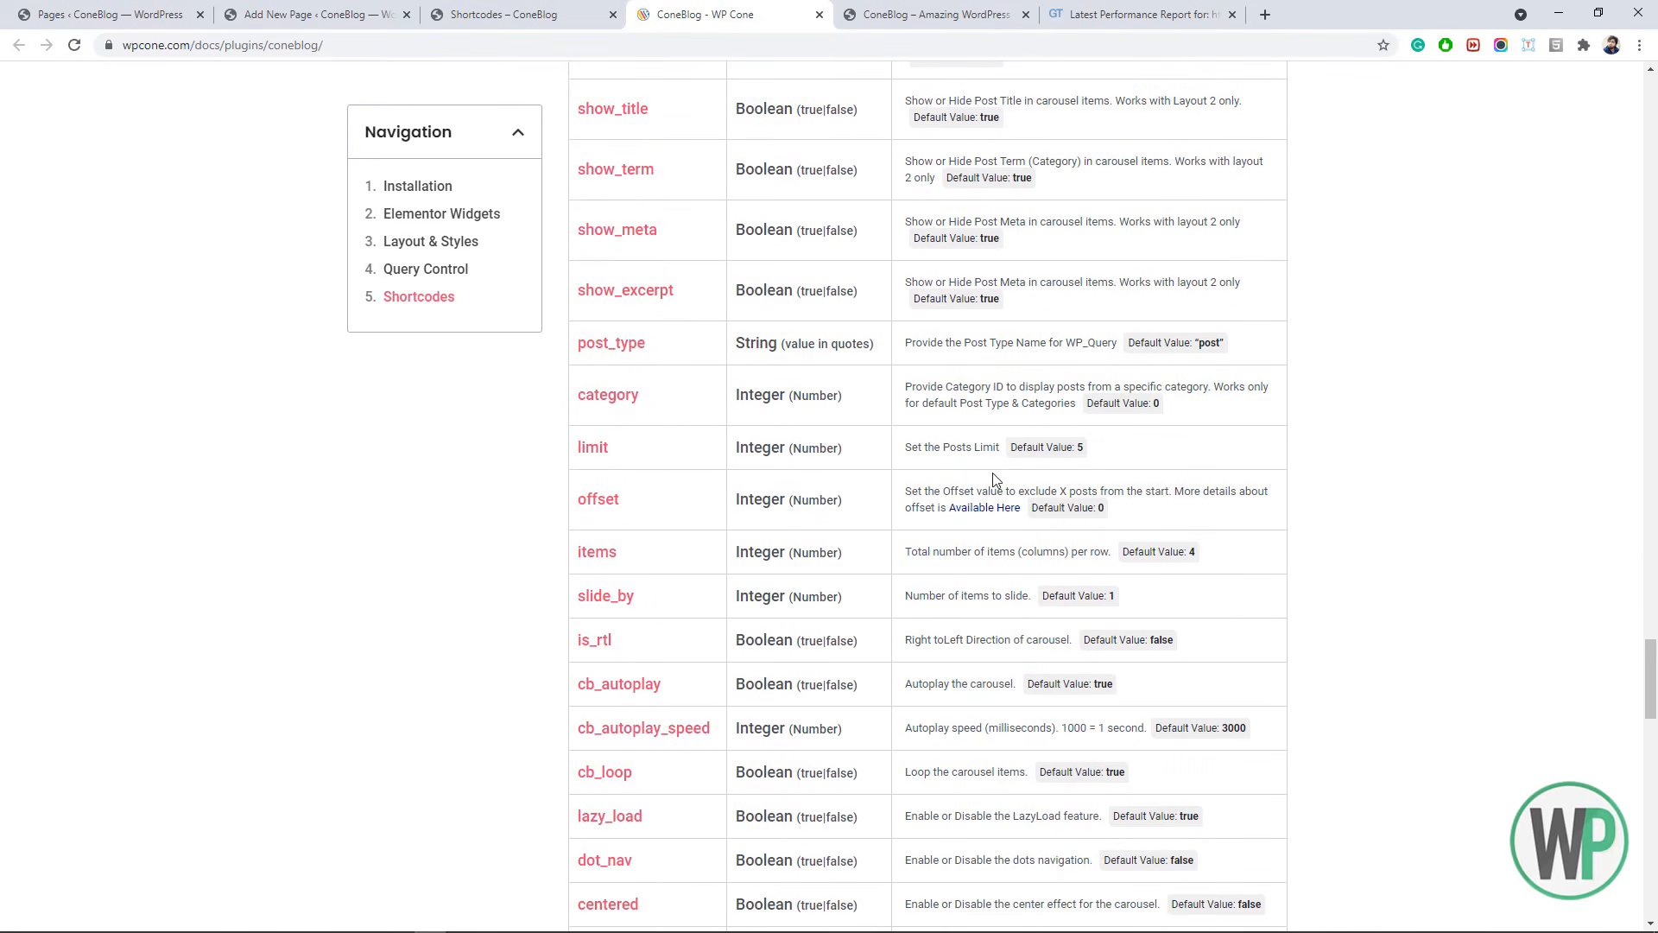
scroll(783, 393, "down", 4)
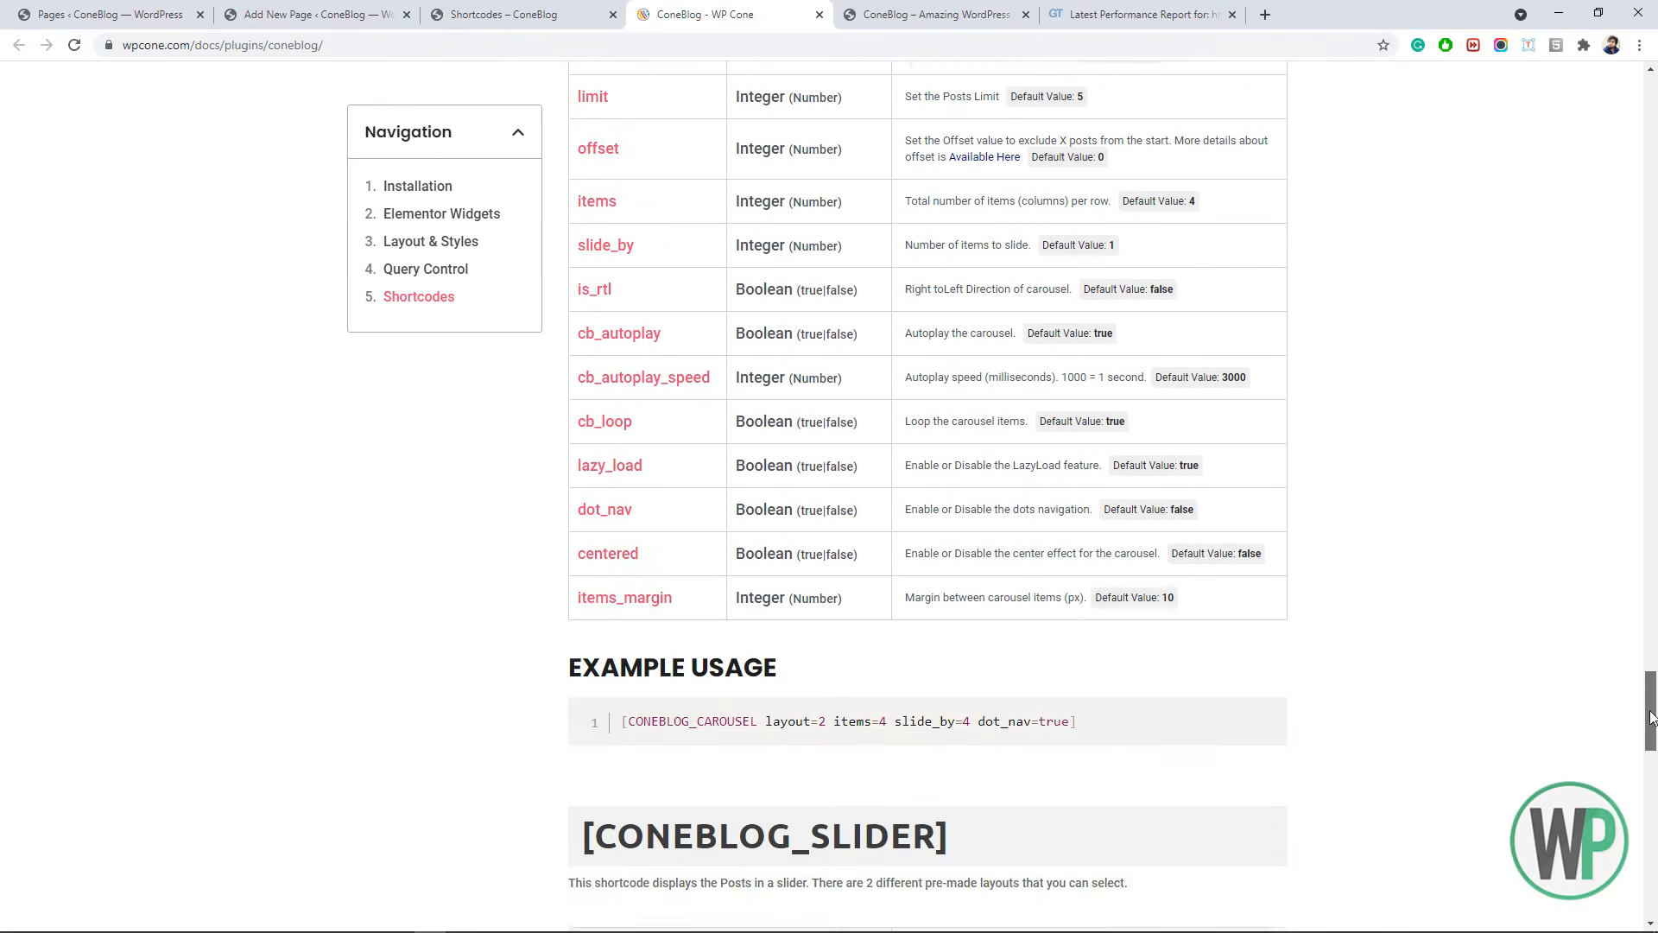
mouse_move(1102, 726)
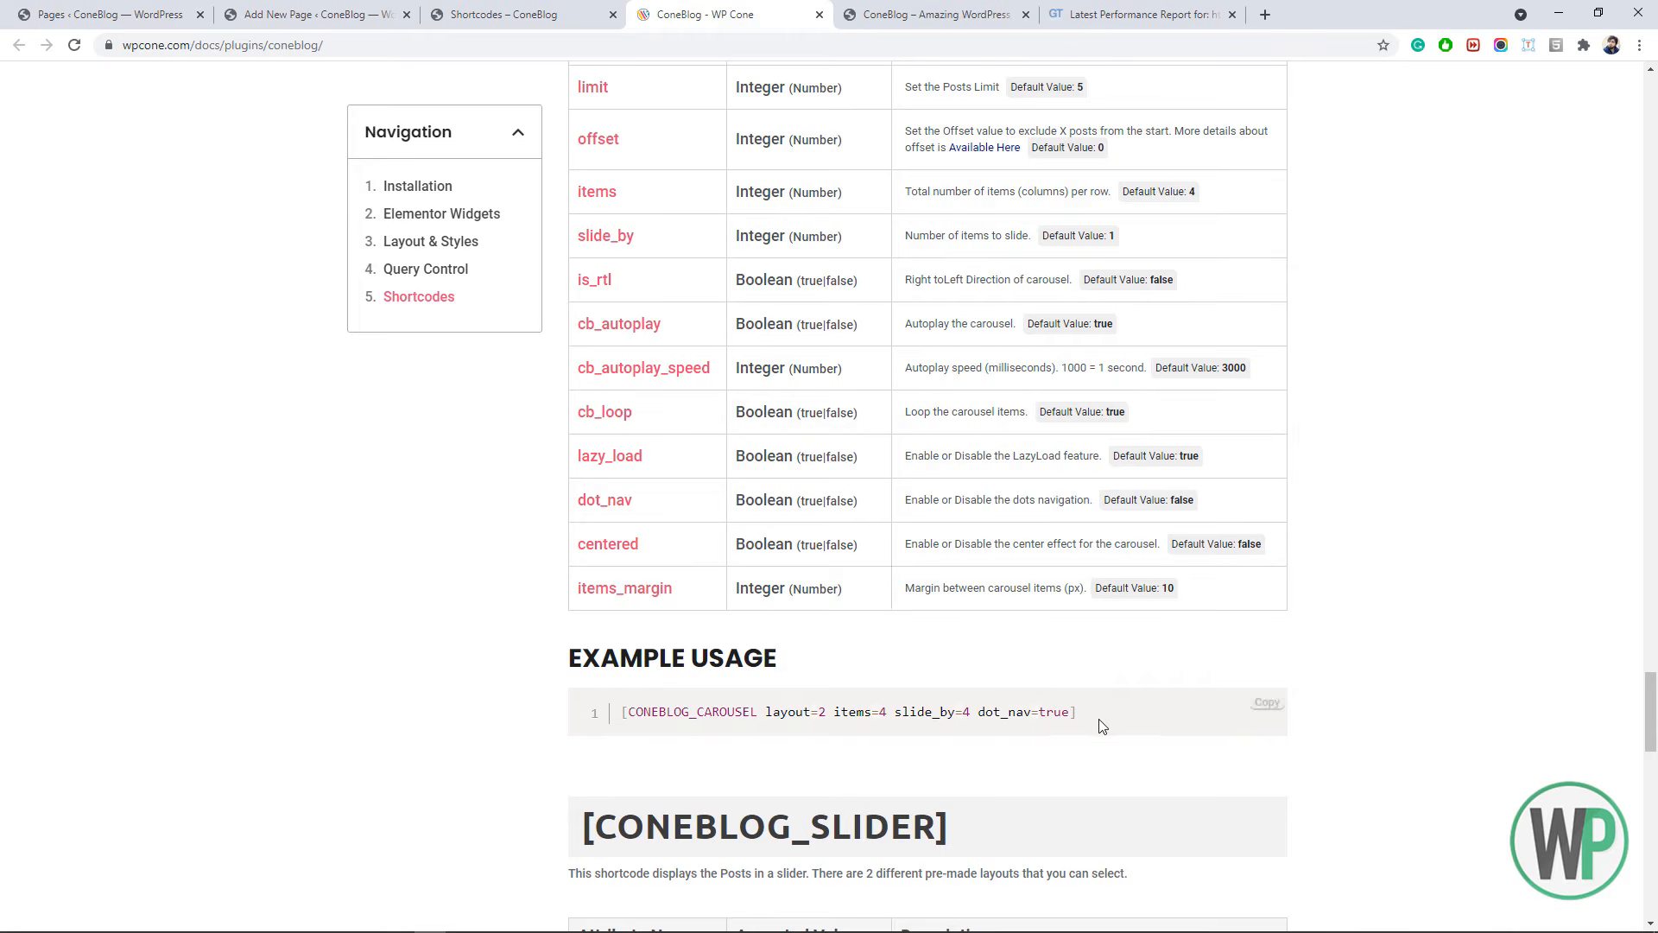
left_click(1266, 705)
left_click(324, 15)
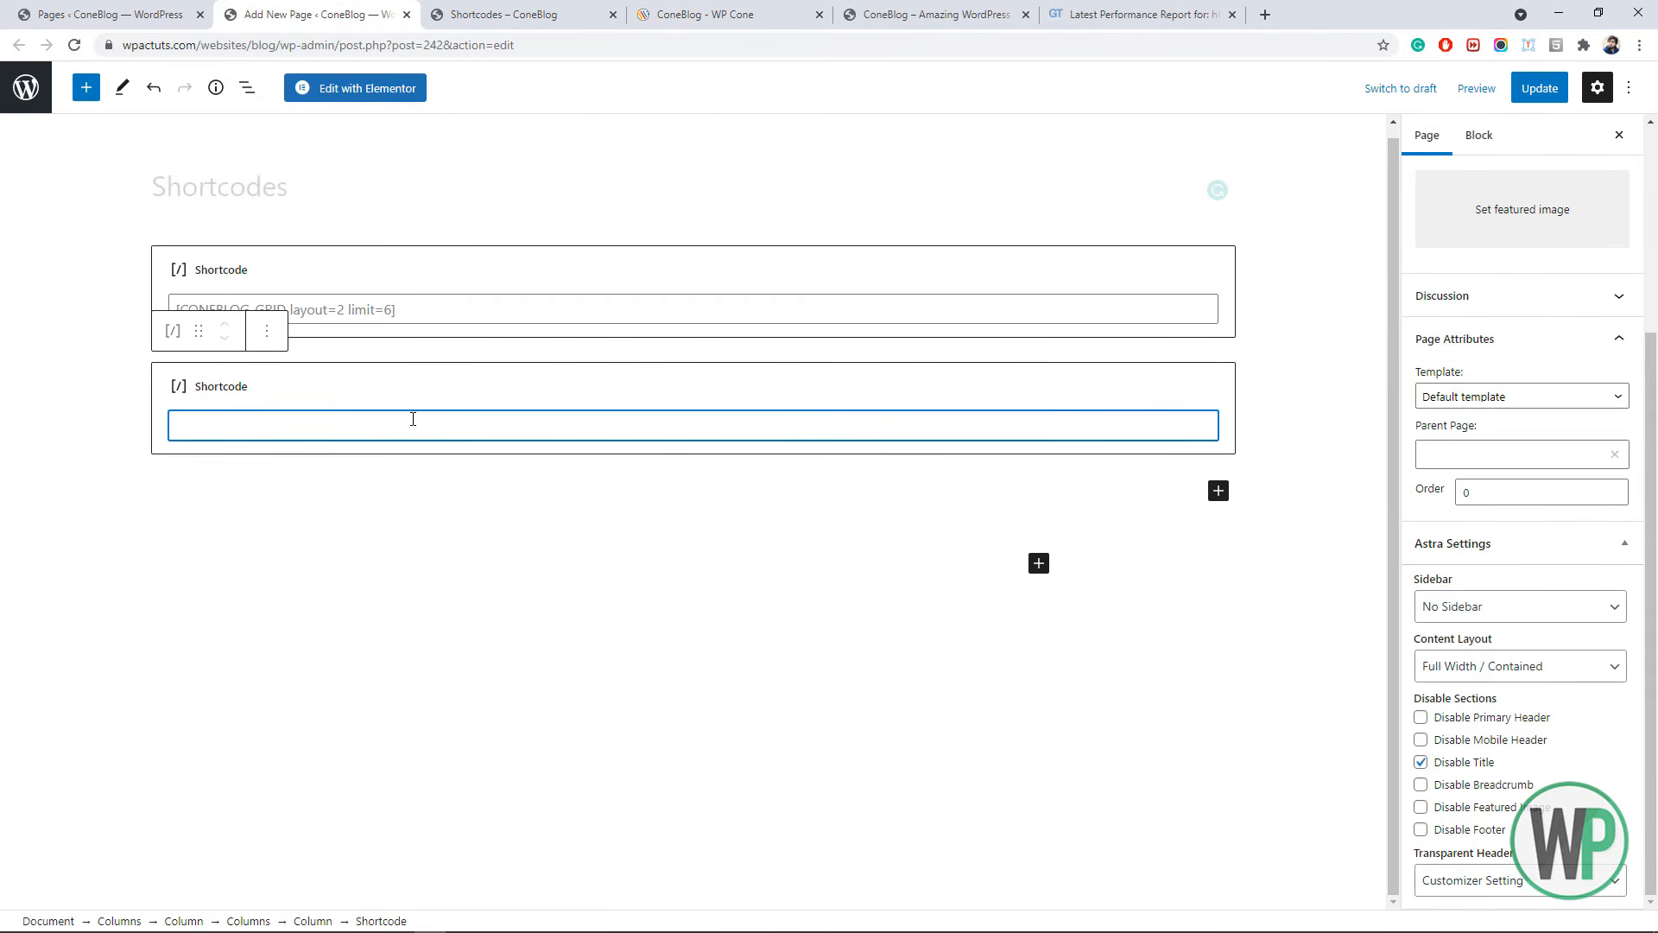
key("ctrl+v")
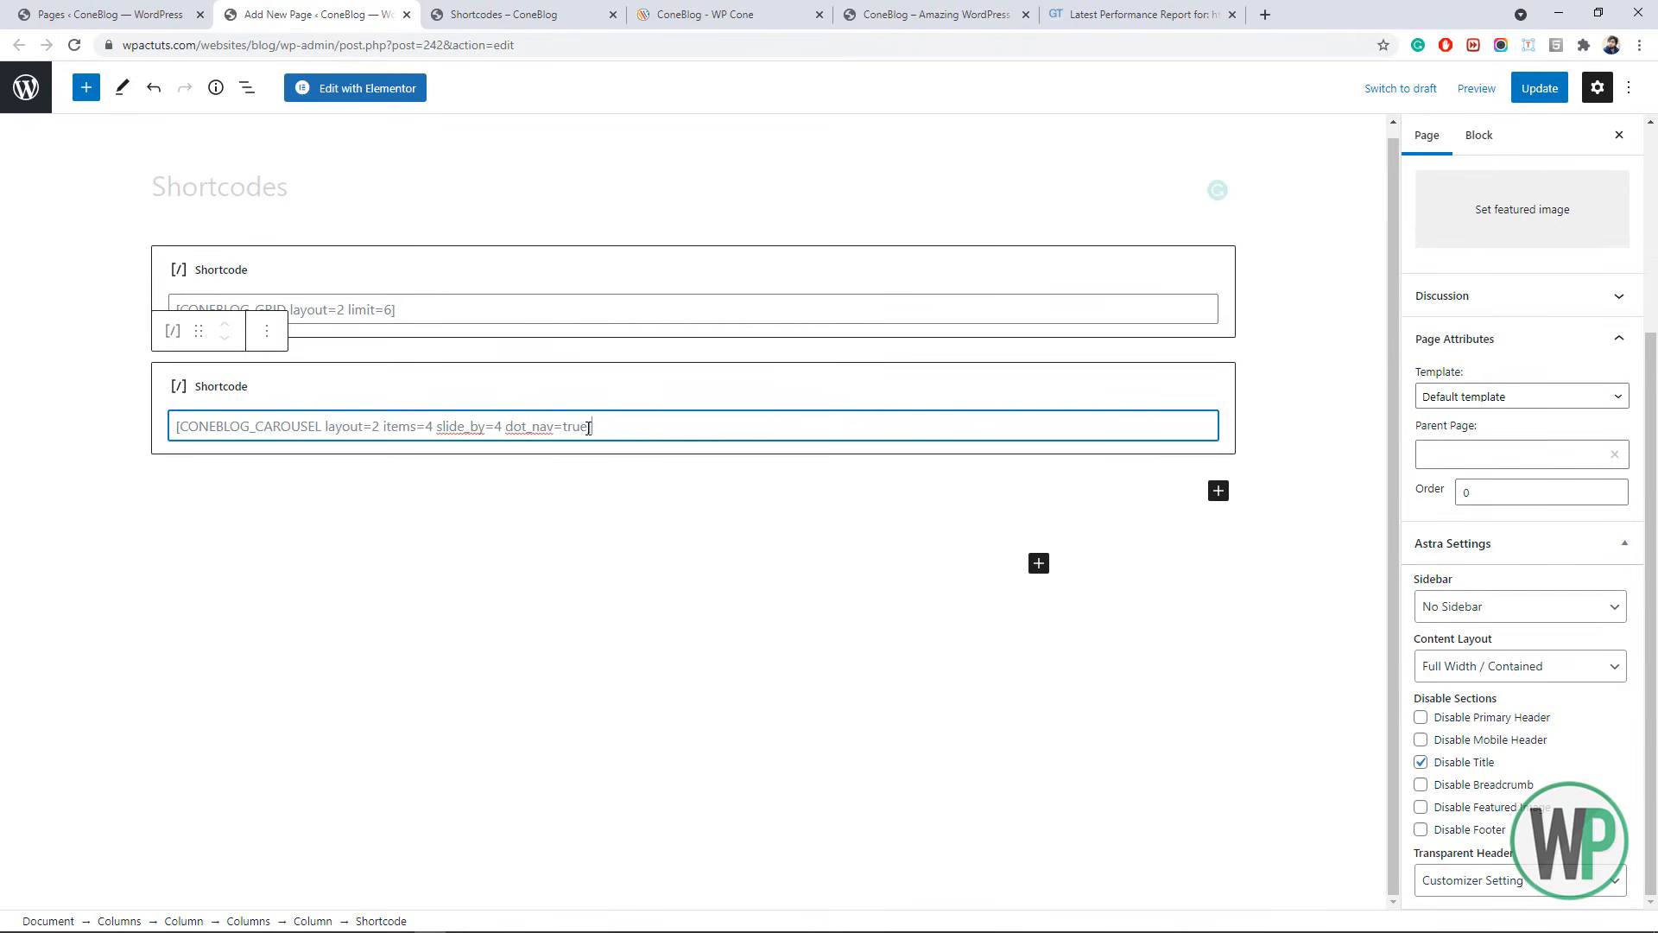
left_click_drag(588, 427, 510, 433)
key("BackSpace")
key("BackSpace")
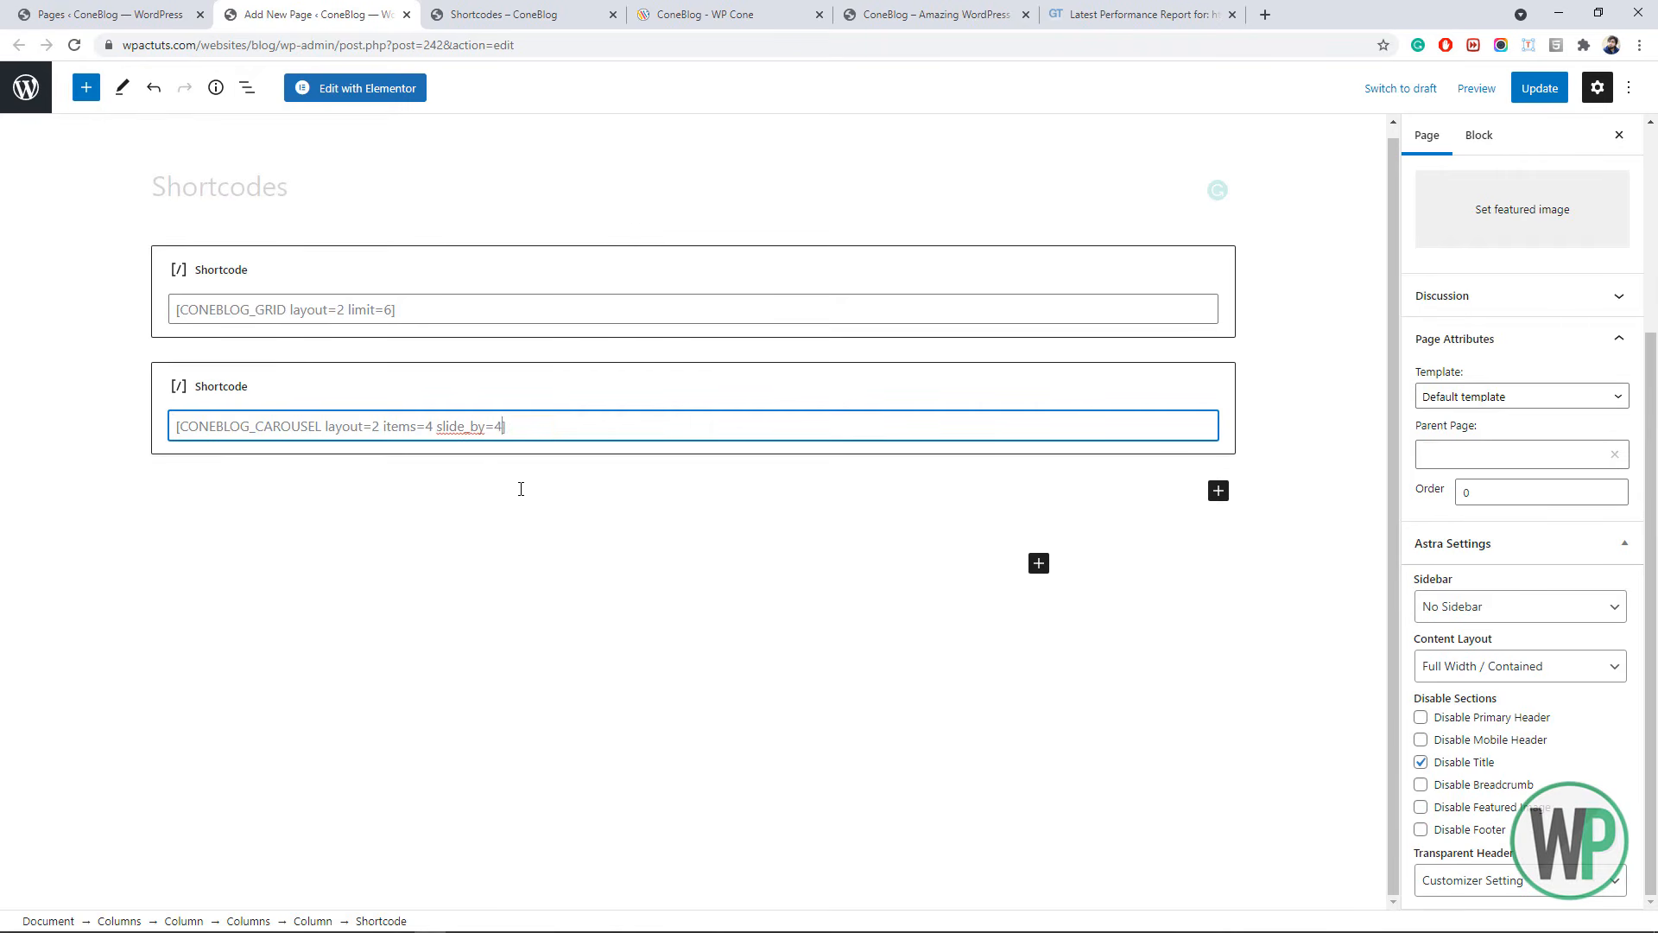
- Update the page, reload its live version, and advance the post carousel below the grid
left_click(1542, 89)
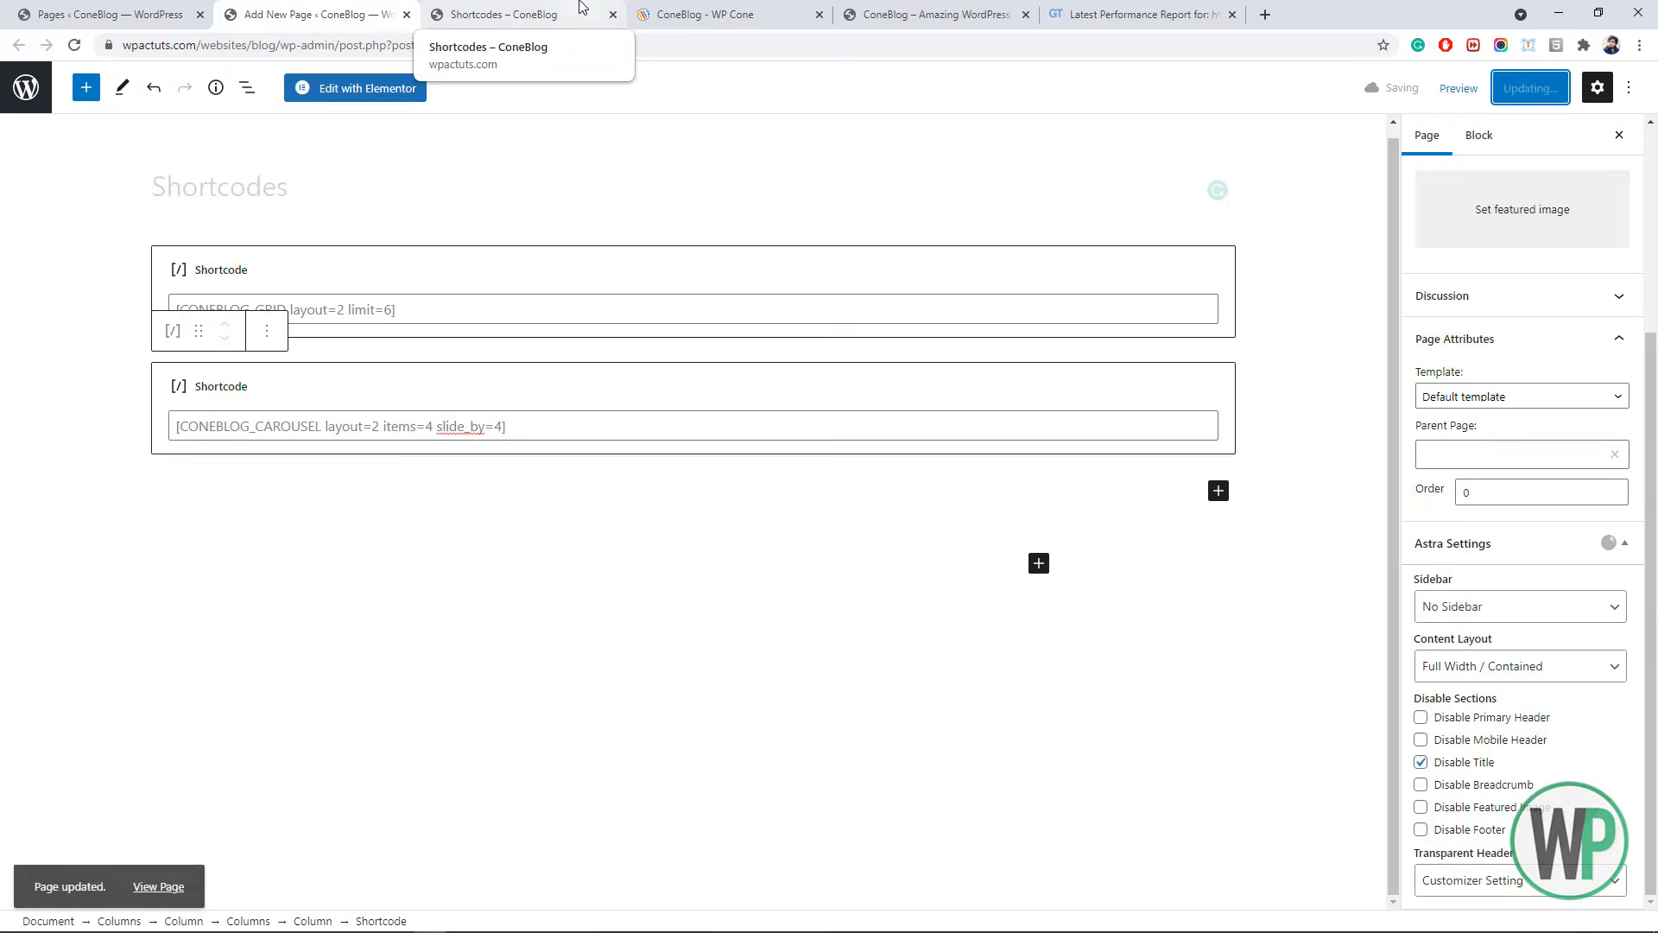
left_click(510, 14)
left_click(74, 45)
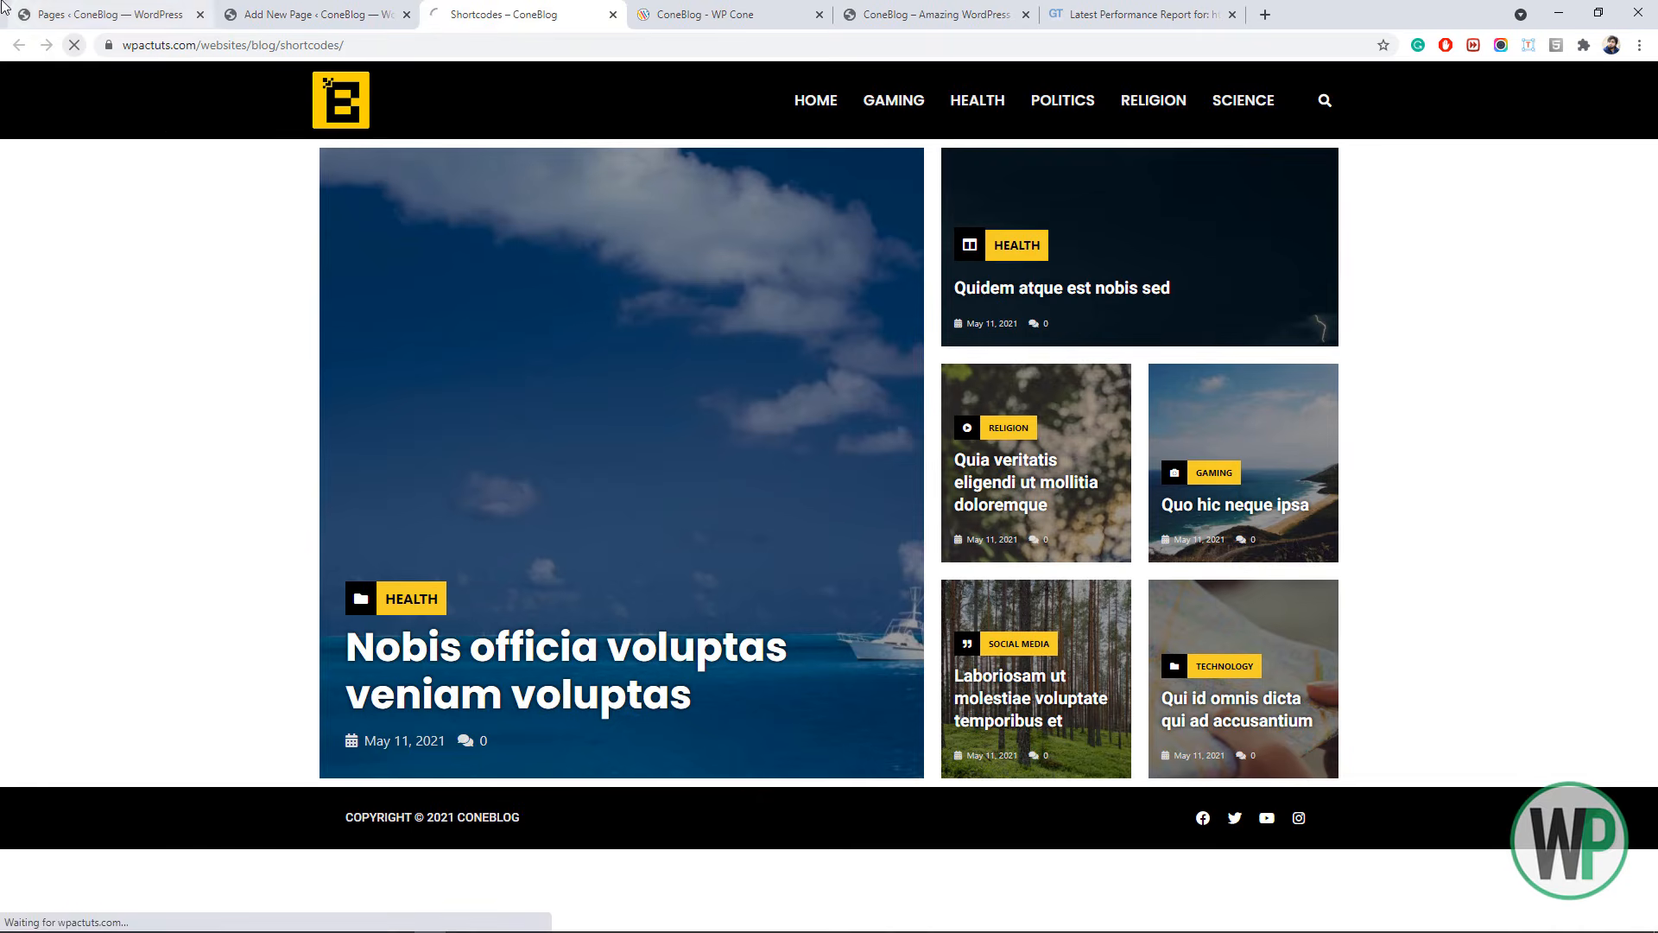
scroll(208, 310, "down", 3)
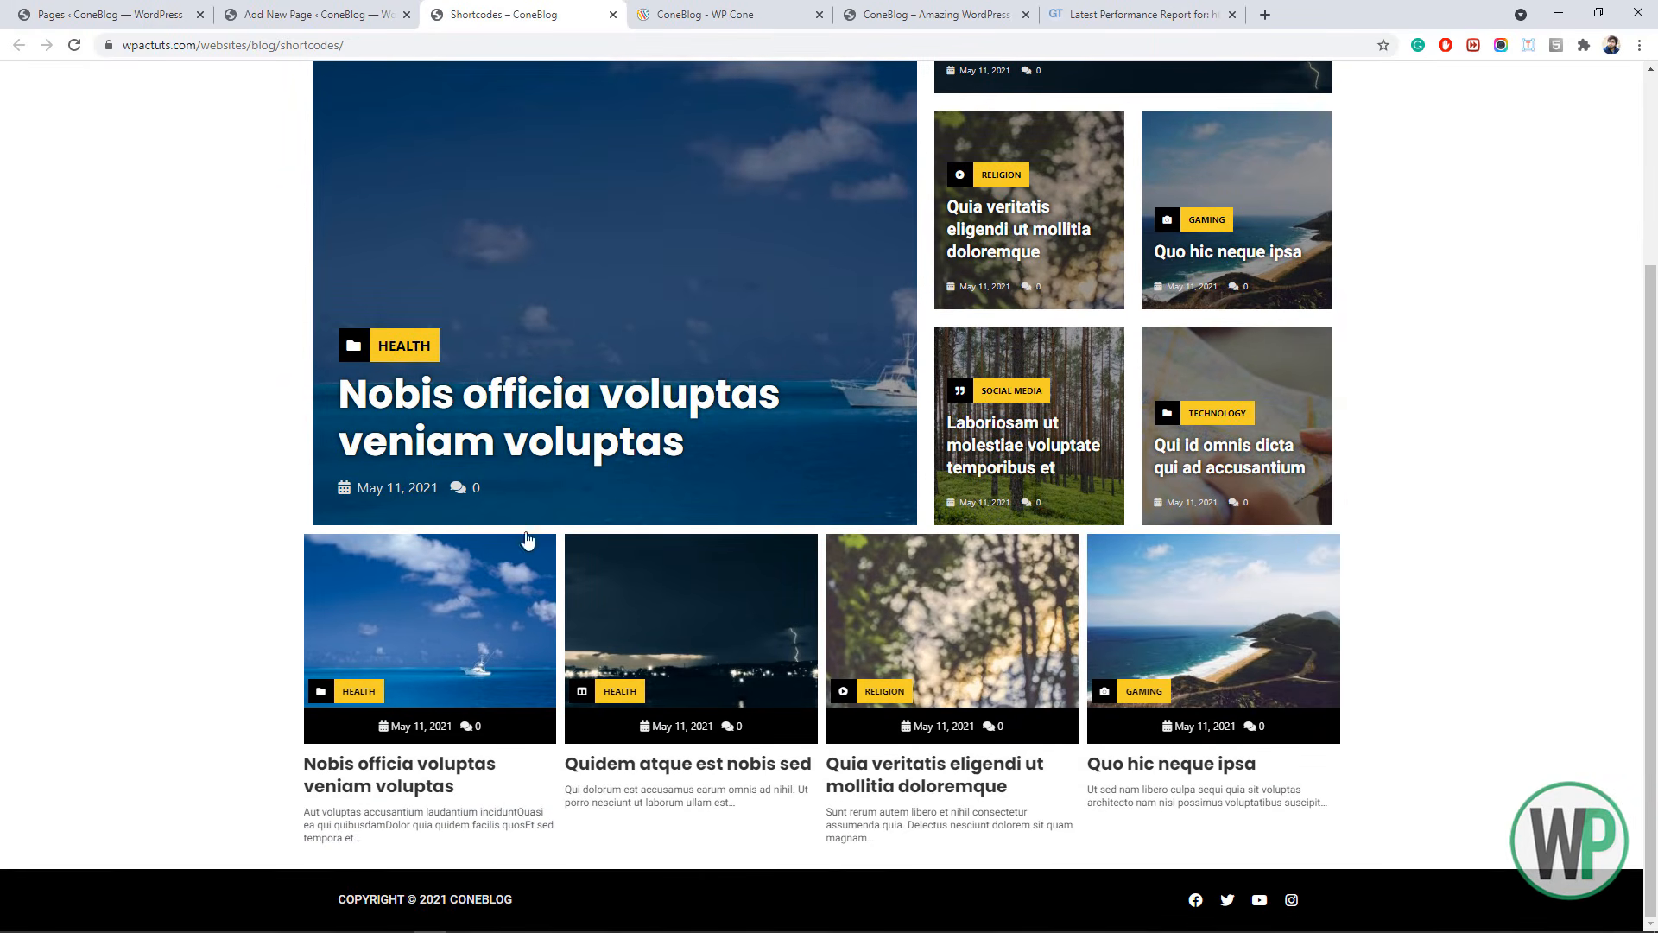
left_click(1309, 566)
left_click(1309, 565)
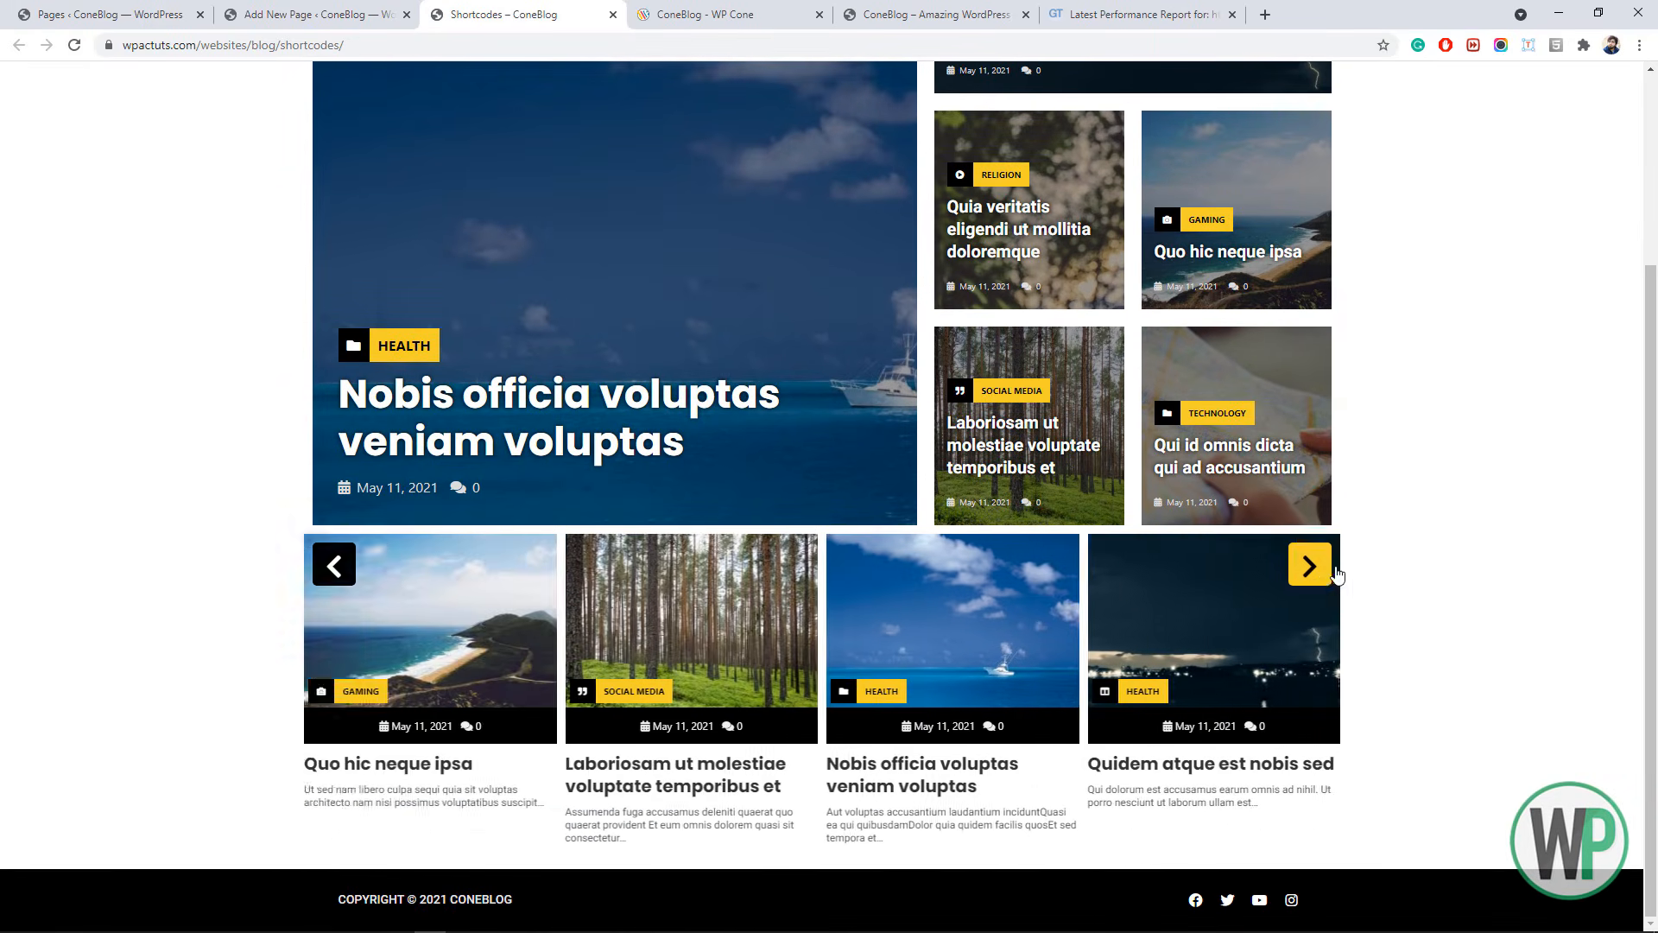
- Check the homepage's Technology and Posts List sections, then insert a 70/30 Columns block below the carousel shortcode with a Shortcode block in its wider column
left_click(937, 14)
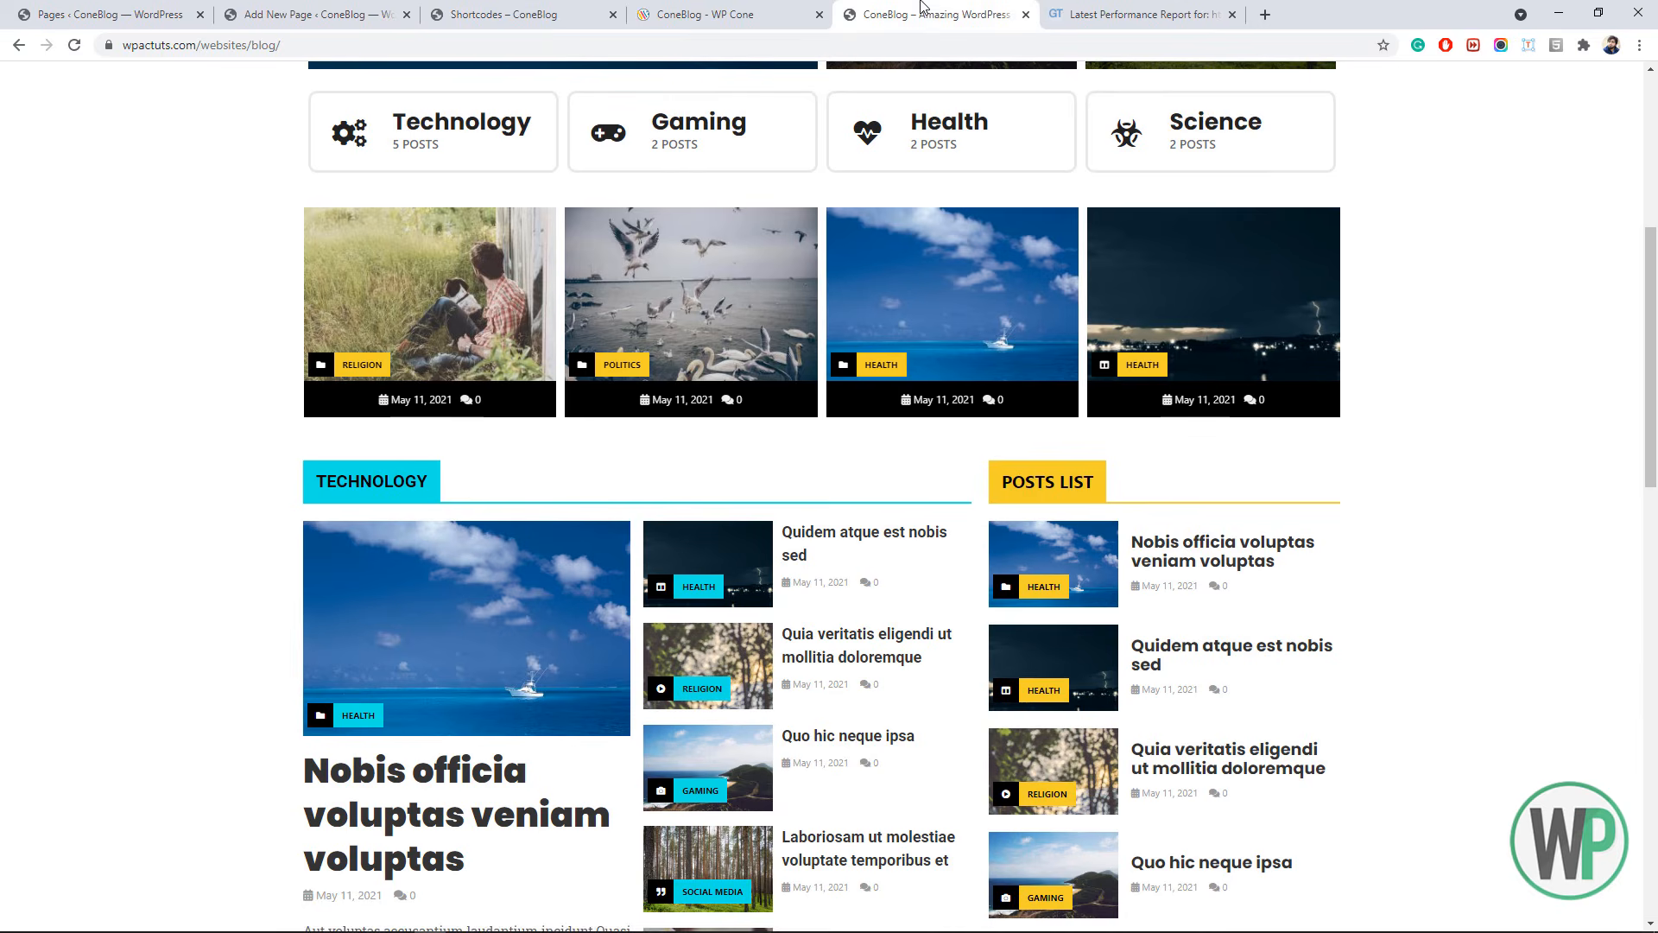
scroll(1657, 493, "down", 1)
scroll(1656, 492, "down", 3)
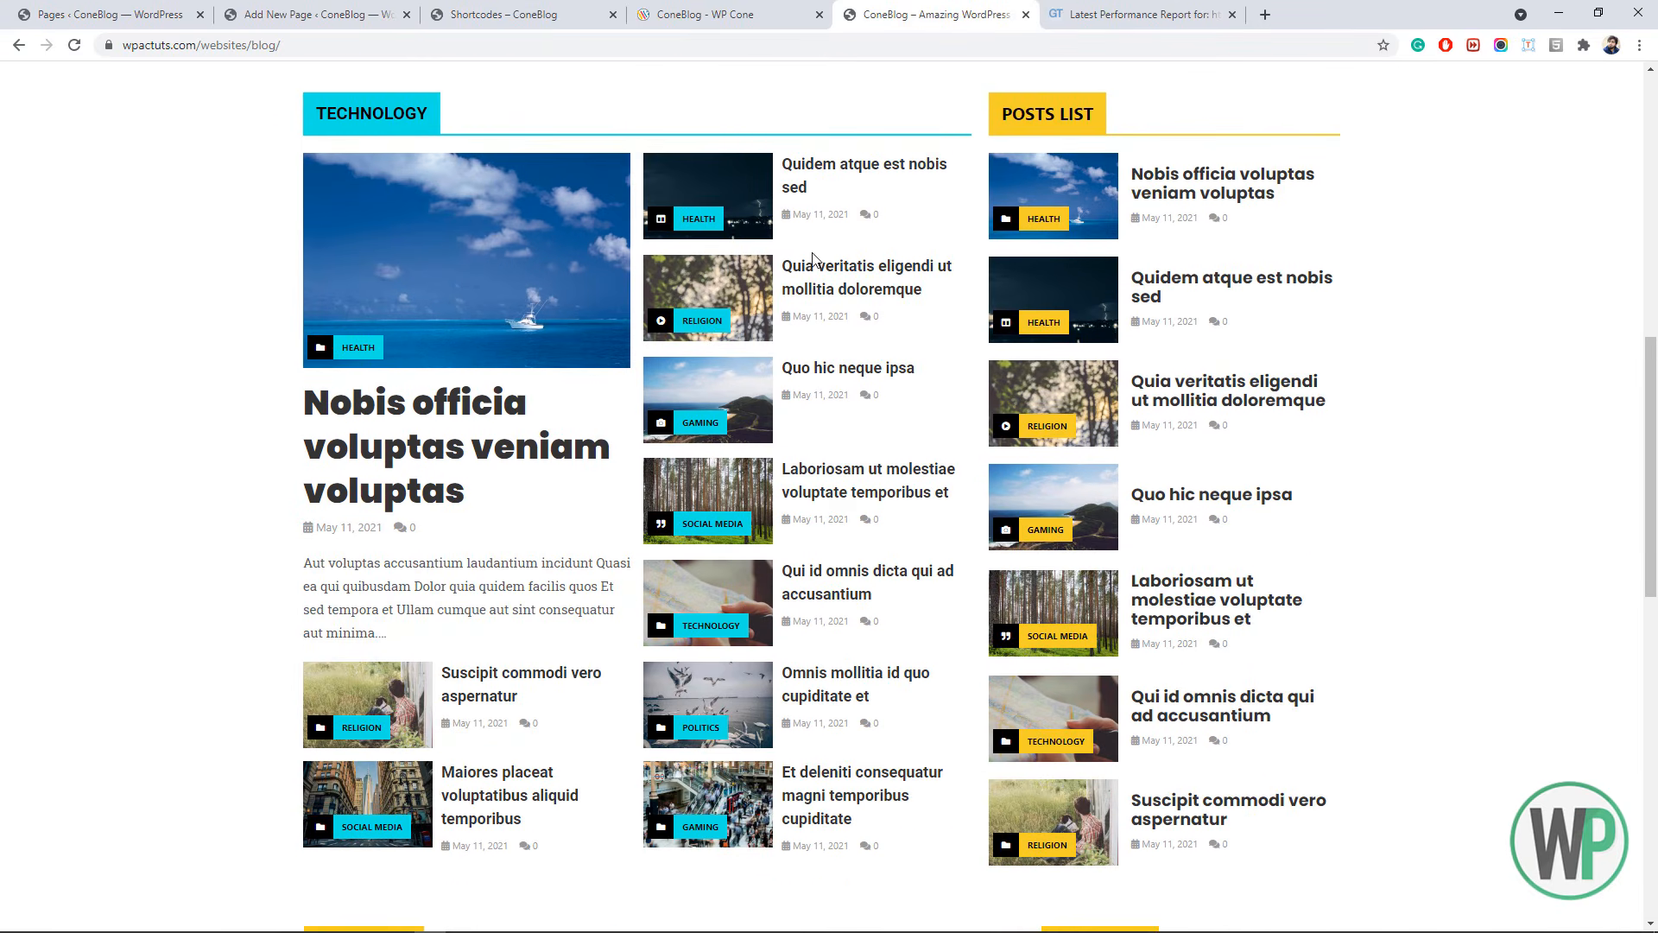
left_click(311, 13)
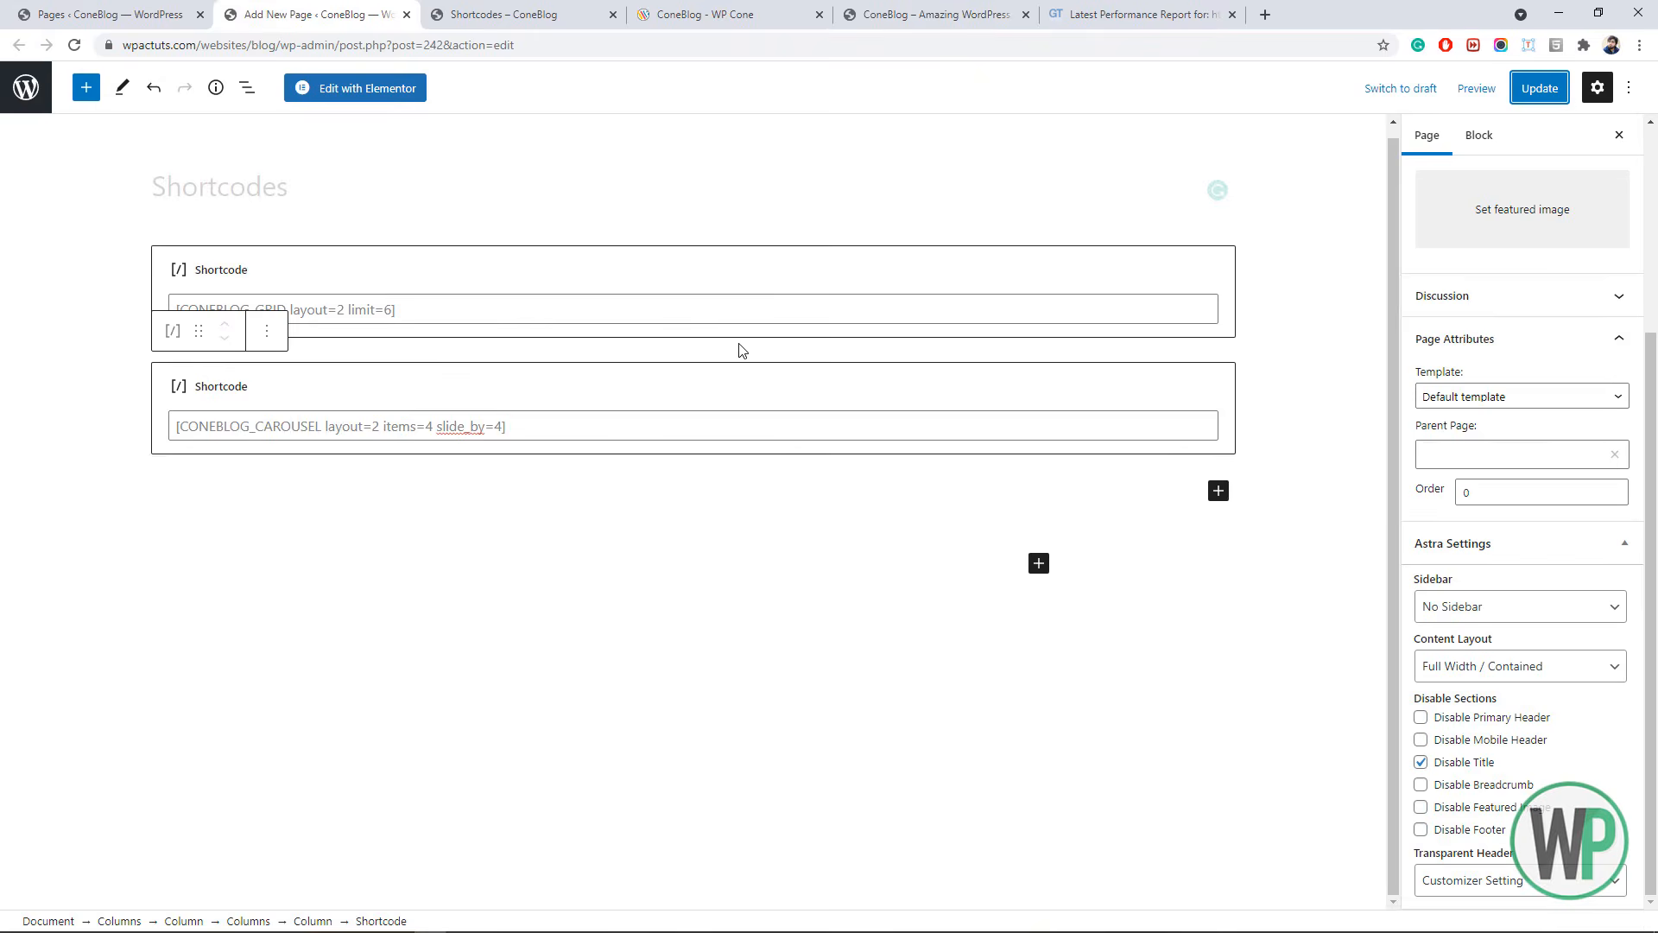
left_click(1217, 491)
left_click(1438, 635)
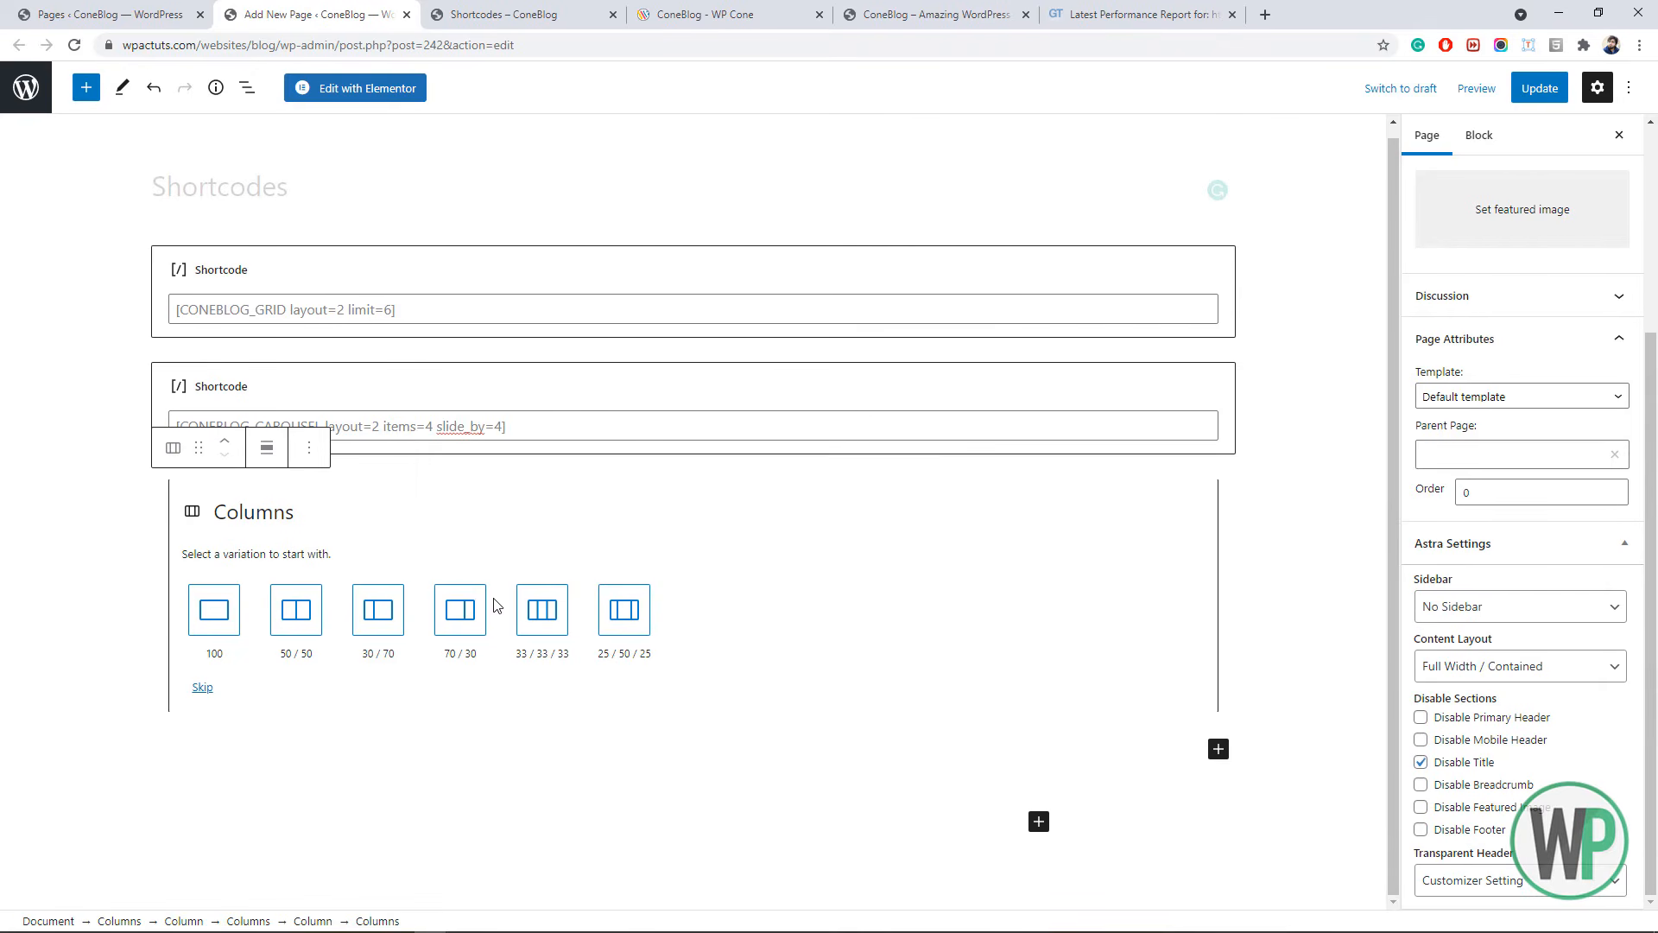
left_click(469, 620)
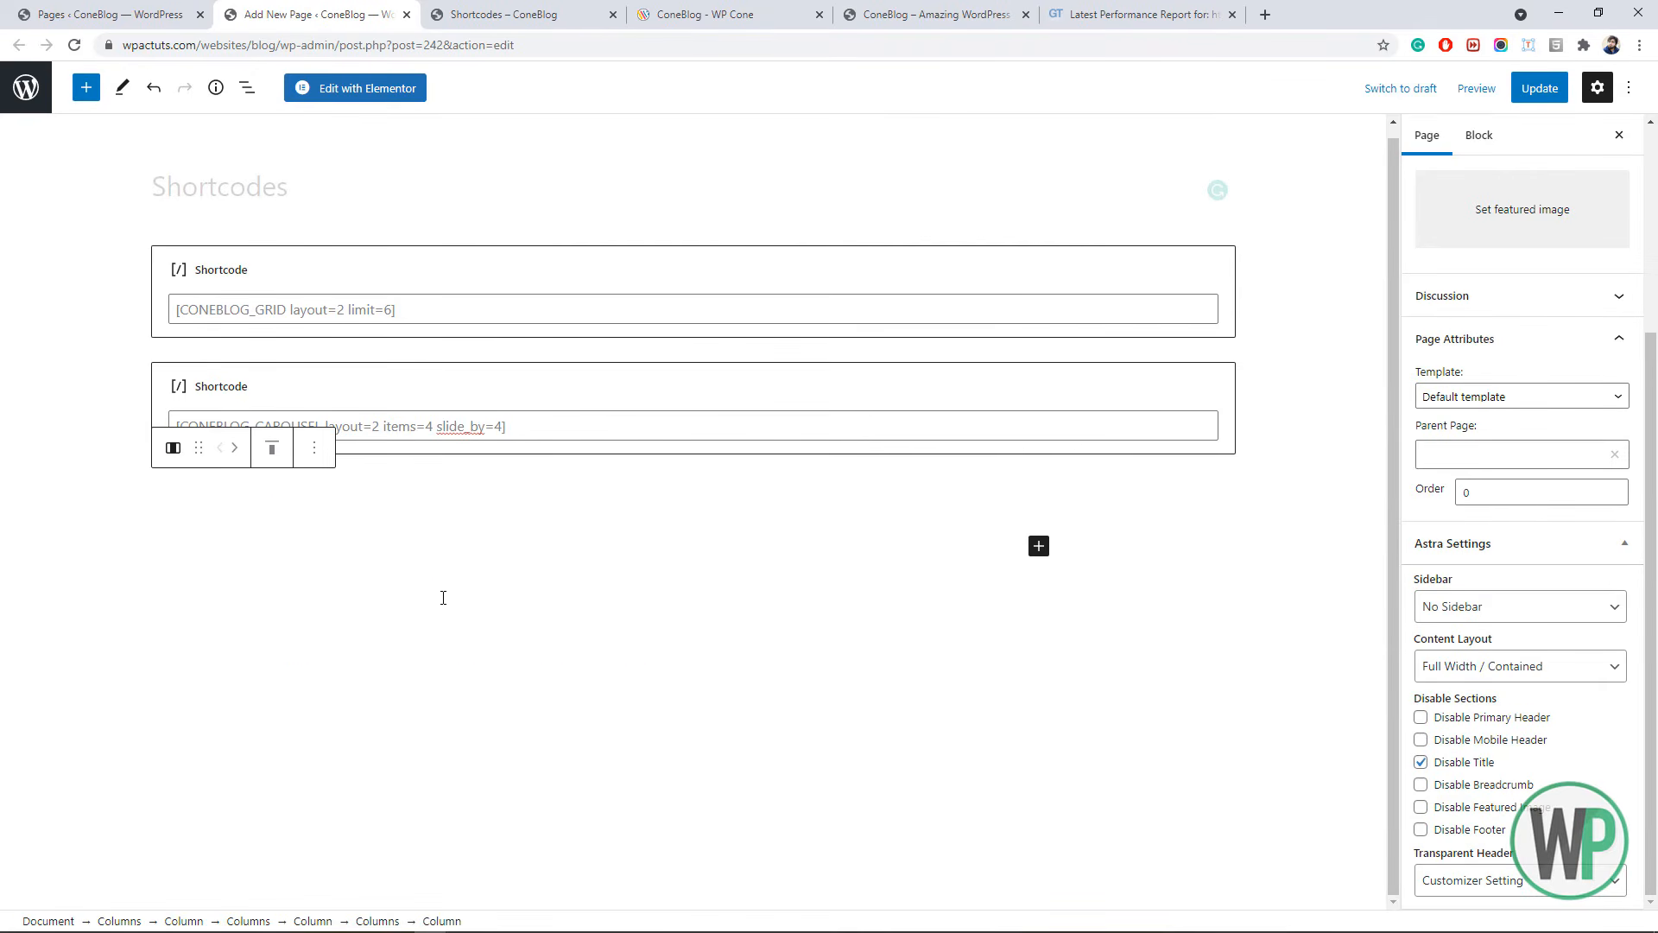
left_click(500, 502)
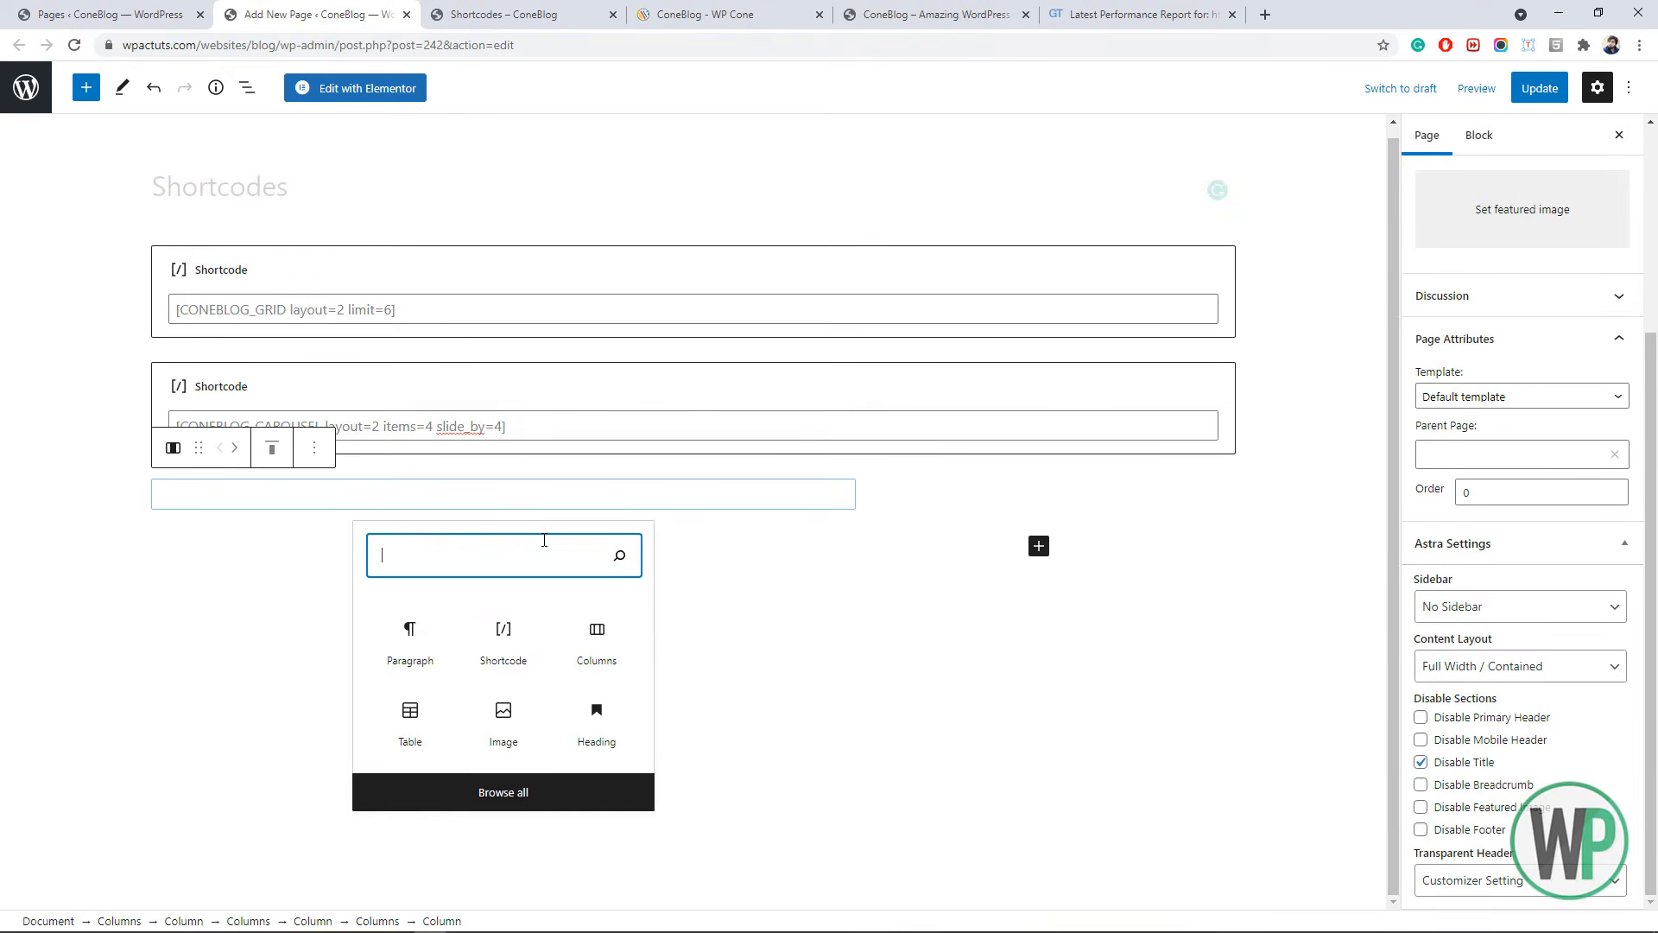
left_click(516, 640)
- Copy the documentation example [CONEBLOG_CLASSIC layout=2 heading_text="Technology" limit=6 category=5] into the wider column's Shortcode block
left_click(725, 14)
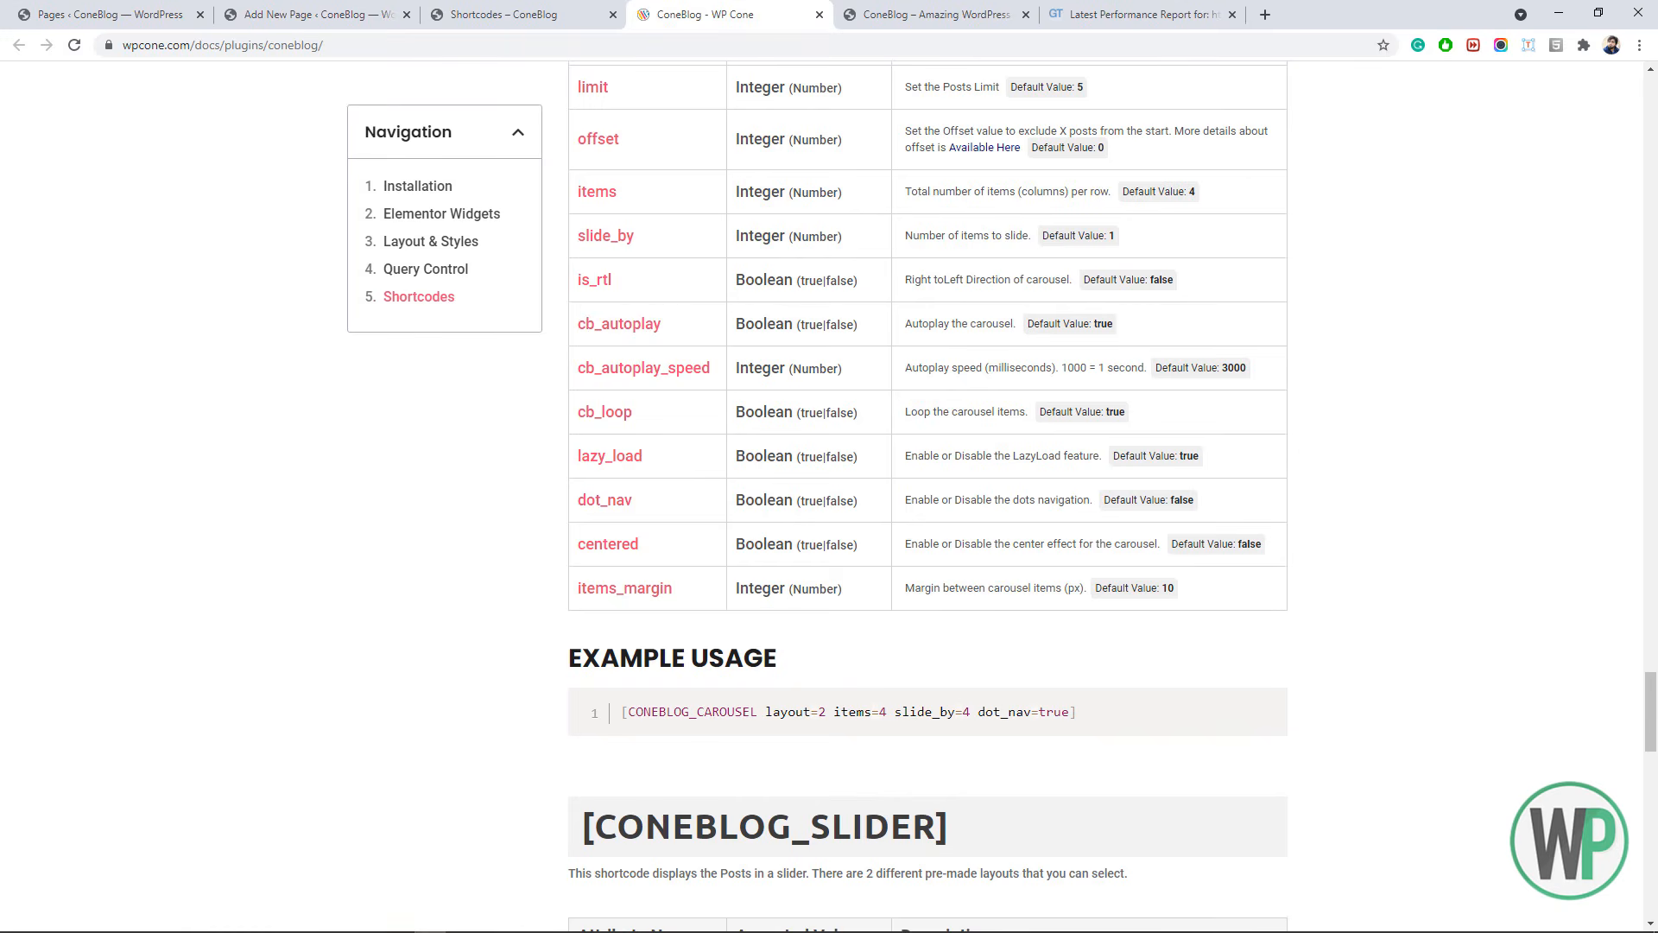
left_click_drag(1651, 688, 1651, 572)
left_click(1261, 753)
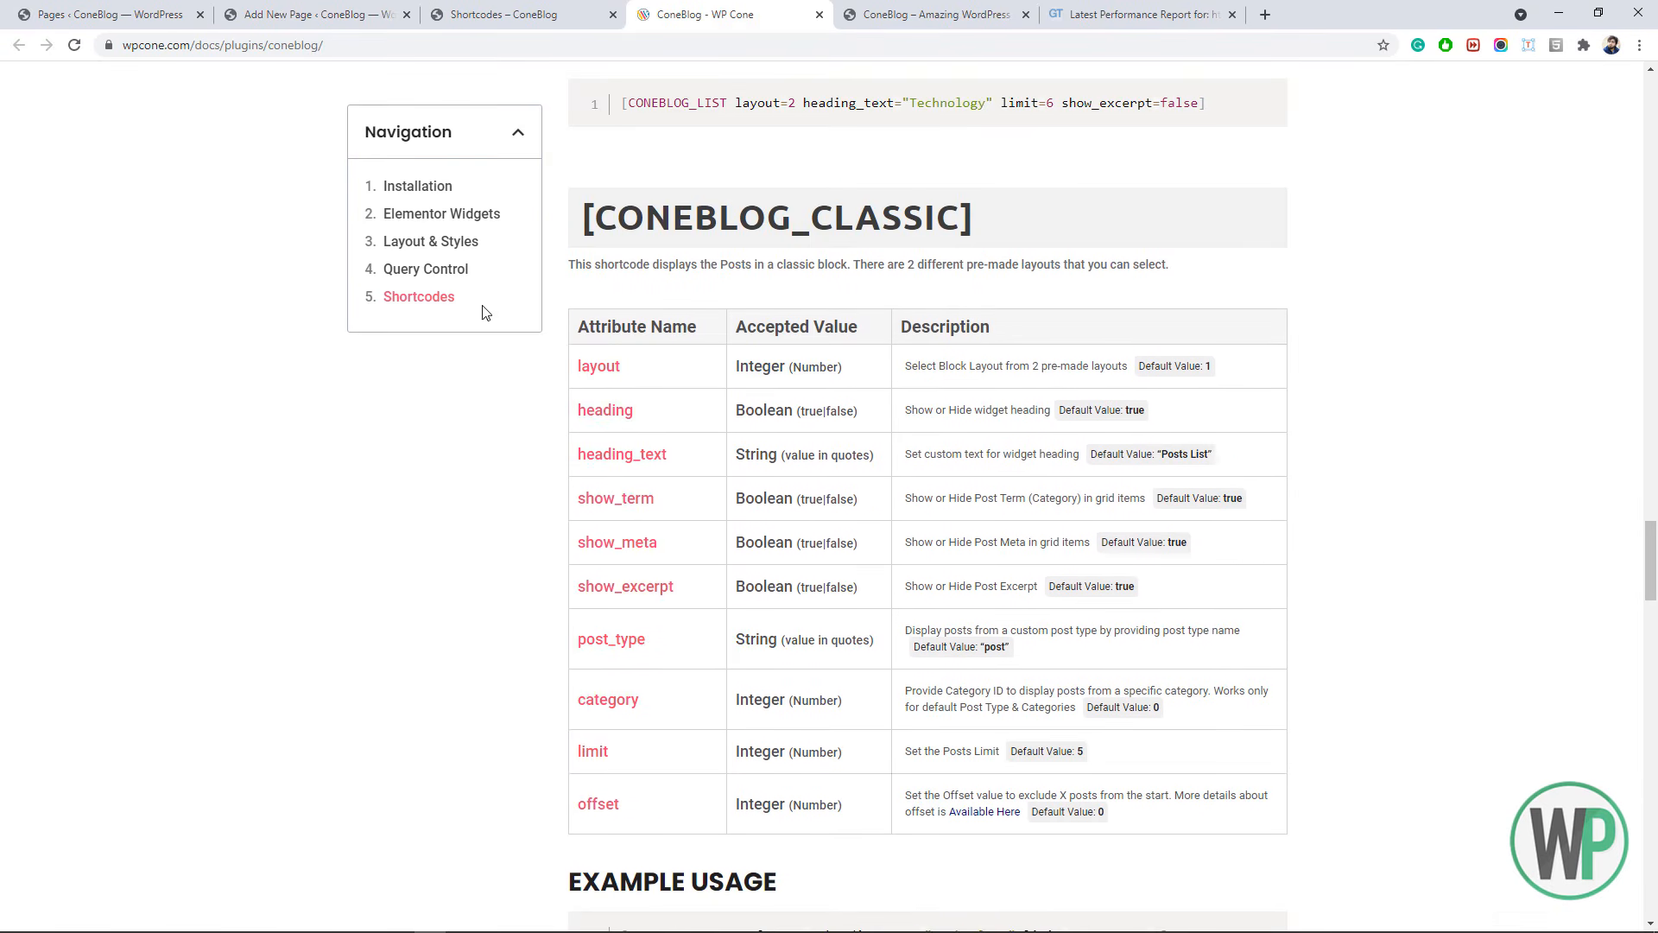
left_click(313, 11)
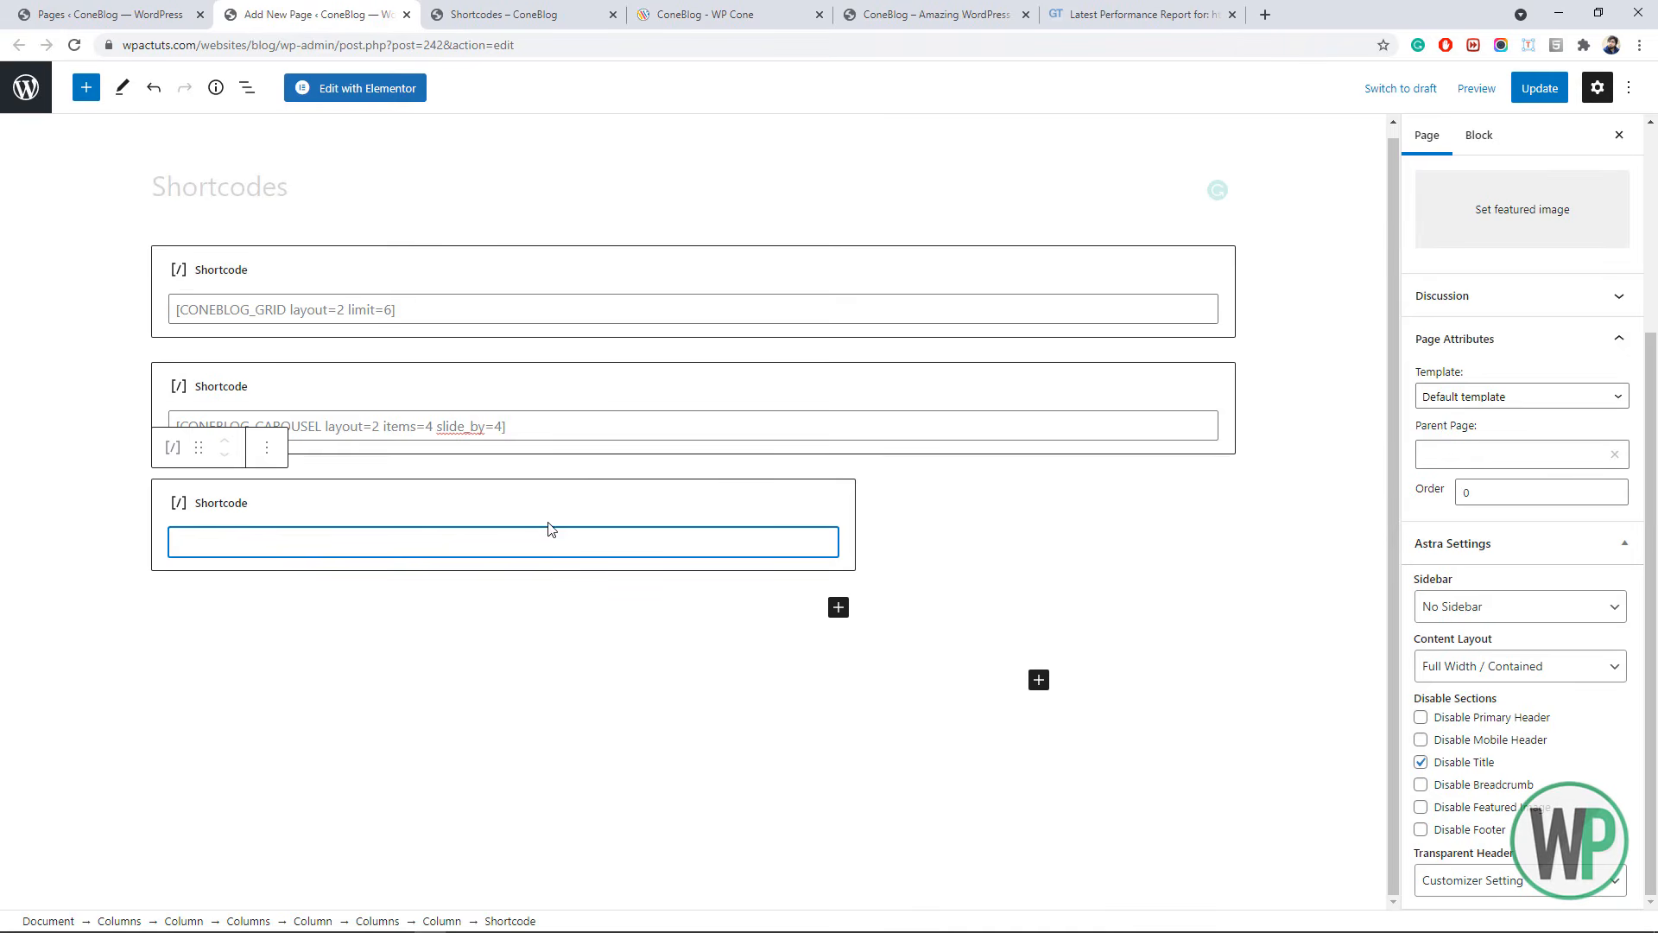
key("ctrl+v")
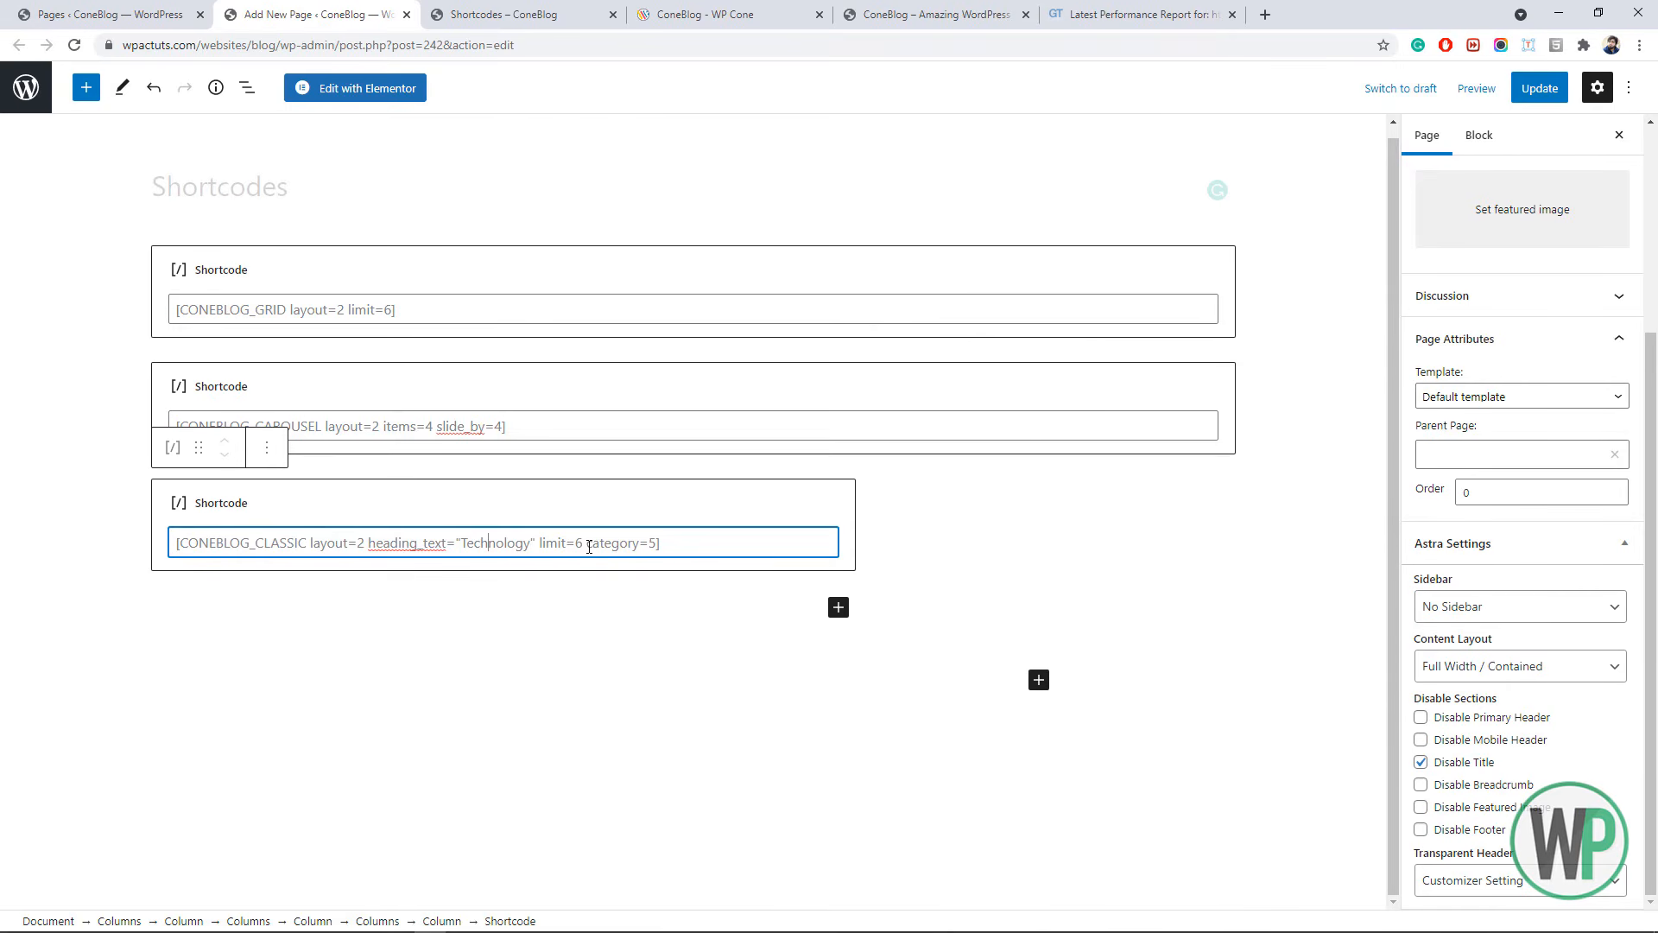
- Open the post categories in the WordPress dashboard and find the Gaming category's ID in its edit page address
left_click_drag(655, 542, 594, 542)
left_click(641, 544)
left_click(78, 14)
mouse_move(74, 158)
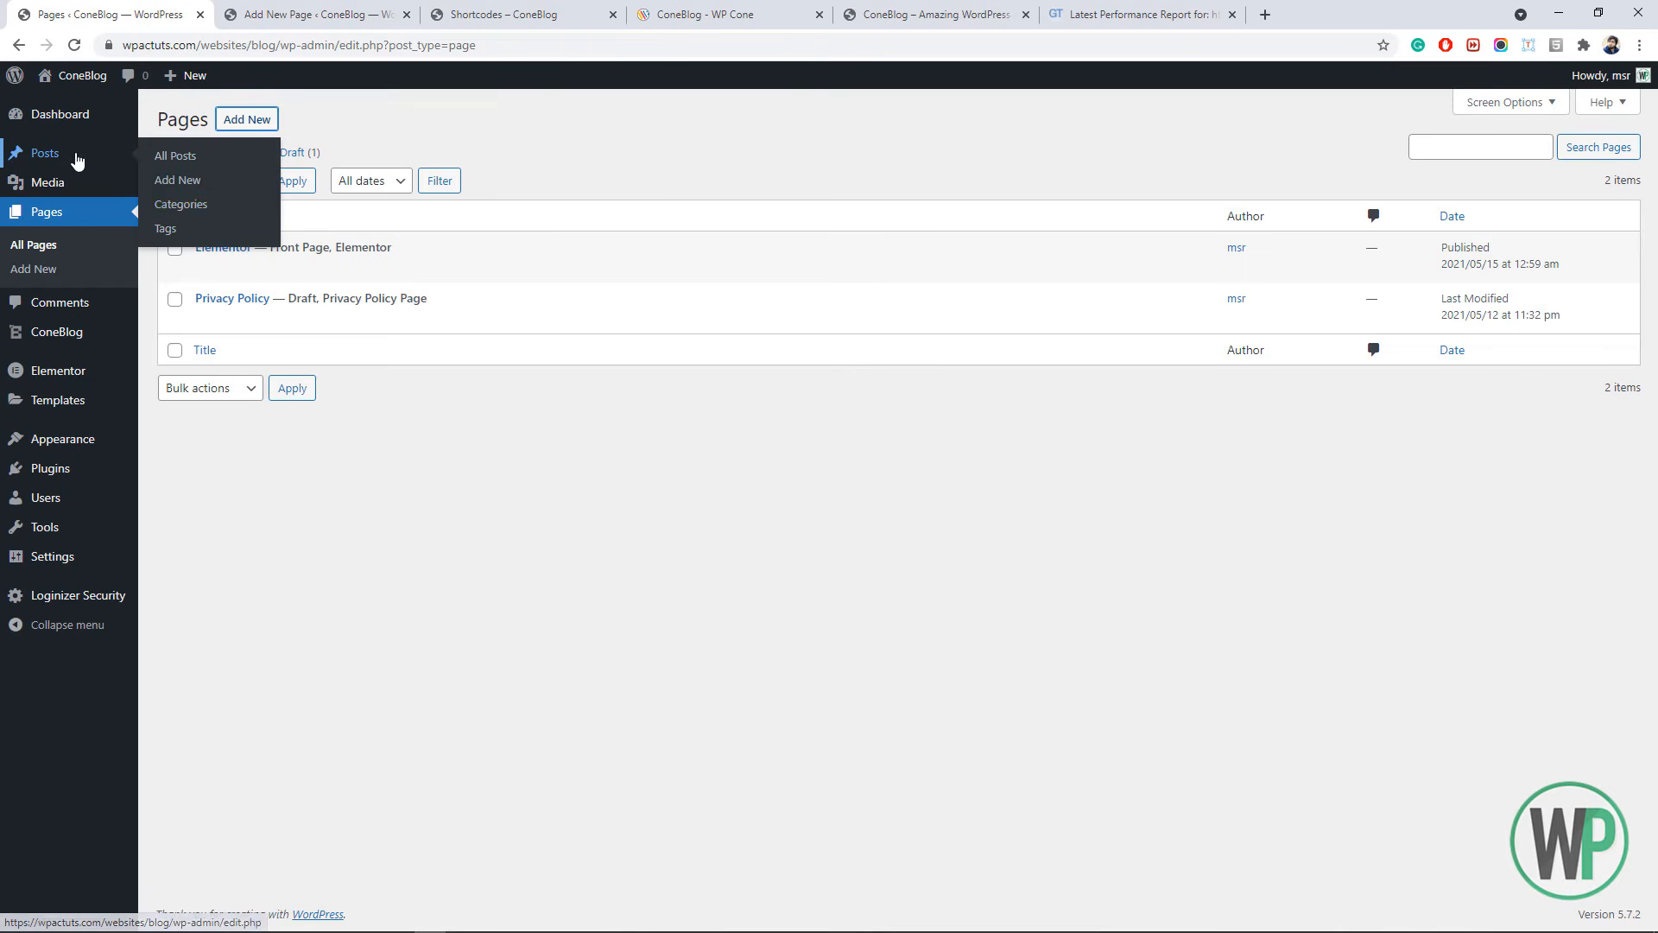
left_click(177, 205)
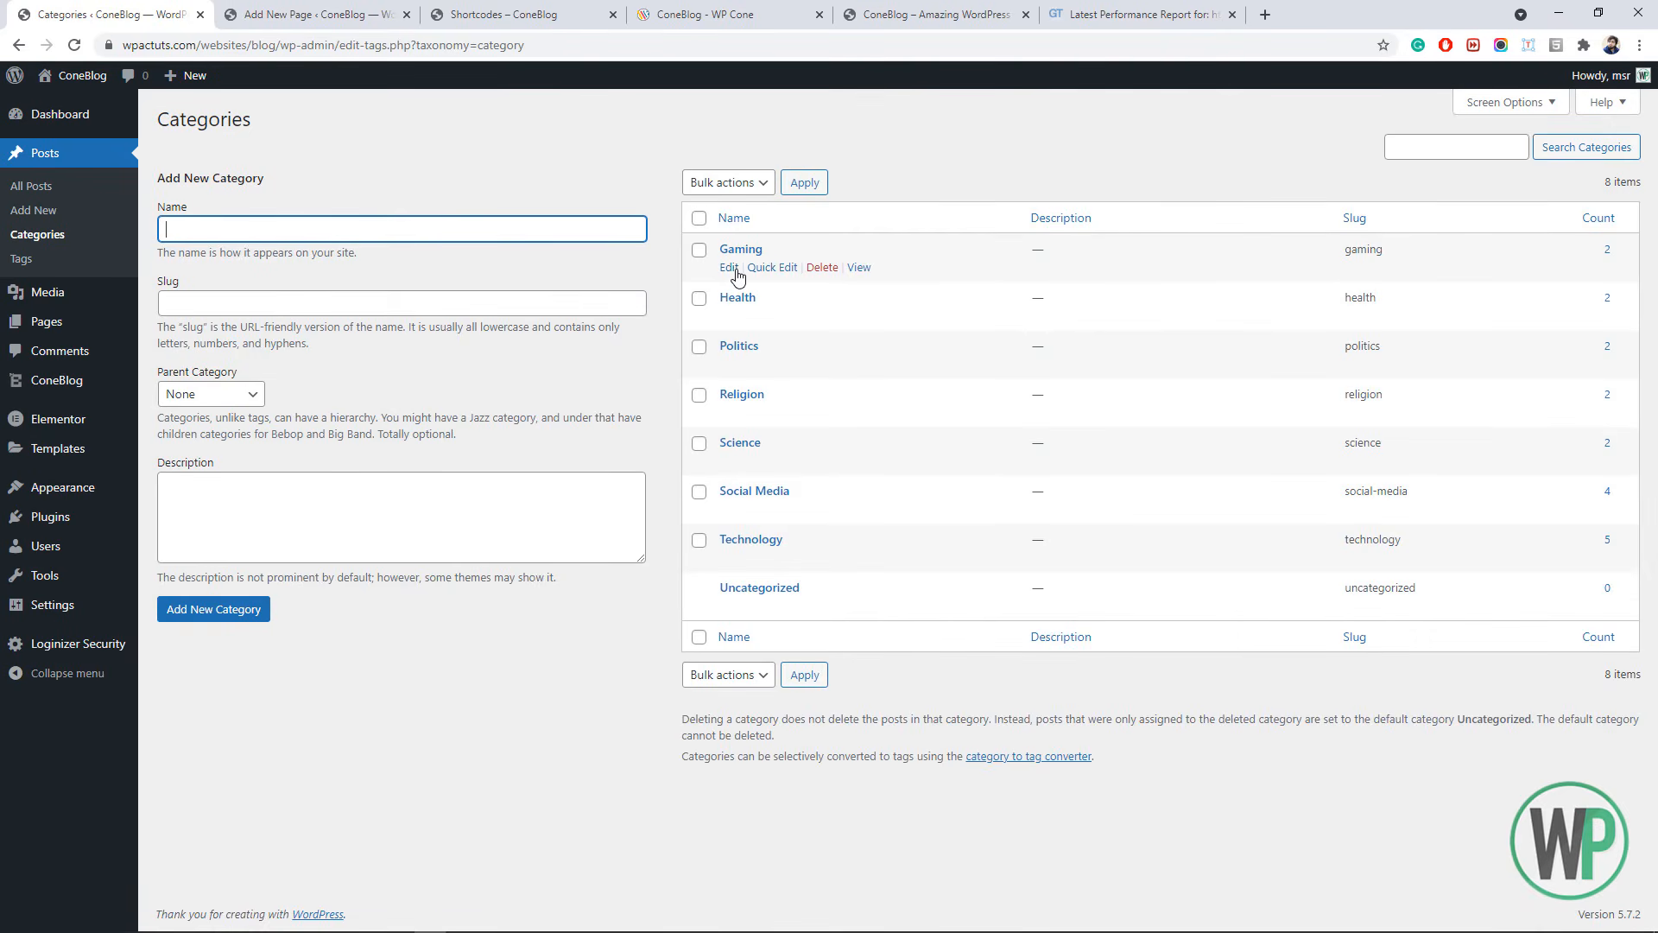
left_click(730, 269)
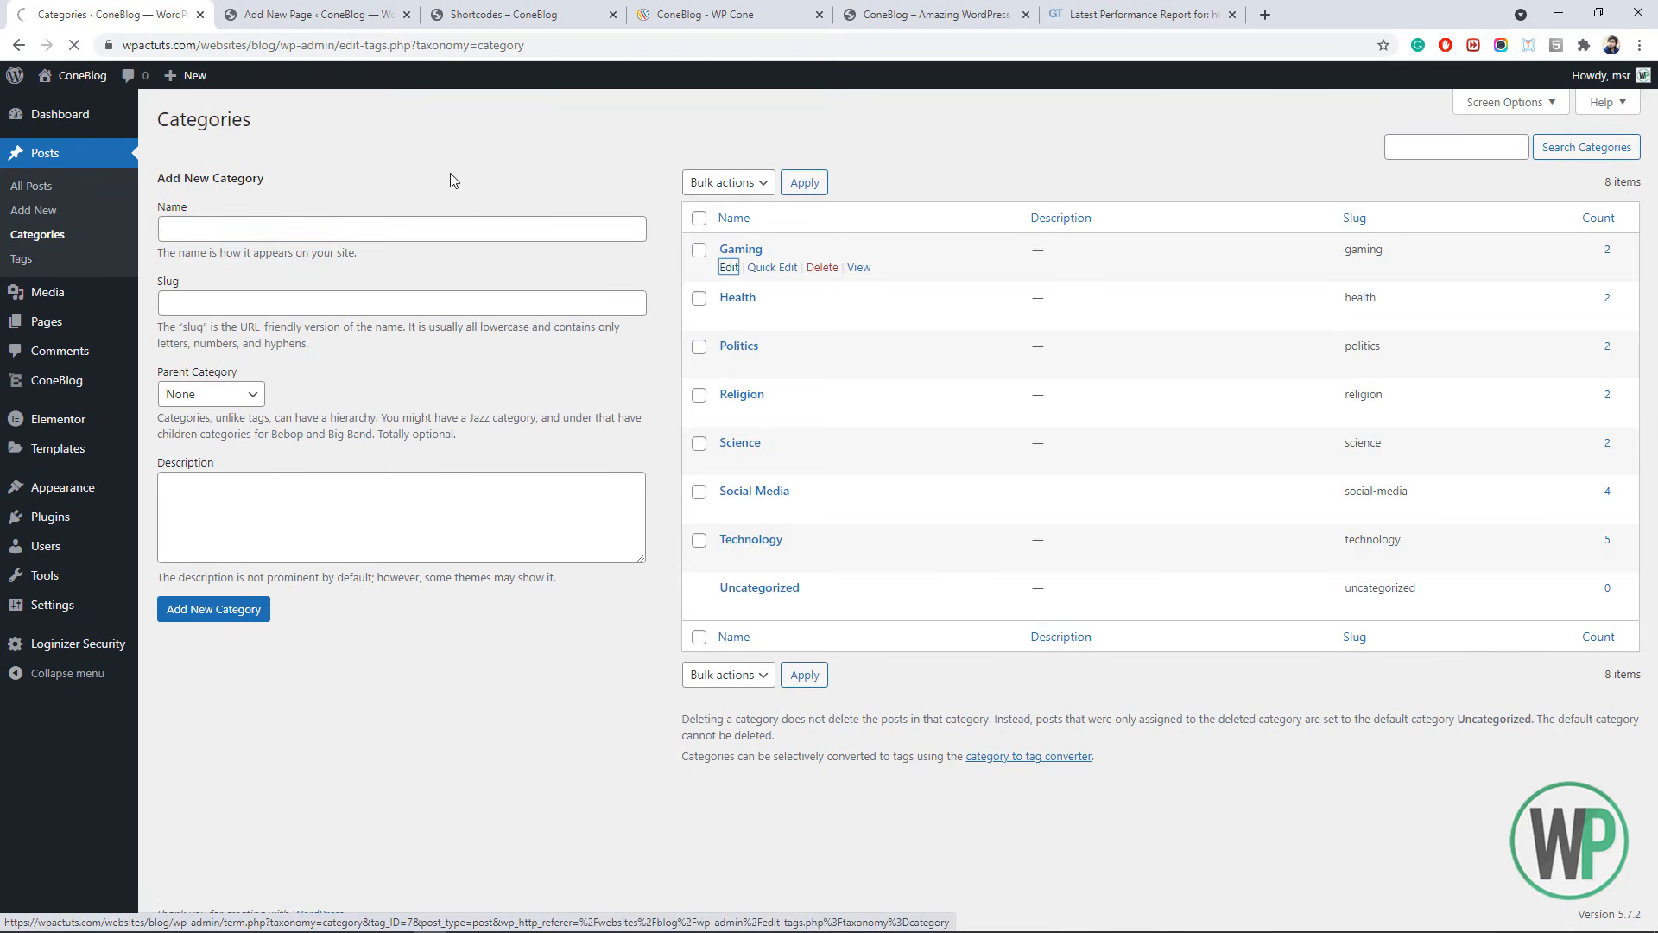
left_click(548, 46)
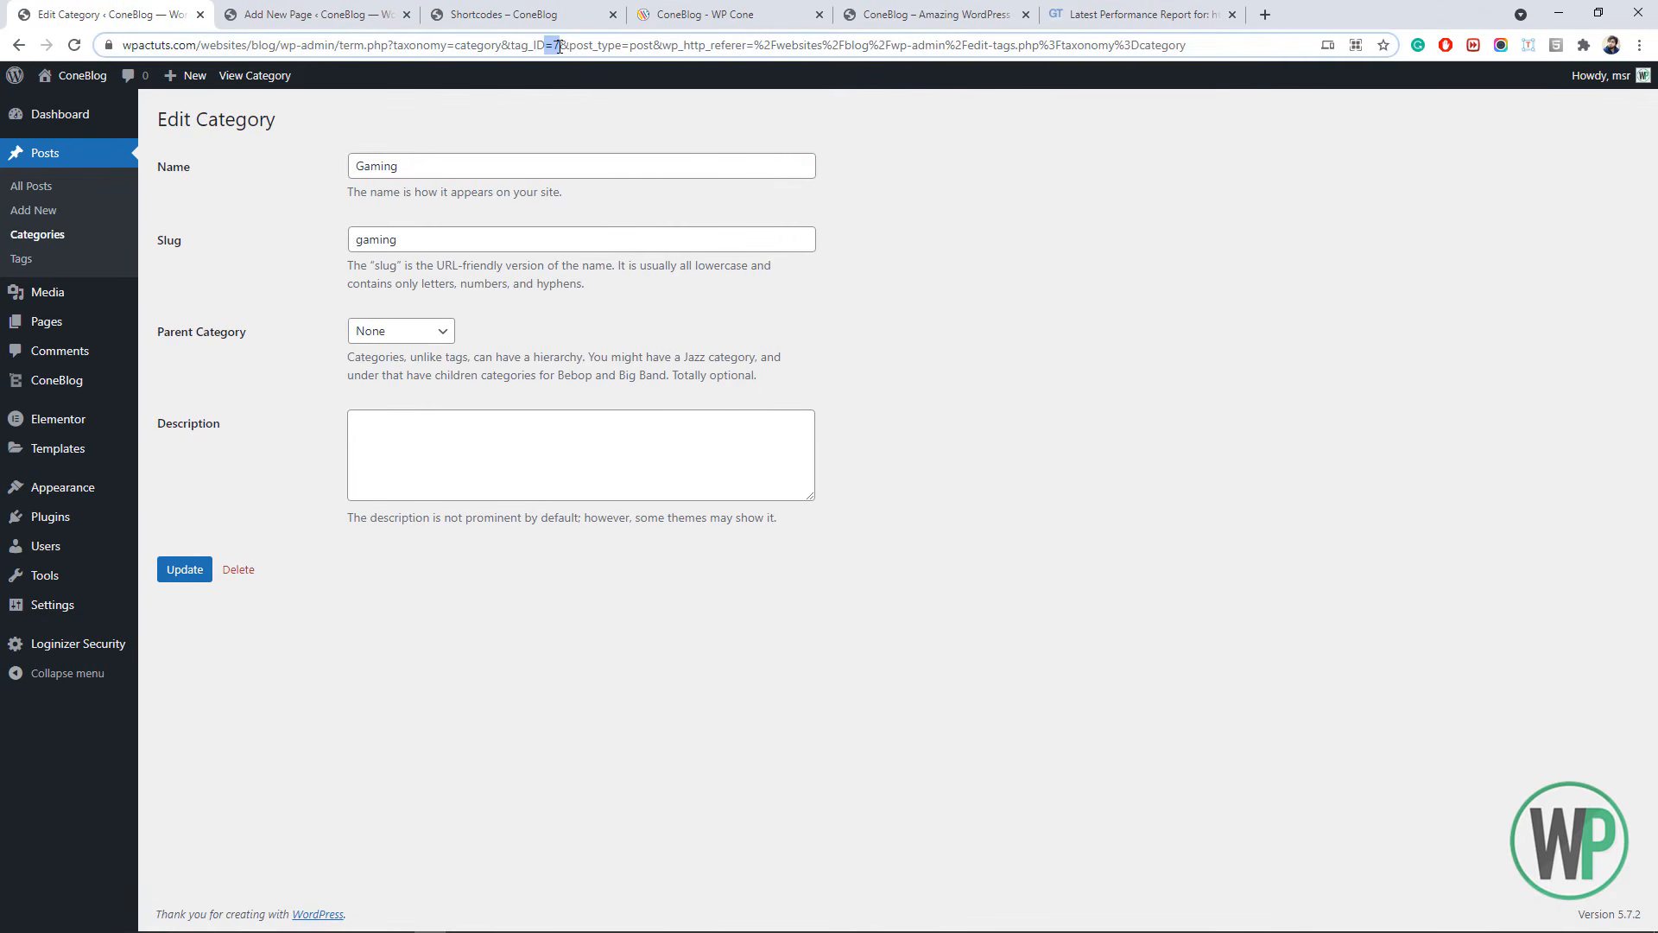
left_click(560, 46)
- Look up the Technology category's ID and set the classic shortcode's category attribute to 3
left_click(18, 45)
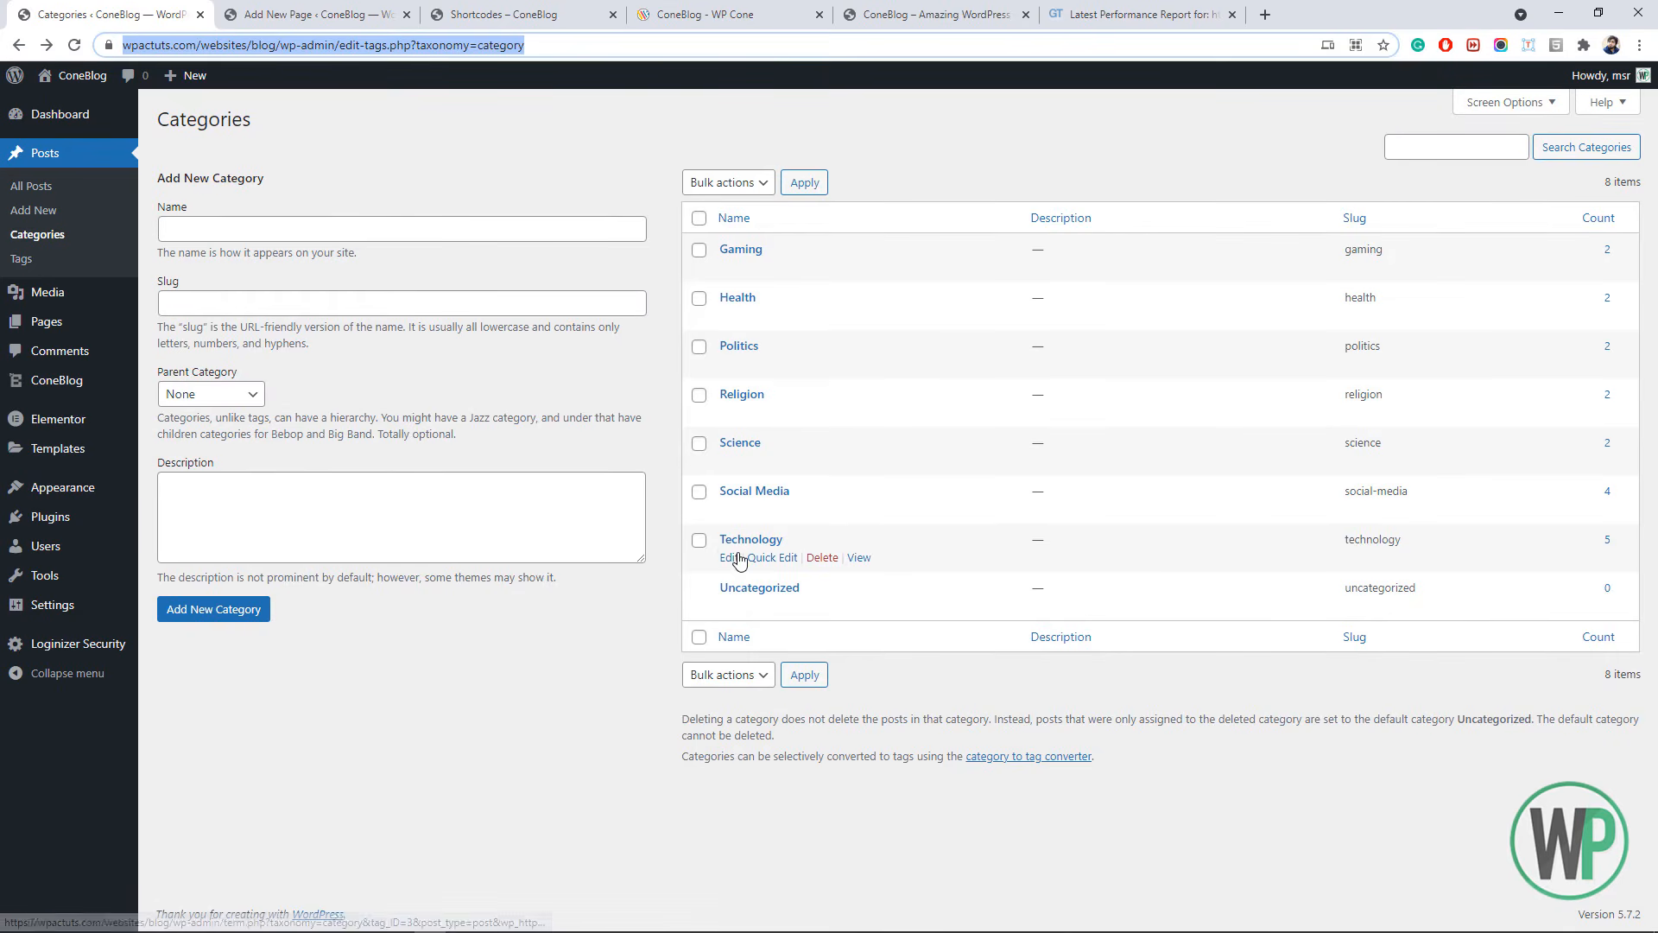
left_click(730, 557)
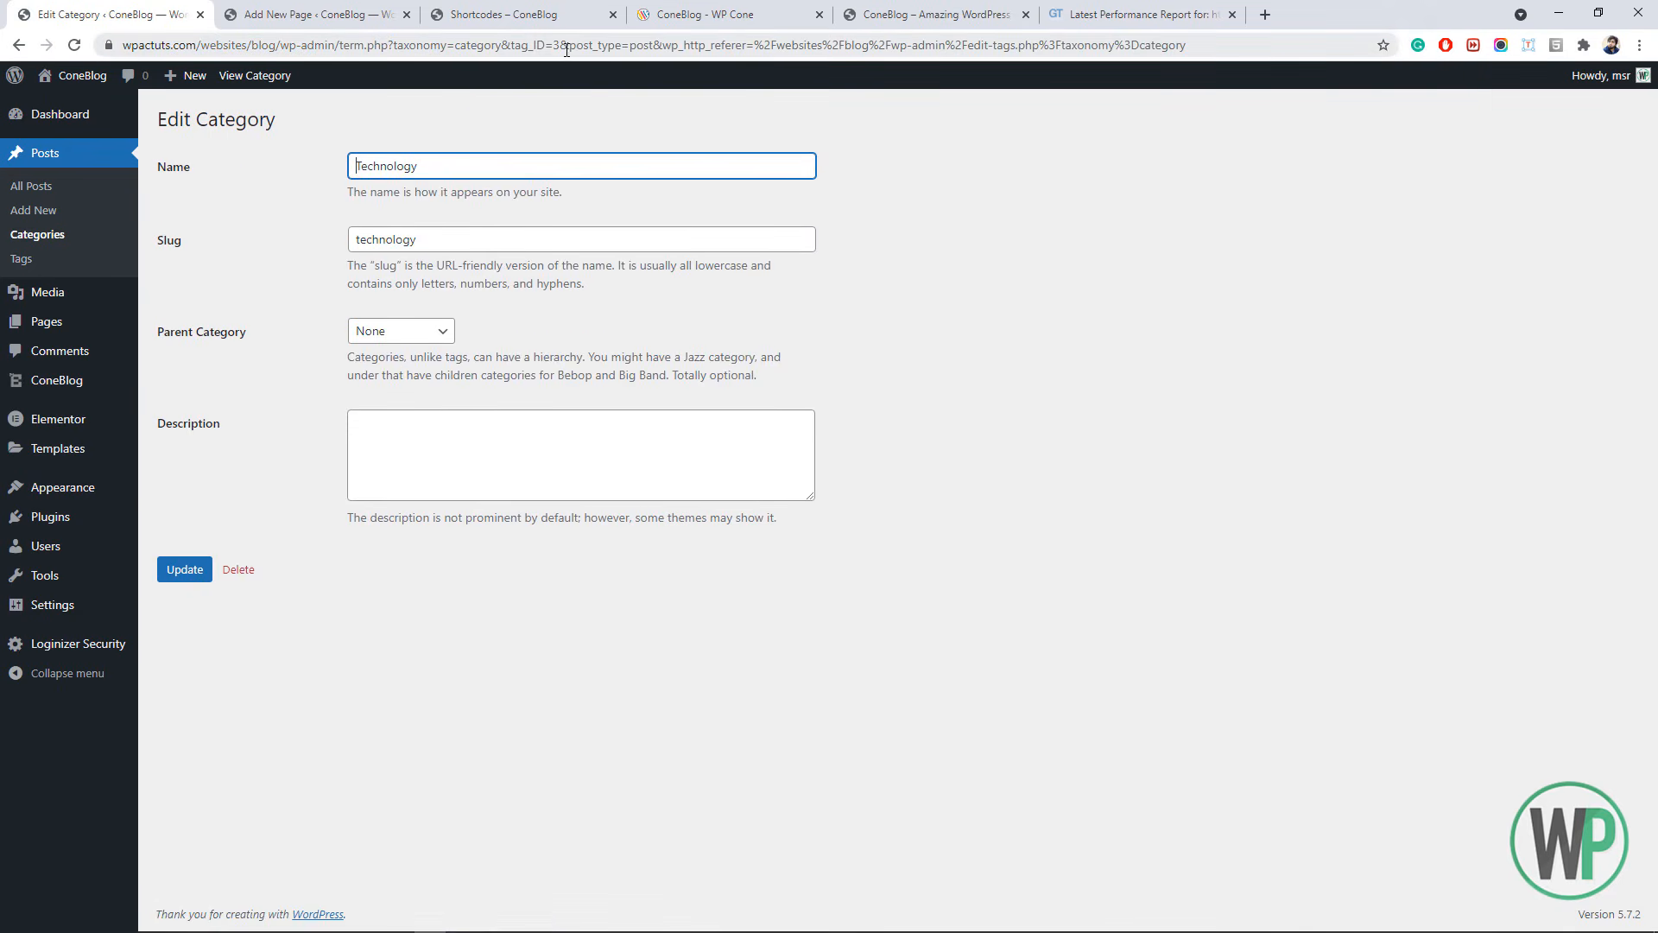
left_click(384, 16)
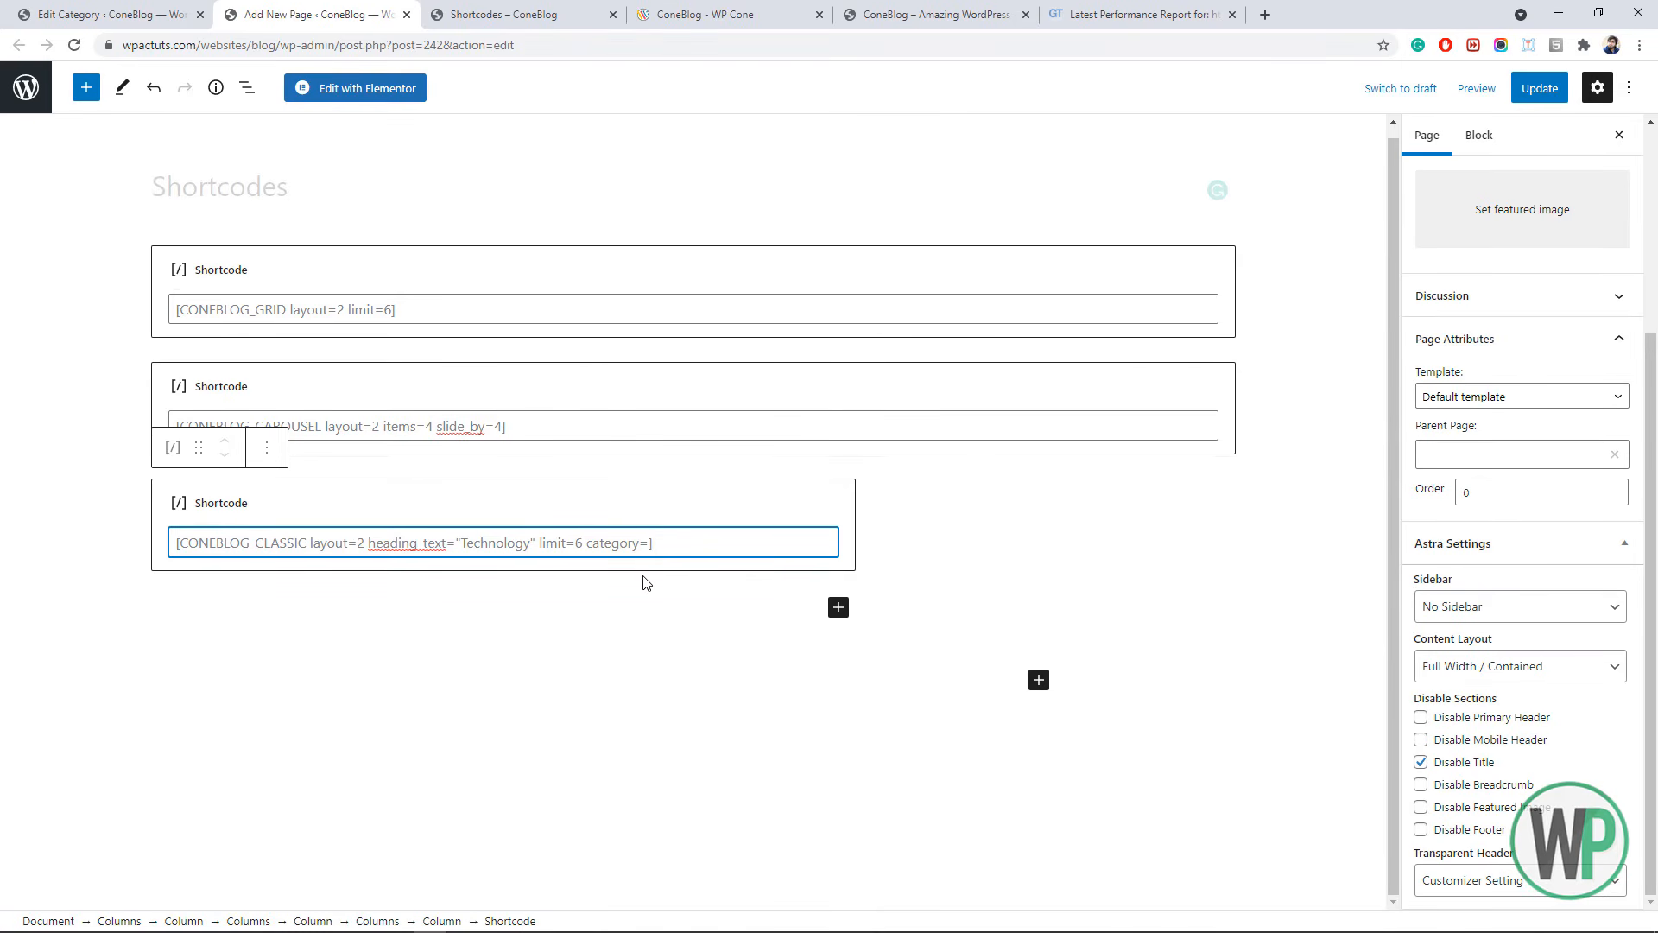
- Add a Shortcode block to the narrower column with the documentation example [CONEBLOG_LIST layout=2 heading_text="Technology" limit=6 show_excerpt=false]
left_click(510, 13)
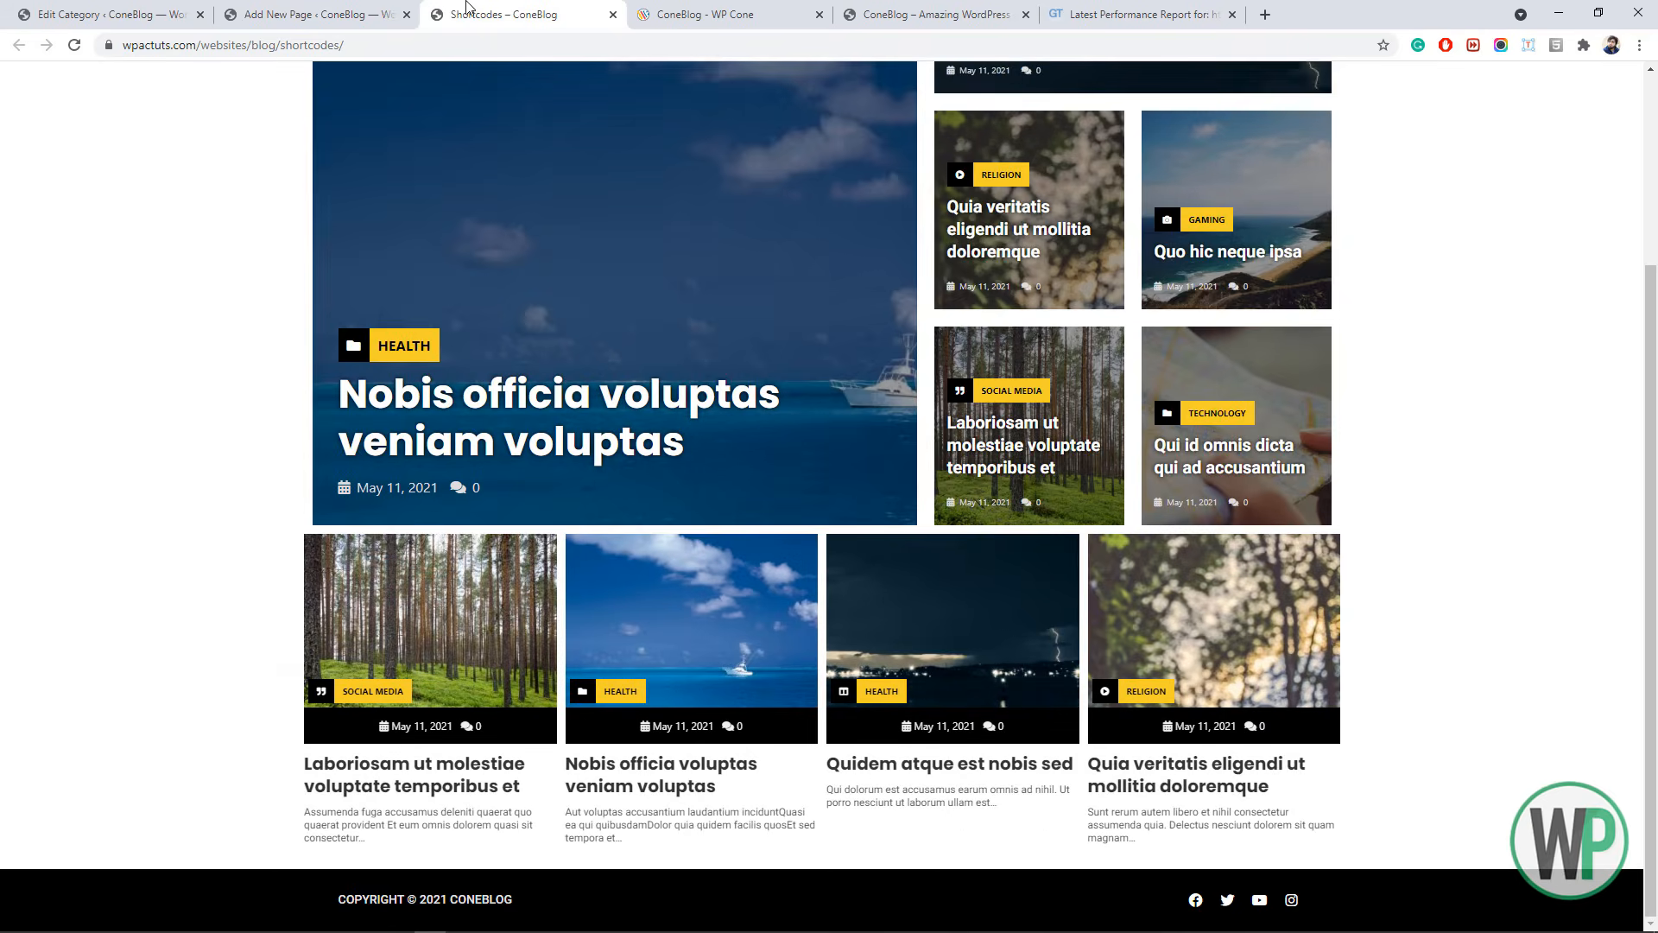
left_click(890, 13)
left_click(777, 14)
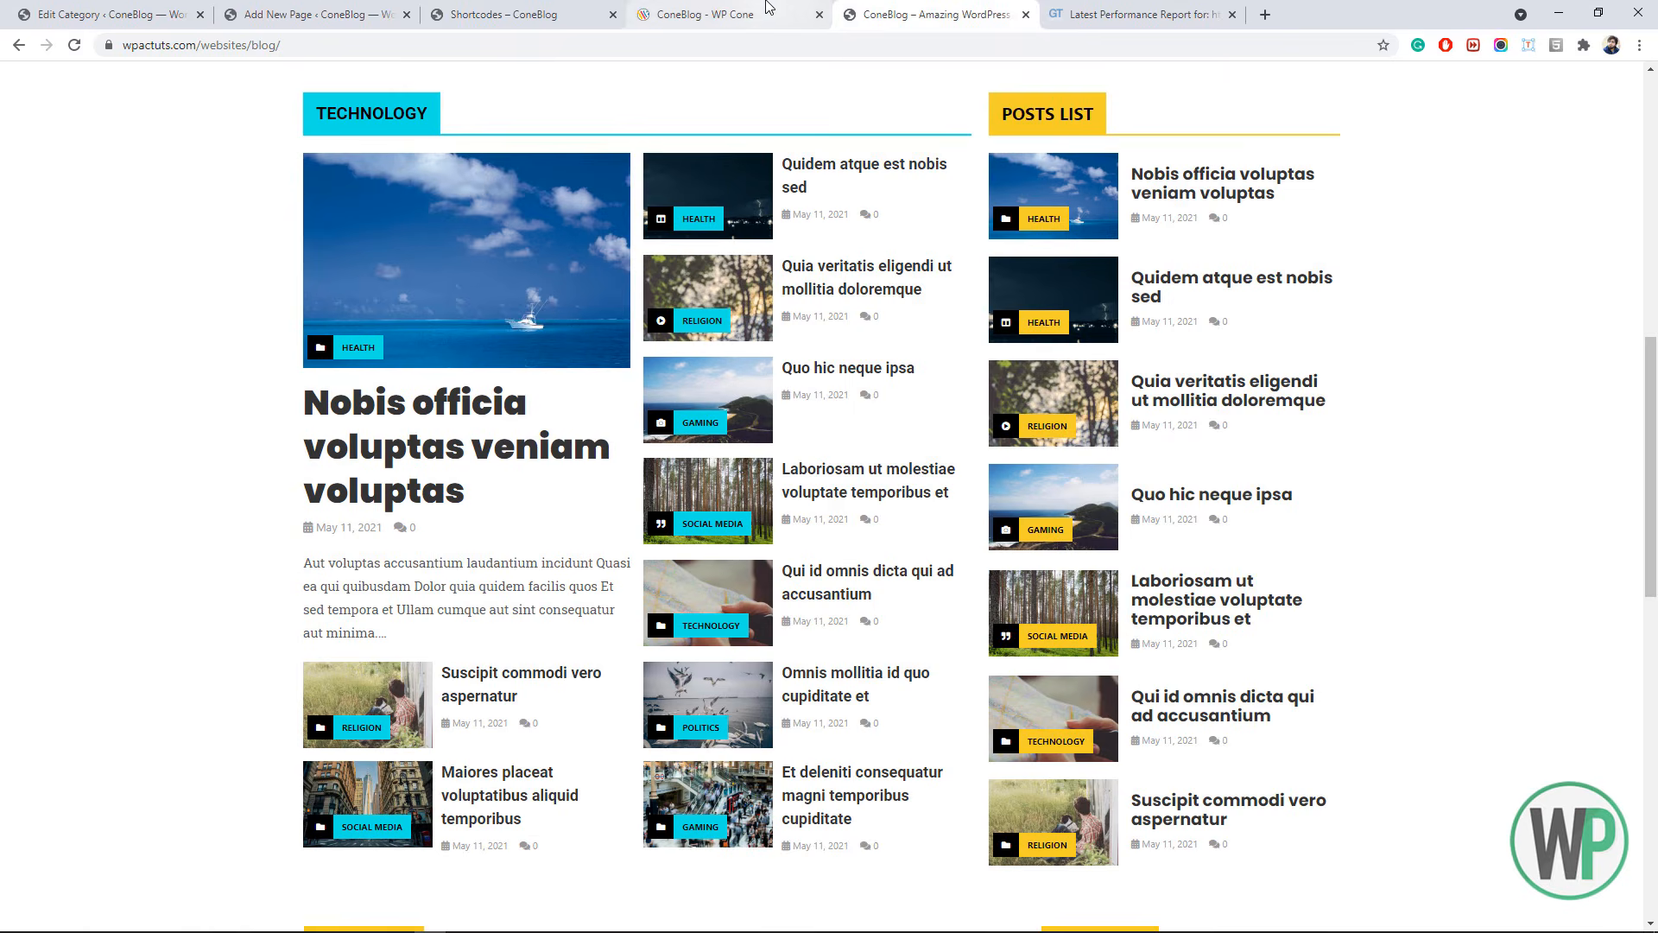
left_click_drag(1653, 524, 1653, 468)
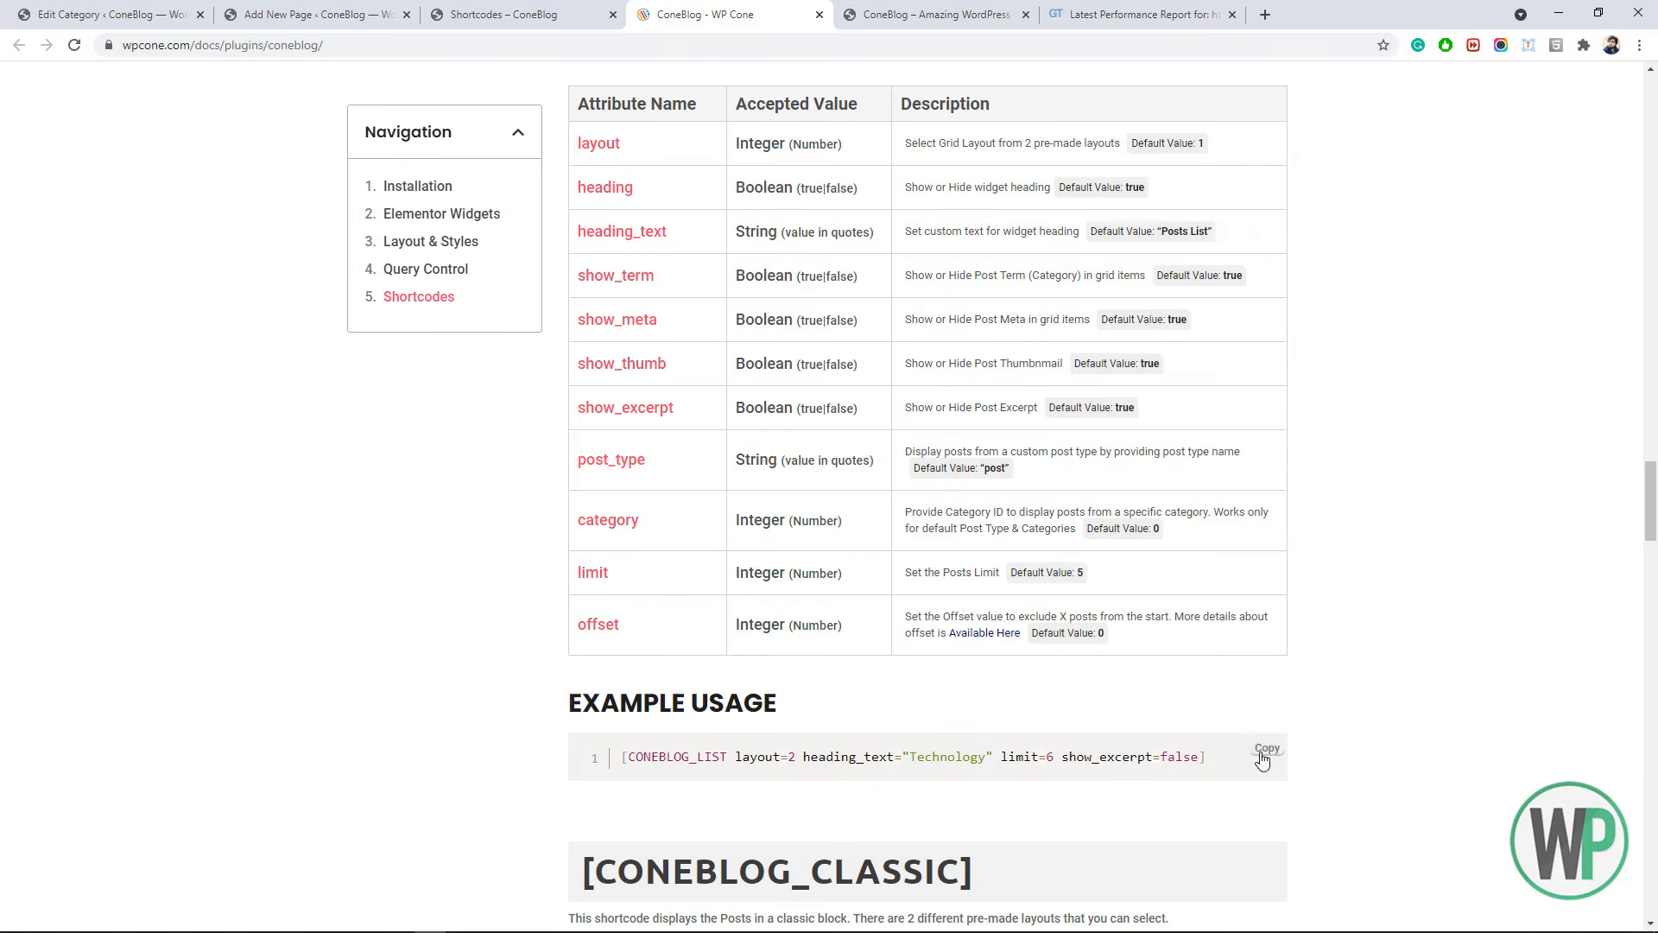
left_click(1260, 749)
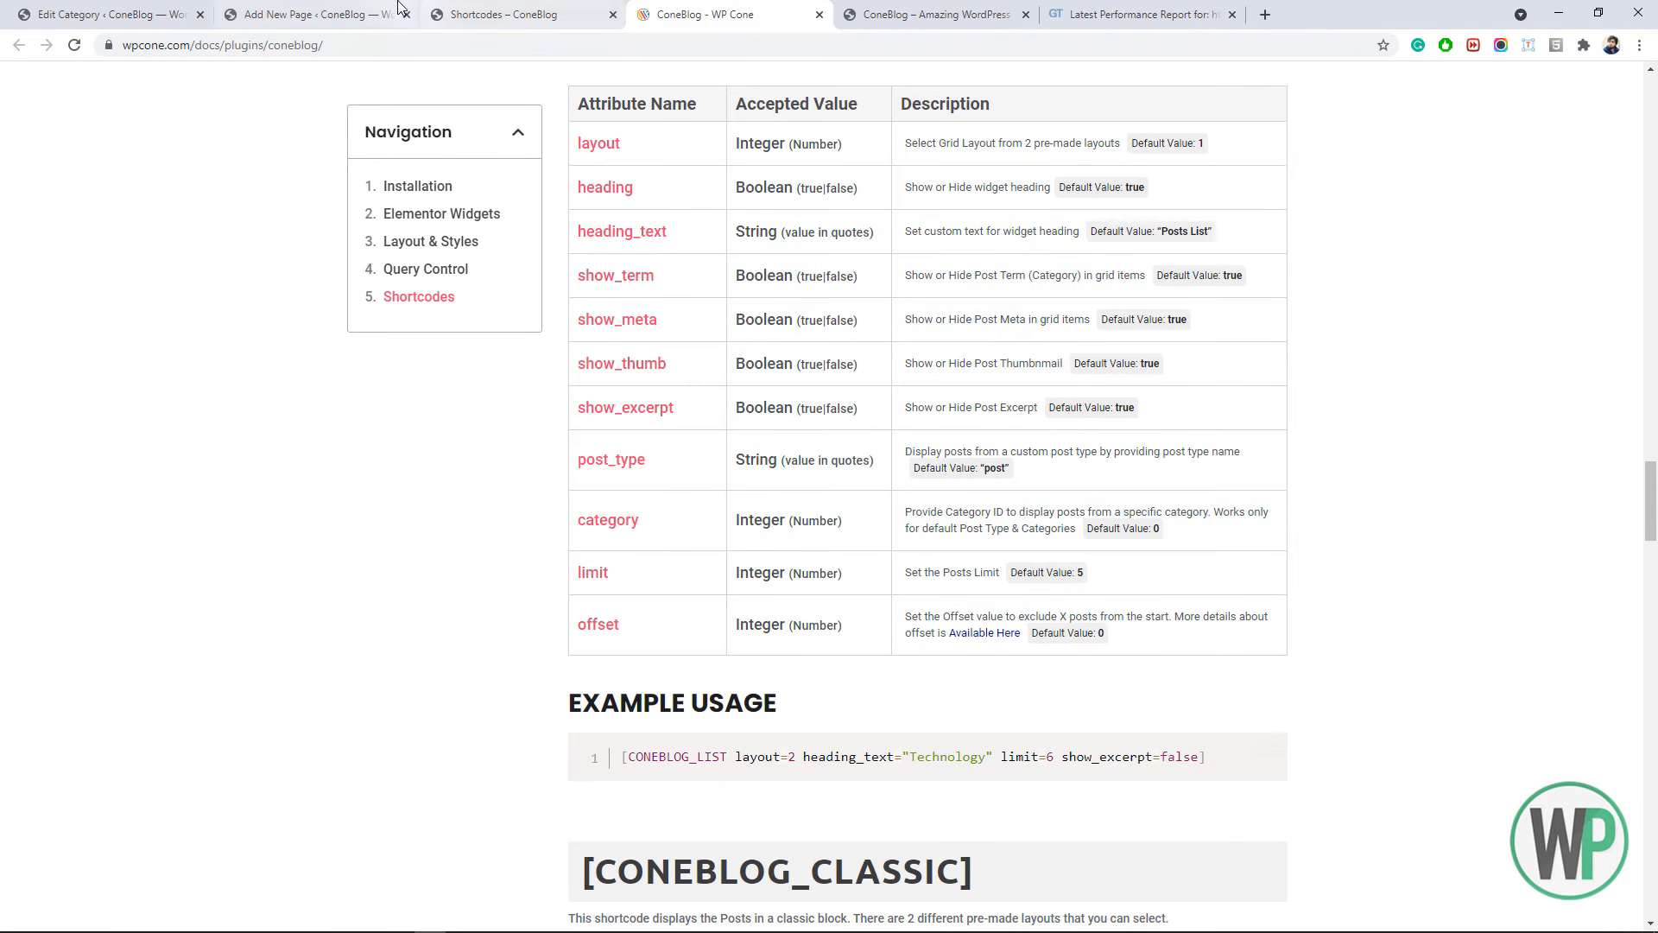
left_click(363, 15)
left_click(1049, 508)
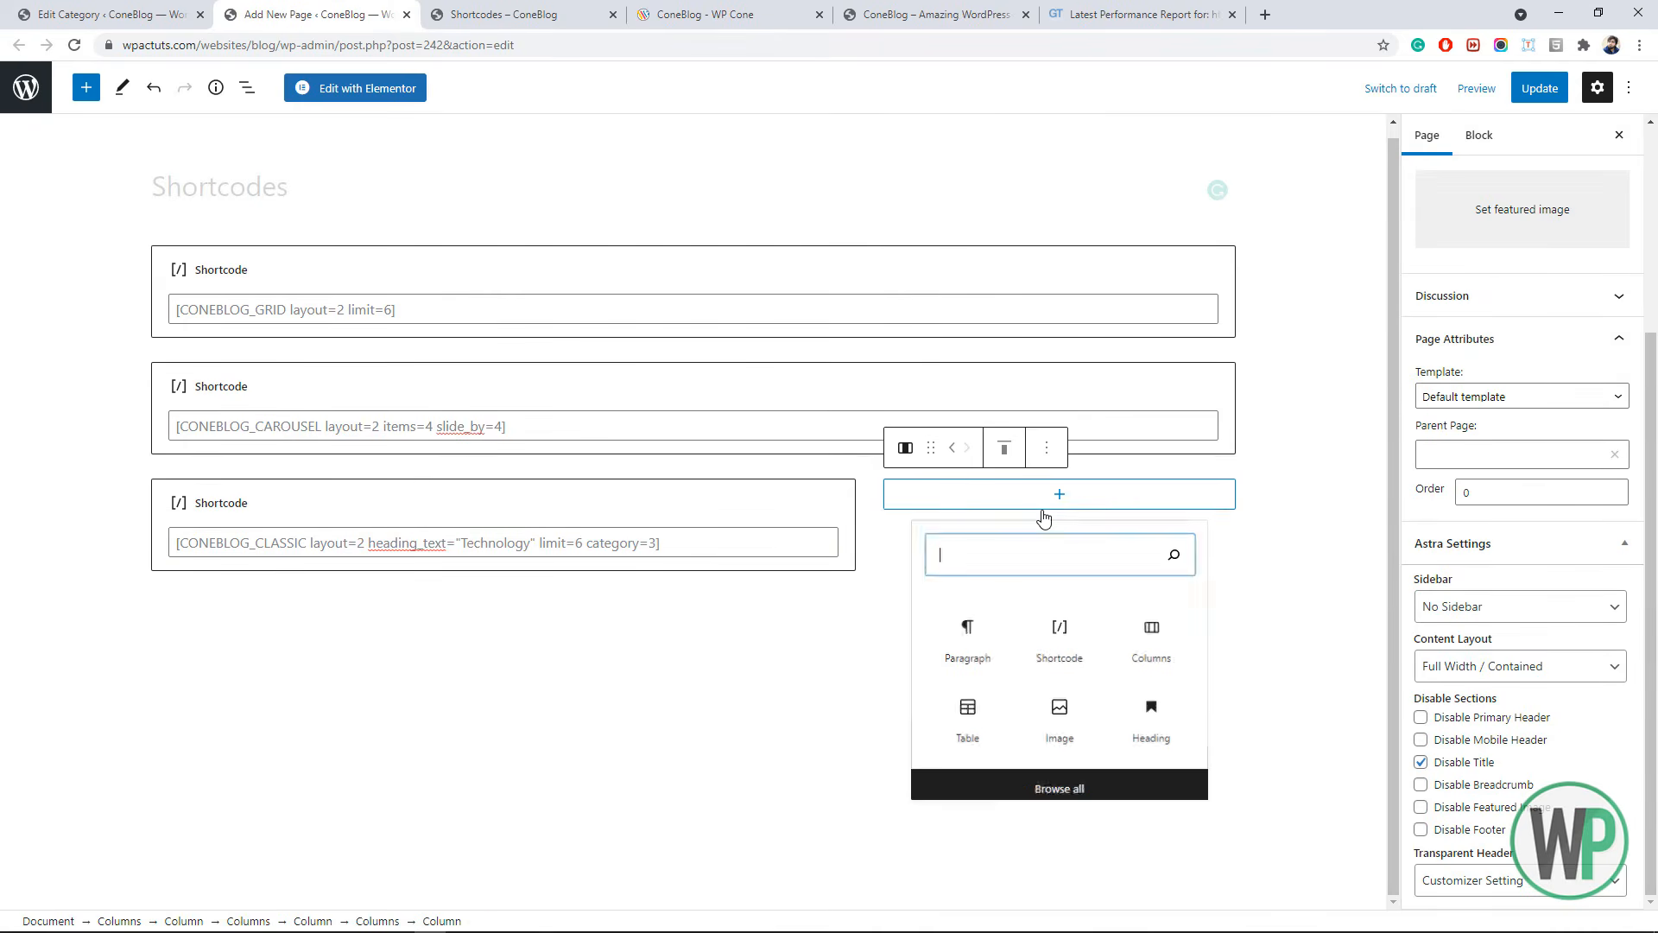
left_click(1055, 624)
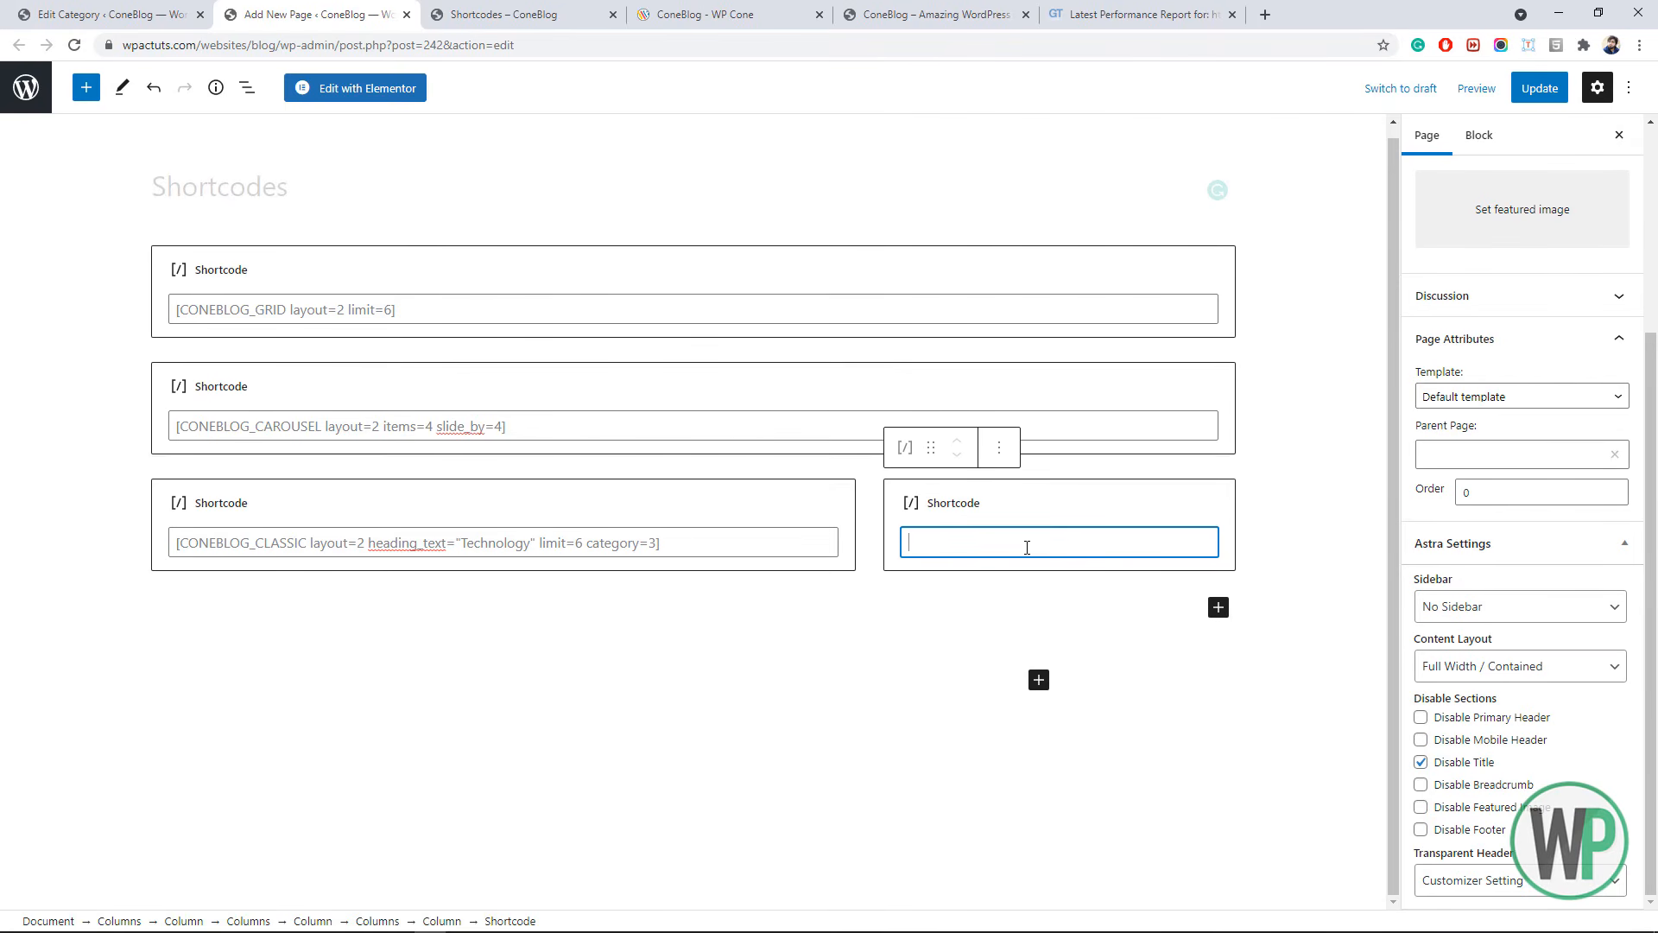
key("ctrl+v")
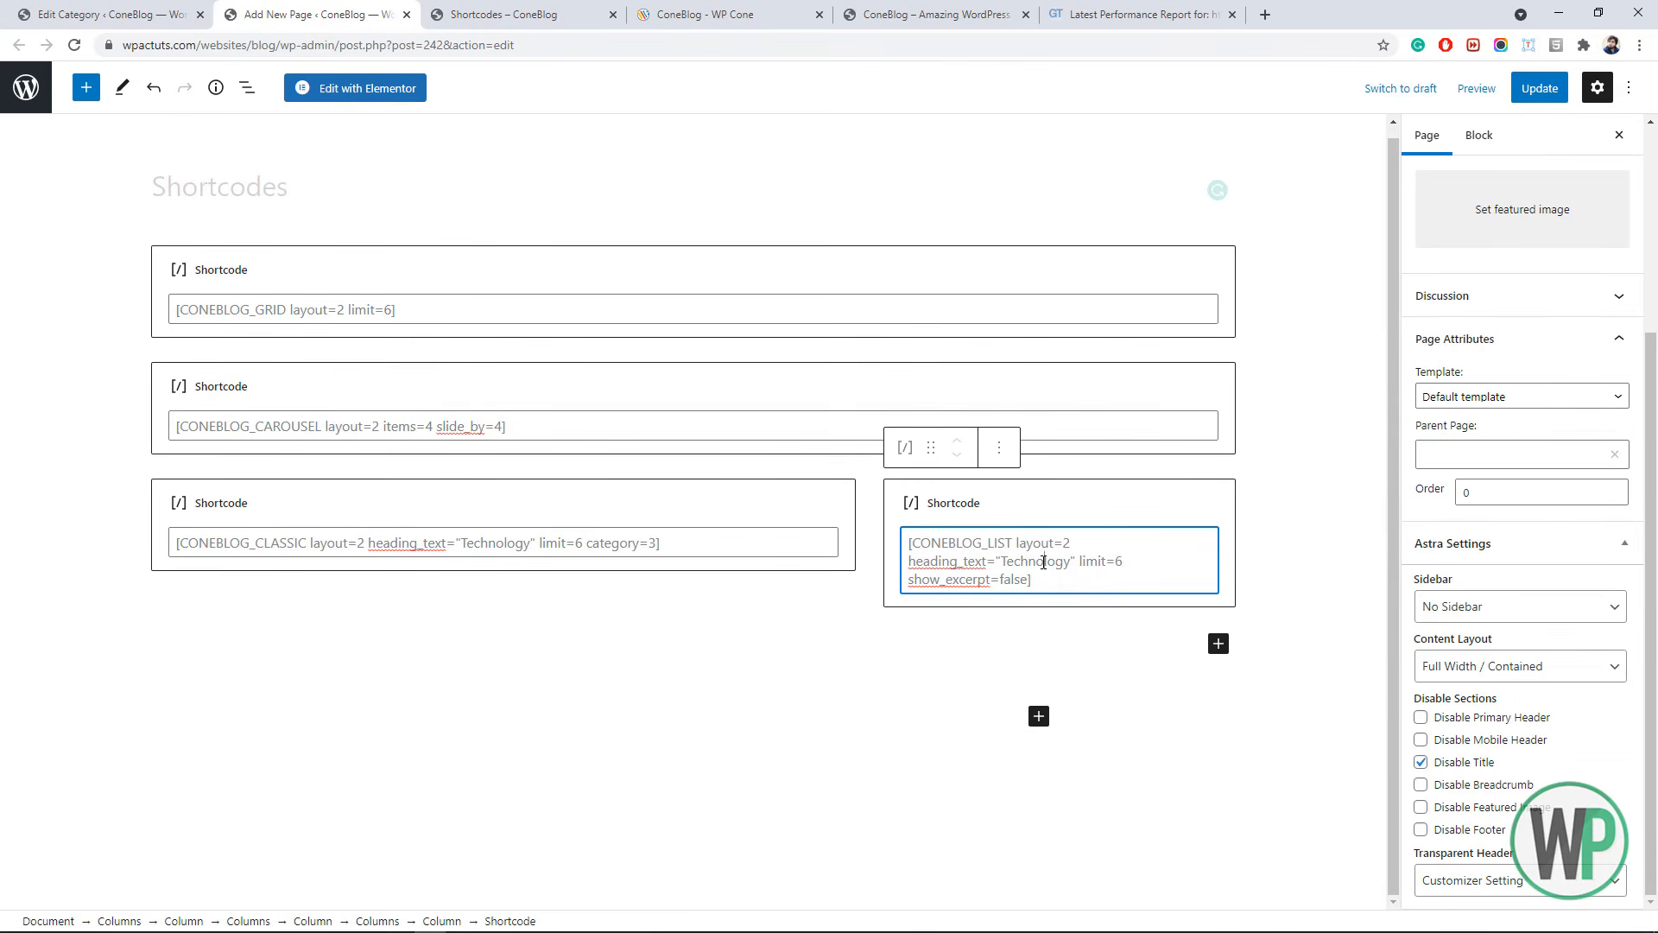
- Set the list shortcode's heading_text to "Gaming", update the page, and reload the live Shortcodes page to check the section
double_click(1043, 562)
type("G")
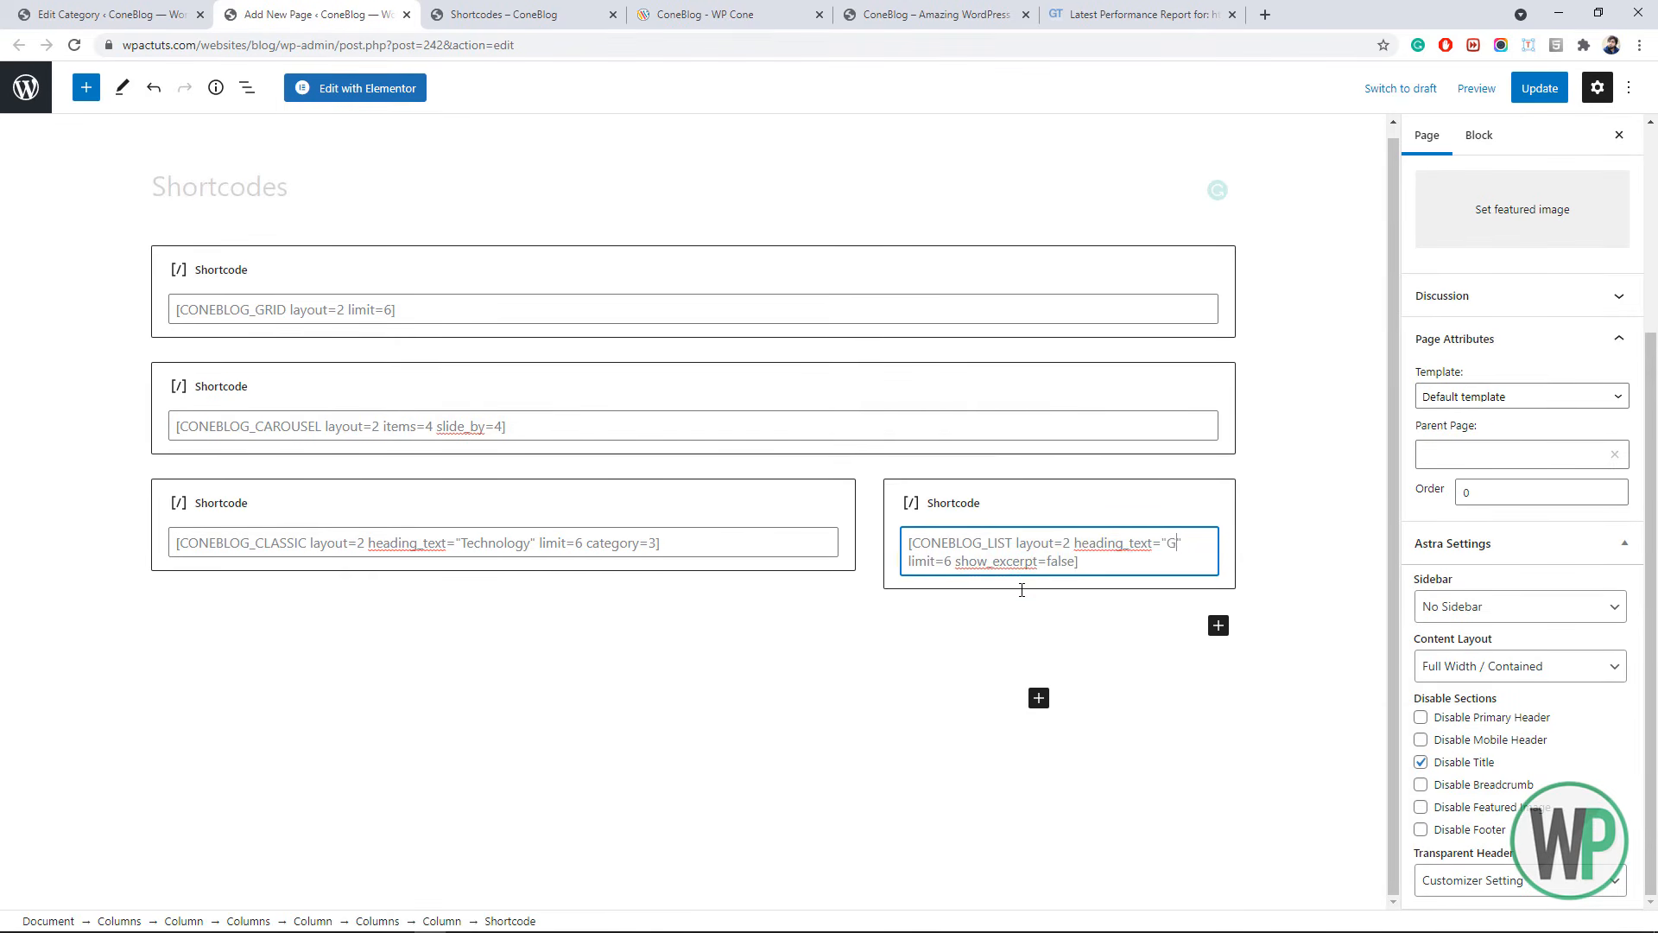
type("aming")
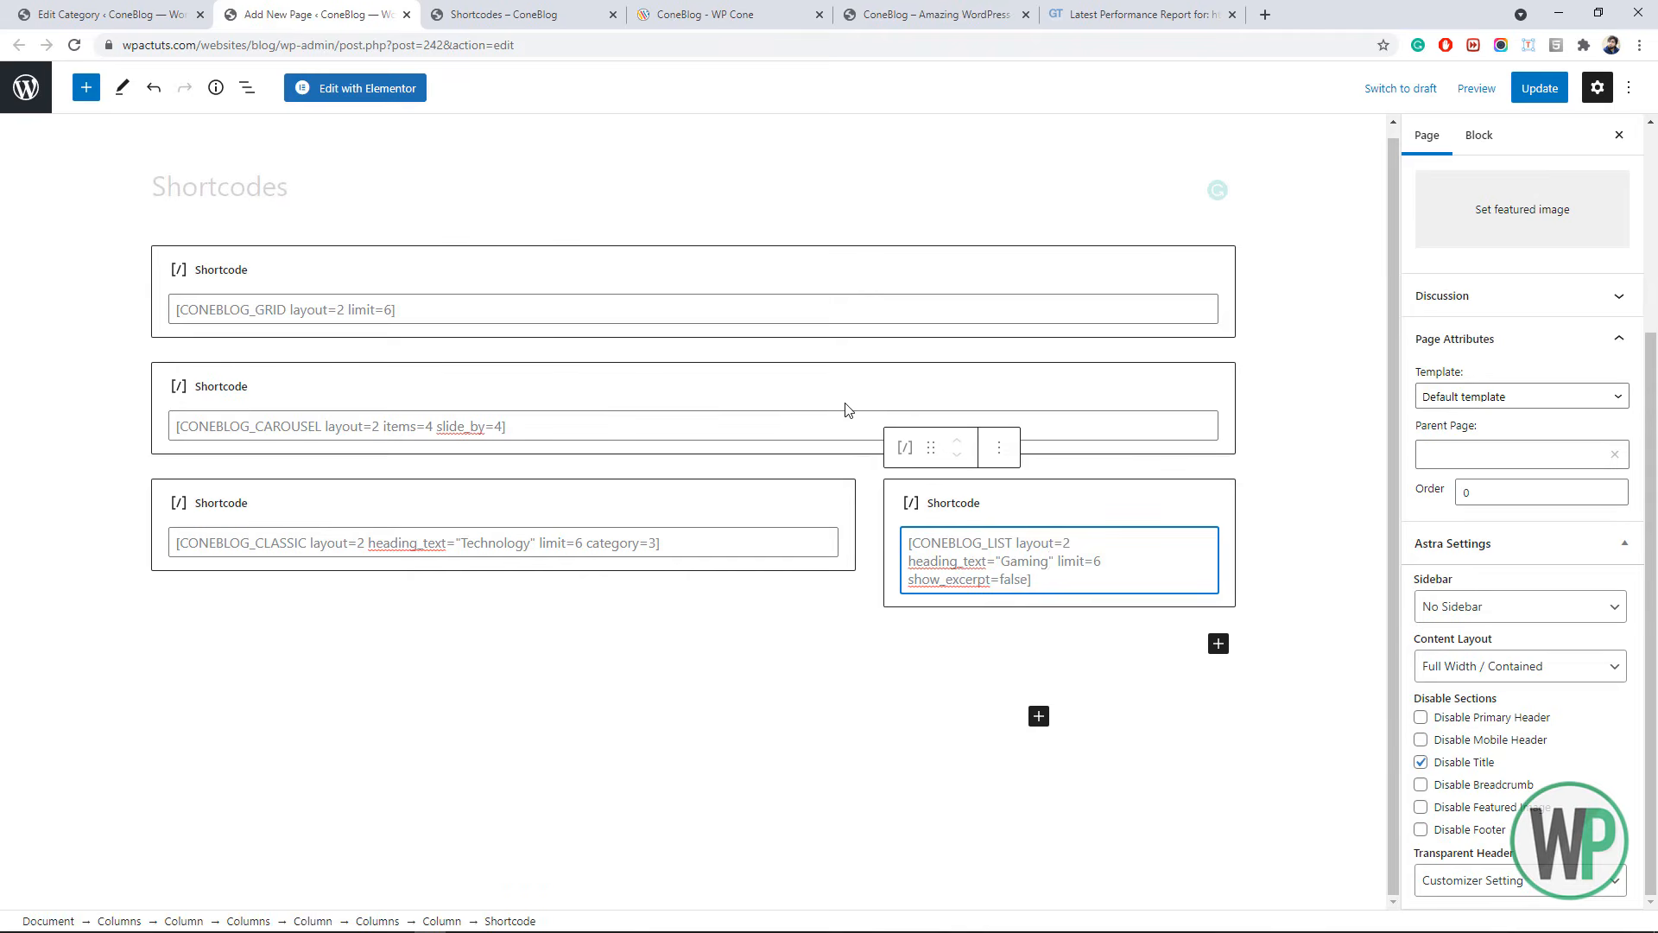
left_click(1534, 92)
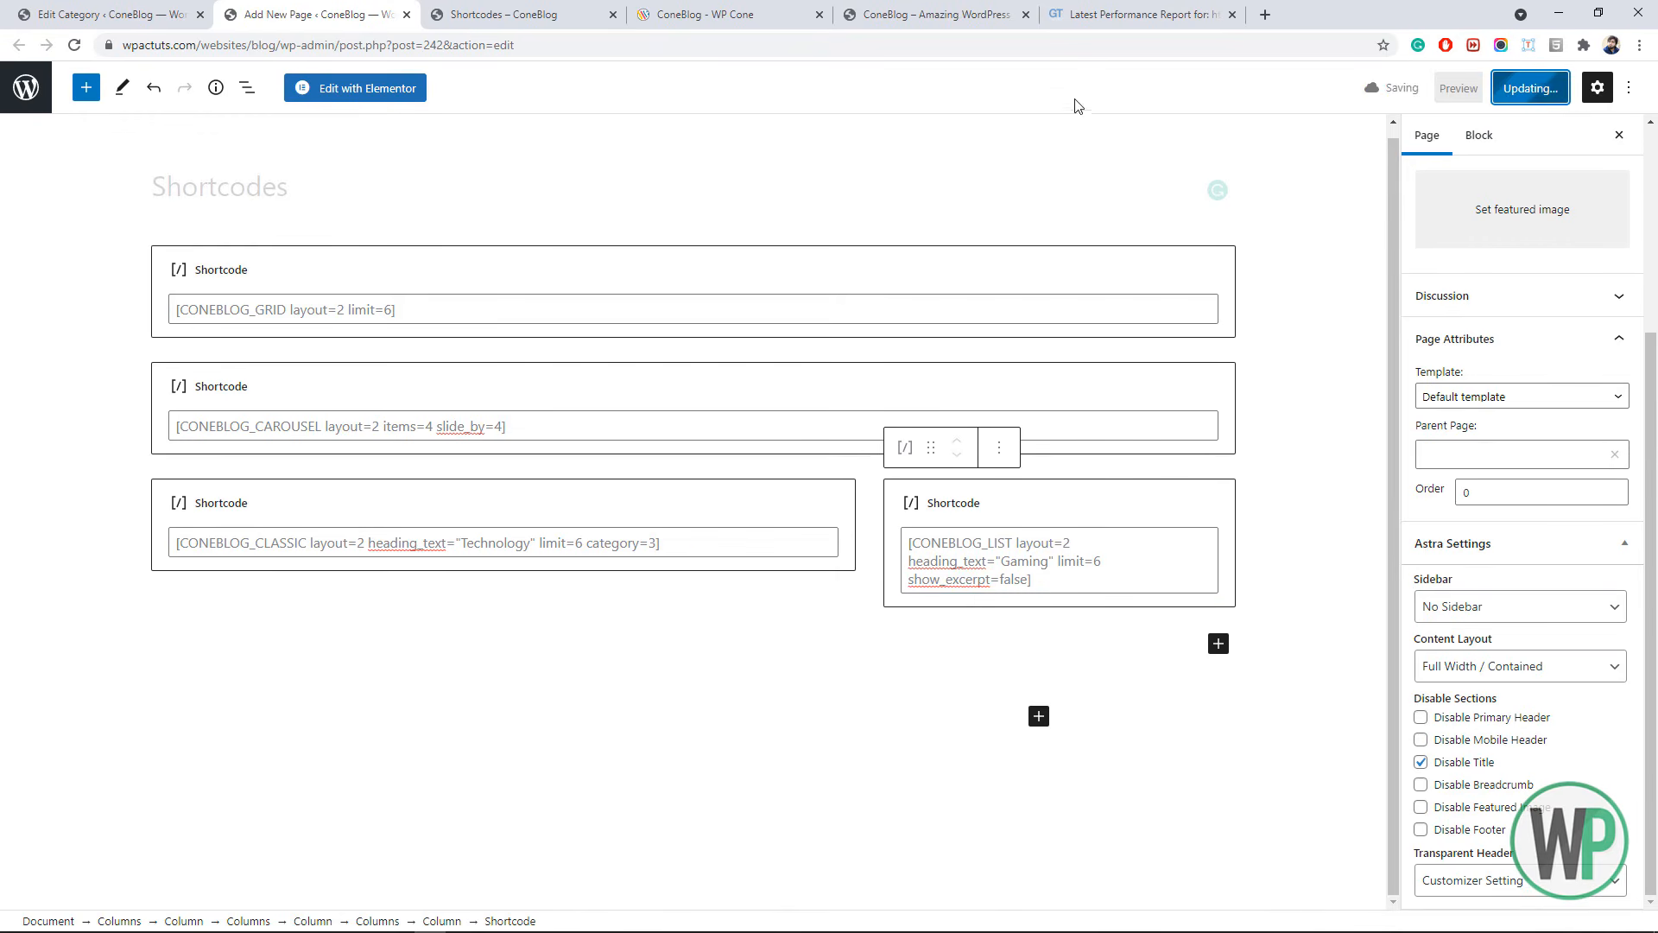
left_click(552, 12)
left_click(75, 45)
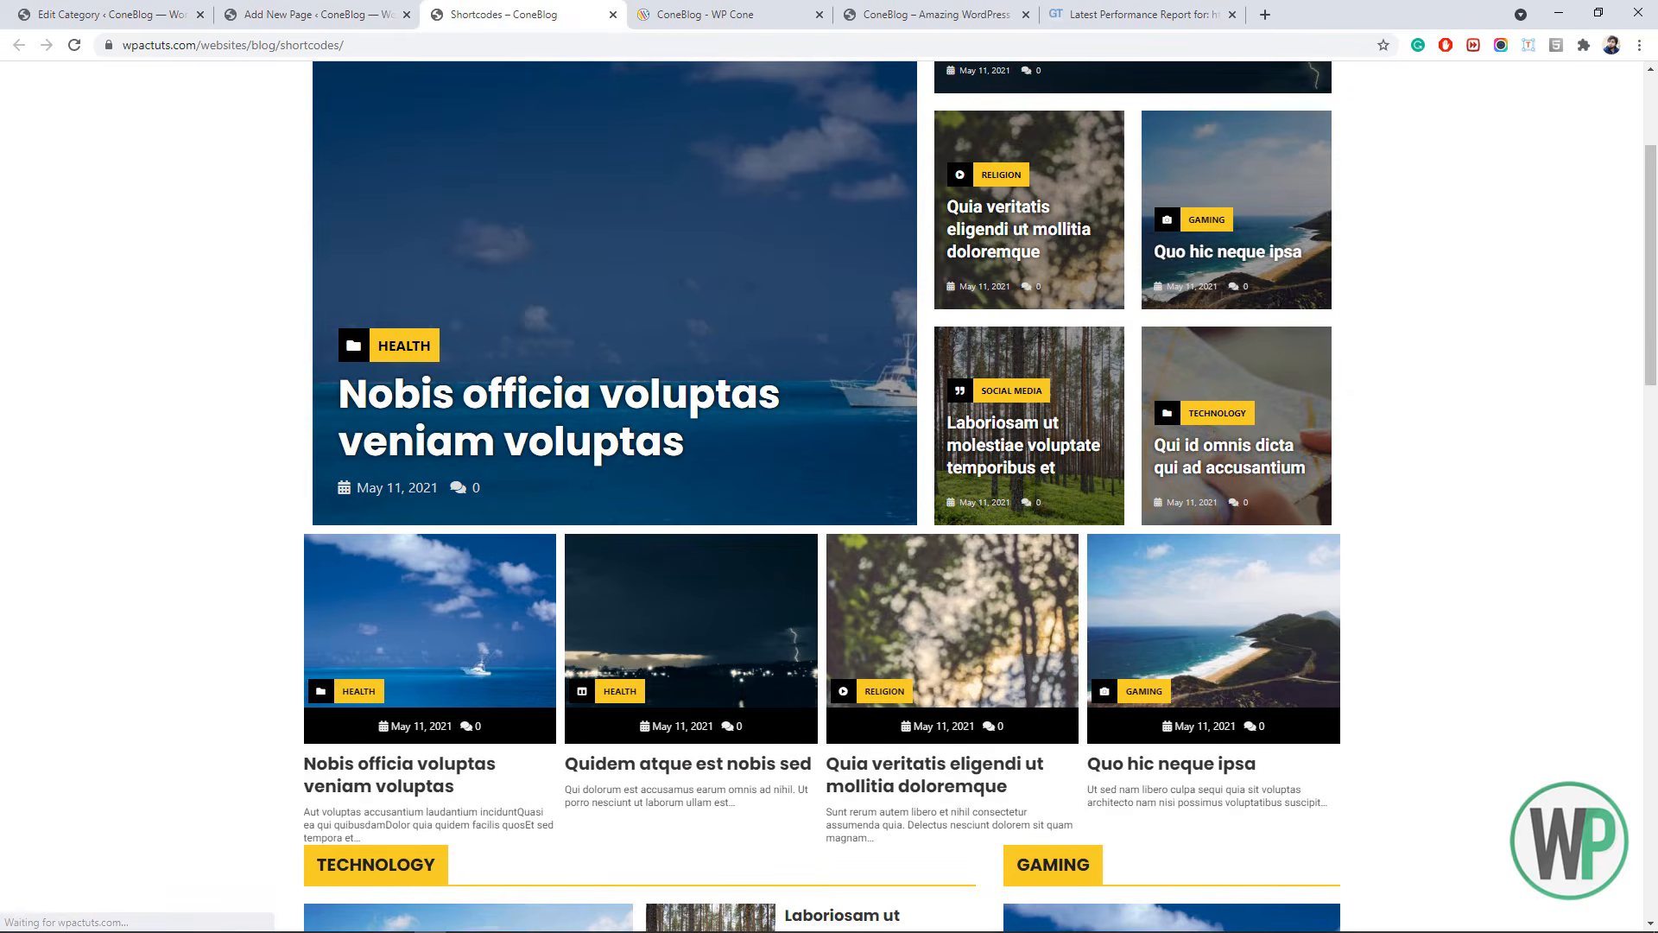
left_click_drag(1653, 250, 1656, 460)
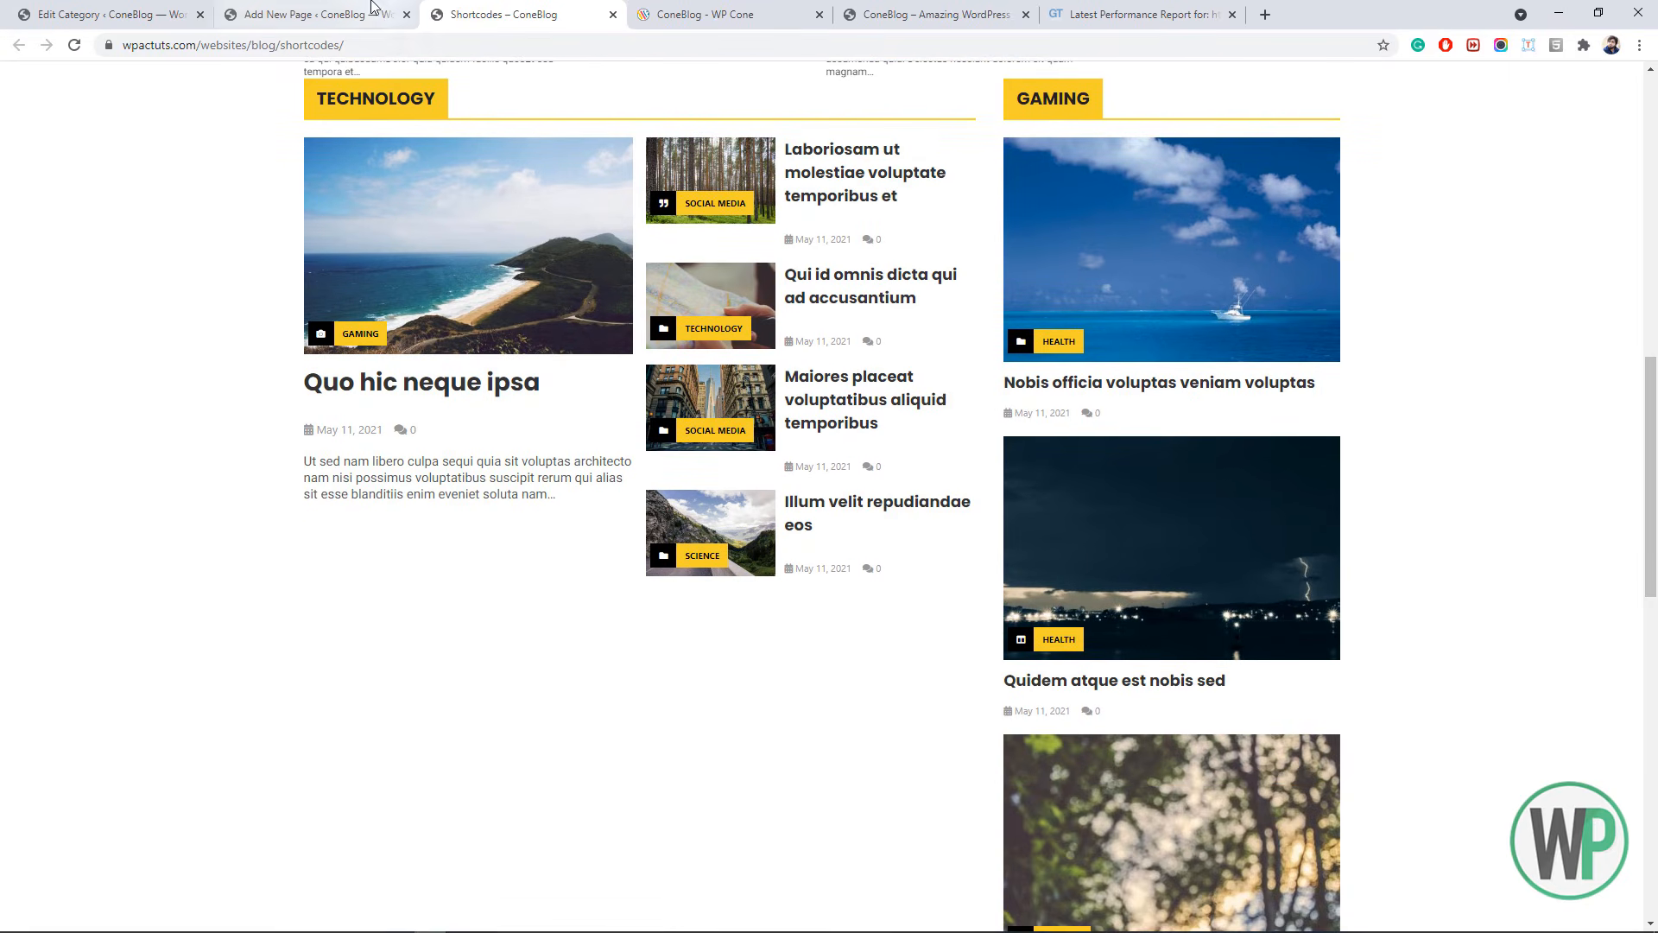
- Change the list shortcode to layout=1, update the page, and compare the reloaded live page with the blog homepage
left_click(320, 14)
double_click(1067, 542)
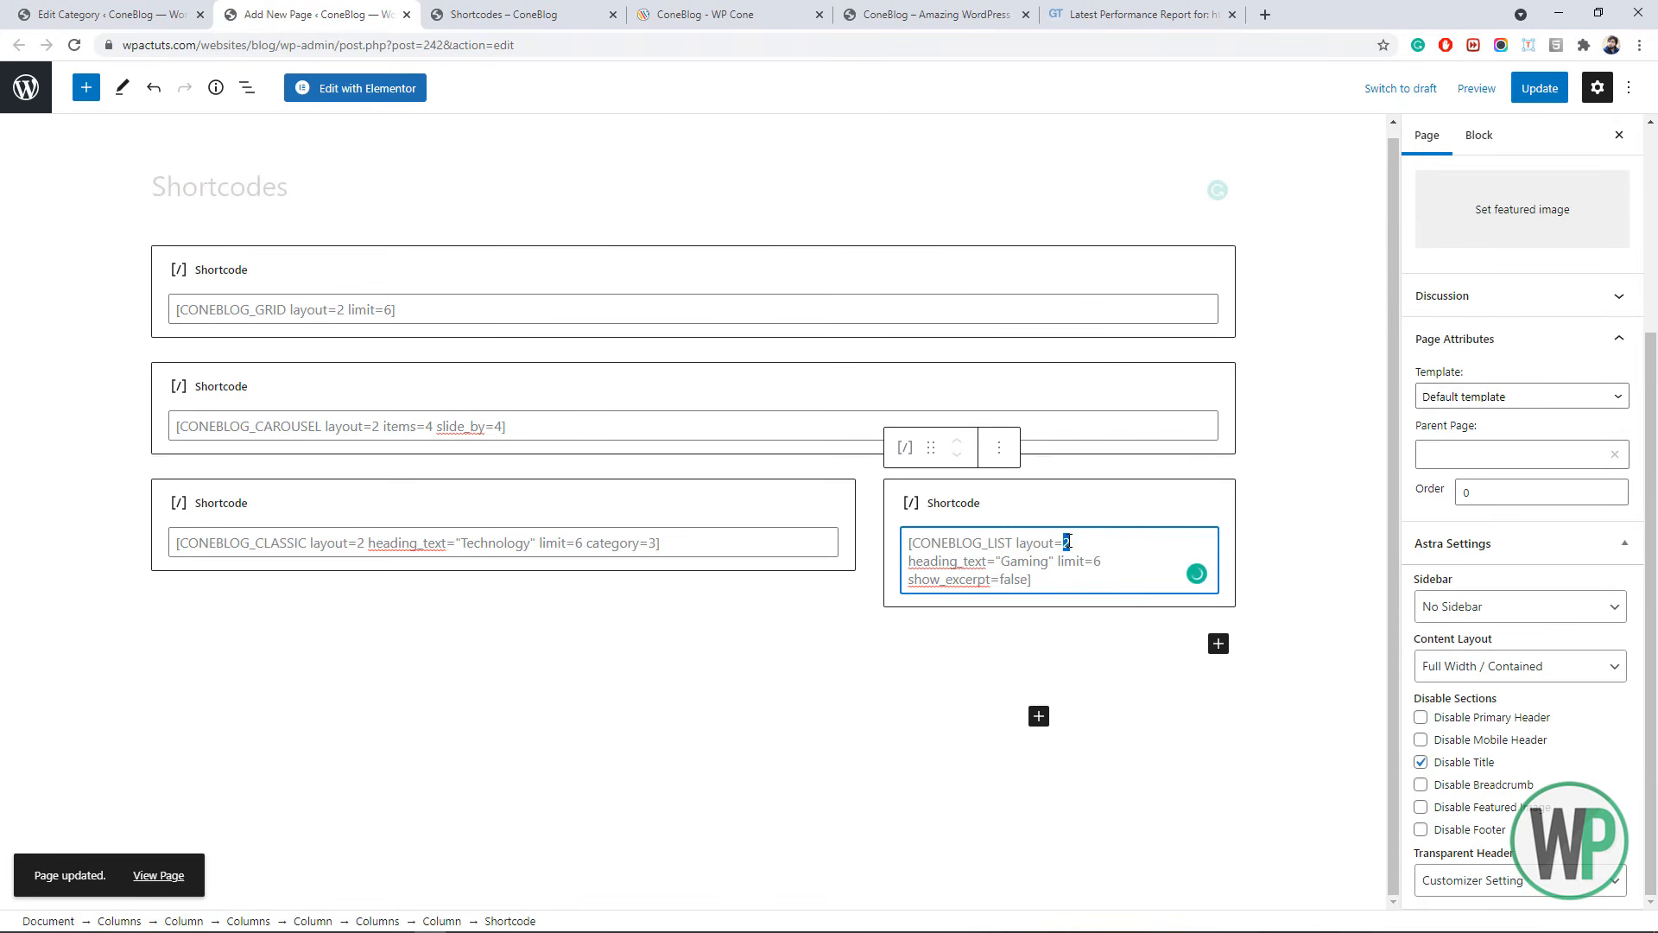
type("1")
left_click(1539, 88)
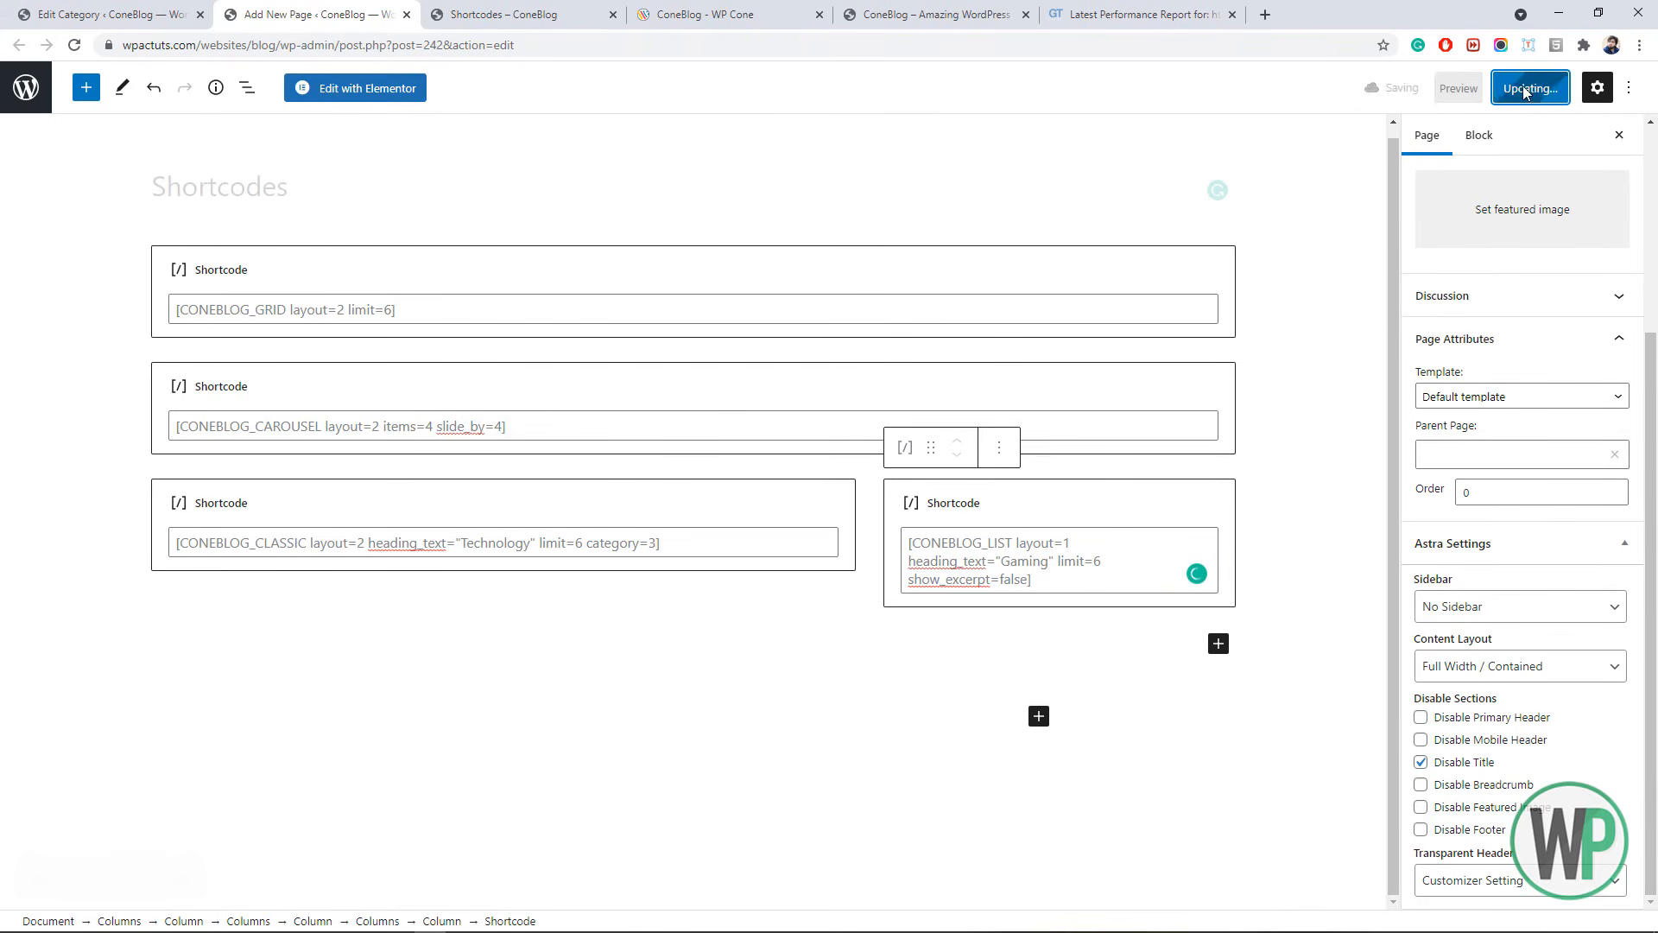
left_click(514, 6)
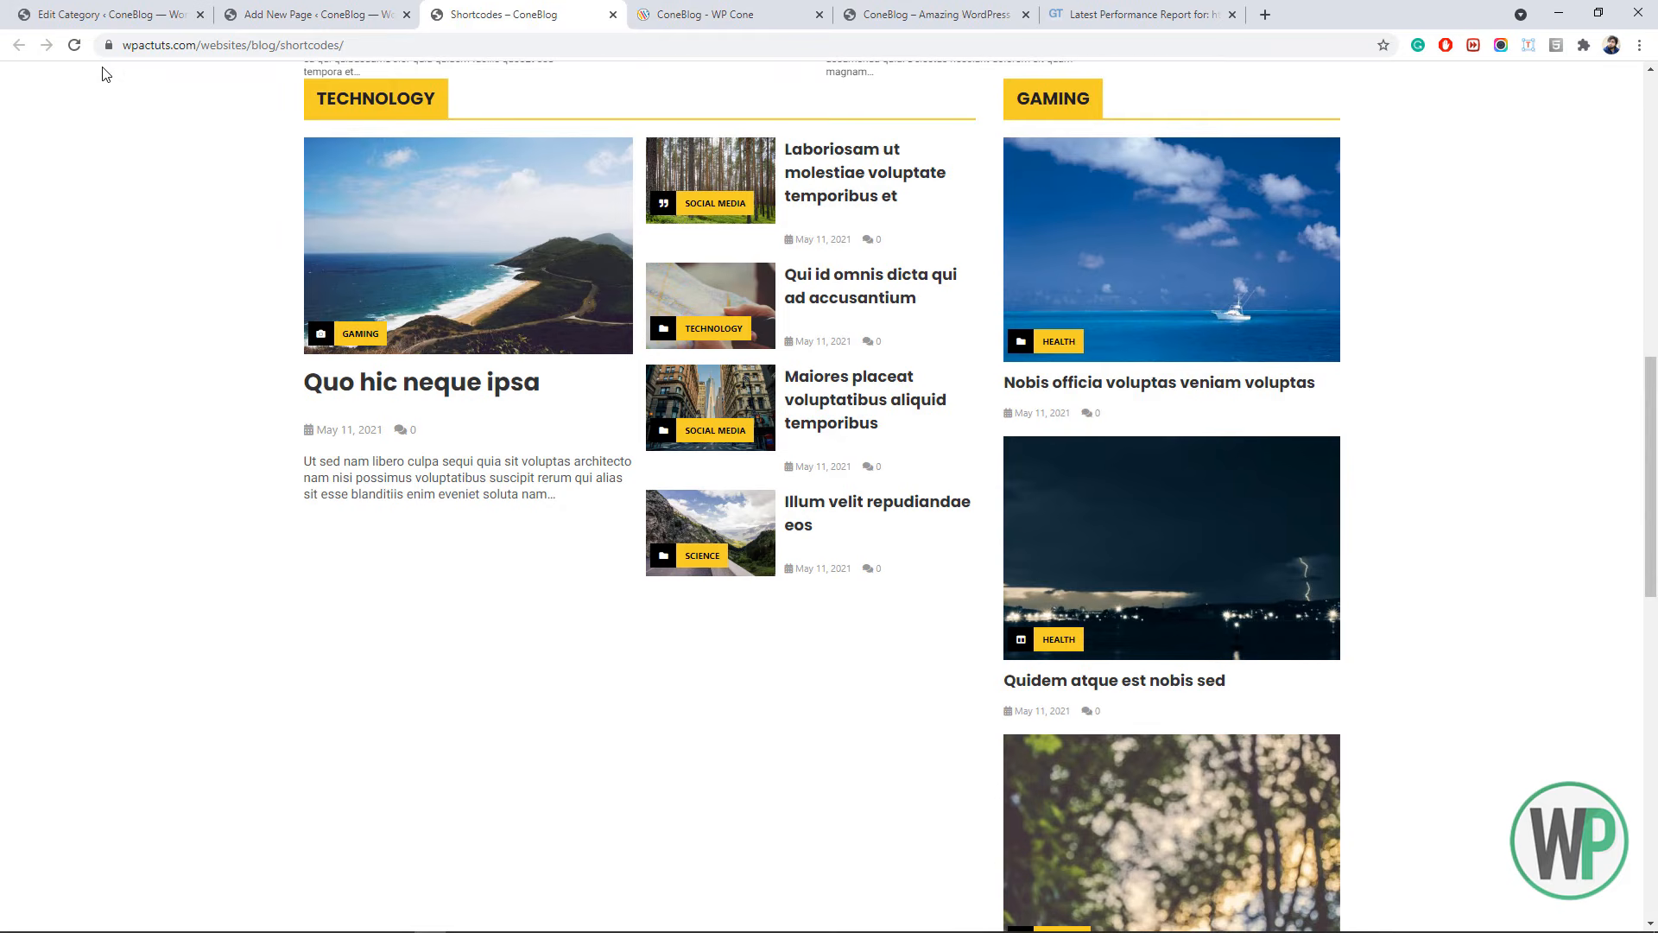
left_click(74, 45)
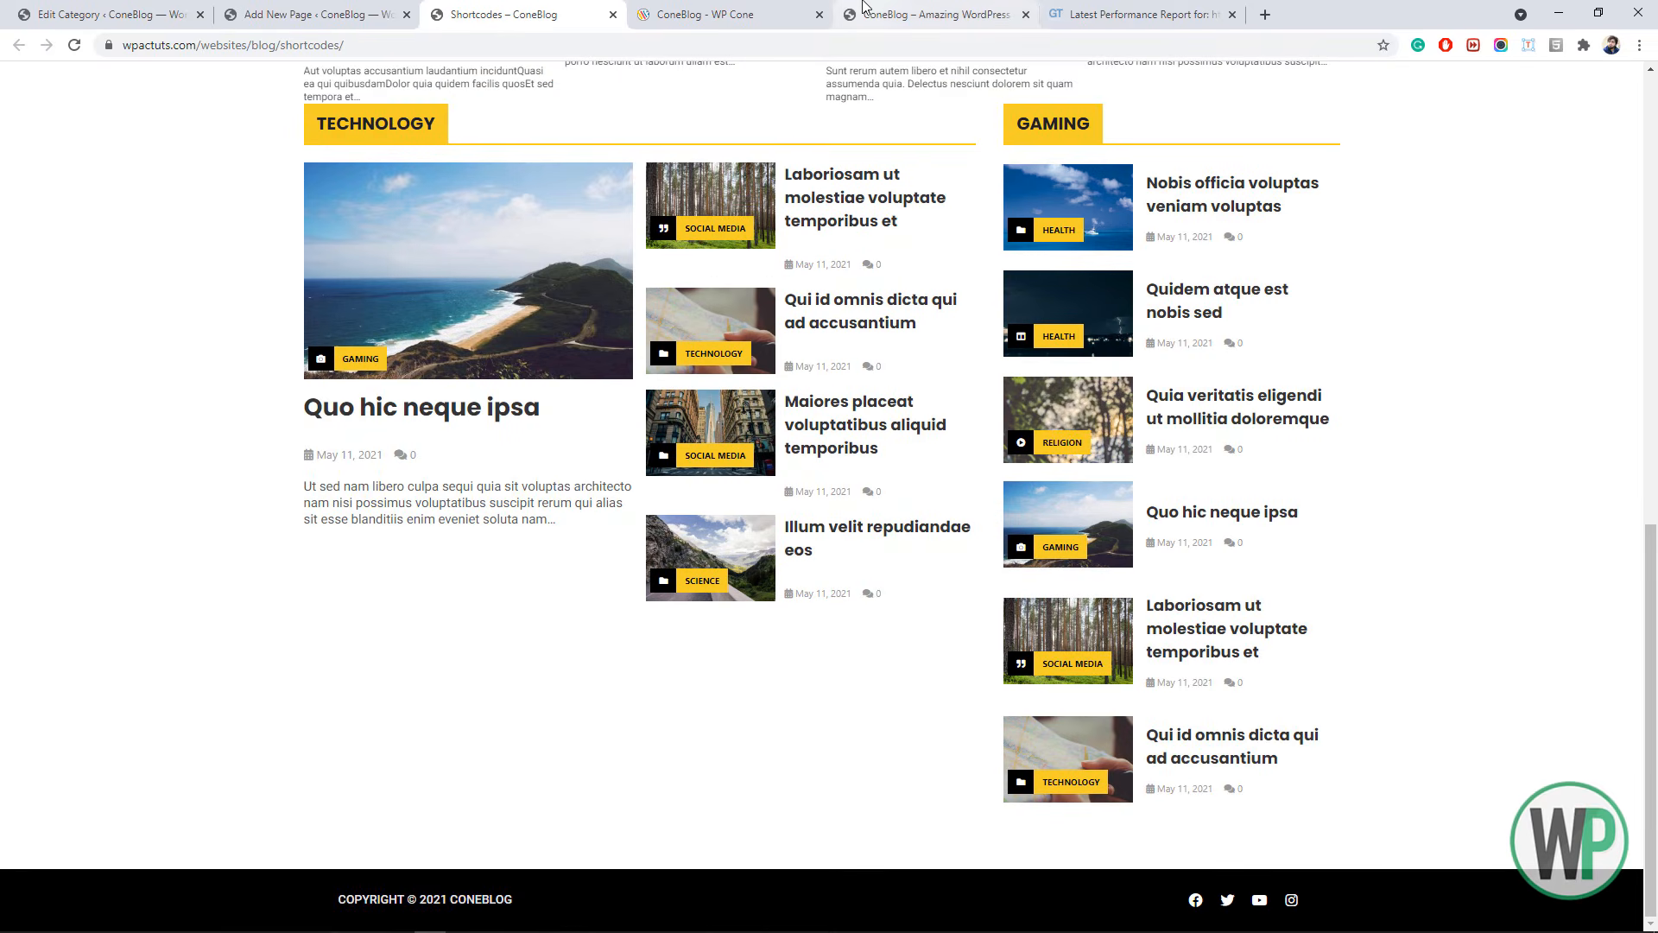
left_click(863, 6)
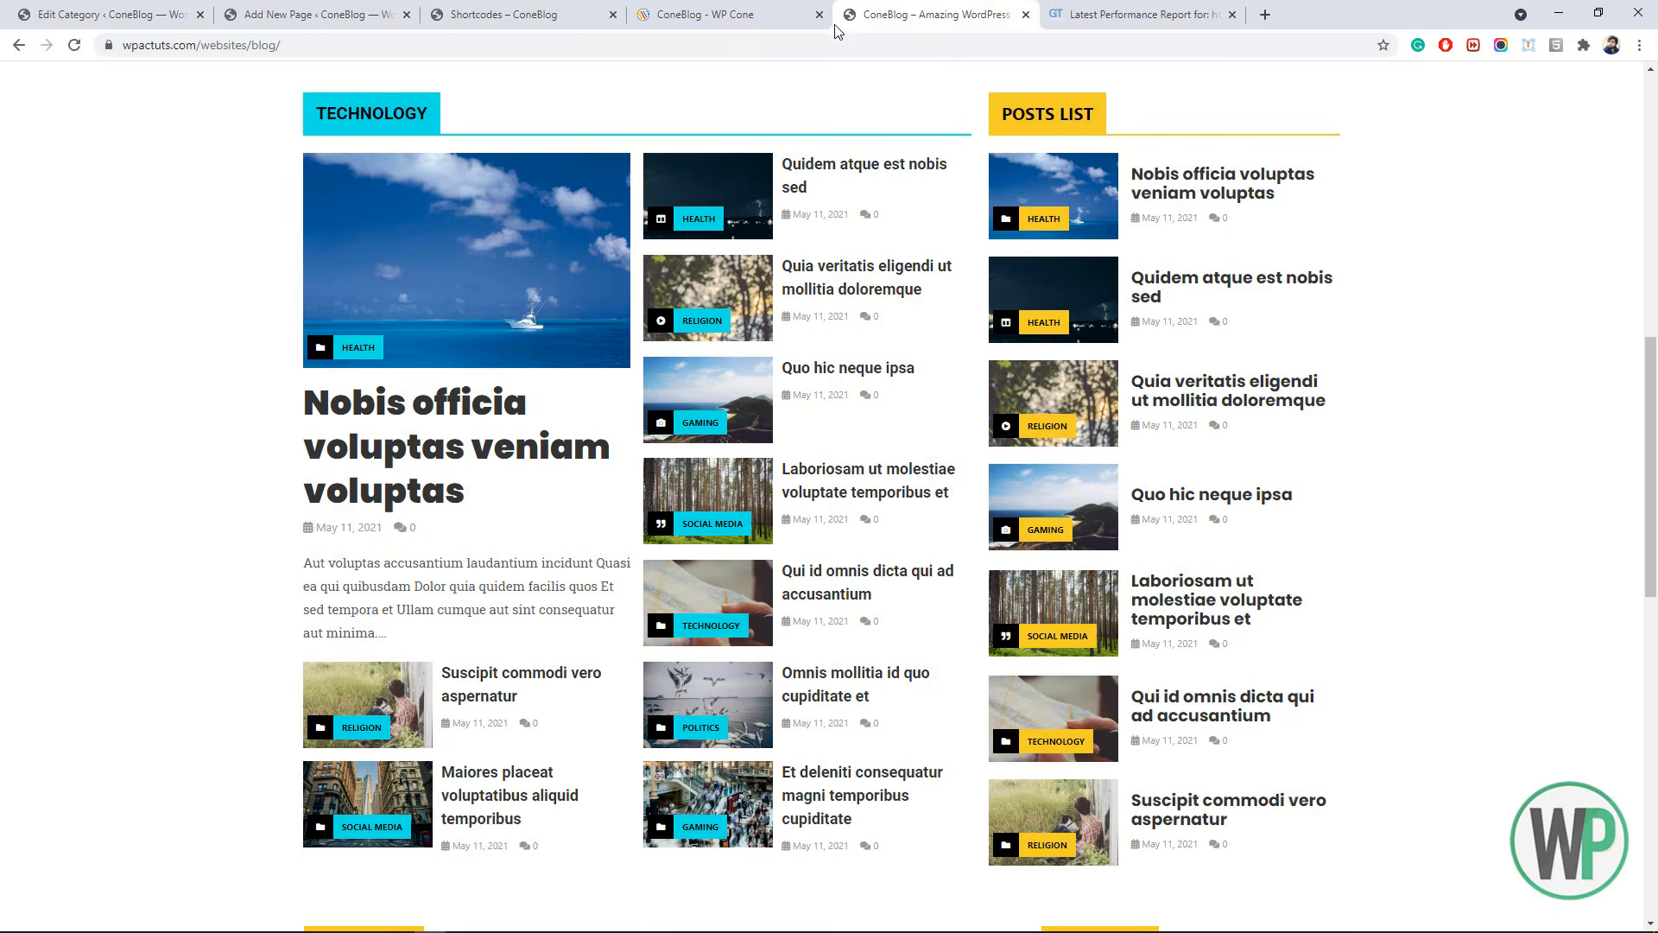
left_click(479, 9)
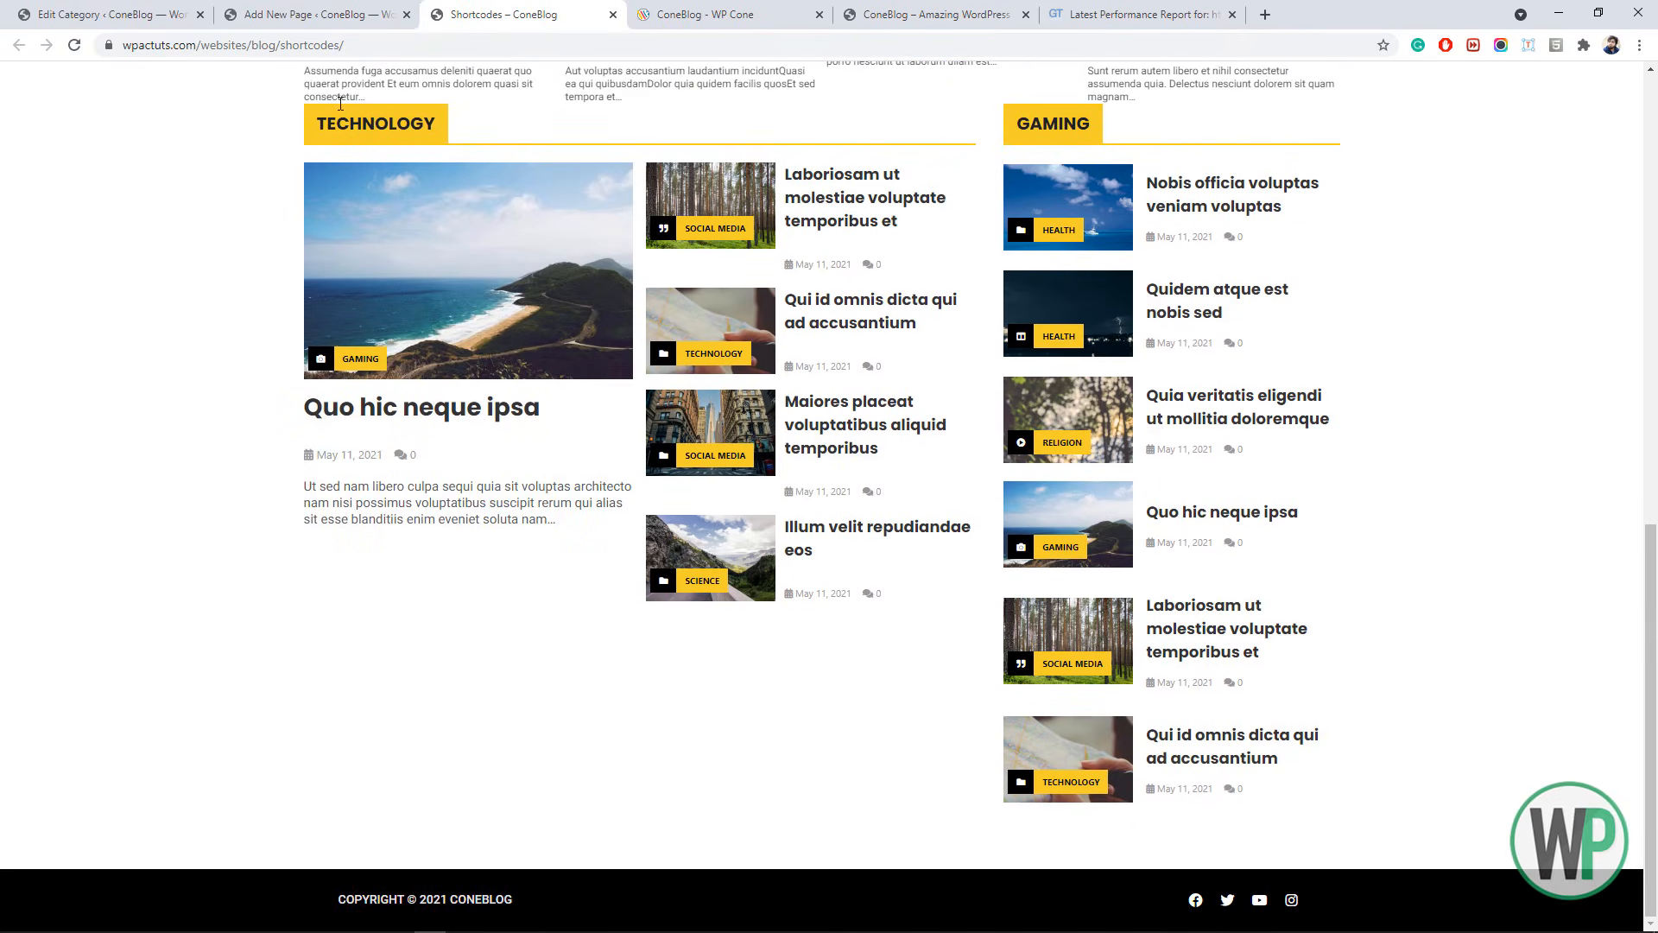
- Remove the category attribute from the classic shortcode, set its limit to 8, update the page, and reload the live page
left_click(311, 15)
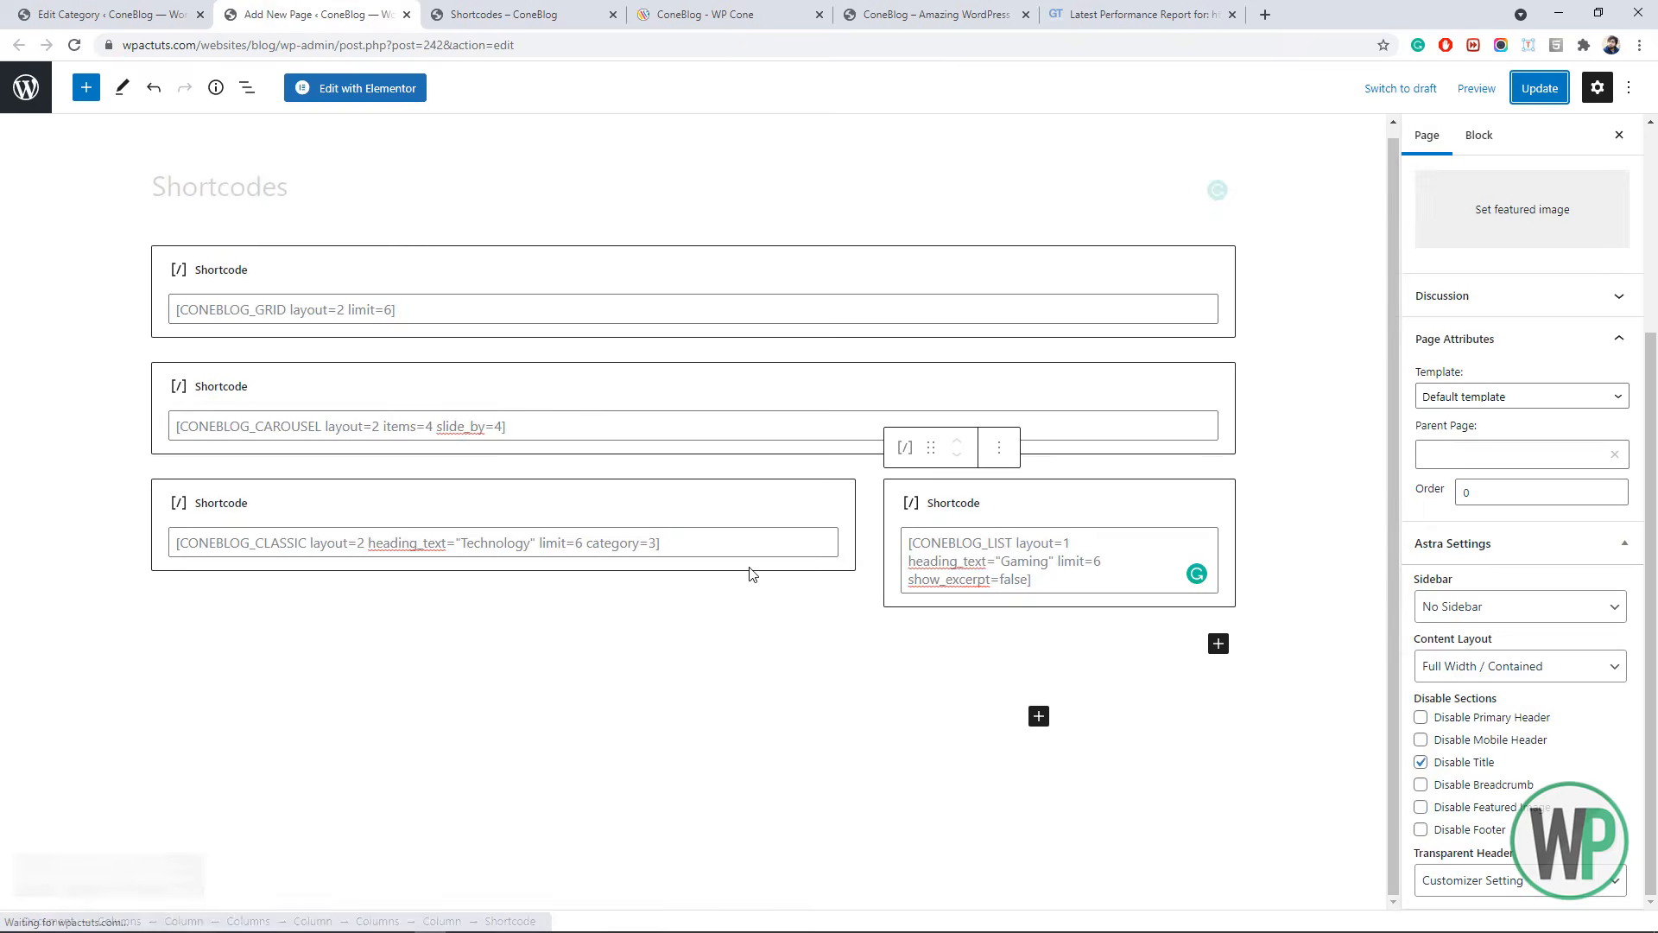
left_click(656, 546)
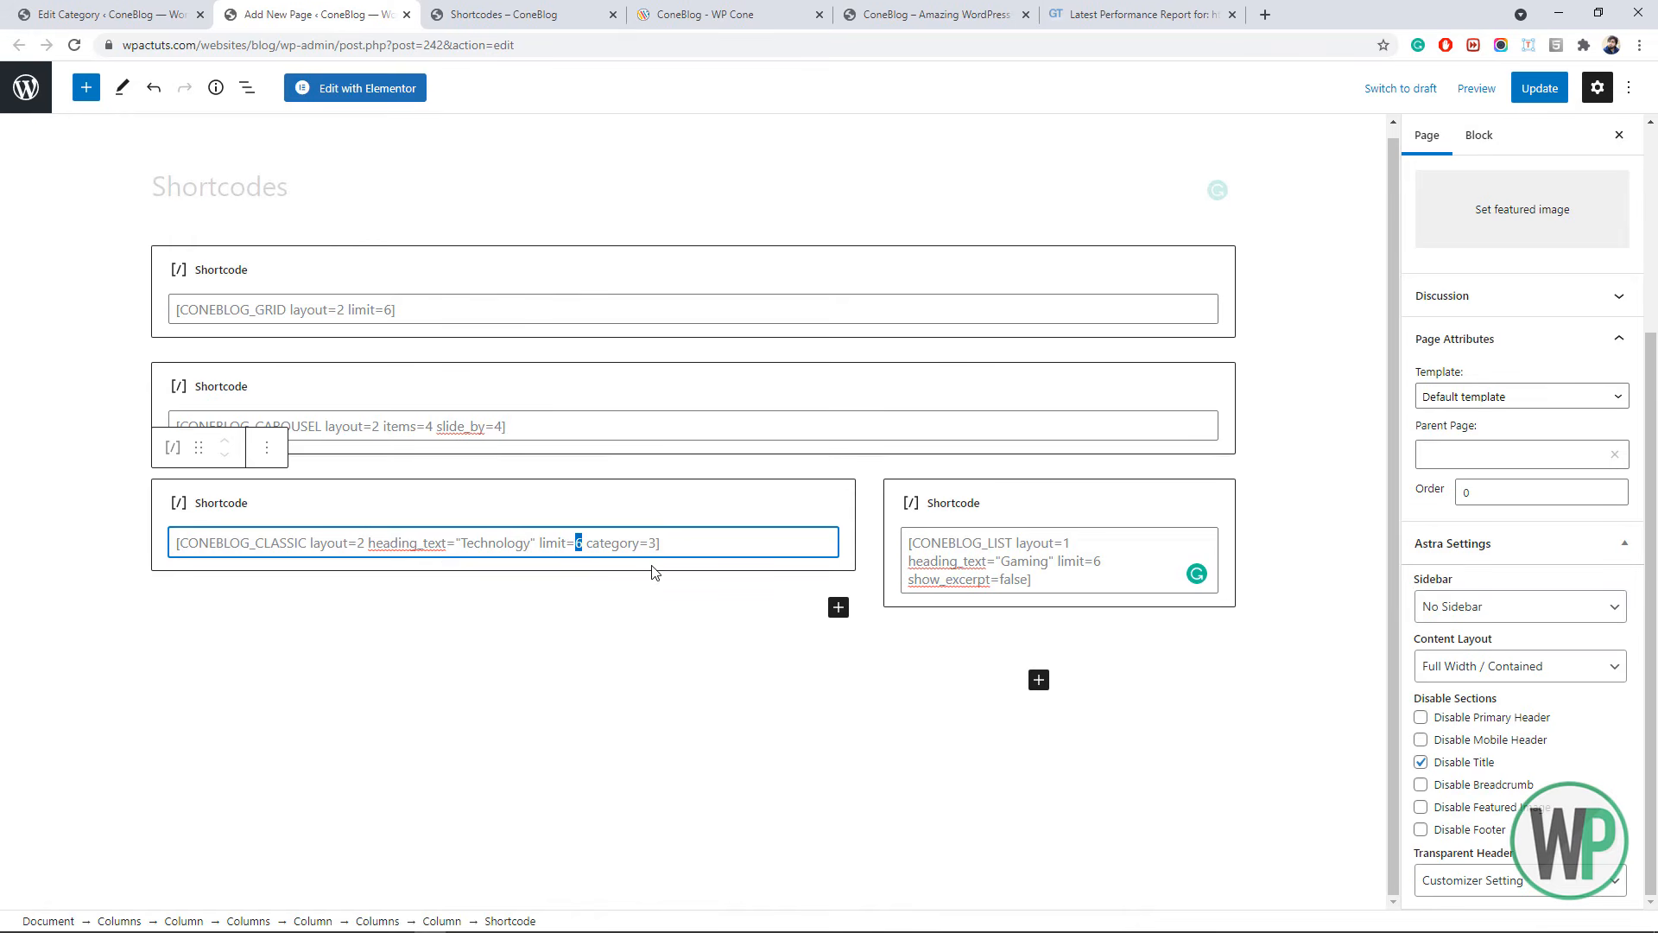
left_click_drag(631, 542, 591, 543)
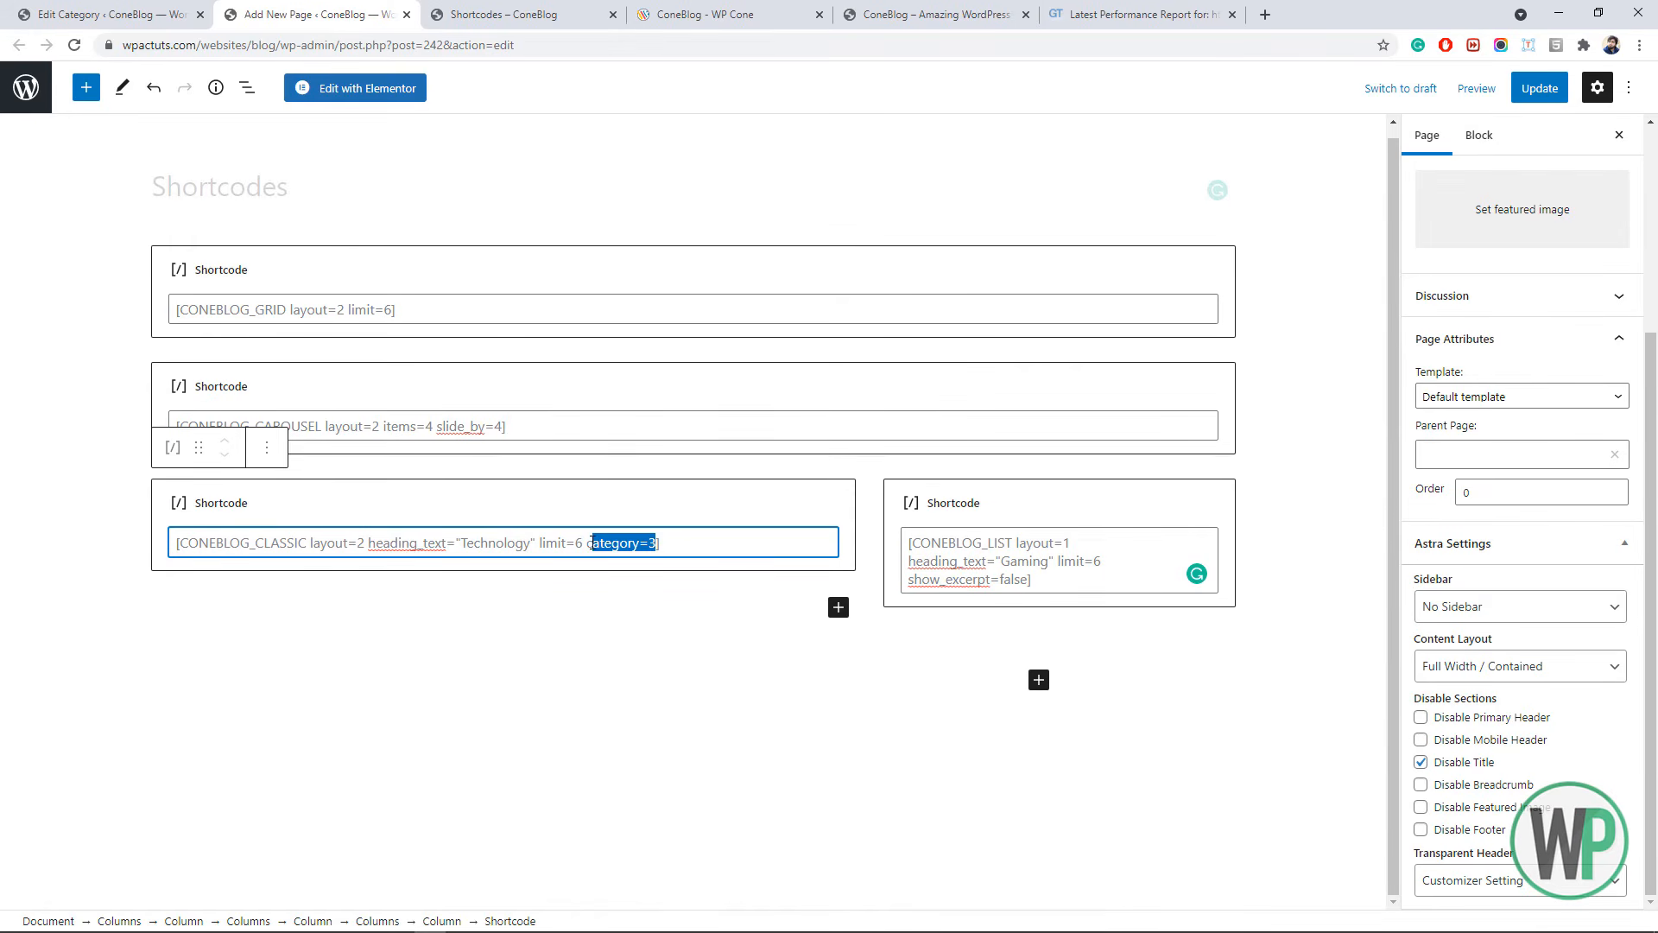
key("BackSpace")
key("BackSpace")
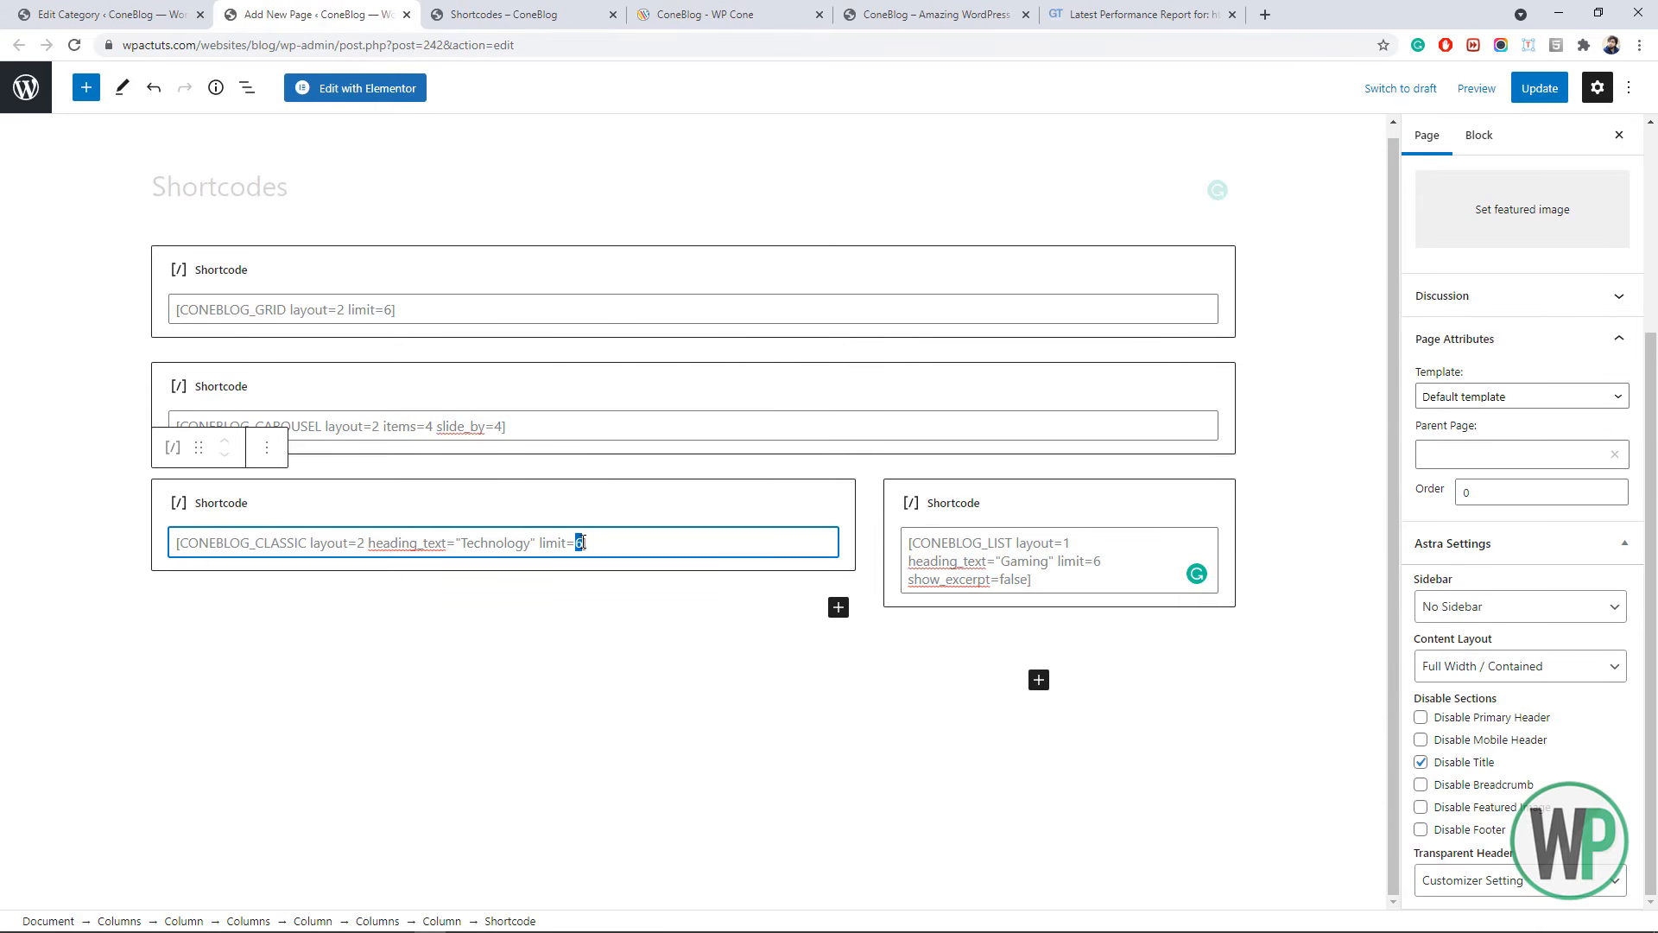
type("8")
left_click(1540, 90)
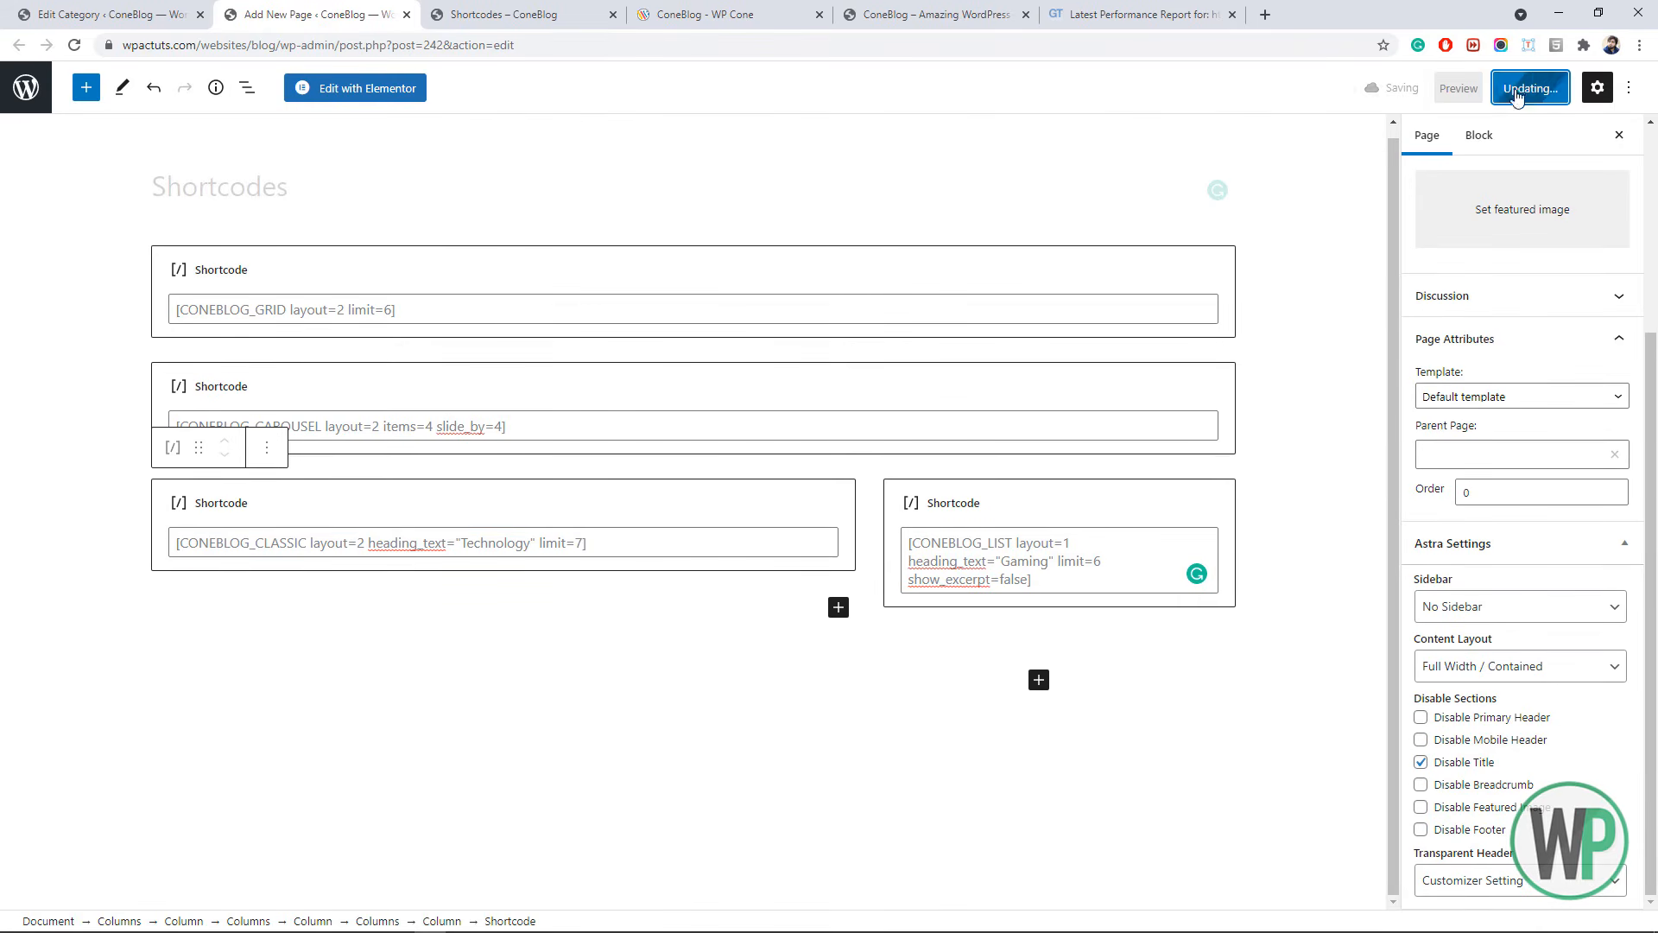
left_click(1539, 92)
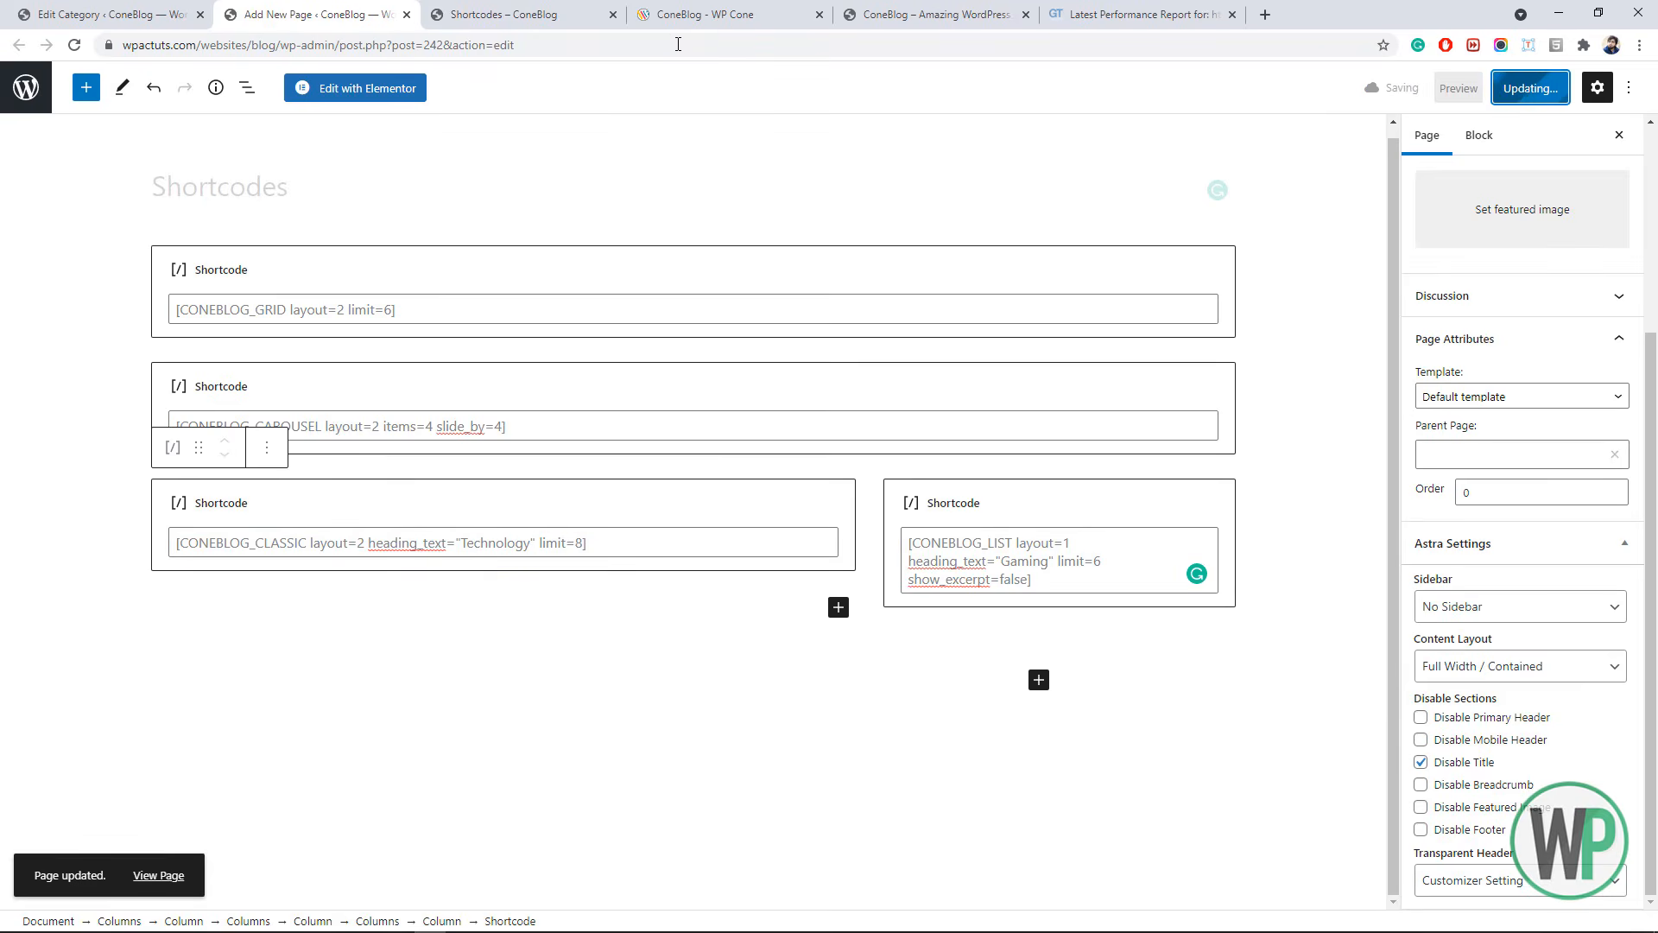
left_click(551, 11)
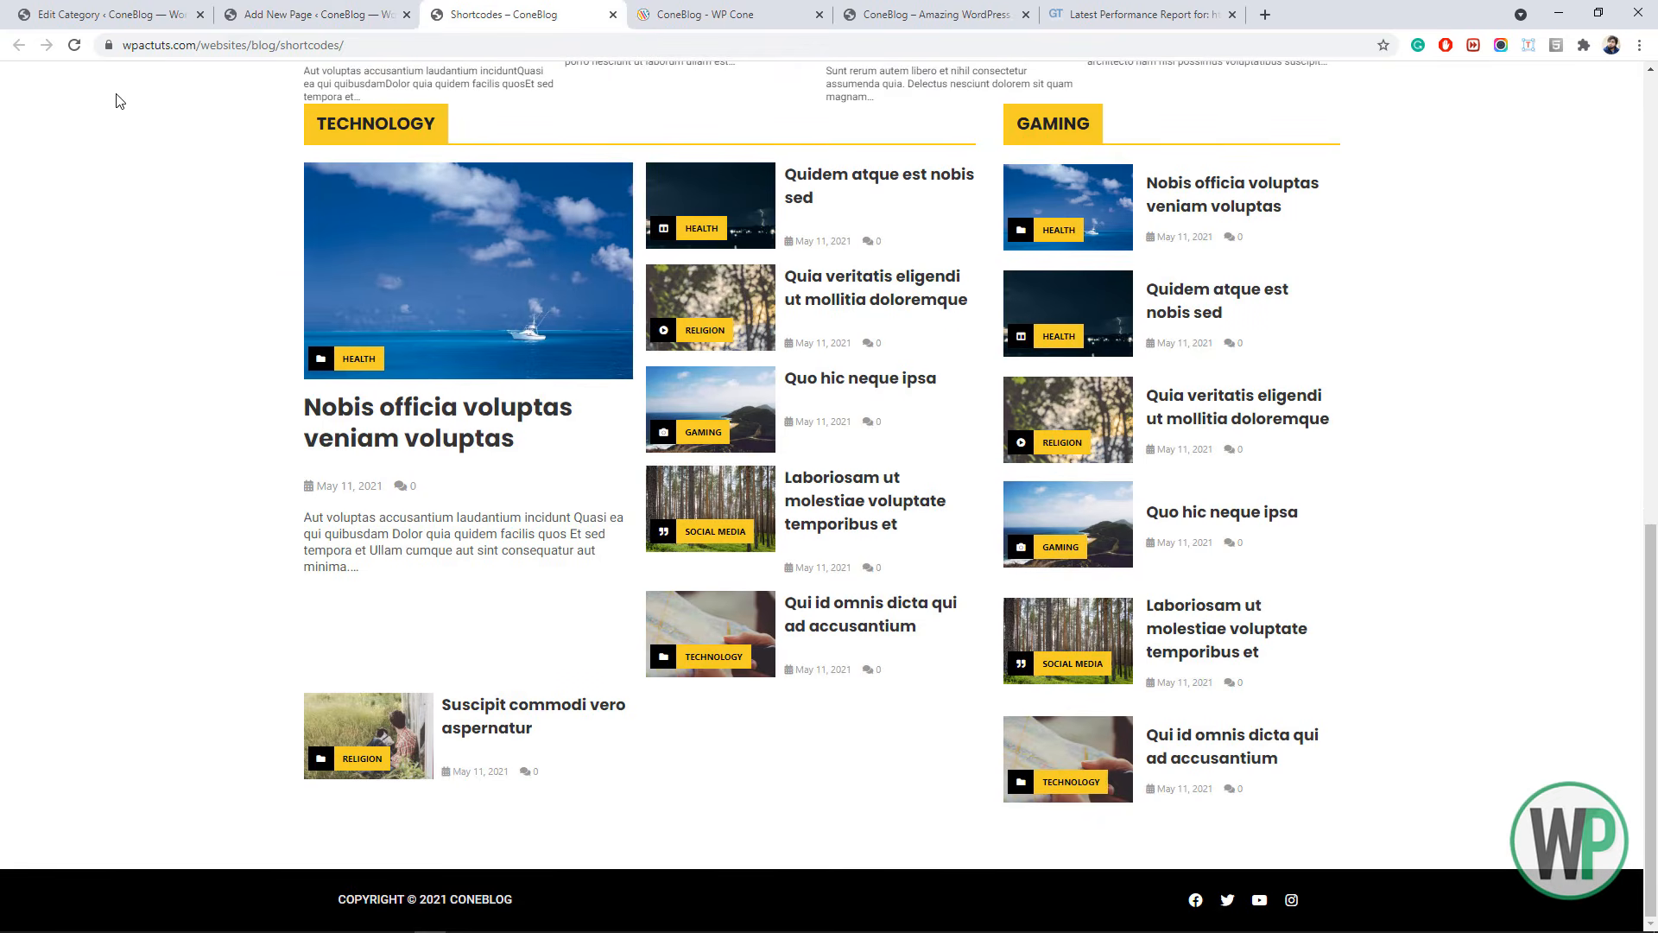
left_click(74, 46)
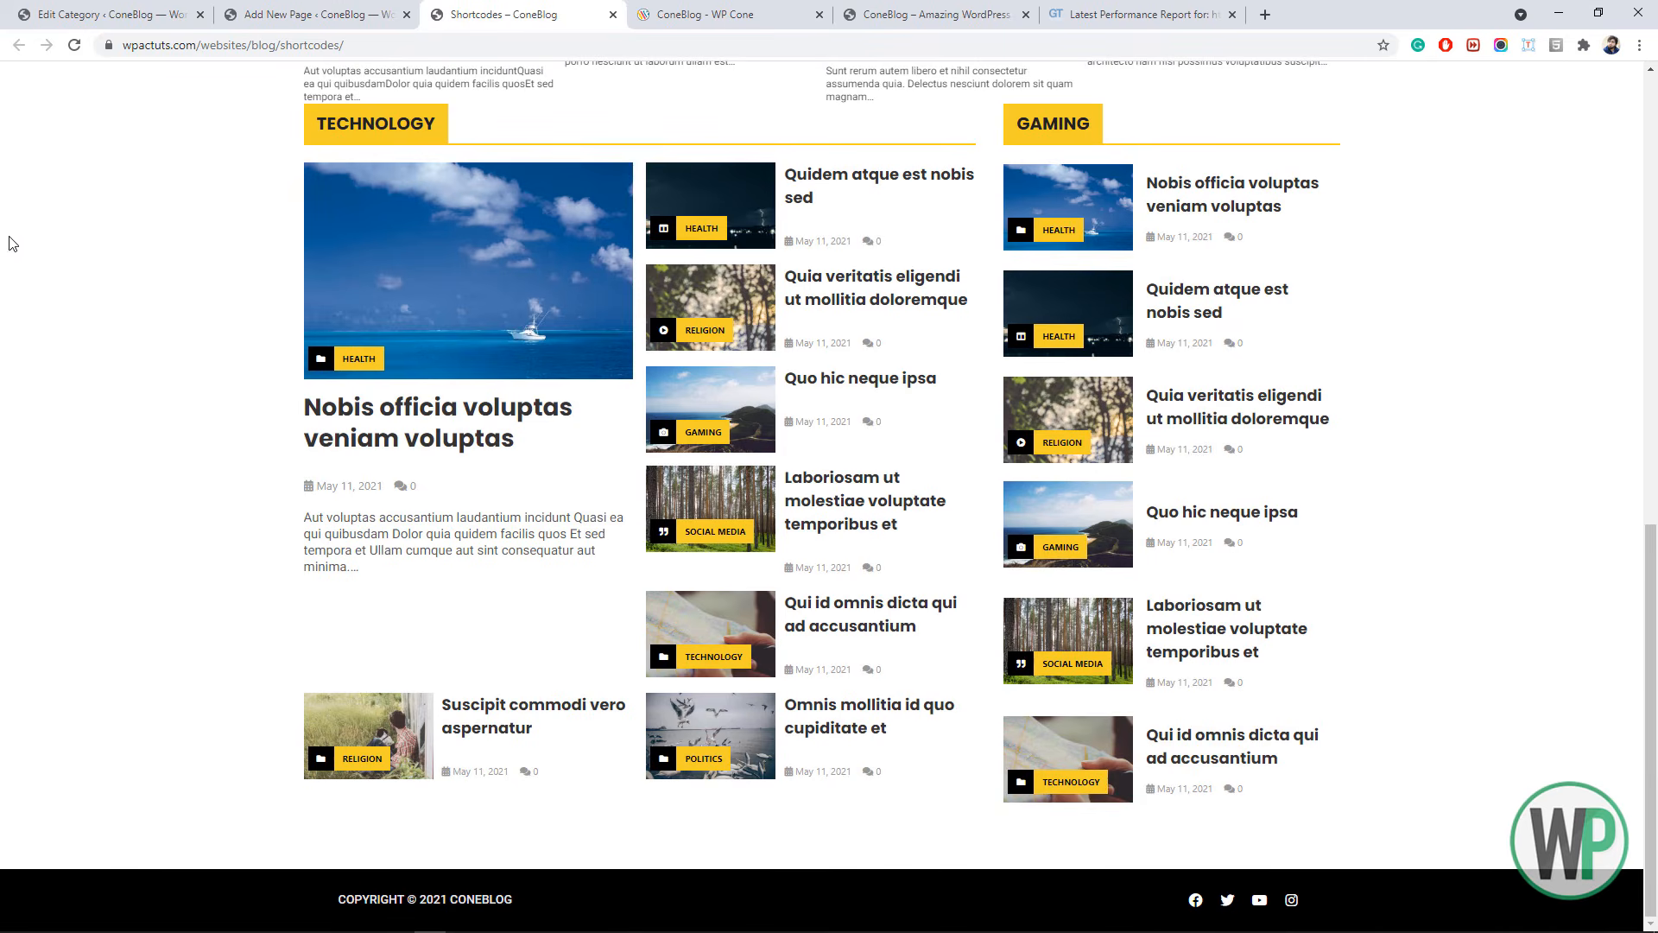
- Check the homepage's next posts section and duplicate the Columns block holding the classic and list shortcodes
left_click_drag(1654, 554, 1648, 805)
key("ctrl+Tab")
key("ctrl+Tab")
scroll(1654, 688, "down", 3)
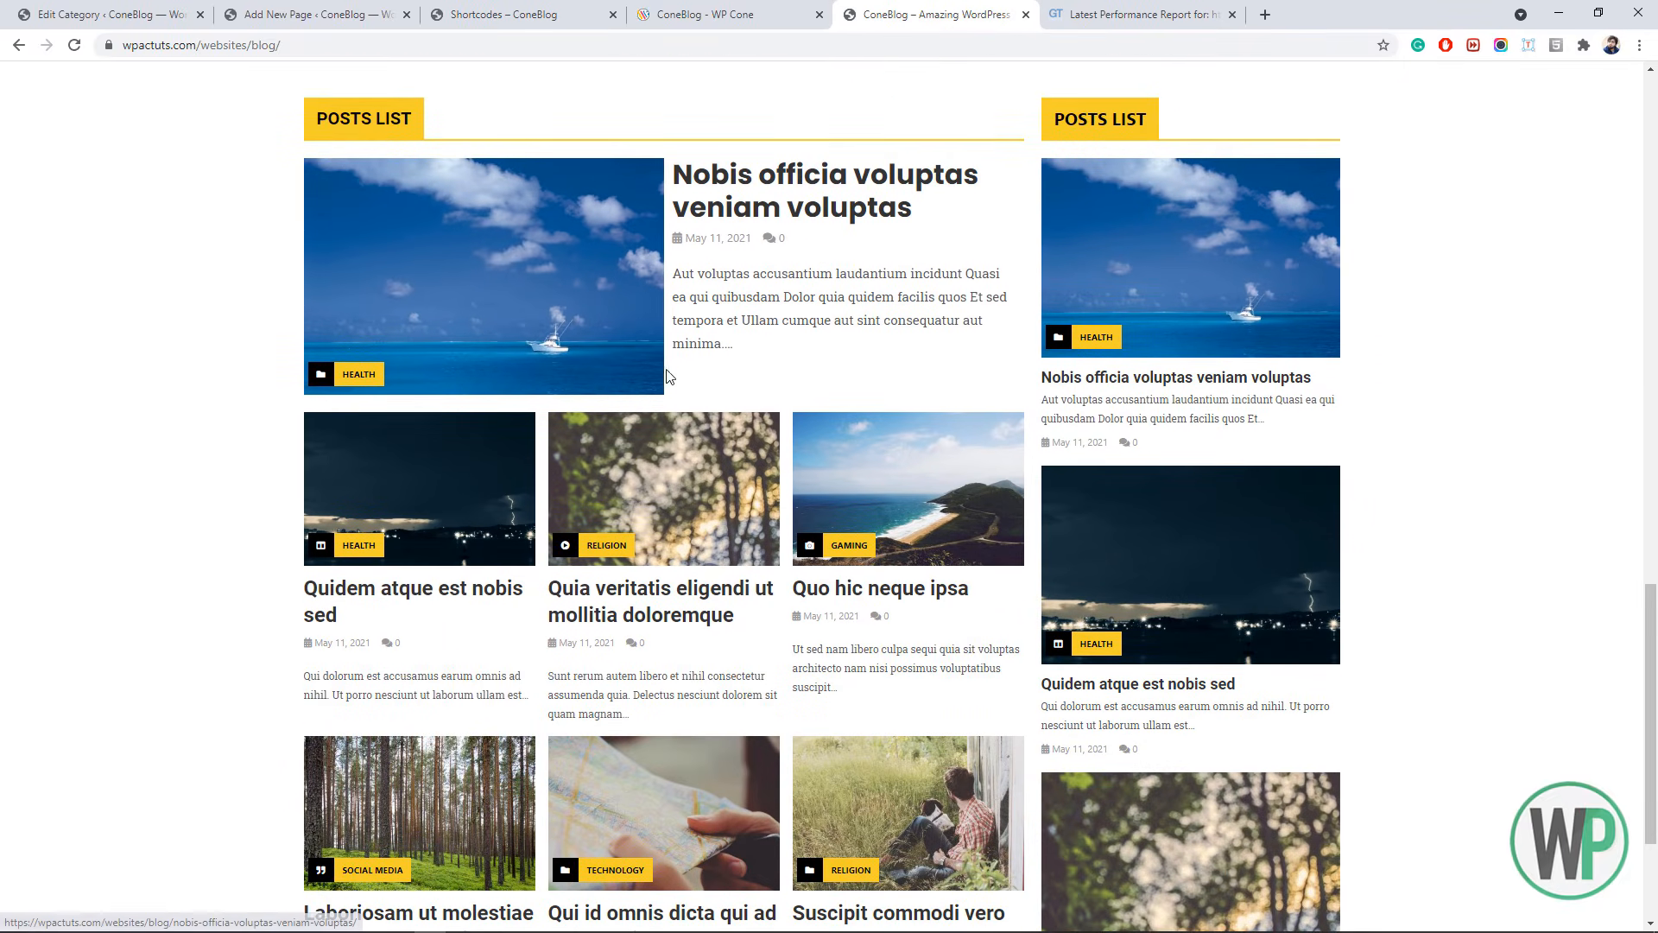
left_click(358, 12)
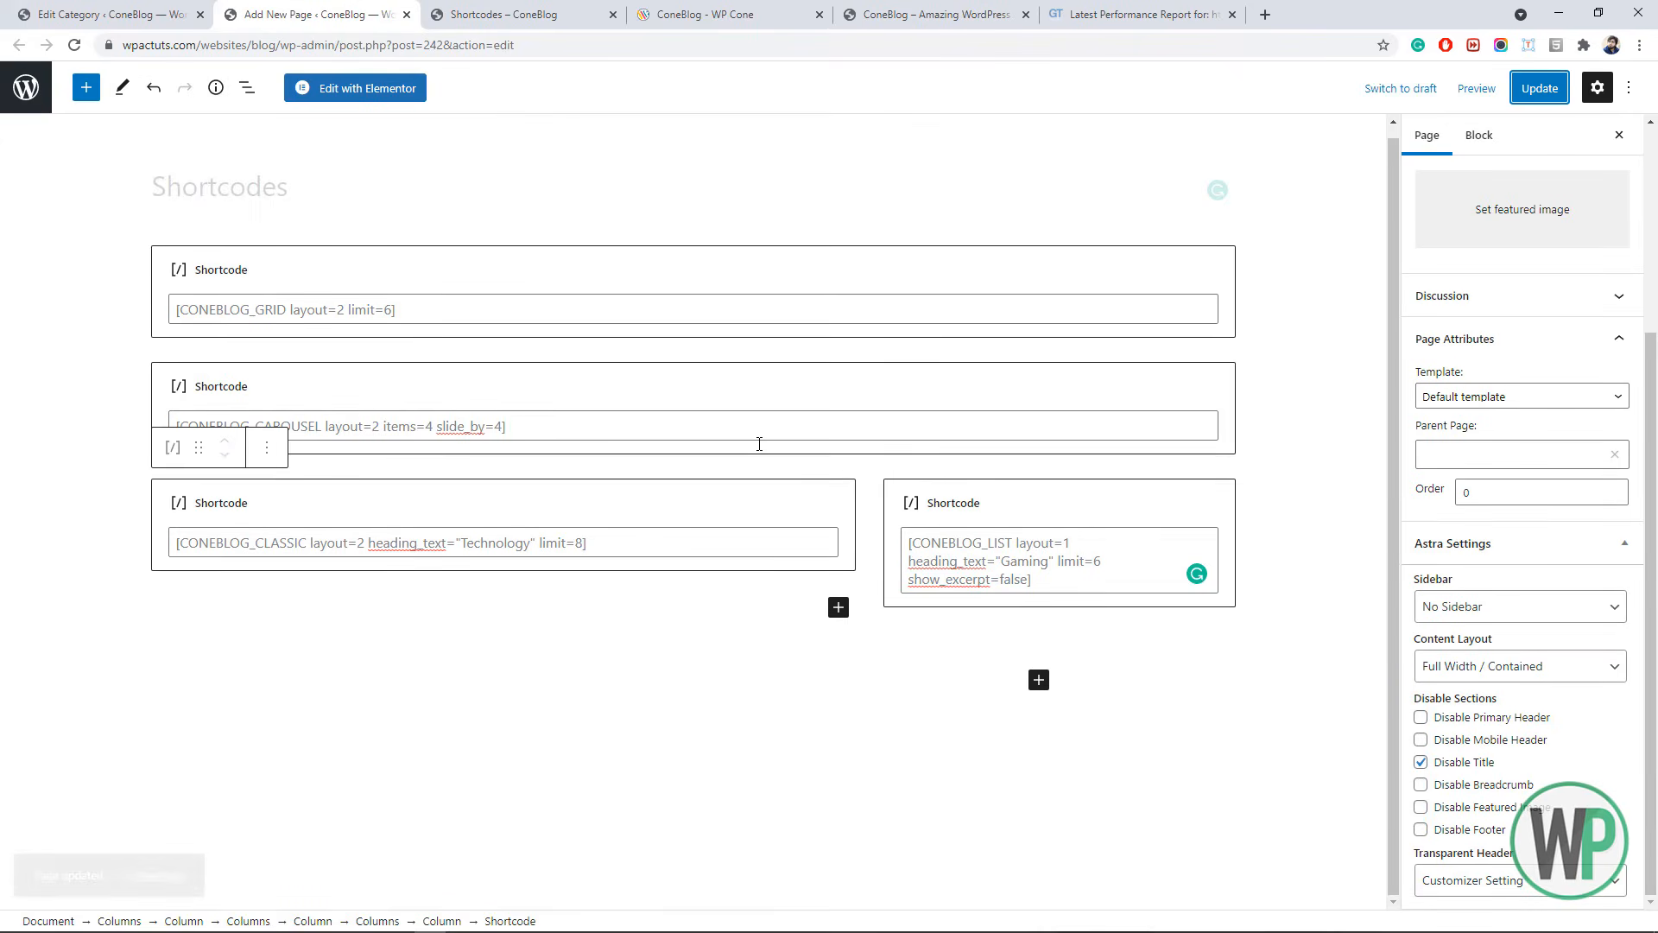
left_click(880, 483)
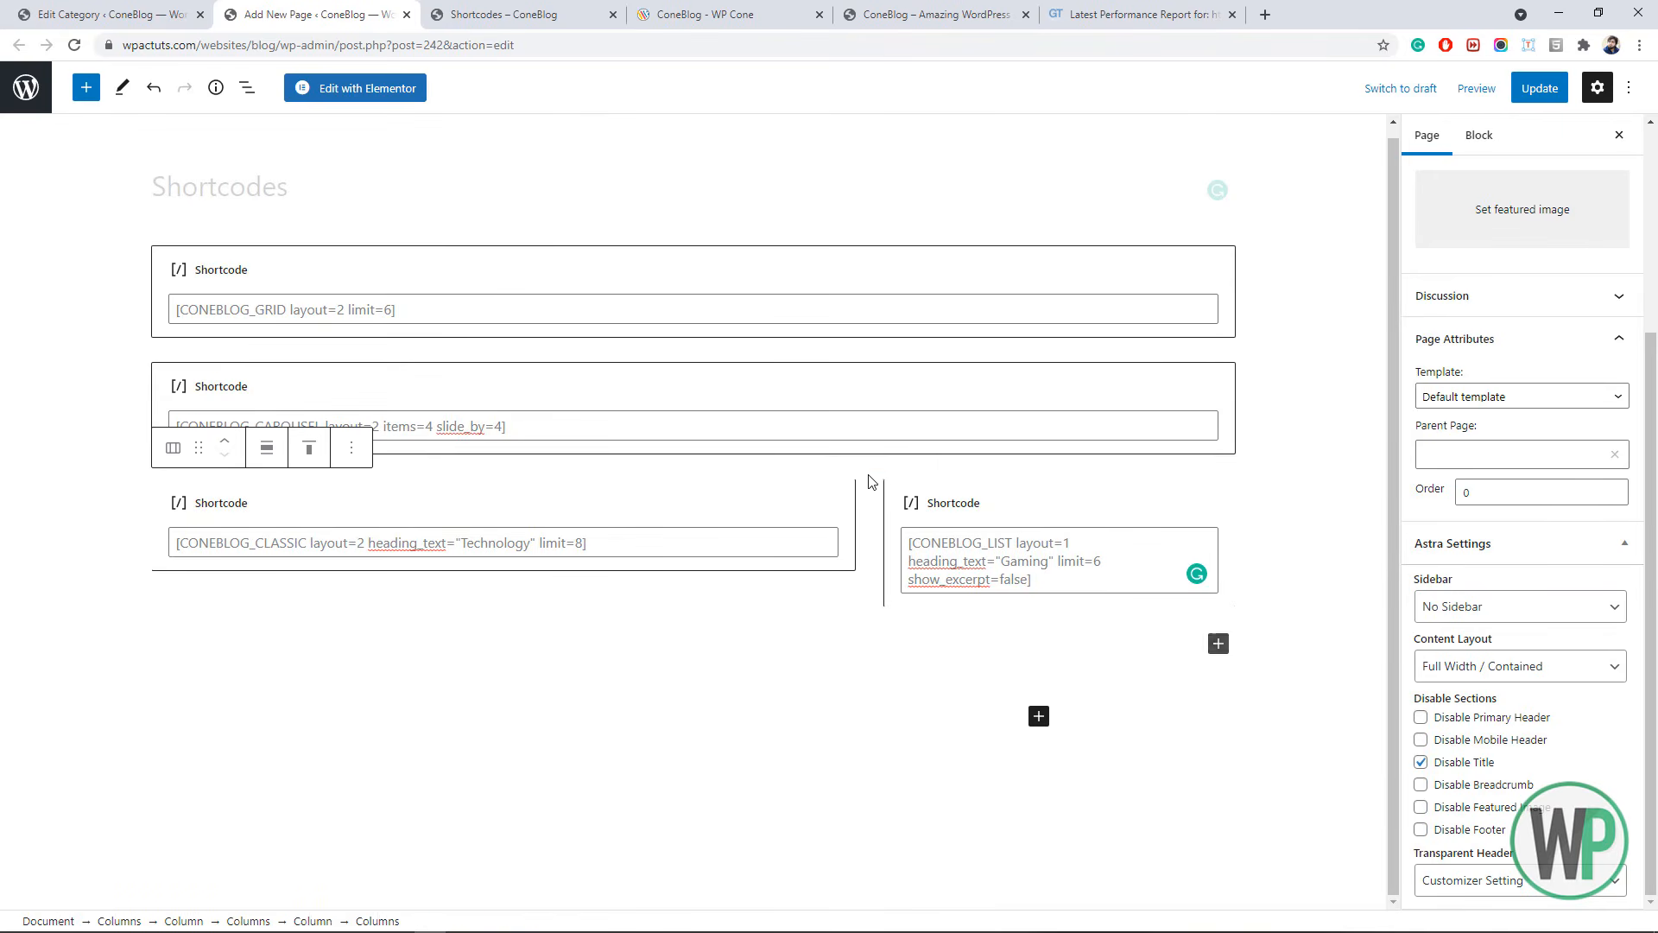
left_click(164, 502)
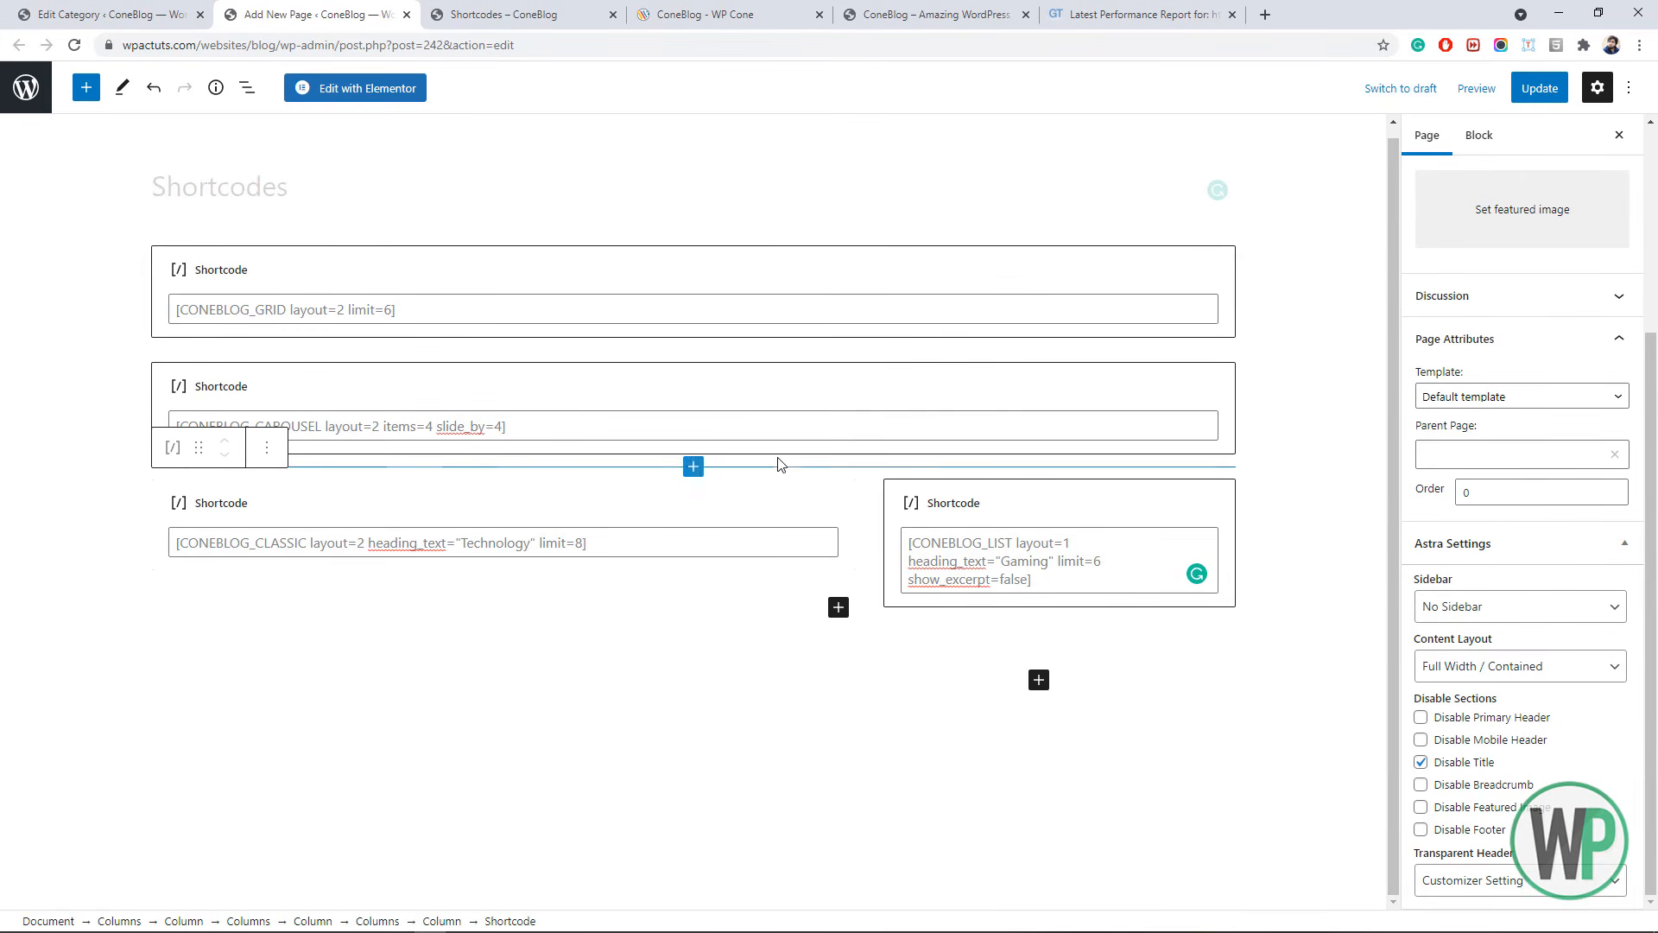
left_click(753, 480)
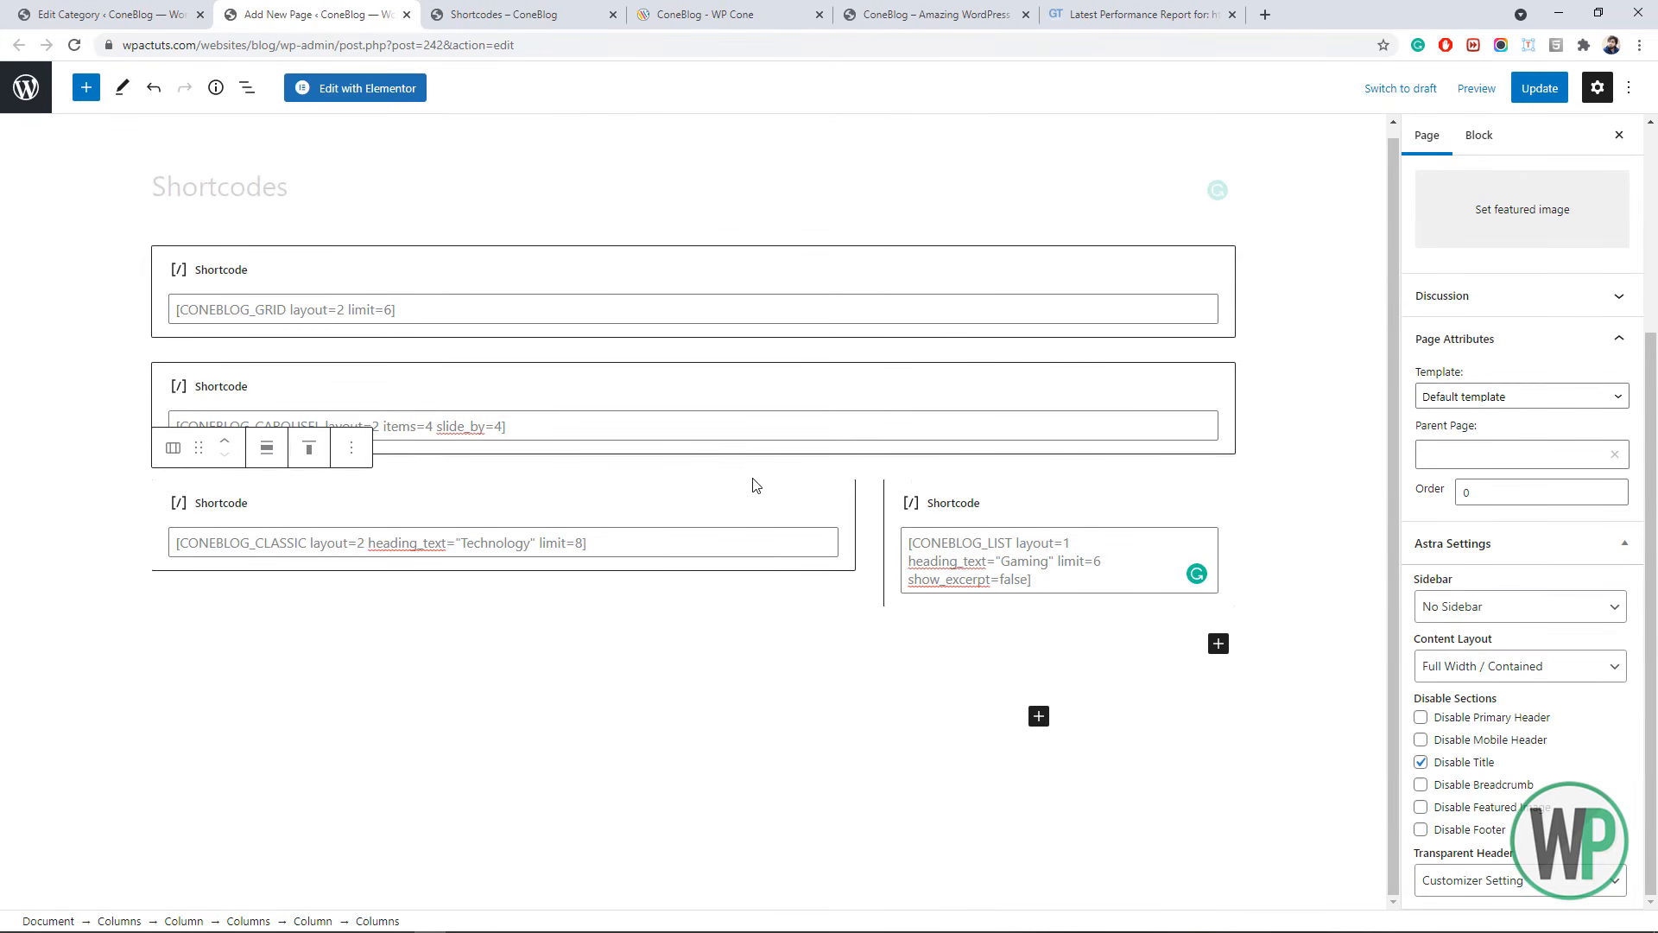
left_click(352, 447)
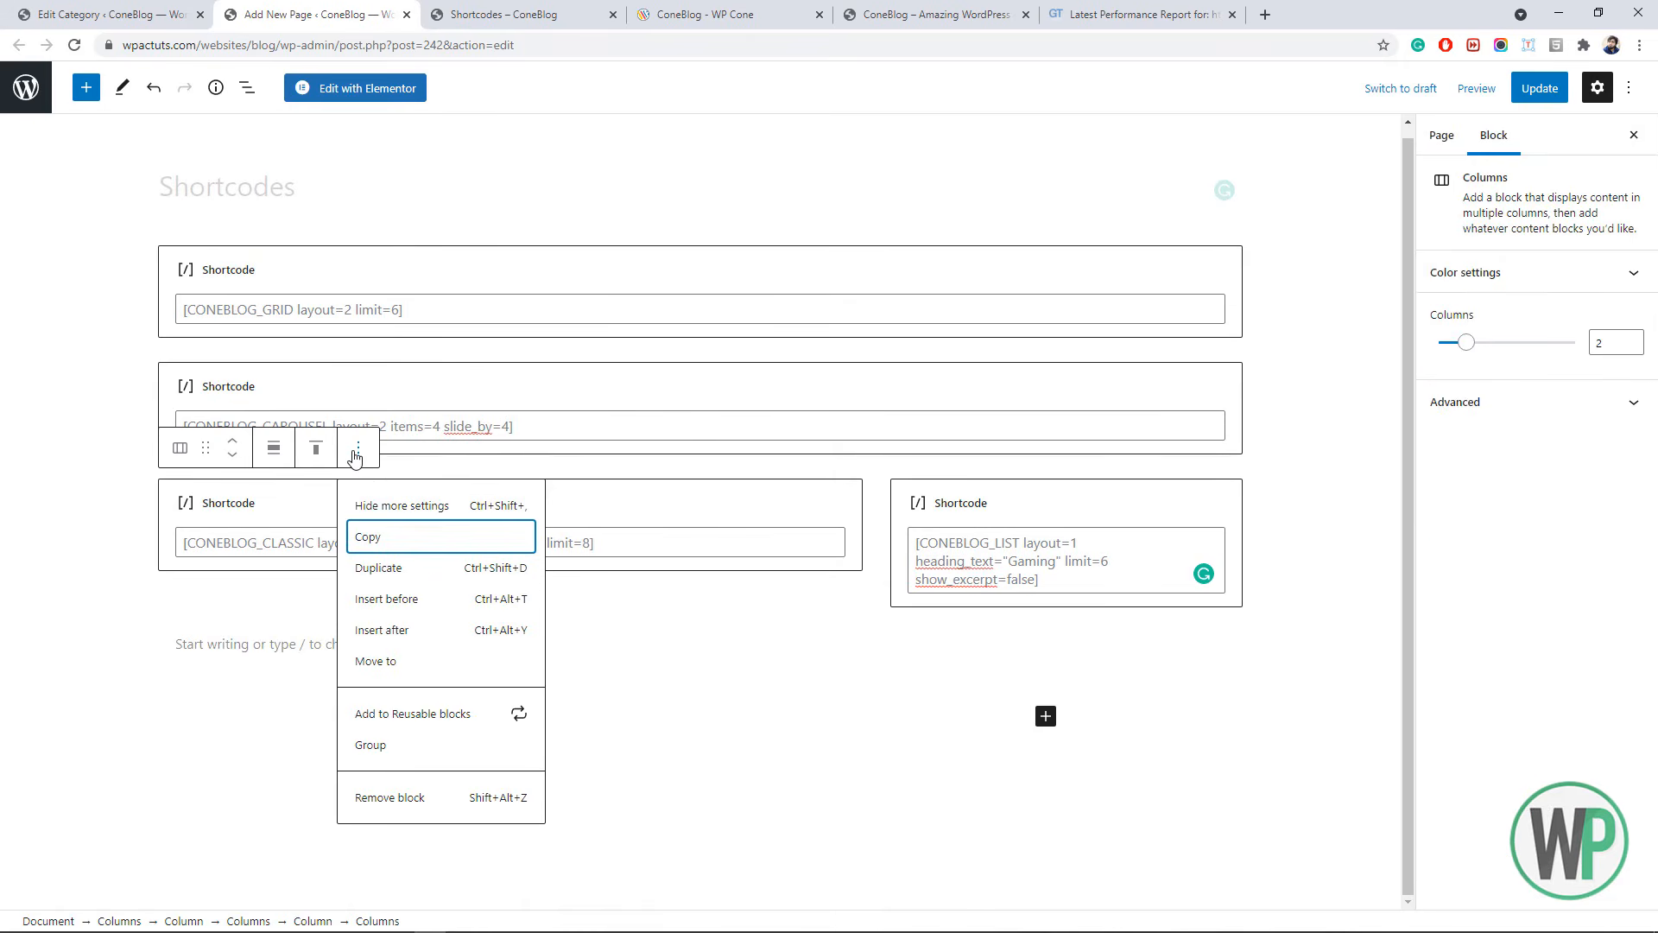
left_click(417, 567)
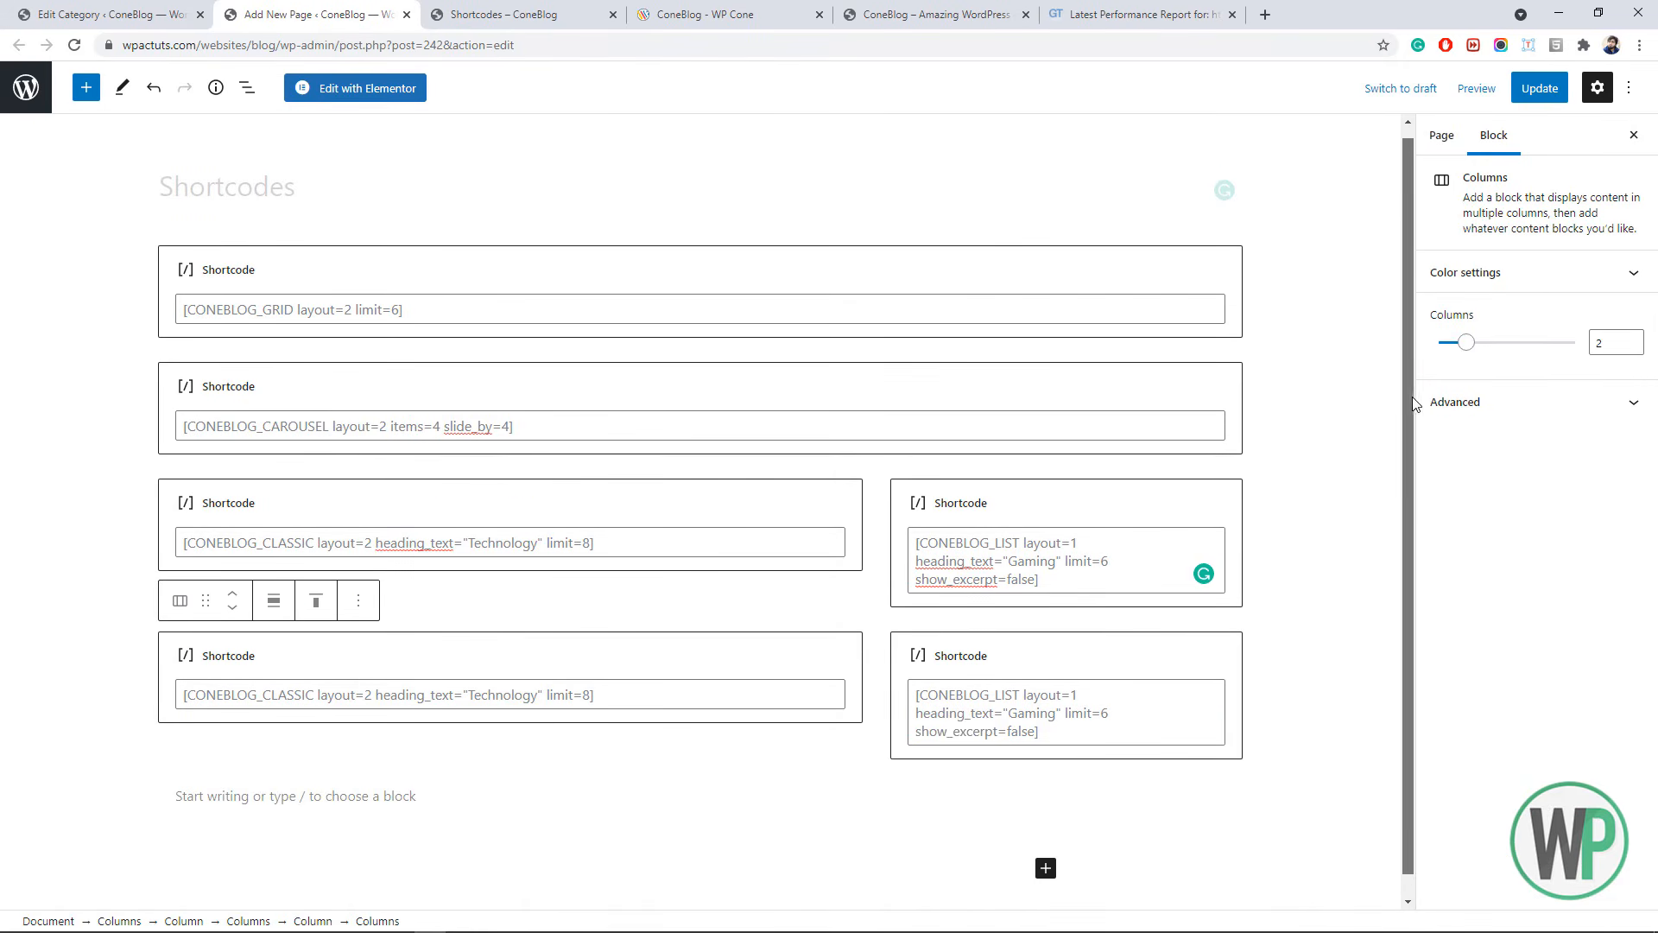
- Set the duplicated classic shortcode in the new row to layout=1
scroll(949, 601, "down", 1)
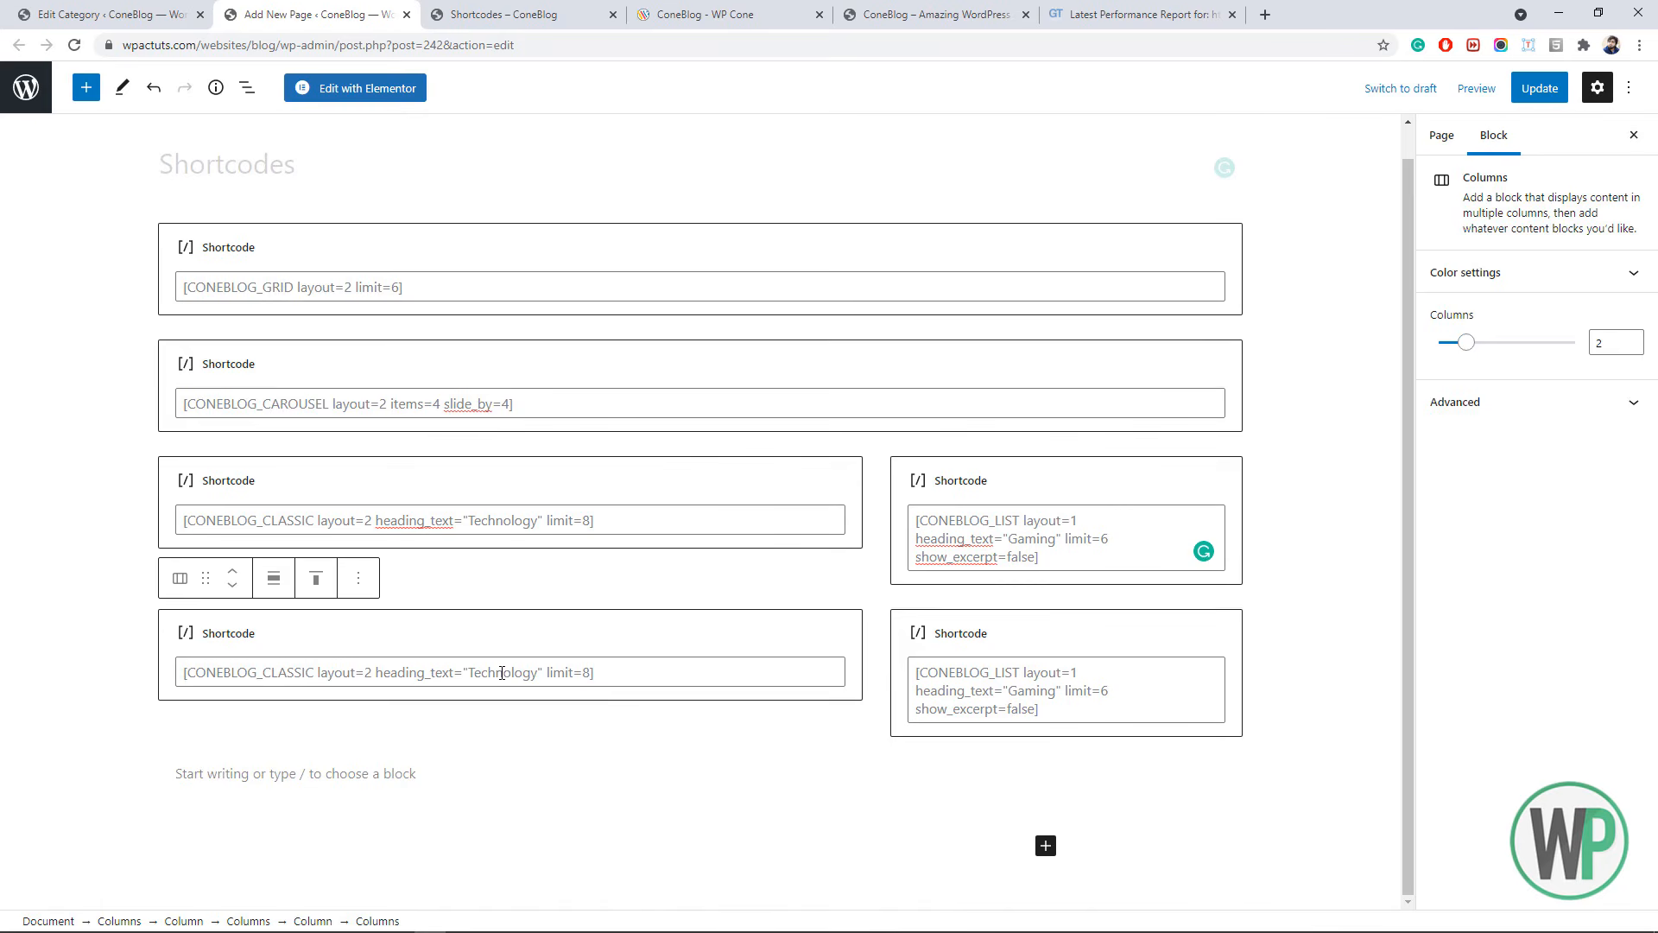
left_click_drag(495, 672, 502, 672)
double_click(367, 682)
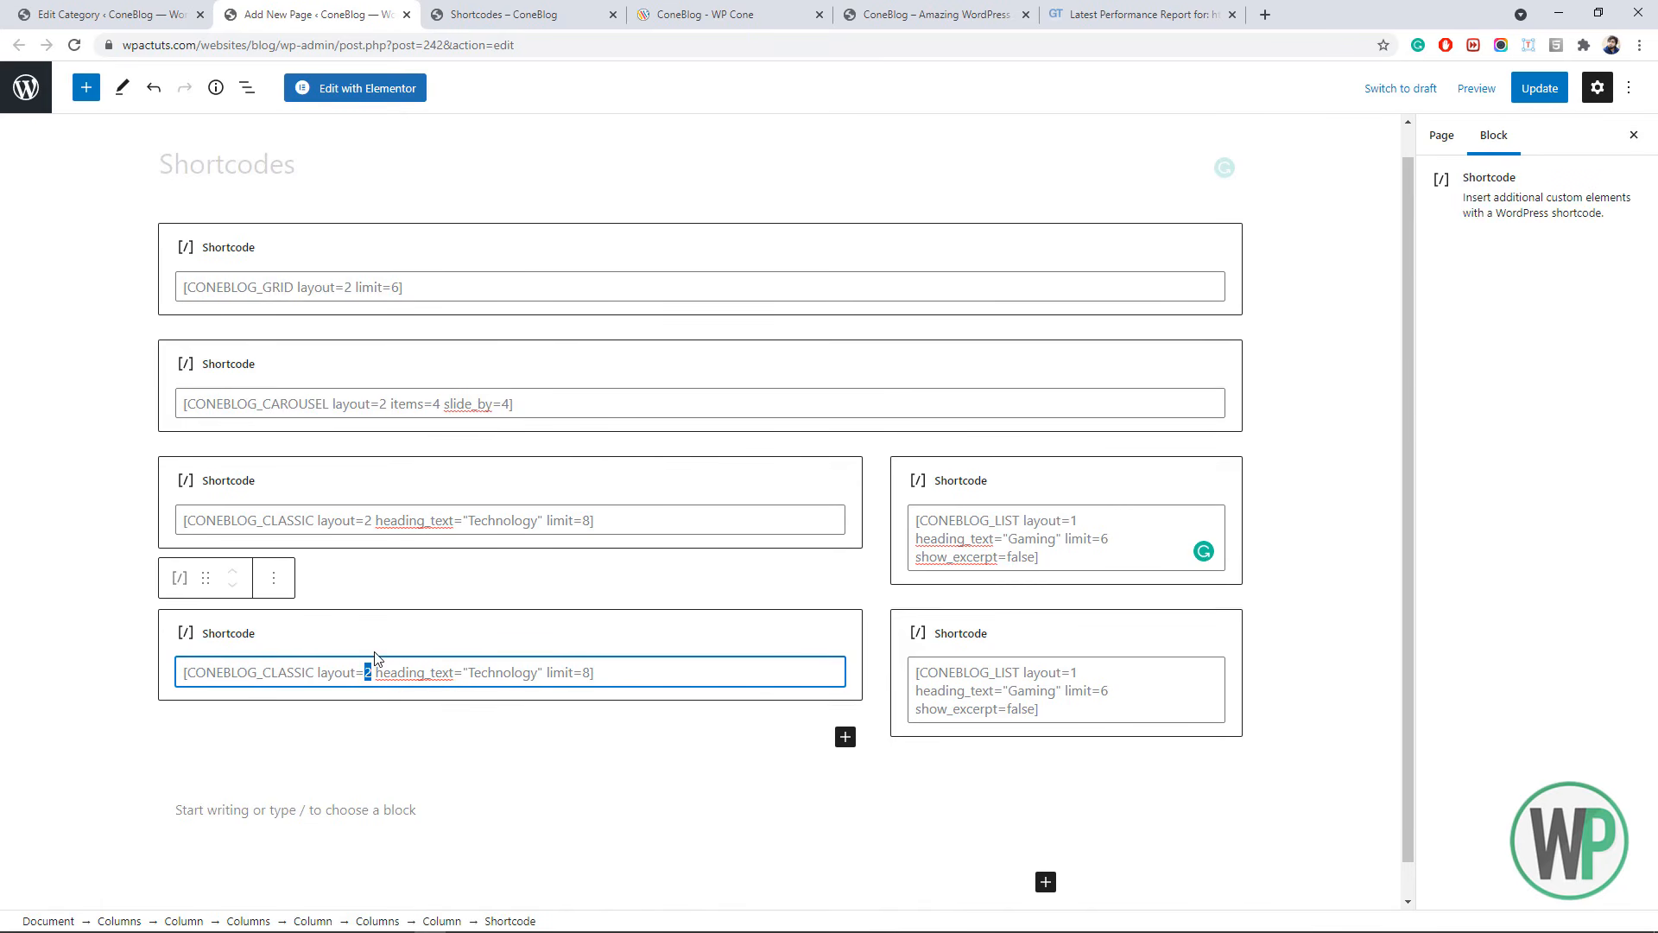
type("1")
- Set the duplicated list shortcode to layout=2 and limit=3, update the page, and review the new row on the live page
left_click(1059, 679)
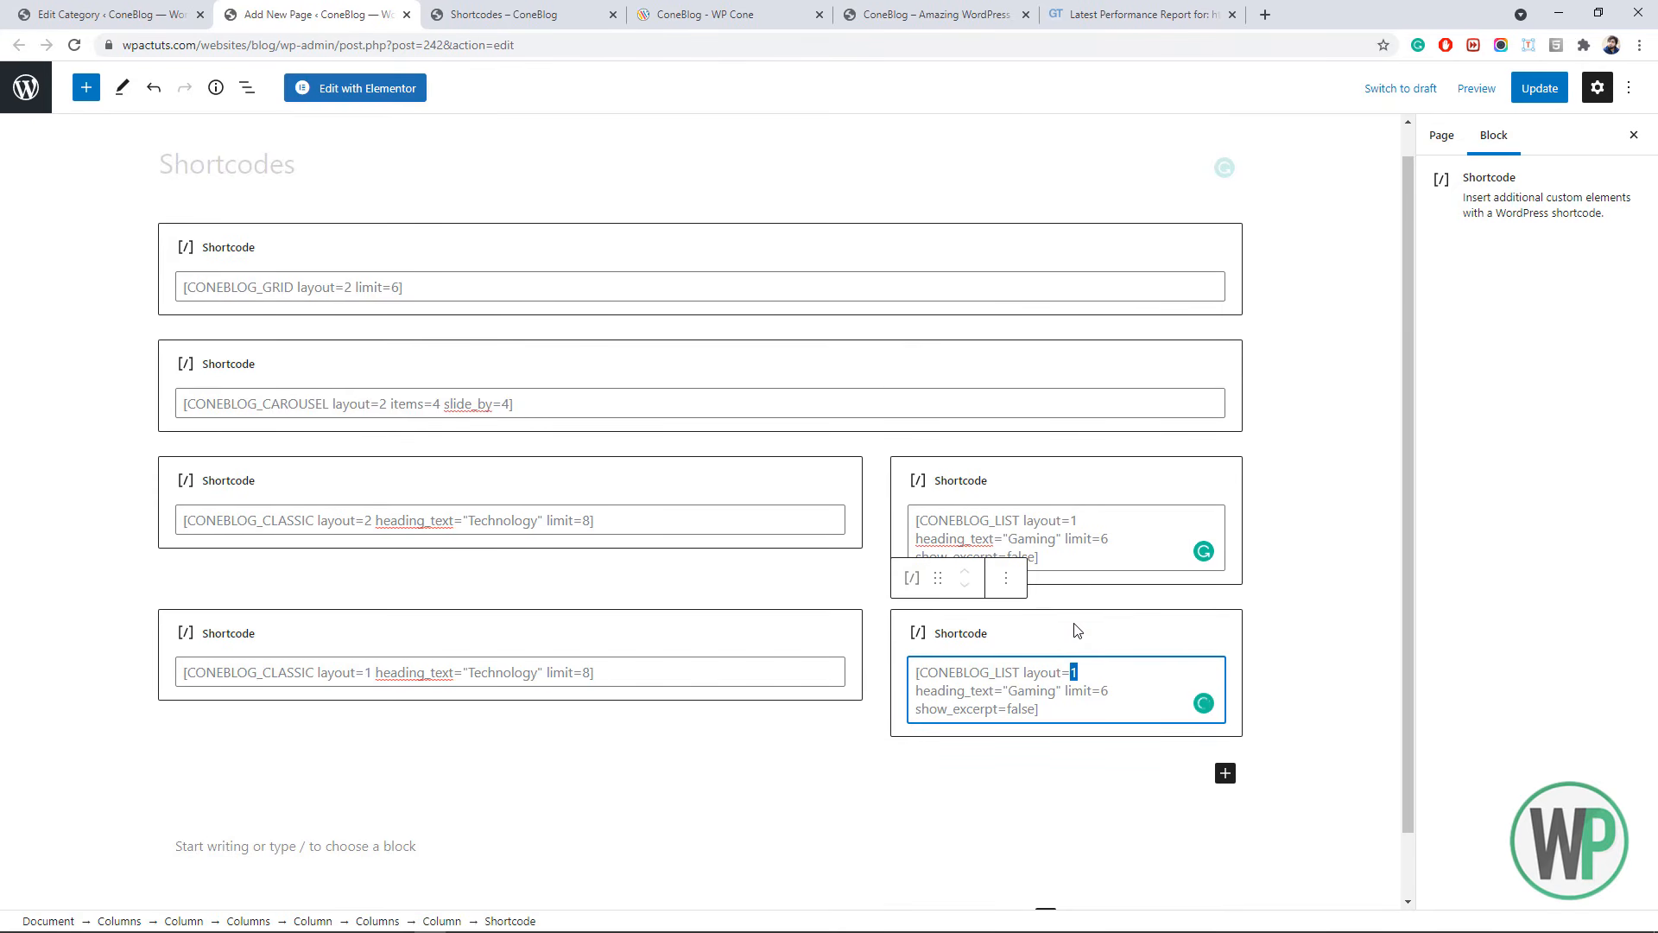
type("2")
left_click(1550, 95)
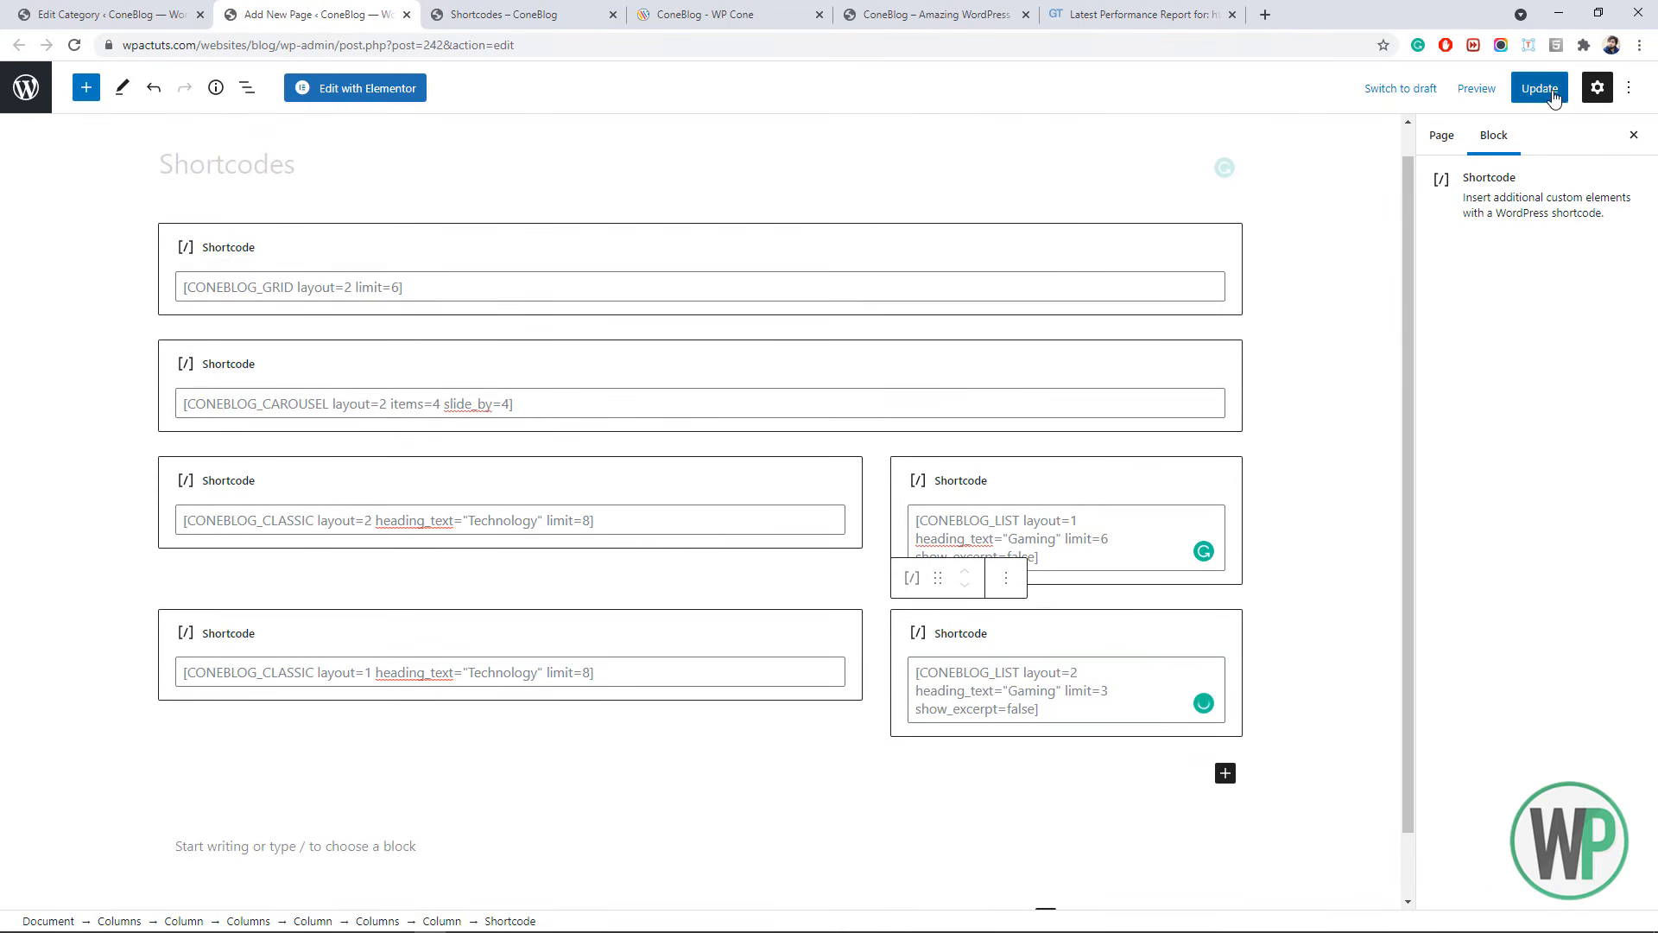
left_click(574, 9)
left_click(74, 45)
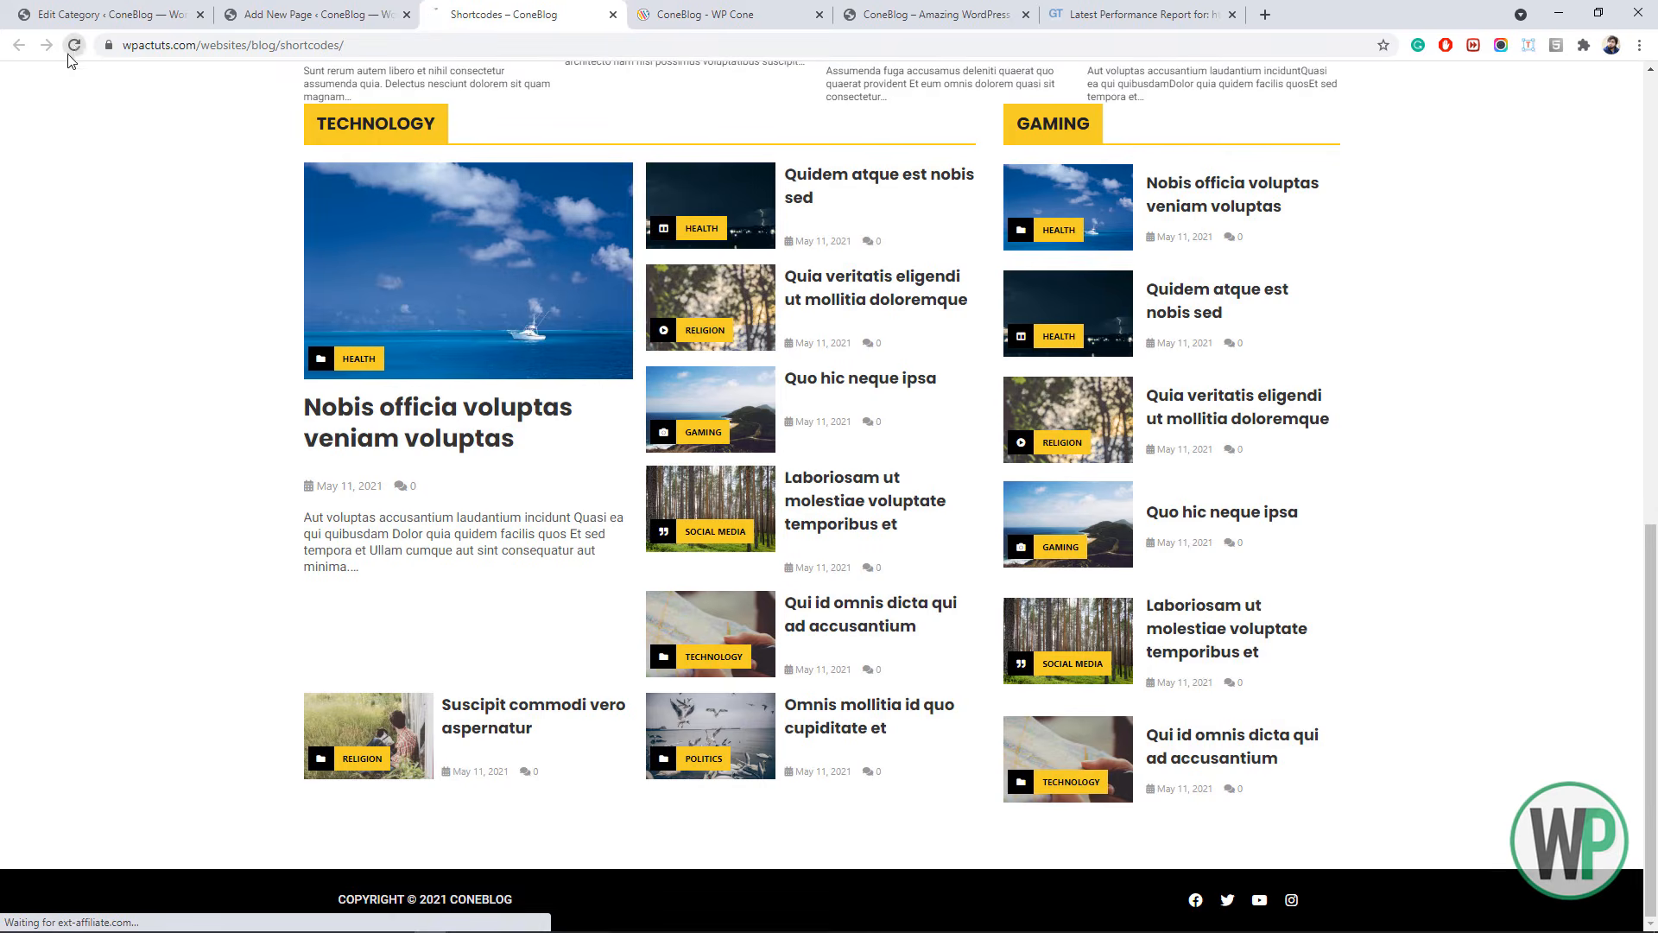
scroll(63, 342, "down", 6)
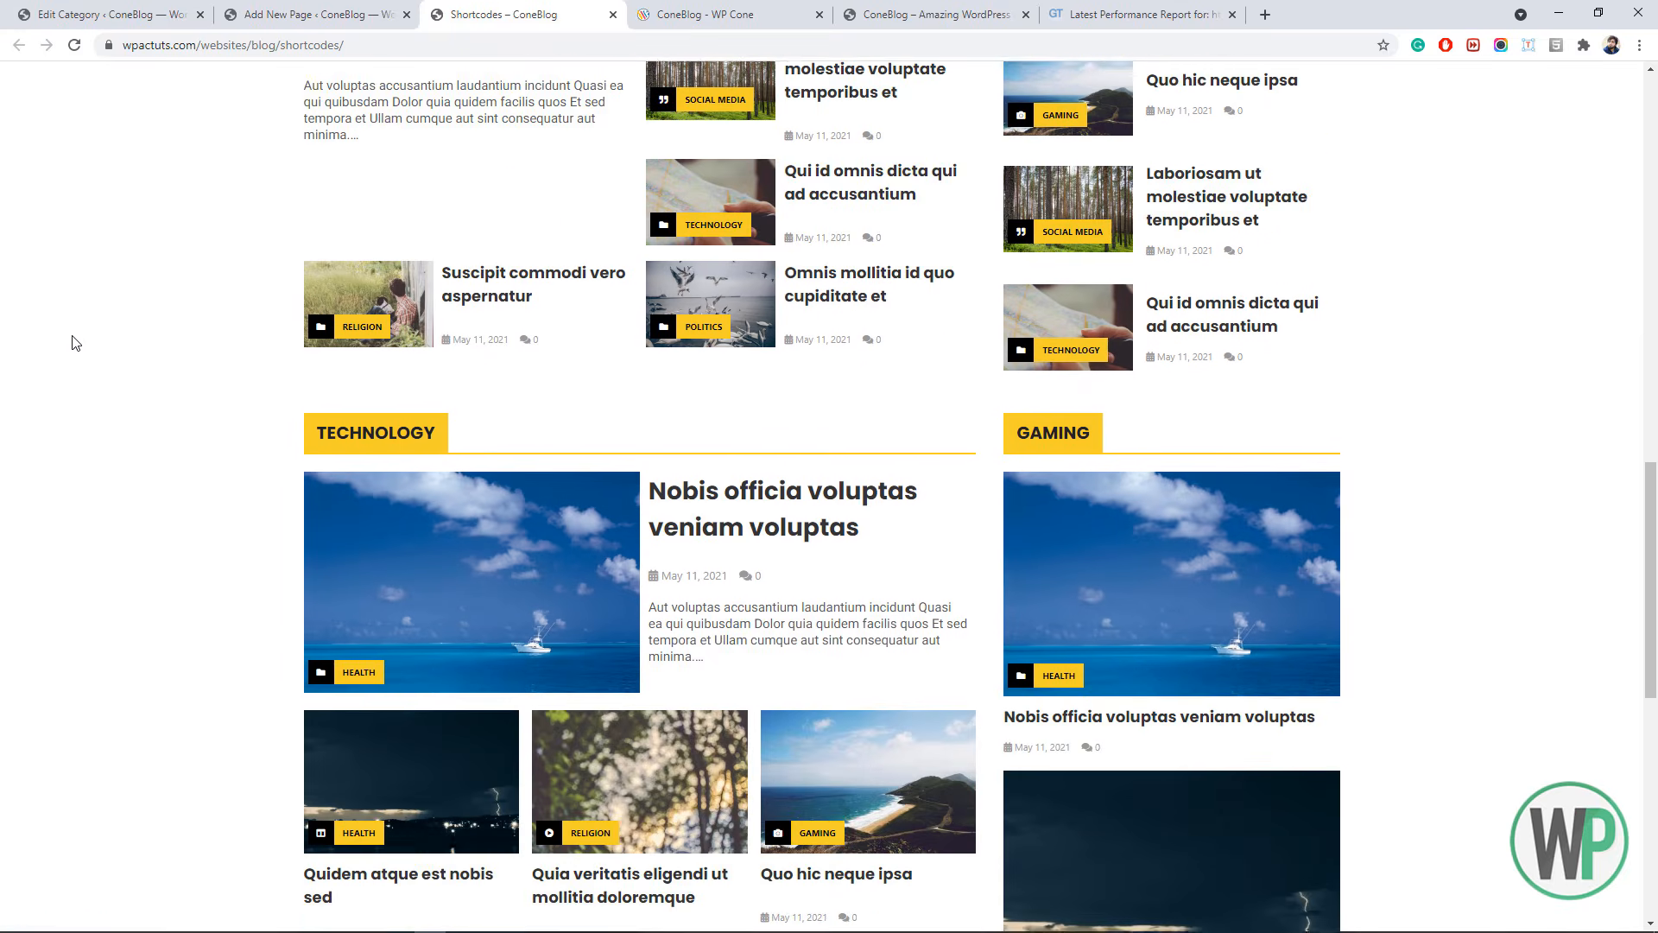
scroll(87, 342, "down", 4)
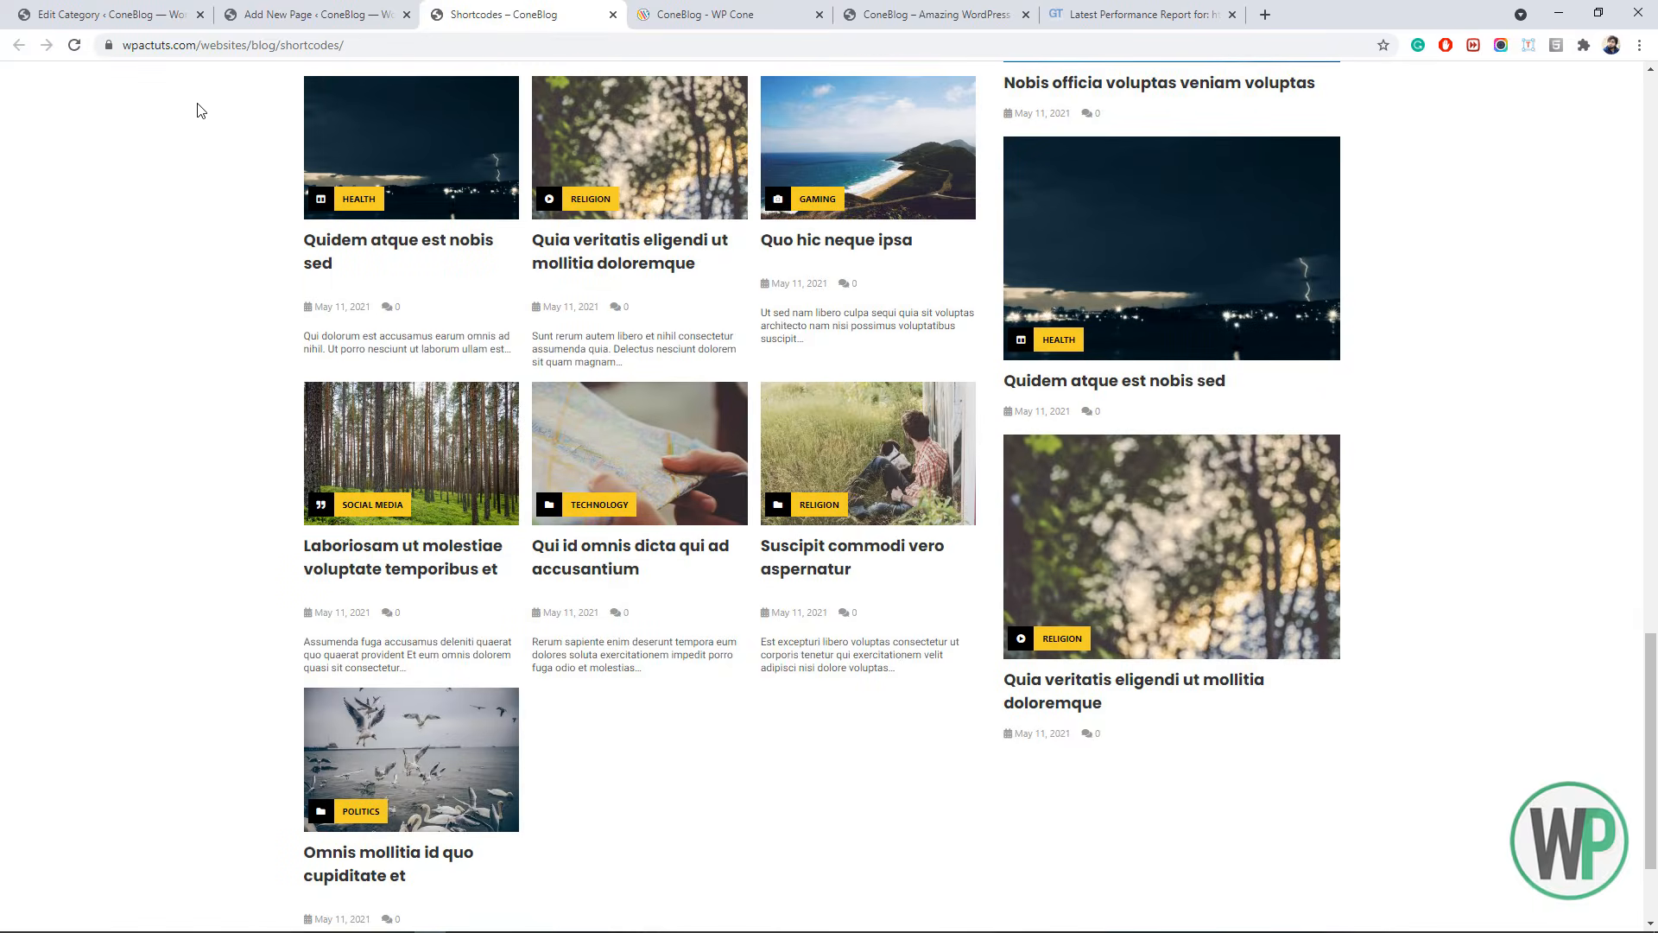
- Set the duplicated classic shortcode's limit to 7 and update the page
left_click(274, 12)
left_click(587, 672)
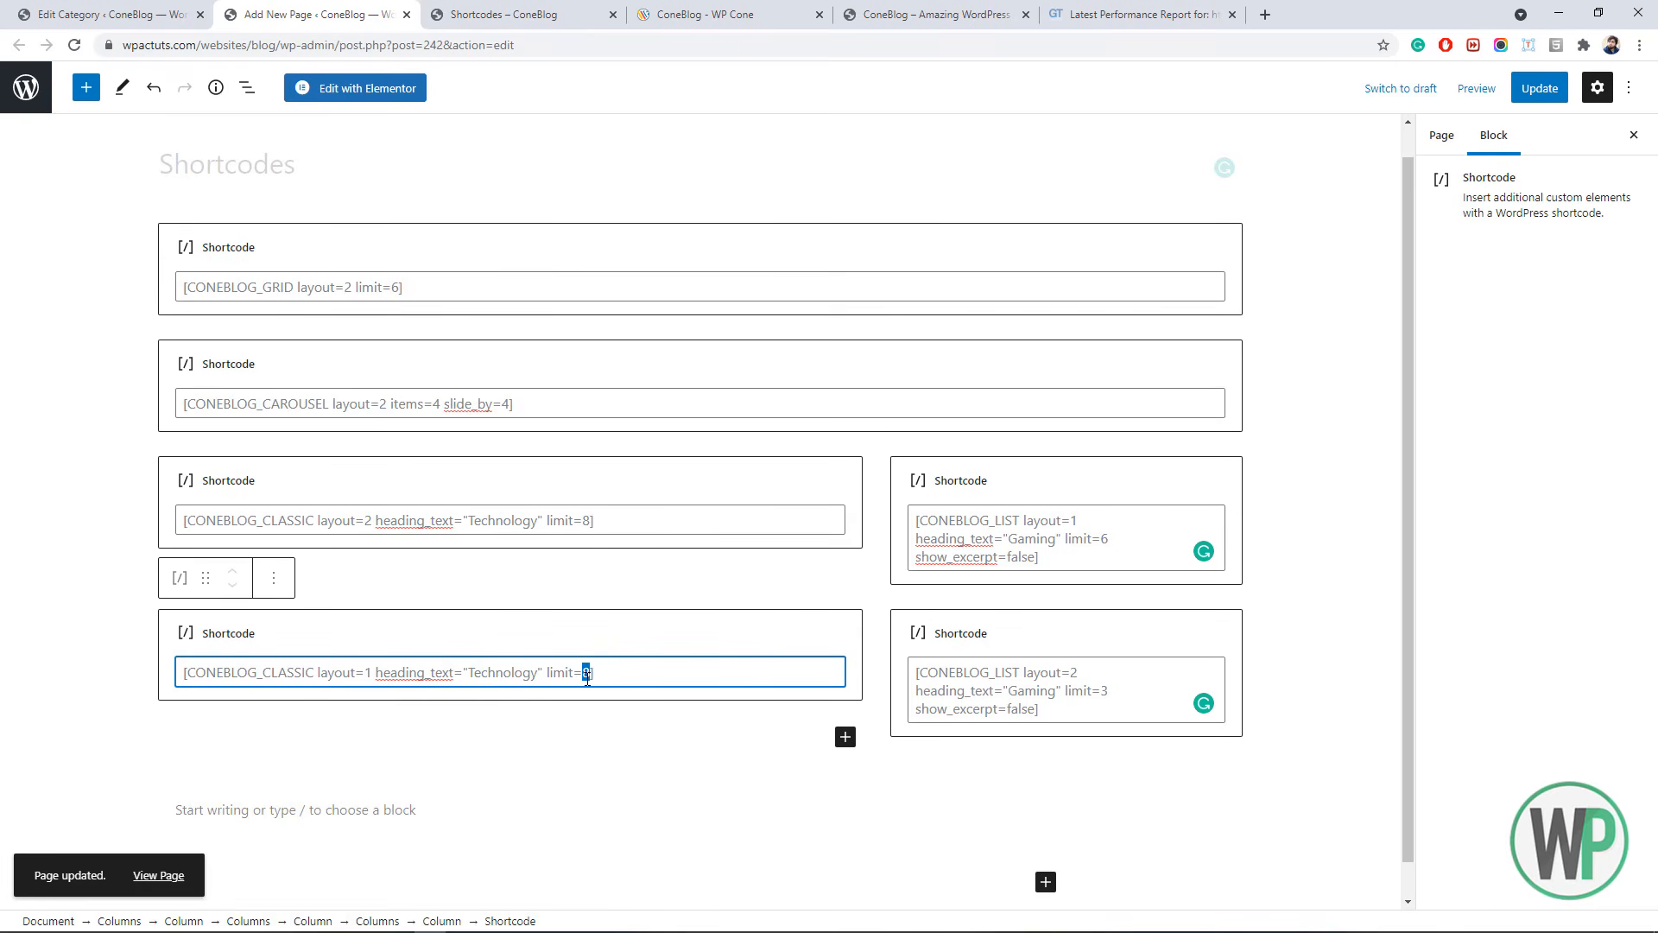
type("7")
left_click(1540, 88)
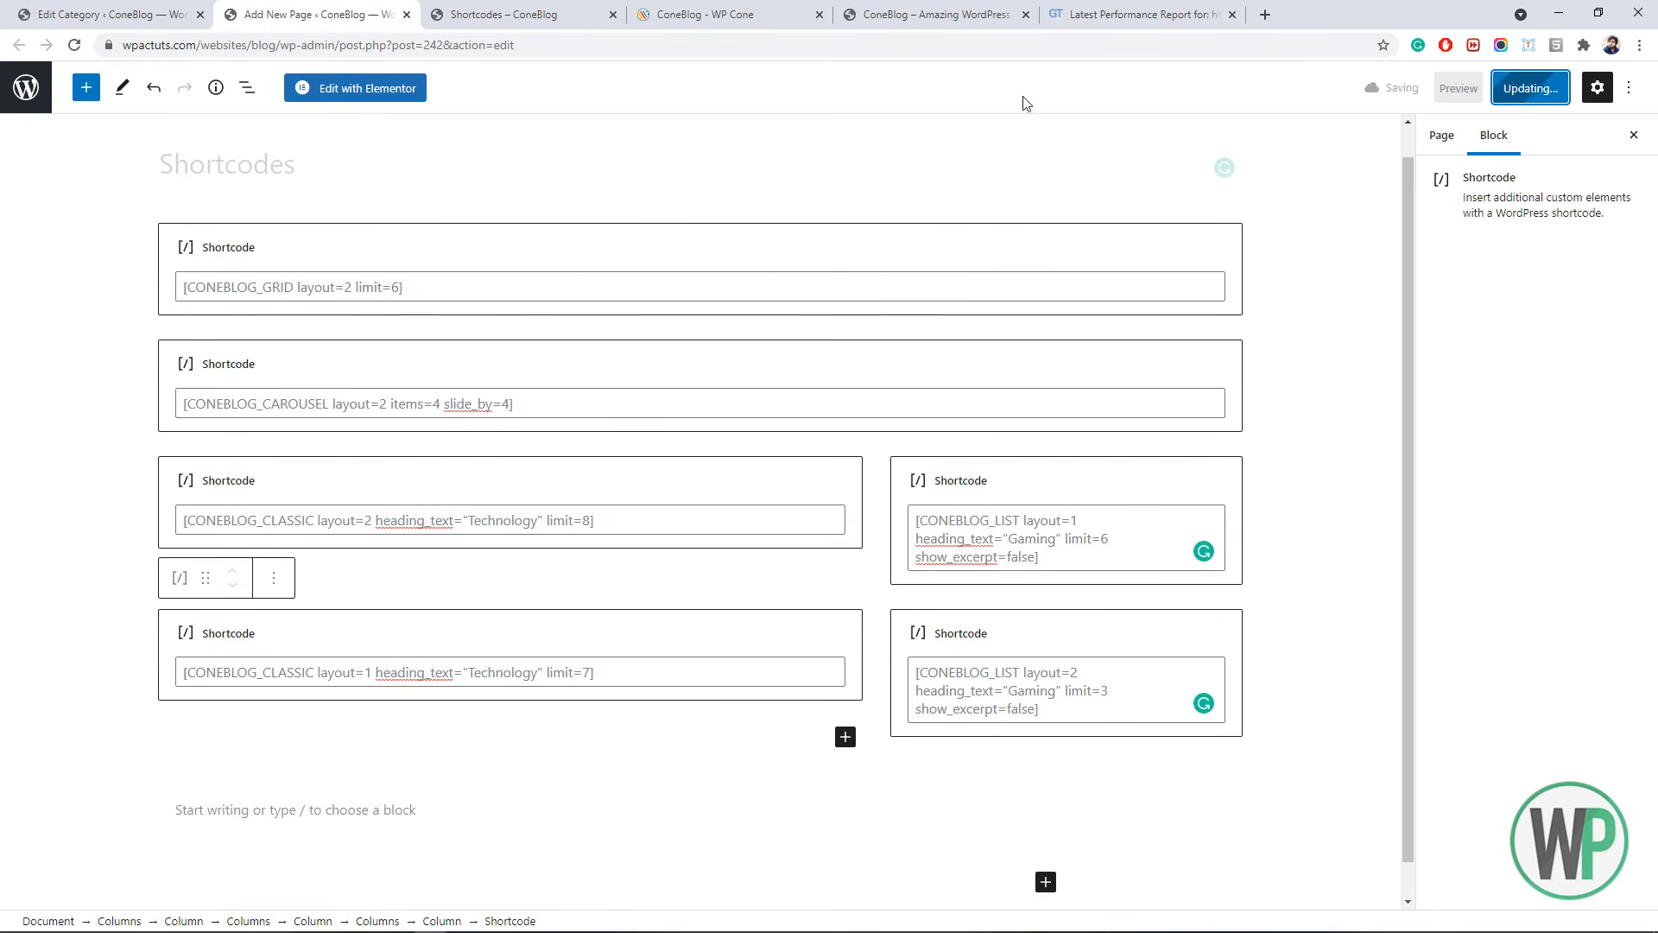
- Reload the live Shortcodes page and review its sections from the footer up to the header
left_click(503, 13)
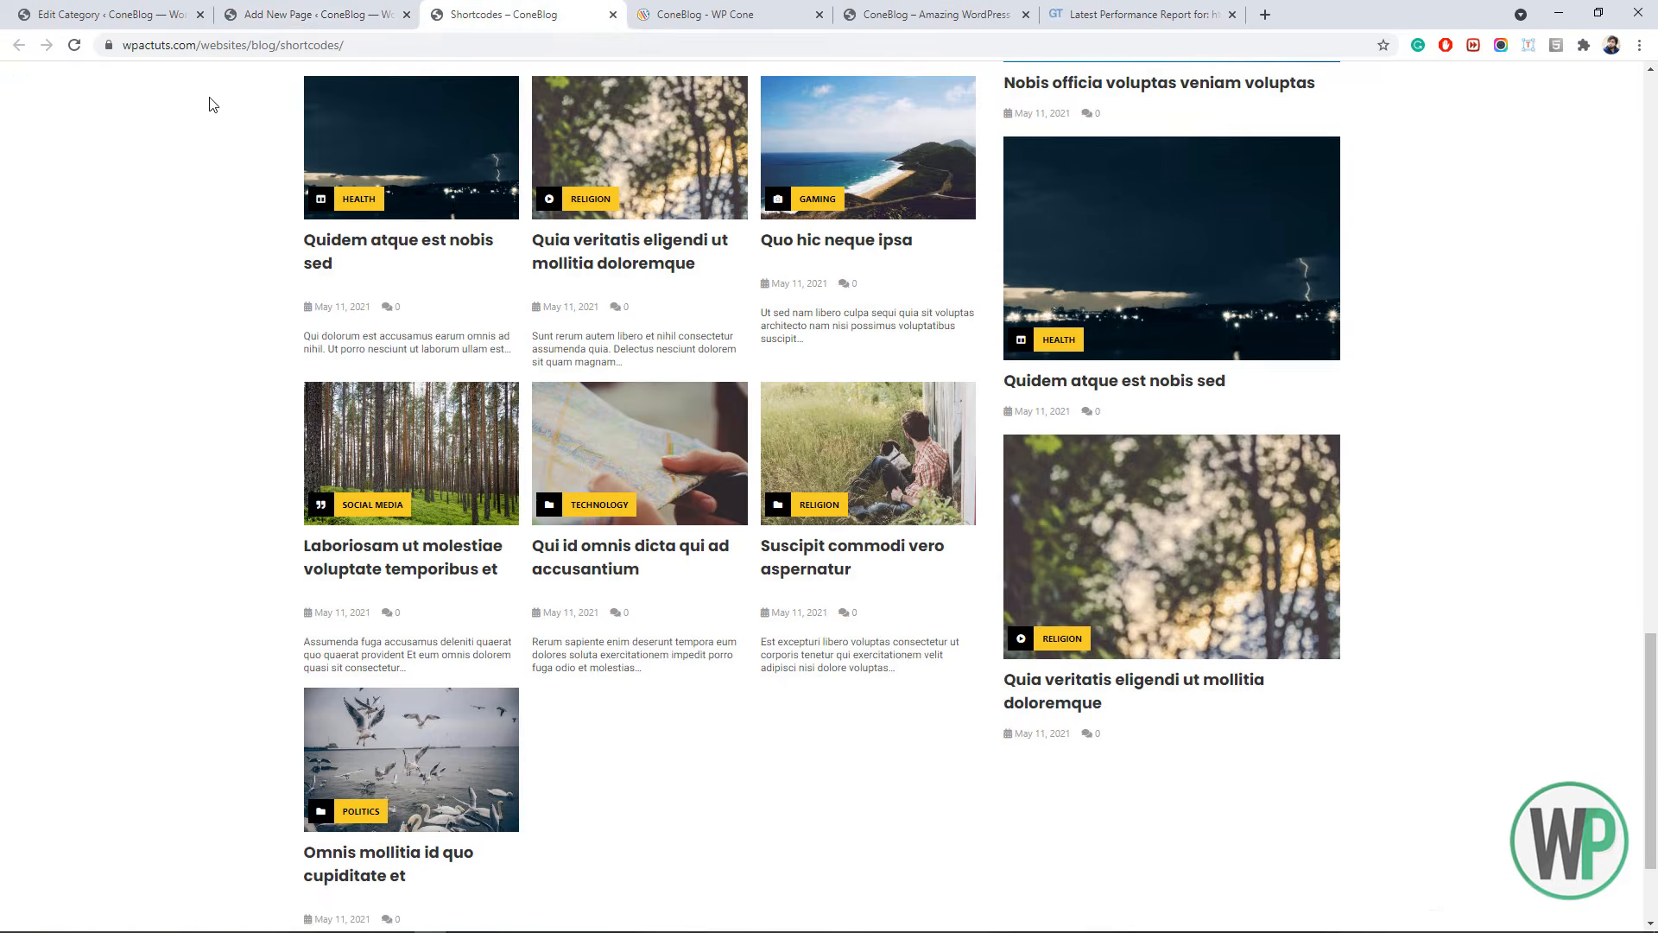
left_click(74, 47)
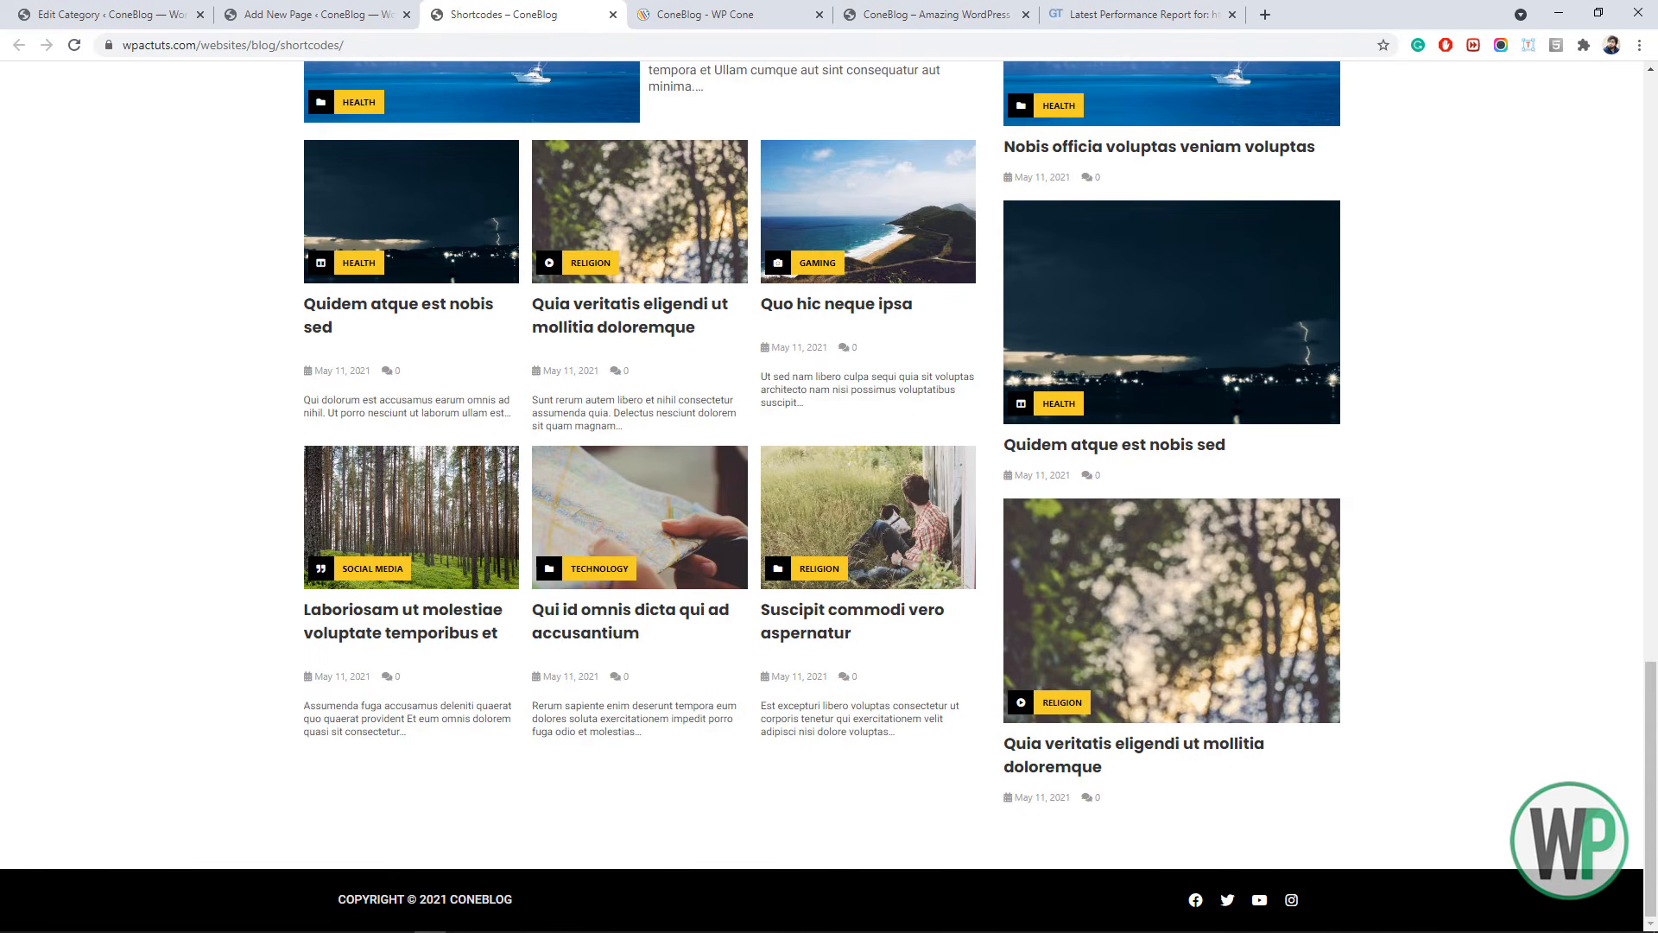
left_click_drag(1651, 712, 1652, 83)
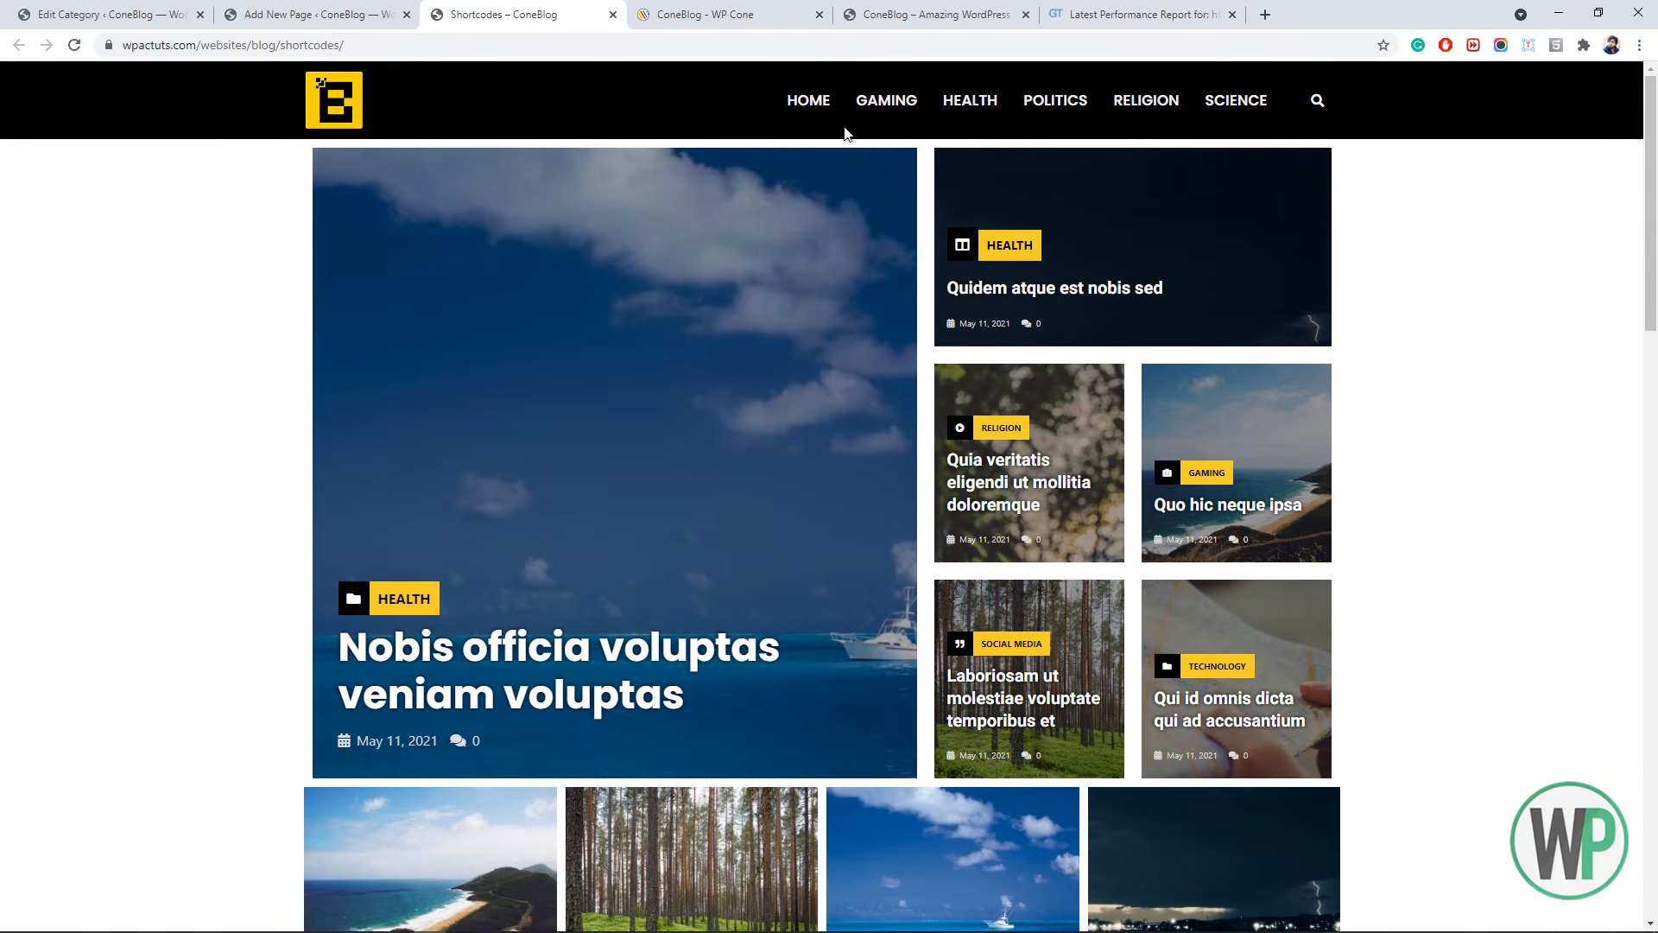
- Bulk deactivate the Elementor and Elementor - Header, Footer & Blocks plugins
left_click(162, 19)
mouse_move(97, 454)
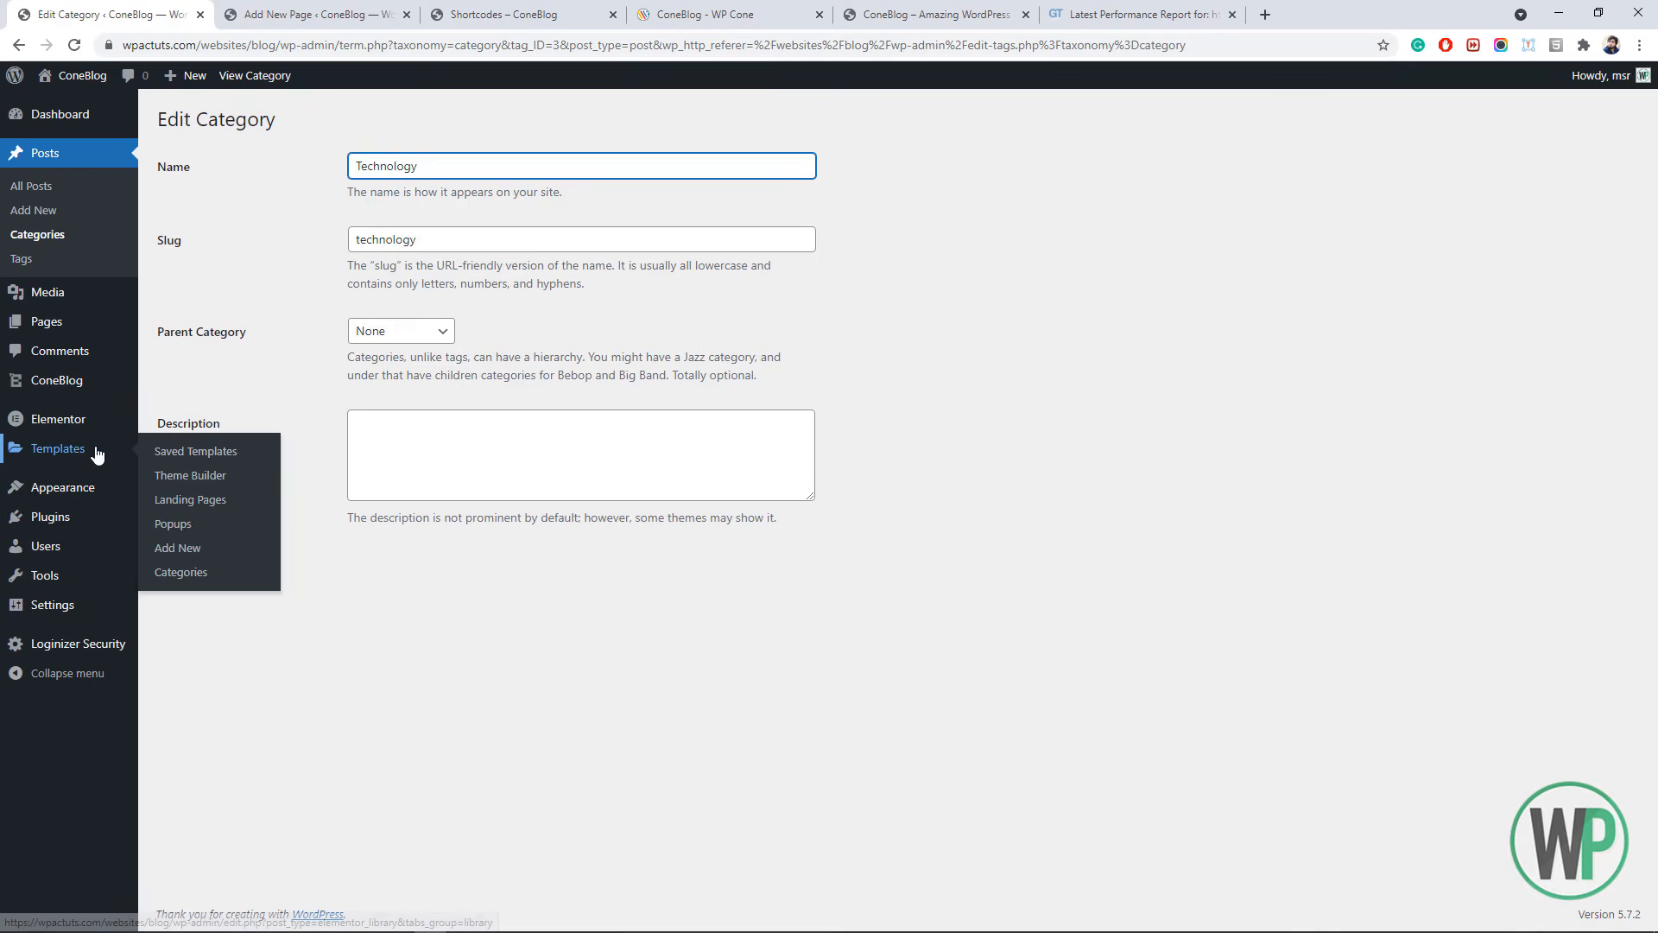
left_click(101, 523)
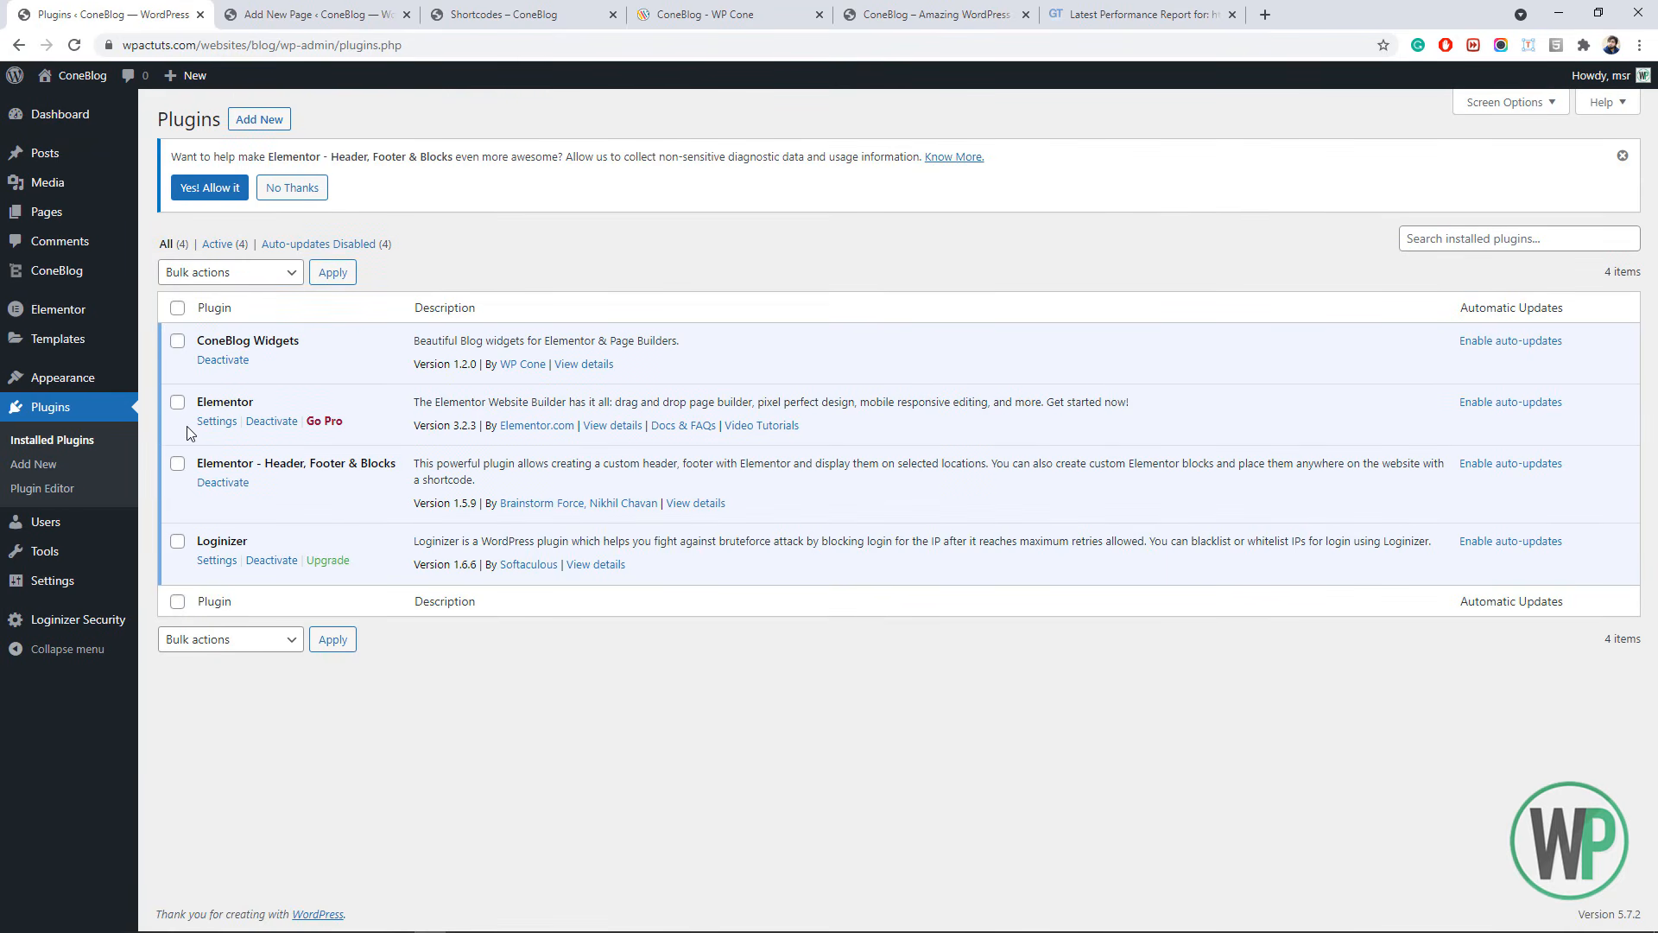
left_click(178, 403)
left_click(221, 646)
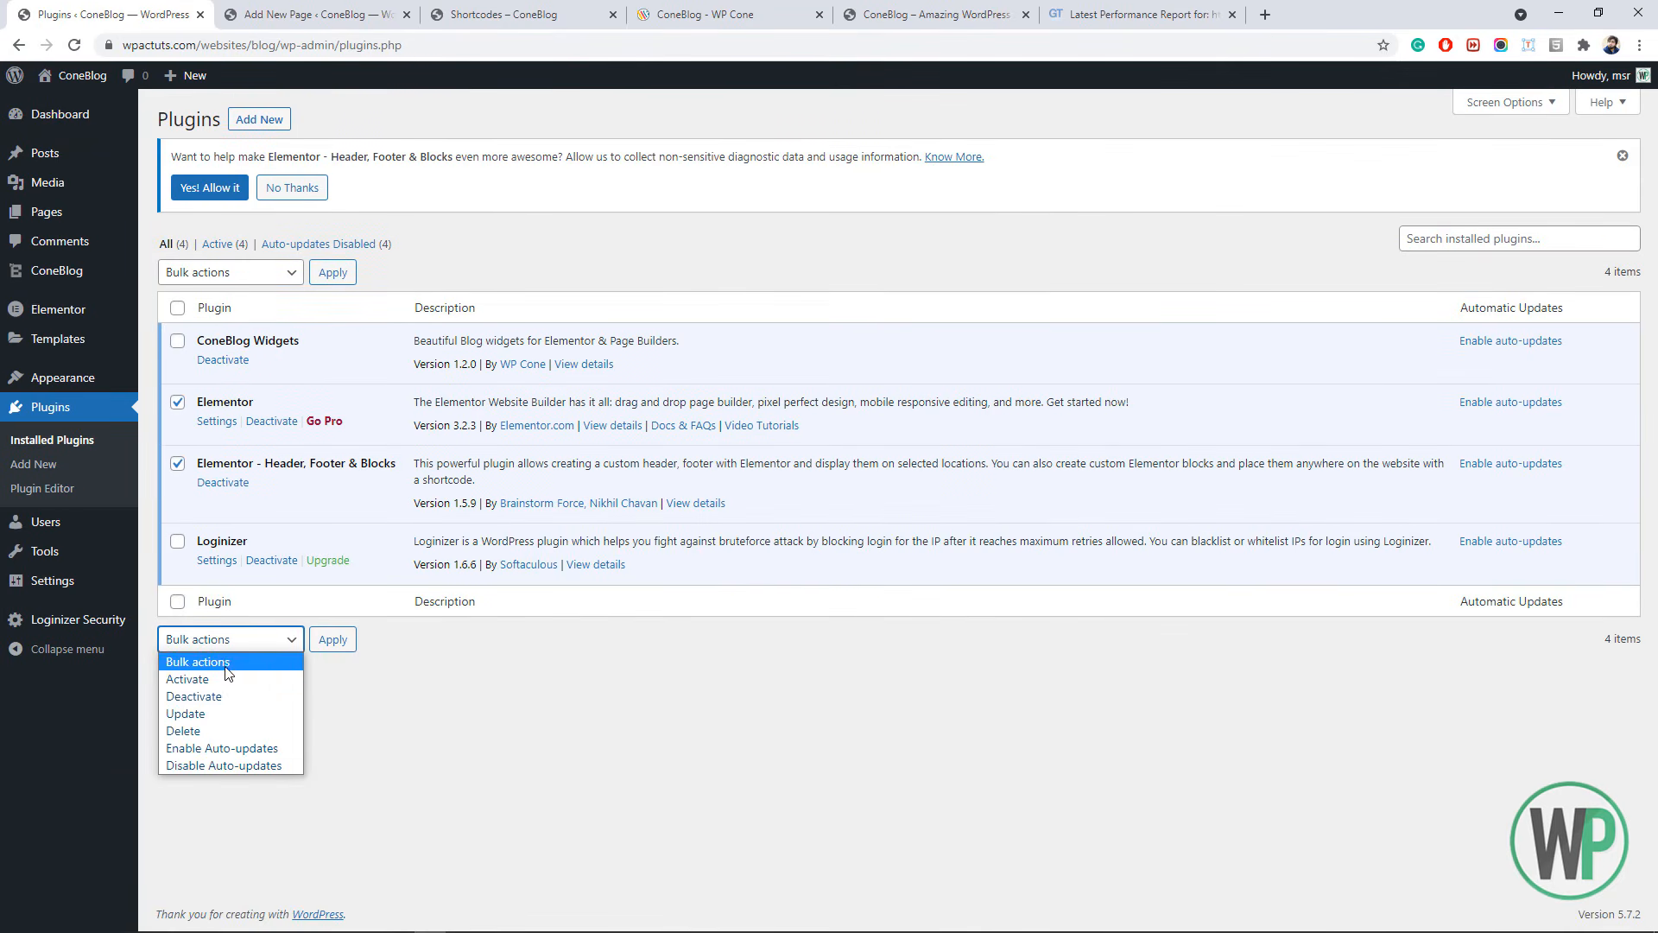
left_click(232, 693)
left_click(334, 646)
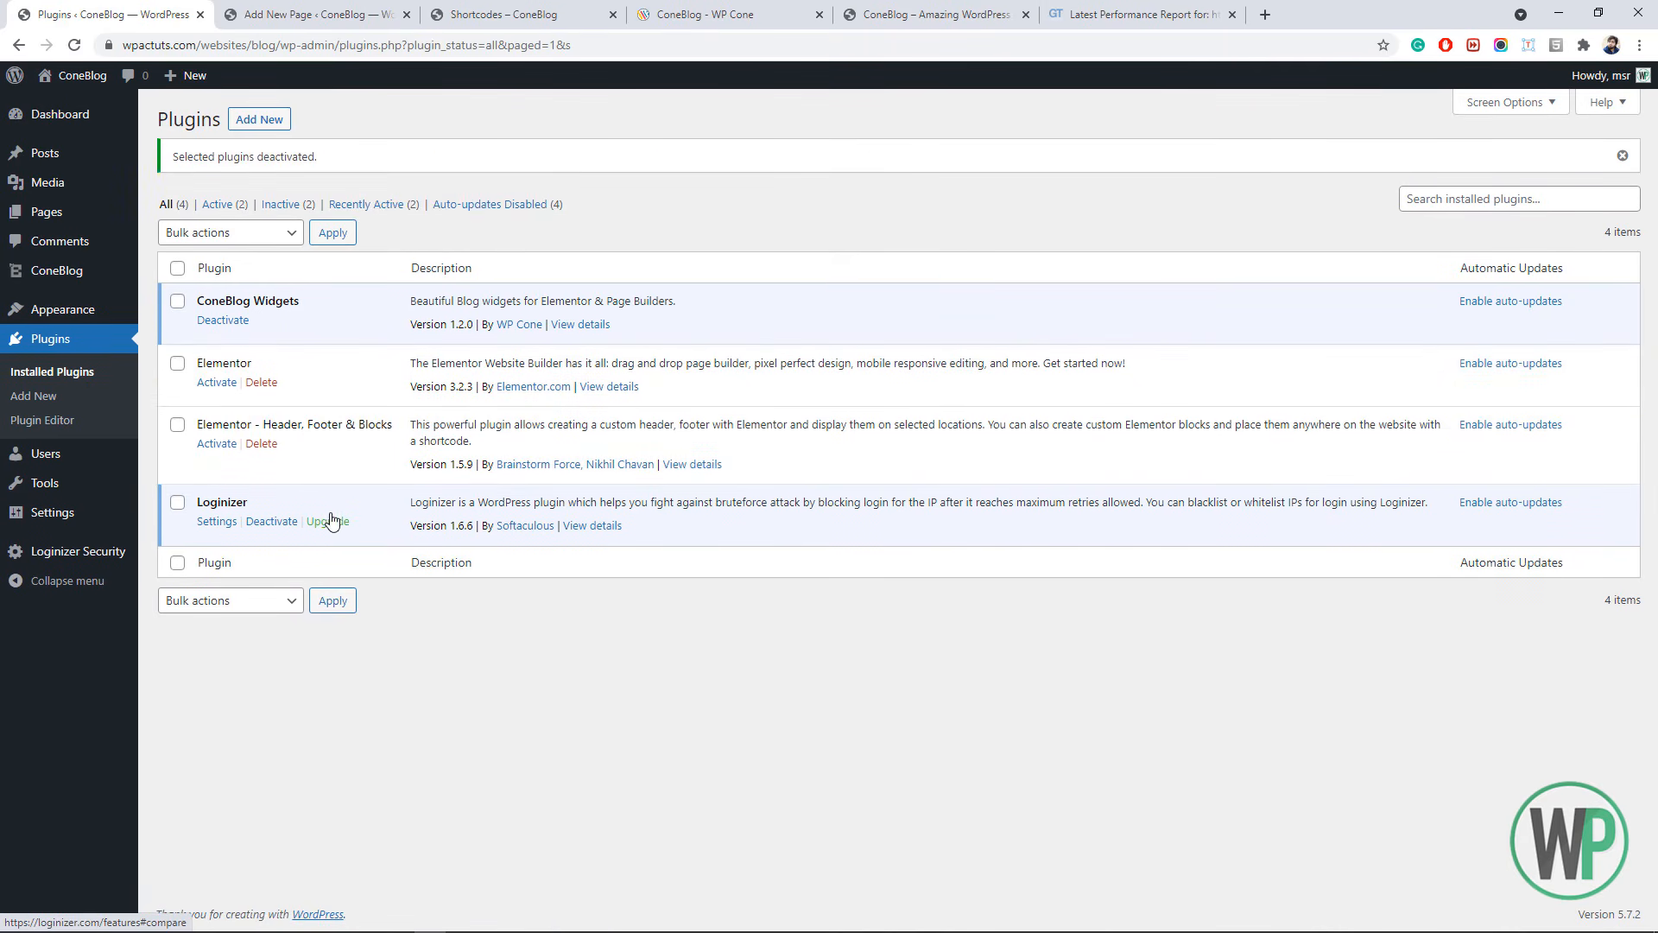
- Reload the live Shortcodes page and check how its header and post sections display without Elementor
left_click(572, 10)
left_click(75, 45)
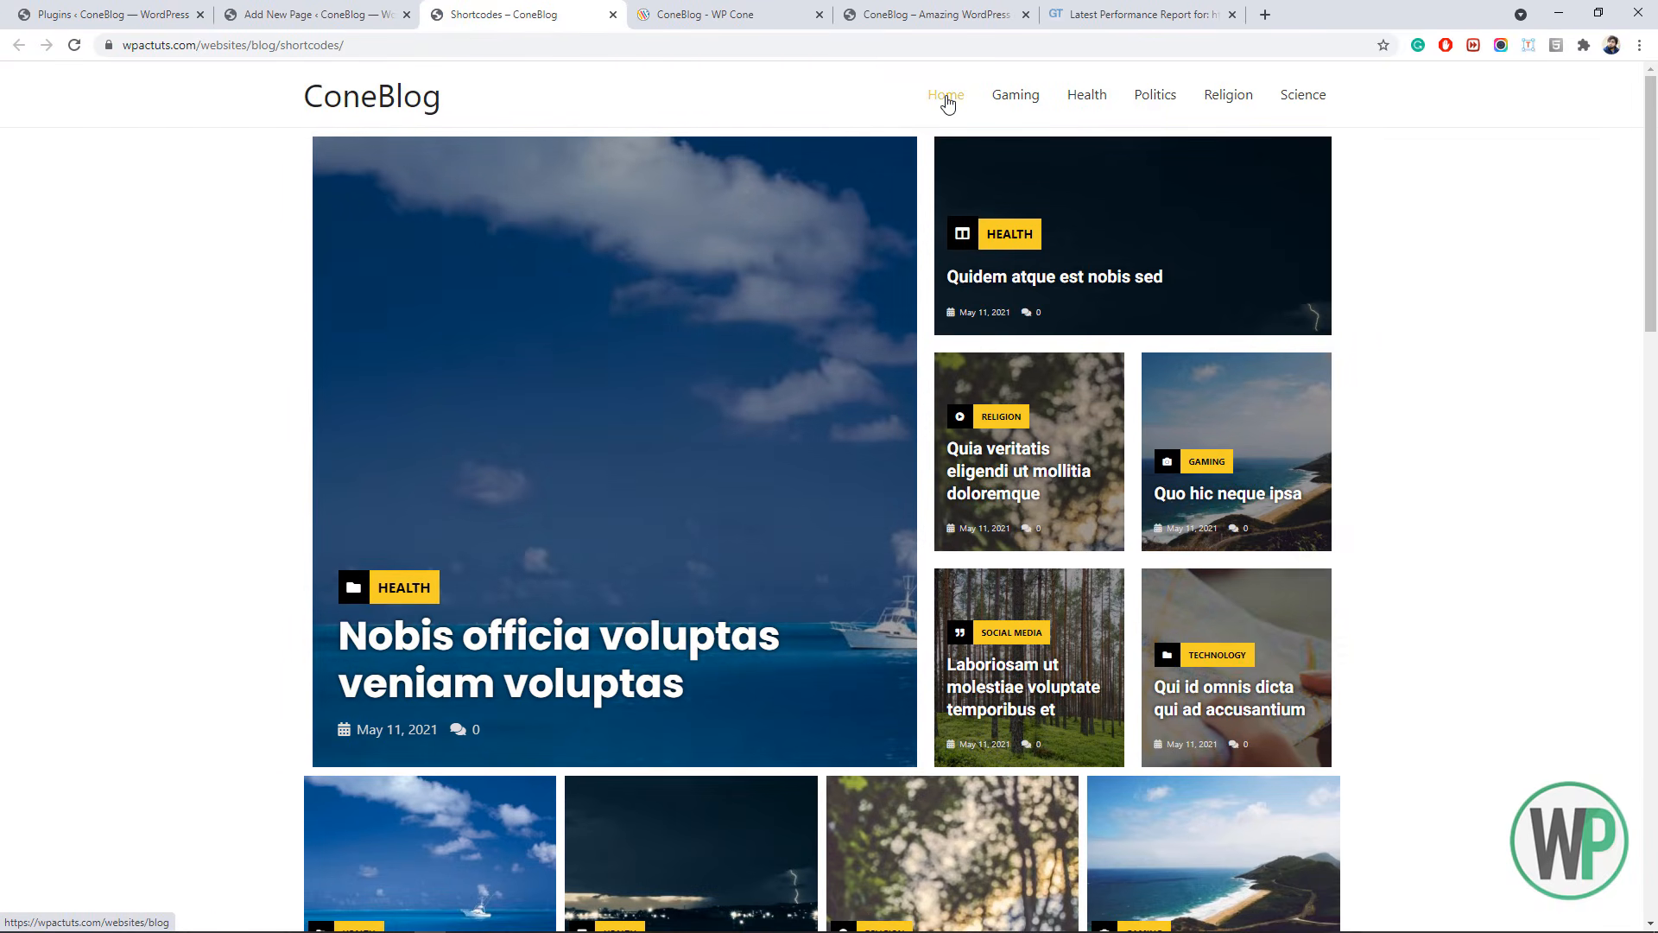
scroll(1649, 216, "down", 1)
left_click_drag(1649, 216, 1651, 86)
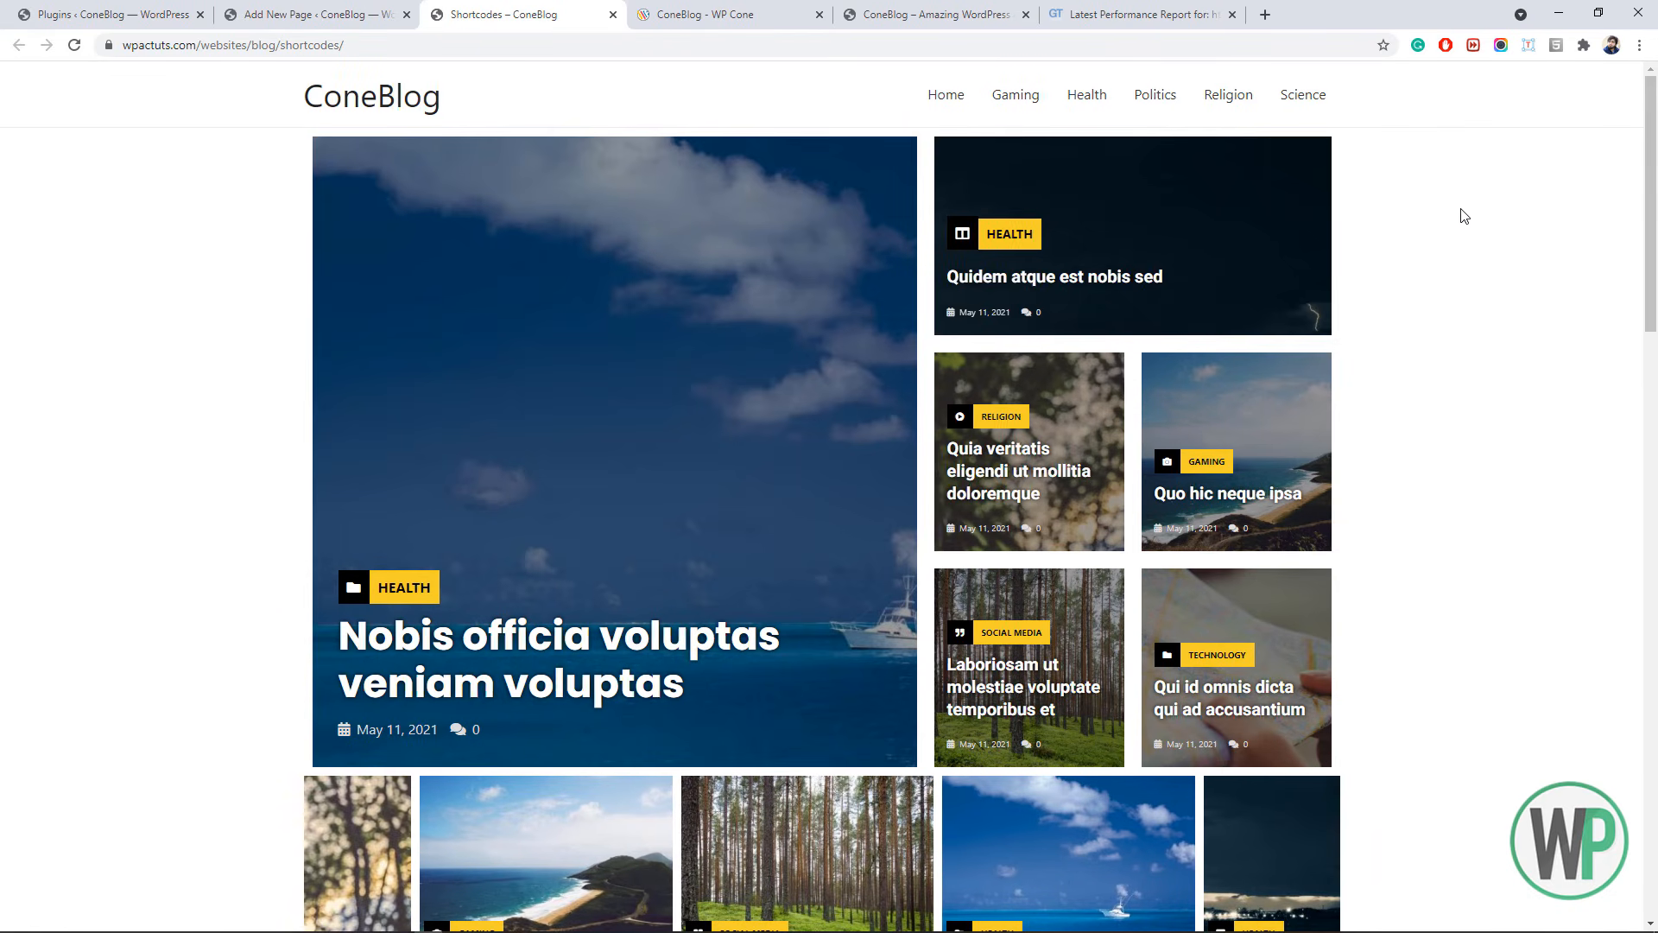
- Set the grid shortcode to layout=1, update the page, and reload the live Shortcodes page
left_click(267, 15)
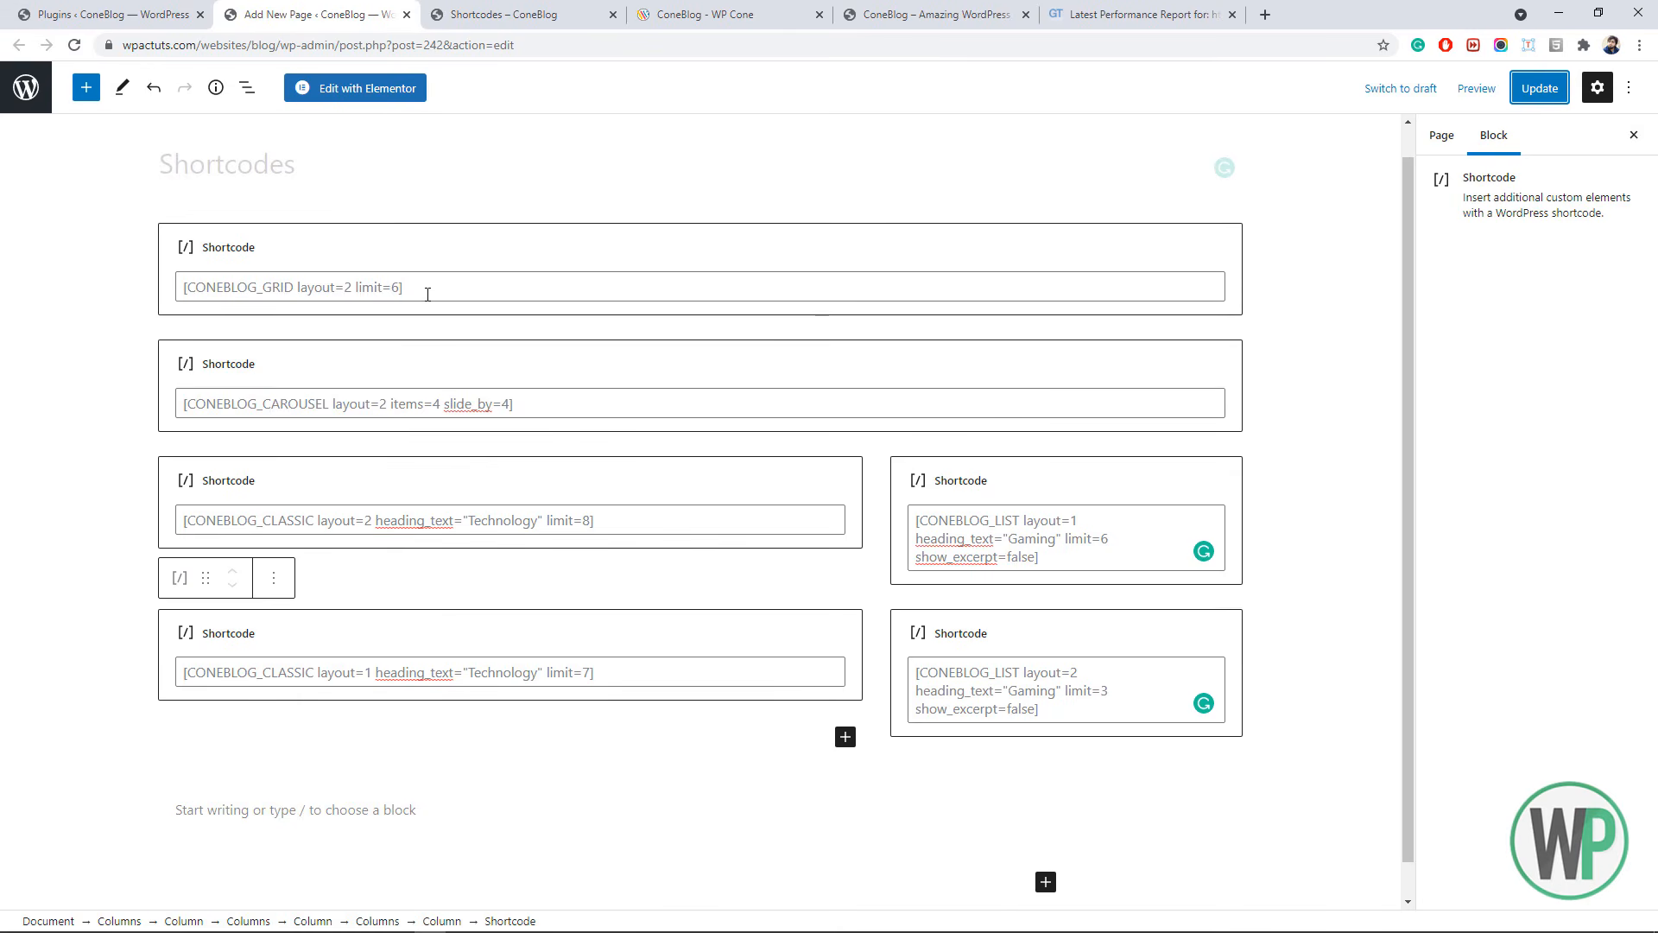
left_click(349, 289)
double_click(346, 287)
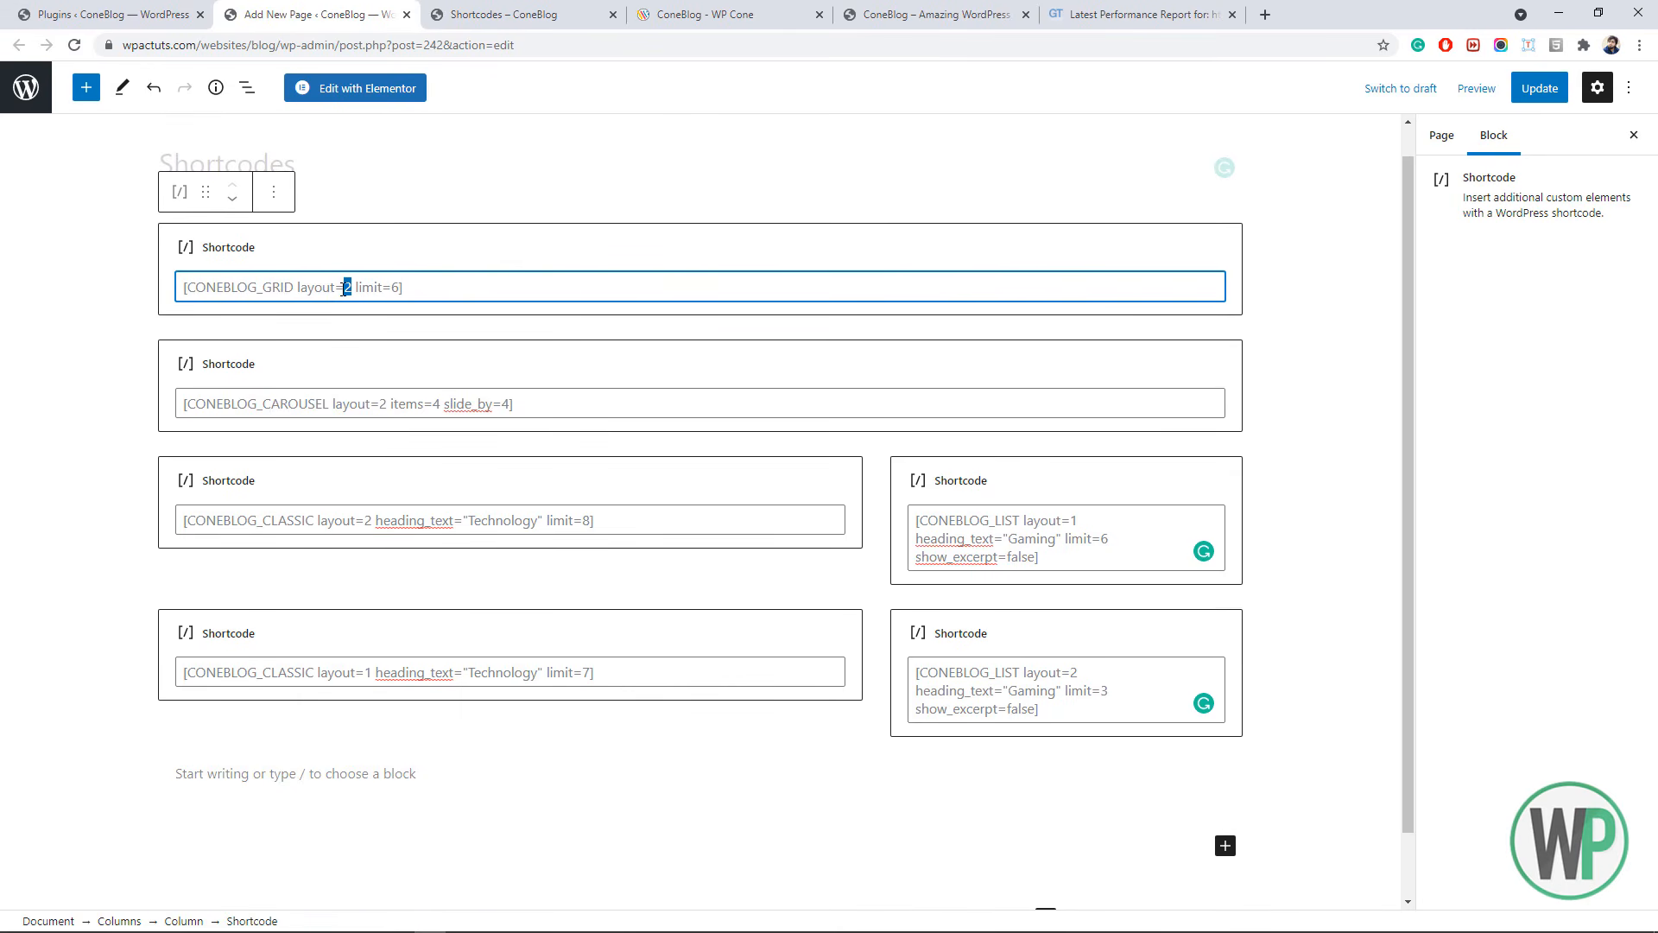
type("1")
left_click(1528, 93)
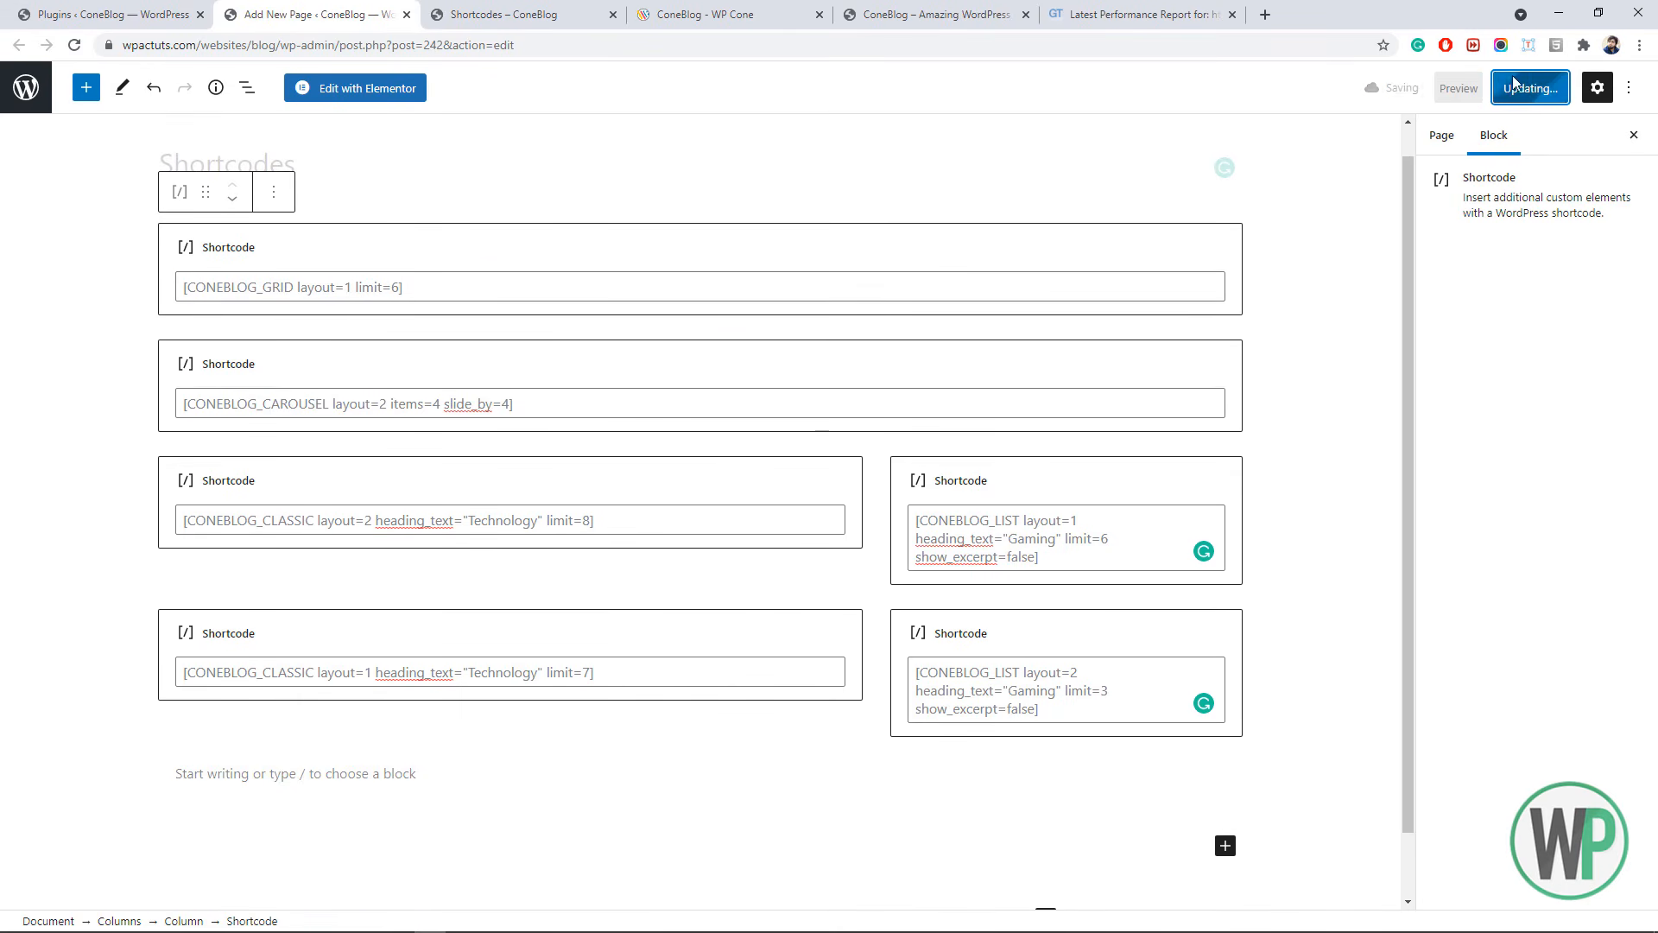
left_click(562, 11)
left_click(74, 45)
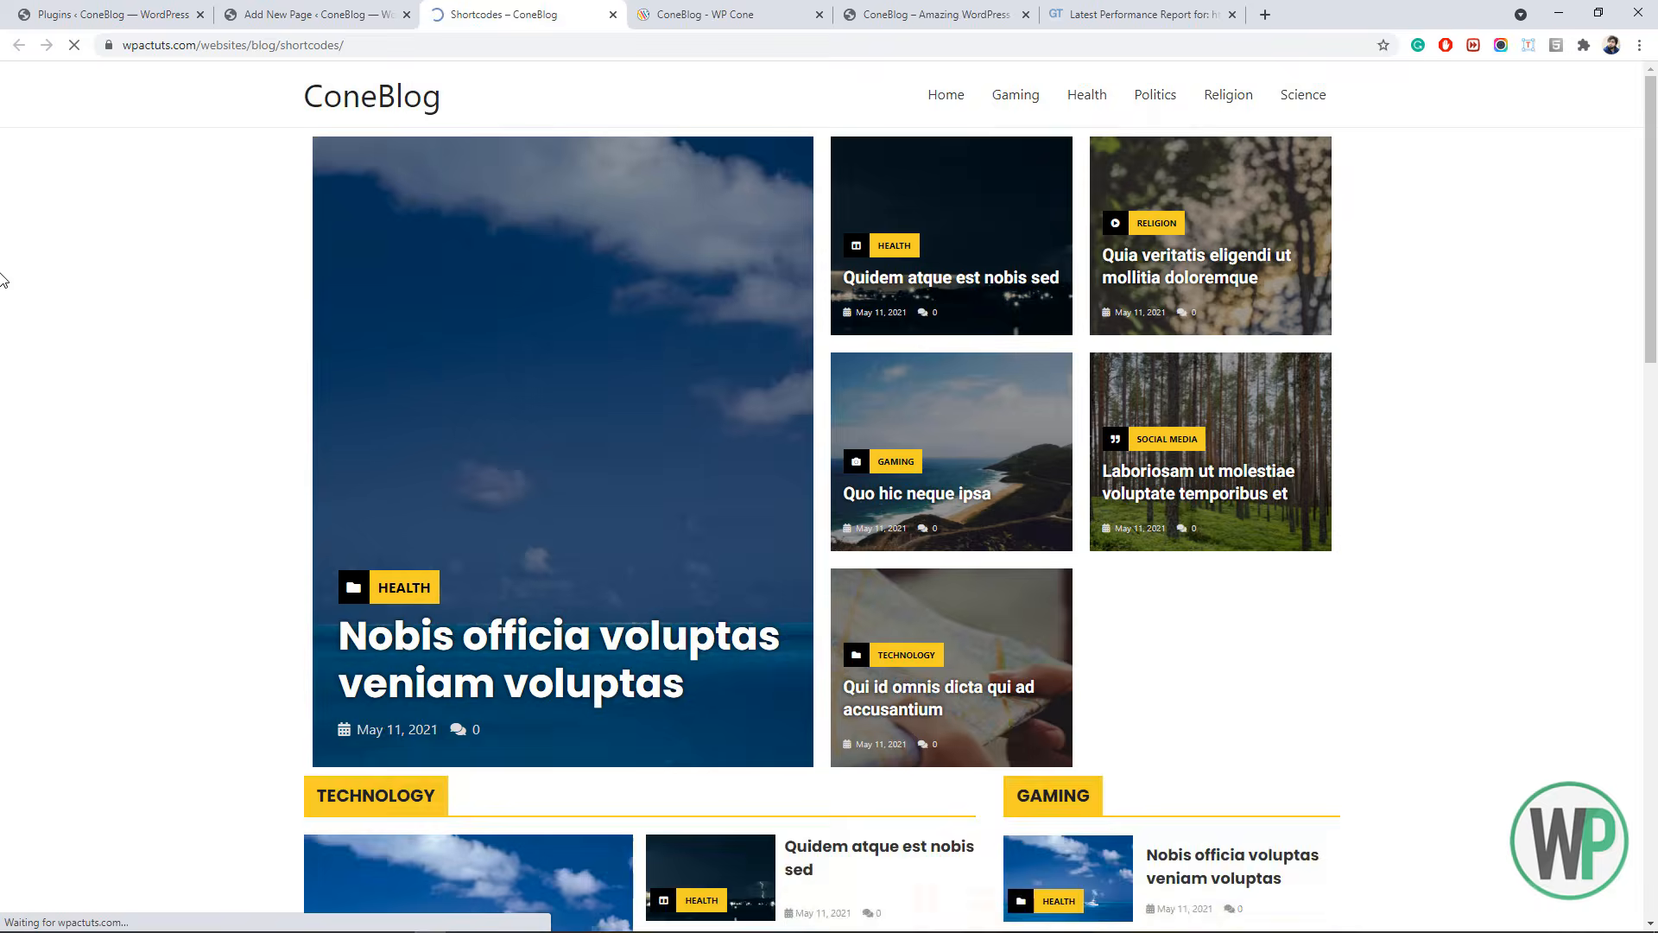
- Set the grid shortcode's limit to 5, update the page, and reload the live Shortcodes page
left_click(311, 14)
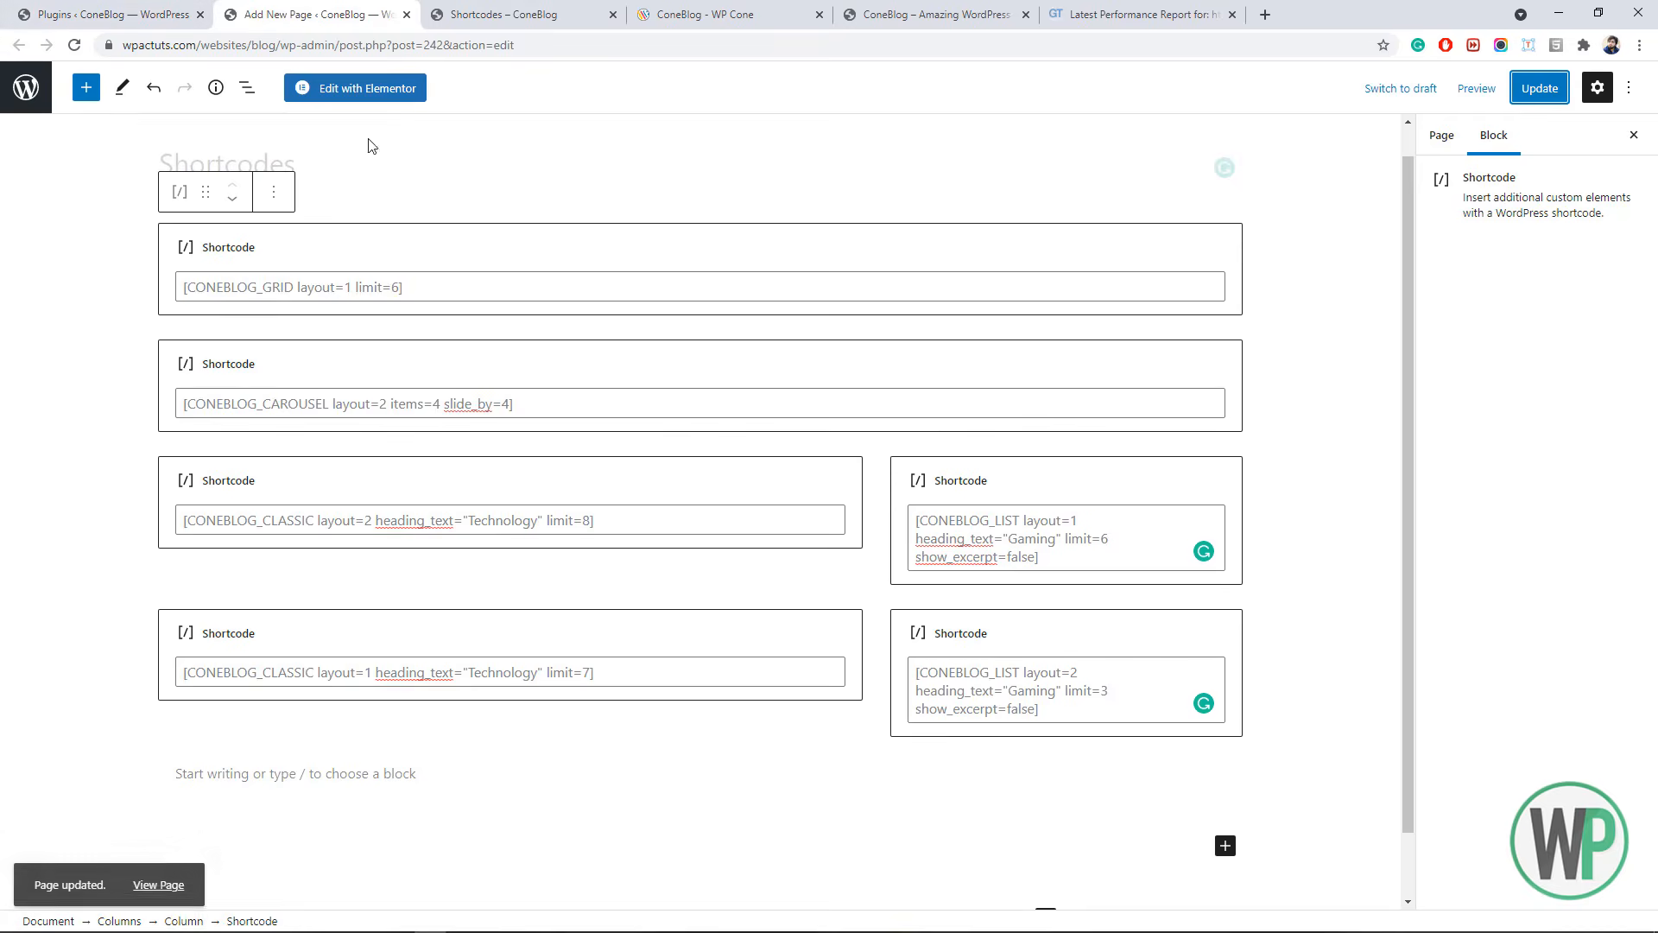
double_click(396, 286)
type("5")
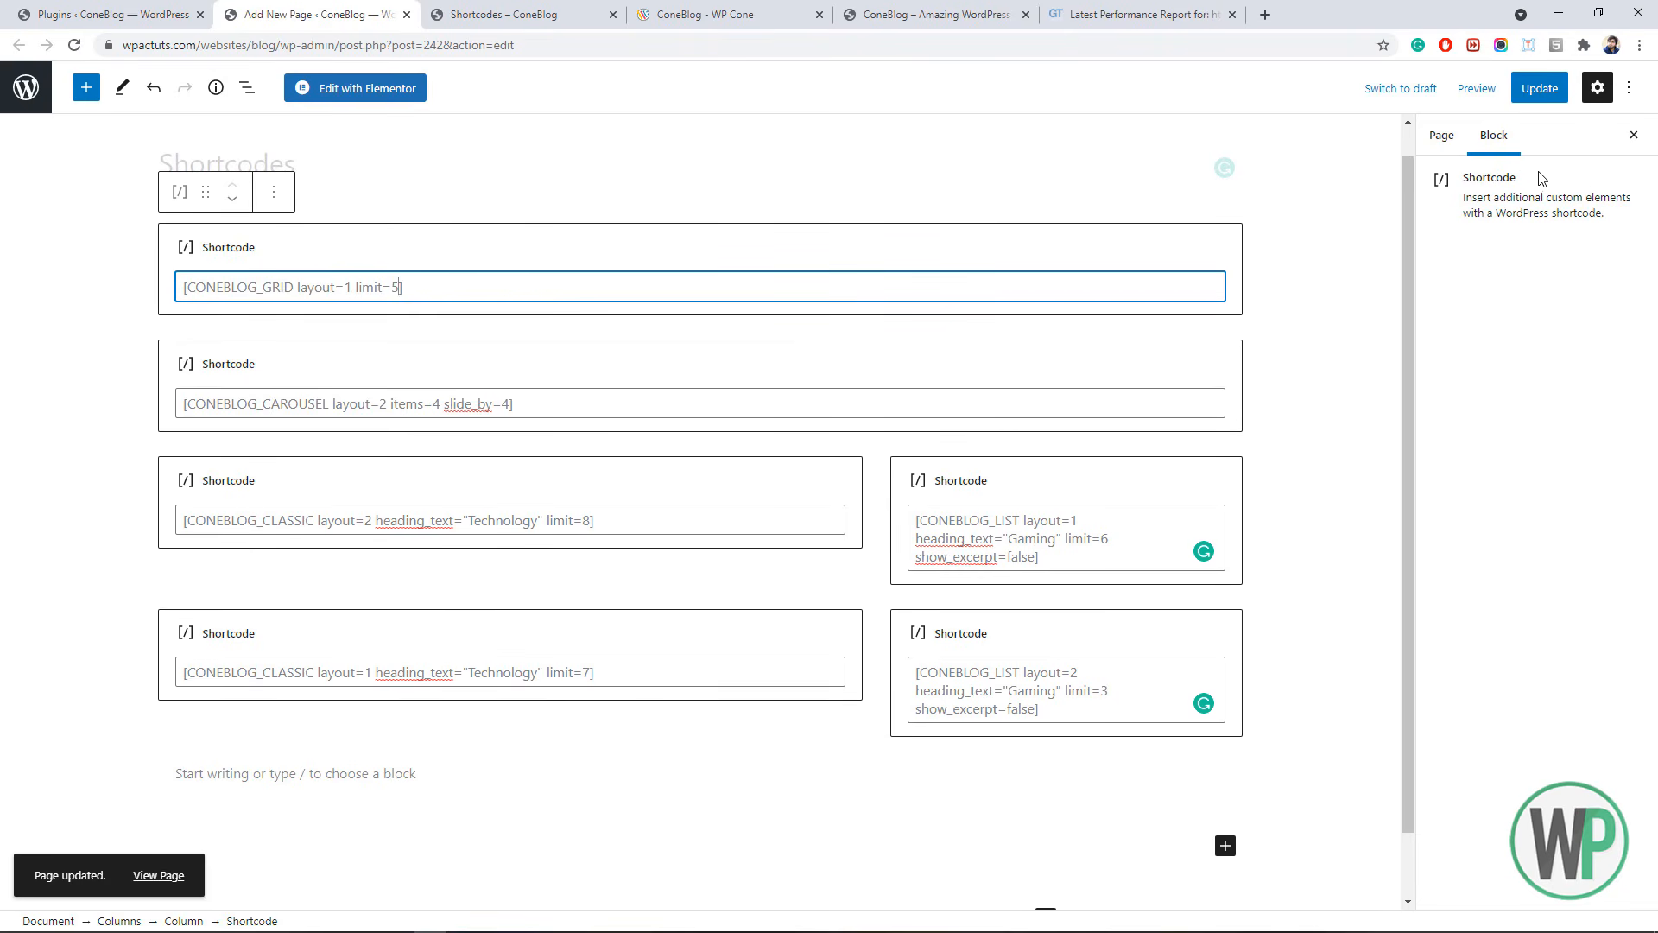
left_click(1539, 90)
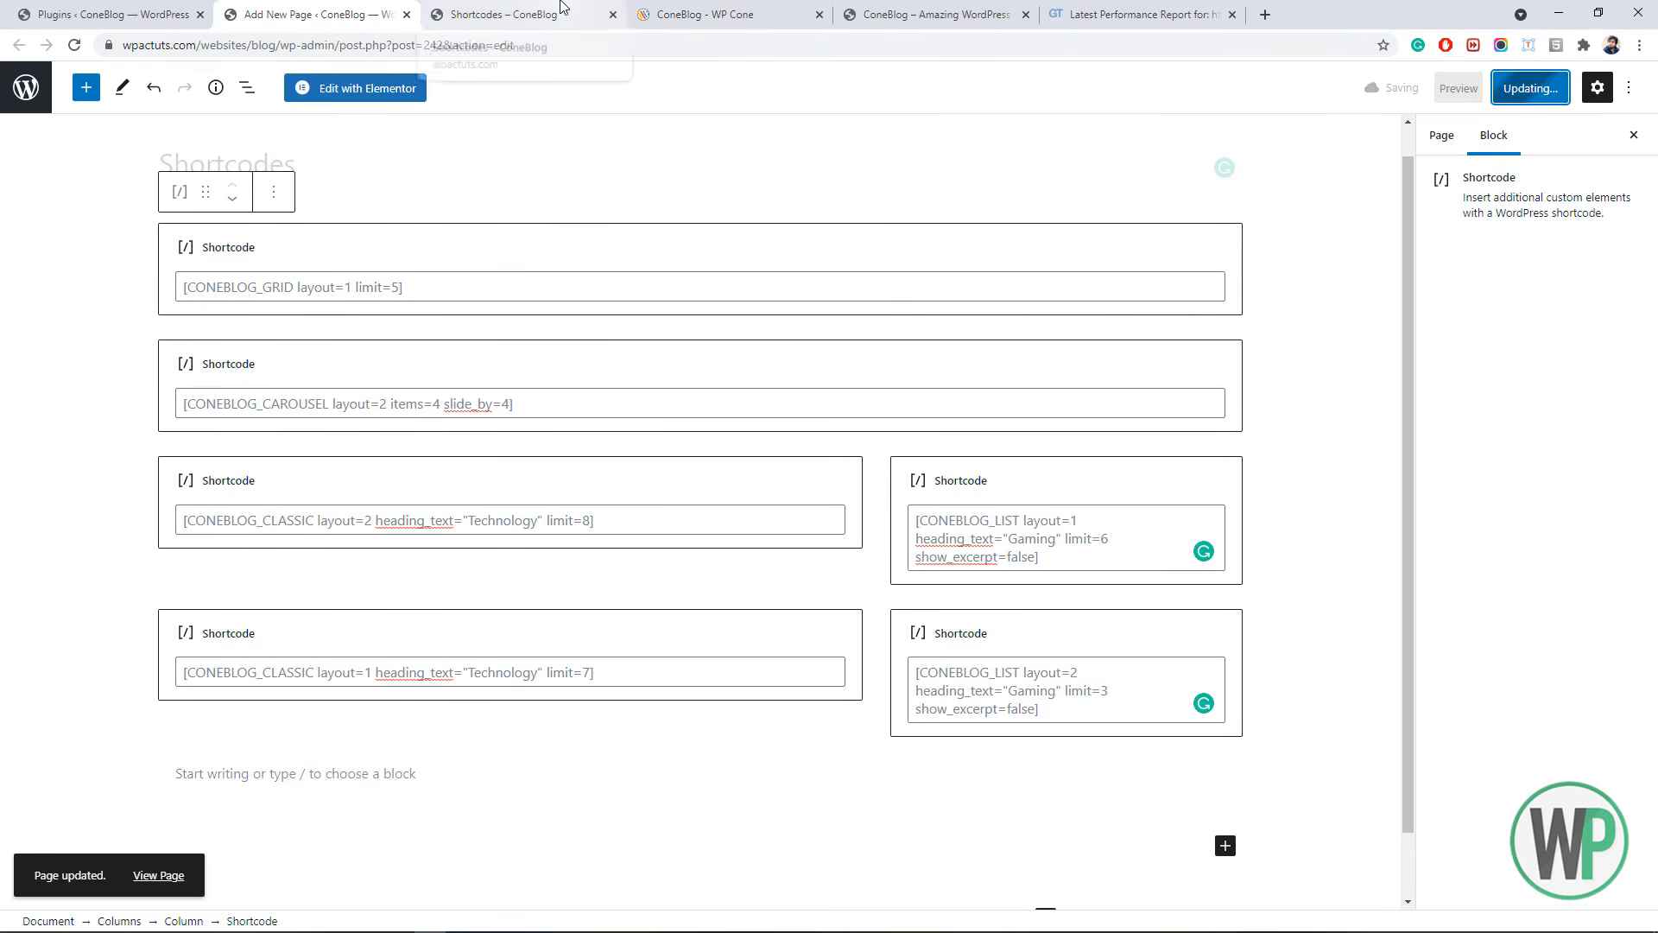
left_click(518, 13)
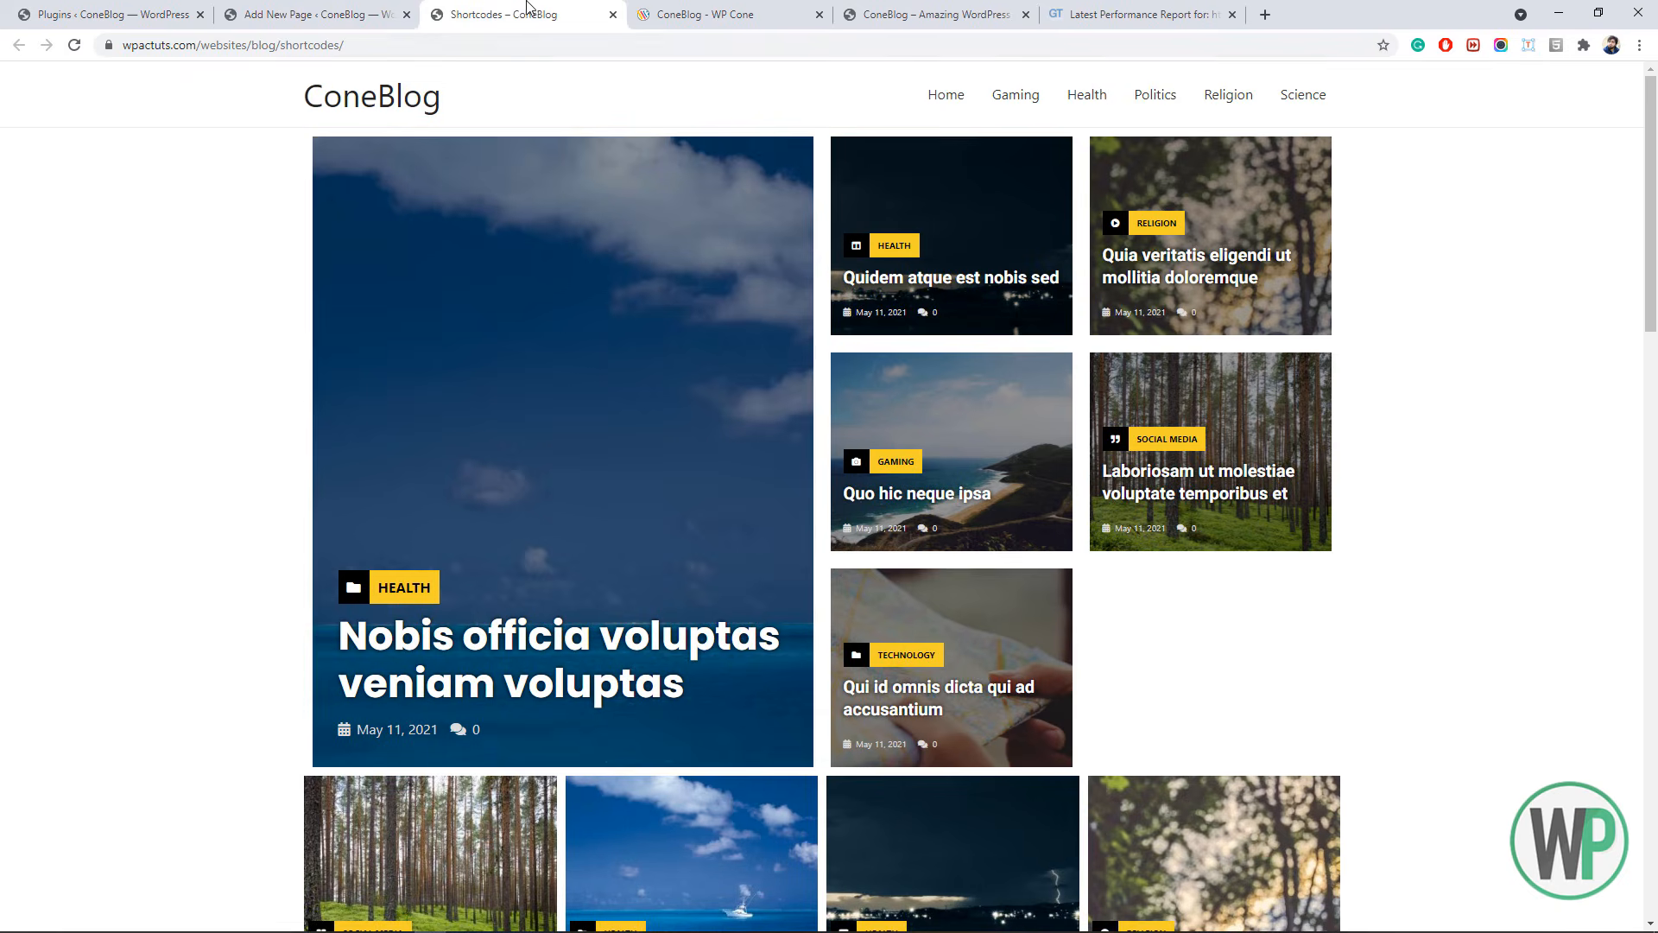
left_click(74, 48)
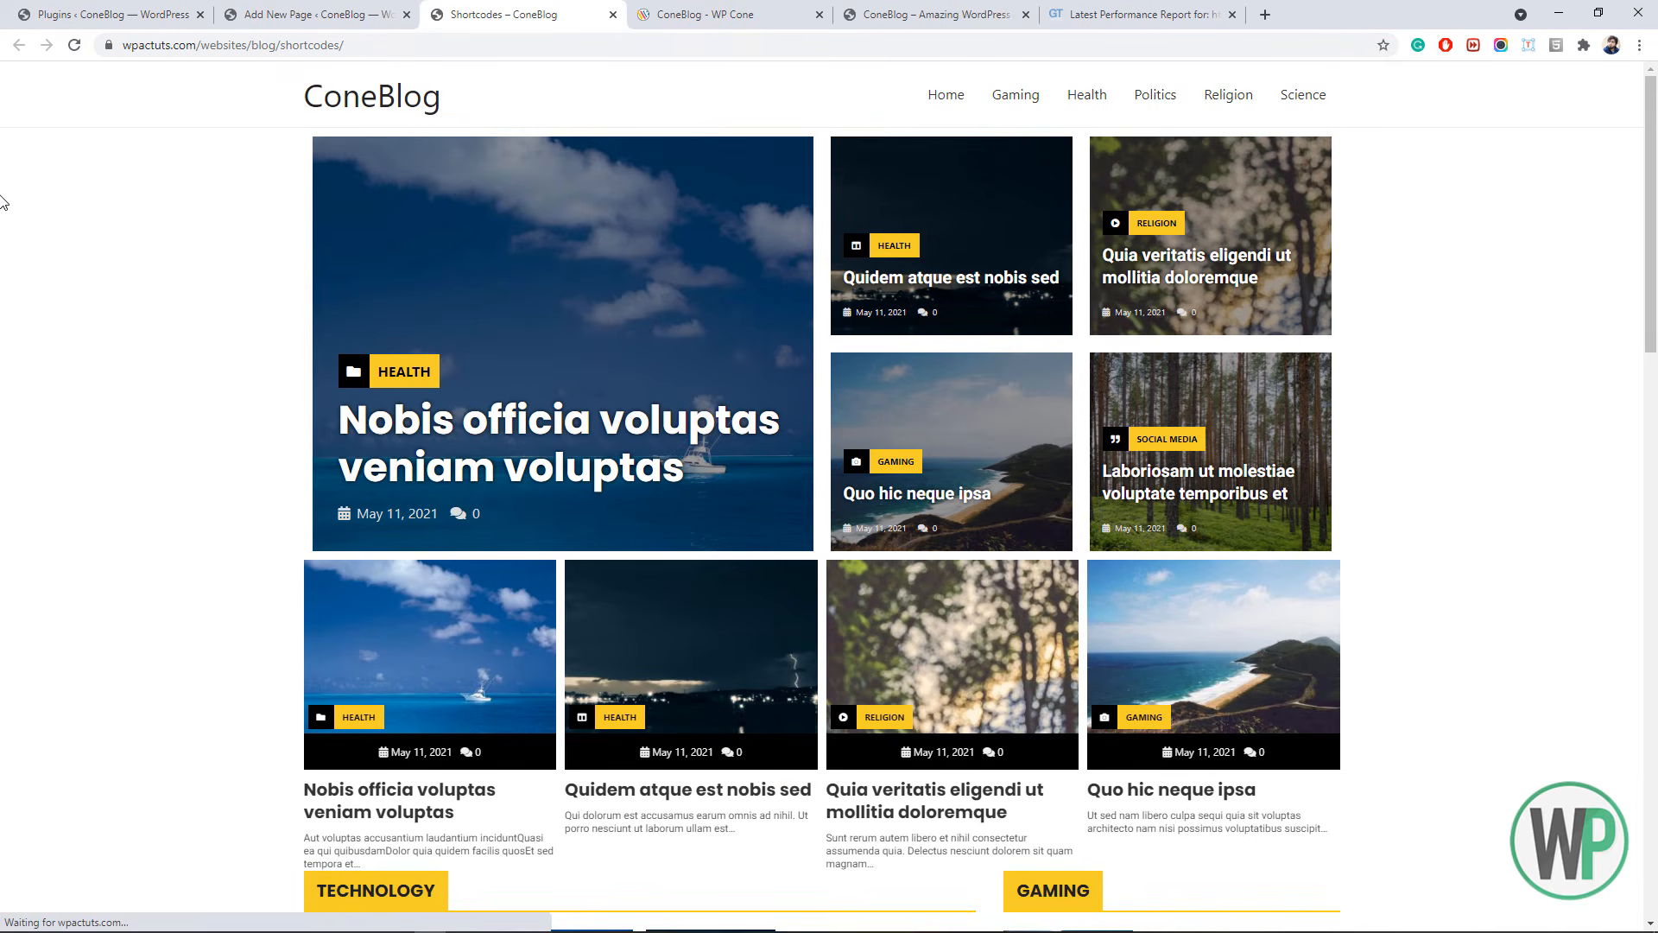
- Run a GTmetrix test in a new tab on the Shortcodes page URL, wpactuts.com/websites/blog/shortcodes/
left_click(527, 35)
key("ctrl+c")
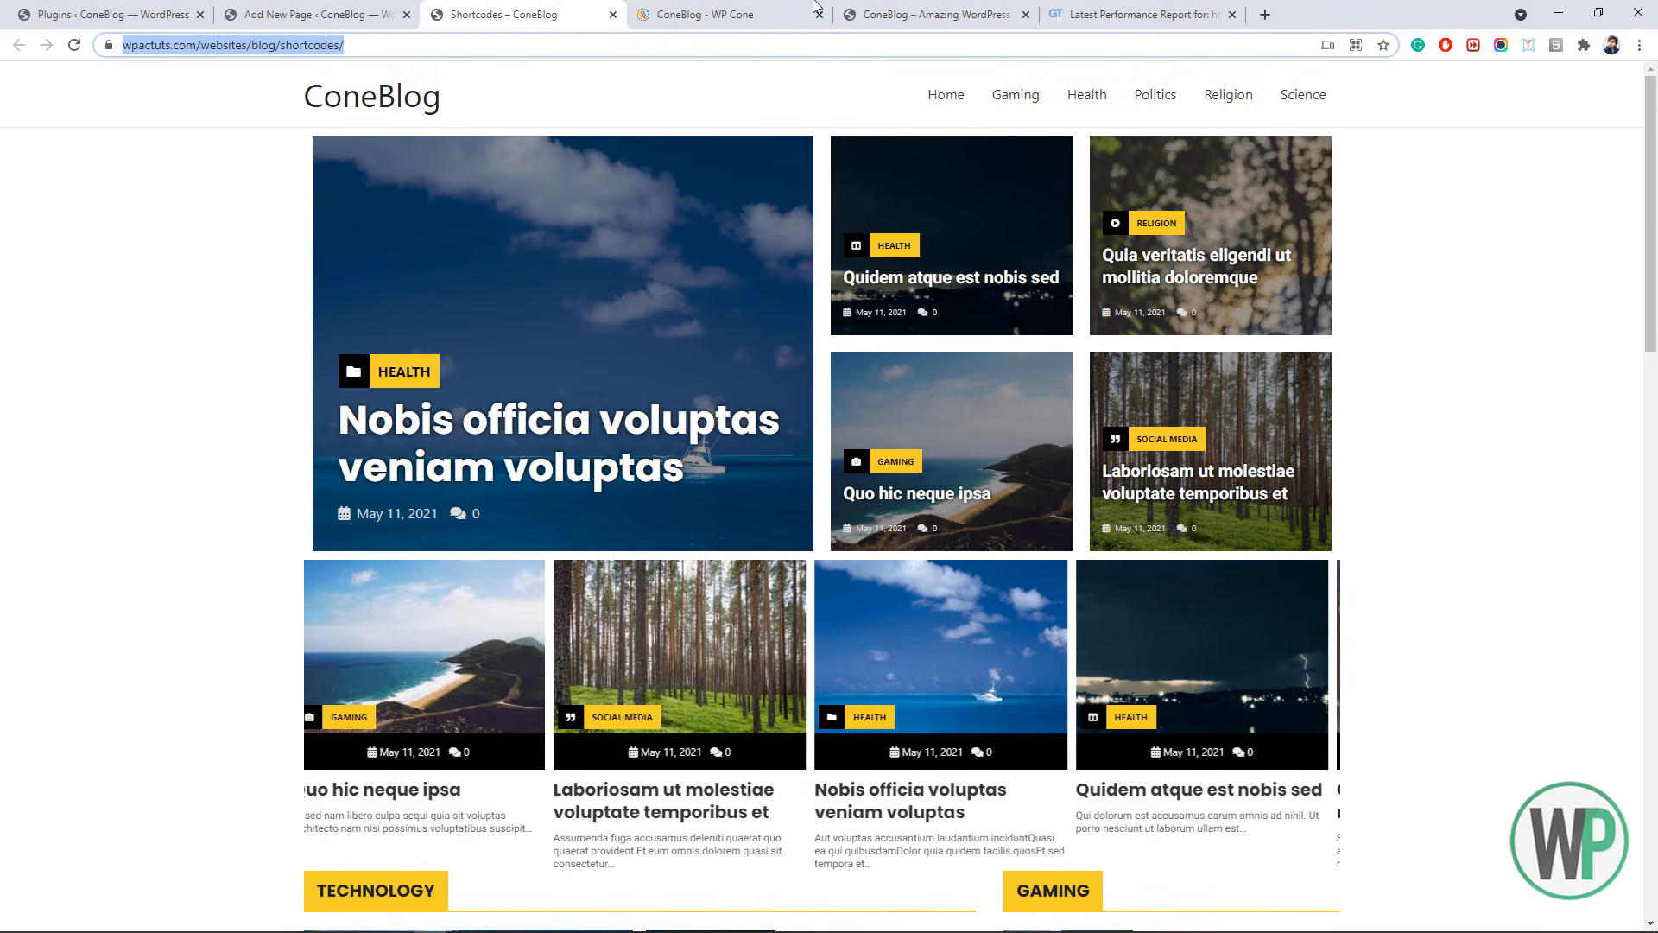
left_click(1131, 15)
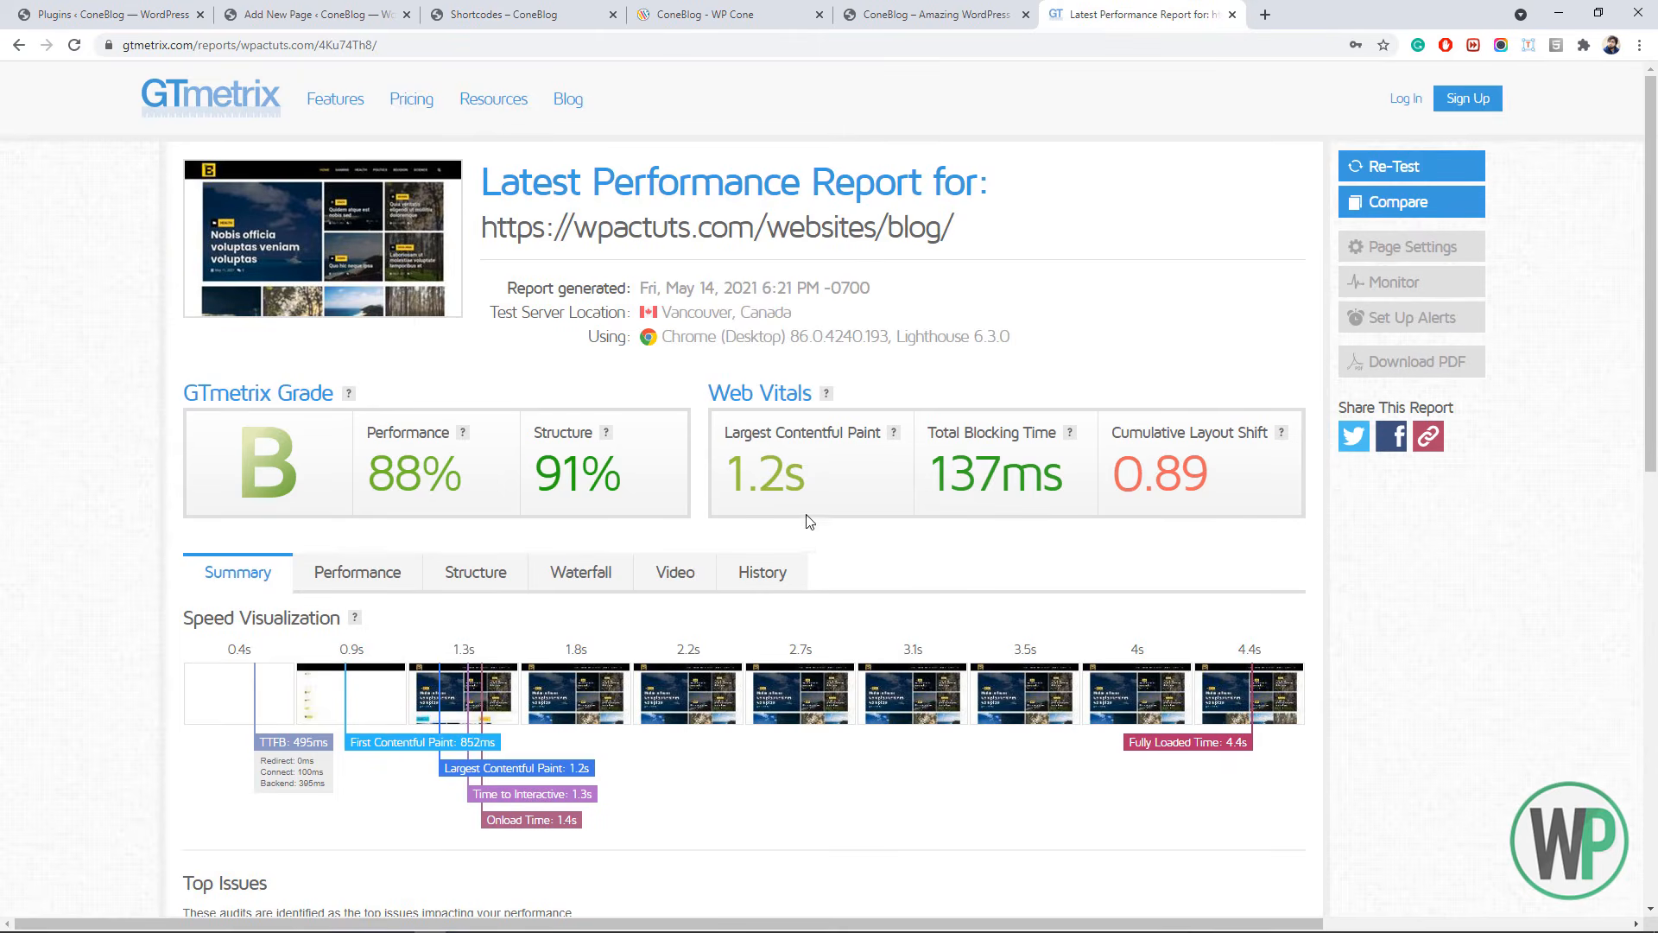
left_click_drag(1209, 489, 429, 418)
right_click(235, 104)
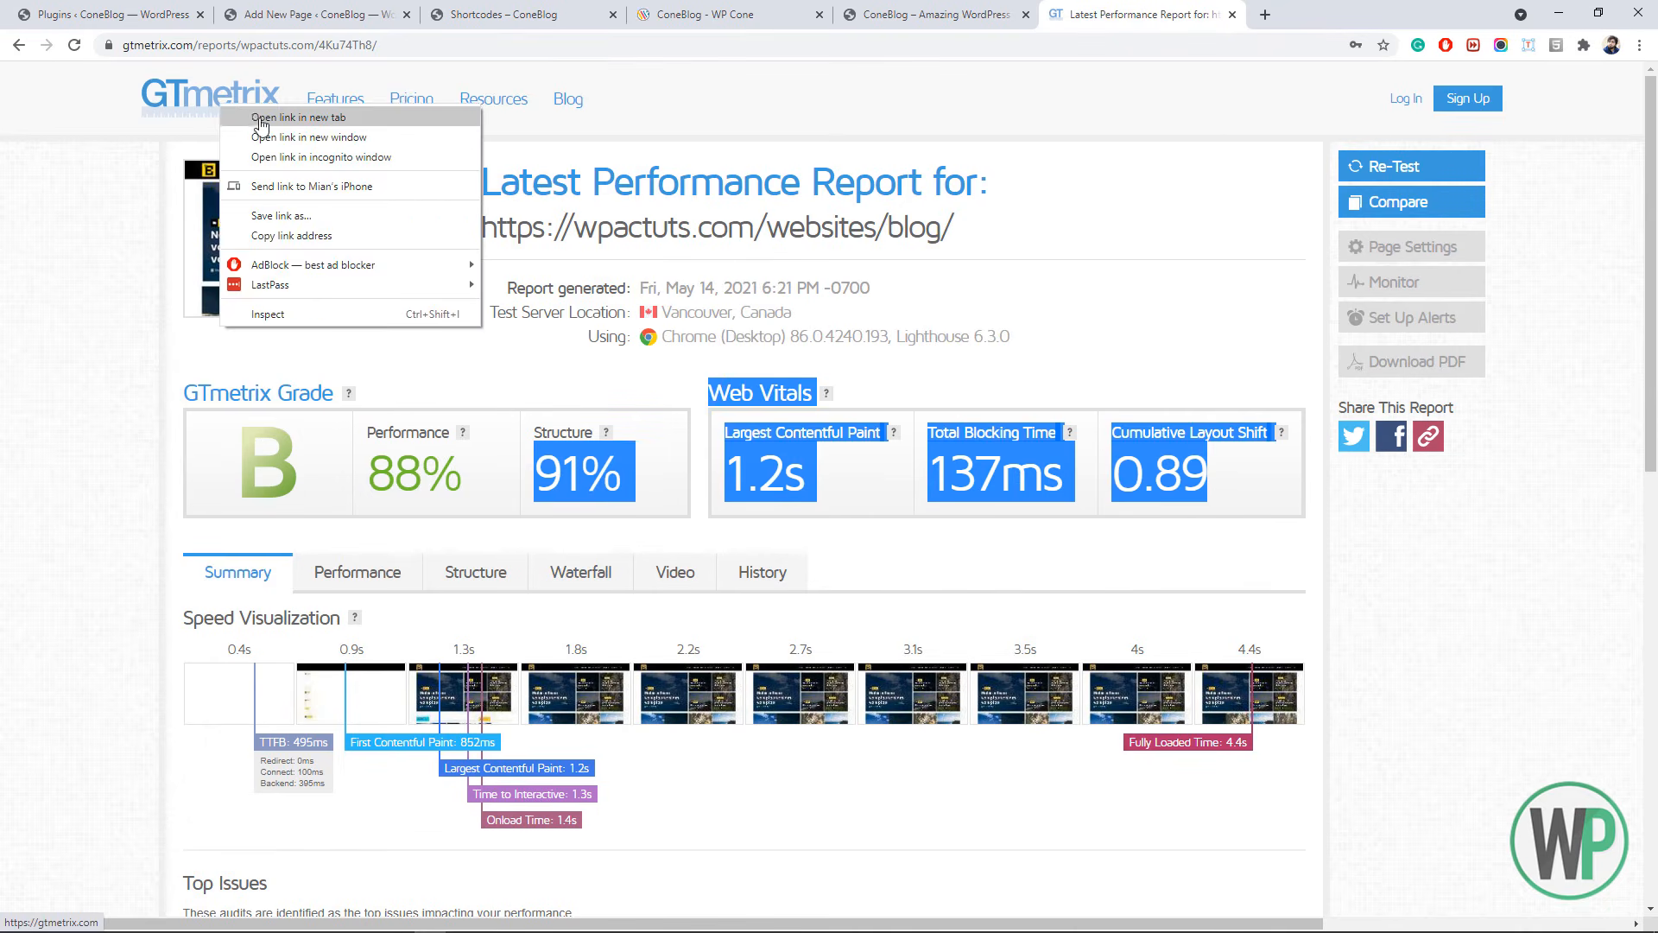
left_click(254, 121)
key("ctrl+Tab")
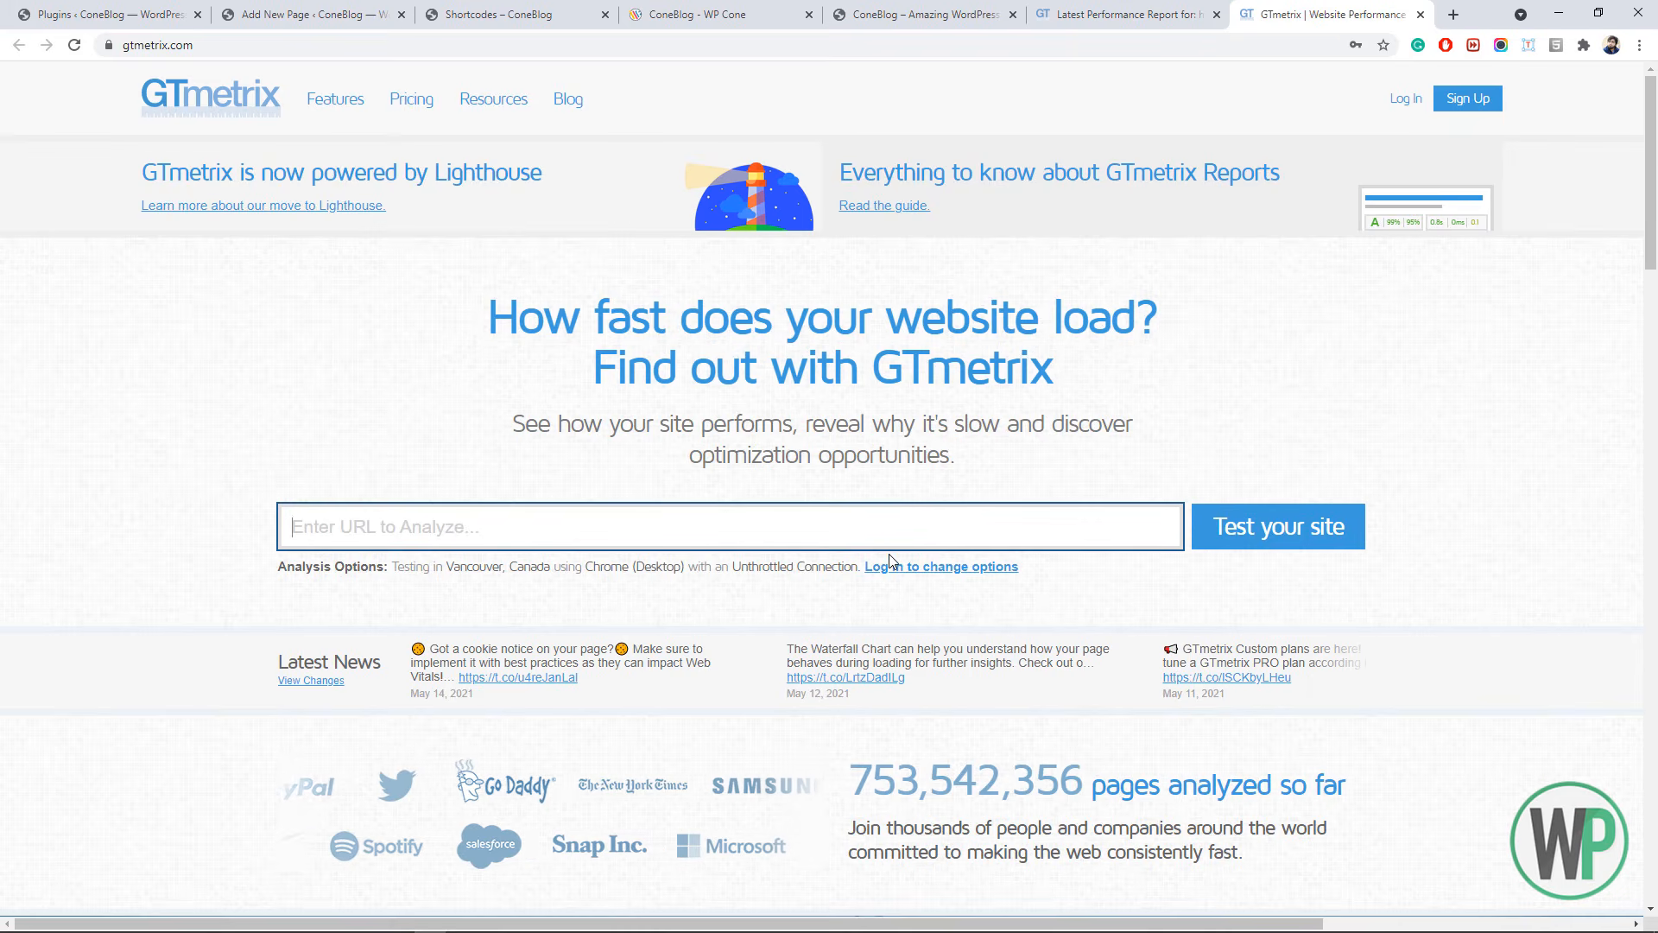
key("ctrl+v")
key("Return")
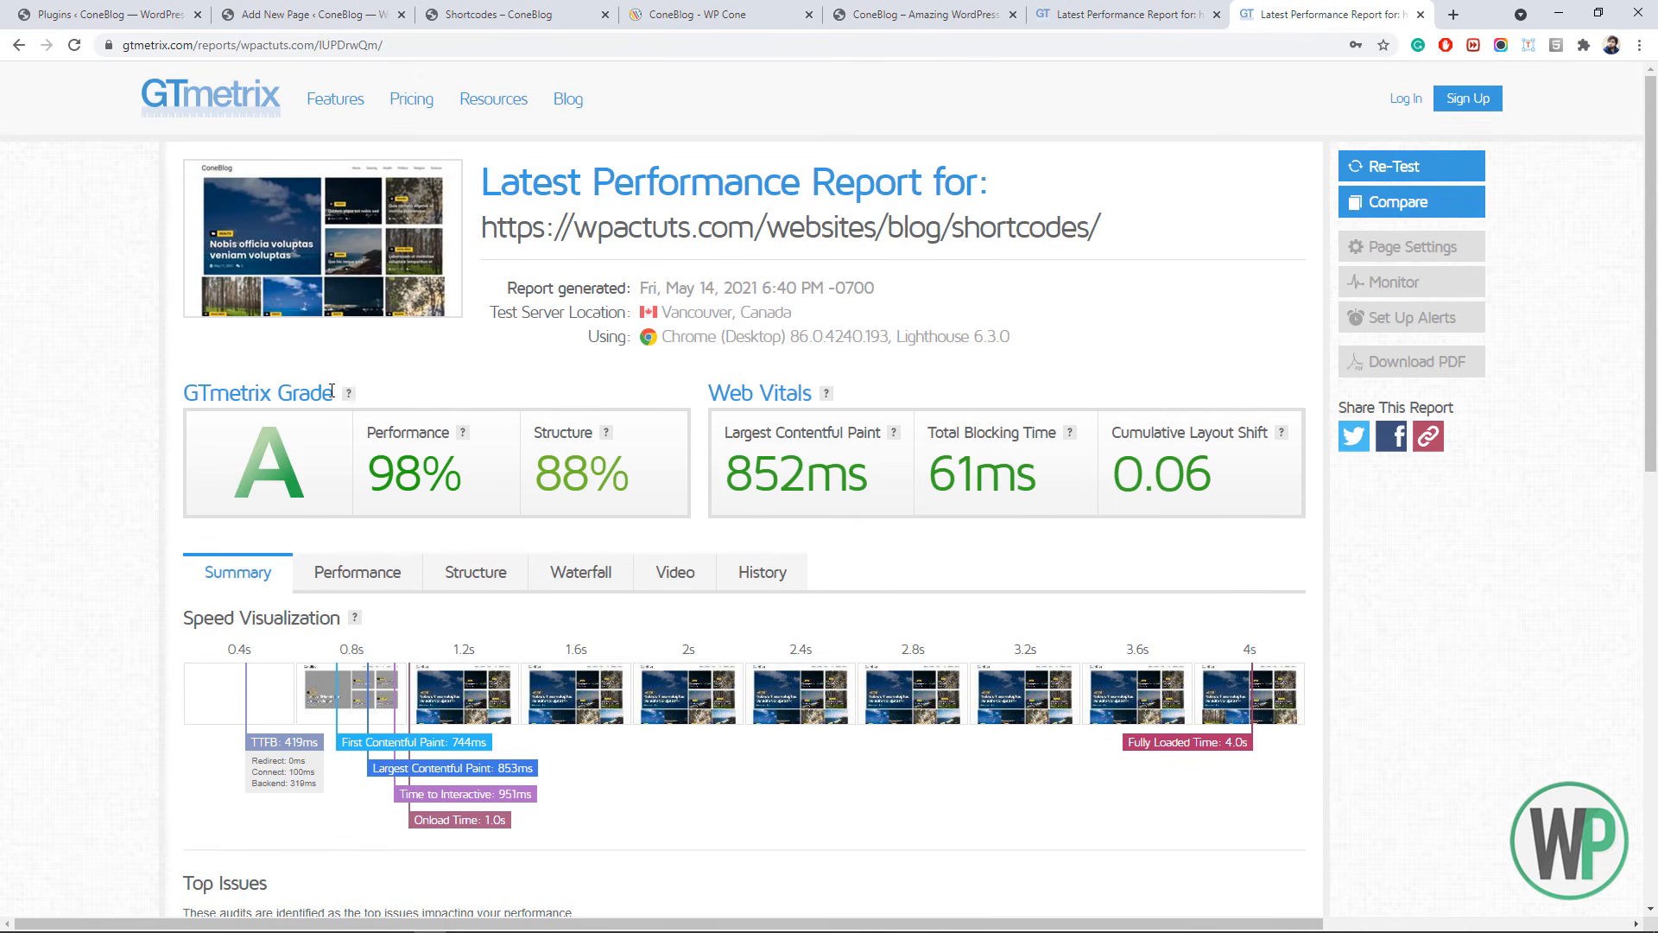
- Compare the grades and Web Vitals in the GTmetrix reports for the blog homepage and the Shortcodes page
left_click(1086, 12)
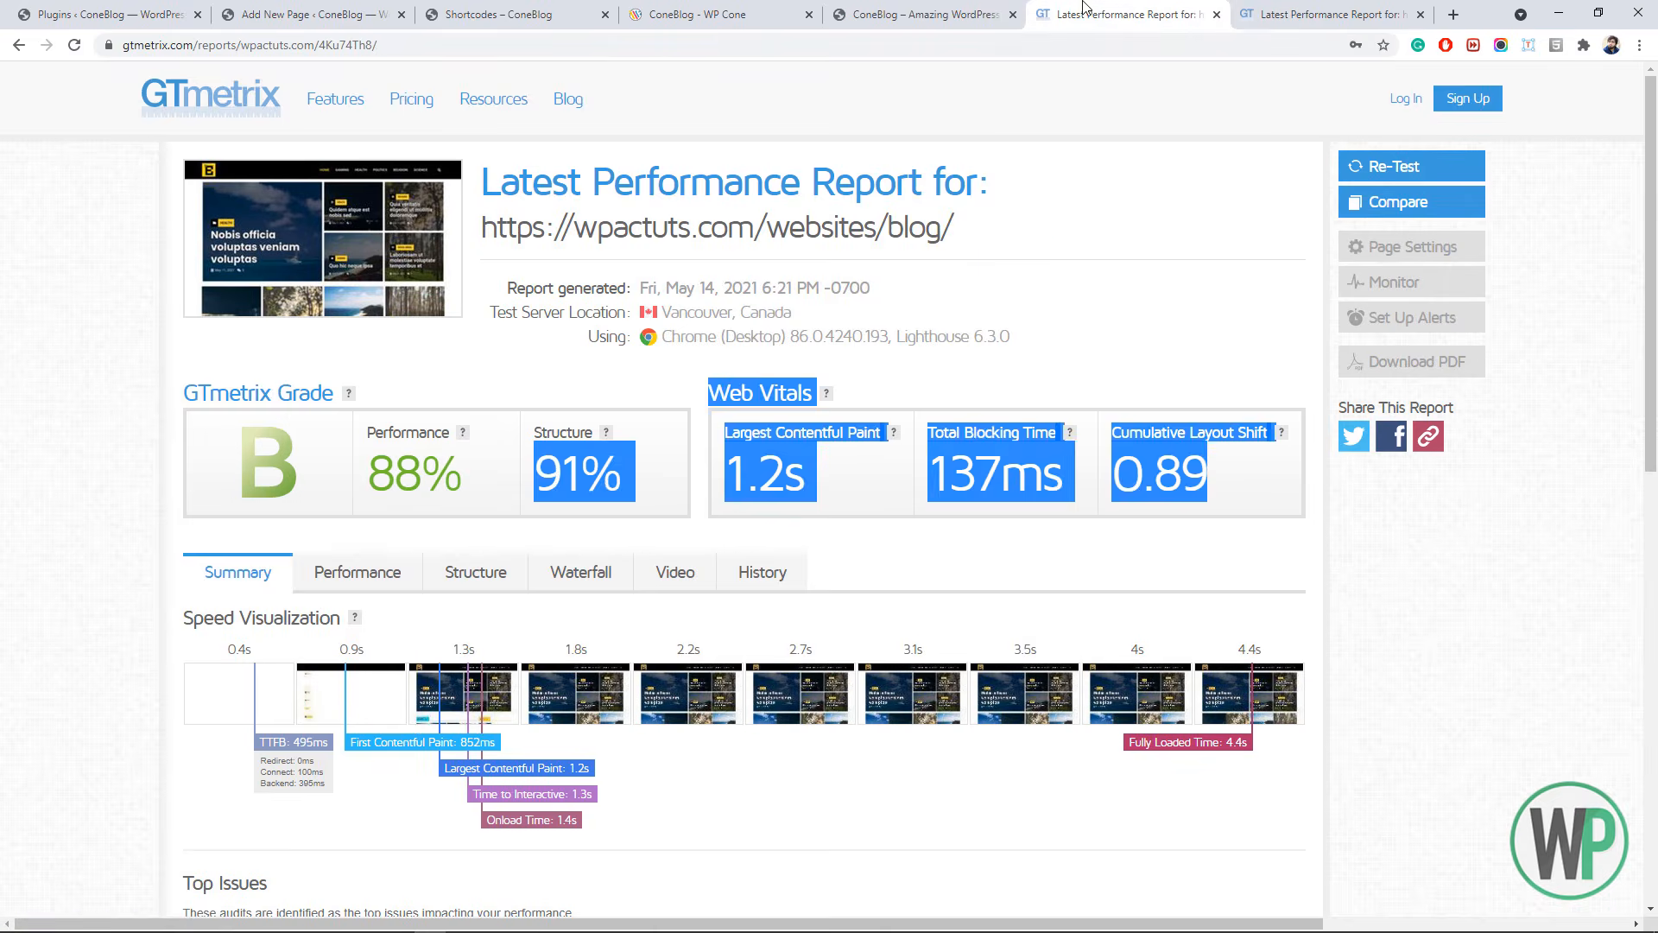
left_click(1060, 227)
left_click_drag(779, 474, 507, 483)
left_click(917, 508)
left_click(1306, 10)
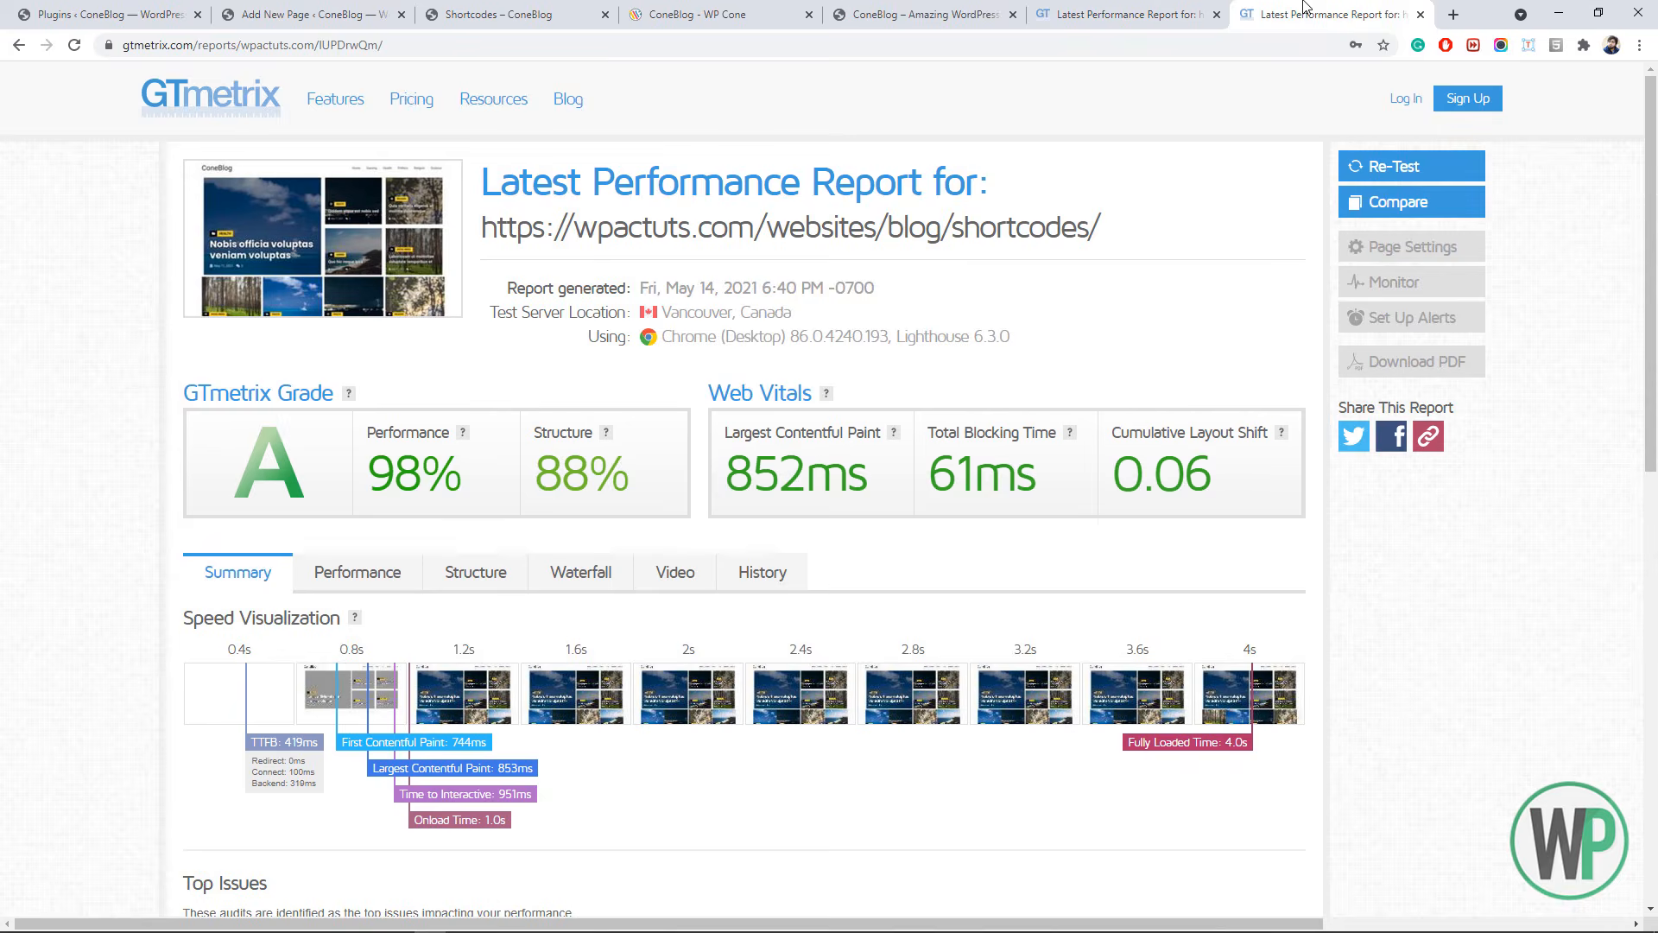
left_click_drag(1207, 489, 976, 484)
left_click(1114, 12)
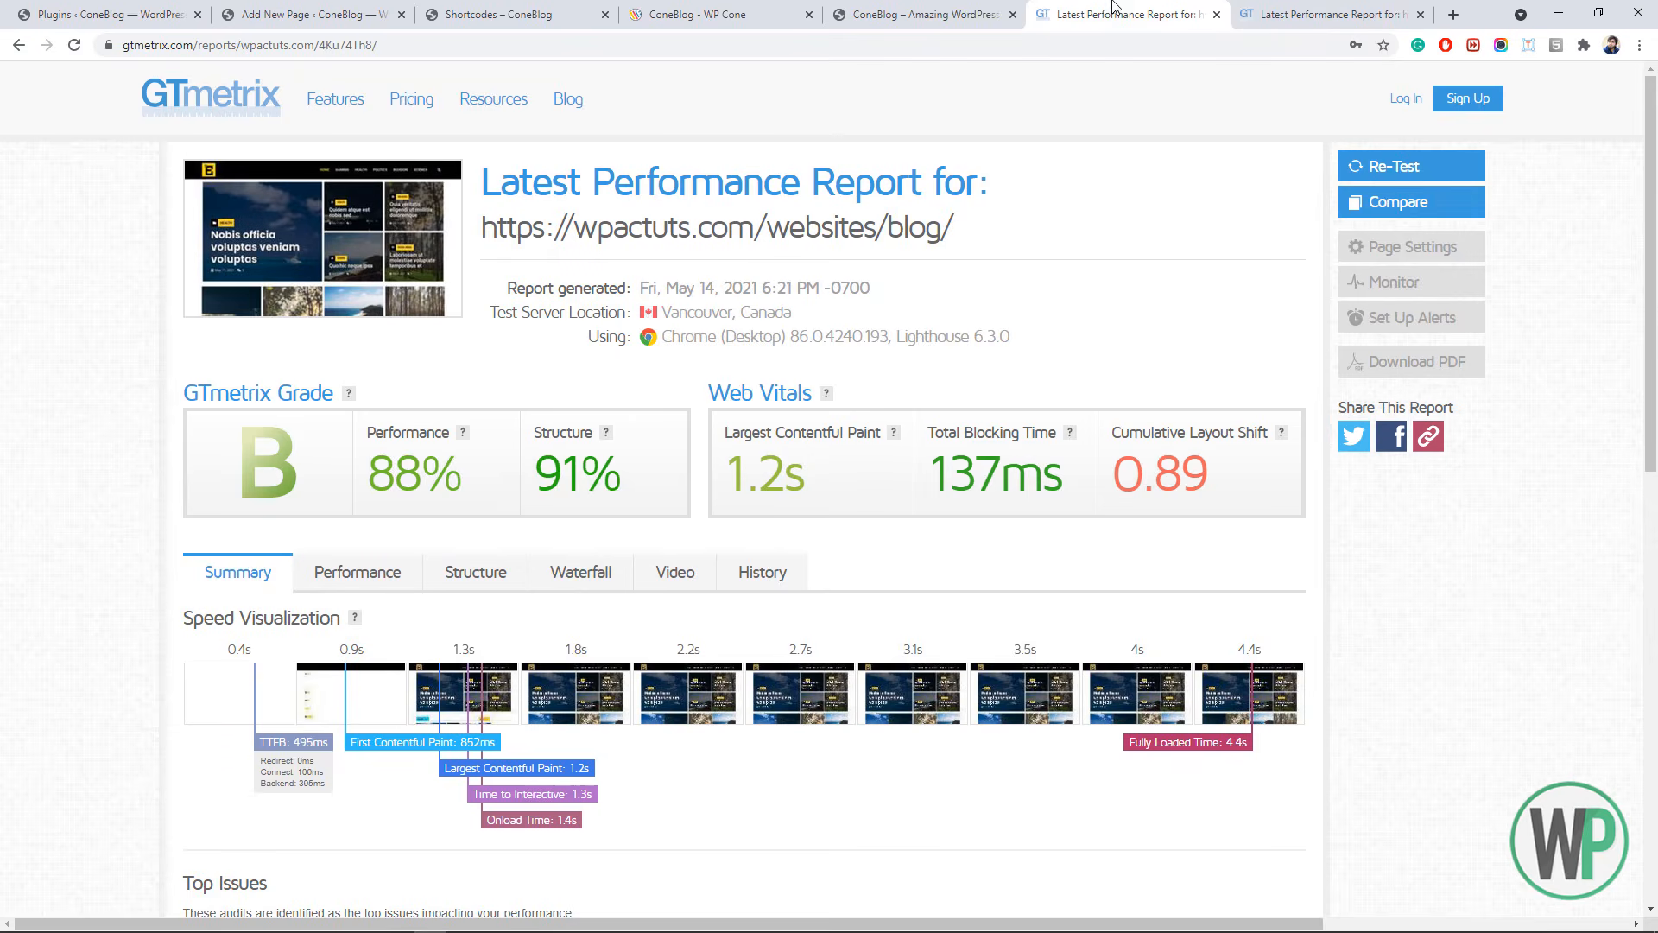
left_click(1293, 9)
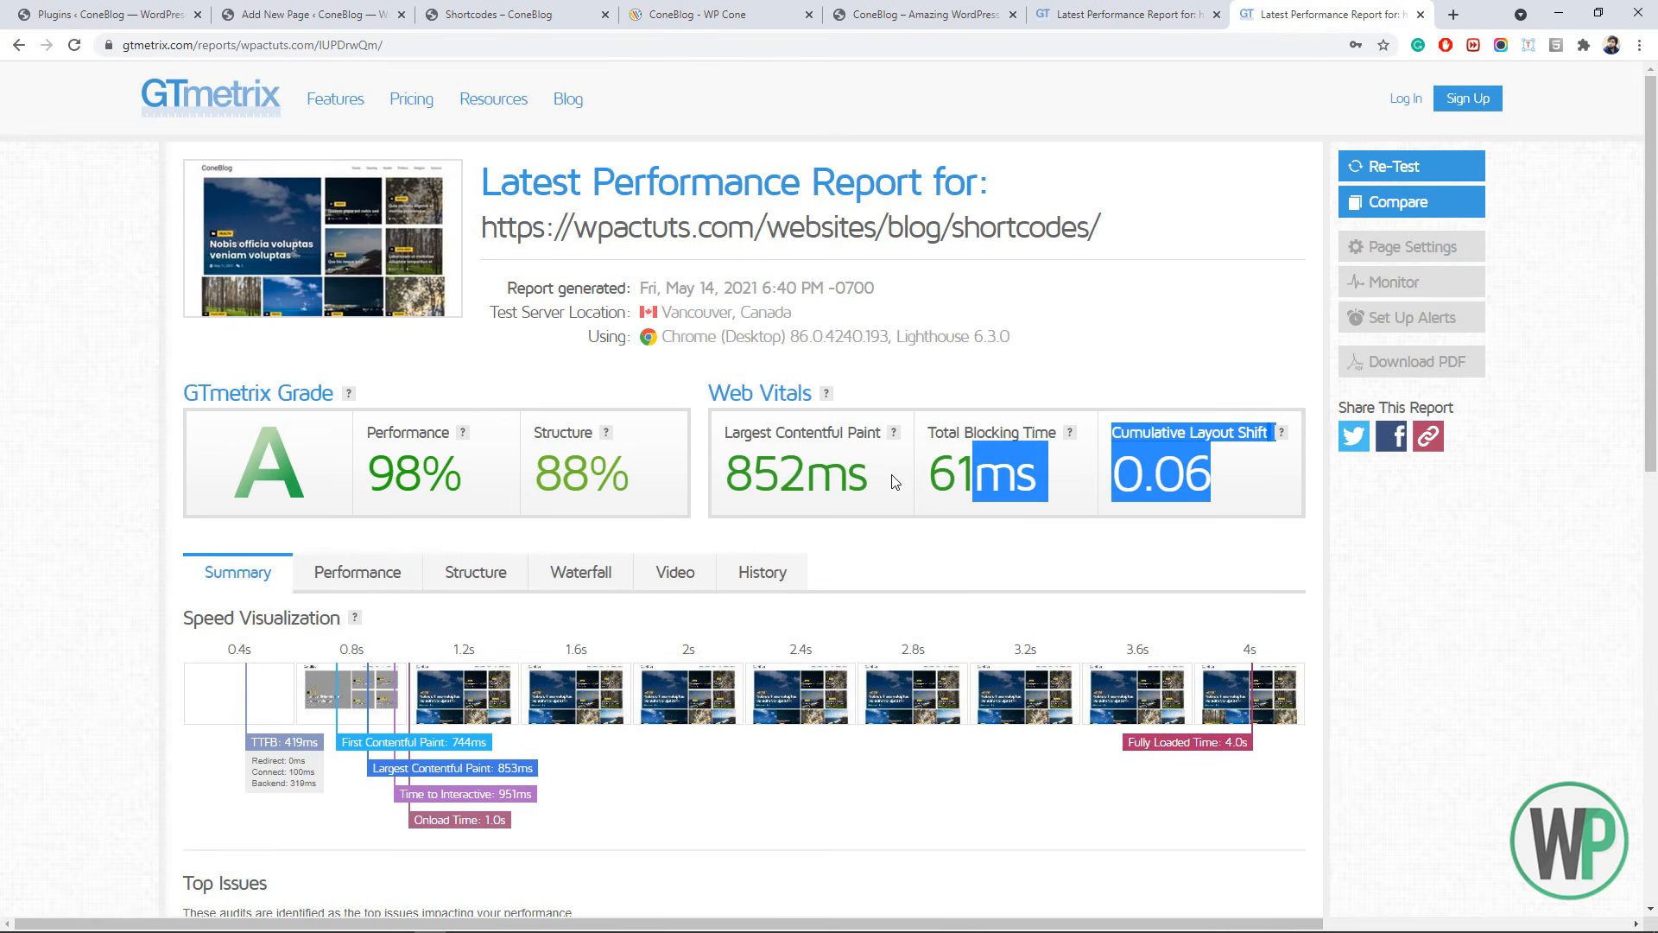
left_click_drag(895, 481, 753, 484)
left_click(26, 497)
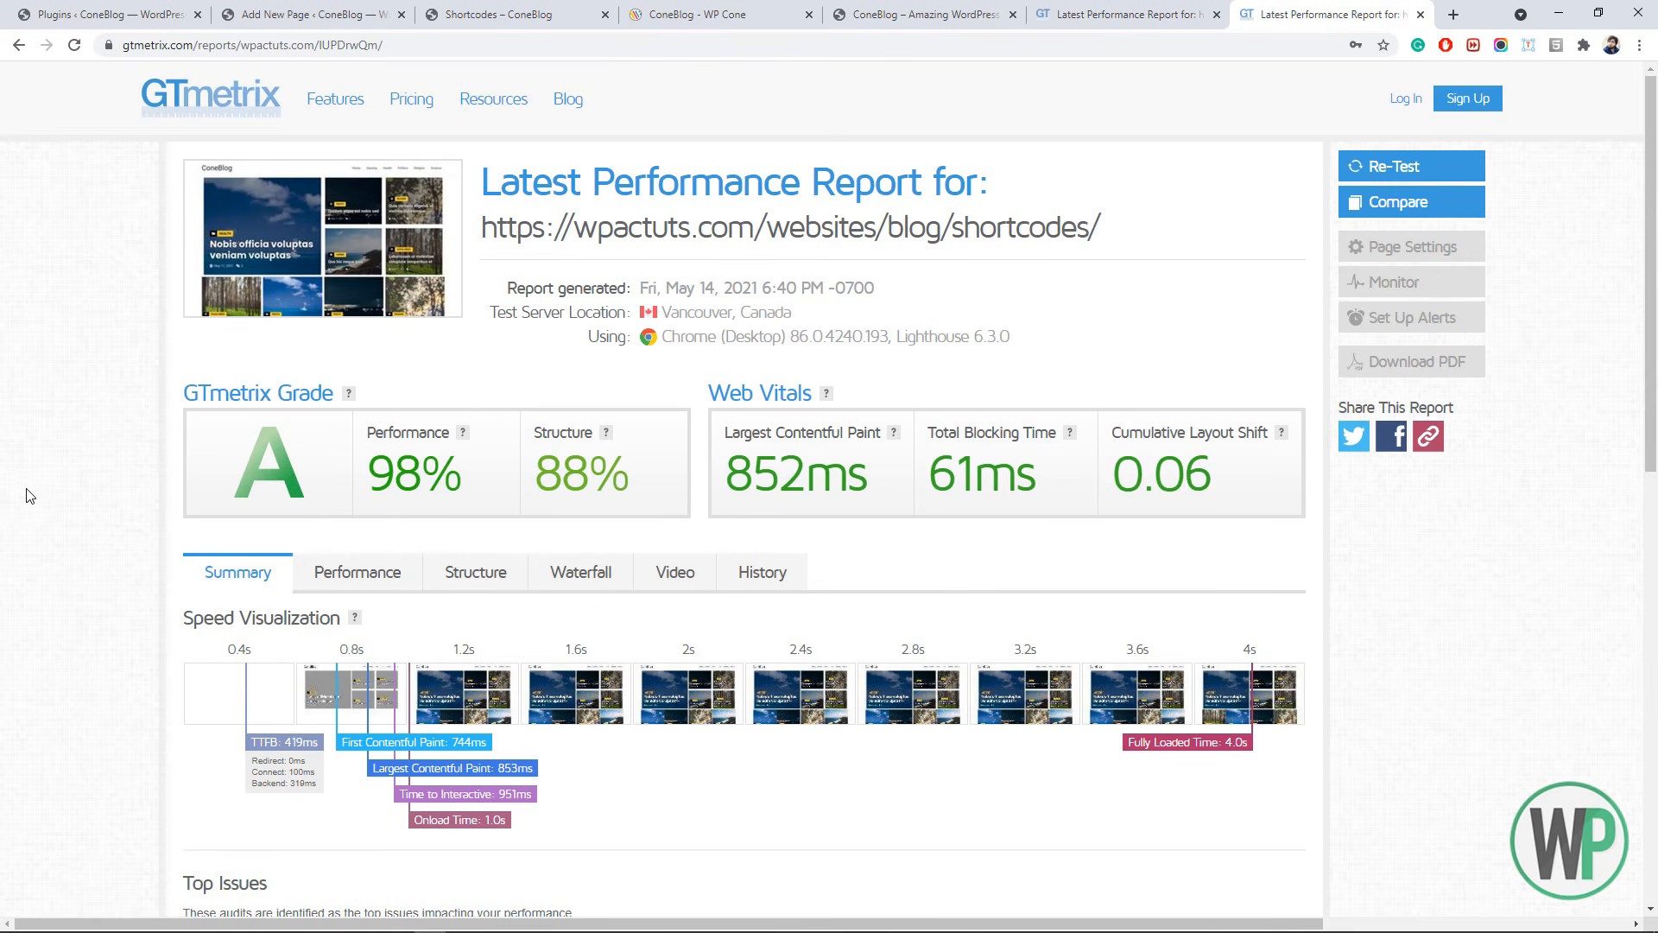
- Review the live Shortcodes page from header to footer alongside both GTmetrix reports
left_click(518, 15)
scroll(1654, 322, "down", 1)
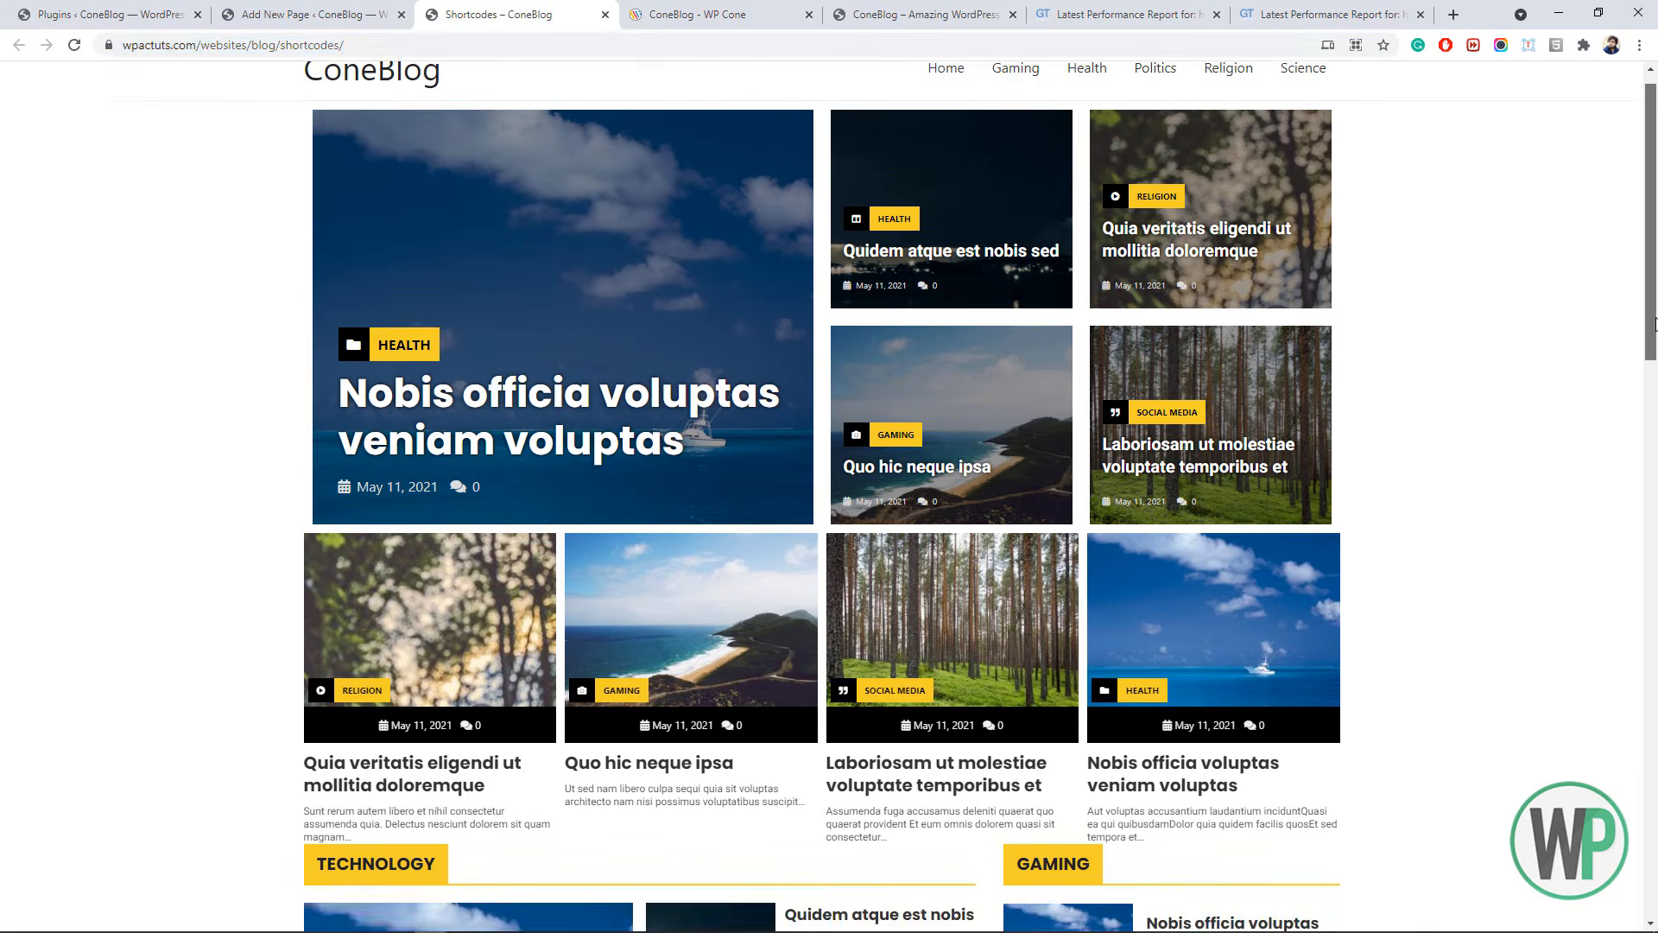
left_click_drag(1656, 318, 1657, 75)
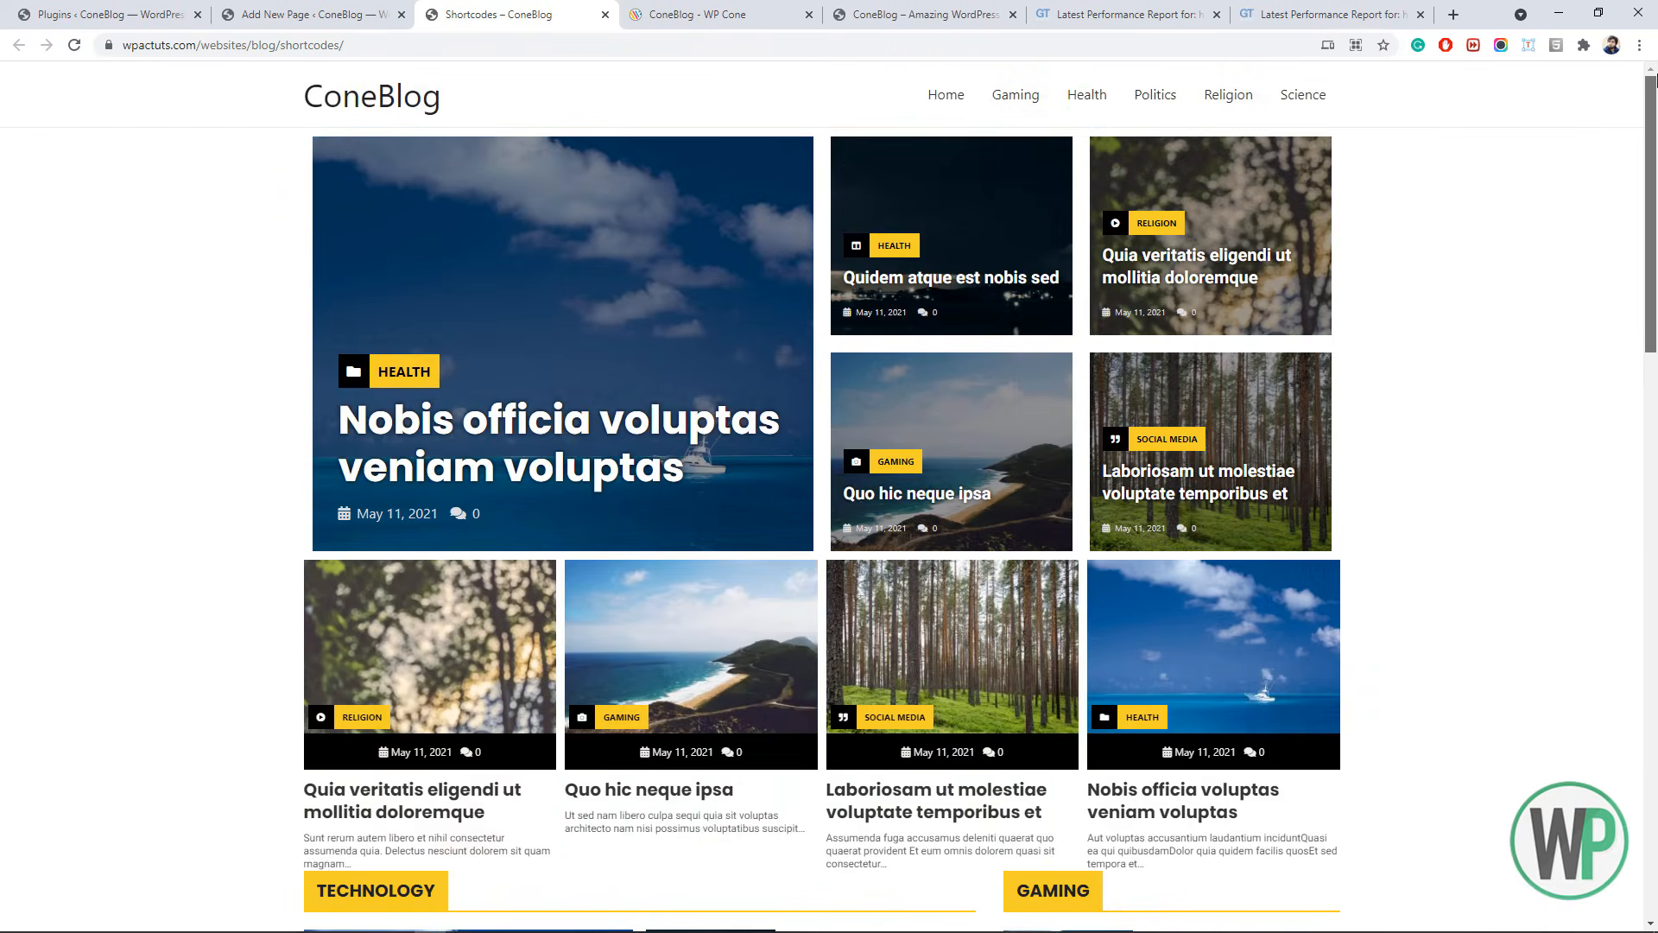
left_click(1363, 8)
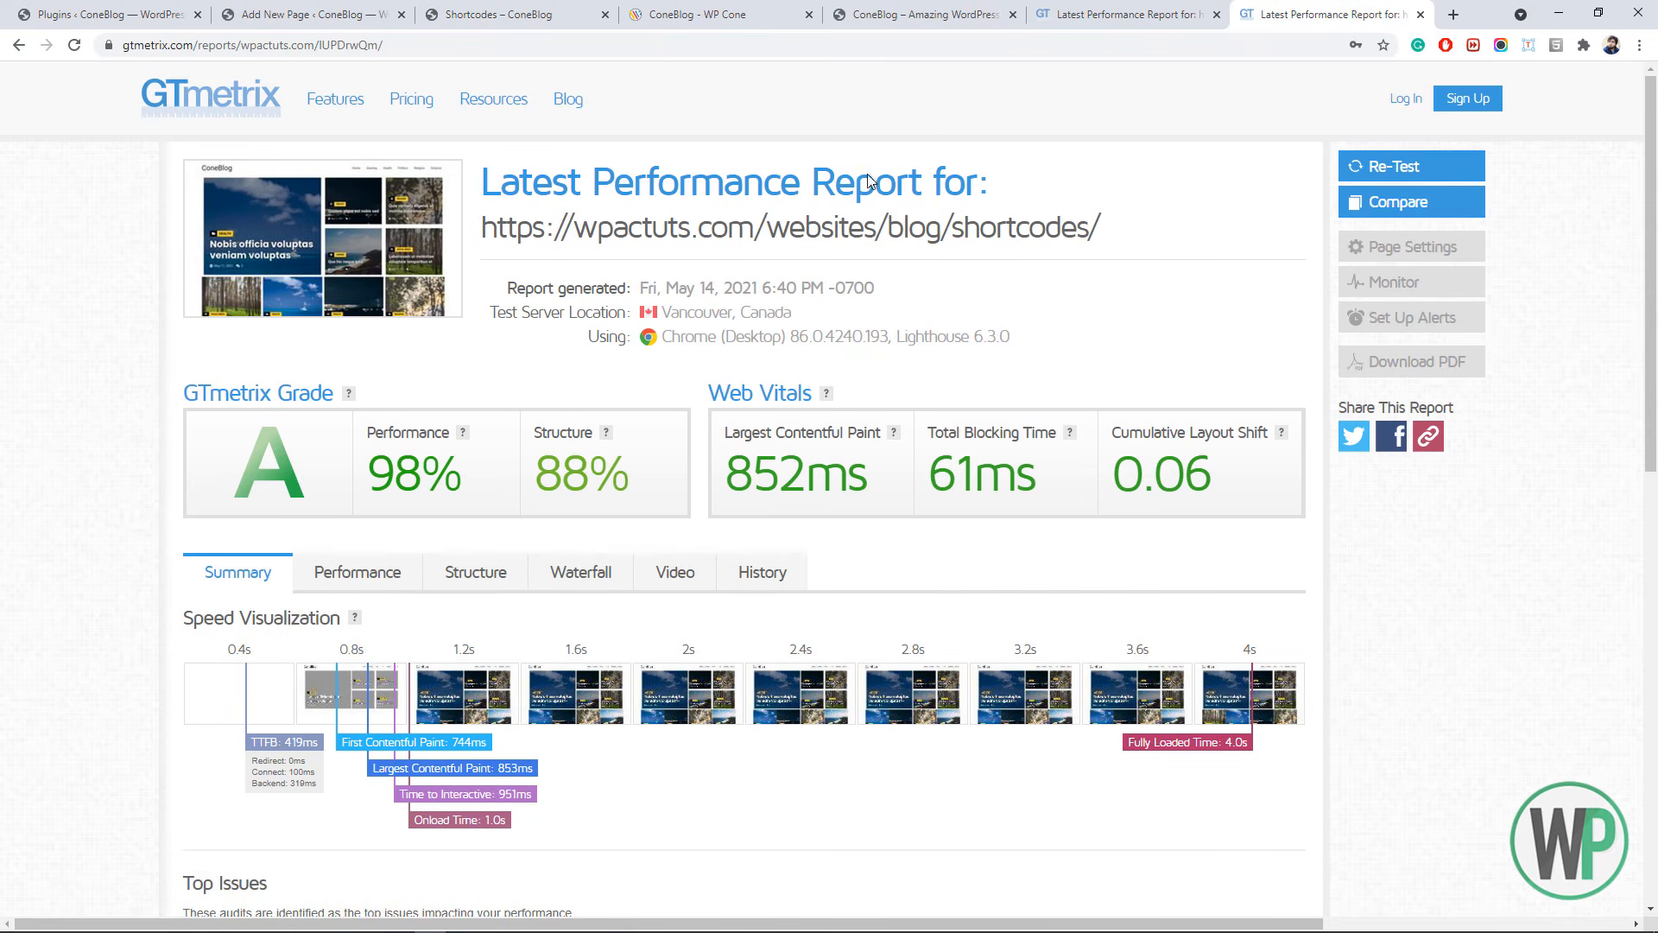
left_click(1110, 10)
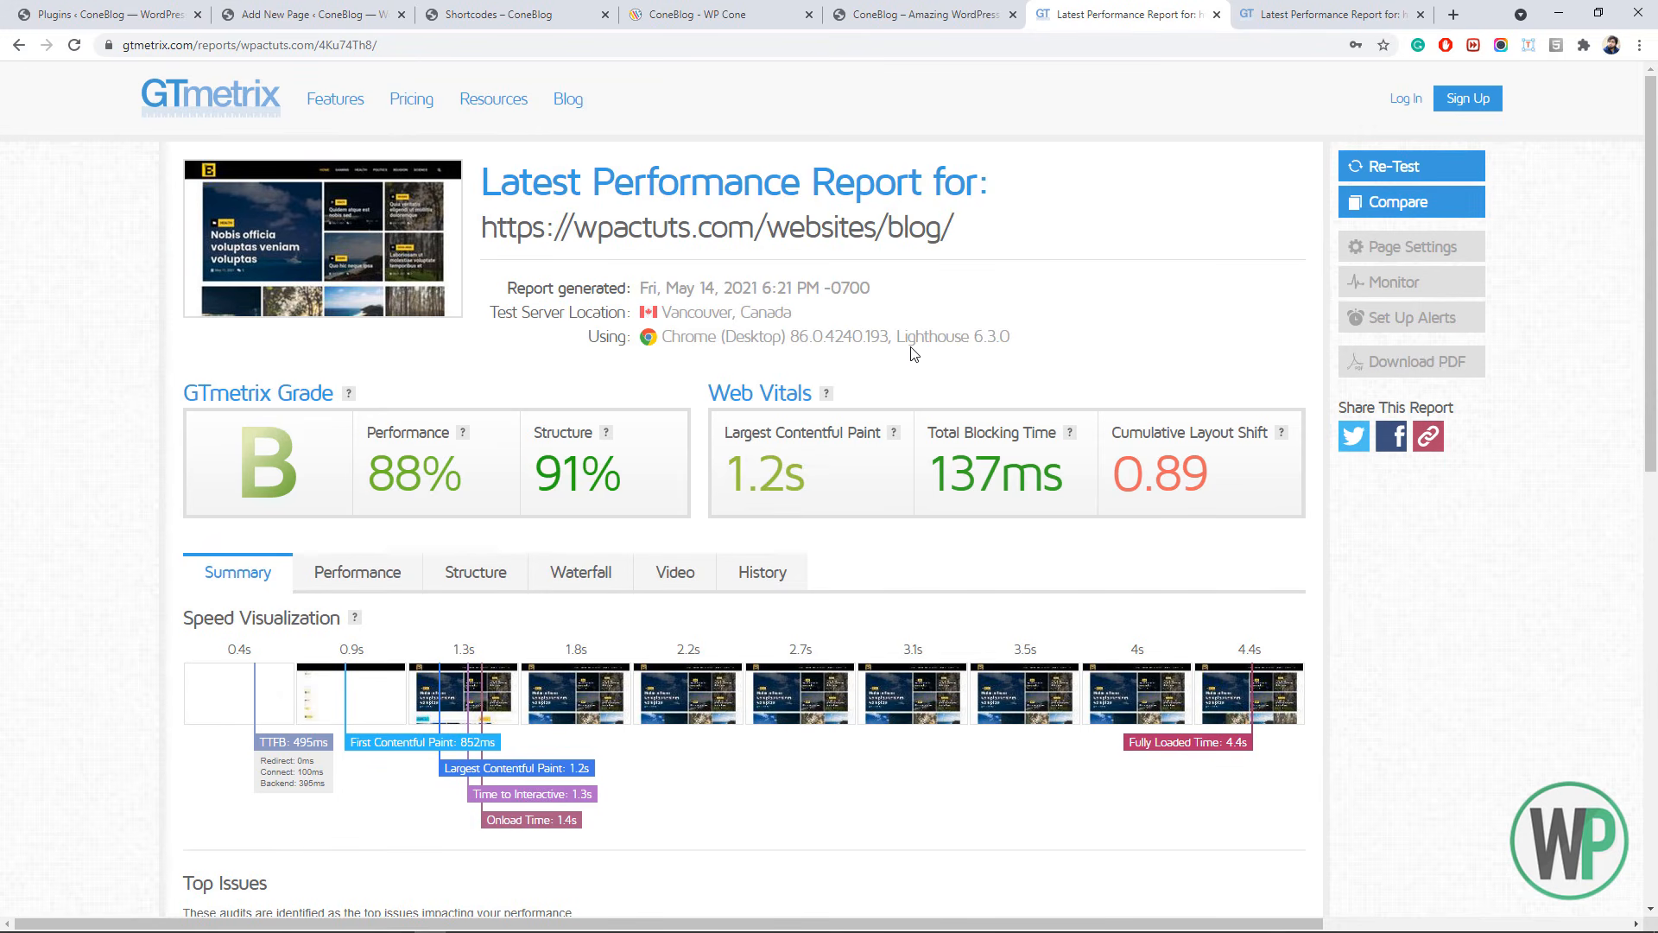
left_click(505, 10)
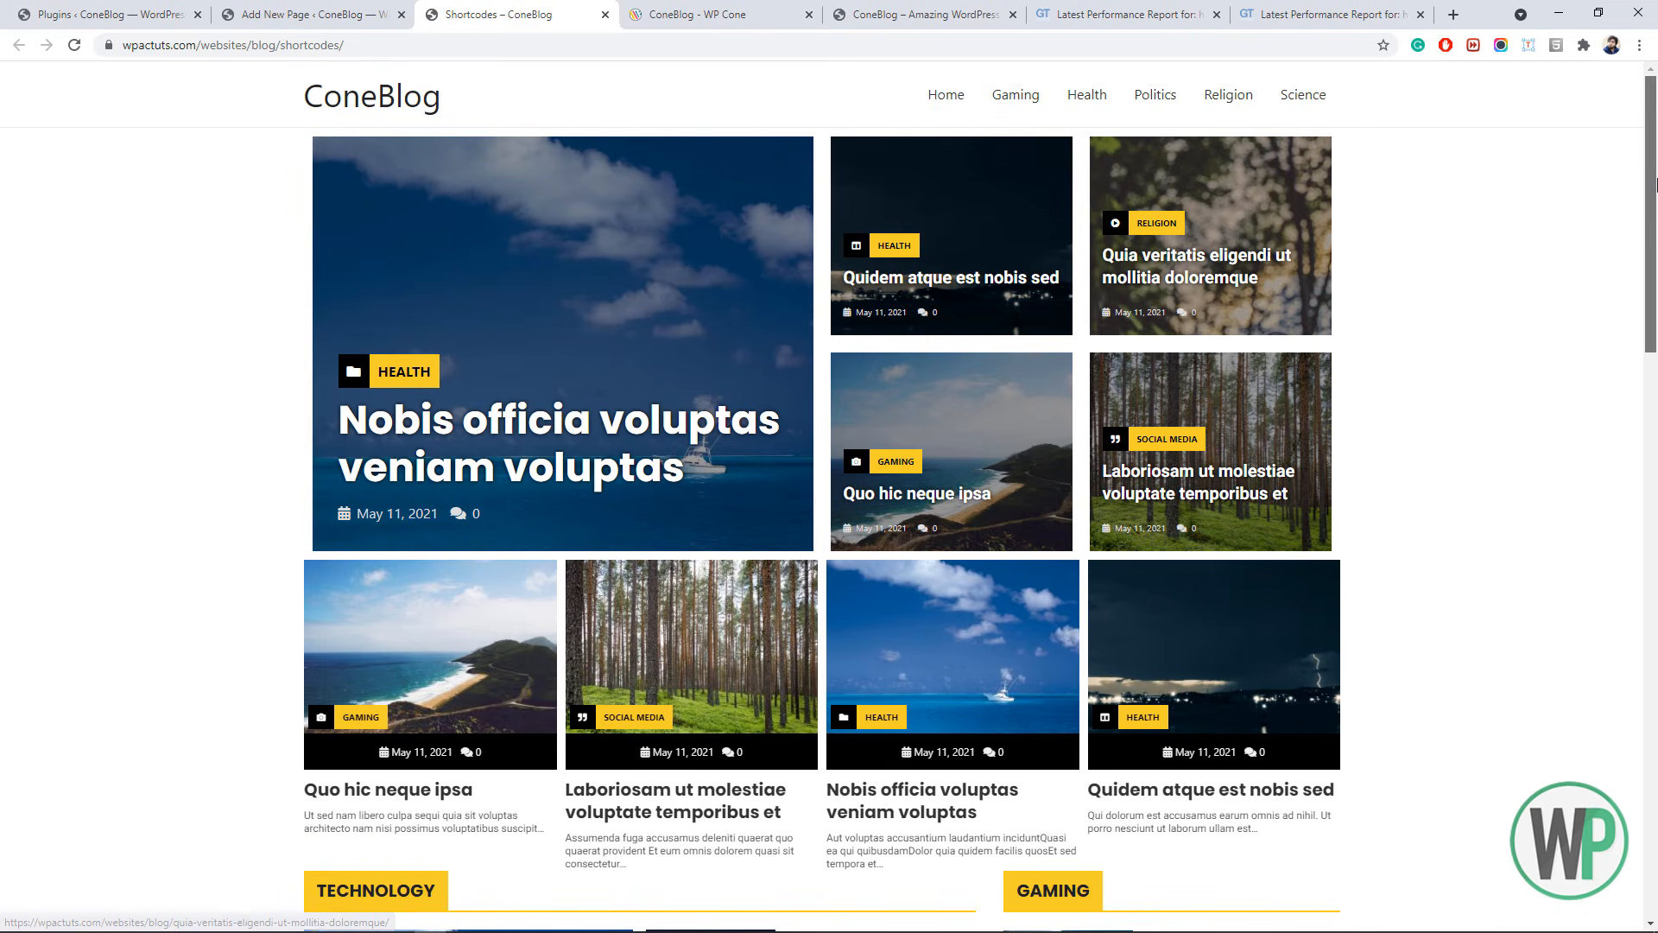
left_click_drag(1650, 280, 1652, 846)
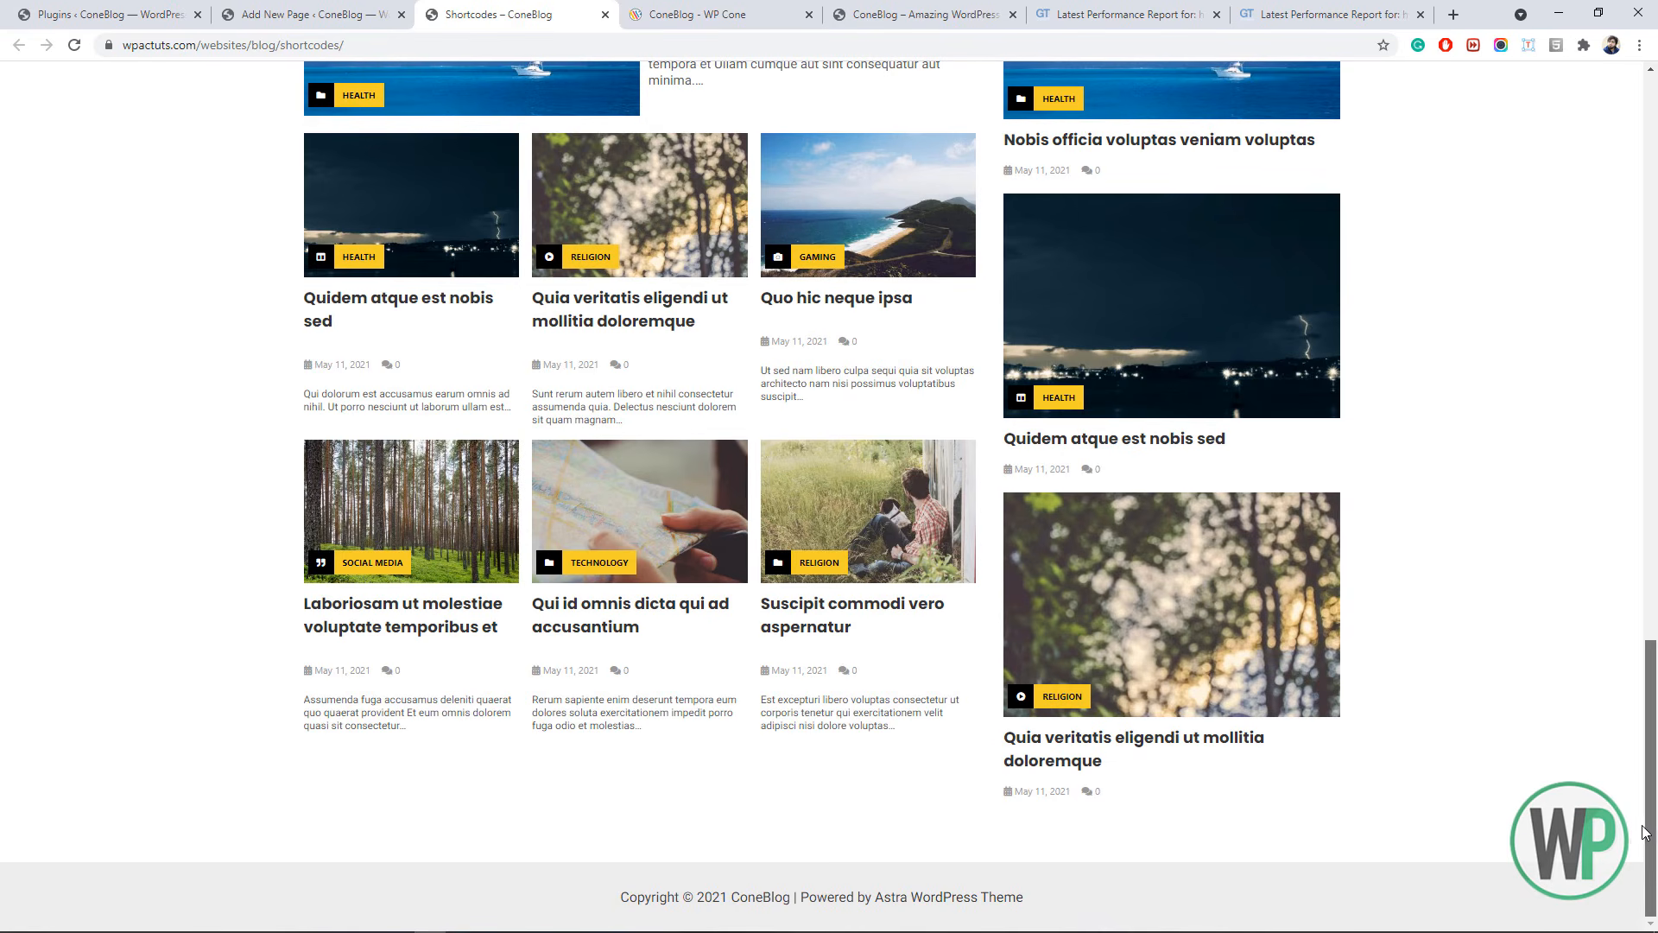
left_click_drag(1638, 821, 1636, 131)
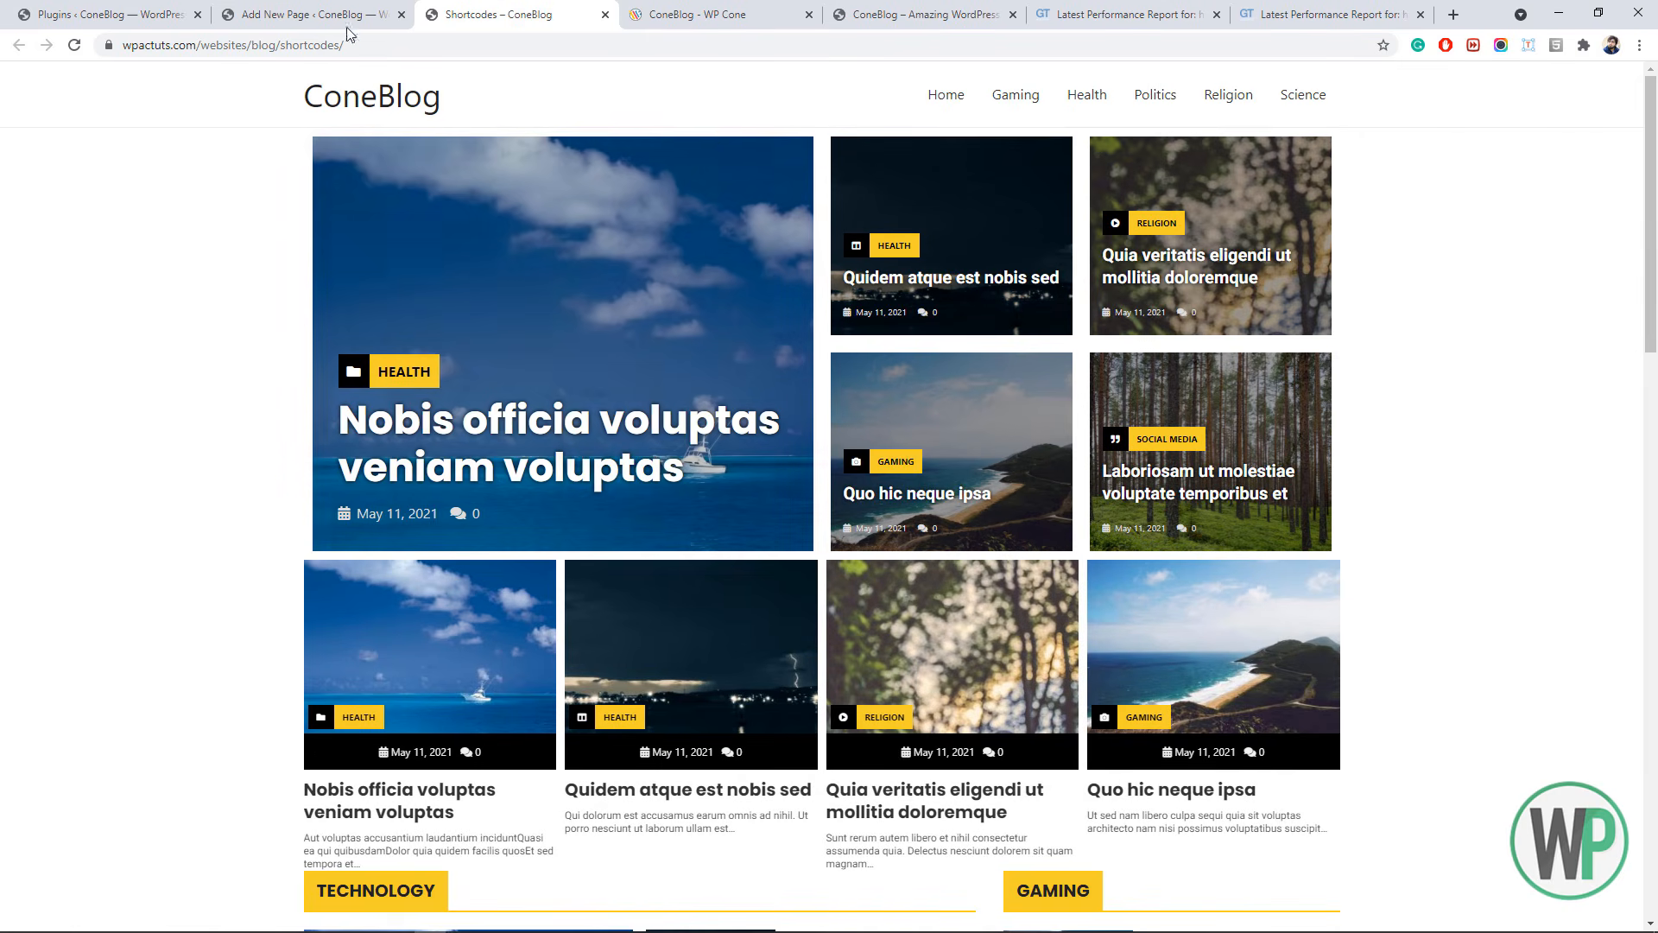
left_click(311, 15)
left_click(107, 15)
mouse_move(82, 318)
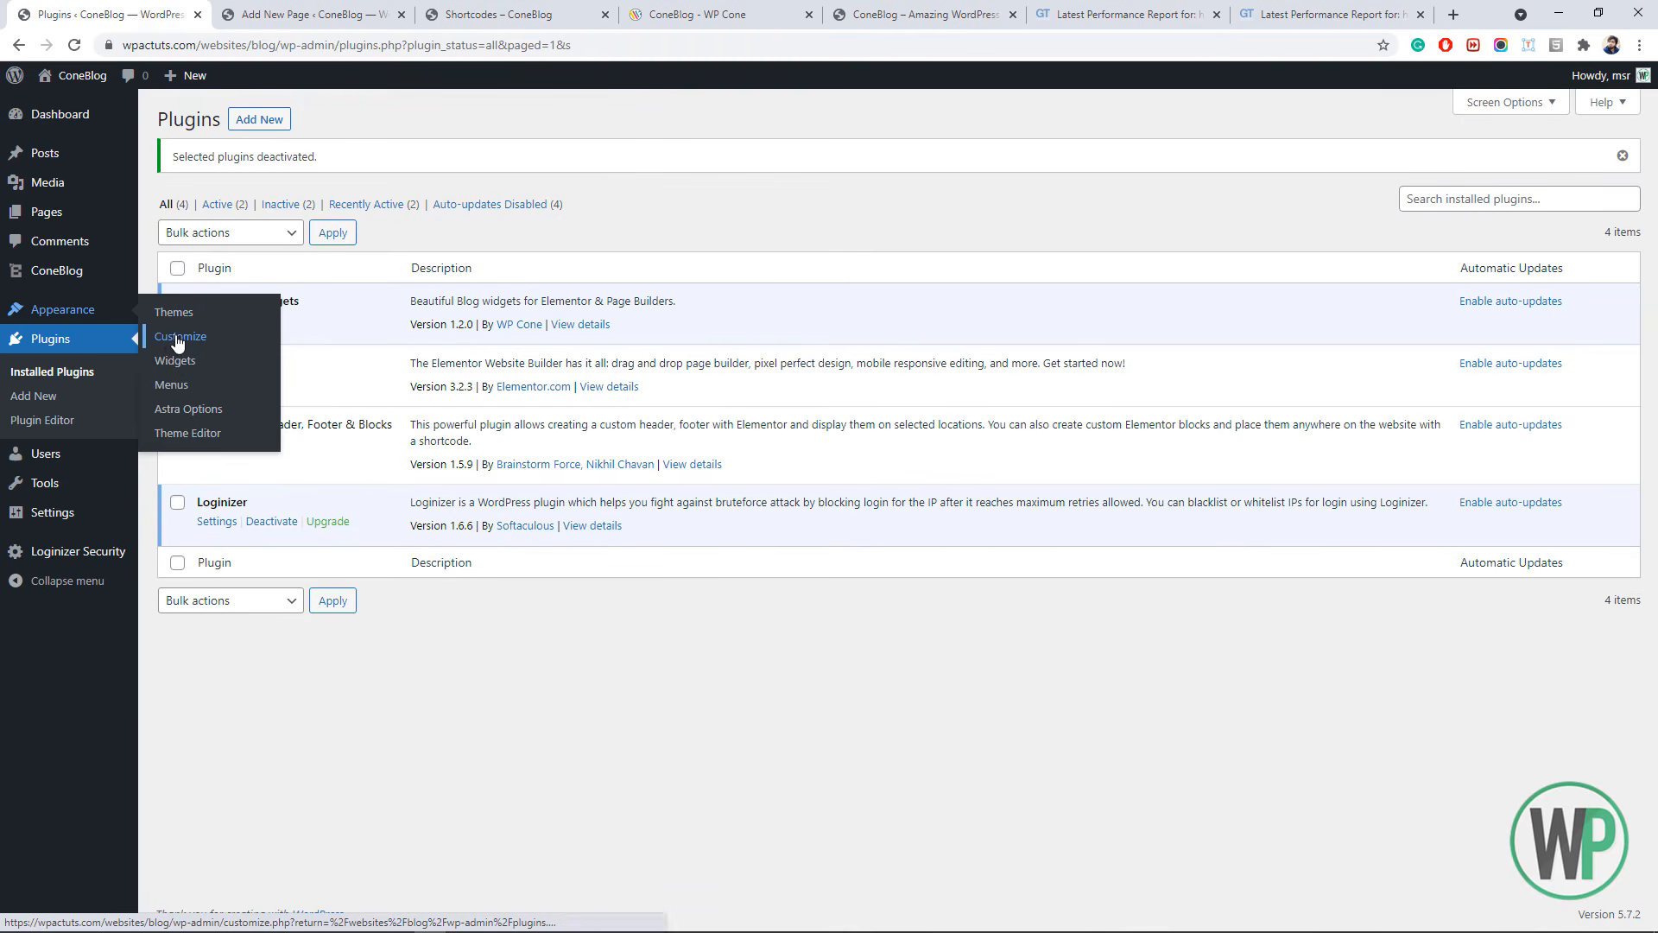
middle_click(172, 343)
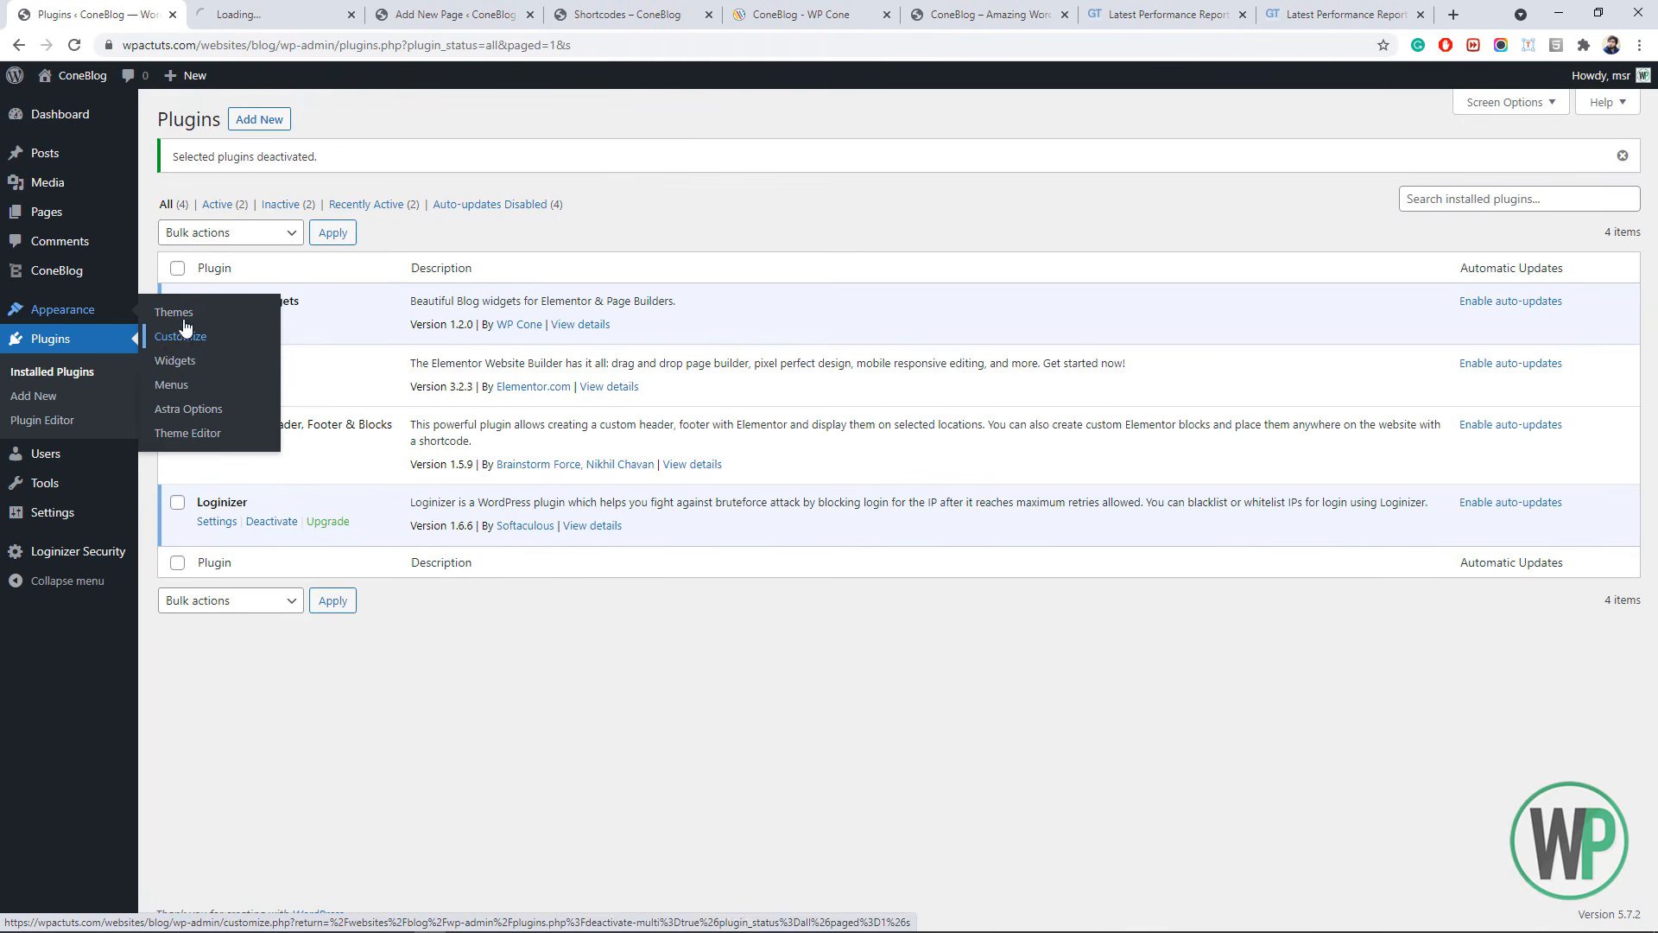
left_click(137, 7)
left_click(223, 7)
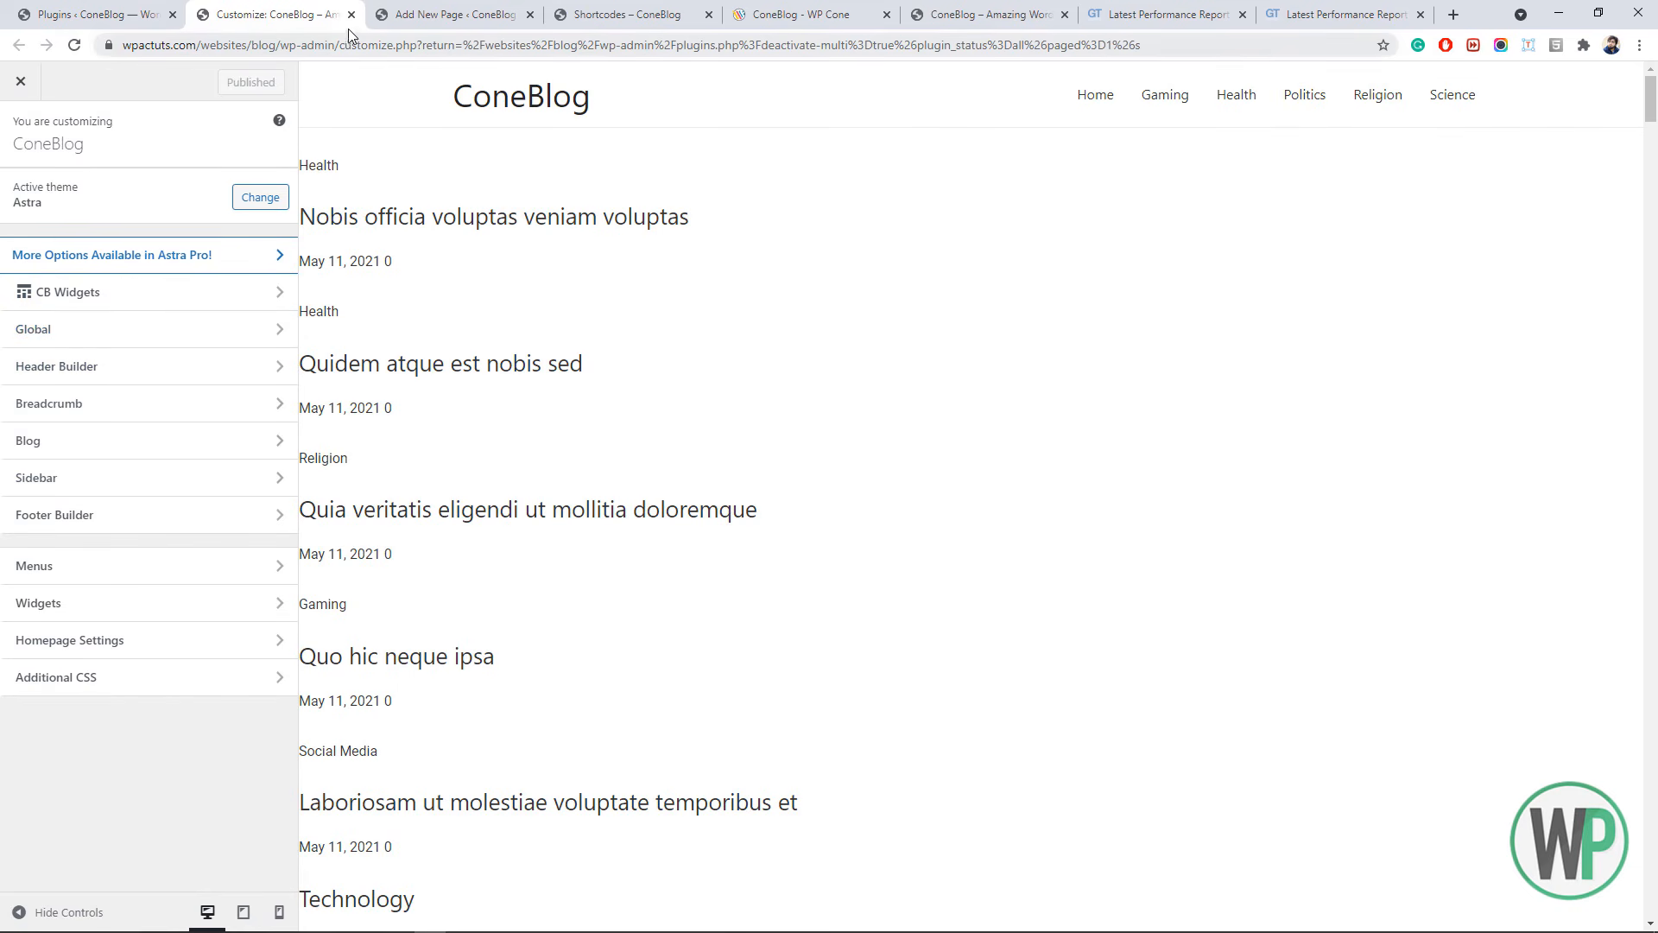
left_click(351, 14)
left_click(343, 9)
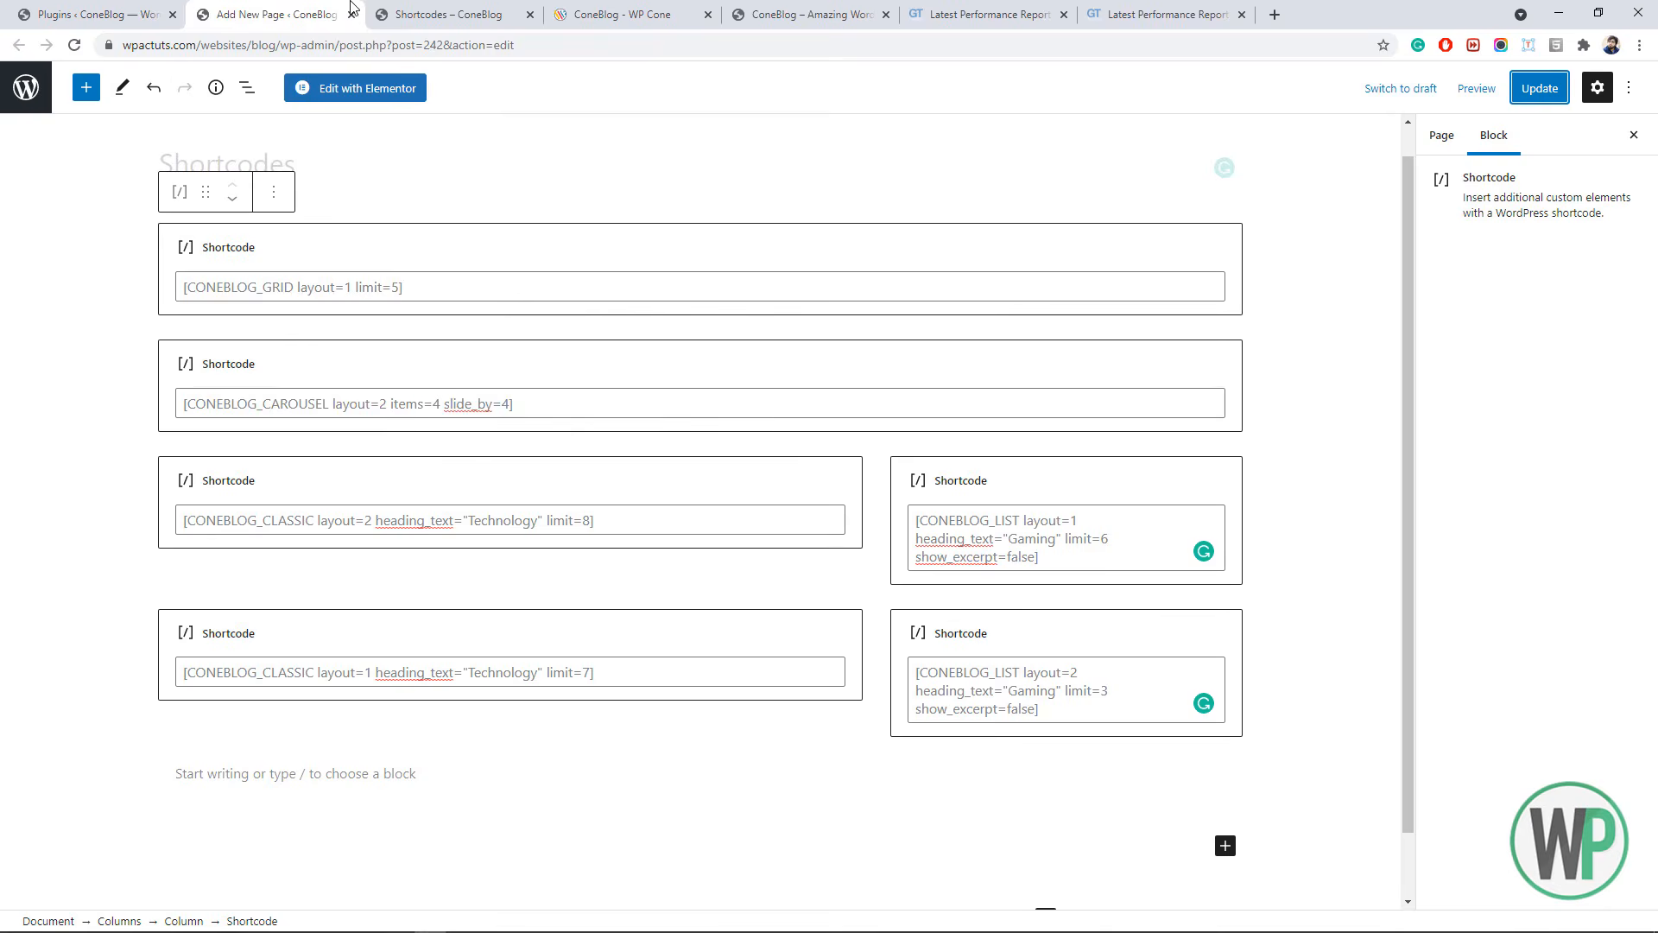
- Review the live Shortcodes page, and open the theme Customizer in a new tab at its CB Widgets section
left_click(389, 8)
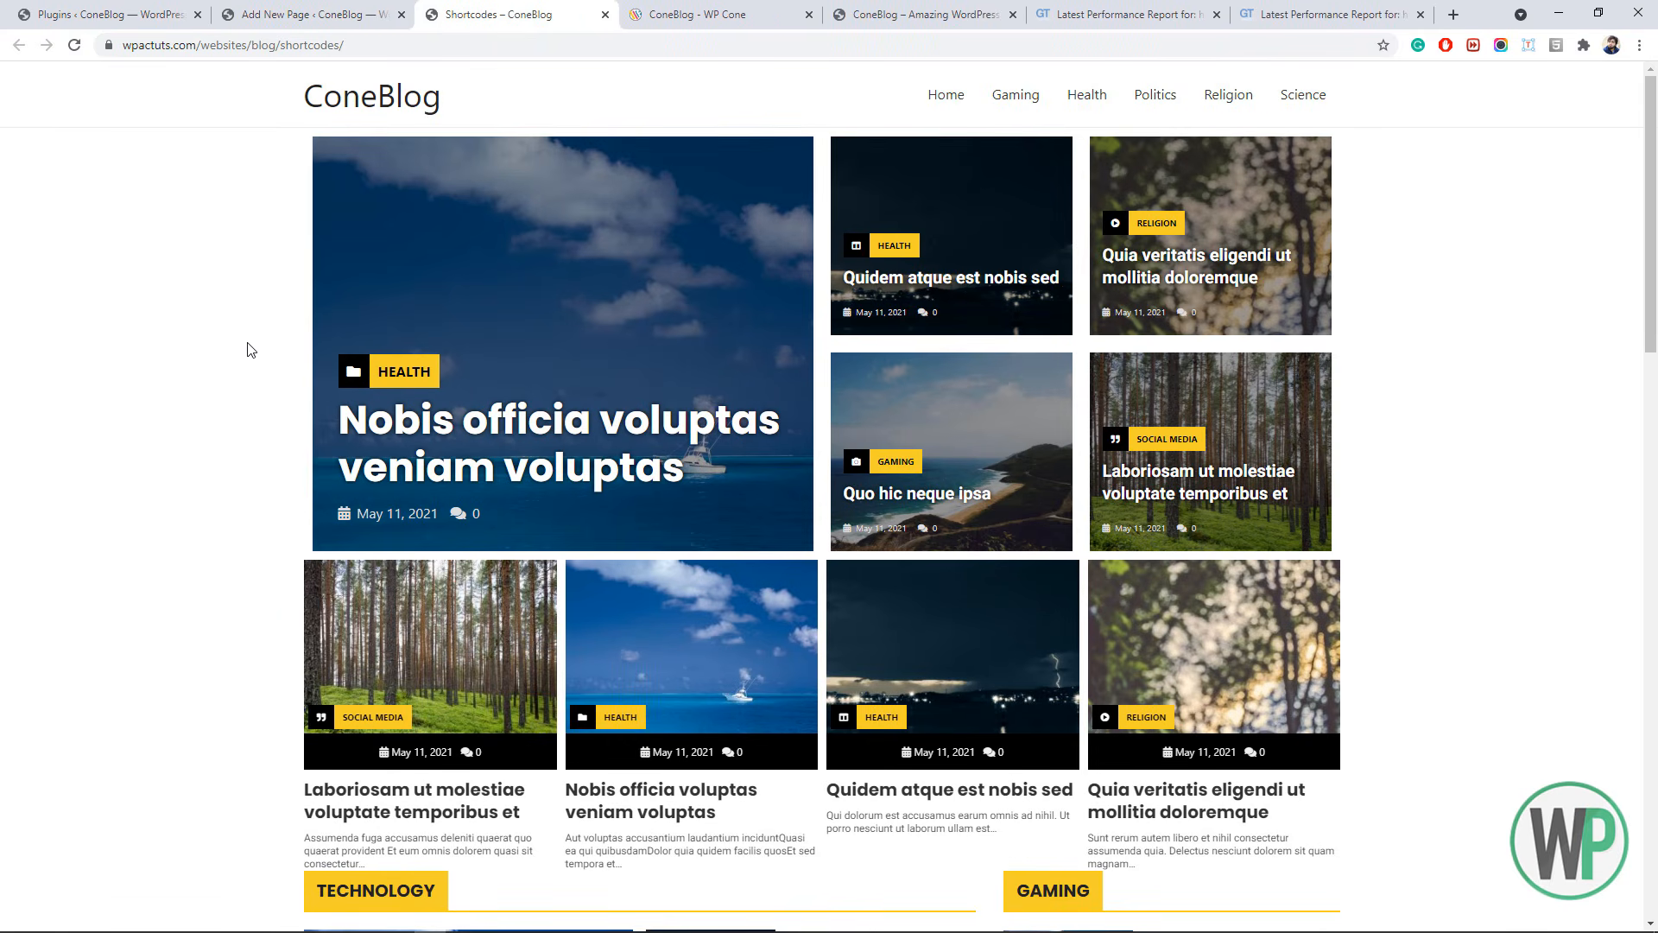
mouse_move(1651, 242)
left_mouse_down()
mouse_move(1651, 439)
mouse_move(1606, 593)
mouse_move(1613, 474)
mouse_move(1604, 518)
mouse_move(1594, 485)
left_mouse_up()
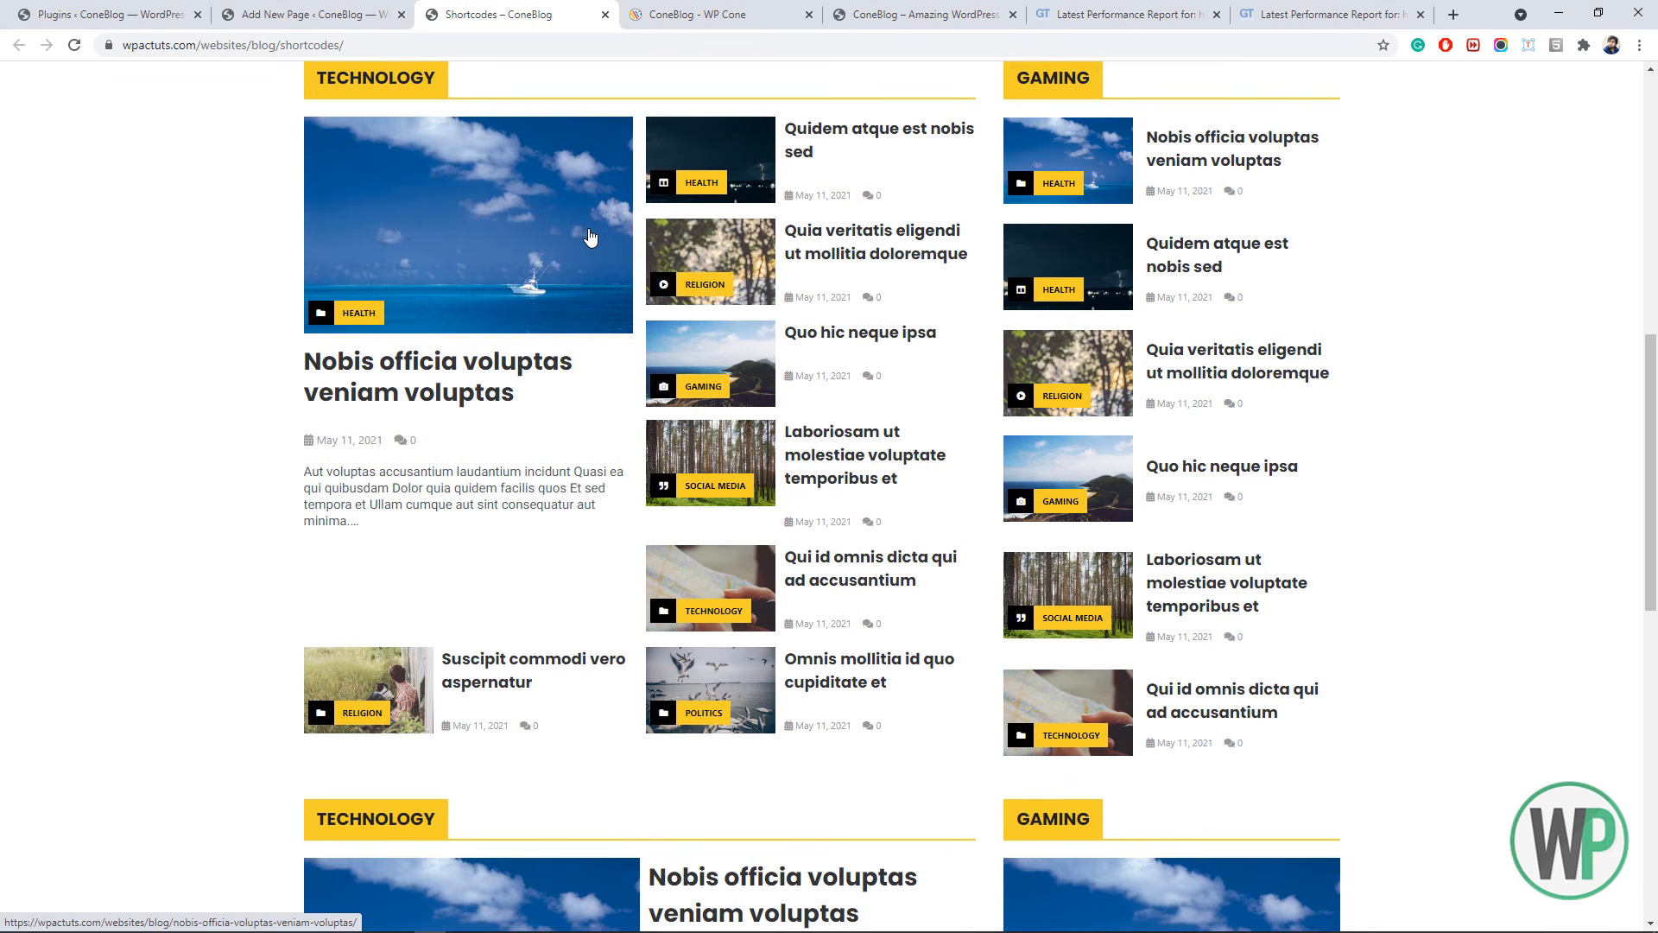
scroll(590, 238, "up", 9)
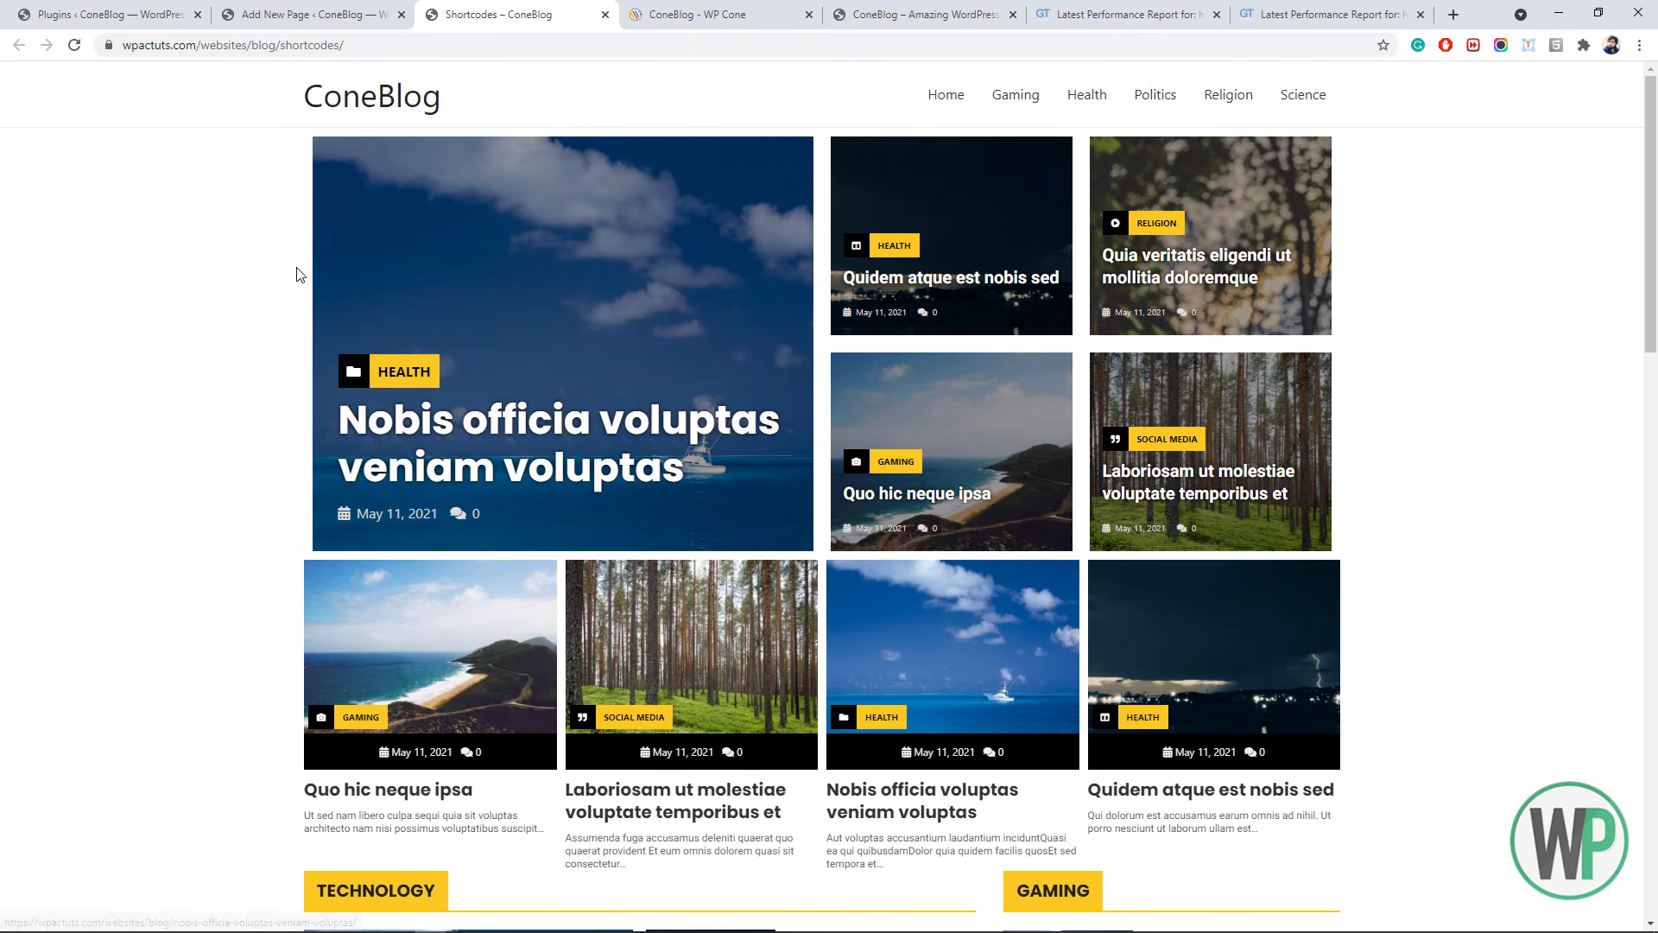
left_click(207, 17)
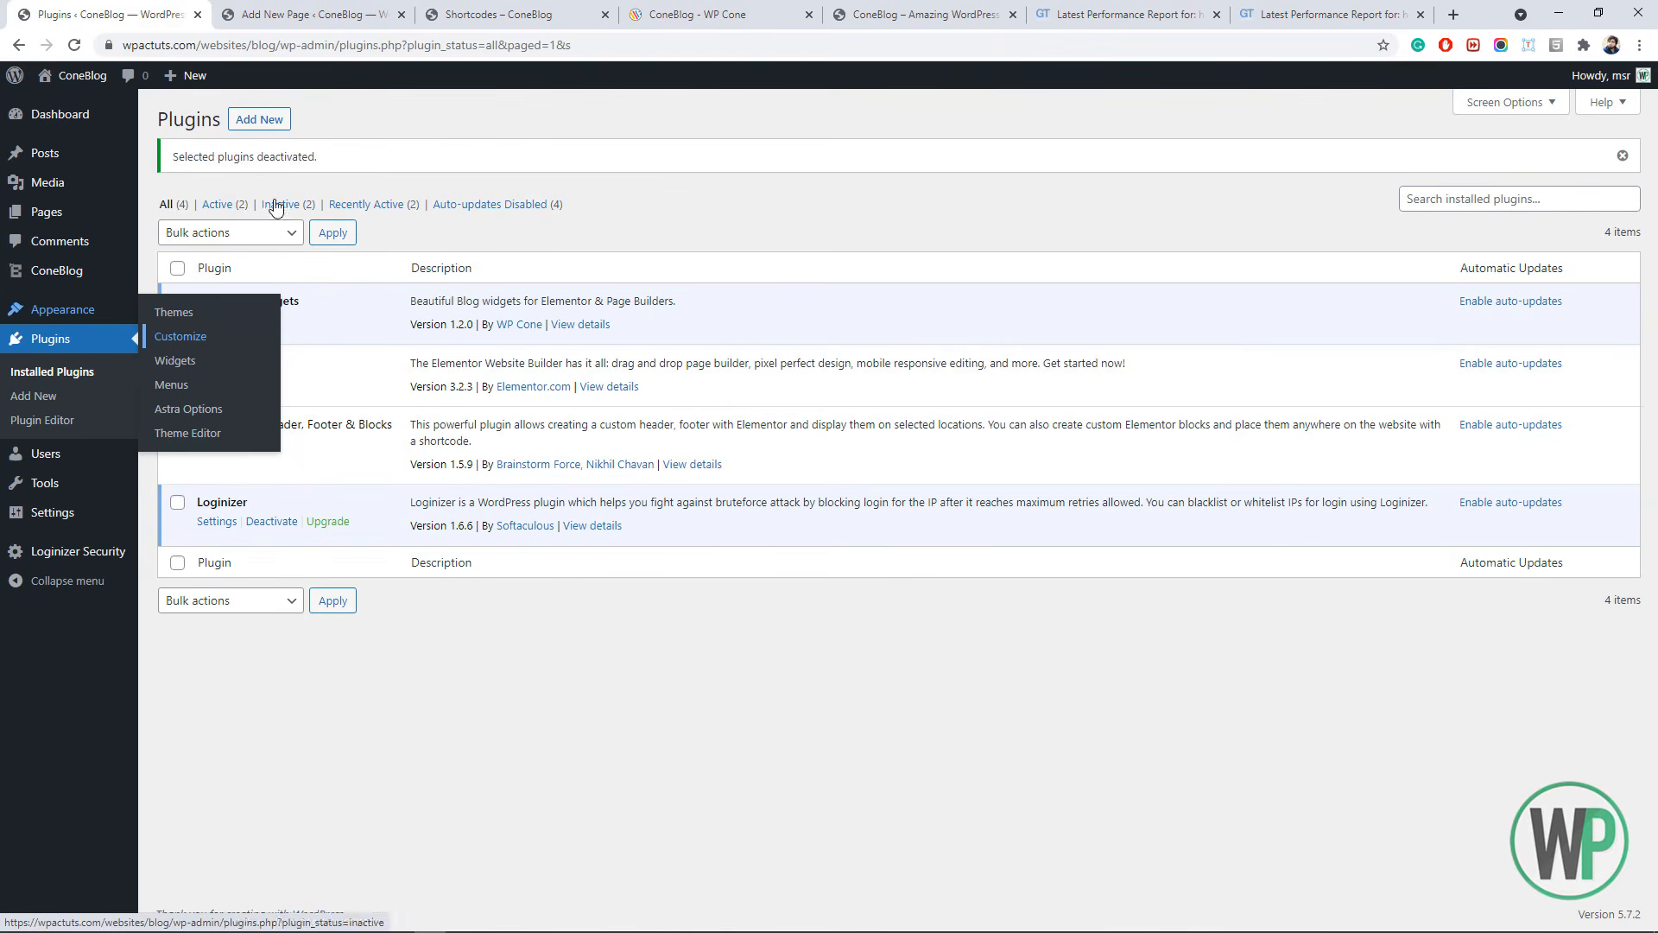
middle_click(176, 339)
left_click(242, 14)
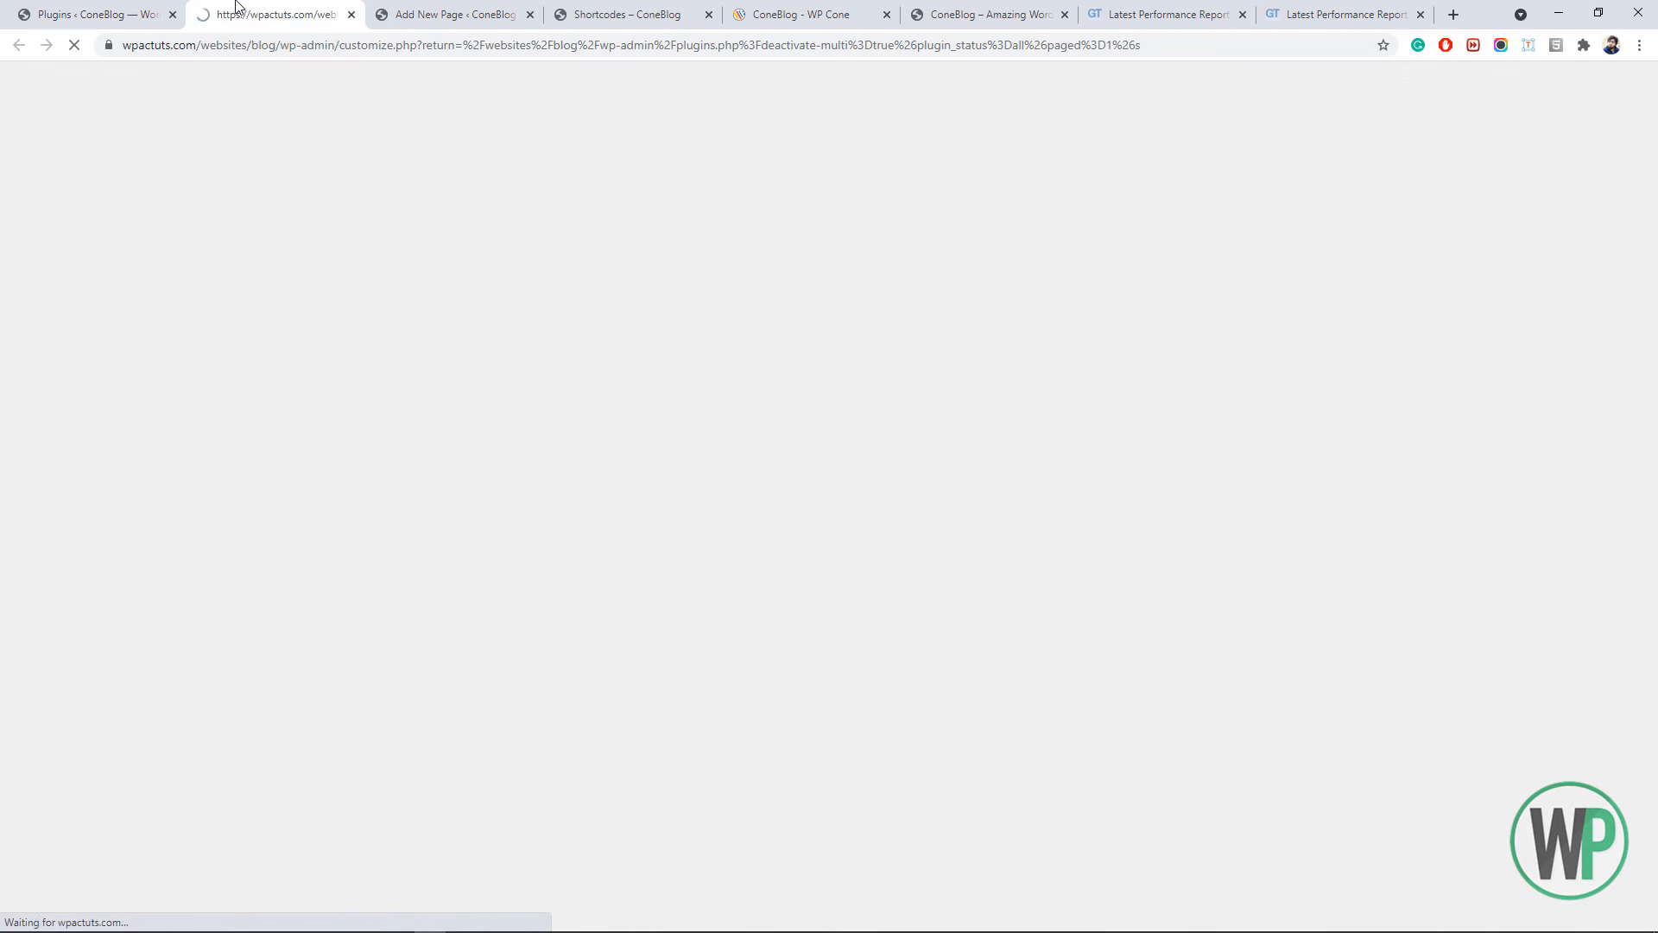
left_click(429, 9)
left_click(276, 14)
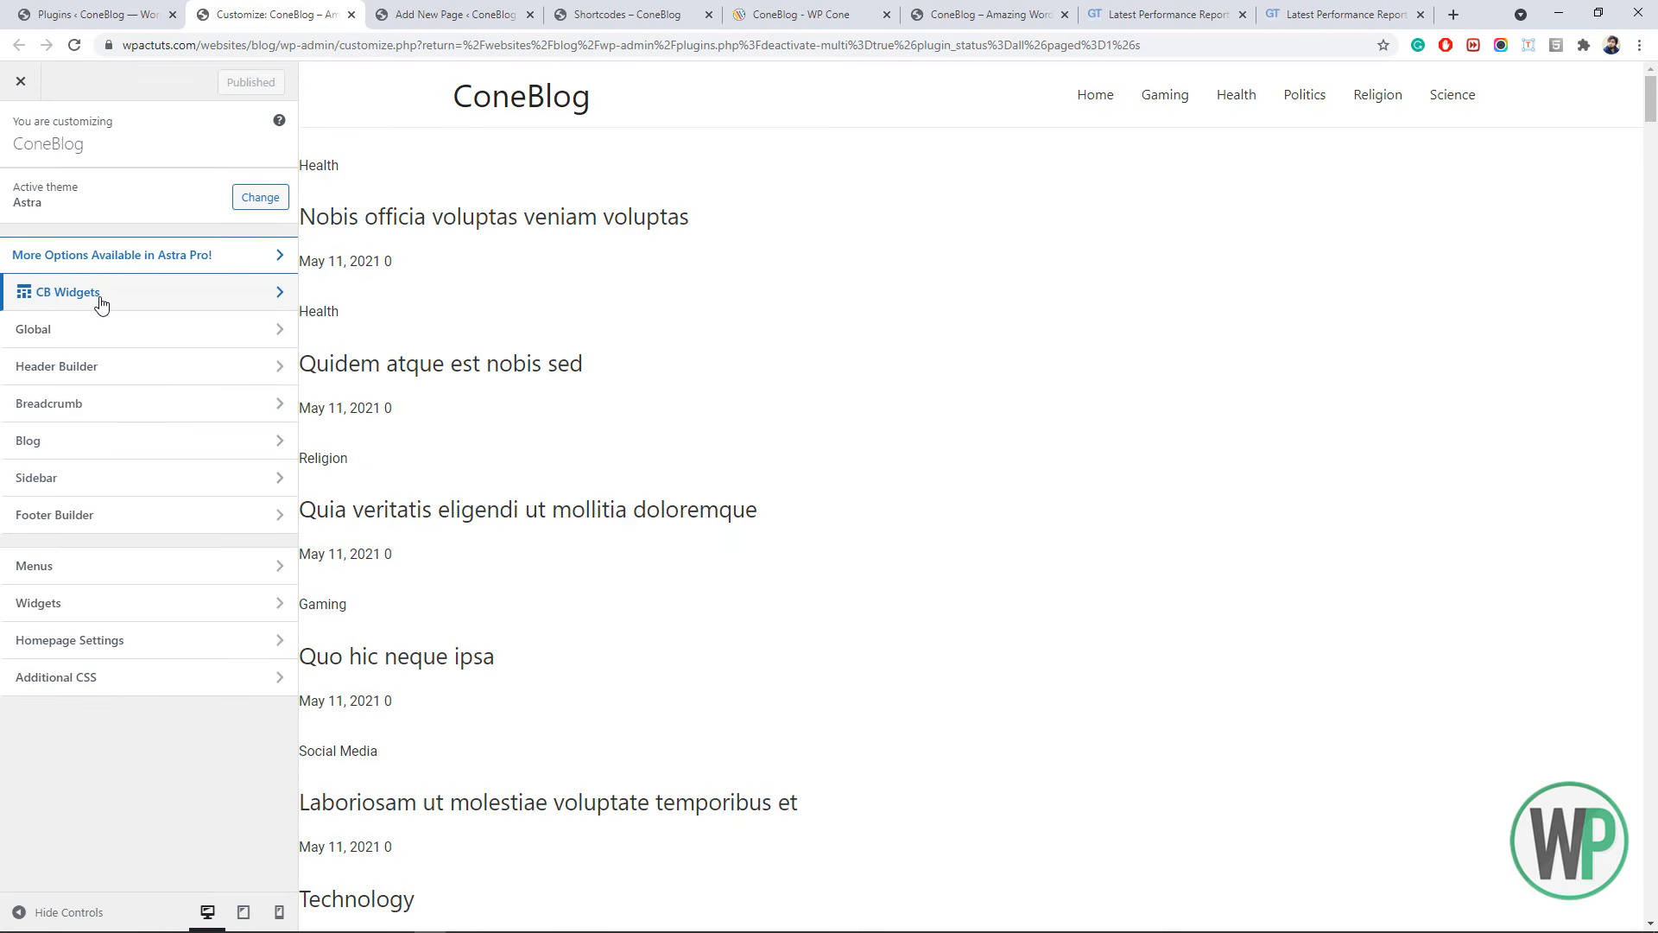
left_click(127, 297)
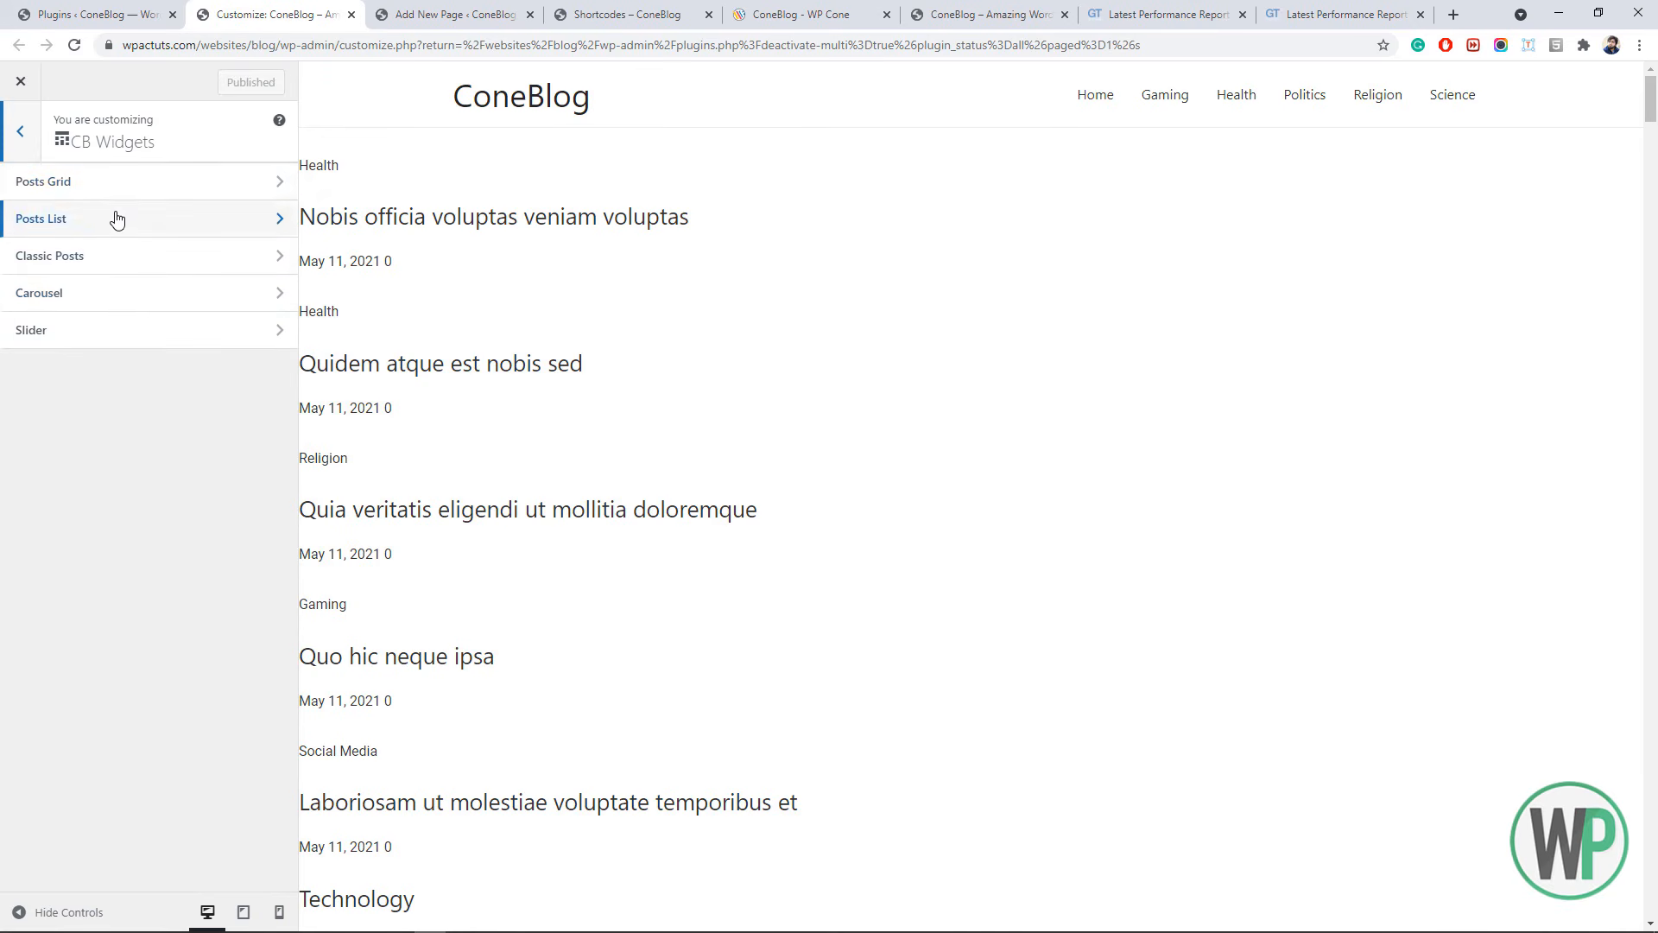
- Add the Shortcodes page to the site's Main Menu and save the menu
left_click(131, 11)
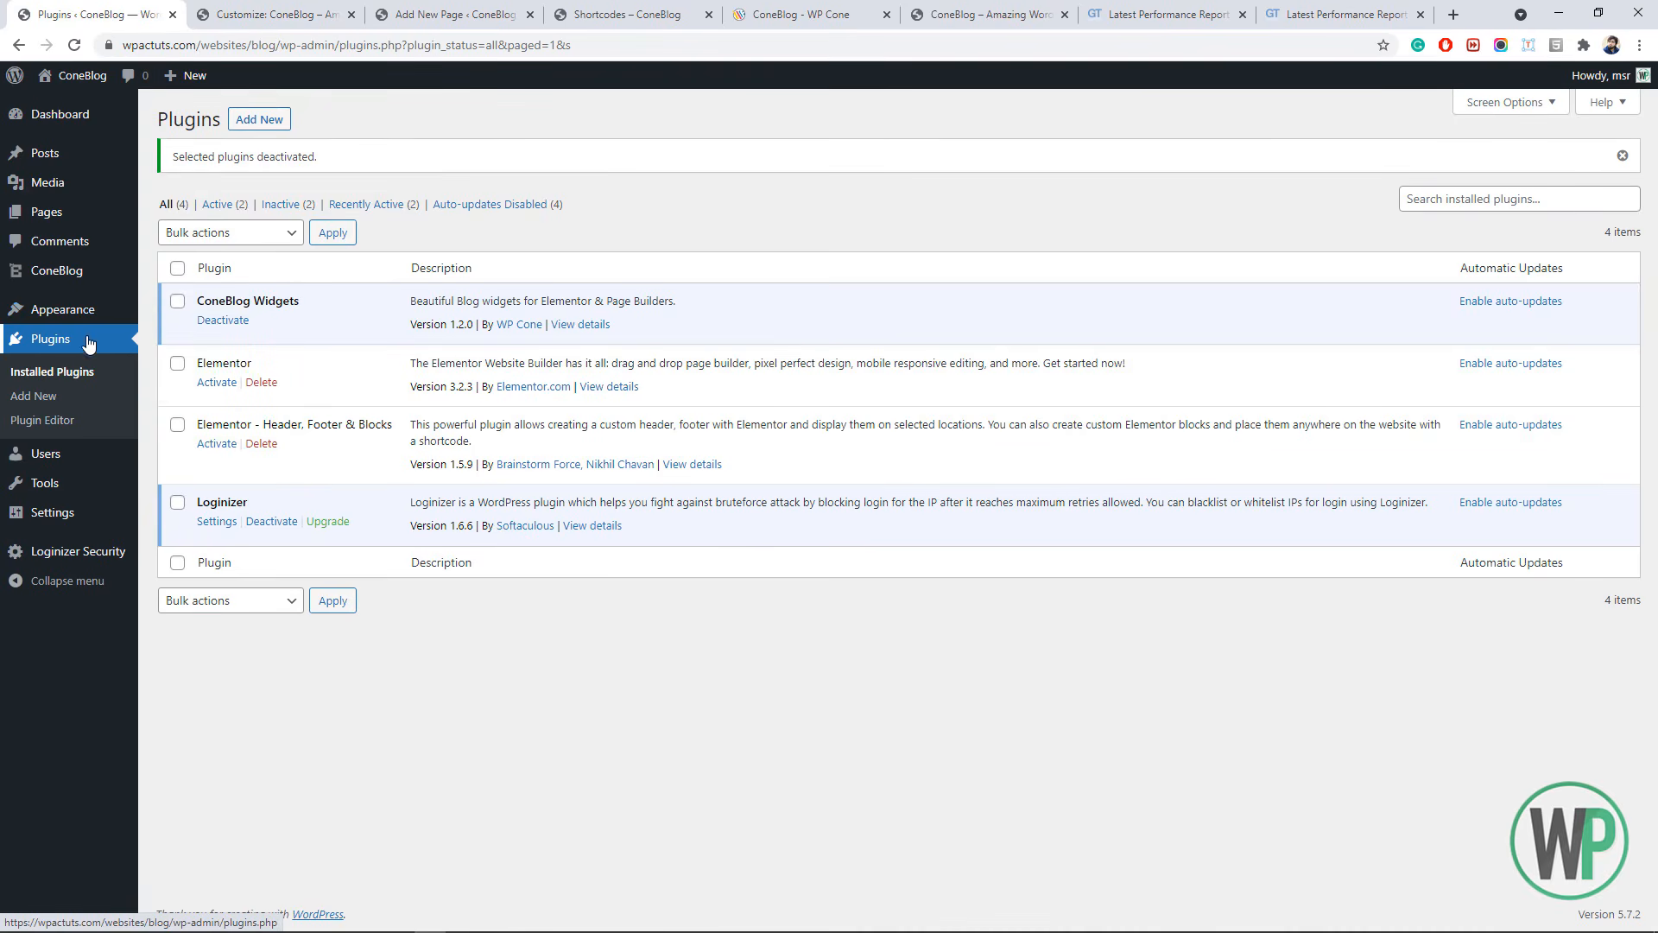
mouse_move(103, 307)
left_click(171, 384)
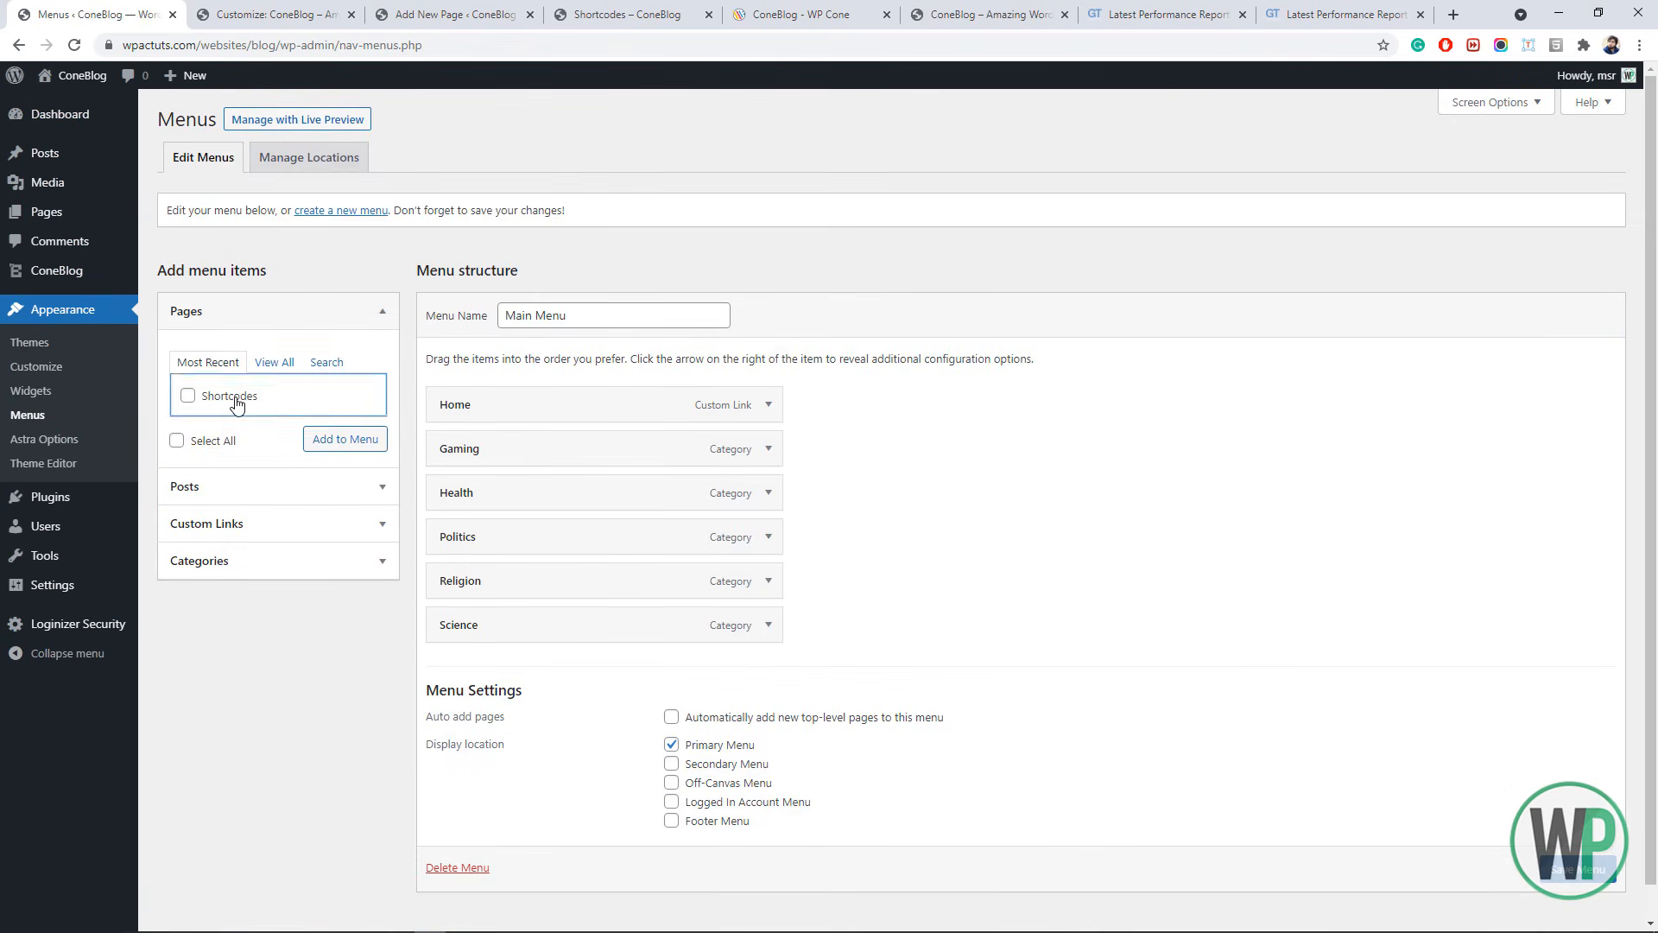
left_click(235, 400)
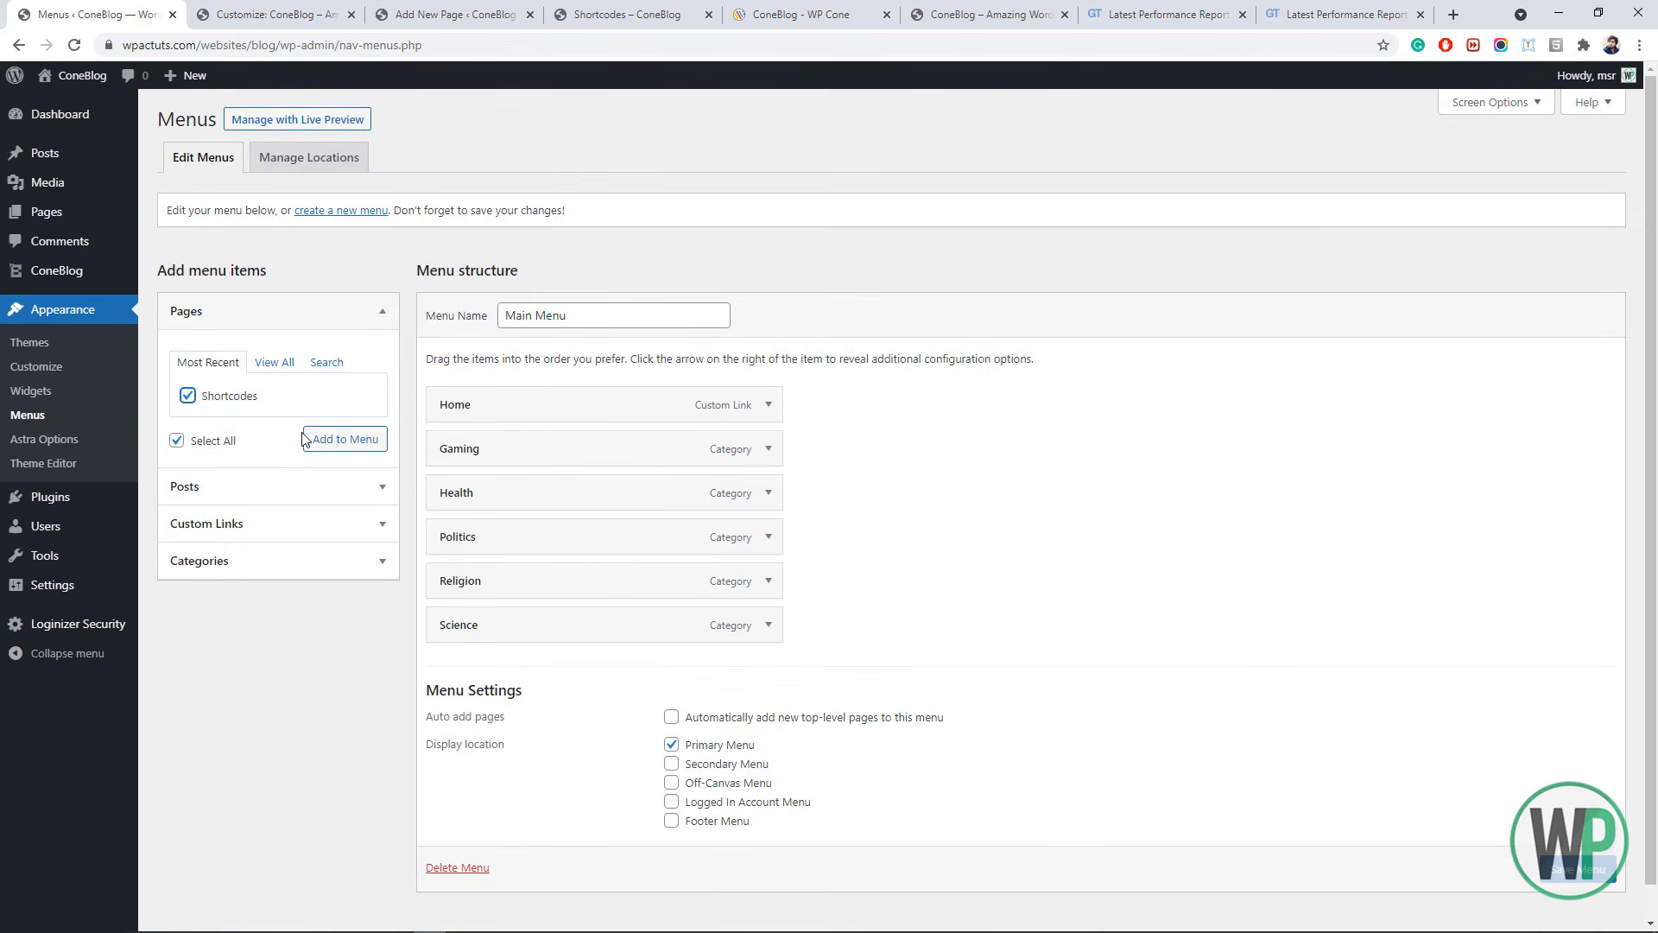
left_click(345, 439)
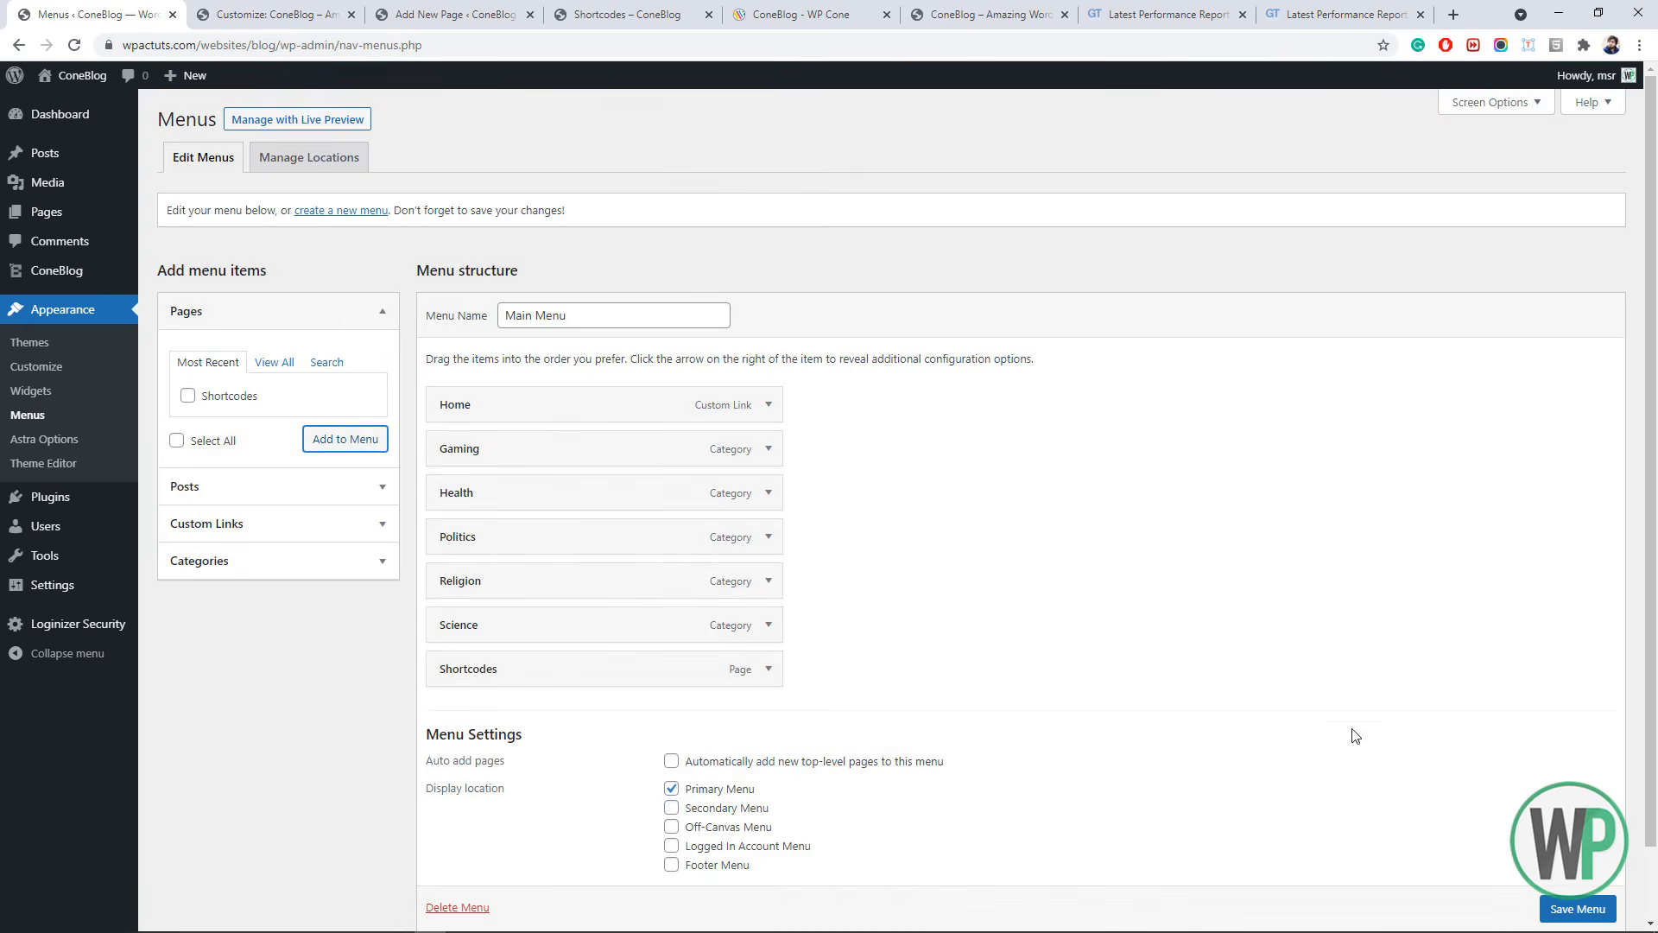
scroll(1548, 923, "down", 2)
left_click(1563, 870)
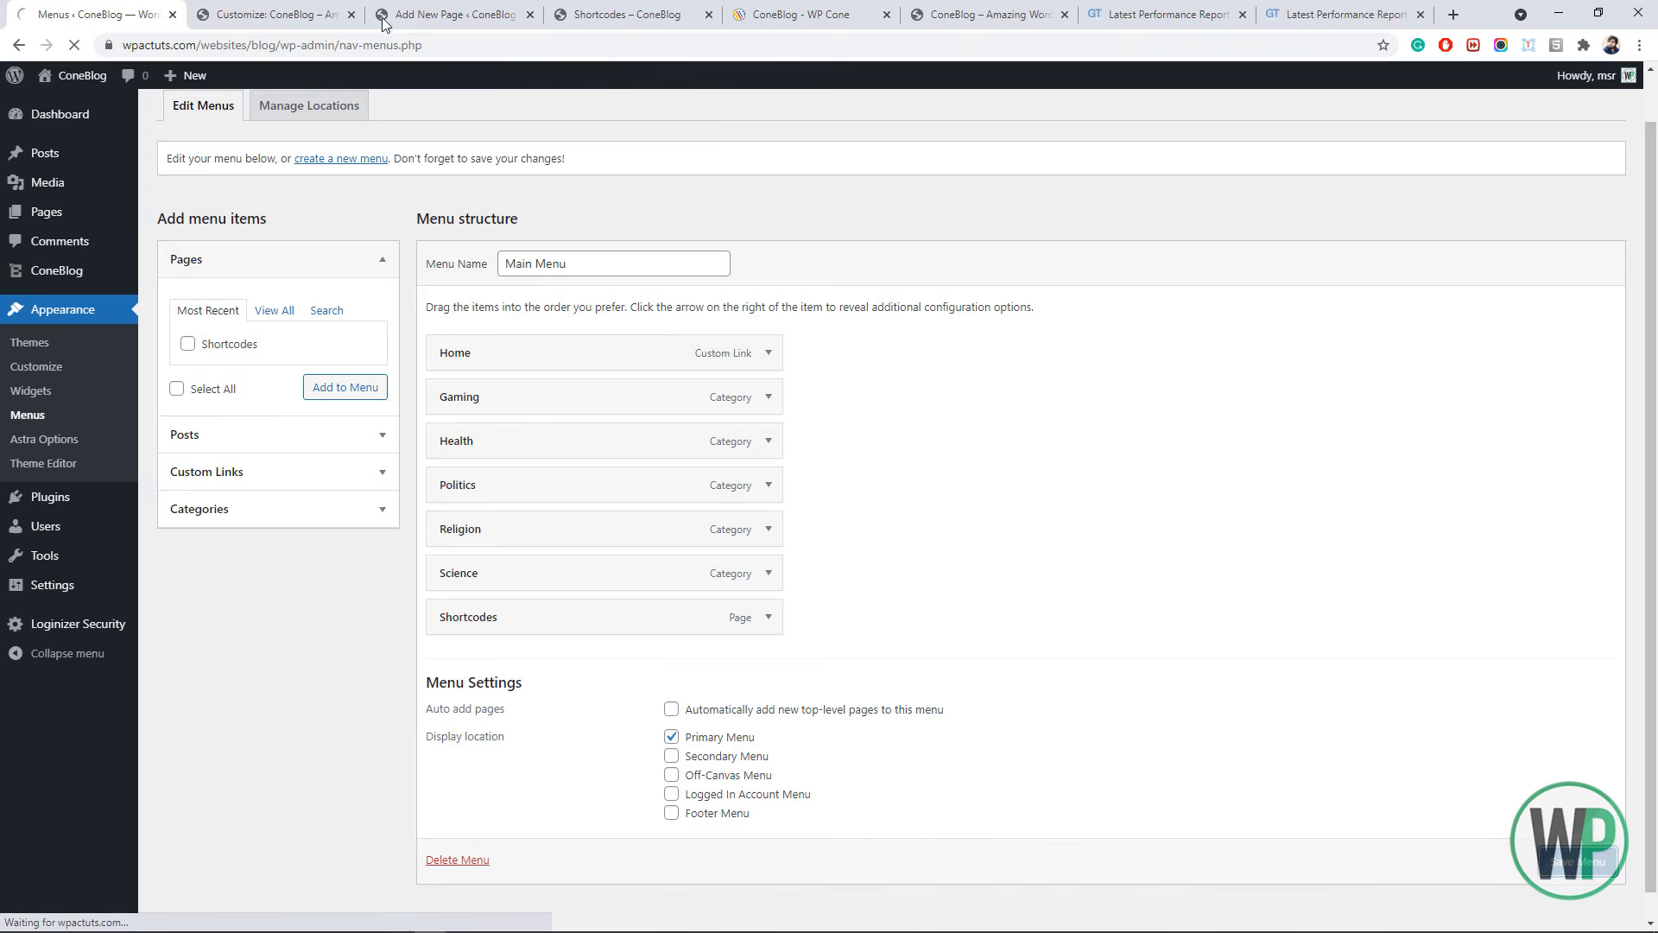
- Load the Shortcodes page in the Customizer preview and open the layout settings of the CB Widgets Posts Grid
left_click(306, 11)
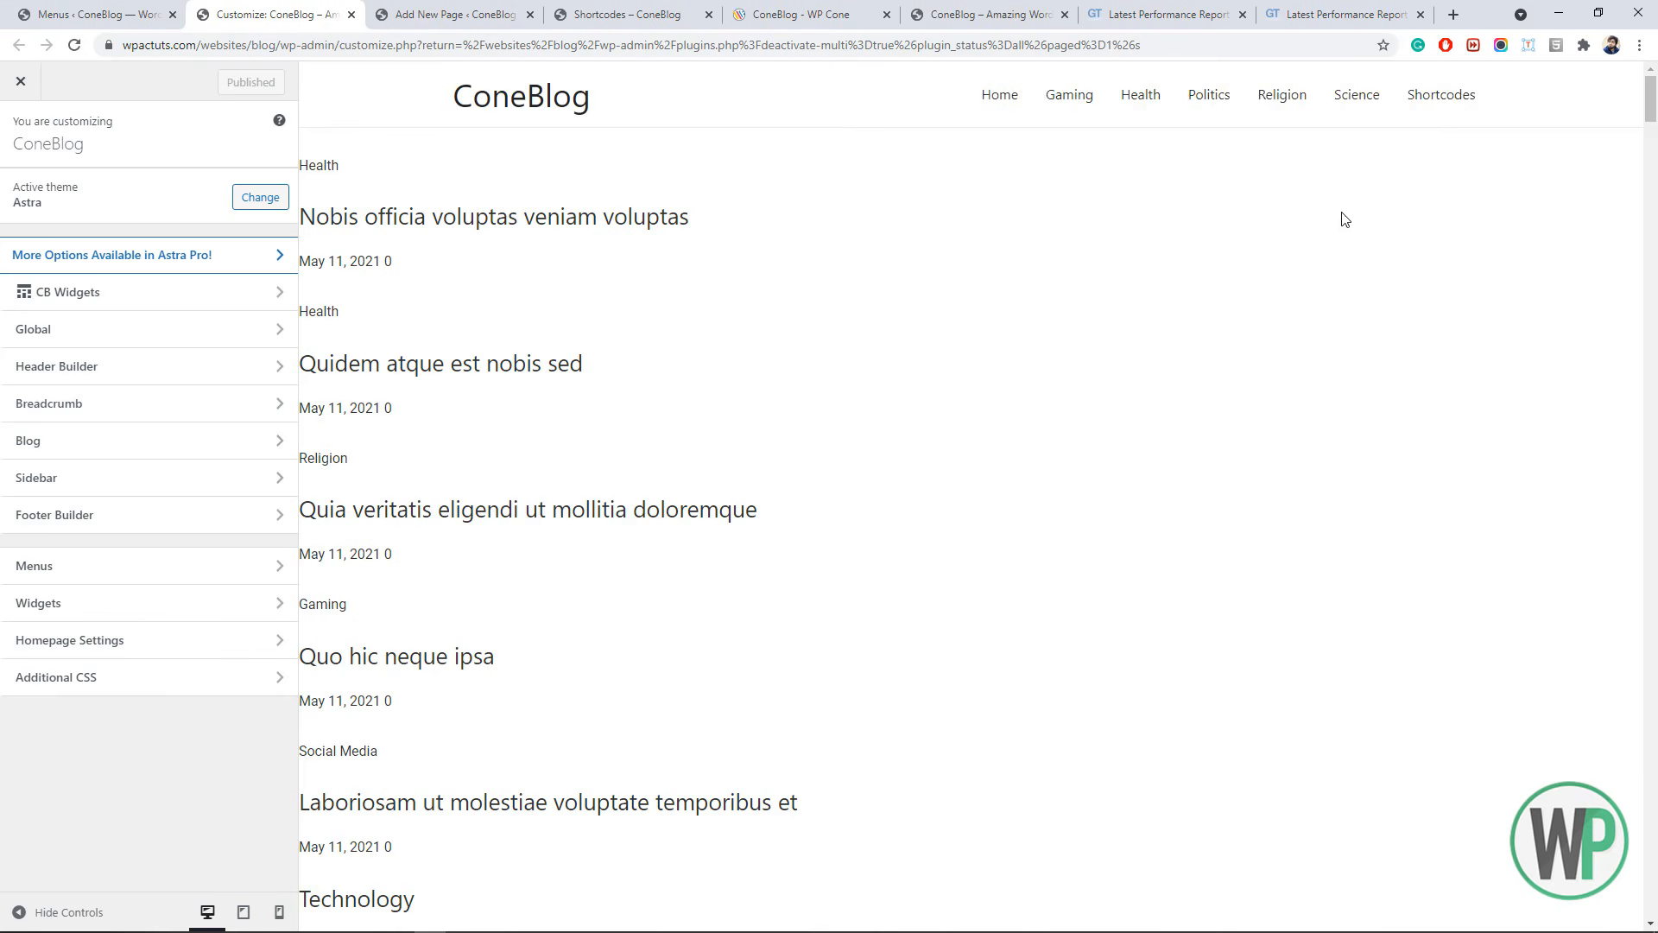
left_click(1456, 100)
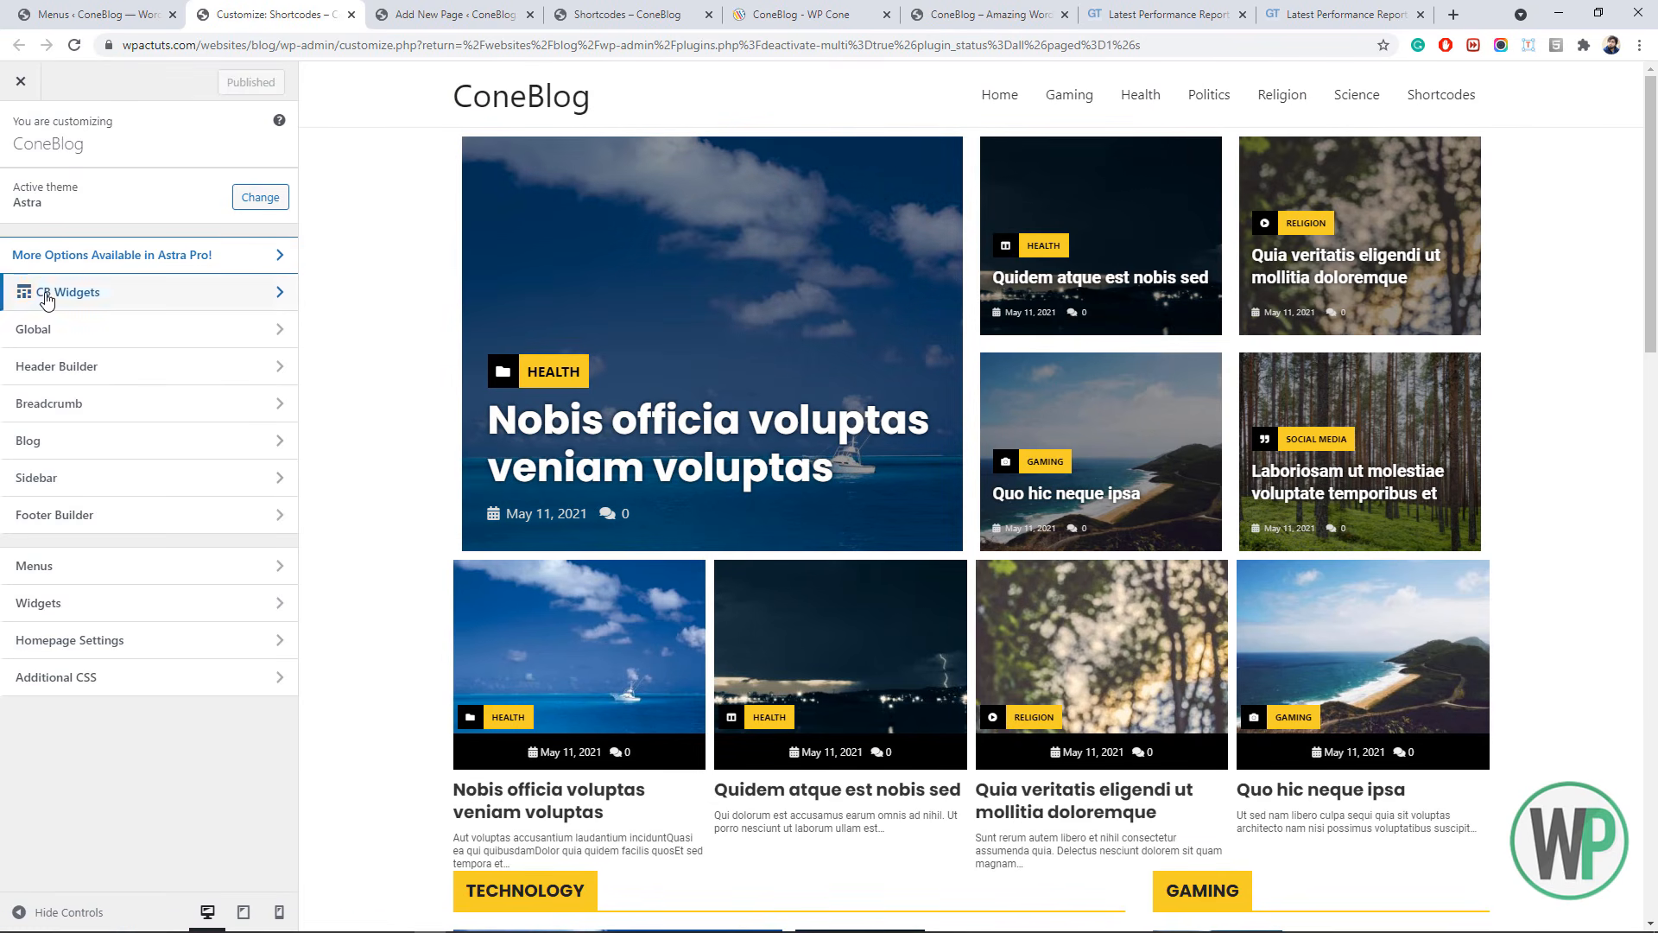
left_click(52, 294)
left_click(119, 191)
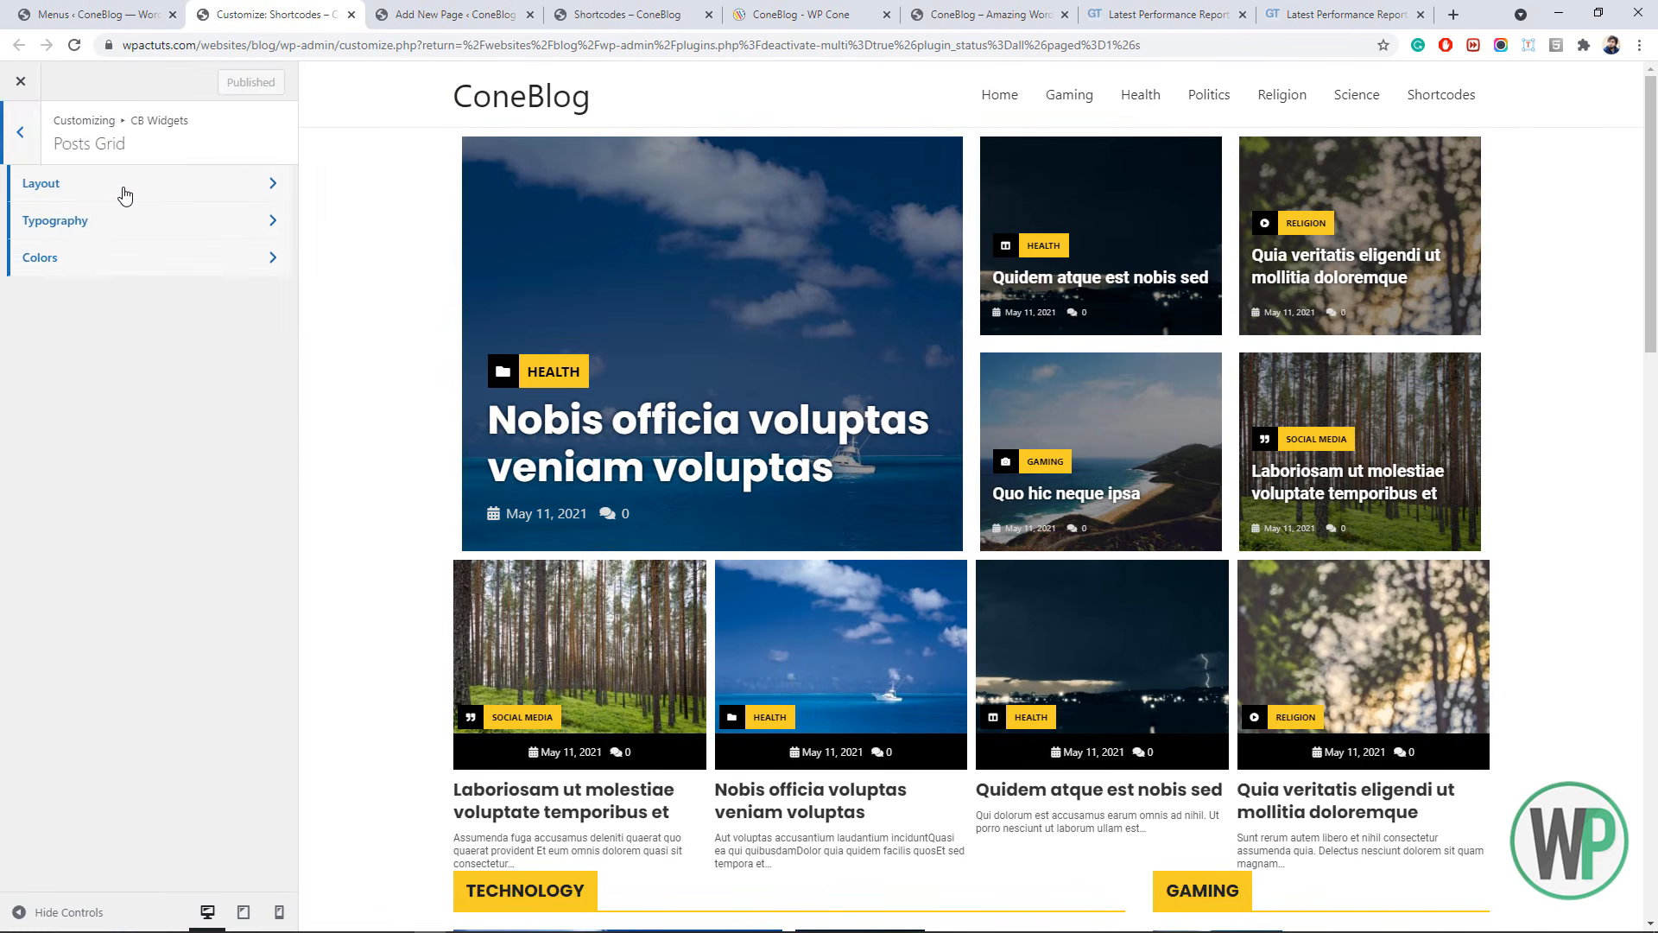
left_click(121, 192)
- Try centered content in the Posts Grid, return it to Left, and set the grid items height to 145 and gap to 5
left_click(163, 230)
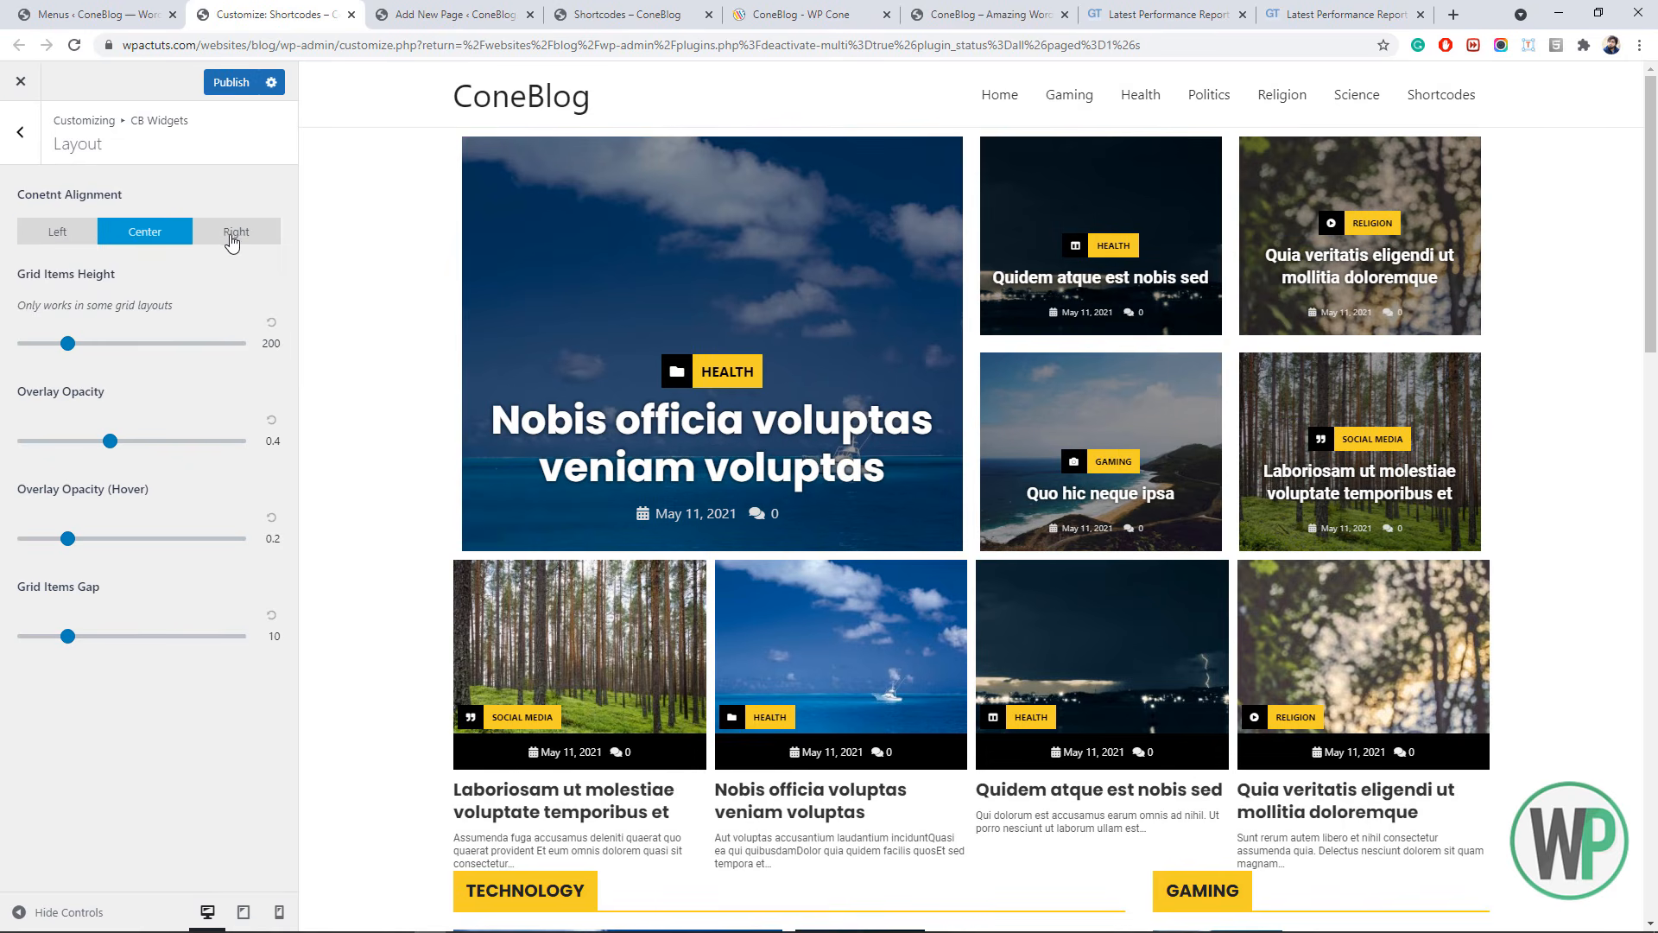
left_click(66, 237)
mouse_move(66, 347)
left_mouse_down()
mouse_move(84, 345)
mouse_move(55, 343)
left_mouse_up()
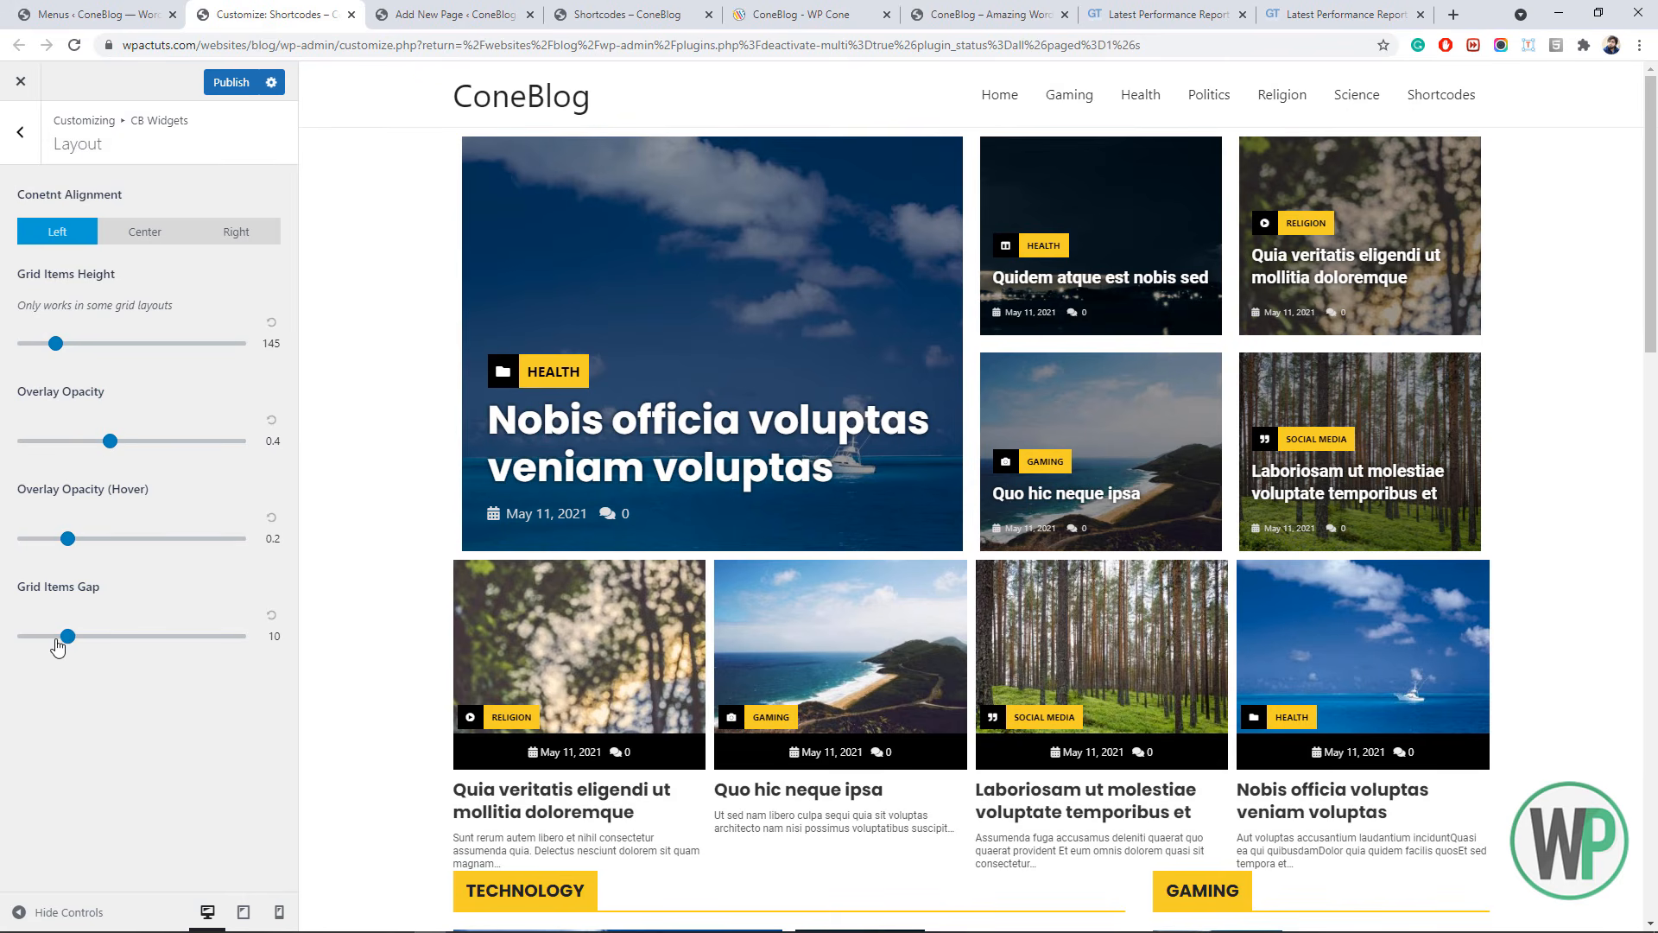
mouse_move(67, 637)
left_mouse_down()
mouse_move(25, 637)
mouse_move(46, 638)
left_mouse_up()
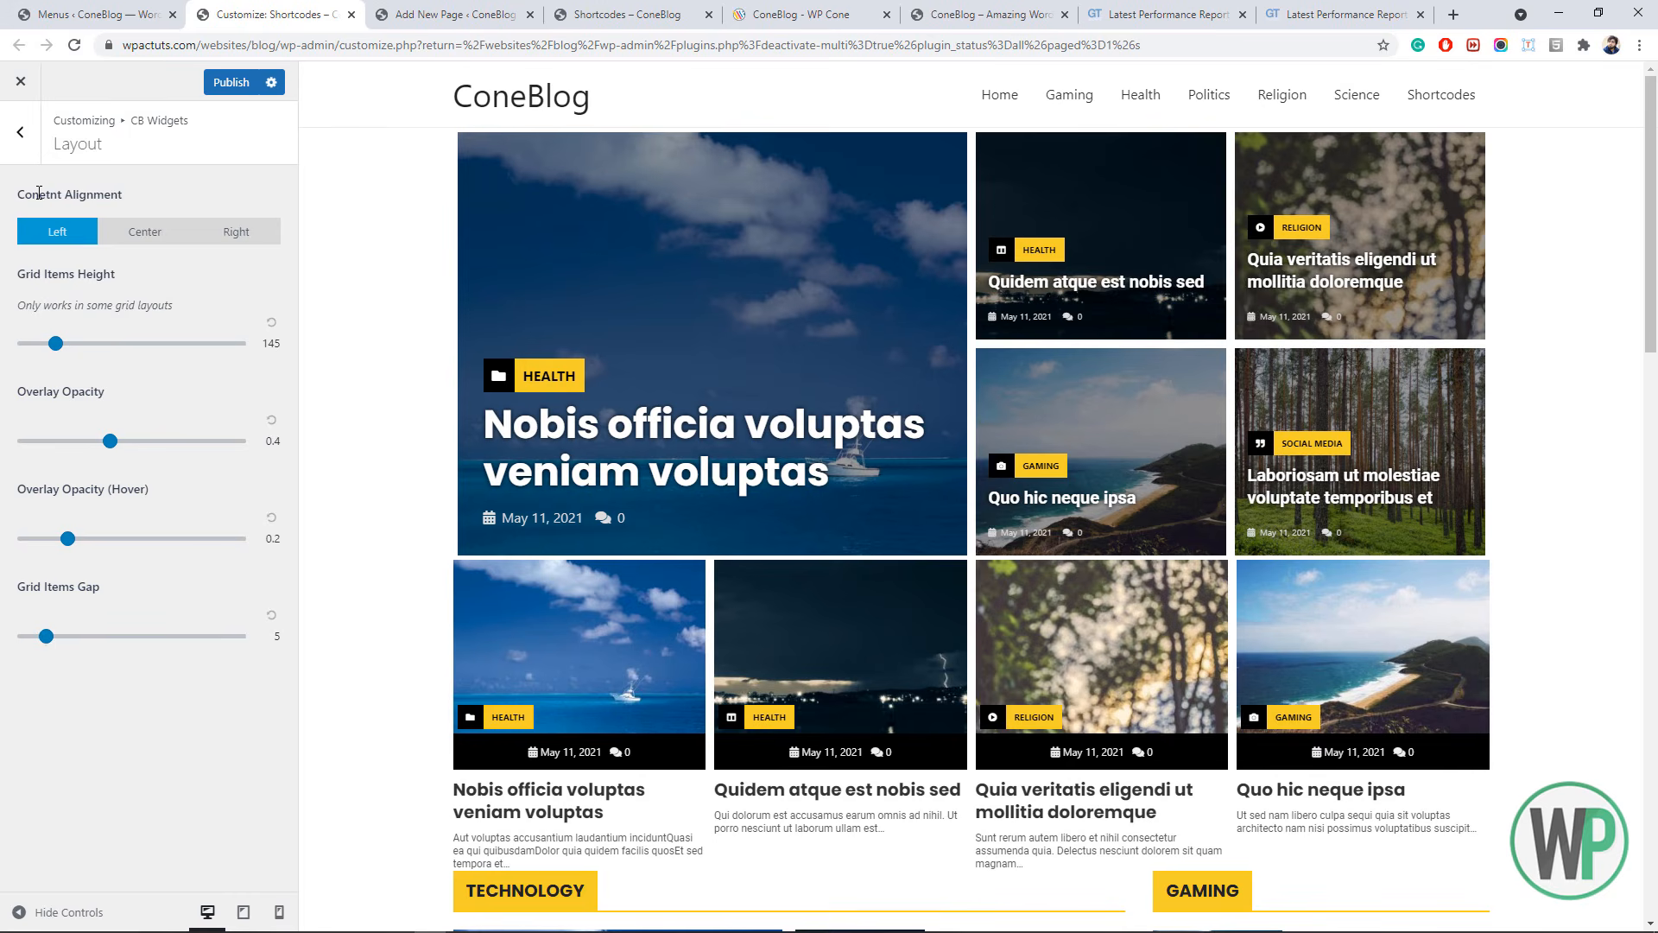
- Examine the Posts Grid typography settings, including the font family choices for the small grid title
left_click(20, 132)
left_click(141, 232)
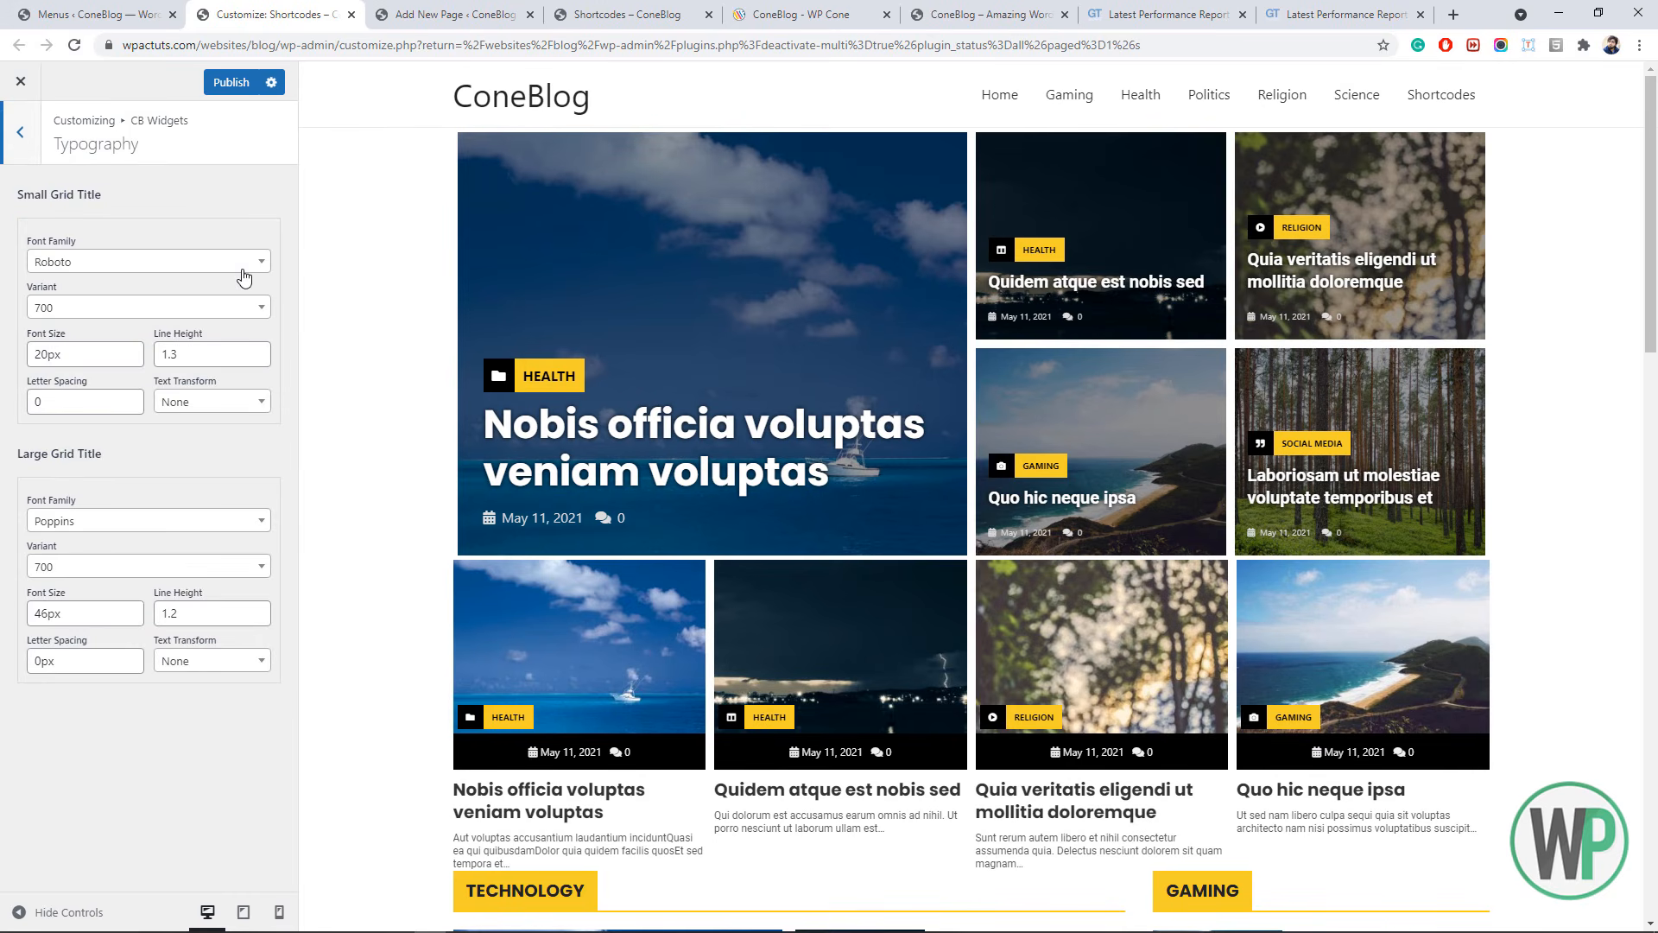
left_click(242, 269)
left_click(244, 227)
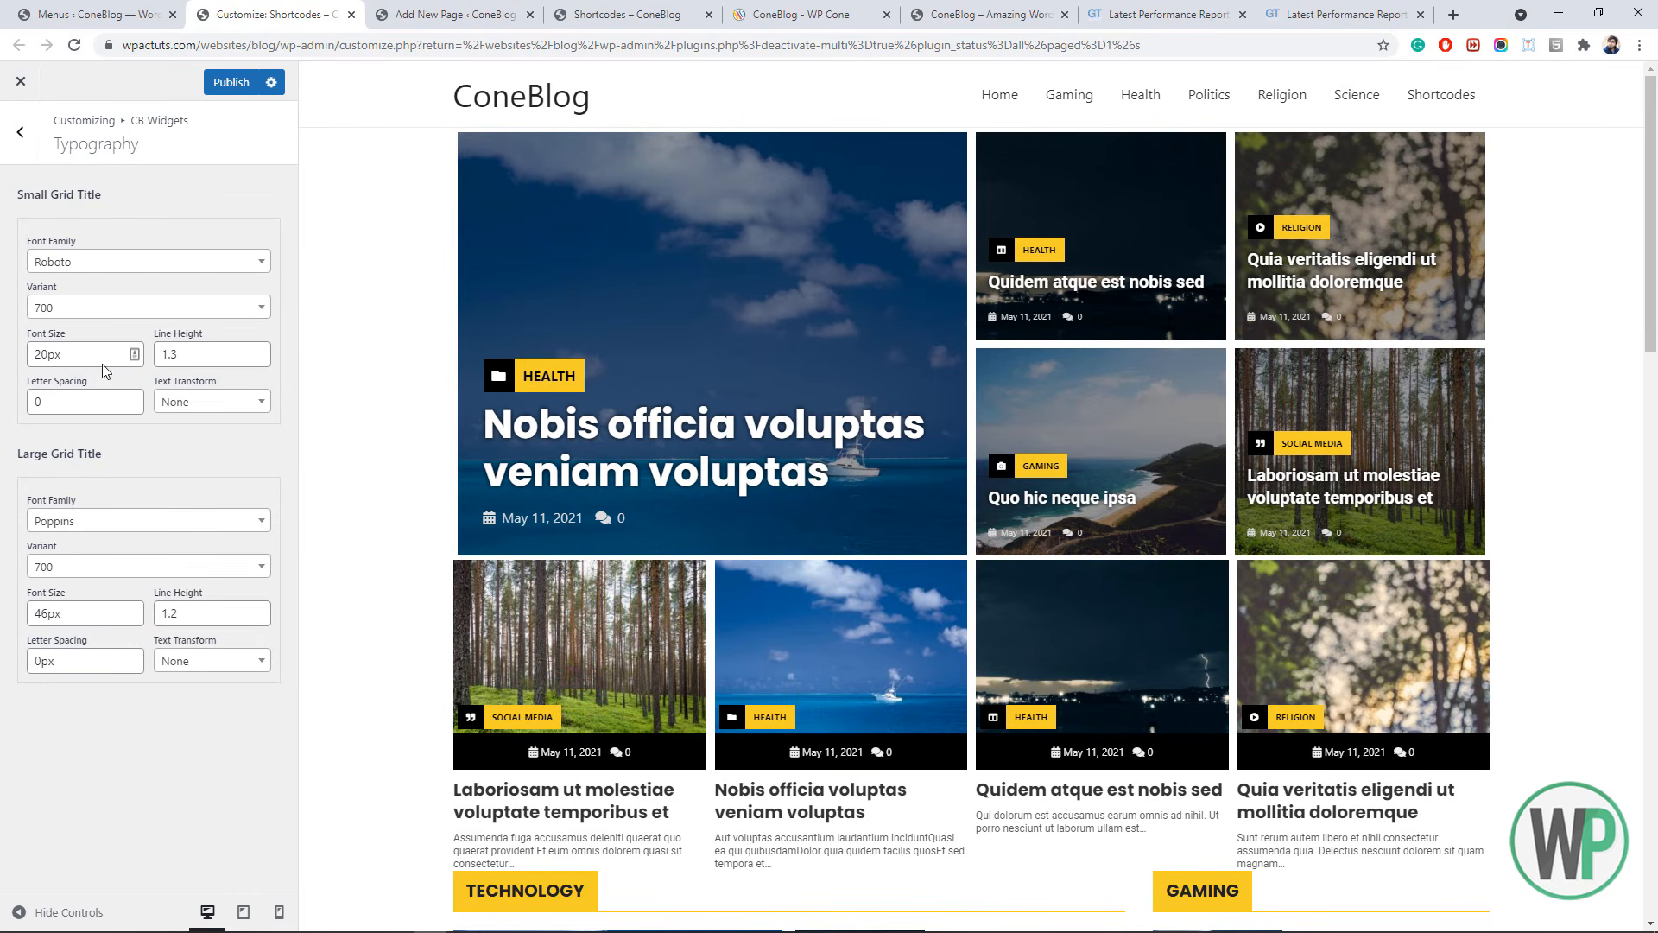
- Set the Posts Grid term name background color to green #81d742 and return to the CB Widgets overview
left_click(20, 132)
left_click(122, 270)
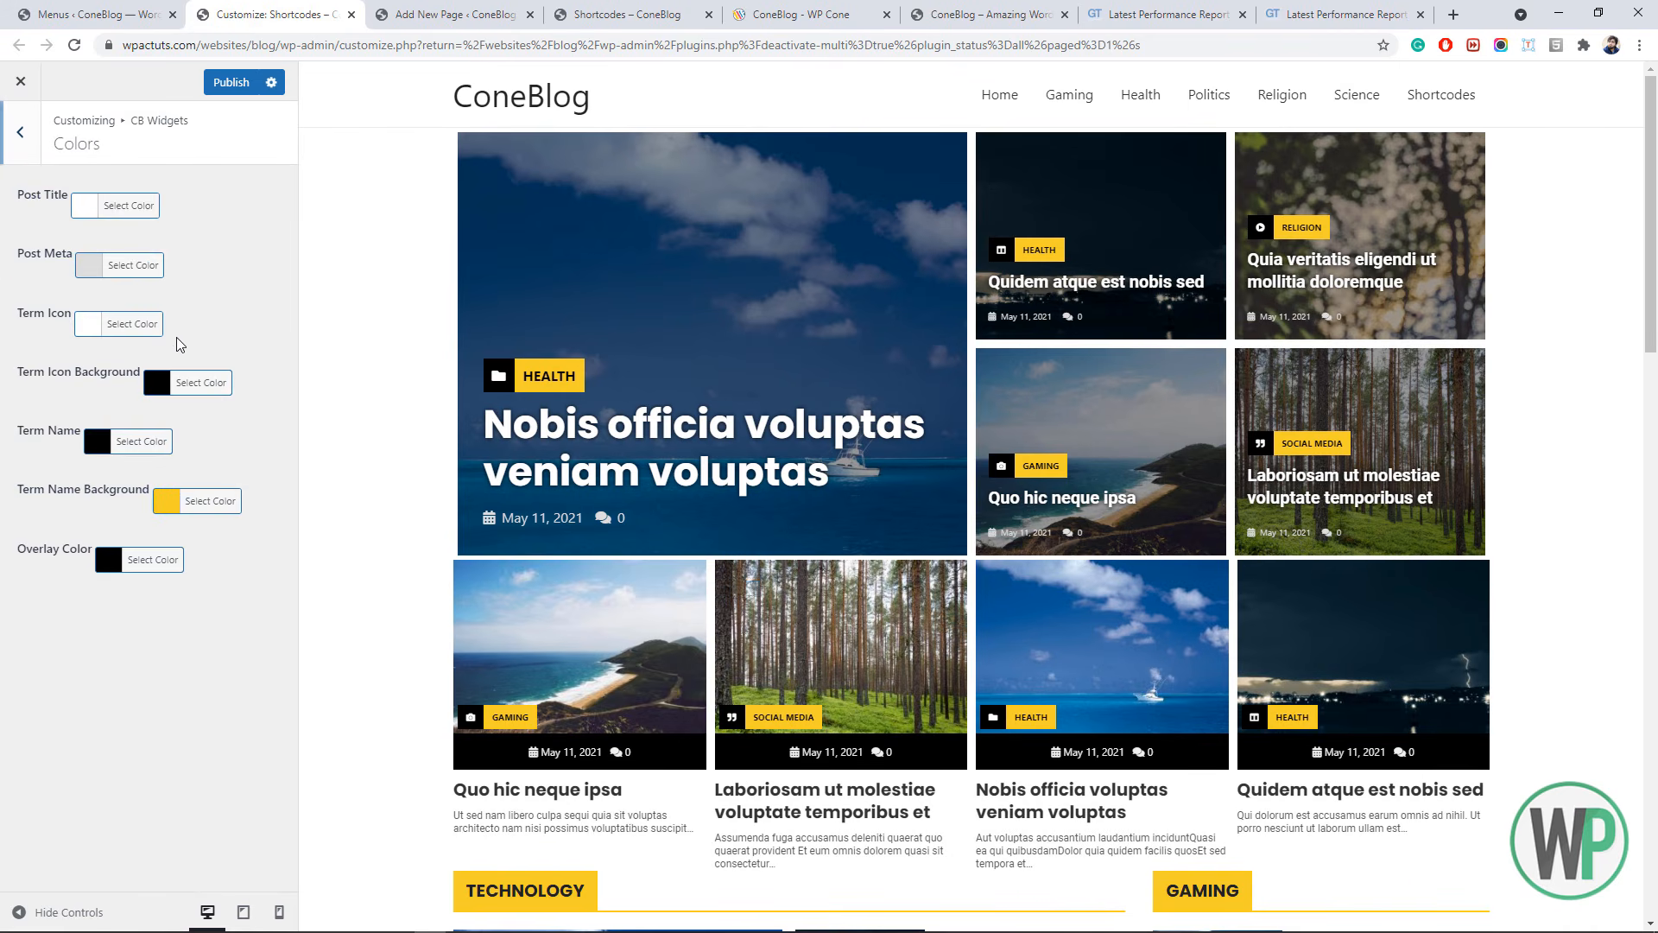
left_click(171, 504)
left_click_drag(148, 596, 152, 626)
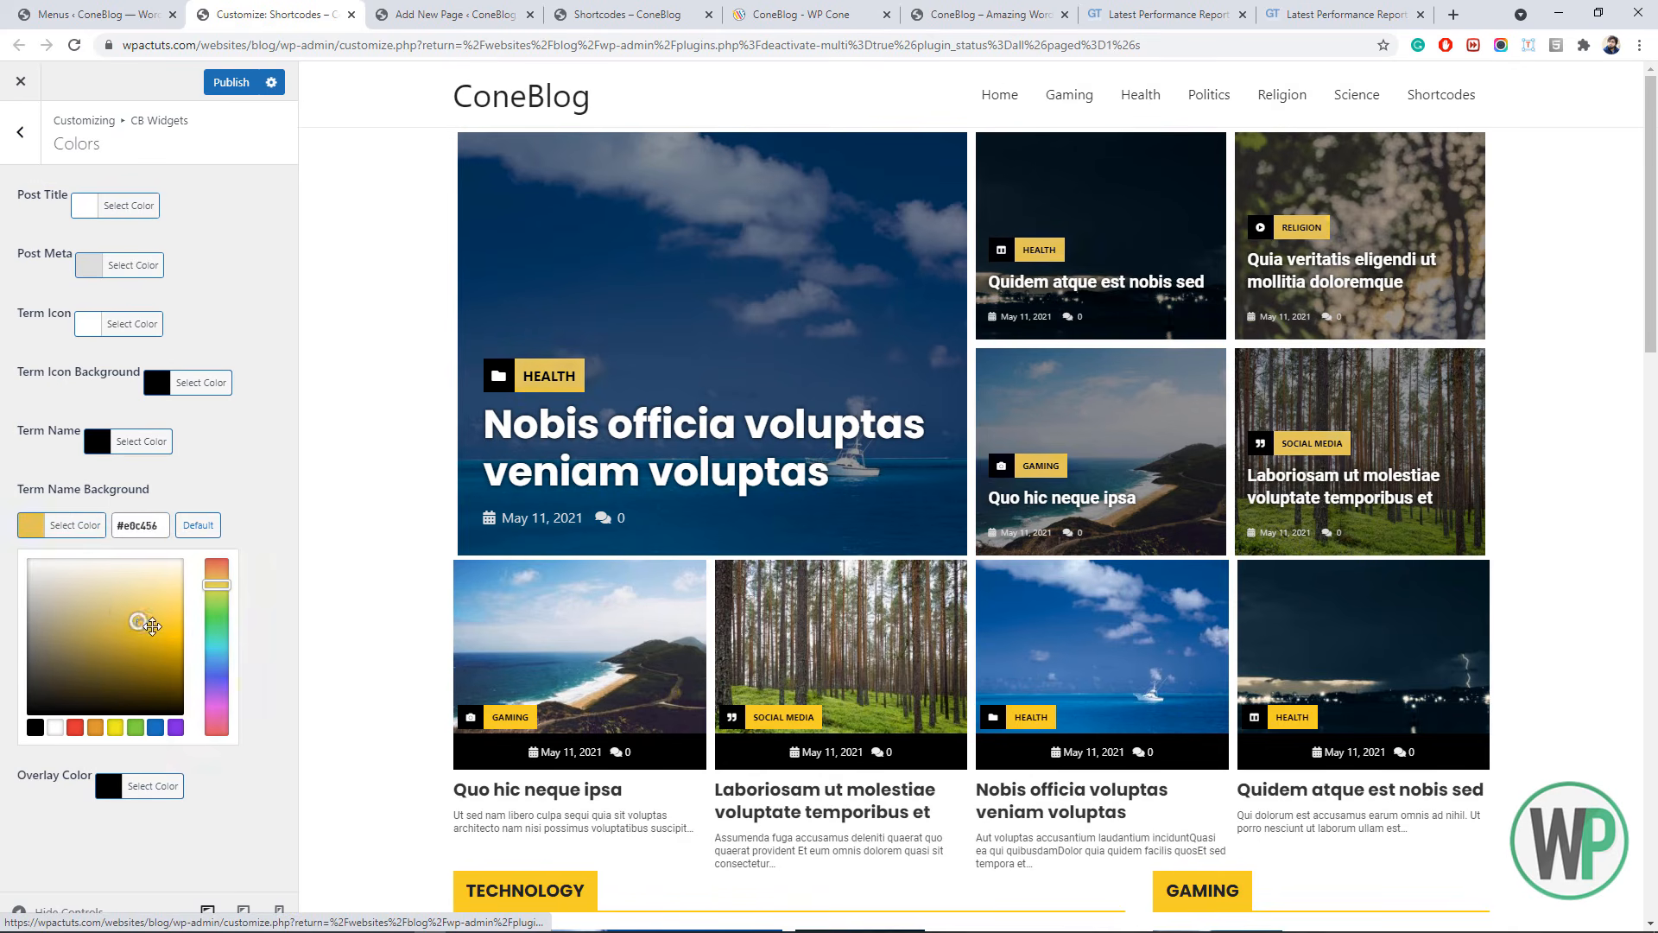
left_click(135, 727)
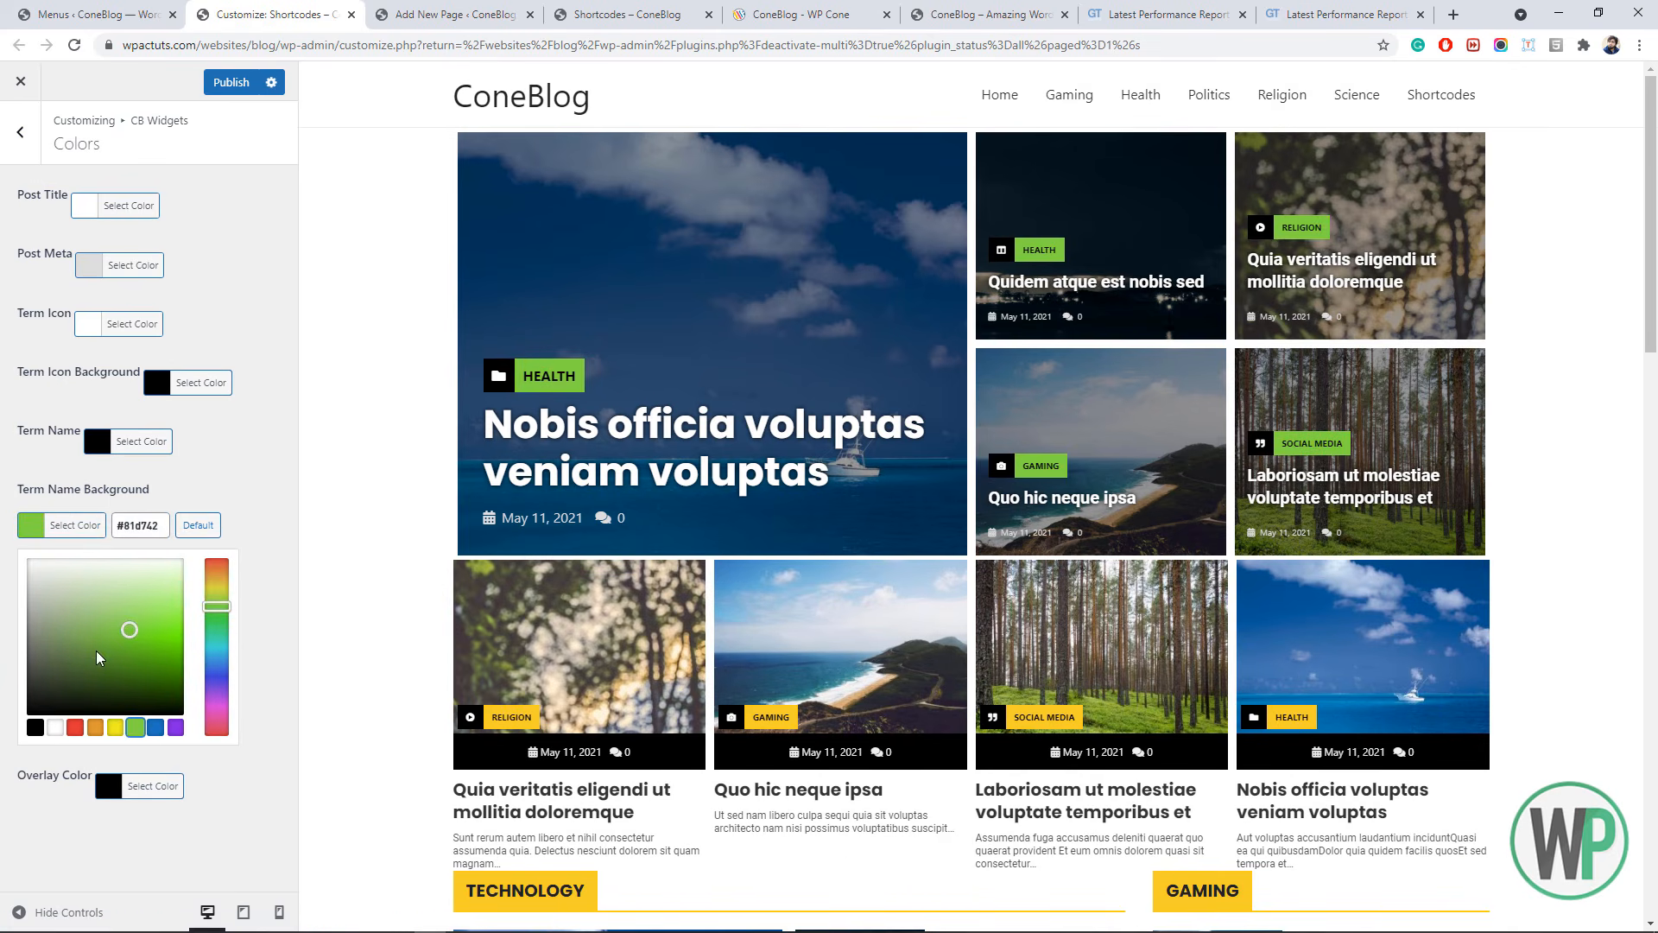
left_click(3, 557)
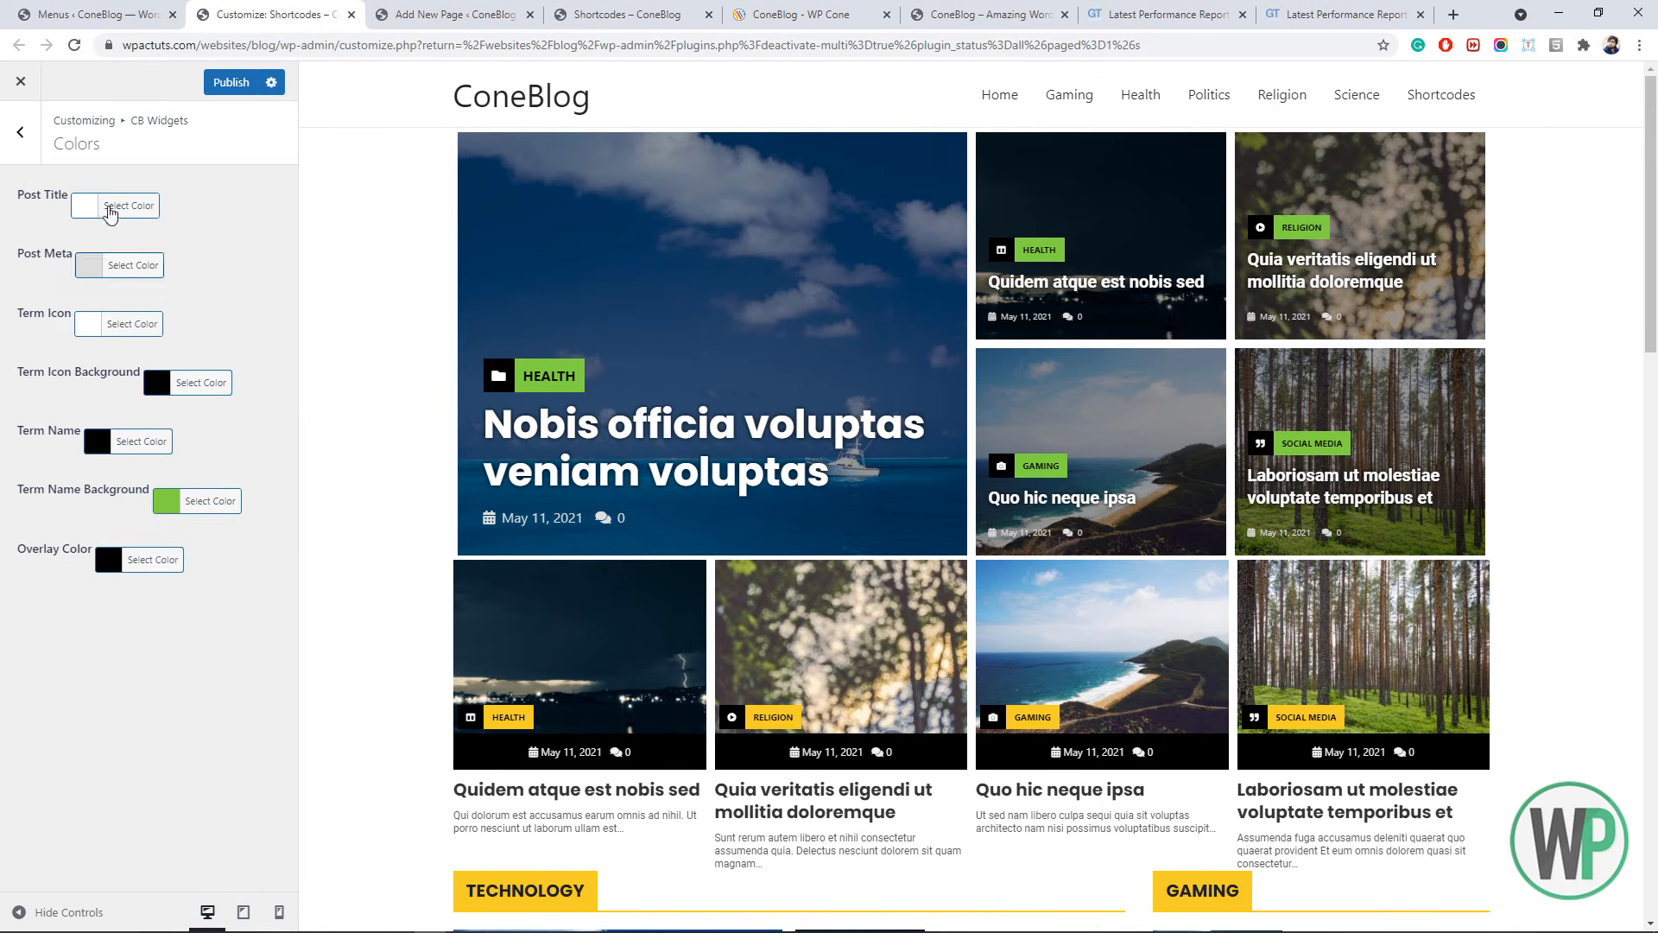
left_click(20, 132)
left_click(20, 134)
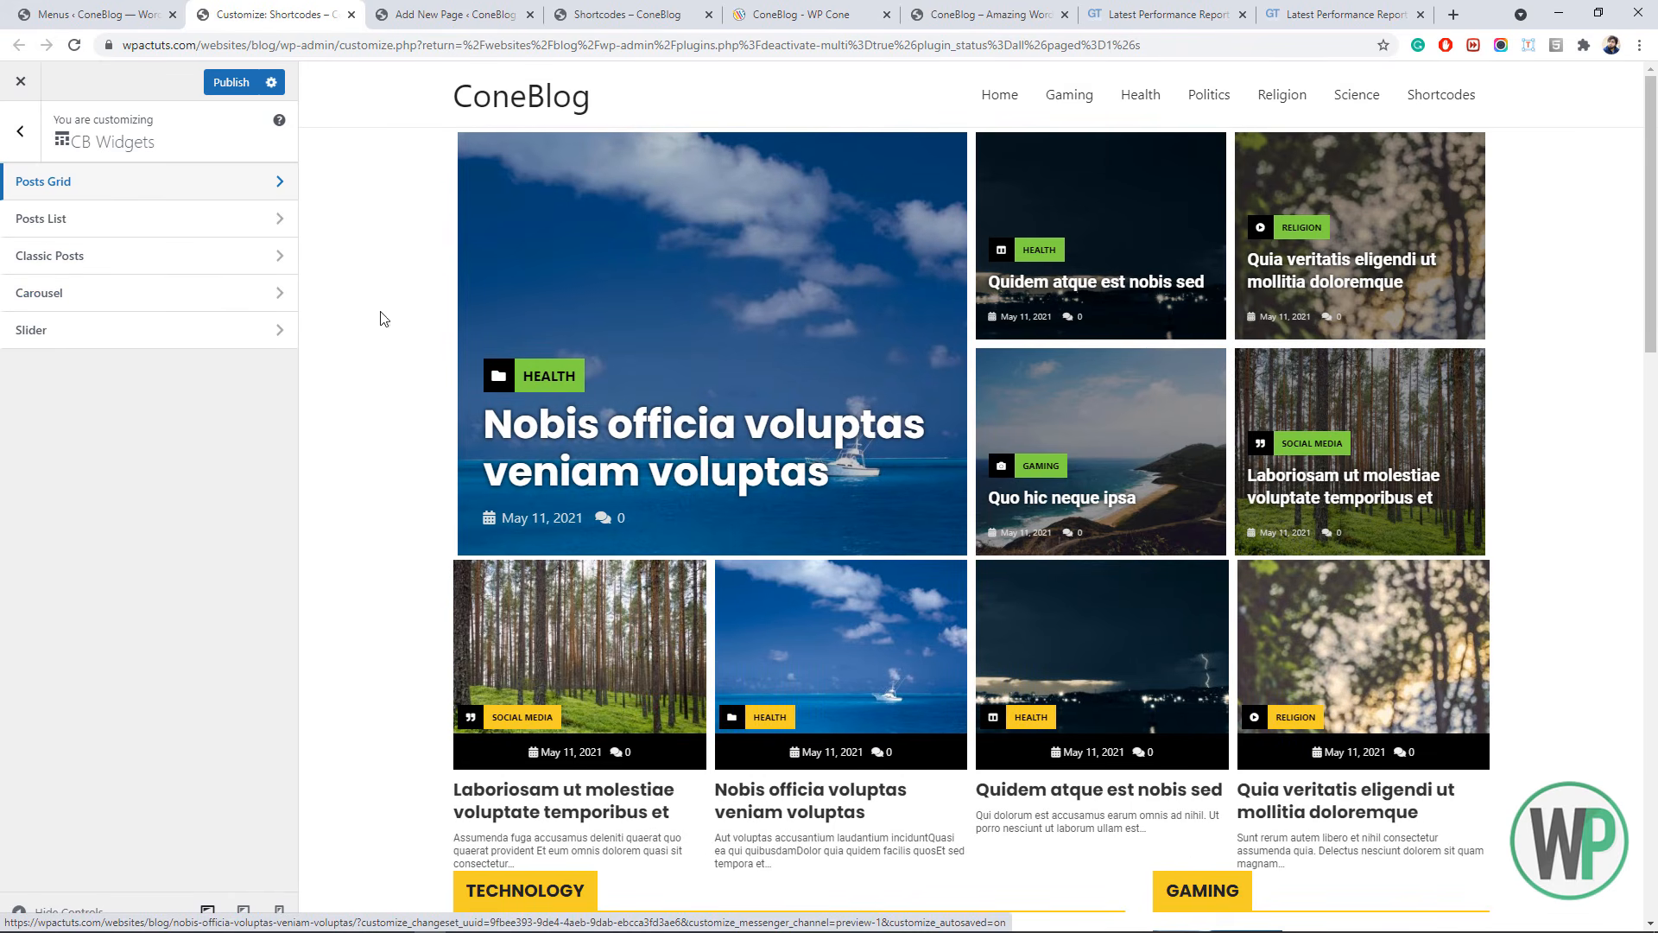
- Examine the styling sections of the Posts Grid and Posts List widgets and the color settings of the Carousel
left_click(159, 183)
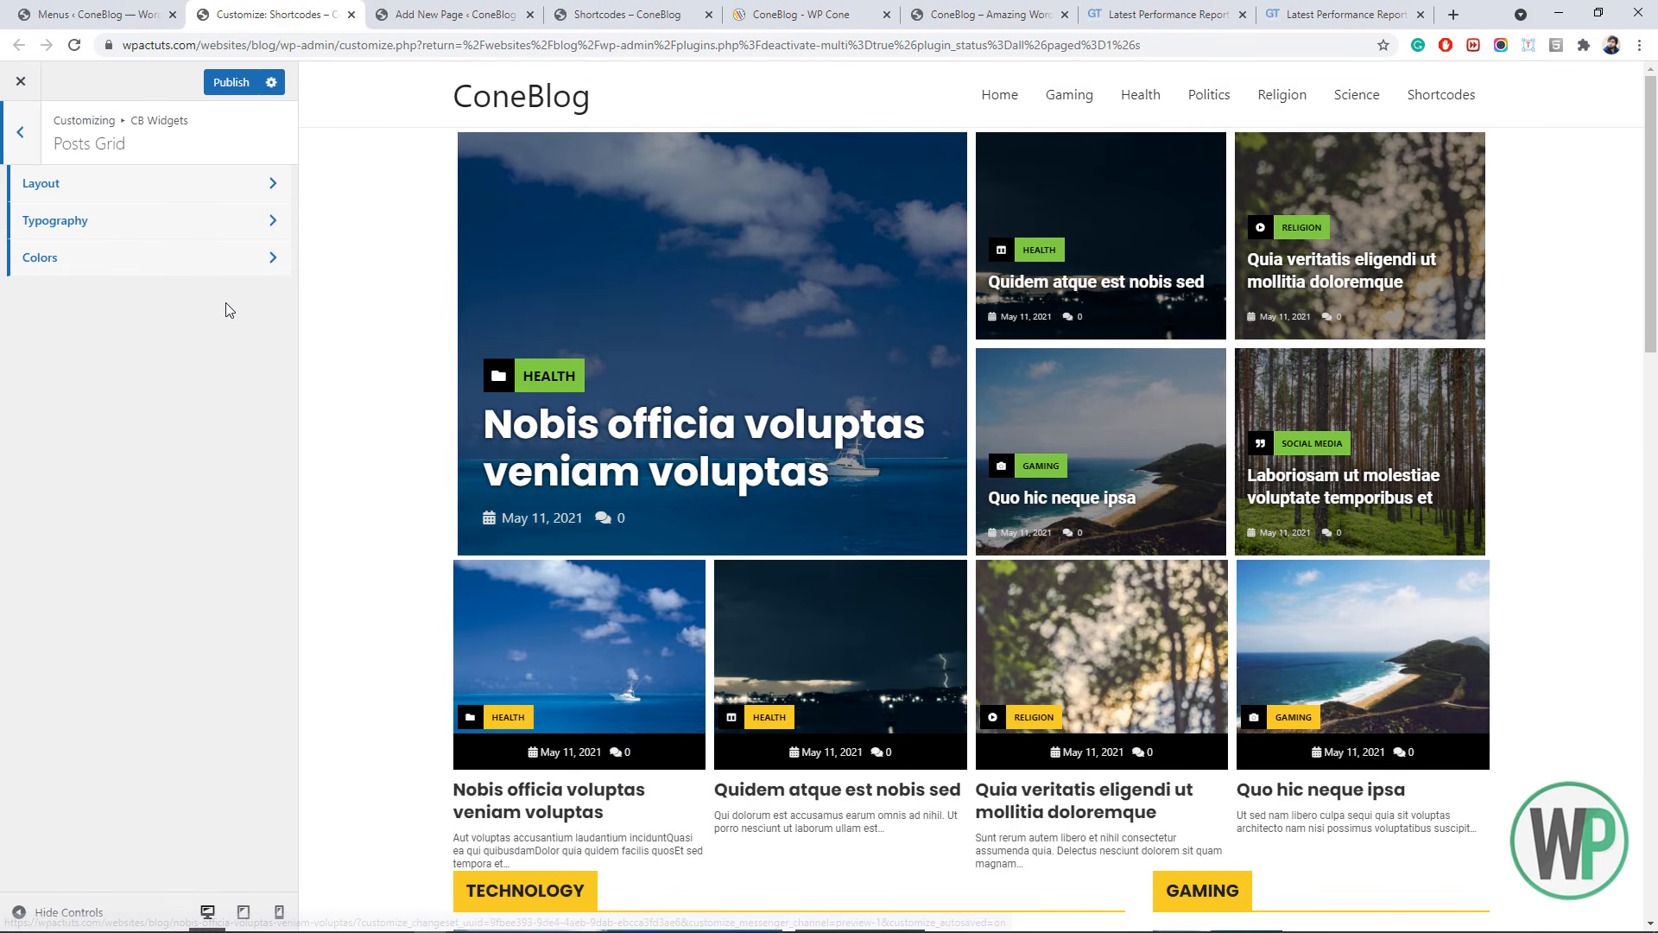
left_click(20, 134)
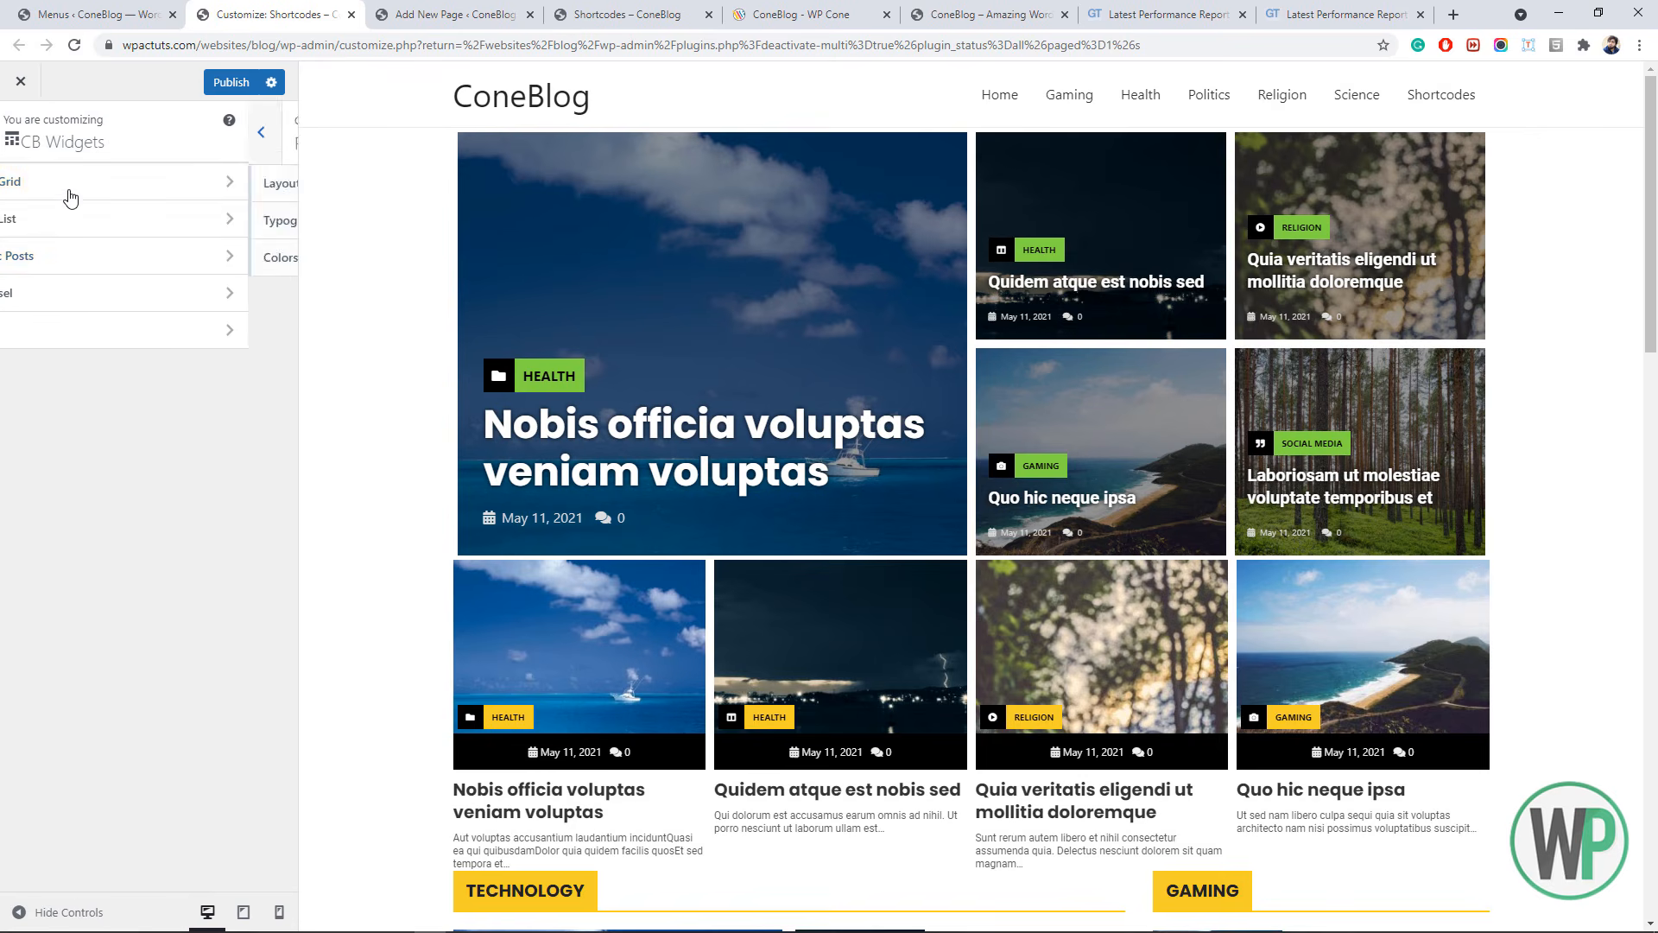
left_click(125, 226)
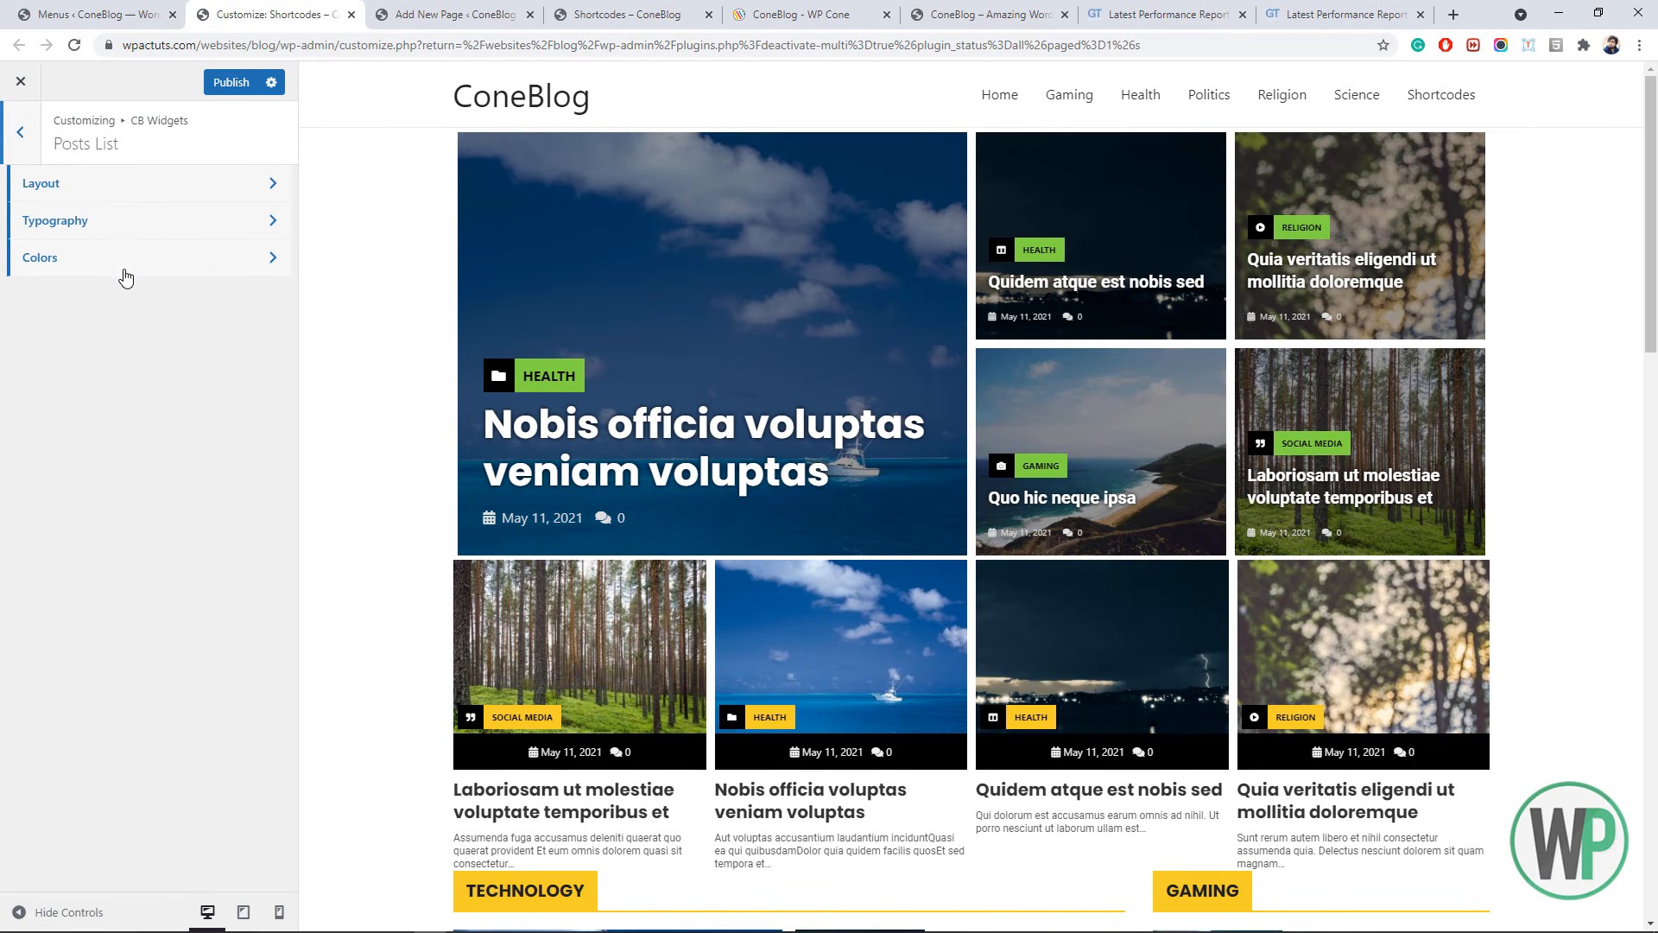
left_click(126, 269)
left_click(21, 156)
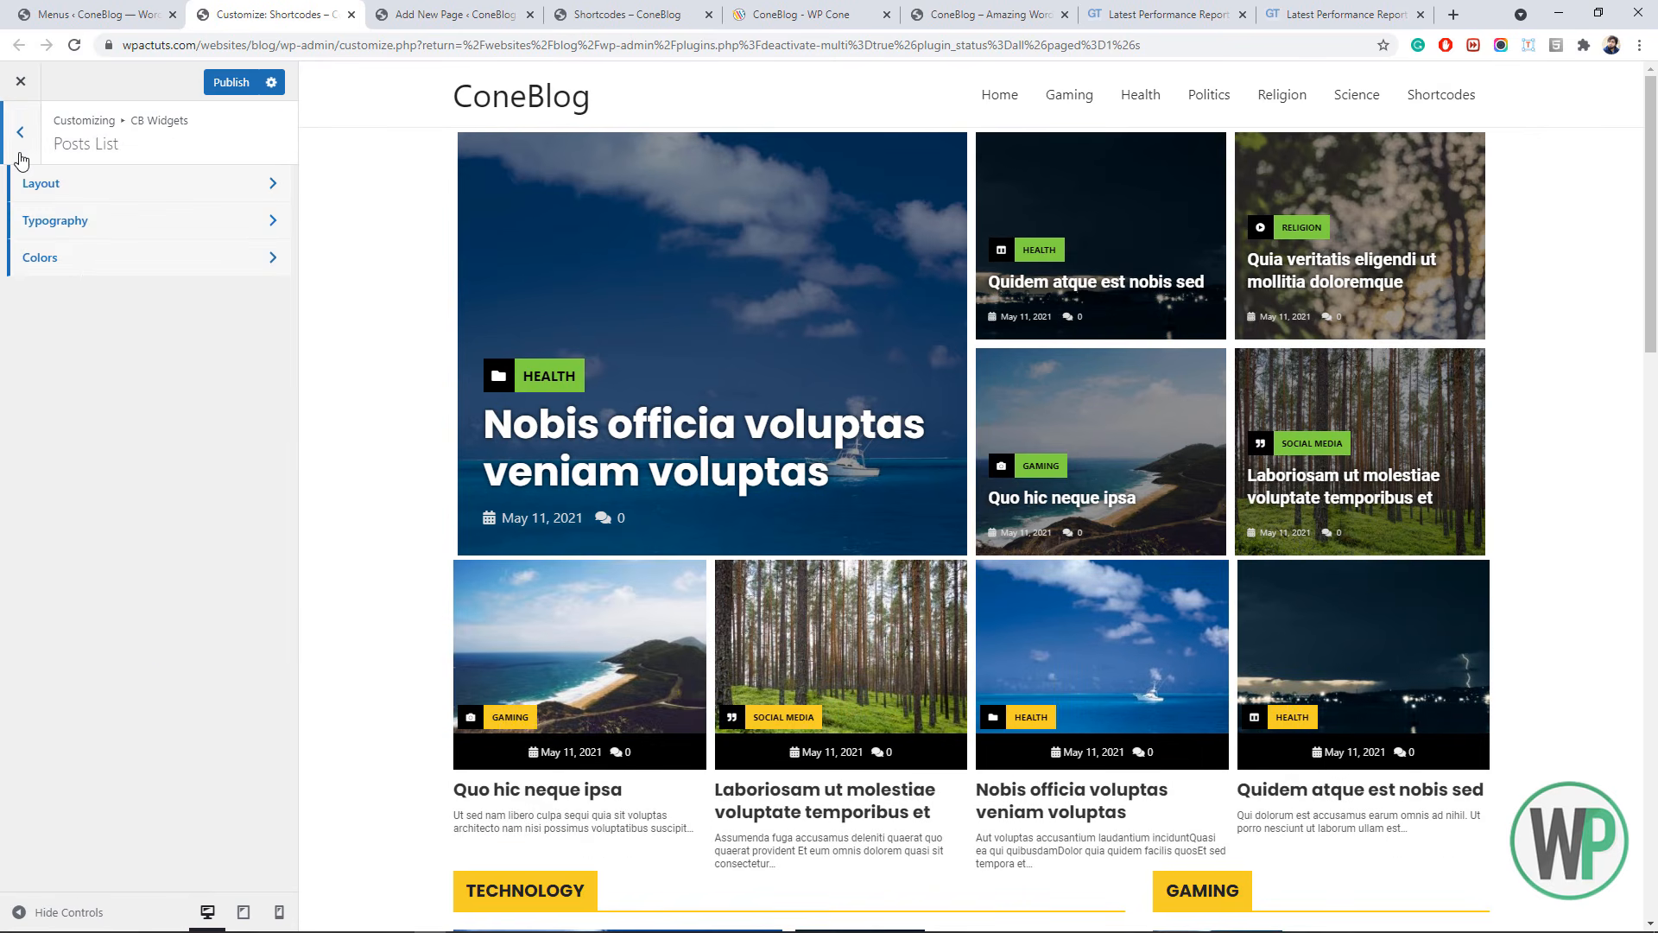
left_click(35, 152)
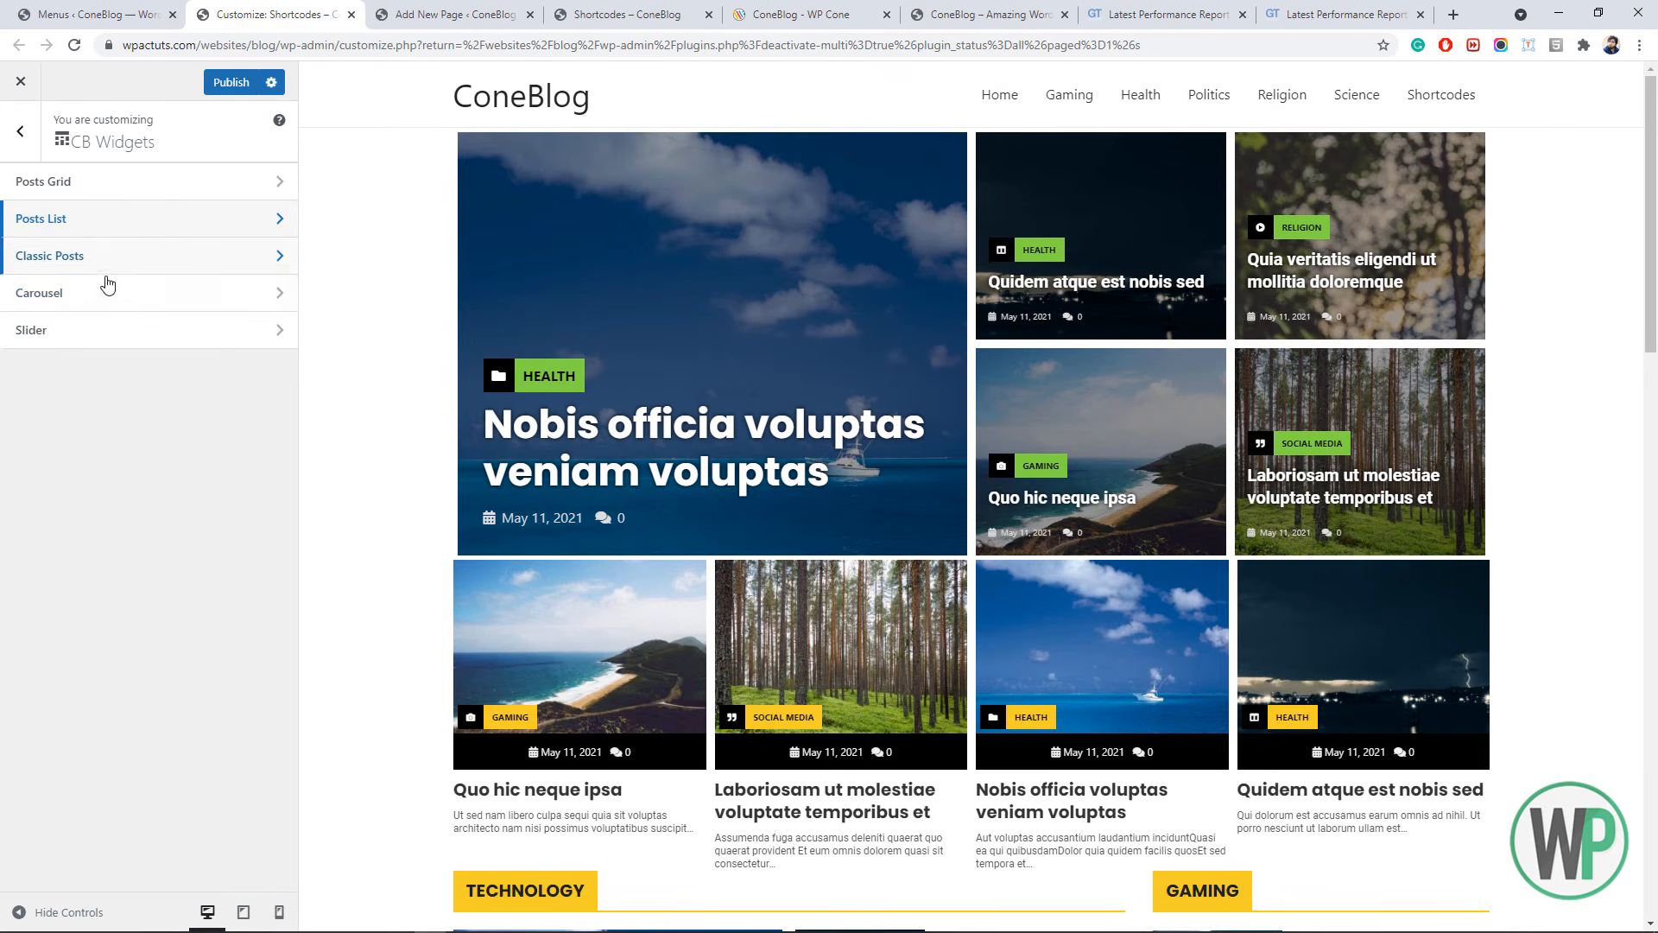
left_click(96, 287)
left_click(86, 258)
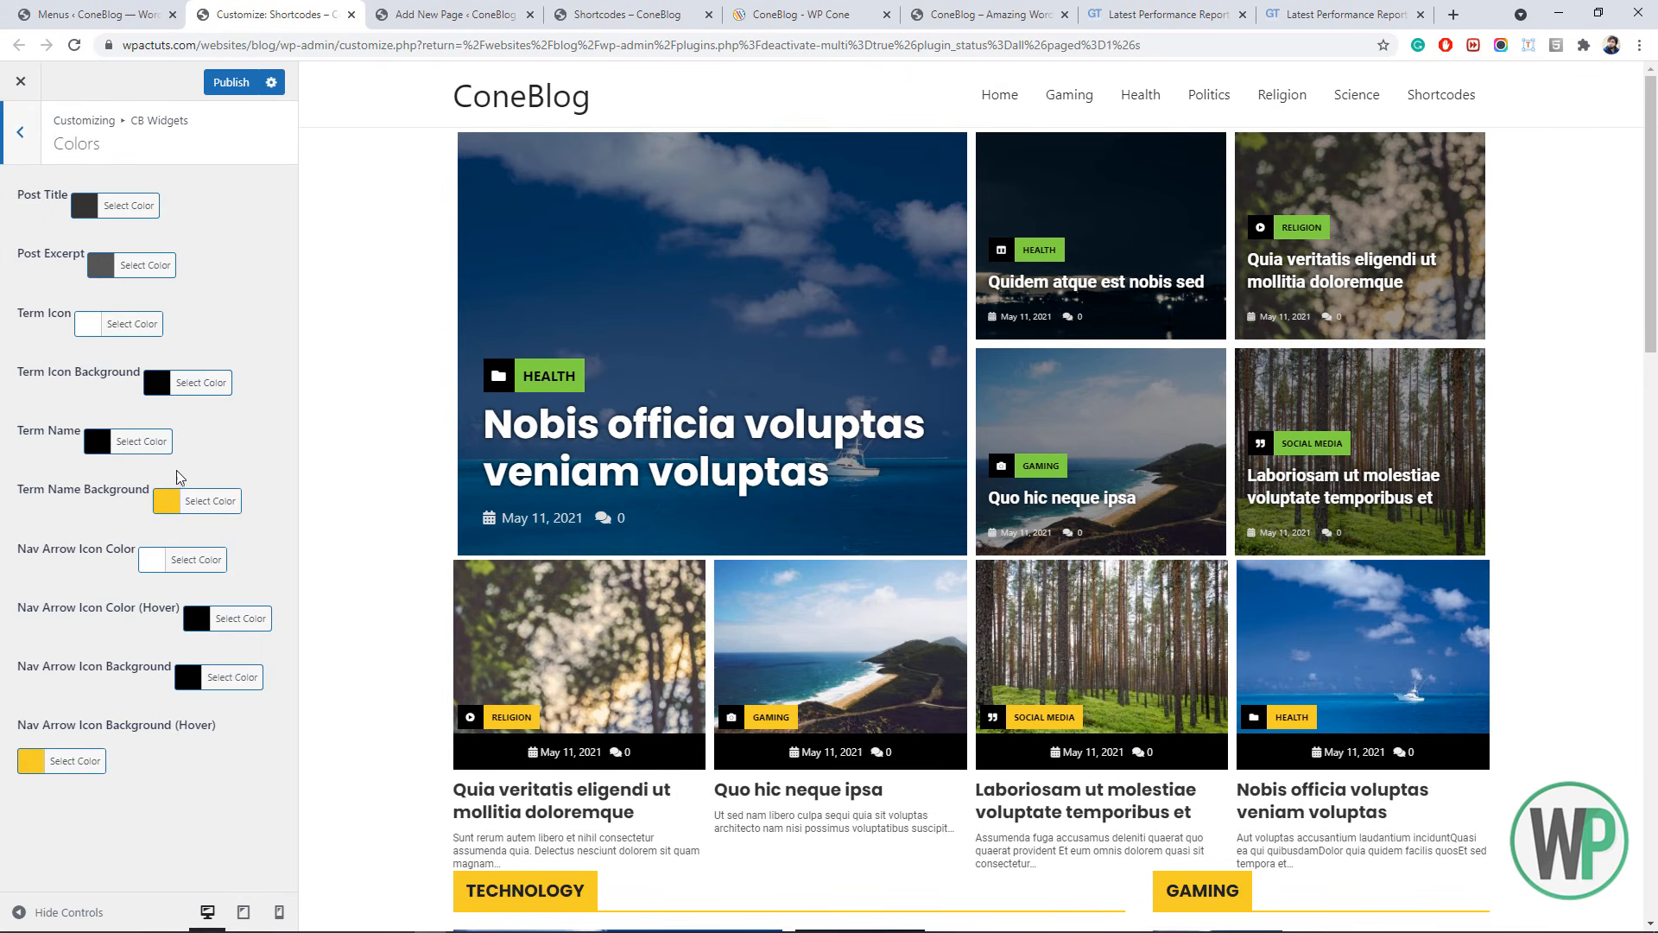
- Set the Carousel's term name background color to the purple swatch after trying blue and yellow
left_click(167, 504)
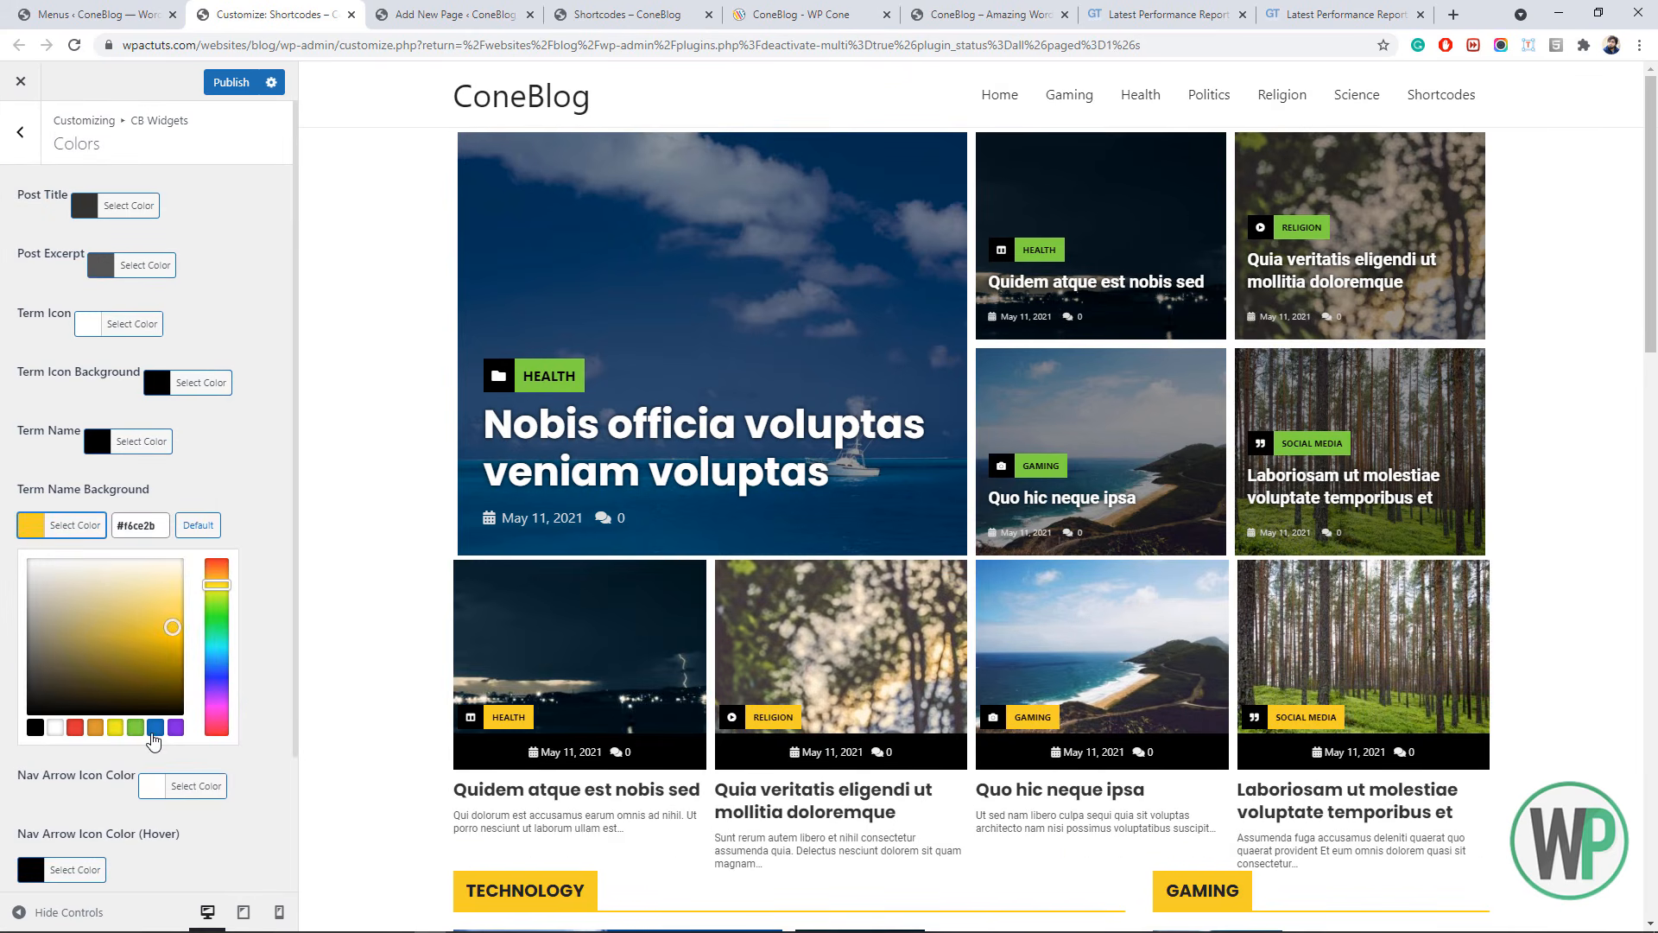
left_click(152, 732)
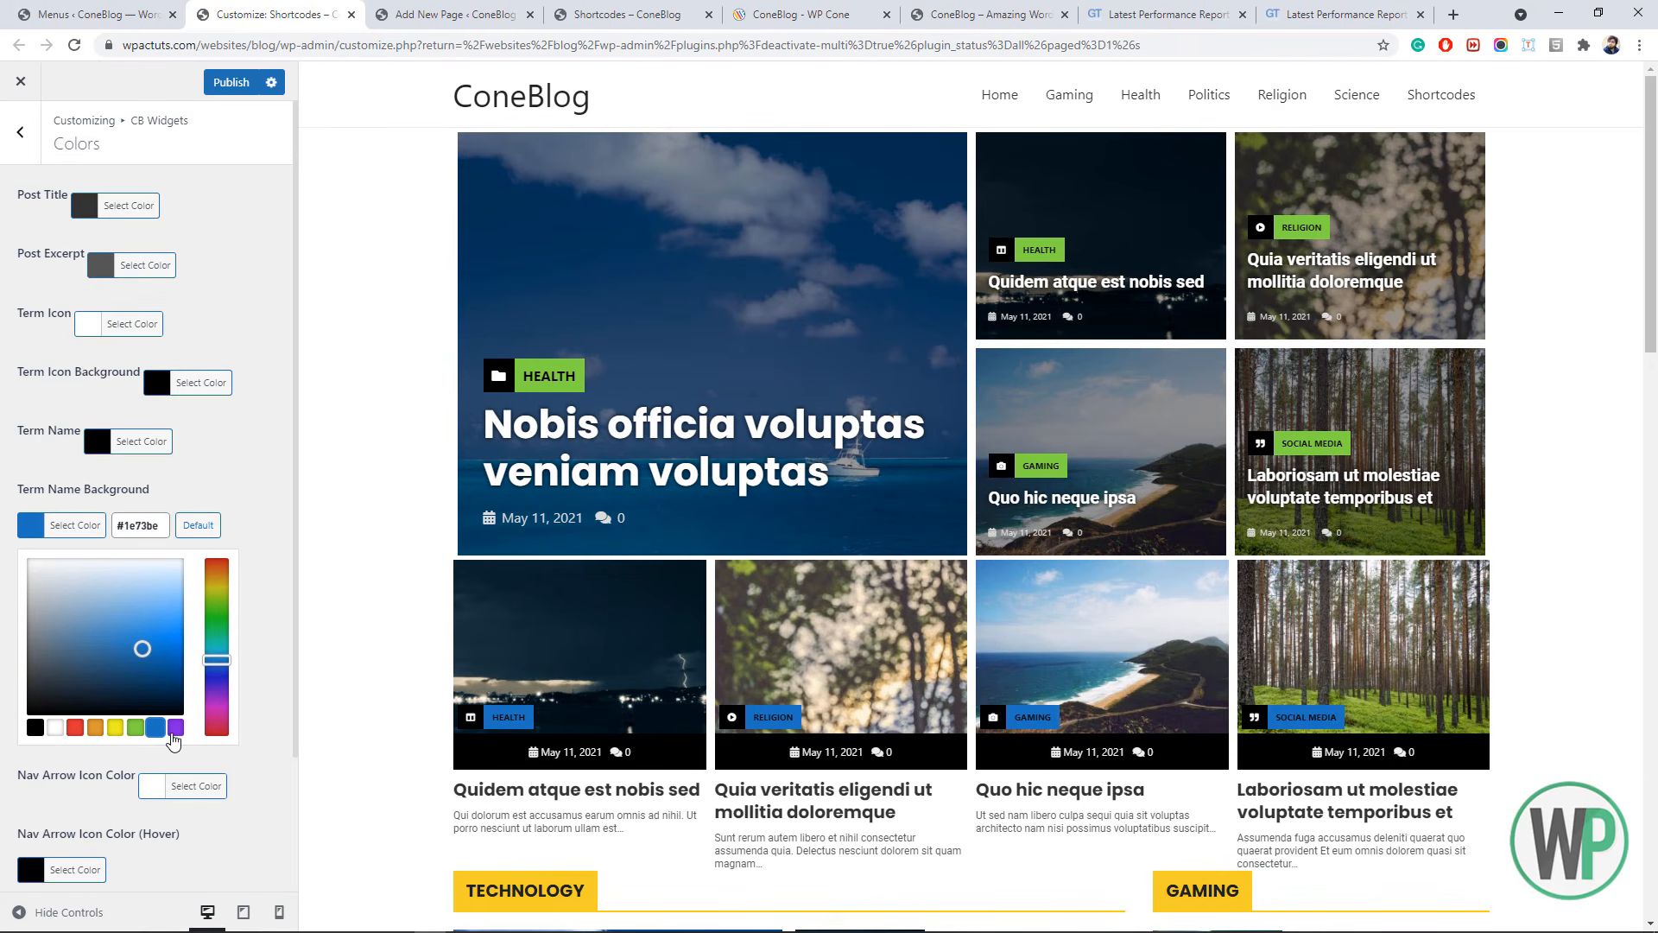
left_click(174, 731)
left_click(116, 731)
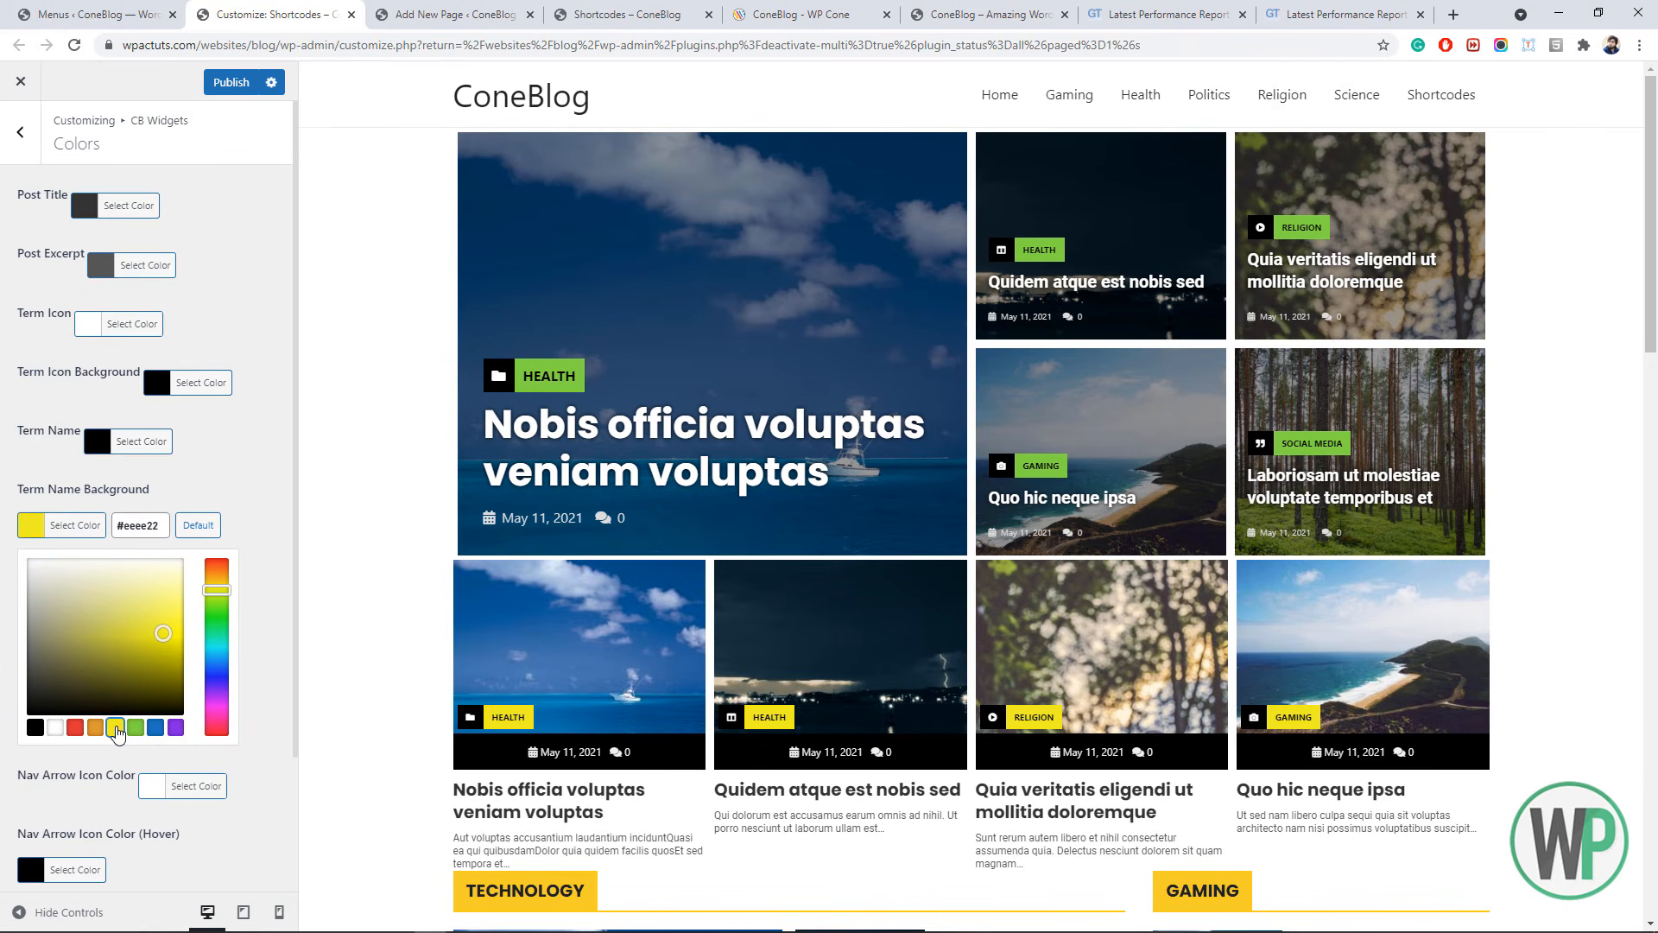
left_click(179, 730)
left_click(5, 670)
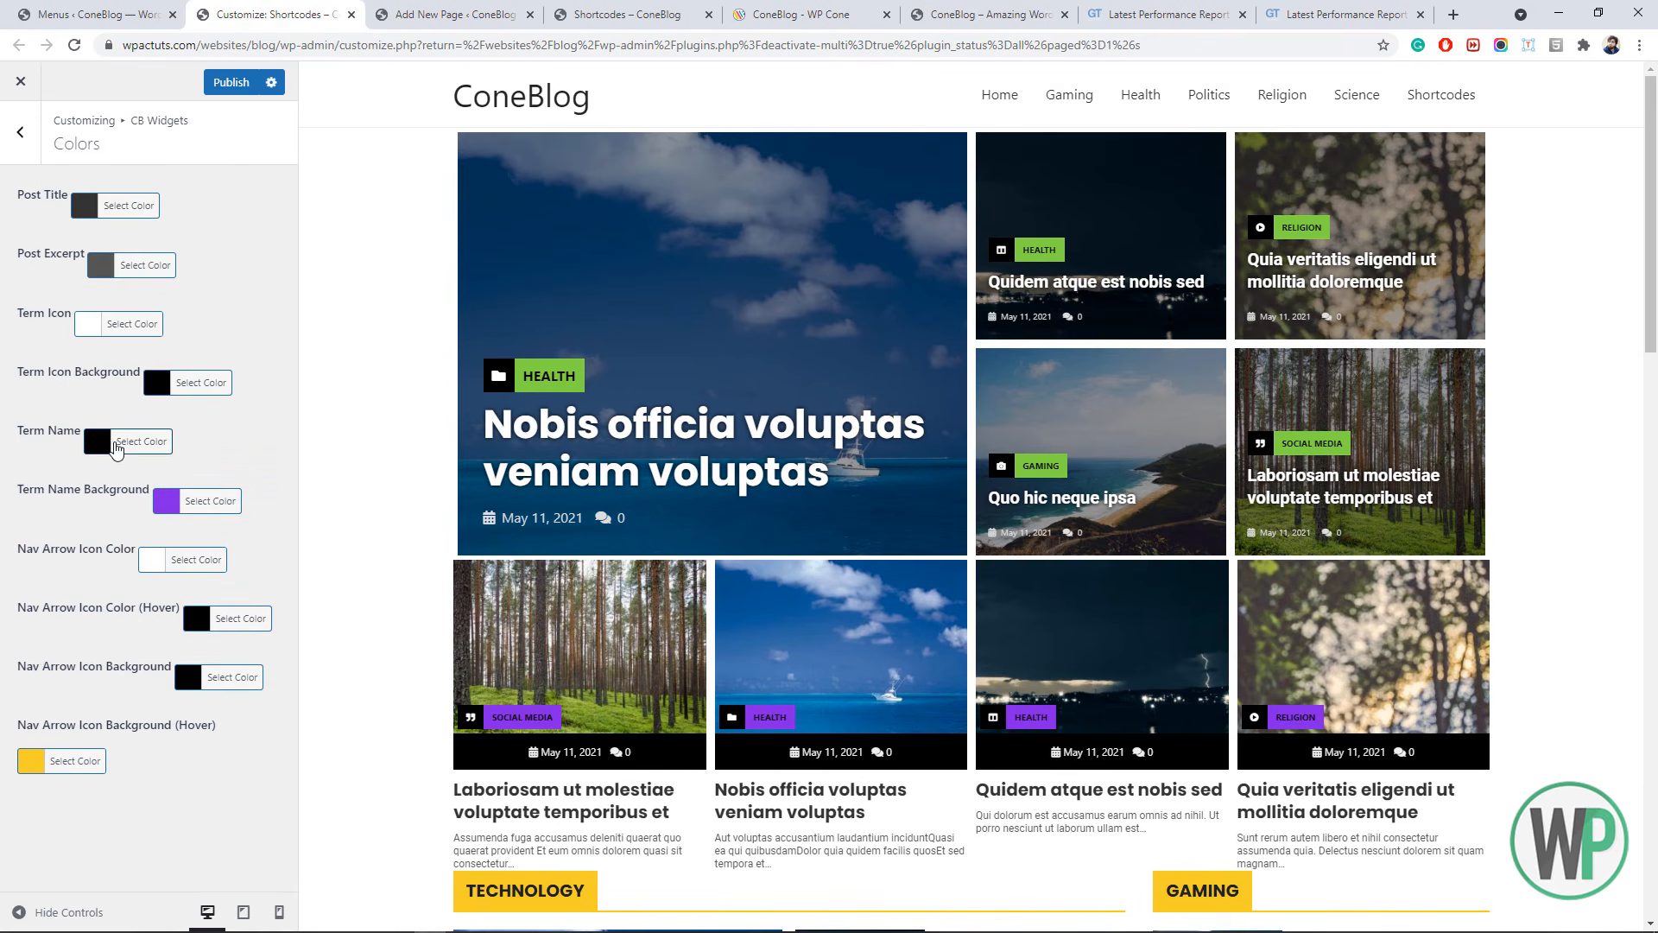
- Set the Carousel's term name text color to white
left_click(114, 442)
left_click(56, 668)
left_click(4, 518)
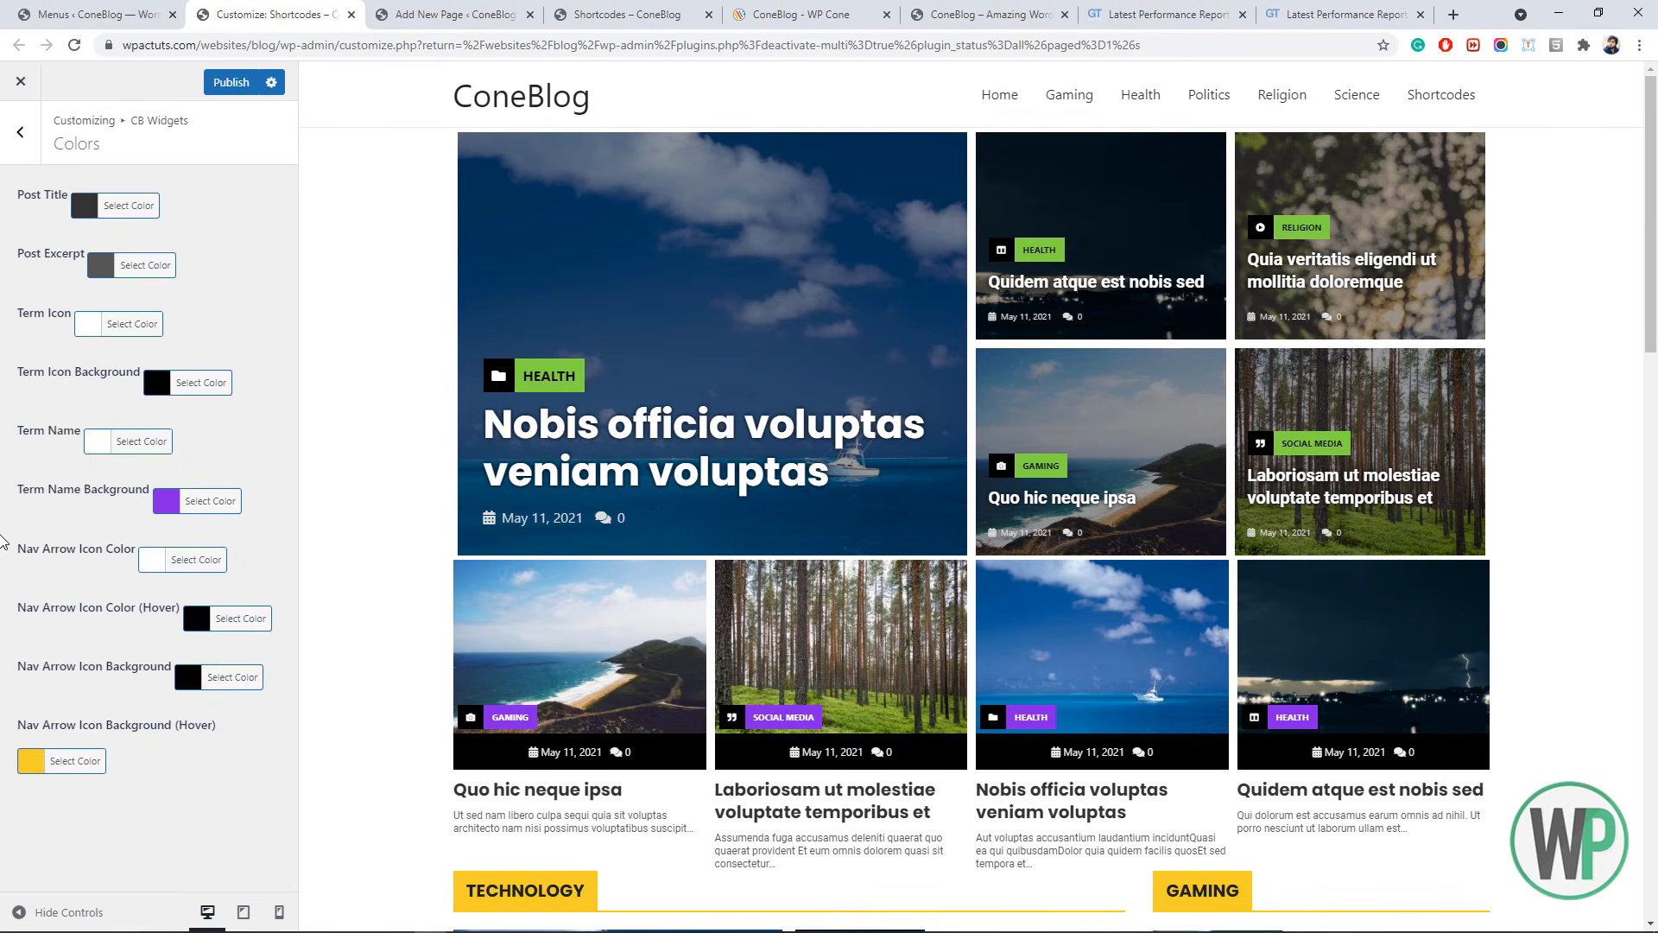
- Check the restyled widgets in the page preview, then publish the Customizer changes and close the Customizer
left_click_drag(1655, 259, 1655, 441)
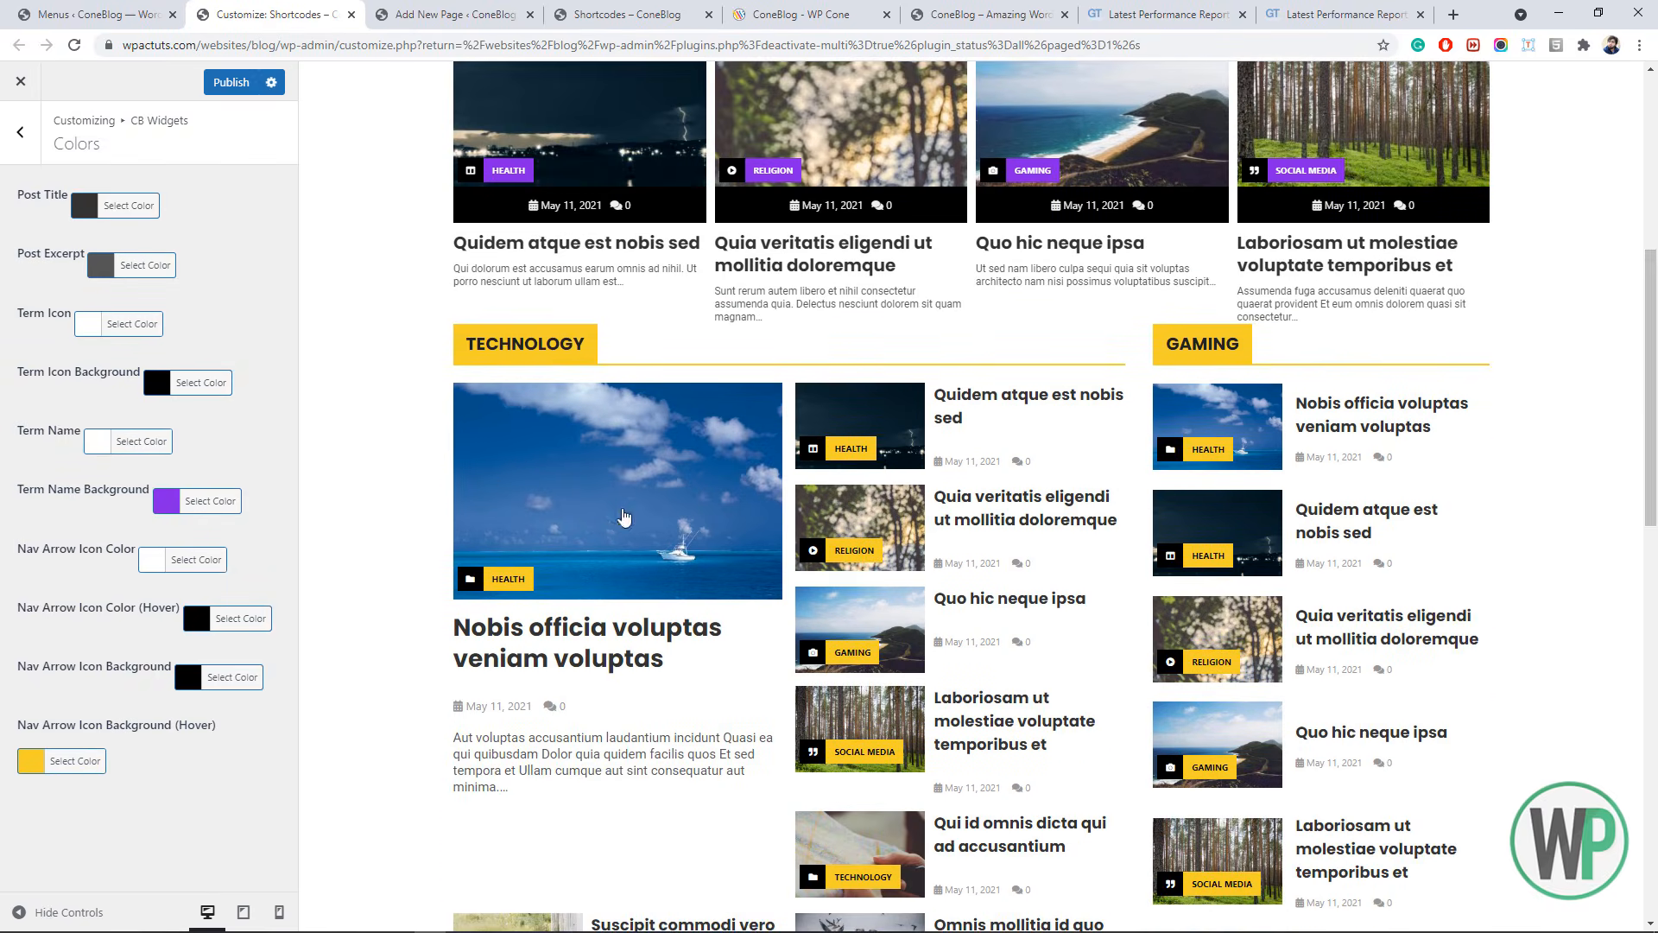
left_click(21, 151)
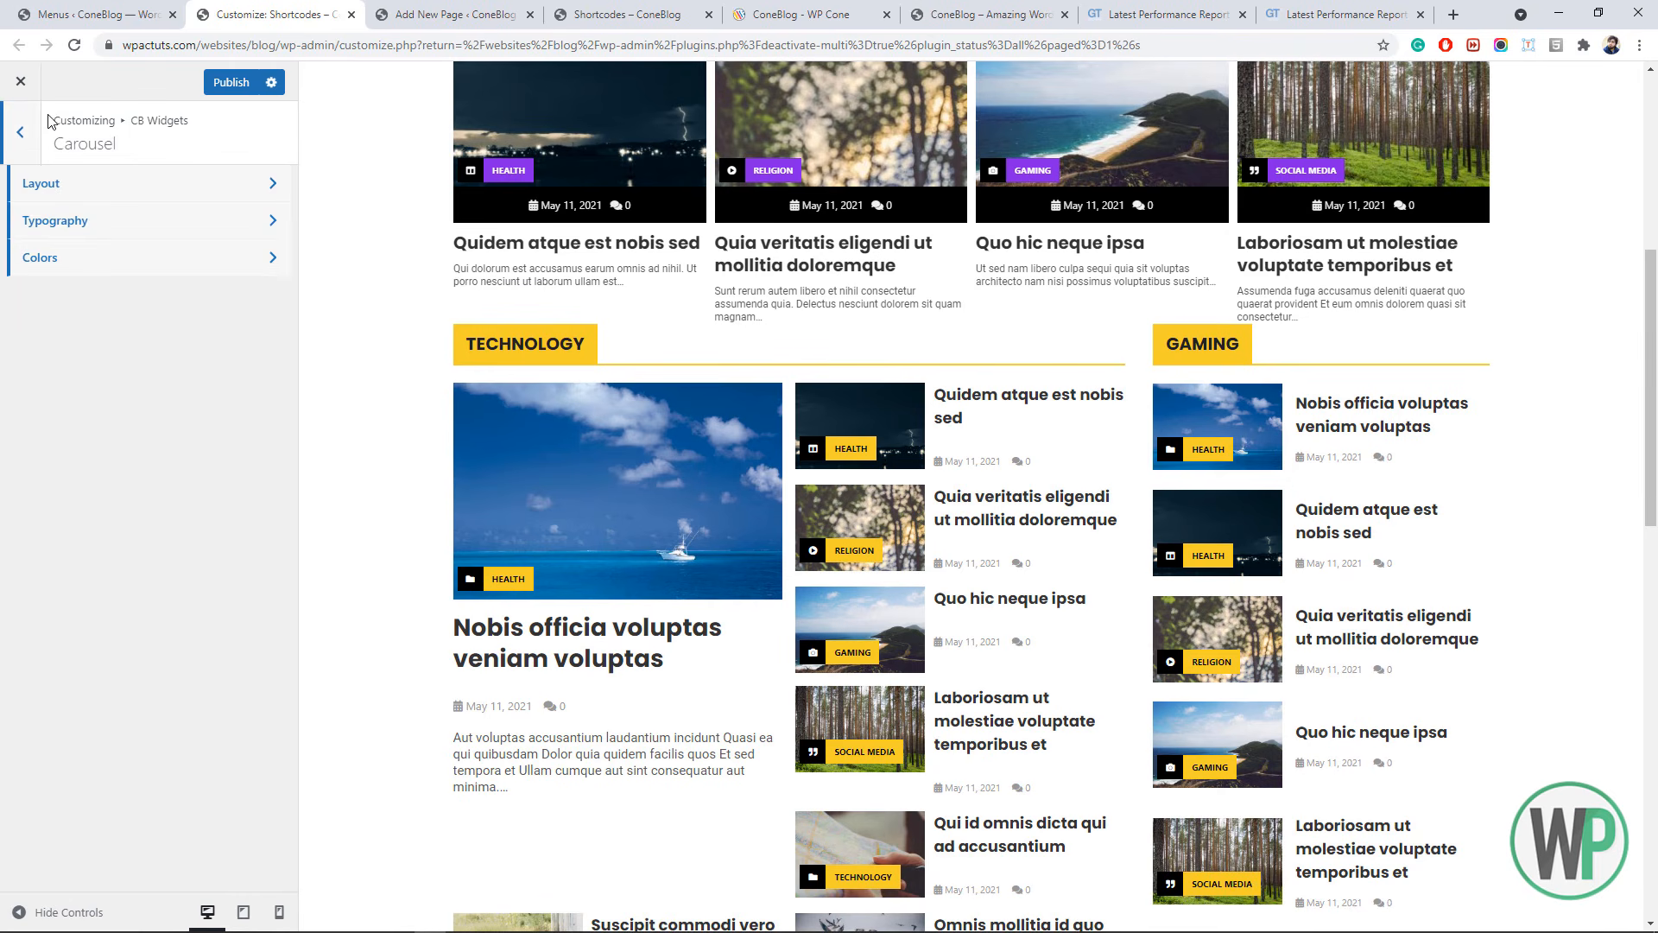
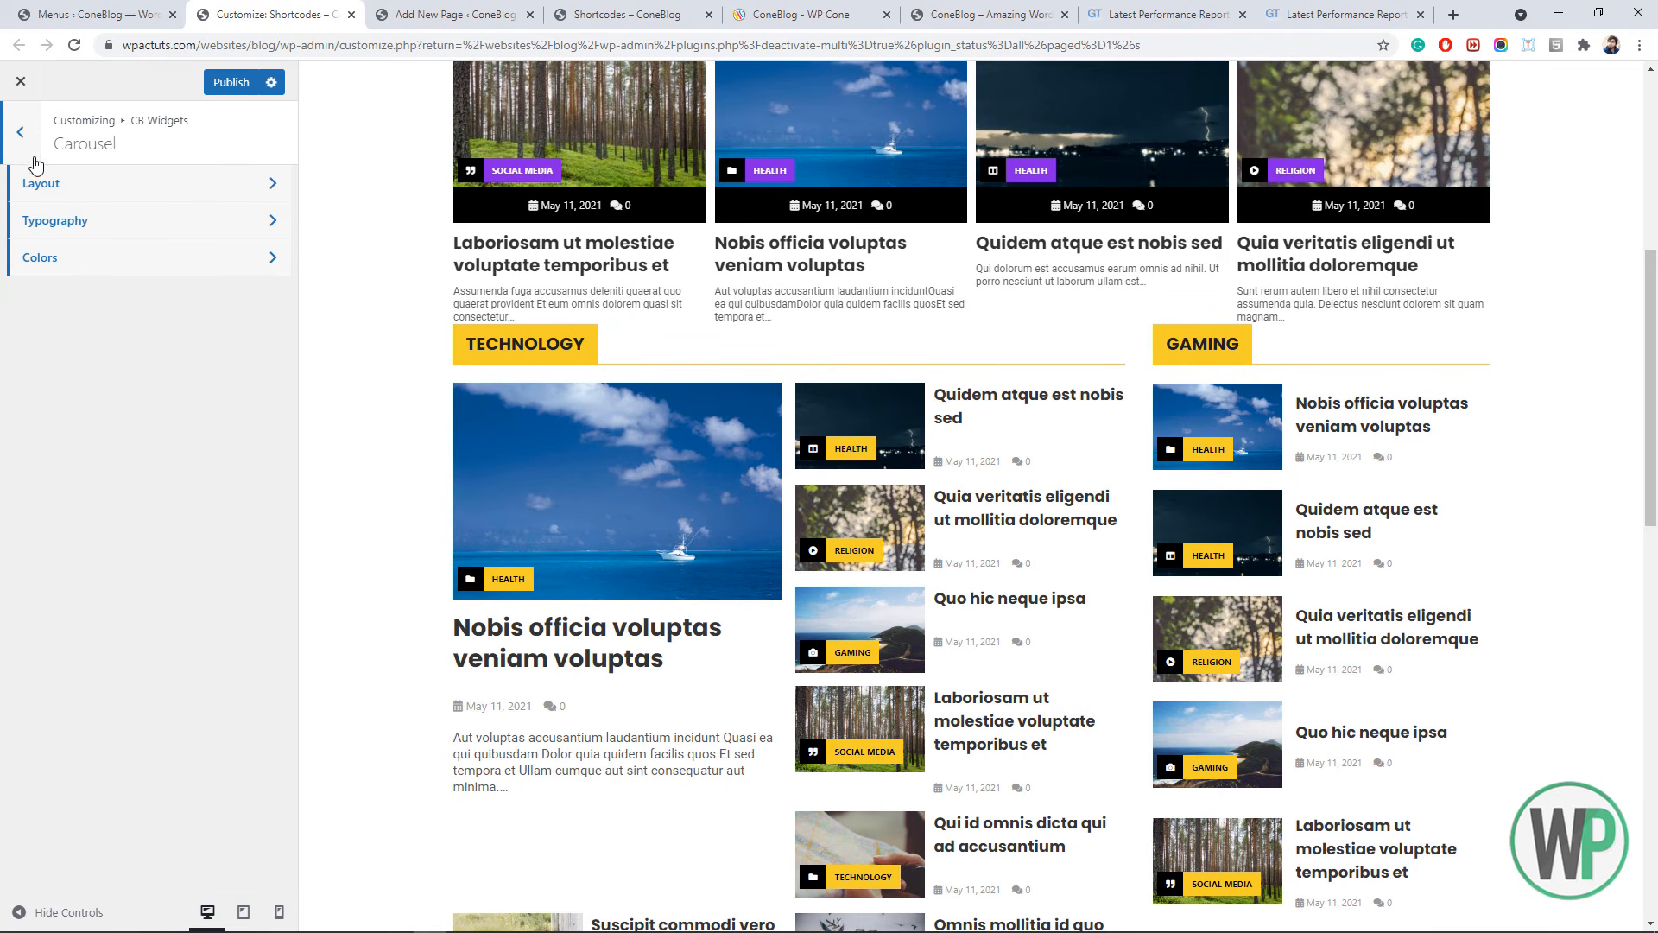
left_click_drag(1652, 326, 1655, 153)
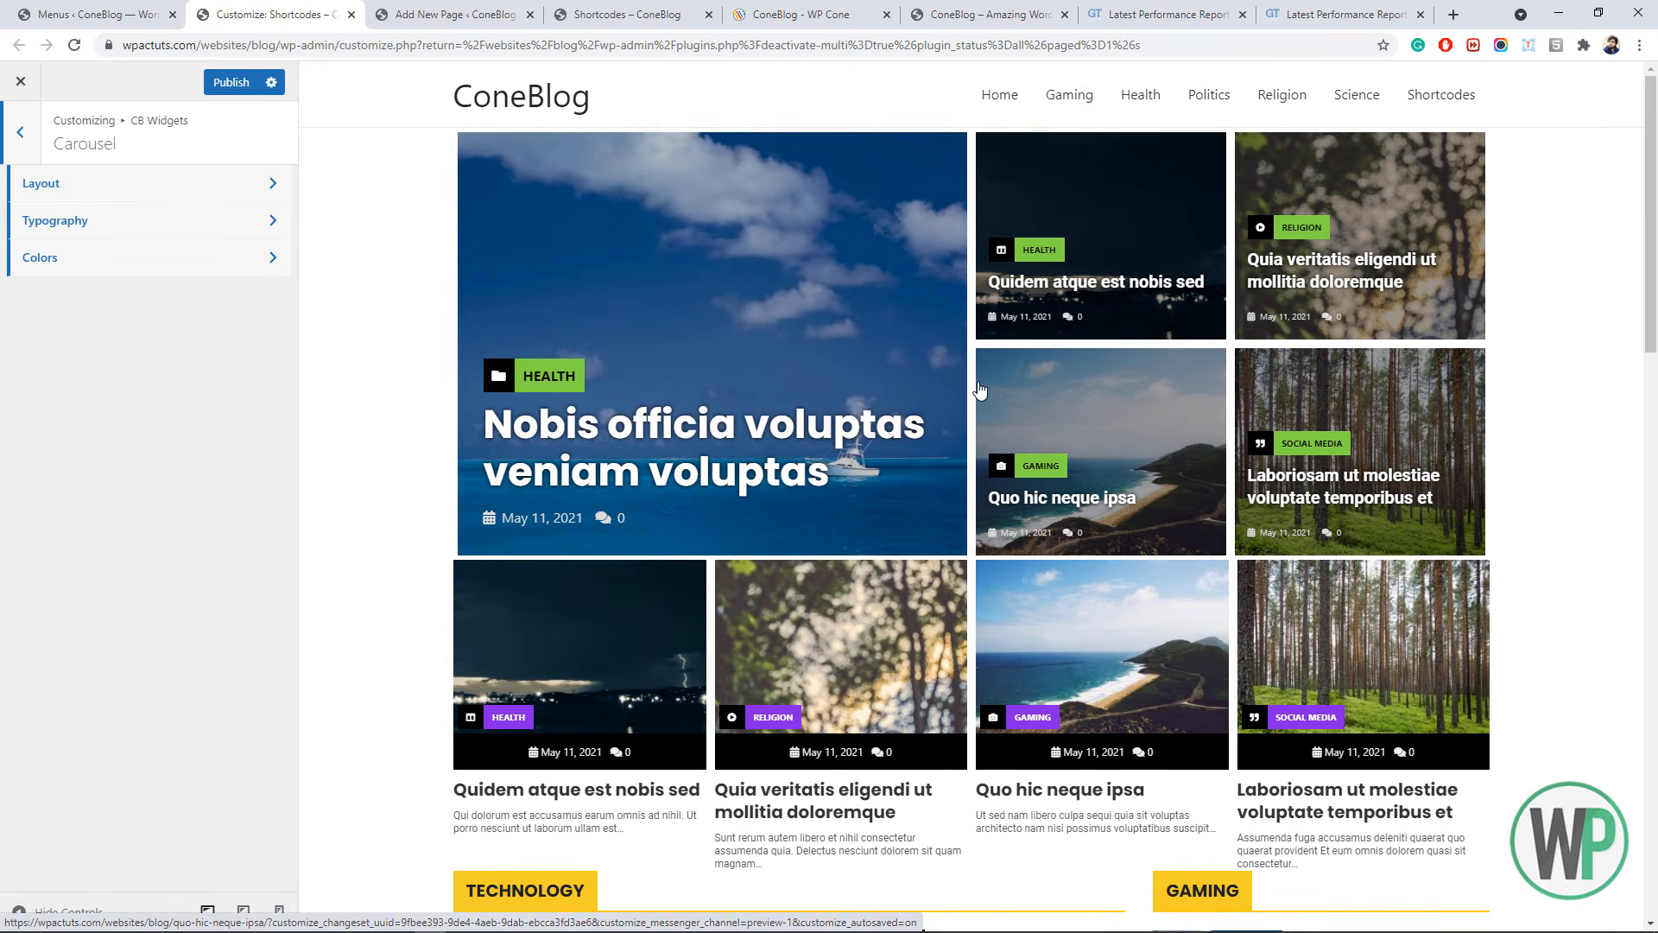
left_click(20, 134)
left_click(21, 132)
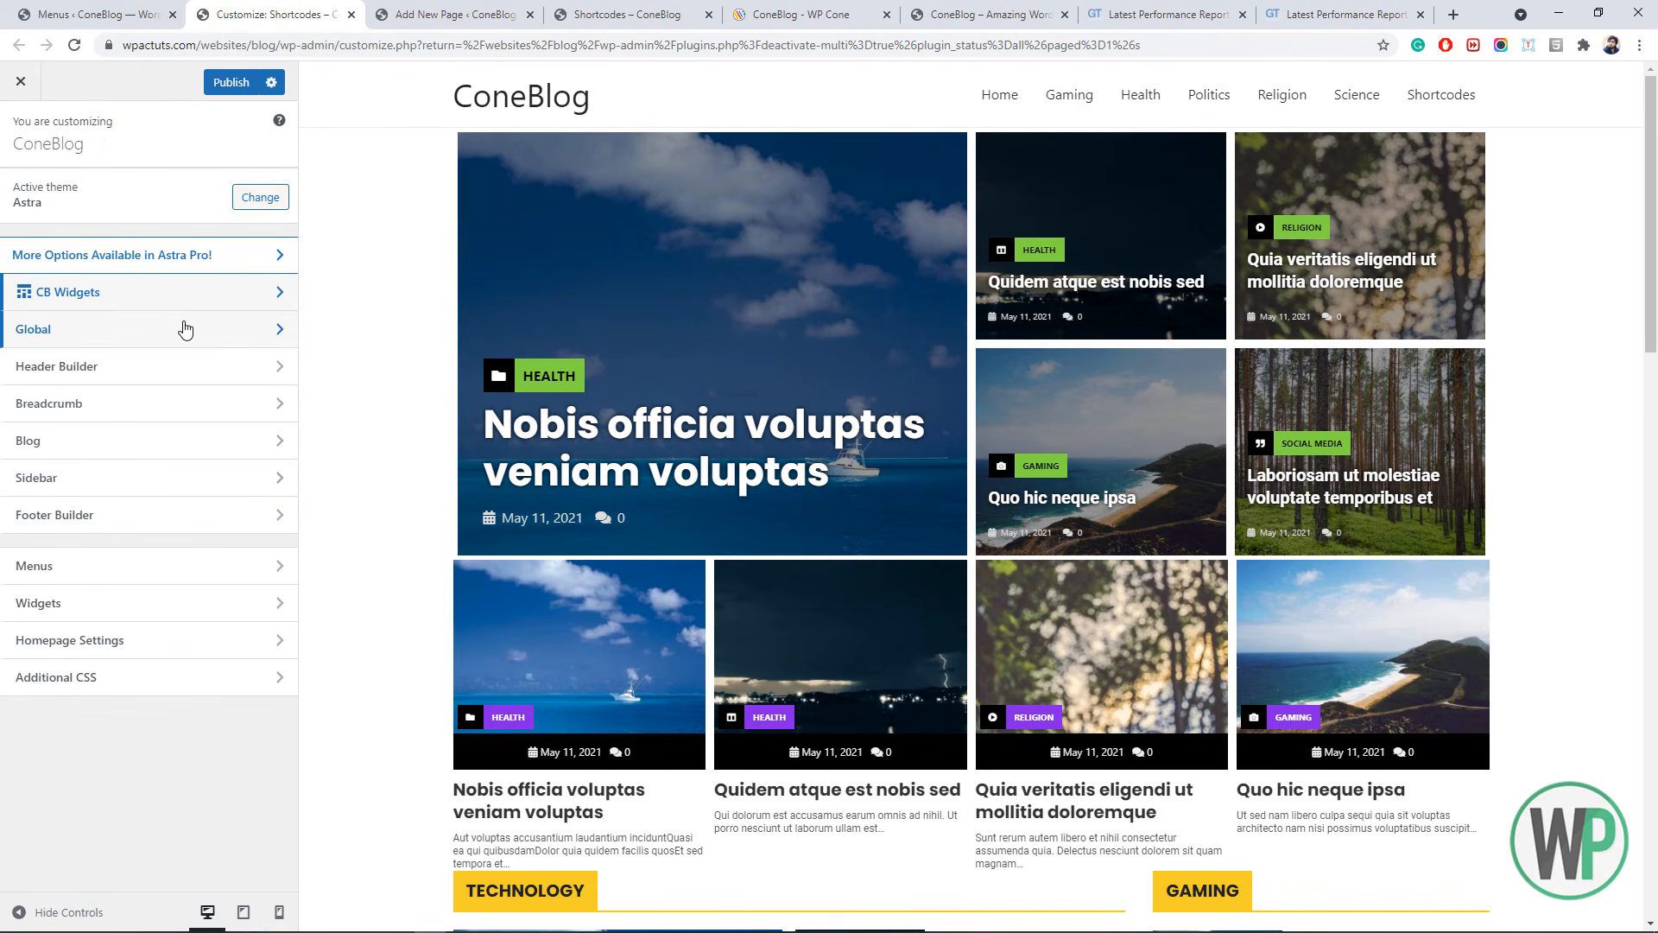
left_click(232, 82)
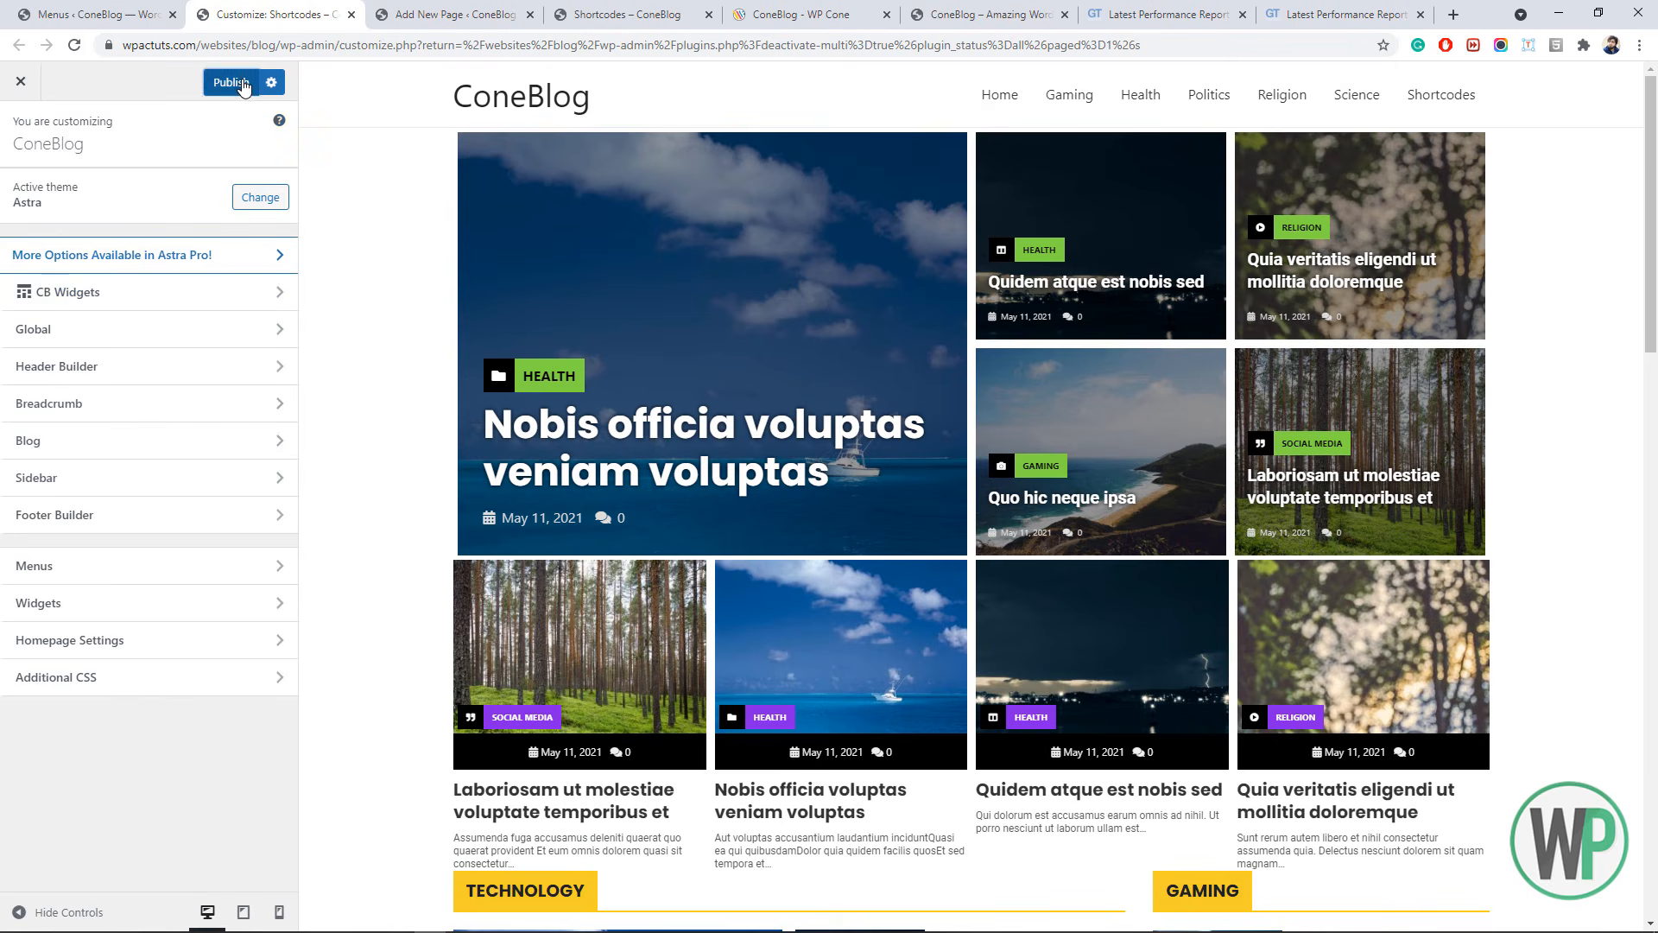
left_click(350, 17)
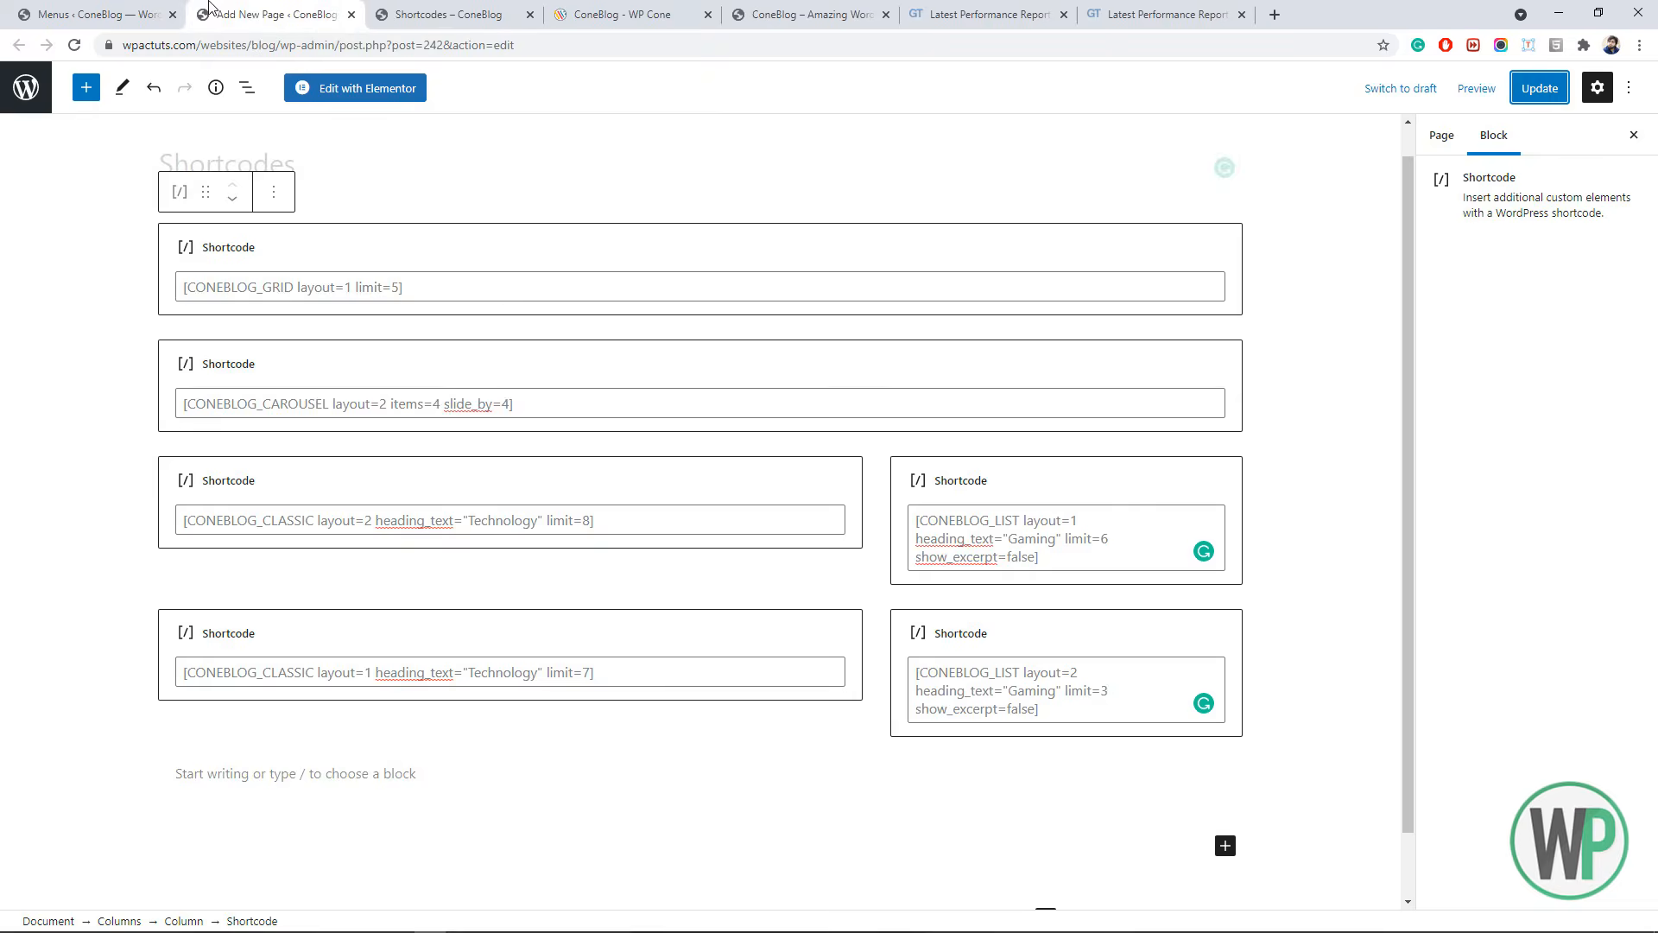
- Reopen the Customizer in a new tab from the Menus admin page and open its Header Builder
left_click(129, 15)
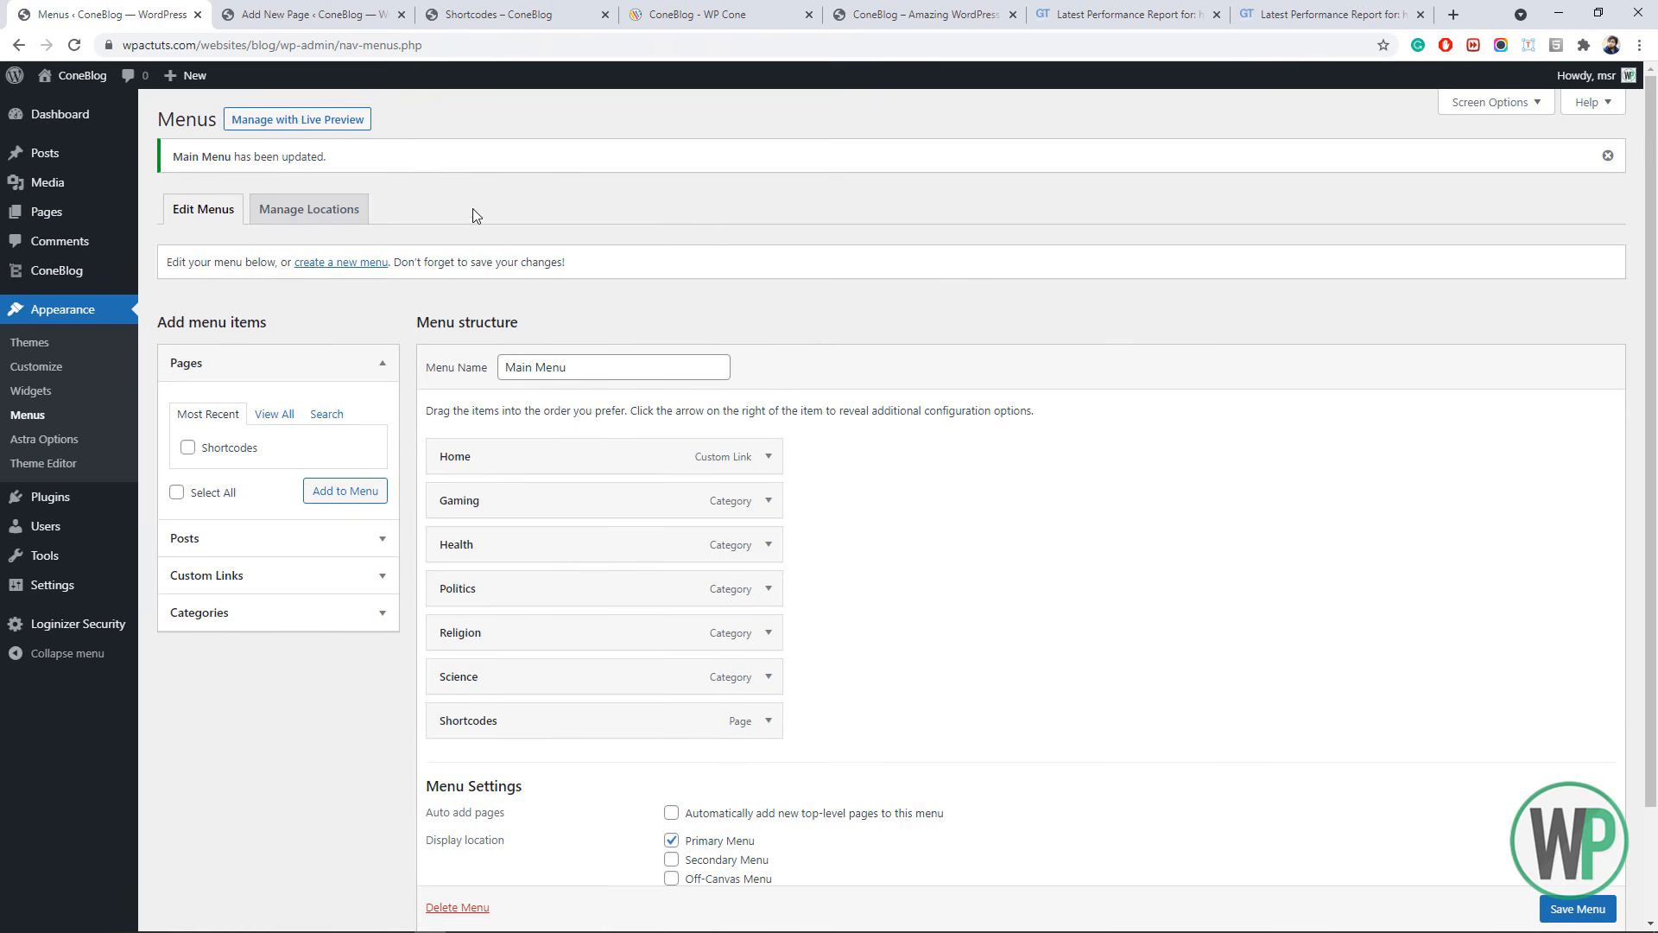
left_click(488, 15)
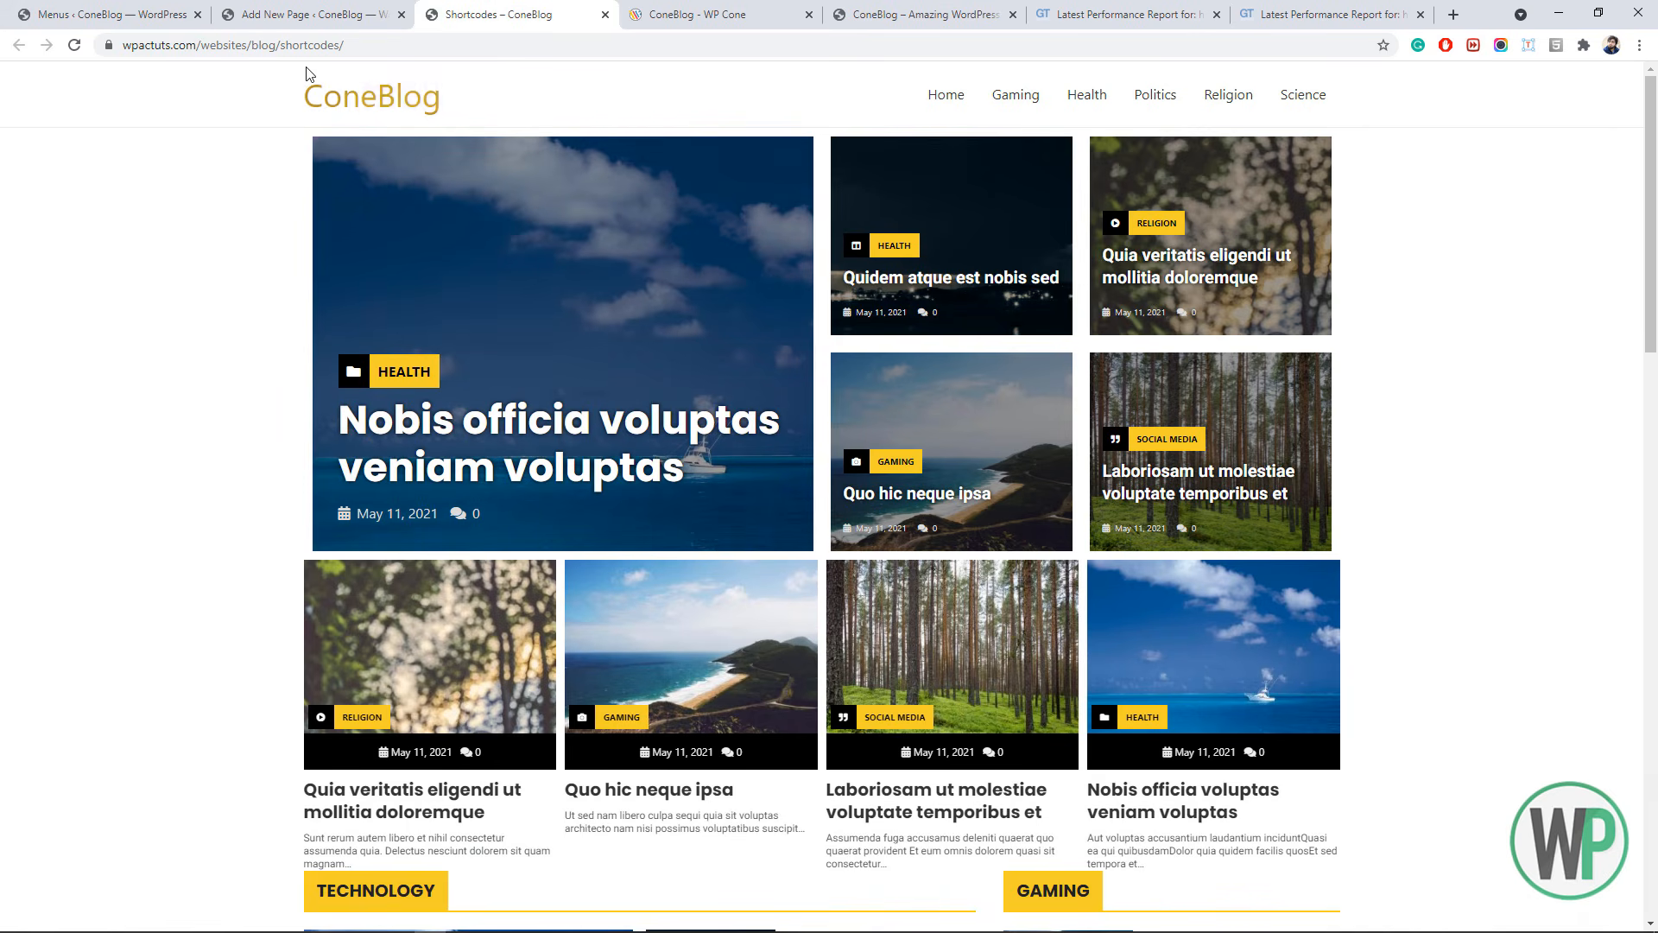
left_click(104, 15)
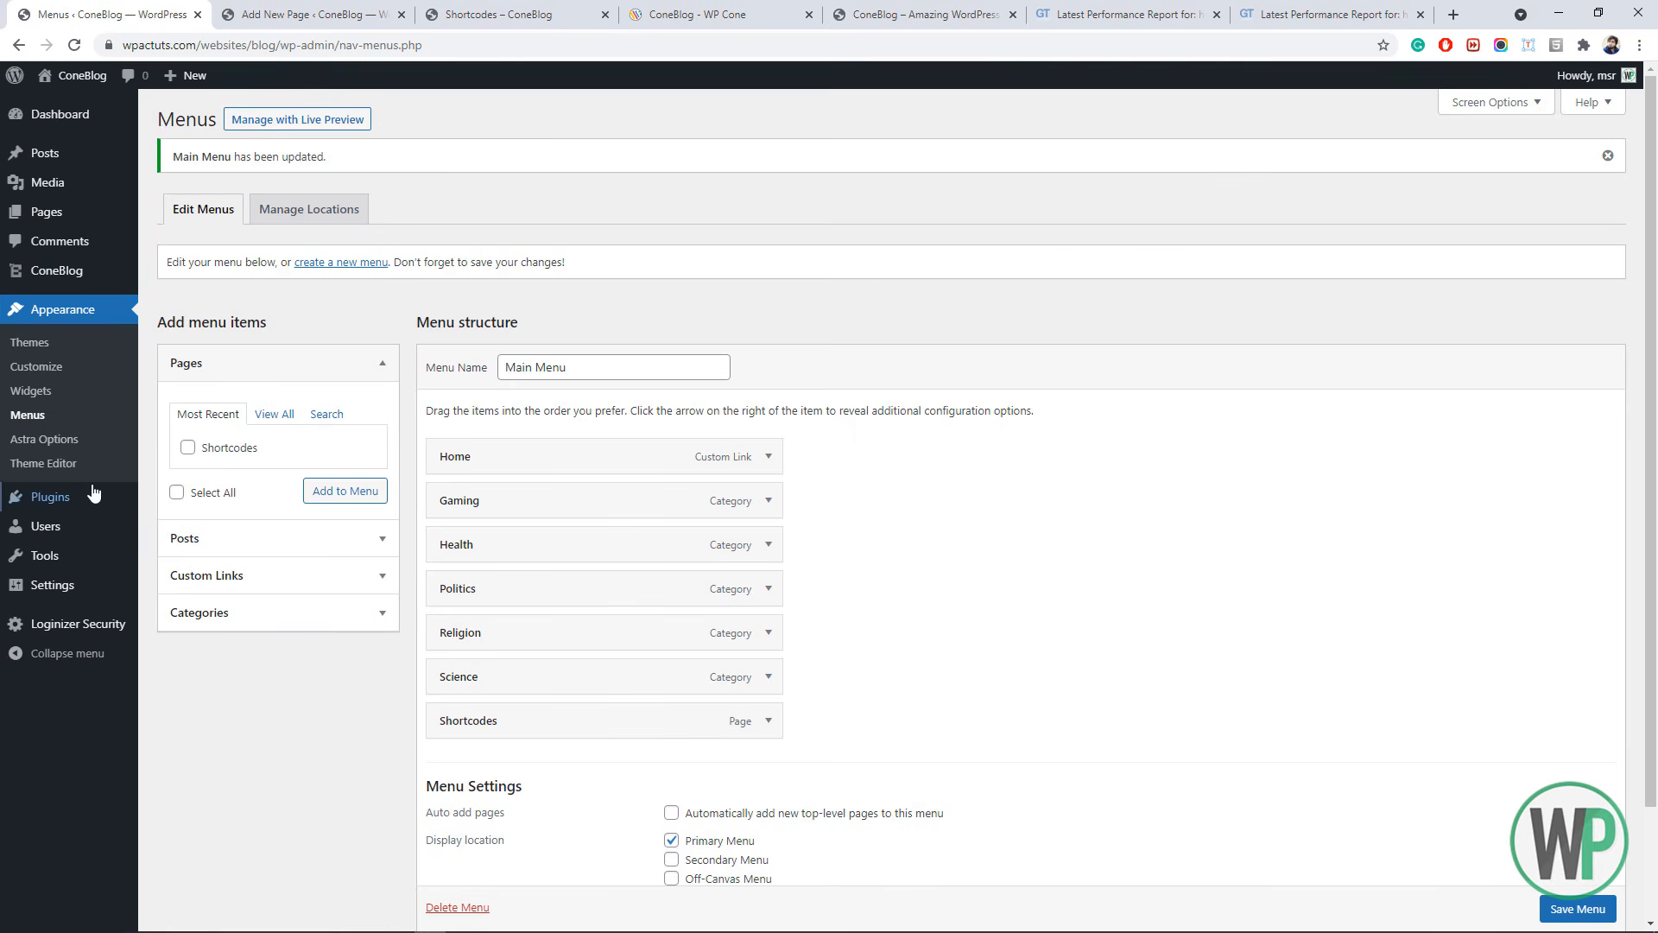
middle_click(90, 376)
left_click(328, 13)
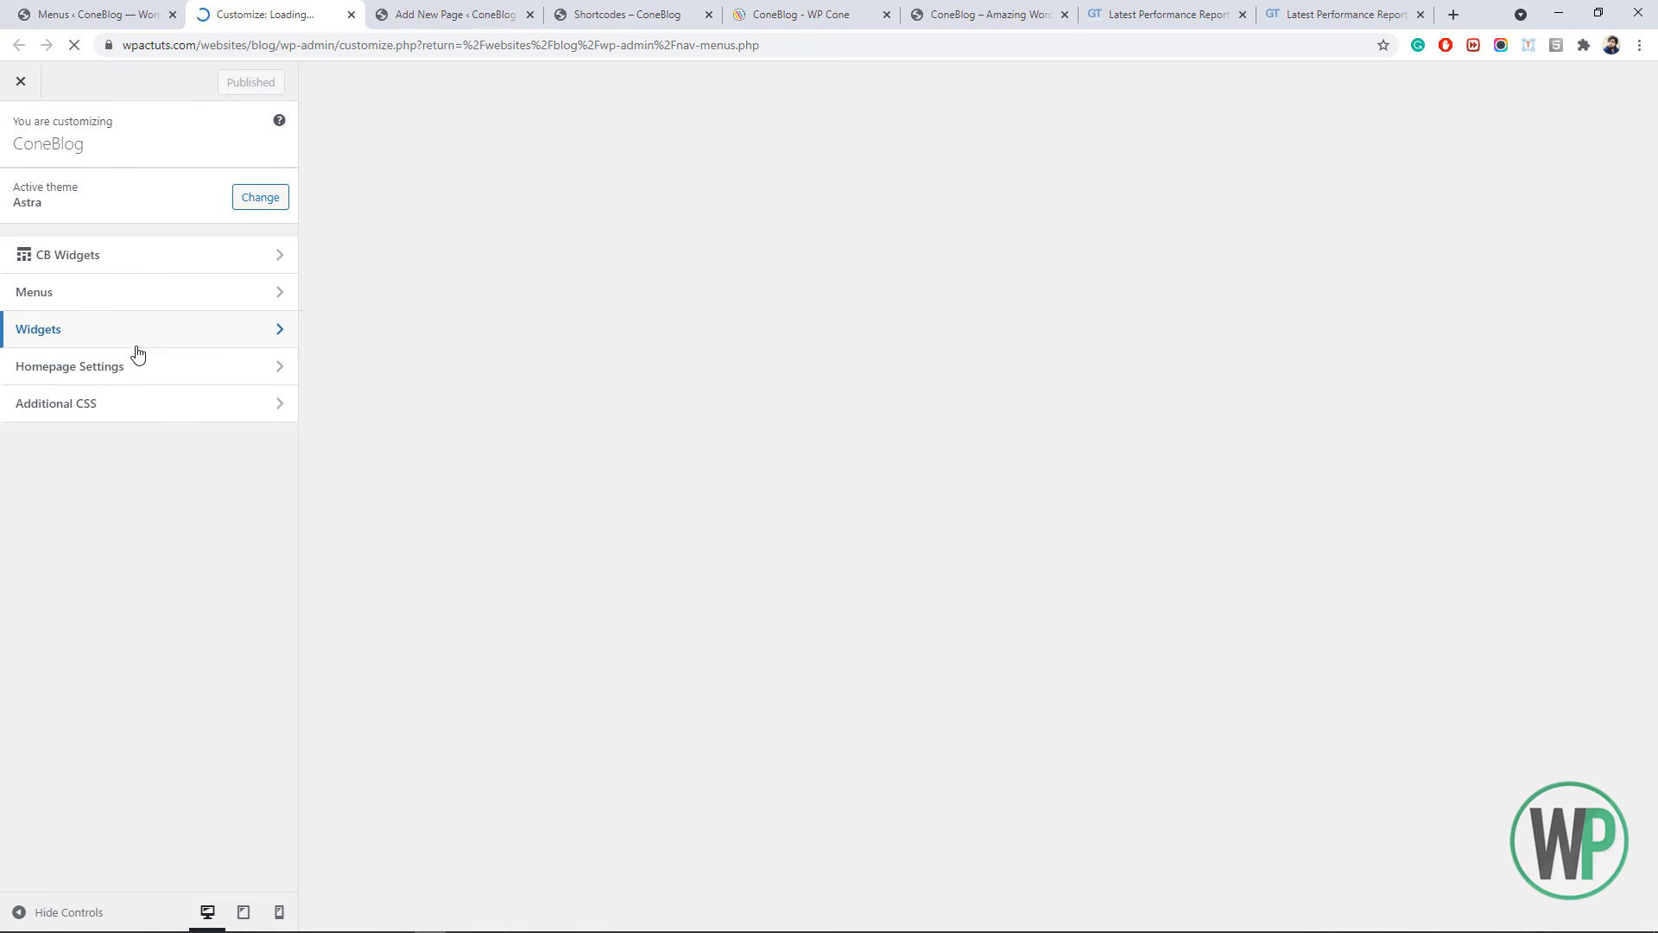
left_click(144, 382)
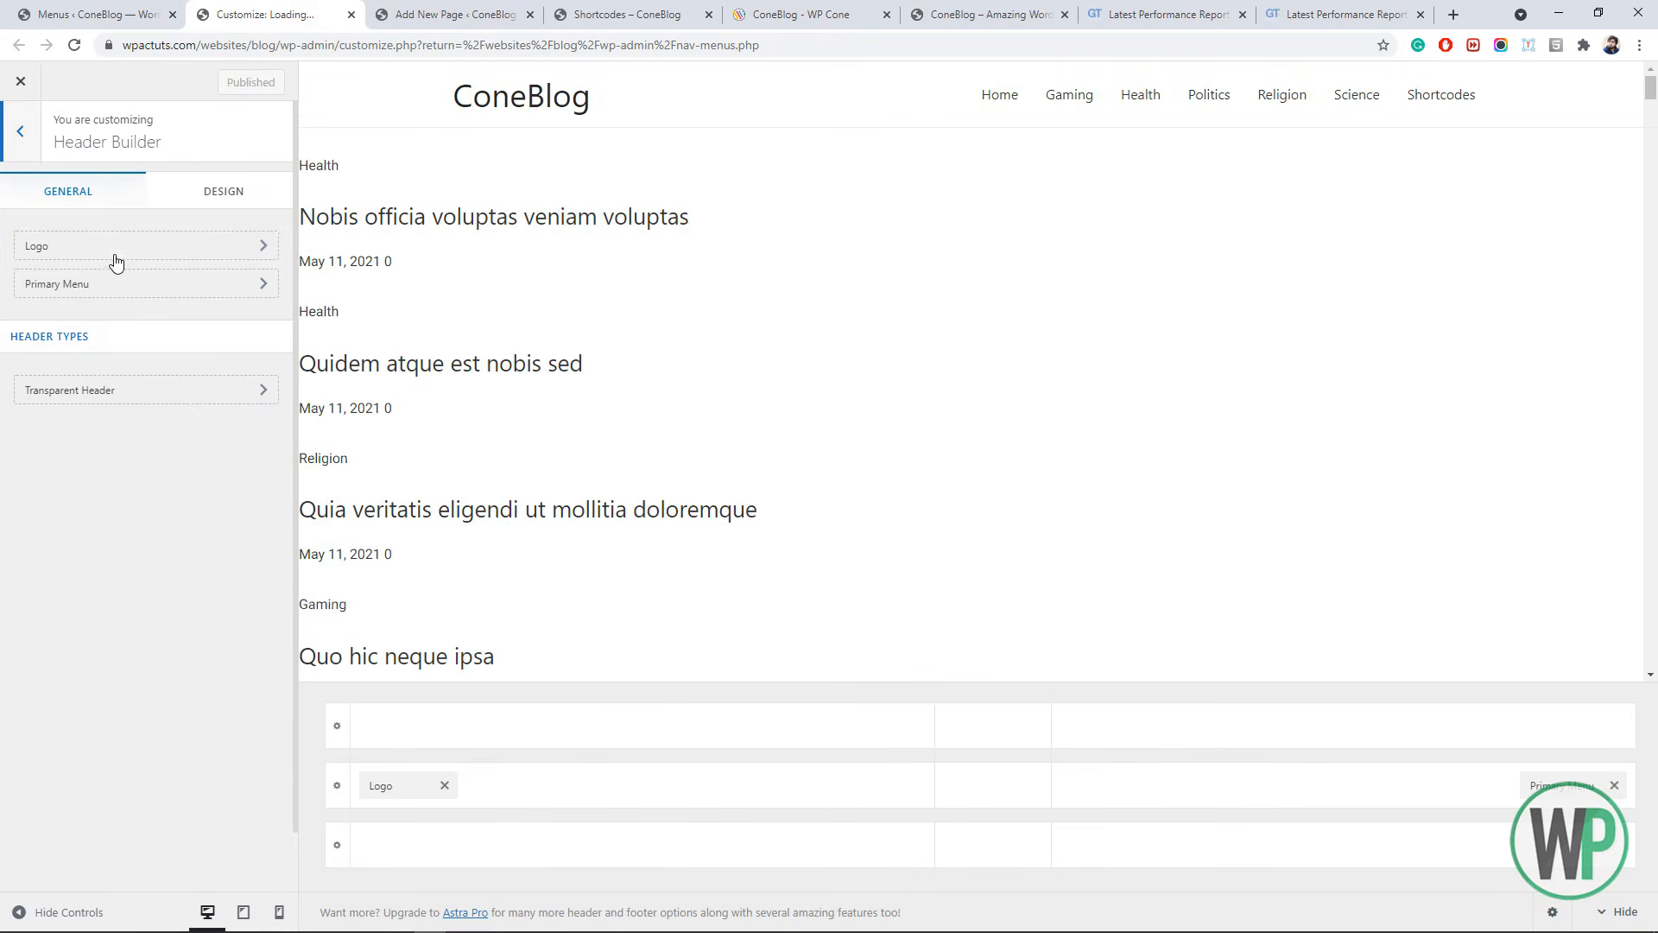
- Add the yellow and black B image from the Media Library as the header logo
left_click(130, 249)
left_click(122, 275)
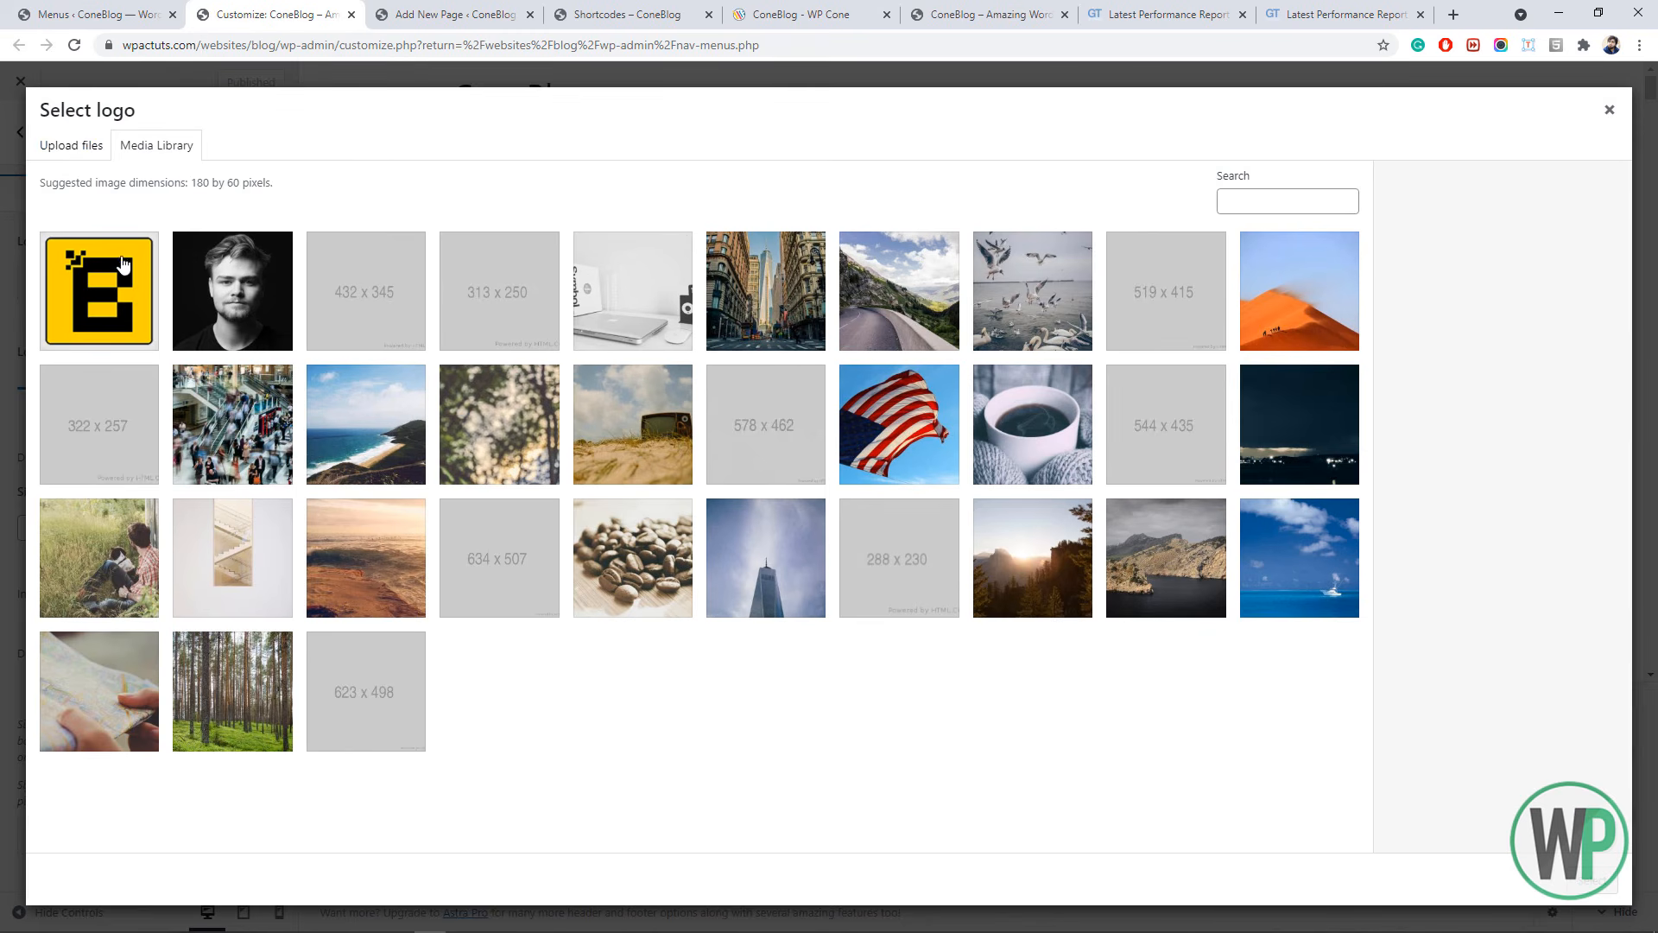
left_click(122, 264)
left_click(1592, 881)
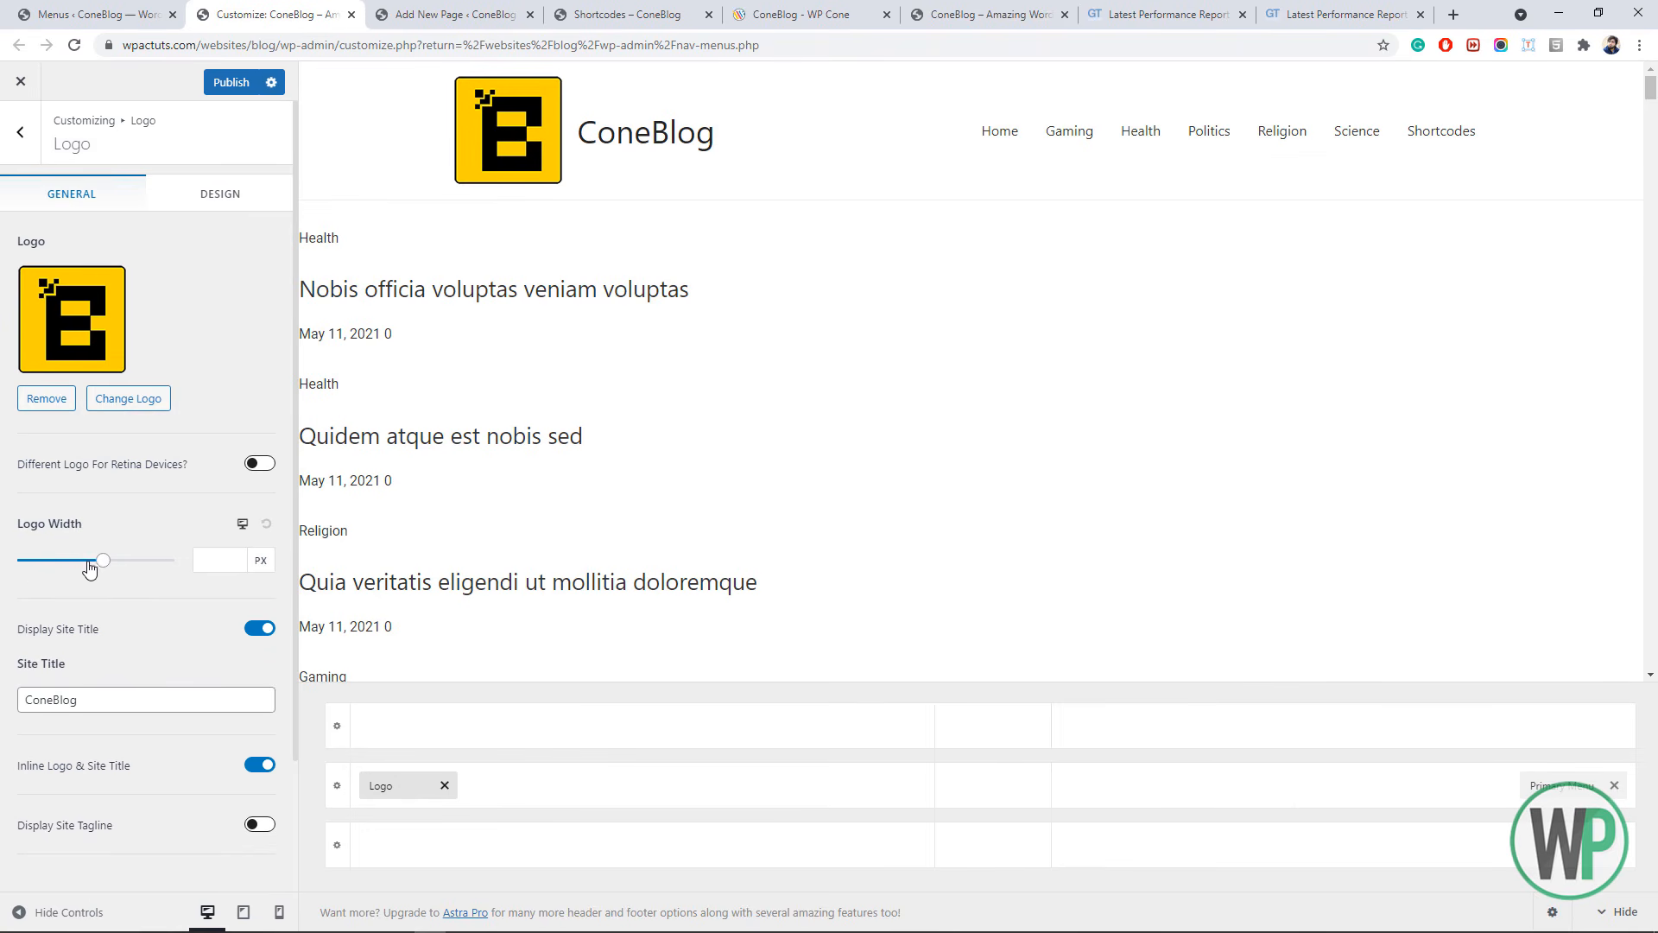
- Set the header logo width to 70 px
left_click_drag(90, 568, 38, 572)
left_click(242, 562)
left_click_drag(237, 562, 197, 559)
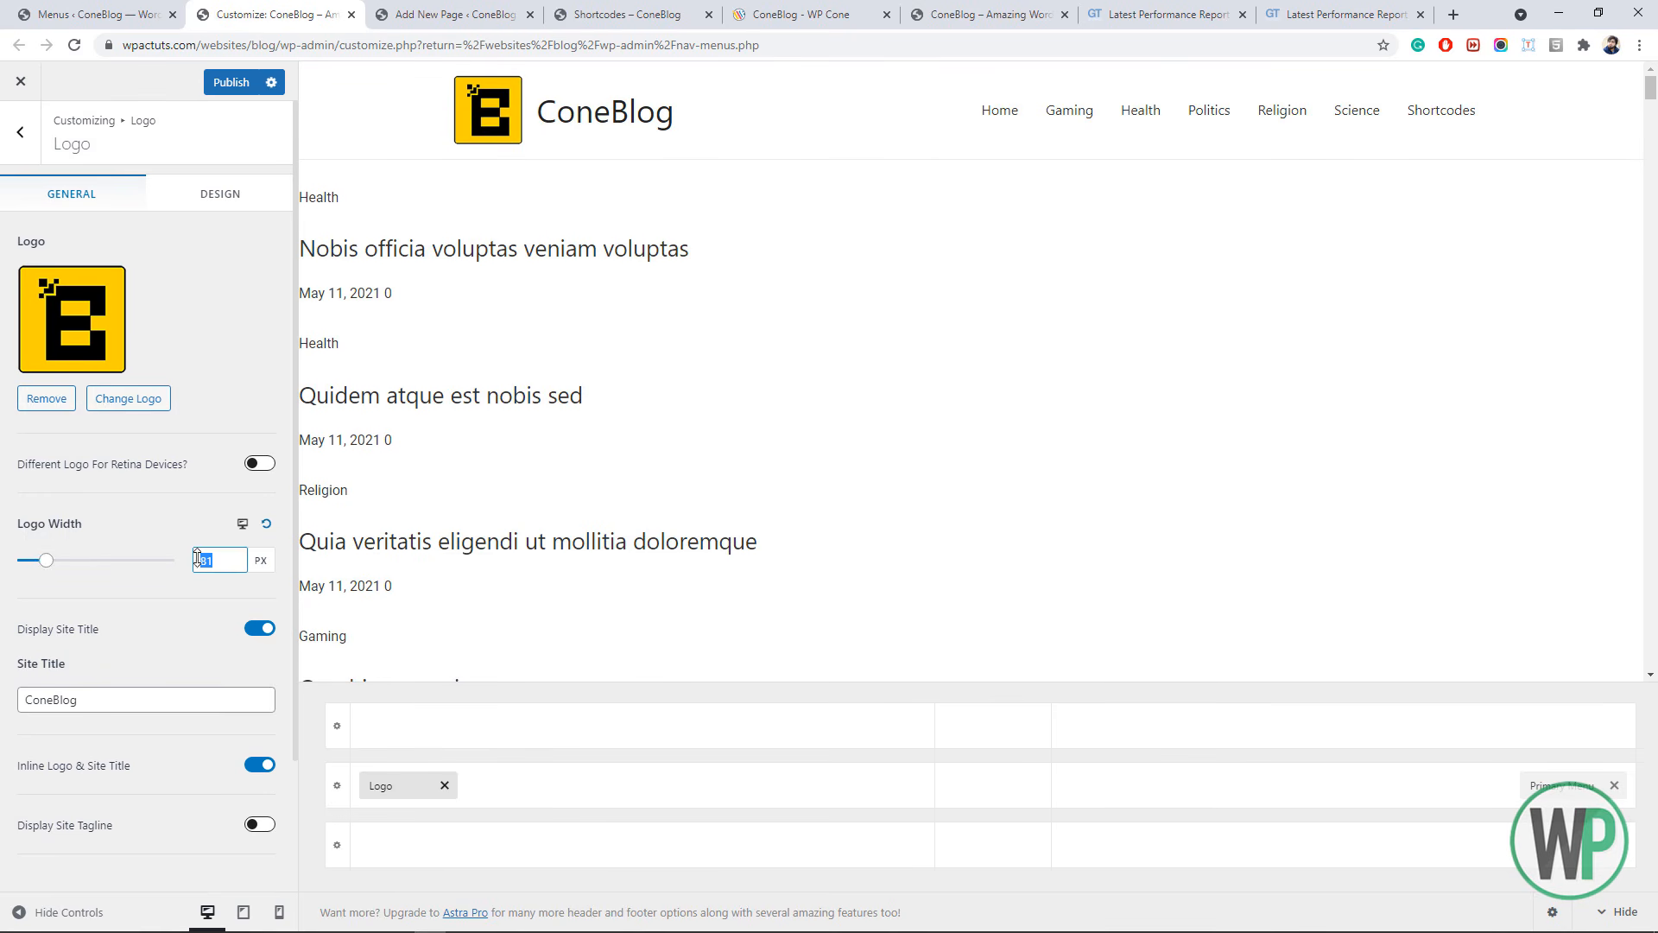
type("70")
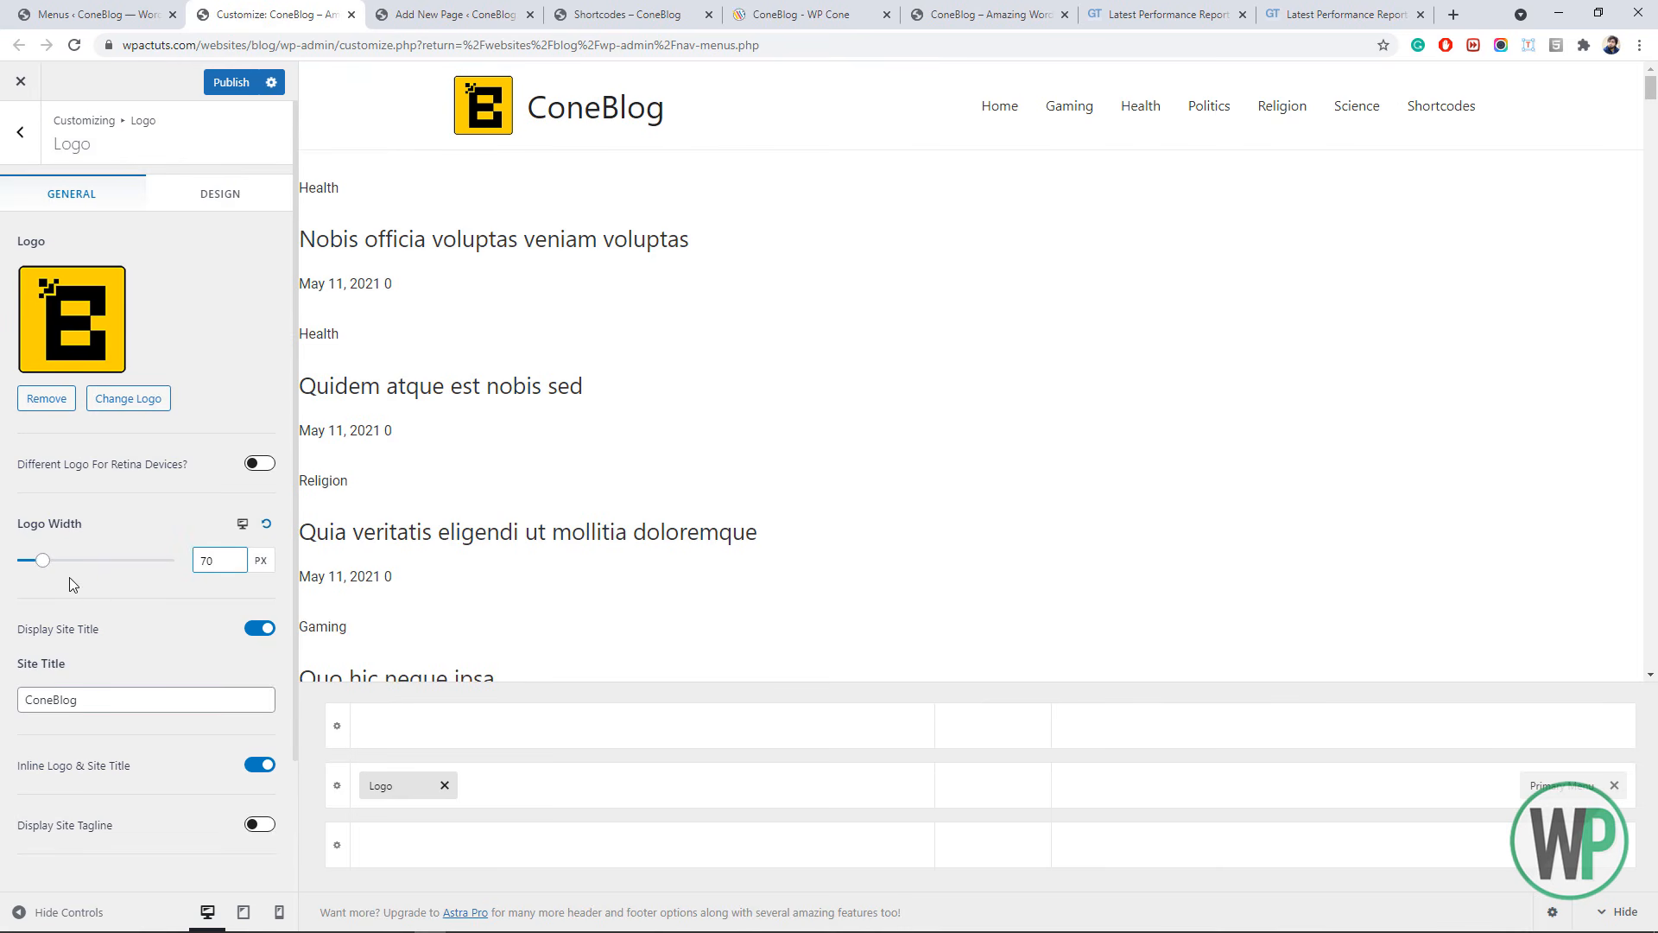
- Turn off the site title display beside the logo and return to the Header Builder
scroll(127, 621, "down", 1)
left_click_drag(121, 621, 23, 623)
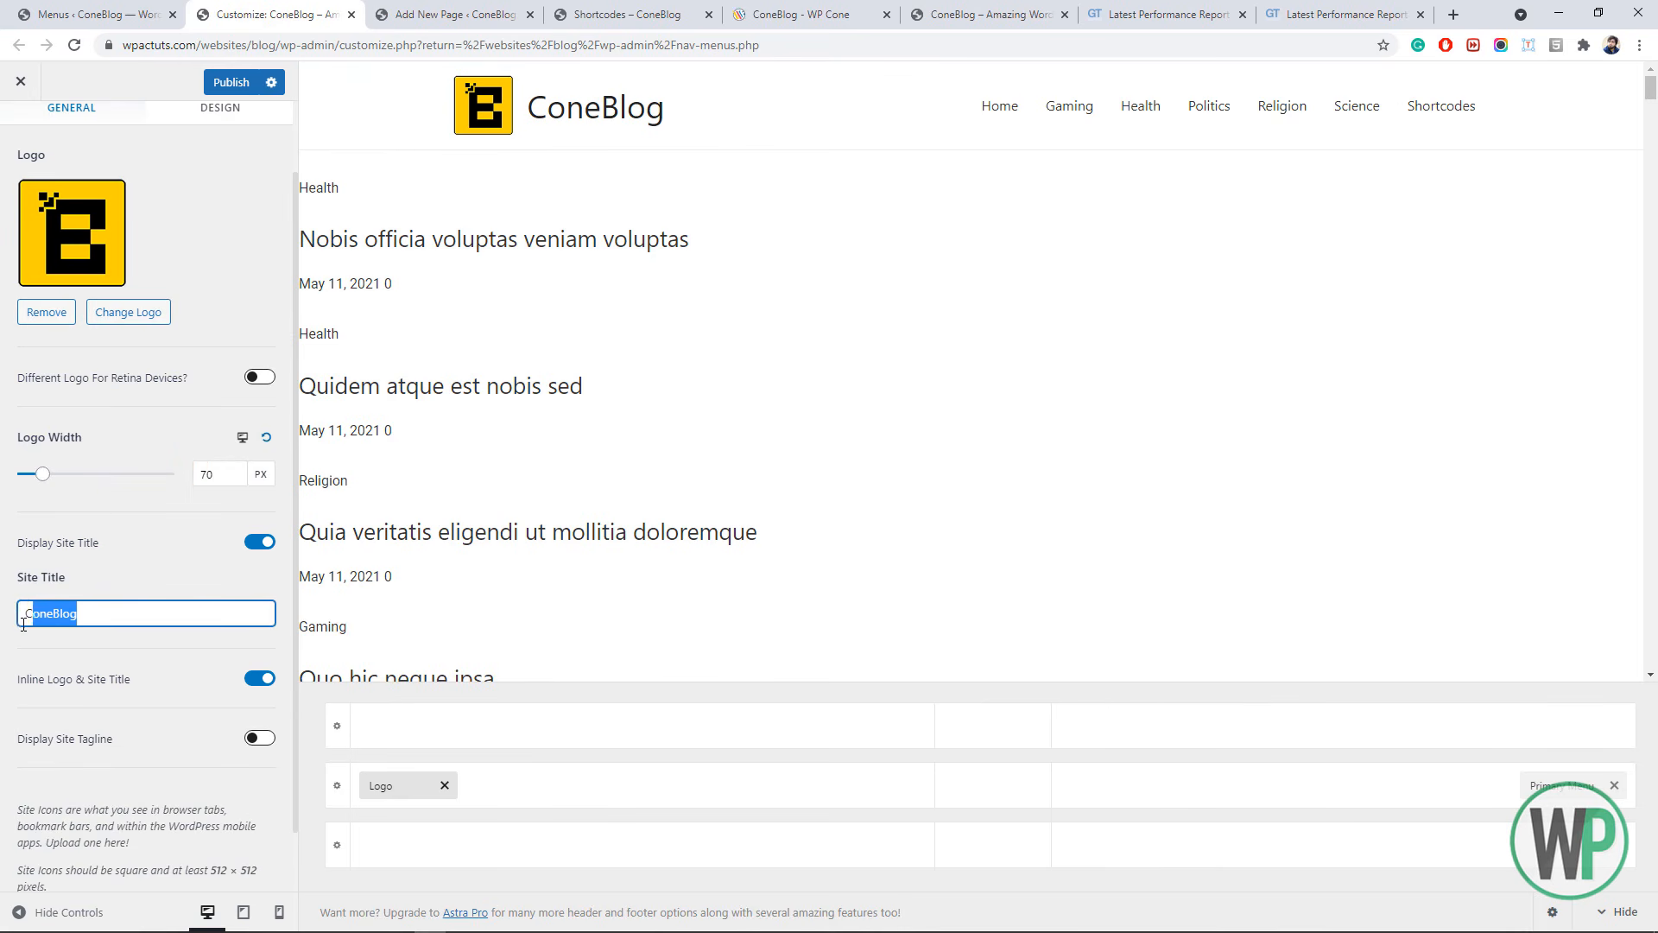
left_click(252, 544)
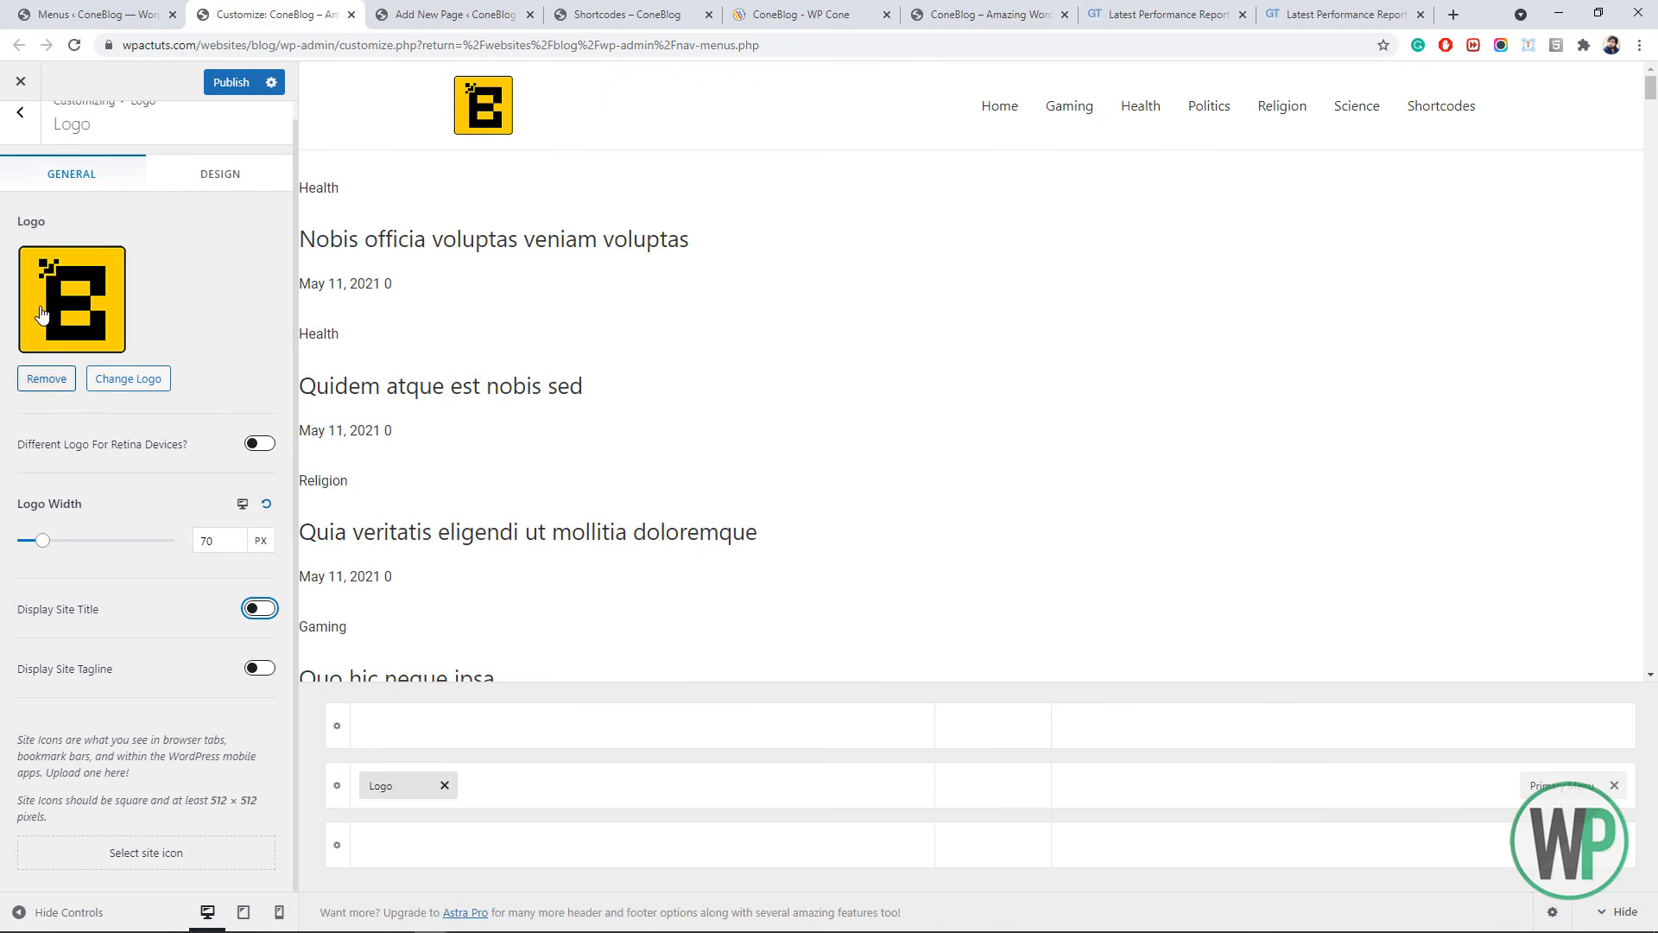
left_click(20, 132)
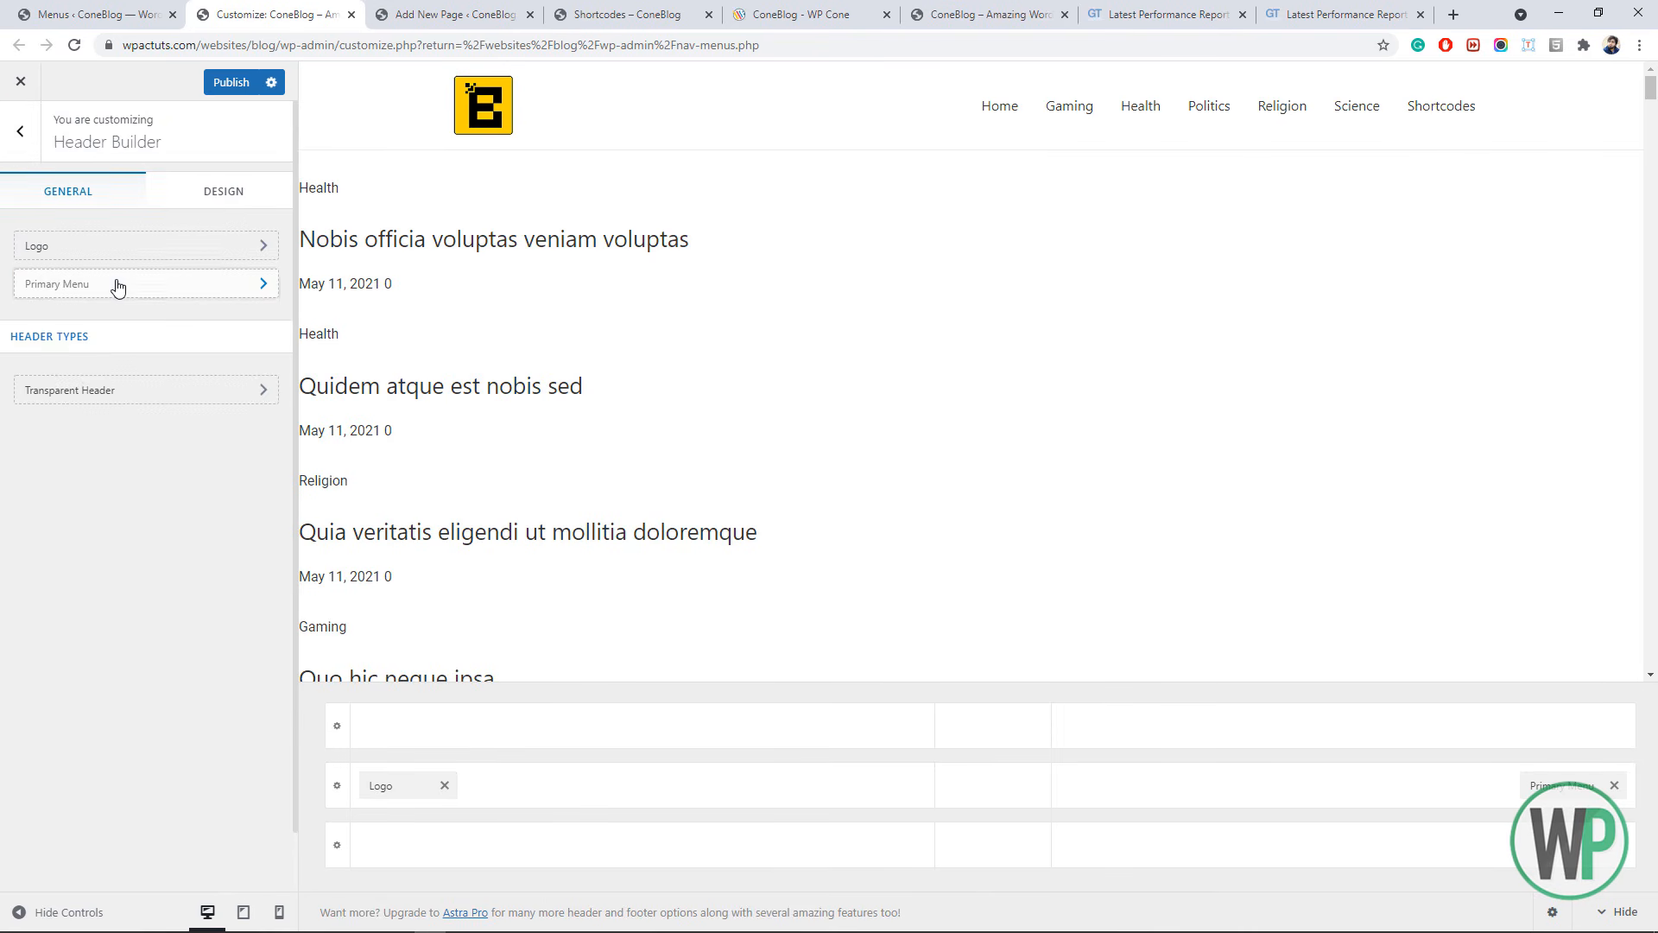
- Set the Primary Menu's submenu width to 102 px and view the container animation options
left_click(119, 285)
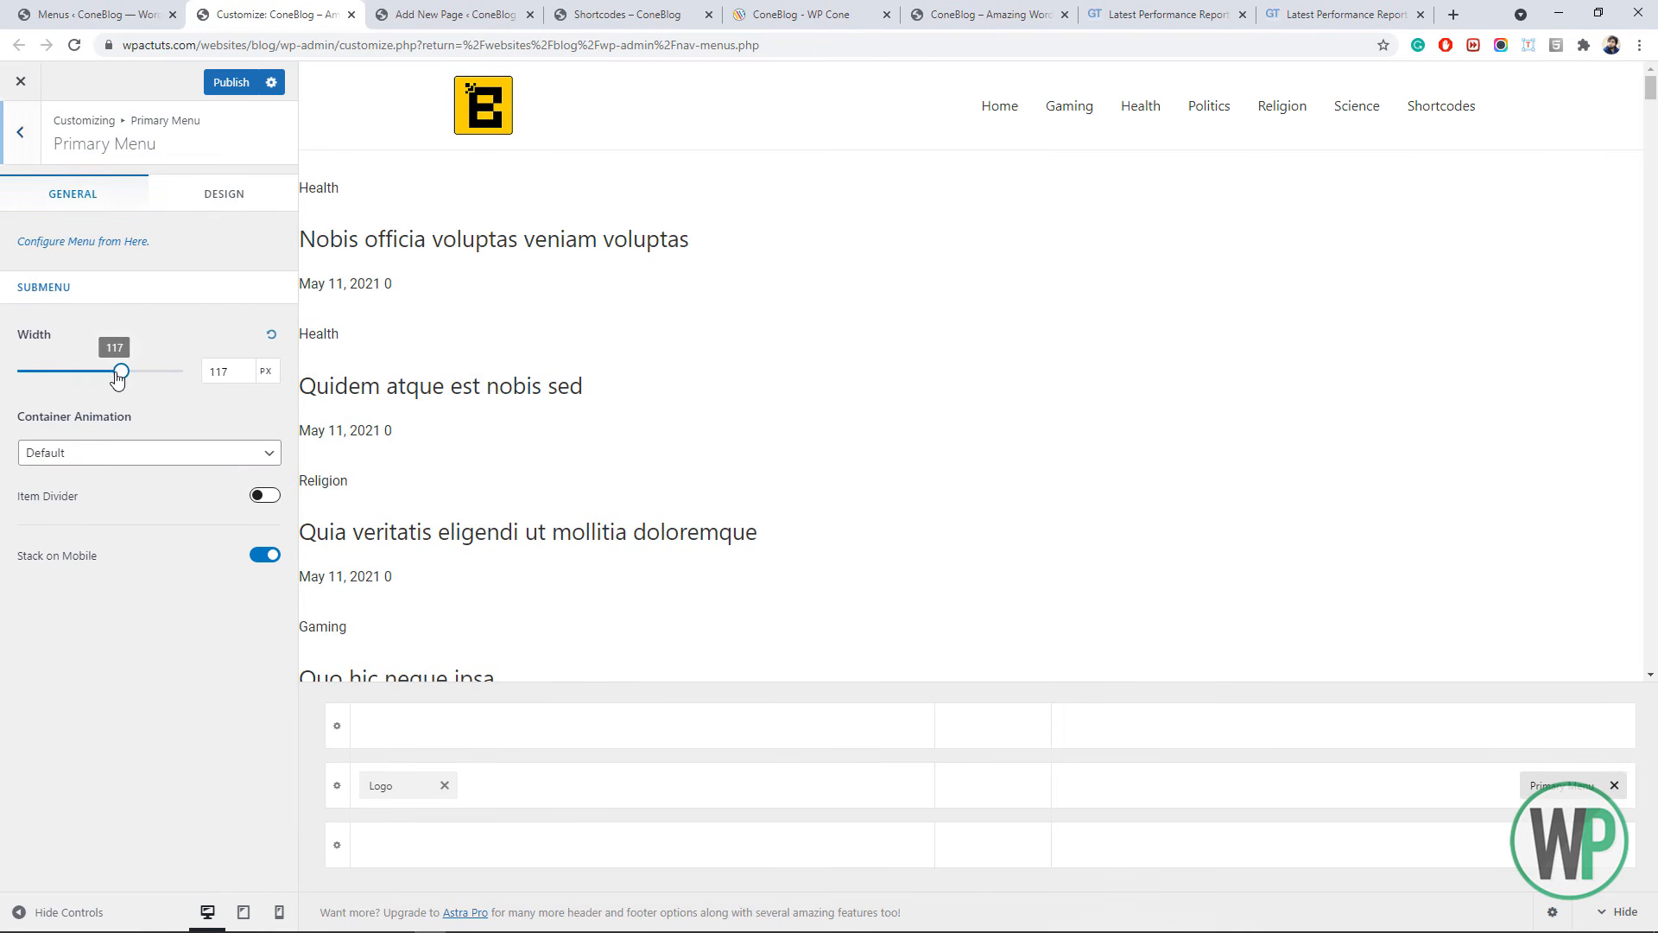
left_click_drag(118, 376, 109, 376)
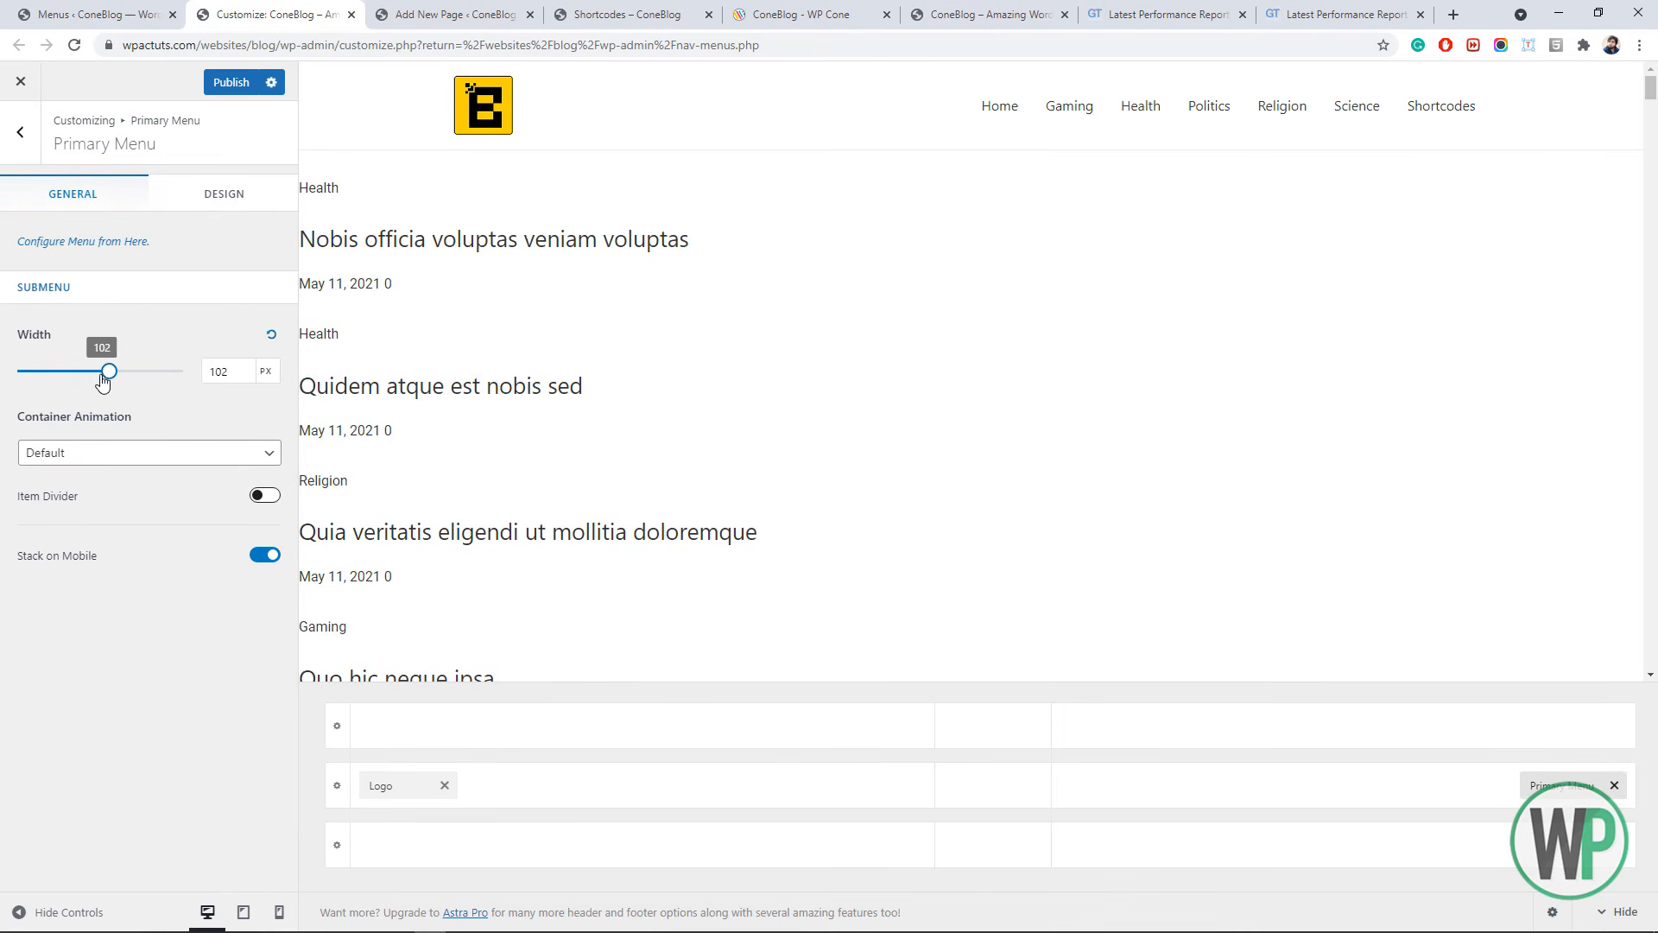
left_click(143, 462)
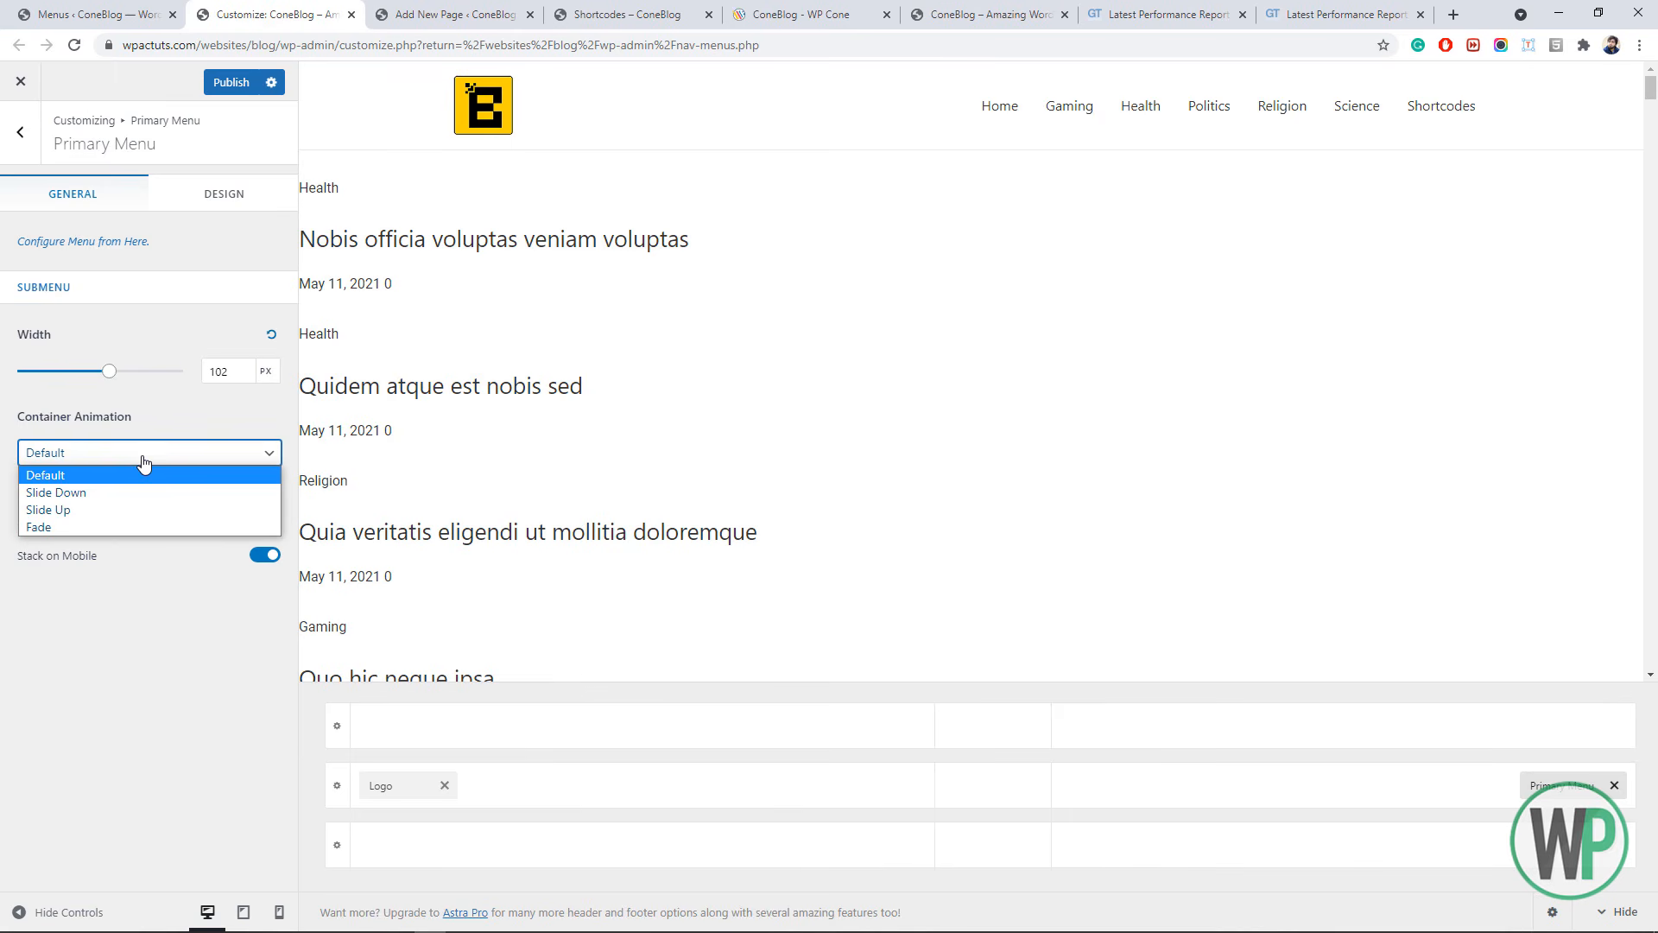
- Set the Primary Menu's hover style to Zoom In and check the effect in the preview
left_click(204, 214)
left_click(175, 280)
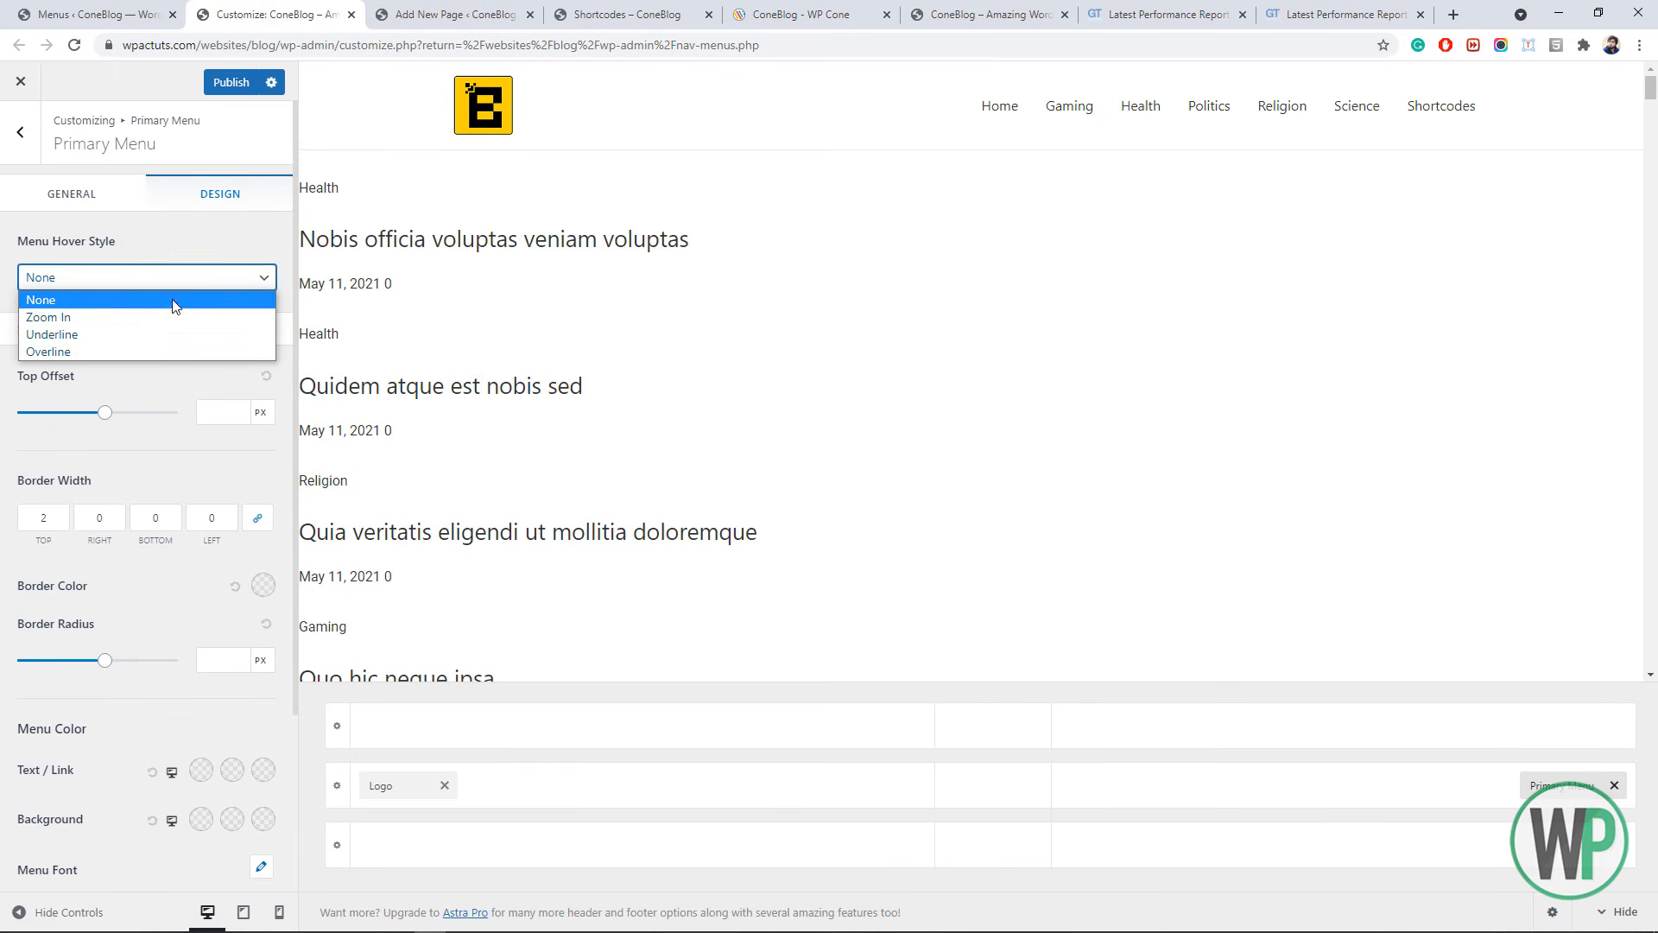
left_click(174, 316)
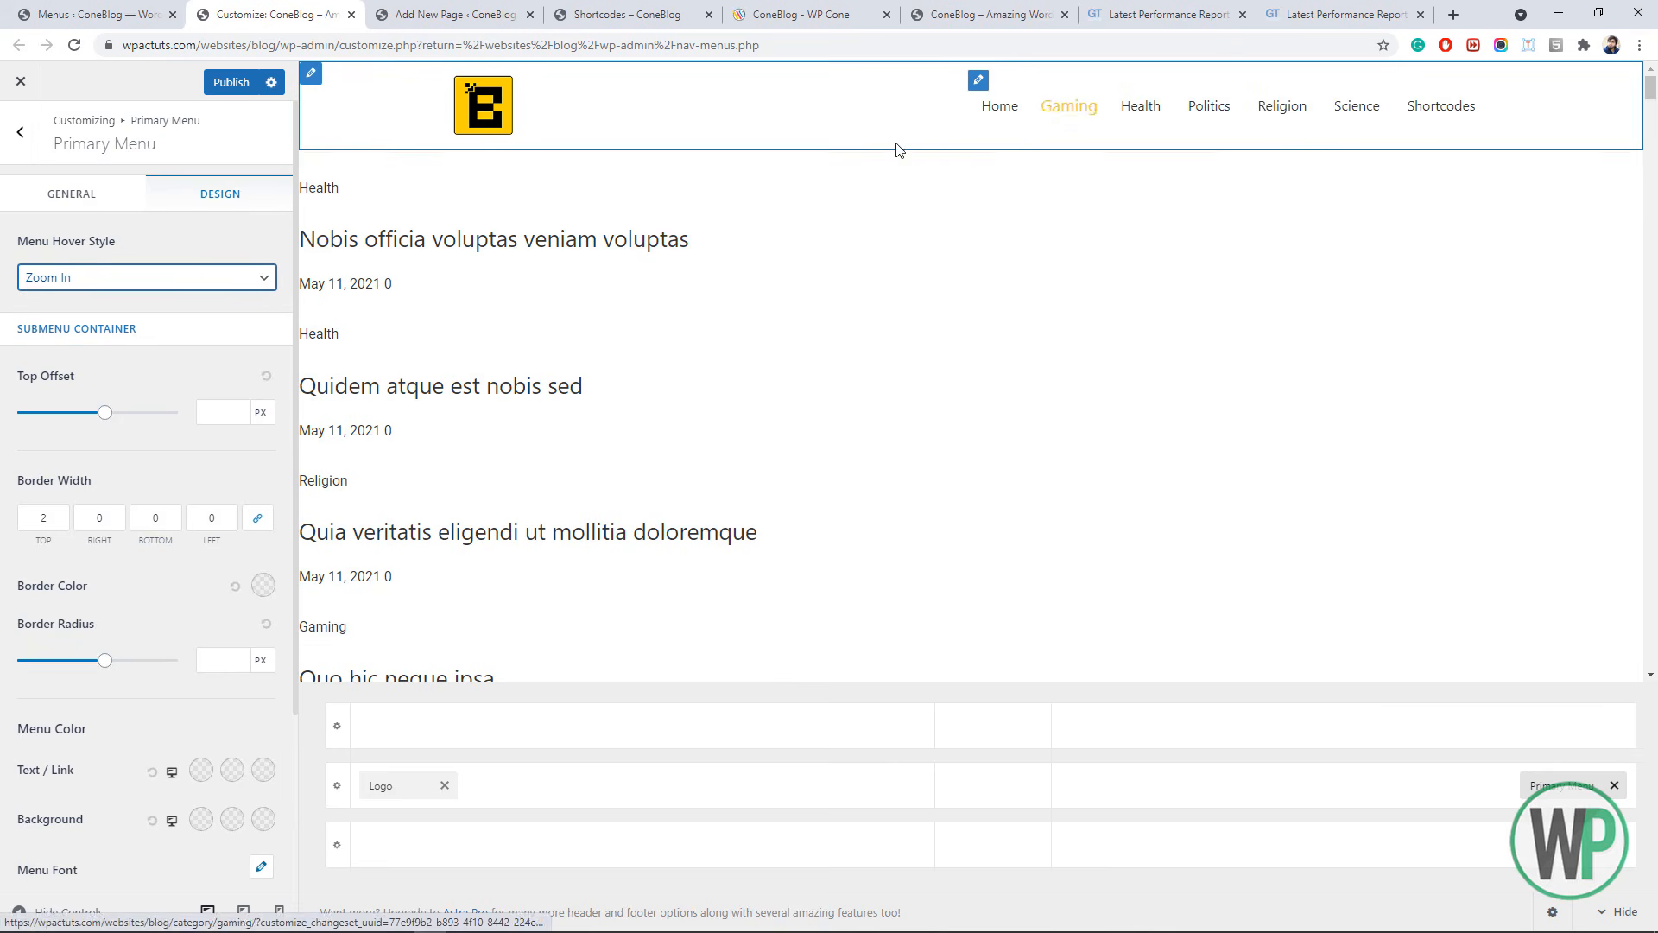
scroll(123, 459, "down", 2)
scroll(101, 458, "up", 2)
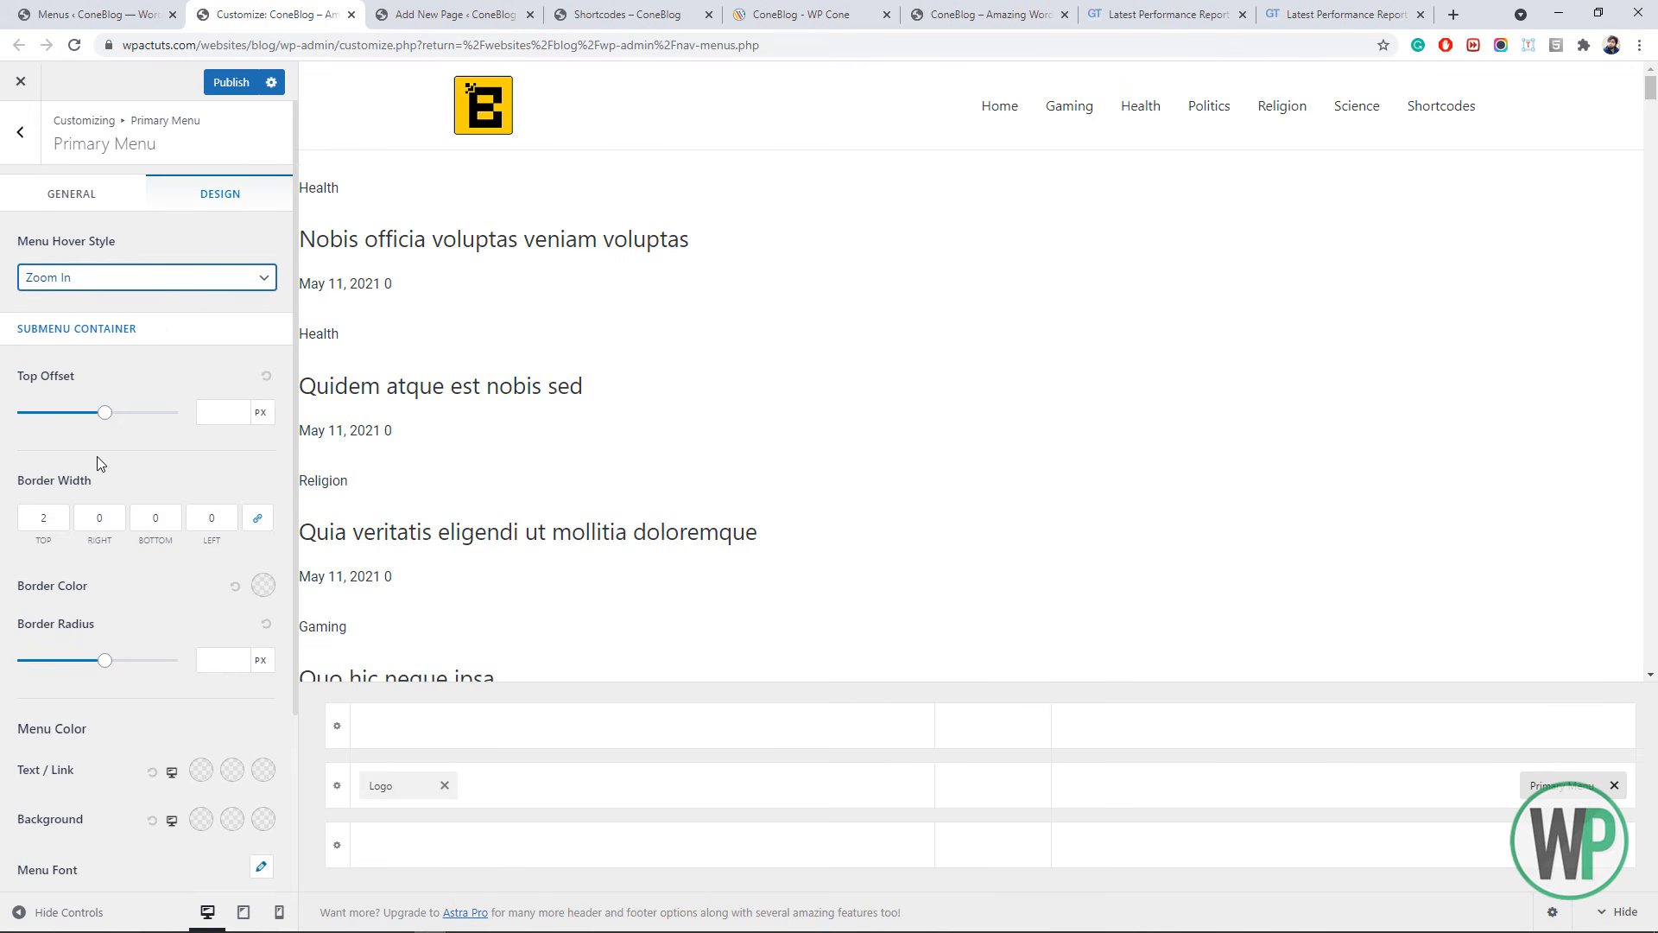
- Try a black background color on the Primary Menu and reset it
scroll(149, 321, "down", 2)
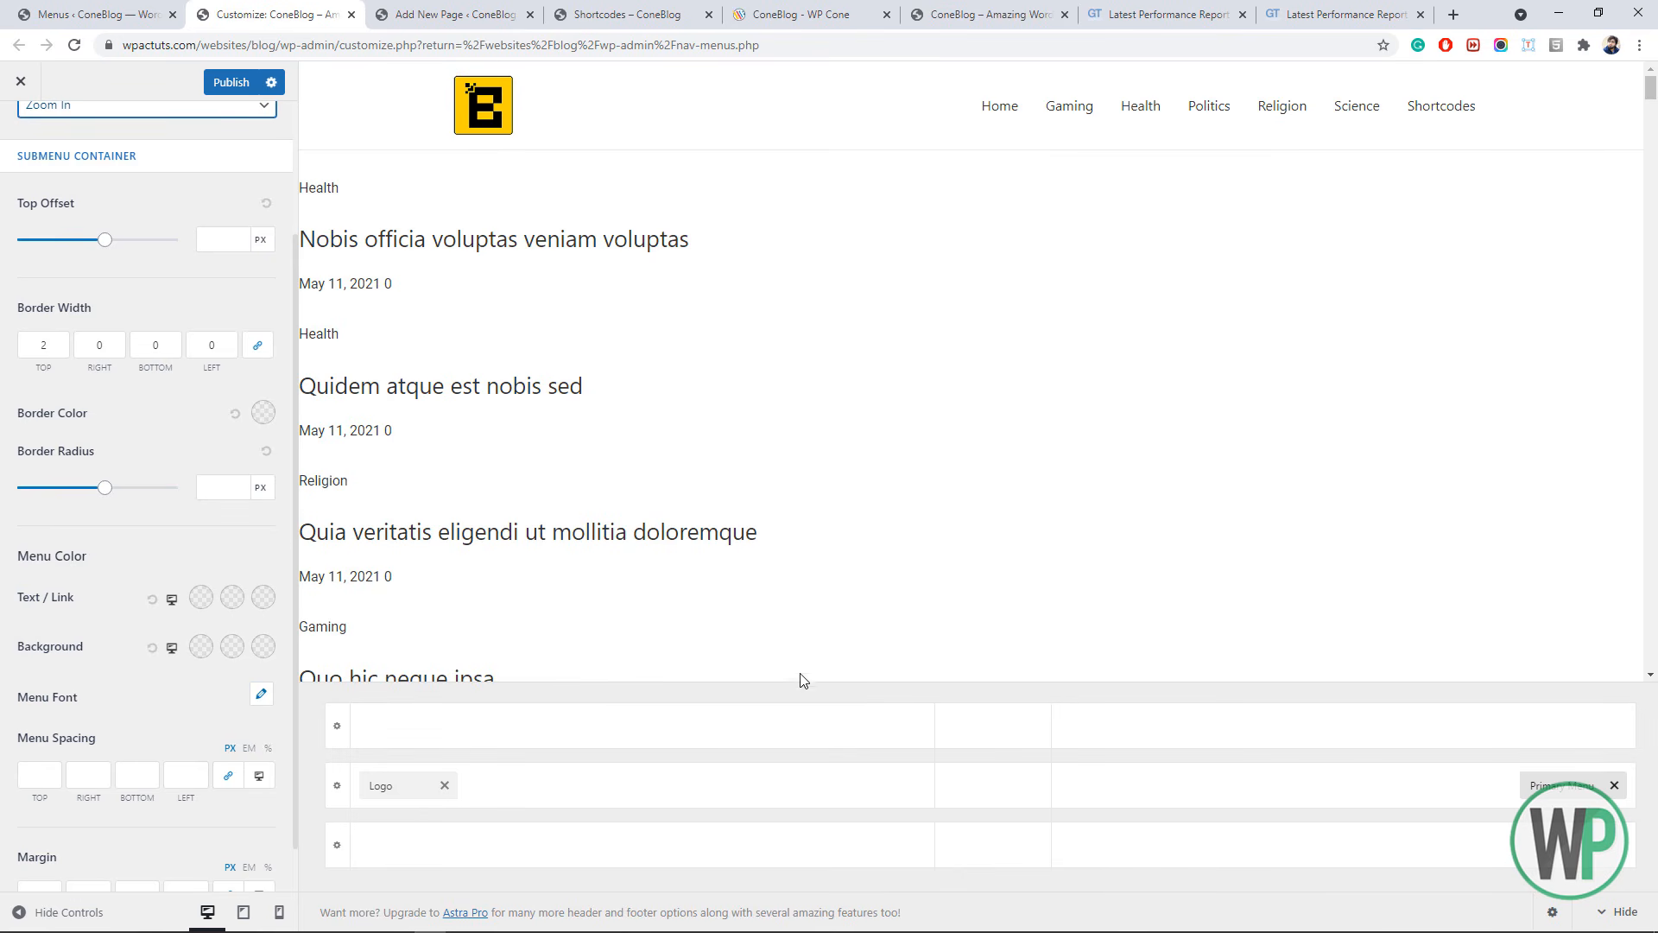
scroll(37, 291, "down", 1)
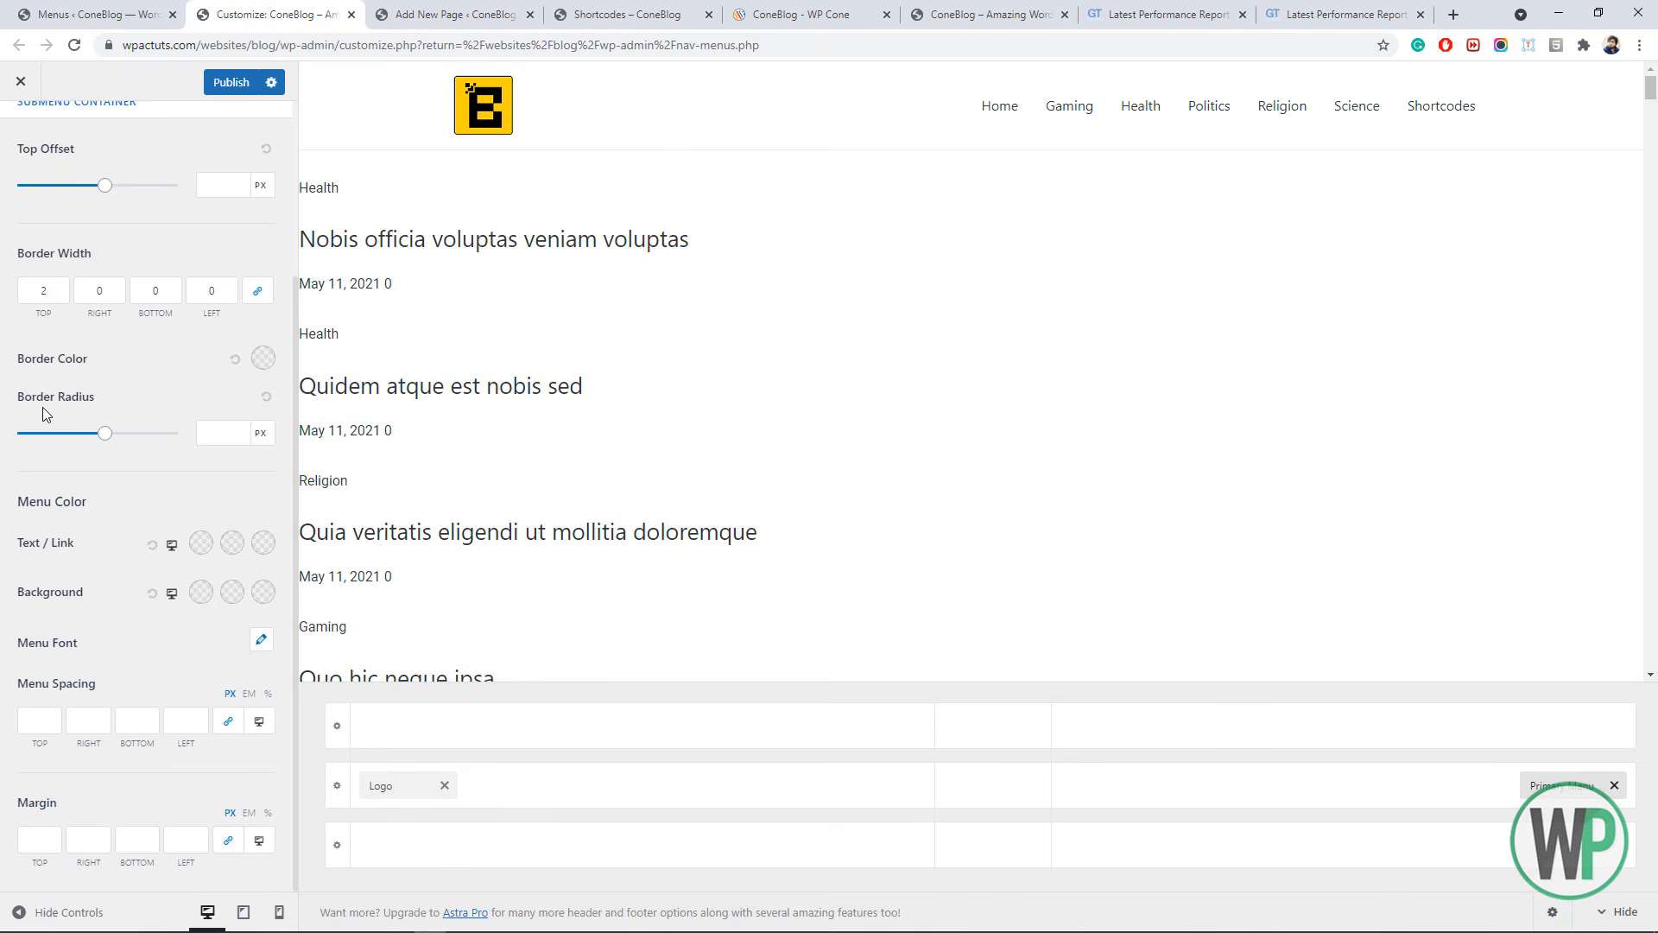
left_click(201, 591)
left_click_drag(147, 745, 5, 821)
left_click(5, 819)
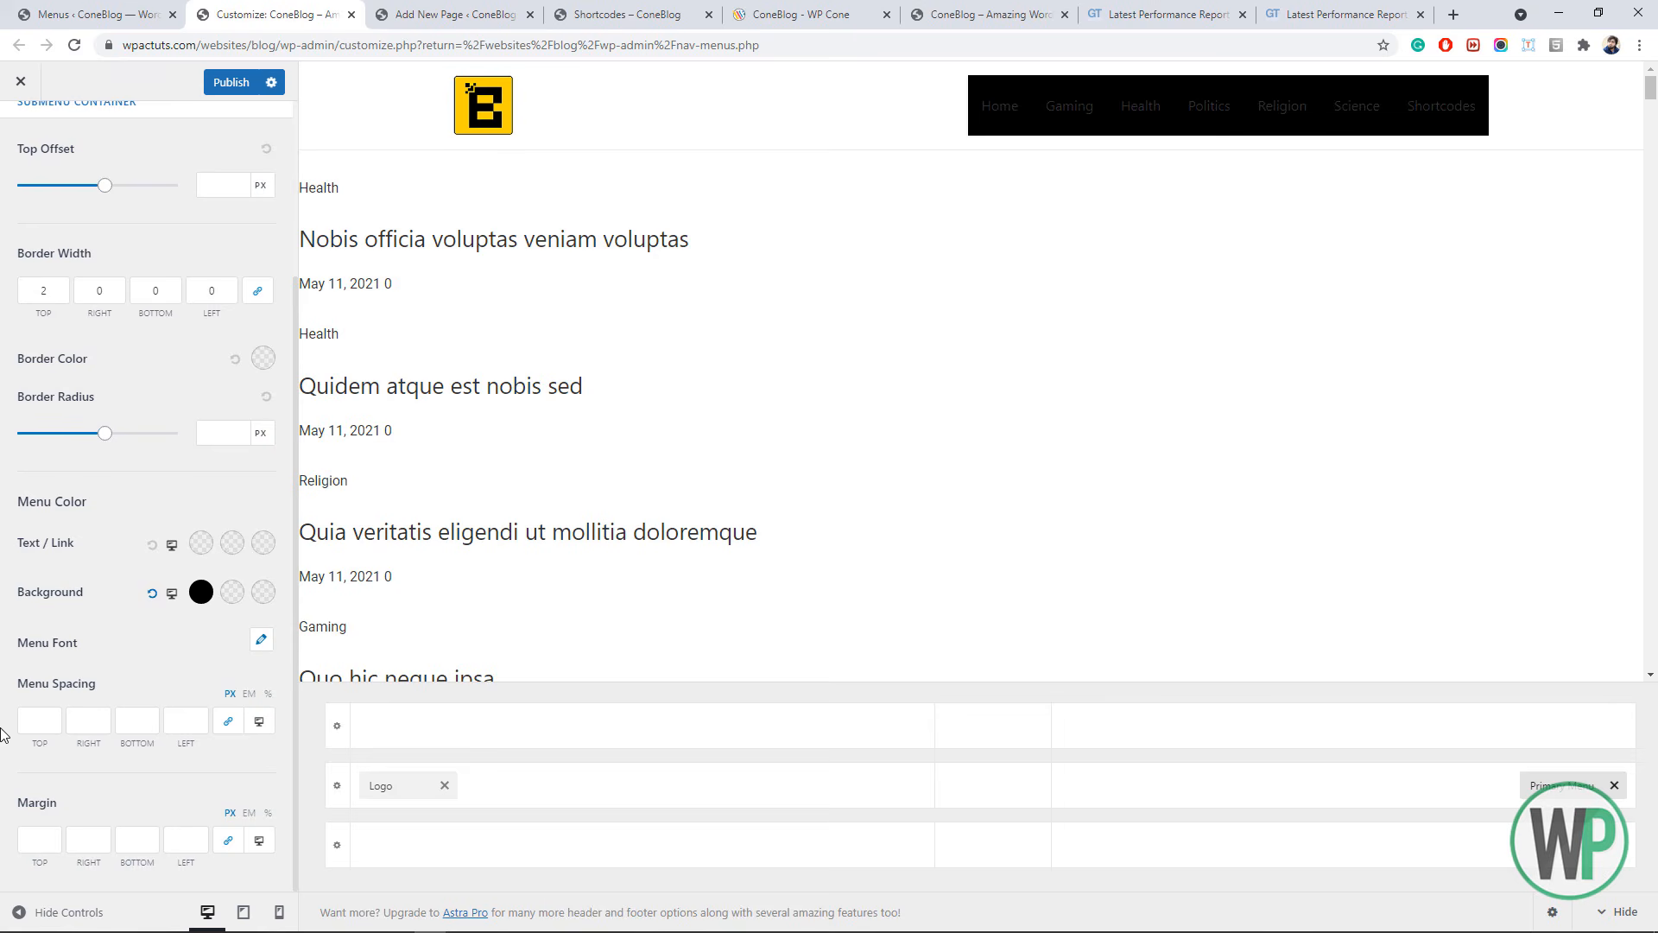
left_click(153, 595)
- Leave the Primary Menu settings and return to the Header Builder overview
scroll(12, 195, "up", 4)
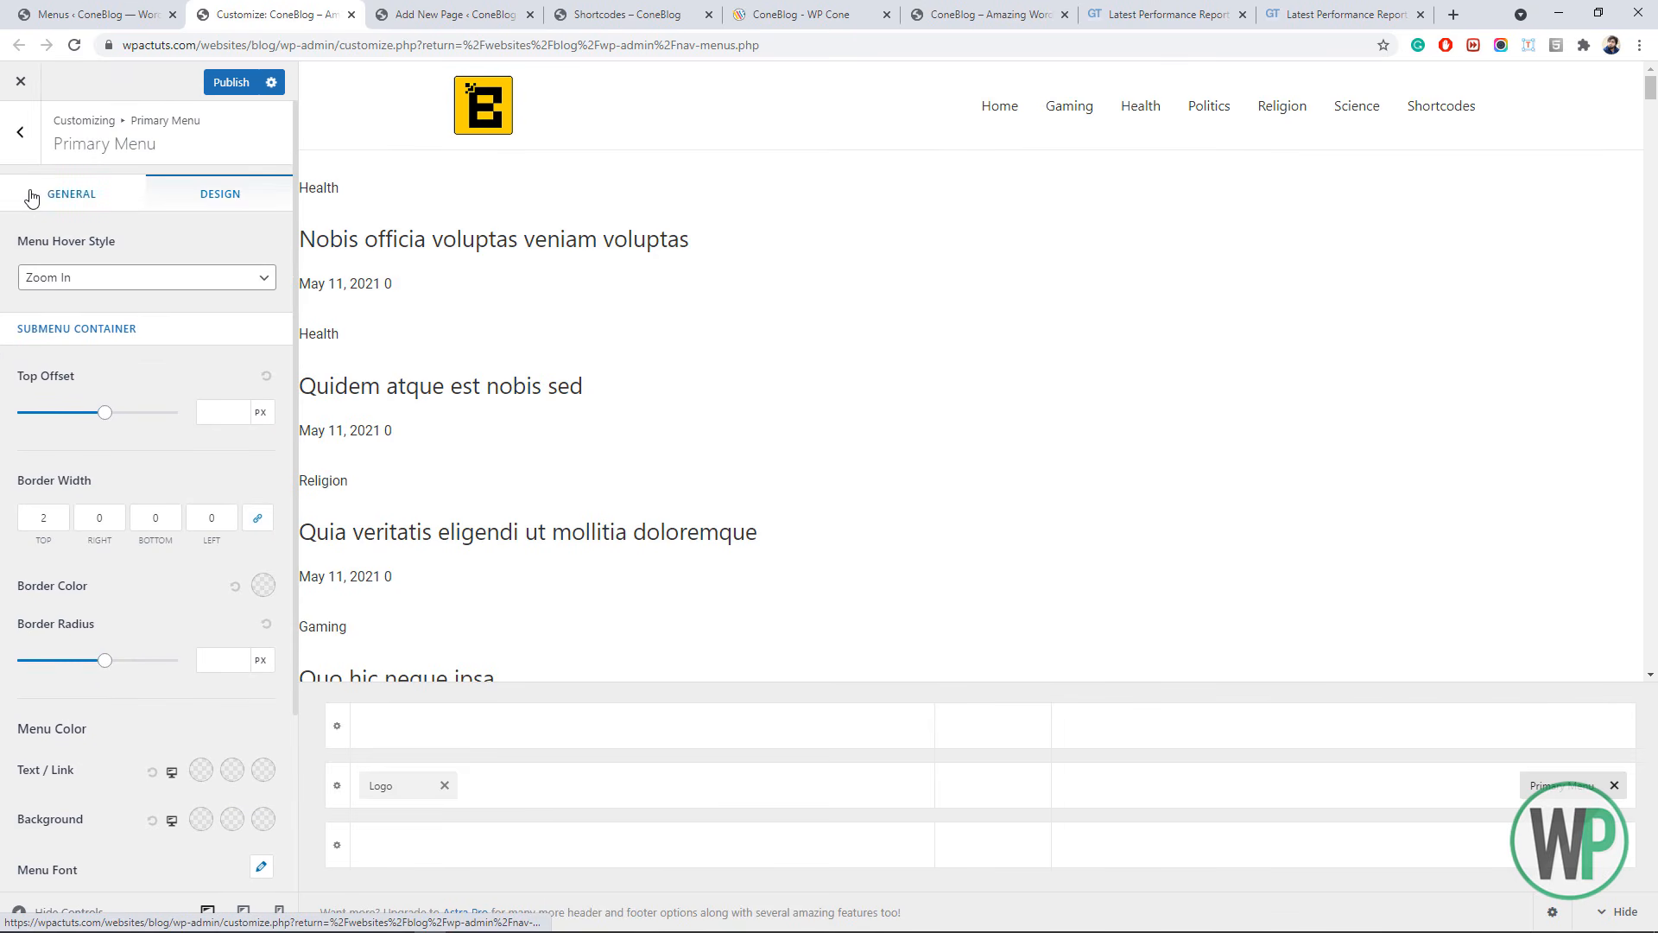
left_click(36, 197)
left_click(20, 134)
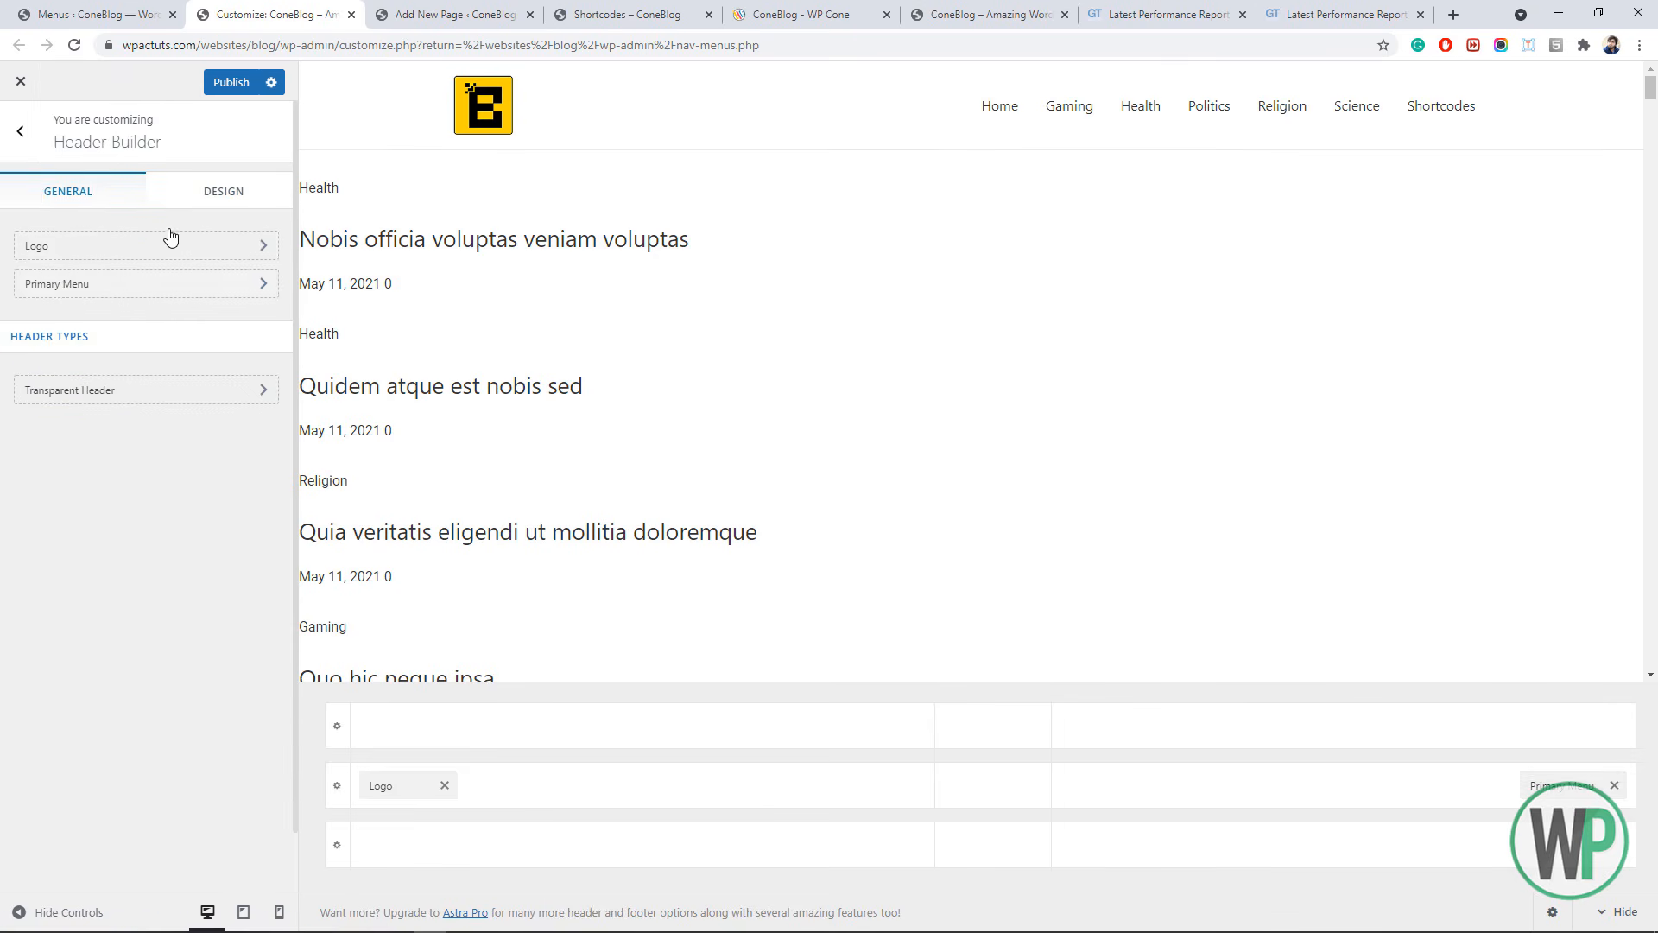
- Try the Full Width header layout in the Header Builder's design settings and restore Content Width
left_click(188, 208)
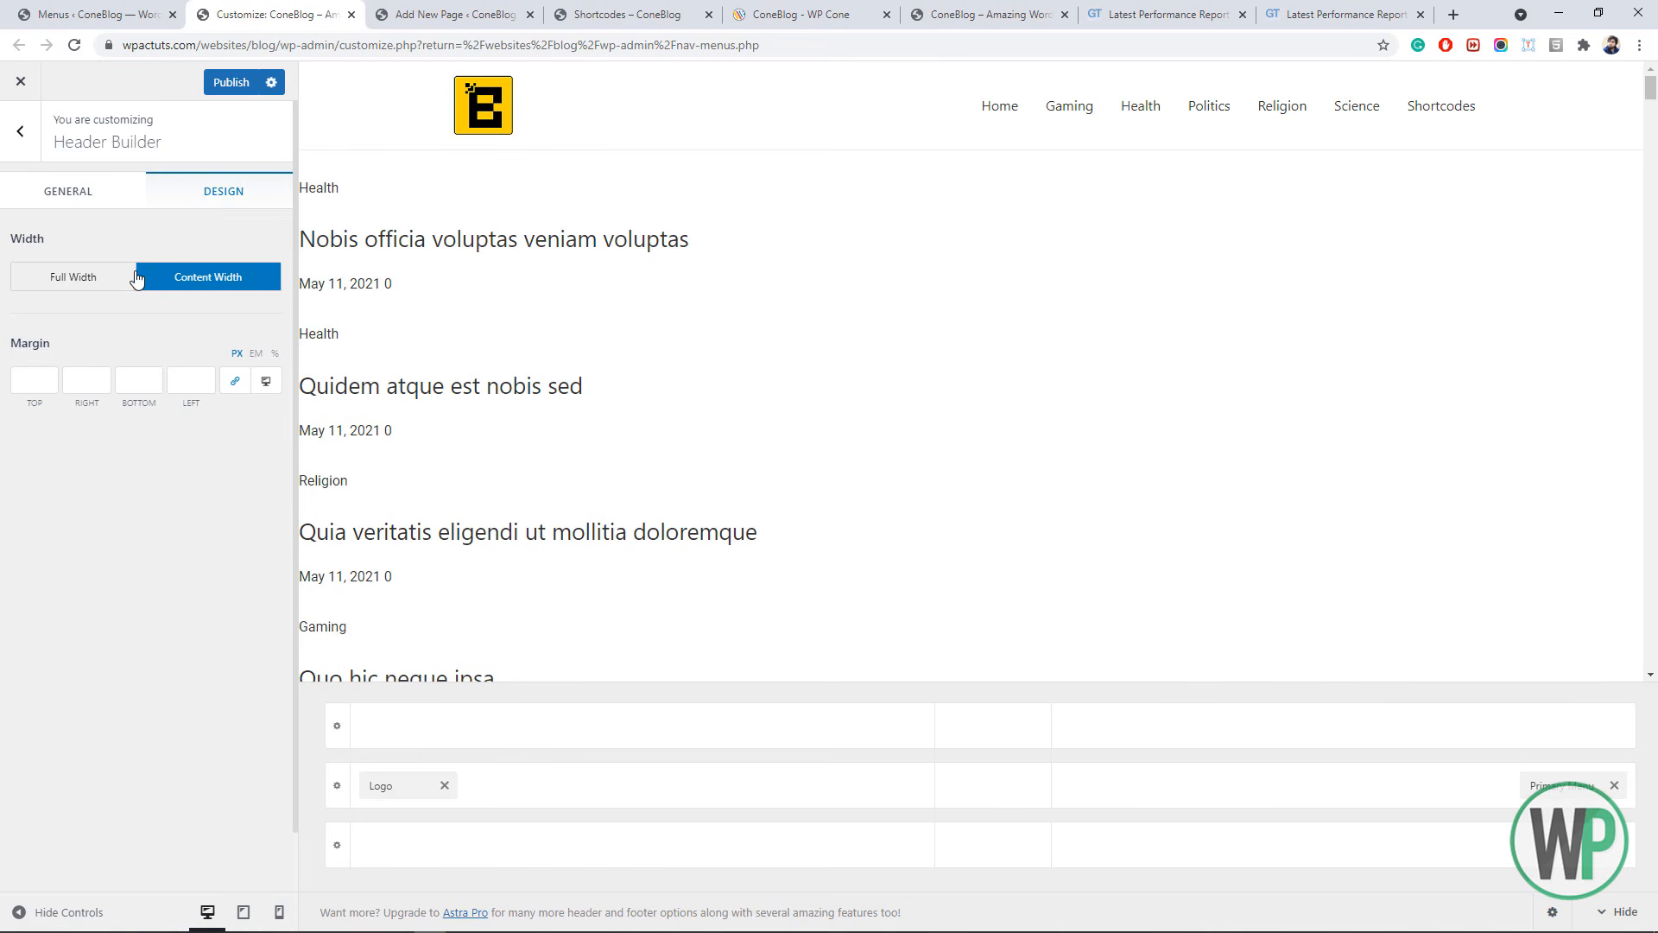
left_click(111, 282)
left_click(171, 283)
left_click(54, 204)
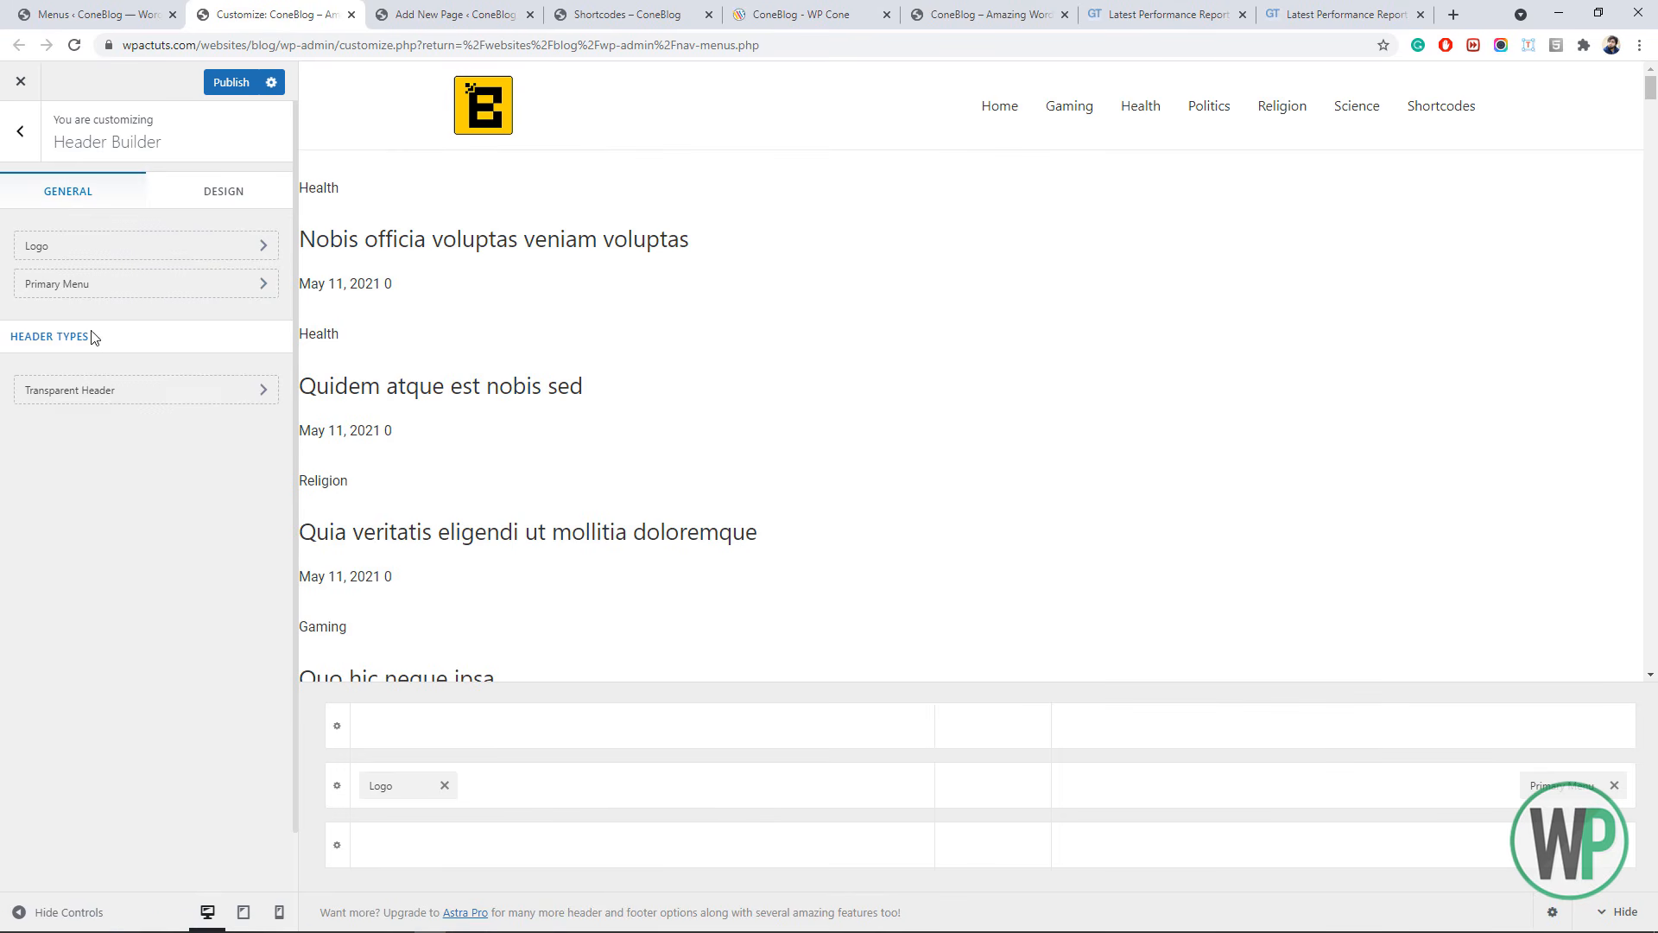
- Try enabling the Transparent Header on the complete website, switch it back off, and return to the Header Builder overview
left_click(128, 393)
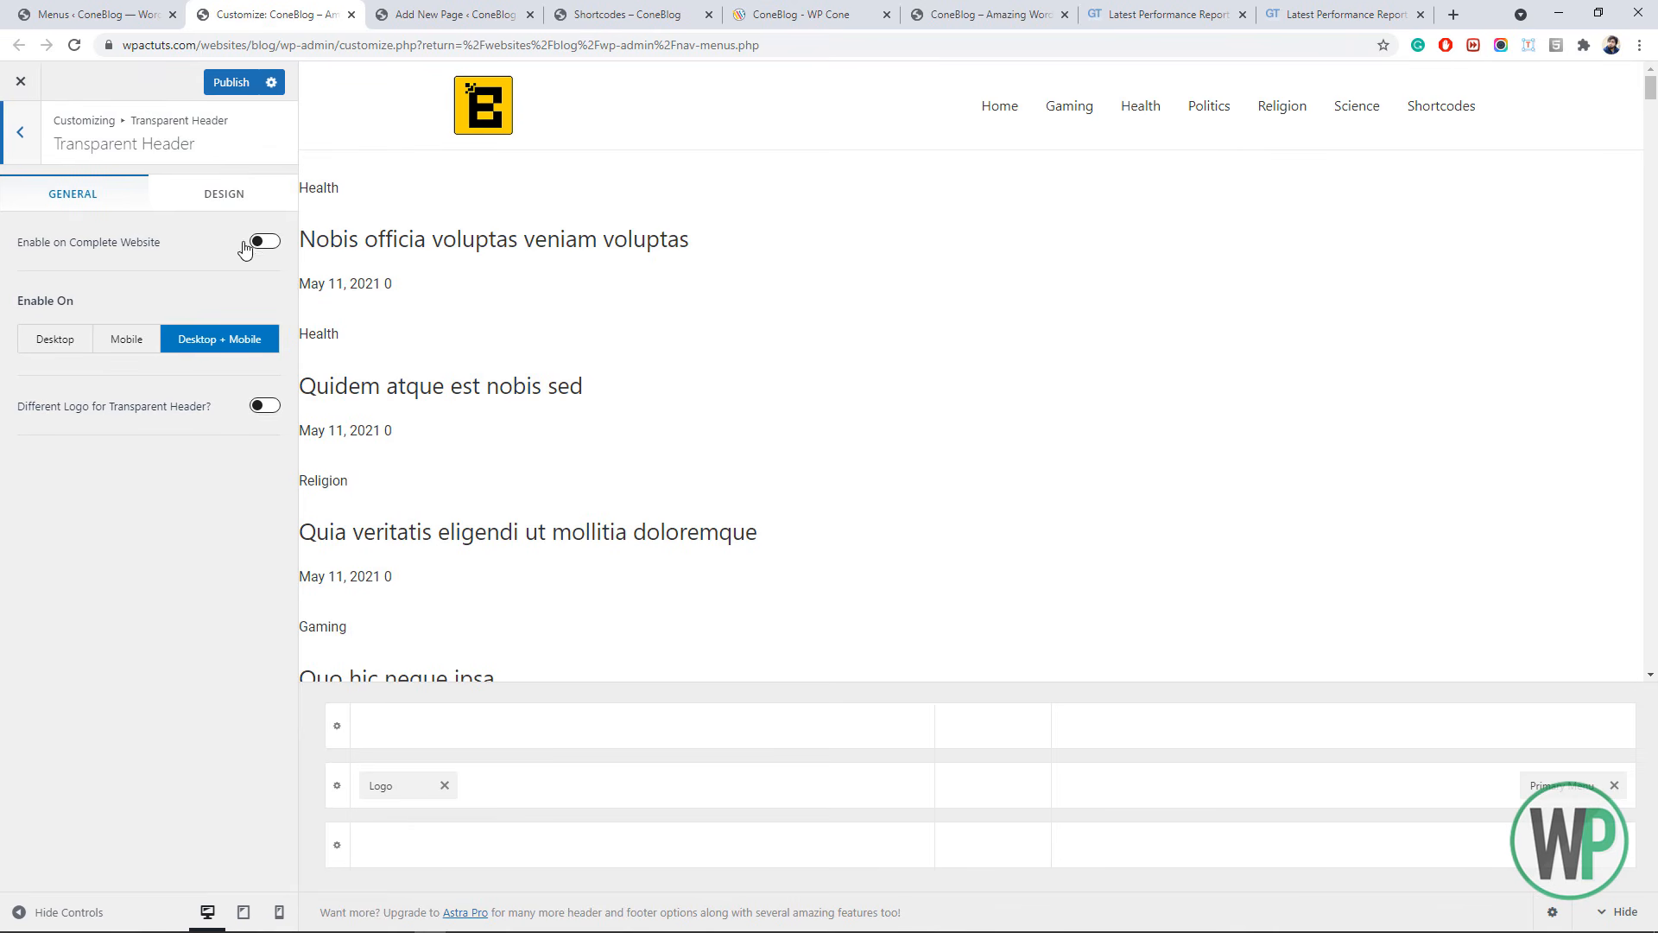
left_click(256, 243)
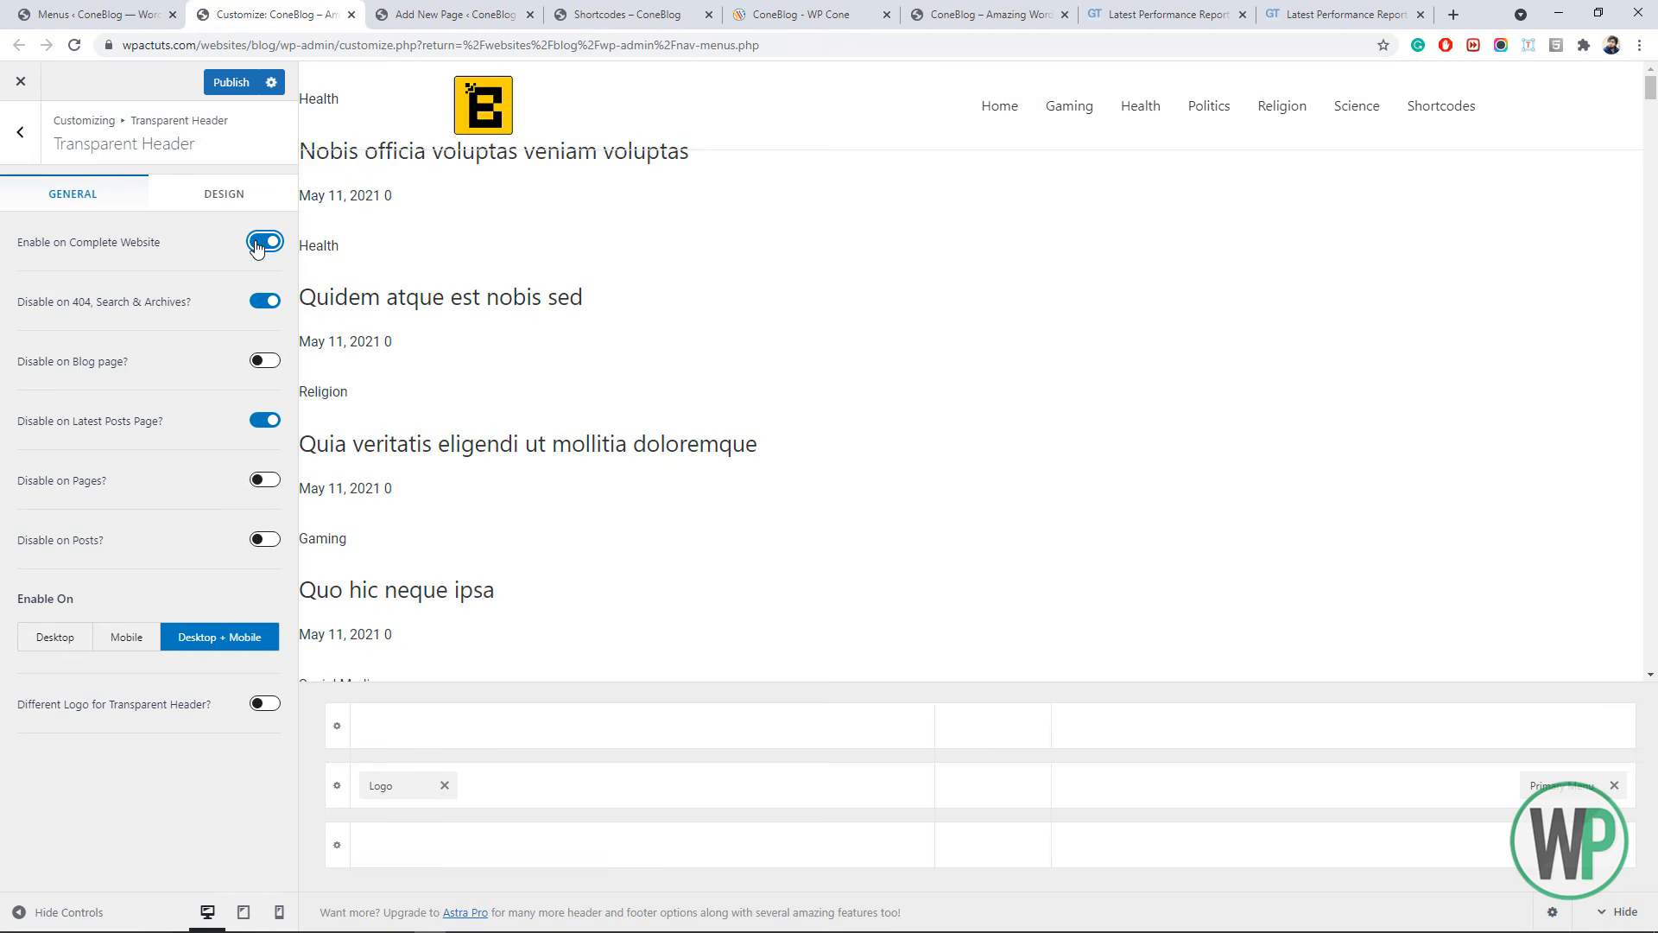
left_click(255, 244)
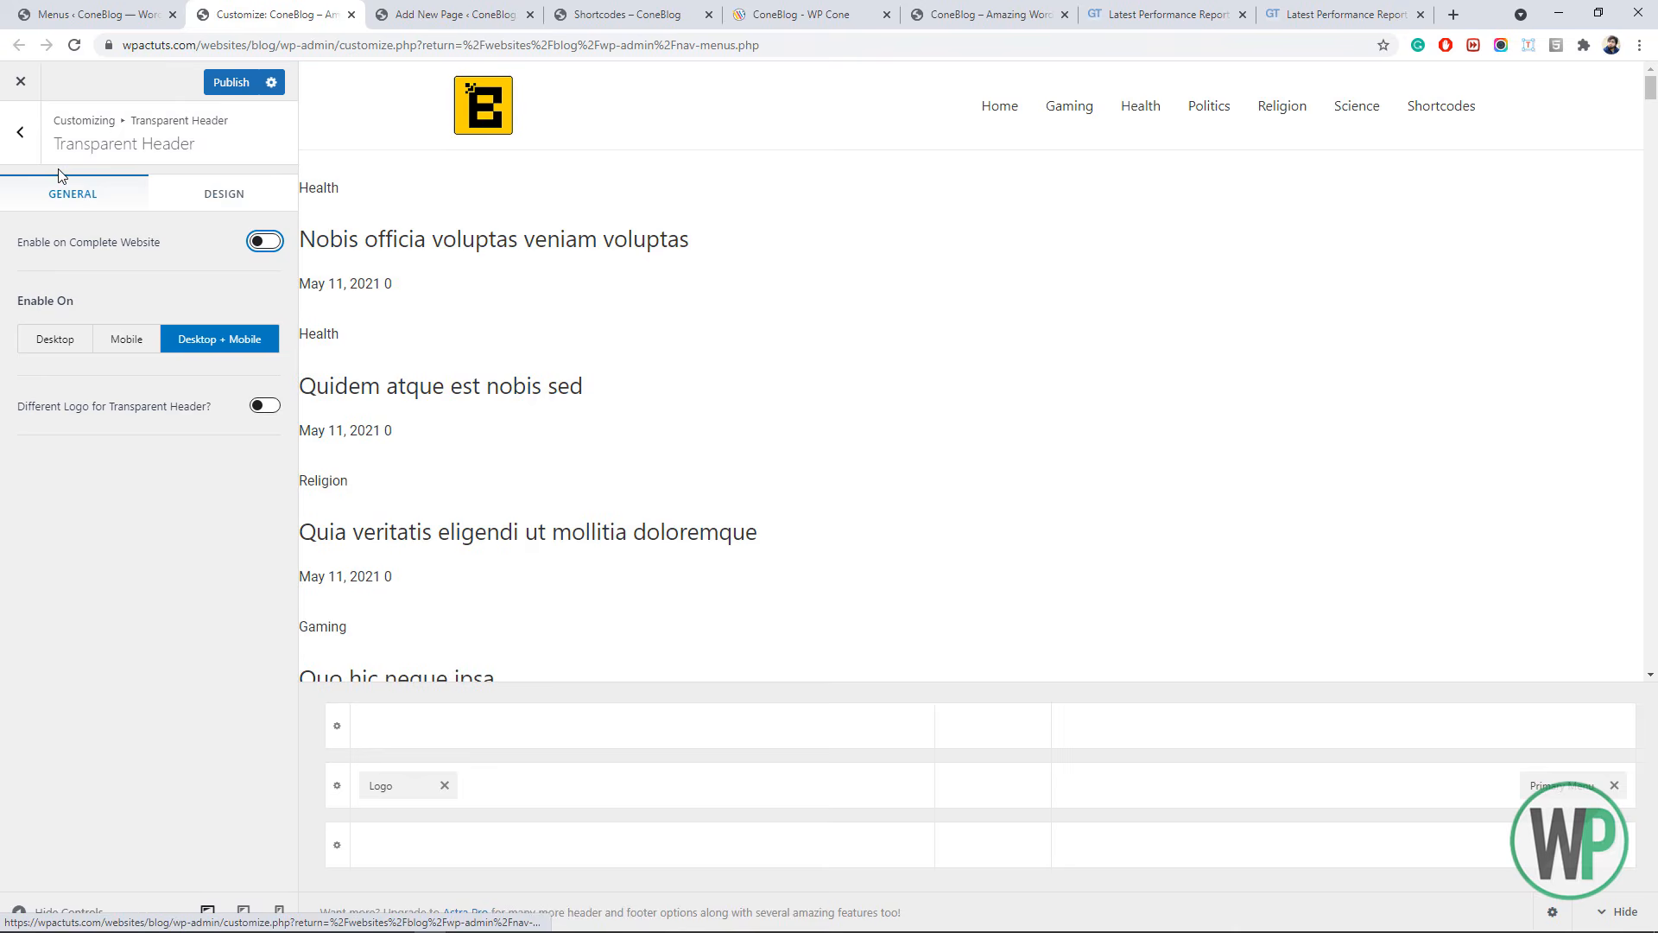
left_click(19, 151)
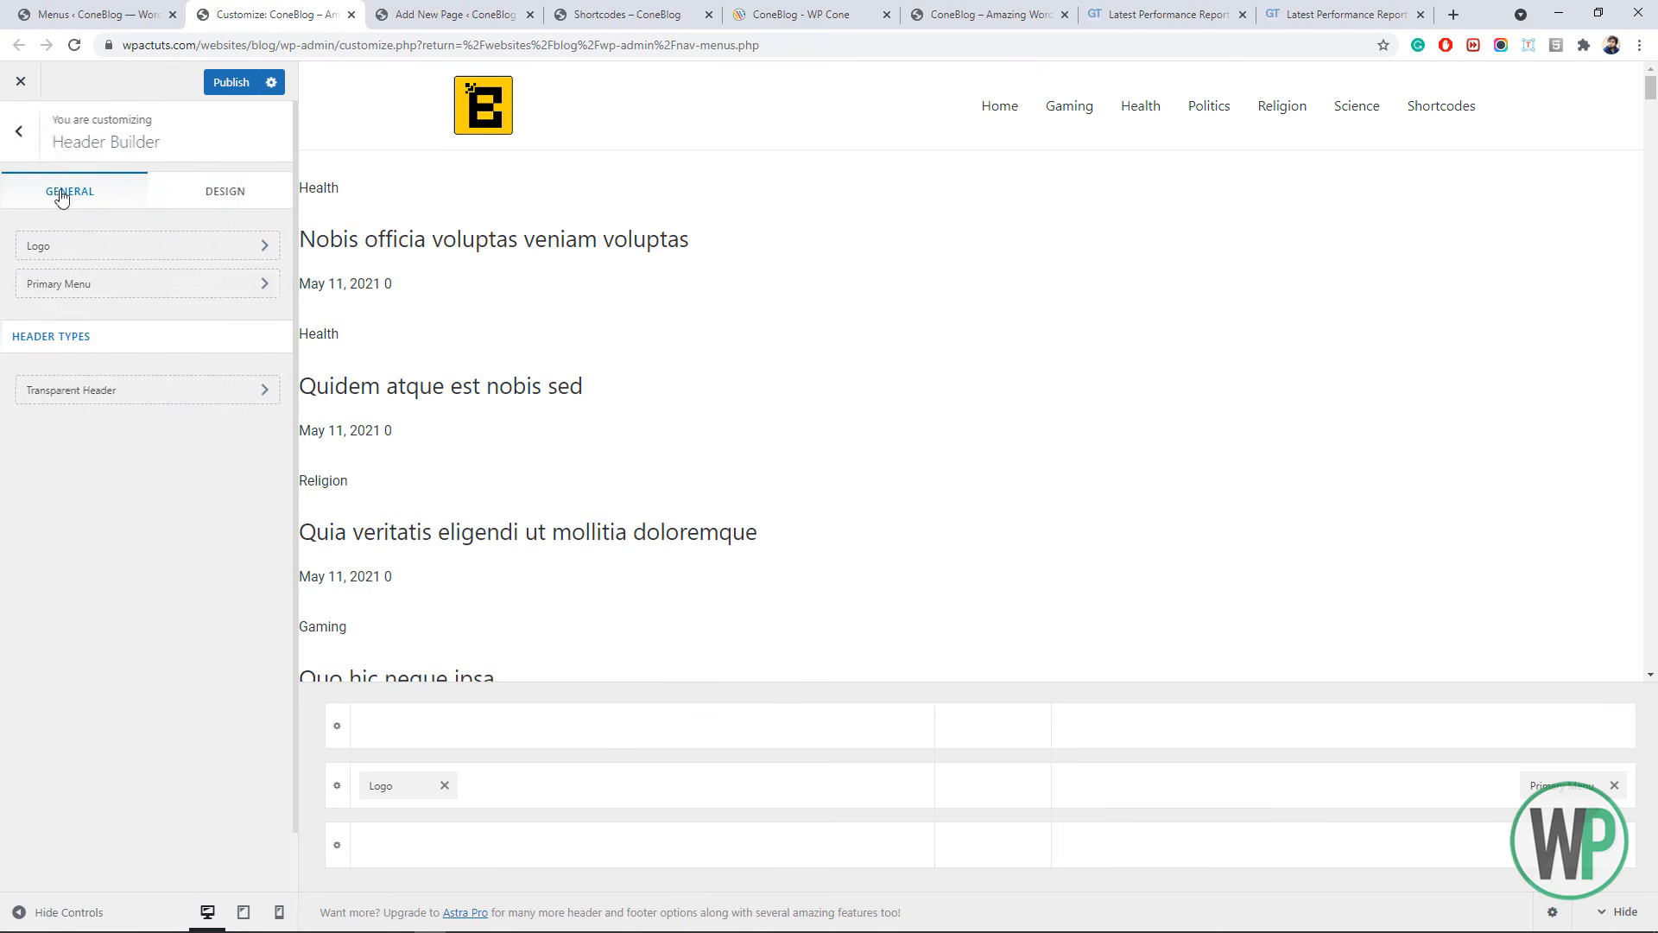
- Review the Logo element's general and design settings and return to the Header Builder overview
left_click(130, 246)
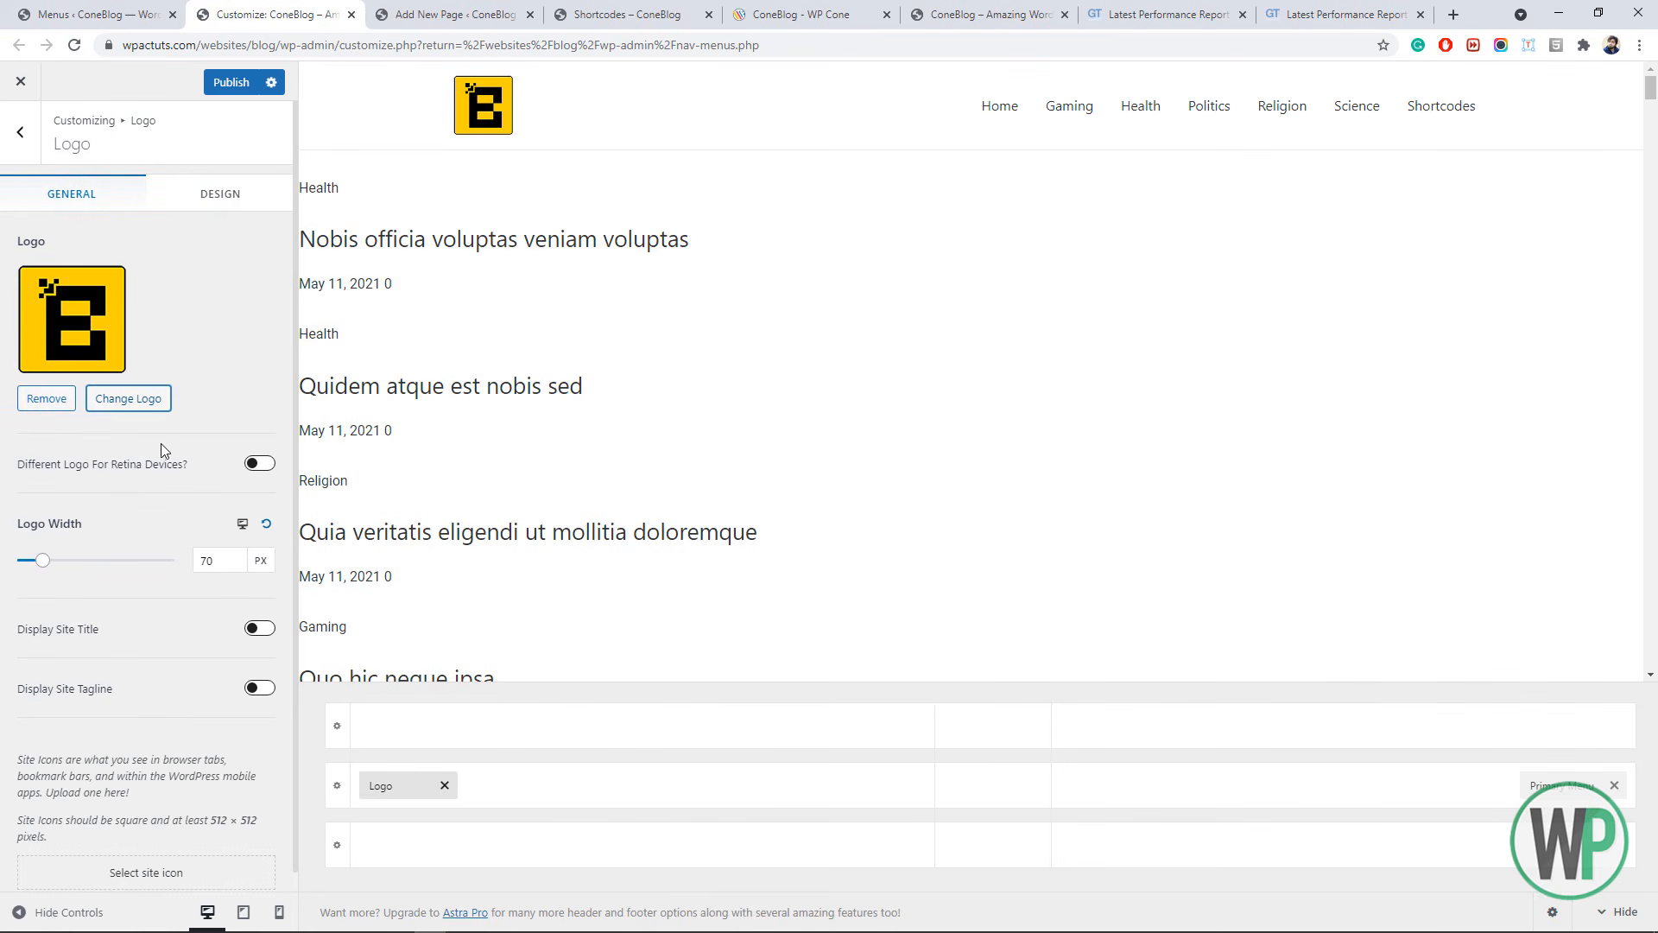
left_click(224, 204)
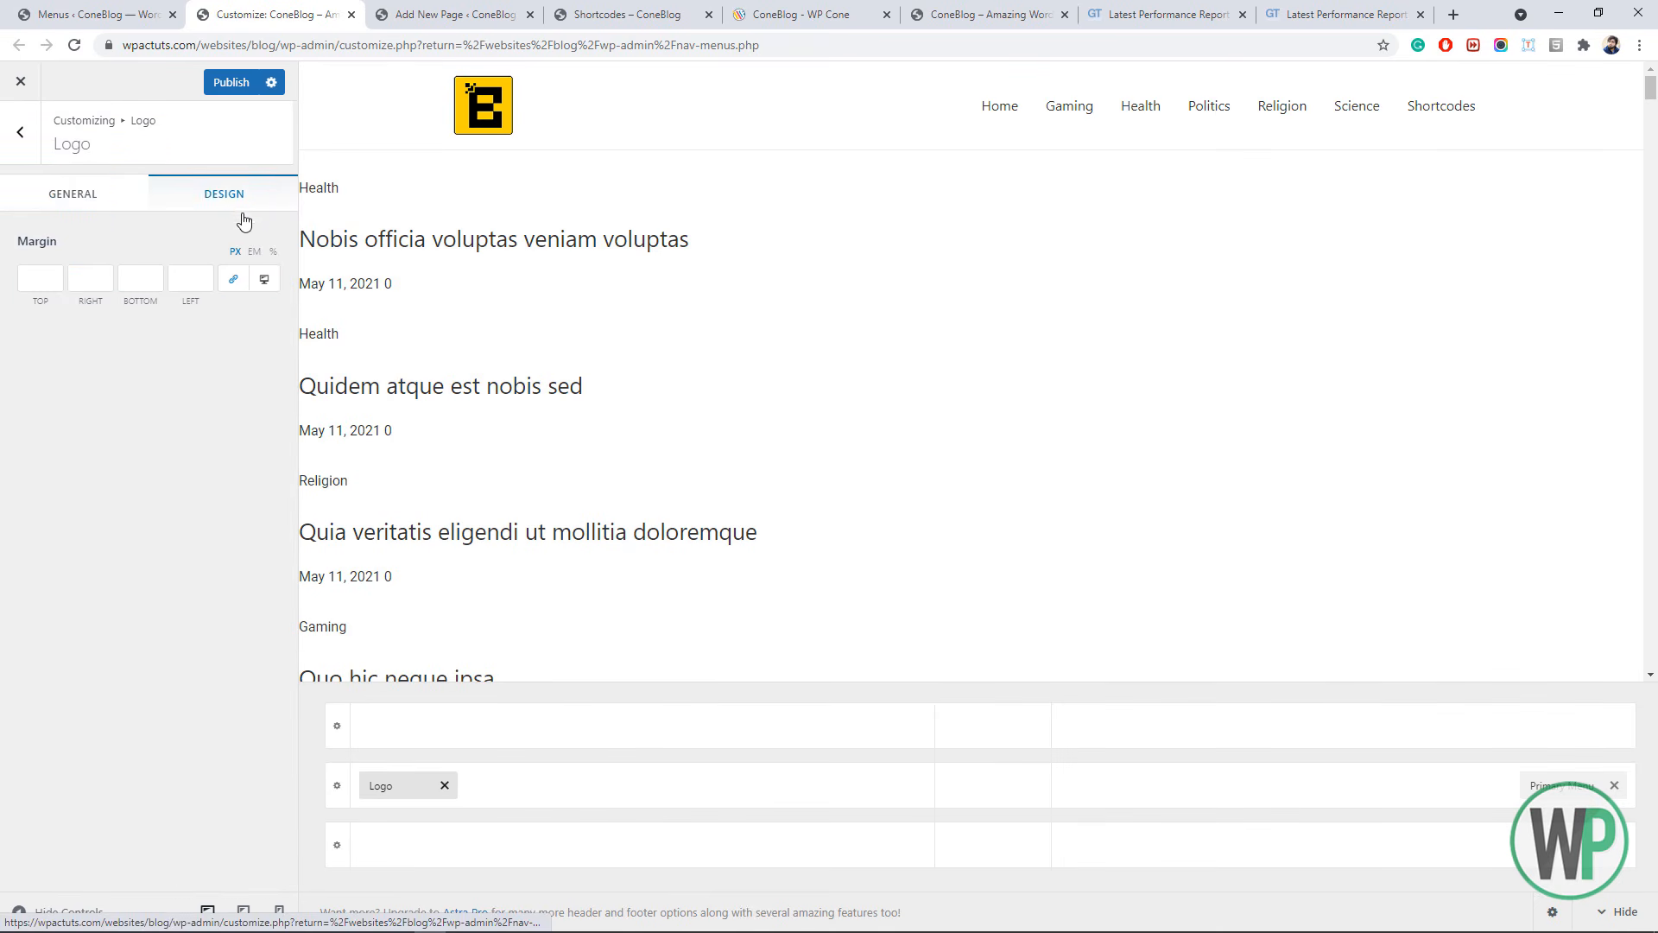
left_click(19, 146)
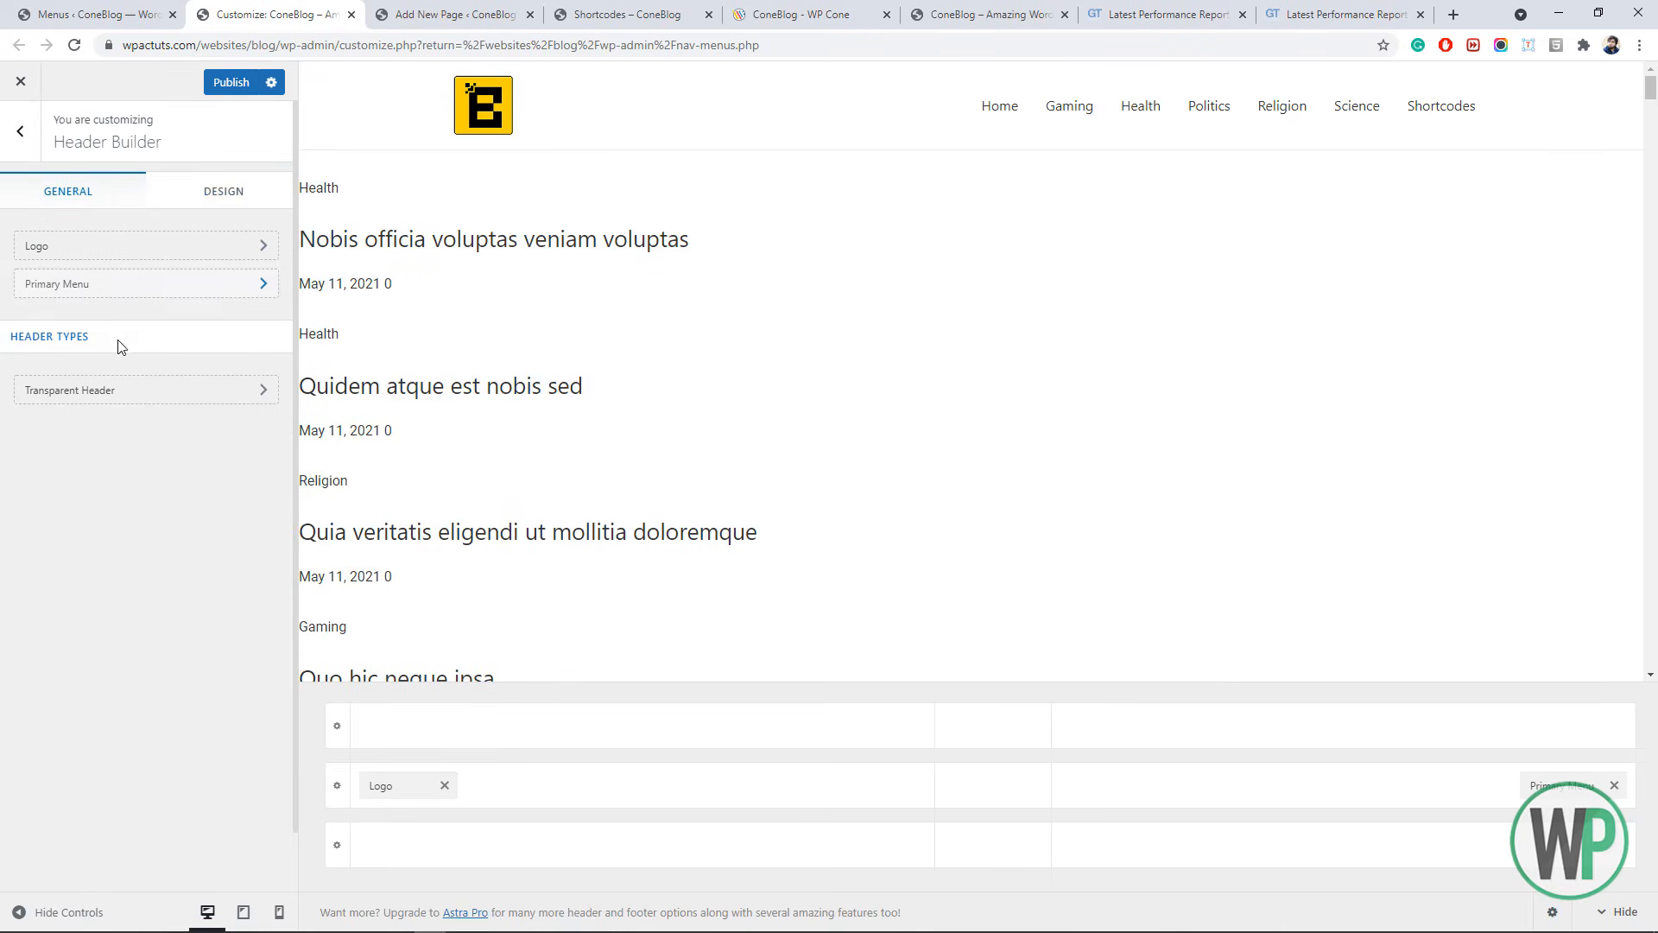
- Set the Primary Menu's font family to Poppins in its design settings
left_click(94, 295)
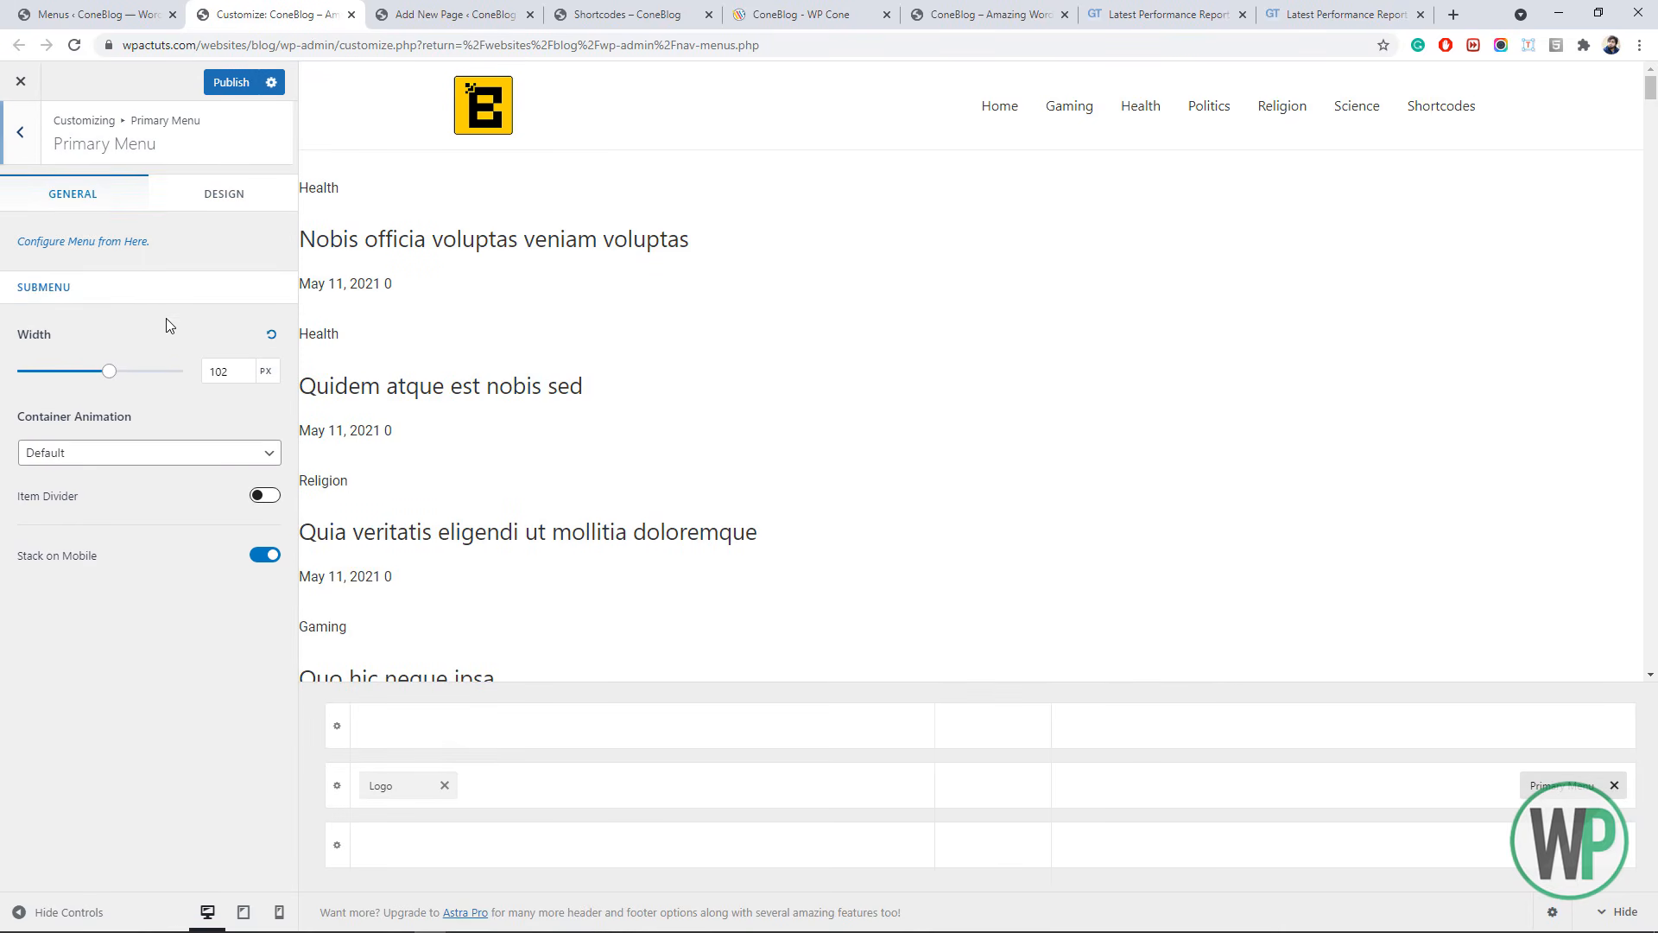
left_click(207, 204)
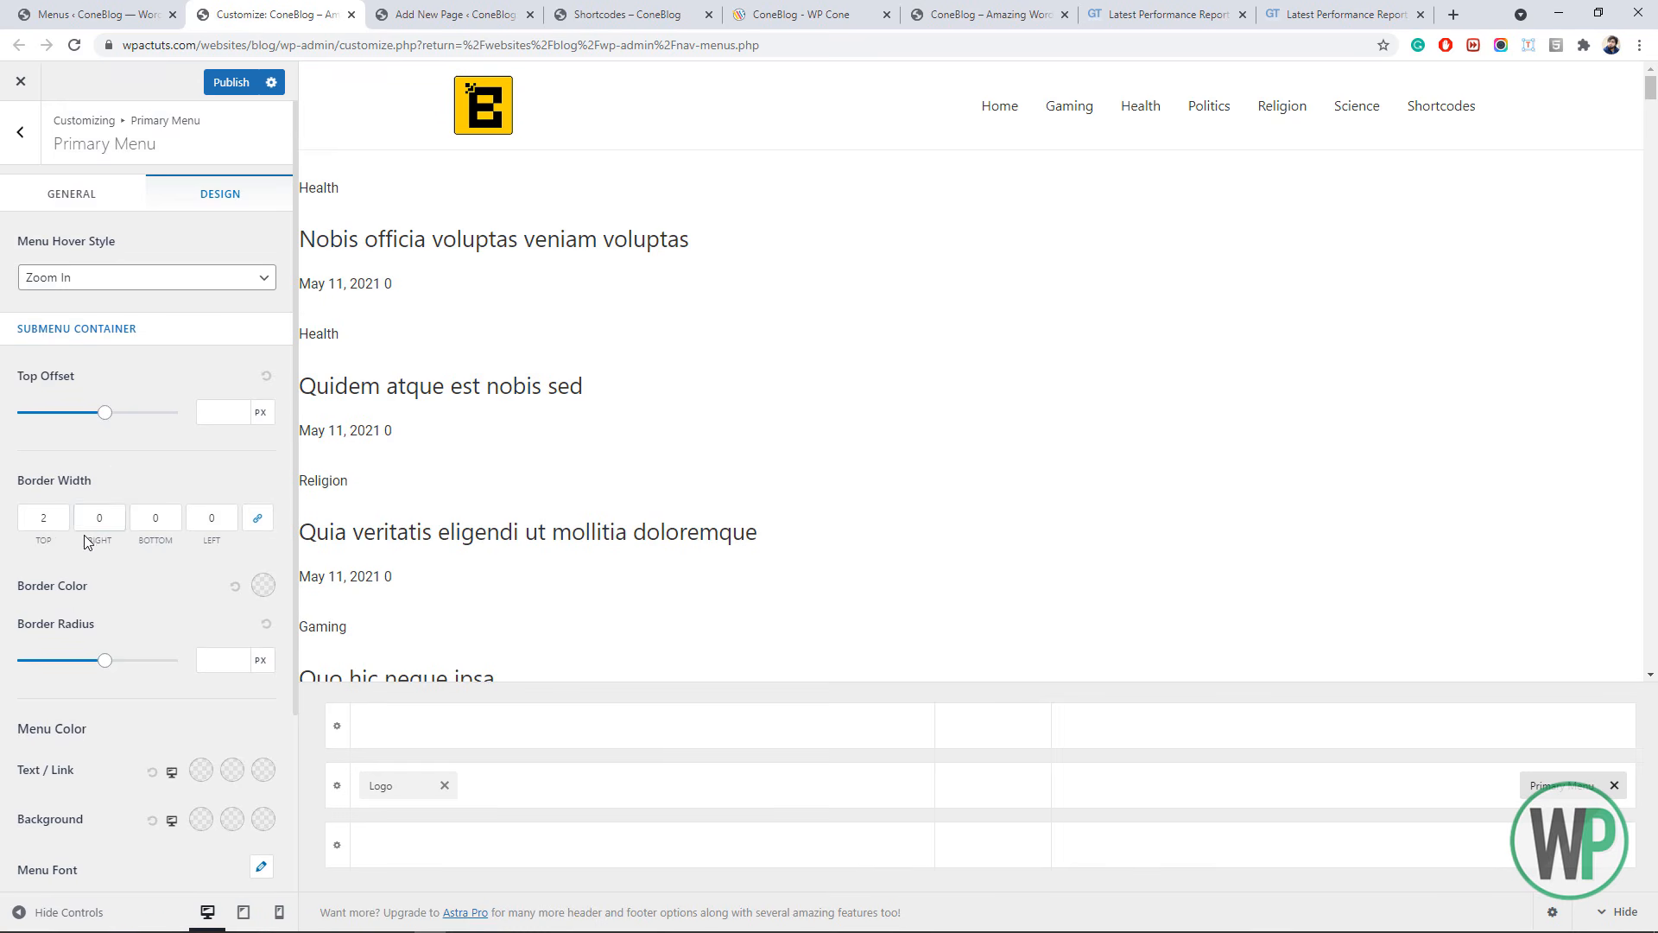
scroll(87, 536, "down", 2)
scroll(86, 543, "down", 1)
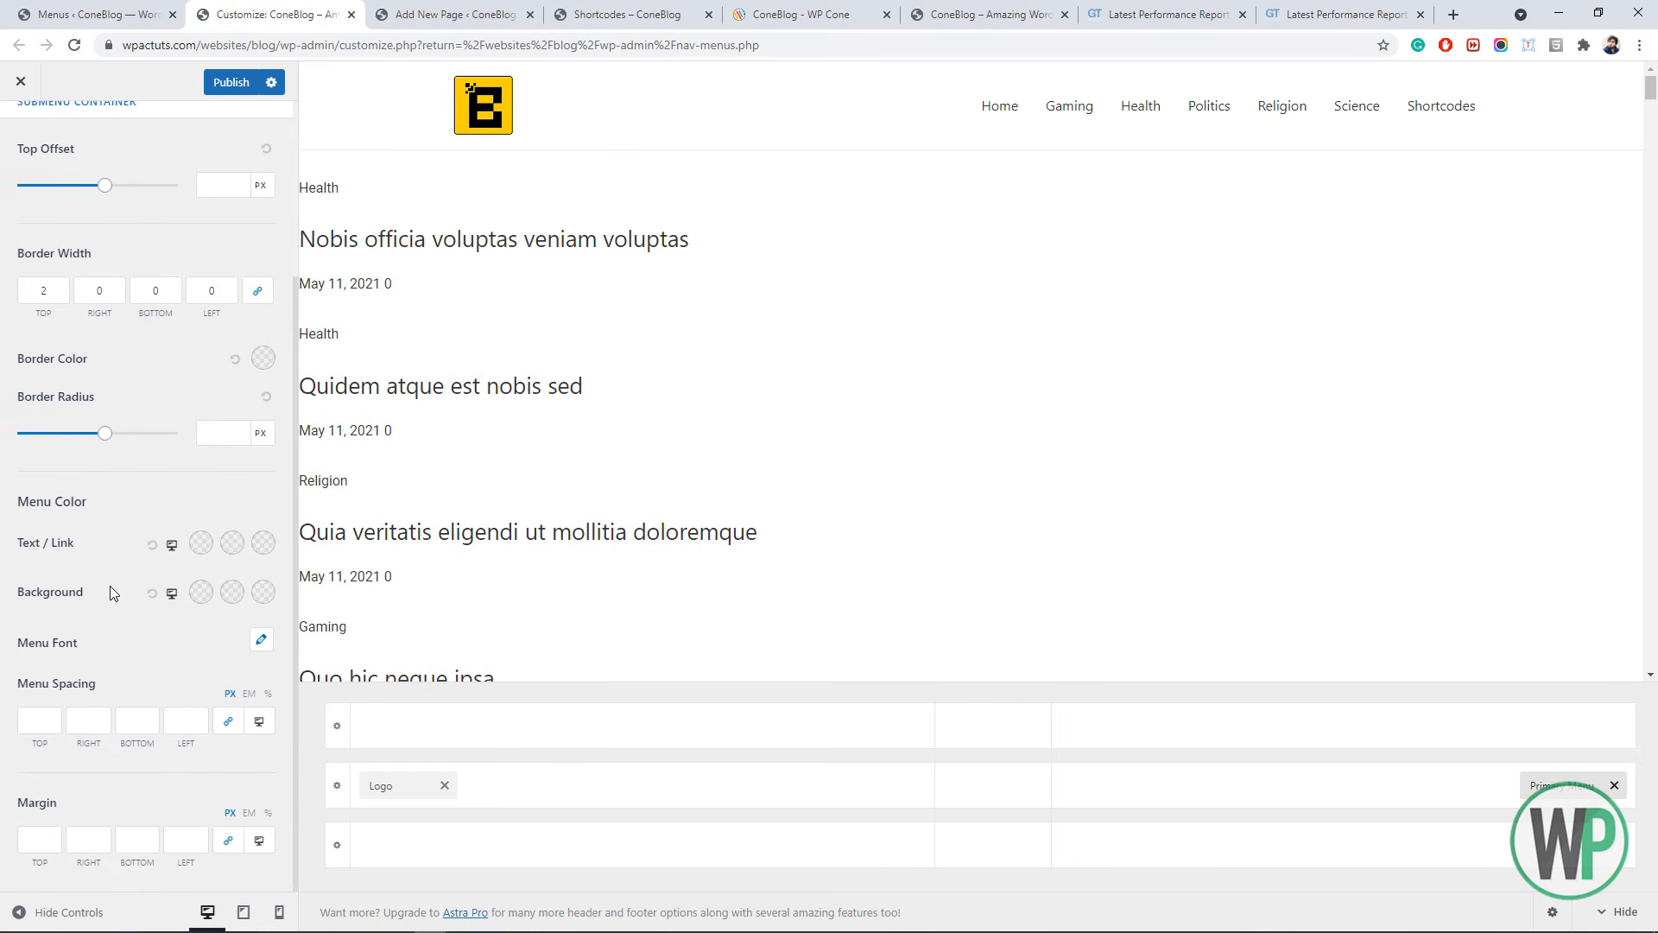
scroll(179, 485, "up", 3)
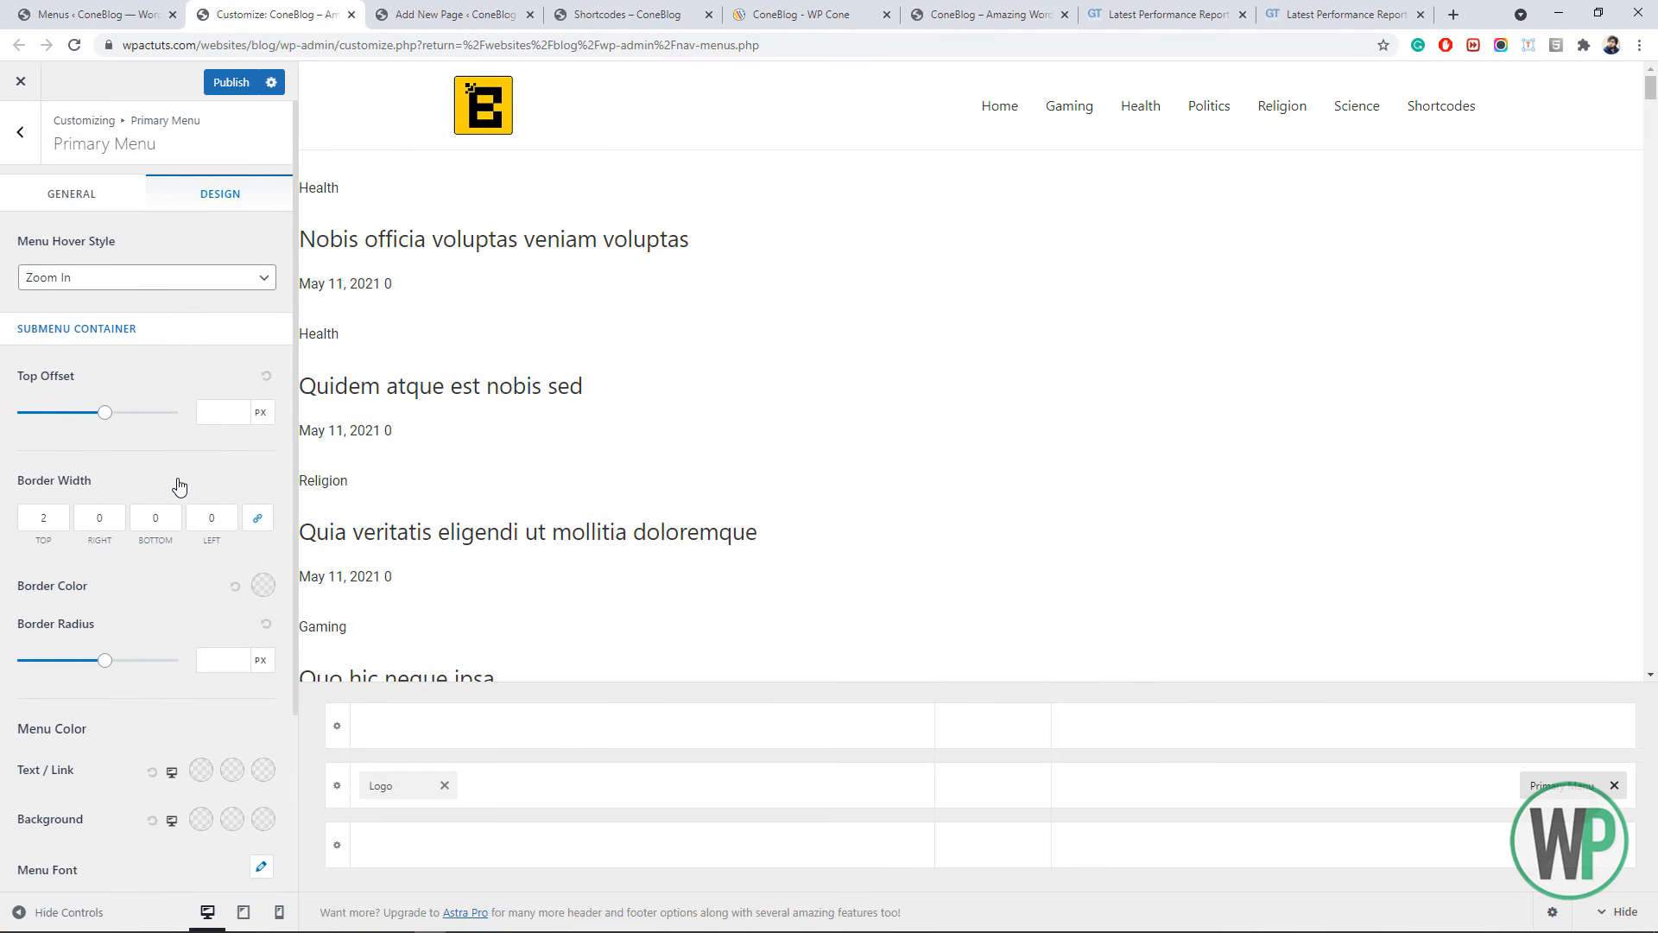
scroll(179, 486, "down", 3)
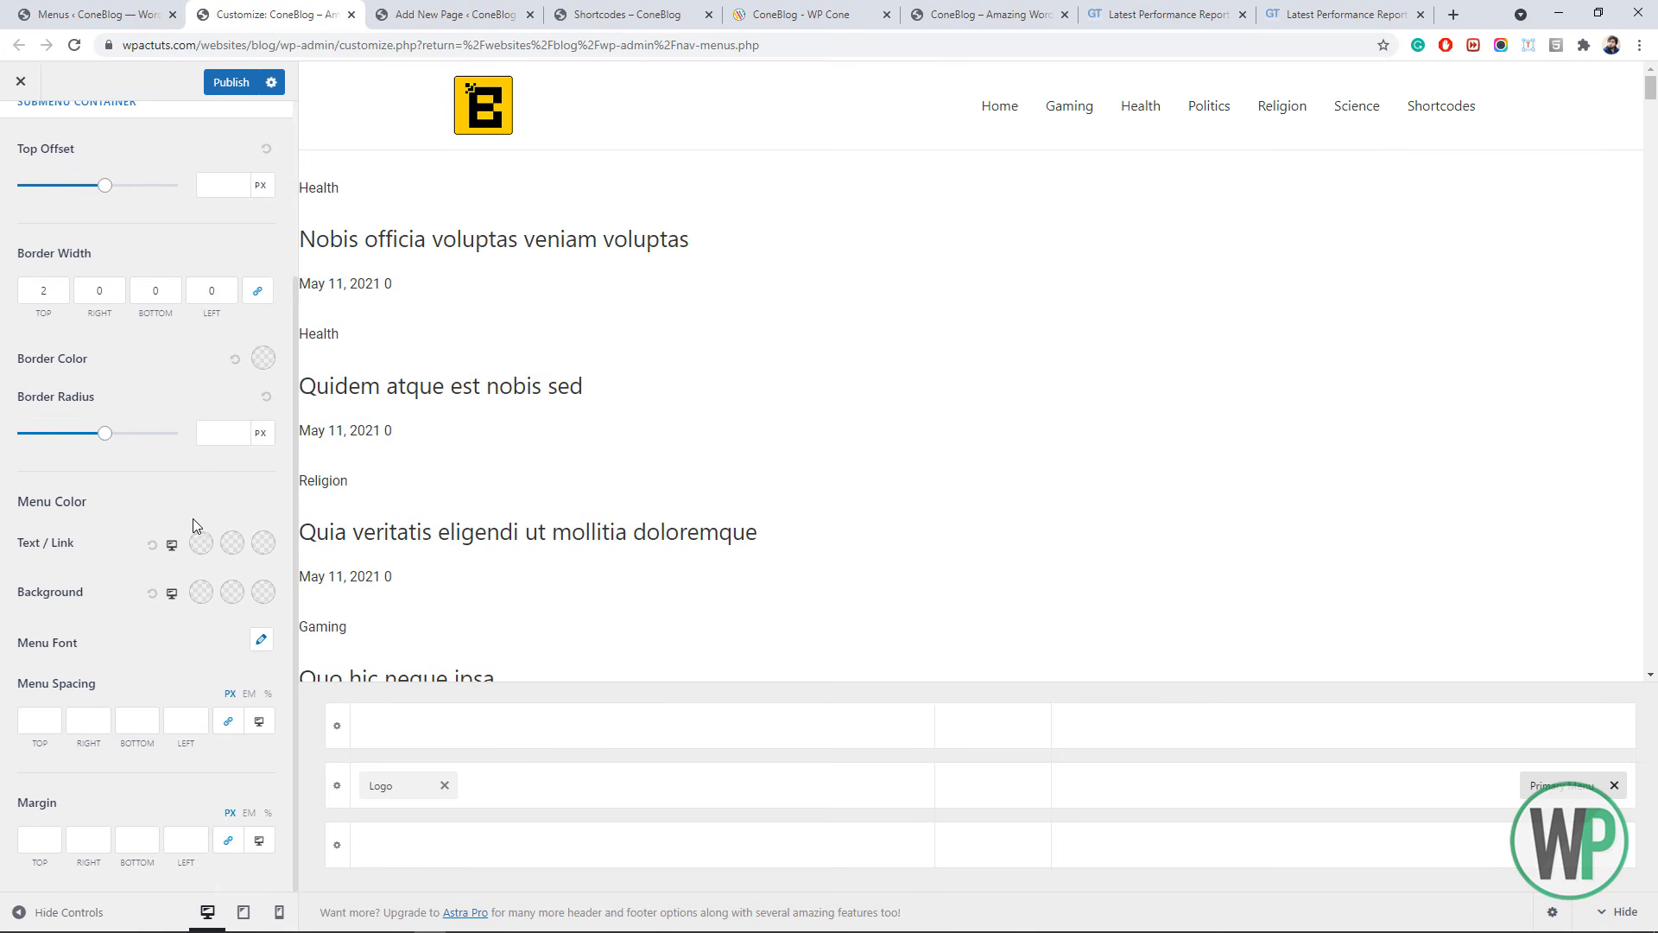
left_click(260, 640)
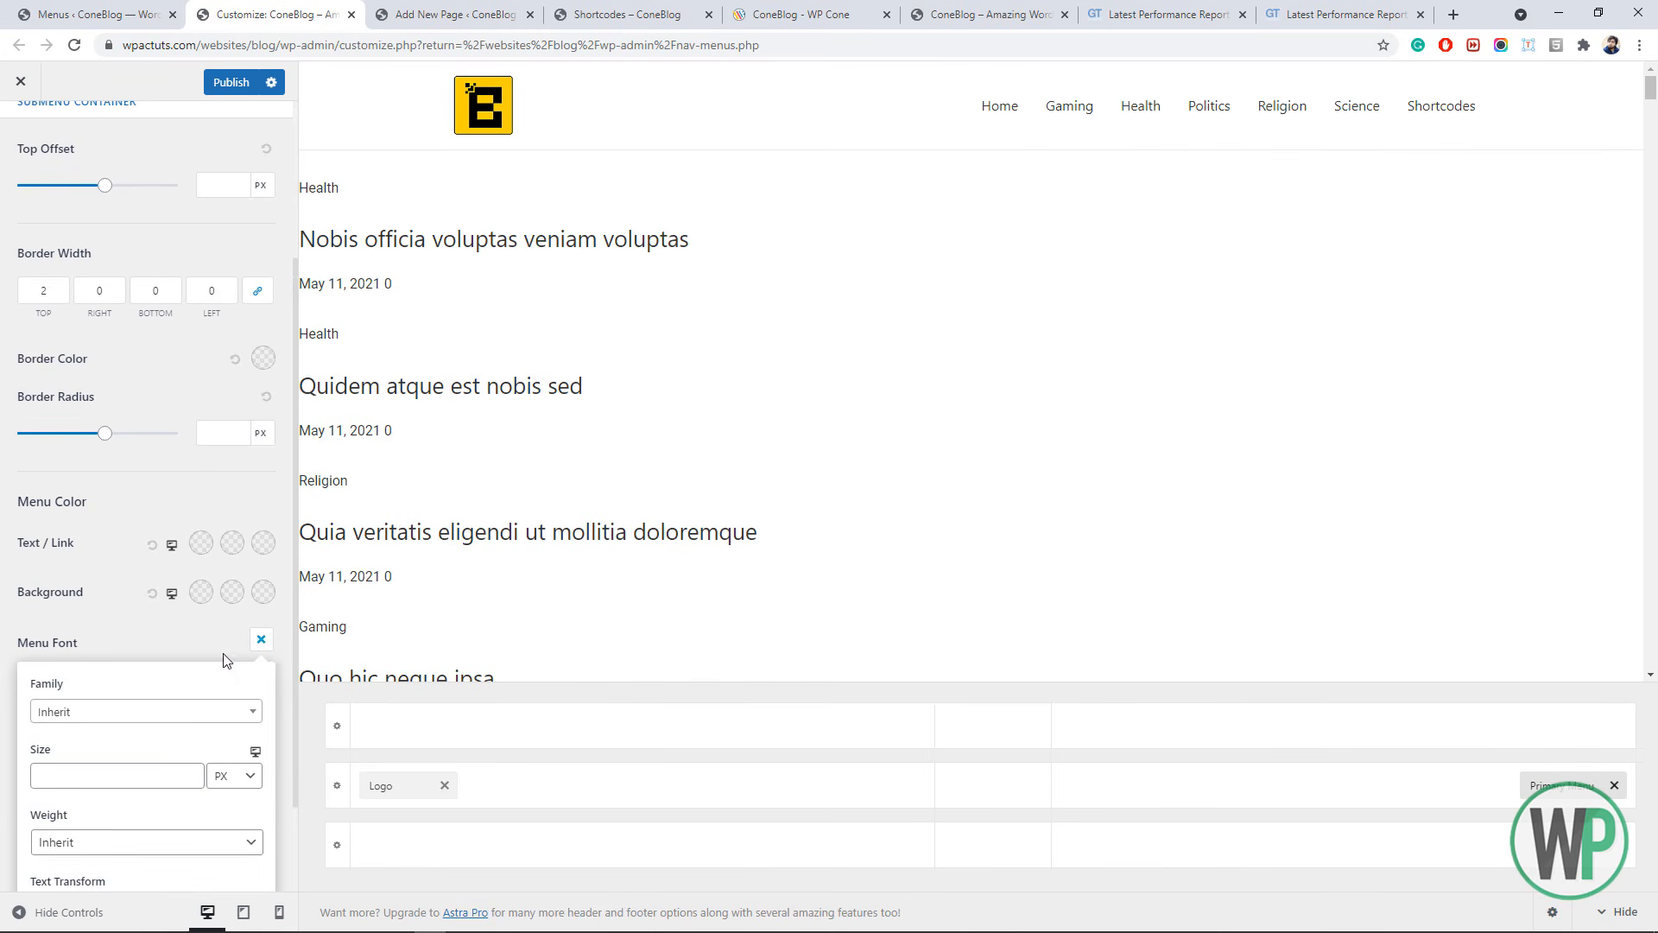
left_click(201, 711)
type("pop")
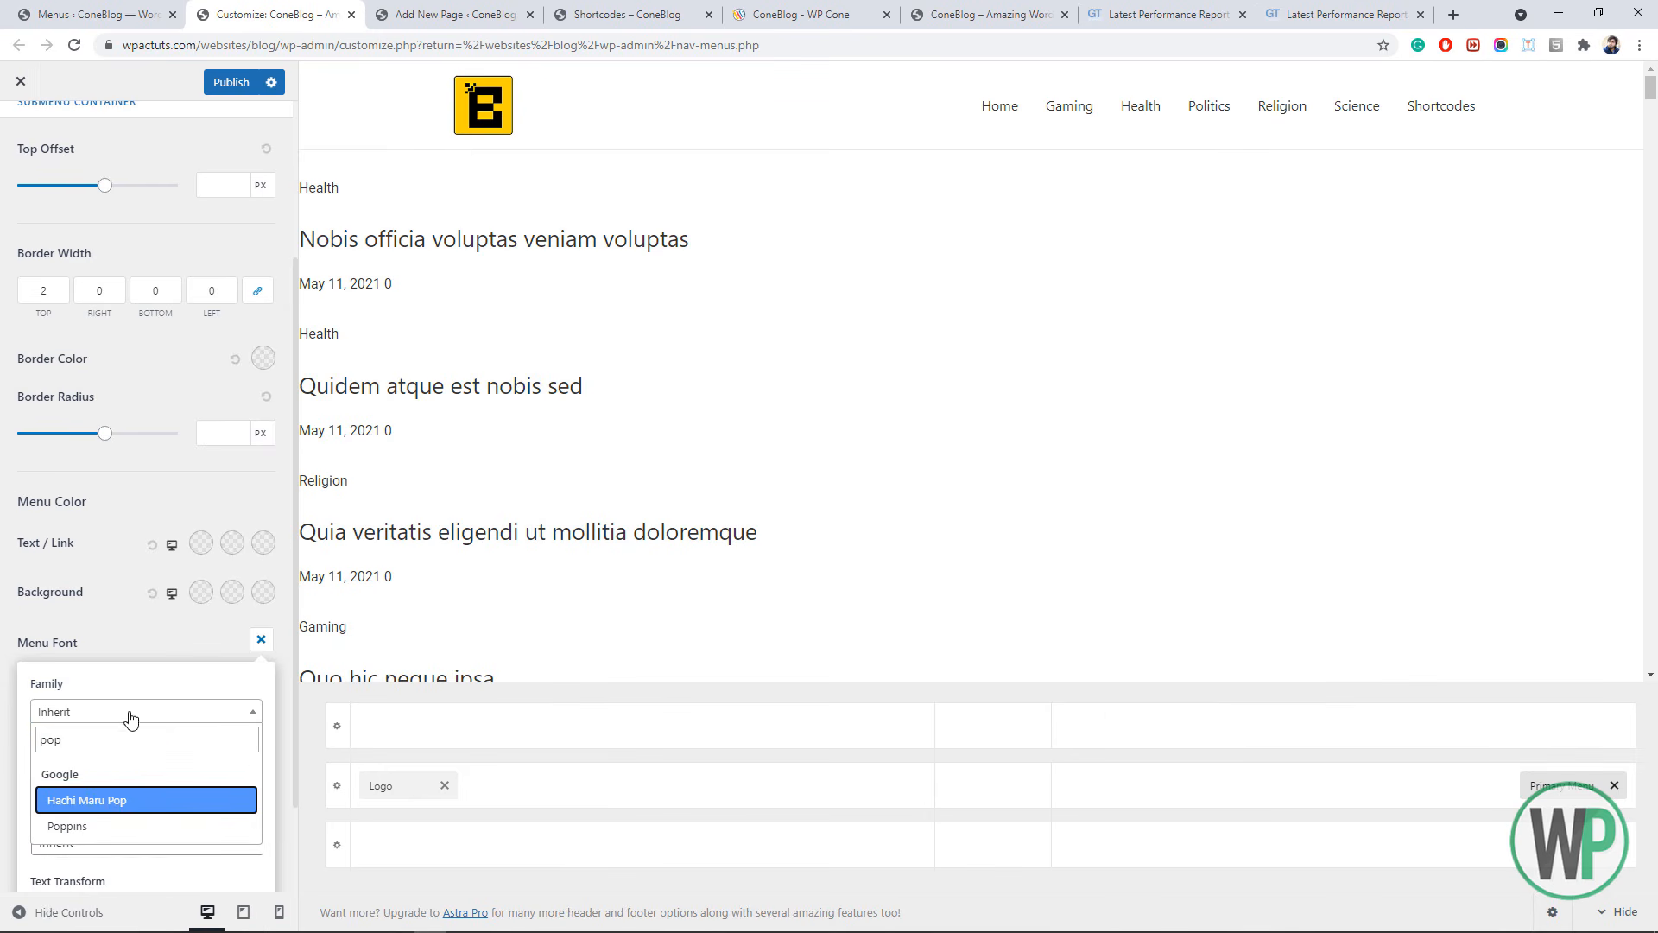
left_click(131, 826)
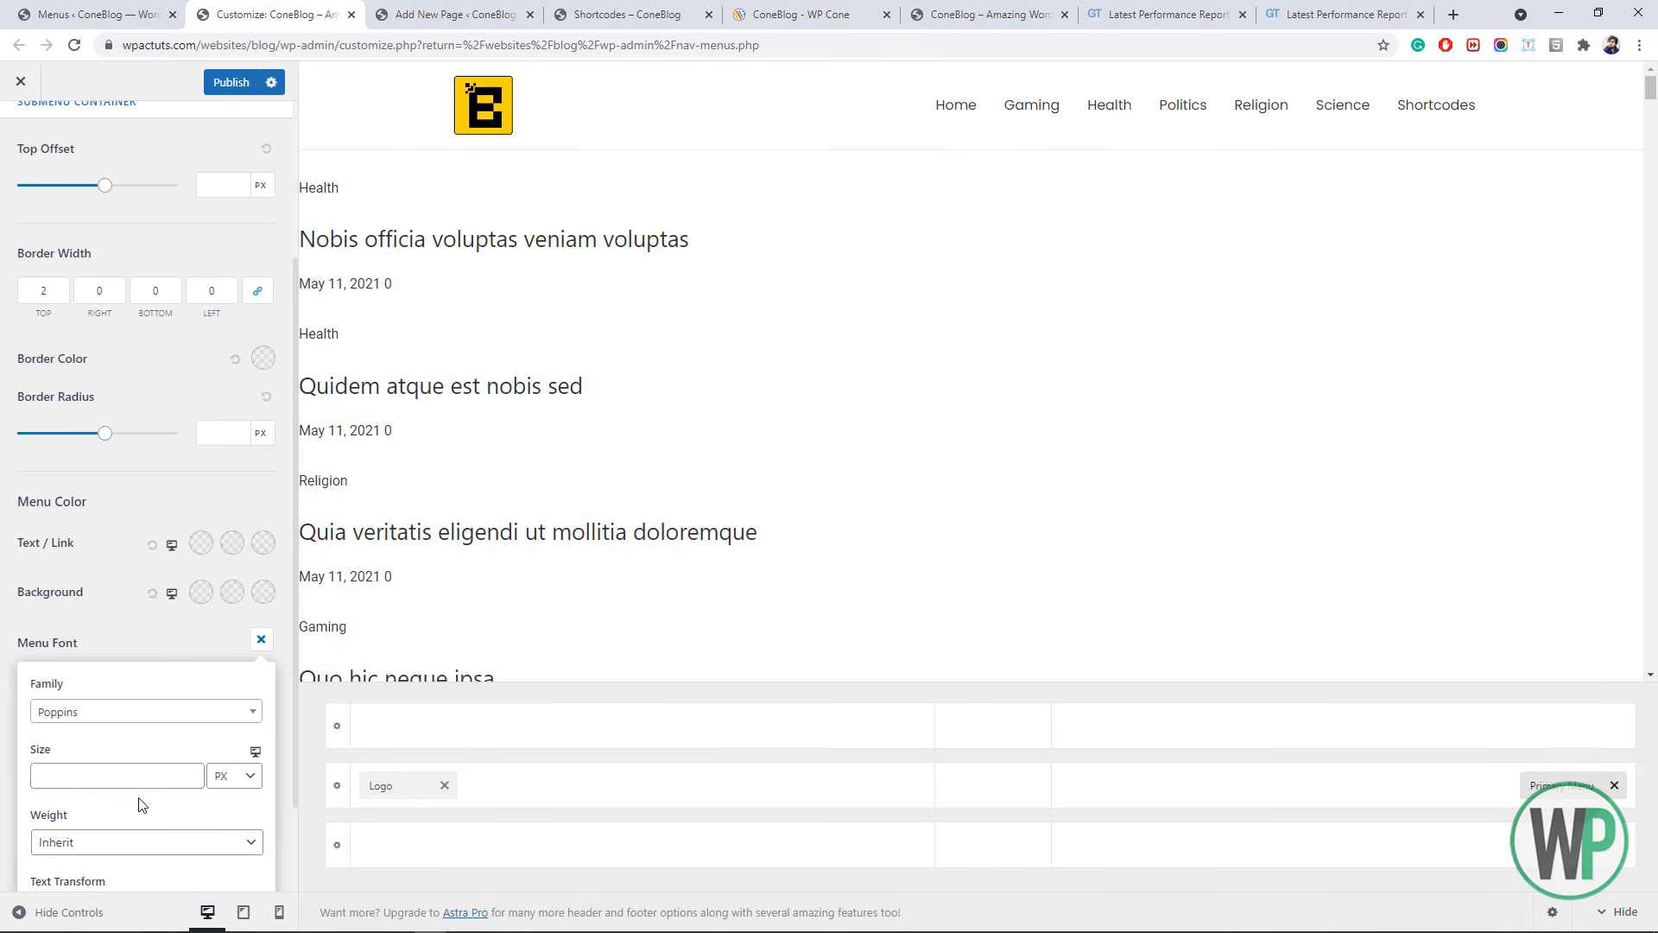
- Set the menu font size to 18 px and try Bold 700 before choosing the Semi-Bold 600 weight
left_click(125, 776)
type("18")
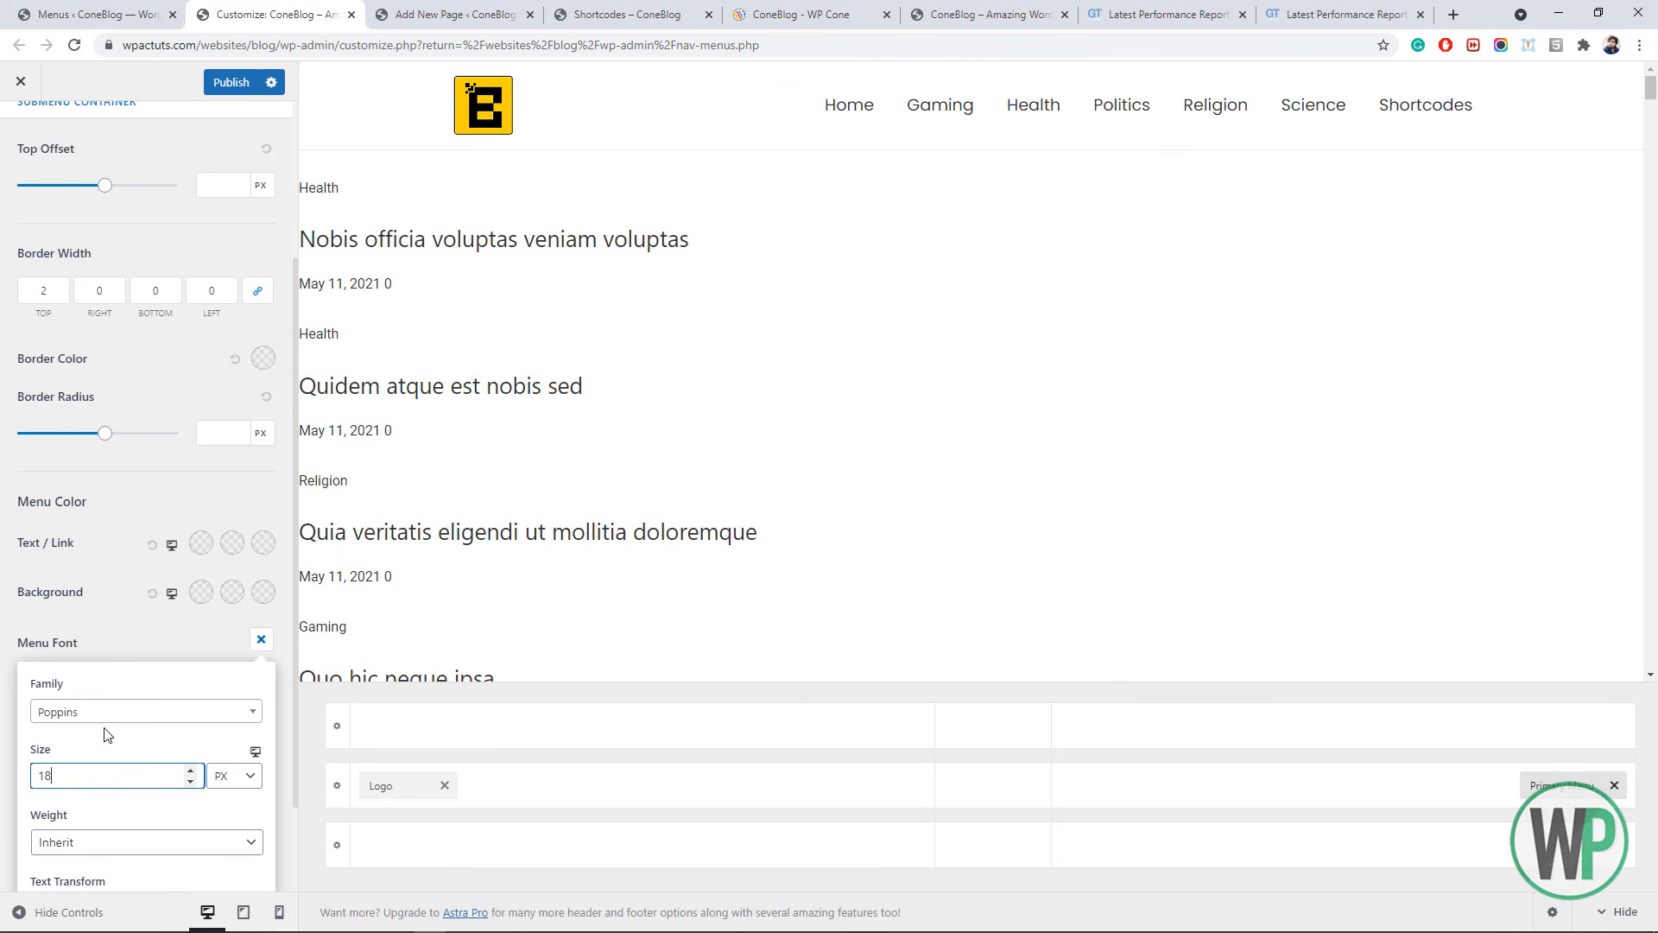
left_click(143, 842)
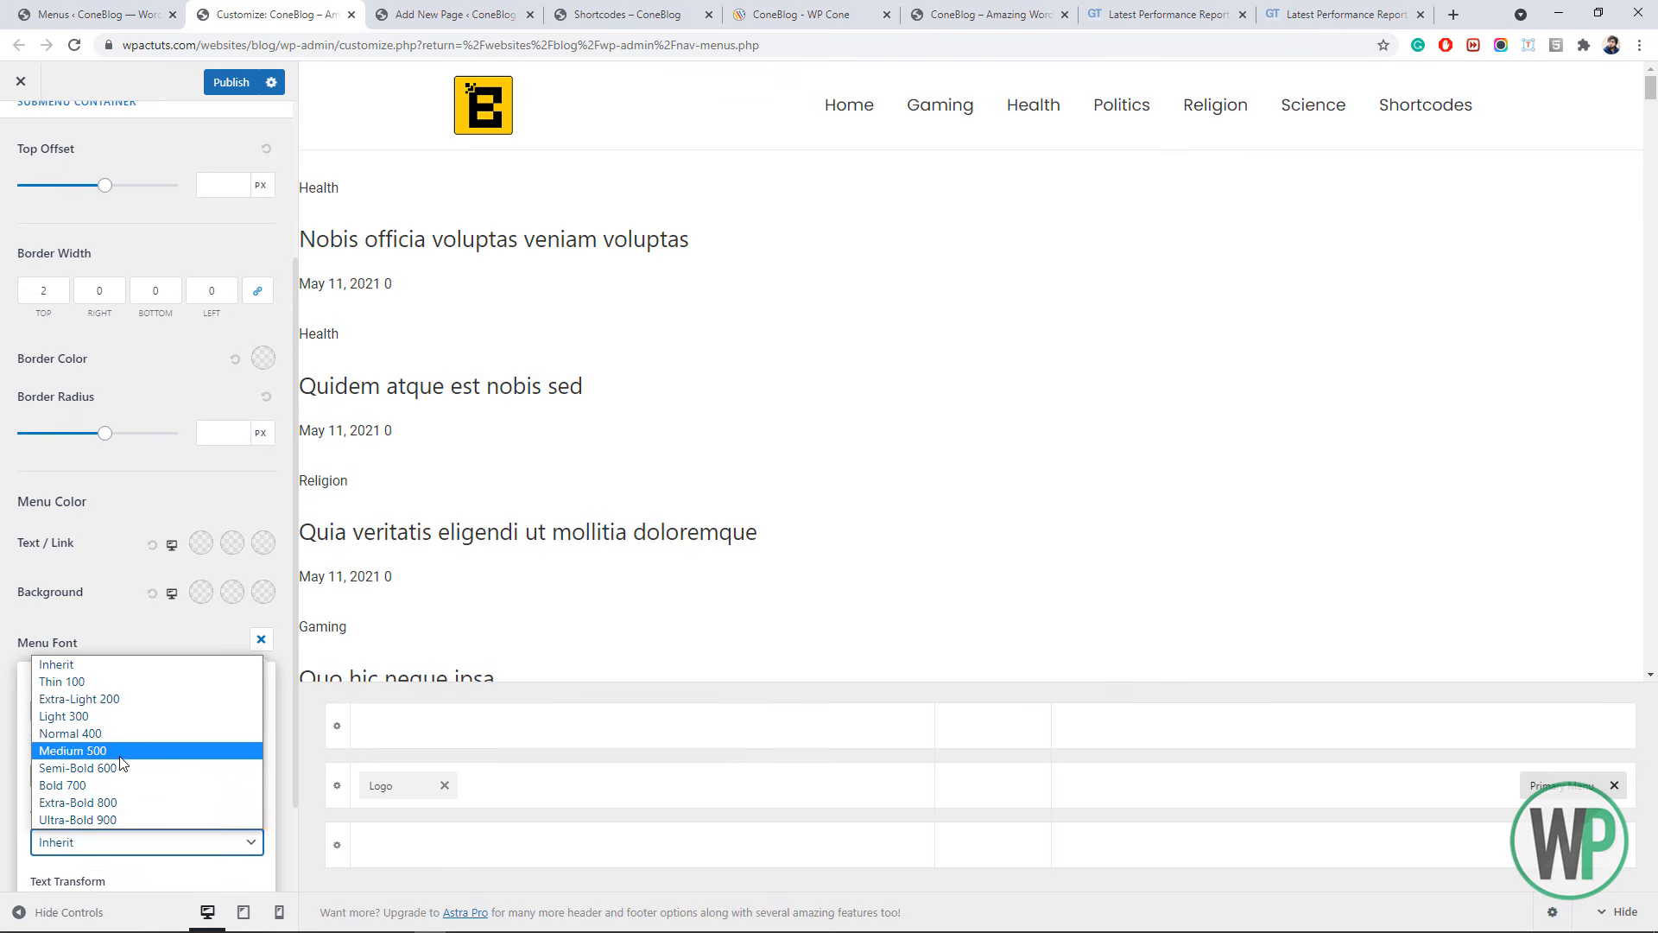
left_click(126, 784)
scroll(141, 760, "down", 1)
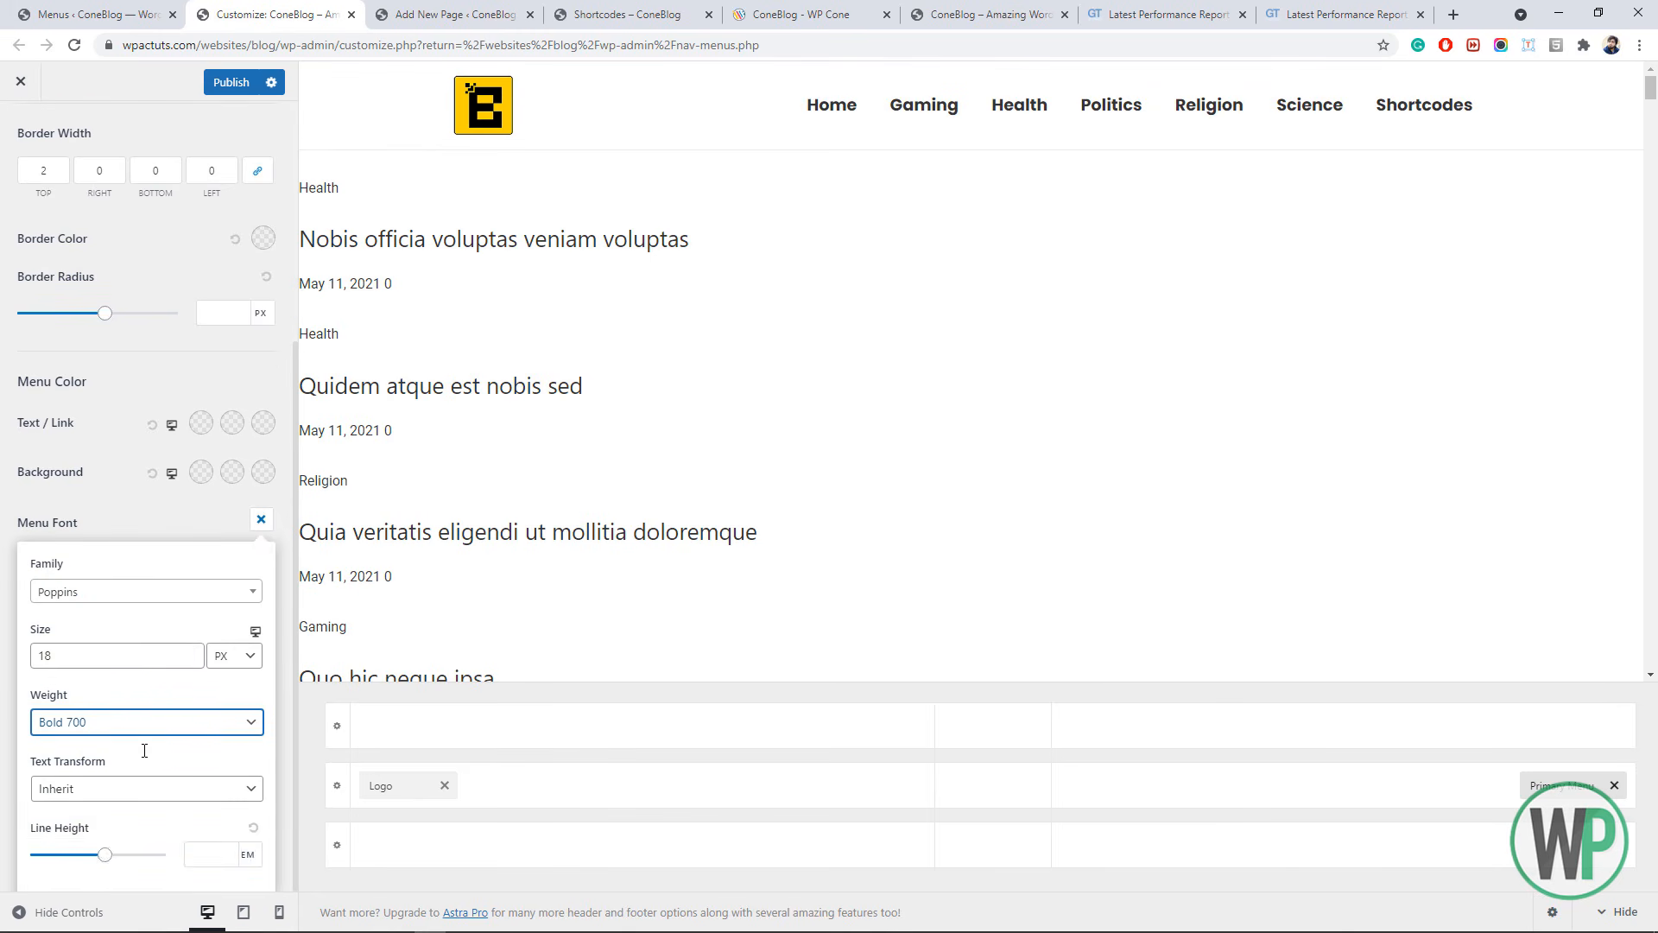
left_click(131, 722)
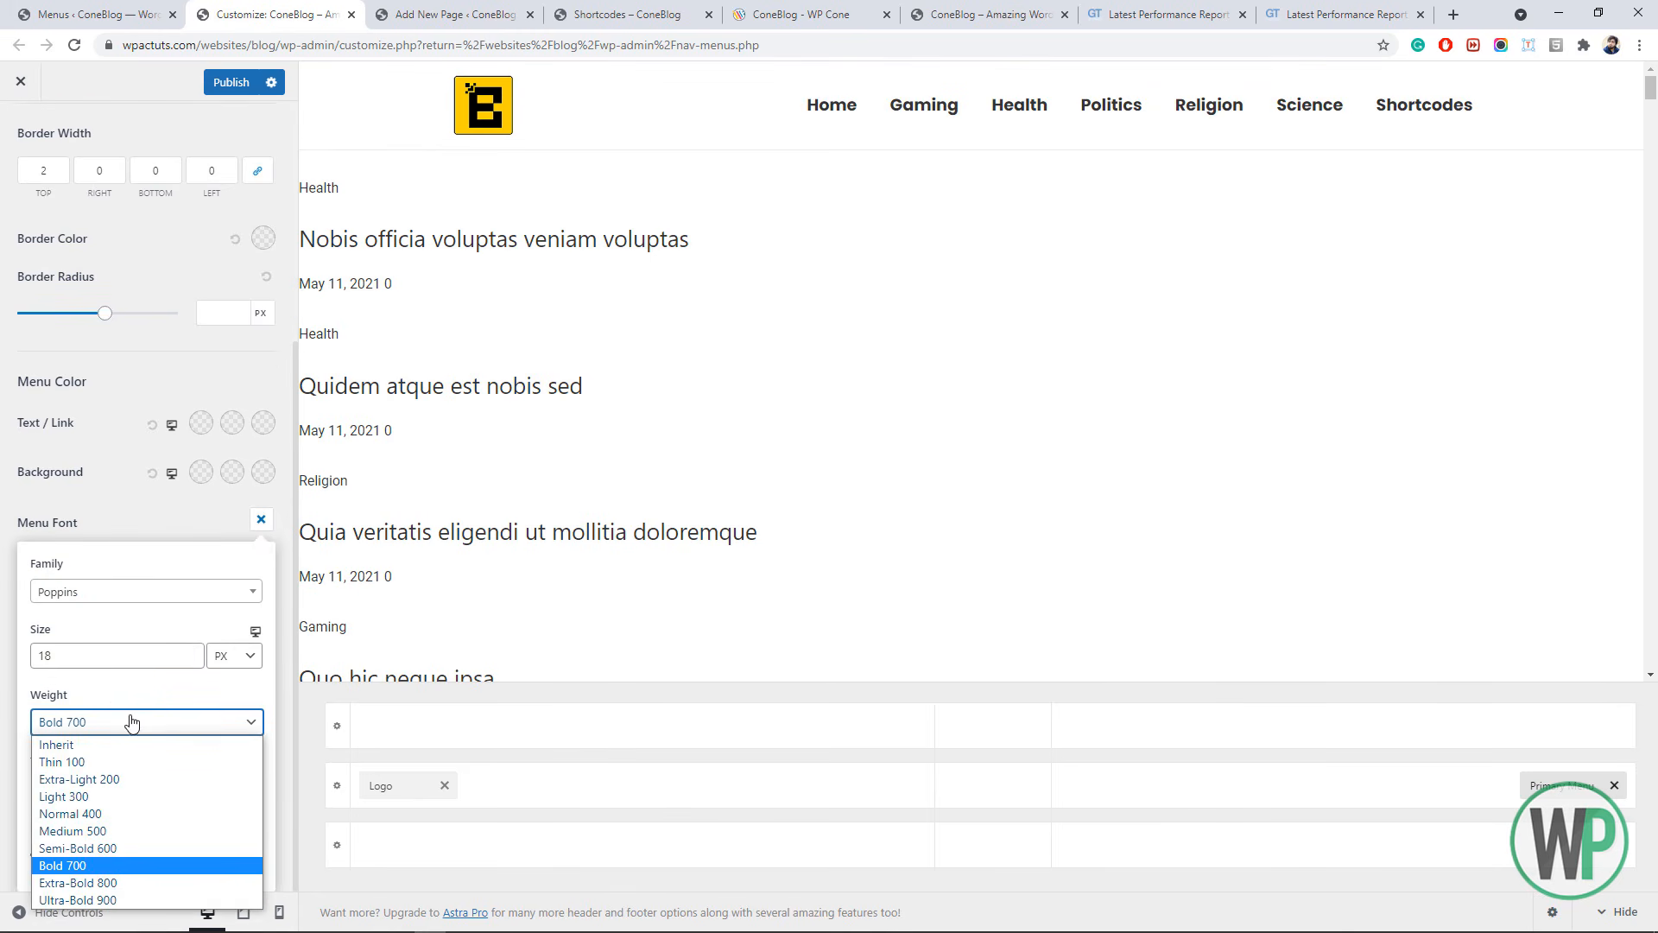
left_click(143, 849)
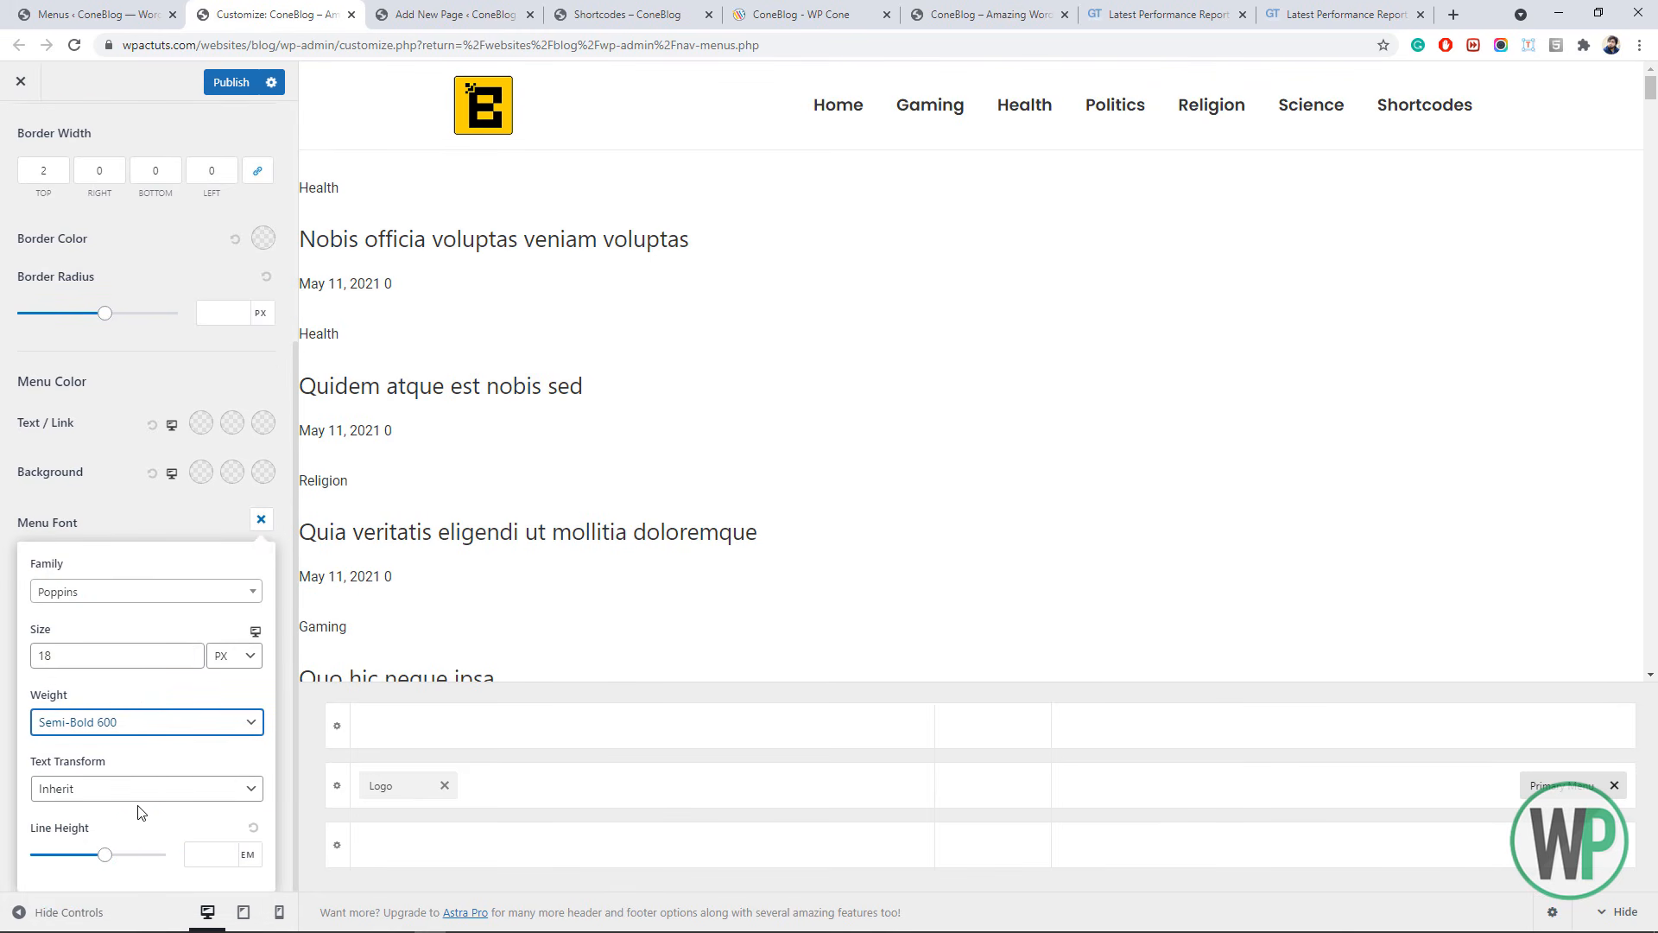
- Set the menu's text transform to Uppercase, reduce the font size to 16 px, and close the font settings
left_click(146, 786)
left_click(156, 866)
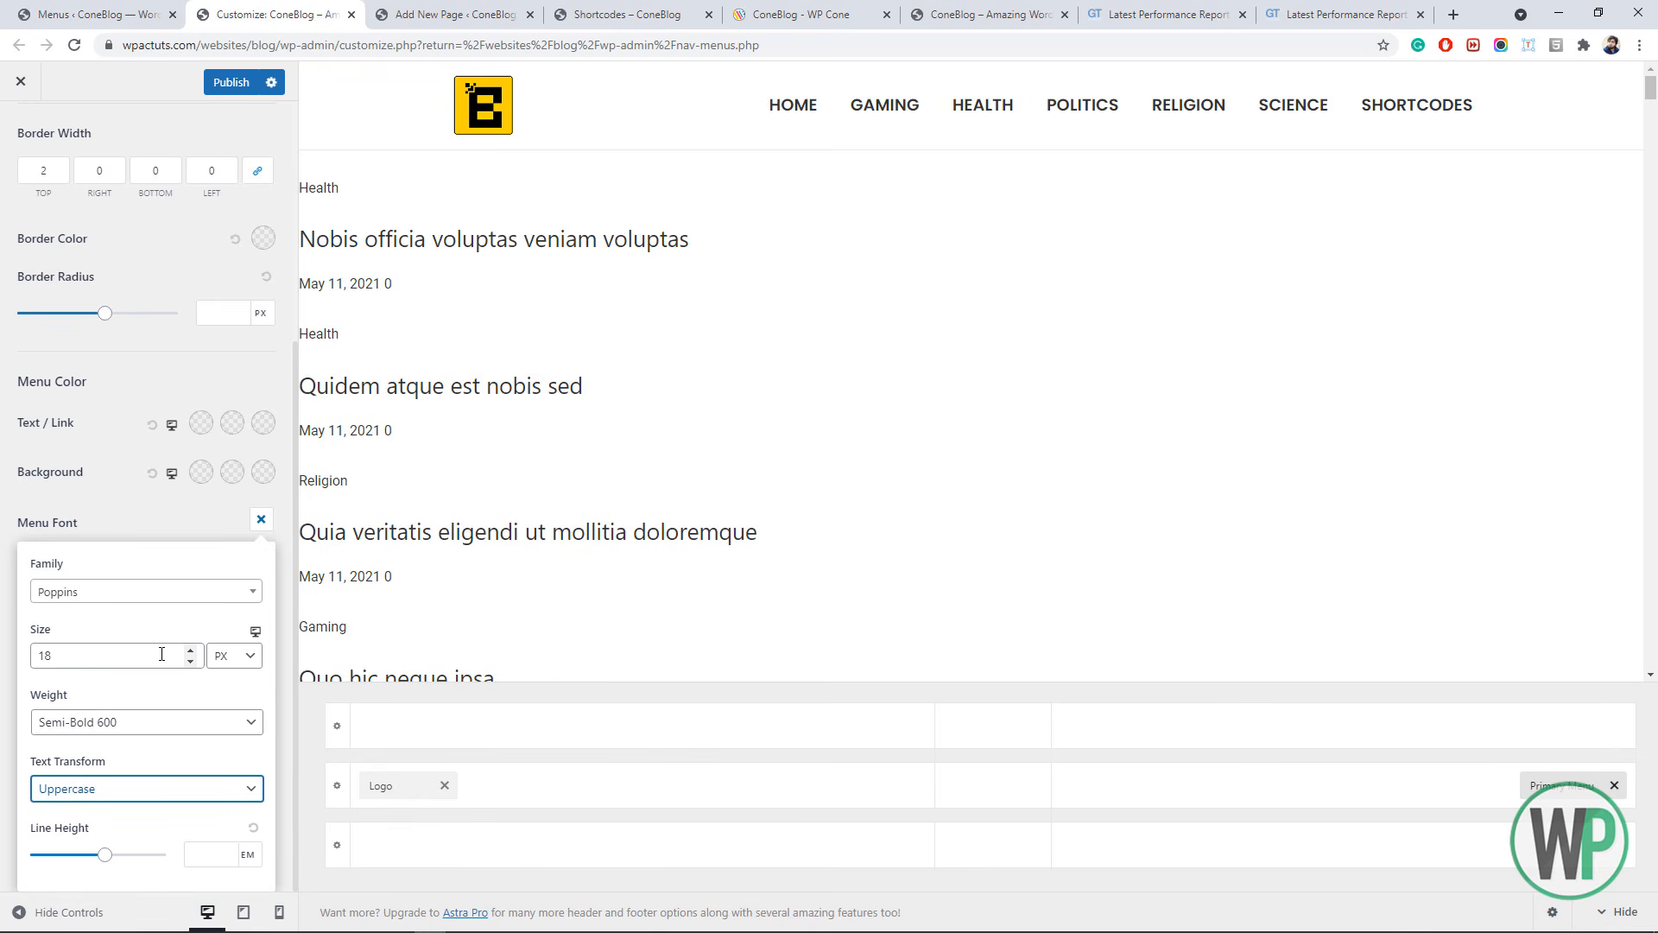
left_click(190, 661)
left_click(190, 661)
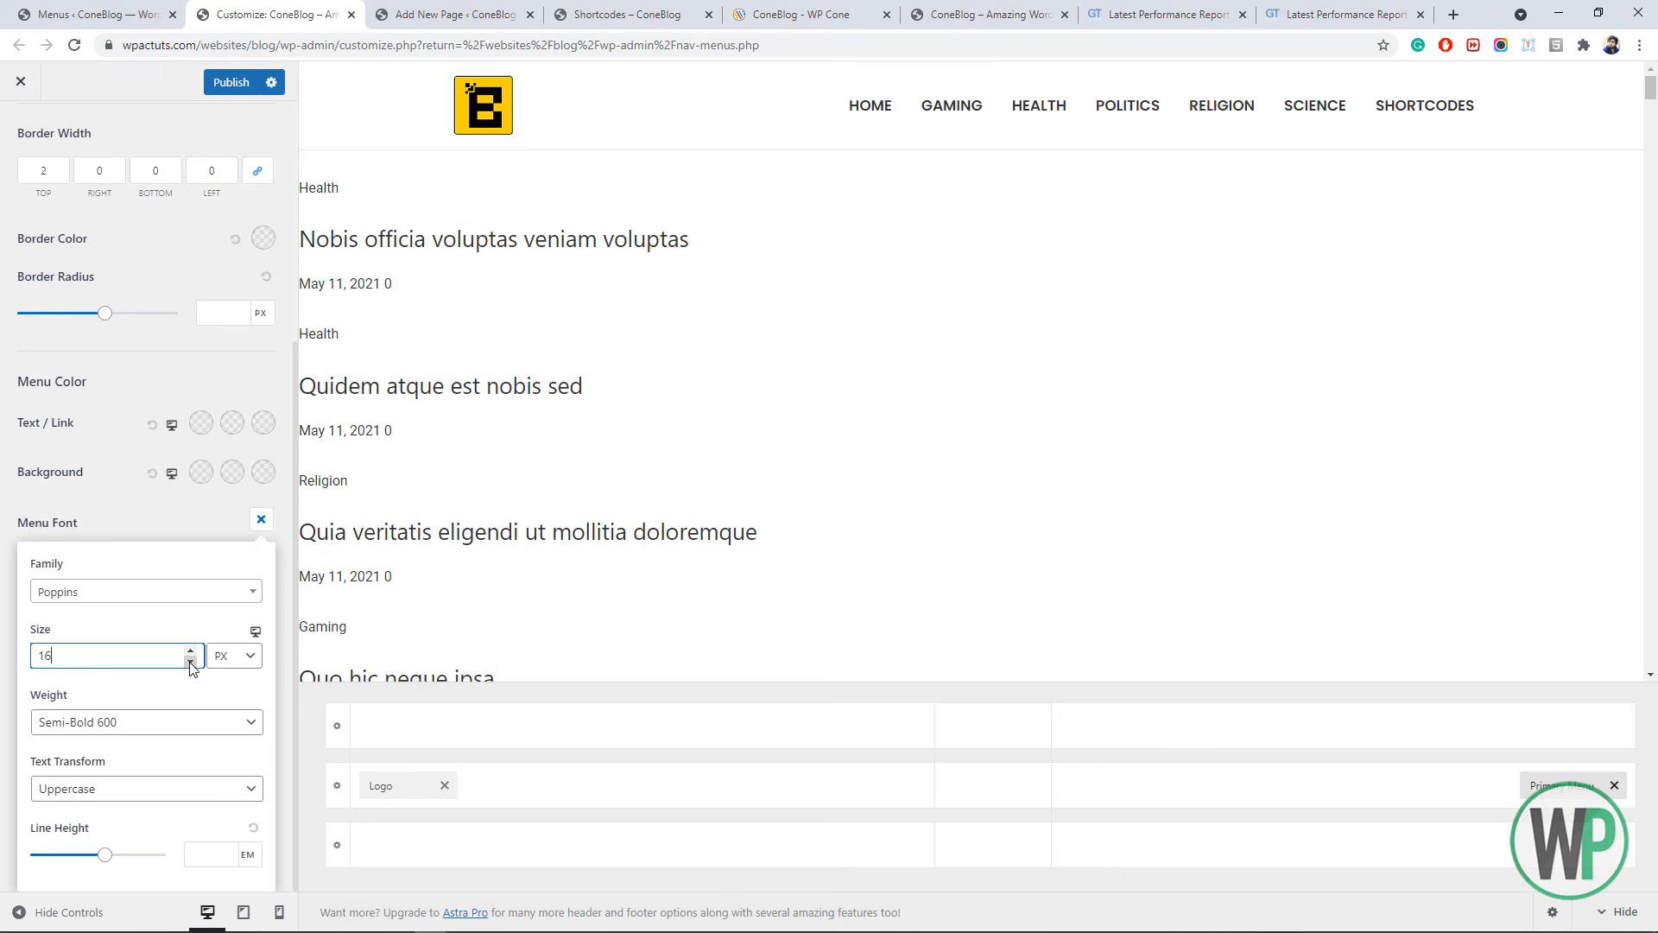
left_click(2, 602)
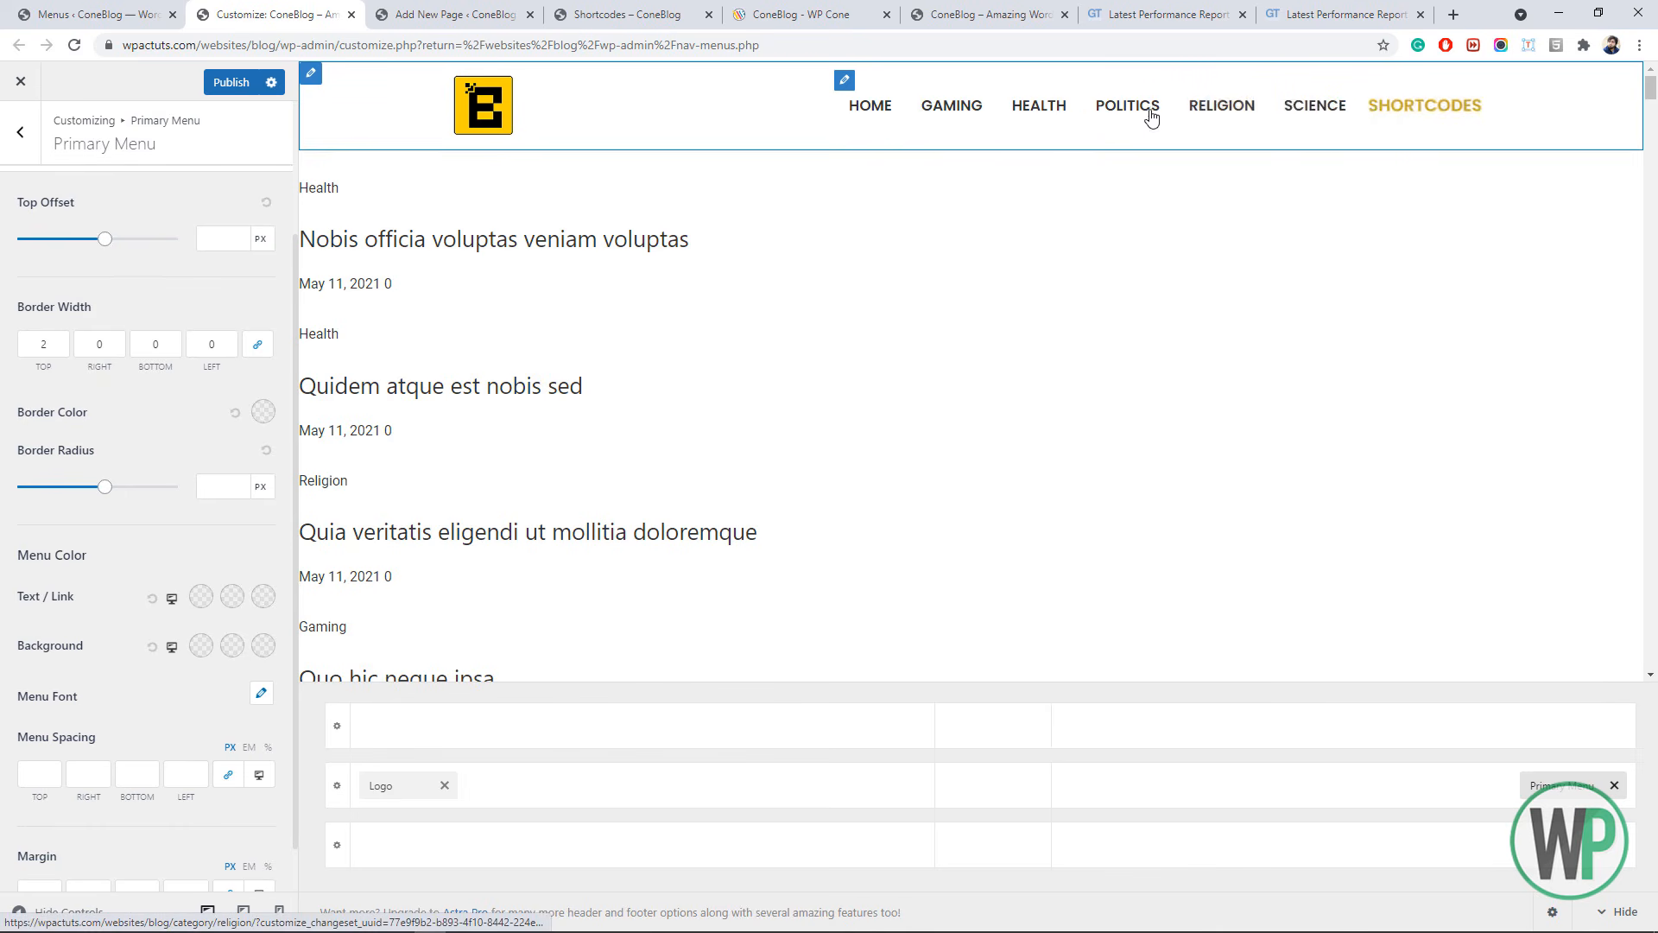
- Publish the menu font changes and reload the live Shortcodes page to check the header
left_click(231, 84)
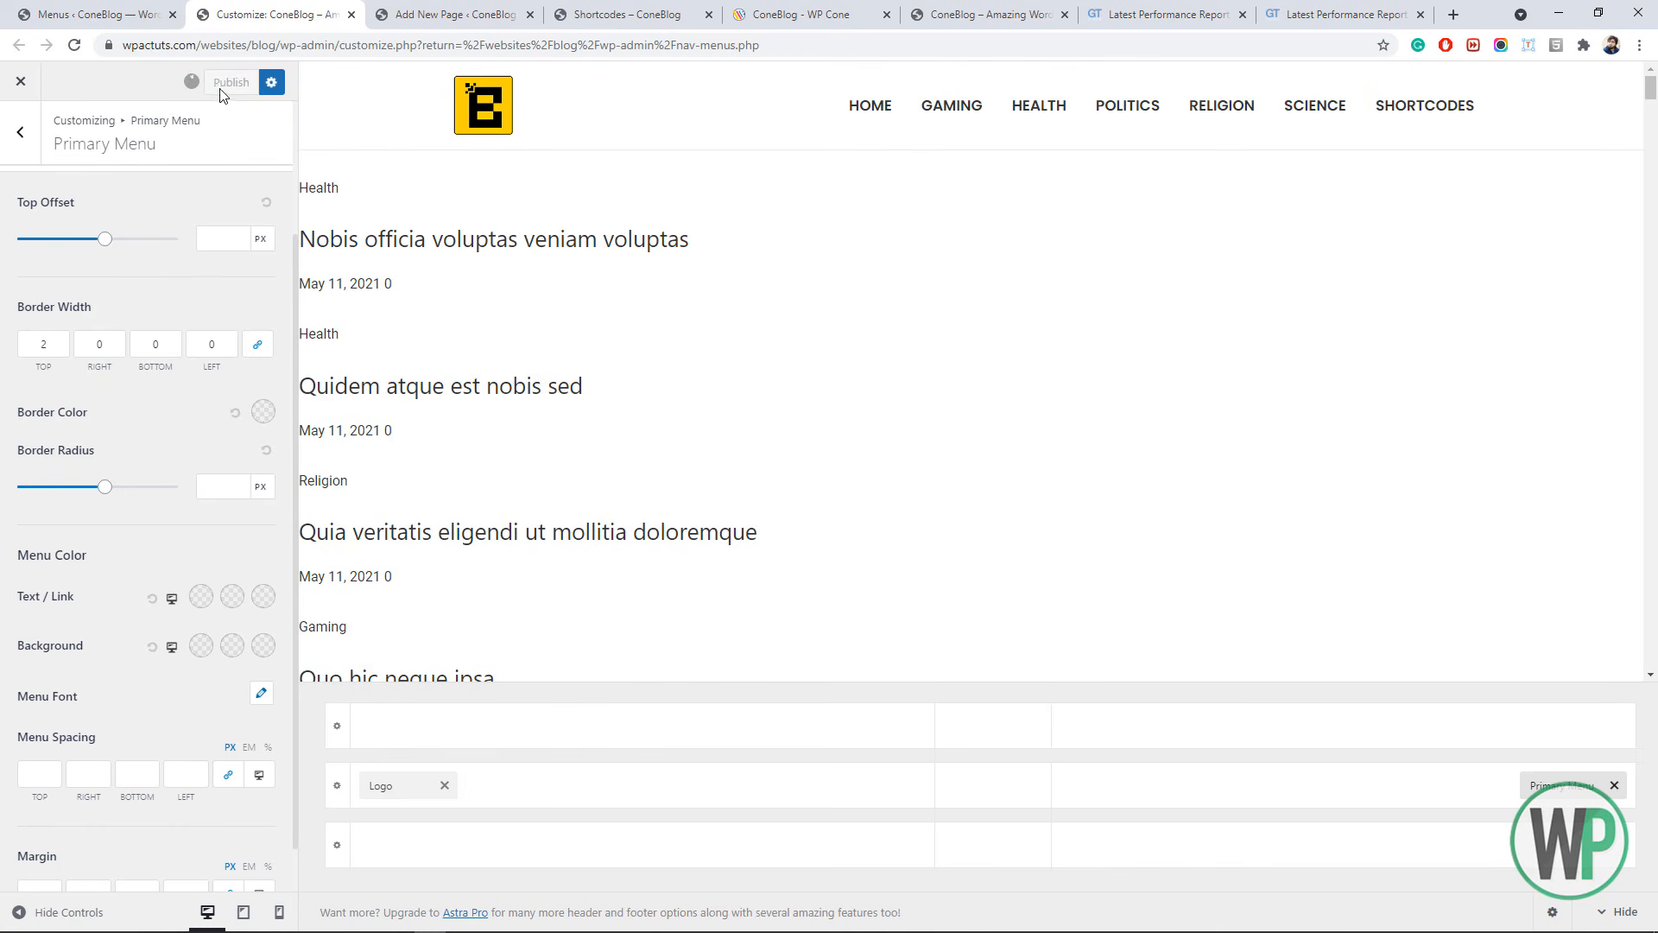
left_click(604, 15)
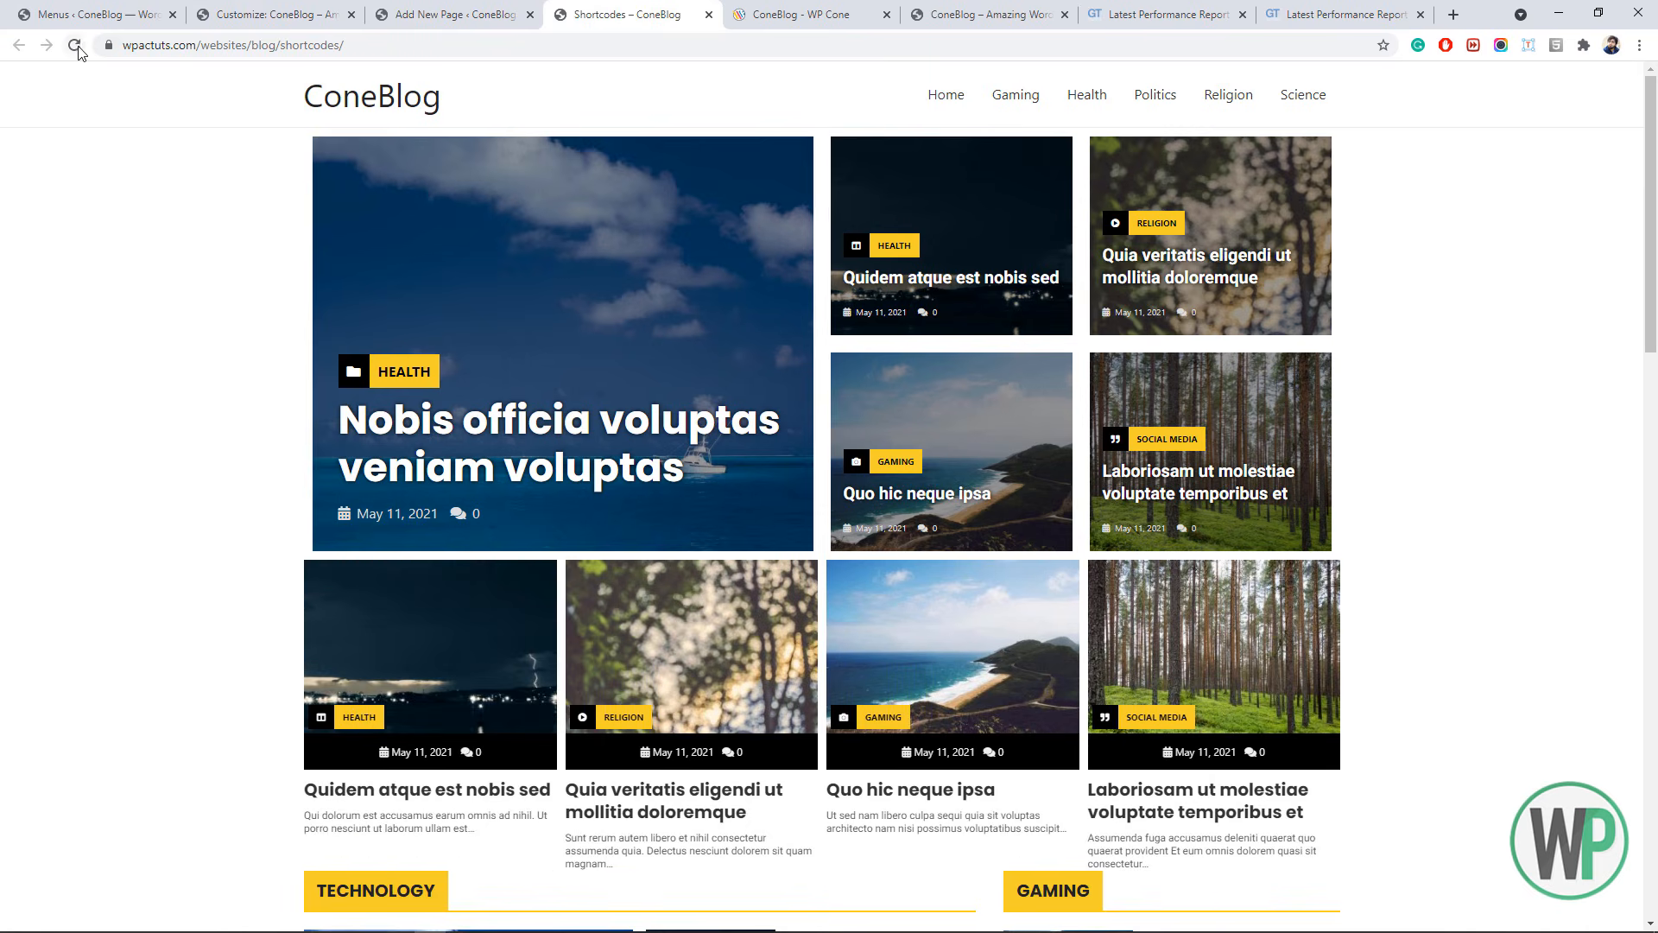
left_click(74, 45)
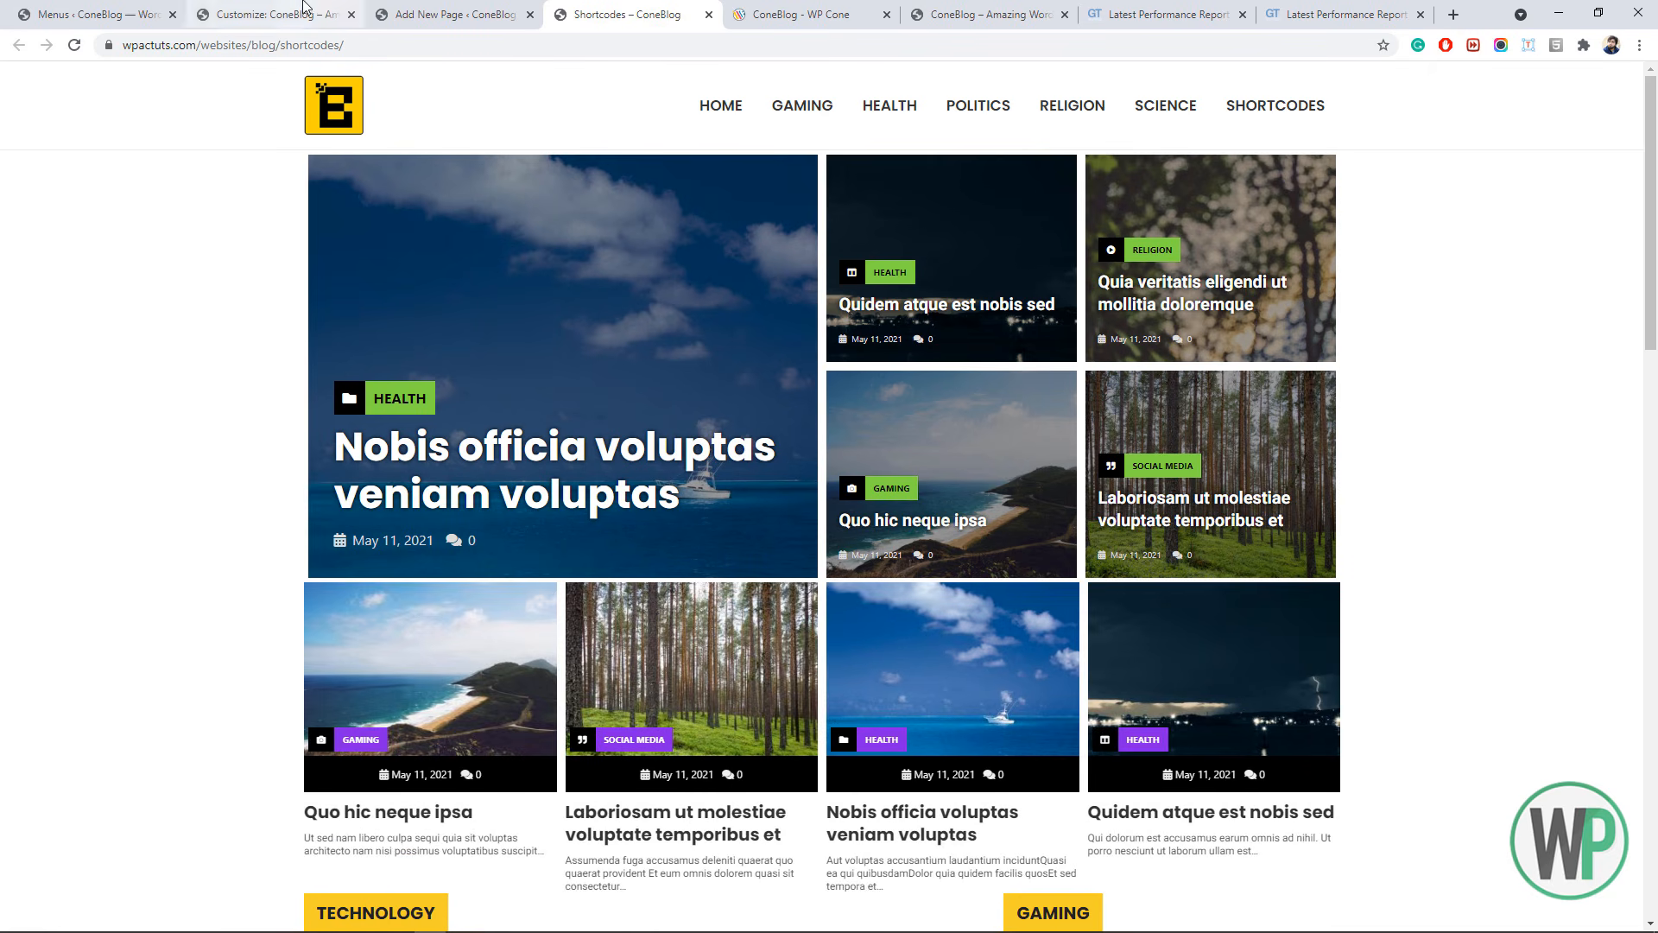
- Return to the Customizer, set the Primary Menu submenu's top border width to 0, and publish the change
left_click(276, 15)
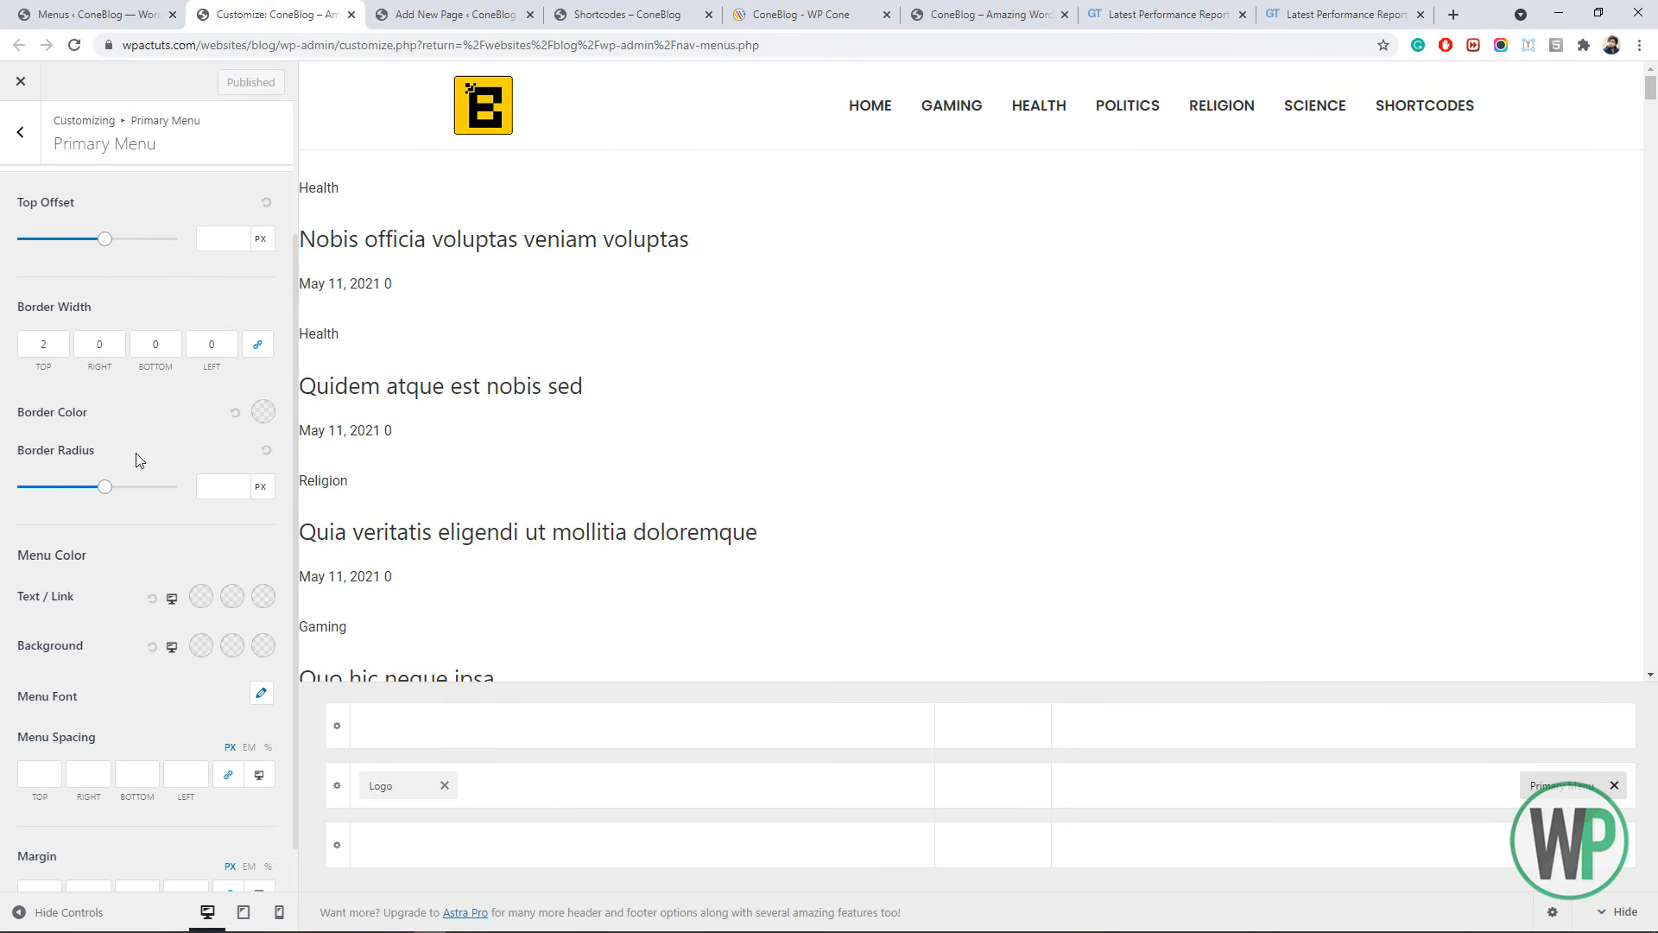
scroll(104, 491, "up", 2)
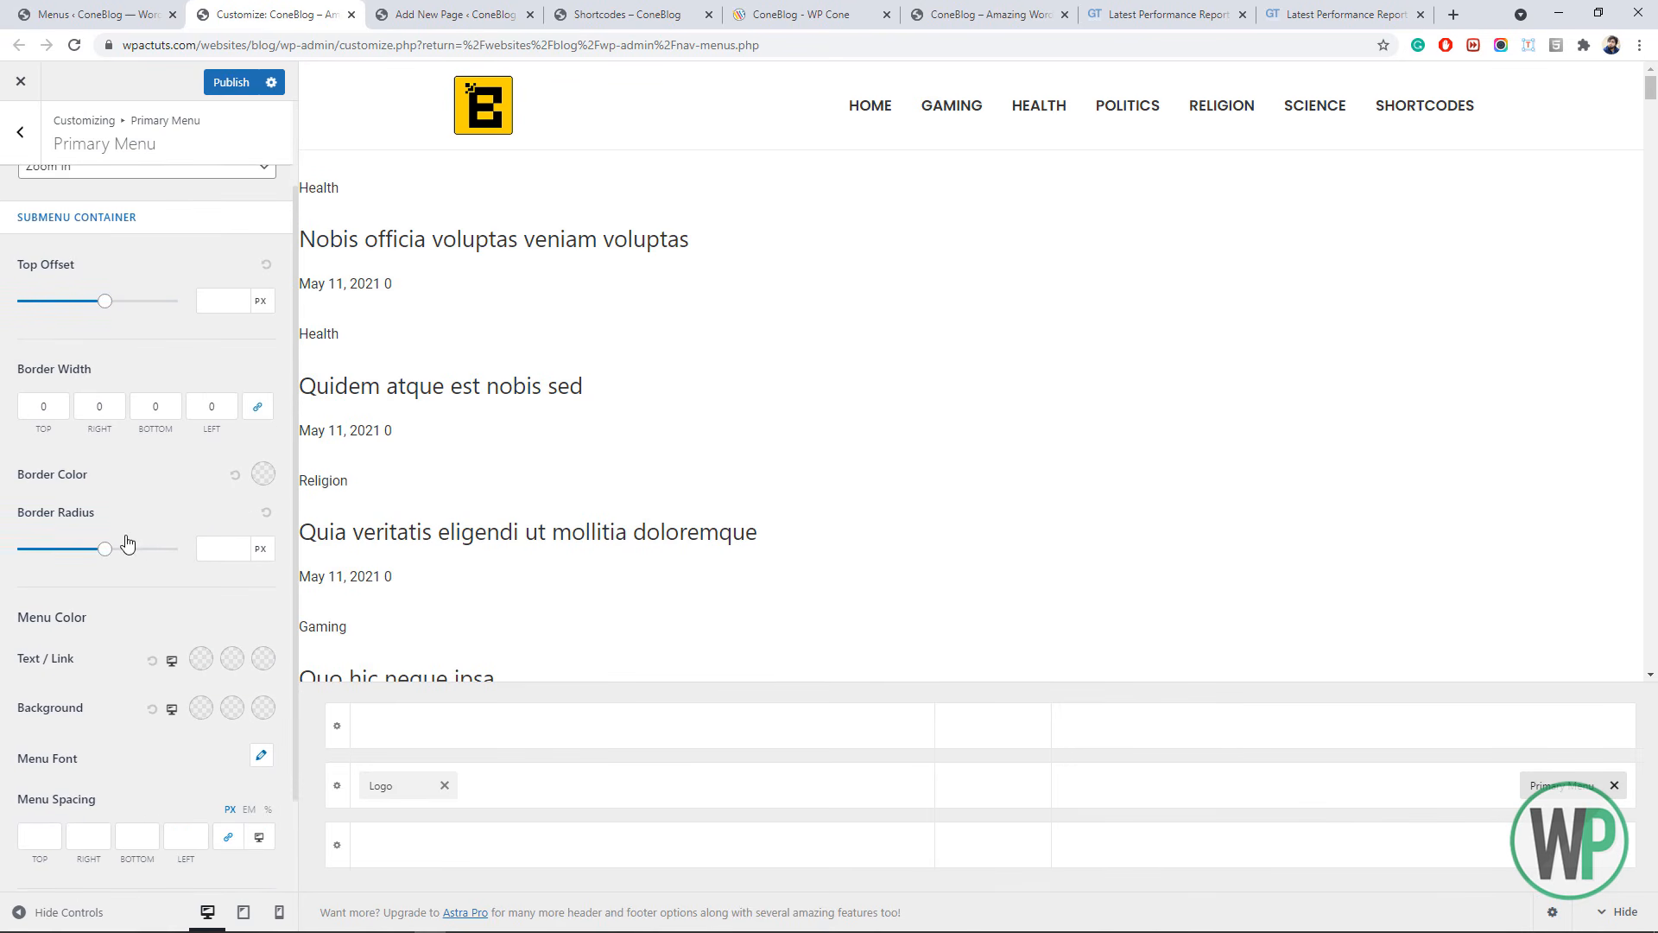
scroll(128, 518, "up", 2)
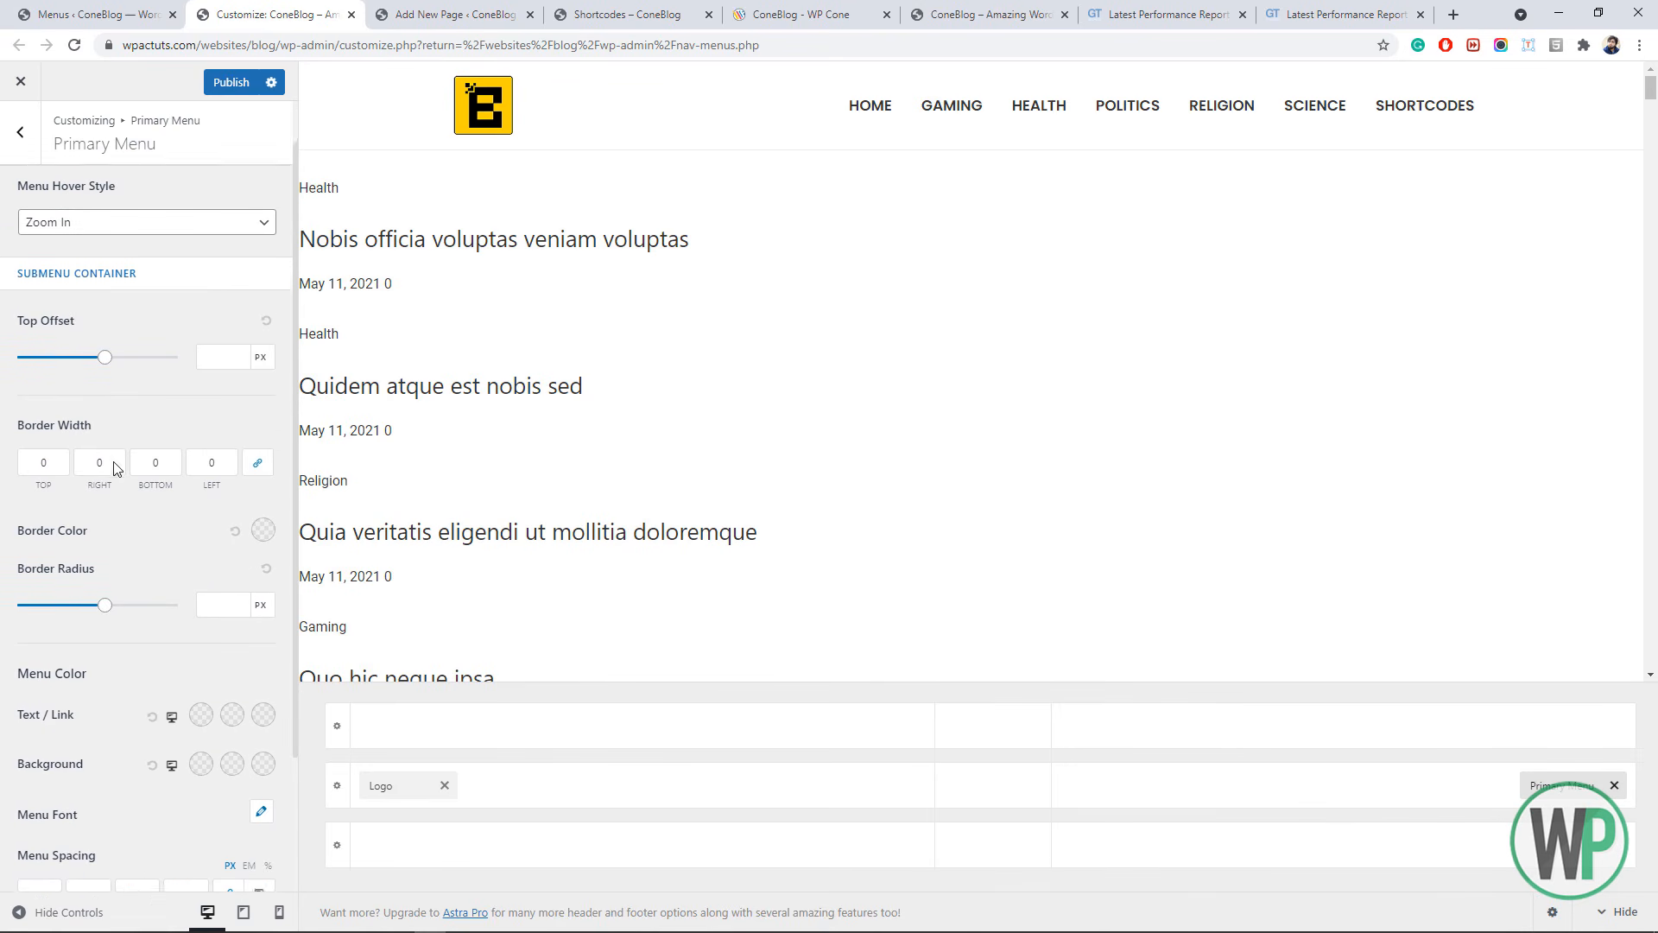
left_click(208, 83)
- Reload the Shortcodes page to check the published header, and return to the Customizer's main section list
left_click(628, 15)
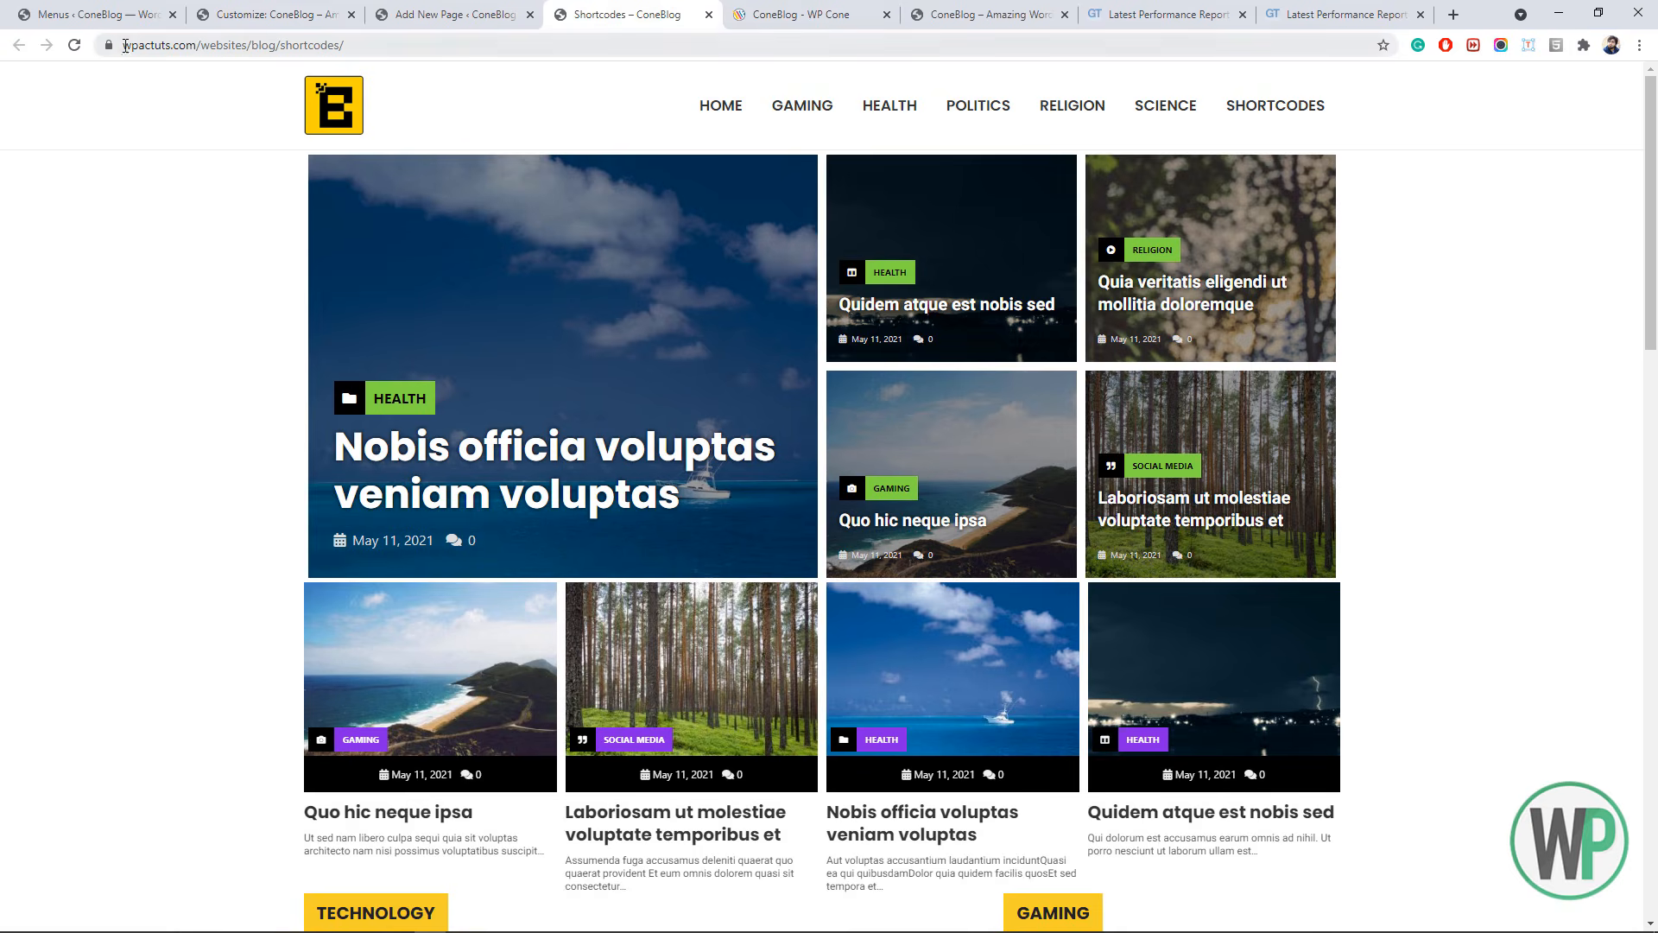
left_click(75, 46)
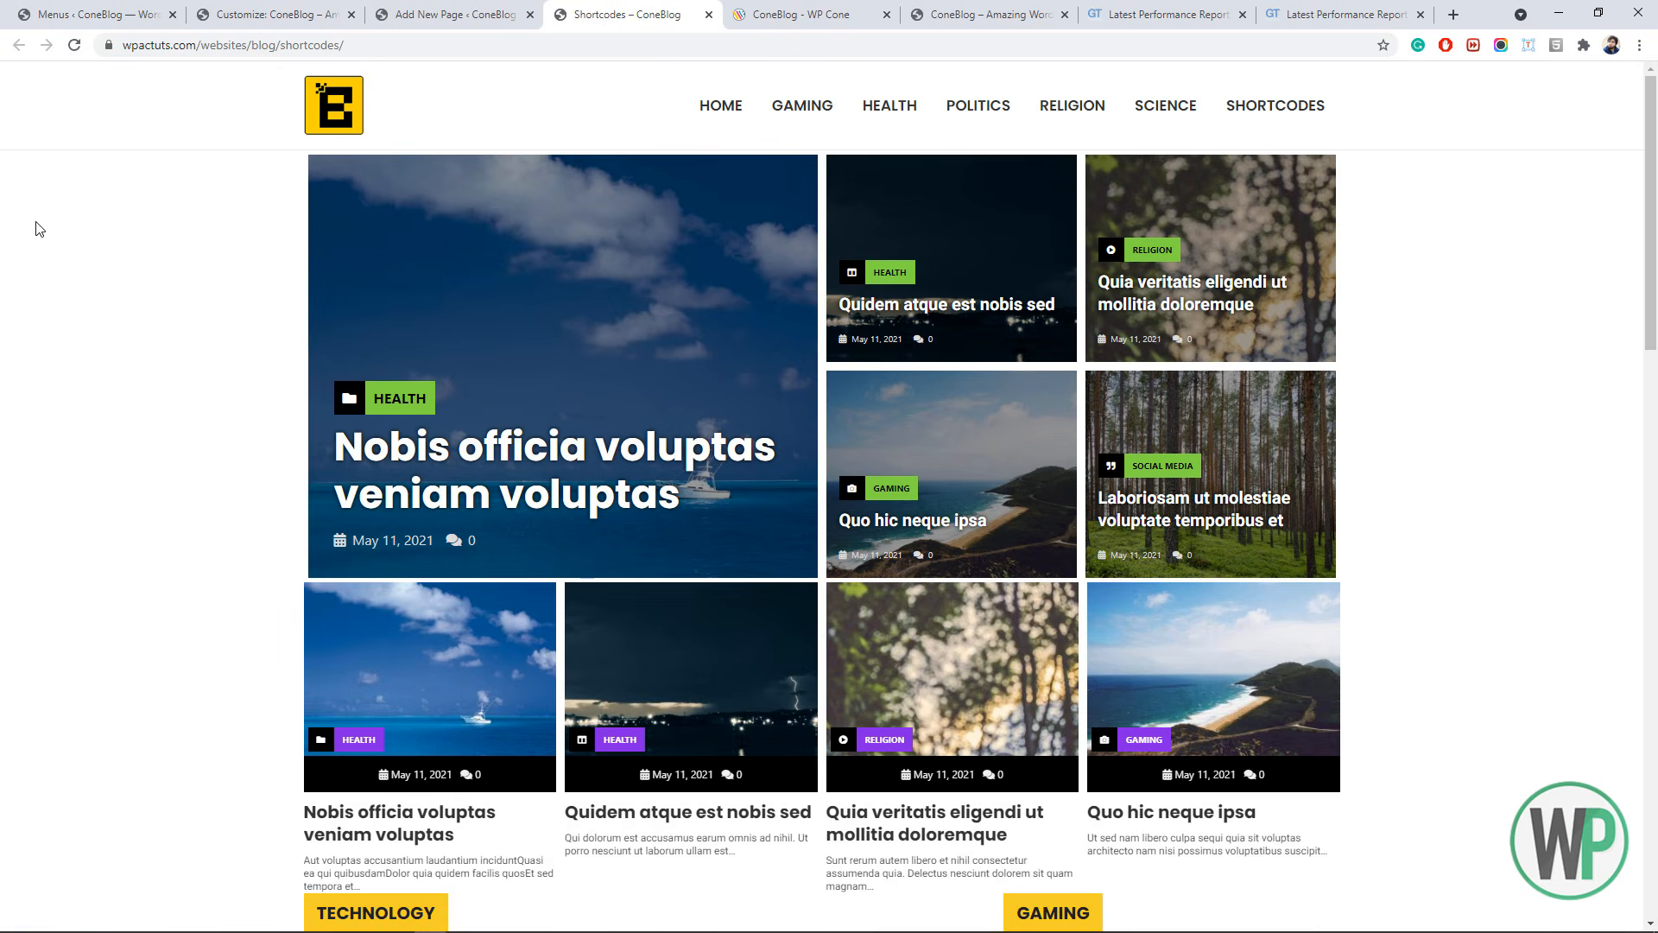
left_click(272, 15)
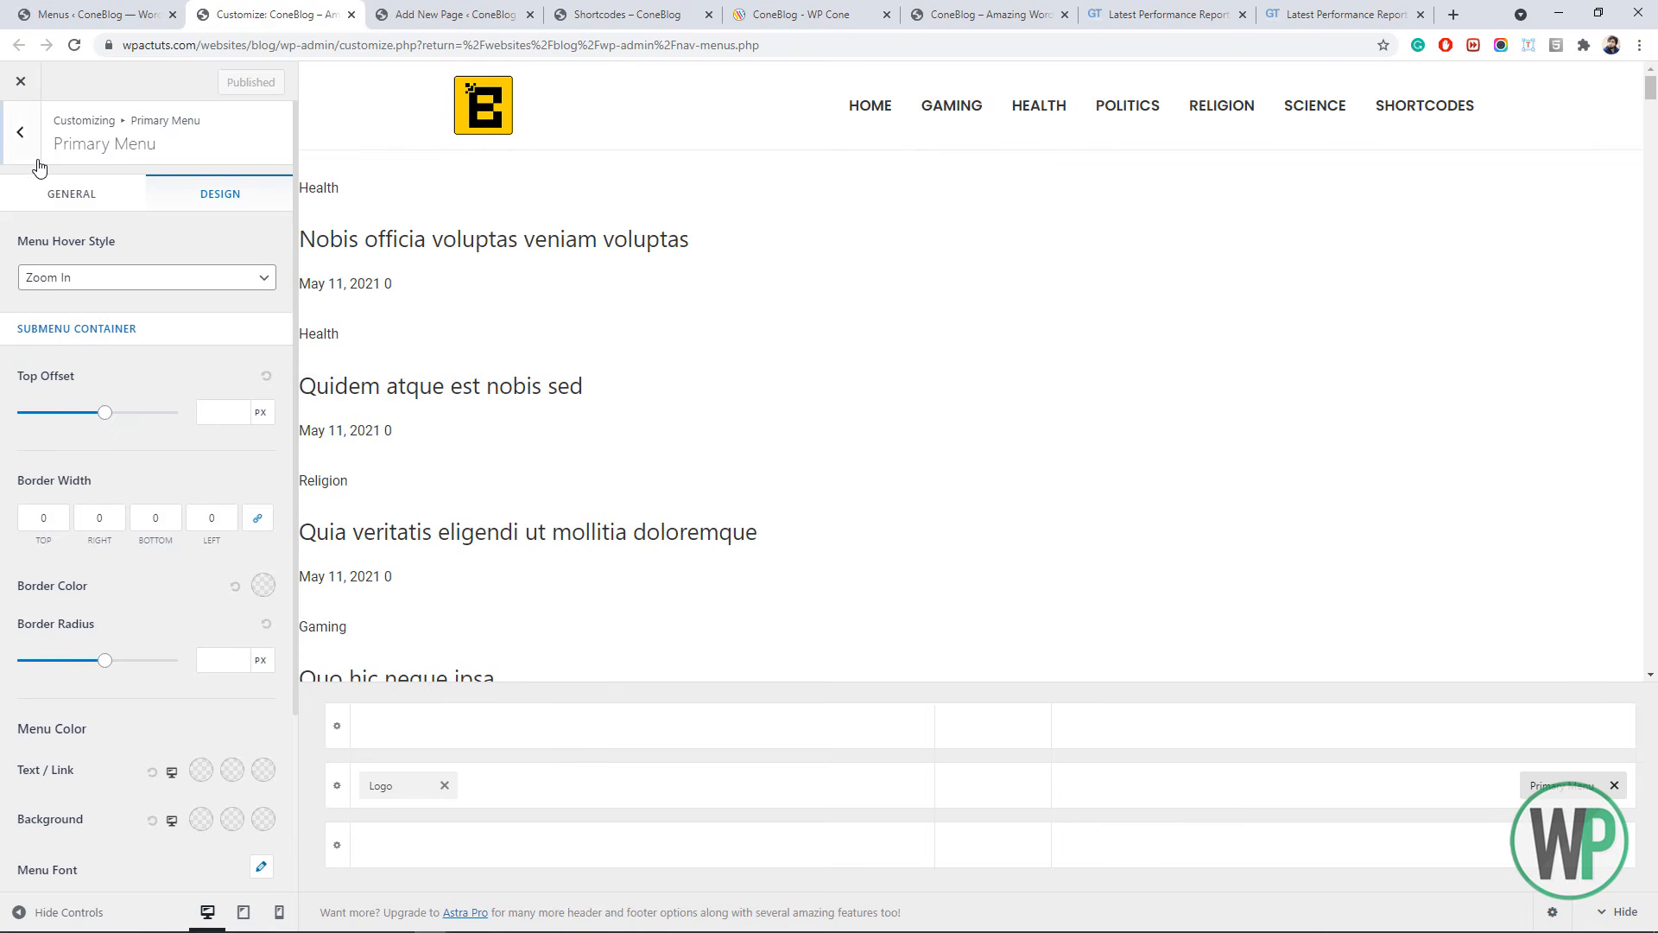
left_click(20, 134)
left_click(21, 134)
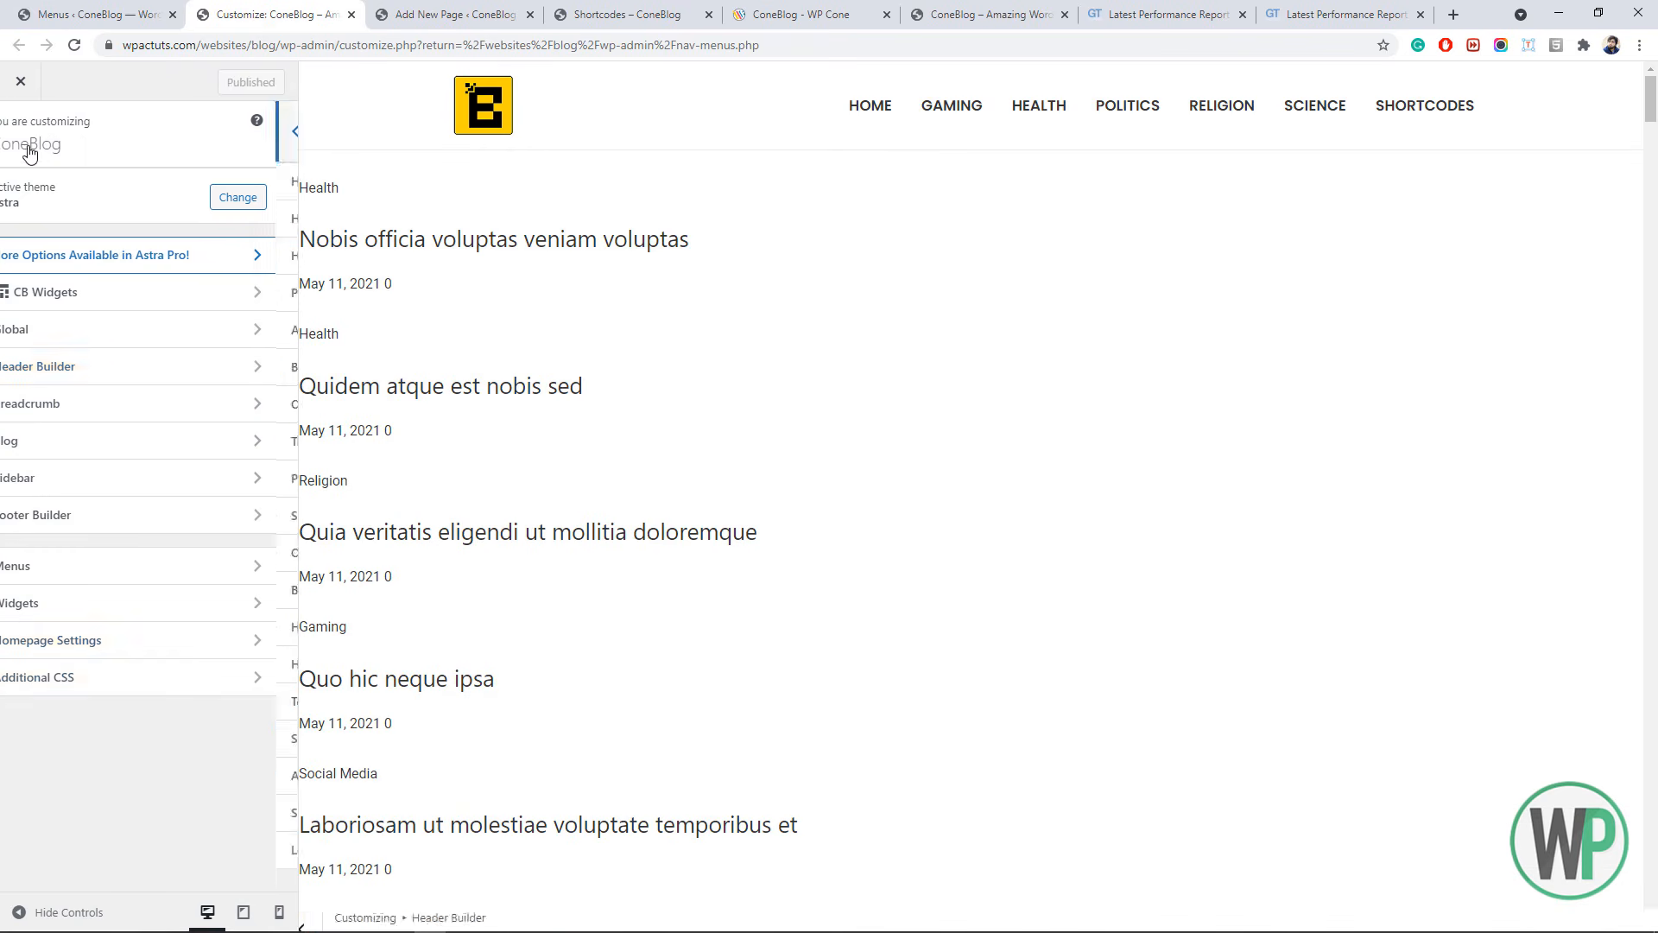
- Open the Additional CSS section, inspect the site header's elements and copy the header's .site-header selector
left_click(153, 675)
right_click(401, 107)
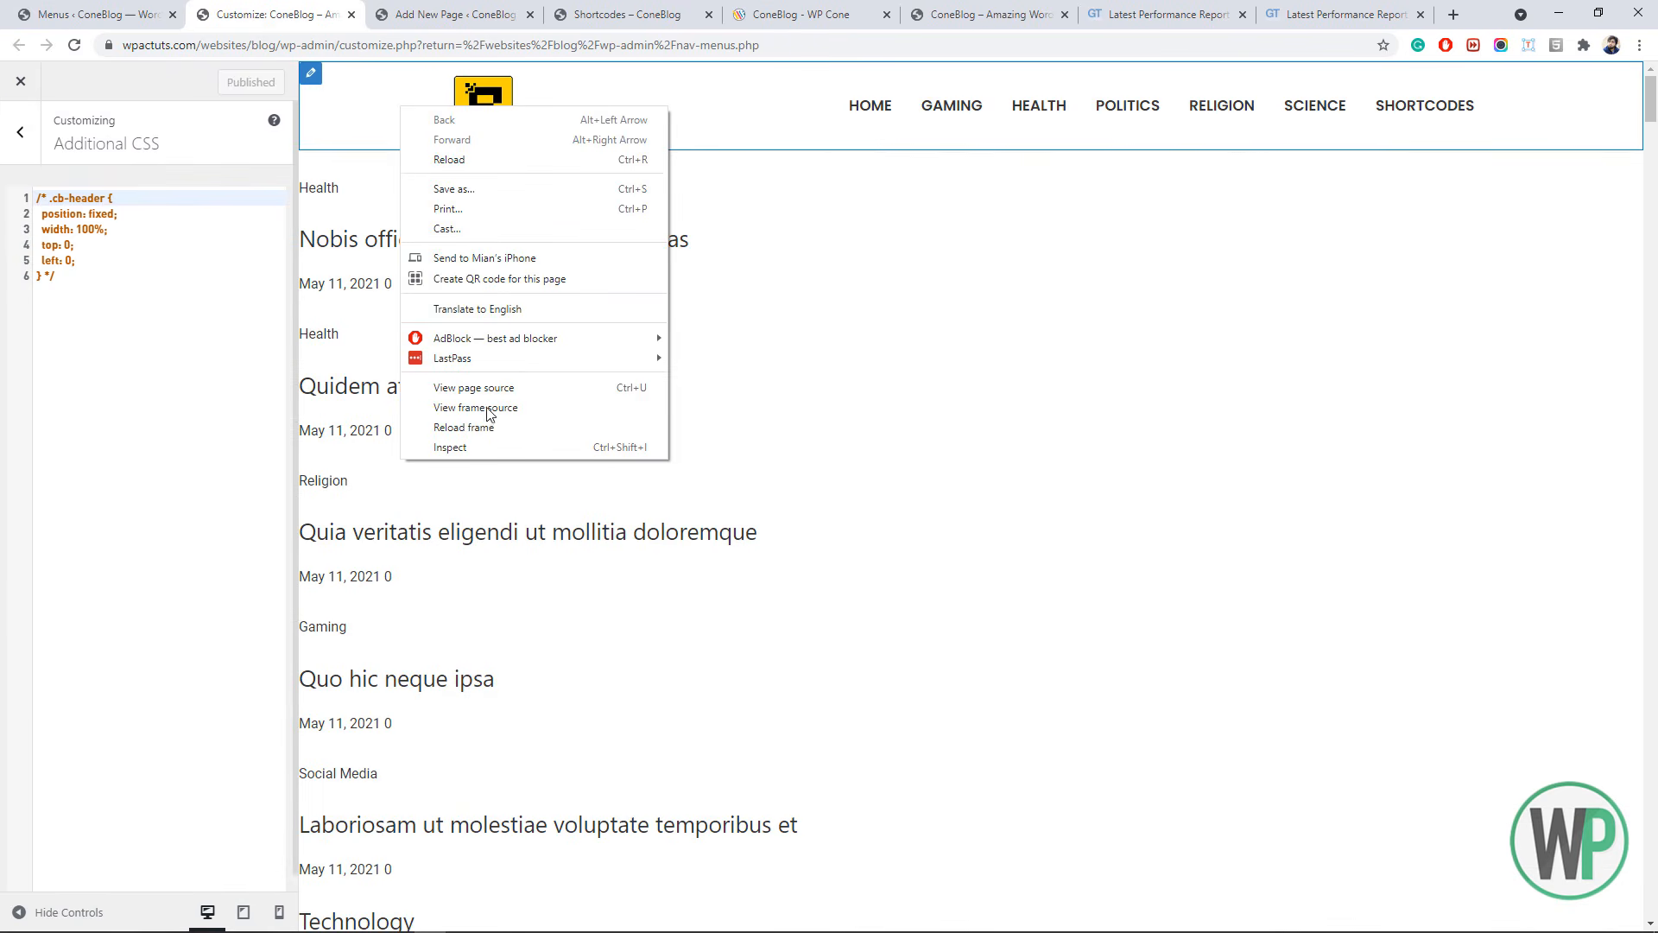
left_click(483, 448)
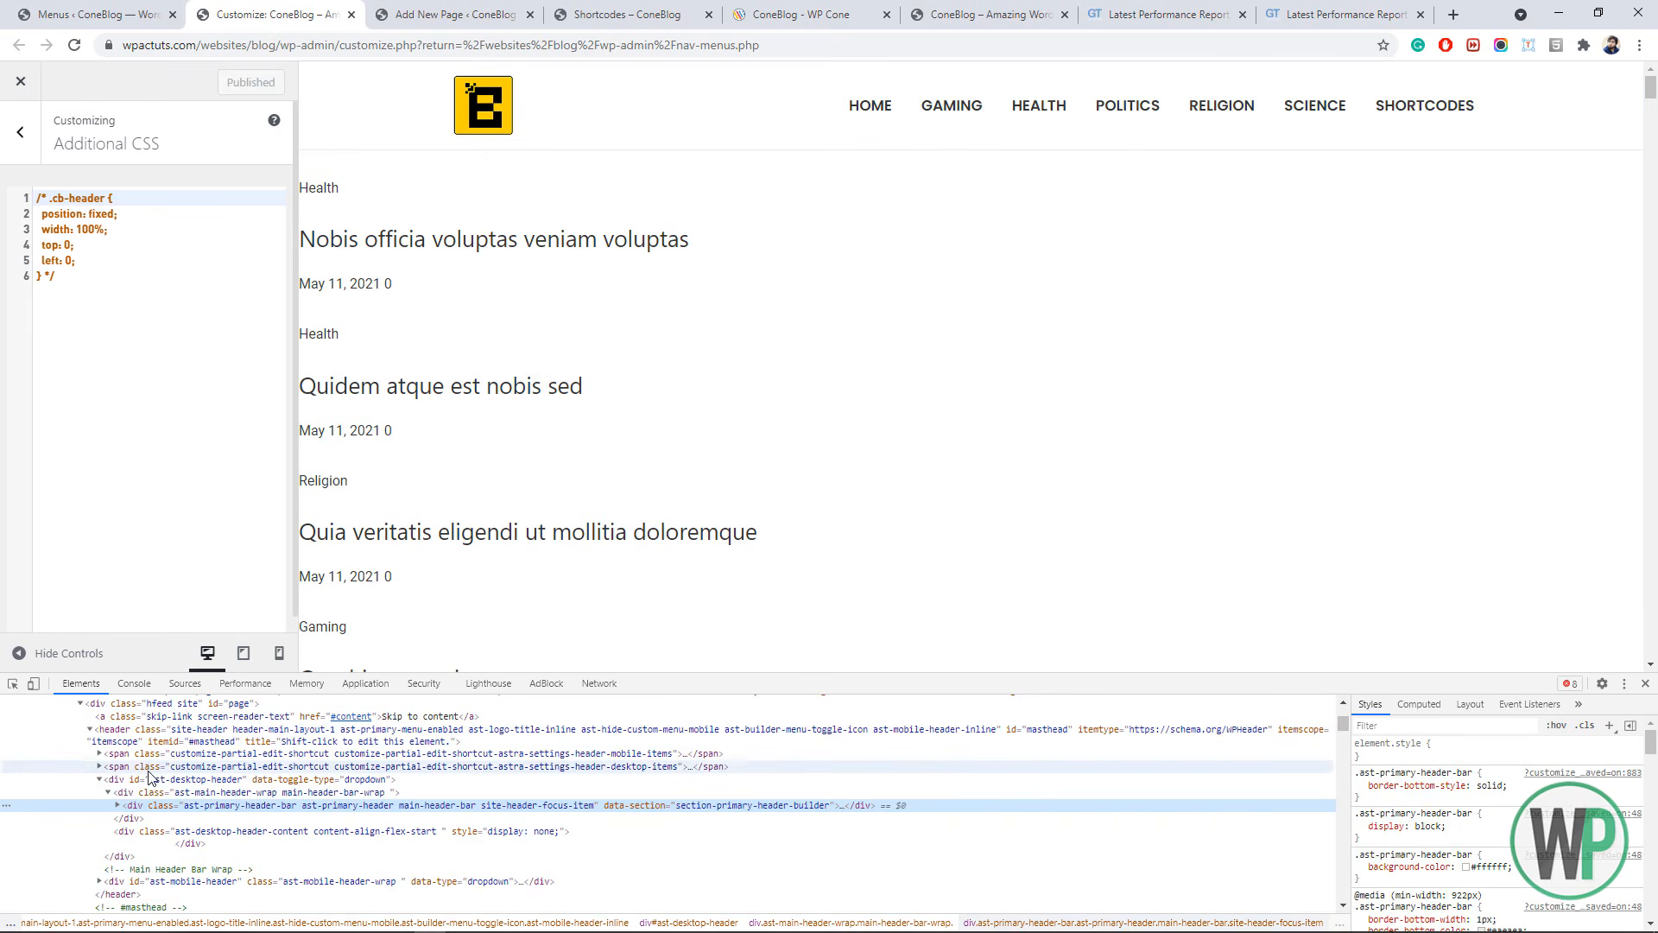
left_click(147, 781)
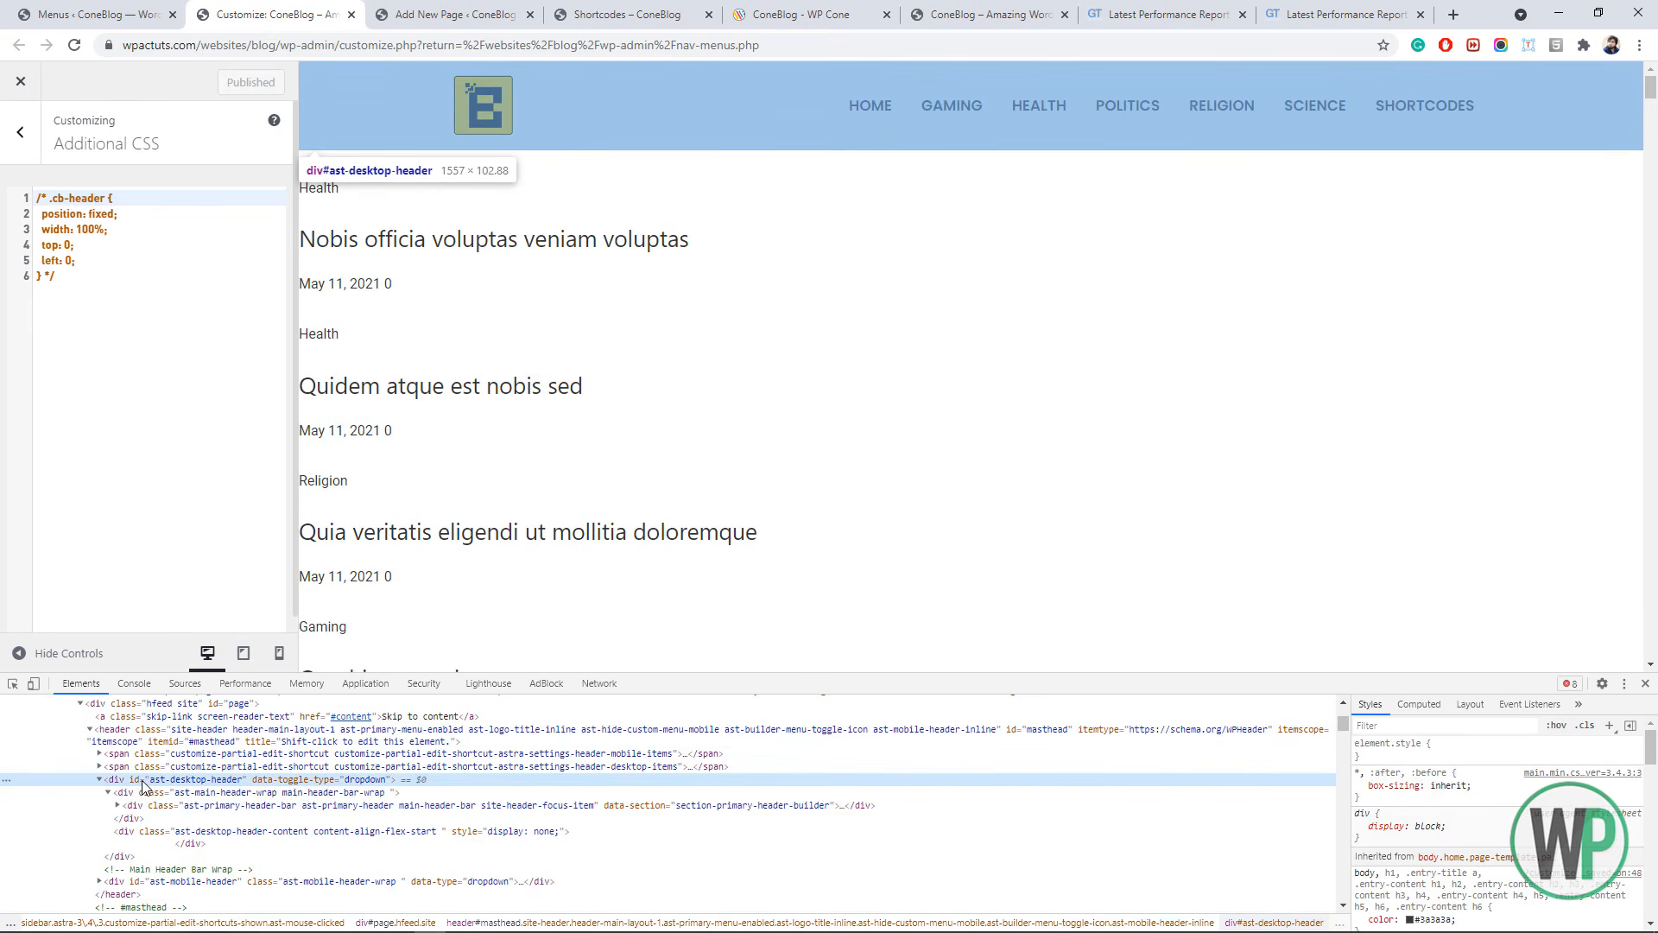
left_click(140, 740)
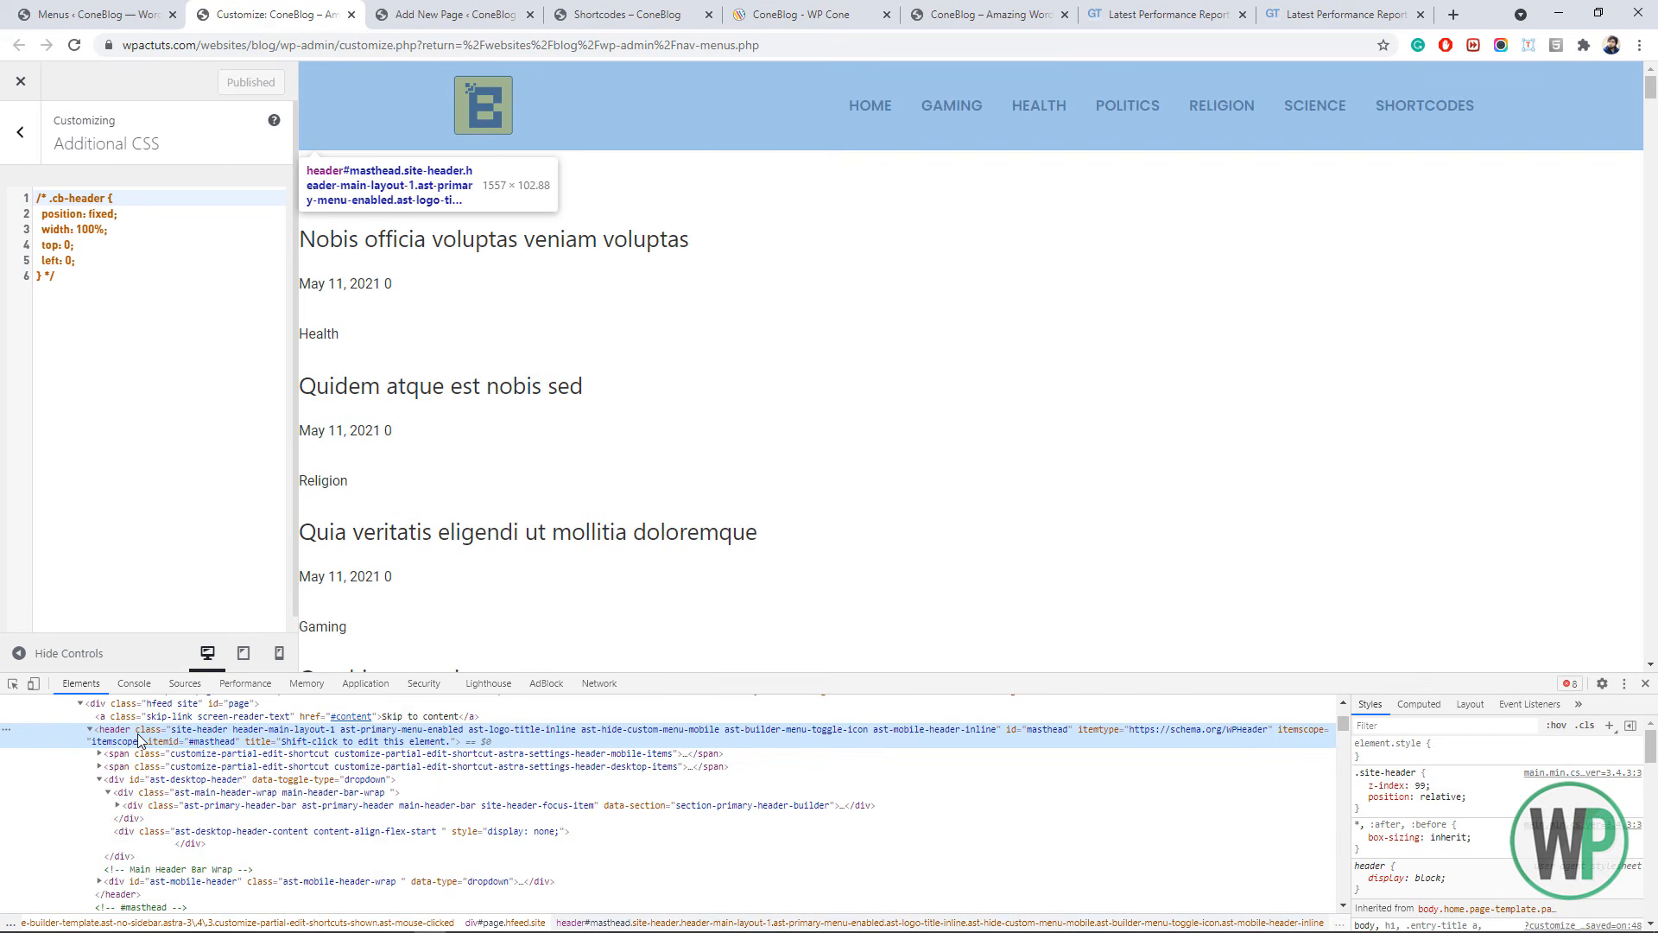
left_click(1385, 772)
key("ctrl+c")
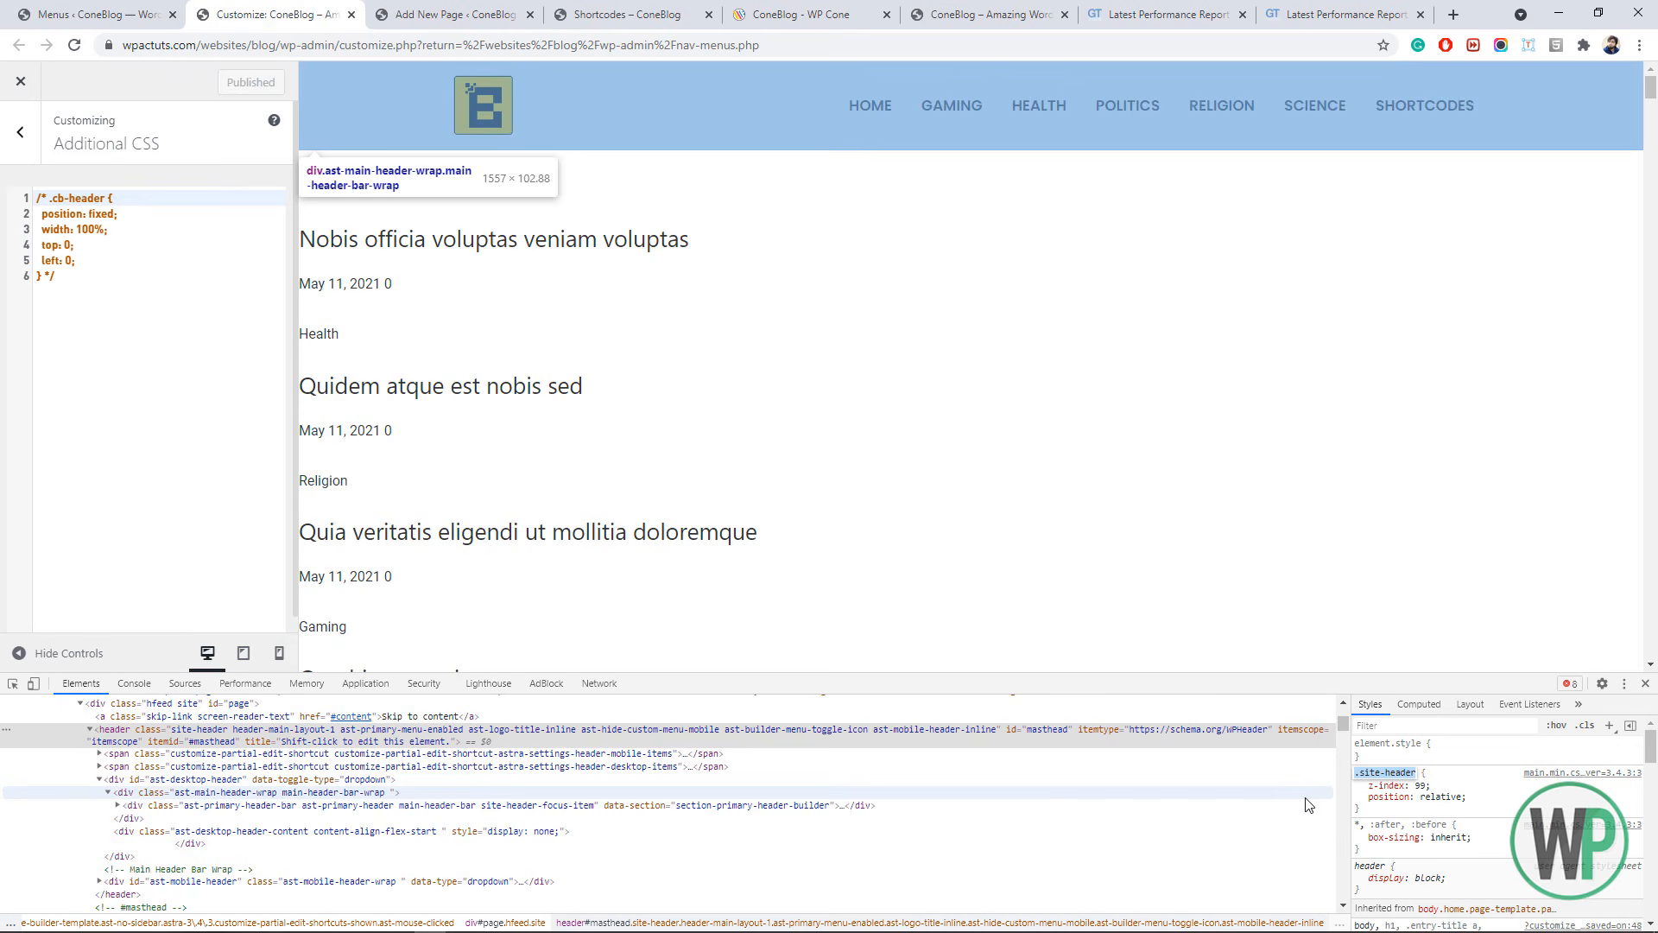
- Add a .site-header rule below the commented CSS with background-color: #000000 !important
left_click(173, 385)
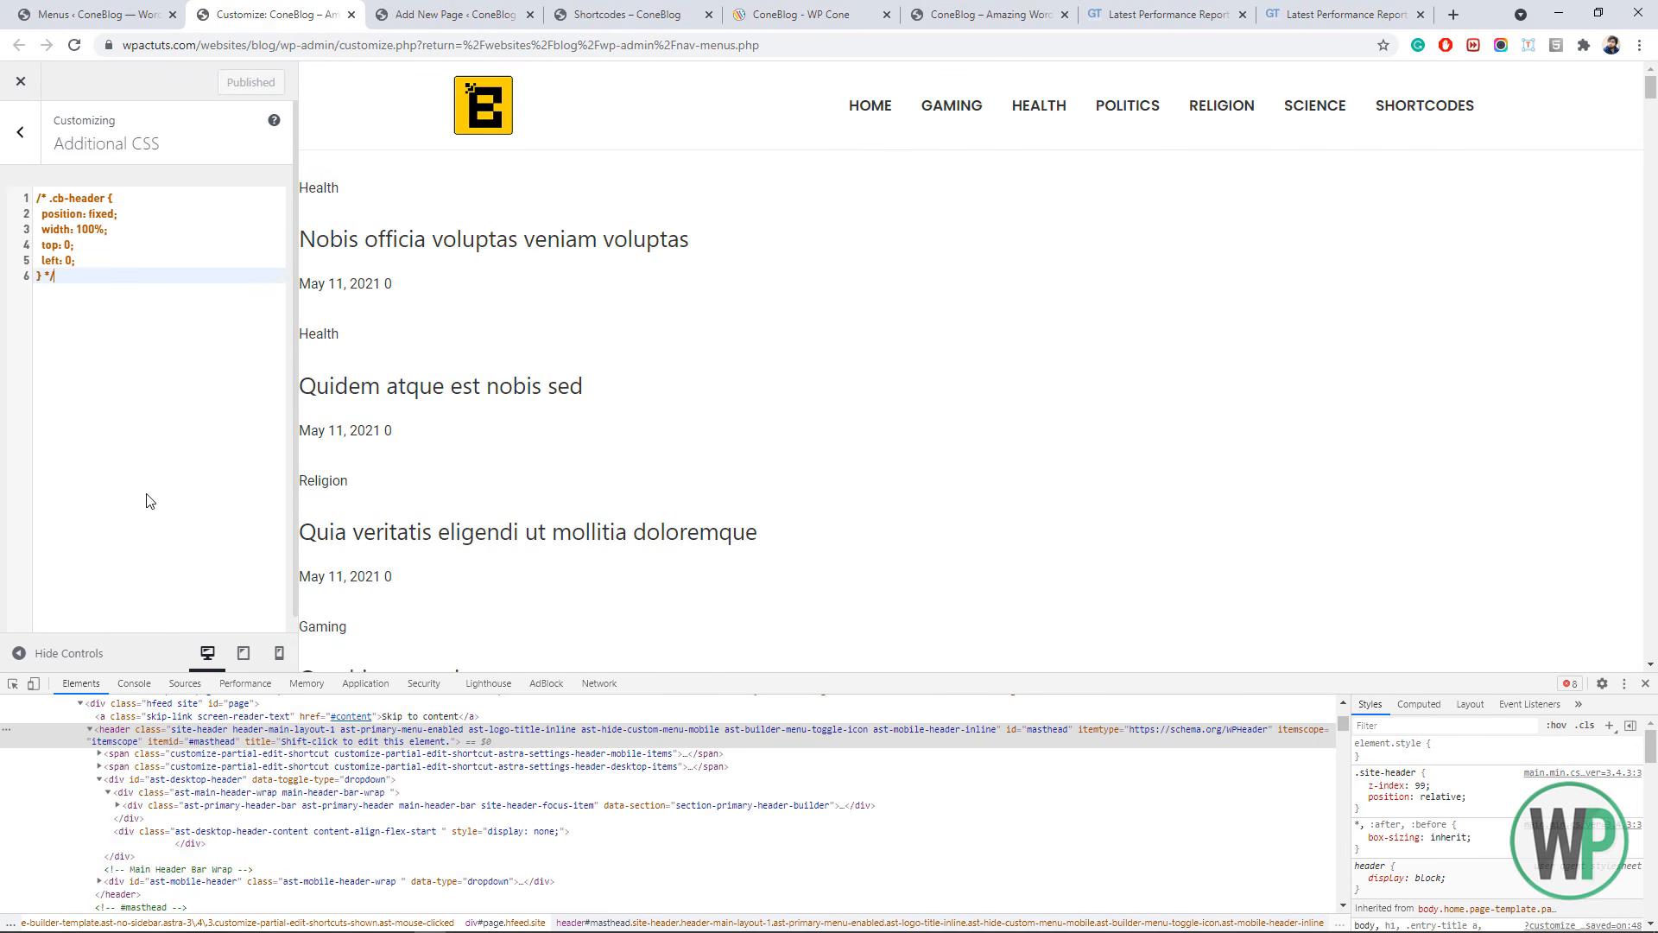
key("Return")
key("ctrl+v")
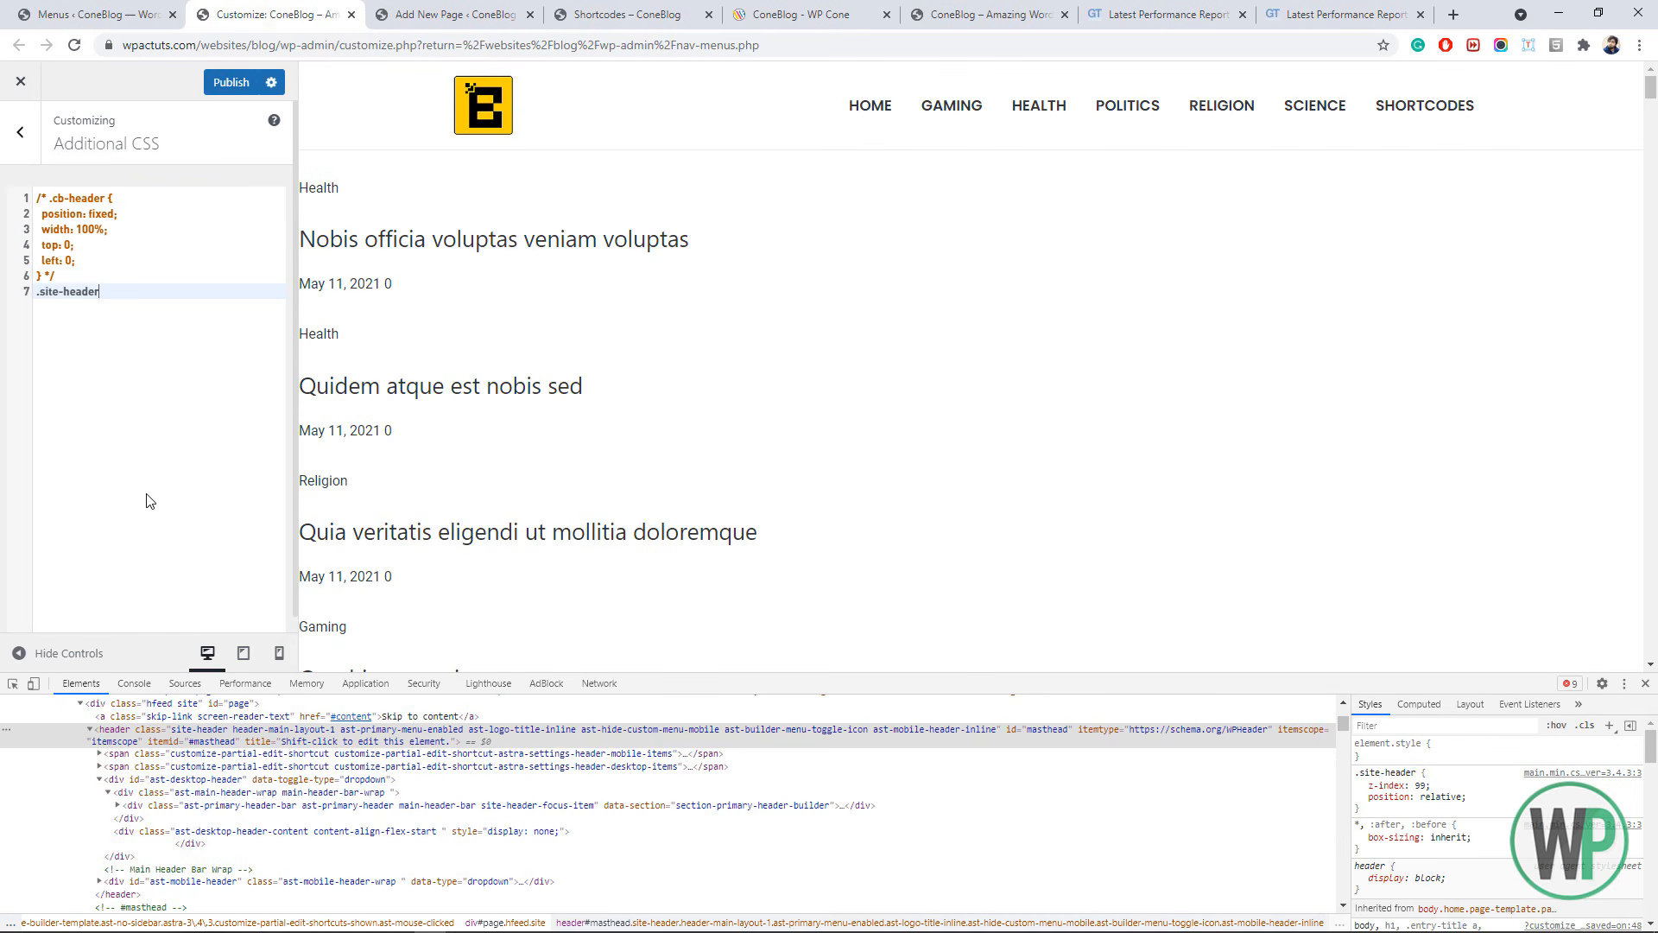
type("{")
key("Return")
type("background-color")
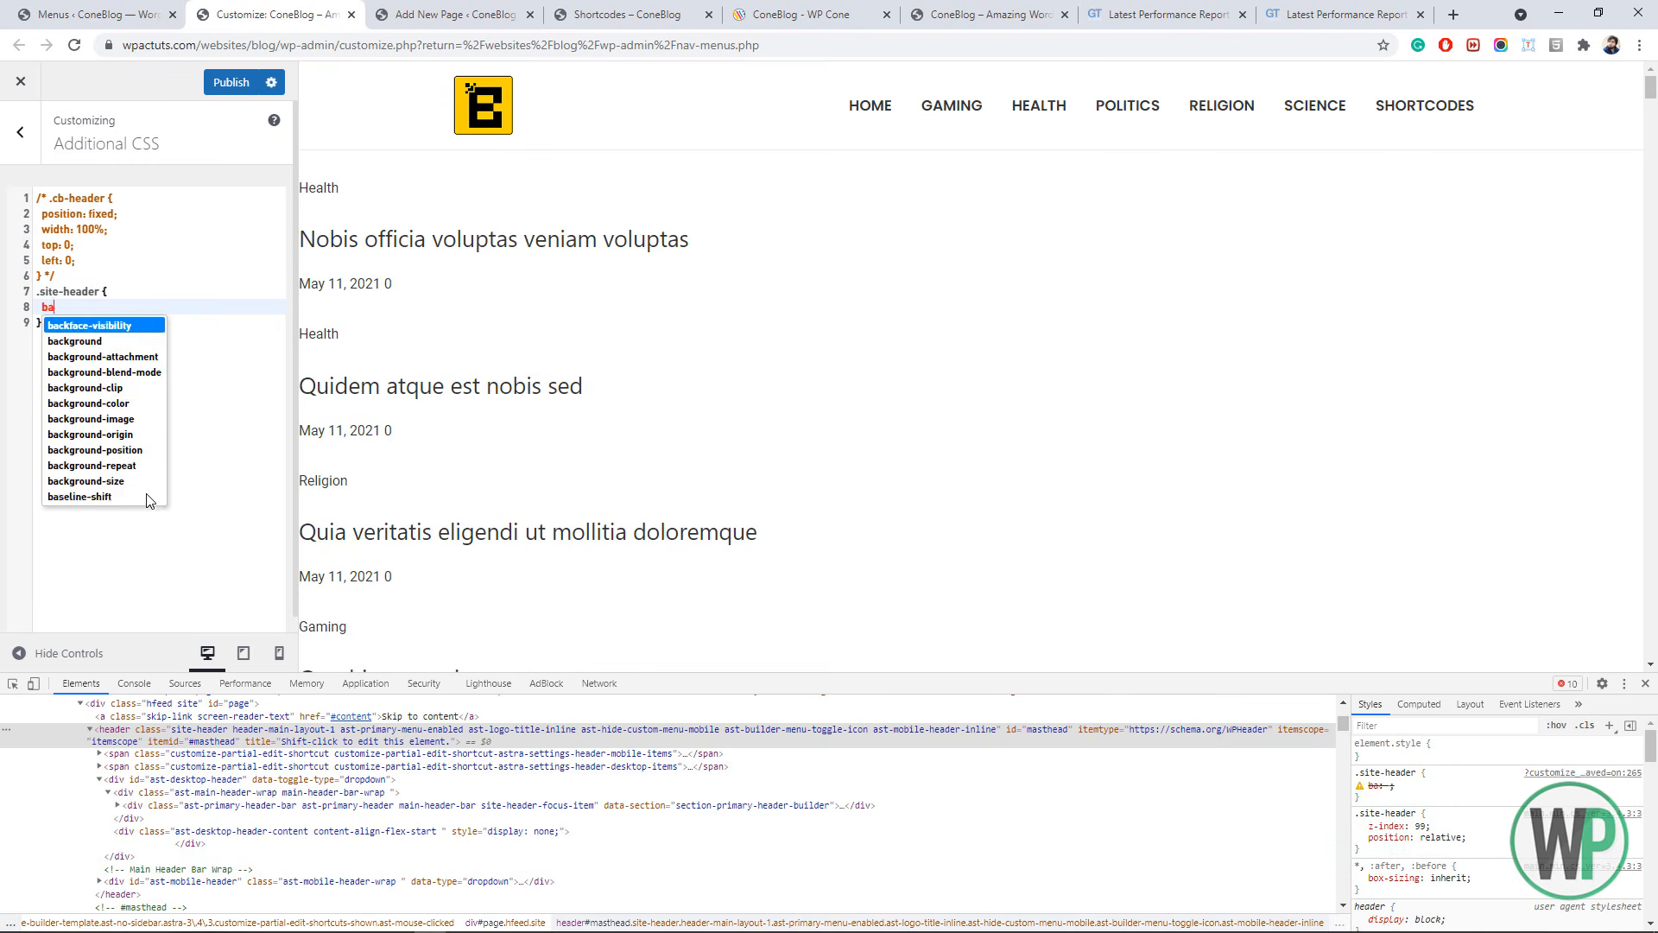
key("Down")
key("Down")
key("Down")
key("Down")
key("Return")
type(": #000")
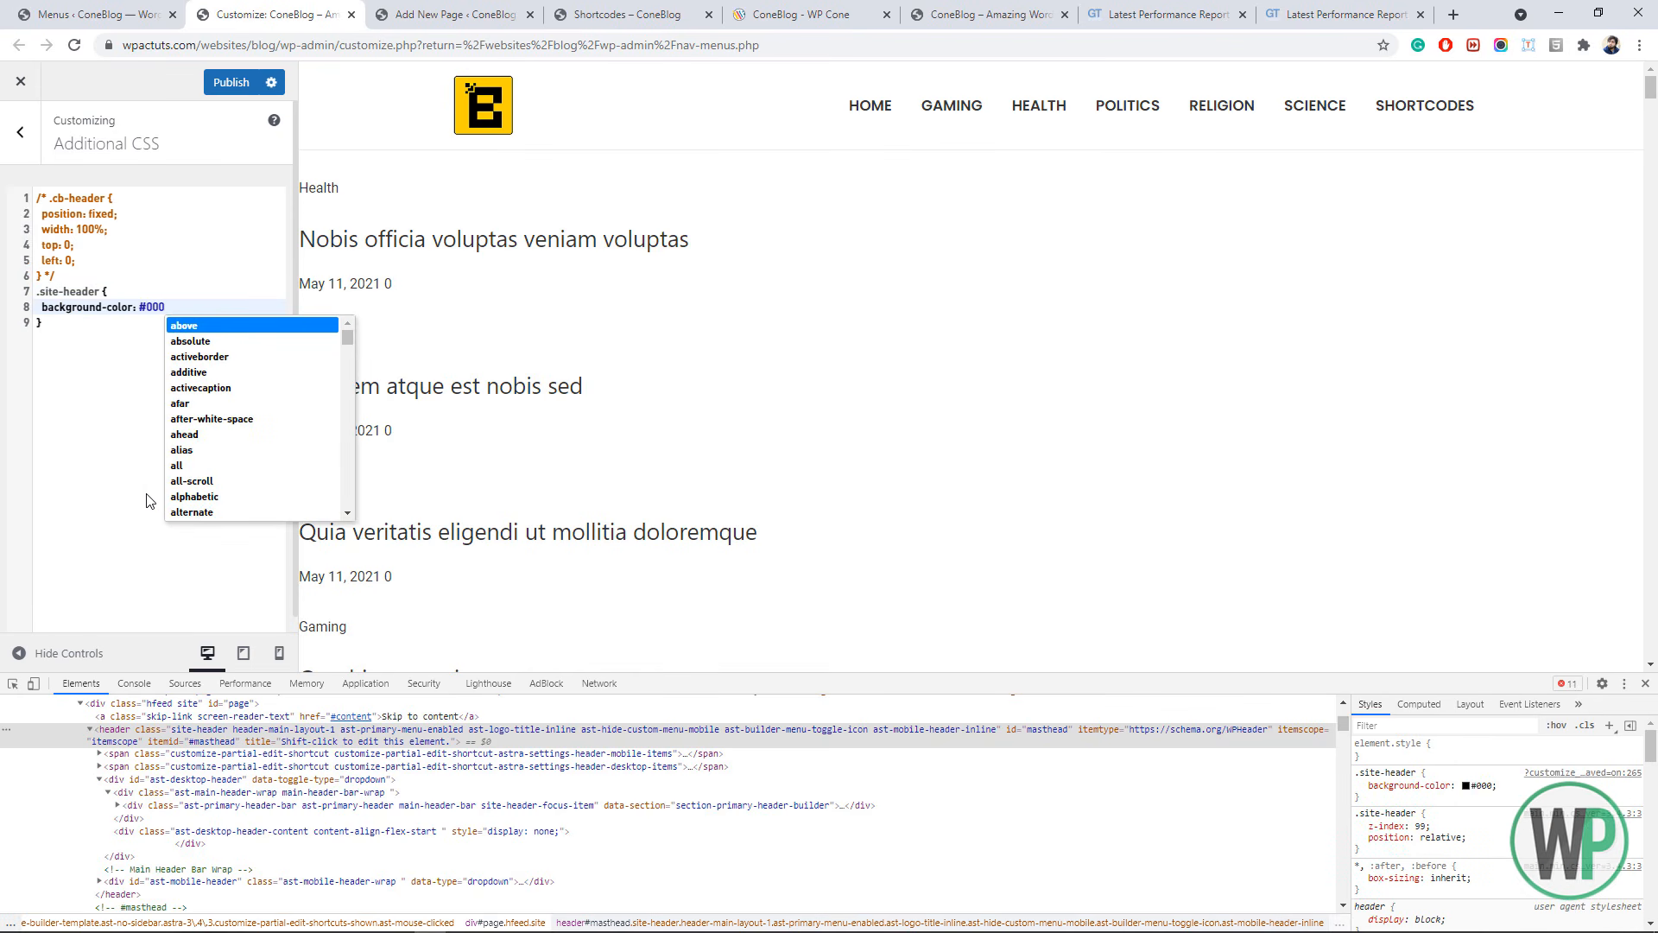
type("000 !im")
key("Return")
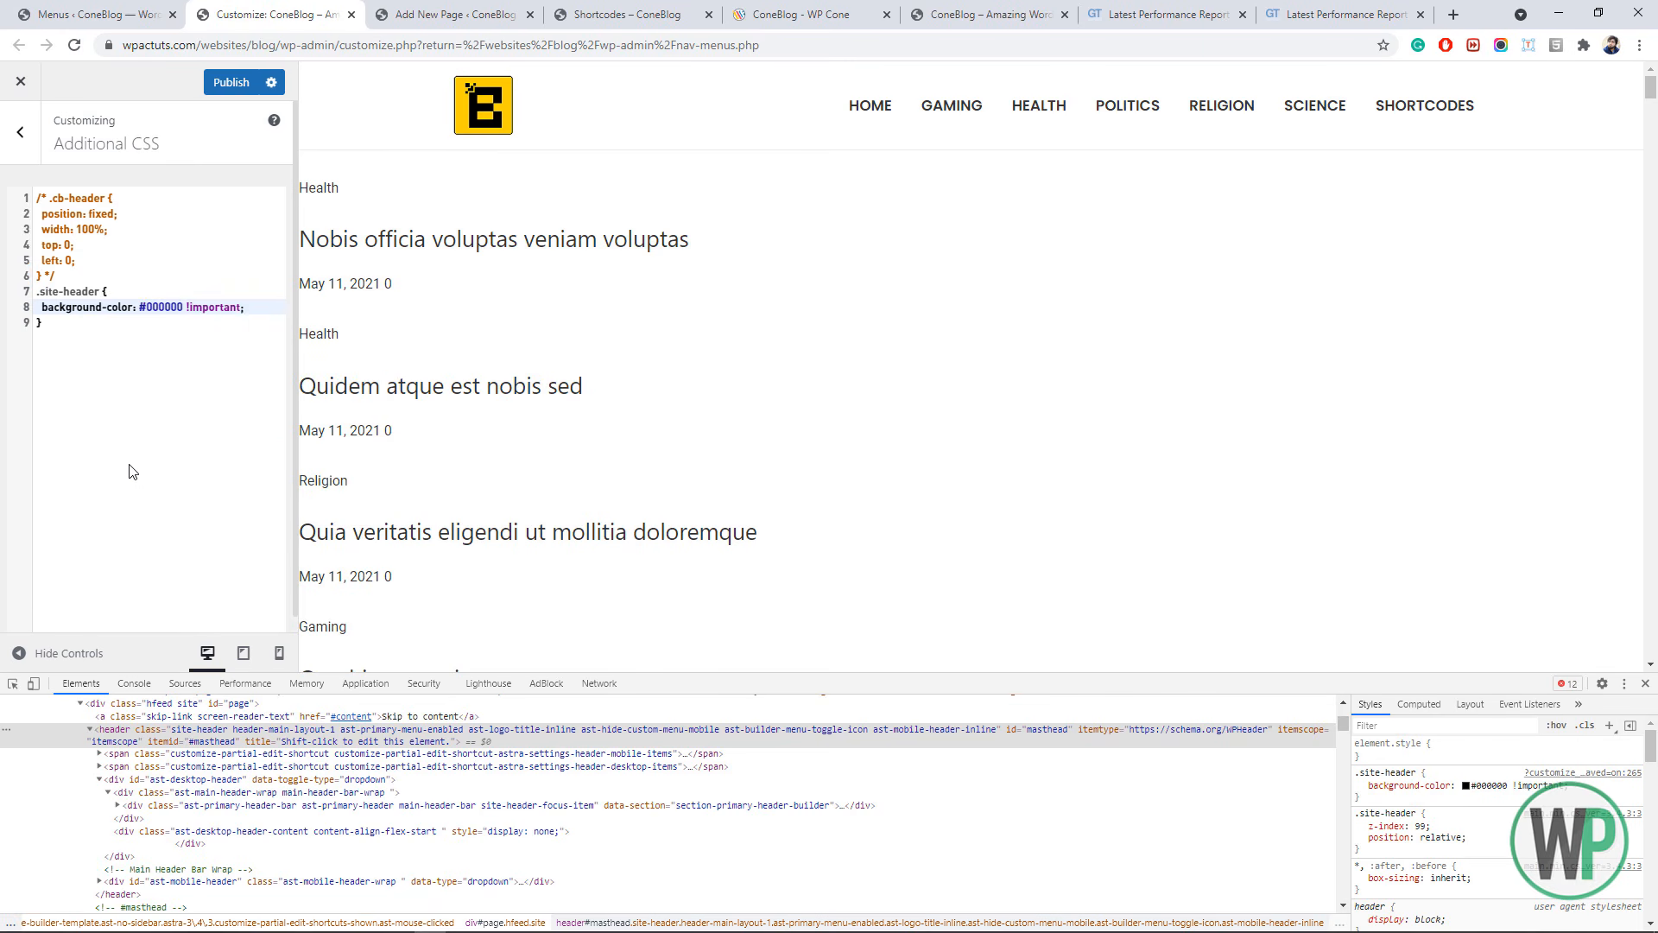
- Try applying the black background through .ast-desktop-header by replacing the rule's selector with that inspected element's id
left_click(171, 781)
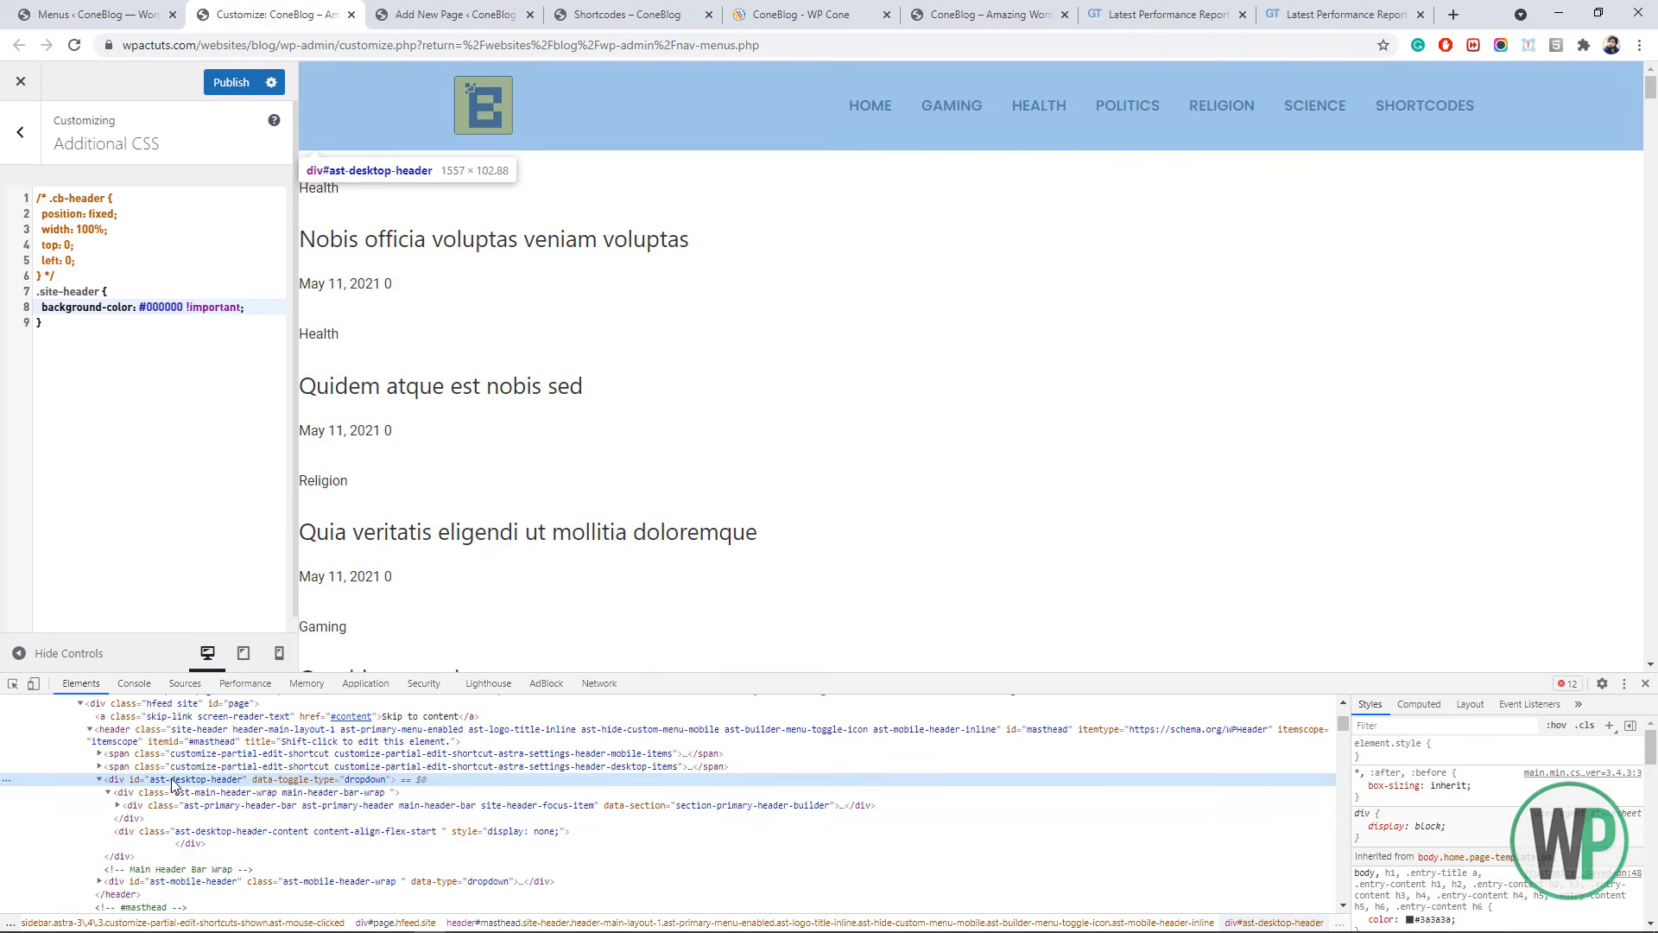
double_click(173, 782)
key("ctrl+c")
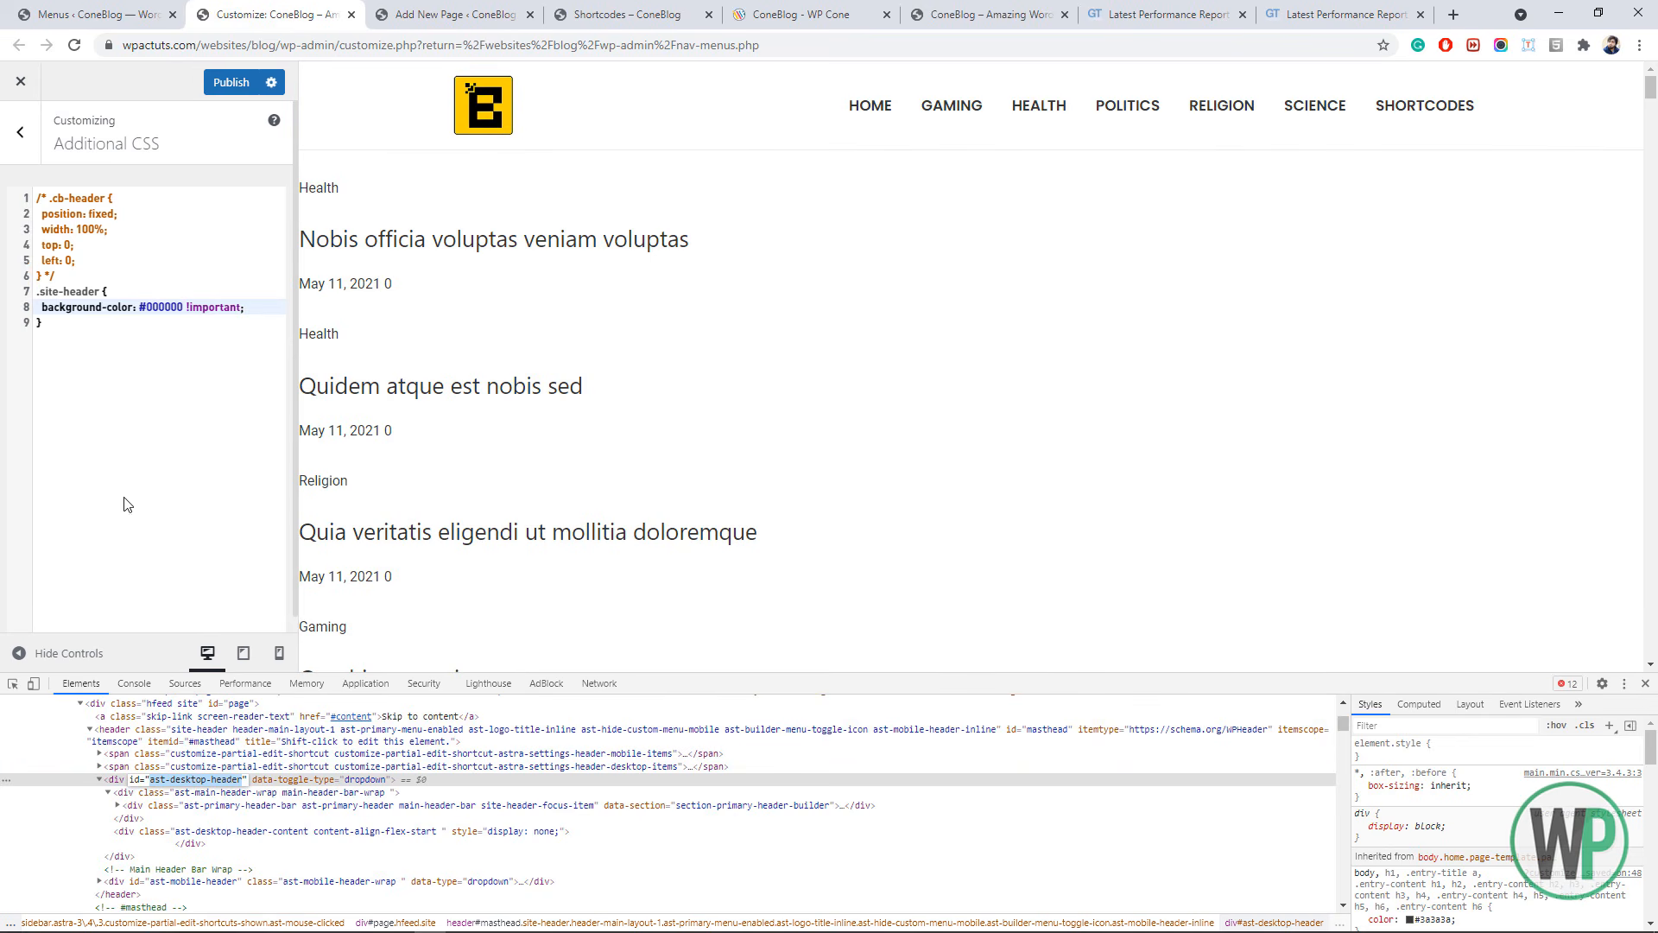
left_click(95, 292)
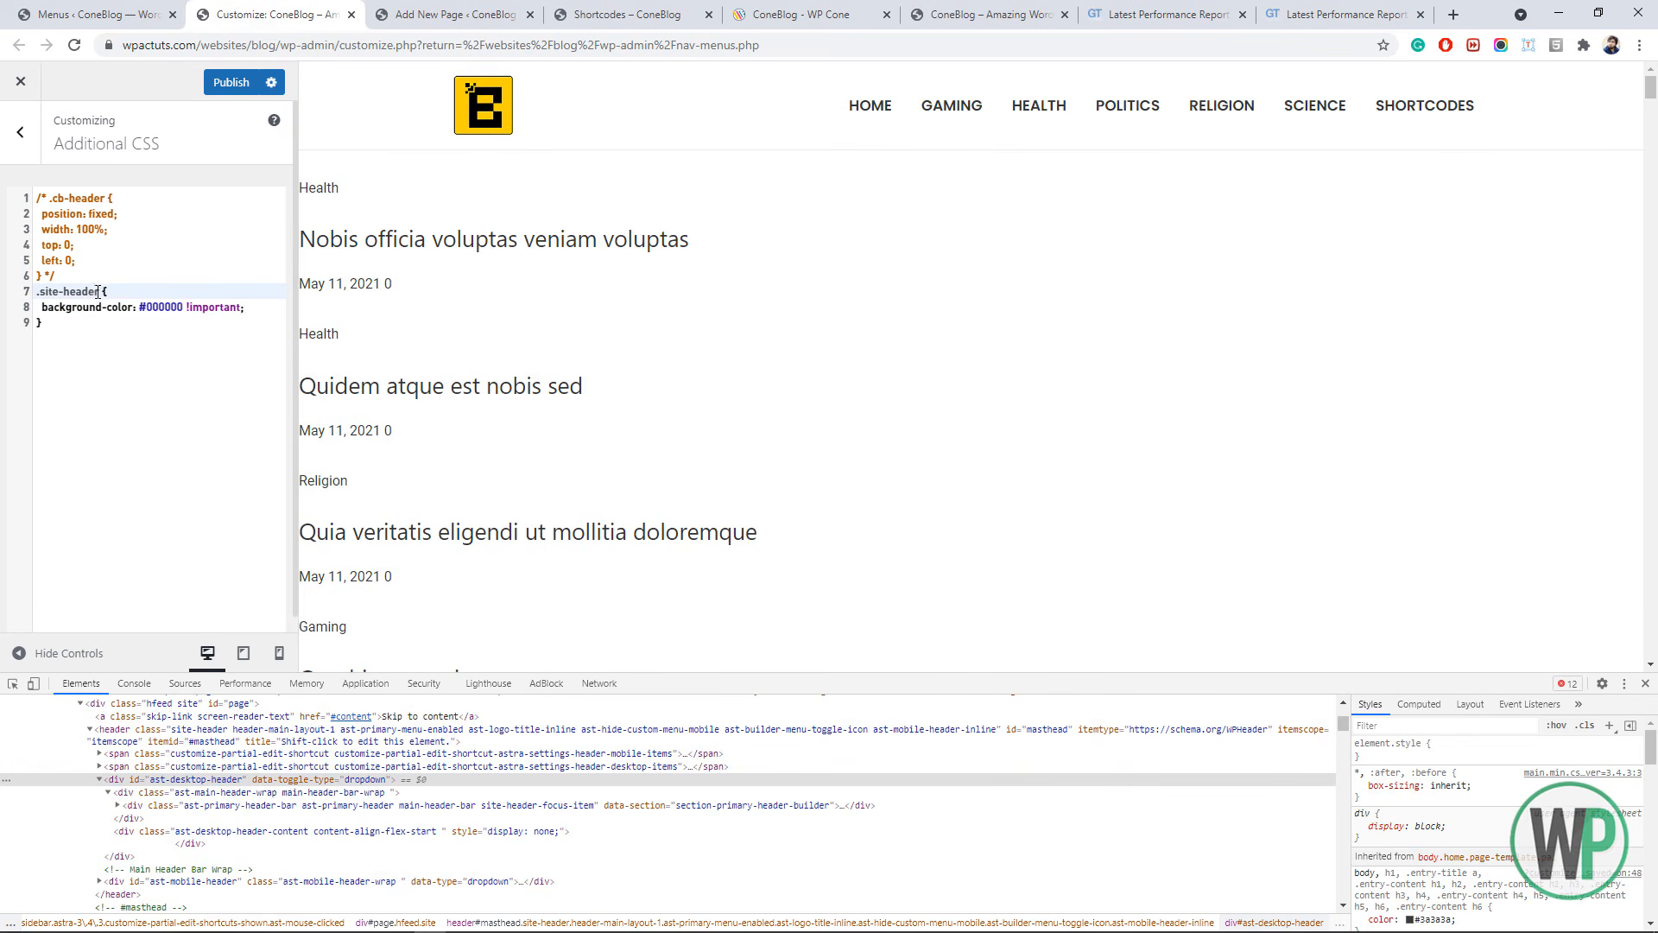
left_click_drag(98, 292, 45, 292)
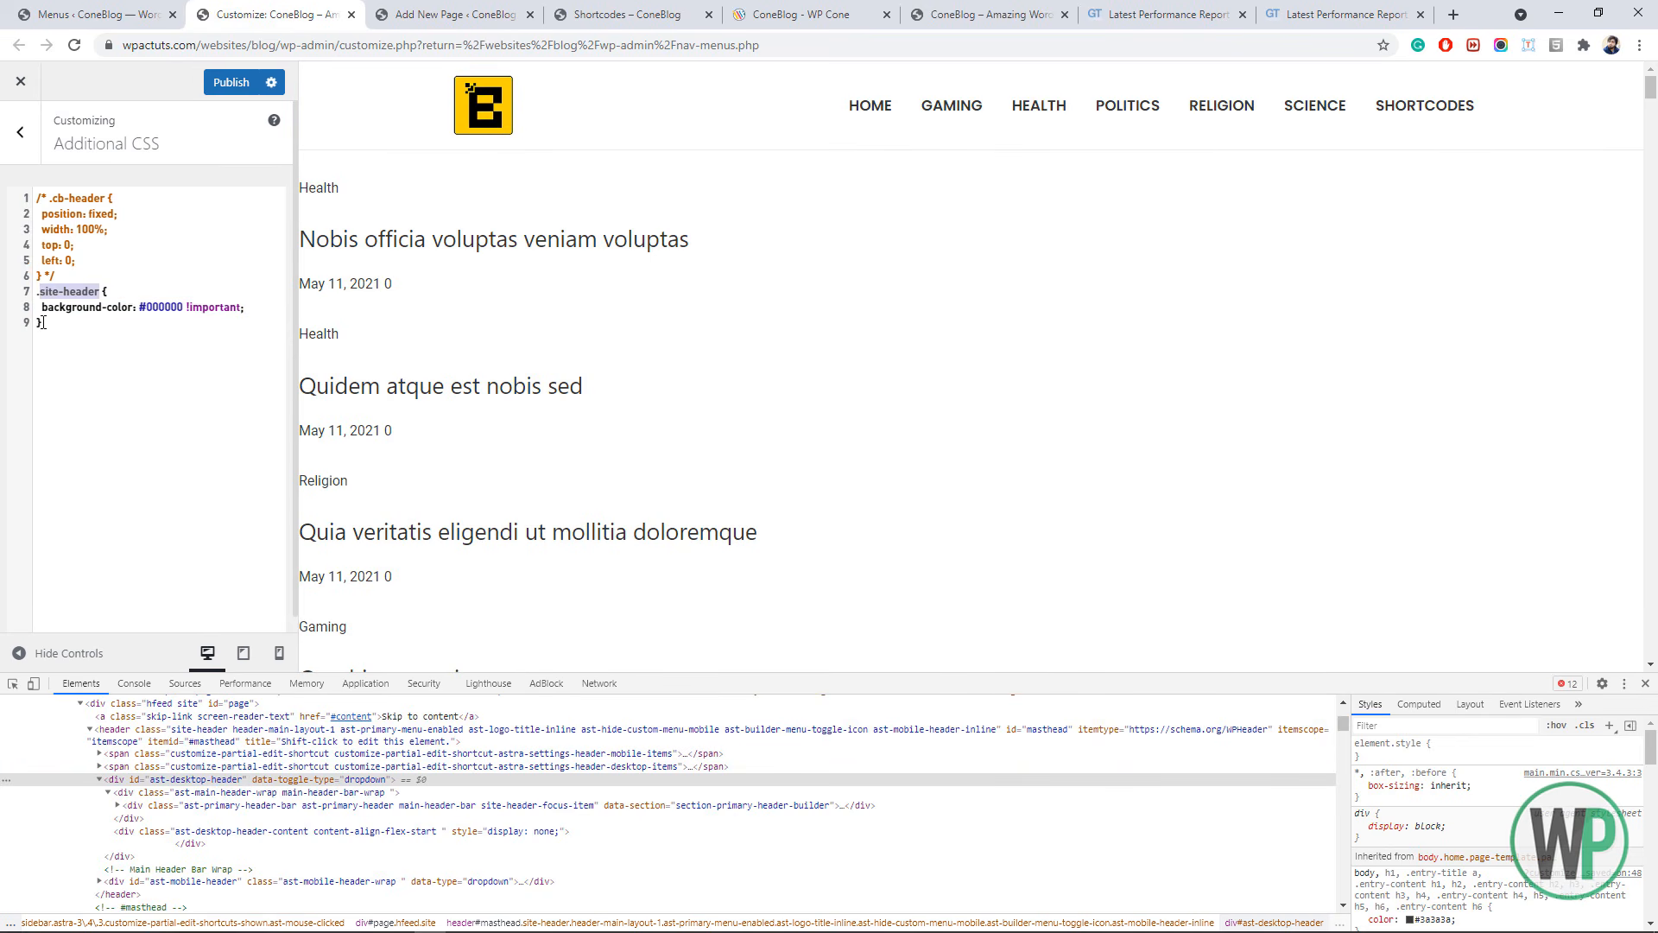
key("ctrl+v")
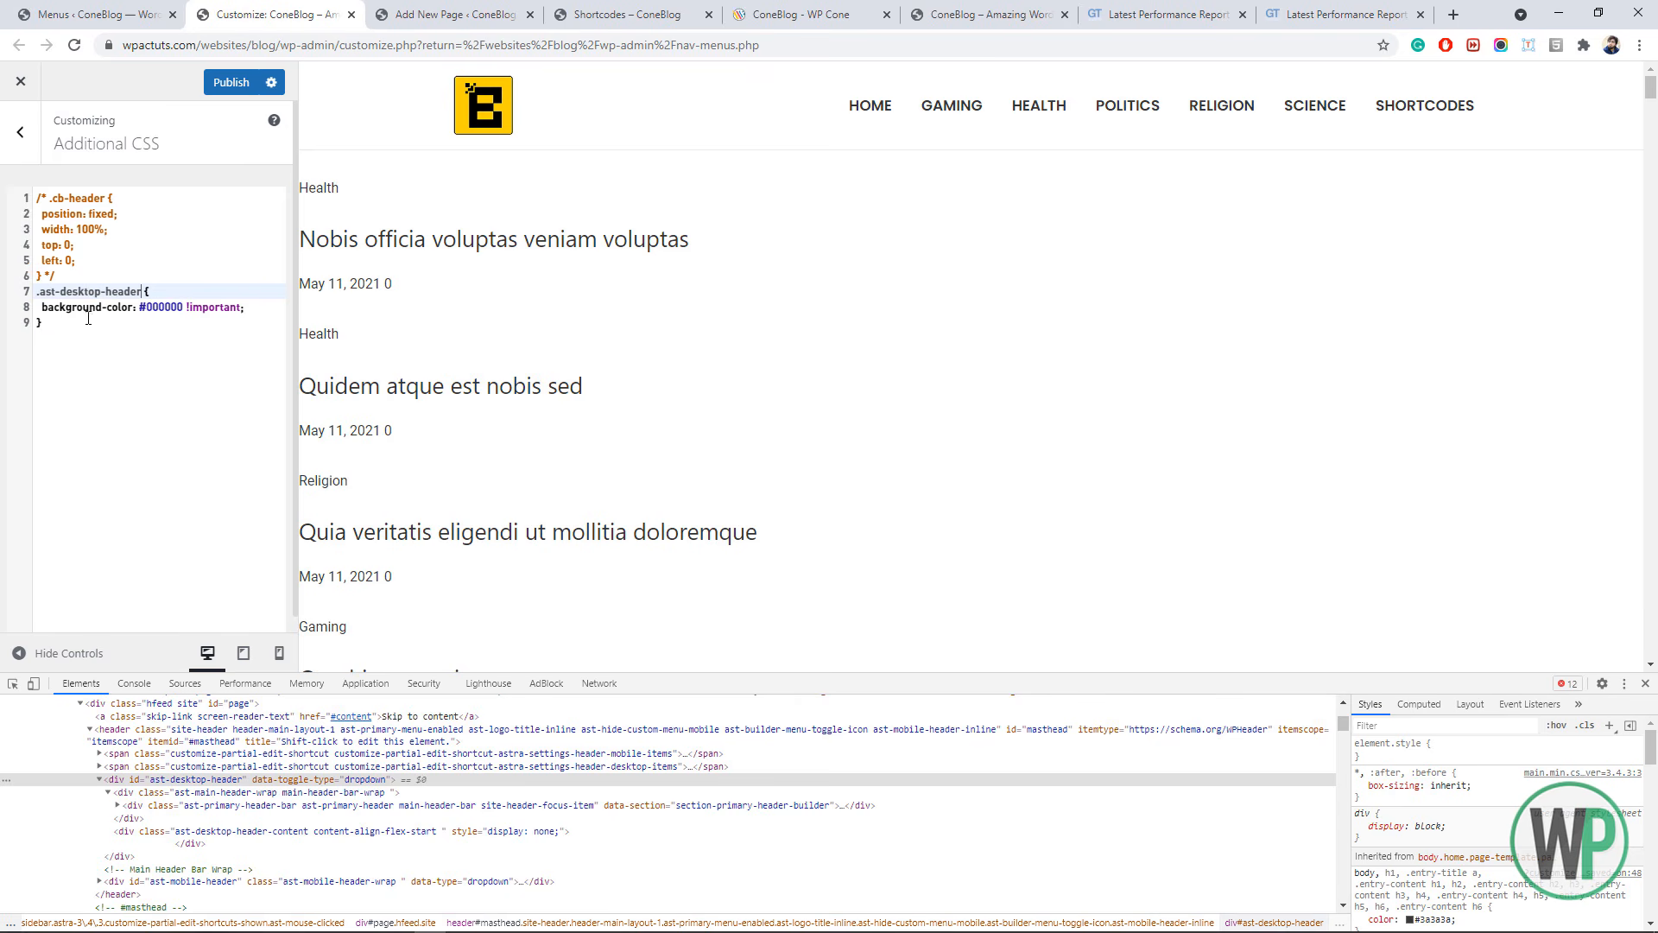
left_click(123, 322)
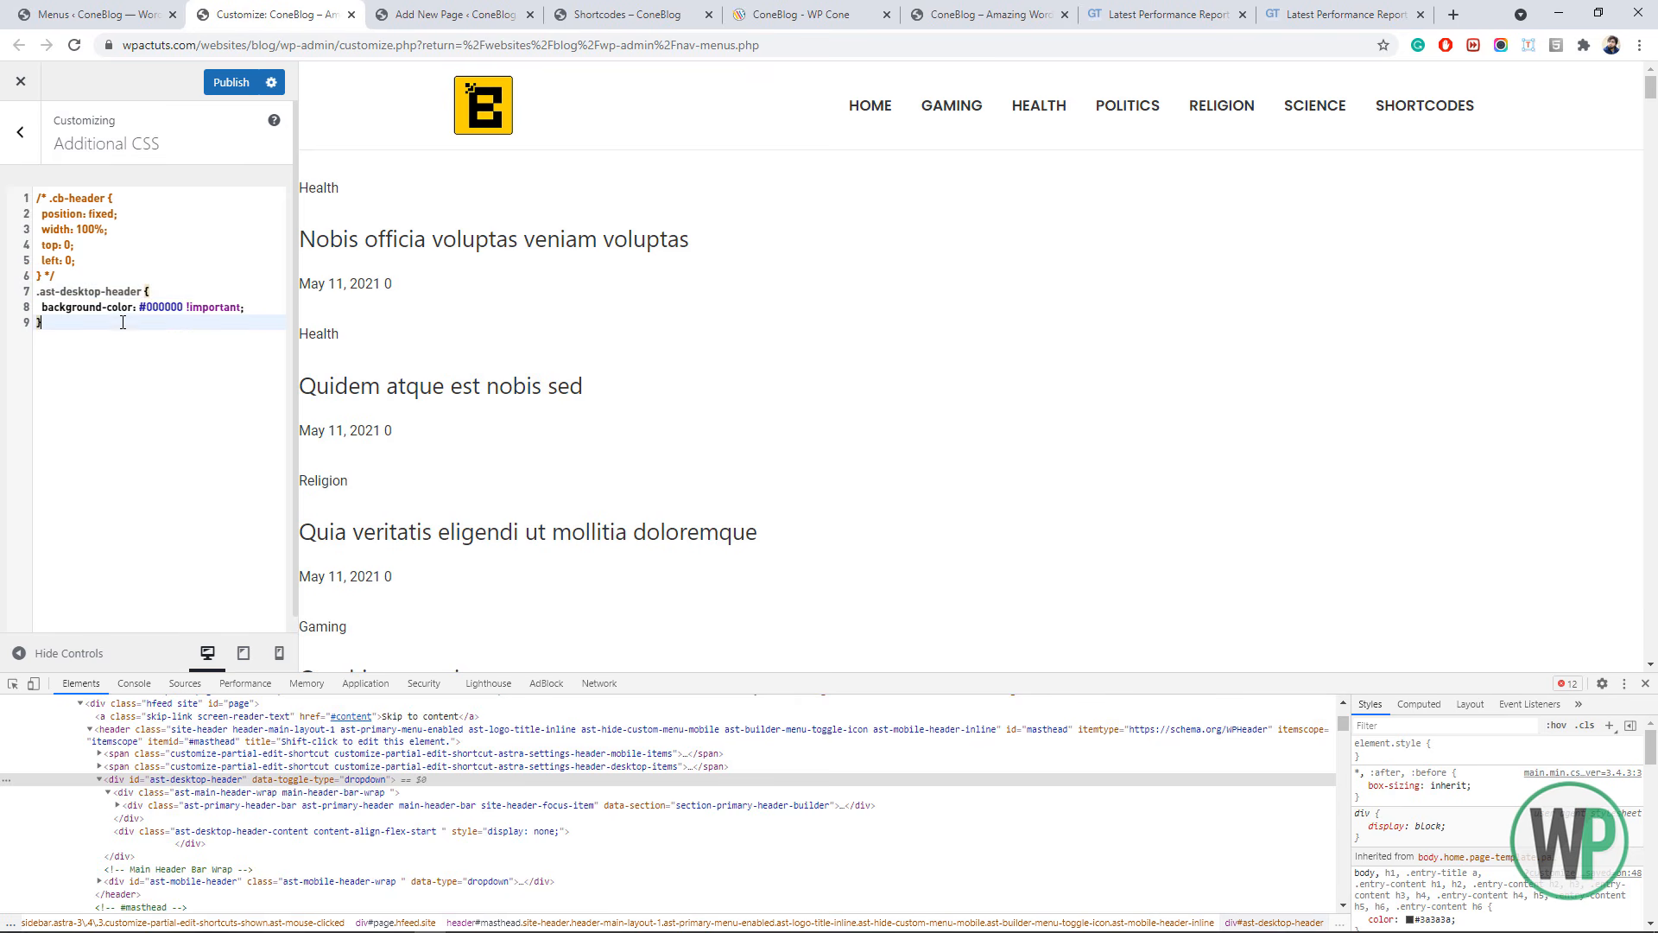
- Change the rule's selector to .ast-primary-header-bar, copied from the inspected header bar, and publish the CSS
left_click(208, 794)
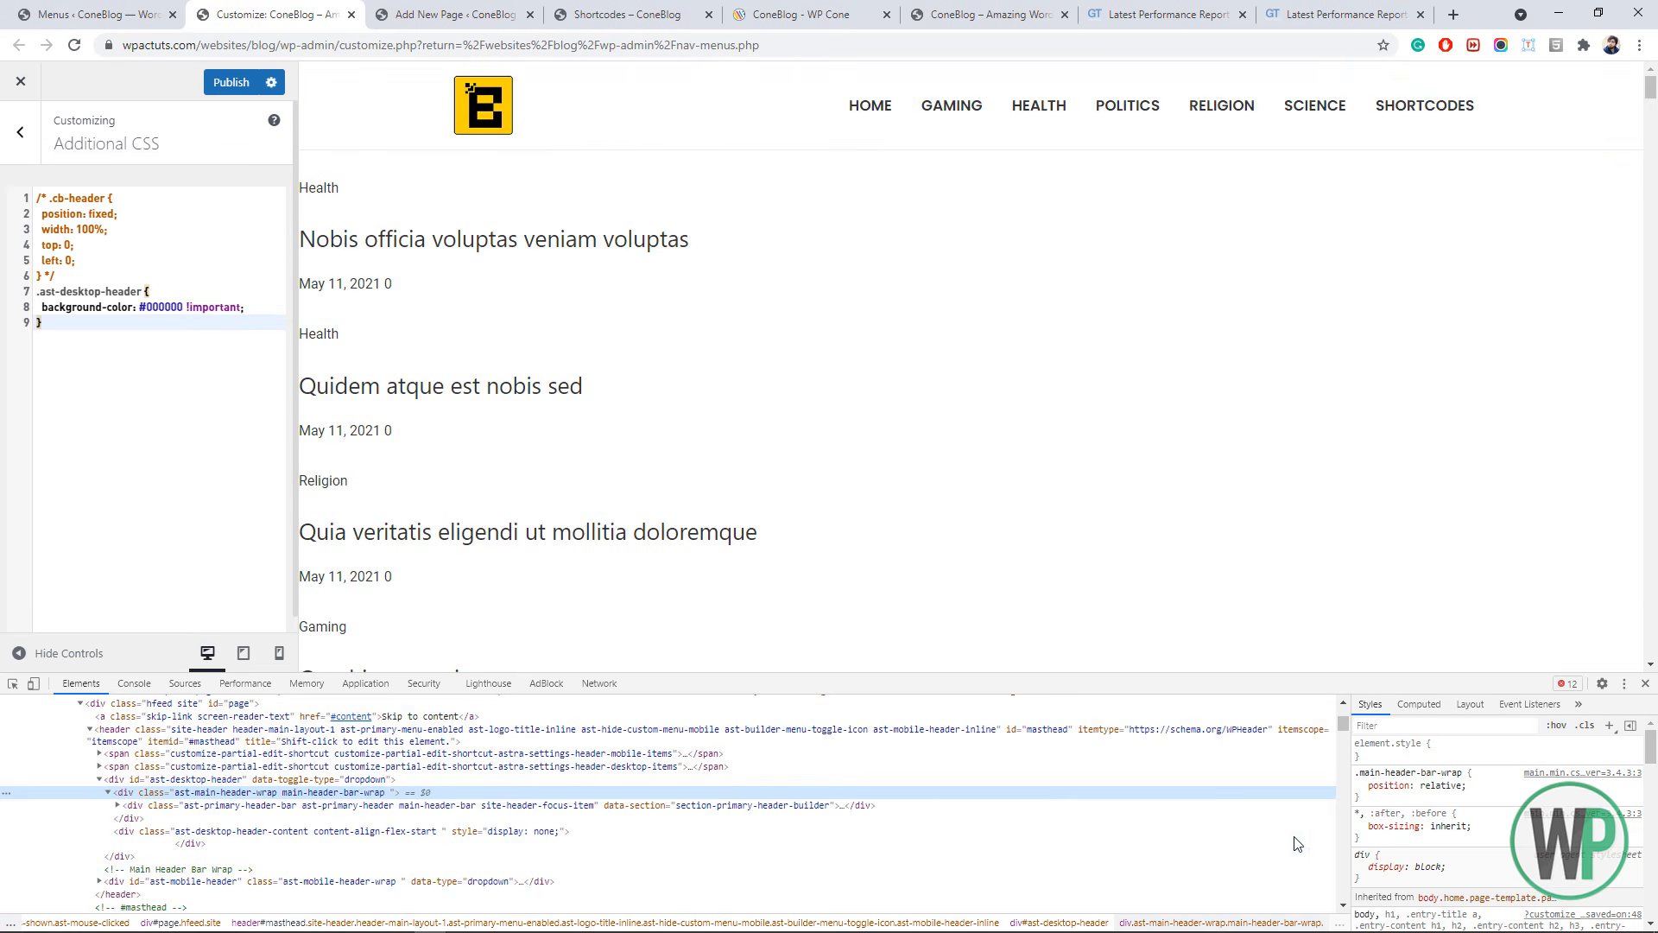
left_click(293, 804)
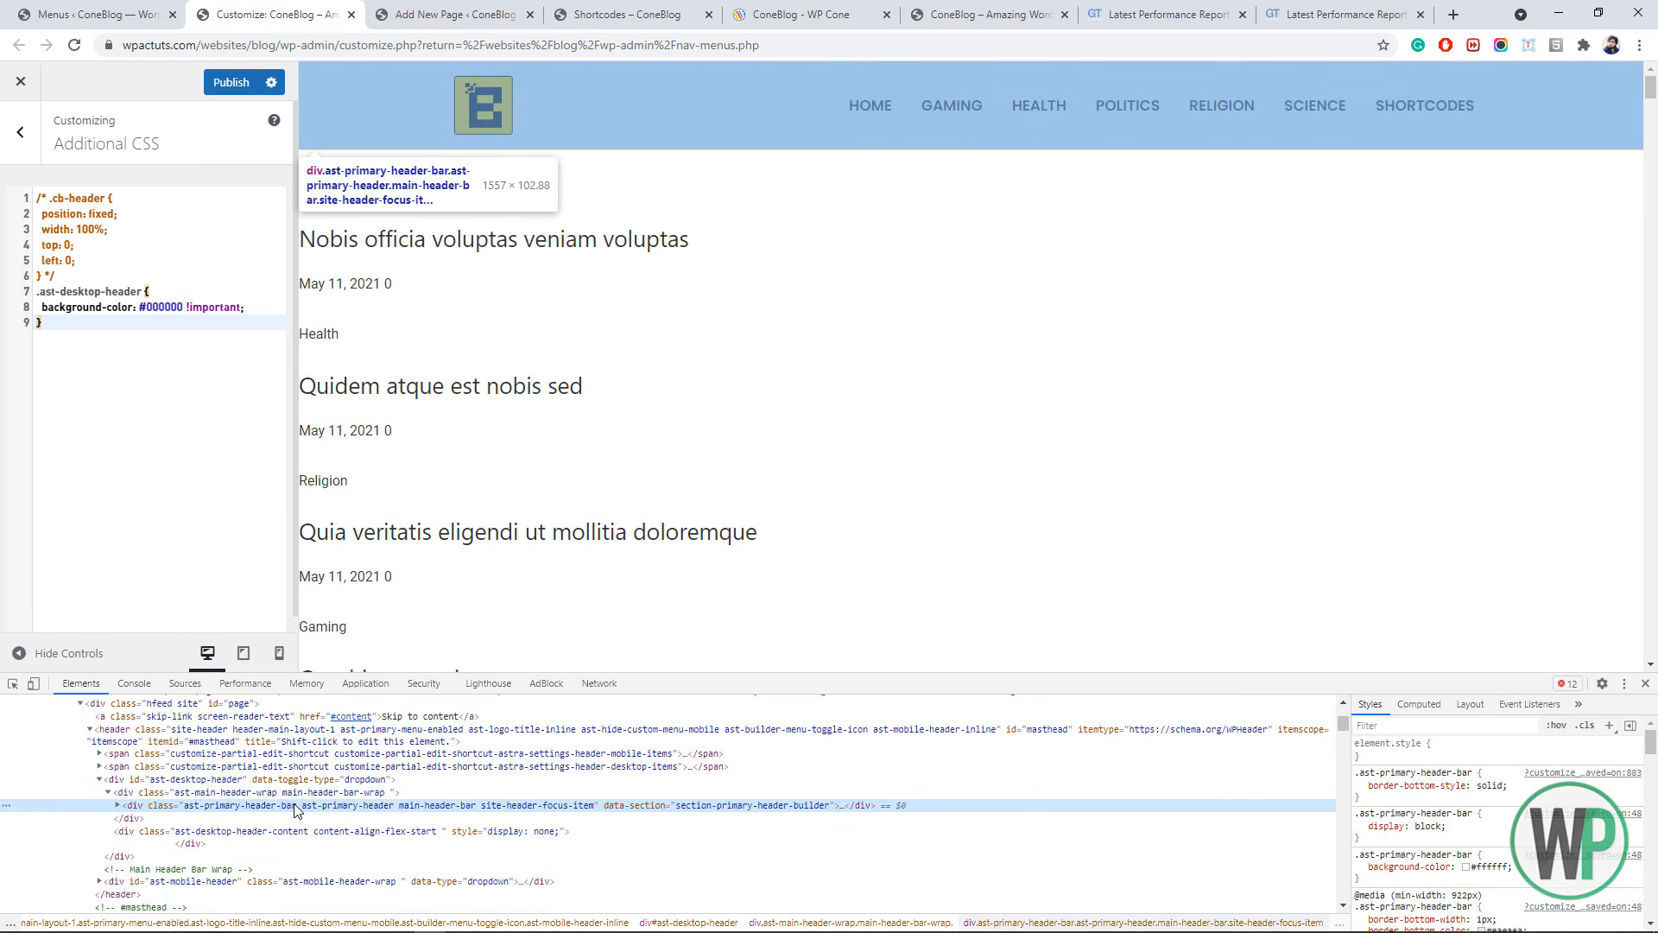
left_click(1400, 773)
key("ctrl+c")
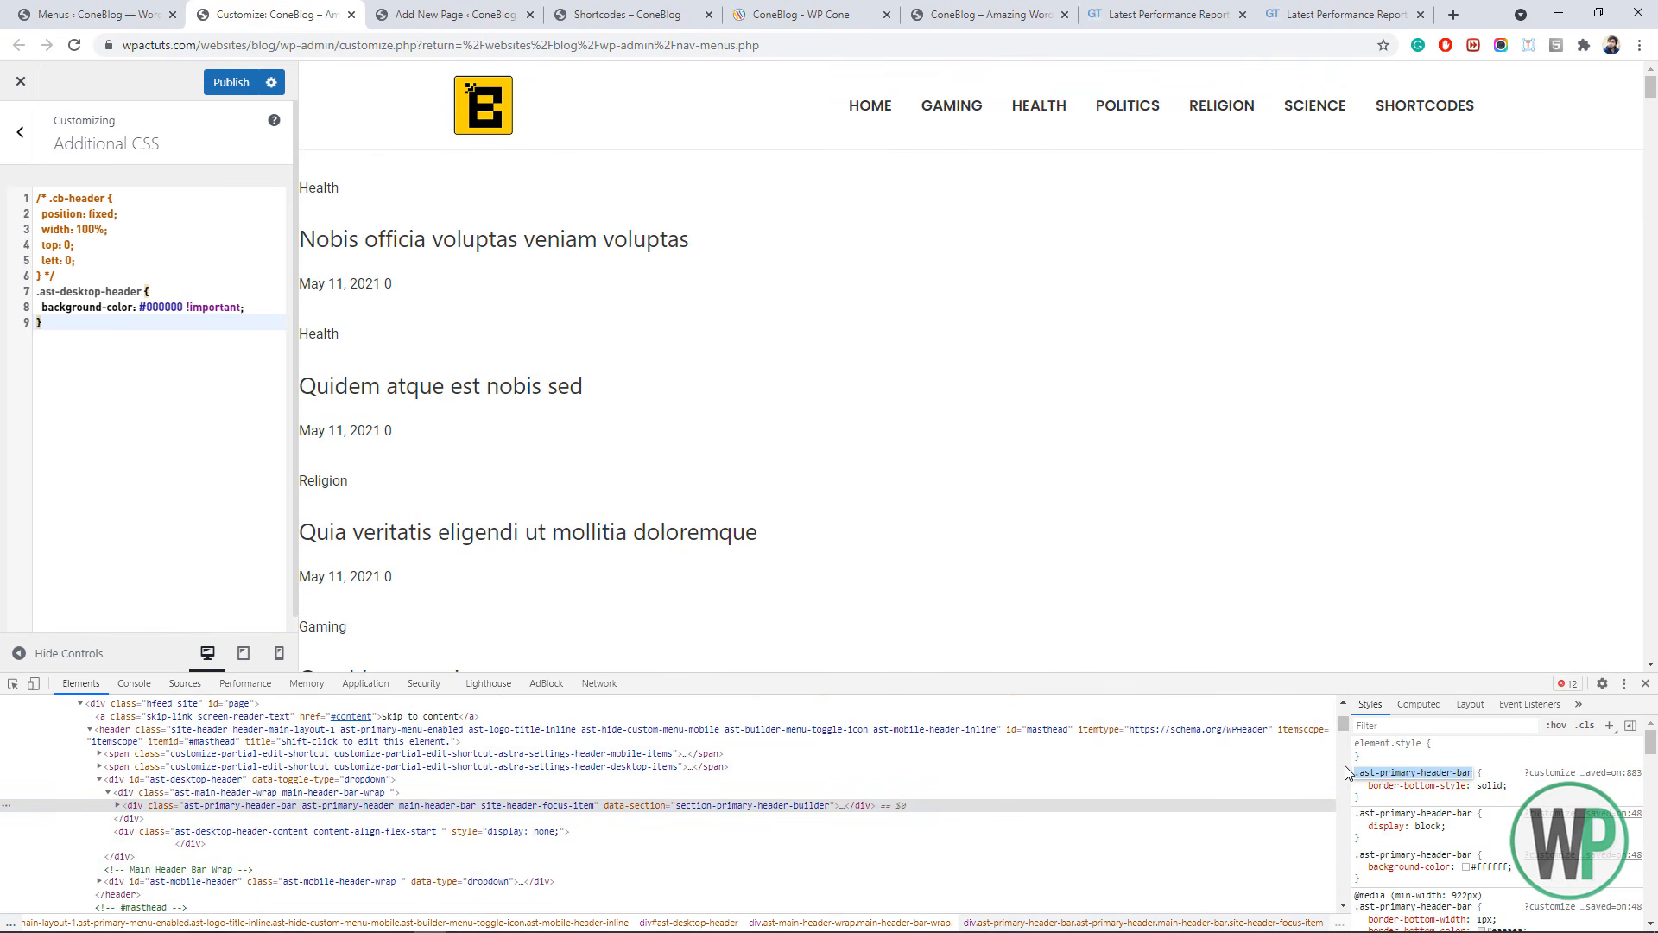
left_click_drag(145, 292, 42, 291)
key("ctrl+v")
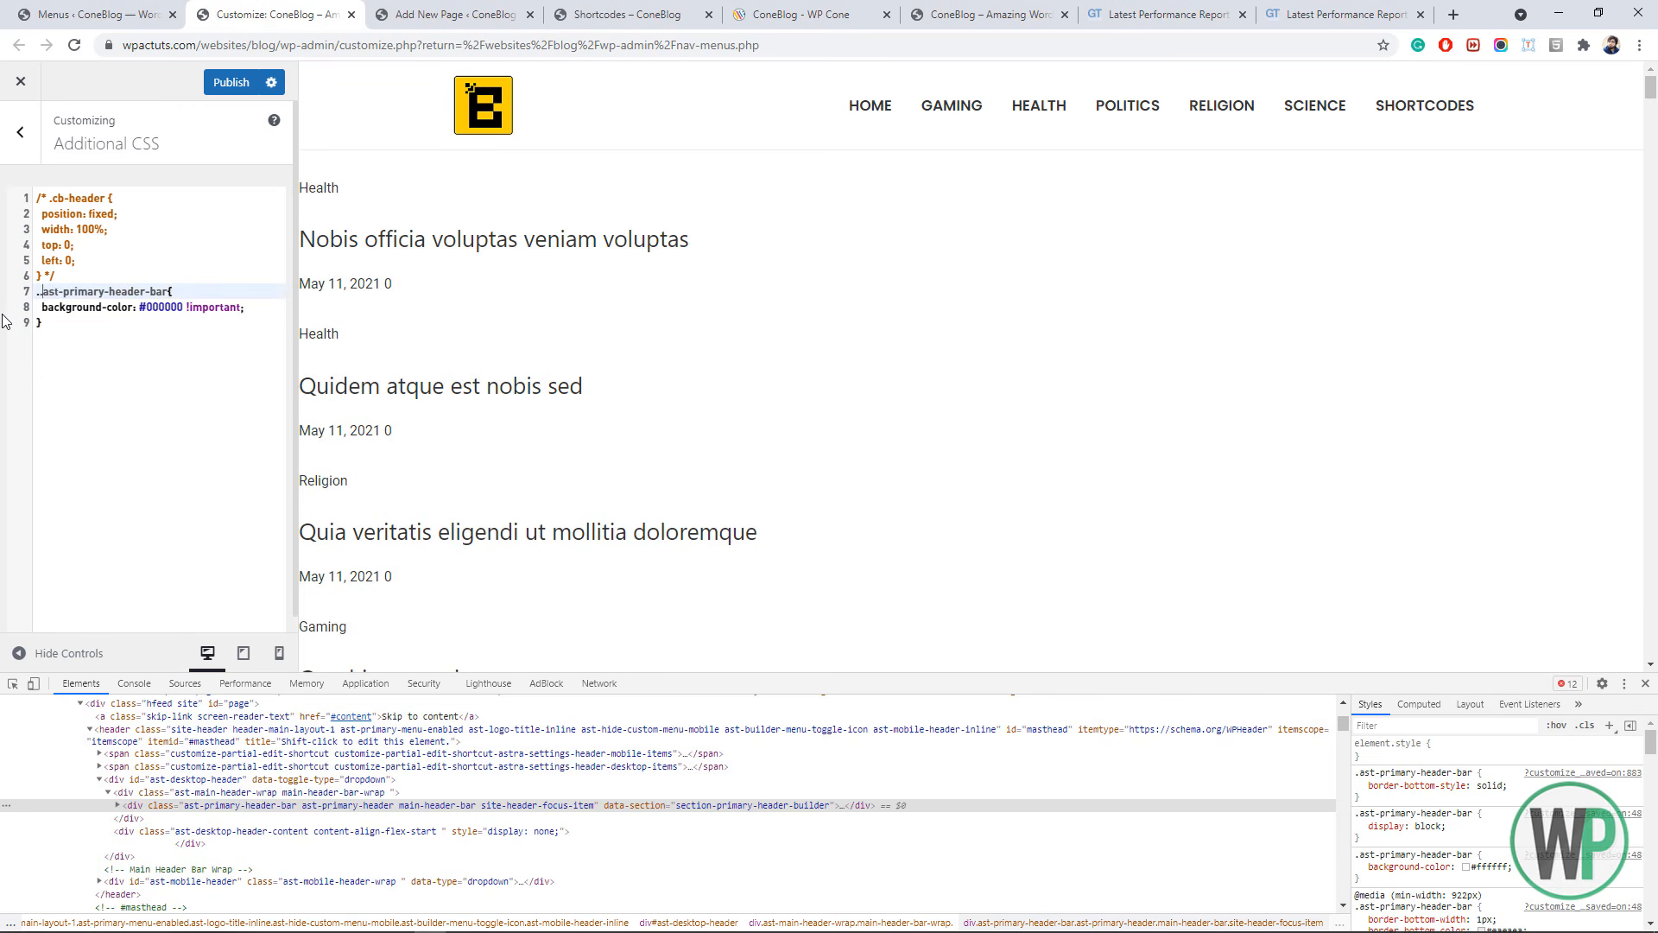
key("BackSpace")
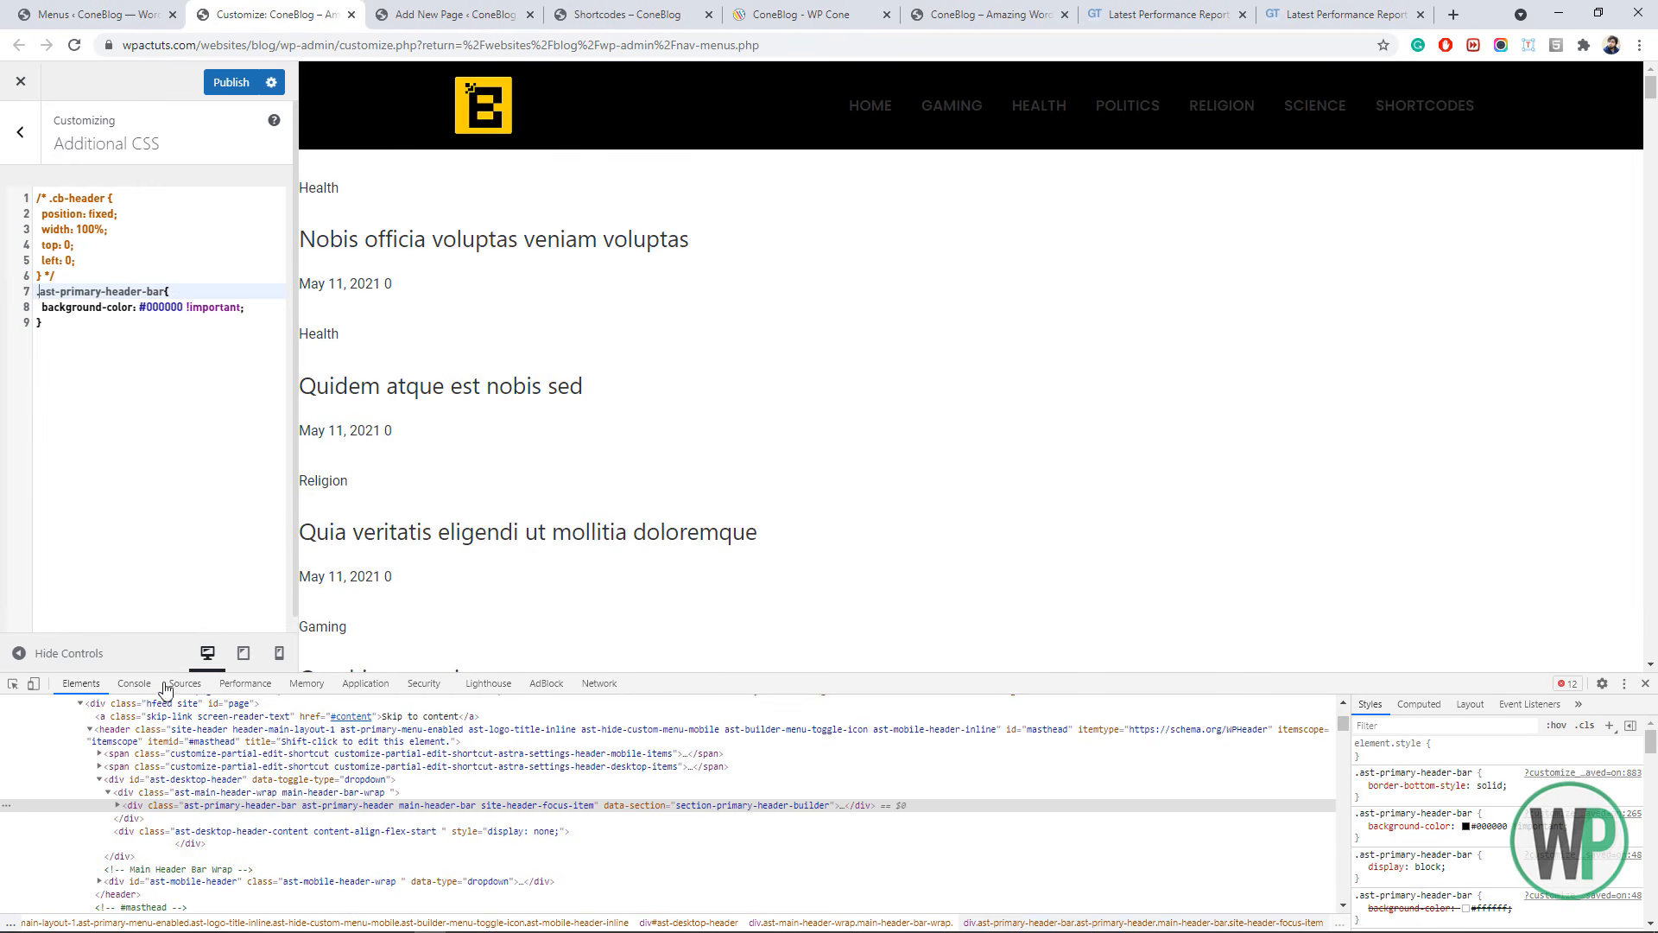
left_click(234, 82)
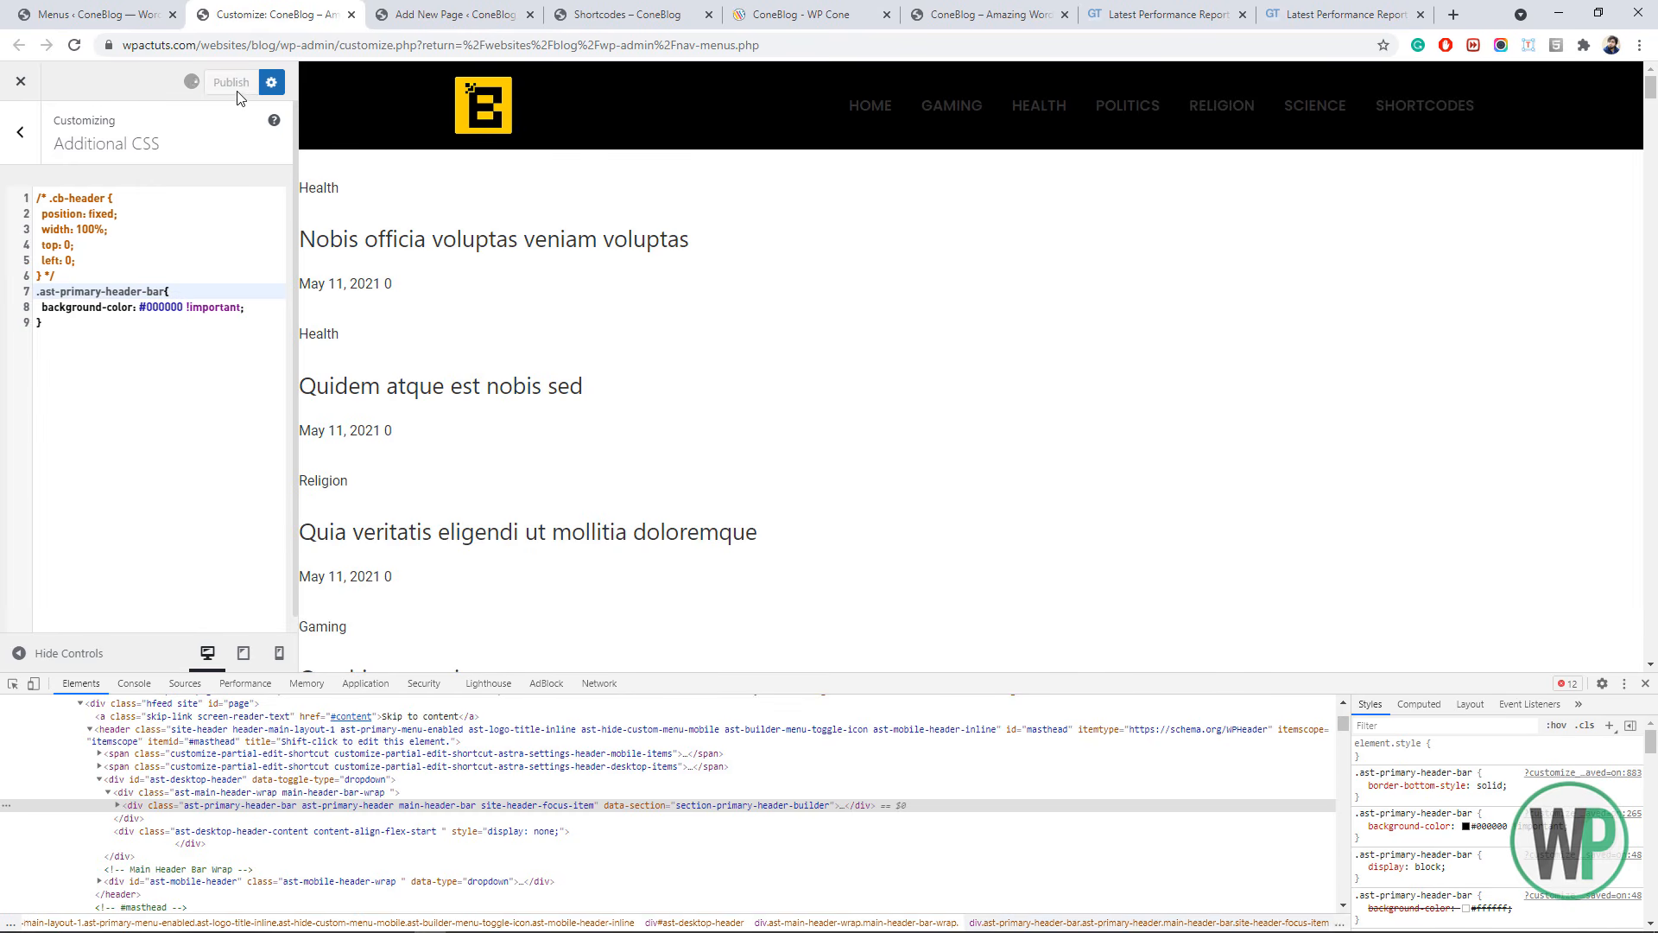
- Open the Primary Menu's design settings in the Header Builder and set the normal text/link color to white
left_click(15, 149)
left_click(93, 296)
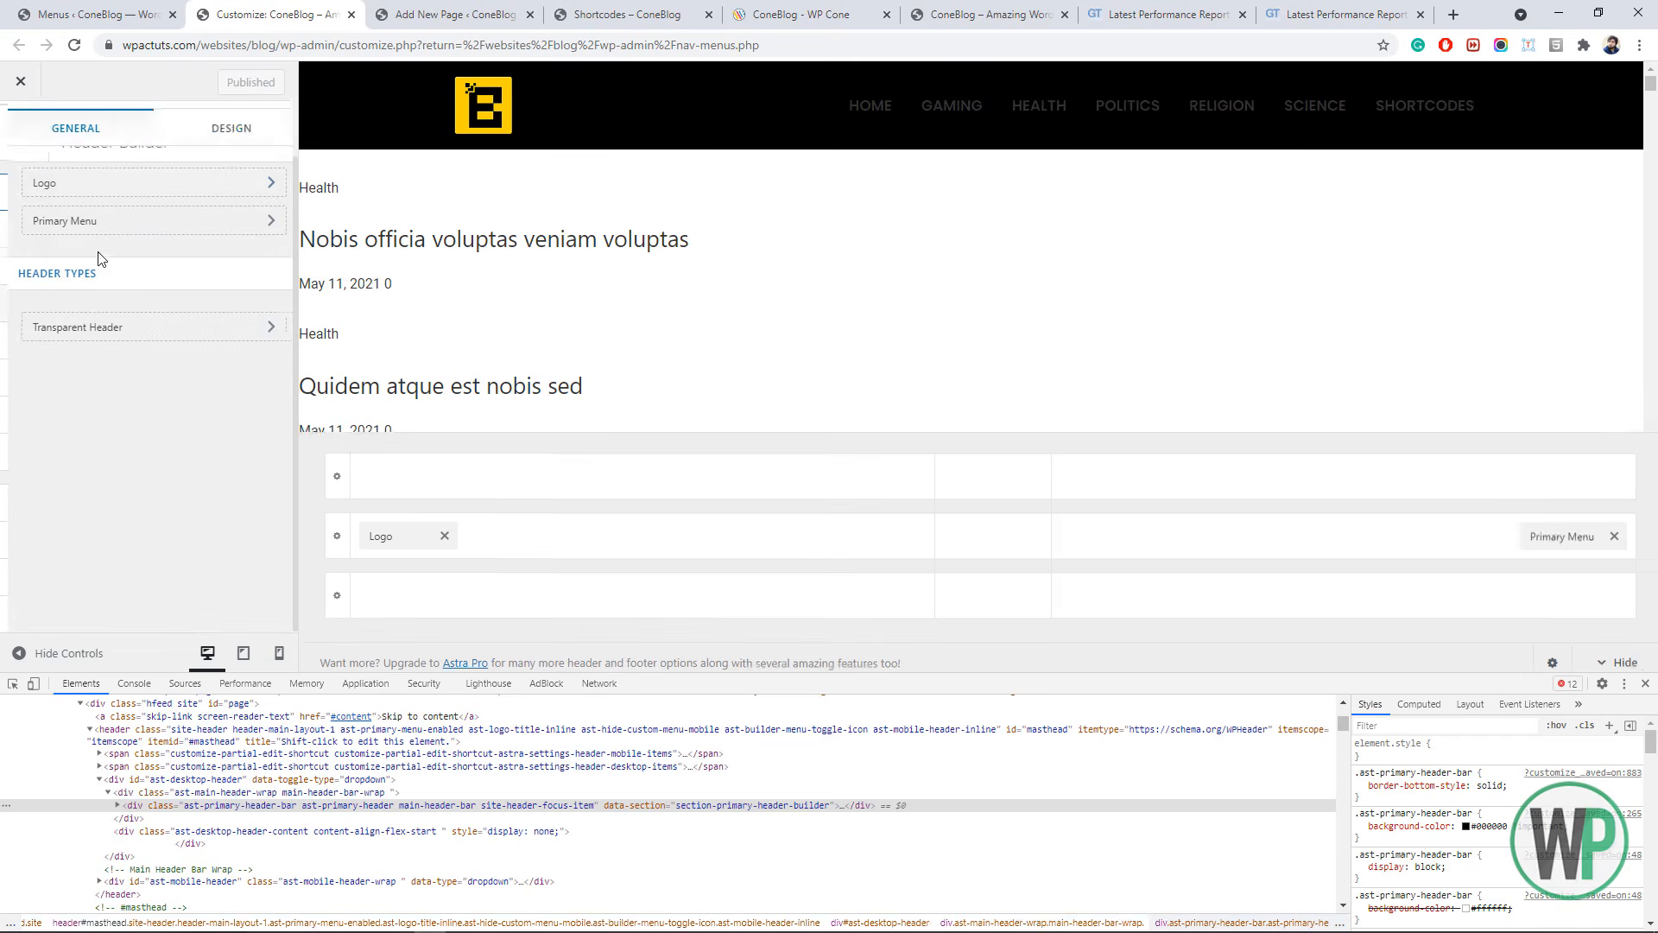
left_click(144, 277)
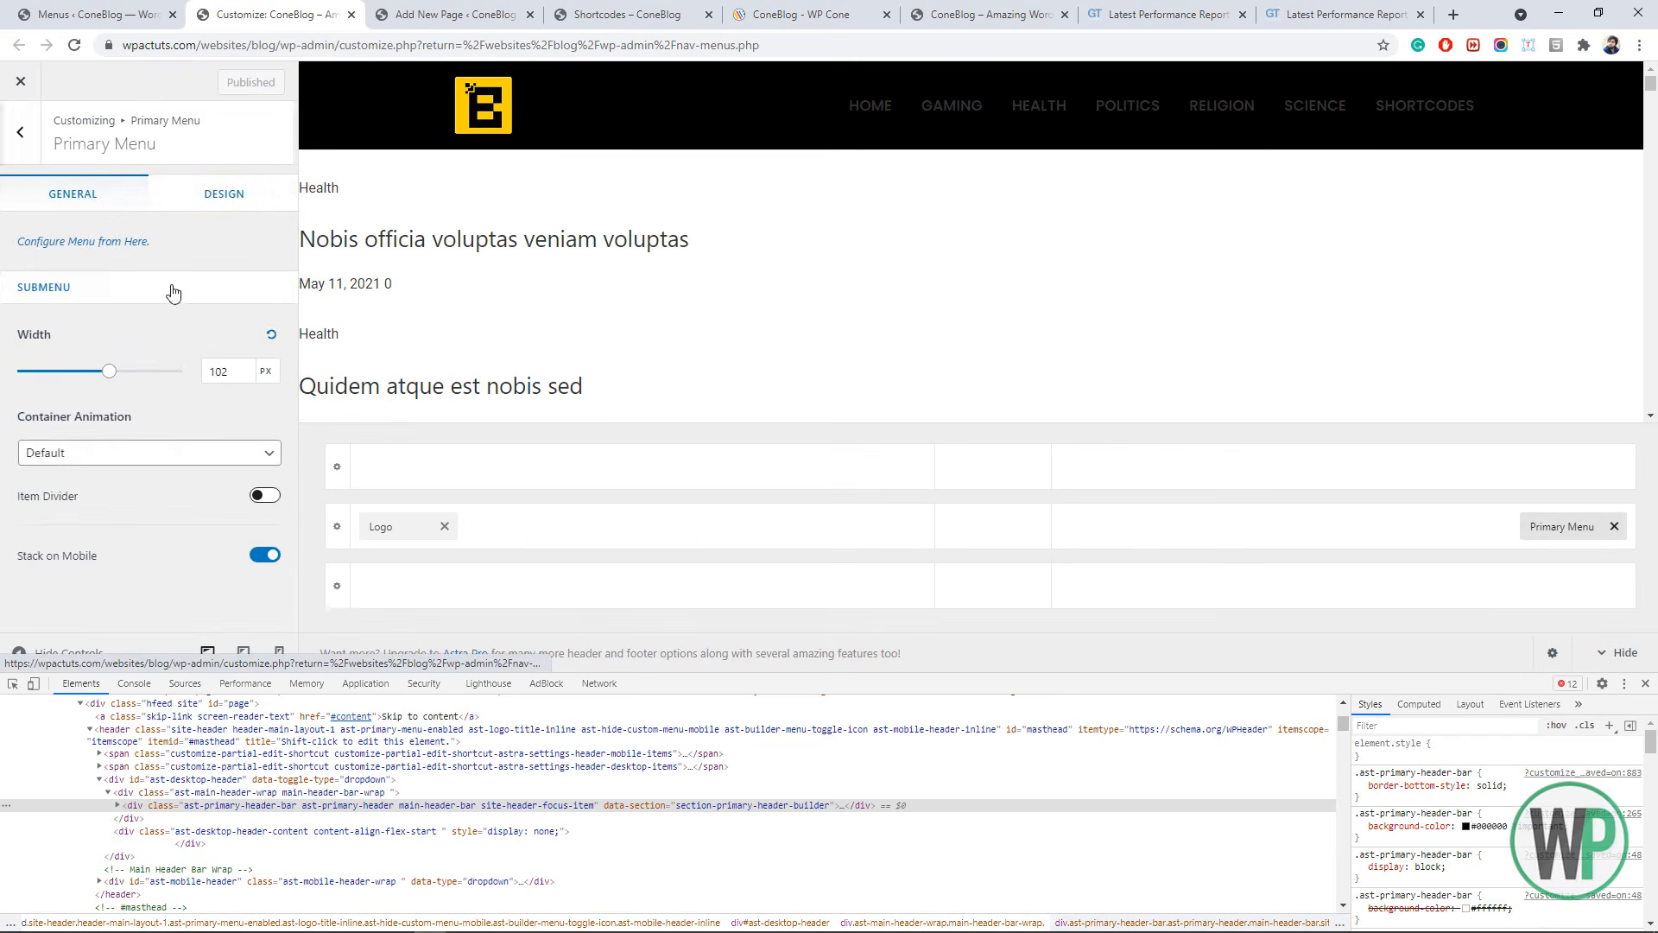
left_click(224, 194)
scroll(176, 396, "down", 5)
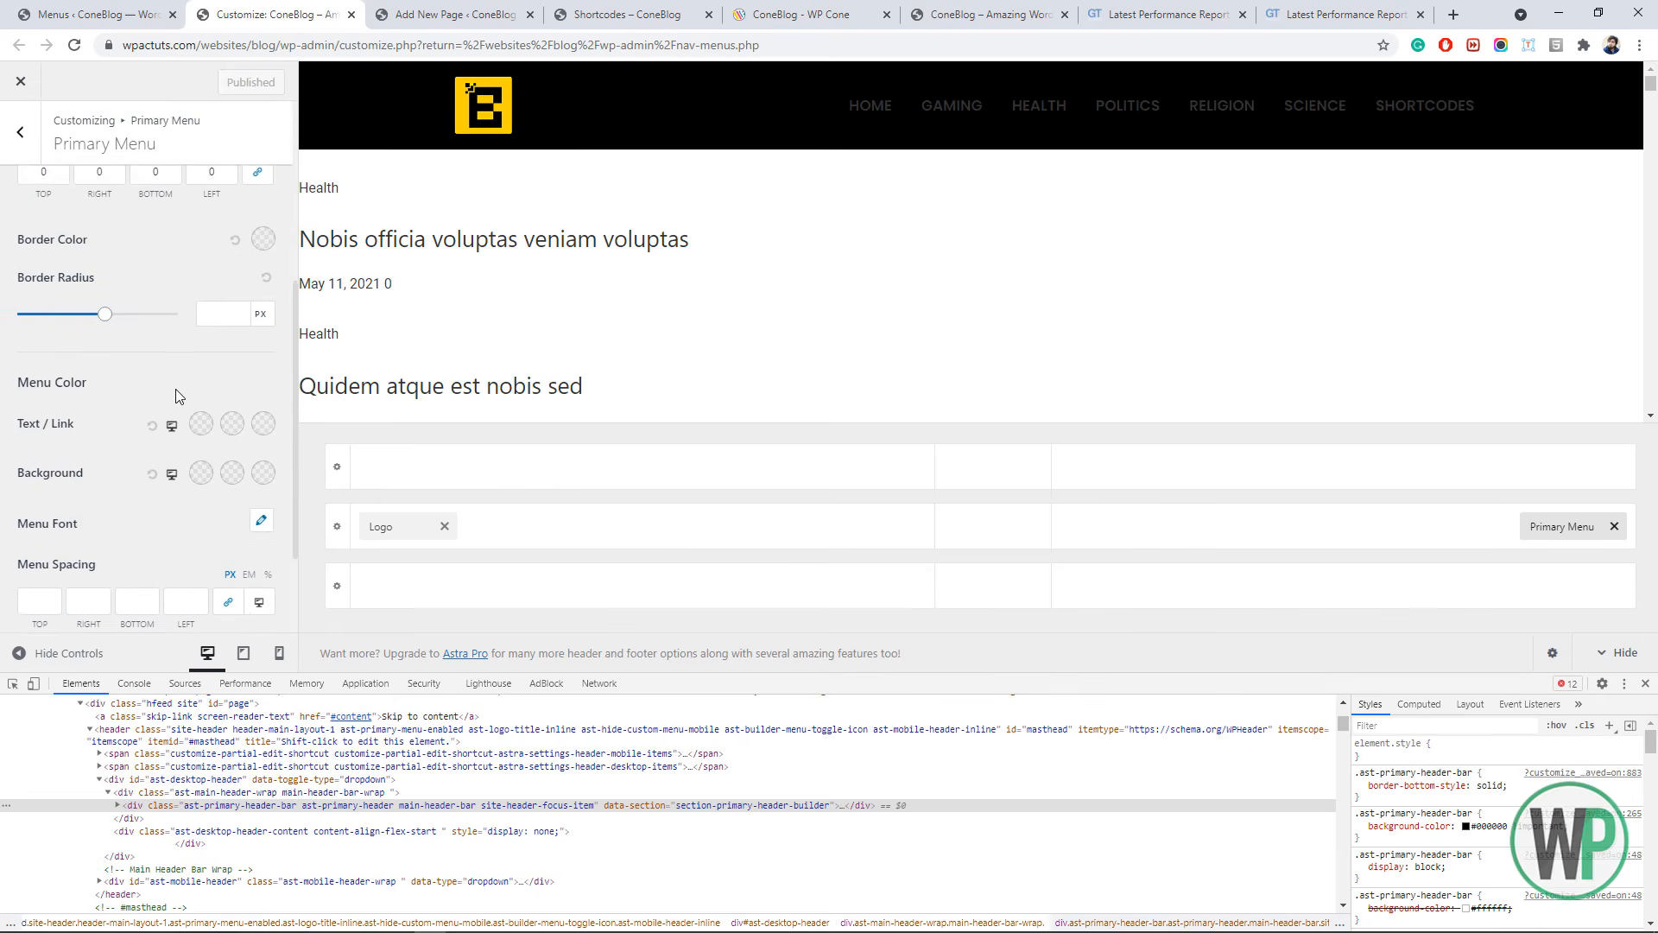
scroll(185, 408, "down", 1)
left_click(196, 348)
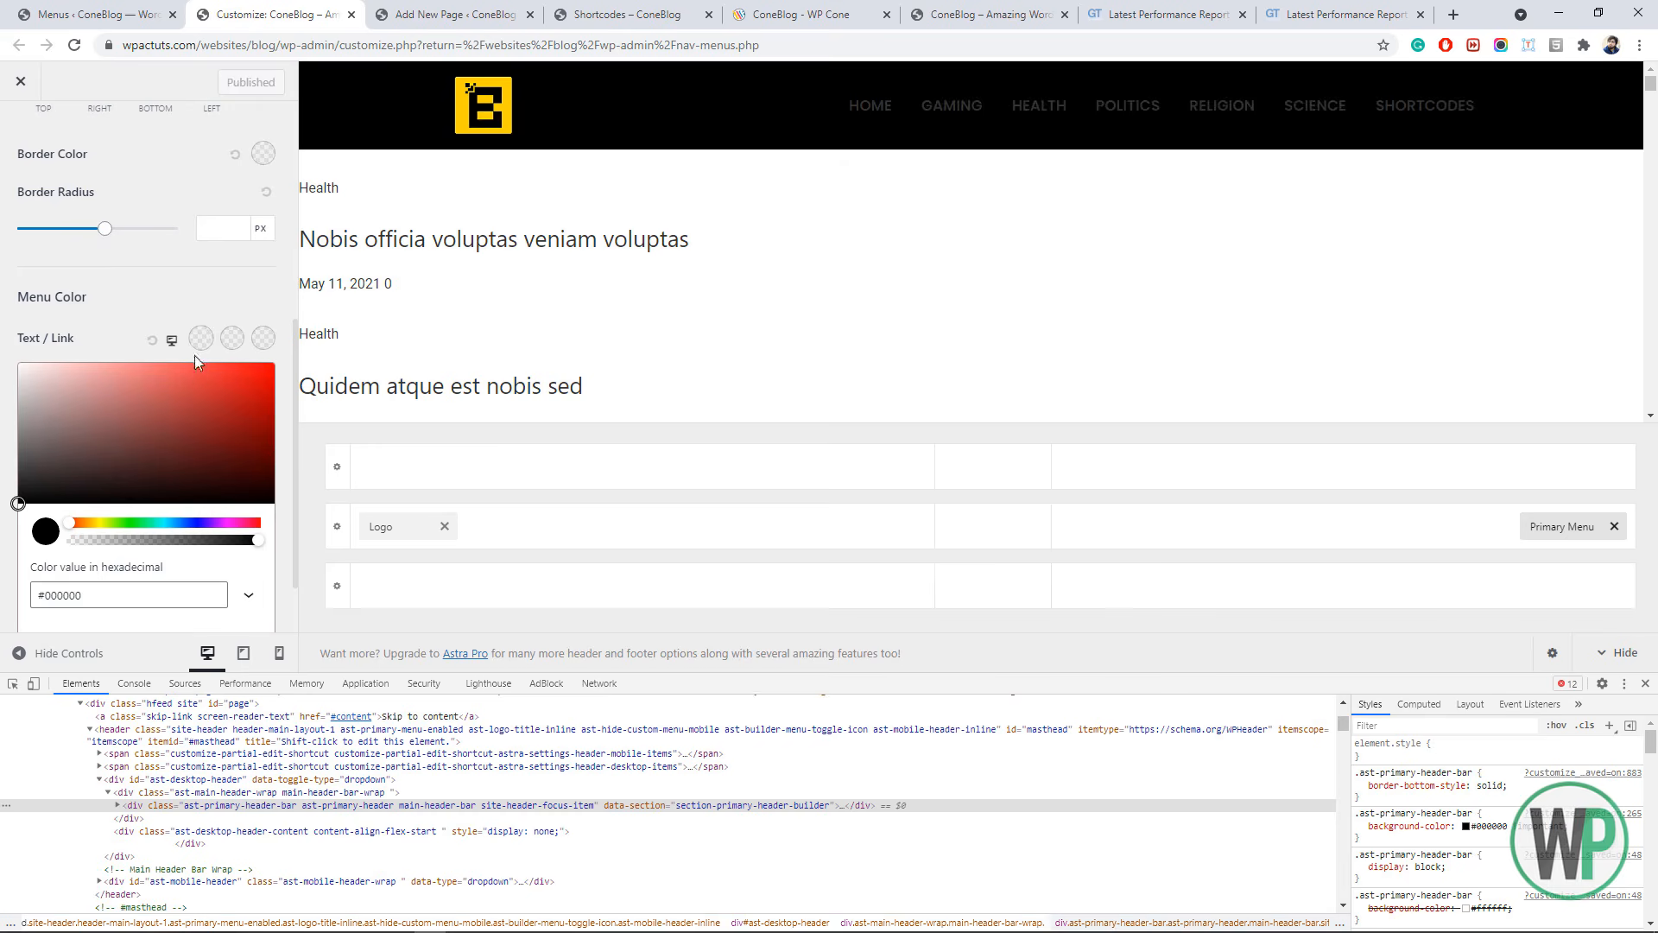
left_click_drag(194, 365, 3, 362)
left_click(3, 370)
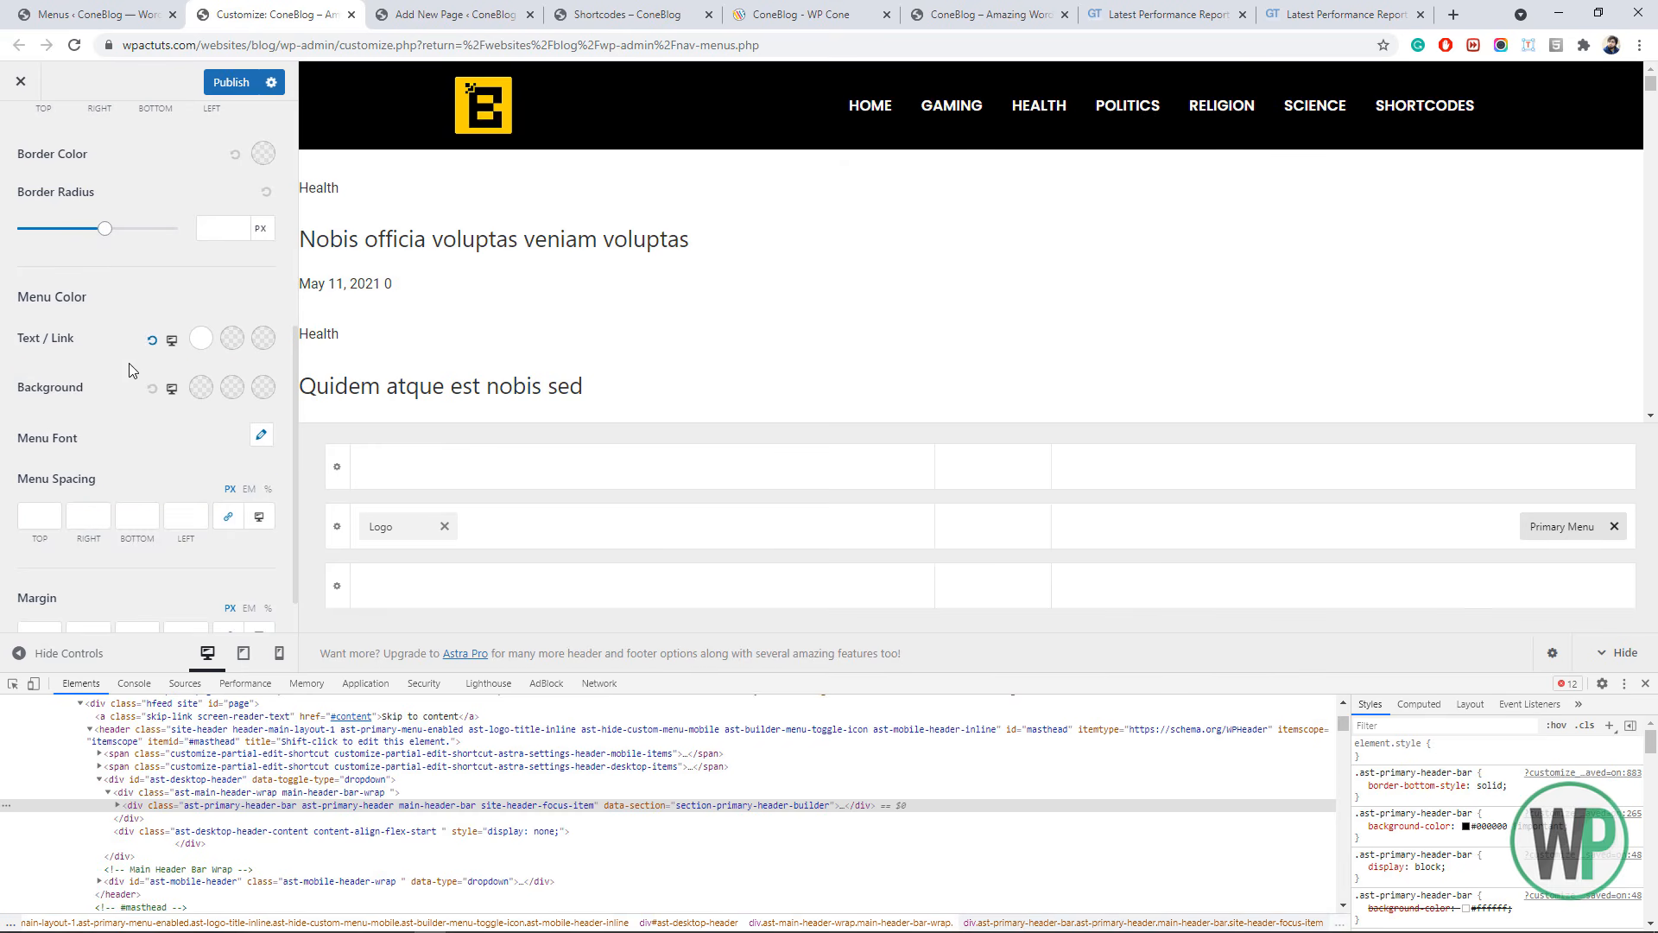
- Adjust the menu's normal text/link color to a slightly greyer off-white and close the developer tools
left_click(201, 338)
left_click_drag(29, 377, 12, 375)
left_click(3, 385)
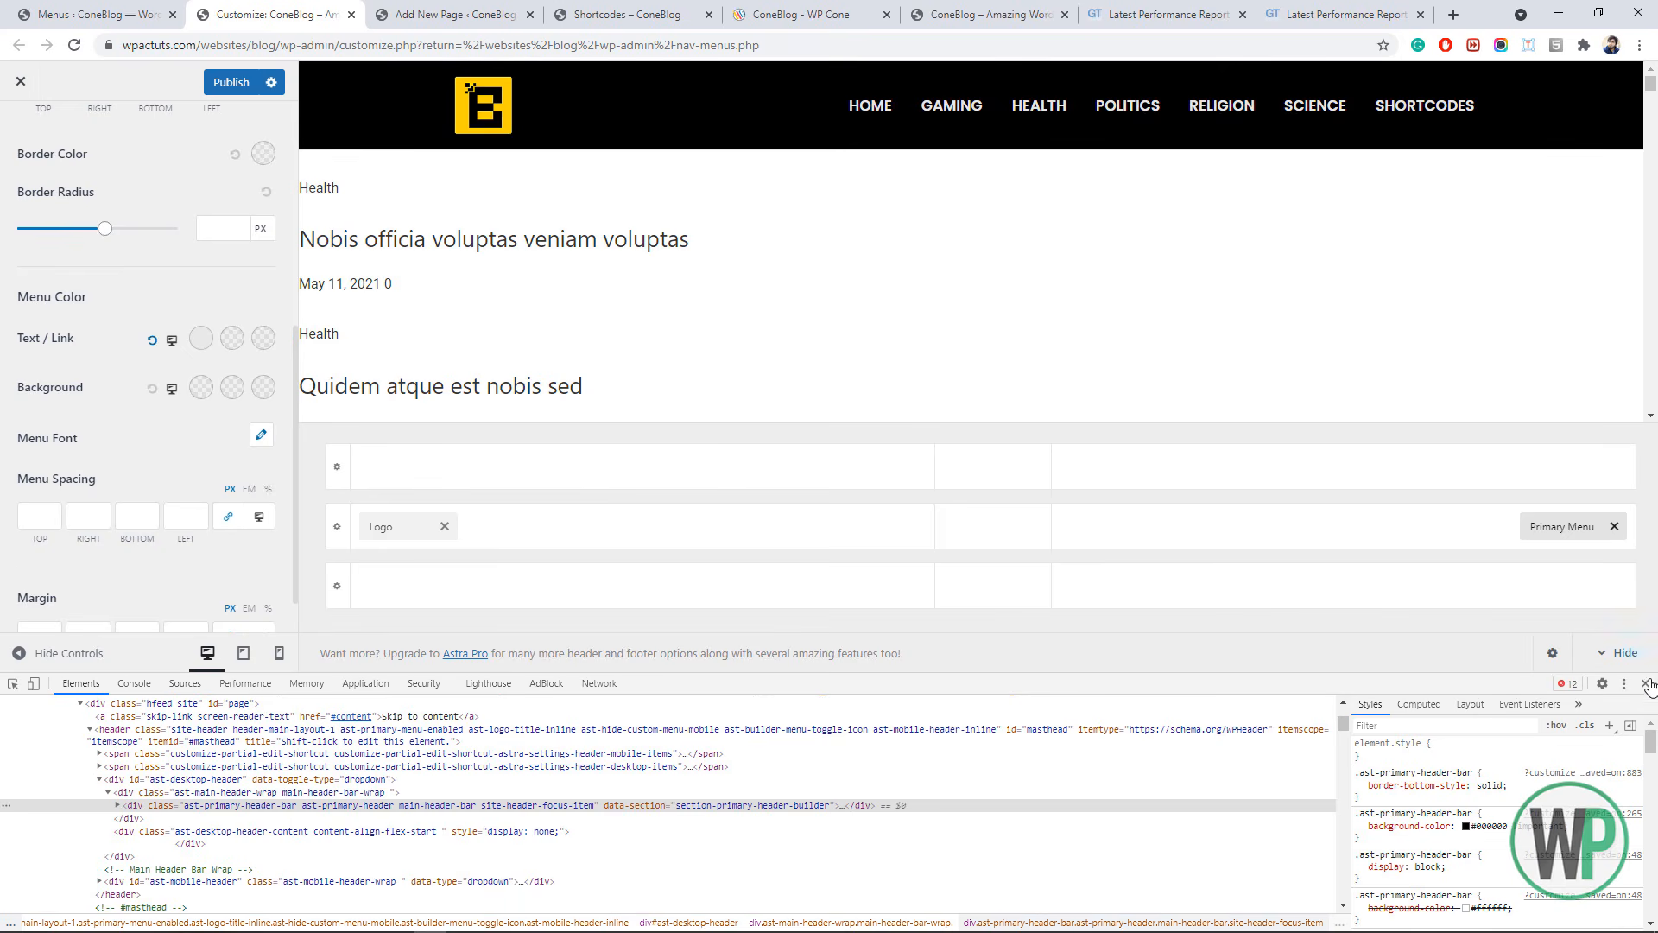
left_click(1647, 683)
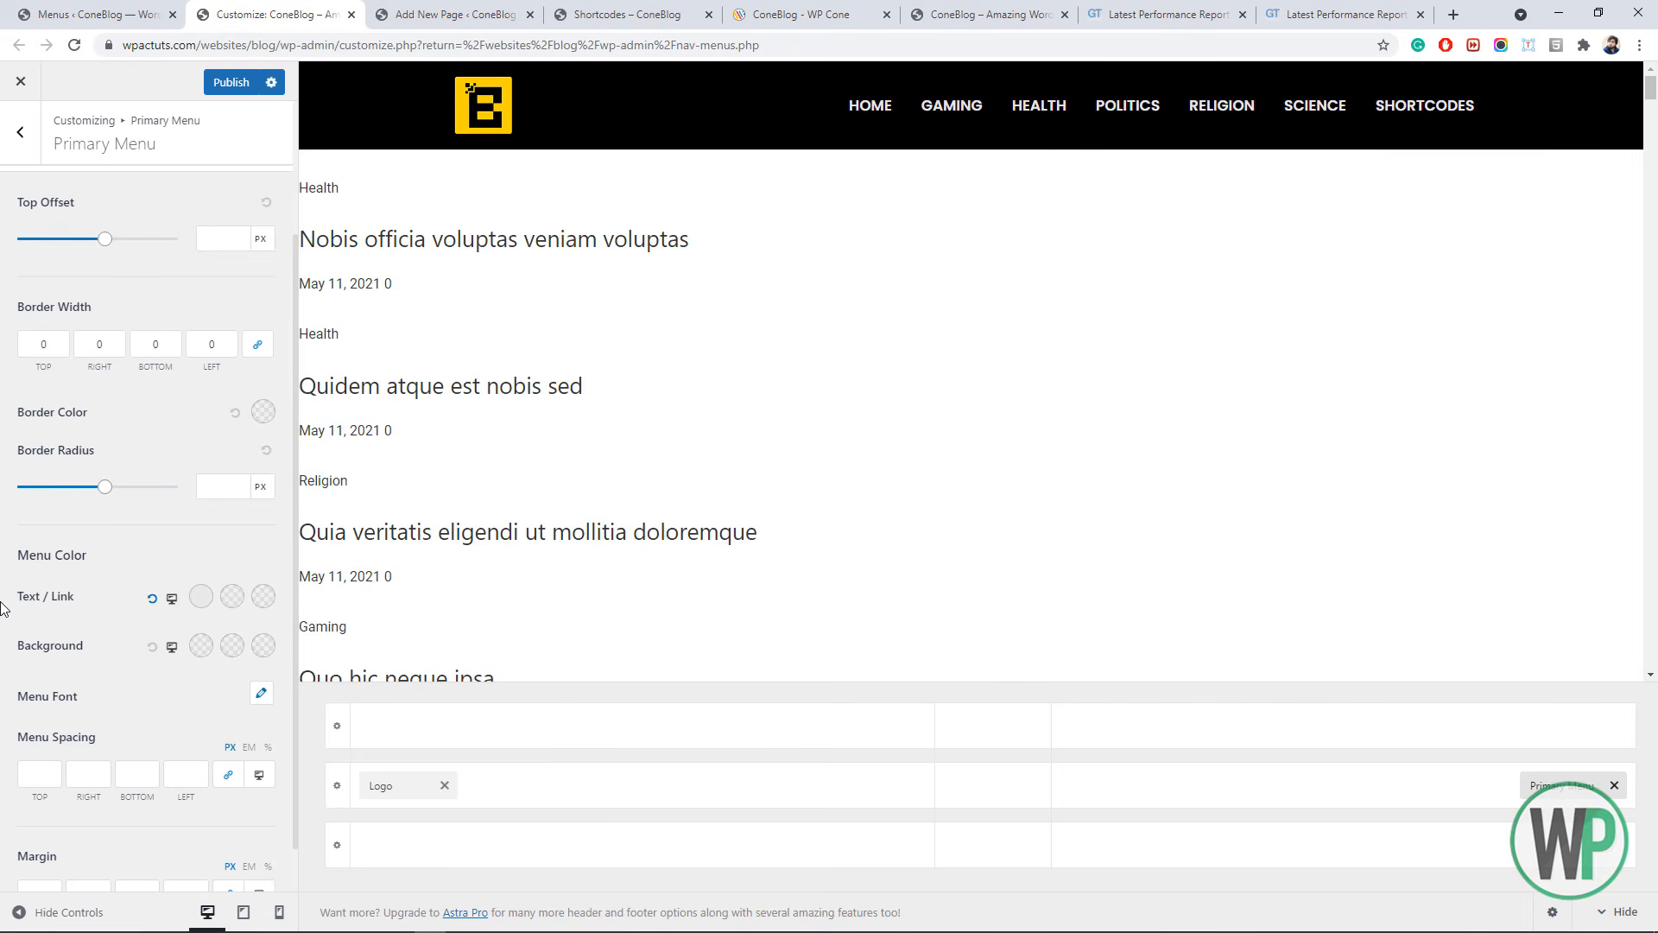
- Publish the menu color change and check the black header with light menu text on the live Shortcodes page
scroll(3, 610, "up", 1)
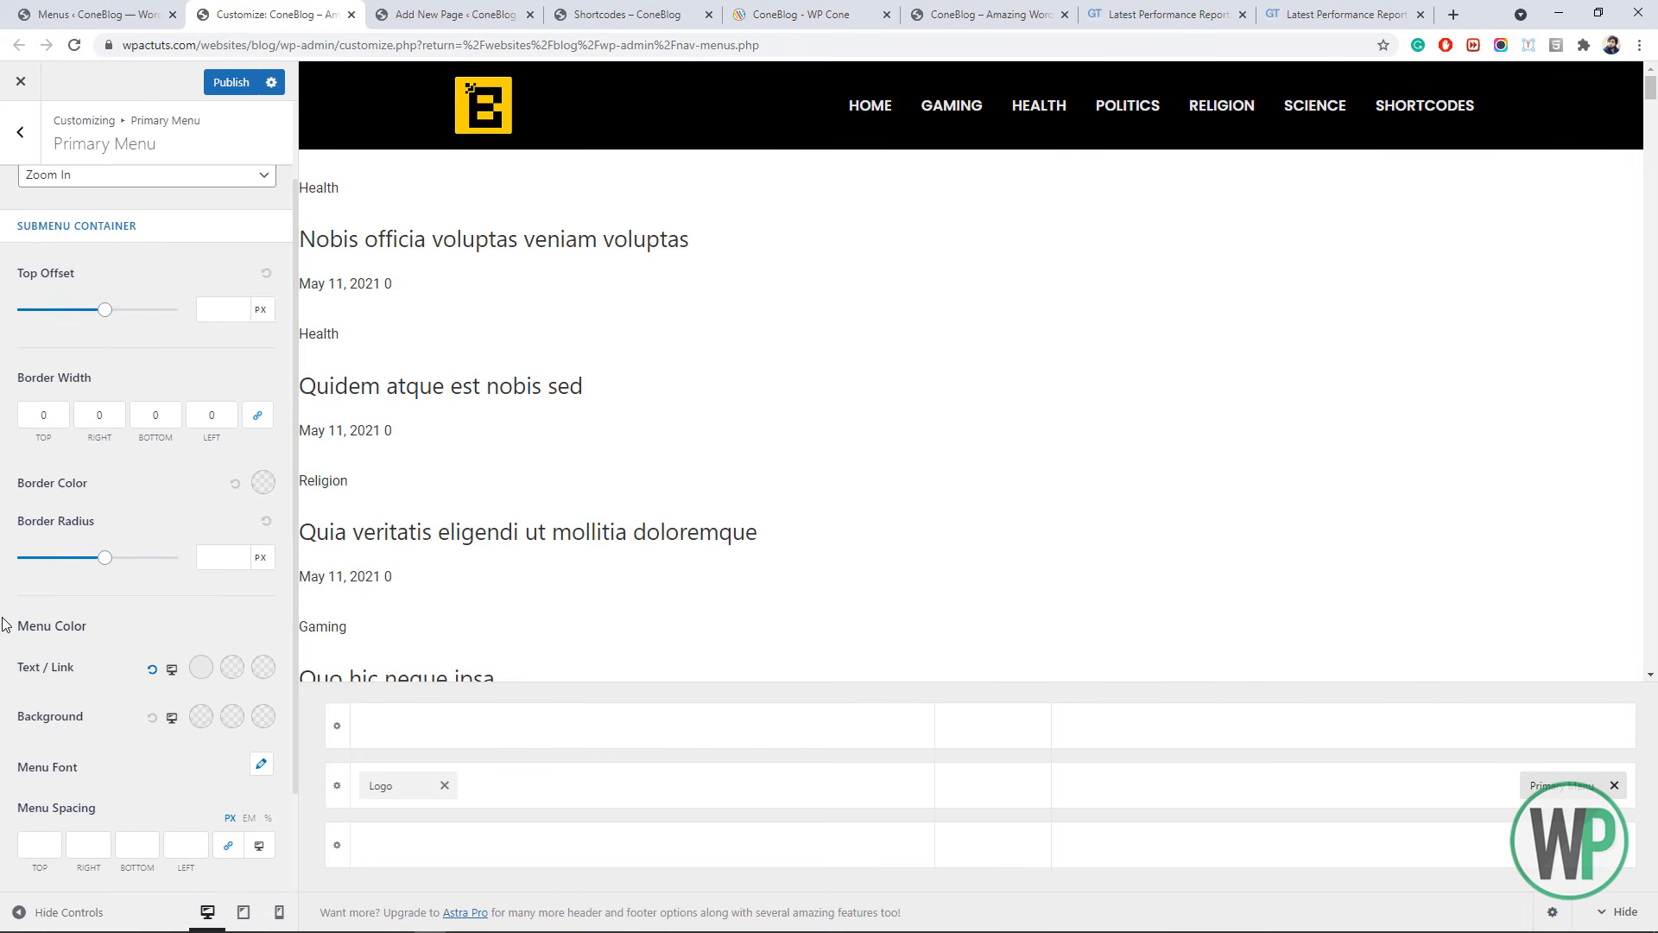
scroll(11, 633, "down", 2)
left_click(627, 14)
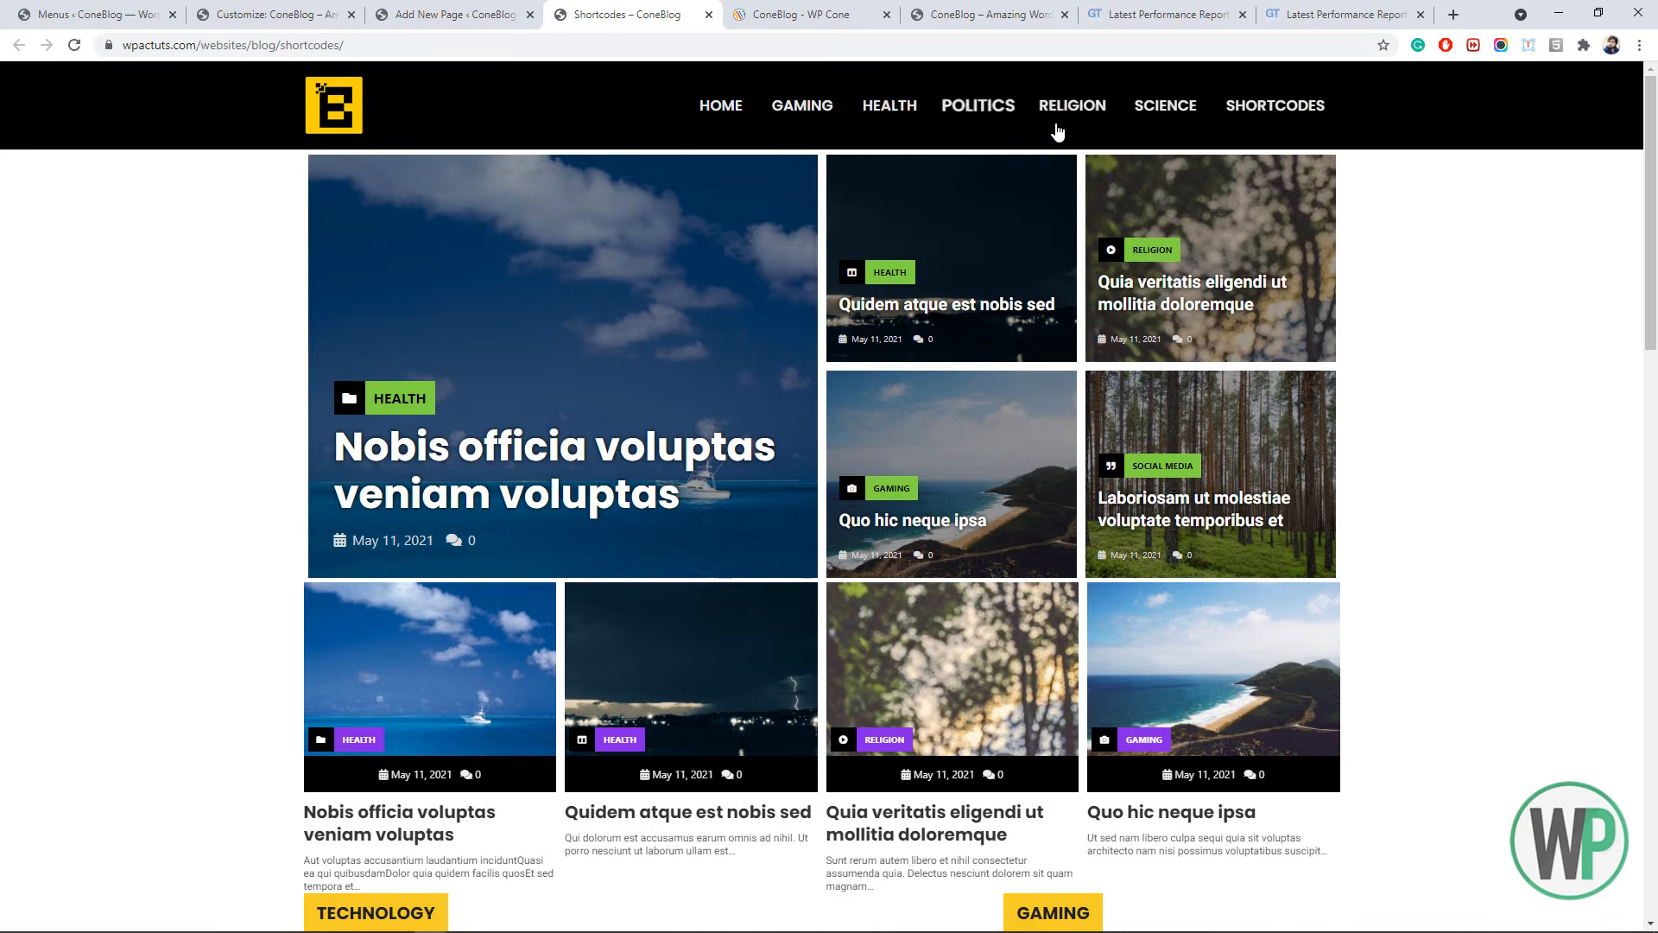
left_click(386, 7)
left_click(644, 13)
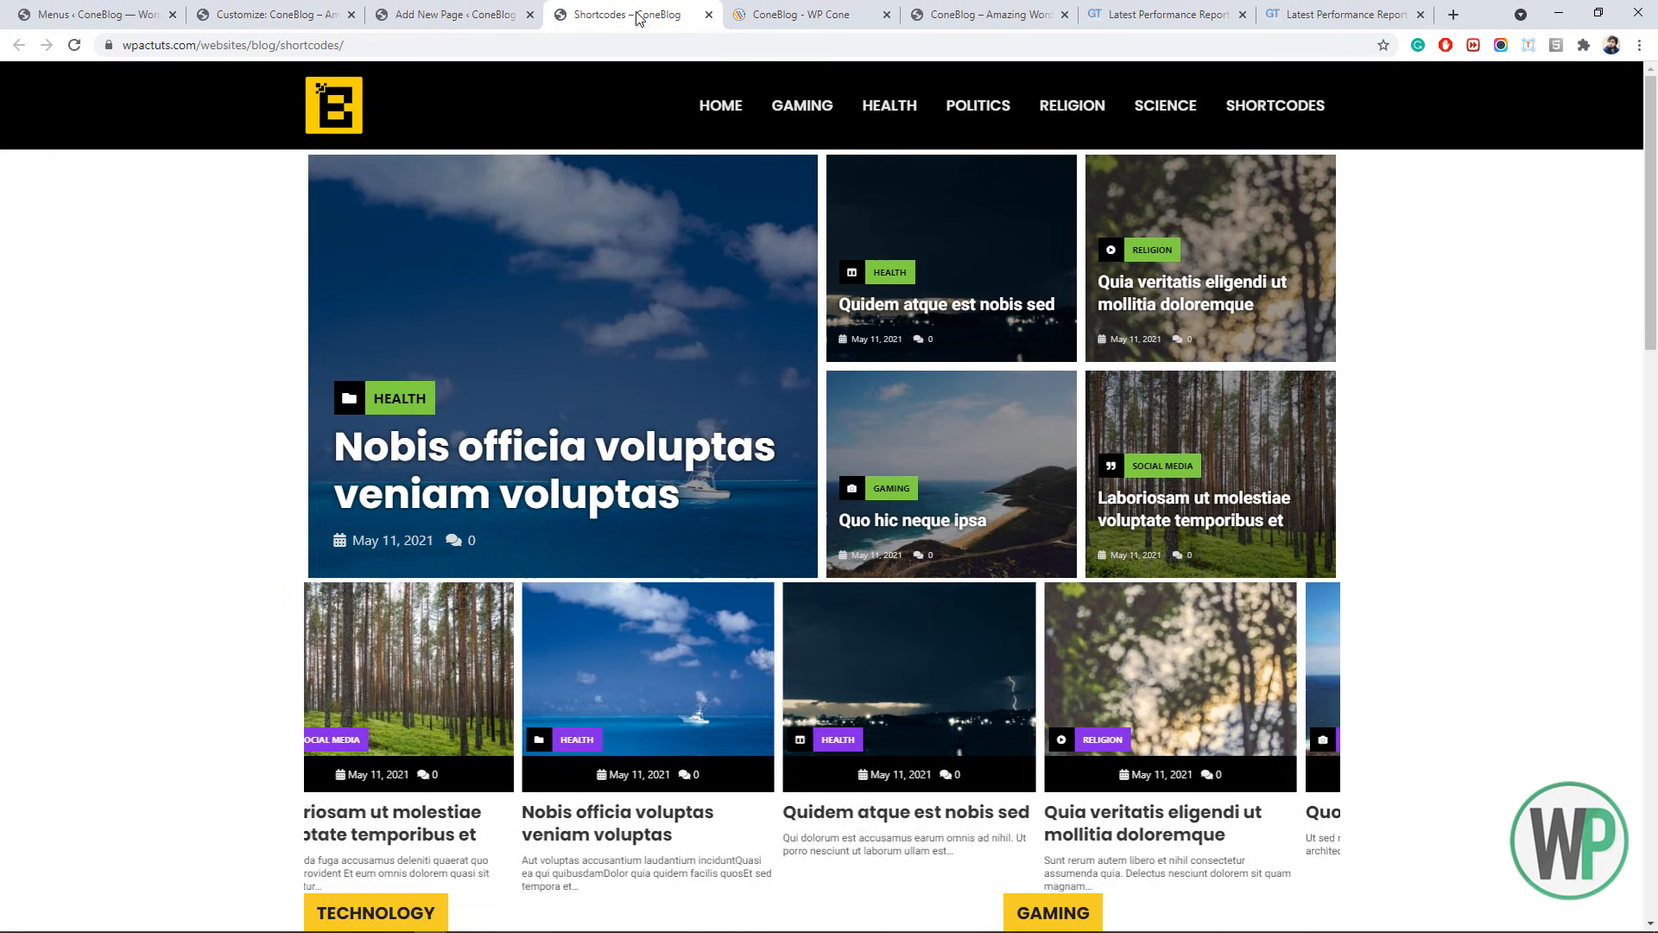
- Set the Primary Menu's hover text/link color to the golden yellow #eeca20 in the Customizer
left_click(290, 18)
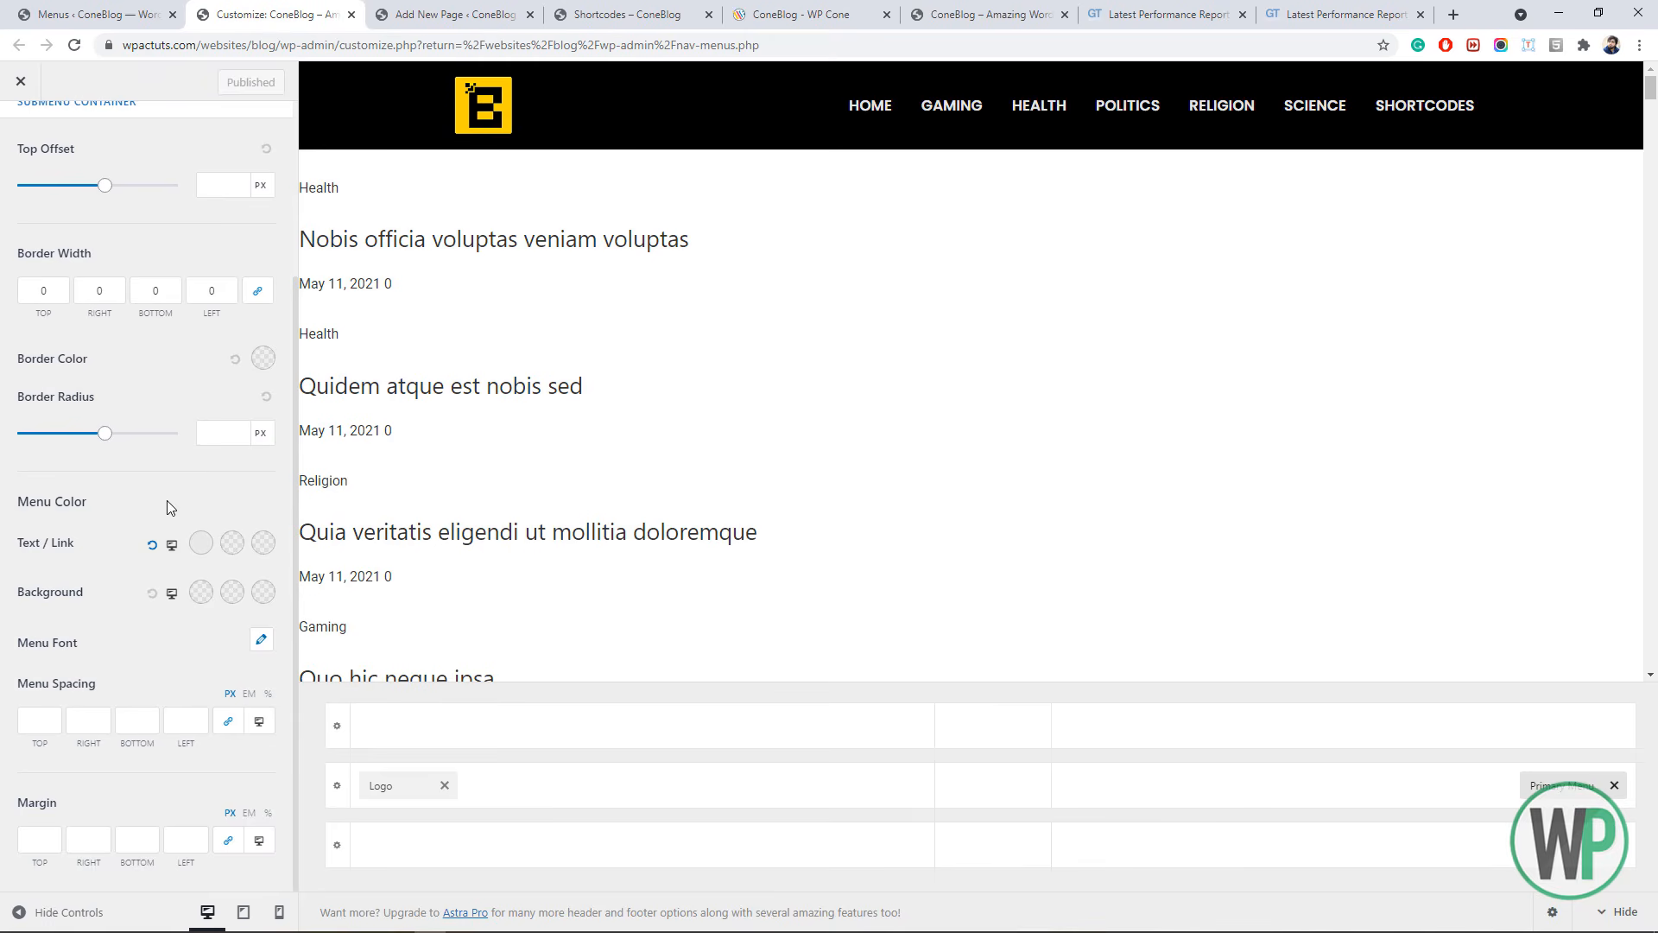
left_click(232, 544)
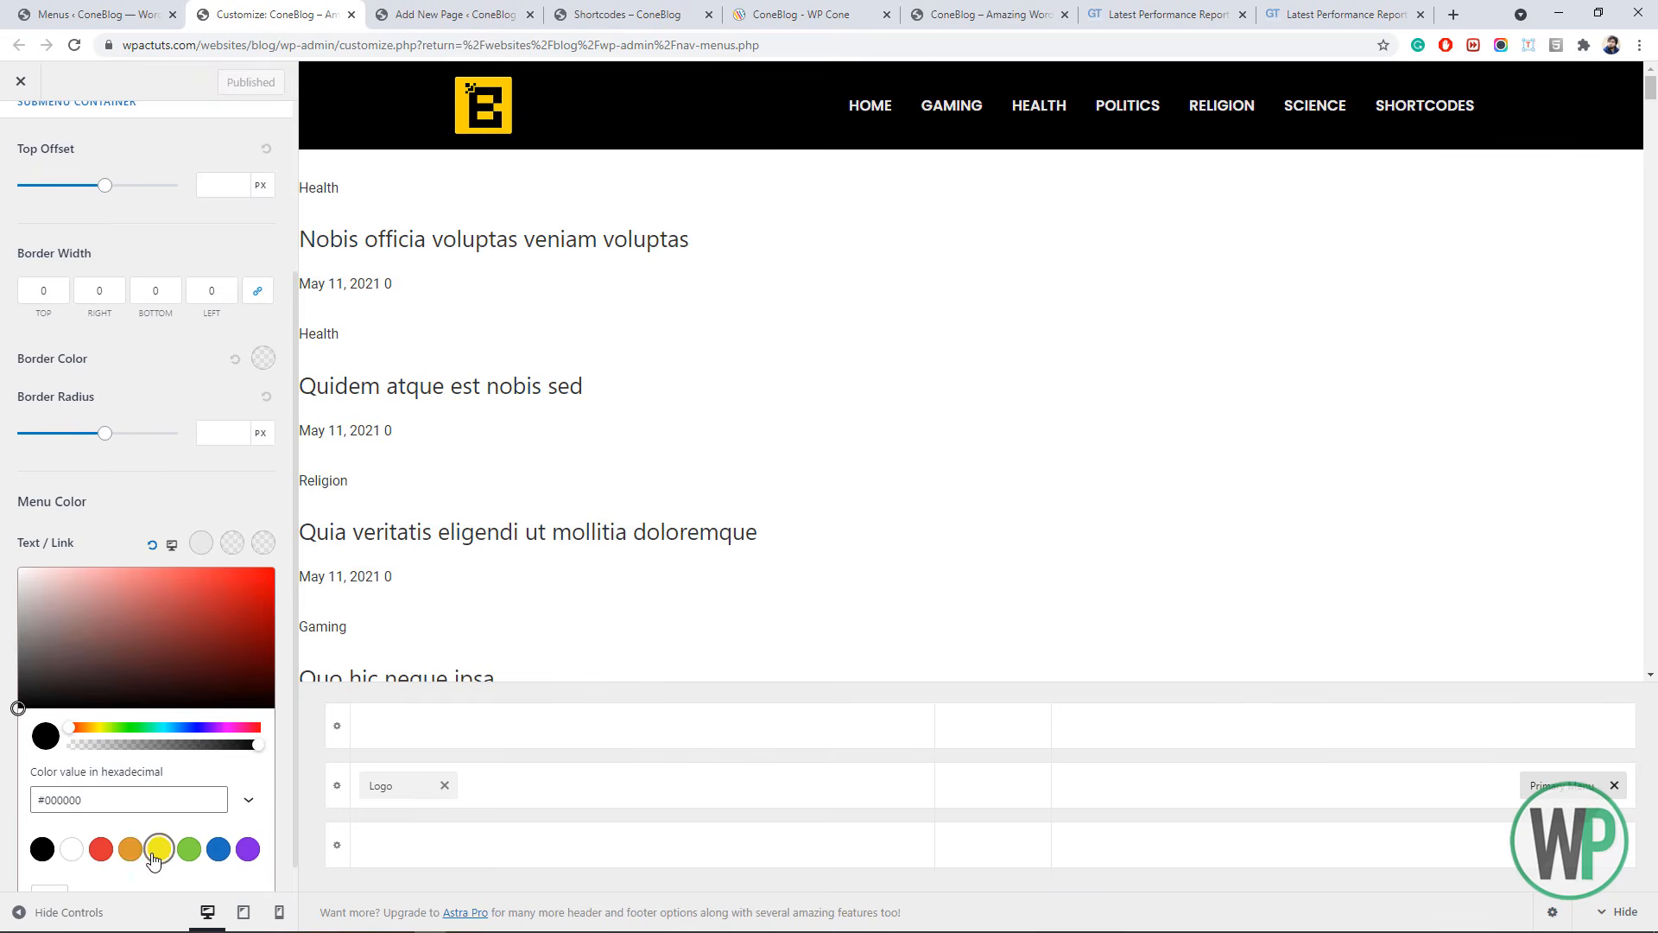
left_click(159, 849)
left_click(101, 729)
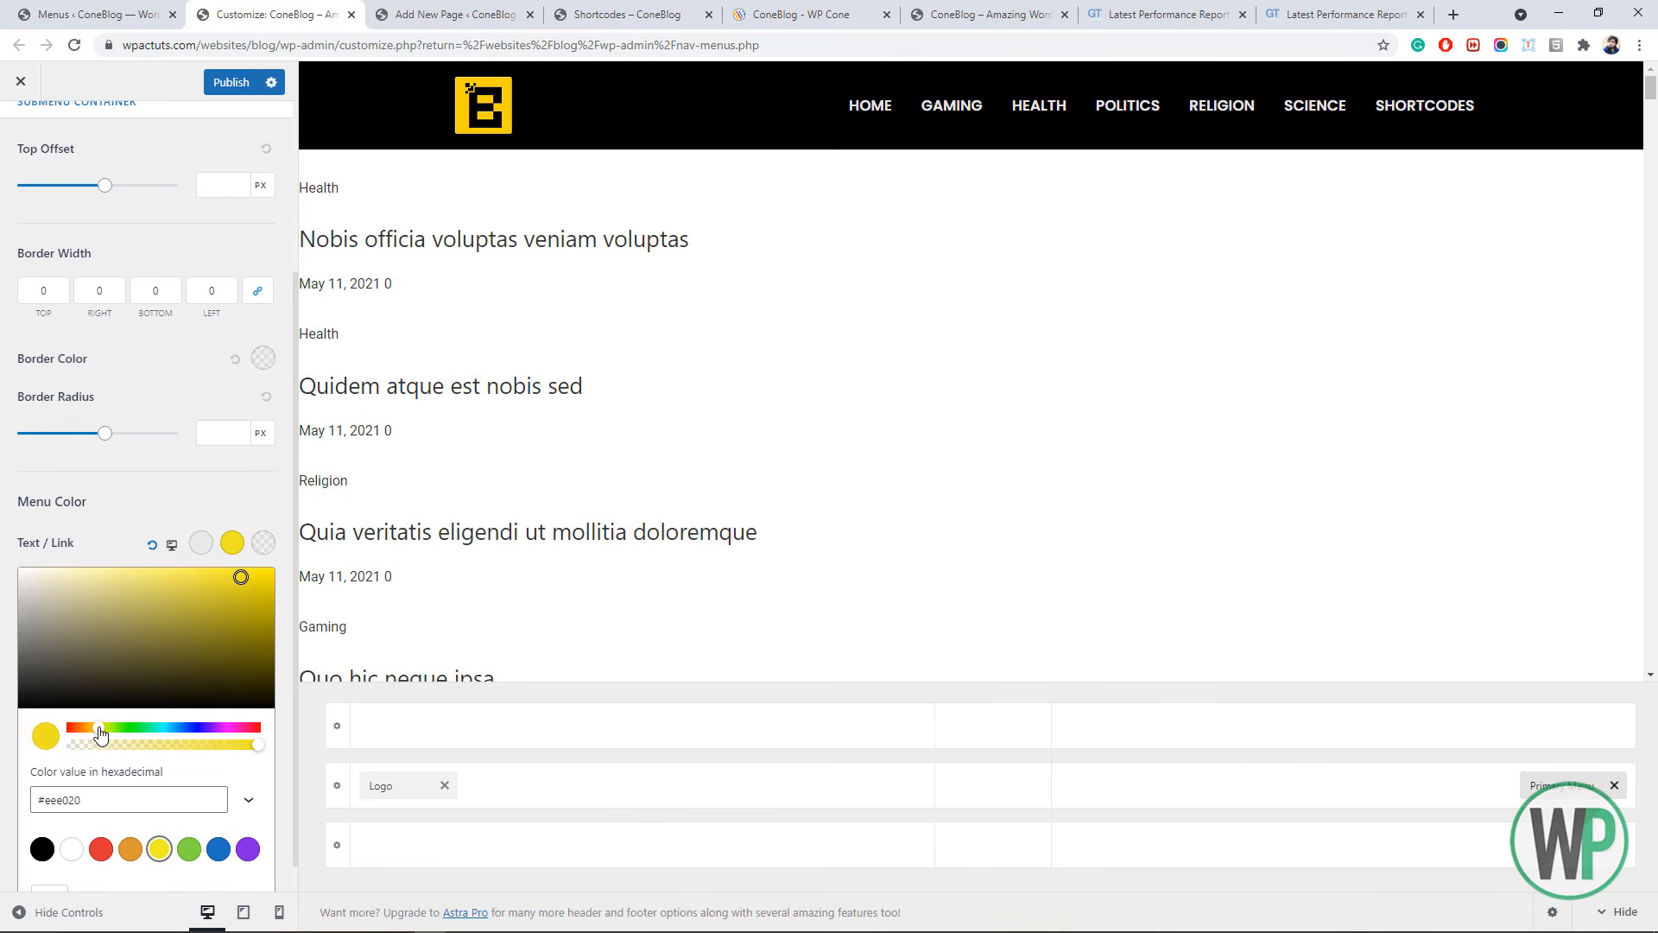
left_click_drag(98, 733, 96, 735)
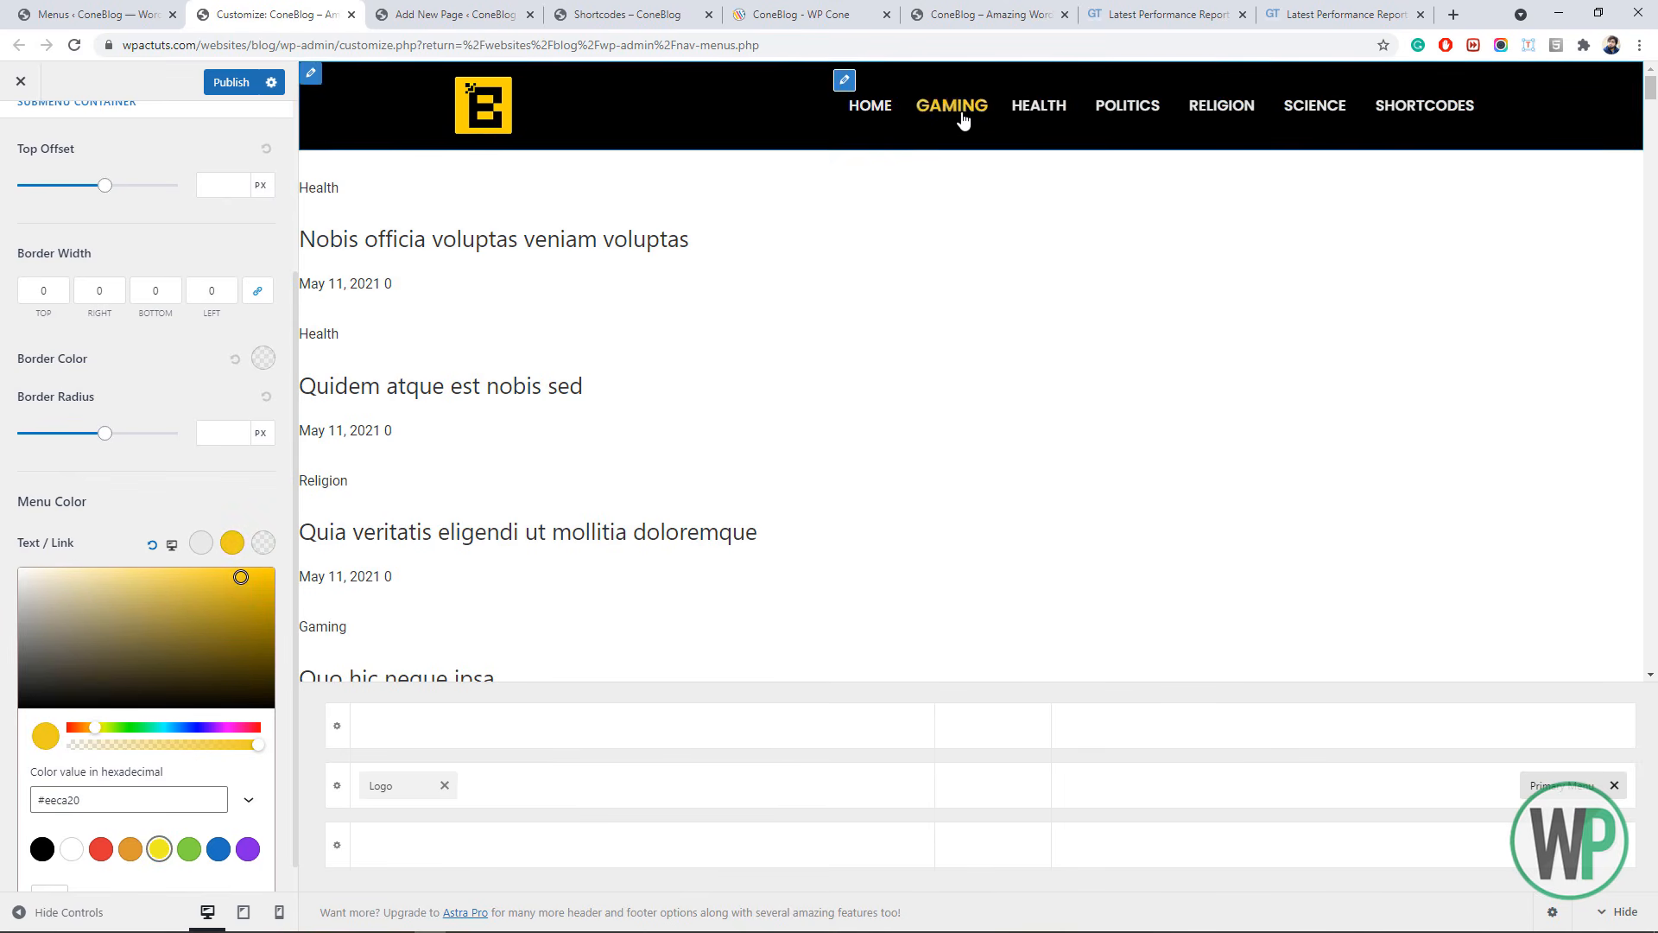
- Publish the menu hover color and check it on the reloaded live Shortcodes page
left_click(242, 82)
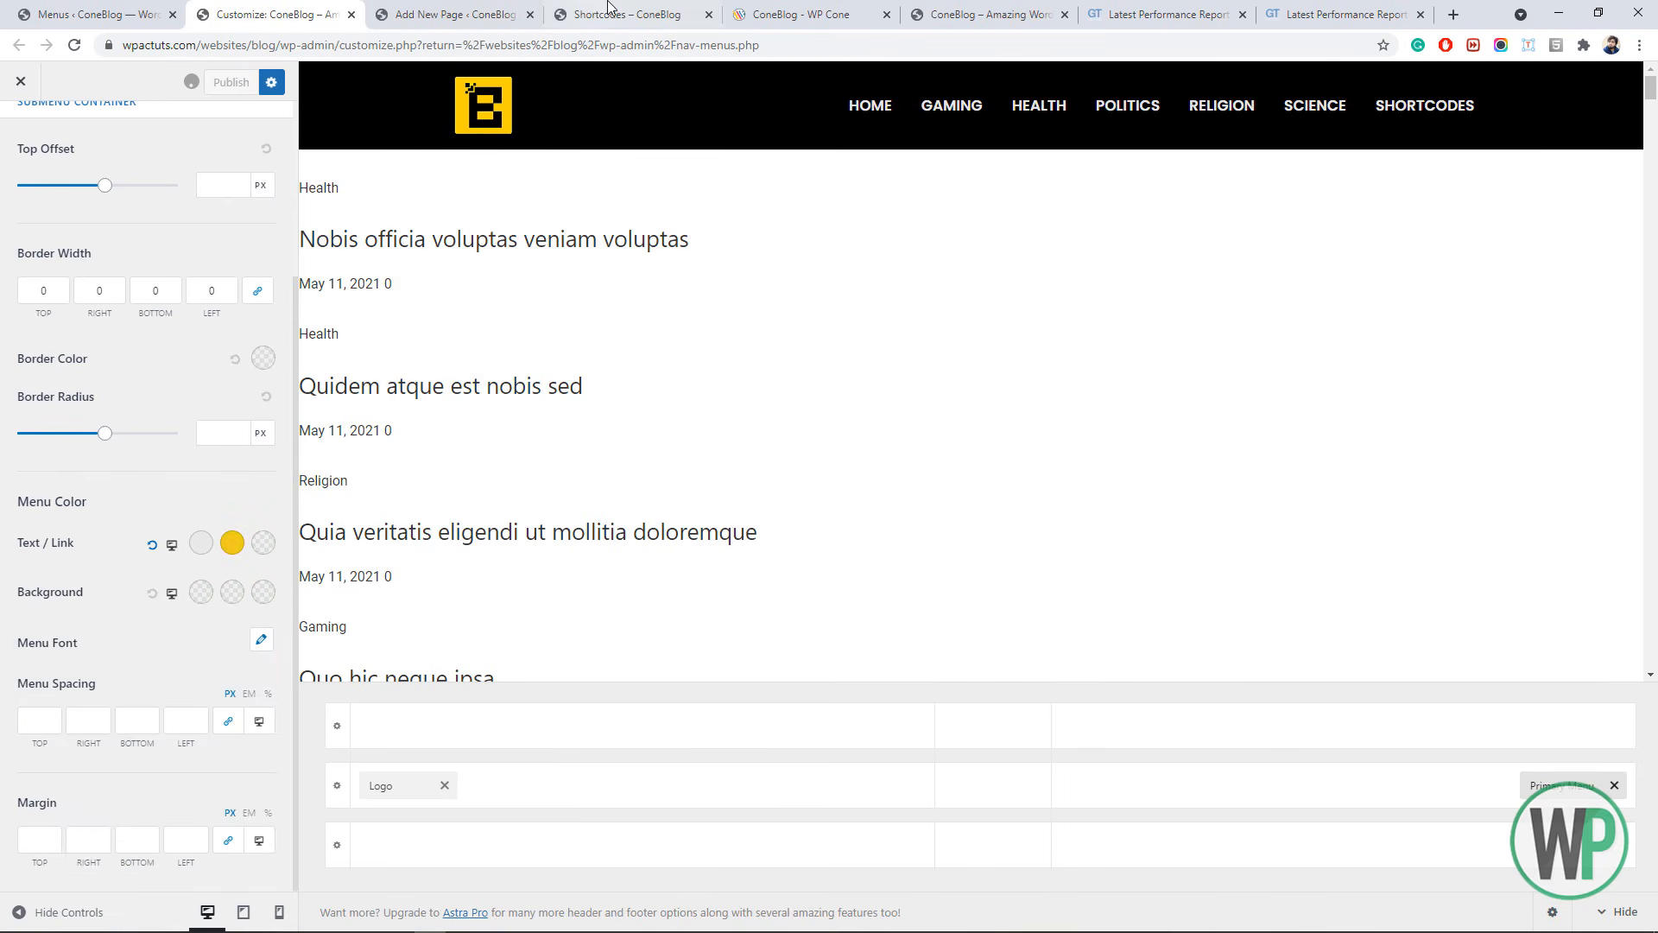
left_click(610, 10)
left_click(74, 48)
left_click(271, 12)
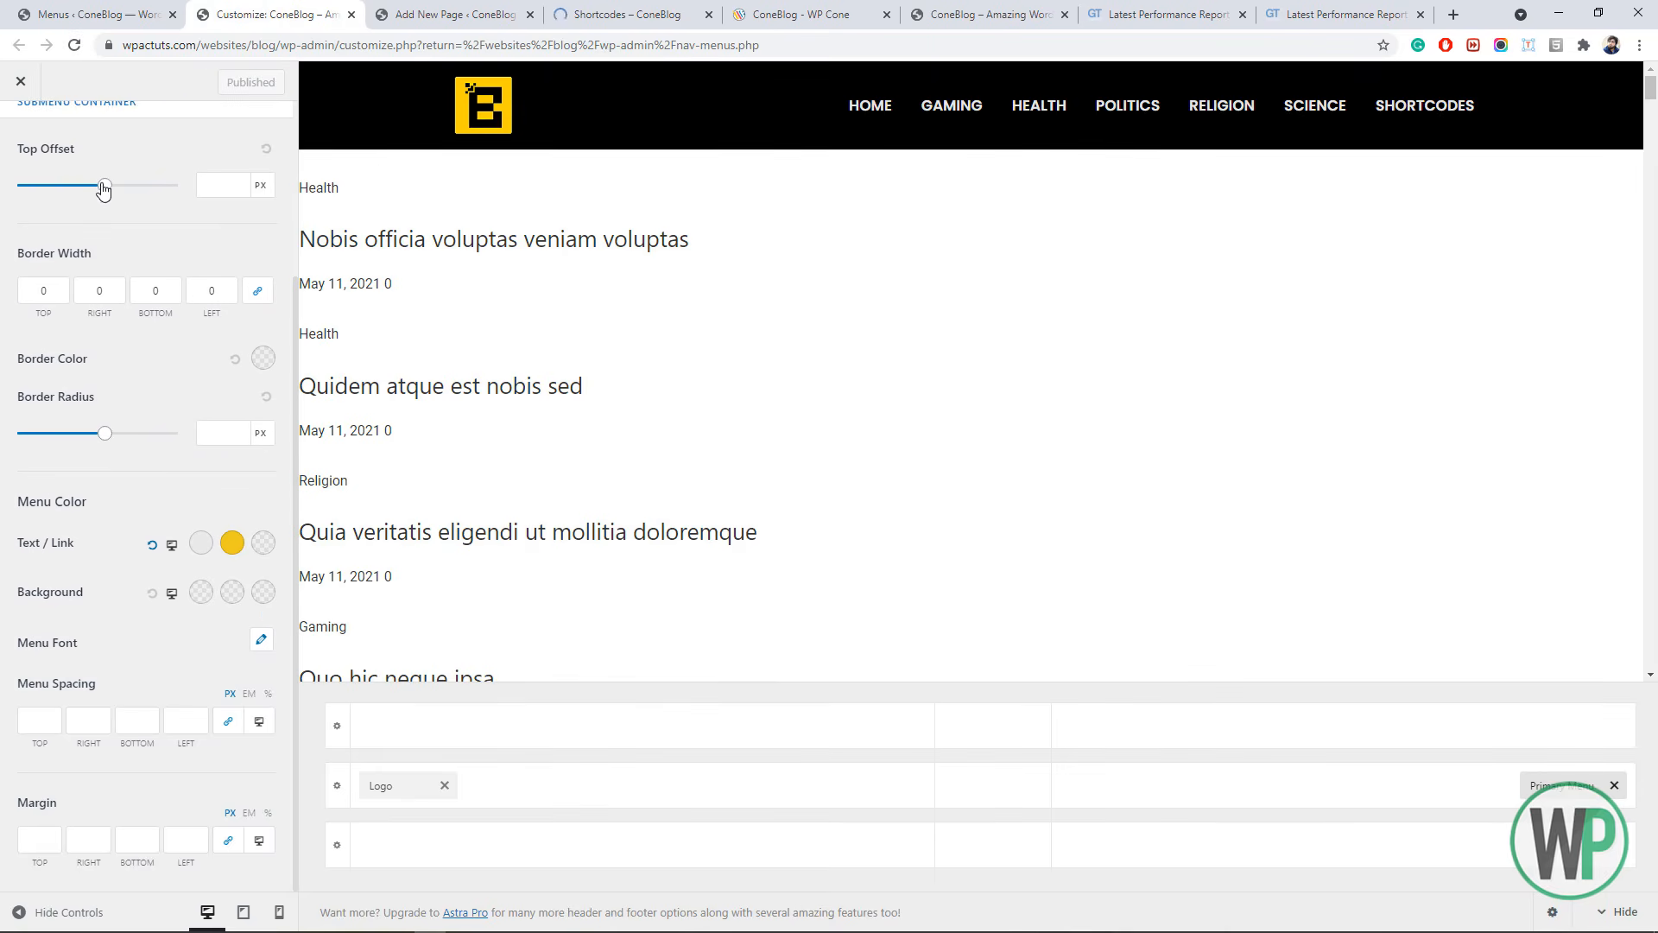
scroll(103, 187, "up", 3)
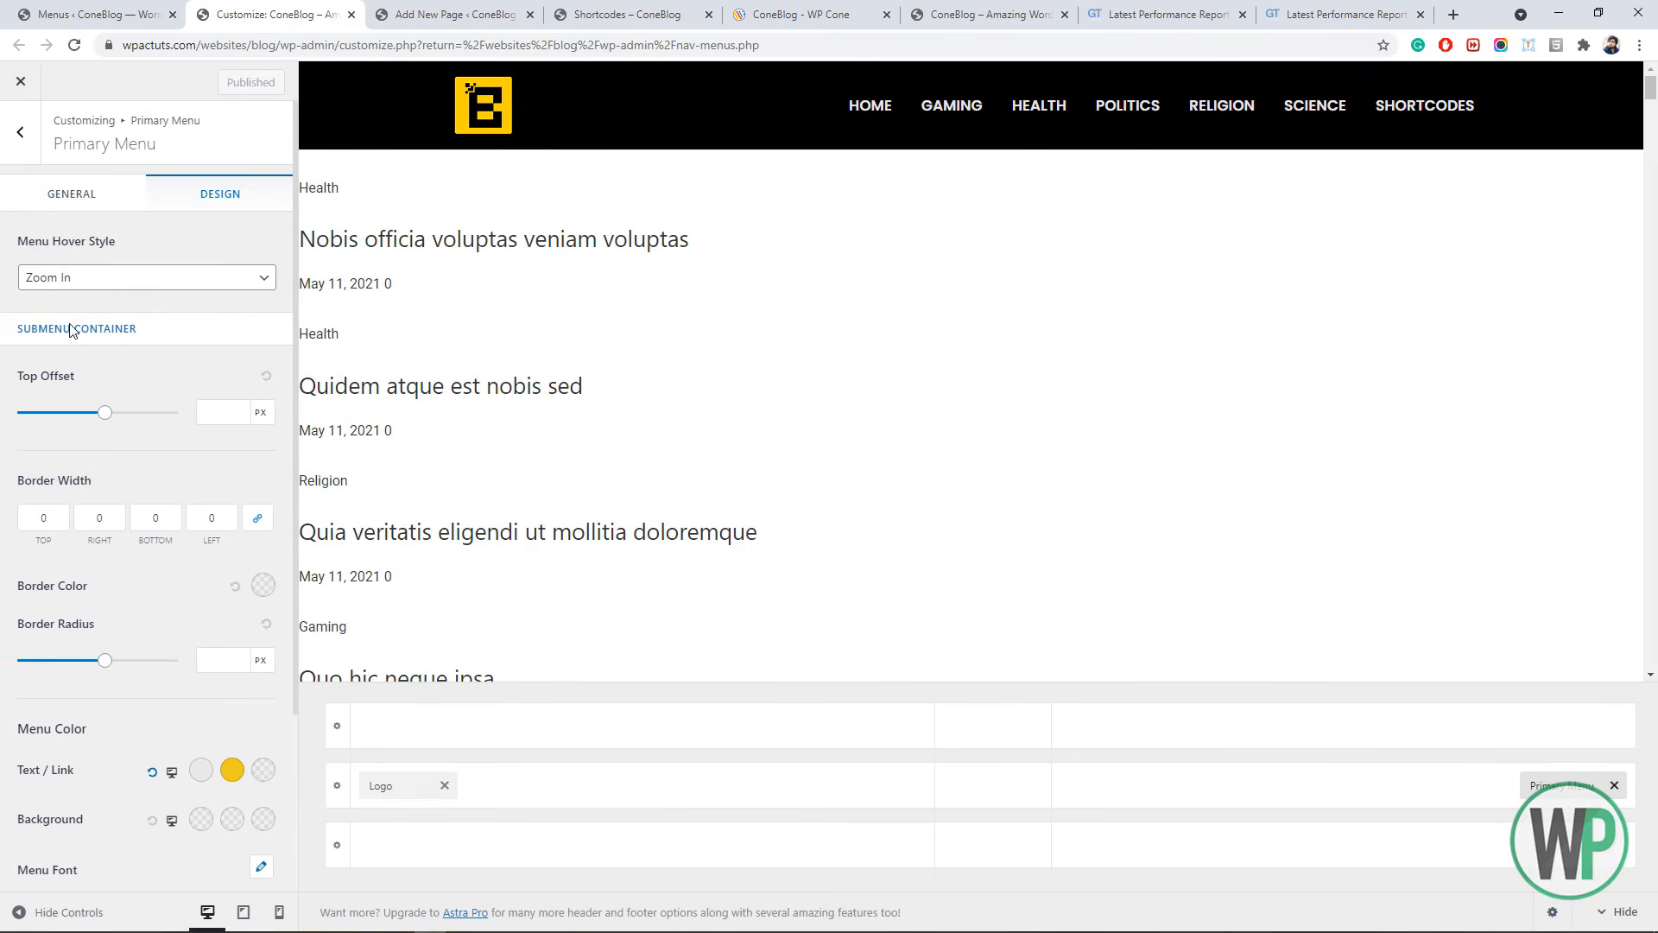
left_click(62, 197)
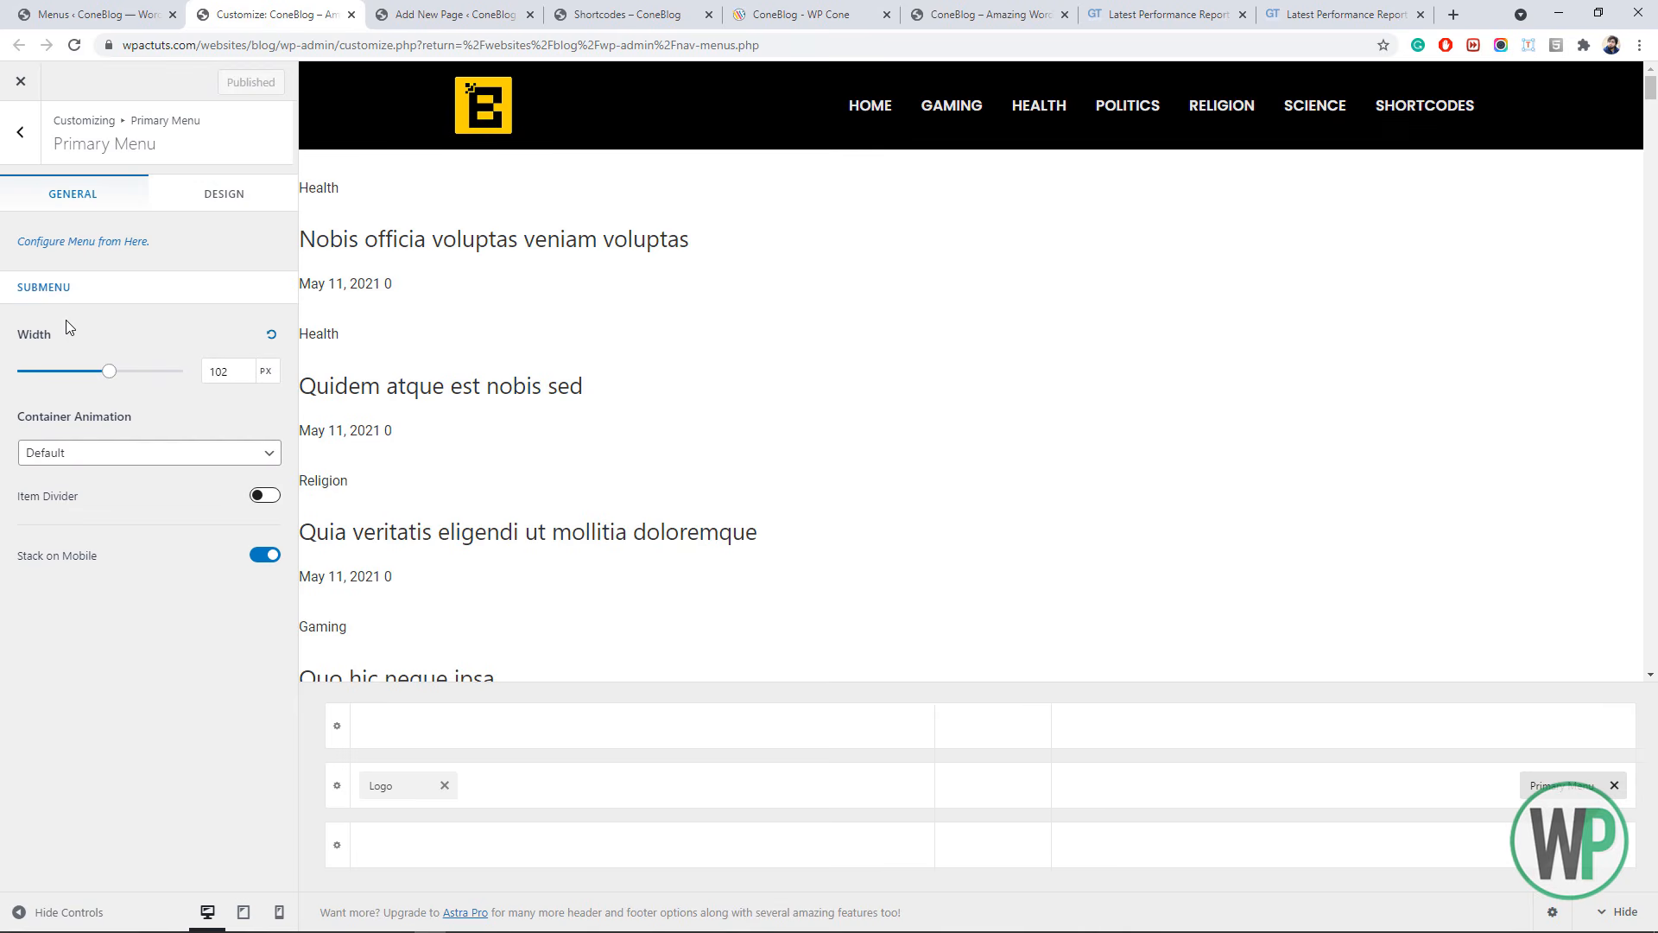
left_click(617, 14)
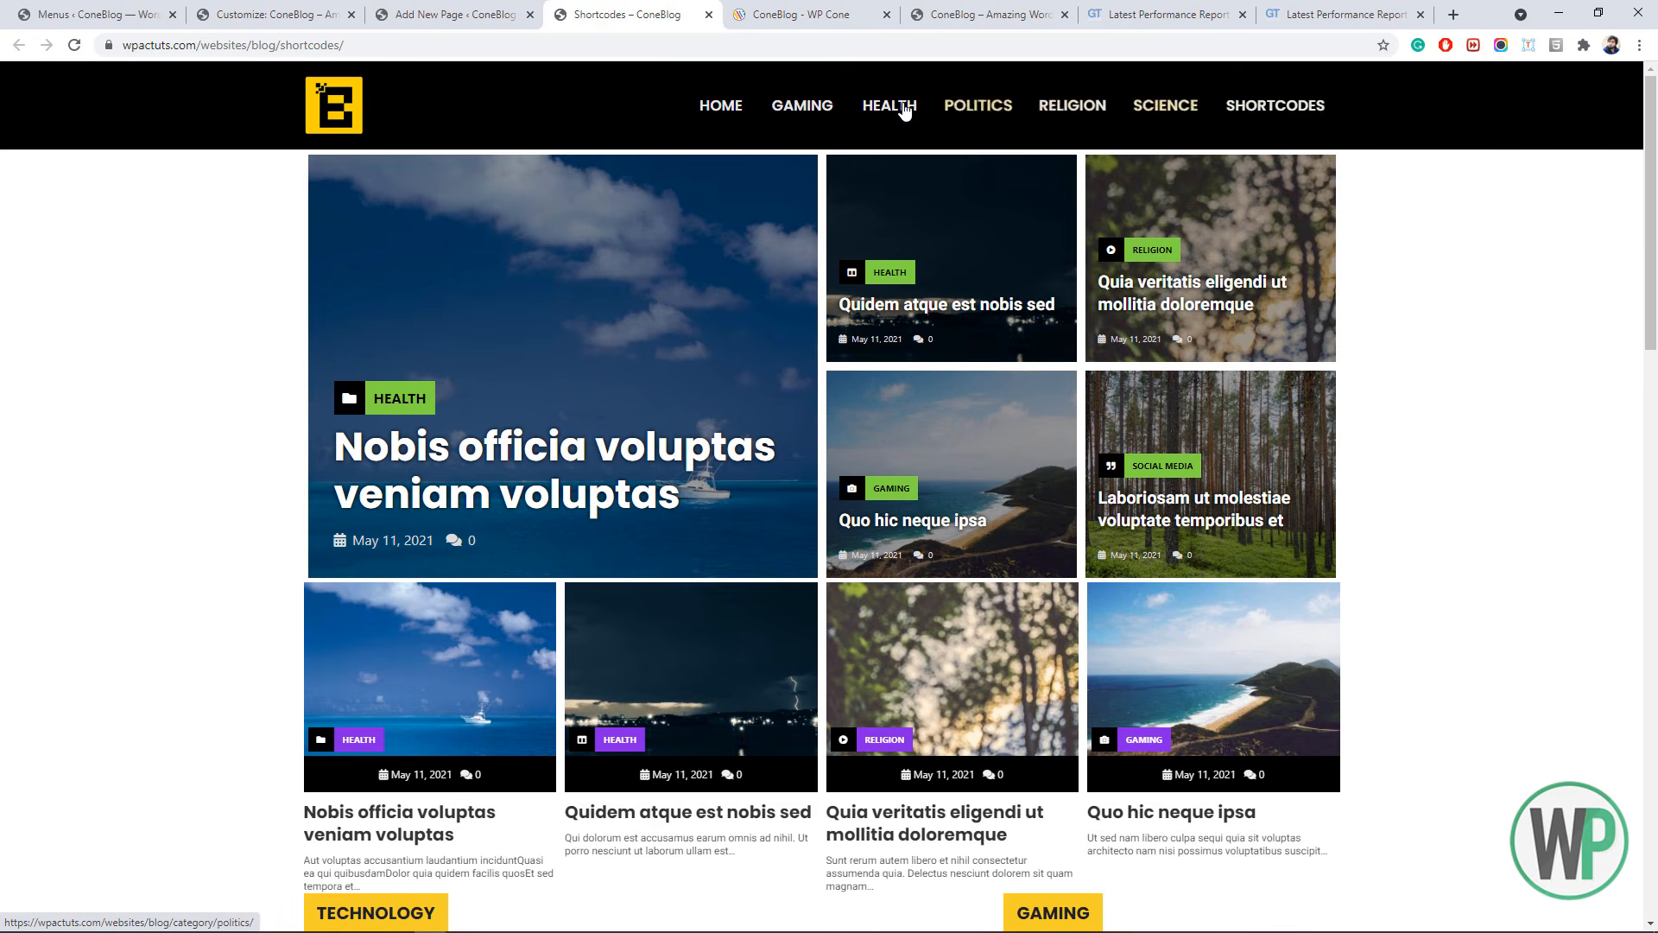
- Return to the Customizer's main options and review the live Shortcodes page from the header through the Technology and Gaming sections
left_click(276, 15)
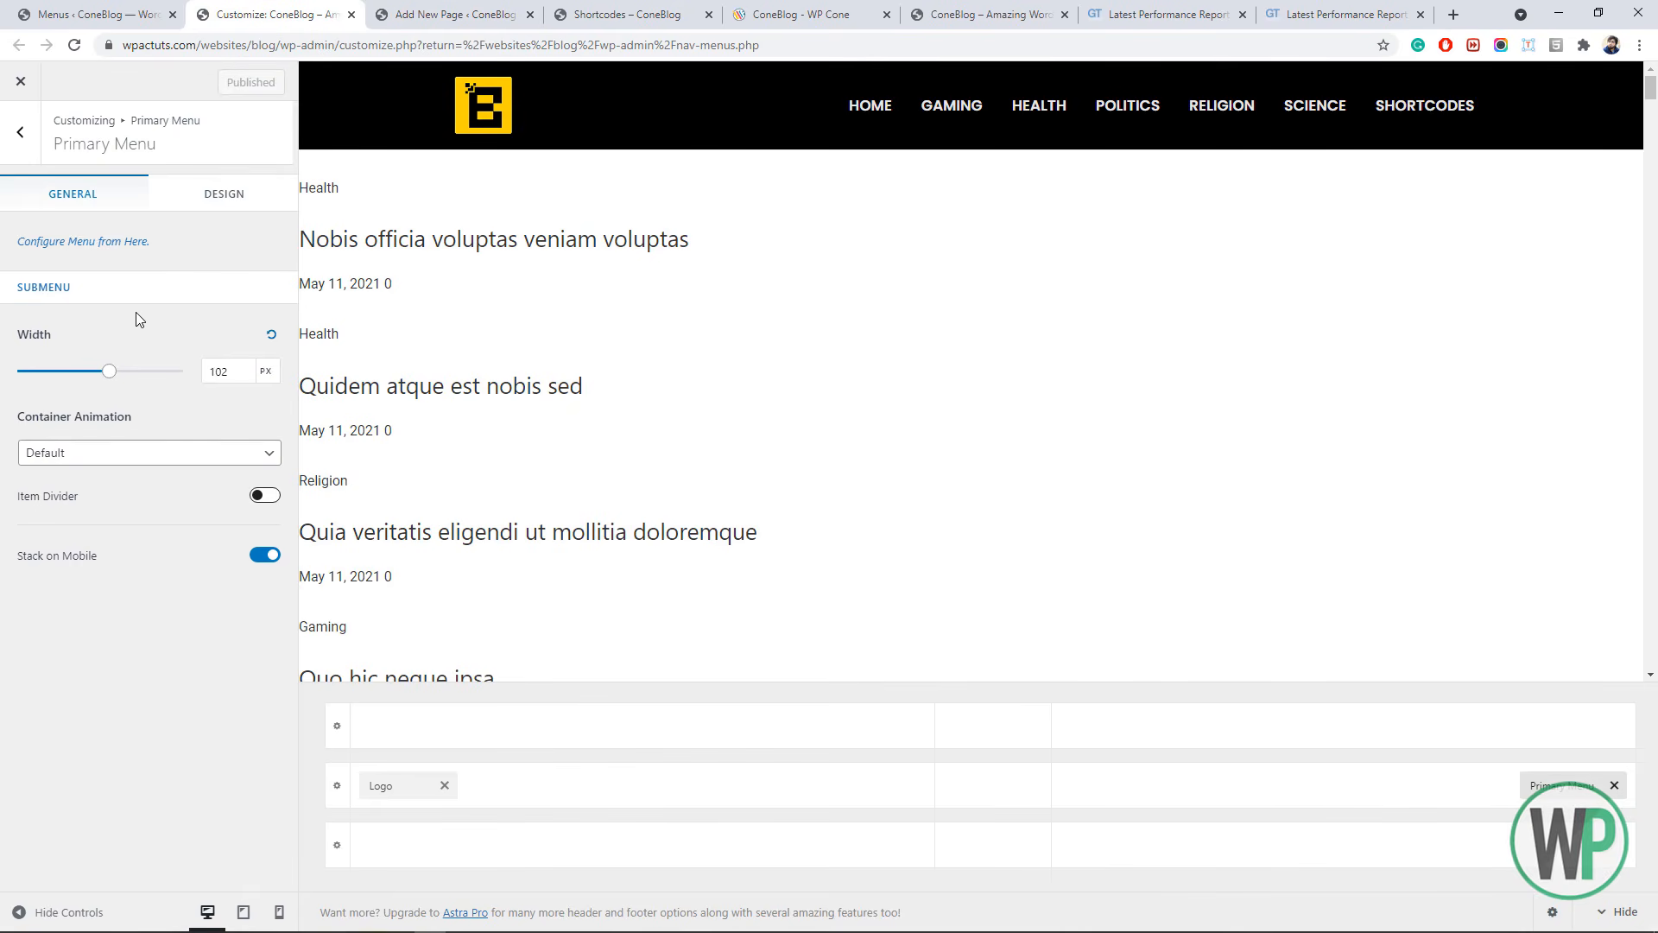
left_click(19, 132)
left_click(14, 138)
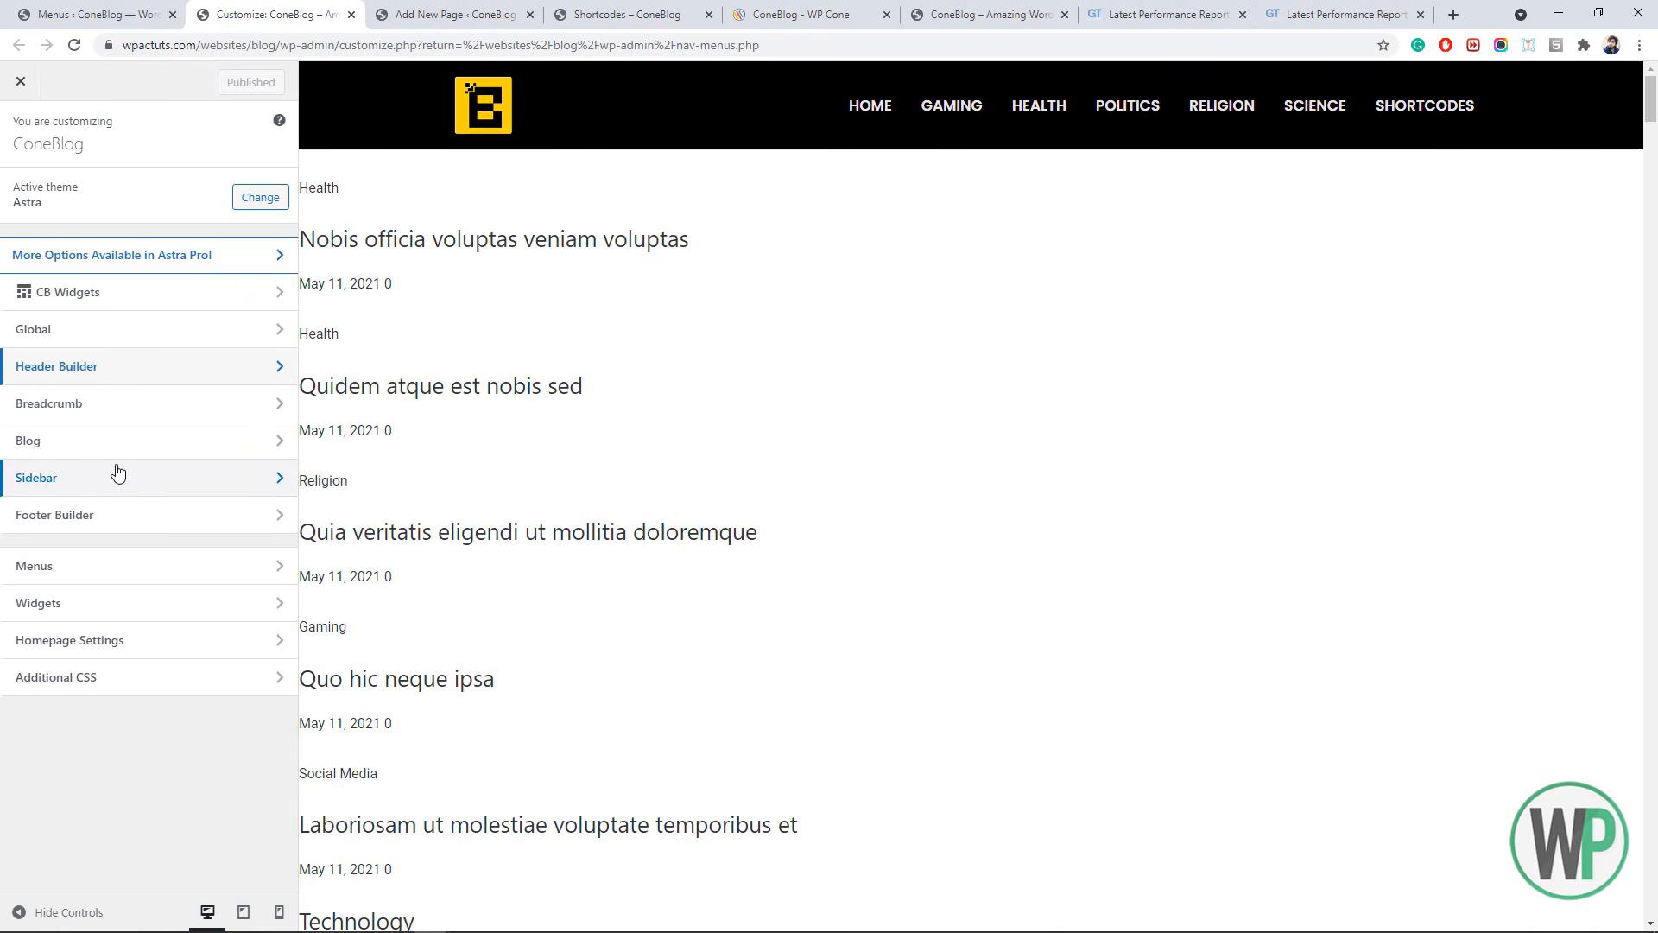
left_click(578, 11)
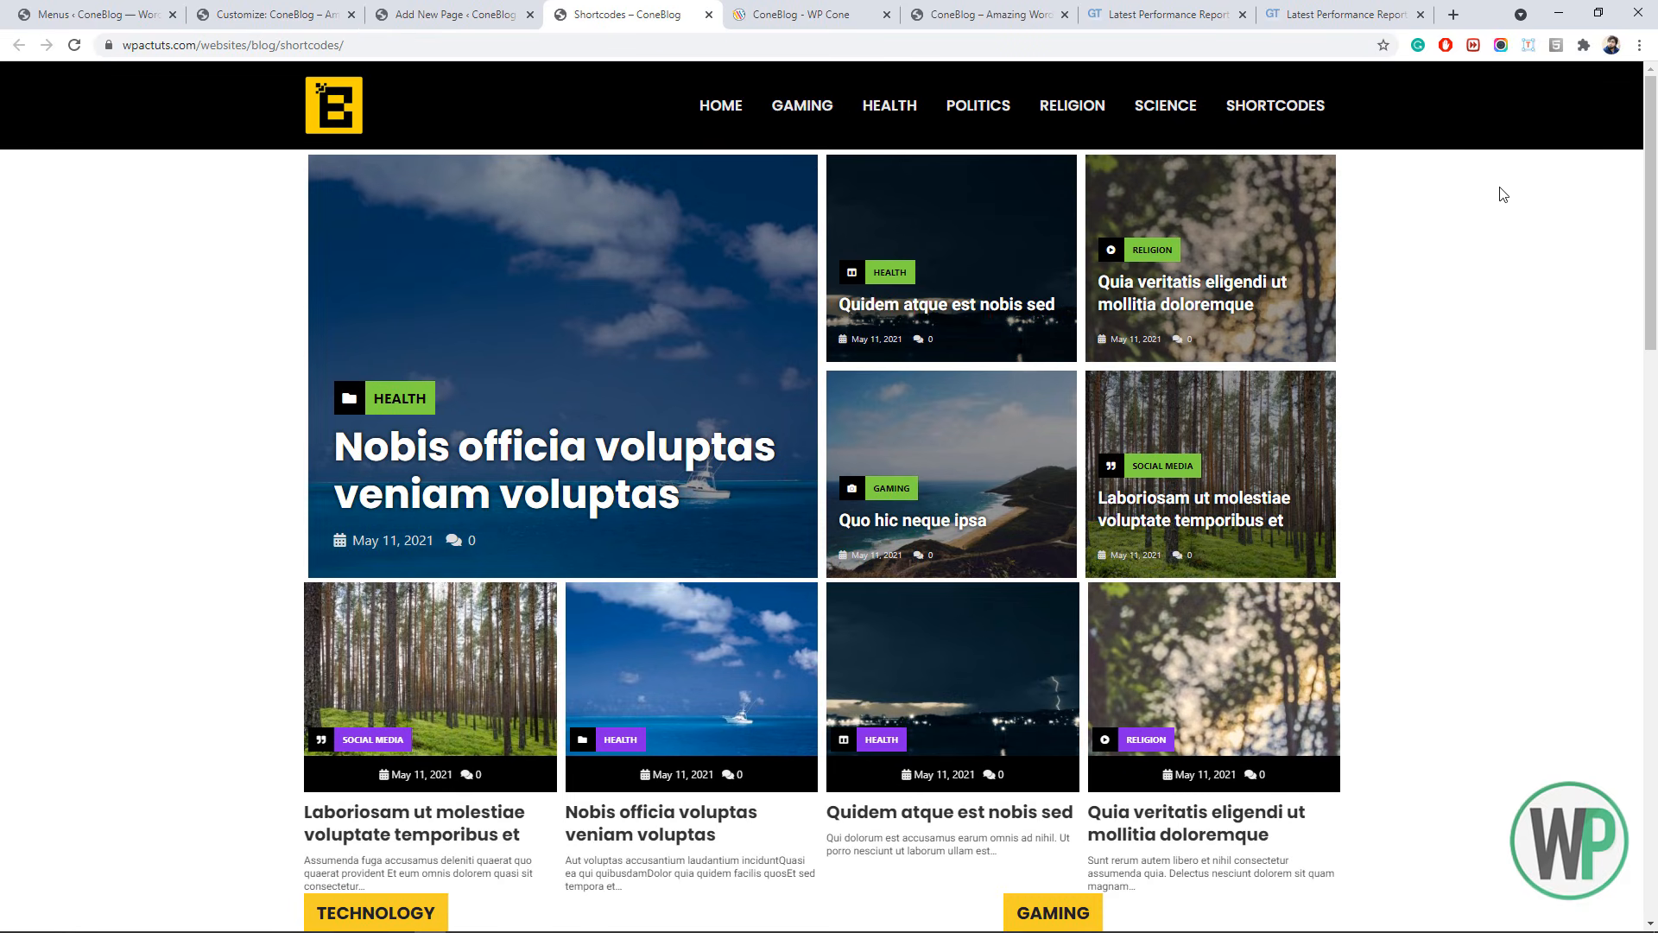
scroll(1651, 345, "down", 12)
scroll(1655, 401, "up", 3)
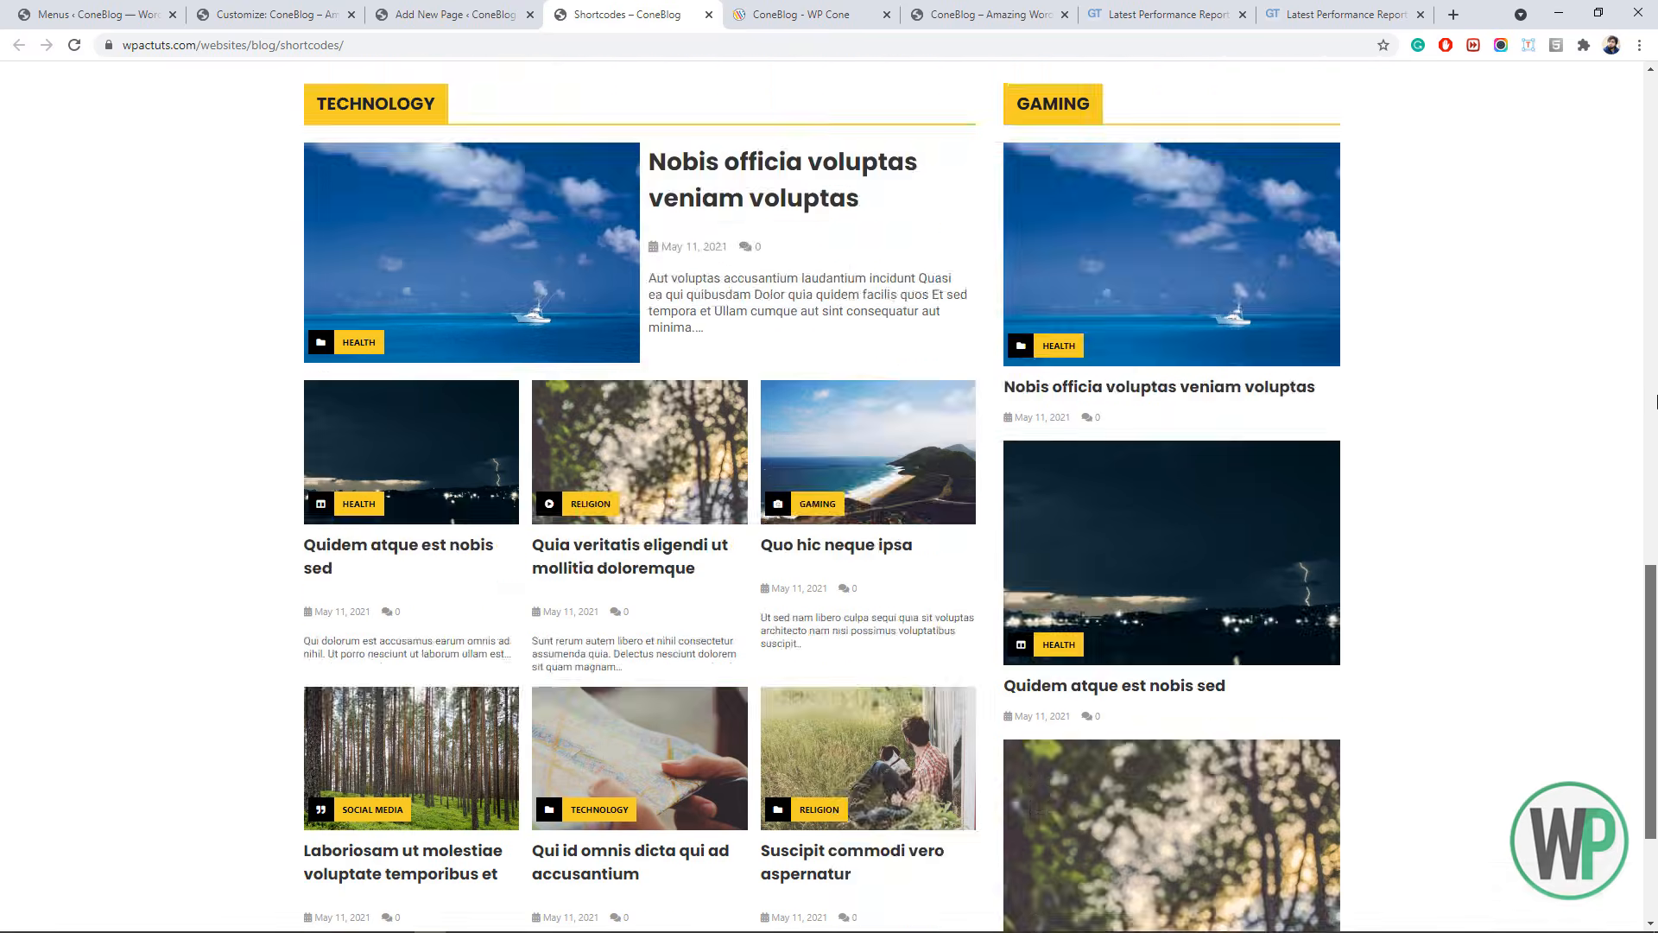
scroll(1655, 401, "up", 10)
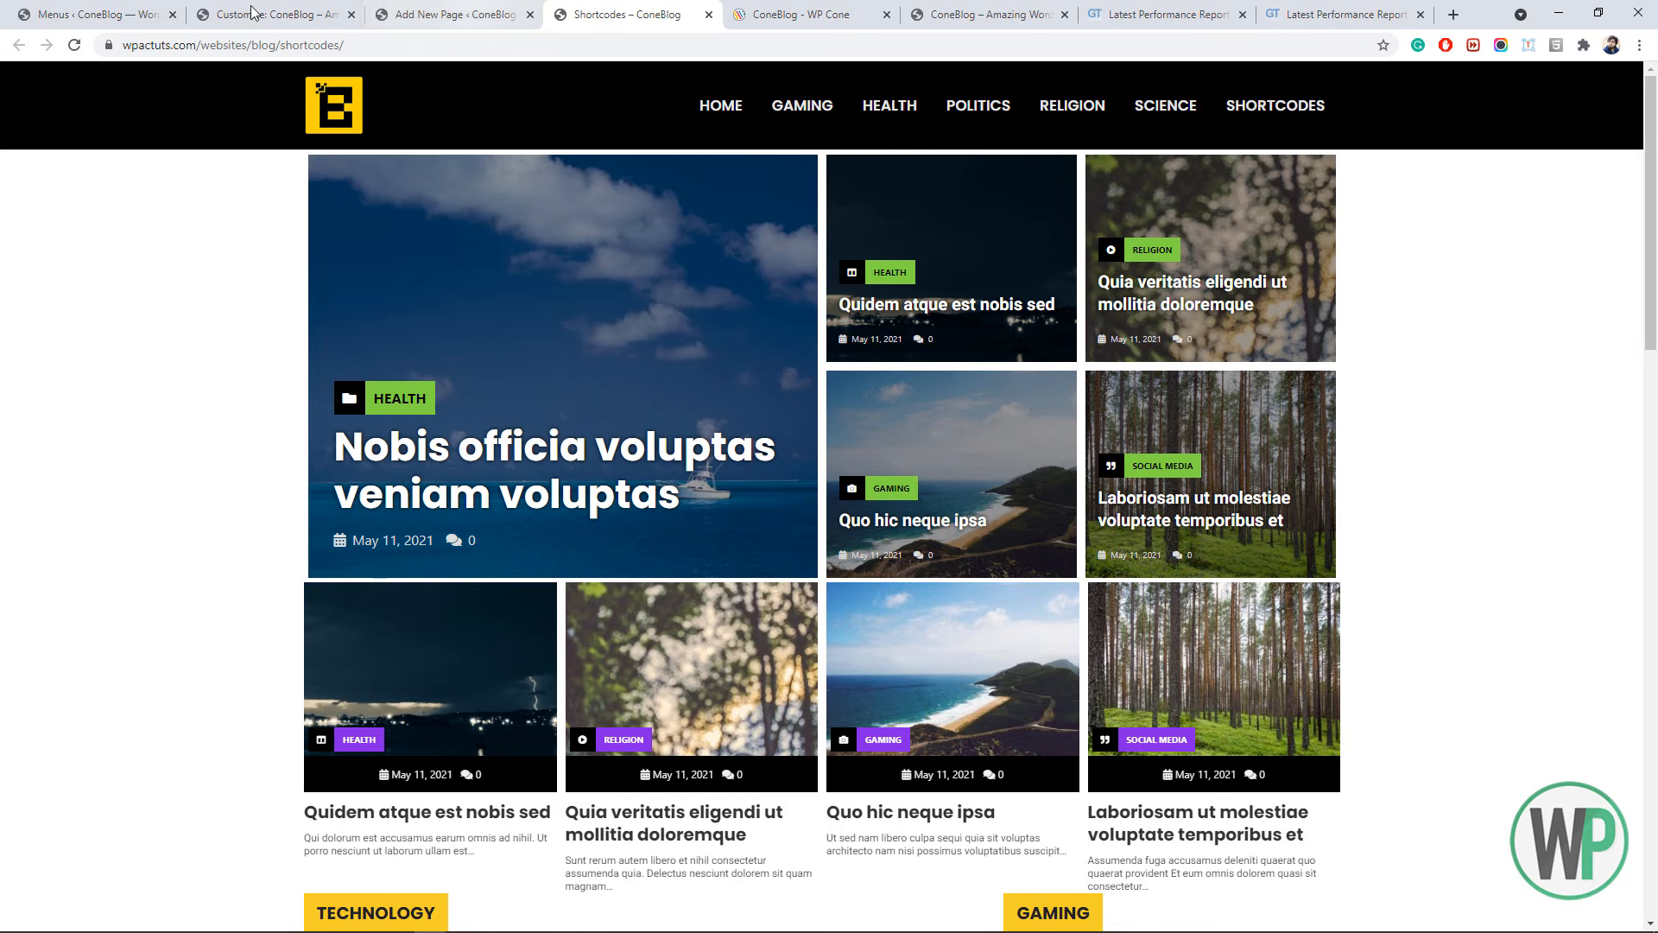
- Open ConeBlog's Help & Support page in the WordPress dashboard and view its linked Facebook community group
left_click(57, 12)
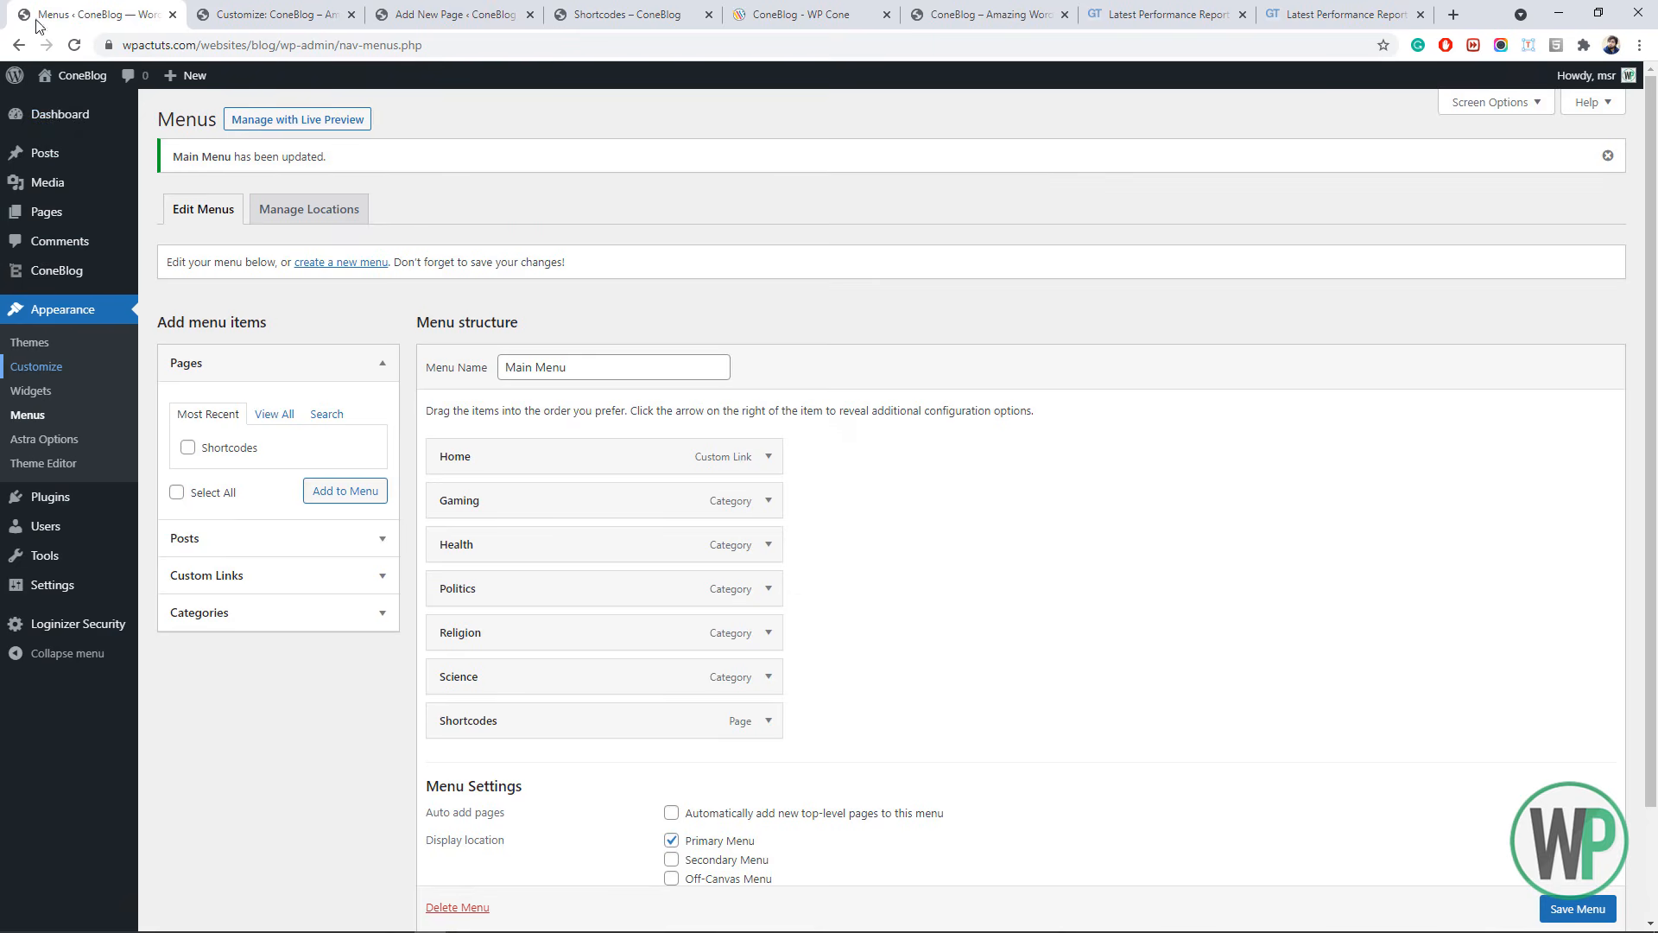
left_click(52, 270)
left_click(481, 399)
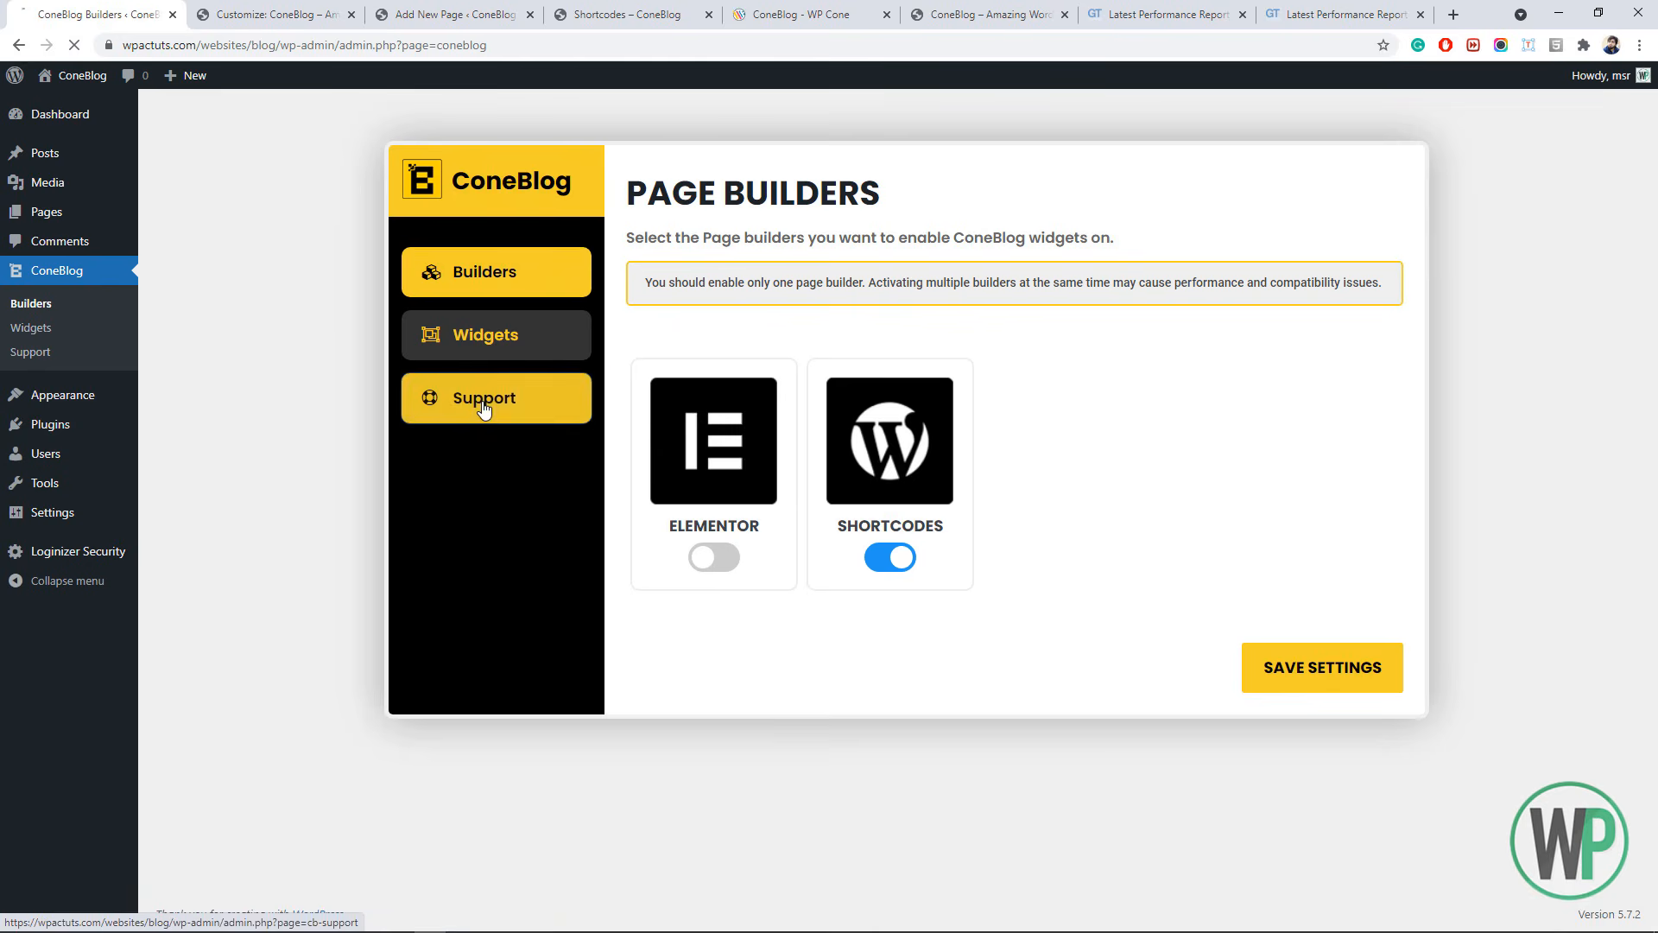
left_click(961, 481)
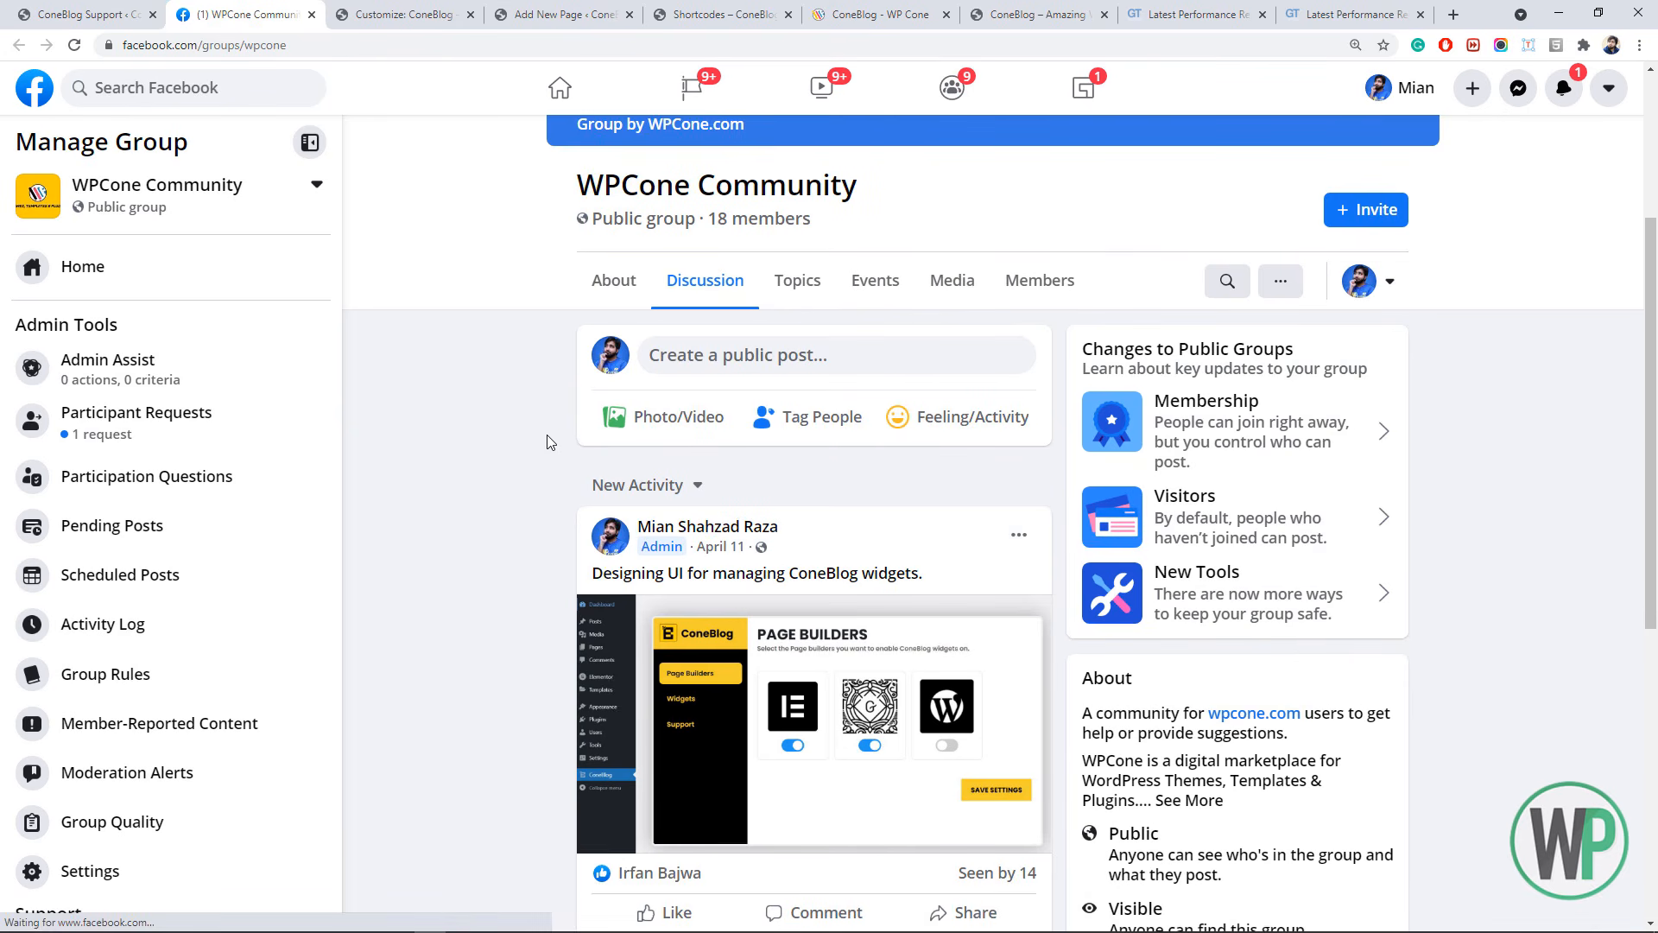
left_click(311, 15)
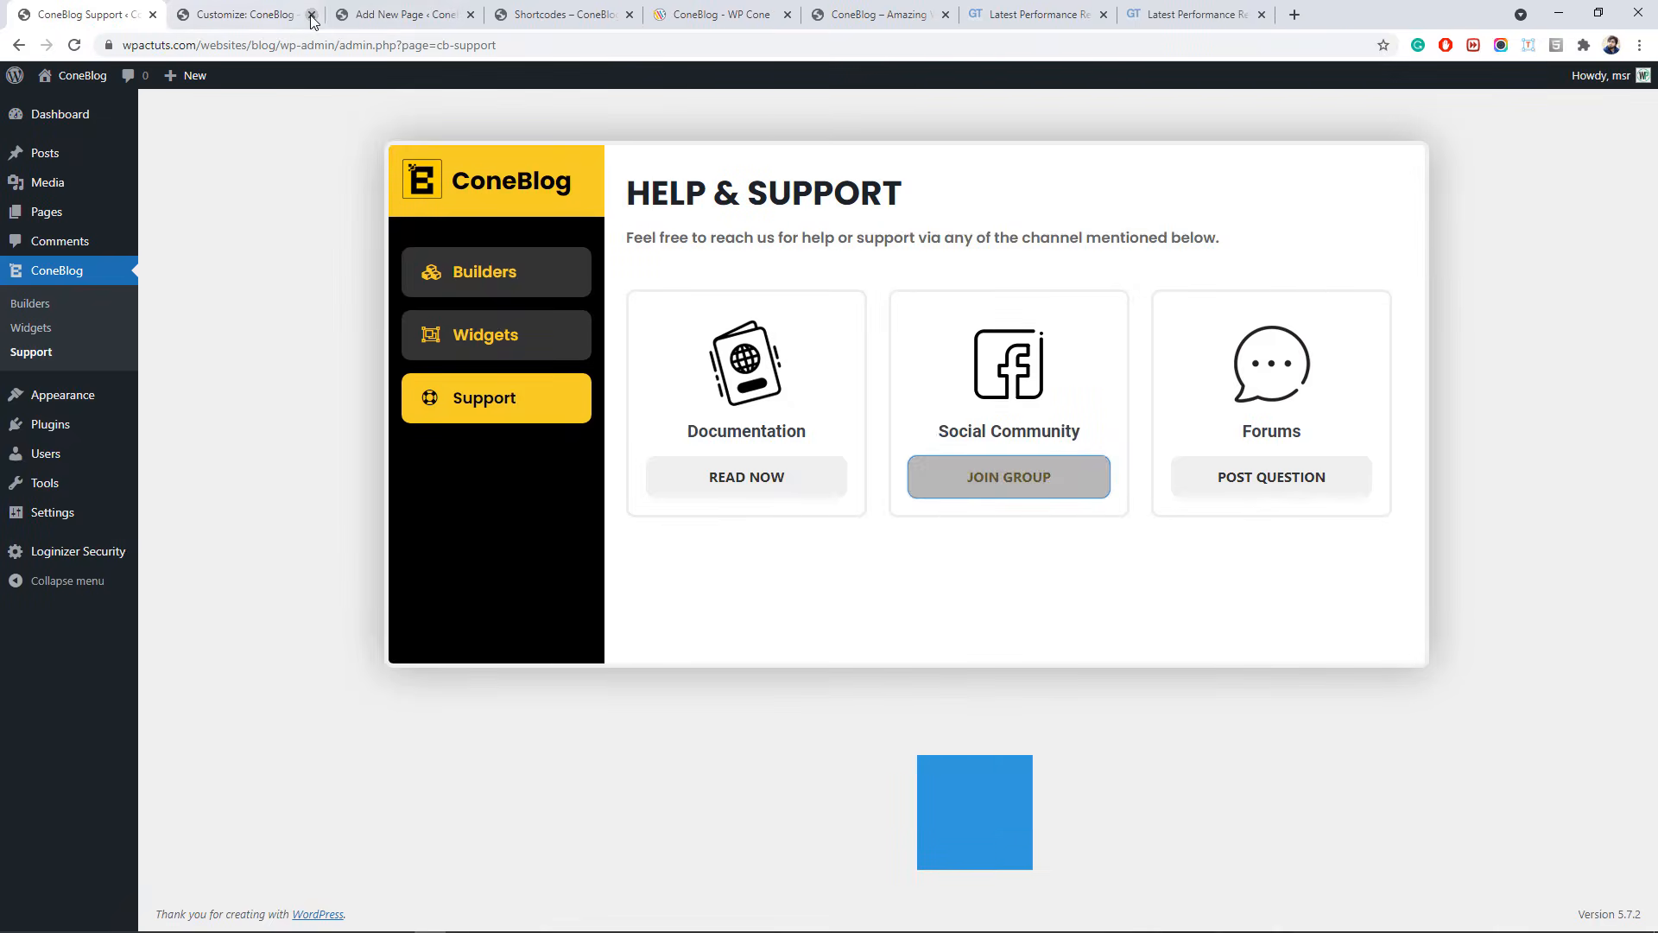
- Review the shortcode blocks in the page editor and compare them with the finished live Shortcodes page
left_click(281, 11)
left_click(458, 15)
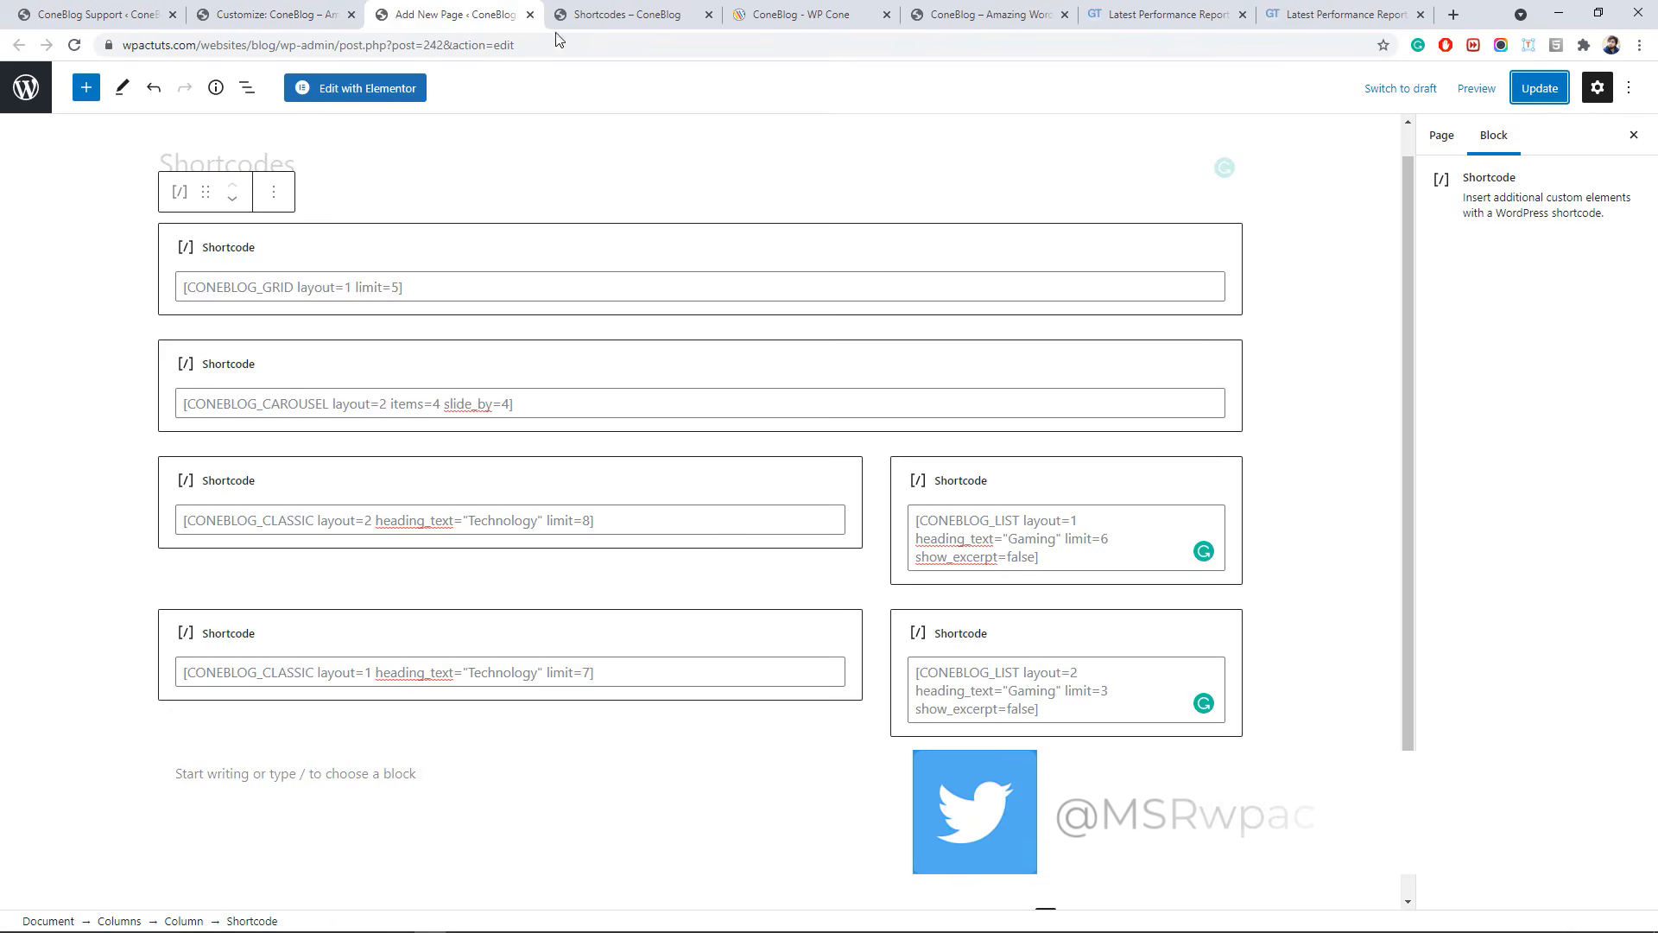
left_click(652, 8)
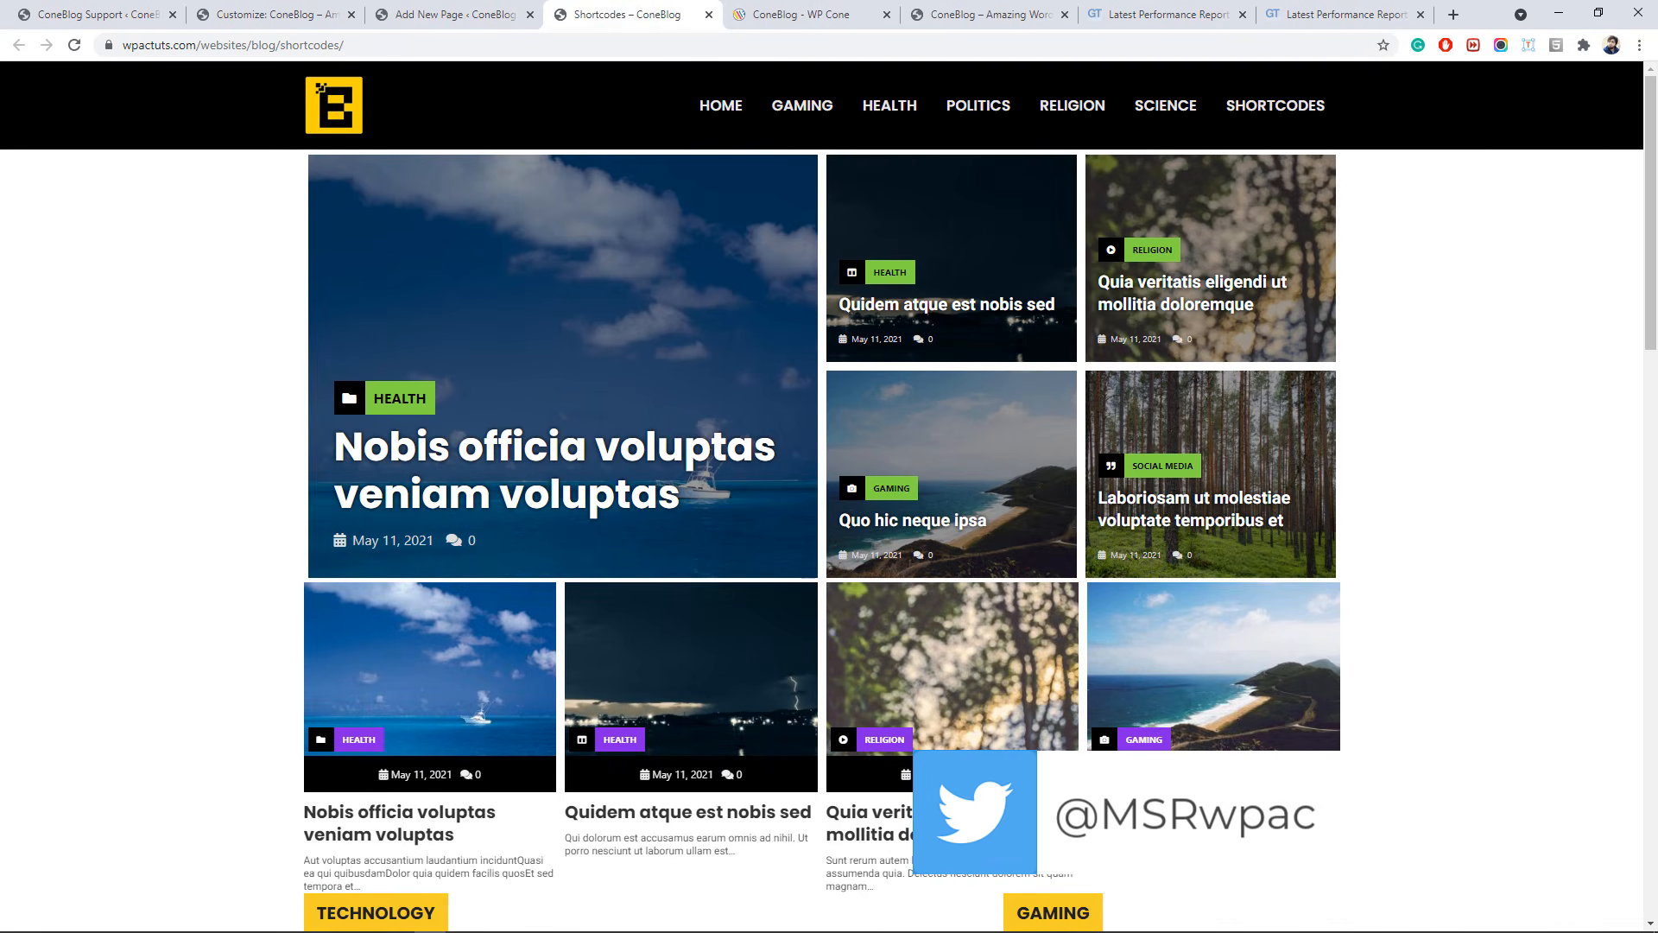
scroll(1655, 373, "down", 4)
left_click_drag(1655, 373, 1655, 226)
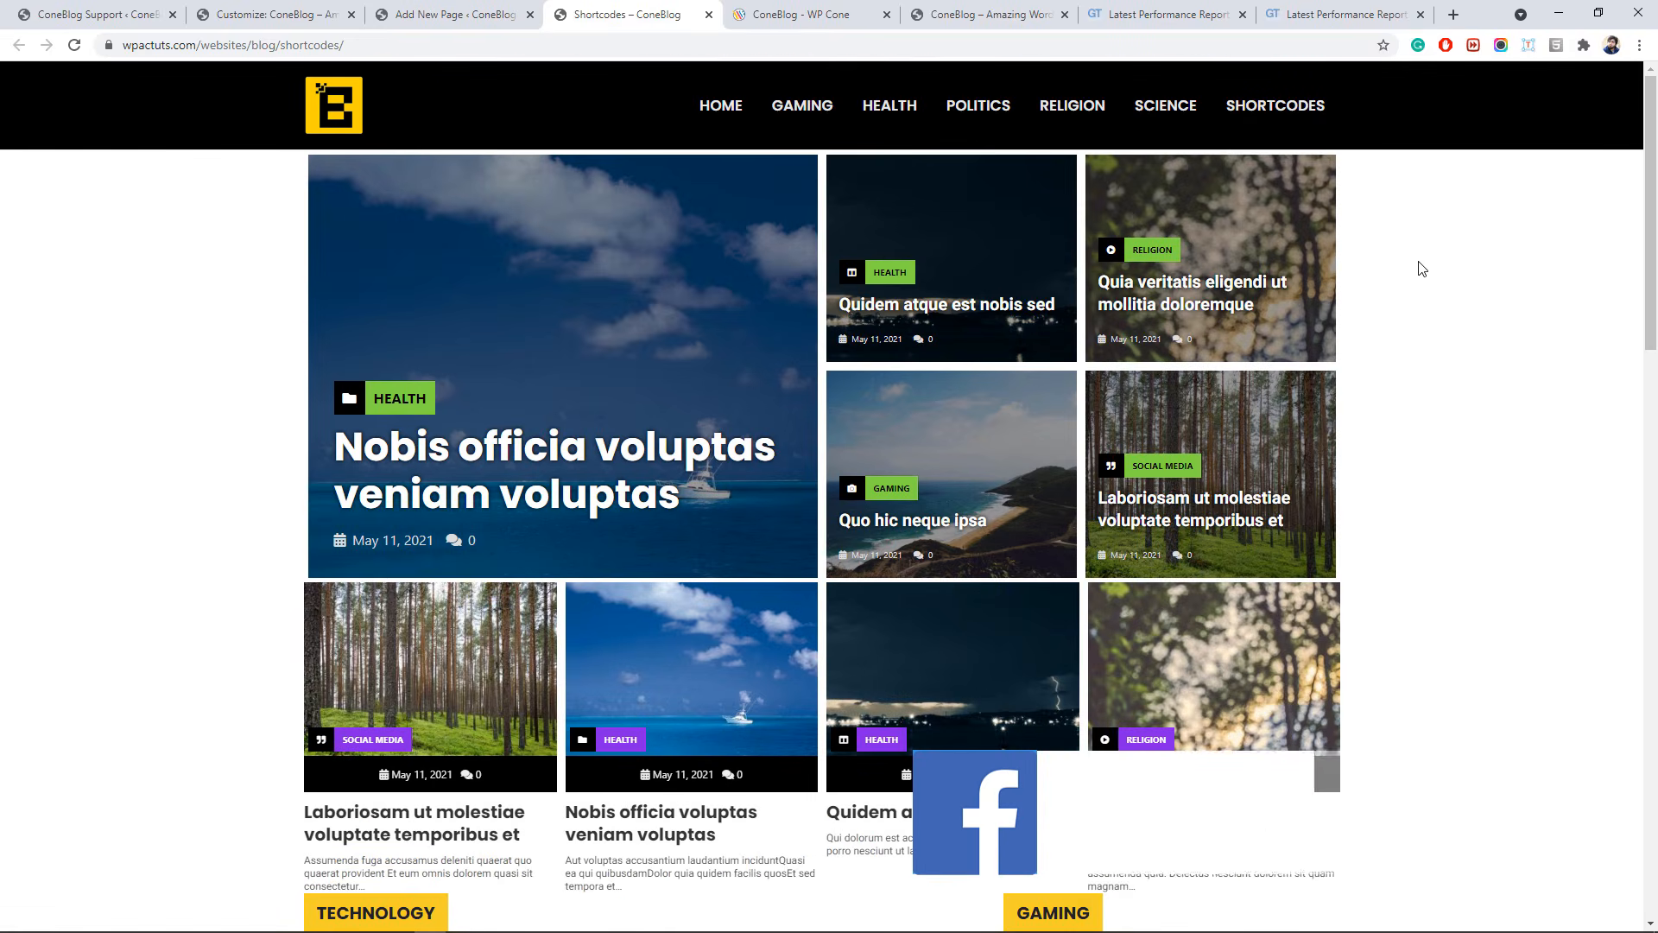
scroll(1425, 225, "down", 4)
scroll(1407, 224, "up", 4)
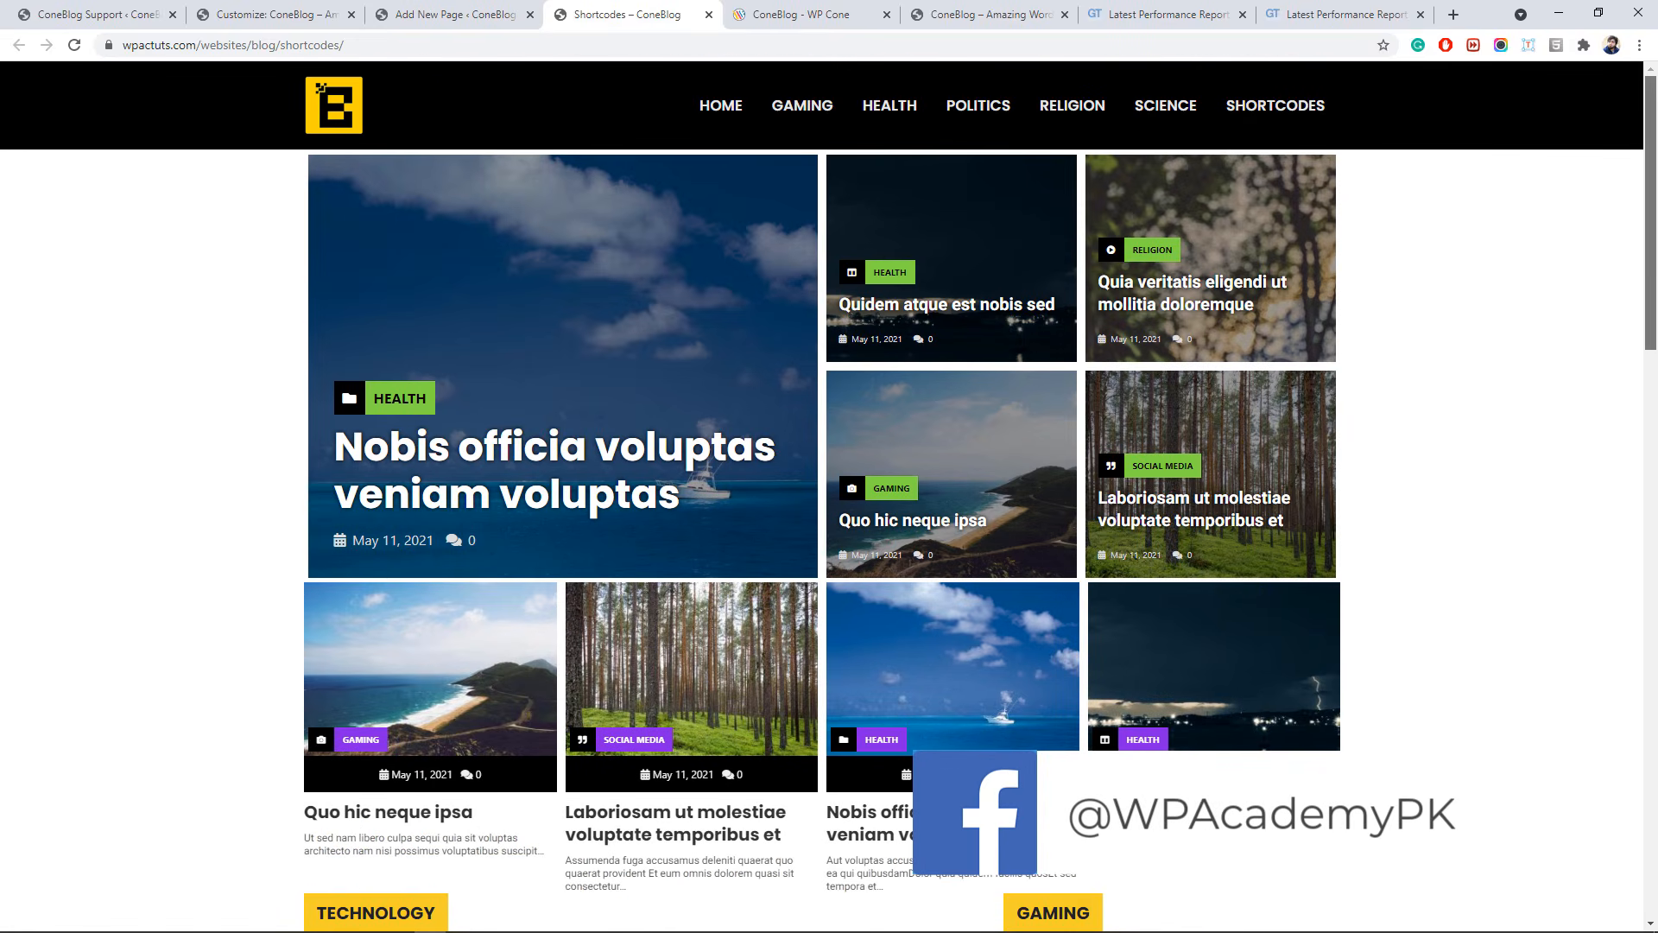